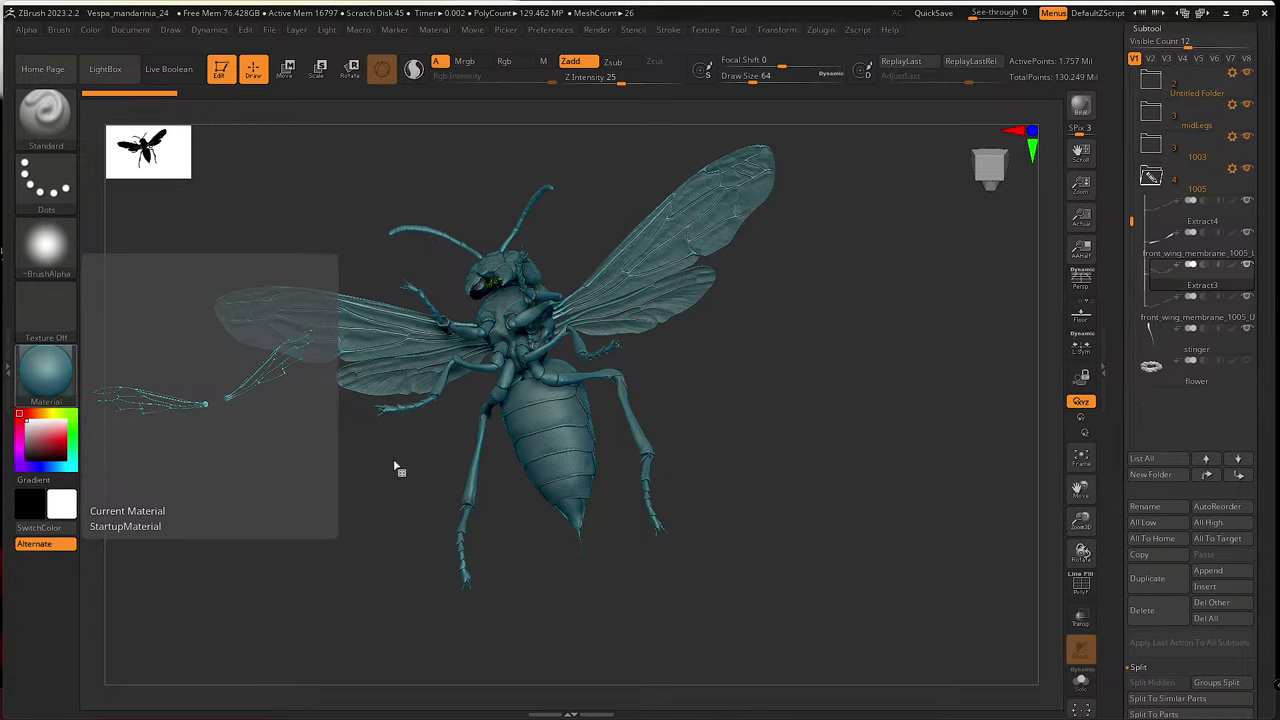
pyautogui.moveTo(396, 467); pyautogui.dragTo(346, 467)
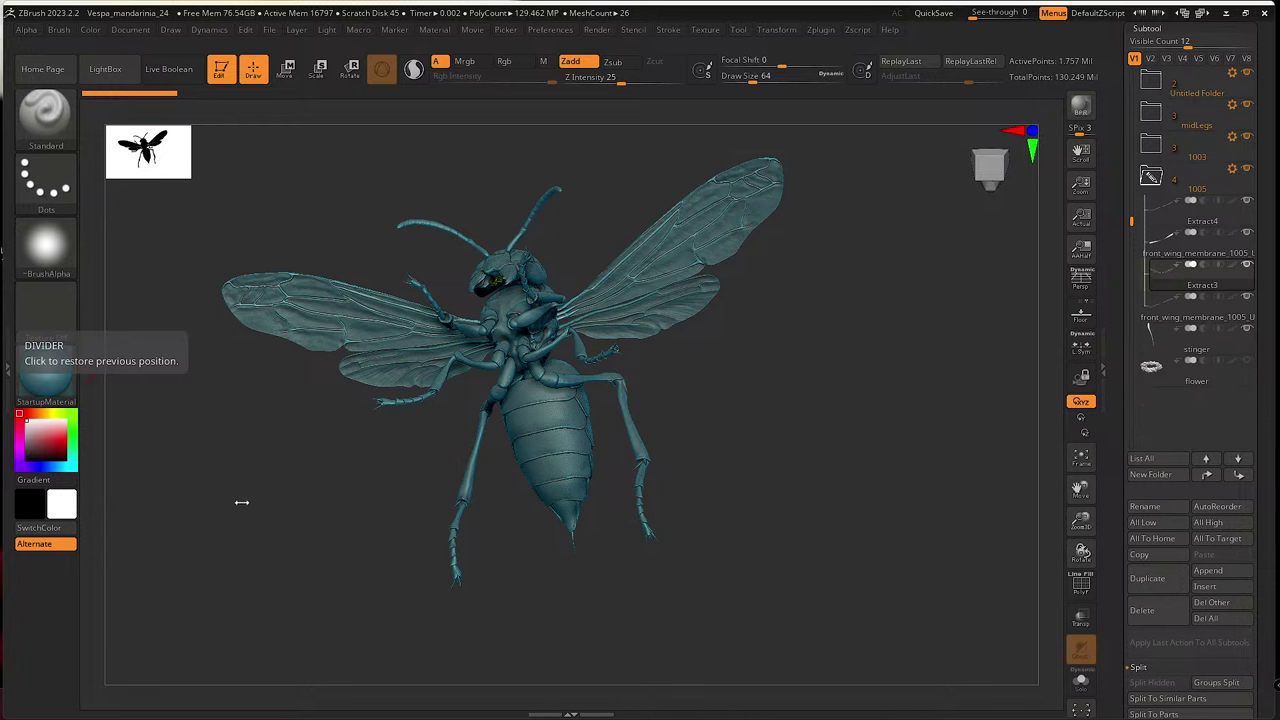
pyautogui.moveTo(240, 503); pyautogui.dragTo(286, 520)
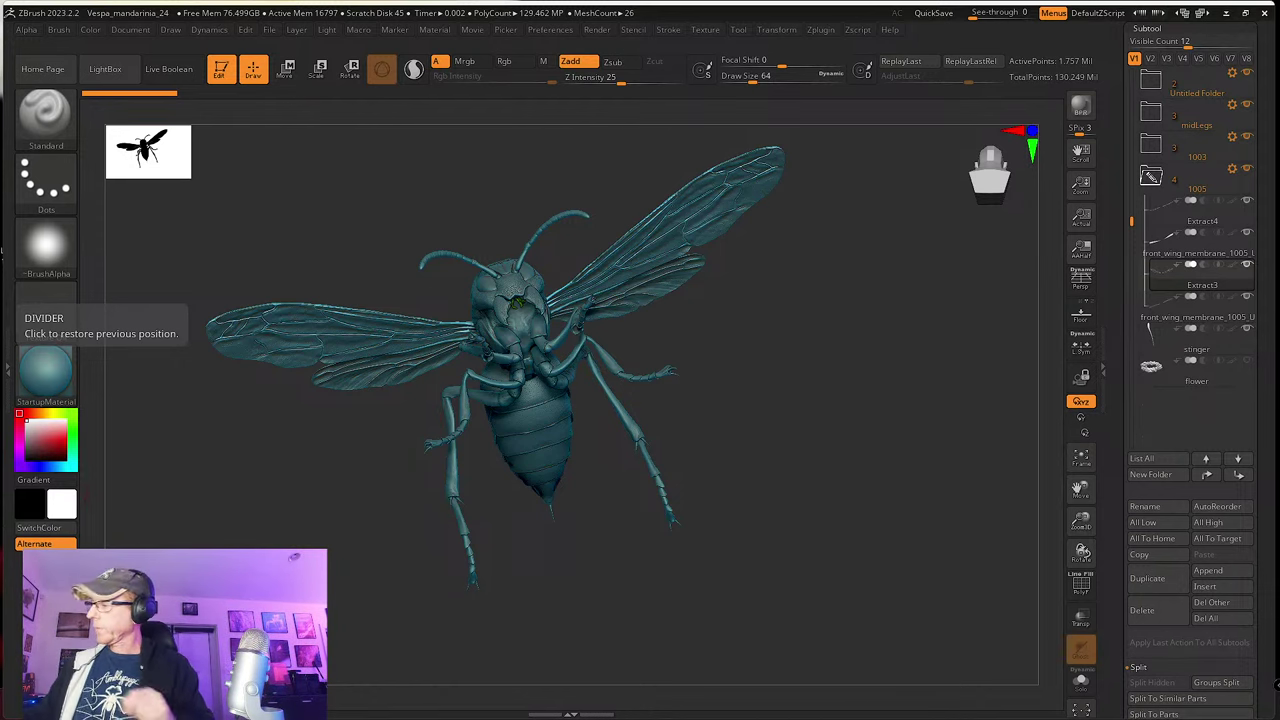
pyautogui.moveTo(805, 479); pyautogui.dragTo(882, 525)
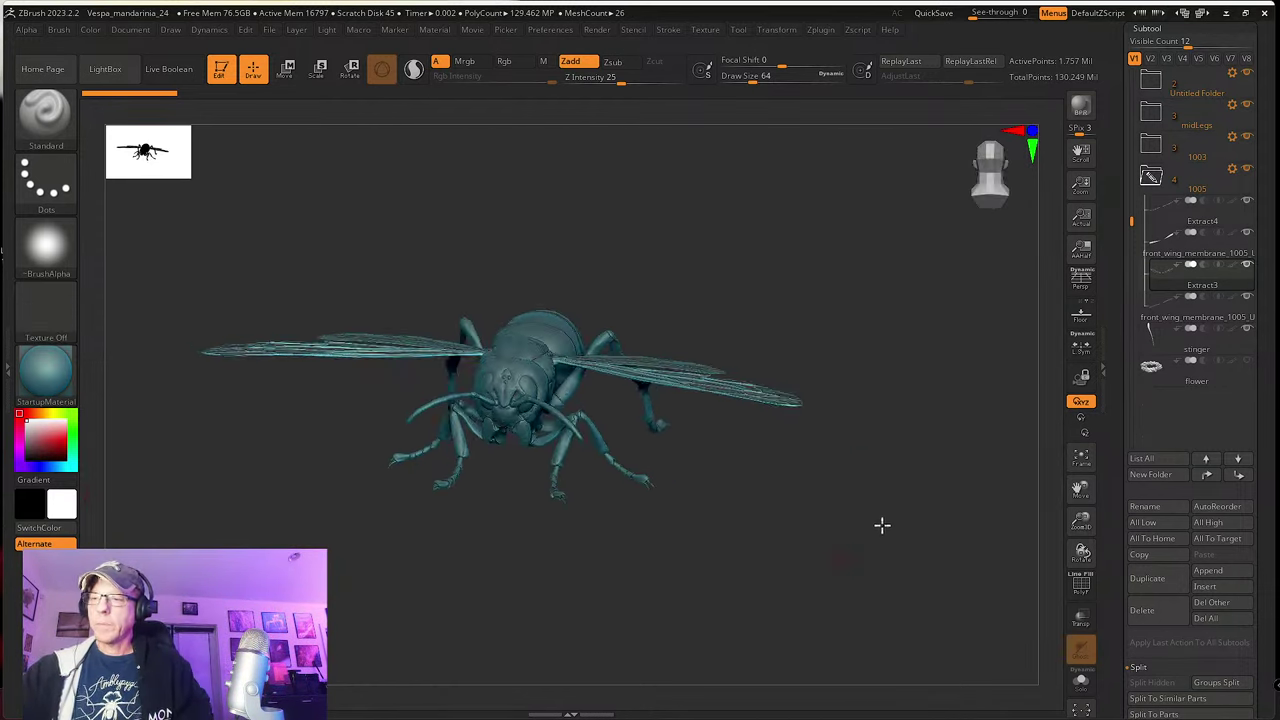
pyautogui.moveTo(882, 525); pyautogui.dragTo(371, 509)
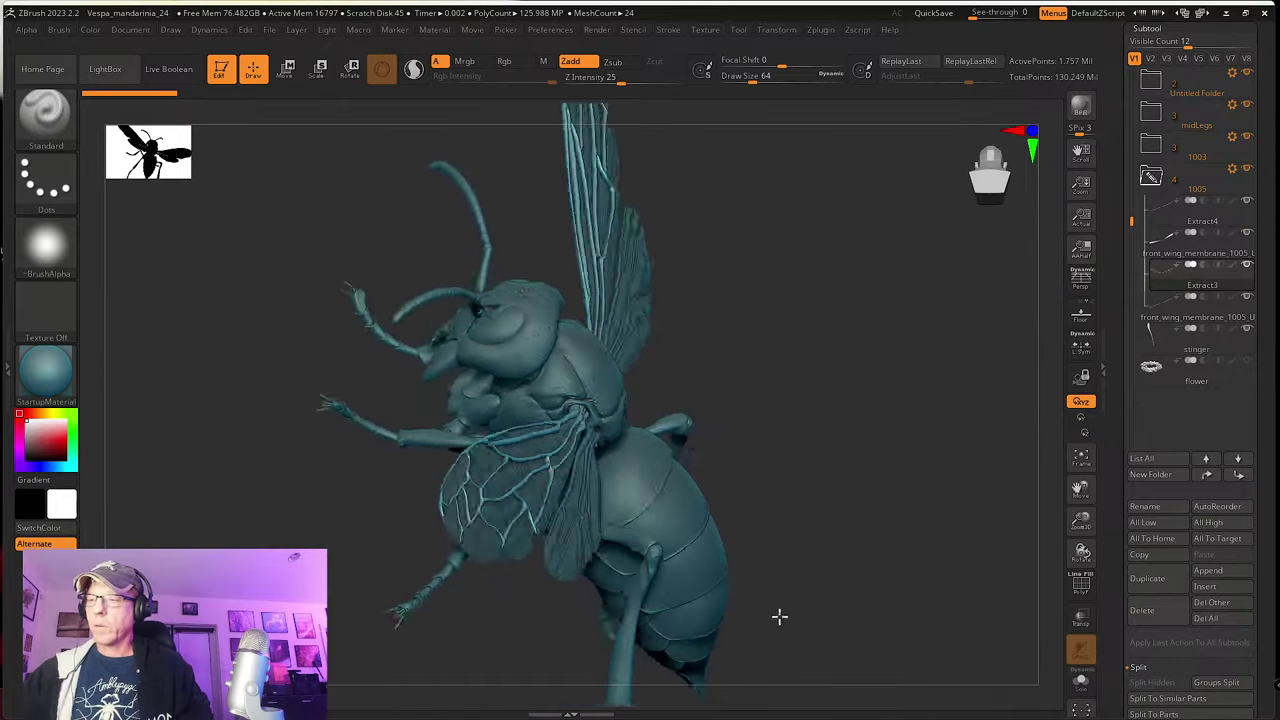
# Step: Apply the SkinShade4 material to the hornet model and snap the view straight onto its back with the wings spread
pyautogui.click(70, 392)
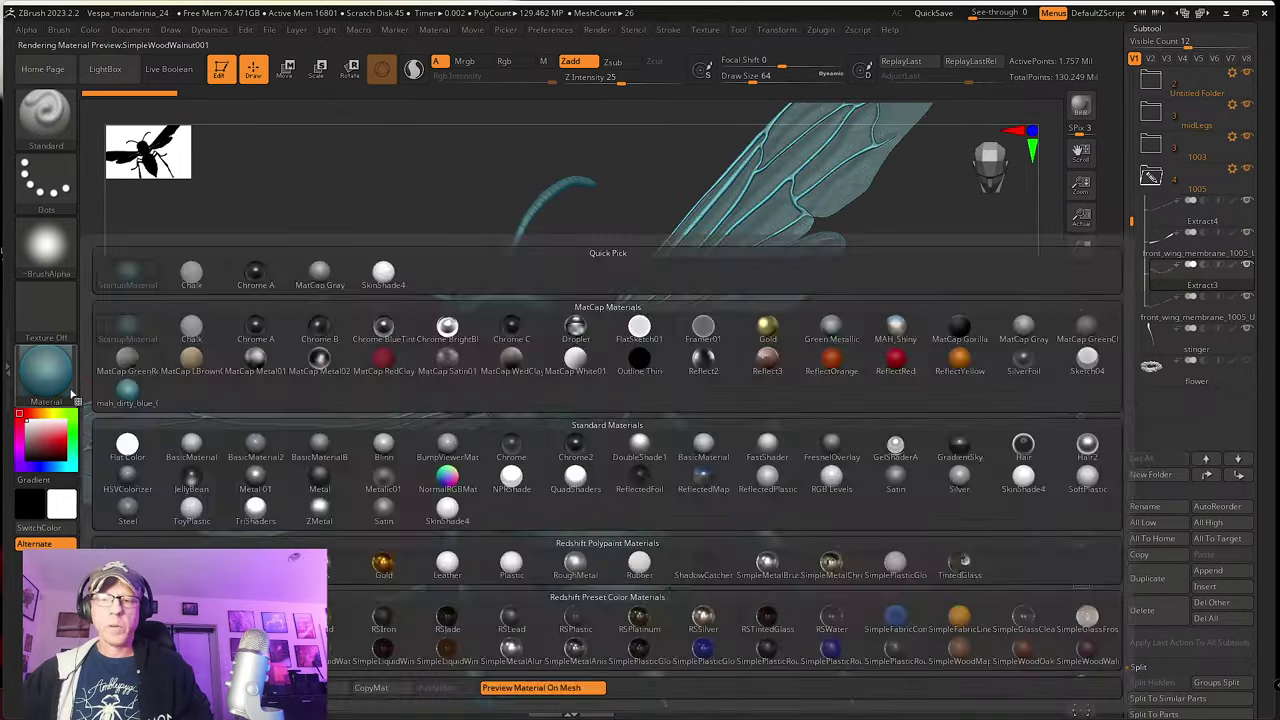
pyautogui.click(400, 273)
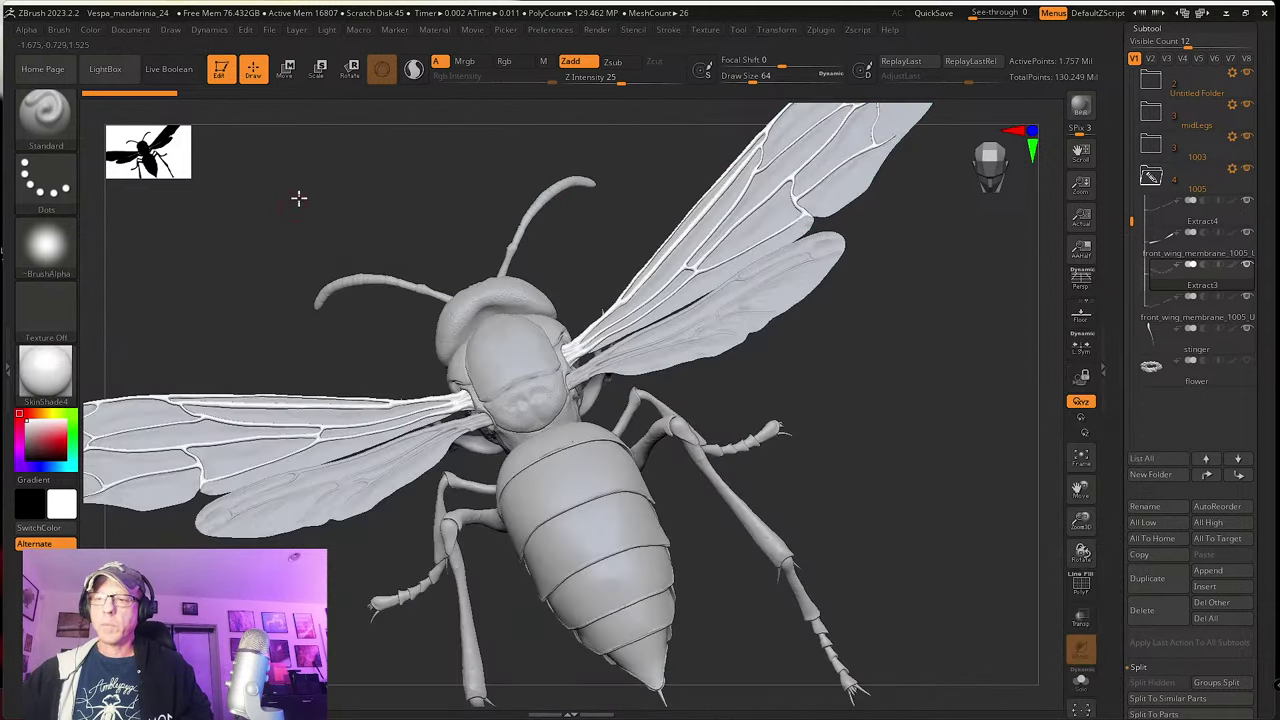
pyautogui.moveTo(299, 198)
pyautogui.keyDown('shift'); pyautogui.mouseDown()
pyautogui.moveTo(291, 206)
pyautogui.moveTo(421, 251)
pyautogui.moveTo(297, 206)
pyautogui.mouseUp(); pyautogui.keyUp('shift')
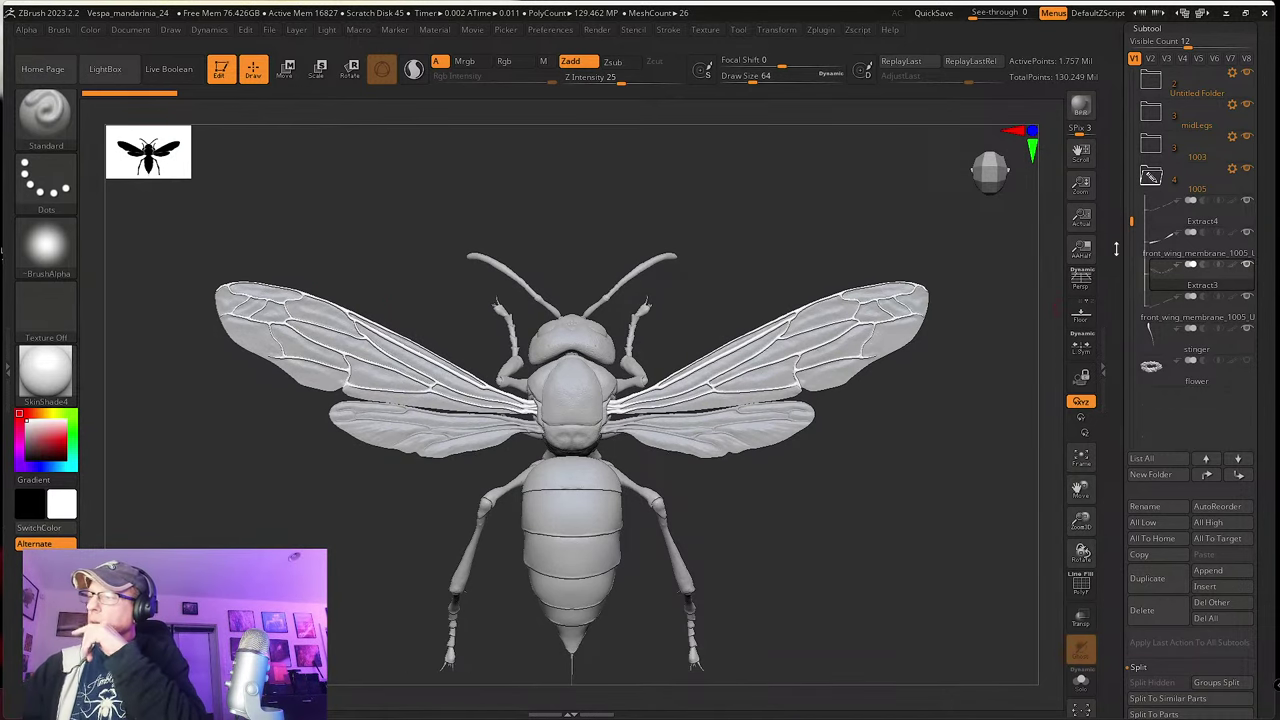
pyautogui.moveTo(1117, 249); pyautogui.dragTo(1117, 368)
pyautogui.scroll(1, 1117, 370)
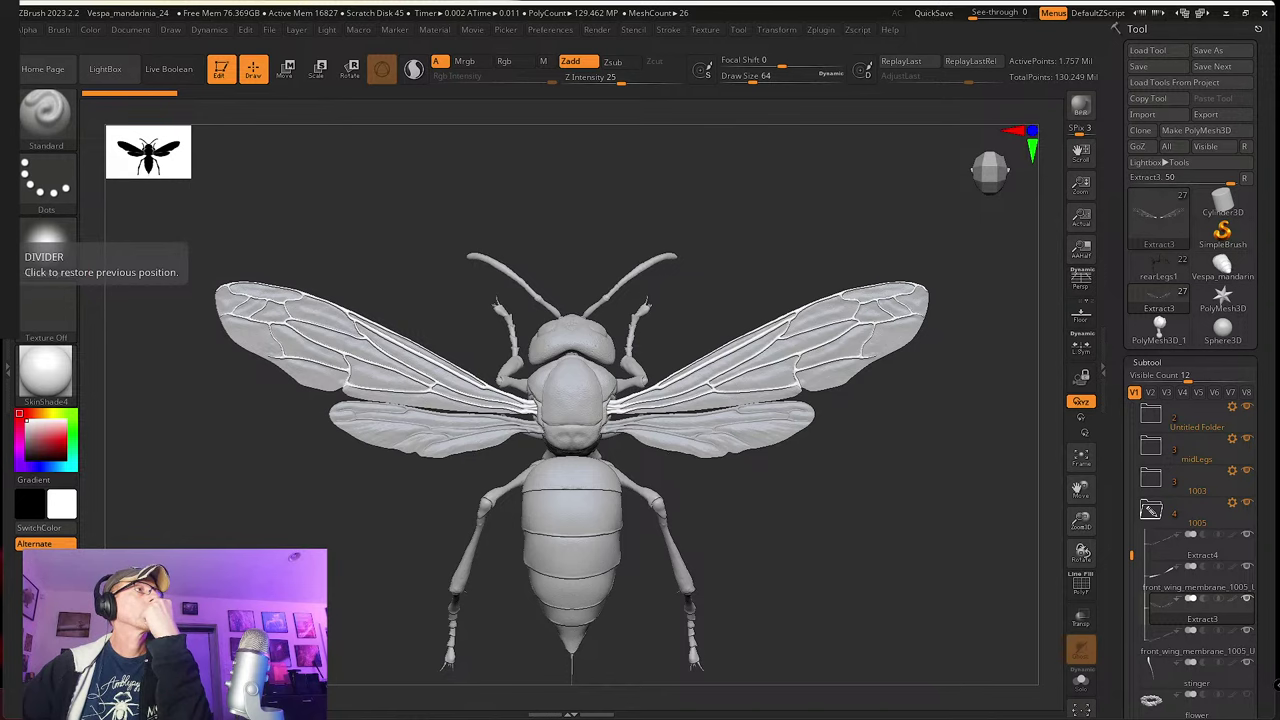
pyautogui.moveTo(0, 96); pyautogui.dragTo(138, 126)
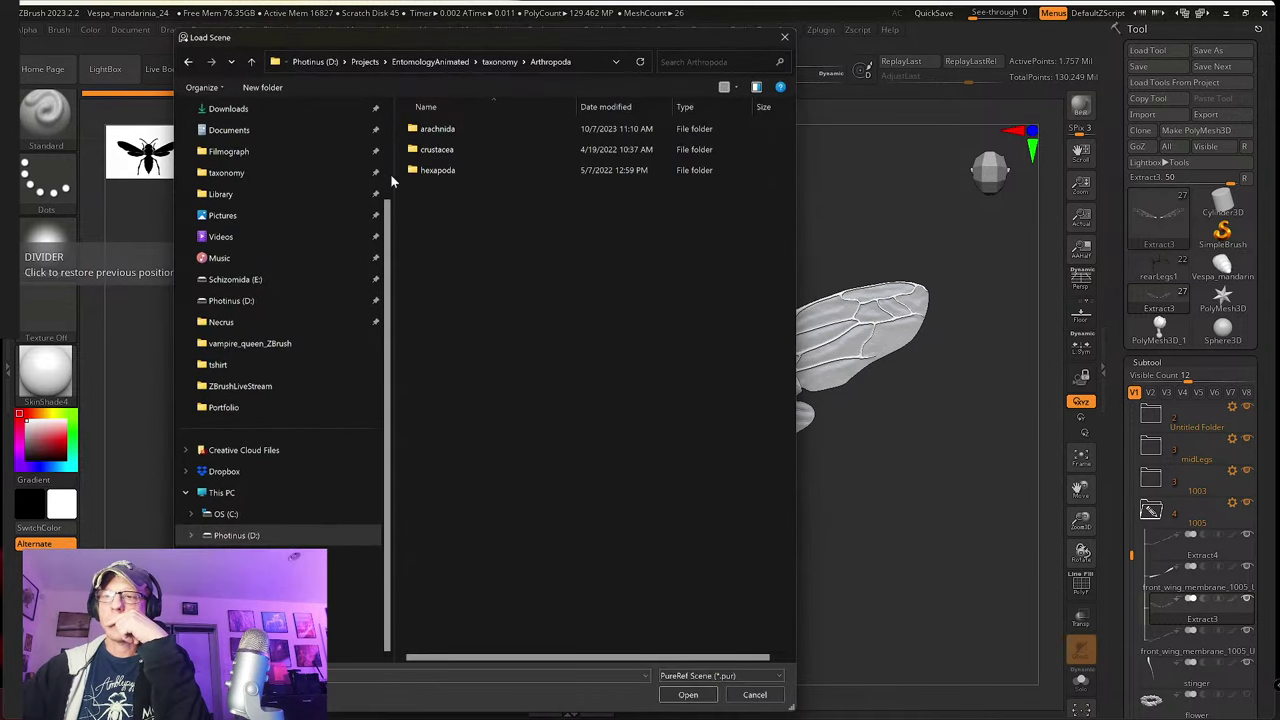
pyautogui.doubleClick(442, 170)
pyautogui.doubleClick(435, 150)
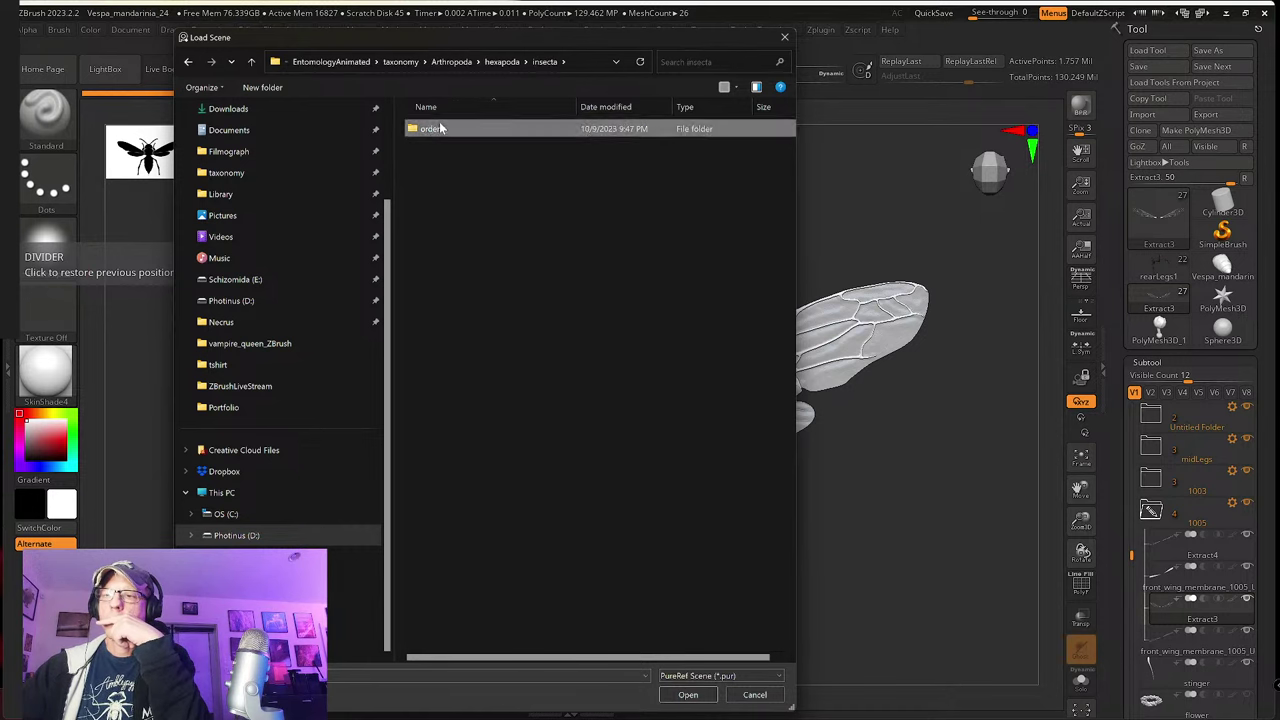
pyautogui.doubleClick(436, 129)
pyautogui.doubleClick(453, 231)
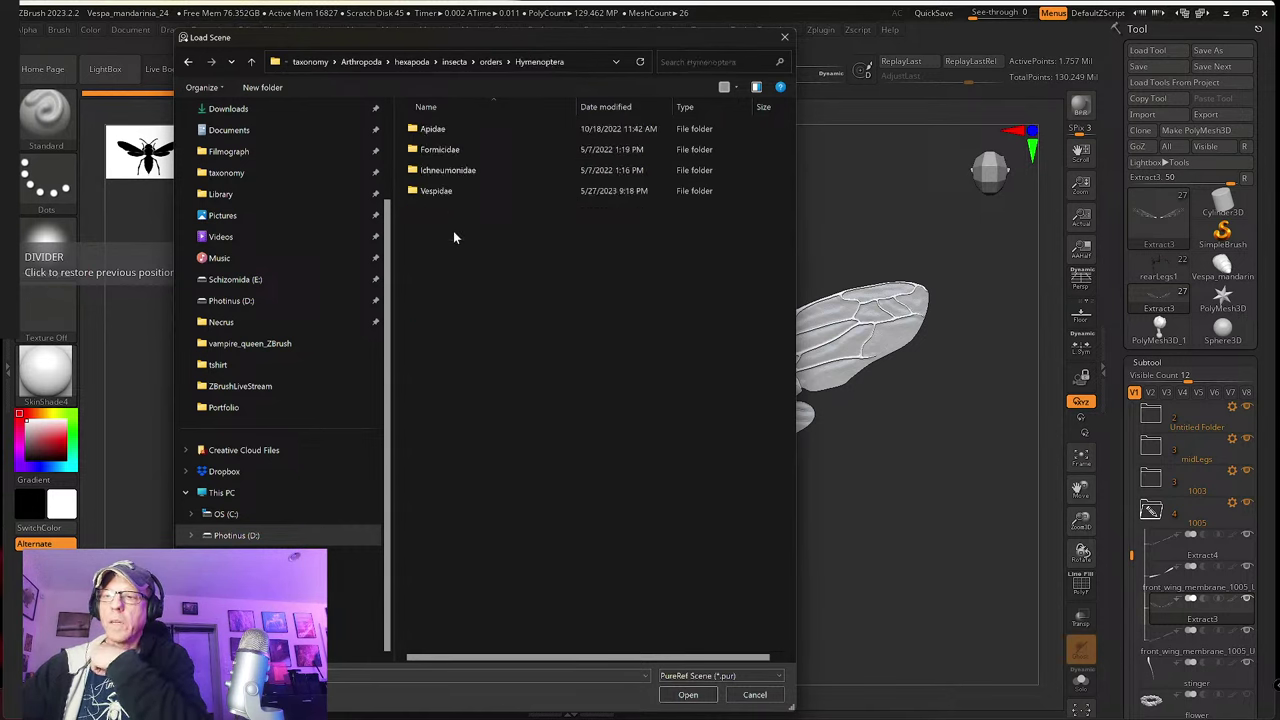
pyautogui.doubleClick(441, 191)
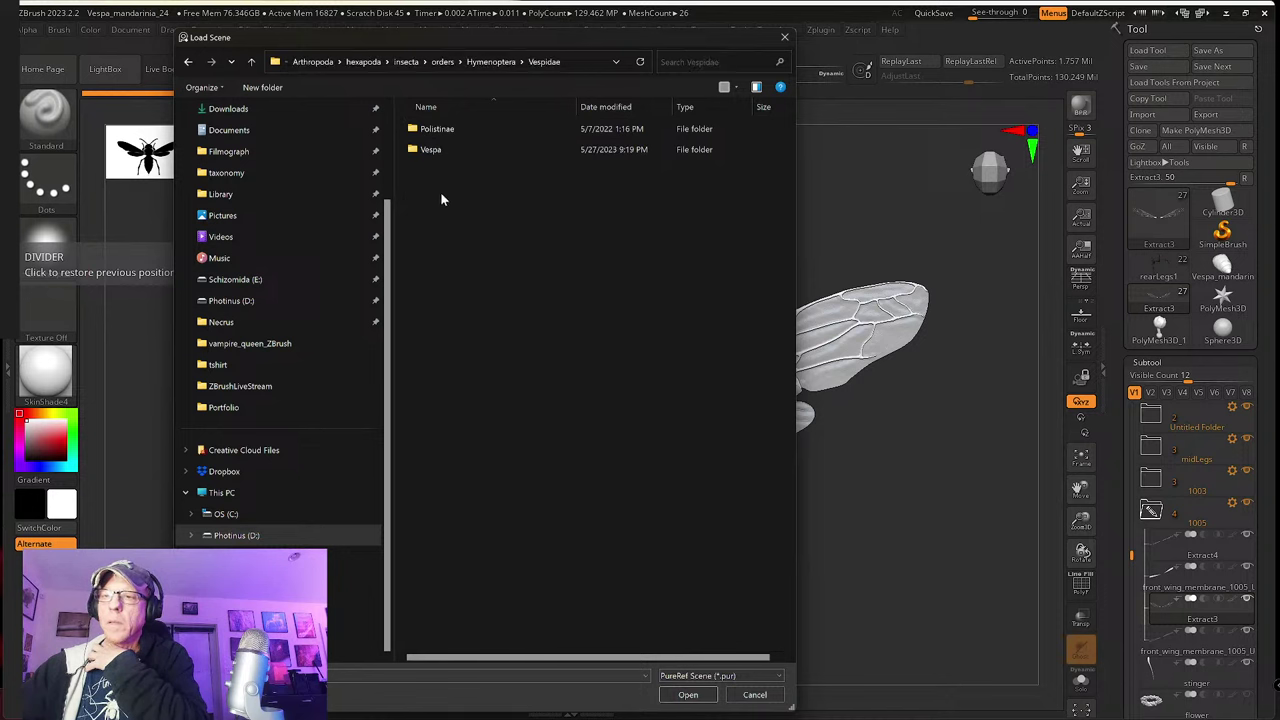
pyautogui.click(434, 150)
pyautogui.doubleClick(434, 150)
pyautogui.doubleClick(436, 129)
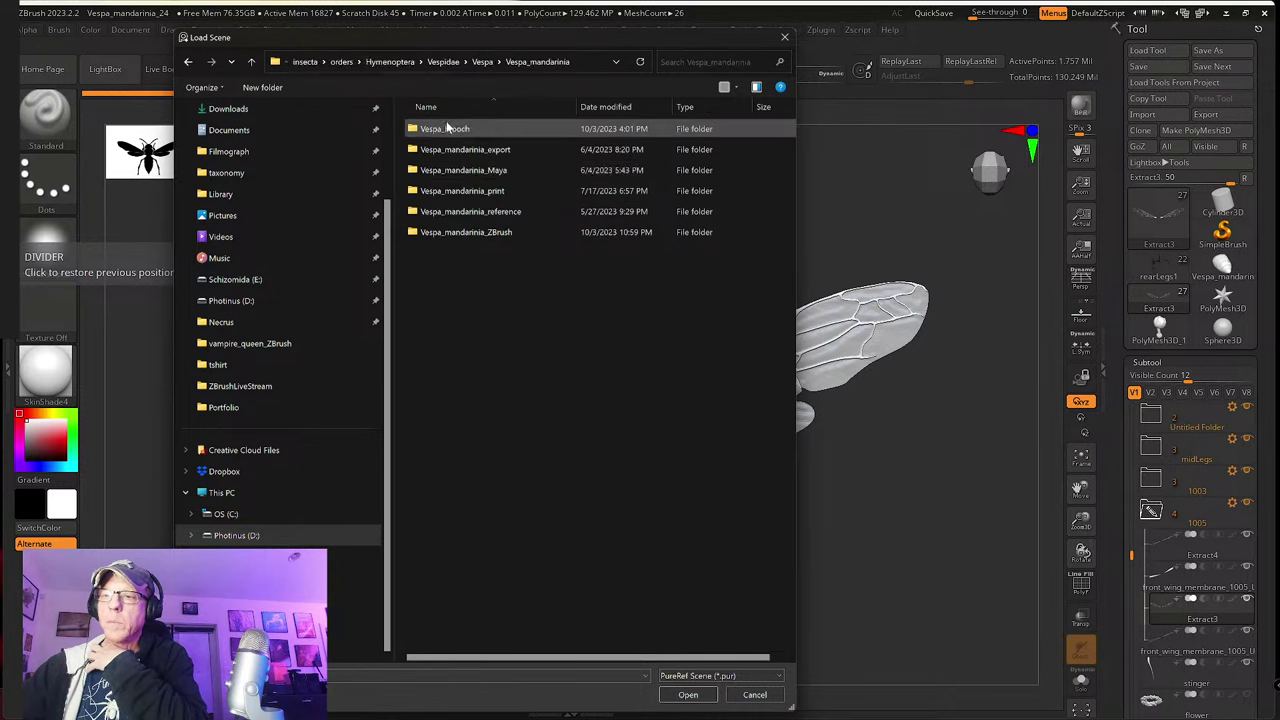
pyautogui.doubleClick(453, 212)
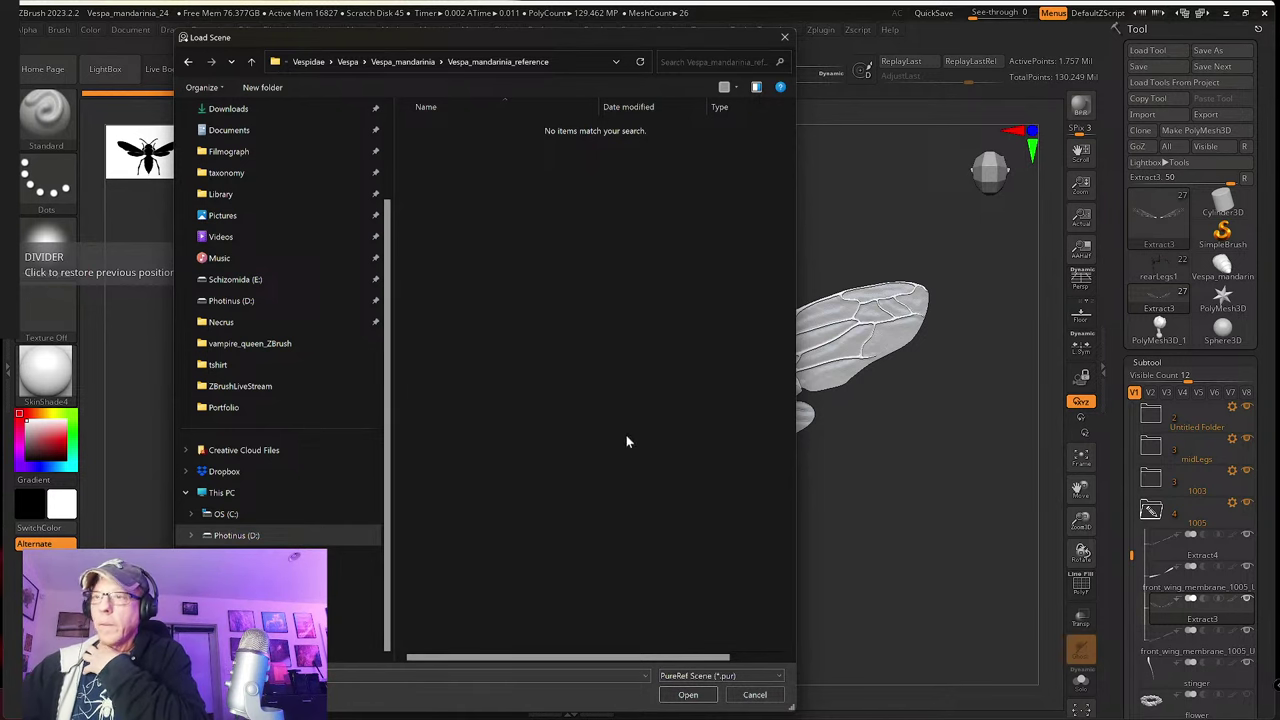
pyautogui.moveTo(431, 107); pyautogui.dragTo(431, 80)
pyautogui.click(403, 34)
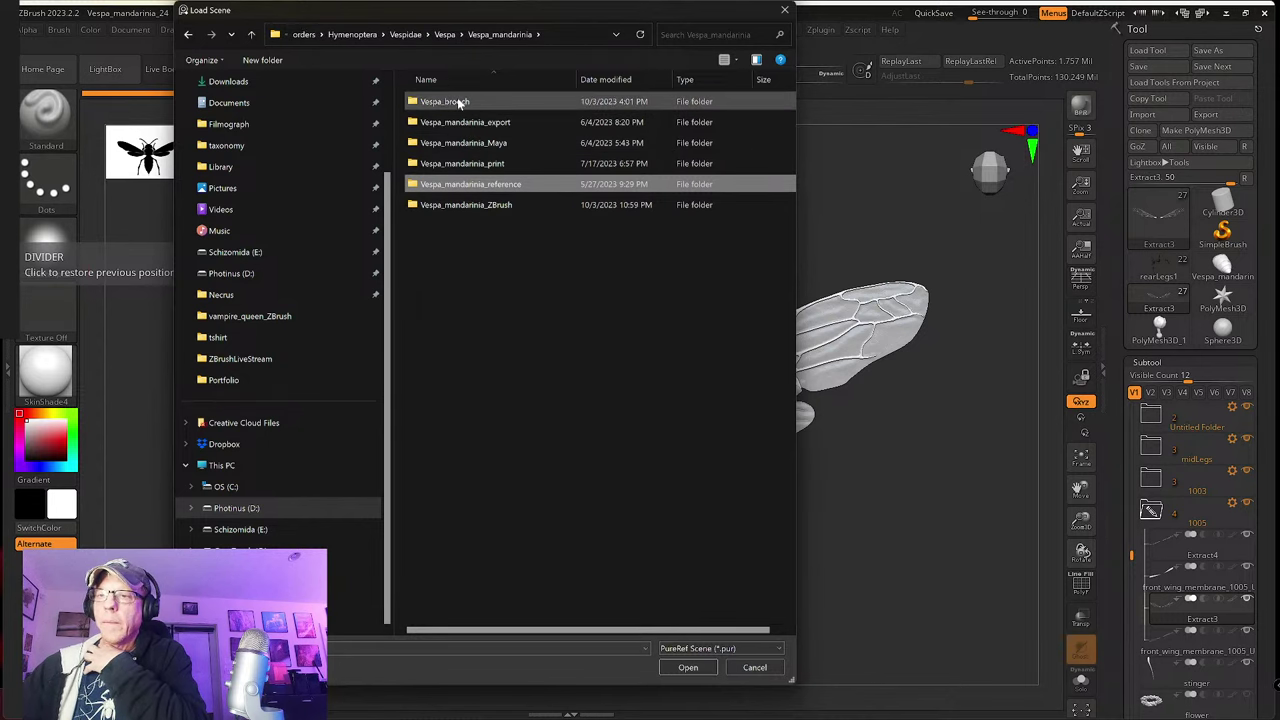
pyautogui.click(772, 670)
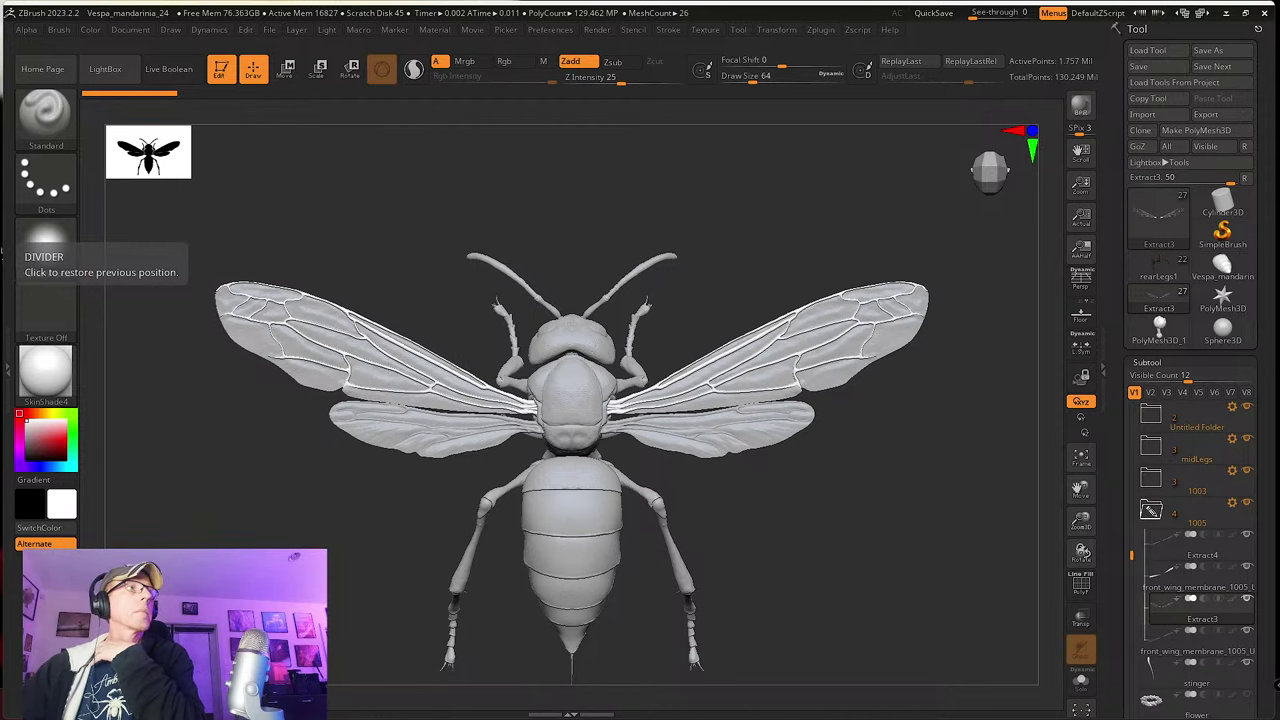
# Step: Switch to the Chrome browser and run an Ecosia image search for "vespa mandarinia"
pyautogui.moveTo(0, 150); pyautogui.dragTo(798, 111)
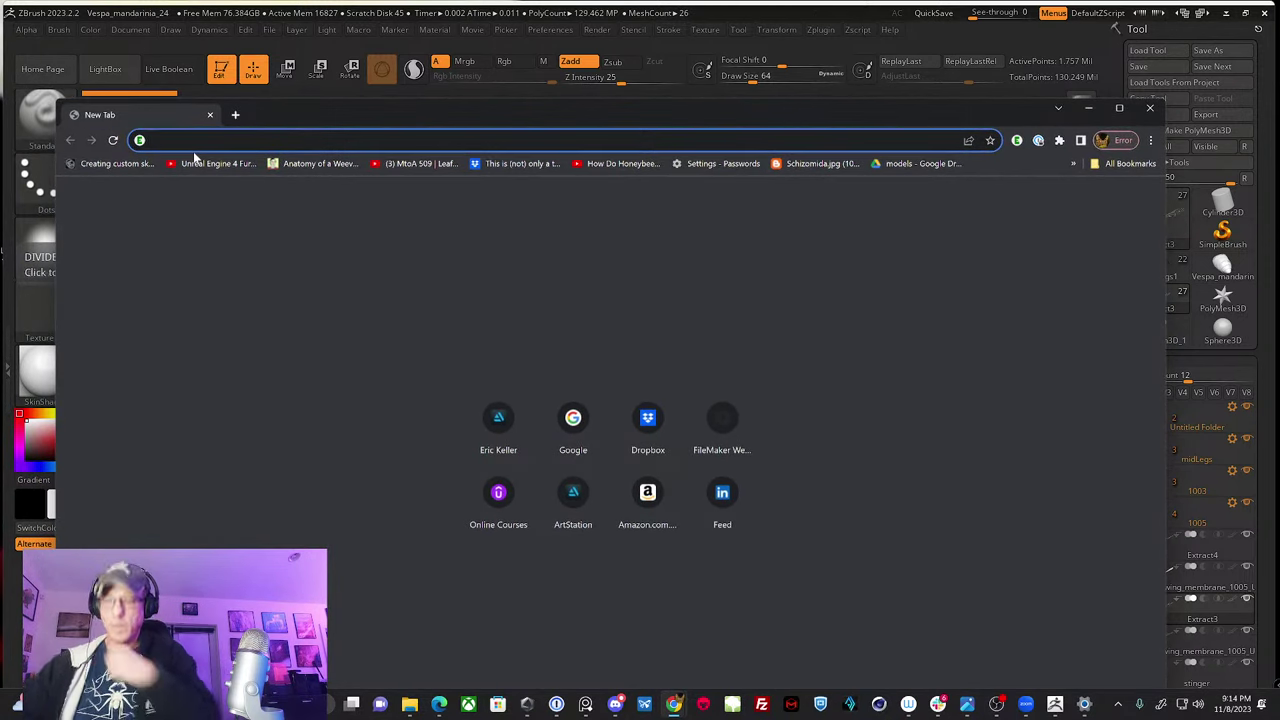
pyautogui.write('vespa mandarinia')
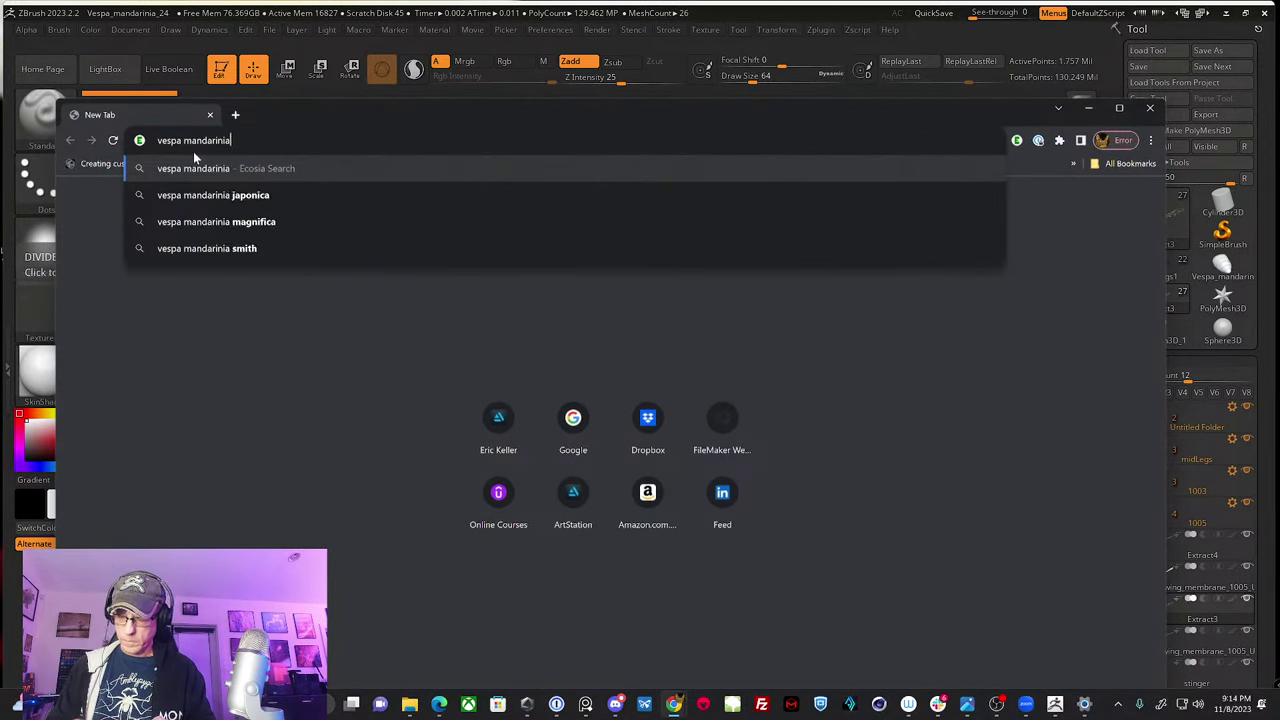
pyautogui.press('Return')
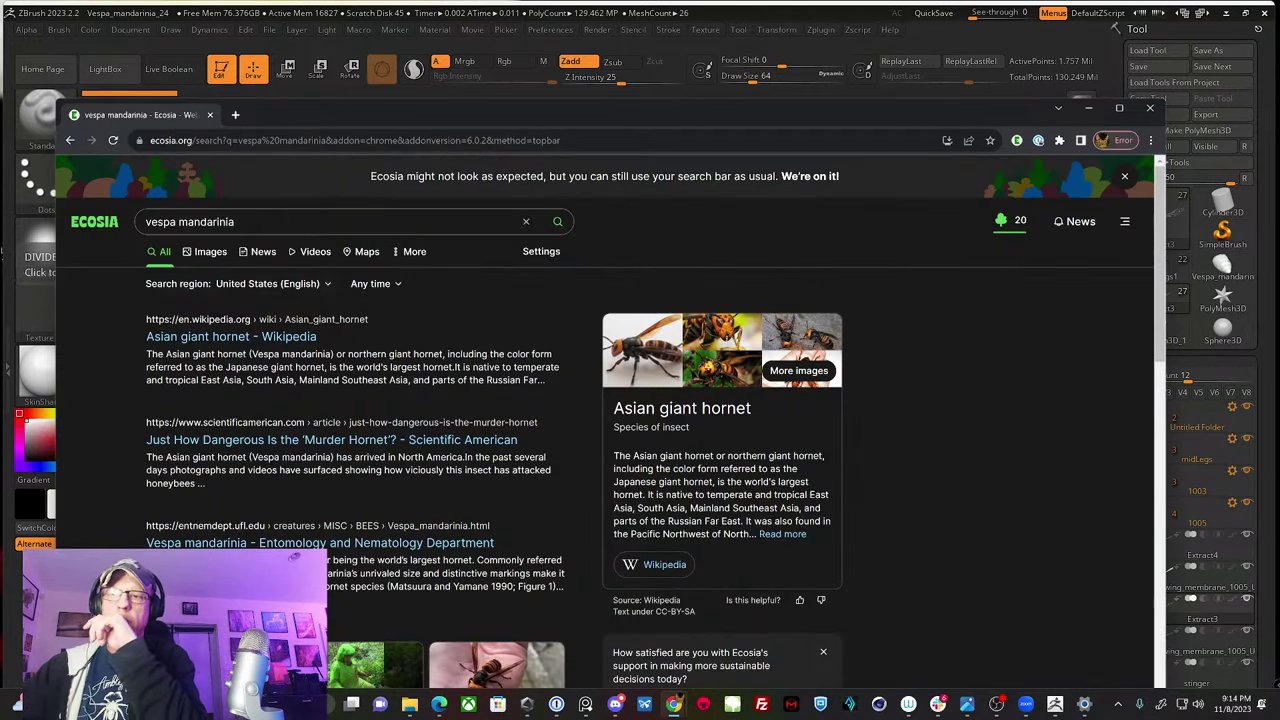
pyautogui.click(205, 251)
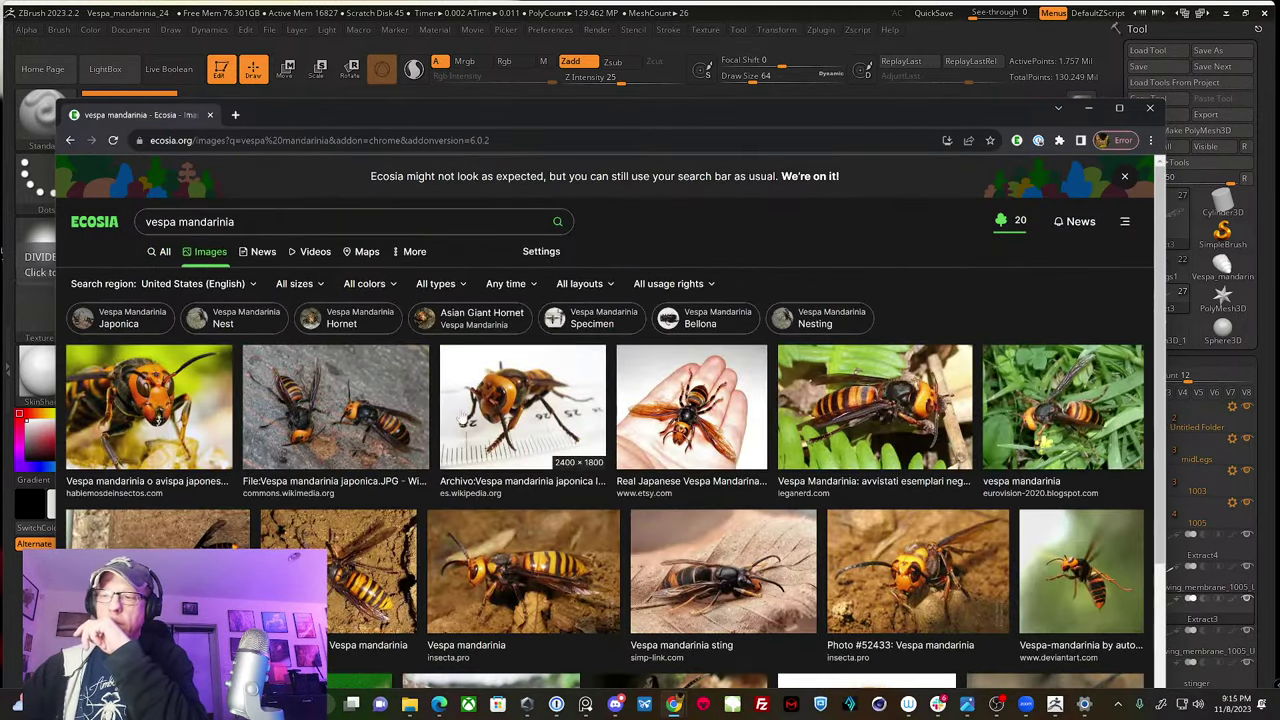
# Step: Open the 1240 × 800 side-view hornet photo from insecta.pro and copy it to the PureRef reference board
pyautogui.scroll(-3, 386, 414)
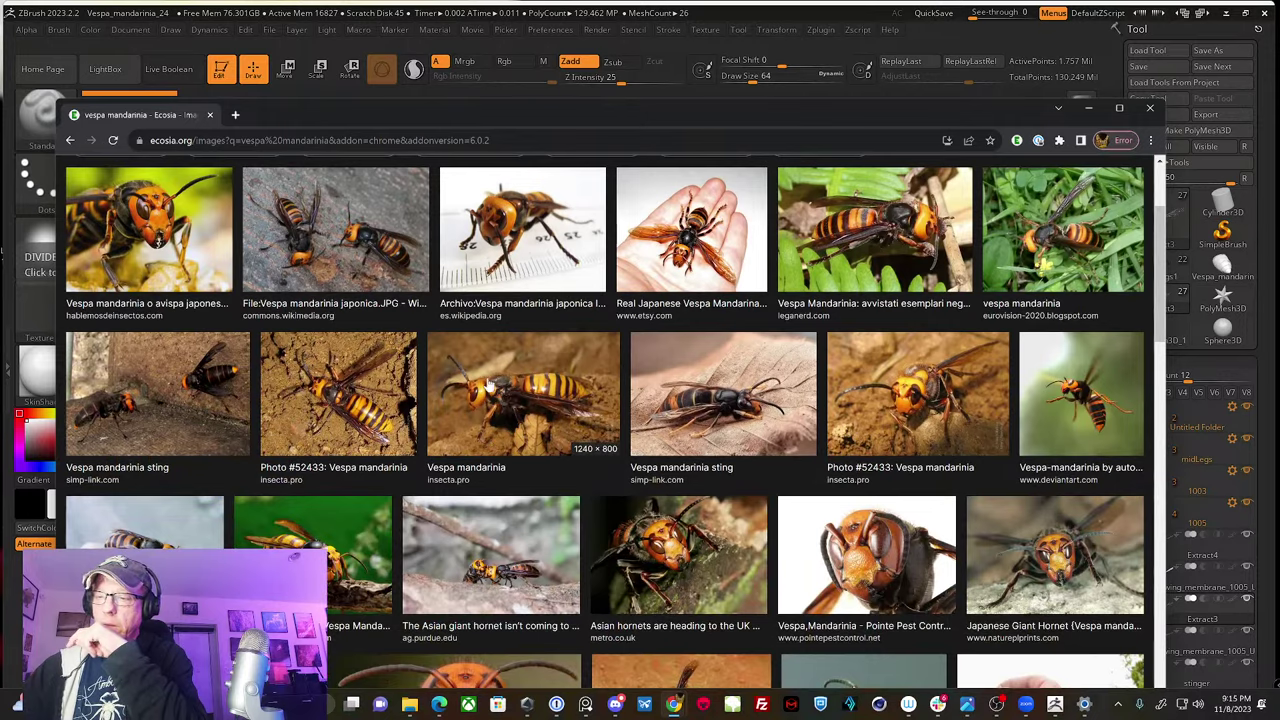
pyautogui.click(472, 390)
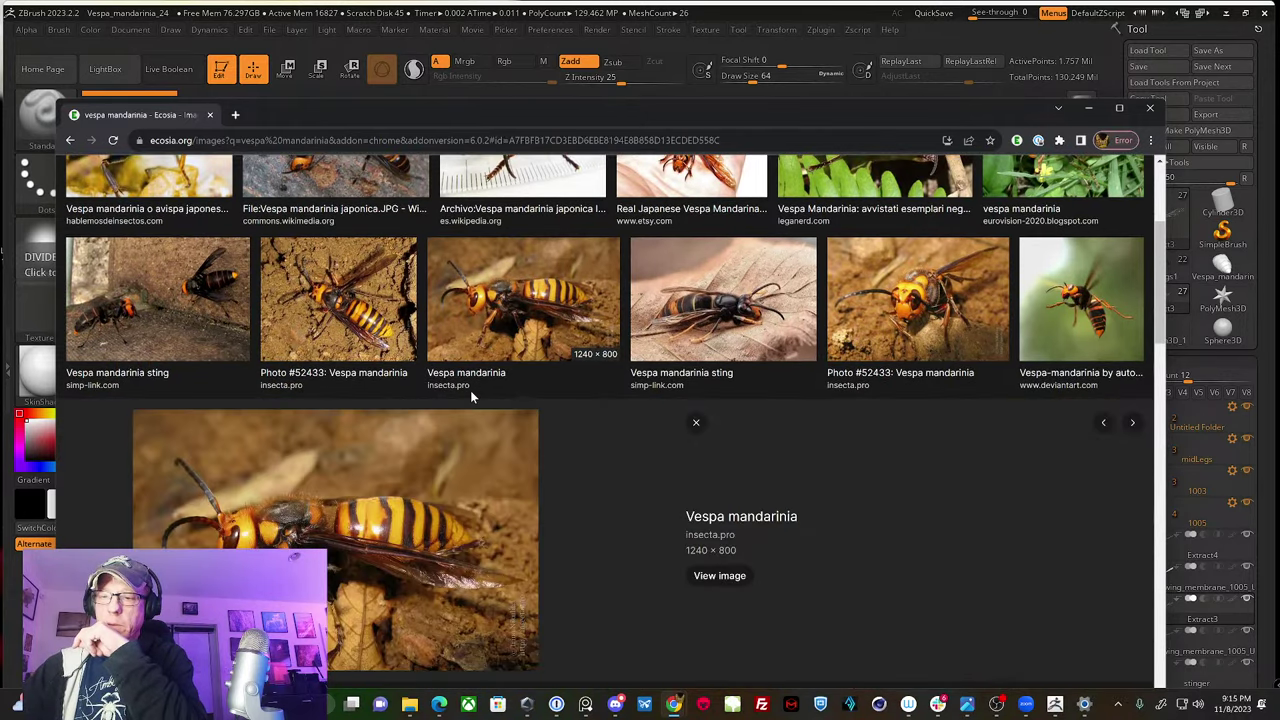
pyautogui.scroll(-1, 467, 390)
pyautogui.moveTo(373, 390); pyautogui.dragTo(0, 390)
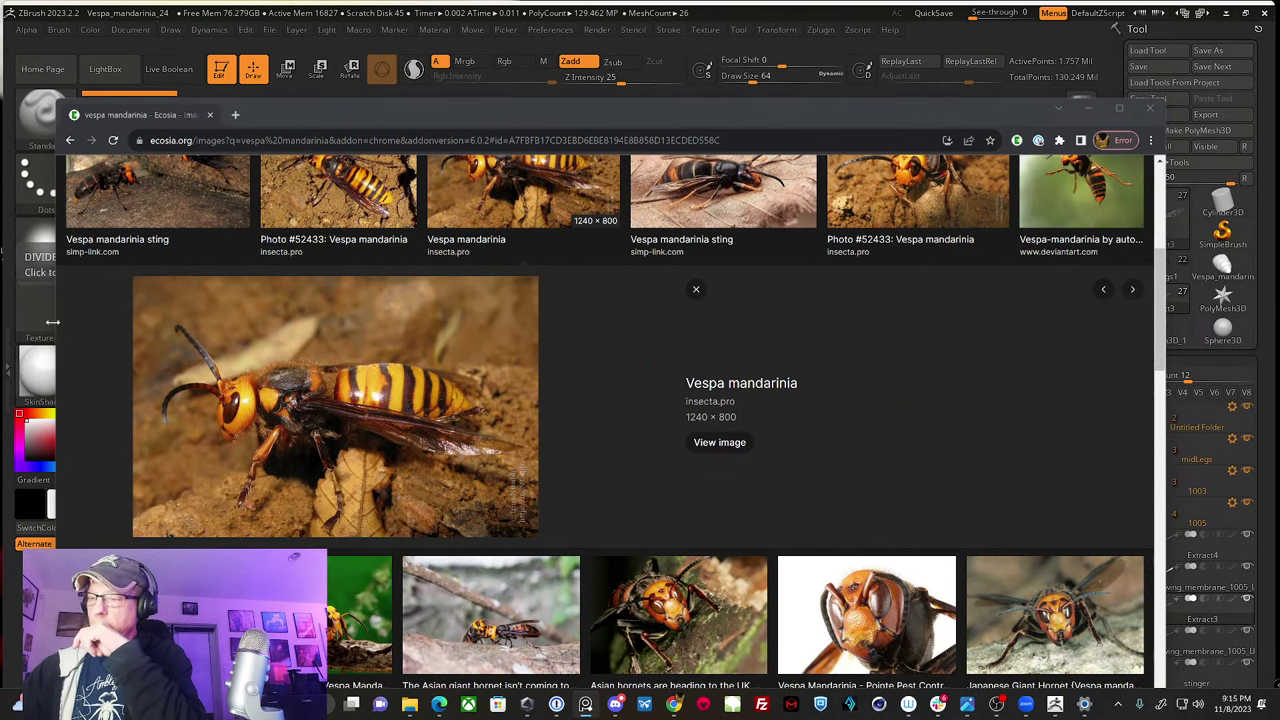
# Step: Add the 2000 × 1000 frontal head photo from Pinterest and insecta.pro's "Photo #52433: Vespa mandarinia" to the reference board
pyautogui.scroll(-2, 605, 420)
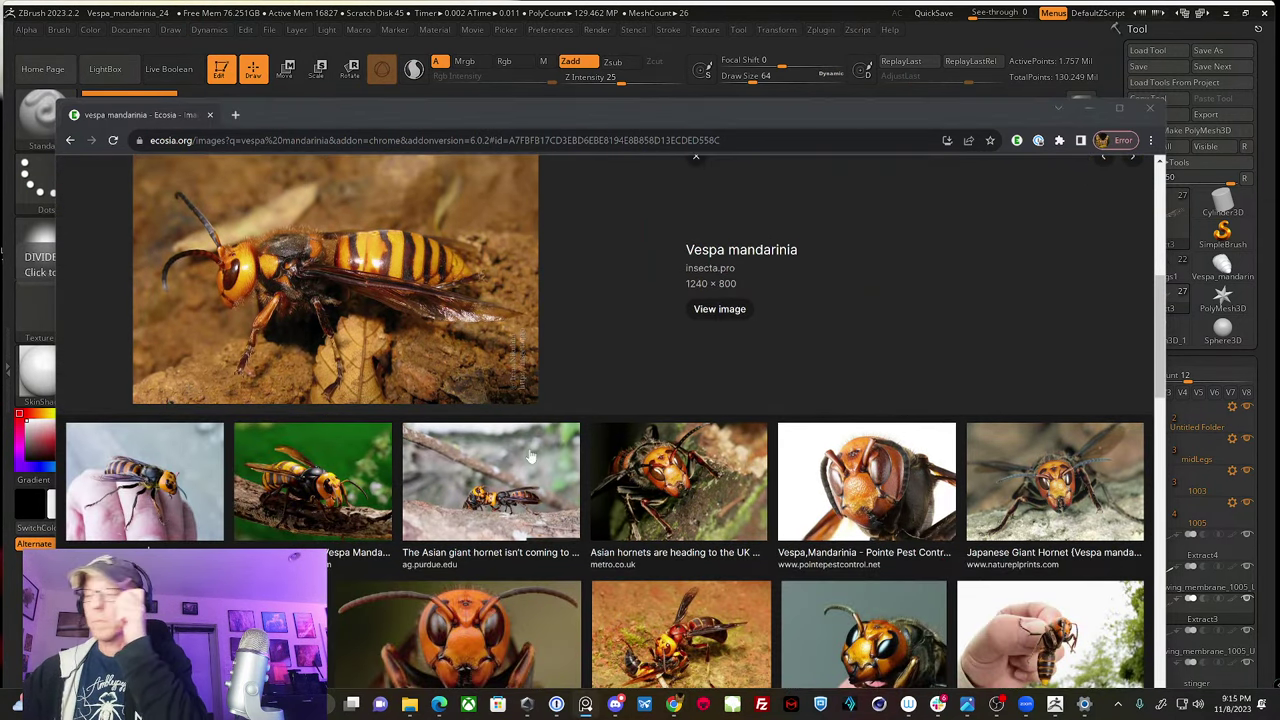
pyautogui.scroll(-3, 474, 454)
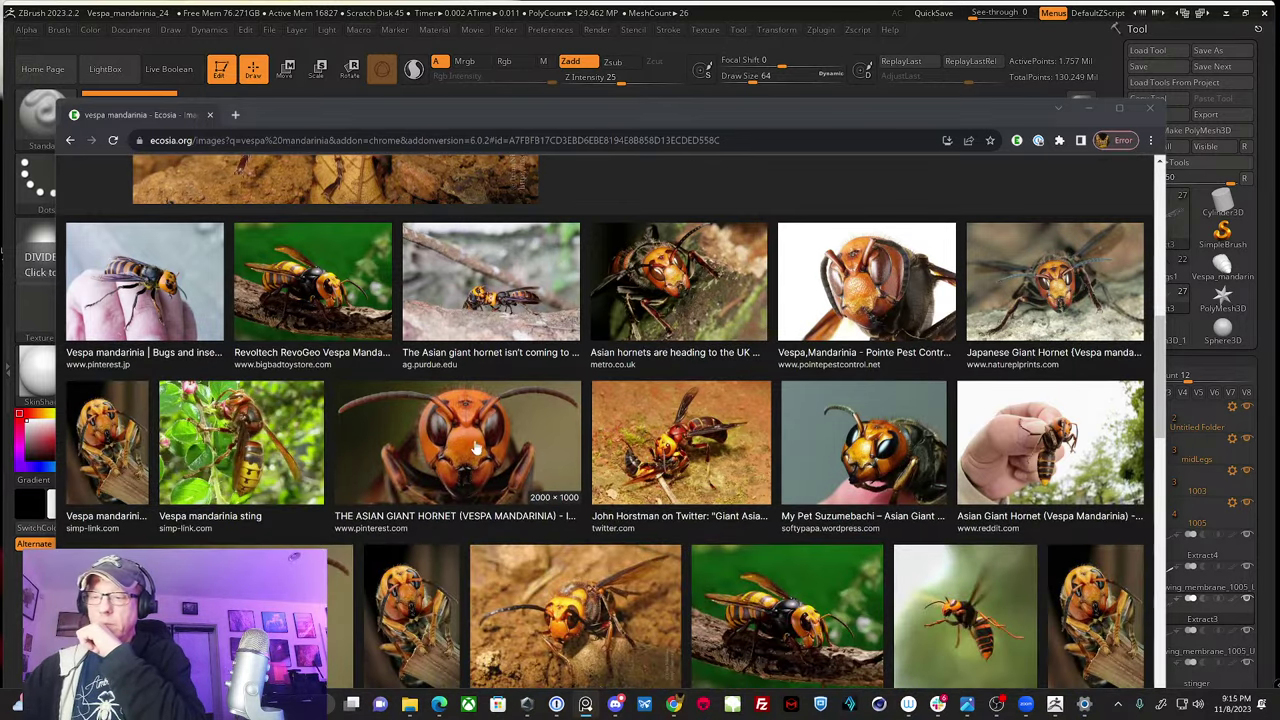
pyautogui.click(445, 452)
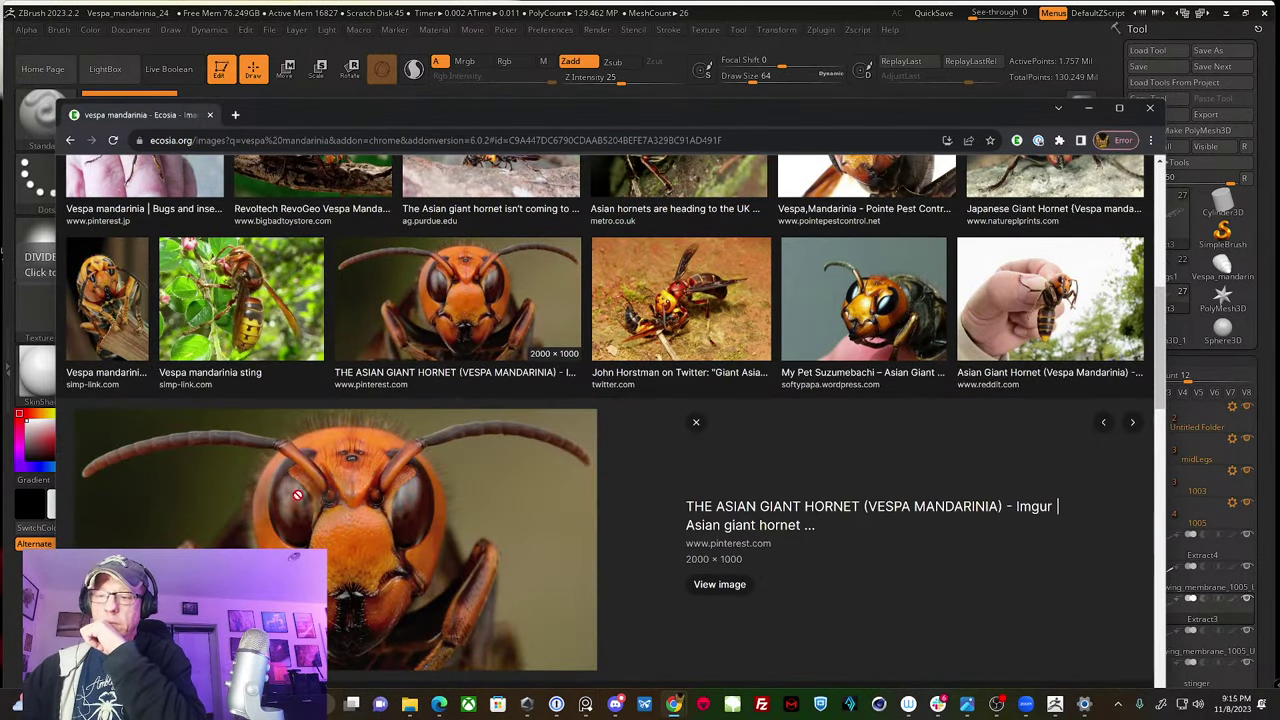
pyautogui.scroll(-5, 600, 525)
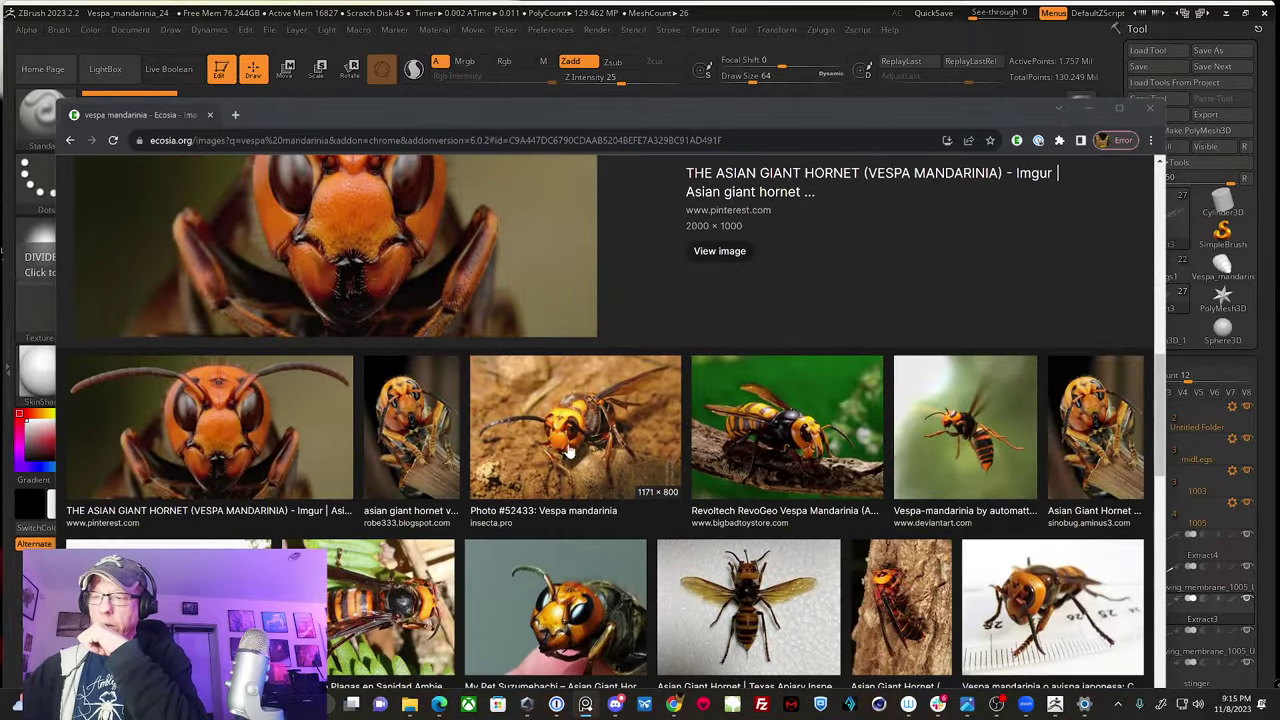
pyautogui.click(572, 447)
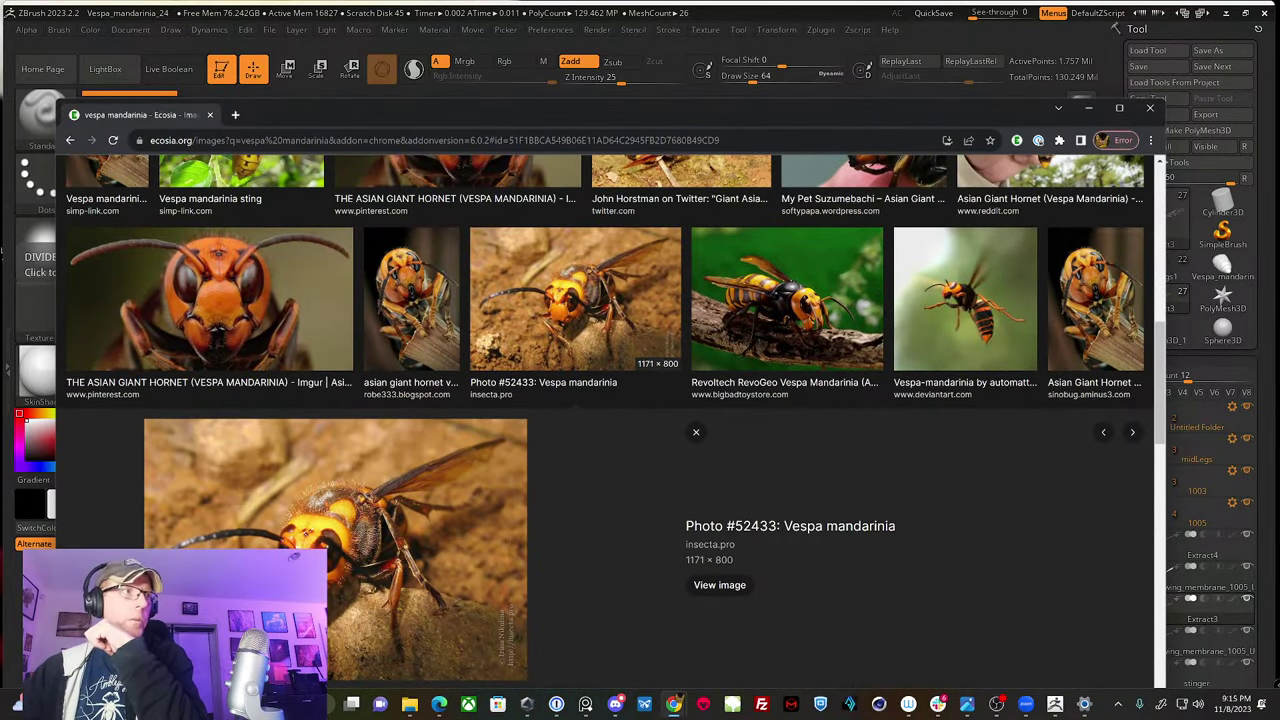
# Step: Add the 1920 × 1272 Reddit photo of a hornet held between fingers to the reference board
pyautogui.scroll(-3, 638, 530)
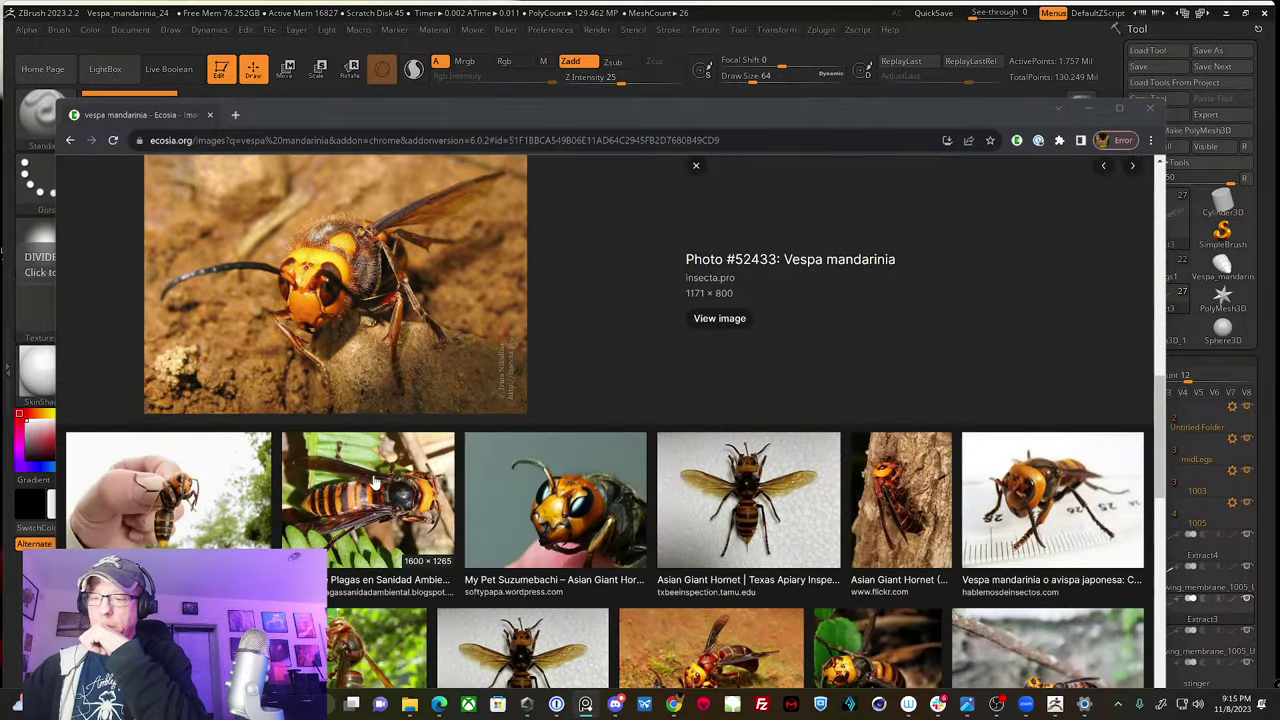
pyautogui.scroll(-3, 296, 447)
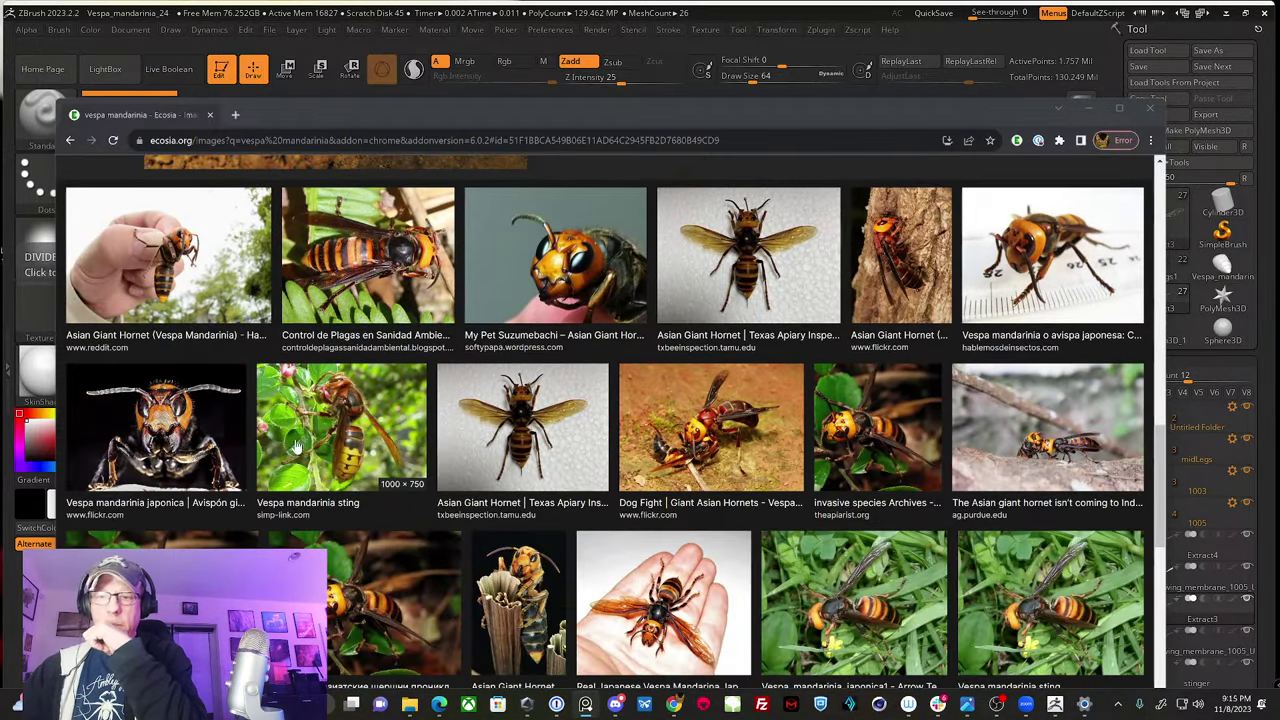
pyautogui.click(157, 271)
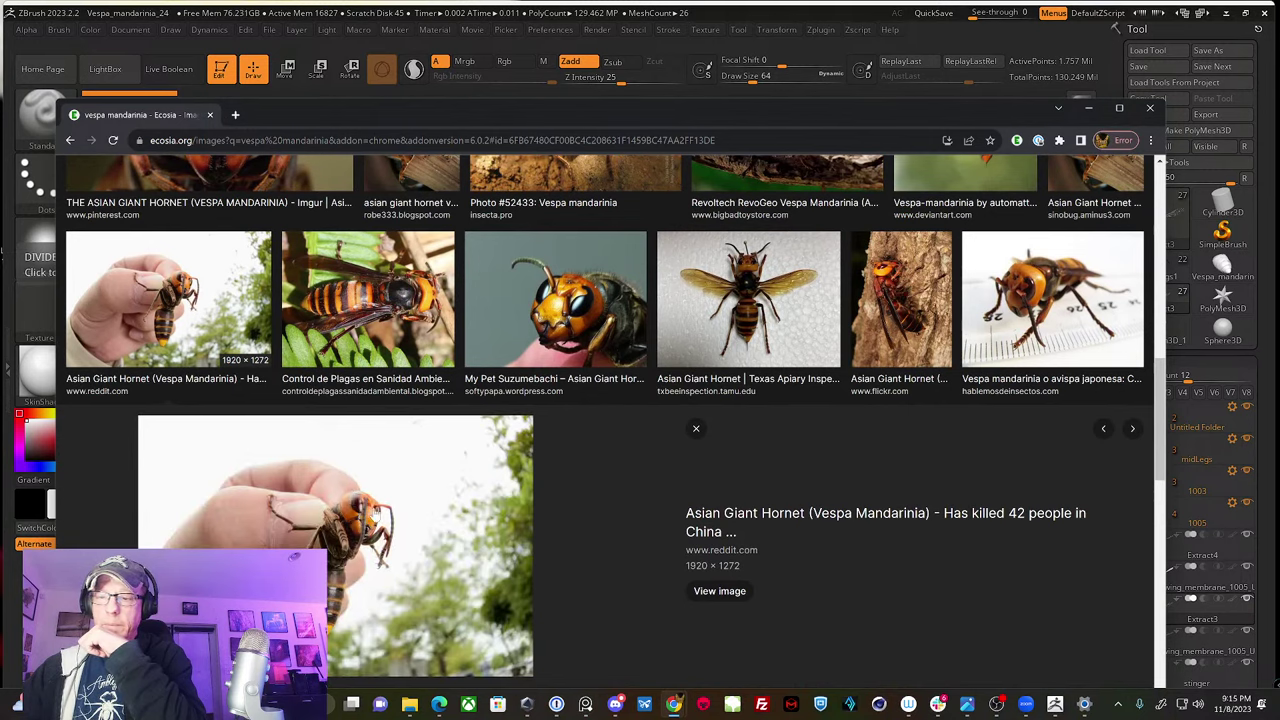
pyautogui.click(585, 704)
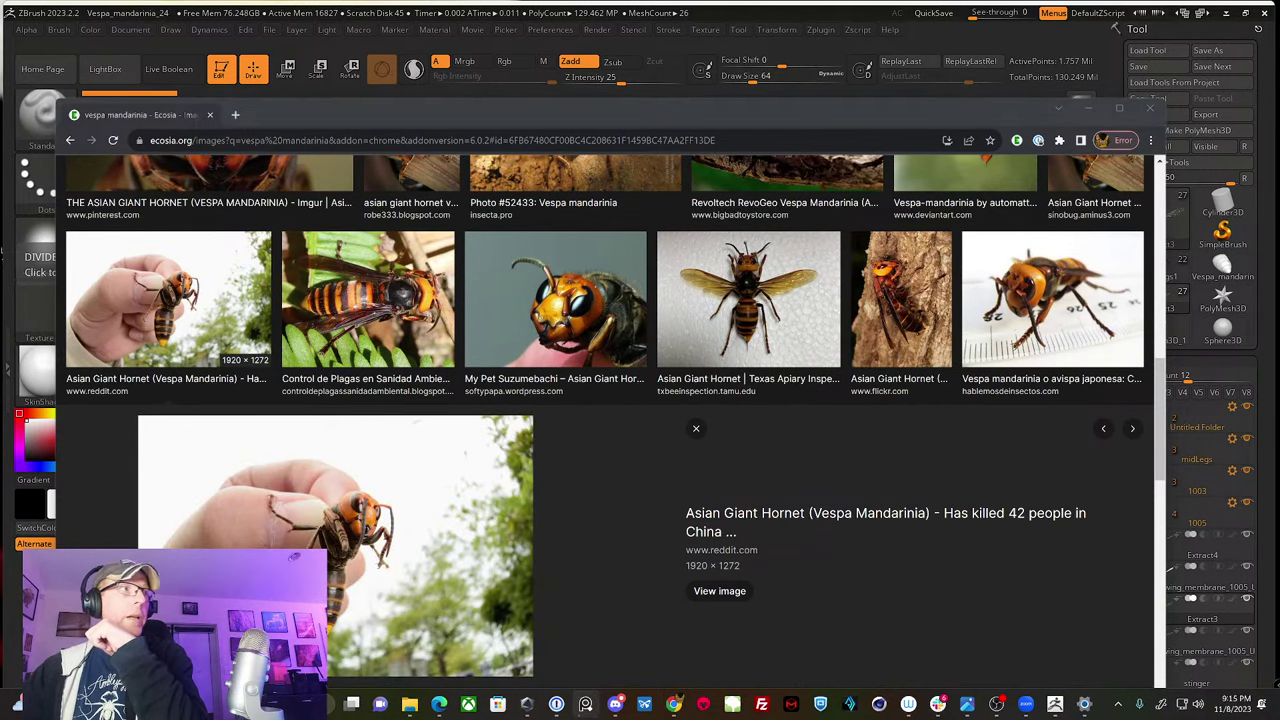
# Step: Add the 1023 × 680 NCPR "murder hornets" frontal photo to the PureRef reference board and minimize the browser
pyautogui.scroll(-3, 637, 480)
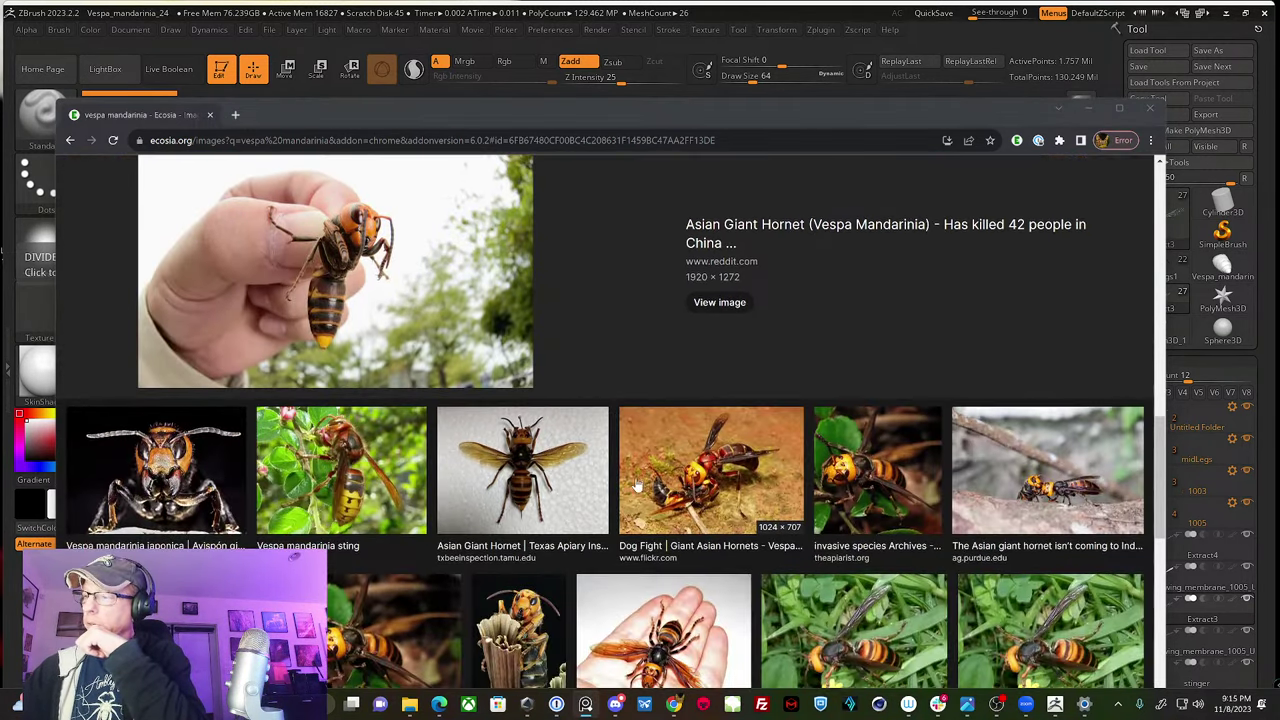
pyautogui.scroll(-4, 677, 533)
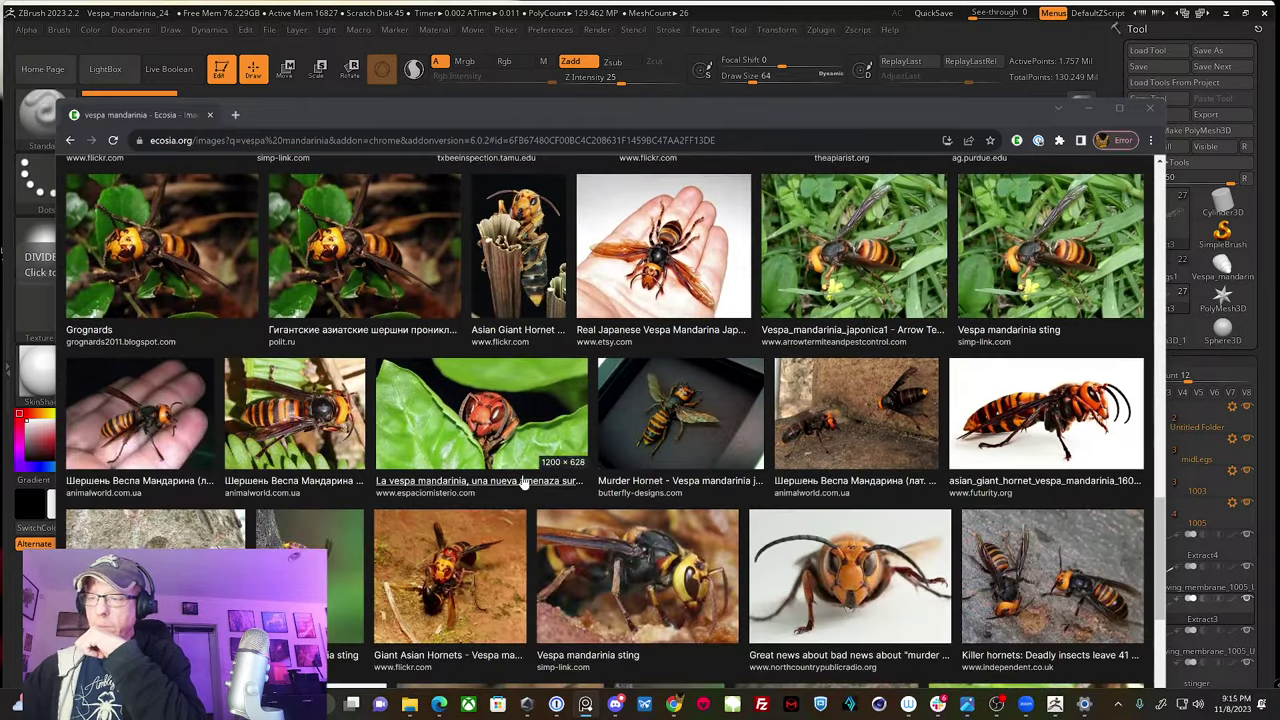
pyautogui.click(847, 560)
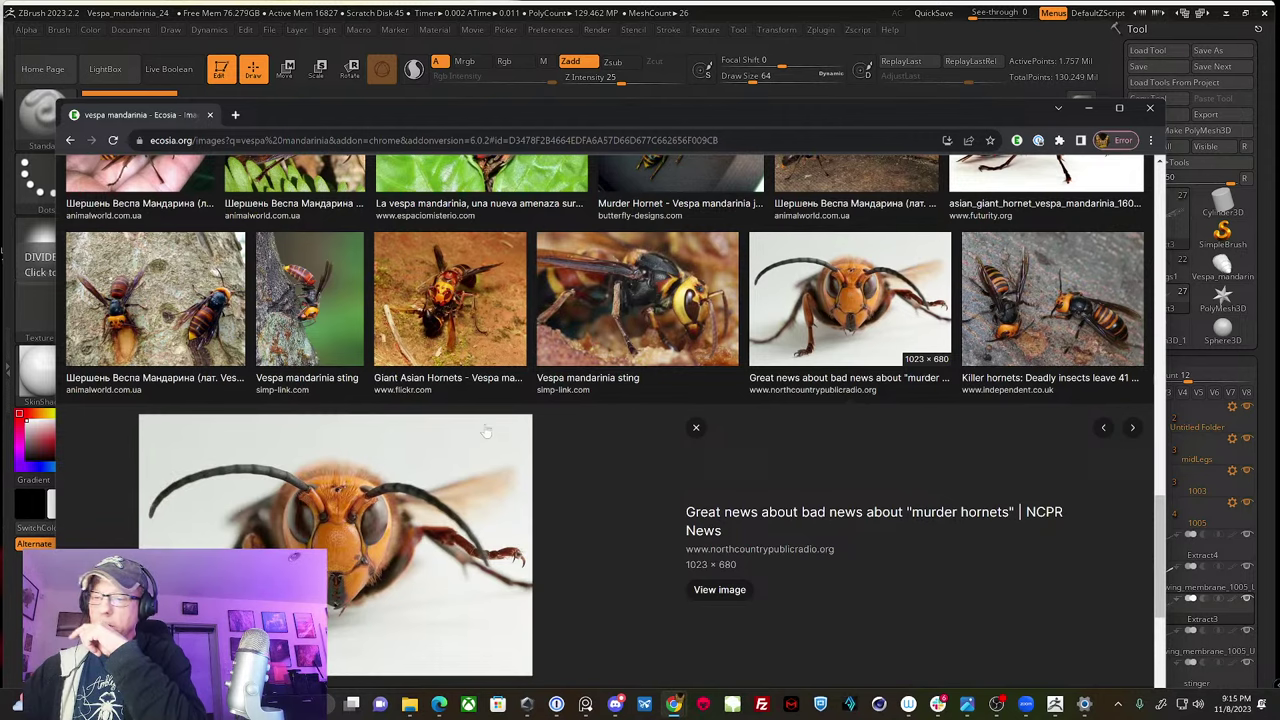
pyautogui.click(1169, 231)
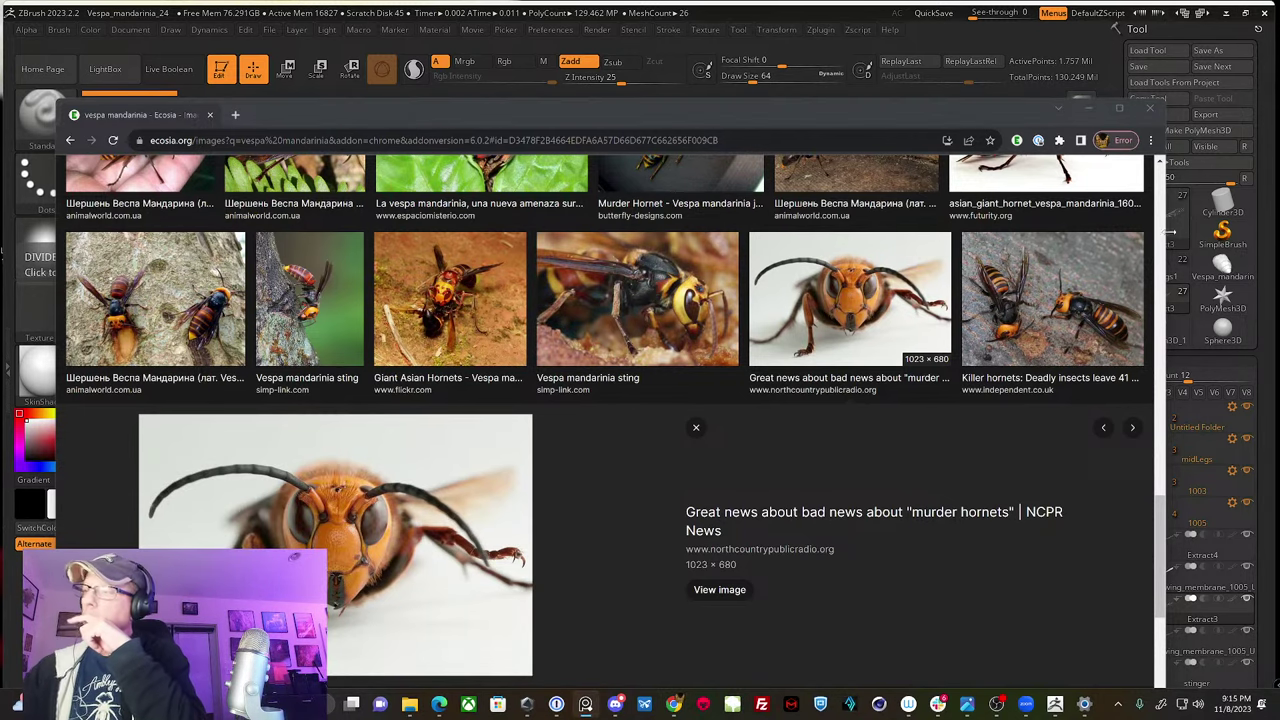
pyautogui.click(1080, 105)
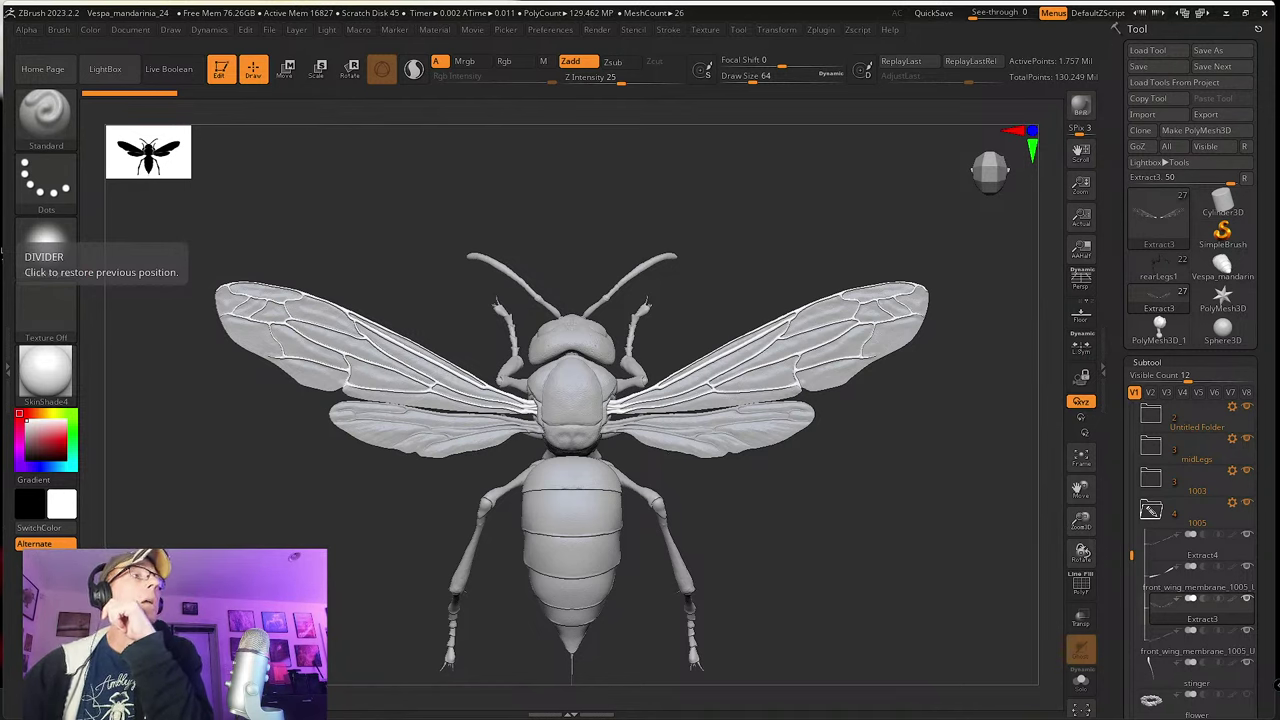
# Step: Bring the PureRef board over the ZBrush canvas and arrange all its hornet photos so they no longer overlap
pyautogui.moveTo(2, 200); pyautogui.dragTo(430, 265, button='right')
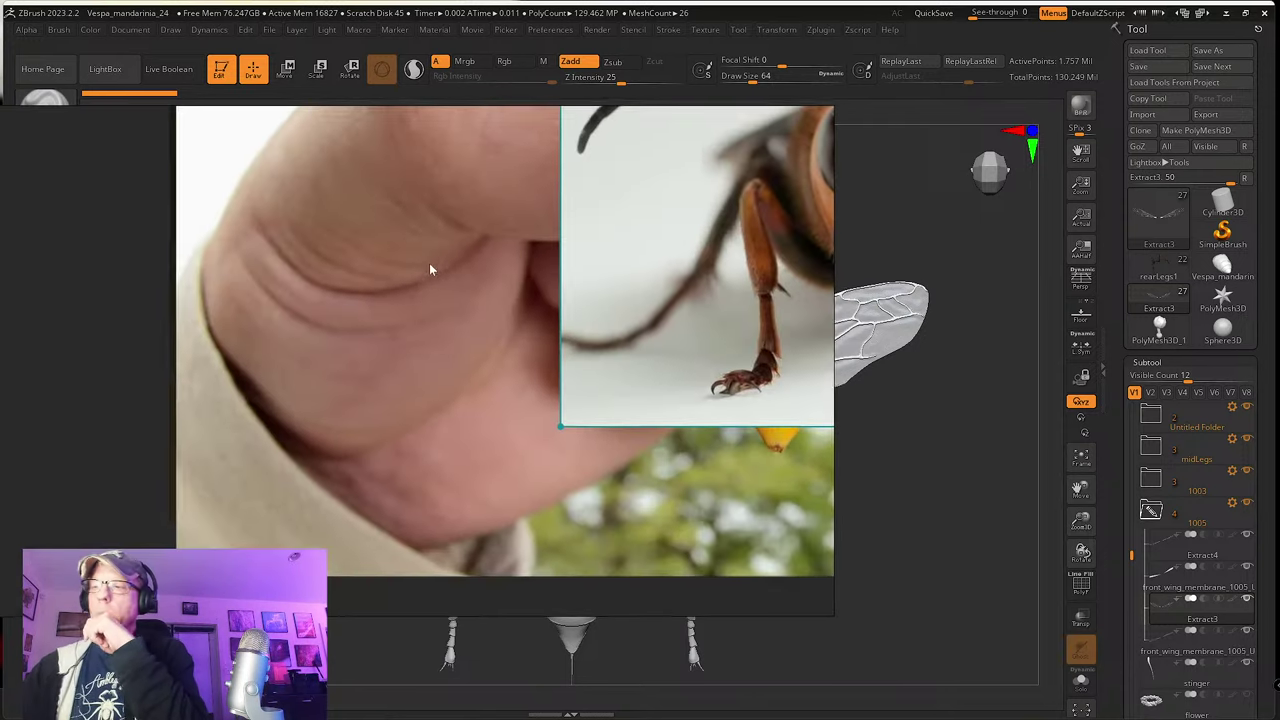
pyautogui.scroll(-5, 429, 263)
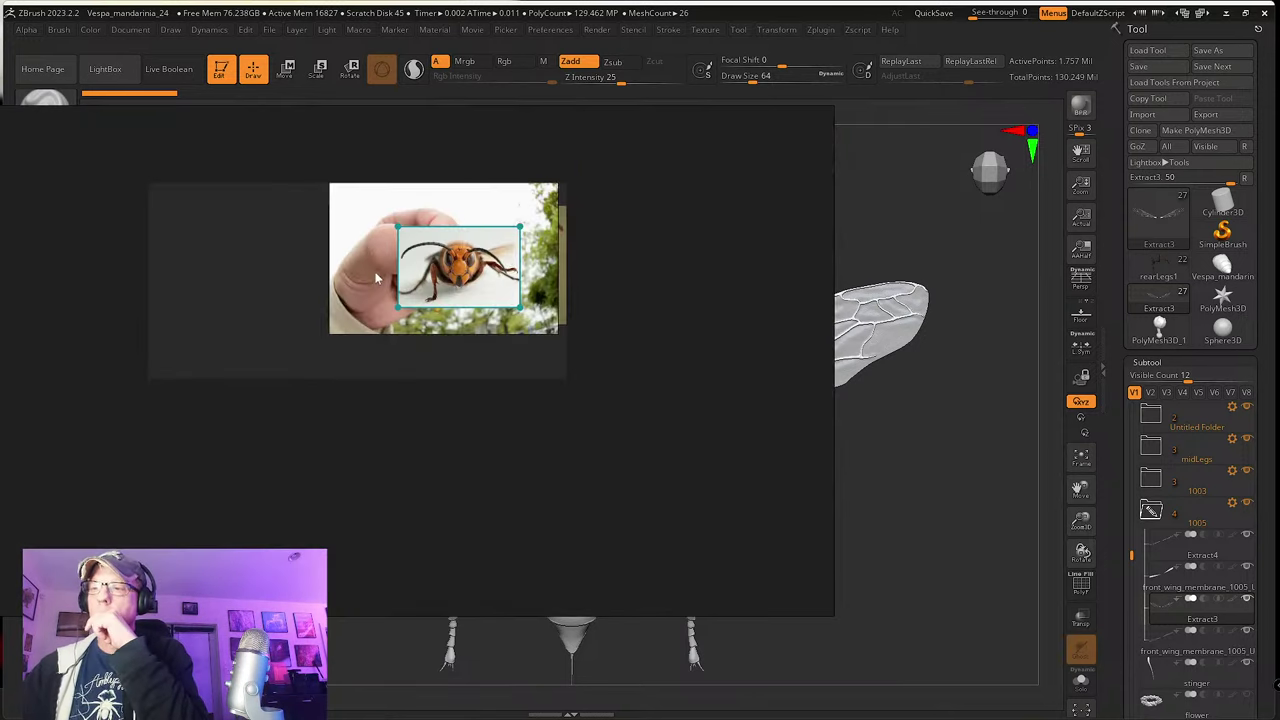
pyautogui.rightClick(462, 266)
pyautogui.moveTo(516, 430)
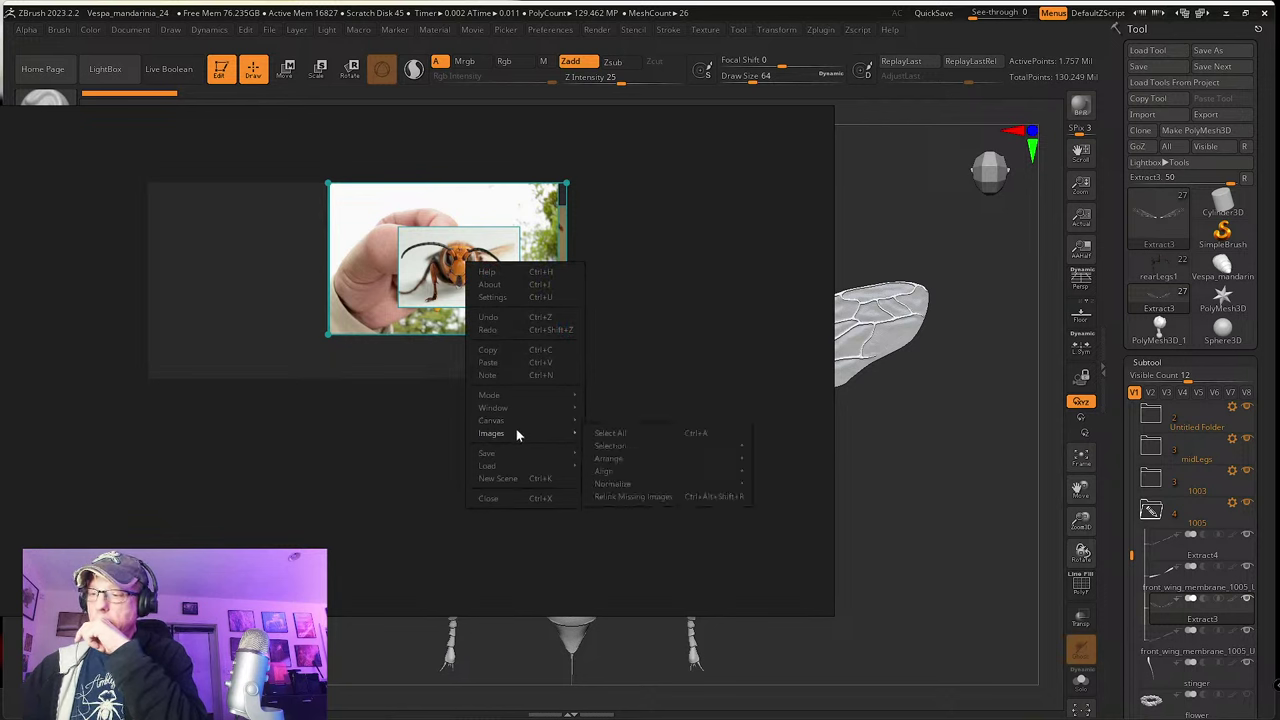
pyautogui.moveTo(627, 484)
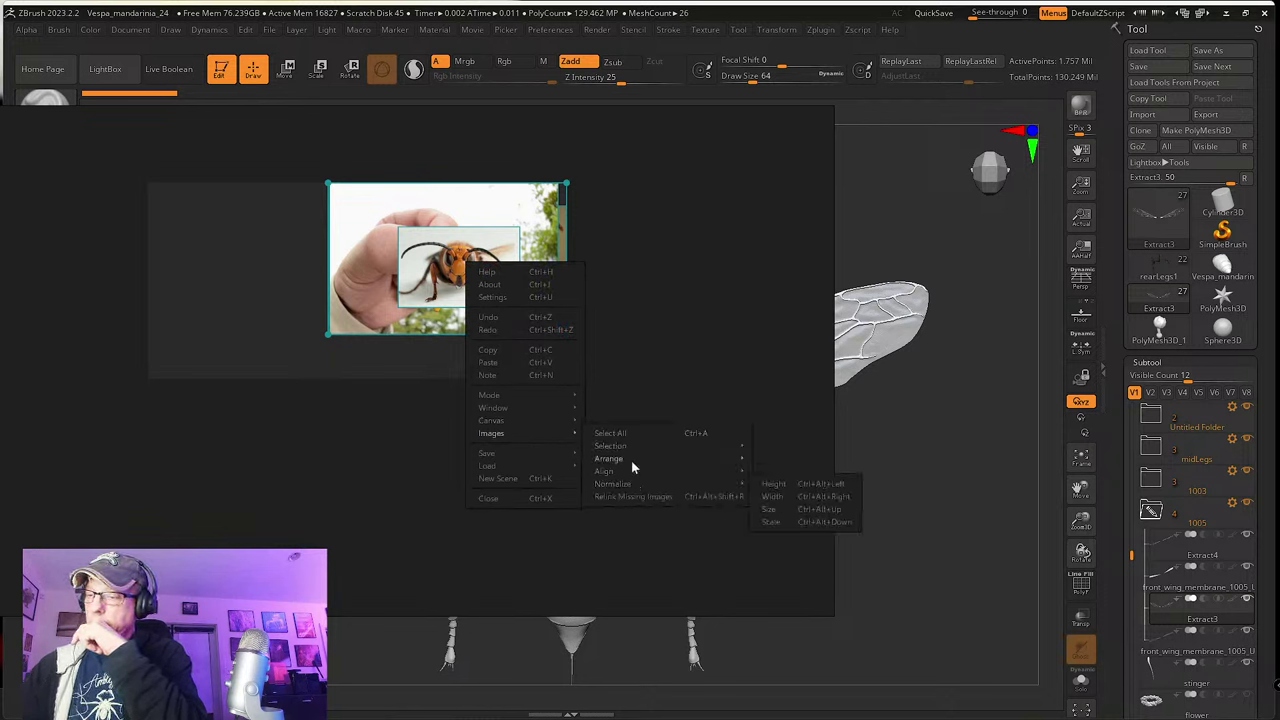
pyautogui.moveTo(635, 452)
pyautogui.click(792, 460)
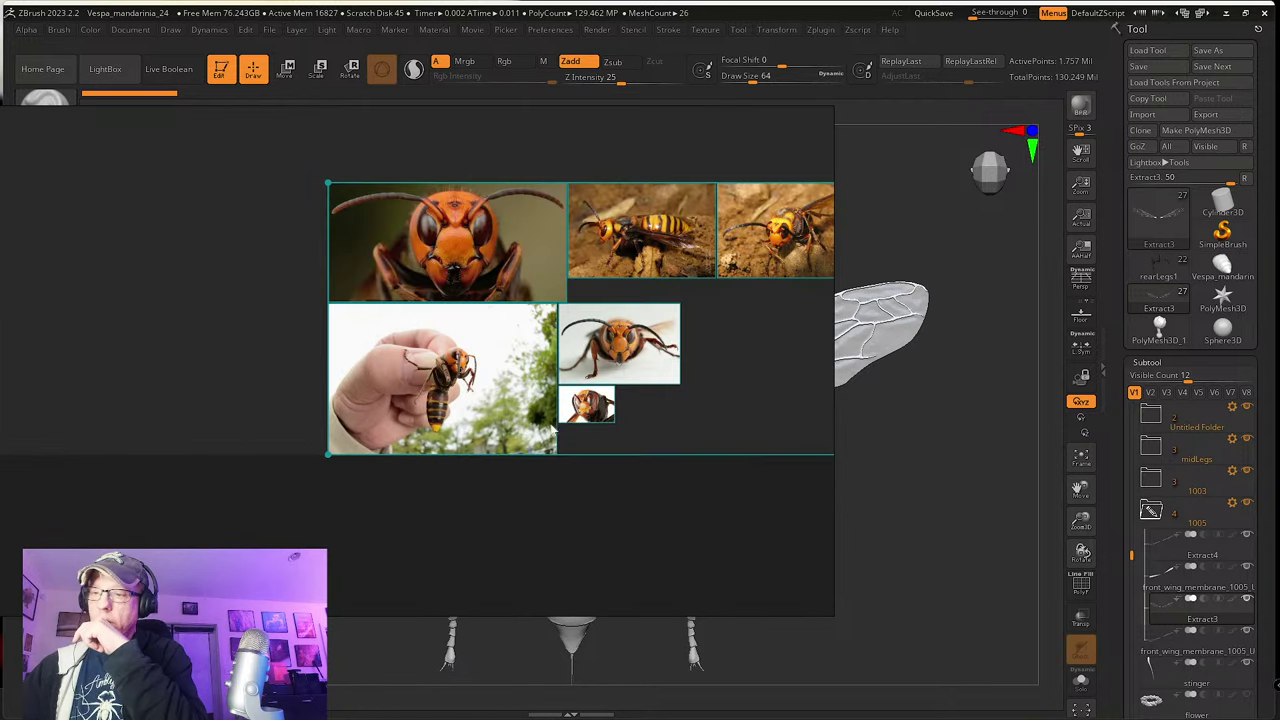
# Step: Examine the face plate, eyes and mandibles in the large frontal head photo with the dark background
pyautogui.scroll(5, 429, 437)
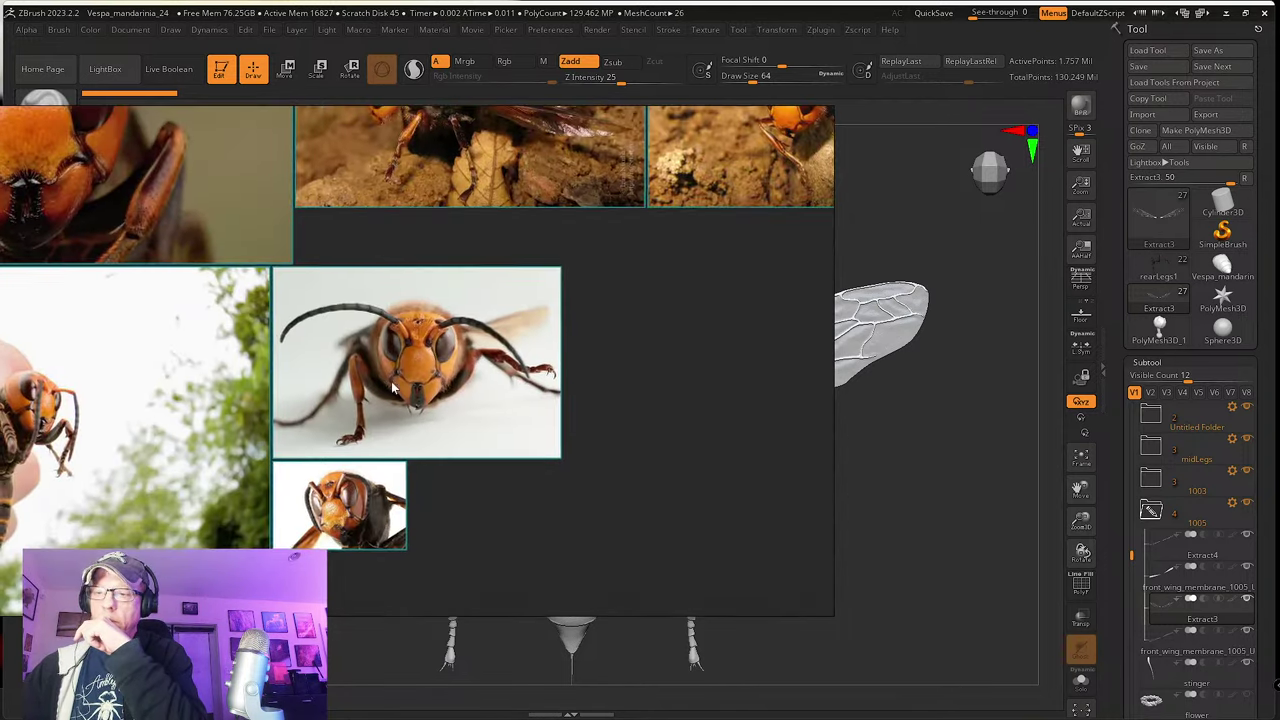
pyautogui.scroll(8, 393, 388)
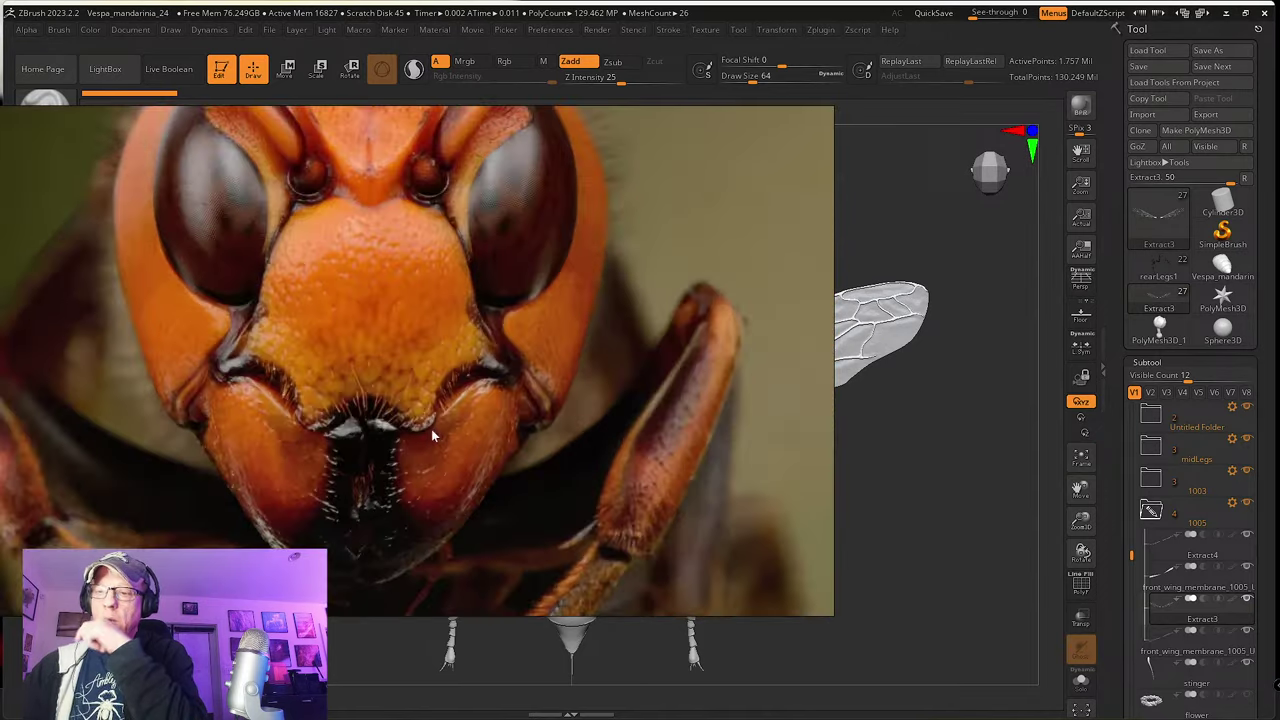
pyautogui.scroll(-6, 431, 429)
pyautogui.scroll(6, 443, 439)
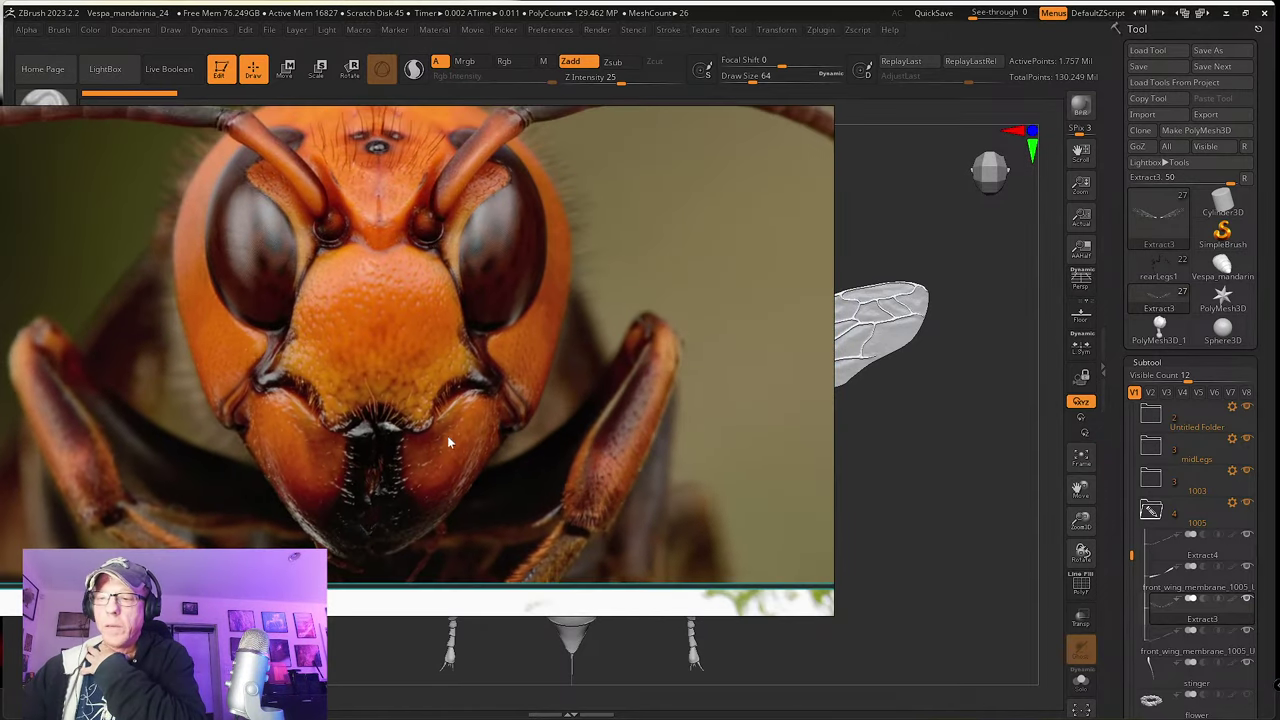
pyautogui.scroll(-2, 447, 435)
pyautogui.scroll(3, 482, 478)
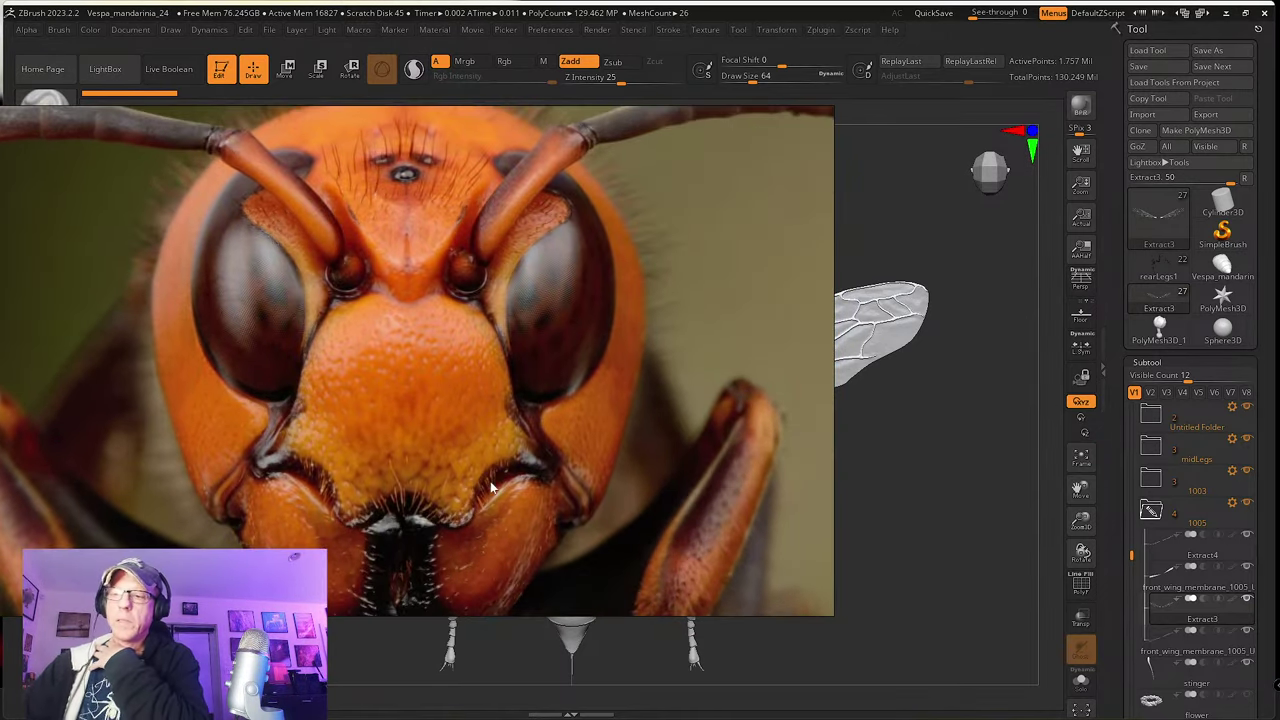
pyautogui.scroll(-5, 474, 437)
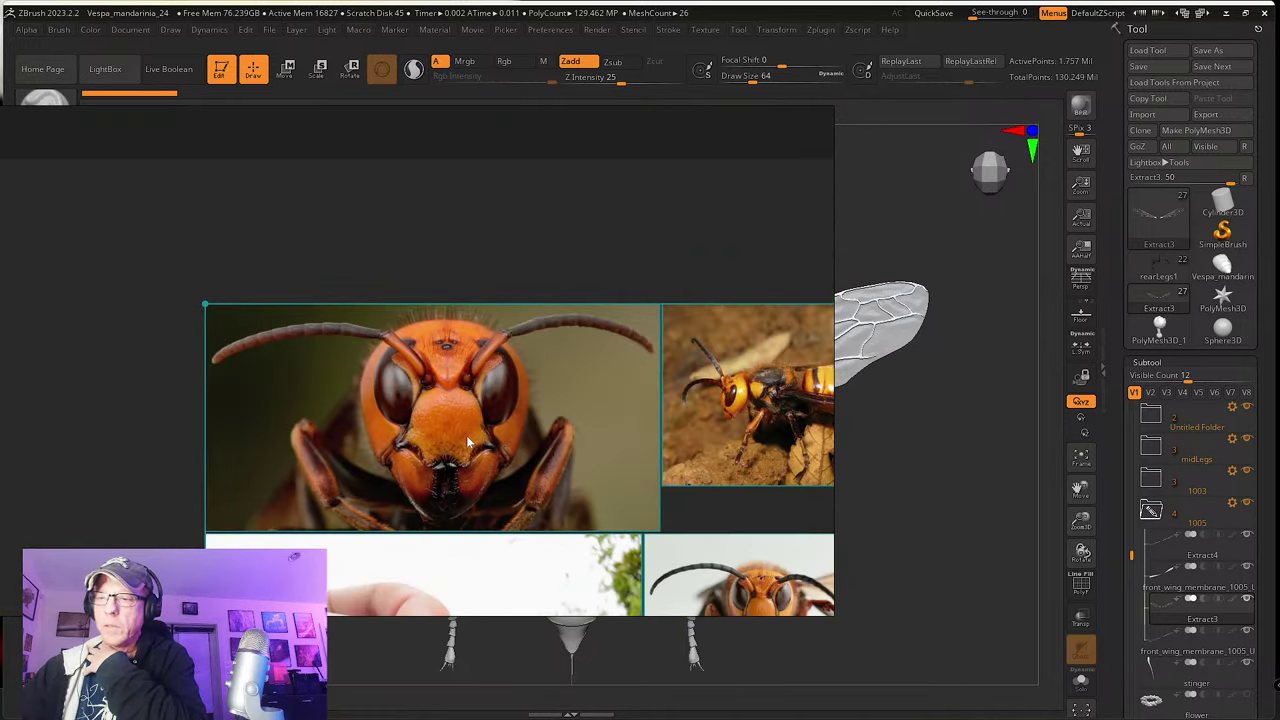
pyautogui.moveTo(466, 435); pyautogui.dragTo(358, 376, button='middle')
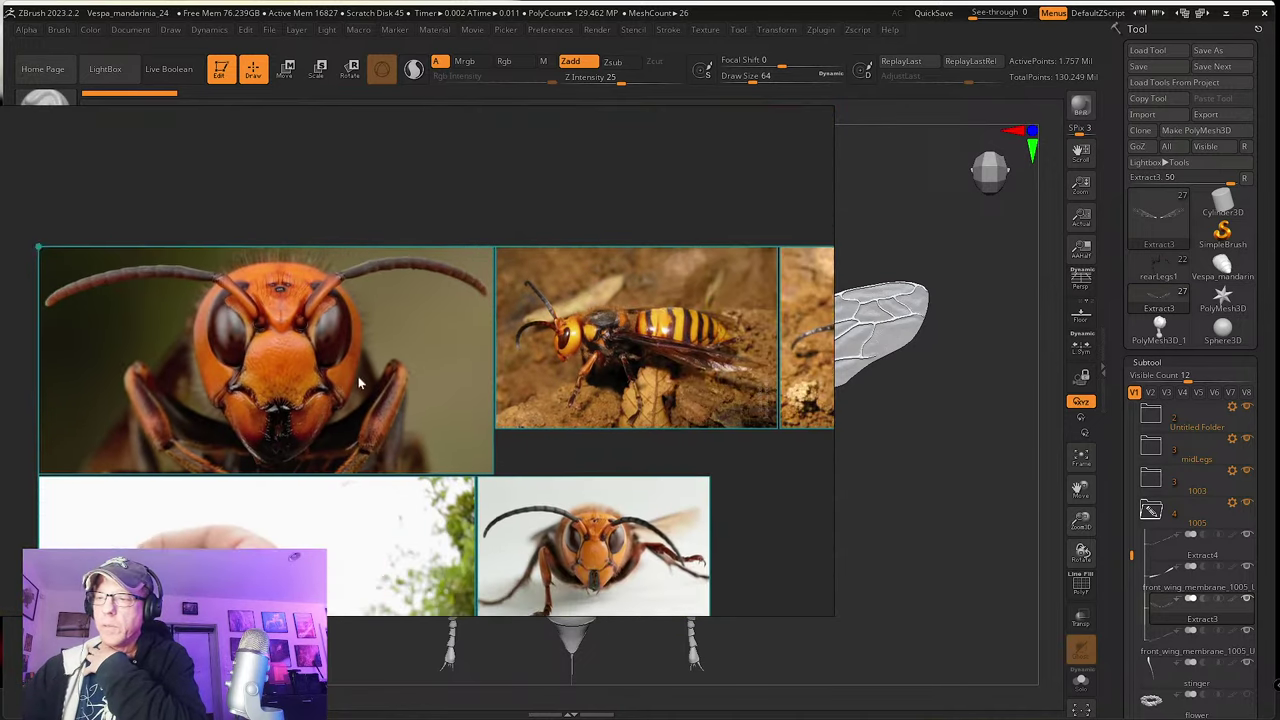
# Step: Examine the face plate texture, hairs and mandible teeth in the white-background frontal hornet photo
pyautogui.scroll(5, 454, 408)
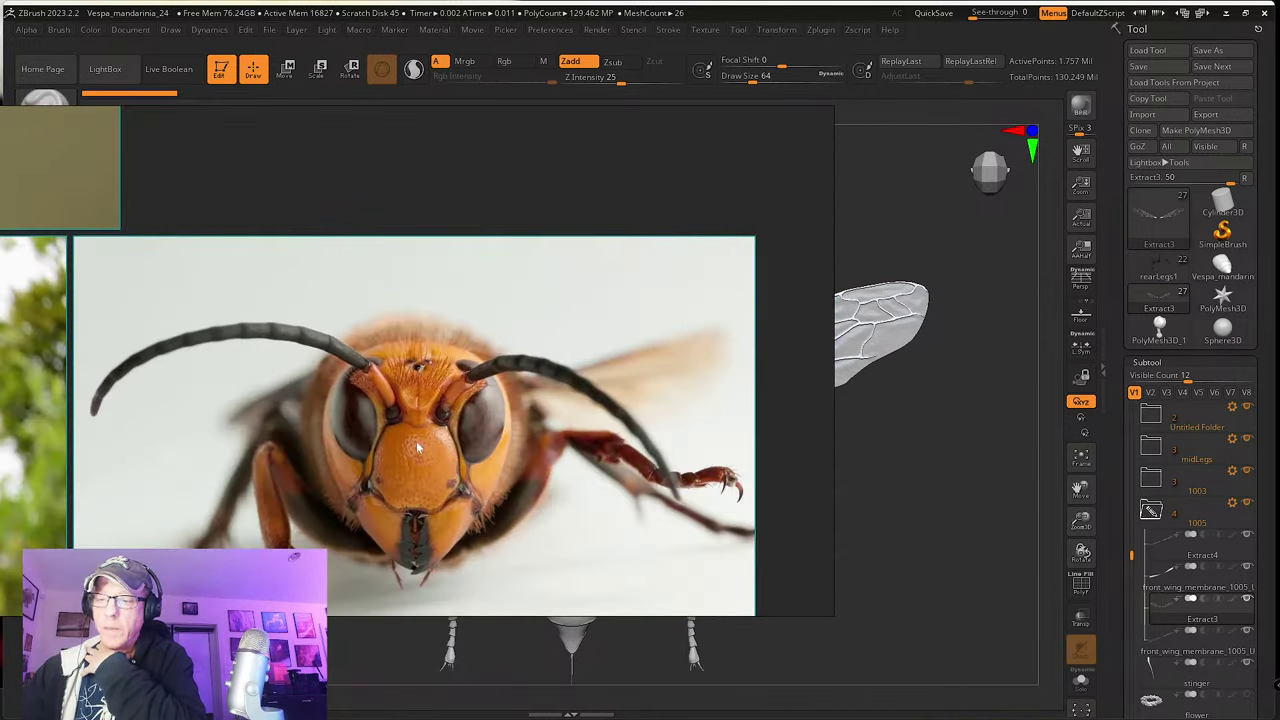
pyautogui.scroll(4, 420, 448)
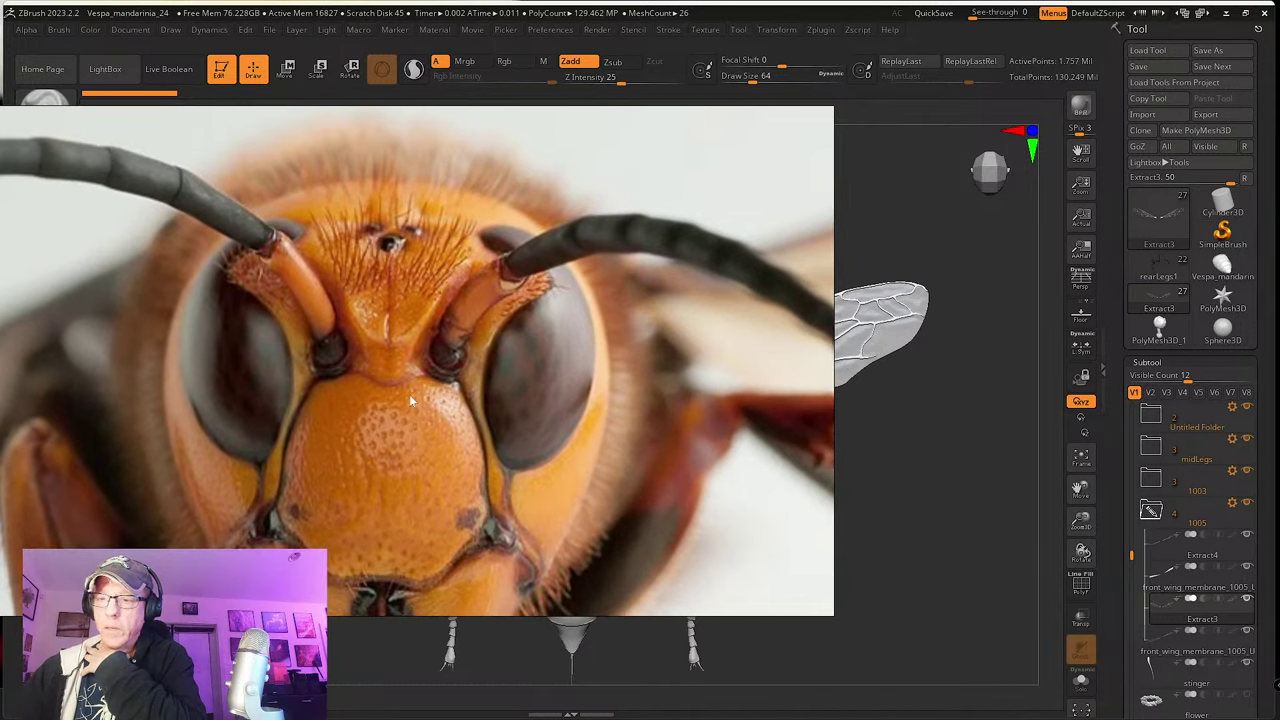
pyautogui.moveTo(395, 457); pyautogui.dragTo(411, 403, button='middle')
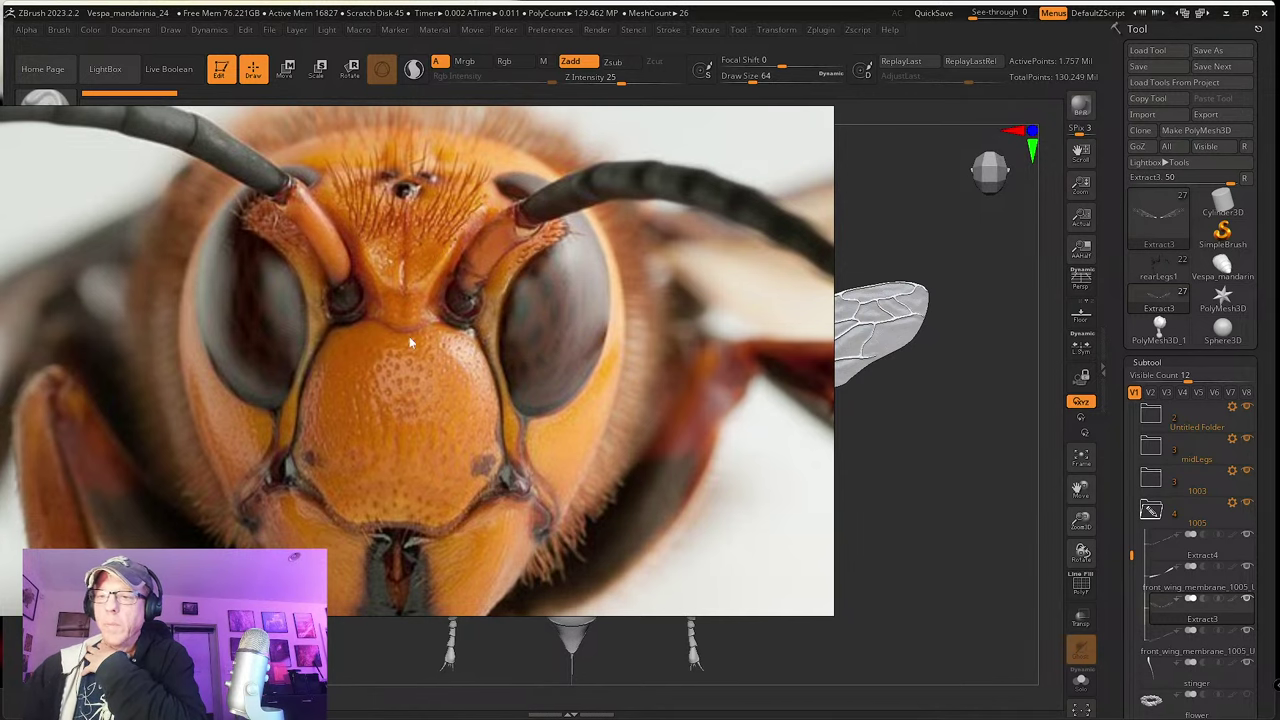
pyautogui.scroll(5, 436, 374)
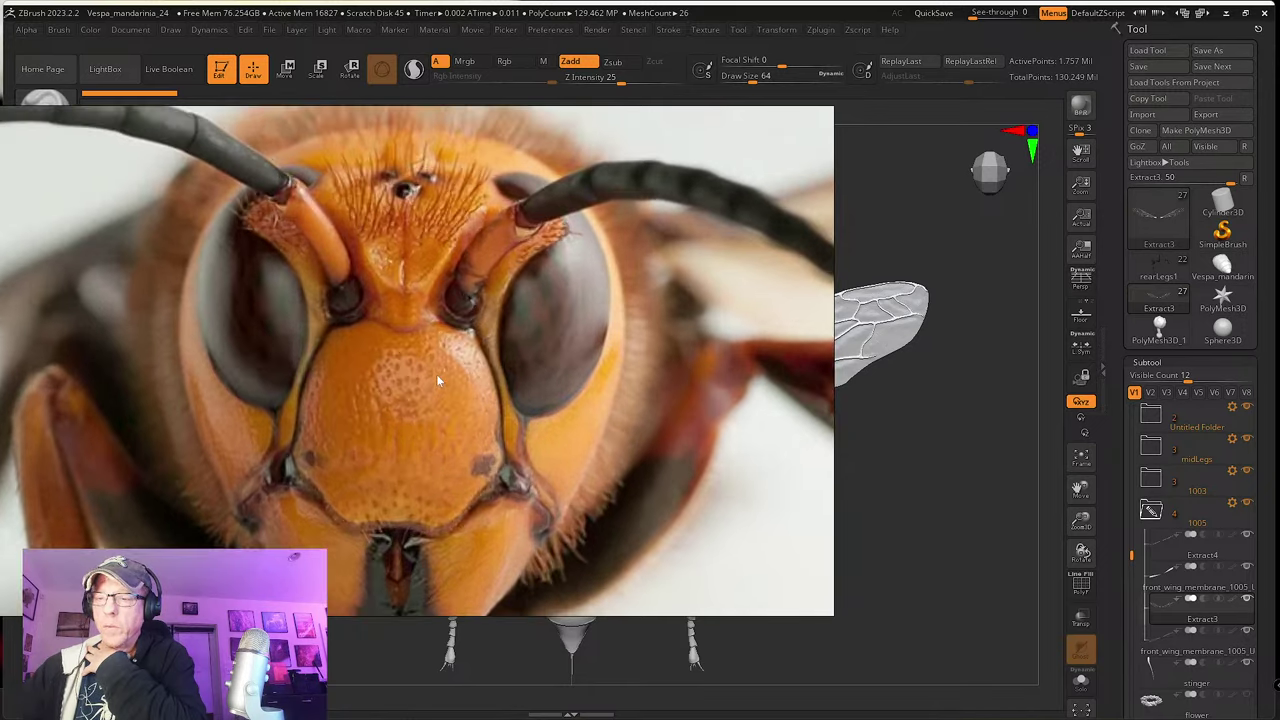
pyautogui.scroll(3, 394, 370)
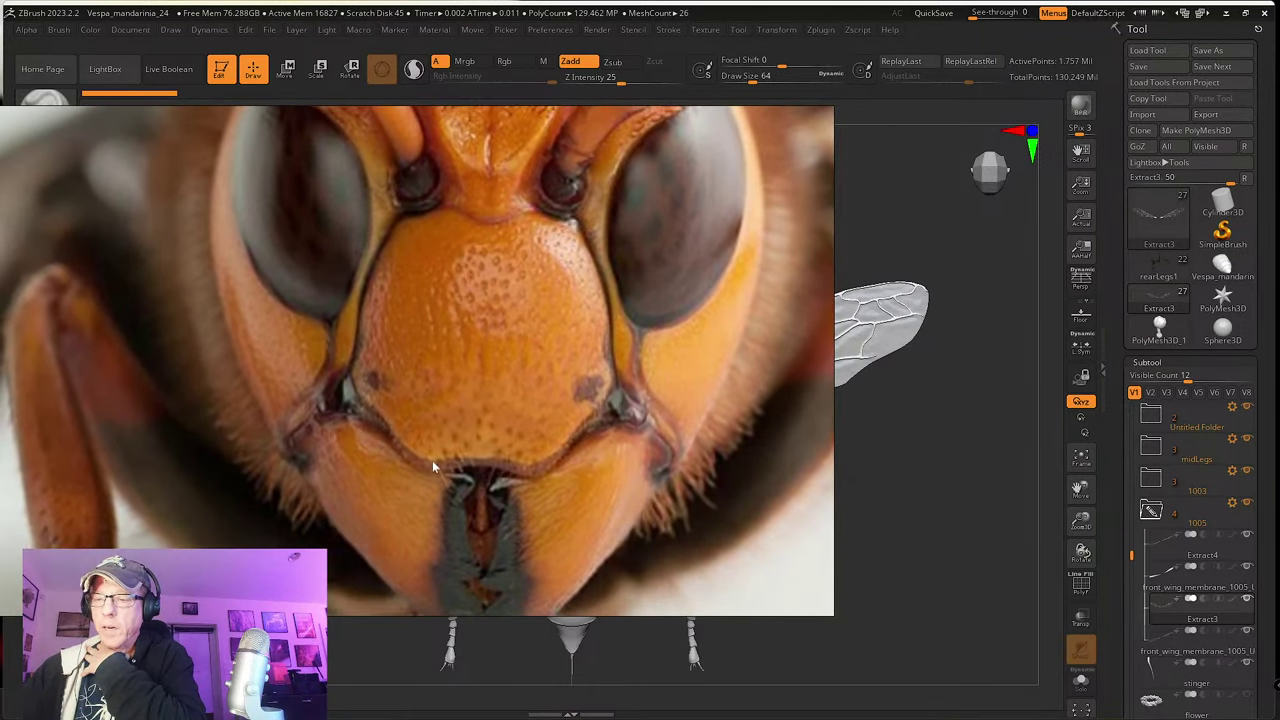
pyautogui.scroll(4, 553, 458)
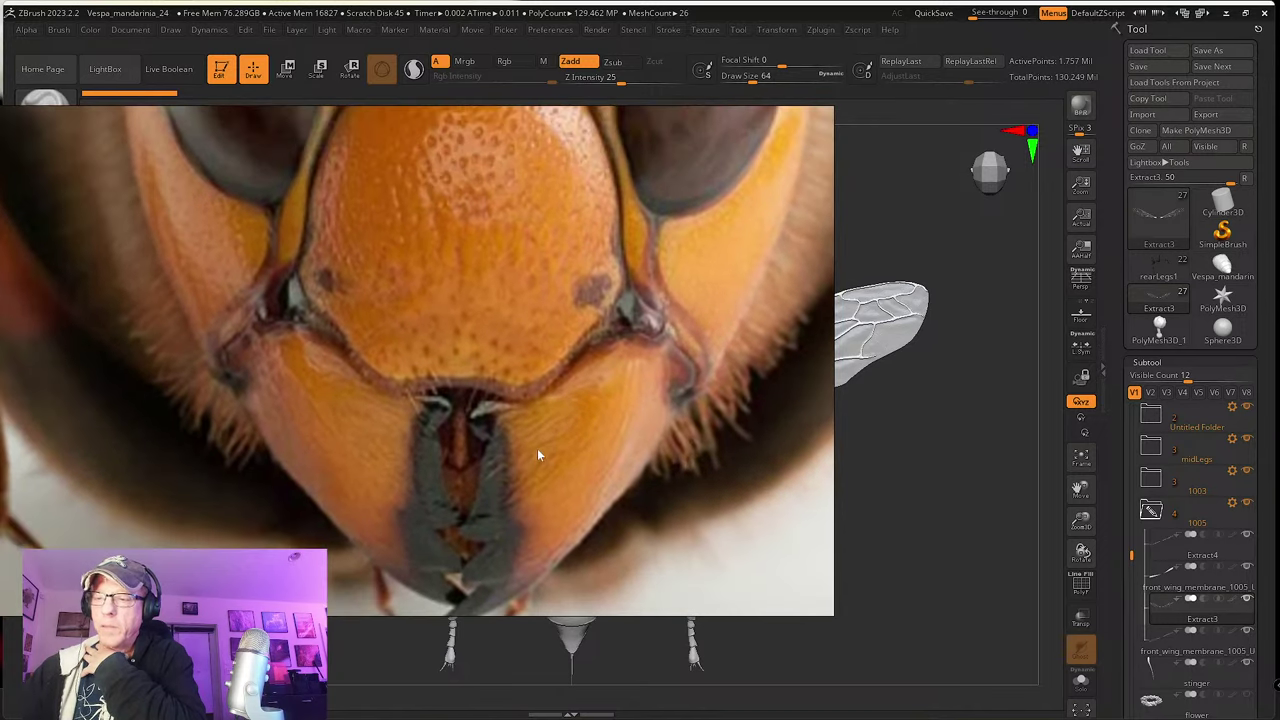
pyautogui.scroll(2, 480, 436)
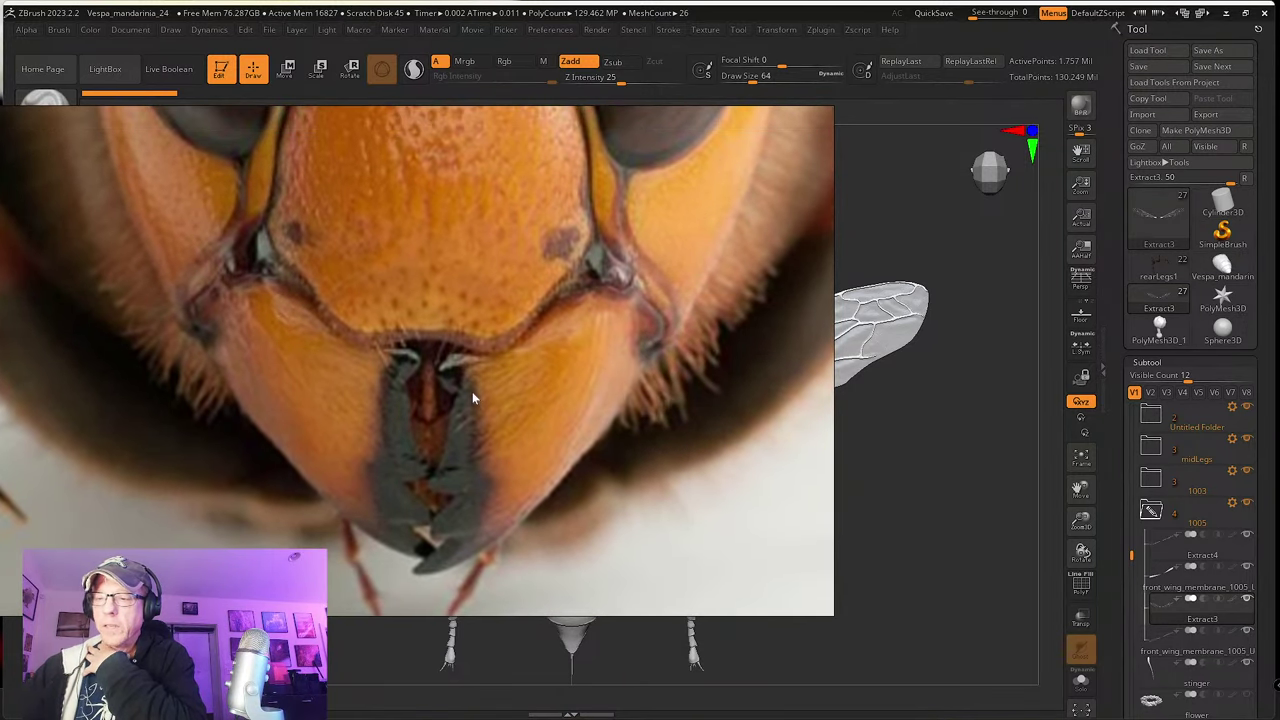
pyautogui.scroll(-2, 529, 423)
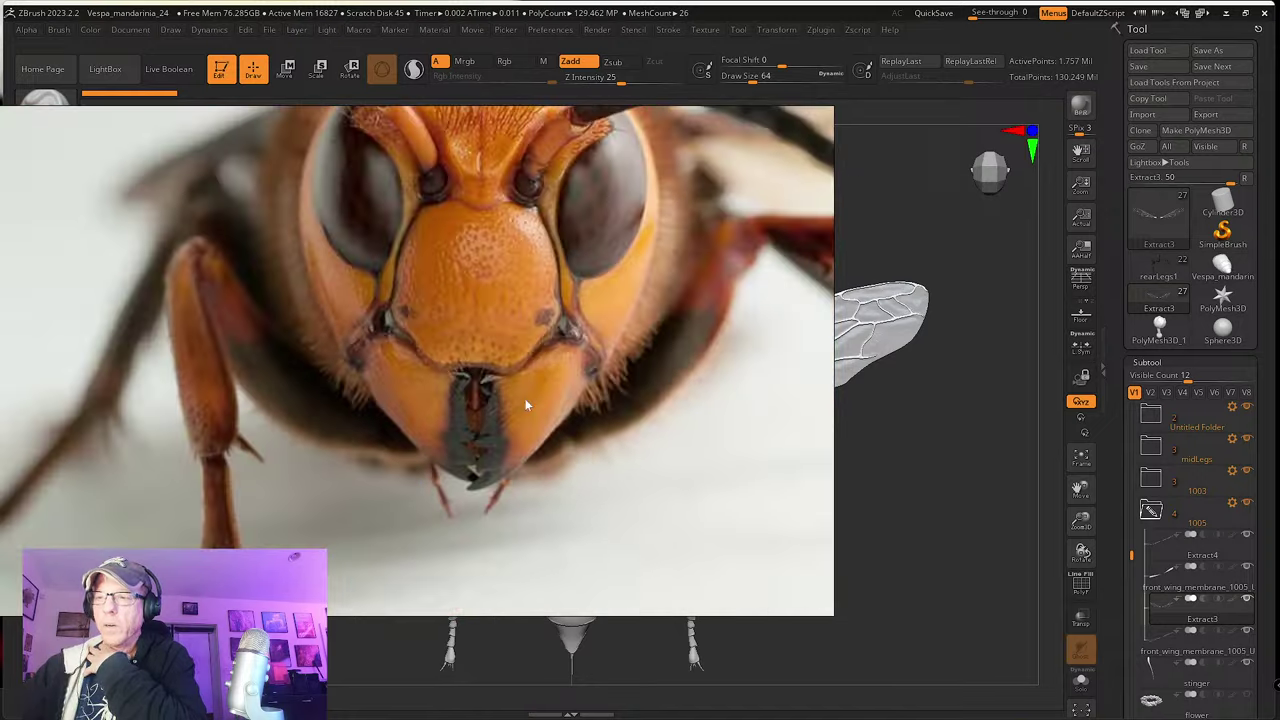
pyautogui.moveTo(461, 380); pyautogui.dragTo(450, 440)
pyautogui.moveTo(495, 388)
pyautogui.mouseDown()
pyautogui.moveTo(497, 444)
pyautogui.moveTo(484, 384)
pyautogui.mouseUp()
pyautogui.scroll(4, 490, 400)
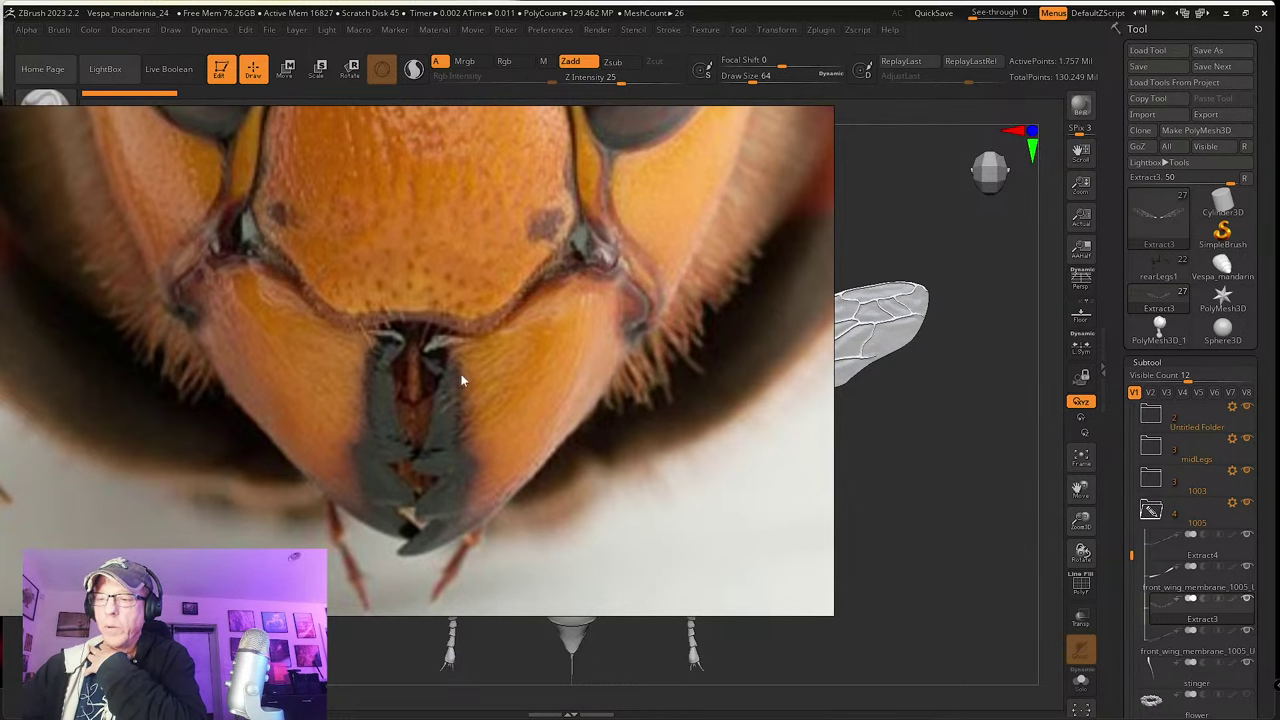
pyautogui.scroll(-6, 486, 428)
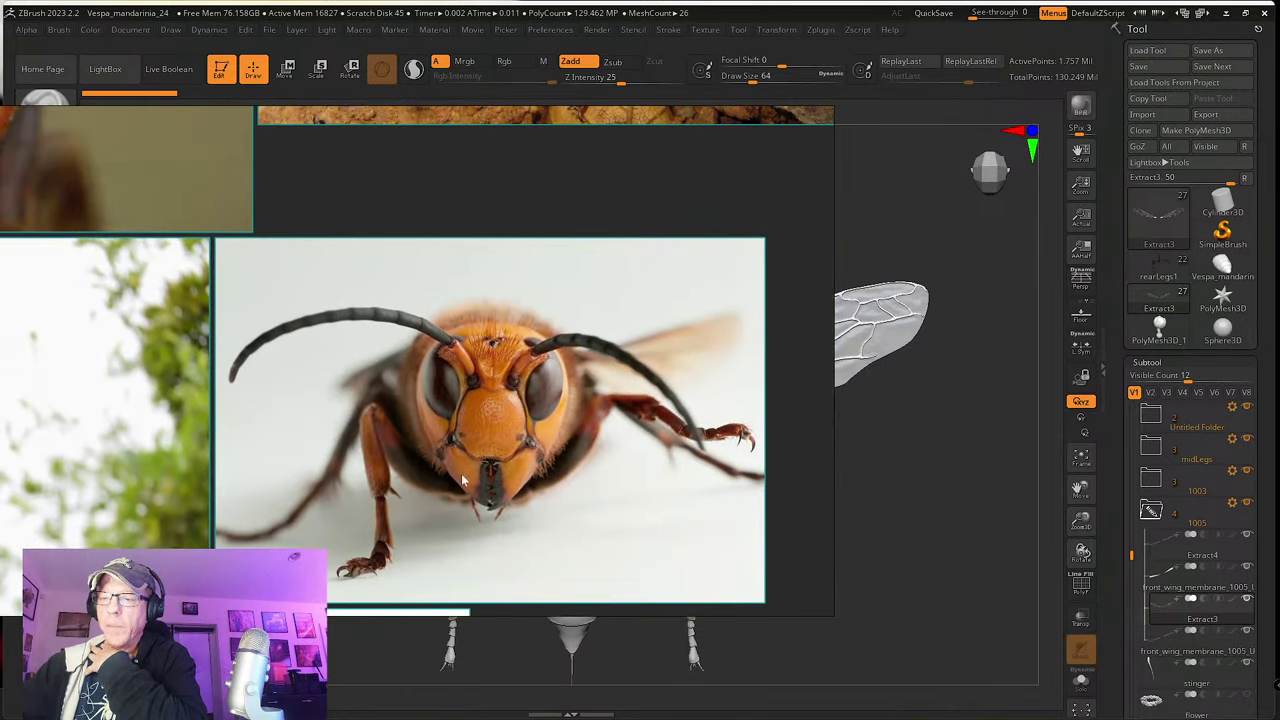
# Step: Compare the mouthparts in the small angled head photo with those in the dark-background frontal head photo
pyautogui.scroll(2, 462, 480)
pyautogui.moveTo(462, 480); pyautogui.dragTo(561, 269, button='middle')
pyautogui.scroll(-2, 561, 269)
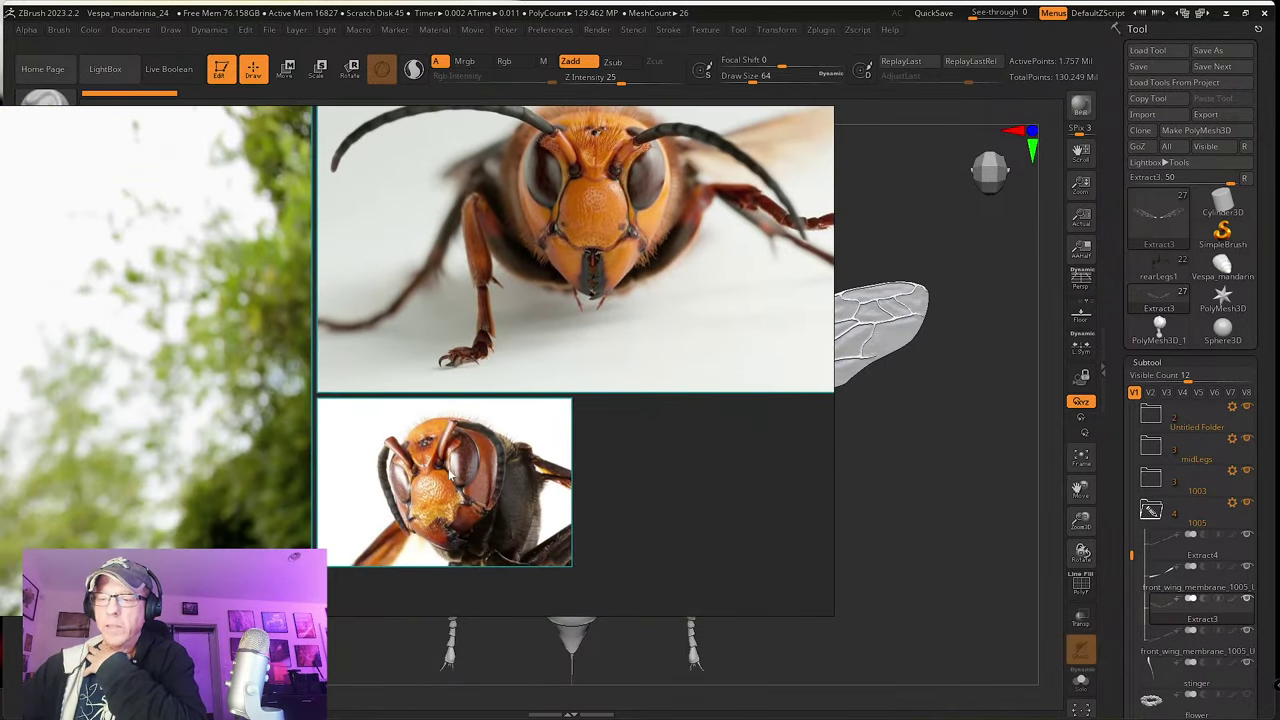
pyautogui.moveTo(430, 500); pyautogui.dragTo(453, 437, button='middle')
pyautogui.scroll(4, 453, 437)
pyautogui.scroll(-5, 453, 437)
pyautogui.moveTo(366, 402); pyautogui.dragTo(640, 440, button='middle')
pyautogui.scroll(5, 391, 418)
pyautogui.moveTo(410, 368); pyautogui.dragTo(410, 541, button='middle')
pyautogui.moveTo(412, 420); pyautogui.dragTo(415, 588, button='middle')
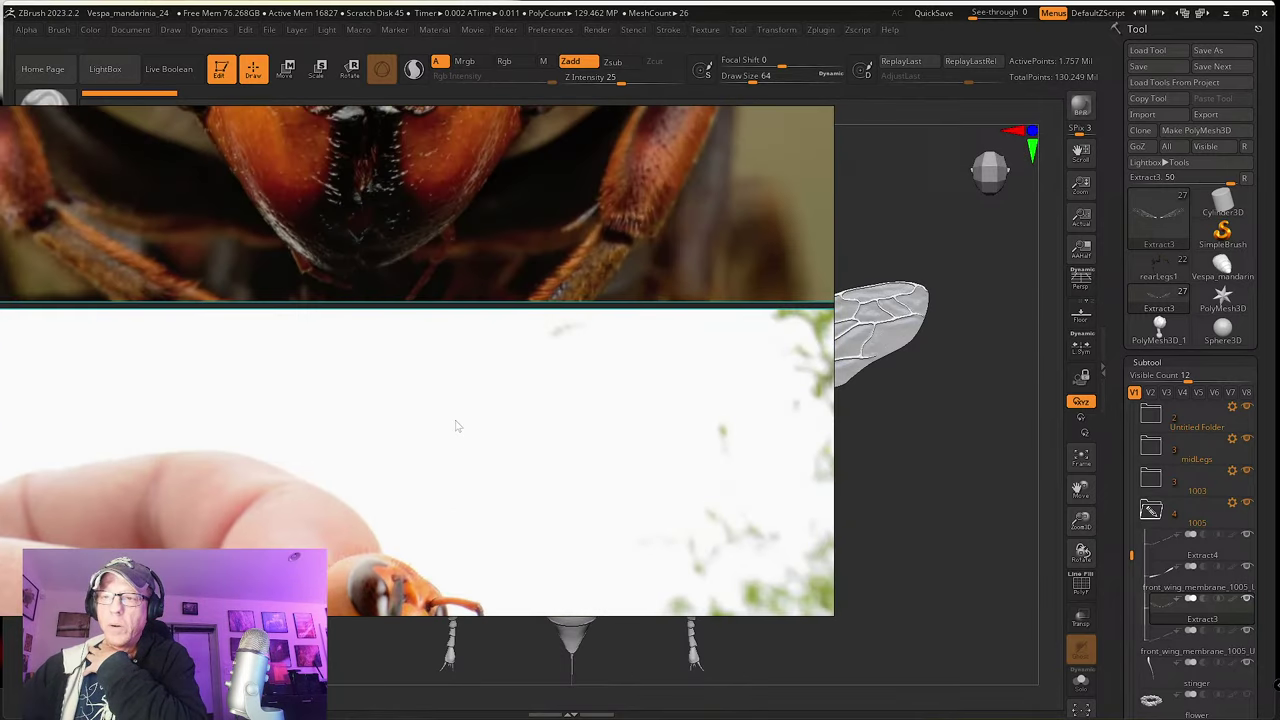
pyautogui.scroll(-2, 425, 500)
pyautogui.moveTo(453, 305); pyautogui.dragTo(450, 462, button='middle')
pyautogui.scroll(3, 450, 462)
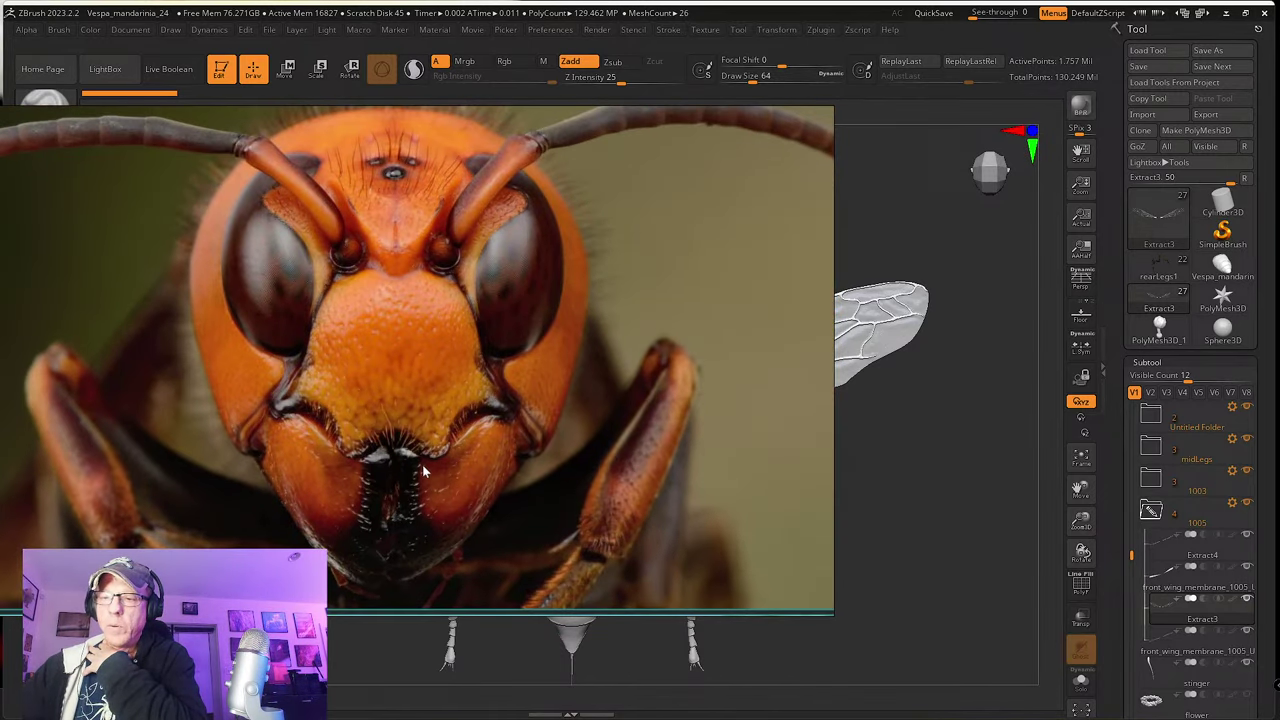
pyautogui.scroll(-3, 566, 470)
pyautogui.scroll(4, 405, 480)
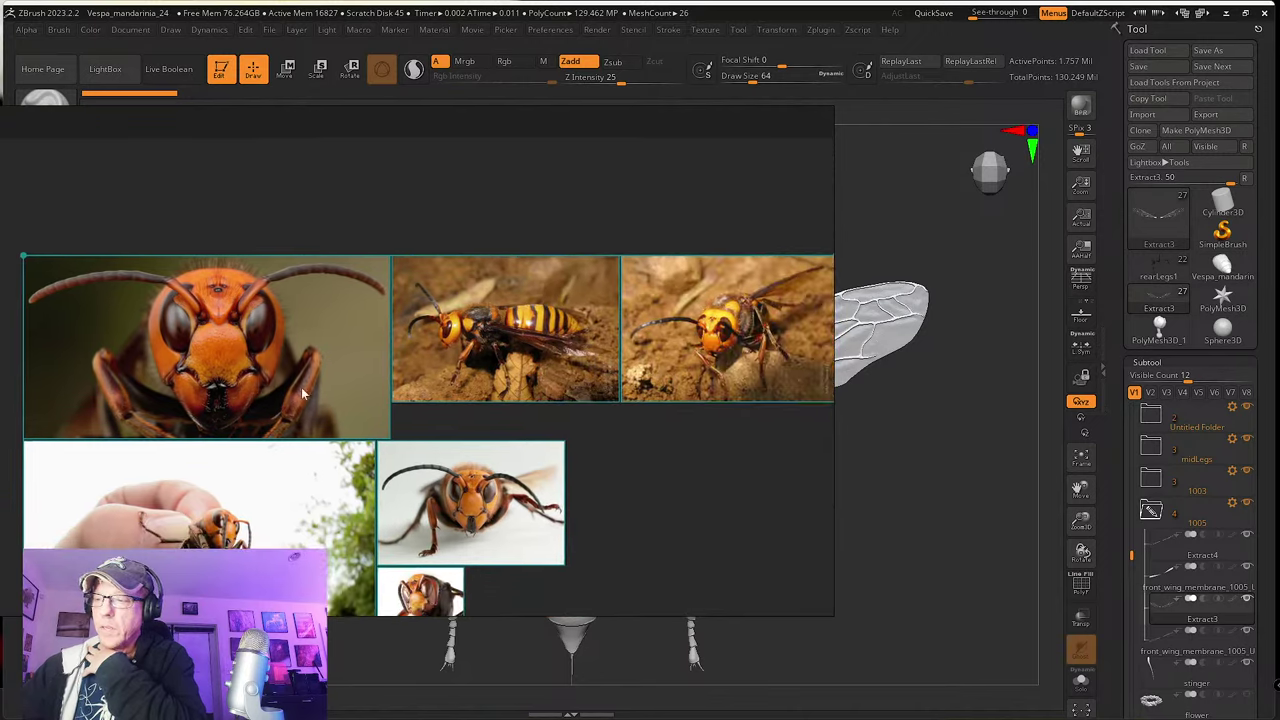
# Step: Examine the front leg segments, spur and claws in the white-background frontal hornet photo
pyautogui.scroll(5, 404, 482)
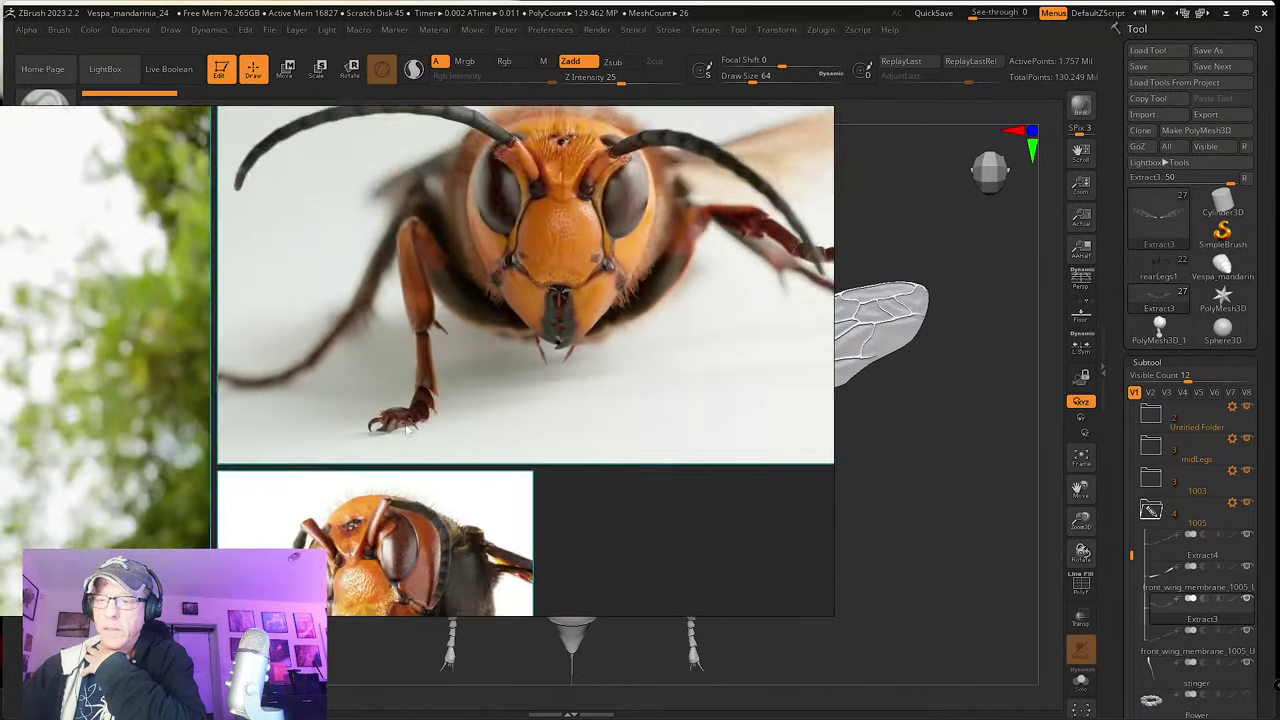
pyautogui.scroll(2, 400, 396)
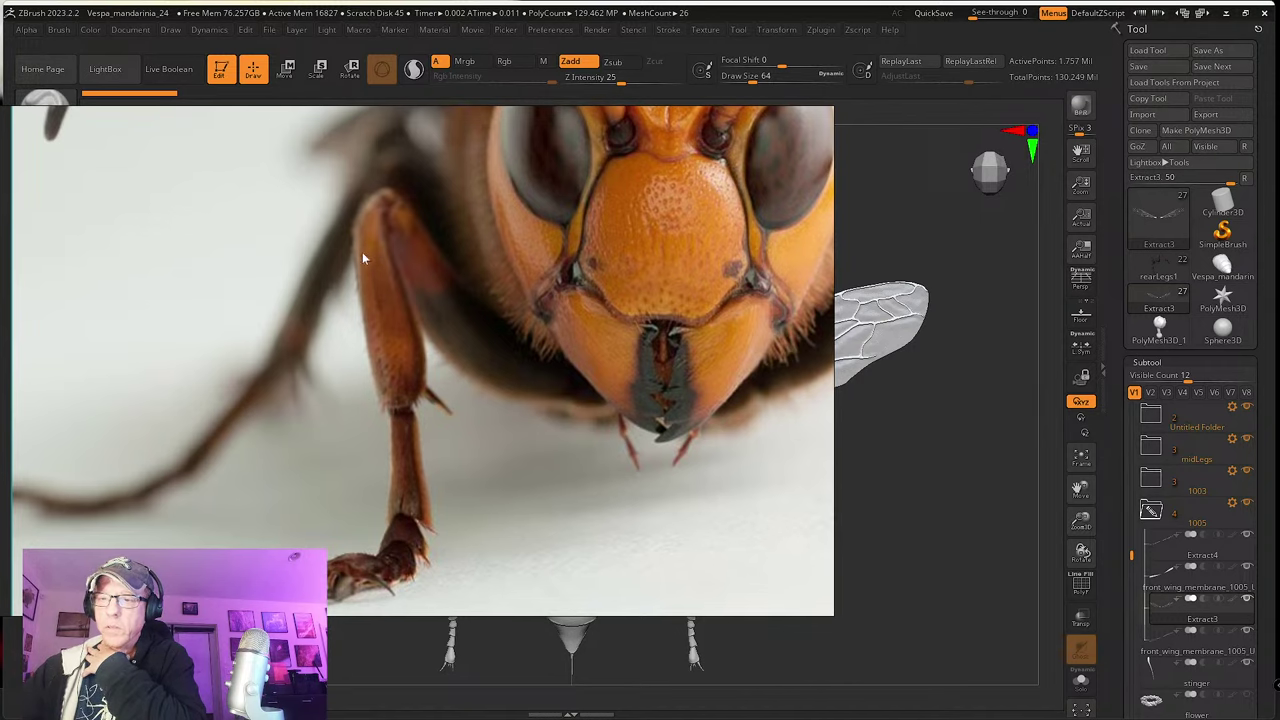
pyautogui.scroll(-4, 474, 414)
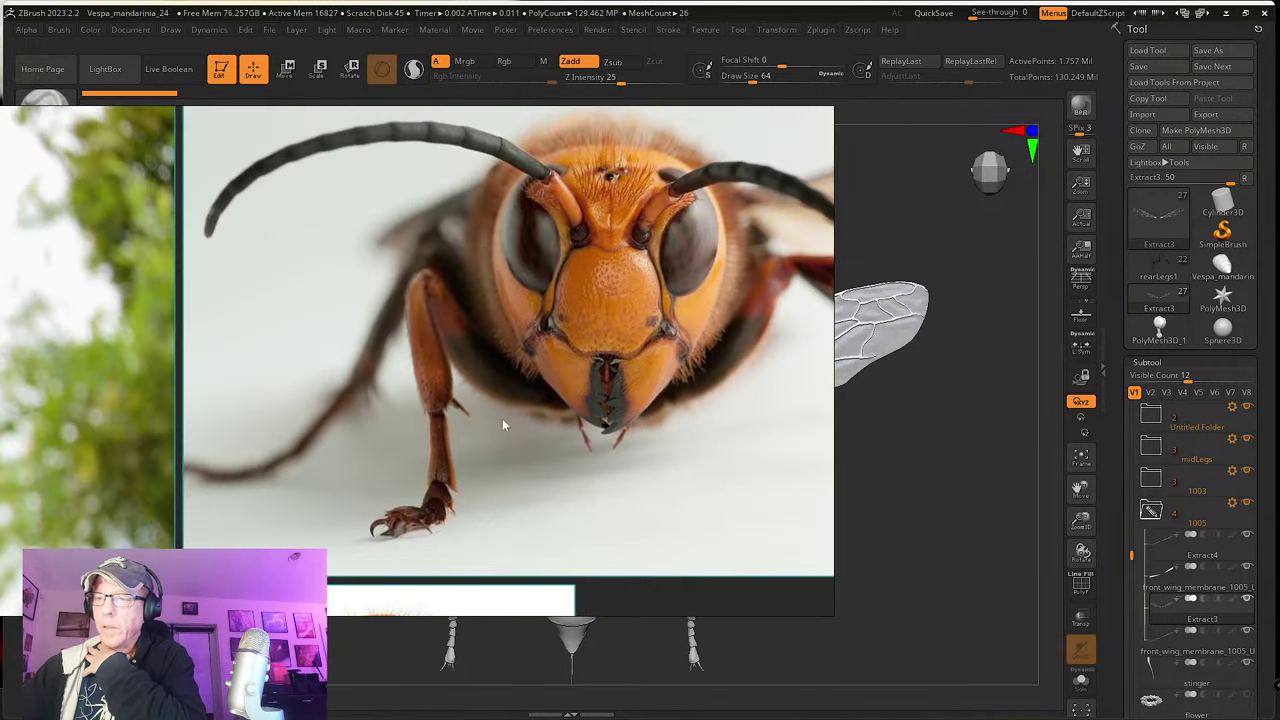
pyautogui.scroll(1, 575, 397)
# Step: Move the reference board off the ZBrush canvas and tilt the hornet model slightly
pyautogui.moveTo(574, 391); pyautogui.dragTo(2, 251, button='right')
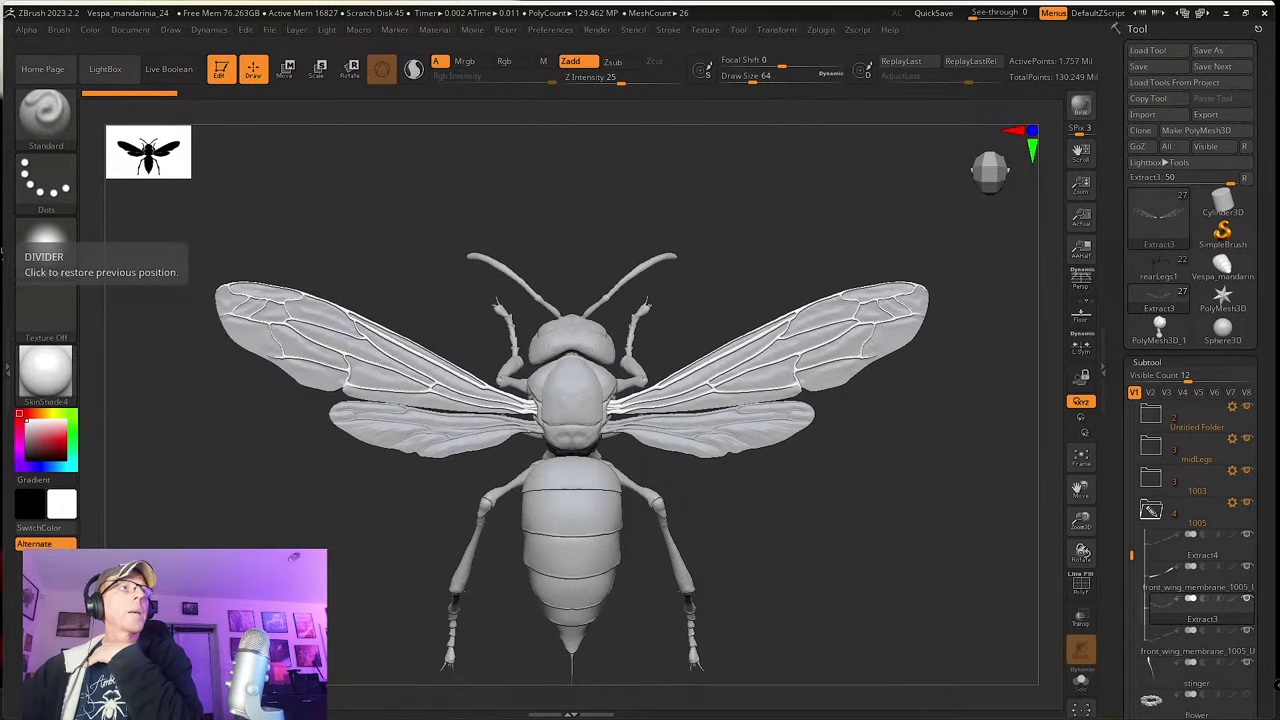
pyautogui.moveTo(808, 508); pyautogui.dragTo(777, 539)
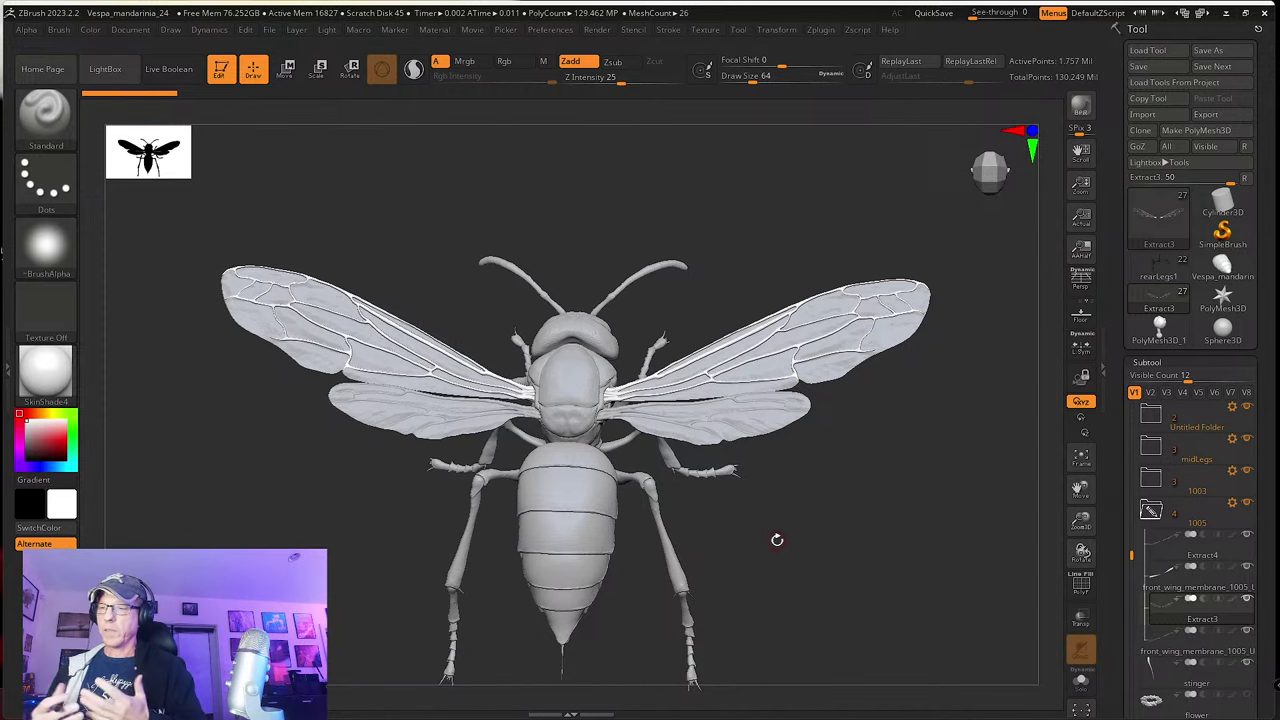
# Step: Turn the hornet to a frontal view and set all subtools to their lowest subdivision level
pyautogui.moveTo(777, 540)
pyautogui.mouseDown()
pyautogui.moveTo(828, 560)
pyautogui.moveTo(834, 586)
pyautogui.moveTo(900, 643)
pyautogui.moveTo(890, 610)
pyautogui.moveTo(831, 591)
pyautogui.moveTo(892, 673)
pyautogui.mouseUp()
pyautogui.scroll(-5, 1128, 603)
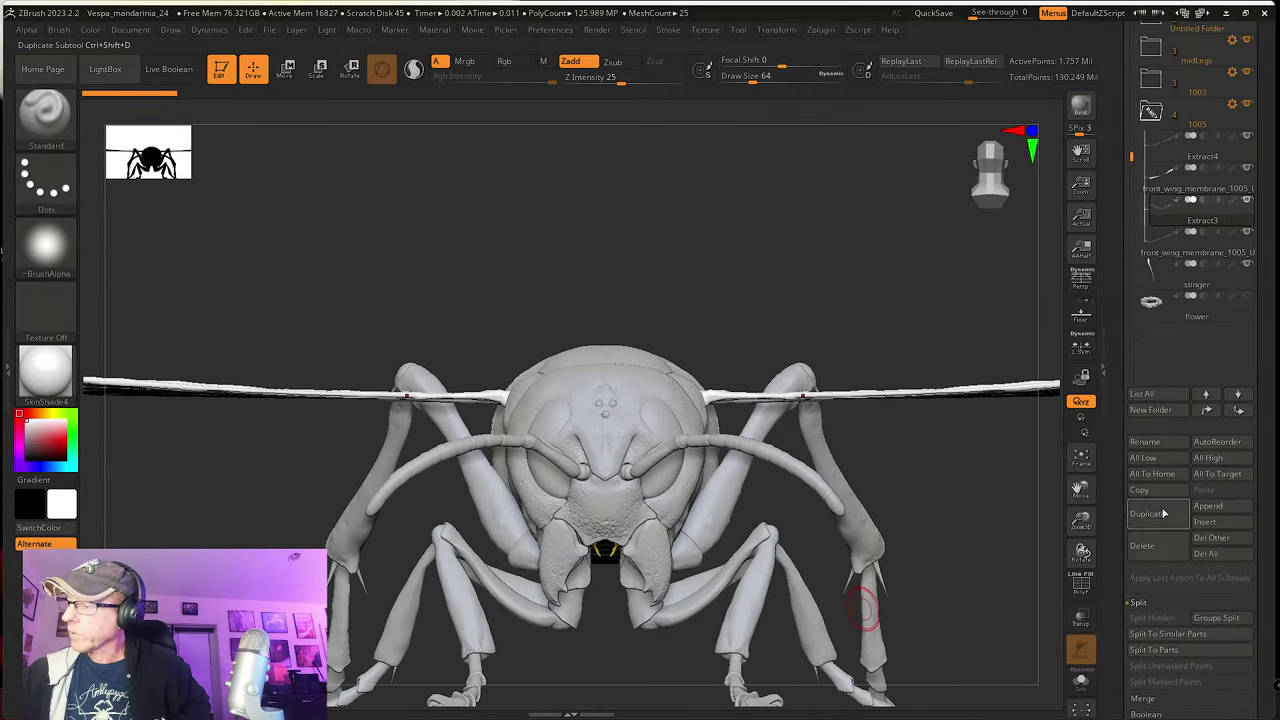
pyautogui.click(1170, 464)
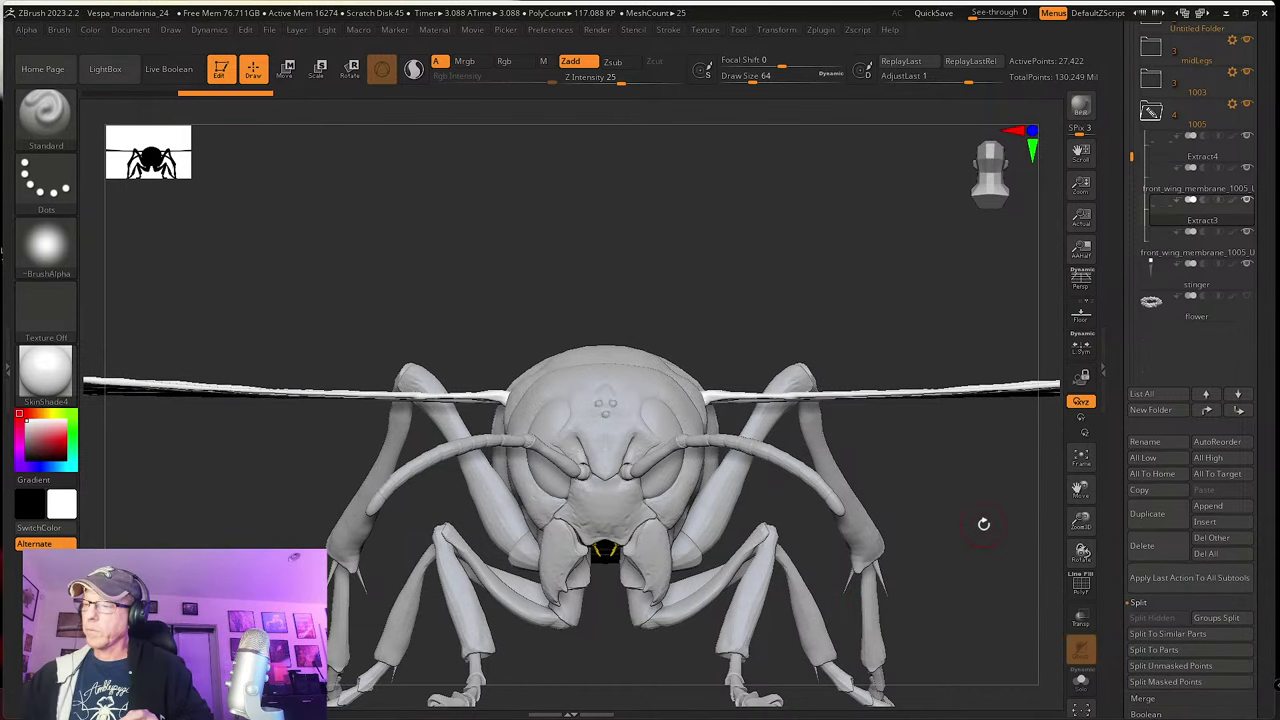
# Step: Select the head_1002_UV subtool, isolate it in Solo mode and turn it to its side
pyautogui.keyDown('alt'); pyautogui.click(600, 491); pyautogui.keyUp('alt')
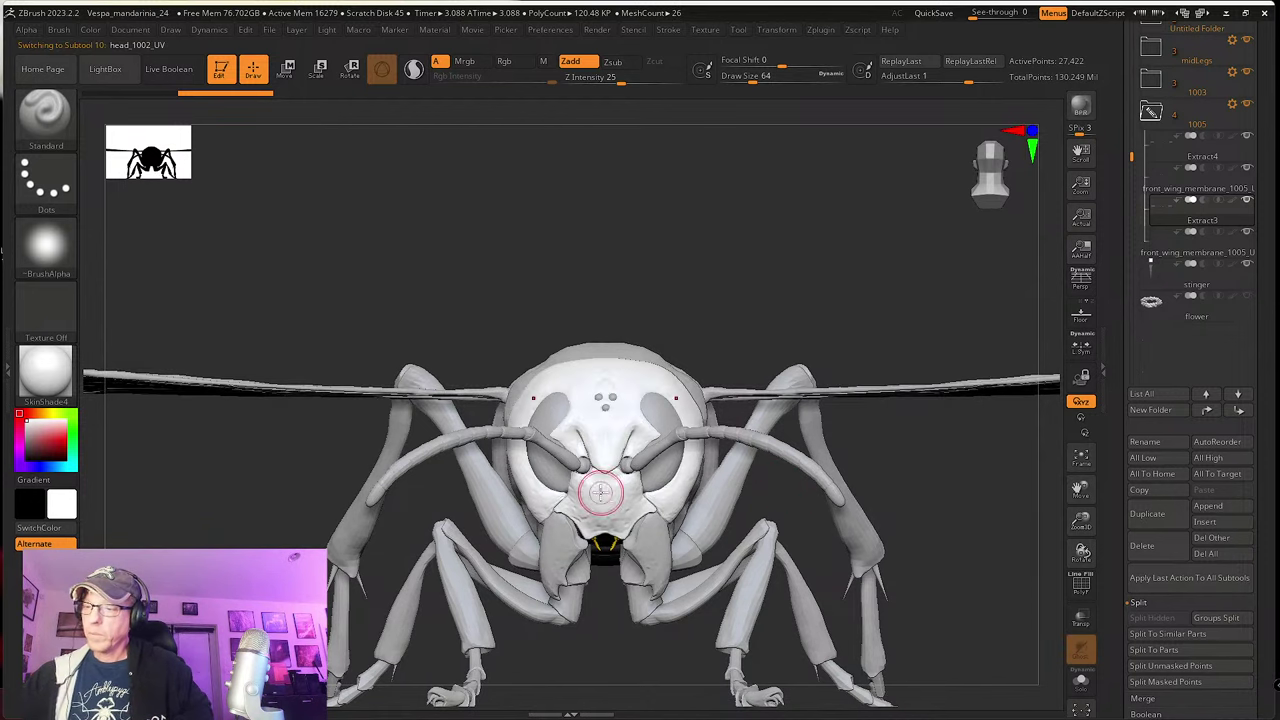
pyautogui.click(1081, 682)
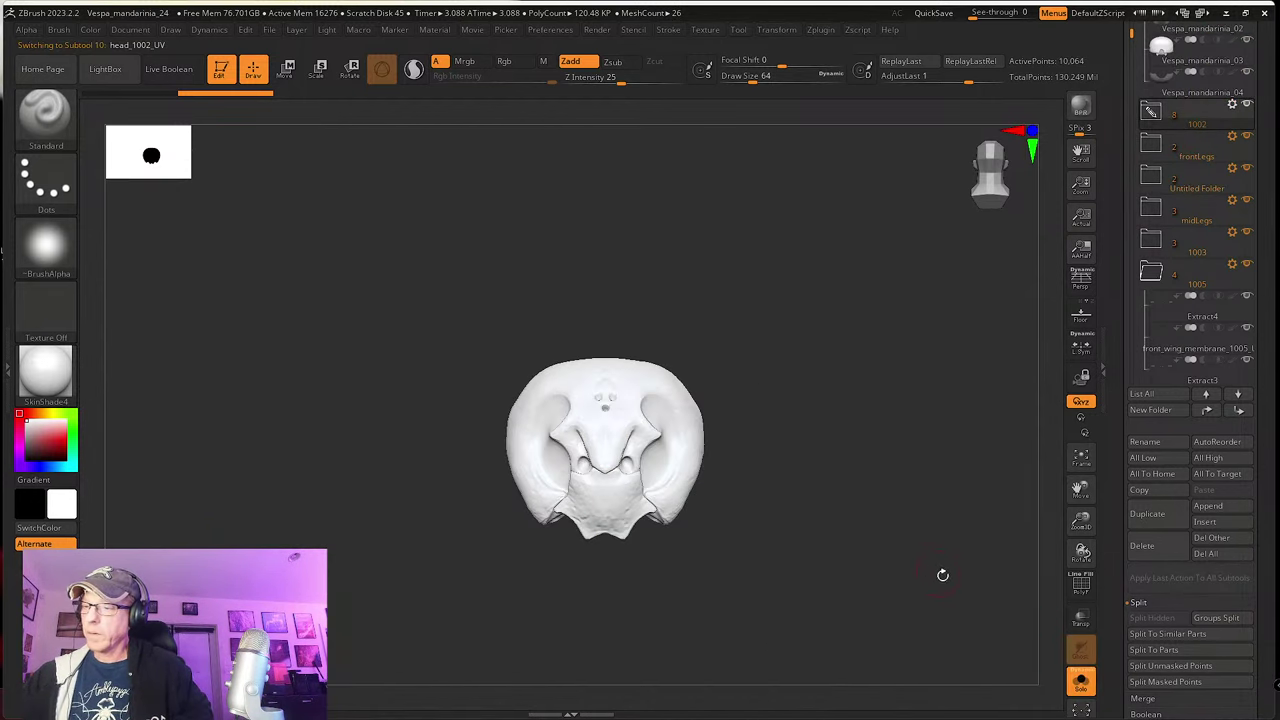
pyautogui.moveTo(942, 575); pyautogui.dragTo(1023, 574)
# Step: Examine the head's UV Map settings and the creation options of its Texture Map
pyautogui.scroll(-3, 1108, 516)
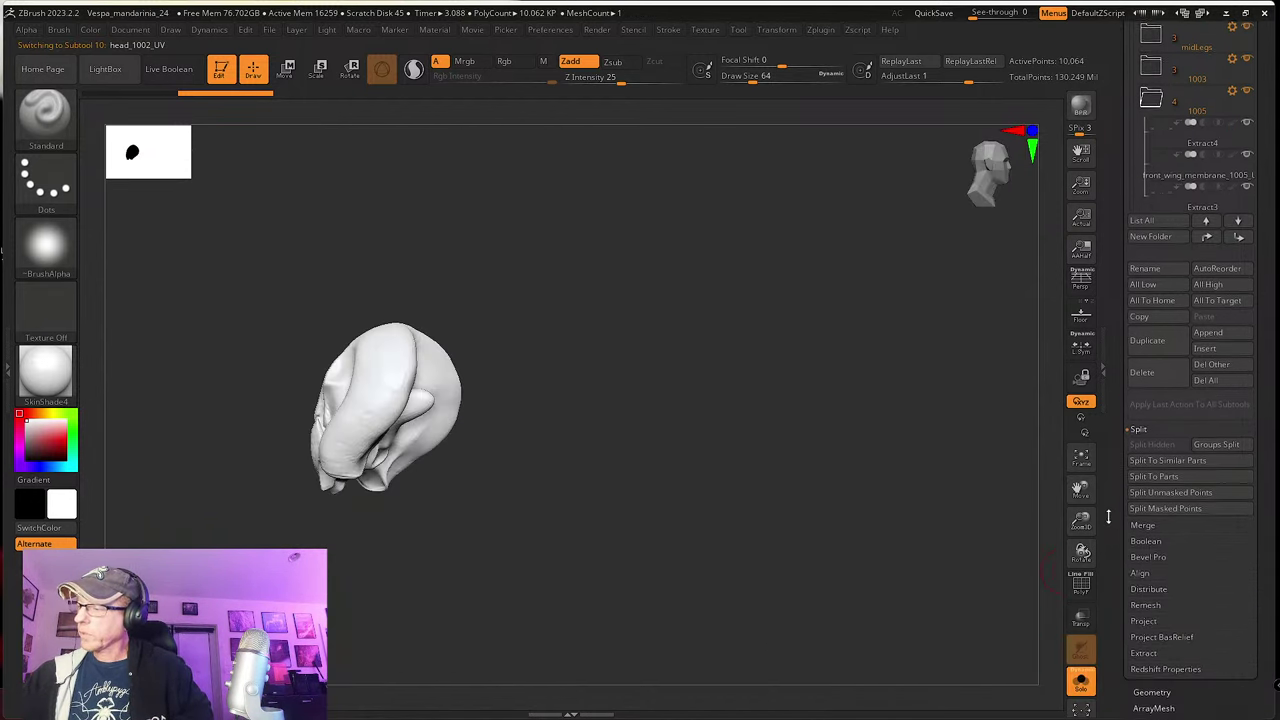
pyautogui.scroll(-4, 1108, 516)
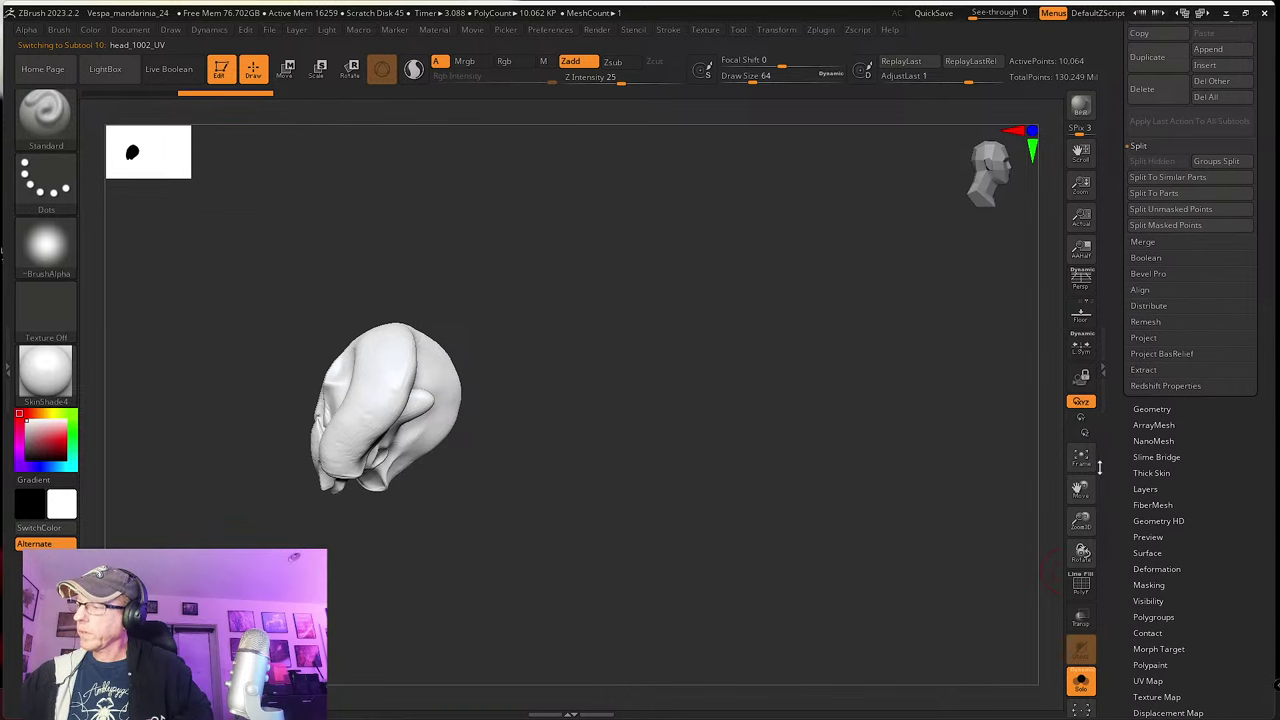
pyautogui.scroll(-1, 1126, 616)
pyautogui.click(1148, 608)
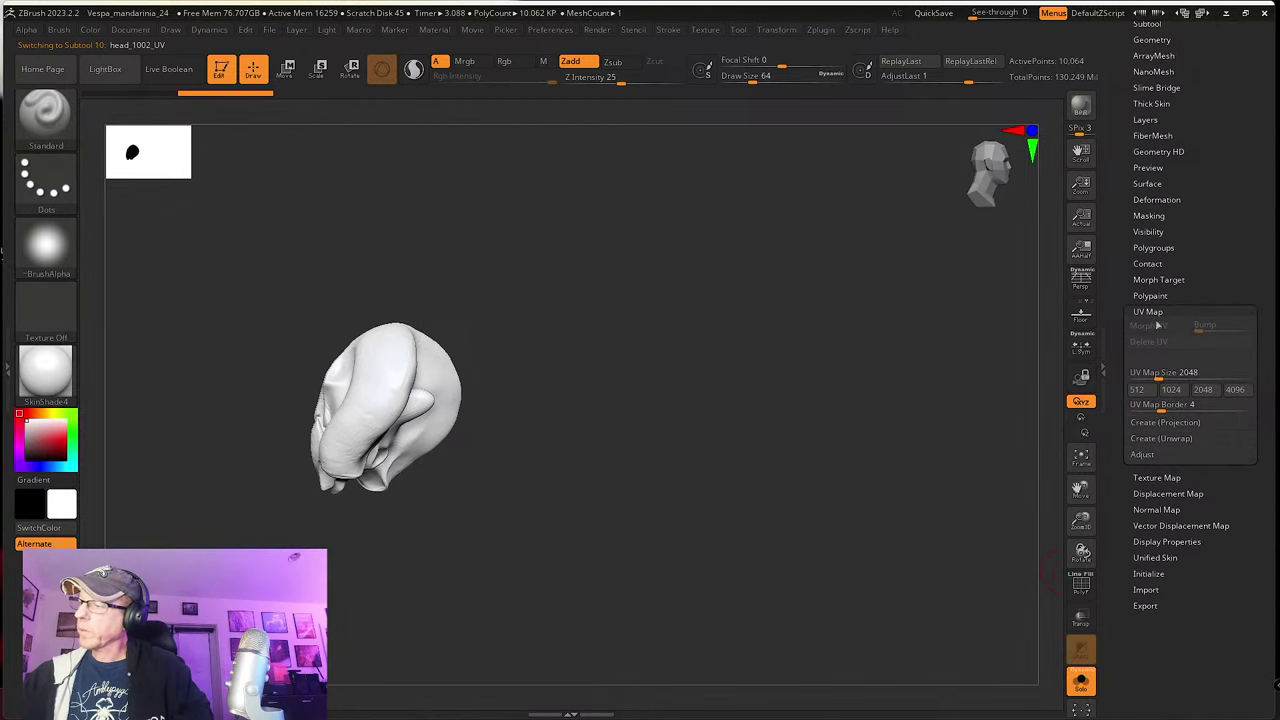
pyautogui.moveTo(1126, 312); pyautogui.dragTo(1157, 355)
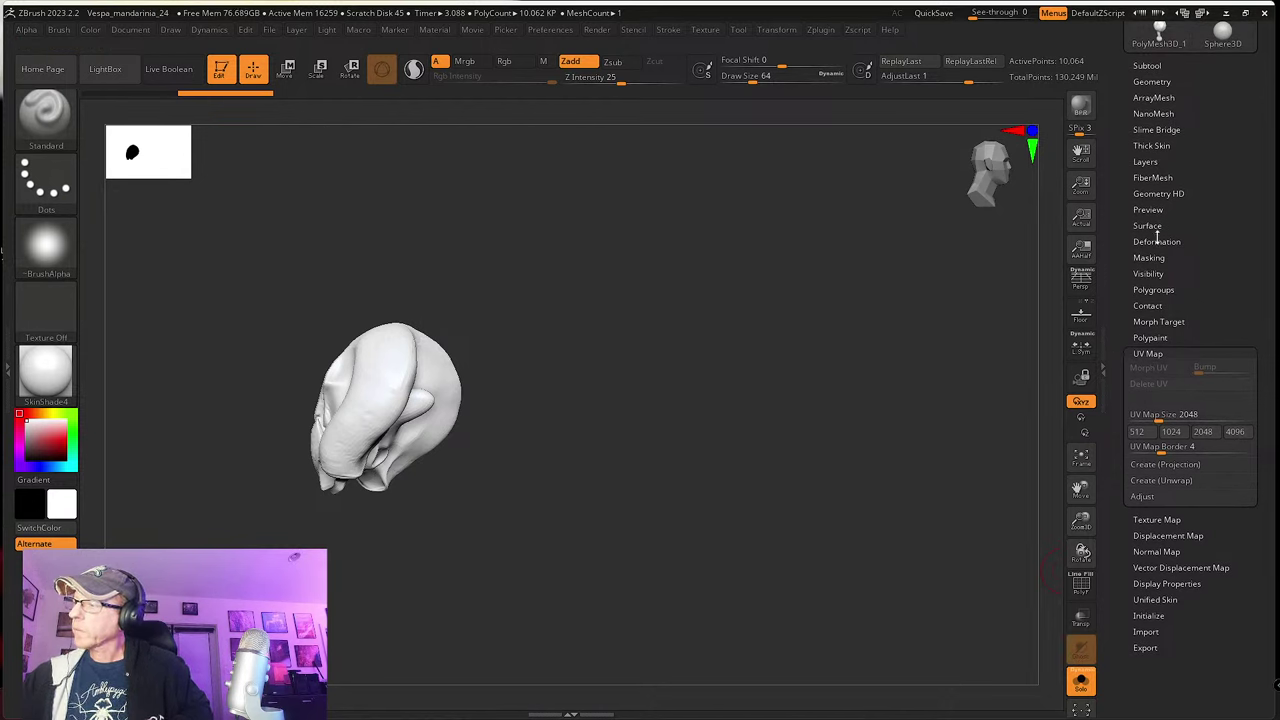
pyautogui.moveTo(1135, 162); pyautogui.dragTo(1205, 346)
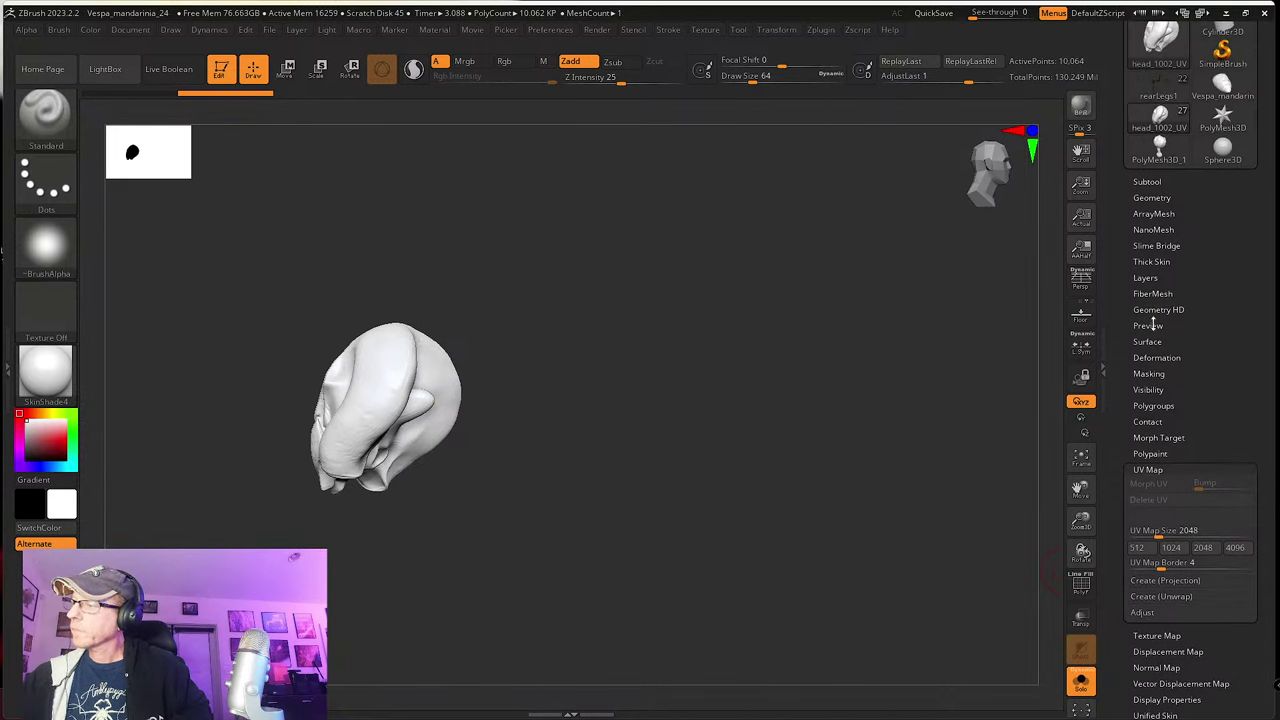
pyautogui.click(1172, 470)
pyautogui.click(1163, 485)
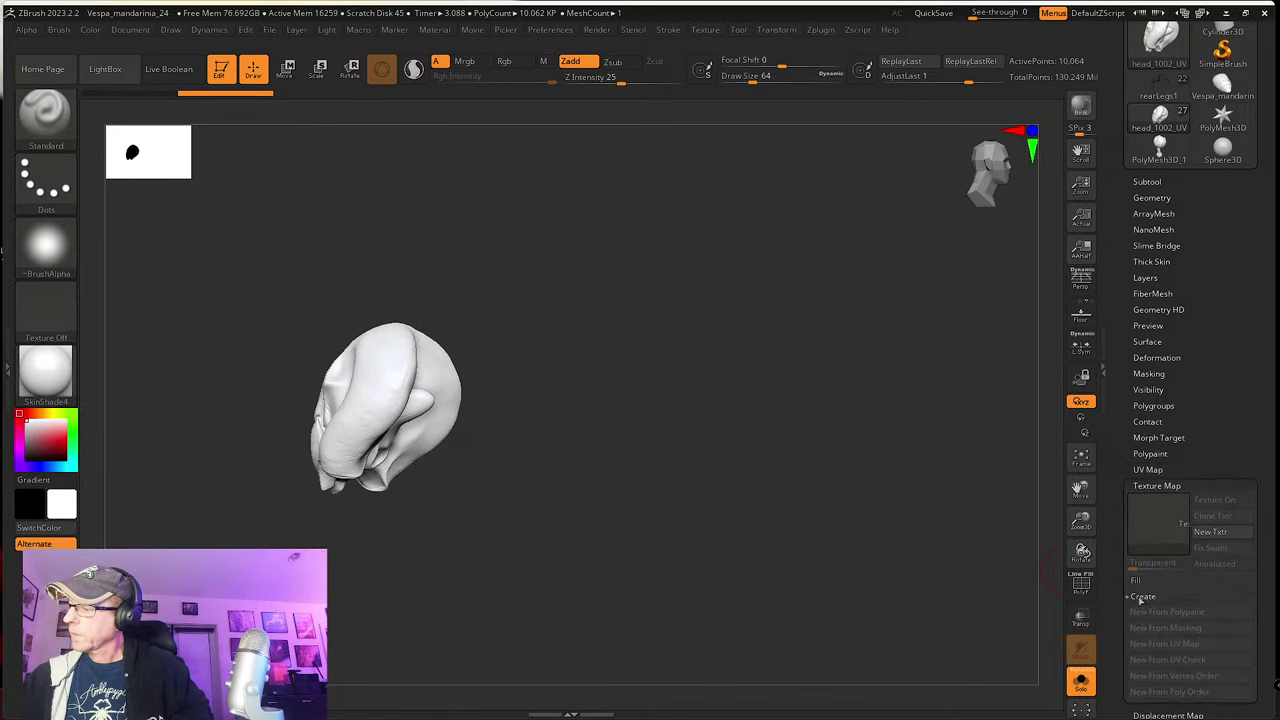
pyautogui.moveTo(1122, 309); pyautogui.dragTo(1122, 429)
# Step: Bring back the subtool list and collapse the 1001 folder
pyautogui.click(1140, 299)
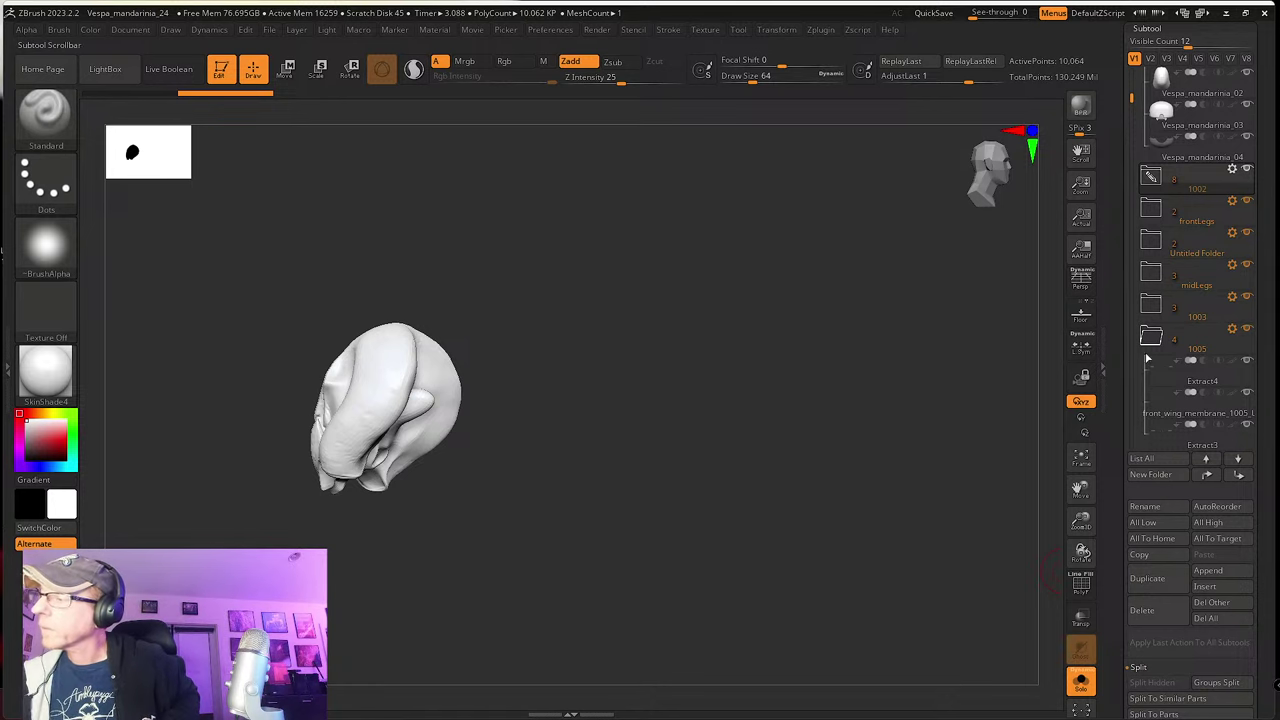
pyautogui.click(1109, 271)
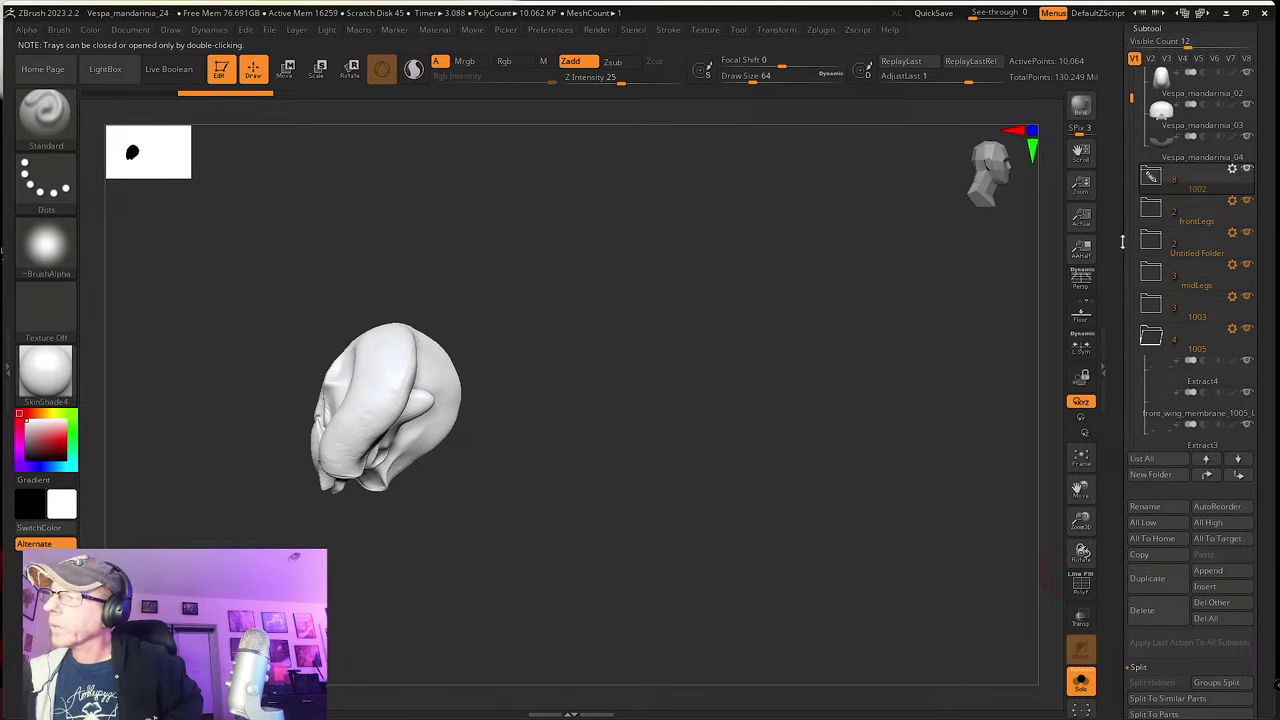
pyautogui.moveTo(1124, 241)
pyautogui.mouseDown()
pyautogui.moveTo(1130, 289)
pyautogui.moveTo(1131, 245)
pyautogui.mouseUp()
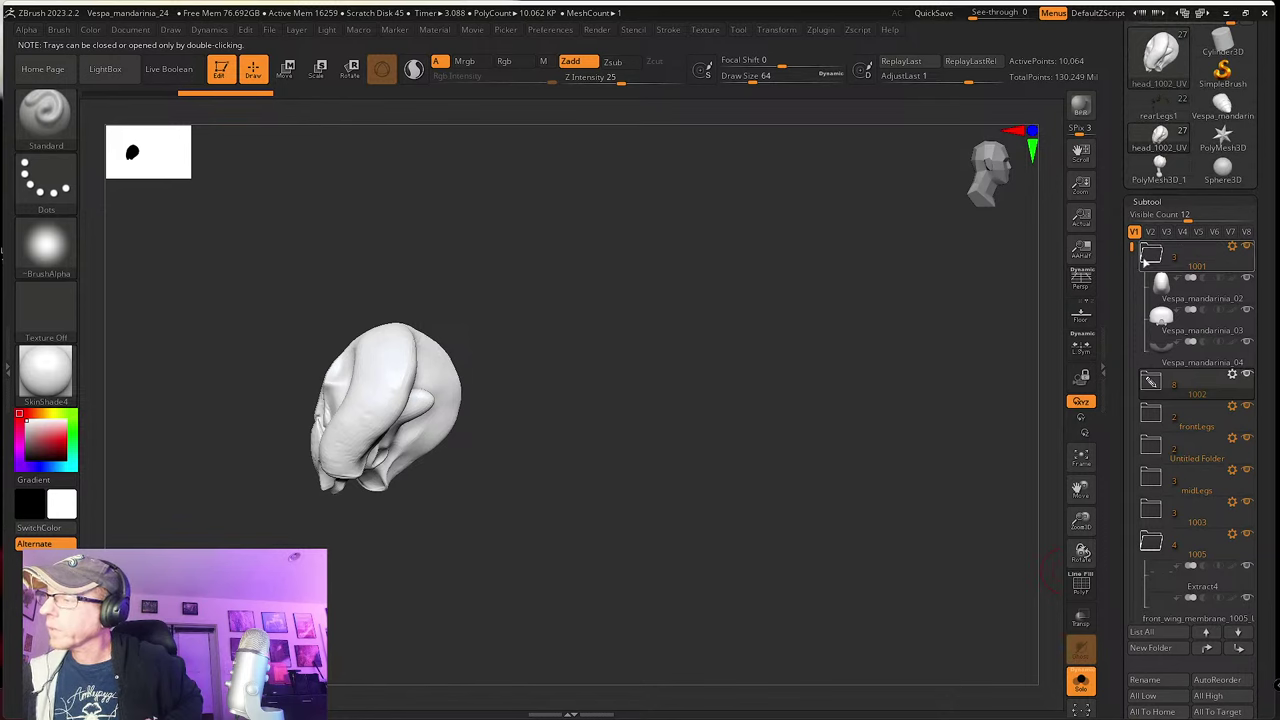
pyautogui.click(1147, 253)
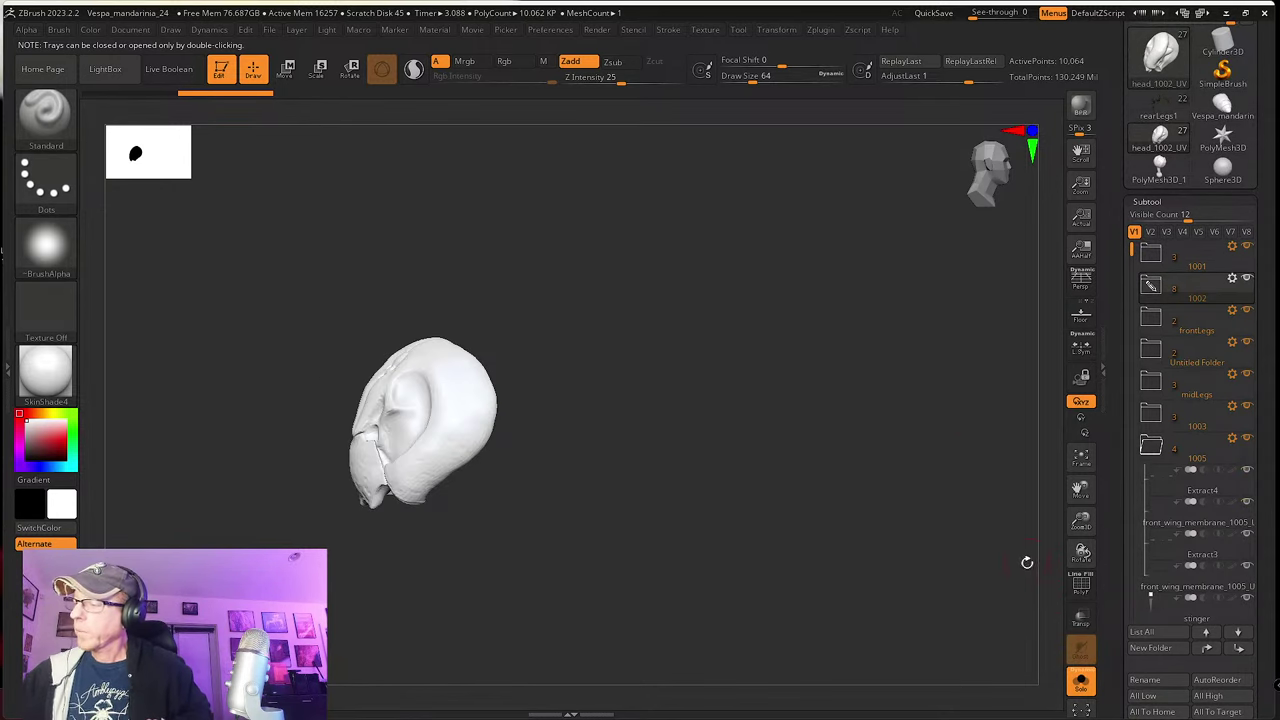
# Step: Isolate the head again in frontal view and raise it to subdivision level 6
pyautogui.click(1084, 688)
pyautogui.moveTo(840, 318); pyautogui.dragTo(1035, 429)
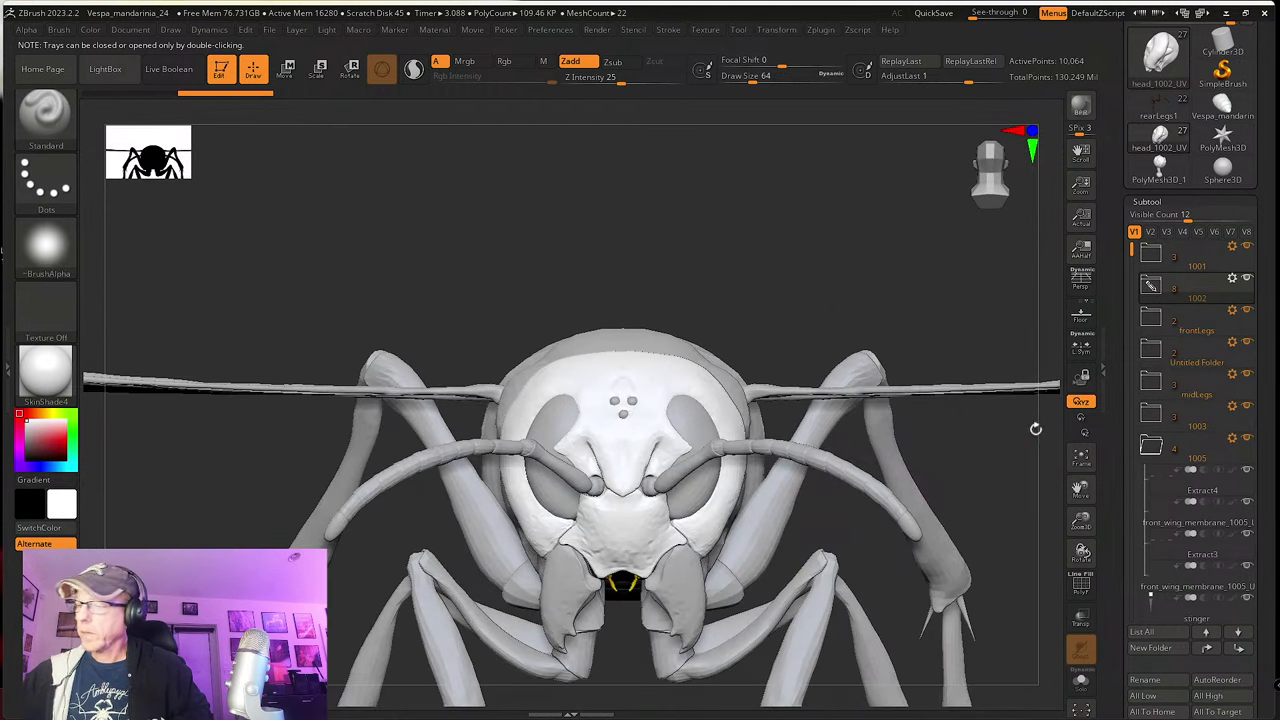
pyautogui.click(1081, 688)
pyautogui.scroll(-5, 1134, 507)
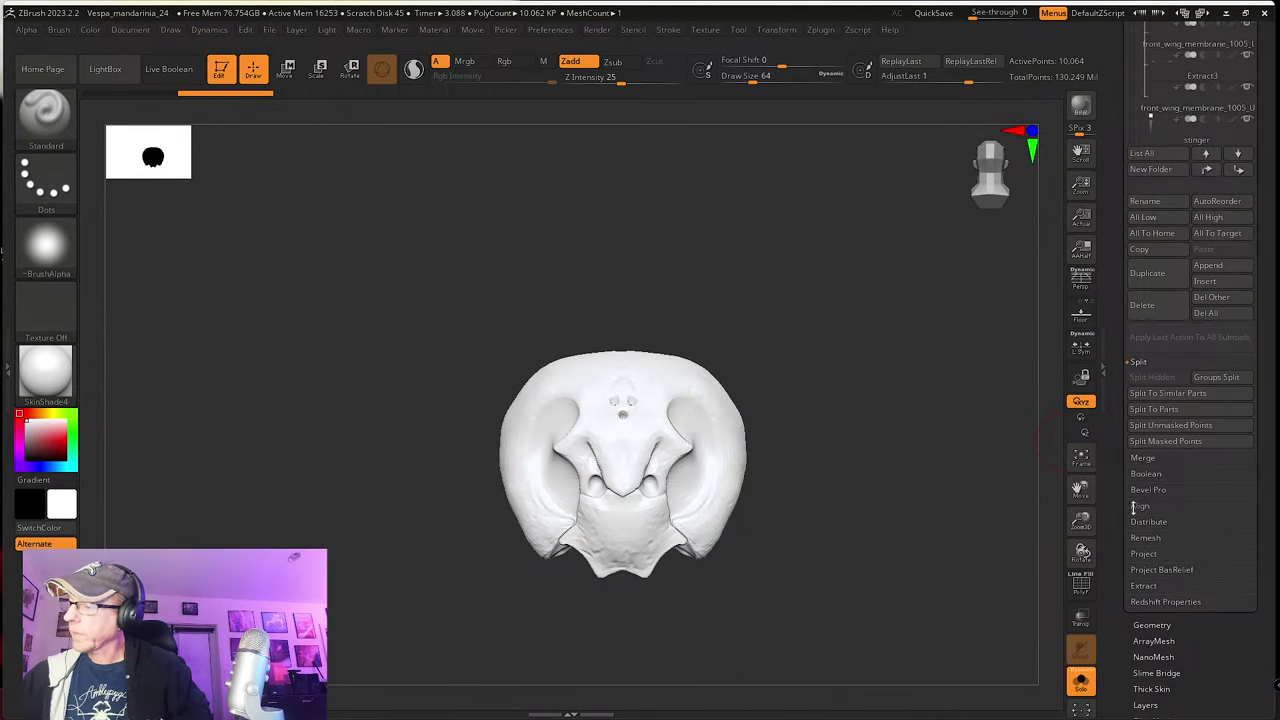
pyautogui.click(1153, 625)
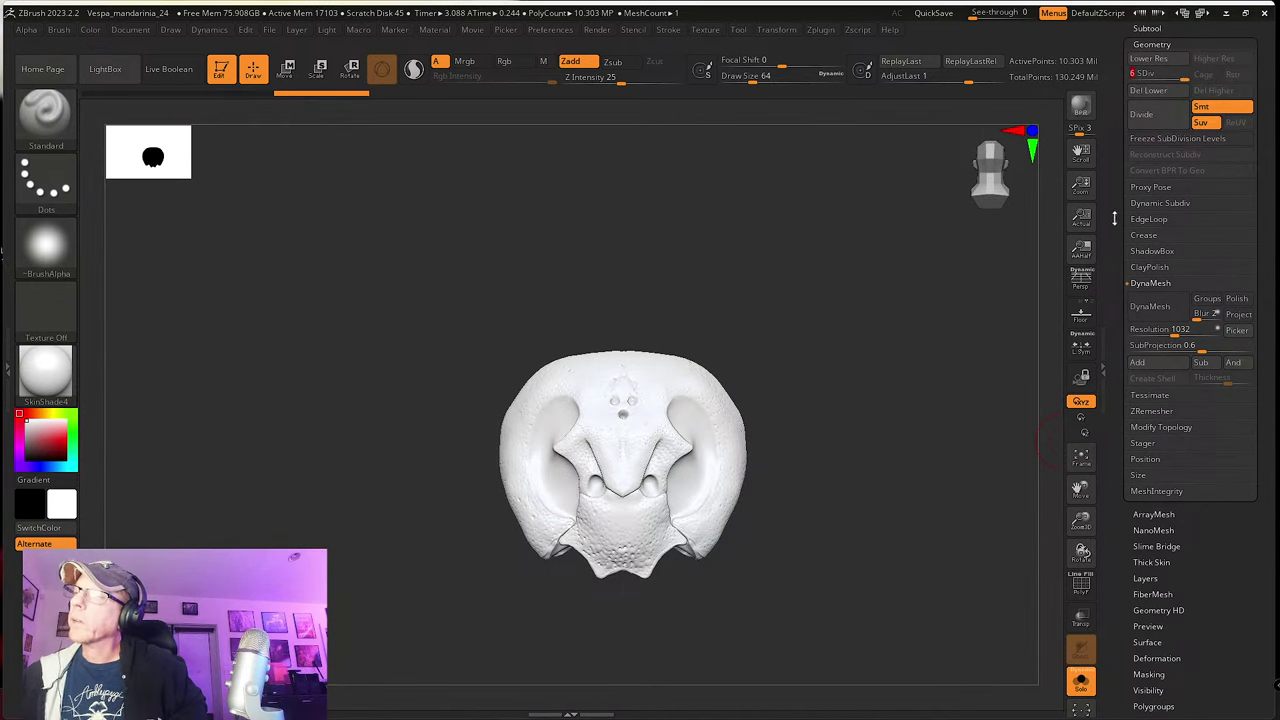
# Step: Apply StartupMaterial to the enlarged head and inspect its surface pitting from an angle
pyautogui.keyDown('alt'); pyautogui.moveTo(822, 351); pyautogui.dragTo(788, 400); pyautogui.keyUp('alt')
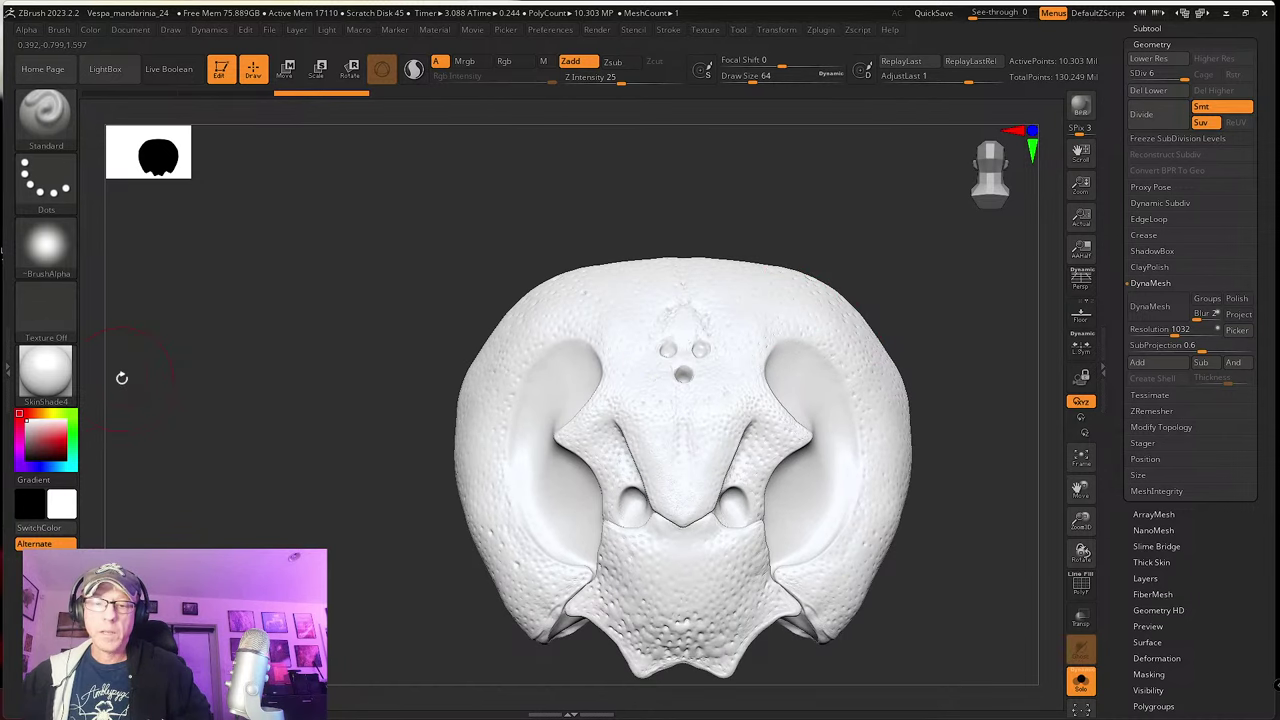
pyautogui.click(45, 372)
pyautogui.click(143, 274)
pyautogui.keyDown('alt'); pyautogui.moveTo(286, 352); pyautogui.dragTo(223, 301); pyautogui.keyUp('alt')
pyautogui.moveTo(265, 439); pyautogui.dragTo(236, 450)
# Step: Reduce the brush's Draw Size to about 18.5
pyautogui.press('s')
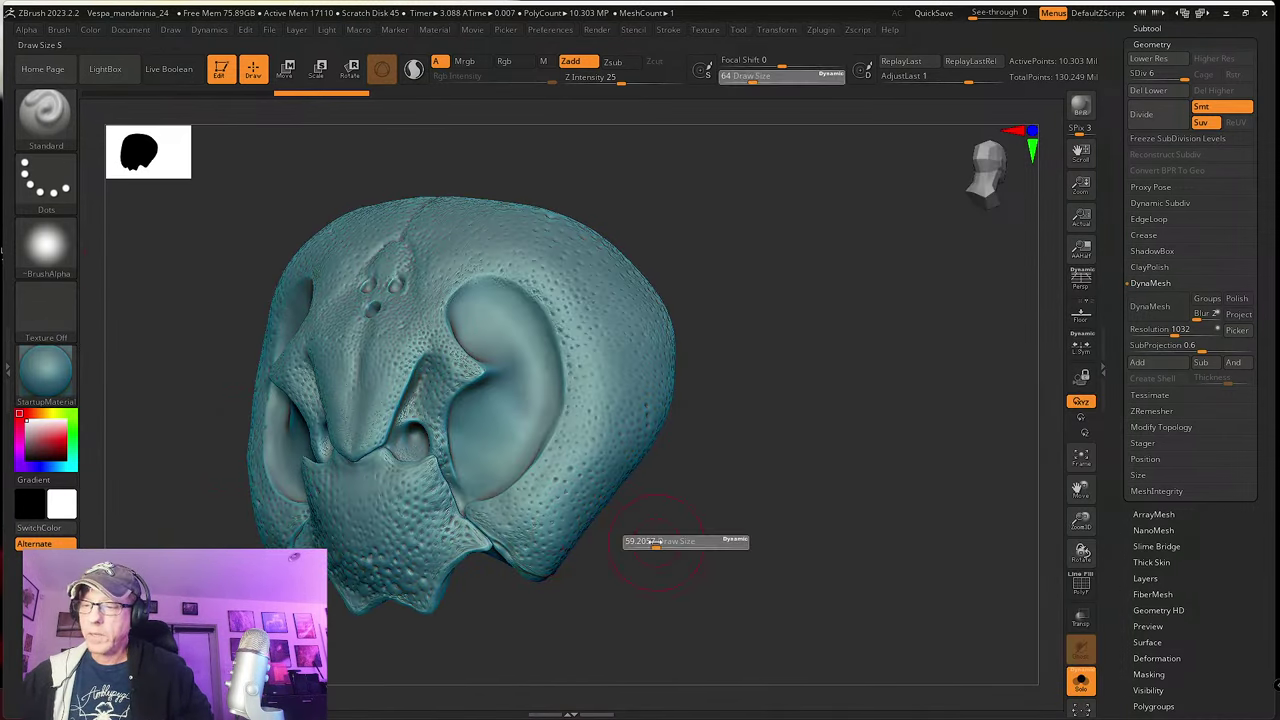
pyautogui.moveTo(658, 541); pyautogui.dragTo(644, 540)
pyautogui.keyDown('shift'); pyautogui.moveTo(632, 600); pyautogui.dragTo(629, 572); pyautogui.keyUp('shift')
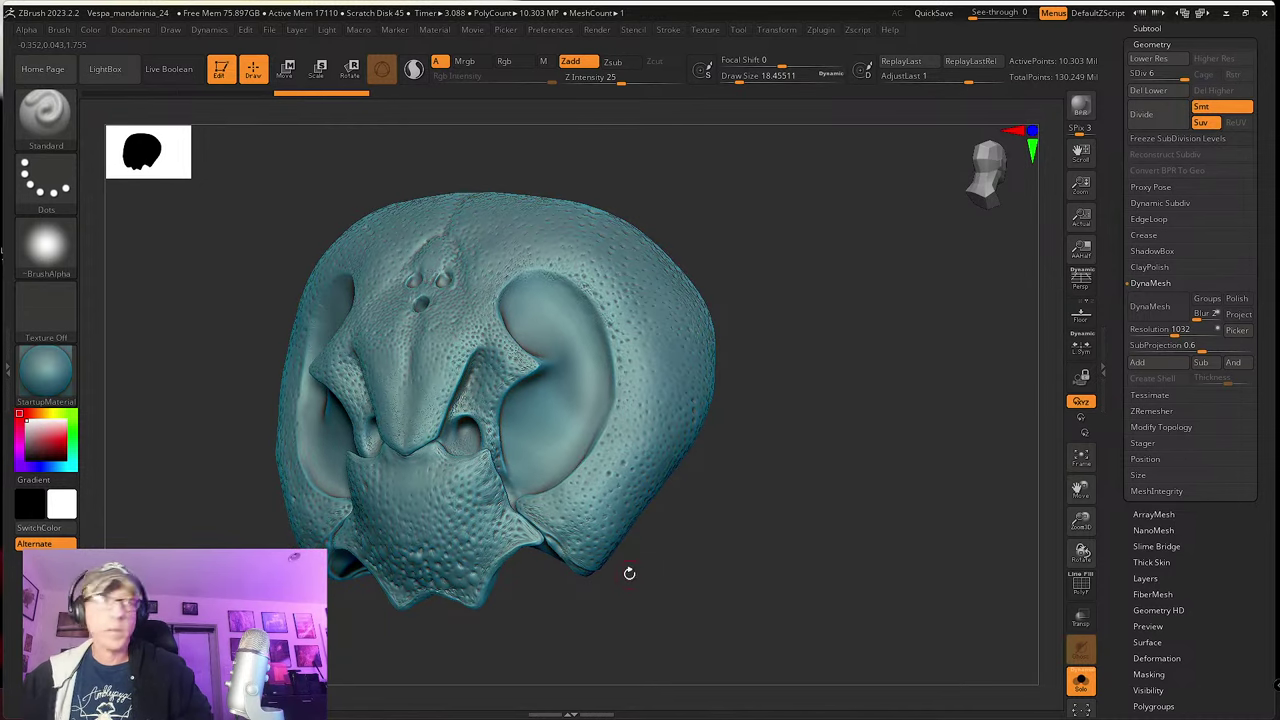
# Step: Examine the orange face plate and its pits in the frontal hornet photo, then put the reference board aside
pyautogui.moveTo(2, 370); pyautogui.dragTo(637, 405, button='right')
pyautogui.scroll(8, 637, 404)
pyautogui.moveTo(652, 364); pyautogui.dragTo(488, 476, button='middle')
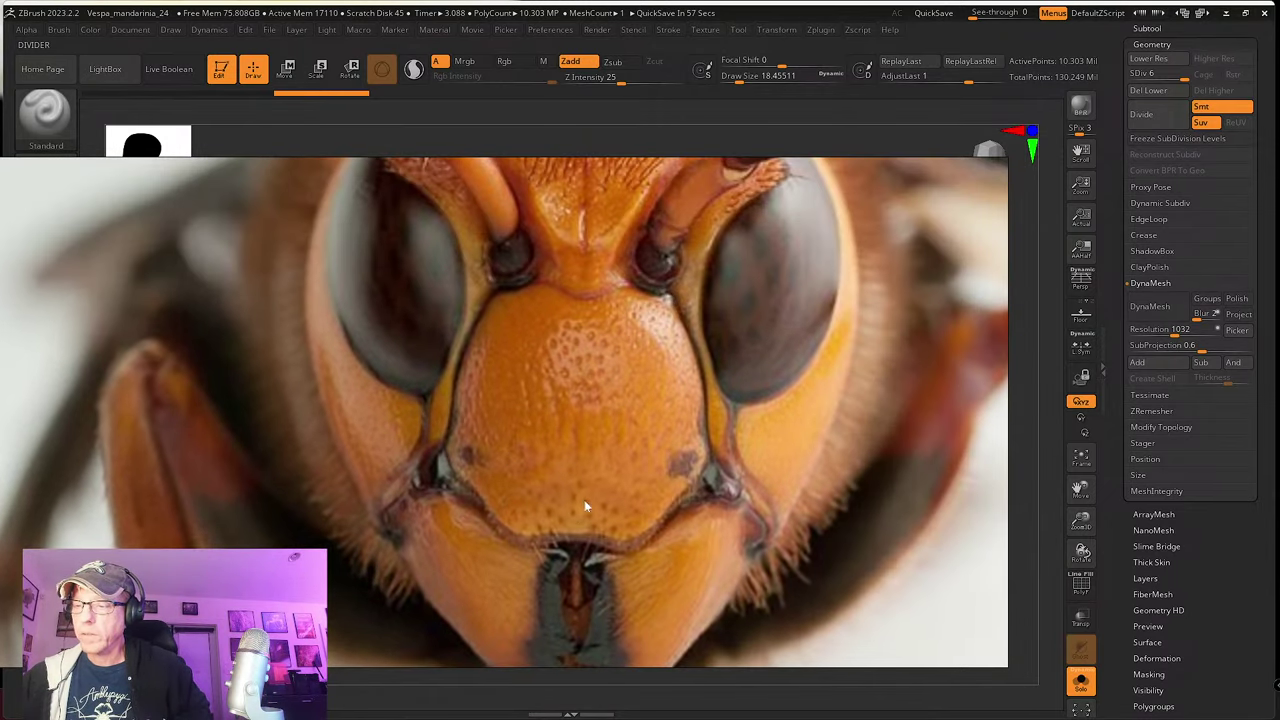
pyautogui.moveTo(629, 471); pyautogui.dragTo(160, 350, button='middle')
pyautogui.moveTo(160, 350); pyautogui.dragTo(0, 140, button='right')
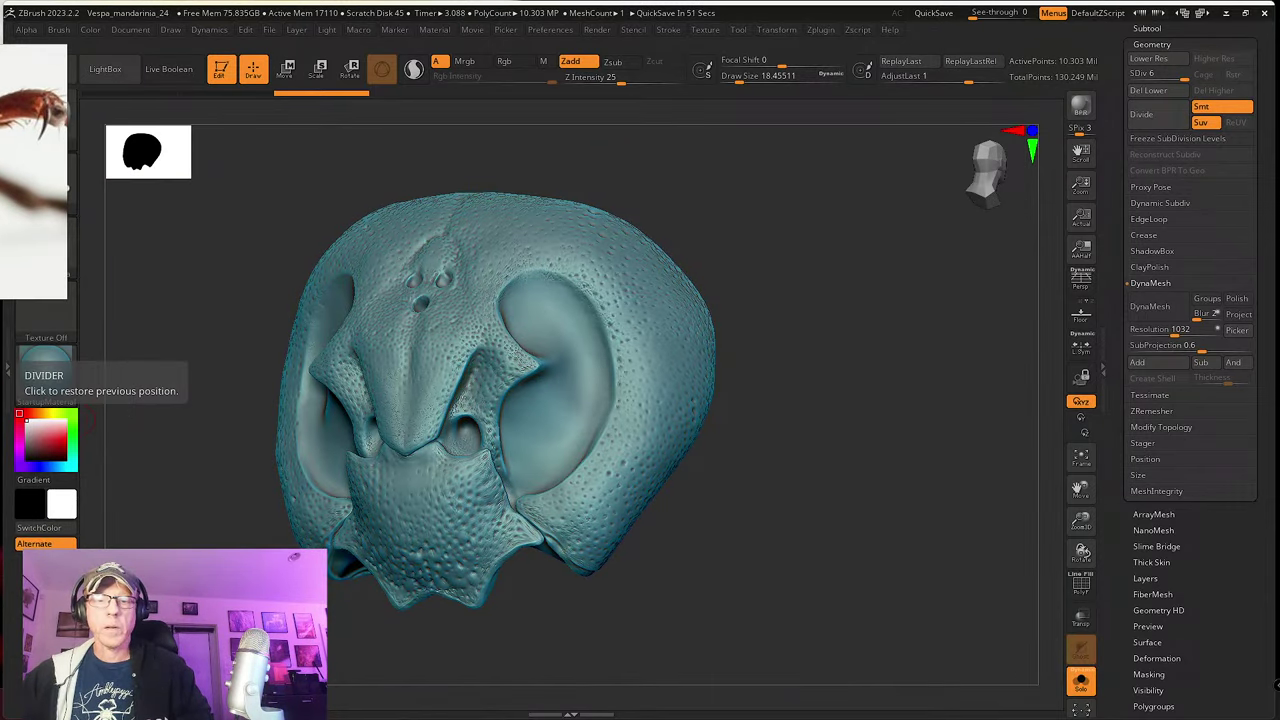
# Step: Apply the SkinShade4 material to the head and turn it to face the front
pyautogui.click(45, 358)
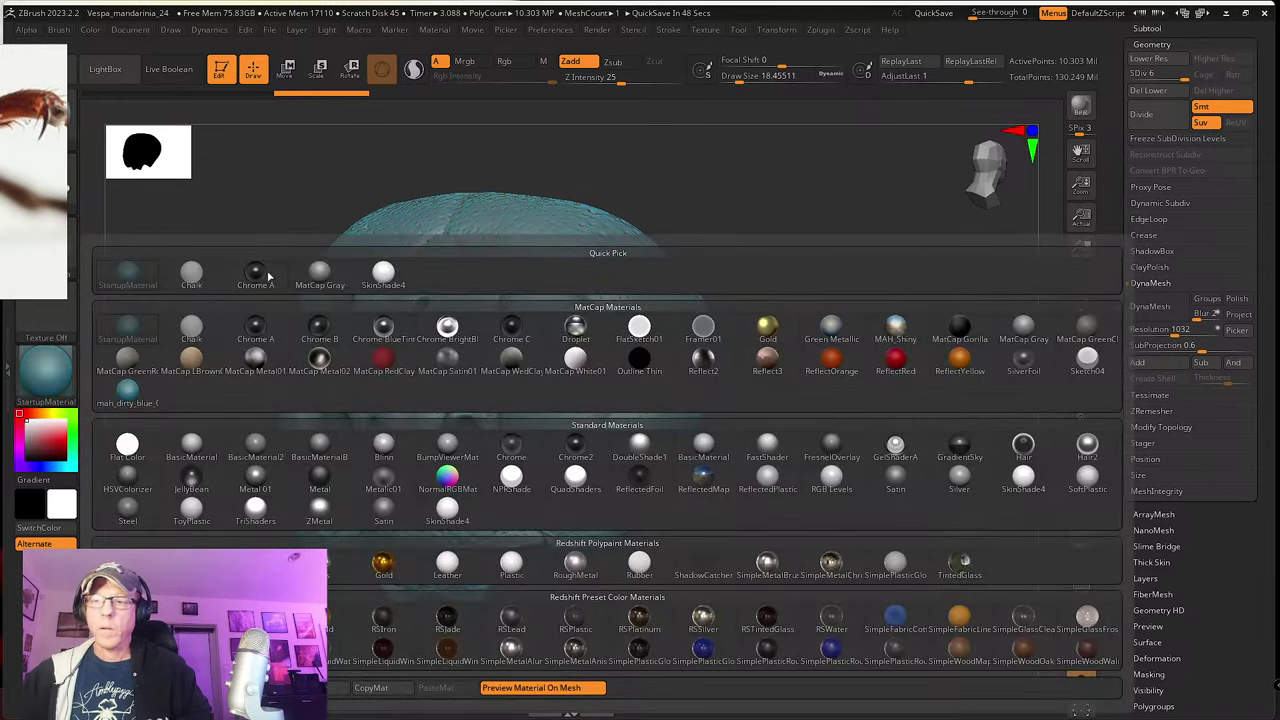
pyautogui.click(388, 286)
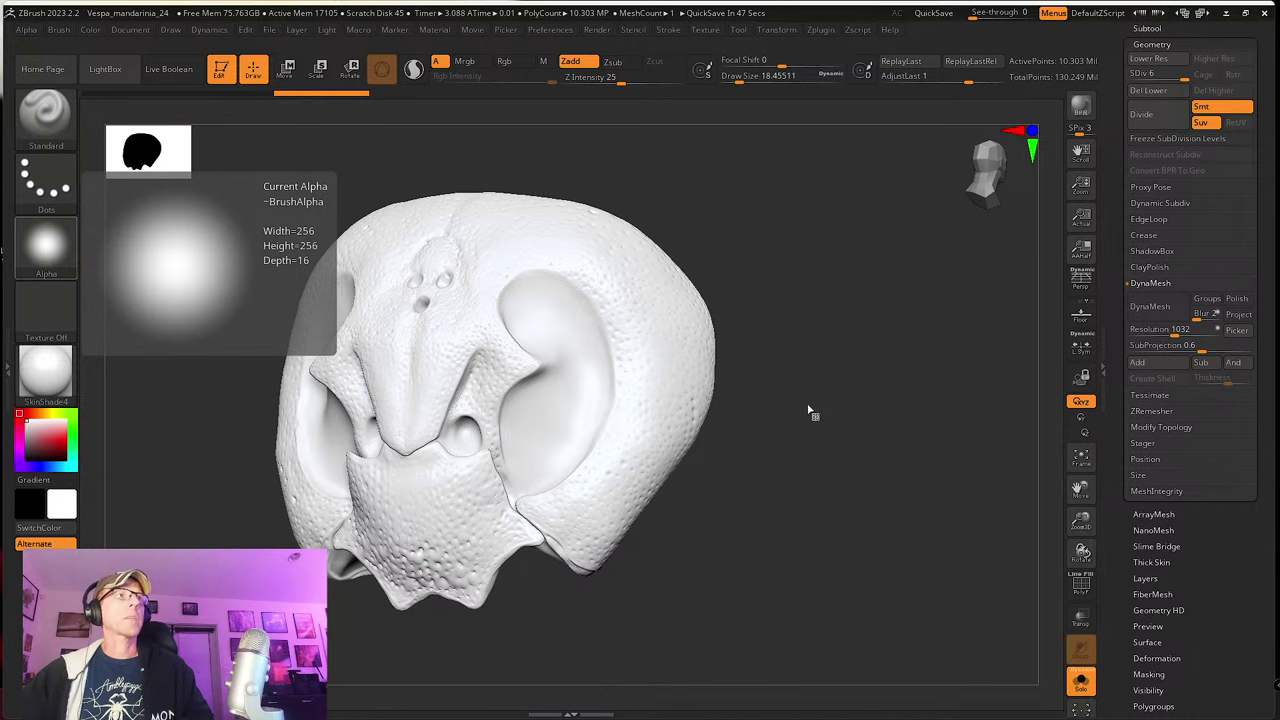
pyautogui.moveTo(810, 422)
pyautogui.mouseDown()
pyautogui.moveTo(809, 409)
pyautogui.moveTo(814, 426)
pyautogui.moveTo(874, 443)
pyautogui.moveTo(847, 433)
pyautogui.mouseUp()
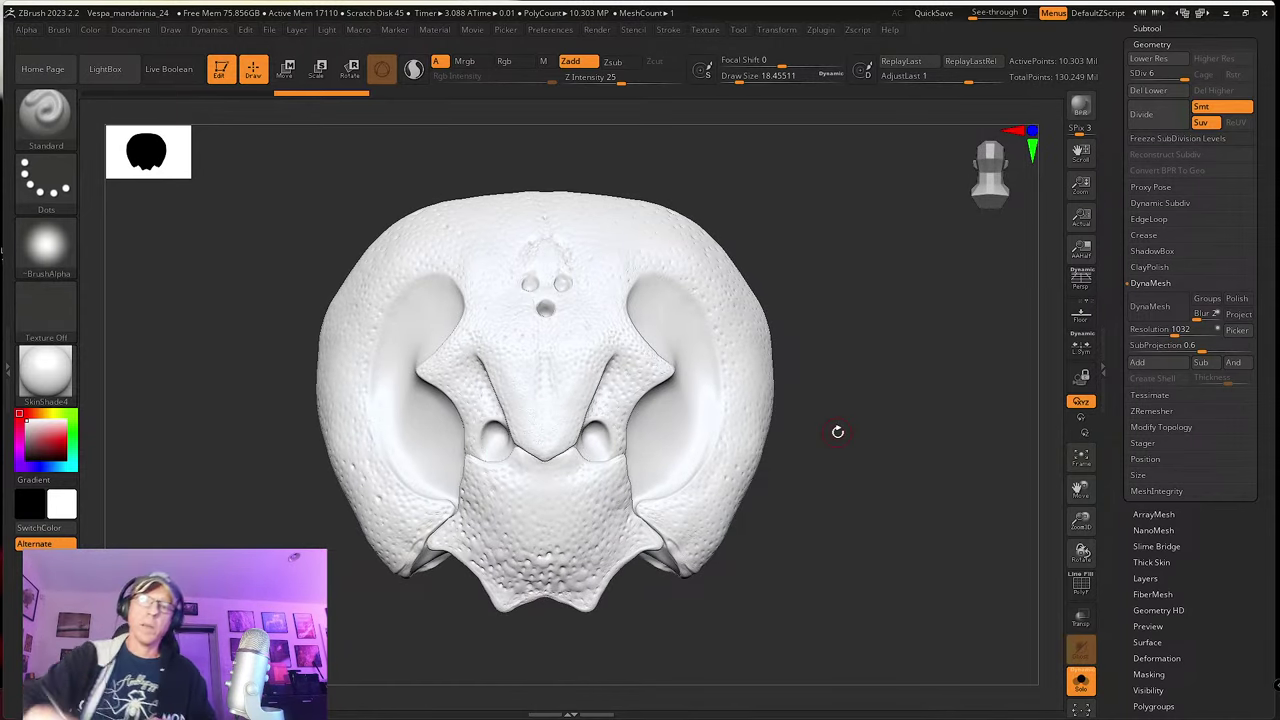
# Step: Choose an orange main color for the head, R 216, G 117, B 11
pyautogui.click(44, 413)
pyautogui.moveTo(61, 439); pyautogui.dragTo(61, 444)
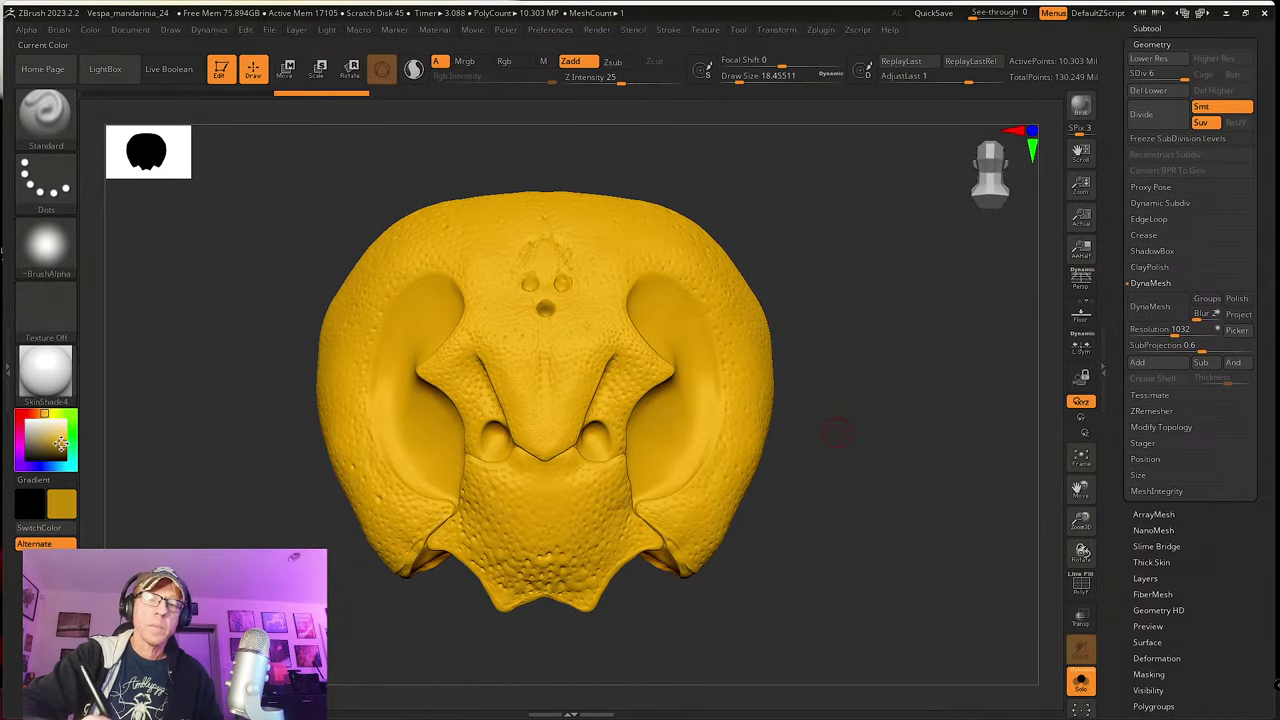
pyautogui.click(38, 414)
pyautogui.click(58, 440)
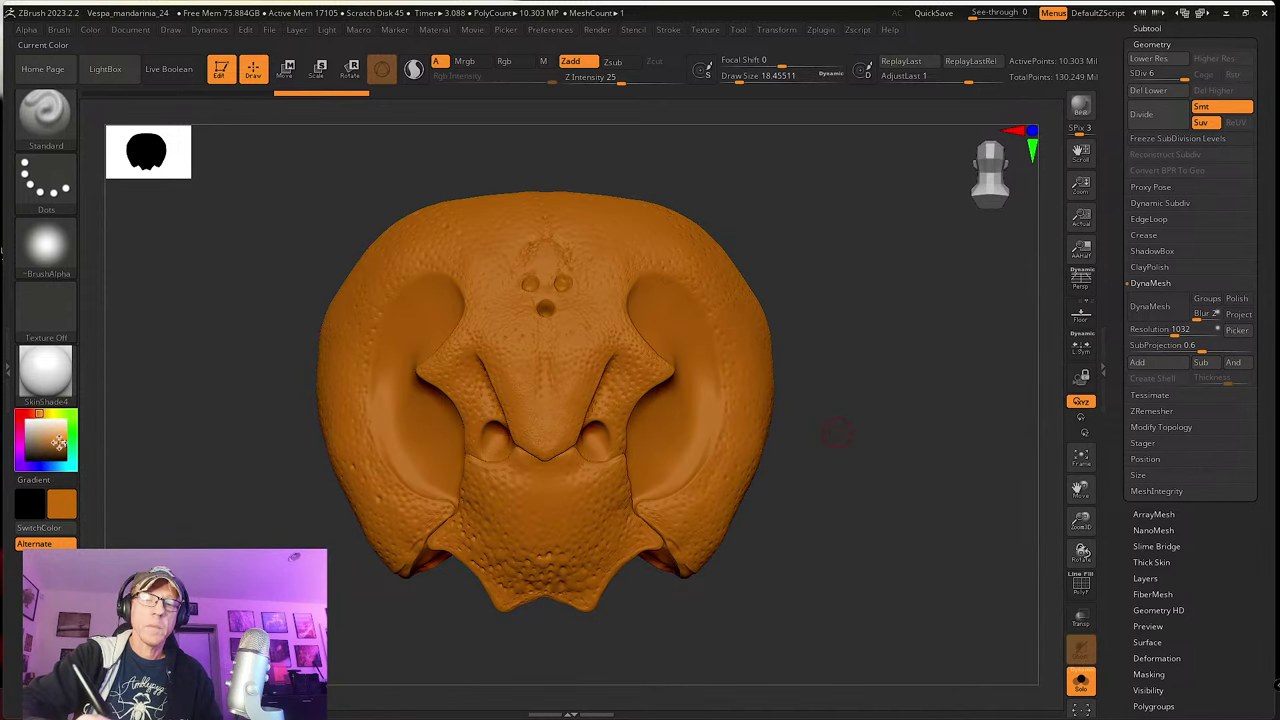
pyautogui.moveTo(914, 577); pyautogui.dragTo(954, 586)
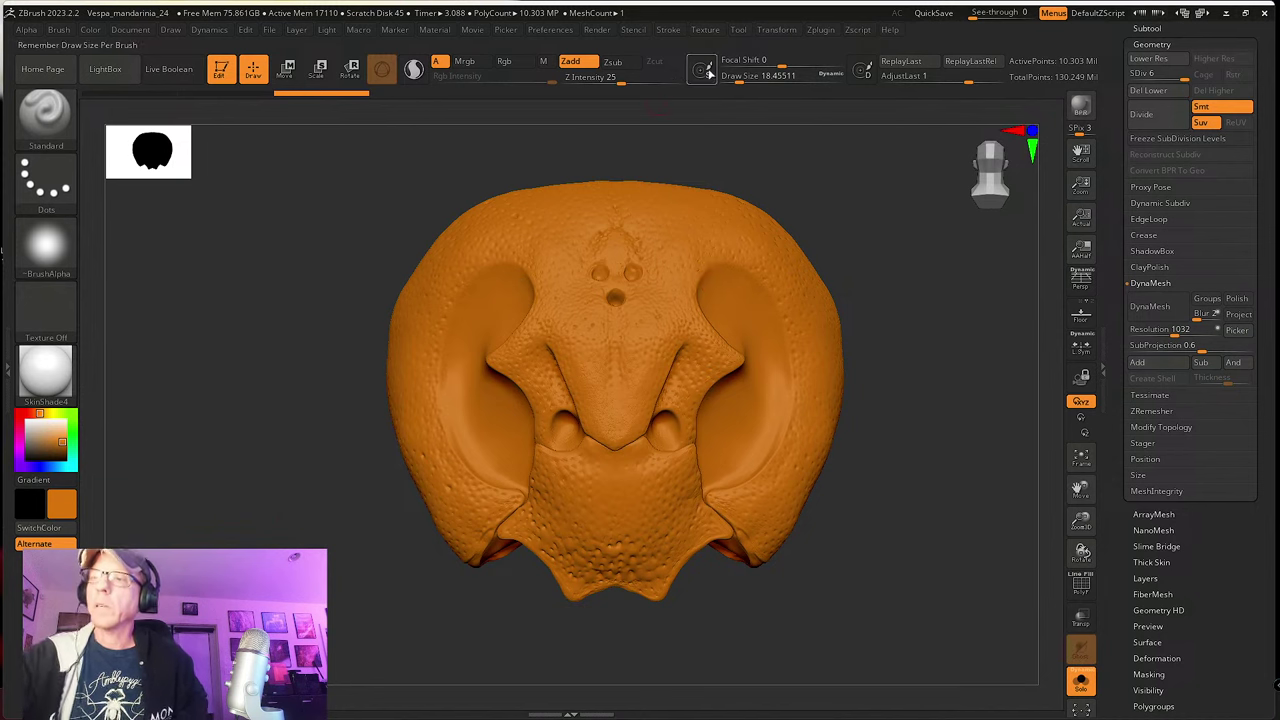
# Step: Enable Rgb at intensity 100 and fill the whole head with the orange color
pyautogui.click(505, 63)
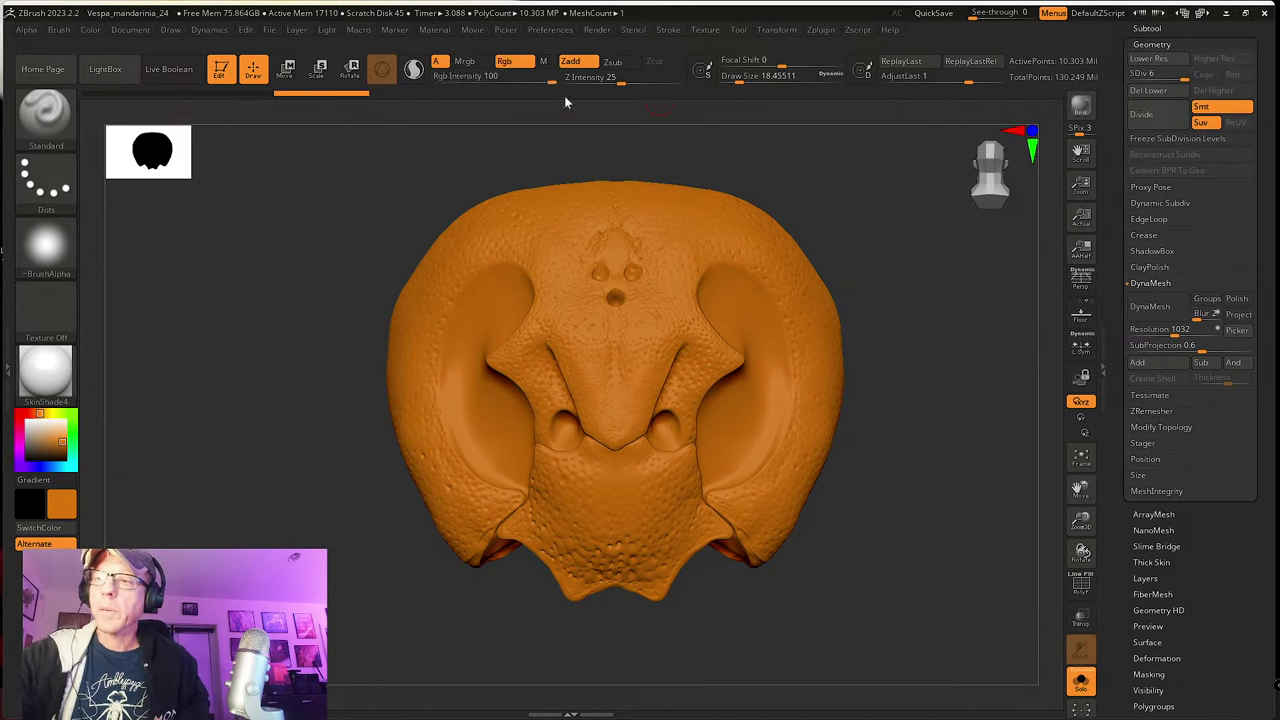
pyautogui.click(89, 30)
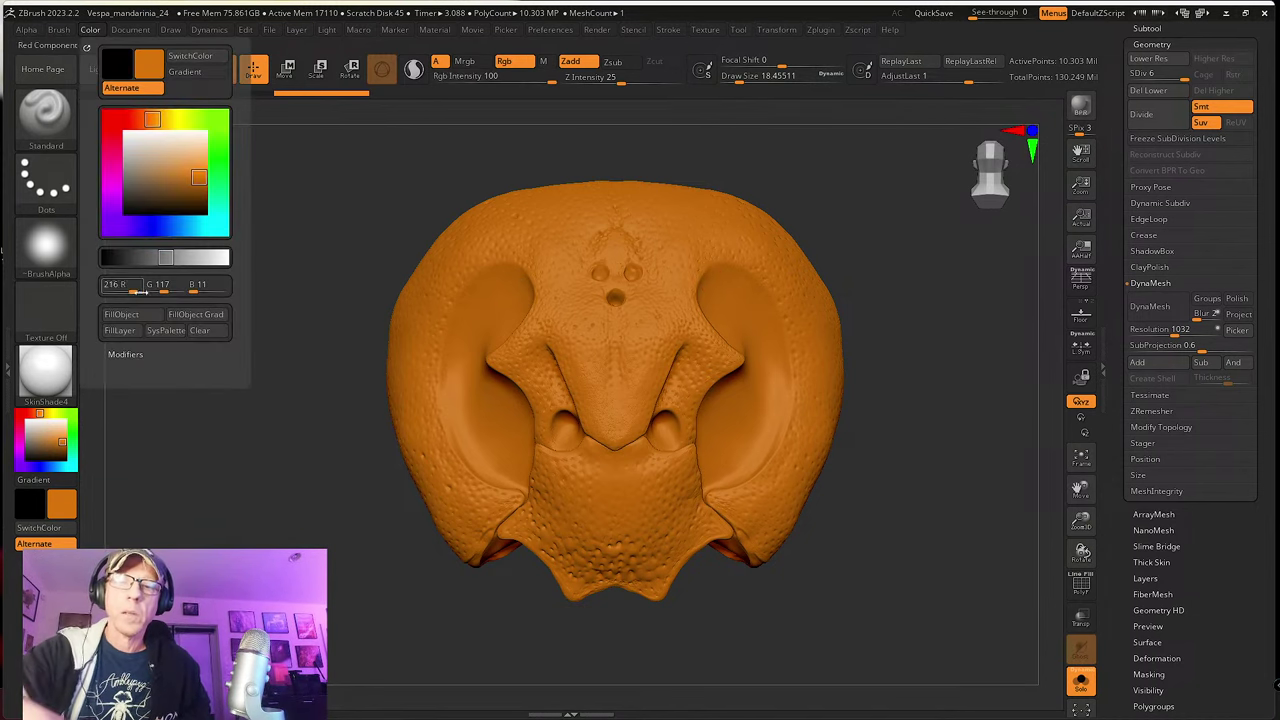
pyautogui.click(139, 315)
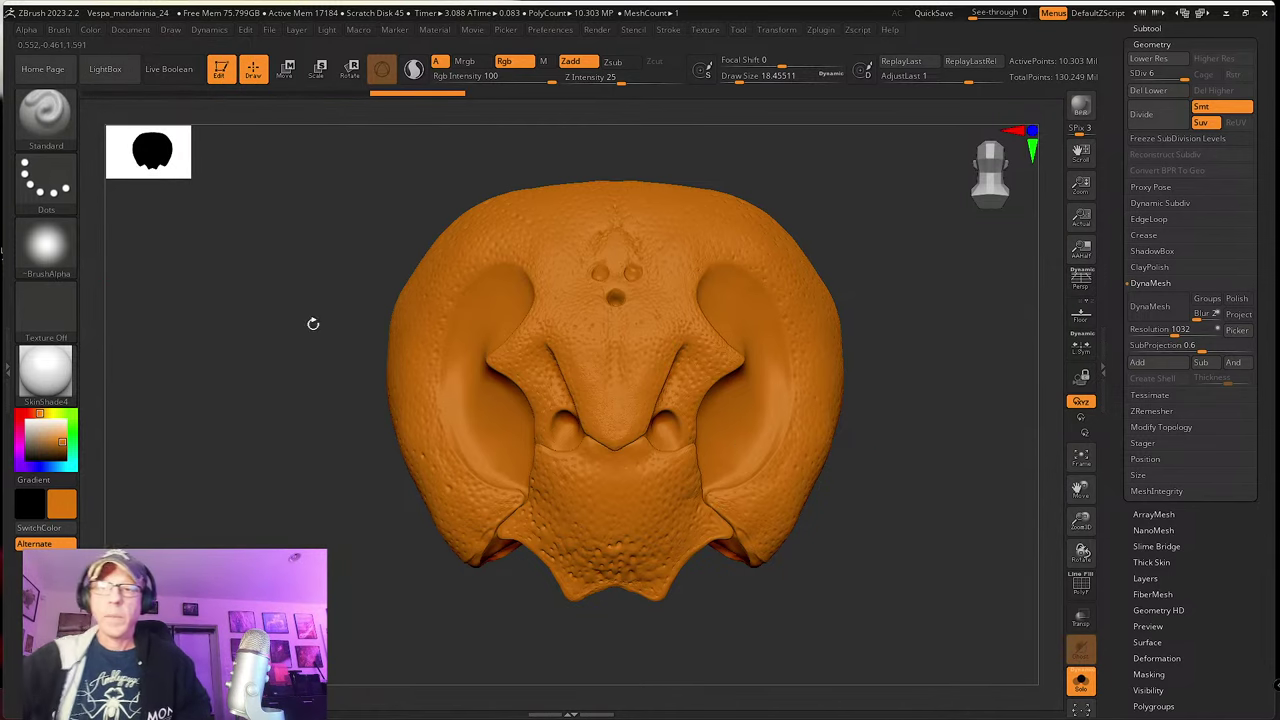
# Step: Select the Paint brush, set its Rgb Intensity to 27 and check the Smooth brush's Rgb Intensity
pyautogui.click(55, 125)
pyautogui.press('p')
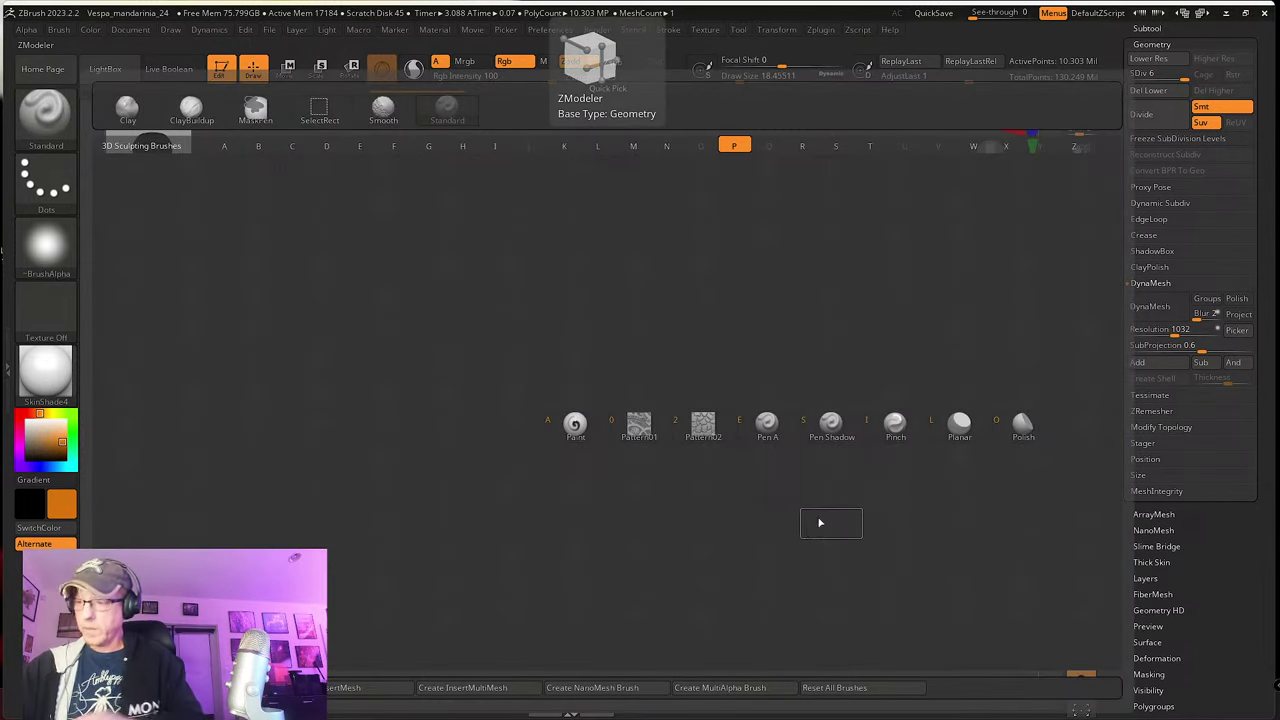
pyautogui.click(578, 422)
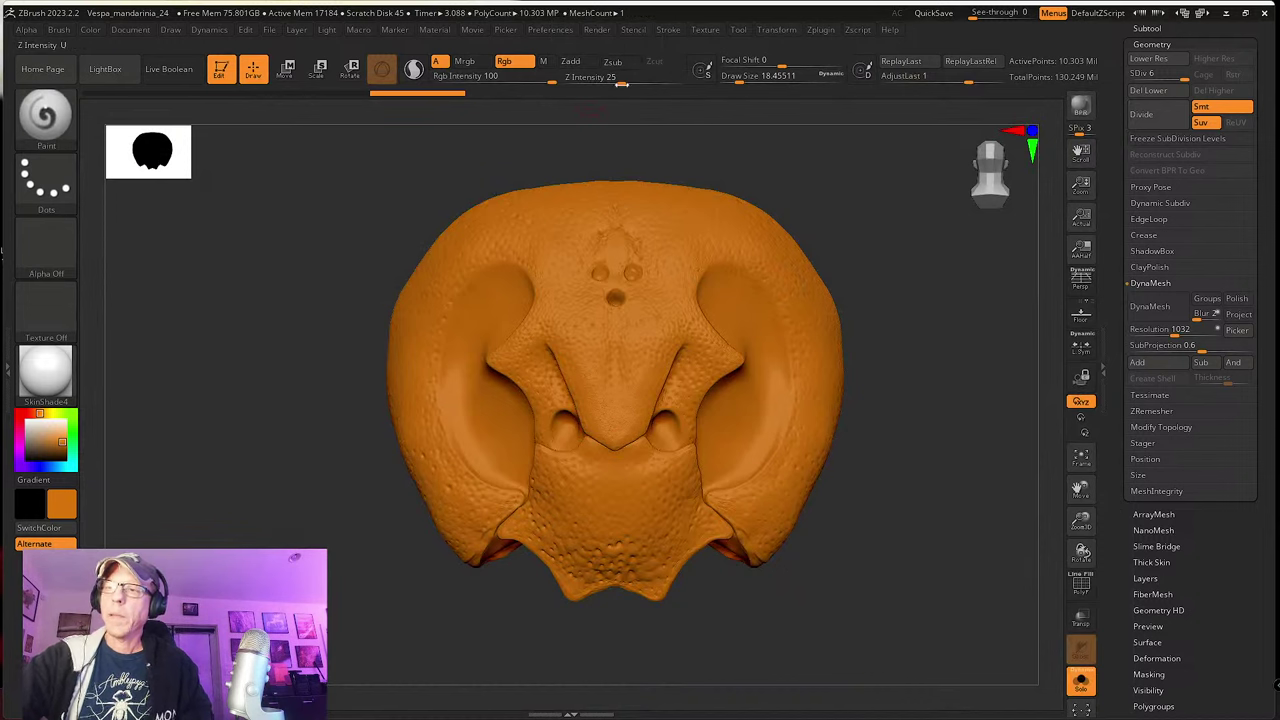
pyautogui.moveTo(520, 78); pyautogui.dragTo(494, 77)
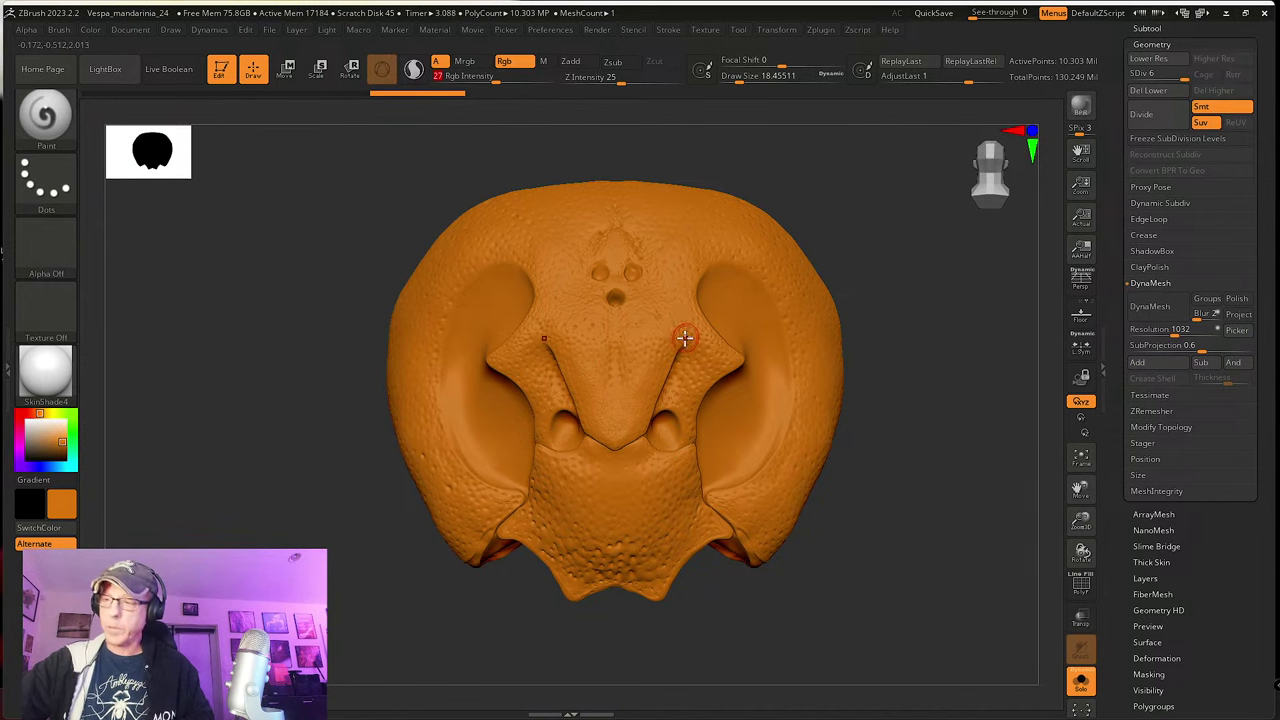
pyautogui.press('shift')
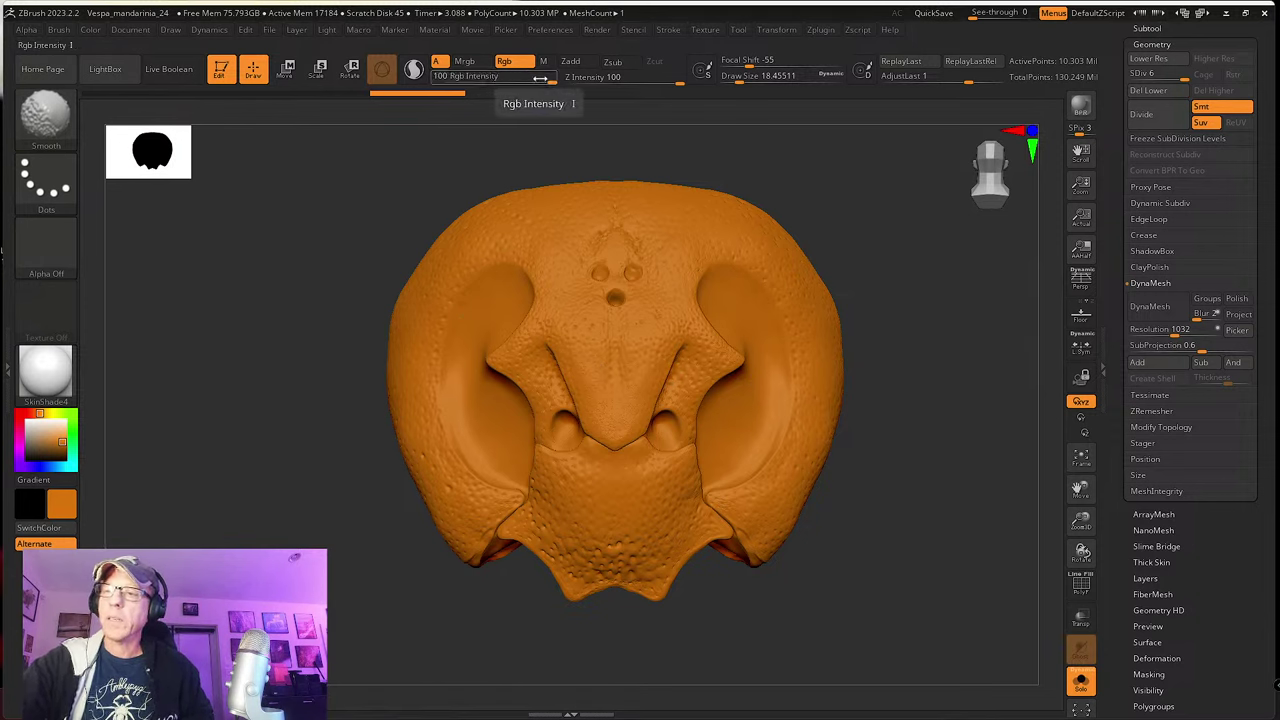
# Step: Set the Smooth brush's Rgb Intensity to 69 and compare its settings with those of the Paint brush
pyautogui.moveTo(540, 78); pyautogui.dragTo(521, 78)
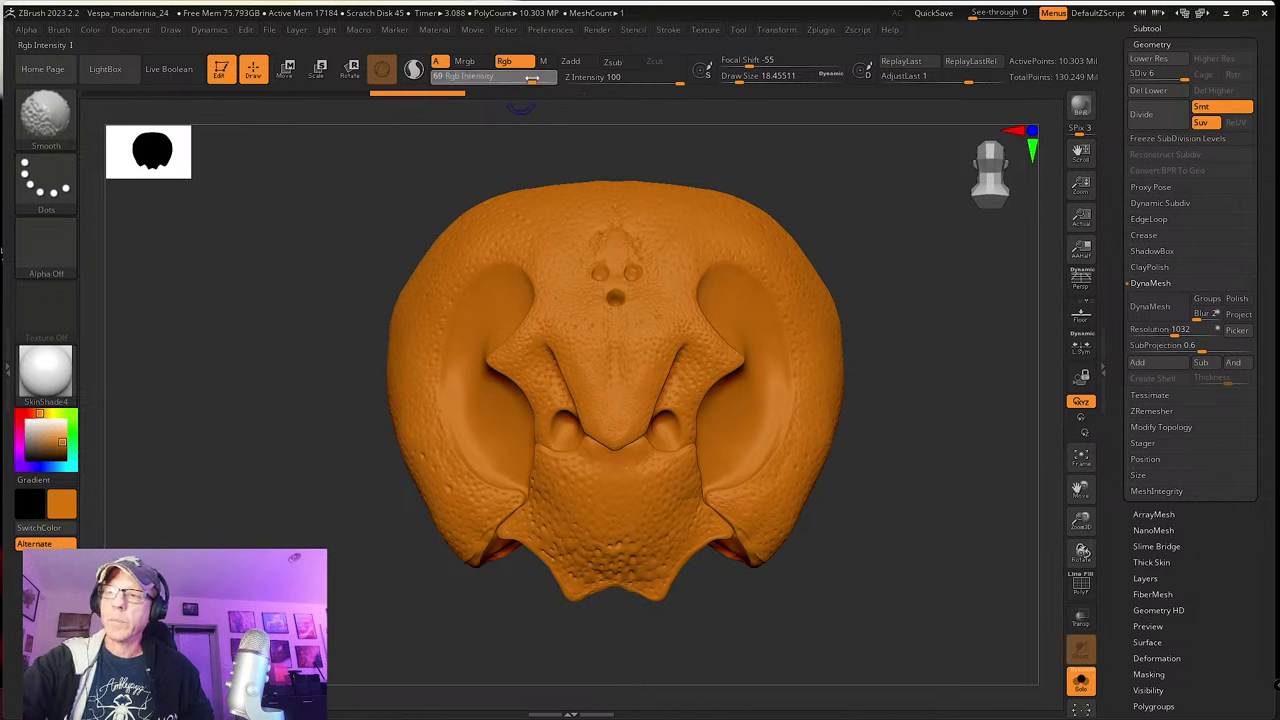
pyautogui.press('shift')
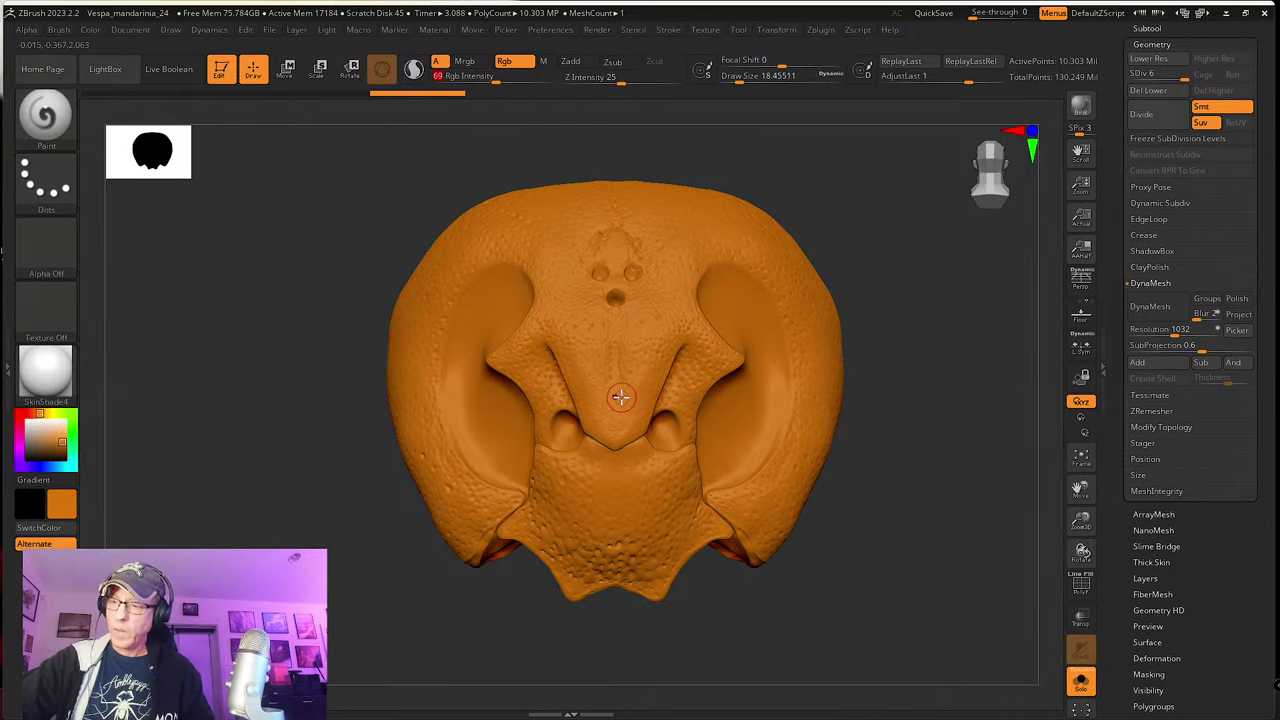
pyautogui.press('shift')
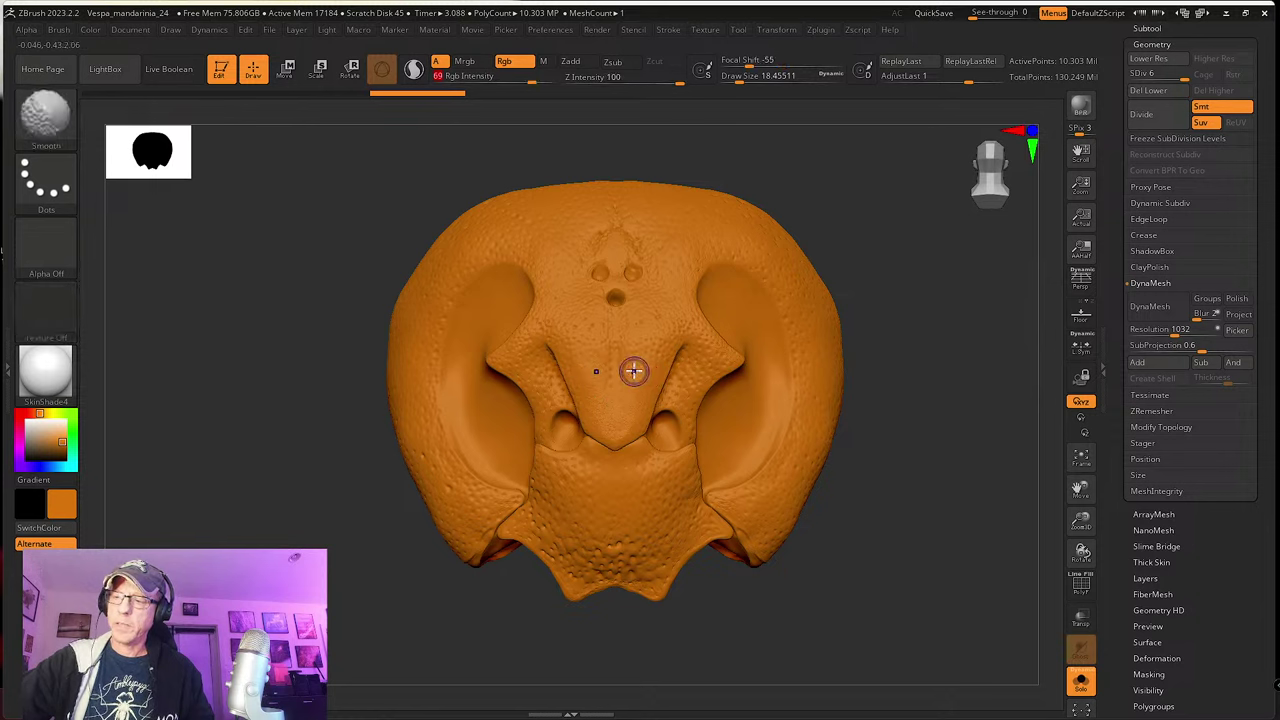
pyautogui.press('shift')
pyautogui.press('shift')
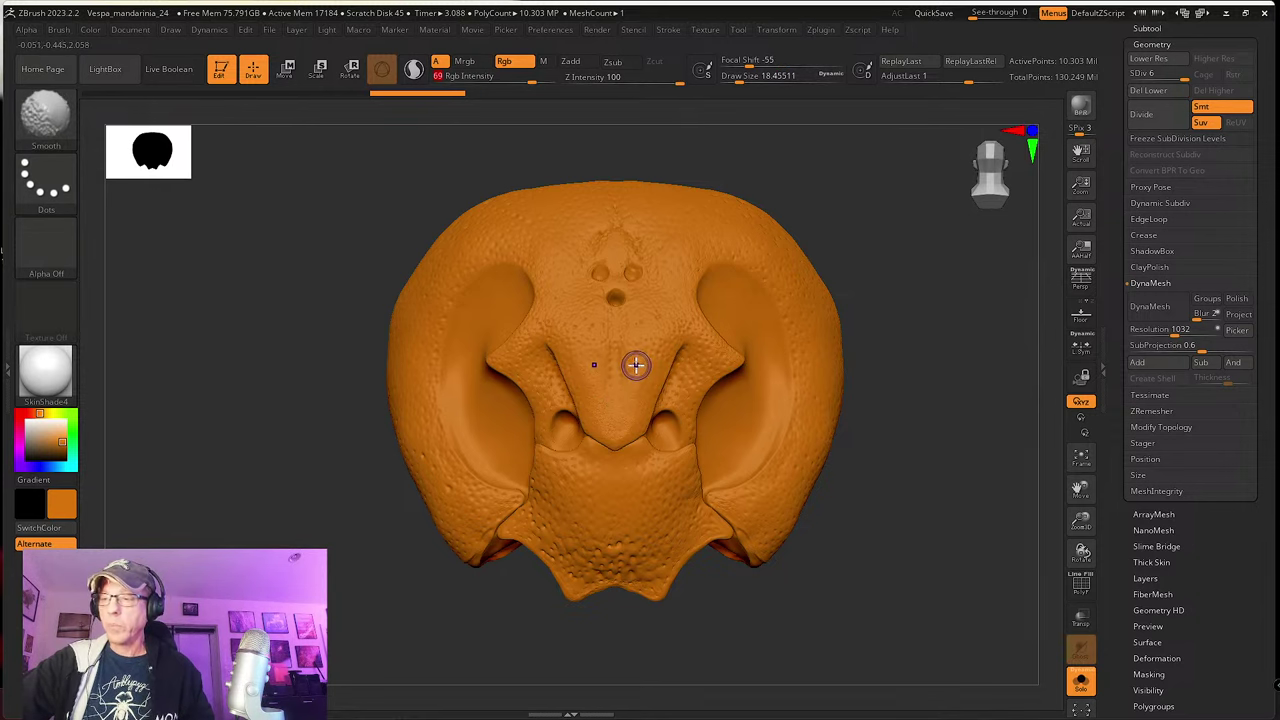
pyautogui.press('shift')
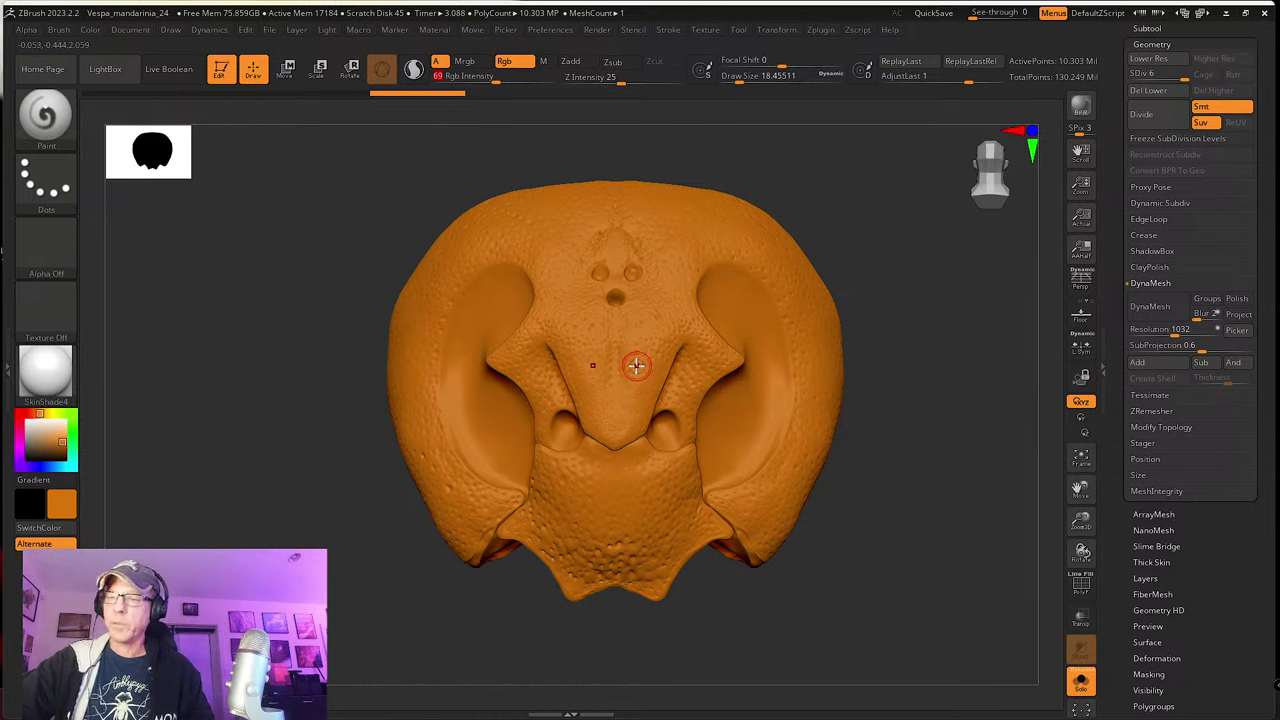
pyautogui.press('shift')
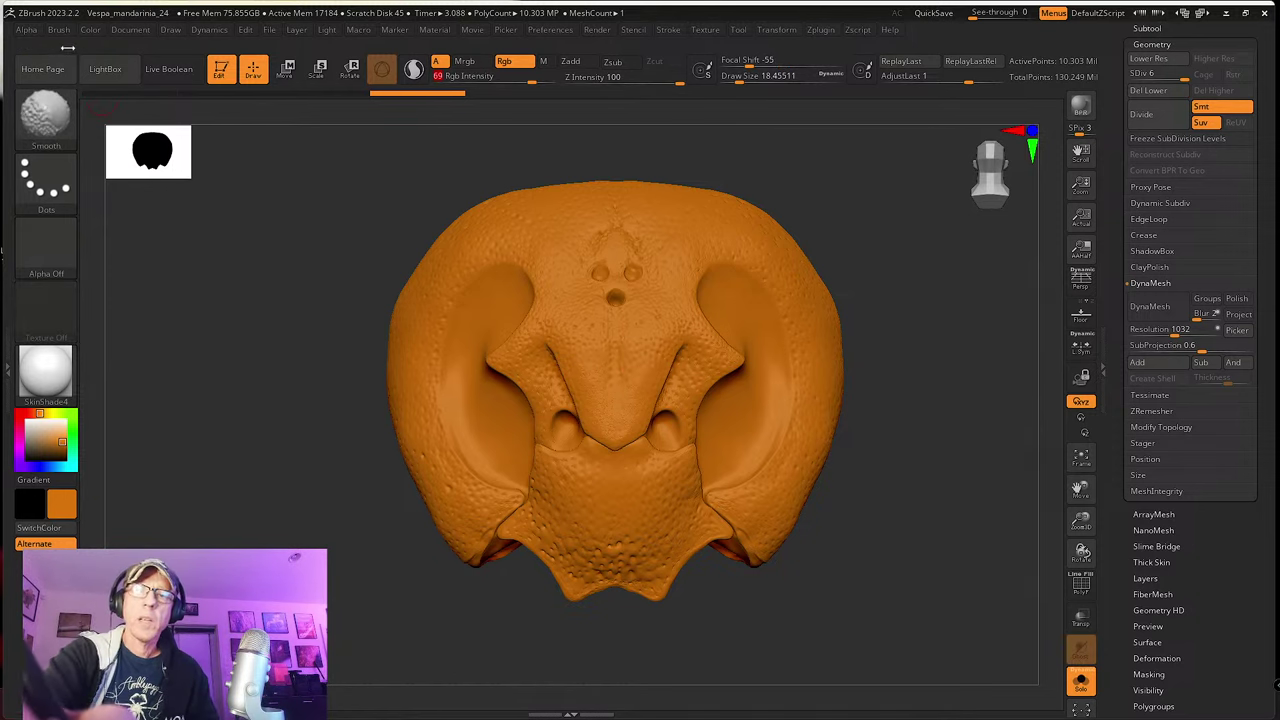
pyautogui.click(64, 30)
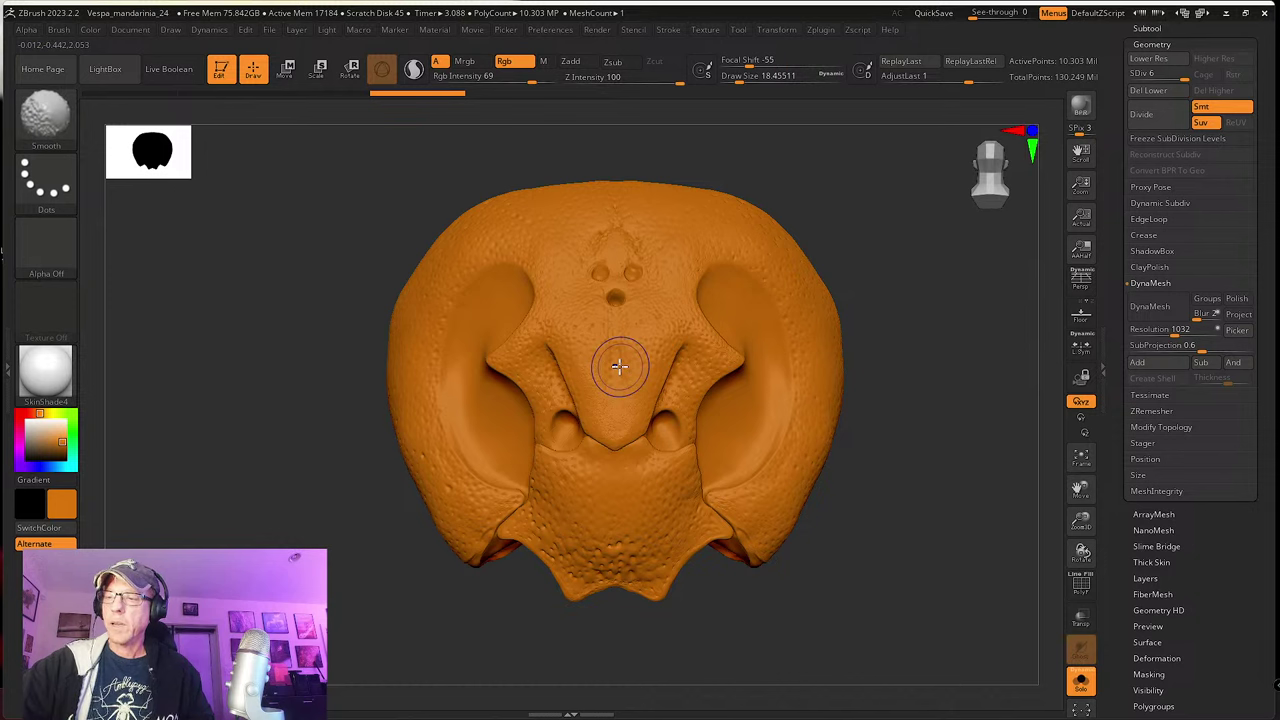
pyautogui.press('shift')
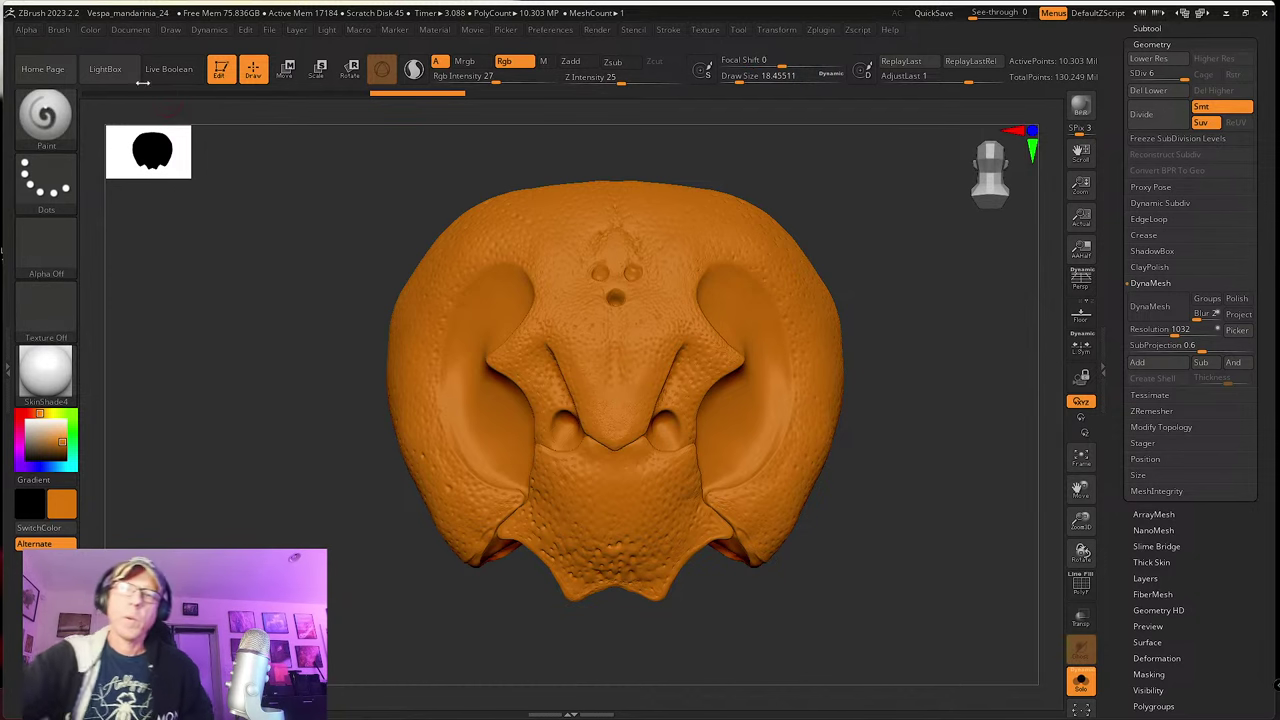
pyautogui.click(58, 29)
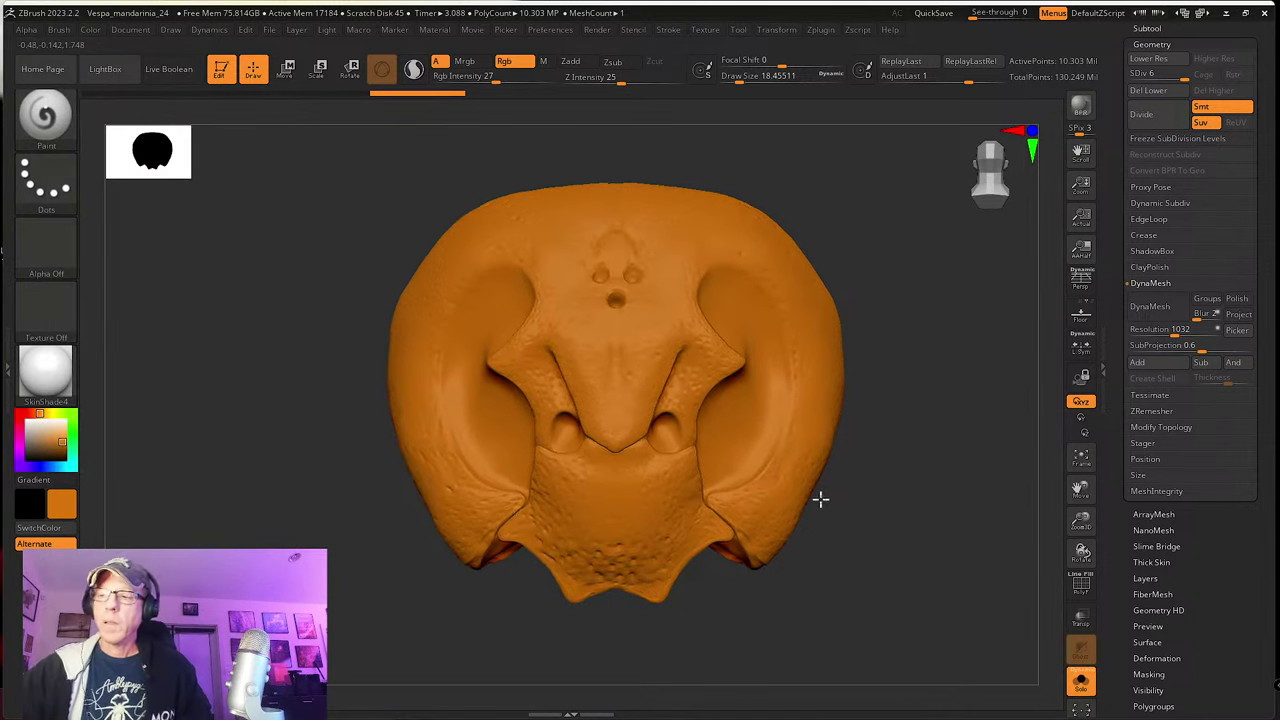
# Step: Mask the pits across the head's surface by cavity, with Intensity 100 and Blur 2
pyautogui.keyDown('alt'); pyautogui.moveTo(820, 497); pyautogui.dragTo(826, 502); pyautogui.keyUp('alt')
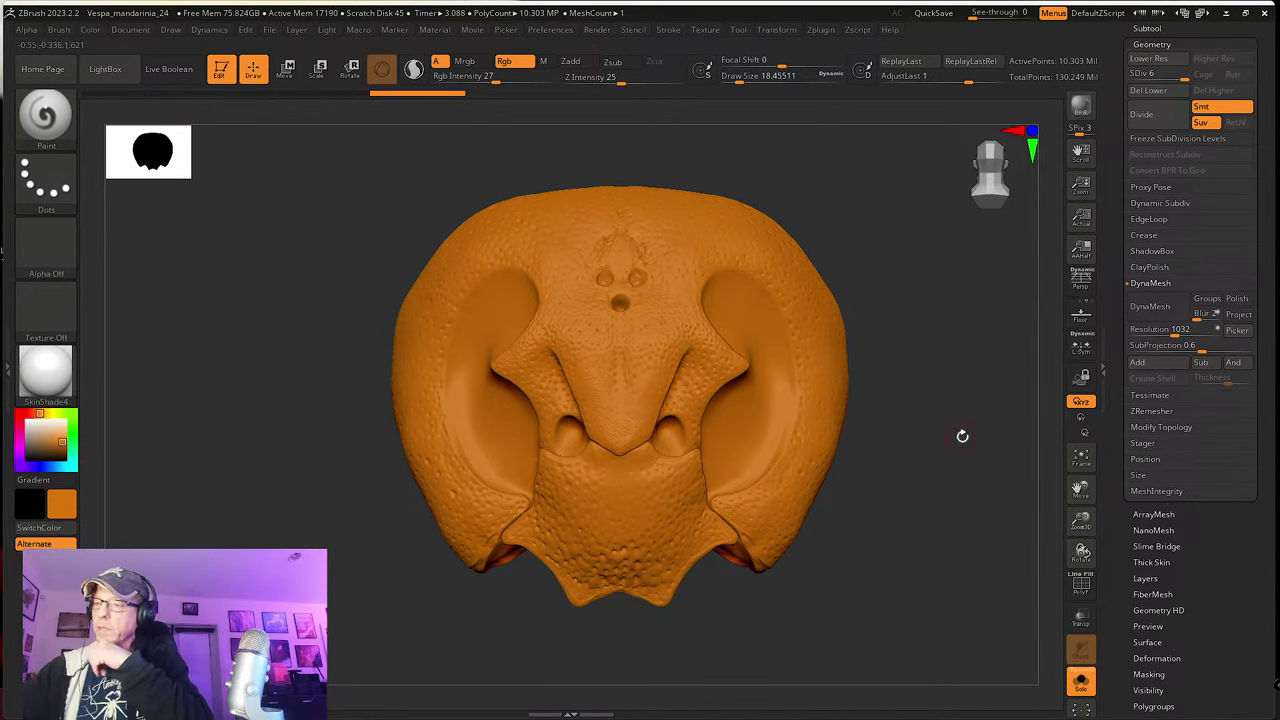
pyautogui.scroll(-5, 1128, 519)
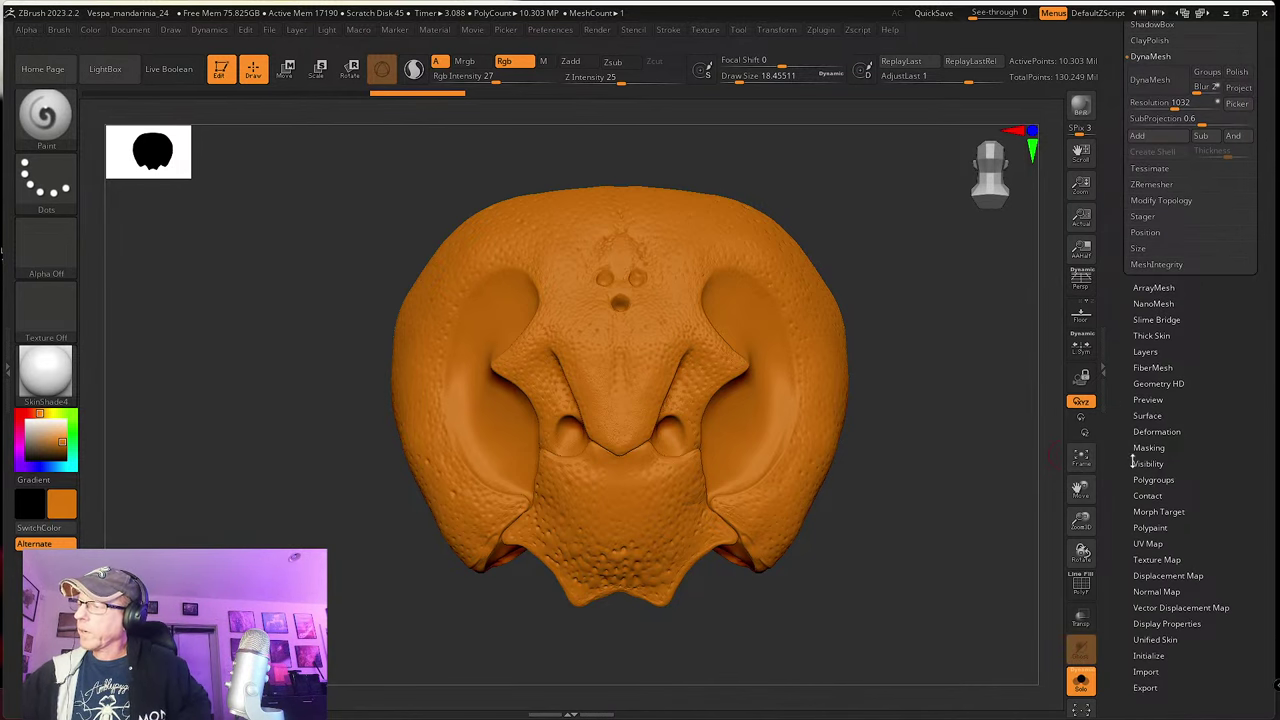
pyautogui.click(1149, 447)
pyautogui.scroll(-1, 1114, 354)
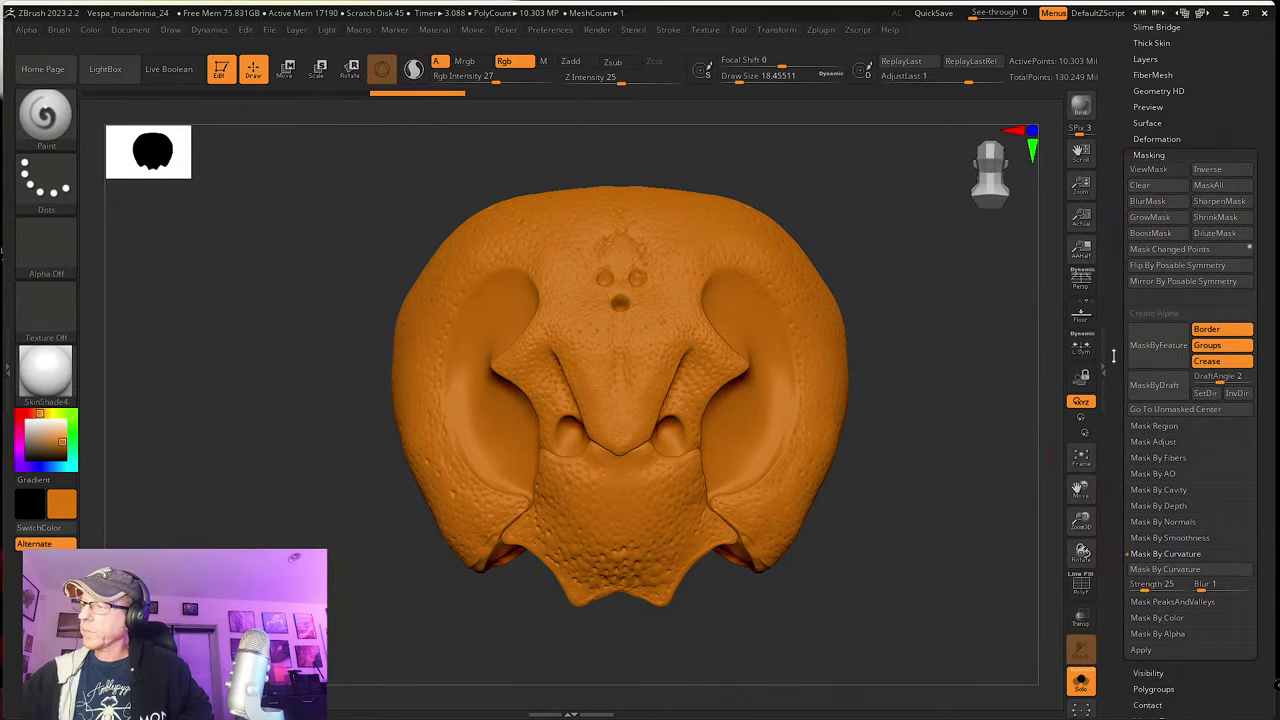
pyautogui.moveTo(1017, 455); pyautogui.dragTo(965, 407)
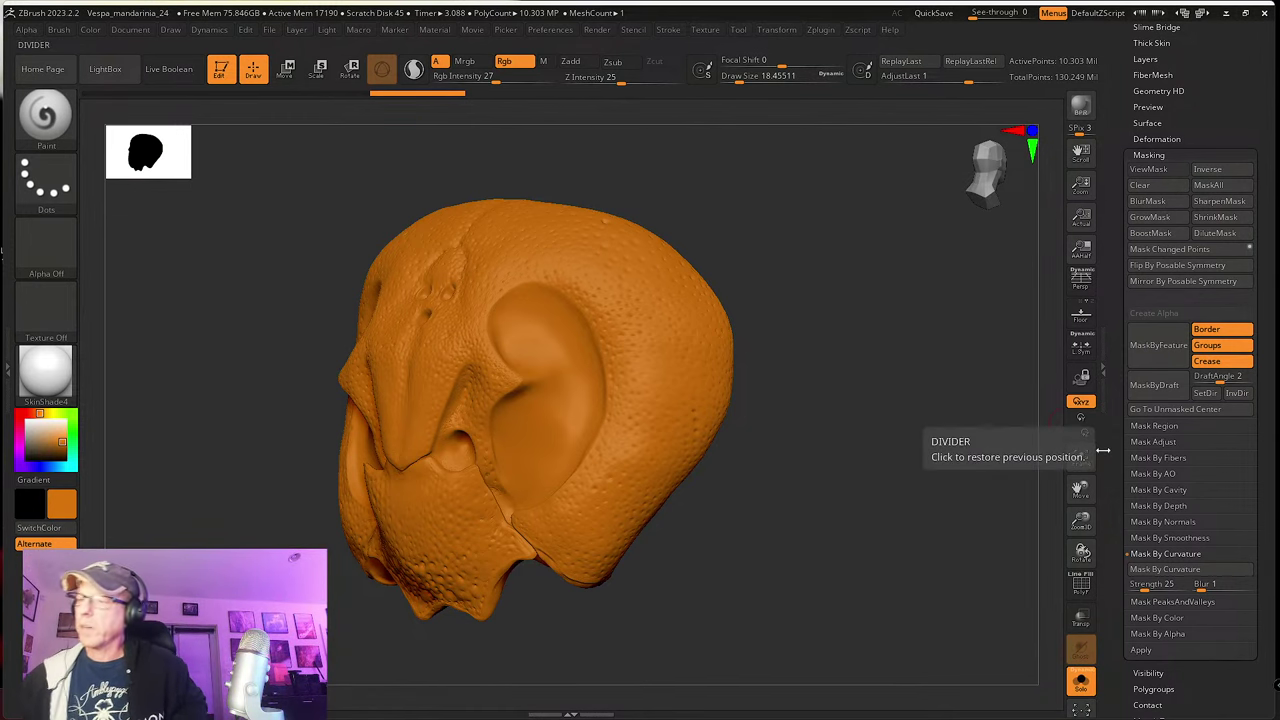
pyautogui.moveTo(1117, 420); pyautogui.dragTo(1118, 463)
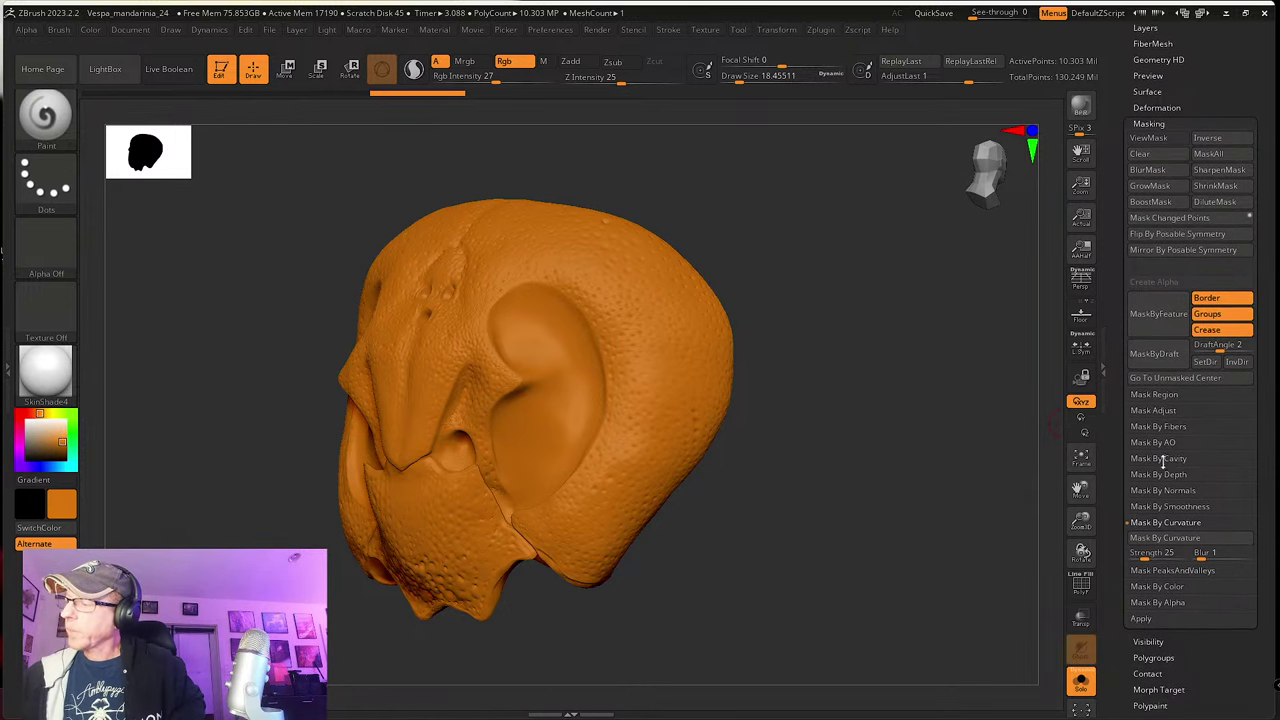
pyautogui.click(1166, 461)
pyautogui.moveTo(1192, 493); pyautogui.dragTo(1254, 486)
pyautogui.moveTo(974, 466)
pyautogui.mouseDown()
pyautogui.moveTo(894, 451)
pyautogui.moveTo(958, 538)
pyautogui.mouseUp()
pyautogui.keyDown('alt'); pyautogui.moveTo(1009, 572); pyautogui.dragTo(883, 549); pyautogui.keyUp('alt')
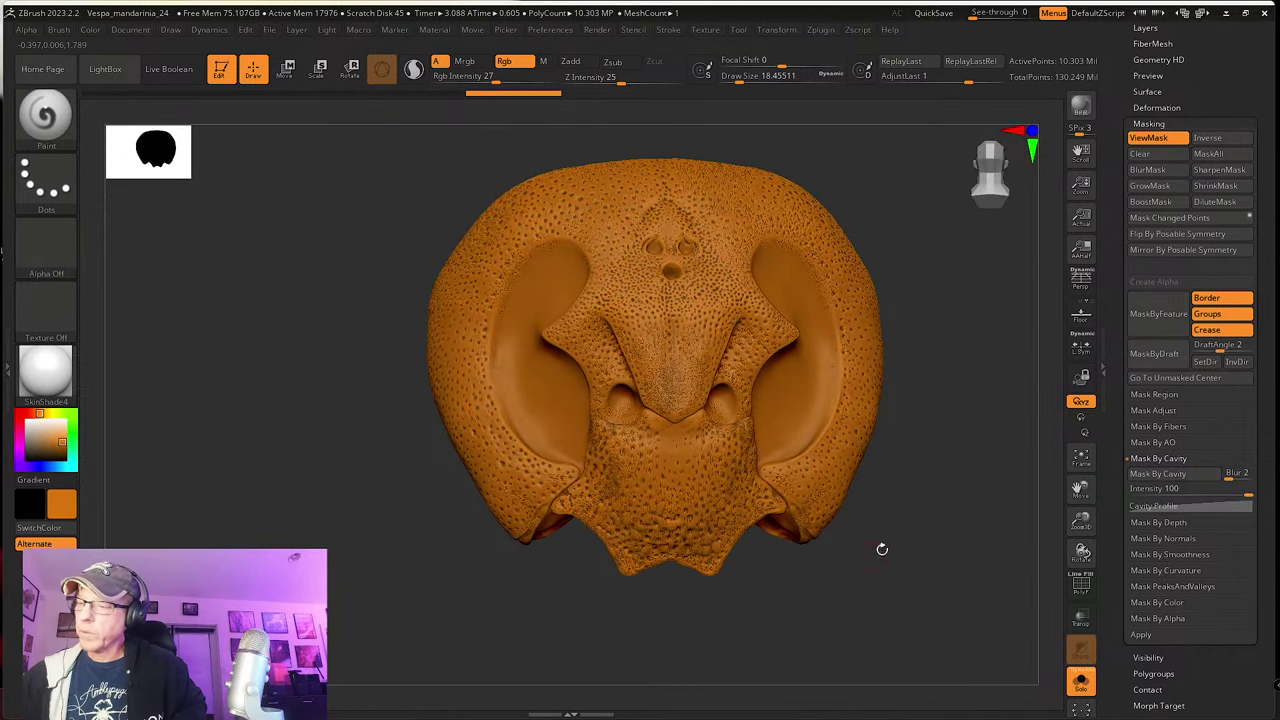
pyautogui.keyDown('alt'); pyautogui.moveTo(905, 489); pyautogui.dragTo(969, 519); pyautogui.keyUp('alt')
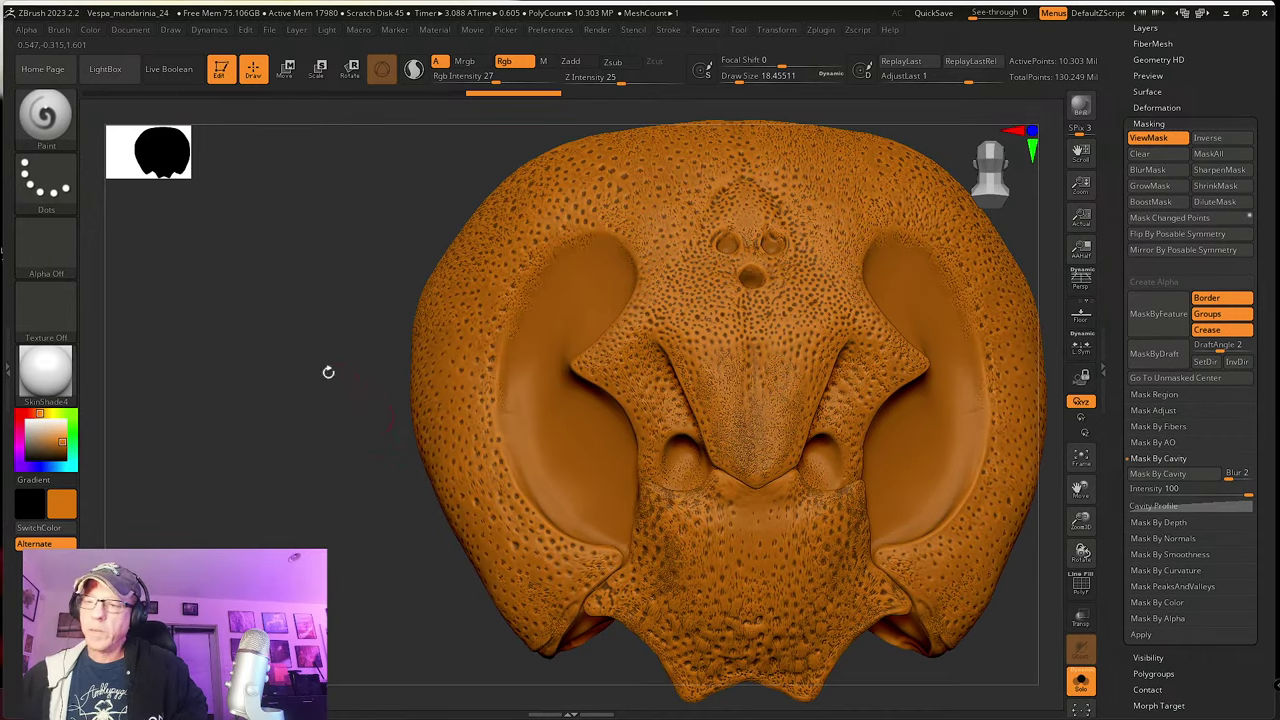
# Step: Invert the cavity mask so only the pits can be colored, and hide the mask display
pyautogui.keyDown('alt'); pyautogui.moveTo(328, 372); pyautogui.dragTo(245, 417); pyautogui.keyUp('alt')
pyautogui.keyDown('ctrl'); pyautogui.click(263, 400); pyautogui.keyUp('ctrl')
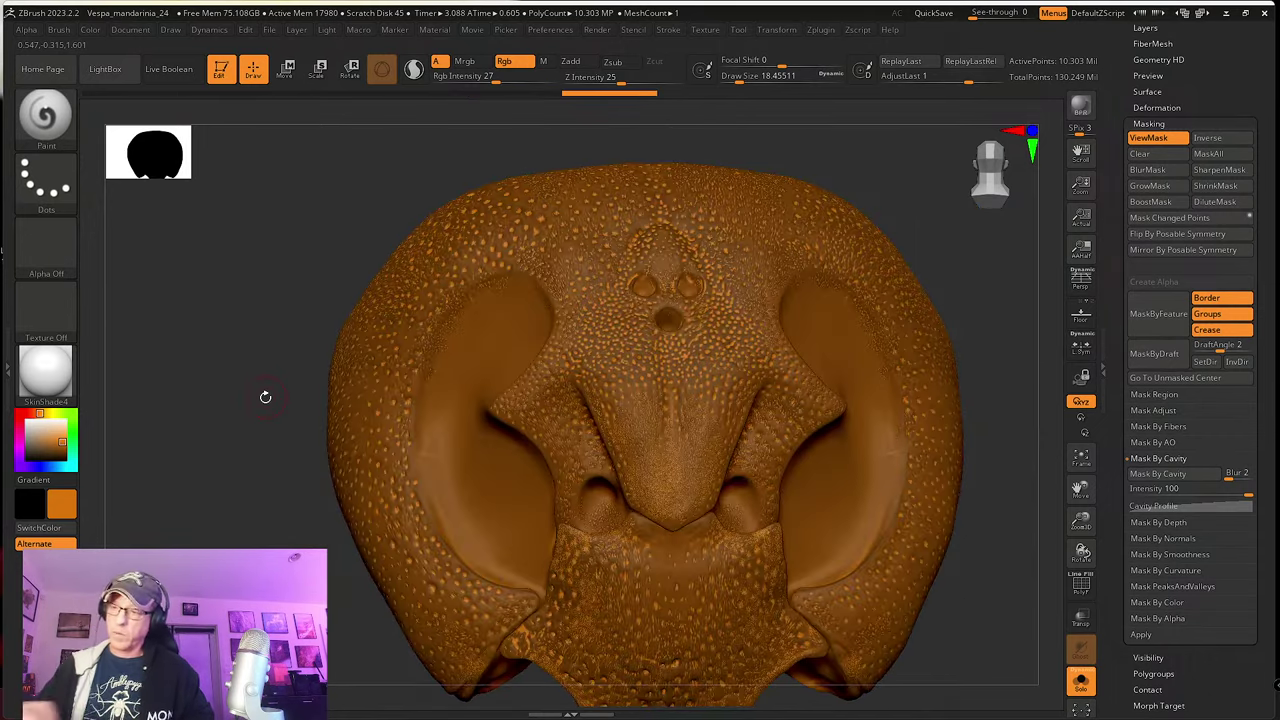
pyautogui.press('ctrl')
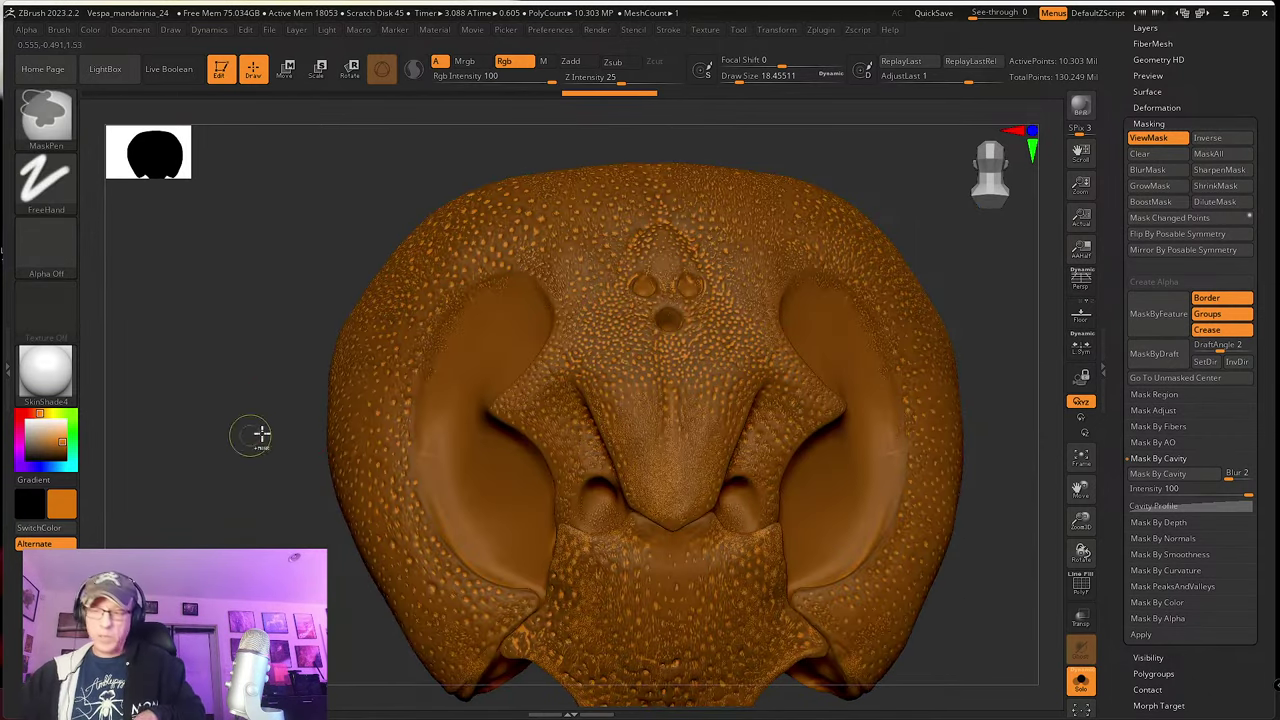
pyautogui.hotkey('ctrl', 'h')
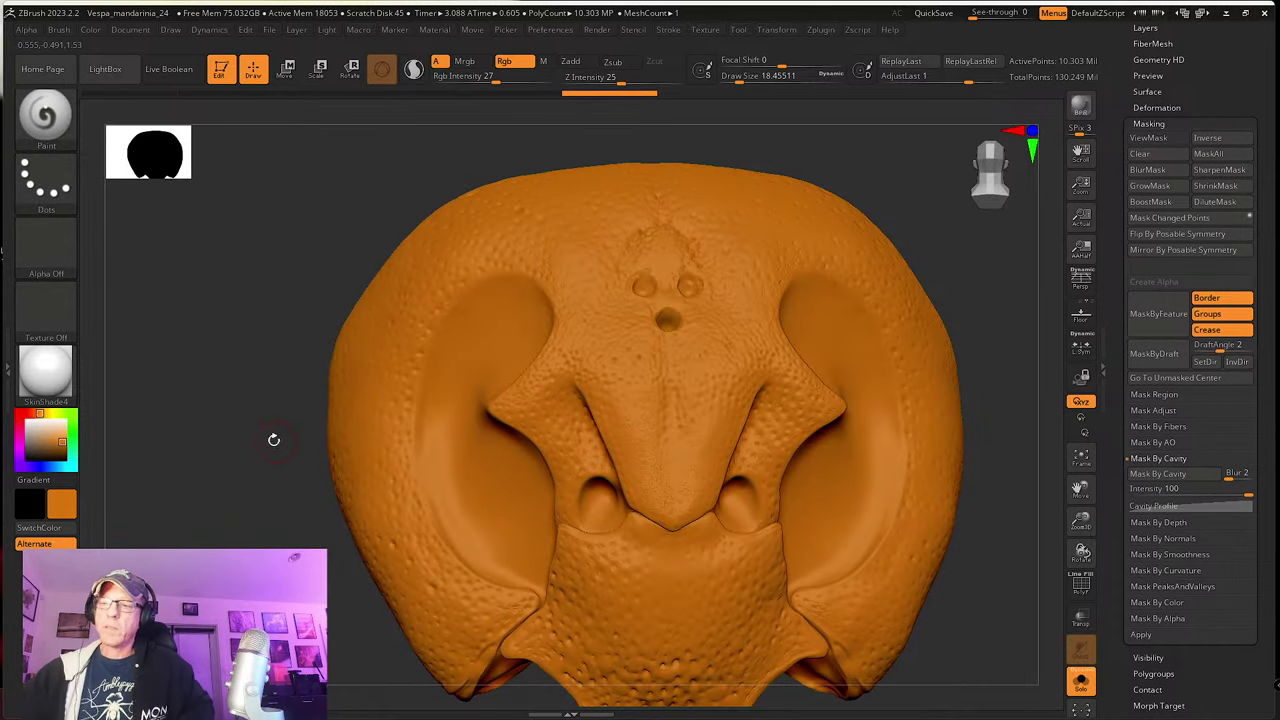
pyautogui.keyDown('alt'); pyautogui.moveTo(273, 439); pyautogui.dragTo(261, 431); pyautogui.keyUp('alt')
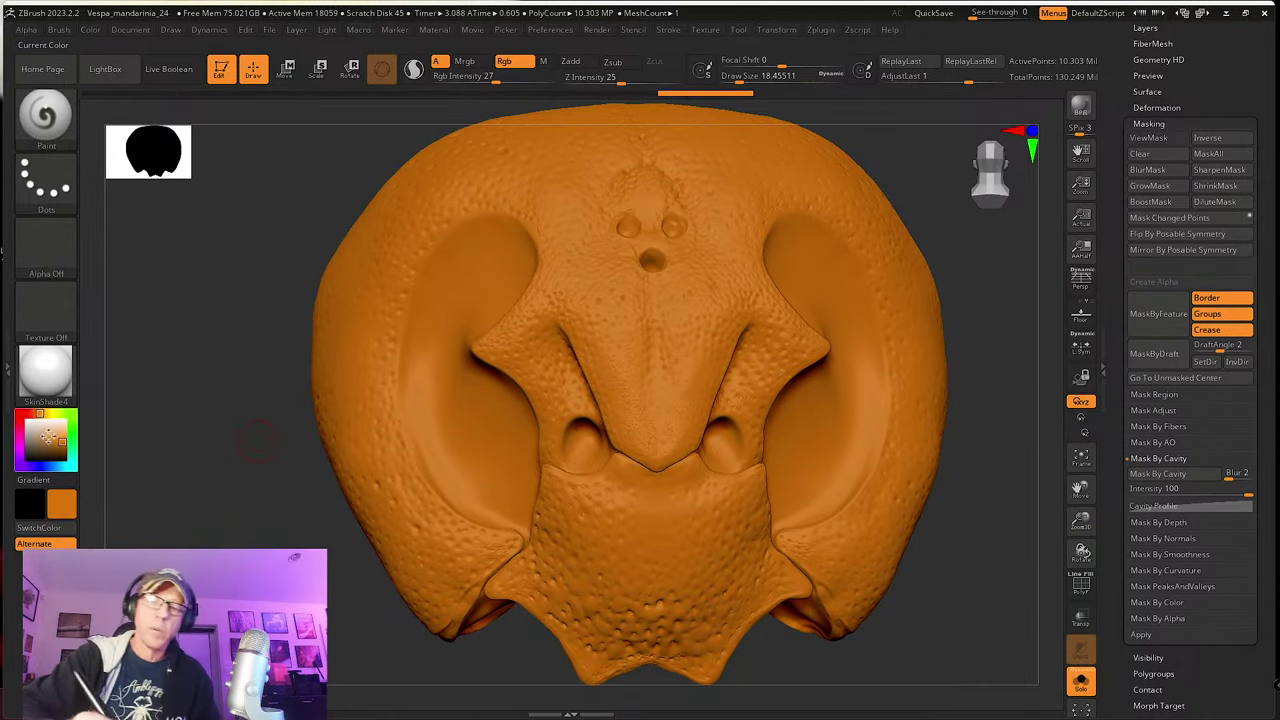
# Step: Choose a dark reddish brown, R 61, G 20, B 4, and fill the head's unmasked pits with it
pyautogui.moveTo(38, 413); pyautogui.dragTo(33, 413)
pyautogui.click(61, 451)
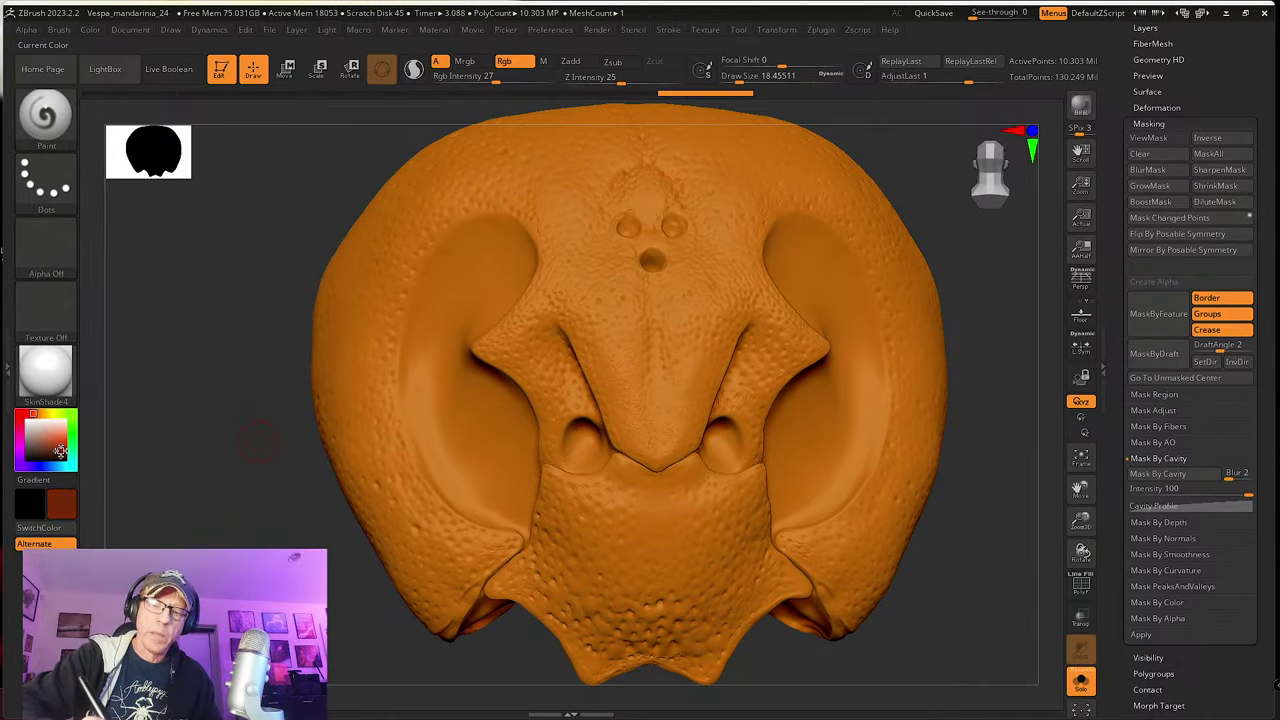
pyautogui.click(90, 30)
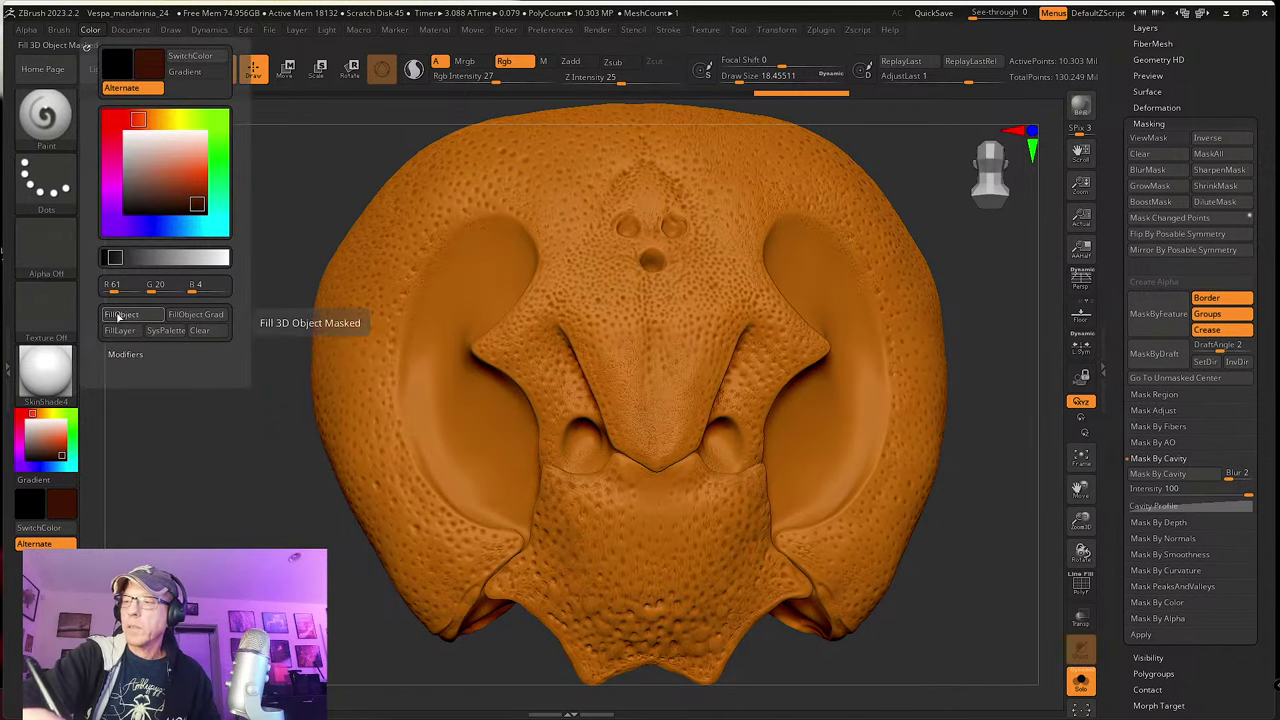
pyautogui.click(118, 317)
# Step: Enlarge the Draw Size to about 23.3 and smooth the dark pit color on the lower face plate
pyautogui.moveTo(946, 595); pyautogui.dragTo(790, 440)
pyautogui.moveTo(709, 522); pyautogui.dragTo(827, 558)
pyautogui.press('shift')
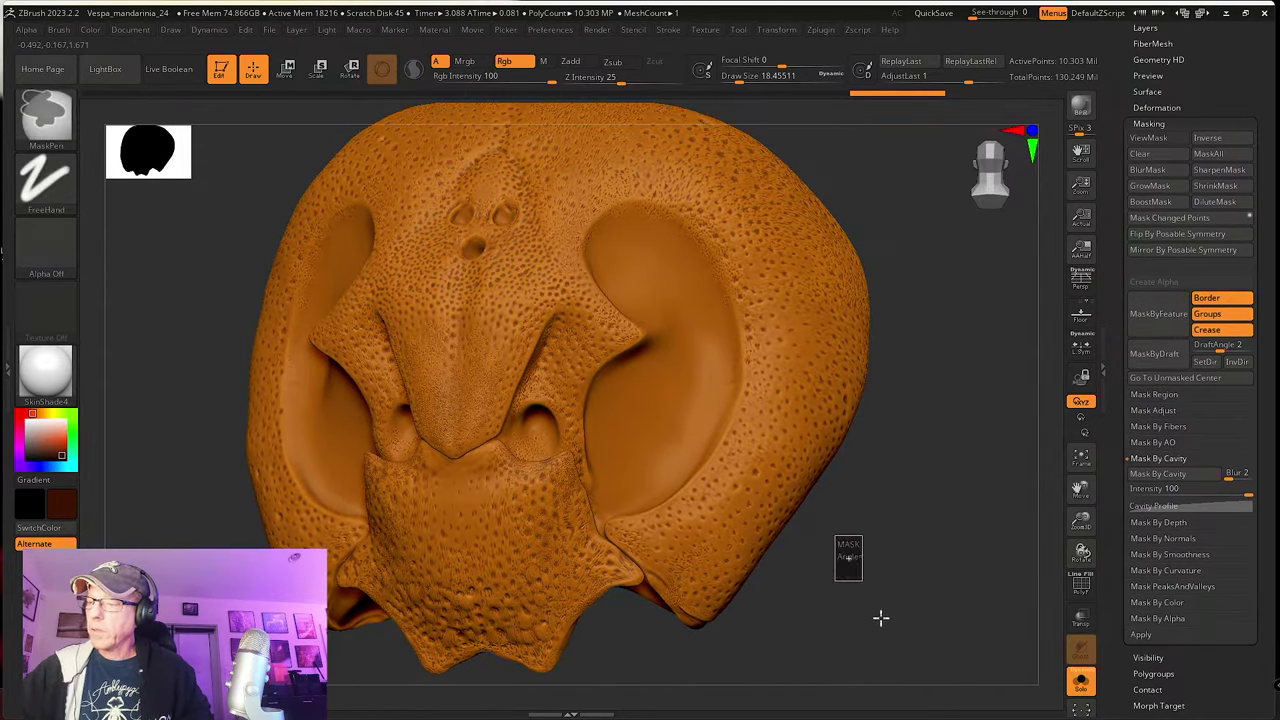
pyautogui.press('s')
pyautogui.click(770, 507)
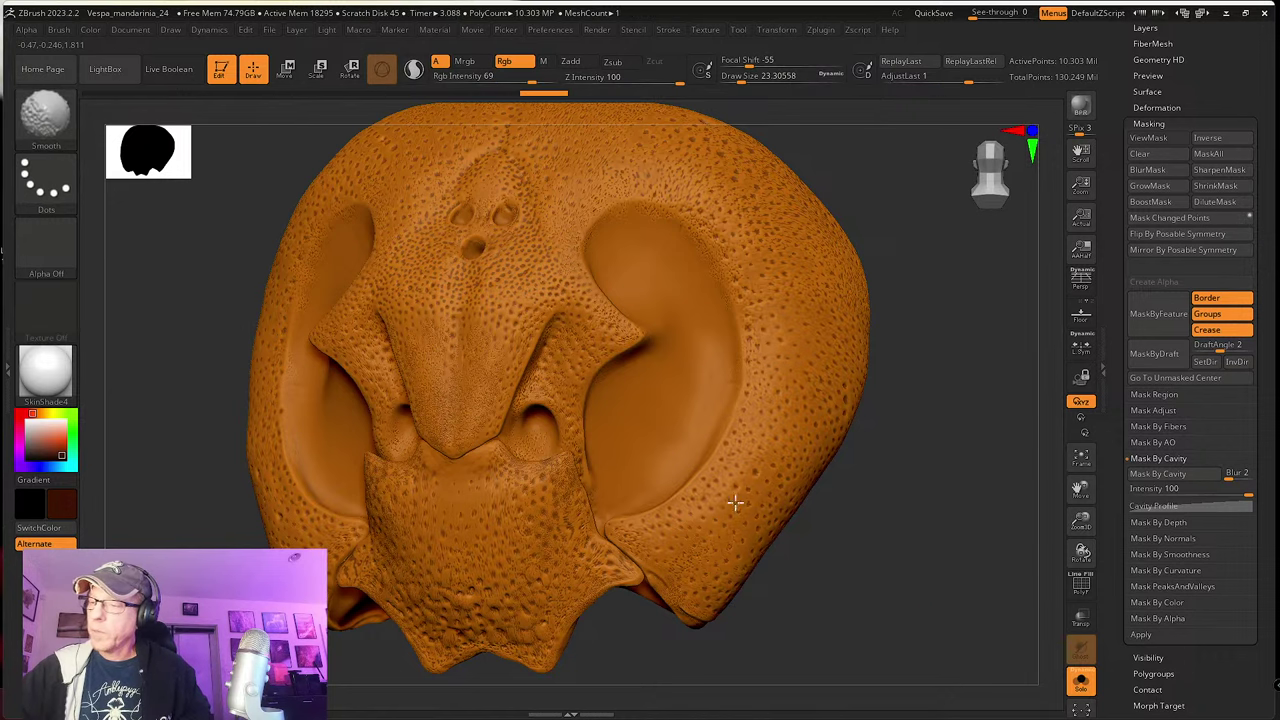
pyautogui.press('shift')
pyautogui.moveTo(546, 561)
pyautogui.keyDown('shift'); pyautogui.mouseDown()
pyautogui.moveTo(508, 500)
pyautogui.moveTo(478, 595)
pyautogui.mouseUp(); pyautogui.keyUp('shift')
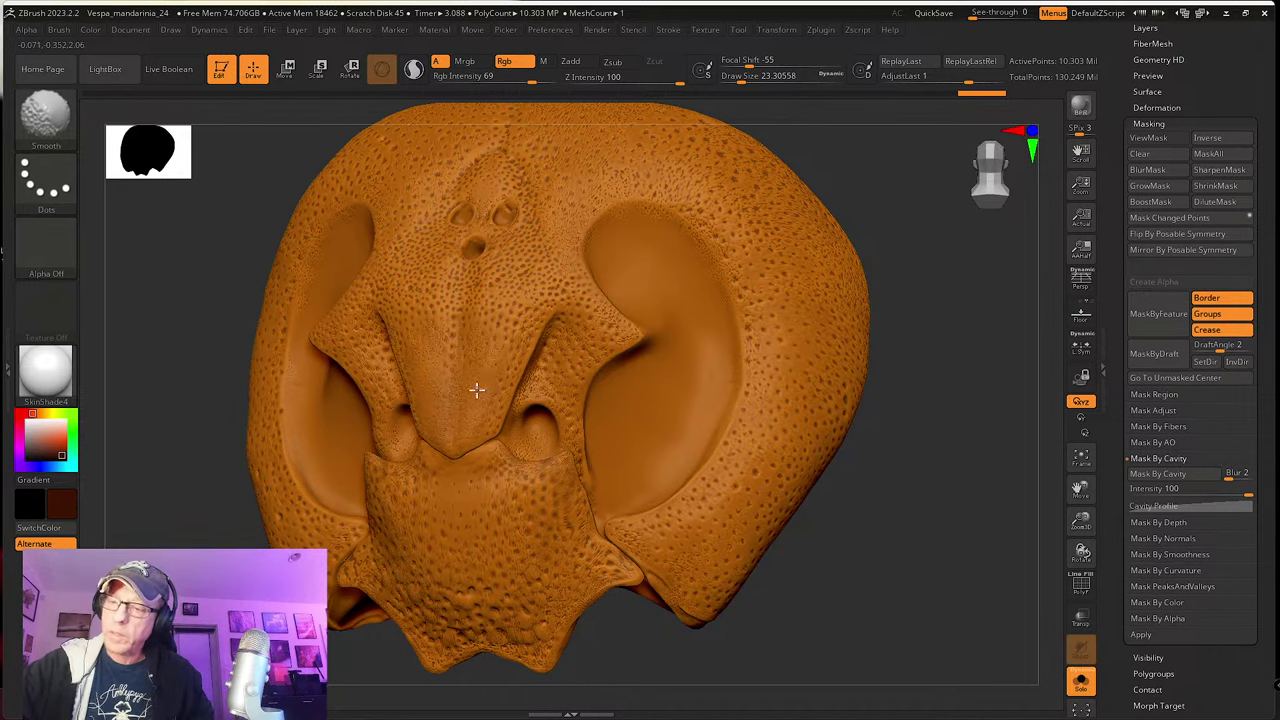
# Step: Smooth the dark pit color over the central face ridge, the forehead and around the eye socket
pyautogui.keyDown('shift'); pyautogui.moveTo(477, 390); pyautogui.dragTo(487, 335); pyautogui.keyUp('shift')
pyautogui.moveTo(482, 370)
pyautogui.keyDown('alt'); pyautogui.mouseDown(button='right')
pyautogui.moveTo(508, 448)
pyautogui.moveTo(520, 437)
pyautogui.mouseUp(button='right'); pyautogui.keyUp('alt')
pyautogui.moveTo(520, 430)
pyautogui.keyDown('shift'); pyautogui.mouseDown()
pyautogui.moveTo(525, 384)
pyautogui.moveTo(591, 349)
pyautogui.mouseUp(); pyautogui.keyUp('shift')
pyautogui.keyDown('alt'); pyautogui.moveTo(610, 165); pyautogui.dragTo(566, 386, button='right'); pyautogui.keyUp('alt')
pyautogui.moveTo(580, 354)
pyautogui.keyDown('shift'); pyautogui.mouseDown()
pyautogui.moveTo(600, 311)
pyautogui.moveTo(616, 185)
pyautogui.mouseUp(); pyautogui.keyUp('shift')
pyautogui.moveTo(640, 340)
pyautogui.keyDown('shift'); pyautogui.mouseDown()
pyautogui.moveTo(674, 463)
pyautogui.moveTo(708, 474)
pyautogui.mouseUp(); pyautogui.keyUp('shift')
pyautogui.moveTo(632, 638)
pyautogui.keyDown('shift'); pyautogui.mouseDown()
pyautogui.moveTo(611, 562)
pyautogui.moveTo(630, 490)
pyautogui.mouseUp(); pyautogui.keyUp('shift')
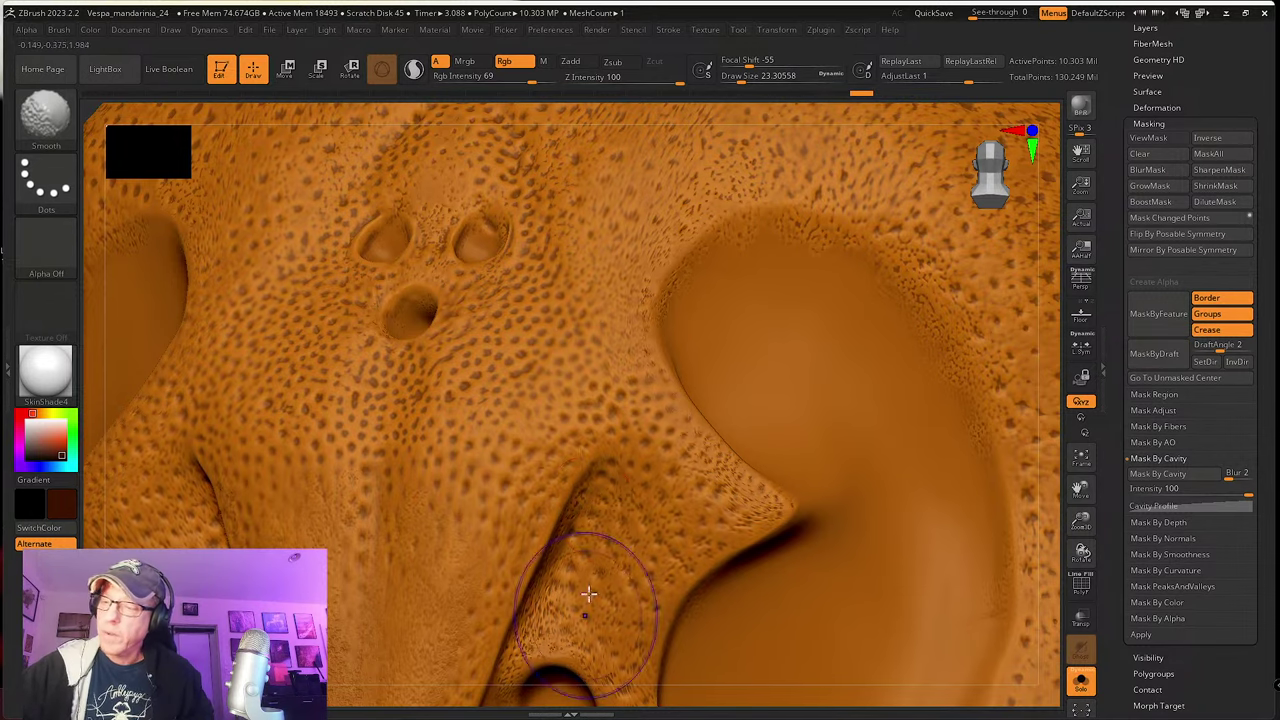
pyautogui.moveTo(589, 594)
pyautogui.keyDown('alt'); pyautogui.mouseDown(button='right')
pyautogui.moveTo(563, 449)
pyautogui.moveTo(556, 588)
pyautogui.mouseUp(button='right'); pyautogui.keyUp('alt')
pyautogui.moveTo(543, 480)
pyautogui.keyDown('shift'); pyautogui.mouseDown()
pyautogui.moveTo(511, 391)
pyautogui.moveTo(512, 408)
pyautogui.mouseUp(); pyautogui.keyUp('shift')
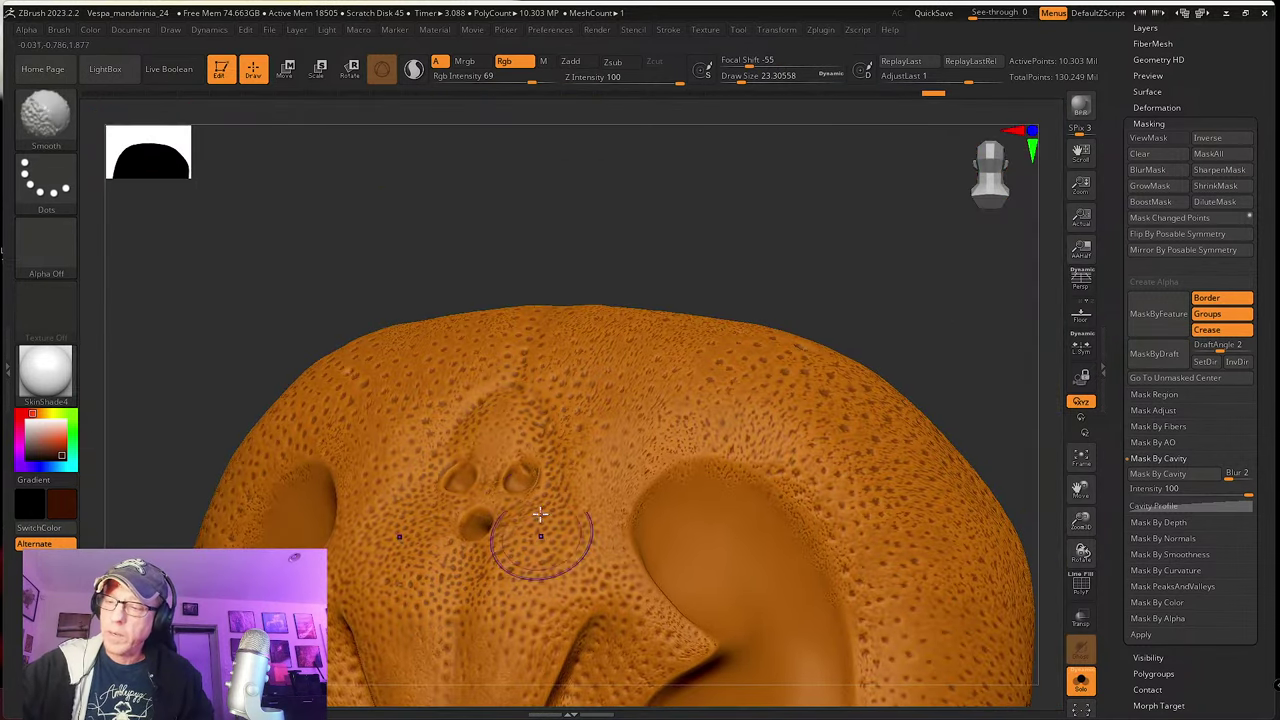
# Step: Smooth the dark pit color over the top, side and back of the head
pyautogui.moveTo(540, 514); pyautogui.dragTo(543, 400, button='right')
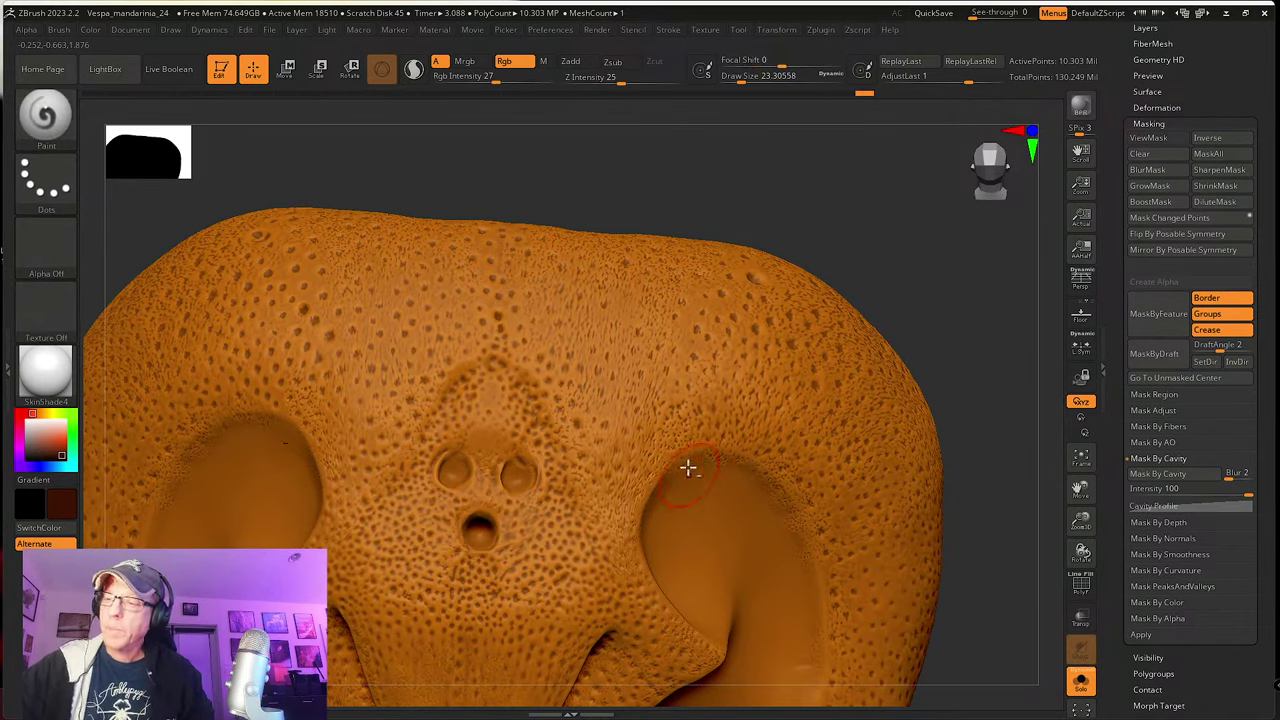
pyautogui.moveTo(686, 466)
pyautogui.keyDown('ctrl'); pyautogui.mouseDown(button='right')
pyautogui.moveTo(689, 391)
pyautogui.moveTo(740, 451)
pyautogui.moveTo(841, 521)
pyautogui.moveTo(820, 551)
pyautogui.mouseUp(button='right'); pyautogui.keyUp('ctrl')
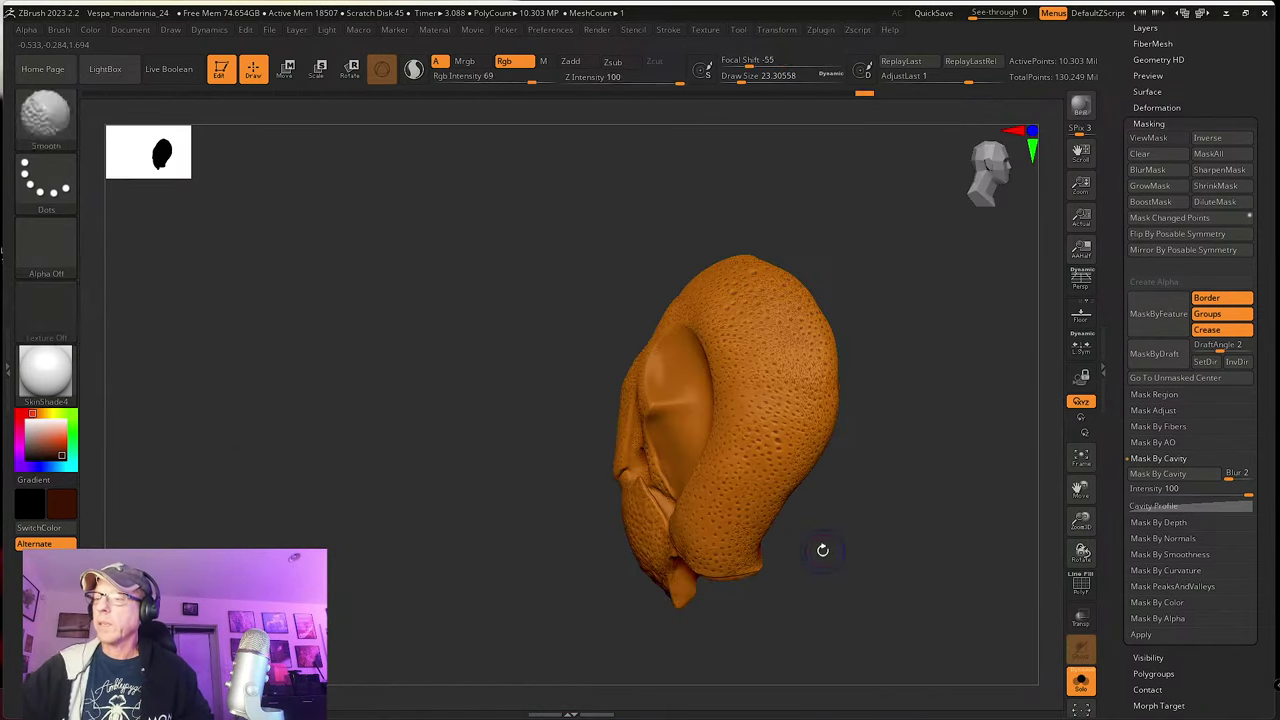
pyautogui.moveTo(877, 597); pyautogui.dragTo(800, 498, button='right')
pyautogui.keyDown('shift'); pyautogui.moveTo(777, 334); pyautogui.dragTo(837, 423); pyautogui.keyUp('shift')
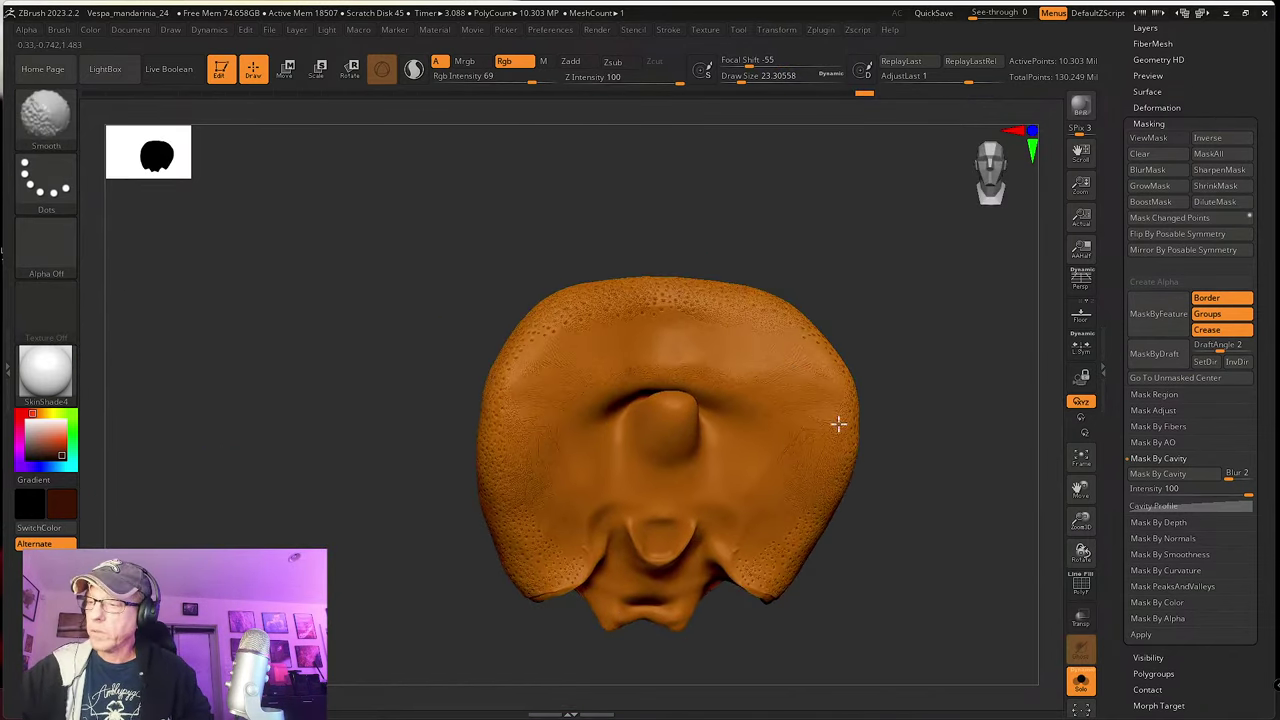
pyautogui.moveTo(818, 465)
pyautogui.keyDown('shift'); pyautogui.mouseDown()
pyautogui.moveTo(777, 586)
pyautogui.moveTo(814, 520)
pyautogui.moveTo(666, 574)
pyautogui.mouseUp(); pyautogui.keyUp('shift')
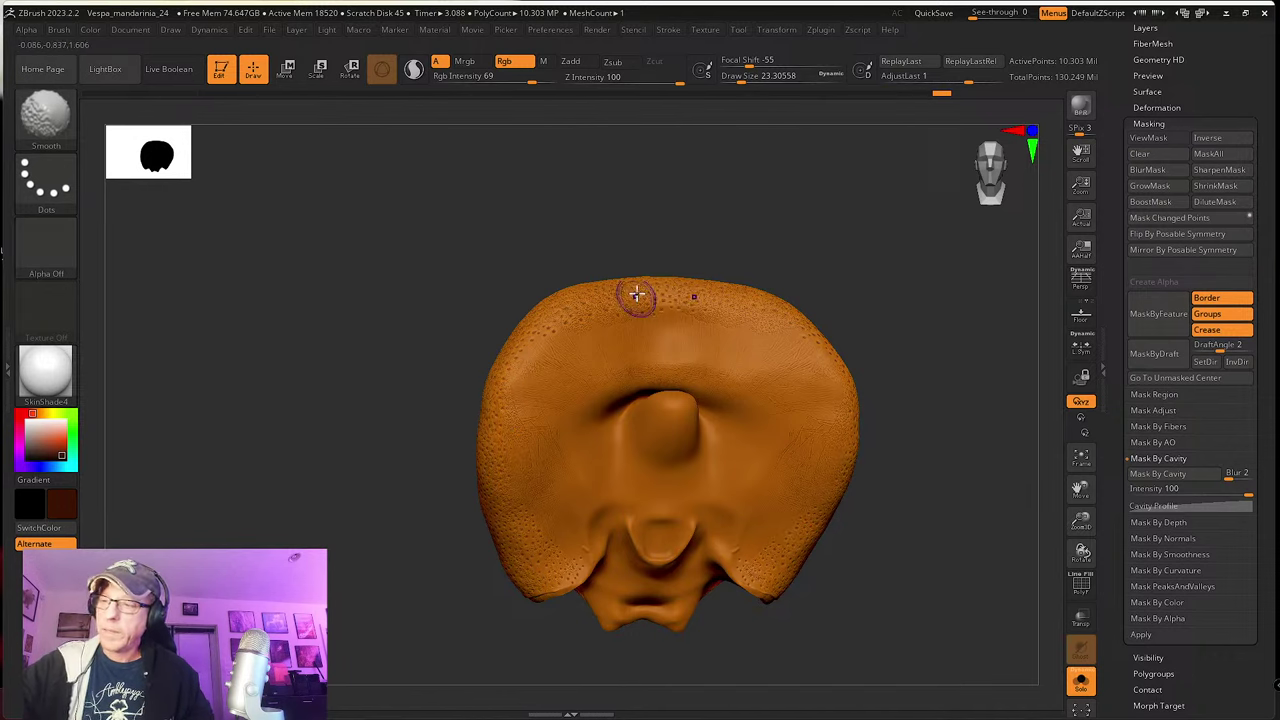
pyautogui.moveTo(634, 296)
pyautogui.keyDown('shift'); pyautogui.mouseDown()
pyautogui.moveTo(489, 417)
pyautogui.moveTo(557, 614)
pyautogui.mouseUp(); pyautogui.keyUp('shift')
pyautogui.moveTo(774, 664)
pyautogui.mouseDown(button='right')
pyautogui.moveTo(806, 620)
pyautogui.moveTo(723, 563)
pyautogui.moveTo(848, 591)
pyautogui.moveTo(786, 574)
pyautogui.moveTo(820, 589)
pyautogui.moveTo(869, 567)
pyautogui.mouseUp(button='right')
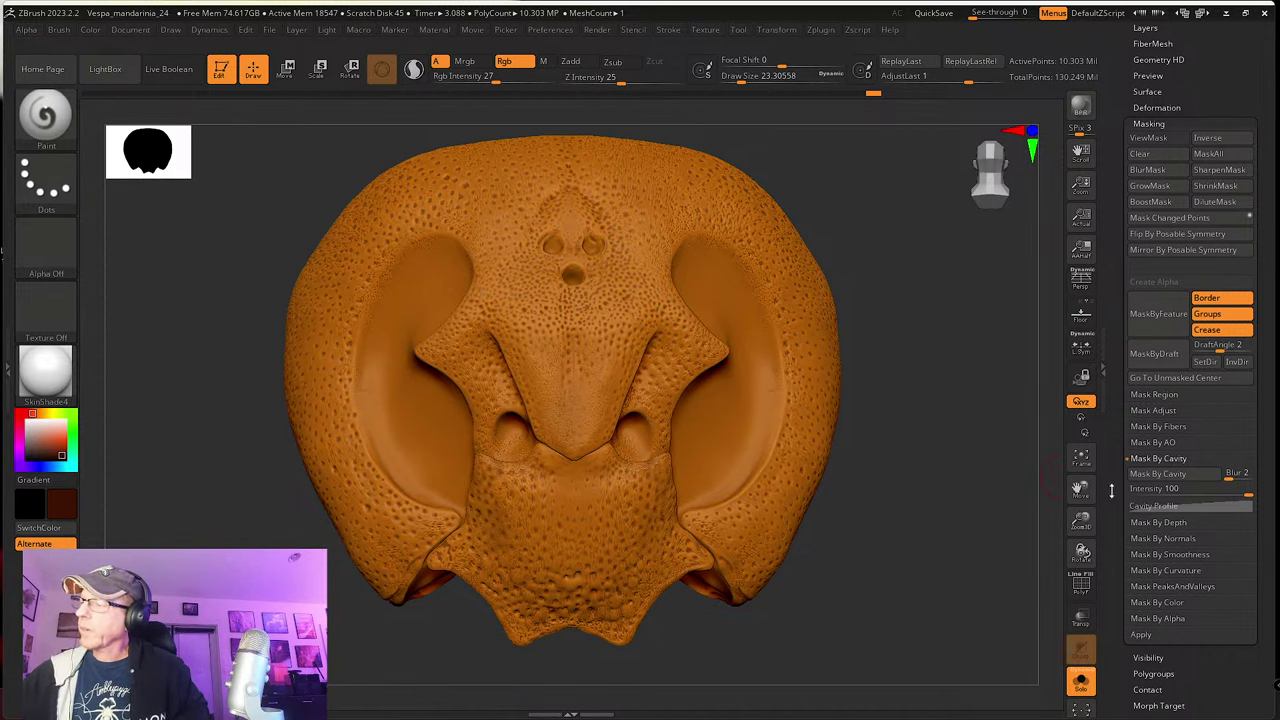
# Step: Try masking the head by surface smoothness with the mask shown, raising the range to 155 and then lowering it to 1
pyautogui.scroll(-1, 1111, 490)
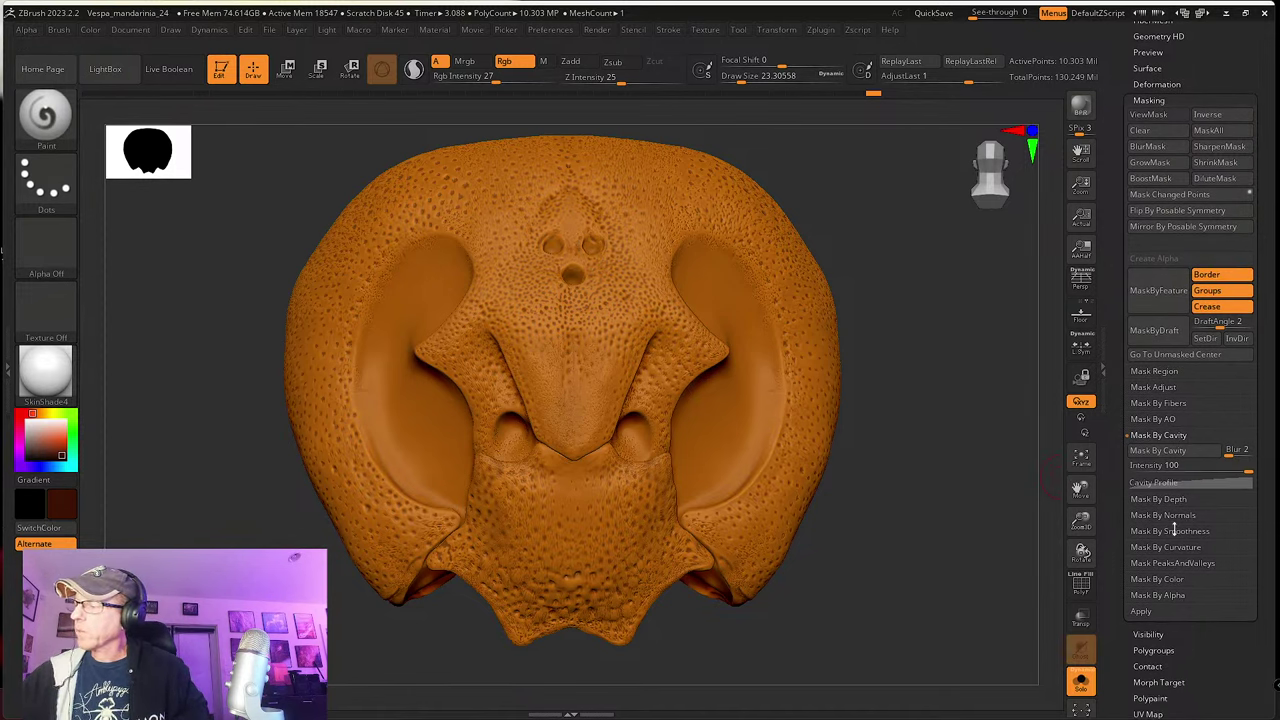
pyautogui.scroll(-2, 1114, 530)
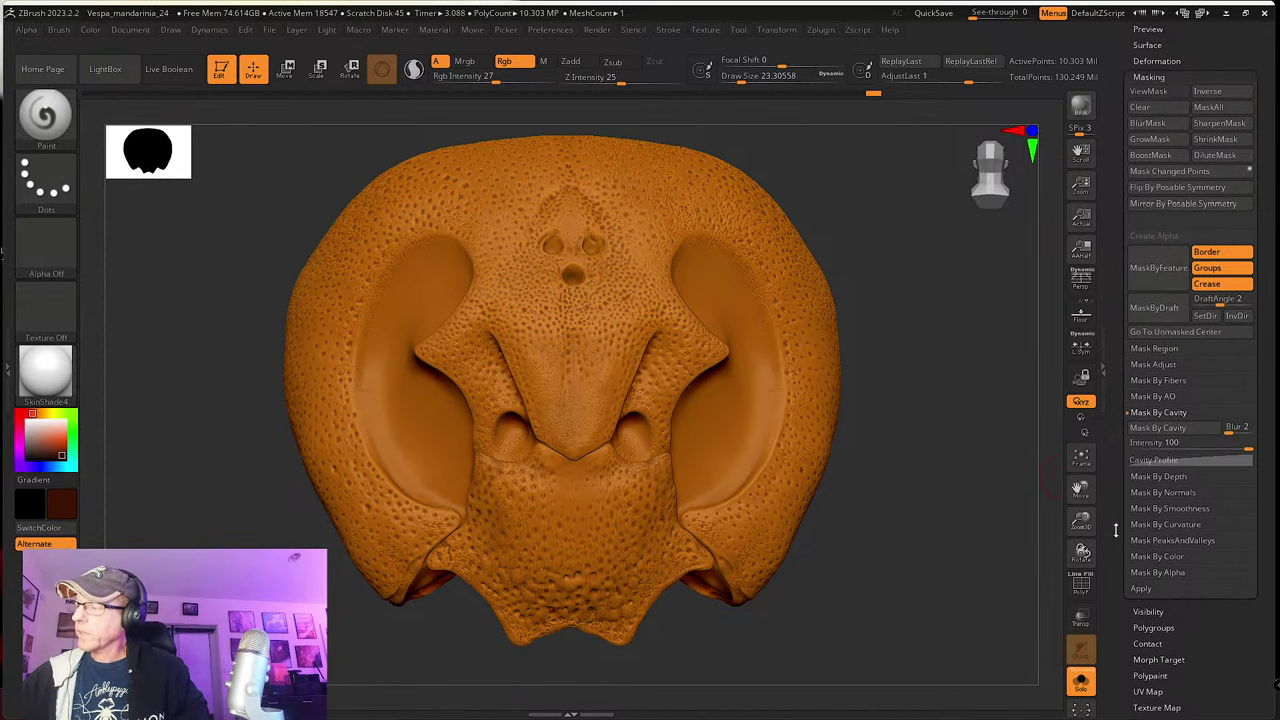
pyautogui.click(1186, 496)
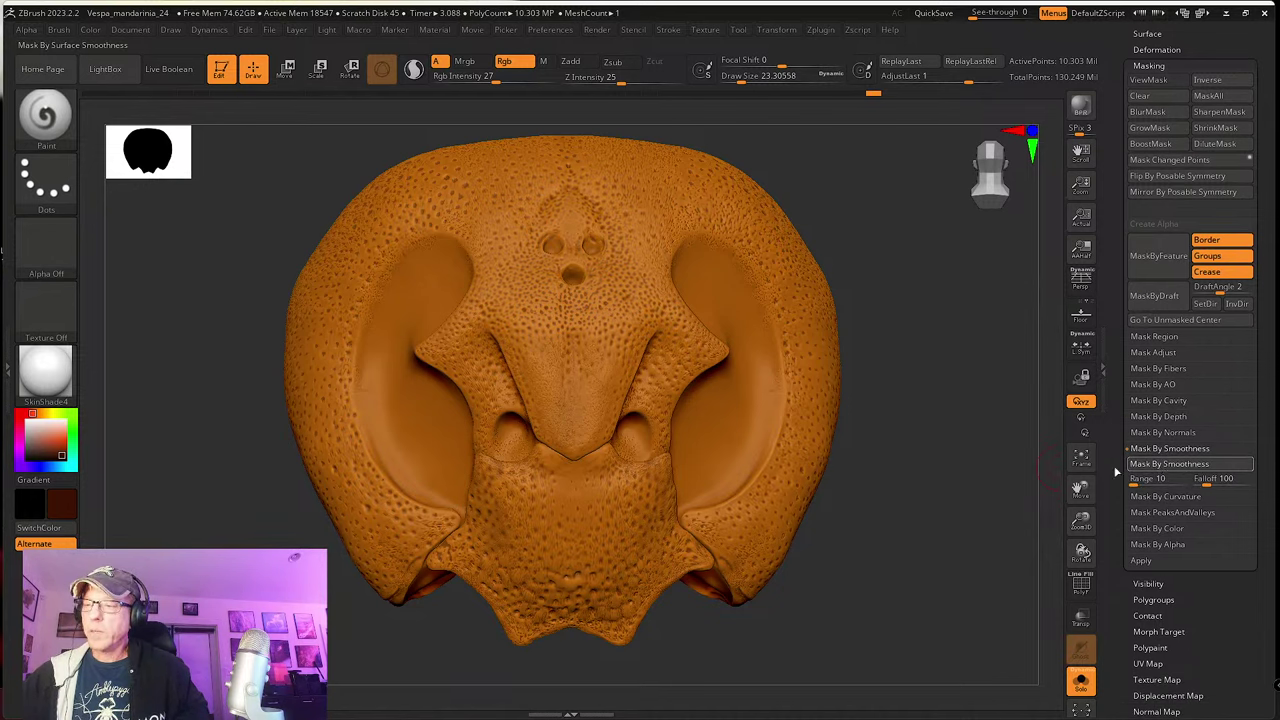
pyautogui.hotkey('ctrl', 'h')
pyautogui.moveTo(877, 451); pyautogui.dragTo(957, 463)
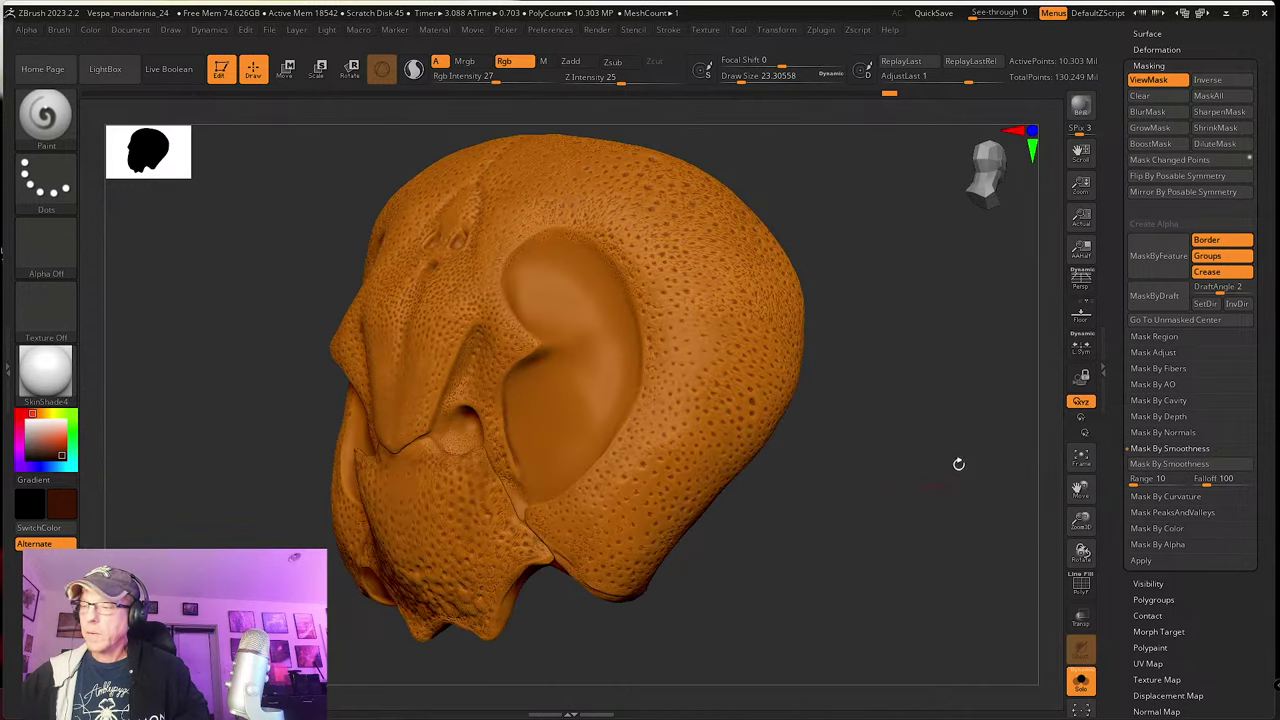
pyautogui.moveTo(1139, 484); pyautogui.dragTo(1149, 482)
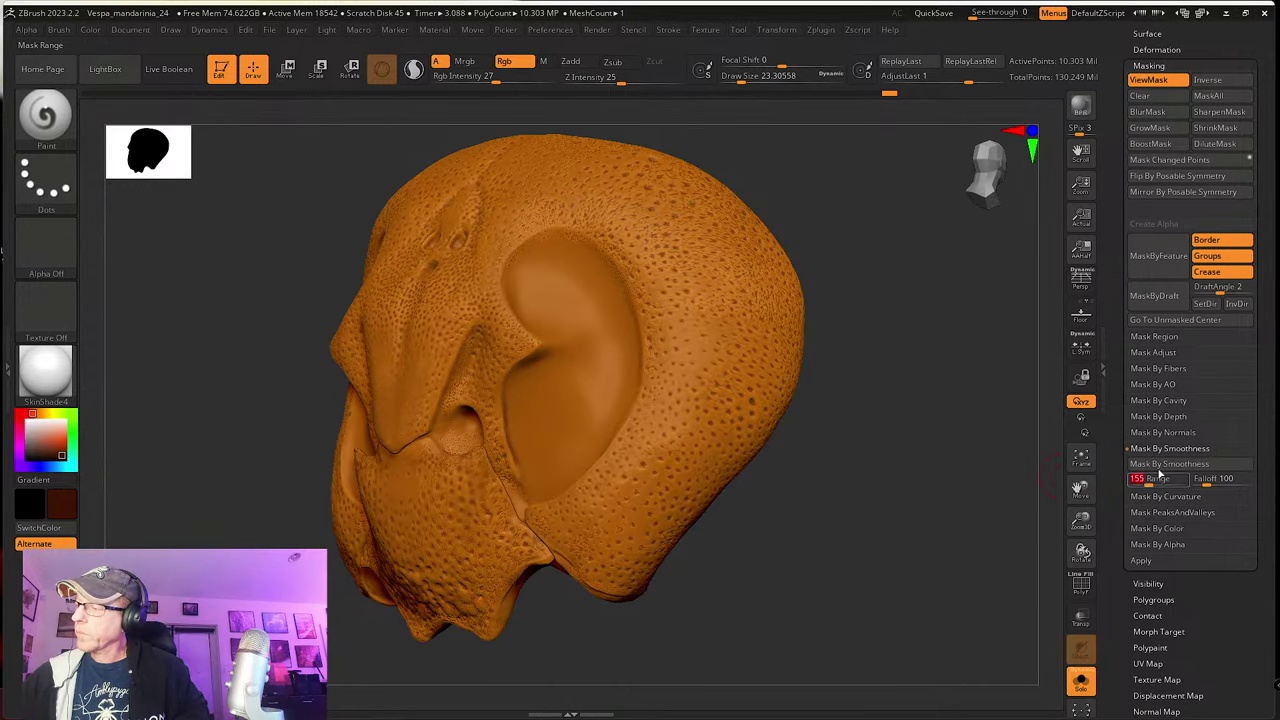
pyautogui.click(1170, 464)
pyautogui.moveTo(871, 471)
pyautogui.mouseDown()
pyautogui.moveTo(1003, 397)
pyautogui.moveTo(986, 403)
pyautogui.moveTo(903, 354)
pyautogui.mouseUp()
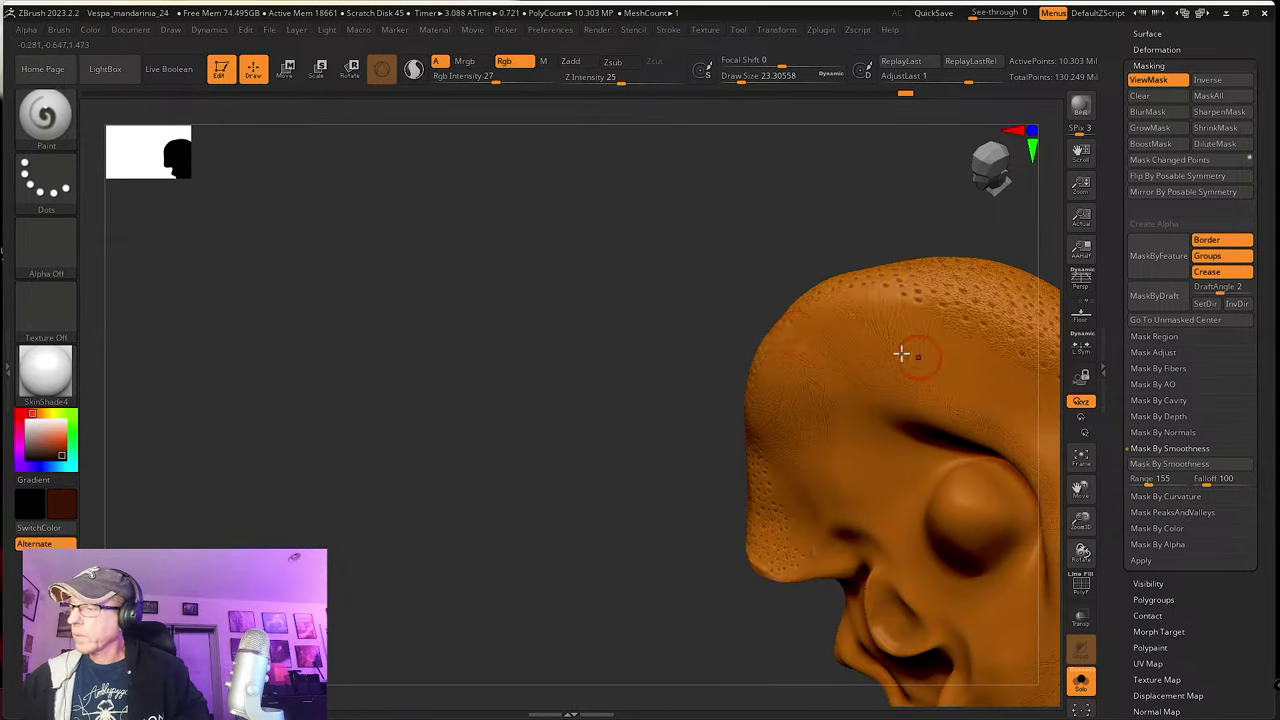
pyautogui.moveTo(639, 321)
pyautogui.mouseDown()
pyautogui.moveTo(860, 287)
pyautogui.moveTo(834, 251)
pyautogui.moveTo(1024, 392)
pyautogui.mouseUp()
pyautogui.moveTo(1160, 482); pyautogui.dragTo(1134, 482)
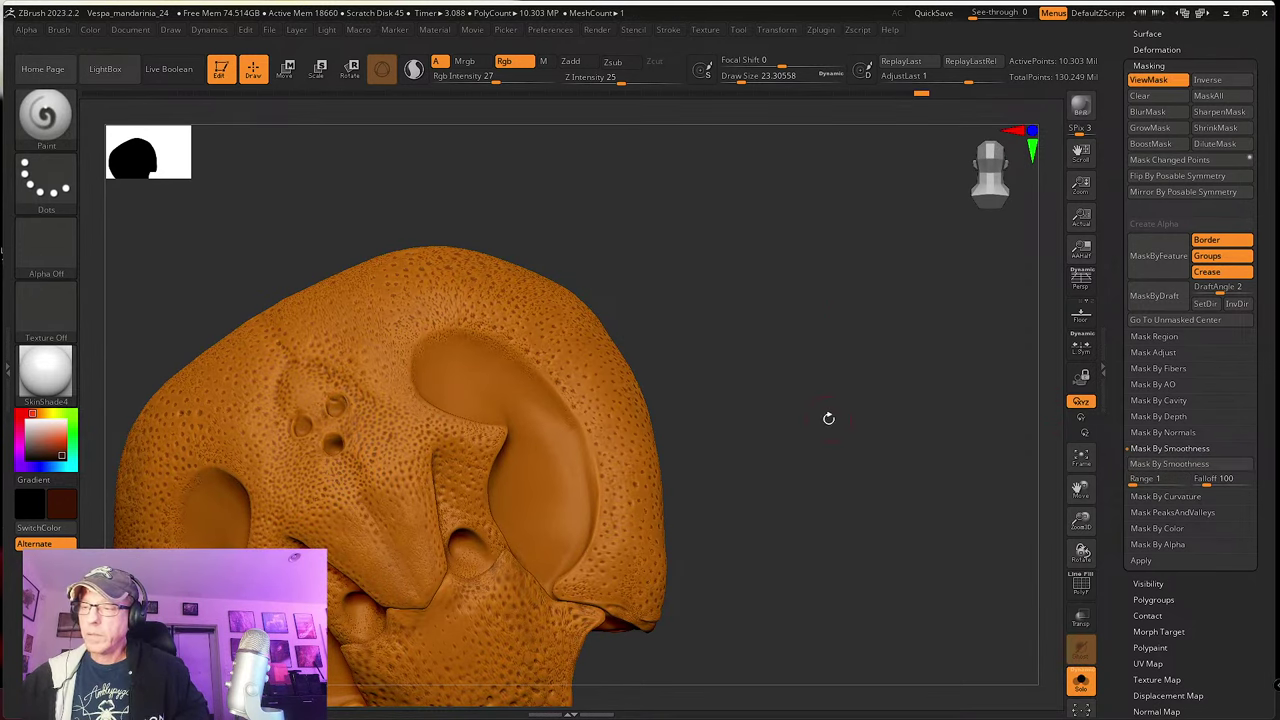
pyautogui.moveTo(829, 420); pyautogui.dragTo(963, 406)
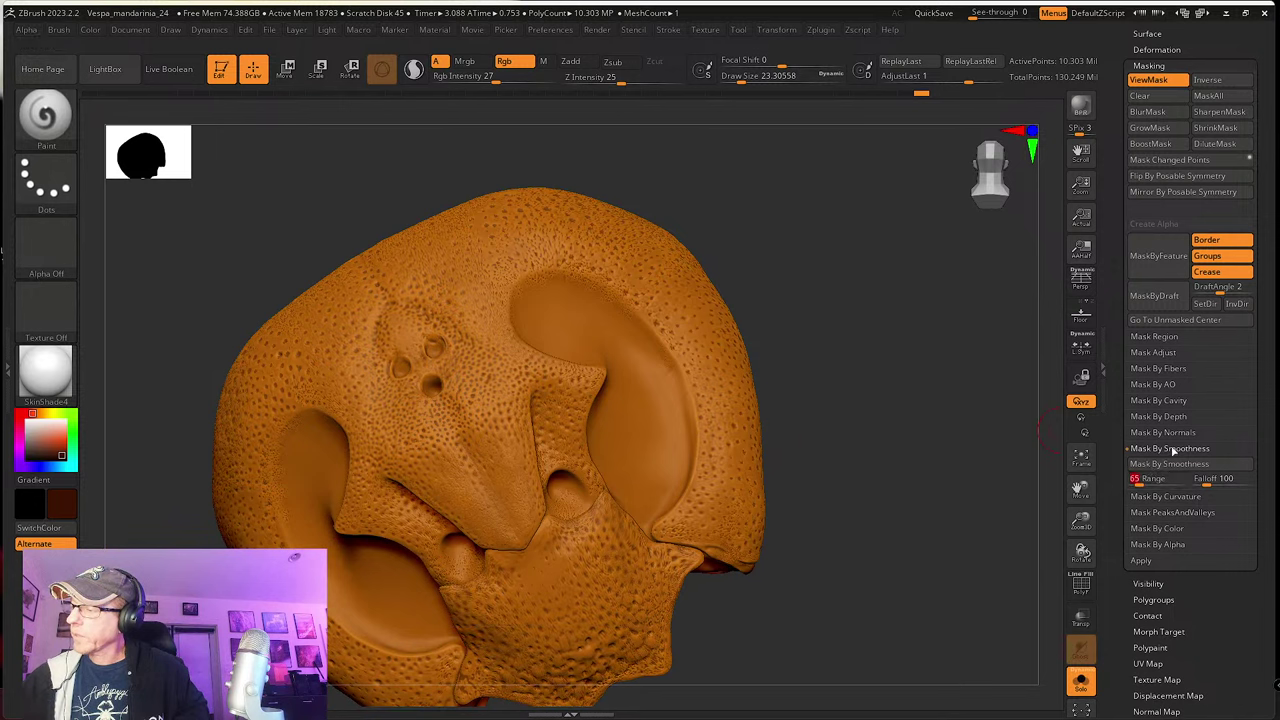
# Step: Mask the head by curvature with Strength 62 and invert the mask
pyautogui.click(1165, 496)
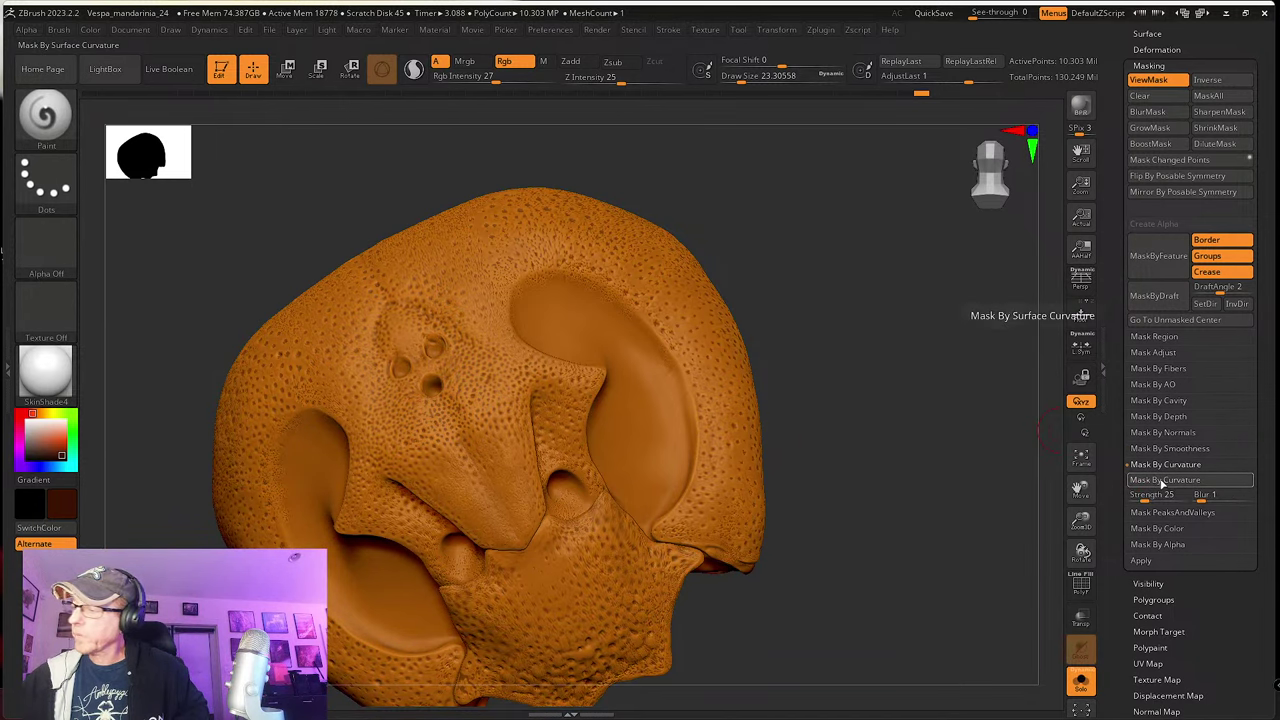
pyautogui.moveTo(1008, 466); pyautogui.dragTo(998, 428)
pyautogui.moveTo(1152, 495); pyautogui.dragTo(1163, 495)
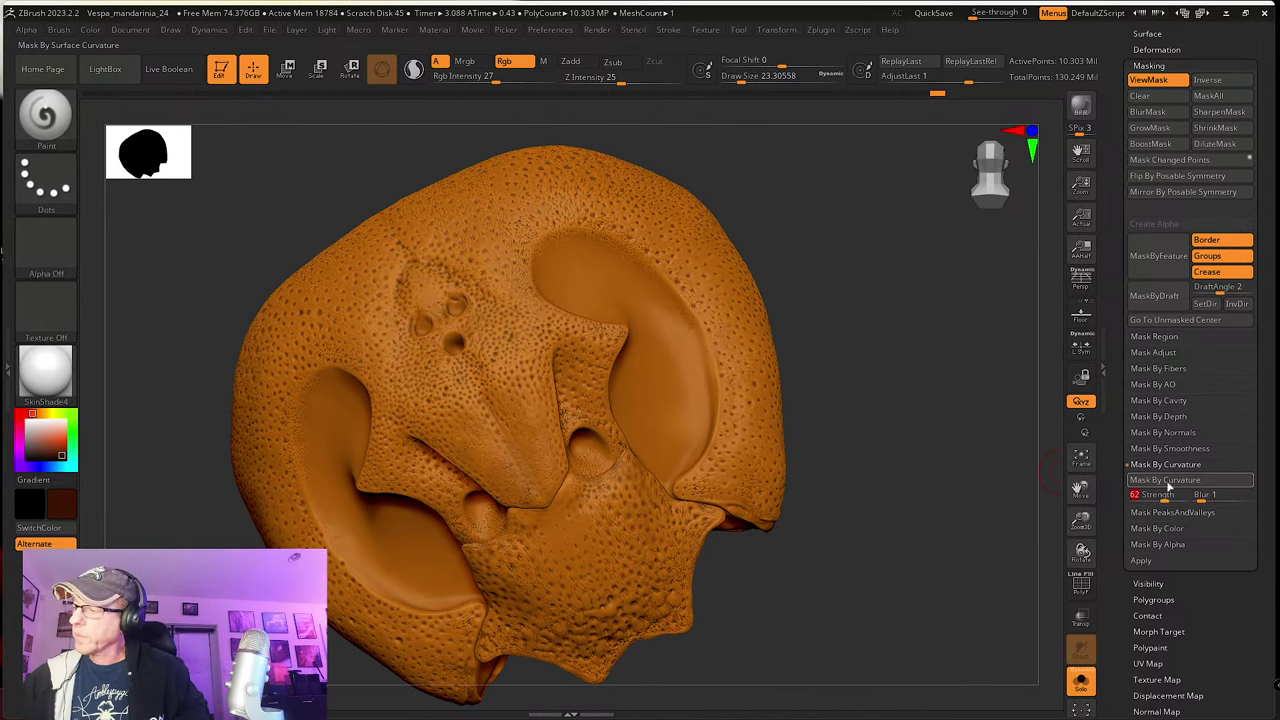
pyautogui.click(1160, 480)
pyautogui.moveTo(962, 442); pyautogui.dragTo(956, 457)
pyautogui.moveTo(975, 461); pyautogui.dragTo(973, 443)
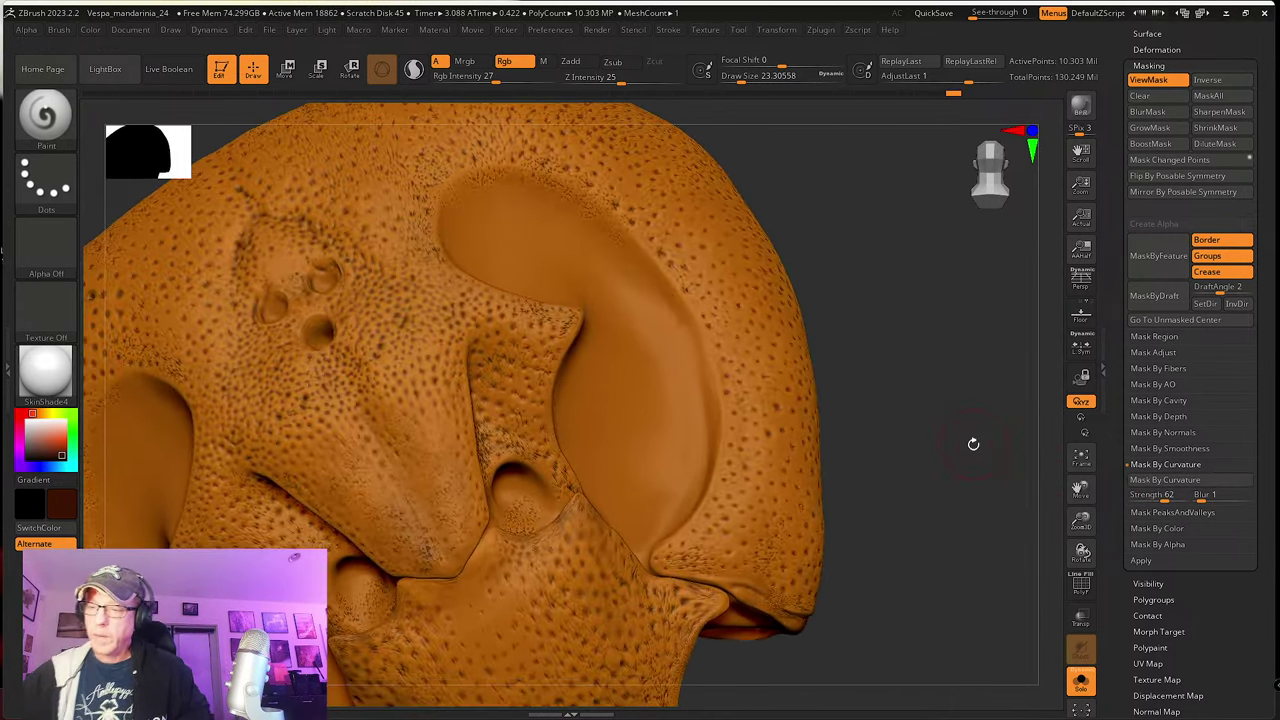
pyautogui.keyDown('ctrl'); pyautogui.click(973, 444); pyautogui.keyUp('ctrl')
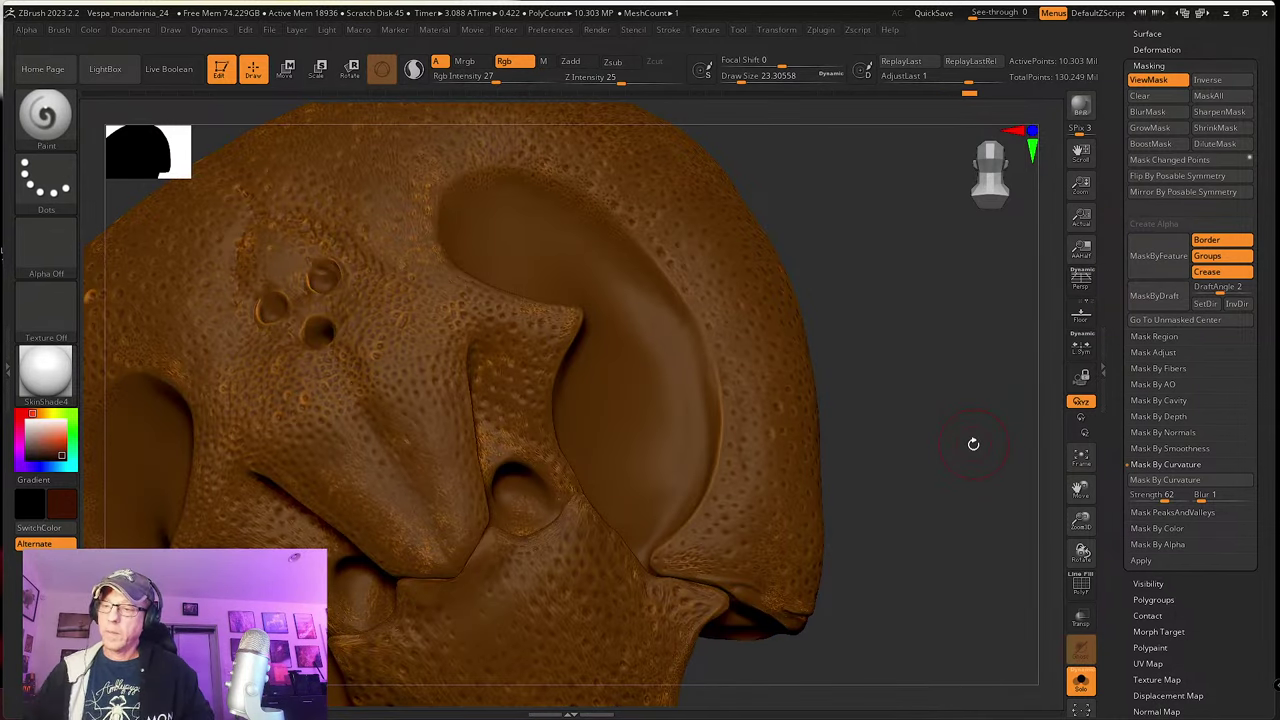
# Step: Choose a dark red, R 110, G 4, B 4, hide the mask shading and fill the head's unmasked areas
pyautogui.moveTo(976, 448); pyautogui.dragTo(997, 396)
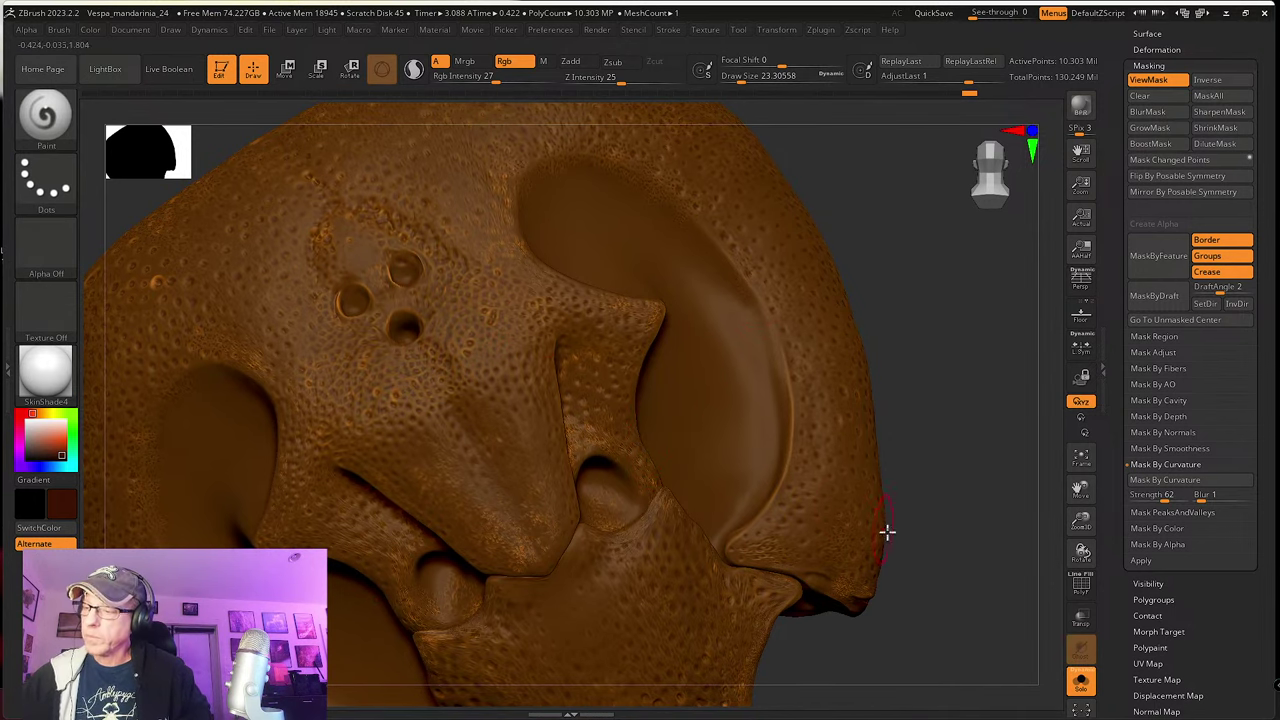
pyautogui.moveTo(887, 533)
pyautogui.mouseDown()
pyautogui.moveTo(951, 514)
pyautogui.moveTo(507, 427)
pyautogui.mouseUp()
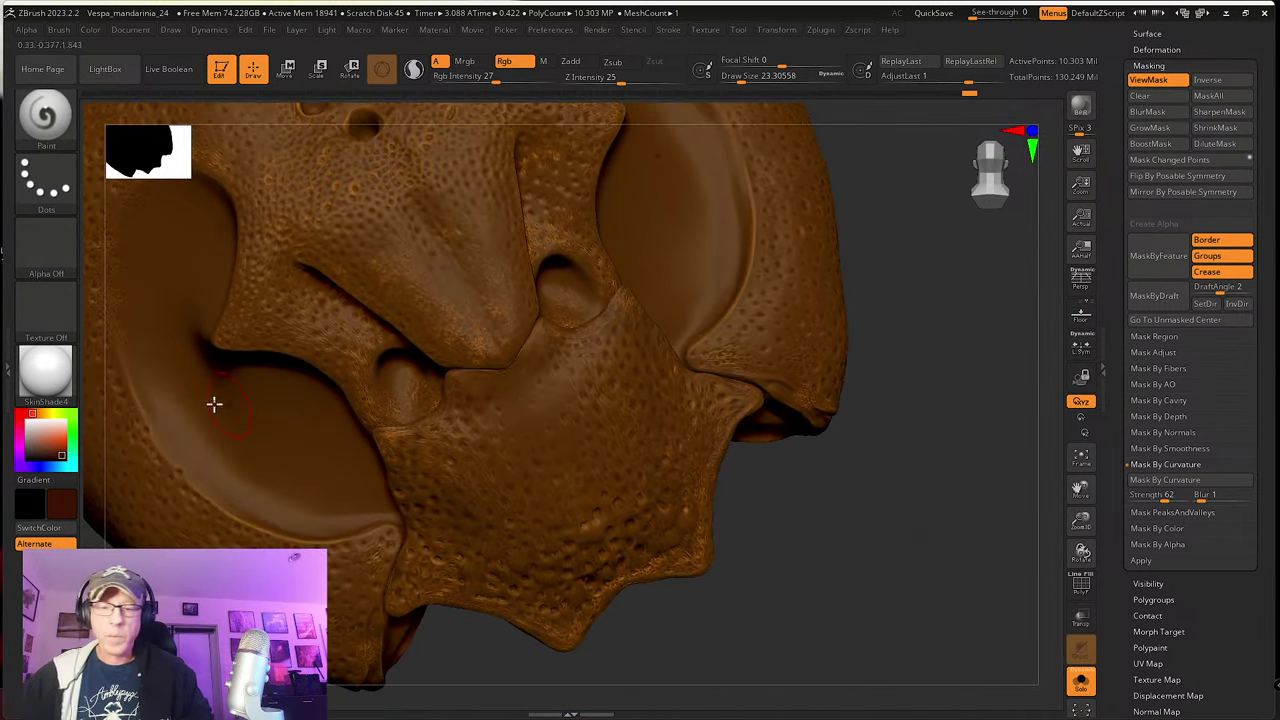
pyautogui.click(61, 448)
pyautogui.click(64, 451)
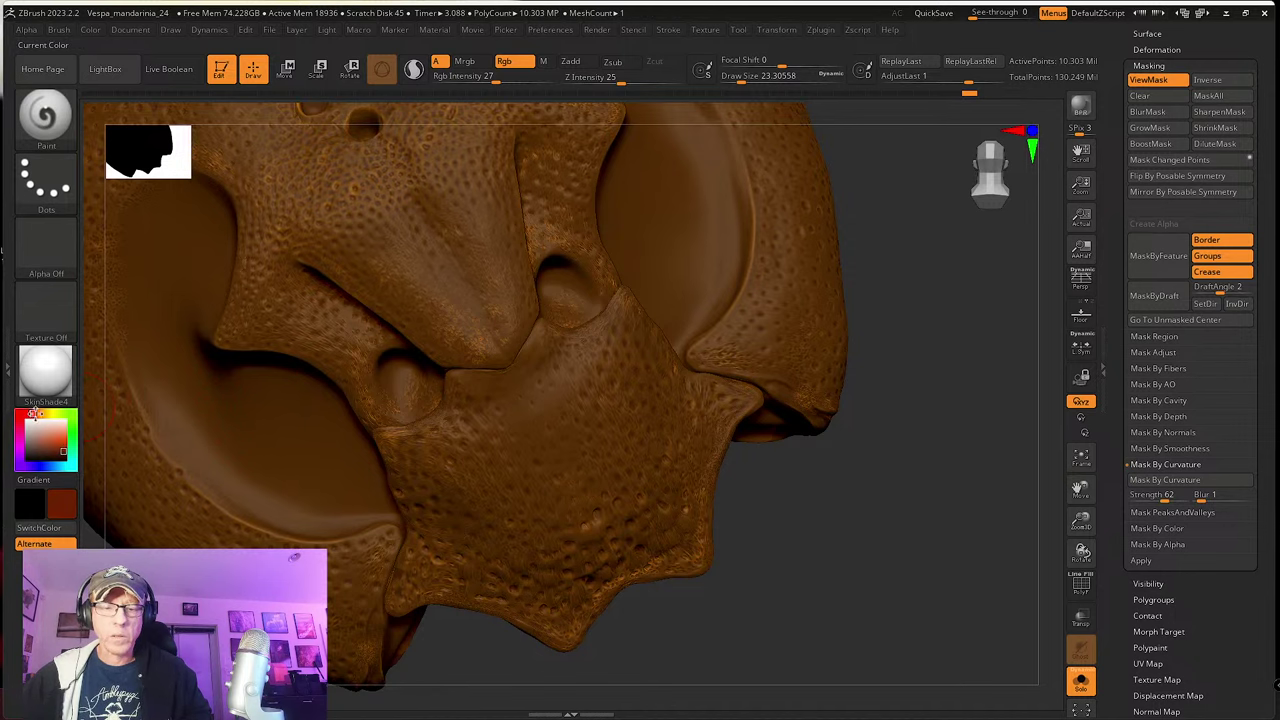
pyautogui.moveTo(27, 411); pyautogui.dragTo(19, 413)
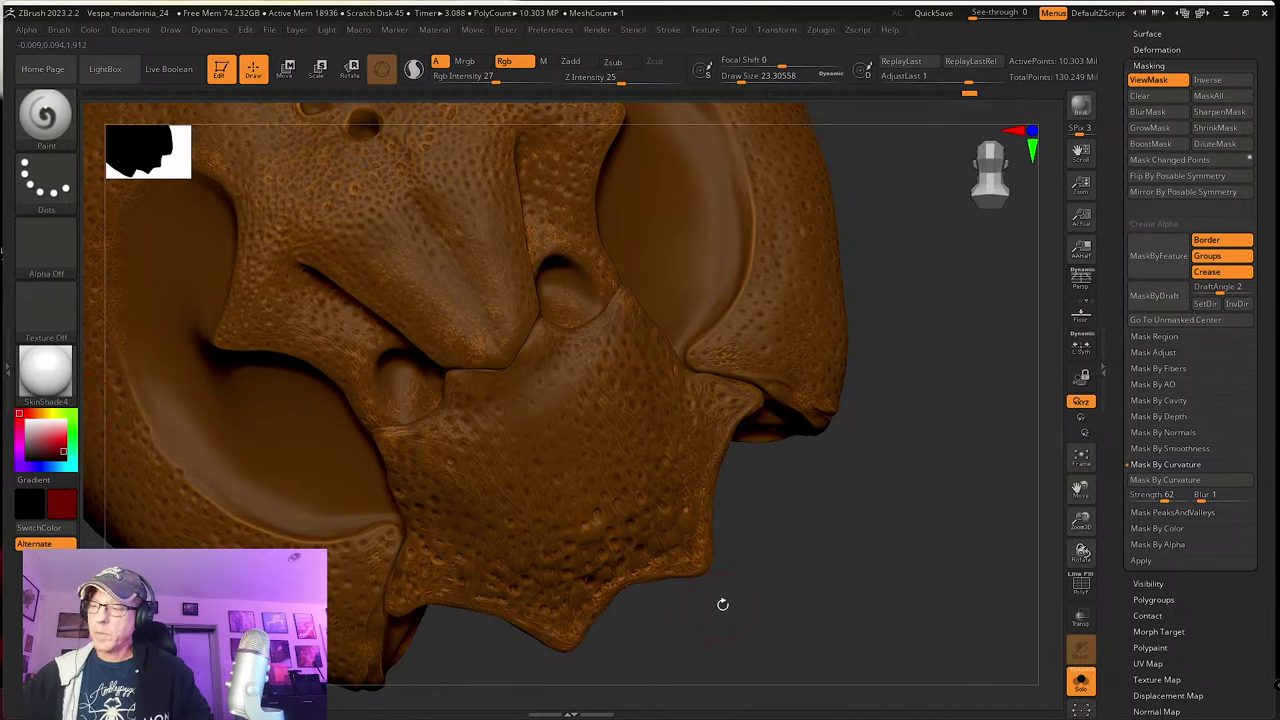
pyautogui.moveTo(723, 604); pyautogui.dragTo(771, 616)
pyautogui.hotkey('ctrl', 'h')
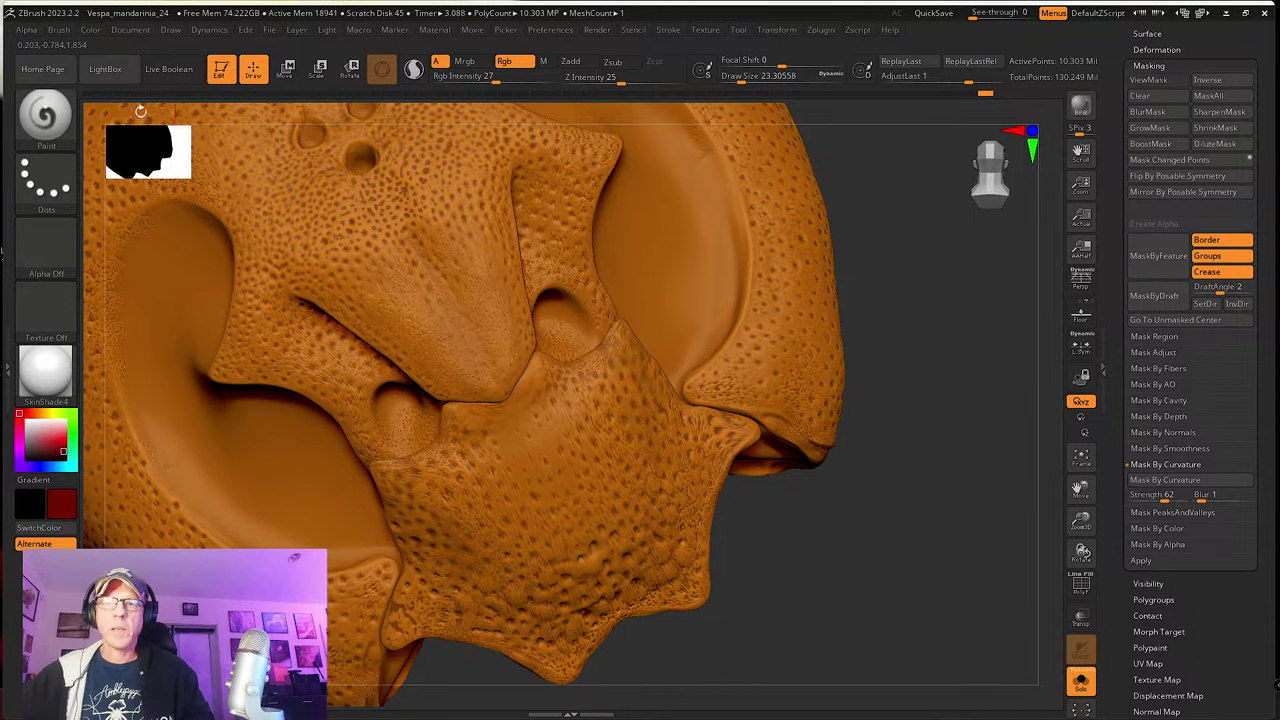
pyautogui.click(91, 30)
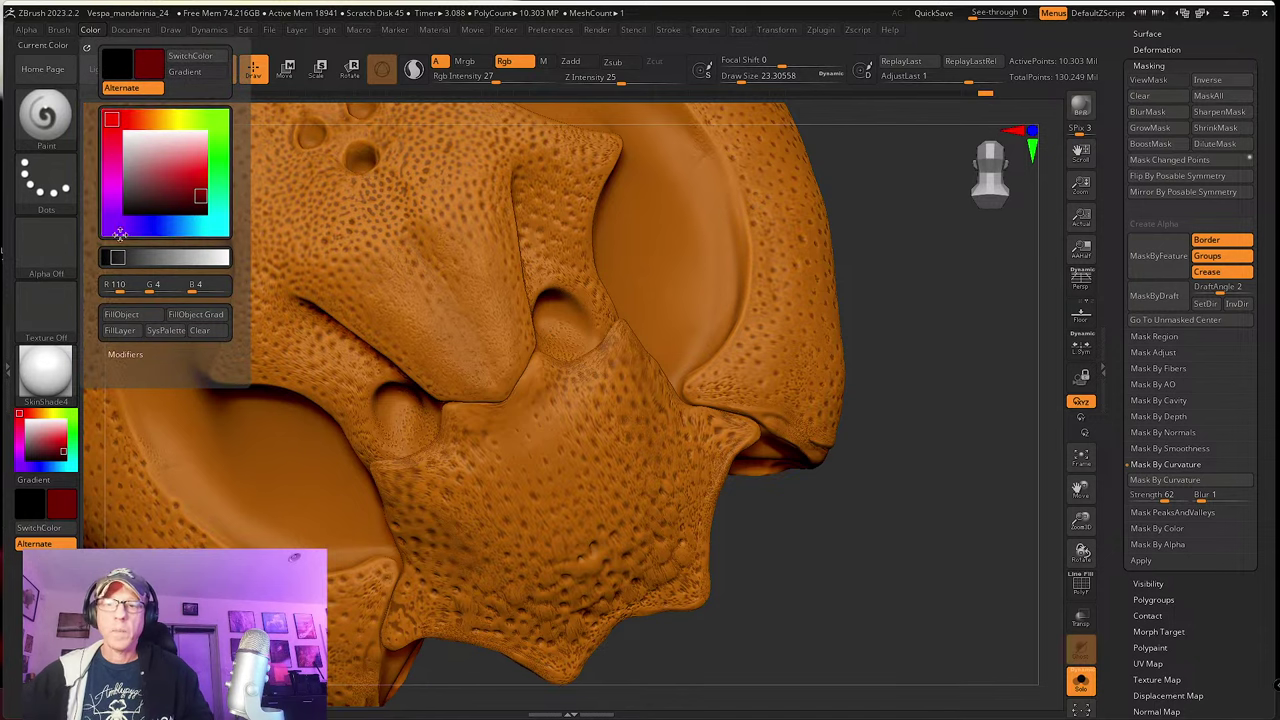
pyautogui.click(134, 316)
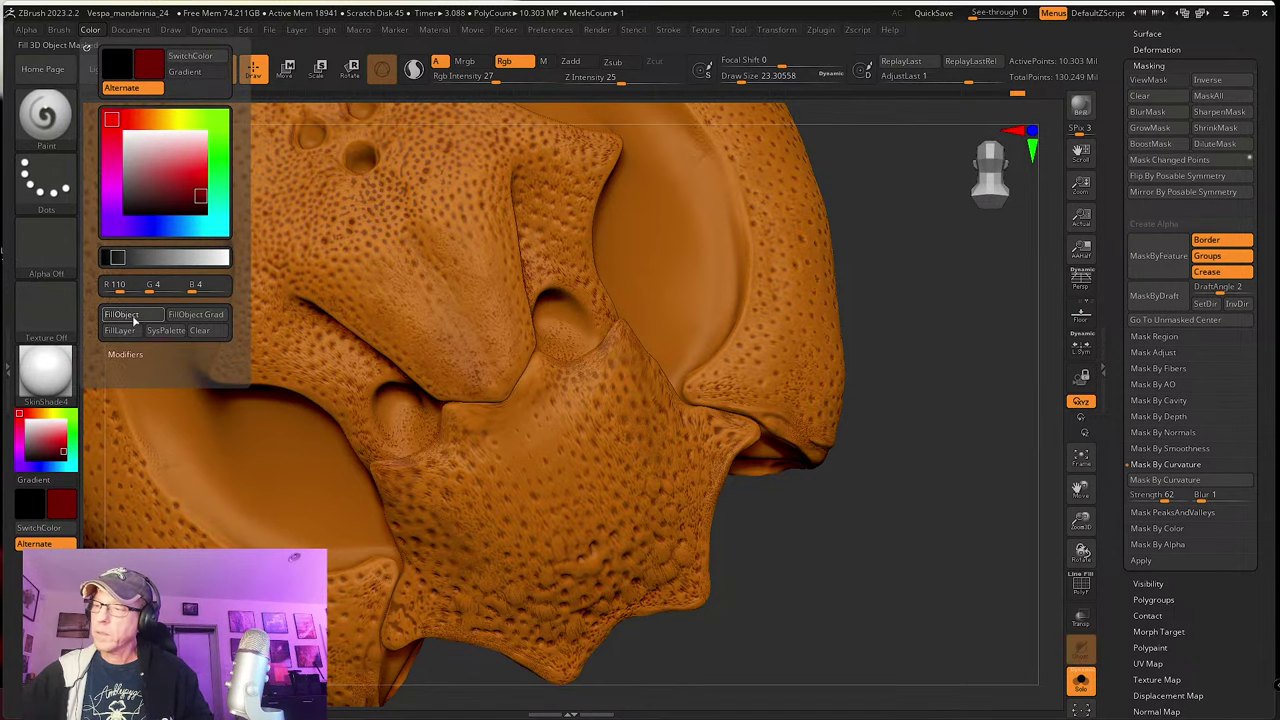
# Step: Clear the mask and smooth the dark red color over the lower face plate, central ridge and eye surround
pyautogui.moveTo(877, 448); pyautogui.dragTo(603, 400)
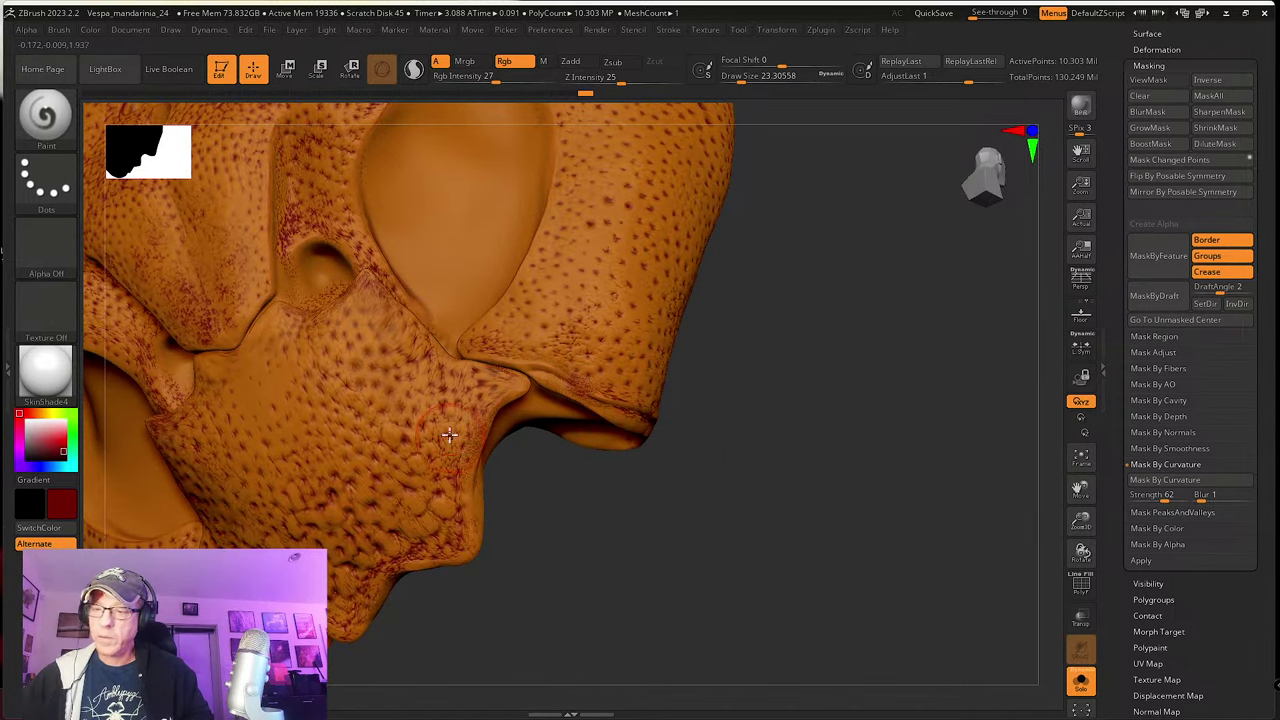
pyautogui.moveTo(686, 517); pyautogui.dragTo(713, 476)
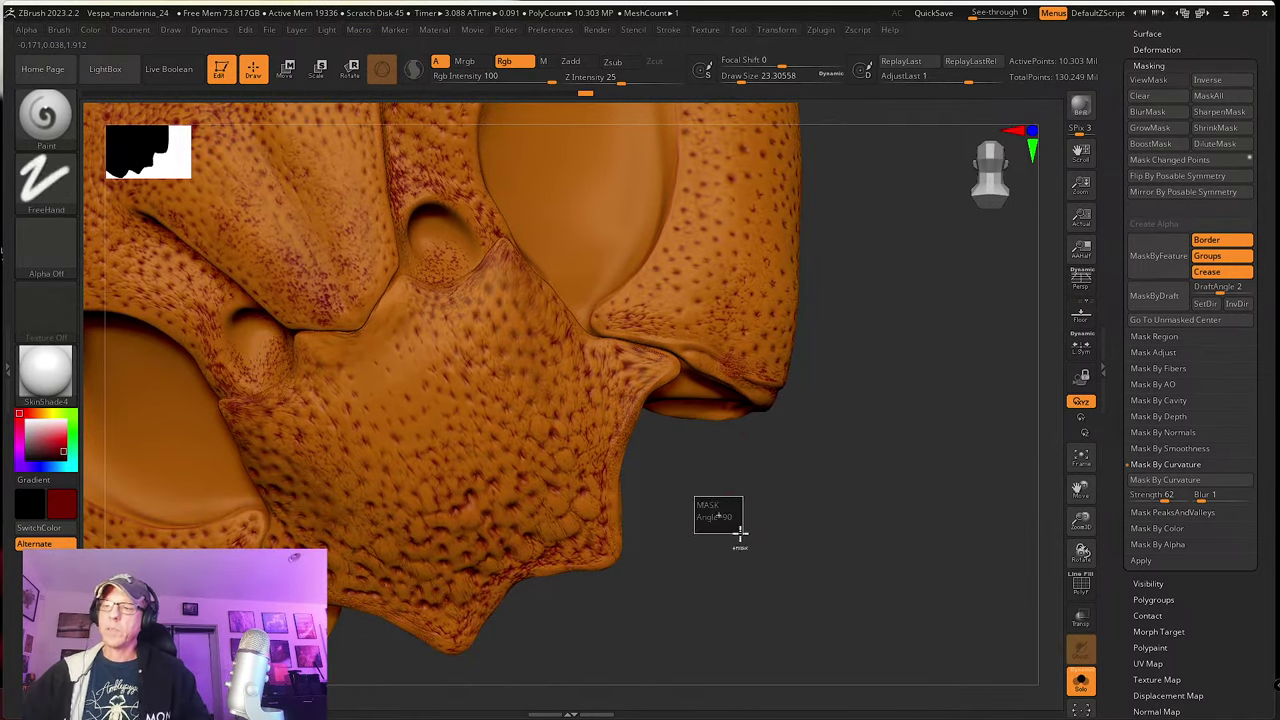
pyautogui.press('shift')
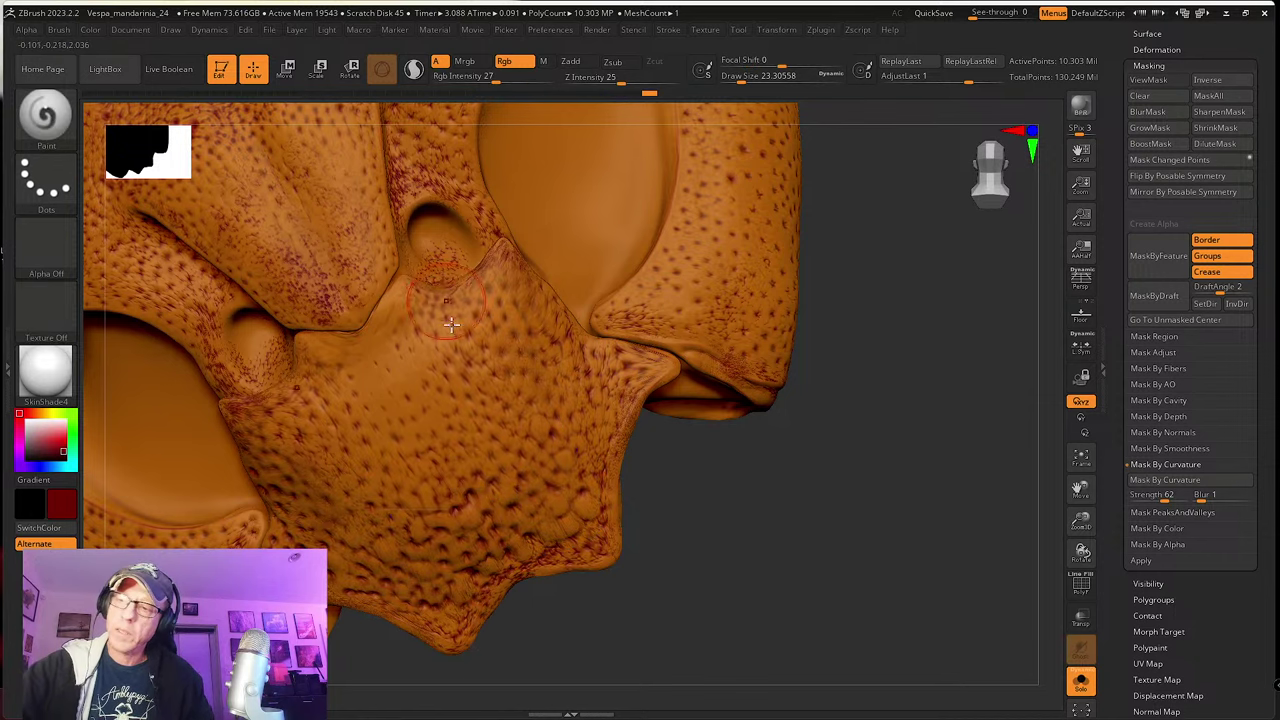
pyautogui.keyDown('alt'); pyautogui.moveTo(360, 260); pyautogui.dragTo(440, 435, button='right'); pyautogui.keyUp('alt')
pyautogui.press('shift')
pyautogui.keyDown('shift'); pyautogui.moveTo(440, 472); pyautogui.dragTo(414, 503); pyautogui.keyUp('shift')
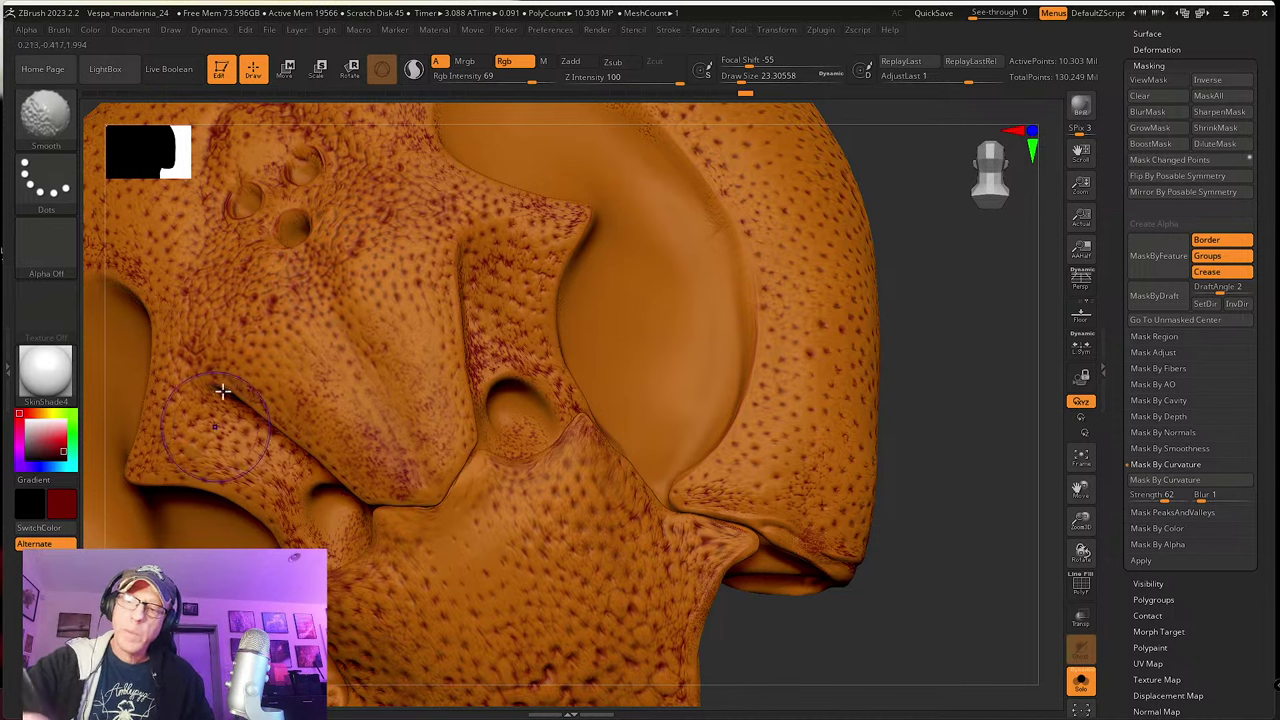
pyautogui.moveTo(534, 513)
pyautogui.keyDown('alt'); pyautogui.mouseDown(button='right')
pyautogui.moveTo(523, 457)
pyautogui.moveTo(599, 545)
pyautogui.moveTo(558, 555)
pyautogui.mouseUp(button='right'); pyautogui.keyUp('alt')
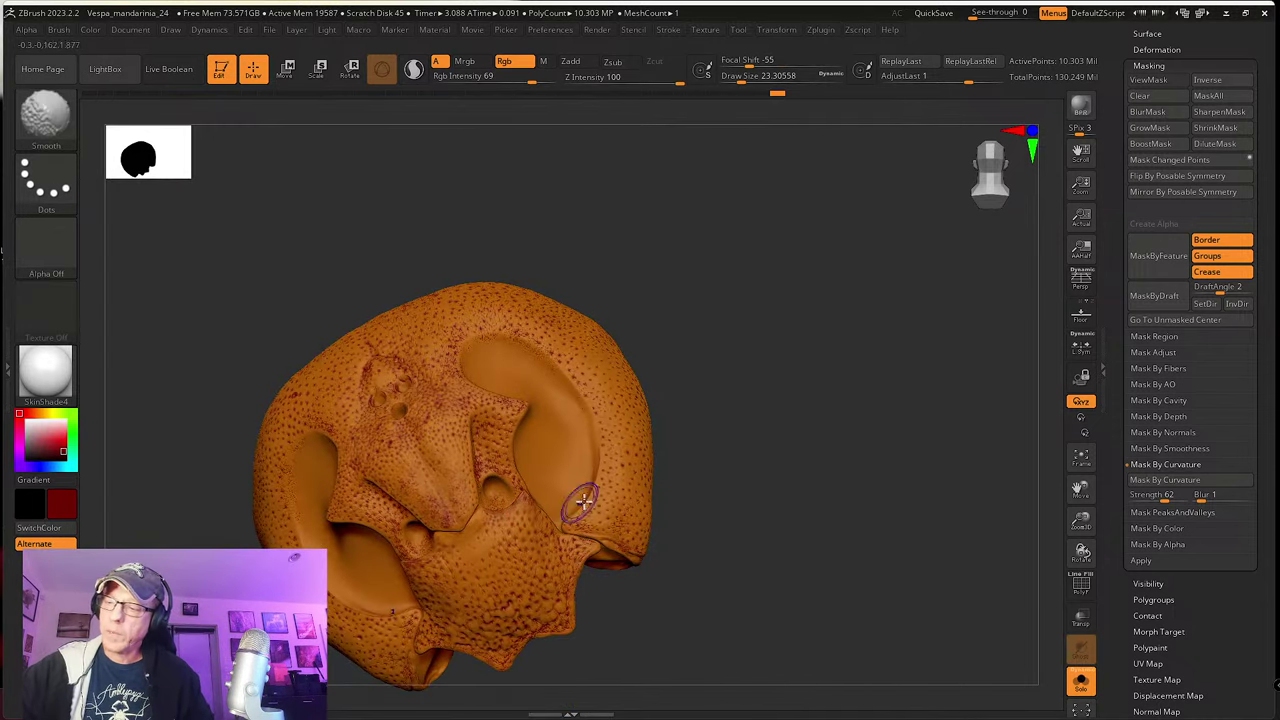
pyautogui.keyDown('shift'); pyautogui.moveTo(582, 501); pyautogui.dragTo(612, 480); pyautogui.keyUp('shift')
# Step: Examine the painted head from several sides and against the whole hornet in white, then isolate the head again
pyautogui.moveTo(785, 560); pyautogui.dragTo(722, 563)
pyautogui.moveTo(722, 563); pyautogui.dragTo(722, 603, button='right')
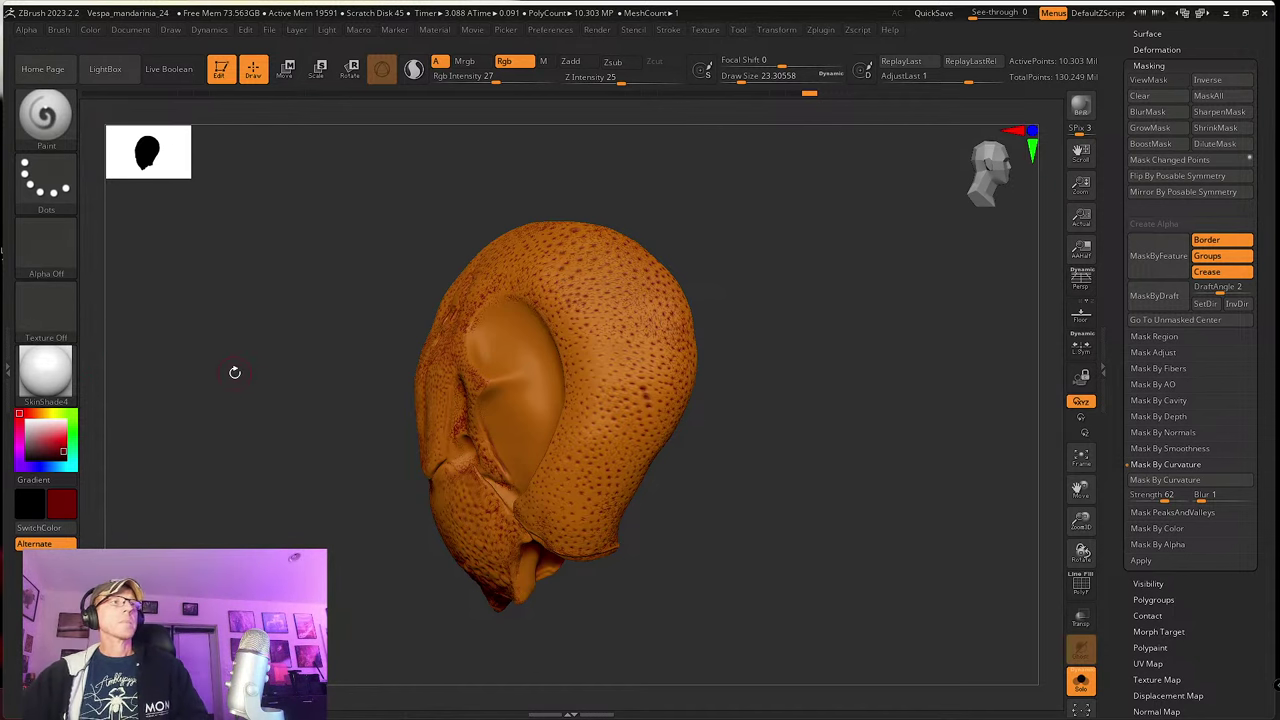
pyautogui.moveTo(237, 387); pyautogui.dragTo(246, 398)
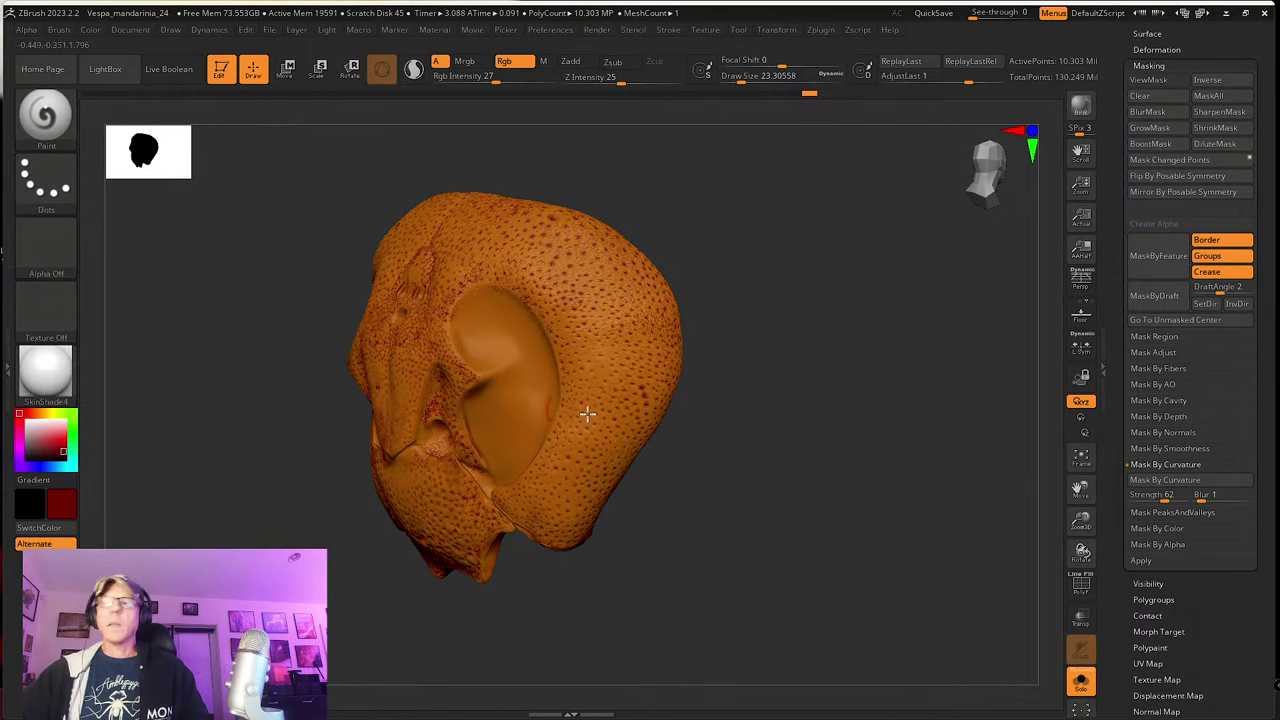
pyautogui.moveTo(694, 415); pyautogui.dragTo(763, 451)
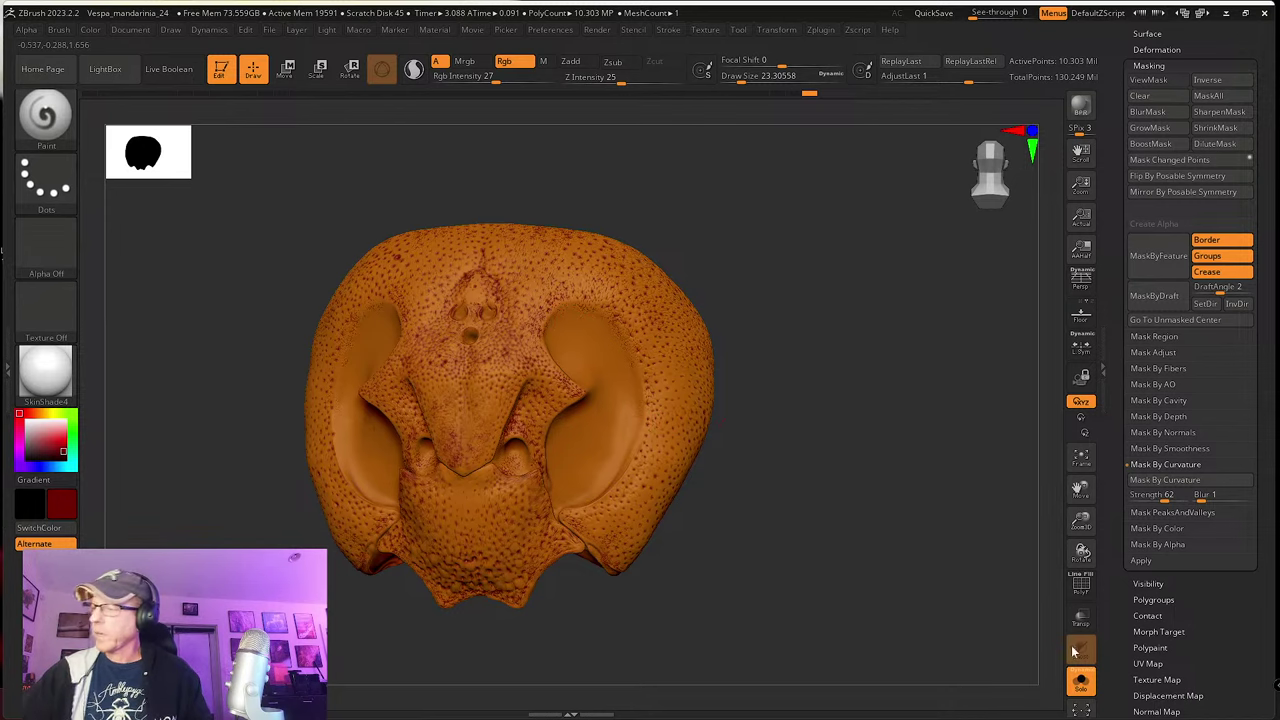
pyautogui.click(1081, 681)
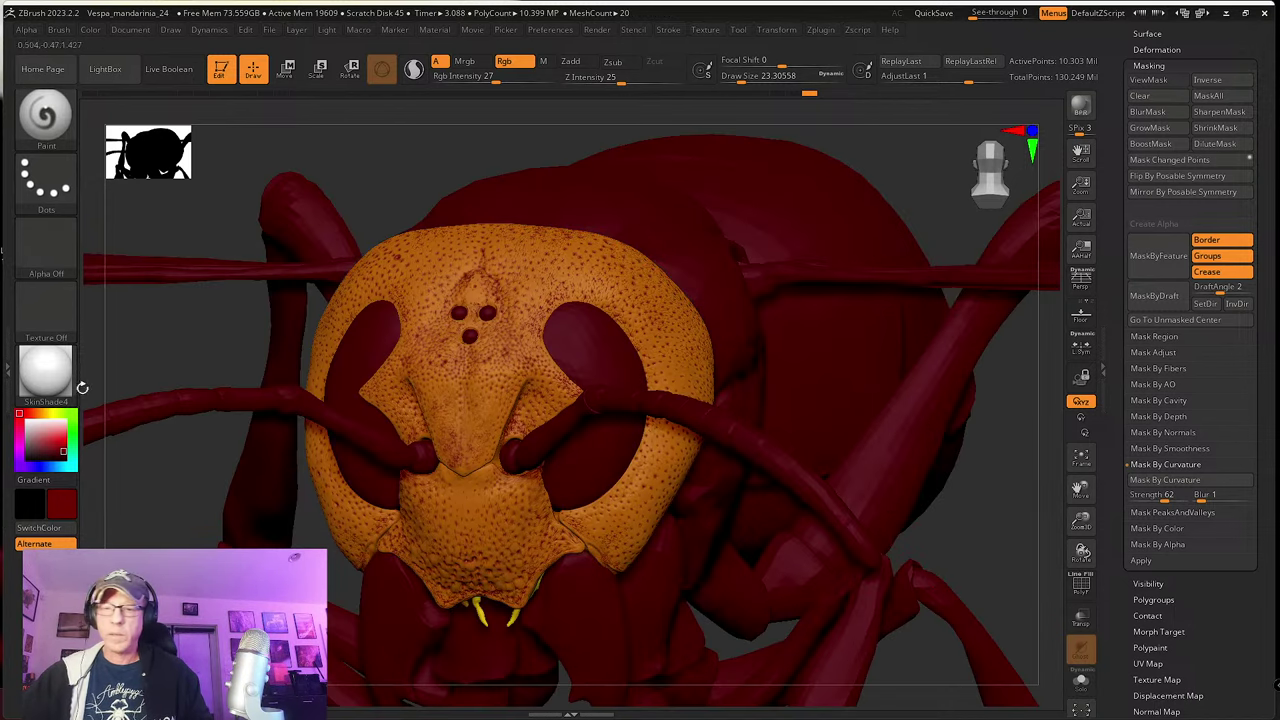
pyautogui.click(27, 422)
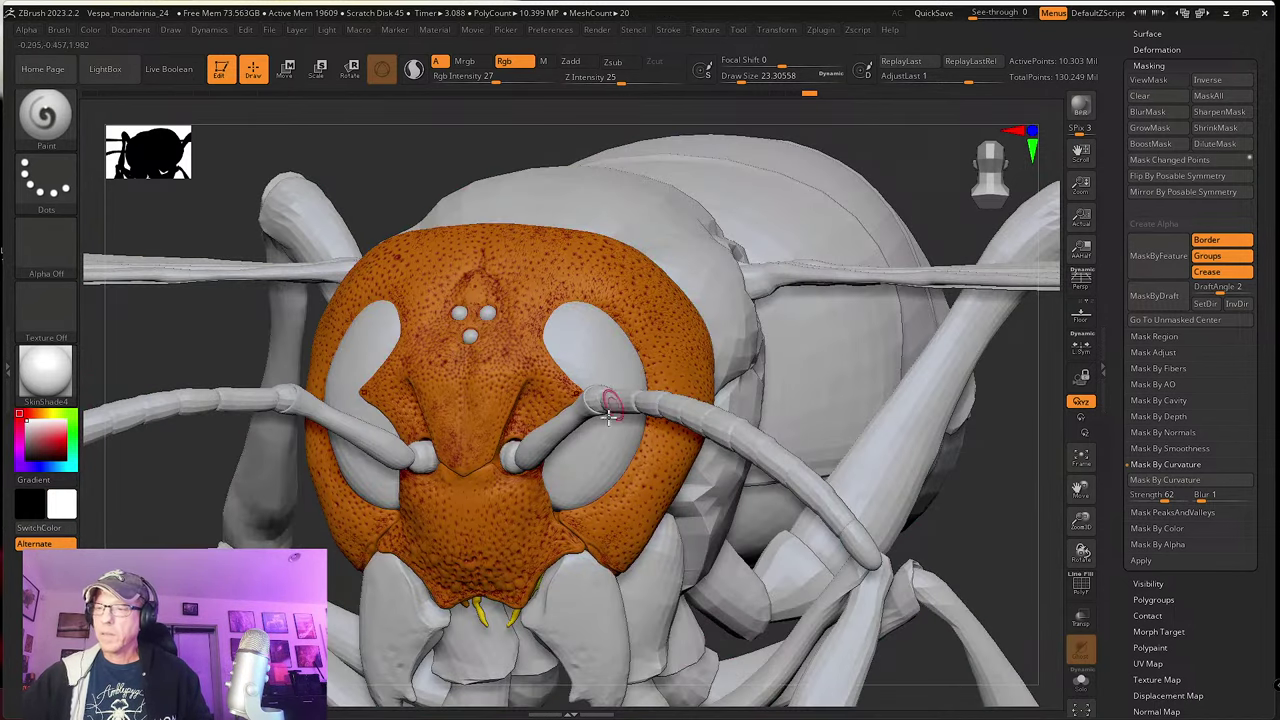
pyautogui.click(1081, 681)
# Step: Choose a darker red paint color and set the brush stroke to Color Spray with an adjusted color intensity variance
pyautogui.moveTo(54, 446); pyautogui.dragTo(60, 457)
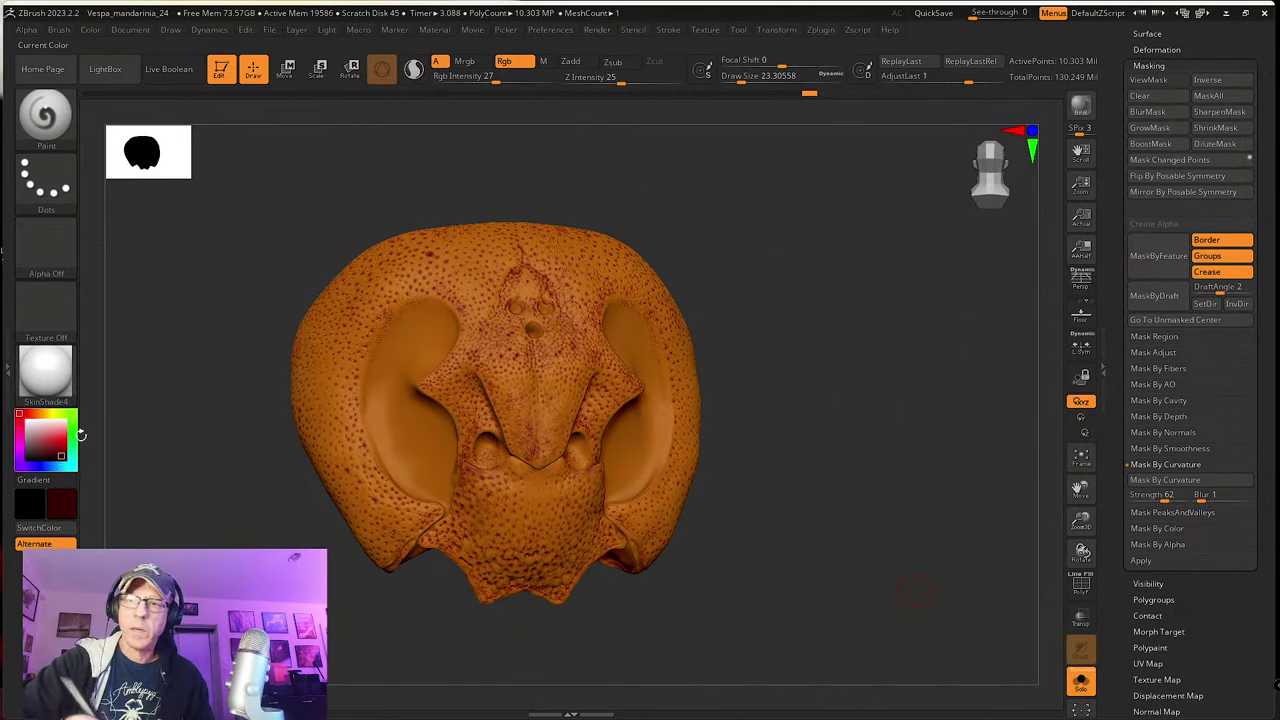
pyautogui.click(46, 180)
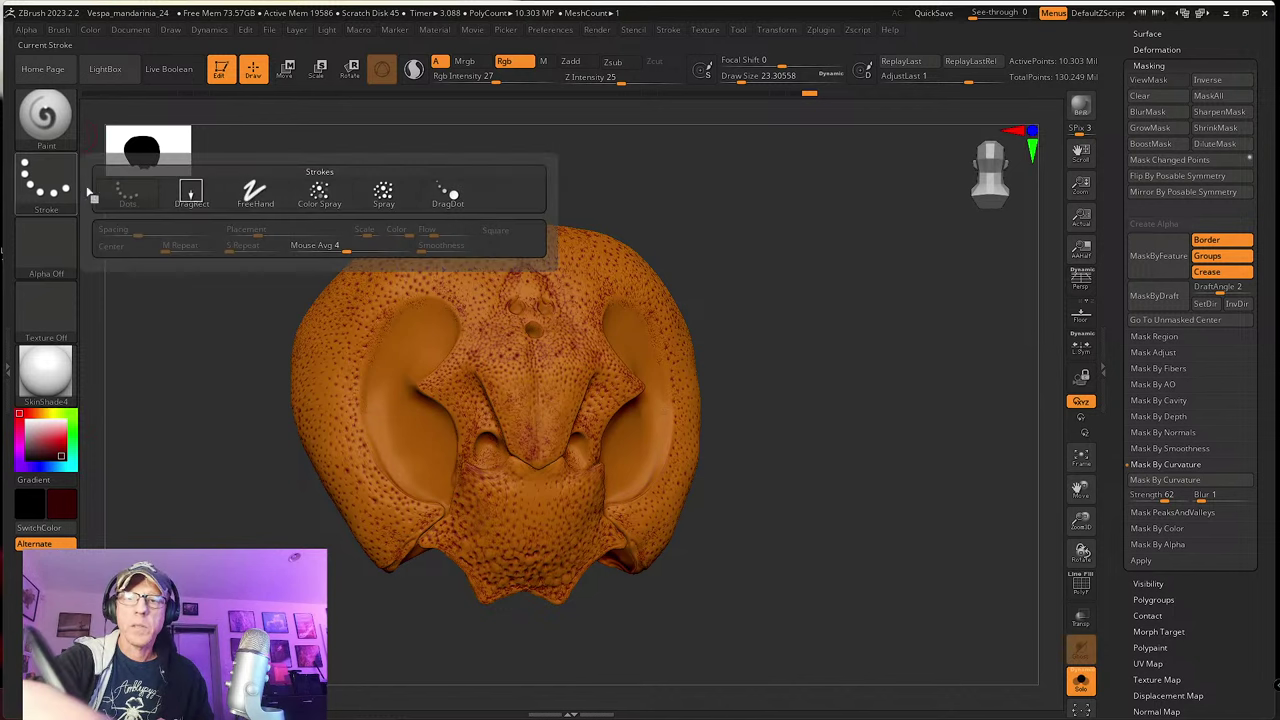
pyautogui.click(322, 192)
pyautogui.click(50, 185)
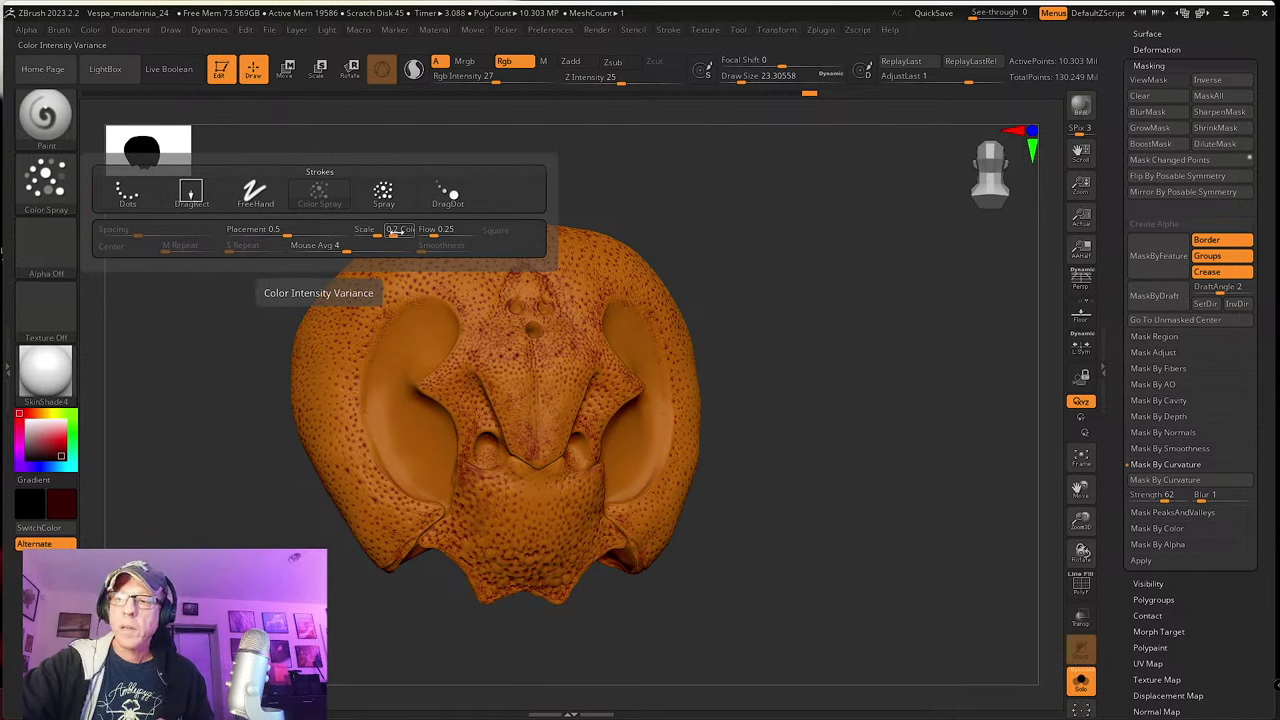
pyautogui.moveTo(397, 231); pyautogui.dragTo(401, 231)
pyautogui.click(56, 181)
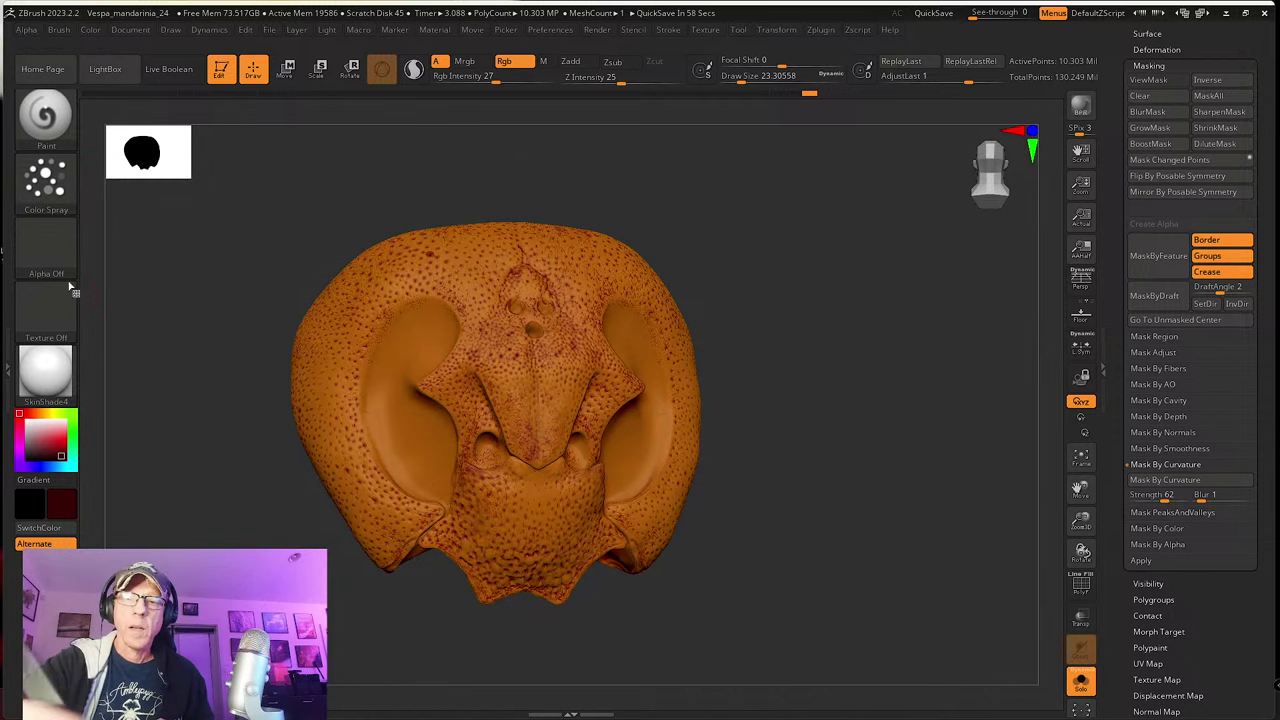
# Step: Set the Paint brush's alpha to the speckled Alpha 07
pyautogui.click(46, 250)
pyautogui.click(575, 312)
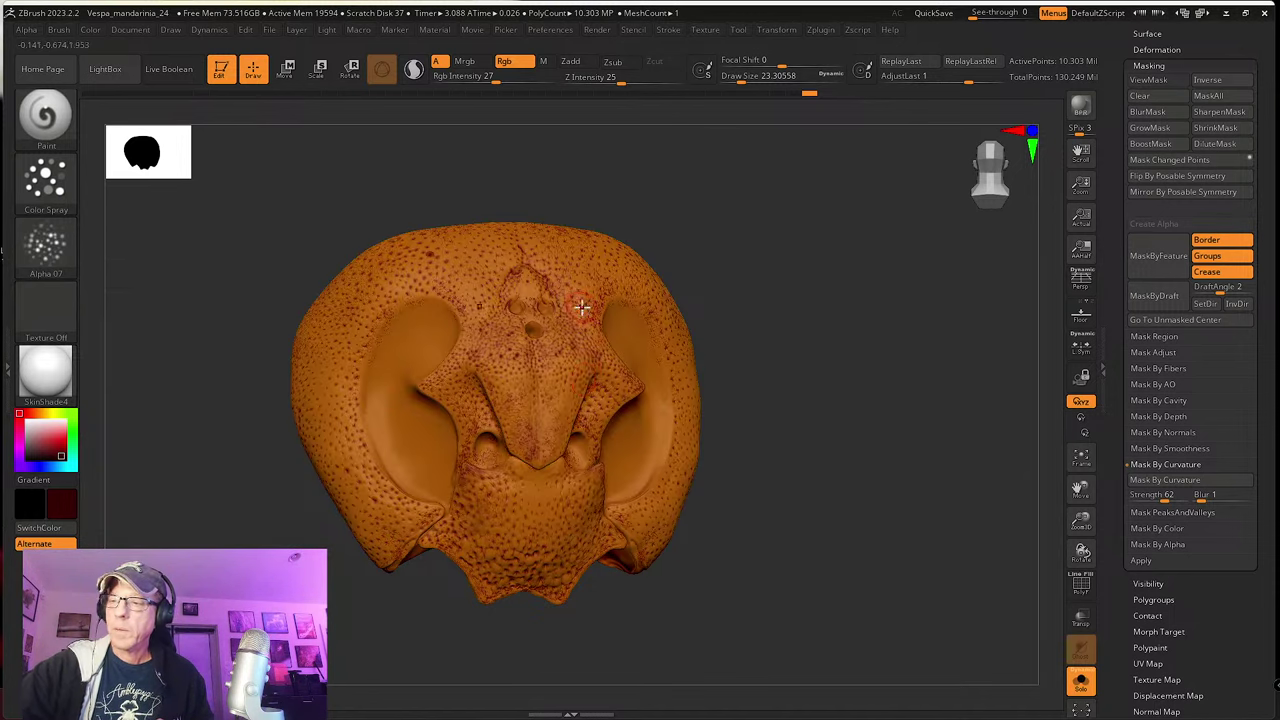
pyautogui.moveTo(50, 258)
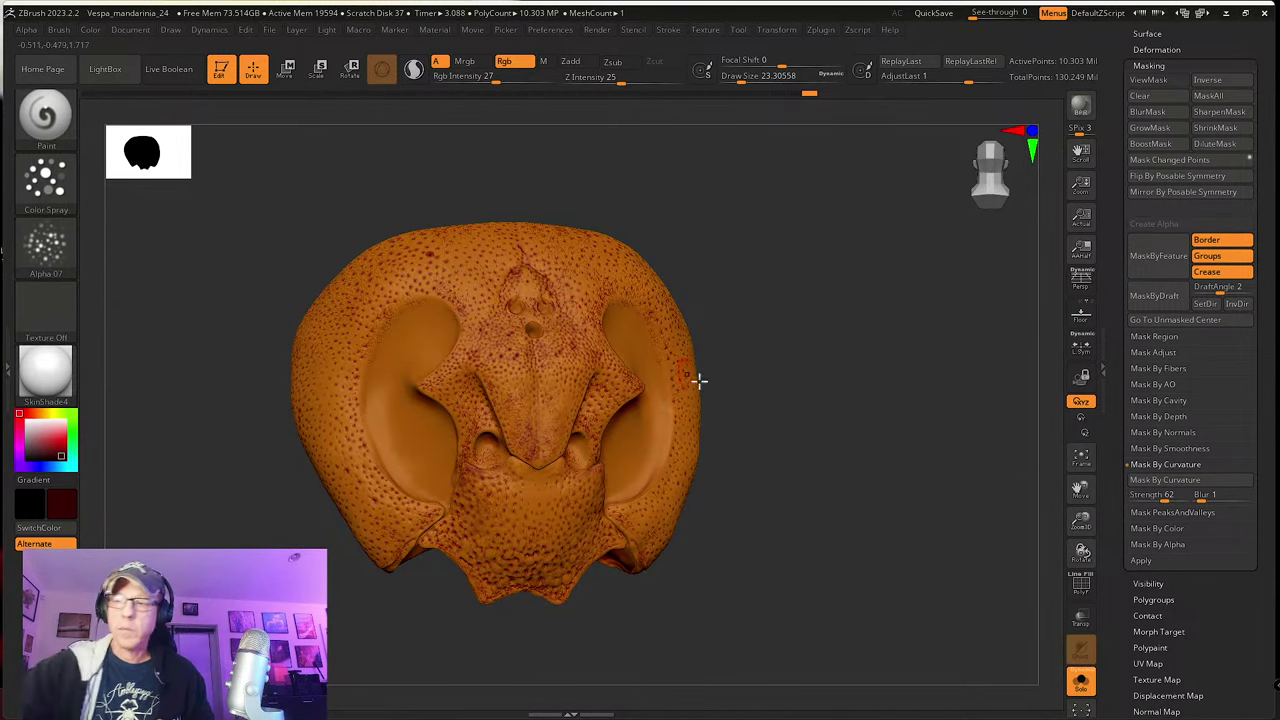
# Step: Enlarge the Paint brush's draw size to about 27 and set its RGB intensity to 60
pyautogui.moveTo(697, 377); pyautogui.dragTo(663, 437)
pyautogui.press('s')
pyautogui.moveTo(548, 347); pyautogui.dragTo(554, 330)
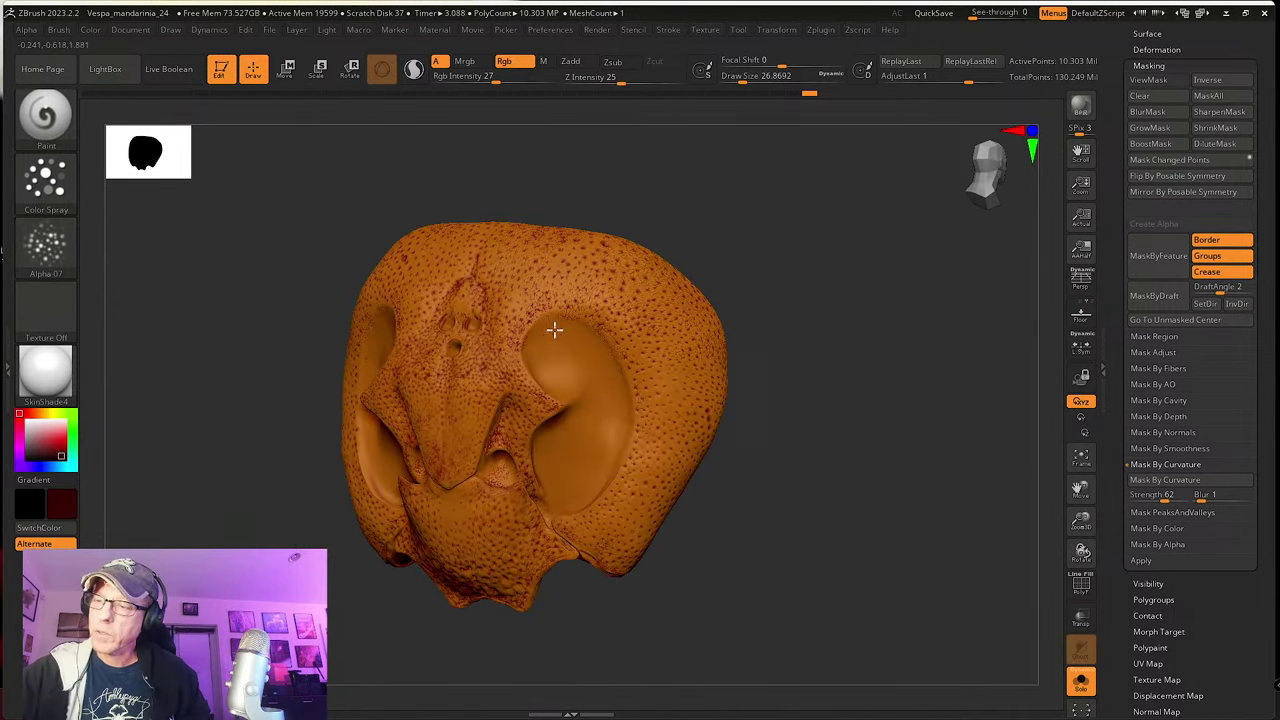
pyautogui.click(502, 79)
pyautogui.write('60')
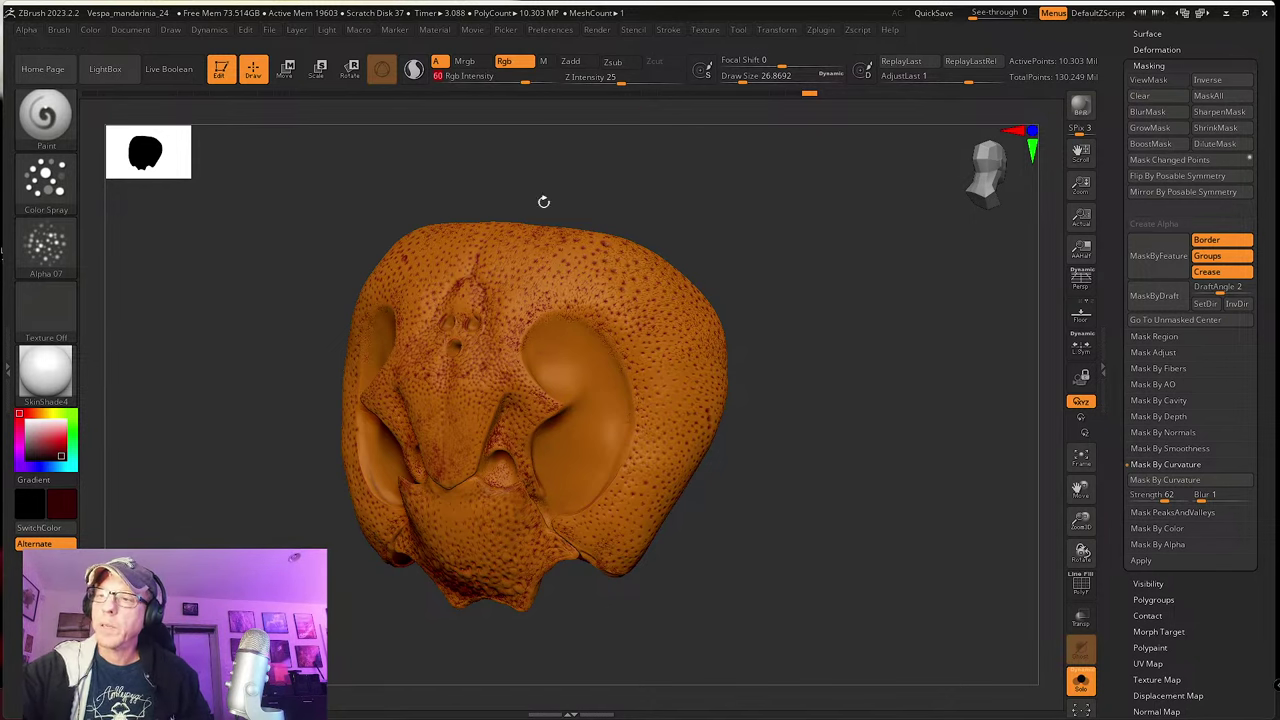
pyautogui.press('Return')
# Step: Spray the dark red color across the inside of the large eye sockets
pyautogui.moveTo(548, 335)
pyautogui.mouseDown()
pyautogui.moveTo(543, 371)
pyautogui.moveTo(574, 342)
pyautogui.mouseUp()
pyautogui.moveTo(592, 400)
pyautogui.mouseDown(button='right')
pyautogui.moveTo(635, 405)
pyautogui.moveTo(569, 369)
pyautogui.mouseUp(button='right')
pyautogui.moveTo(547, 321)
pyautogui.mouseDown()
pyautogui.moveTo(530, 378)
pyautogui.moveTo(540, 388)
pyautogui.moveTo(560, 357)
pyautogui.moveTo(591, 418)
pyautogui.moveTo(603, 374)
pyautogui.moveTo(580, 460)
pyautogui.moveTo(557, 420)
pyautogui.moveTo(552, 433)
pyautogui.moveTo(578, 492)
pyautogui.mouseUp()
pyautogui.press('shift')
pyautogui.moveTo(586, 383); pyautogui.dragTo(586, 415)
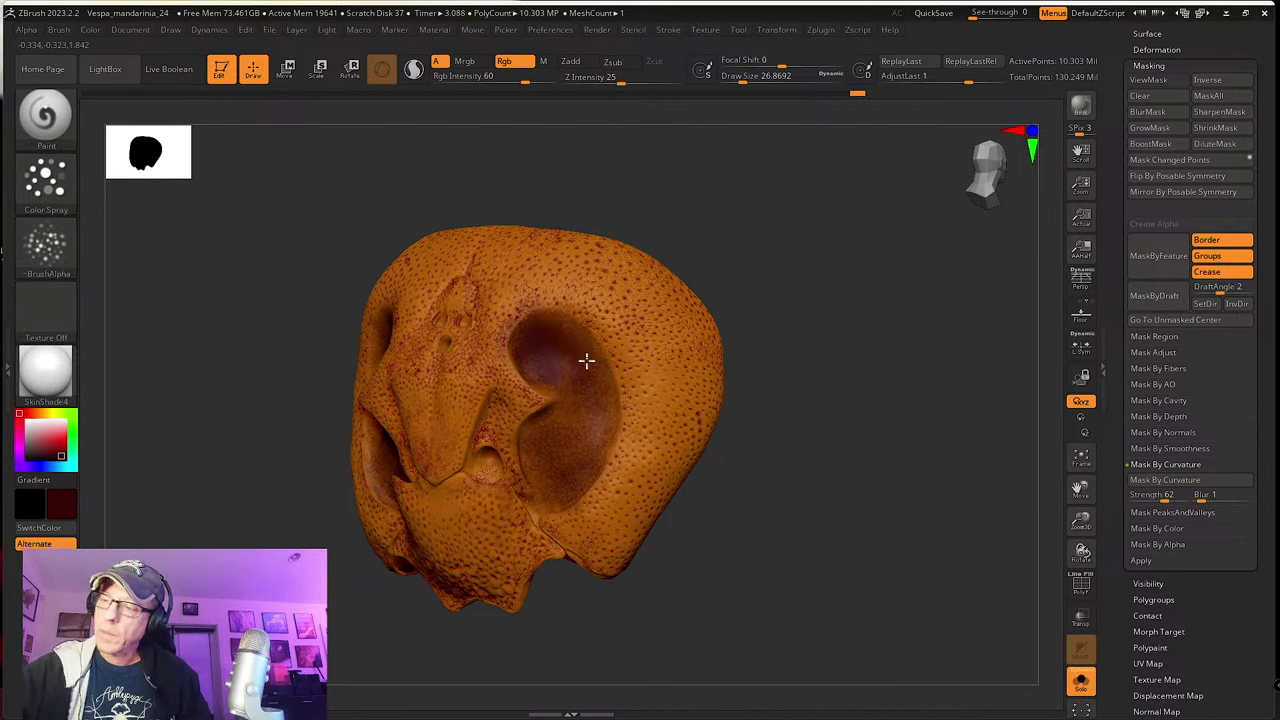
pyautogui.moveTo(586, 360)
pyautogui.mouseDown()
pyautogui.moveTo(600, 449)
pyautogui.moveTo(593, 376)
pyautogui.moveTo(526, 386)
pyautogui.mouseUp()
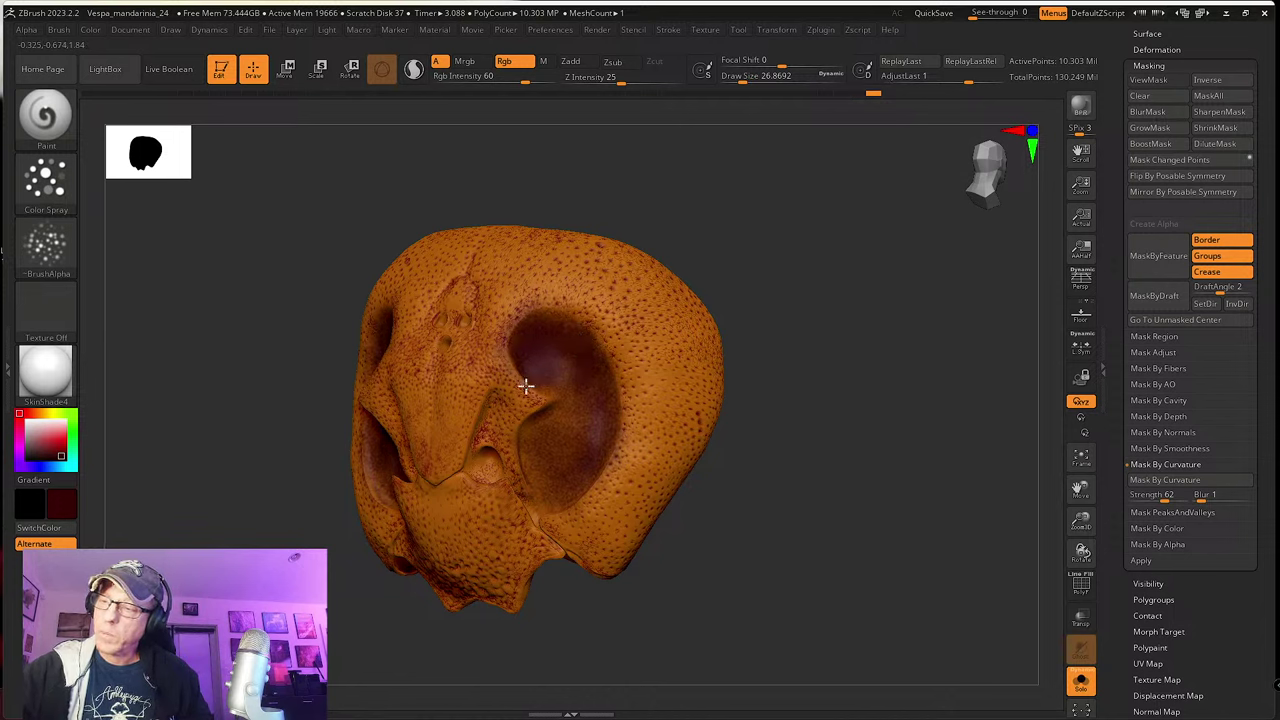
pyautogui.moveTo(532, 430)
pyautogui.mouseDown()
pyautogui.moveTo(534, 474)
pyautogui.moveTo(563, 509)
pyautogui.moveTo(608, 497)
pyautogui.mouseUp()
# Step: Reduce the draw size to about 22 and spray dark red inside the two antenna sockets
pyautogui.moveTo(593, 416); pyautogui.dragTo(613, 462, button='right')
pyautogui.press('s')
pyautogui.moveTo(604, 458); pyautogui.dragTo(601, 455)
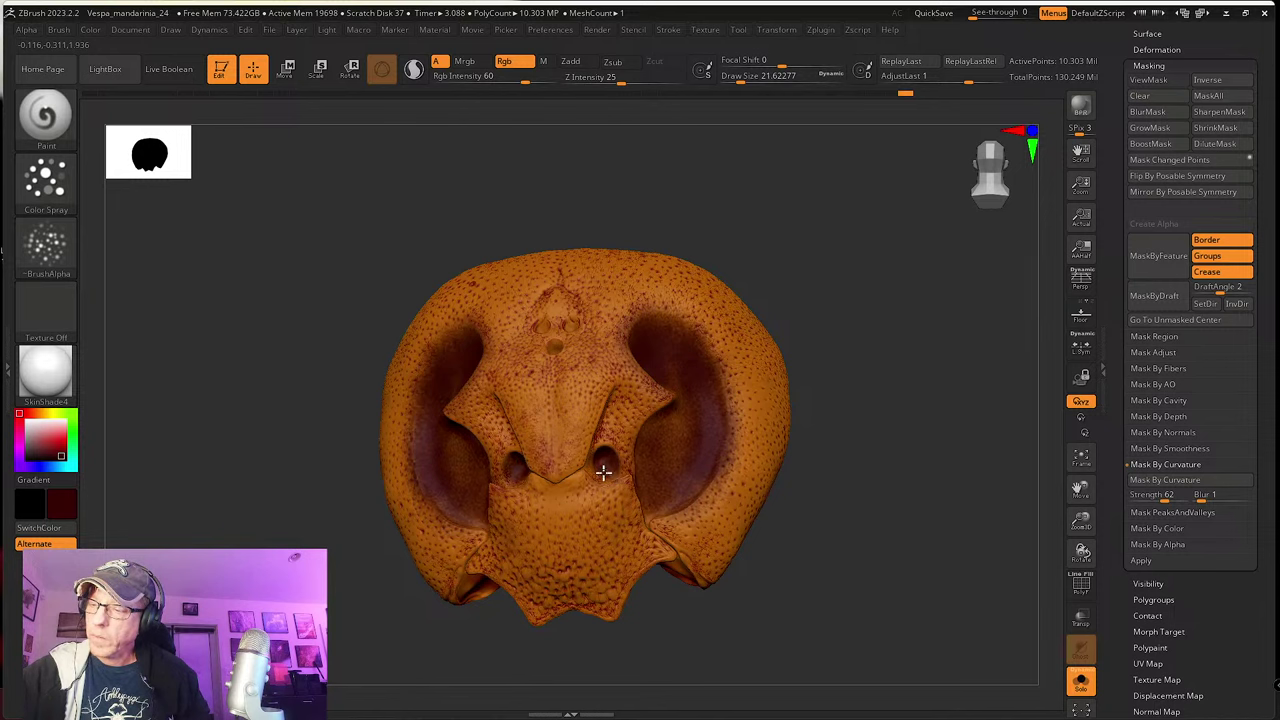
pyautogui.moveTo(730, 531); pyautogui.dragTo(614, 417, button='right')
pyautogui.click(628, 414)
pyautogui.press('s')
pyautogui.moveTo(628, 414)
pyautogui.mouseDown()
pyautogui.moveTo(555, 418)
pyautogui.moveTo(640, 446)
pyautogui.moveTo(594, 487)
pyautogui.moveTo(562, 446)
pyautogui.moveTo(573, 447)
pyautogui.mouseUp()
# Step: Compare the darkened sockets with the whole hornet, then isolate the head again
pyautogui.moveTo(963, 629); pyautogui.dragTo(985, 700)
pyautogui.click(1081, 682)
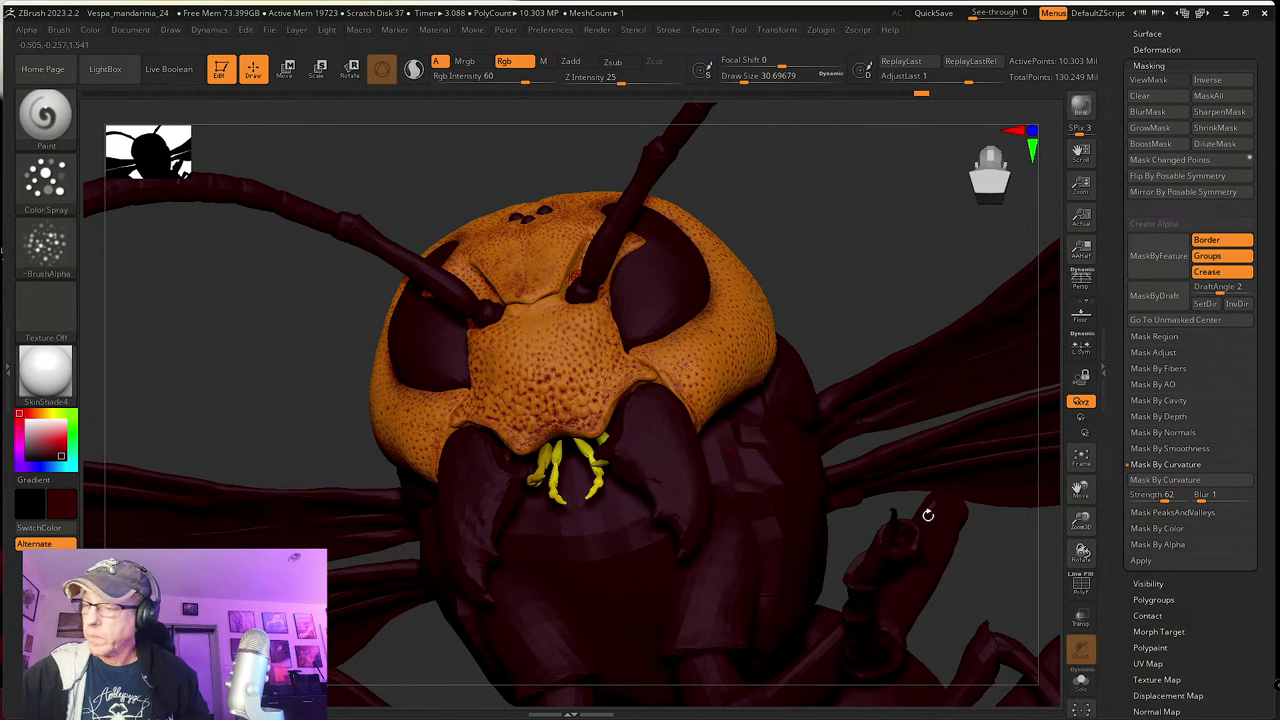
pyautogui.click(1081, 682)
# Step: Spray dark red over the recessed underside of the head around the mouth opening, adjusting the brush size
pyautogui.moveTo(706, 505)
pyautogui.mouseDown()
pyautogui.moveTo(634, 385)
pyautogui.moveTo(603, 371)
pyautogui.moveTo(592, 387)
pyautogui.moveTo(643, 366)
pyautogui.moveTo(666, 374)
pyautogui.moveTo(670, 436)
pyautogui.mouseUp()
pyautogui.press('s')
pyautogui.moveTo(708, 532)
pyautogui.mouseDown()
pyautogui.moveTo(666, 420)
pyautogui.moveTo(652, 462)
pyautogui.moveTo(569, 494)
pyautogui.moveTo(569, 380)
pyautogui.mouseUp()
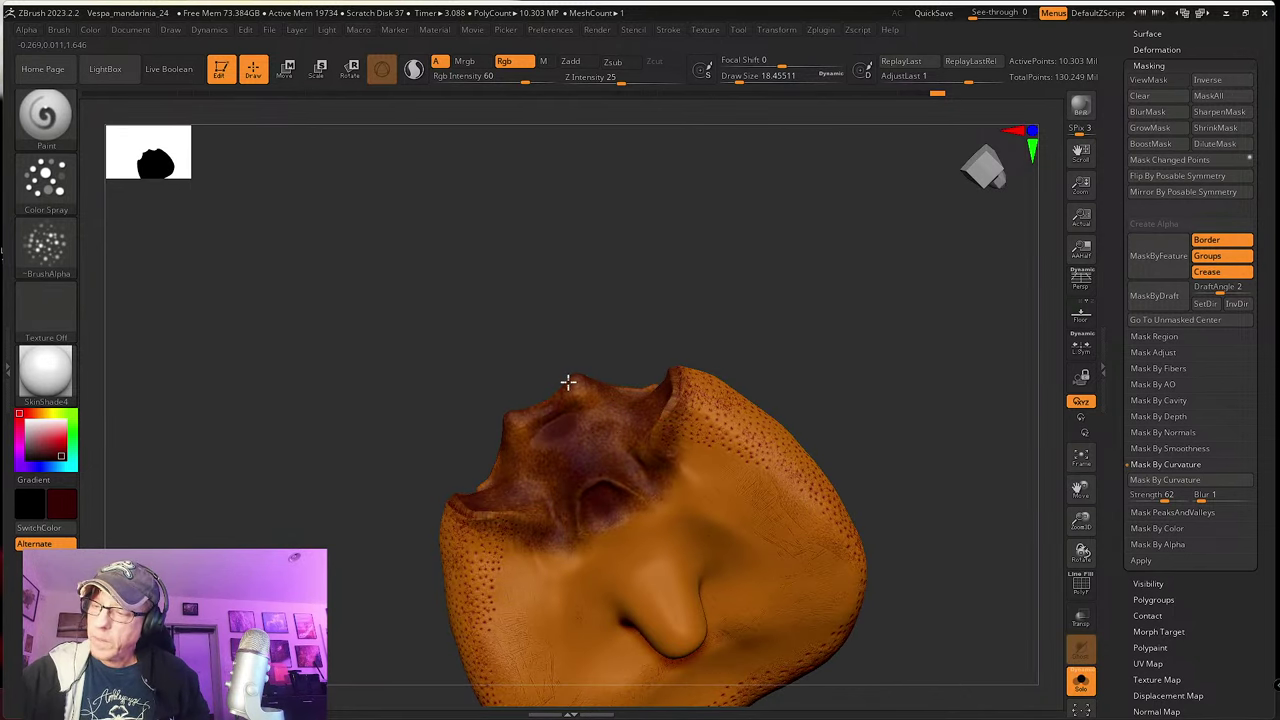
pyautogui.moveTo(626, 533)
pyautogui.keyDown('alt'); pyautogui.mouseDown(button='right')
pyautogui.moveTo(611, 394)
pyautogui.moveTo(591, 375)
pyautogui.mouseUp(button='right'); pyautogui.keyUp('alt')
pyautogui.press('s')
pyautogui.moveTo(575, 402); pyautogui.dragTo(592, 399)
pyautogui.moveTo(515, 437)
pyautogui.mouseDown()
pyautogui.moveTo(500, 397)
pyautogui.moveTo(546, 392)
pyautogui.moveTo(599, 459)
pyautogui.moveTo(603, 520)
pyautogui.moveTo(574, 534)
pyautogui.moveTo(591, 534)
pyautogui.mouseUp()
pyautogui.press('shift')
# Step: Set the draw size to about 41 and spray dark red into the two mandible sockets on the underside
pyautogui.moveTo(590, 332); pyautogui.dragTo(587, 291, button='right')
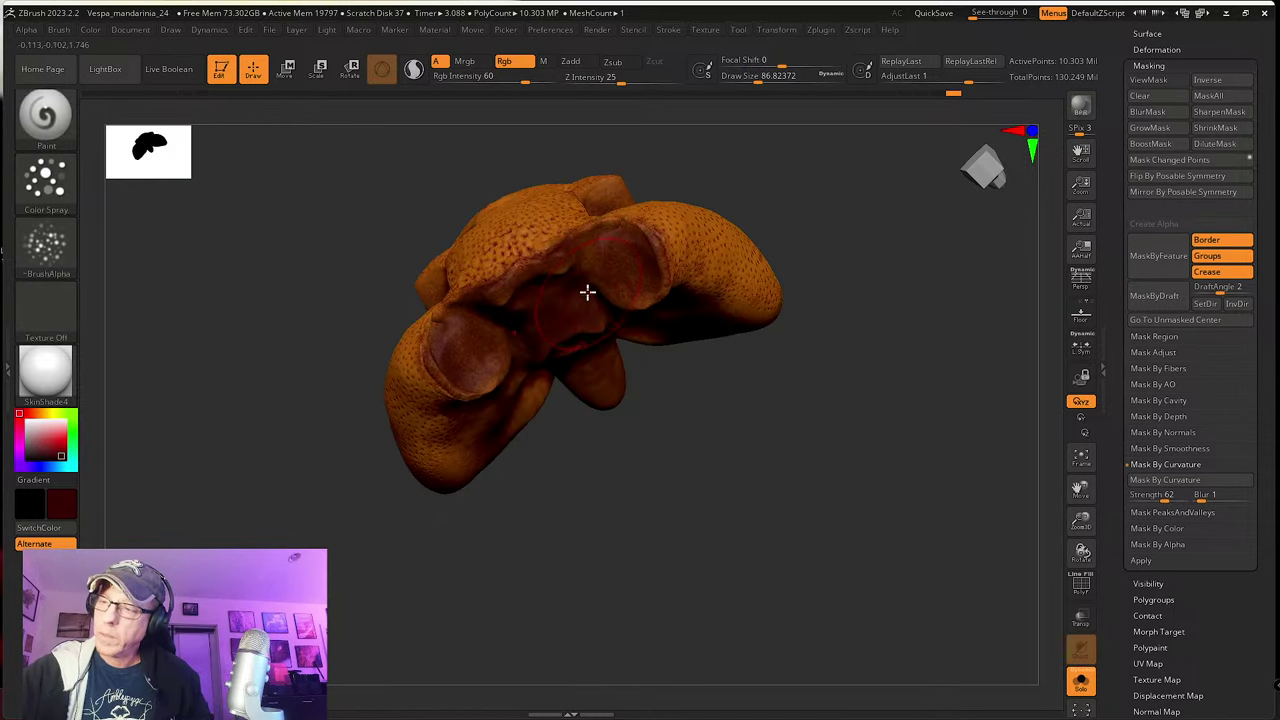
pyautogui.press('s')
pyautogui.moveTo(581, 289); pyautogui.dragTo(571, 287)
pyautogui.keyDown('alt'); pyautogui.moveTo(580, 323); pyautogui.dragTo(632, 464, button='right'); pyautogui.keyUp('alt')
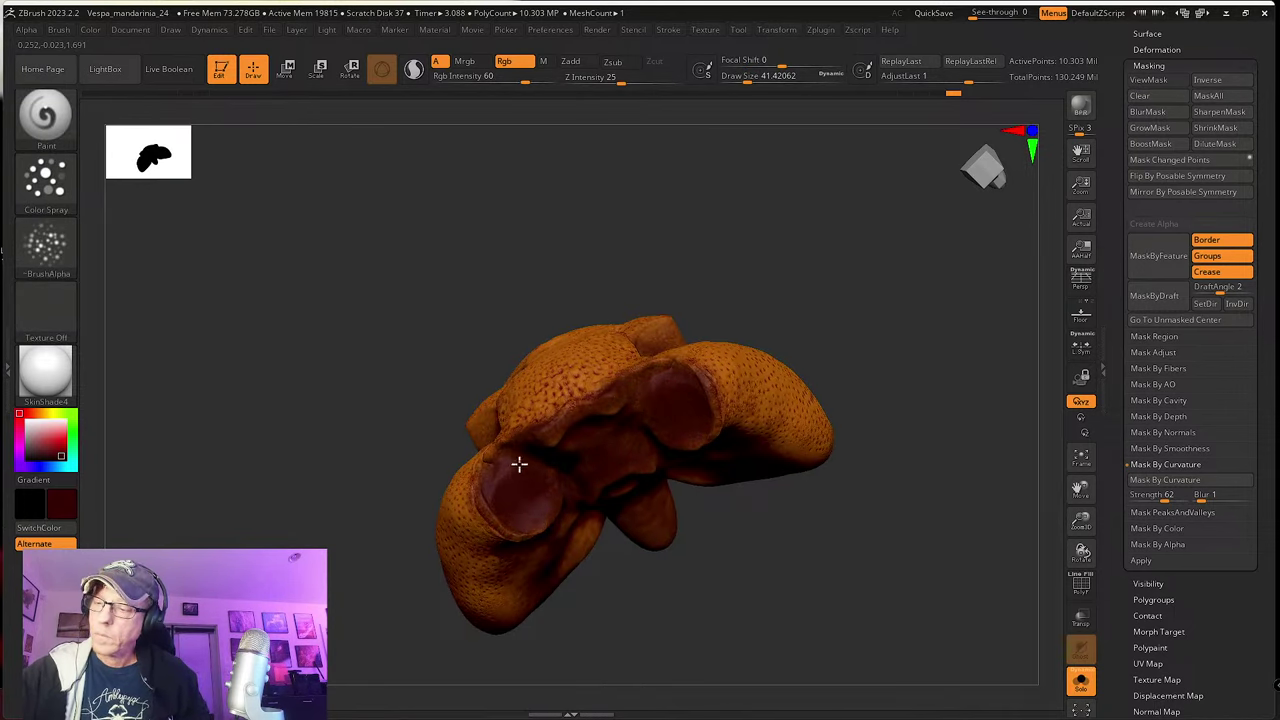
# Step: Reduce the draw size to about 10.5 and spray dark red into the three small ocelli pits on the forehead
pyautogui.moveTo(555, 571); pyautogui.dragTo(731, 600, button='right')
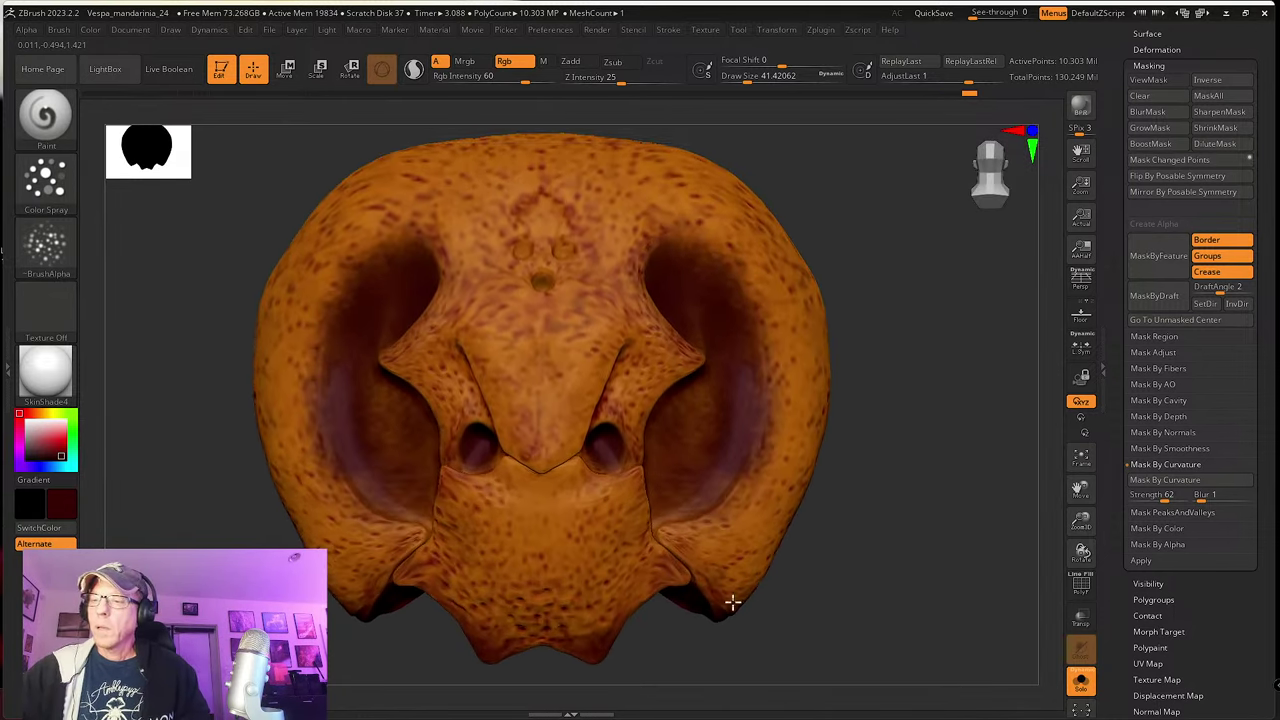
pyautogui.moveTo(565, 507); pyautogui.dragTo(551, 547)
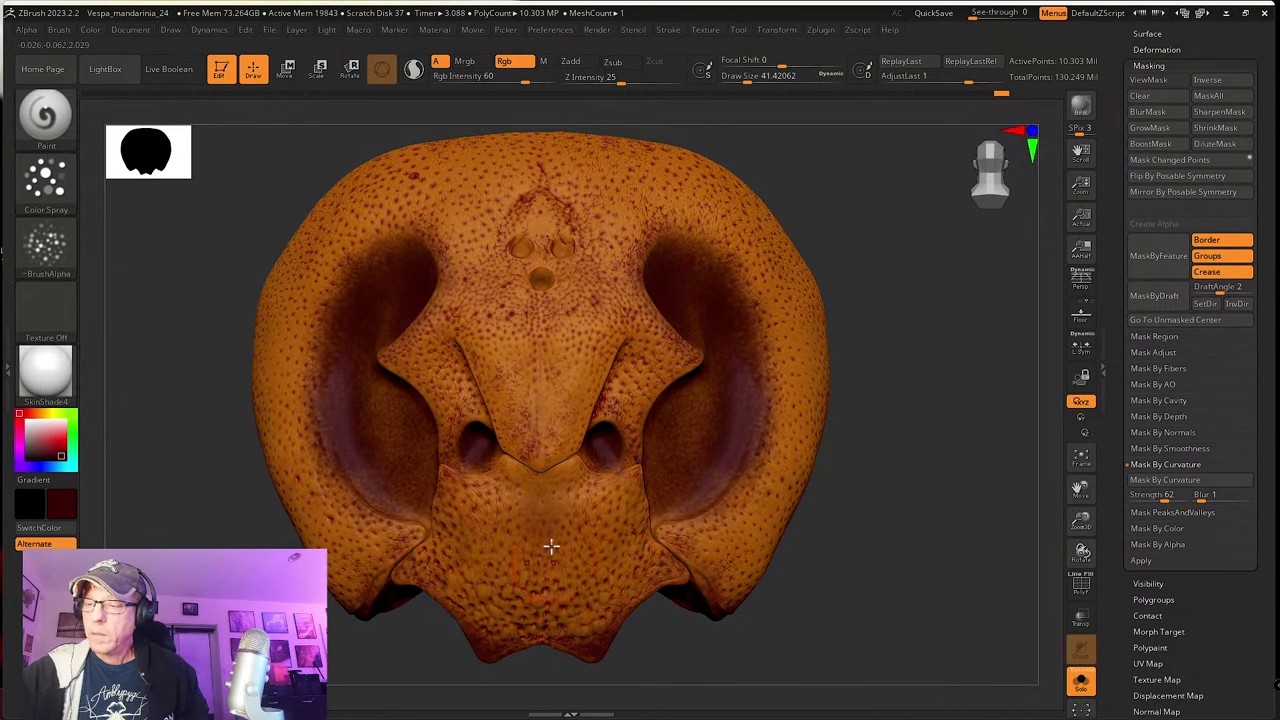
pyautogui.moveTo(587, 279); pyautogui.dragTo(582, 300)
pyautogui.moveTo(563, 345)
pyautogui.keyDown('alt'); pyautogui.mouseDown(button='right')
pyautogui.moveTo(562, 464)
pyautogui.moveTo(570, 371)
pyautogui.mouseUp(button='right'); pyautogui.keyUp('alt')
pyautogui.press('s')
pyautogui.moveTo(571, 371); pyautogui.dragTo(557, 369)
pyautogui.hotkey('ctrl', 'z')
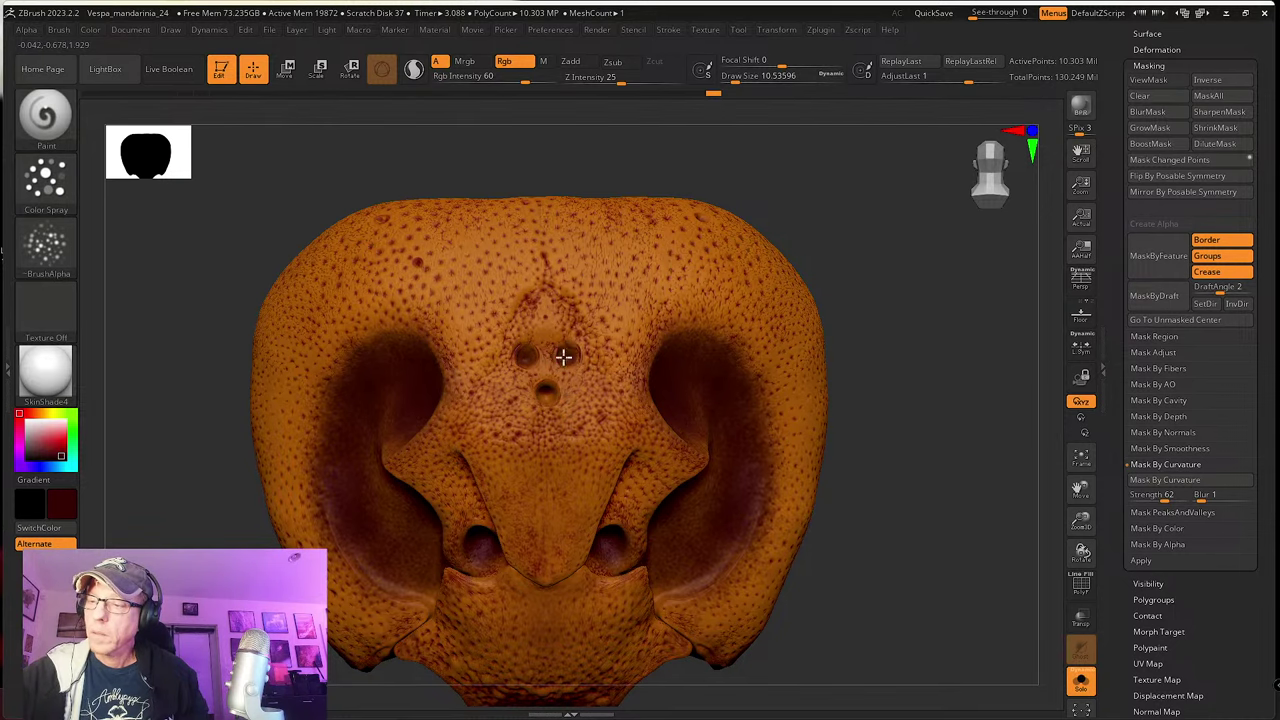
pyautogui.moveTo(551, 393); pyautogui.dragTo(548, 382)
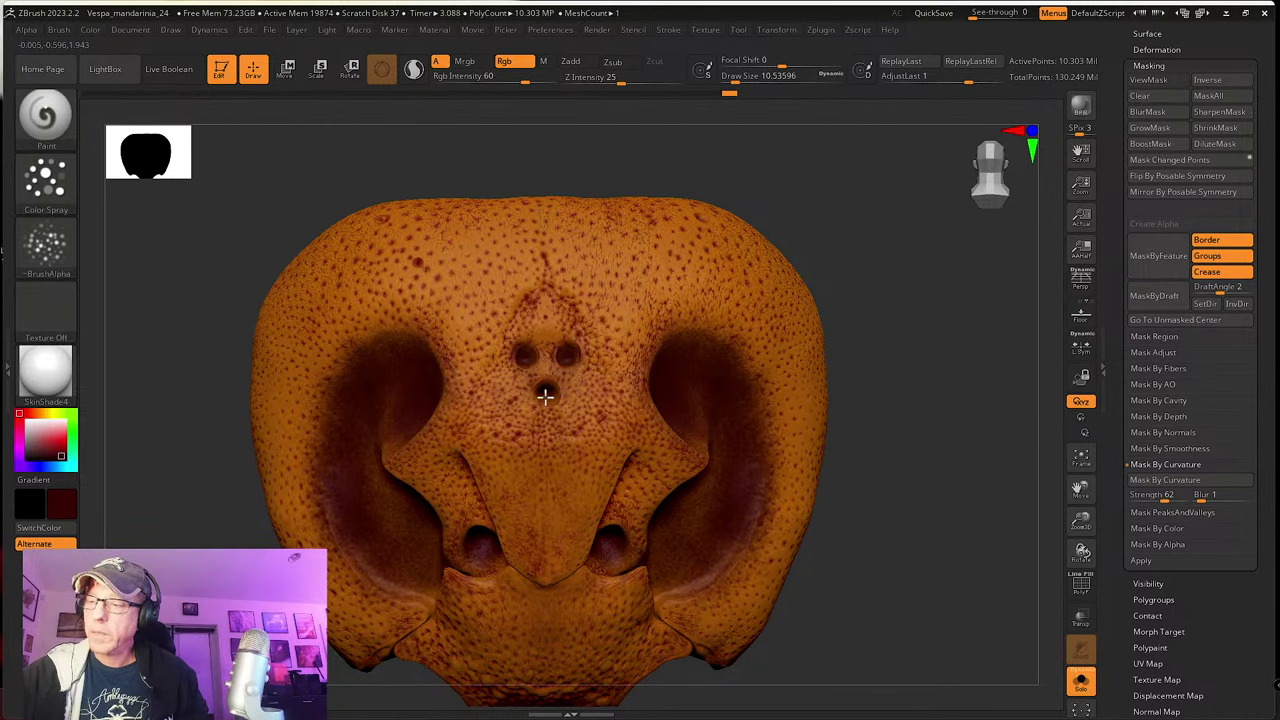
# Step: Show the whole hornet and examine the ocelli seated in their painted pits
pyautogui.keyDown('alt'); pyautogui.moveTo(563, 371); pyautogui.dragTo(611, 506, button='right'); pyautogui.keyUp('alt')
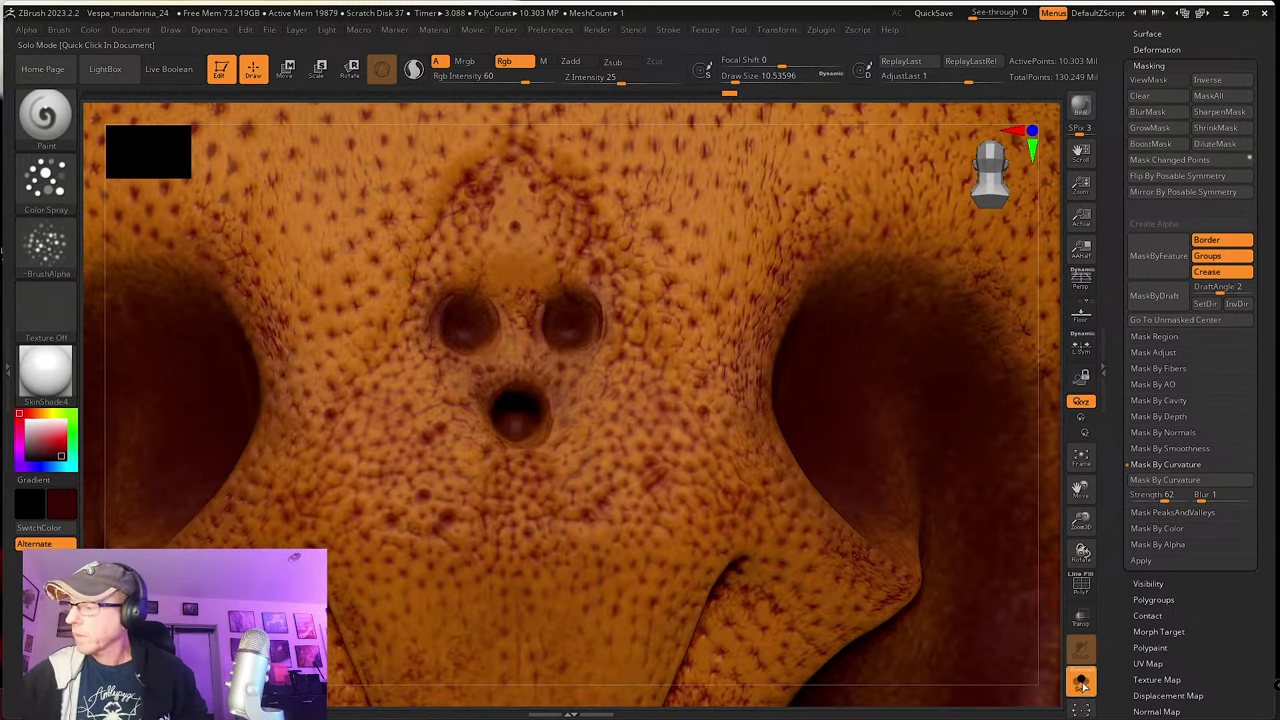
pyautogui.click(1081, 682)
pyautogui.moveTo(586, 364); pyautogui.dragTo(531, 486, button='right')
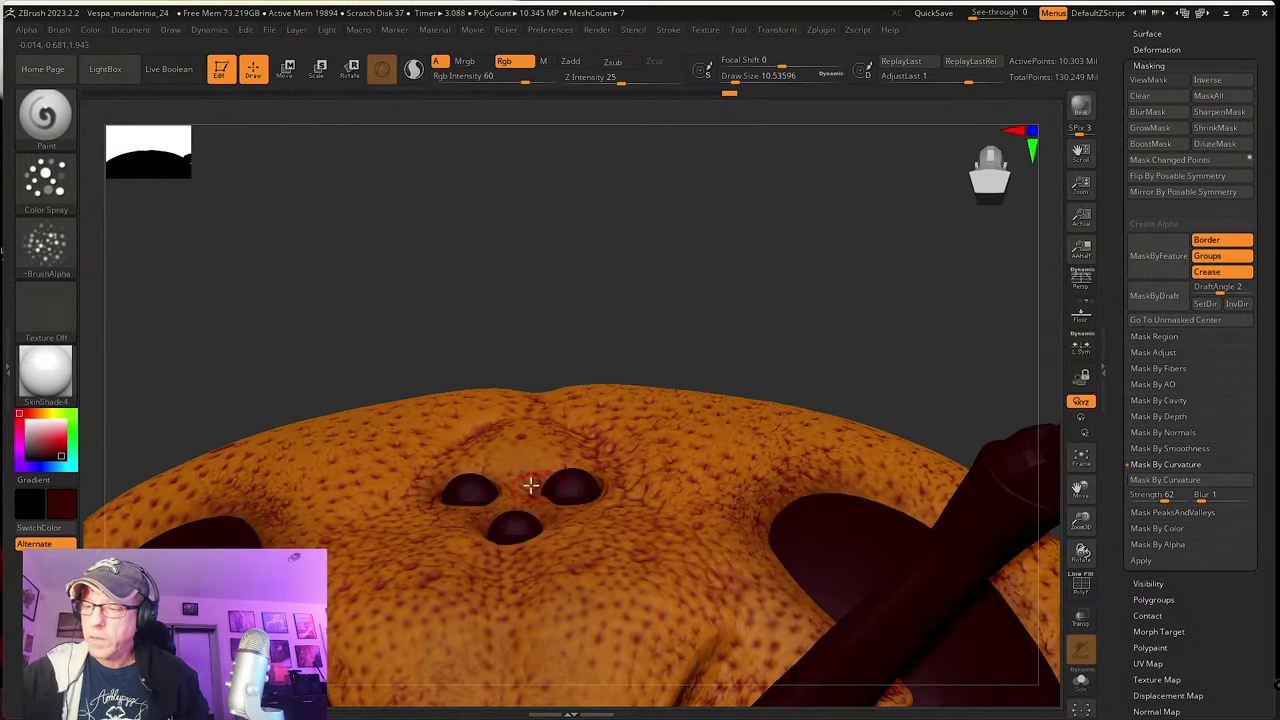
pyautogui.moveTo(610, 463); pyautogui.dragTo(588, 430, button='right')
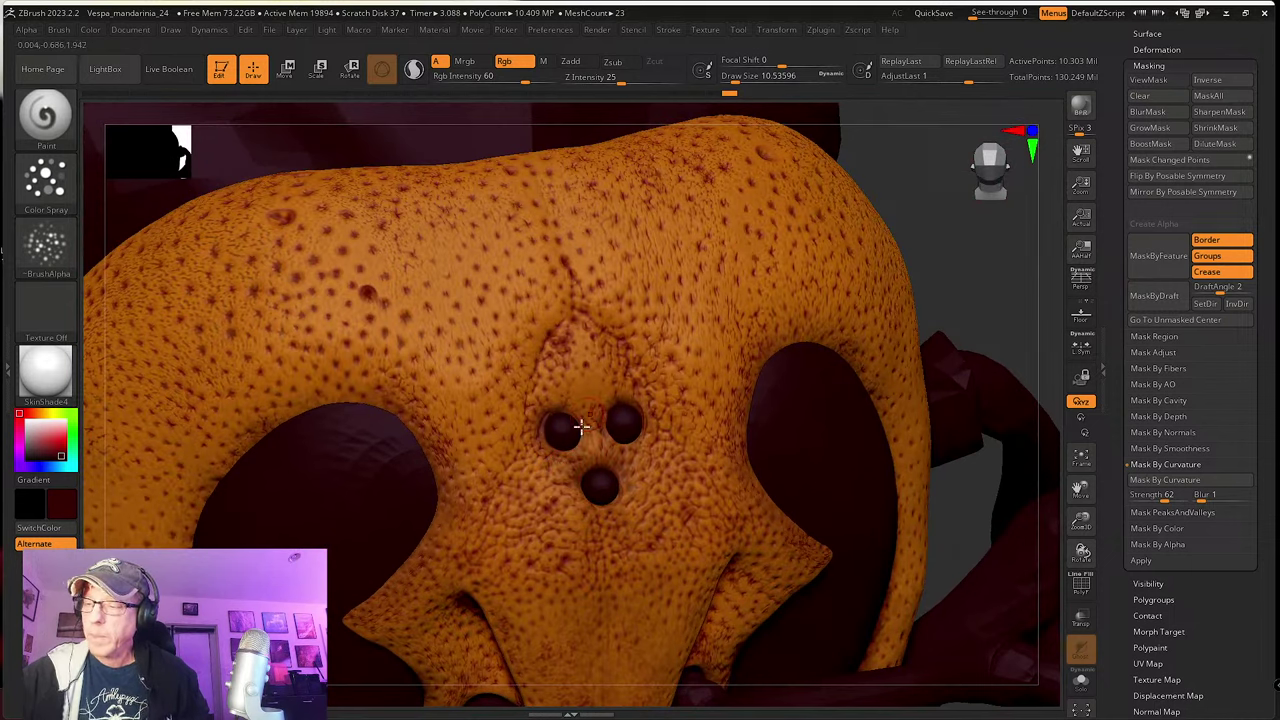
# Step: Isolate the head and spray dark shading on the surface around and between the three ocelli pits
pyautogui.click(1086, 688)
pyautogui.moveTo(665, 499); pyautogui.dragTo(604, 434, button='right')
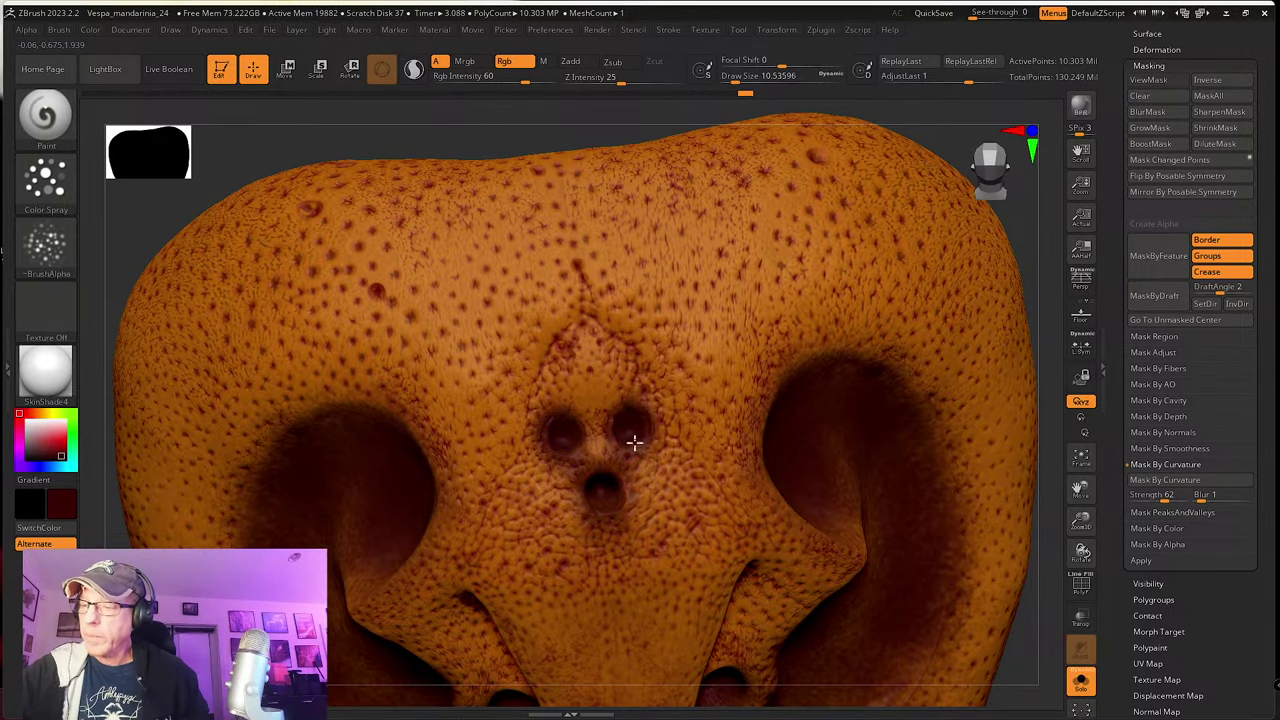
pyautogui.scroll(5, 626, 430)
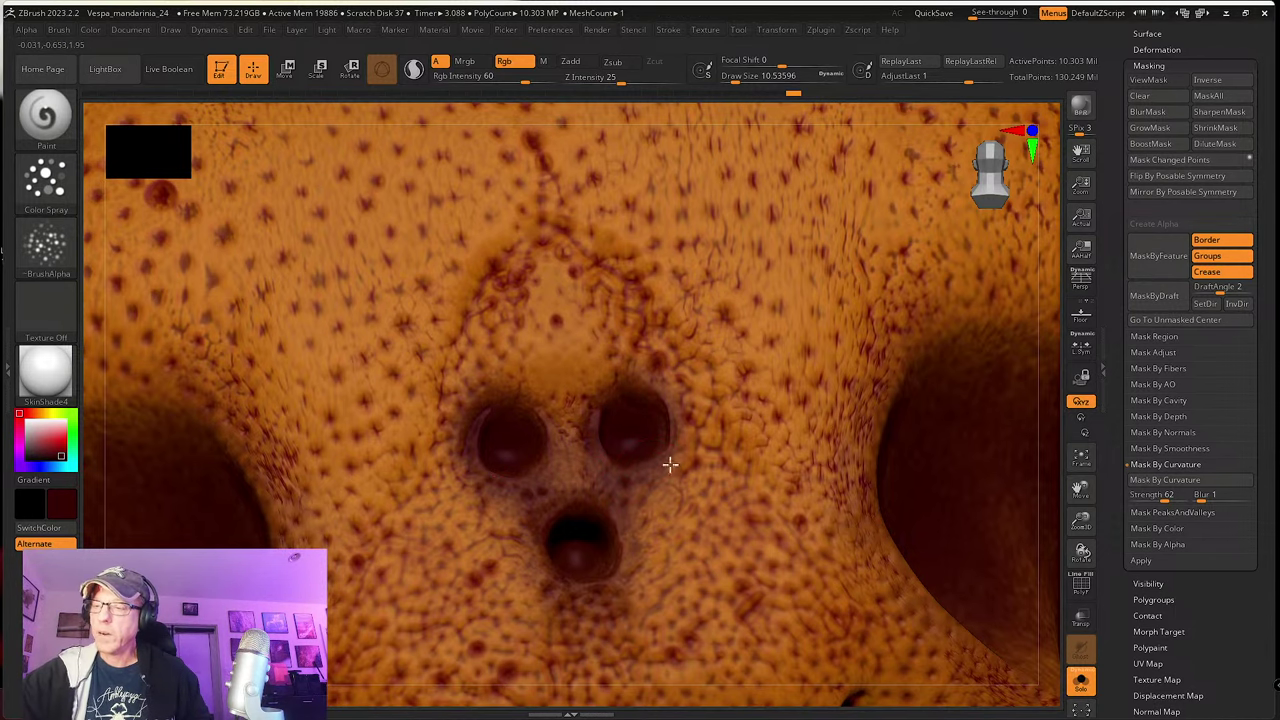
pyautogui.scroll(-6, 668, 460)
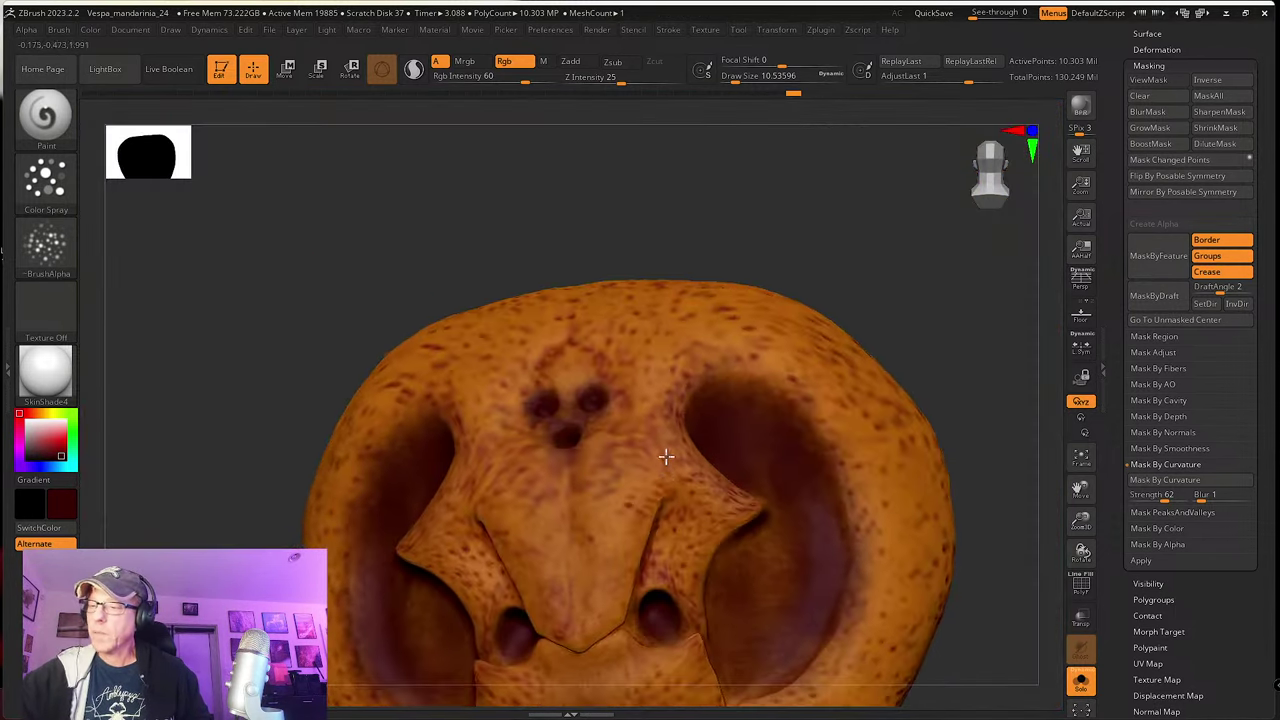
pyautogui.moveTo(666, 456)
pyautogui.mouseDown(button='right')
pyautogui.moveTo(666, 503)
pyautogui.moveTo(685, 442)
pyautogui.mouseUp(button='right')
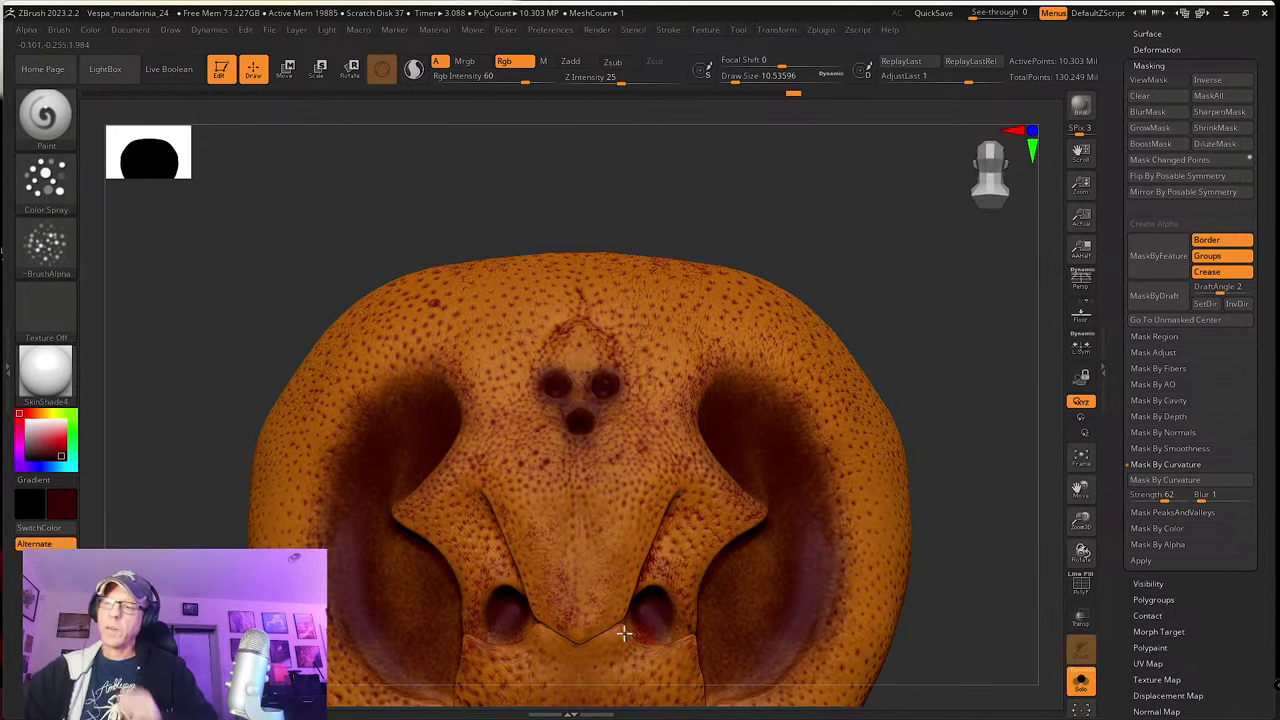
# Step: Pick a golden yellow paint color, lower the RGB intensity to 16 and set the draw size to about 23
pyautogui.click(47, 413)
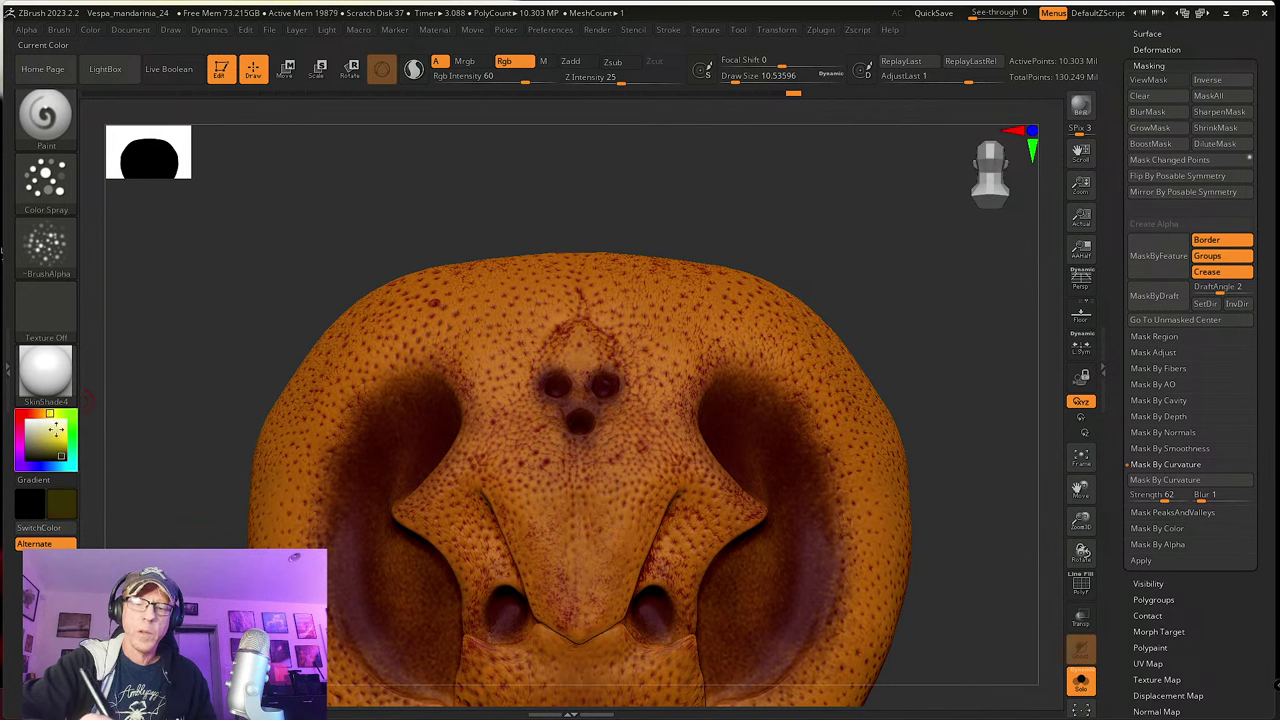
pyautogui.moveTo(57, 430); pyautogui.dragTo(60, 442)
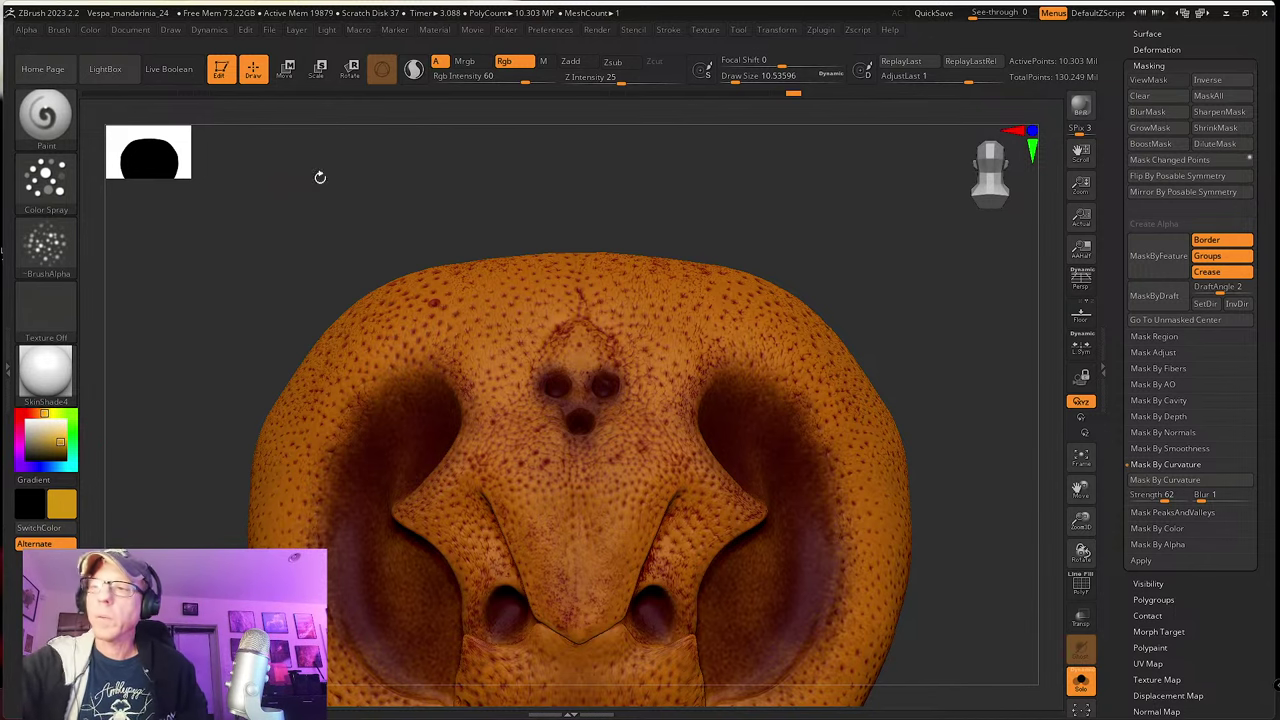
pyautogui.moveTo(525, 81); pyautogui.dragTo(480, 79)
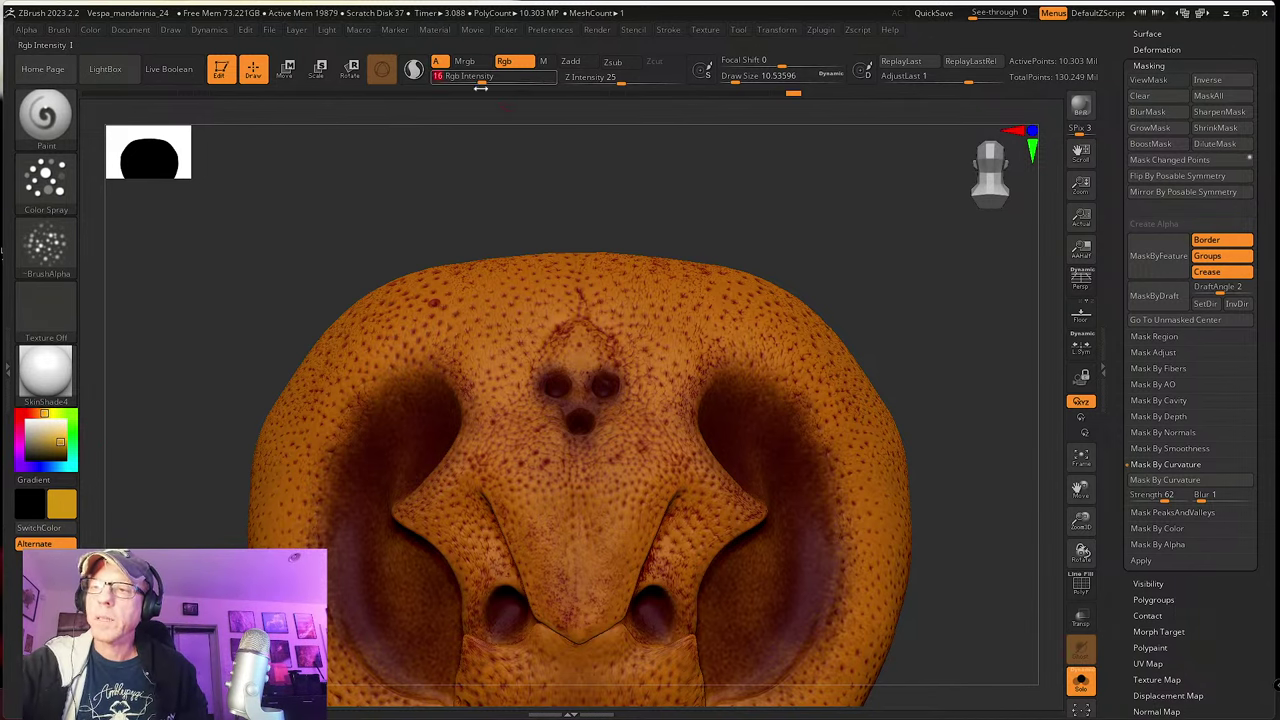
pyautogui.press('s')
pyautogui.moveTo(589, 338); pyautogui.dragTo(593, 338)
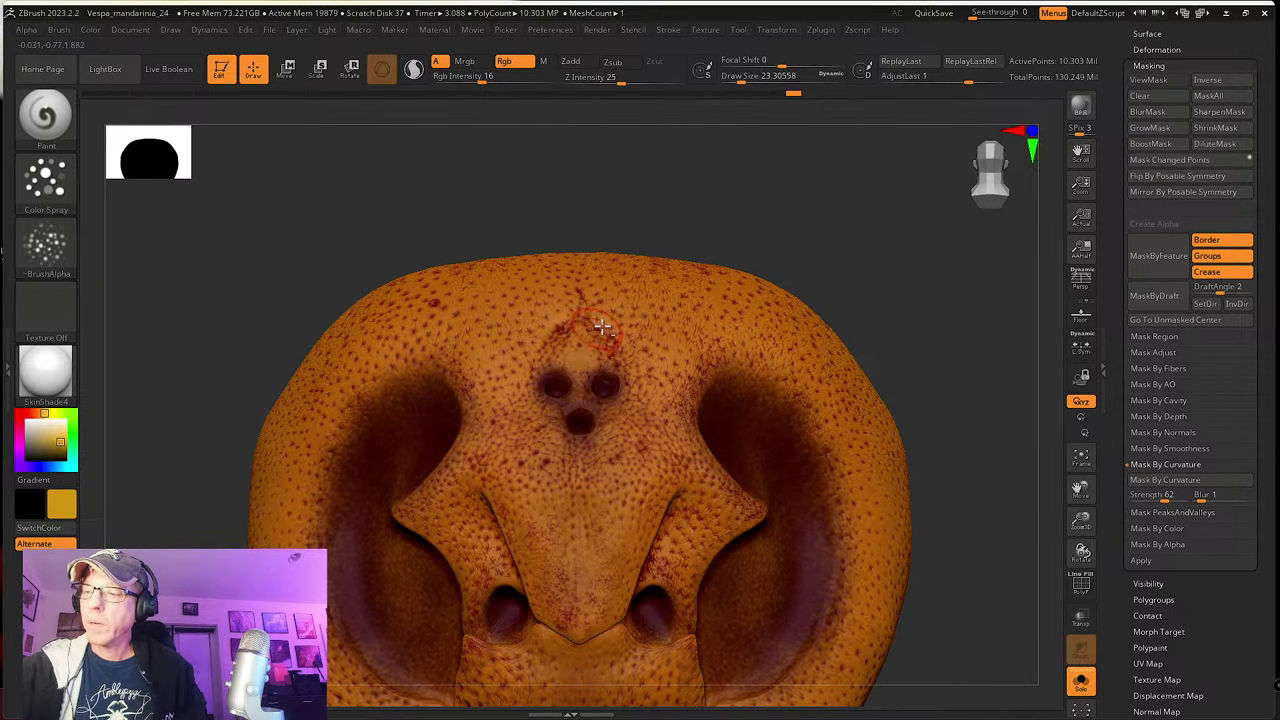
# Step: Spray the golden yellow over the forehead above the ocelli, raising the RGB intensity to 26 and then 46
pyautogui.moveTo(600, 324)
pyautogui.mouseDown(button='right')
pyautogui.moveTo(600, 403)
pyautogui.moveTo(589, 374)
pyautogui.moveTo(603, 354)
pyautogui.mouseUp(button='right')
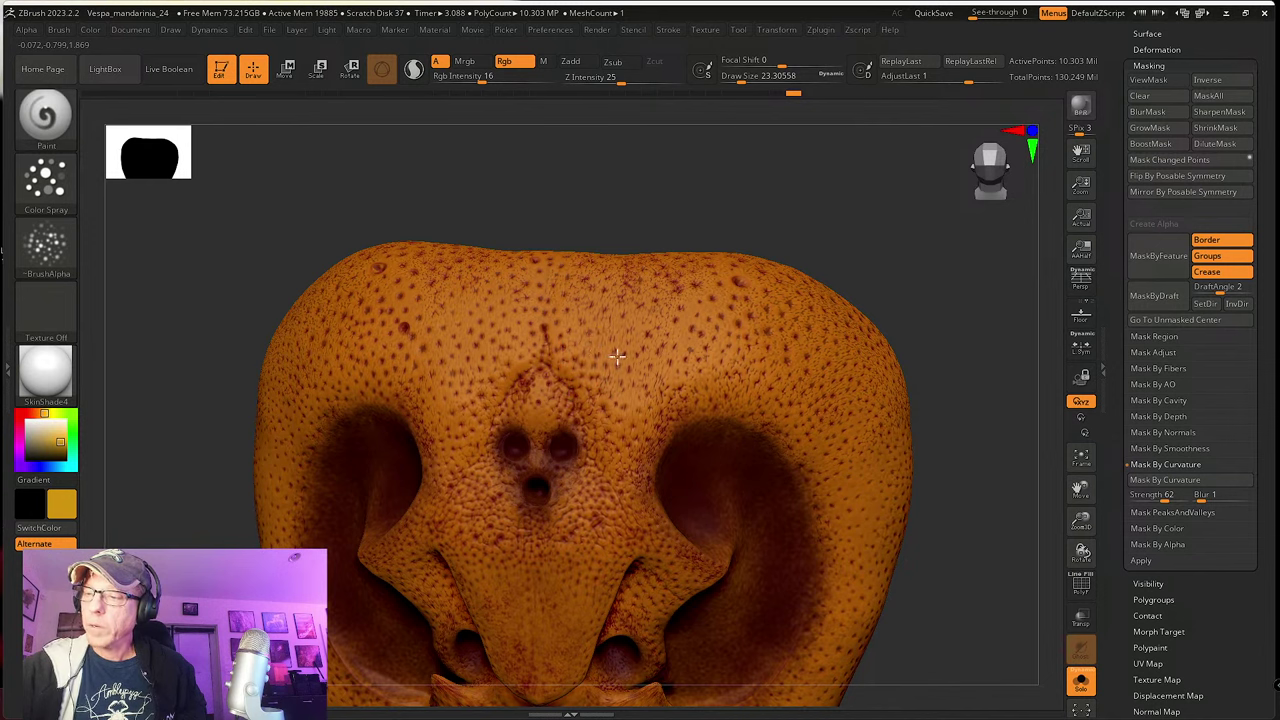
pyautogui.moveTo(608, 396); pyautogui.dragTo(635, 372)
pyautogui.moveTo(484, 79); pyautogui.dragTo(495, 79)
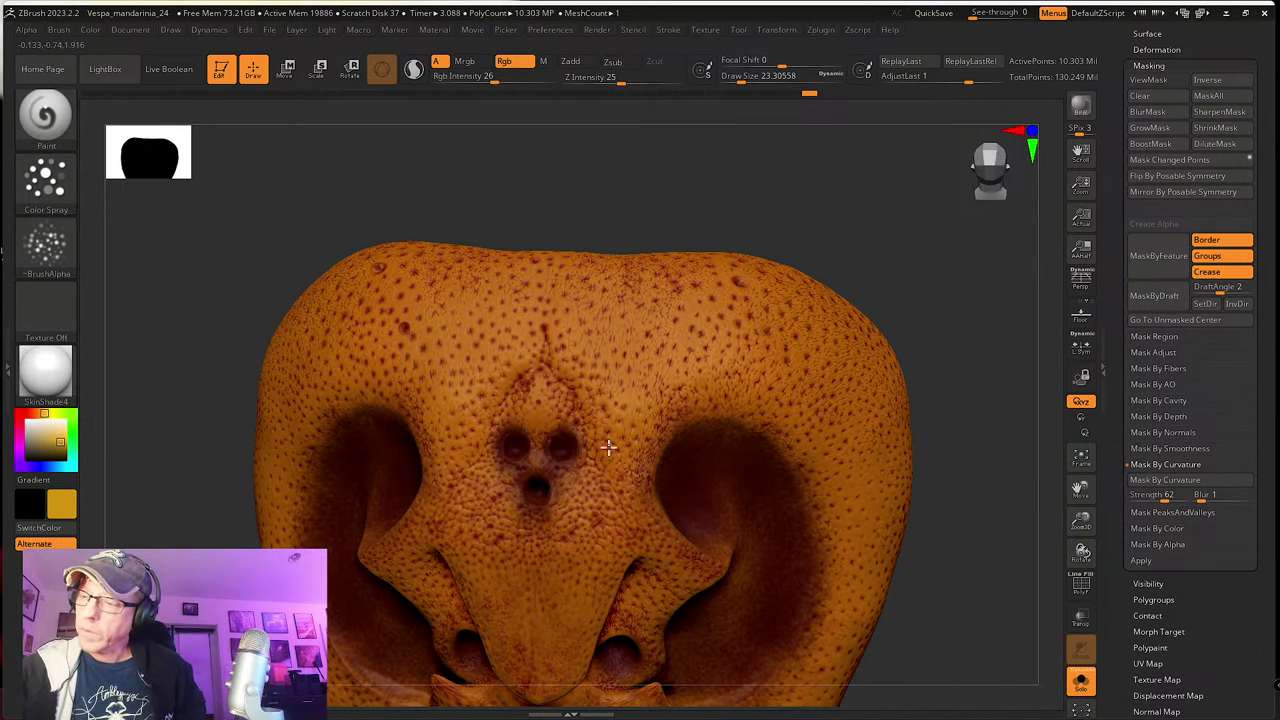
pyautogui.moveTo(603, 317); pyautogui.dragTo(567, 407, button='right')
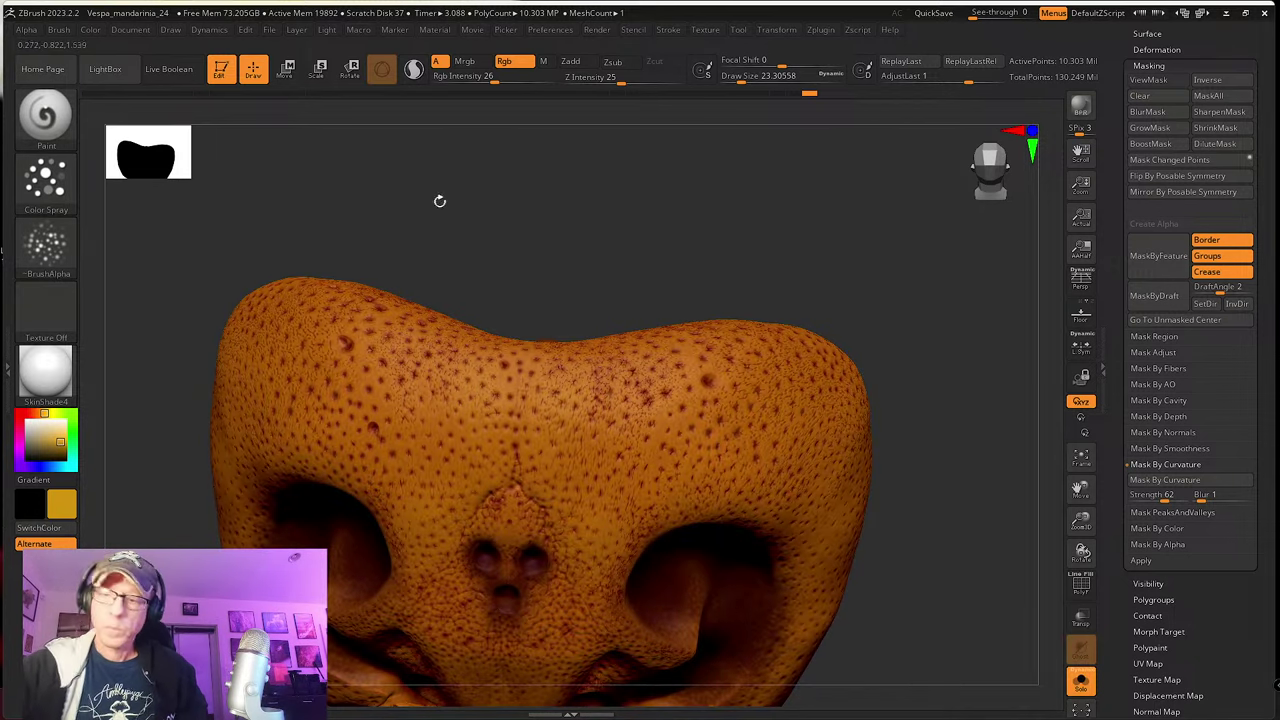
pyautogui.moveTo(492, 79); pyautogui.dragTo(512, 79)
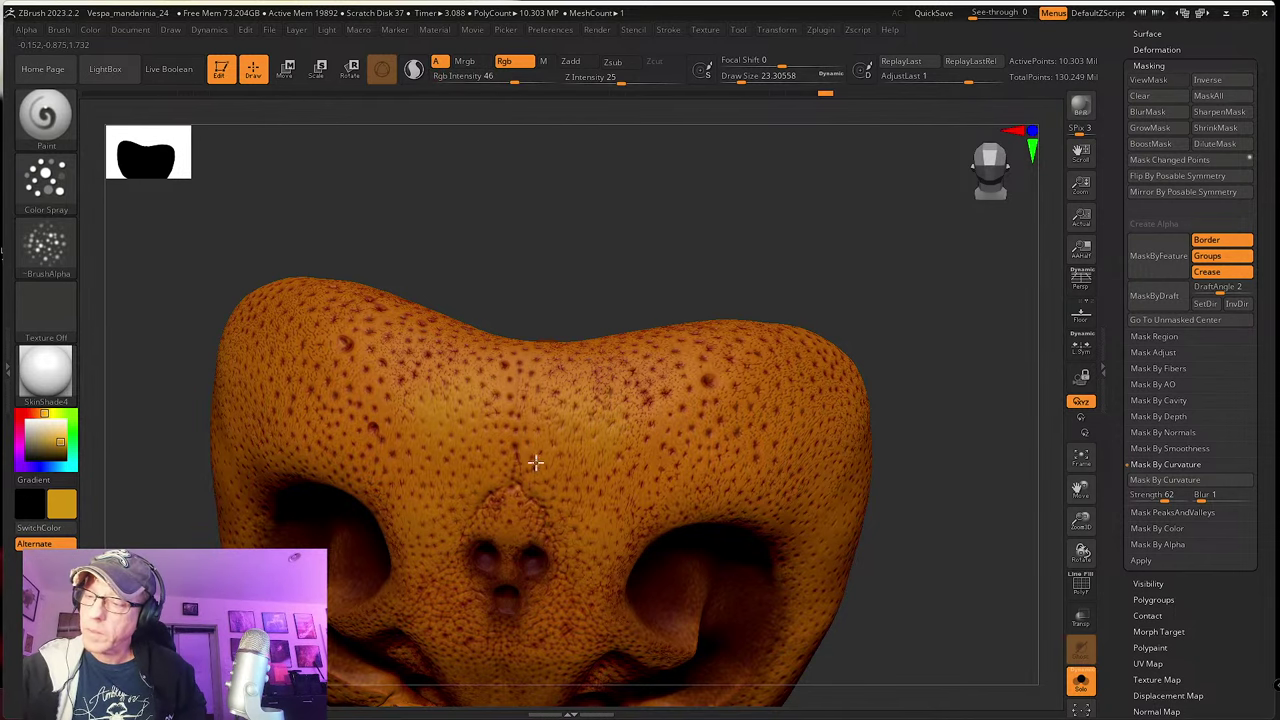
pyautogui.moveTo(583, 474); pyautogui.dragTo(590, 382, button='right')
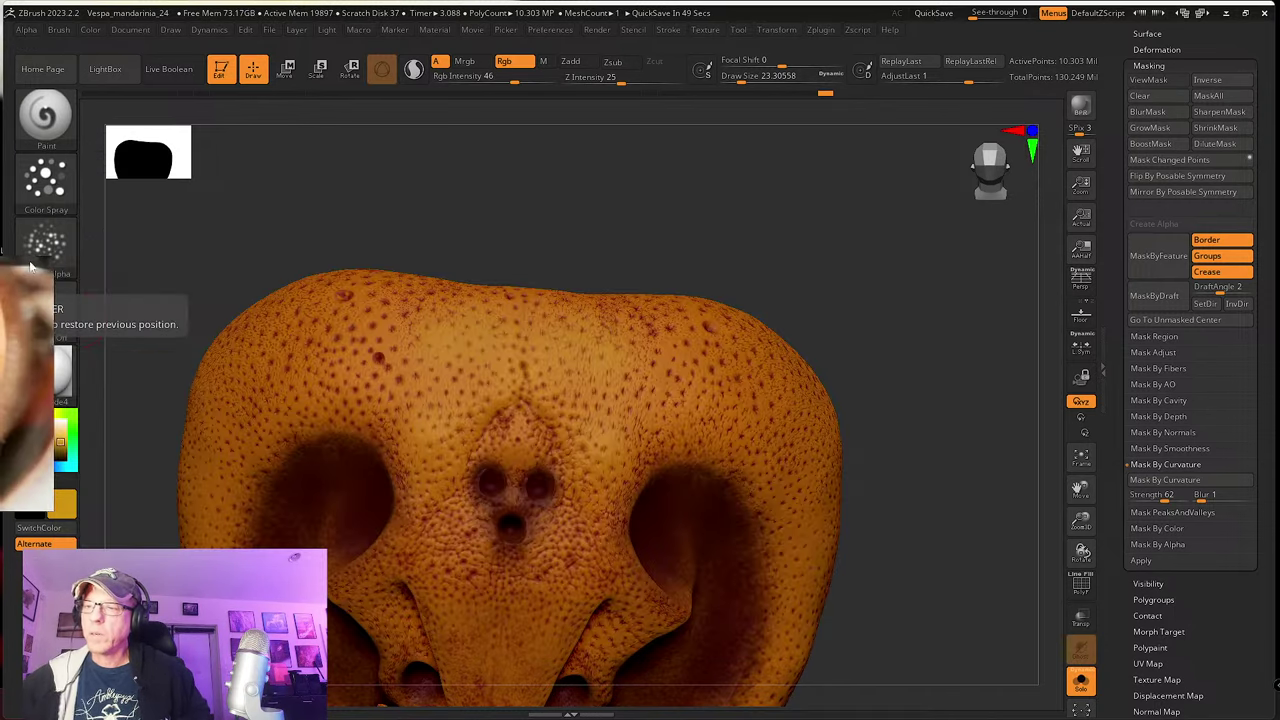
# Step: Spray the golden yellow over the central plate between the ocelli and the antenna sockets
pyautogui.moveTo(756, 502)
pyautogui.mouseDown(button='right')
pyautogui.moveTo(717, 451)
pyautogui.moveTo(743, 420)
pyautogui.moveTo(672, 417)
pyautogui.moveTo(673, 381)
pyautogui.mouseUp(button='right')
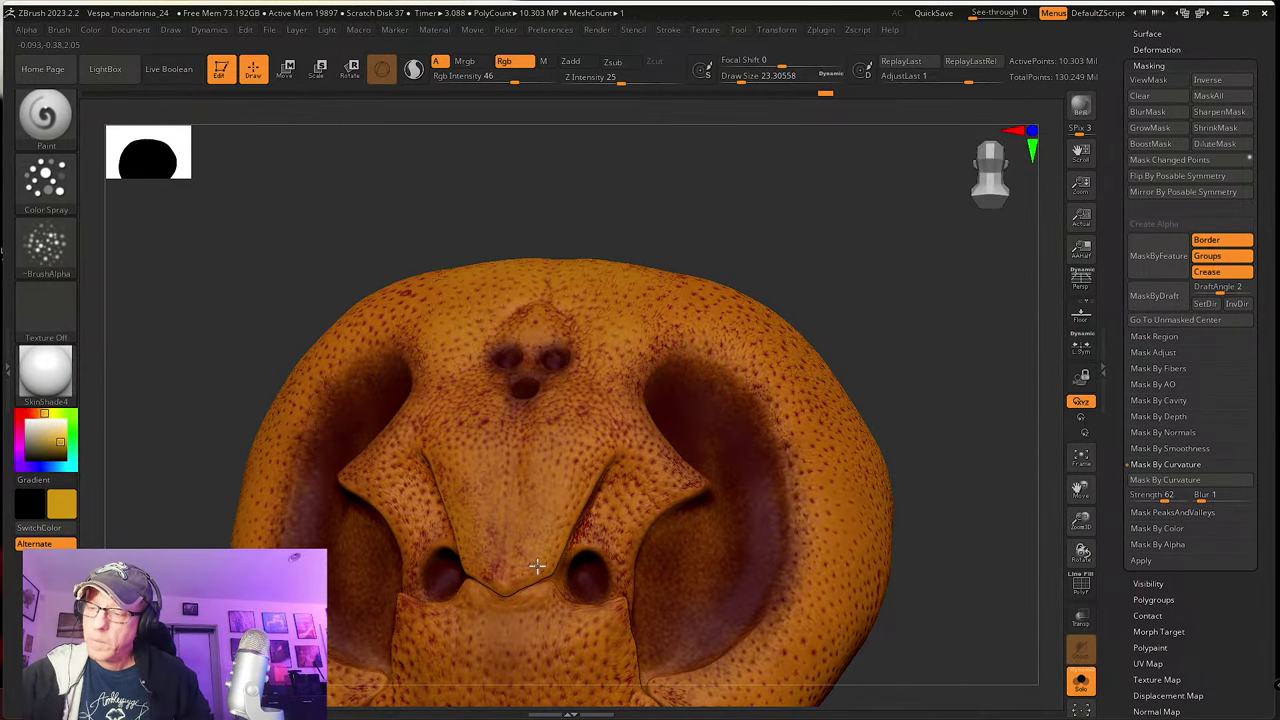
pyautogui.moveTo(552, 510)
pyautogui.mouseDown(button='right')
pyautogui.moveTo(563, 509)
pyautogui.moveTo(557, 486)
pyautogui.mouseUp(button='right')
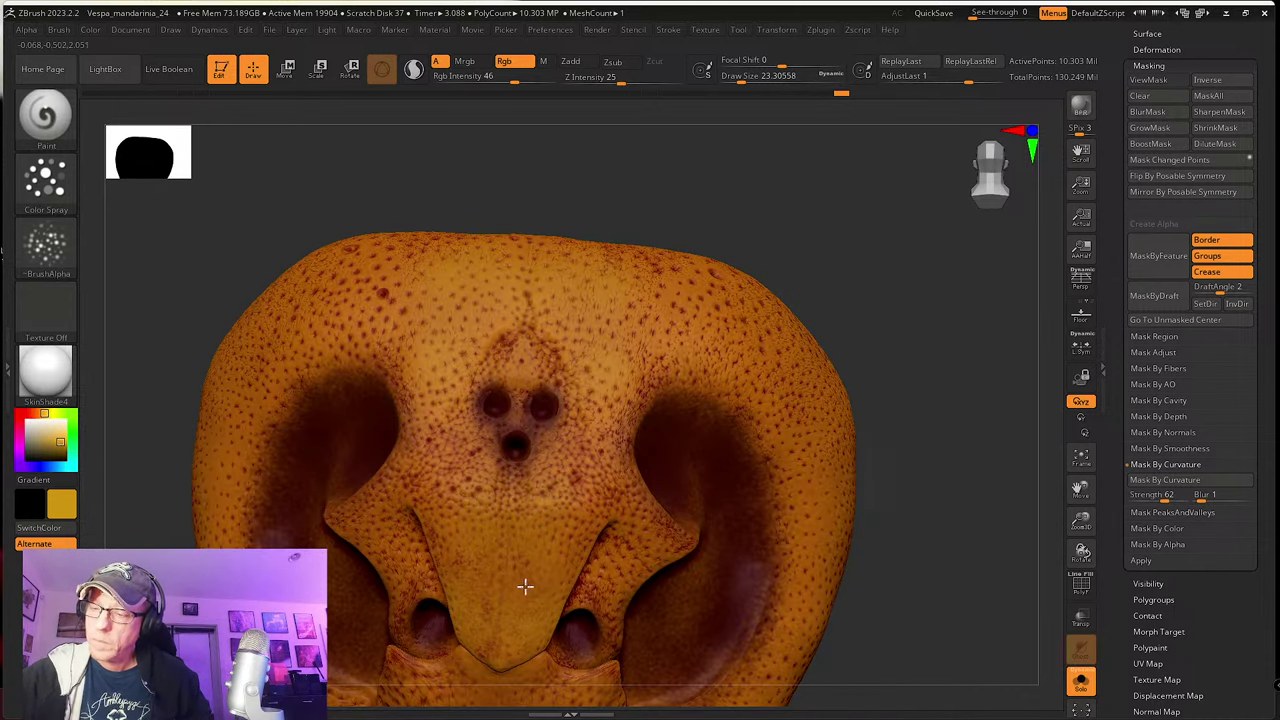
pyautogui.moveTo(535, 632); pyautogui.dragTo(606, 420, button='right')
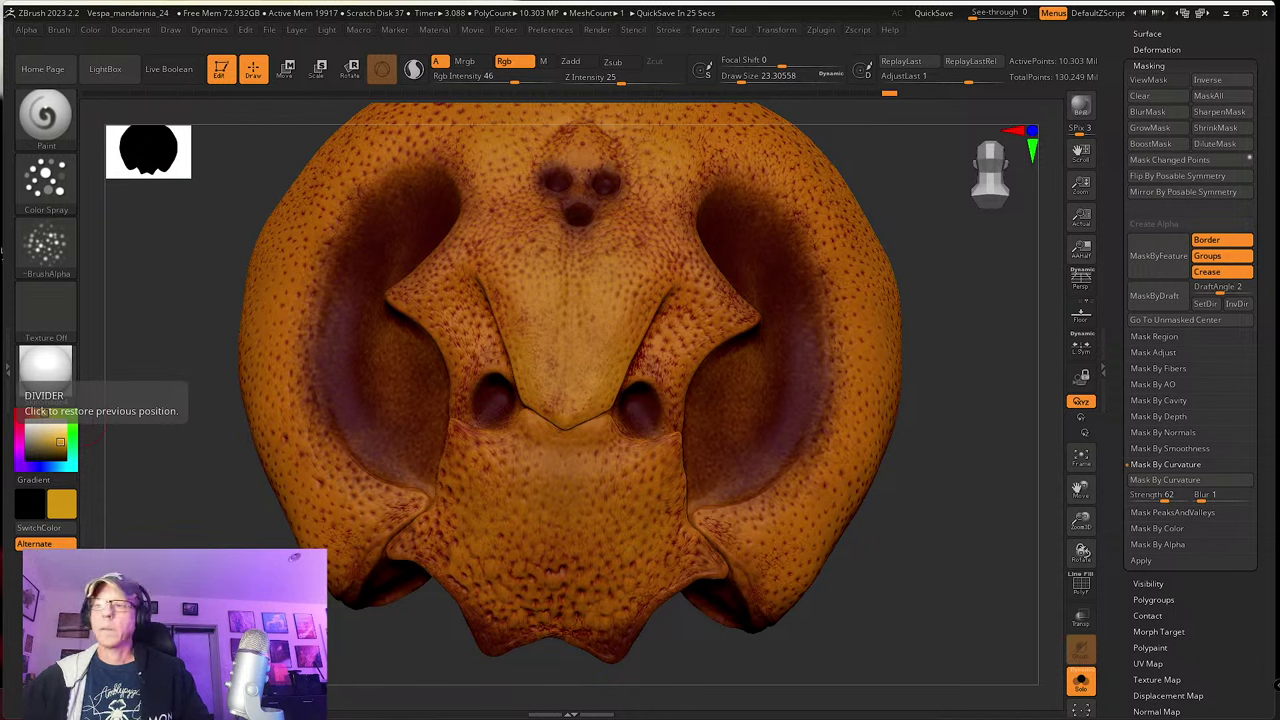
# Step: Bring up the hornet reference photos and examine the front close-up of the orange head
pyautogui.moveTo(141, 273); pyautogui.dragTo(168, 275)
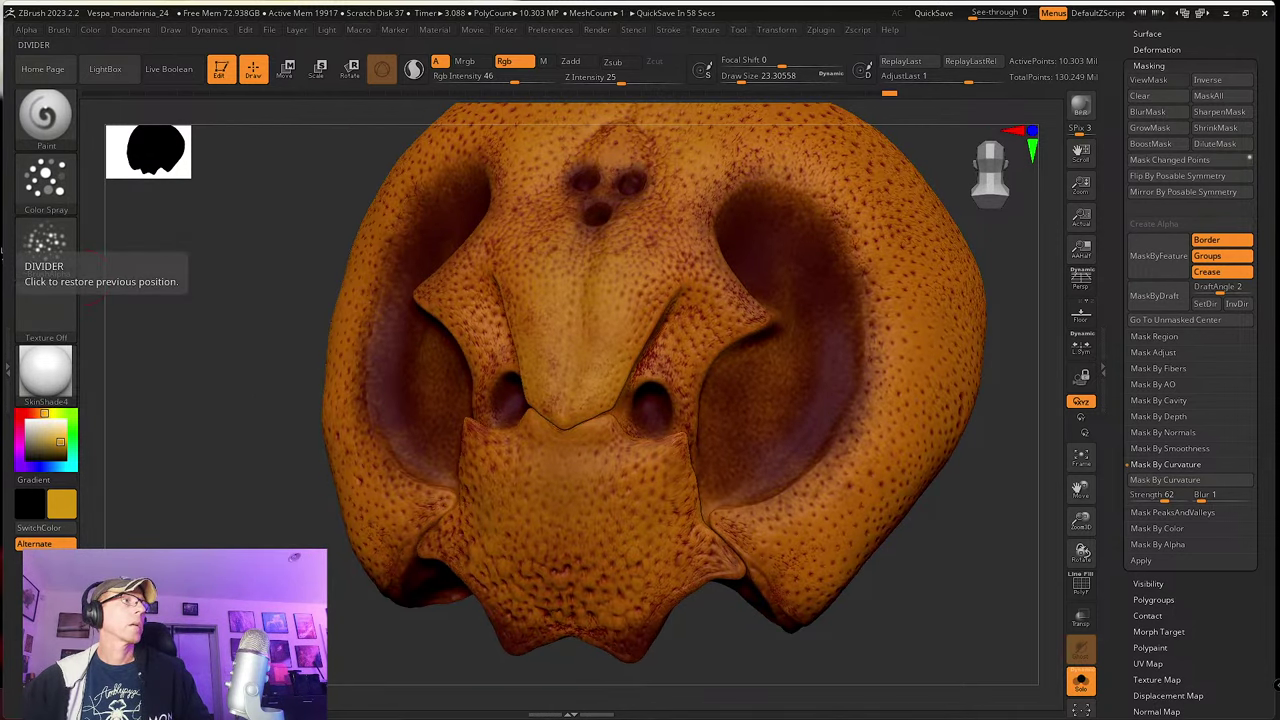
pyautogui.moveTo(0, 290); pyautogui.dragTo(527, 361, button='right')
pyautogui.scroll(6, 240, 314)
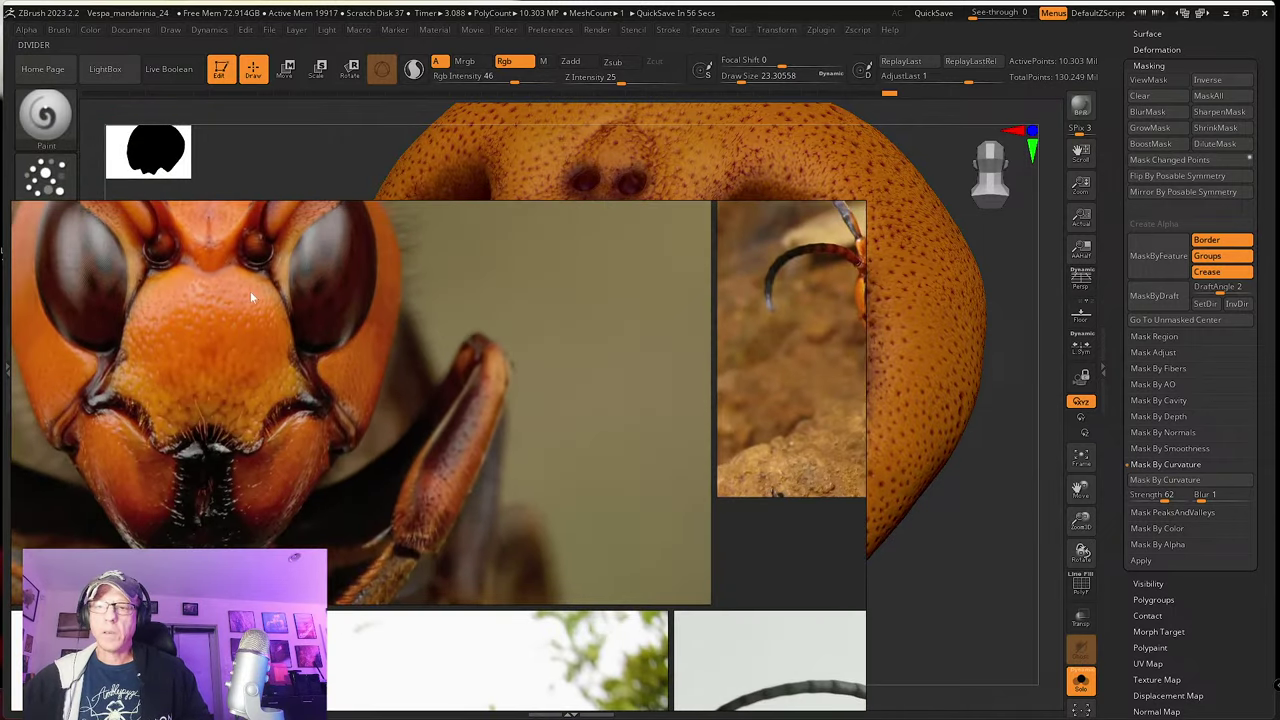
pyautogui.scroll(2, 340, 368)
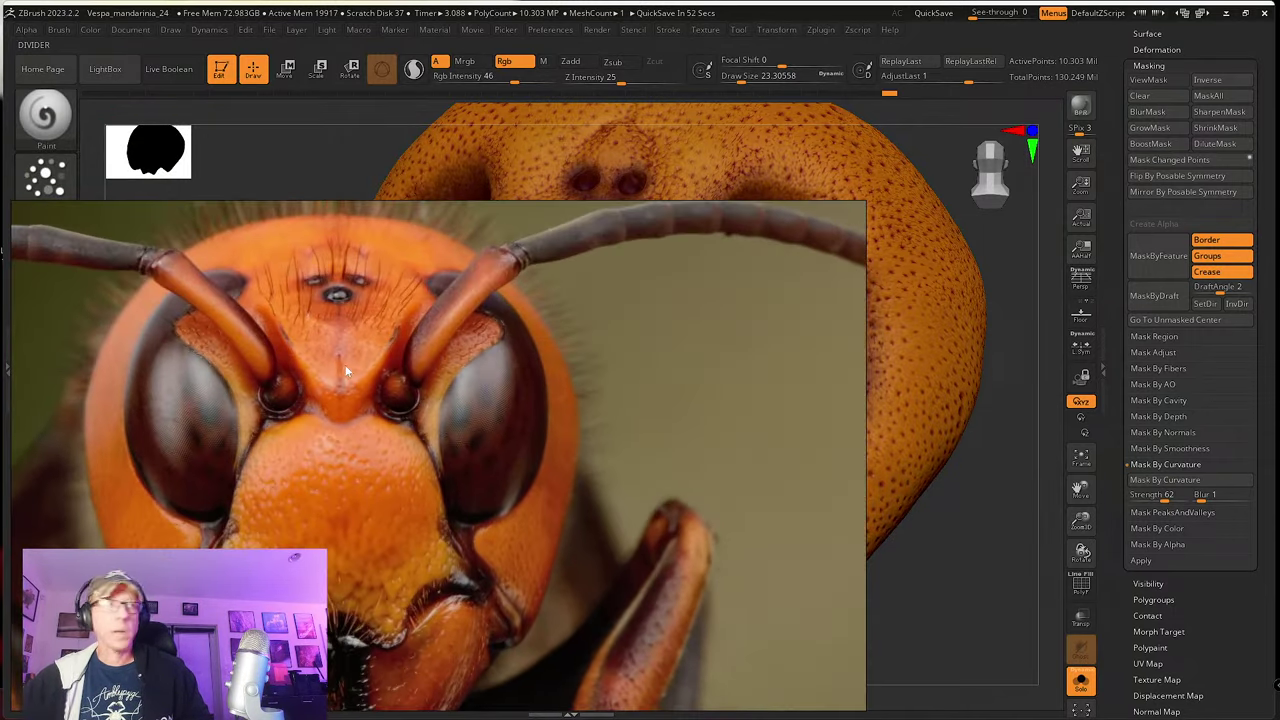
# Step: Examine the forehead plate between the ocelli and antenna sockets in the reference photo of the orange hornet head
pyautogui.scroll(2, 347, 368)
pyautogui.scroll(2, 319, 353)
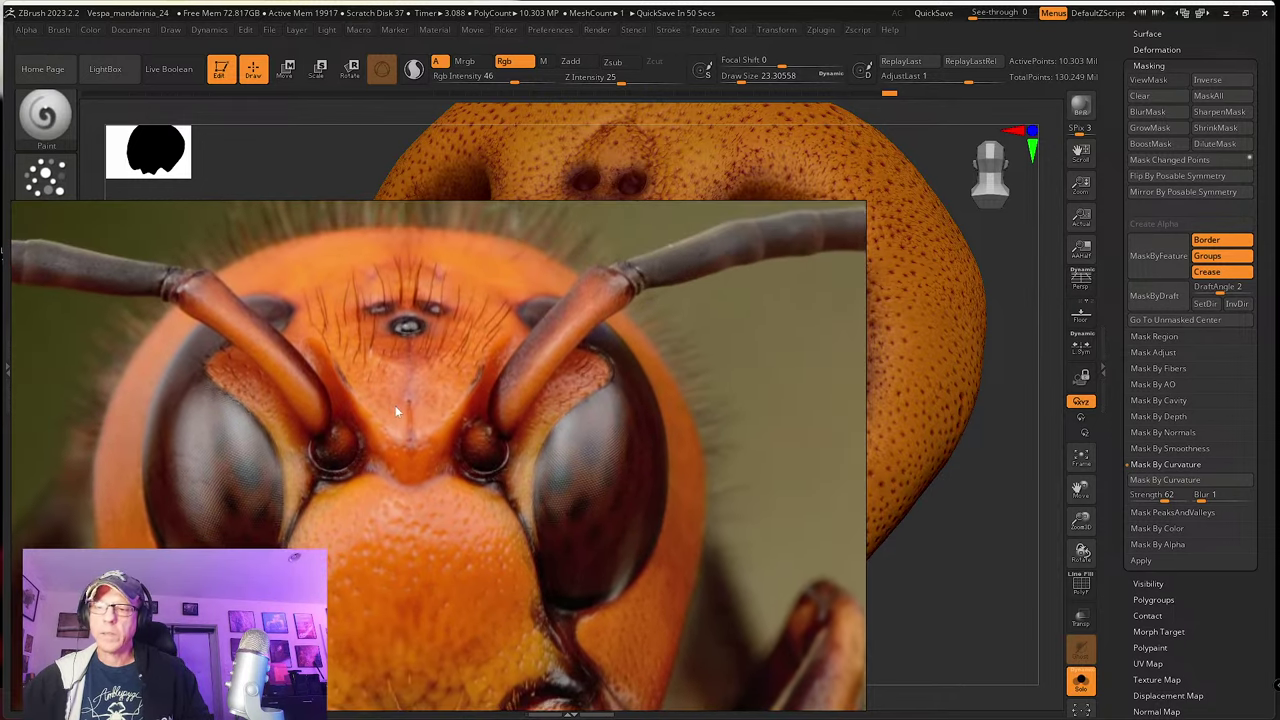
pyautogui.scroll(-2, 389, 398)
pyautogui.moveTo(476, 401); pyautogui.dragTo(618, 368, button='right')
pyautogui.scroll(-3, 640, 374)
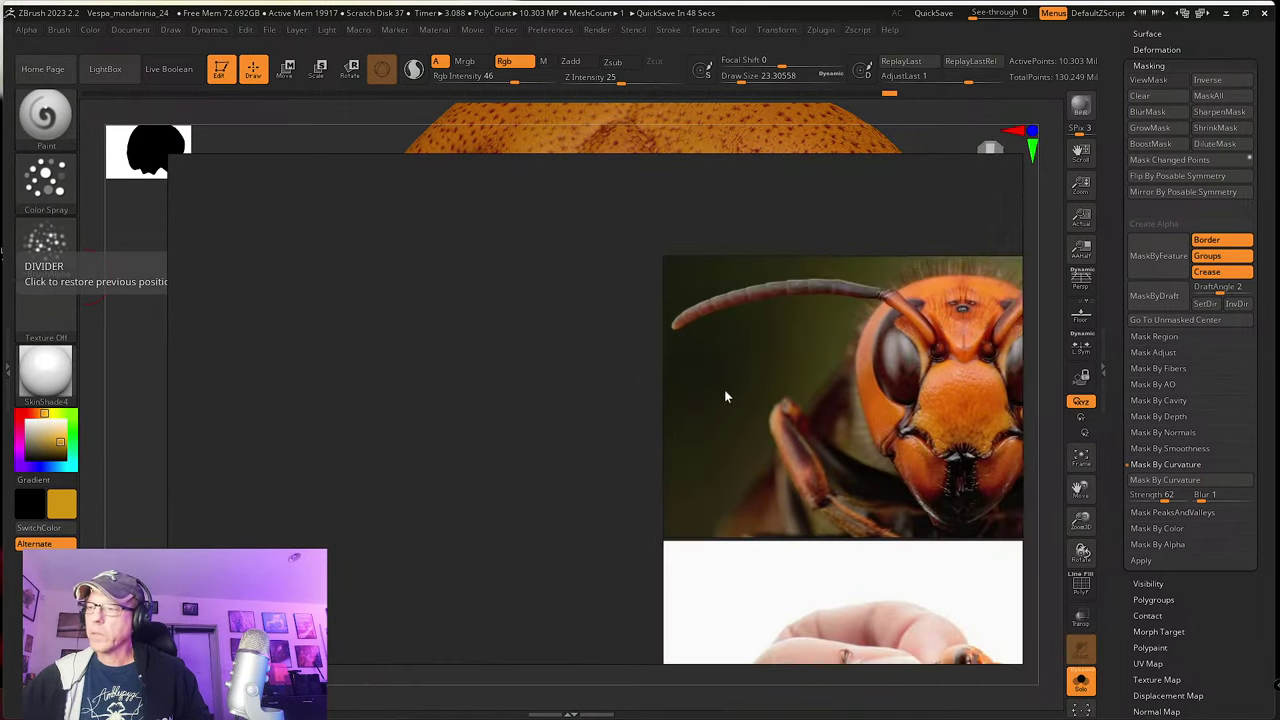
pyautogui.moveTo(741, 386); pyautogui.dragTo(306, 391, button='middle')
pyautogui.scroll(2, 439, 380)
pyautogui.moveTo(546, 357); pyautogui.dragTo(268, 428)
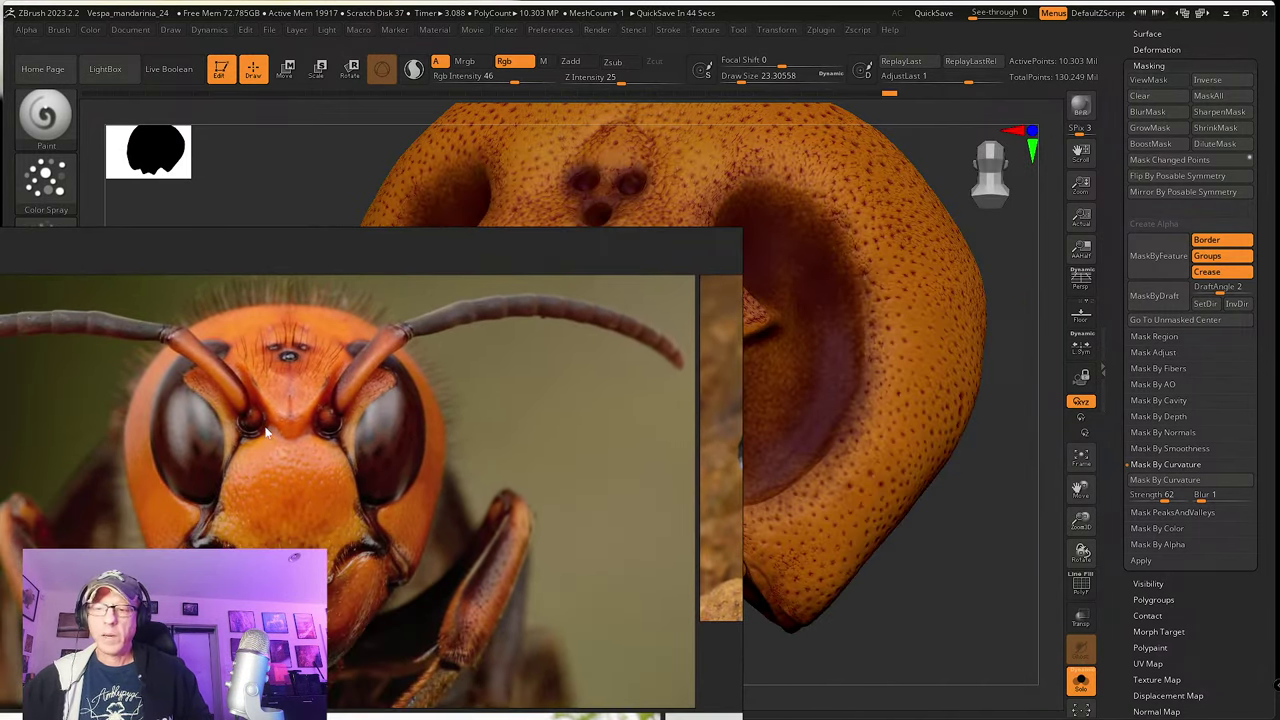
# Step: Study the creases of the central forehead plate in another front-view hornet reference photo, then put the photos away
pyautogui.scroll(2, 268, 425)
pyautogui.scroll(-4, 381, 427)
pyautogui.moveTo(462, 452); pyautogui.dragTo(0, 376, button='middle')
pyautogui.scroll(1, 338, 446)
pyautogui.moveTo(225, 449); pyautogui.dragTo(515, 345, button='middle')
pyautogui.scroll(3, 296, 507)
pyautogui.scroll(4, 297, 512)
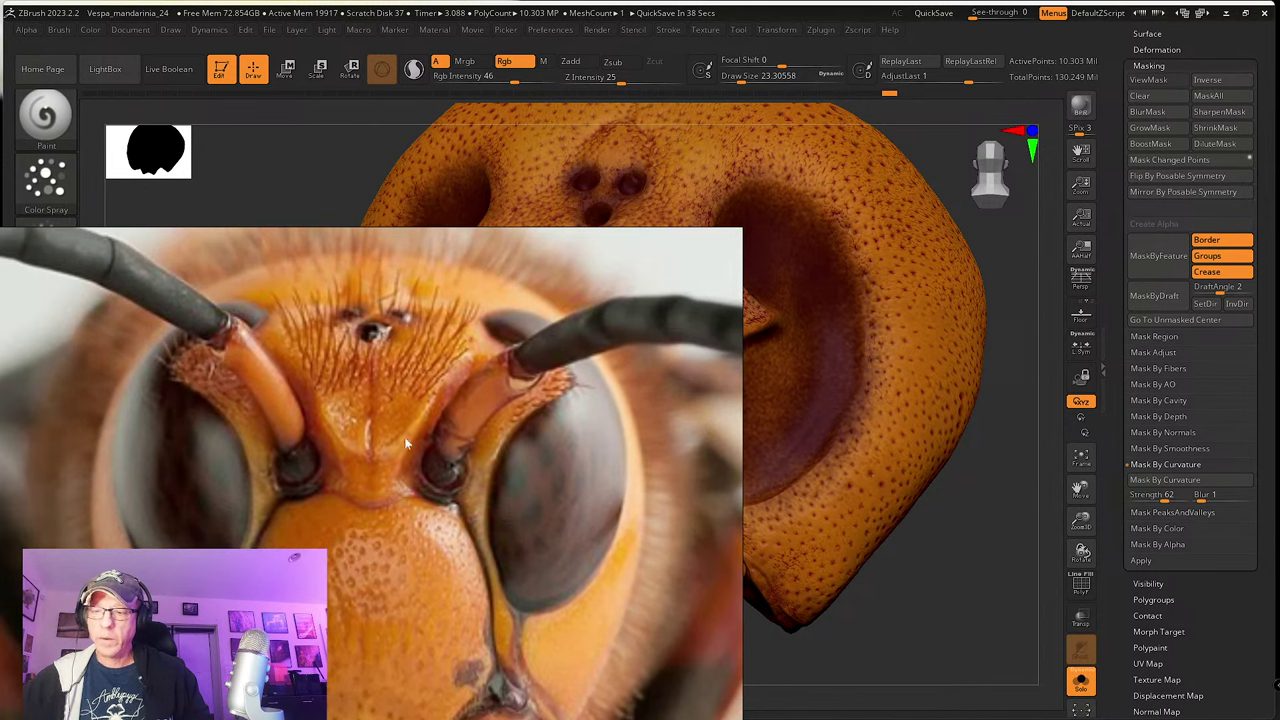
pyautogui.moveTo(422, 463); pyautogui.dragTo(421, 445, button='middle')
pyautogui.moveTo(421, 445); pyautogui.dragTo(2, 250, button='right')
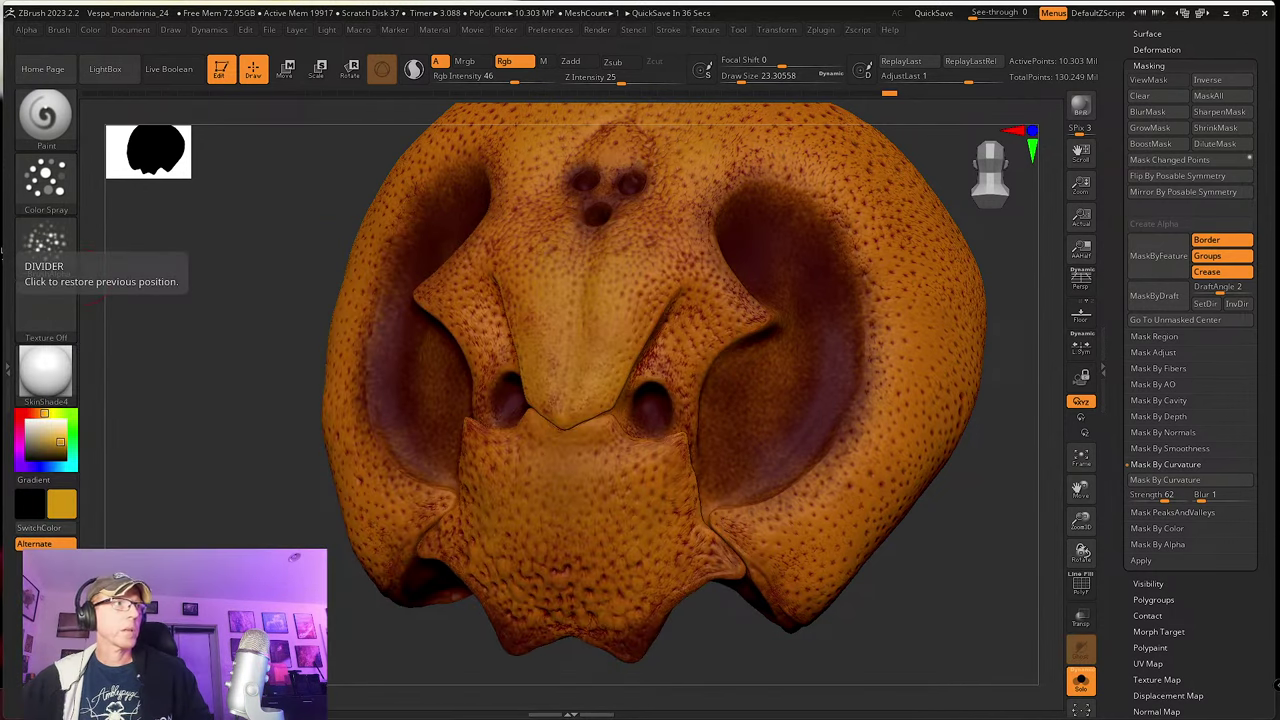
# Step: Switch to the SK_Cloth brush and set the draw size to about 20 and the Z intensity to 9
pyautogui.moveTo(725, 664)
pyautogui.keyDown('shift'); pyautogui.mouseDown()
pyautogui.moveTo(737, 680)
pyautogui.moveTo(691, 617)
pyautogui.mouseUp(); pyautogui.keyUp('shift')
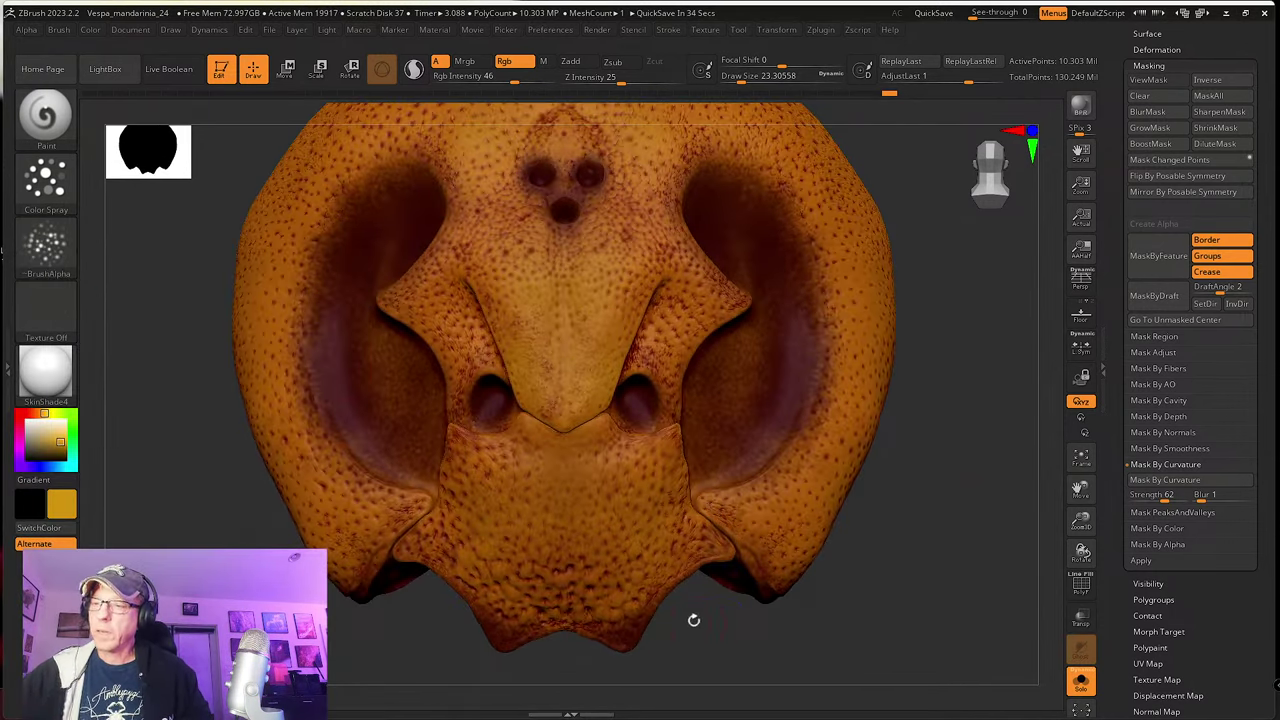
pyautogui.click(44, 115)
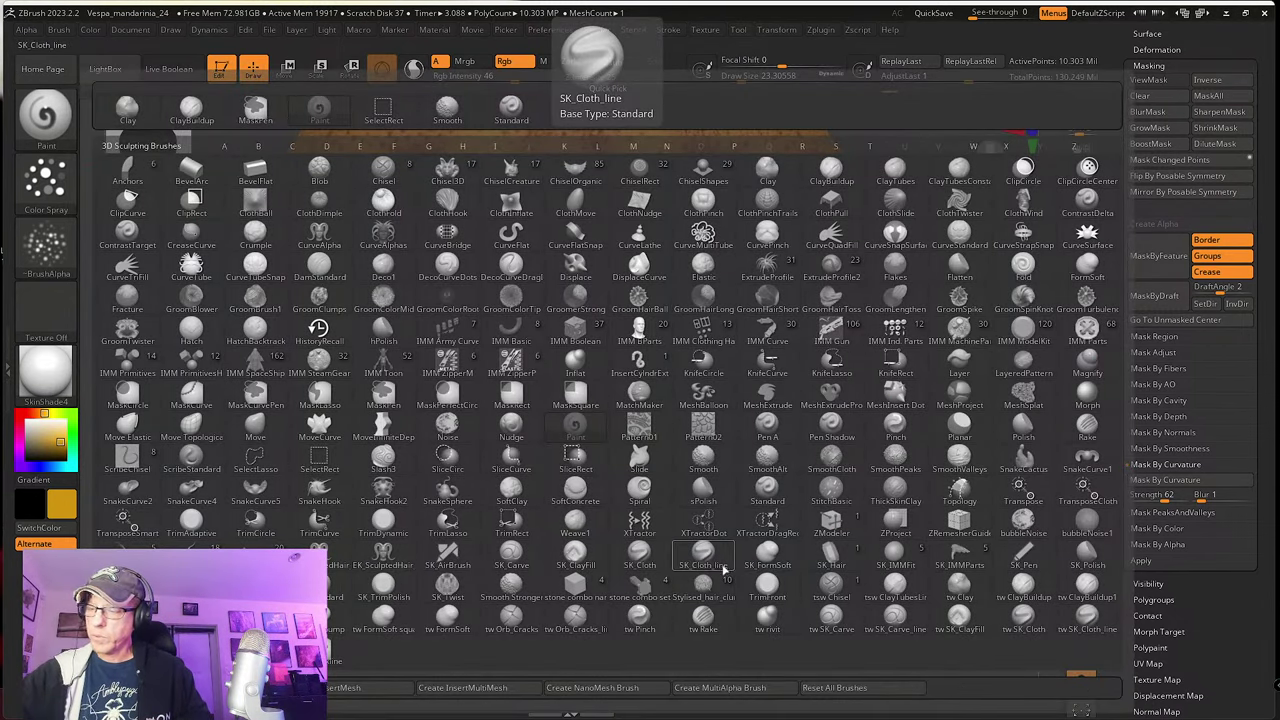
pyautogui.click(650, 556)
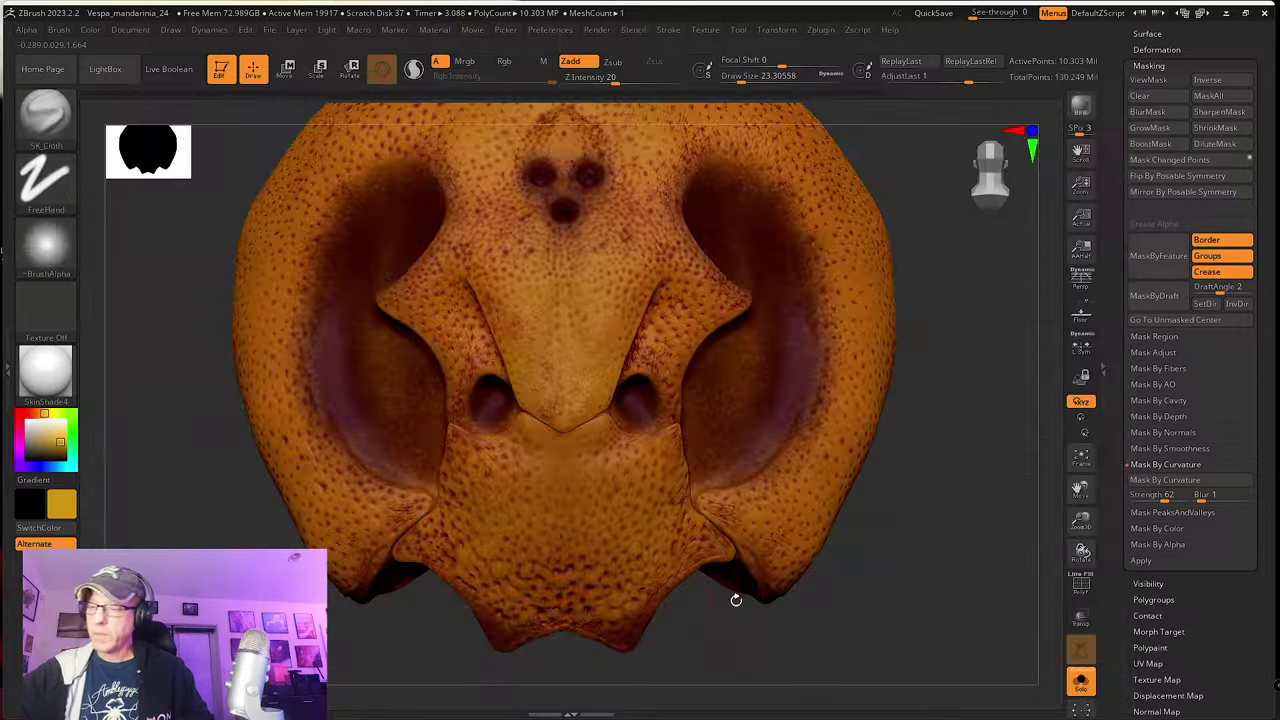
pyautogui.press('s')
pyautogui.moveTo(720, 640); pyautogui.dragTo(712, 640)
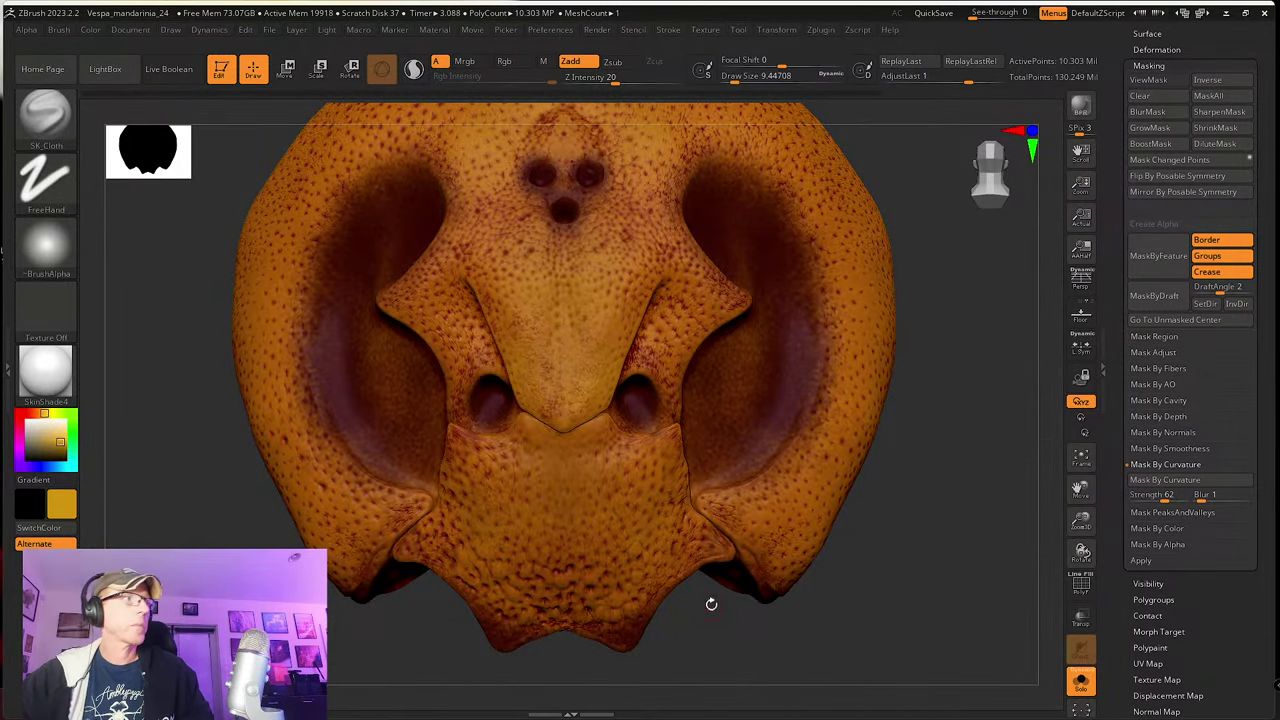
pyautogui.press('s')
pyautogui.moveTo(499, 316); pyautogui.dragTo(504, 315)
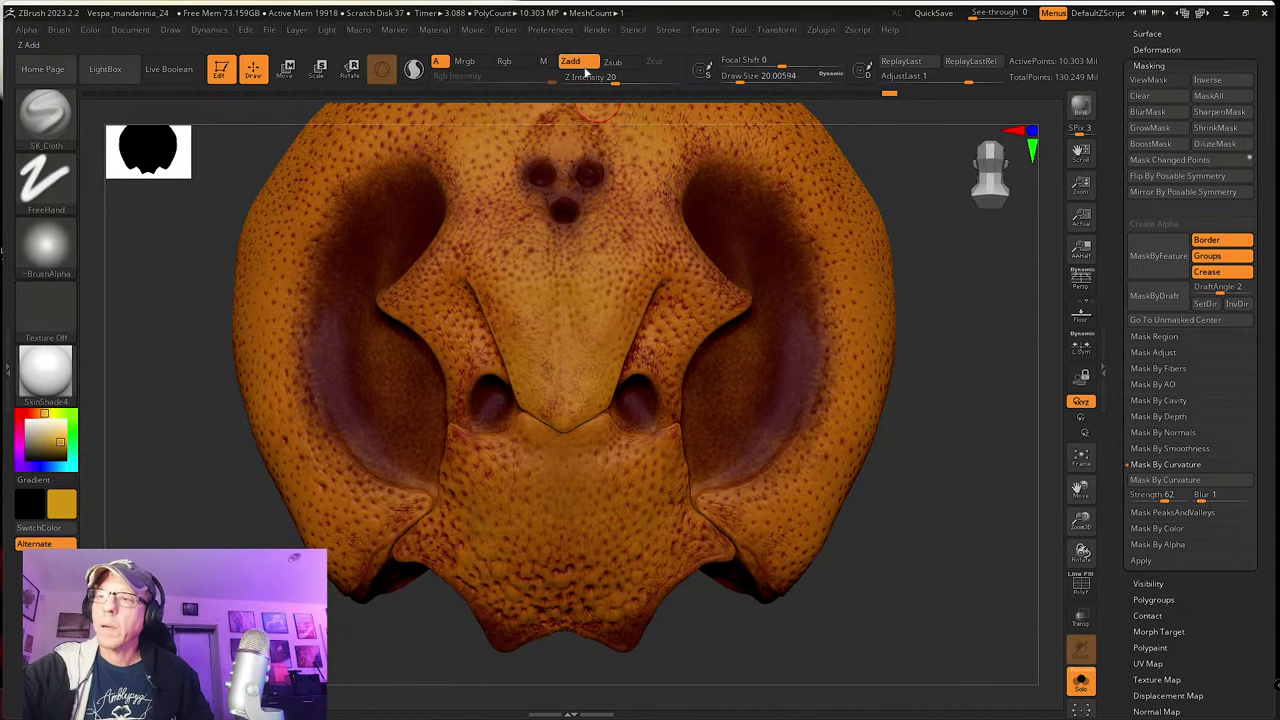
pyautogui.moveTo(614, 79); pyautogui.dragTo(597, 80)
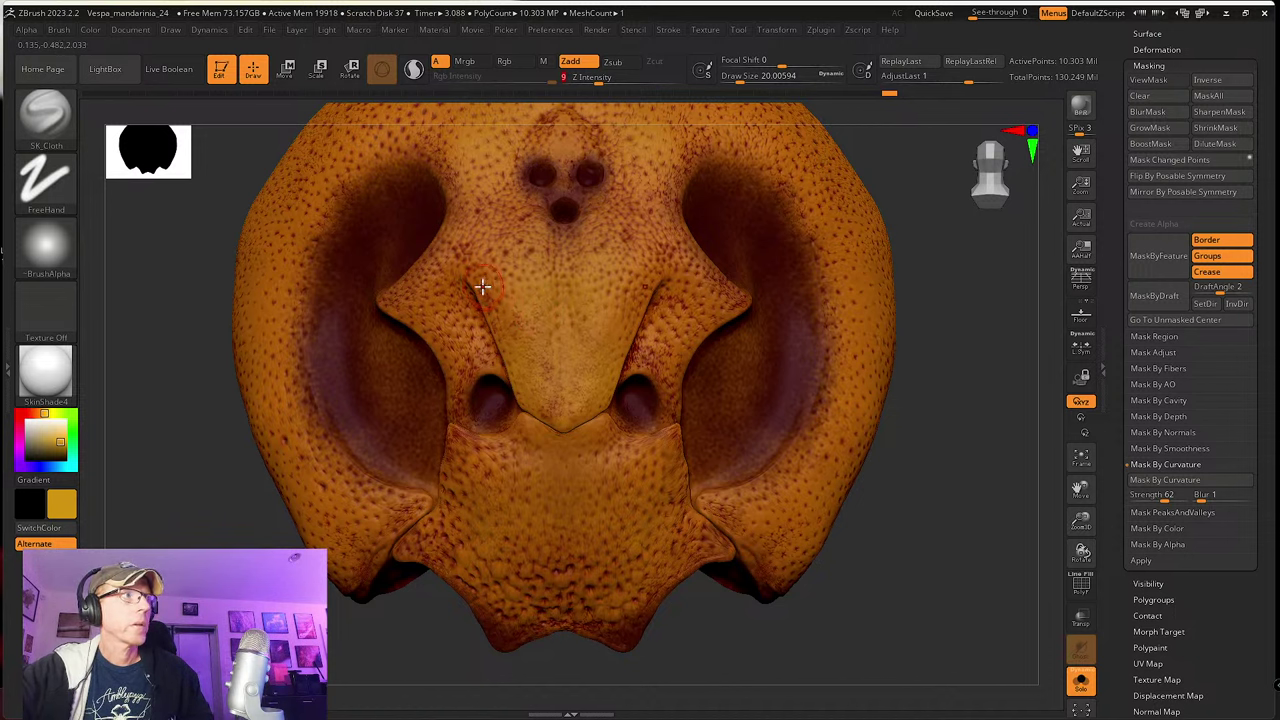
# Step: Sculpt creases along both slanted edges of the central plate above the antenna sockets
pyautogui.moveTo(481, 287); pyautogui.dragTo(547, 385)
pyautogui.moveTo(489, 276)
pyautogui.mouseDown()
pyautogui.moveTo(521, 350)
pyautogui.moveTo(574, 388)
pyautogui.mouseUp()
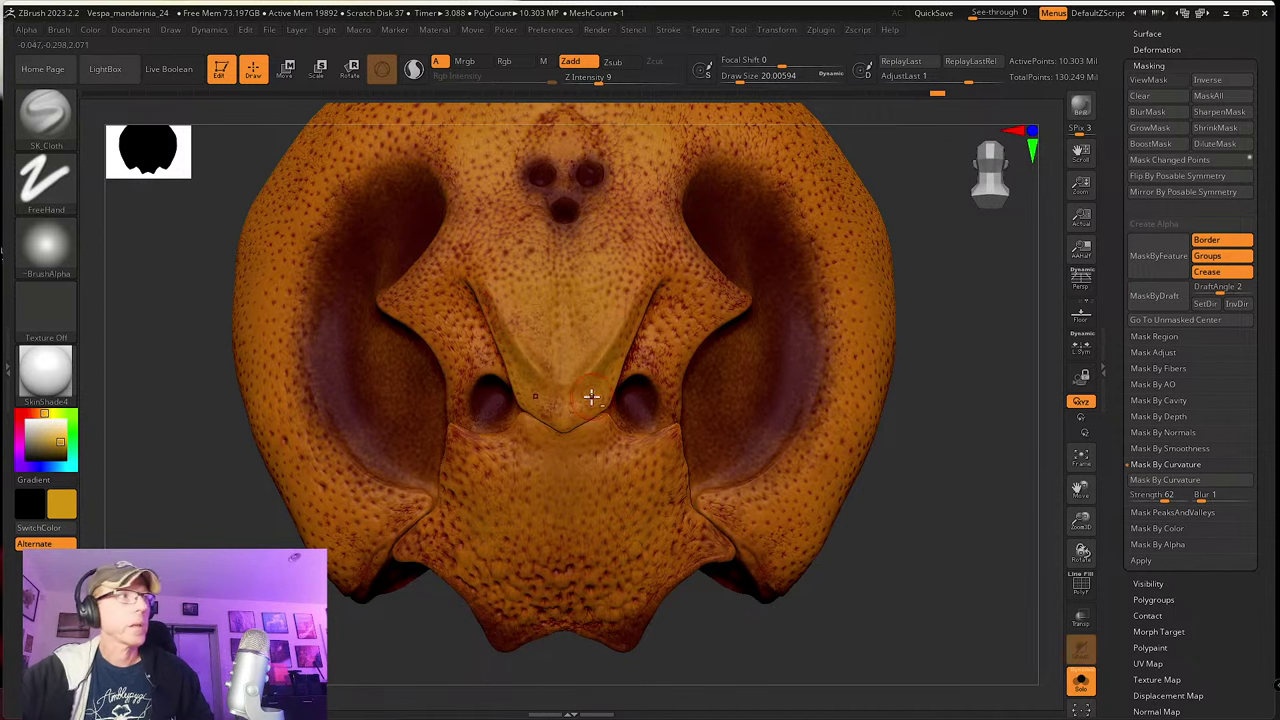
pyautogui.keyDown('alt'); pyautogui.moveTo(604, 402); pyautogui.dragTo(622, 432, button='right'); pyautogui.keyUp('alt')
pyautogui.moveTo(624, 426); pyautogui.dragTo(636, 402)
pyautogui.moveTo(636, 403); pyautogui.dragTo(600, 421, button='right')
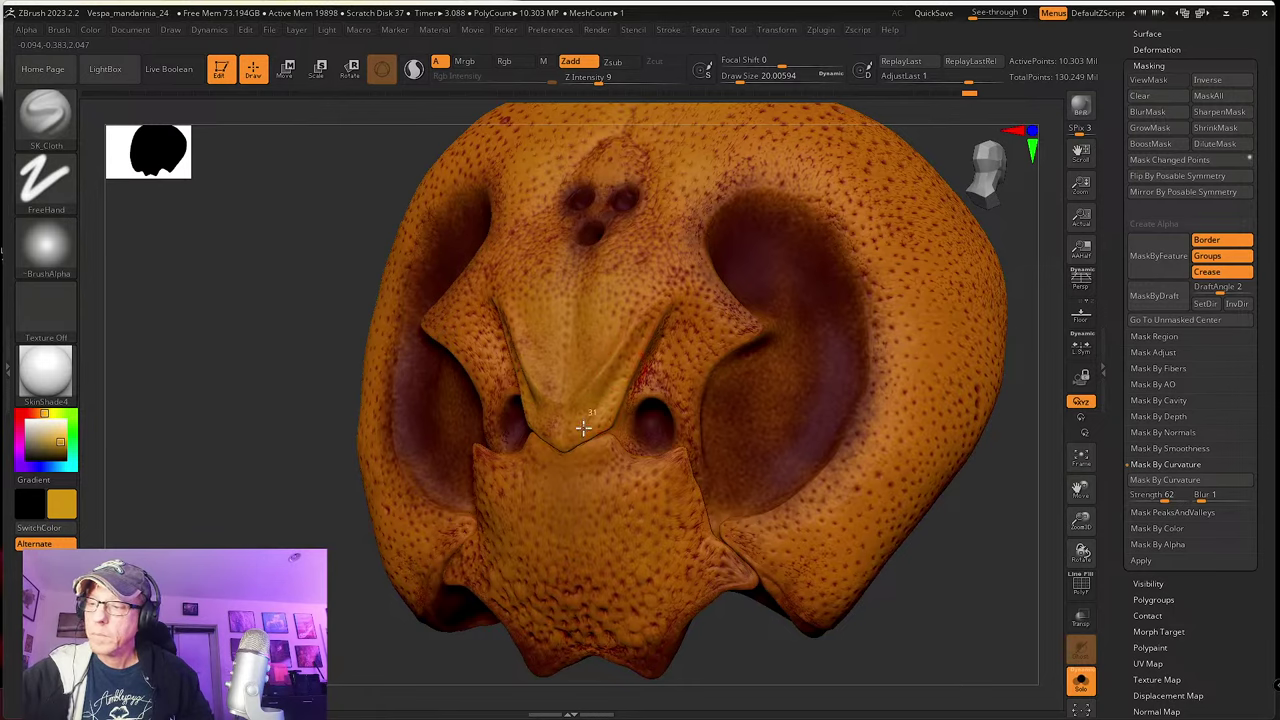
pyautogui.keyDown('shift'); pyautogui.moveTo(594, 428); pyautogui.dragTo(602, 436, button='right'); pyautogui.keyUp('shift')
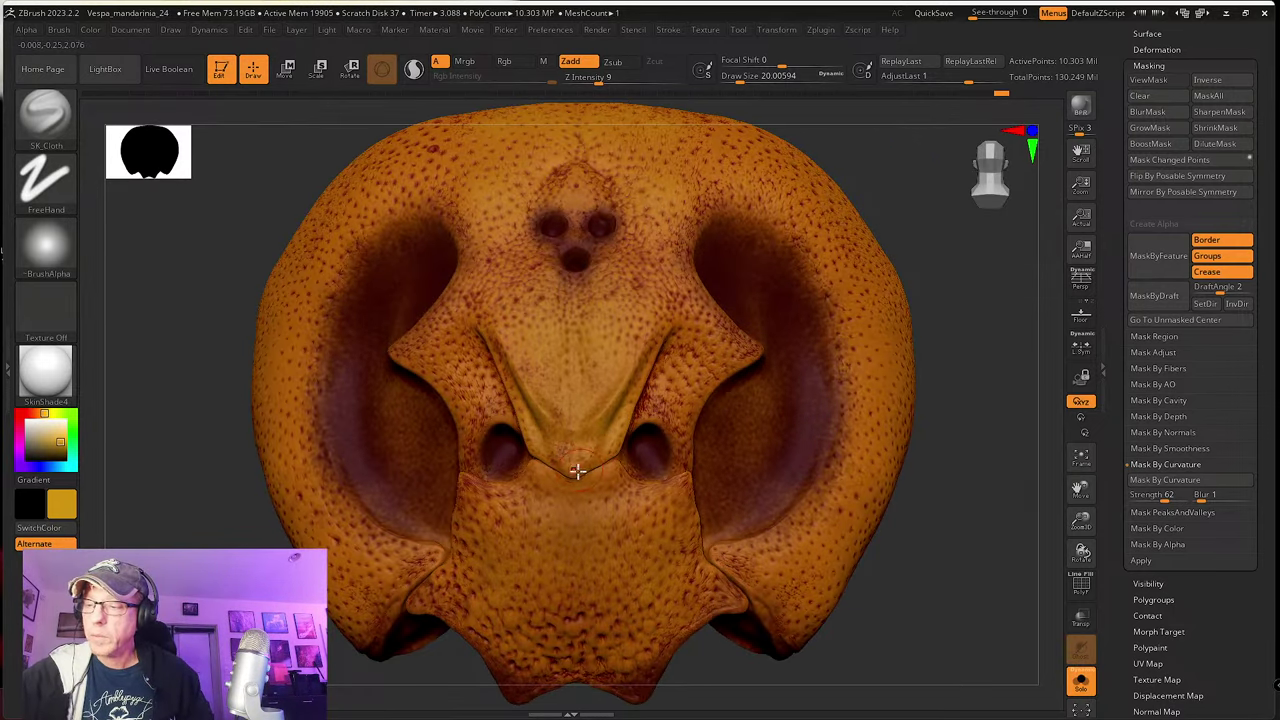
pyautogui.moveTo(627, 396)
pyautogui.keyDown('alt'); pyautogui.mouseDown(button='right')
pyautogui.moveTo(604, 421)
pyautogui.moveTo(632, 410)
pyautogui.moveTo(590, 462)
pyautogui.mouseUp(button='right'); pyautogui.keyUp('alt')
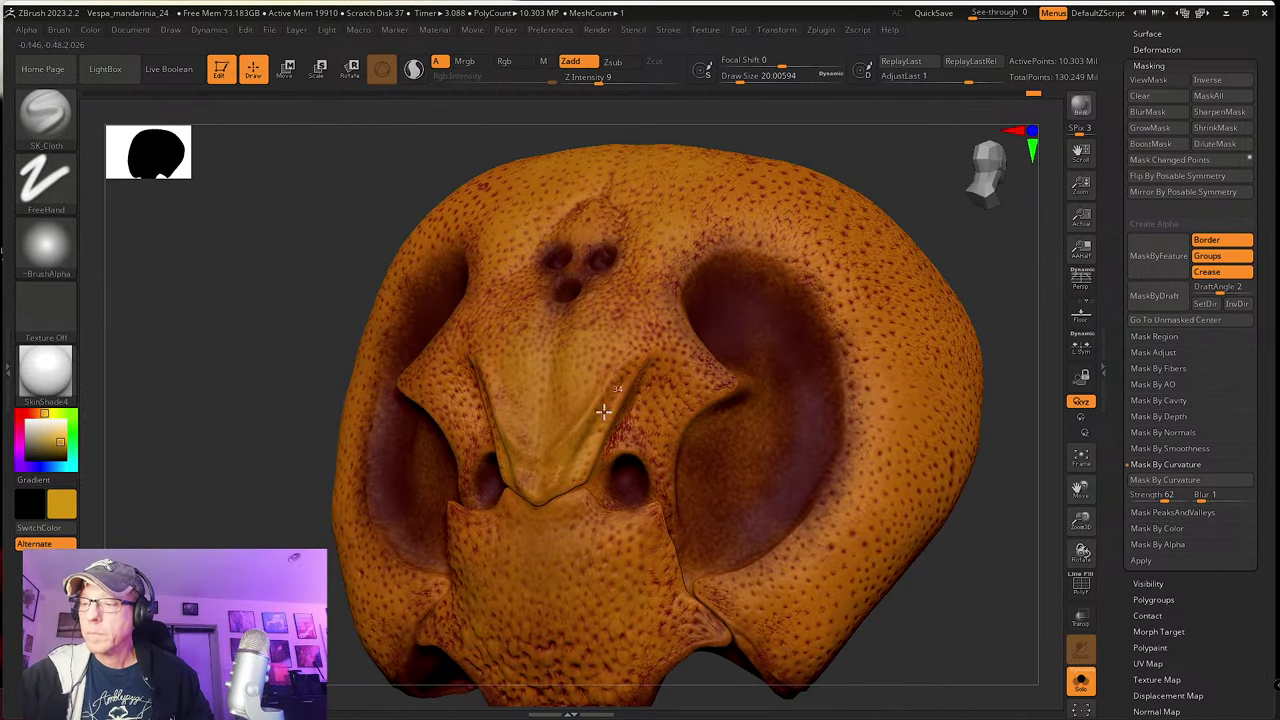
# Step: Lower the draw size to about 10.5 and sculpt a vertical crease down the middle of the central plate
pyautogui.keyDown('shift'); pyautogui.moveTo(620, 385); pyautogui.dragTo(625, 447, button='right'); pyautogui.keyUp('shift')
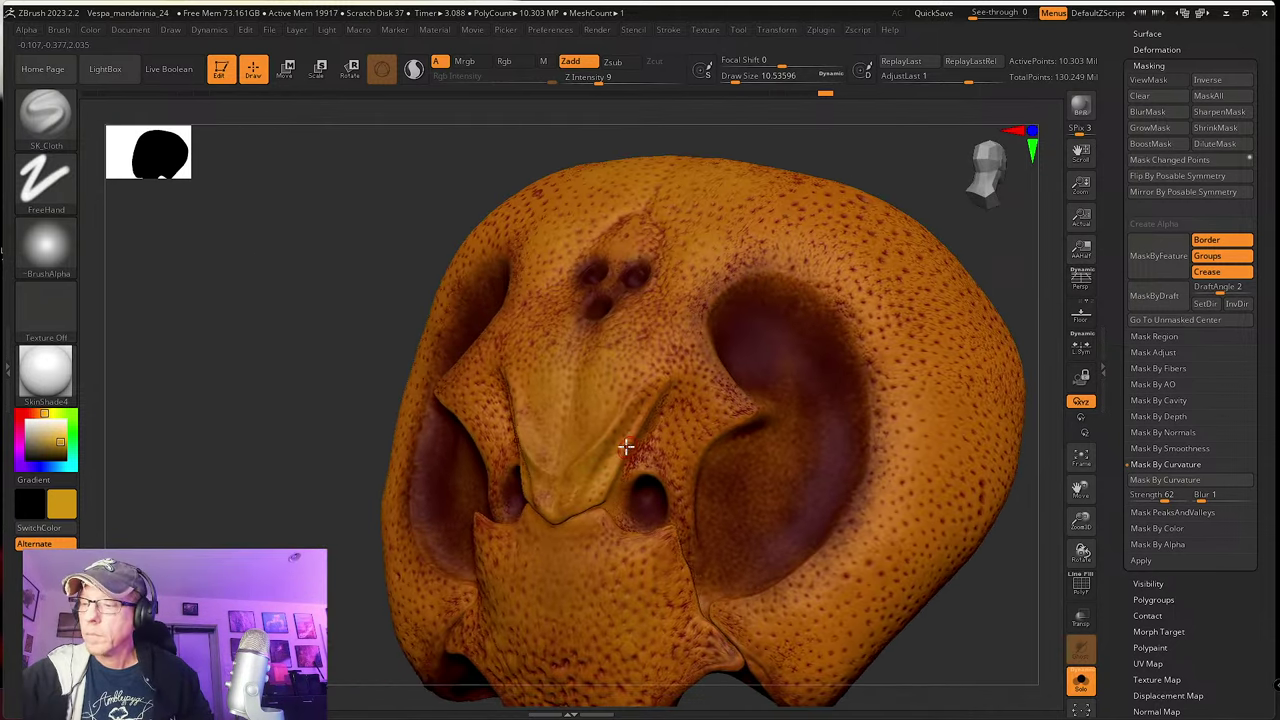
pyautogui.moveTo(587, 492)
pyautogui.mouseDown(button='right')
pyautogui.moveTo(600, 440)
pyautogui.moveTo(606, 470)
pyautogui.moveTo(586, 477)
pyautogui.mouseUp(button='right')
pyautogui.moveTo(582, 437); pyautogui.dragTo(582, 428)
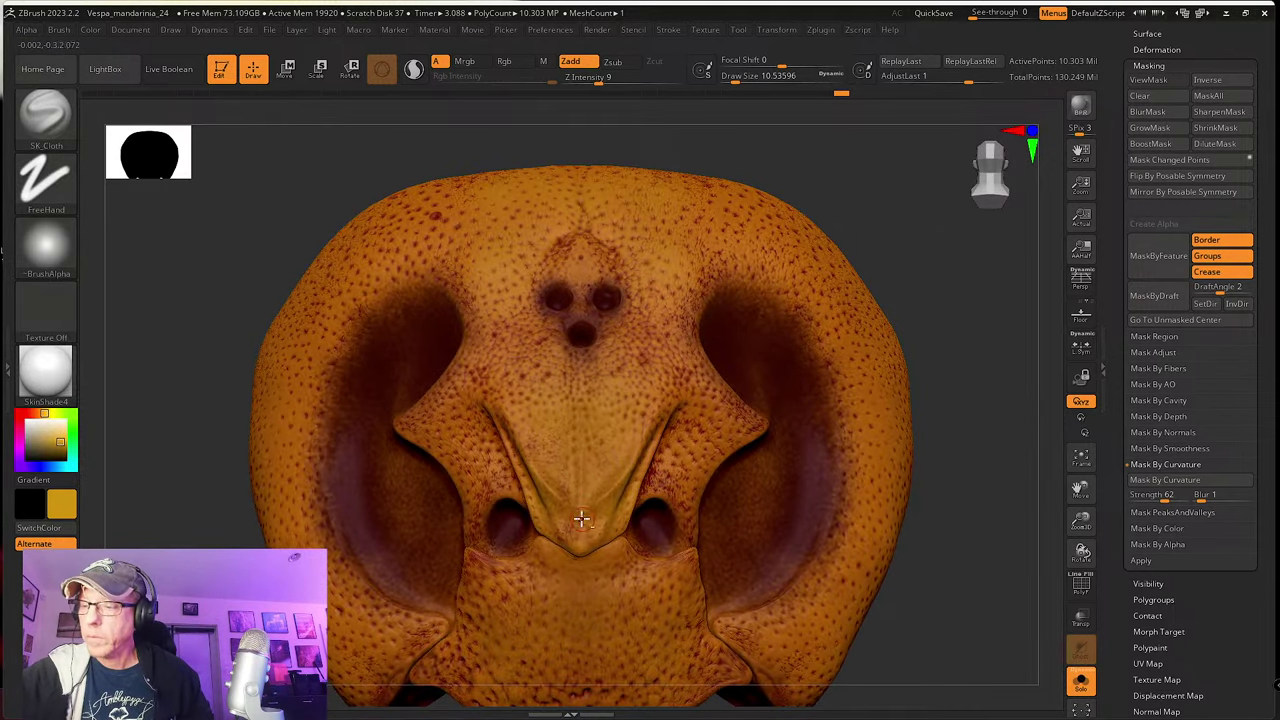
pyautogui.moveTo(581, 397); pyautogui.dragTo(587, 459, button='right')
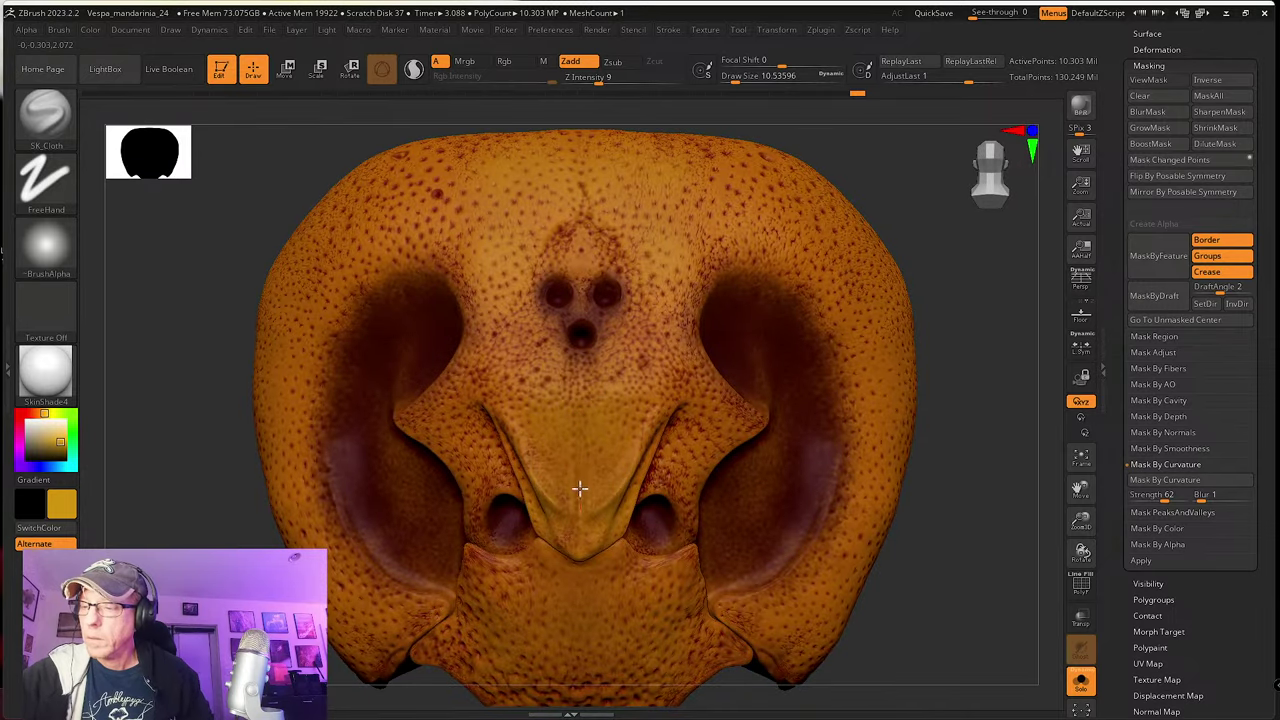
pyautogui.moveTo(592, 530); pyautogui.dragTo(620, 488)
pyautogui.moveTo(661, 423)
pyautogui.mouseDown()
pyautogui.moveTo(643, 453)
pyautogui.moveTo(657, 423)
pyautogui.mouseUp()
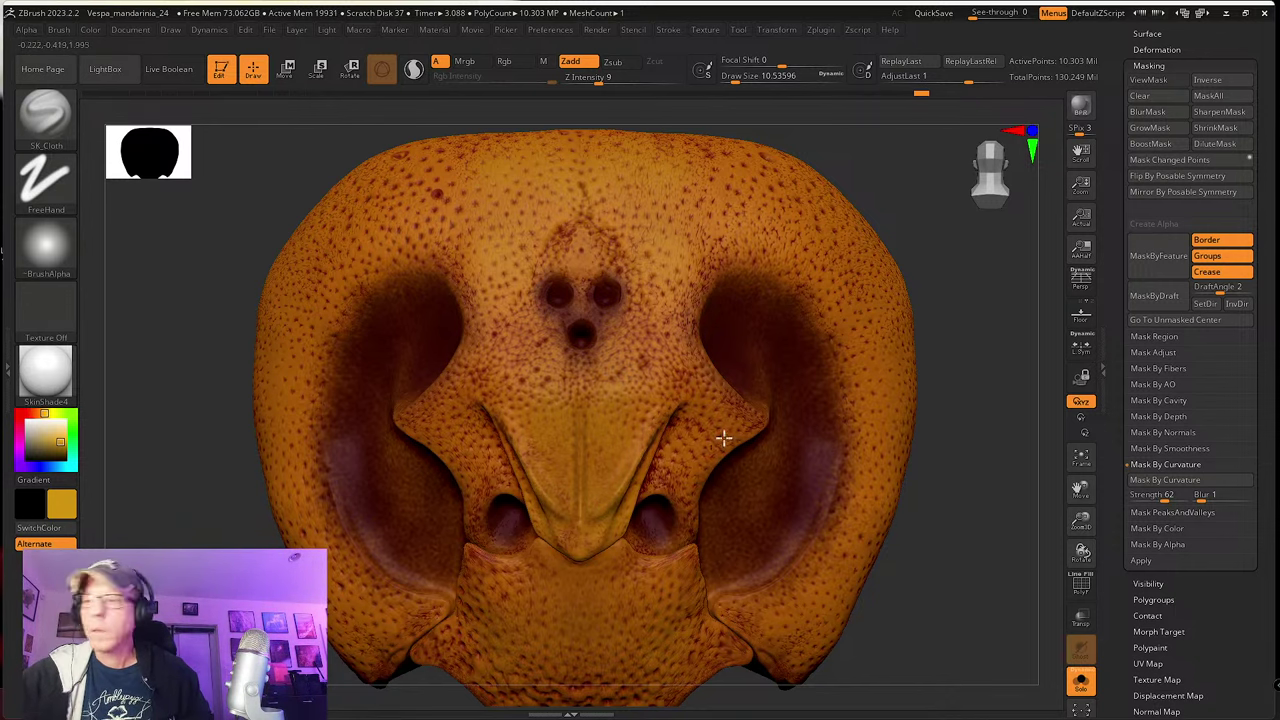
# Step: Deepen the slanted creases where they converge on the lower tip of the central plate
pyautogui.keyDown('alt'); pyautogui.moveTo(777, 391); pyautogui.dragTo(765, 362, button='right'); pyautogui.keyUp('alt')
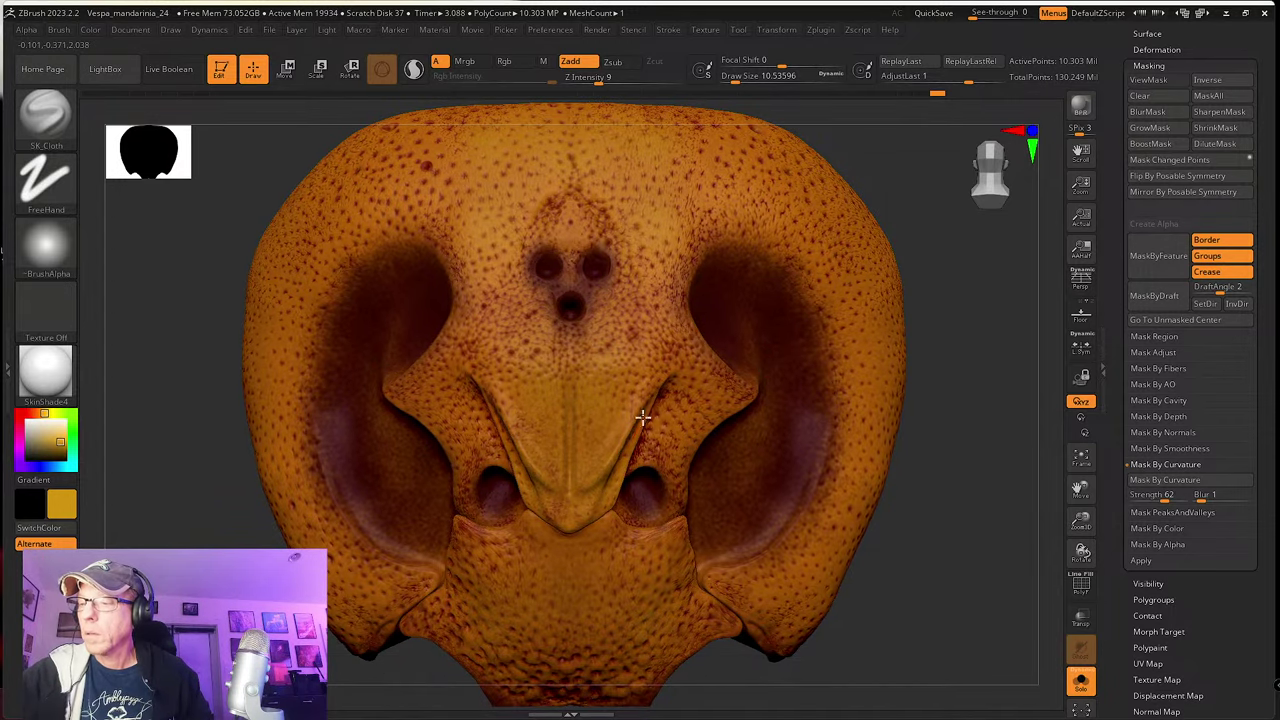
pyautogui.keyDown('alt'); pyautogui.moveTo(589, 508); pyautogui.dragTo(607, 500, button='right'); pyautogui.keyUp('alt')
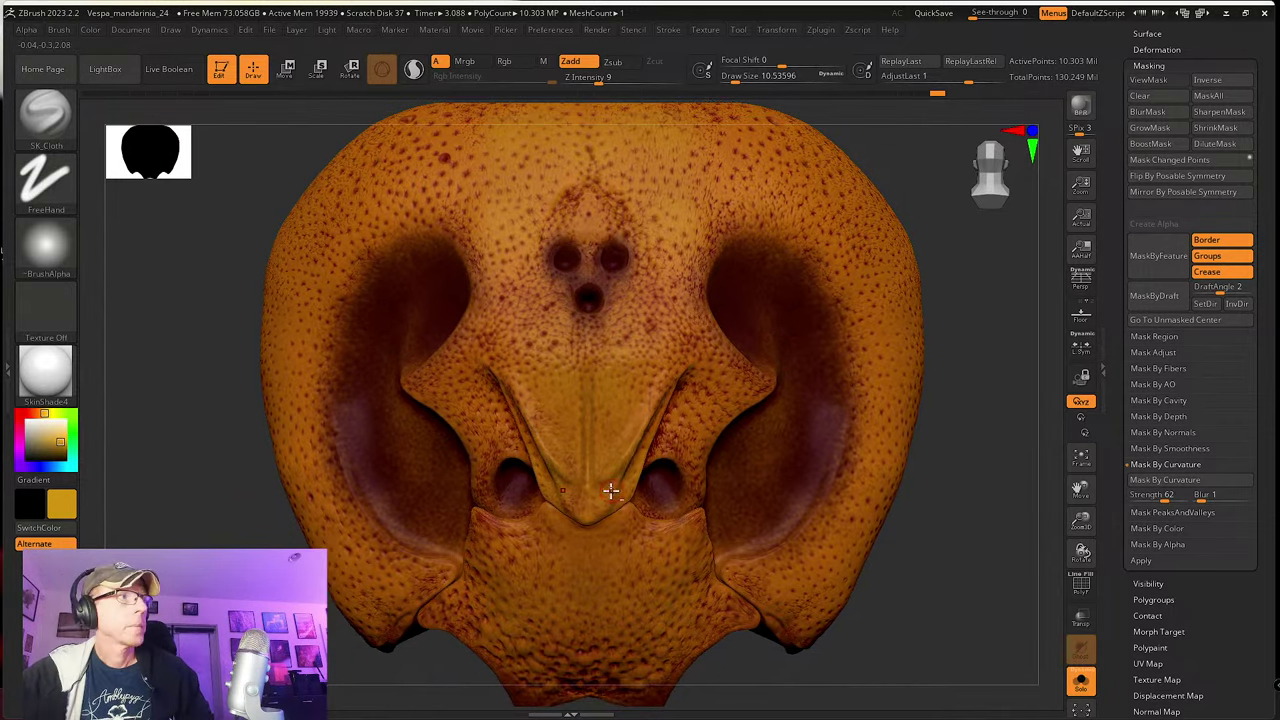
pyautogui.moveTo(609, 491); pyautogui.dragTo(602, 500)
pyautogui.moveTo(602, 500)
pyautogui.mouseDown(button='right')
pyautogui.moveTo(591, 500)
pyautogui.moveTo(598, 523)
pyautogui.mouseUp(button='right')
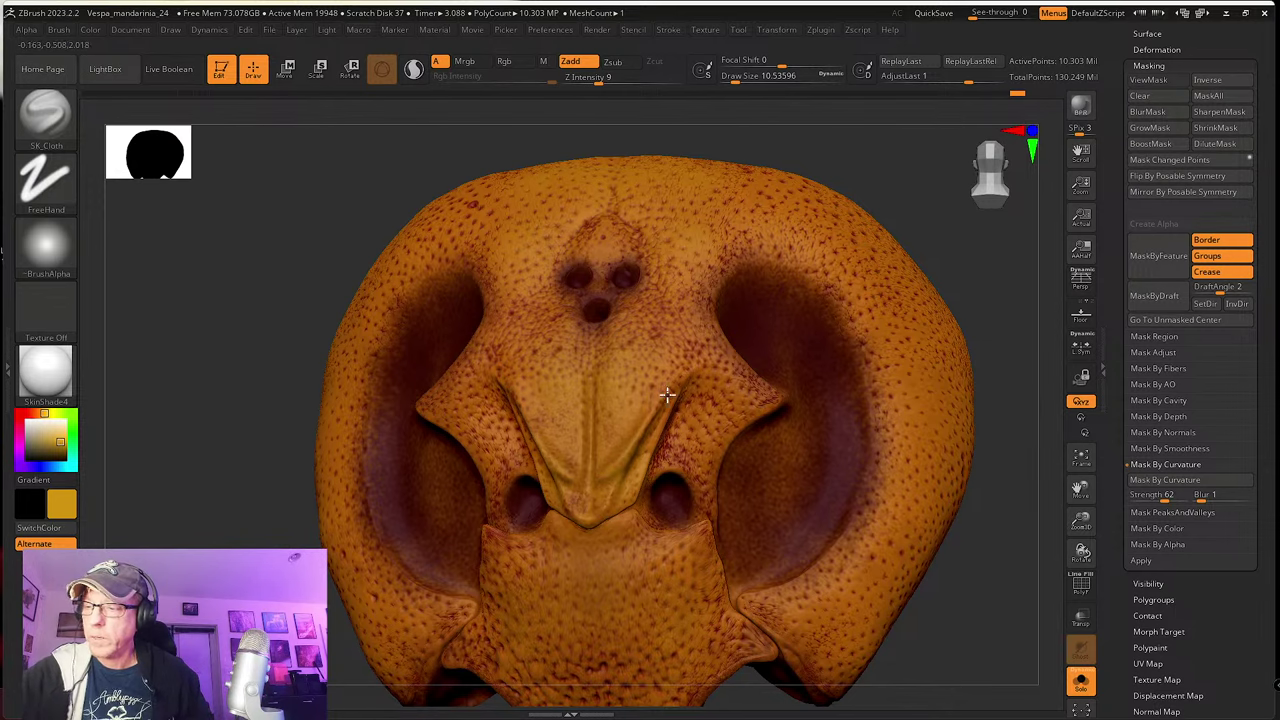
pyautogui.moveTo(667, 395); pyautogui.dragTo(642, 462, button='right')
# Step: Switch to the tw ClayTubes brush with a draw size of about 15.6 and a Z intensity of 7
pyautogui.click(45, 115)
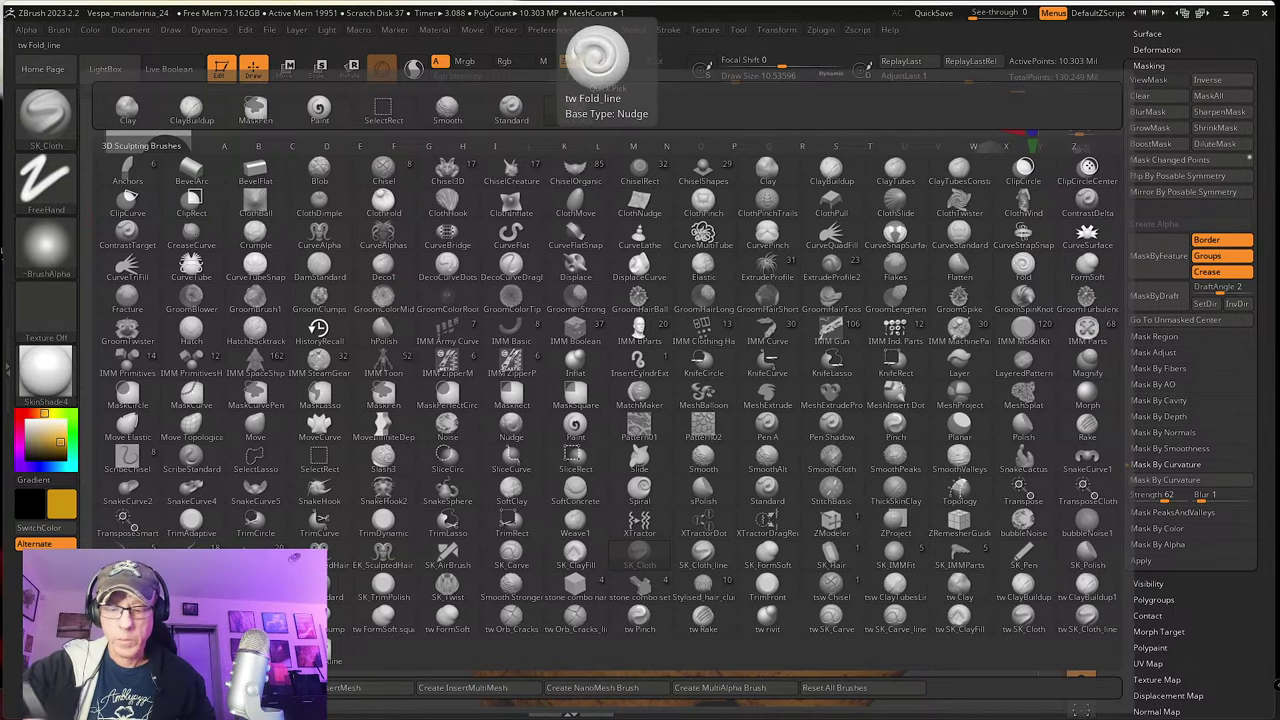
pyautogui.click(638, 112)
pyautogui.press('s')
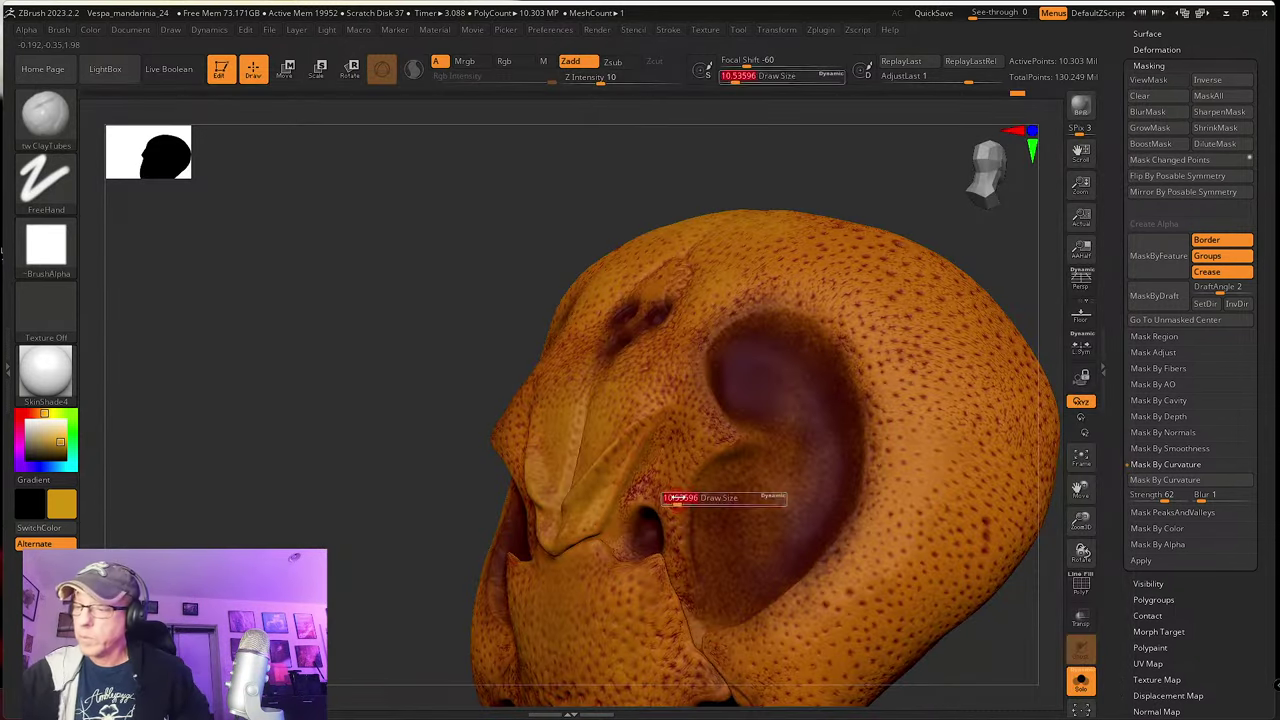
pyautogui.moveTo(676, 497); pyautogui.dragTo(679, 493)
pyautogui.moveTo(679, 493)
pyautogui.keyDown('ctrl'); pyautogui.mouseDown(button='right')
pyautogui.moveTo(643, 514)
pyautogui.moveTo(634, 486)
pyautogui.moveTo(696, 486)
pyautogui.mouseUp(button='right'); pyautogui.keyUp('ctrl')
pyautogui.click(598, 80)
pyautogui.moveTo(594, 82); pyautogui.dragTo(587, 82)
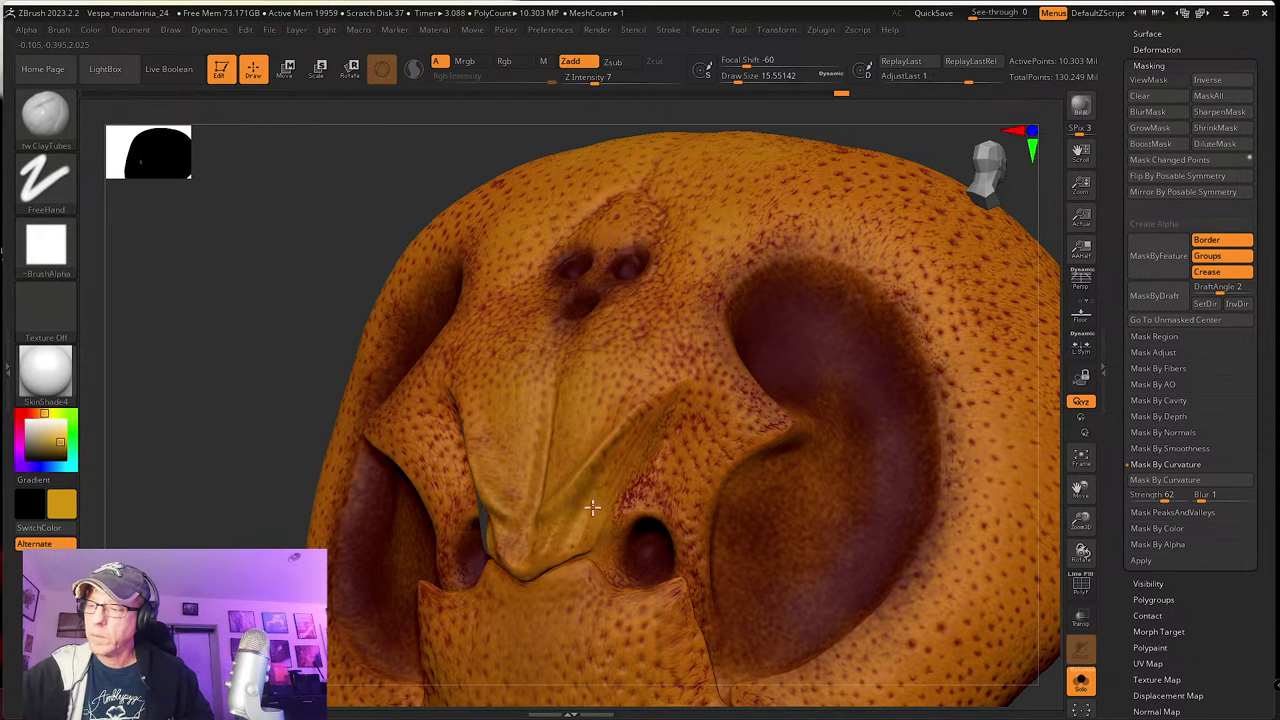
# Step: Build up the lower side edges of the central plate next to the antenna sockets with light clay strokes
pyautogui.moveTo(647, 440); pyautogui.dragTo(657, 420, button='right')
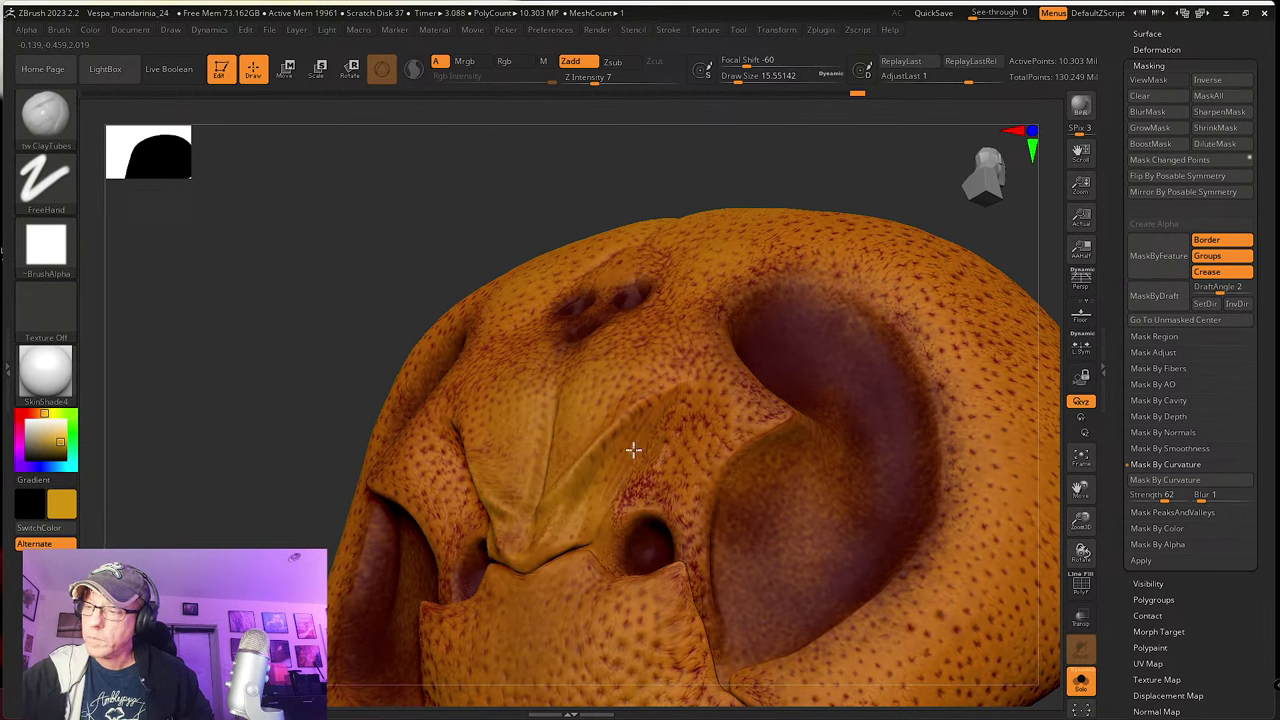
pyautogui.moveTo(606, 534)
pyautogui.keyDown('shift'); pyautogui.mouseDown(button='right')
pyautogui.moveTo(591, 507)
pyautogui.moveTo(600, 491)
pyautogui.moveTo(590, 498)
pyautogui.mouseUp(button='right'); pyautogui.keyUp('shift')
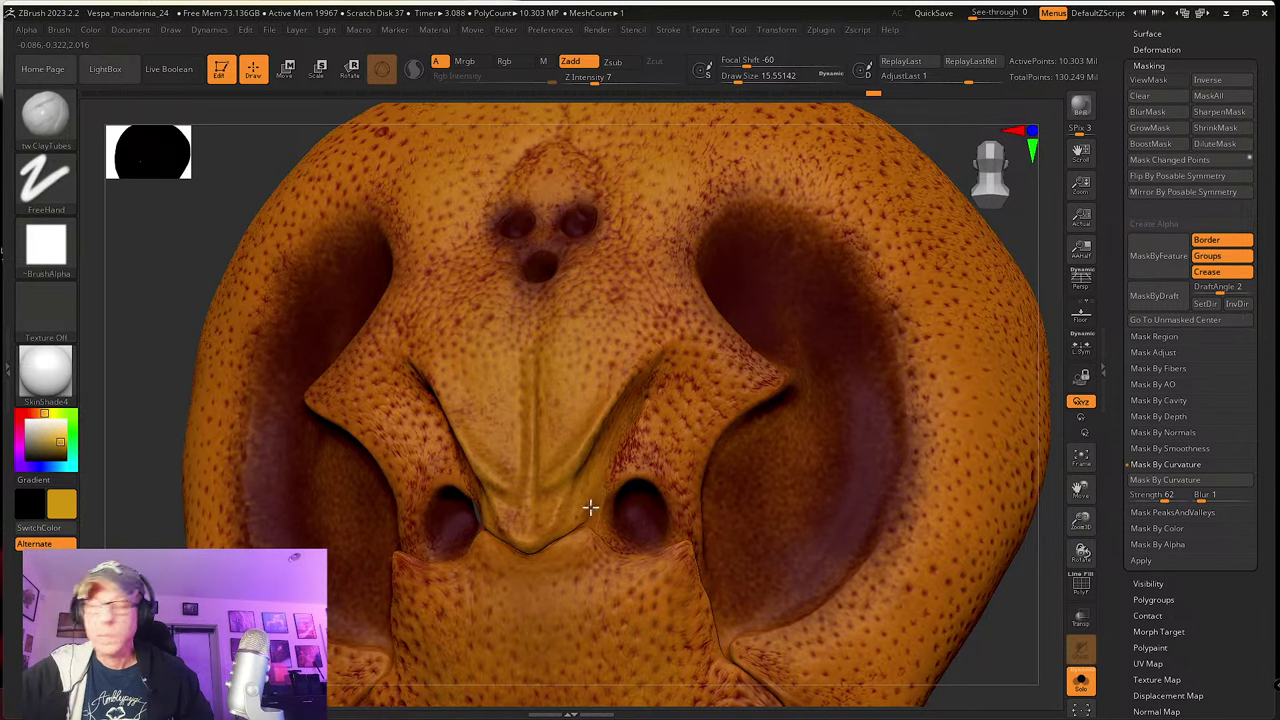
pyautogui.moveTo(585, 498); pyautogui.dragTo(569, 513, button='right')
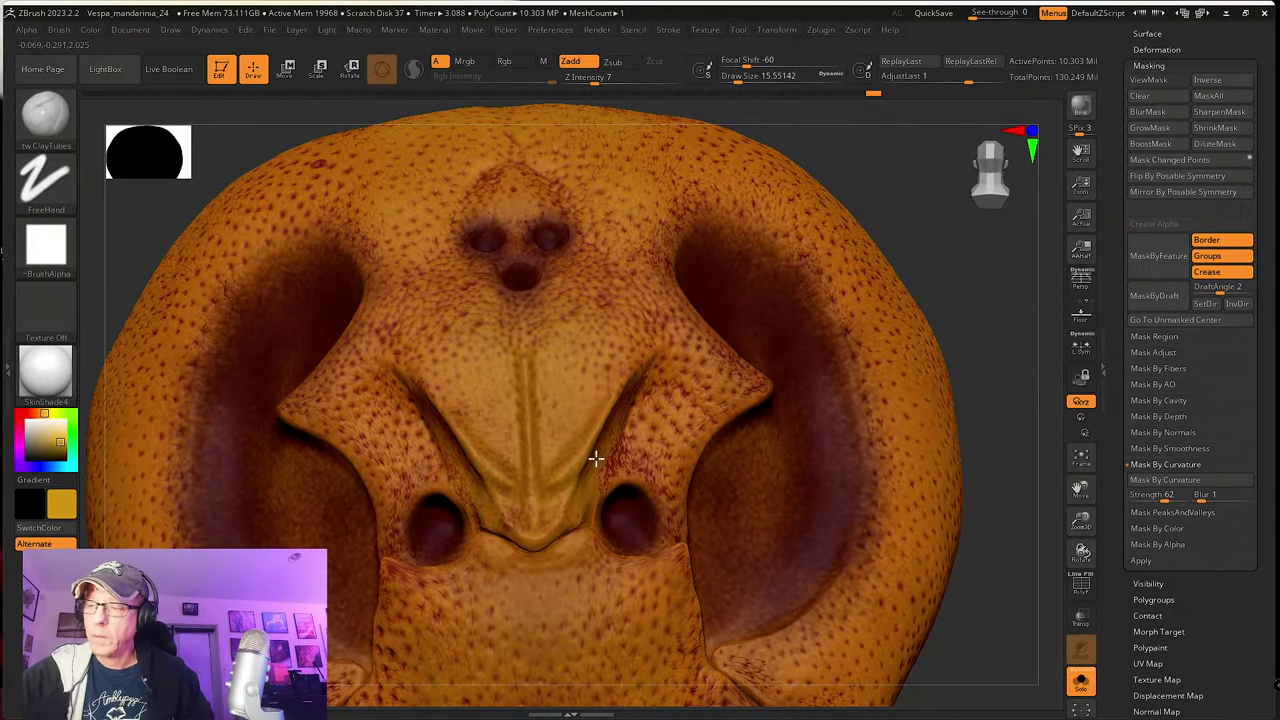
pyautogui.moveTo(595, 458)
pyautogui.mouseDown(button='right')
pyautogui.moveTo(591, 480)
pyautogui.moveTo(570, 484)
pyautogui.mouseUp(button='right')
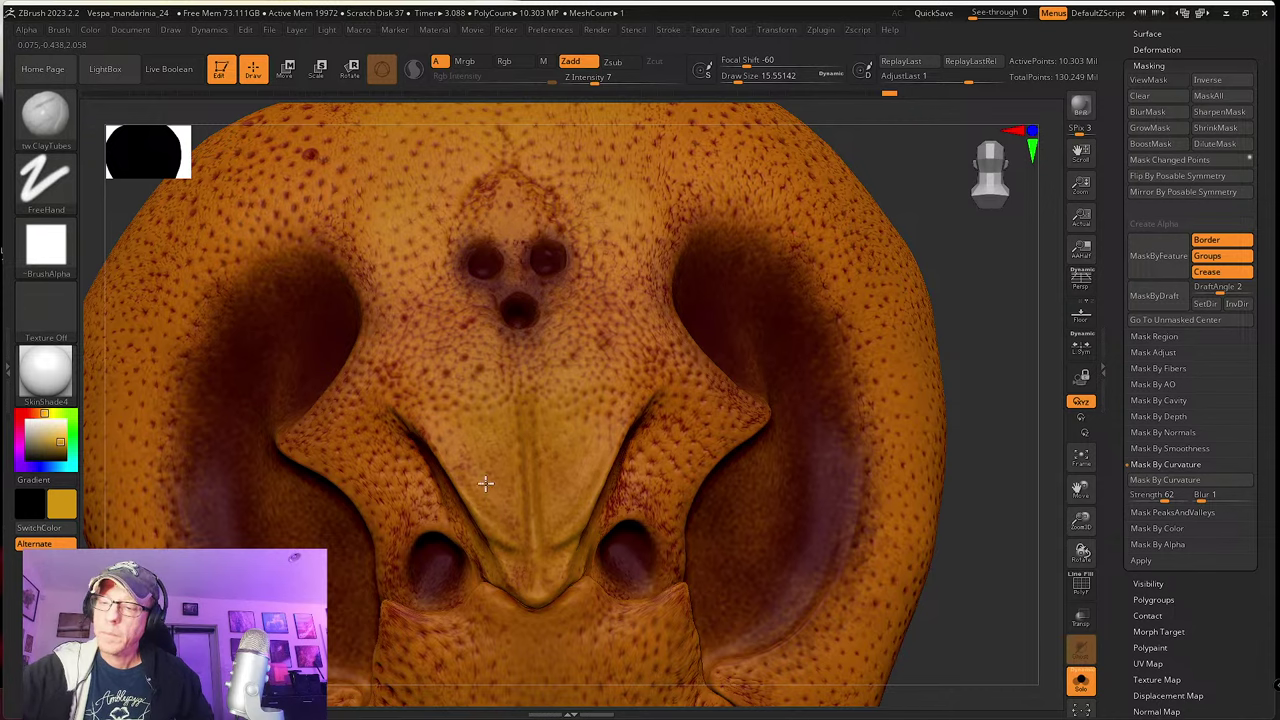
# Step: Return to the SK_Cloth brush and sharpen the plate's center crease with a draw size of about 5.8
pyautogui.click(45, 113)
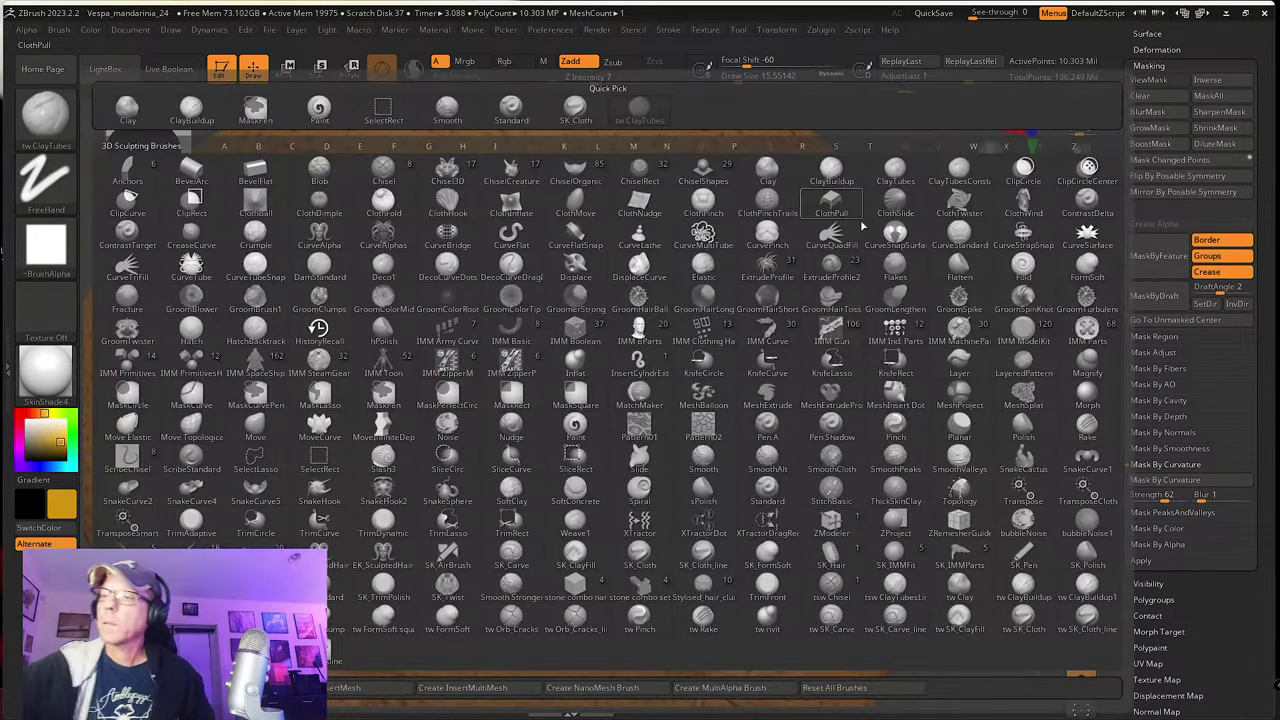
pyautogui.click(575, 108)
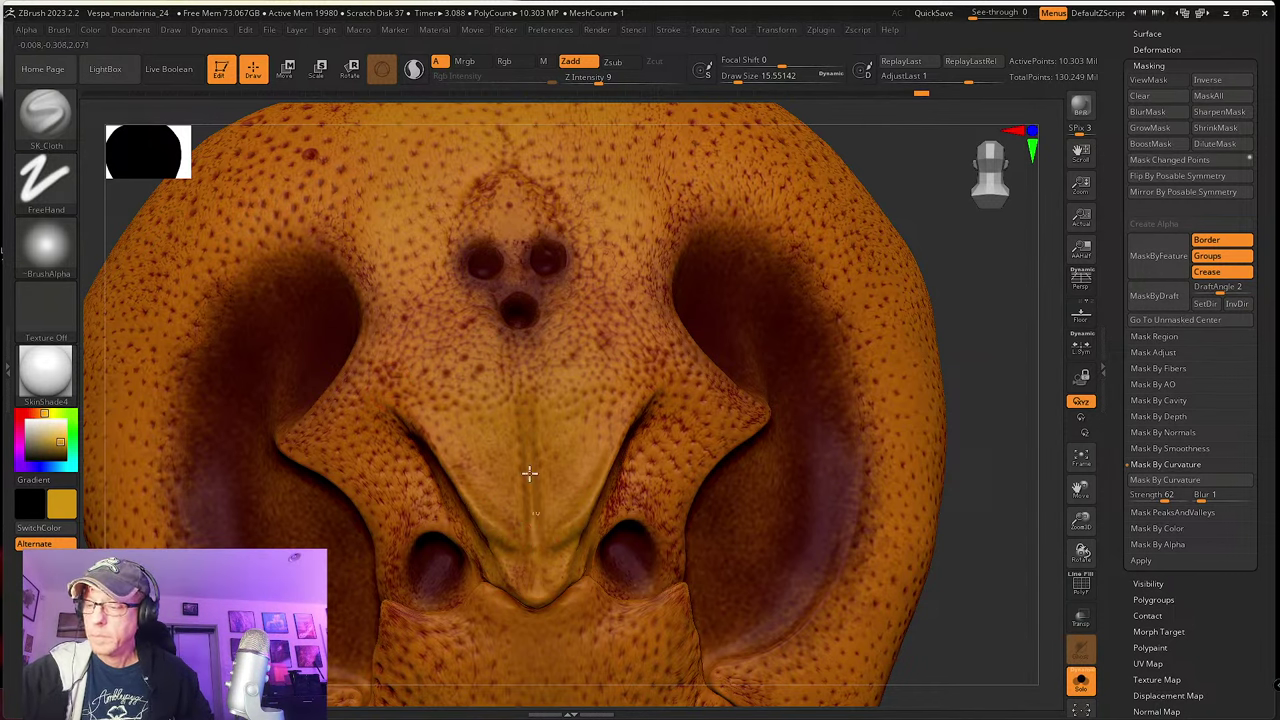
pyautogui.press('s')
pyautogui.moveTo(533, 544); pyautogui.dragTo(528, 544)
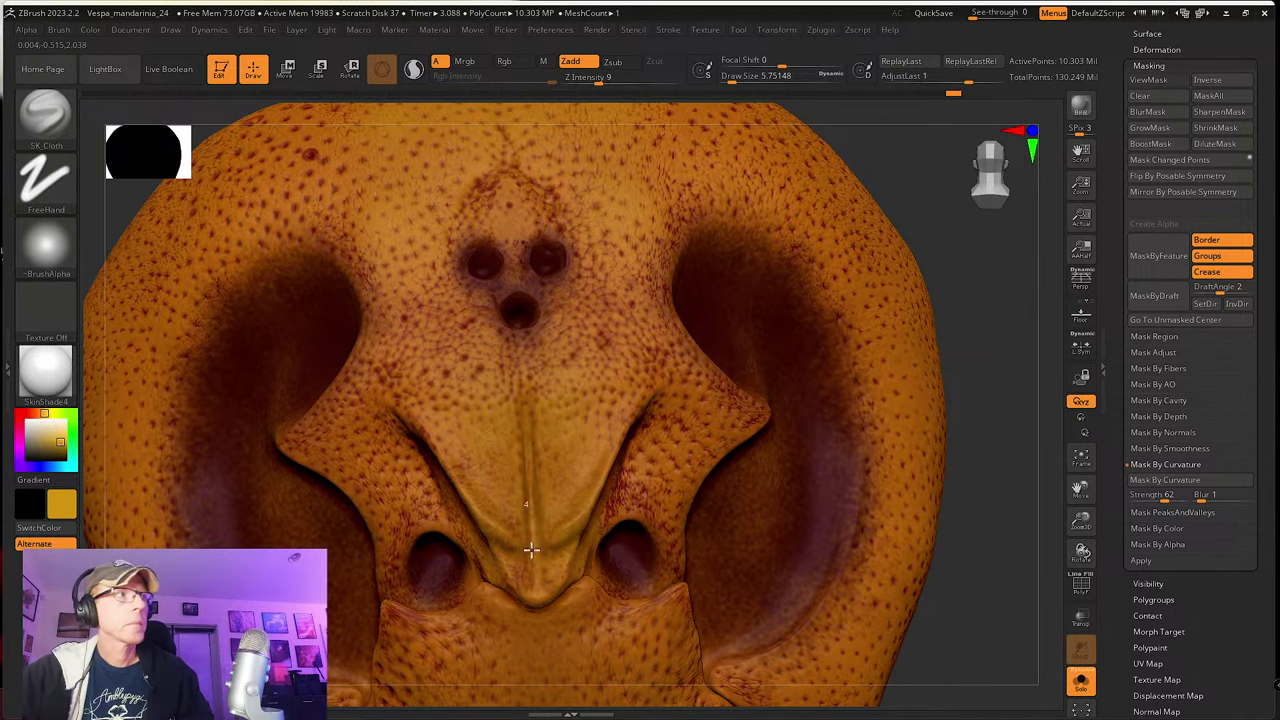
# Step: Raise the draw size to about 18.5 and refine the creases on both sides of the plate's lower half
pyautogui.press('s')
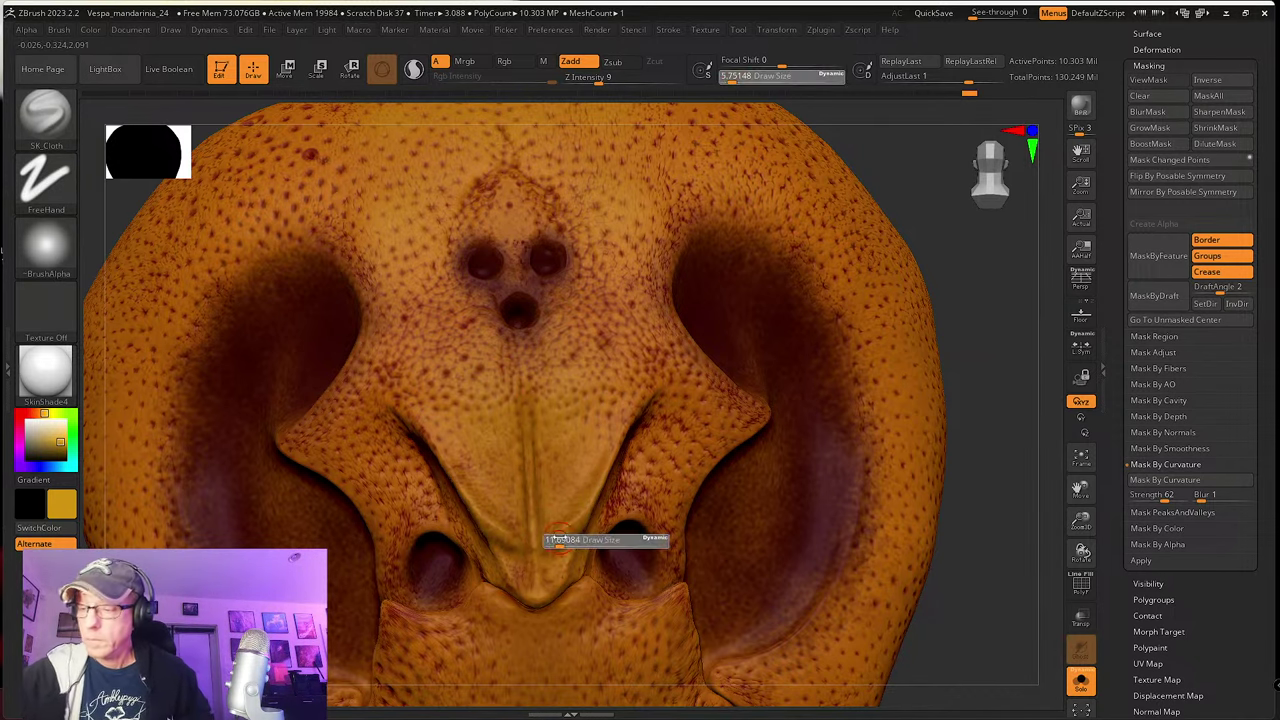
pyautogui.moveTo(557, 543); pyautogui.dragTo(542, 548)
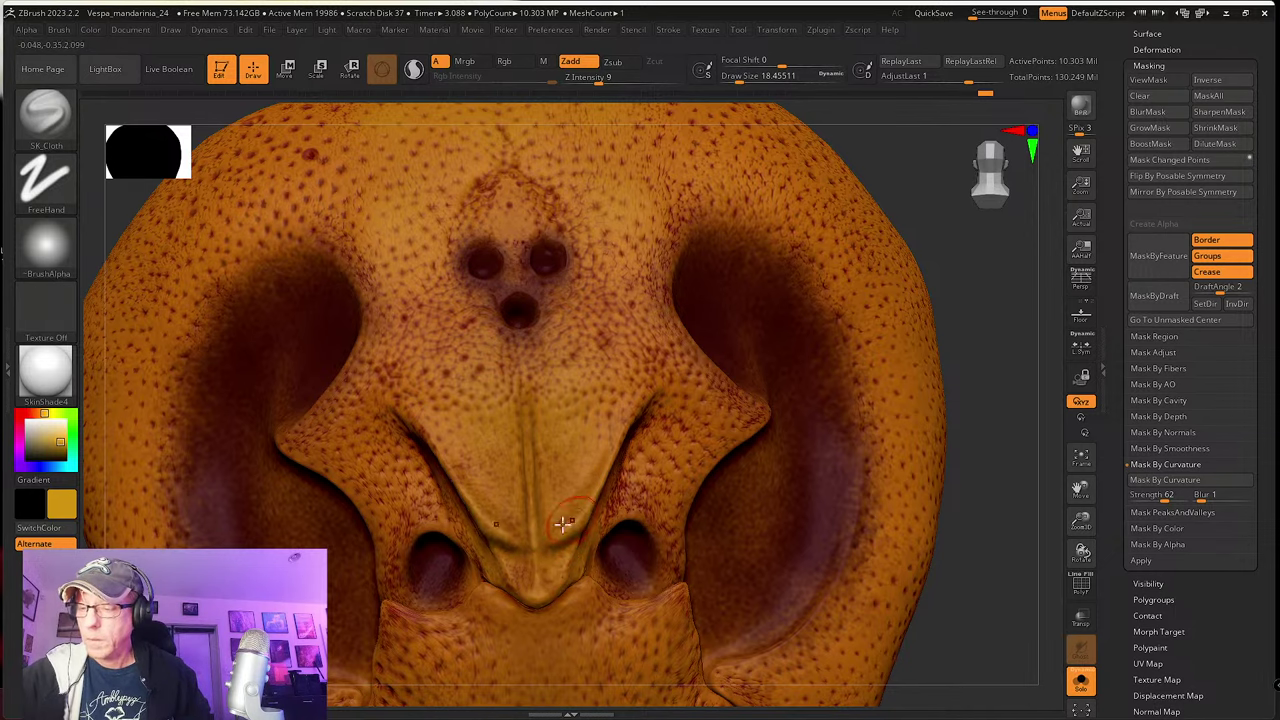
pyautogui.moveTo(643, 466)
pyautogui.mouseDown(button='right')
pyautogui.moveTo(614, 500)
pyautogui.moveTo(586, 400)
pyautogui.mouseUp(button='right')
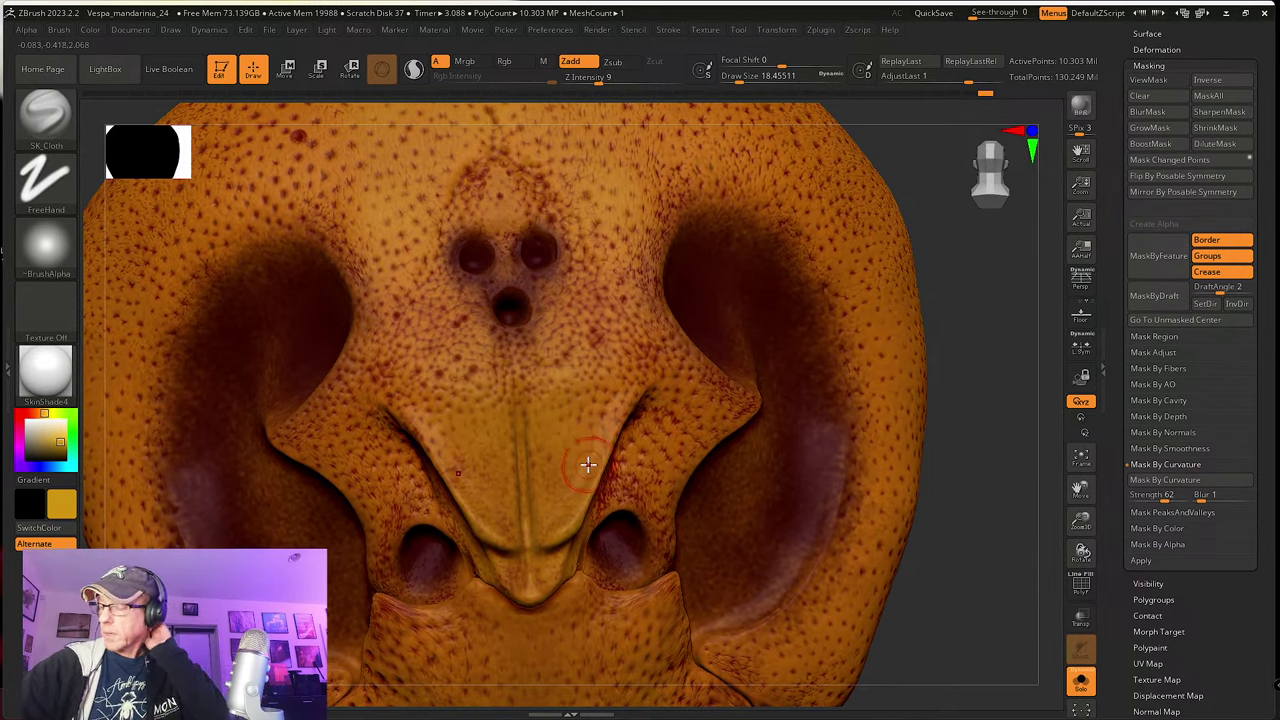
# Step: Open Mask By Polypaint for the head and frame the plate and eye socket in its preview
pyautogui.moveTo(582, 474); pyautogui.dragTo(545, 514, button='right')
pyautogui.moveTo(557, 449)
pyautogui.mouseDown(button='right')
pyautogui.moveTo(577, 491)
pyautogui.moveTo(566, 466)
pyautogui.moveTo(578, 415)
pyautogui.mouseUp(button='right')
pyautogui.scroll(-5, 1190, 515)
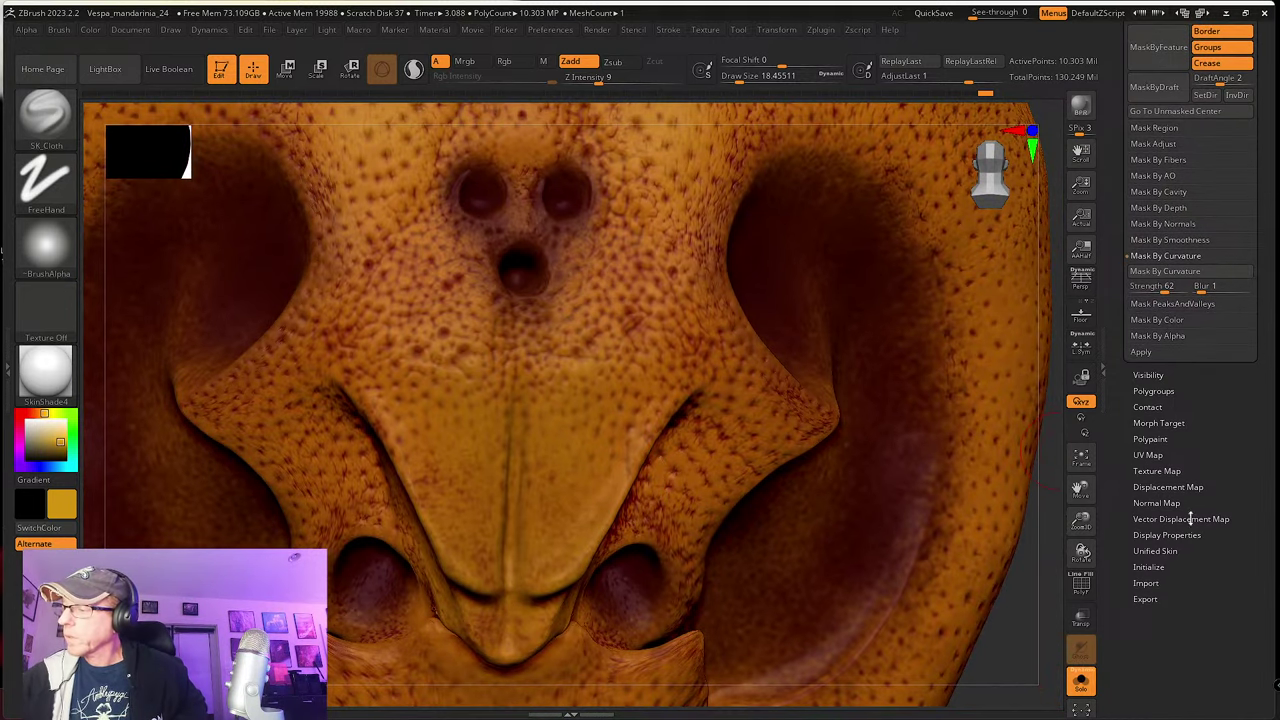
pyautogui.scroll(3, 1190, 475)
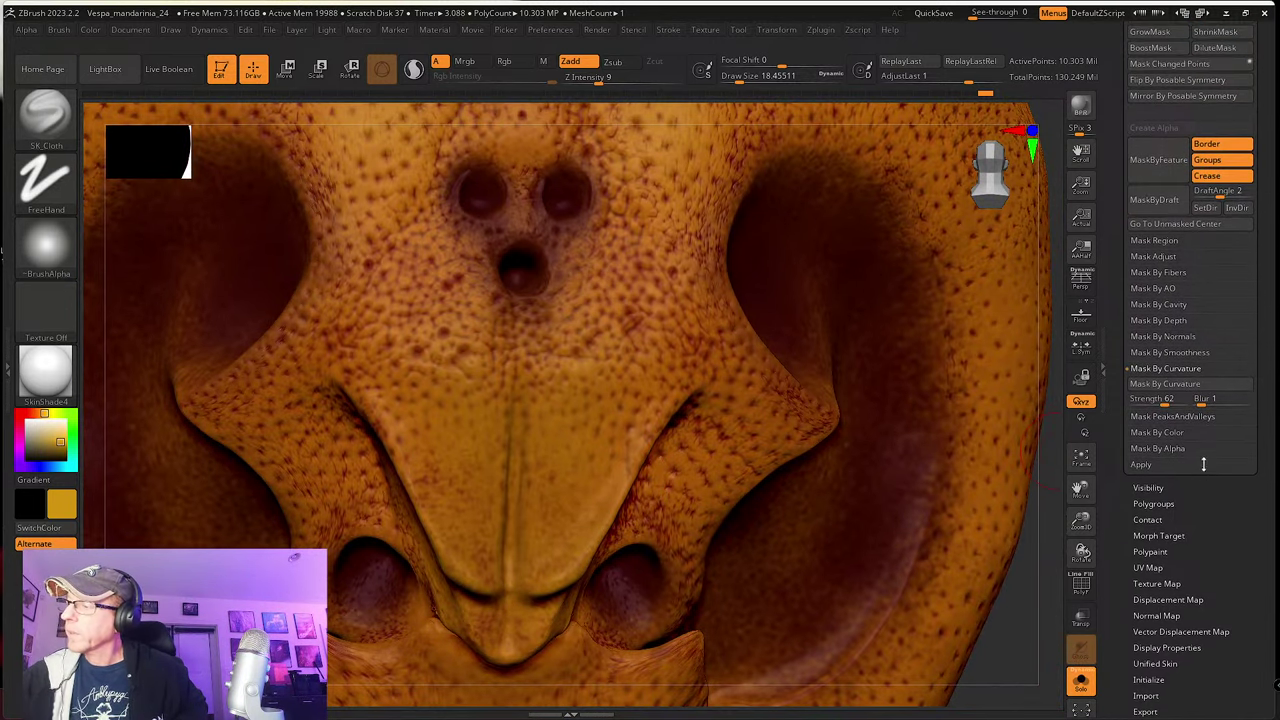
pyautogui.click(1175, 432)
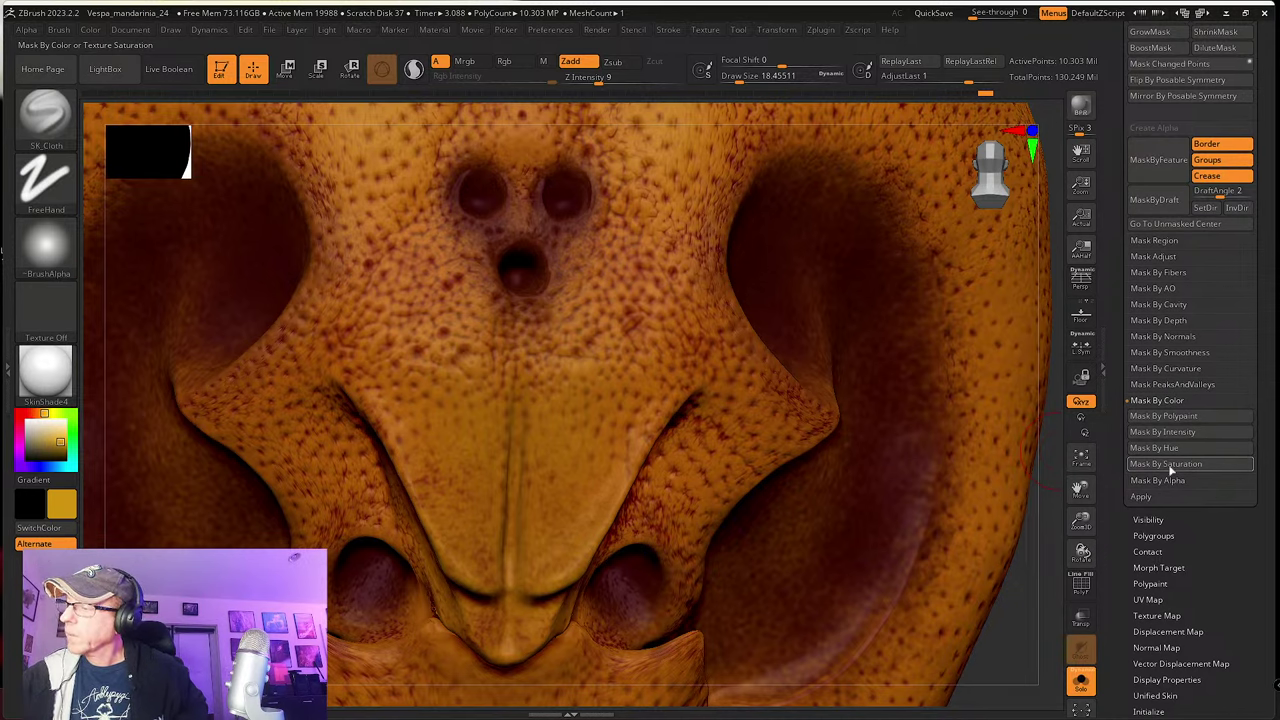
pyautogui.click(1163, 416)
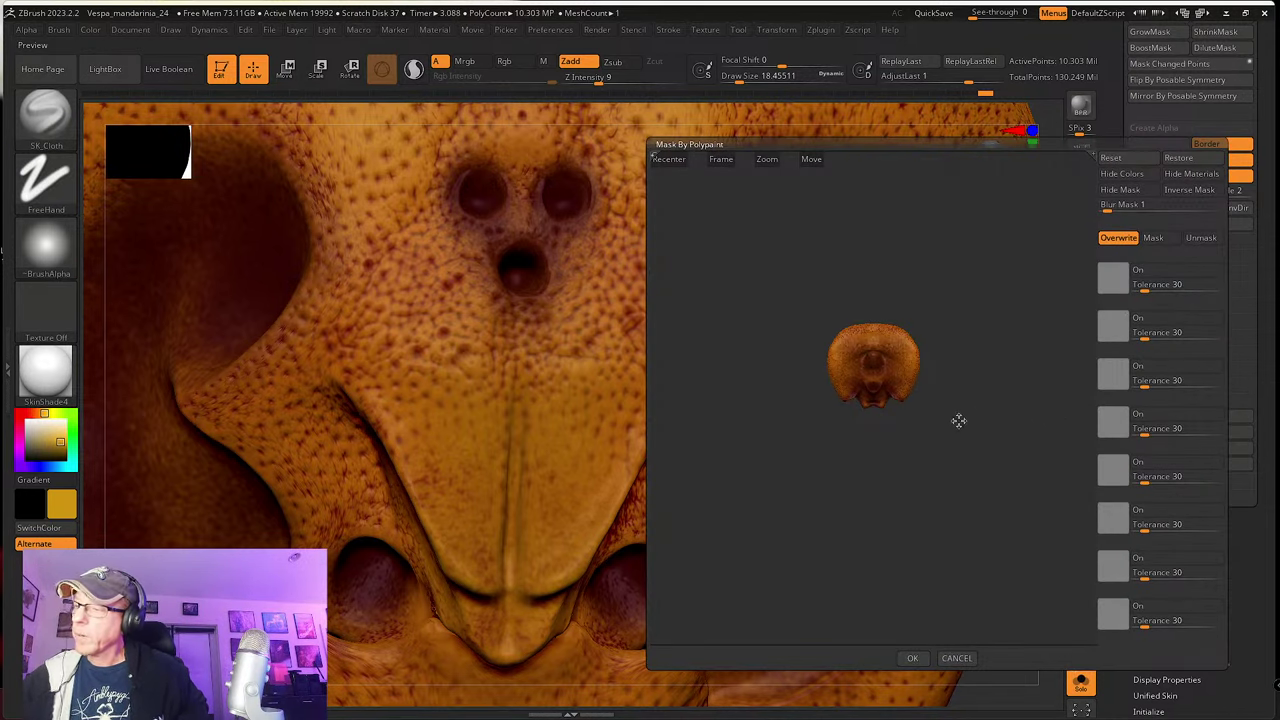
pyautogui.moveTo(953, 417); pyautogui.dragTo(1018, 470)
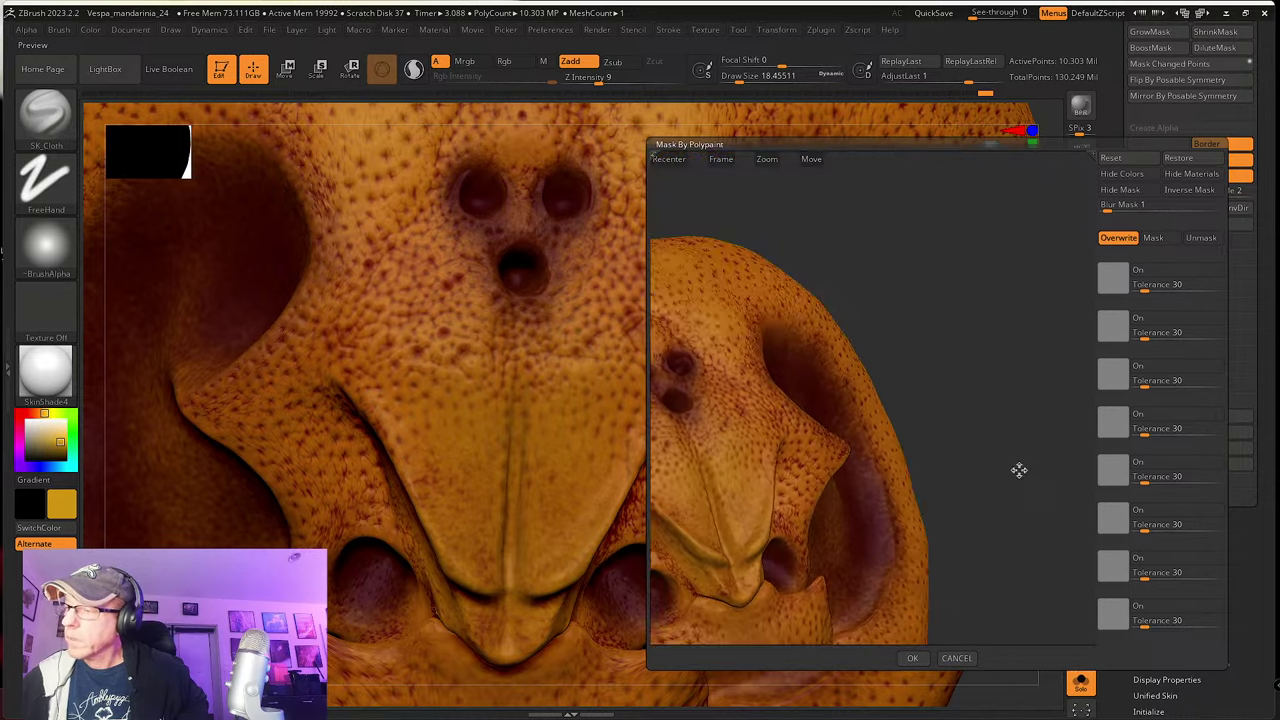
pyautogui.moveTo(1009, 399); pyautogui.dragTo(1028, 351)
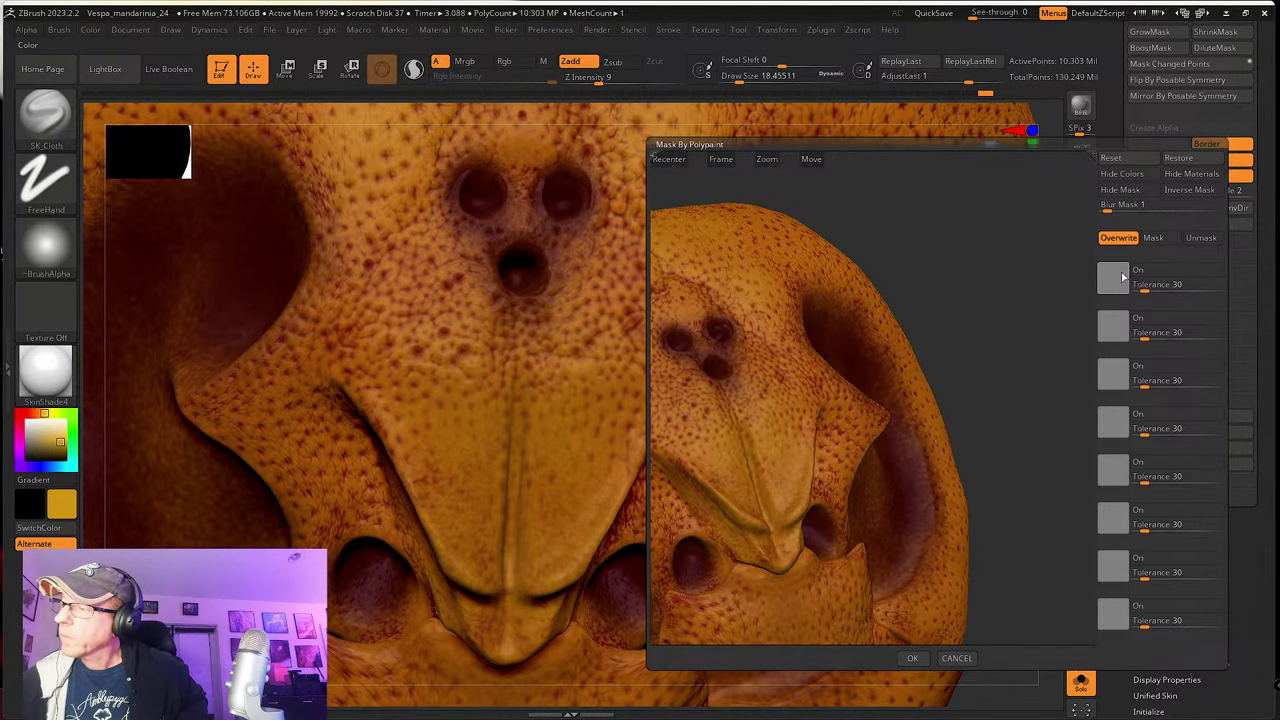
# Step: Sample a dark reddish-brown mask color from the eye socket edge in the Mask By Polypaint preview
pyautogui.click(1119, 280)
pyautogui.click(860, 350)
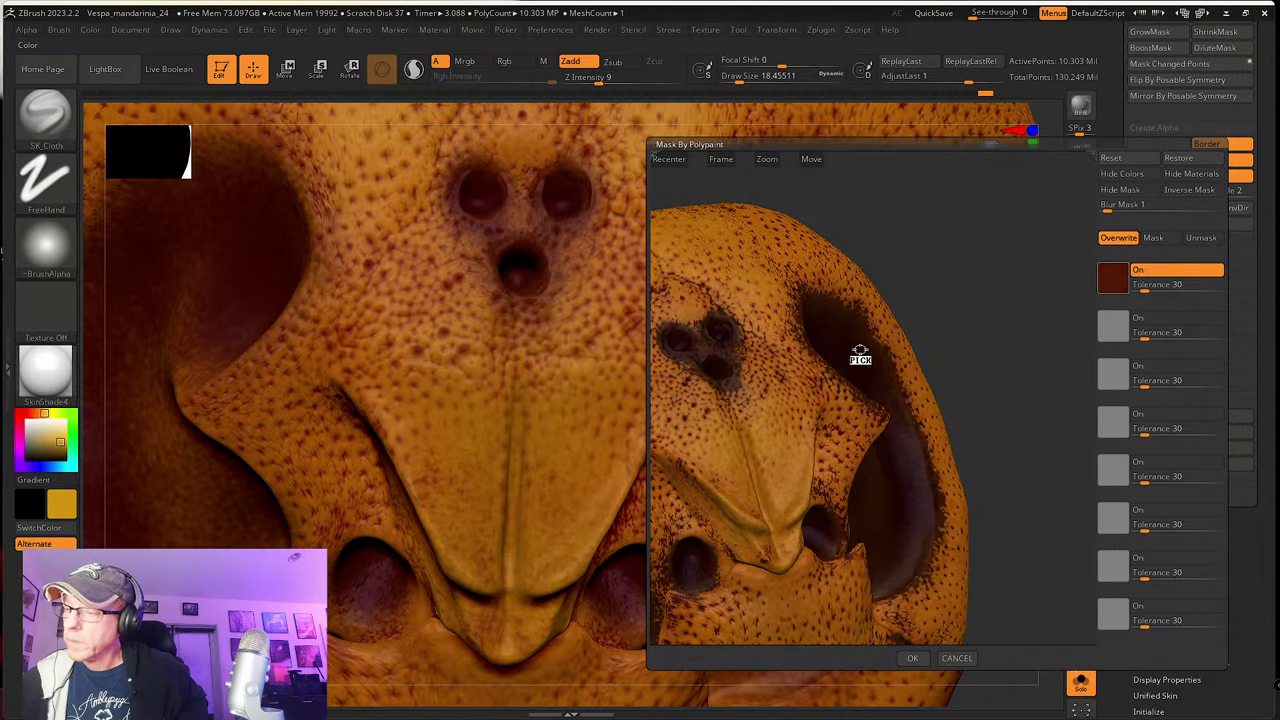
pyautogui.click(880, 357)
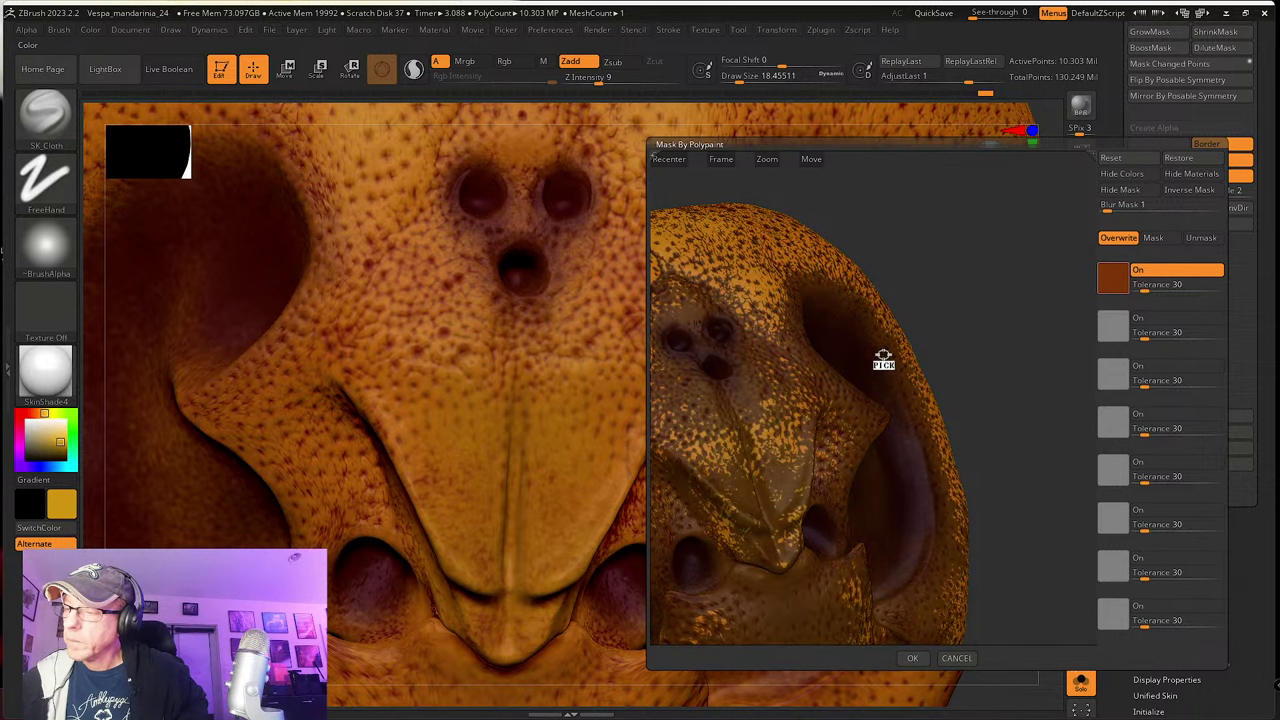
pyautogui.moveTo(883, 355); pyautogui.dragTo(882, 355)
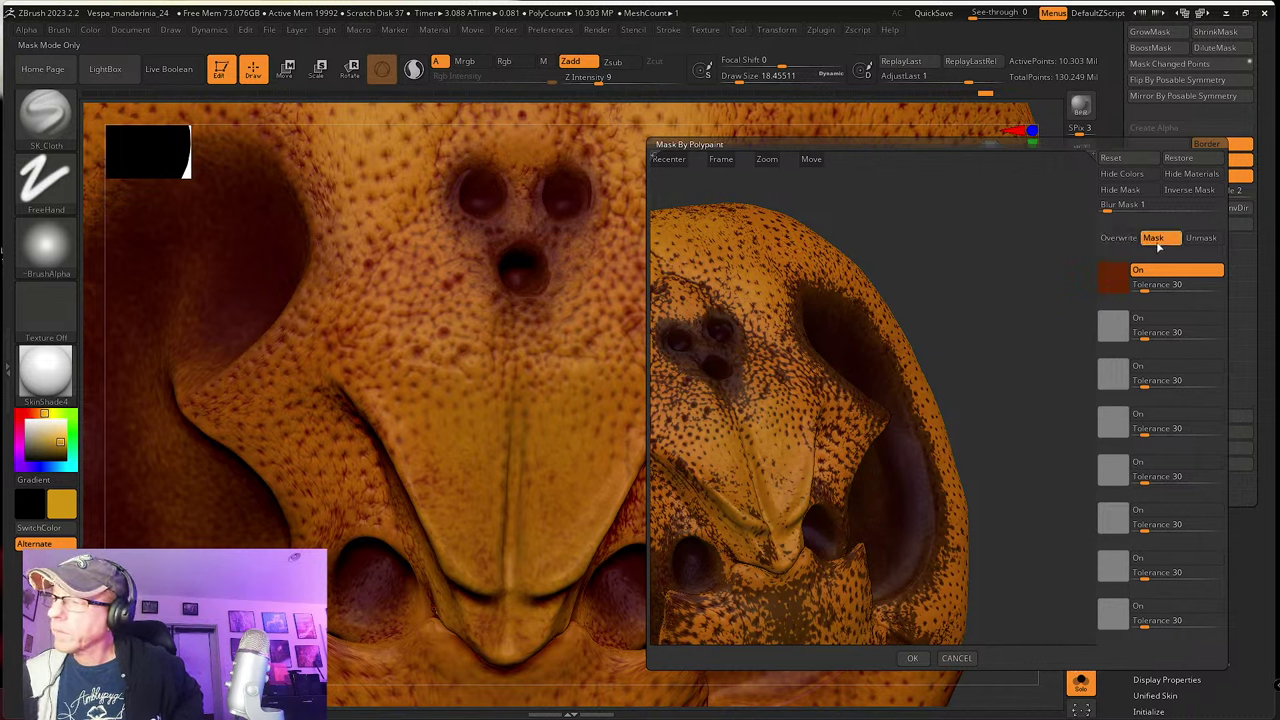
# Step: Set the polypaint mask to Overwrite with a tolerance of 36, apply it to the head and invert it
pyautogui.click(1119, 238)
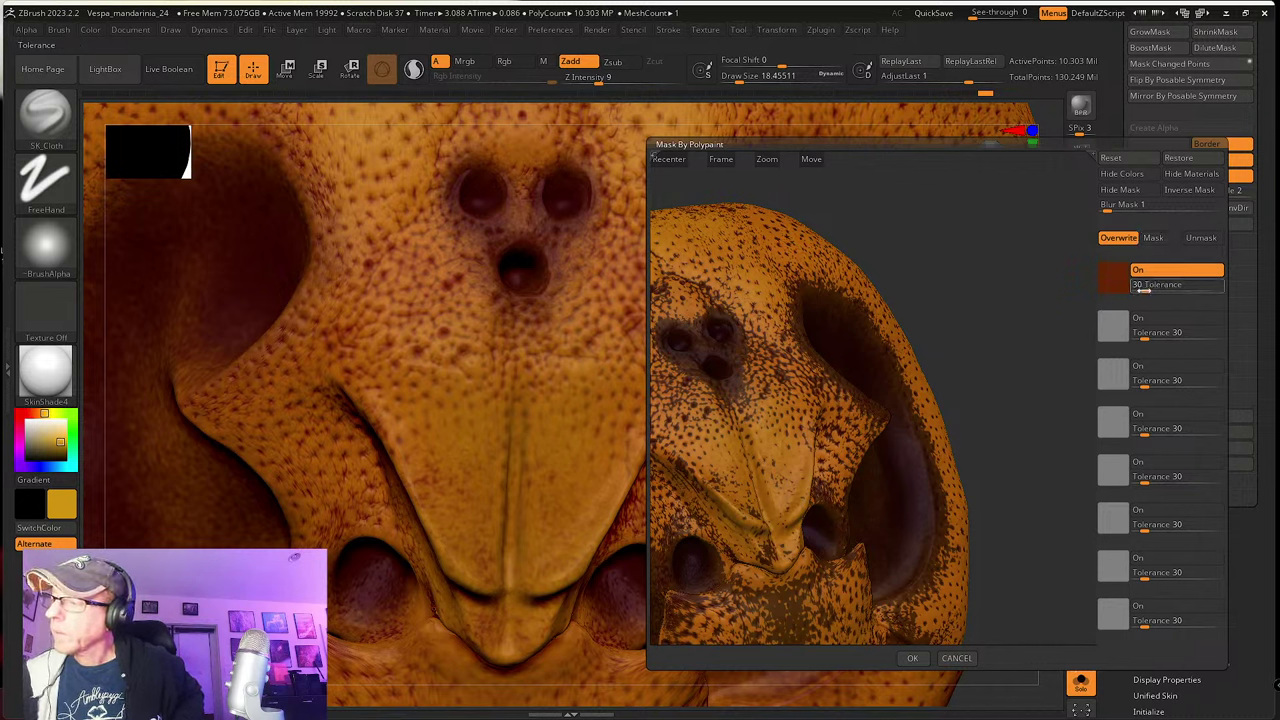
pyautogui.moveTo(1144, 288)
pyautogui.mouseDown()
pyautogui.moveTo(1158, 290)
pyautogui.moveTo(1147, 289)
pyautogui.mouseUp()
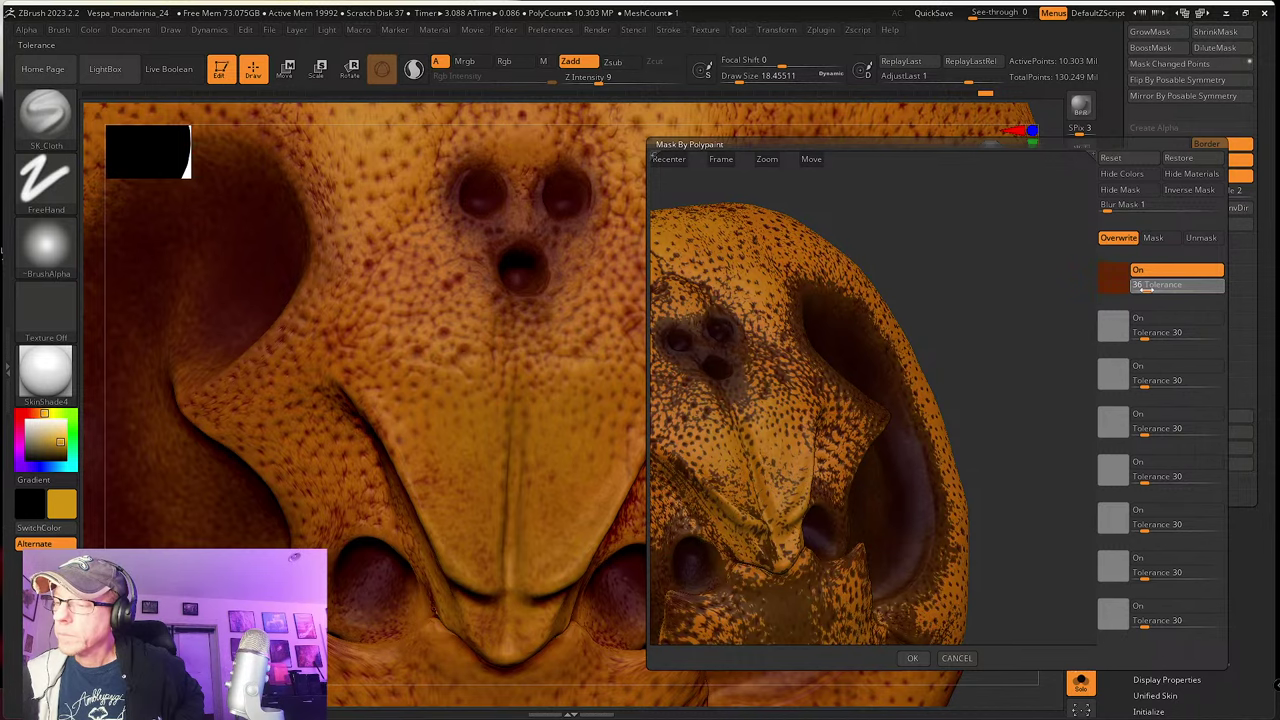
pyautogui.click(912, 658)
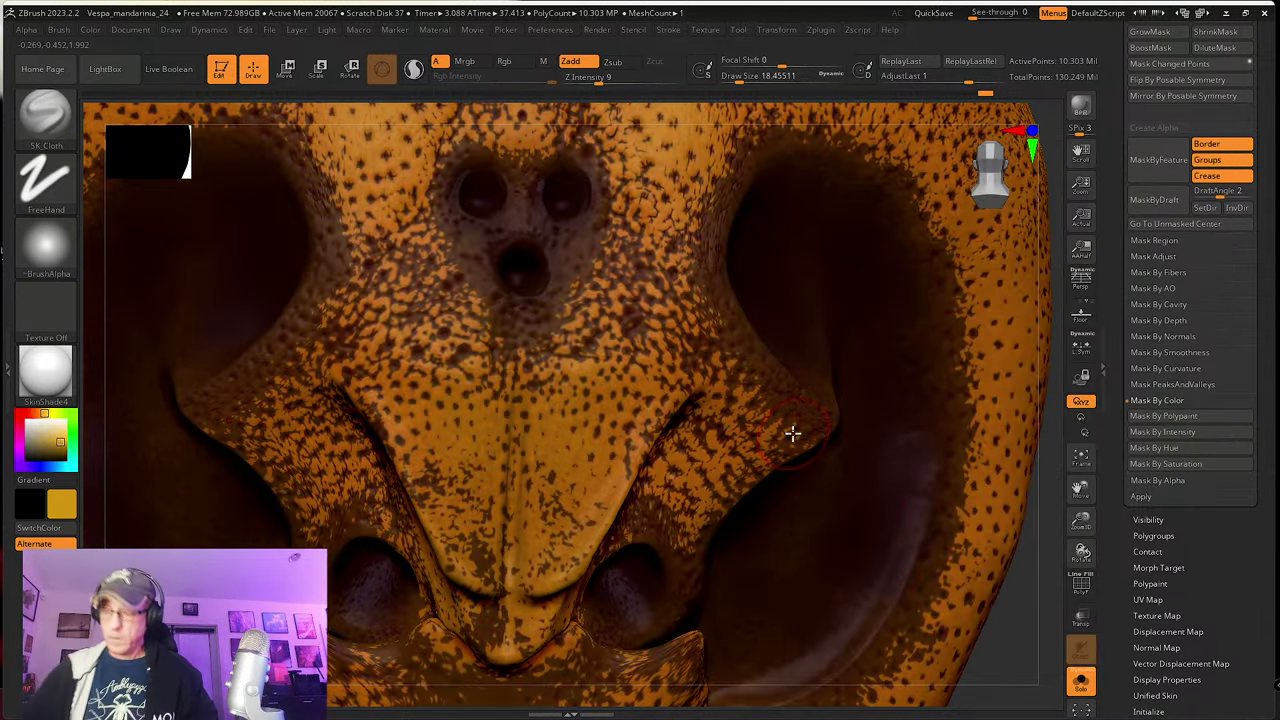
pyautogui.hotkey('ctrl', 'i')
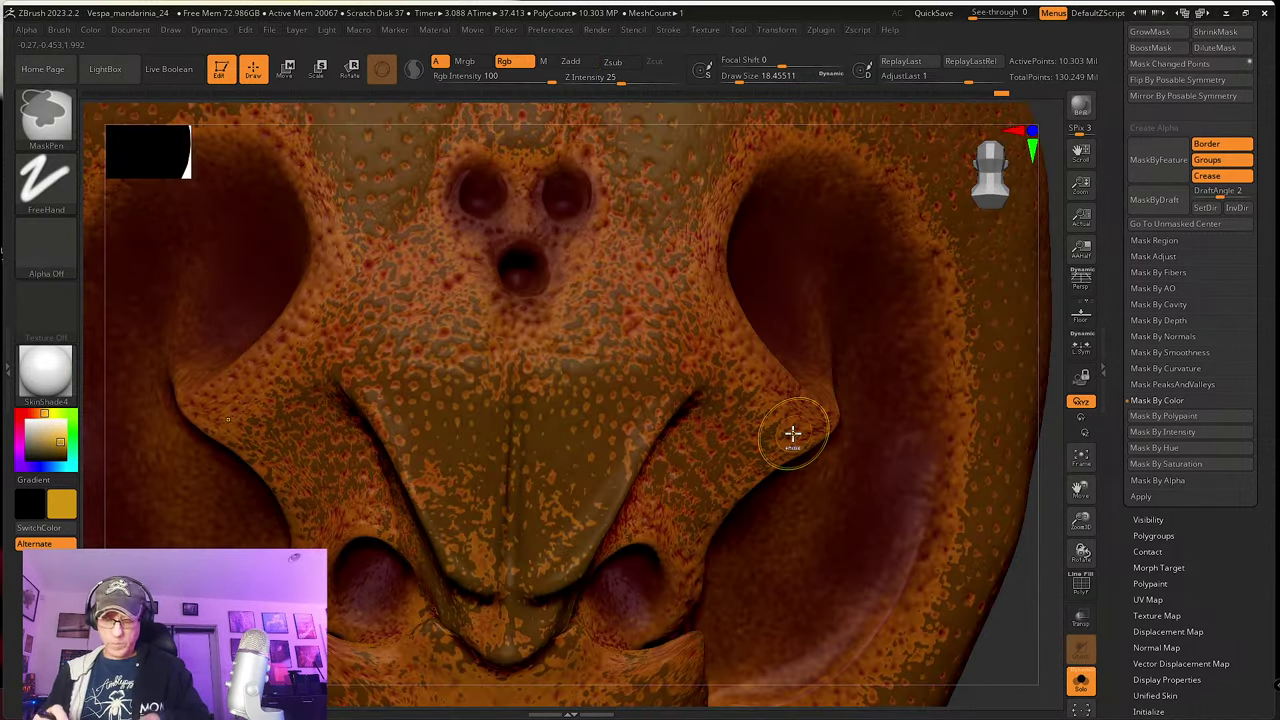
# Step: Build up faint bumps on the plate's lower half with tw ClayTubes at draw size about 23.3 and Z intensity 1, smoothing lightly
pyautogui.press('b')
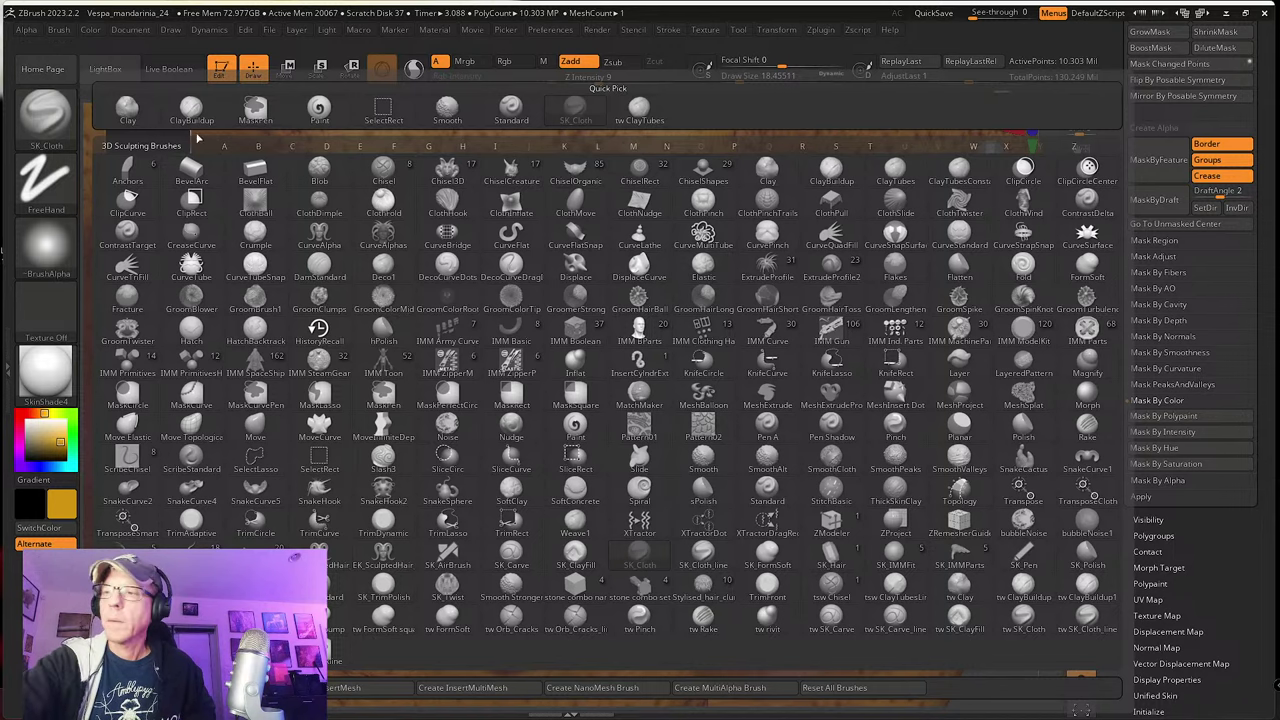
pyautogui.click(639, 107)
pyautogui.press('s')
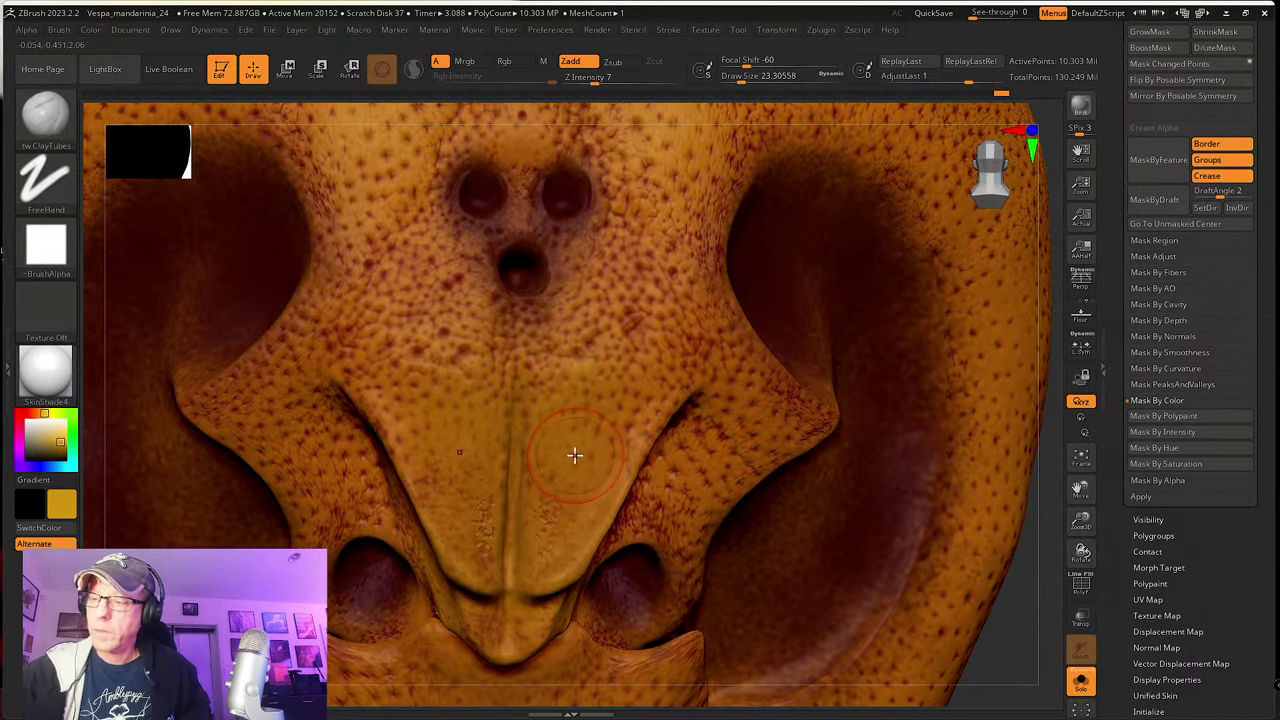
pyautogui.hotkey('ctrl', 'z')
pyautogui.click(579, 79)
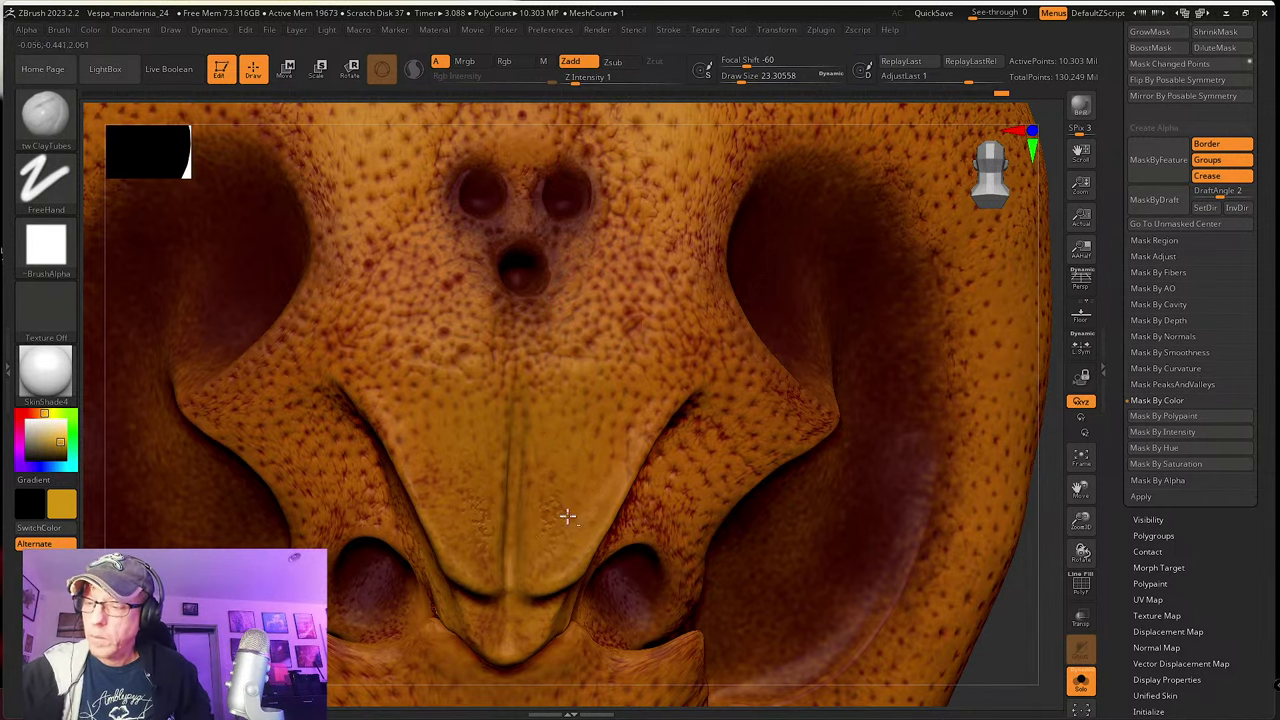
pyautogui.press('shift')
pyautogui.keyDown('shift'); pyautogui.moveTo(548, 516); pyautogui.dragTo(551, 542); pyautogui.keyUp('shift')
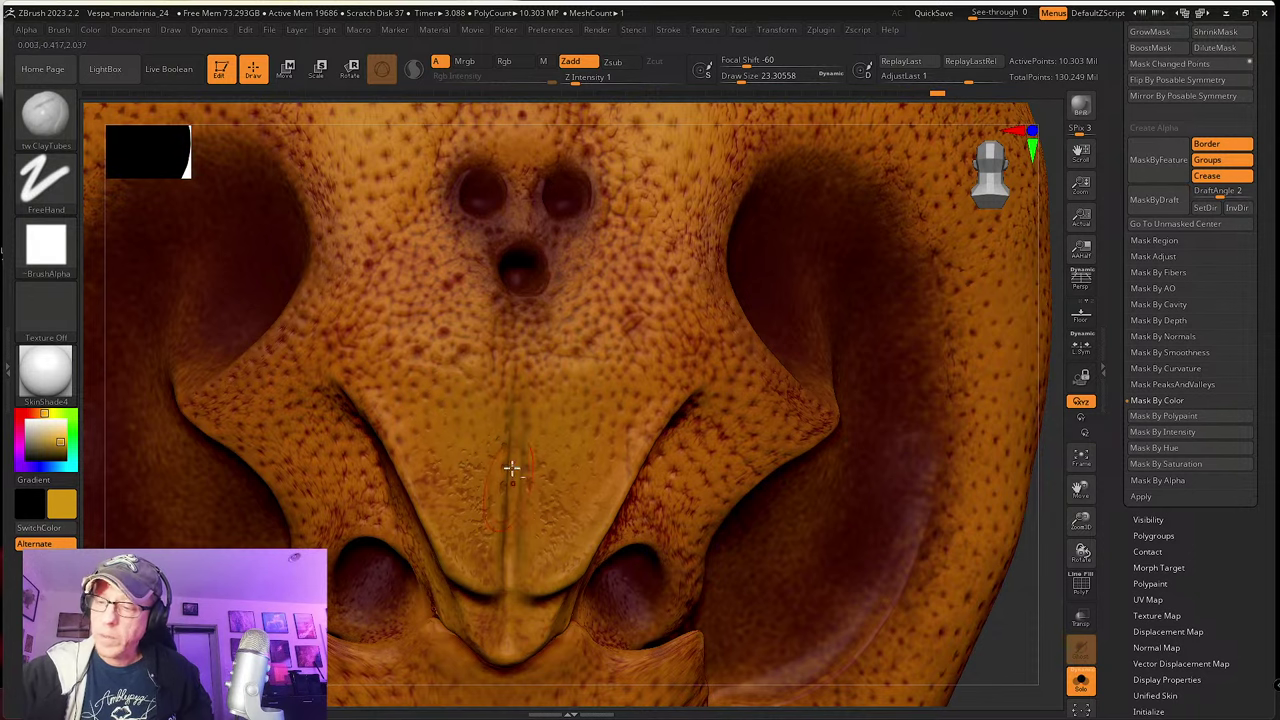
# Step: Turn off Rgb and enable Zadd for the Smooth brush, keeping Z intensity at 100, and soften the plate's bumps
pyautogui.press('shift')
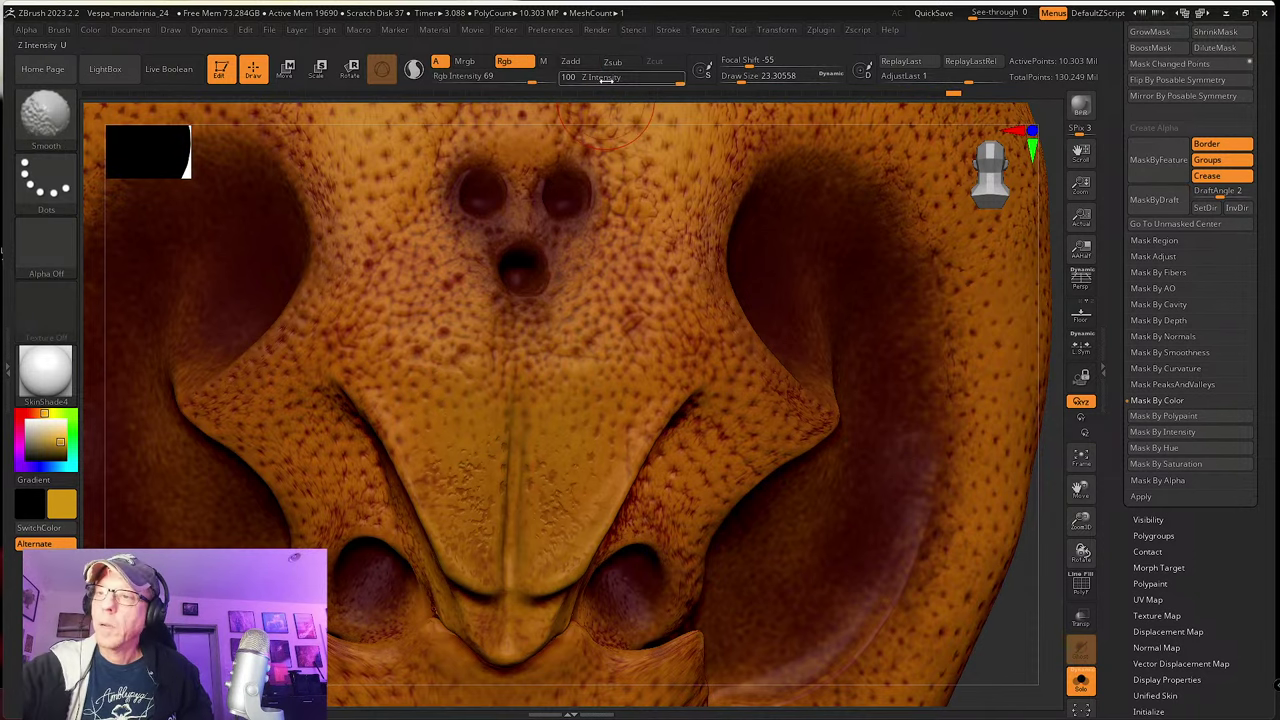
pyautogui.keyDown('shift'); pyautogui.click(520, 62); pyautogui.keyUp('shift')
pyautogui.keyDown('shift'); pyautogui.click(520, 62); pyautogui.keyUp('shift')
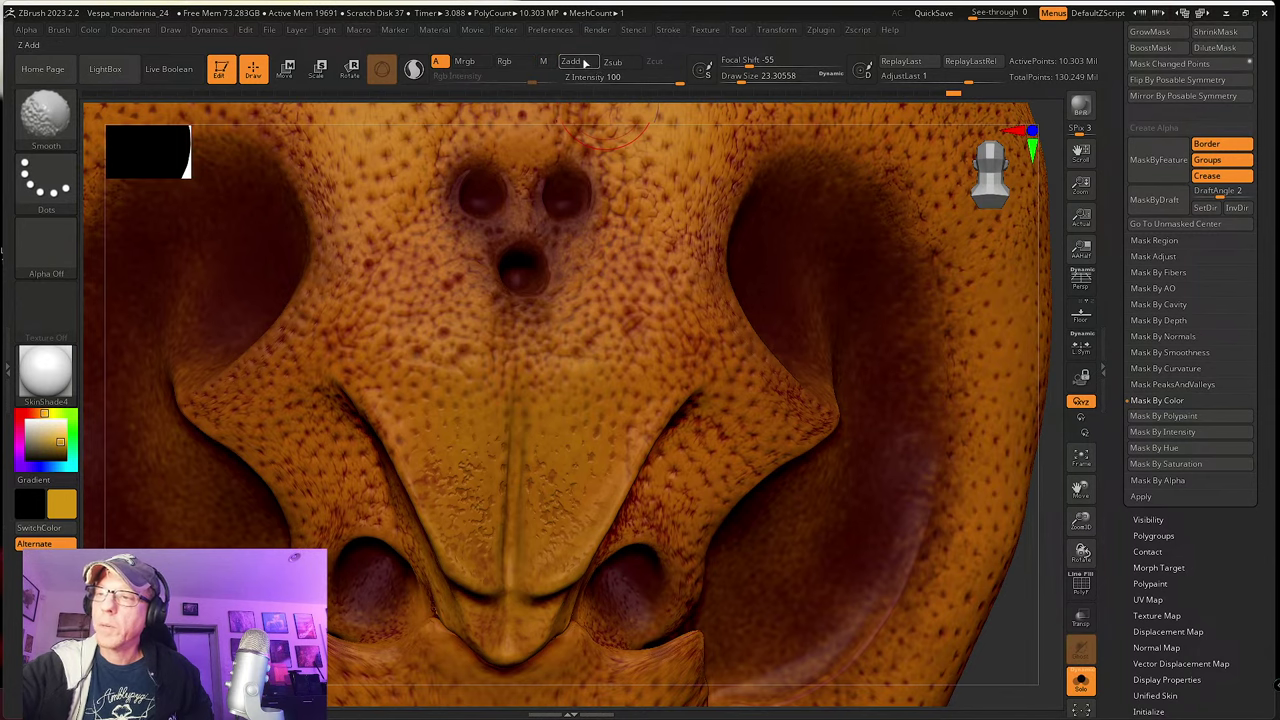
pyautogui.keyDown('shift'); pyautogui.click(585, 62); pyautogui.keyUp('shift')
pyautogui.press('shift')
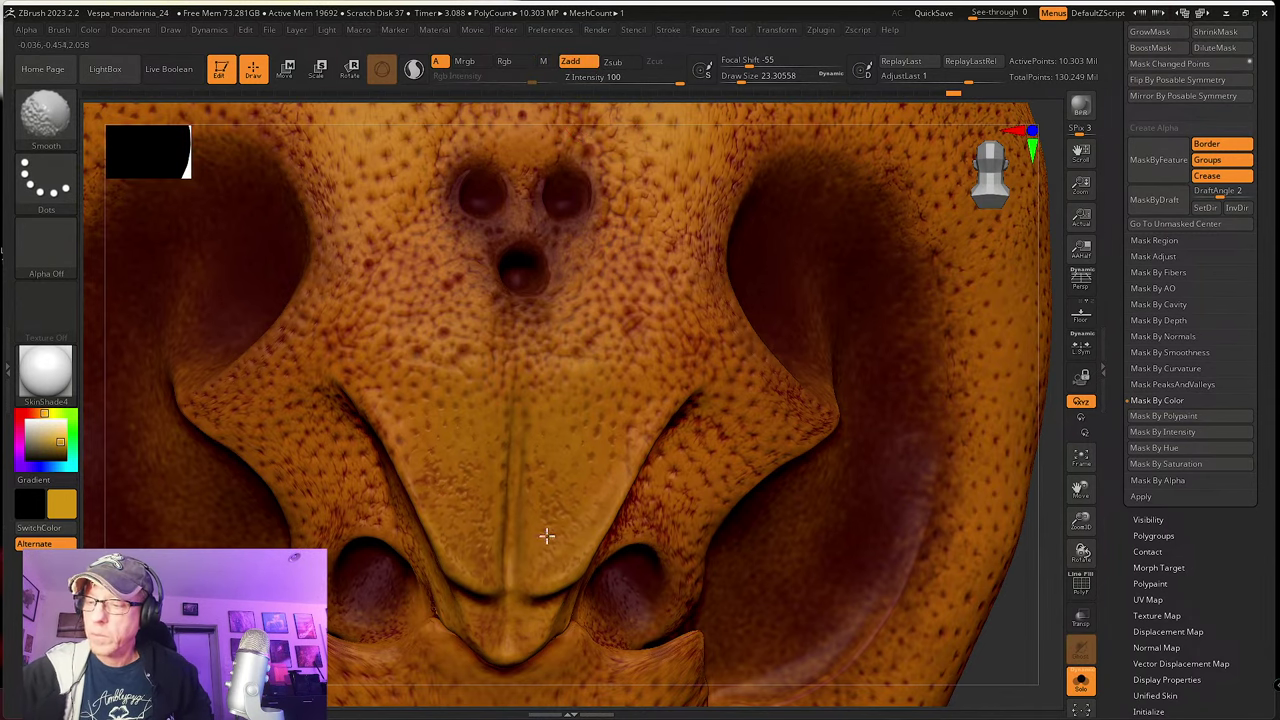
# Step: Smooth the bumps beside the plate's center crease and set the tw ClayTubes draw size to about 12.9
pyautogui.press('f')
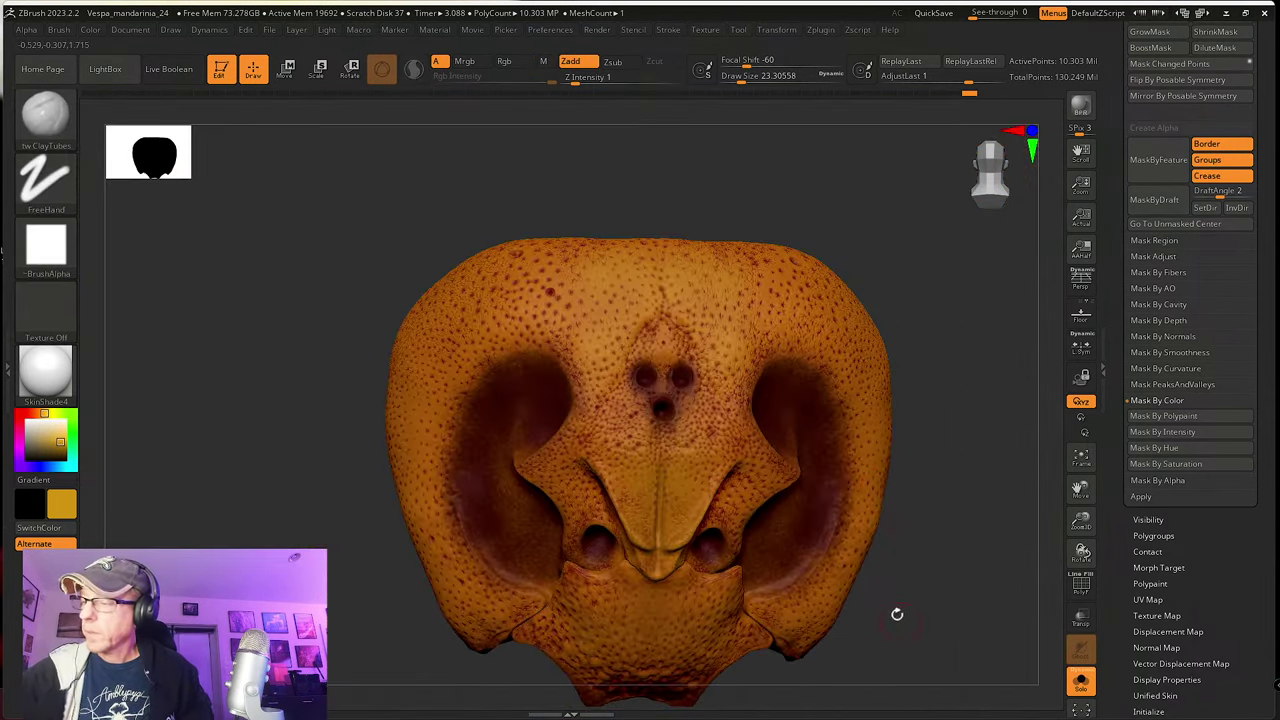
pyautogui.scroll(3, 704, 497)
pyautogui.press('shift')
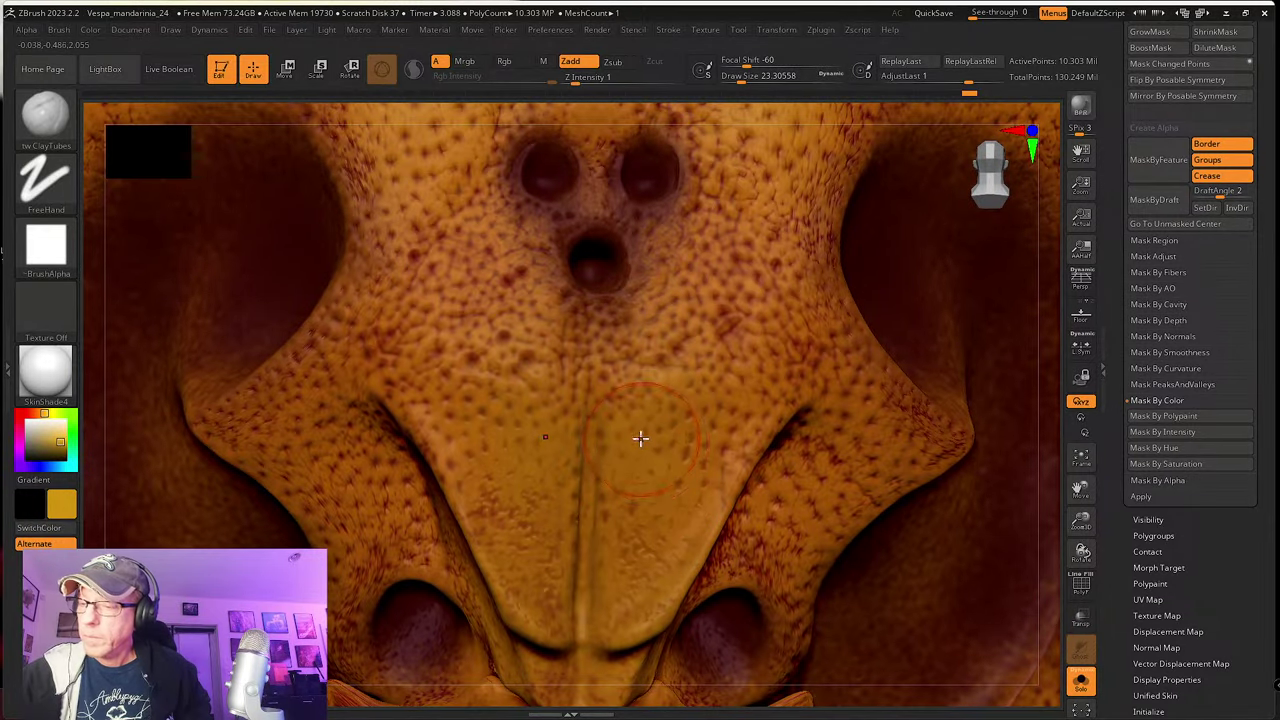
pyautogui.moveTo(649, 447)
pyautogui.keyDown('shift'); pyautogui.mouseDown()
pyautogui.moveTo(649, 534)
pyautogui.moveTo(650, 510)
pyautogui.mouseUp(); pyautogui.keyUp('shift')
pyautogui.moveTo(625, 502); pyautogui.dragTo(641, 550, button='right')
pyautogui.press('s')
pyautogui.moveTo(650, 621); pyautogui.dragTo(636, 627)
pyautogui.press('s')
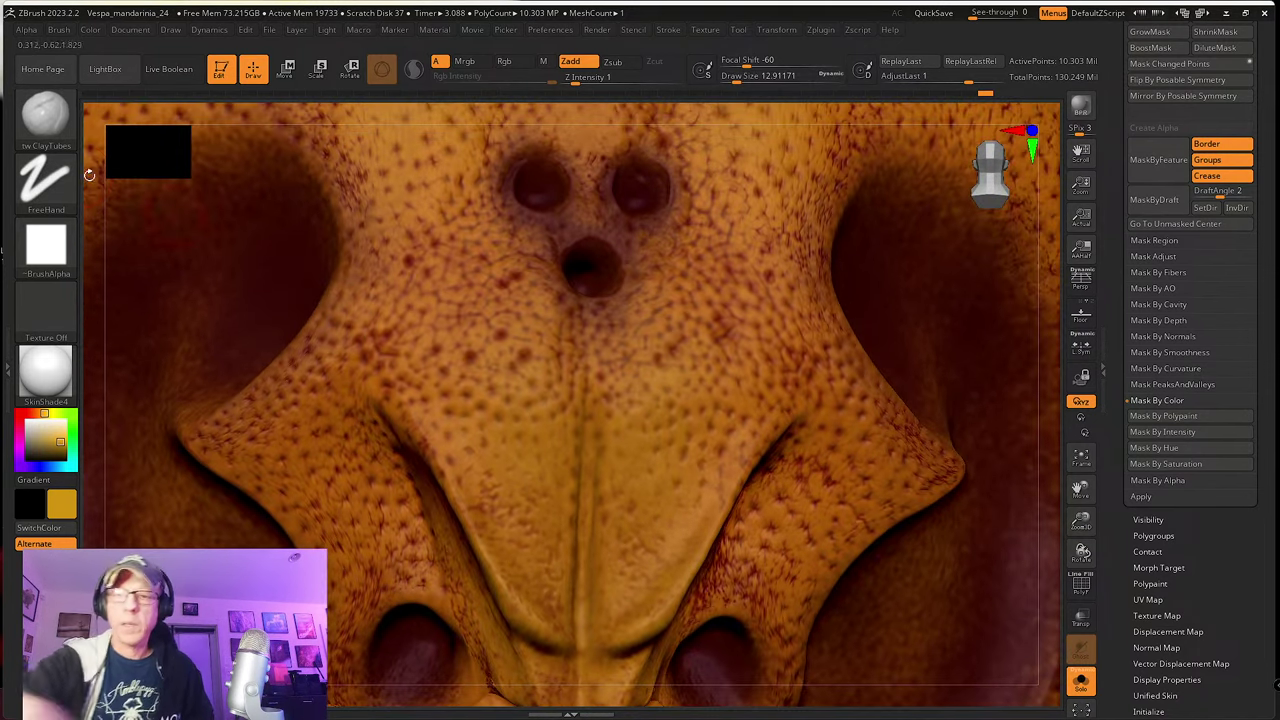
# Step: Switch to the DamStandard brush with the DragRect stroke and a Z intensity of 34
pyautogui.click(45, 112)
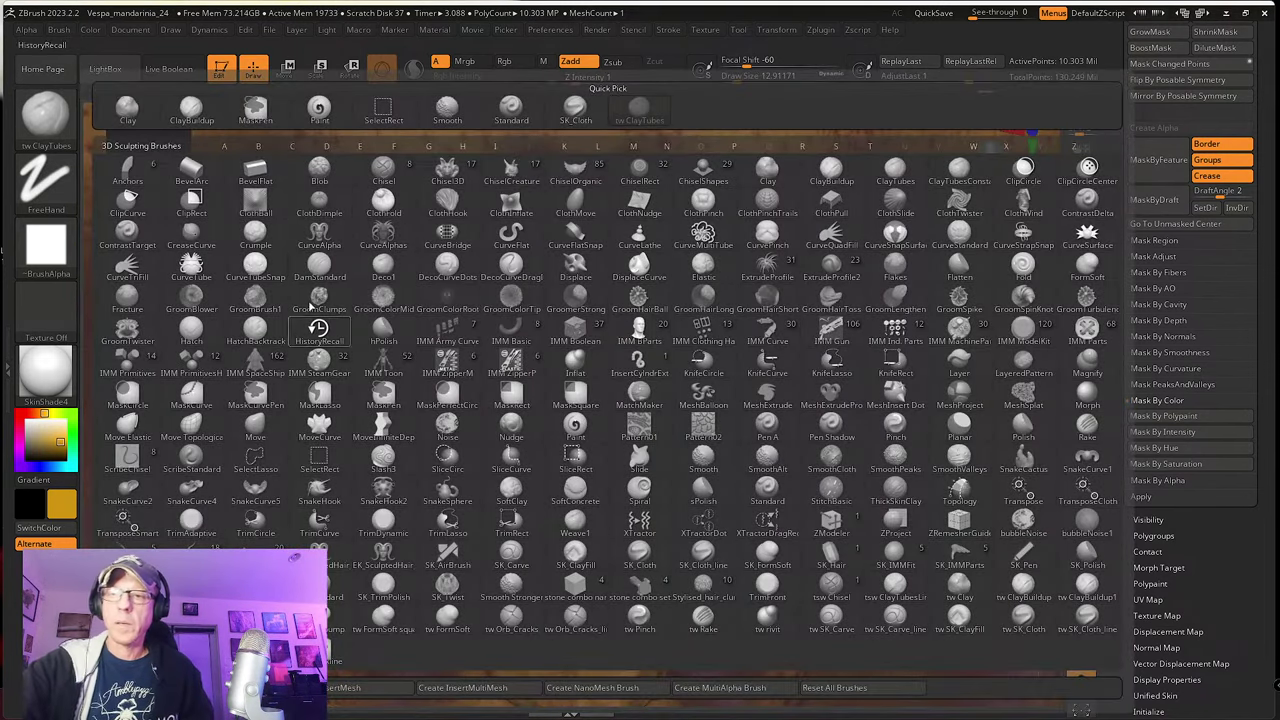
pyautogui.press('d')
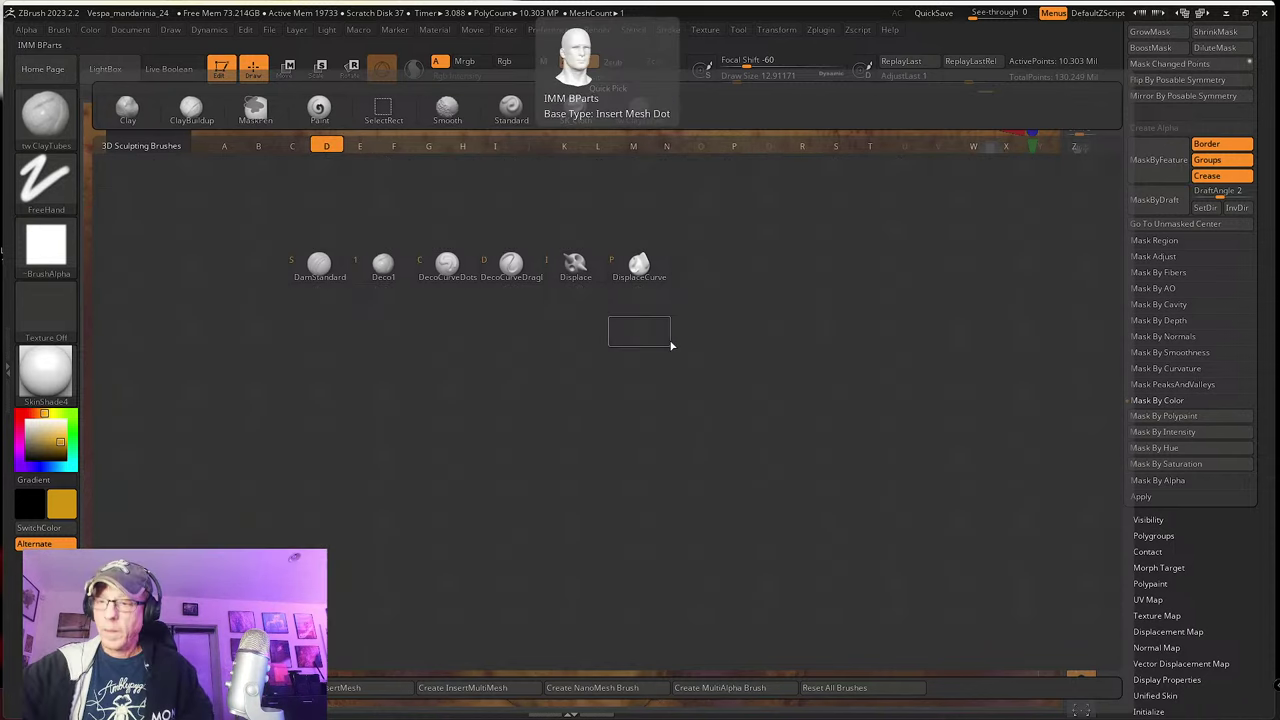
pyautogui.click(328, 278)
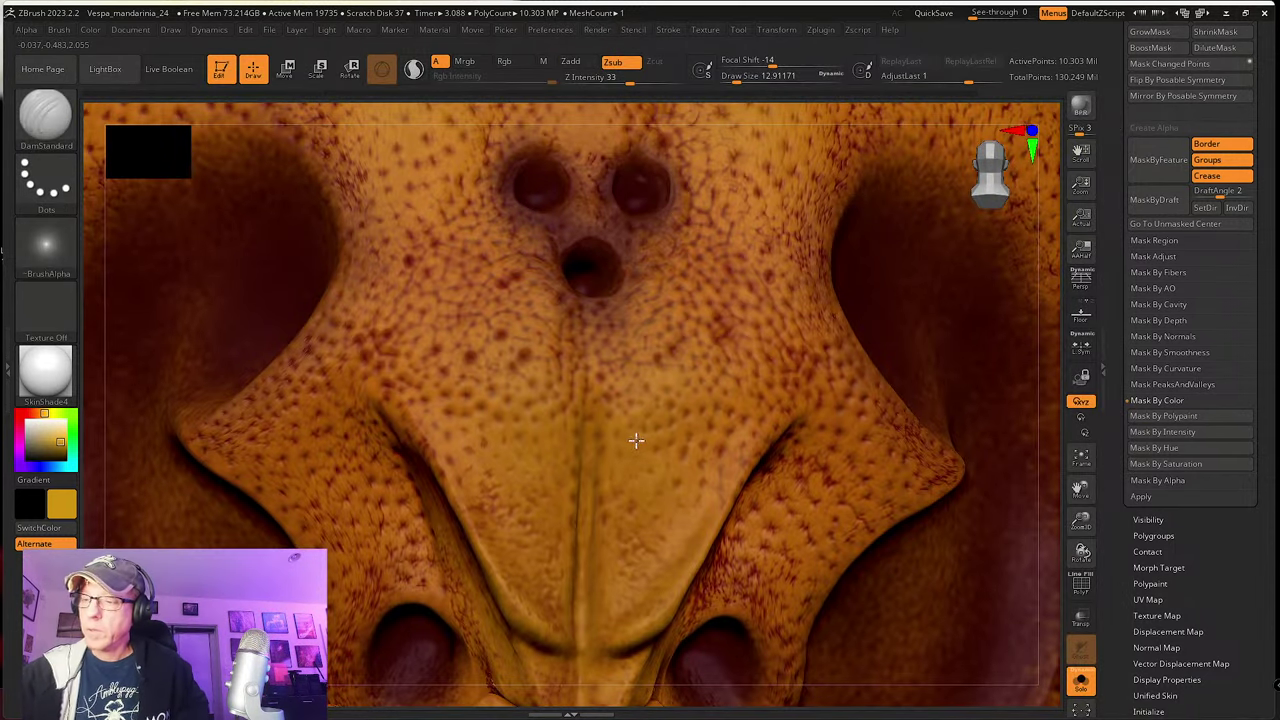
pyautogui.click(45, 180)
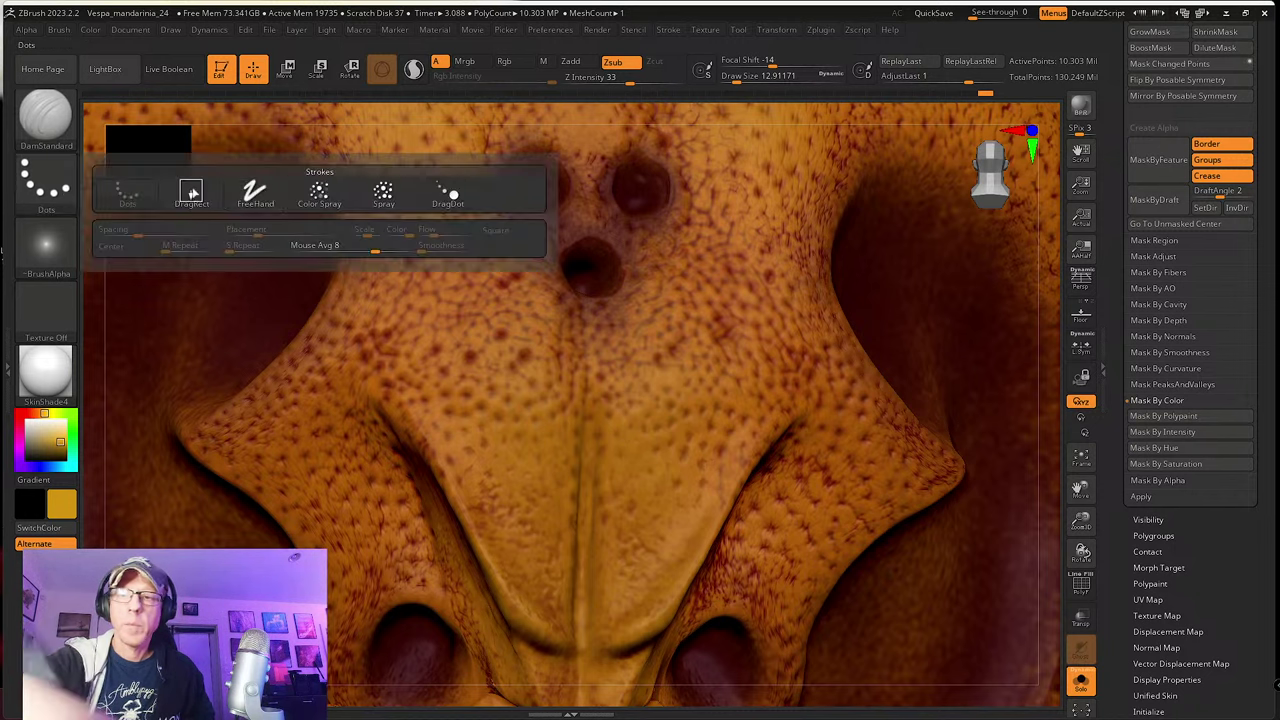
pyautogui.click(191, 195)
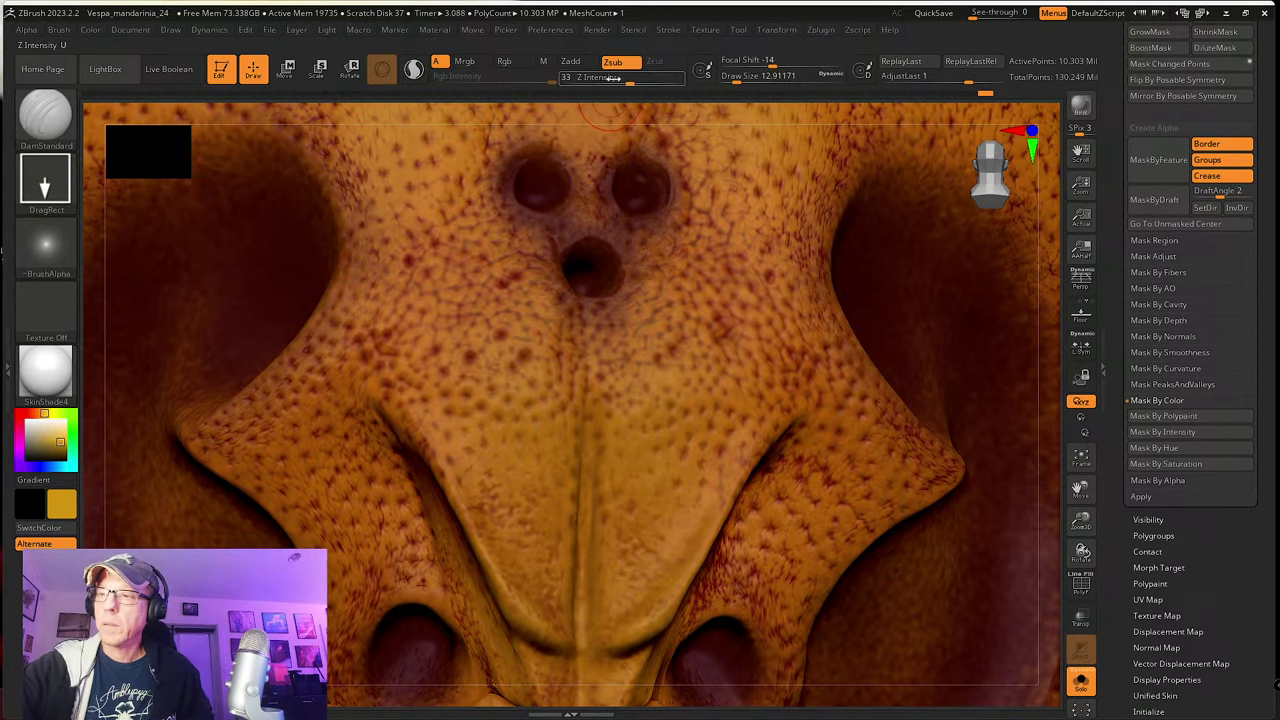
pyautogui.moveTo(612, 78); pyautogui.dragTo(615, 78)
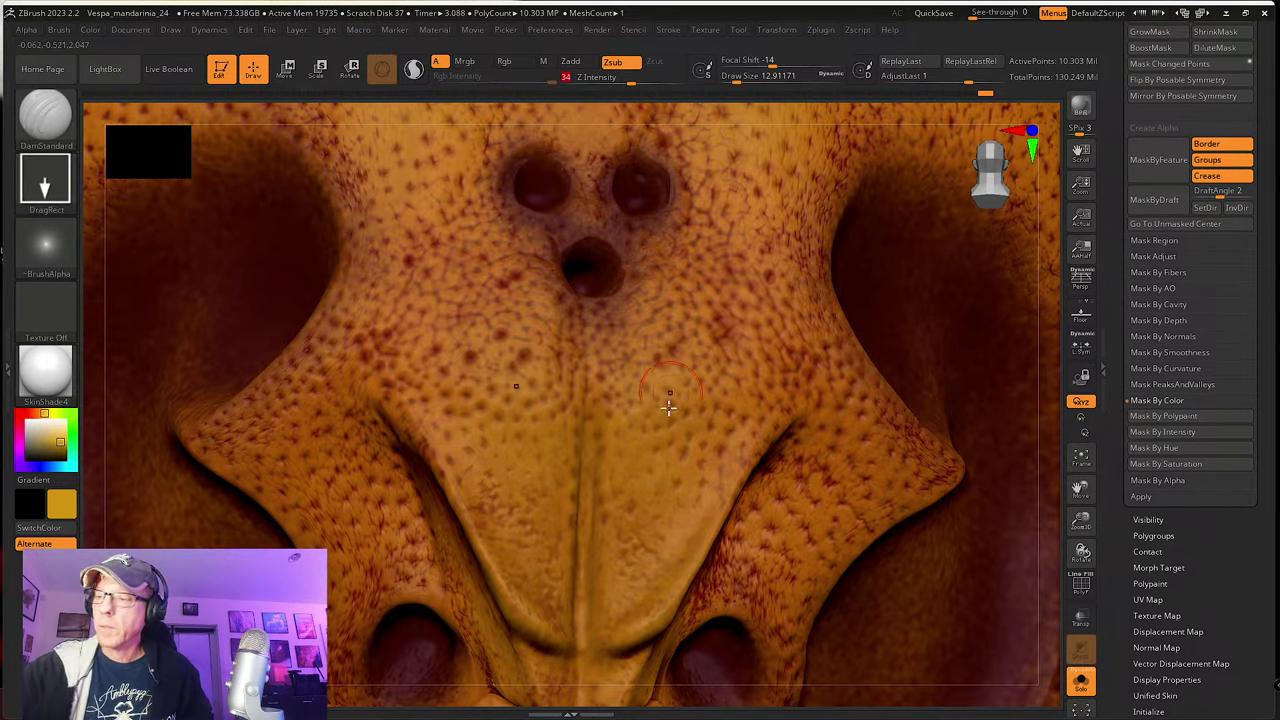
# Step: Set the draw size to about 4.3 and the focal shift to -49, and stamp small pits beside the center crease
pyautogui.press('s')
pyautogui.click(647, 472)
pyautogui.press('o')
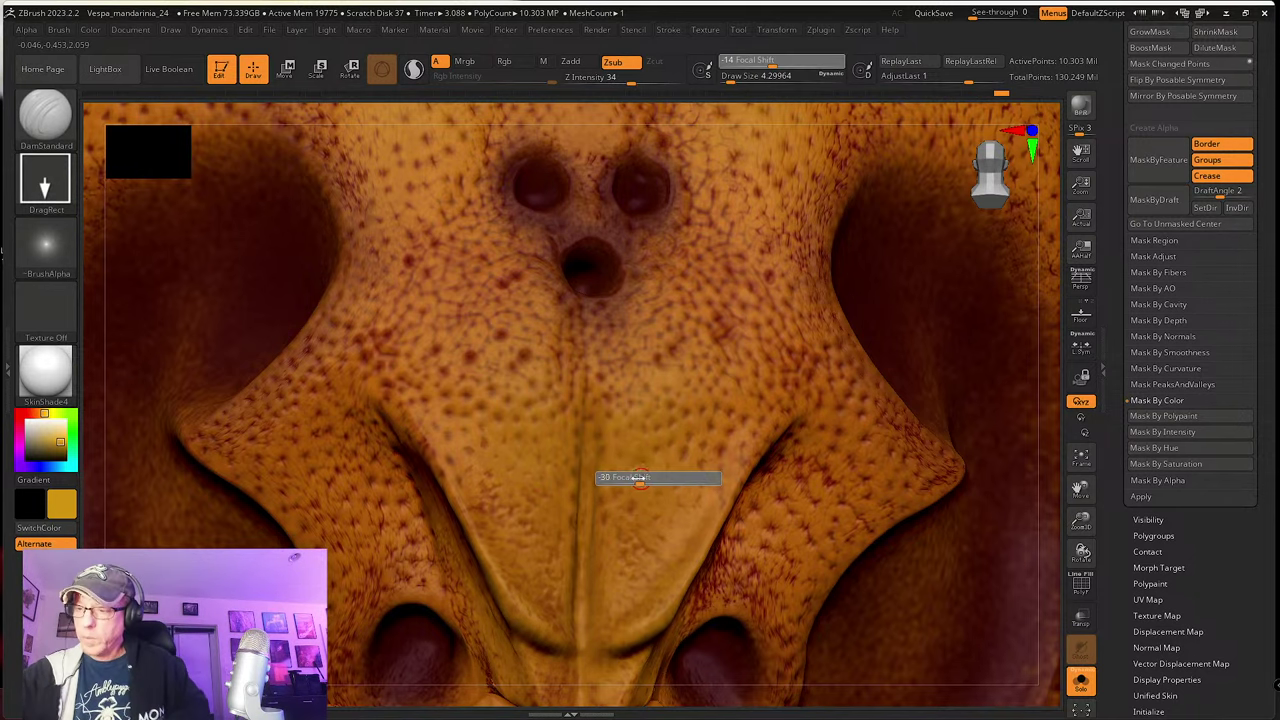
pyautogui.click(638, 468)
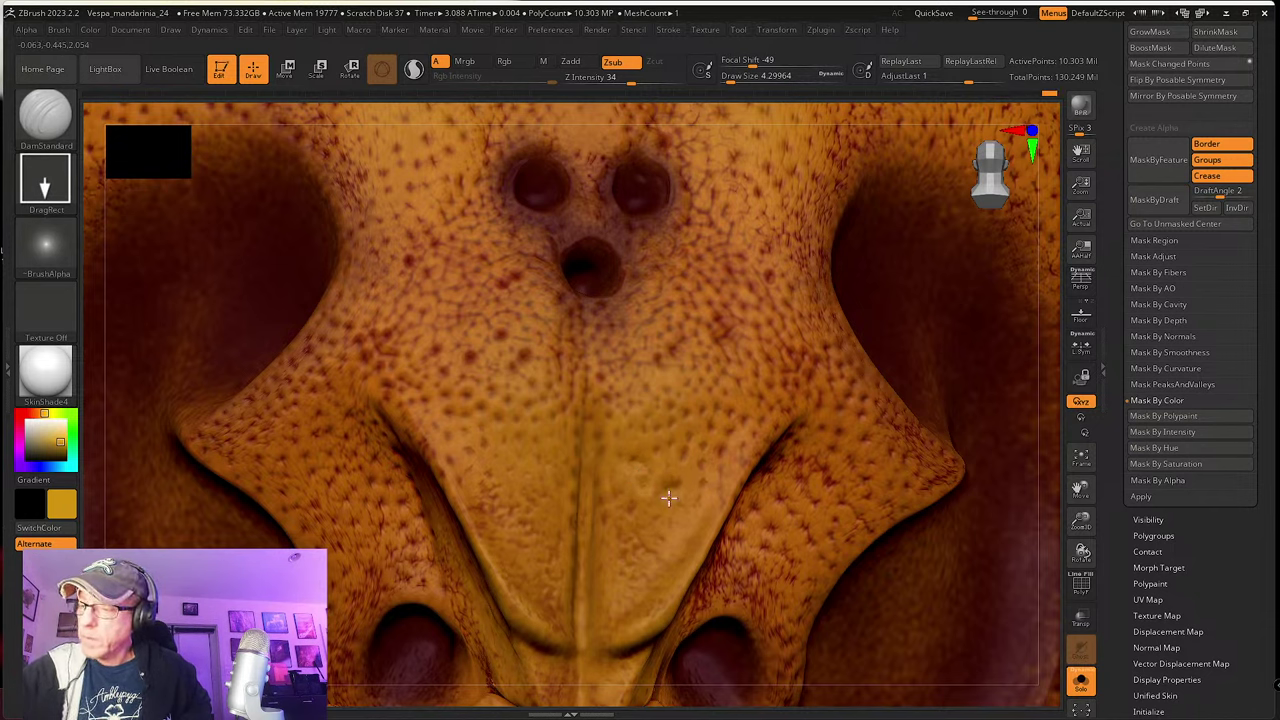
# Step: Raise the Z intensity to 80 and stamp more small pits on both halves of the central plate
pyautogui.click(667, 79)
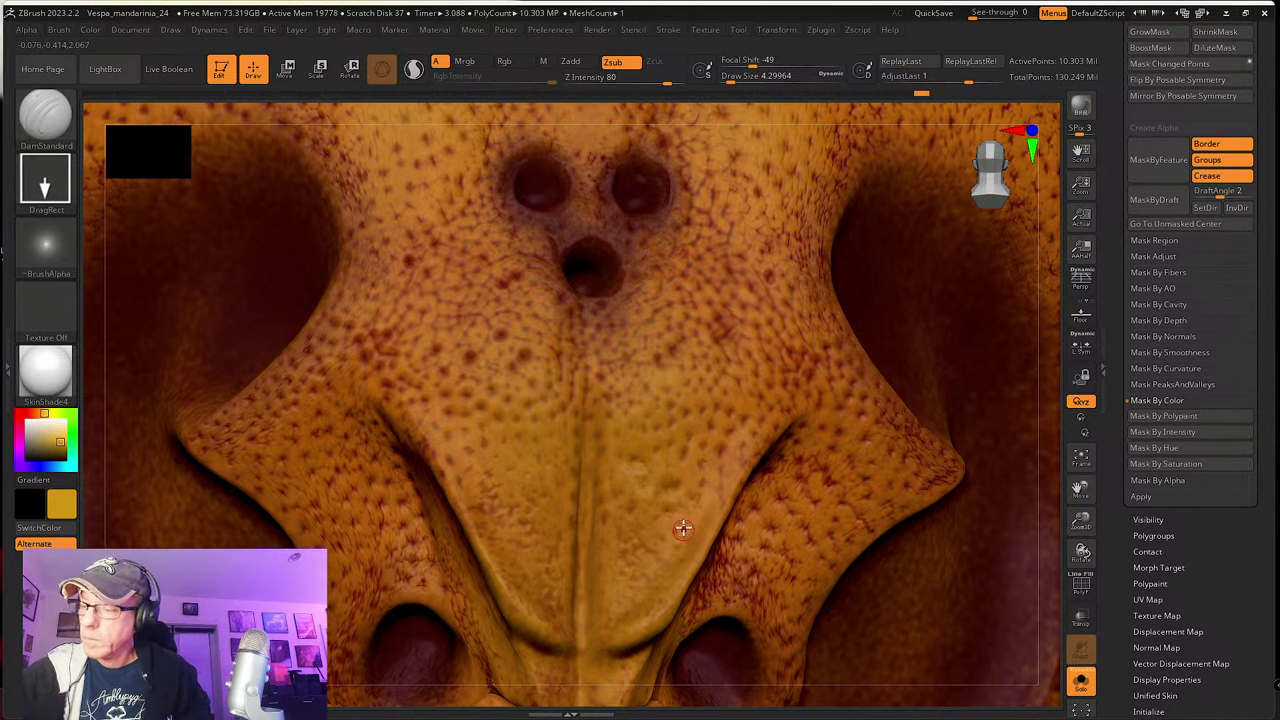
pyautogui.moveTo(640, 577); pyautogui.dragTo(643, 588)
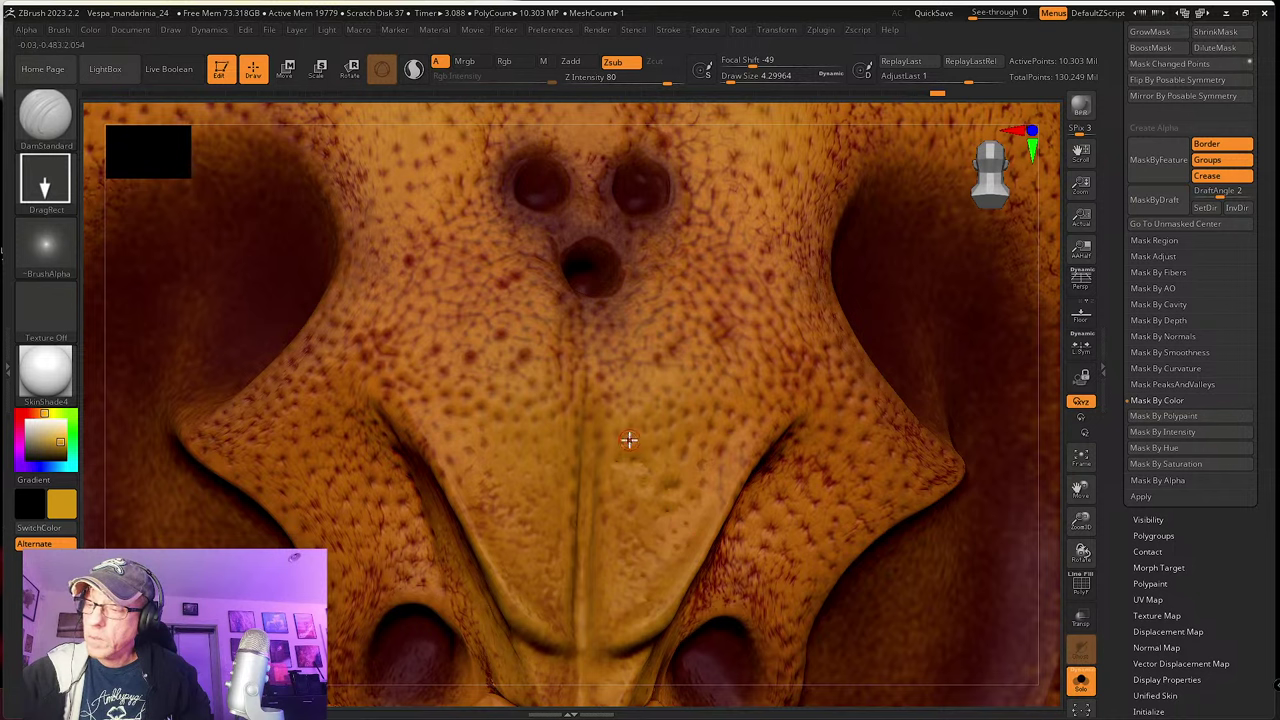
pyautogui.moveTo(555, 462); pyautogui.dragTo(559, 454)
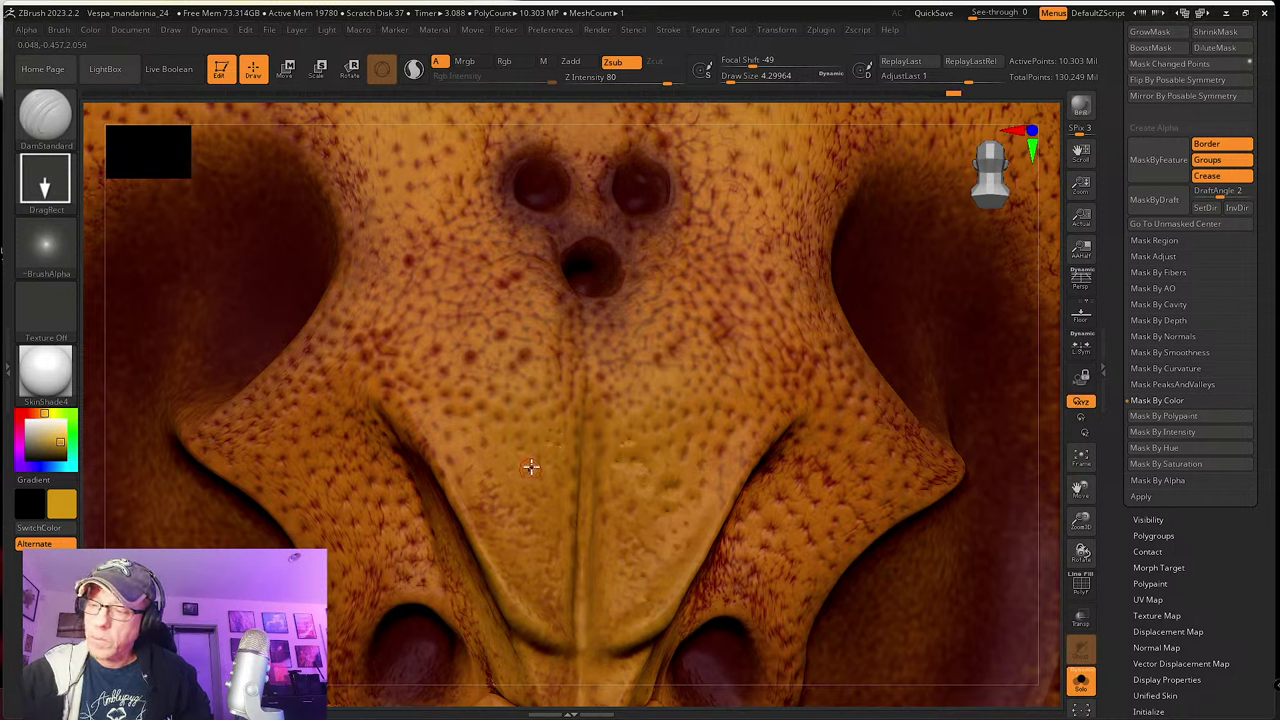
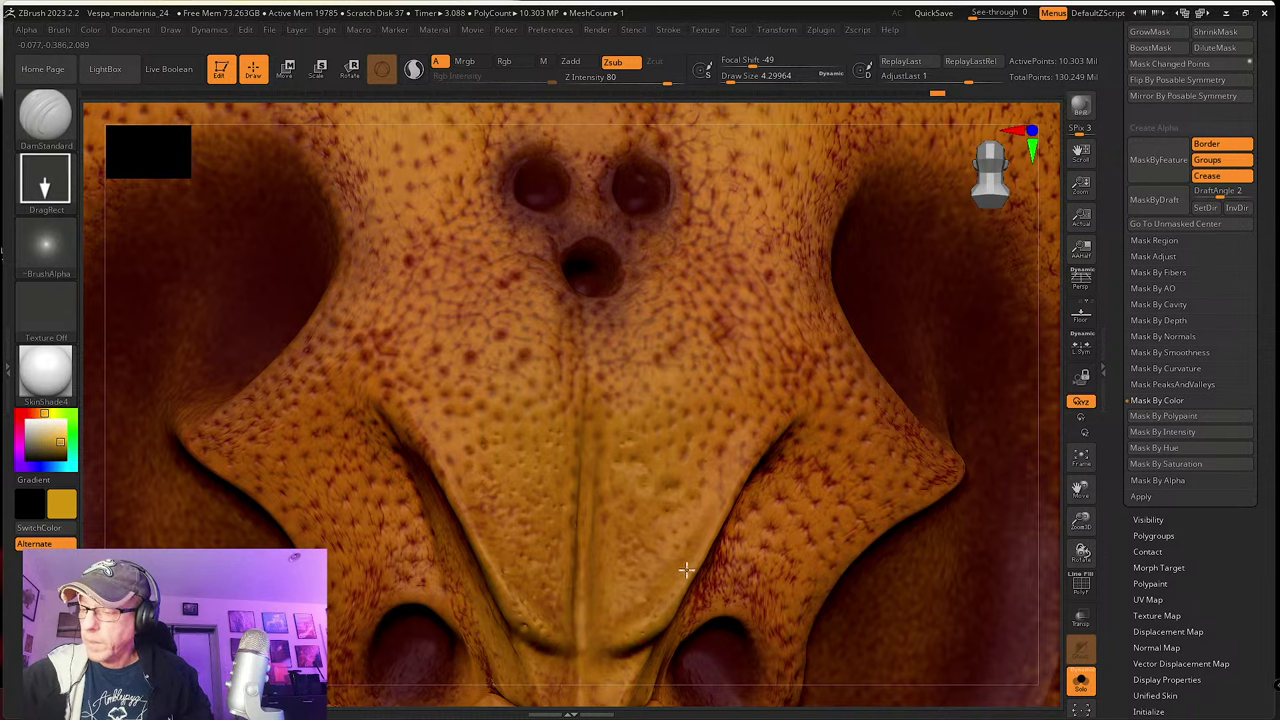
# Step: Switch to the browser, bring up the entomologyanimated.com home page and open the Insect Vision series from the latest video section
pyautogui.moveTo(660, 560)
pyautogui.keyDown('shift'); pyautogui.mouseDown(button='right')
pyautogui.moveTo(677, 560)
pyautogui.moveTo(663, 446)
pyautogui.mouseUp(button='right'); pyautogui.keyUp('shift')
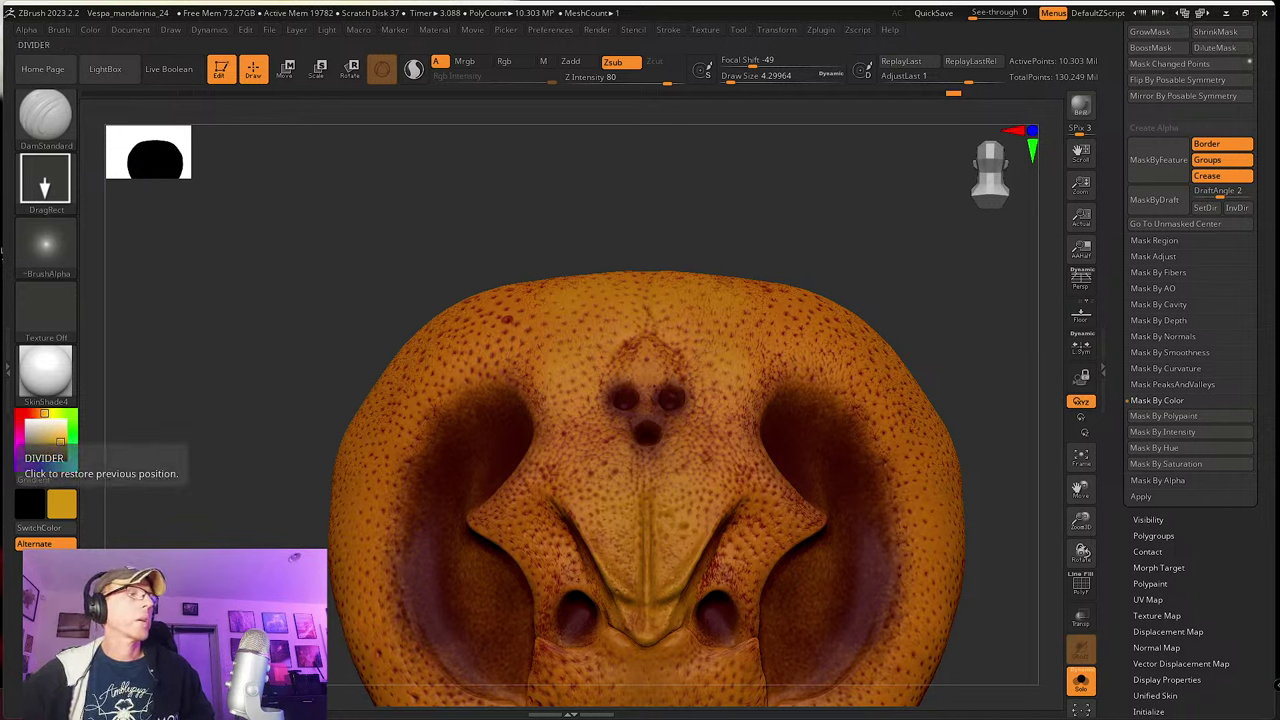
pyautogui.hotkey('alt', 'Tab')
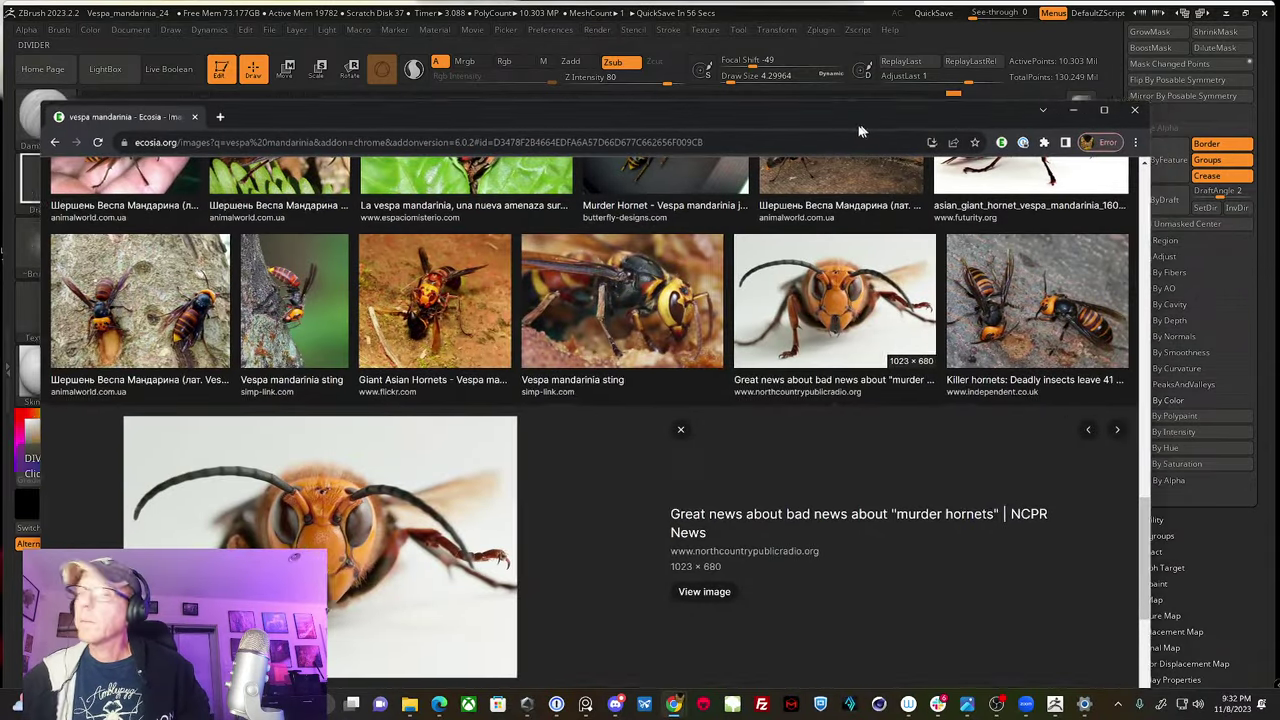
pyautogui.hotkey('alt', 'Tab')
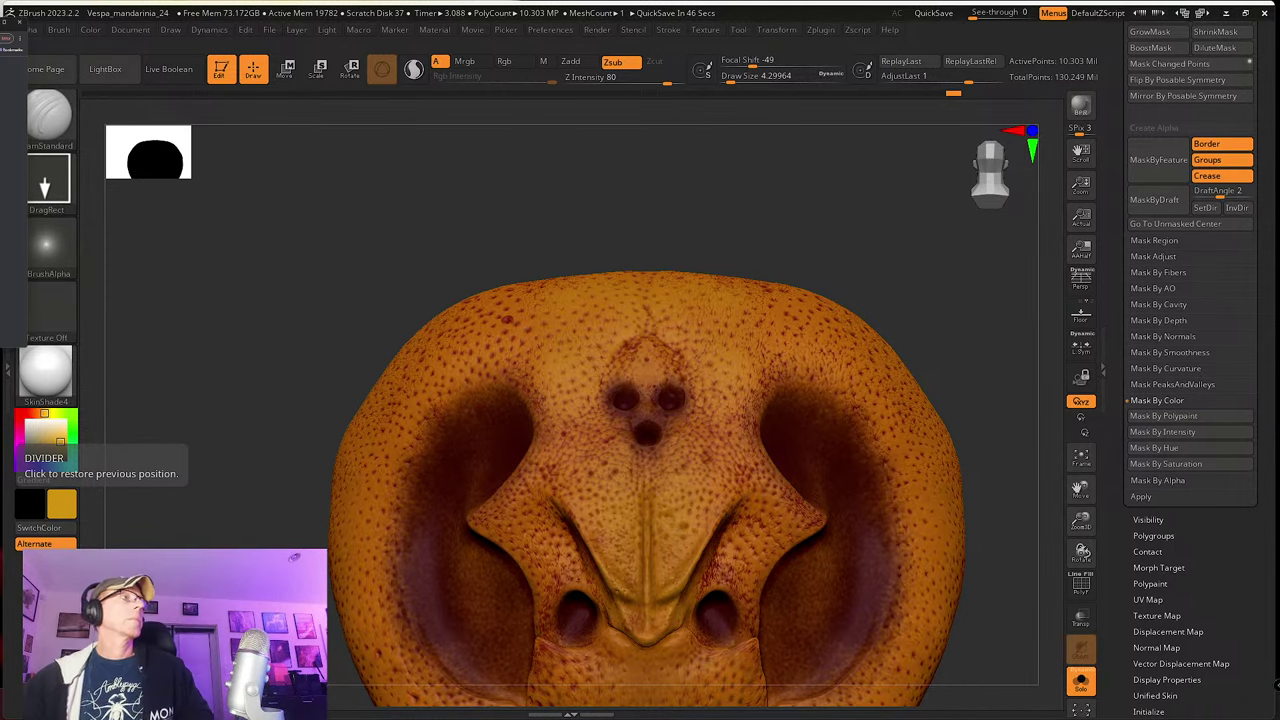
pyautogui.moveTo(0, 22); pyautogui.dragTo(471, 18)
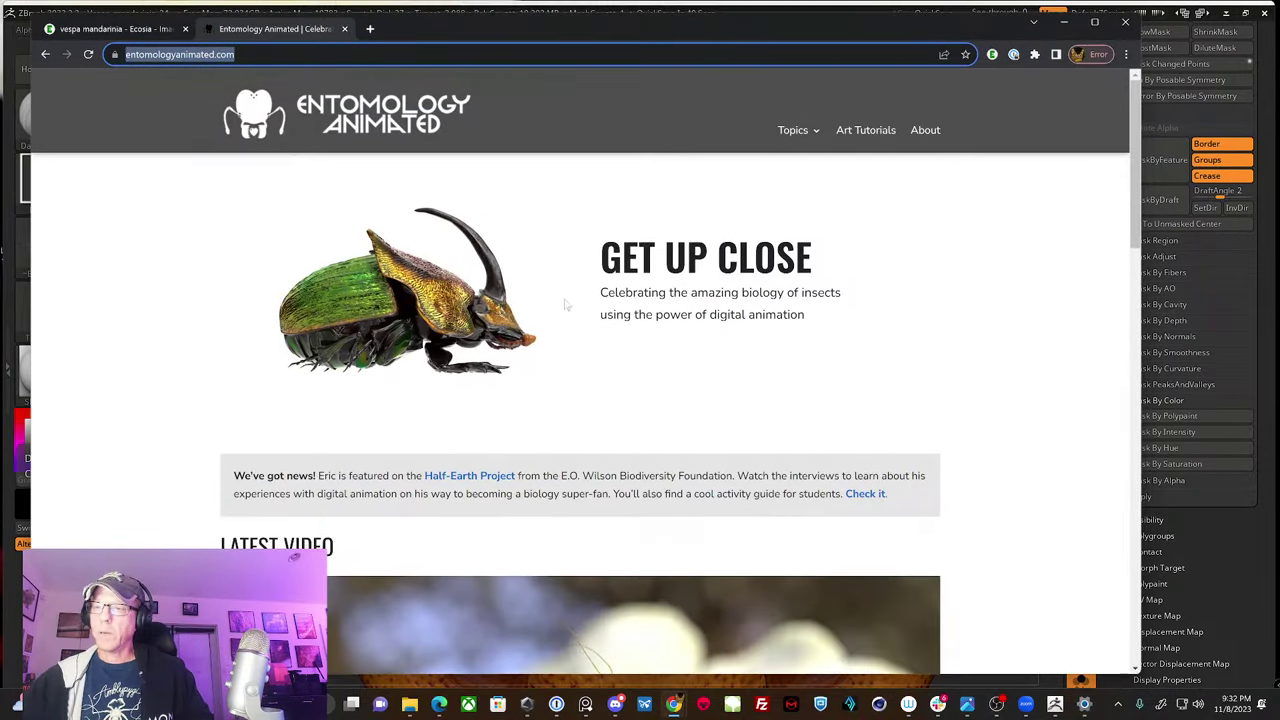
pyautogui.scroll(-3, 560, 310)
pyautogui.scroll(-2, 560, 310)
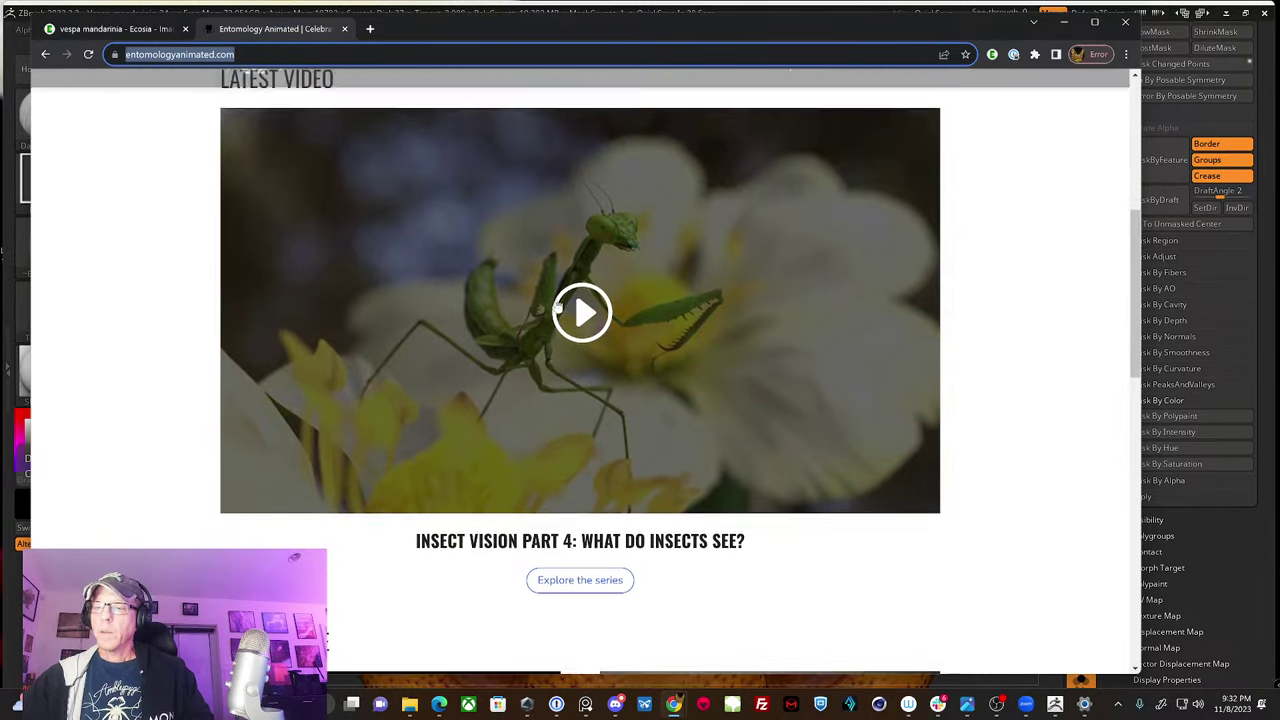
pyautogui.scroll(-2, 551, 456)
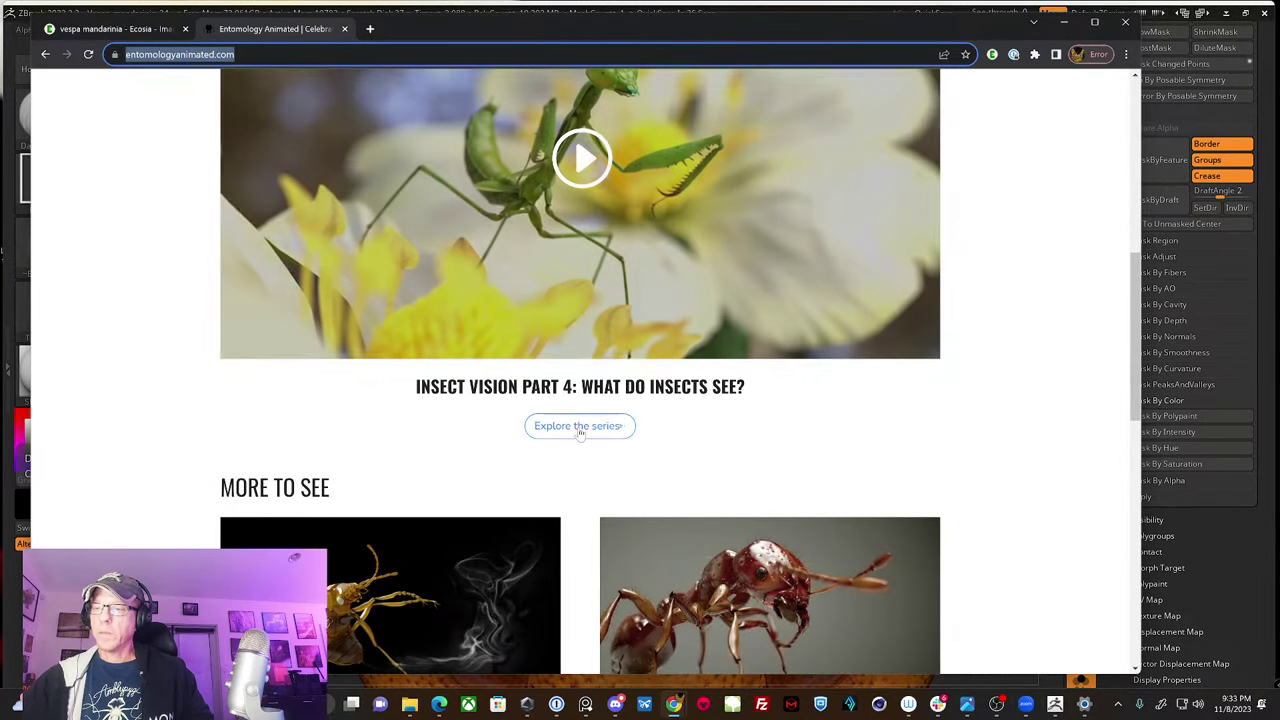
pyautogui.click(587, 428)
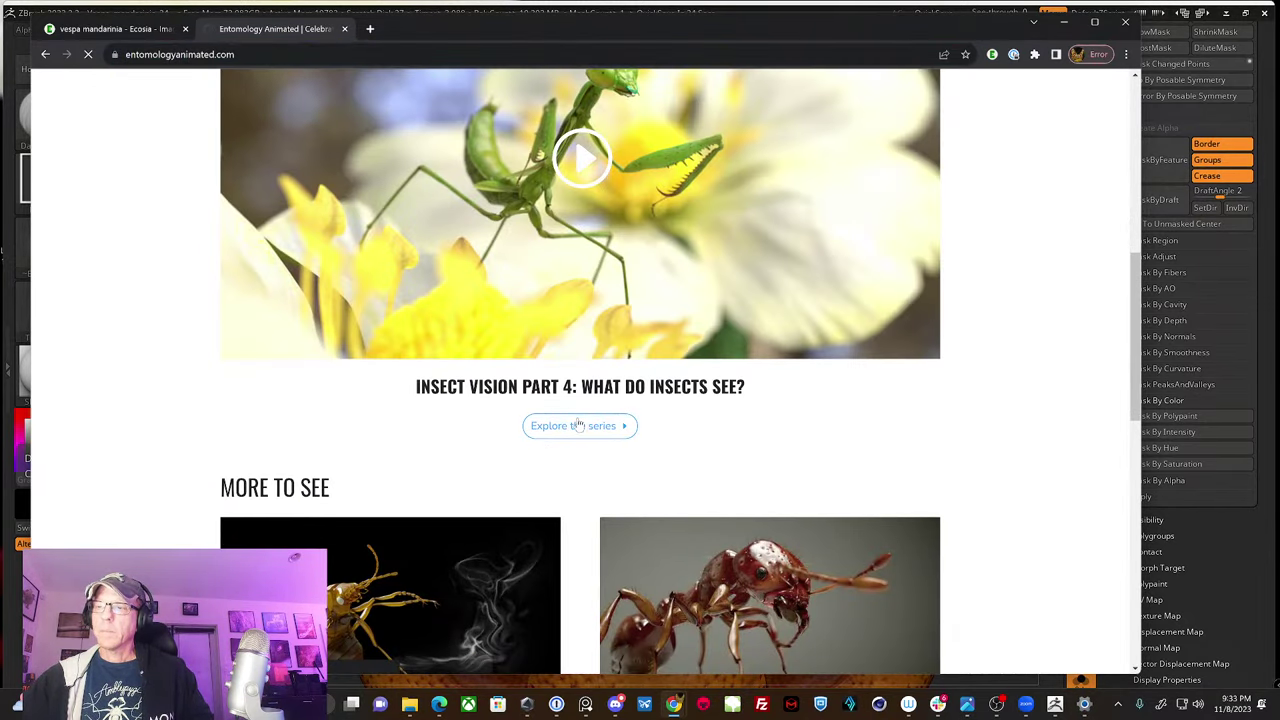
# Step: Look through the Insect Vision page and select the Part 4 video in the series
pyautogui.scroll(-3, 572, 420)
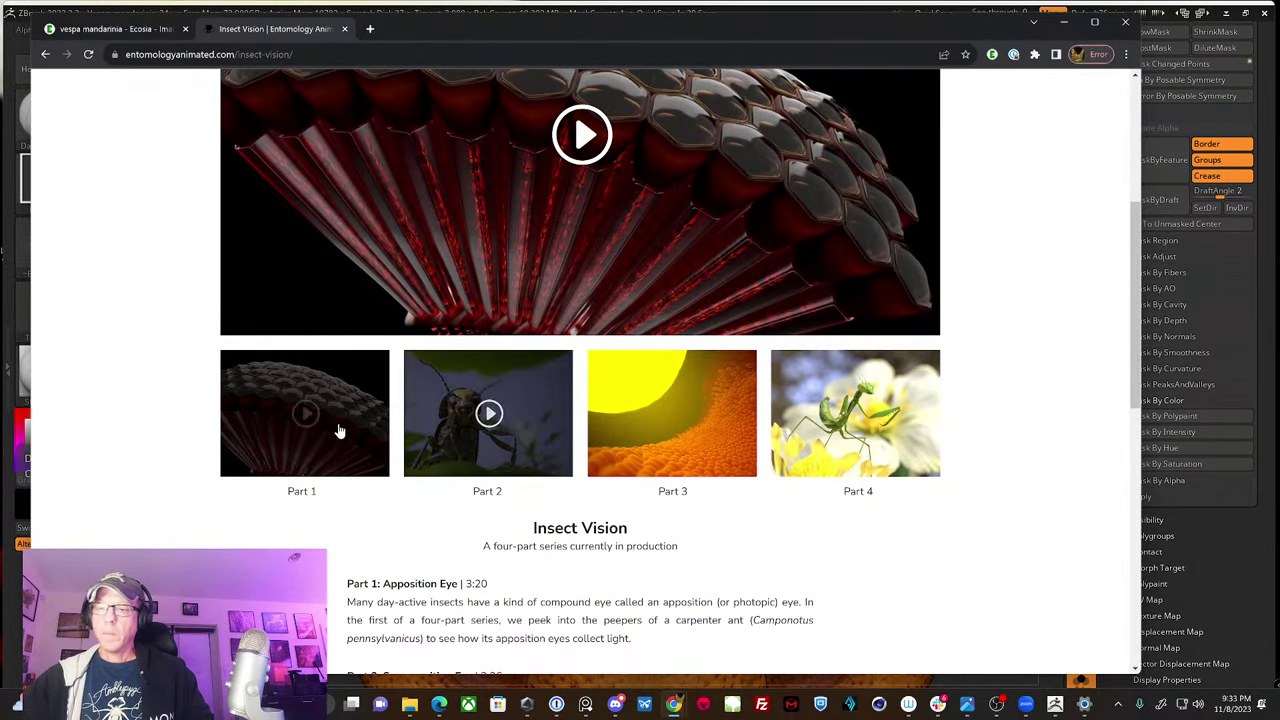
pyautogui.scroll(3, 323, 429)
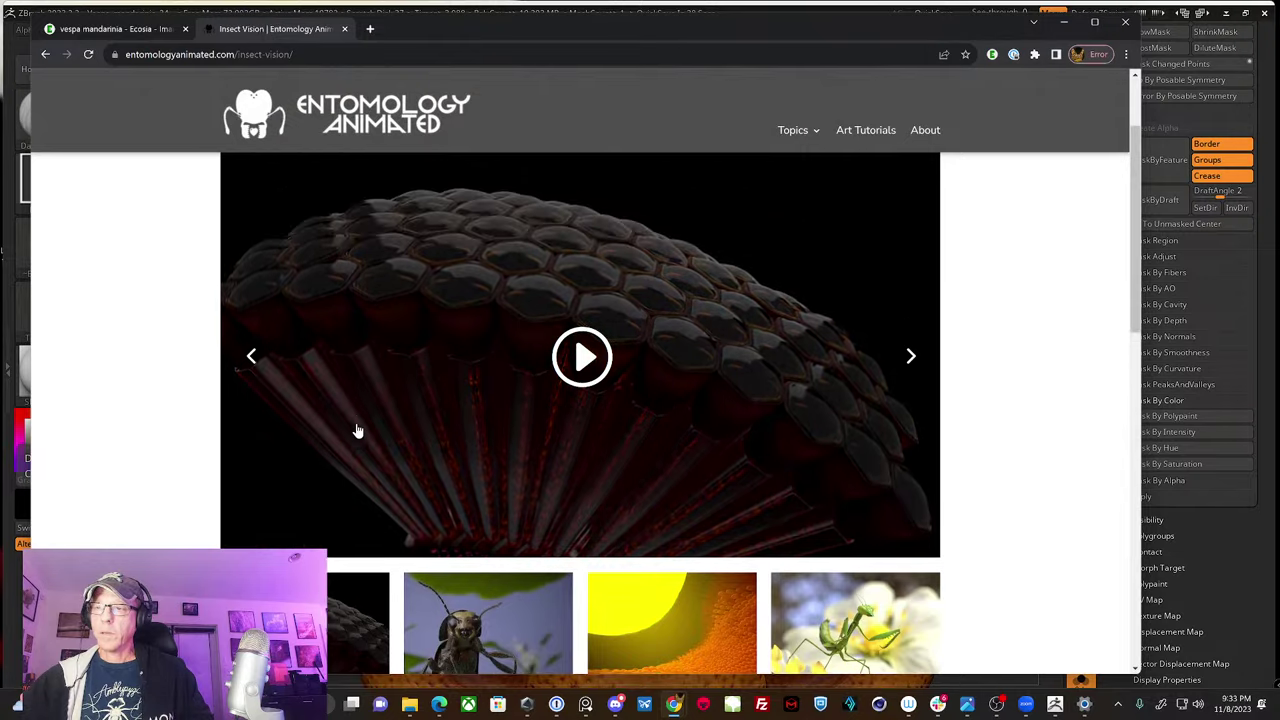
pyautogui.scroll(-1, 358, 430)
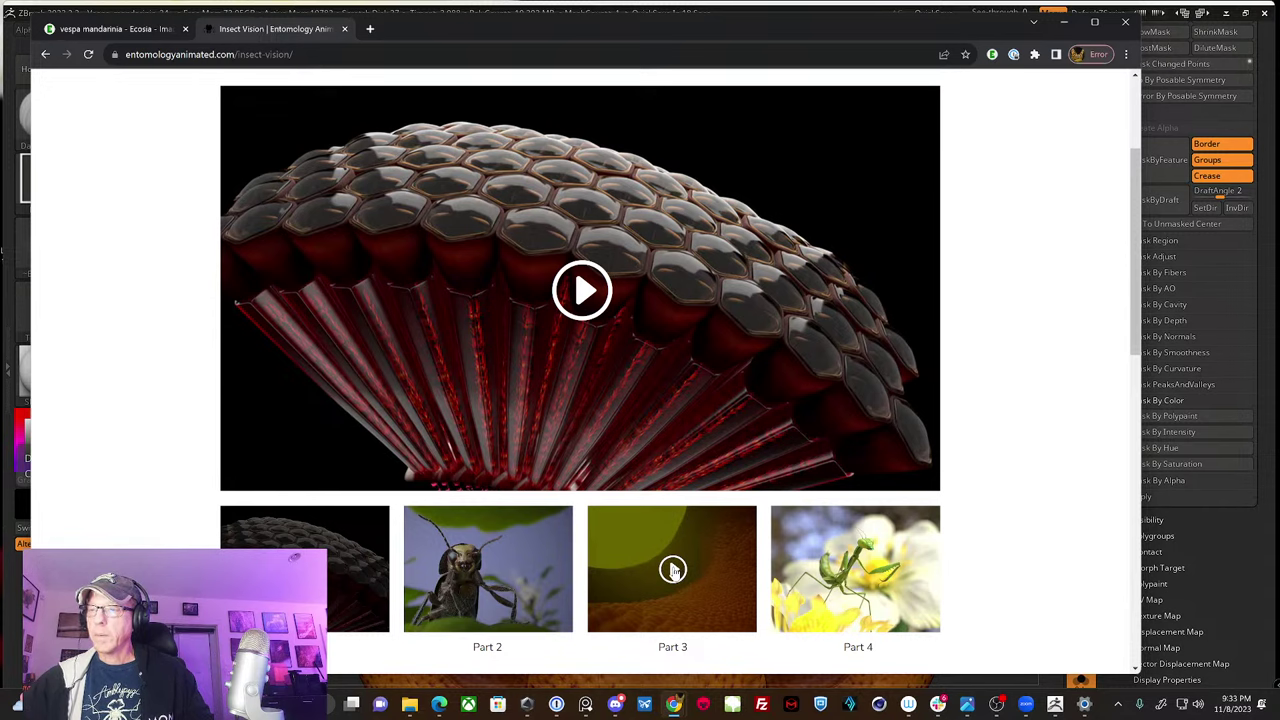
pyautogui.scroll(3, 529, 409)
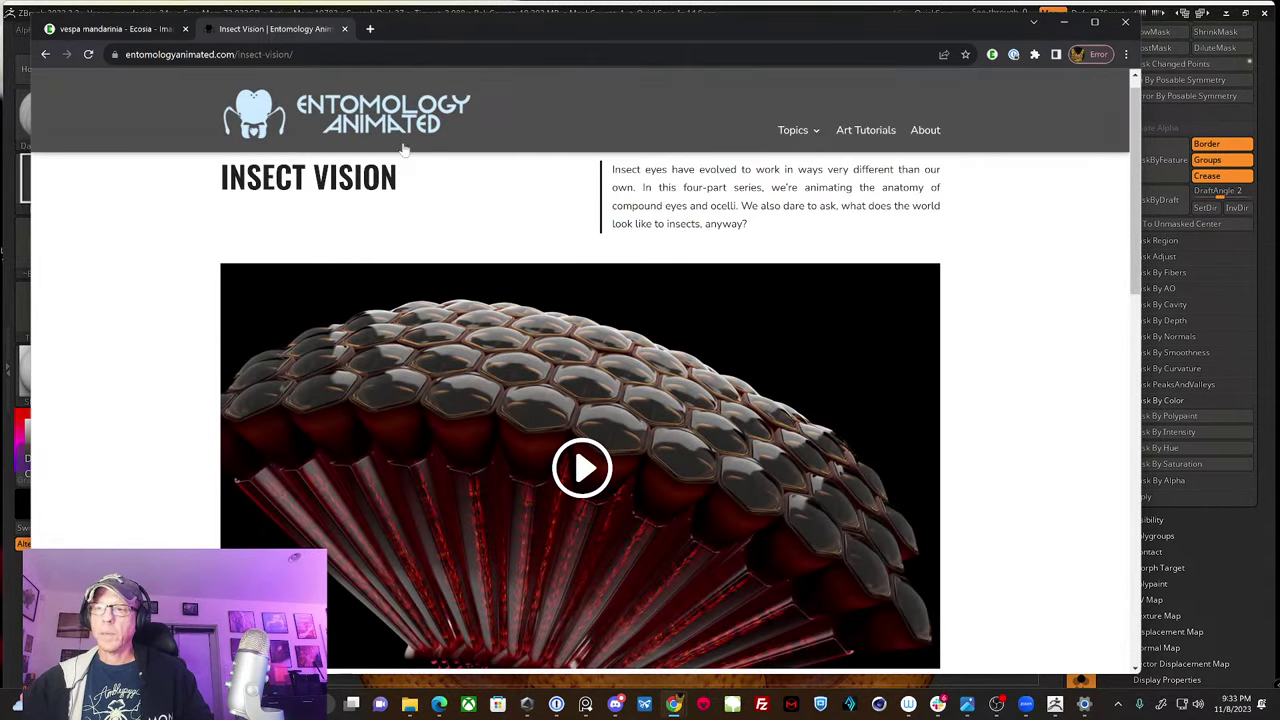
pyautogui.scroll(-1, 409, 473)
pyautogui.click(677, 634)
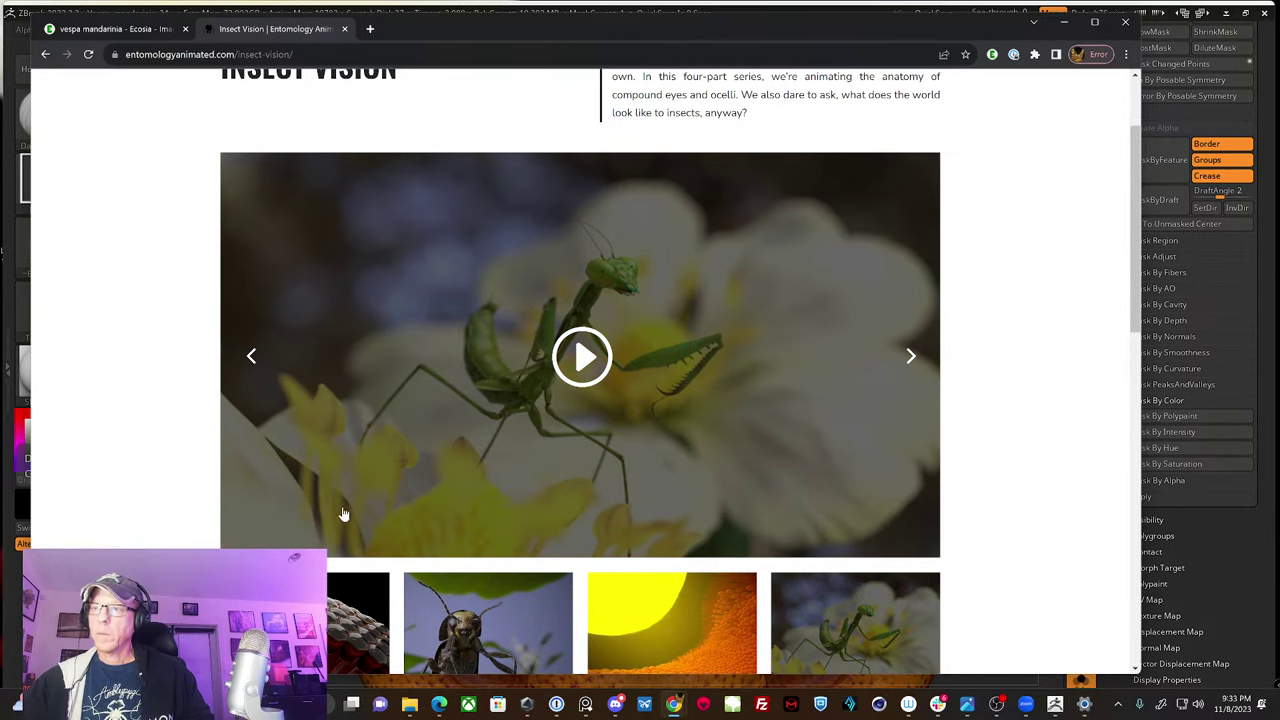
pyautogui.scroll(-1, 563, 385)
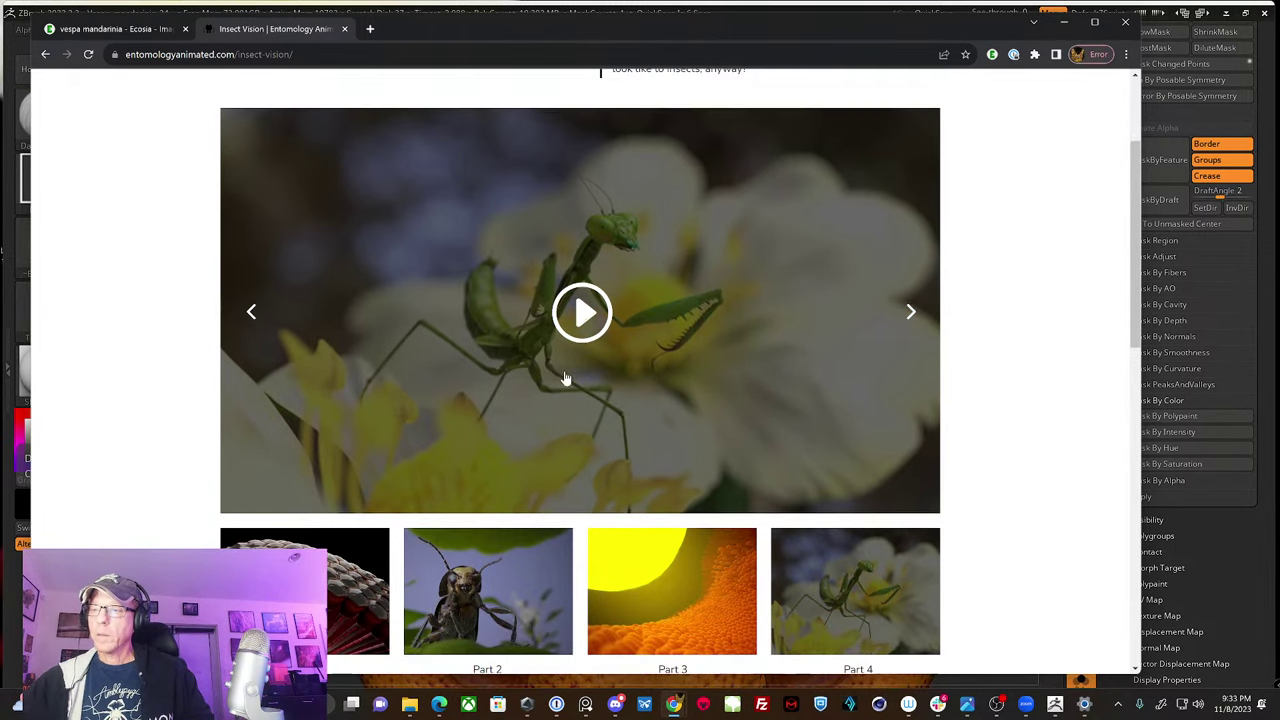
# Step: Play Insect Vision Part 4 muted, skip ahead to the Mosaic Vision section, and go back to about 1:05 in the Overview
pyautogui.click(582, 314)
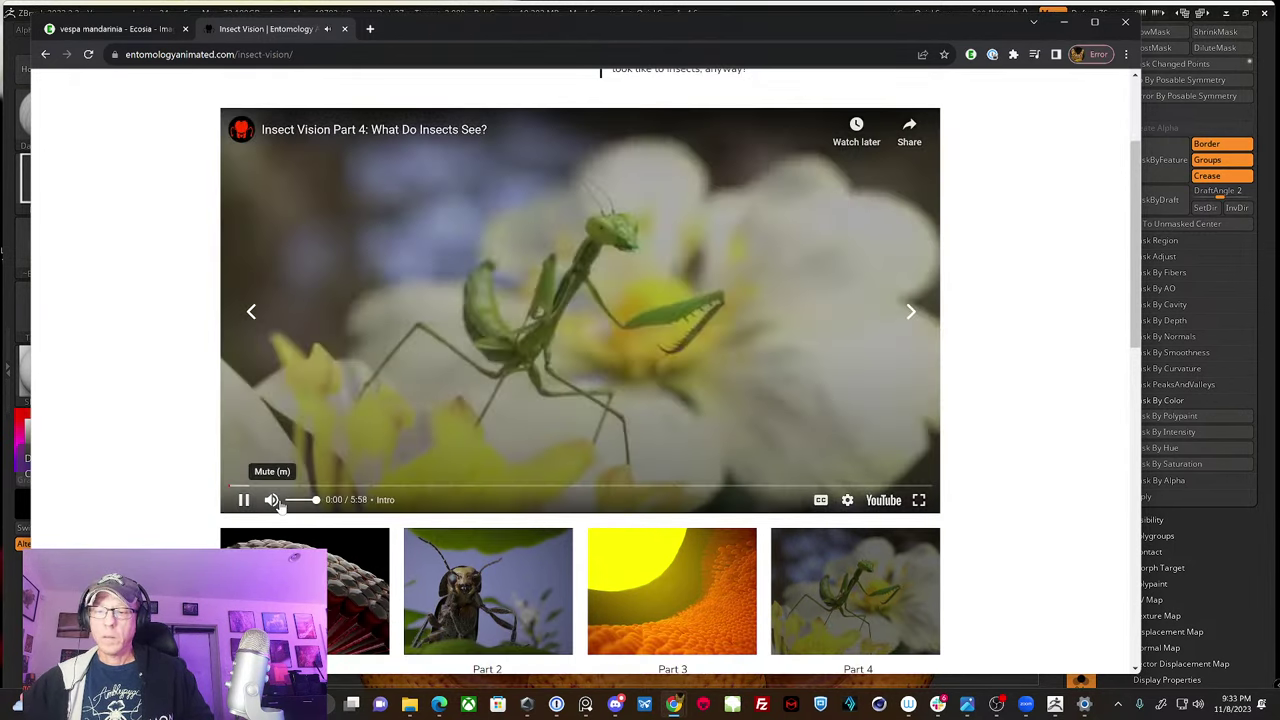
pyautogui.click(278, 503)
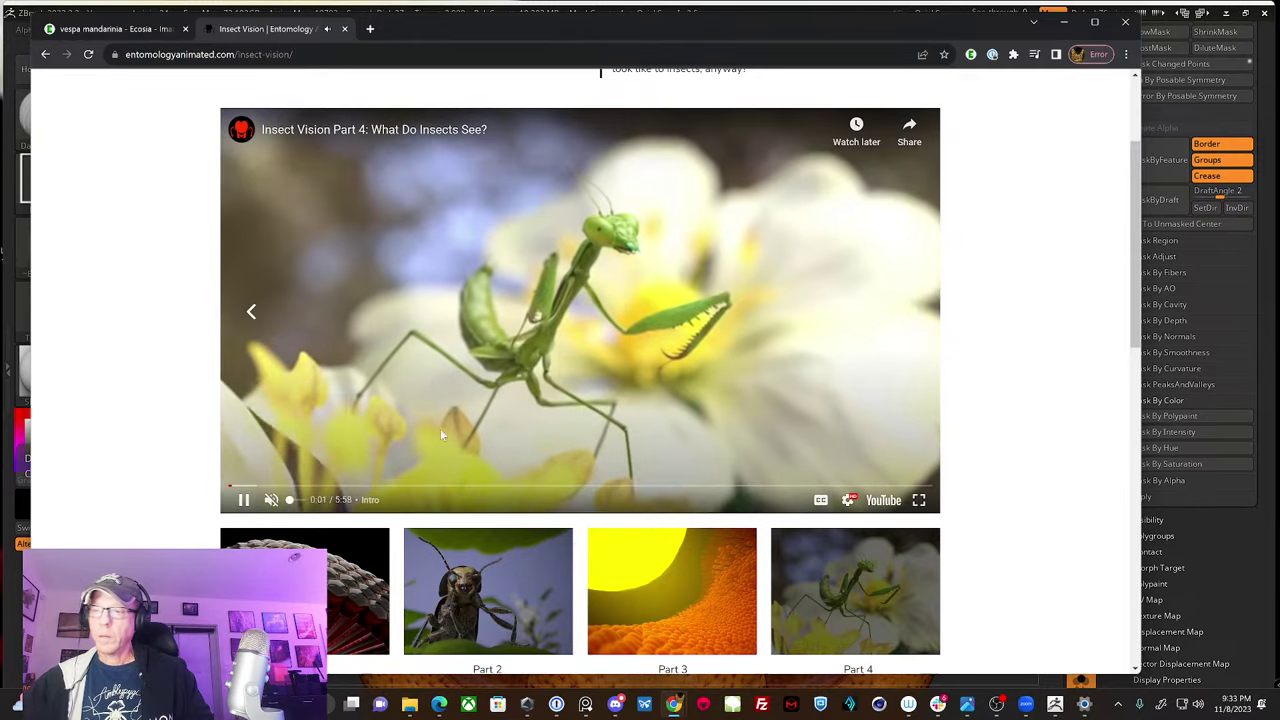
pyautogui.click(441, 487)
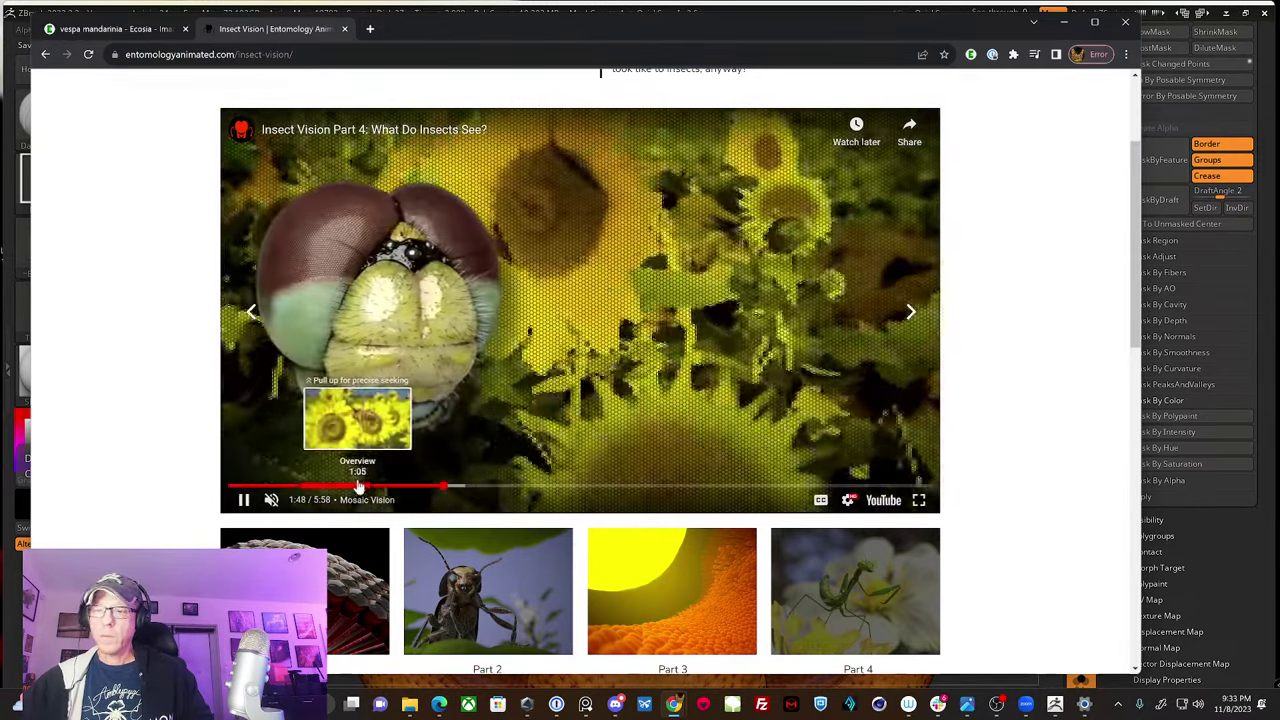
pyautogui.click(357, 486)
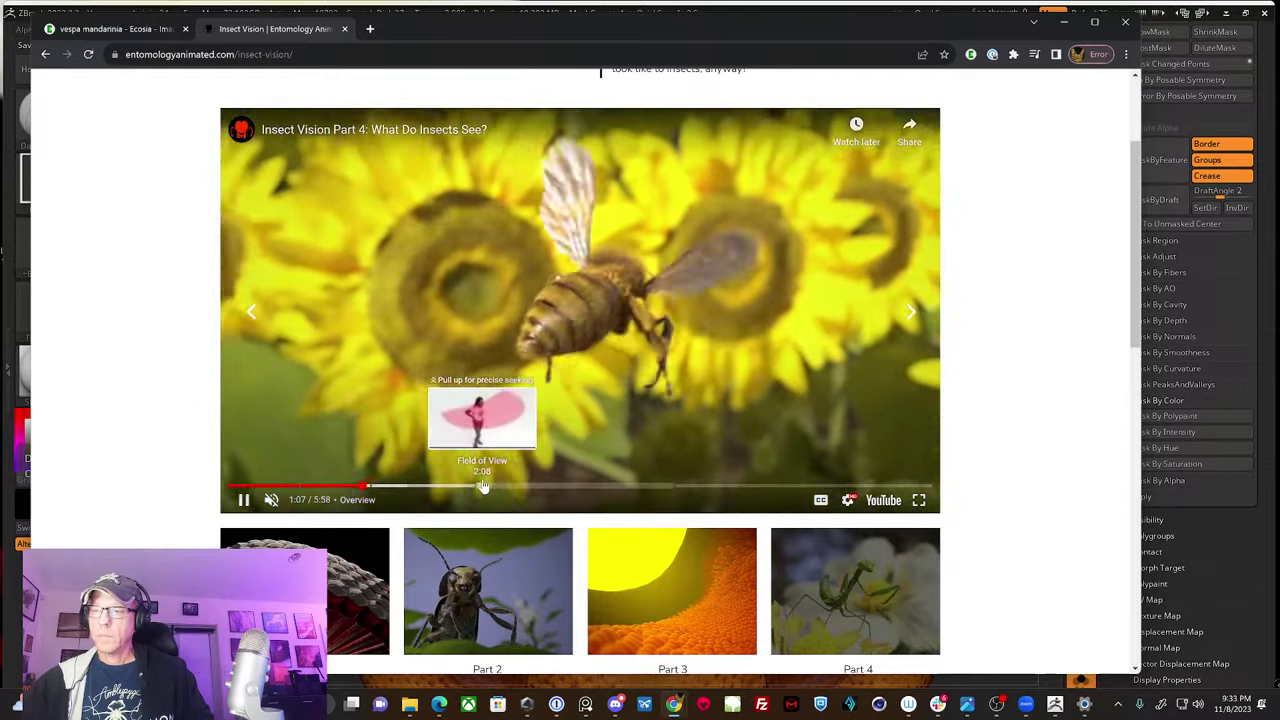
# Step: Look over the rest of the series page and select the Part 3 video
pyautogui.scroll(-1, 483, 487)
pyautogui.scroll(-1, 484, 485)
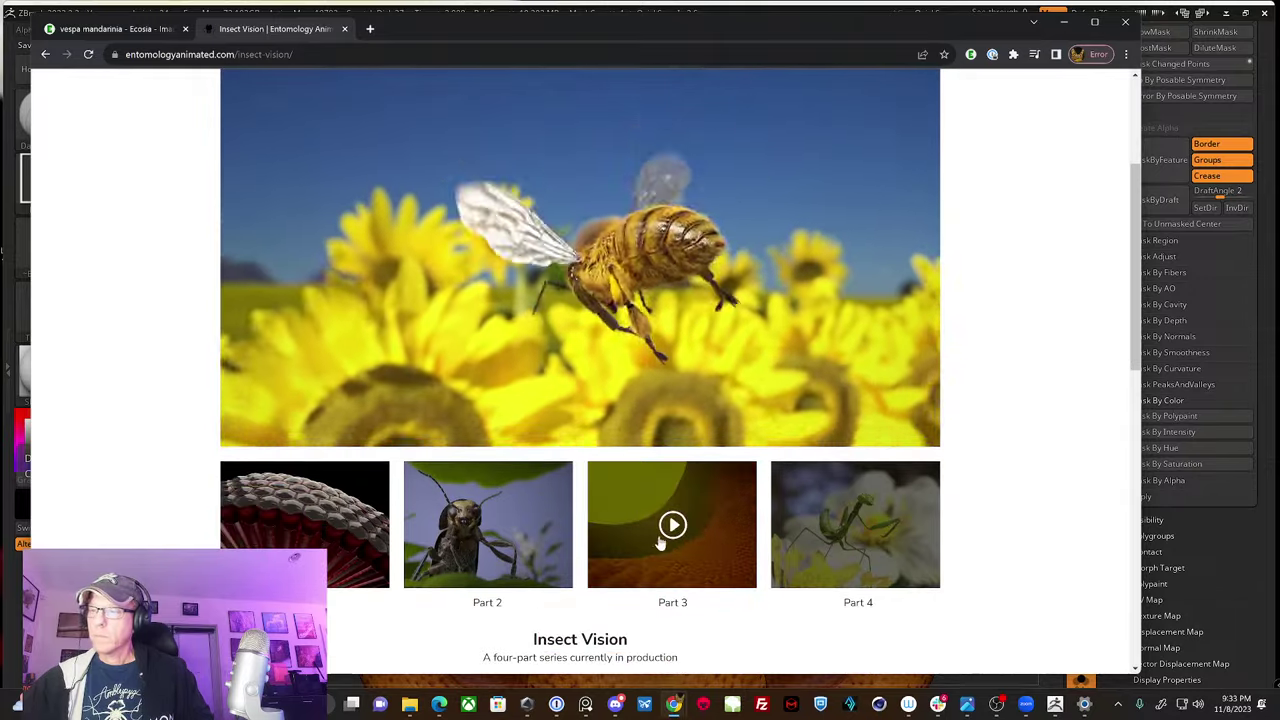
pyautogui.scroll(2, 590, 458)
pyautogui.scroll(3, 590, 458)
pyautogui.scroll(-2, 605, 497)
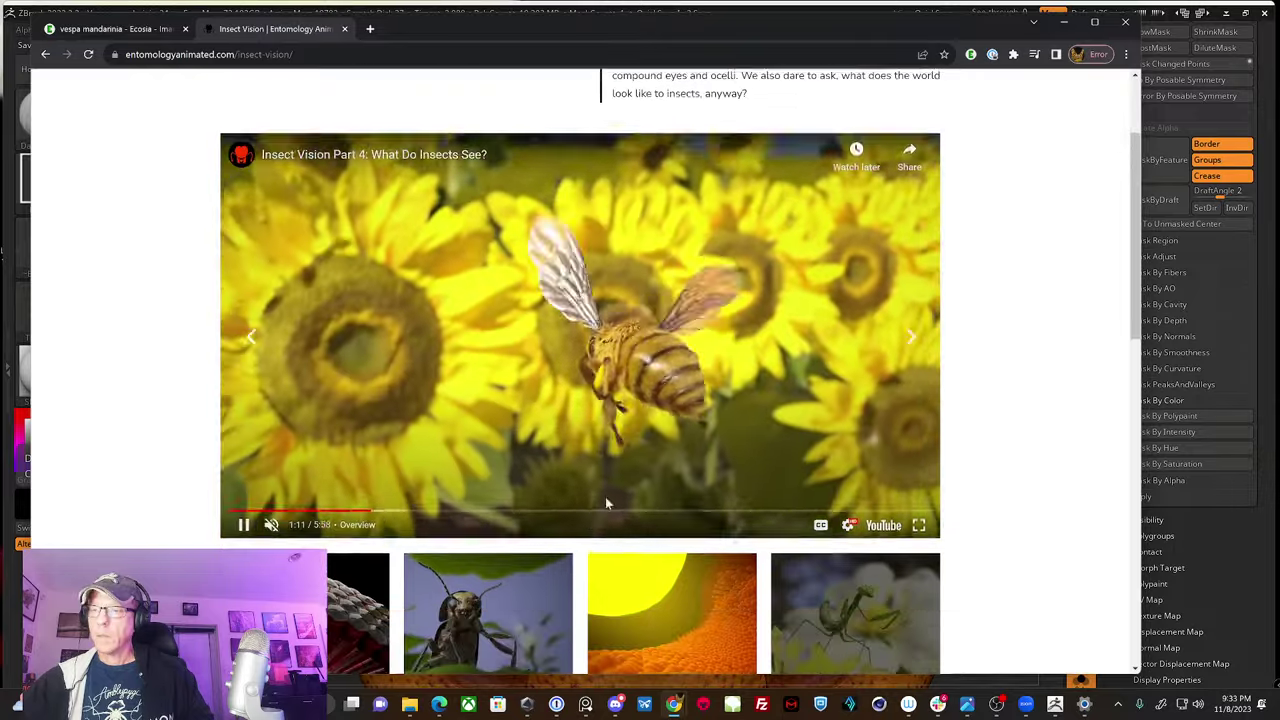
pyautogui.click(661, 612)
pyautogui.scroll(2, 601, 476)
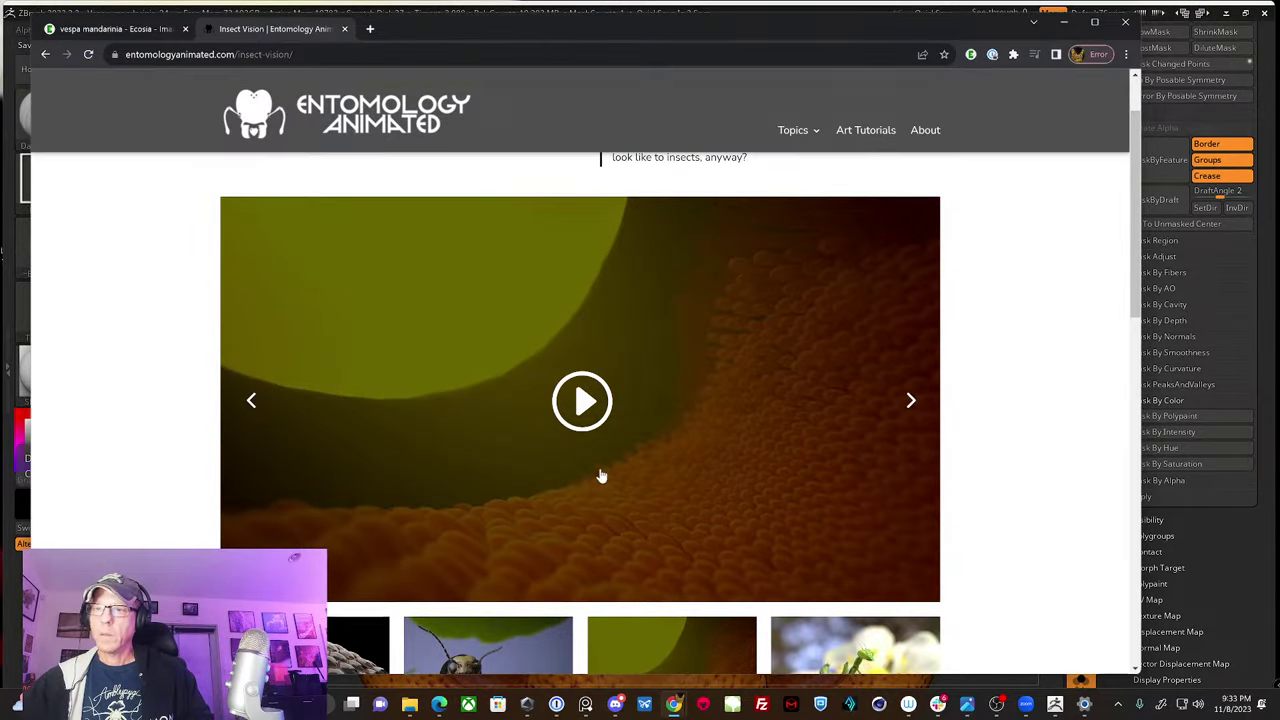
# Step: Play Insect Vision Part 3: Ocelli, skip ahead to the hairy insect head close-up, pause to examine its ocelli, and return to ZBrush
pyautogui.click(584, 415)
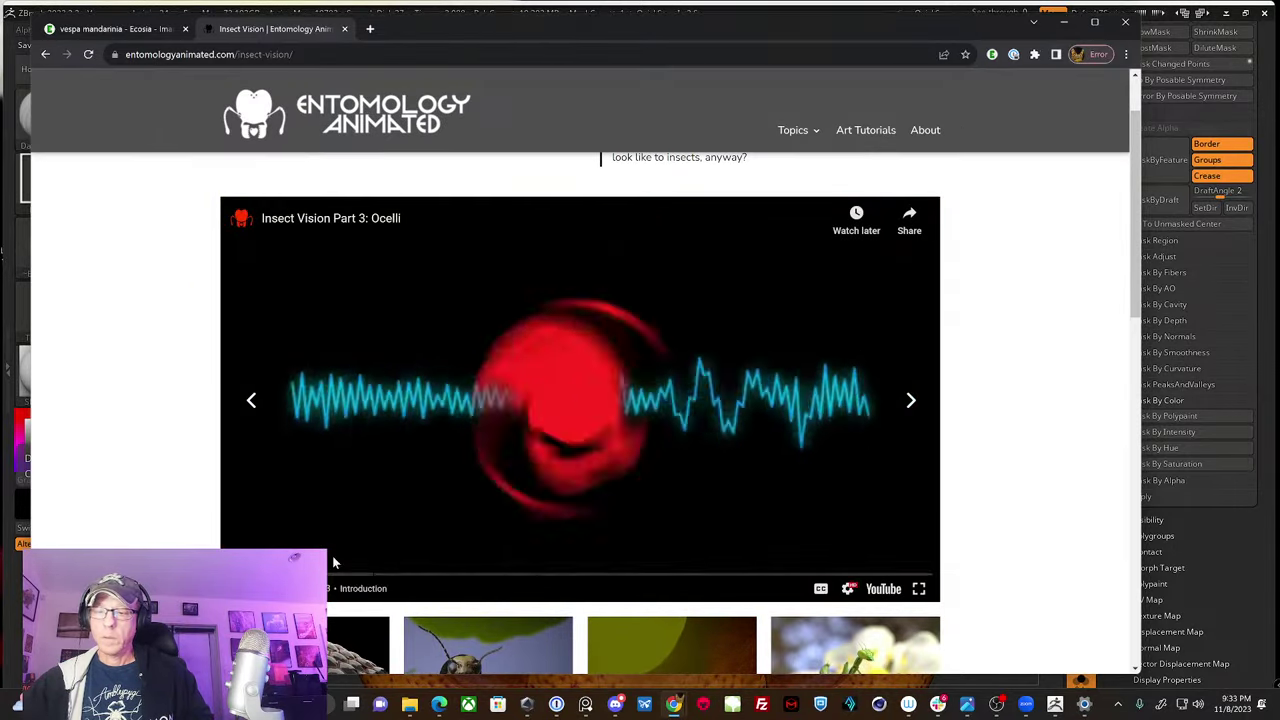
pyautogui.click(366, 576)
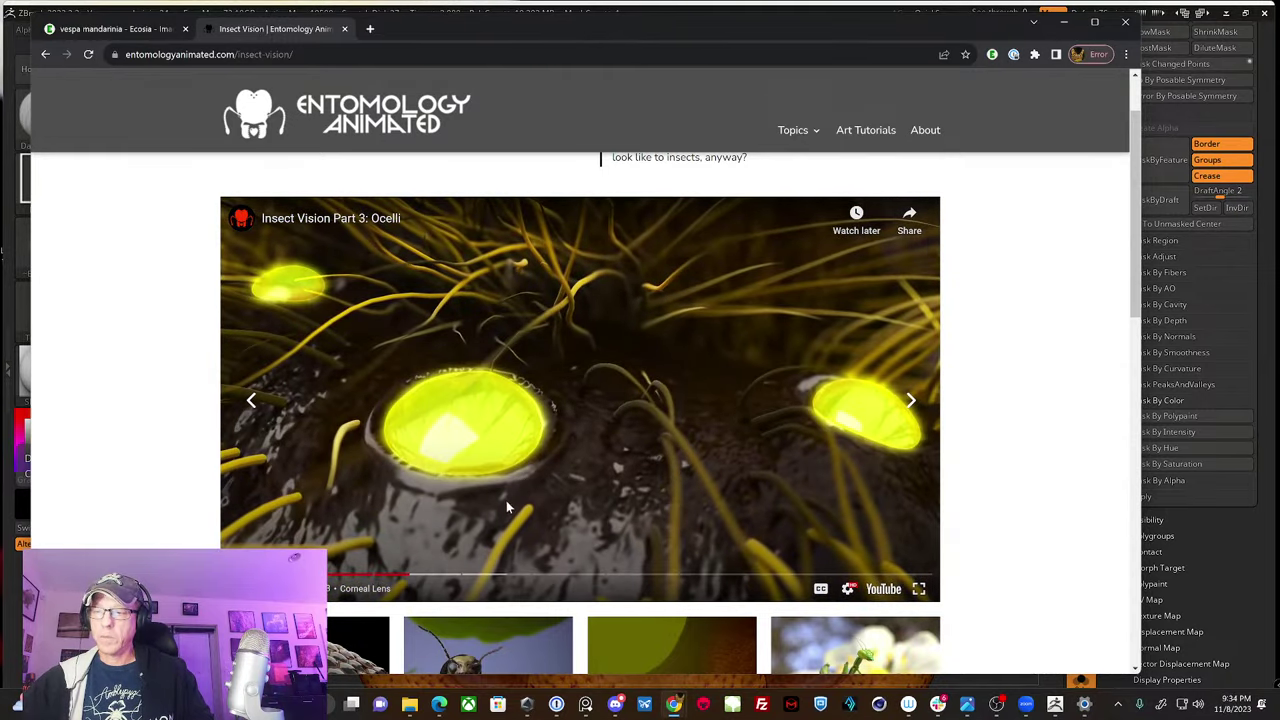
pyautogui.moveTo(497, 575); pyautogui.dragTo(586, 574)
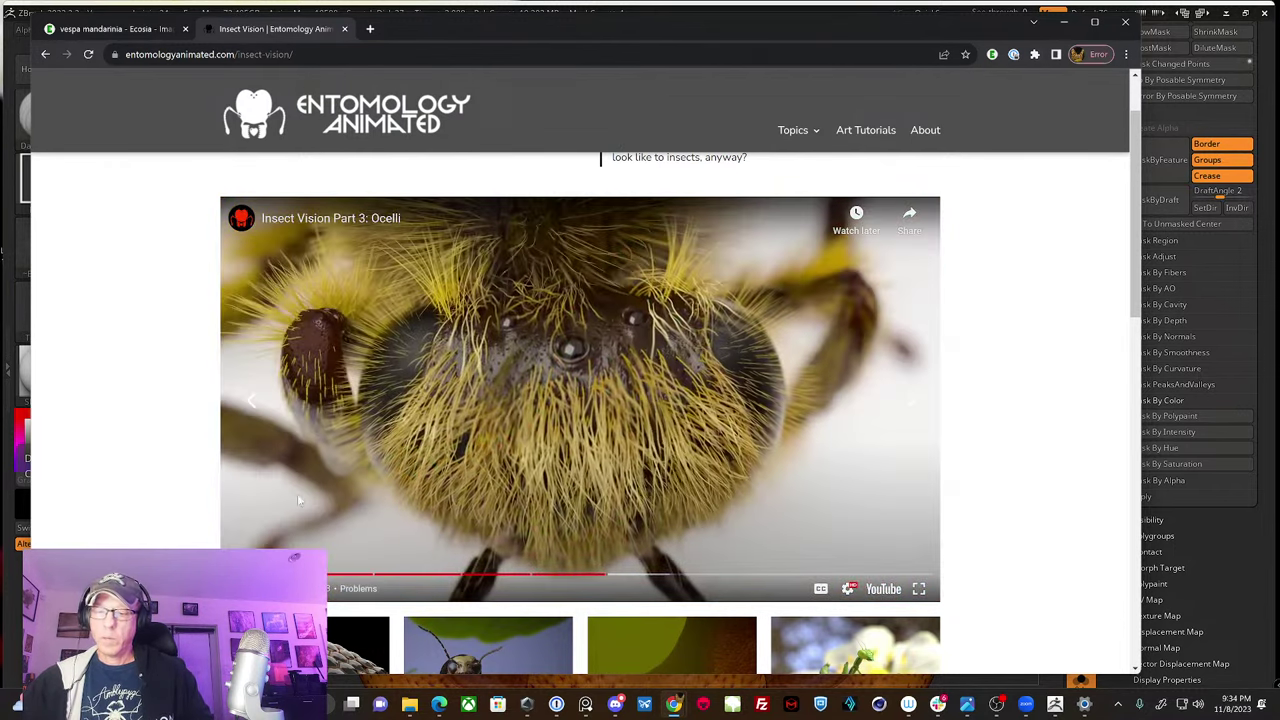
pyautogui.click(644, 341)
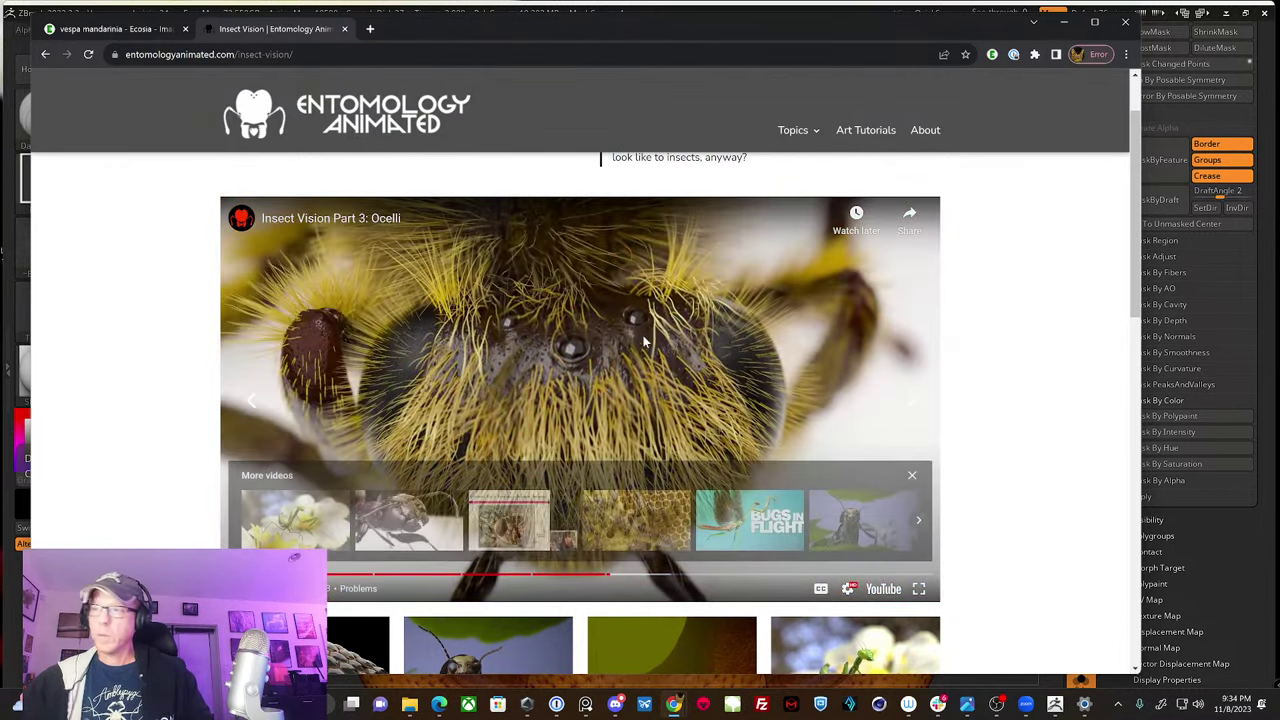
pyautogui.click(1064, 23)
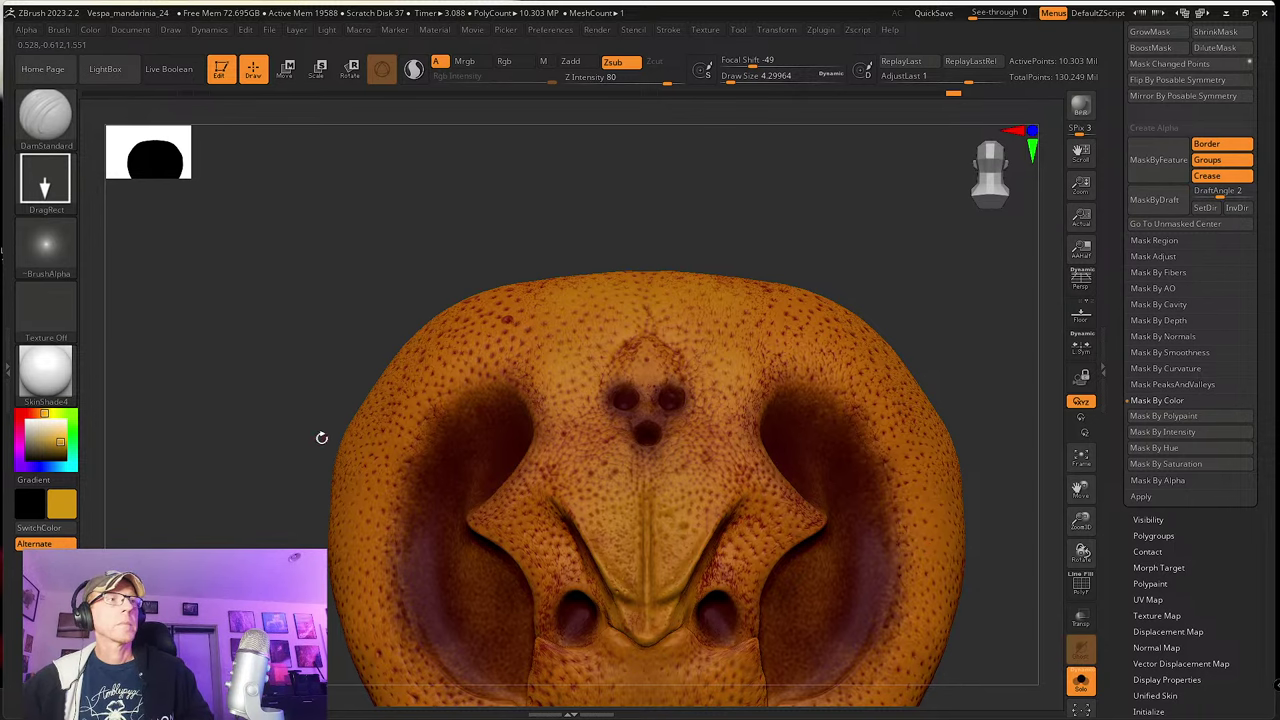
# Step: Switch to the Paint brush and set its draw size to about 11.7
pyautogui.keyDown('alt'); pyautogui.moveTo(305, 430); pyautogui.dragTo(289, 331); pyautogui.keyUp('alt')
pyautogui.keyDown('alt'); pyautogui.moveTo(276, 393); pyautogui.dragTo(307, 424); pyautogui.keyUp('alt')
pyautogui.click(45, 115)
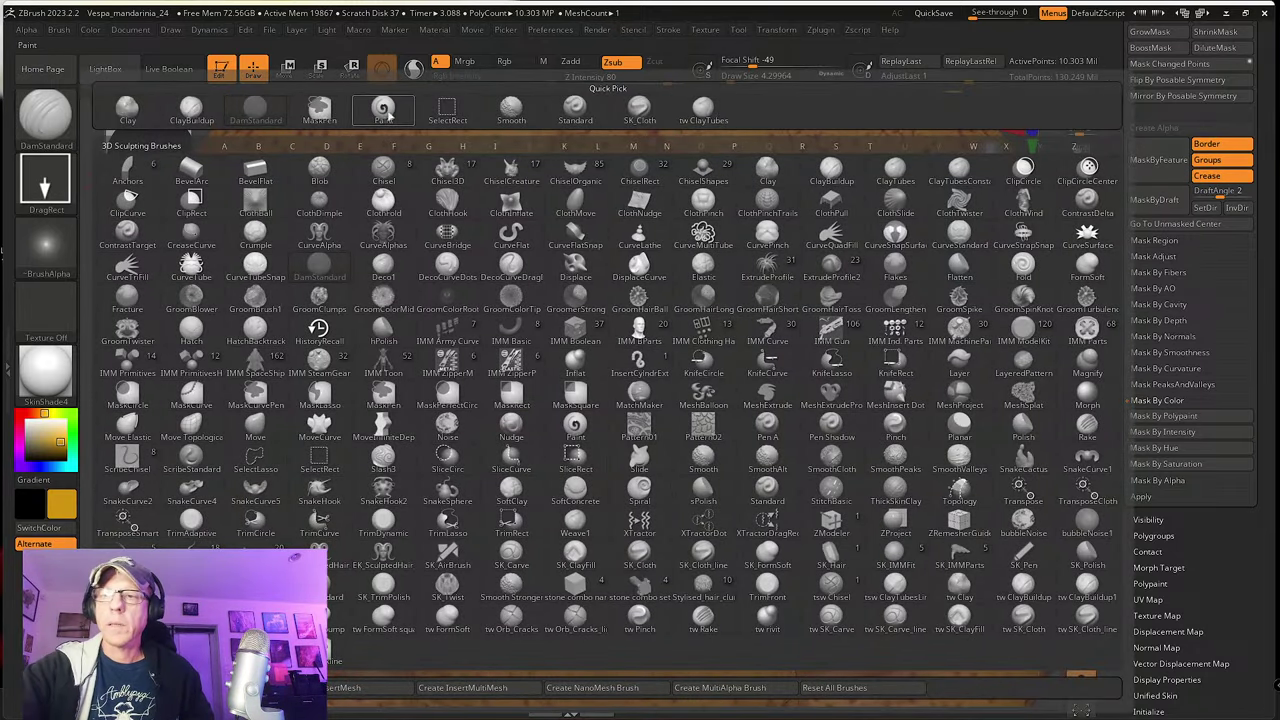
pyautogui.click(383, 107)
pyautogui.press('s')
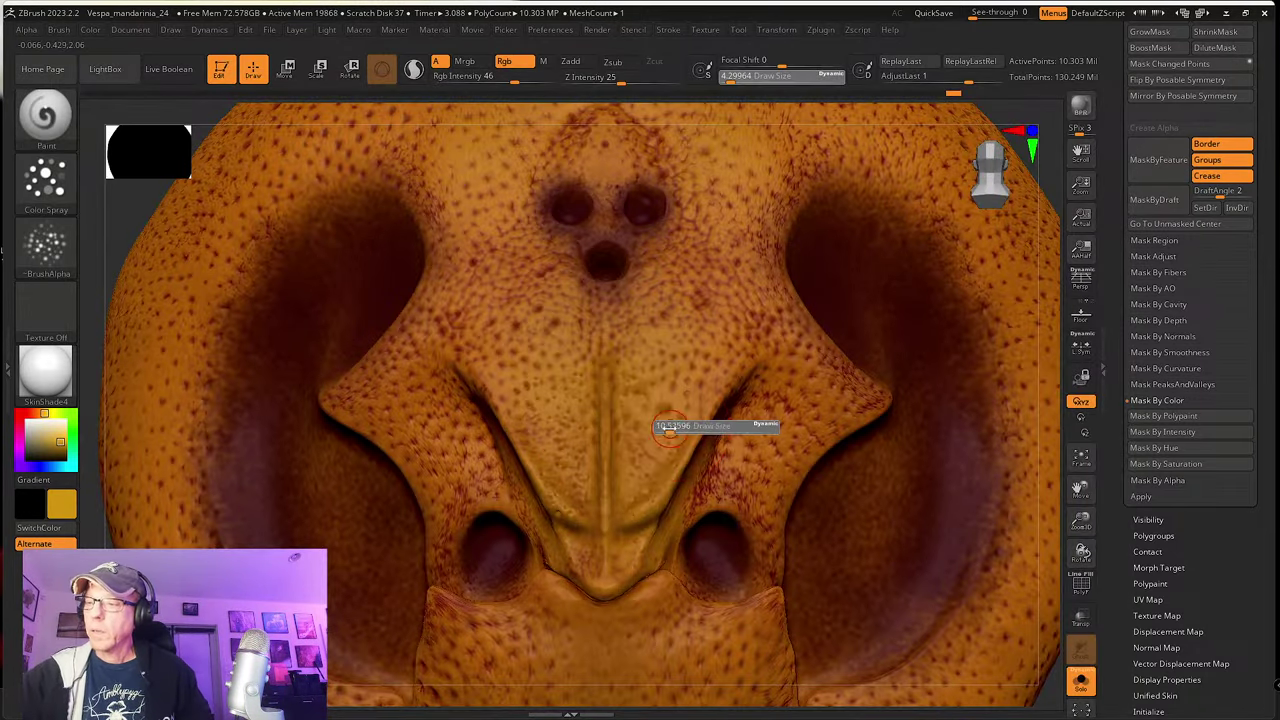
pyautogui.moveTo(663, 428); pyautogui.dragTo(674, 428)
pyautogui.press('shift')
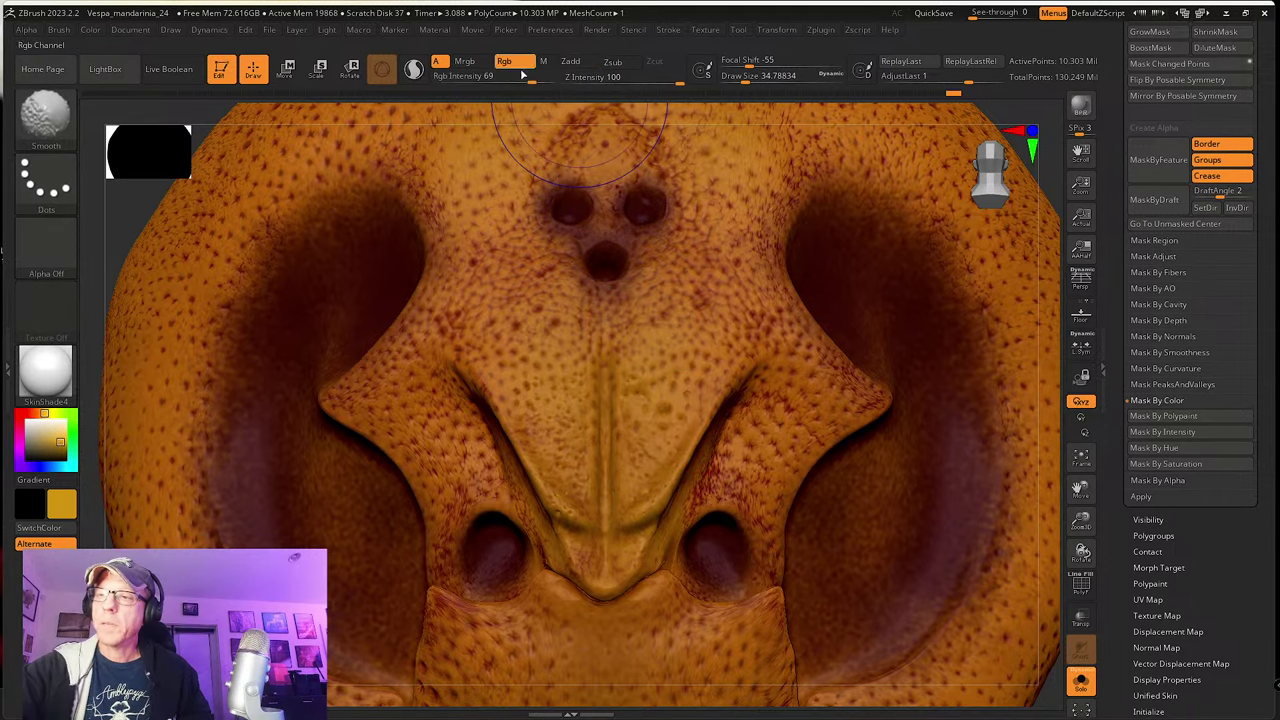
pyautogui.press('s')
pyautogui.moveTo(666, 438); pyautogui.dragTo(658, 432)
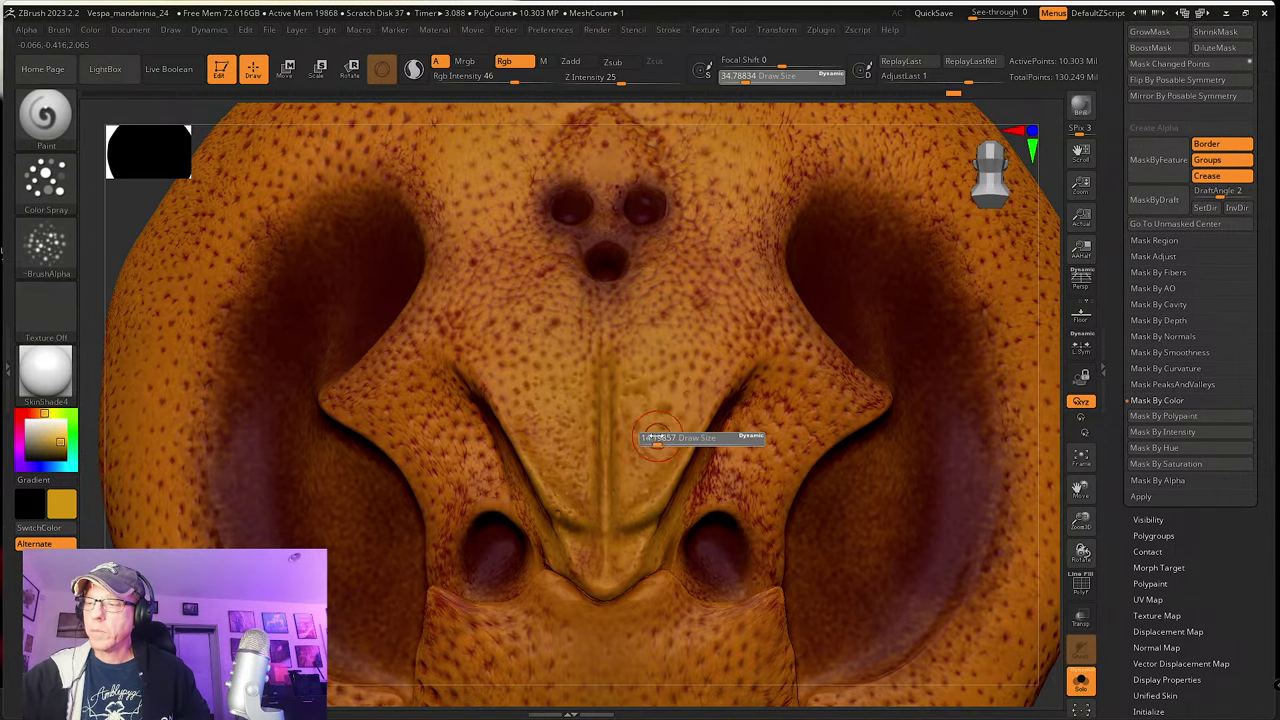
# Step: Choose a brownish orange color and paint it over both halves of the creased central plate
pyautogui.moveTo(659, 432)
pyautogui.mouseDown(button='right')
pyautogui.moveTo(663, 460)
pyautogui.moveTo(655, 453)
pyautogui.mouseUp(button='right')
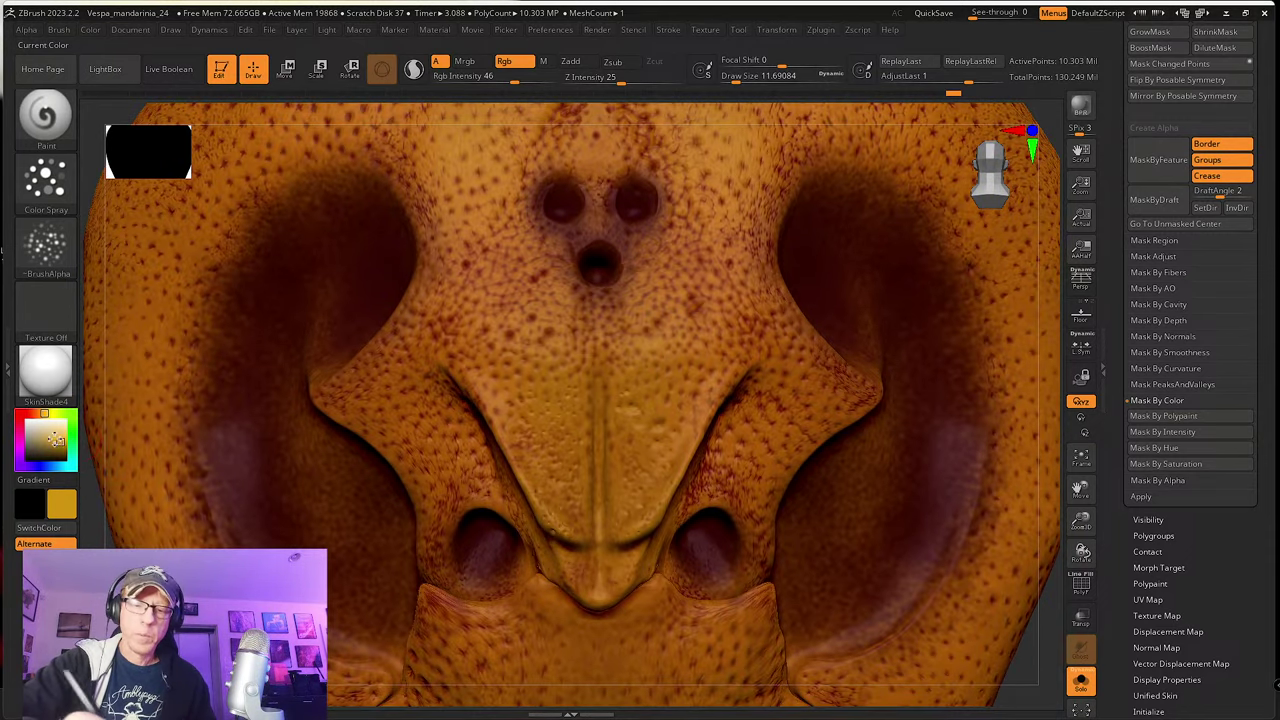
pyautogui.moveTo(44, 411); pyautogui.dragTo(38, 413)
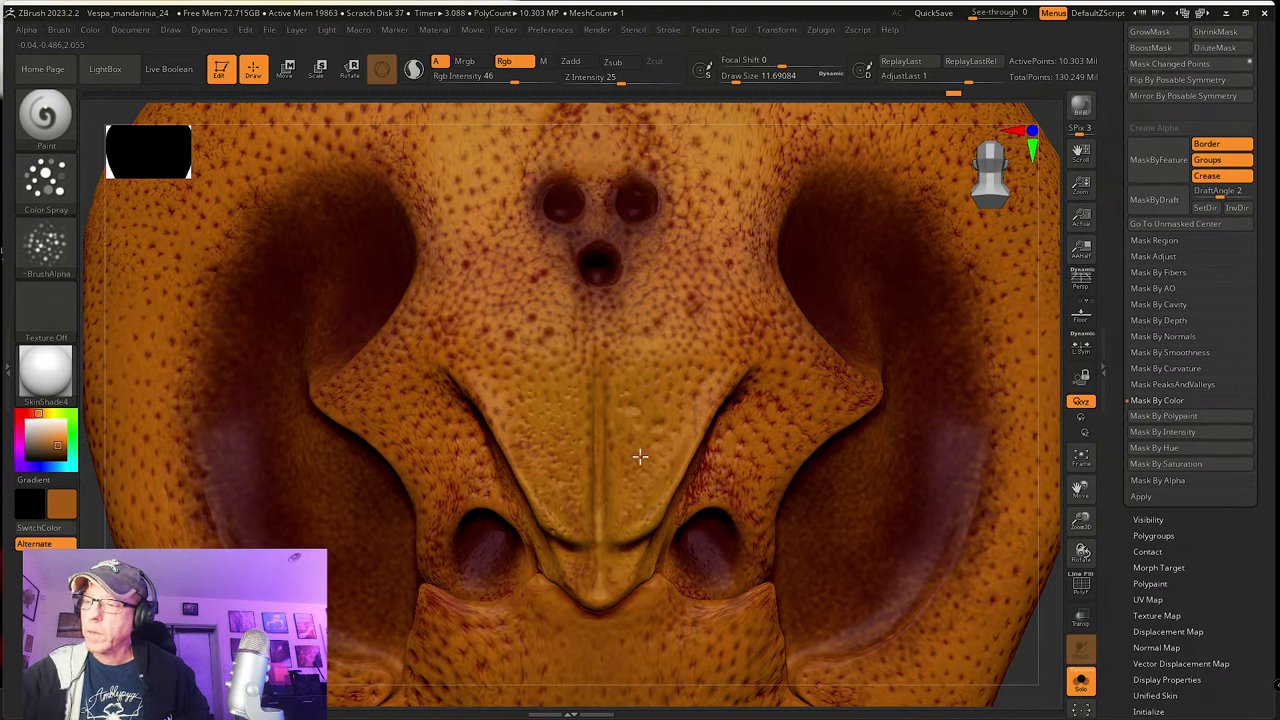
pyautogui.moveTo(642, 466)
pyautogui.mouseDown()
pyautogui.moveTo(638, 391)
pyautogui.moveTo(627, 404)
pyautogui.mouseUp()
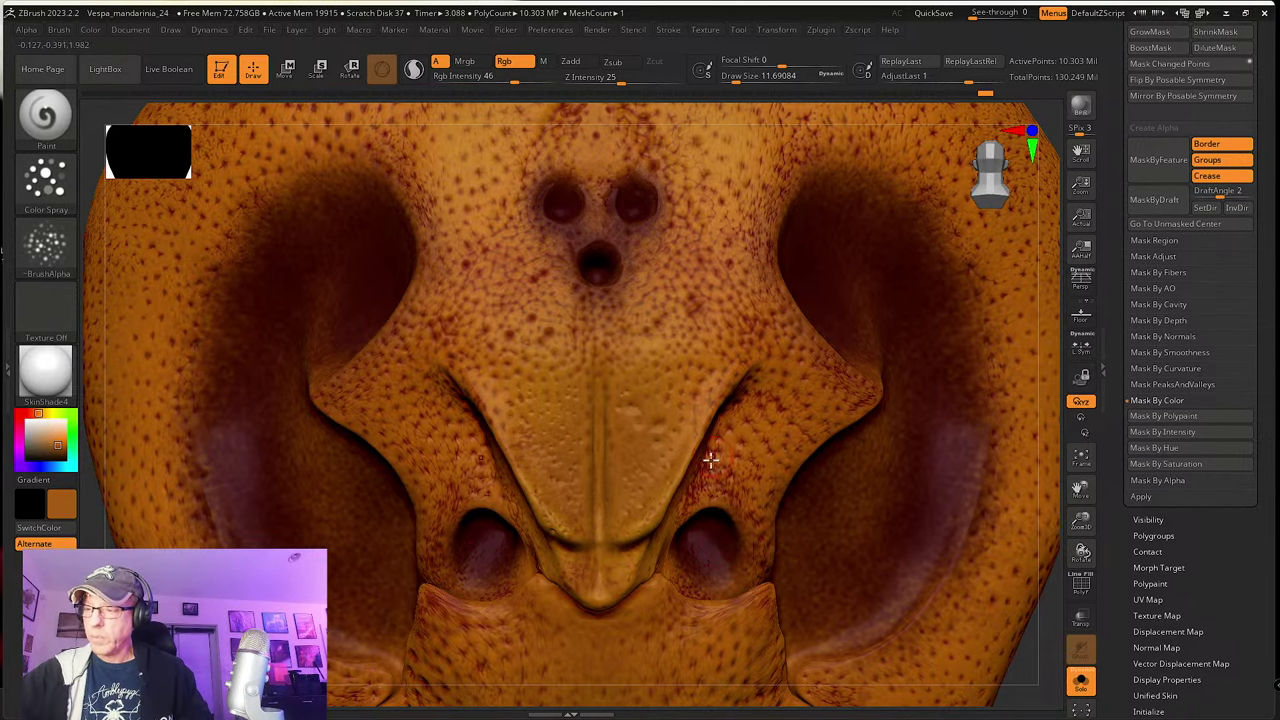
# Step: Sample the dark red from the socket below the central plate and paint it along the plate's center crease
pyautogui.moveTo(723, 543); pyautogui.dragTo(703, 501, button='right')
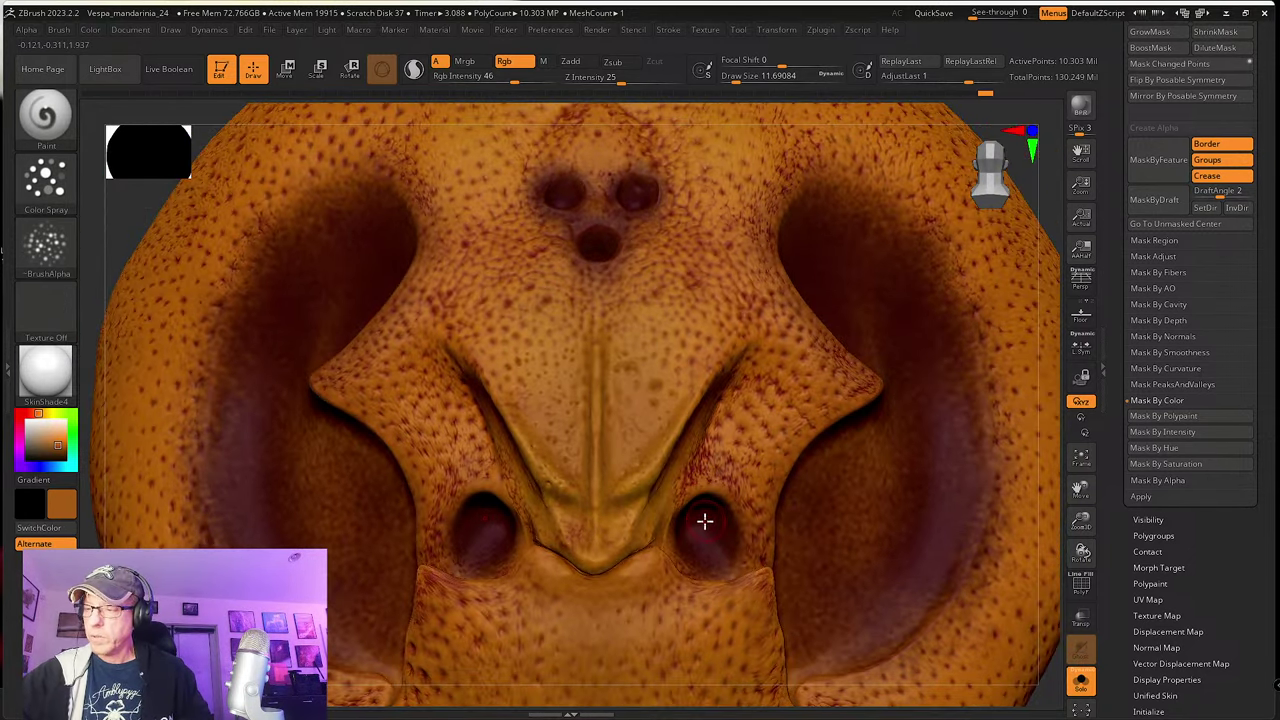
pyautogui.press('c')
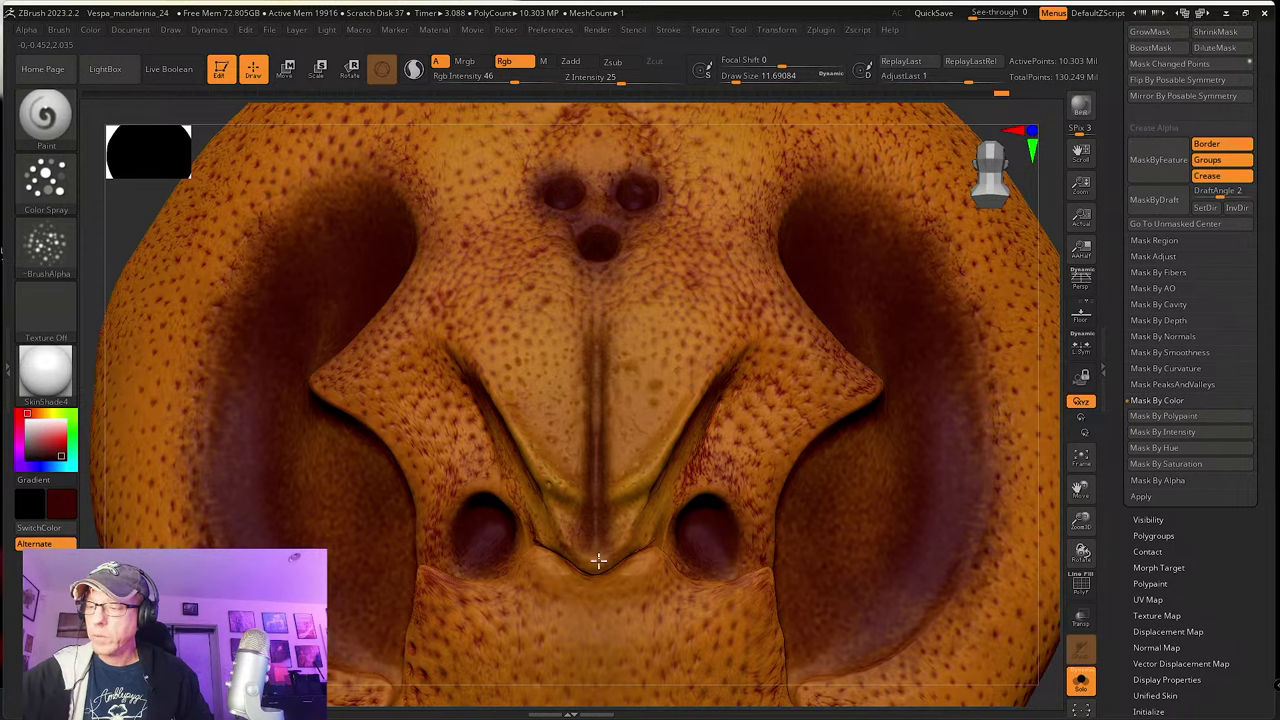
pyautogui.moveTo(650, 461); pyautogui.dragTo(640, 466, button='right')
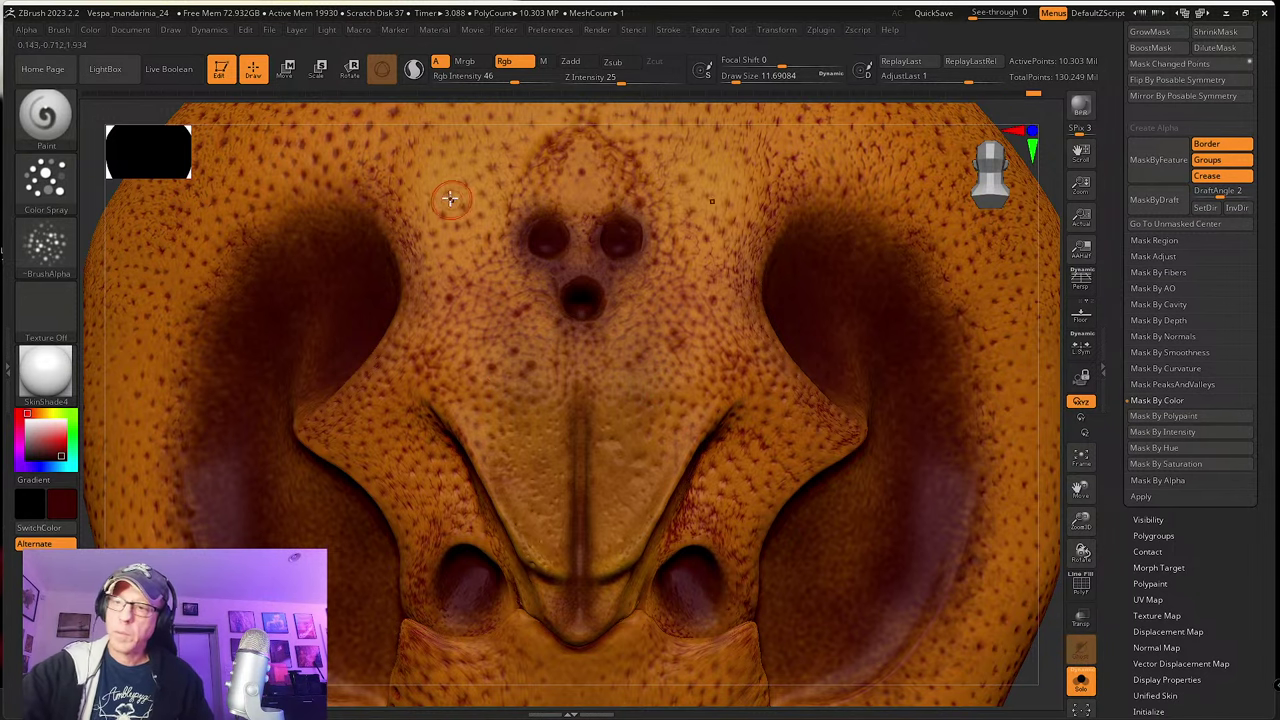
# Step: Sample the orange from the forehead, shift it to a golden yellow, and set the Rgb Intensity to 22
pyautogui.press('c')
pyautogui.click(61, 439)
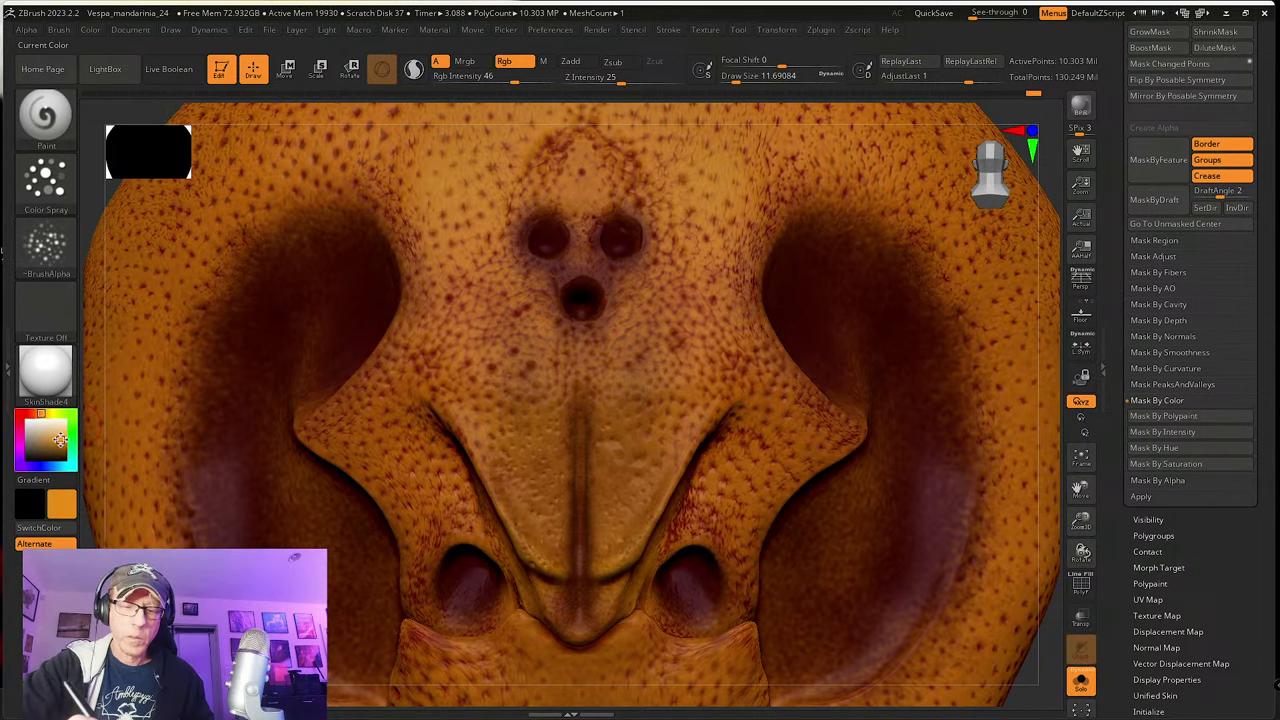
pyautogui.click(45, 413)
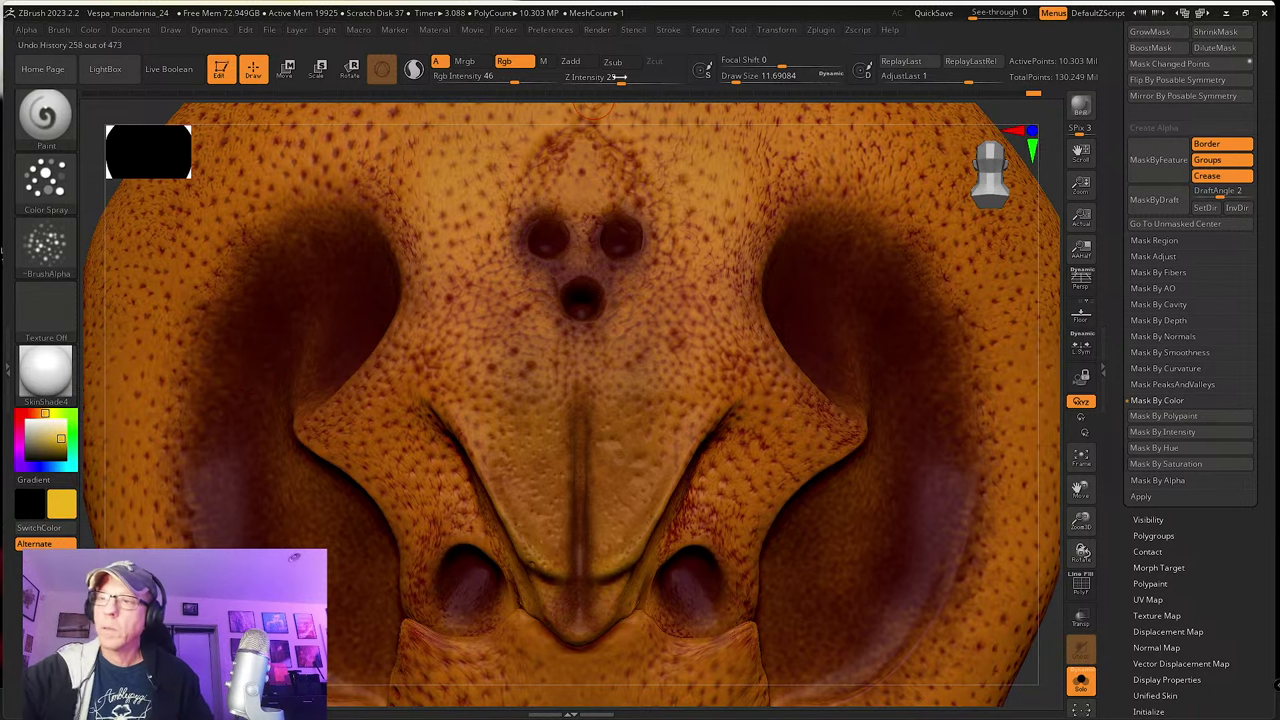
pyautogui.click(490, 79)
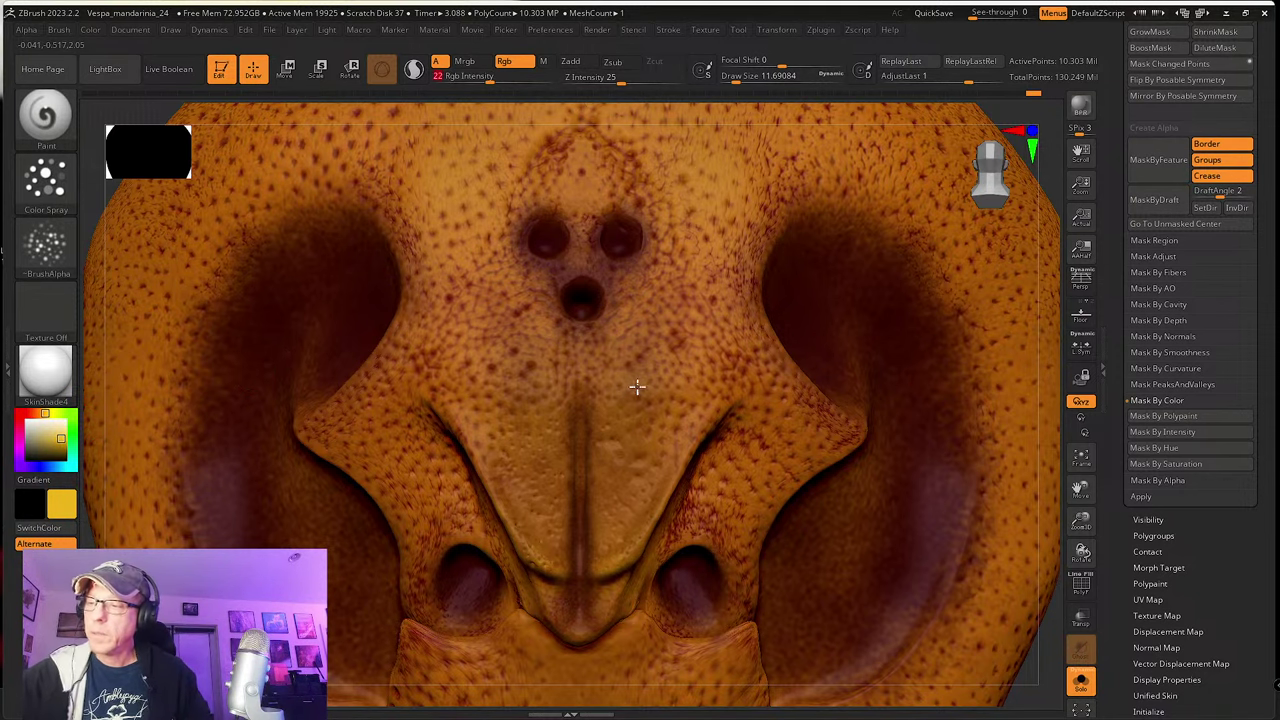
pyautogui.press('Return')
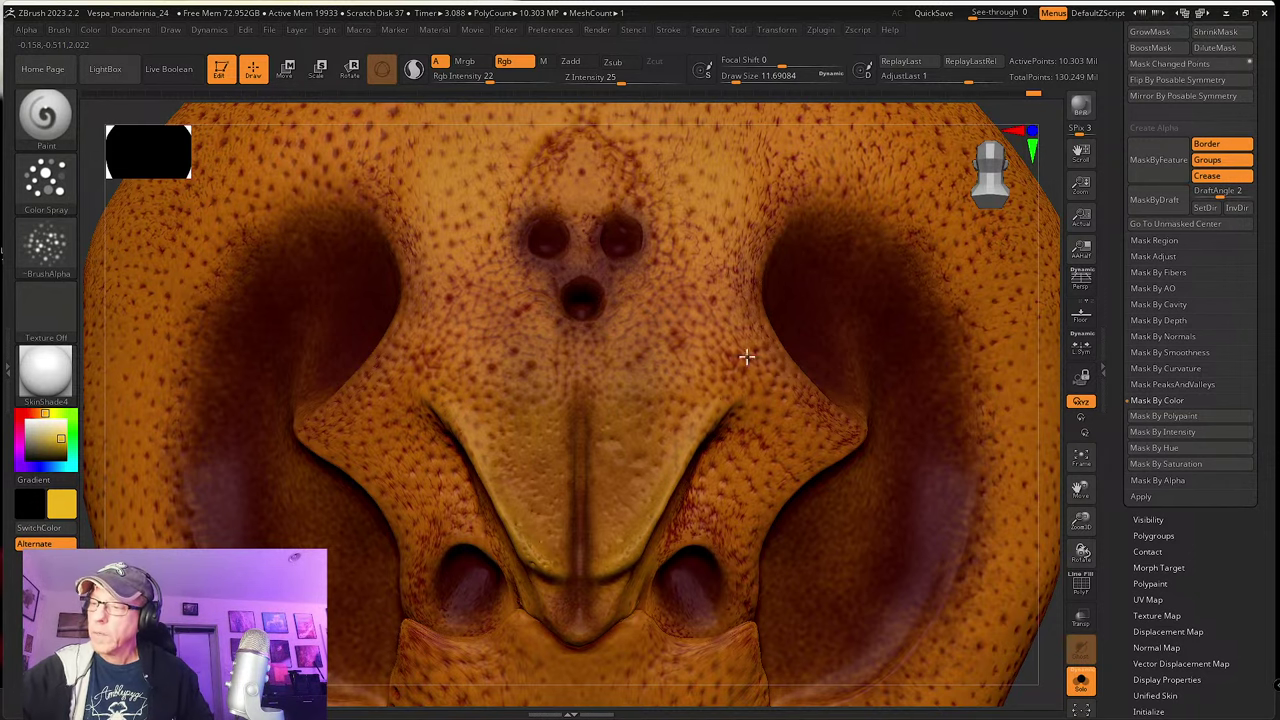
# Step: Paint the golden yellow along both raised edges of the central plate and over its outer upper corners
pyautogui.moveTo(738, 367); pyautogui.dragTo(738, 389, button='right')
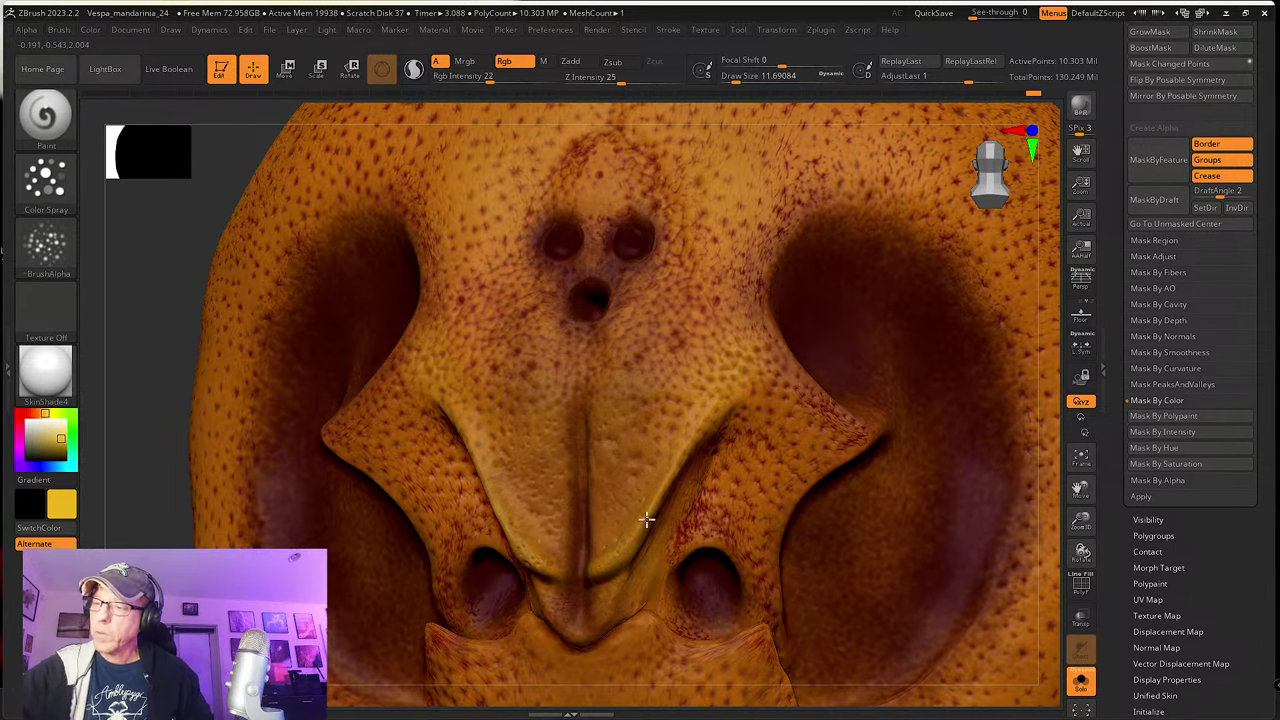
pyautogui.moveTo(645, 519); pyautogui.dragTo(700, 372, button='right')
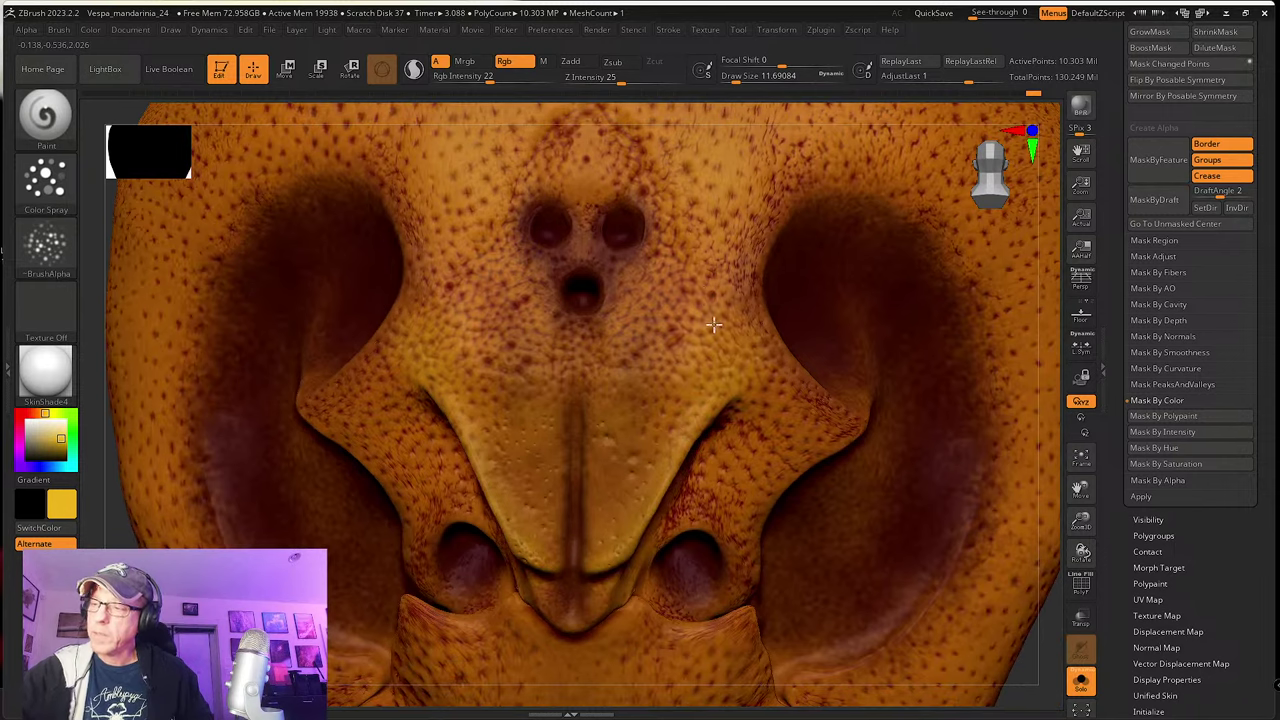
pyautogui.moveTo(778, 432); pyautogui.dragTo(782, 392, button='right')
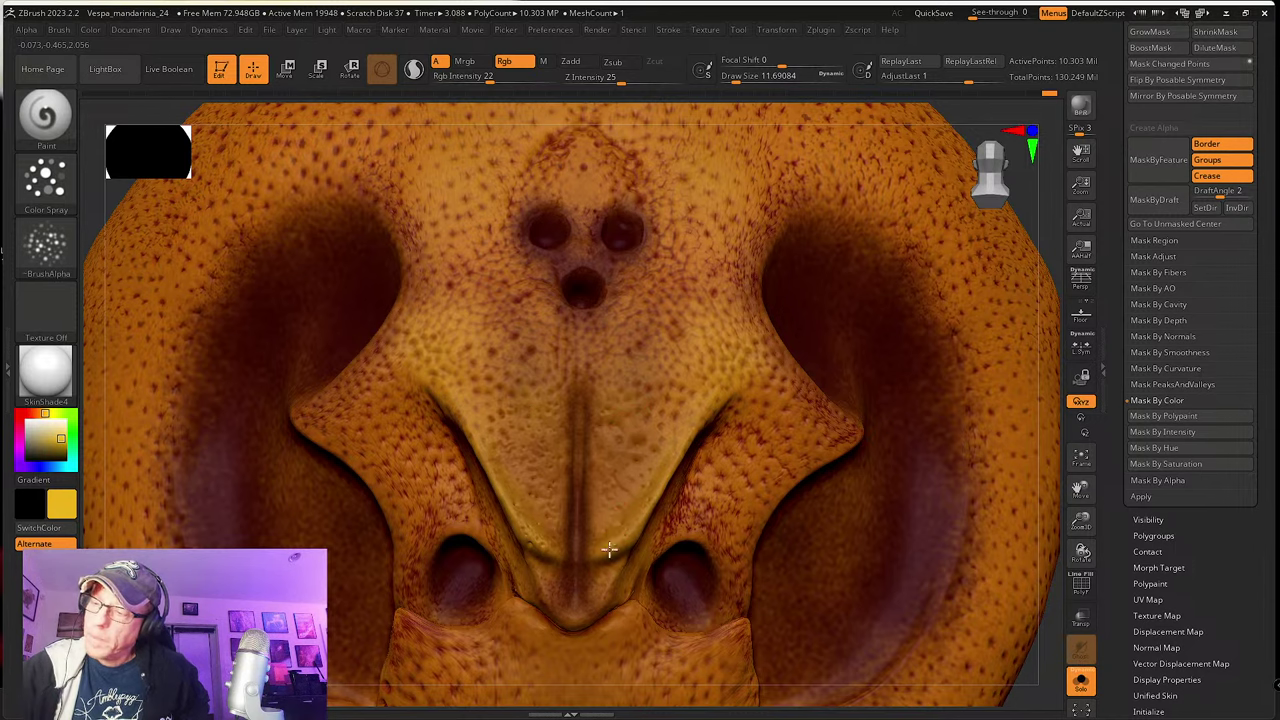
pyautogui.keyDown('alt'); pyautogui.moveTo(639, 397); pyautogui.dragTo(621, 467, button='right'); pyautogui.keyUp('alt')
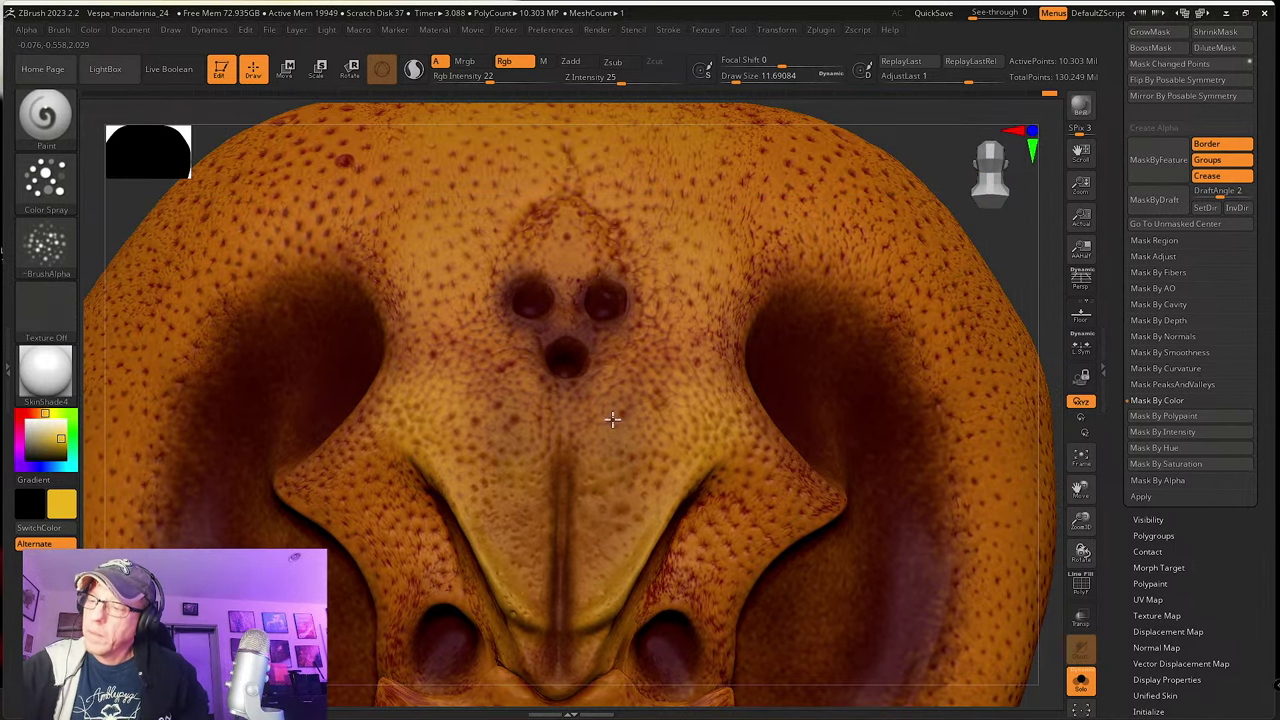
pyautogui.moveTo(677, 414); pyautogui.dragTo(634, 506, button='right')
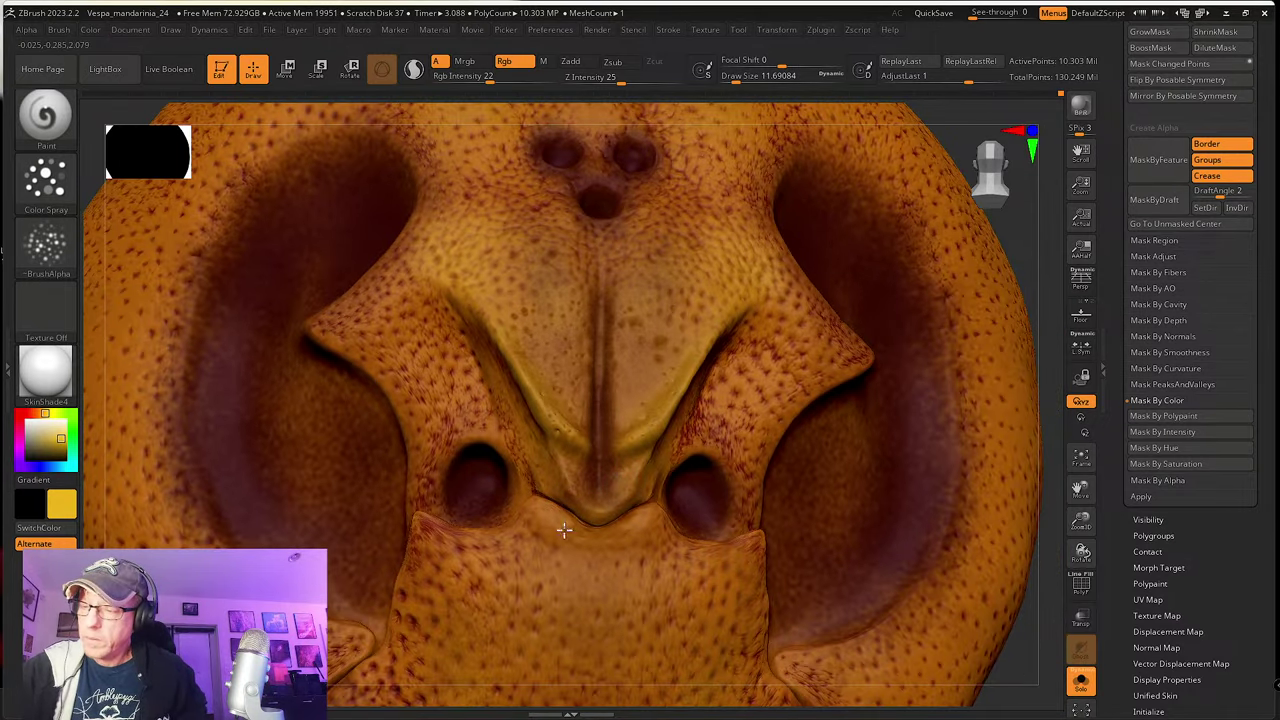
# Step: Set the draw size to 28.75 and paint yellow over the upper middle of the face plate below the sockets
pyautogui.keyDown('alt'); pyautogui.moveTo(643, 584); pyautogui.dragTo(622, 461, button='right'); pyautogui.keyUp('alt')
pyautogui.press('s')
pyautogui.moveTo(595, 465); pyautogui.dragTo(603, 461)
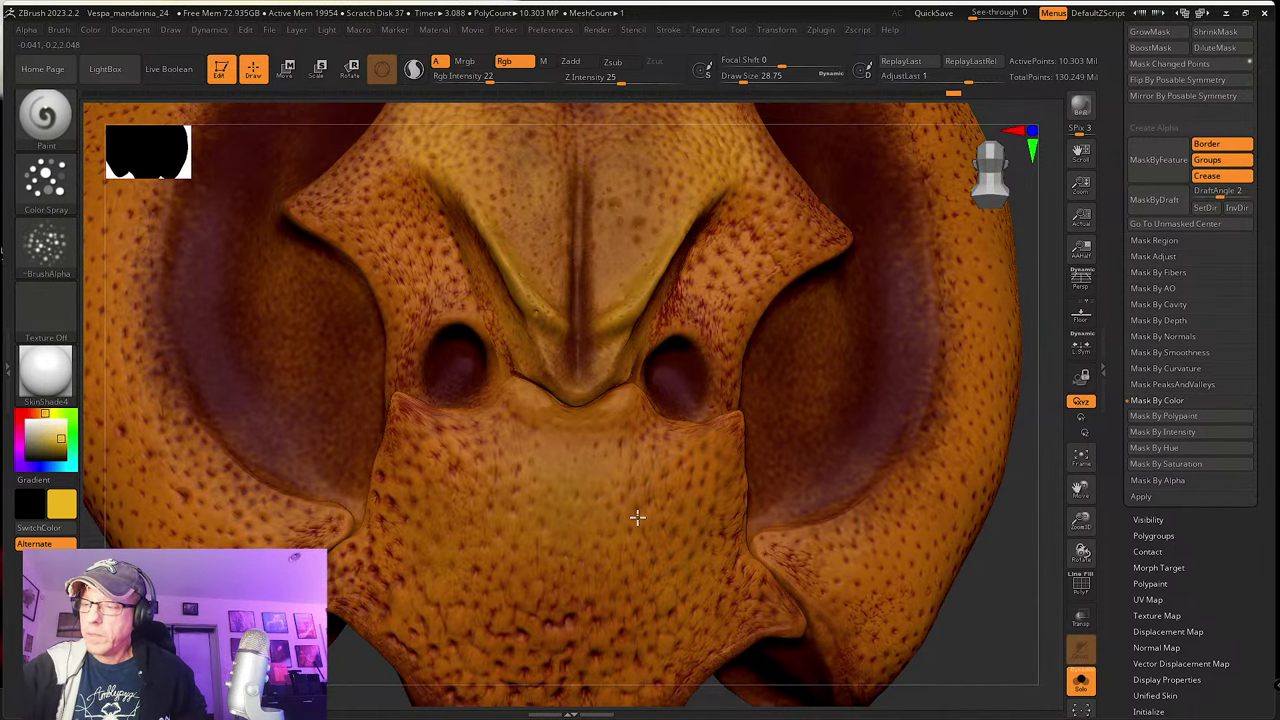
# Step: Set the draw size to about 14.2 and paint yellow along the scalloped lower edge of the face plate
pyautogui.moveTo(617, 591)
pyautogui.mouseDown(button='right')
pyautogui.moveTo(609, 509)
pyautogui.moveTo(646, 452)
pyautogui.moveTo(640, 526)
pyautogui.moveTo(557, 449)
pyautogui.moveTo(430, 430)
pyautogui.mouseUp(button='right')
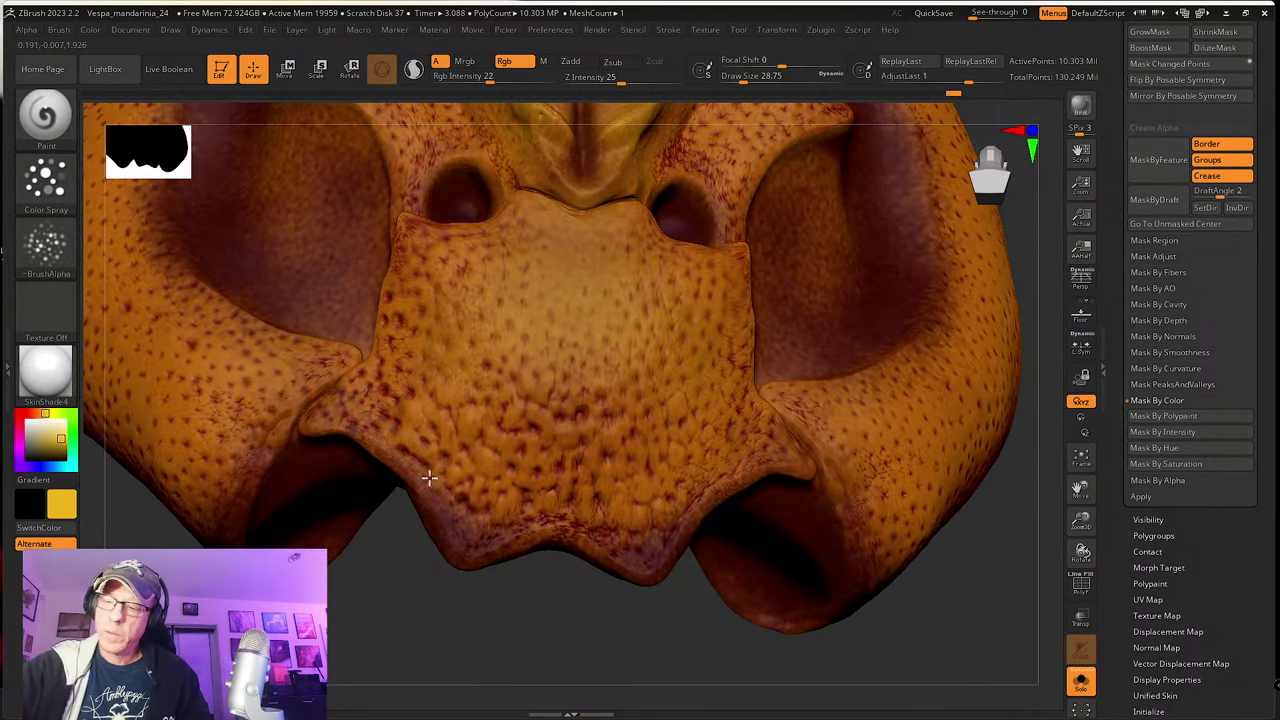
pyautogui.press('s')
pyautogui.moveTo(418, 455)
pyautogui.mouseDown()
pyautogui.moveTo(465, 534)
pyautogui.moveTo(478, 495)
pyautogui.moveTo(500, 534)
pyautogui.moveTo(501, 512)
pyautogui.mouseUp()
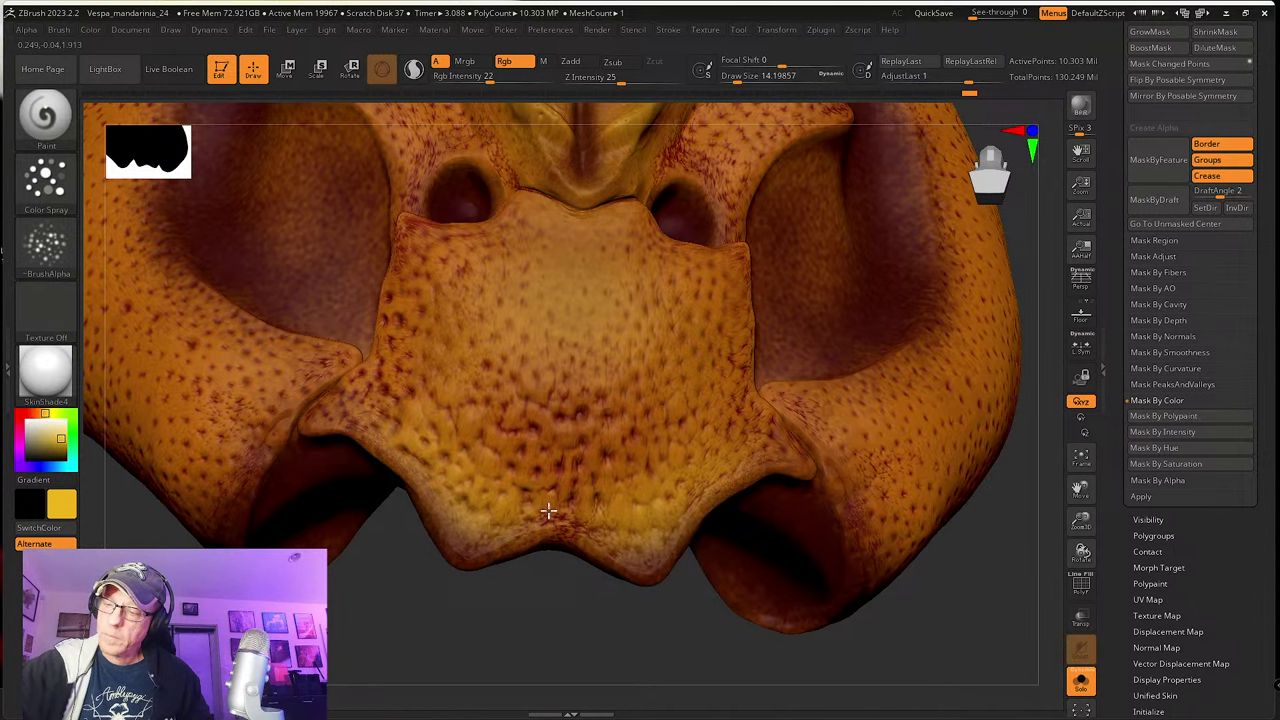
# Step: Set the draw size to about 26.9 and blend yellow over the lower face plate and the lobes beside the central plate
pyautogui.moveTo(583, 461)
pyautogui.mouseDown(button='right')
pyautogui.moveTo(594, 431)
pyautogui.moveTo(628, 506)
pyautogui.moveTo(629, 544)
pyautogui.mouseUp(button='right')
pyautogui.press('s')
pyautogui.moveTo(629, 544); pyautogui.dragTo(635, 544)
pyautogui.moveTo(635, 544); pyautogui.dragTo(620, 553, button='right')
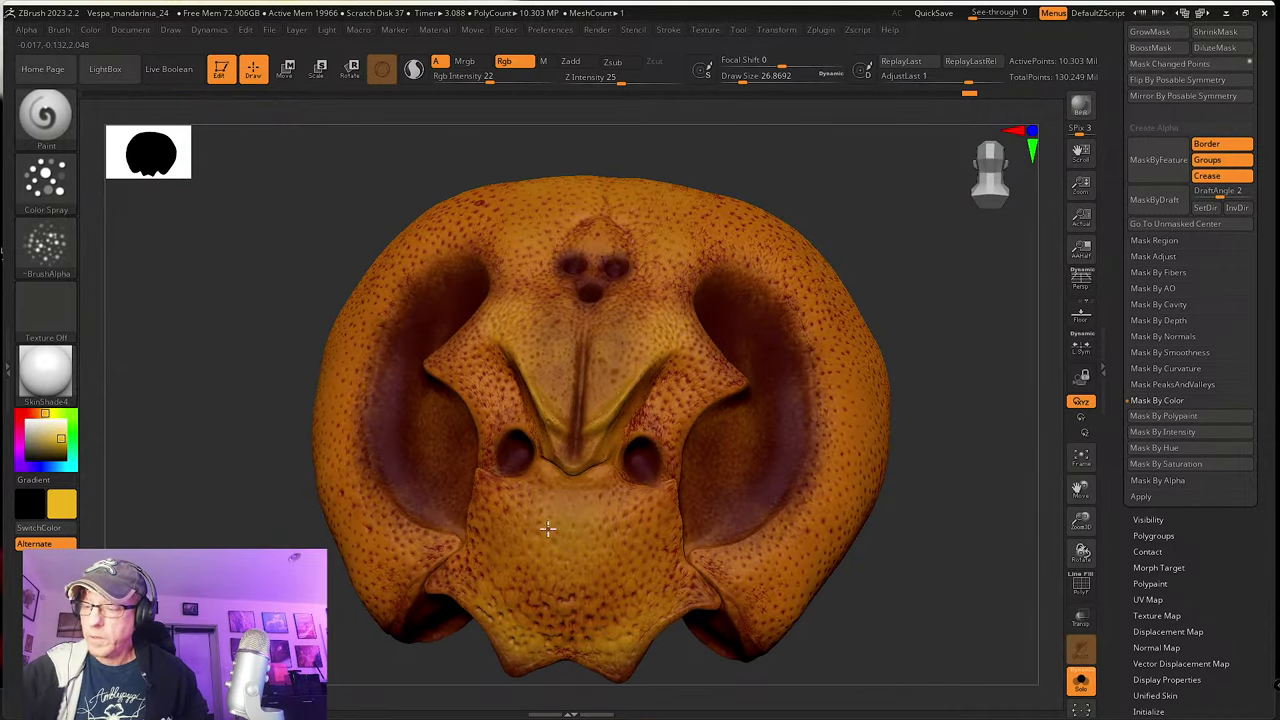
pyautogui.moveTo(640, 537); pyautogui.dragTo(630, 515, button='right')
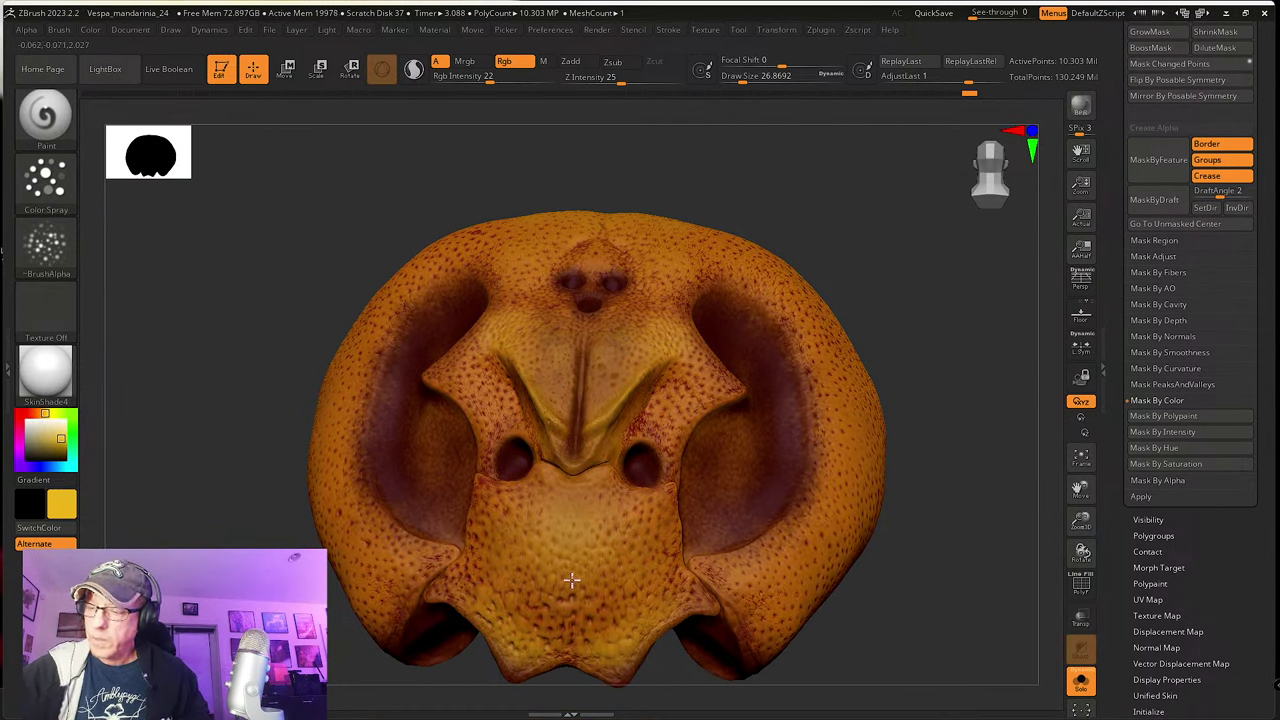
pyautogui.moveTo(630, 480); pyautogui.dragTo(662, 488, button='right')
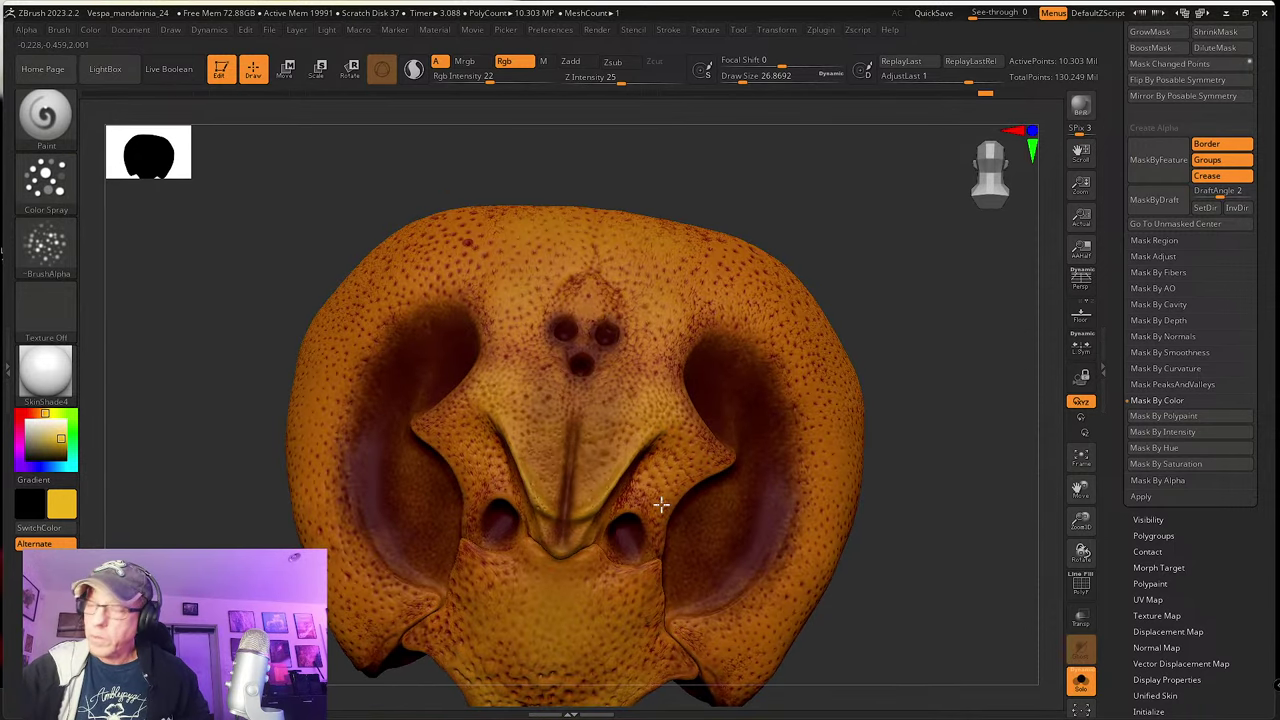
pyautogui.moveTo(614, 414); pyautogui.dragTo(609, 457, button='right')
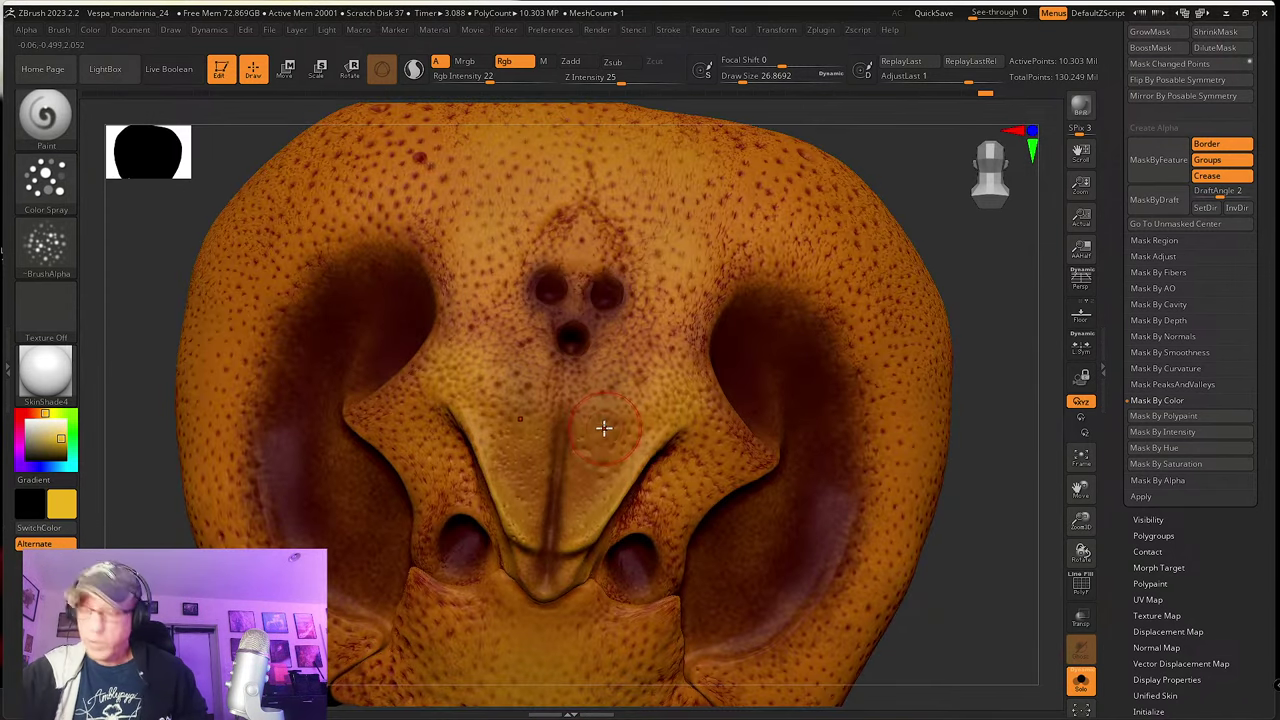
# Step: Sample the brownish orange from the central plate and check the speckled coloring across the forehead and side of the head
pyautogui.press('c')
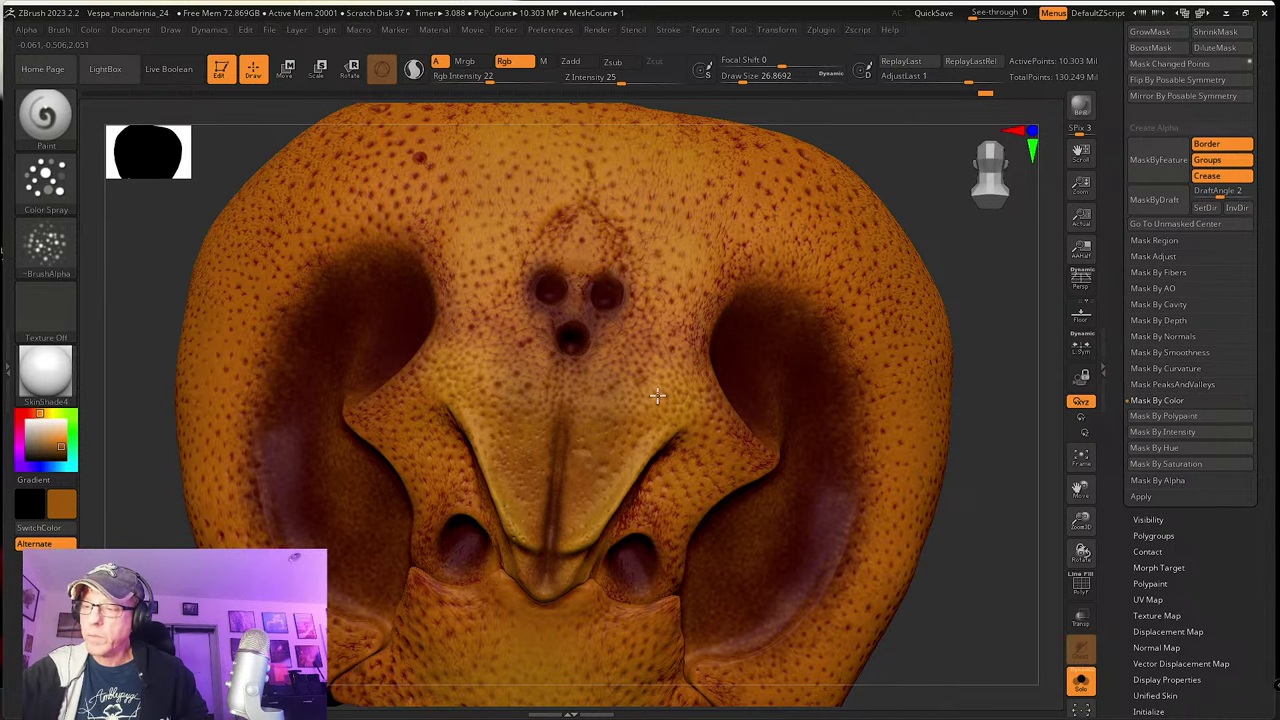
pyautogui.moveTo(630, 386)
pyautogui.keyDown('alt'); pyautogui.mouseDown(button='right')
pyautogui.moveTo(609, 455)
pyautogui.moveTo(636, 387)
pyautogui.mouseUp(button='right'); pyautogui.keyUp('alt')
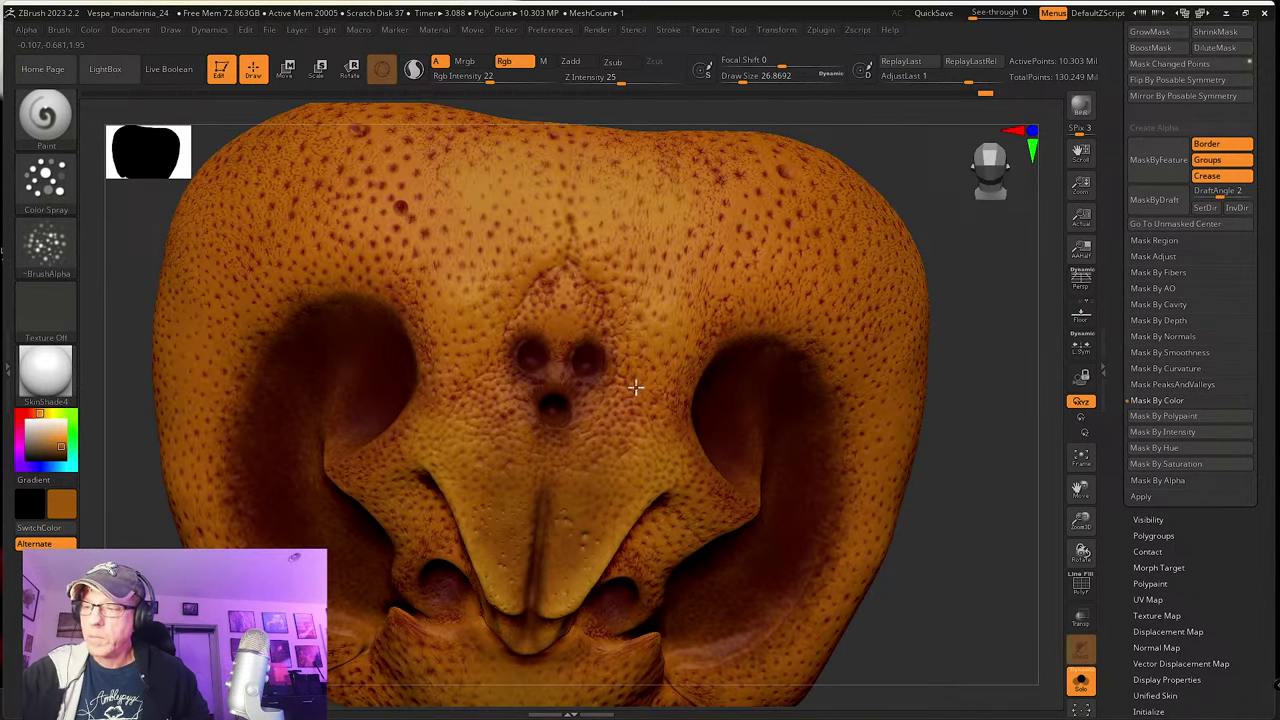
pyautogui.moveTo(648, 288); pyautogui.dragTo(641, 332, button='right')
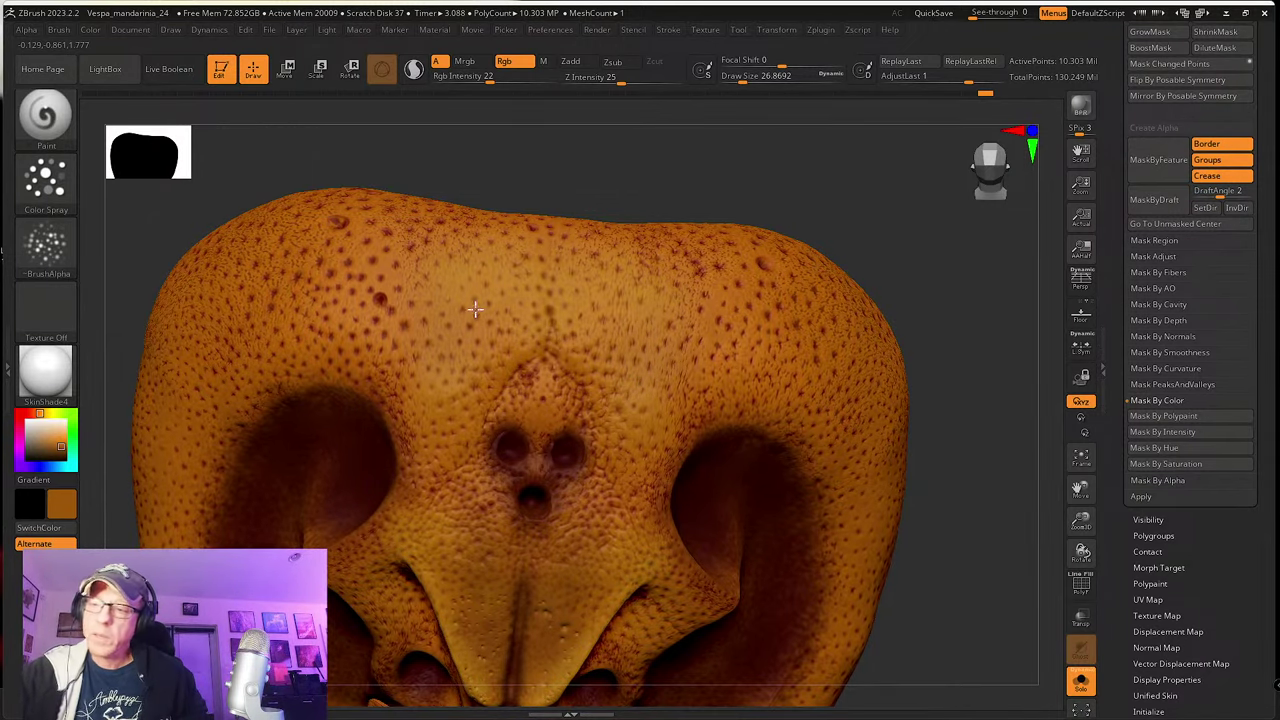
pyautogui.moveTo(413, 363); pyautogui.dragTo(568, 383, button='right')
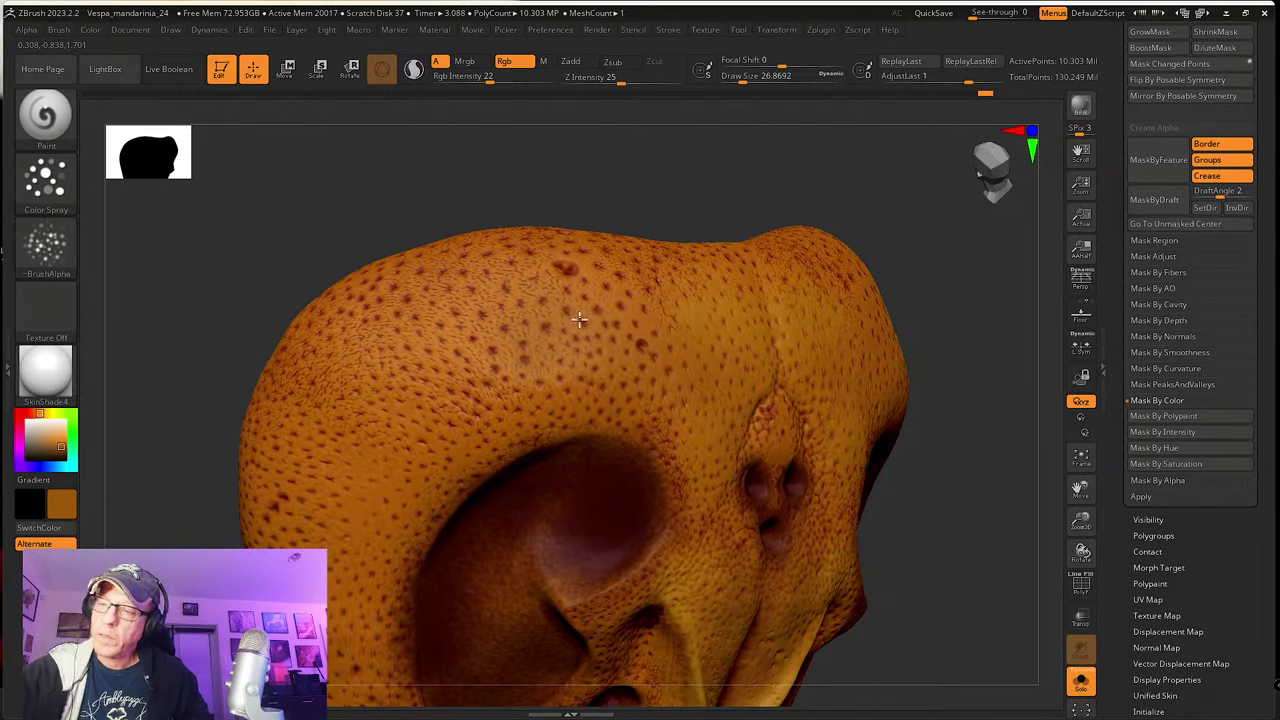
pyautogui.moveTo(611, 329)
pyautogui.mouseDown(button='right')
pyautogui.moveTo(623, 306)
pyautogui.moveTo(623, 363)
pyautogui.moveTo(513, 351)
pyautogui.mouseUp(button='right')
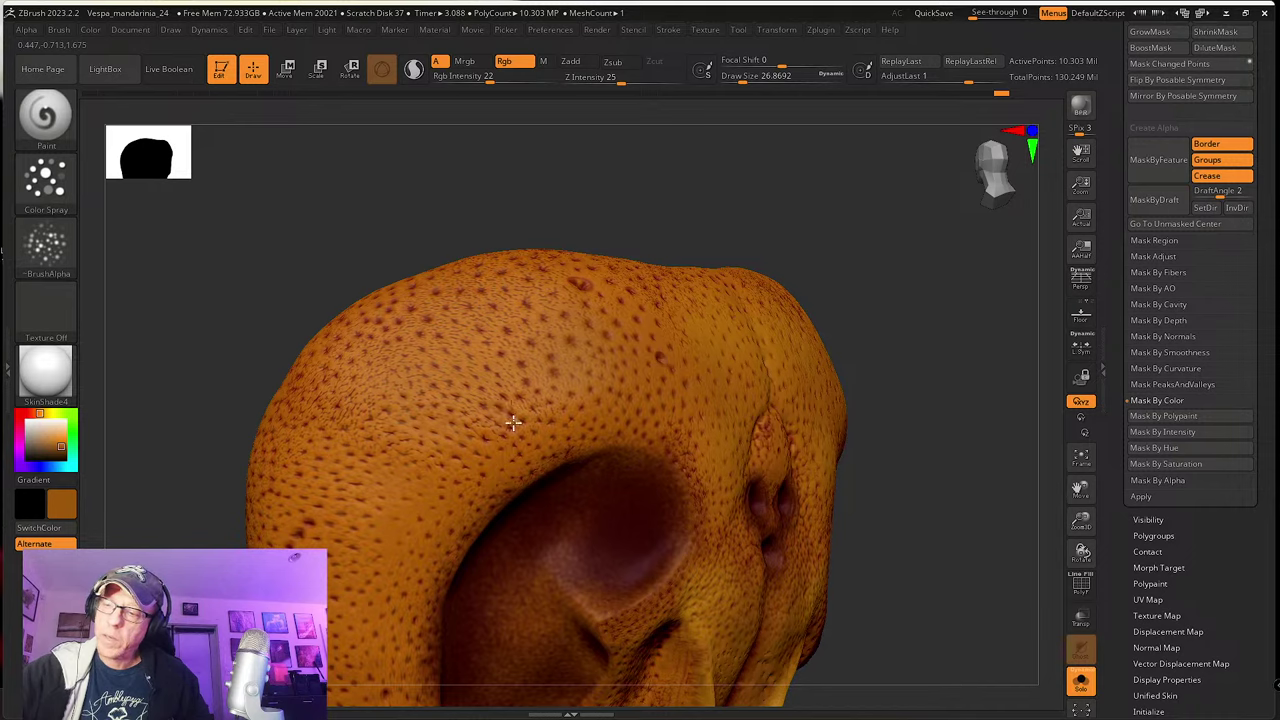
# Step: Set the brush's draw size to about 44 and spray brown-orange over the crown and the head's side behind the eye socket
pyautogui.moveTo(525, 431)
pyautogui.mouseDown(button='right')
pyautogui.moveTo(554, 377)
pyautogui.moveTo(590, 355)
pyautogui.mouseUp(button='right')
pyautogui.press('s')
pyautogui.moveTo(583, 344); pyautogui.dragTo(588, 344)
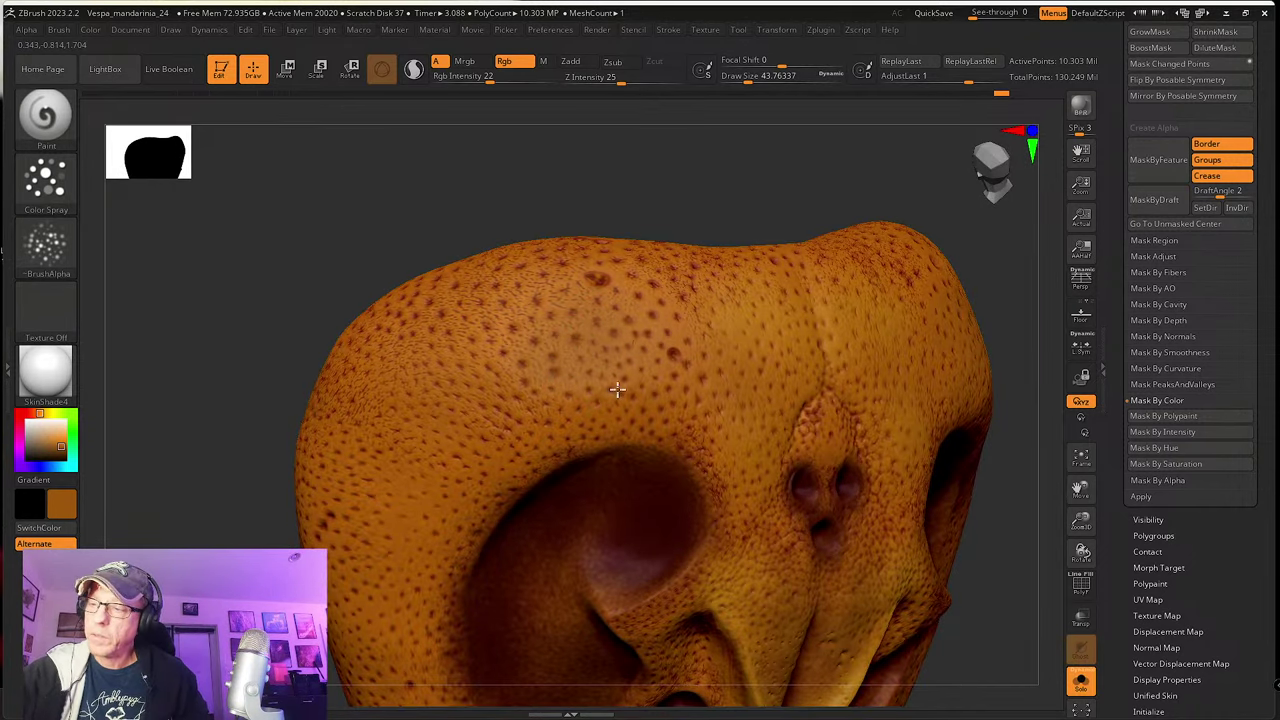
pyautogui.moveTo(586, 350)
pyautogui.mouseDown(button='right')
pyautogui.moveTo(554, 380)
pyautogui.moveTo(566, 323)
pyautogui.mouseUp(button='right')
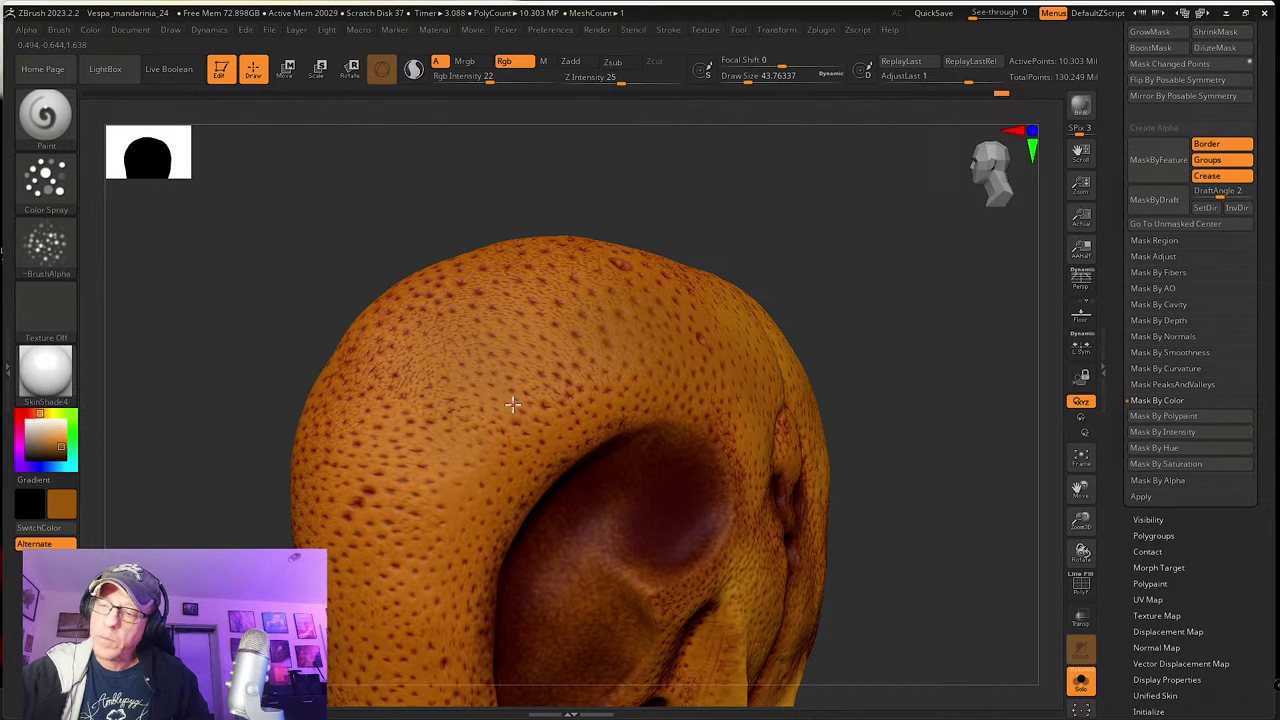
pyautogui.moveTo(533, 349)
pyautogui.mouseDown(button='right')
pyautogui.moveTo(491, 391)
pyautogui.moveTo(428, 368)
pyautogui.mouseUp(button='right')
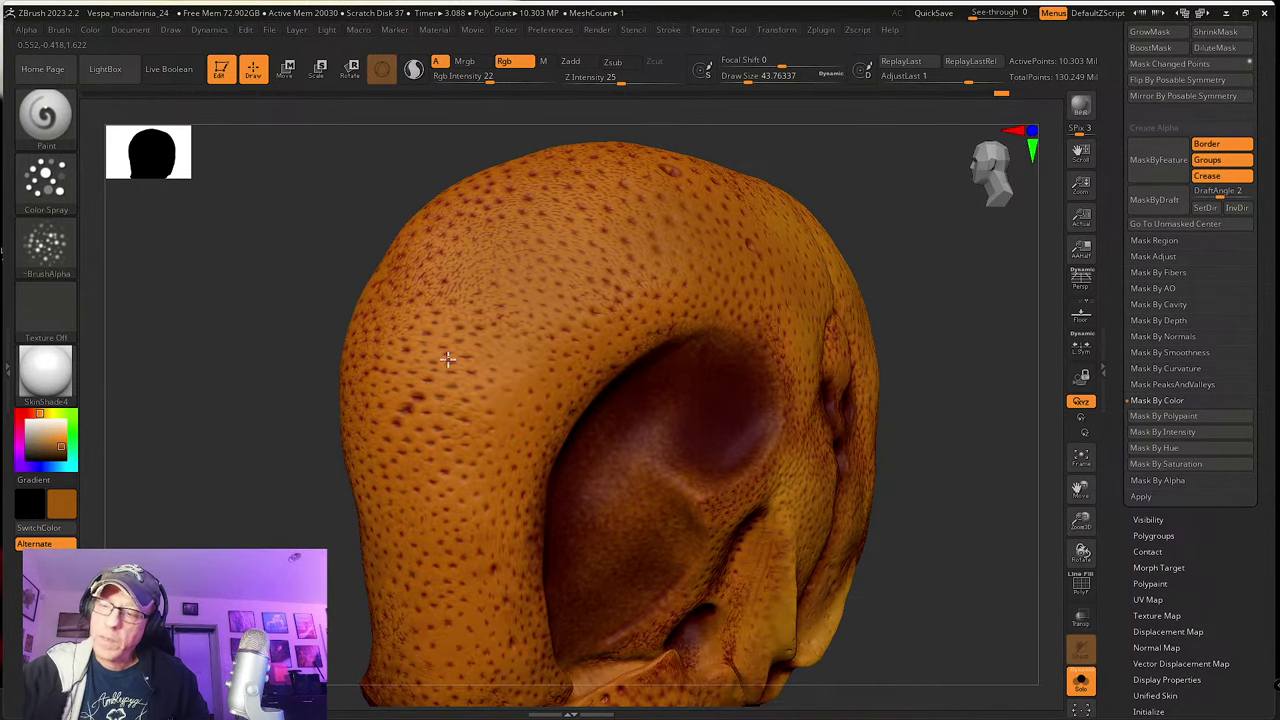
pyautogui.moveTo(479, 444)
pyautogui.mouseDown(button='right')
pyautogui.moveTo(517, 483)
pyautogui.moveTo(462, 492)
pyautogui.mouseUp(button='right')
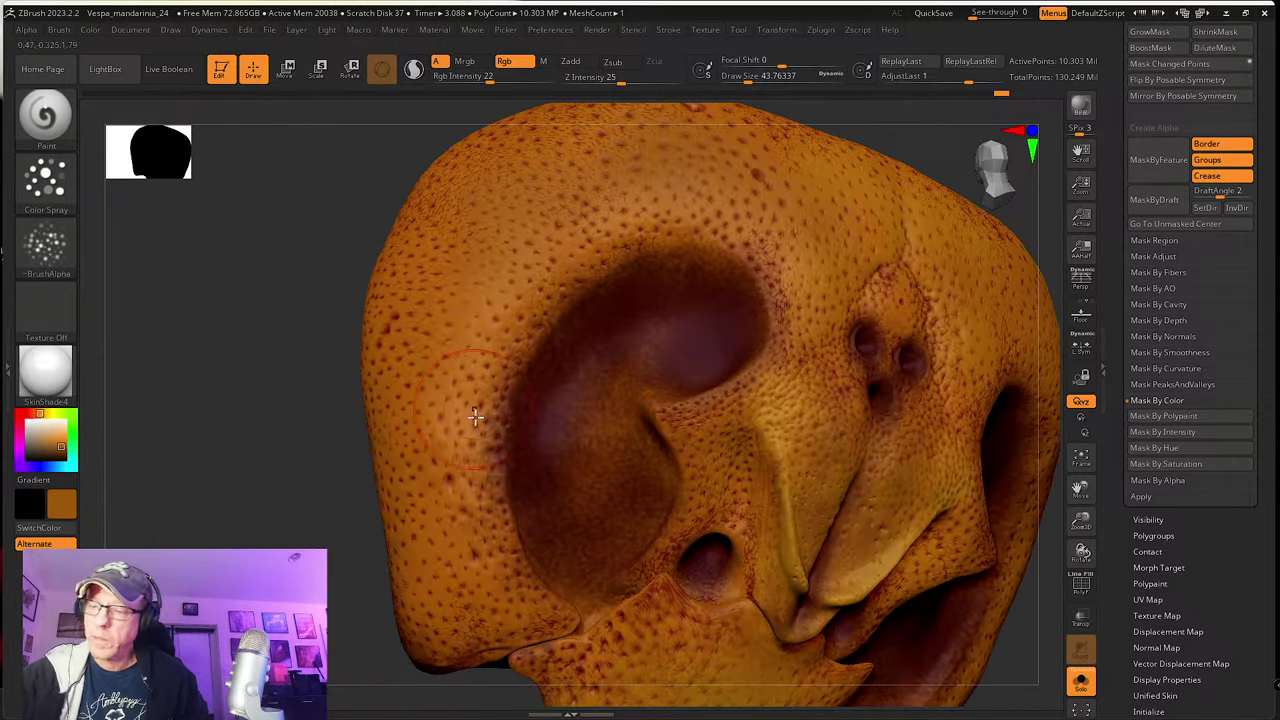
# Step: Reduce the draw size to about 27 and spray brown-orange along the lower cheek beside the eye socket
pyautogui.press('s')
pyautogui.moveTo(454, 565); pyautogui.dragTo(448, 564)
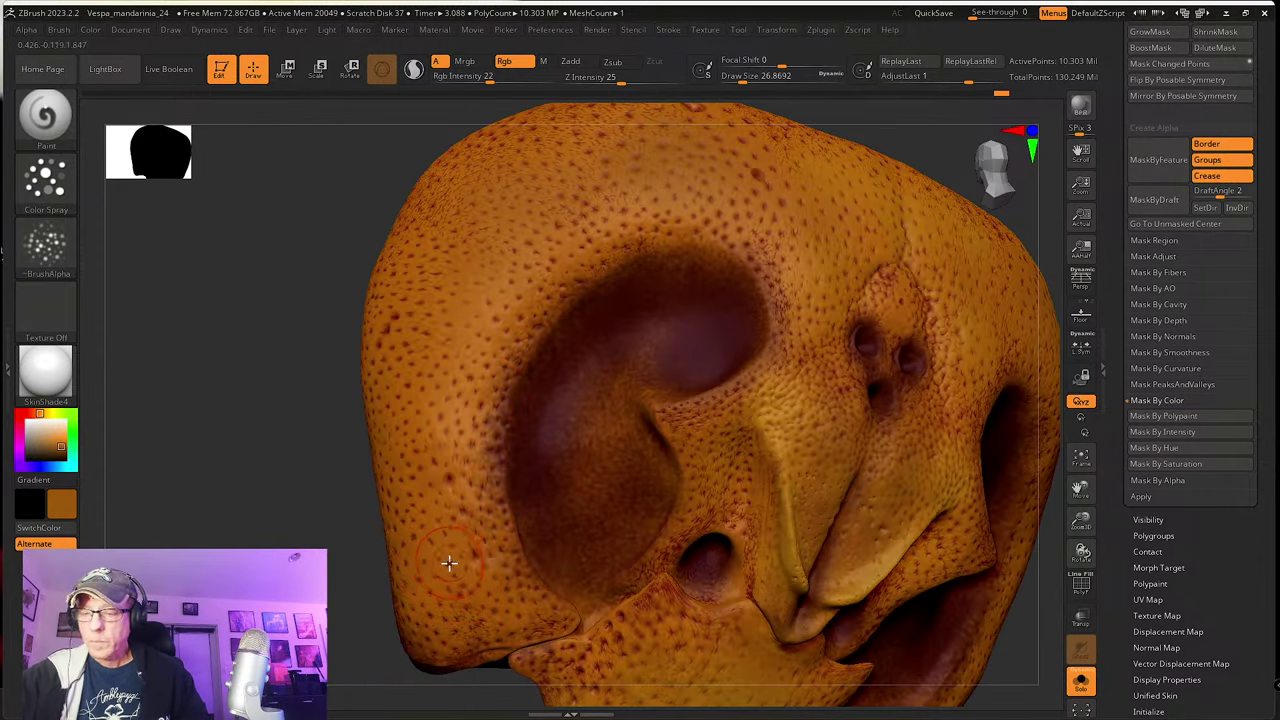
pyautogui.moveTo(448, 563); pyautogui.dragTo(447, 571, button='right')
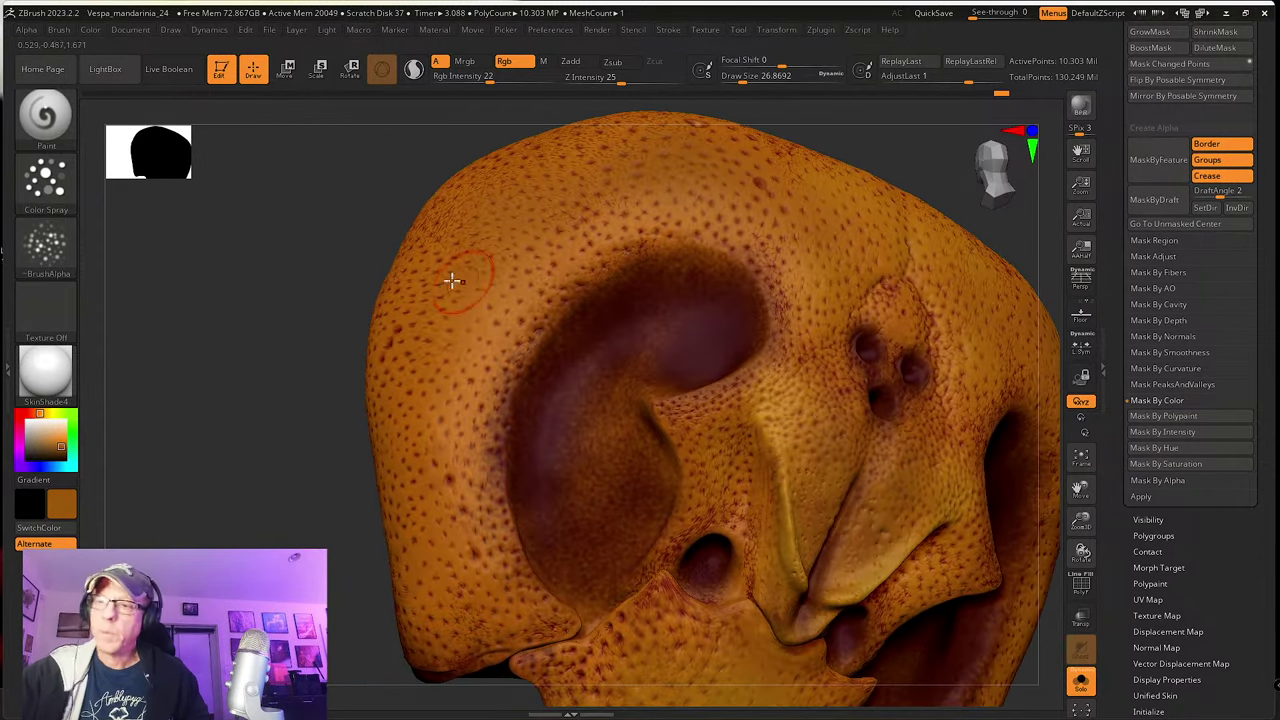
# Step: Choose a lighter yellow-orange and spray it over the cheek and the side of the head behind the eye socket
pyautogui.click(60, 440)
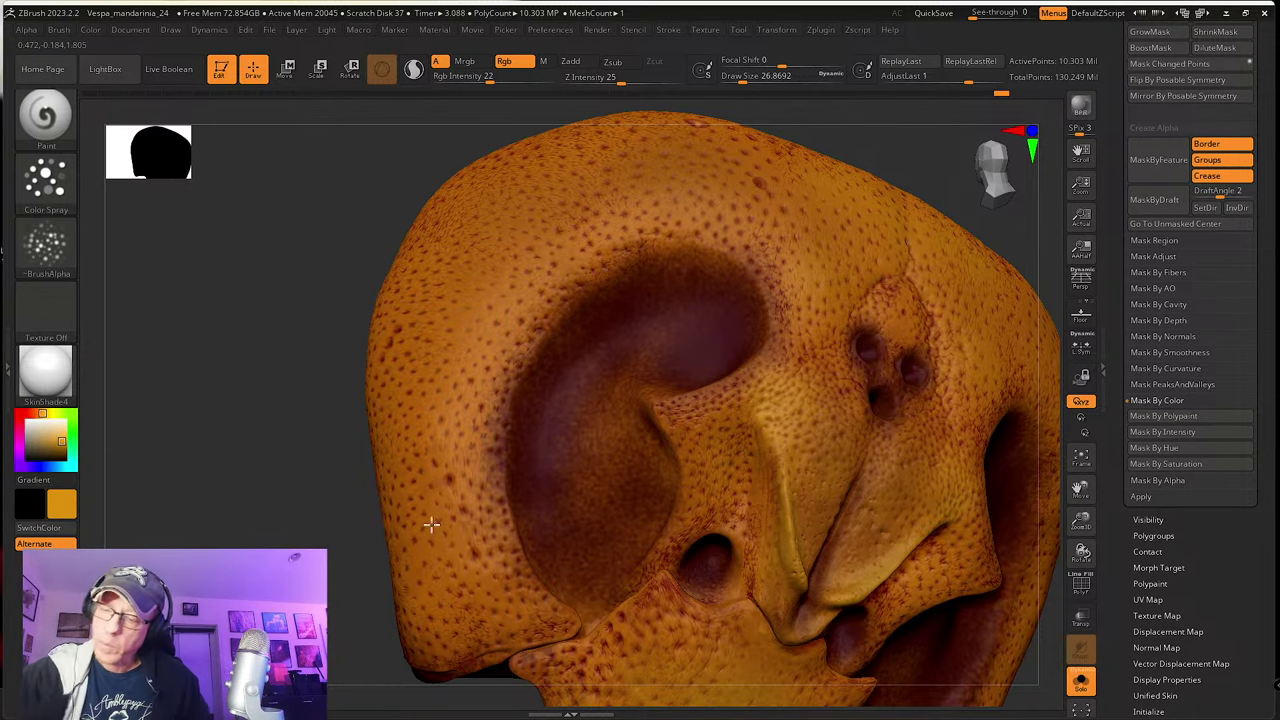
pyautogui.moveTo(463, 569)
pyautogui.mouseDown(button='right')
pyautogui.moveTo(491, 480)
pyautogui.moveTo(457, 449)
pyautogui.moveTo(392, 463)
pyautogui.mouseUp(button='right')
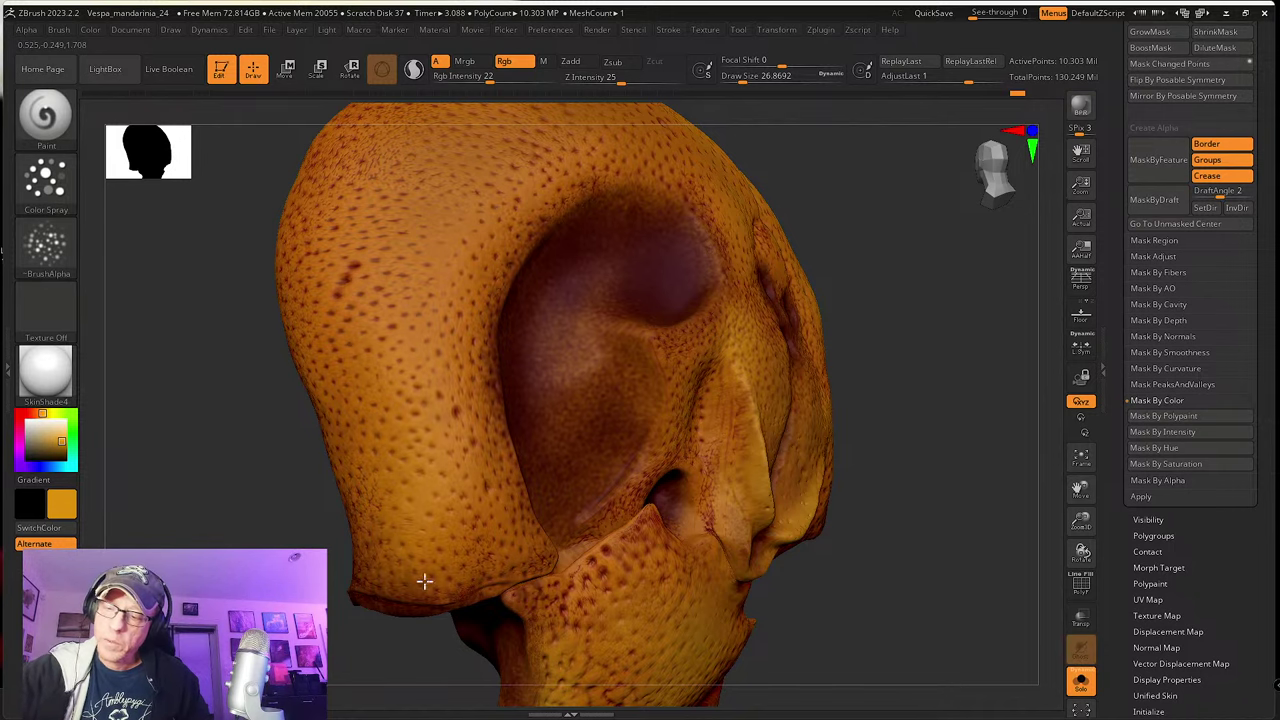
pyautogui.moveTo(458, 511); pyautogui.dragTo(430, 398, button='right')
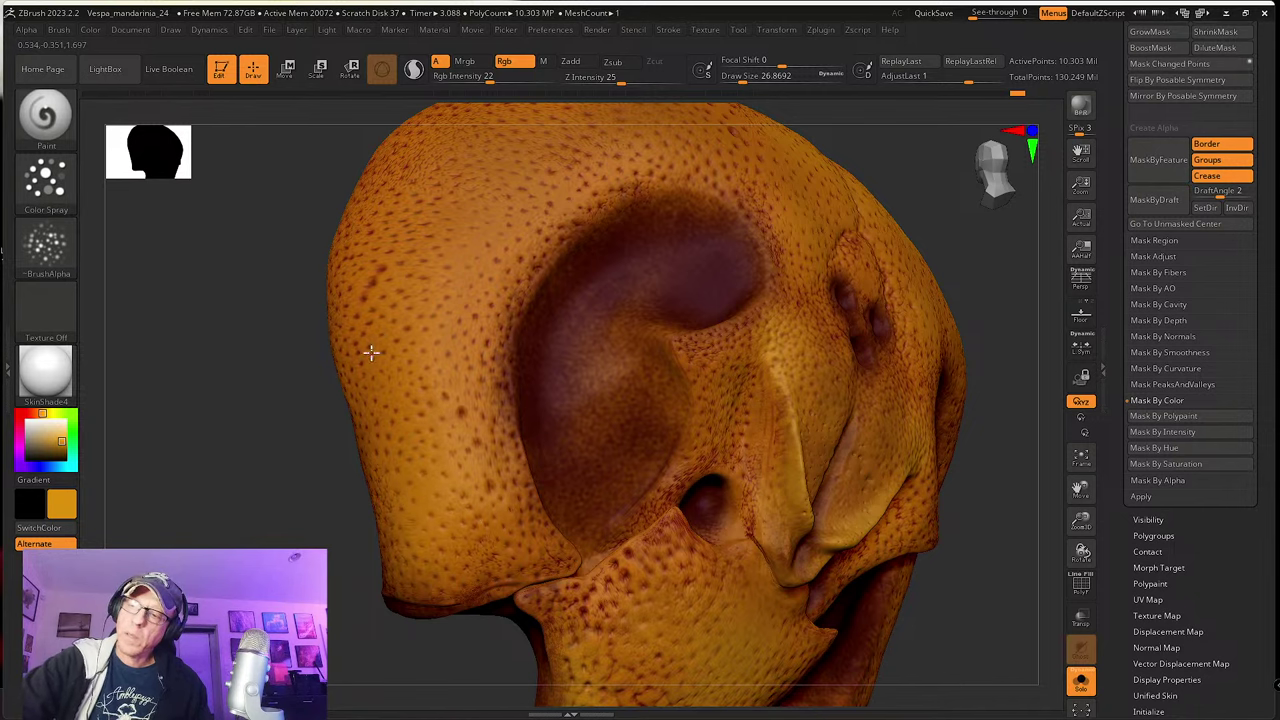
pyautogui.moveTo(453, 463)
pyautogui.mouseDown(button='right')
pyautogui.moveTo(466, 506)
pyautogui.moveTo(486, 500)
pyautogui.mouseUp(button='right')
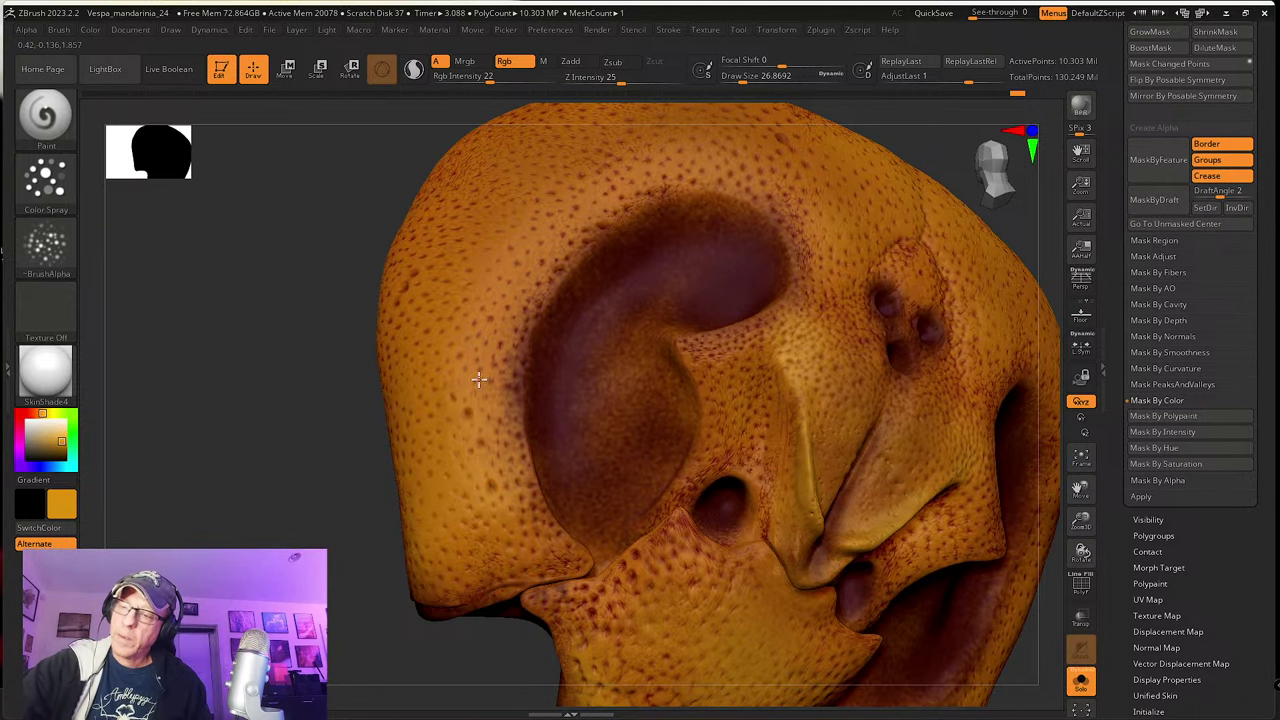
pyautogui.moveTo(430, 300); pyautogui.dragTo(385, 289, button='right')
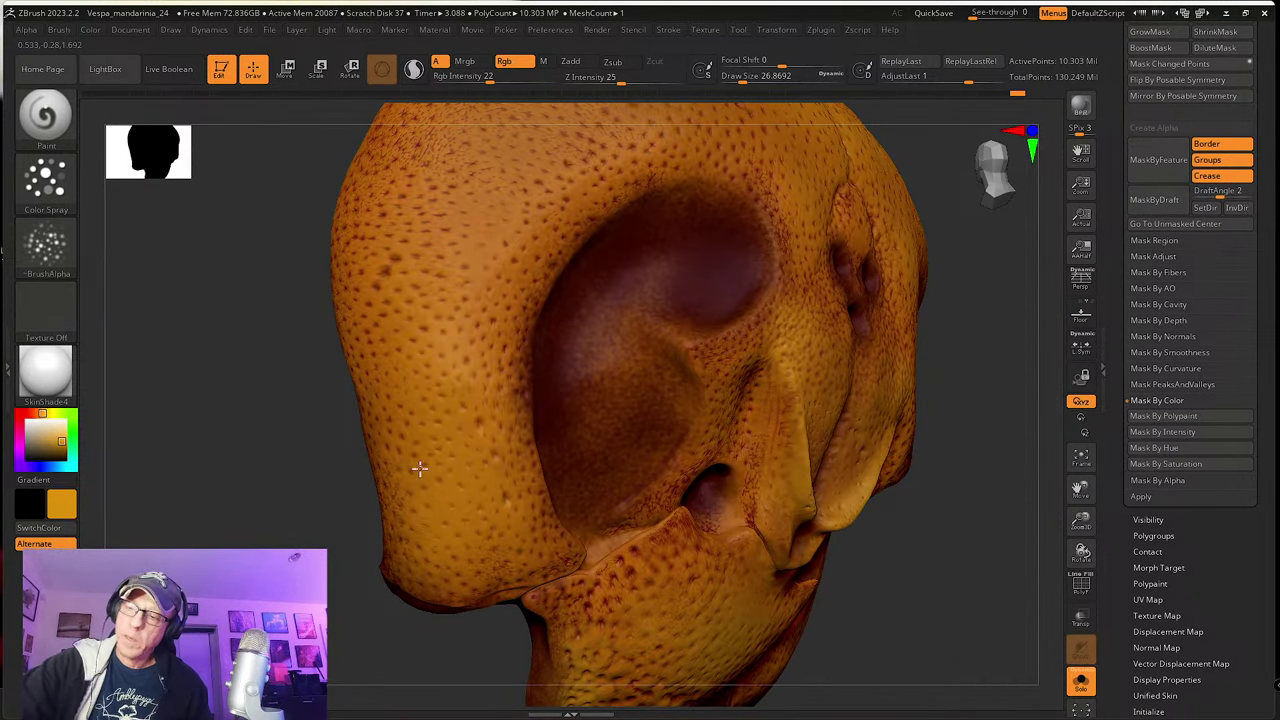
# Step: Set the draw size to about 22 and spray yellow-orange over the front of the face and around the three ocelli
pyautogui.moveTo(443, 537)
pyautogui.mouseDown(button='right')
pyautogui.moveTo(690, 500)
pyautogui.moveTo(808, 434)
pyautogui.mouseUp(button='right')
pyautogui.press('s')
pyautogui.moveTo(807, 434); pyautogui.dragTo(803, 436)
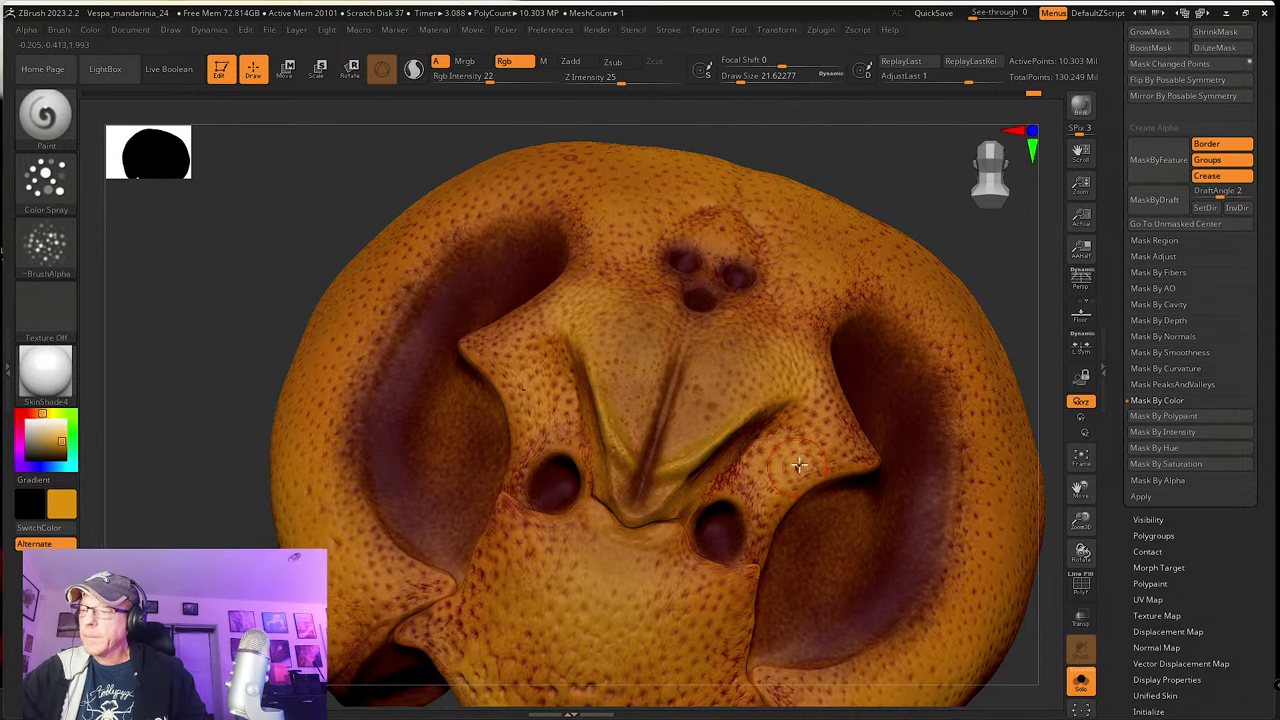
pyautogui.moveTo(830, 444)
pyautogui.mouseDown(button='right')
pyautogui.moveTo(743, 529)
pyautogui.moveTo(645, 481)
pyautogui.mouseUp(button='right')
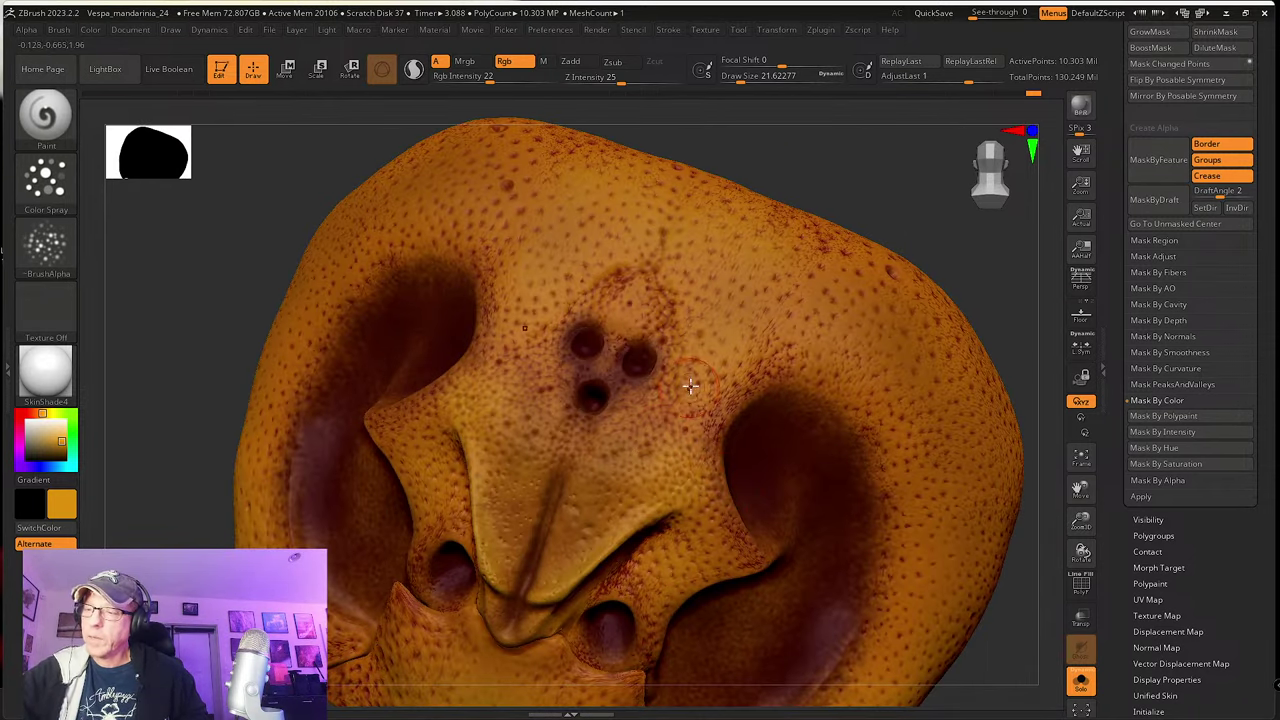
pyautogui.moveTo(705, 378)
pyautogui.mouseDown(button='right')
pyautogui.moveTo(626, 466)
pyautogui.moveTo(628, 488)
pyautogui.mouseUp(button='right')
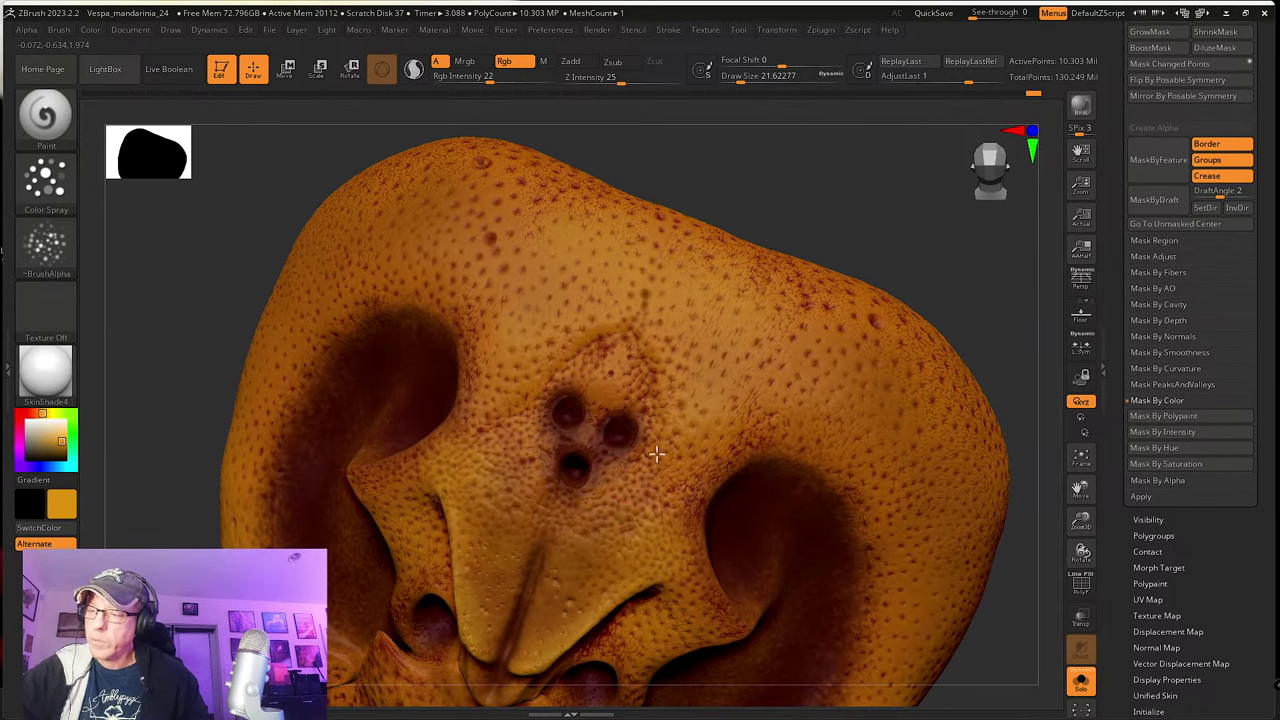
pyautogui.moveTo(668, 477)
pyautogui.mouseDown(button='right')
pyautogui.moveTo(694, 463)
pyautogui.moveTo(694, 443)
pyautogui.moveTo(651, 460)
pyautogui.moveTo(666, 493)
pyautogui.moveTo(654, 523)
pyautogui.mouseUp(button='right')
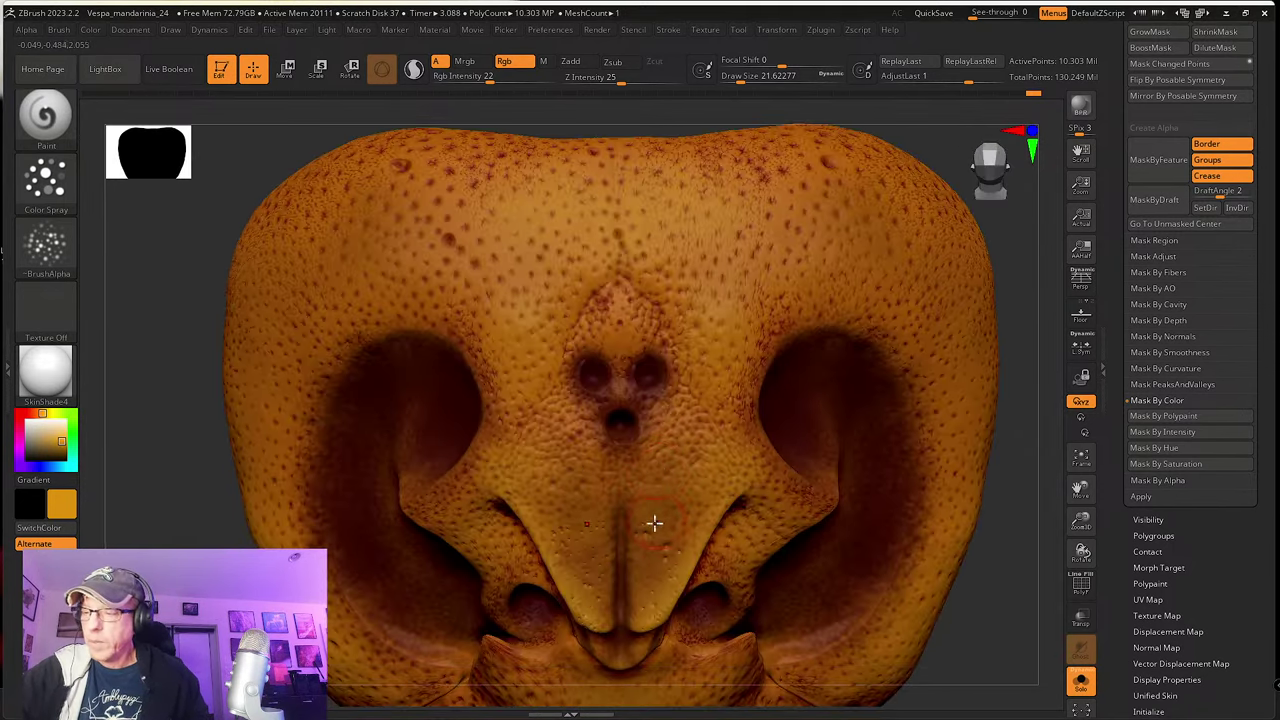
# Step: Sample a brown from the head, set the draw size to about 16 and tint the central shield below the ocelli
pyautogui.press('c')
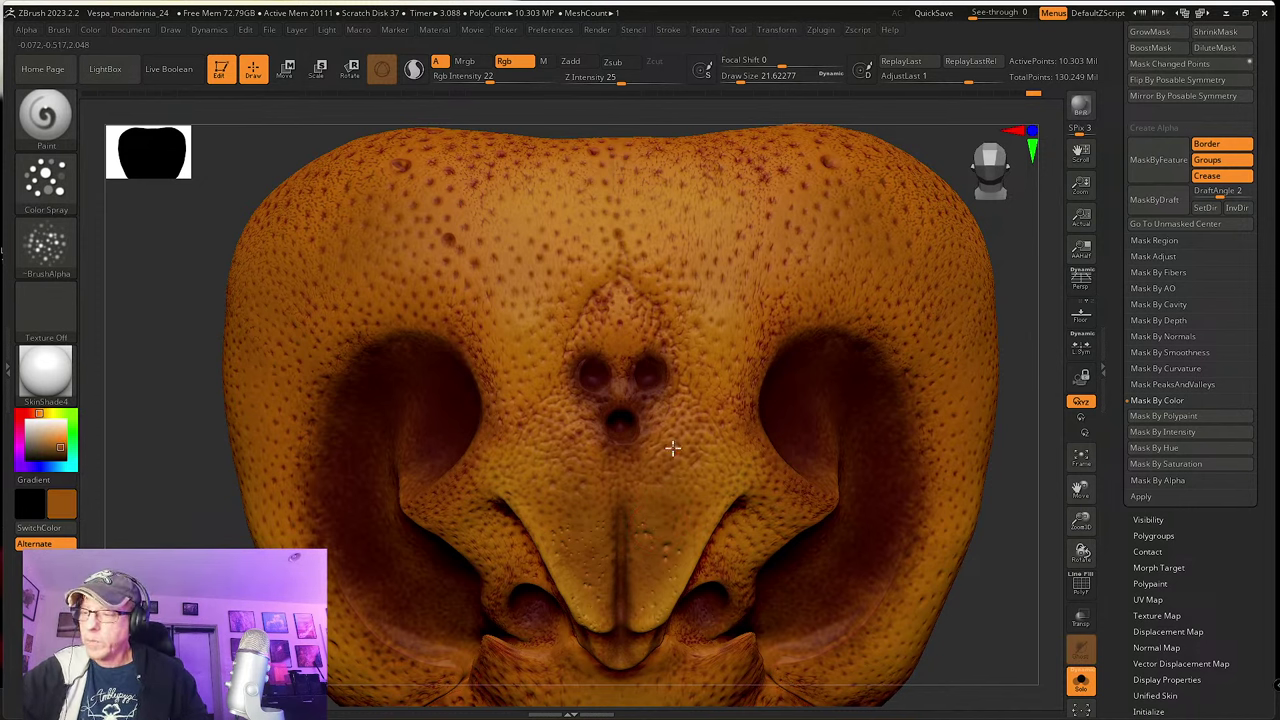
pyautogui.press('s')
pyautogui.moveTo(697, 471); pyautogui.dragTo(690, 468)
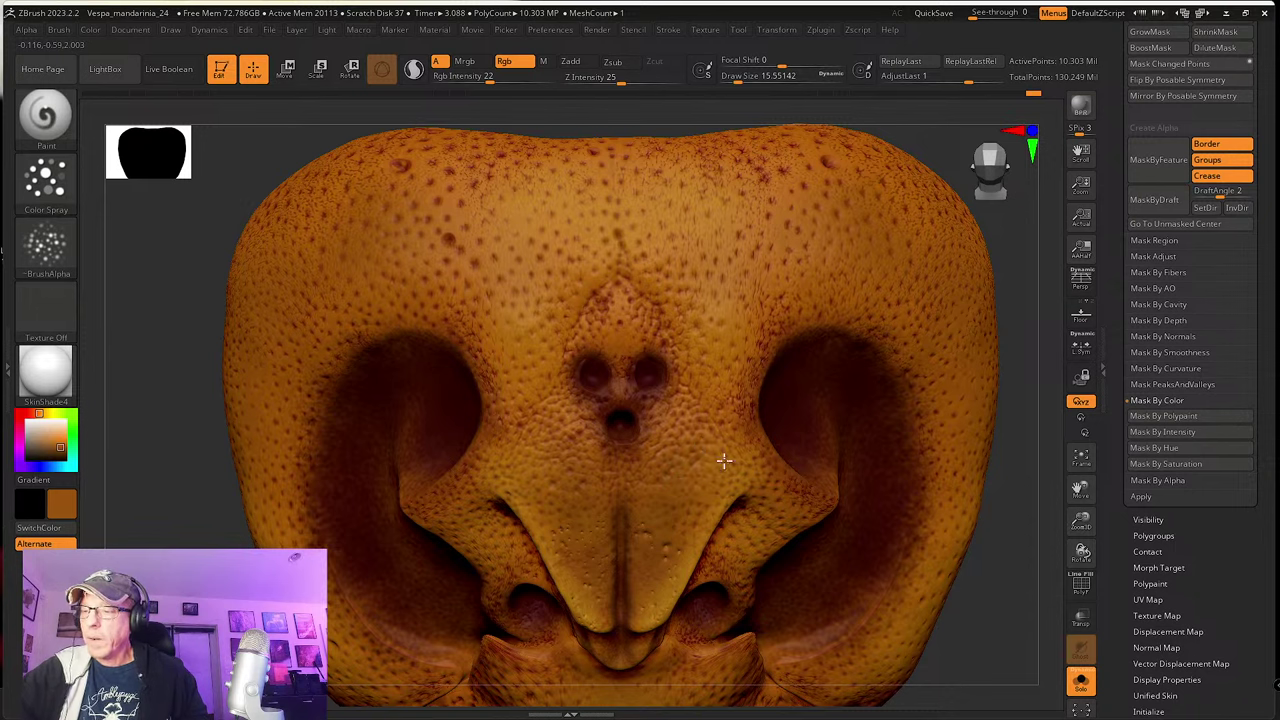
pyautogui.moveTo(665, 568); pyautogui.dragTo(656, 564, button='right')
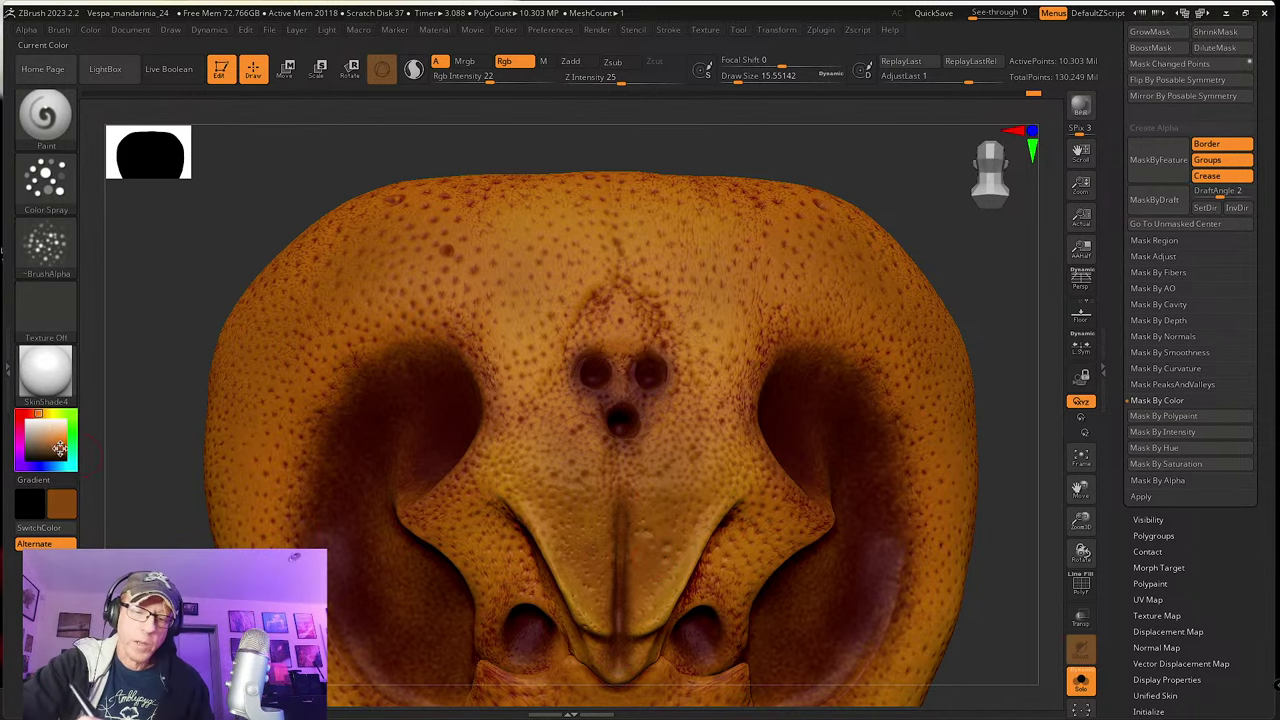
# Step: Choose a reddish brown and spray it around the ocelli and up the forehead's midline
pyautogui.click(34, 413)
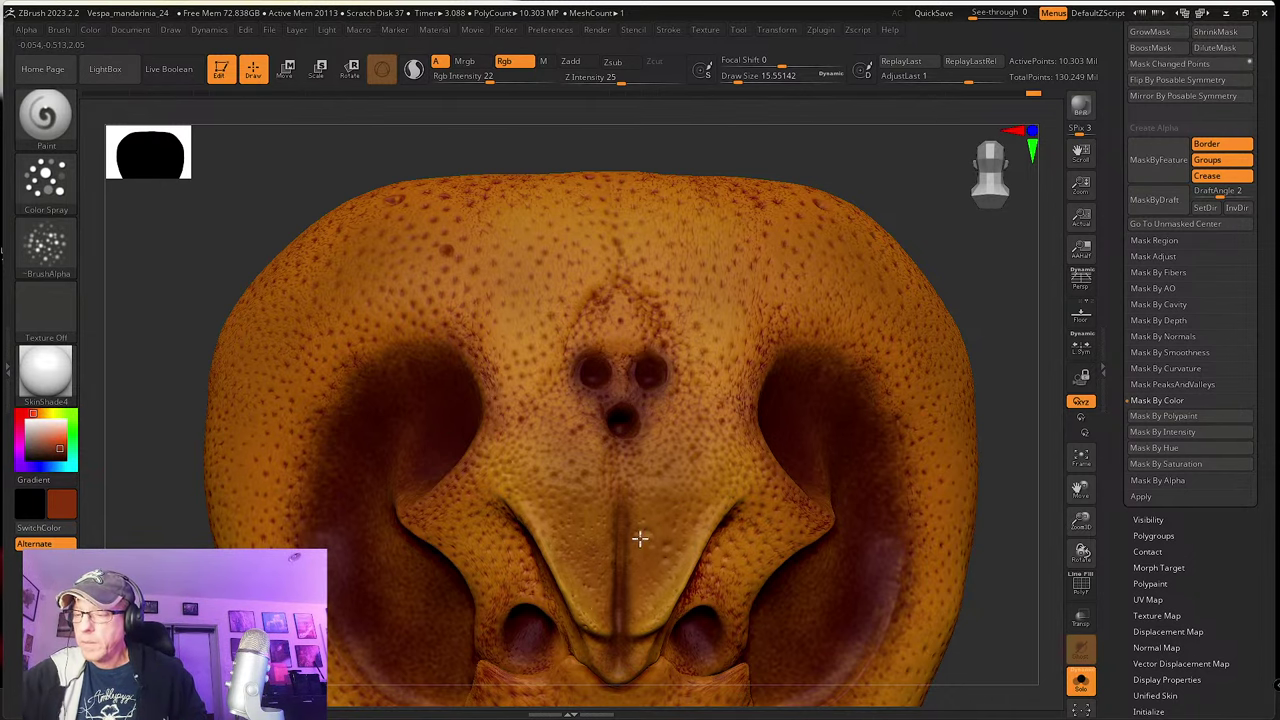
pyautogui.moveTo(540, 475)
pyautogui.mouseDown(button='right')
pyautogui.moveTo(540, 529)
pyautogui.moveTo(555, 441)
pyautogui.mouseUp(button='right')
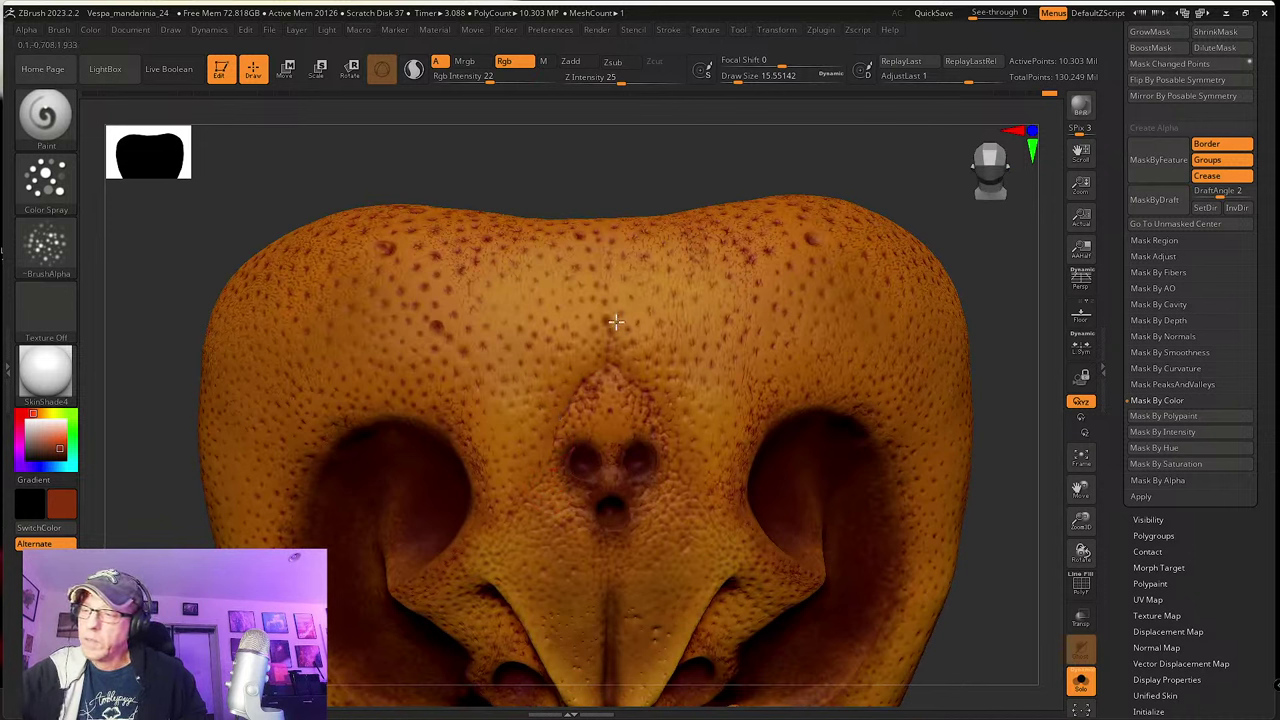
pyautogui.keyDown('alt'); pyautogui.moveTo(618, 308); pyautogui.dragTo(583, 365, button='right'); pyautogui.keyUp('alt')
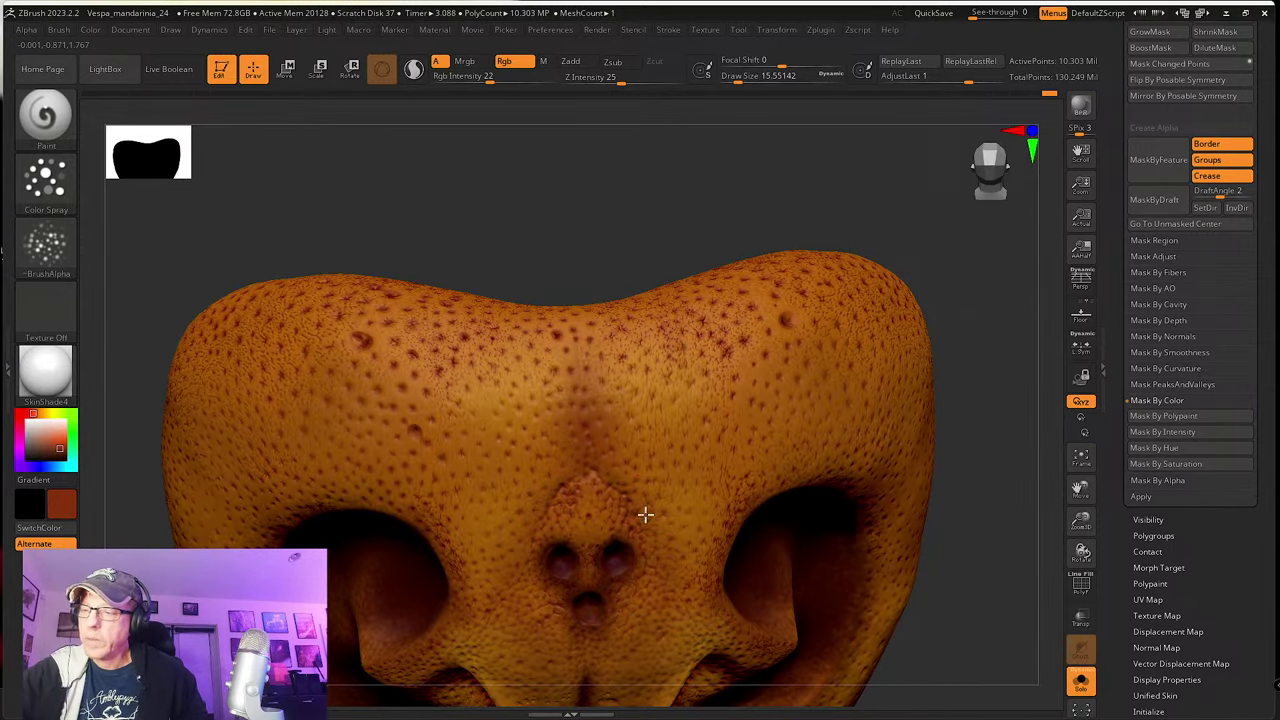
pyautogui.moveTo(645, 515); pyautogui.dragTo(580, 409, button='right')
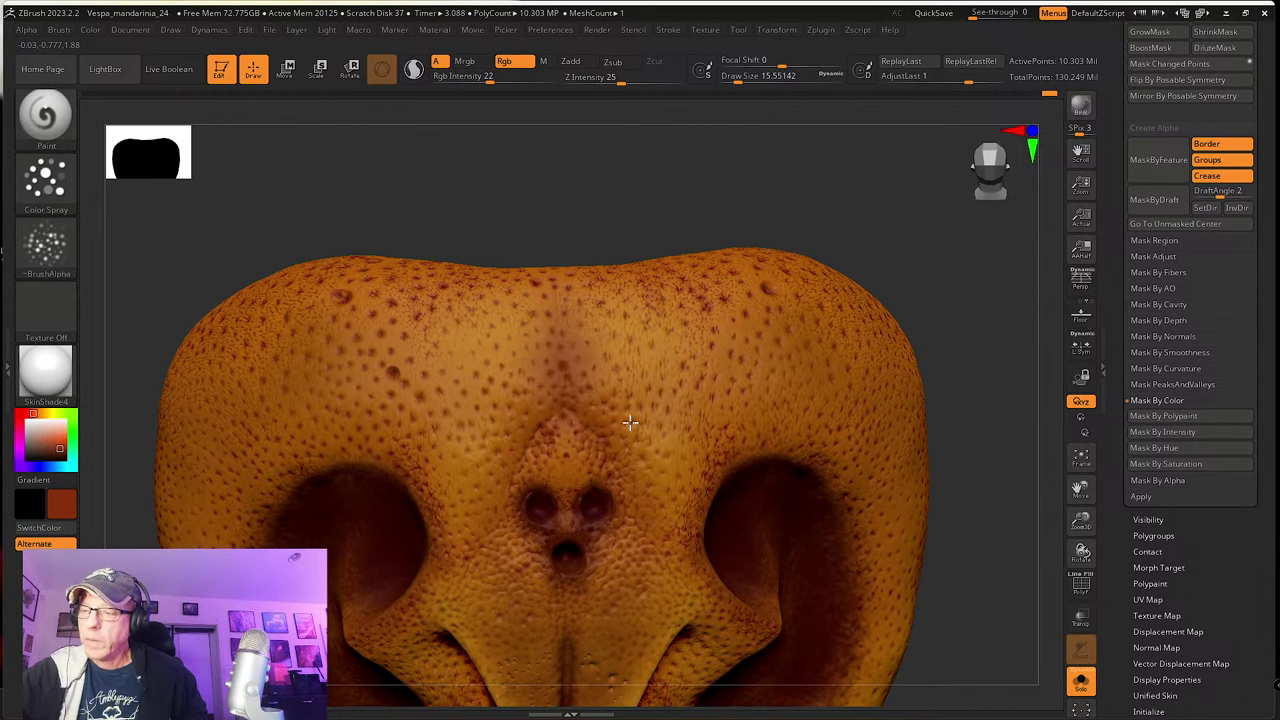
pyautogui.moveTo(643, 553); pyautogui.dragTo(640, 437, button='right')
pyautogui.moveTo(614, 486); pyautogui.dragTo(697, 479, button='right')
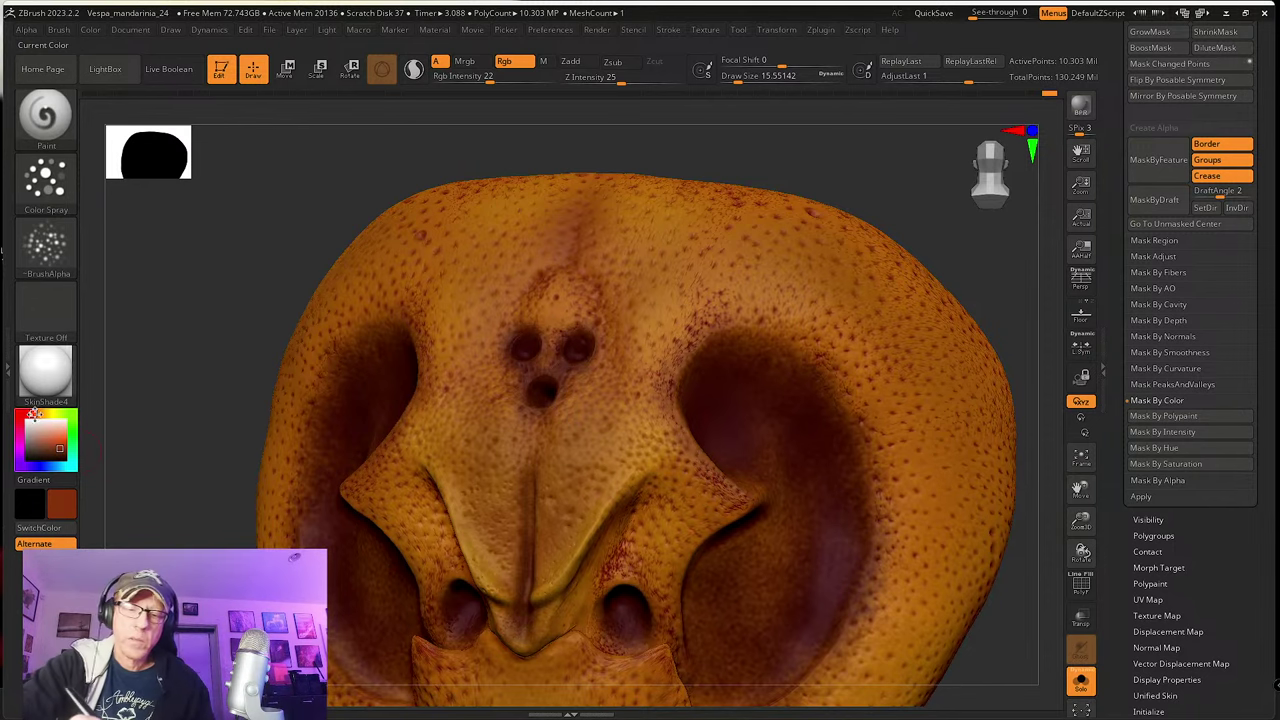
# Step: Choose a dark yellow and spray it over the raised areas between the central shield, antenna sockets and eye sockets
pyautogui.moveTo(35, 413); pyautogui.dragTo(59, 446)
pyautogui.click(45, 413)
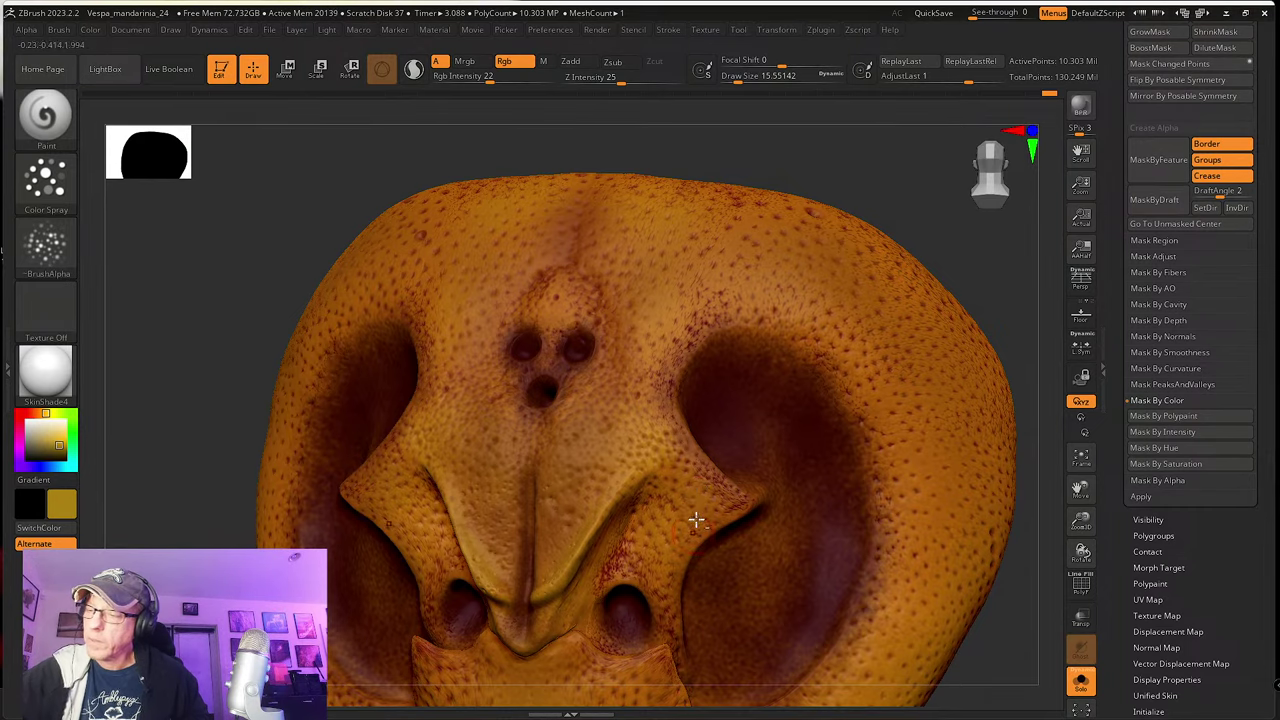
pyautogui.moveTo(697, 520); pyautogui.dragTo(711, 449, button='right')
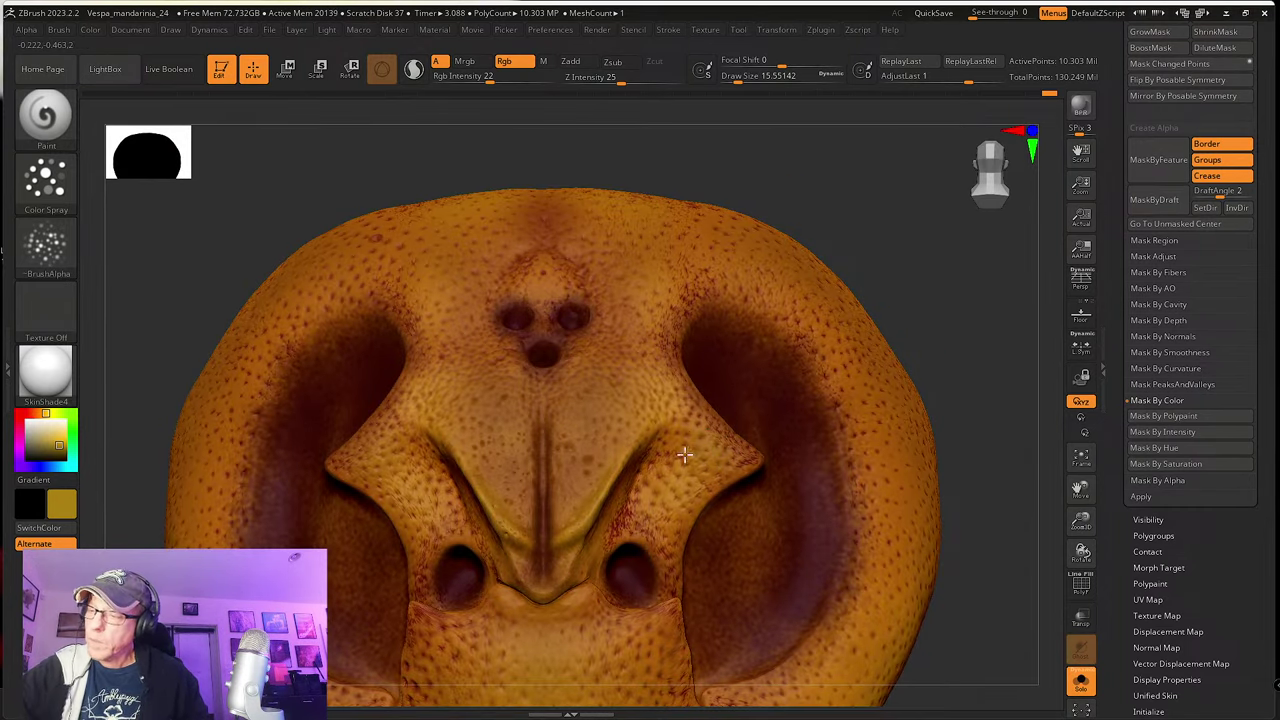
pyautogui.moveTo(642, 548); pyautogui.dragTo(667, 477, button='right')
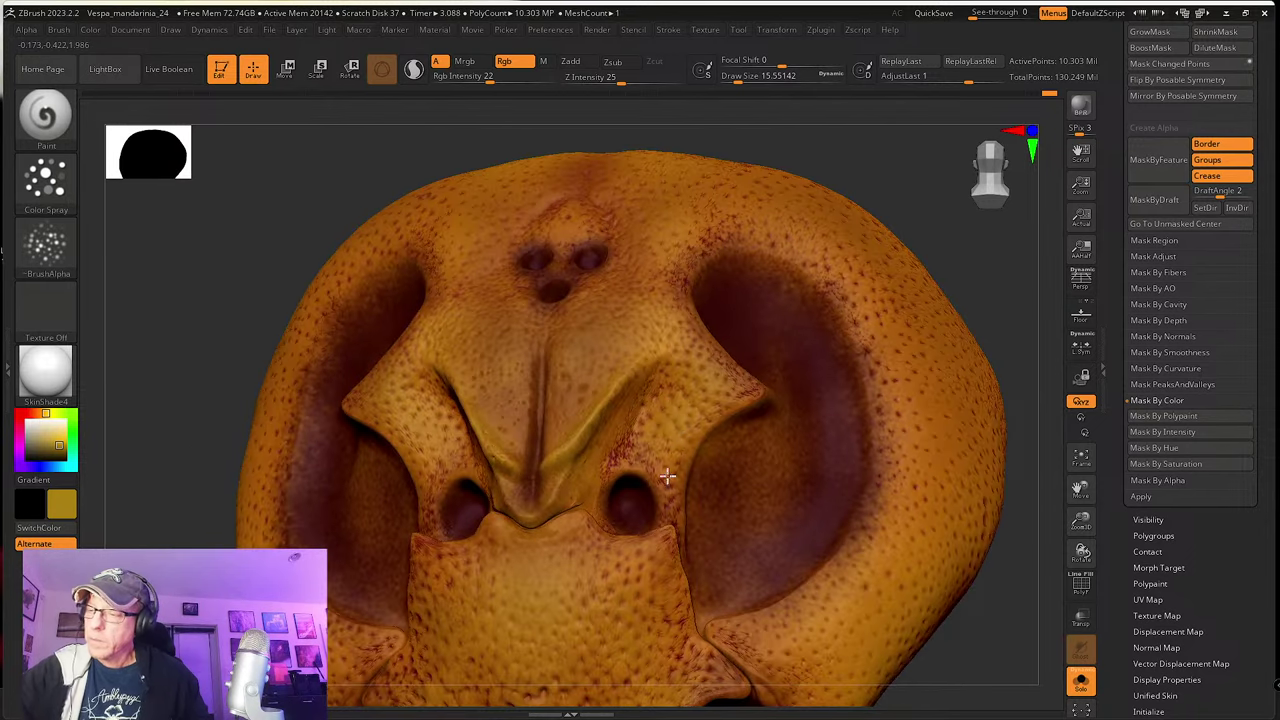
pyautogui.moveTo(674, 521)
pyautogui.mouseDown(button='right')
pyautogui.moveTo(623, 509)
pyautogui.moveTo(634, 517)
pyautogui.moveTo(552, 543)
pyautogui.moveTo(589, 491)
pyautogui.moveTo(563, 443)
pyautogui.moveTo(581, 545)
pyautogui.mouseUp(button='right')
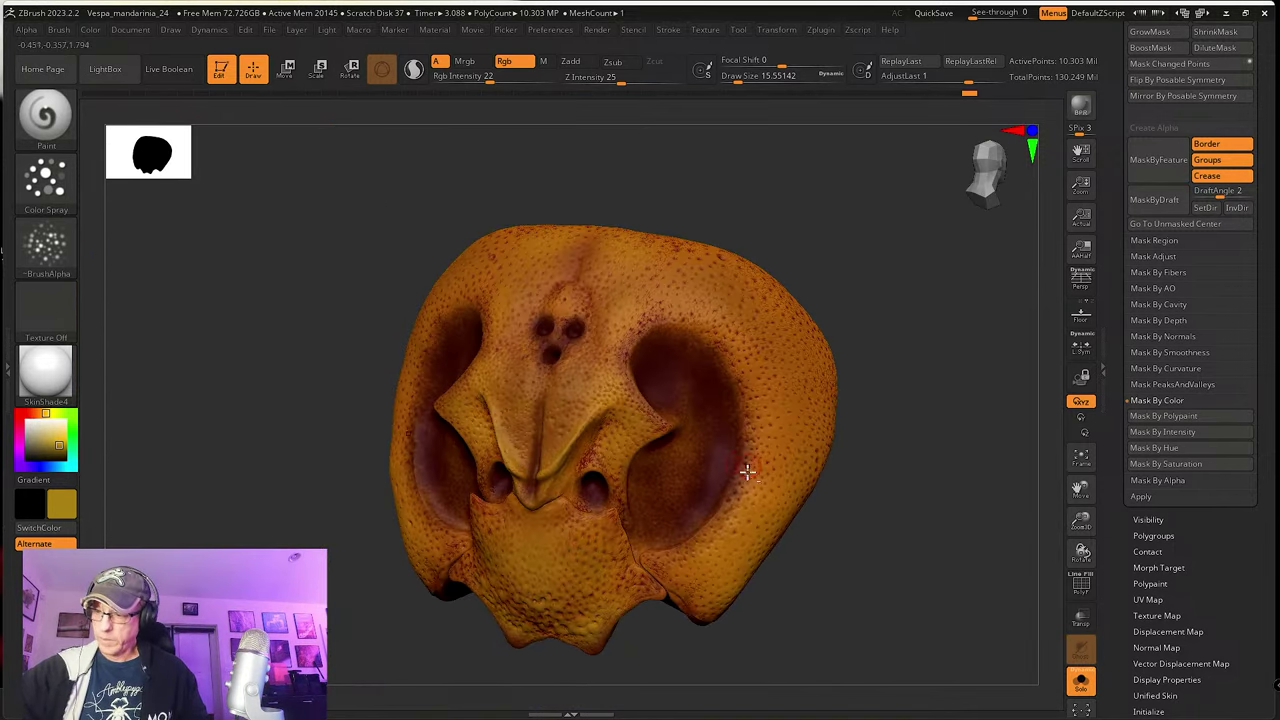
# Step: Enlarge the draw size to about 33 and spray dark yellow over the outer cheeks of the head
pyautogui.moveTo(749, 466)
pyautogui.mouseDown(button='right')
pyautogui.moveTo(705, 527)
pyautogui.moveTo(698, 512)
pyautogui.mouseUp(button='right')
pyautogui.press('s')
pyautogui.moveTo(720, 452); pyautogui.dragTo(743, 450)
pyautogui.moveTo(755, 455)
pyautogui.mouseDown(button='right')
pyautogui.moveTo(726, 455)
pyautogui.moveTo(724, 390)
pyautogui.mouseUp(button='right')
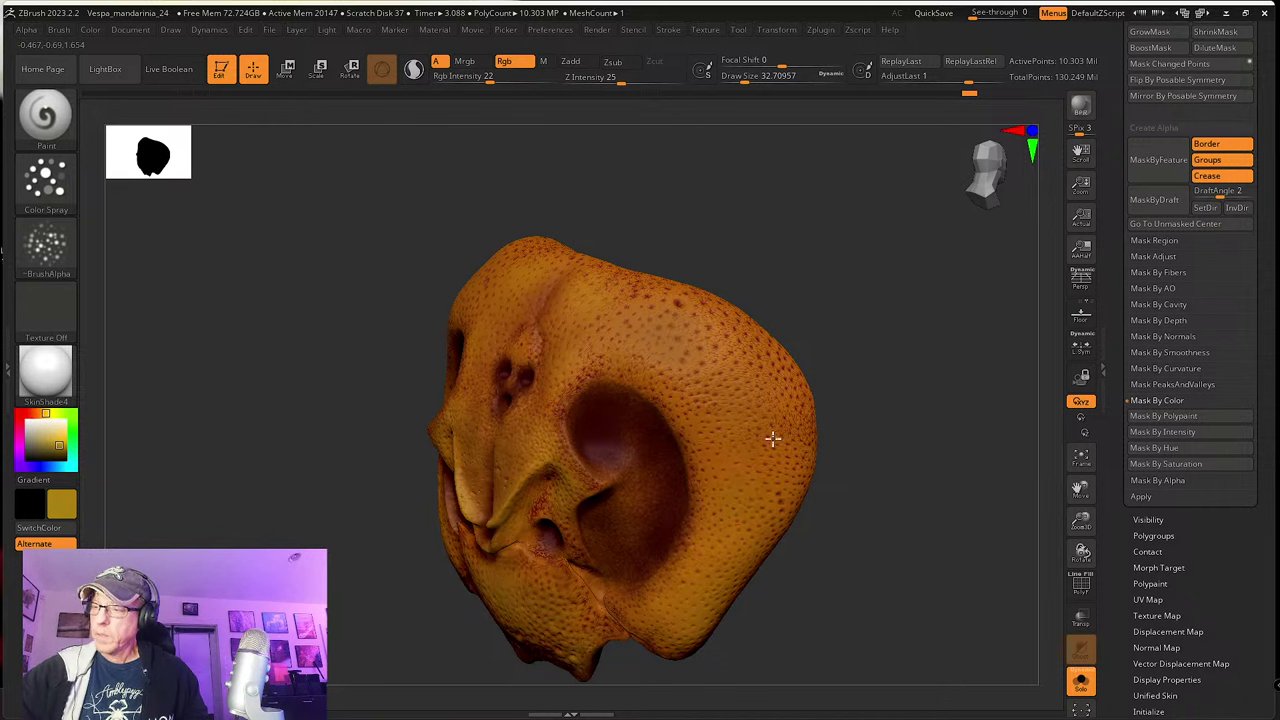
pyautogui.moveTo(771, 438)
pyautogui.keyDown('shift'); pyautogui.mouseDown(button='right')
pyautogui.moveTo(743, 474)
pyautogui.moveTo(700, 414)
pyautogui.mouseUp(button='right'); pyautogui.keyUp('shift')
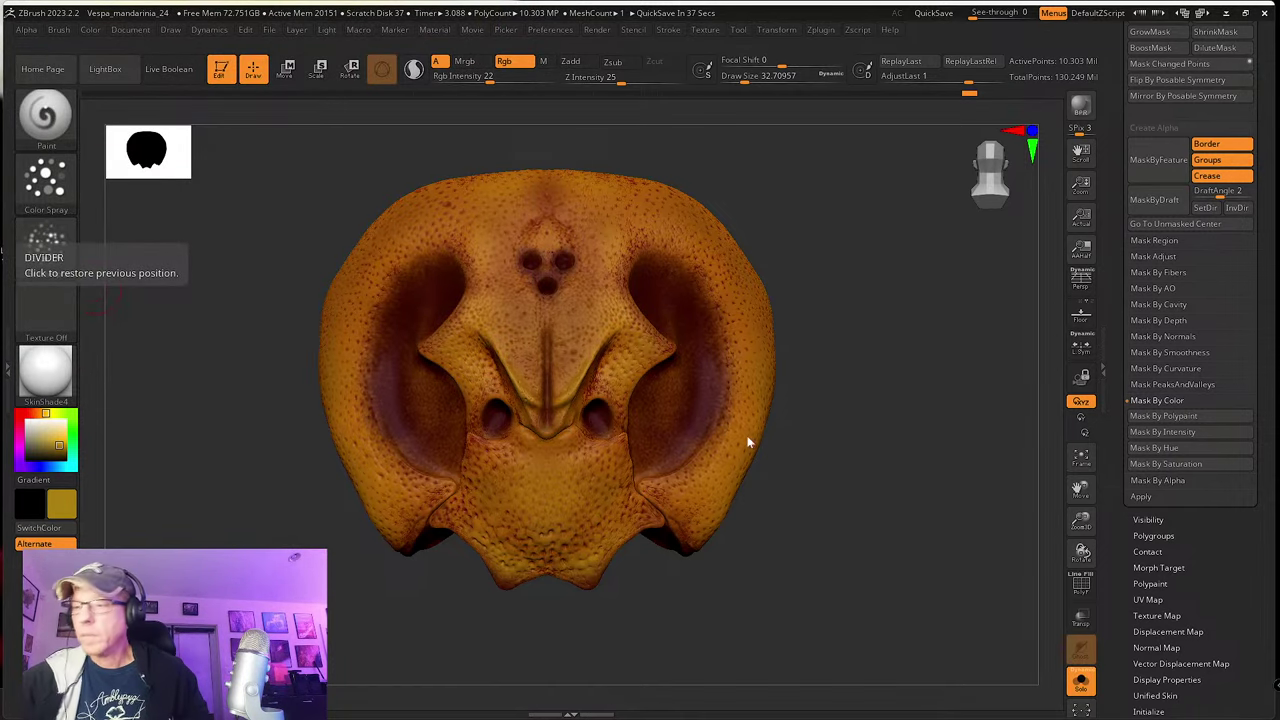
# Step: Reduce the brush's draw size to about 14 for the lower corners of the face
pyautogui.moveTo(748, 442)
pyautogui.mouseDown()
pyautogui.moveTo(749, 491)
pyautogui.moveTo(803, 557)
pyautogui.moveTo(795, 531)
pyautogui.moveTo(674, 480)
pyautogui.mouseUp()
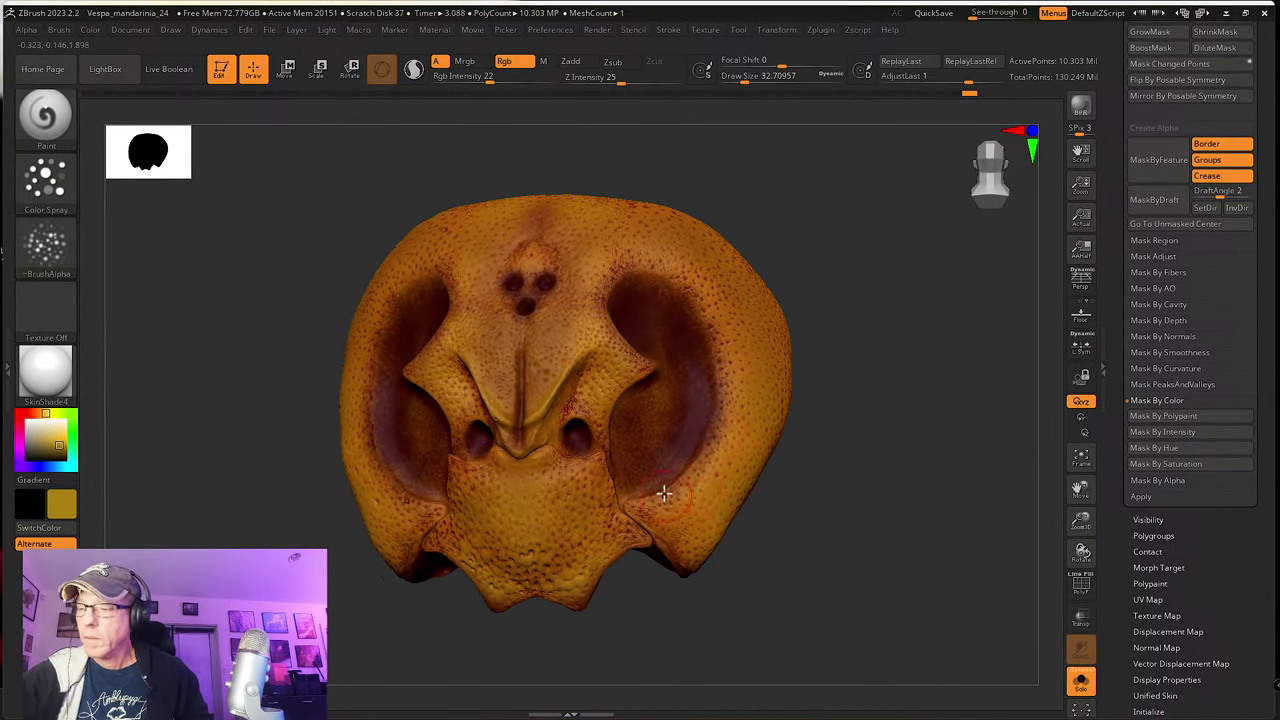
pyautogui.moveTo(664, 493); pyautogui.dragTo(660, 483, button='right')
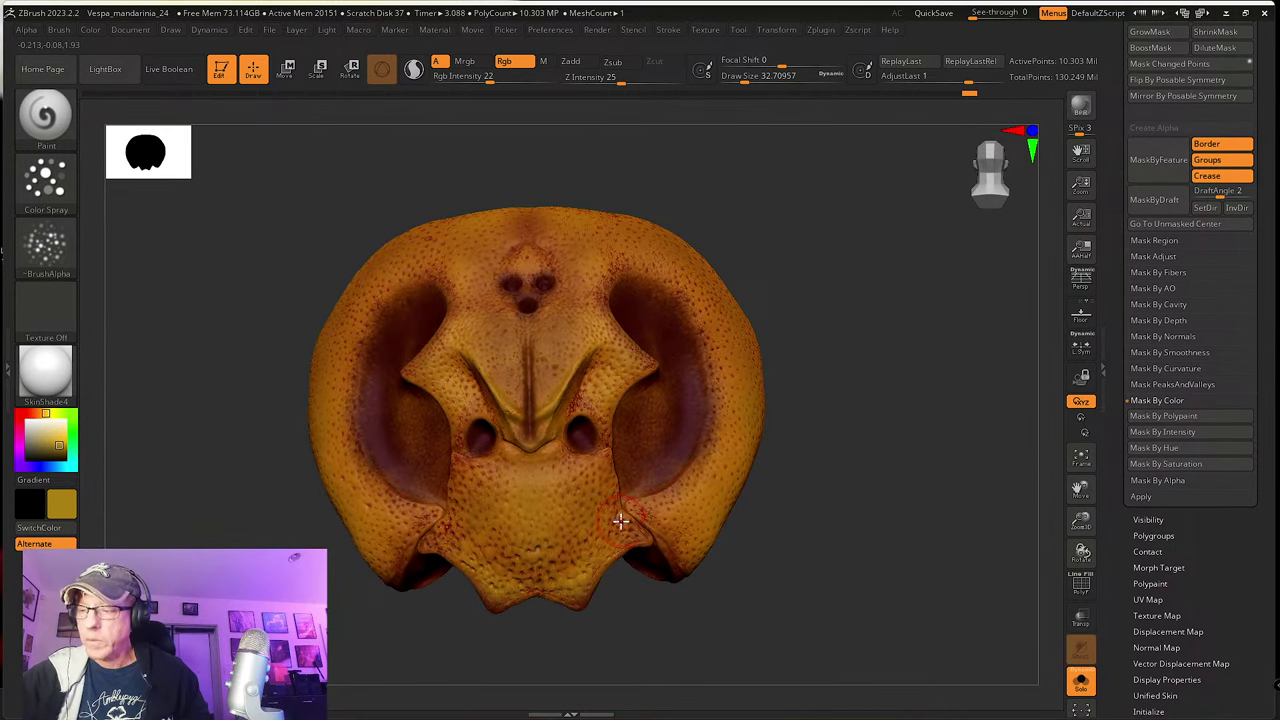
pyautogui.press('s')
pyautogui.moveTo(614, 521); pyautogui.dragTo(612, 521)
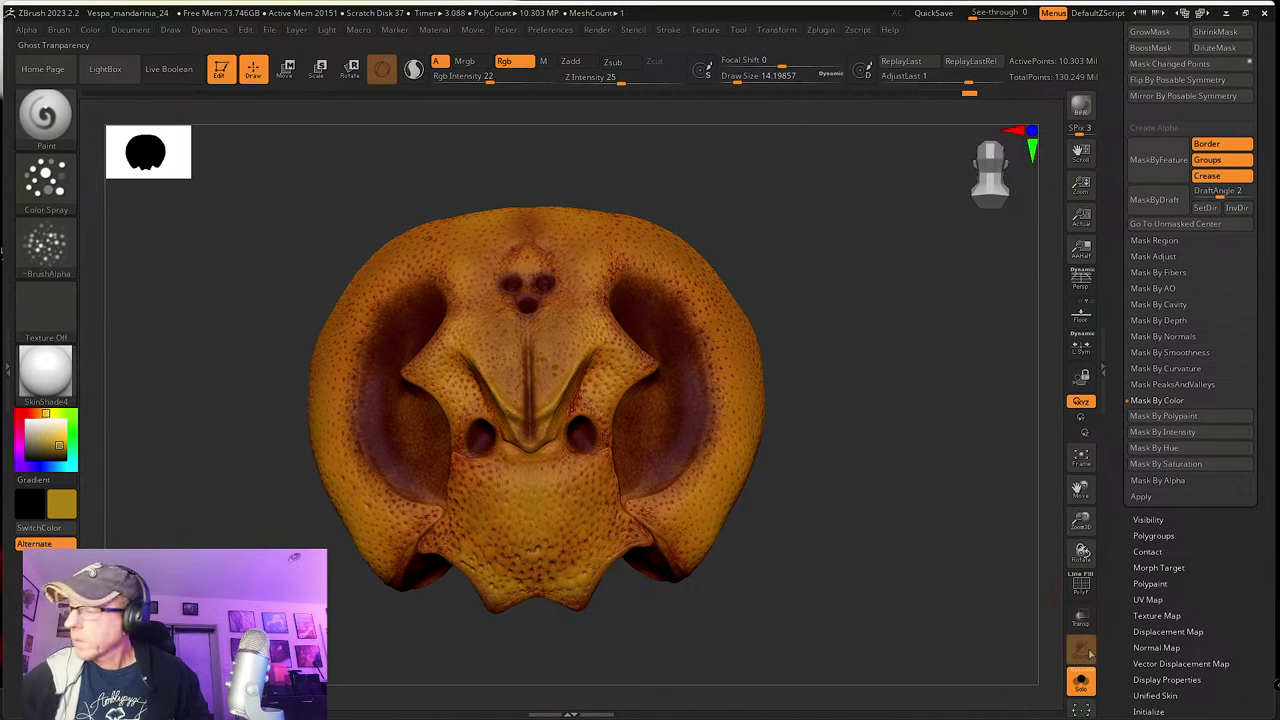
# Step: Turn off Solo mode, make the mandibles the active subtool and open its geometry settings
pyautogui.click(1081, 681)
pyautogui.keyDown('alt'); pyautogui.click(635, 598); pyautogui.keyUp('alt')
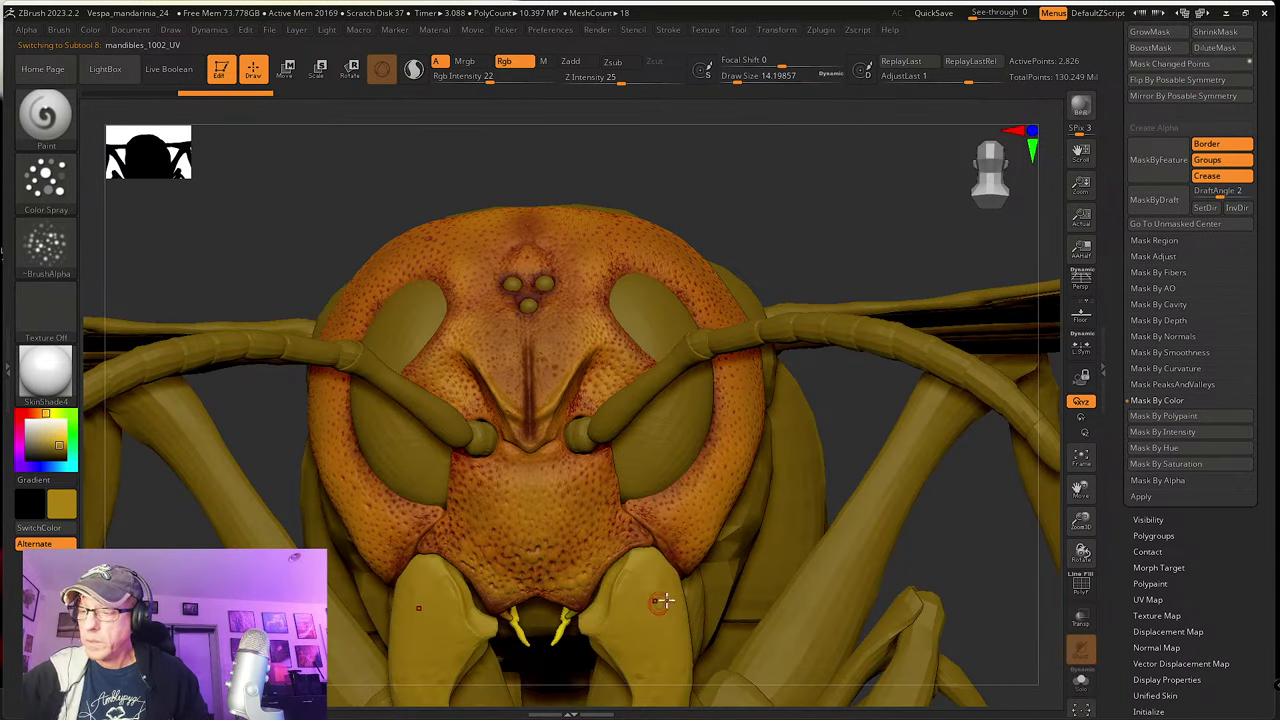
pyautogui.scroll(5, 1115, 225)
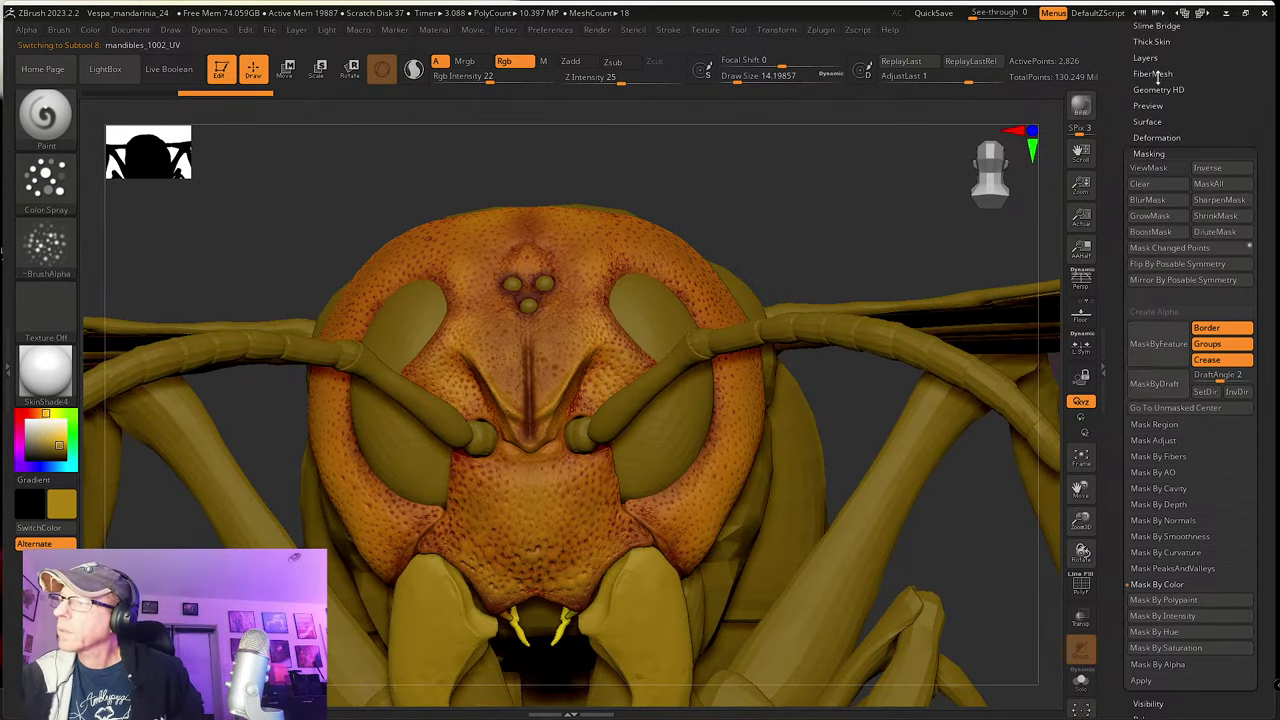
pyautogui.scroll(5, 1119, 183)
pyautogui.click(1165, 148)
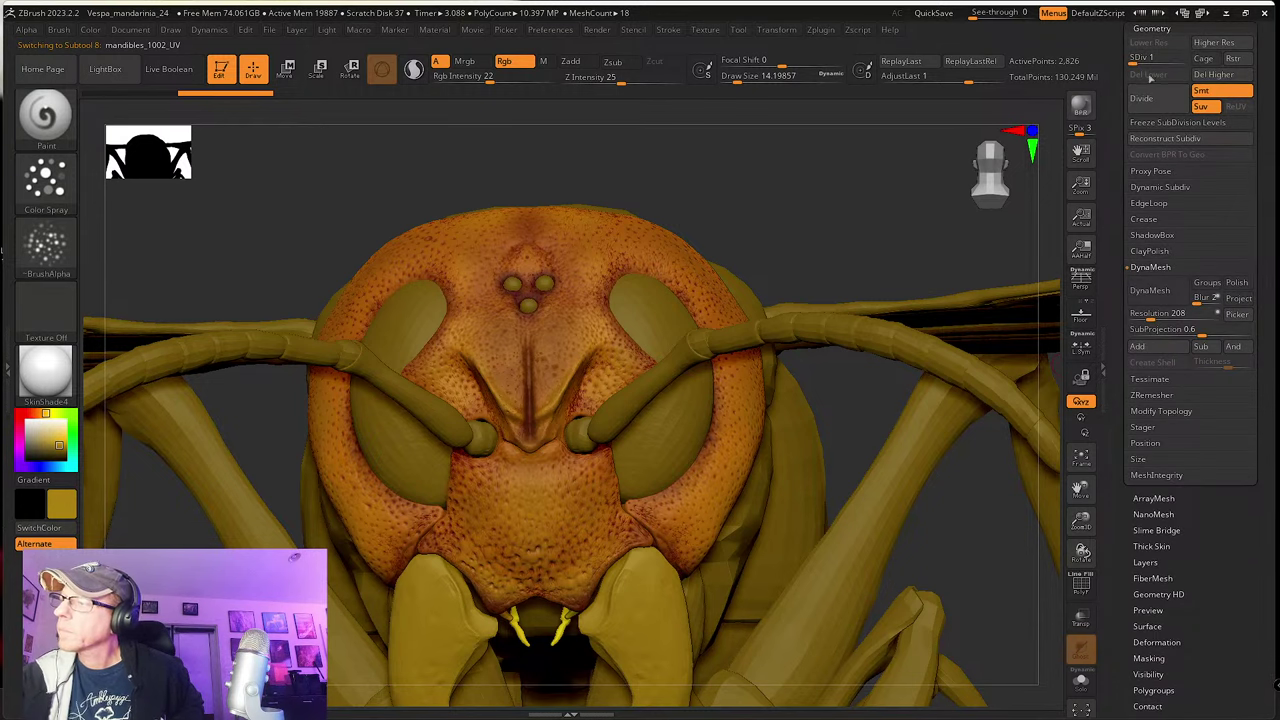
# Step: Raise the mandibles to subdivision level 6
pyautogui.moveTo(1142, 62); pyautogui.dragTo(1204, 55)
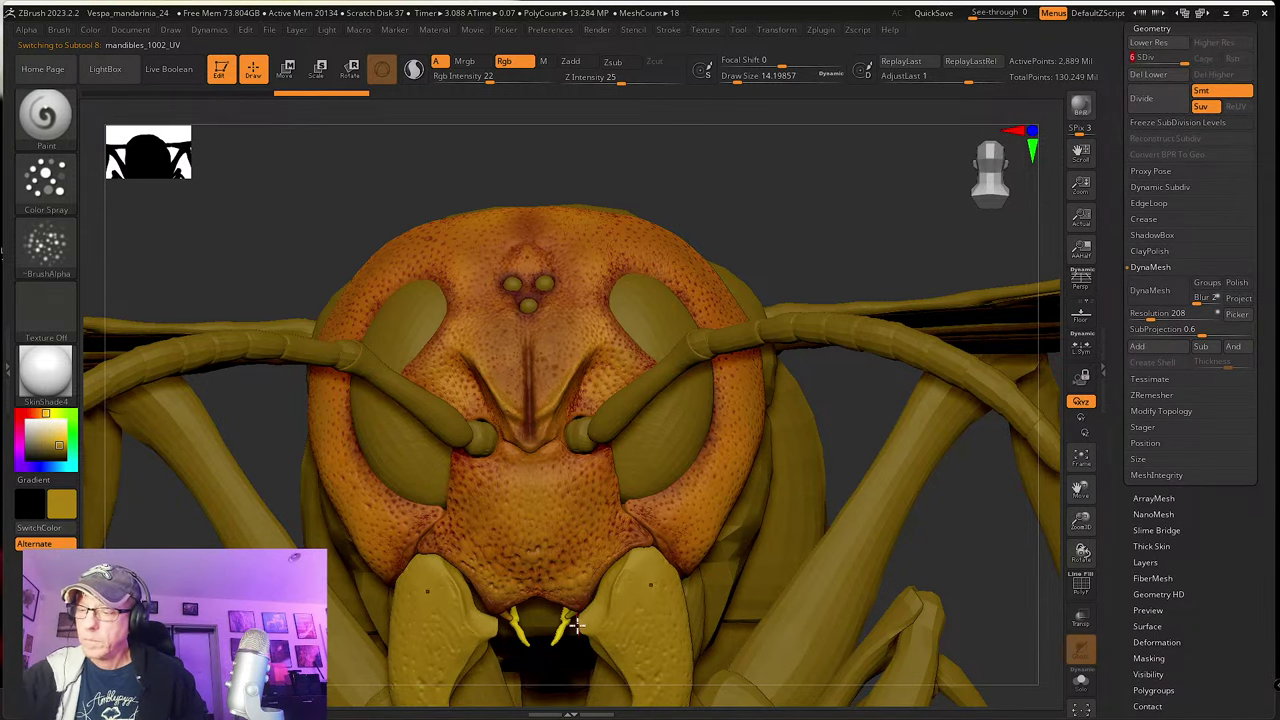
pyautogui.click(1080, 681)
pyautogui.click(1080, 681)
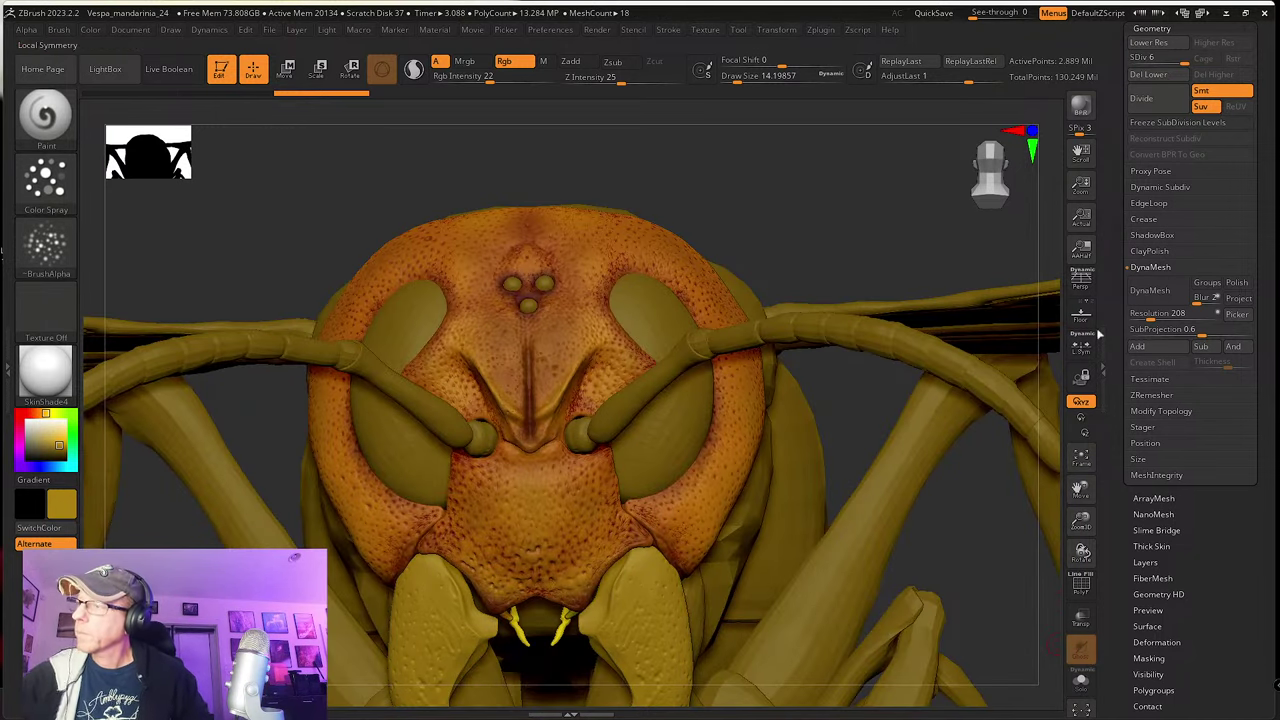
# Step: Make the head the active subtool and isolate it in Solo mode
pyautogui.scroll(2, 1153, 118)
pyautogui.keyDown('alt'); pyautogui.click(699, 482); pyautogui.keyUp('alt')
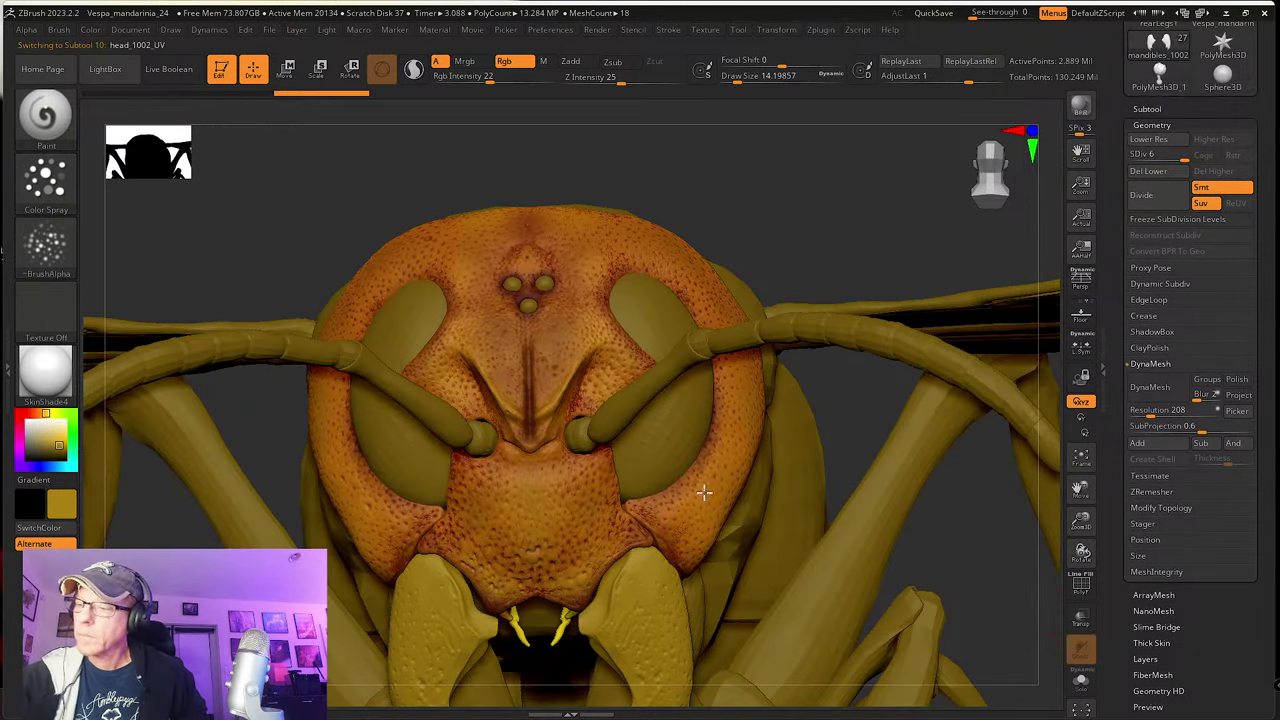
pyautogui.click(1080, 681)
pyautogui.moveTo(751, 615); pyautogui.dragTo(623, 543)
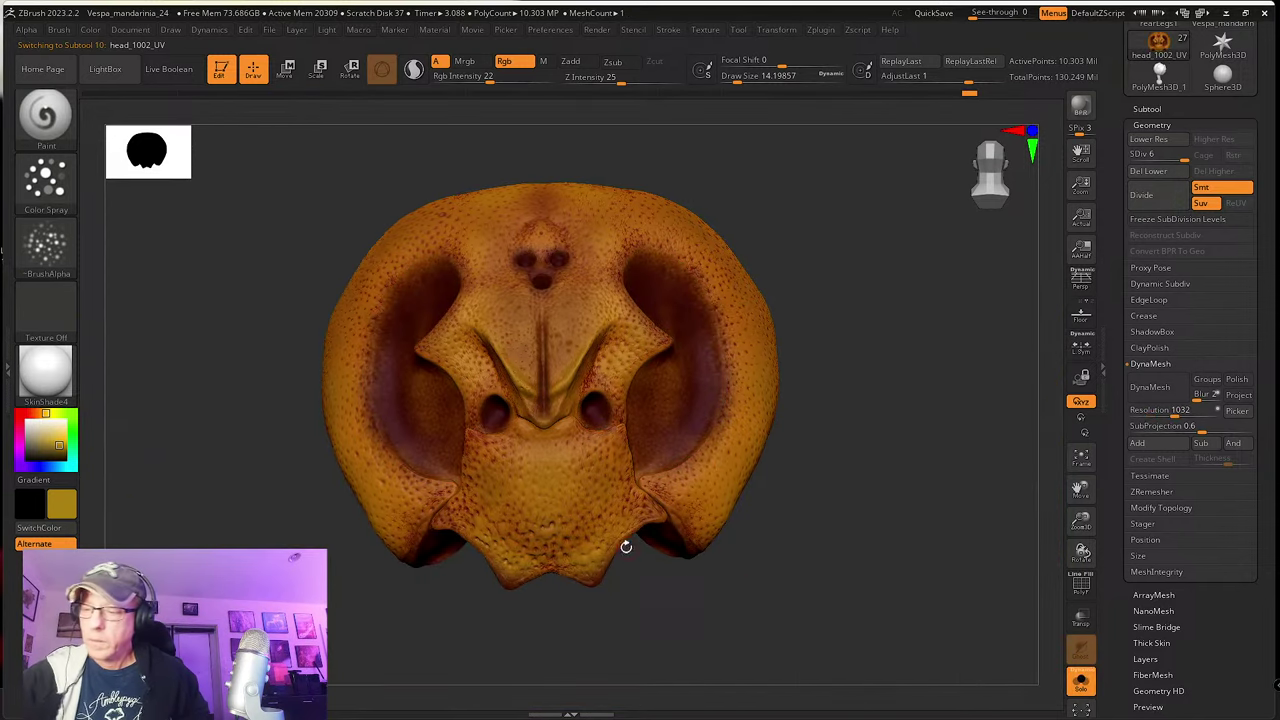
# Step: Choose a very dark brown and switch the Color Spray brush's alpha to Alpha 13
pyautogui.click(34, 413)
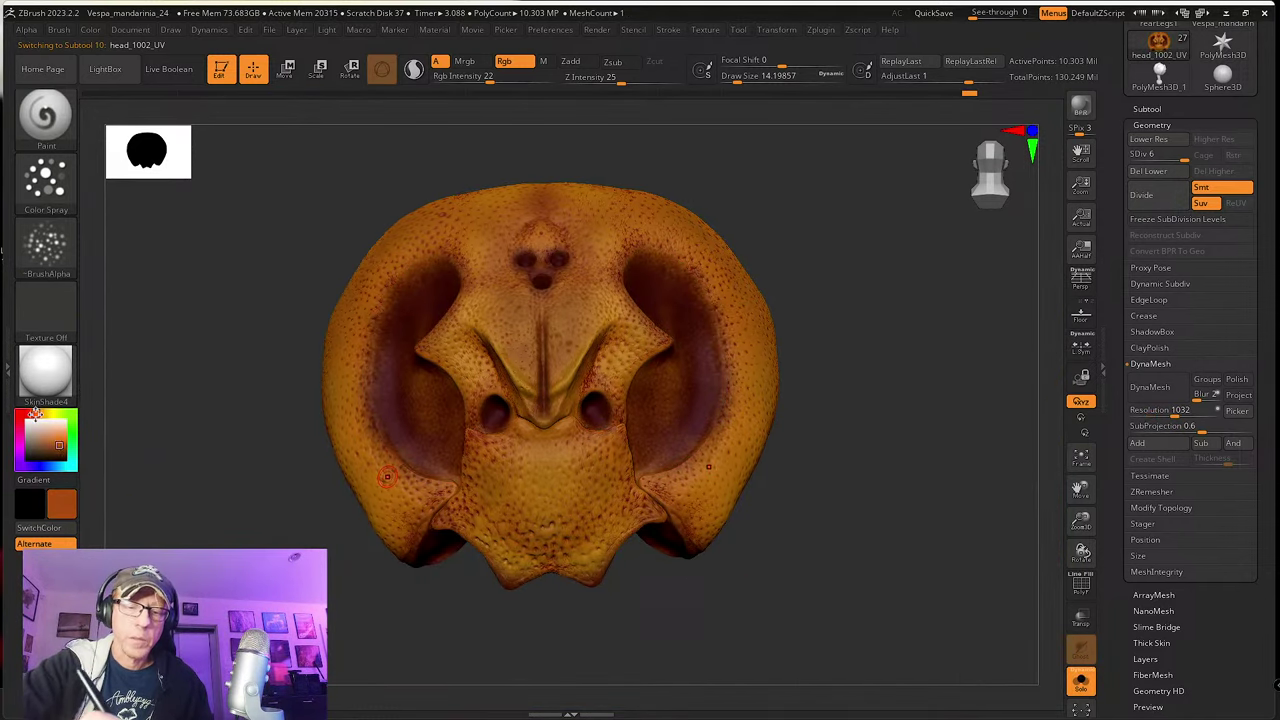
pyautogui.moveTo(58, 437); pyautogui.dragTo(63, 456)
pyautogui.click(45, 180)
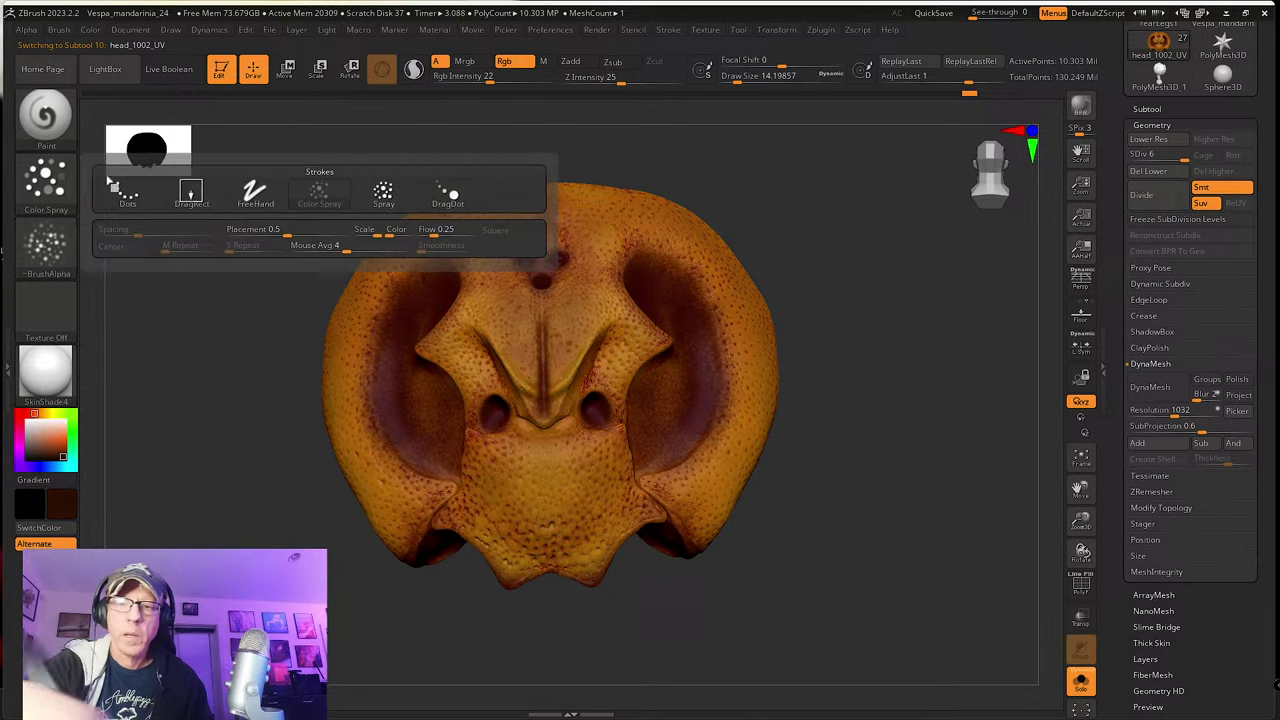
pyautogui.click(58, 246)
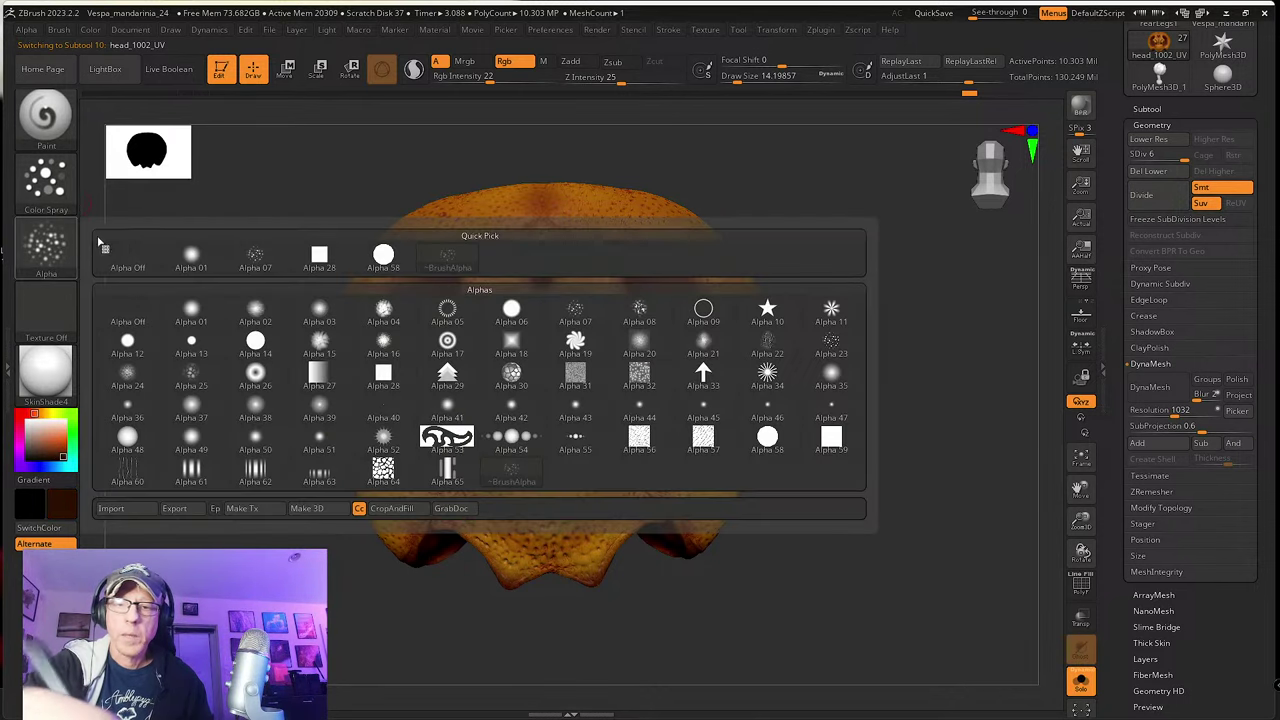
pyautogui.click(192, 345)
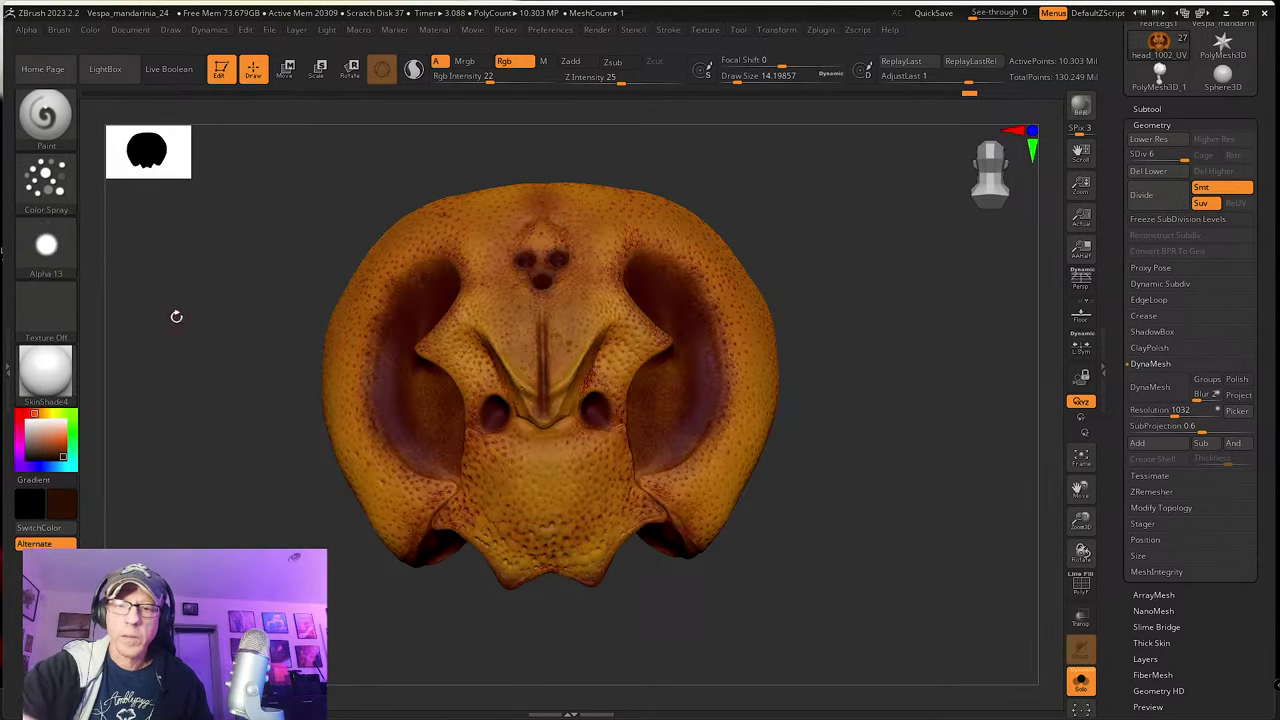
pyautogui.click(63, 195)
pyautogui.moveTo(295, 224); pyautogui.dragTo(254, 238)
# Step: Try spraying dark brown patches near the lower corners of the face plate, then undo them
pyautogui.moveTo(767, 580); pyautogui.dragTo(735, 620)
pyautogui.keyDown('alt'); pyautogui.moveTo(704, 558); pyautogui.dragTo(718, 537, button='right'); pyautogui.keyUp('alt')
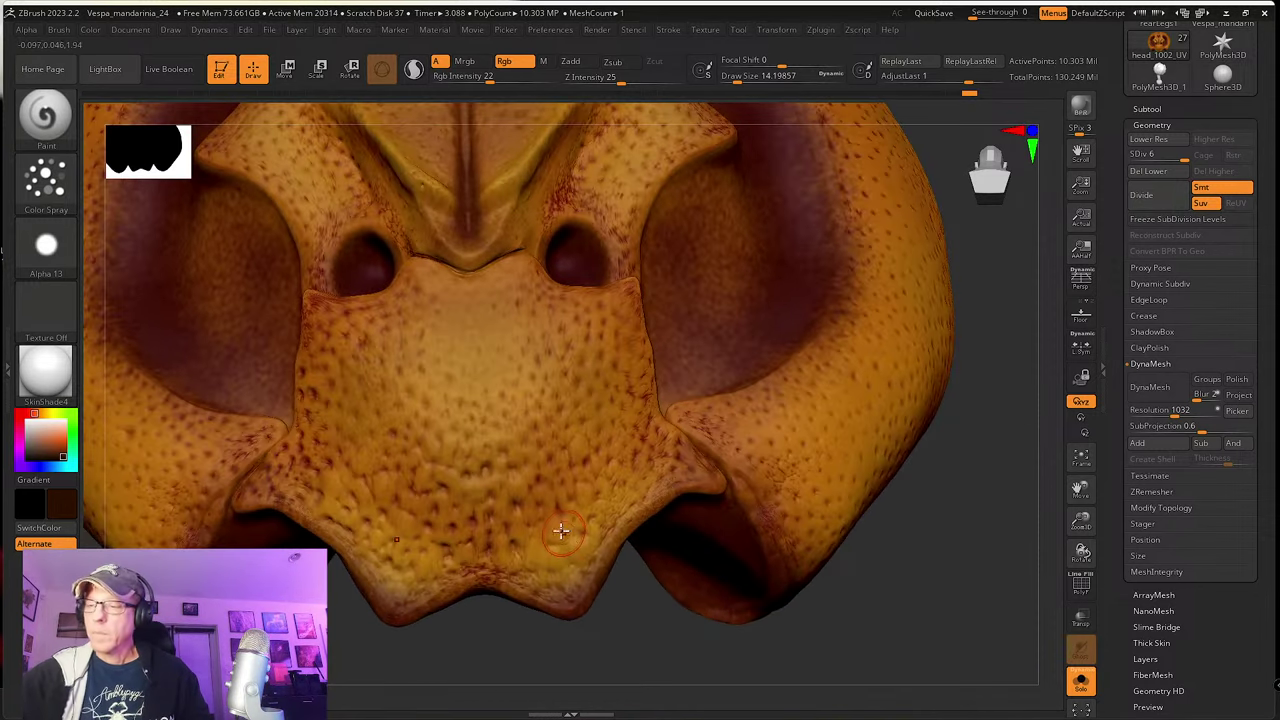
pyautogui.keyDown('alt'); pyautogui.moveTo(553, 546); pyautogui.dragTo(609, 549, button='right'); pyautogui.keyUp('alt')
pyautogui.moveTo(614, 543)
pyautogui.mouseDown()
pyautogui.moveTo(613, 562)
pyautogui.moveTo(637, 536)
pyautogui.moveTo(647, 565)
pyautogui.mouseUp()
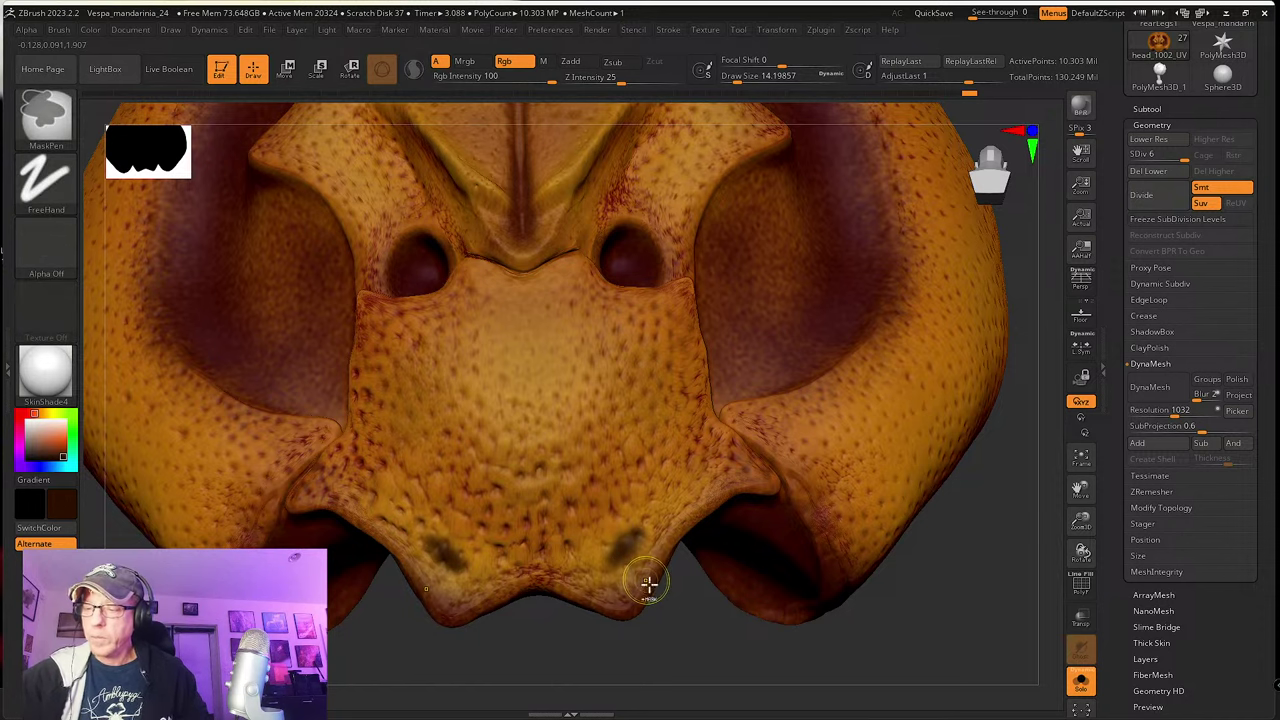
pyautogui.hotkey('ctrl', 'z')
# Step: Reduce the brush's draw size to about 8 and set its focal shift to about -51
pyautogui.press('s')
pyautogui.moveTo(668, 612); pyautogui.dragTo(665, 615)
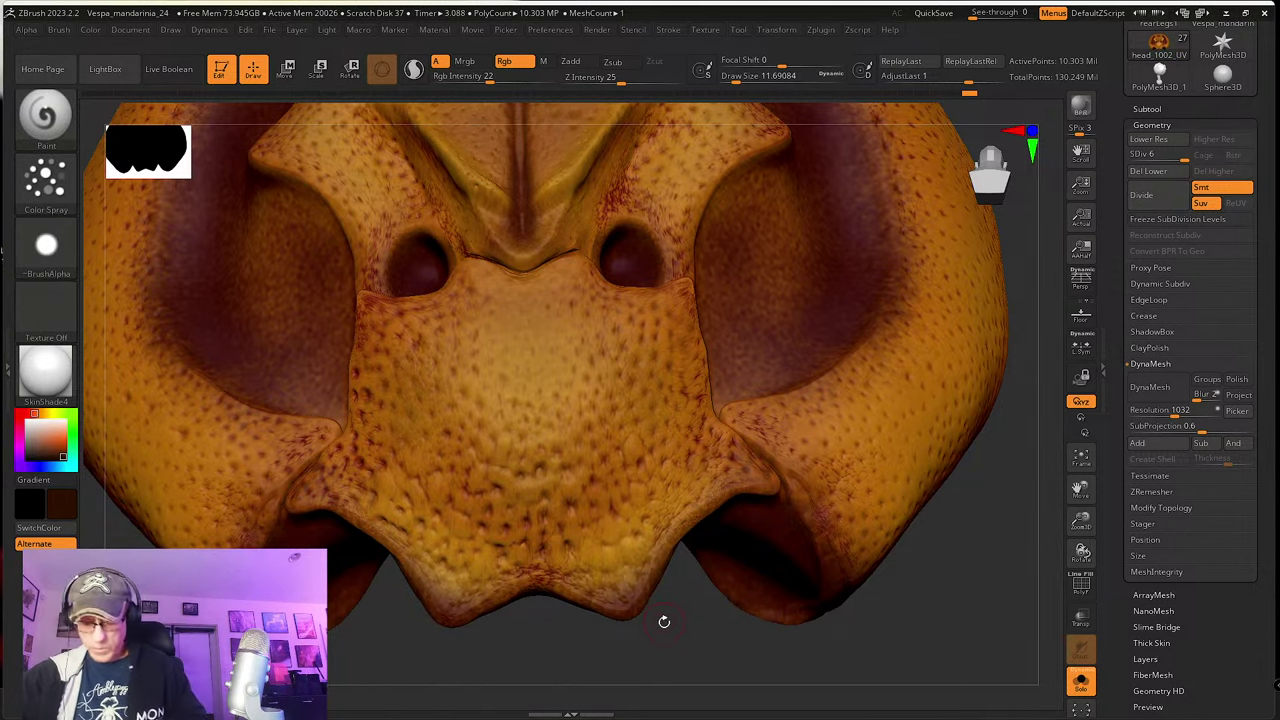
pyautogui.press('o')
pyautogui.click(631, 622)
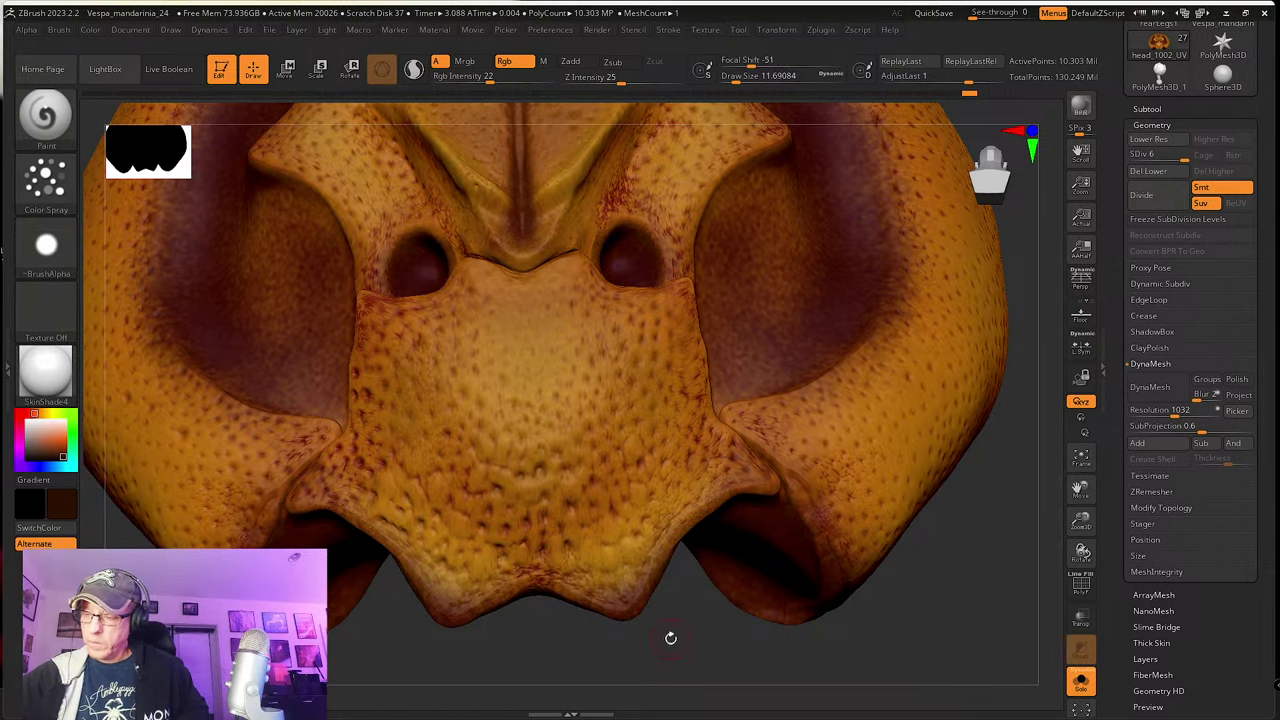
pyautogui.press('s')
pyautogui.click(662, 637)
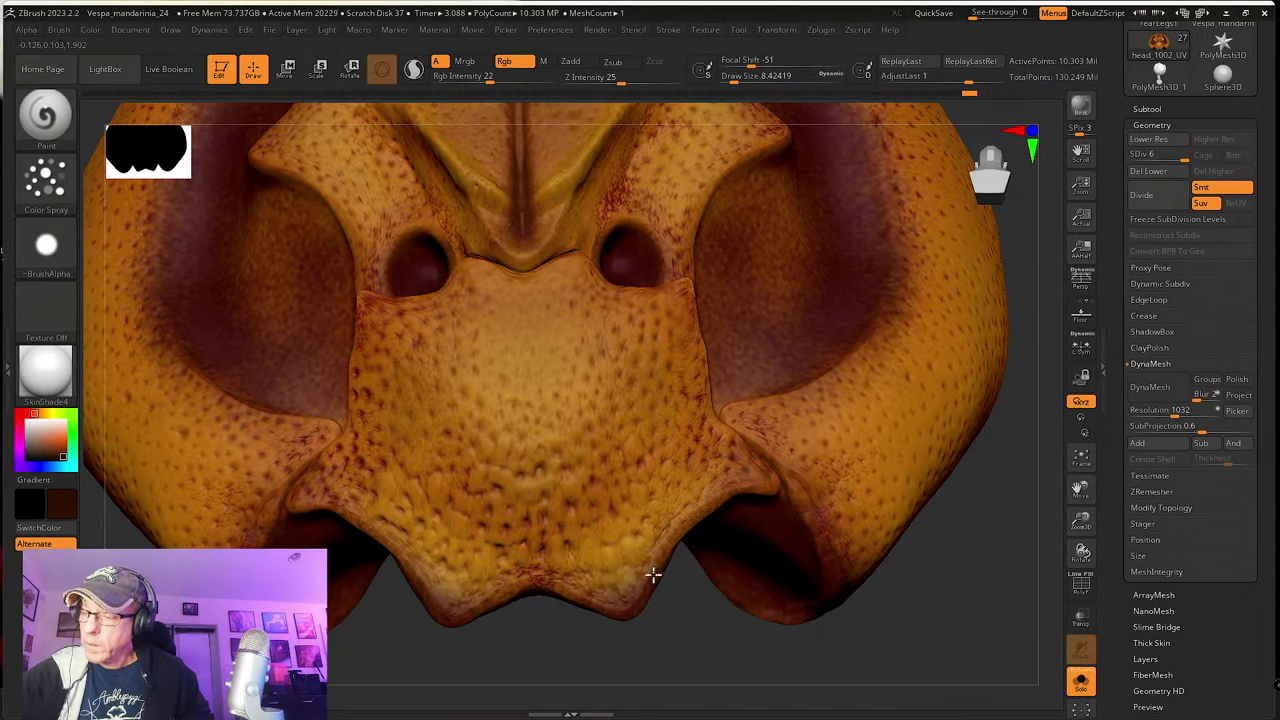
# Step: Paint a dark brown line along the scalloped lower edge of the face plate
pyautogui.moveTo(653, 575)
pyautogui.mouseDown()
pyautogui.moveTo(692, 518)
pyautogui.moveTo(728, 498)
pyautogui.moveTo(671, 547)
pyautogui.mouseUp()
pyautogui.moveTo(621, 601)
pyautogui.mouseDown()
pyautogui.moveTo(541, 579)
pyautogui.moveTo(591, 602)
pyautogui.moveTo(538, 569)
pyautogui.moveTo(582, 603)
pyautogui.mouseUp()
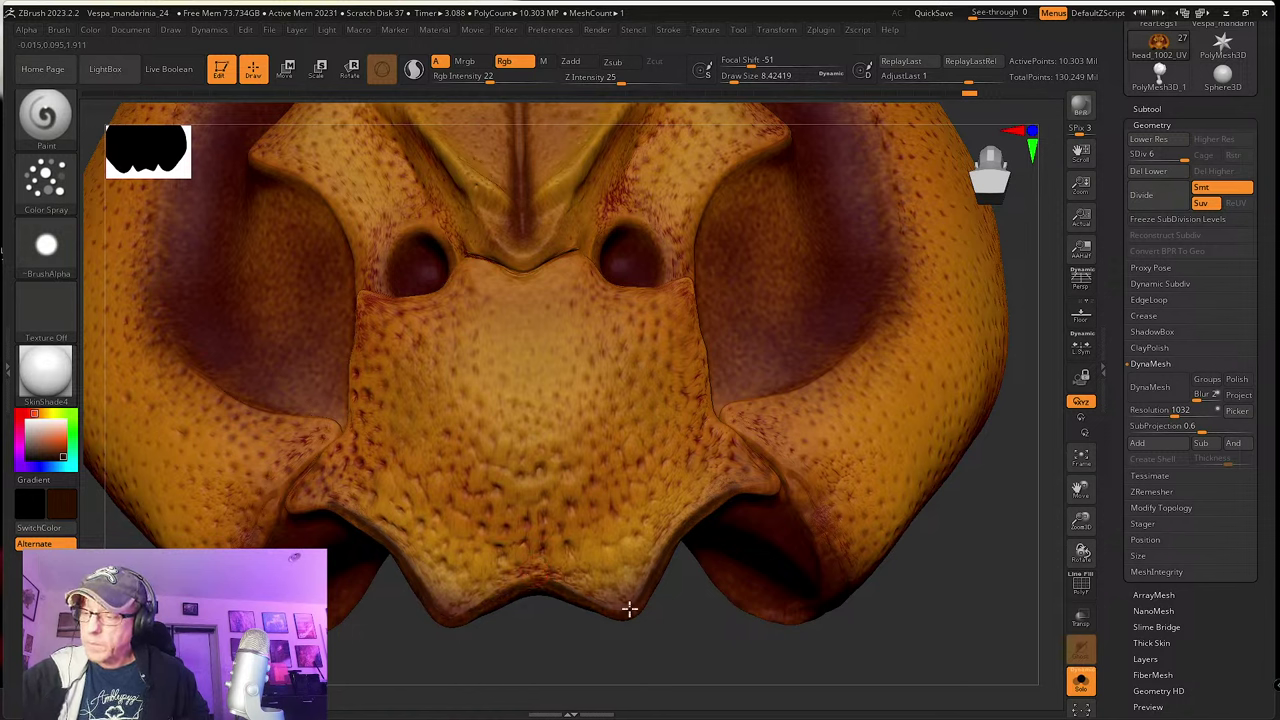
pyautogui.moveTo(647, 587); pyautogui.dragTo(669, 548)
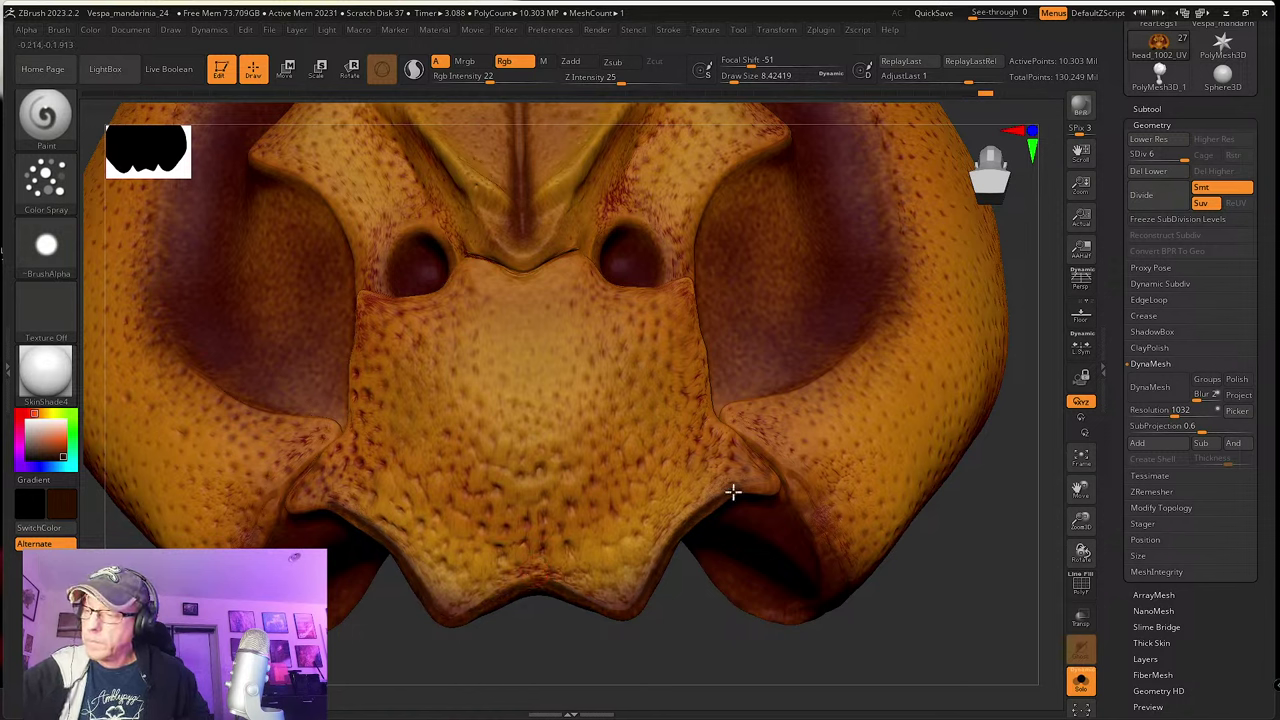
# Step: Paint dark brown down the side seam of the face plate, from below the antenna socket to its outer corner
pyautogui.moveTo(794, 460)
pyautogui.mouseDown(button='right')
pyautogui.moveTo(703, 471)
pyautogui.moveTo(715, 453)
pyautogui.moveTo(686, 423)
pyautogui.moveTo(706, 451)
pyautogui.mouseUp(button='right')
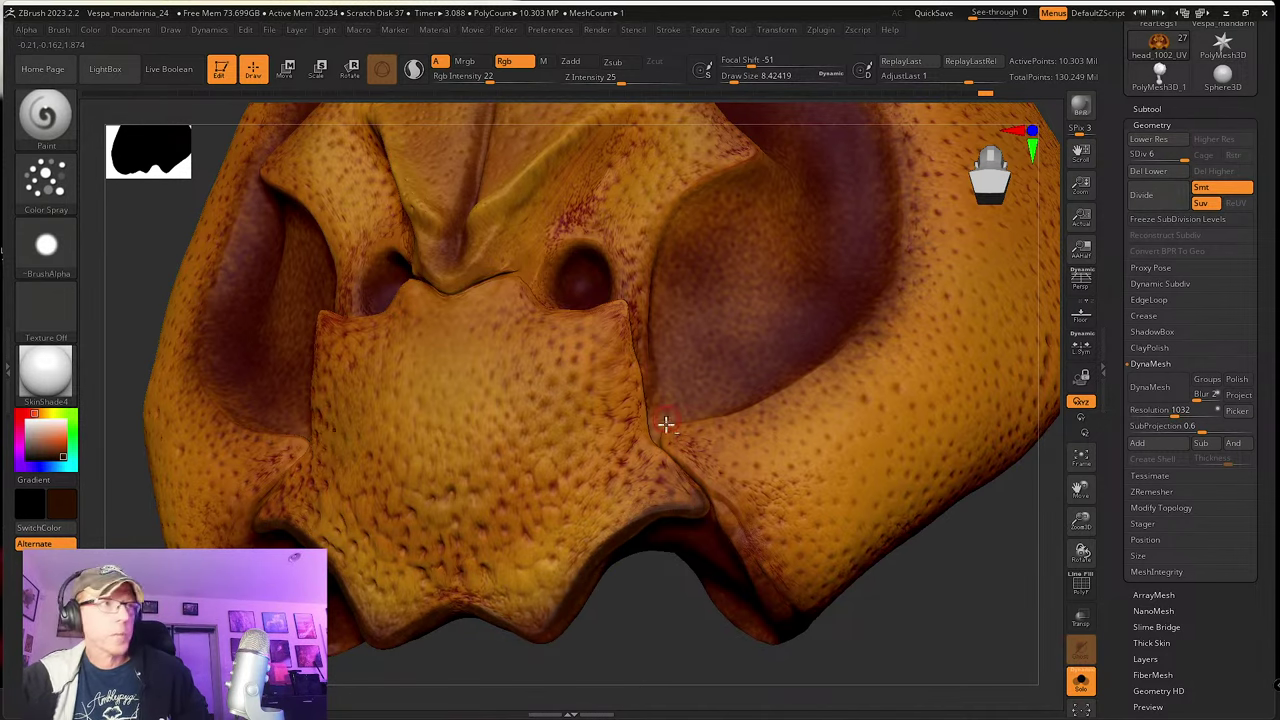
pyautogui.moveTo(669, 426)
pyautogui.mouseDown(button='right')
pyautogui.moveTo(631, 391)
pyautogui.moveTo(637, 414)
pyautogui.moveTo(617, 362)
pyautogui.mouseUp(button='right')
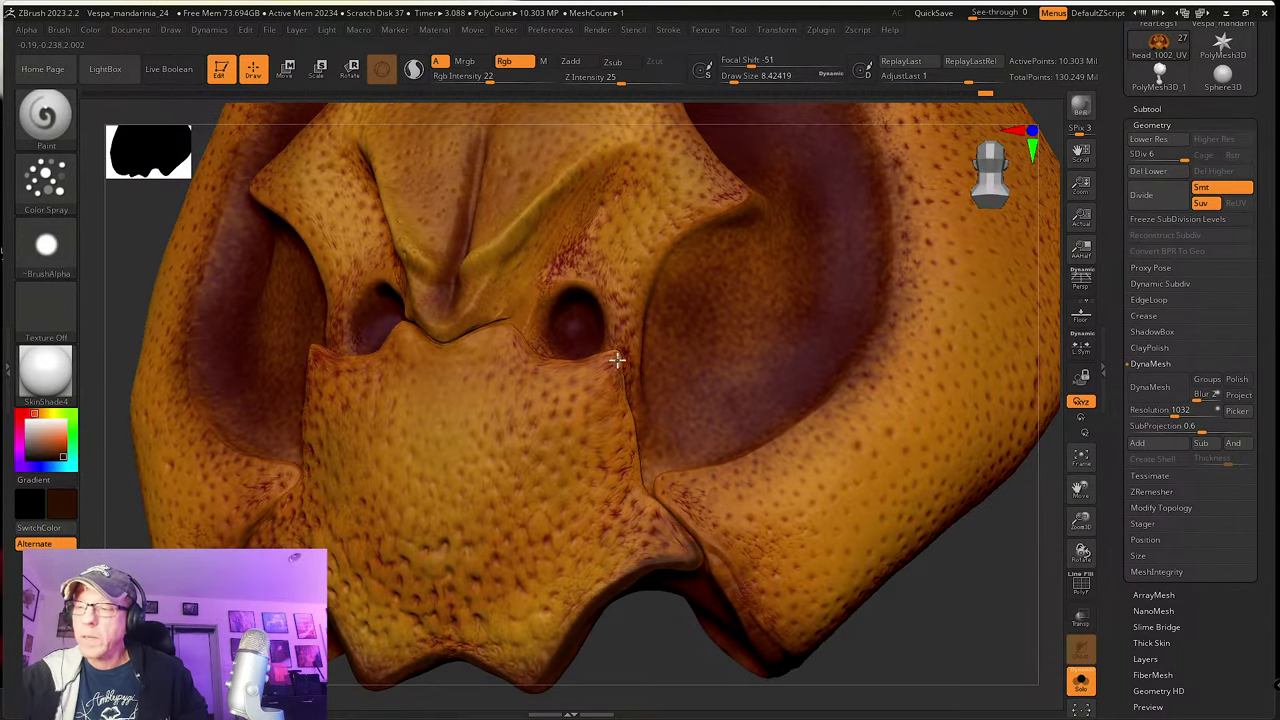
pyautogui.moveTo(617, 364); pyautogui.dragTo(641, 487)
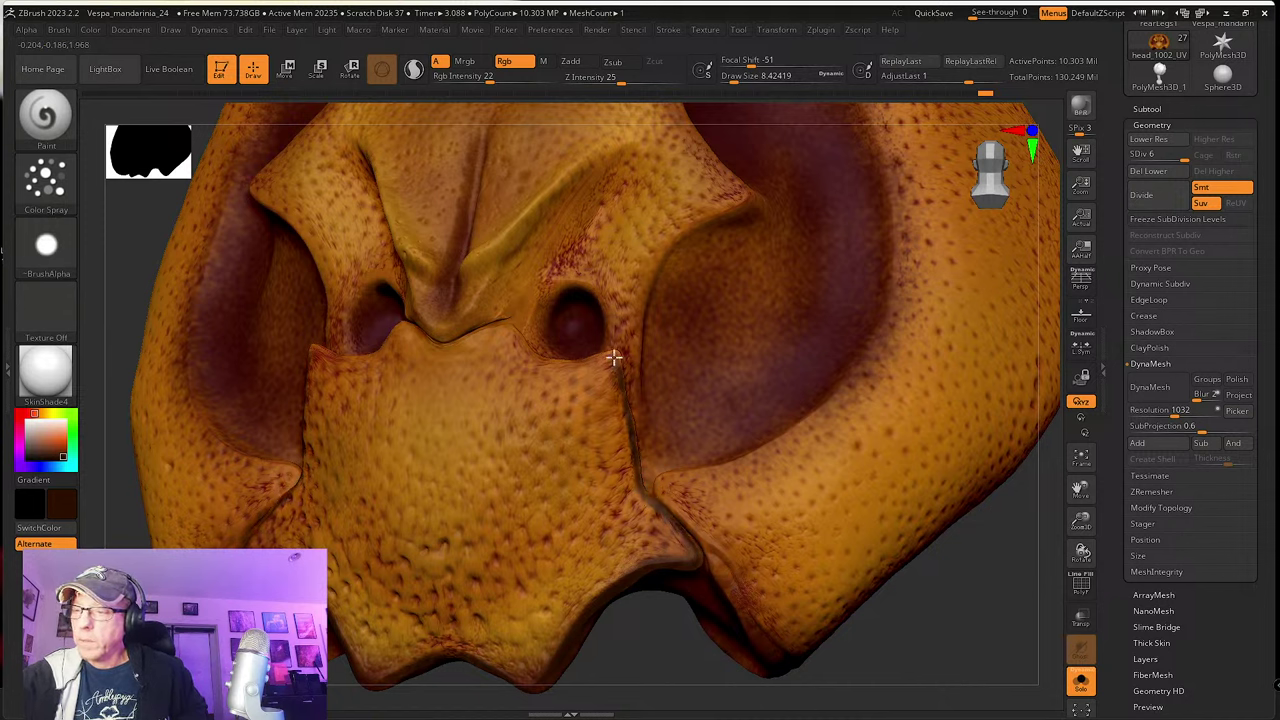
pyautogui.moveTo(619, 383); pyautogui.dragTo(659, 510)
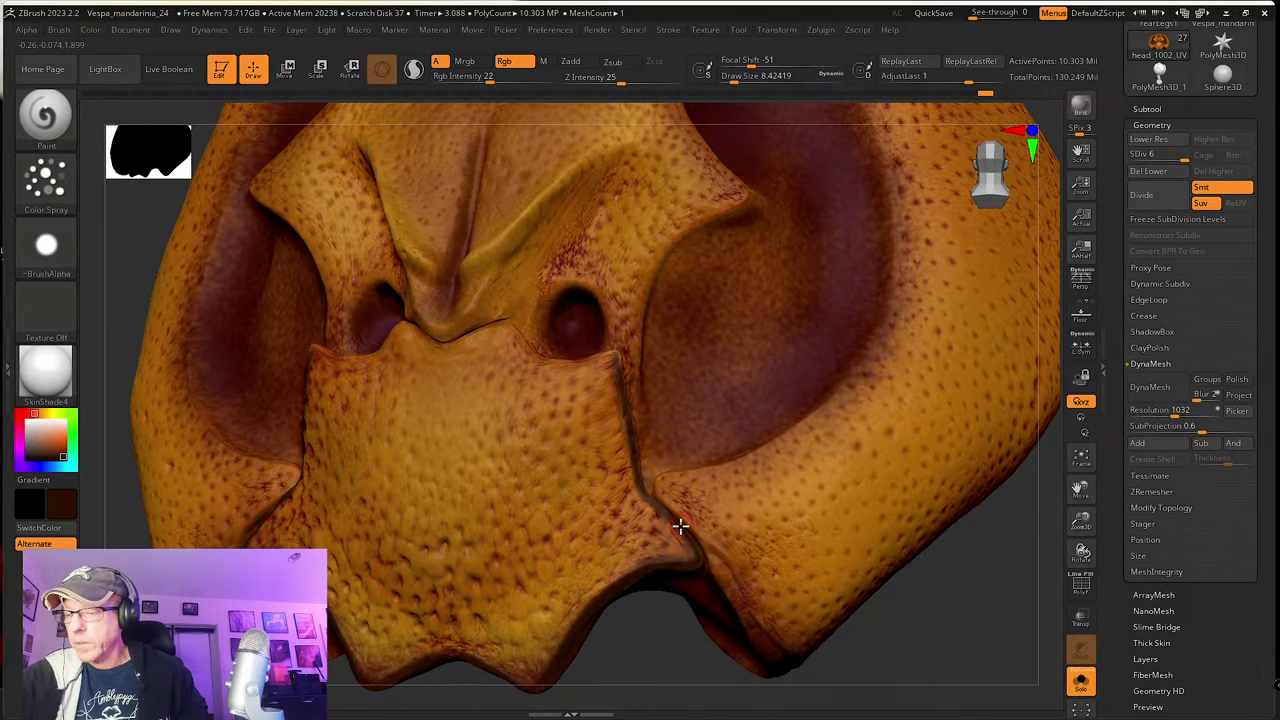
pyautogui.moveTo(680, 526); pyautogui.dragTo(694, 552, button='right')
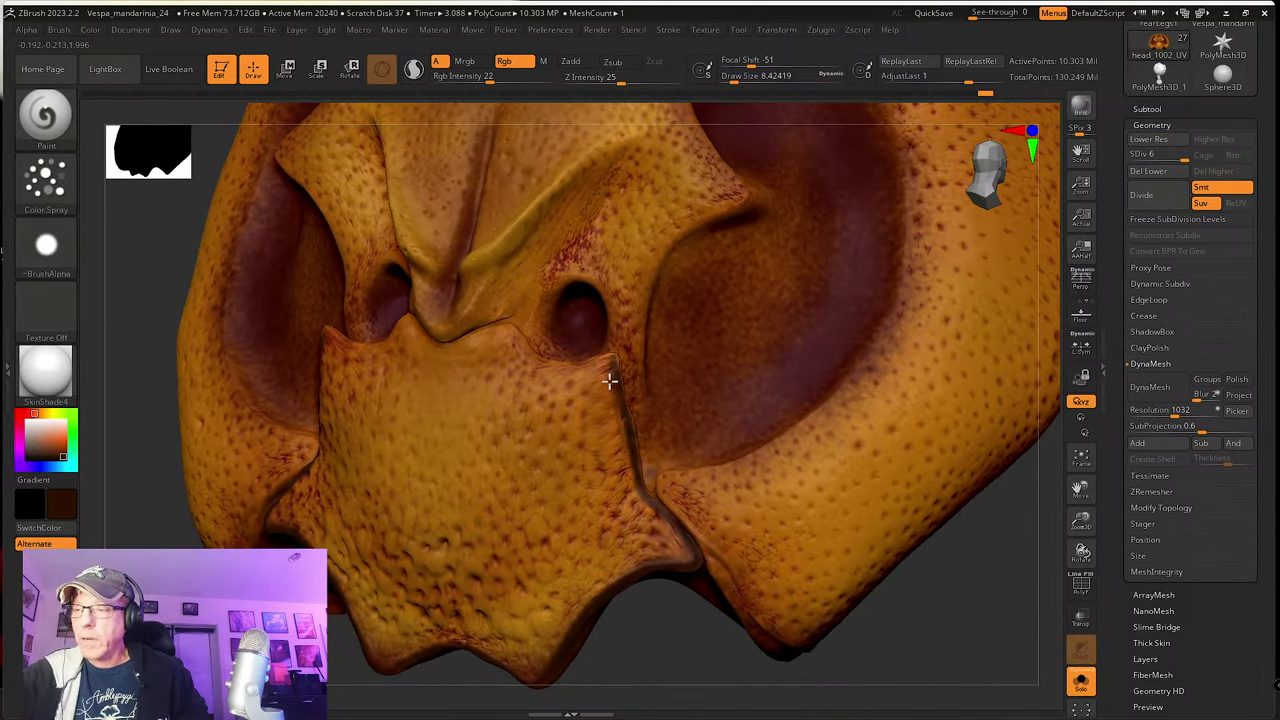
# Step: Paint dark brown along the face plate's upper seam where it curves beneath the antenna sockets
pyautogui.moveTo(605, 359); pyautogui.dragTo(555, 428, button='right')
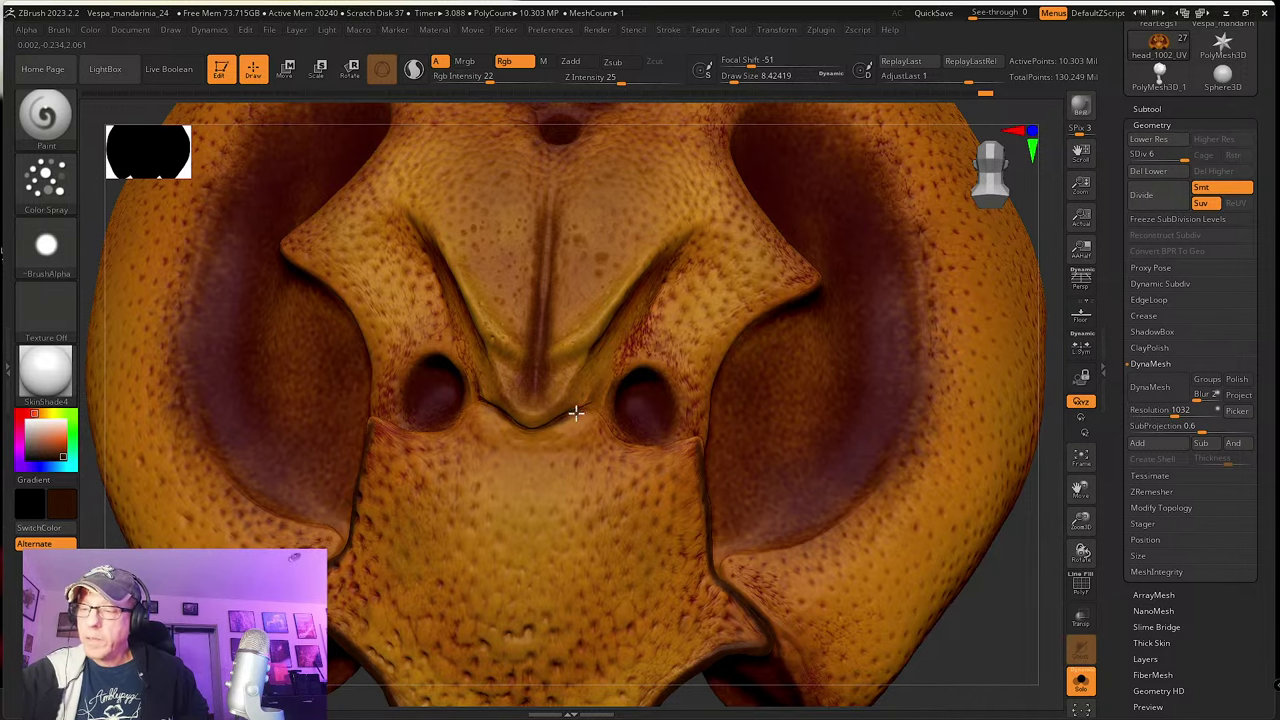
pyautogui.moveTo(576, 412)
pyautogui.mouseDown(button='right')
pyautogui.moveTo(611, 417)
pyautogui.moveTo(578, 418)
pyautogui.mouseUp(button='right')
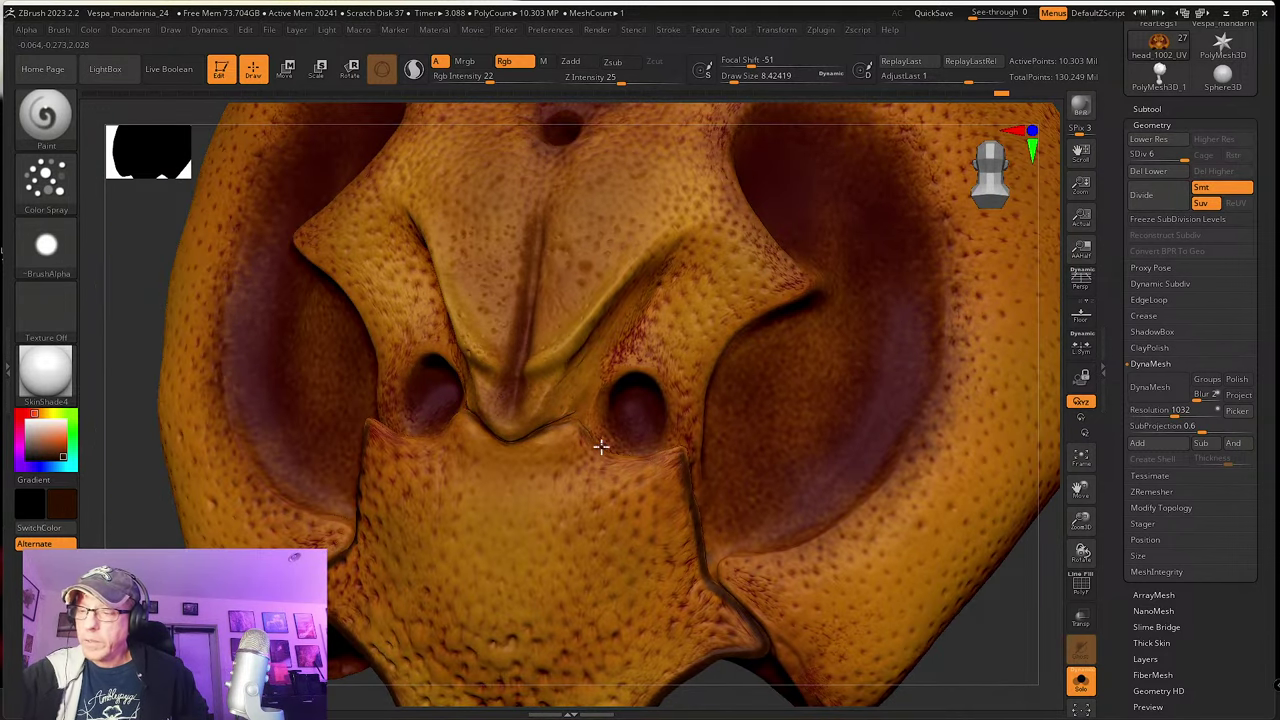
pyautogui.moveTo(600, 446)
pyautogui.mouseDown()
pyautogui.moveTo(634, 463)
pyautogui.moveTo(678, 450)
pyautogui.mouseUp()
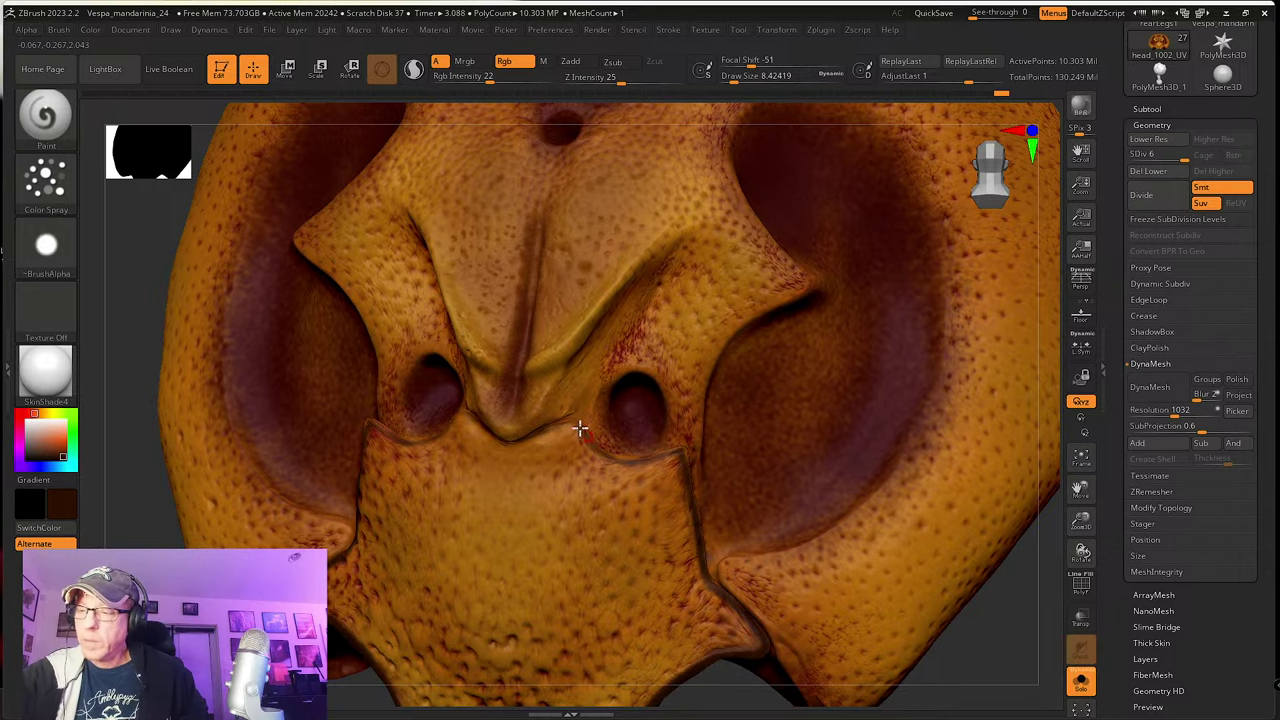
# Step: Darken the rims around both antenna sockets with dark brown
pyautogui.moveTo(580, 428); pyautogui.dragTo(494, 460, button='right')
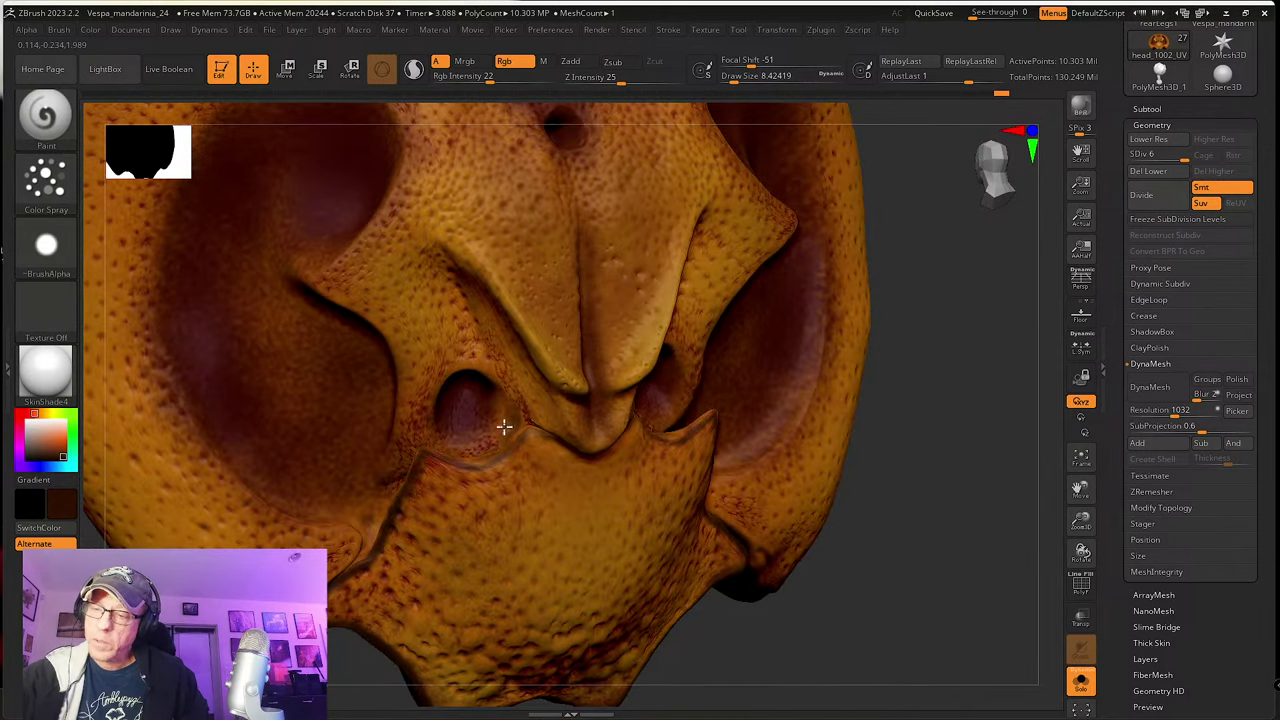
pyautogui.moveTo(493, 442); pyautogui.dragTo(537, 417, button='right')
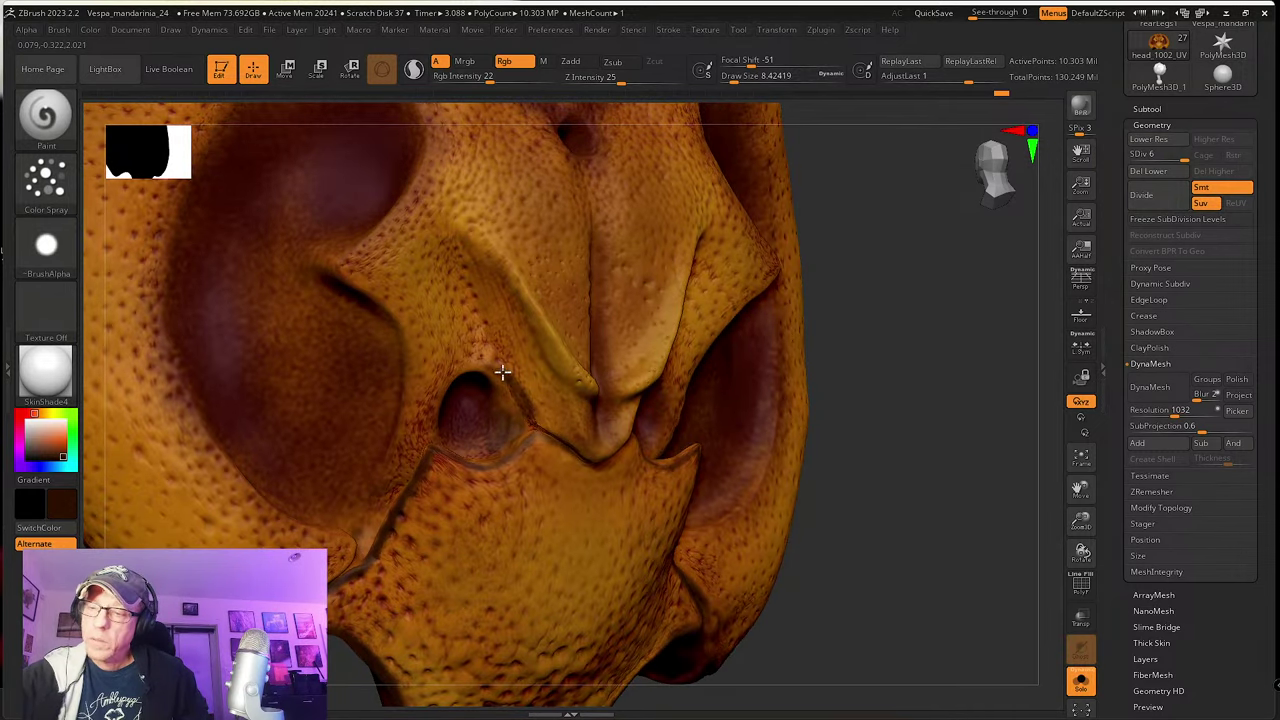
pyautogui.moveTo(529, 423)
pyautogui.mouseDown(button='right')
pyautogui.moveTo(523, 457)
pyautogui.moveTo(463, 446)
pyautogui.moveTo(501, 459)
pyautogui.moveTo(531, 377)
pyautogui.moveTo(538, 440)
pyautogui.moveTo(603, 423)
pyautogui.moveTo(623, 370)
pyautogui.mouseUp(button='right')
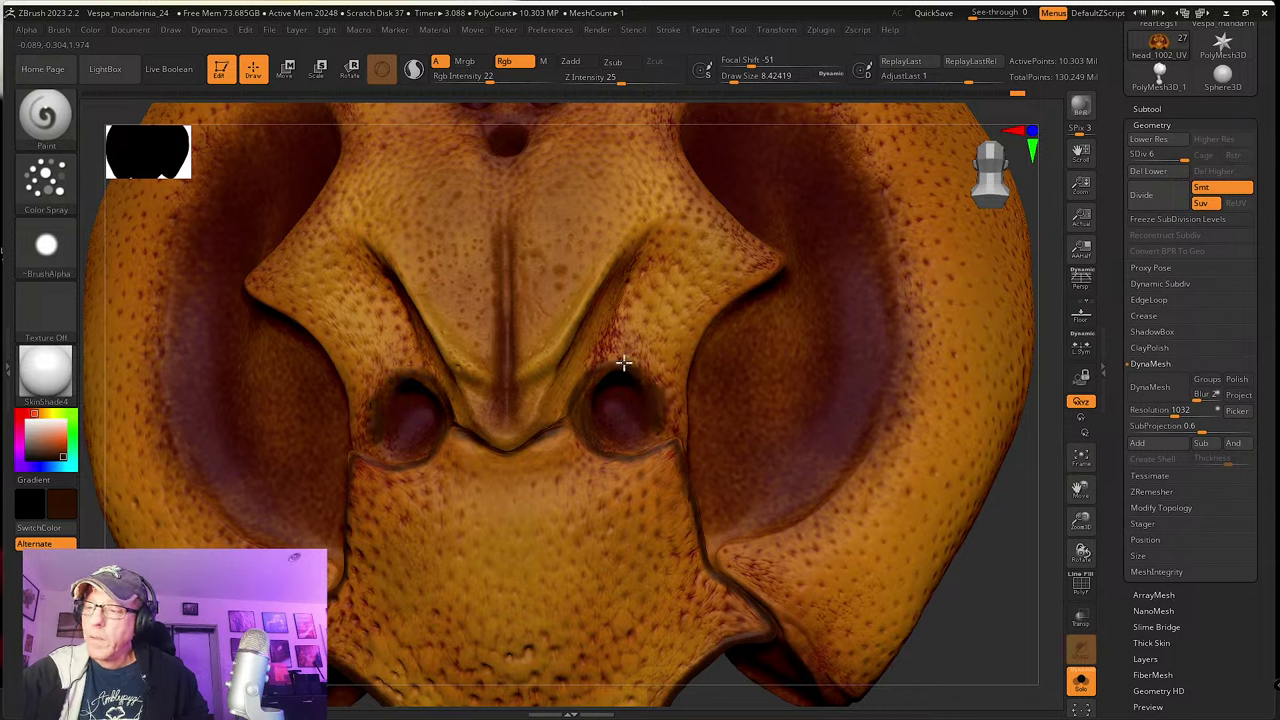
pyautogui.keyDown('ctrl'); pyautogui.moveTo(654, 400); pyautogui.dragTo(655, 447, button='right'); pyautogui.keyUp('ctrl')
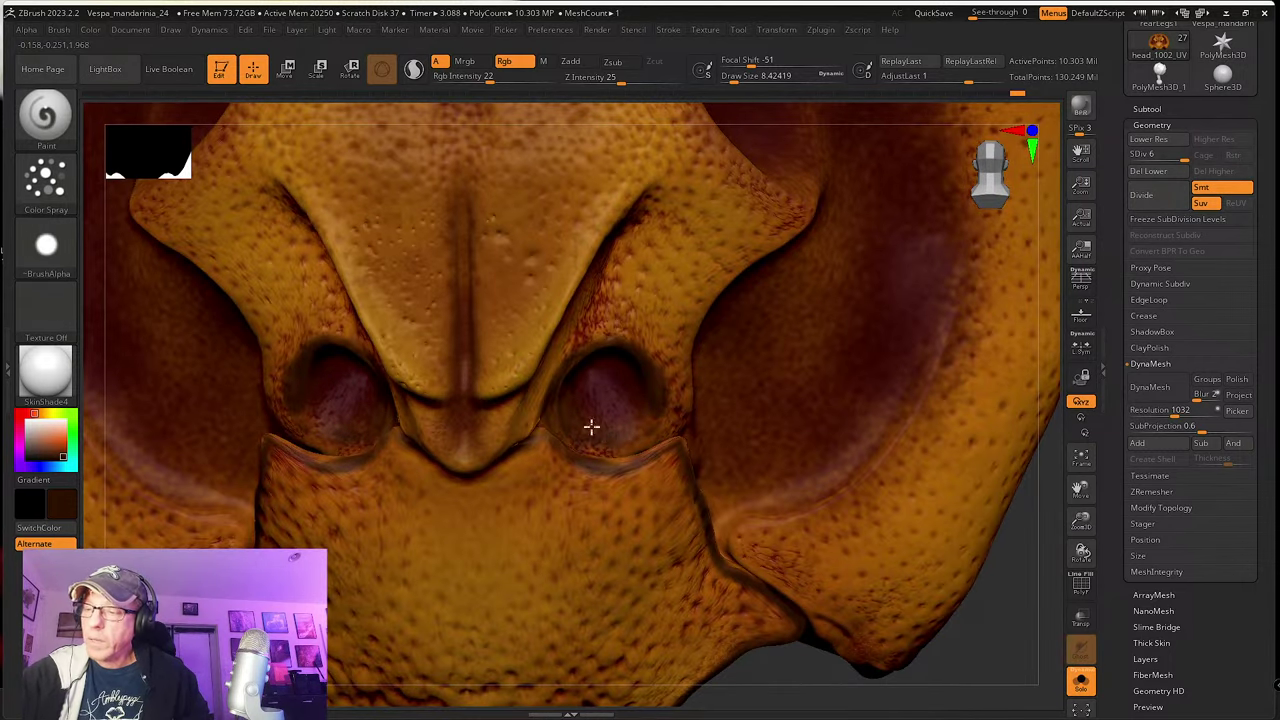
# Step: Deepen the dark brown on the inner socket rims and the V-shaped seam between the sockets
pyautogui.moveTo(582, 425)
pyautogui.mouseDown(button='right')
pyautogui.moveTo(594, 480)
pyautogui.moveTo(556, 437)
pyautogui.mouseUp(button='right')
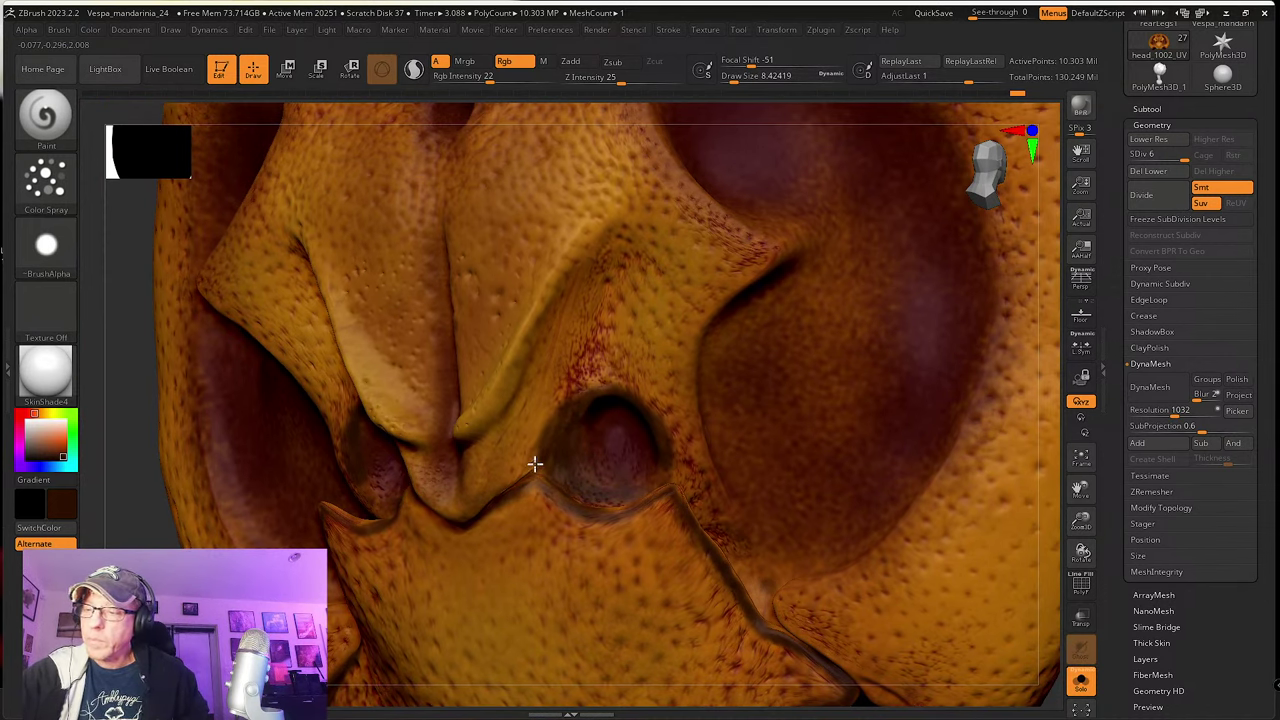
pyautogui.moveTo(557, 466)
pyautogui.mouseDown(button='right')
pyautogui.moveTo(623, 417)
pyautogui.moveTo(528, 481)
pyautogui.mouseUp(button='right')
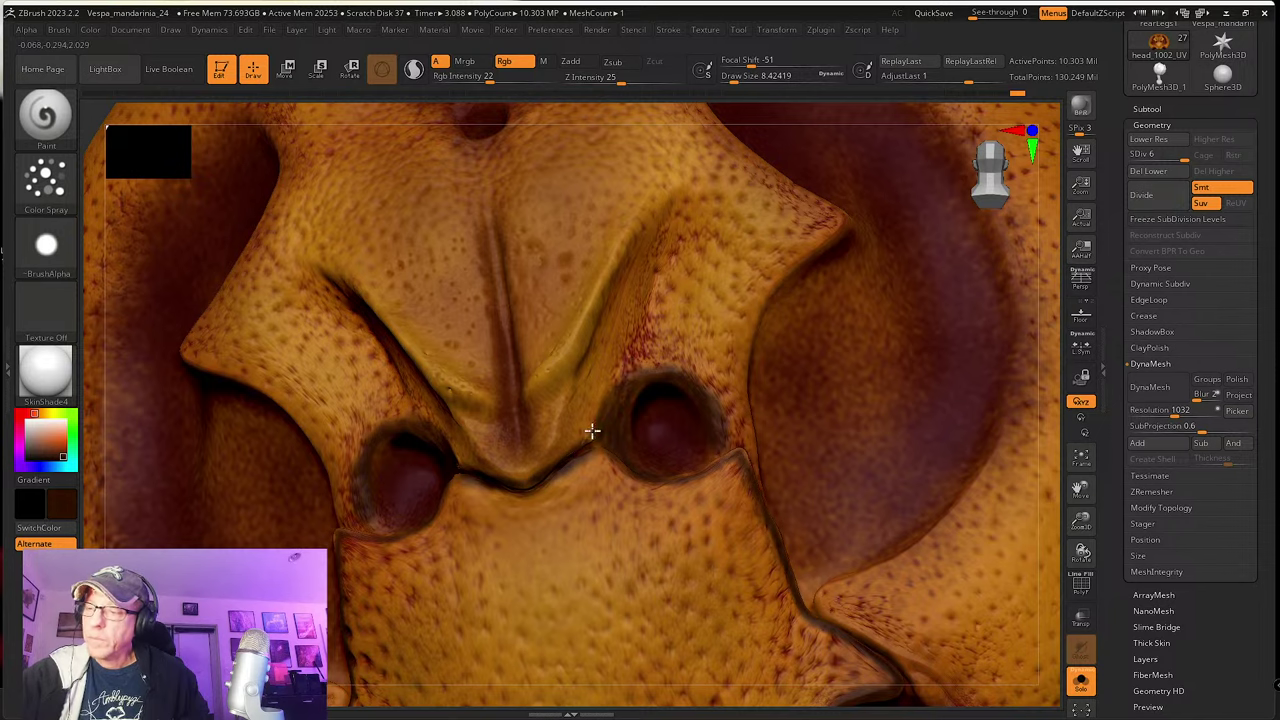
pyautogui.moveTo(700, 451)
pyautogui.mouseDown(button='right')
pyautogui.moveTo(683, 486)
pyautogui.moveTo(726, 451)
pyautogui.mouseUp(button='right')
# Step: Strengthen the dark brown outline along the face plate's side seams and lower edge
pyautogui.keyDown('ctrl'); pyautogui.moveTo(729, 461); pyautogui.dragTo(622, 544, button='right'); pyautogui.keyUp('ctrl')
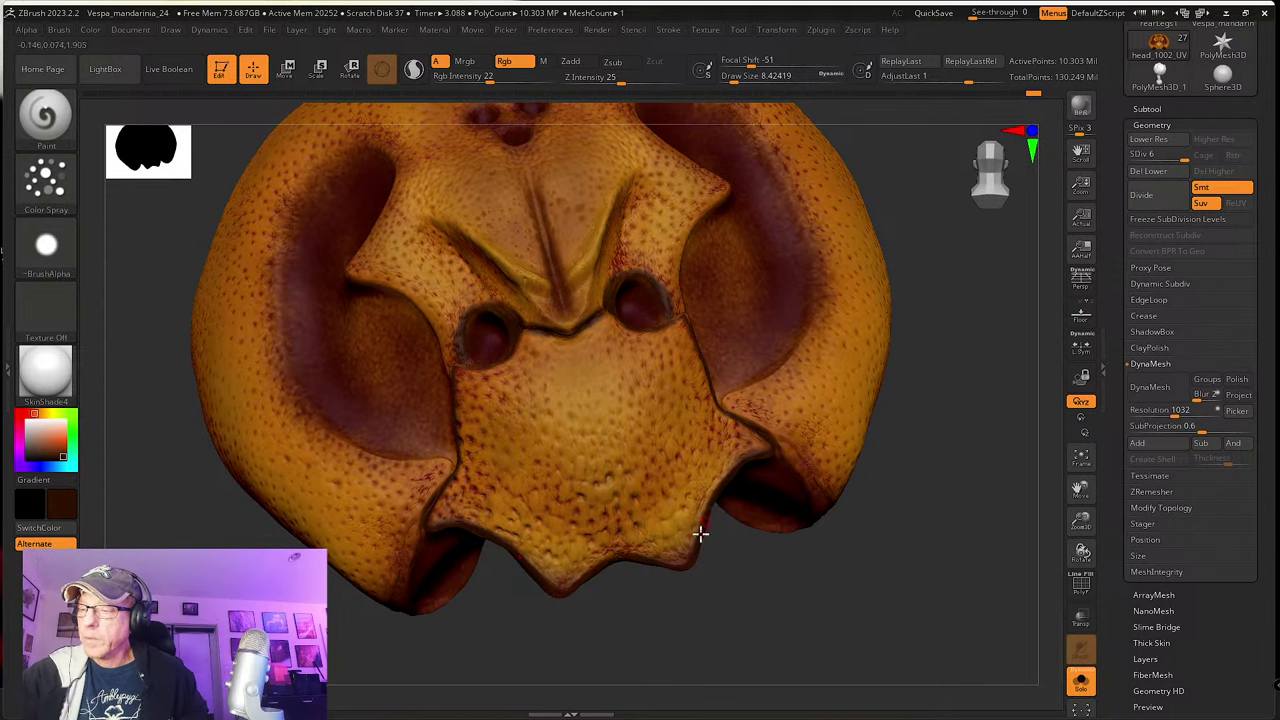
pyautogui.moveTo(762, 577); pyautogui.dragTo(797, 469, button='right')
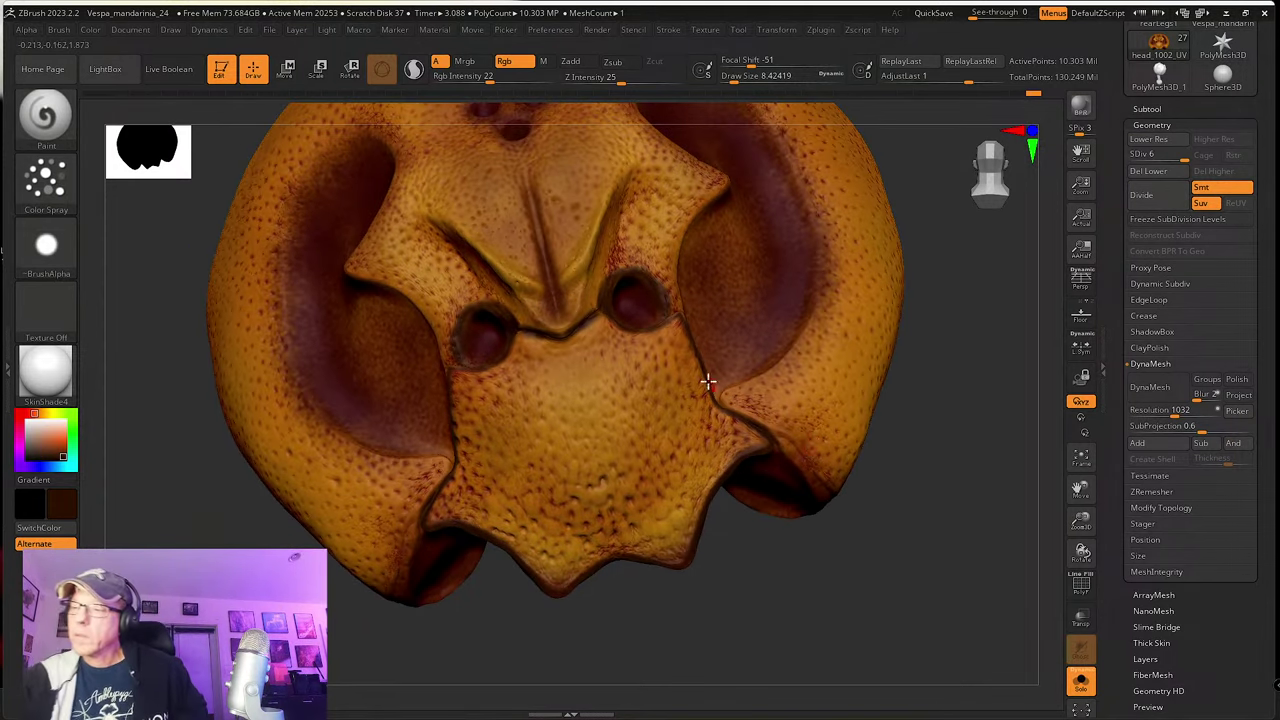
pyautogui.moveTo(709, 380); pyautogui.dragTo(694, 408, button='right')
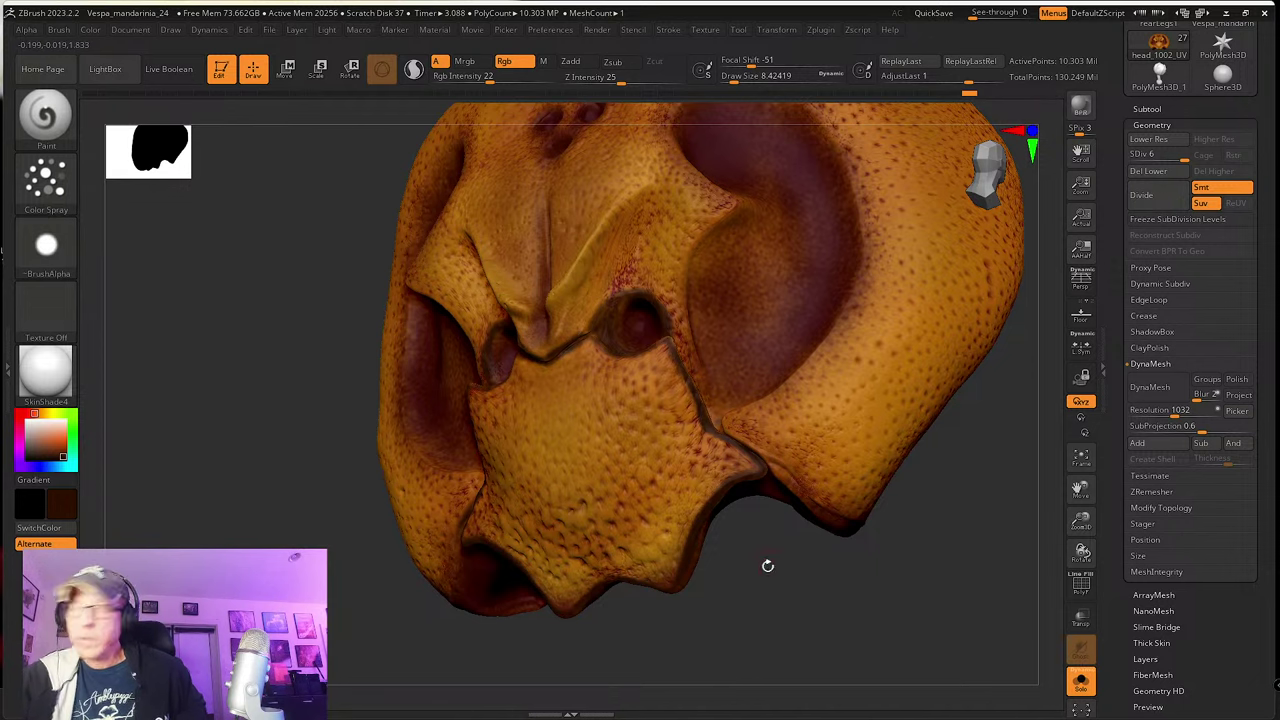
# Step: Fill the outer corners of the face plate with dark brown and paint a small dark spot just inside each
pyautogui.moveTo(762, 570); pyautogui.dragTo(734, 425, button='right')
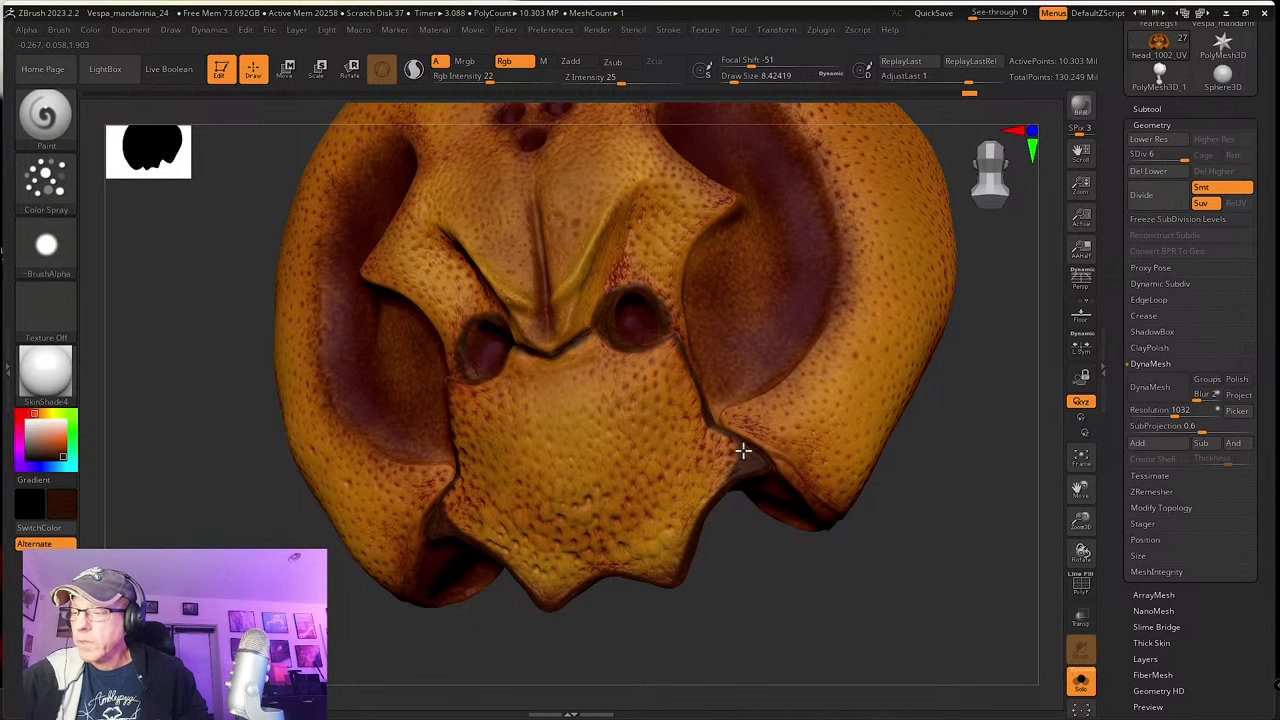
pyautogui.moveTo(747, 544); pyautogui.dragTo(757, 540)
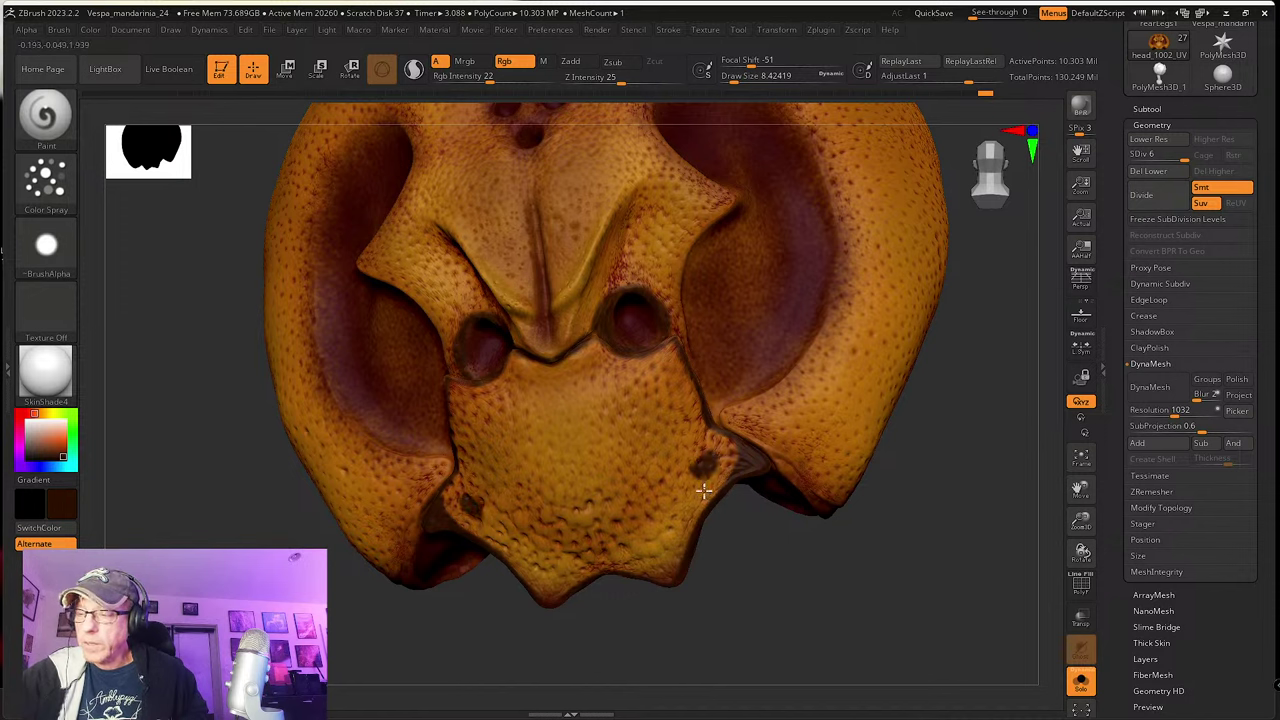
pyautogui.moveTo(743, 543); pyautogui.dragTo(737, 523)
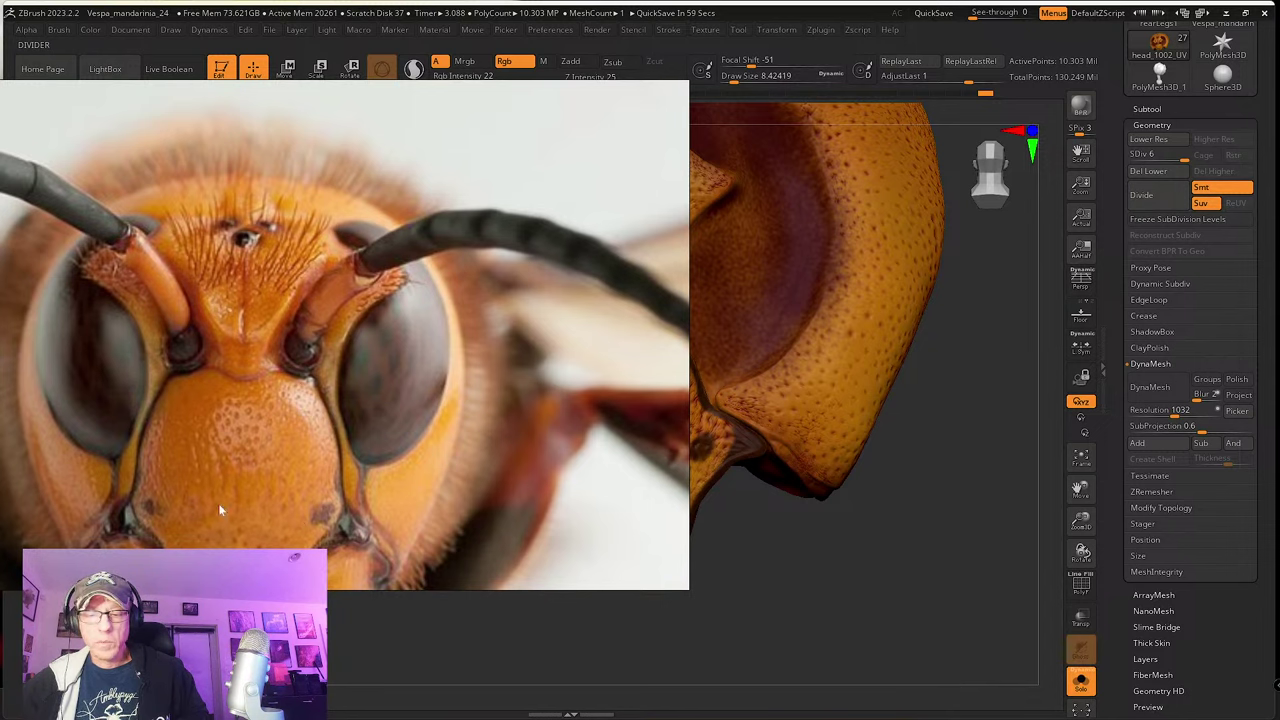
# Step: Paint a thin dark brown outline along the lower edges of both eye sockets
pyautogui.moveTo(342, 482); pyautogui.dragTo(0, 260)
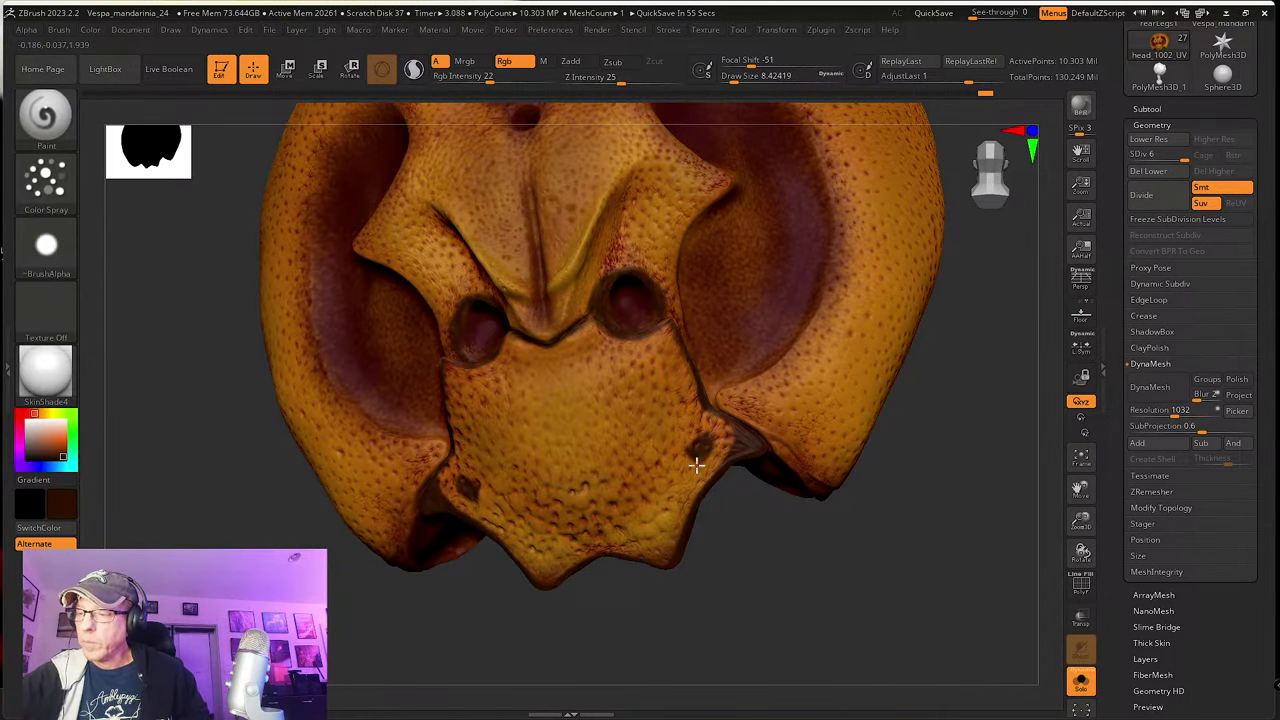
pyautogui.moveTo(751, 566); pyautogui.dragTo(608, 423)
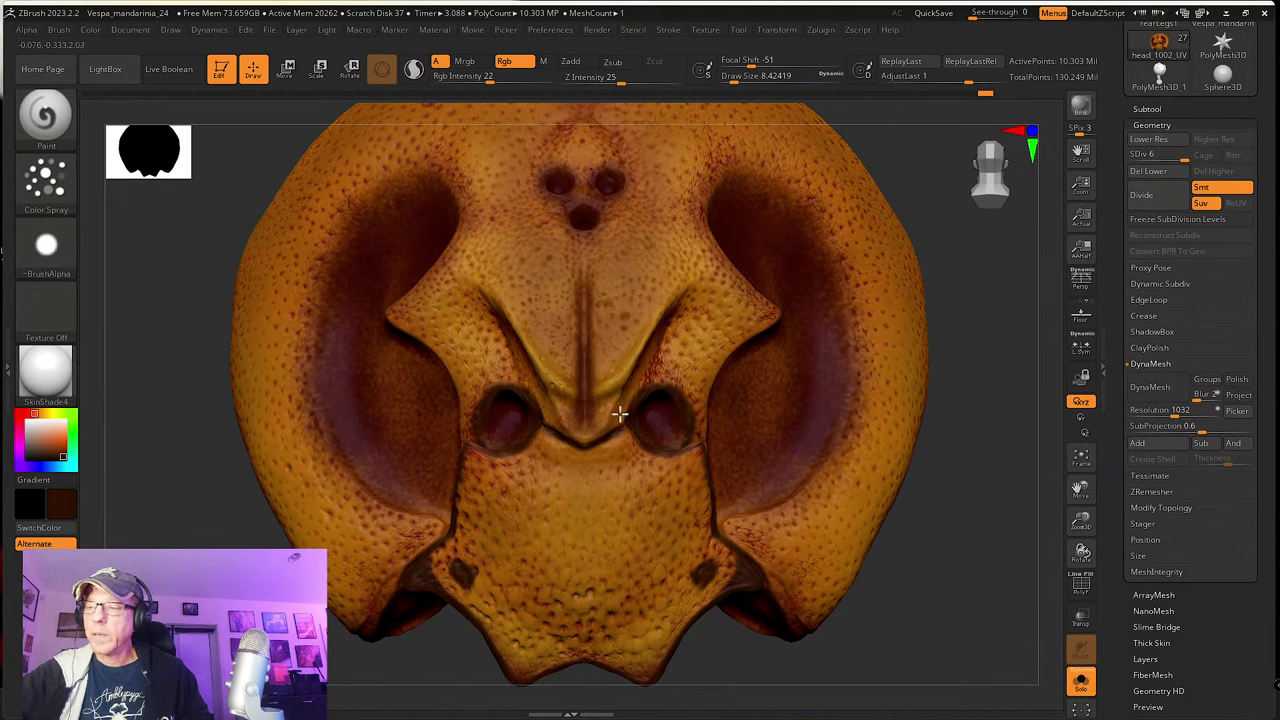
pyautogui.moveTo(609, 488); pyautogui.dragTo(594, 435)
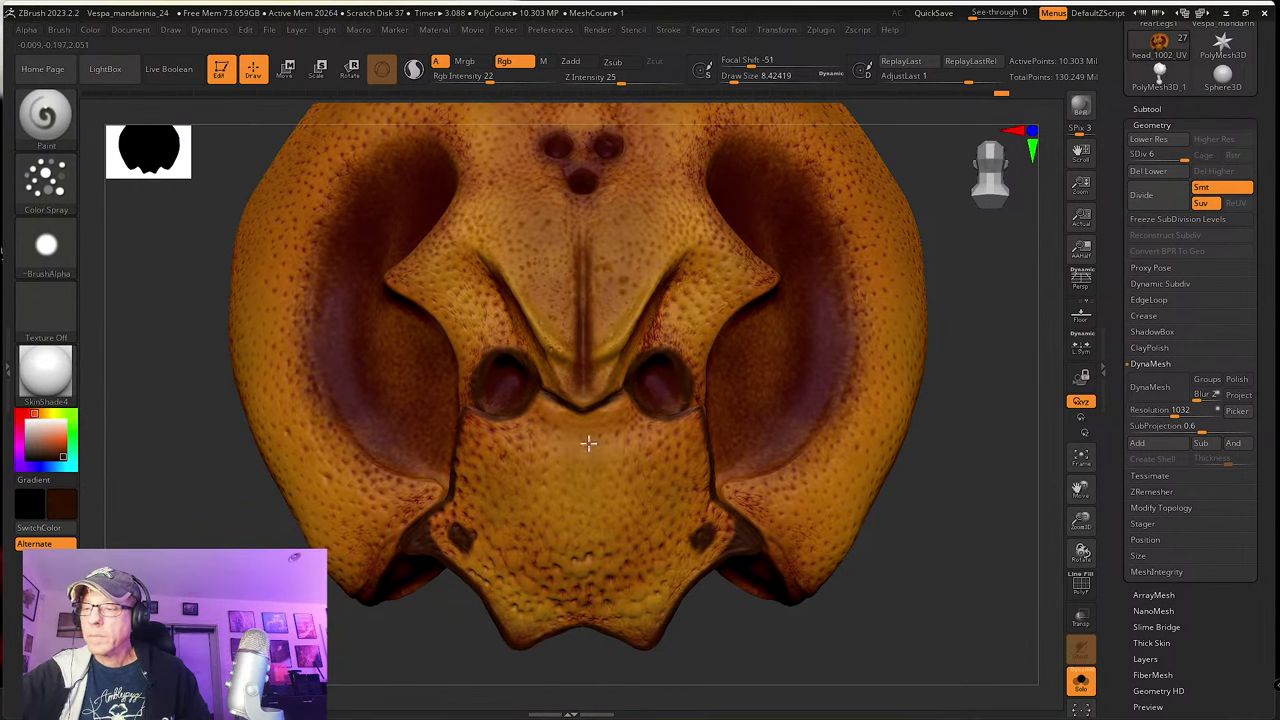
pyautogui.press('shift')
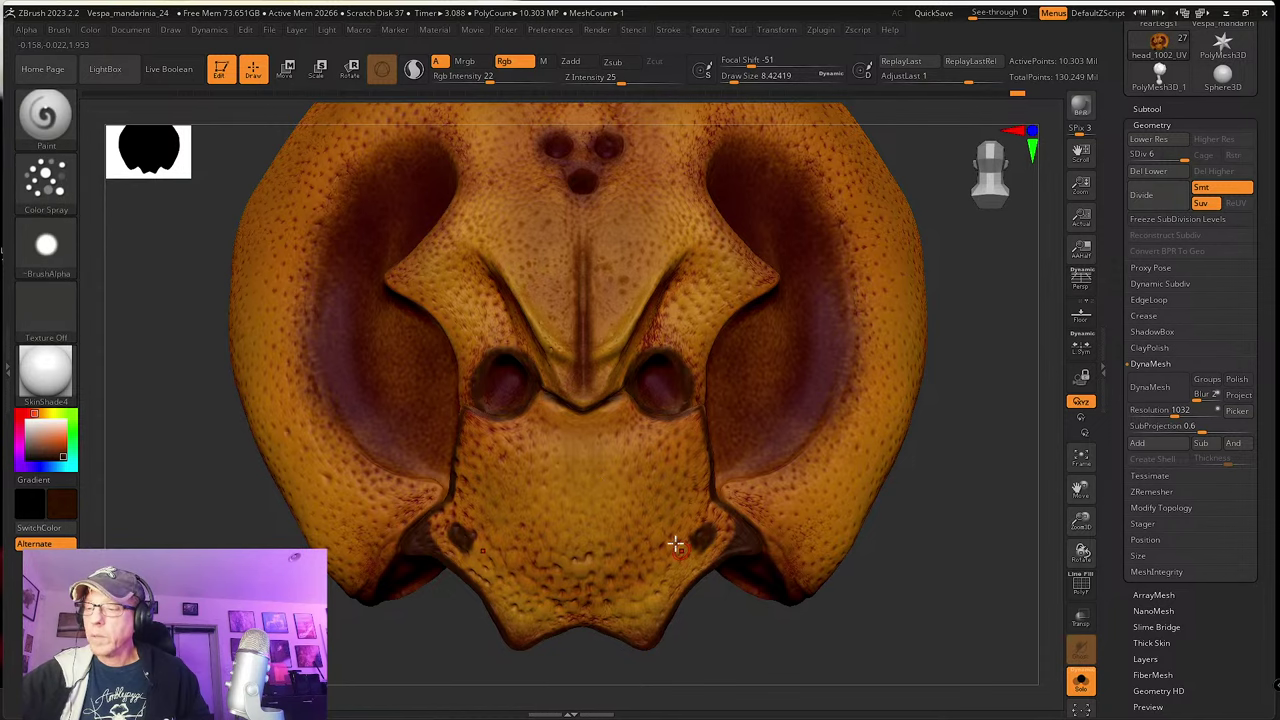
pyautogui.moveTo(677, 543)
pyautogui.mouseDown(button='right')
pyautogui.moveTo(677, 480)
pyautogui.moveTo(677, 523)
pyautogui.moveTo(666, 518)
pyautogui.mouseUp(button='right')
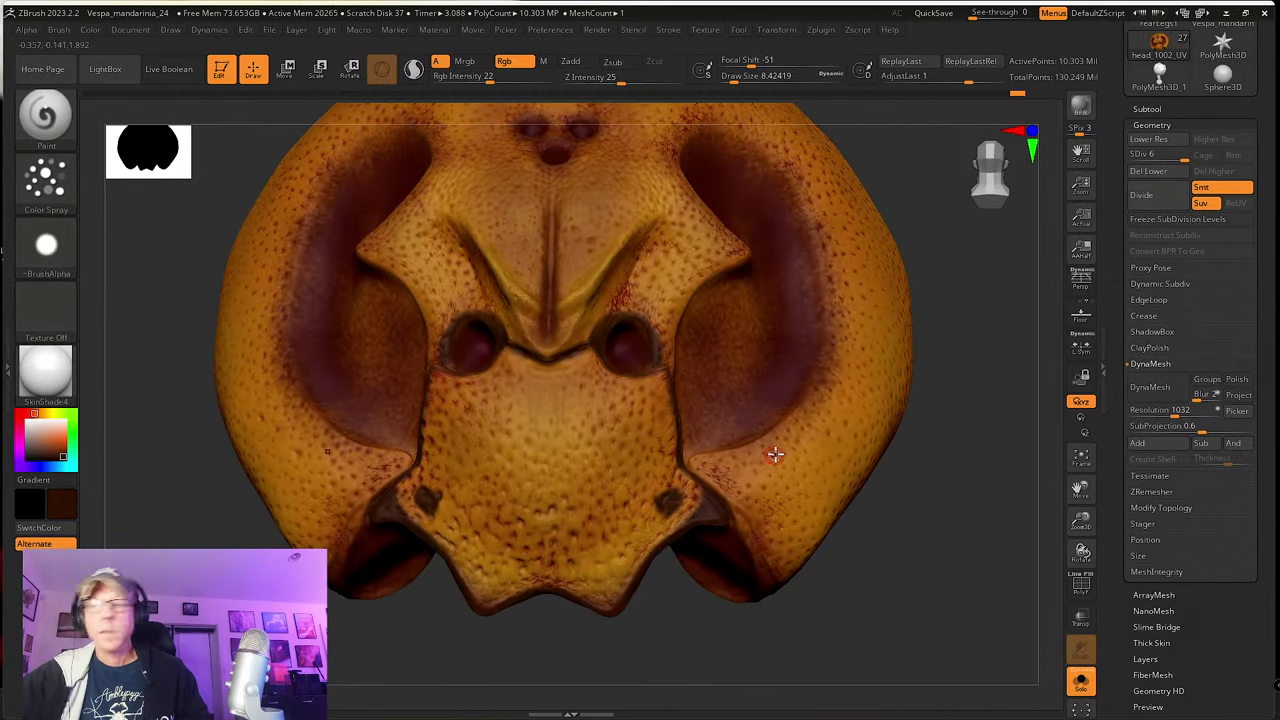
pyautogui.moveTo(770, 455); pyautogui.dragTo(660, 529, button='right')
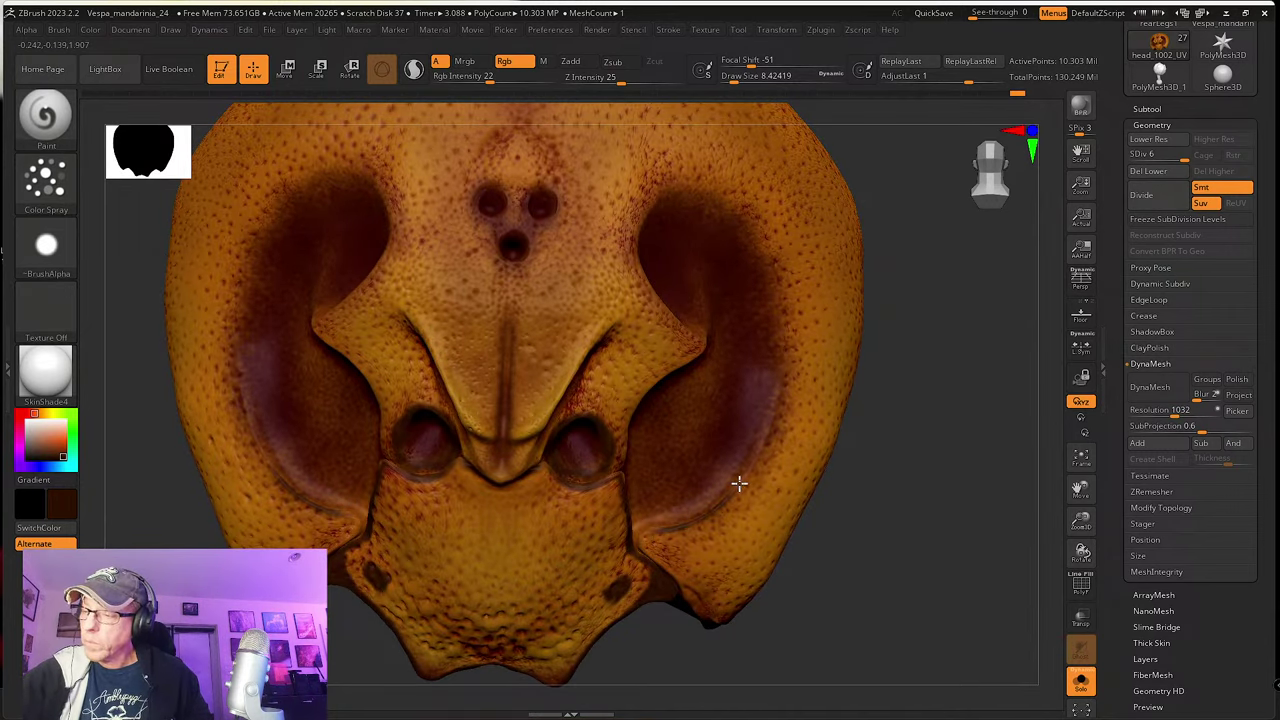
pyautogui.moveTo(749, 457); pyautogui.dragTo(551, 460, button='right')
pyautogui.moveTo(558, 563)
pyautogui.mouseDown()
pyautogui.moveTo(547, 468)
pyautogui.moveTo(603, 416)
pyautogui.moveTo(557, 452)
pyautogui.mouseUp()
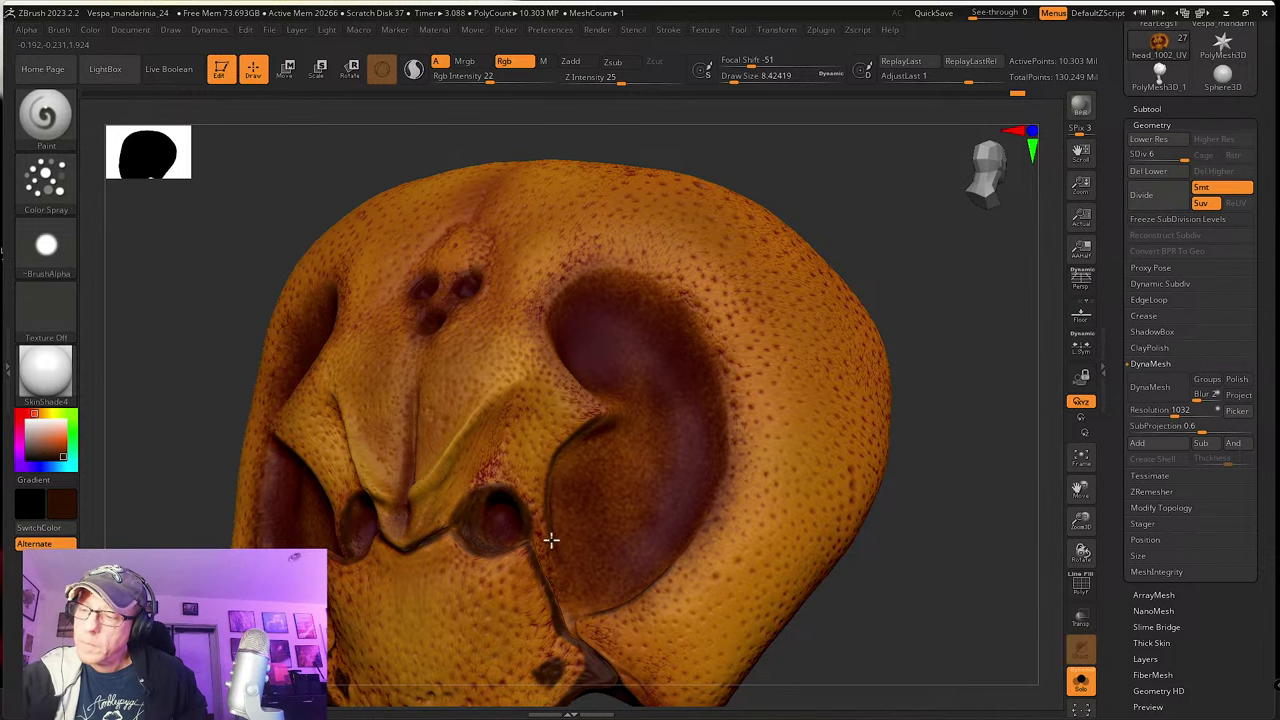
# Step: Extend the dark brown outline around the upper and outer rims of both eye sockets
pyautogui.moveTo(571, 488); pyautogui.dragTo(543, 457, button='right')
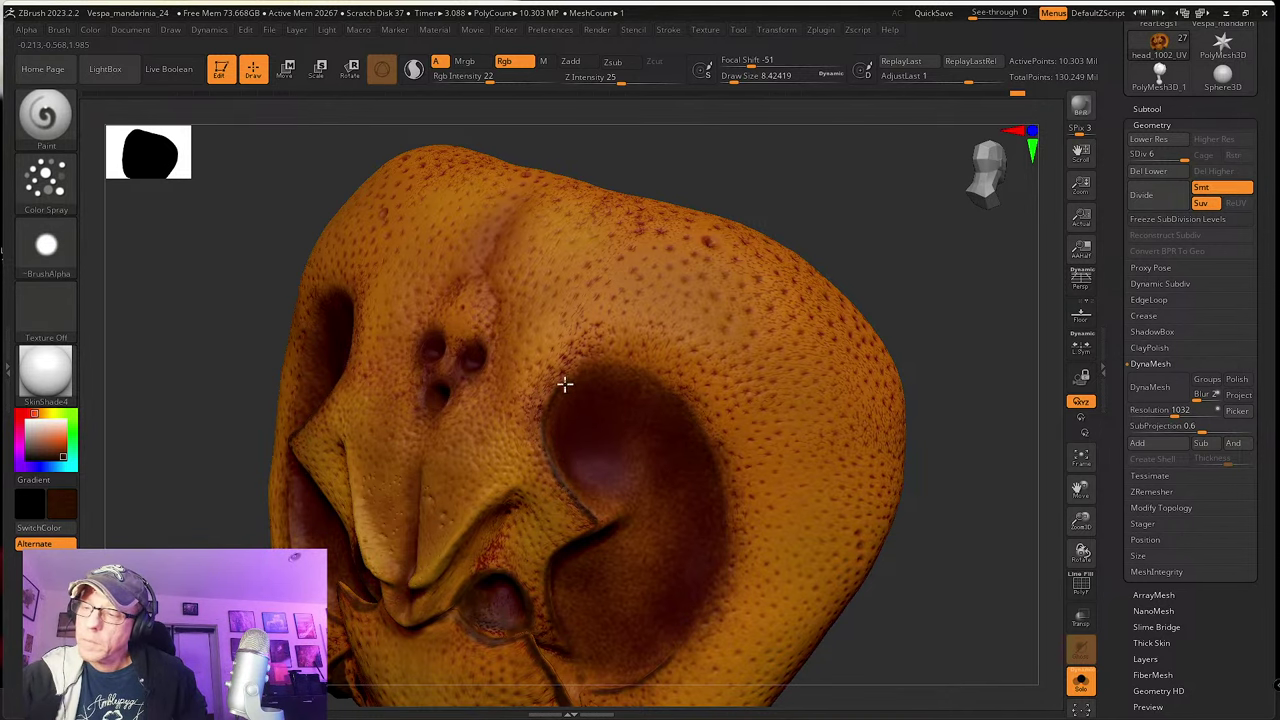
pyautogui.moveTo(648, 364); pyautogui.dragTo(643, 371, button='right')
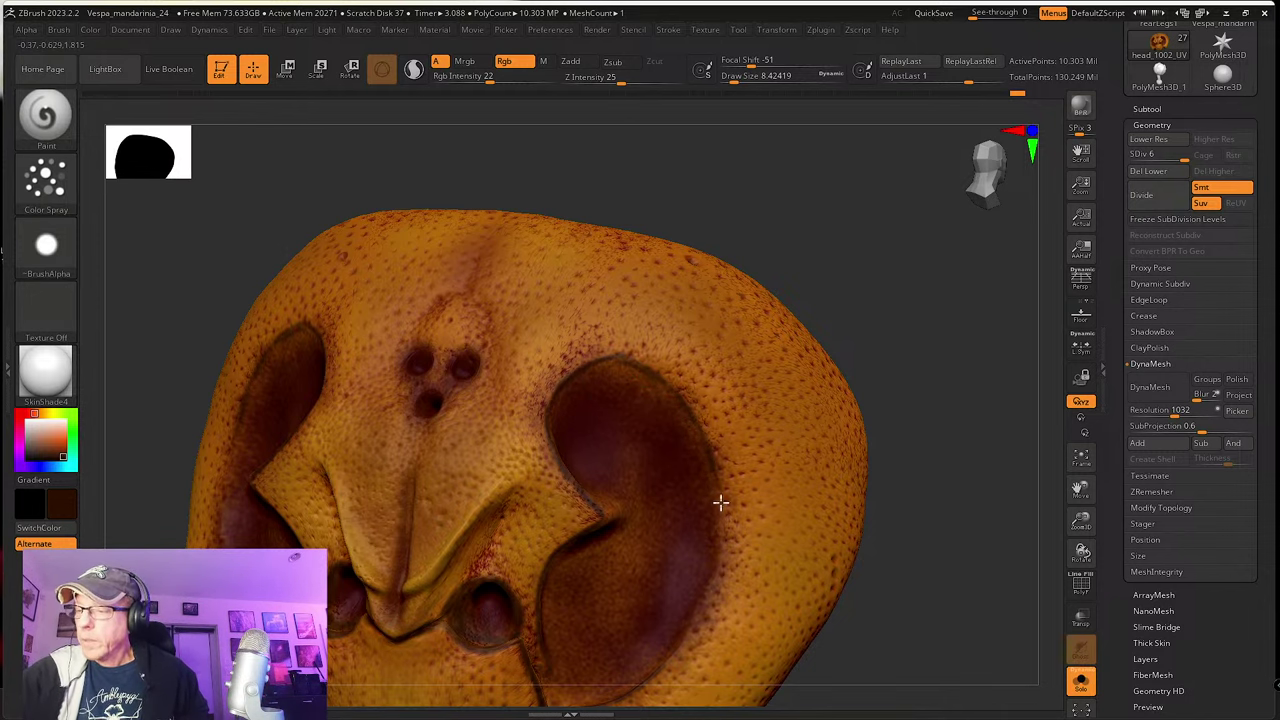
pyautogui.keyDown('alt'); pyautogui.moveTo(720, 517); pyautogui.dragTo(717, 408, button='right'); pyautogui.keyUp('alt')
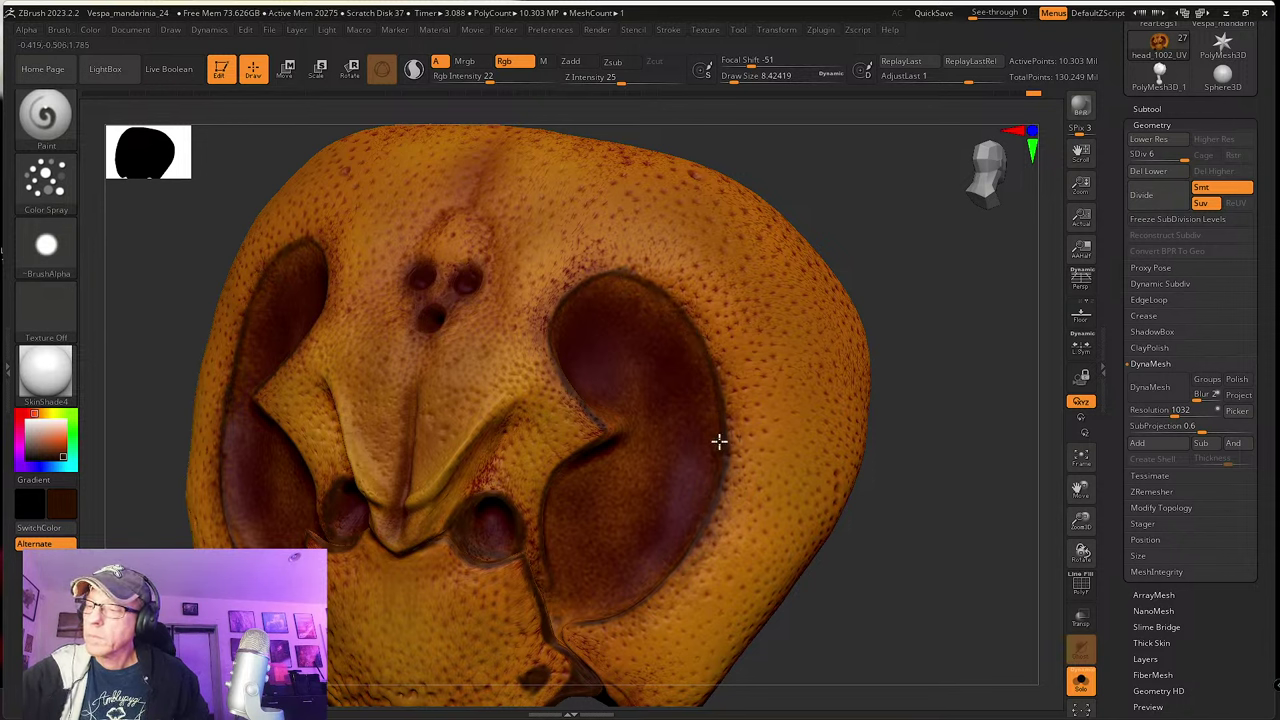
# Step: Darken the inner rims of both eye sockets, including the notch edges, to complete the dark brown outline
pyautogui.moveTo(677, 401); pyautogui.dragTo(606, 427, button='right')
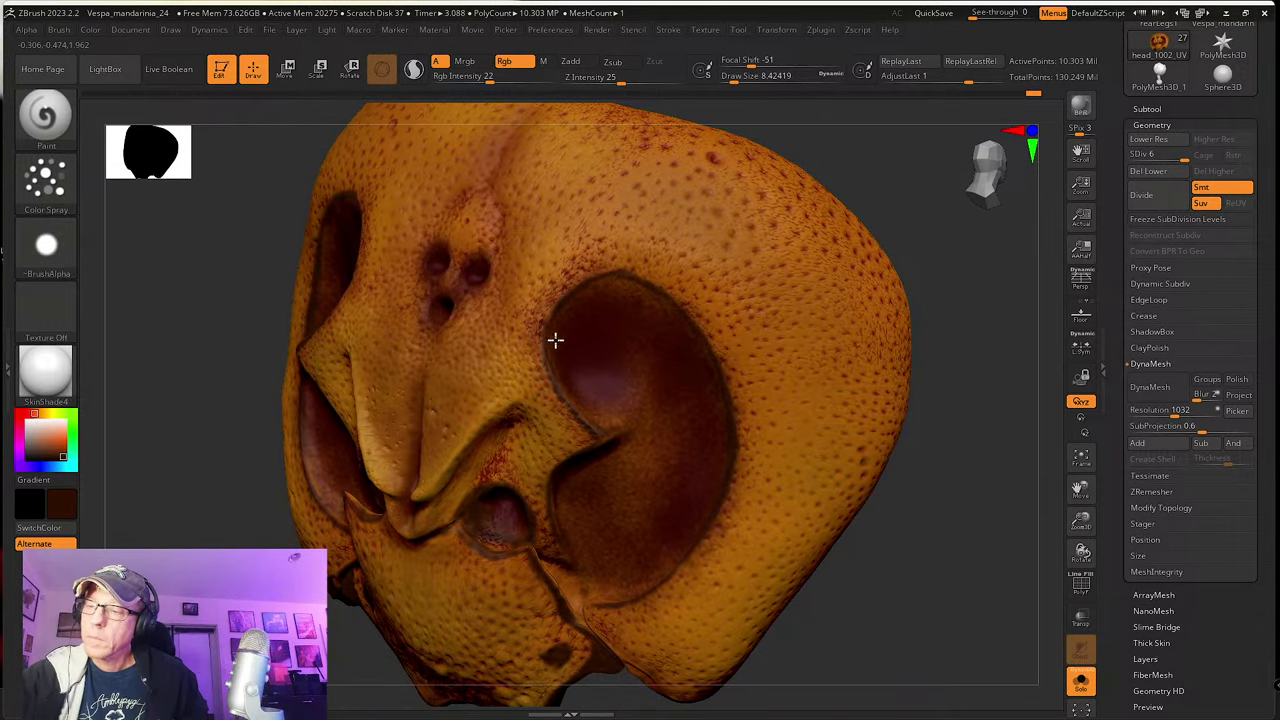
pyautogui.moveTo(603, 420)
pyautogui.mouseDown(button='right')
pyautogui.moveTo(626, 437)
pyautogui.moveTo(578, 423)
pyautogui.mouseUp(button='right')
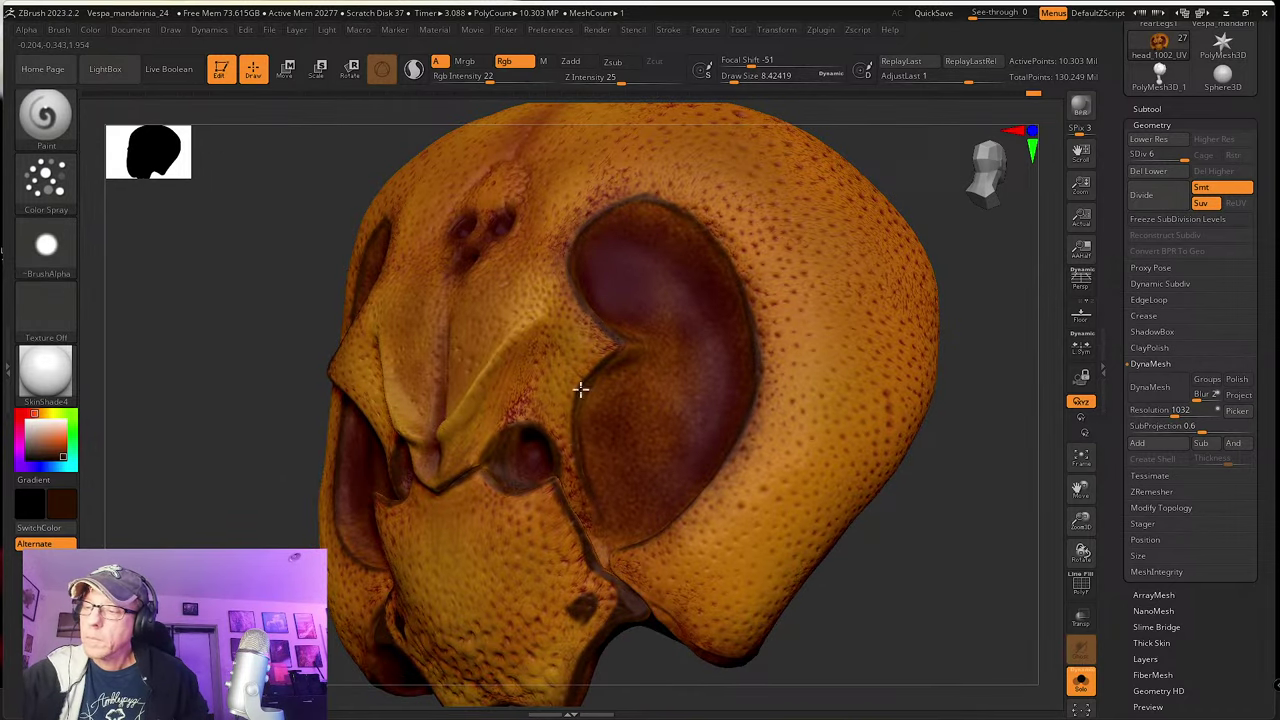
pyautogui.moveTo(597, 512); pyautogui.dragTo(639, 443, button='right')
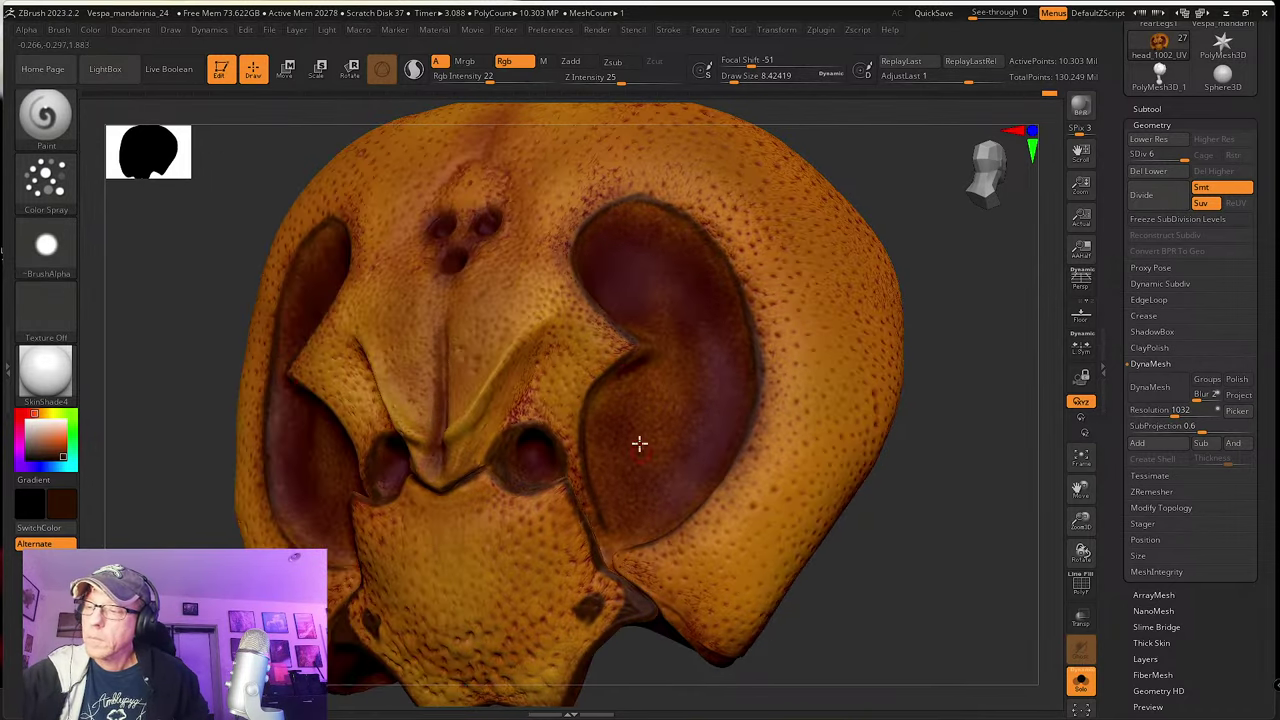
pyautogui.moveTo(636, 345)
pyautogui.mouseDown(button='right')
pyautogui.moveTo(640, 434)
pyautogui.moveTo(620, 425)
pyautogui.mouseUp(button='right')
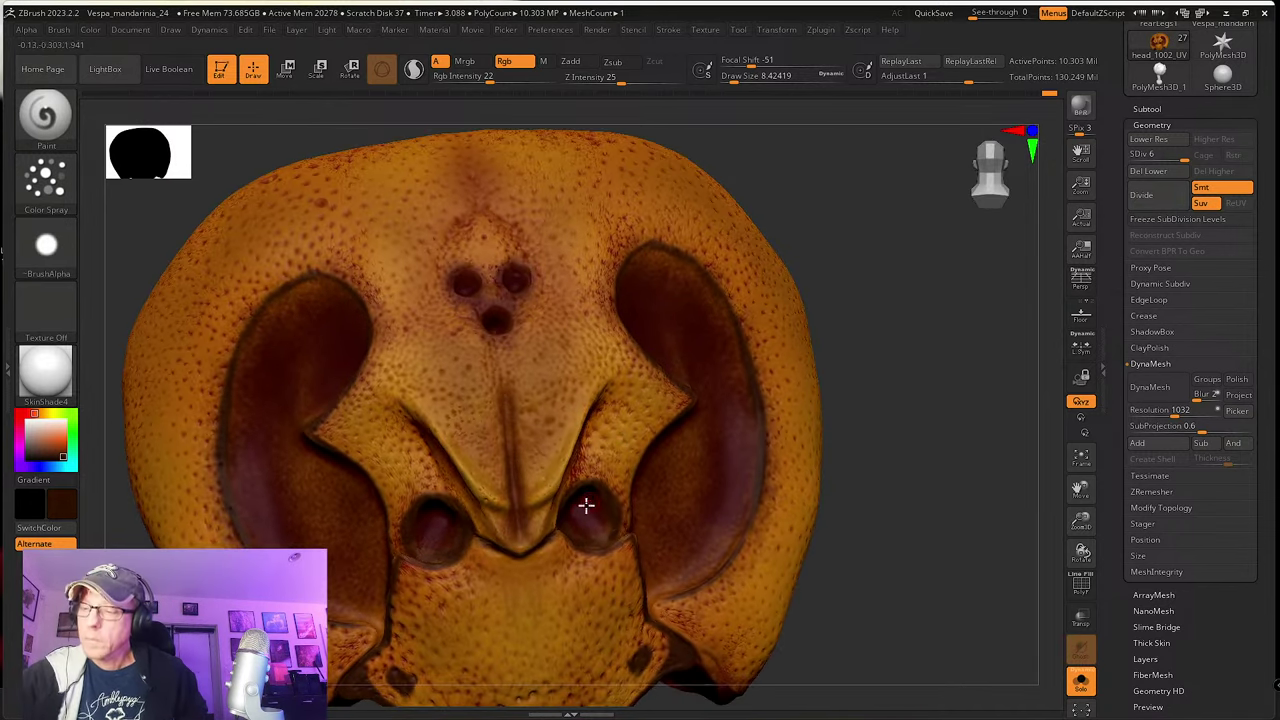
pyautogui.moveTo(586, 506); pyautogui.dragTo(711, 437, button='right')
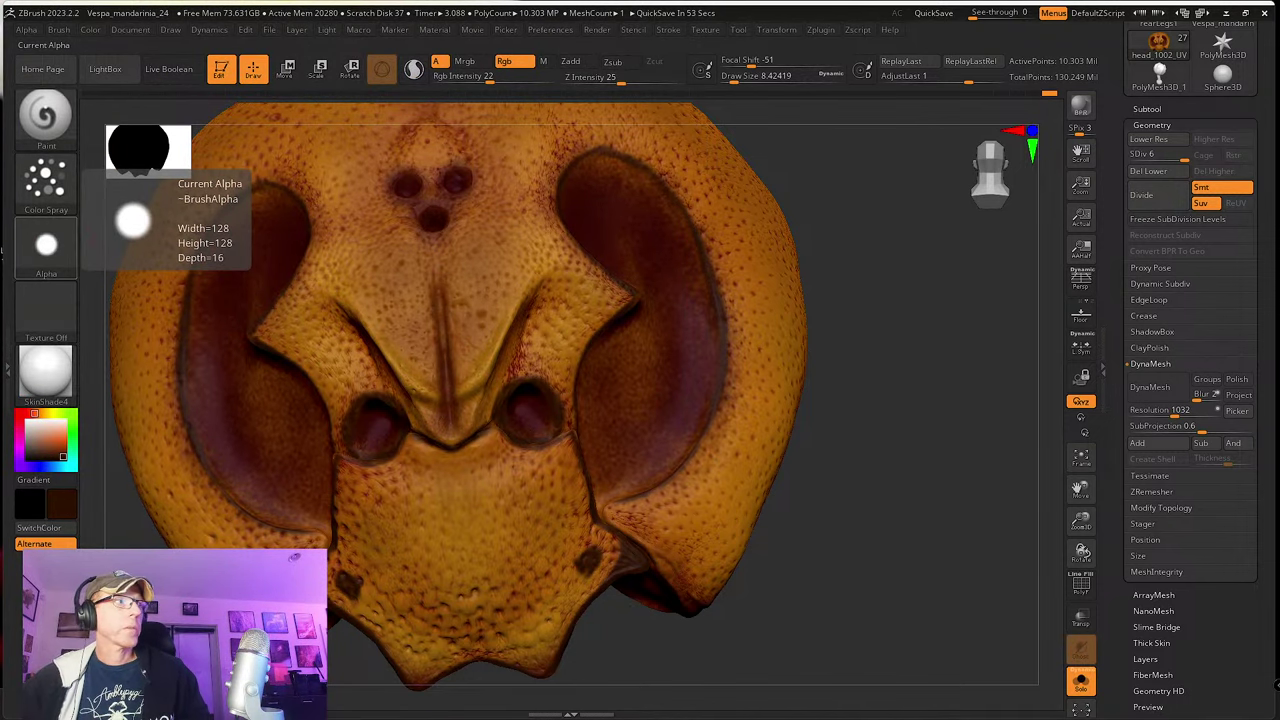
# Step: Turn off Solo to show the whole hornet and view the painted head with its eyes and antennae
pyautogui.moveTo(768, 590); pyautogui.dragTo(778, 577)
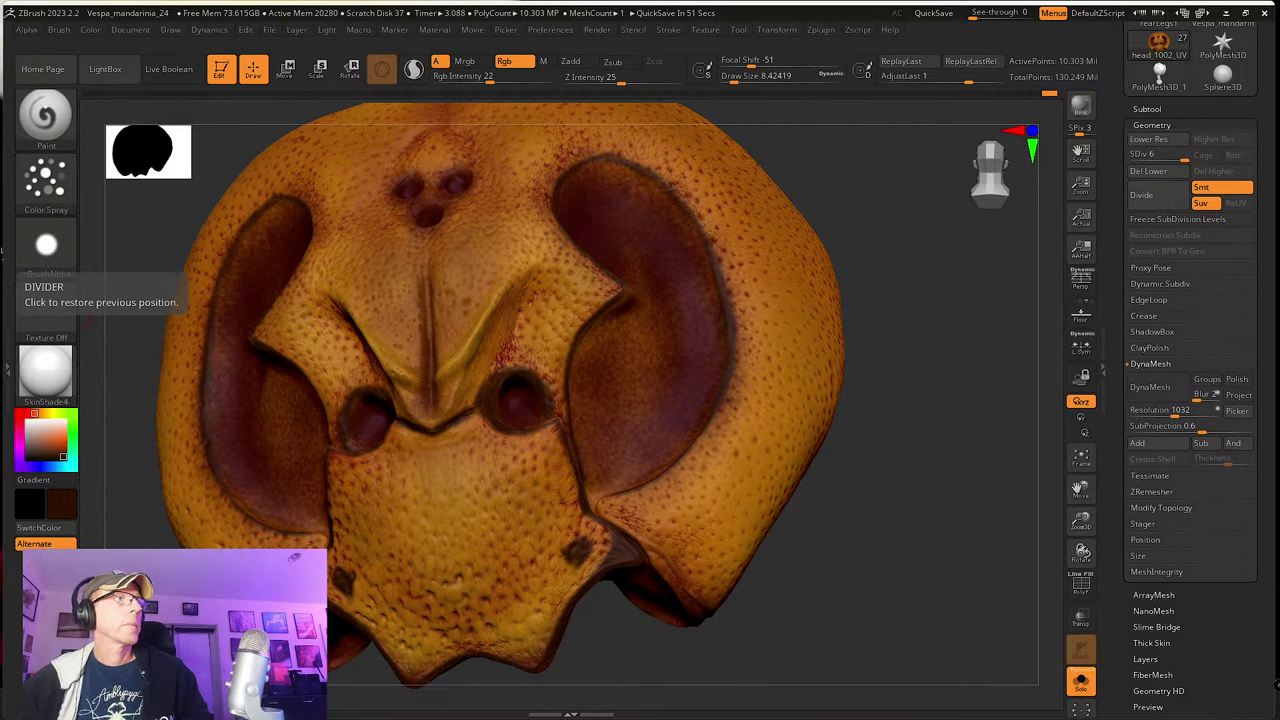
pyautogui.click(1080, 681)
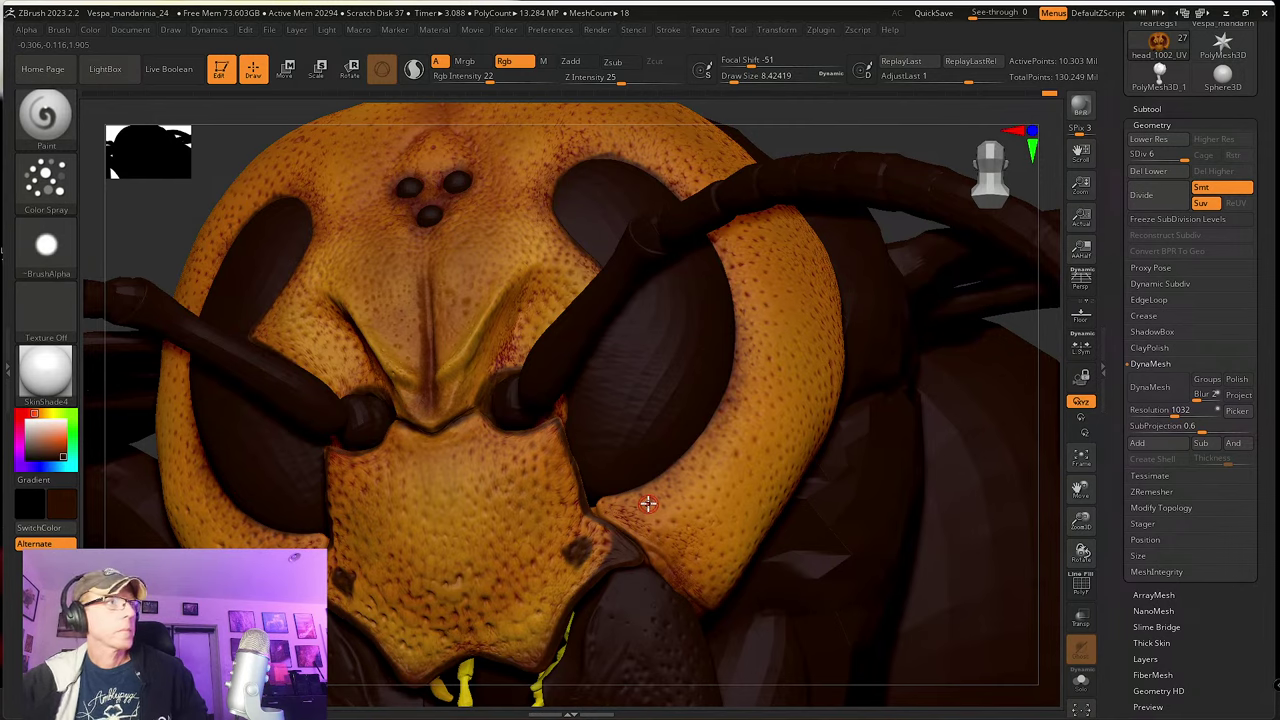
pyautogui.moveTo(647, 492); pyautogui.dragTo(630, 430, button='right')
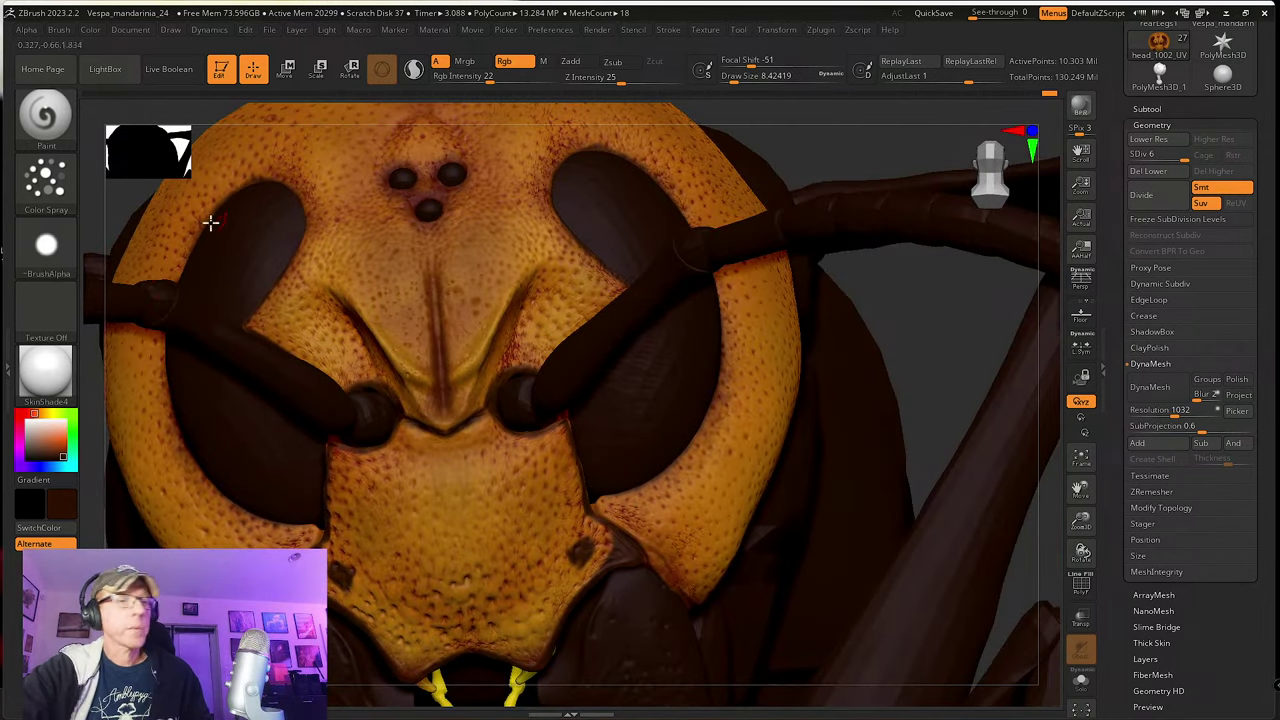
# Step: Switch to the Standard brush with a FreeHand stroke, Alpha 14 and an Rgb Intensity of 51
pyautogui.click(45, 115)
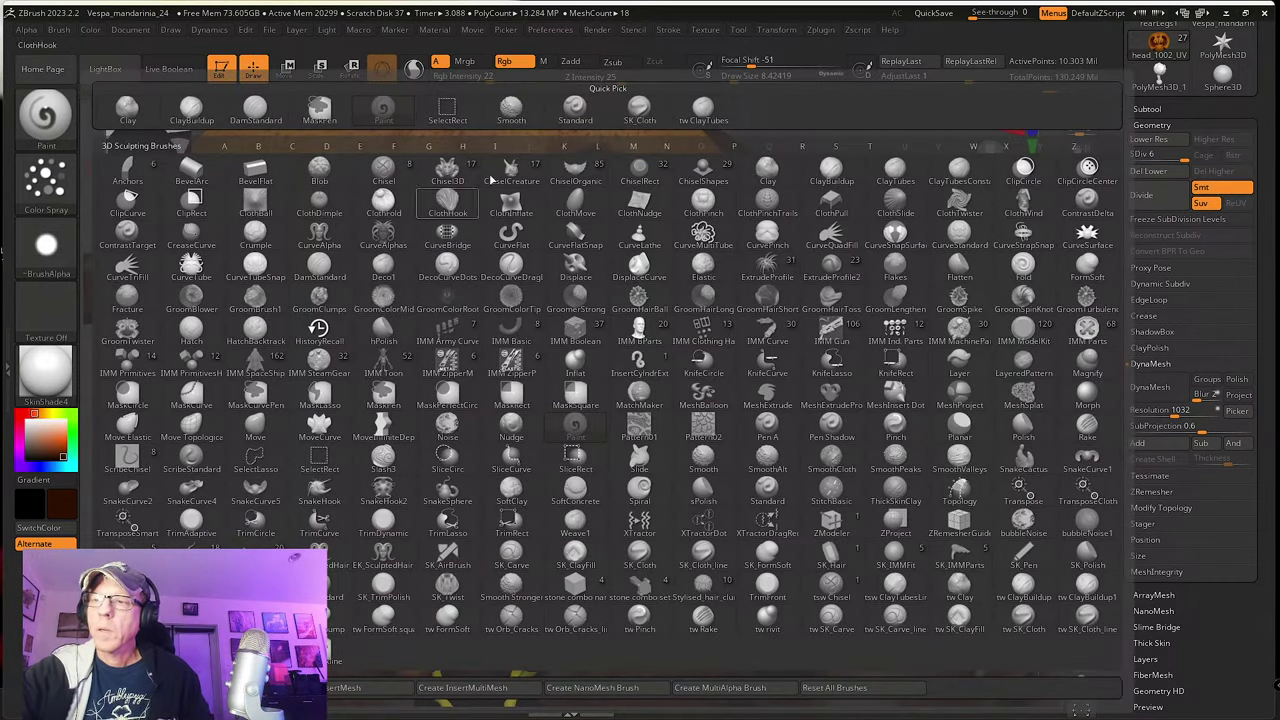
pyautogui.click(582, 118)
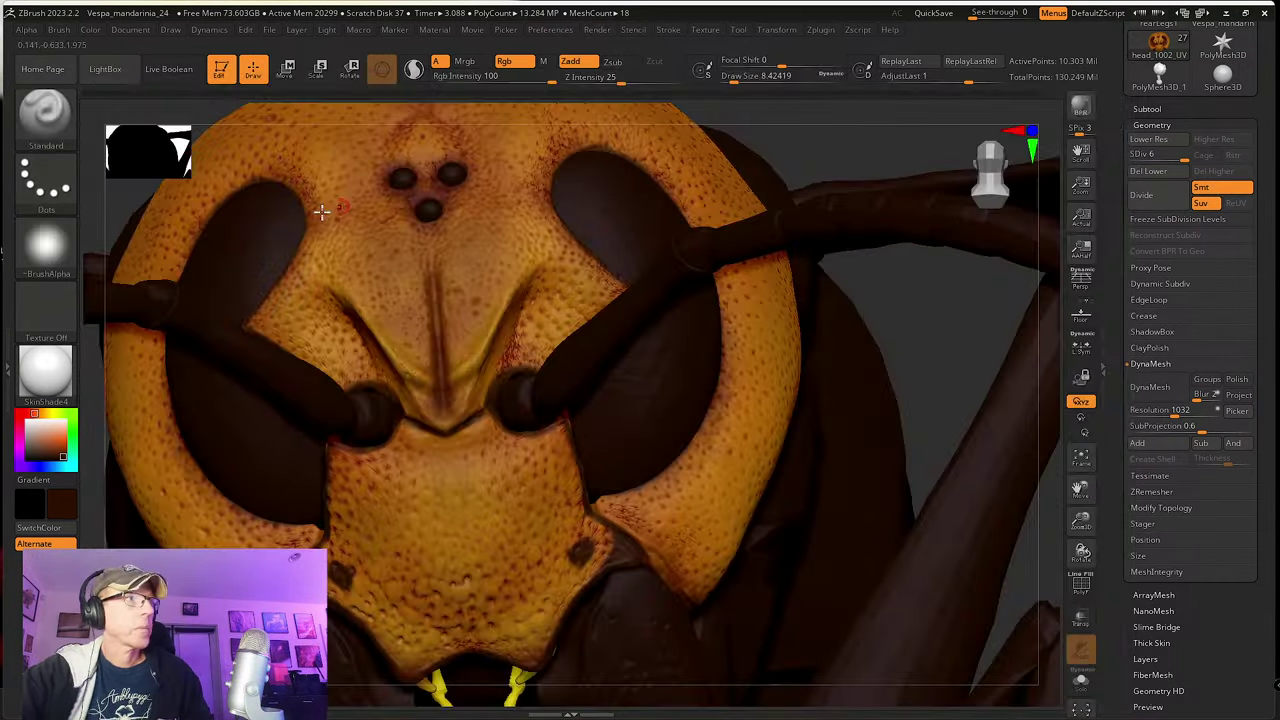
pyautogui.moveTo(530, 72); pyautogui.dragTo(525, 77)
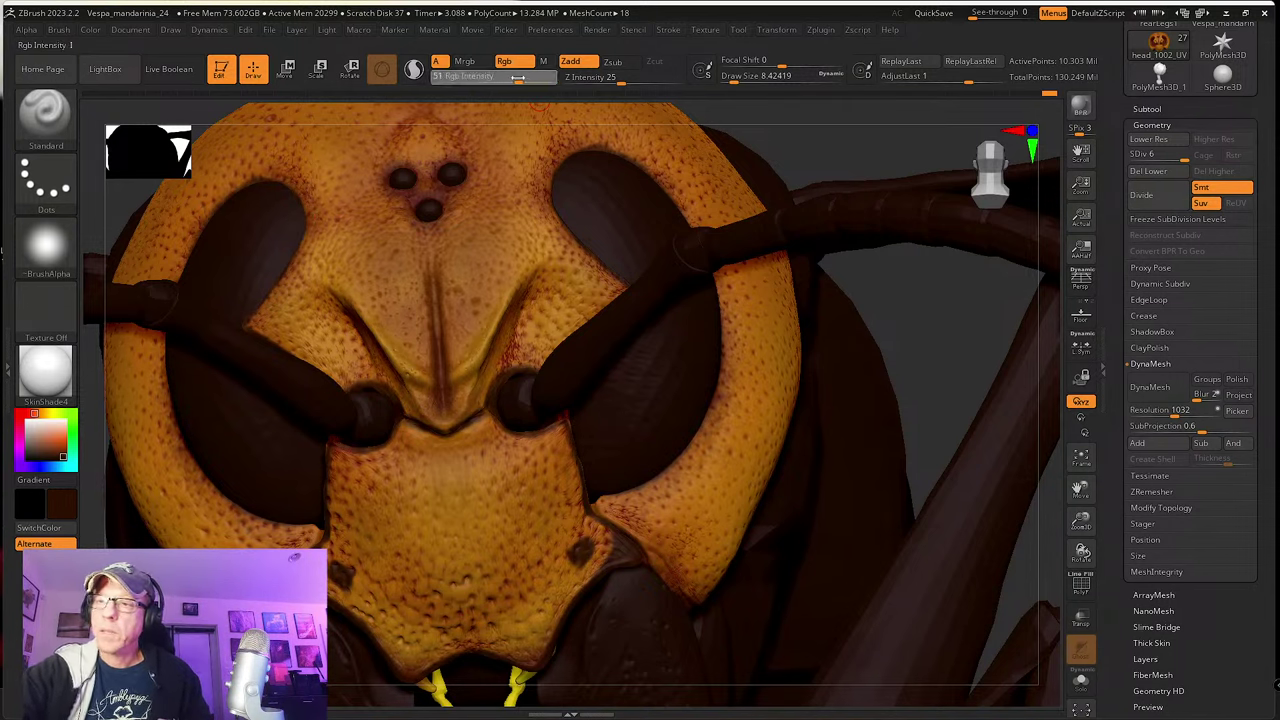
pyautogui.click(45, 180)
pyautogui.click(252, 192)
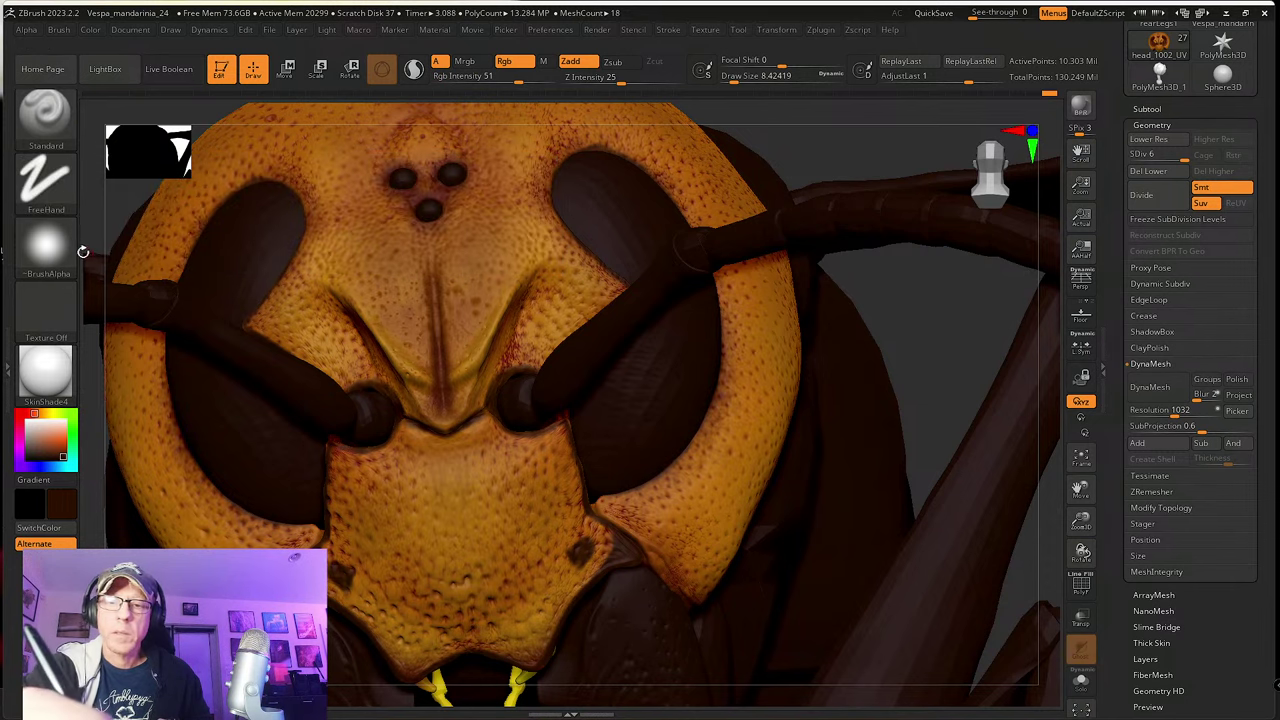
pyautogui.click(60, 255)
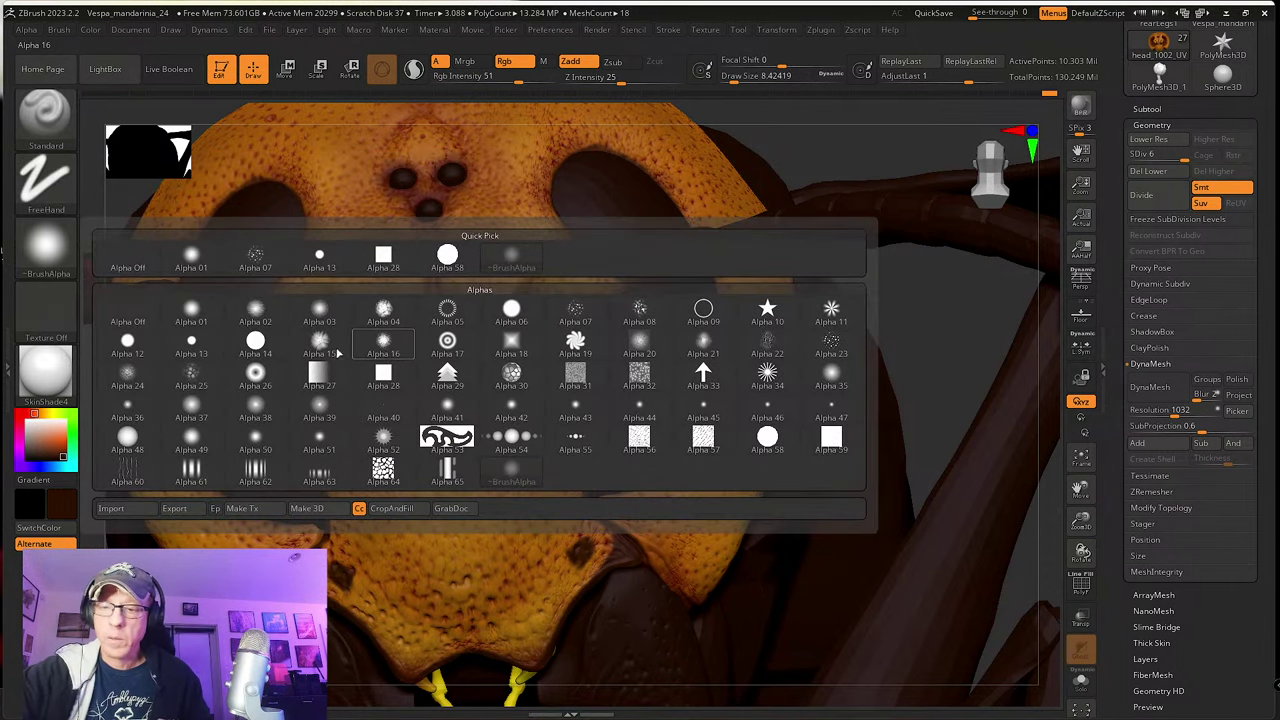
pyautogui.click(255, 343)
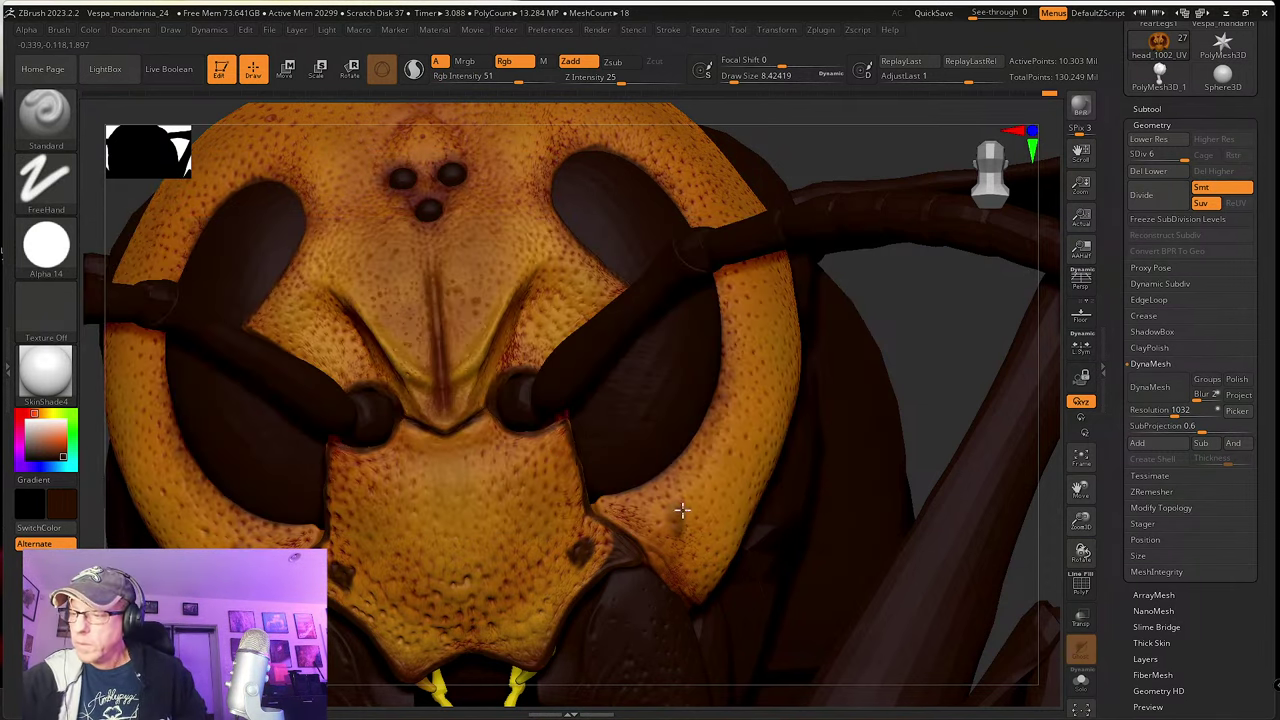
# Step: Reduce the draw size to 6.57639 and set the brush to Zsub with Z Intensity 44 and Rgb Intensity 66
pyautogui.press('s')
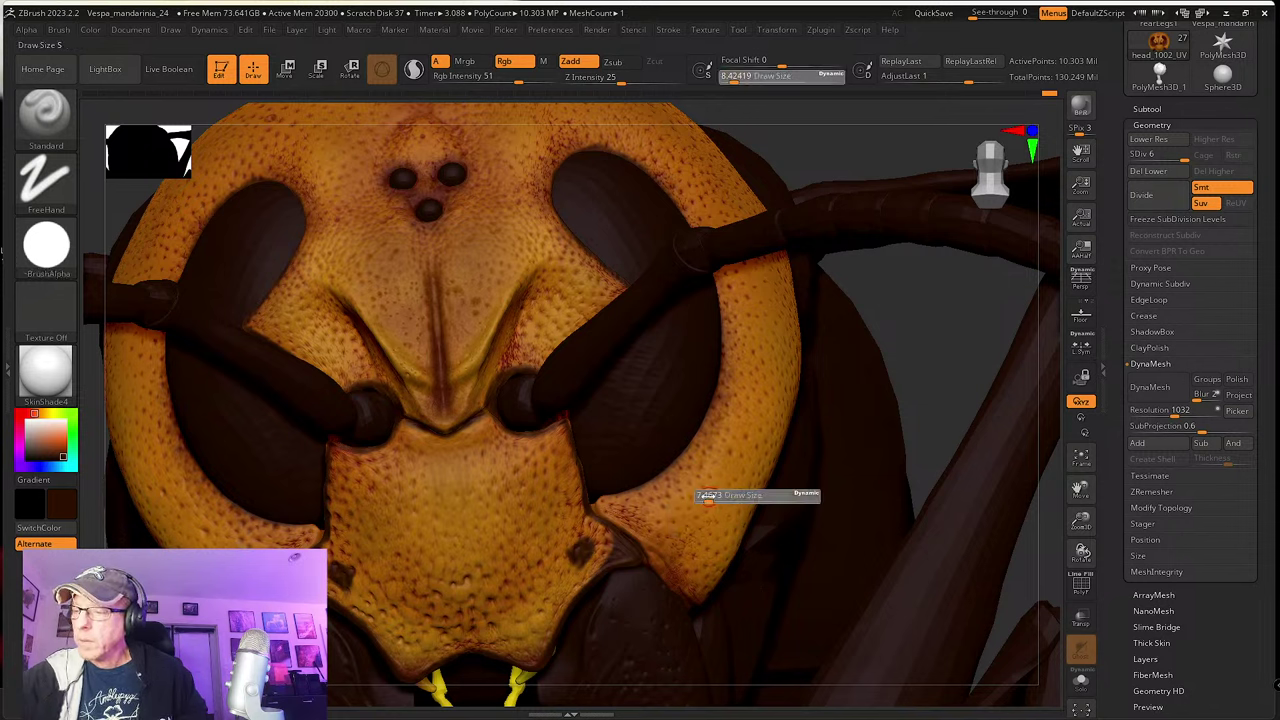
pyautogui.click(705, 495)
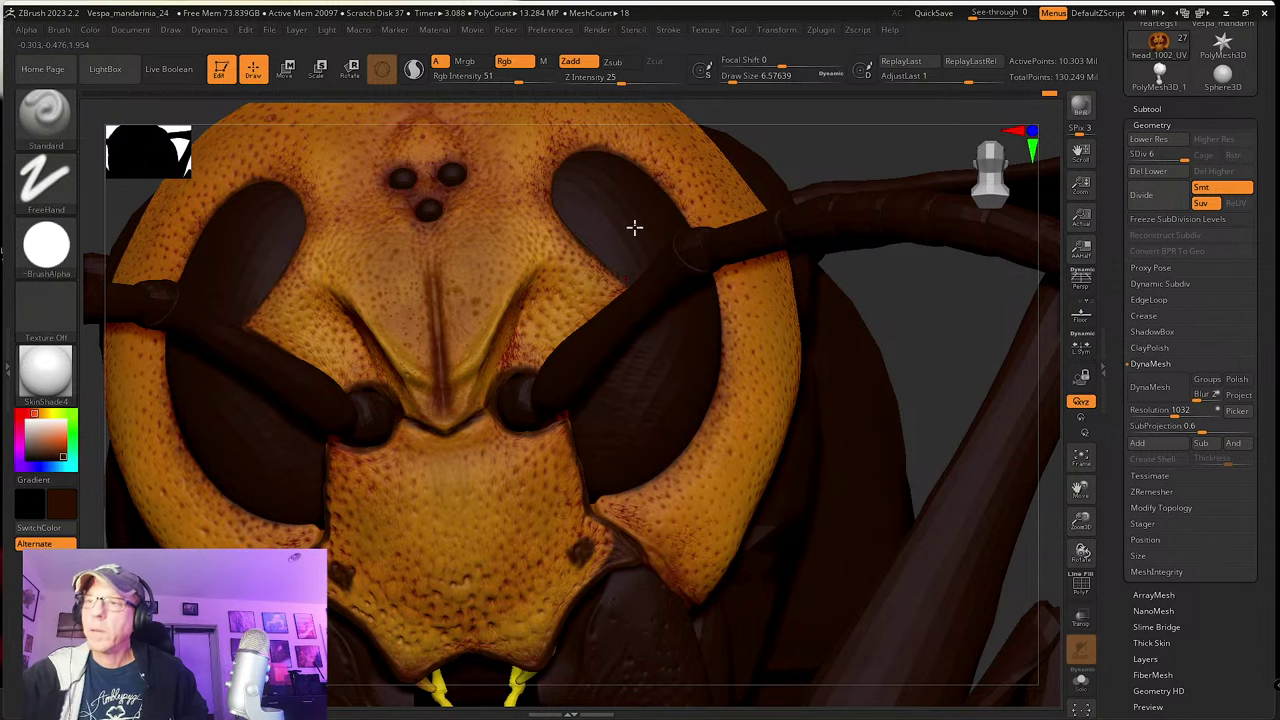
pyautogui.click(614, 63)
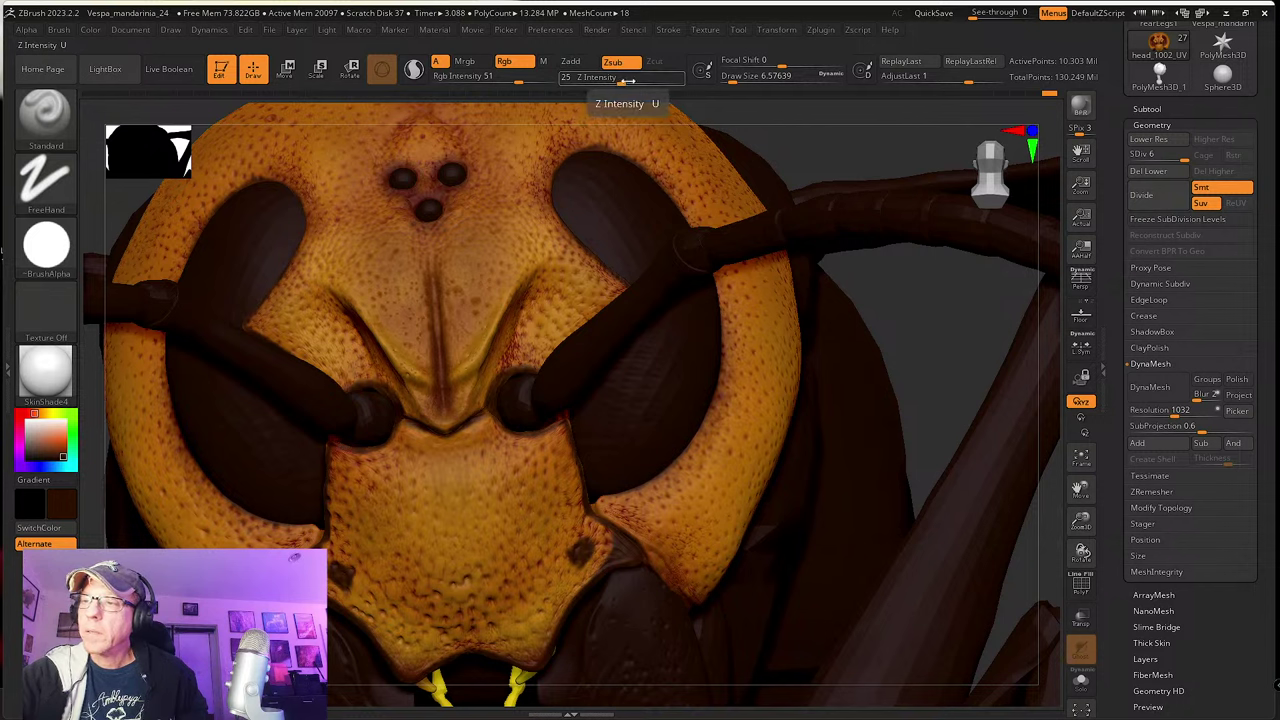
pyautogui.moveTo(622, 78); pyautogui.dragTo(625, 78)
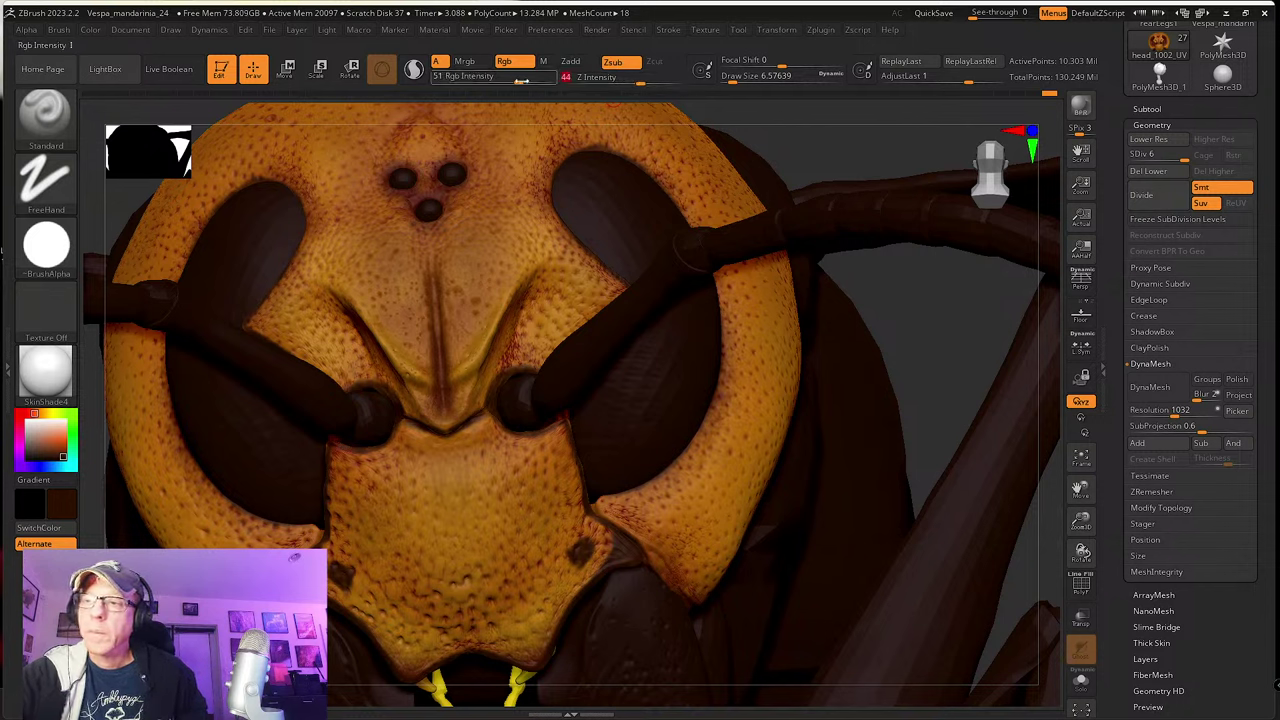
pyautogui.moveTo(519, 79); pyautogui.dragTo(530, 79)
# Step: Set the Z Intensity to 14 and carve a short dark groove into the cheek from the eye socket's lower rim
pyautogui.moveTo(688, 438); pyautogui.dragTo(640, 486, button='right')
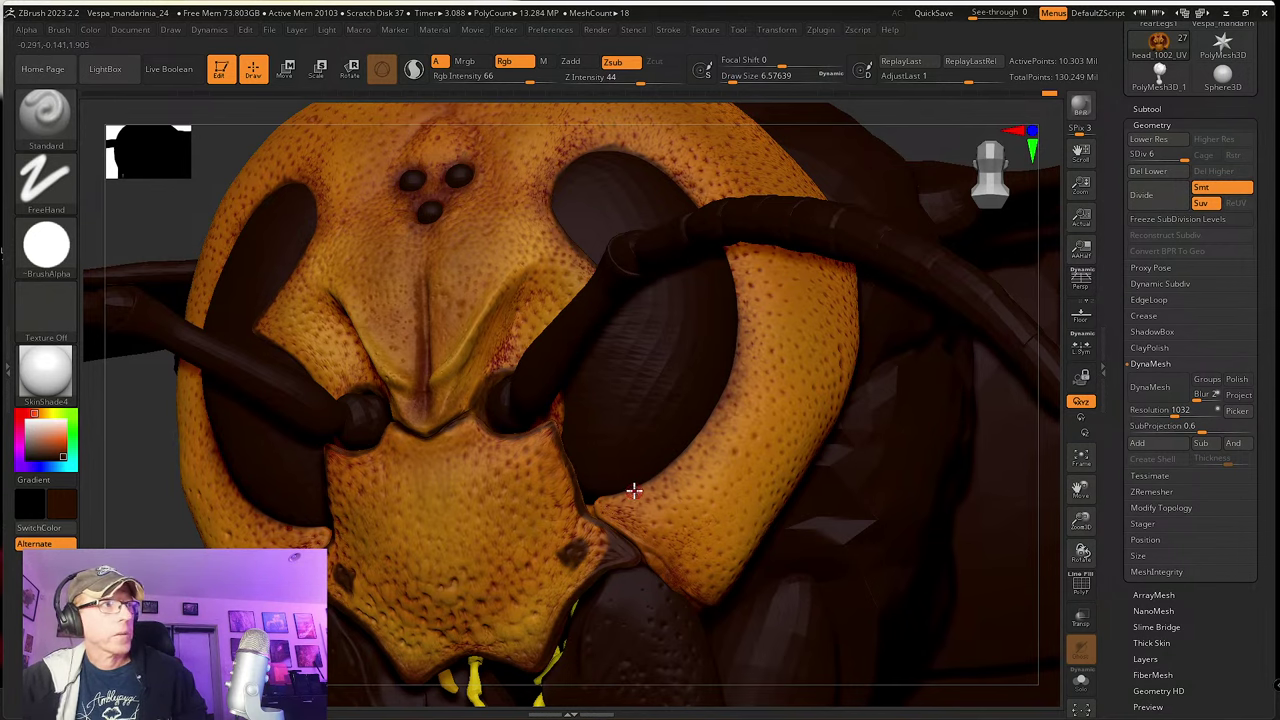
pyautogui.moveTo(636, 489)
pyautogui.mouseDown(button='right')
pyautogui.moveTo(640, 477)
pyautogui.moveTo(649, 508)
pyautogui.moveTo(652, 473)
pyautogui.mouseUp(button='right')
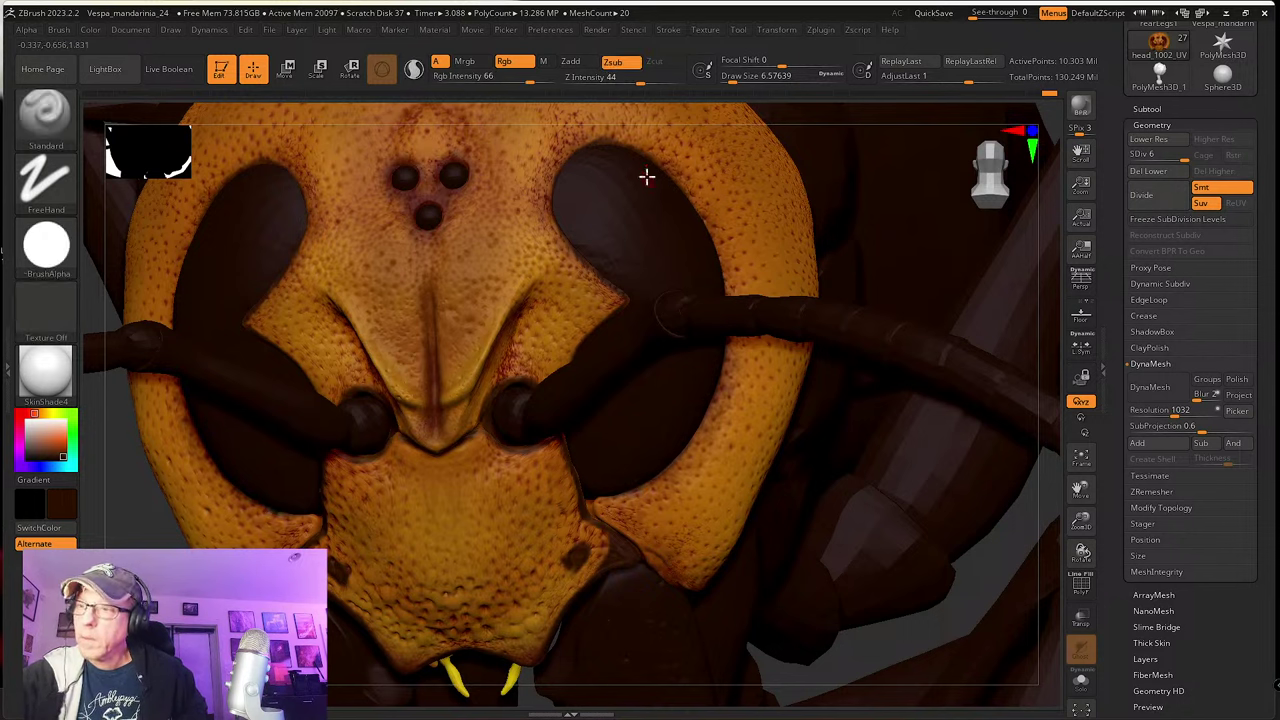
pyautogui.click(625, 77)
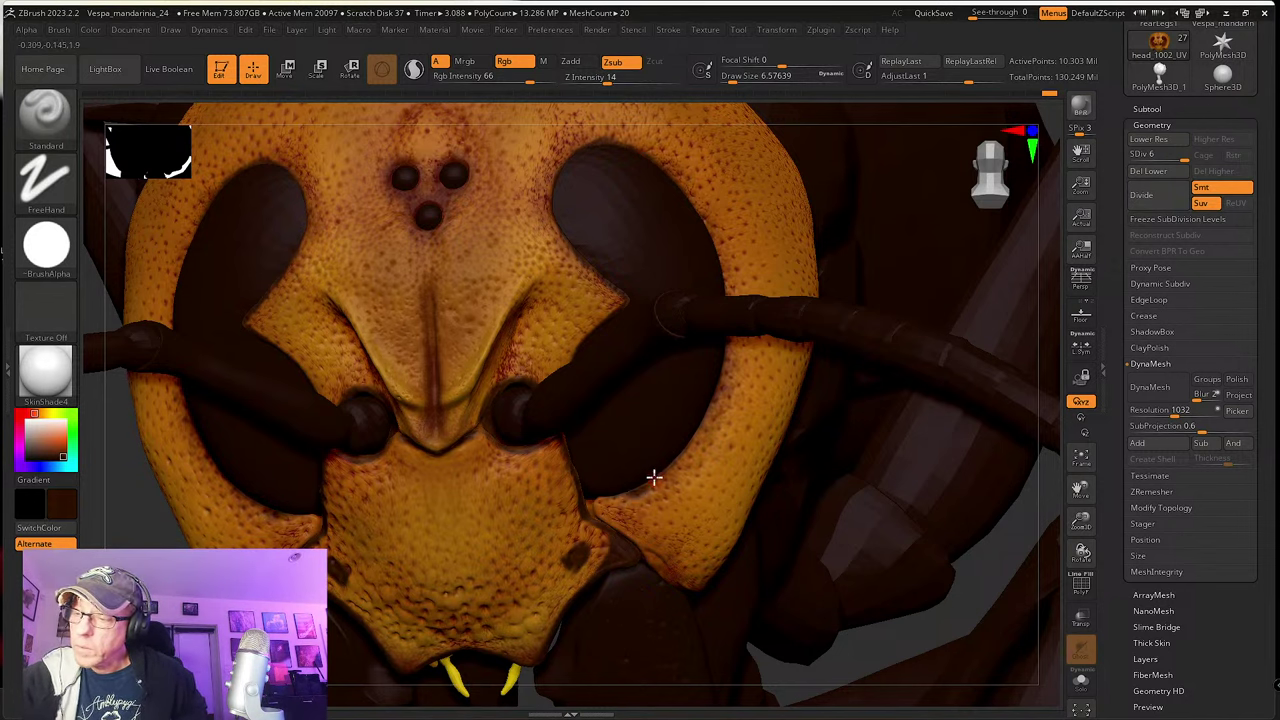
pyautogui.keyDown('alt'); pyautogui.moveTo(666, 500); pyautogui.dragTo(614, 449, button='right'); pyautogui.keyUp('alt')
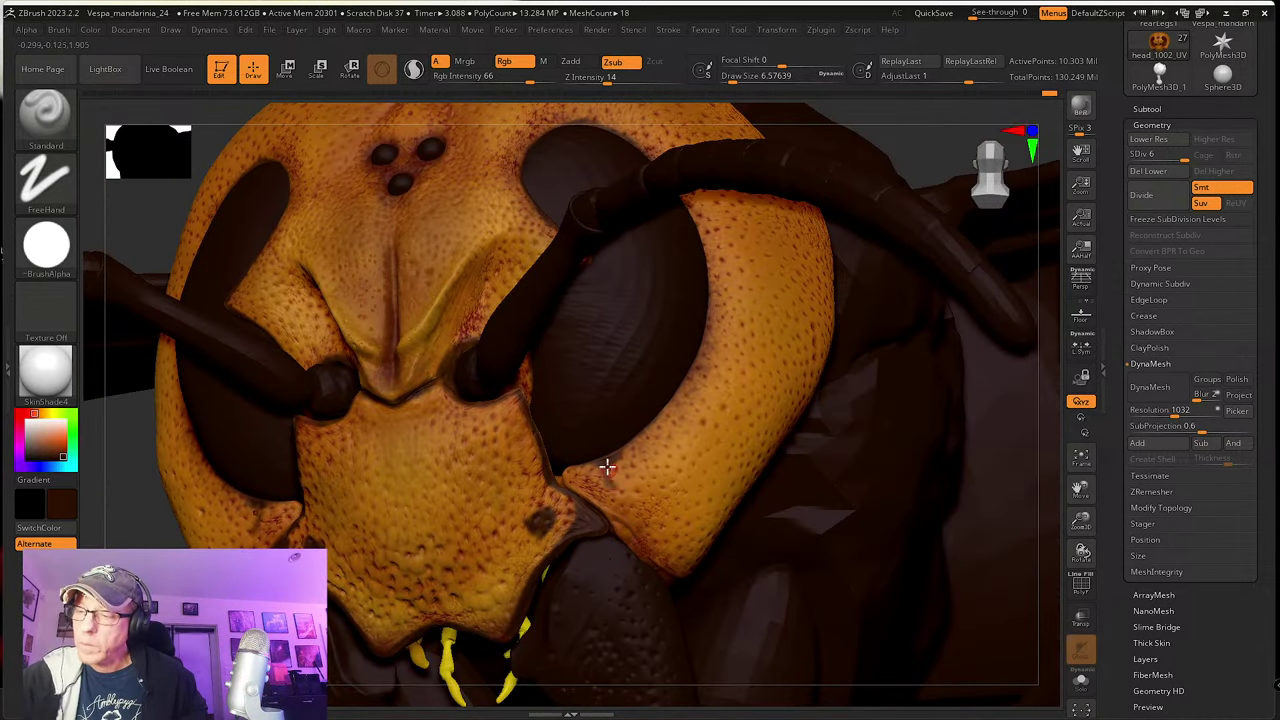
pyautogui.press('ctrl')
pyautogui.press('alt')
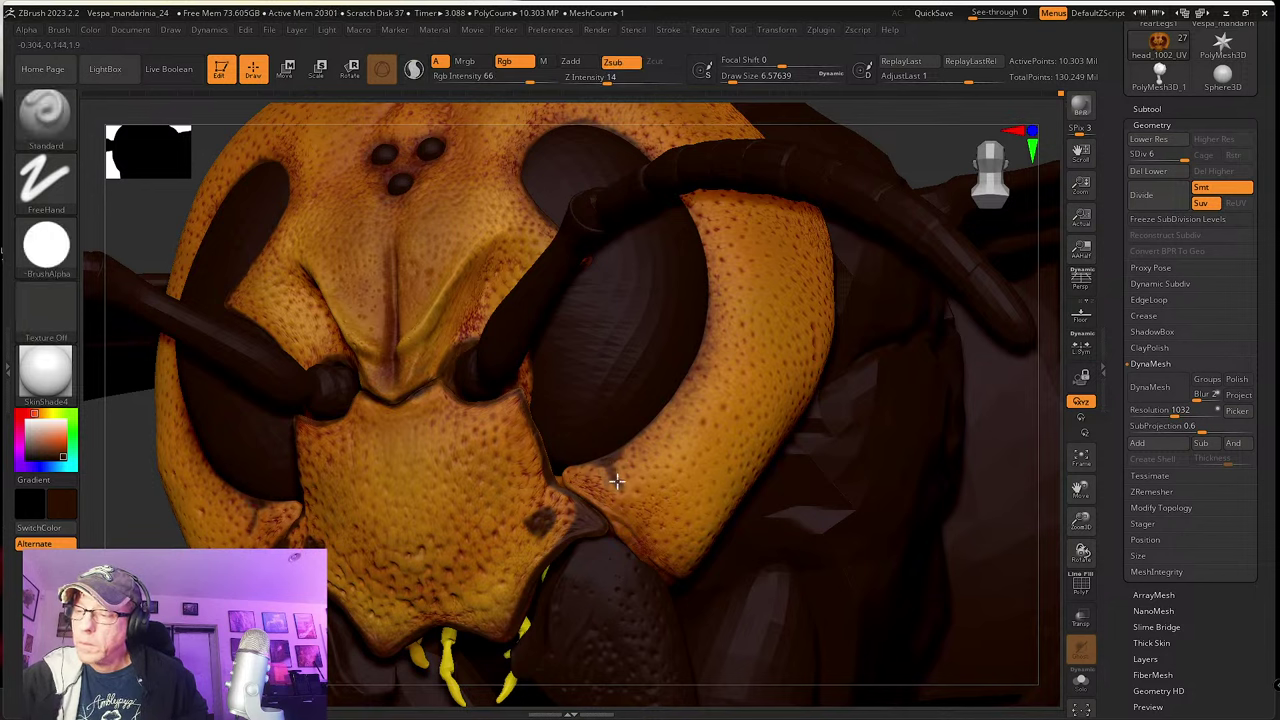
pyautogui.click(60, 456)
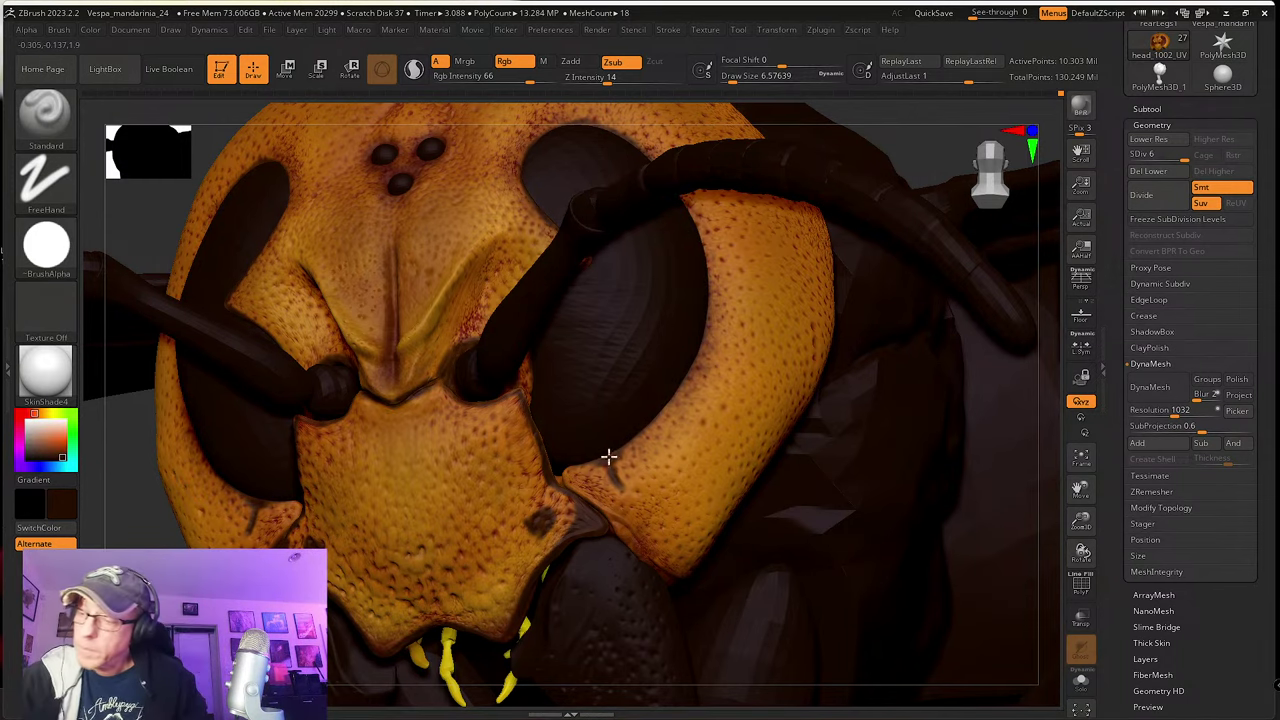
# Step: Extend the dark cheek groove partway down toward the jaw and deepen its start at the eye socket rim
pyautogui.keyDown('alt'); pyautogui.moveTo(640, 497); pyautogui.dragTo(586, 463, button='right'); pyautogui.keyUp('alt')
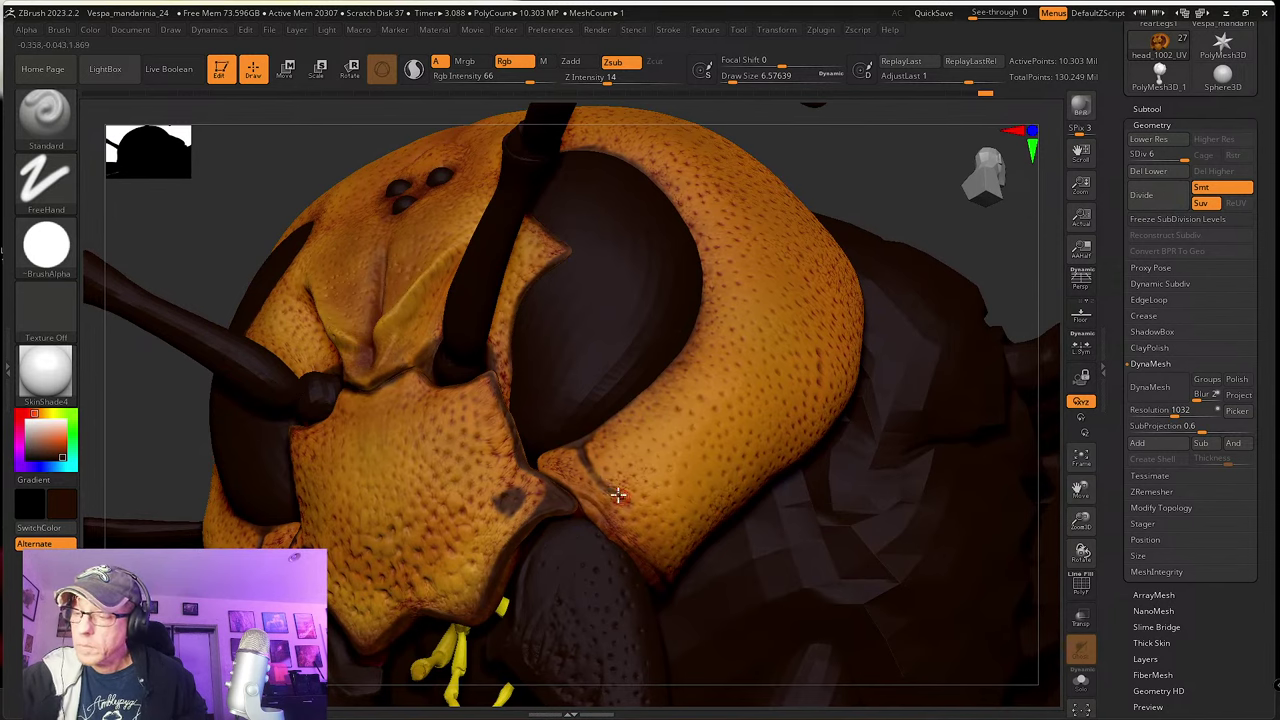
pyautogui.moveTo(618, 494); pyautogui.dragTo(626, 506)
pyautogui.moveTo(606, 480); pyautogui.dragTo(571, 449, button='right')
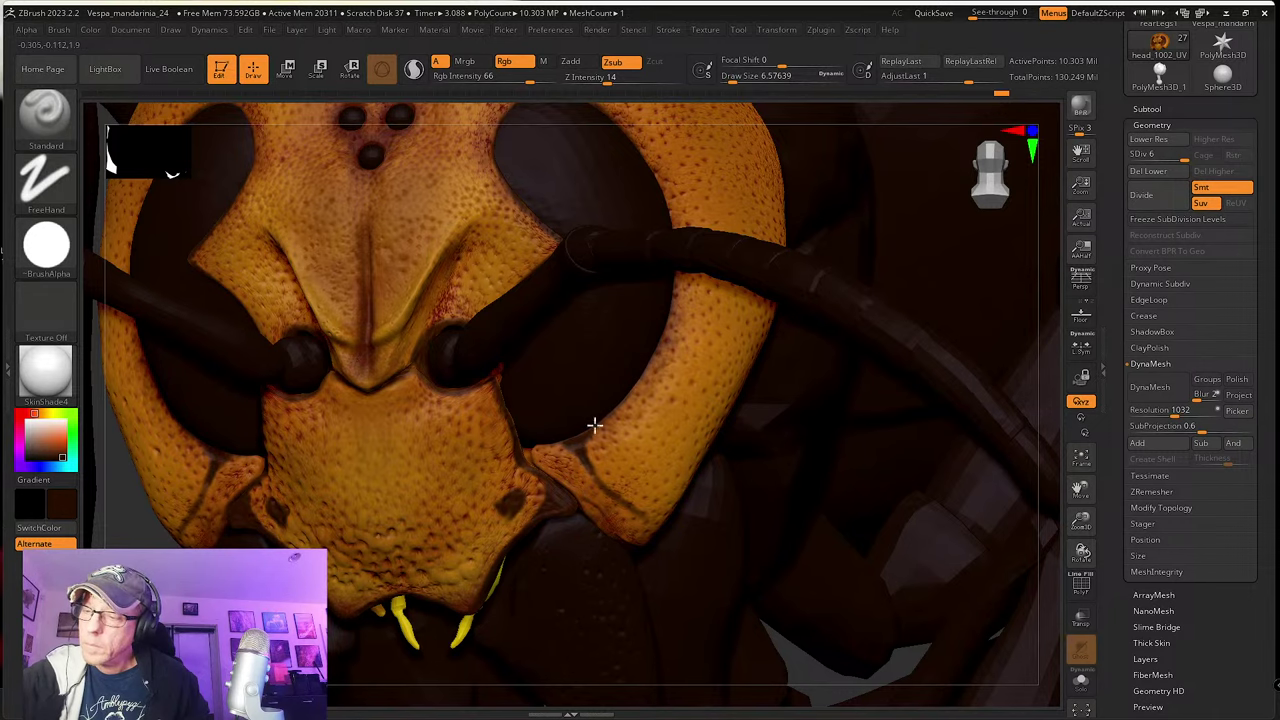
pyautogui.moveTo(568, 443); pyautogui.dragTo(593, 428)
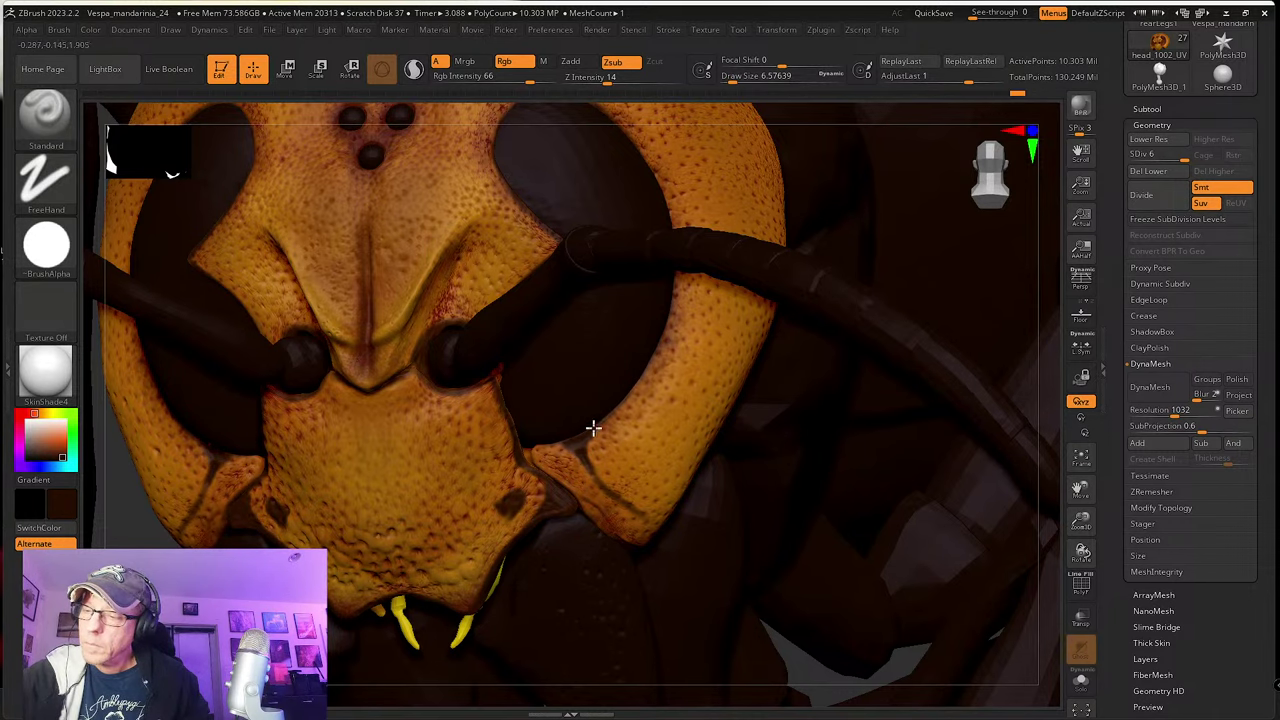
pyautogui.moveTo(567, 438); pyautogui.dragTo(598, 482, button='right')
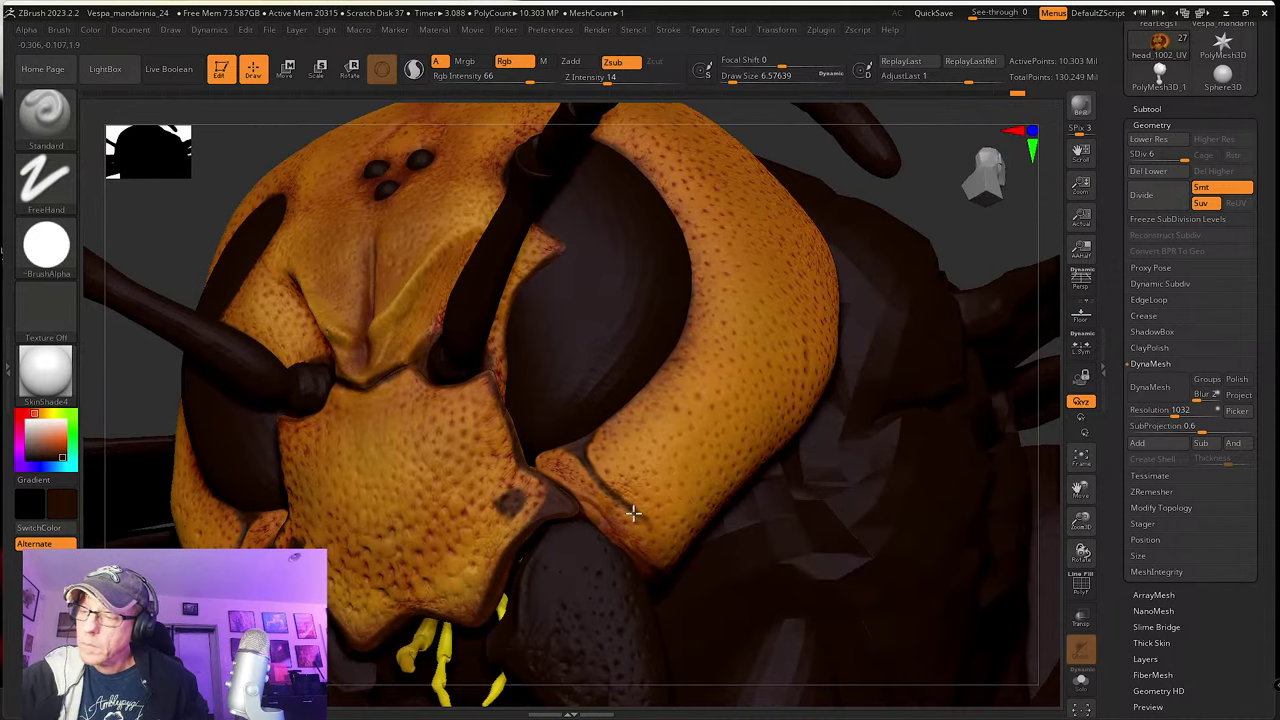
# Step: Continue the dark groove across the cheek to the head's lower outer edge beside the mandible
pyautogui.moveTo(651, 517); pyautogui.dragTo(576, 464, button='right')
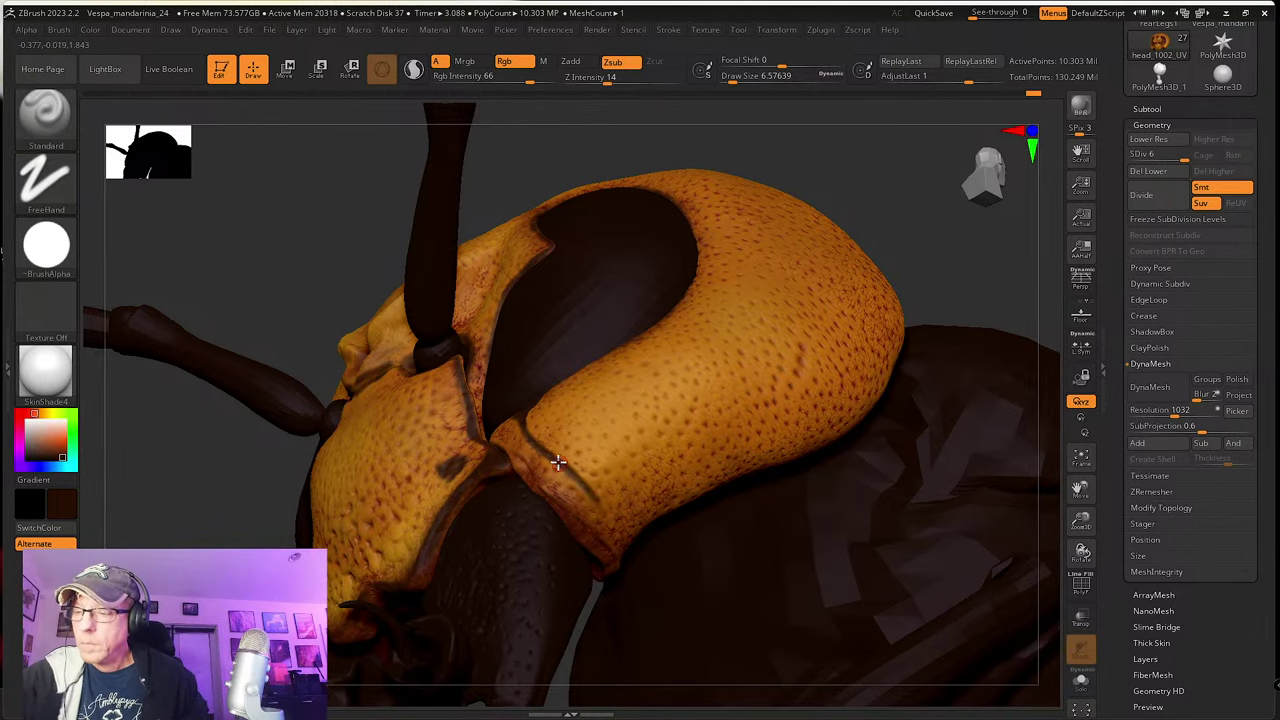
pyautogui.moveTo(619, 535); pyautogui.dragTo(575, 474, button='right')
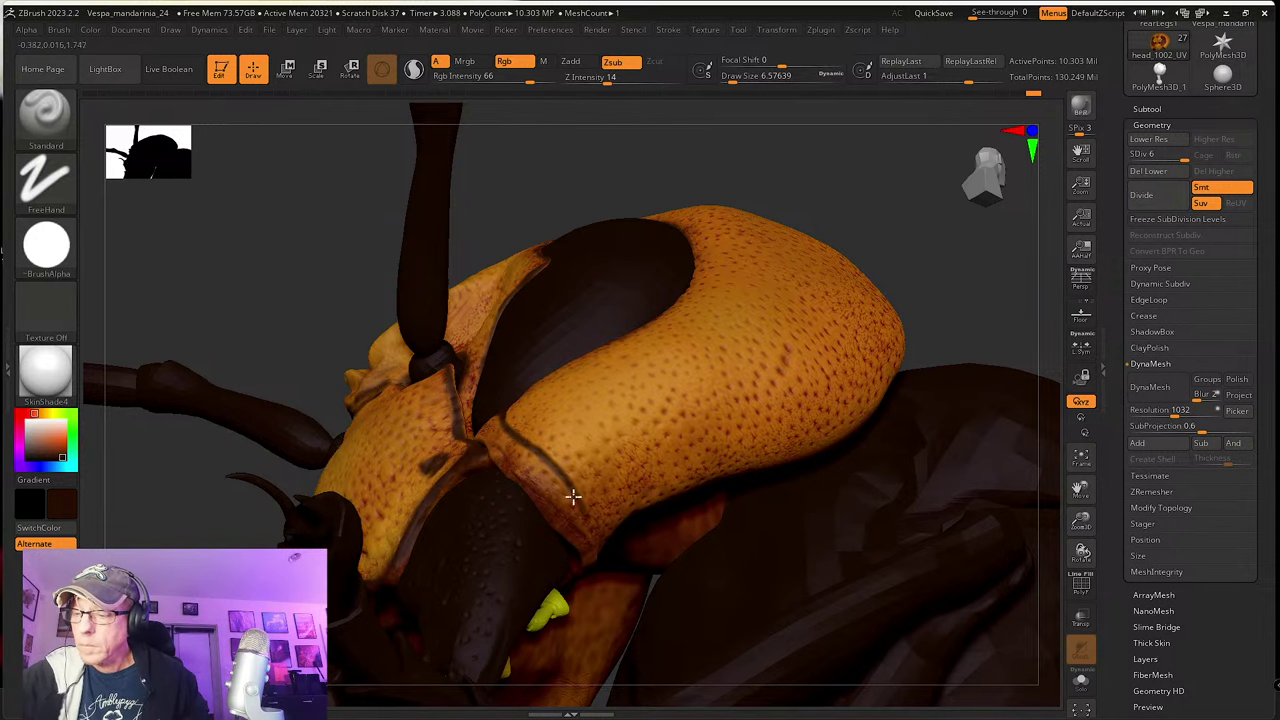
pyautogui.moveTo(594, 534)
pyautogui.mouseDown(button='right')
pyautogui.moveTo(583, 493)
pyautogui.moveTo(589, 507)
pyautogui.moveTo(537, 449)
pyautogui.moveTo(546, 486)
pyautogui.moveTo(528, 462)
pyautogui.moveTo(539, 445)
pyautogui.mouseUp(button='right')
pyautogui.click(537, 464)
pyautogui.keyDown('alt'); pyautogui.click(539, 445); pyautogui.keyUp('alt')
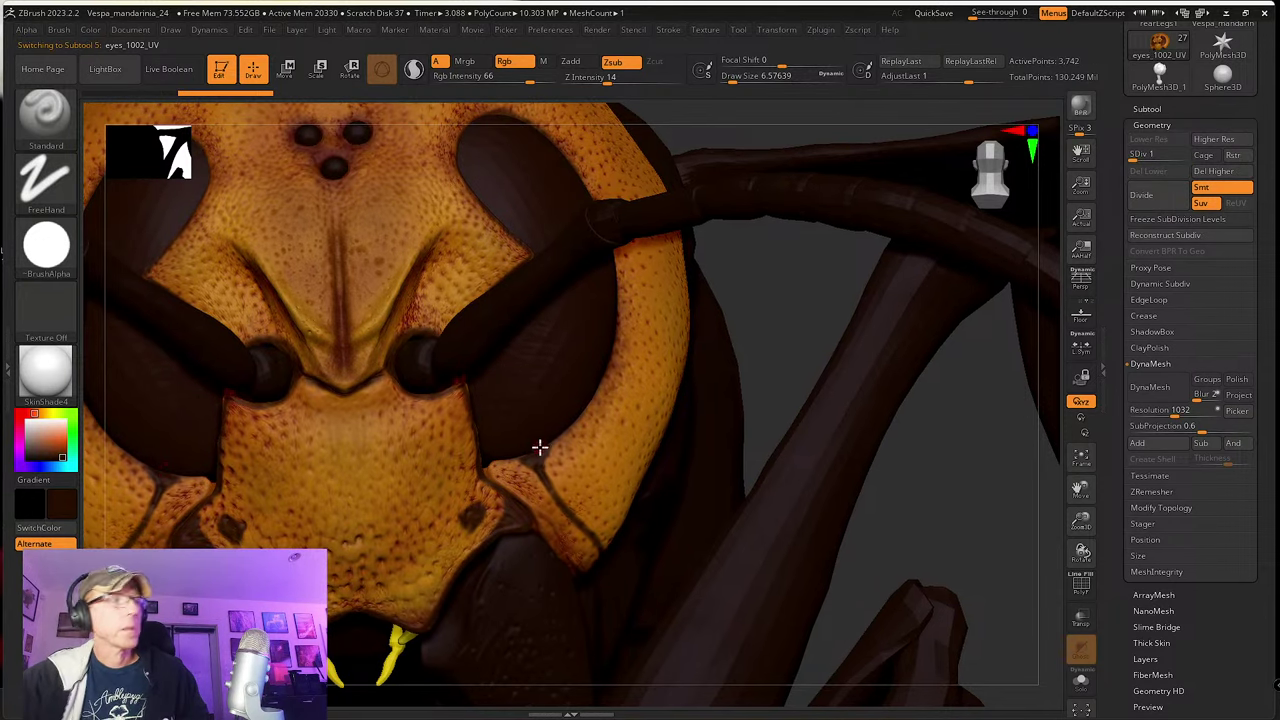
pyautogui.click(547, 487)
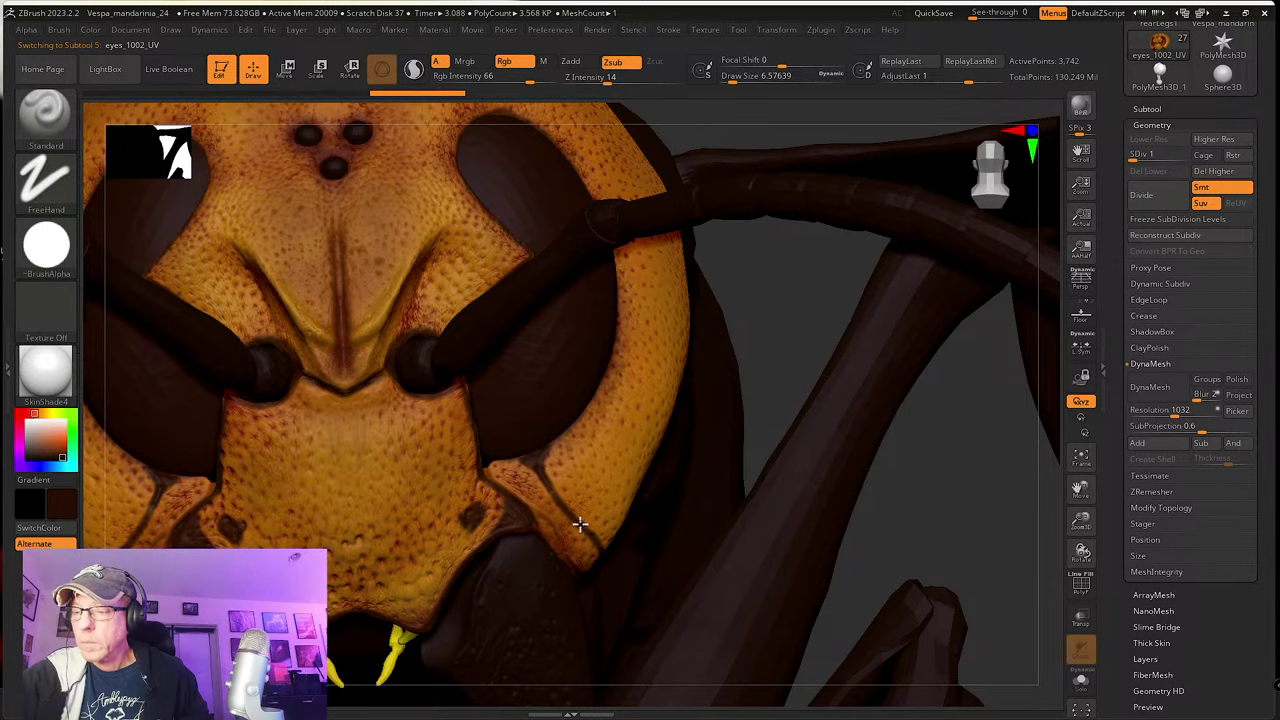
pyautogui.moveTo(598, 530)
pyautogui.mouseDown(button='right')
pyautogui.moveTo(568, 514)
pyautogui.moveTo(557, 488)
pyautogui.moveTo(571, 466)
pyautogui.mouseUp(button='right')
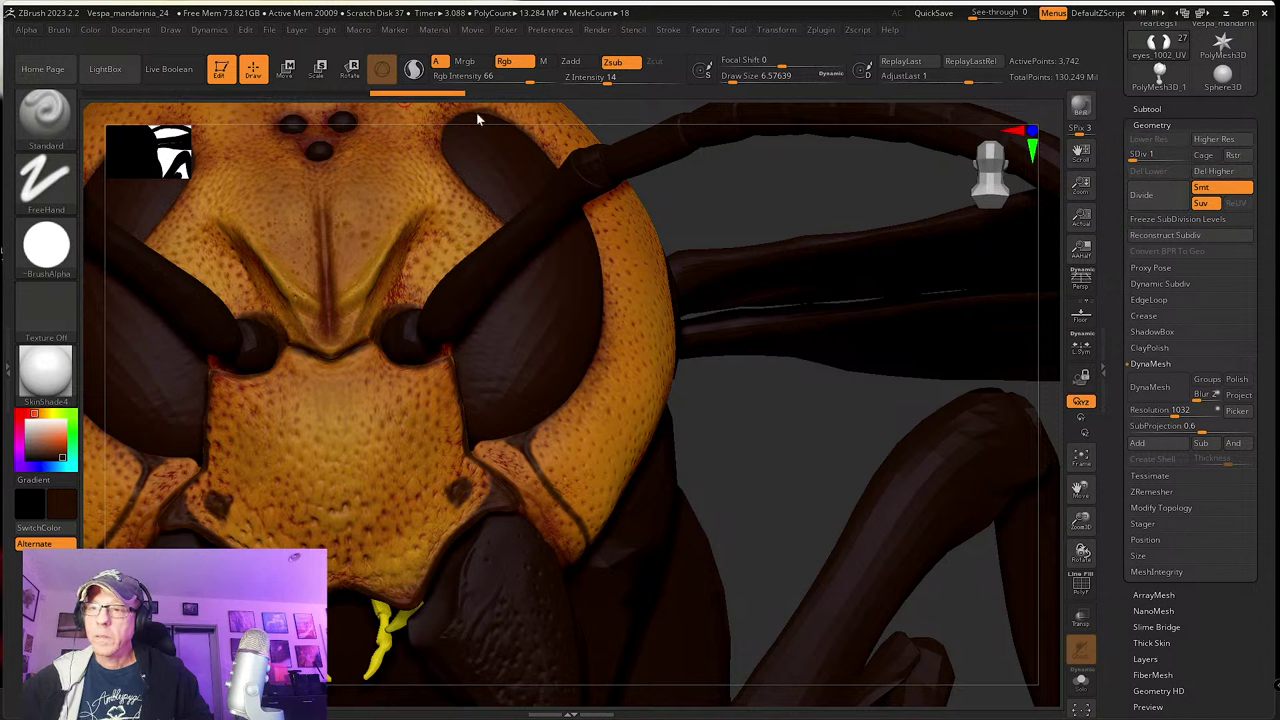
# Step: Reselect the head subtool and step its undo history back to the short starting mark of the cheek groove
pyautogui.keyDown('alt'); pyautogui.click(589, 427); pyautogui.keyUp('alt')
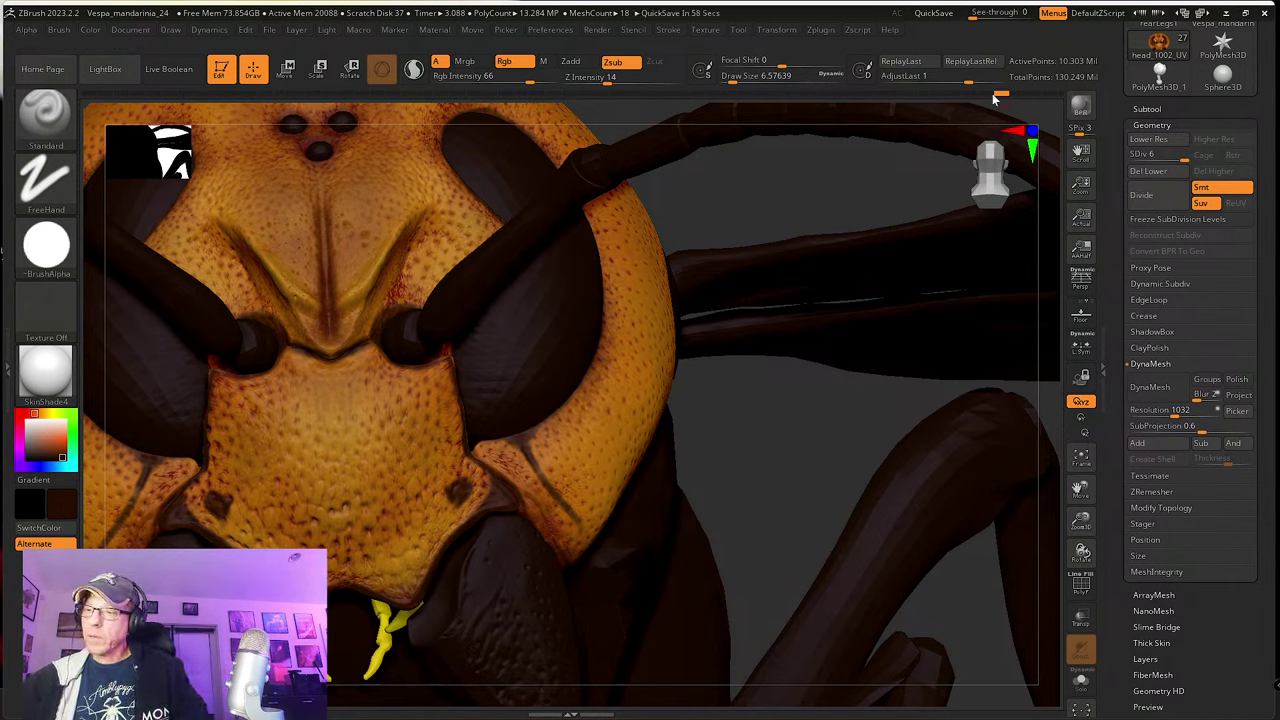
pyautogui.moveTo(997, 97); pyautogui.dragTo(960, 99)
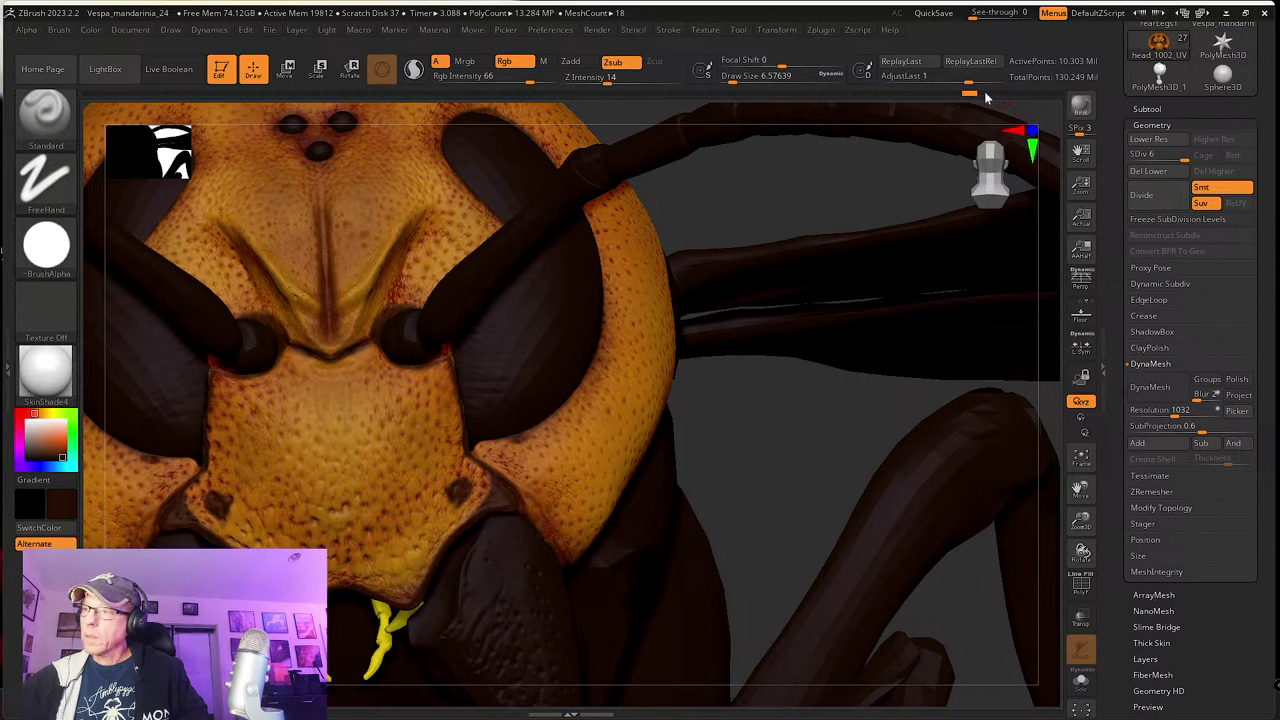
pyautogui.click(984, 93)
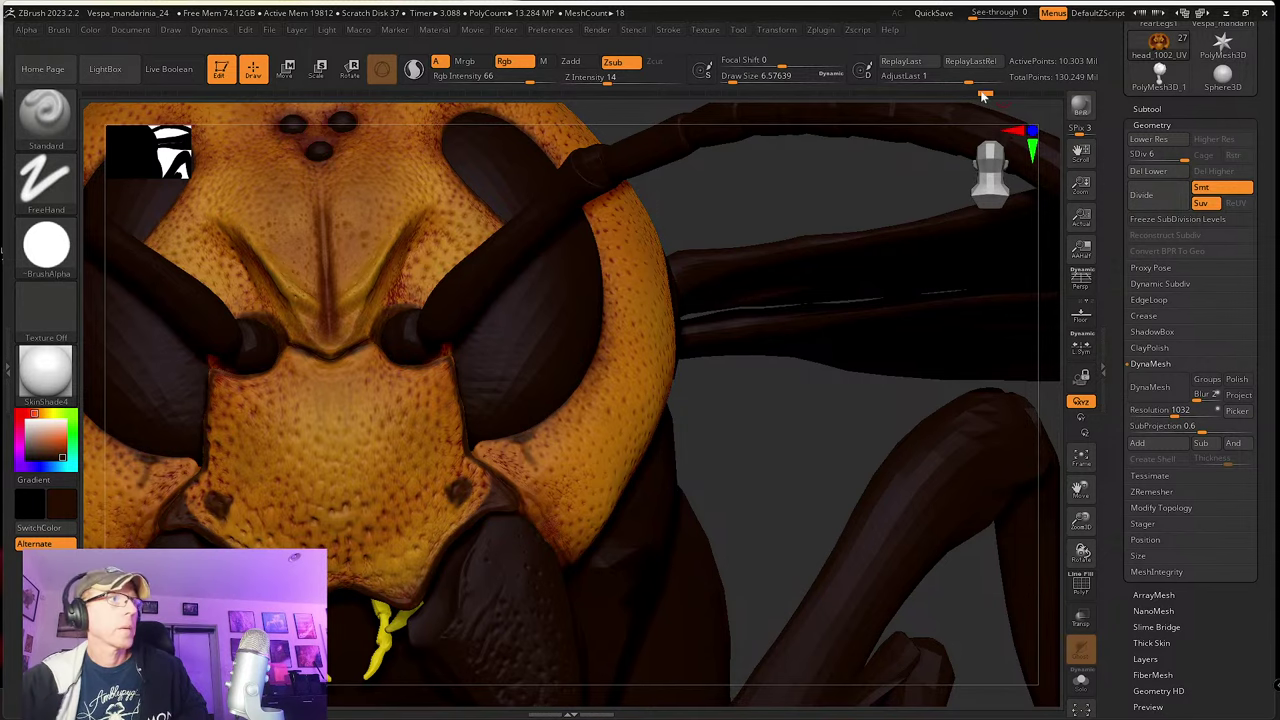
# Step: Carve the dark cheek groove again, running from the eye socket's lower rim to the cheek's lower edge
pyautogui.moveTo(529, 439); pyautogui.dragTo(520, 457, button='right')
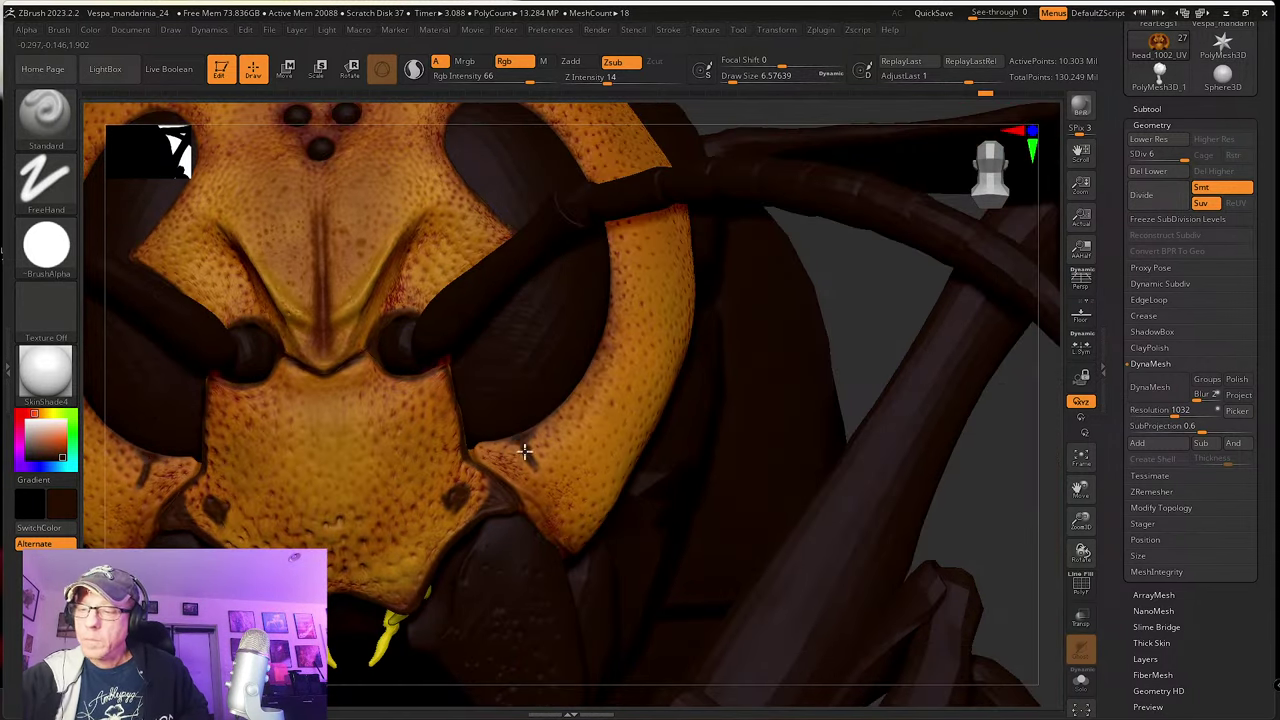
pyautogui.click(523, 443)
pyautogui.click(535, 519)
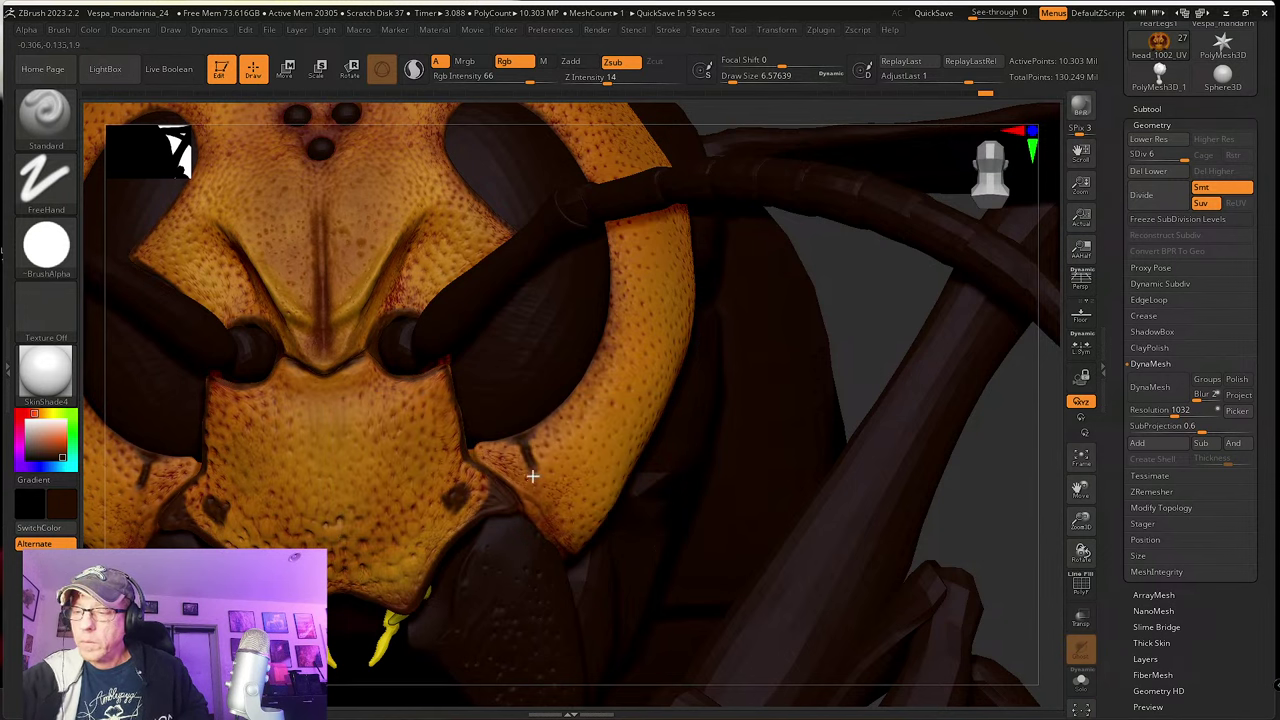
pyautogui.moveTo(525, 444); pyautogui.dragTo(547, 490)
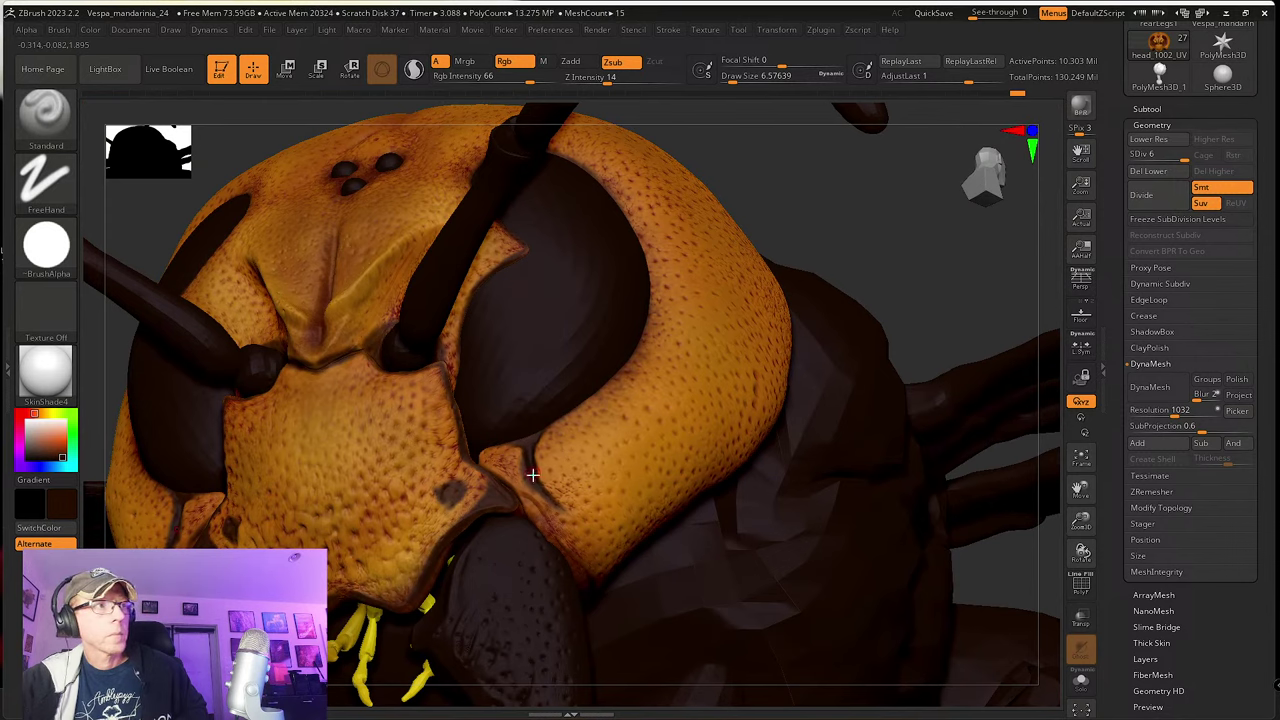
pyautogui.moveTo(556, 508)
pyautogui.mouseDown()
pyautogui.moveTo(548, 500)
pyautogui.moveTo(601, 535)
pyautogui.mouseUp()
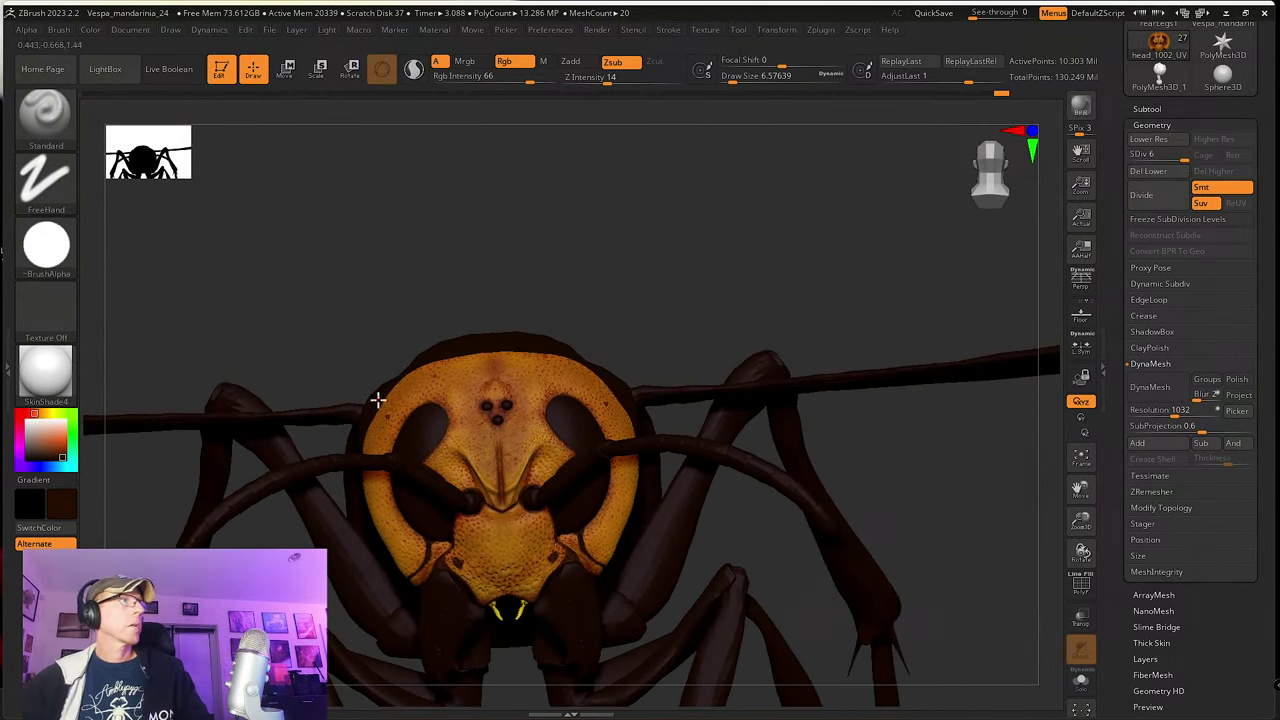
# Step: Switch to the Paint brush with Alpha 07 and an Rgb Intensity of 12
pyautogui.moveTo(0, 400); pyautogui.dragTo(330, 405, button='right')
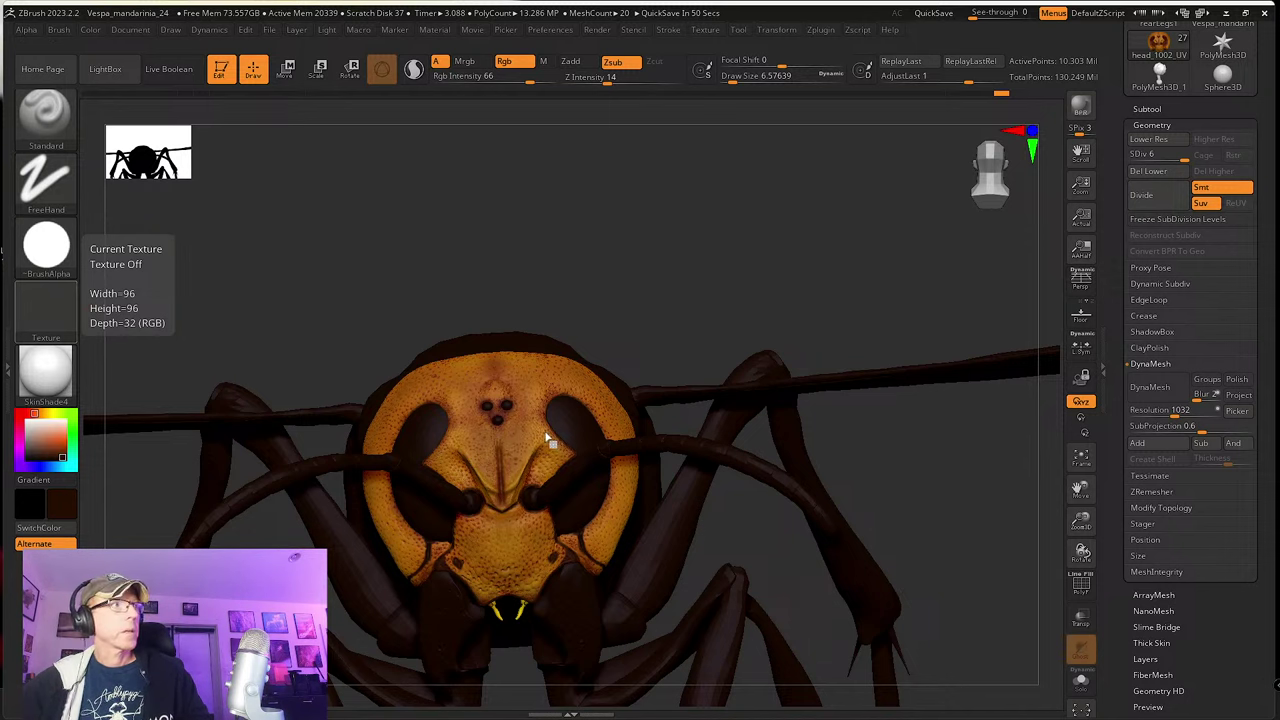
pyautogui.moveTo(725, 554); pyautogui.dragTo(722, 504)
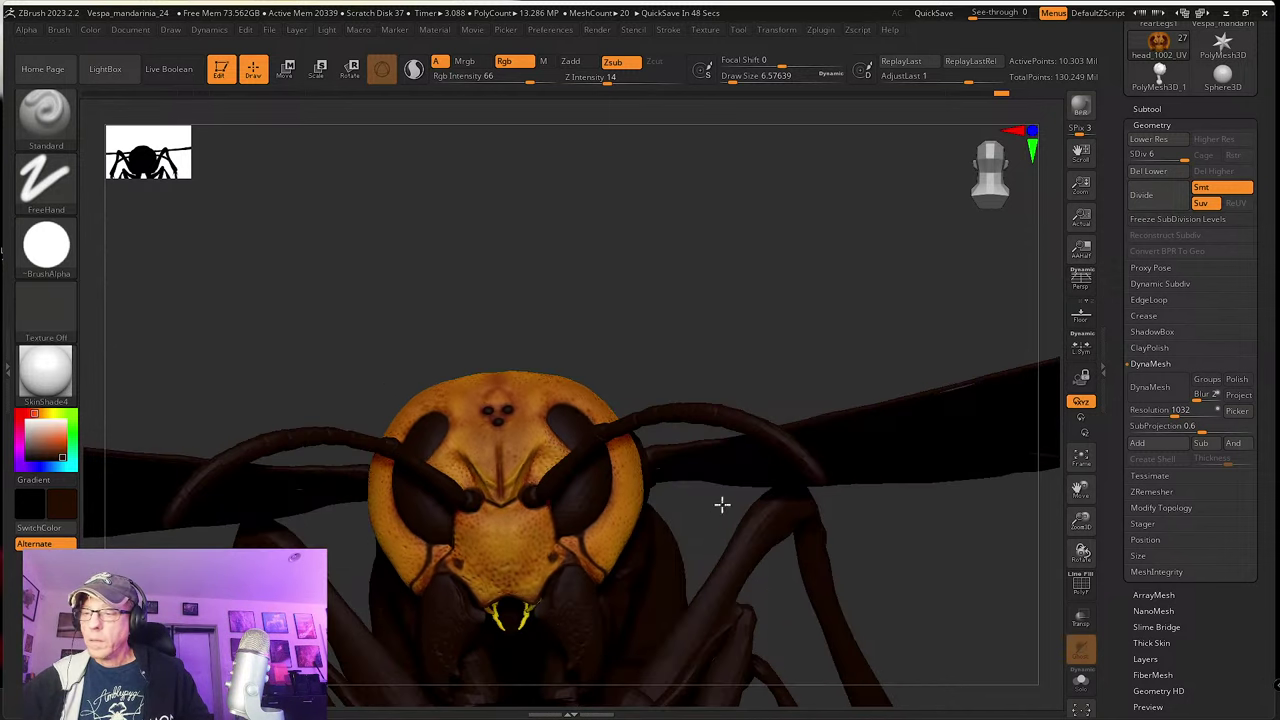
pyautogui.moveTo(657, 406); pyautogui.dragTo(509, 497)
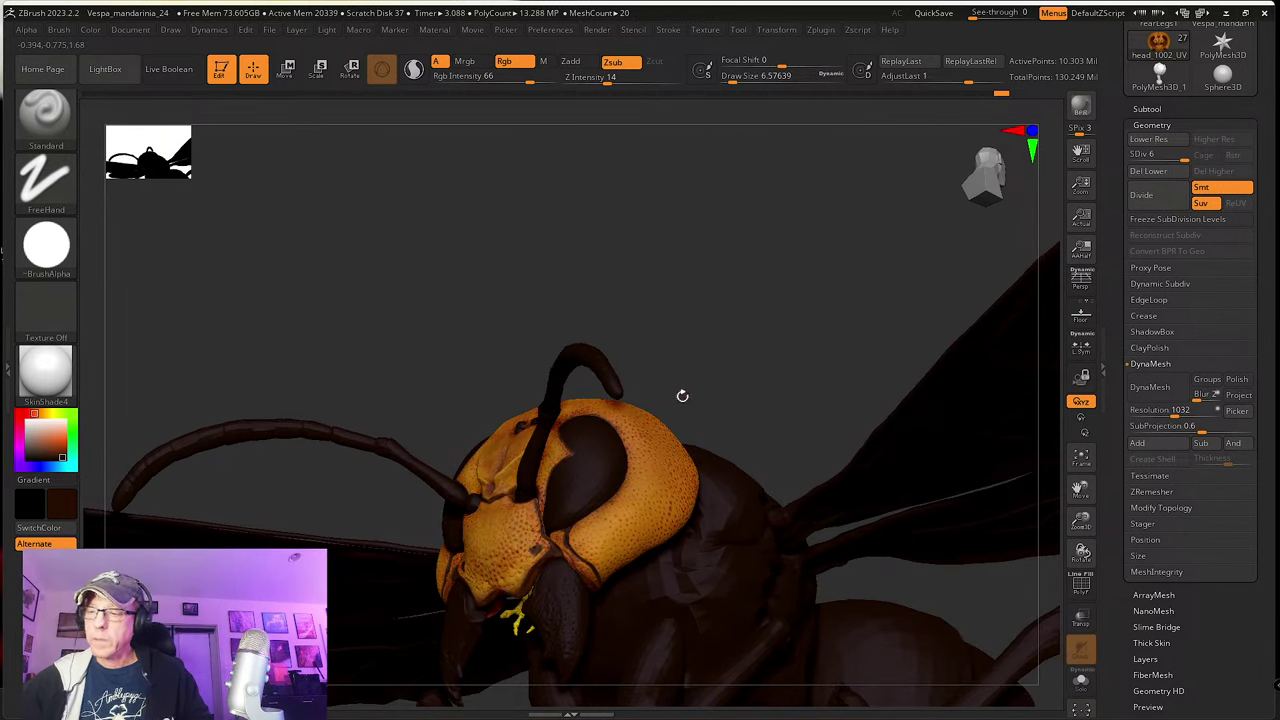
pyautogui.click(65, 122)
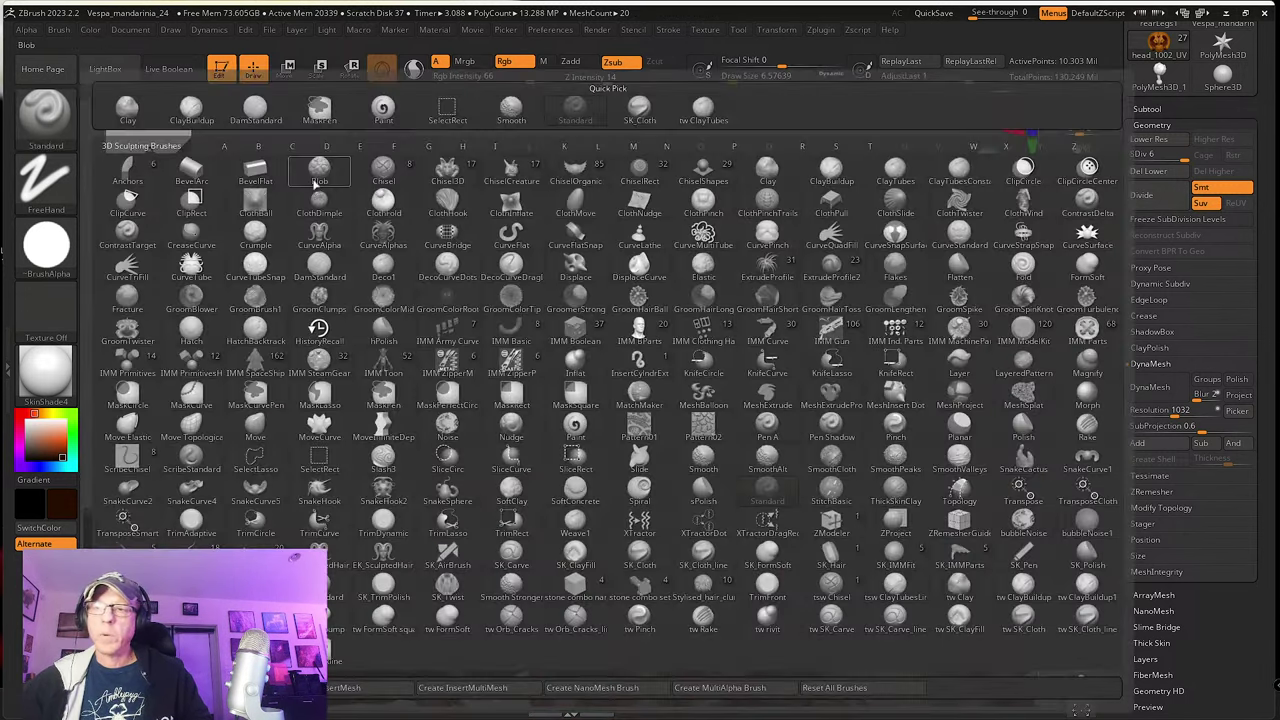
pyautogui.click(378, 110)
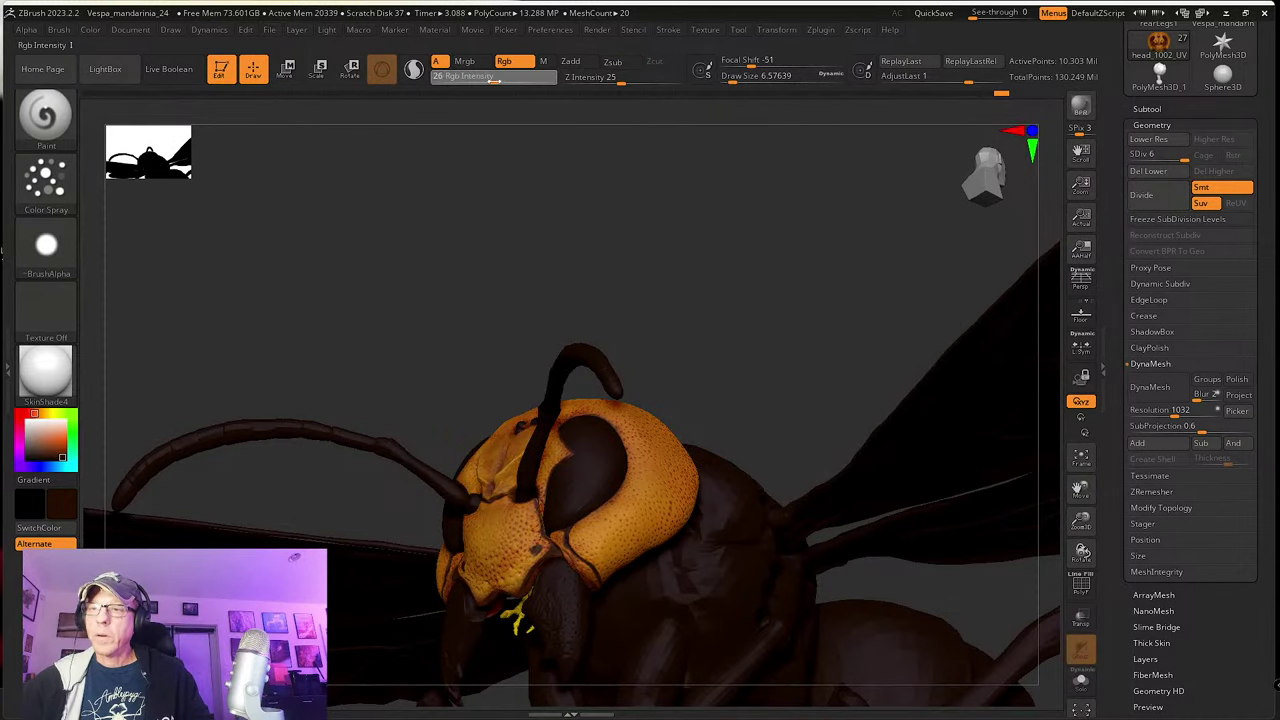
pyautogui.moveTo(490, 80); pyautogui.dragTo(476, 80)
pyautogui.click(42, 253)
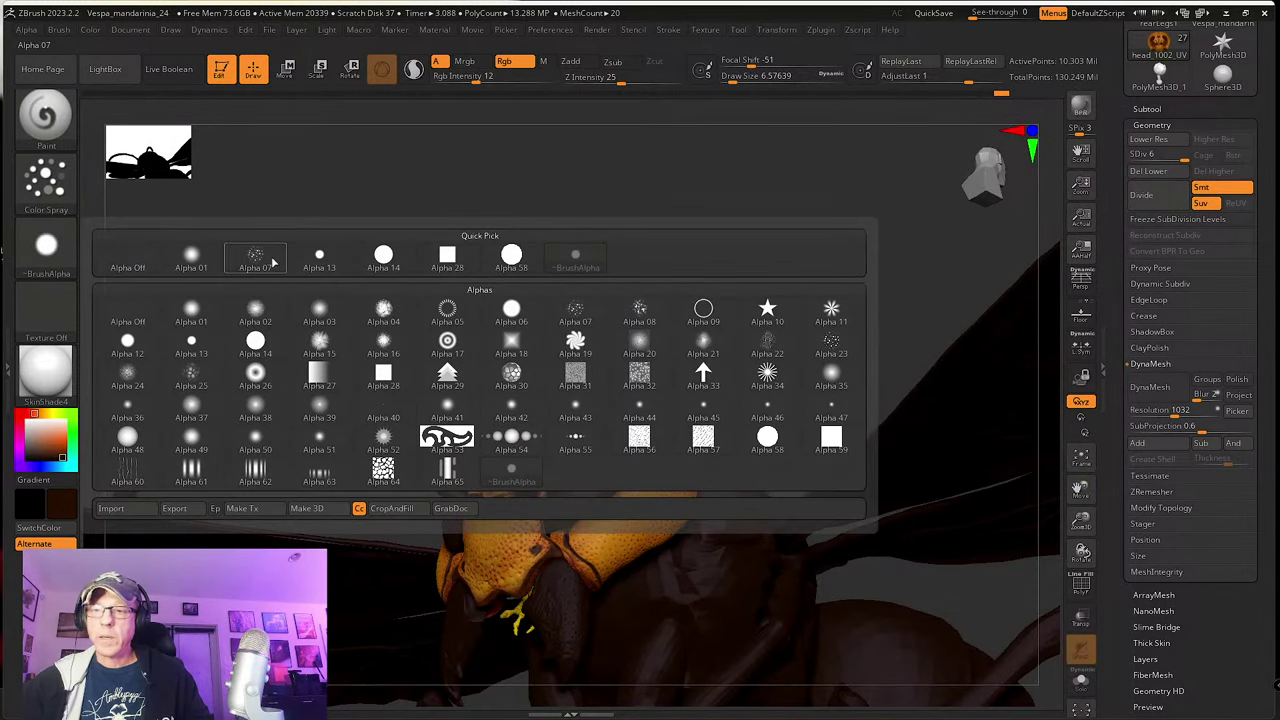
pyautogui.click(267, 262)
# Step: Choose a muted green paint colour and isolate the head with Solo
pyautogui.click(62, 413)
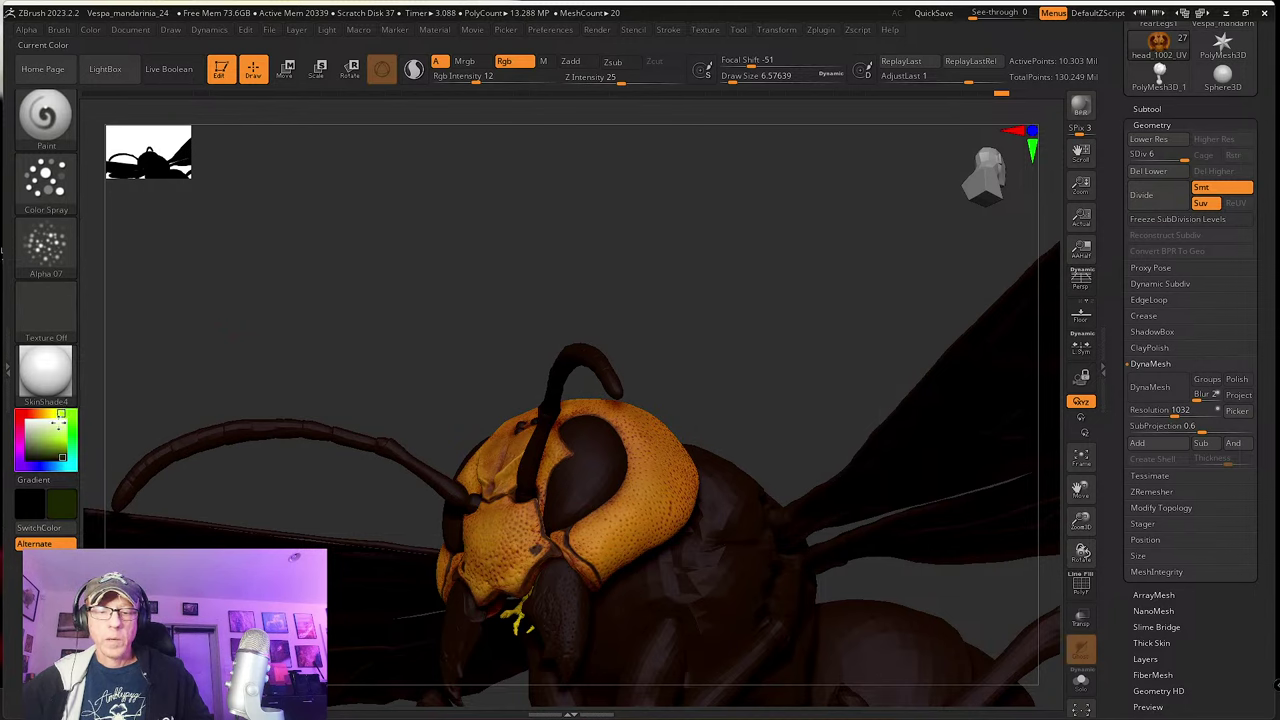
pyautogui.click(61, 440)
pyautogui.click(58, 438)
pyautogui.click(56, 440)
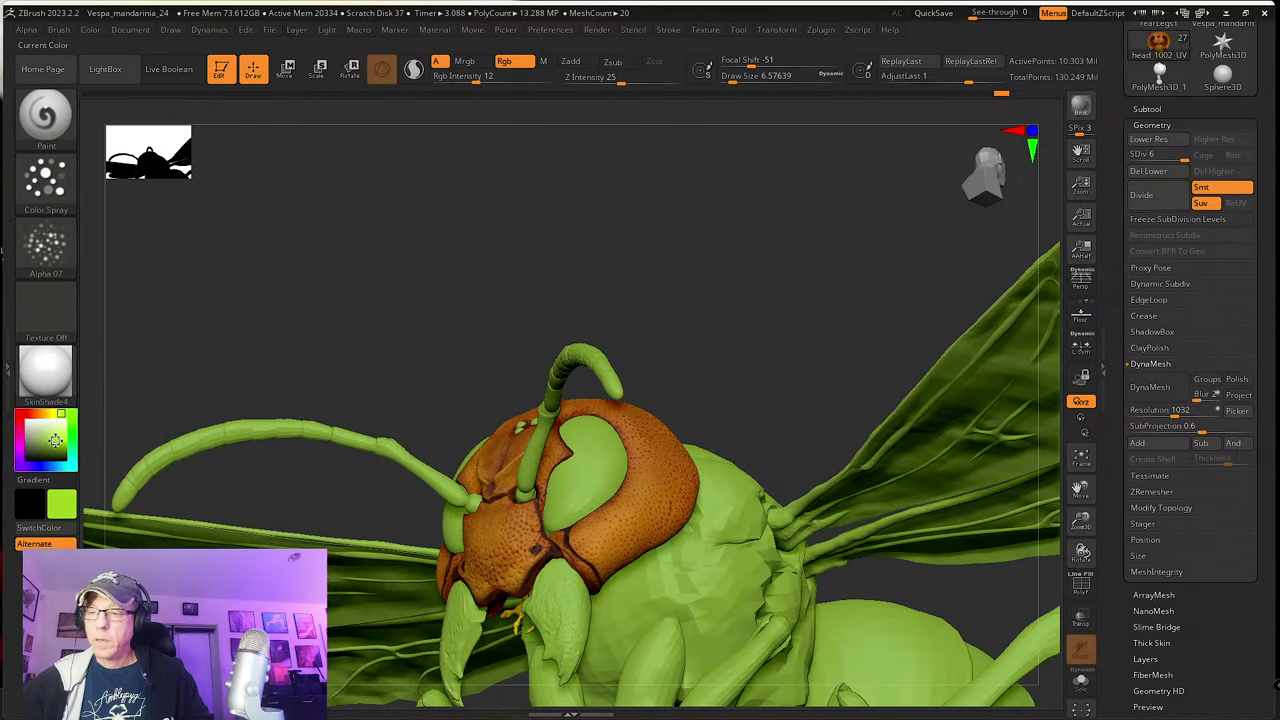
pyautogui.click(53, 443)
pyautogui.moveTo(55, 442); pyautogui.dragTo(46, 443)
pyautogui.click(45, 442)
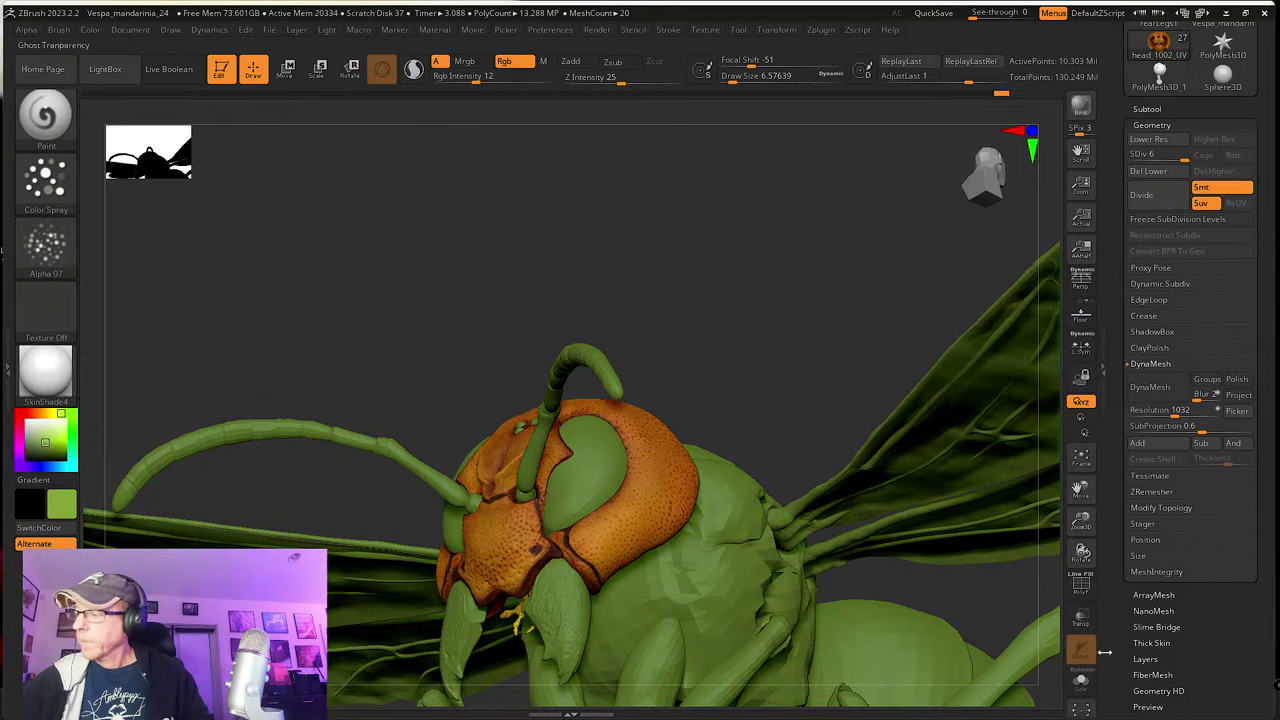
pyautogui.click(1081, 682)
pyautogui.moveTo(779, 486); pyautogui.dragTo(907, 543)
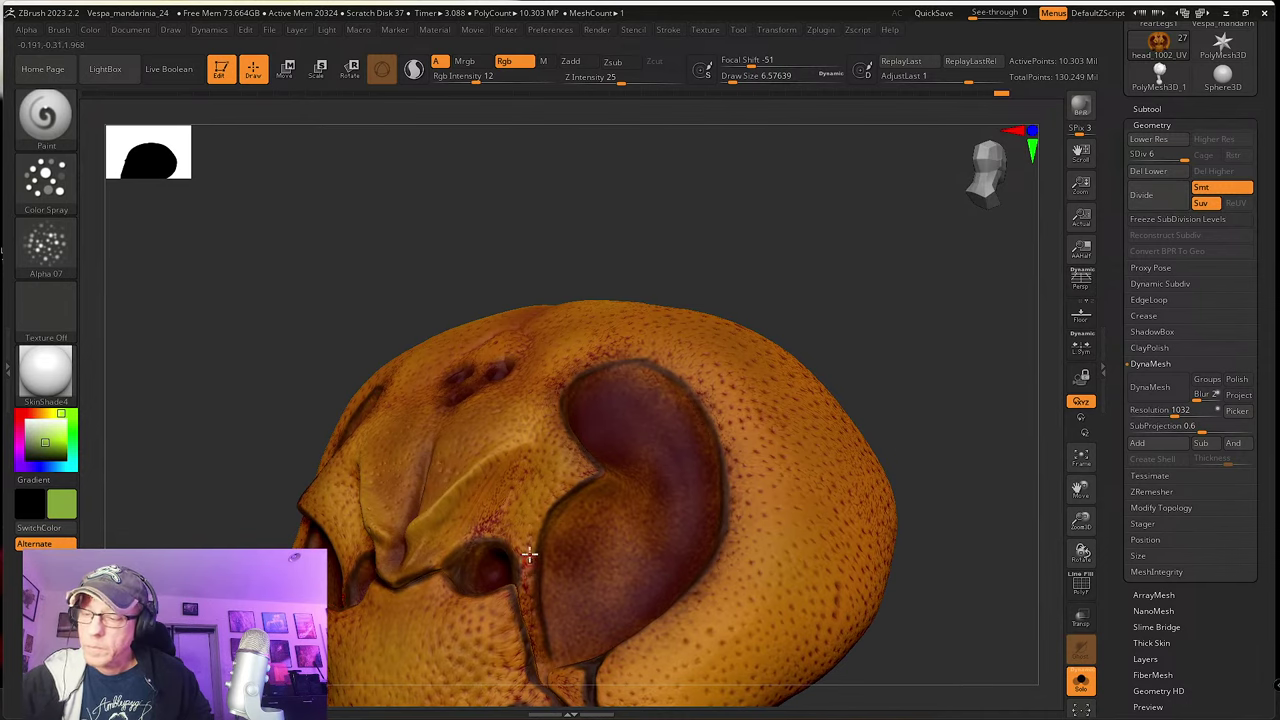
# Step: Set the Draw Size to about 8.4 and lightly tint the narrow strip between the antenna socket and eye socket green
pyautogui.keyDown('alt'); pyautogui.moveTo(528, 553); pyautogui.dragTo(531, 482, button='right'); pyautogui.keyUp('alt')
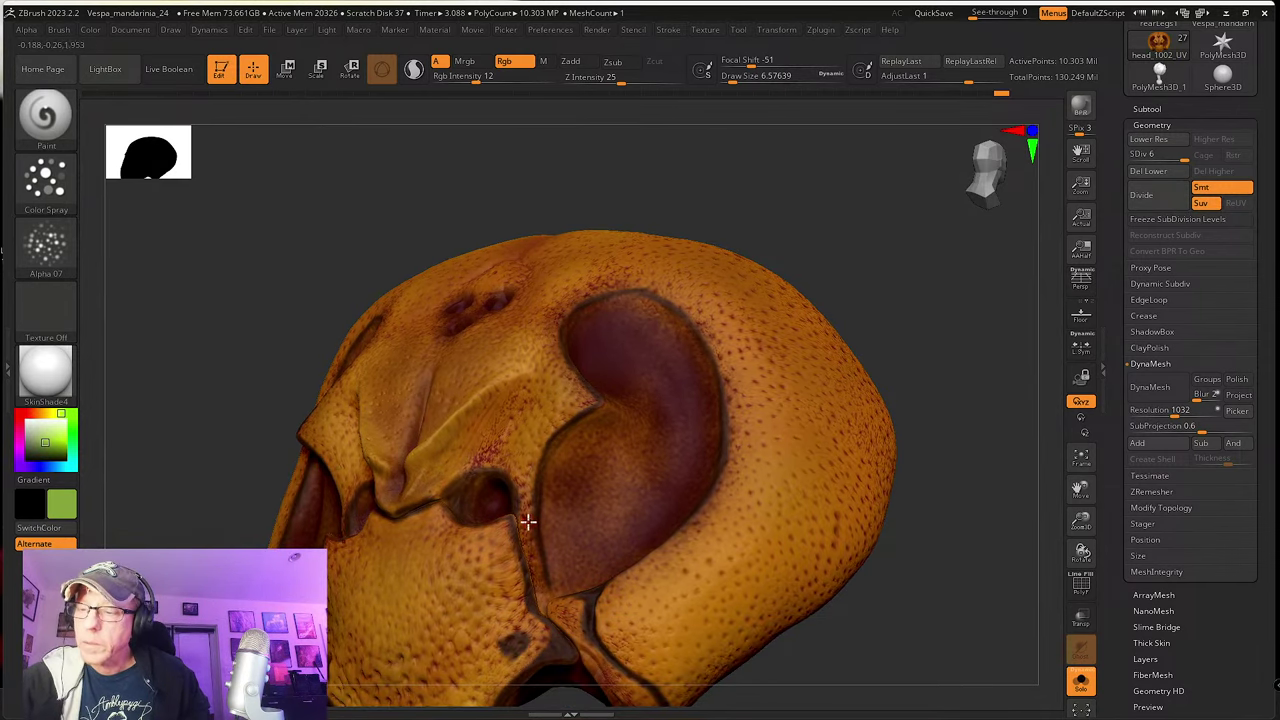
pyautogui.press('s')
pyautogui.click(530, 524)
pyautogui.moveTo(526, 500)
pyautogui.mouseDown()
pyautogui.moveTo(531, 554)
pyautogui.moveTo(523, 481)
pyautogui.mouseUp()
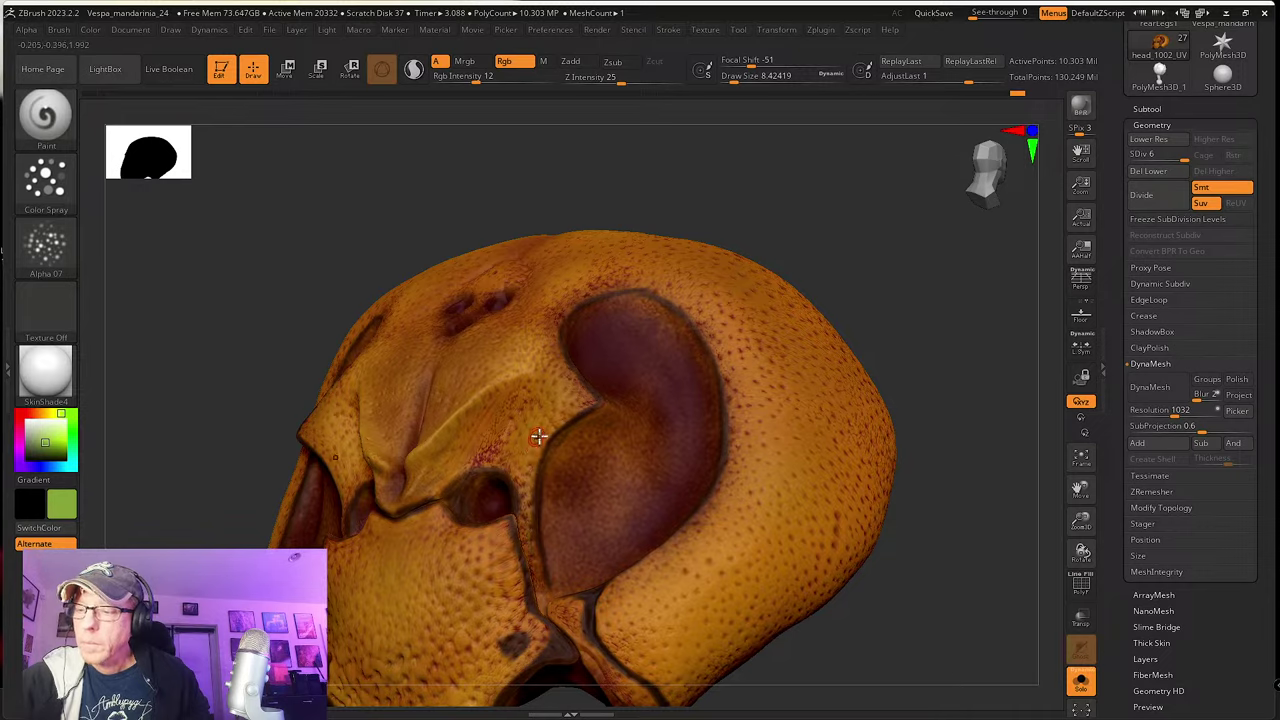
pyautogui.keyDown('shift'); pyautogui.moveTo(538, 437); pyautogui.dragTo(550, 423, button='right'); pyautogui.keyUp('shift')
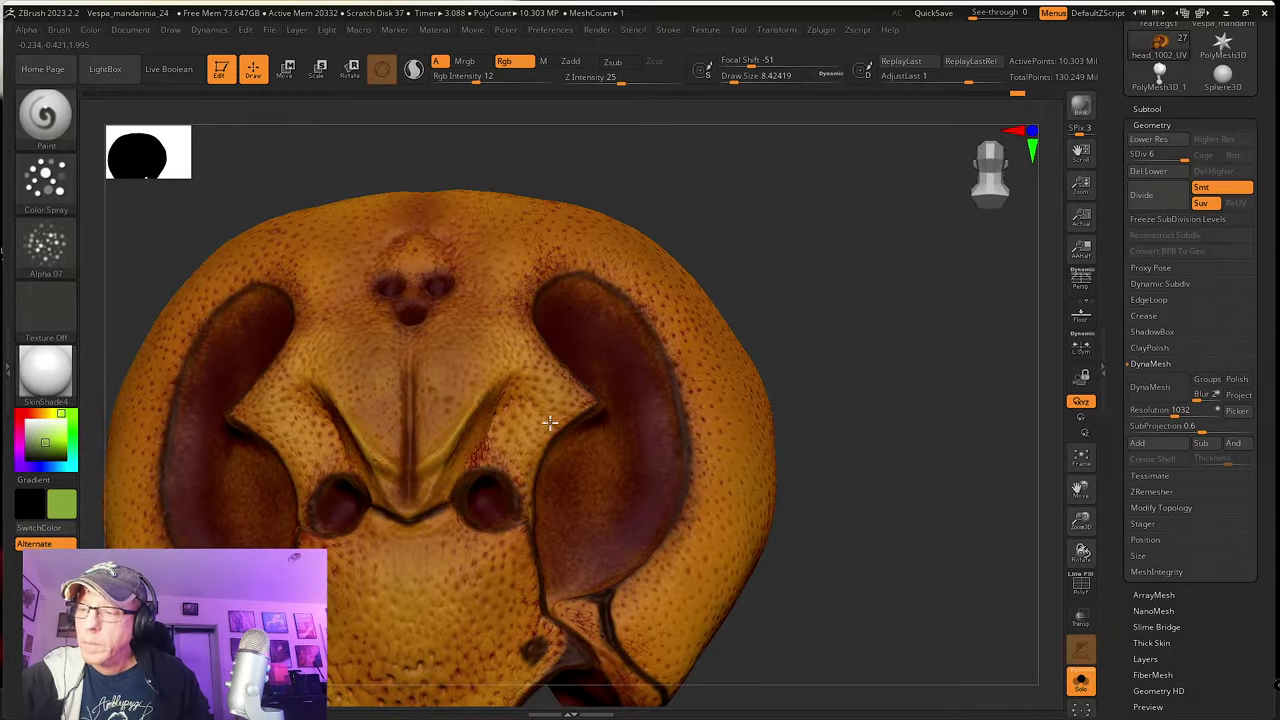
# Step: Raise the Rgb Intensity to 21 and build up the green tint beside the antenna socket and up to the eye notch
pyautogui.click(488, 80)
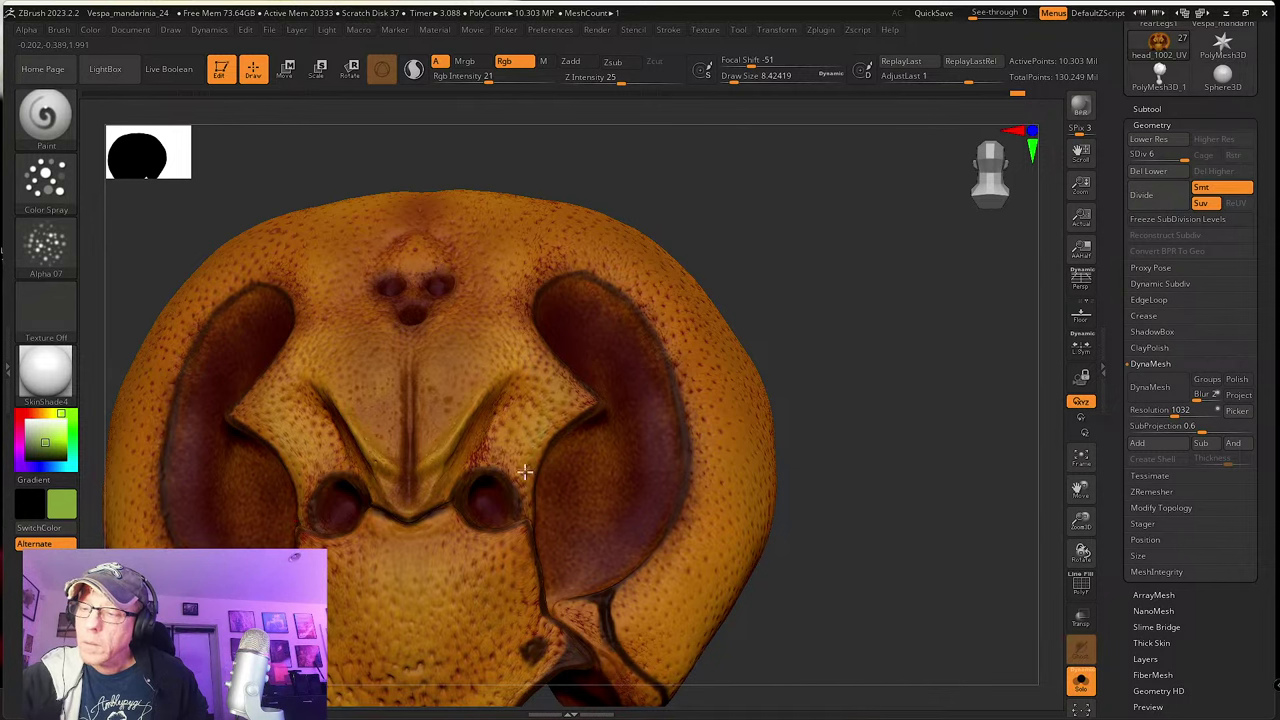
pyautogui.moveTo(537, 450); pyautogui.dragTo(528, 437, button='right')
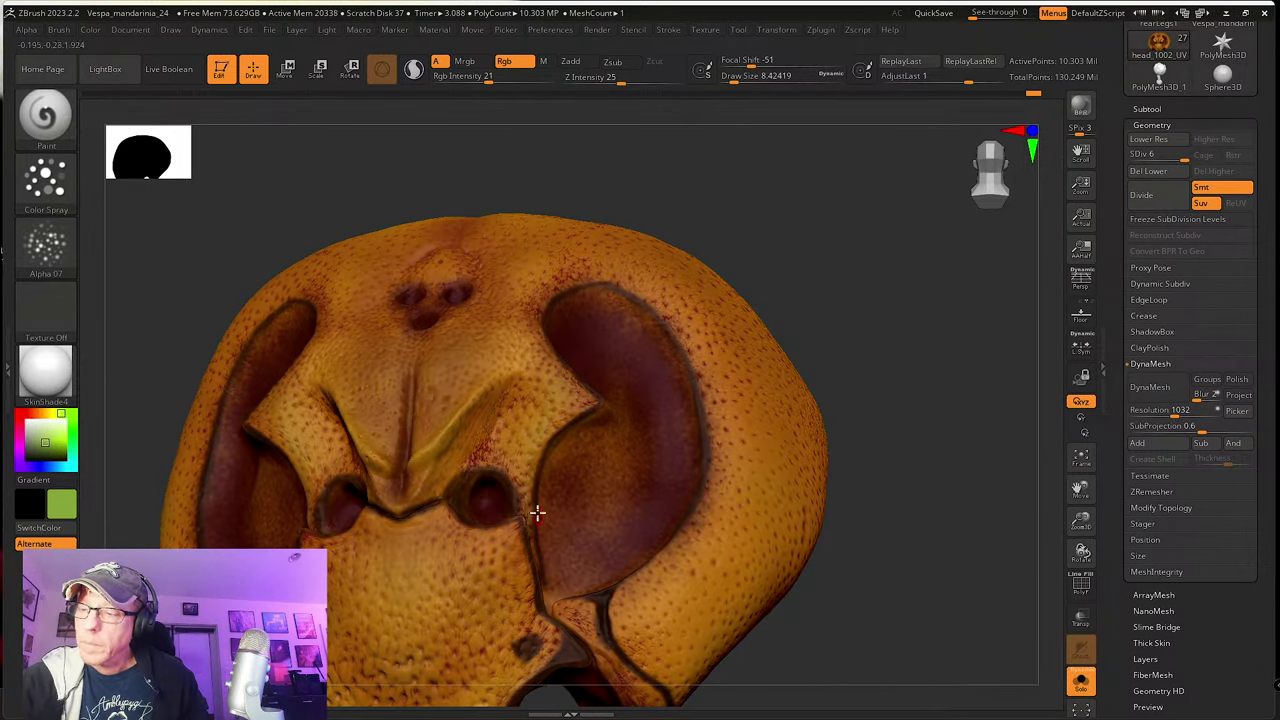
pyautogui.moveTo(537, 513); pyautogui.dragTo(524, 540, button='right')
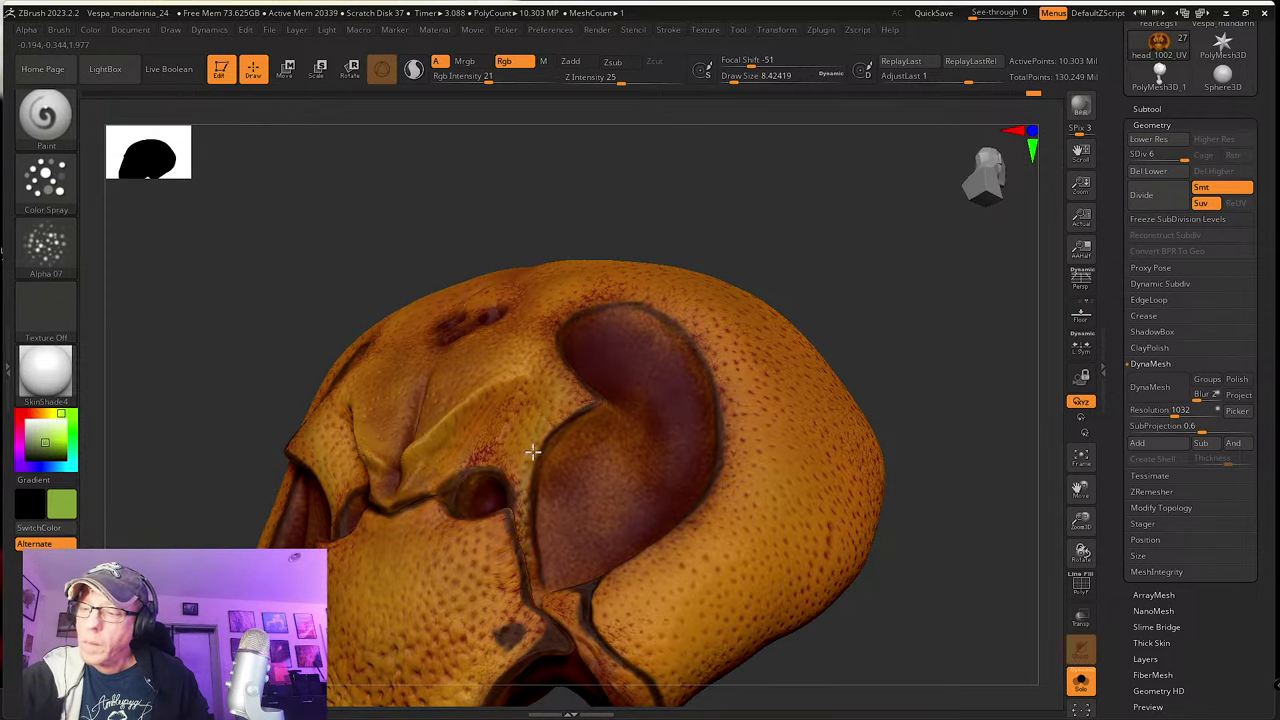
pyautogui.moveTo(533, 452); pyautogui.dragTo(534, 444, button='right')
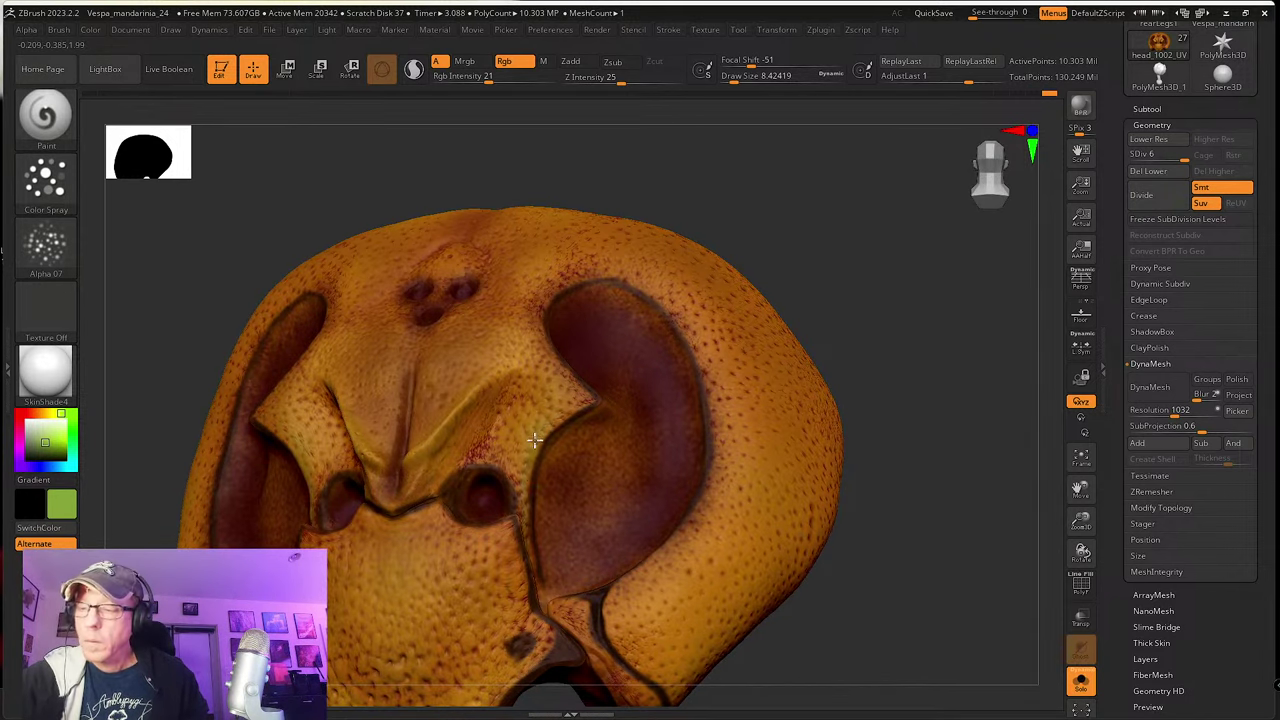
pyautogui.moveTo(545, 595); pyautogui.dragTo(523, 457, button='right')
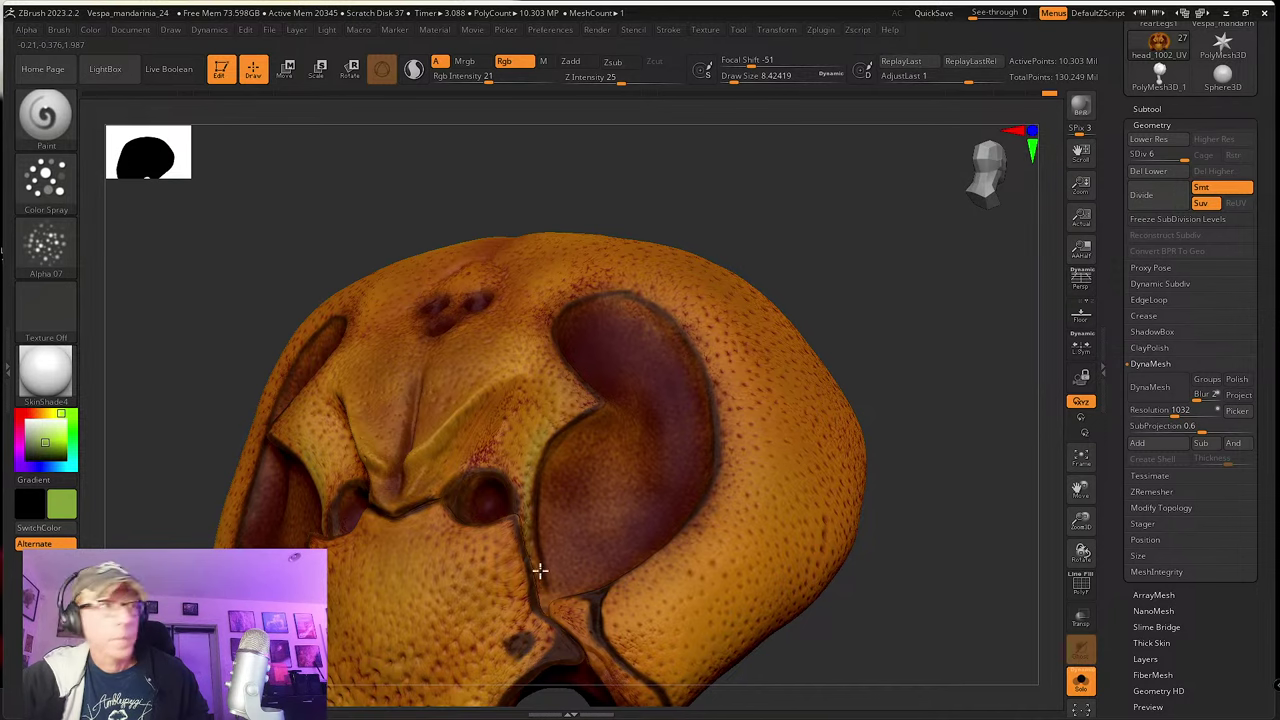
# Step: Add the muted green tint to the small plate below the eye socket and the adjoining lower cheek
pyautogui.moveTo(535, 558)
pyautogui.mouseDown(button='right')
pyautogui.moveTo(569, 463)
pyautogui.moveTo(540, 444)
pyautogui.moveTo(563, 423)
pyautogui.moveTo(592, 513)
pyautogui.moveTo(618, 533)
pyautogui.moveTo(609, 500)
pyautogui.mouseUp(button='right')
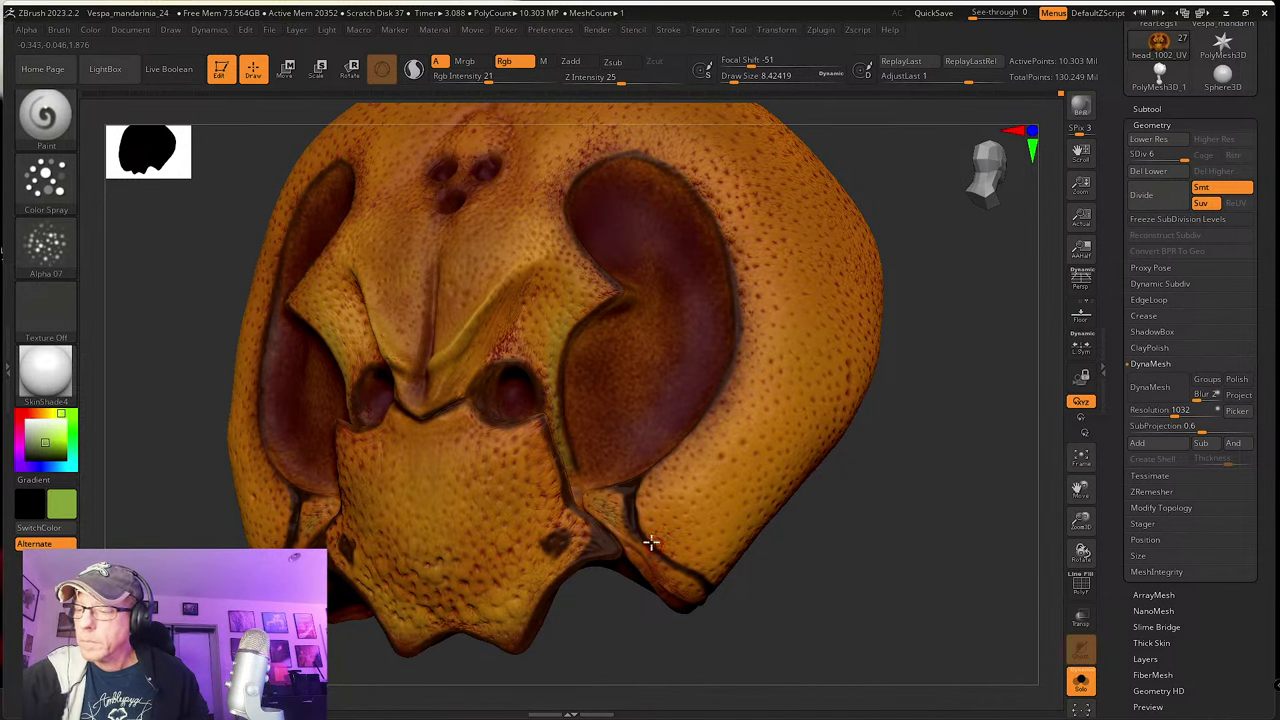
pyautogui.moveTo(652, 542); pyautogui.dragTo(631, 545, button='right')
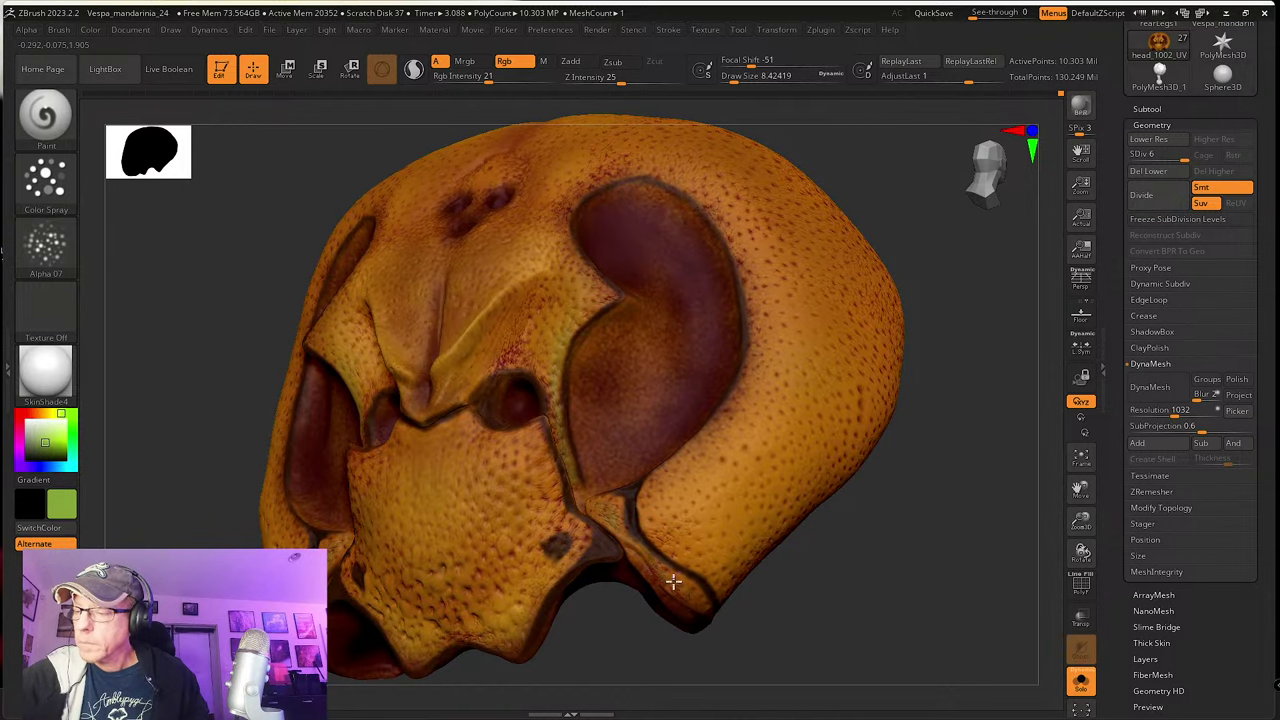
pyautogui.moveTo(621, 513); pyautogui.dragTo(648, 499, button='right')
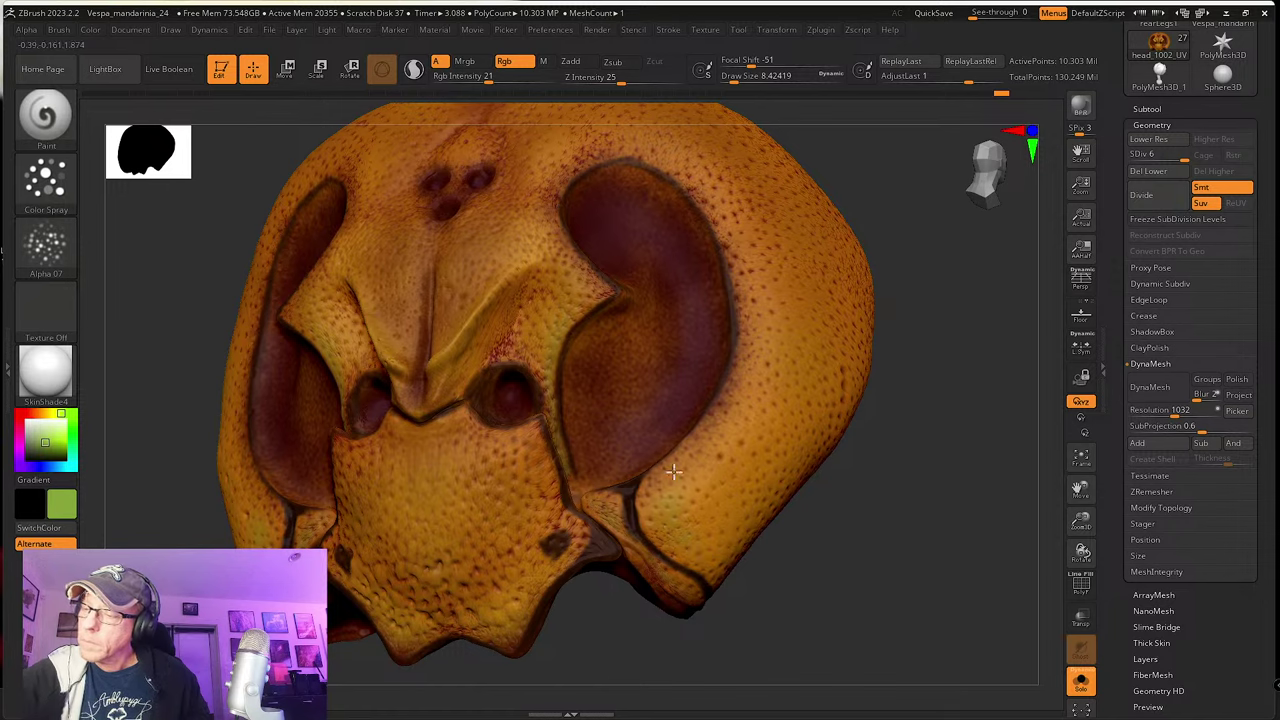
pyautogui.keyDown('ctrl'); pyautogui.moveTo(648, 516); pyautogui.dragTo(650, 415, button='right'); pyautogui.keyUp('ctrl')
pyautogui.moveTo(650, 415); pyautogui.dragTo(641, 461, button='right')
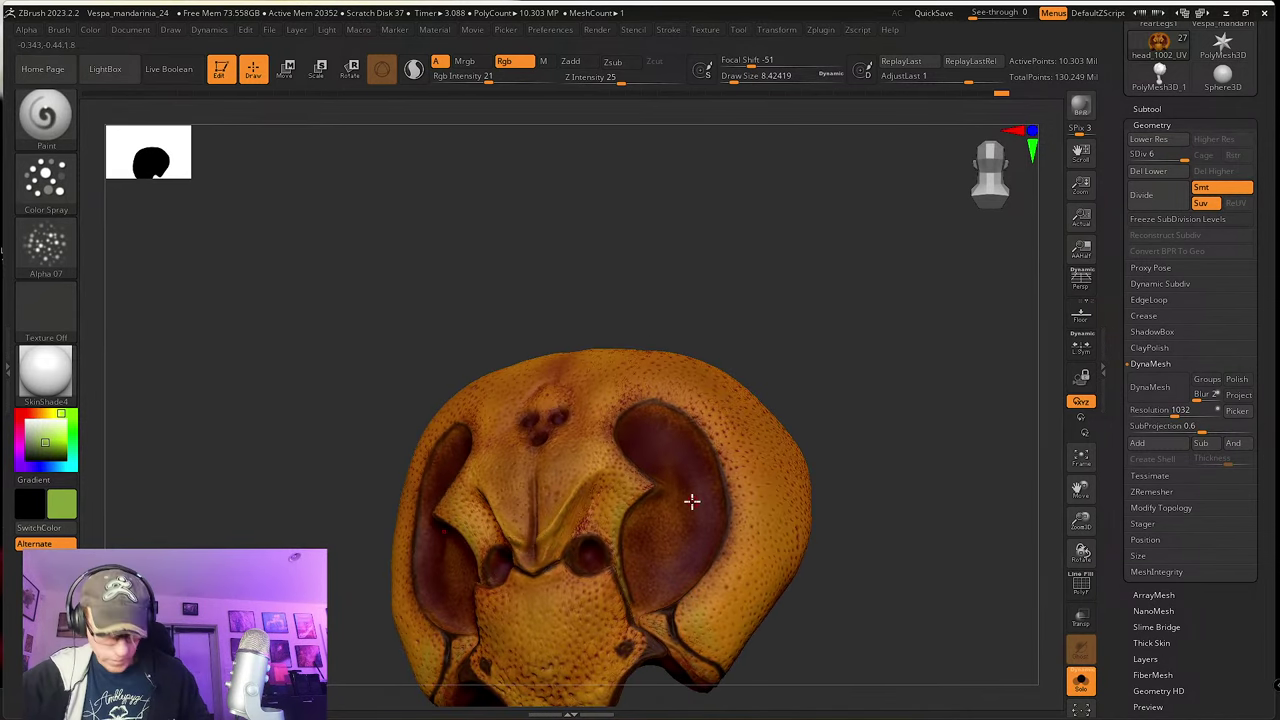
# Step: Sample a dark red-brown and shade the recesses between the central ridge and antenna sockets at Draw Size about 12.9
pyautogui.press('c')
pyautogui.press('s')
pyautogui.moveTo(582, 494); pyautogui.dragTo(594, 483)
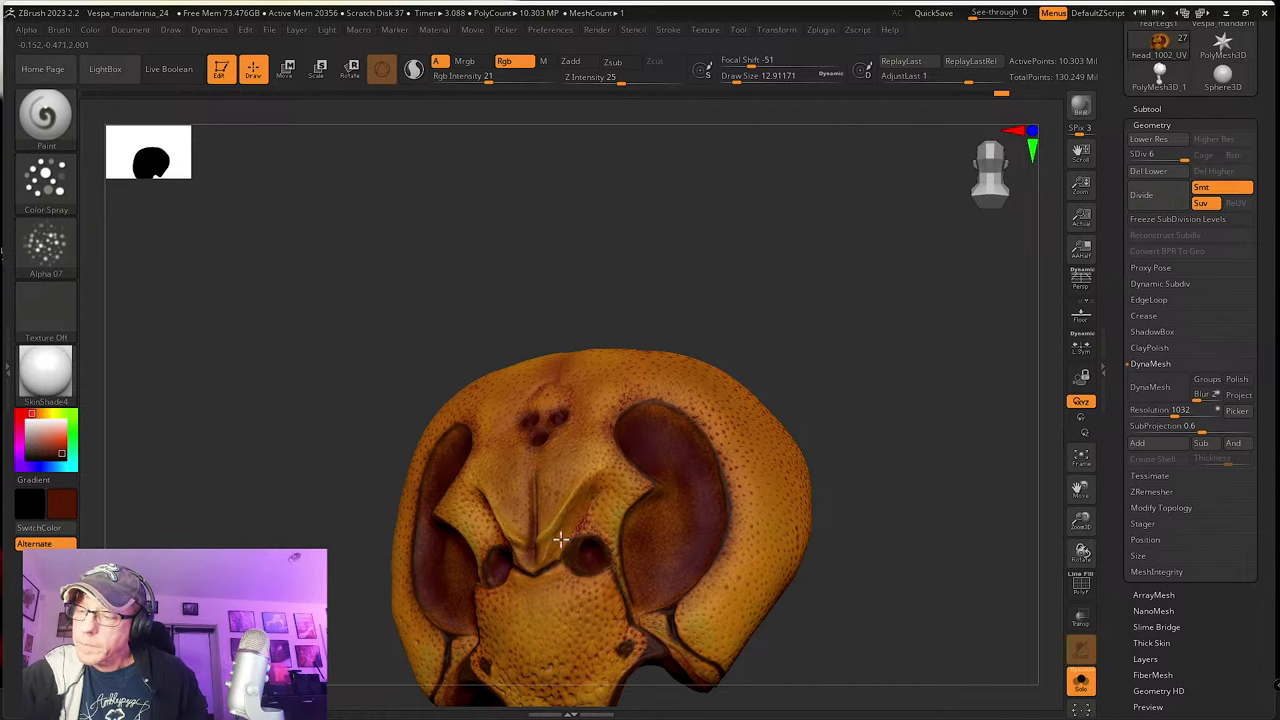
pyautogui.moveTo(589, 484)
pyautogui.mouseDown(button='right')
pyautogui.moveTo(599, 494)
pyautogui.moveTo(601, 470)
pyautogui.mouseUp(button='right')
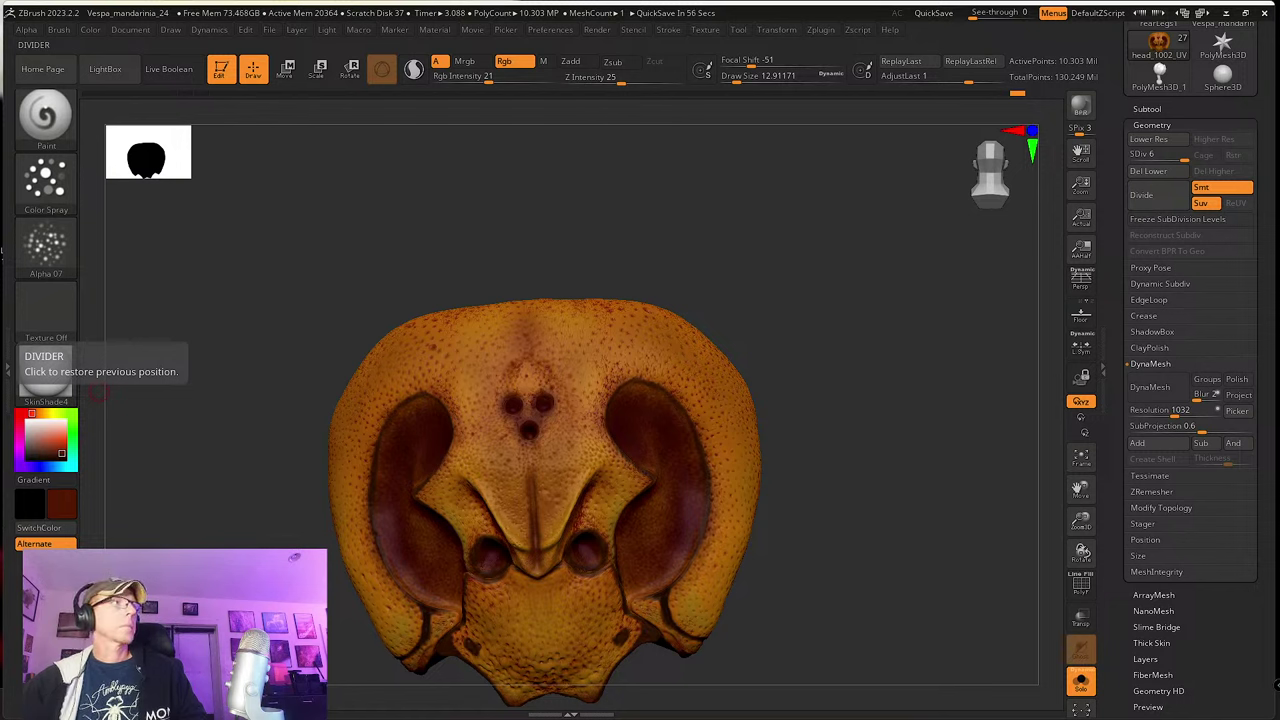
# Step: Compare the painted face plate and cheeks from the front with the hornet reference photo
pyautogui.moveTo(673, 608)
pyautogui.mouseDown()
pyautogui.moveTo(777, 583)
pyautogui.moveTo(811, 511)
pyautogui.moveTo(791, 531)
pyautogui.moveTo(698, 516)
pyautogui.moveTo(703, 557)
pyautogui.moveTo(651, 563)
pyautogui.moveTo(598, 495)
pyautogui.moveTo(591, 463)
pyautogui.moveTo(617, 551)
pyautogui.mouseUp()
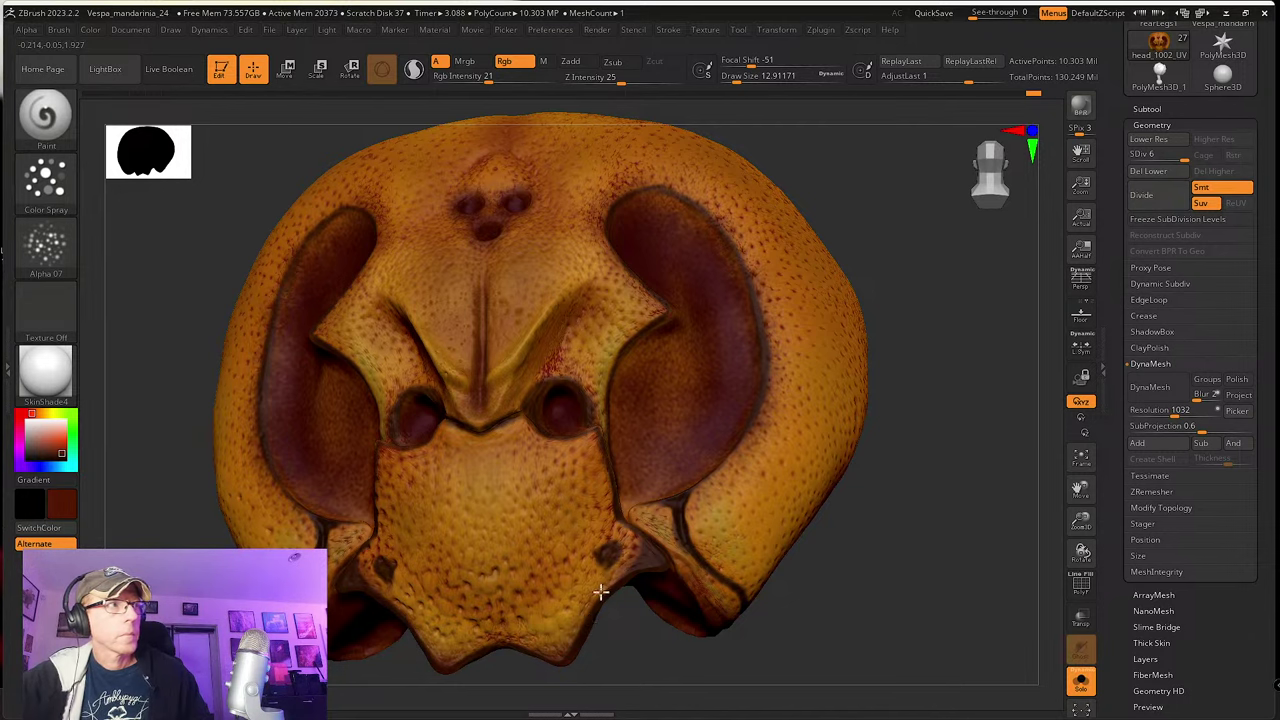
pyautogui.moveTo(575, 640); pyautogui.dragTo(612, 566, button='right')
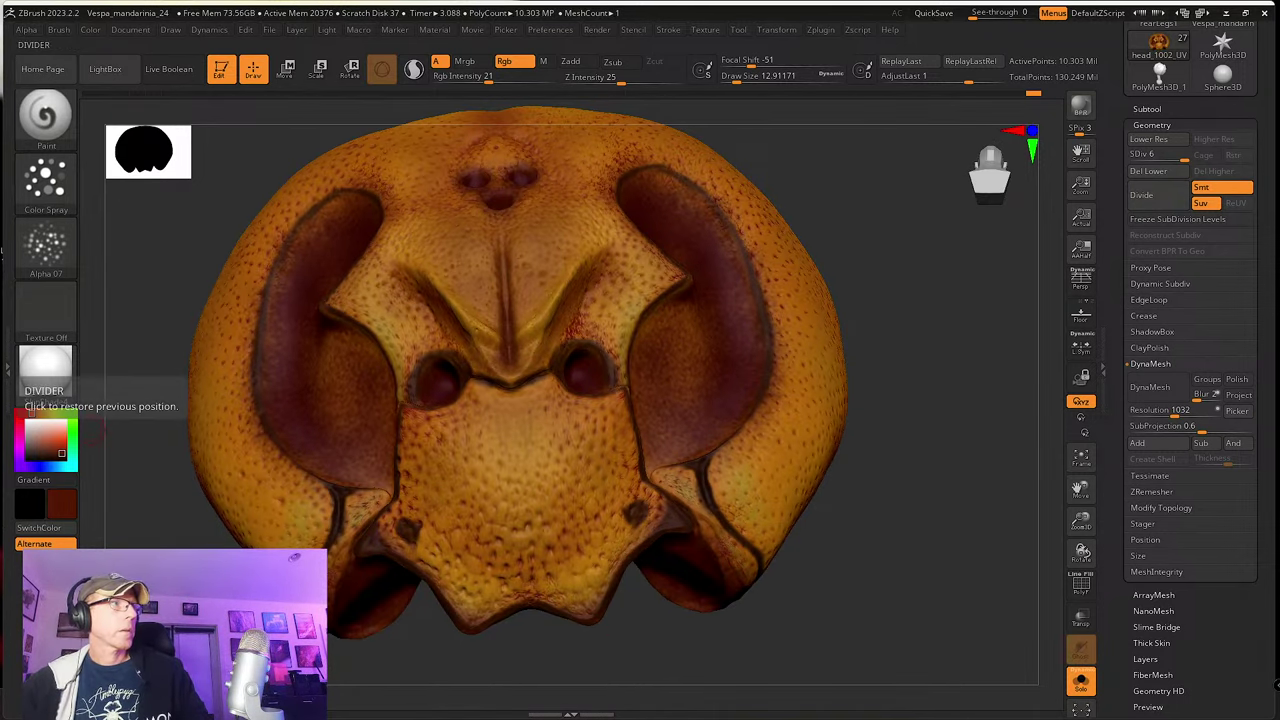
pyautogui.moveTo(0, 455); pyautogui.dragTo(222, 404, button='right')
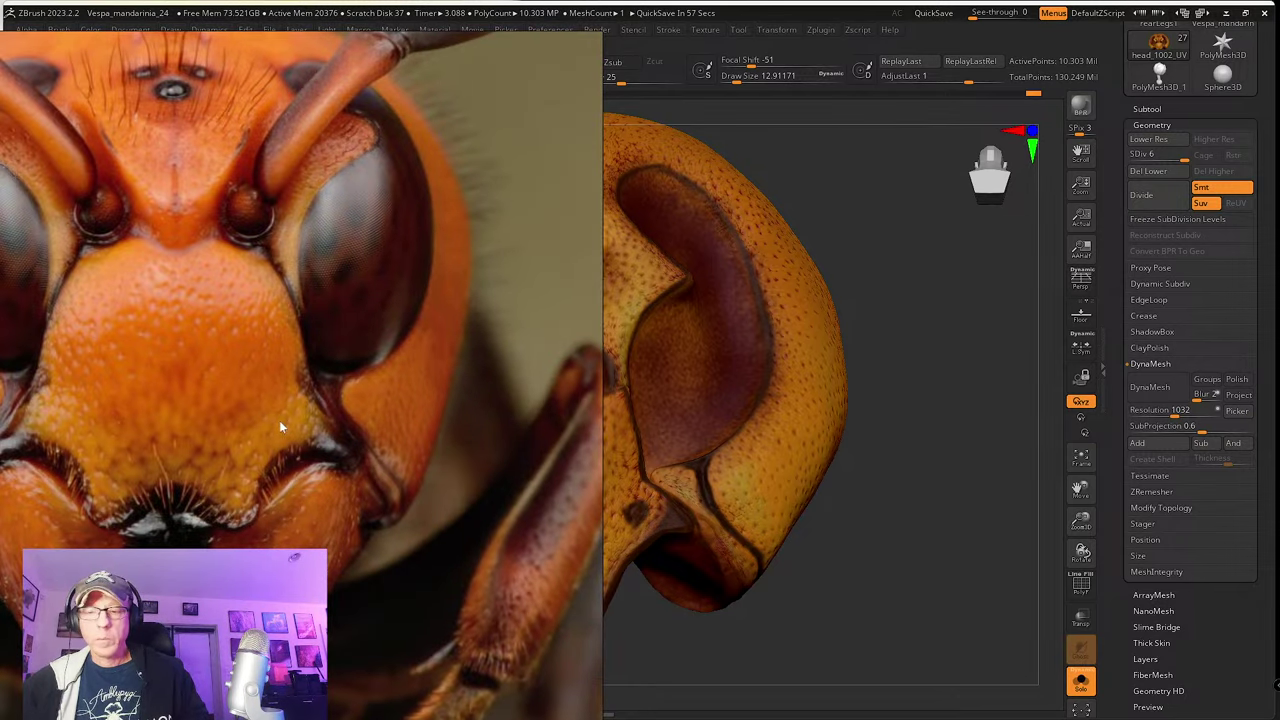
pyautogui.moveTo(279, 420); pyautogui.dragTo(0, 476, button='right')
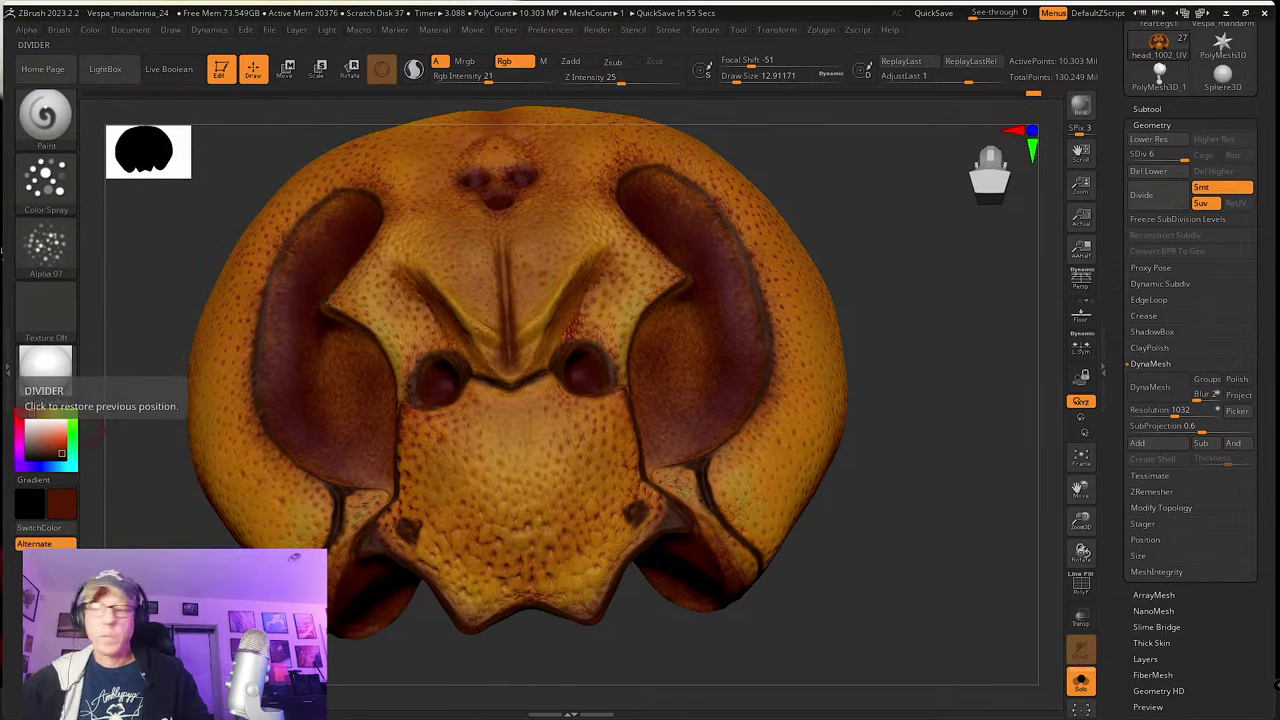
pyautogui.moveTo(609, 654); pyautogui.dragTo(618, 636)
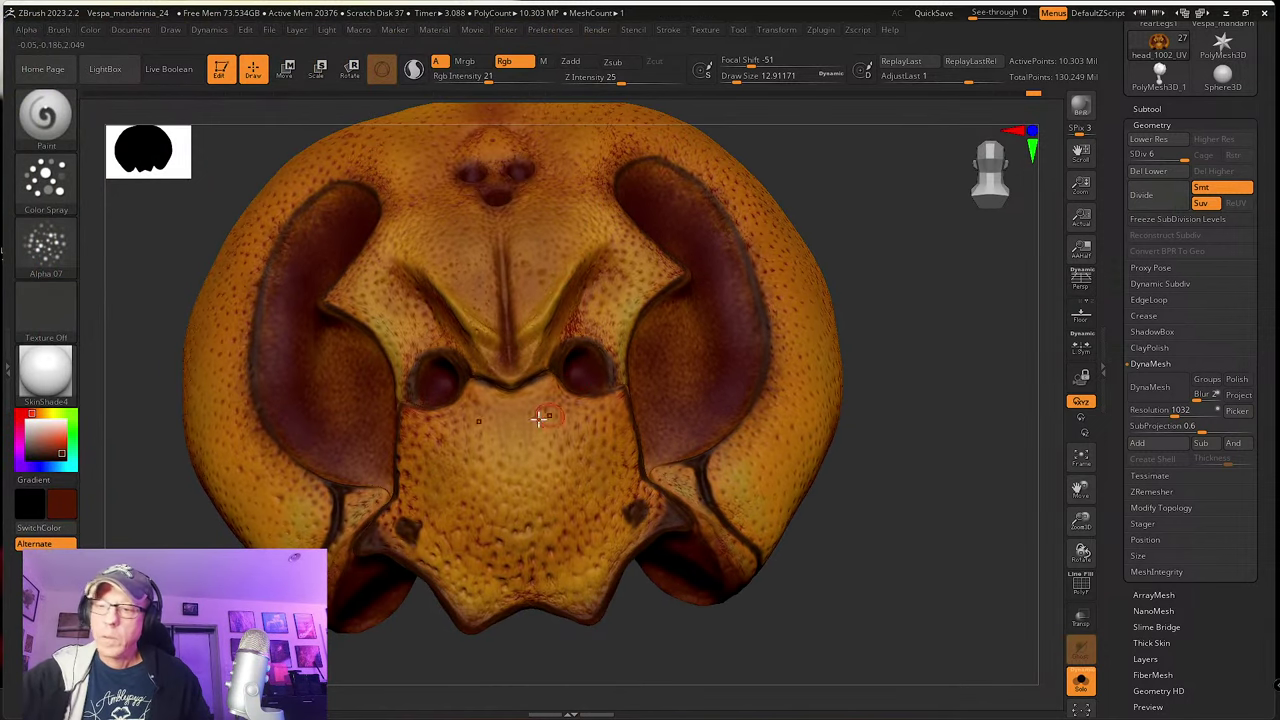
# Step: Choose a reddish orange and paint a soft blush across the centre of the face plate at Draw Size about 25
pyautogui.moveTo(35, 413); pyautogui.dragTo(51, 445)
pyautogui.click(62, 443)
pyautogui.click(29, 413)
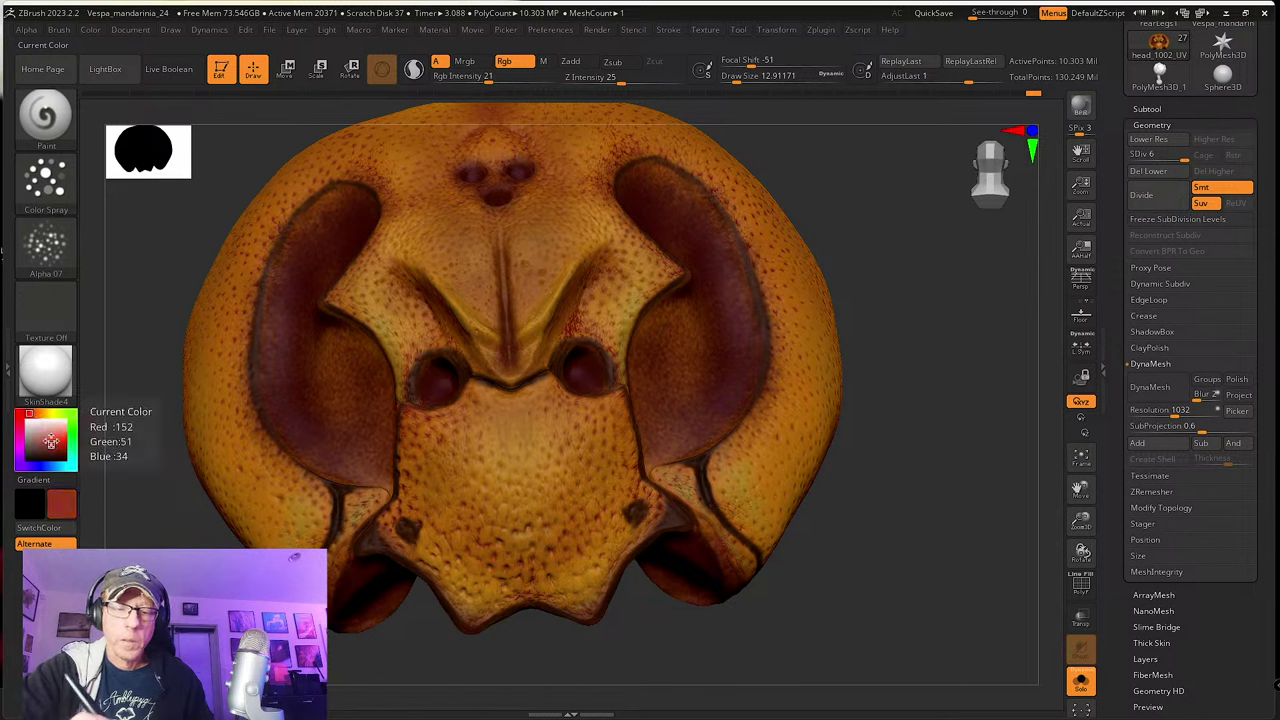
pyautogui.click(32, 412)
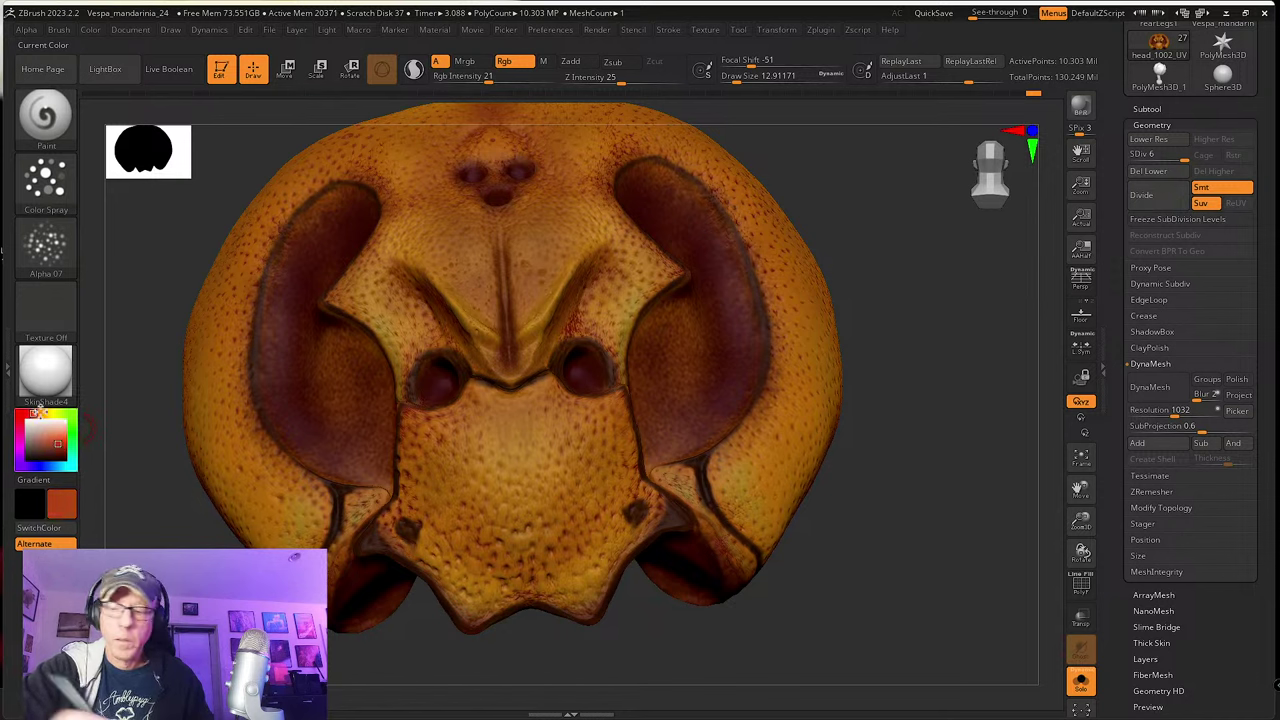
pyautogui.press('s')
pyautogui.moveTo(586, 541); pyautogui.dragTo(593, 541)
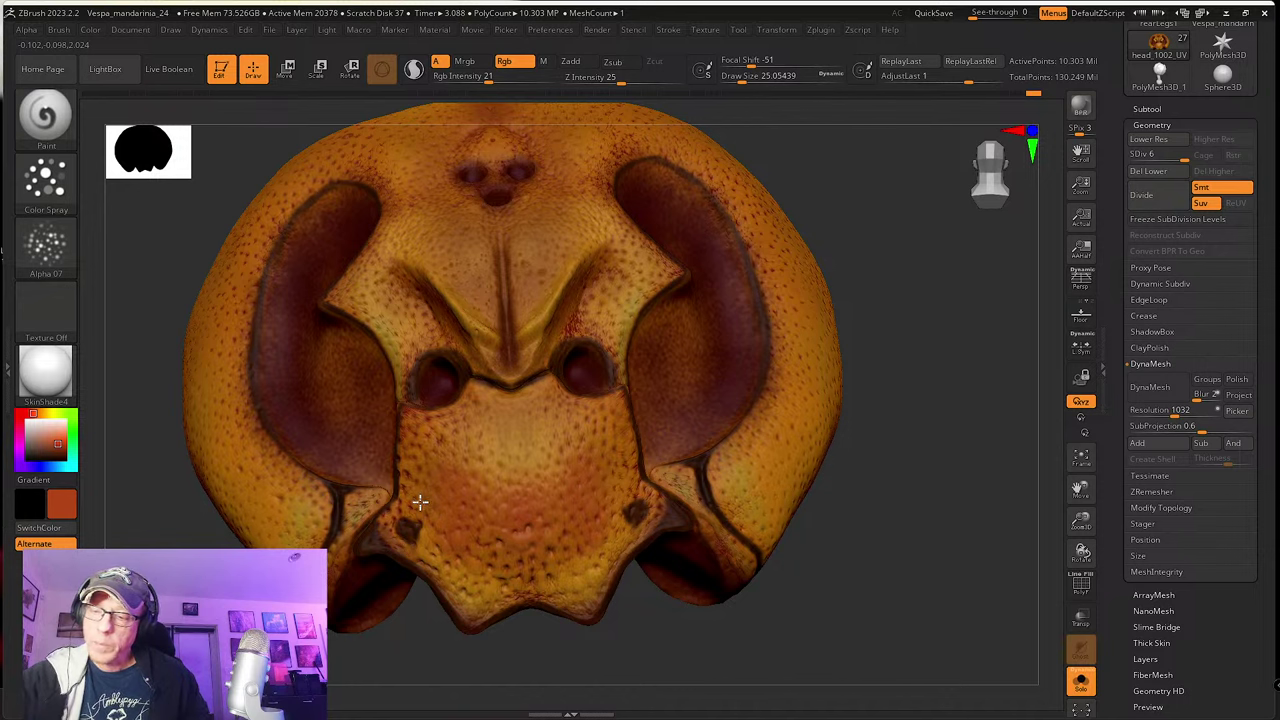
pyautogui.moveTo(526, 546); pyautogui.dragTo(604, 612, button='right')
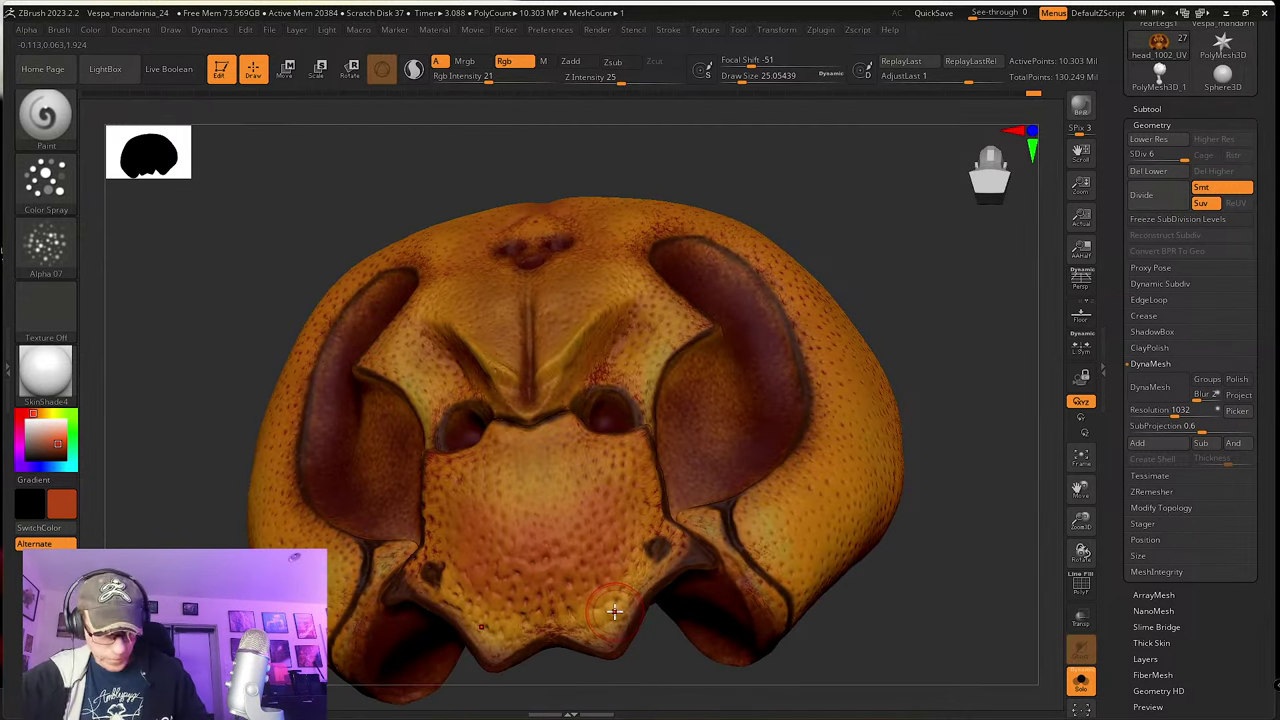
# Step: Sample an amber tone from the head and blend it around the reddish blush on the face plate
pyautogui.press('c')
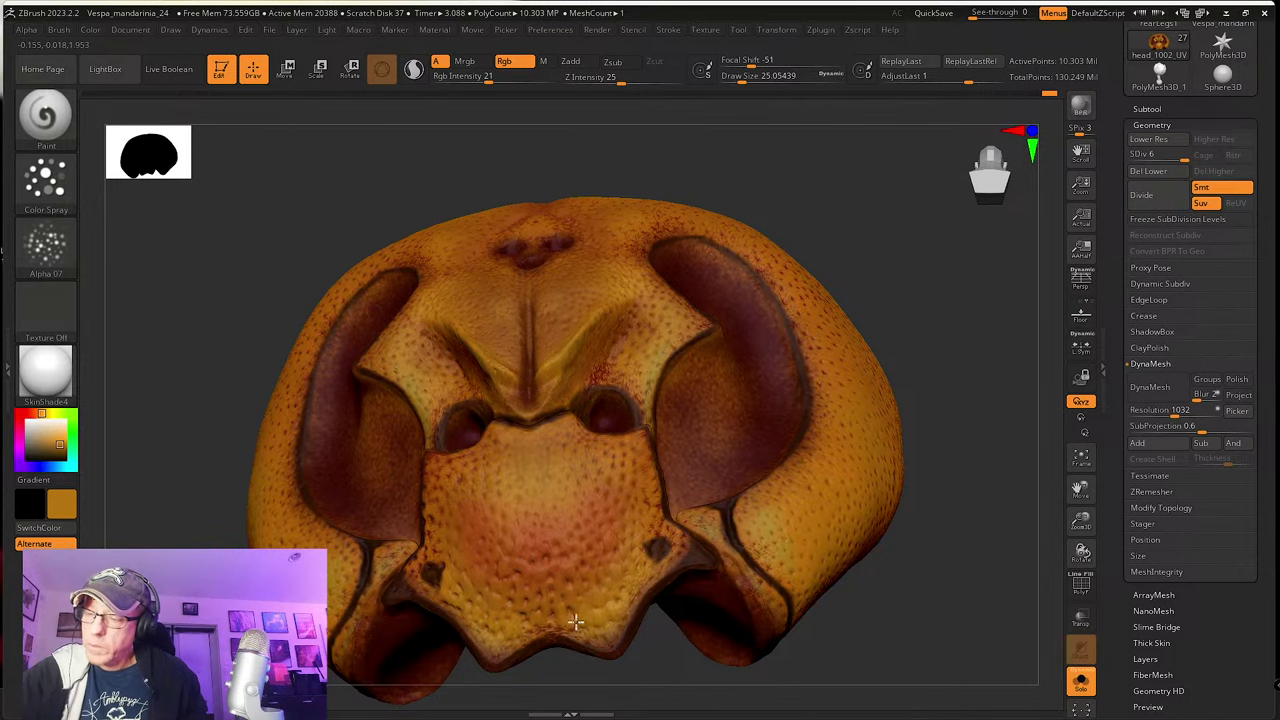
pyautogui.moveTo(575, 622); pyautogui.dragTo(557, 523, button='right')
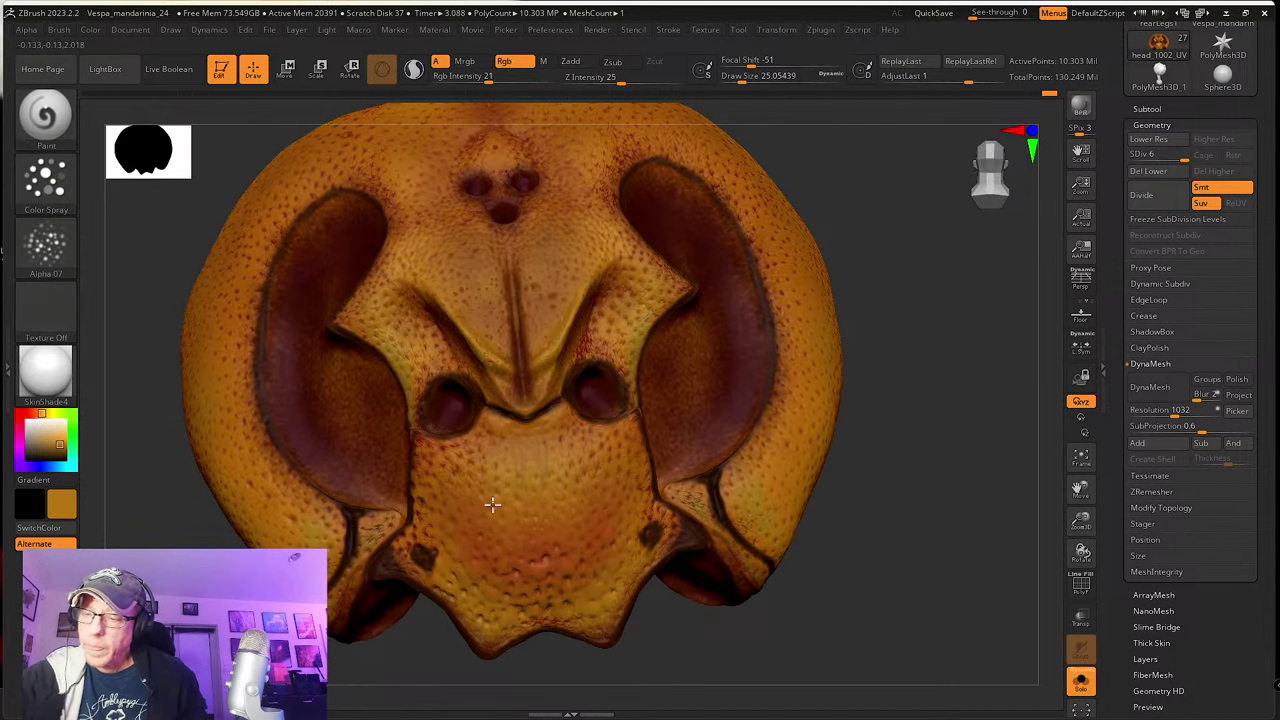
pyautogui.moveTo(531, 549)
pyautogui.mouseDown(button='right')
pyautogui.moveTo(546, 509)
pyautogui.moveTo(357, 463)
pyautogui.mouseUp(button='right')
# Step: Shift the paint colour through brownish amber to burnt orange and even out the face plate's colouring
pyautogui.click(35, 413)
pyautogui.moveTo(58, 441); pyautogui.dragTo(63, 441)
pyautogui.click(38, 413)
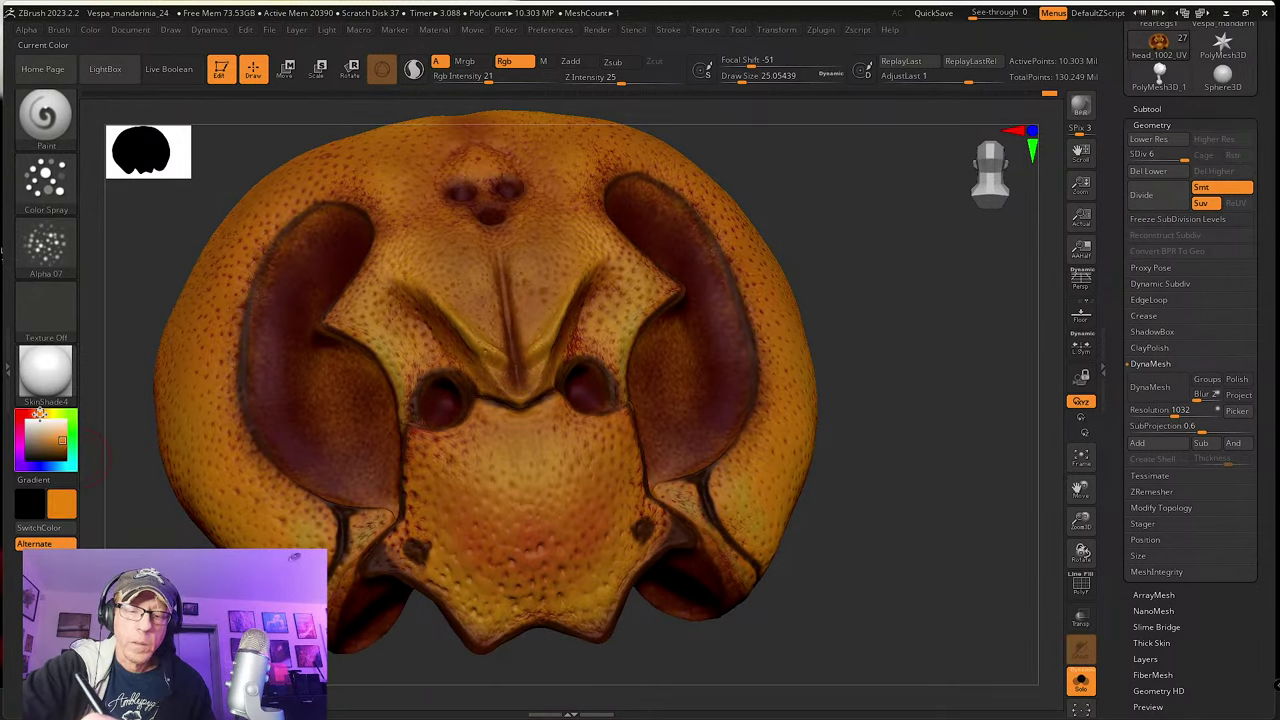
pyautogui.click(57, 443)
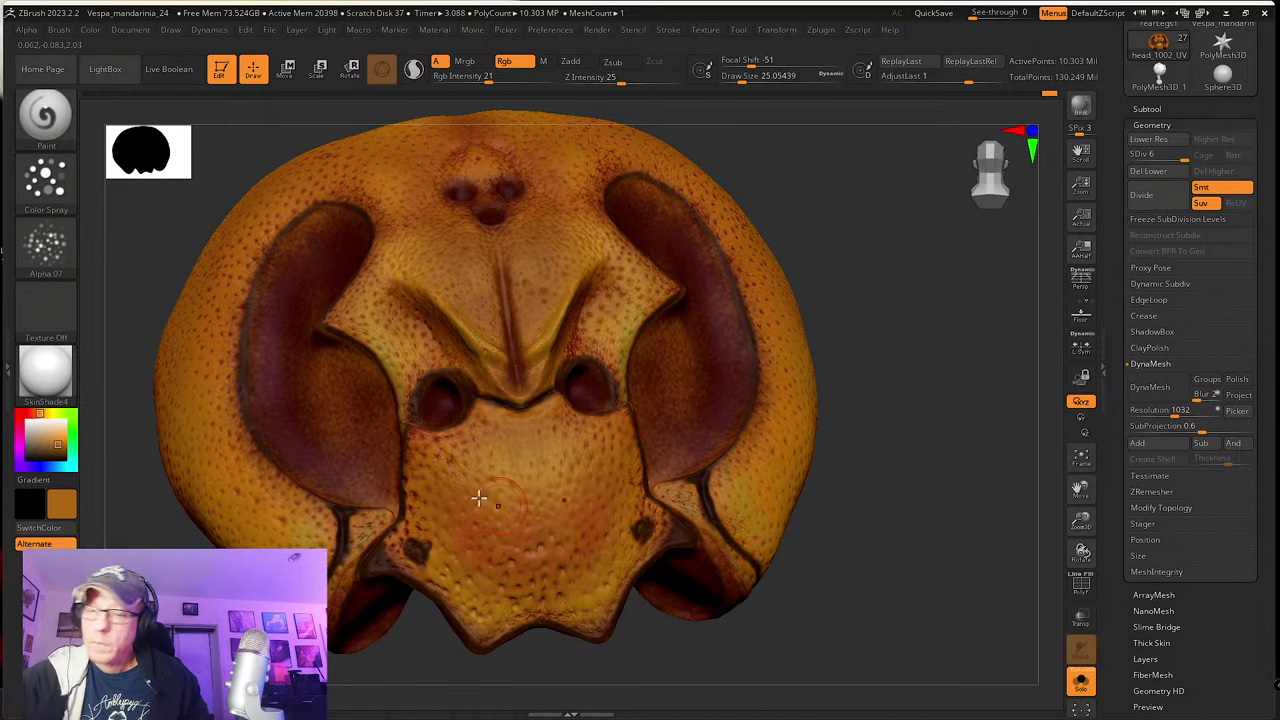
pyautogui.click(35, 412)
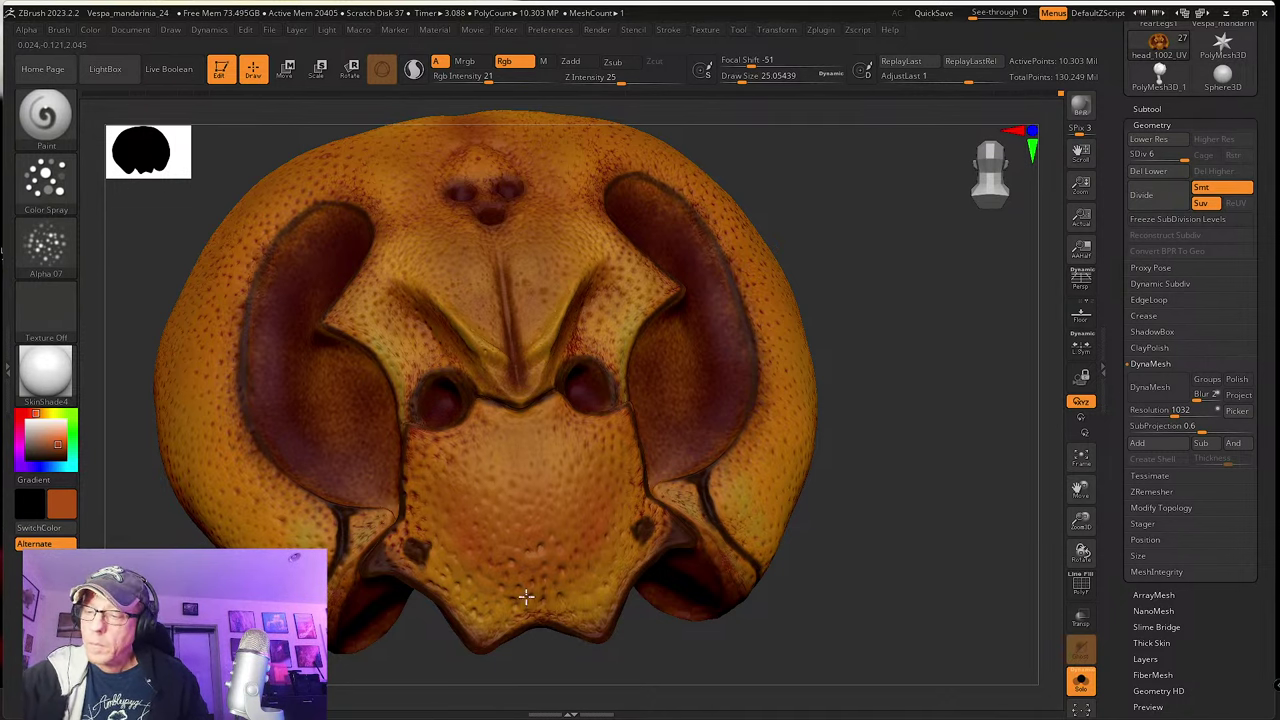
# Step: Enlarge the brush to Draw Size about 46 and warm the outer cheeks behind the eye sockets with burnt orange
pyautogui.keyDown('ctrl'); pyautogui.moveTo(724, 570); pyautogui.dragTo(683, 537, button='right'); pyautogui.keyUp('ctrl')
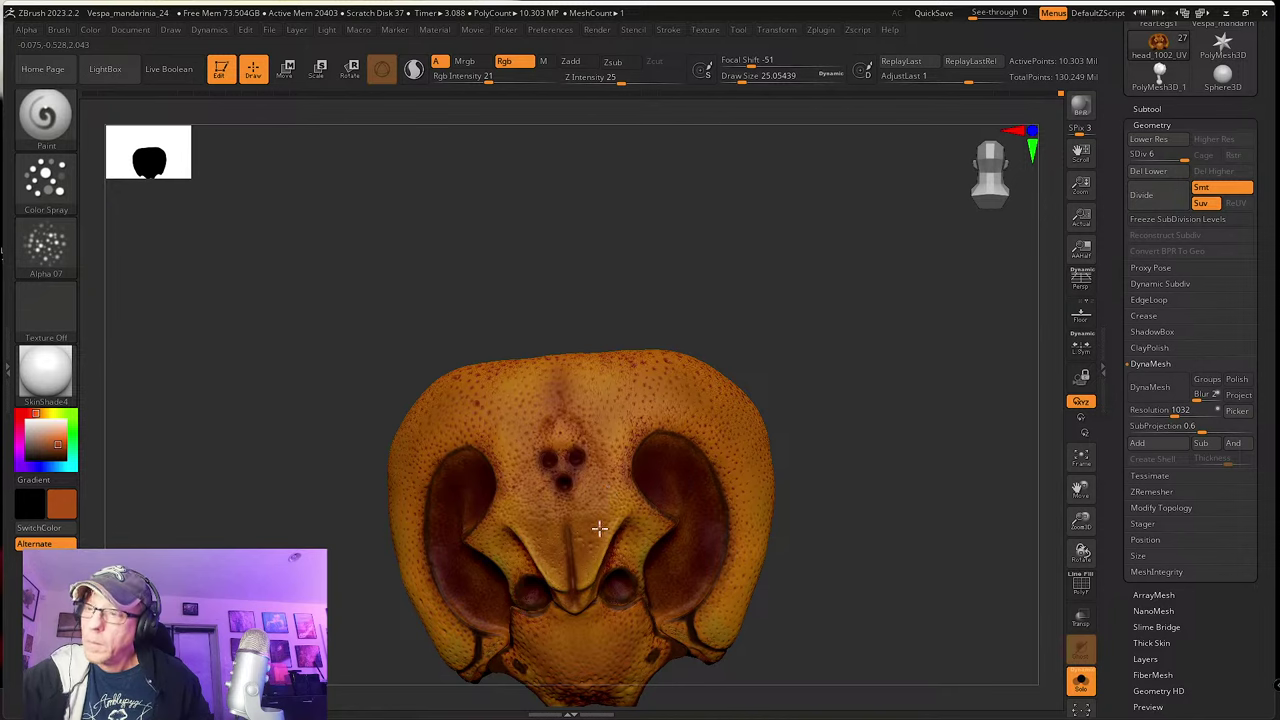
pyautogui.moveTo(600, 529); pyautogui.dragTo(608, 463, button='right')
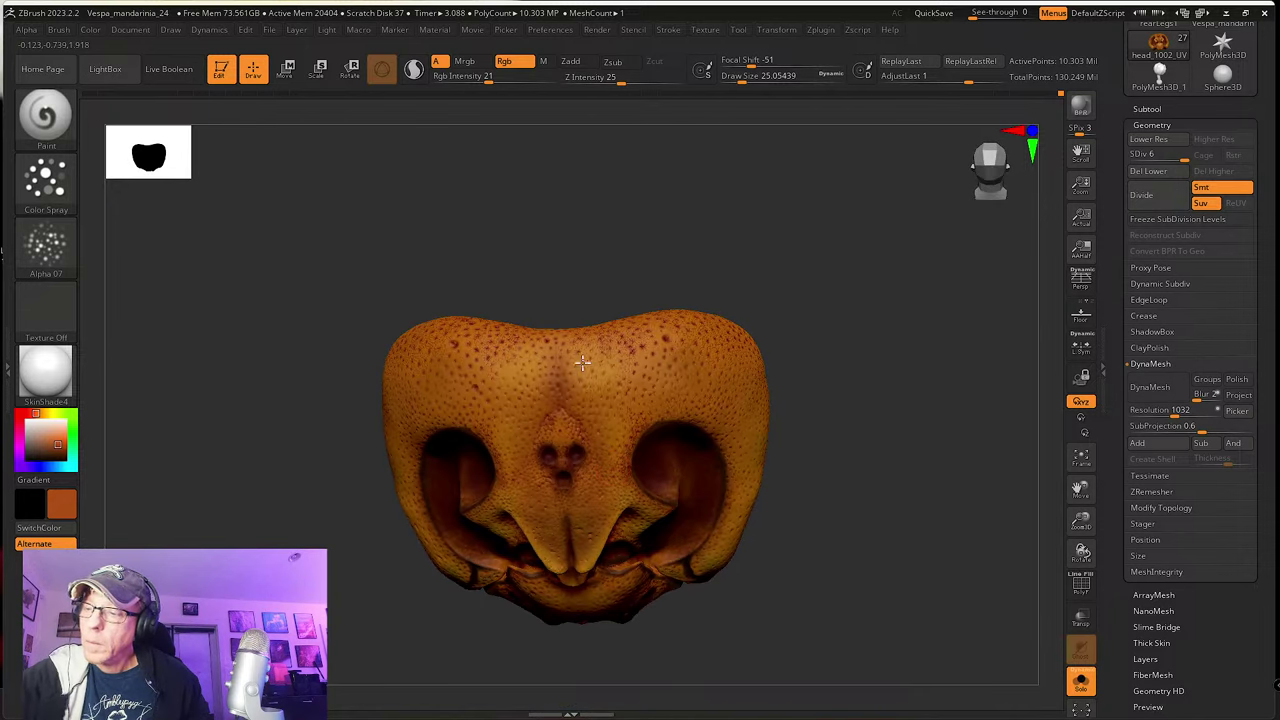
pyautogui.moveTo(582, 362); pyautogui.dragTo(675, 456, button='right')
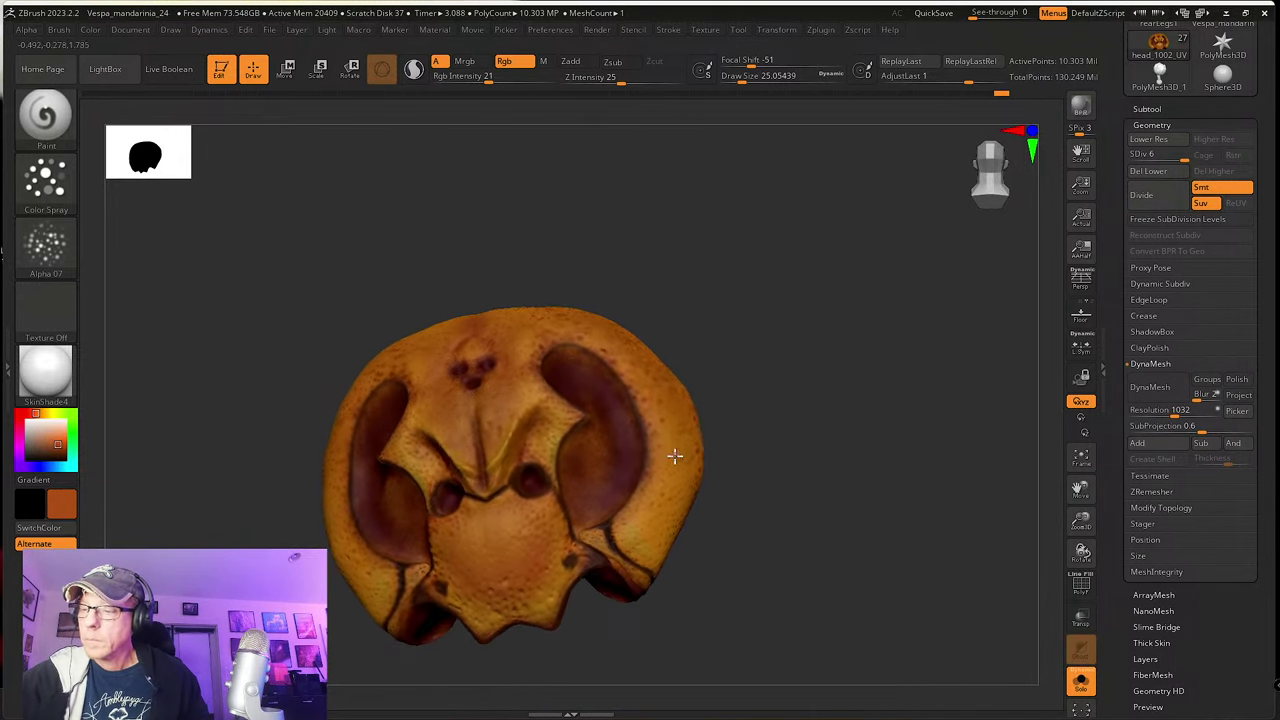
pyautogui.moveTo(643, 557)
pyautogui.mouseDown(button='right')
pyautogui.moveTo(674, 514)
pyautogui.moveTo(673, 441)
pyautogui.moveTo(719, 382)
pyautogui.mouseUp(button='right')
pyautogui.press('s')
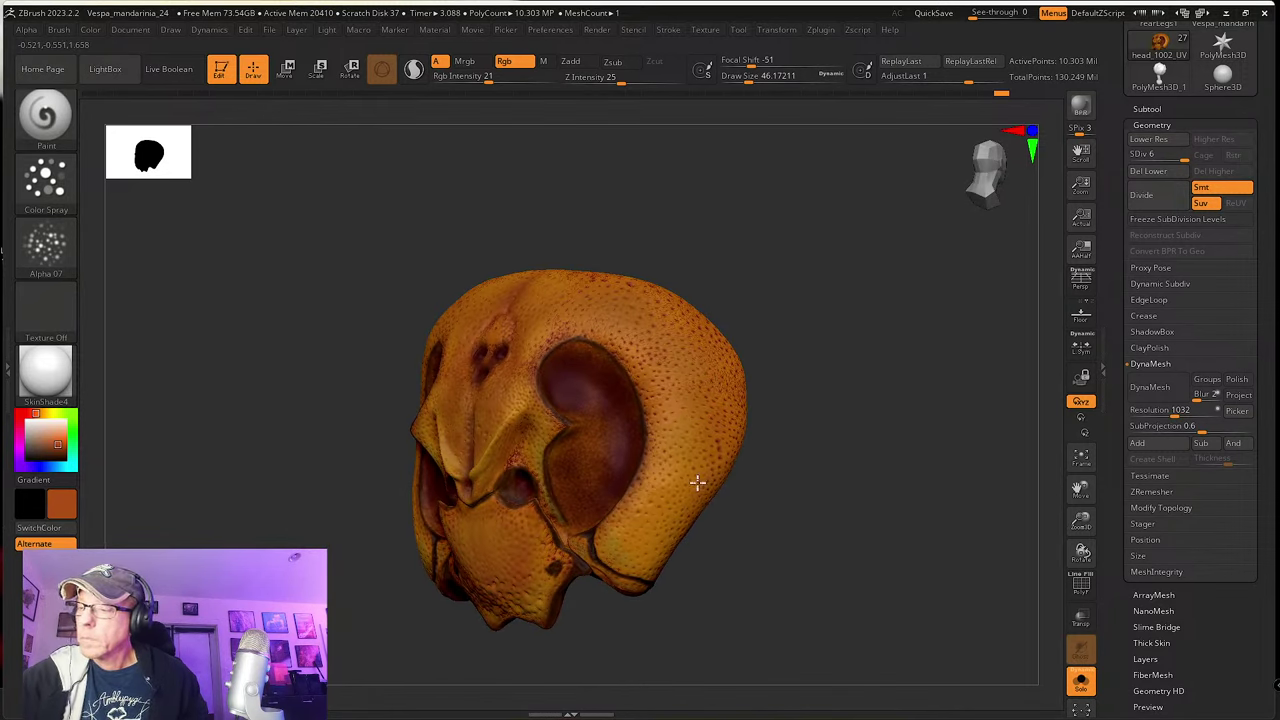
pyautogui.moveTo(717, 490); pyautogui.dragTo(679, 548, button='right')
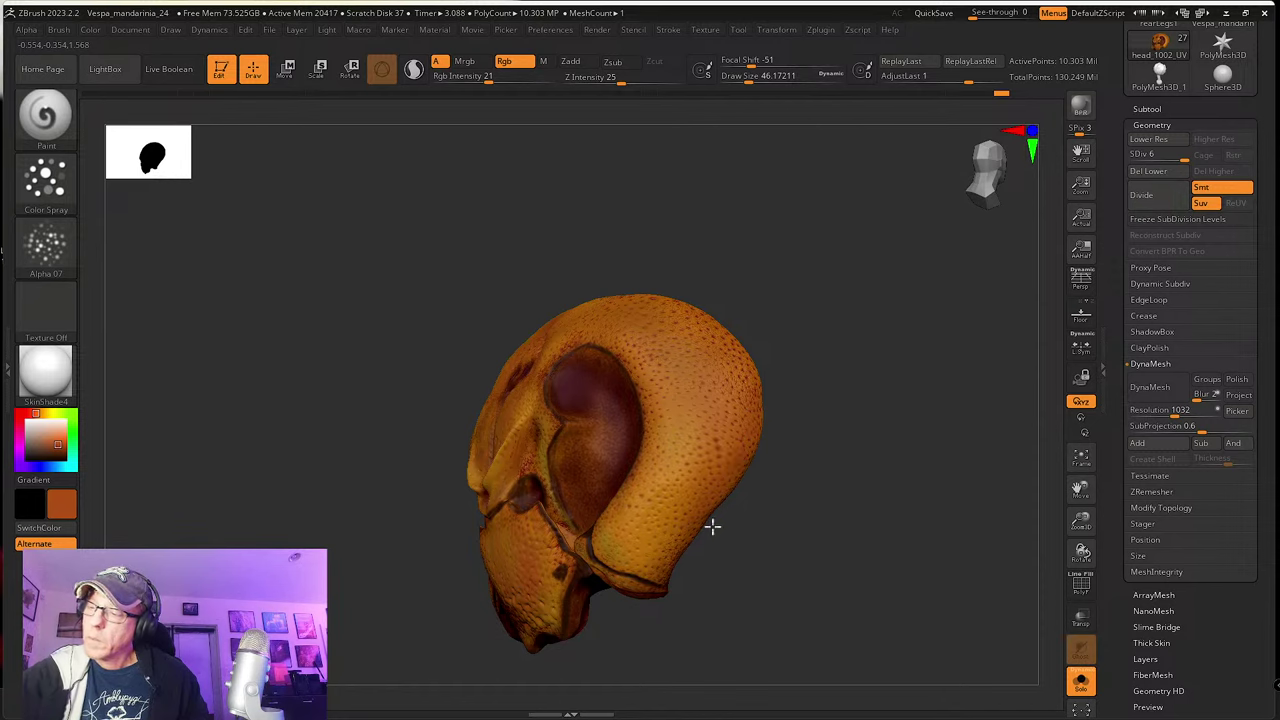
pyautogui.moveTo(712, 526); pyautogui.dragTo(793, 546, button='right')
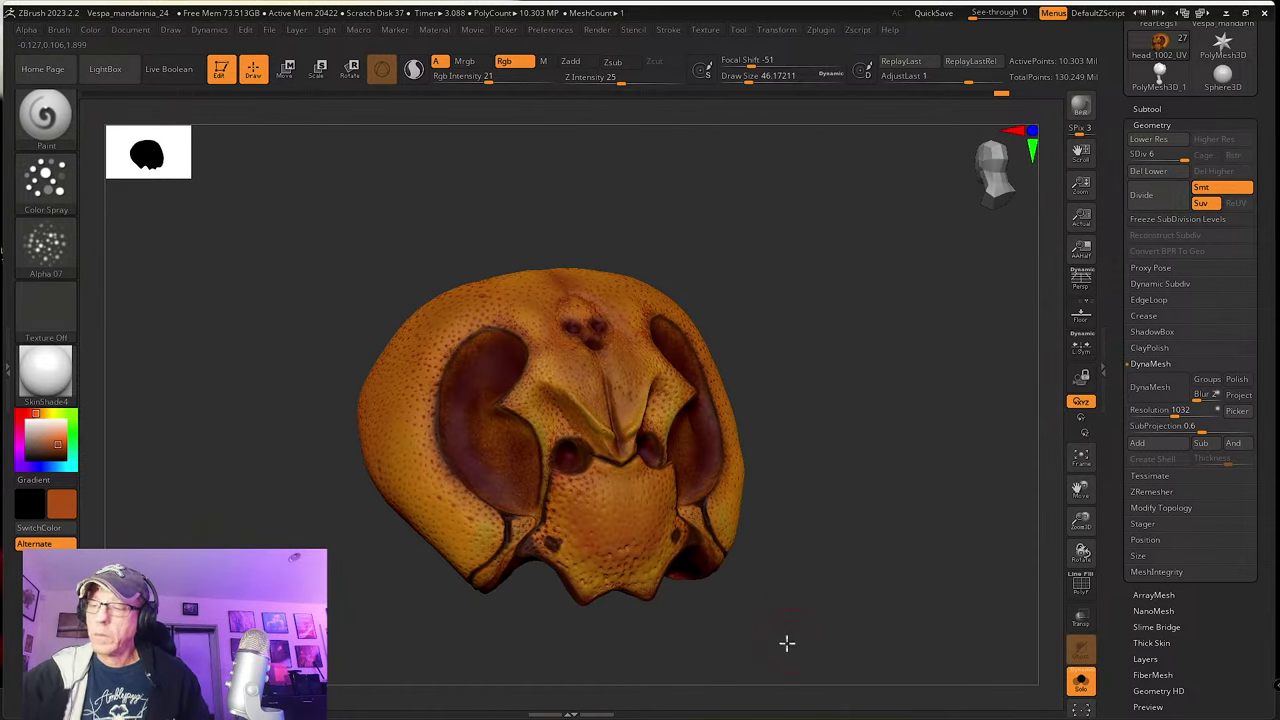
# Step: Pick a very dark brown and darken the lower rim and pointed corners of the face plate at Draw Size about 14
pyautogui.moveTo(786, 643); pyautogui.dragTo(809, 568, button='right')
pyautogui.moveTo(806, 570)
pyautogui.mouseDown()
pyautogui.moveTo(769, 571)
pyautogui.moveTo(769, 641)
pyautogui.moveTo(504, 533)
pyautogui.mouseUp()
pyautogui.press('s')
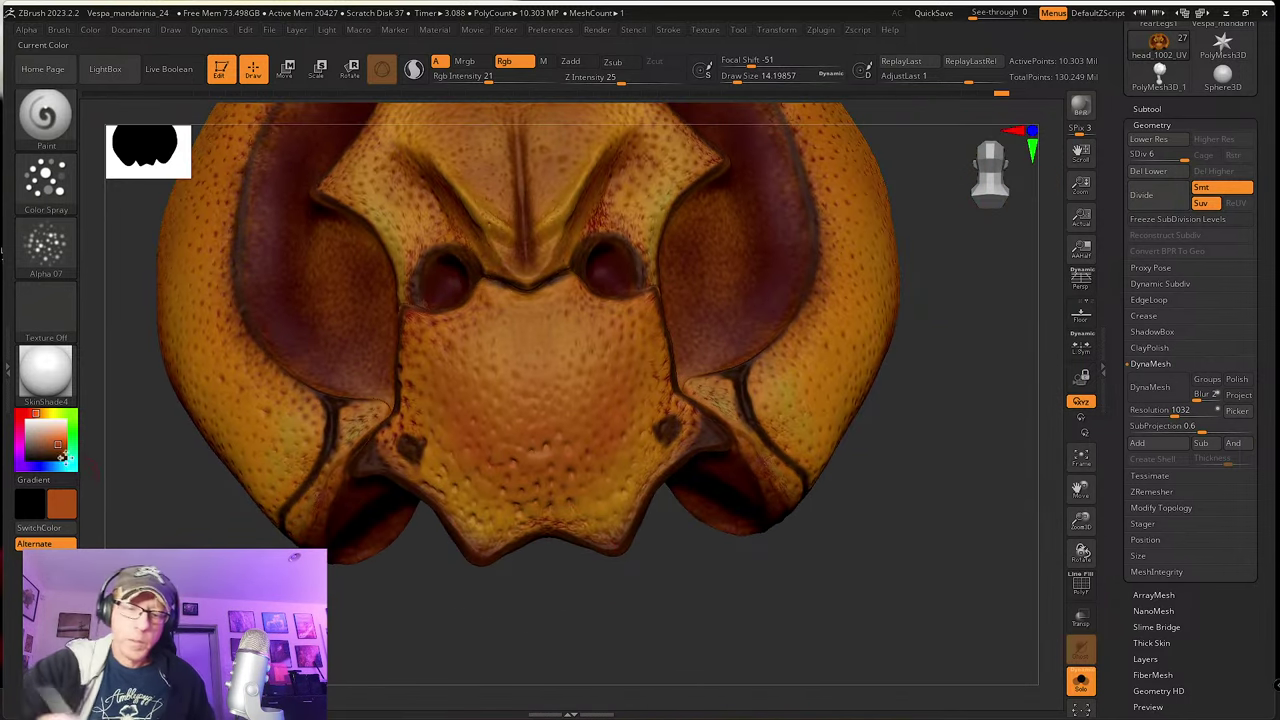
pyautogui.moveTo(61, 449); pyautogui.dragTo(62, 458)
pyautogui.moveTo(590, 525); pyautogui.dragTo(617, 523, button='right')
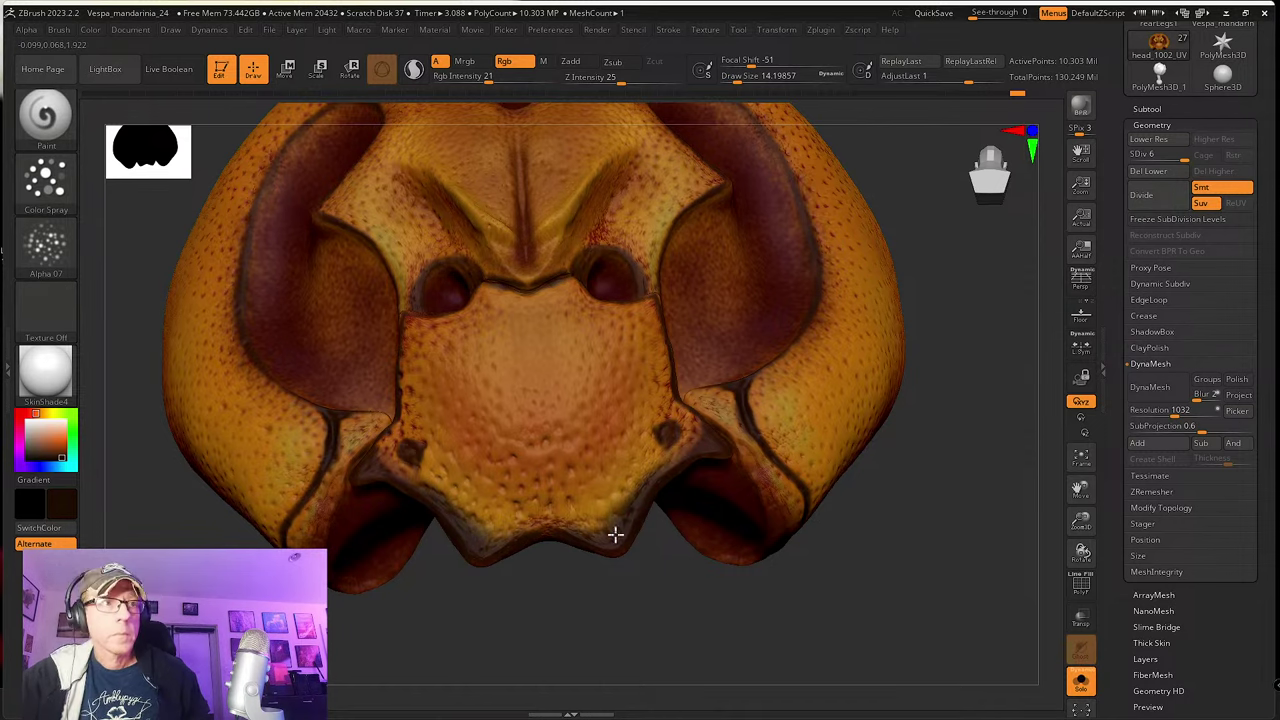
pyautogui.moveTo(615, 521); pyautogui.dragTo(600, 506)
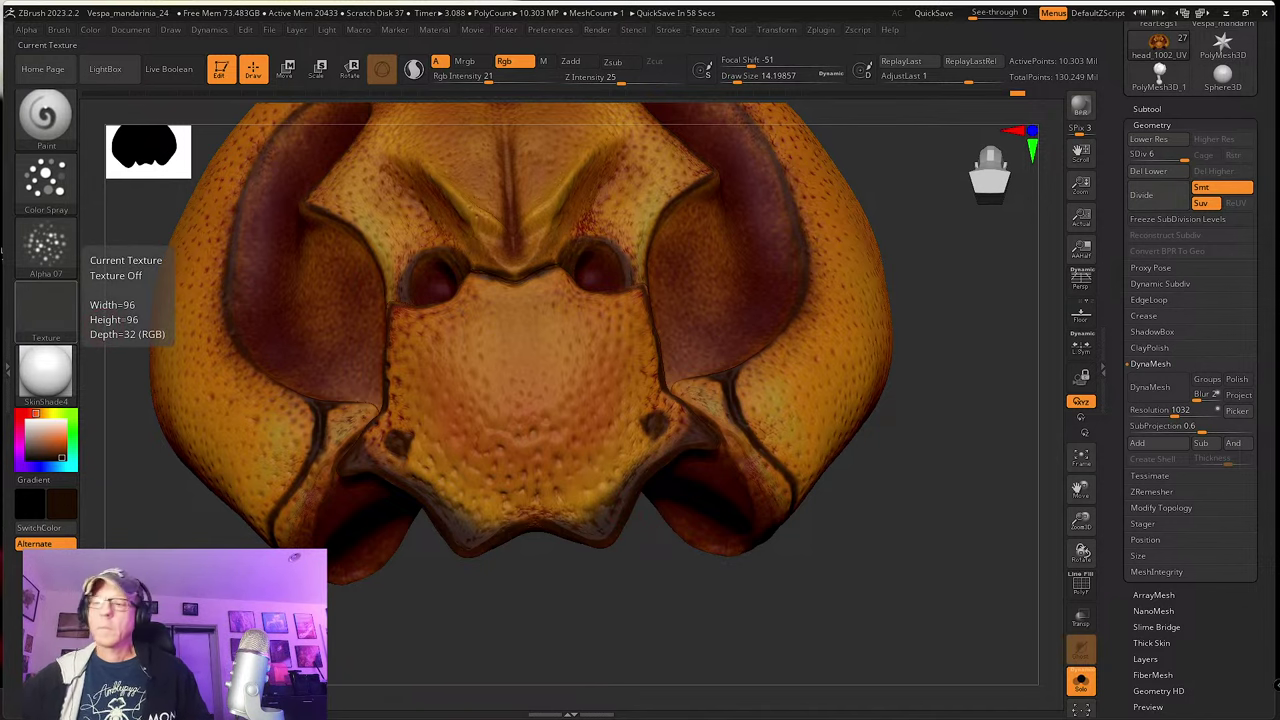
pyautogui.moveTo(628, 625)
pyautogui.mouseDown()
pyautogui.moveTo(651, 608)
pyautogui.moveTo(693, 624)
pyautogui.mouseUp()
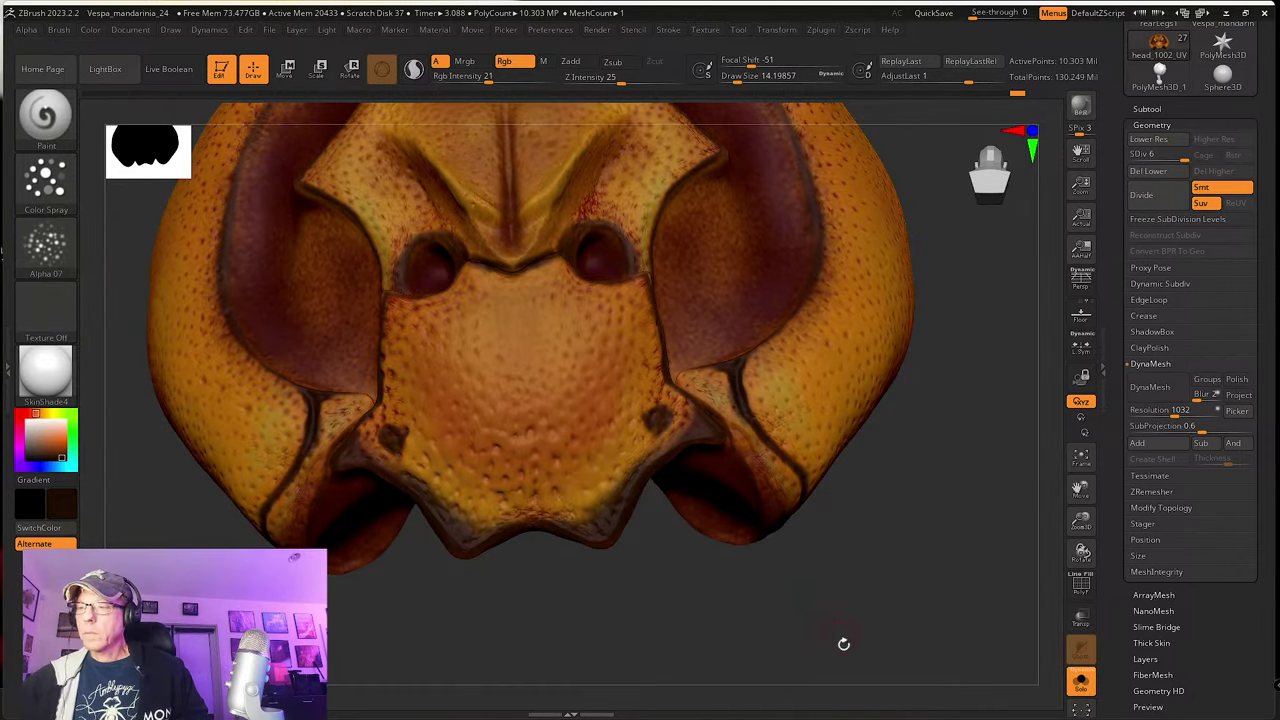
# Step: Show the whole hornet instead of the isolated head, expand the 1002 folder and select the ocelli subtool
pyautogui.moveTo(843, 646)
pyautogui.mouseDown()
pyautogui.moveTo(823, 597)
pyautogui.moveTo(824, 609)
pyautogui.mouseUp()
pyautogui.click(1081, 681)
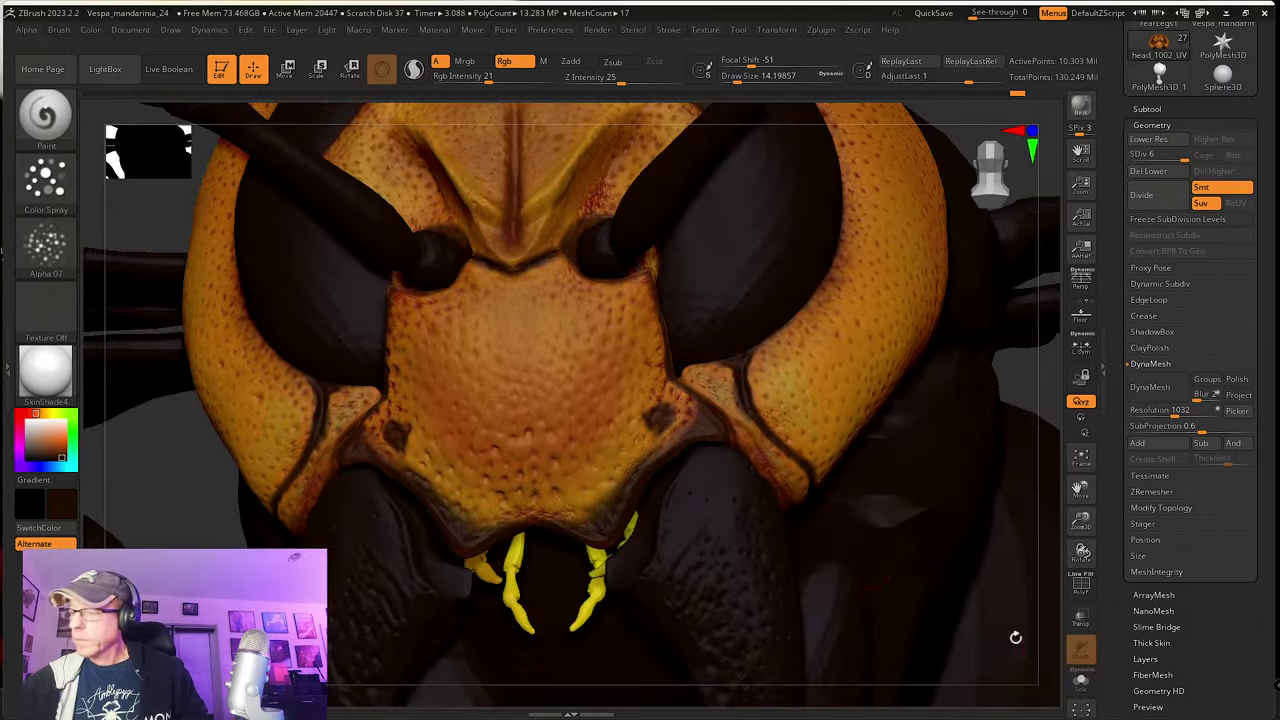
pyautogui.keyDown('alt'); pyautogui.click(723, 523); pyautogui.keyUp('alt')
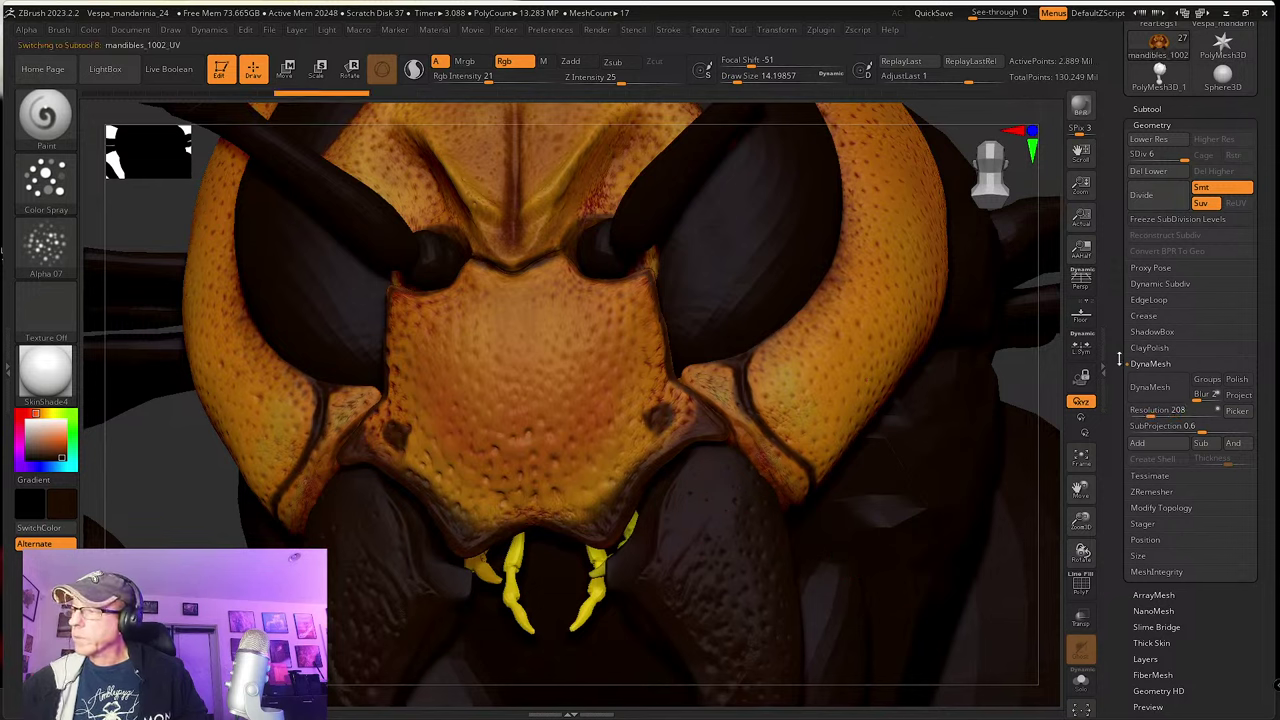
pyautogui.click(1146, 108)
pyautogui.scroll(-2, 1132, 486)
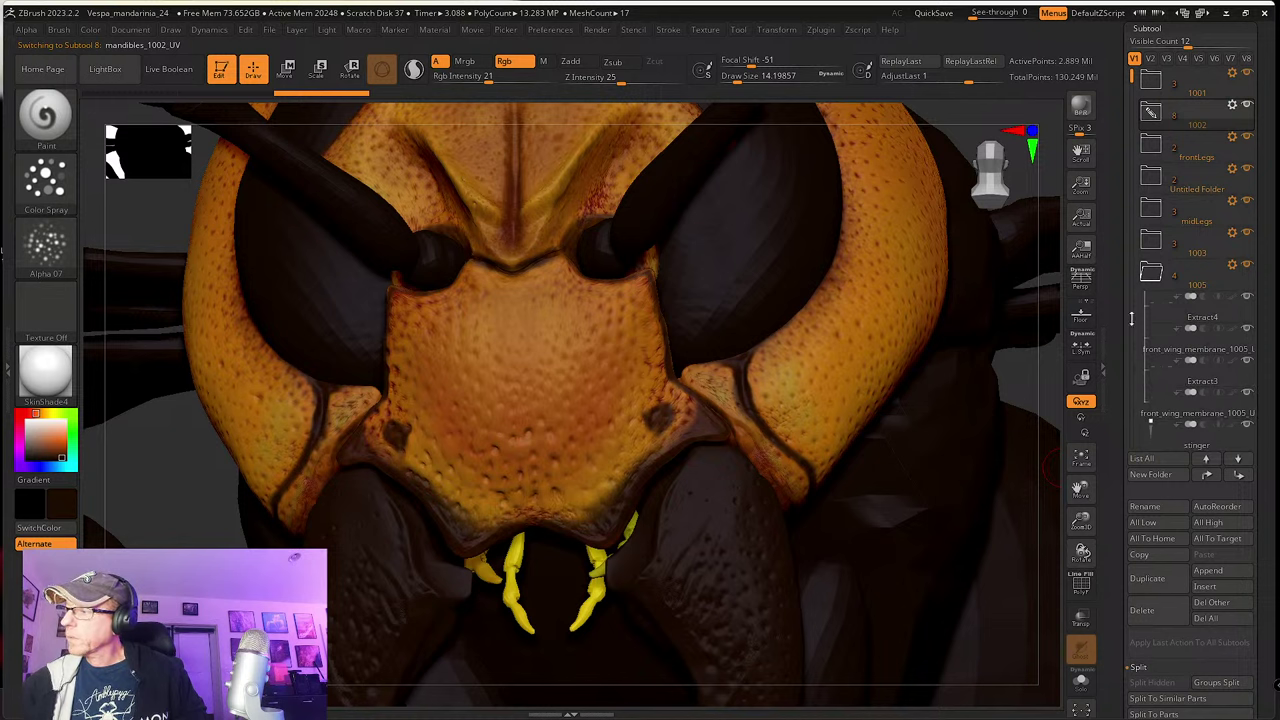
pyautogui.click(1150, 112)
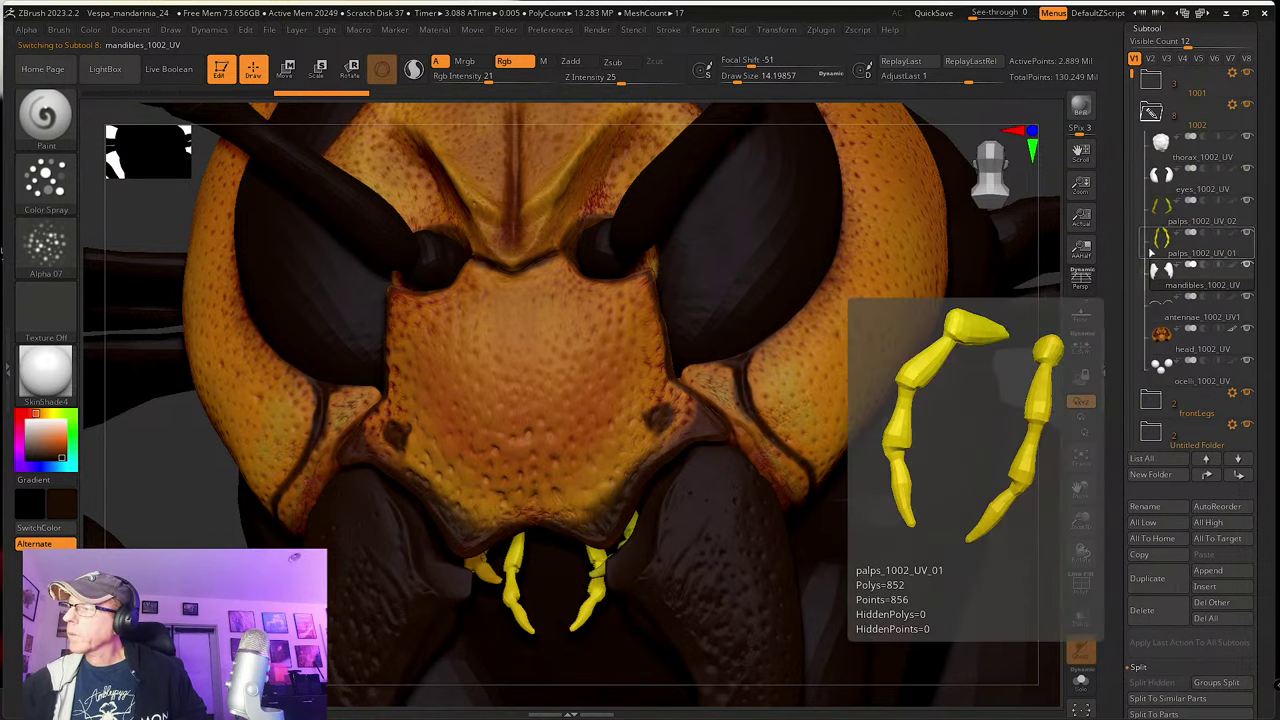
pyautogui.click(1239, 345)
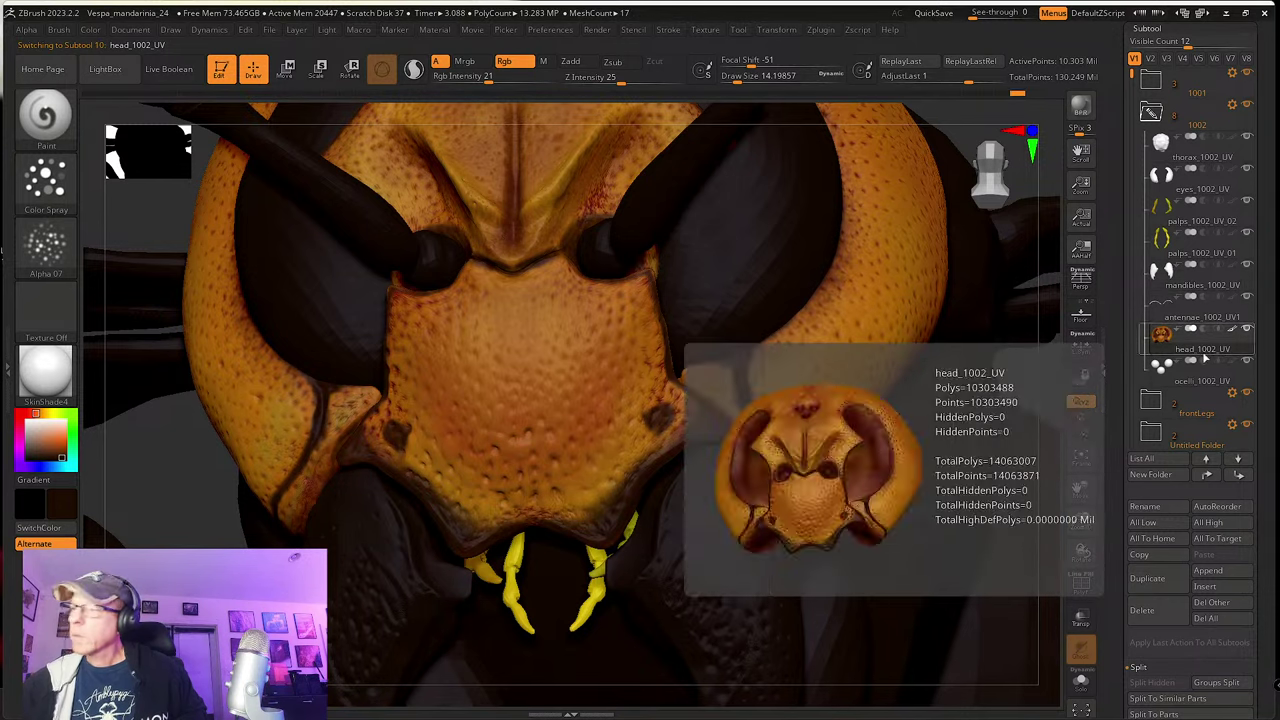
pyautogui.click(1155, 368)
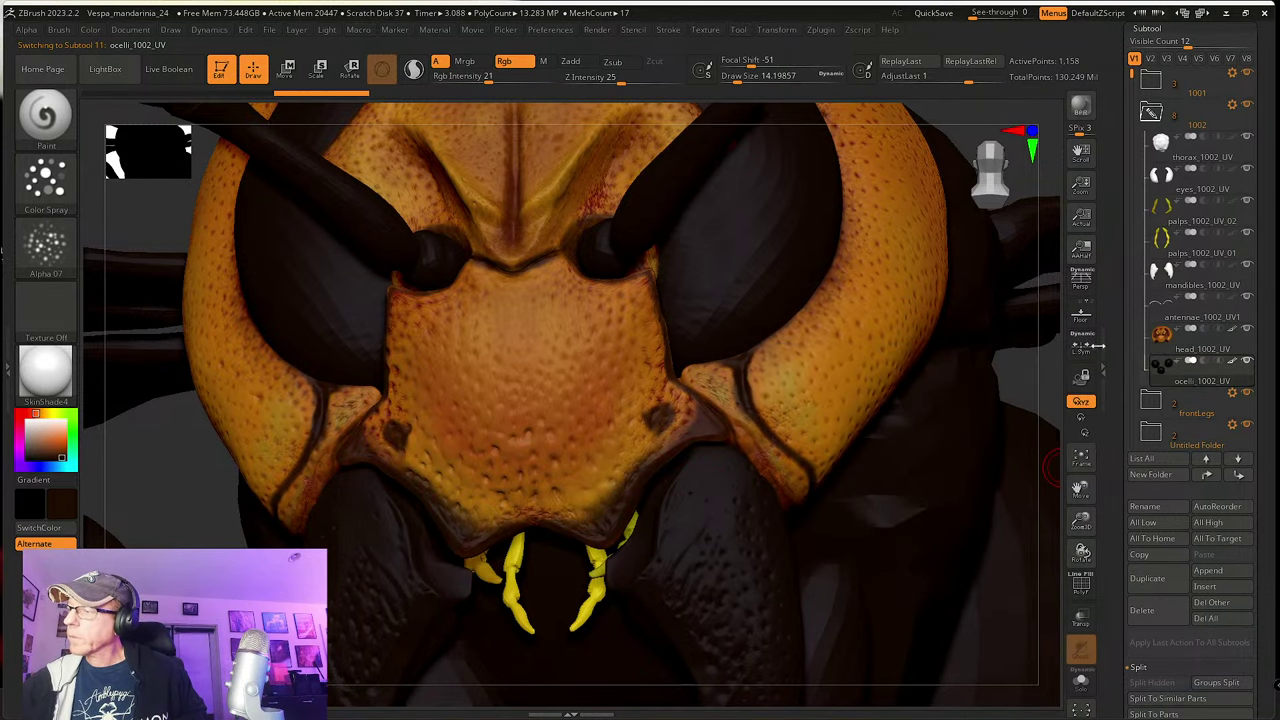
# Step: Subdivide the ocelli mesh up to subdivision level 5
pyautogui.moveTo(1086, 489); pyautogui.dragTo(1076, 697)
pyautogui.moveTo(963, 322); pyautogui.dragTo(857, 343)
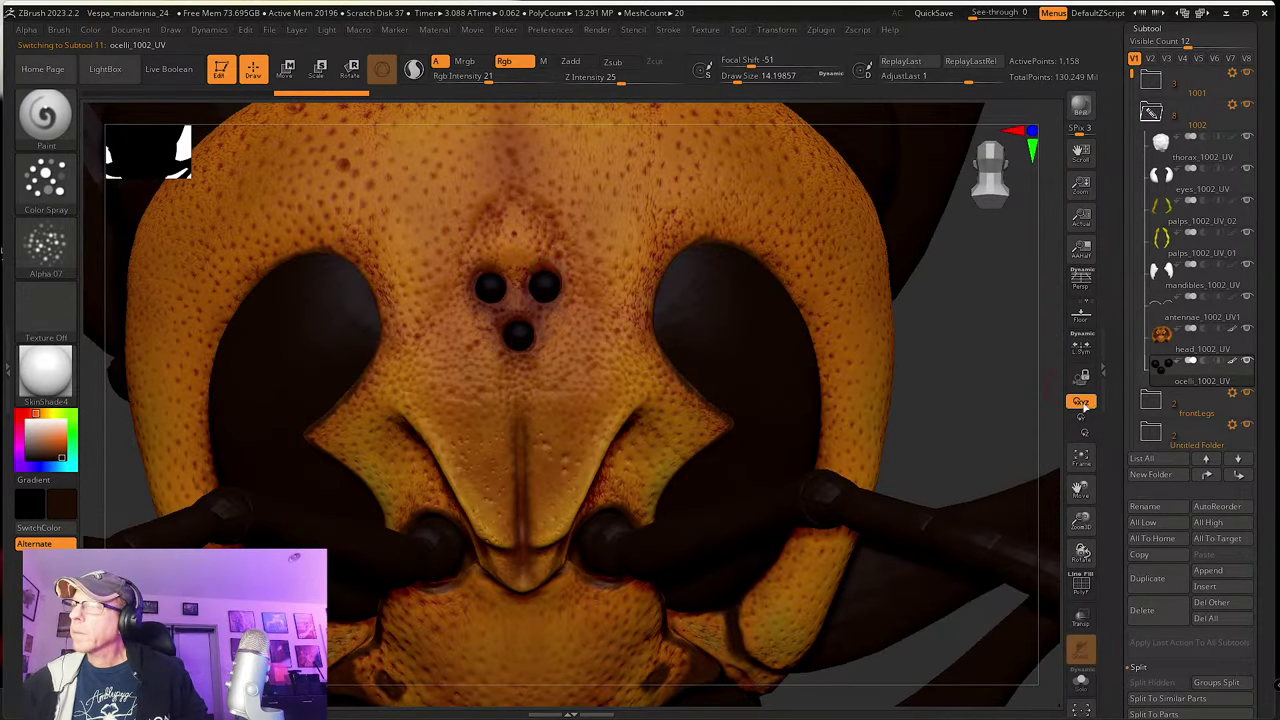
pyautogui.scroll(-5, 1138, 455)
pyautogui.moveTo(1149, 577); pyautogui.dragTo(1149, 569)
pyautogui.click(1165, 575)
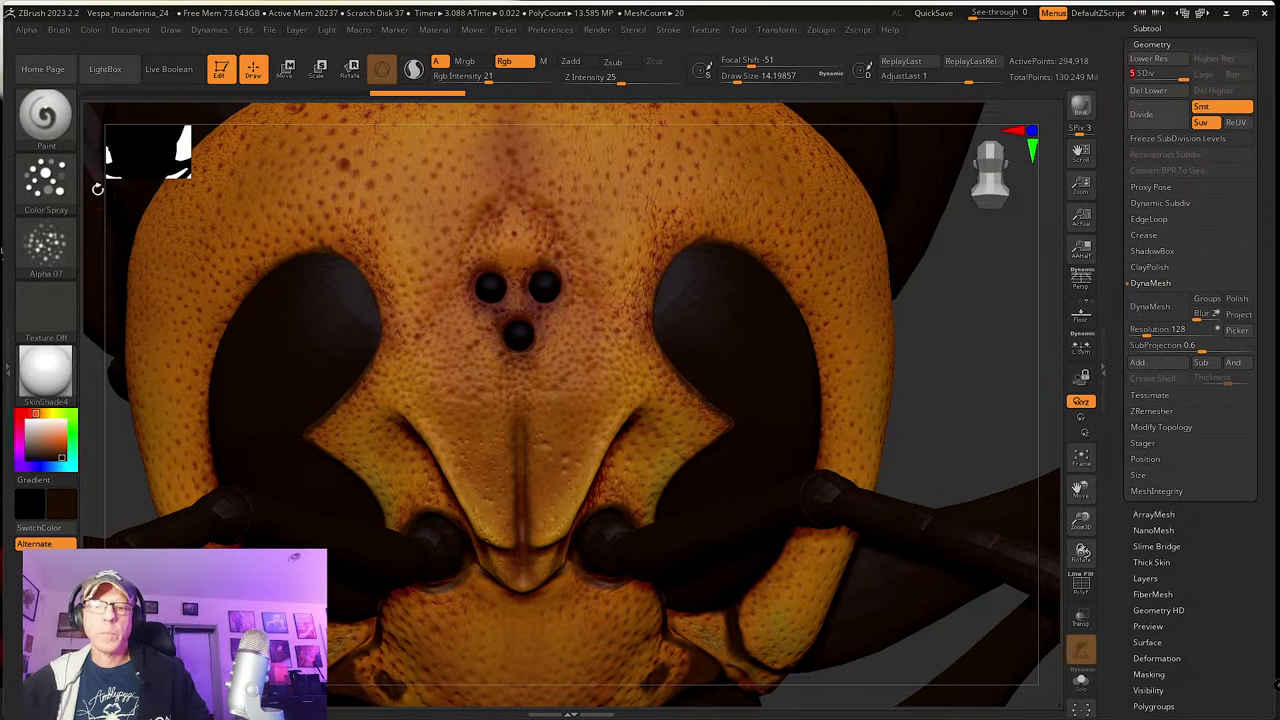
# Step: Fill the ocelli with a very dark reddish brown, RGB 31, 8, 2, at Rgb Intensity 100
pyautogui.click(31, 413)
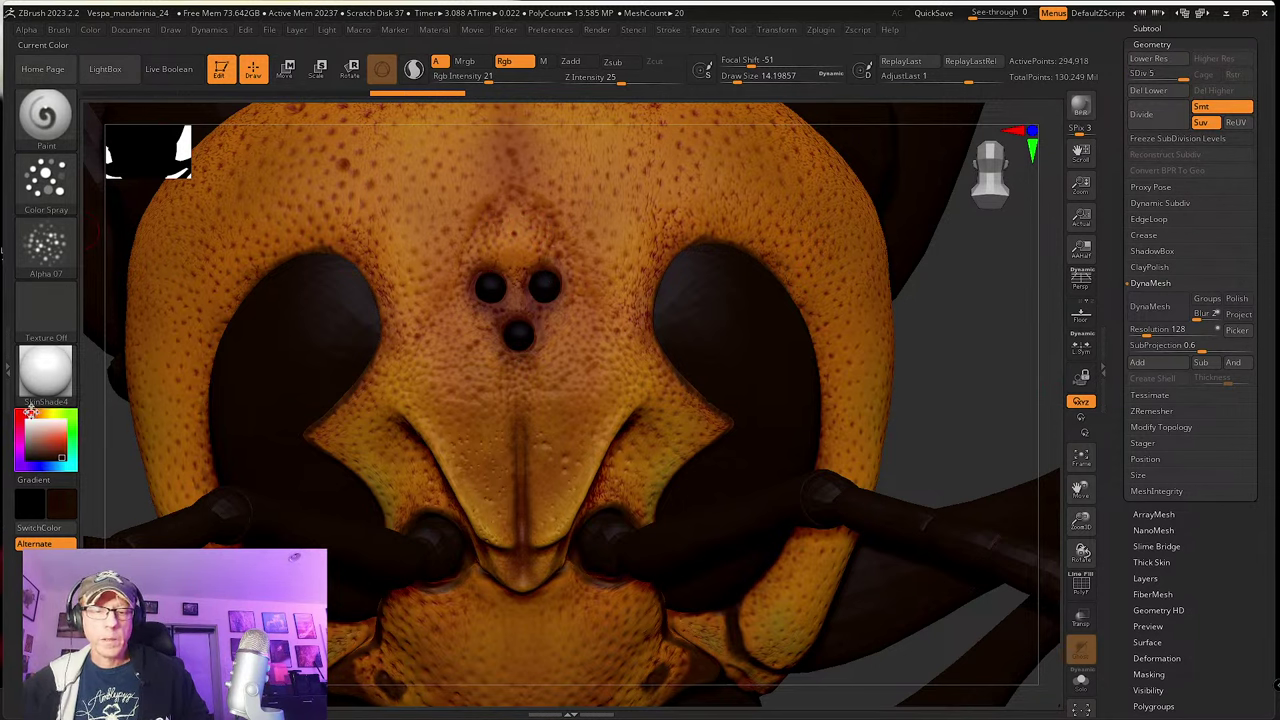
pyautogui.moveTo(58, 456); pyautogui.dragTo(61, 458)
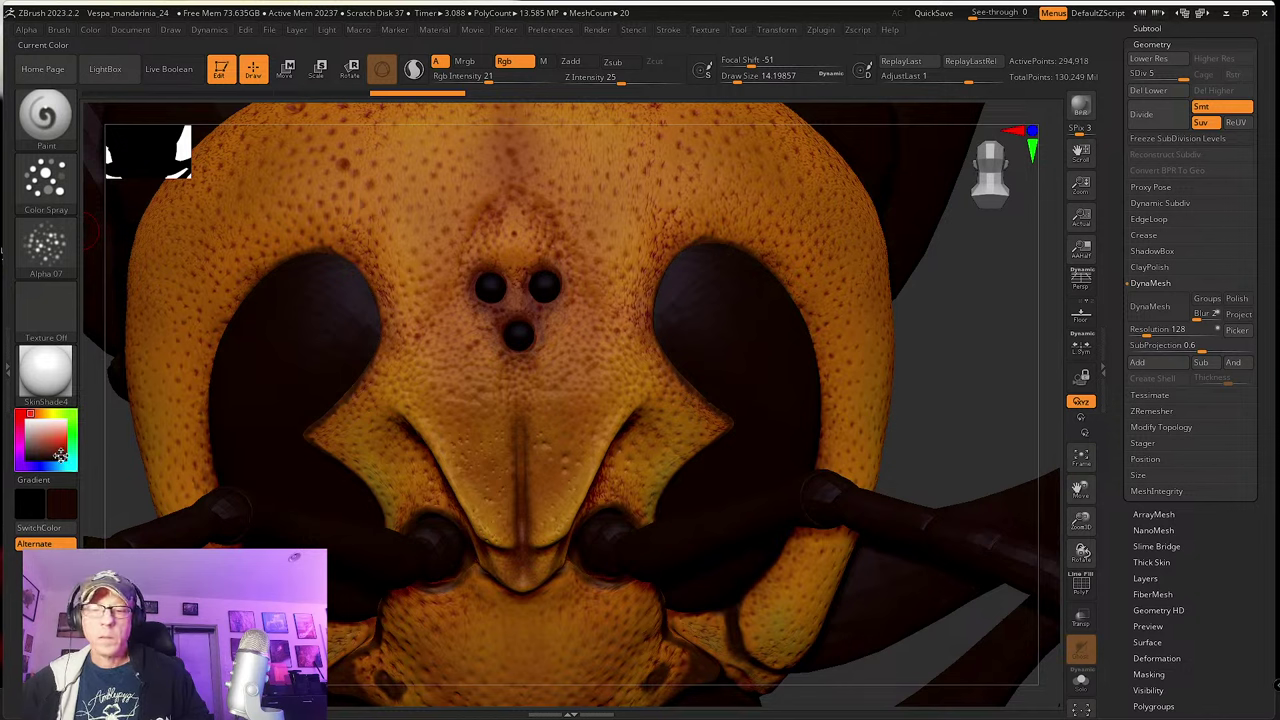
pyautogui.moveTo(488, 76); pyautogui.dragTo(563, 76)
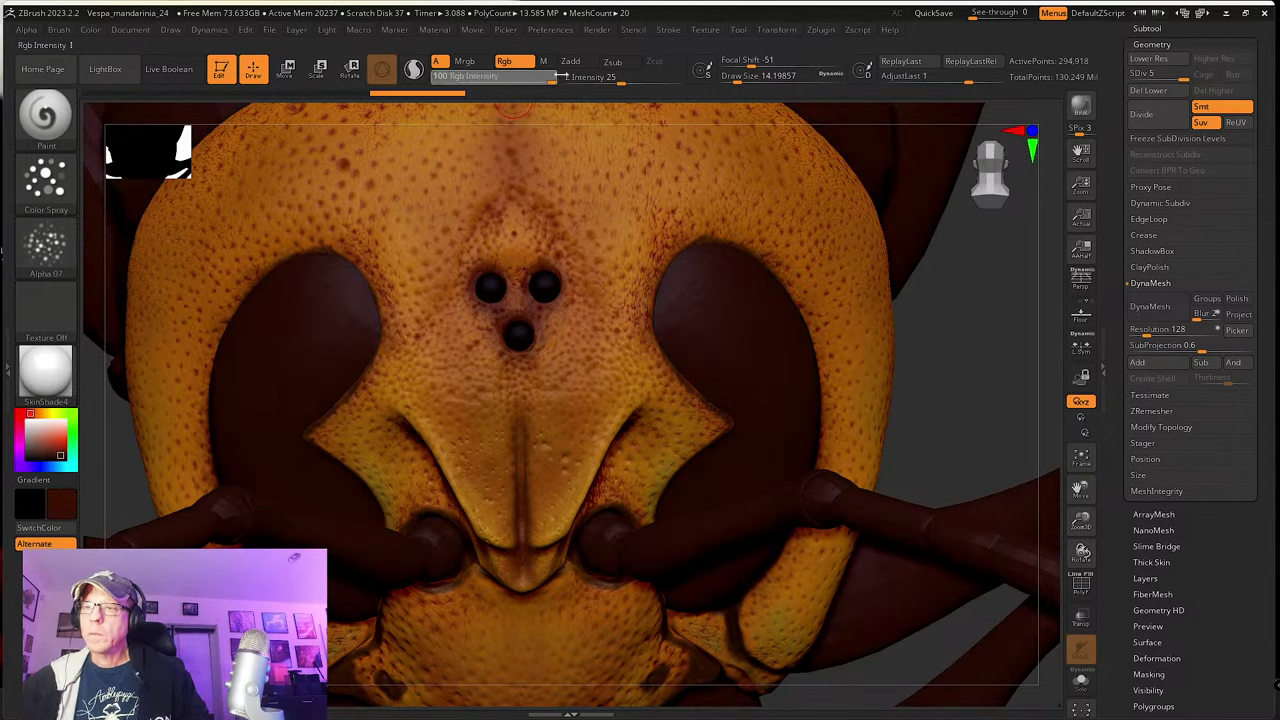
pyautogui.click(90, 29)
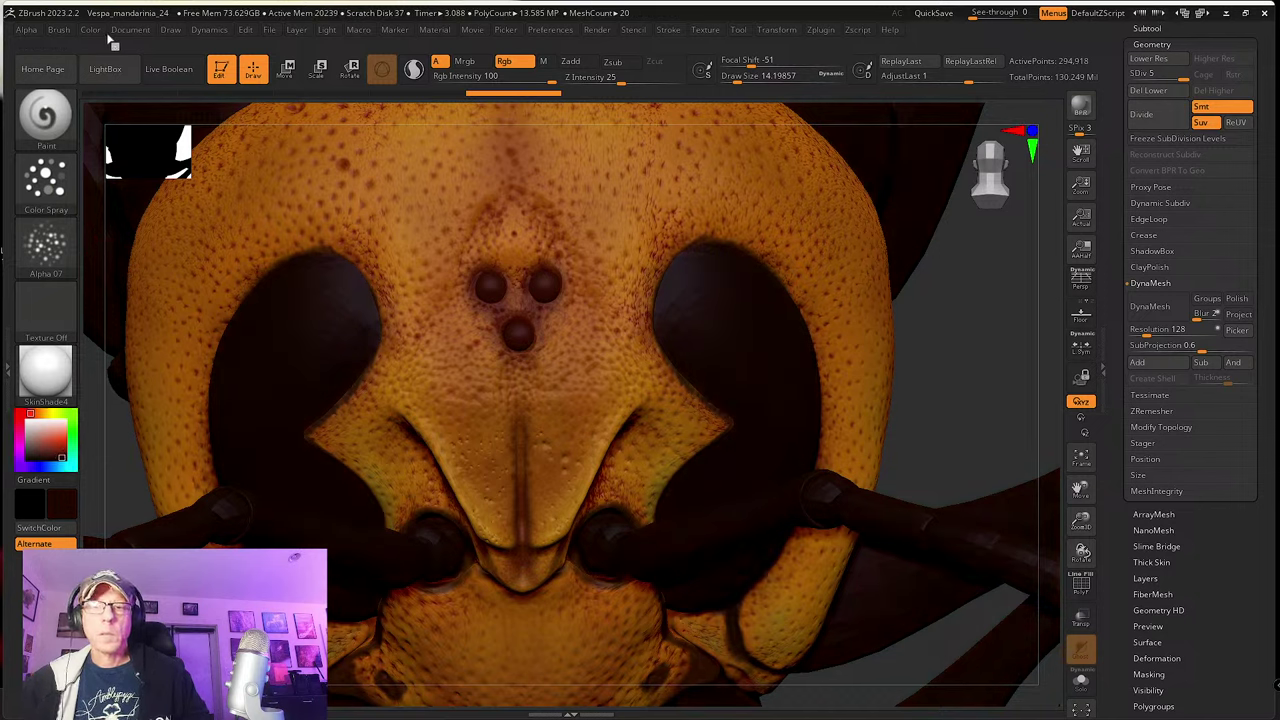
pyautogui.click(90, 29)
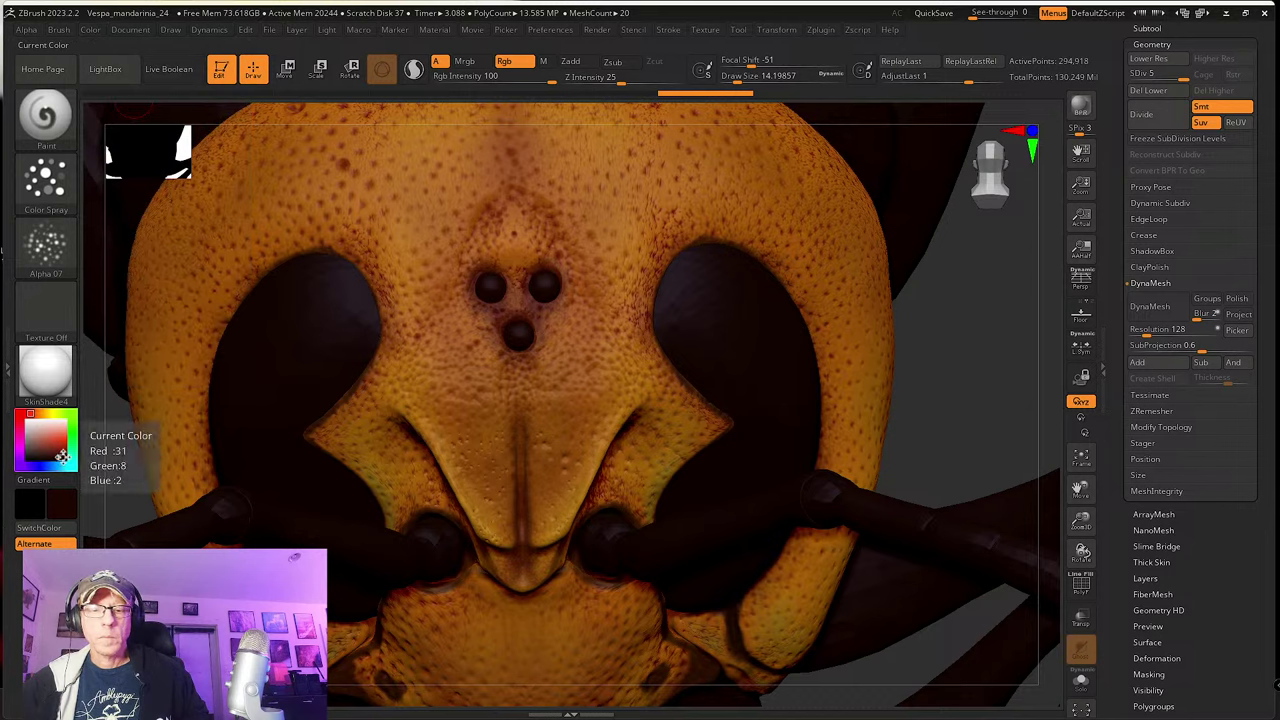
# Step: Select the mandibles and isolate them together with the head and ocelli, hiding all other parts
pyautogui.keyDown('alt'); pyautogui.moveTo(943, 311); pyautogui.dragTo(880, 55); pyautogui.keyUp('alt')
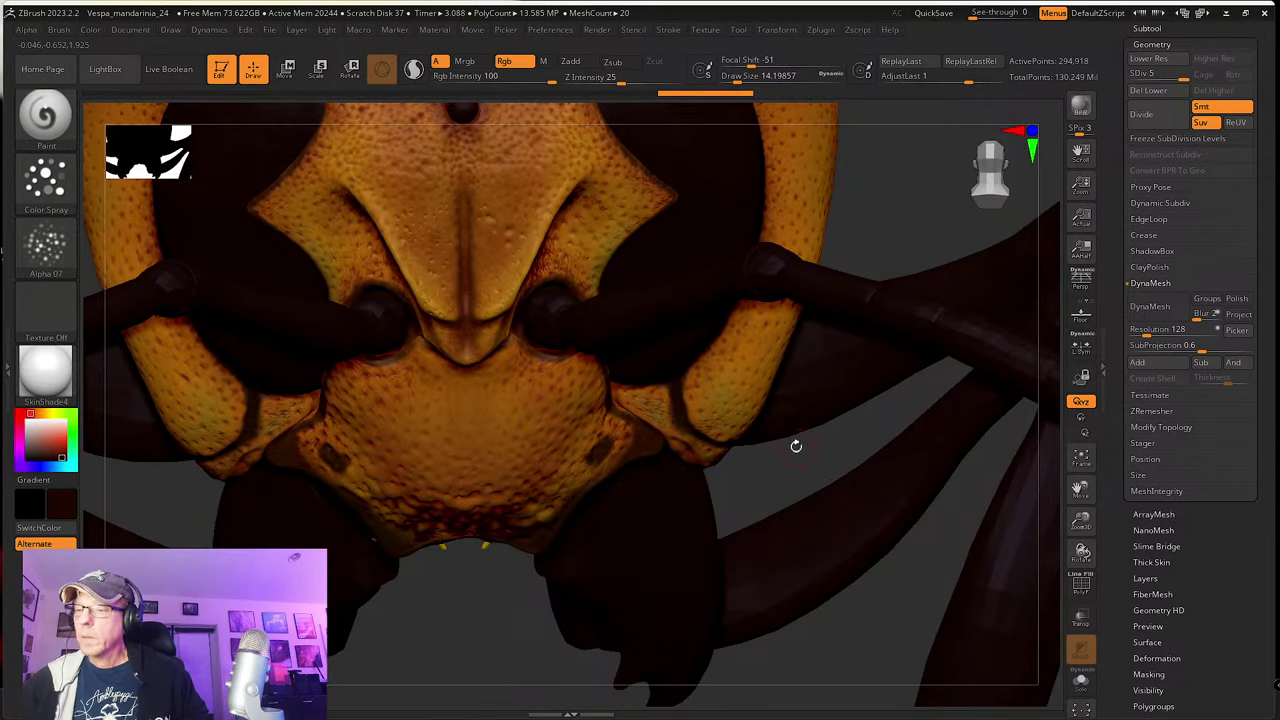
pyautogui.moveTo(835, 426); pyautogui.dragTo(780, 452)
pyautogui.keyDown('alt'); pyautogui.click(651, 506); pyautogui.keyUp('alt')
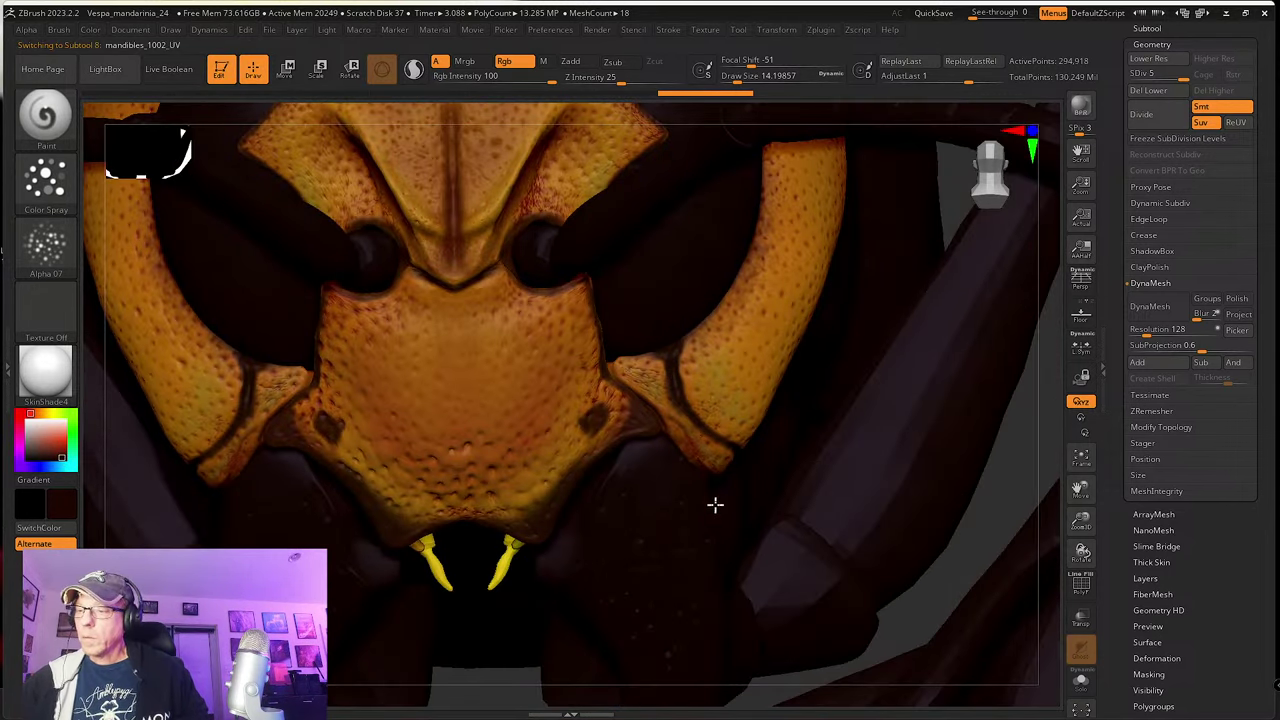
pyautogui.moveTo(987, 504); pyautogui.dragTo(975, 495)
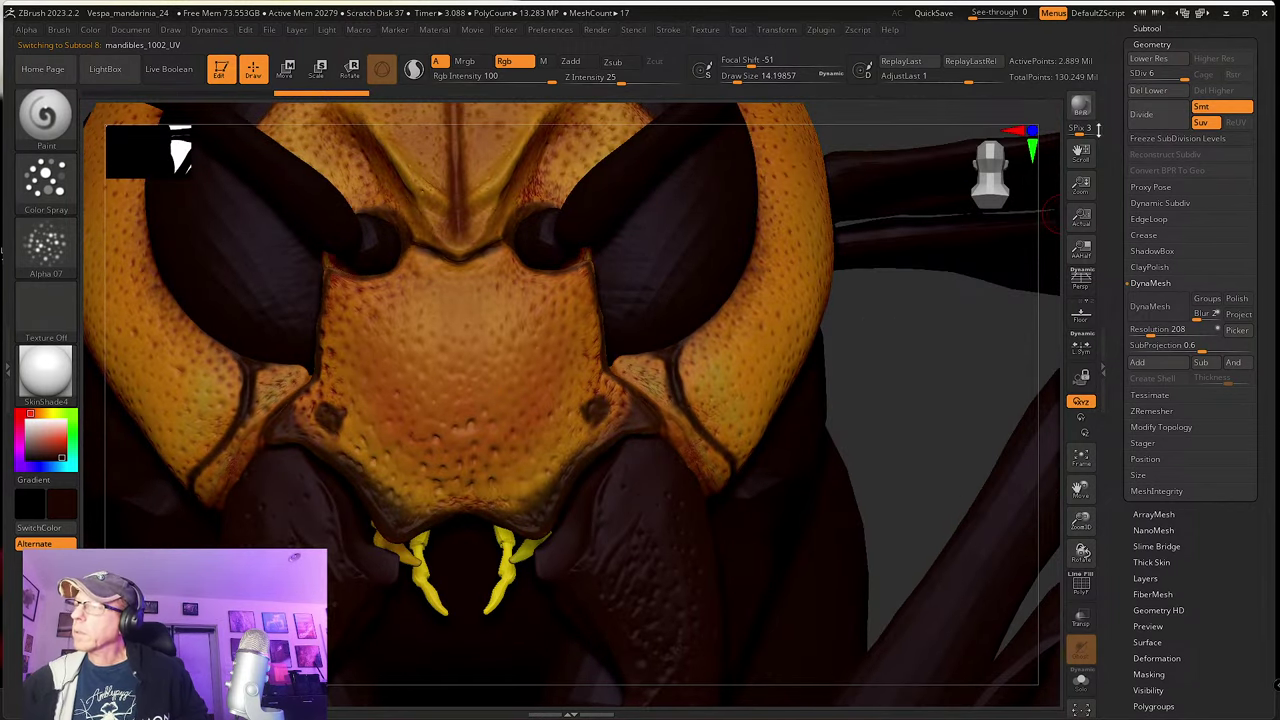
pyautogui.click(1136, 29)
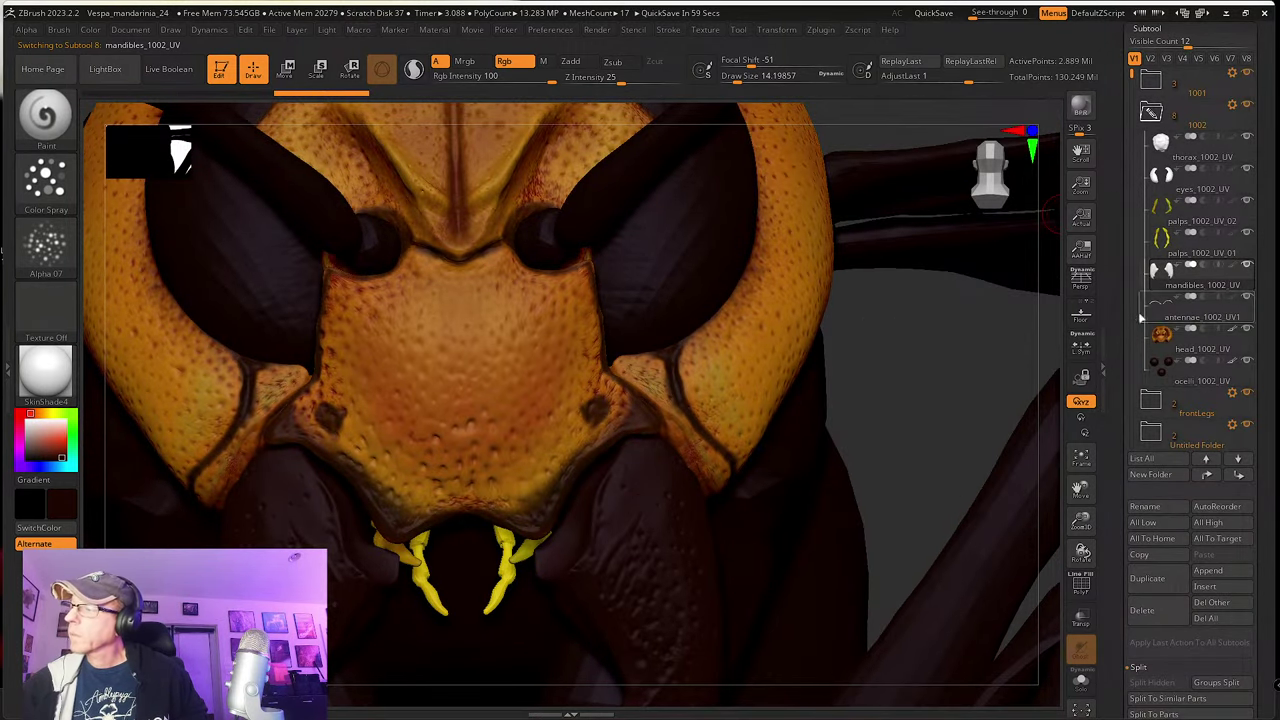
pyautogui.click(1242, 268)
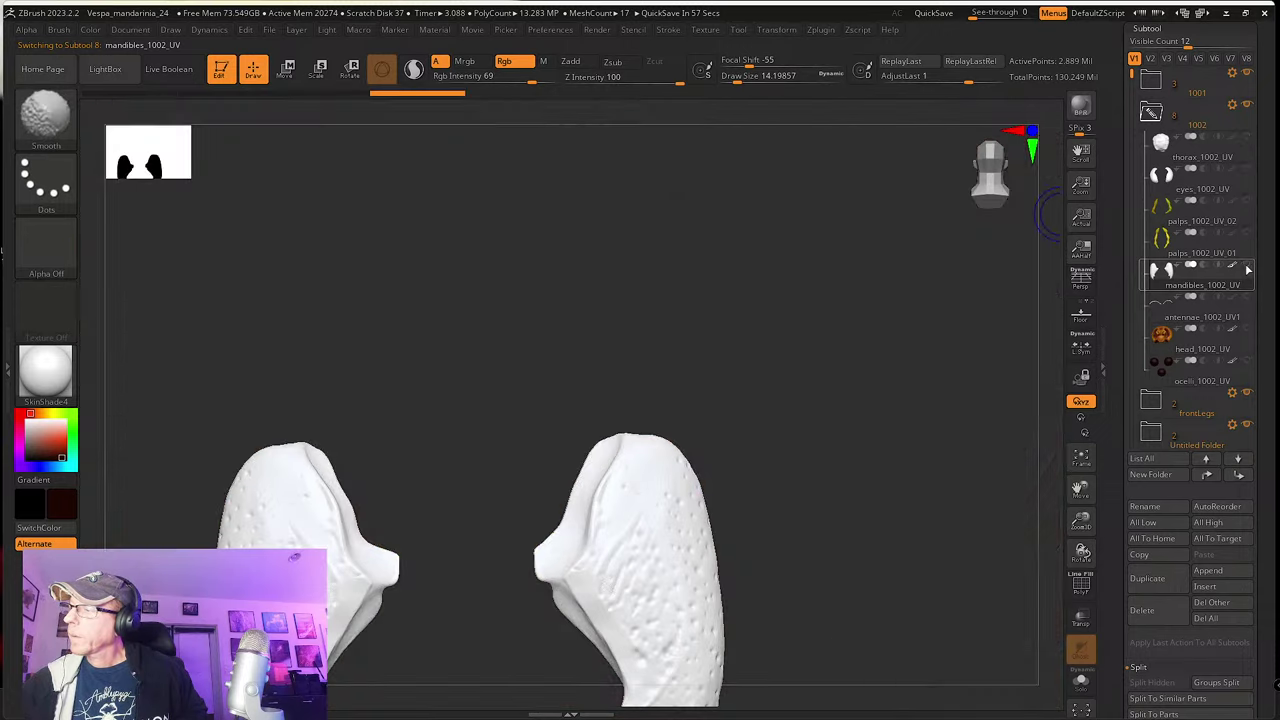
pyautogui.click(1247, 330)
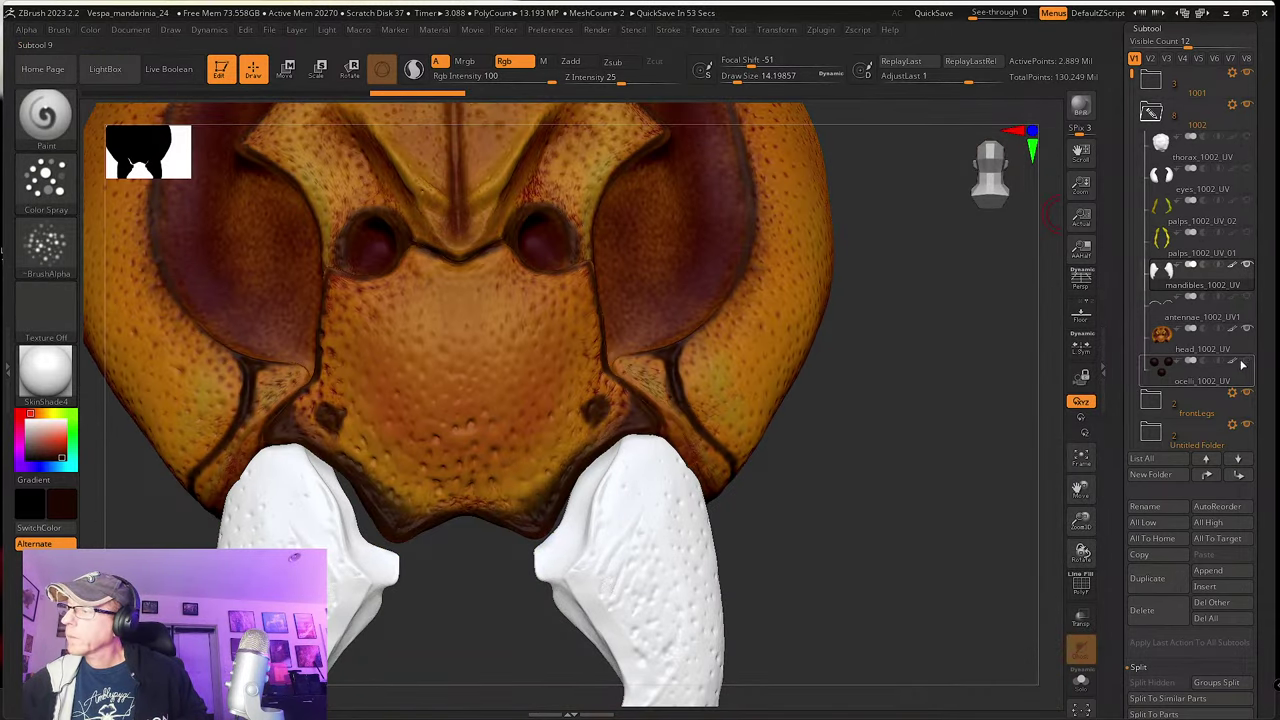
pyautogui.keyDown('alt'); pyautogui.moveTo(958, 327); pyautogui.dragTo(883, 294); pyautogui.keyUp('alt')
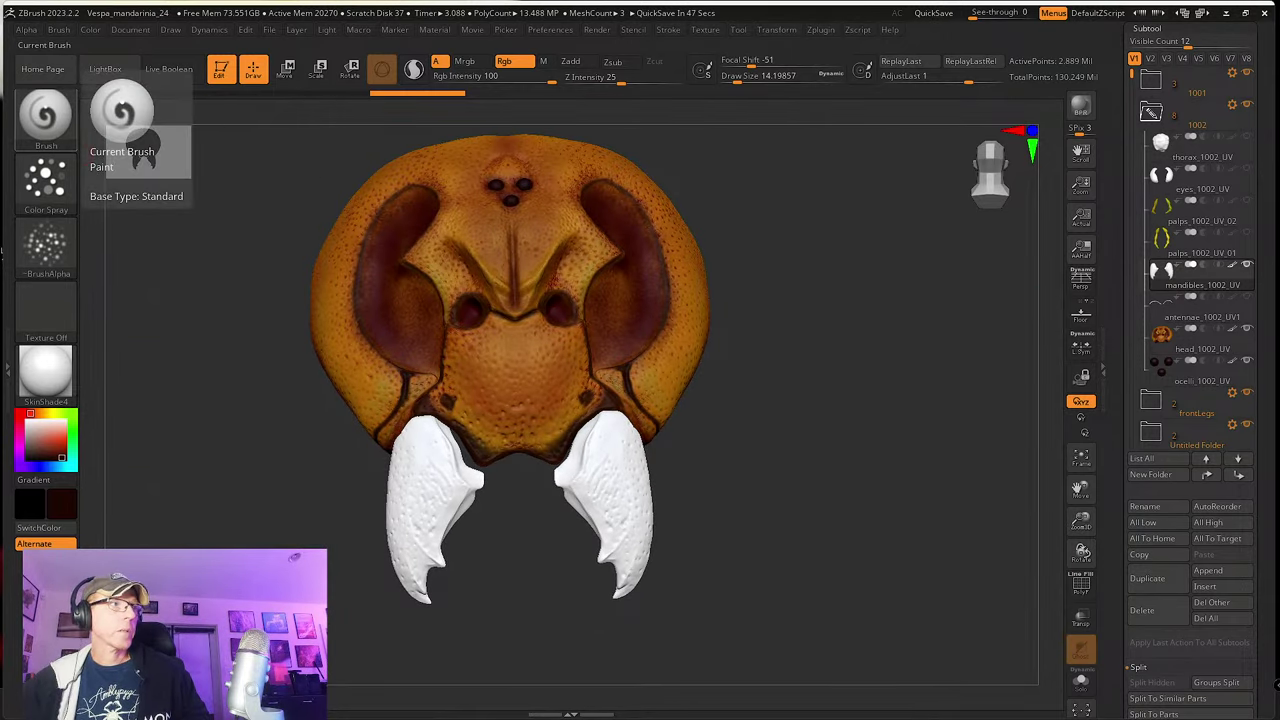
pyautogui.moveTo(2, 216); pyautogui.dragTo(380, 277, button='right')
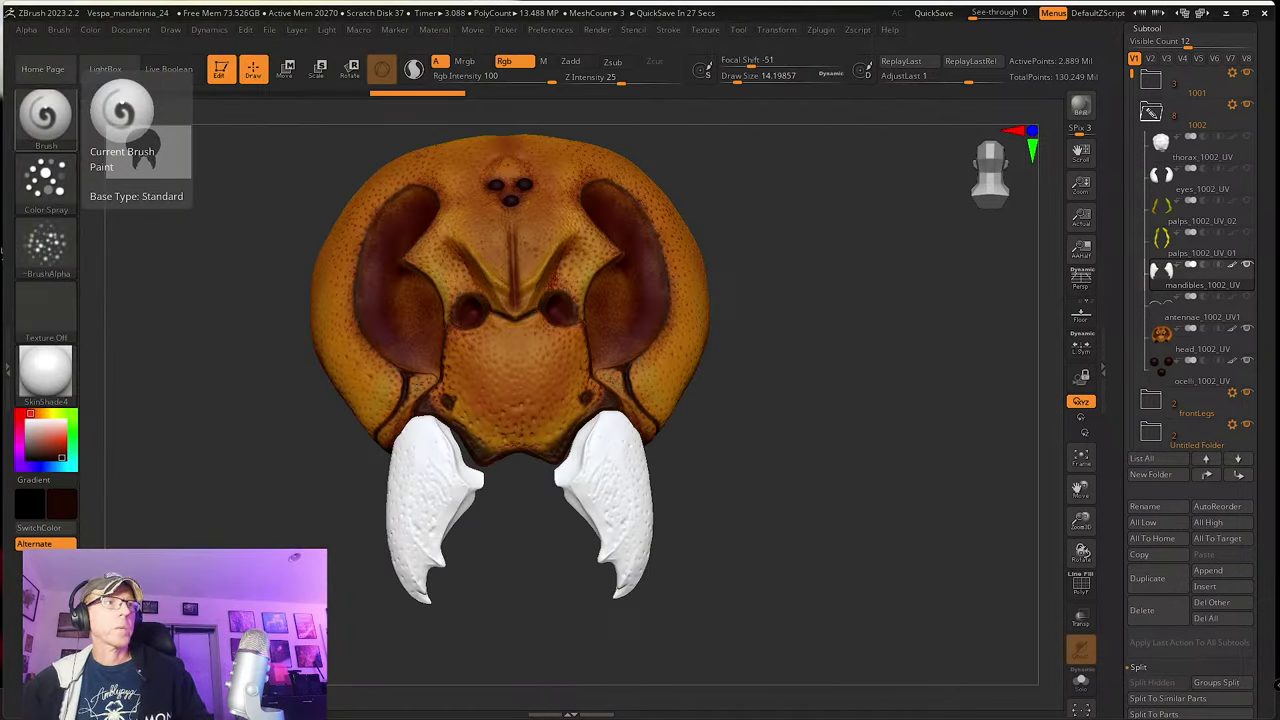
pyautogui.moveTo(813, 510)
pyautogui.mouseDown()
pyautogui.moveTo(777, 503)
pyautogui.moveTo(777, 472)
pyautogui.mouseUp()
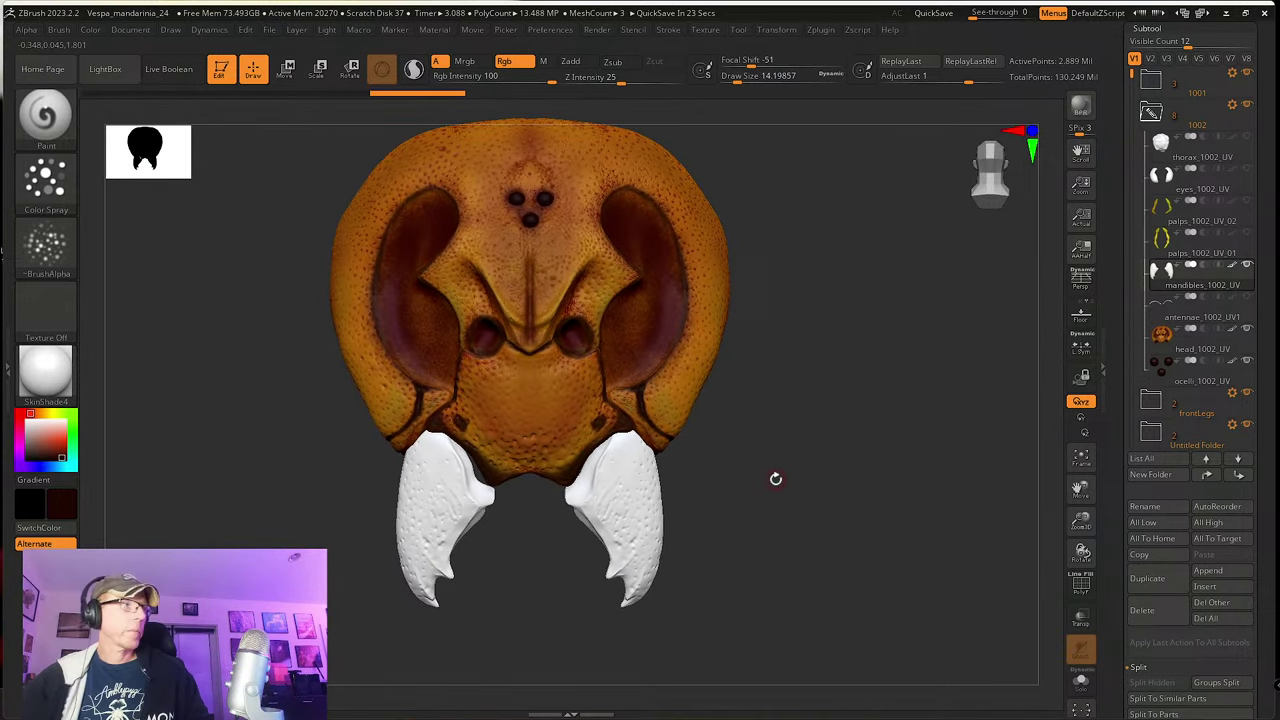
pyautogui.keyDown('alt'); pyautogui.moveTo(678, 404); pyautogui.dragTo(685, 463, button='right'); pyautogui.keyUp('alt')
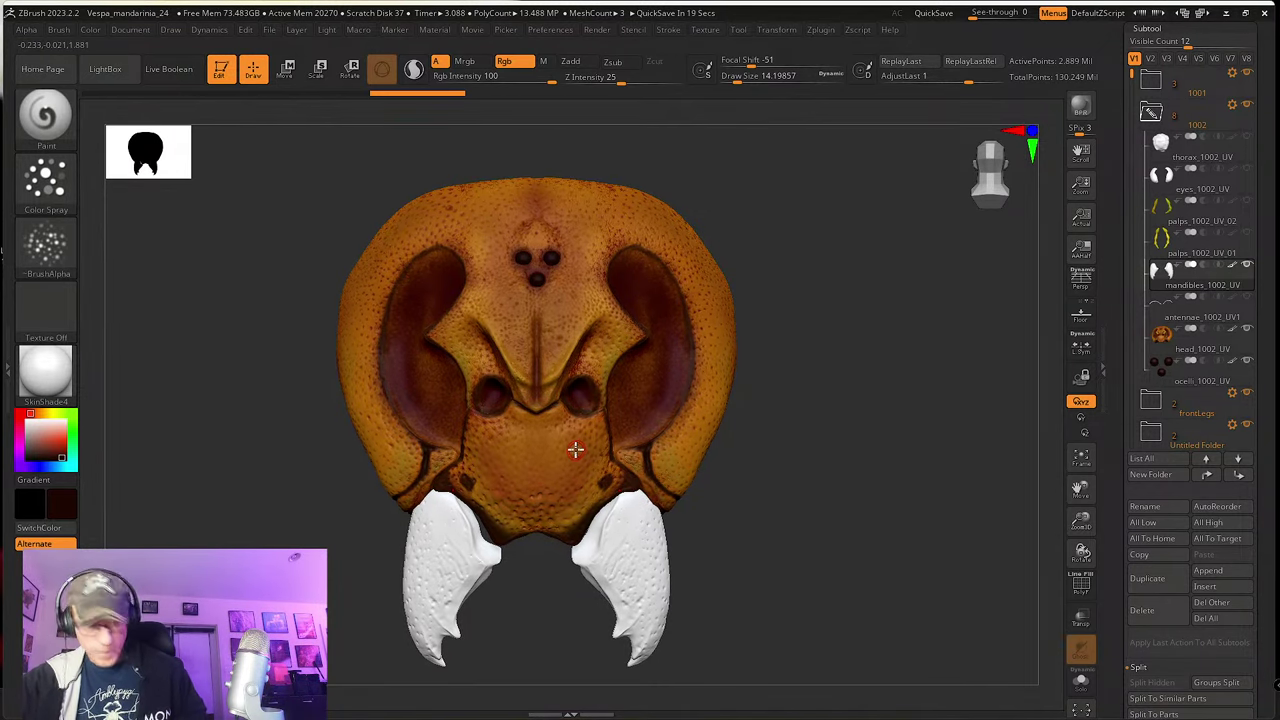
# Step: Sample an amber brown, RGB 179, 98, 16, from the face plate and fill the mandibles with it
pyautogui.press('c')
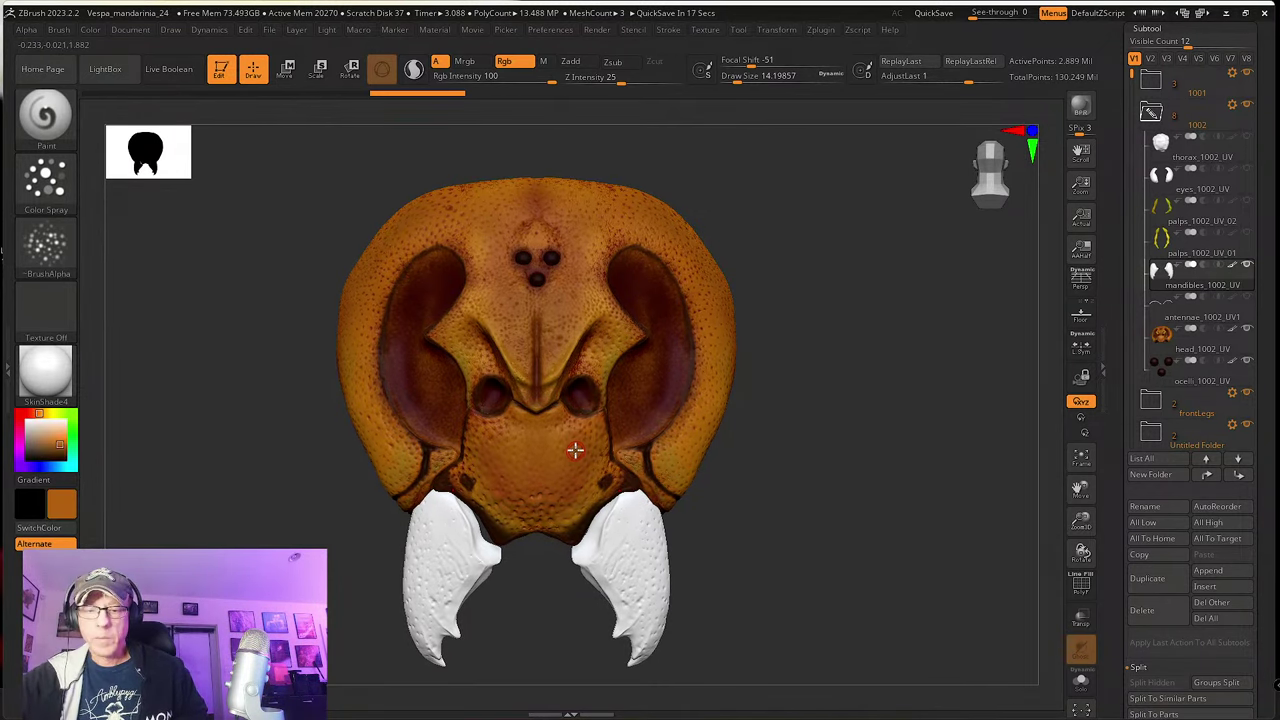
pyautogui.keyDown('alt'); pyautogui.moveTo(766, 550); pyautogui.dragTo(762, 525); pyautogui.keyUp('alt')
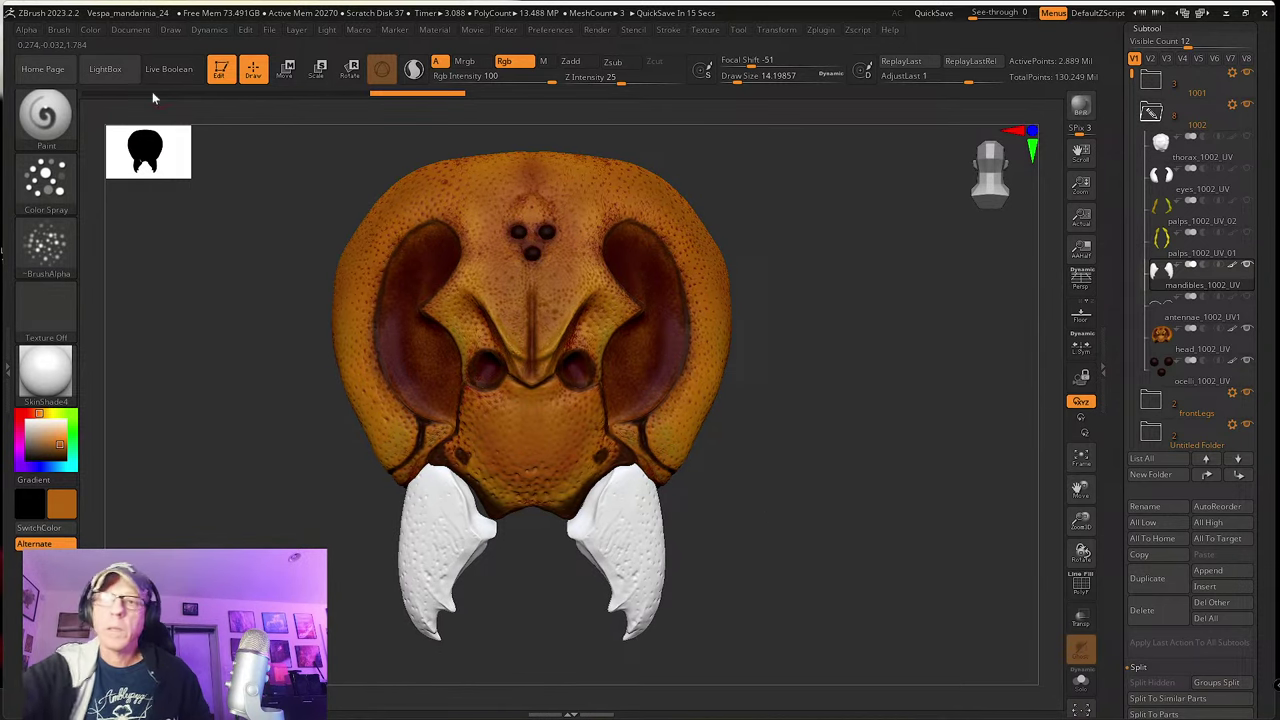
pyautogui.click(90, 29)
pyautogui.click(140, 315)
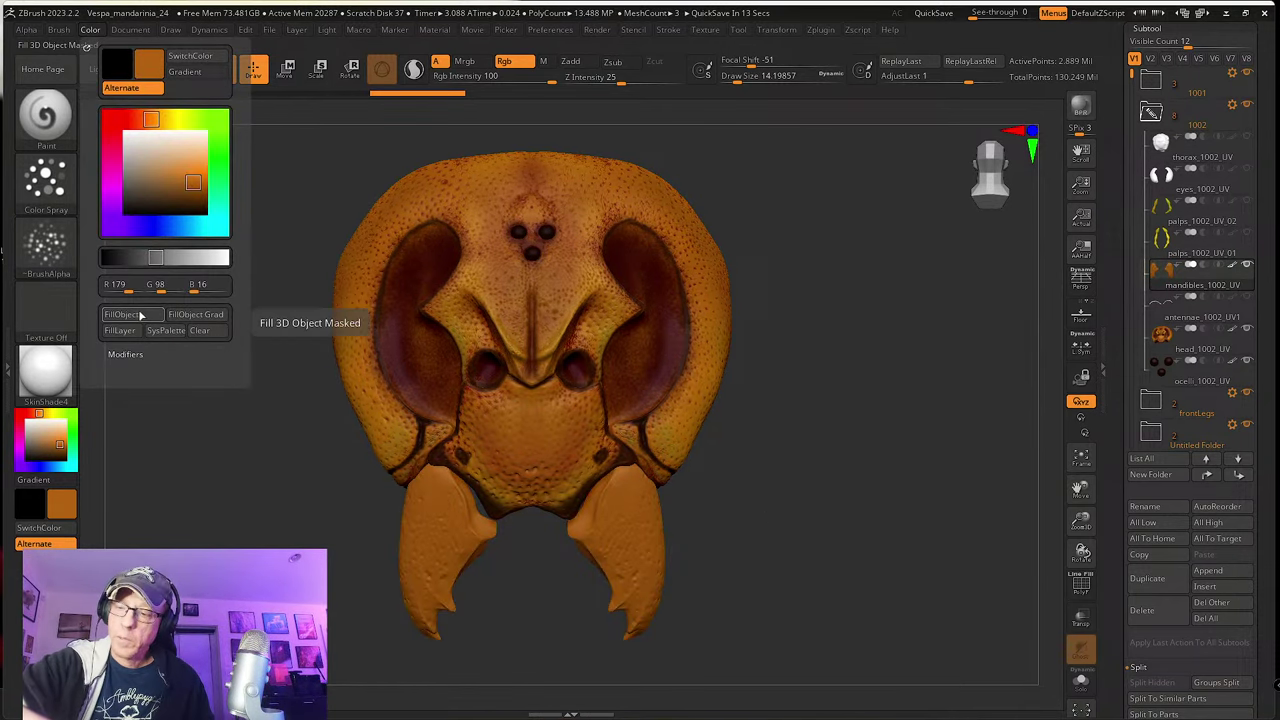
# Step: Lower the Rgb Intensity to 19 and sample a dark red from the head as the paint colour
pyautogui.moveTo(548, 77); pyautogui.dragTo(484, 64)
pyautogui.press('shift')
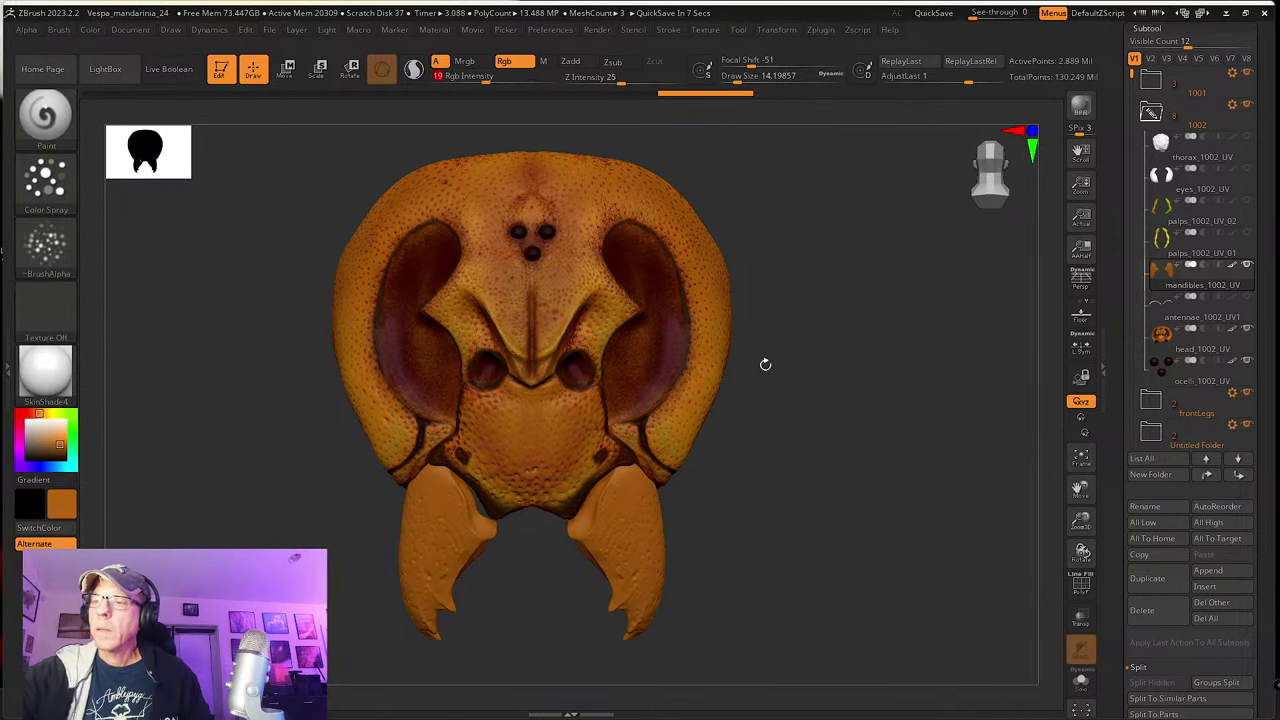
pyautogui.moveTo(768, 542)
pyautogui.mouseDown()
pyautogui.moveTo(783, 509)
pyautogui.moveTo(791, 566)
pyautogui.moveTo(817, 537)
pyautogui.mouseUp()
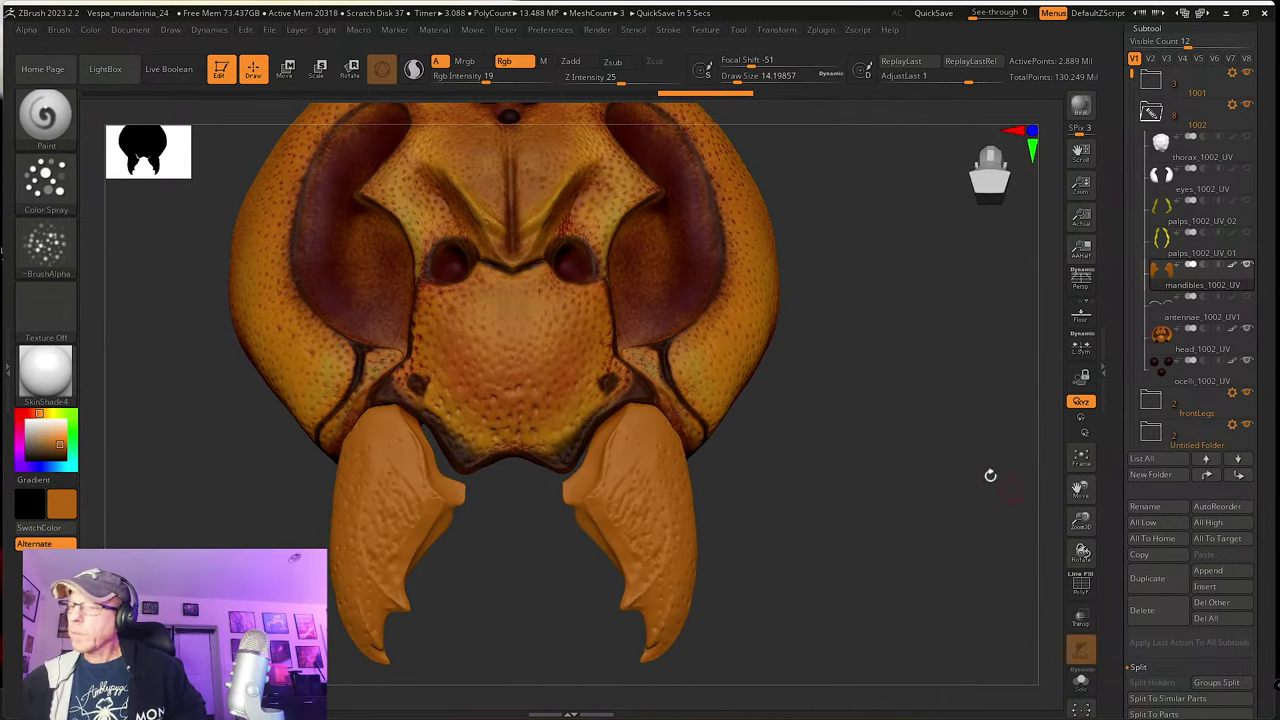
pyautogui.press('c')
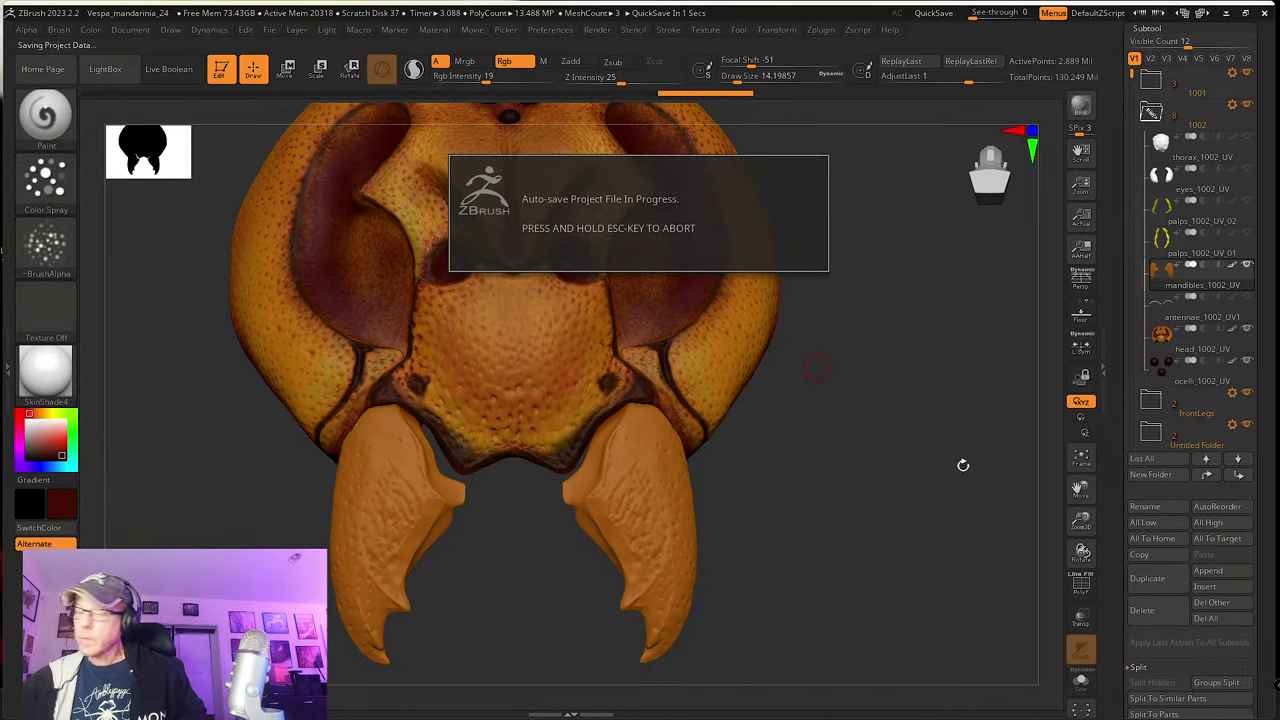
# Step: Abort the auto-save and save the project as the next incremental version
pyautogui.press('Escape')
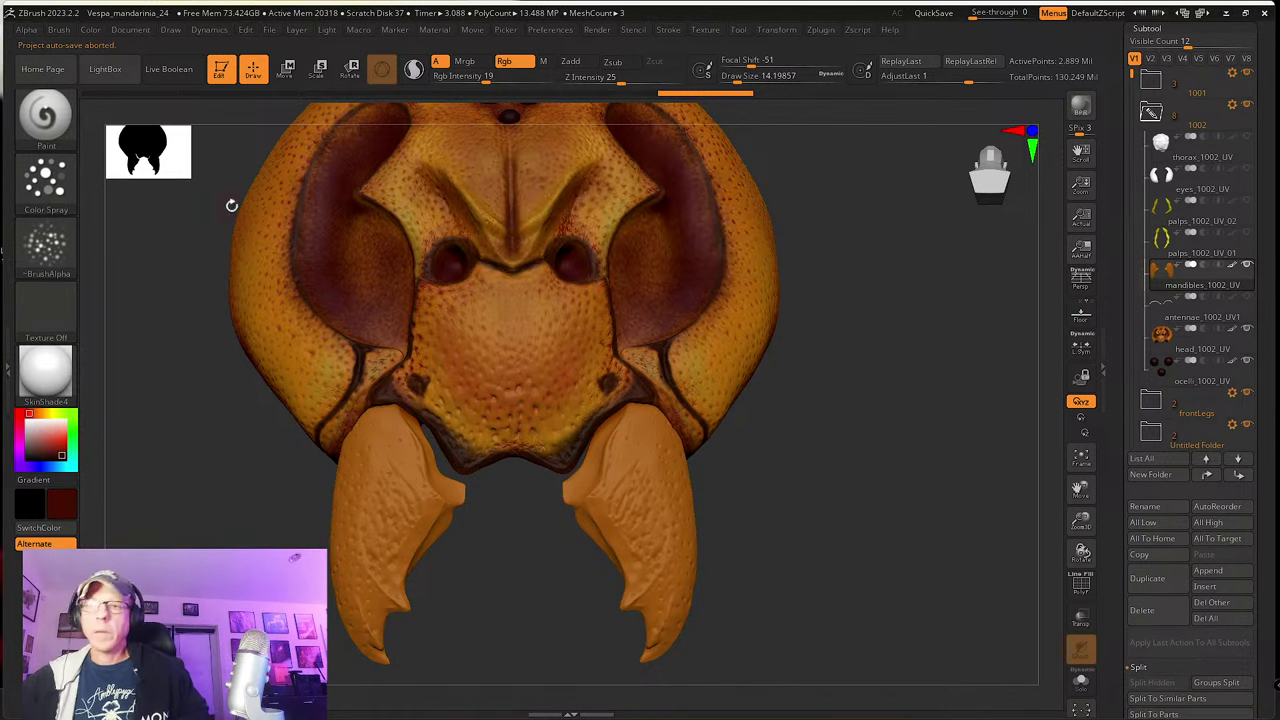
pyautogui.click(270, 30)
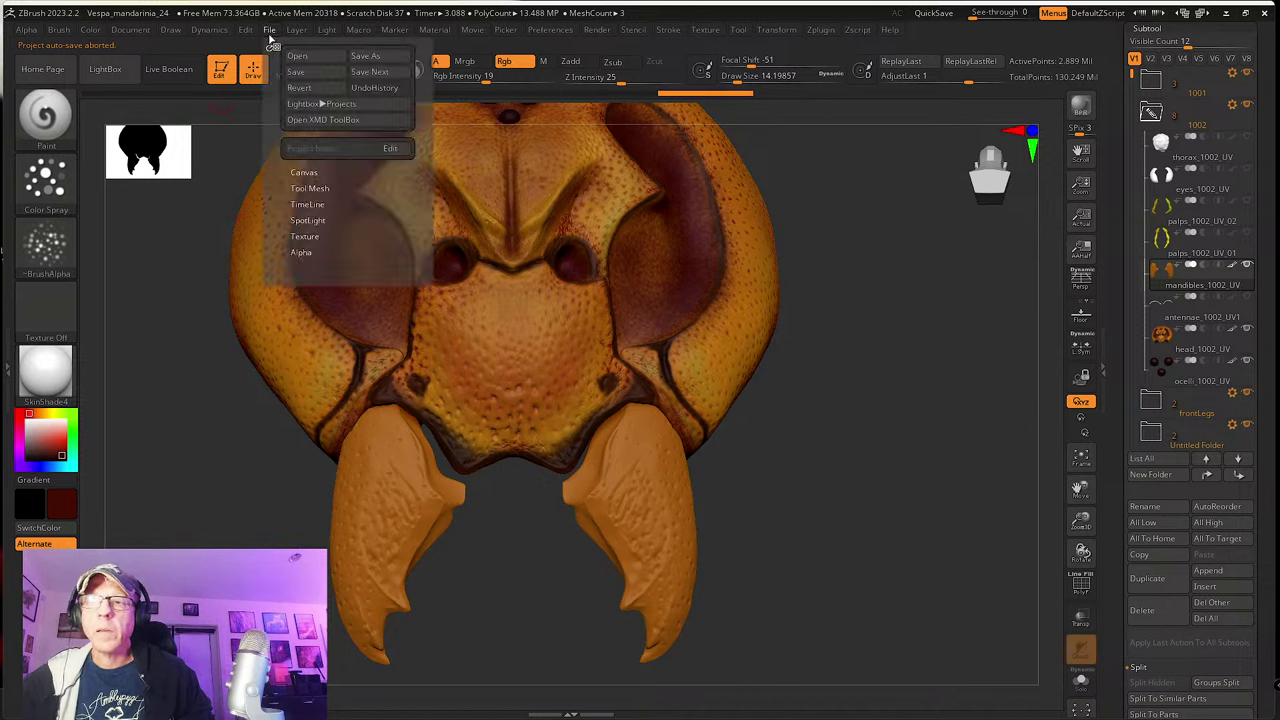
pyautogui.click(369, 72)
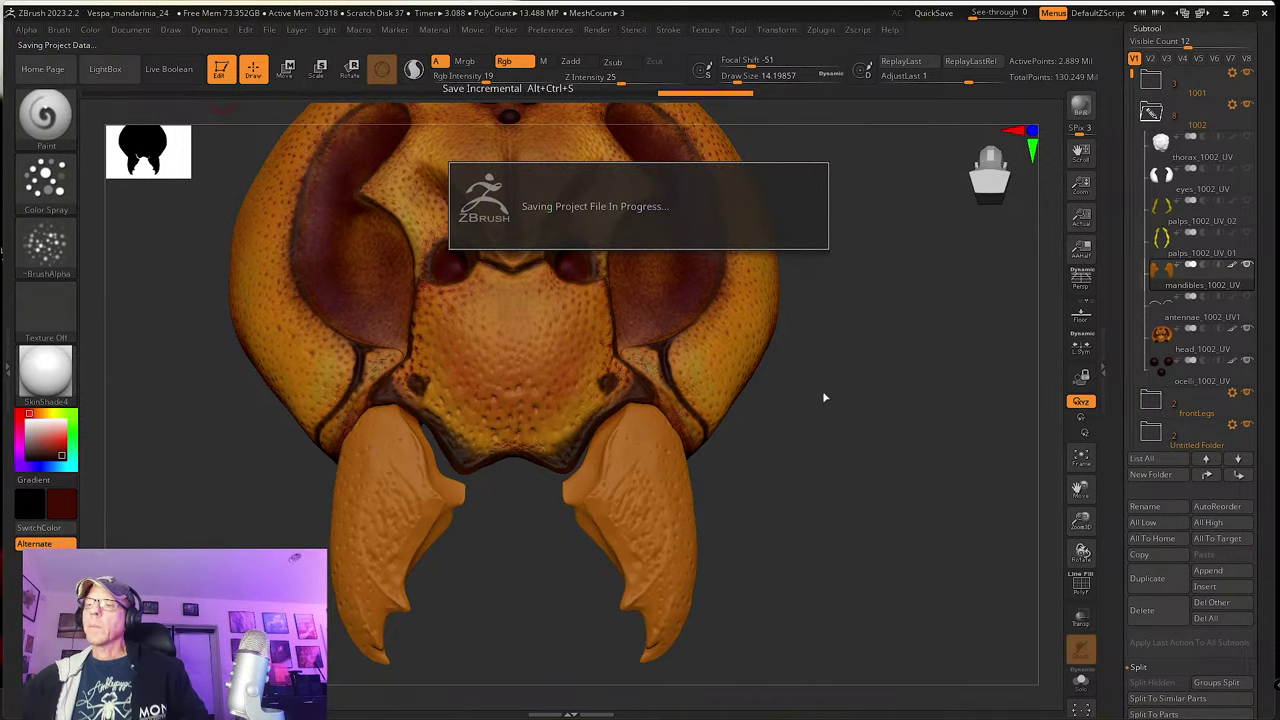
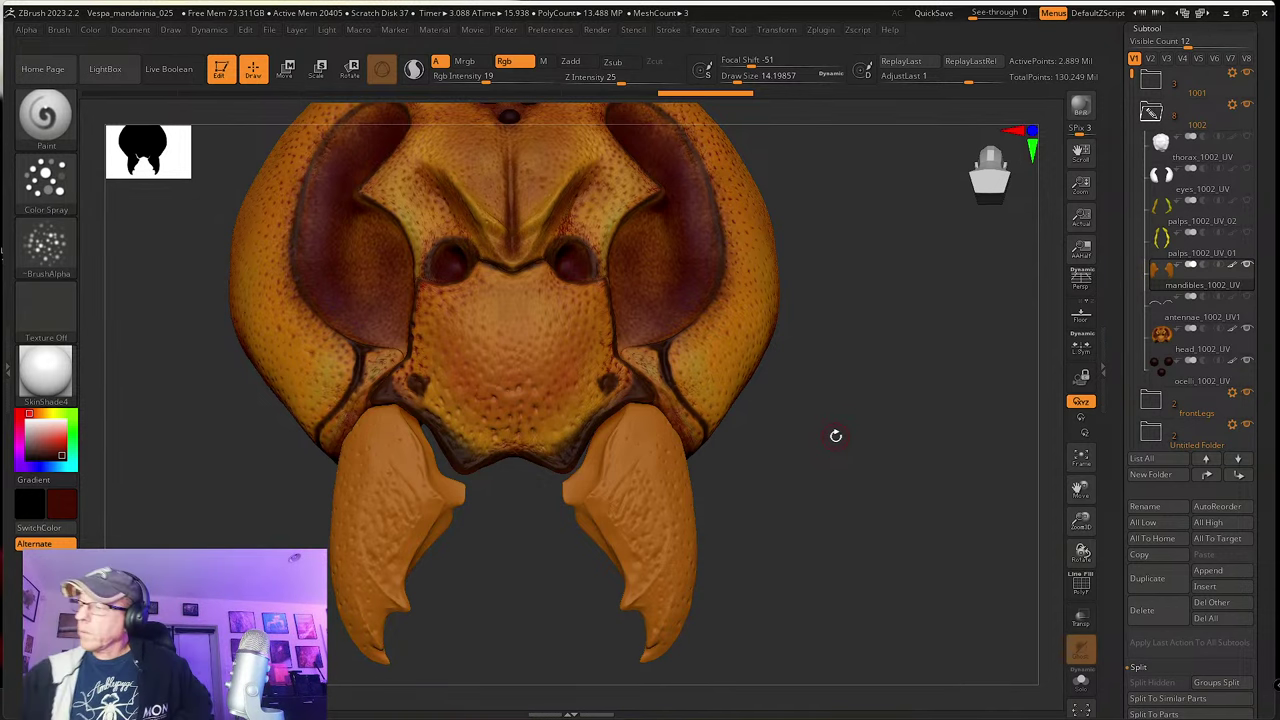
# Step: Mask the mandibles by cavity with Intensity 100 and Blur 2, and hide the mask display
pyautogui.scroll(-5, 1124, 540)
pyautogui.scroll(-3, 1128, 603)
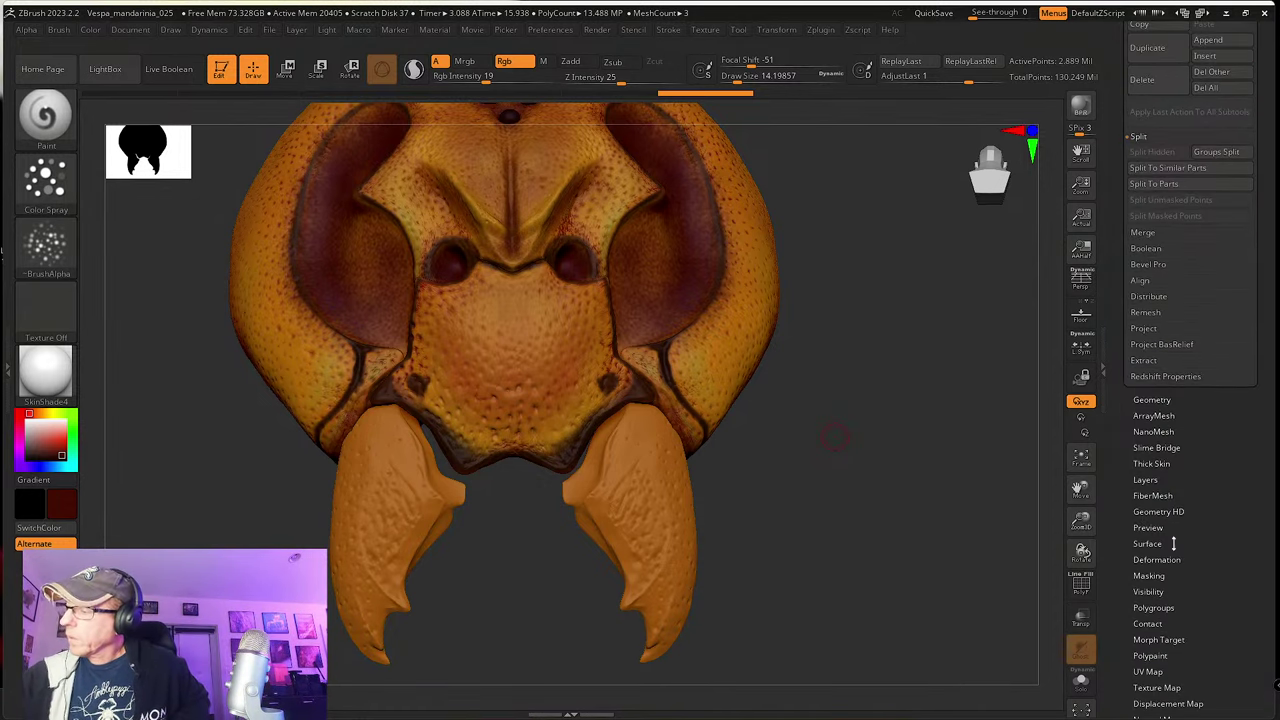
pyautogui.click(1149, 575)
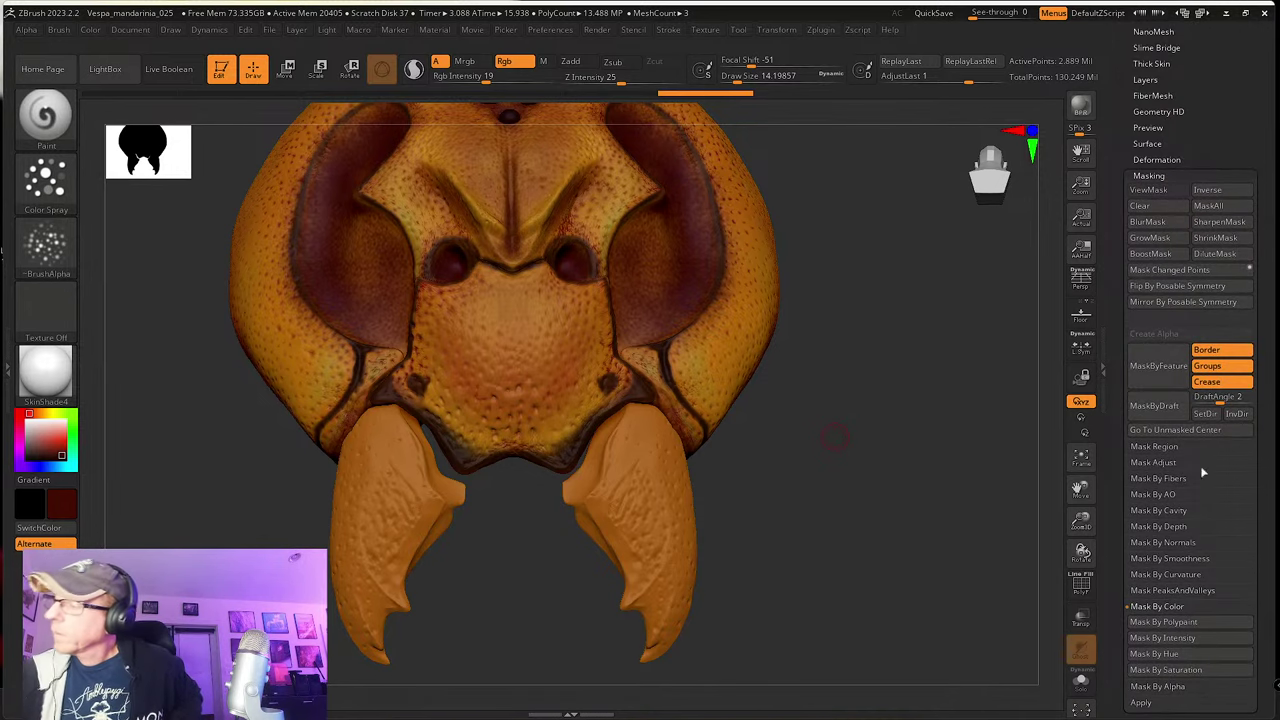
pyautogui.click(1158, 510)
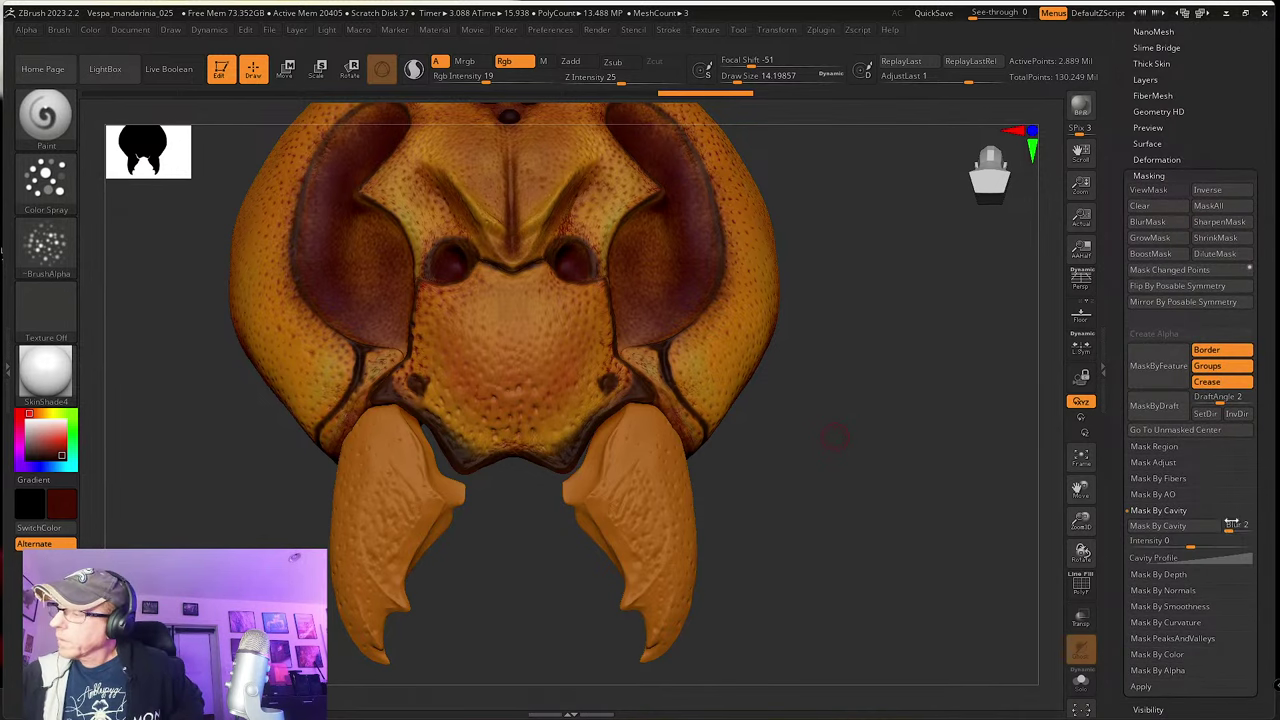
pyautogui.click(1158, 526)
pyautogui.moveTo(889, 583); pyautogui.dragTo(862, 588)
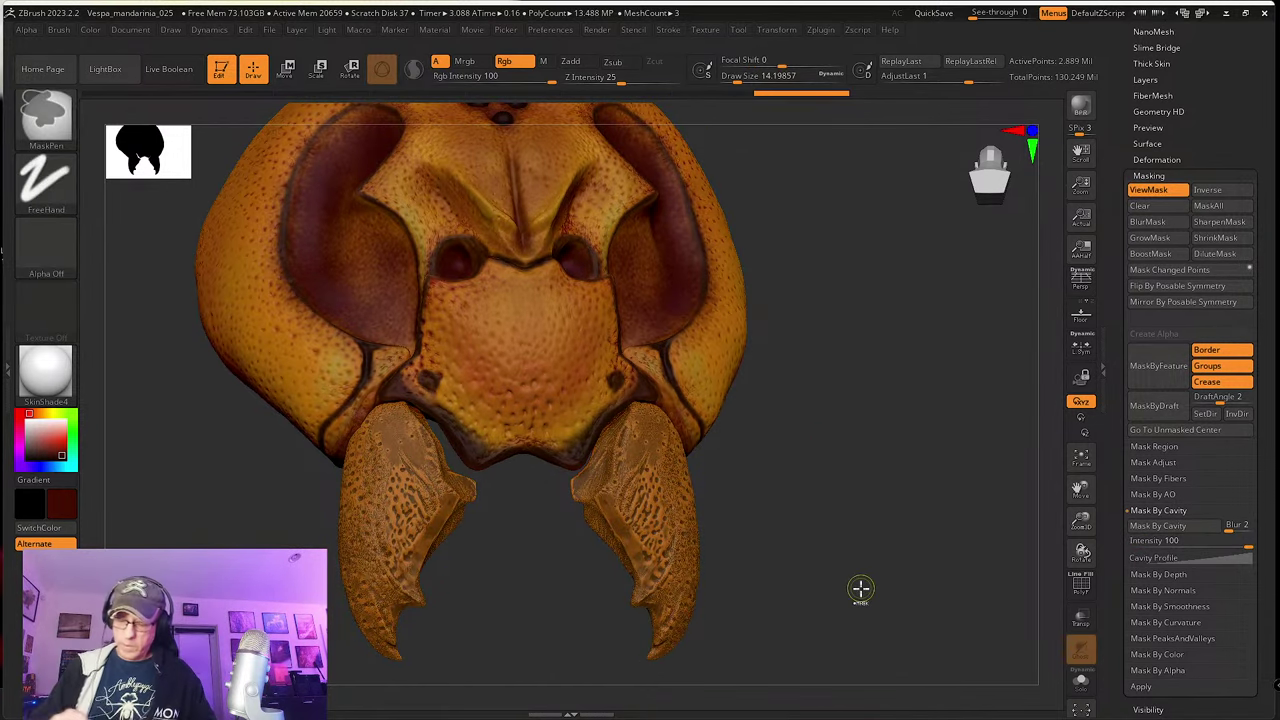
pyautogui.hotkey('ctrl', 'h')
pyautogui.moveTo(786, 471); pyautogui.dragTo(500, 429)
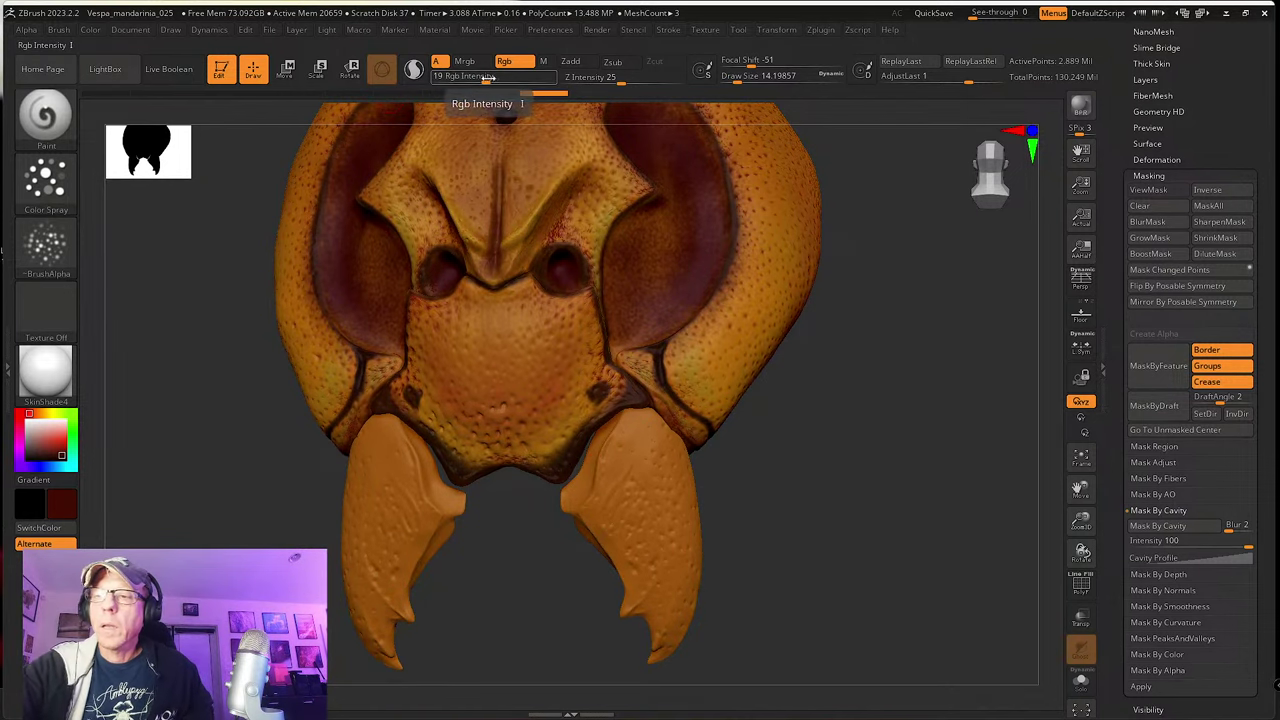
# Step: Raise the Rgb Intensity to 52 and fill the cavity-masked mandibles with the dark red, RGB 67, 14, 4
pyautogui.moveTo(495, 79); pyautogui.dragTo(518, 77)
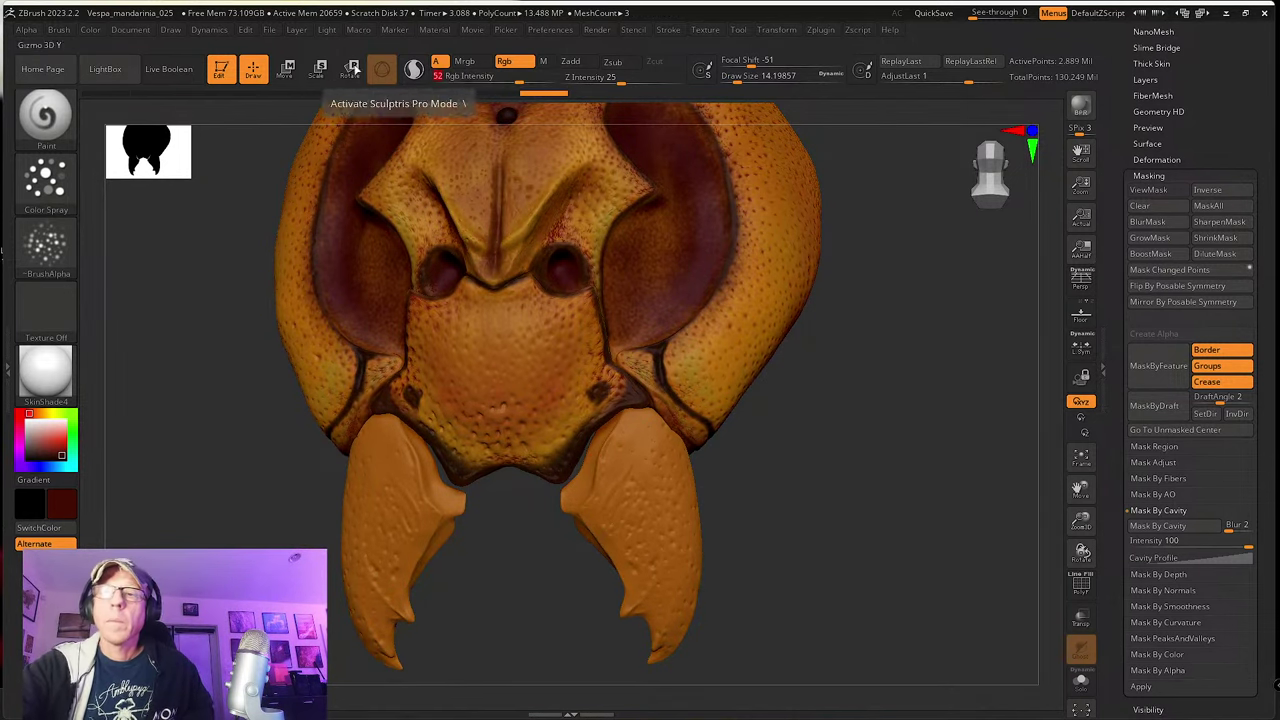
pyautogui.click(94, 30)
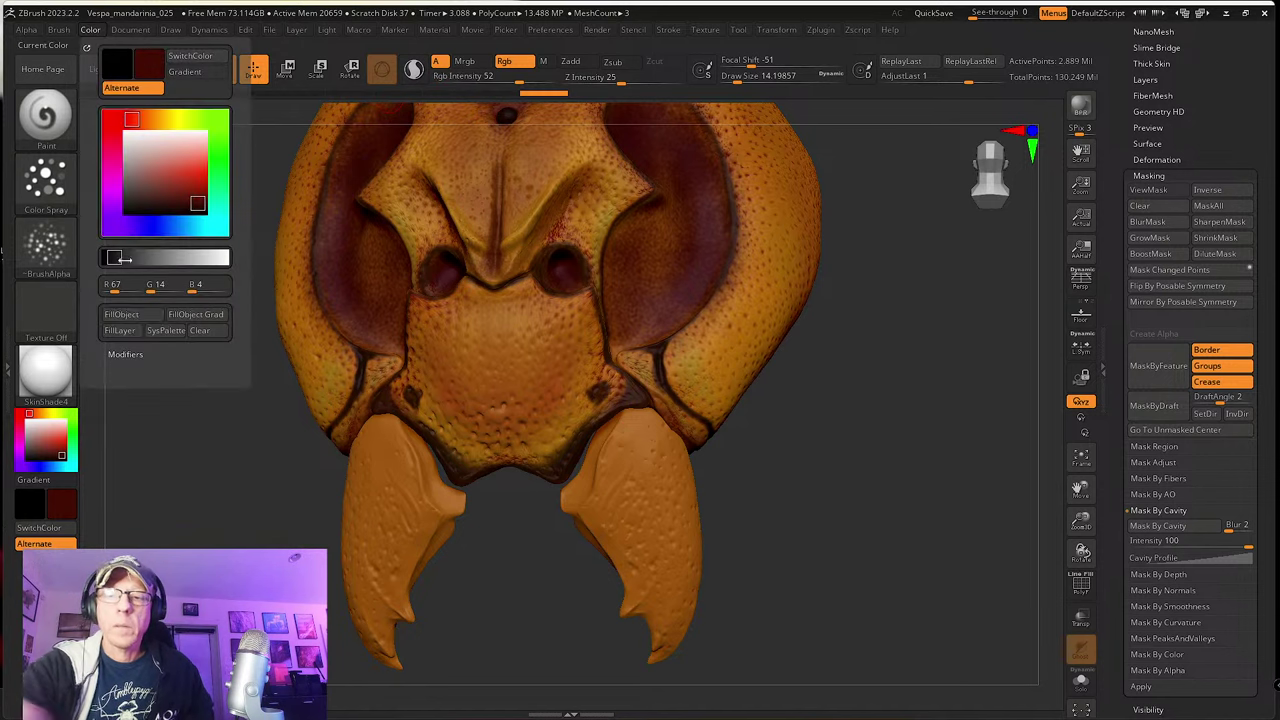
pyautogui.click(133, 316)
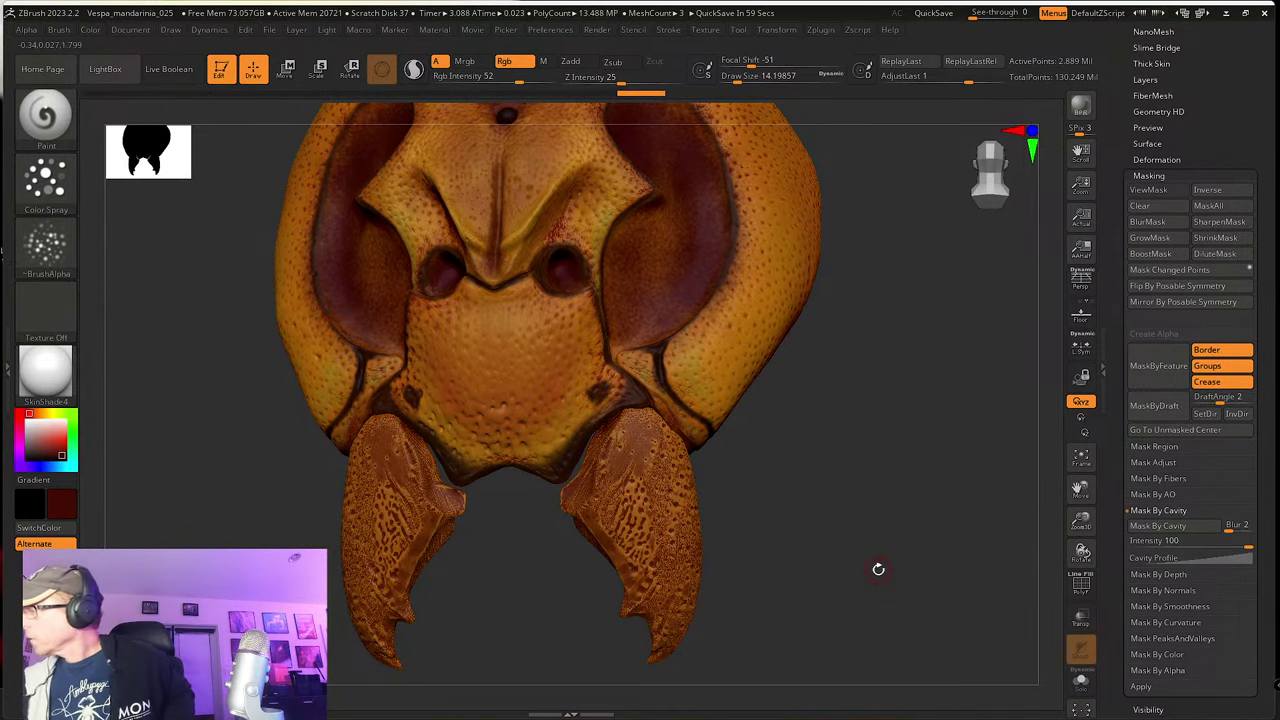
# Step: Mask the mandibles by smoothness with Range 10 and Falloff 100
pyautogui.moveTo(740, 511); pyautogui.dragTo(772, 518)
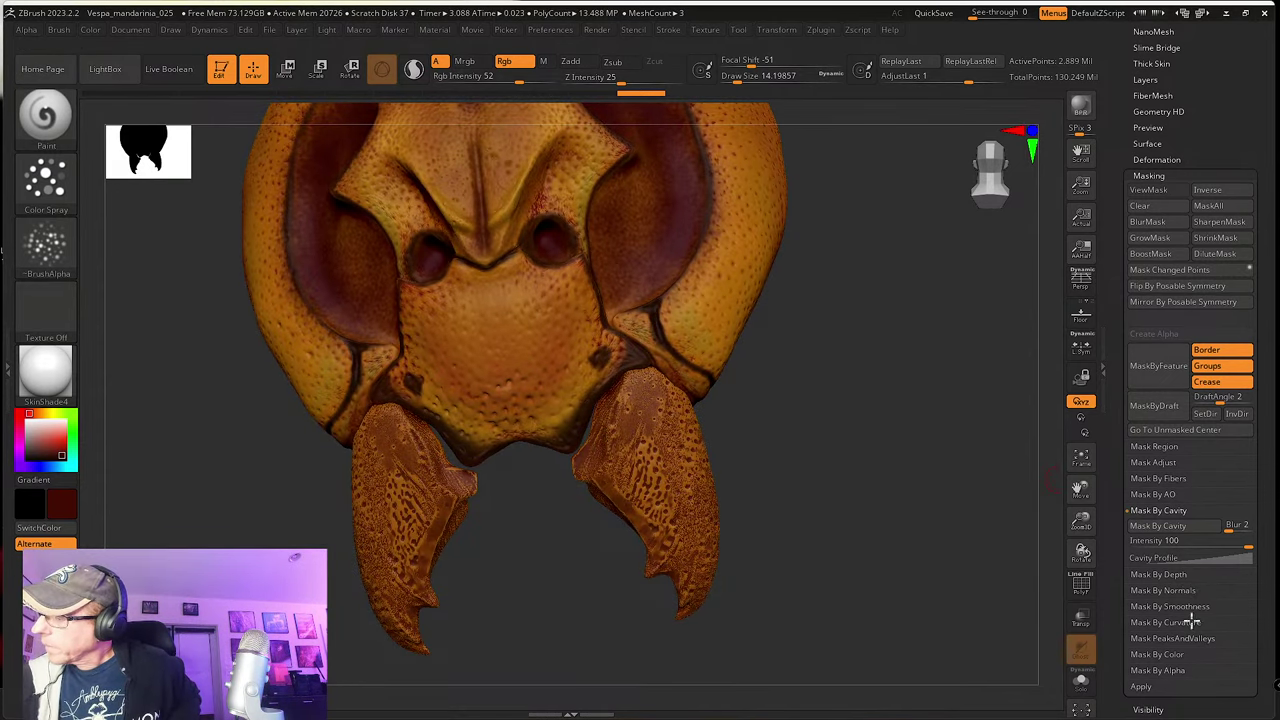
pyautogui.click(1188, 606)
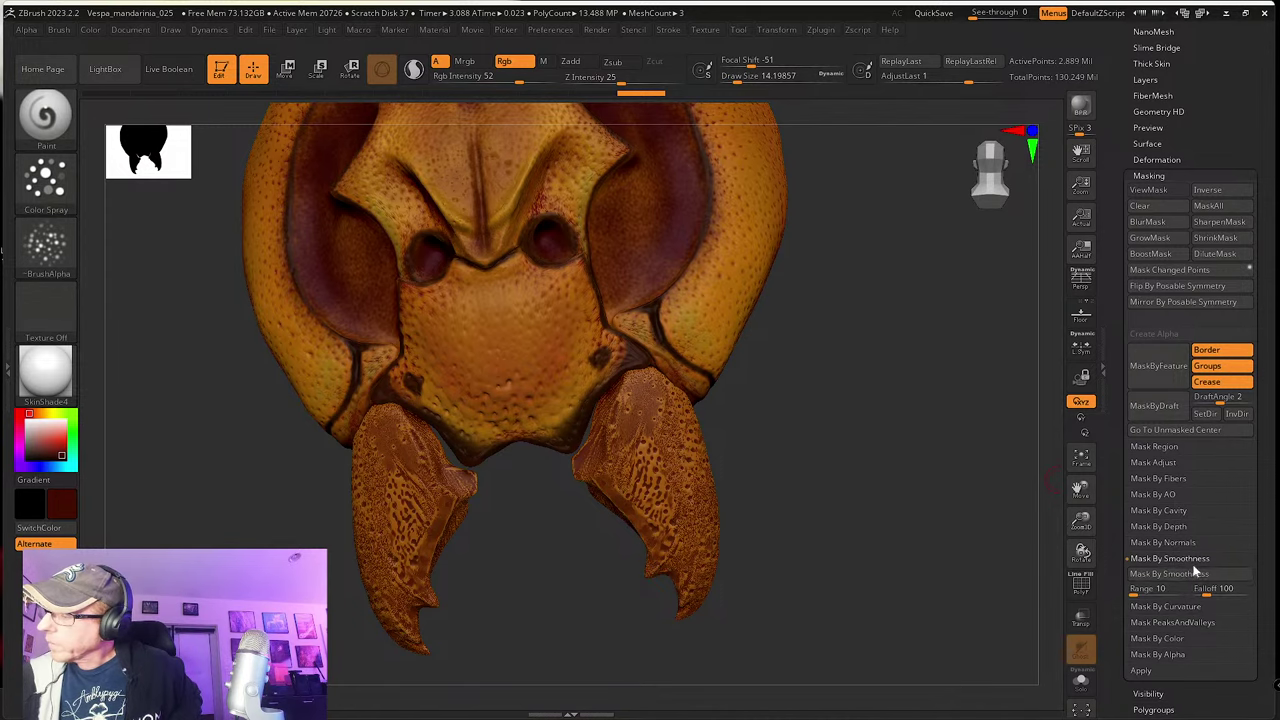
pyautogui.click(1190, 577)
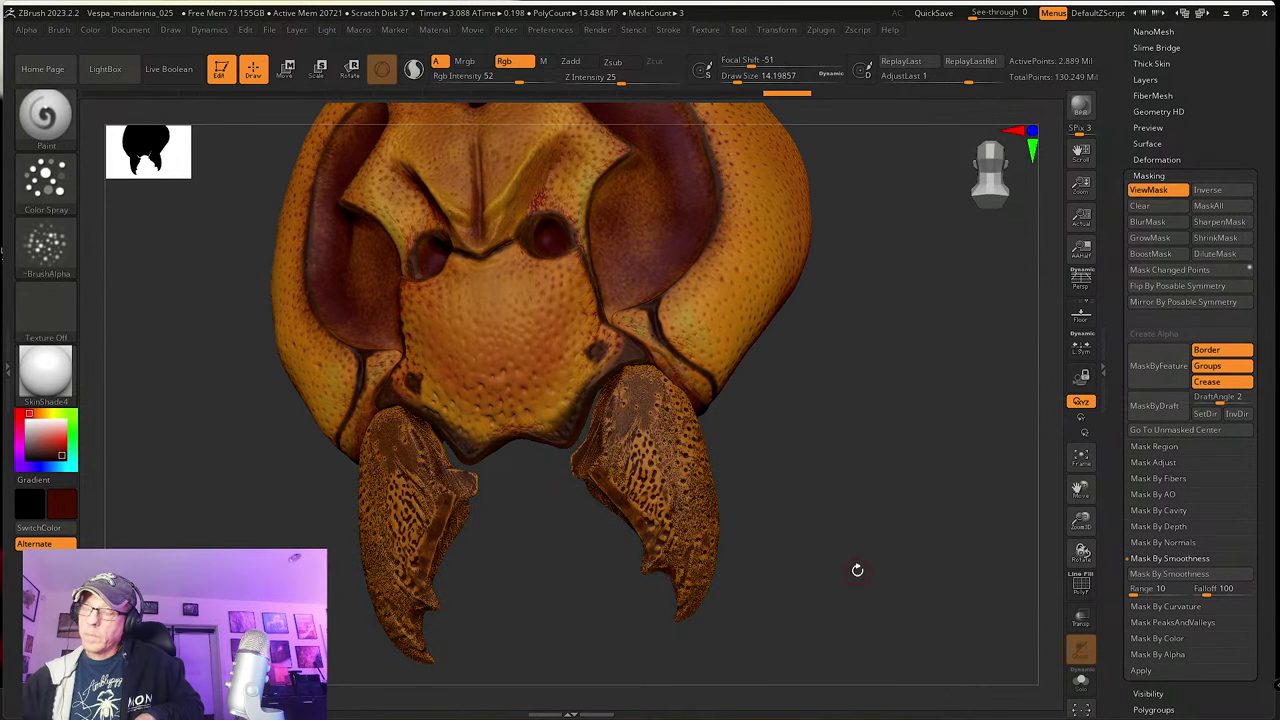
pyautogui.press('ctrl')
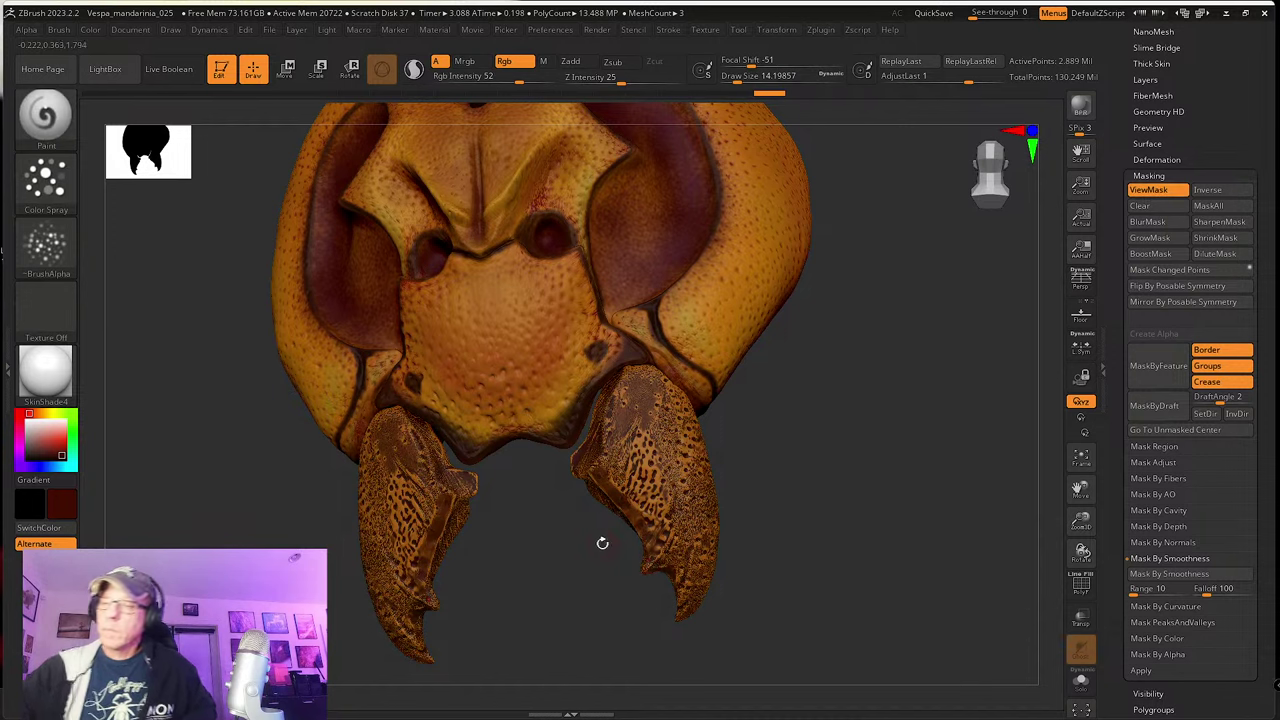
# Step: Pick a golden brown, lower the Rgb Intensity to 17 and fill the smoothness-masked mandibles with it
pyautogui.click(38, 413)
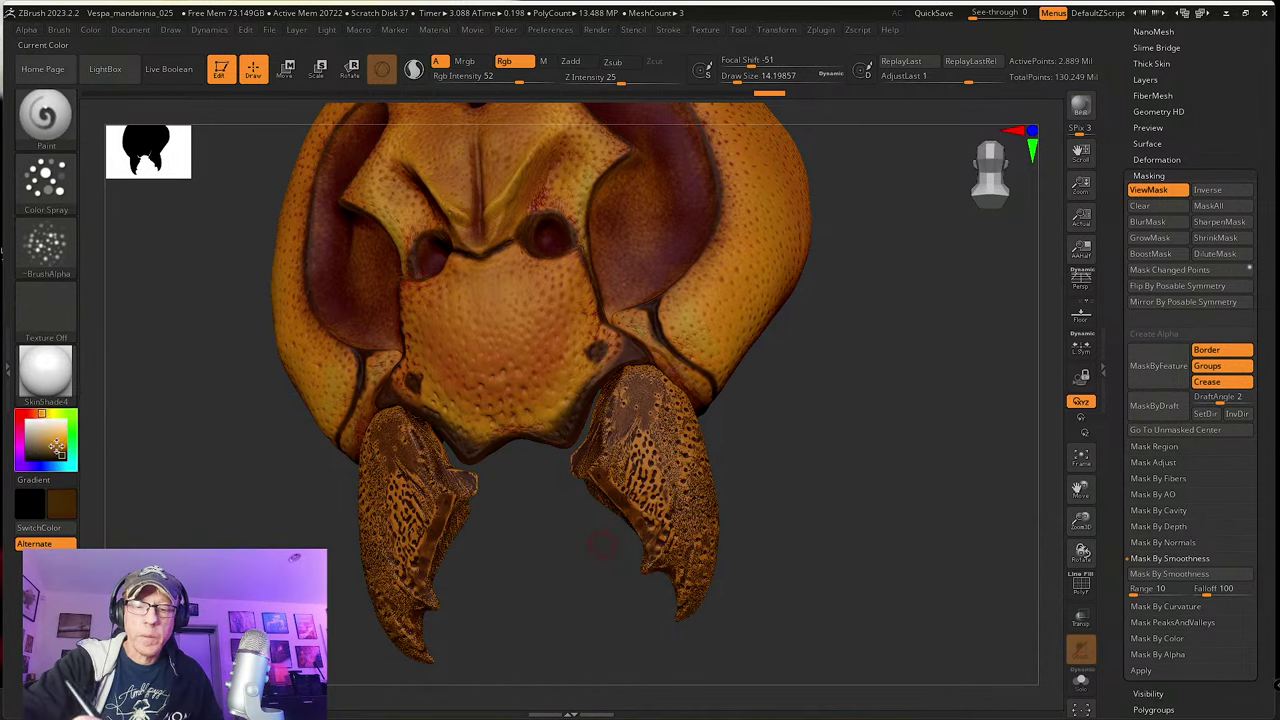
pyautogui.moveTo(57, 444); pyautogui.dragTo(60, 446)
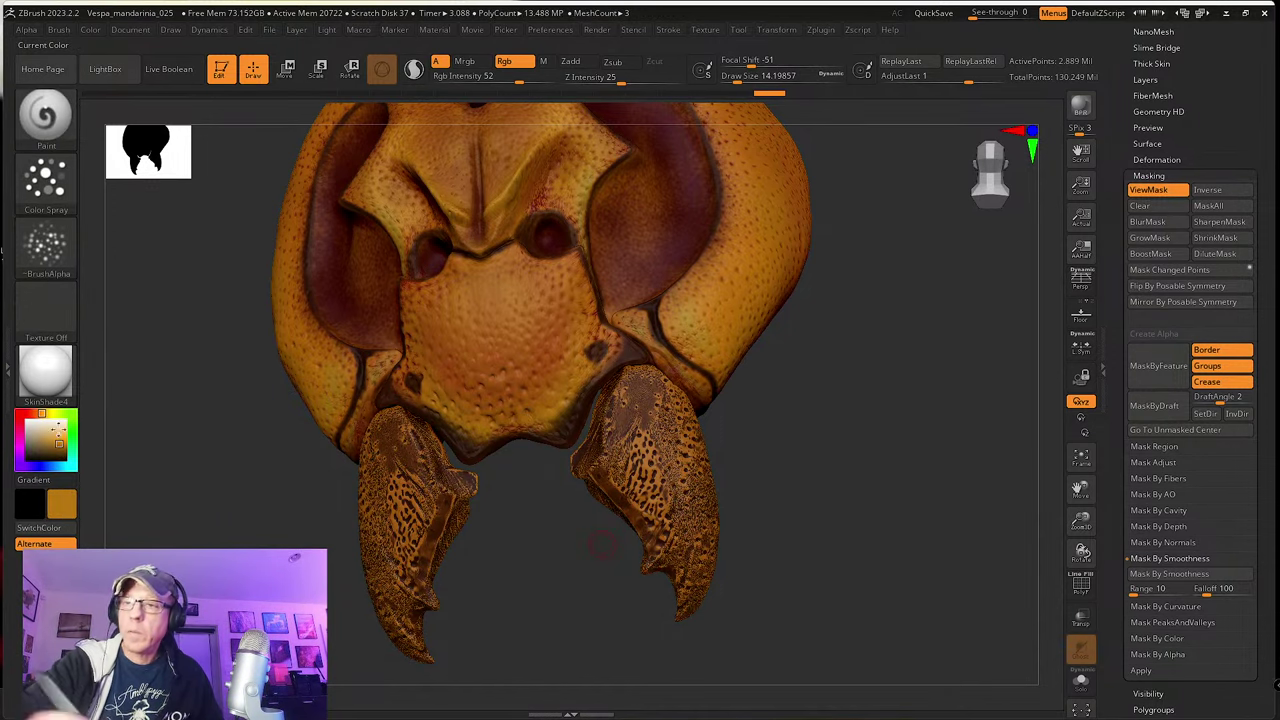
pyautogui.moveTo(520, 76); pyautogui.dragTo(483, 76)
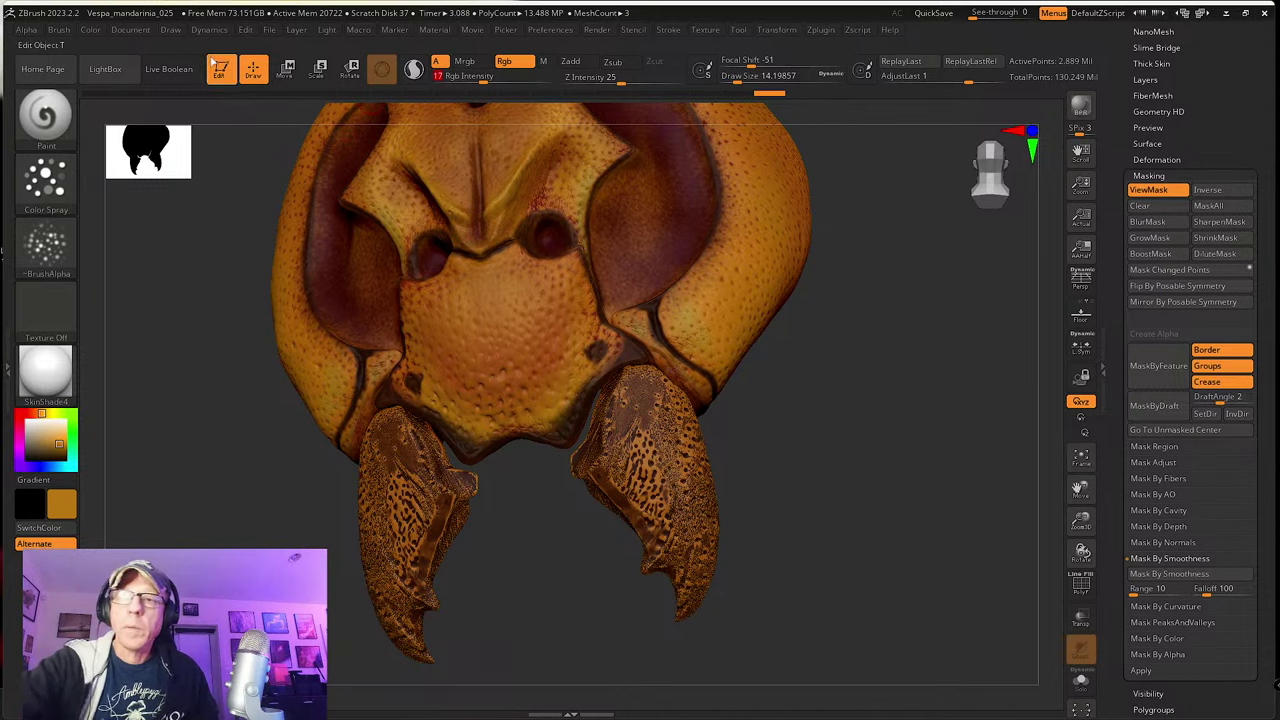
pyautogui.click(90, 29)
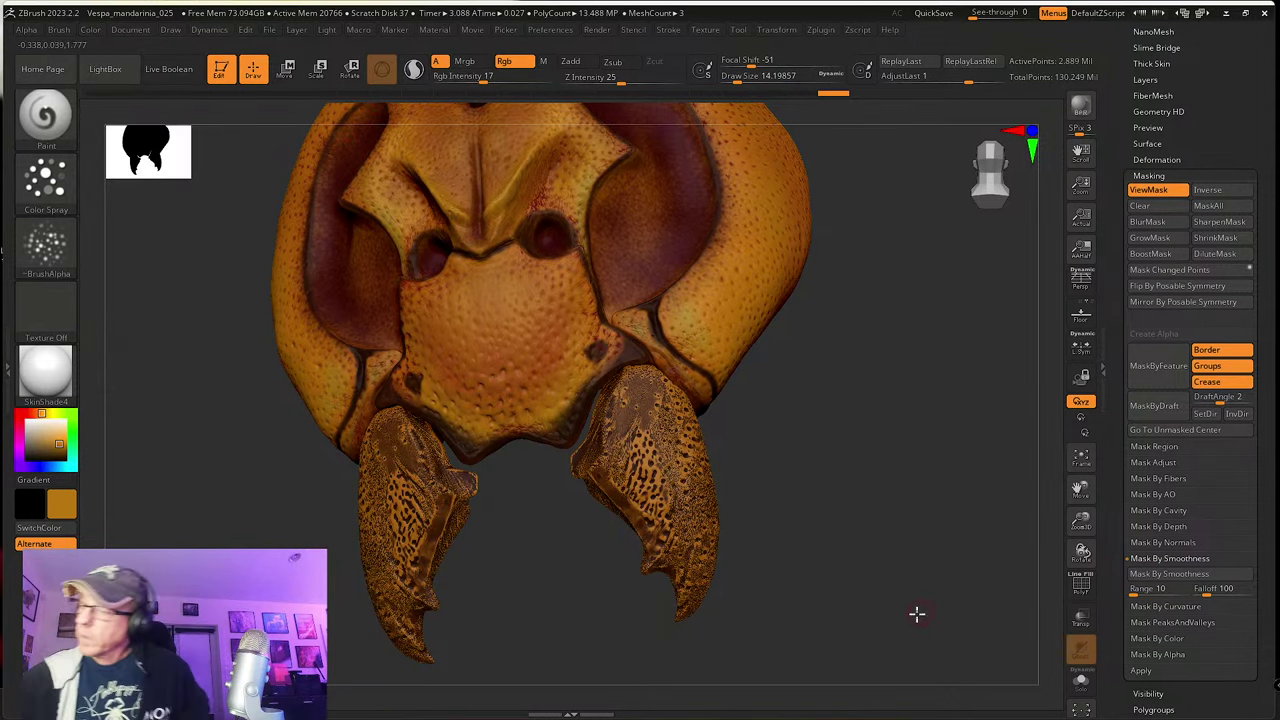
# Step: Mask the mandibles by surface curvature with Strength 61 and Blur 1, checking the mask's coverage
pyautogui.moveTo(917, 611); pyautogui.dragTo(1009, 581)
pyautogui.click(1188, 607)
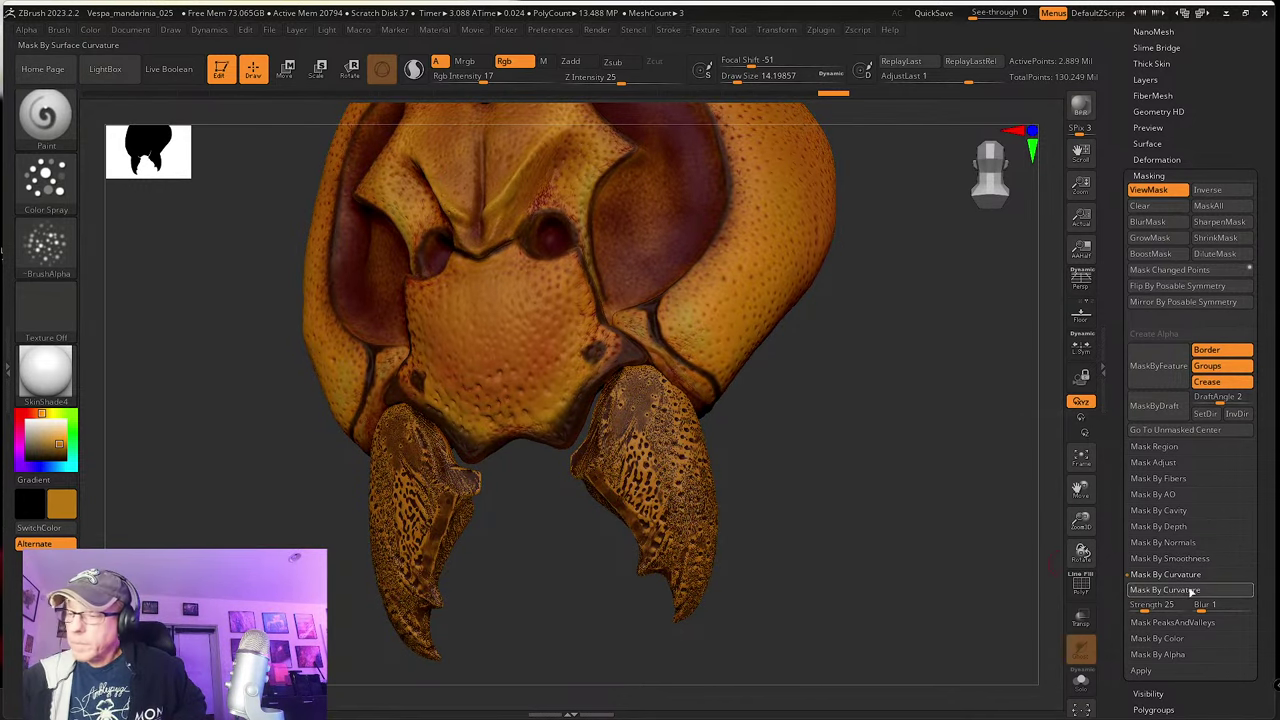
pyautogui.click(1190, 592)
pyautogui.moveTo(965, 614)
pyautogui.mouseDown()
pyautogui.moveTo(927, 611)
pyautogui.moveTo(936, 642)
pyautogui.mouseUp()
pyautogui.hotkey('ctrl', 'h')
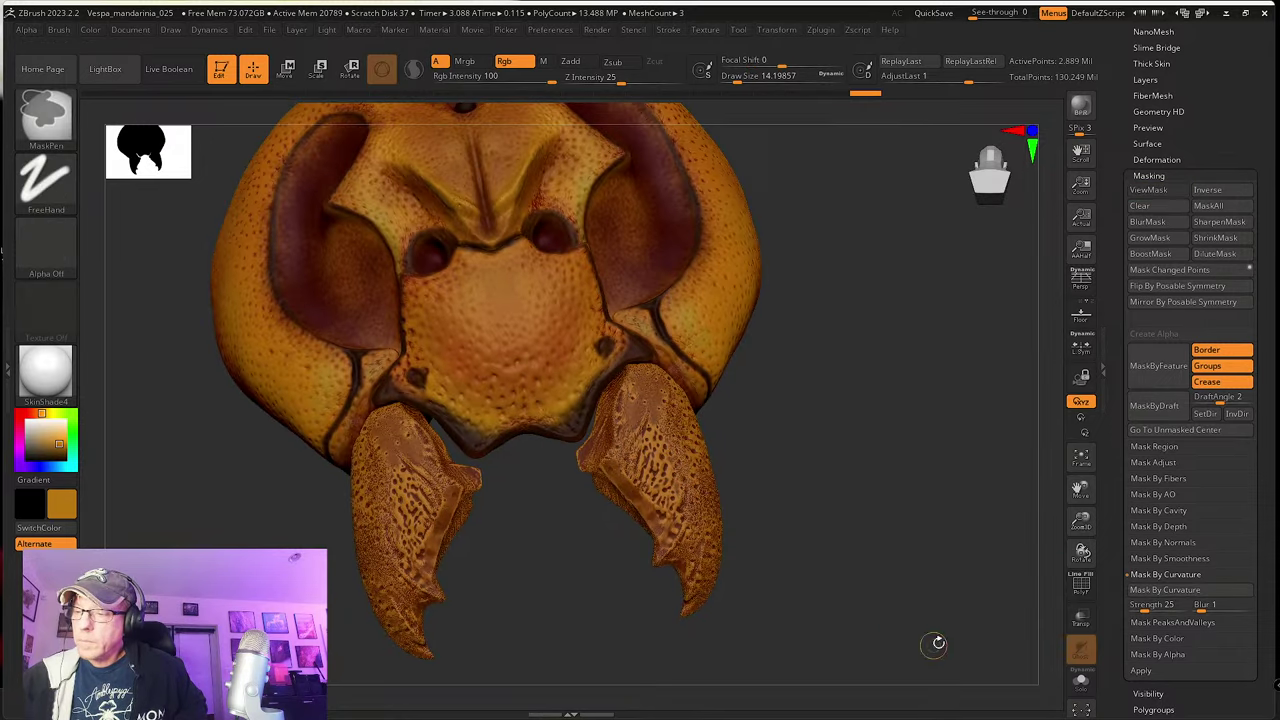
pyautogui.hotkey('ctrl', 'h')
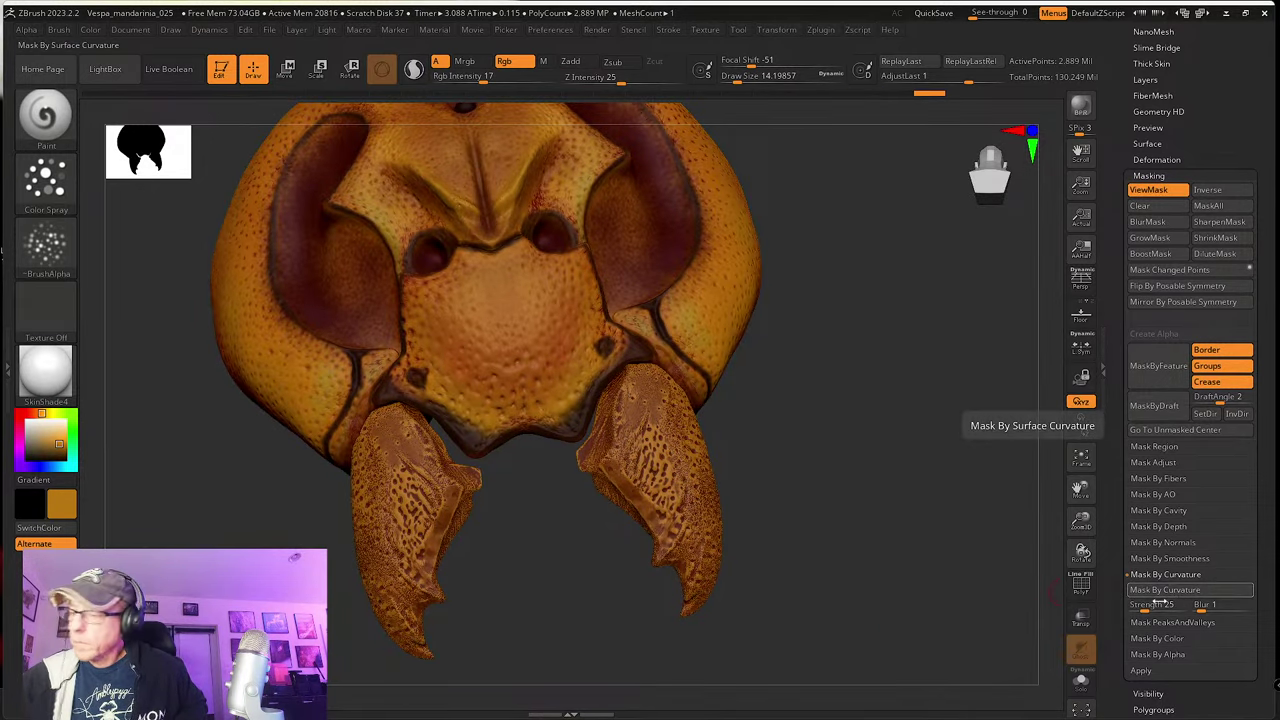
pyautogui.moveTo(1157, 605); pyautogui.dragTo(1170, 606)
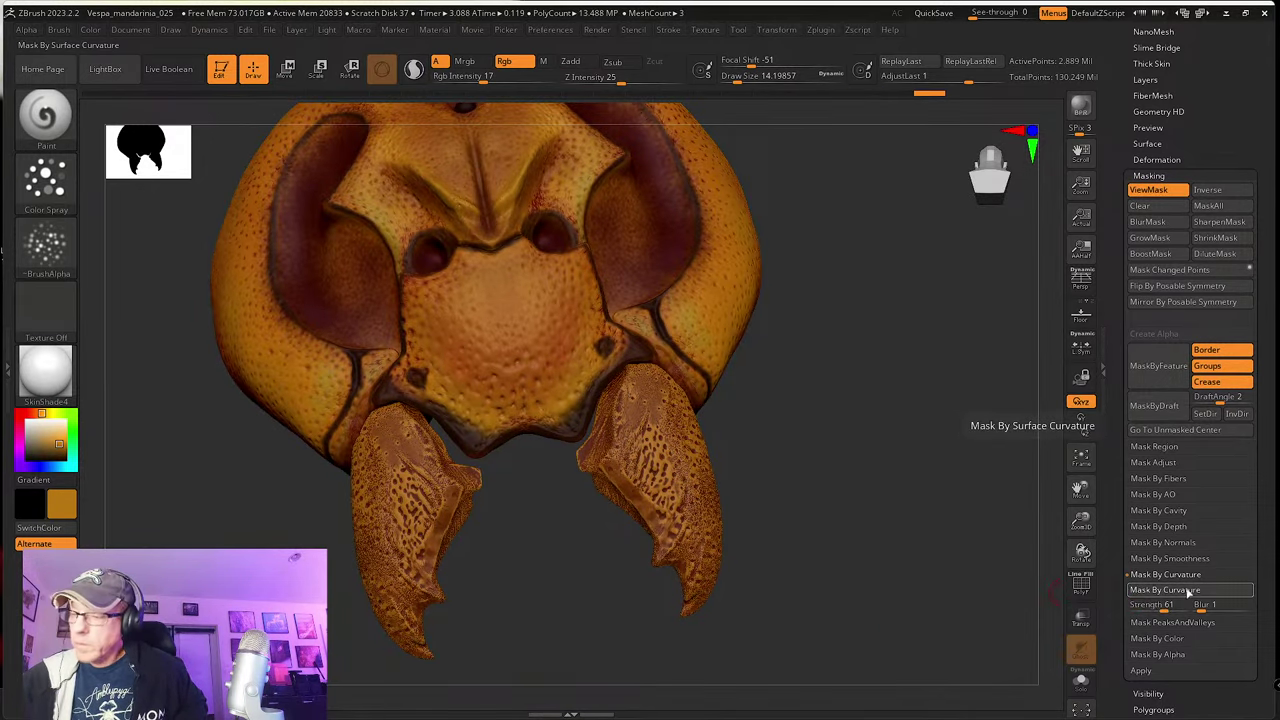
pyautogui.hotkey('ctrl', 'i')
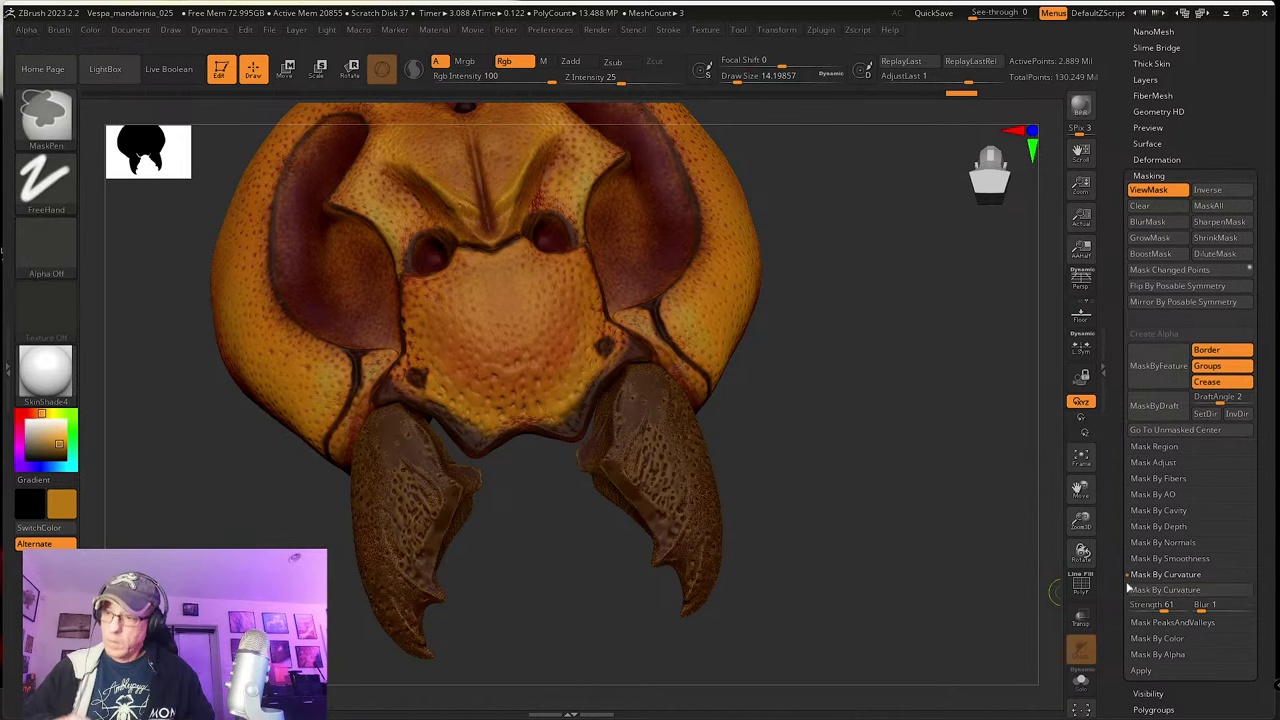
pyautogui.hotkey('ctrl', 'h')
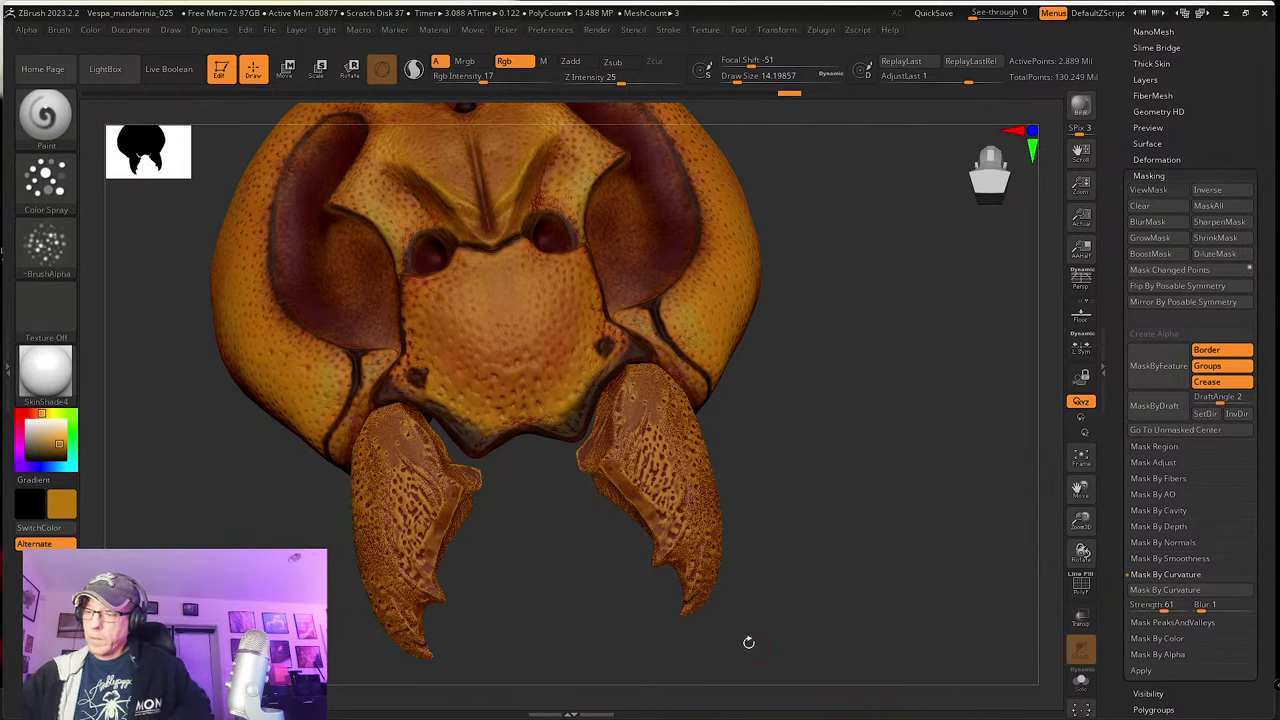
# Step: Pick a dark red, RGB 74, 10, 7, and fill the curvature-masked mandibles with it at Rgb Intensity 17
pyautogui.moveTo(56, 440); pyautogui.dragTo(59, 450)
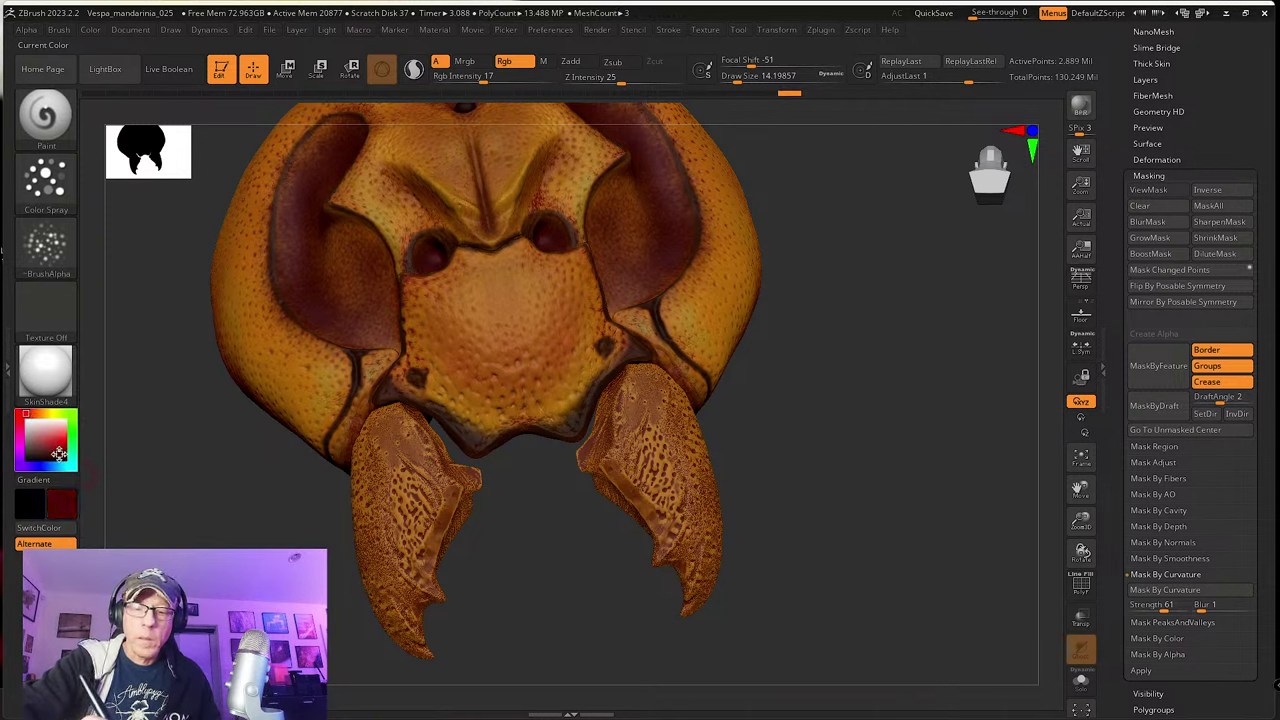
pyautogui.click(90, 29)
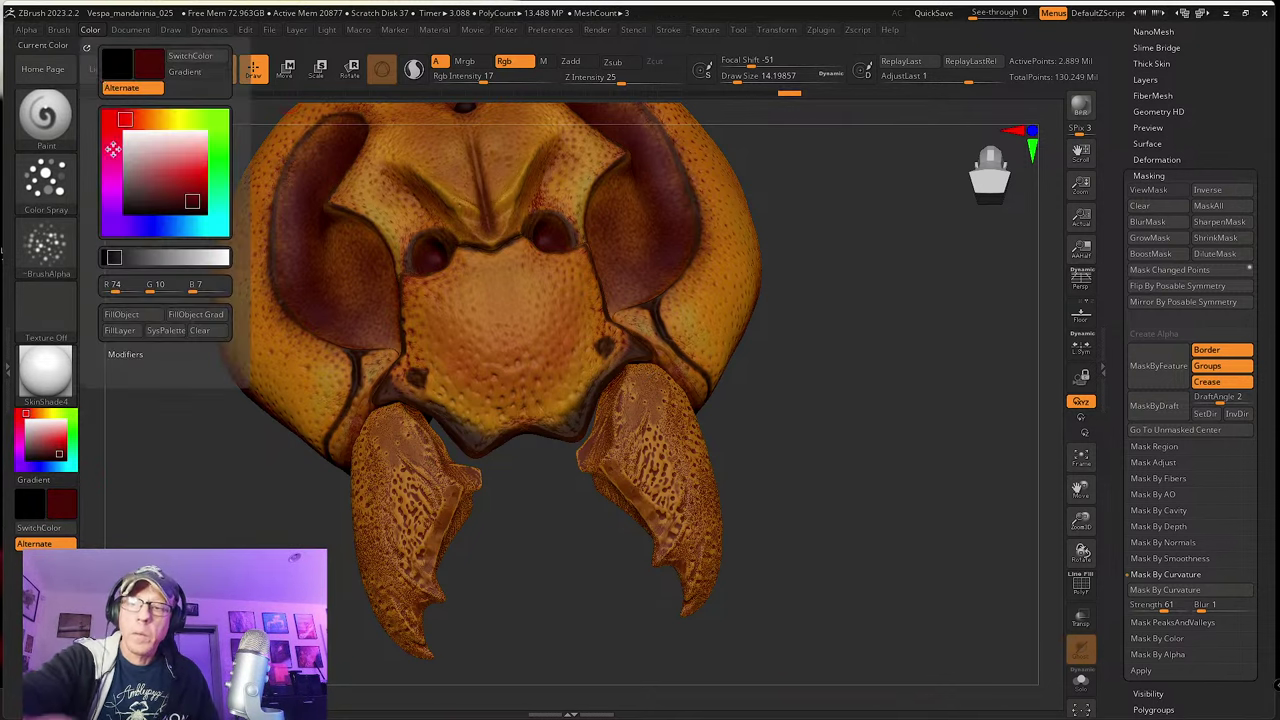
pyautogui.click(137, 318)
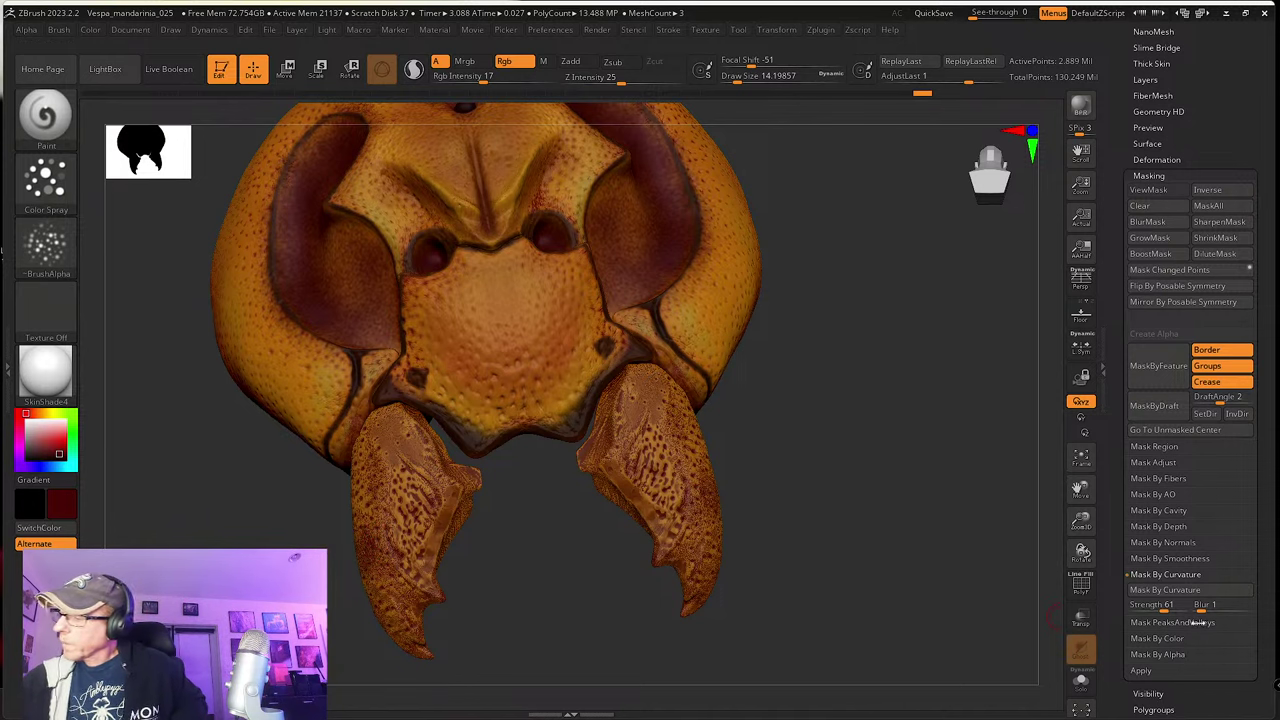
# Step: Mask the mandibles' peaks and valleys with PVRange 4 and PVCoverage 25, invert the mask and hide its display
pyautogui.click(1198, 622)
pyautogui.click(1207, 608)
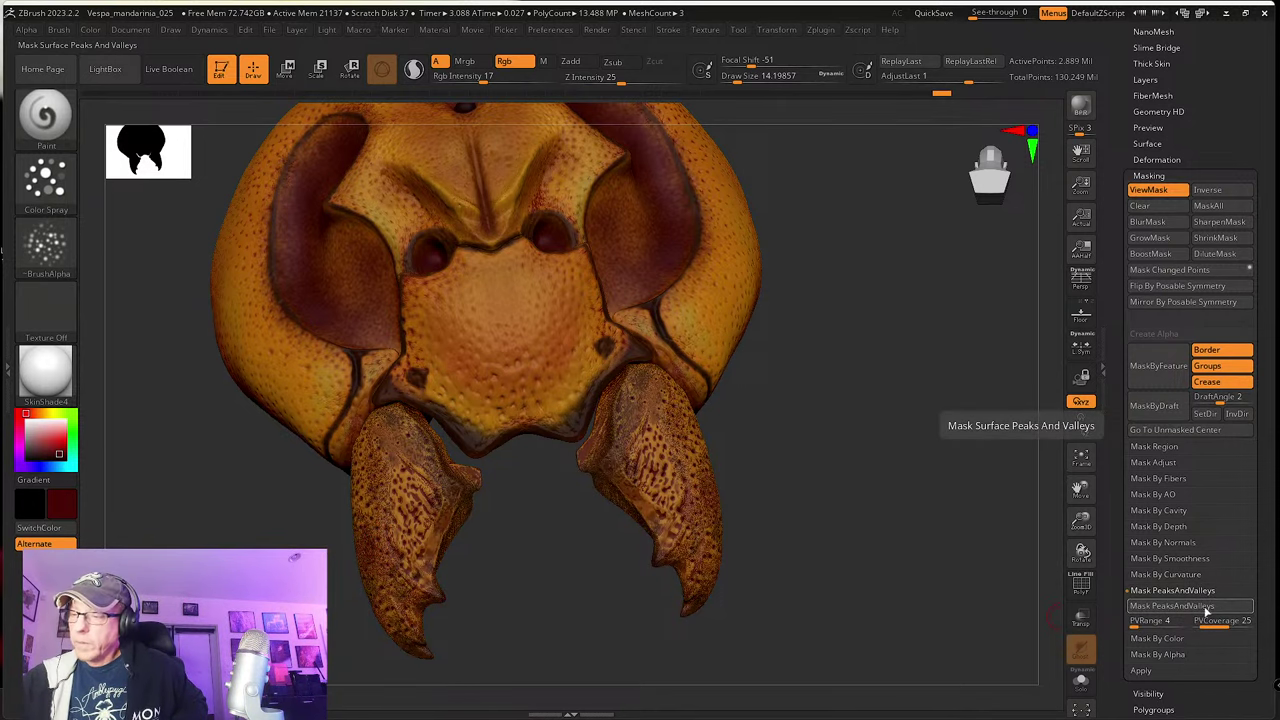
pyautogui.moveTo(971, 614)
pyautogui.mouseDown()
pyautogui.moveTo(829, 645)
pyautogui.moveTo(883, 634)
pyautogui.moveTo(891, 617)
pyautogui.mouseUp()
pyautogui.keyDown('ctrl'); pyautogui.click(891, 623); pyautogui.keyUp('ctrl')
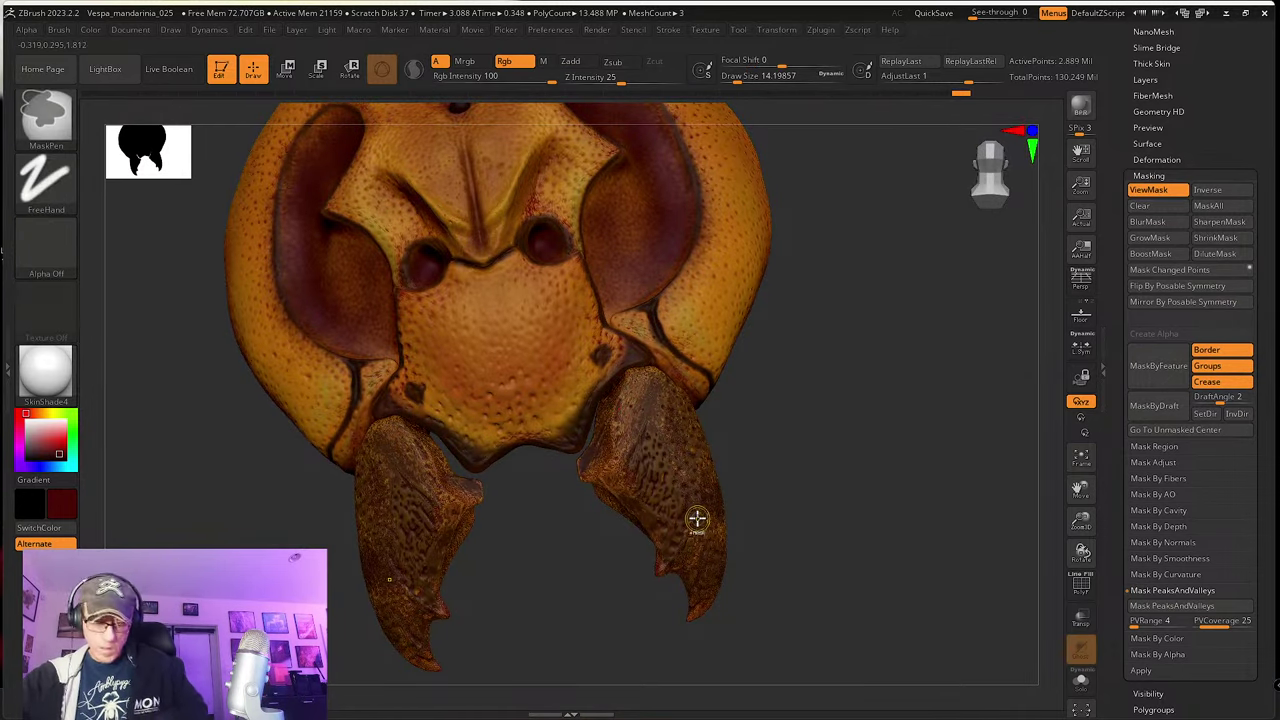
pyautogui.hotkey('ctrl', 'h')
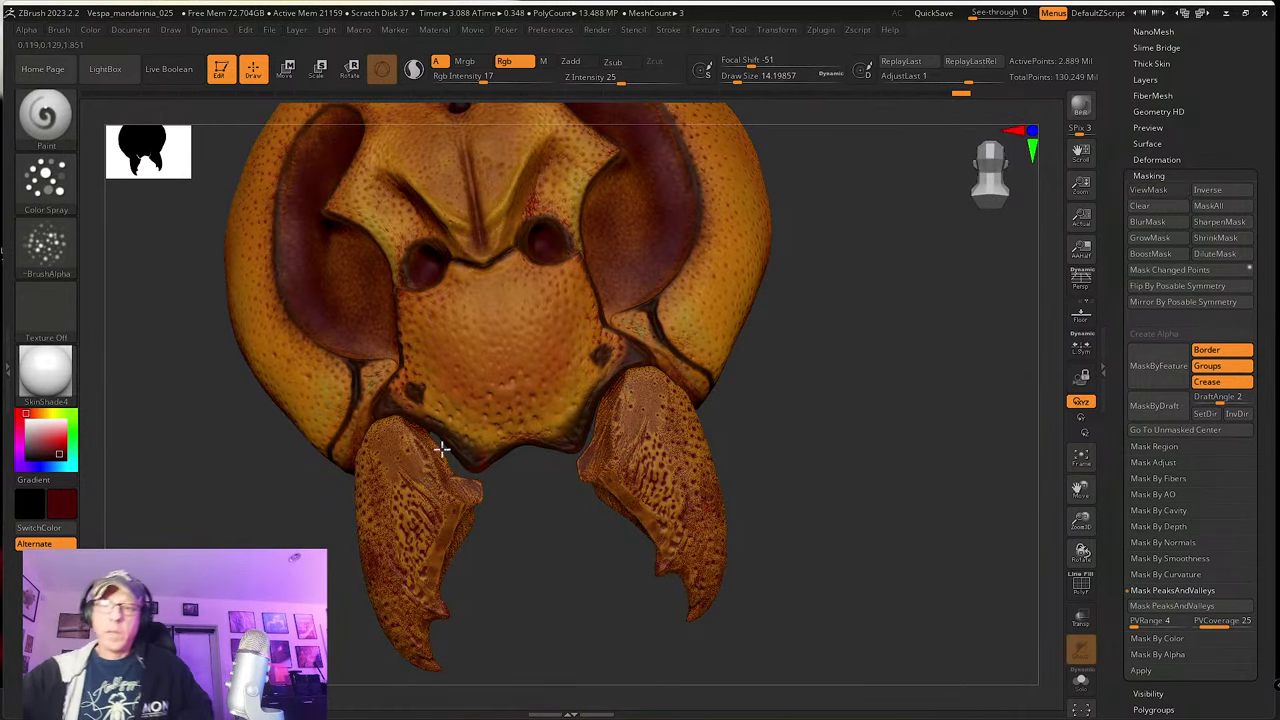
# Step: Fill the mandibles with the same dark red through the inverted peaks-and-valleys mask, and inspect them from several angles
pyautogui.click(90, 29)
pyautogui.click(142, 315)
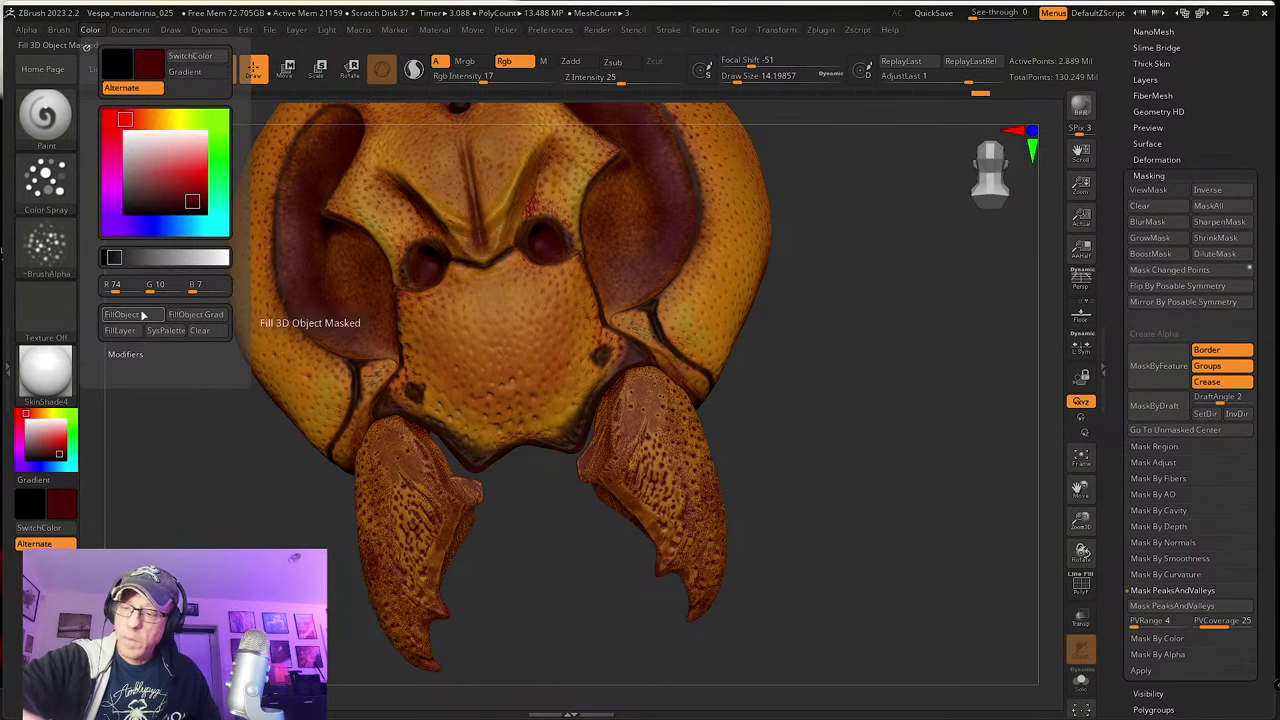
pyautogui.moveTo(843, 537); pyautogui.dragTo(883, 551)
pyautogui.moveTo(899, 608); pyautogui.dragTo(824, 619)
# Step: Sample an orange amber from the side of the head as the paint colour for the mandibles
pyautogui.keyDown('alt'); pyautogui.moveTo(738, 508); pyautogui.dragTo(822, 424, button='right'); pyautogui.keyUp('alt')
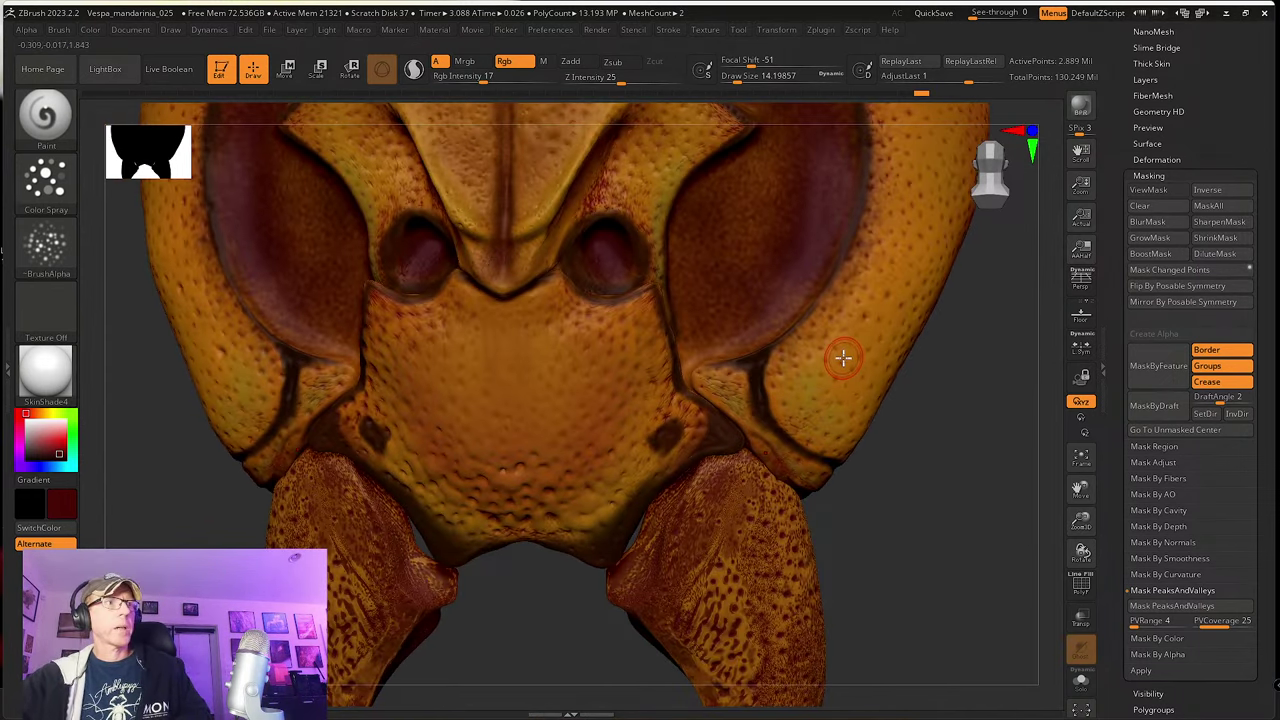
pyautogui.press('c')
pyautogui.moveTo(730, 470); pyautogui.dragTo(749, 394, button='right')
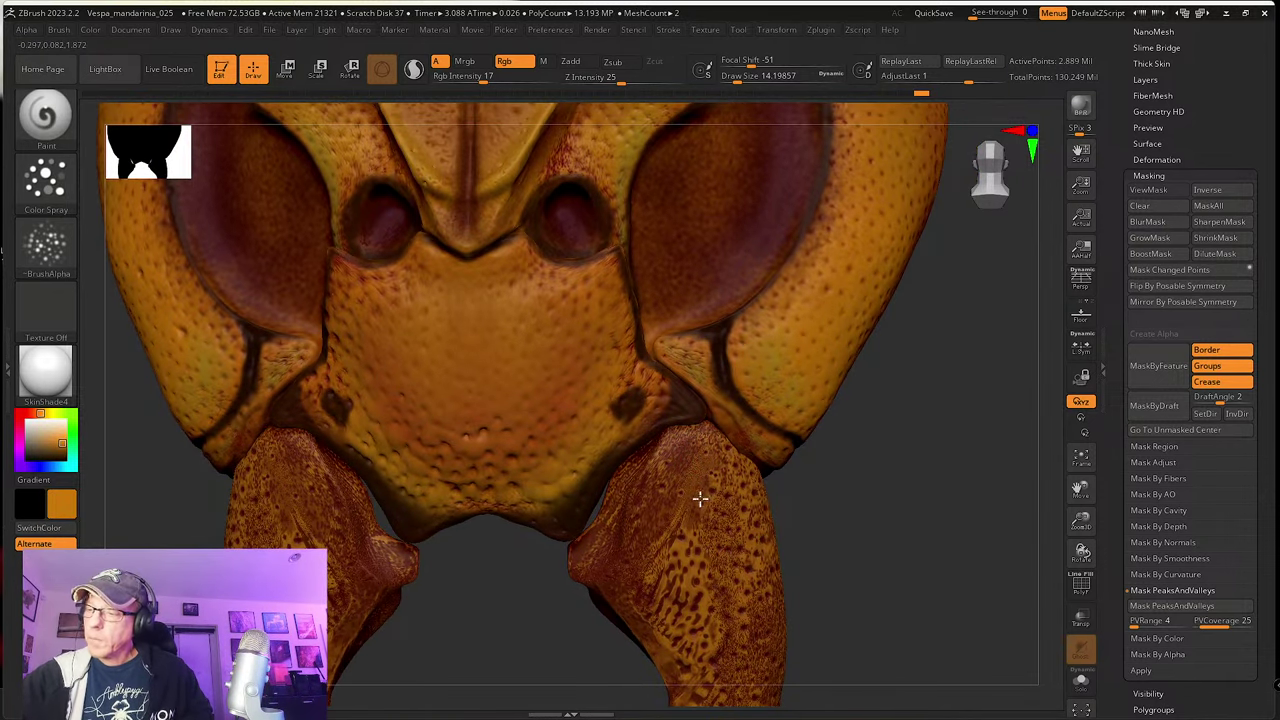
# Step: Set Draw Size to about 27 and Rgb Intensity to 37, and spray the sampled amber over the upper fronts of the mandibles
pyautogui.moveTo(701, 543); pyautogui.dragTo(722, 517)
pyautogui.press('s')
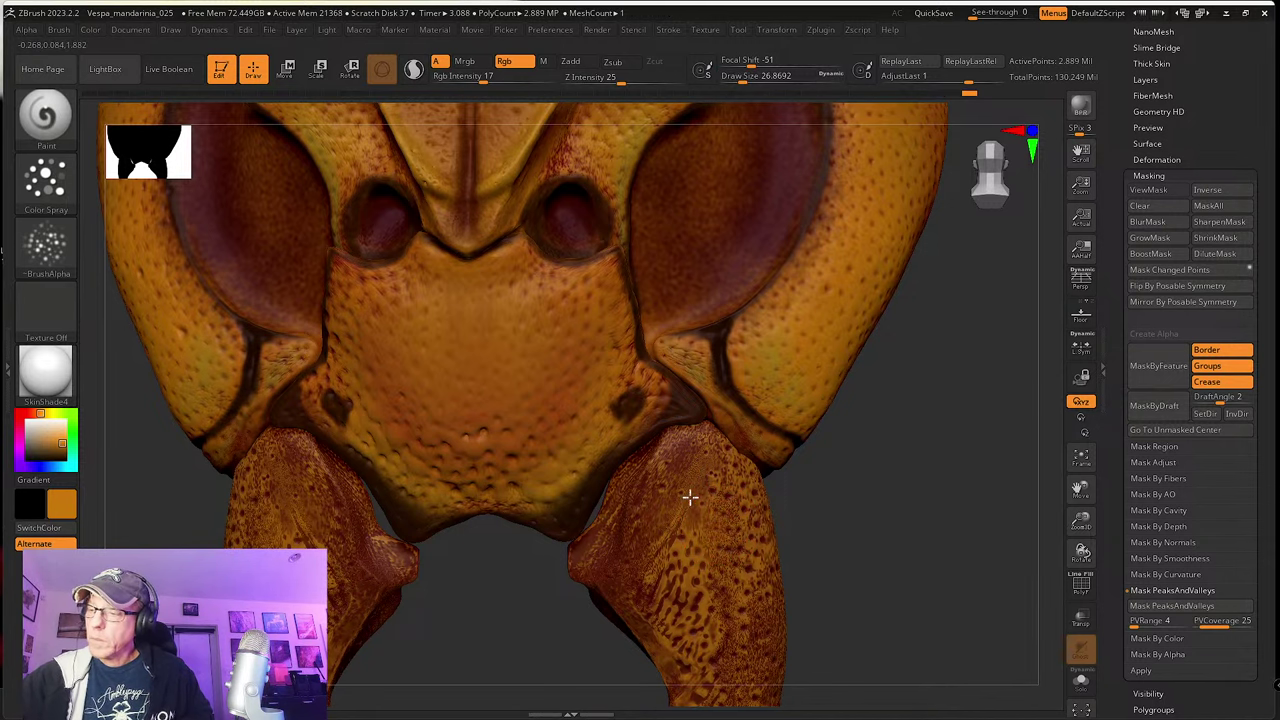
pyautogui.moveTo(703, 556); pyautogui.dragTo(705, 548)
pyautogui.click(506, 78)
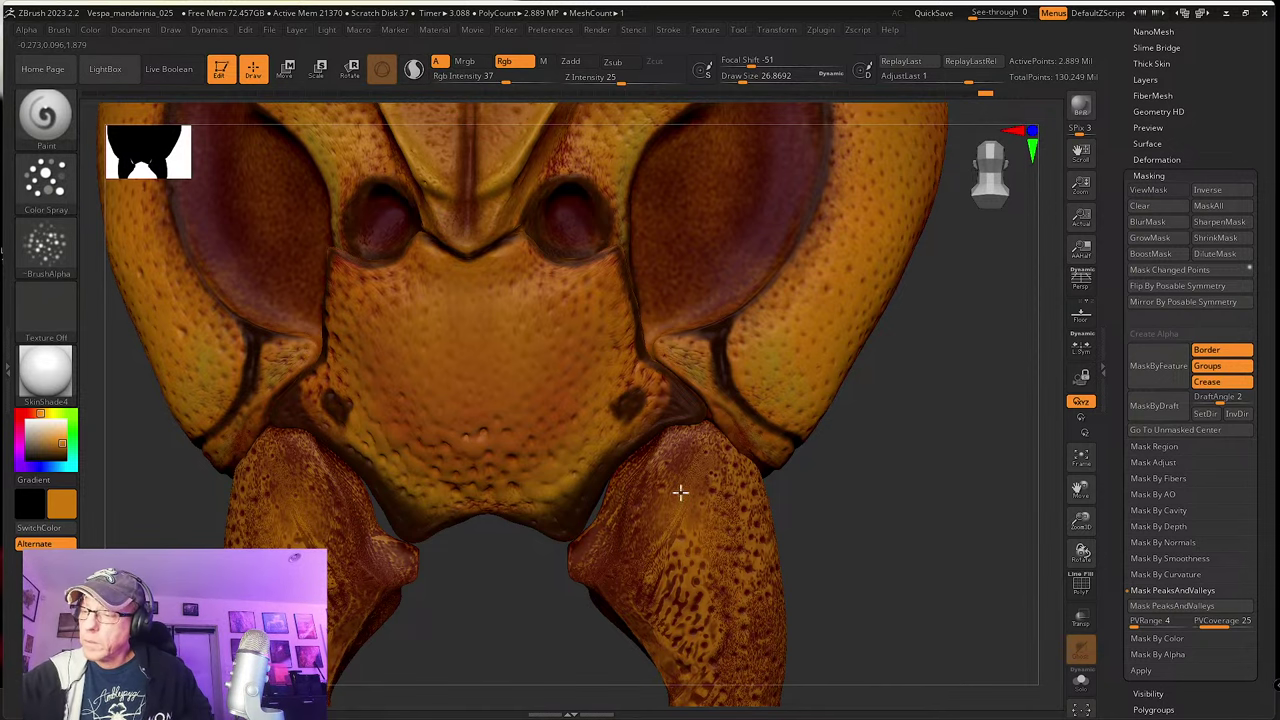
pyautogui.moveTo(717, 514); pyautogui.dragTo(754, 466, button='right')
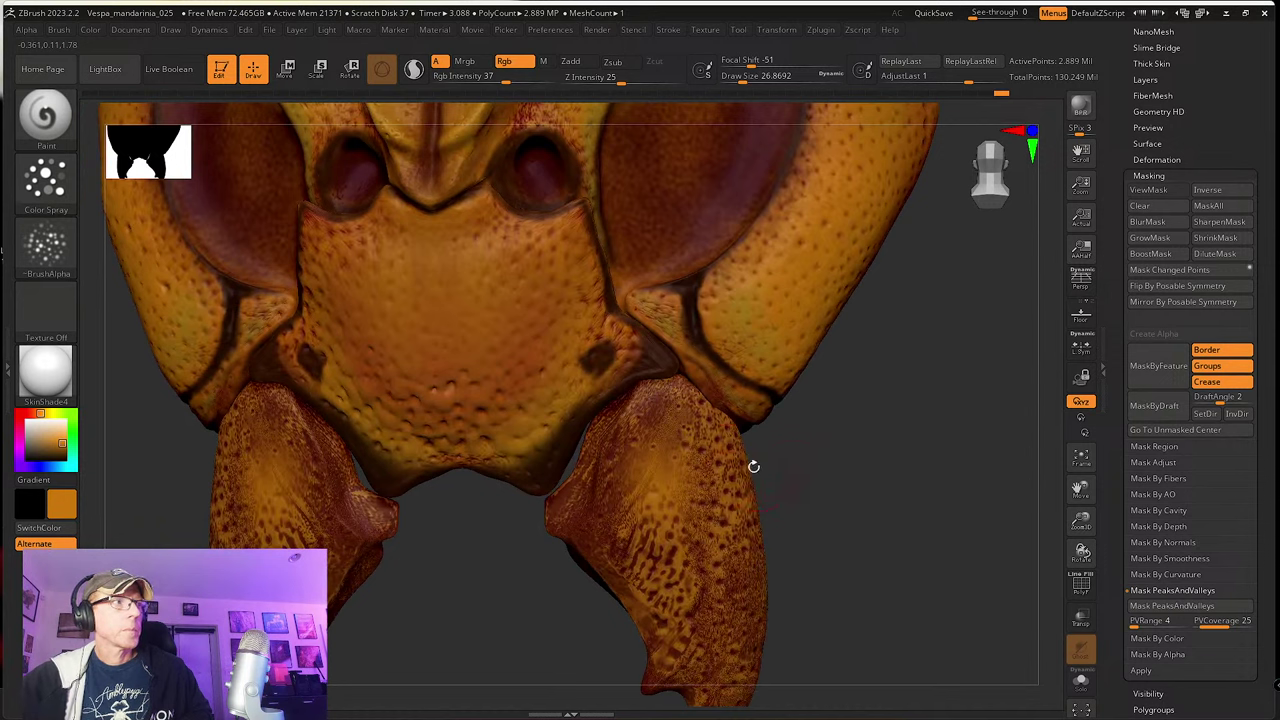
pyautogui.moveTo(690, 432); pyautogui.dragTo(661, 408)
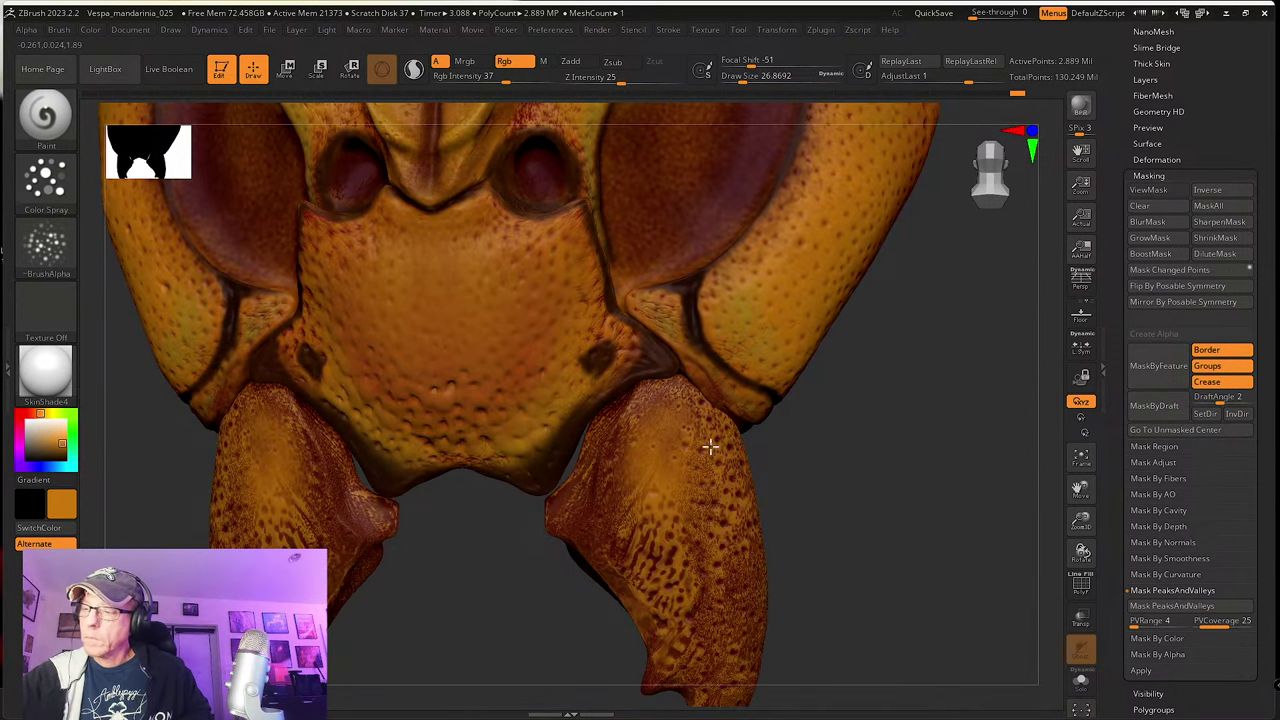
# Step: Build up the amber across the mandibles' front faces, from their bases down towards the toothed lower ends
pyautogui.moveTo(784, 525)
pyautogui.mouseDown(button='right')
pyautogui.moveTo(771, 491)
pyautogui.moveTo(780, 498)
pyautogui.mouseUp(button='right')
pyautogui.moveTo(737, 520)
pyautogui.keyDown('shift'); pyautogui.mouseDown()
pyautogui.moveTo(717, 537)
pyautogui.moveTo(706, 437)
pyautogui.moveTo(752, 497)
pyautogui.moveTo(743, 508)
pyautogui.mouseUp(); pyautogui.keyUp('shift')
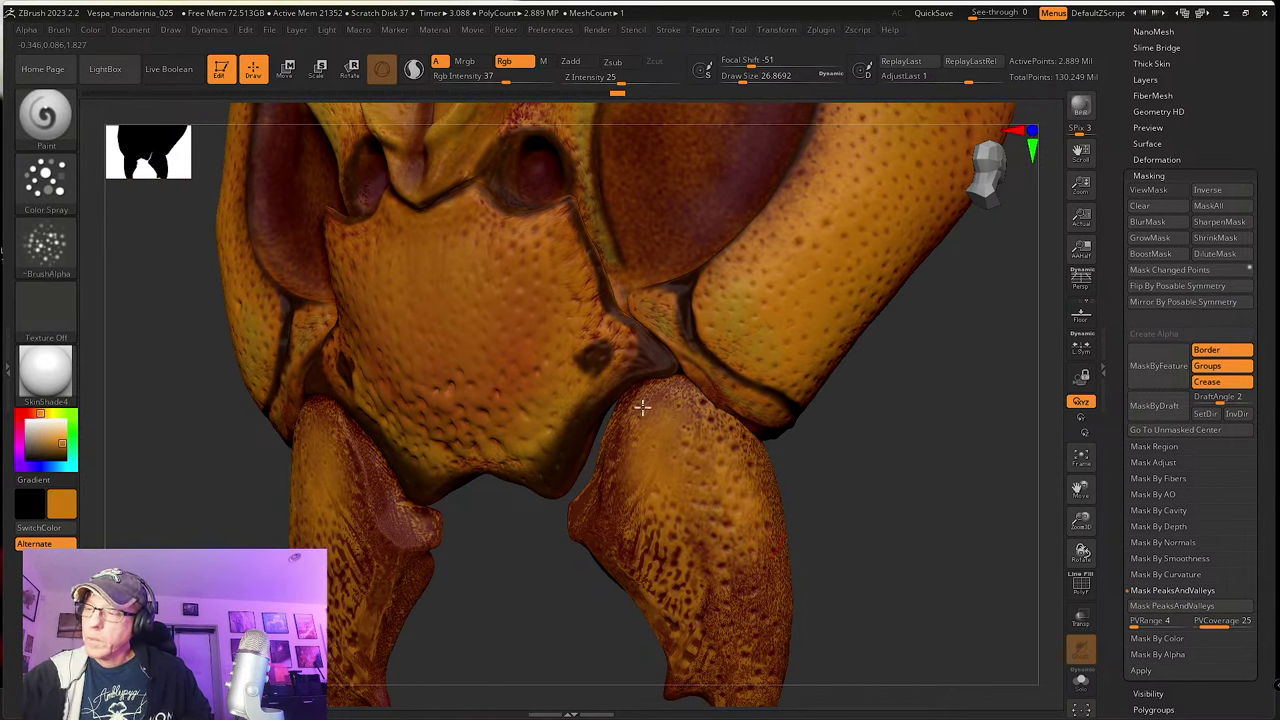
pyautogui.moveTo(730, 568)
pyautogui.mouseDown()
pyautogui.moveTo(743, 586)
pyautogui.moveTo(737, 570)
pyautogui.moveTo(704, 570)
pyautogui.mouseUp()
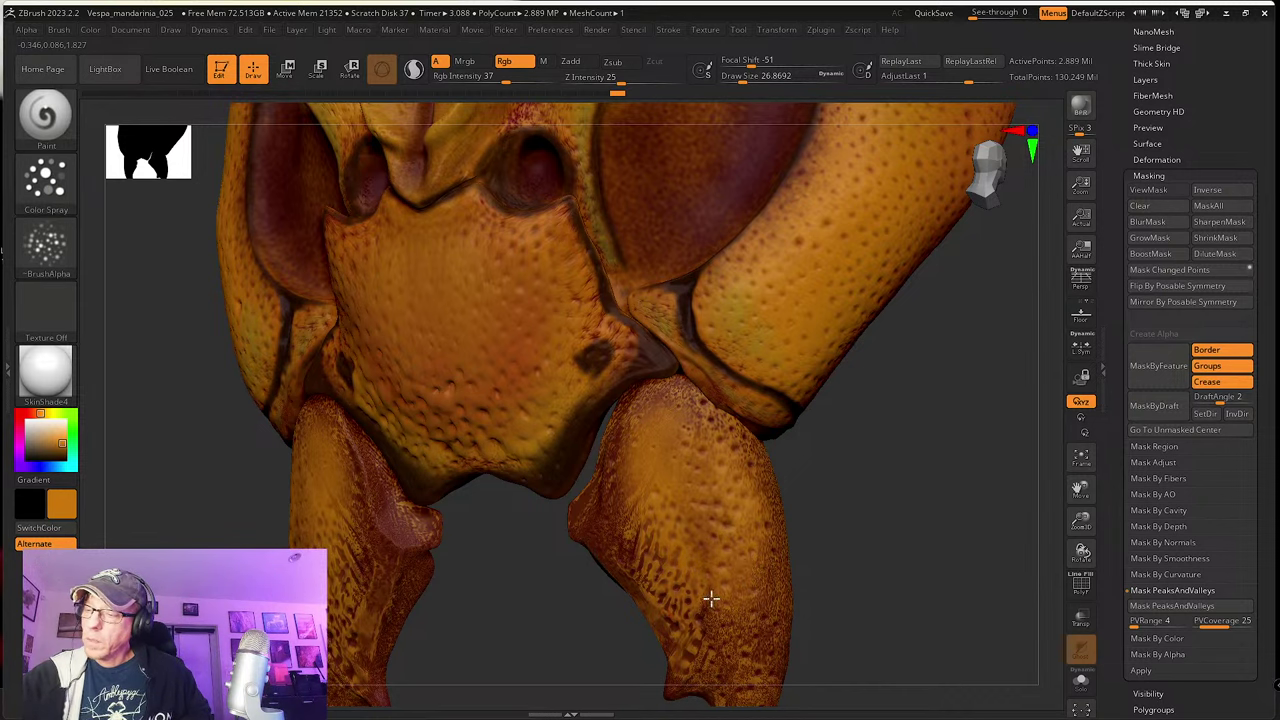
pyautogui.moveTo(709, 597); pyautogui.dragTo(643, 414, button='right')
pyautogui.moveTo(652, 400); pyautogui.dragTo(655, 449)
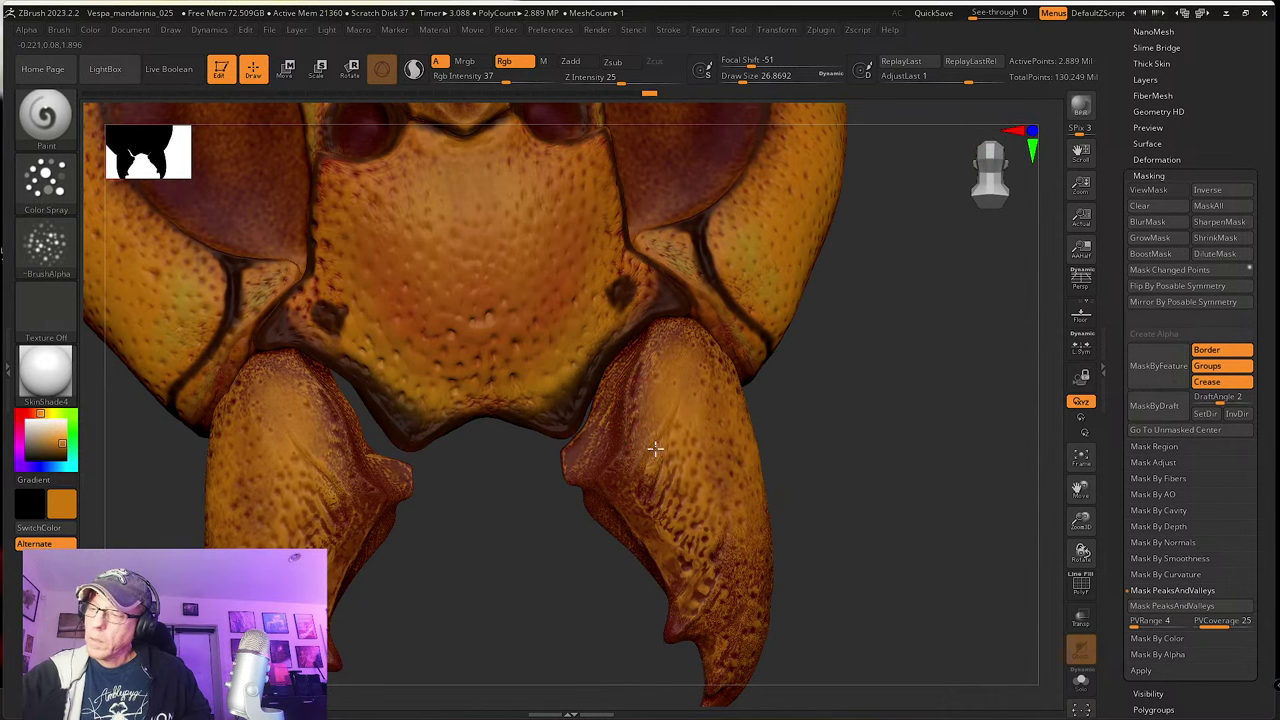
pyautogui.moveTo(711, 567); pyautogui.dragTo(726, 537)
# Step: Smooth the speckled colour on the mandibles' outer sides and spray amber along them down to the tips
pyautogui.moveTo(726, 537)
pyautogui.mouseDown(button='right')
pyautogui.moveTo(791, 529)
pyautogui.moveTo(766, 514)
pyautogui.moveTo(837, 480)
pyautogui.mouseUp(button='right')
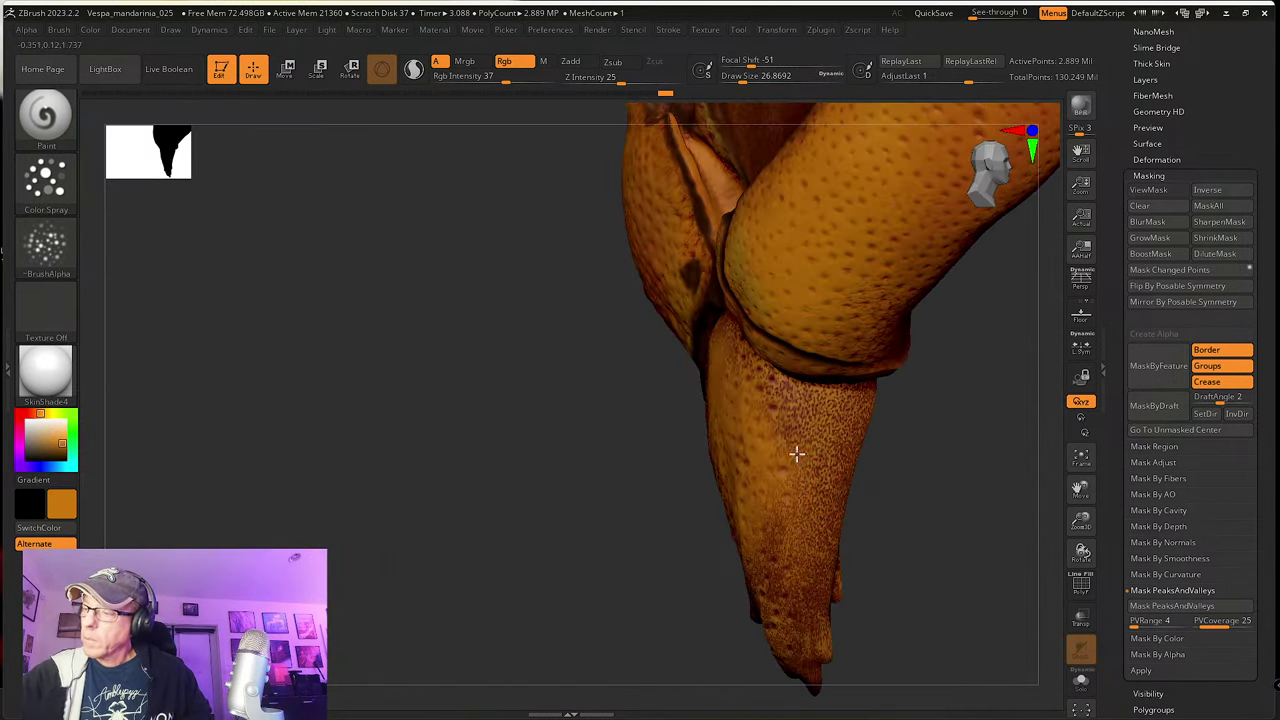
pyautogui.press('shift')
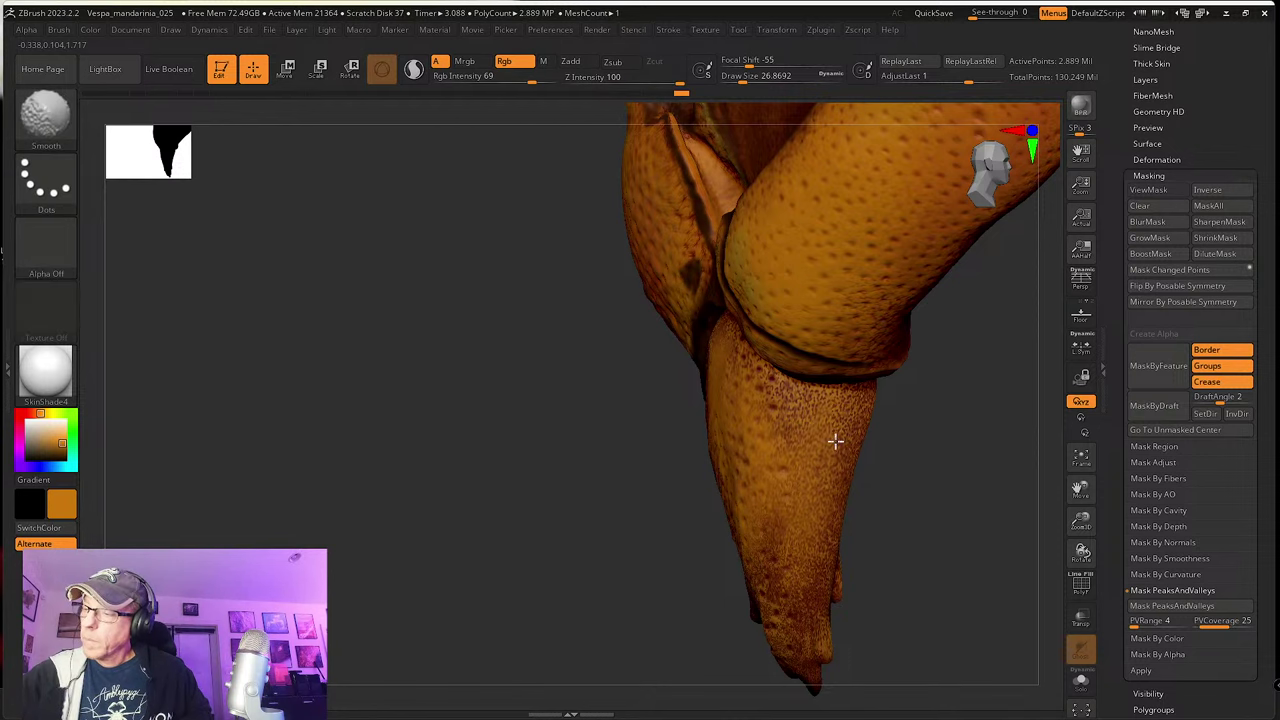
pyautogui.moveTo(768, 392)
pyautogui.keyDown('shift'); pyautogui.mouseDown()
pyautogui.moveTo(823, 429)
pyautogui.moveTo(789, 566)
pyautogui.mouseUp(); pyautogui.keyUp('shift')
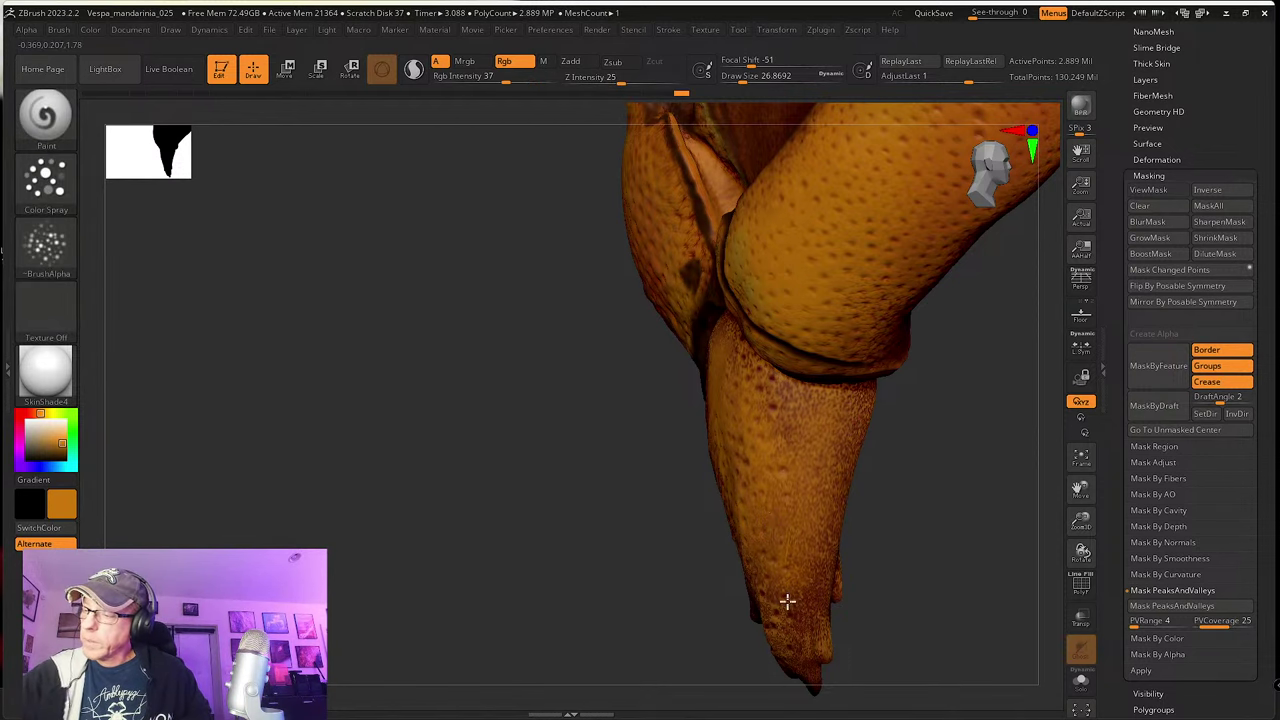
pyautogui.moveTo(832, 493); pyautogui.dragTo(811, 600)
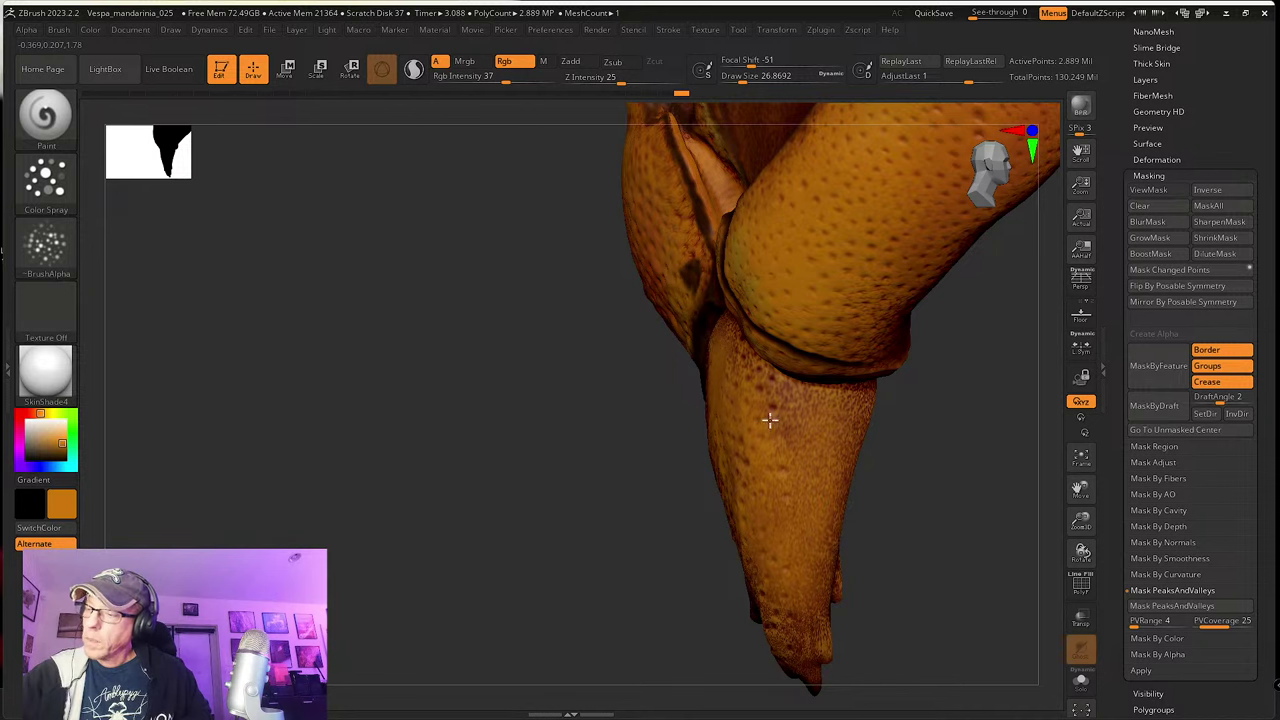
pyautogui.moveTo(929, 486); pyautogui.dragTo(818, 454)
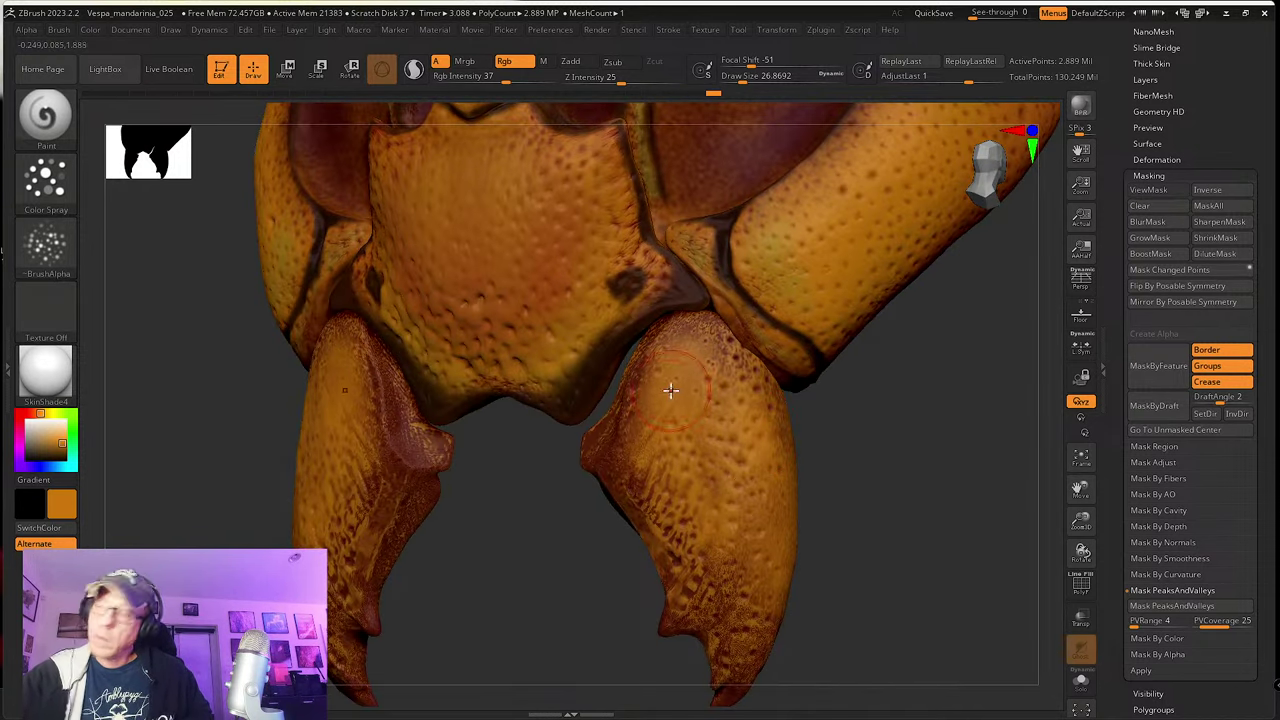
# Step: Touch up the amber on the mandibles' front faces and frame the whole head to check the colour
pyautogui.moveTo(671, 391)
pyautogui.mouseDown(button='right')
pyautogui.moveTo(674, 414)
pyautogui.moveTo(677, 395)
pyautogui.mouseUp(button='right')
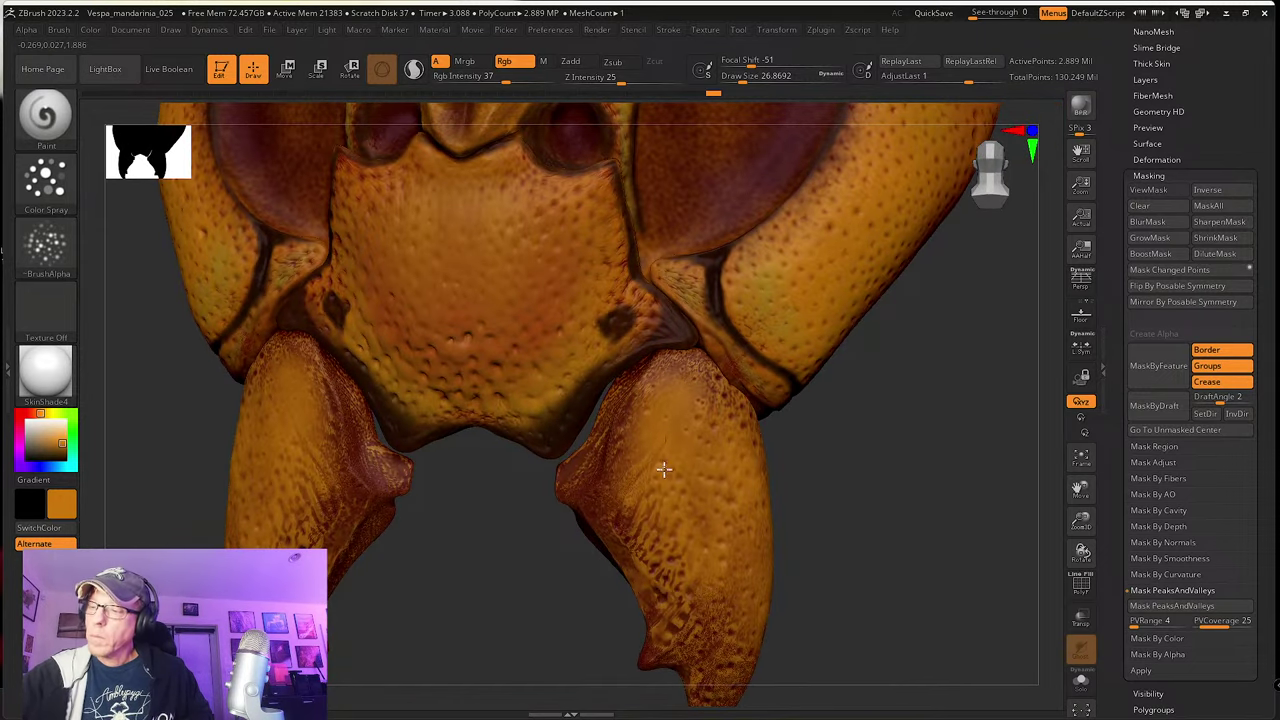
pyautogui.moveTo(727, 557)
pyautogui.mouseDown(button='right')
pyautogui.moveTo(789, 491)
pyautogui.moveTo(720, 481)
pyautogui.moveTo(800, 569)
pyautogui.moveTo(679, 484)
pyautogui.mouseUp(button='right')
pyautogui.scroll(-10, 502, 396)
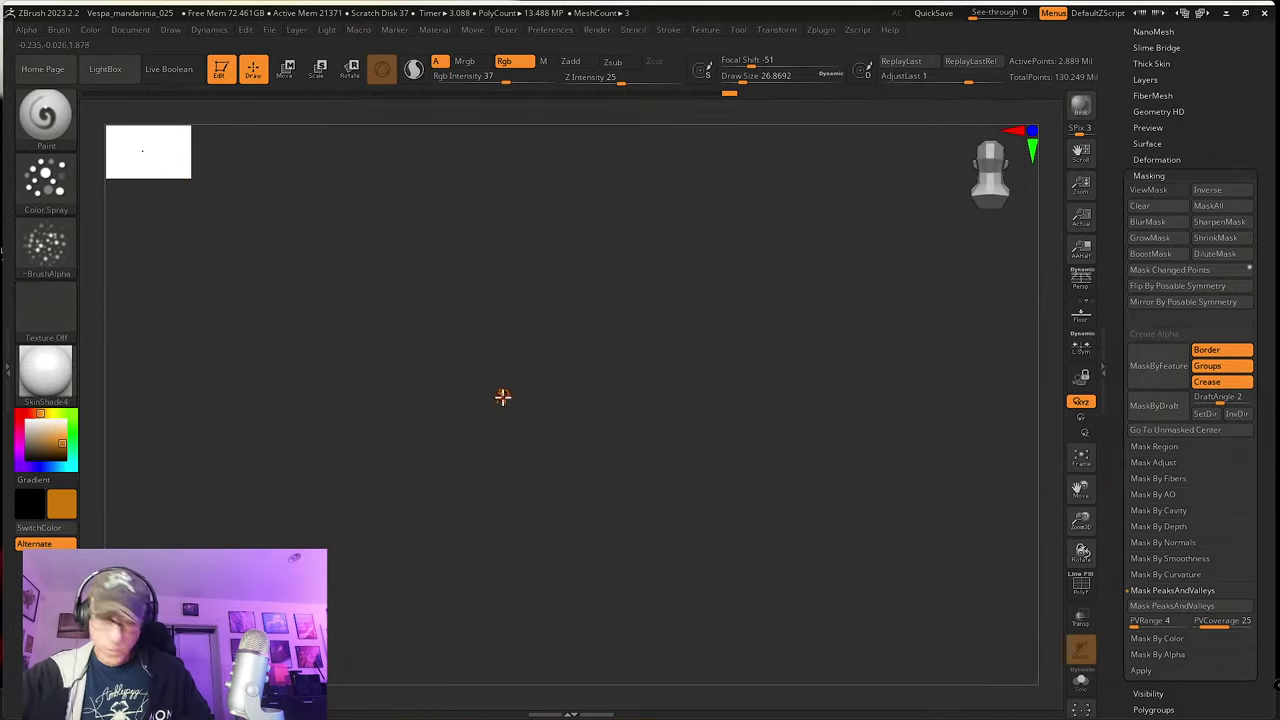
pyautogui.click(1081, 458)
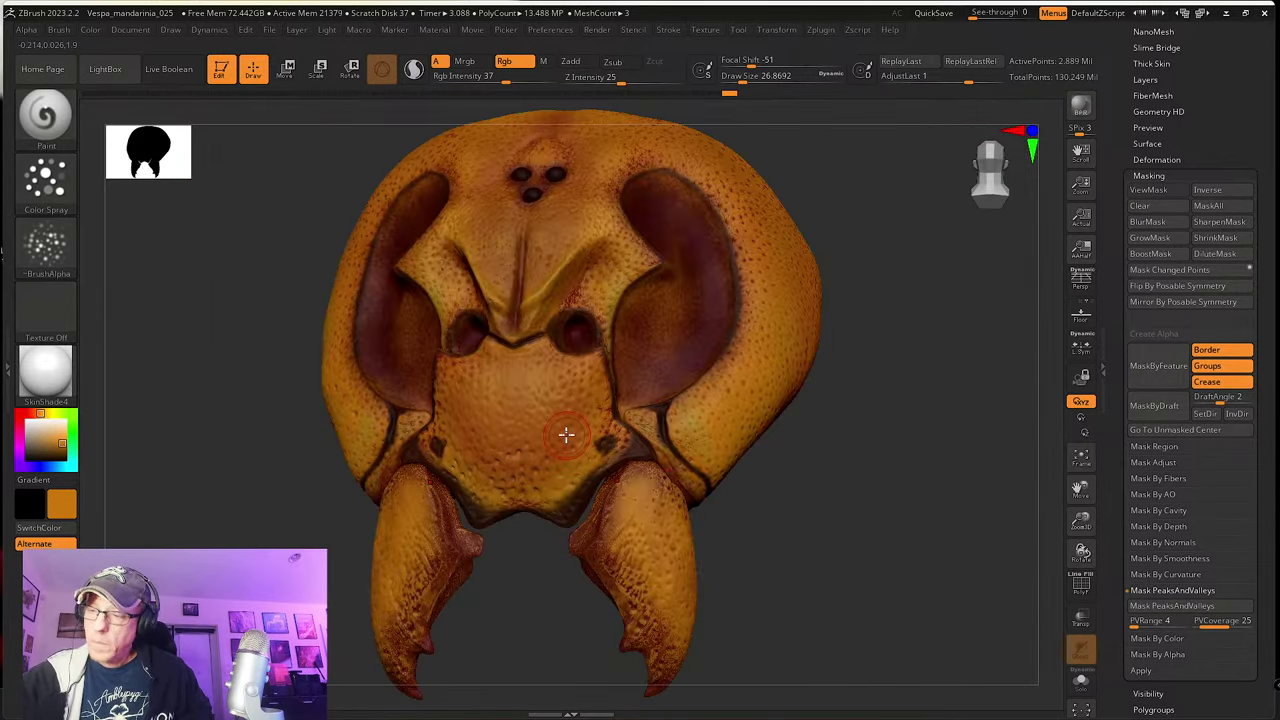
# Step: Sample a darker reddish orange from the head and spray it over the middle and lower parts of the mandibles
pyautogui.scroll(5, 597, 460)
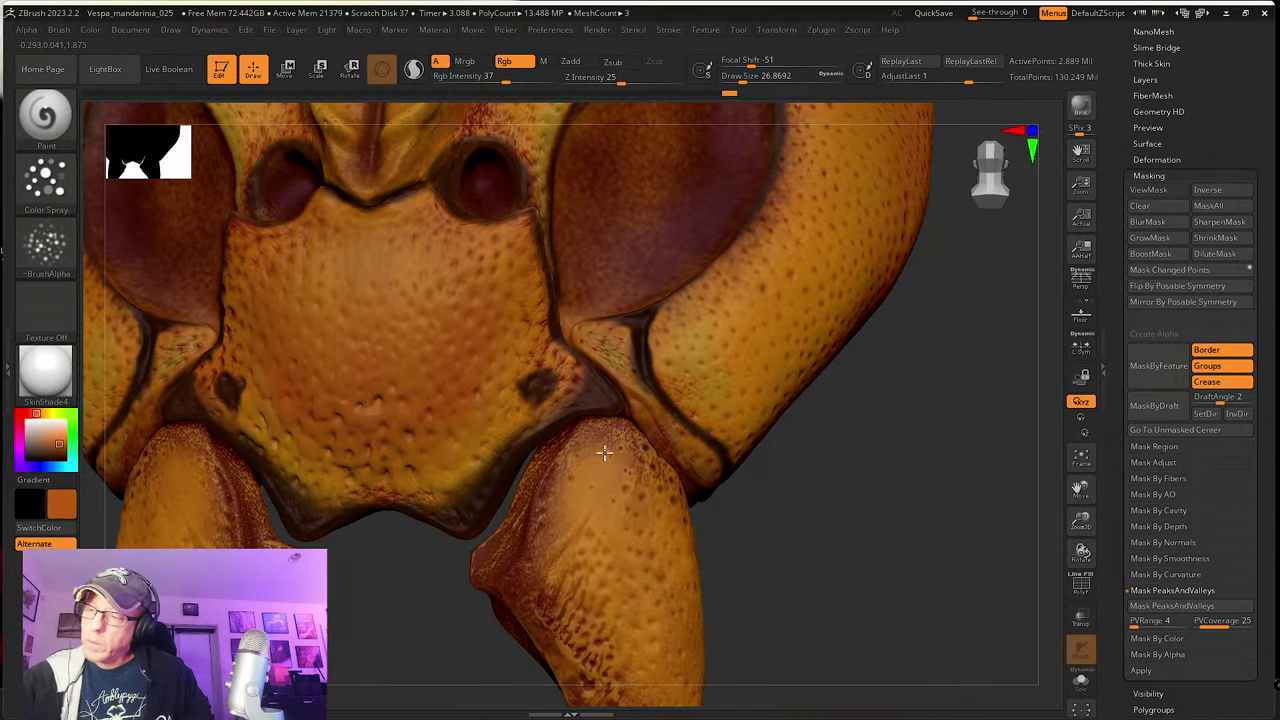
pyautogui.keyDown('alt'); pyautogui.moveTo(600, 518); pyautogui.dragTo(586, 448, button='right'); pyautogui.keyUp('alt')
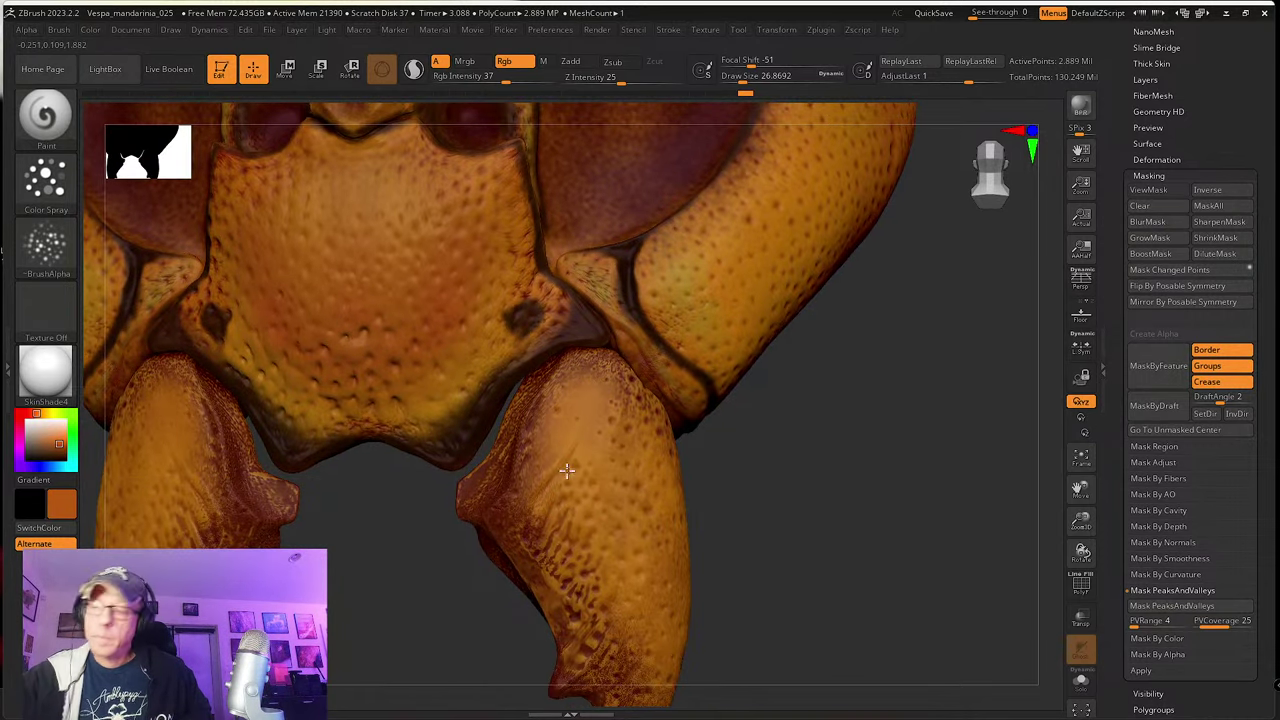
pyautogui.scroll(-2, 599, 580)
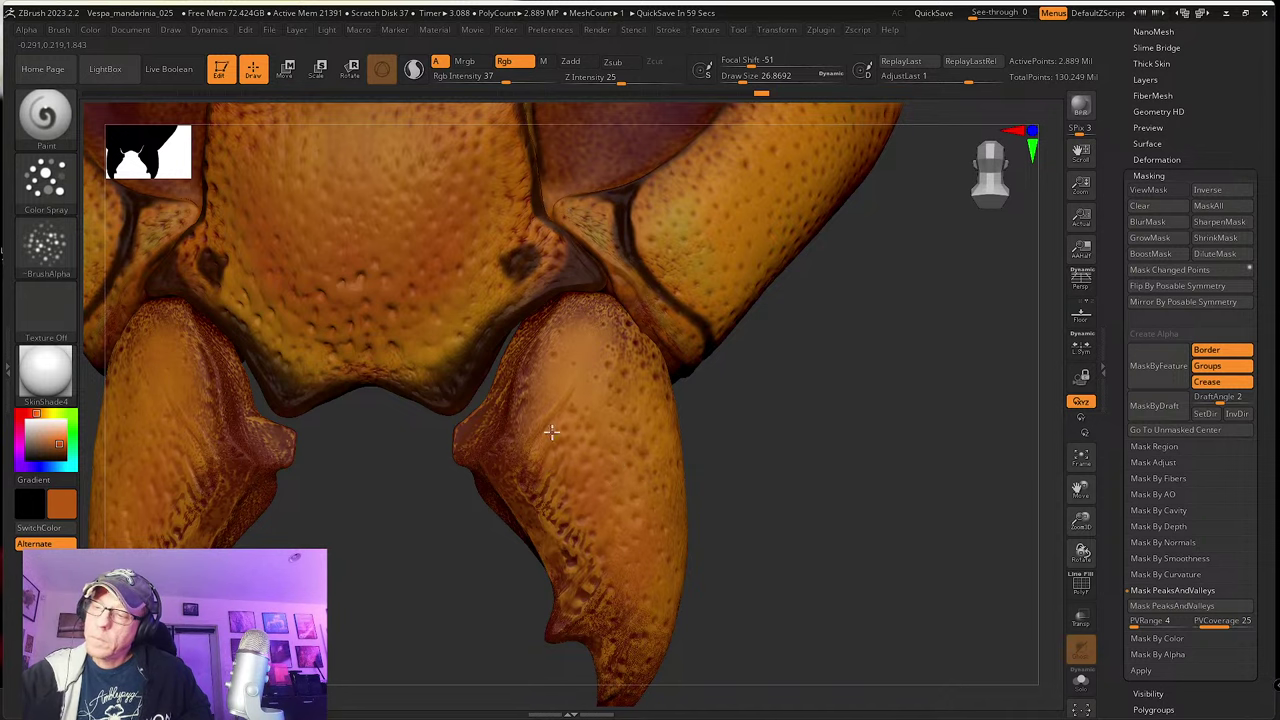
pyautogui.moveTo(614, 598); pyautogui.dragTo(695, 510, button='right')
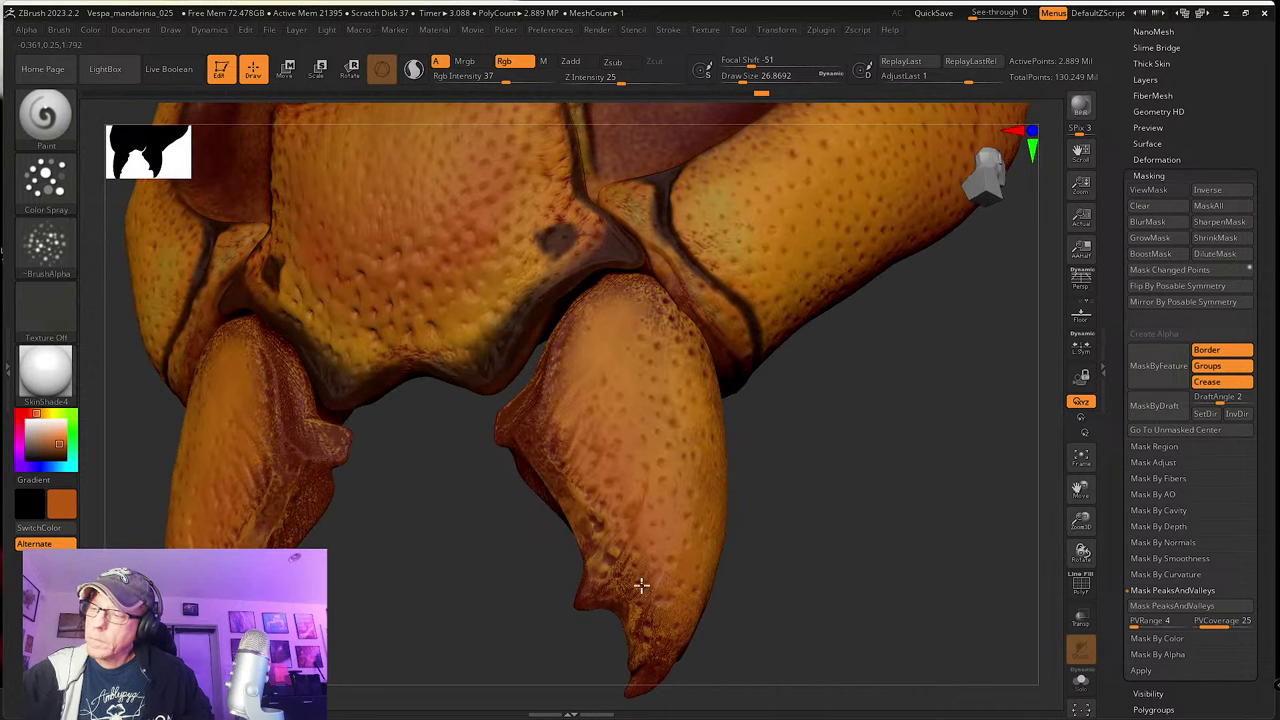
pyautogui.moveTo(644, 572); pyautogui.dragTo(651, 477, button='right')
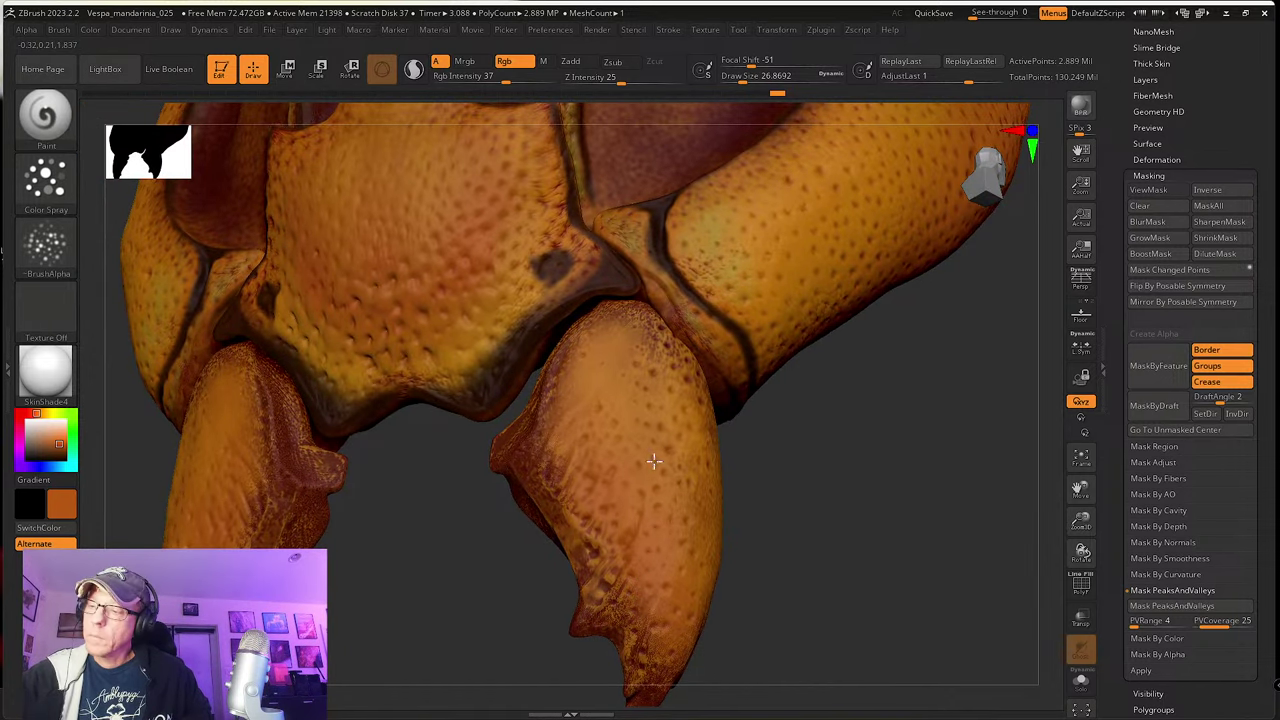
pyautogui.moveTo(618, 430); pyautogui.dragTo(598, 392, button='right')
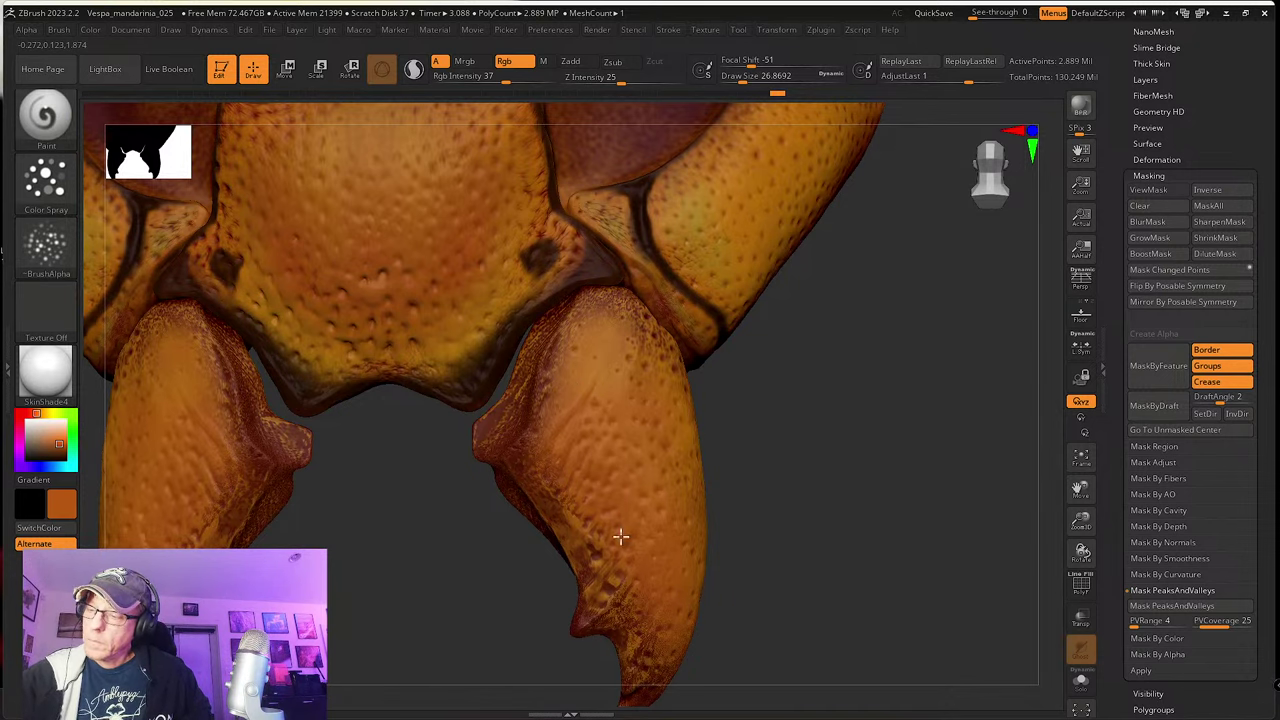
pyautogui.moveTo(625, 594); pyautogui.dragTo(654, 594, button='right')
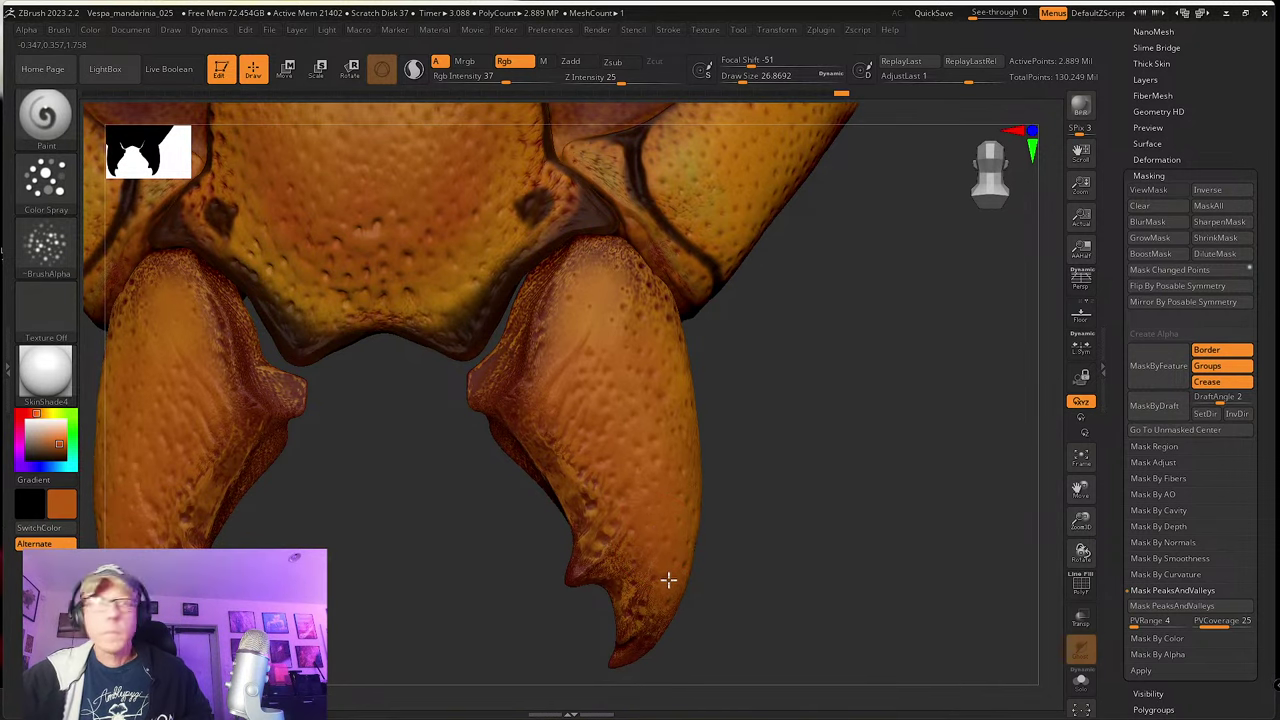
# Step: Layer more reddish orange over the mandibles' central faces, blending it up towards the amber bases
pyautogui.keyDown('alt'); pyautogui.moveTo(638, 426); pyautogui.dragTo(634, 486, button='right'); pyautogui.keyUp('alt')
pyautogui.moveTo(634, 486); pyautogui.dragTo(575, 477)
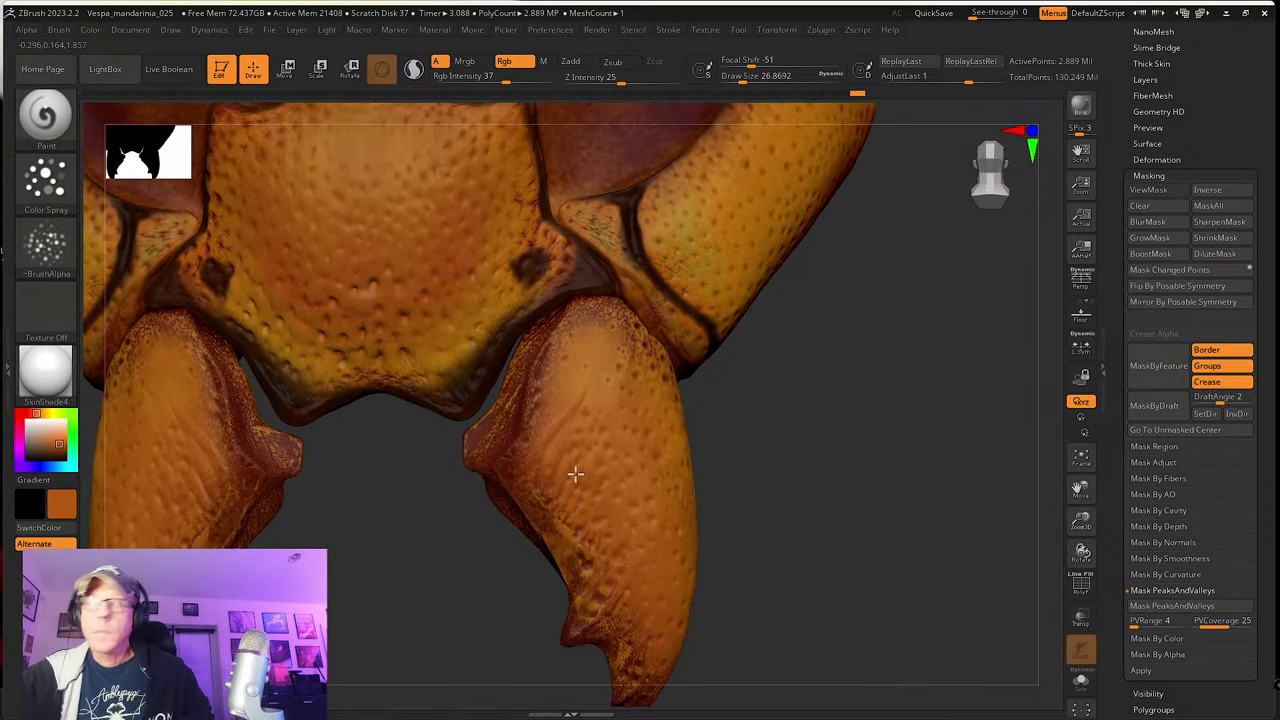
pyautogui.keyDown('alt'); pyautogui.moveTo(589, 428); pyautogui.dragTo(586, 472, button='right'); pyautogui.keyUp('alt')
pyautogui.moveTo(586, 472); pyautogui.dragTo(581, 448)
pyautogui.moveTo(617, 523); pyautogui.dragTo(597, 423, button='right')
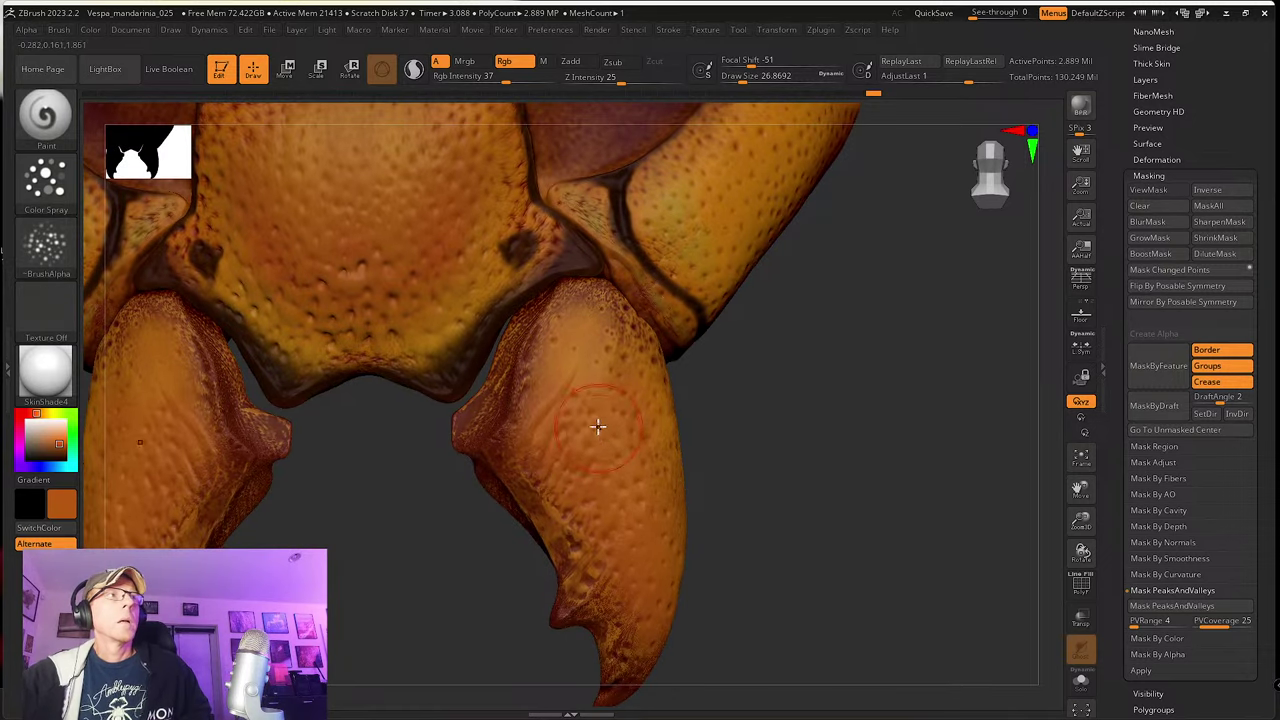
pyautogui.moveTo(634, 500); pyautogui.dragTo(607, 476, button='right')
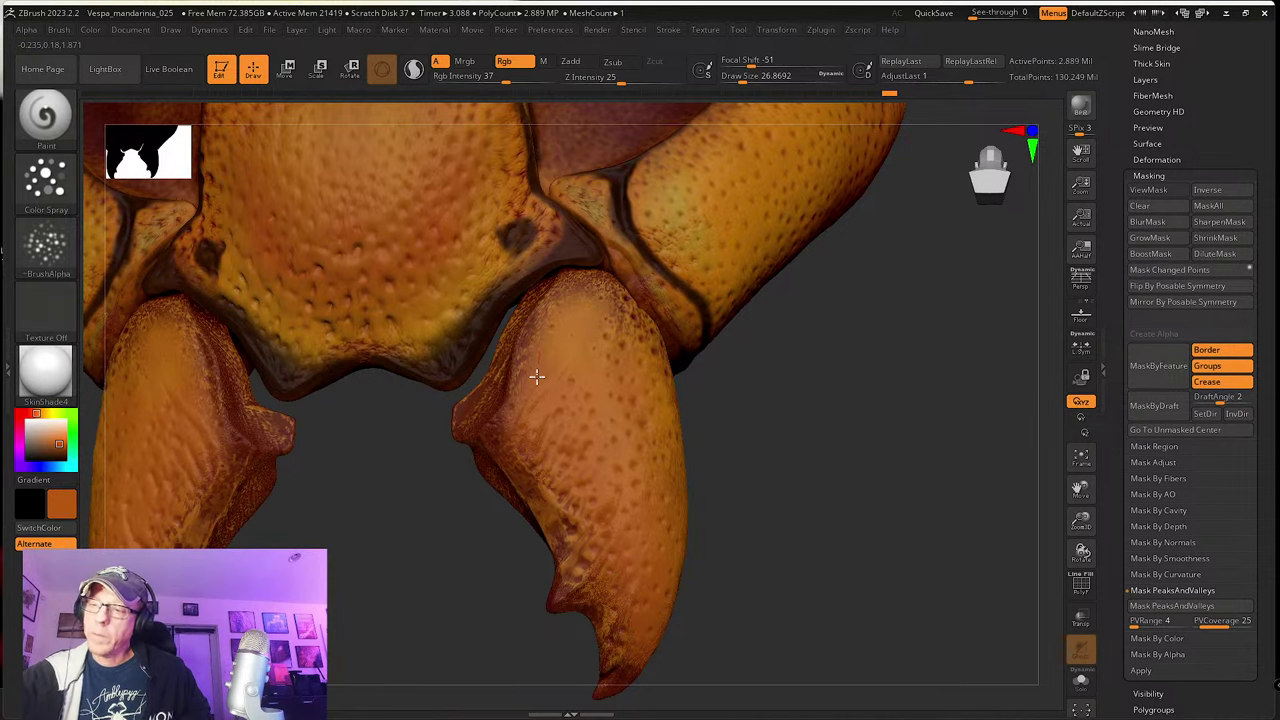
pyautogui.moveTo(565, 437); pyautogui.dragTo(603, 428, button='right')
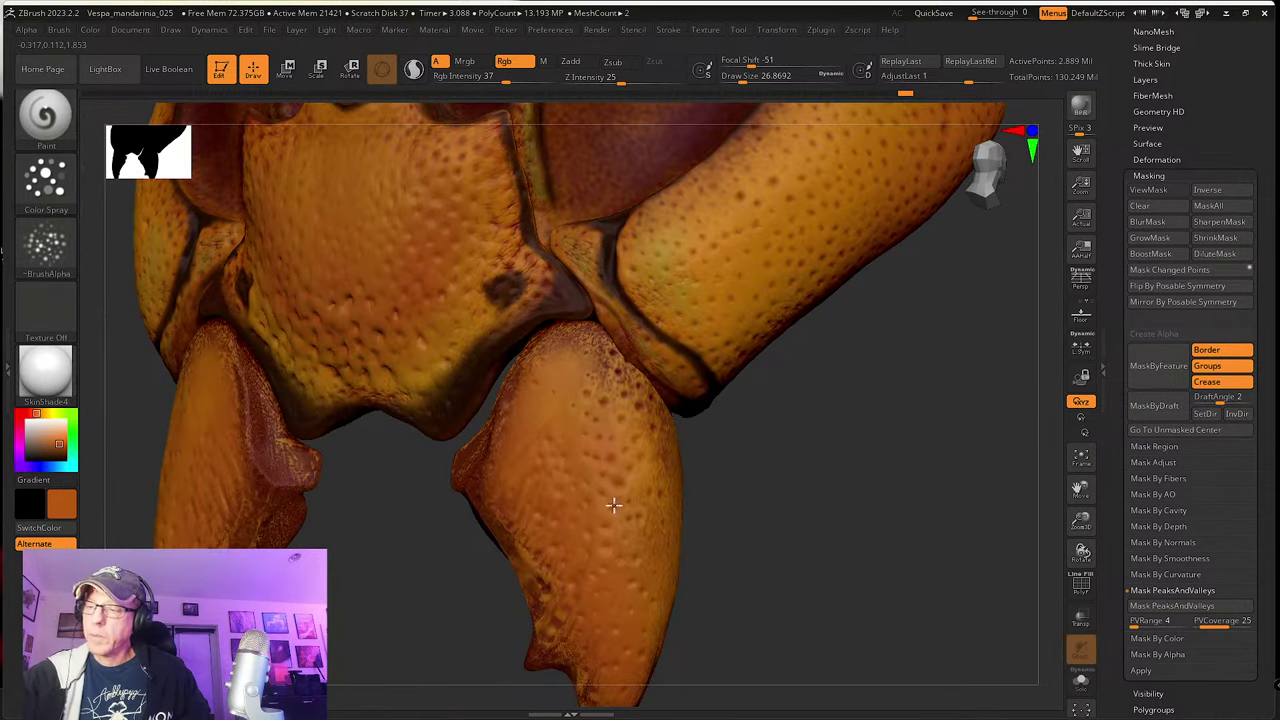
# Step: Extend the reddish orange along the mandibles' outer sides and tips, working from angled views of the head
pyautogui.moveTo(705, 604); pyautogui.dragTo(748, 468)
pyautogui.moveTo(595, 533); pyautogui.dragTo(750, 487, button='right')
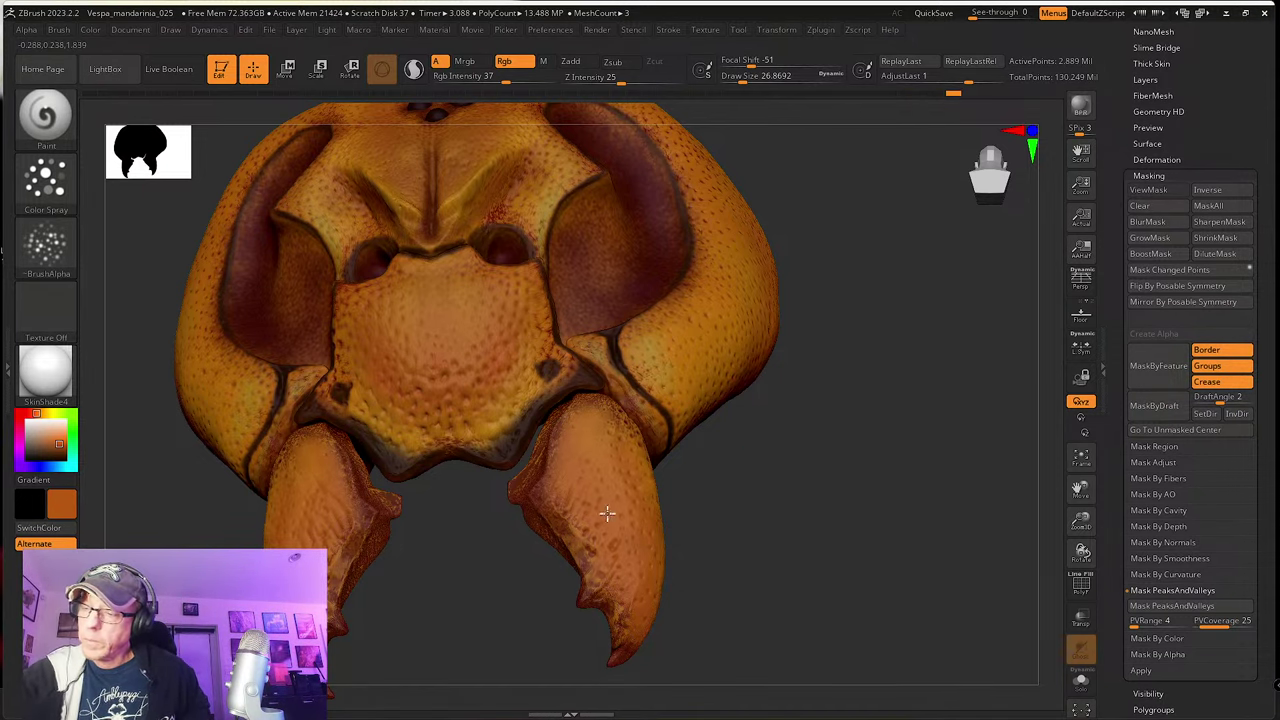
pyautogui.moveTo(606, 514); pyautogui.dragTo(640, 457, button='right')
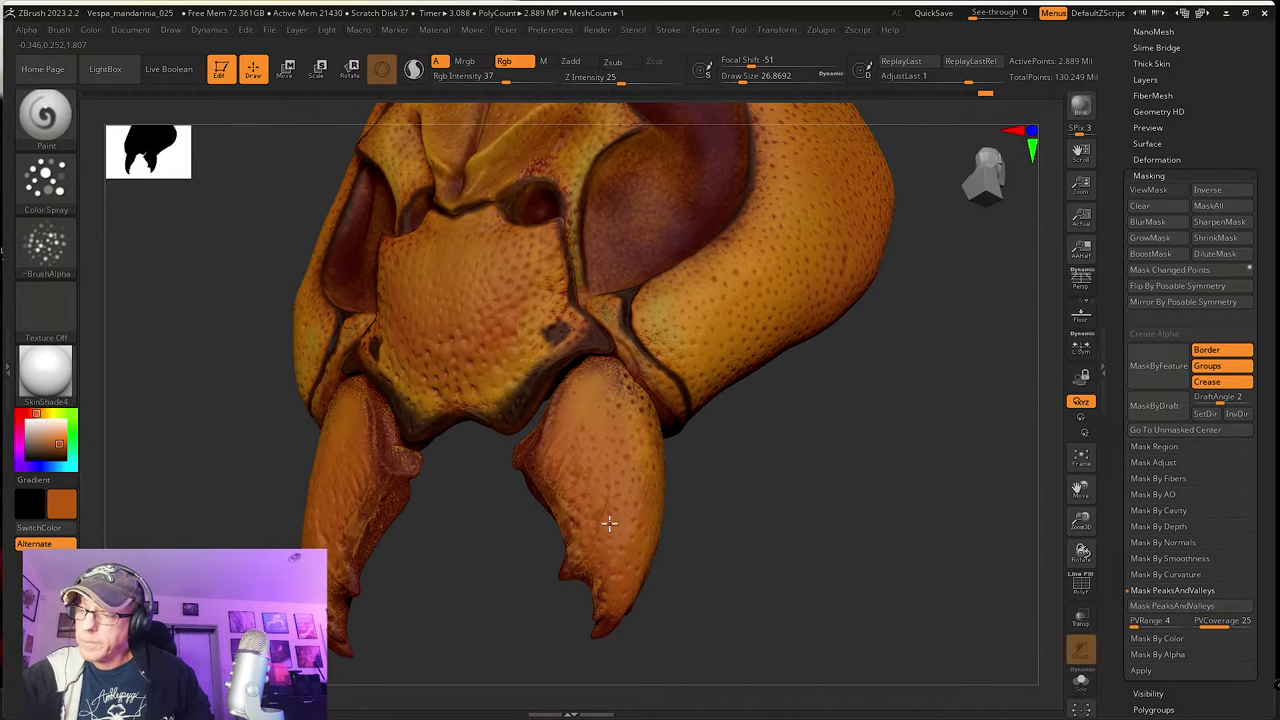
pyautogui.moveTo(608, 523)
pyautogui.mouseDown(button='right')
pyautogui.moveTo(706, 577)
pyautogui.moveTo(606, 513)
pyautogui.mouseUp(button='right')
# Step: Sample a brownish orange, RGB 159, 84, 14, and spray it over the mandibles from base to tip
pyautogui.moveTo(692, 582); pyautogui.dragTo(530, 383, button='right')
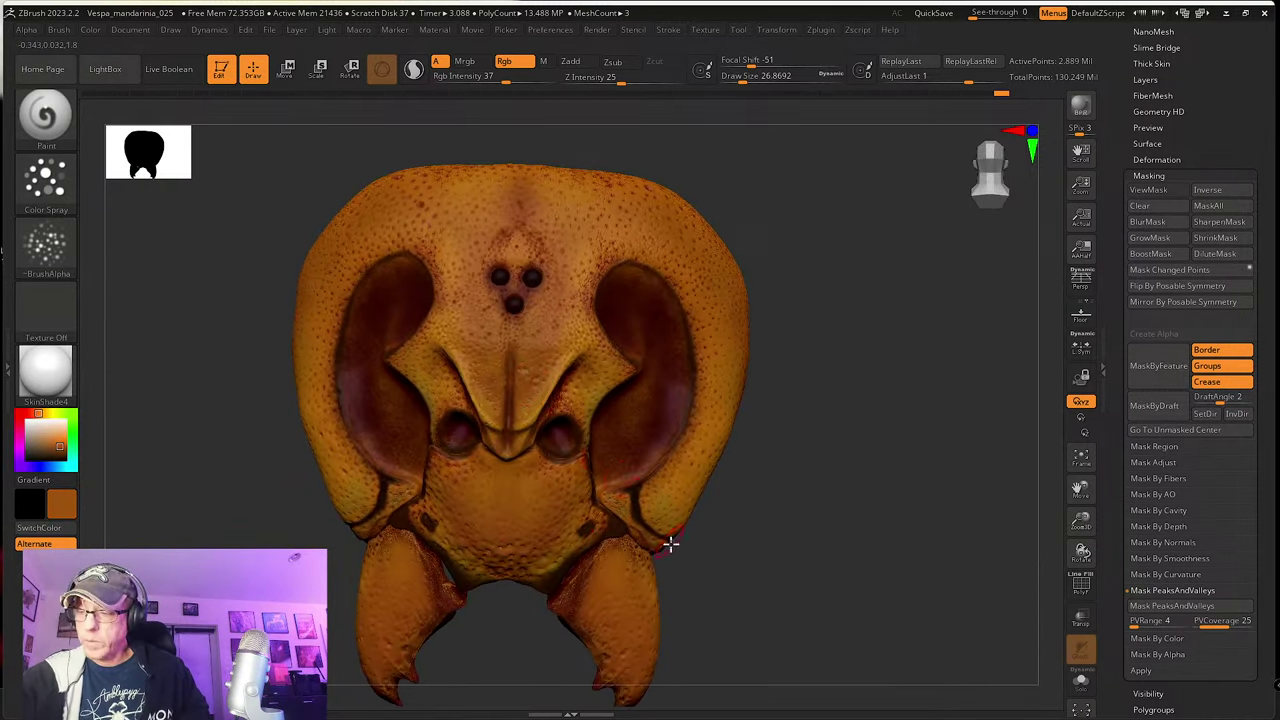
pyautogui.moveTo(669, 540); pyautogui.dragTo(577, 499, button='right')
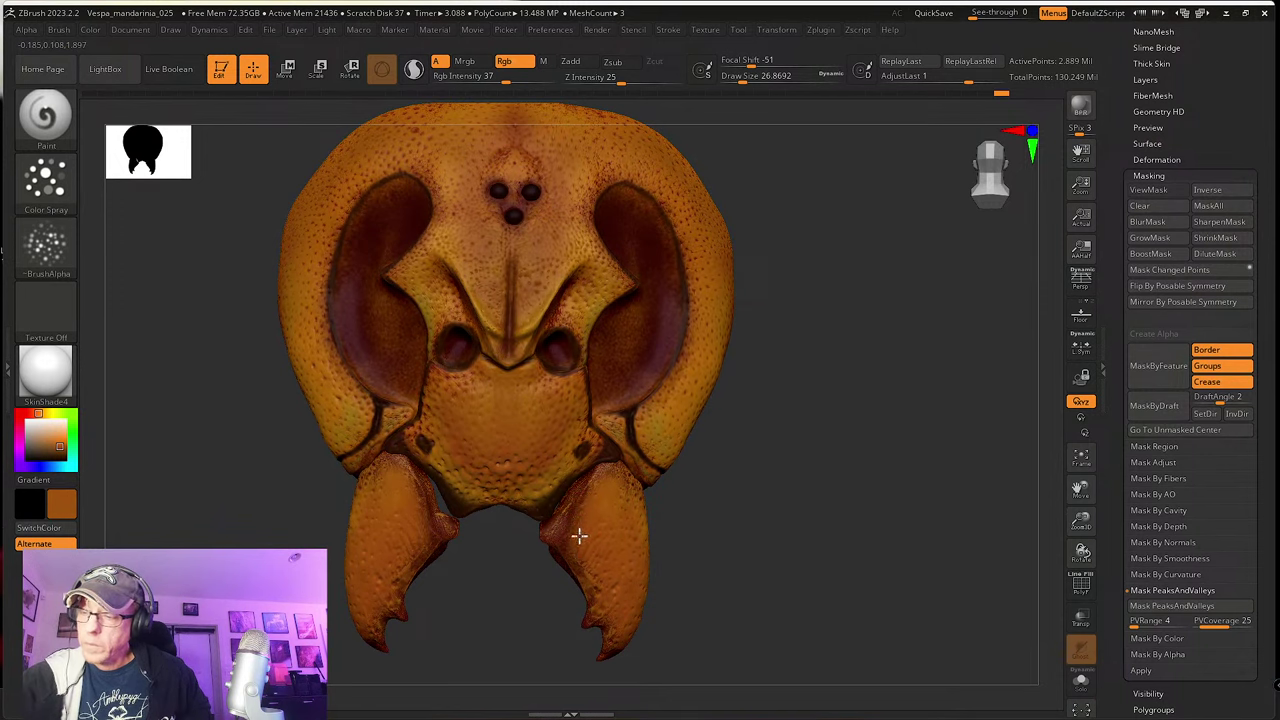
pyautogui.moveTo(581, 555)
pyautogui.mouseDown()
pyautogui.moveTo(566, 549)
pyautogui.moveTo(583, 560)
pyautogui.moveTo(614, 648)
pyautogui.mouseUp()
pyautogui.keyDown('alt'); pyautogui.moveTo(695, 608); pyautogui.dragTo(688, 546); pyautogui.keyUp('alt')
pyautogui.moveTo(687, 545); pyautogui.dragTo(590, 562, button='right')
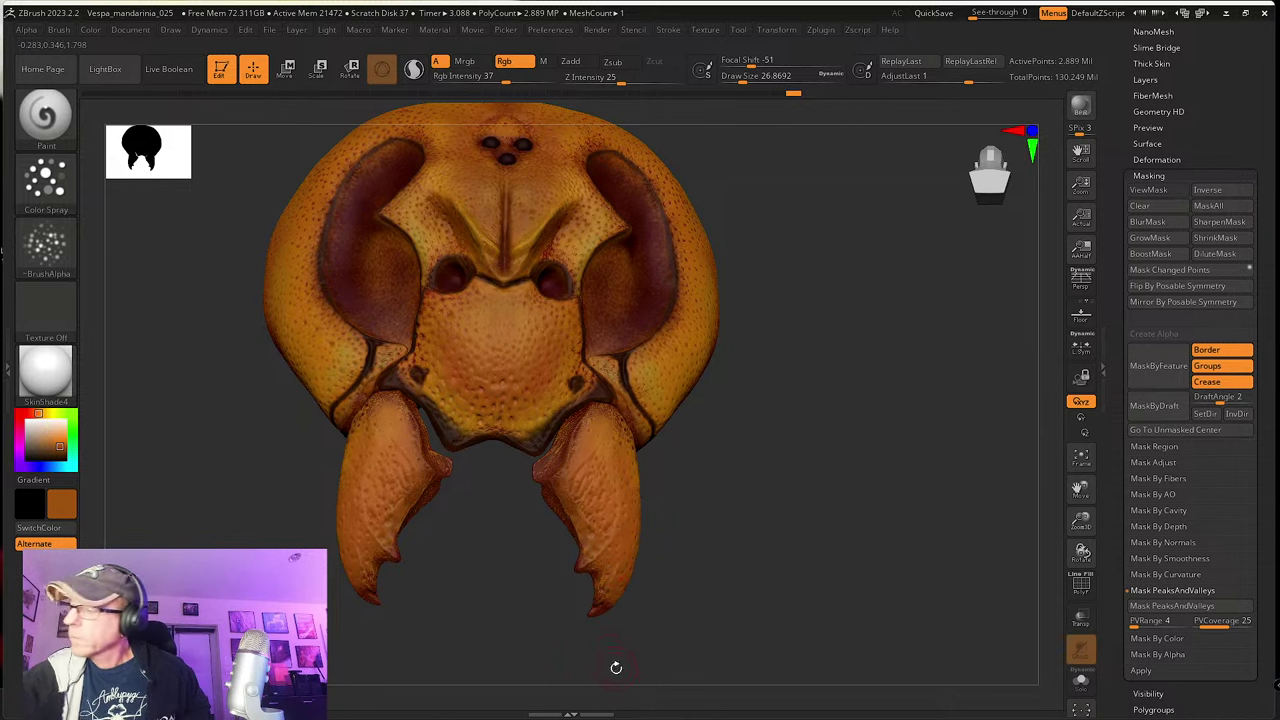
# Step: Mask the mandibles' peaks and valleys with PVRange 4 and PVCoverage 25, hide the mask display, and fill them with the brownish orange
pyautogui.click(1200, 606)
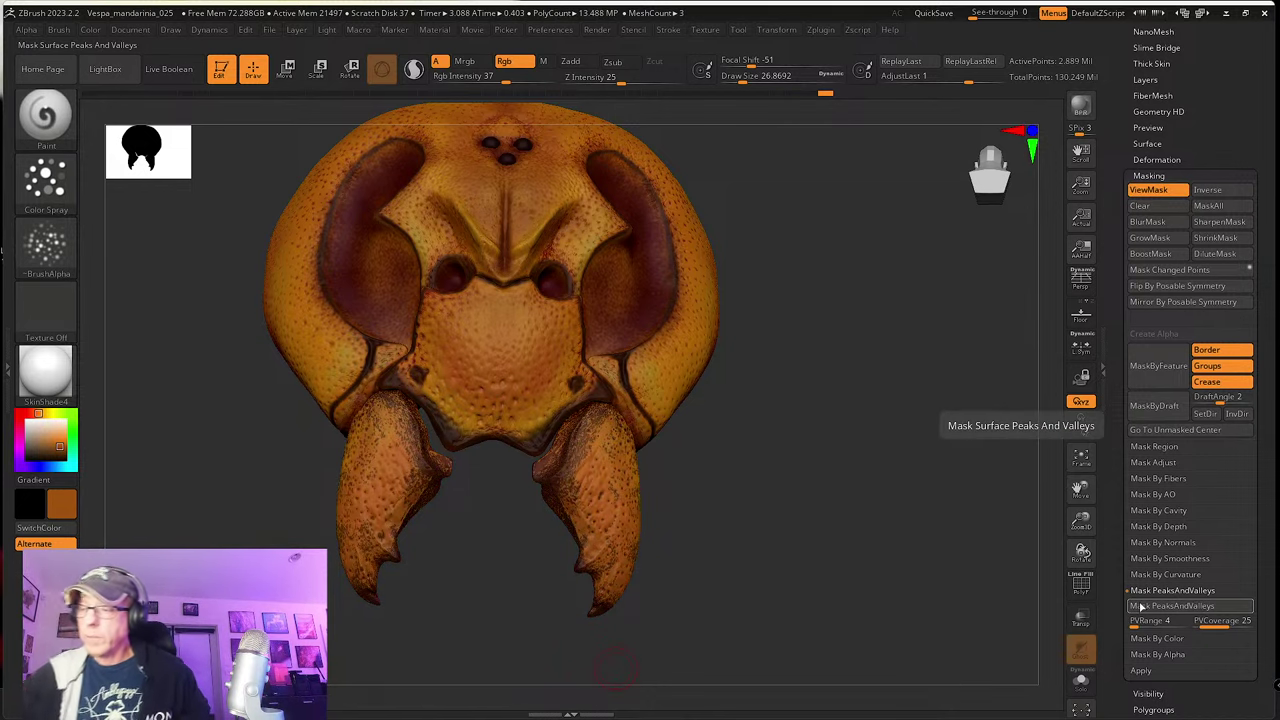
pyautogui.hotkey('ctrl', 'h')
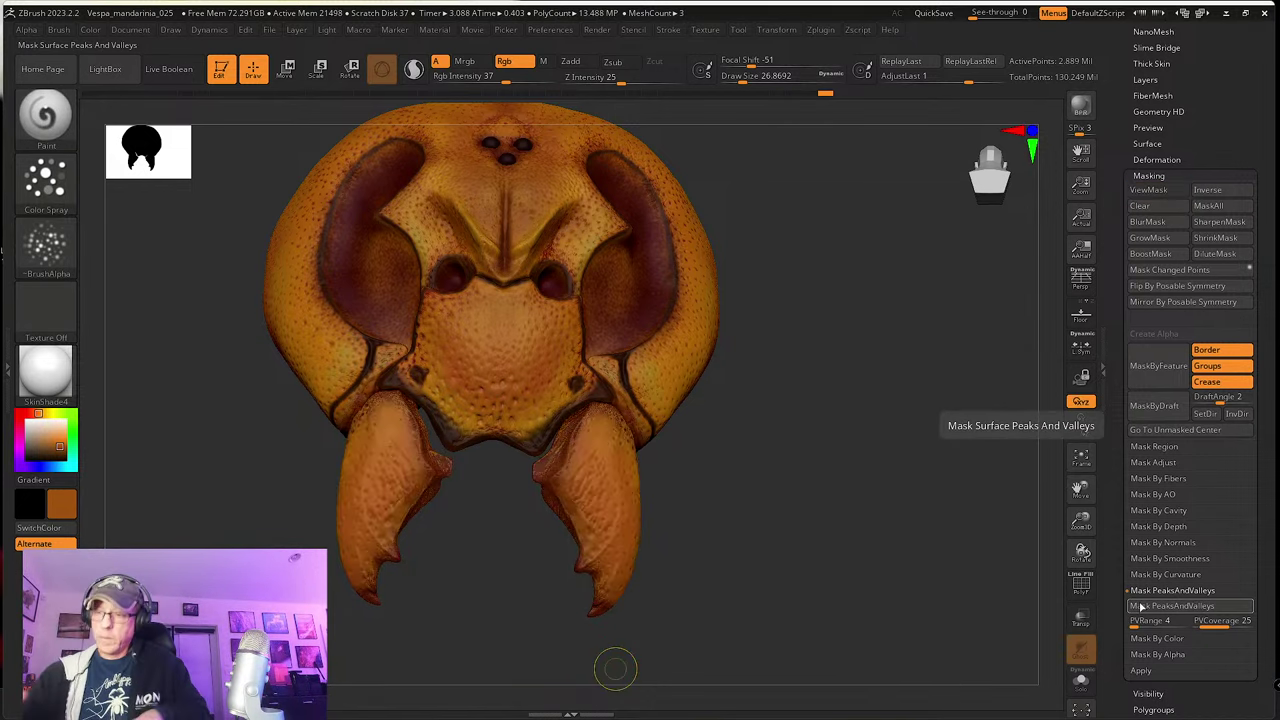
pyautogui.click(90, 29)
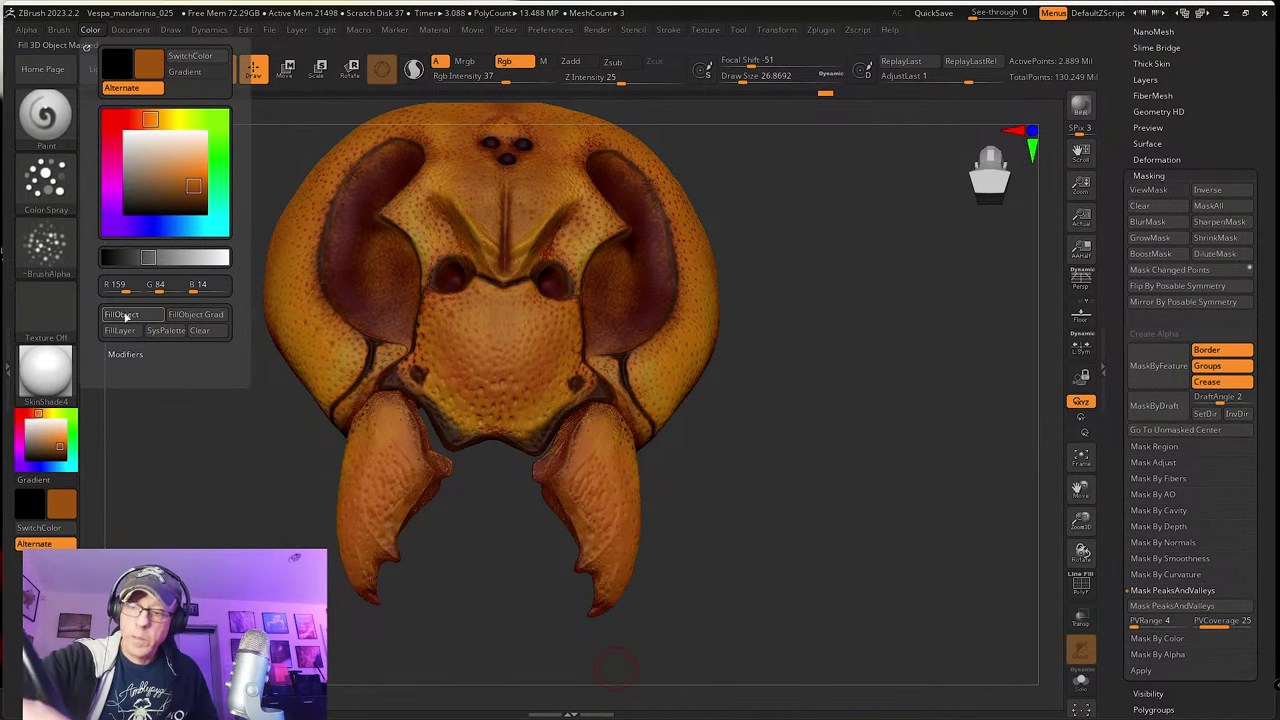
pyautogui.click(126, 316)
pyautogui.press('ctrl')
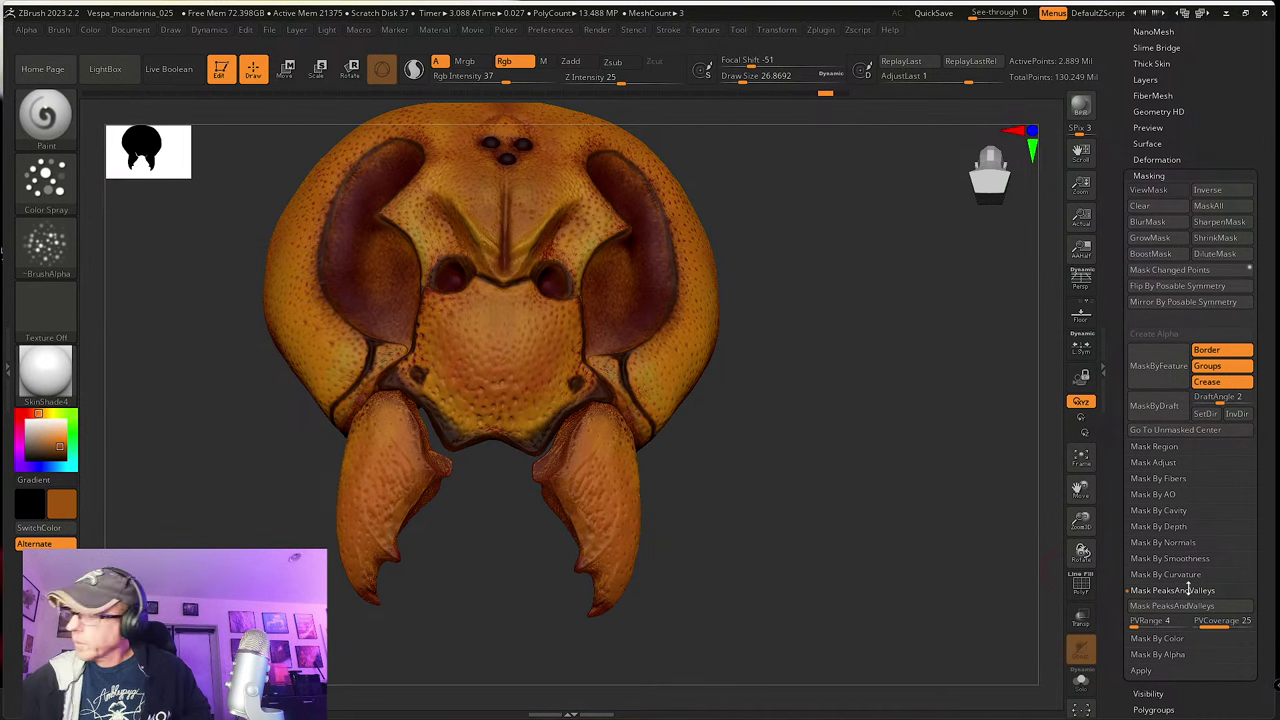
# Step: Mask the mandibles by smoothness with Range 10 and Falloff 100, invert and hide the mask, and fill them with the brownish orange
pyautogui.click(1190, 560)
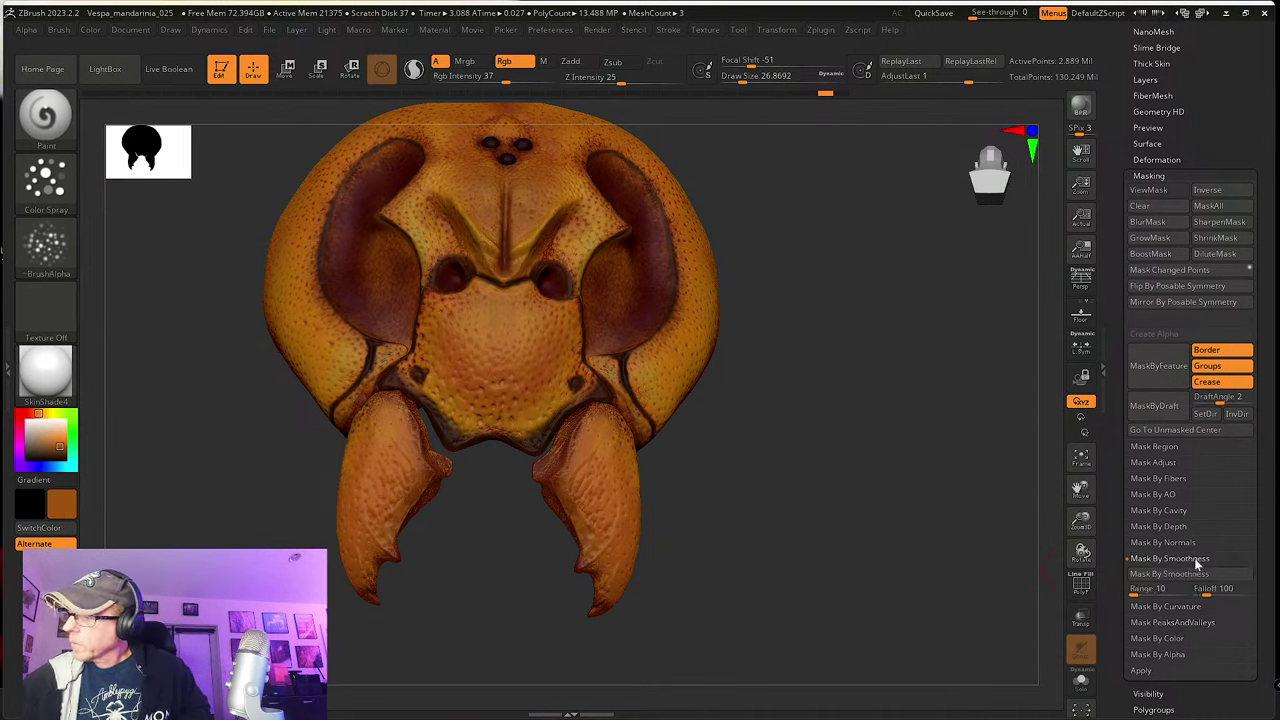
pyautogui.click(1182, 575)
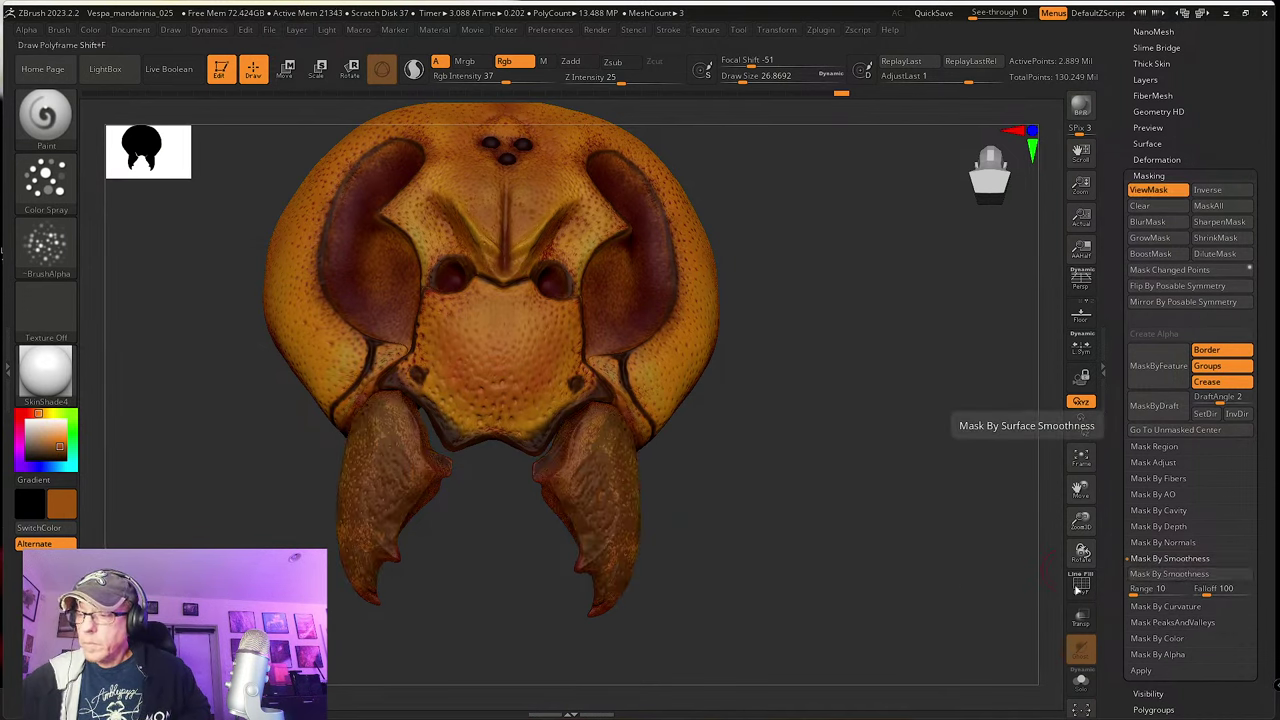
pyautogui.press('ctrl')
pyautogui.keyDown('ctrl'); pyautogui.click(830, 611); pyautogui.keyUp('ctrl')
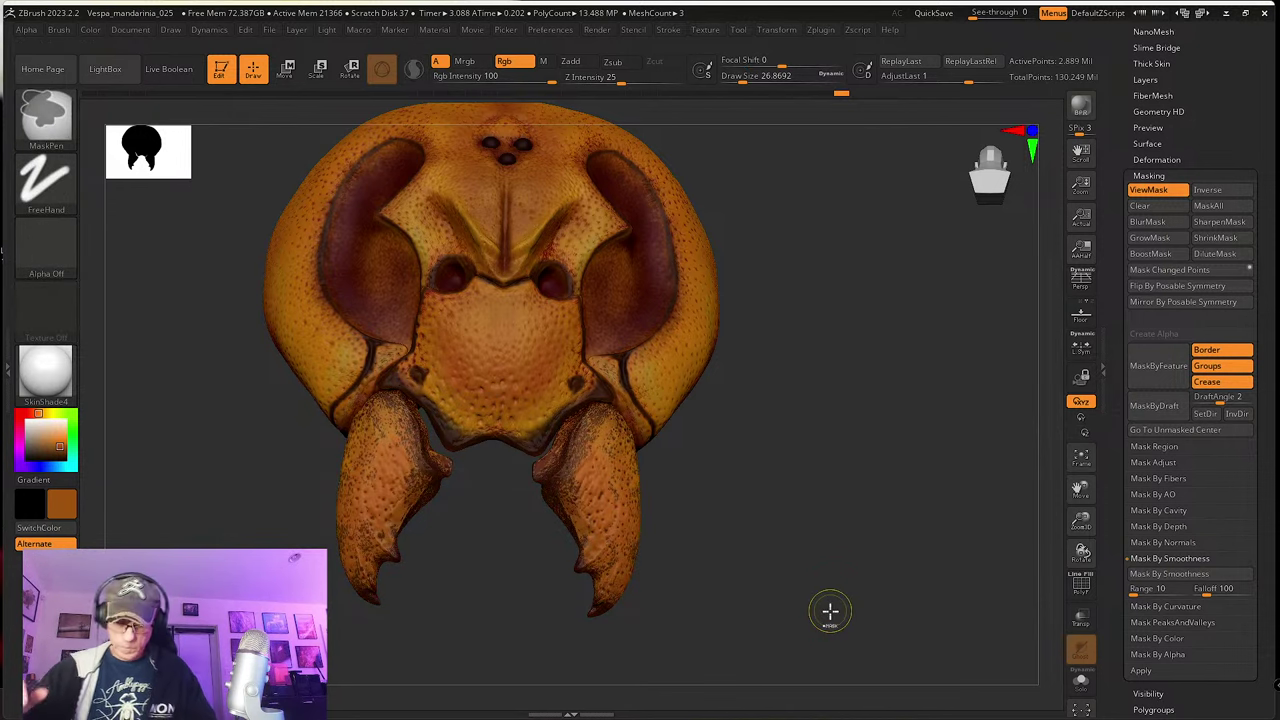
pyautogui.hotkey('ctrl', 'h')
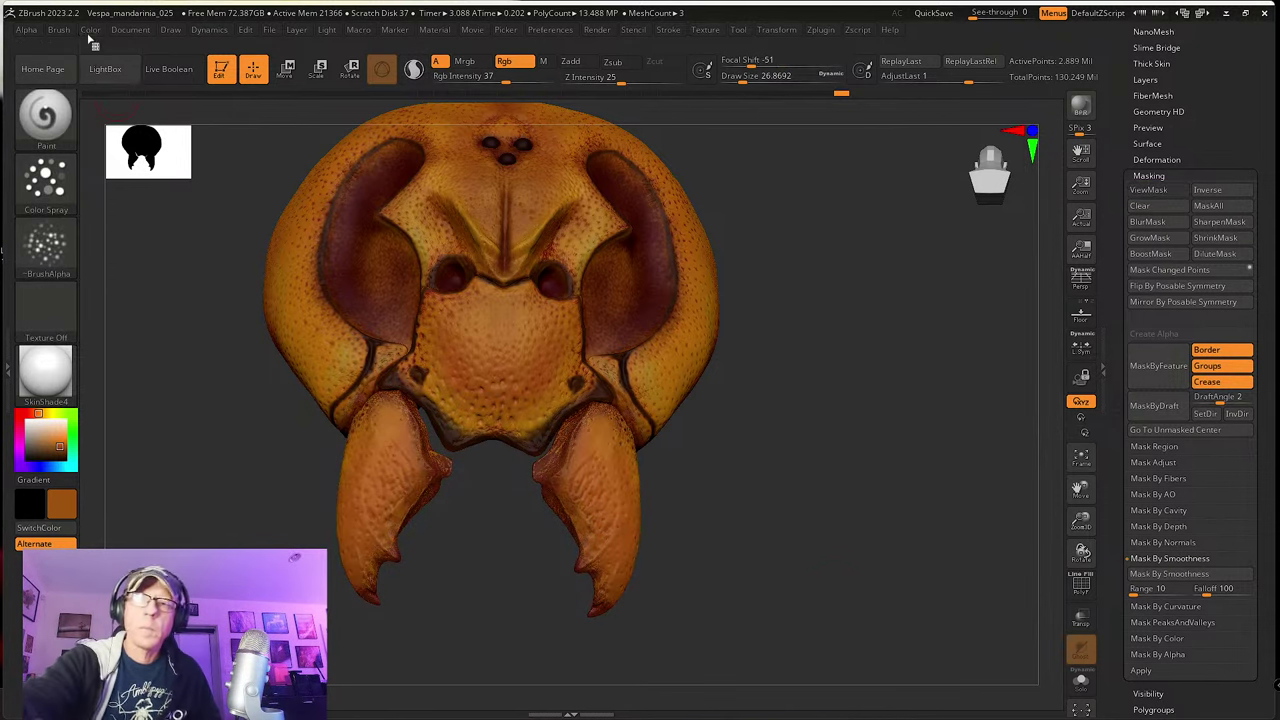
pyautogui.click(90, 29)
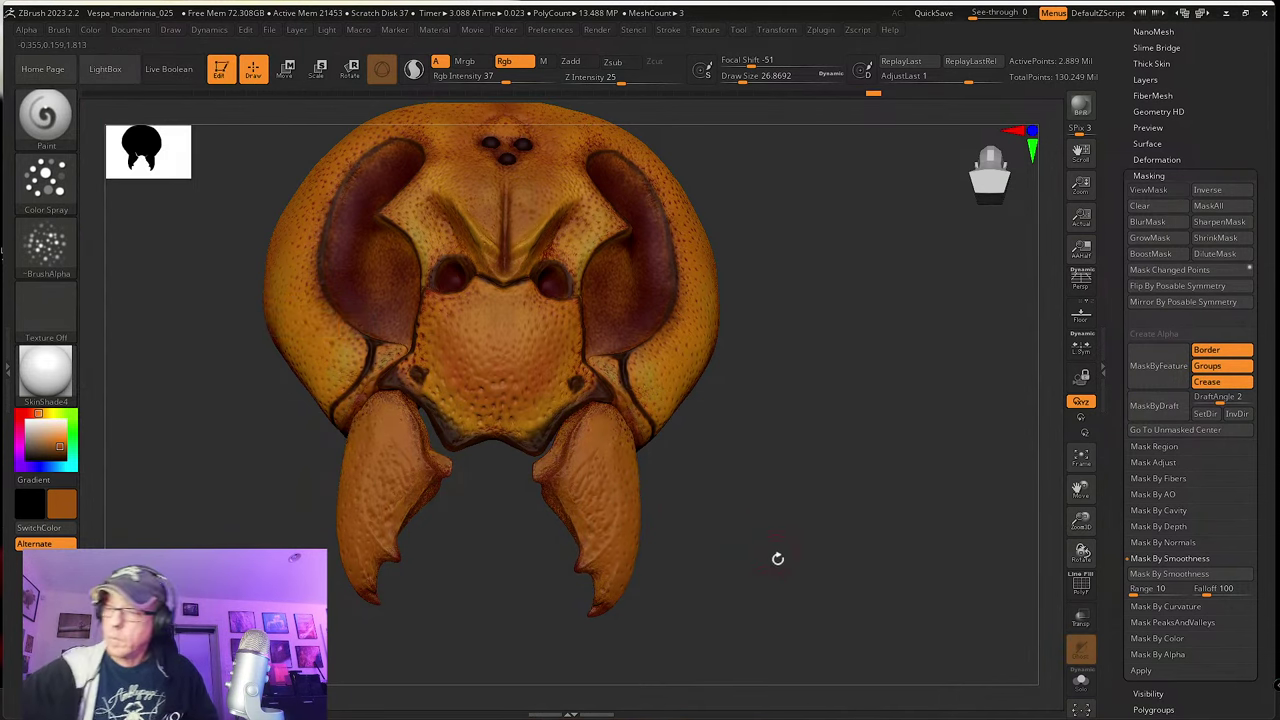
# Step: Invert the smoothness mask, hide its display, and fill the mandibles' remaining unmasked areas with the brownish orange, RGB 159, 84, 14
pyautogui.moveTo(777, 557)
pyautogui.mouseDown()
pyautogui.moveTo(768, 590)
pyautogui.moveTo(772, 578)
pyautogui.mouseUp()
pyautogui.hotkey('ctrl', 'h')
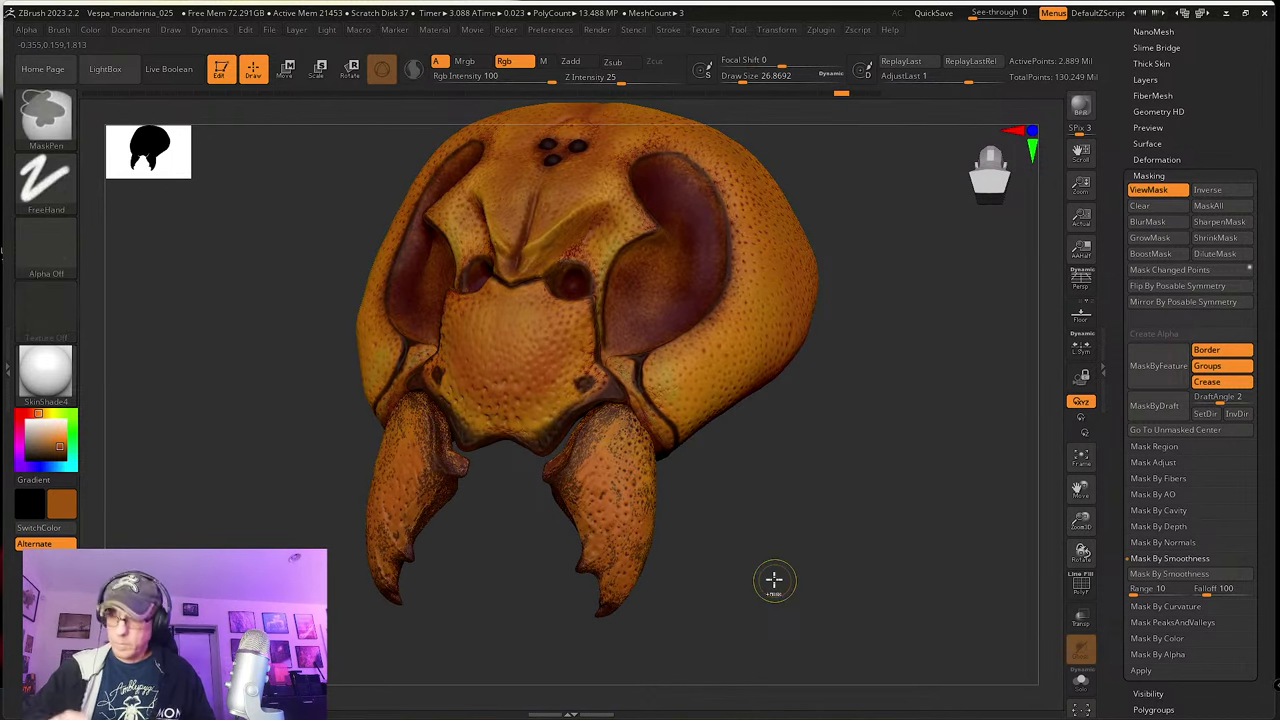
pyautogui.keyDown('ctrl'); pyautogui.click(774, 580); pyautogui.keyUp('ctrl')
pyautogui.hotkey('ctrl', 'h')
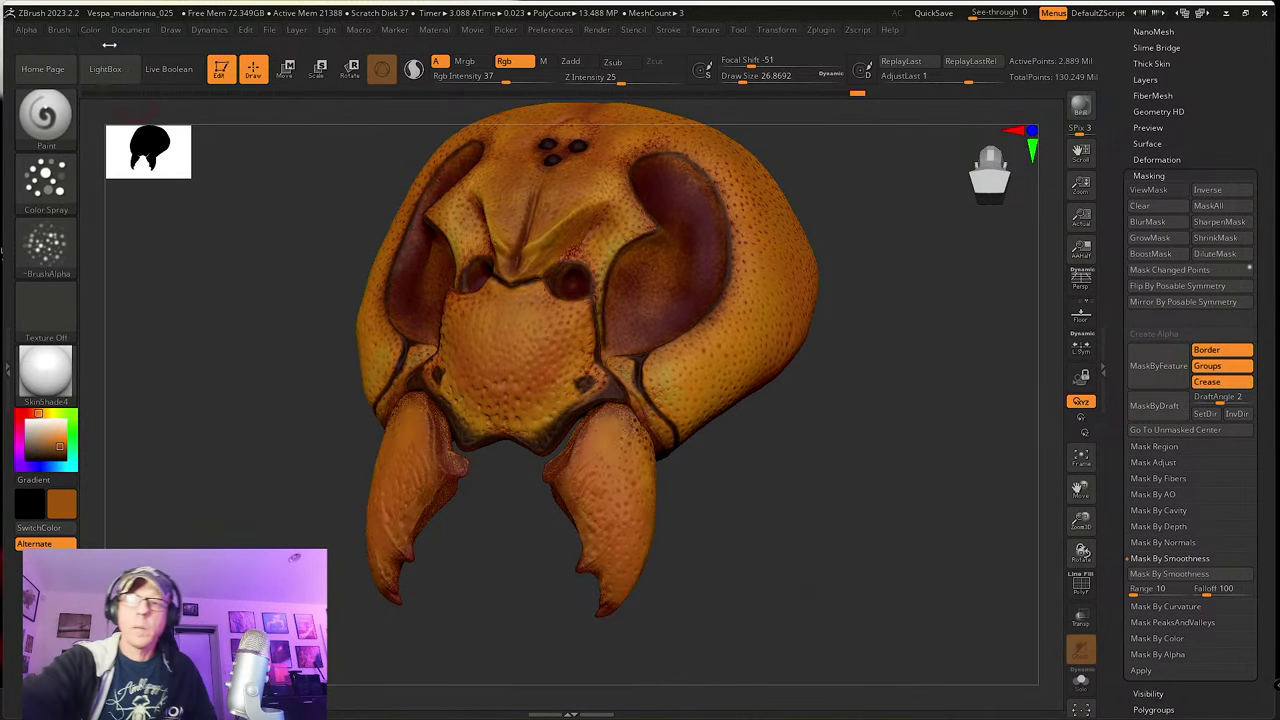
pyautogui.click(92, 29)
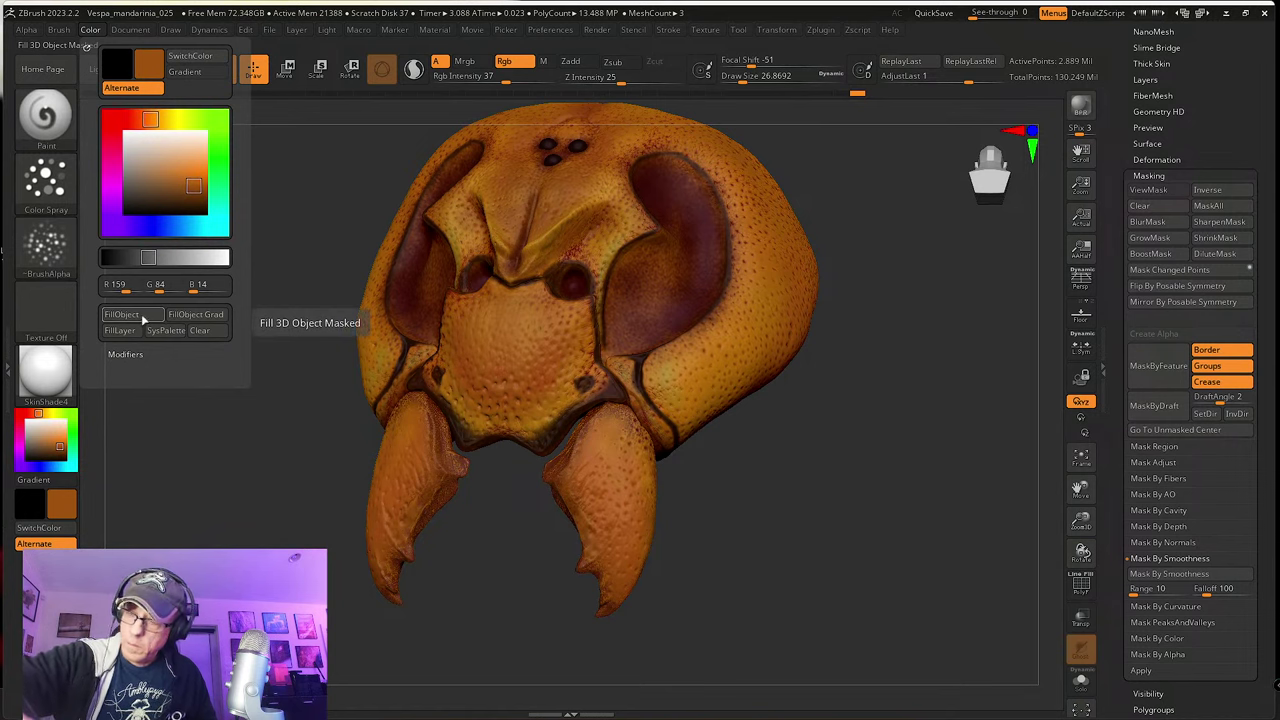
pyautogui.click(143, 320)
# Step: Mask the mandibles by cavity with Blur 2 and Intensity 100, invert the mask, and hide its display
pyautogui.moveTo(700, 520); pyautogui.dragTo(788, 636)
pyautogui.hotkey('ctrl', 'h')
pyautogui.hotkey('ctrl', 'h')
pyautogui.click(1160, 511)
pyautogui.click(1186, 527)
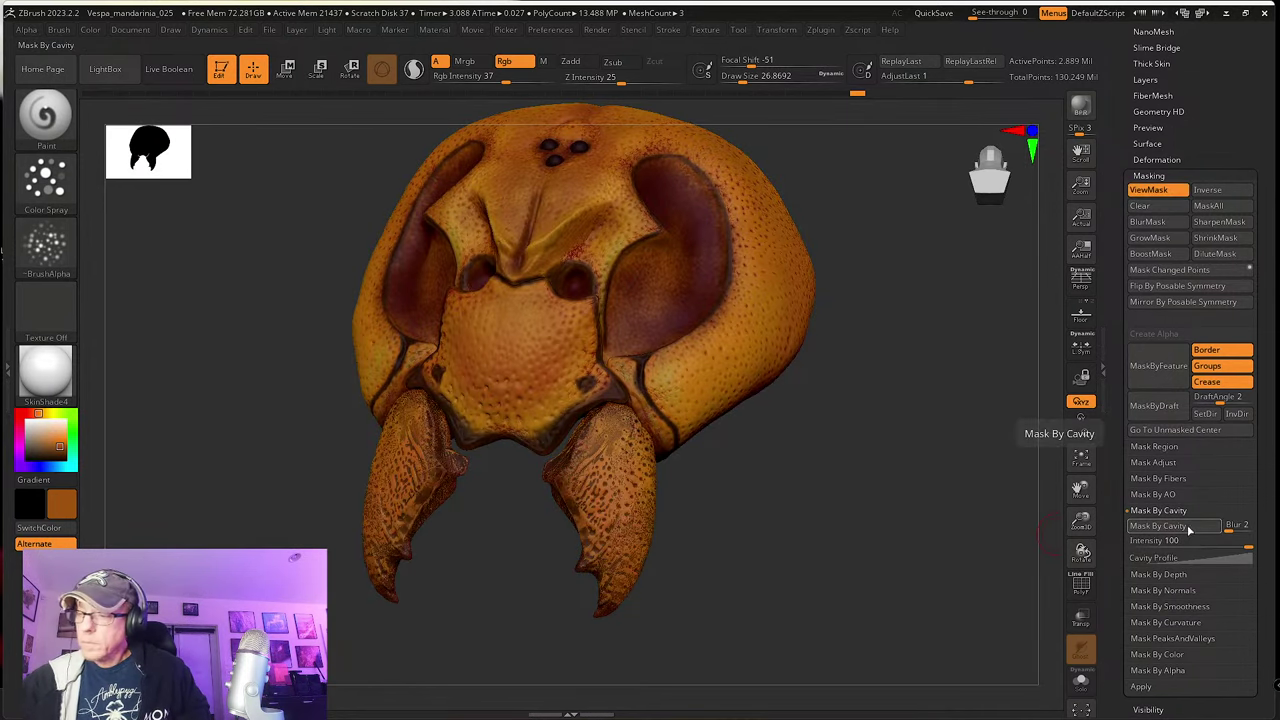
pyautogui.moveTo(868, 600); pyautogui.dragTo(833, 593)
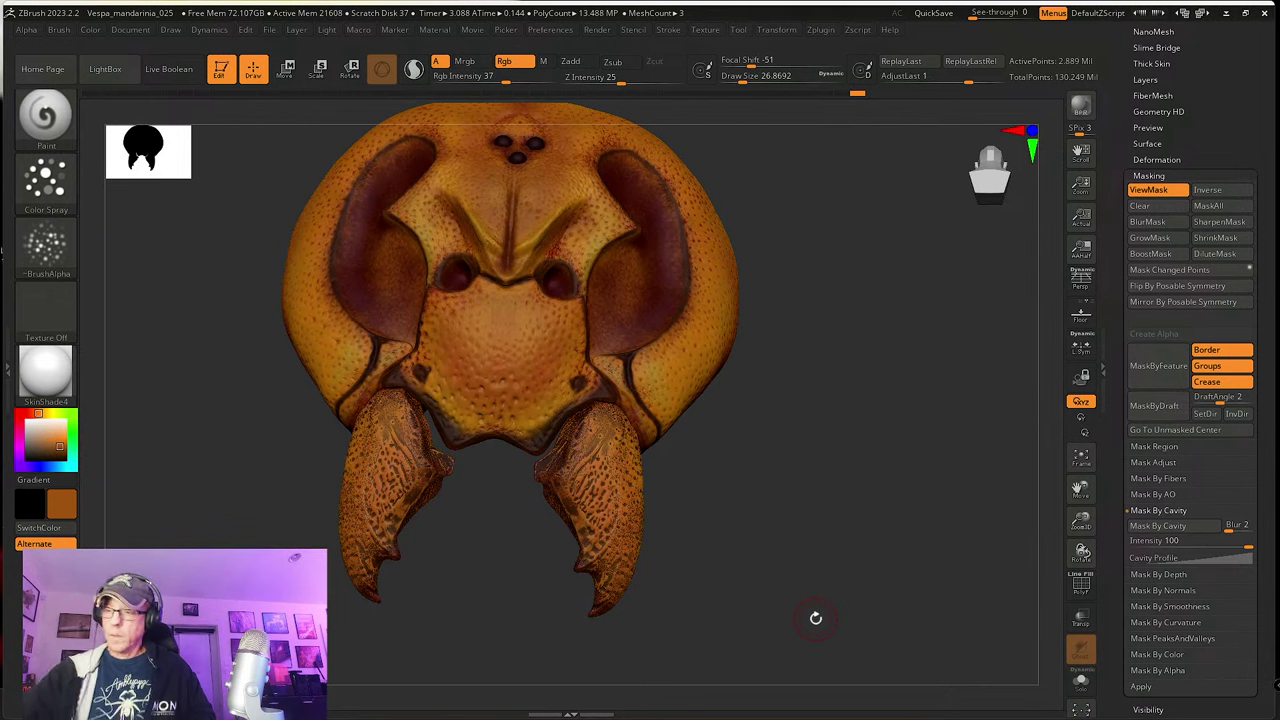
pyautogui.hotkey('ctrl', 'i')
pyautogui.hotkey('ctrl', 'h')
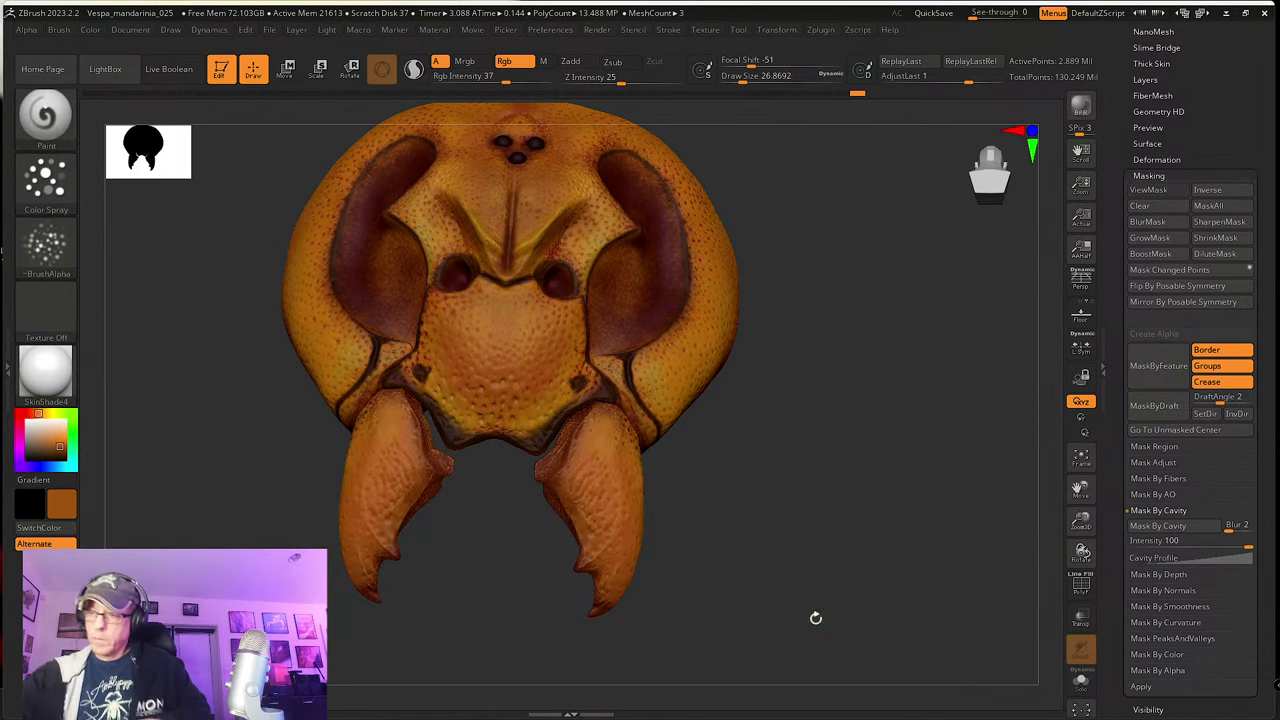
# Step: Sample a dark reddish brown and spray it over the mandibles' pitted faces through the inverted cavity mask
pyautogui.moveTo(607, 486); pyautogui.dragTo(621, 486)
pyautogui.keyDown('ctrl'); pyautogui.moveTo(615, 576); pyautogui.dragTo(656, 629, button='right'); pyautogui.keyUp('ctrl')
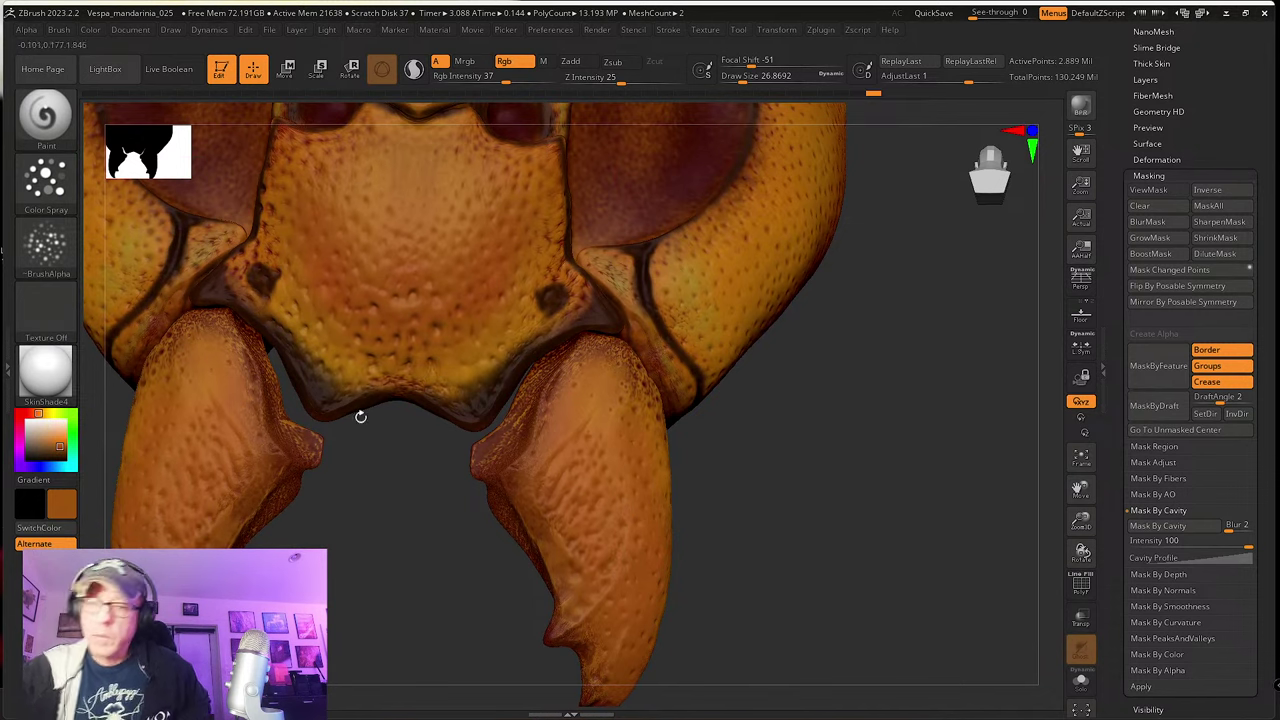
pyautogui.press('c')
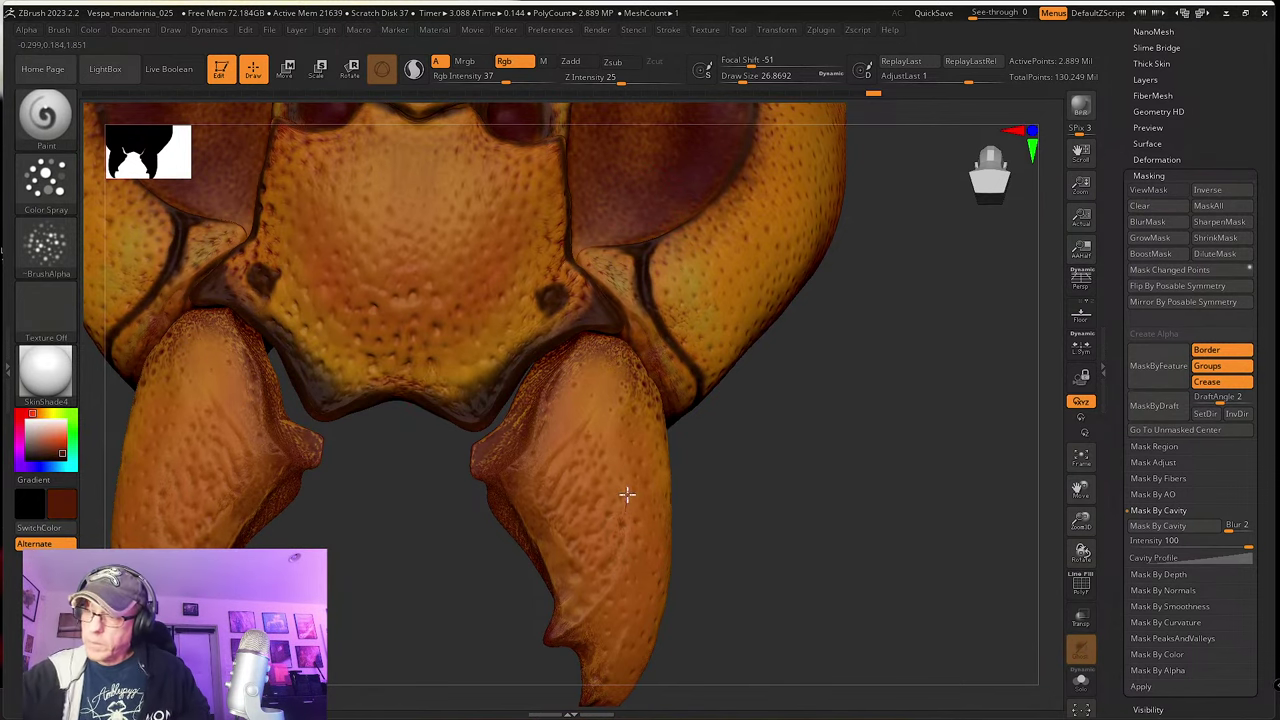
pyautogui.moveTo(628, 494); pyautogui.dragTo(616, 499)
pyautogui.hotkey('ctrl', 'z')
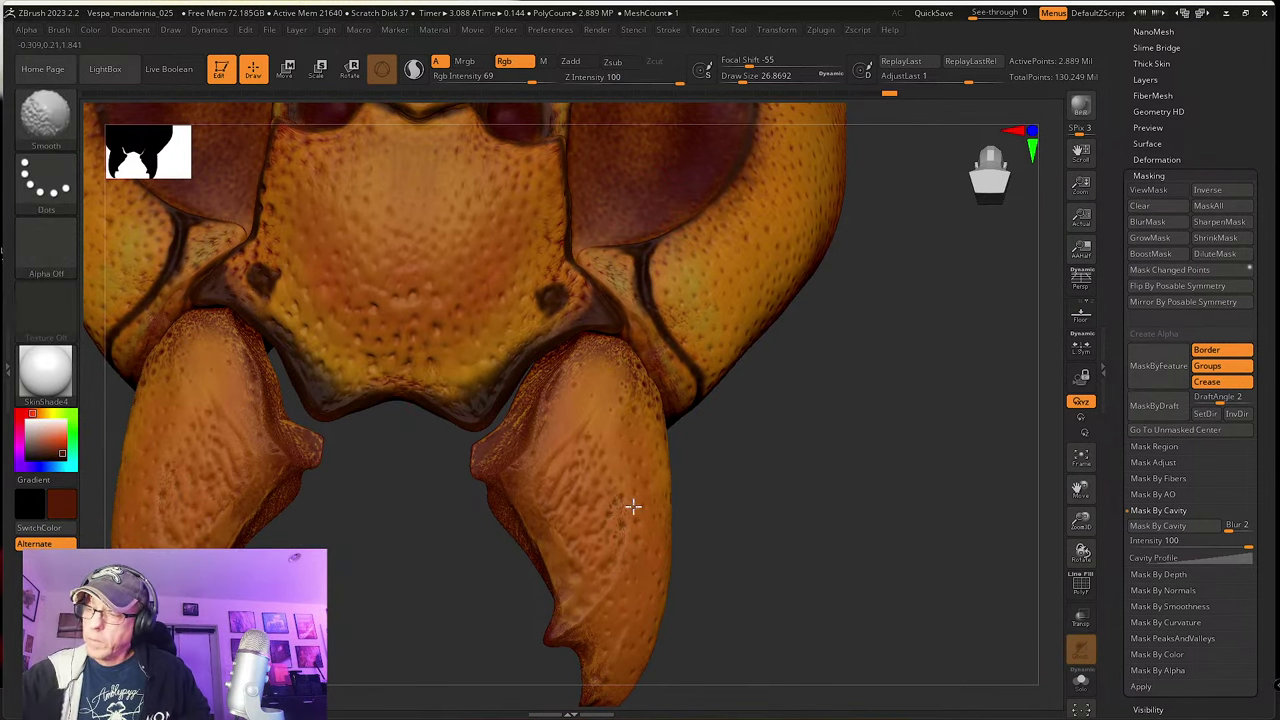
pyautogui.moveTo(660, 585)
pyautogui.mouseDown(button='right')
pyautogui.moveTo(694, 492)
pyautogui.moveTo(658, 438)
pyautogui.mouseUp(button='right')
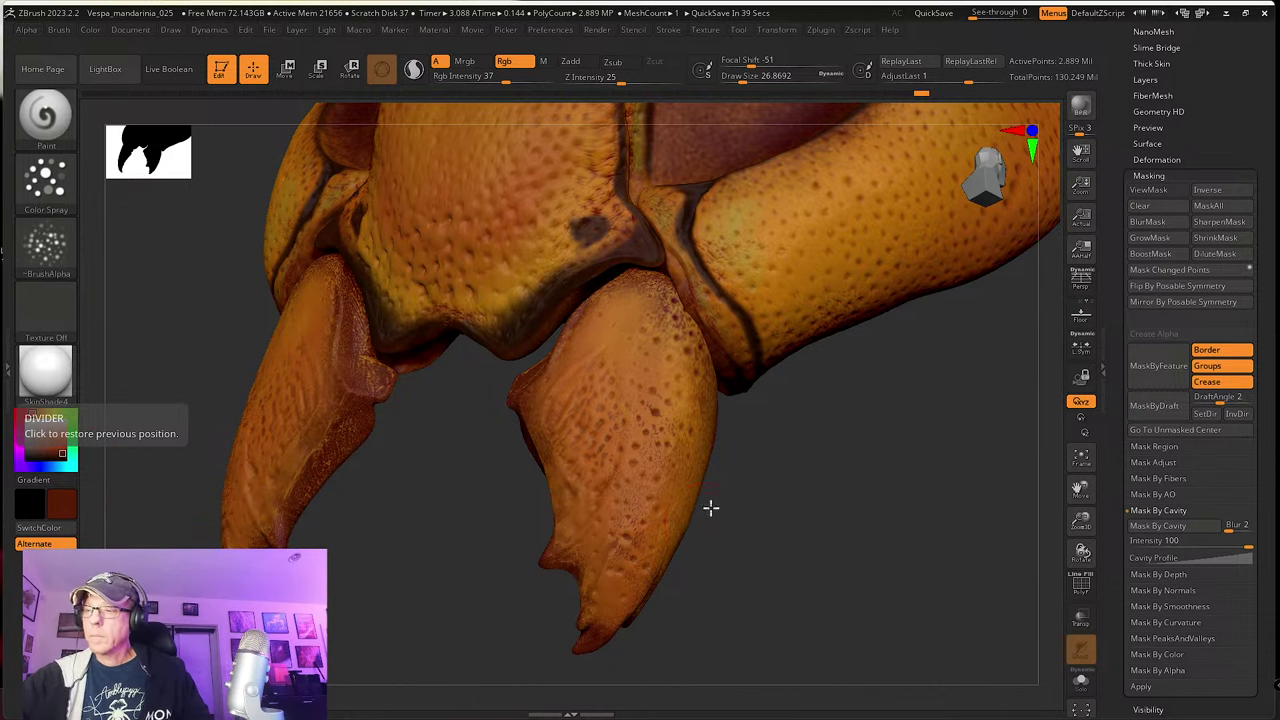
pyautogui.moveTo(711, 508); pyautogui.dragTo(734, 549)
pyautogui.keyDown('alt'); pyautogui.moveTo(660, 496); pyautogui.dragTo(678, 508, button='right'); pyautogui.keyUp('alt')
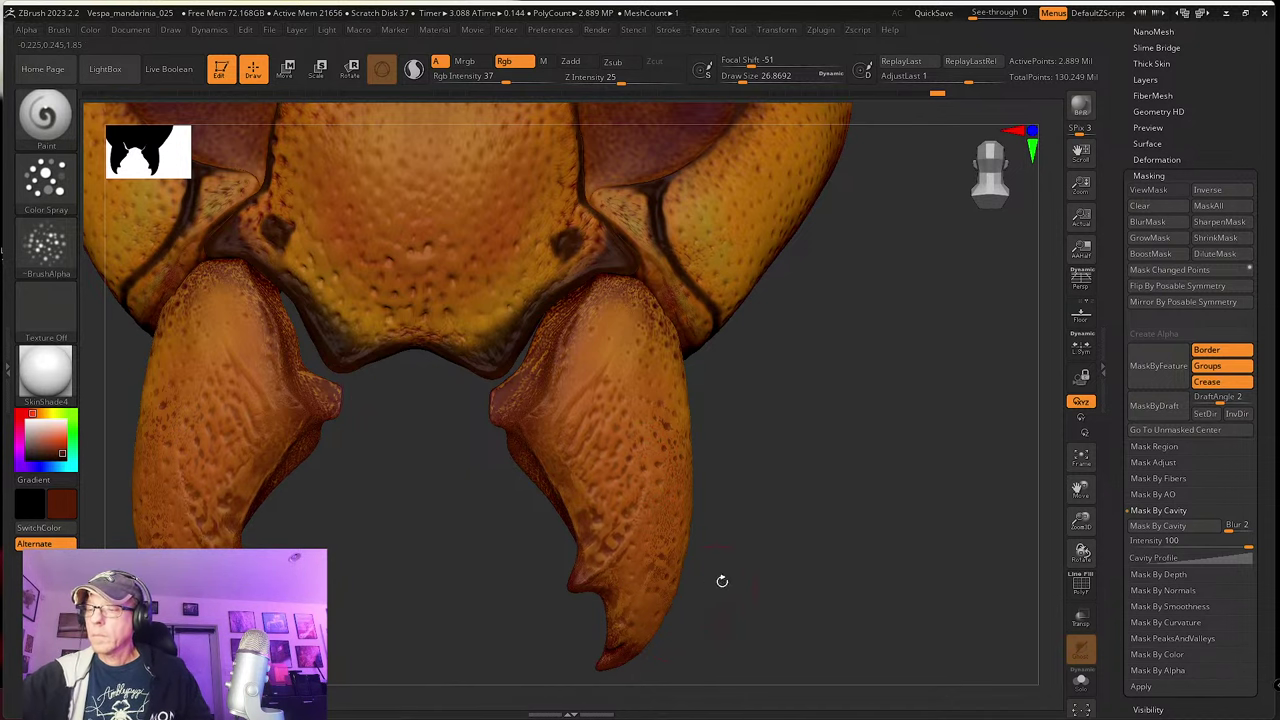
pyautogui.keyDown('alt'); pyautogui.moveTo(722, 581); pyautogui.dragTo(682, 478); pyautogui.keyUp('alt')
pyautogui.keyDown('alt'); pyautogui.moveTo(814, 586); pyautogui.dragTo(709, 543); pyautogui.keyUp('alt')
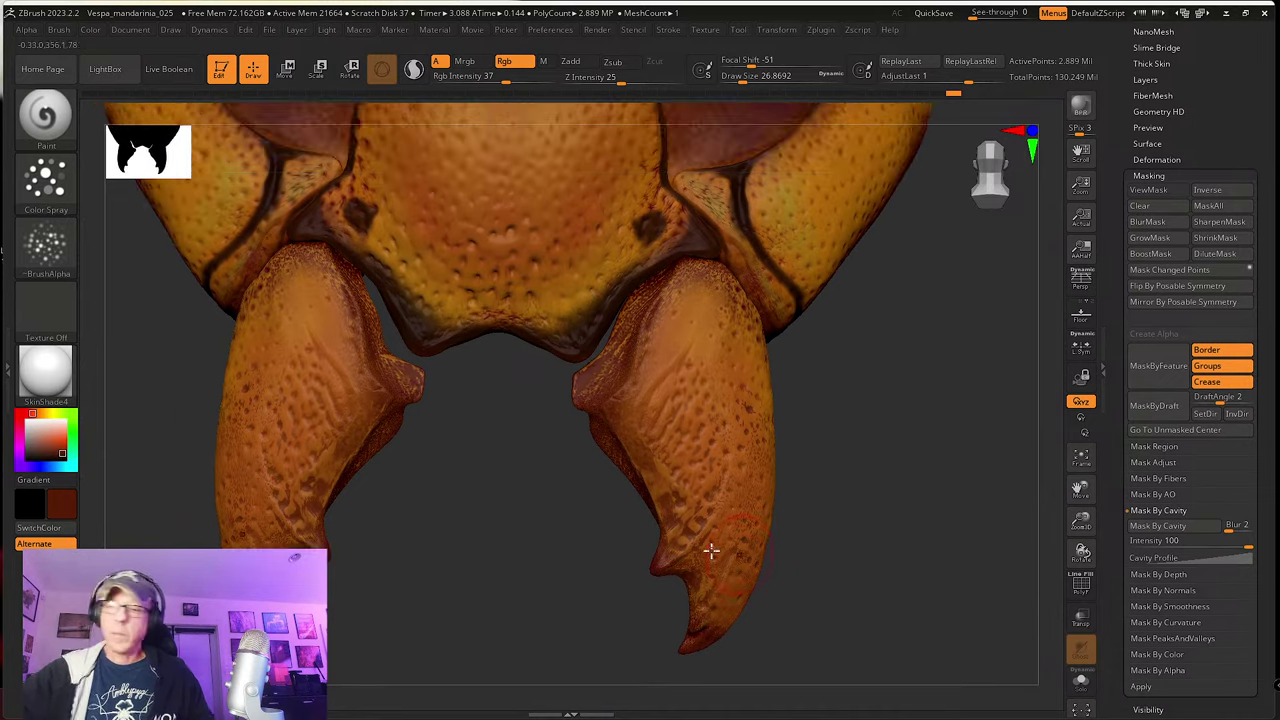
# Step: Choose a darker brown, reduce the draw size to about 15.55, and spray a first patch on the mandibles' inner edges
pyautogui.click(52, 455)
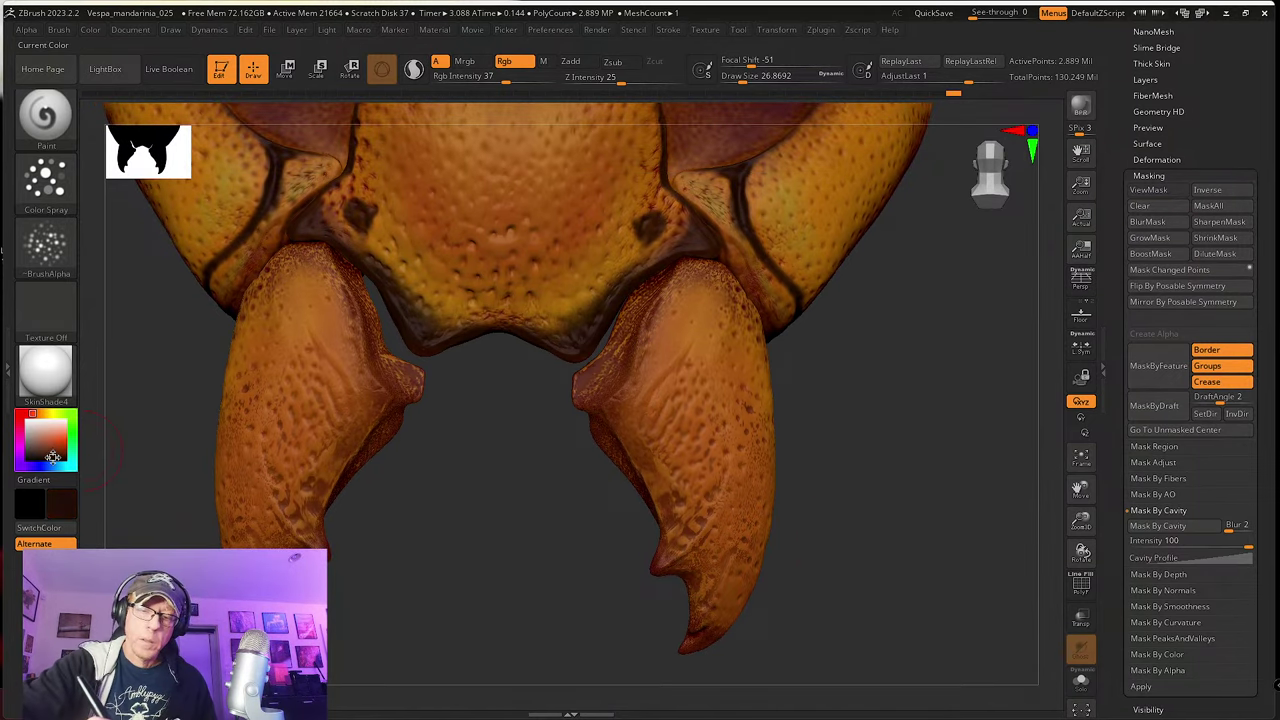
pyautogui.press('s')
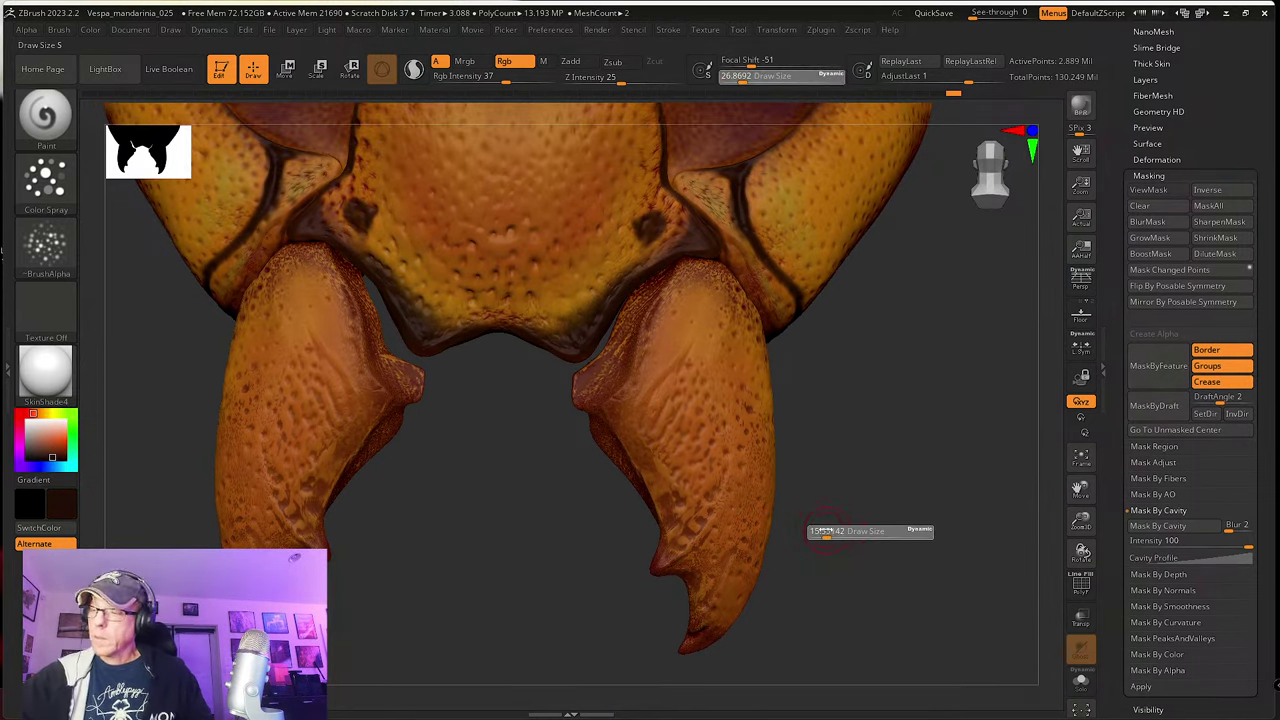
pyautogui.moveTo(825, 534); pyautogui.dragTo(816, 517)
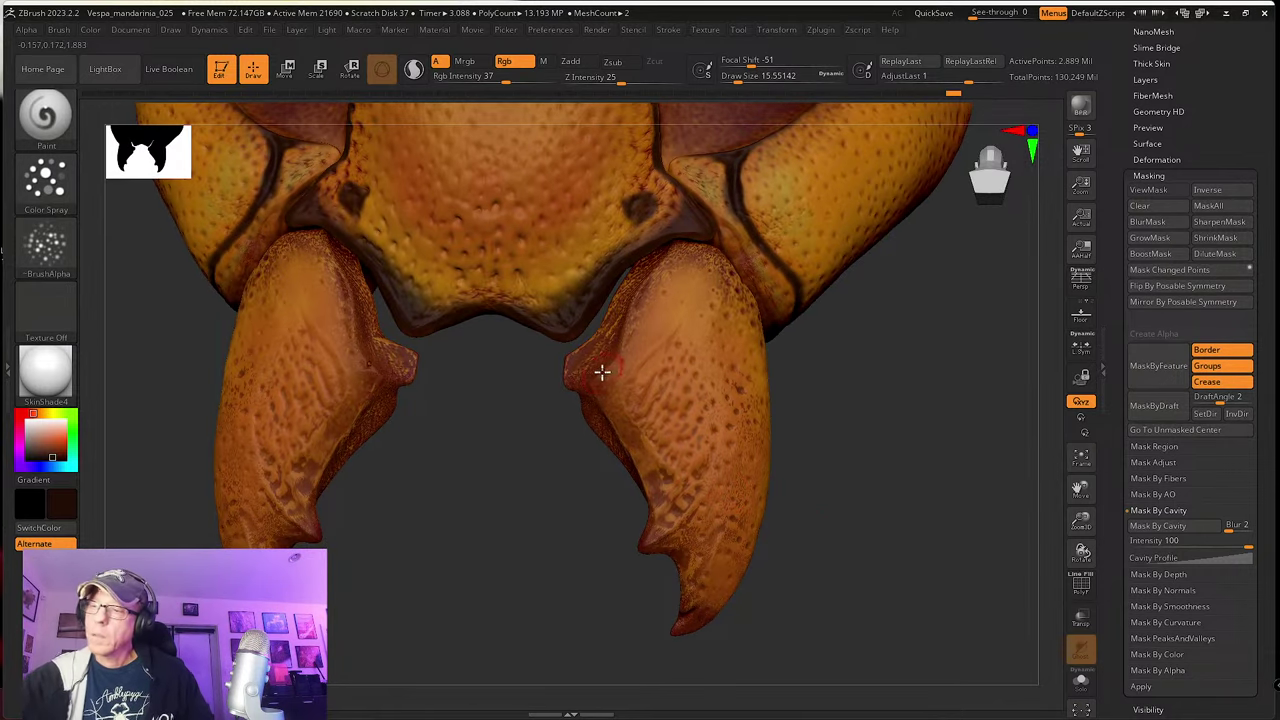
pyautogui.moveTo(601, 372)
pyautogui.mouseDown()
pyautogui.moveTo(609, 409)
pyautogui.moveTo(614, 363)
pyautogui.moveTo(609, 395)
pyautogui.mouseUp()
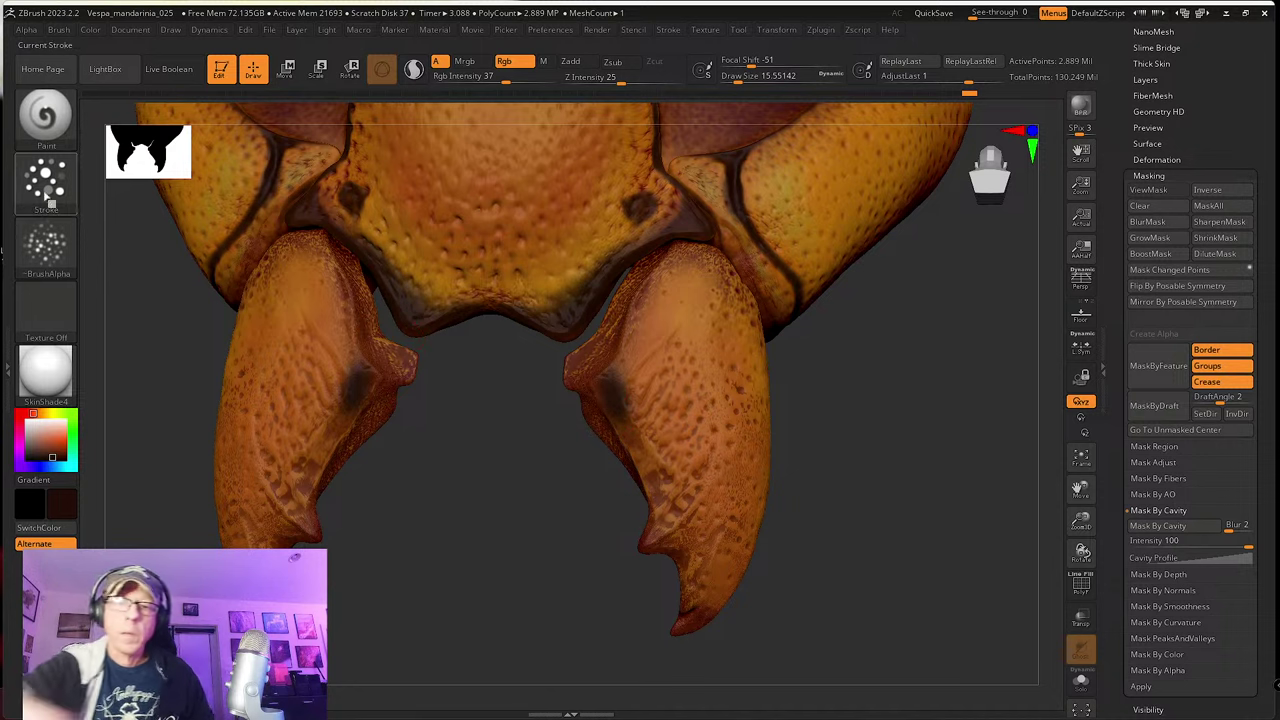
pyautogui.click(45, 182)
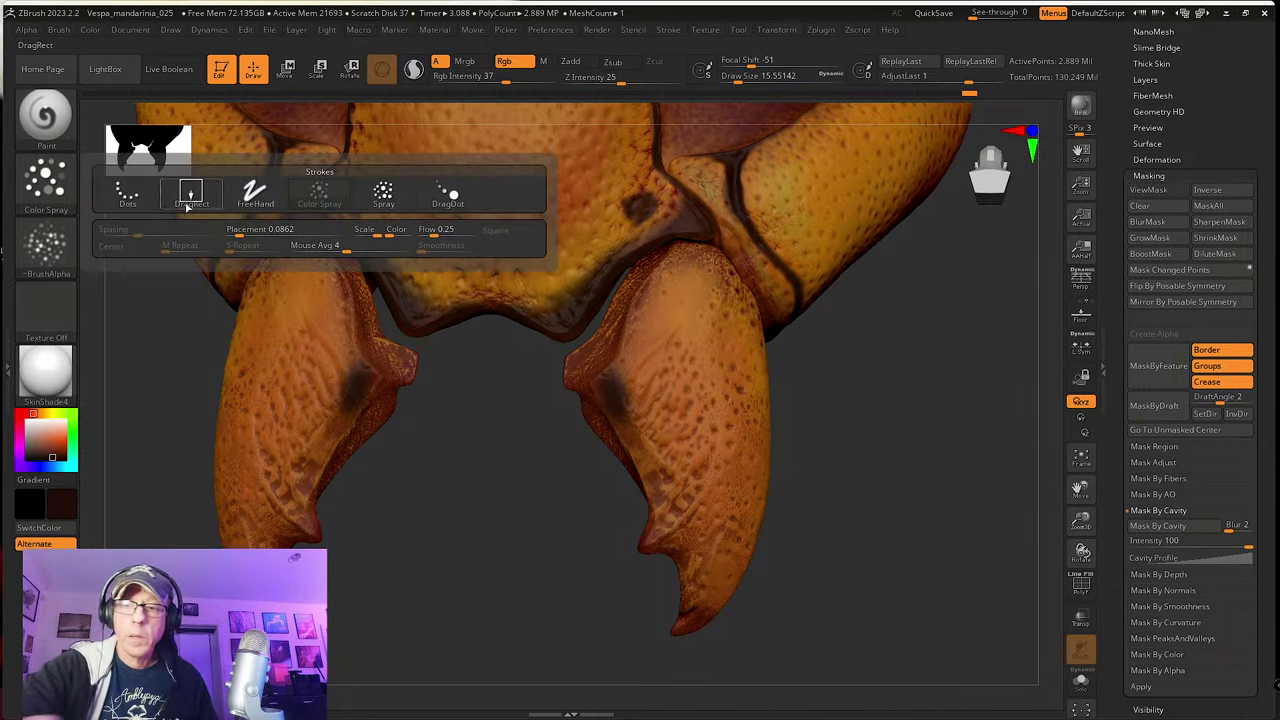
pyautogui.click(268, 229)
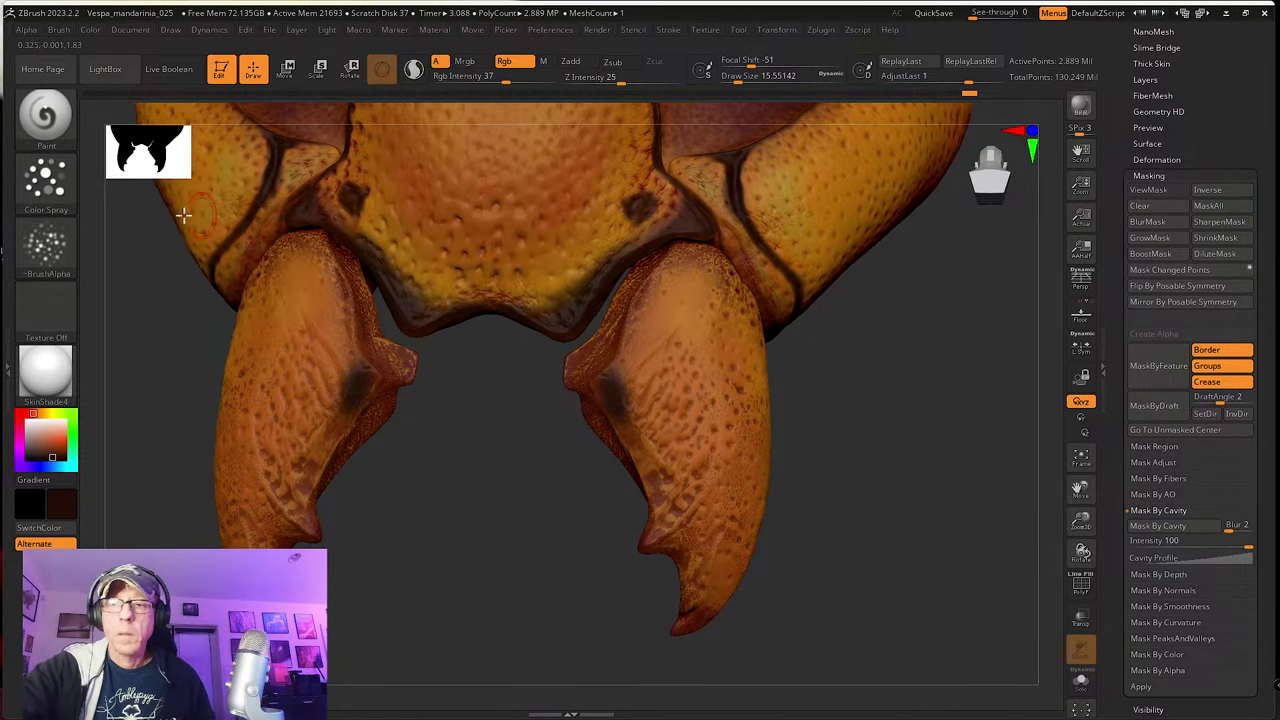
pyautogui.click(45, 182)
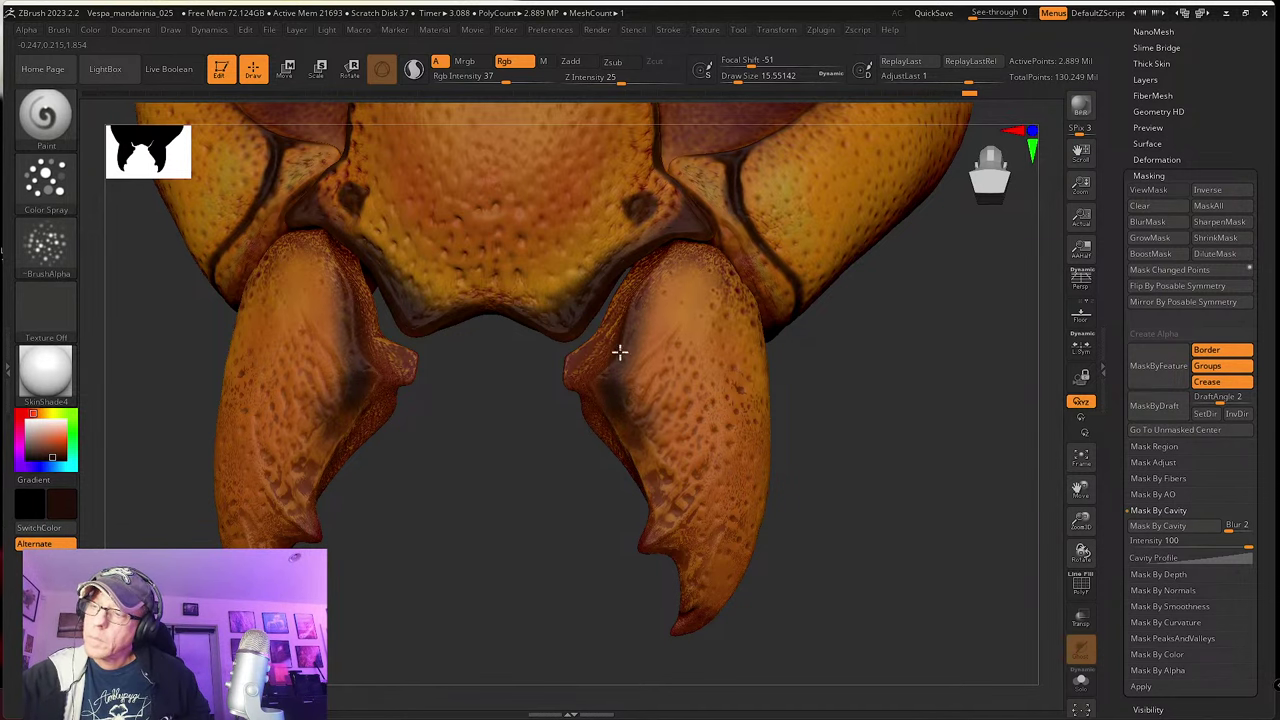
# Step: Spray the dark brown along the mandibles' inner edges, over the teeth and down to the tips
pyautogui.moveTo(640, 448); pyautogui.dragTo(589, 374, button='right')
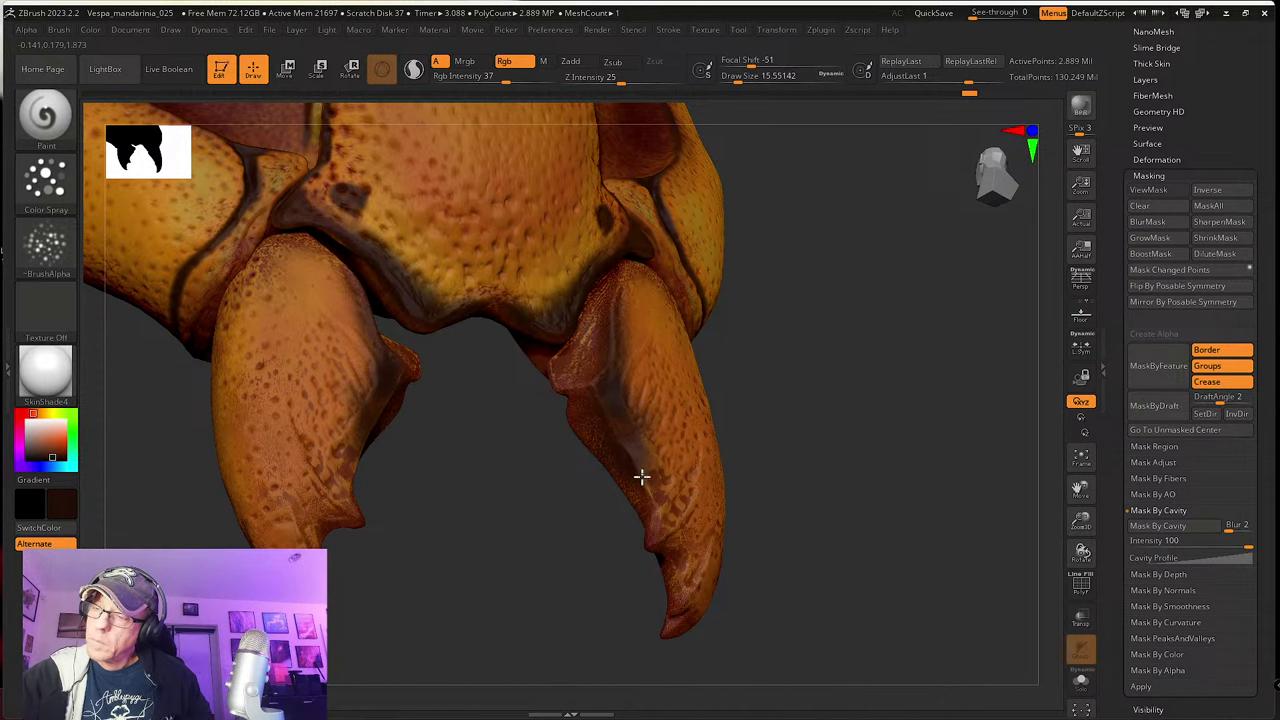
pyautogui.moveTo(580, 357); pyautogui.dragTo(589, 313, button='right')
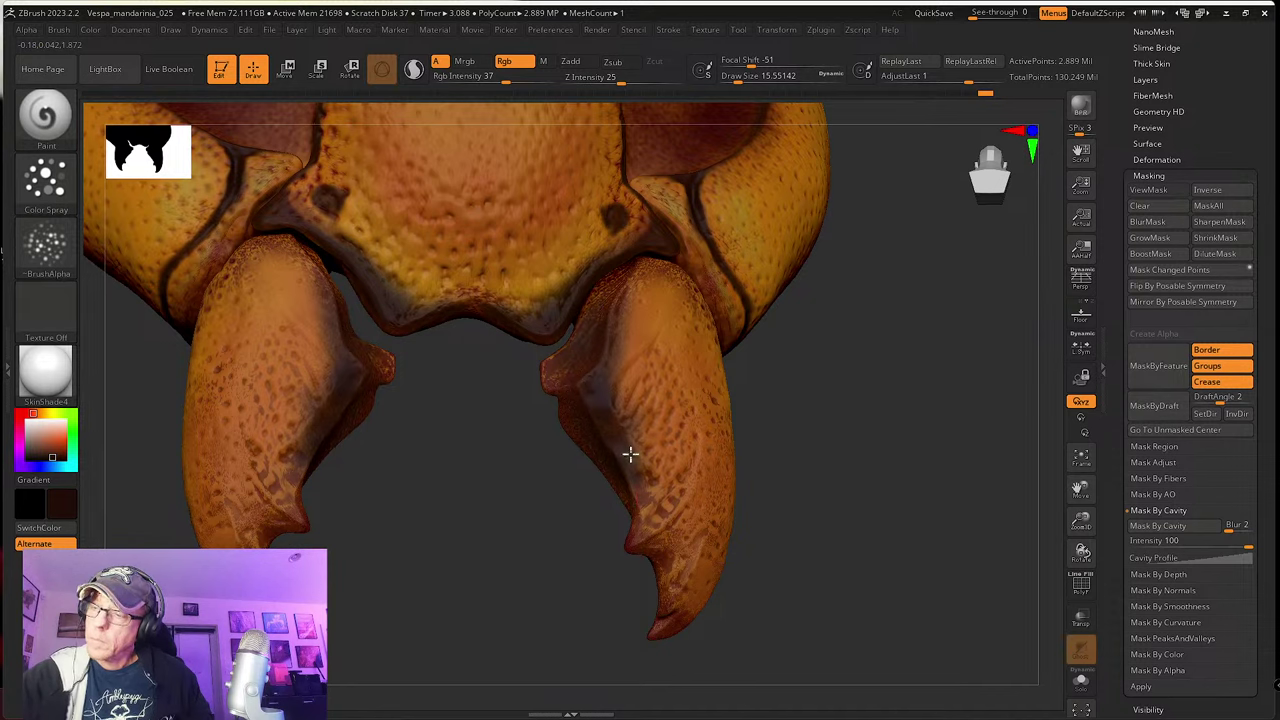
pyautogui.moveTo(631, 454); pyautogui.dragTo(646, 480, button='right')
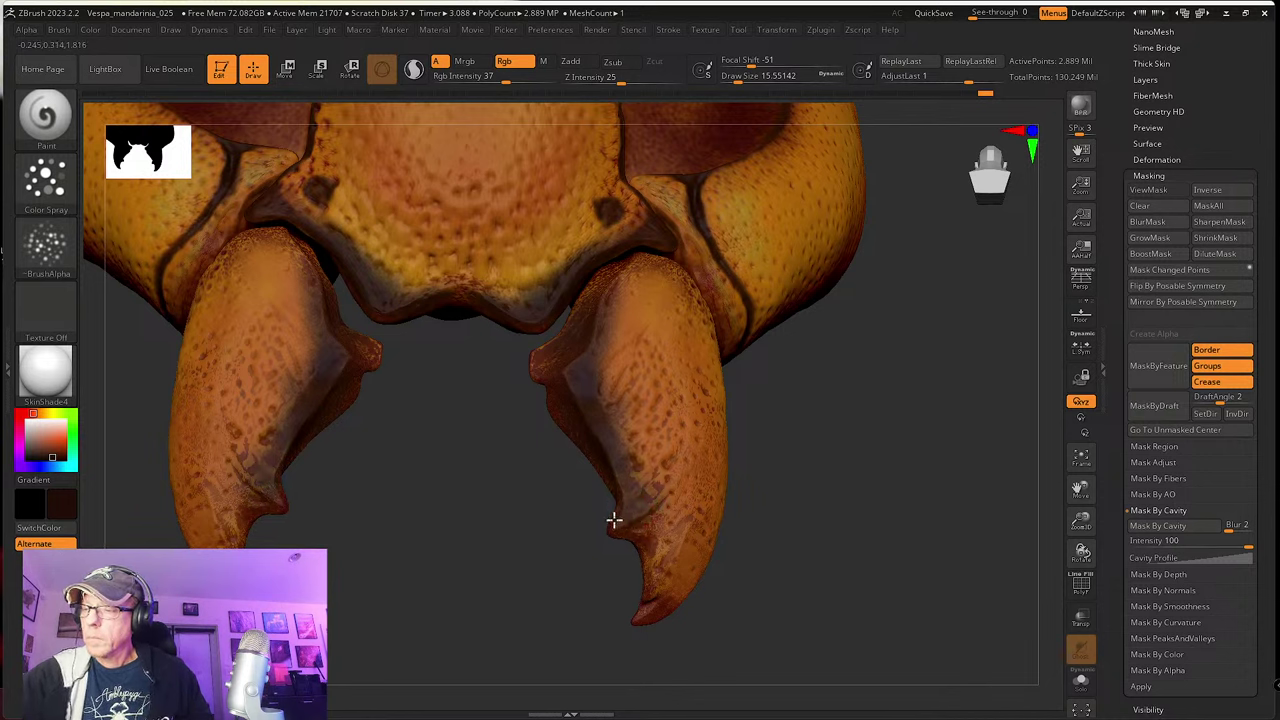
pyautogui.moveTo(647, 528)
pyautogui.mouseDown()
pyautogui.moveTo(657, 580)
pyautogui.moveTo(646, 611)
pyautogui.mouseUp()
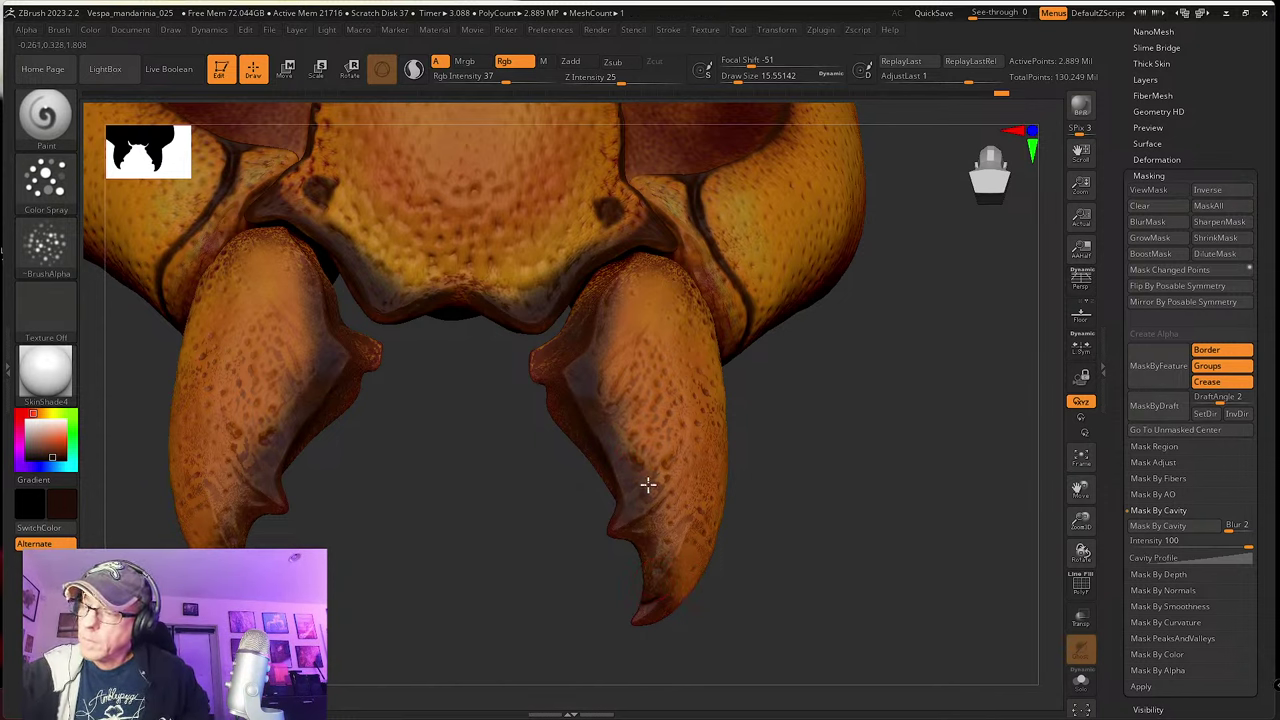
pyautogui.moveTo(660, 534); pyautogui.dragTo(658, 519)
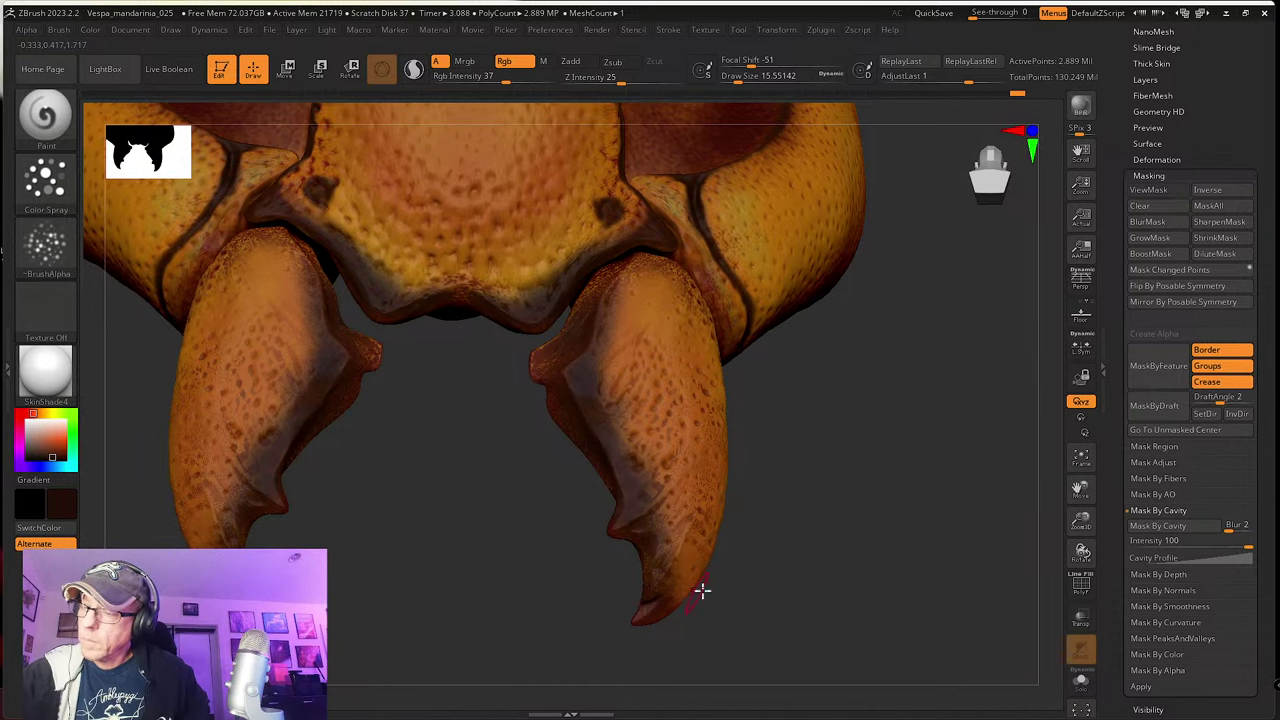
pyautogui.moveTo(703, 591)
pyautogui.mouseDown()
pyautogui.moveTo(677, 557)
pyautogui.moveTo(659, 597)
pyautogui.mouseUp()
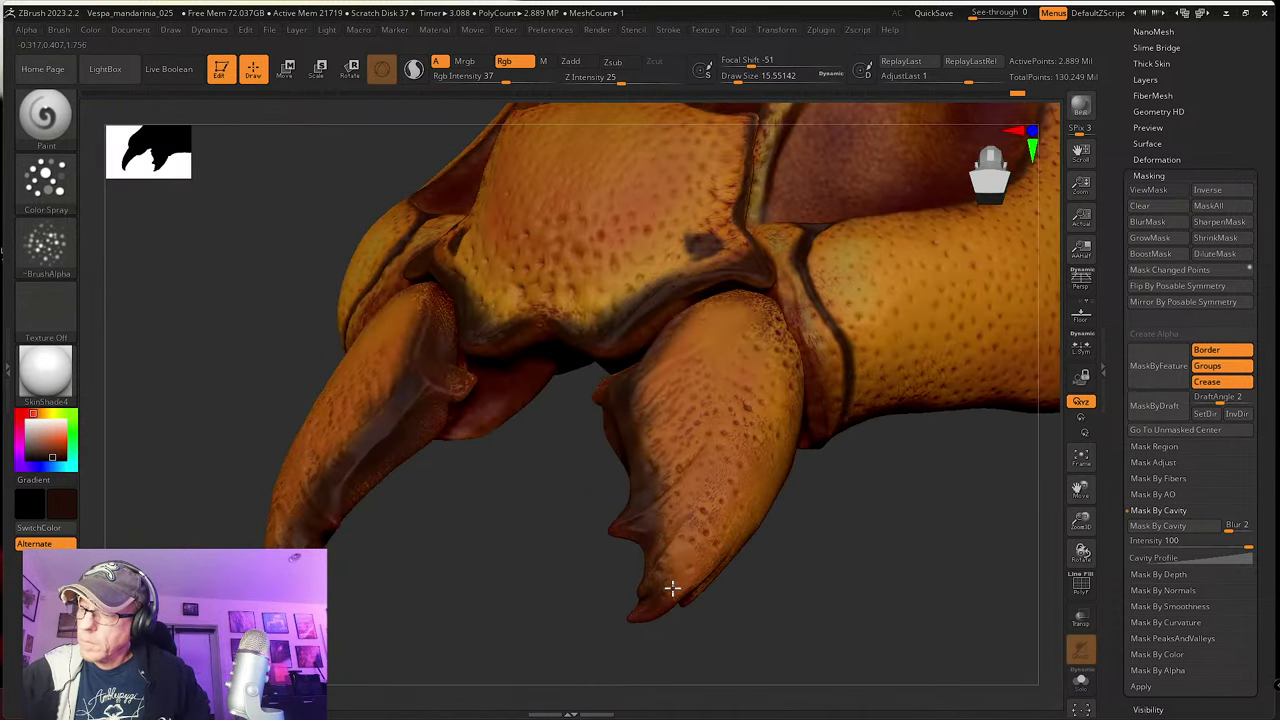
# Step: Darken the mandibles' upper bases with the dark brown and deepen it on the inner ridges, teeth and tips from several angles
pyautogui.moveTo(717, 629); pyautogui.dragTo(631, 529, button='right')
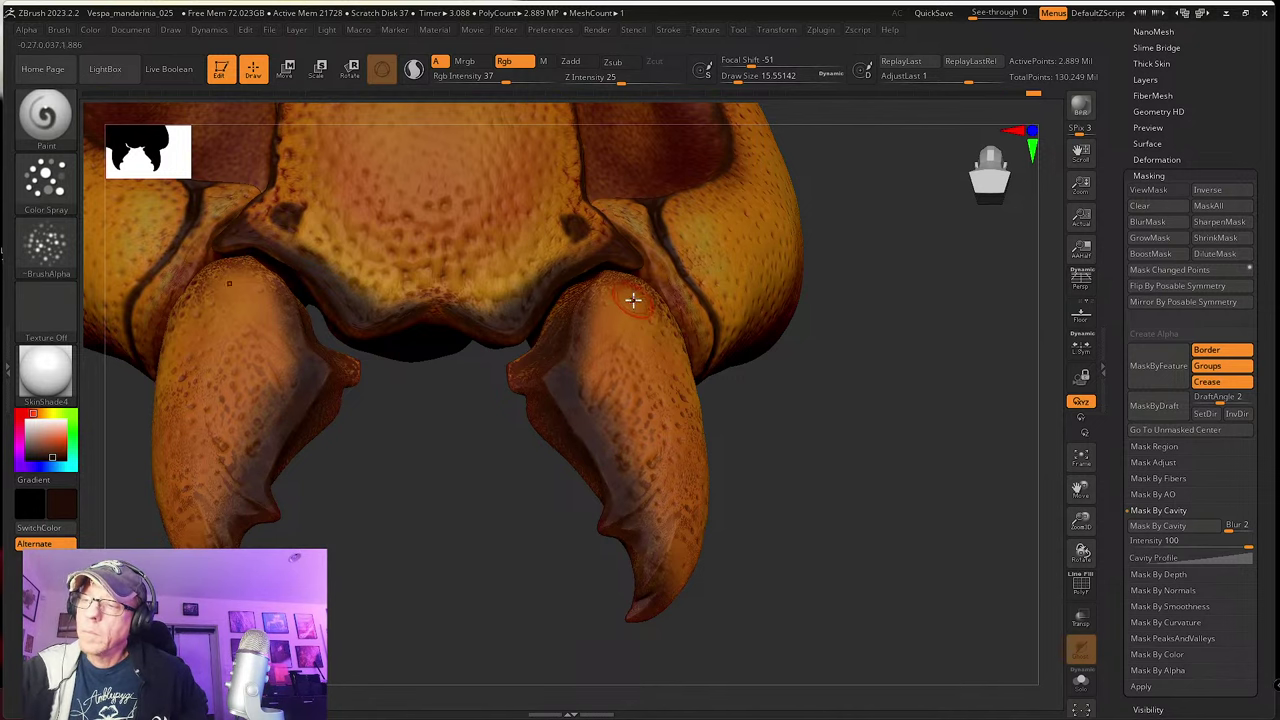
pyautogui.moveTo(634, 300); pyautogui.dragTo(672, 325, button='right')
pyautogui.moveTo(608, 271)
pyautogui.mouseDown(button='right')
pyautogui.moveTo(597, 337)
pyautogui.moveTo(663, 306)
pyautogui.mouseUp(button='right')
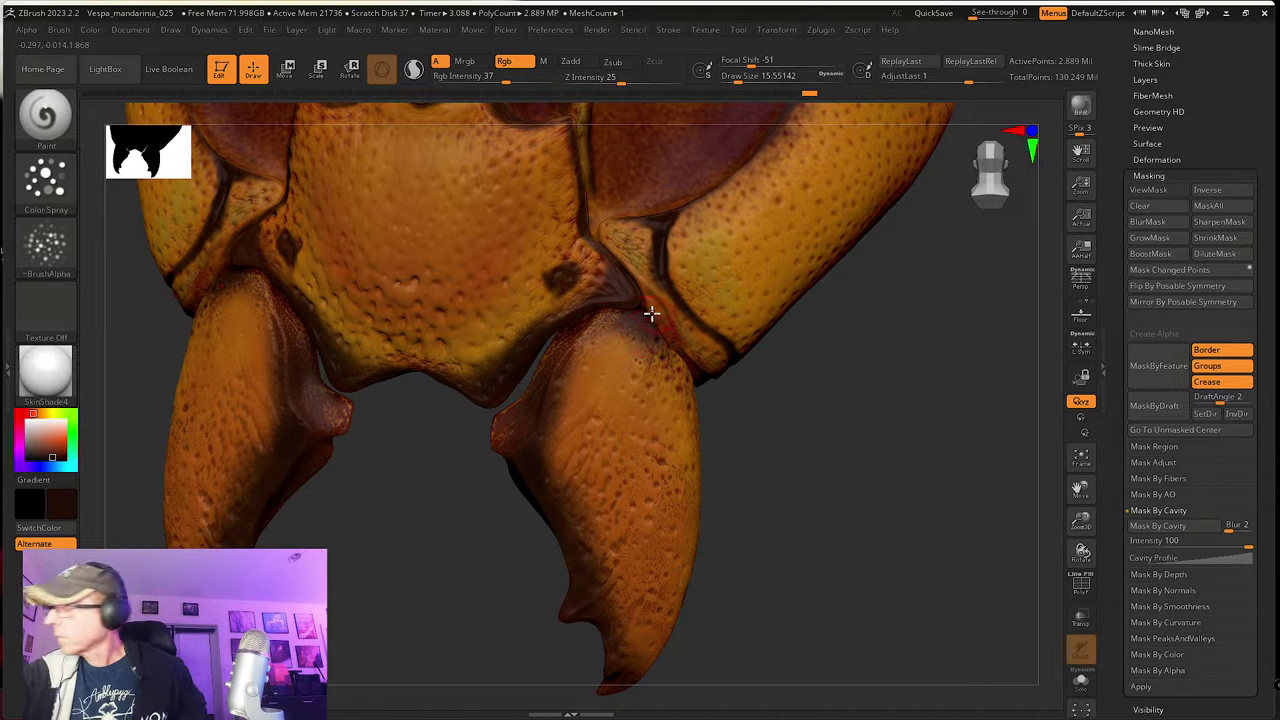
pyautogui.keyDown('alt'); pyautogui.moveTo(655, 368); pyautogui.dragTo(680, 390, button='right'); pyautogui.keyUp('alt')
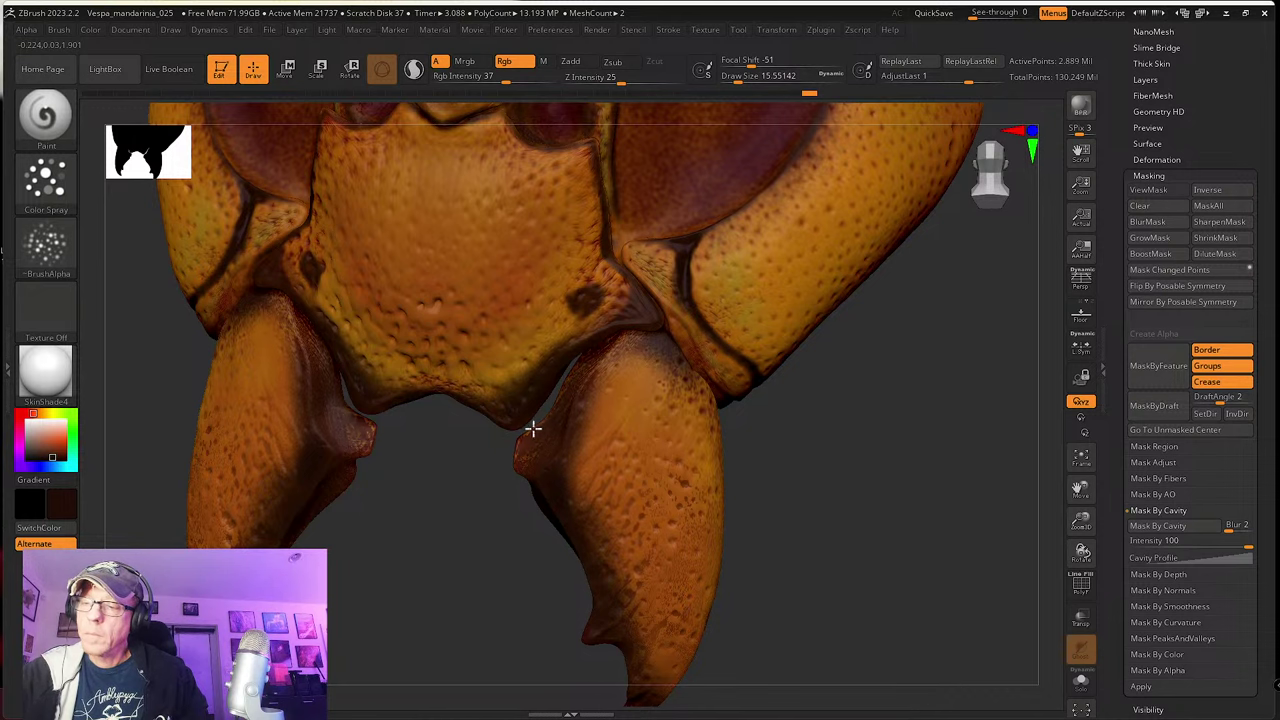
pyautogui.moveTo(525, 470); pyautogui.dragTo(588, 478, button='right')
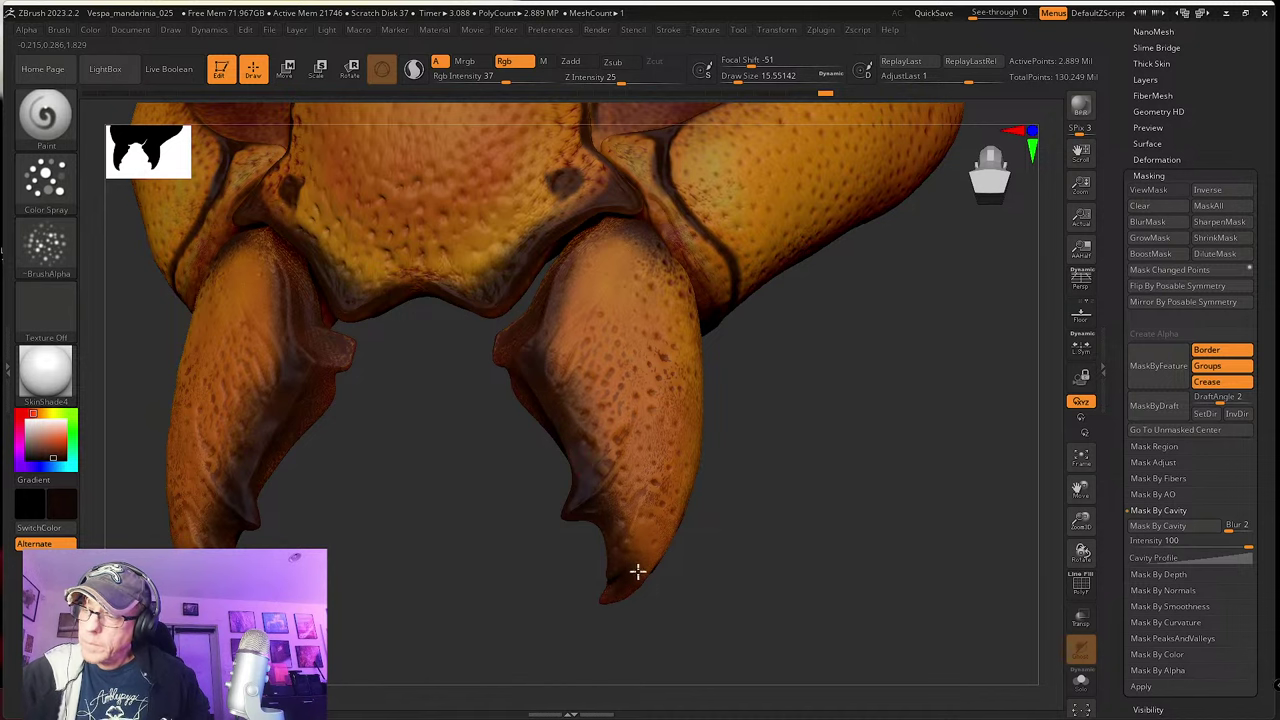
pyautogui.moveTo(649, 534); pyautogui.dragTo(691, 494, button='right')
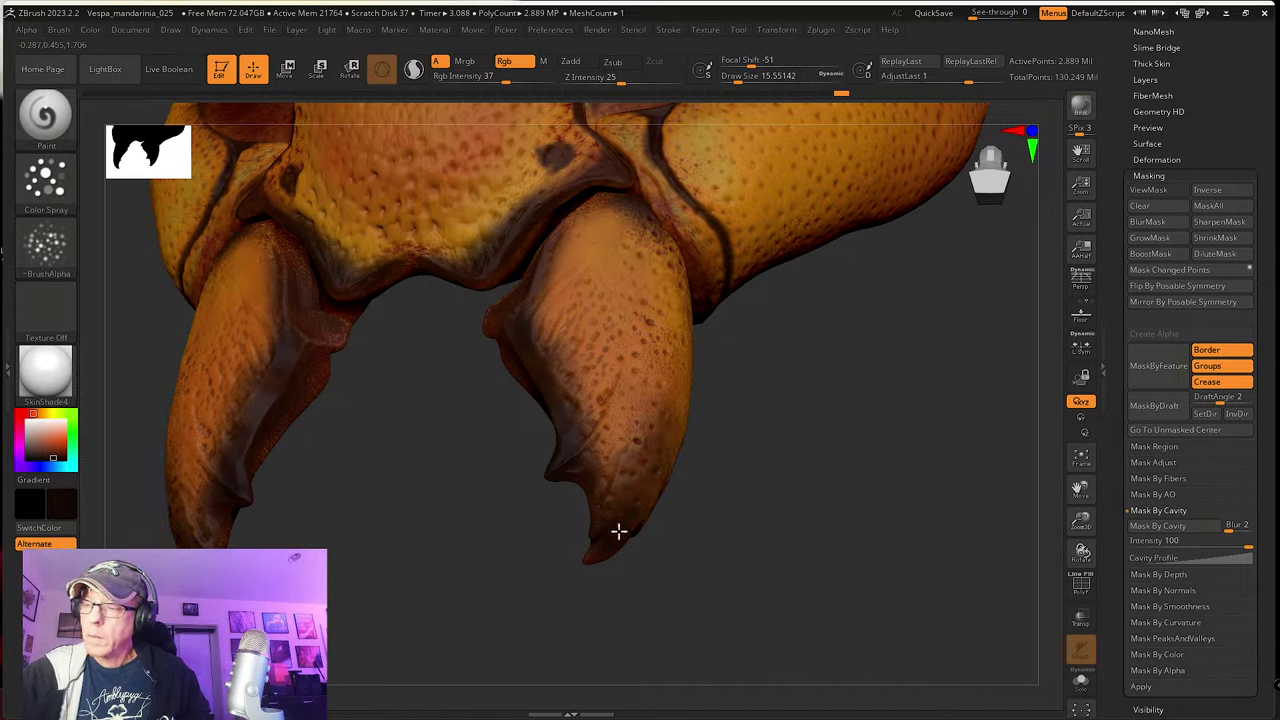
# Step: Spray dark brown over the outer faces of the mandibles' lower ends, covering the pitted surface down to the tips
pyautogui.moveTo(631, 460)
pyautogui.mouseDown()
pyautogui.moveTo(620, 443)
pyautogui.moveTo(631, 434)
pyautogui.moveTo(666, 435)
pyautogui.mouseUp()
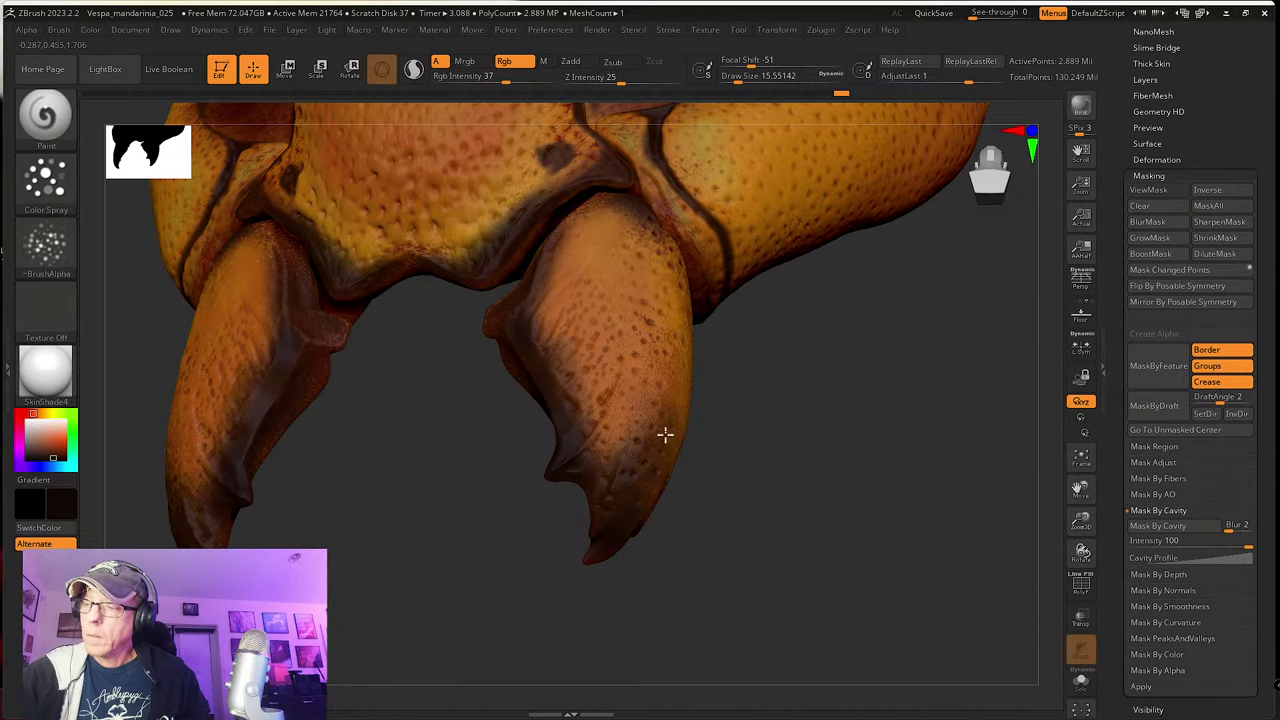
pyautogui.moveTo(742, 468); pyautogui.dragTo(672, 478)
pyautogui.moveTo(672, 478); pyautogui.dragTo(649, 506, button='right')
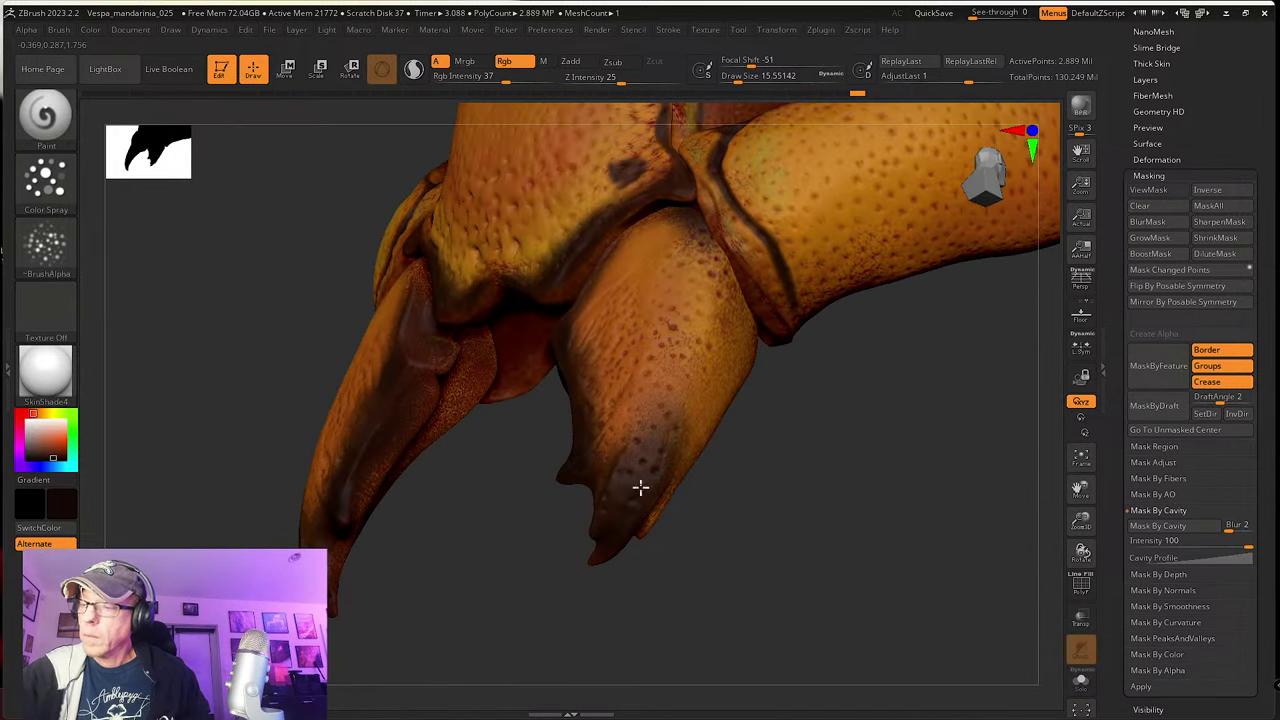
pyautogui.moveTo(660, 583); pyautogui.dragTo(706, 423, button='right')
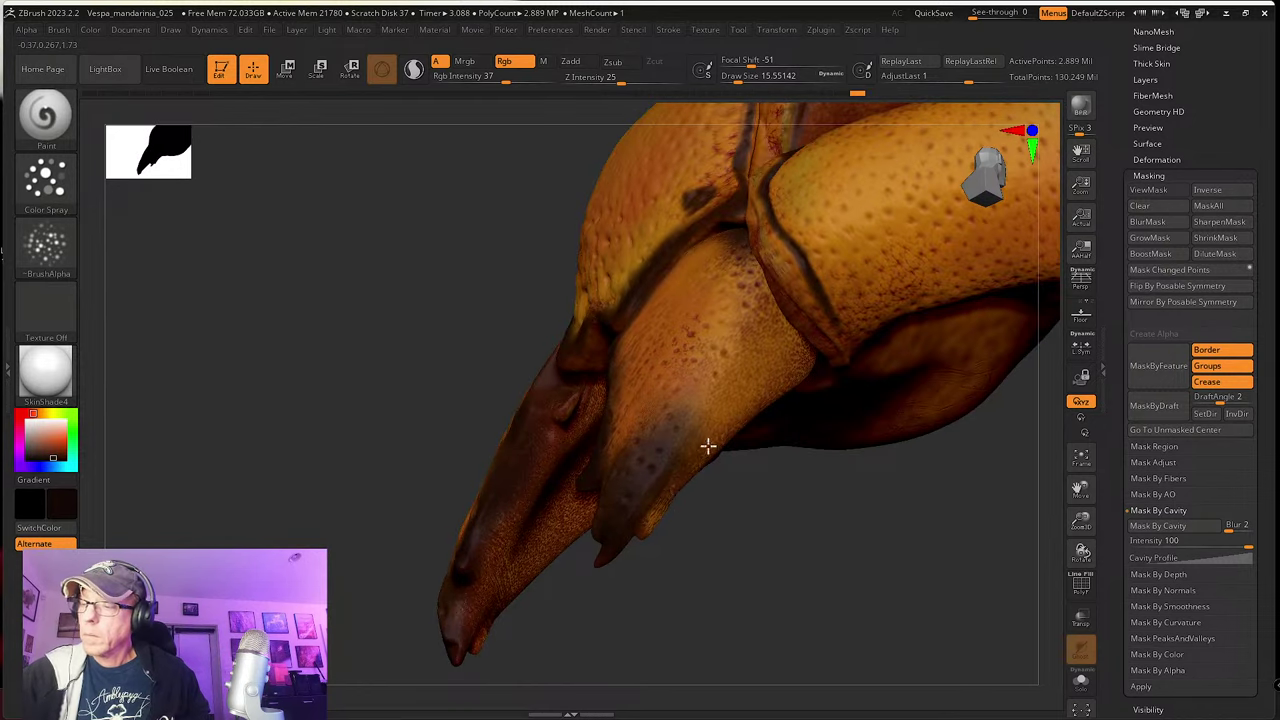
pyautogui.moveTo(637, 566); pyautogui.dragTo(651, 443, button='right')
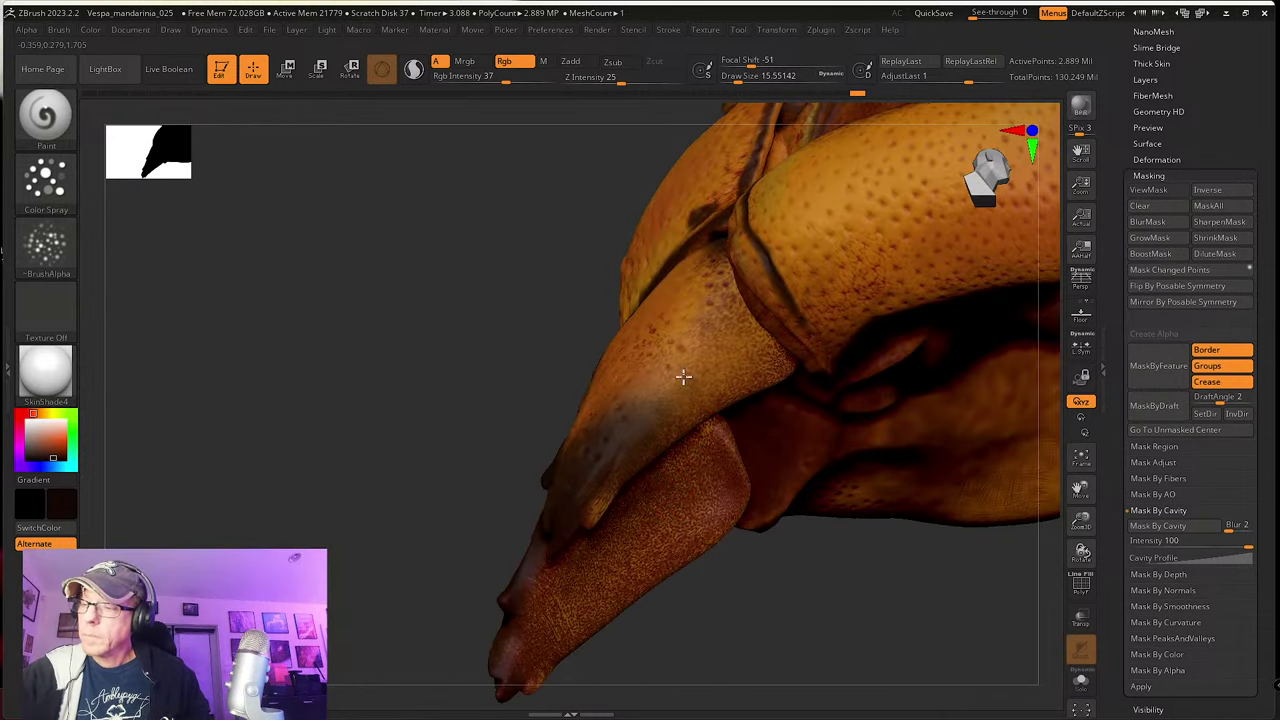
pyautogui.moveTo(683, 376); pyautogui.dragTo(623, 489, button='right')
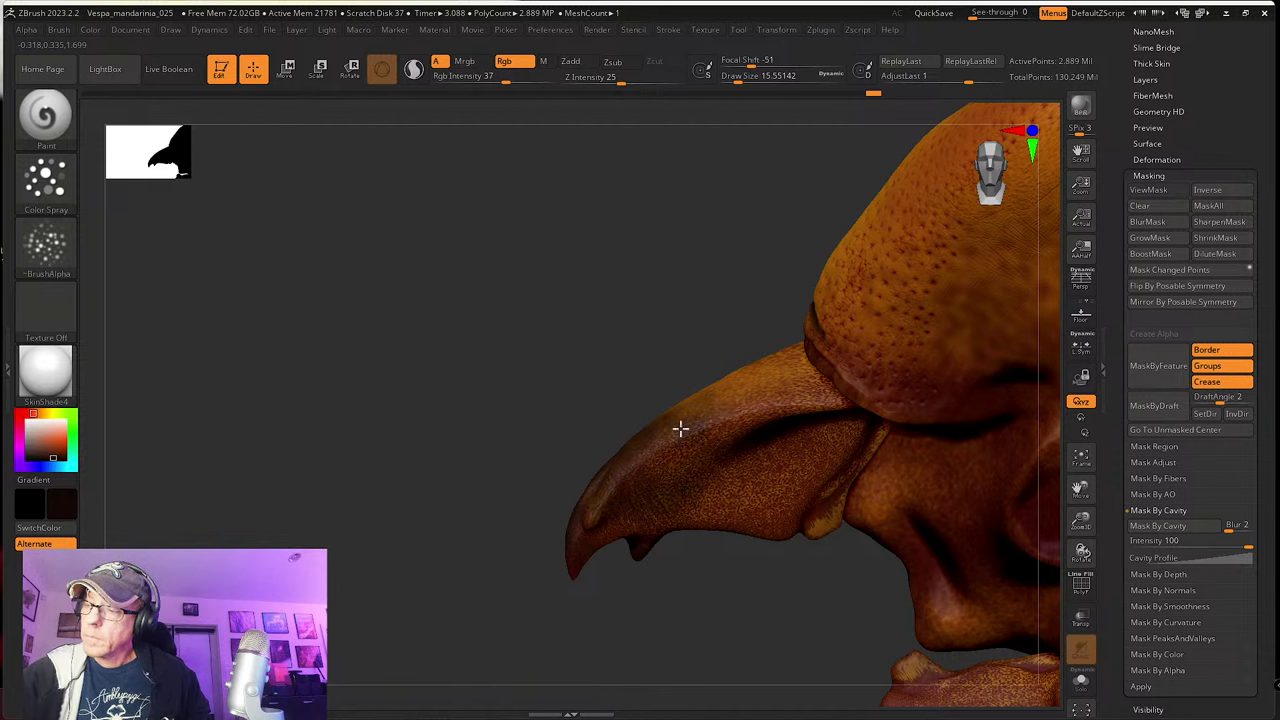
# Step: Spray dark brown across the mandibles' smooth rear faces, from the tips and teeth back toward the bases
pyautogui.moveTo(717, 511); pyautogui.dragTo(720, 431, button='right')
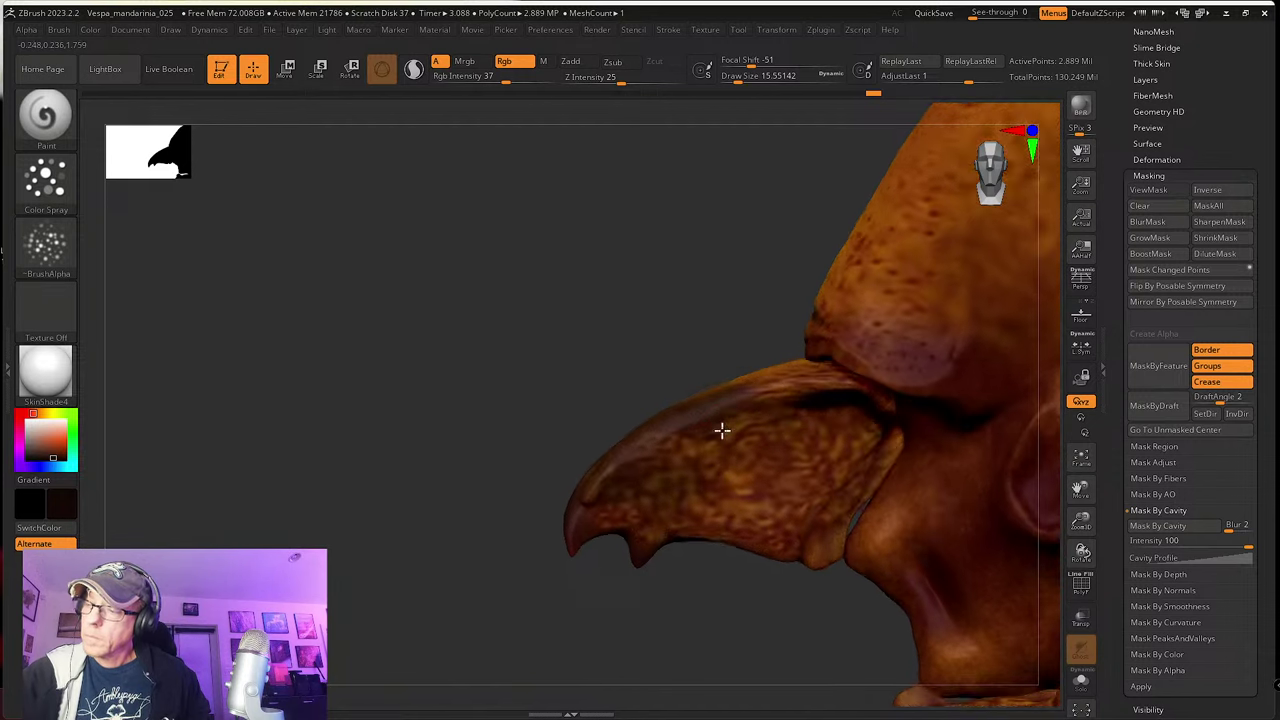
pyautogui.moveTo(706, 456); pyautogui.dragTo(697, 435)
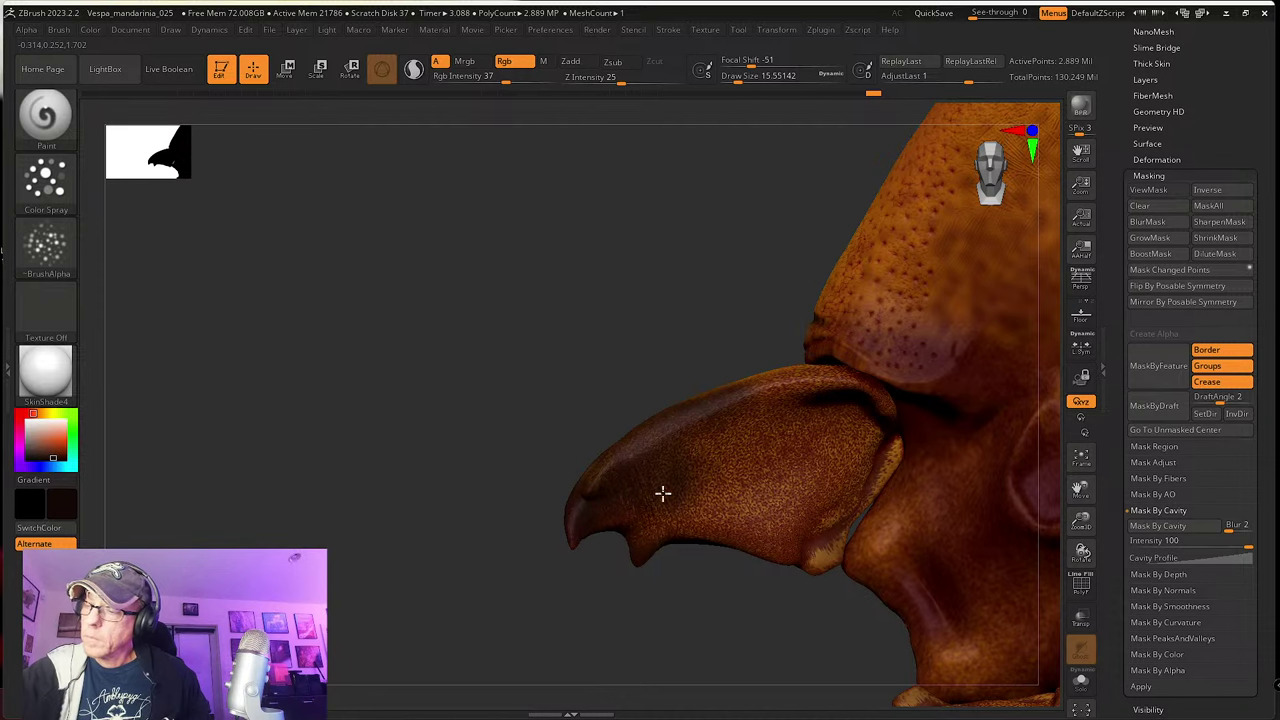
pyautogui.moveTo(737, 471); pyautogui.dragTo(677, 454, button='right')
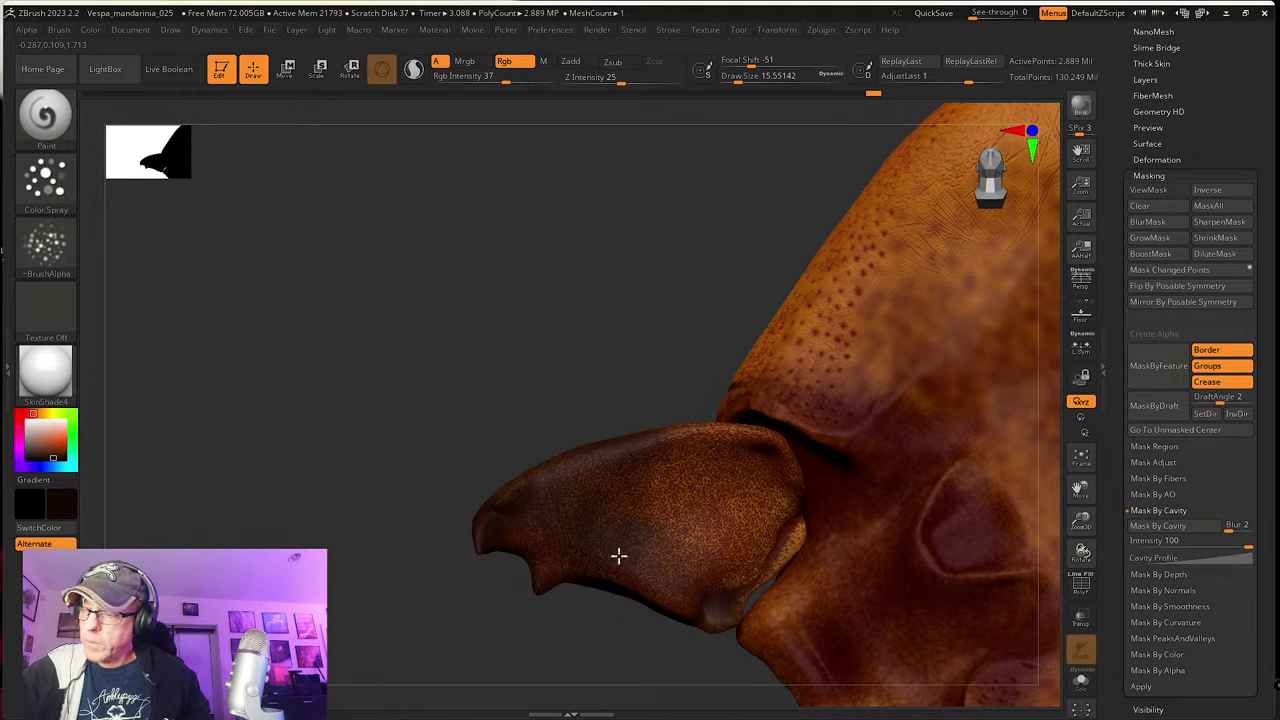
pyautogui.moveTo(757, 532); pyautogui.dragTo(751, 522, button='right')
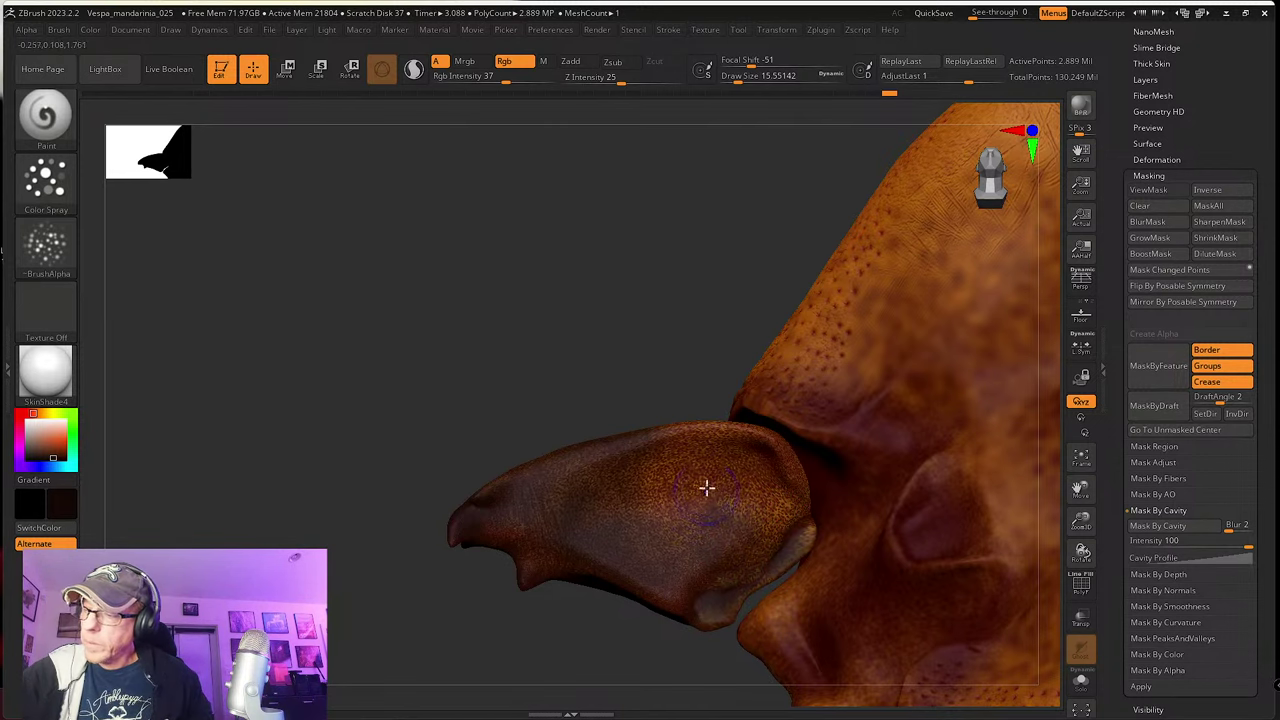
pyautogui.press('shift')
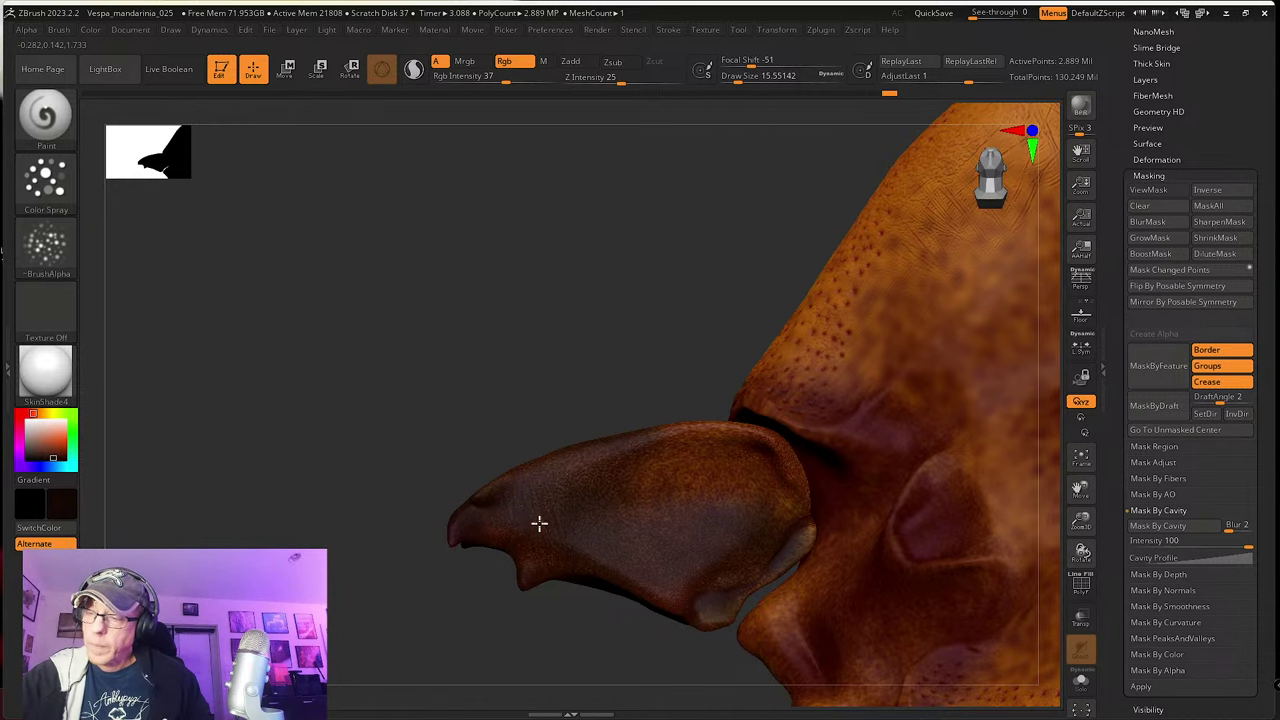
# Step: Deepen the dark brown on the lower third of the mandibles' front faces, around the teeth and outer edges
pyautogui.moveTo(544, 486); pyautogui.dragTo(674, 430, button='right')
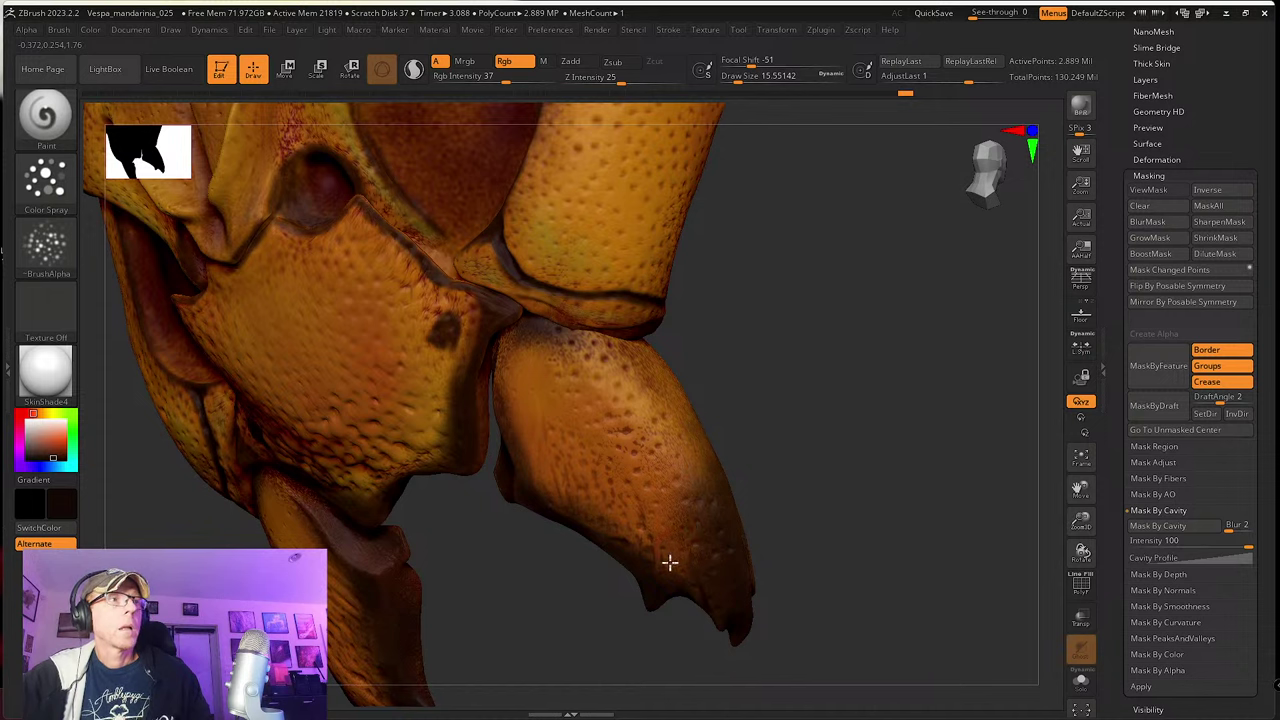
pyautogui.moveTo(752, 477); pyautogui.dragTo(706, 457, button='right')
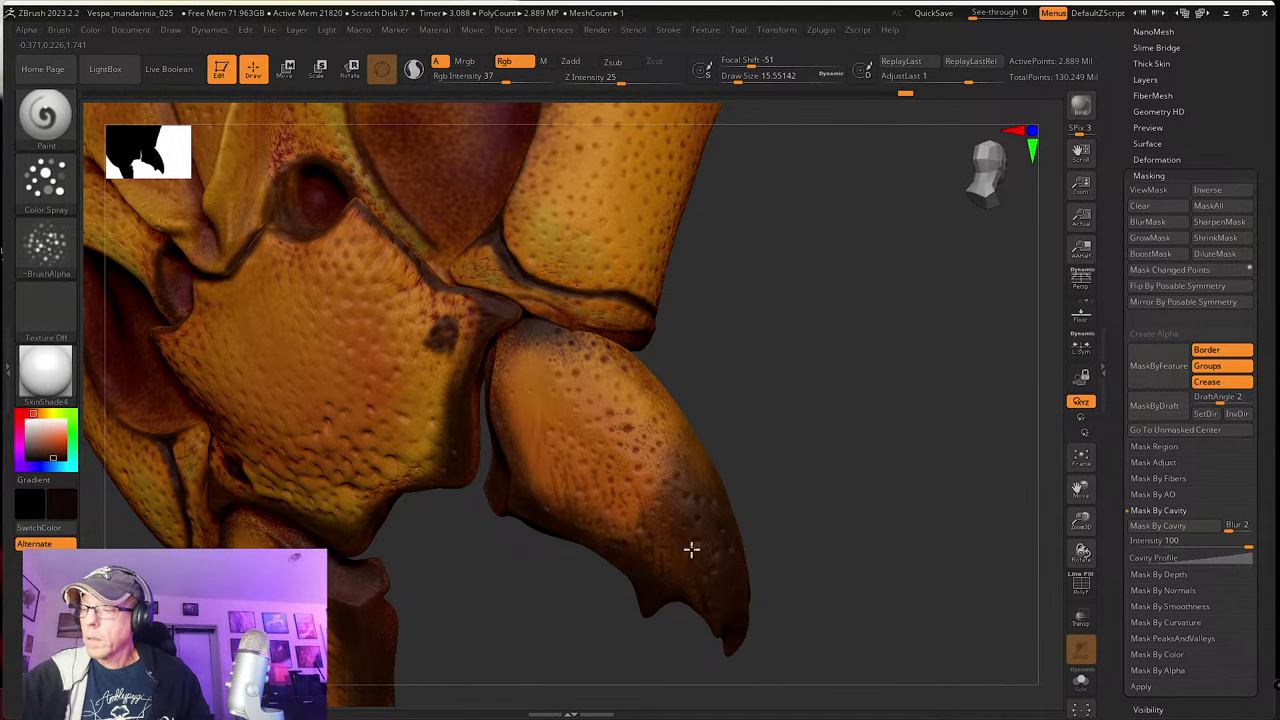
pyautogui.moveTo(671, 528); pyautogui.dragTo(657, 514, button='right')
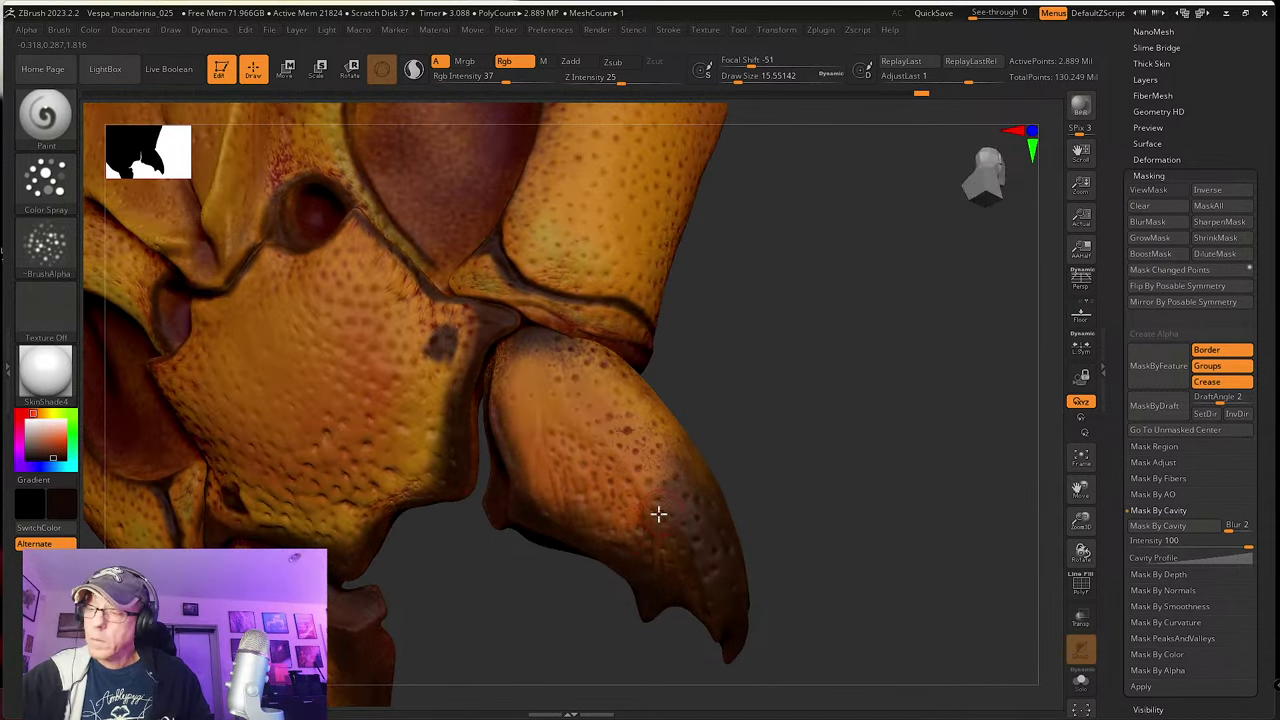
pyautogui.moveTo(672, 426); pyautogui.dragTo(577, 526, button='right')
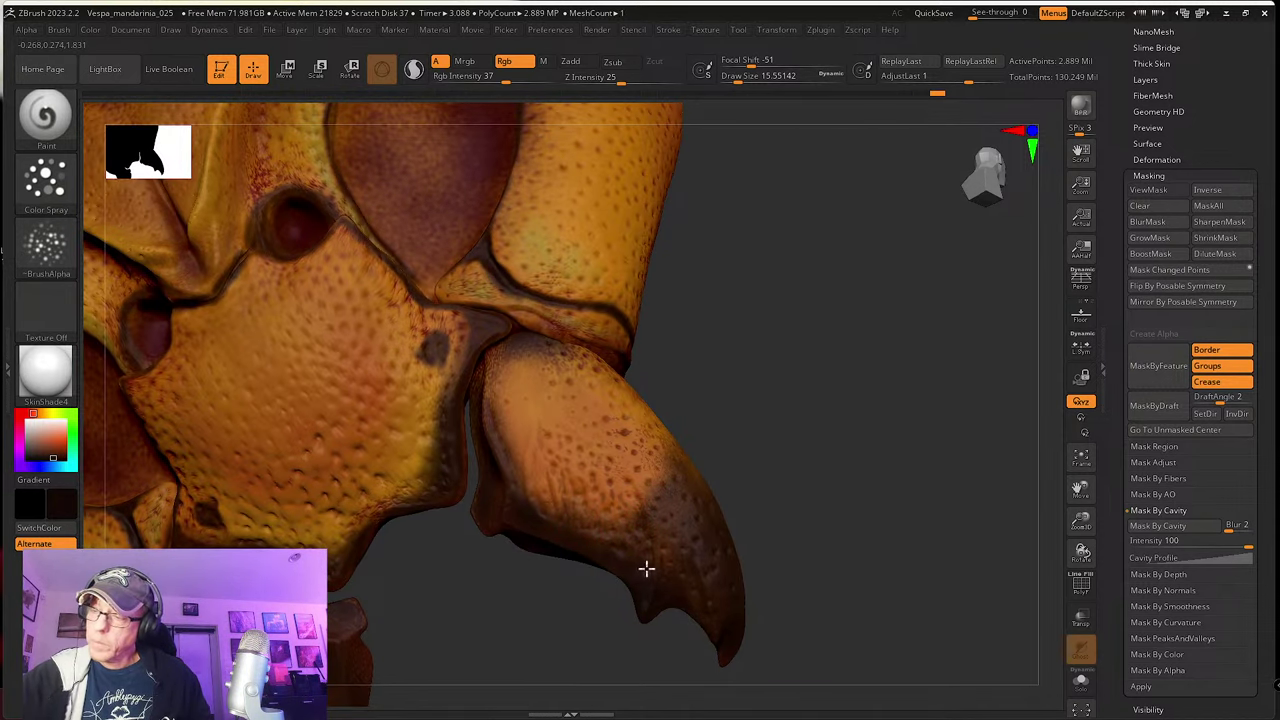
pyautogui.moveTo(679, 453); pyautogui.dragTo(672, 417, button='right')
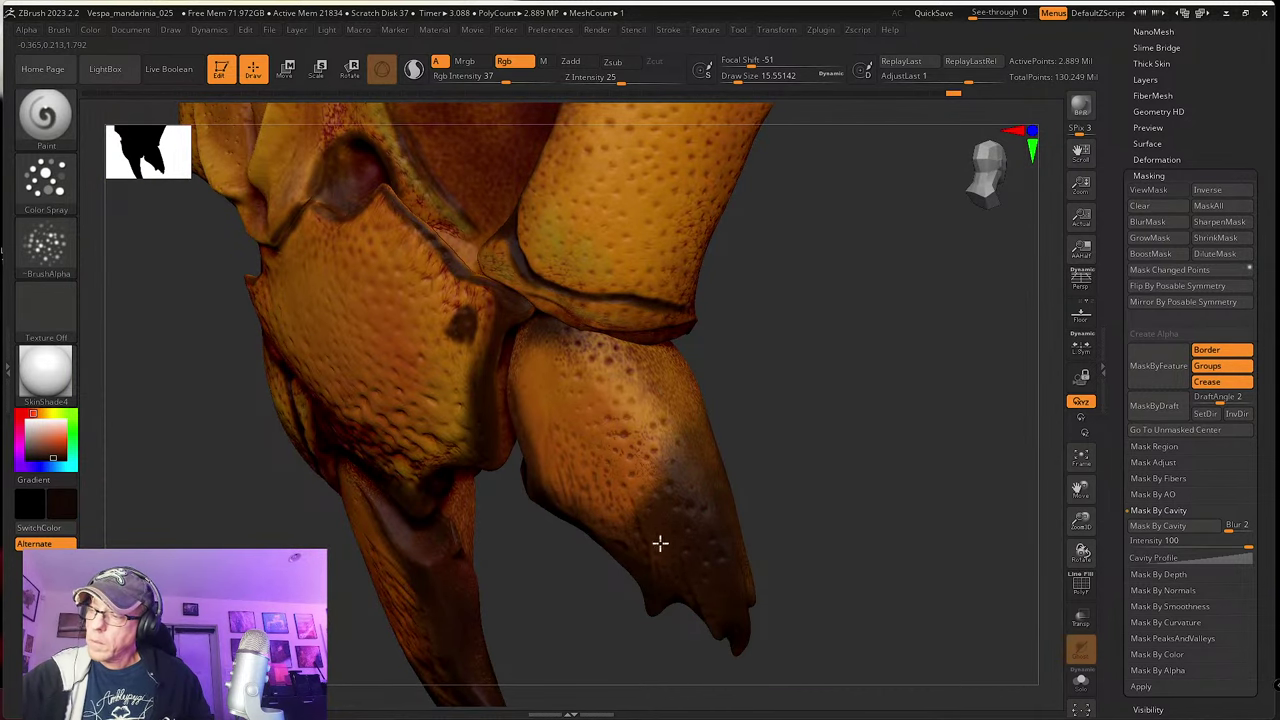
pyautogui.moveTo(691, 580); pyautogui.dragTo(334, 474, button='right')
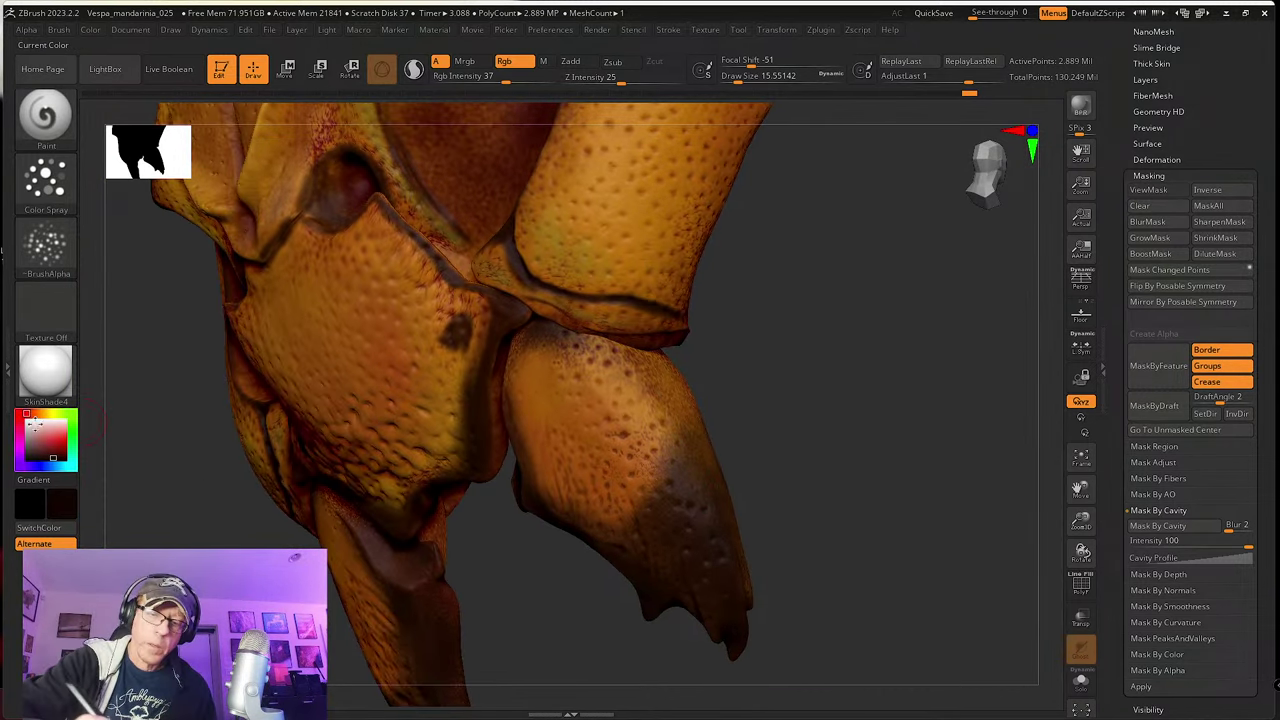
# Step: Choose a dark red, set Rgb Intensity to 17, and spray it where the mandibles' orange meets the dark brown tips
pyautogui.click(53, 449)
pyautogui.click(57, 453)
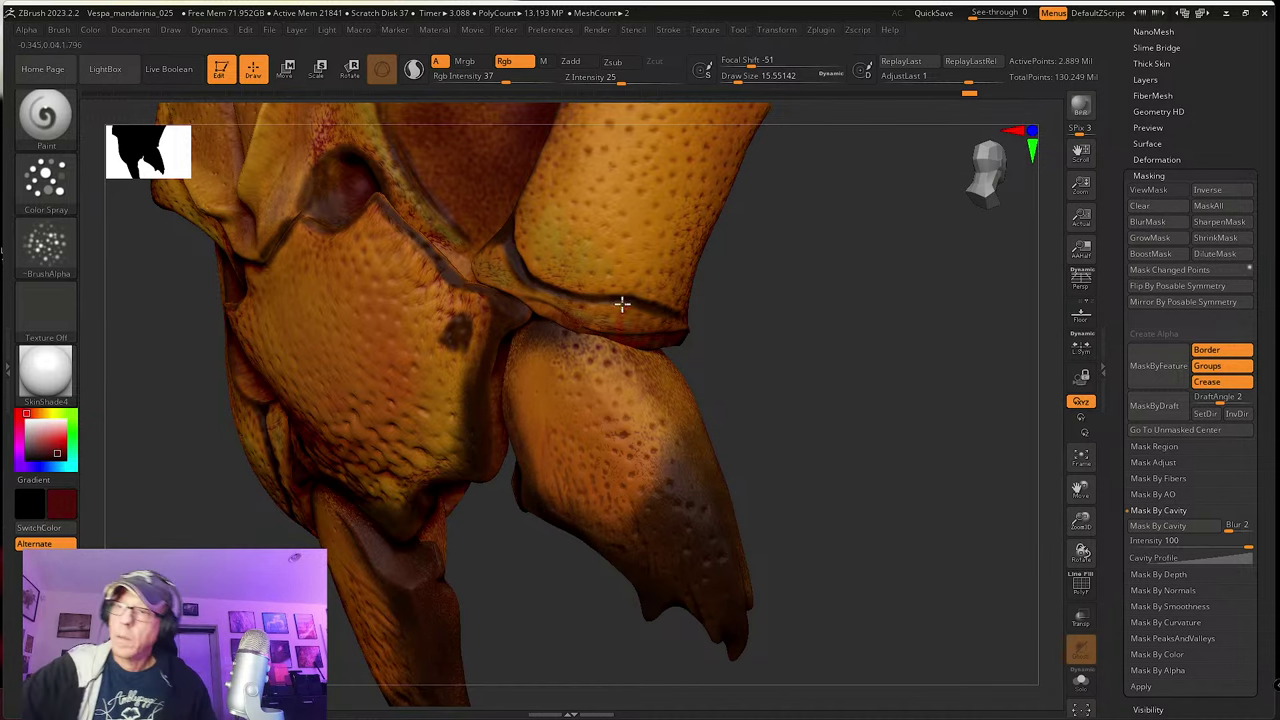
pyautogui.moveTo(503, 80); pyautogui.dragTo(483, 80)
pyautogui.moveTo(520, 115); pyautogui.dragTo(651, 498, button='right')
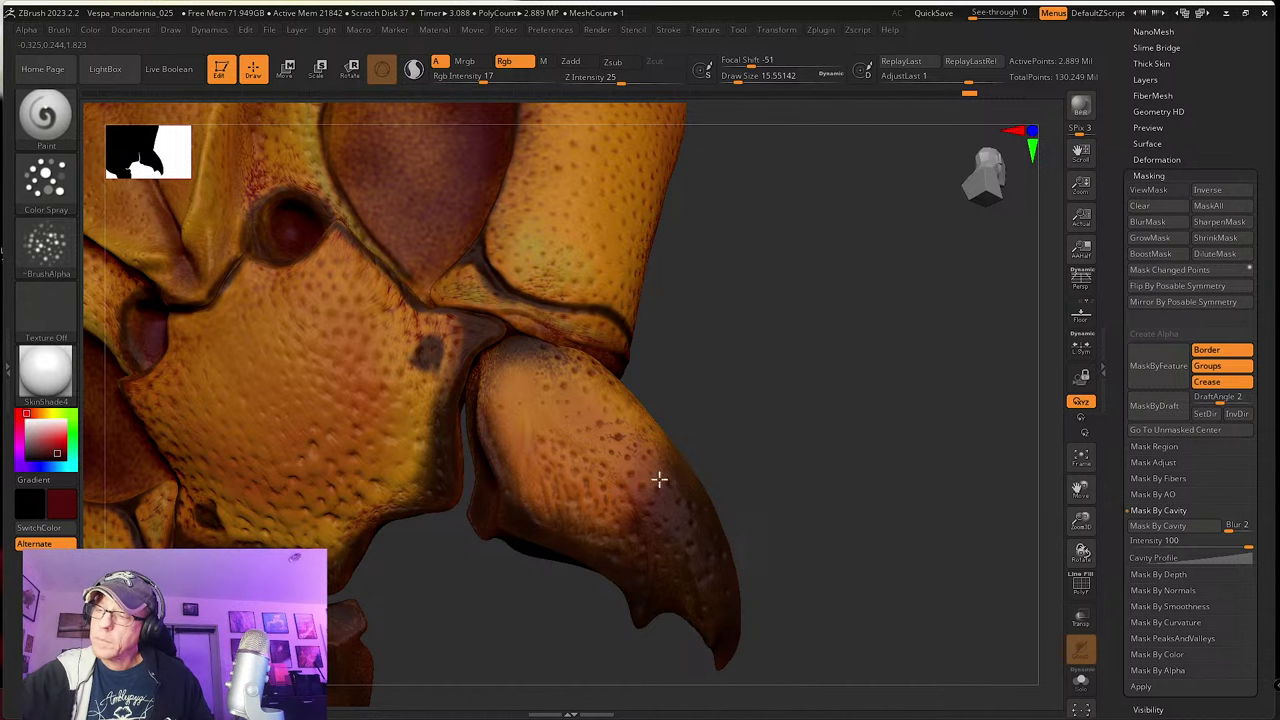
pyautogui.moveTo(654, 534); pyautogui.dragTo(624, 465, button='right')
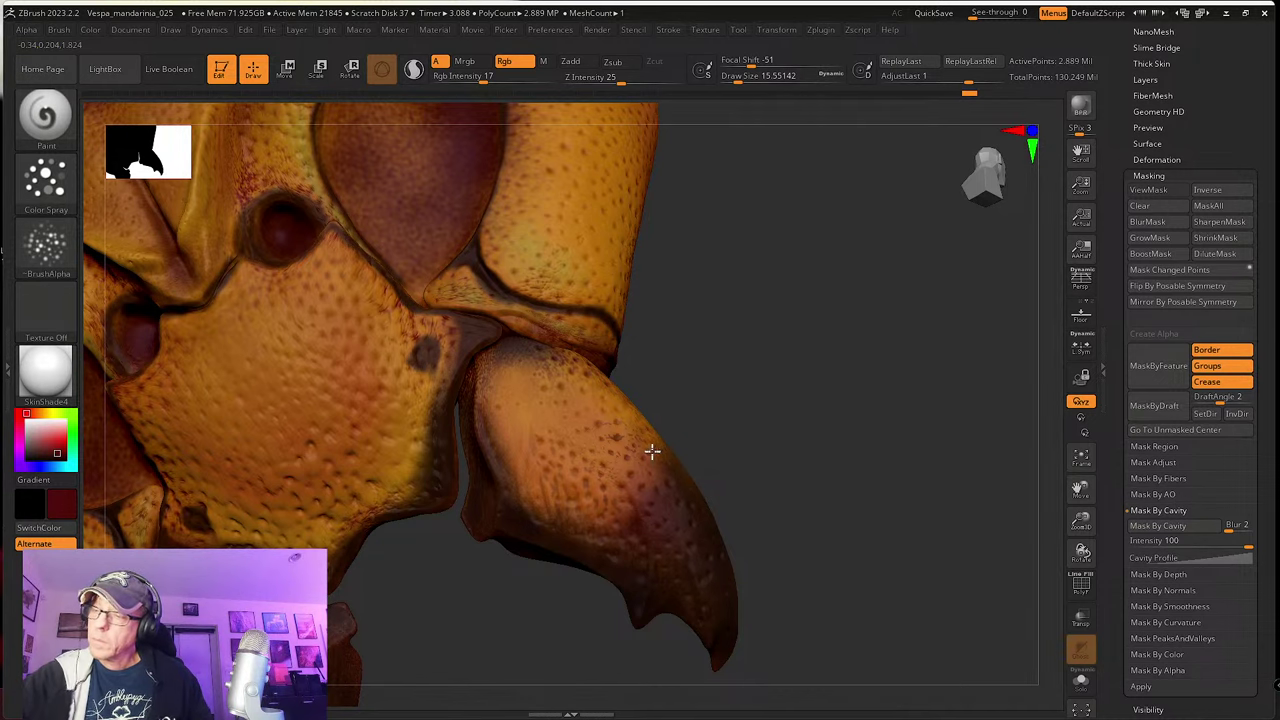
# Step: Extend the dark red around the mandibles' outer sides and blend it into the dark tips from several angles
pyautogui.keyDown('ctrl'); pyautogui.moveTo(635, 467); pyautogui.dragTo(618, 442, button='right'); pyautogui.keyUp('ctrl')
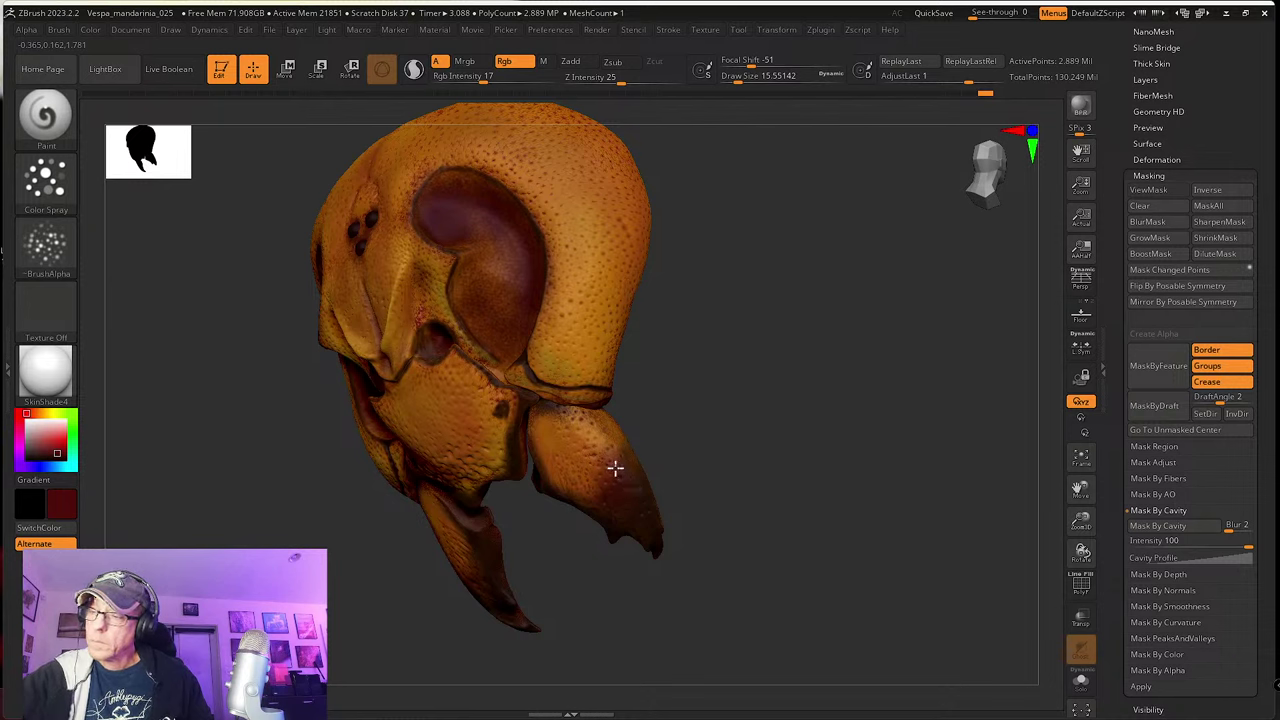
pyautogui.moveTo(614, 502); pyautogui.dragTo(662, 461, button='right')
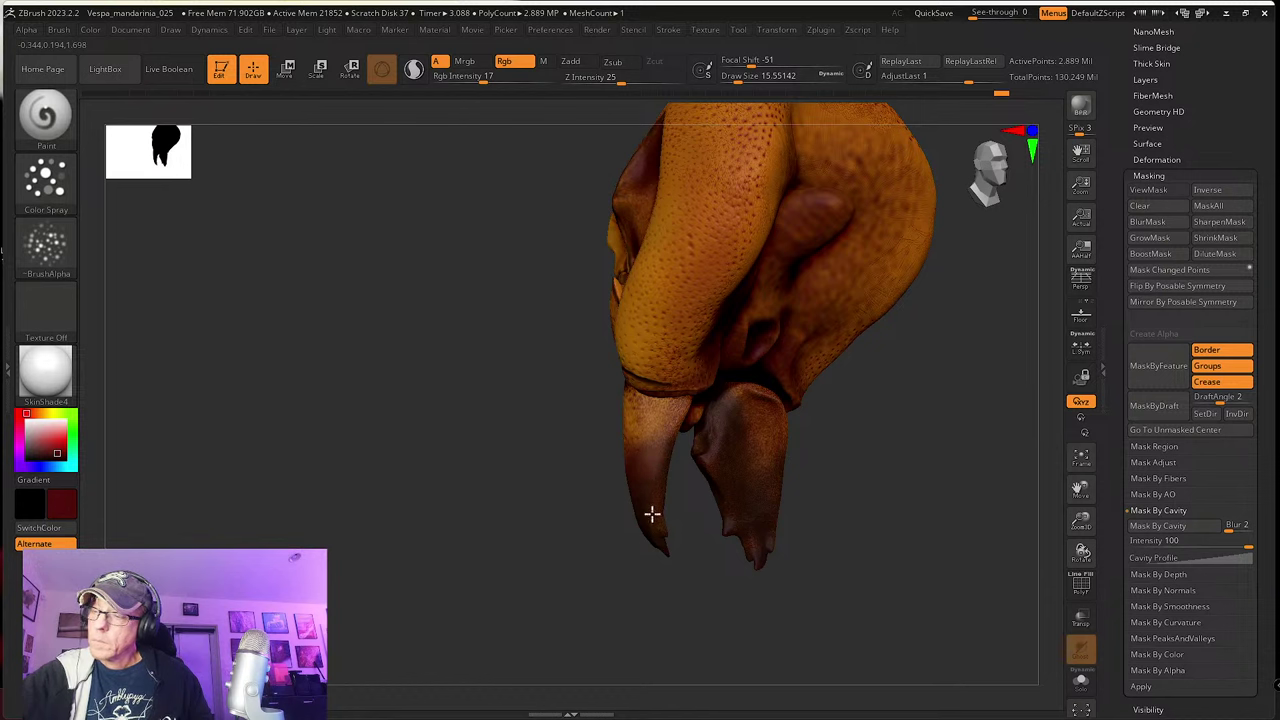
pyautogui.moveTo(655, 497); pyautogui.dragTo(649, 457, button='right')
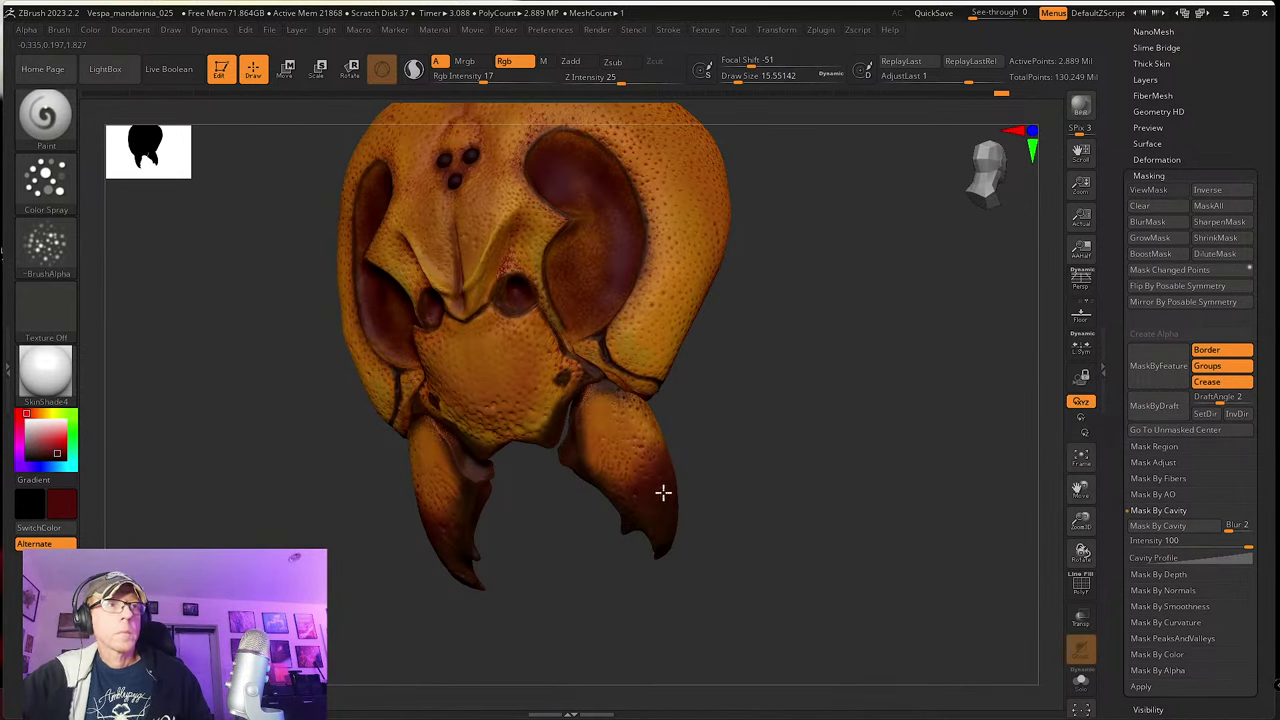
pyautogui.moveTo(711, 451); pyautogui.dragTo(737, 420, button='right')
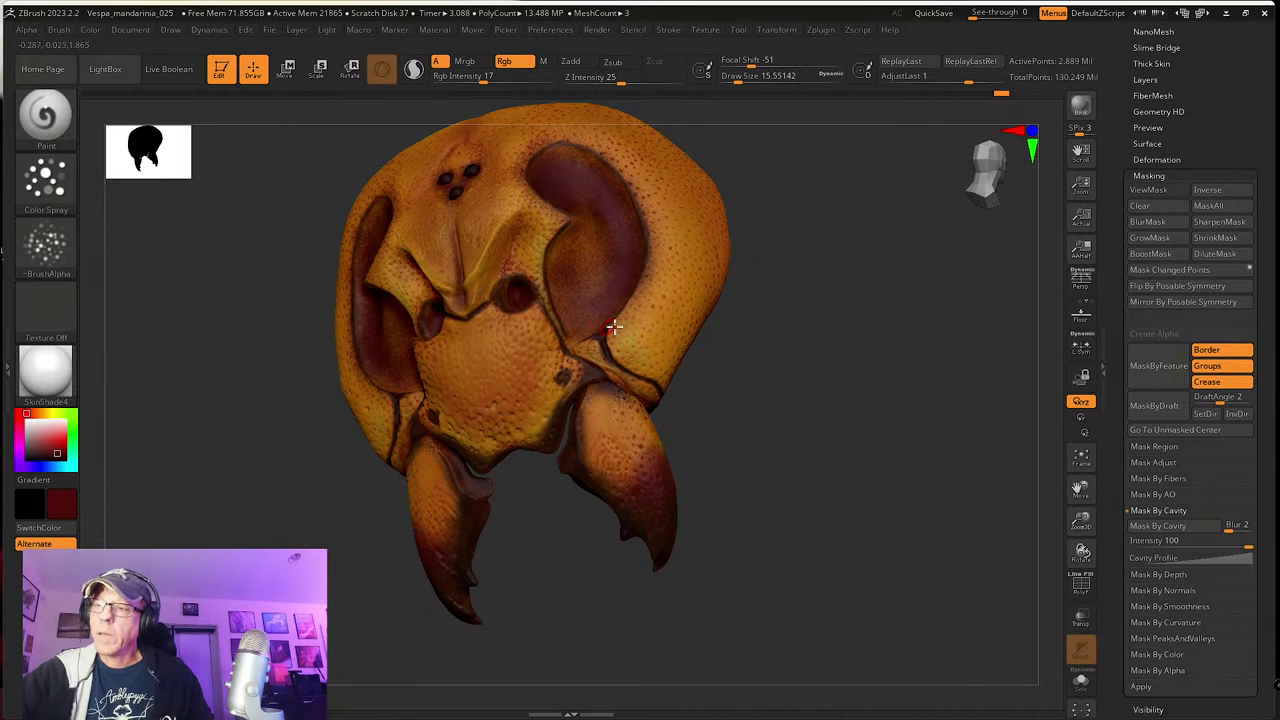
# Step: Sample an orange from the head and spray it over the mandibles' middle and upper faces to soften the red transition
pyautogui.press('c')
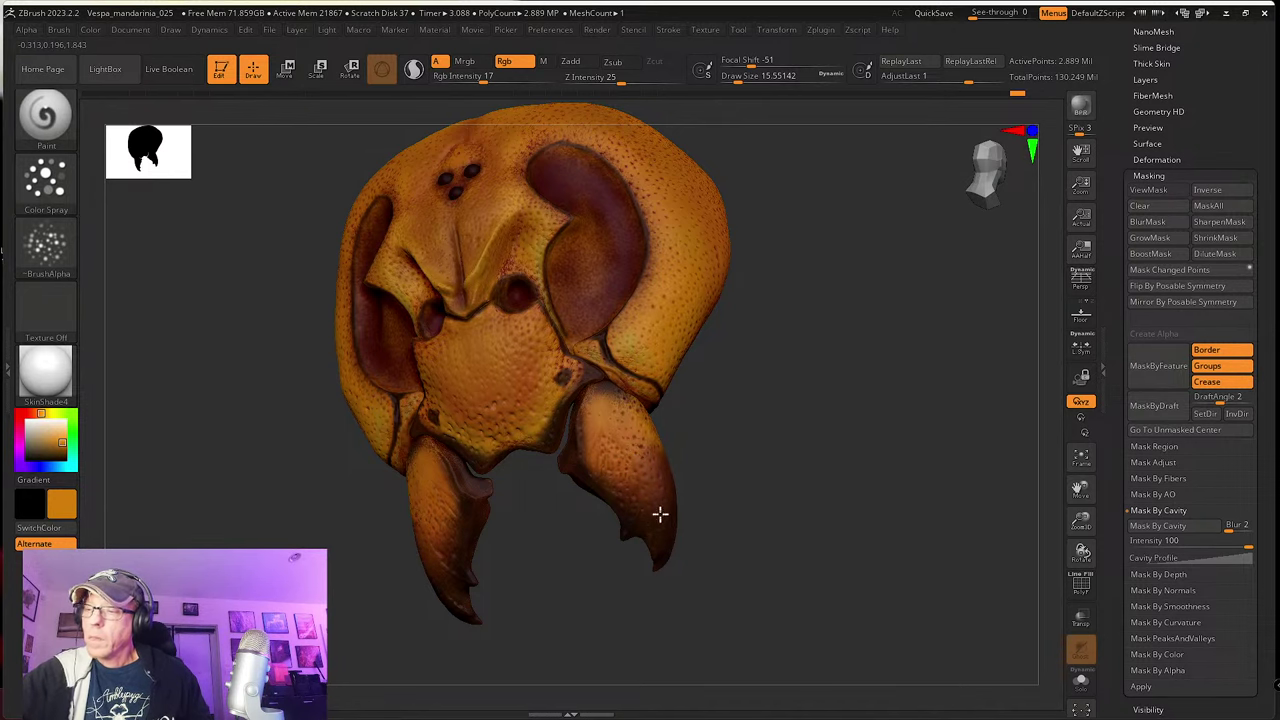
pyautogui.moveTo(709, 474); pyautogui.dragTo(703, 439)
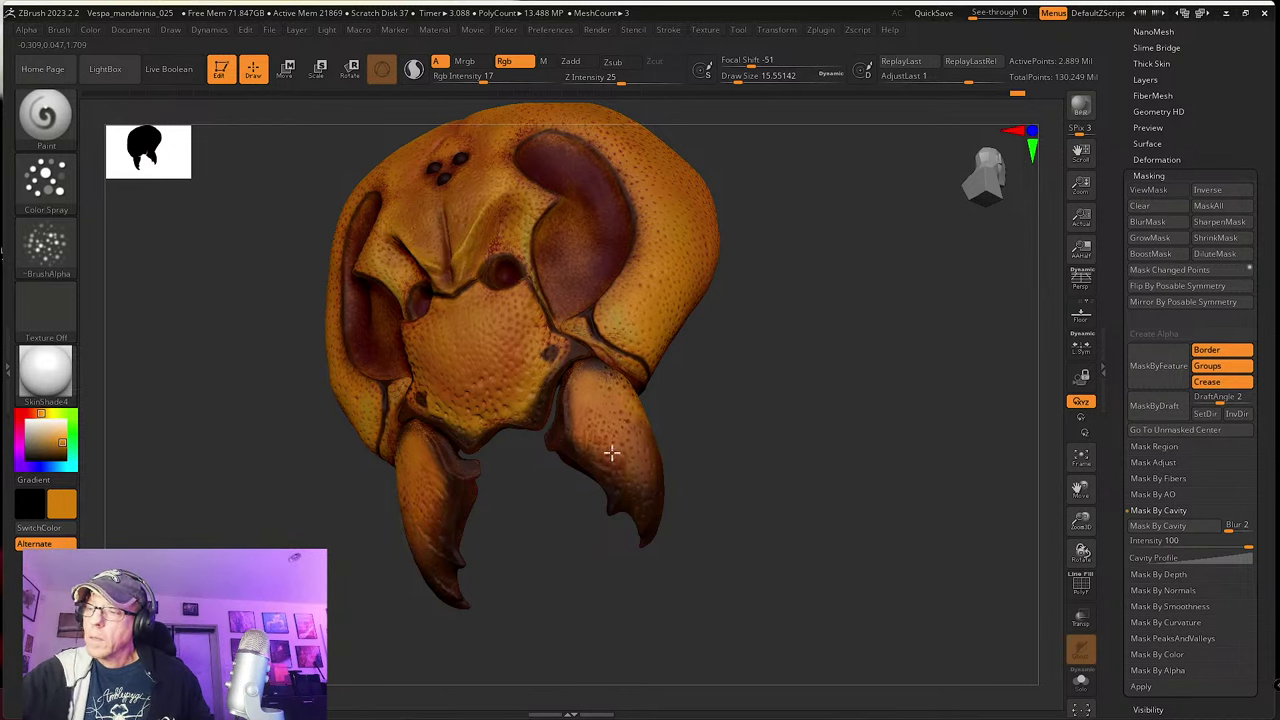
pyautogui.moveTo(663, 432)
pyautogui.mouseDown(button='right')
pyautogui.moveTo(643, 424)
pyautogui.moveTo(674, 446)
pyautogui.moveTo(643, 366)
pyautogui.mouseUp(button='right')
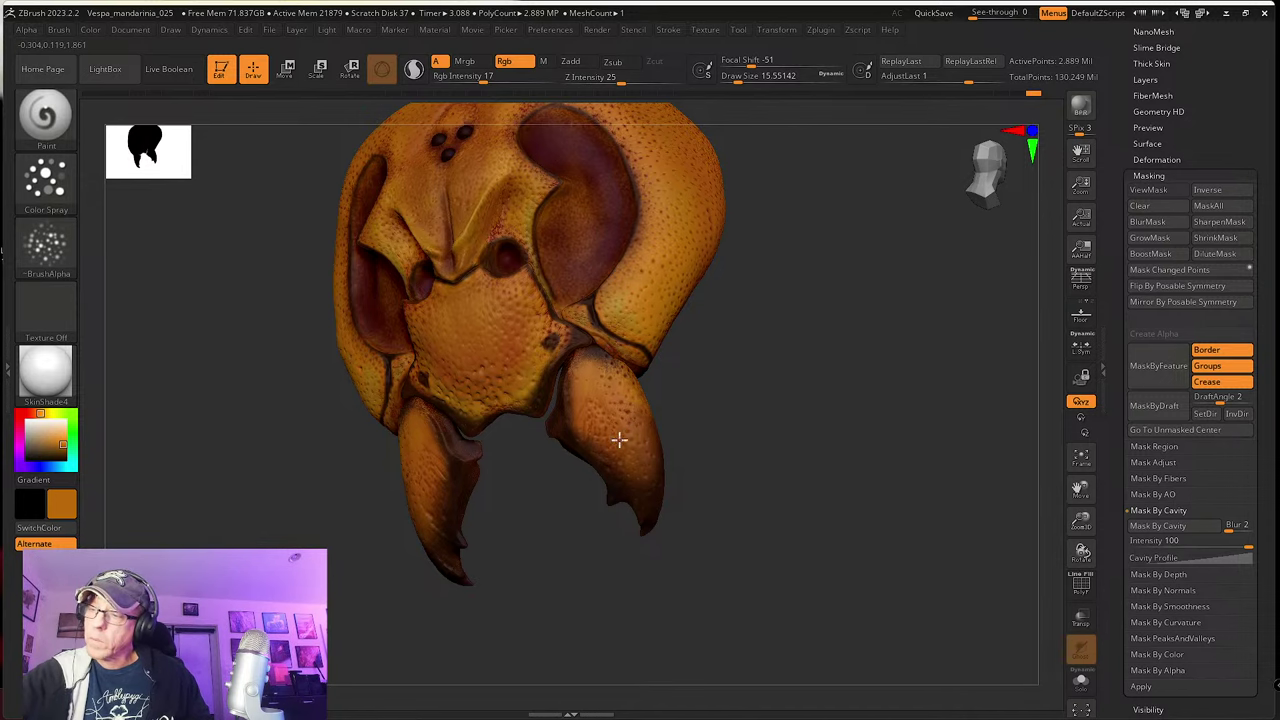
pyautogui.moveTo(608, 424); pyautogui.dragTo(640, 451, button='right')
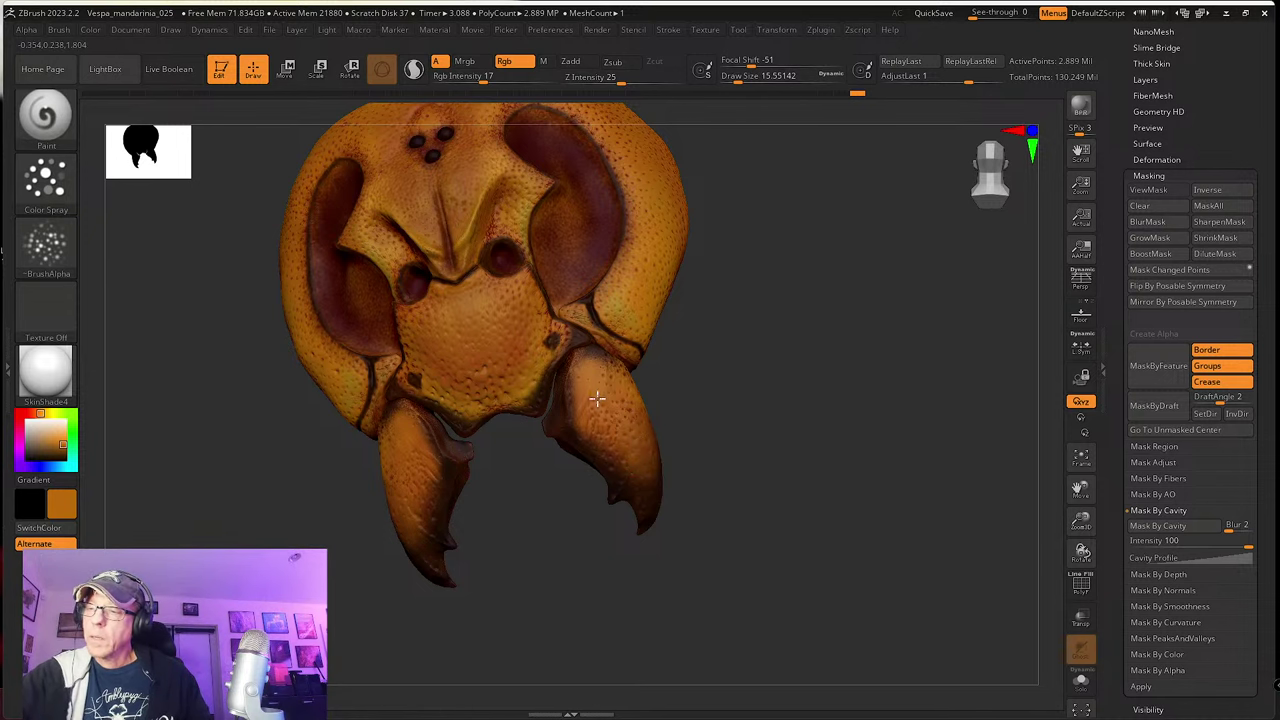
pyautogui.moveTo(628, 395); pyautogui.dragTo(724, 434, button='right')
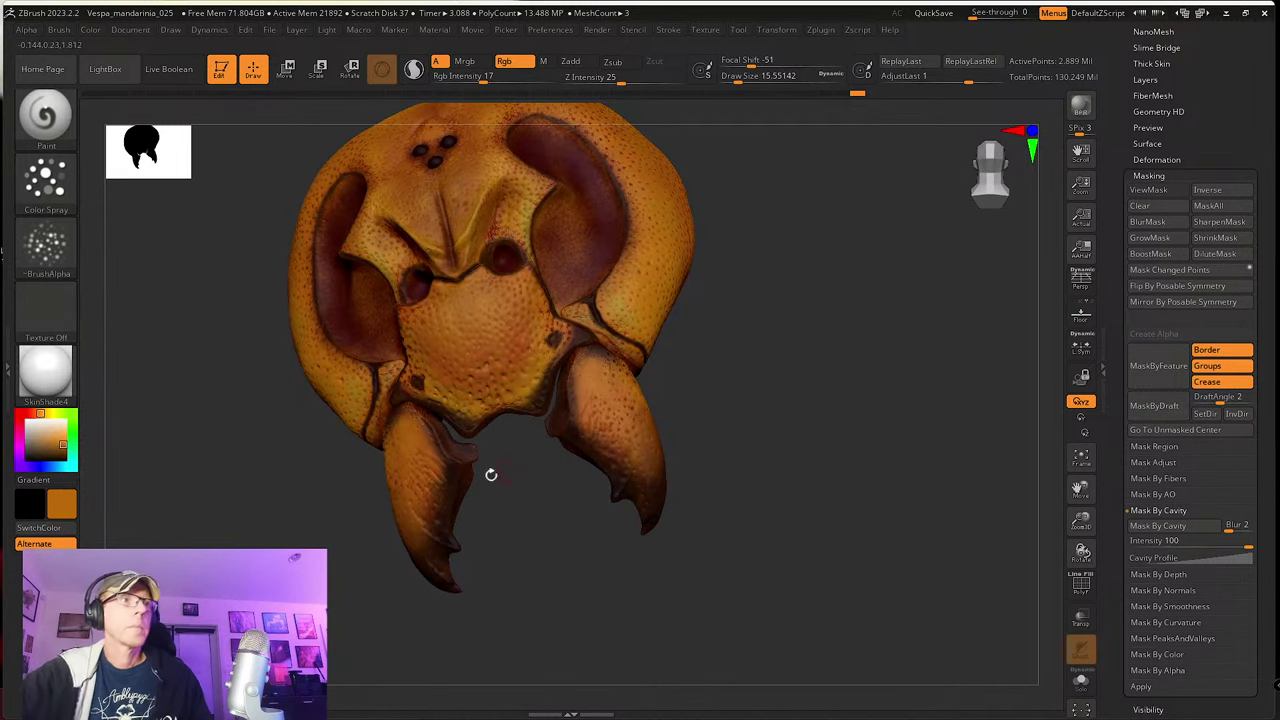
# Step: Darken the mandible tips and teeth with black paint at a draw size of about 11.7 and RGB intensity 27
pyautogui.moveTo(58, 451); pyautogui.dragTo(58, 465)
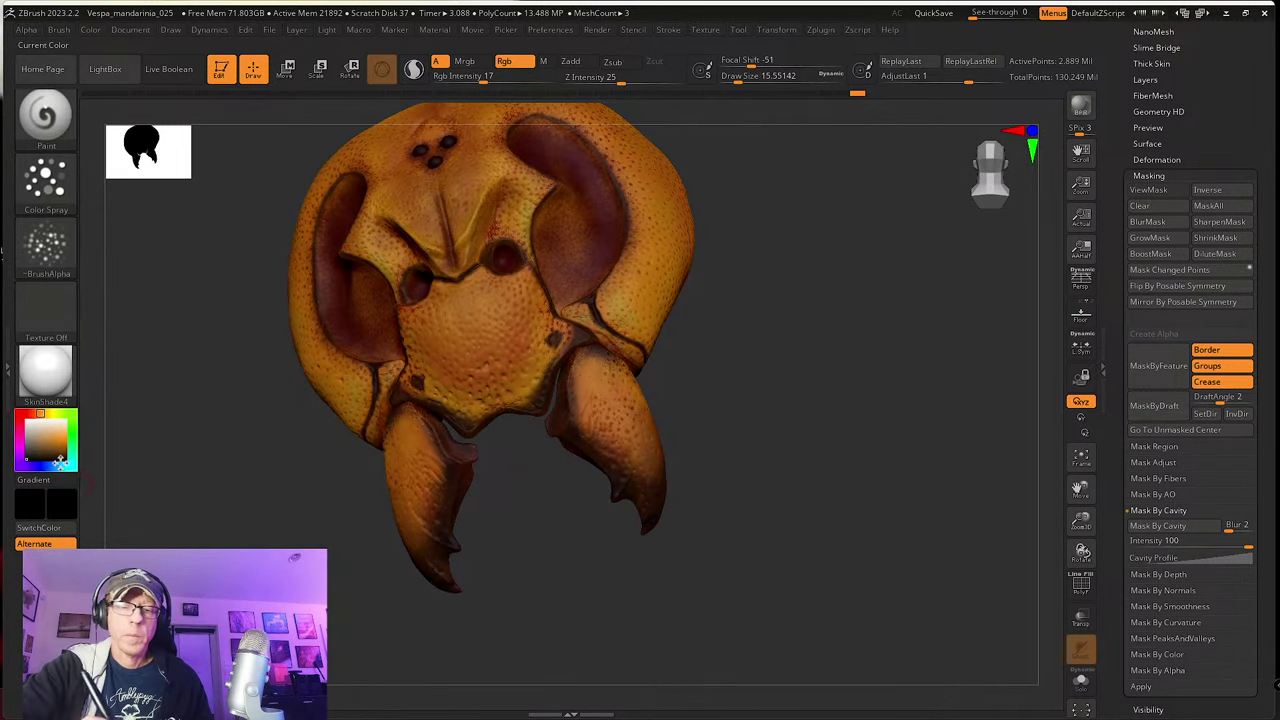
pyautogui.press('s')
pyautogui.moveTo(595, 487); pyautogui.dragTo(592, 487)
pyautogui.click(591, 487)
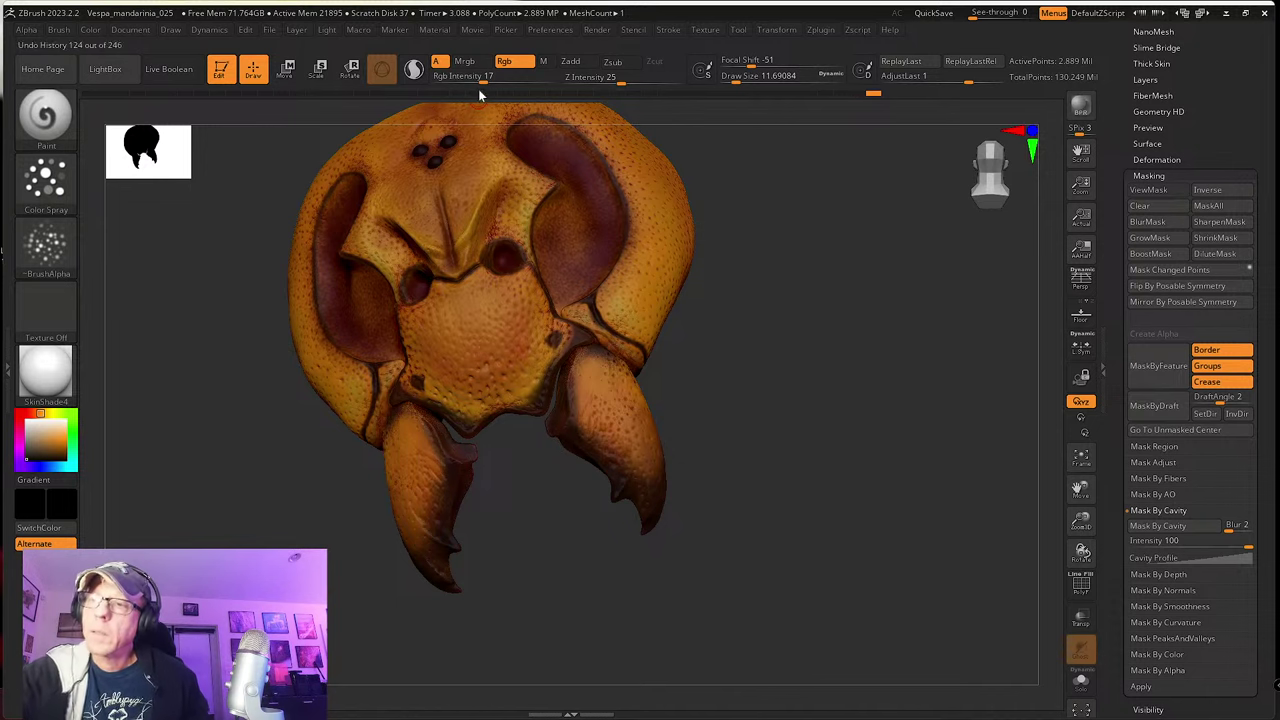
pyautogui.moveTo(476, 78); pyautogui.dragTo(498, 77)
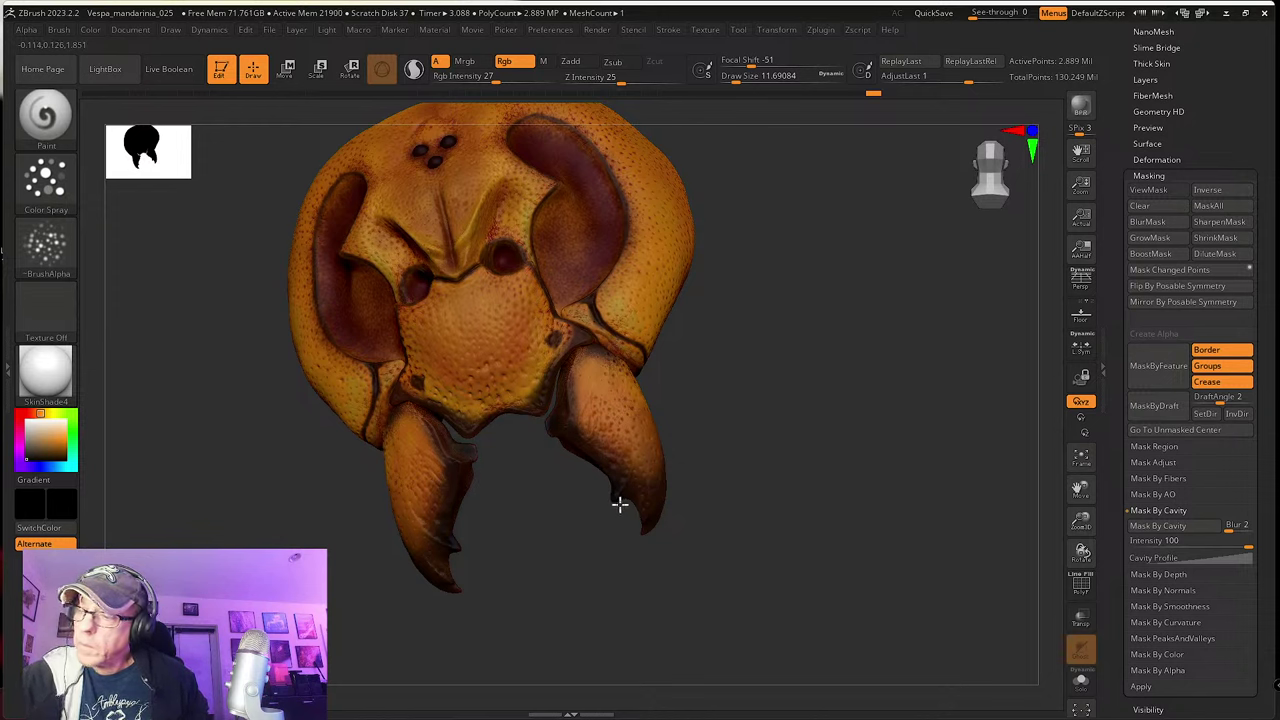
pyautogui.moveTo(609, 480)
pyautogui.mouseDown(button='right')
pyautogui.moveTo(680, 514)
pyautogui.moveTo(631, 511)
pyautogui.mouseUp(button='right')
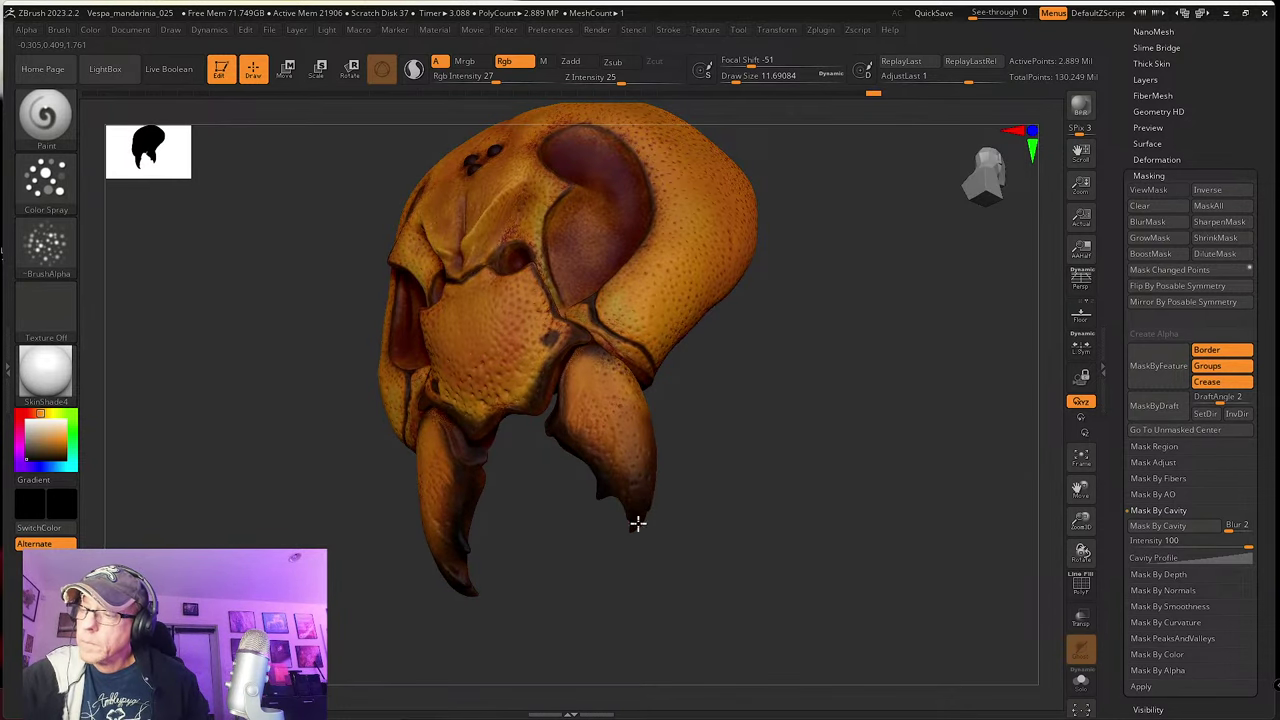
pyautogui.moveTo(620, 492); pyautogui.dragTo(674, 494, button='right')
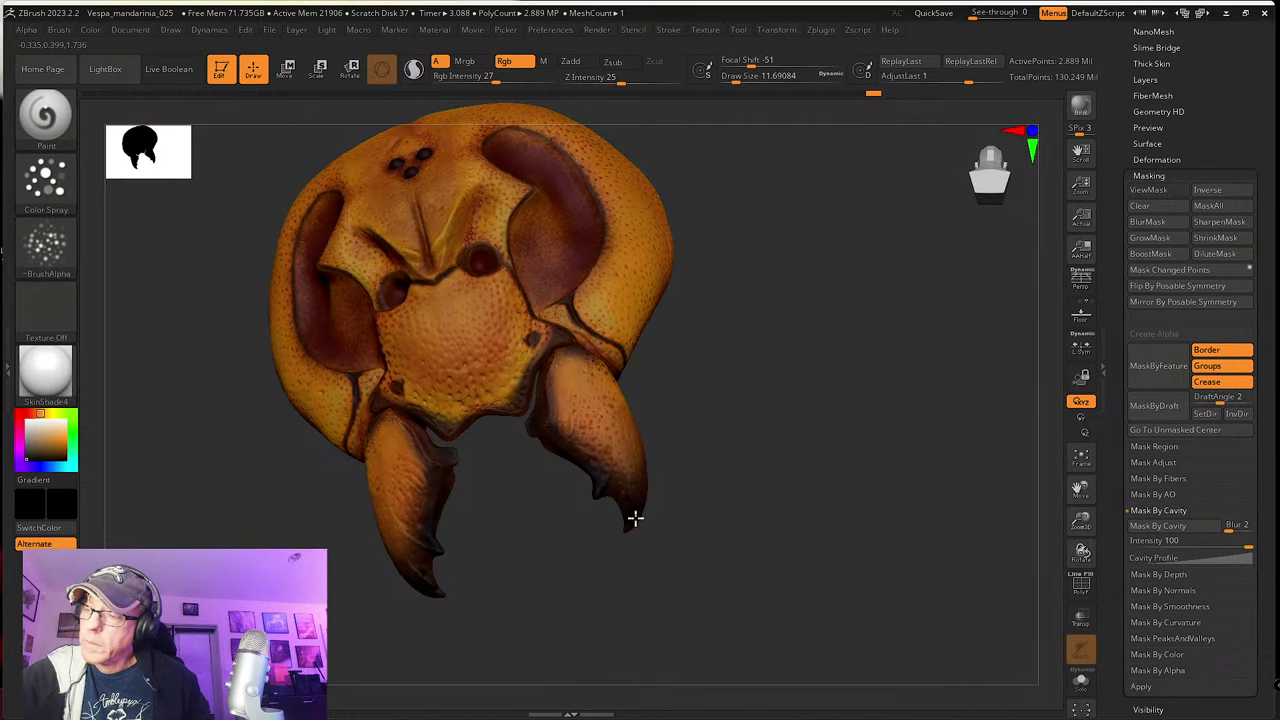
pyautogui.keyDown('shift'); pyautogui.moveTo(655, 565); pyautogui.dragTo(753, 547); pyautogui.keyUp('shift')
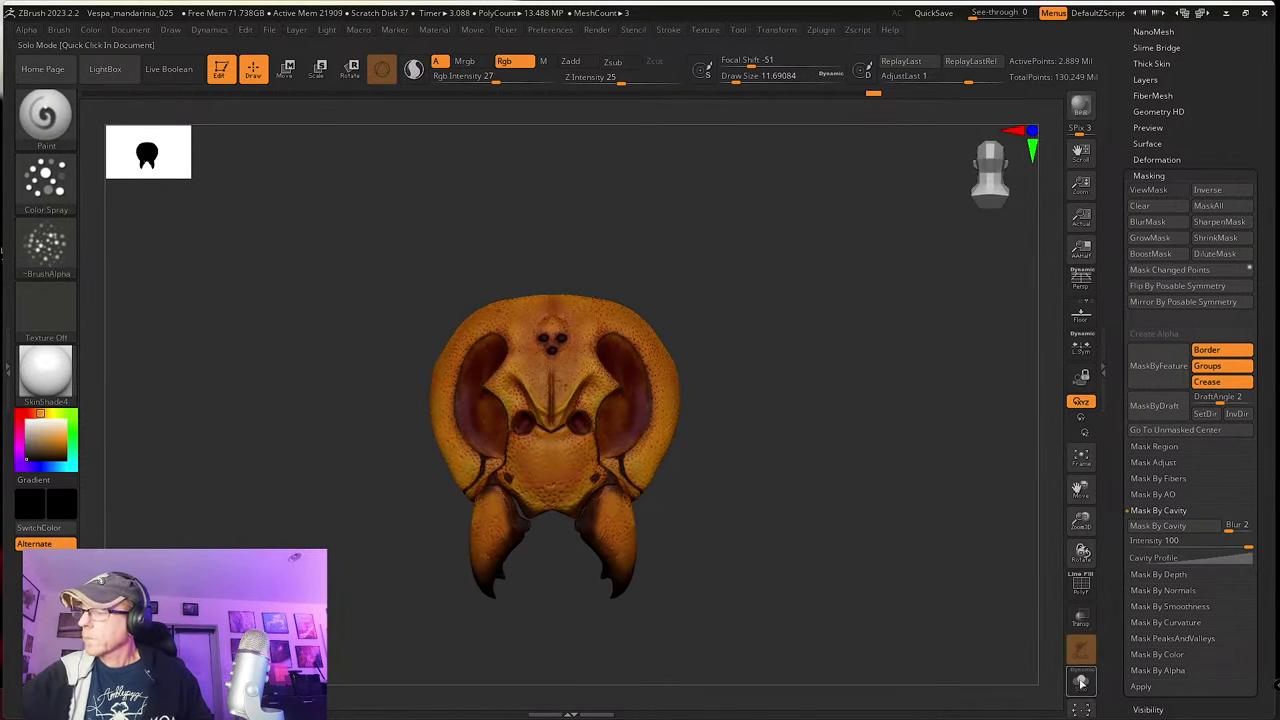
# Step: Save the project as the new version Vespa_mandarinia_026
pyautogui.moveTo(872, 574)
pyautogui.mouseDown()
pyautogui.moveTo(891, 600)
pyautogui.moveTo(891, 566)
pyautogui.mouseUp()
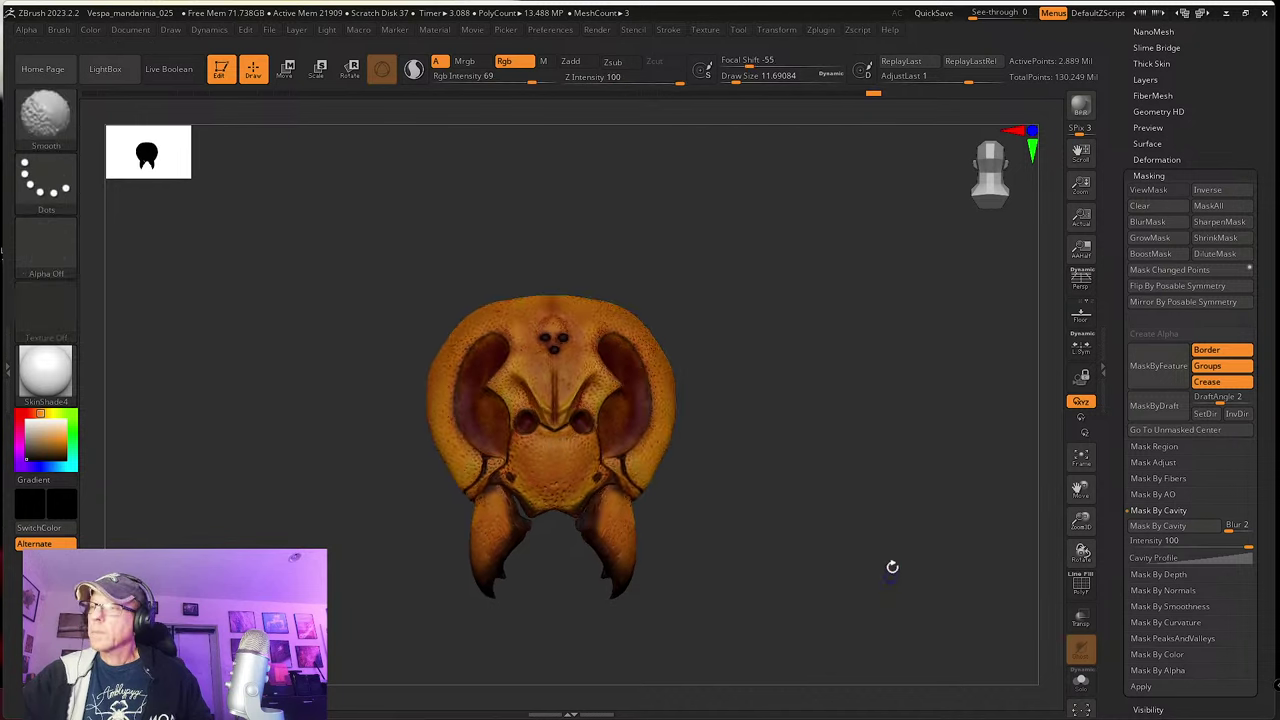
pyautogui.click(269, 33)
pyautogui.click(388, 84)
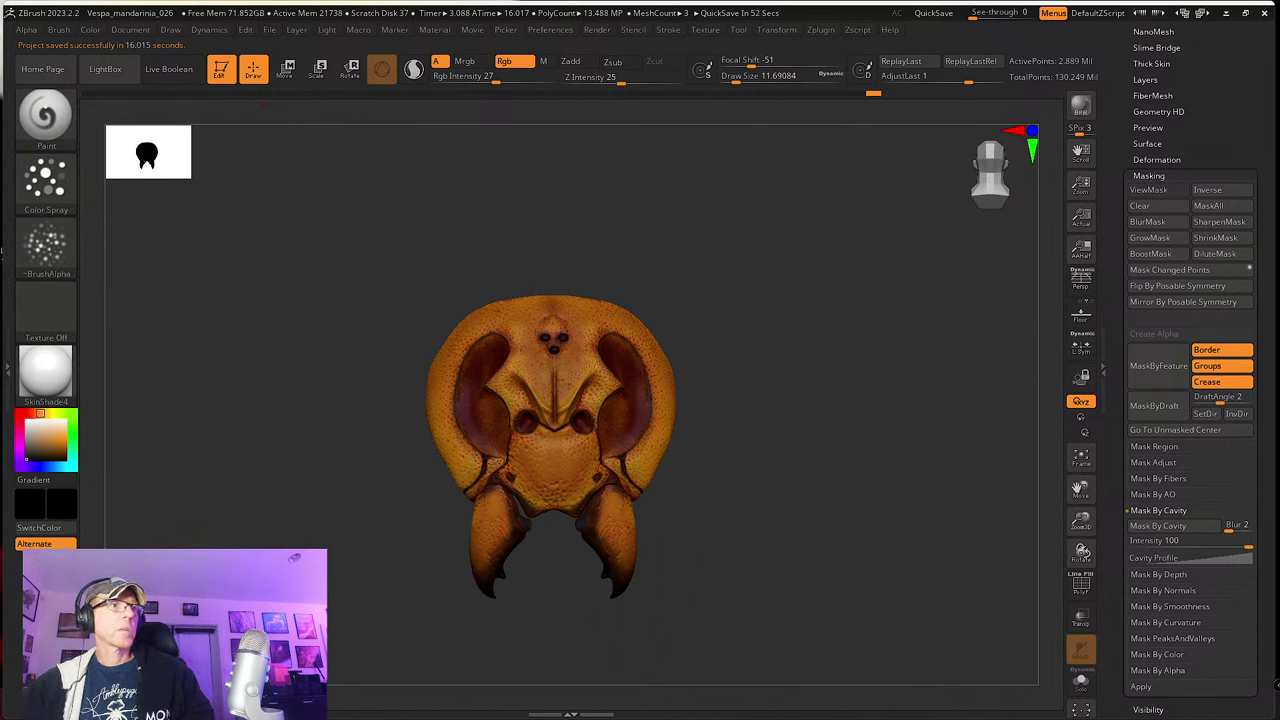
# Step: Turn on visibility of the eyes_1002_UV subtool in the 1002 folder and make it the active subtool
pyautogui.moveTo(786, 574); pyautogui.dragTo(798, 571)
pyautogui.scroll(5, 1116, 367)
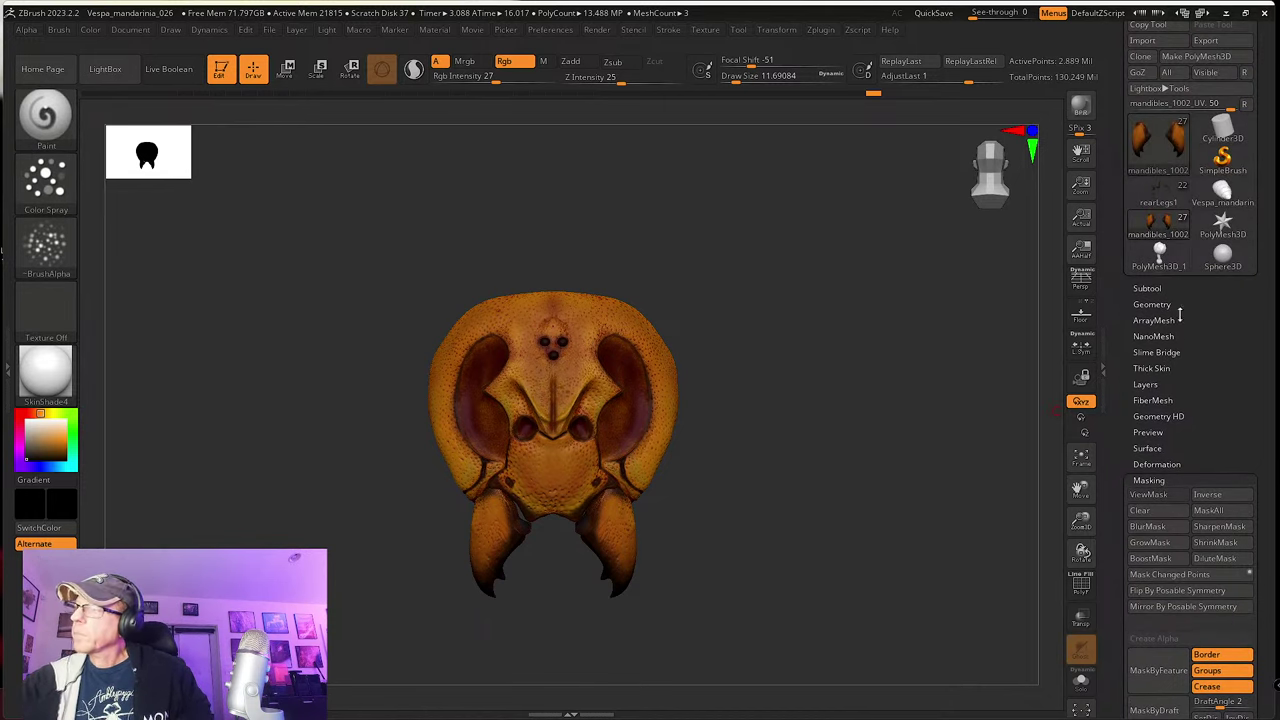
pyautogui.click(1156, 287)
pyautogui.moveTo(1171, 396)
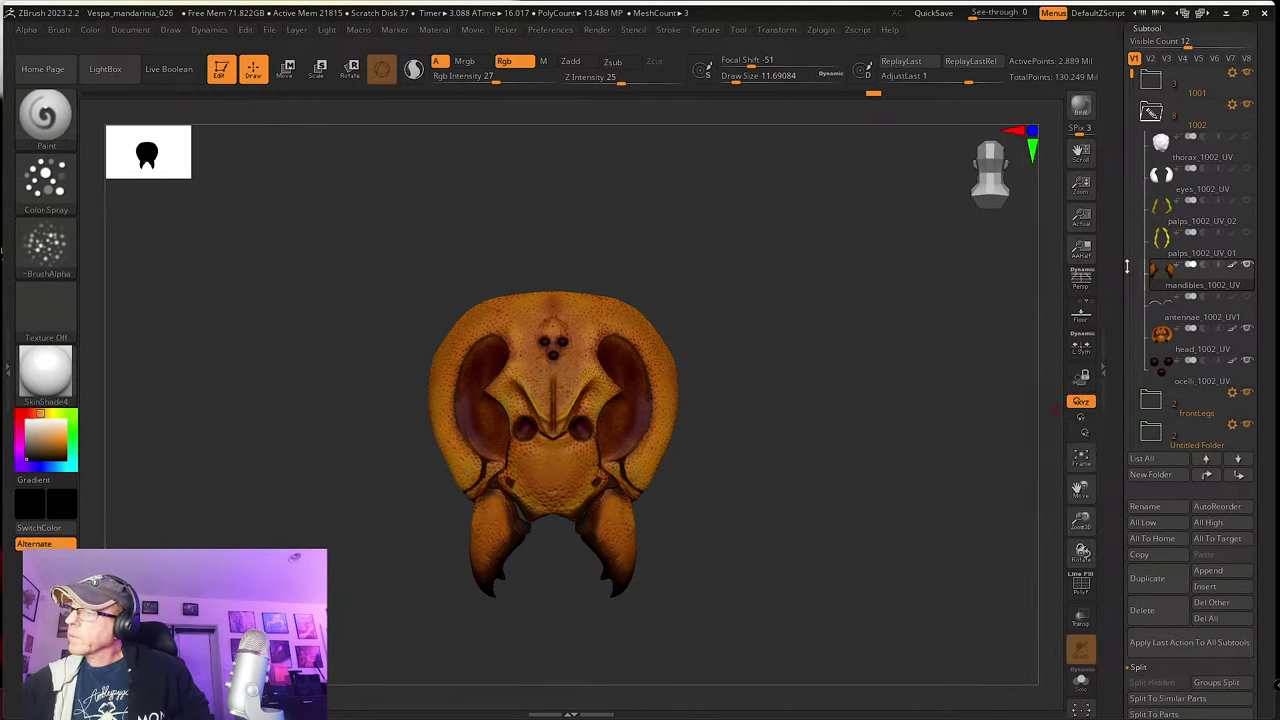
pyautogui.moveTo(1128, 376); pyautogui.dragTo(1129, 90)
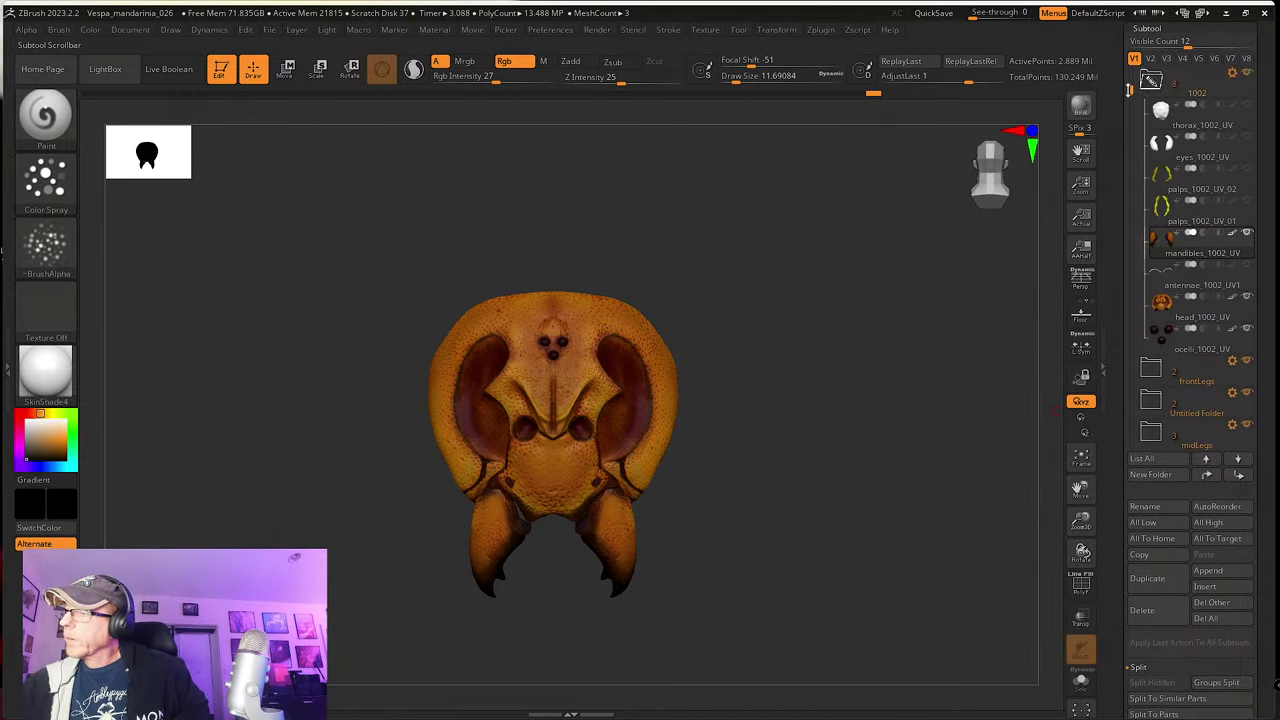
pyautogui.click(1247, 141)
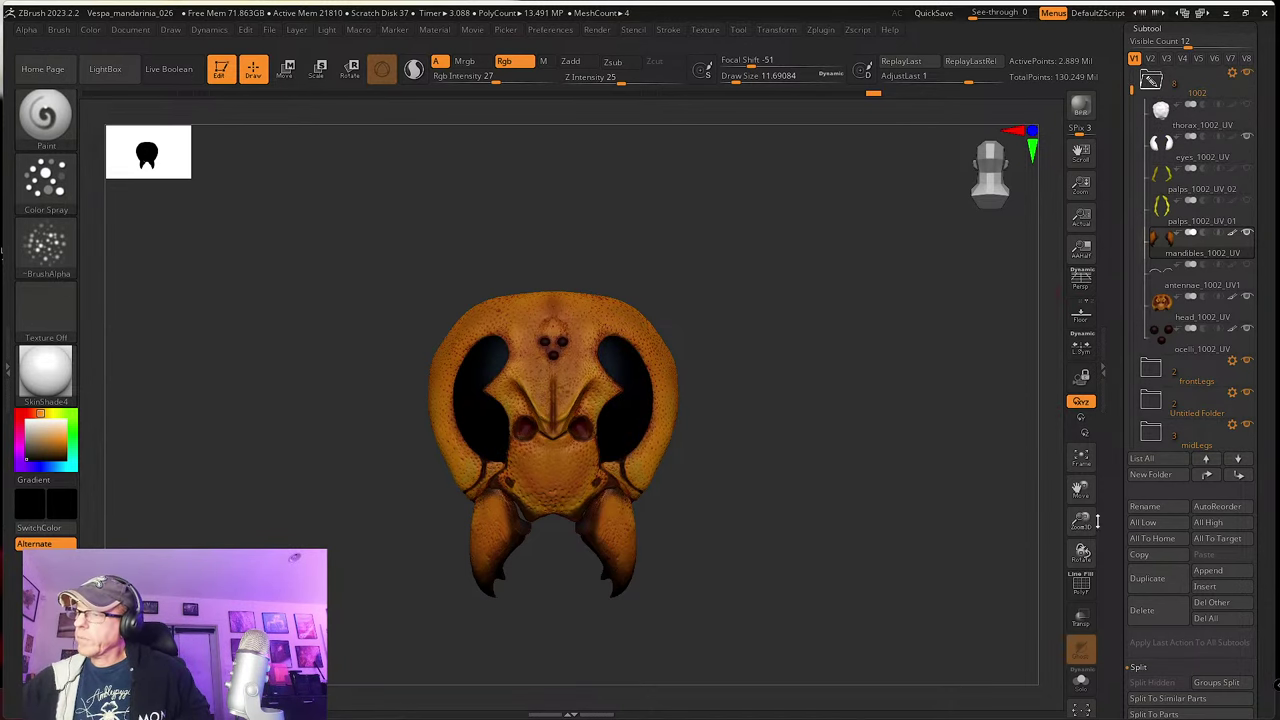
pyautogui.moveTo(1080, 522); pyautogui.dragTo(975, 505)
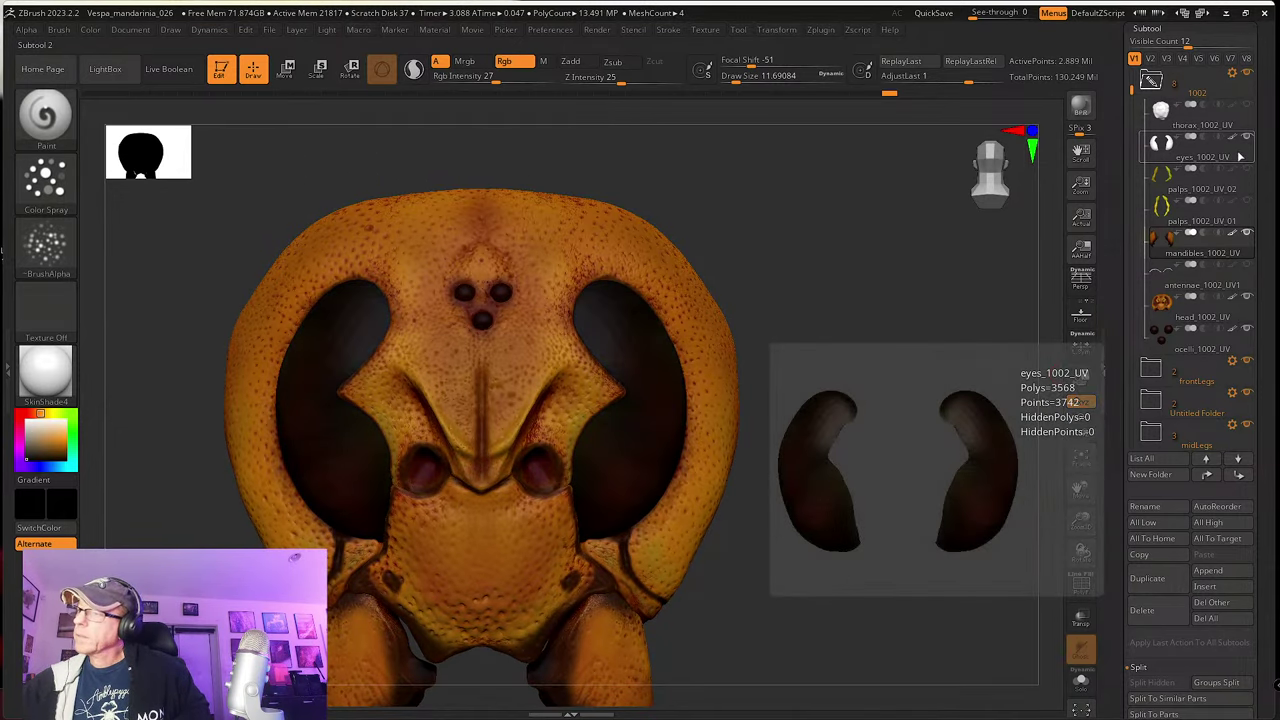
pyautogui.click(1238, 153)
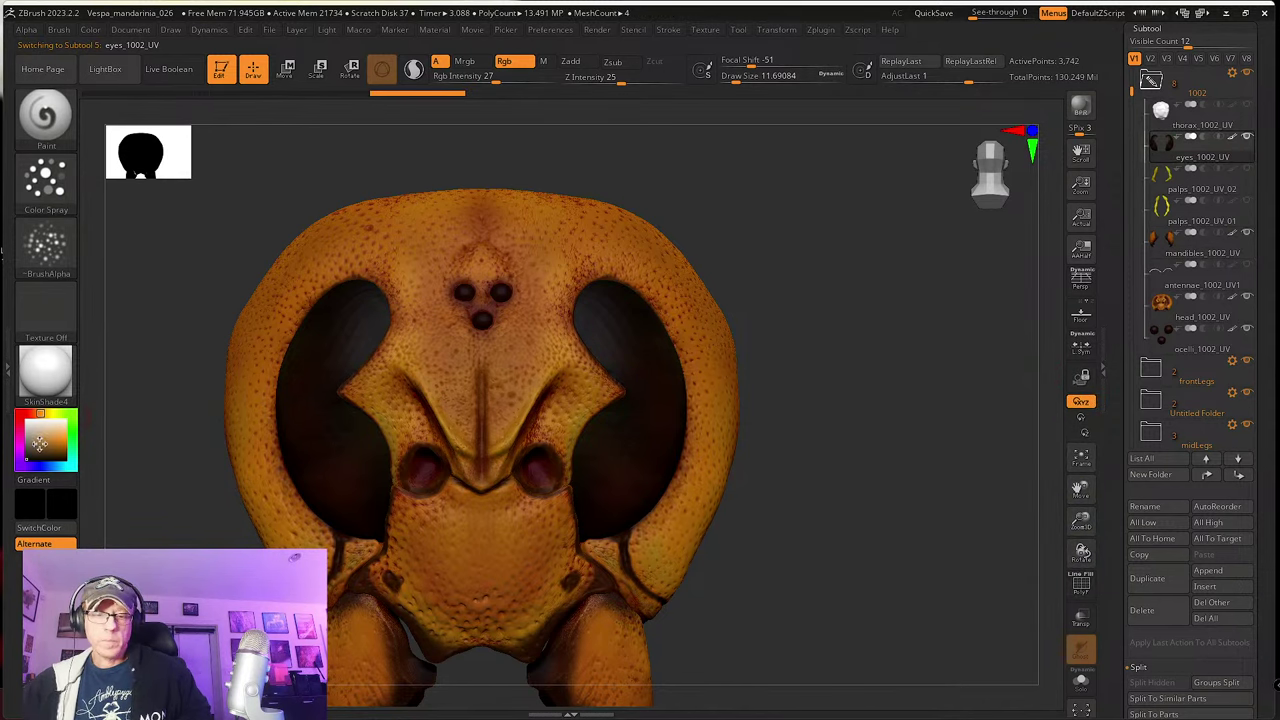
# Step: Raise the eyes subtool to subdivision level 7
pyautogui.moveTo(39, 443); pyautogui.dragTo(32, 431)
pyautogui.moveTo(836, 496)
pyautogui.mouseDown()
pyautogui.moveTo(803, 491)
pyautogui.moveTo(1031, 540)
pyautogui.mouseUp()
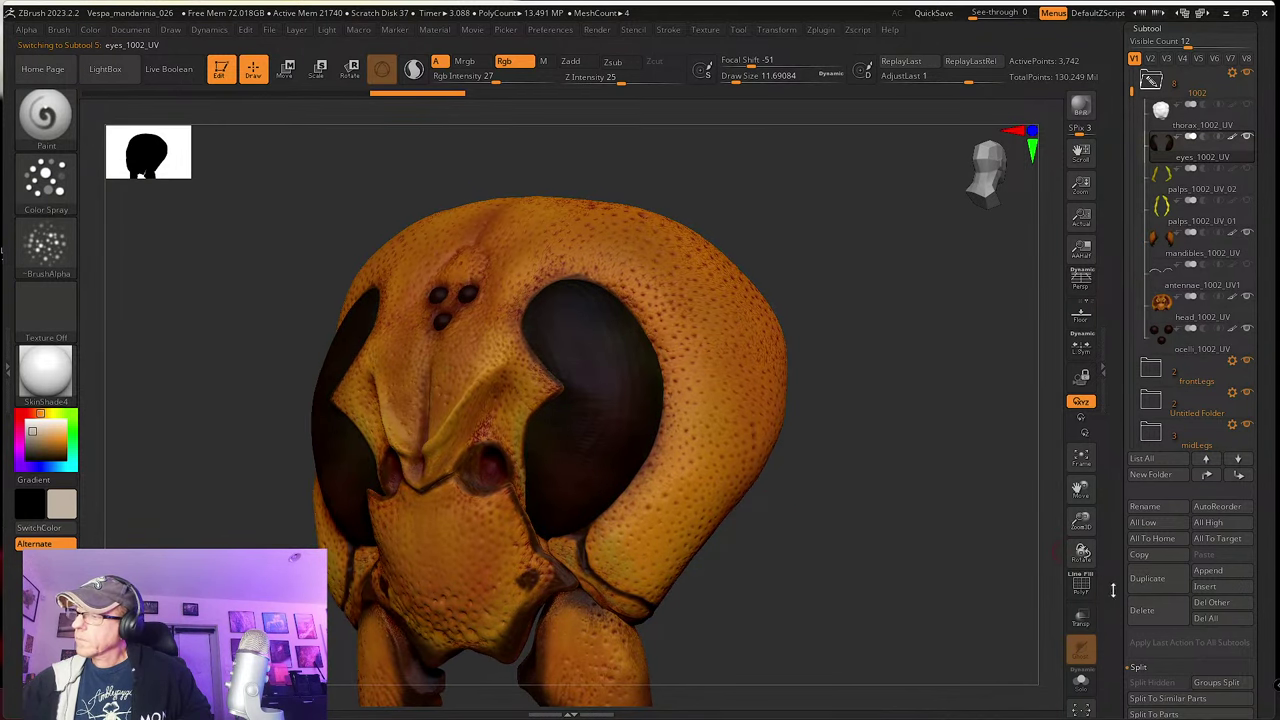
pyautogui.moveTo(1112, 590); pyautogui.dragTo(1117, 481)
pyautogui.click(1152, 622)
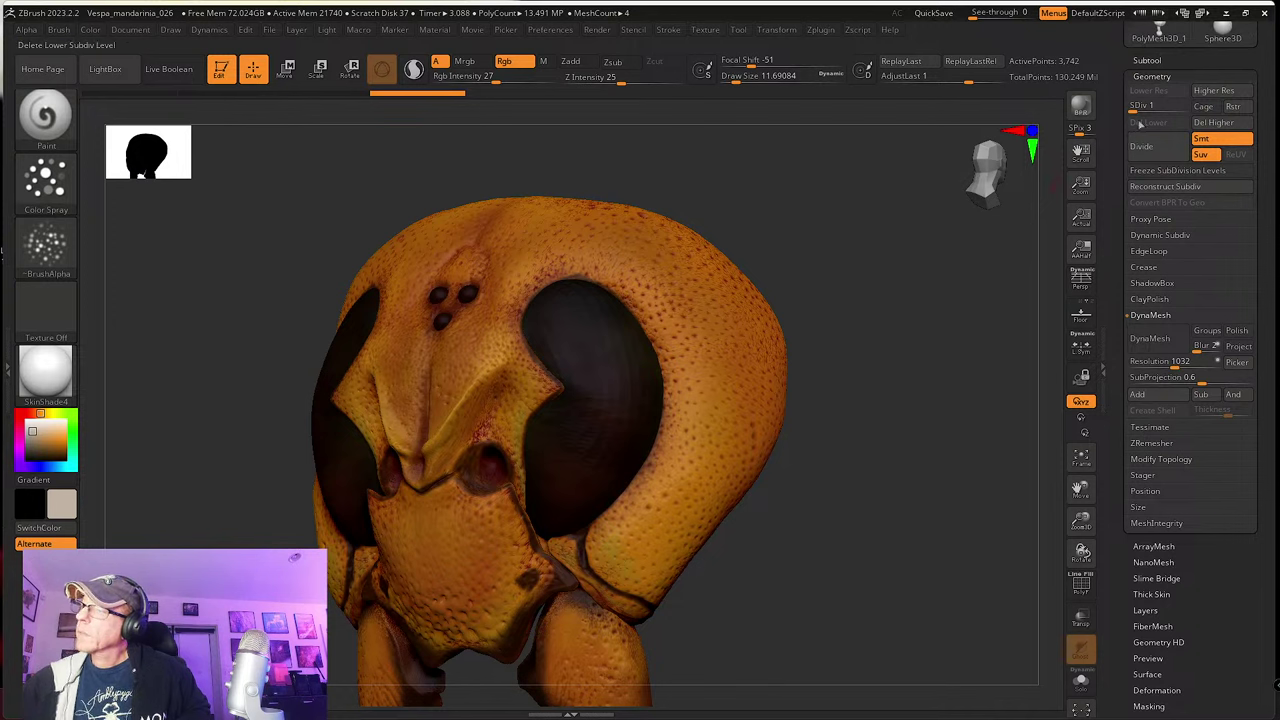
pyautogui.moveTo(1188, 121); pyautogui.dragTo(1189, 121)
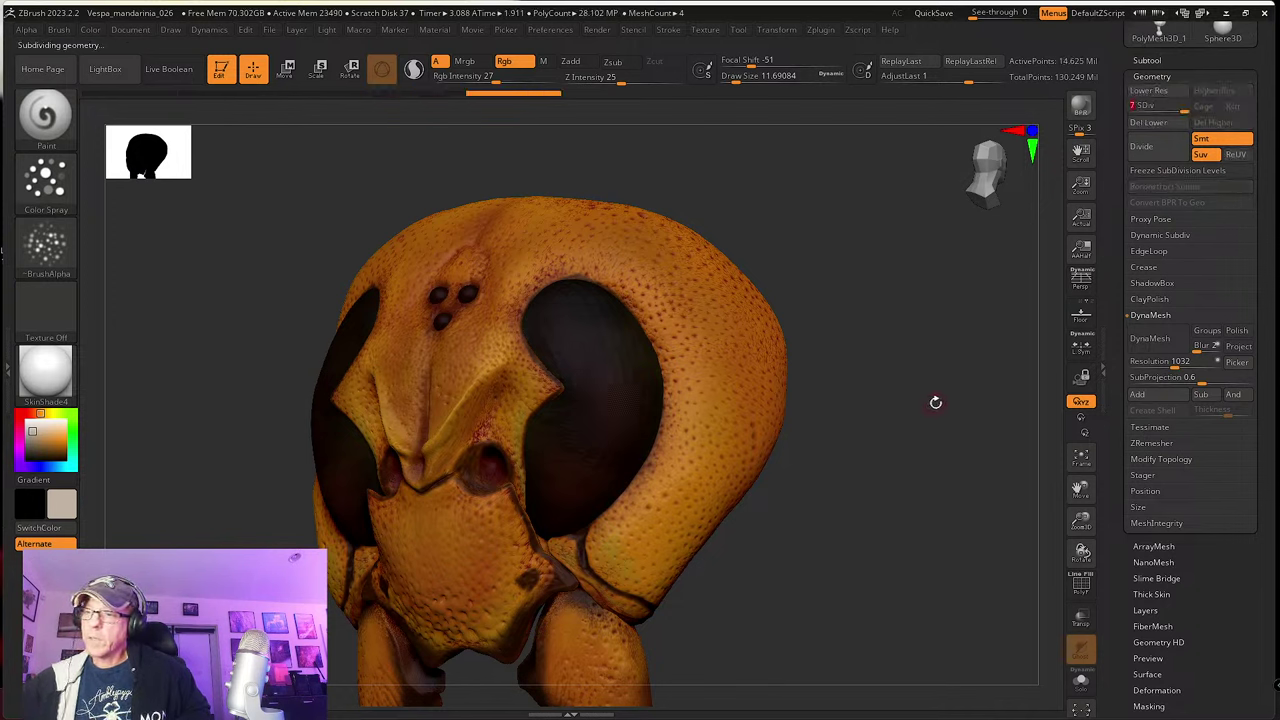
# Step: Isolate the eyes and examine their faceted surface from the front, comparing them alone and together with the head
pyautogui.click(1081, 682)
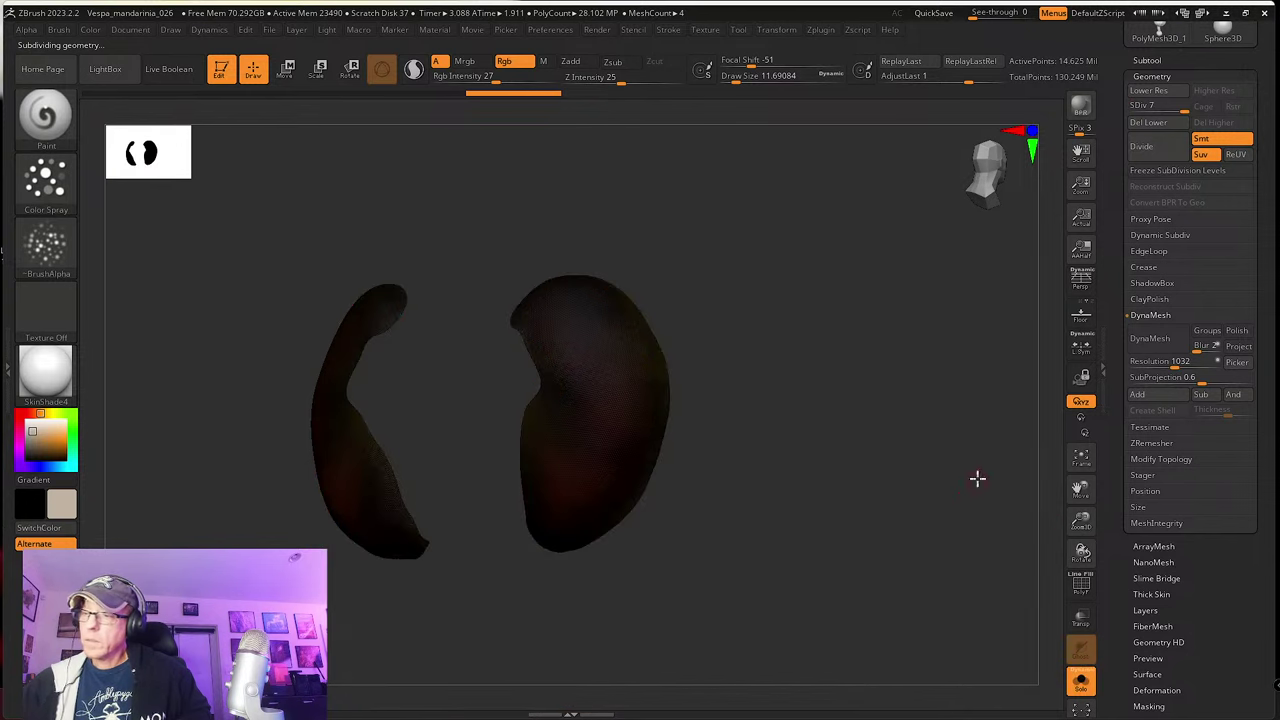
pyautogui.moveTo(978, 479); pyautogui.dragTo(1057, 531)
pyautogui.keyDown('alt'); pyautogui.moveTo(891, 347); pyautogui.dragTo(966, 580); pyautogui.keyUp('alt')
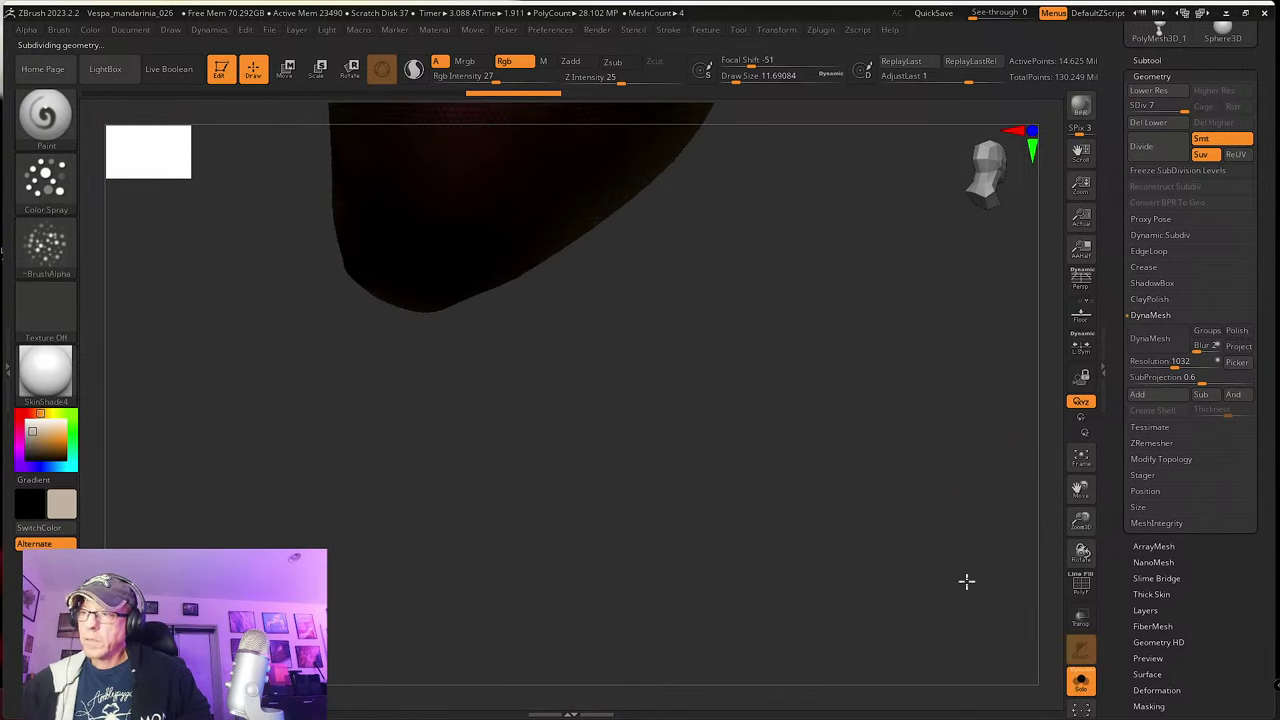
pyautogui.click(1081, 460)
pyautogui.moveTo(971, 528); pyautogui.dragTo(1009, 520)
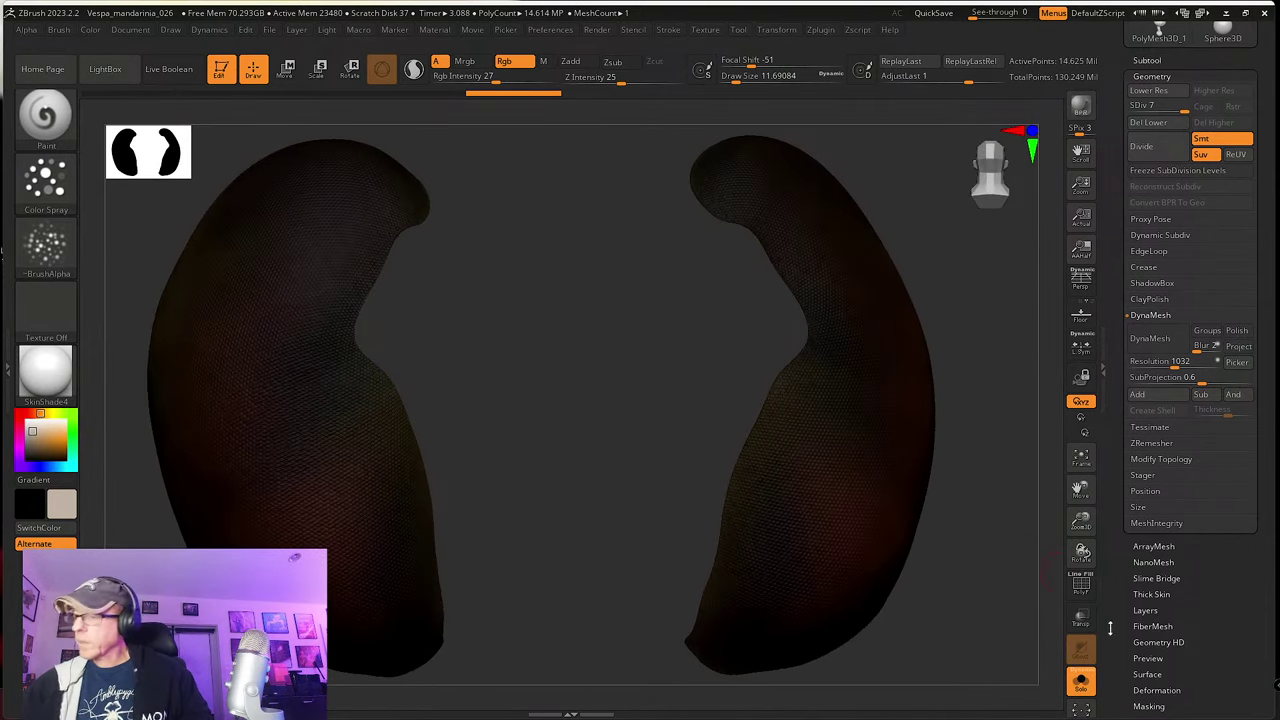
pyautogui.click(1081, 688)
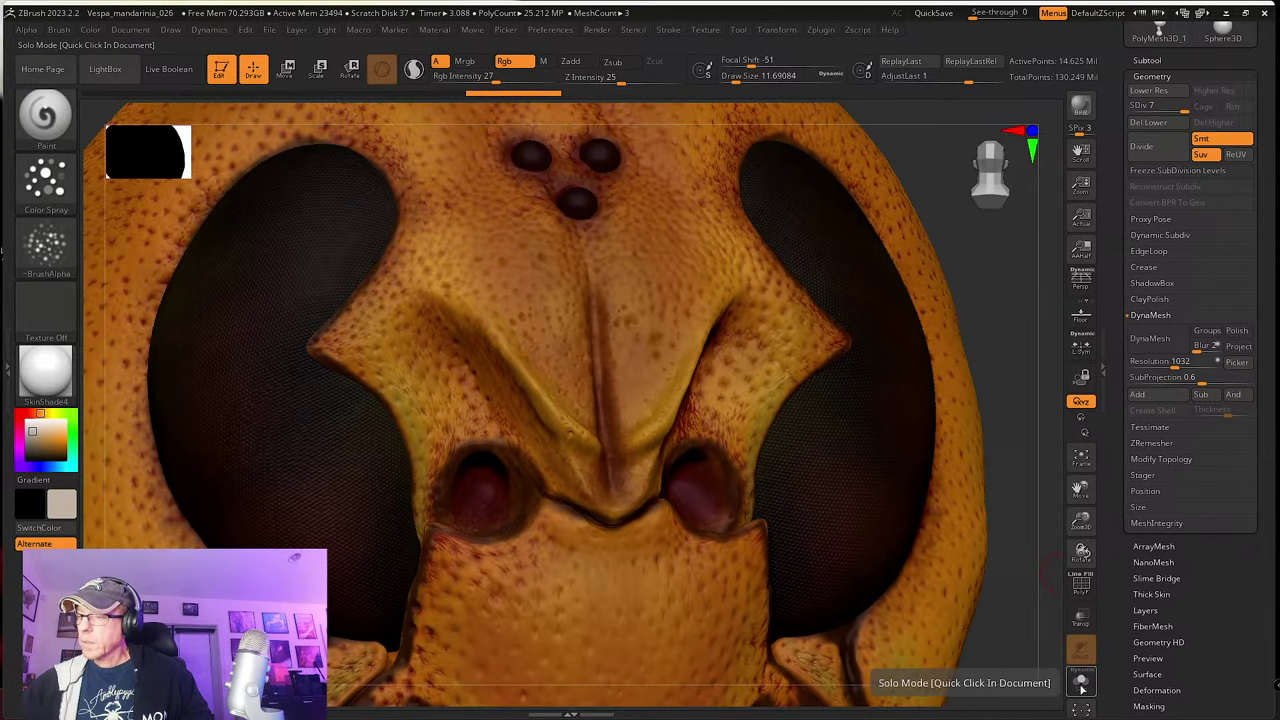
pyautogui.click(1081, 688)
pyautogui.moveTo(975, 628); pyautogui.dragTo(985, 615)
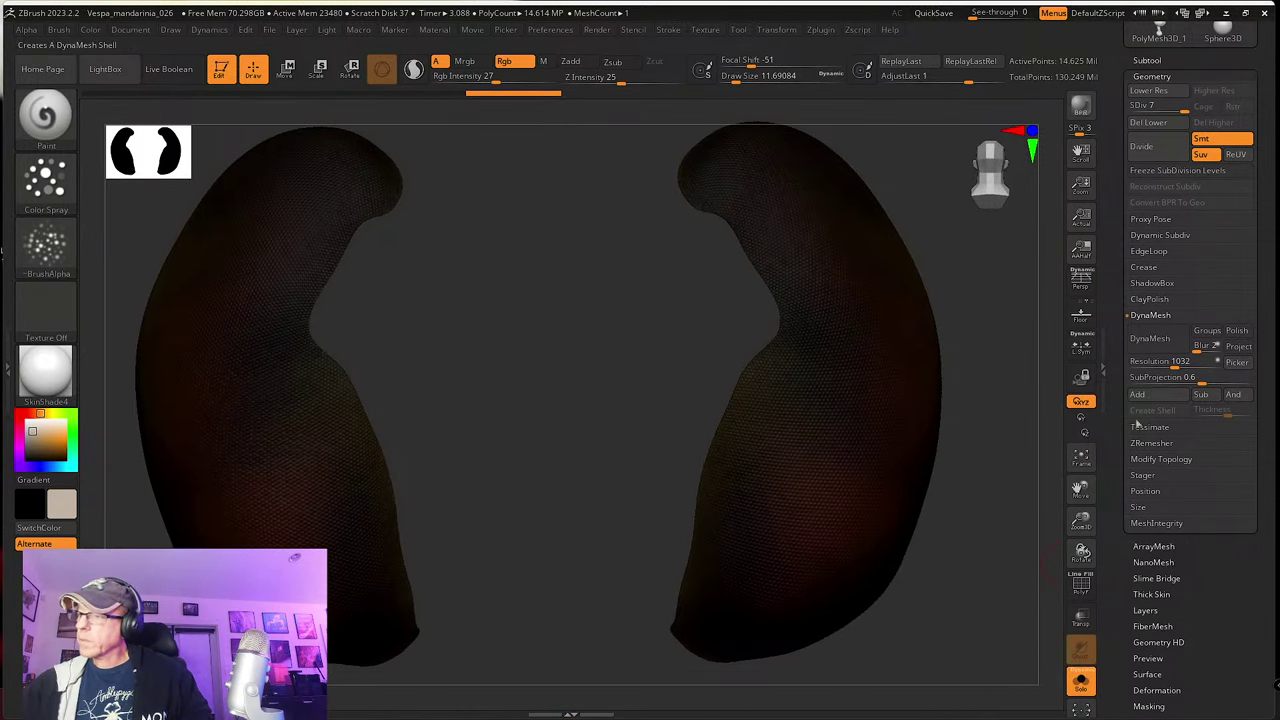
pyautogui.moveTo(1112, 409); pyautogui.dragTo(1100, 572)
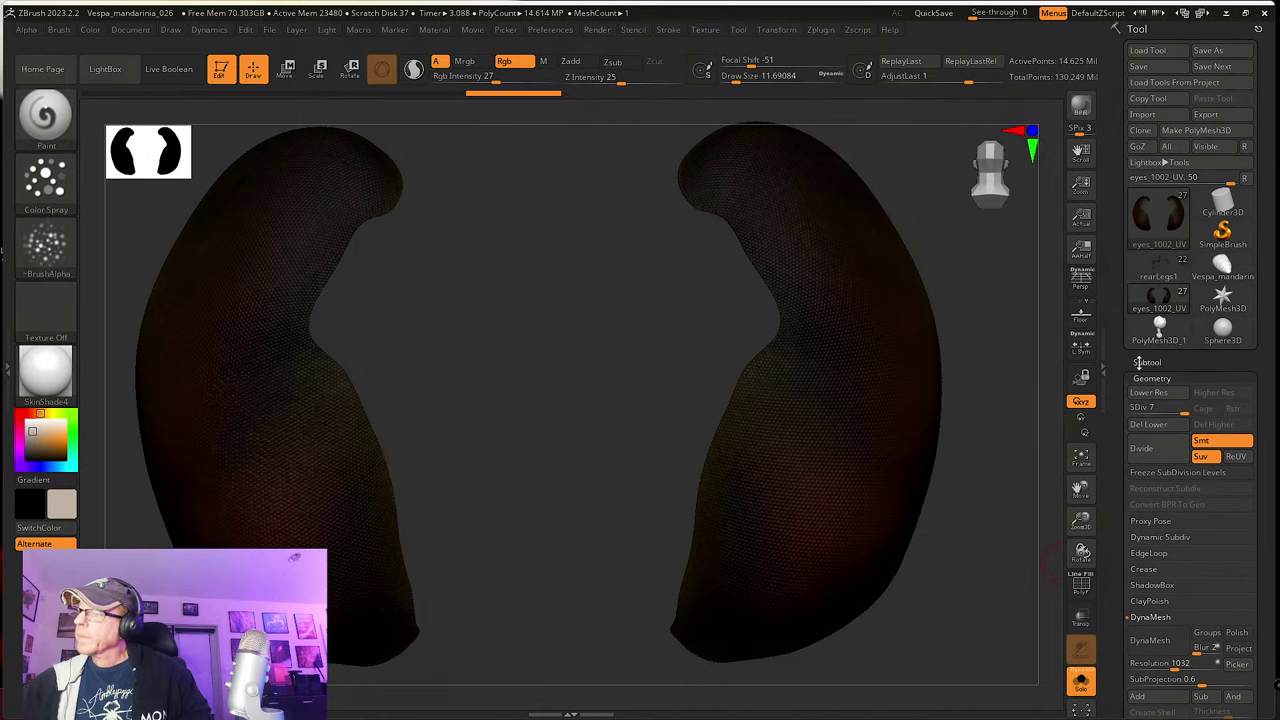
pyautogui.click(1145, 363)
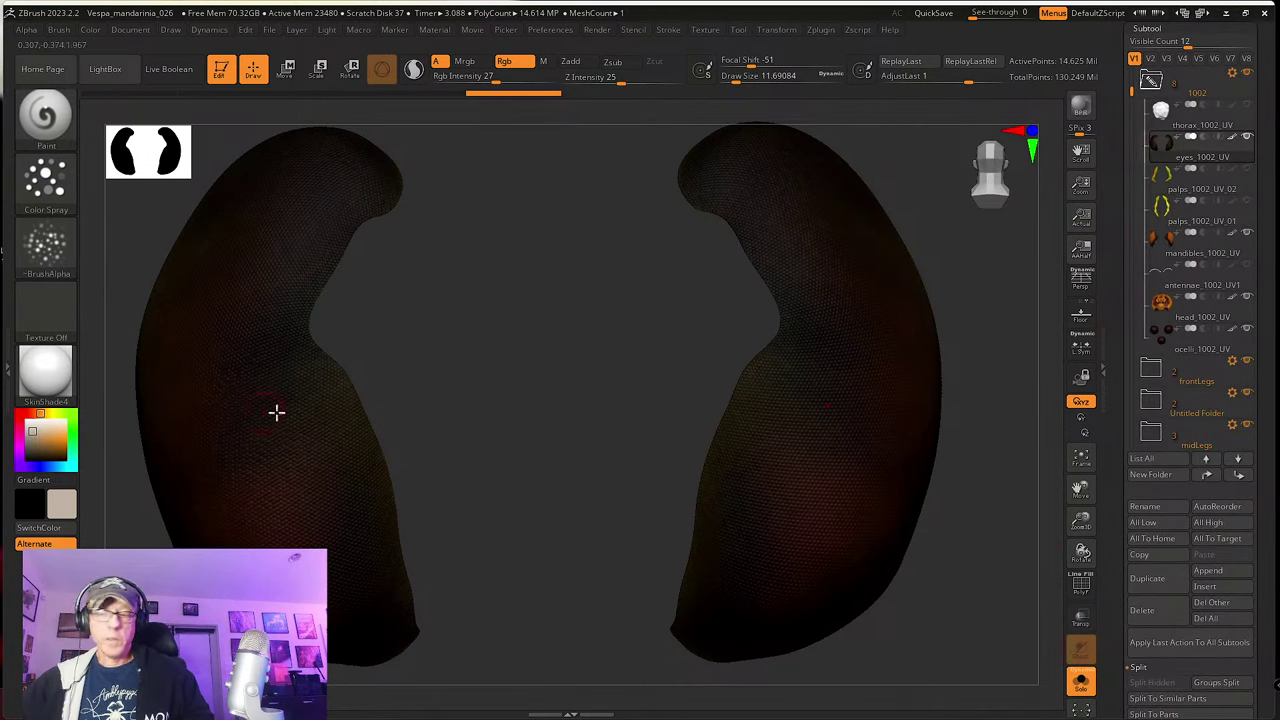
# Step: Sample the dark red of the antenna socket as the paint color and isolate the eyes again
pyautogui.click(1080, 681)
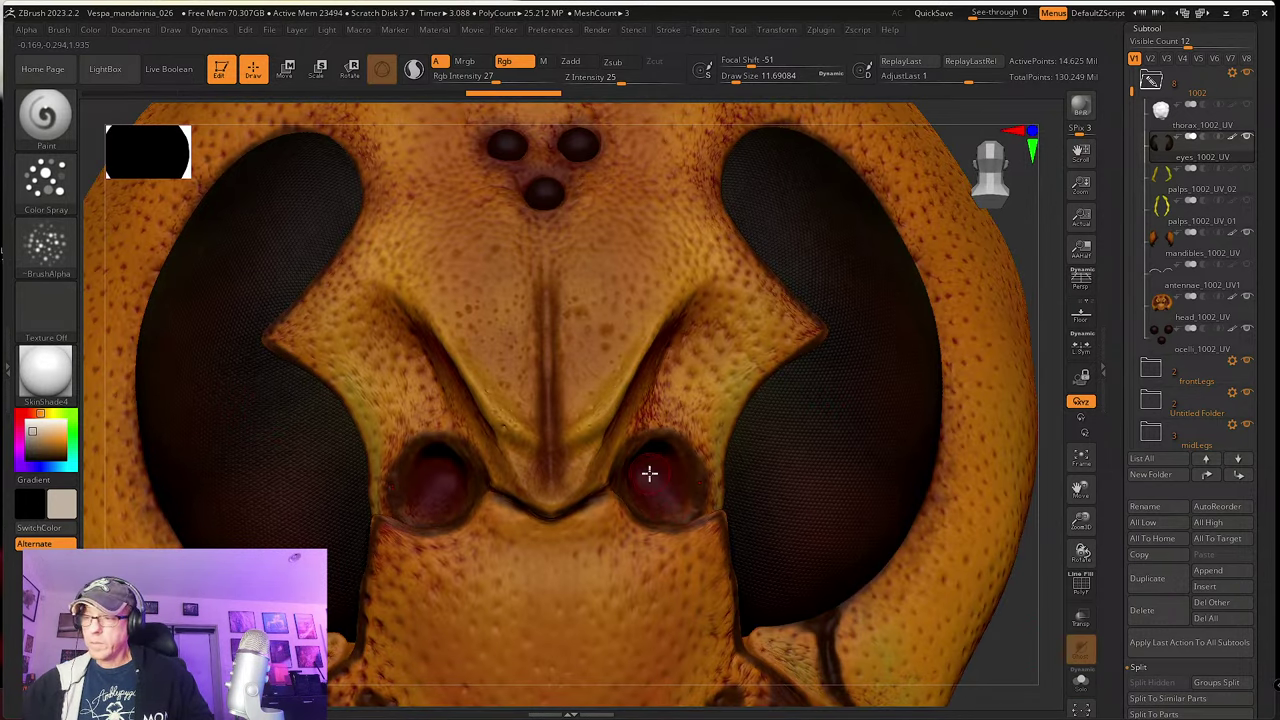
pyautogui.press('c')
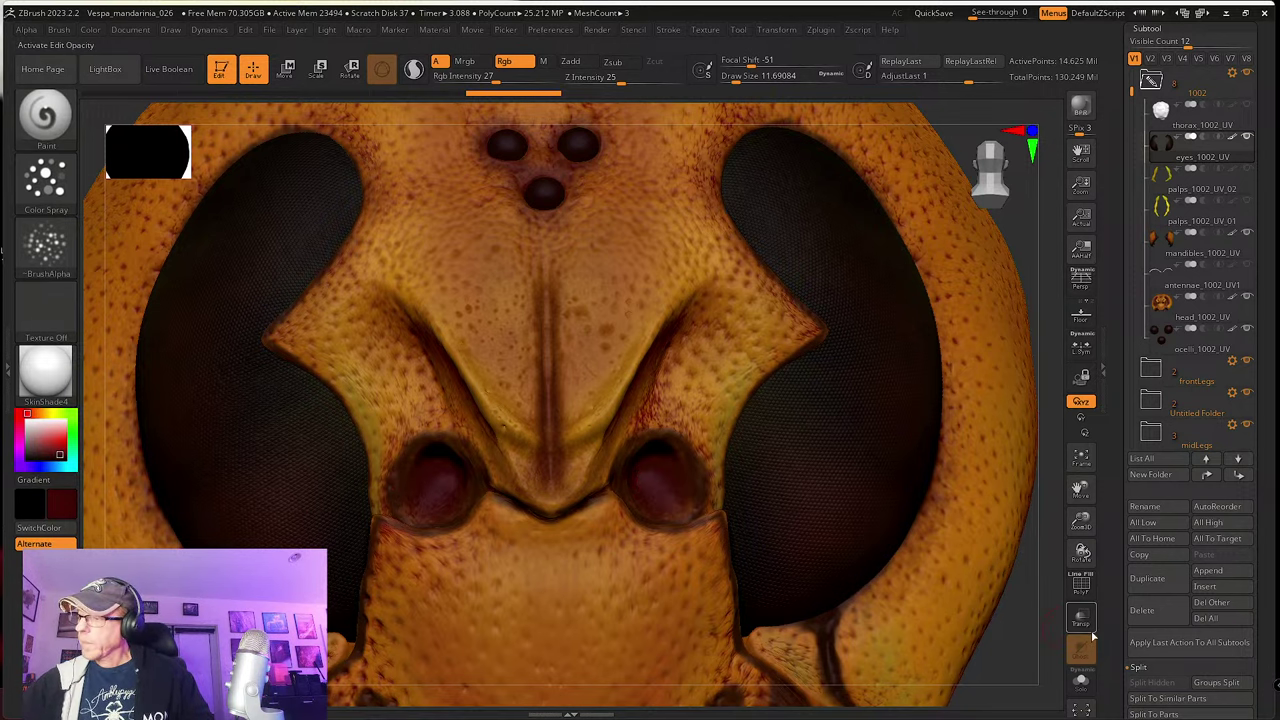
pyautogui.click(1080, 683)
pyautogui.moveTo(1006, 606); pyautogui.dragTo(969, 574)
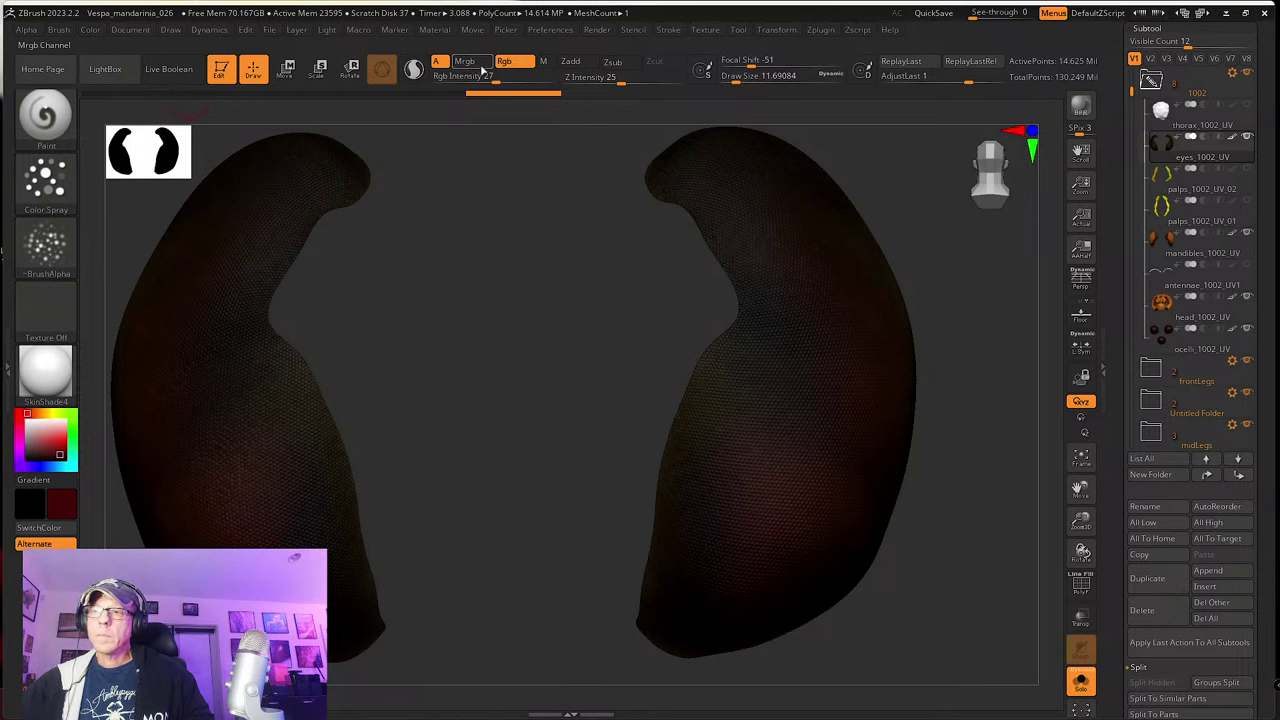
# Step: Fill the eyes with the dark red (R 66, G 10, B 6) several times at RGB intensity 11 to build up the tint
pyautogui.click(92, 30)
pyautogui.click(120, 315)
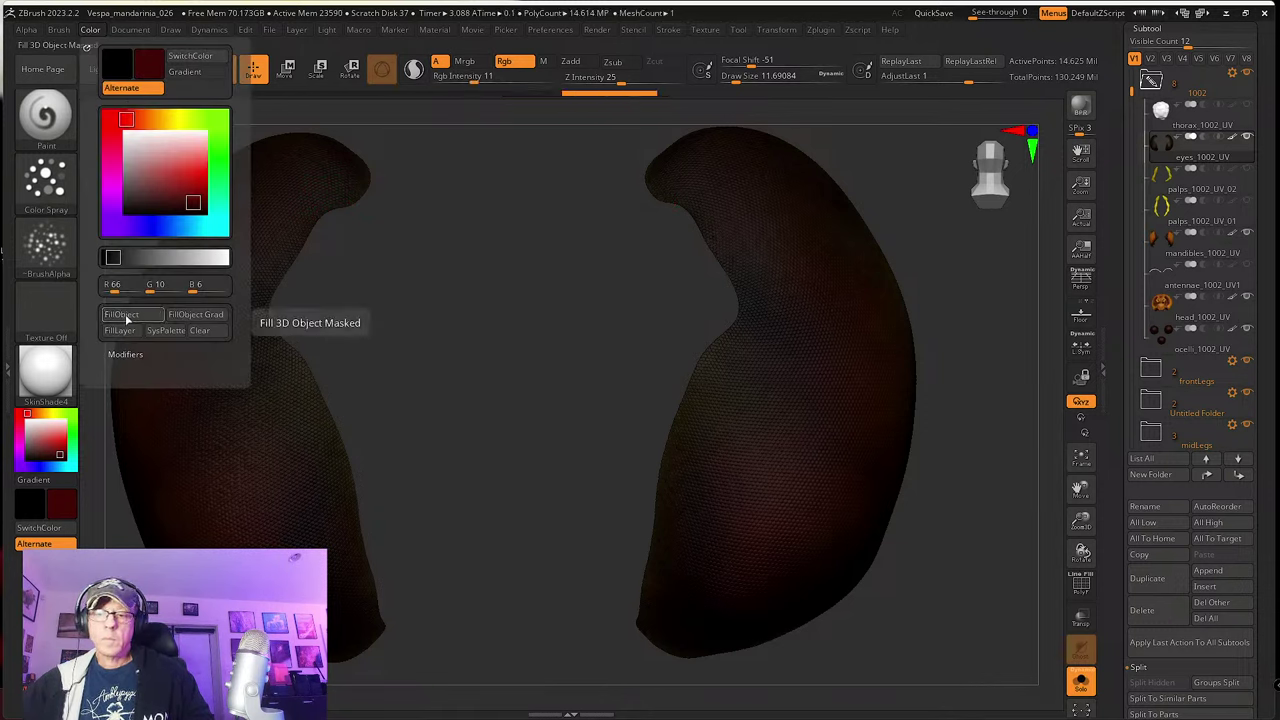
pyautogui.click(127, 320)
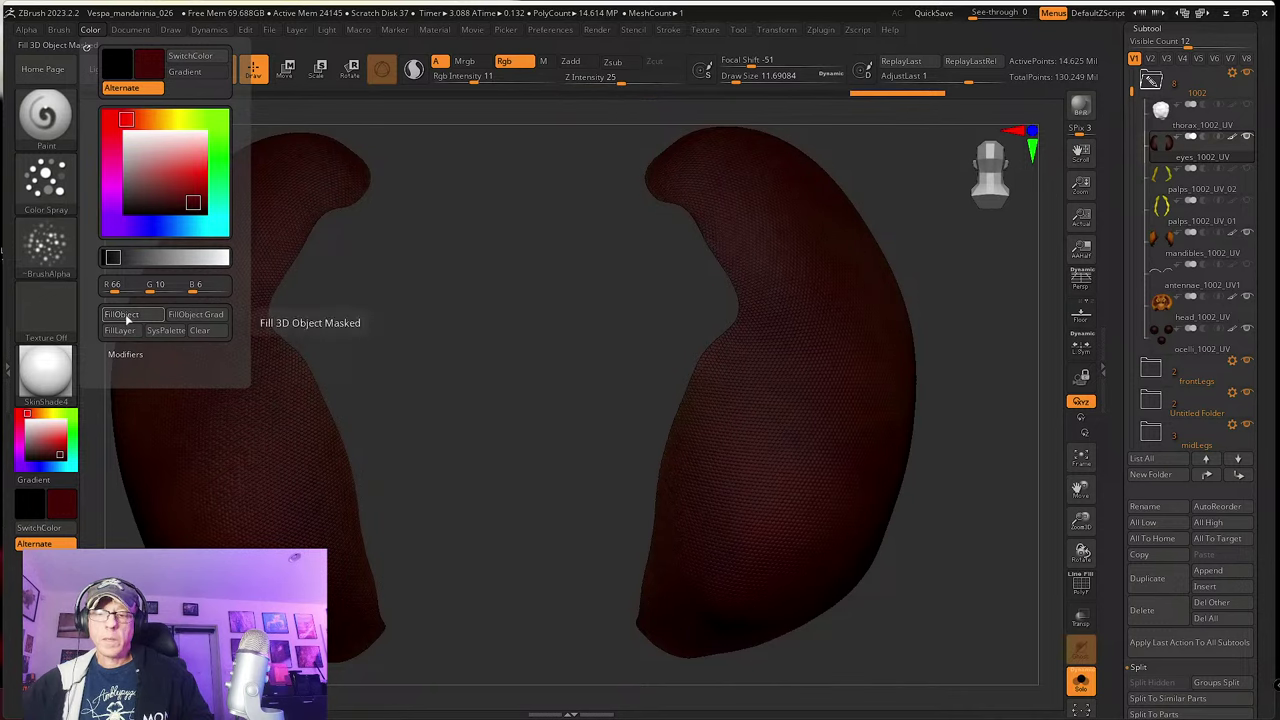
pyautogui.click(127, 320)
pyautogui.click(127, 320)
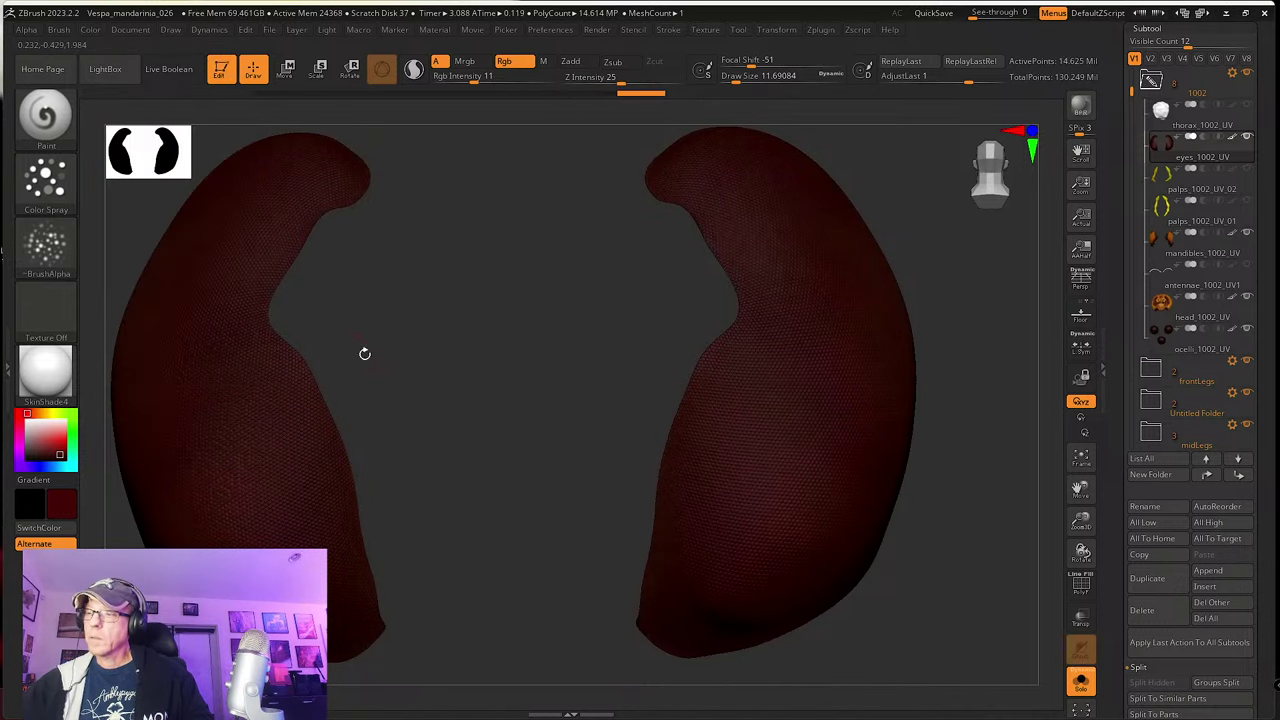
pyautogui.moveTo(566, 406)
pyautogui.mouseDown()
pyautogui.moveTo(534, 405)
pyautogui.moveTo(568, 401)
pyautogui.mouseUp()
pyautogui.press('ctrl')
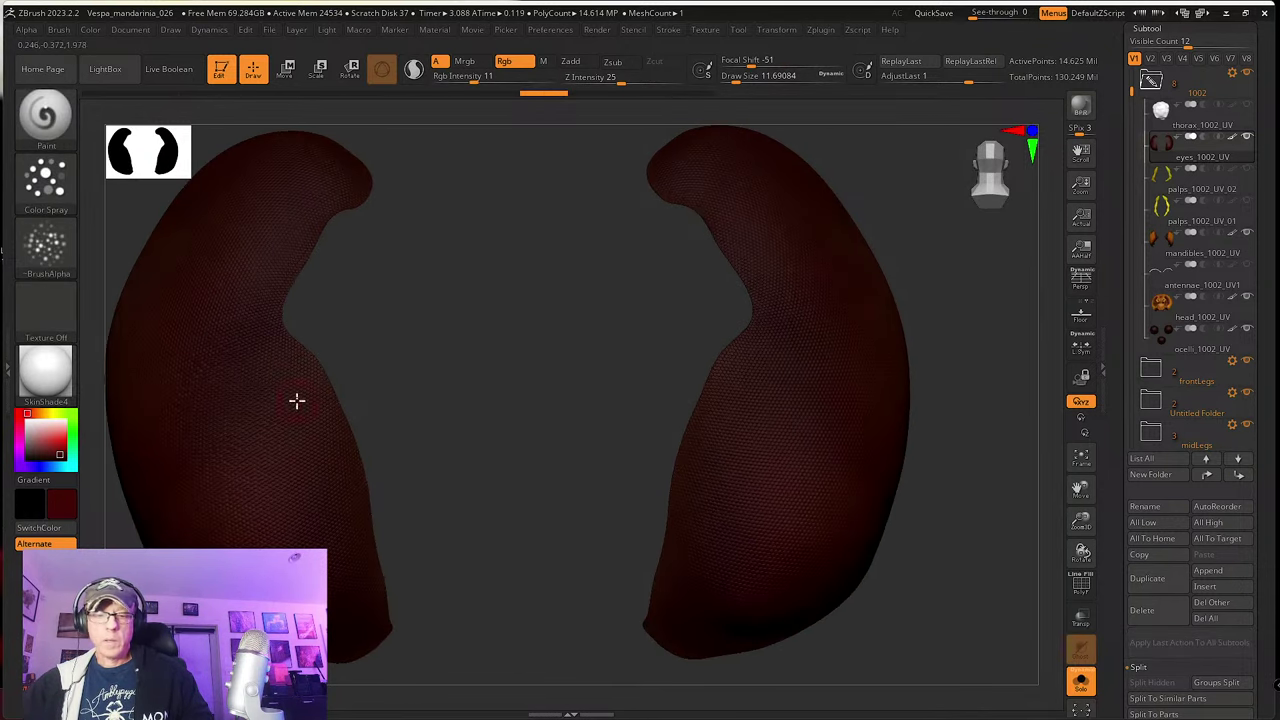
# Step: Set the cavity mask intensity to 100 and mask the eyes by cavity
pyautogui.click(38, 527)
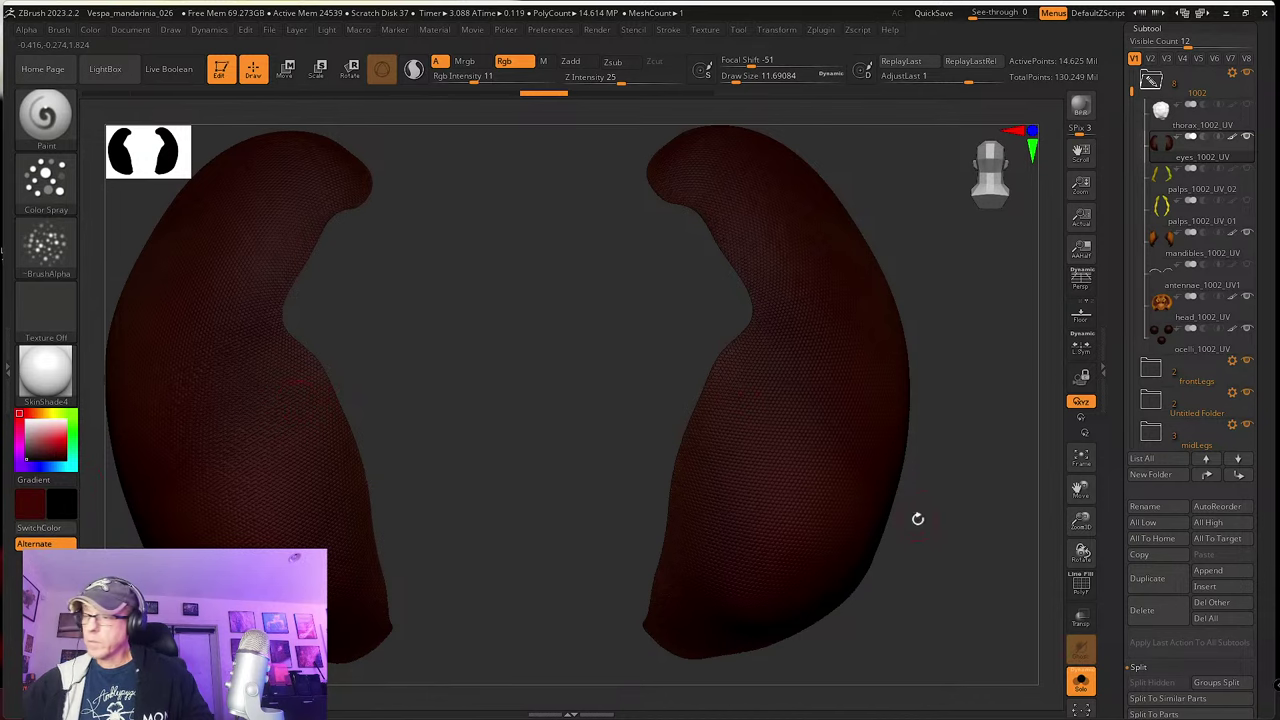
pyautogui.scroll(-10, 1120, 570)
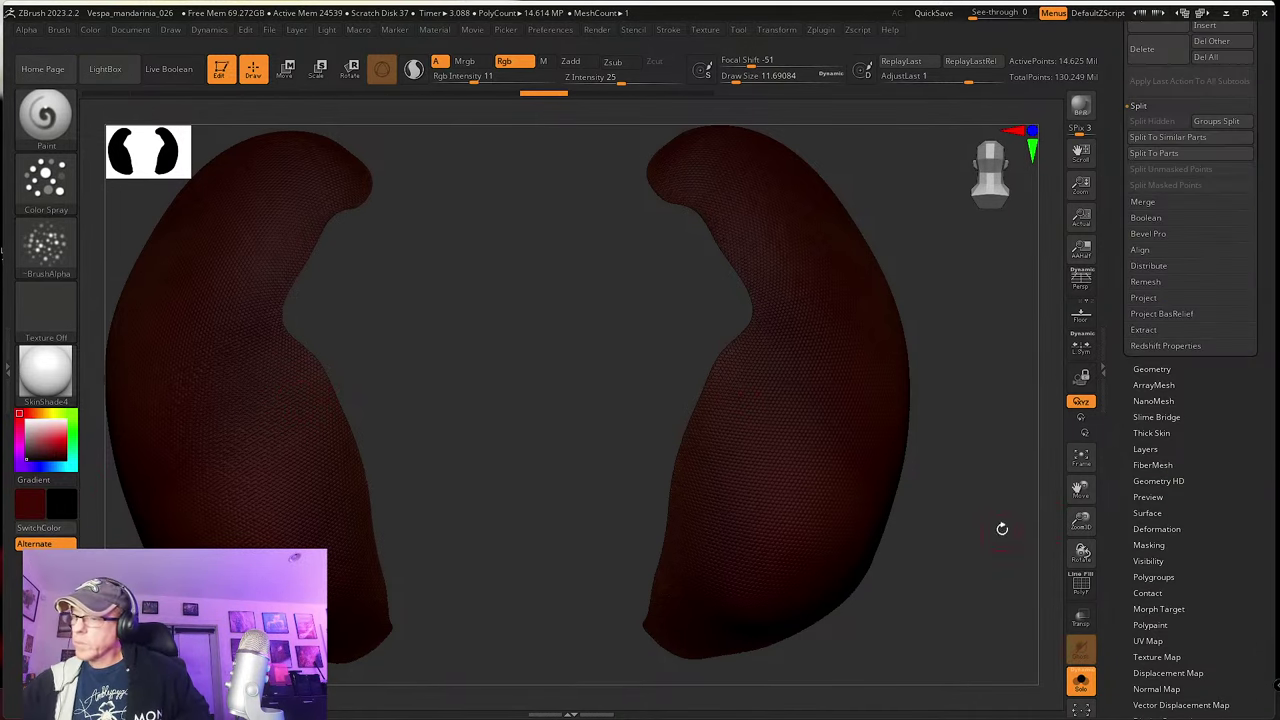
pyautogui.moveTo(1002, 529); pyautogui.dragTo(1028, 560)
pyautogui.moveTo(563, 400)
pyautogui.mouseDown()
pyautogui.moveTo(552, 382)
pyautogui.moveTo(565, 387)
pyautogui.mouseUp()
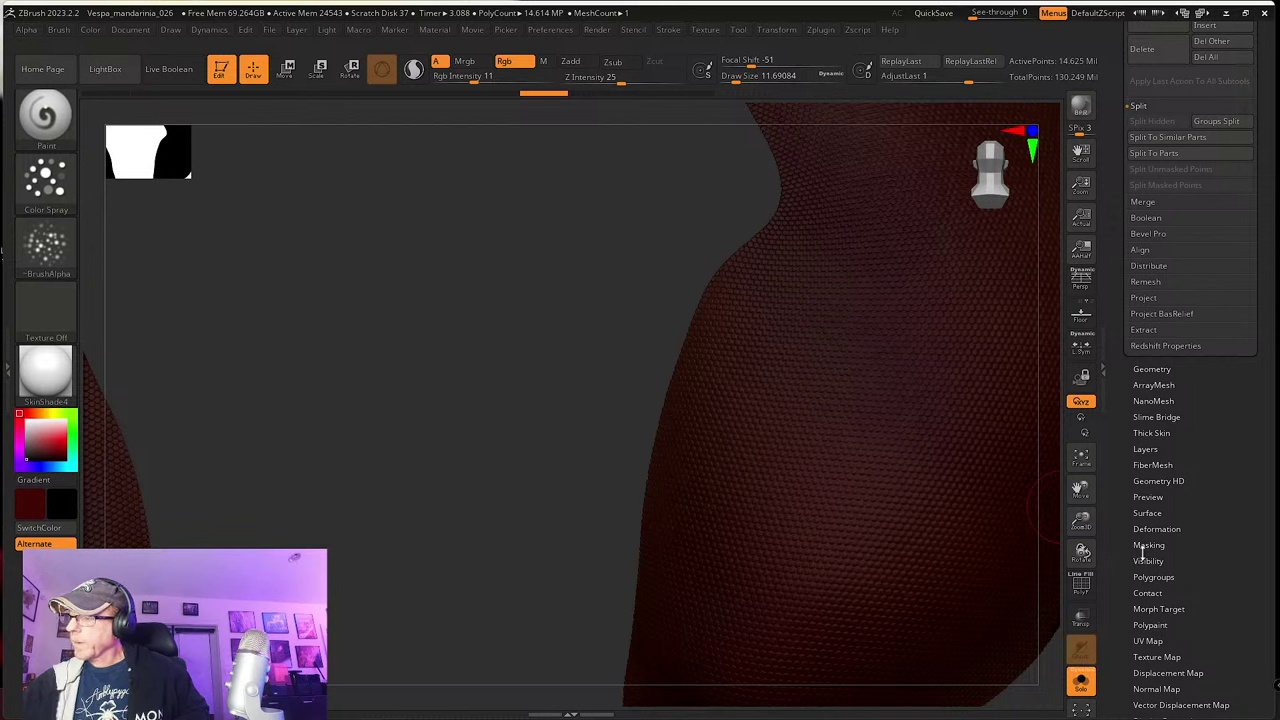
pyautogui.click(1148, 545)
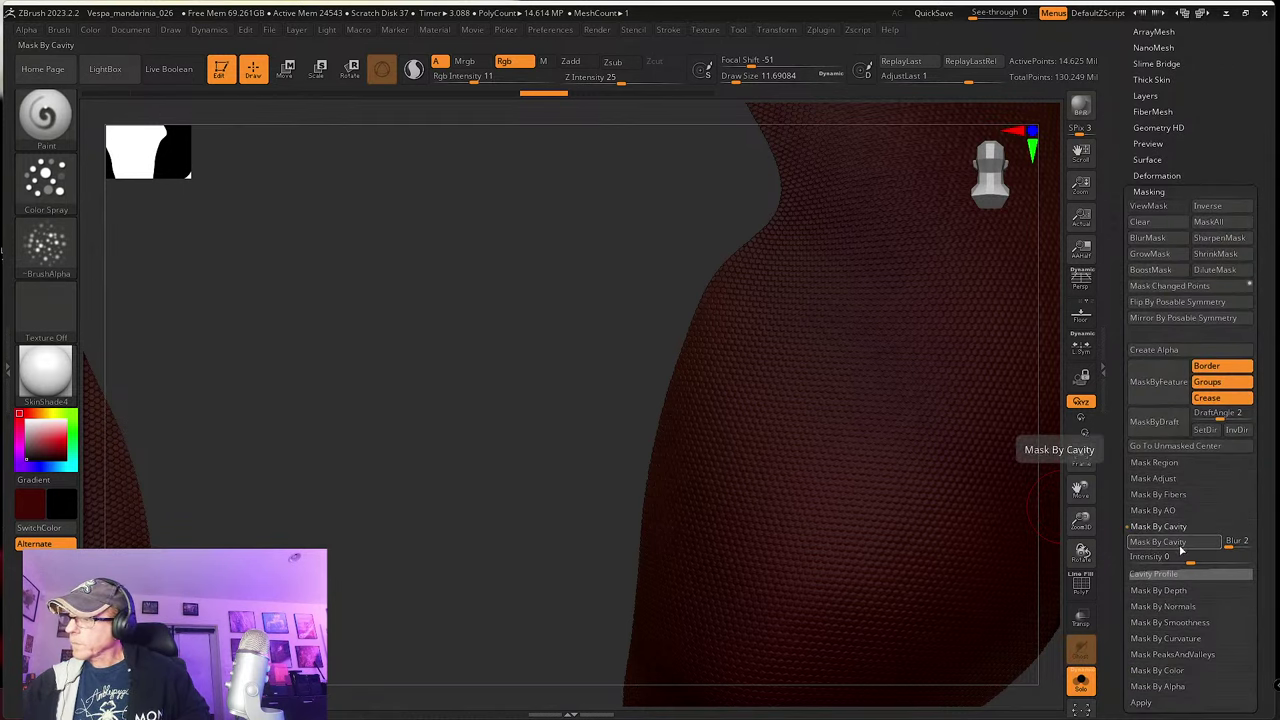
pyautogui.moveTo(1238, 557); pyautogui.dragTo(1254, 556)
pyautogui.click(1198, 546)
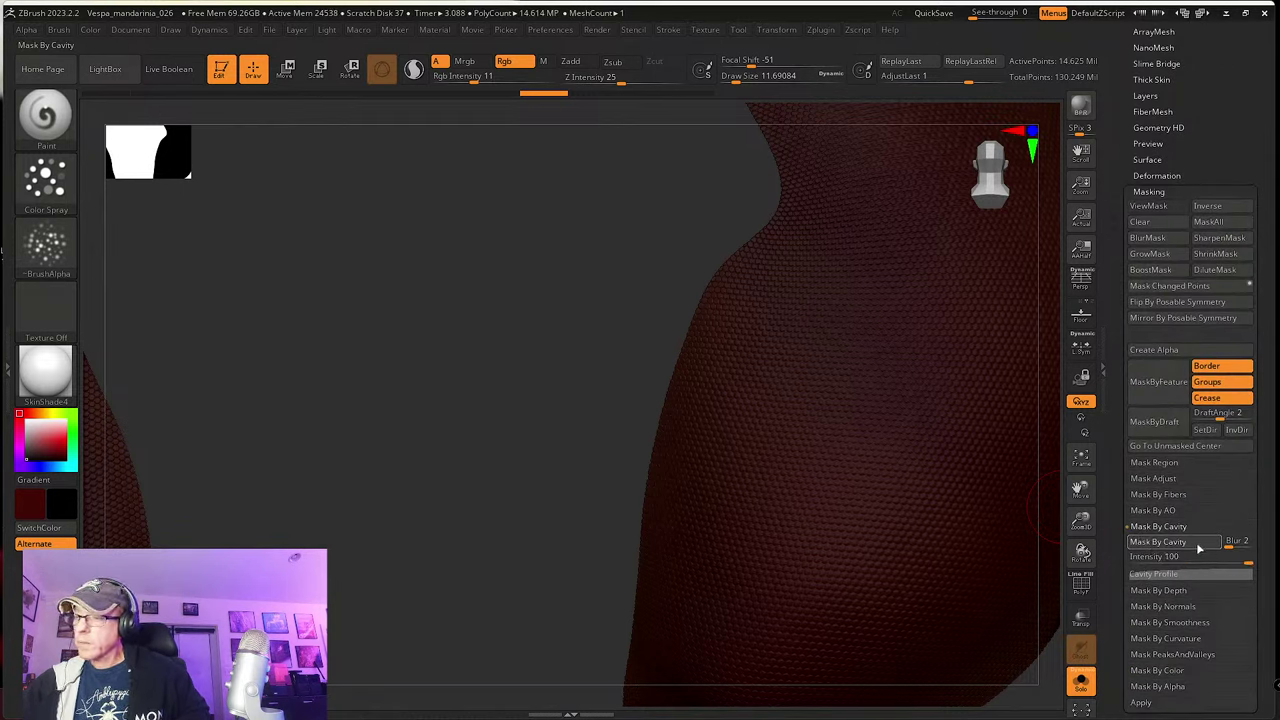
pyautogui.click(1200, 547)
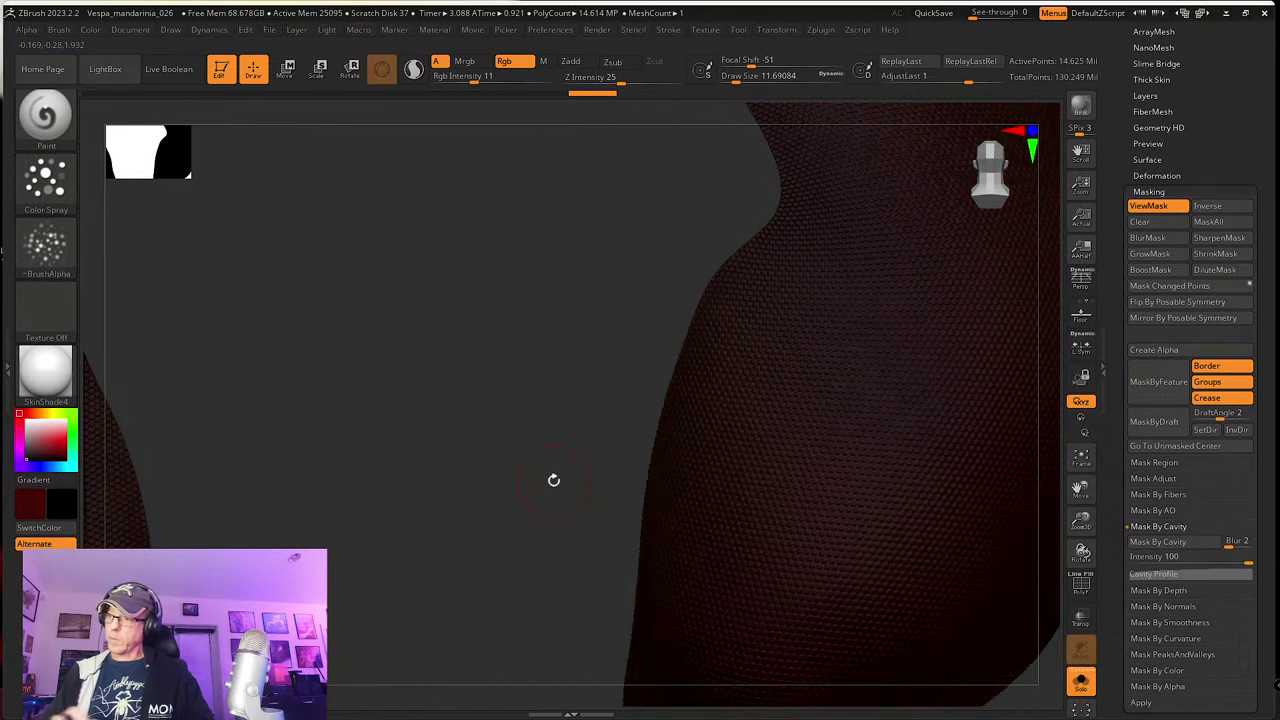
# Step: Invert and hide the cavity mask, and fill the eyes with a very dark red (R 23, G 1, B 1) at RGB intensity 11
pyautogui.keyDown('ctrl'); pyautogui.click(553, 481); pyautogui.keyUp('ctrl')
pyautogui.hotkey('ctrl', 'h')
pyautogui.press('ctrl')
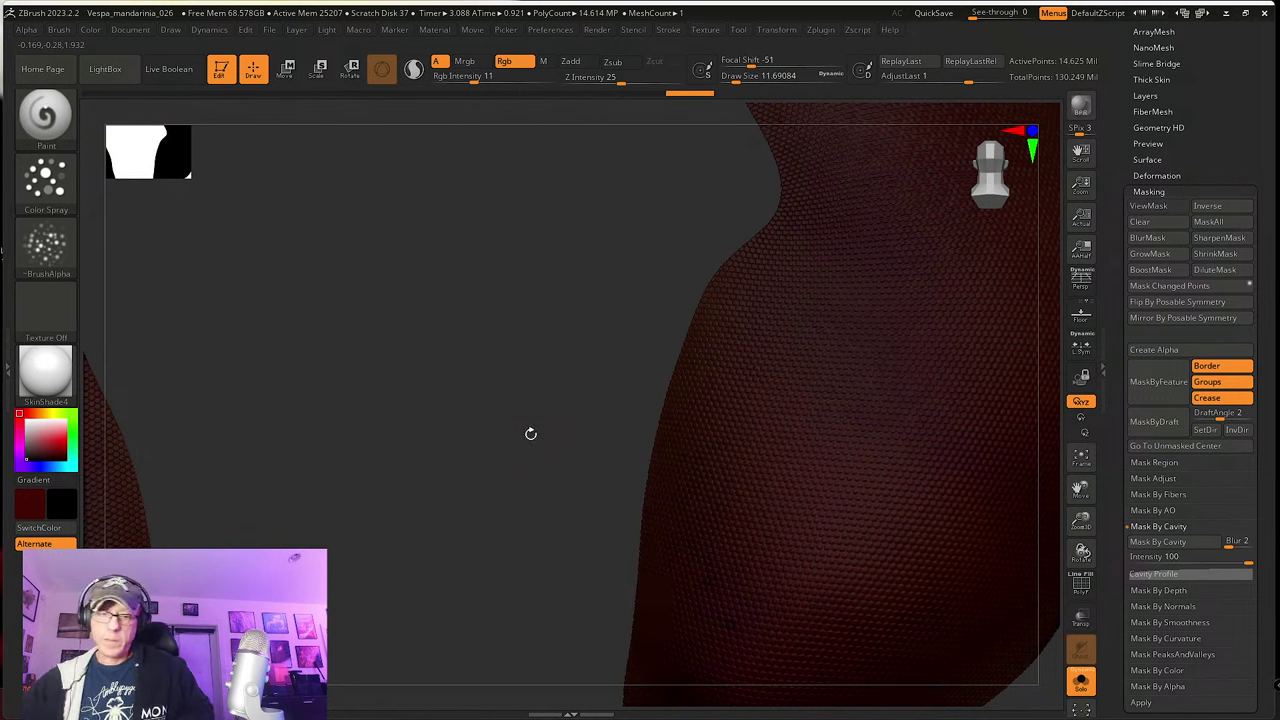
pyautogui.click(59, 454)
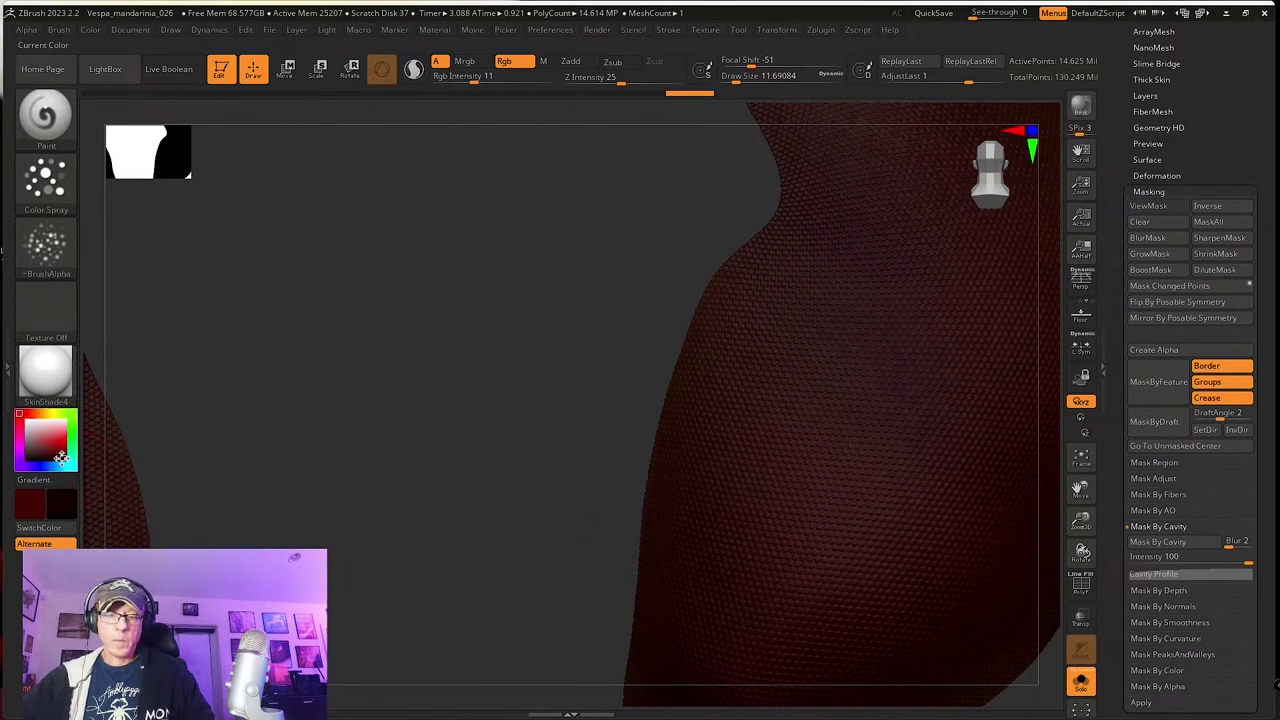
pyautogui.click(90, 29)
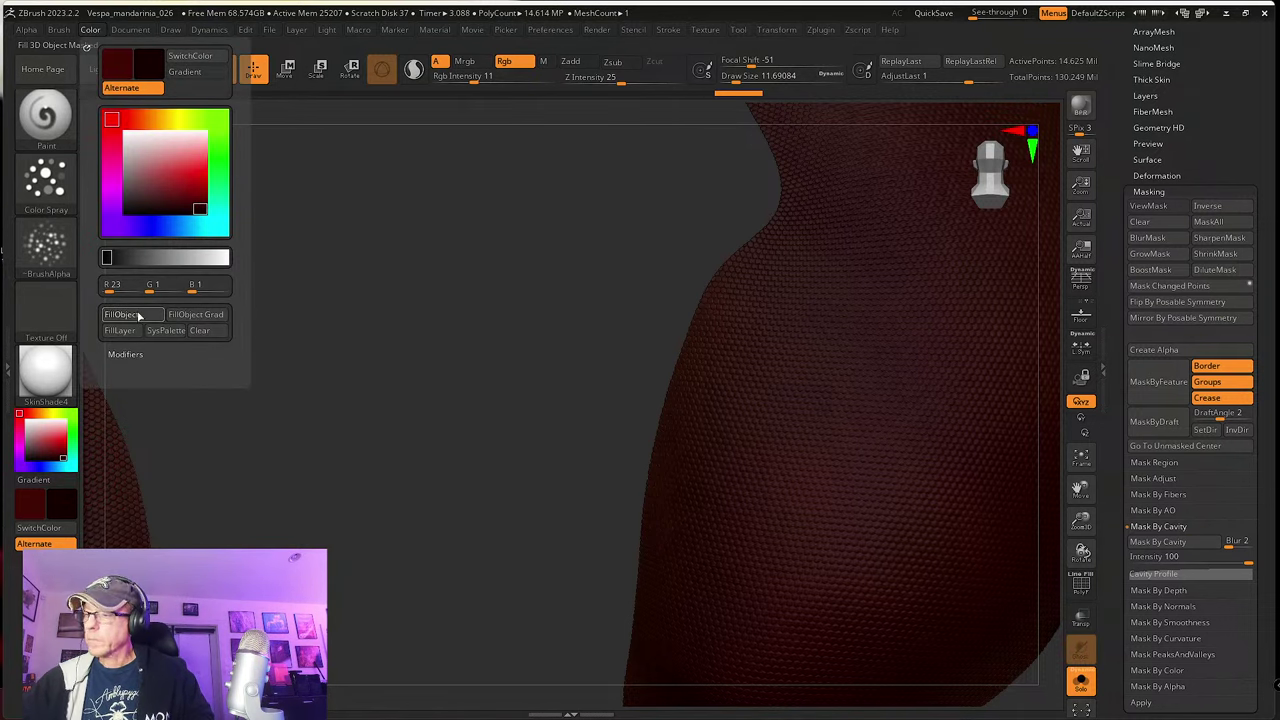
pyautogui.click(139, 316)
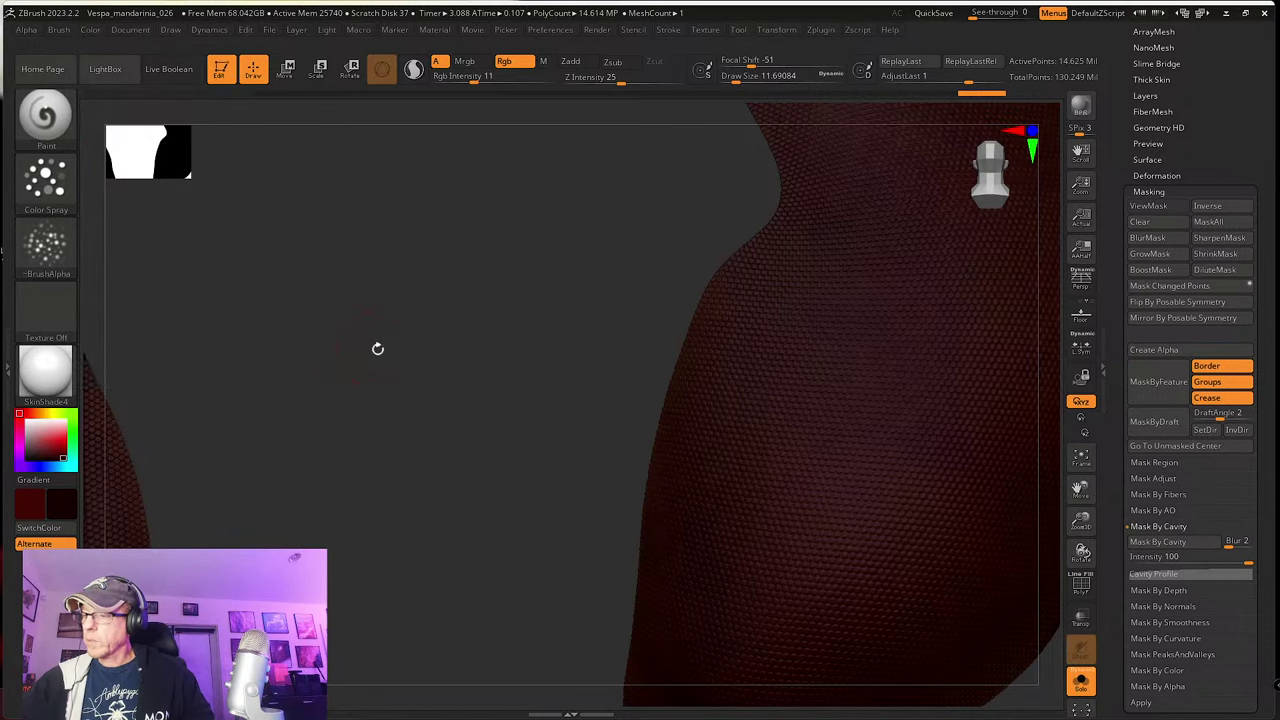
# Step: Examine the darkened facets of one eye from several distances and angles, and redo the last change
pyautogui.keyDown('alt'); pyautogui.moveTo(377, 348); pyautogui.dragTo(331, 320); pyautogui.keyUp('alt')
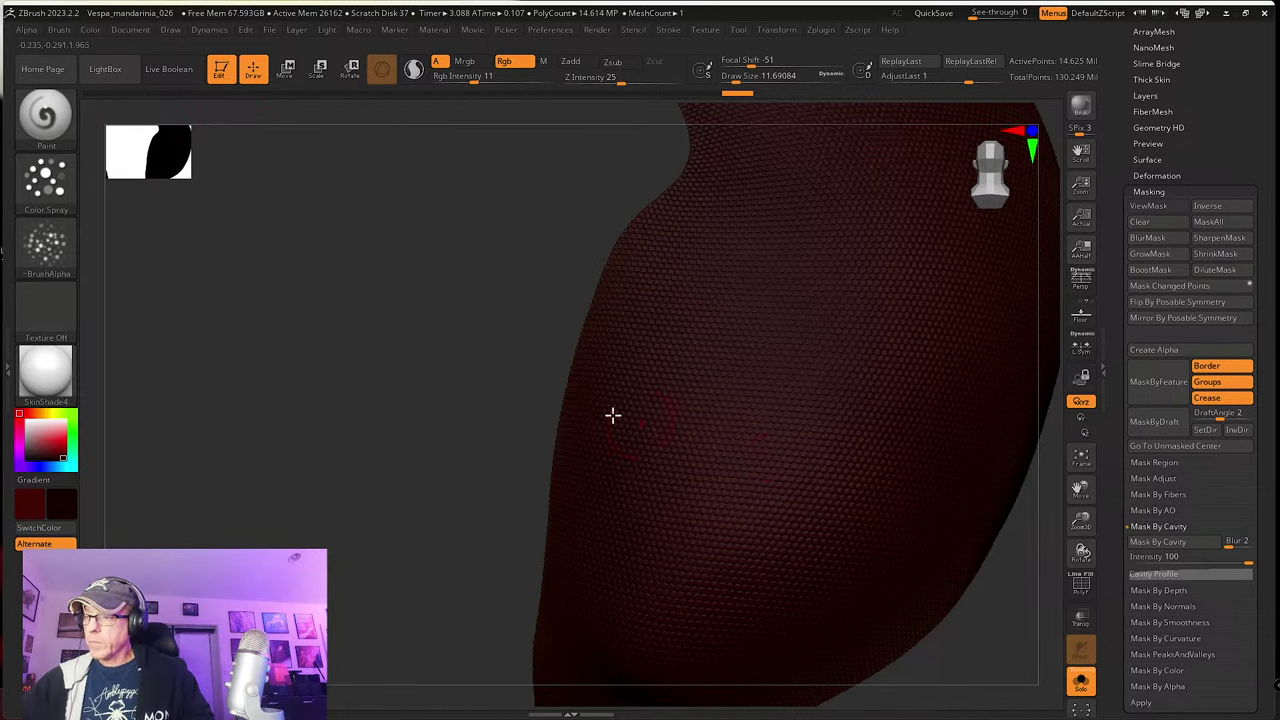
pyautogui.moveTo(551, 386); pyautogui.dragTo(480, 355)
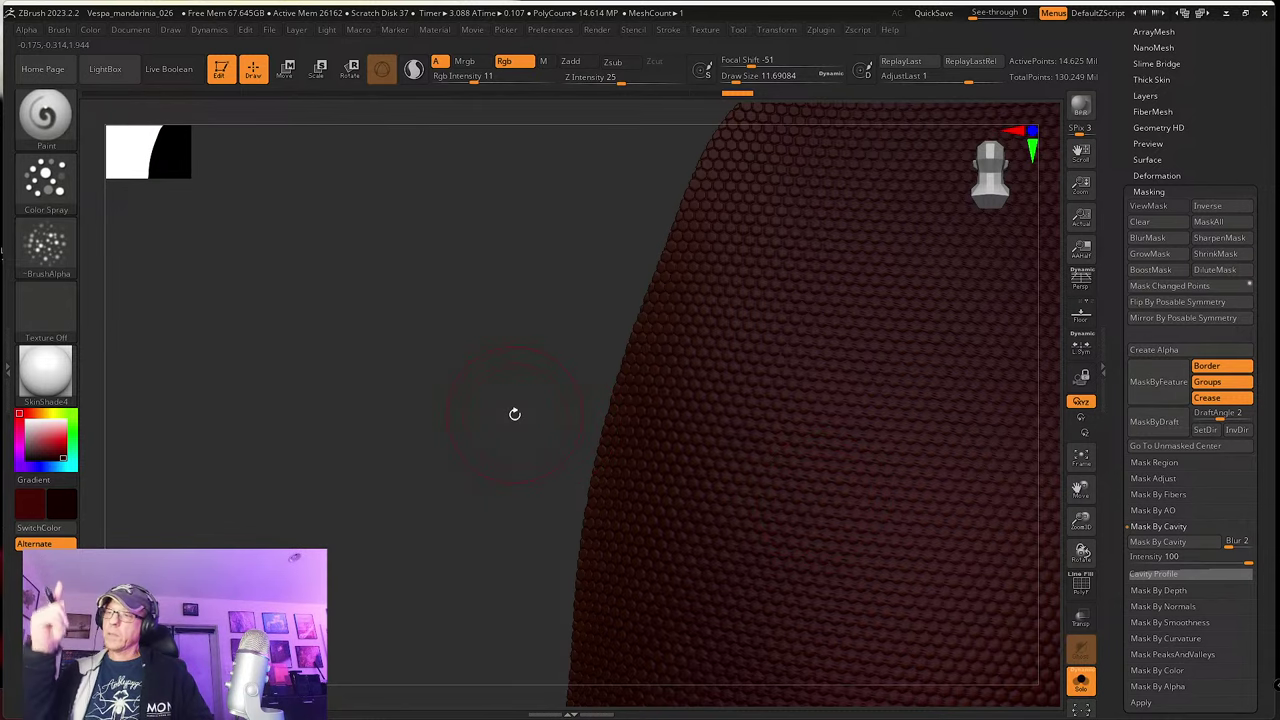
pyautogui.moveTo(525, 387); pyautogui.dragTo(426, 394)
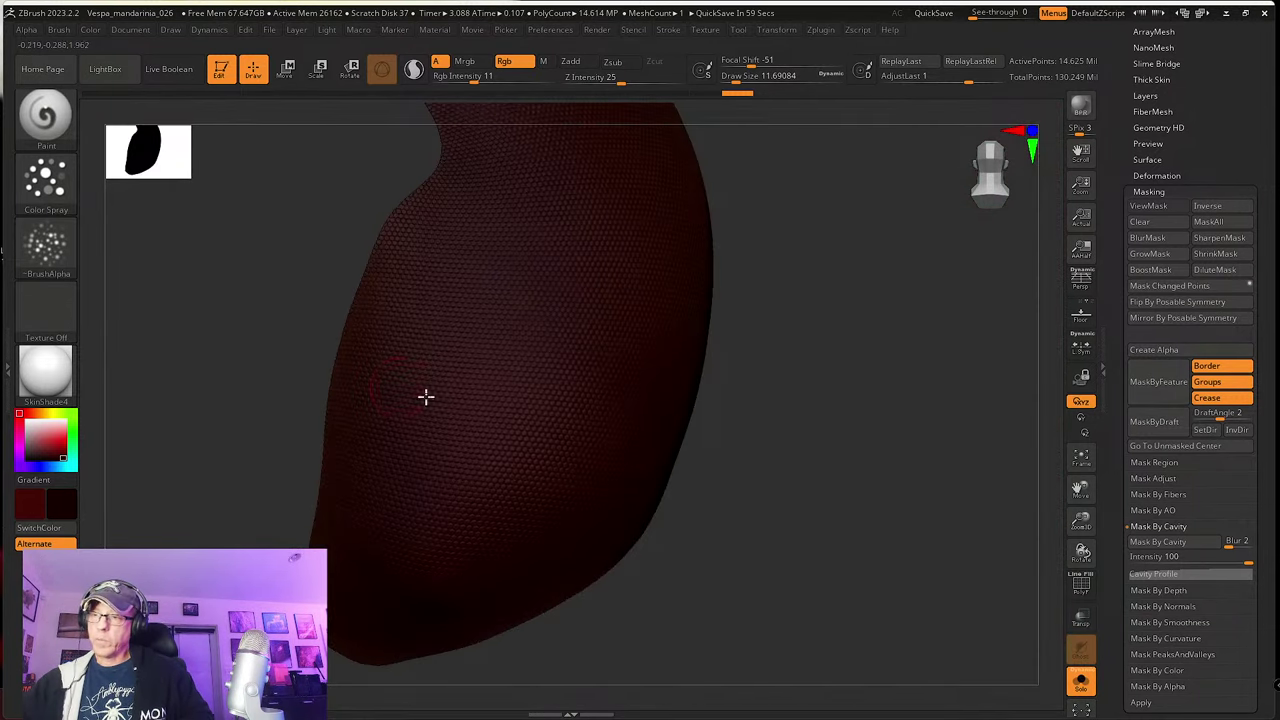
pyautogui.moveTo(796, 478); pyautogui.dragTo(886, 494)
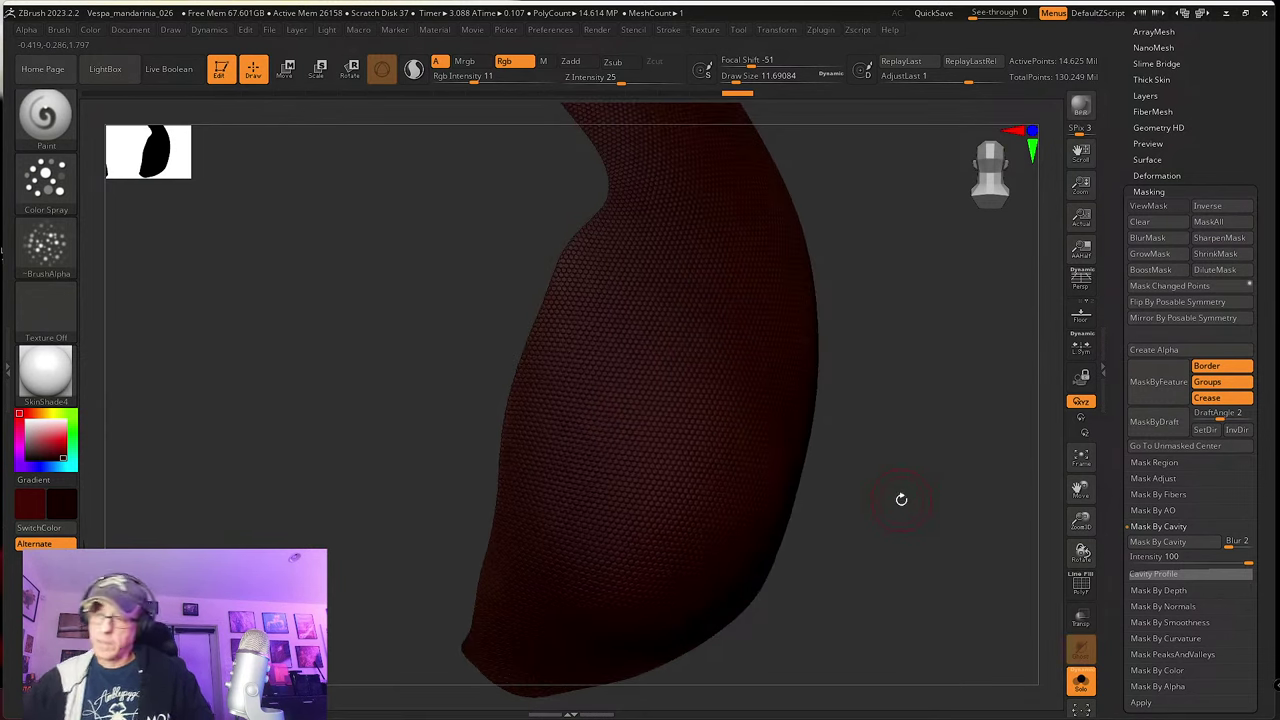
pyautogui.moveTo(873, 483); pyautogui.dragTo(889, 510)
pyautogui.hotkey('ctrl', 'shift', 'z')
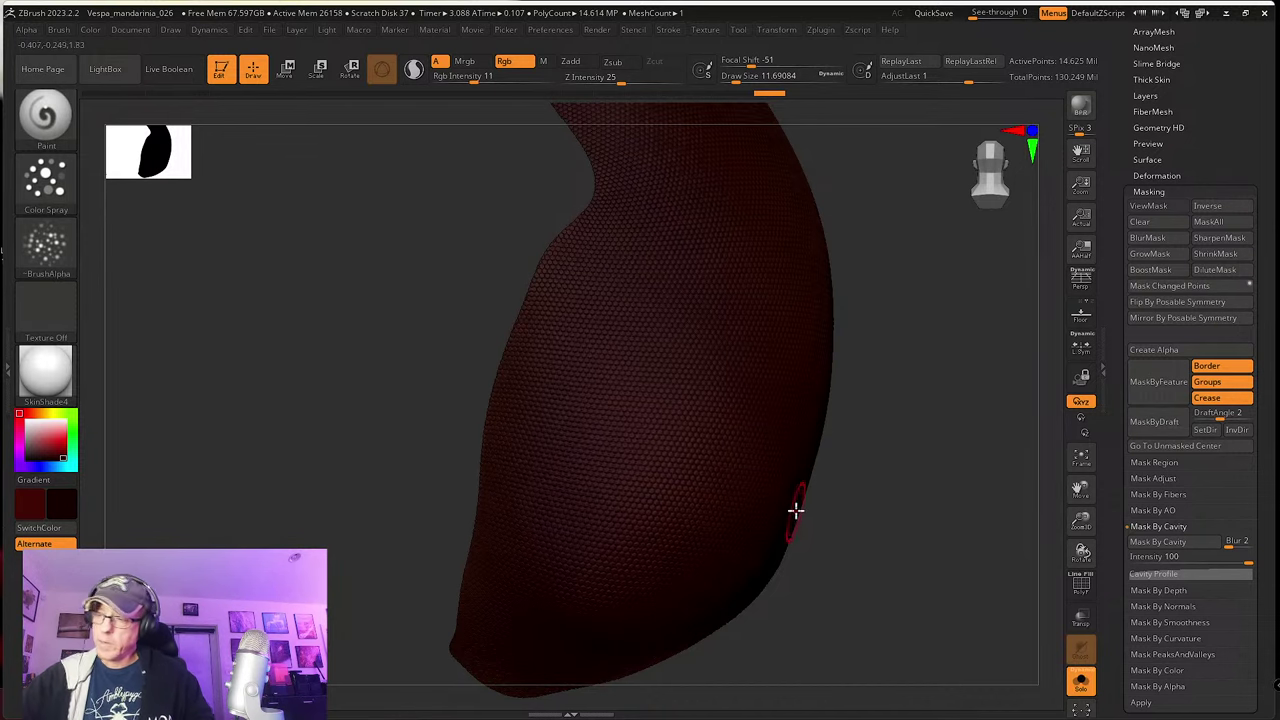
pyautogui.moveTo(794, 511); pyautogui.dragTo(913, 597)
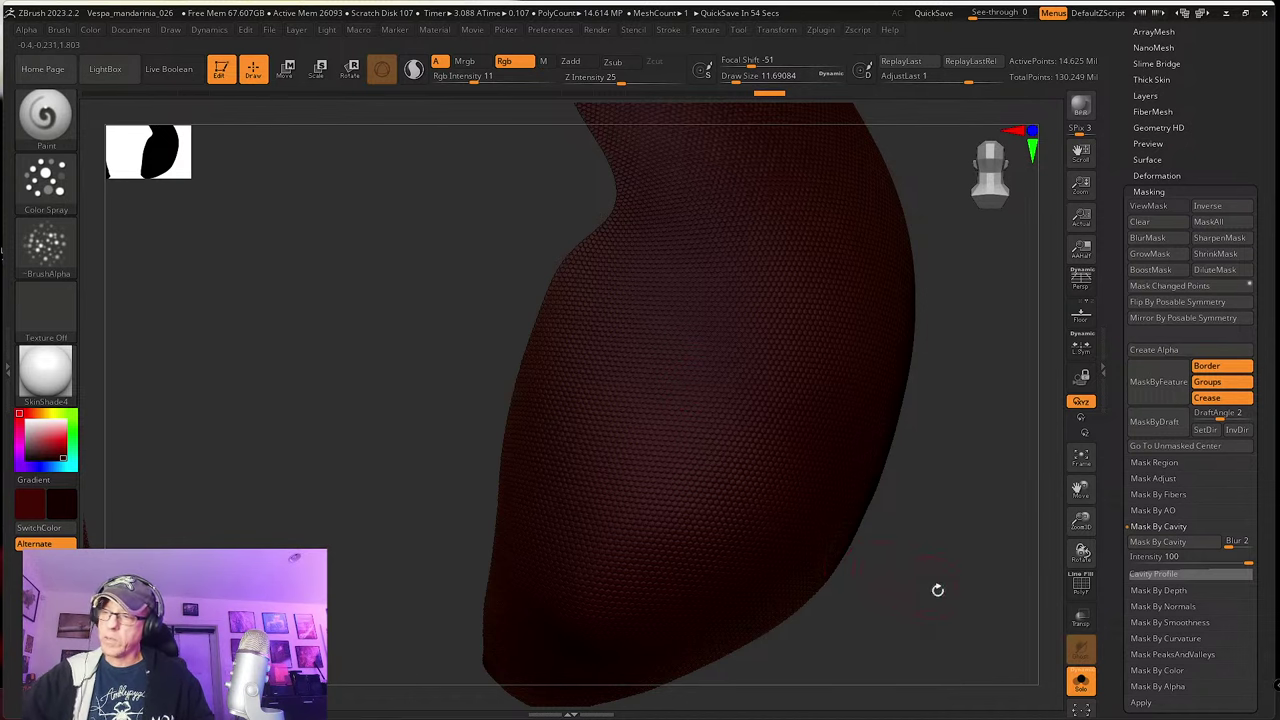
pyautogui.moveTo(937, 590); pyautogui.dragTo(866, 569)
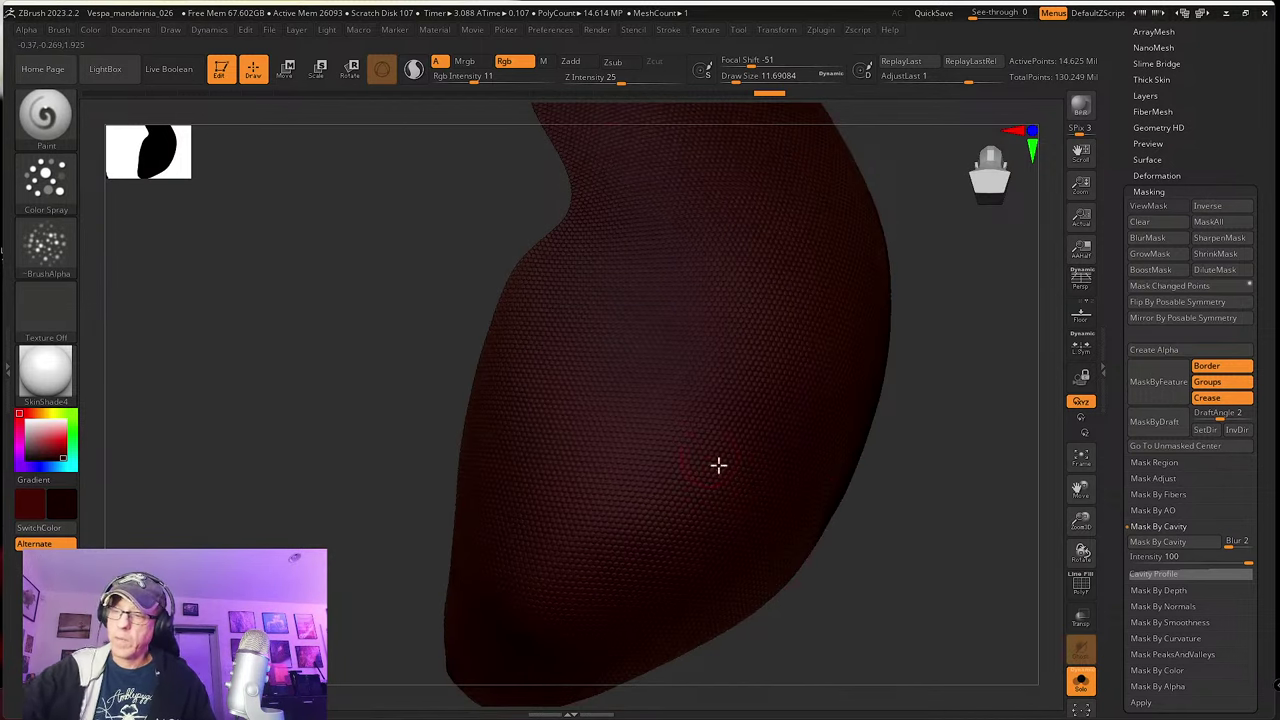
pyautogui.moveTo(946, 563); pyautogui.dragTo(640, 549)
# Step: Spray a dark orange-brown lightly over the lower part of the eye at RGB intensity 6 and a draw size of about 17
pyautogui.click(62, 453)
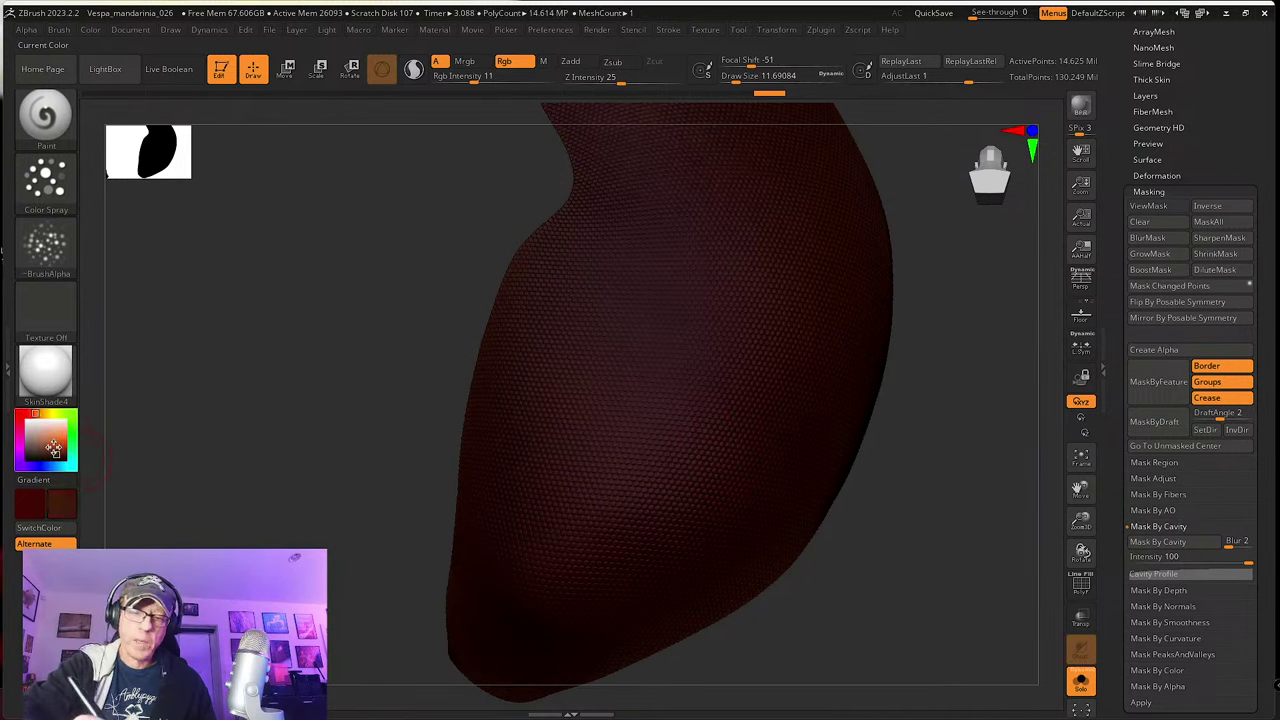
pyautogui.click(59, 452)
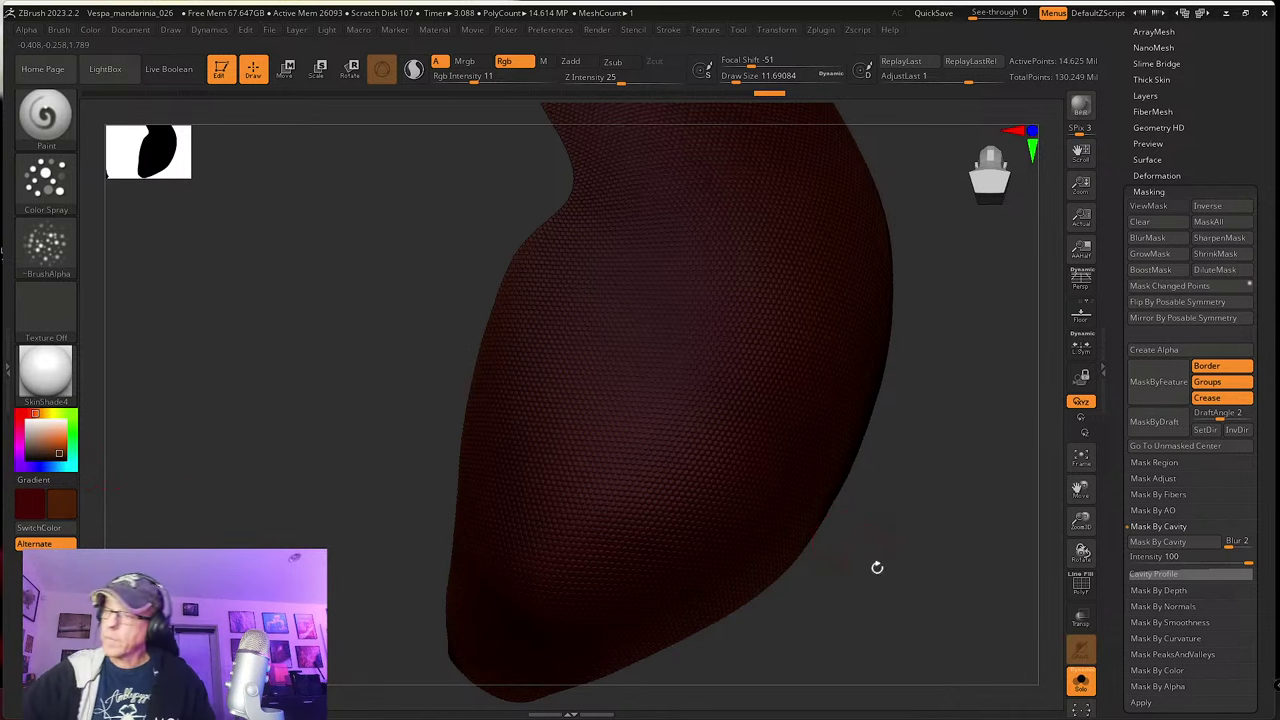
pyautogui.moveTo(877, 566)
pyautogui.mouseDown()
pyautogui.moveTo(804, 525)
pyautogui.moveTo(869, 557)
pyautogui.moveTo(874, 574)
pyautogui.moveTo(833, 527)
pyautogui.mouseUp()
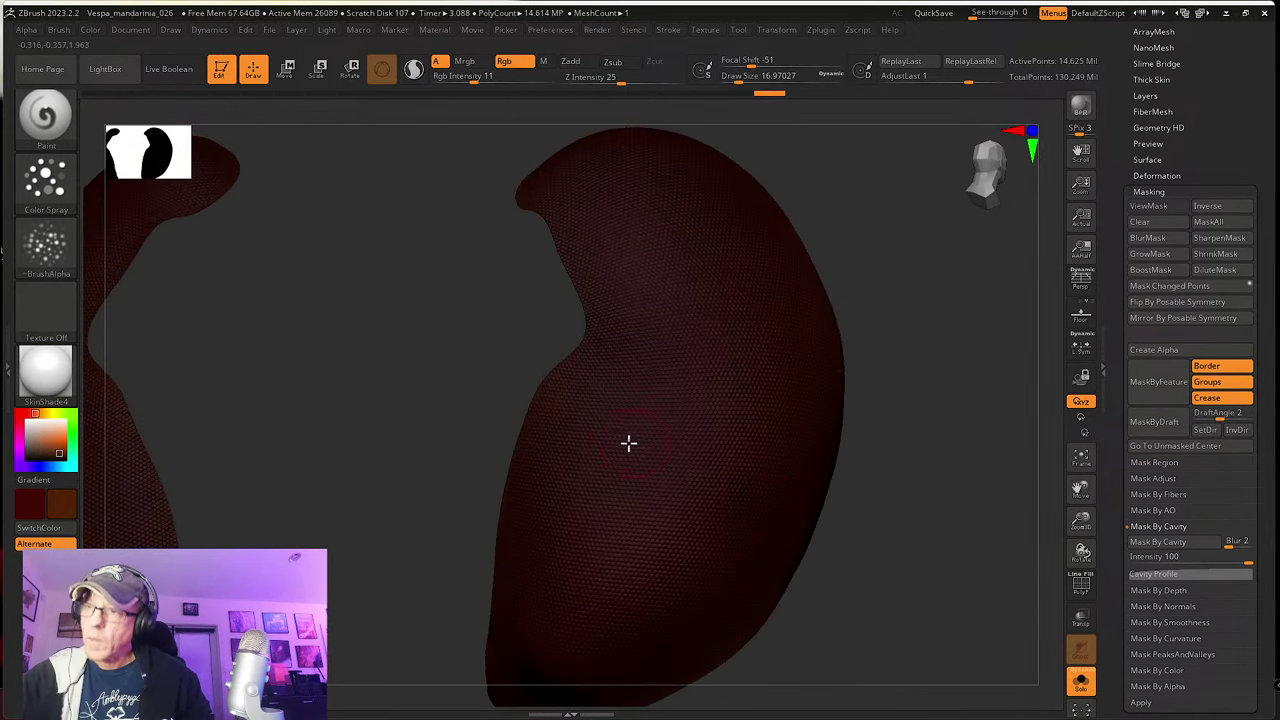
pyautogui.moveTo(465, 76); pyautogui.dragTo(458, 76)
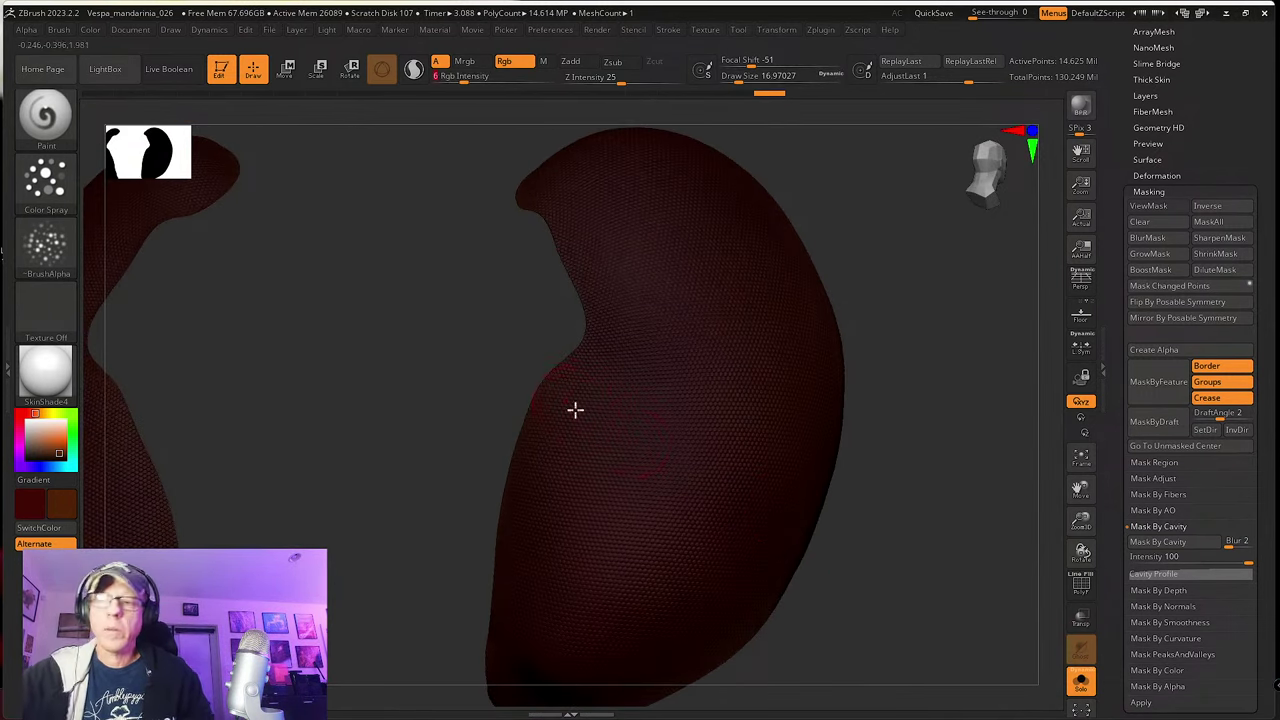
pyautogui.moveTo(644, 546)
pyautogui.mouseDown()
pyautogui.moveTo(662, 485)
pyautogui.moveTo(629, 524)
pyautogui.mouseUp()
pyautogui.keyDown('alt'); pyautogui.moveTo(634, 506); pyautogui.dragTo(661, 444, button='right'); pyautogui.keyUp('alt')
pyautogui.moveTo(661, 444); pyautogui.dragTo(636, 522)
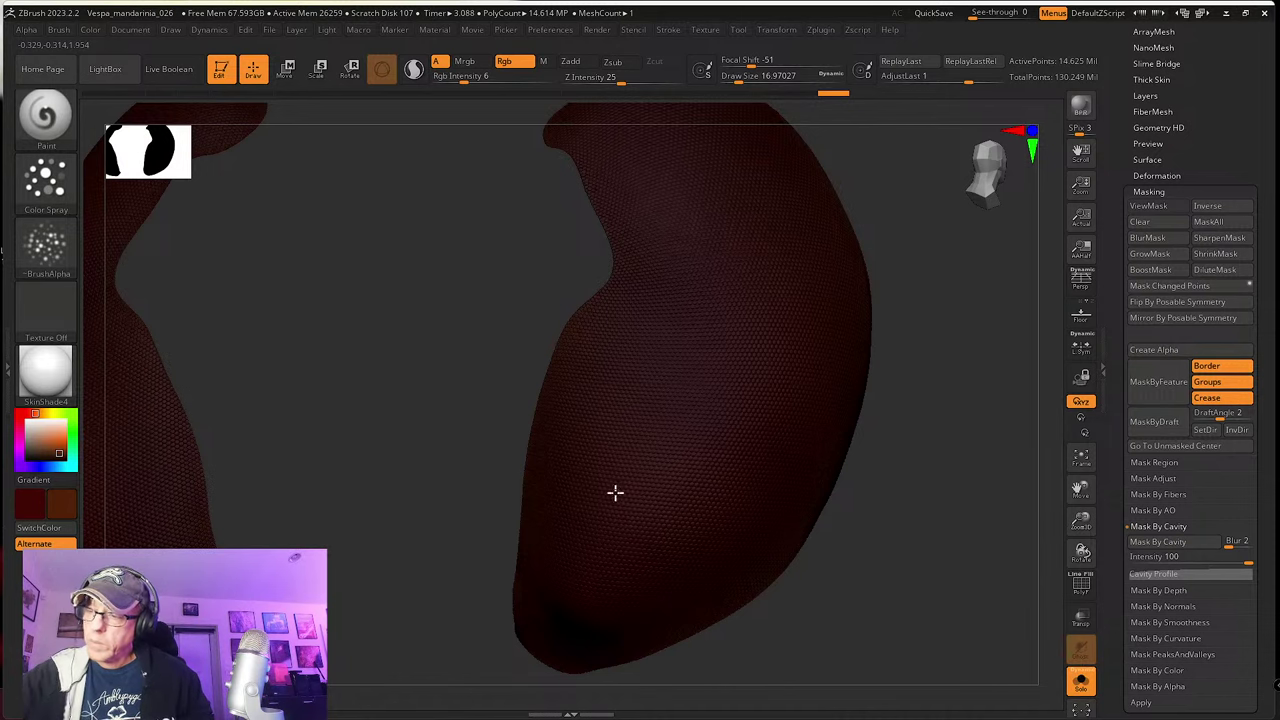
pyautogui.moveTo(686, 543); pyautogui.dragTo(649, 509)
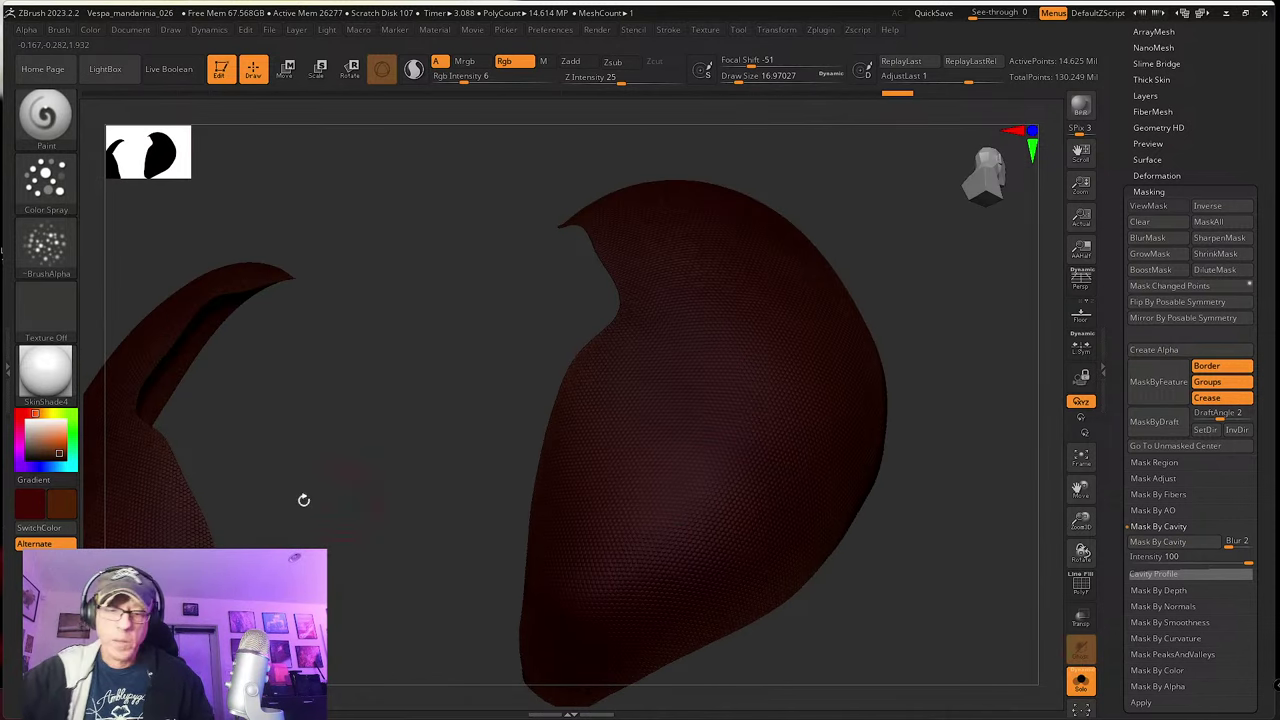
# Step: Spray a slightly brighter orange-brown over the lower, middle and upper areas of the eye at RGB intensity 14
pyautogui.click(57, 449)
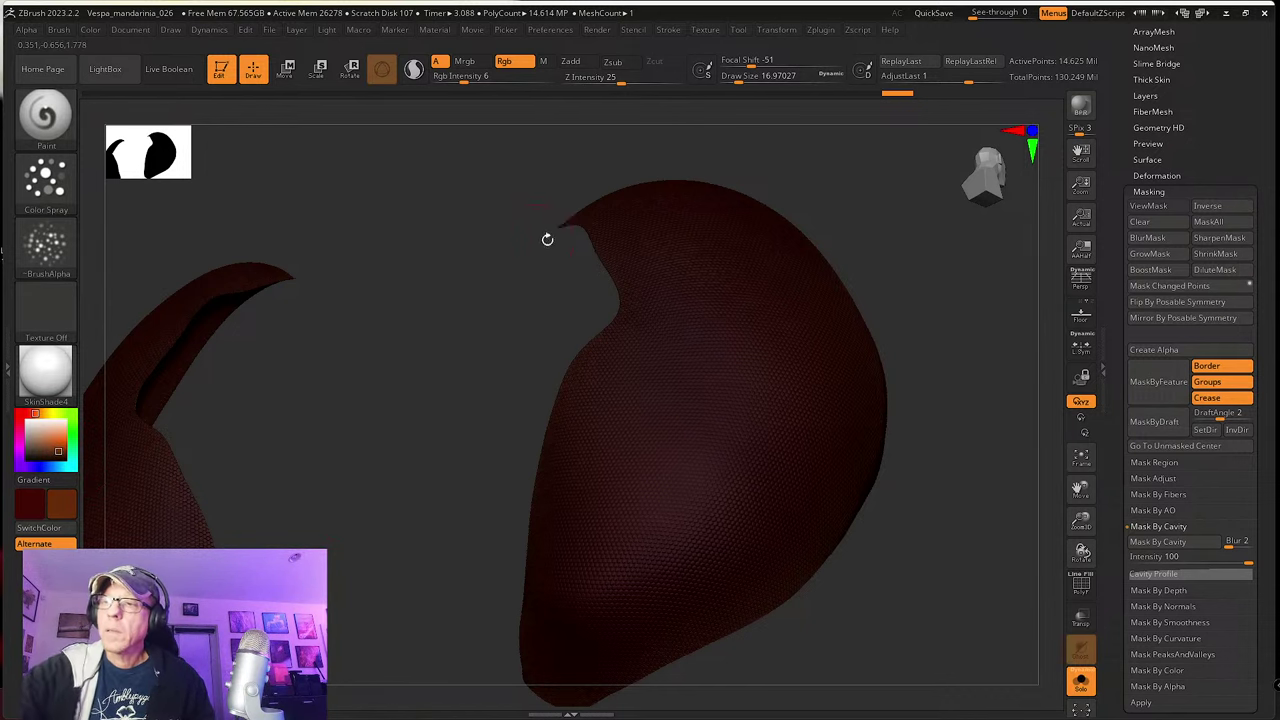
pyautogui.click(473, 76)
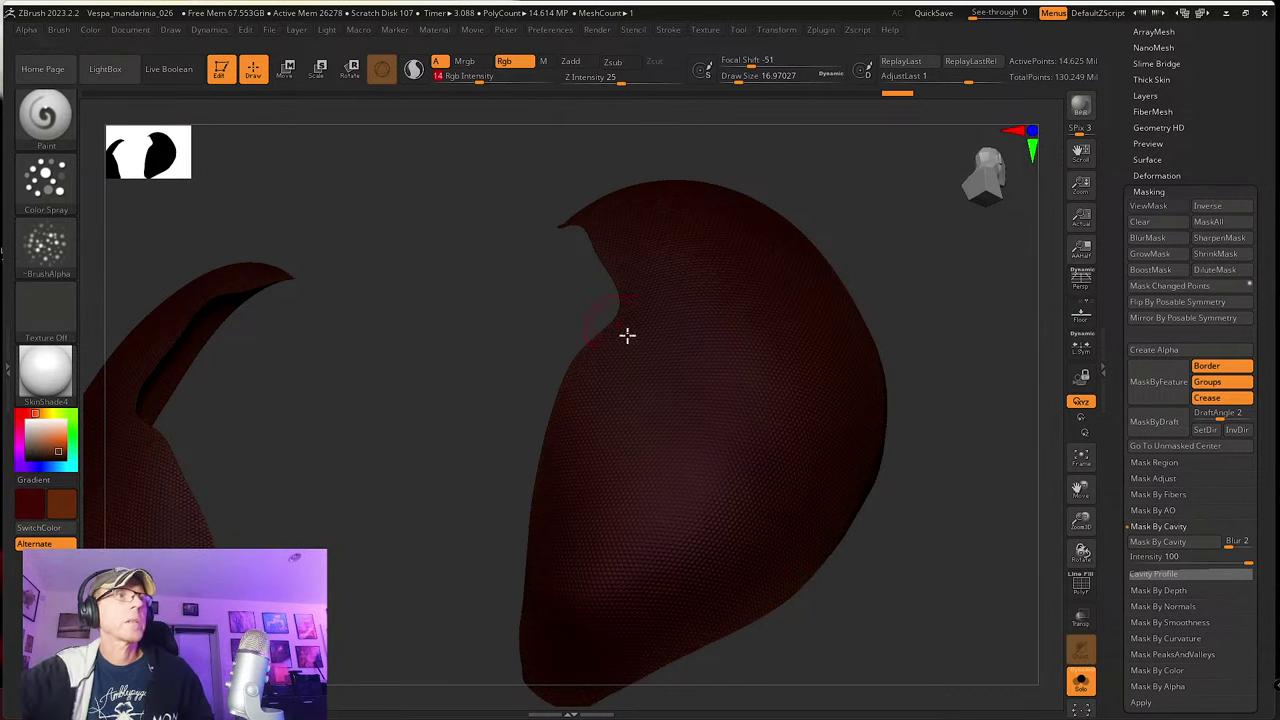
pyautogui.moveTo(712, 476)
pyautogui.mouseDown()
pyautogui.moveTo(709, 537)
pyautogui.moveTo(717, 510)
pyautogui.mouseUp()
pyautogui.moveTo(709, 502)
pyautogui.keyDown('alt'); pyautogui.mouseDown(button='right')
pyautogui.moveTo(700, 475)
pyautogui.moveTo(706, 500)
pyautogui.mouseUp(button='right'); pyautogui.keyUp('alt')
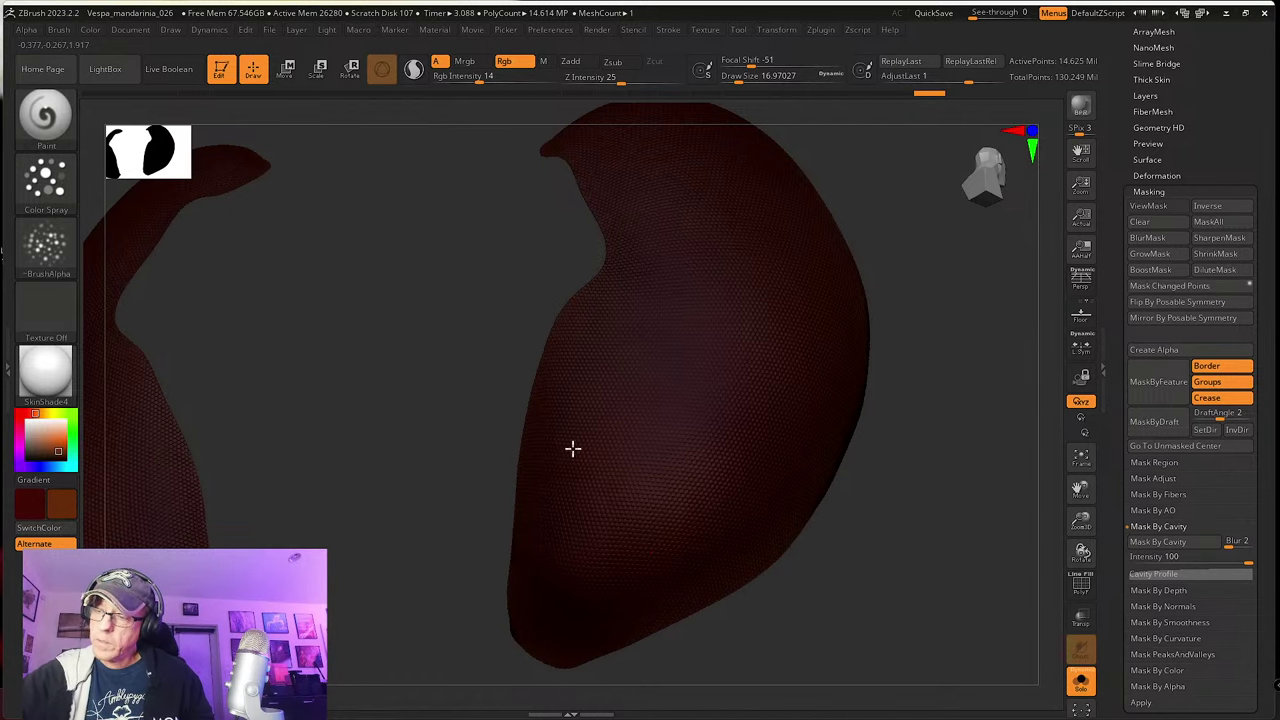
pyautogui.moveTo(572, 448)
pyautogui.mouseDown(button='right')
pyautogui.moveTo(631, 517)
pyautogui.moveTo(561, 463)
pyautogui.mouseUp(button='right')
pyautogui.moveTo(565, 572); pyautogui.dragTo(540, 520, button='right')
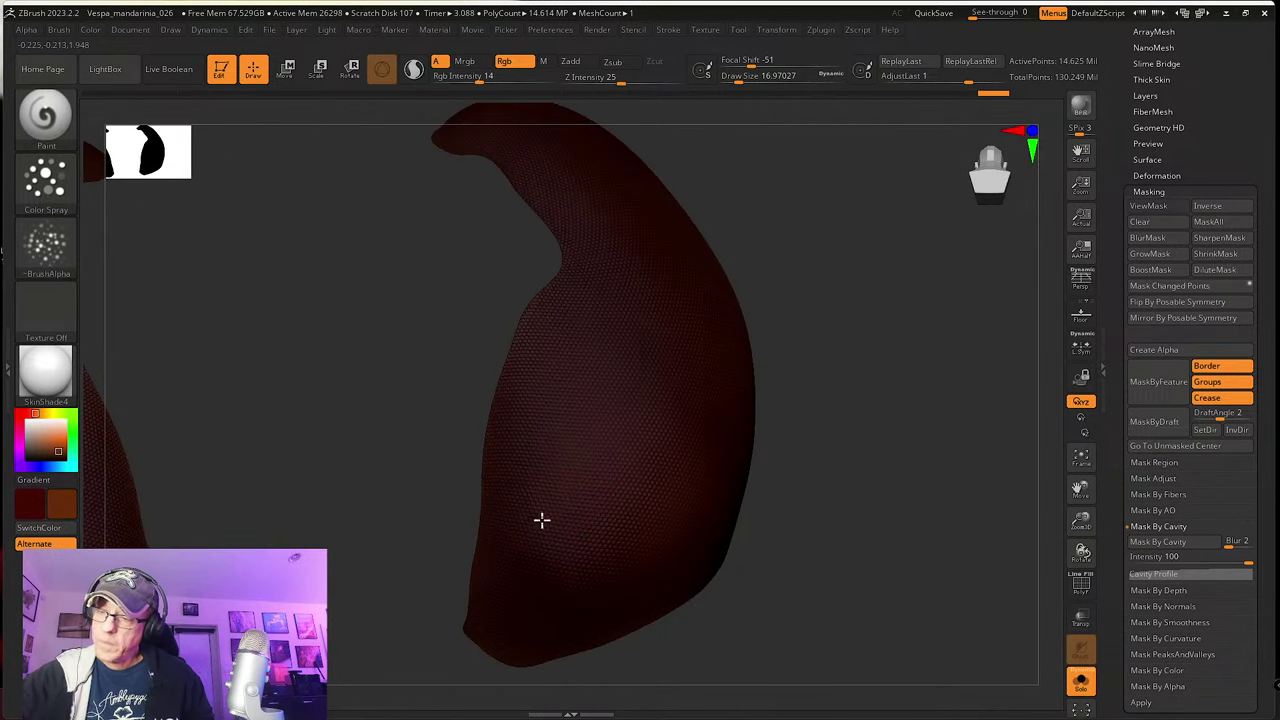
pyautogui.moveTo(597, 574); pyautogui.dragTo(562, 587, button='right')
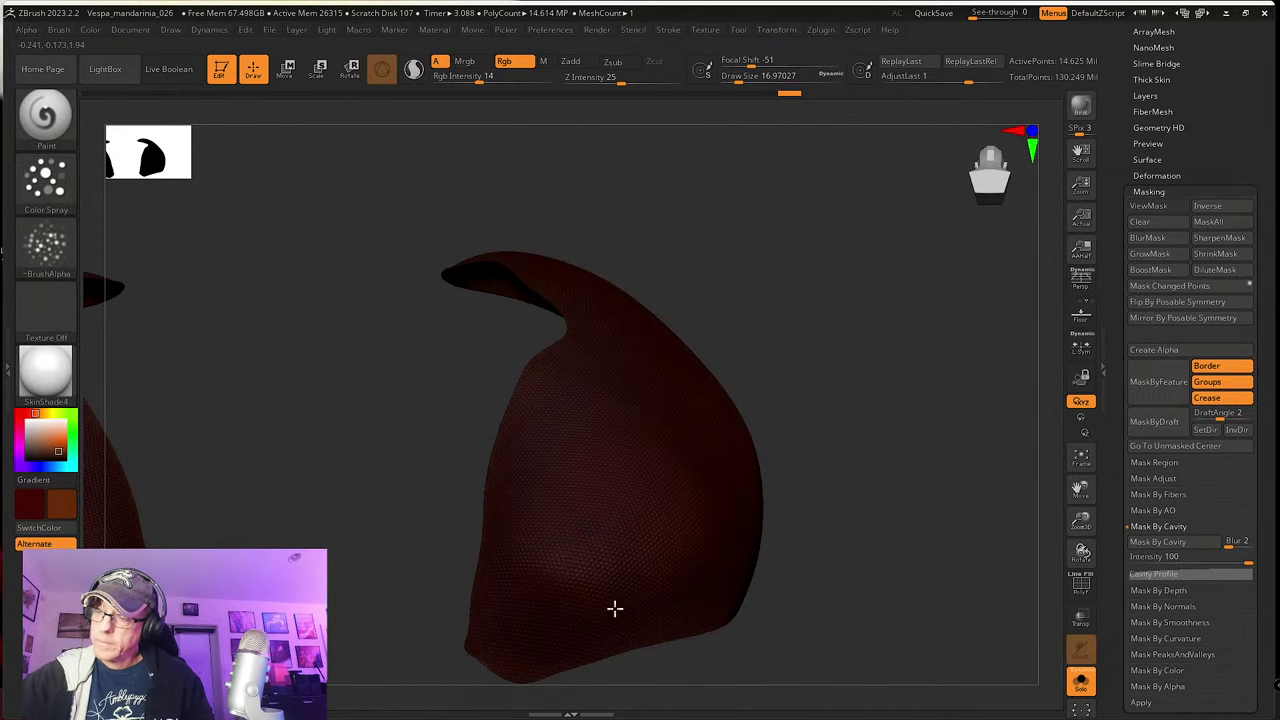
pyautogui.moveTo(666, 514); pyautogui.dragTo(641, 354, button='right')
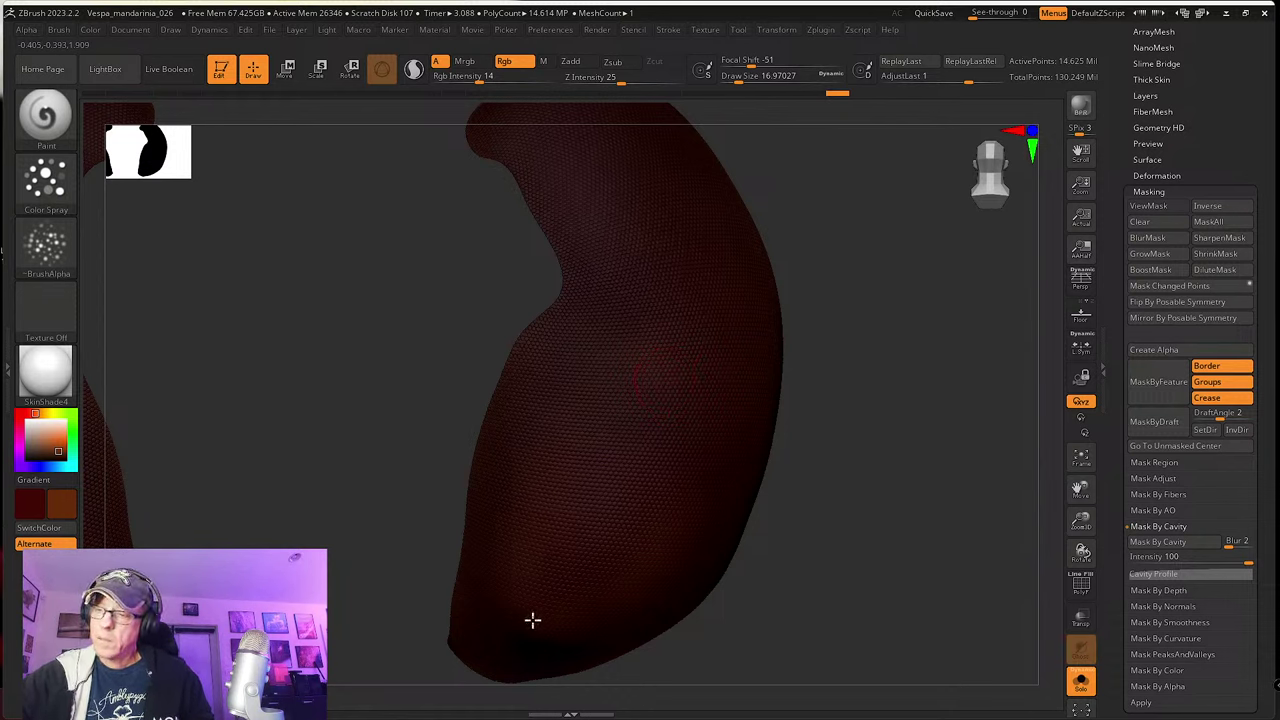
pyautogui.moveTo(657, 509); pyautogui.dragTo(740, 480, button='right')
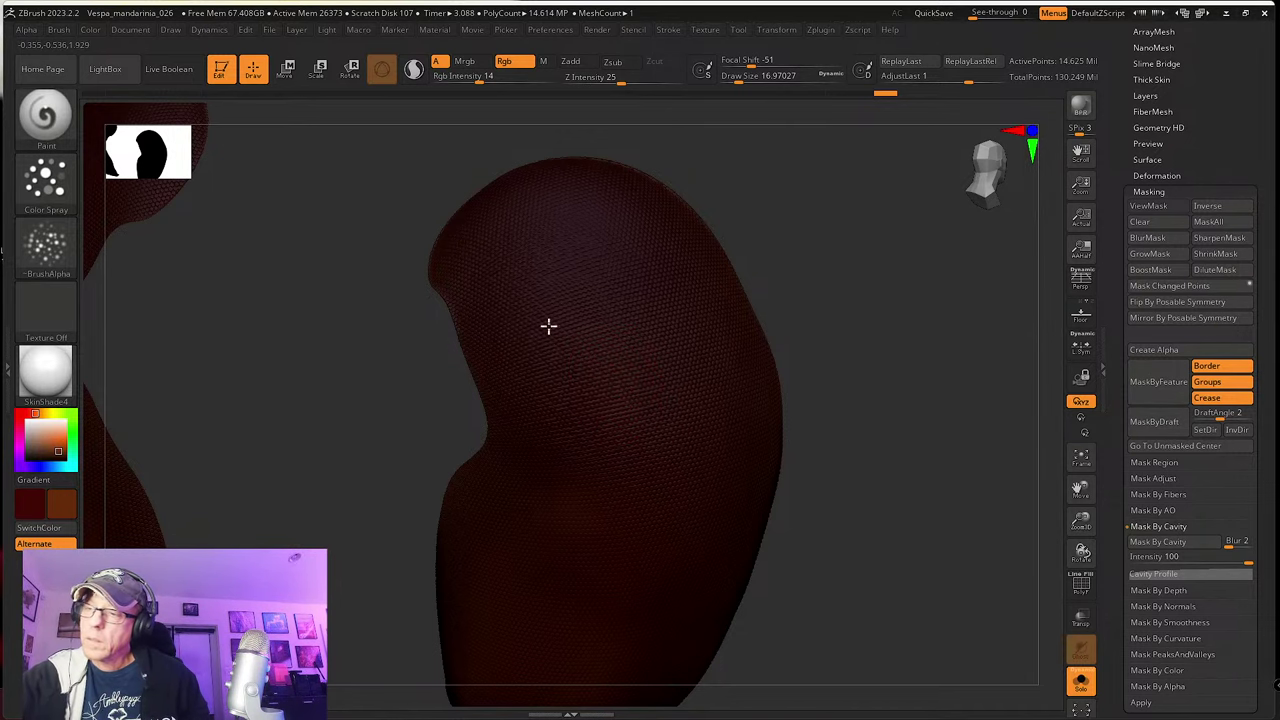
pyautogui.moveTo(628, 418); pyautogui.dragTo(654, 352, button='right')
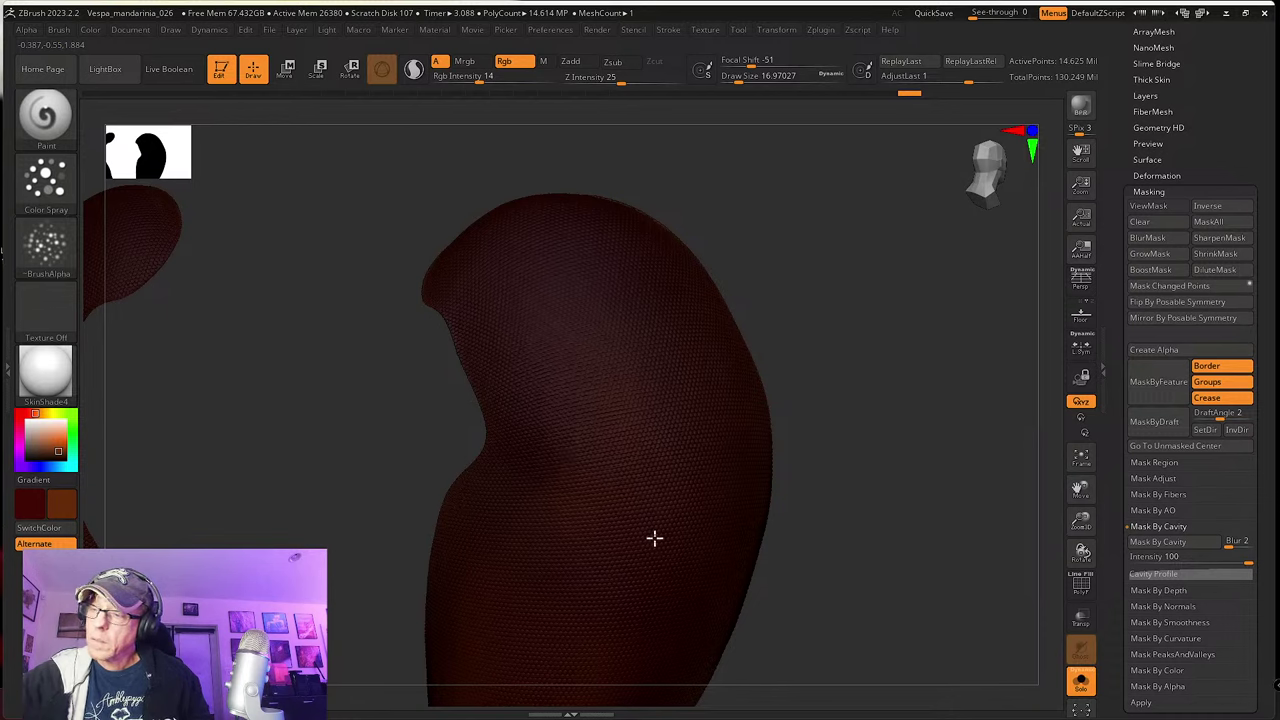
pyautogui.moveTo(540, 460); pyautogui.dragTo(580, 431, button='right')
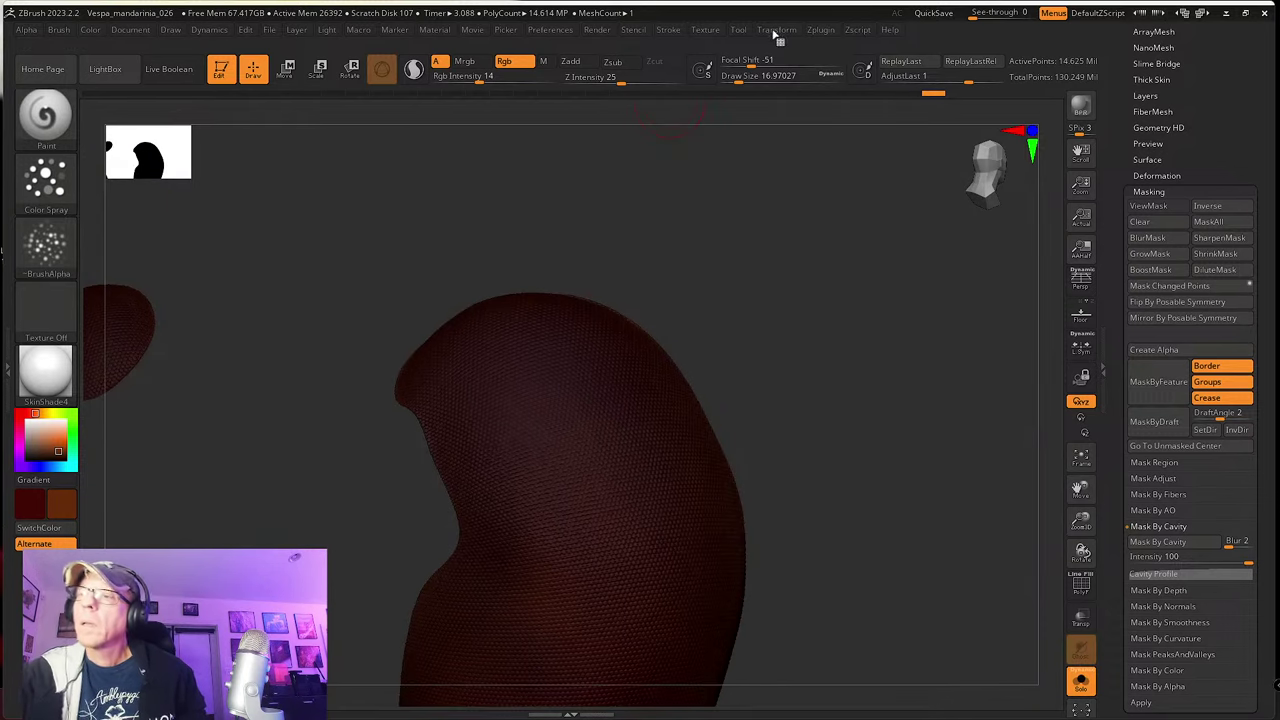
# Step: Open the ZColor plugin's color palette
pyautogui.click(820, 30)
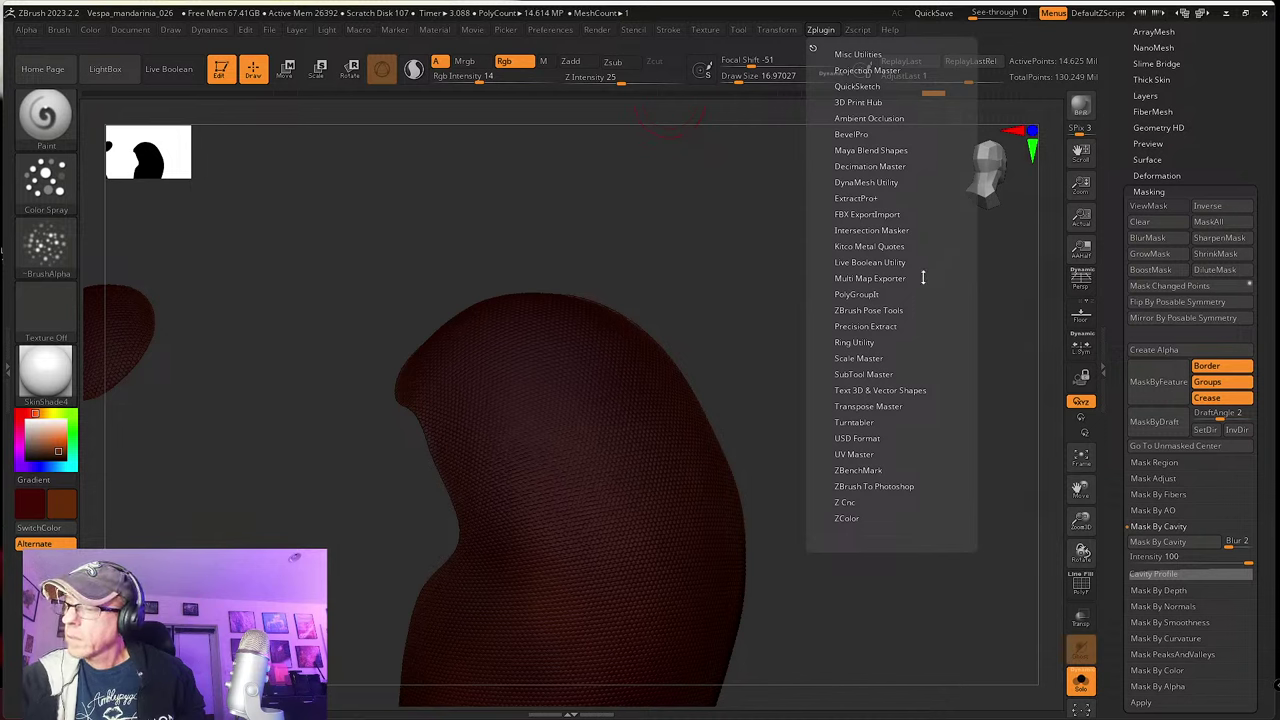
pyautogui.click(850, 518)
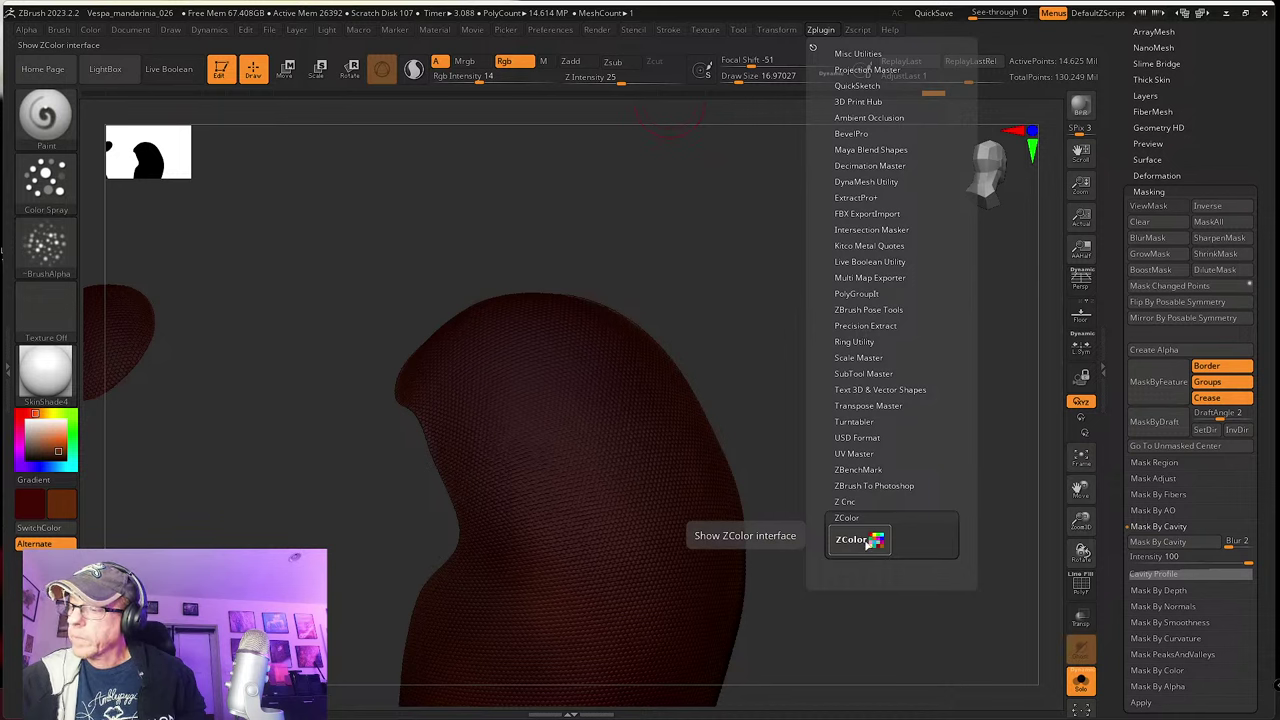
pyautogui.click(866, 541)
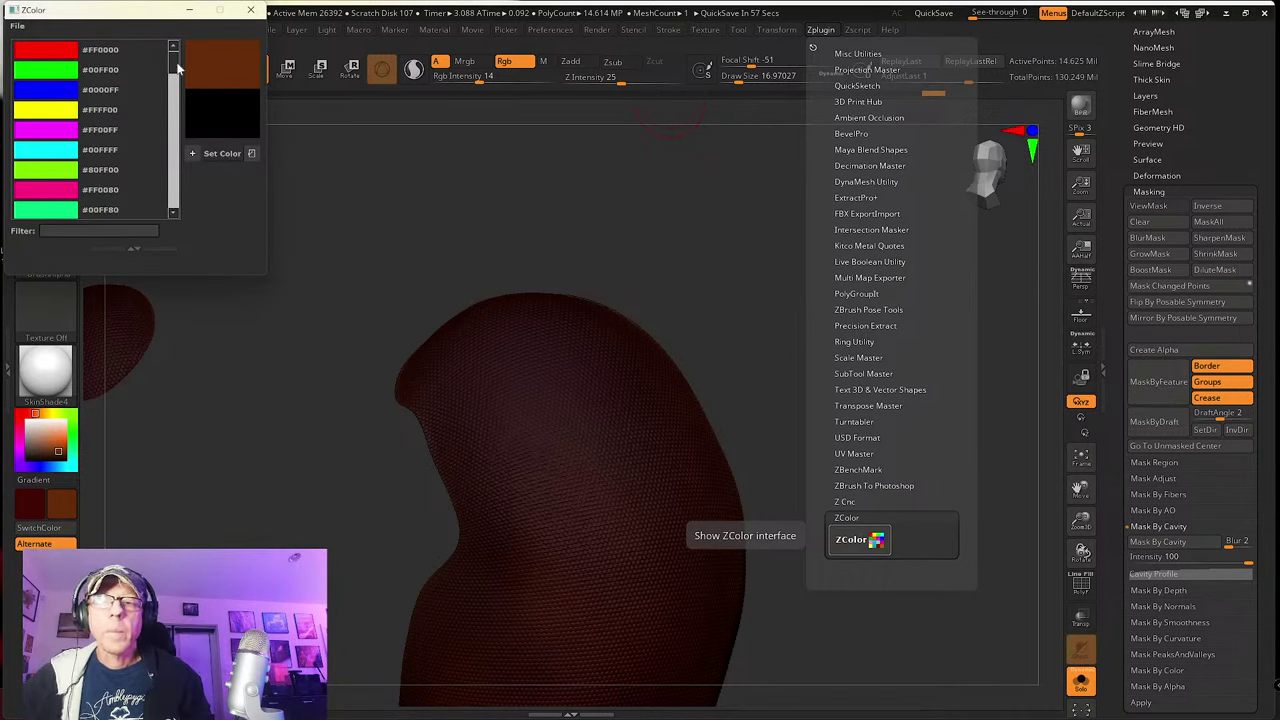
# Step: Look through the ZColor swatch list and close the palette
pyautogui.moveTo(176, 75)
pyautogui.mouseDown()
pyautogui.moveTo(181, 206)
pyautogui.moveTo(177, 70)
pyautogui.mouseUp()
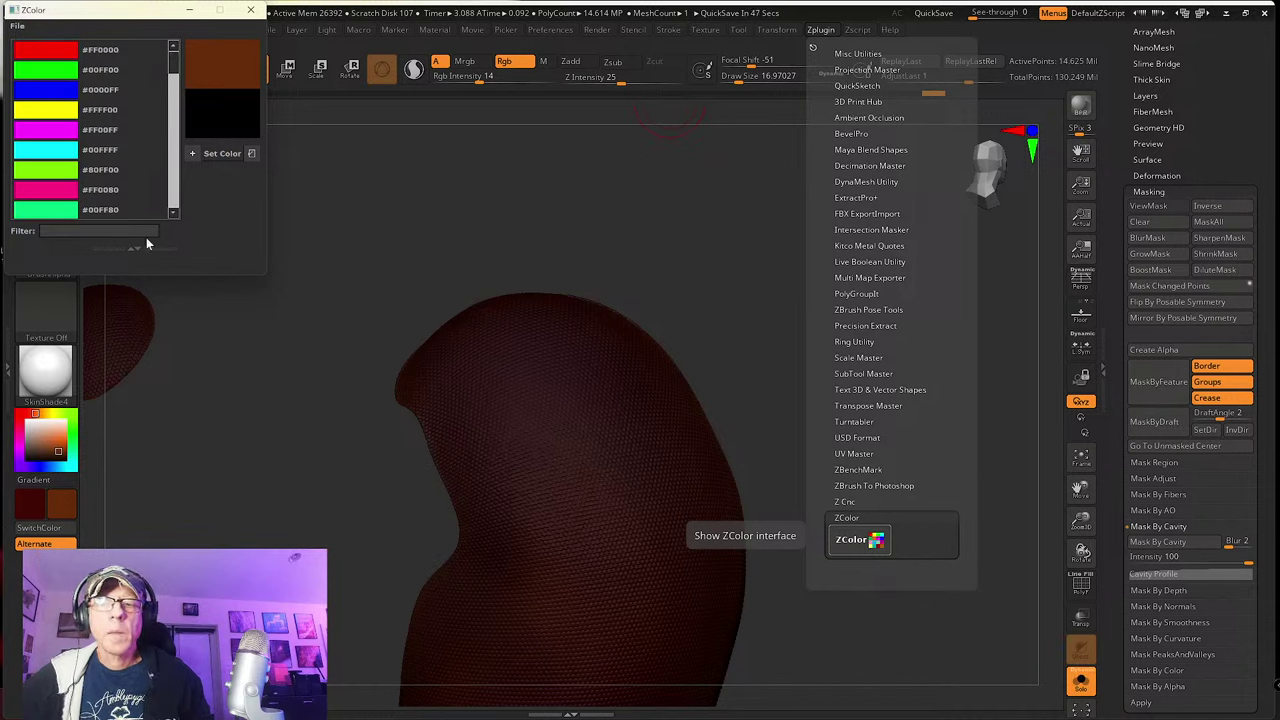
pyautogui.click(250, 10)
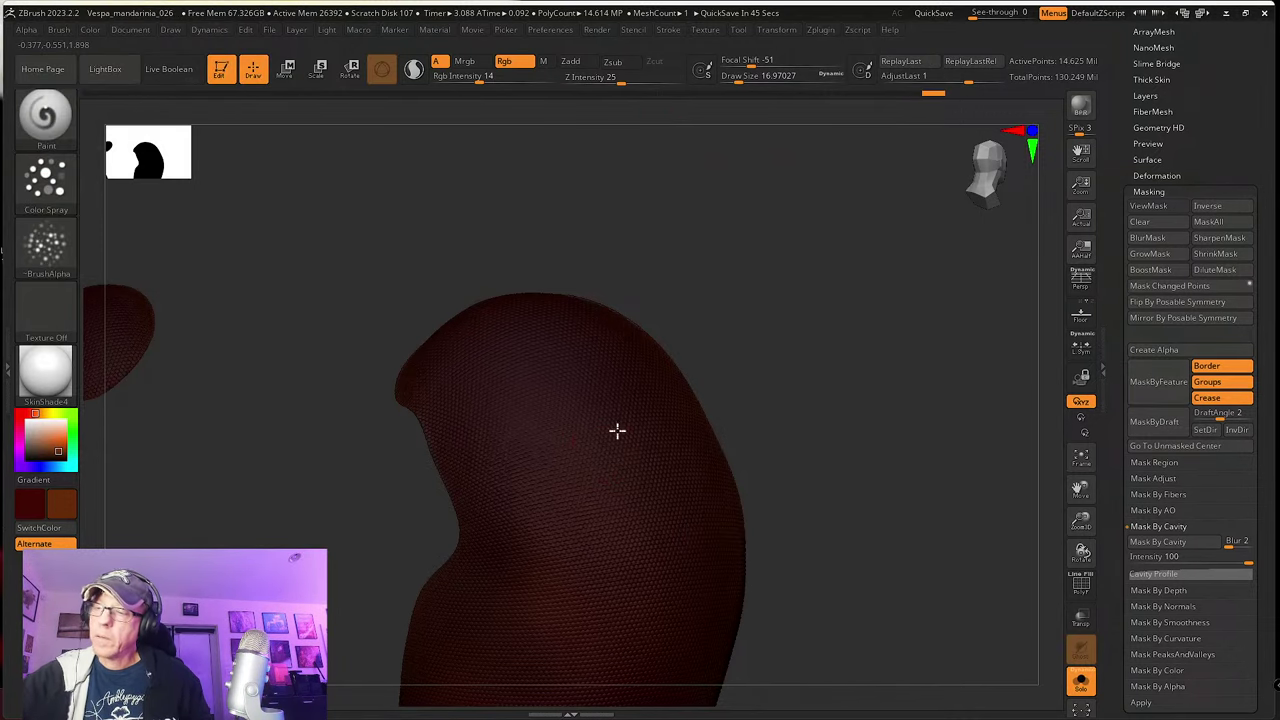
# Step: Spray the dark orange-brown over the middle and lower parts of the eye at RGB intensity 14
pyautogui.keyDown('alt'); pyautogui.moveTo(546, 477); pyautogui.dragTo(569, 407, button='right'); pyautogui.keyUp('alt')
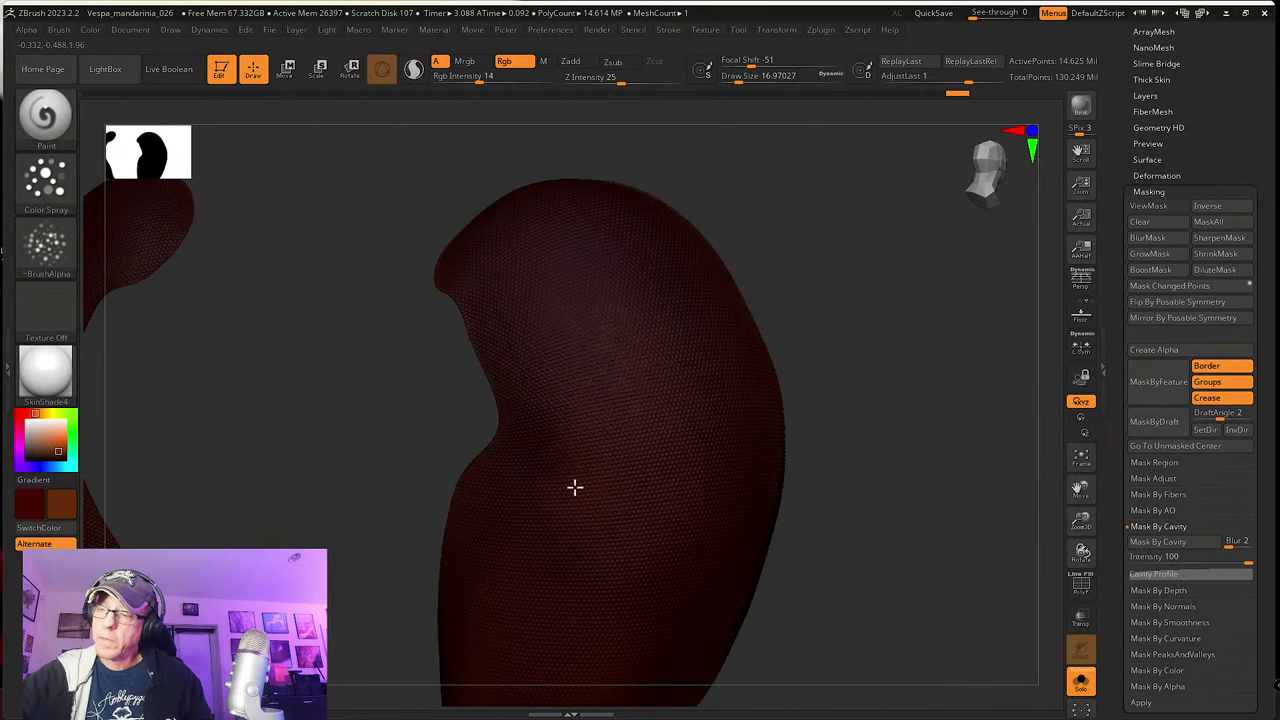
pyautogui.keyDown('alt'); pyautogui.moveTo(656, 608); pyautogui.dragTo(663, 486, button='right'); pyautogui.keyUp('alt')
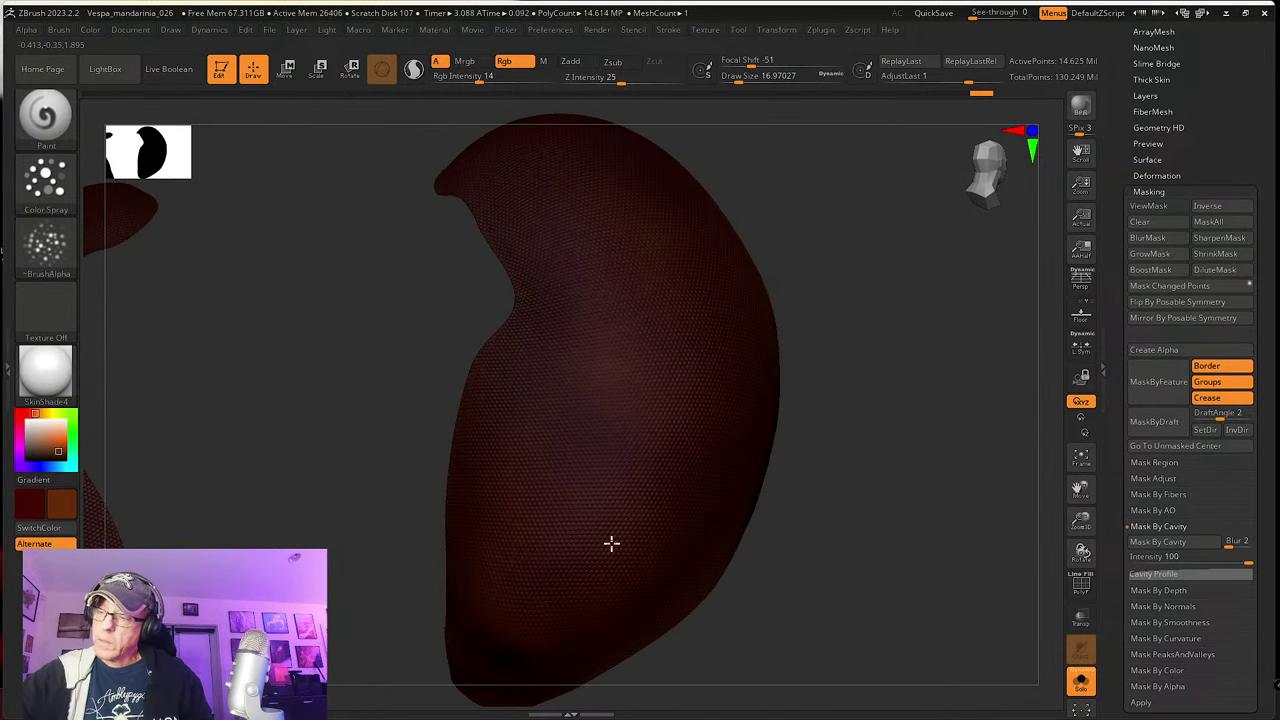
pyautogui.keyDown('alt'); pyautogui.moveTo(610, 535); pyautogui.dragTo(646, 466, button='right'); pyautogui.keyUp('alt')
pyautogui.moveTo(577, 506); pyautogui.dragTo(560, 523, button='right')
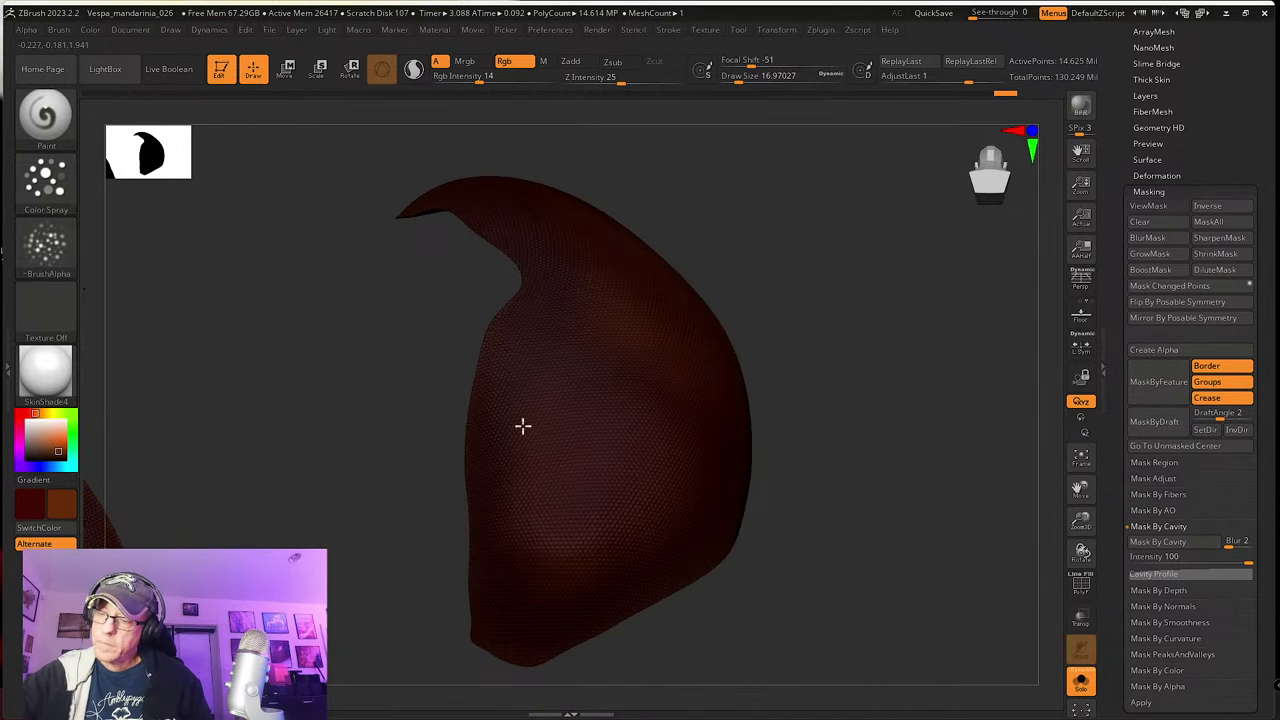
pyautogui.moveTo(677, 471); pyautogui.dragTo(600, 349, button='right')
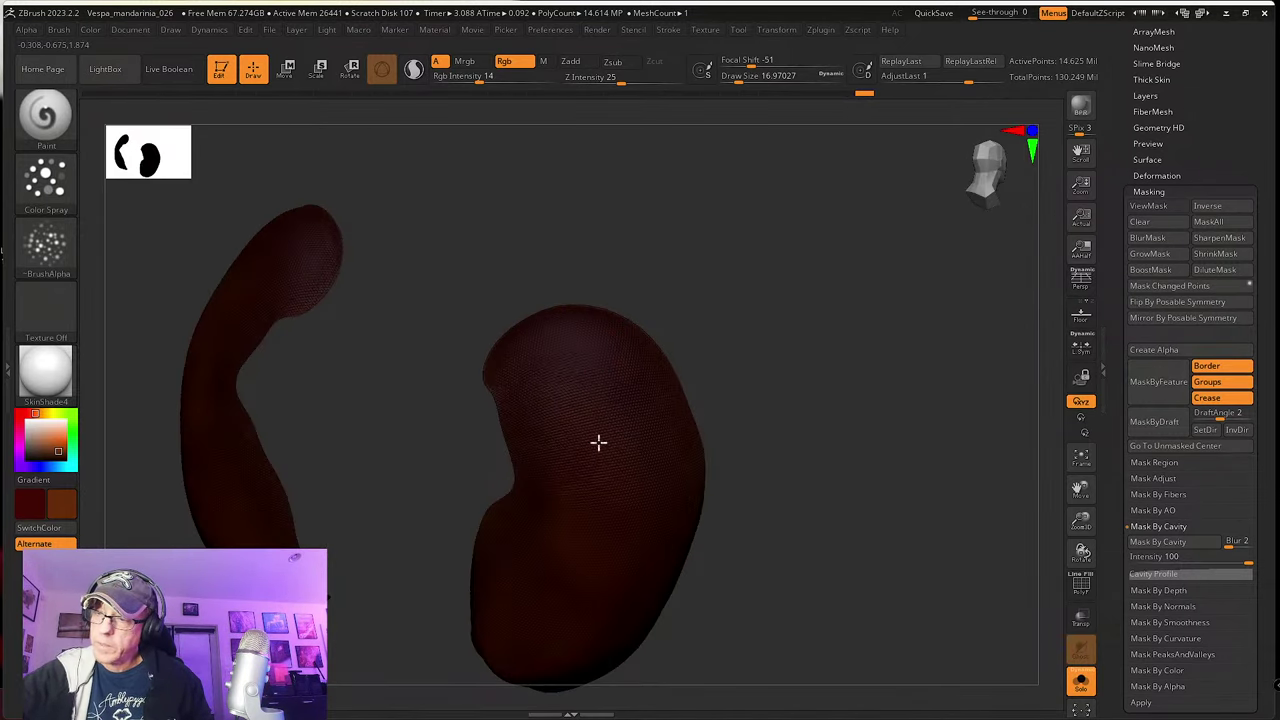
# Step: Build up the orange-brown spray over the eye's upper lobe, middle and lower end at RGB intensity 14
pyautogui.moveTo(603, 526); pyautogui.dragTo(609, 446, button='right')
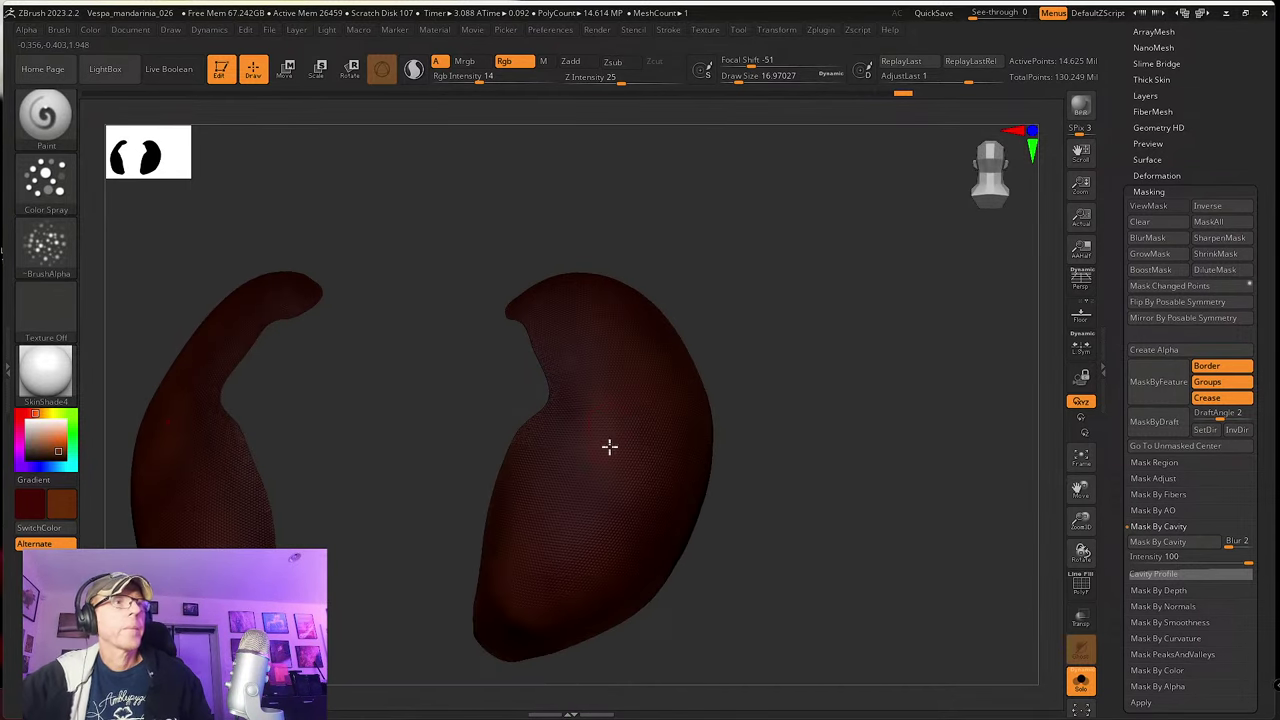
pyautogui.moveTo(634, 489); pyautogui.dragTo(629, 451, button='right')
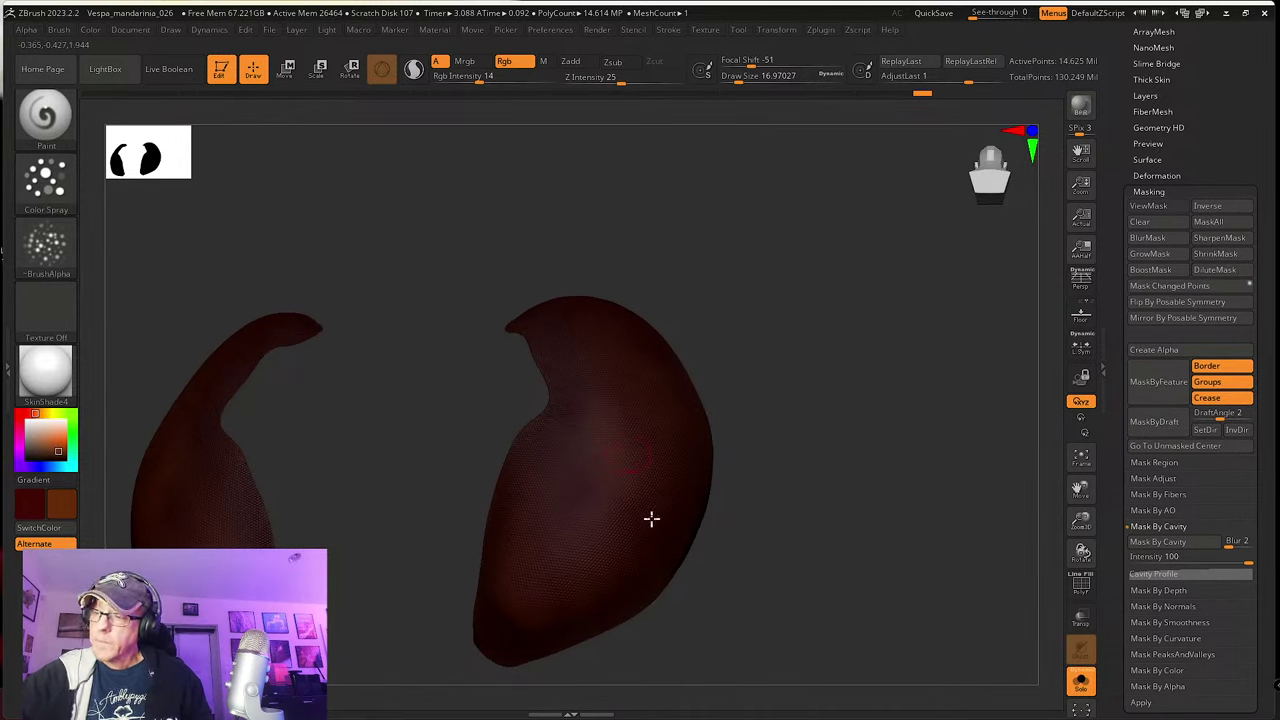
pyautogui.moveTo(530, 598); pyautogui.dragTo(574, 409, button='right')
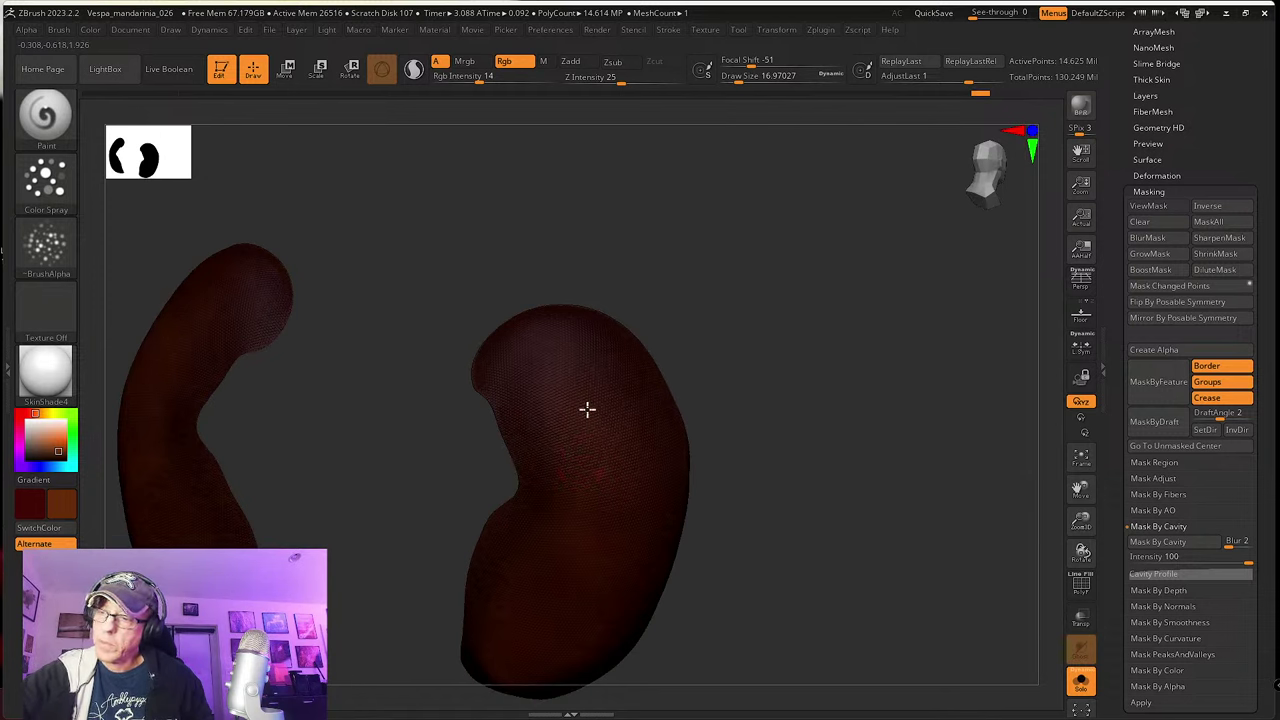
pyautogui.moveTo(586, 409); pyautogui.dragTo(597, 326, button='right')
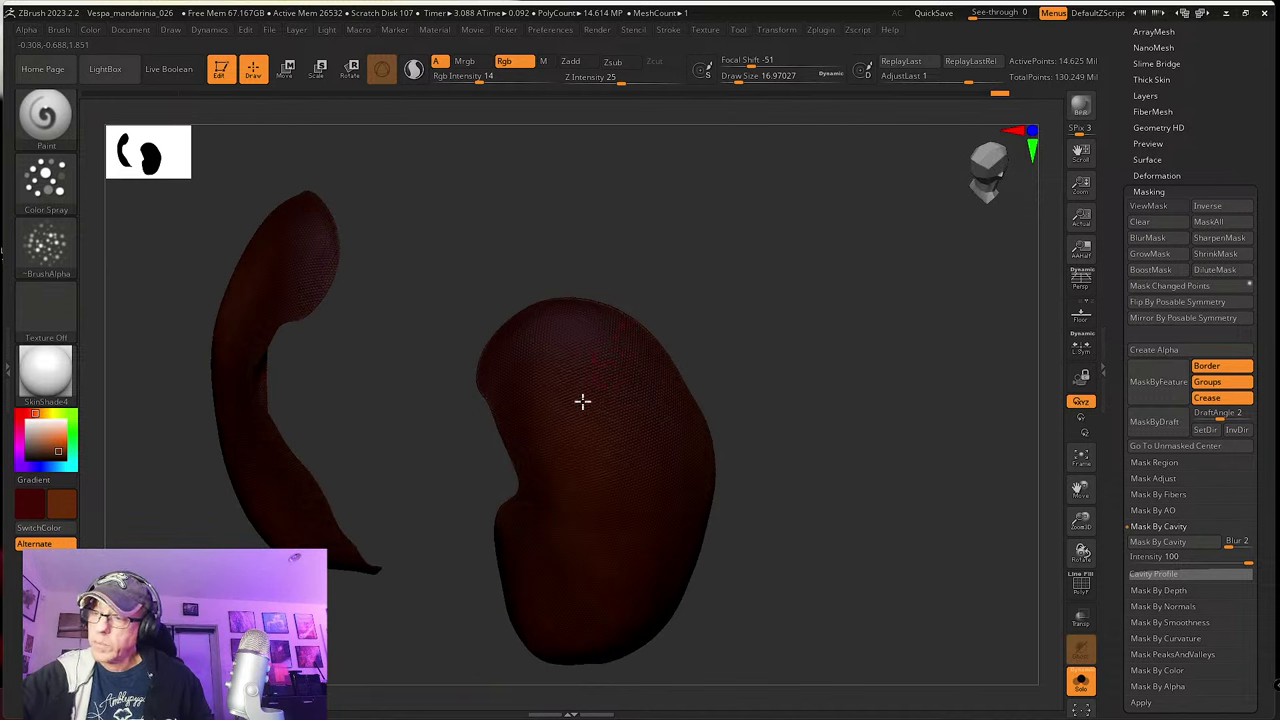
pyautogui.moveTo(604, 538); pyautogui.dragTo(631, 406, button='right')
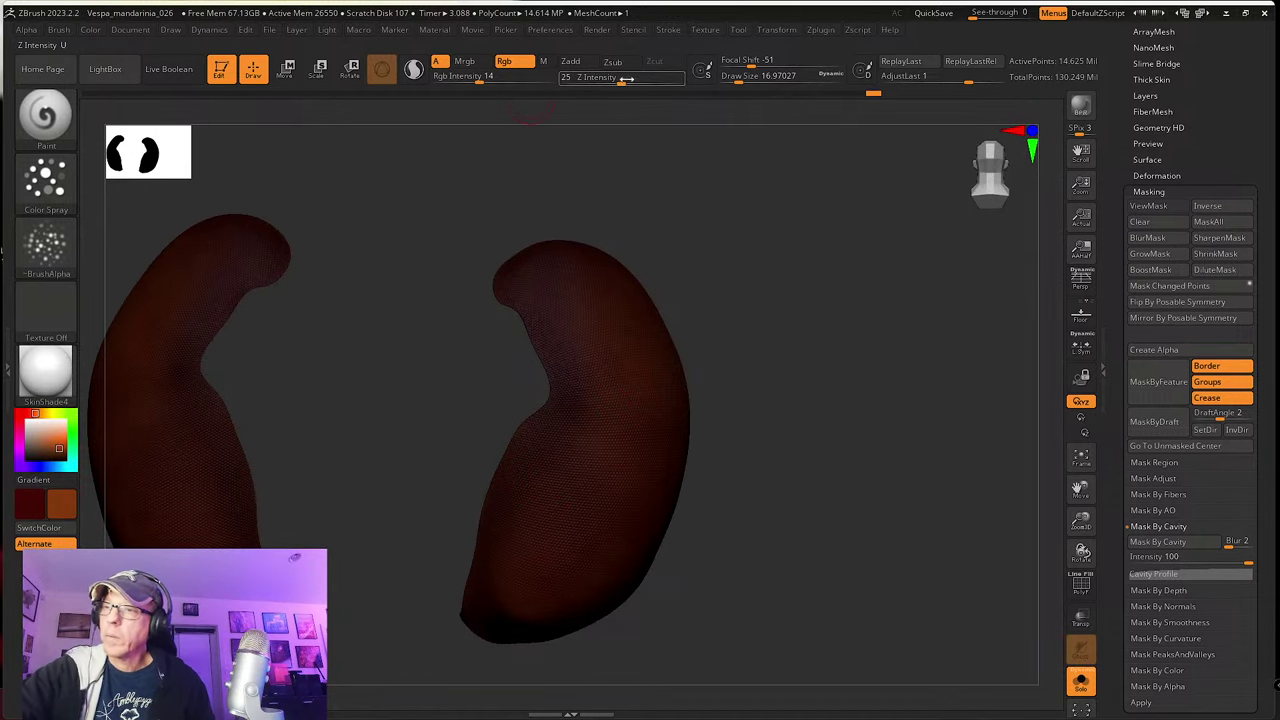
# Step: Set the RGB intensity to 22 and spray a slightly brighter orange-brown over the lower half of the eye
pyautogui.moveTo(482, 78); pyautogui.dragTo(504, 93)
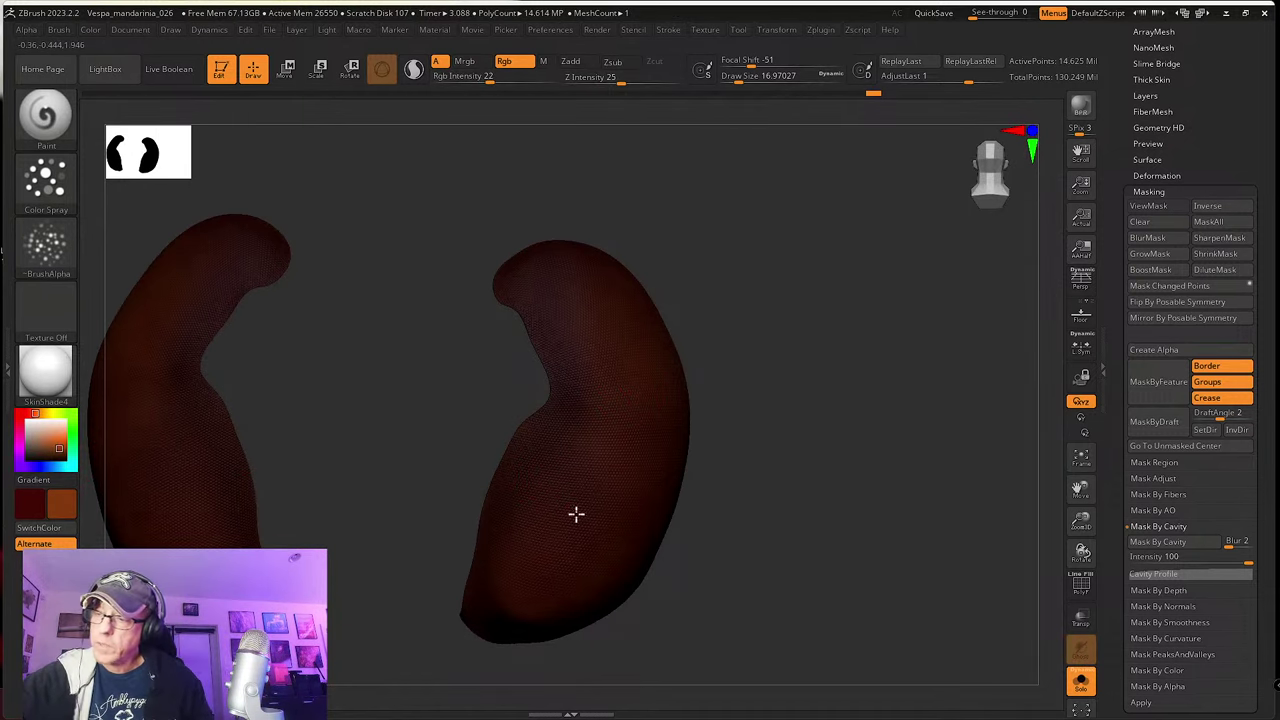
pyautogui.moveTo(537, 621); pyautogui.dragTo(524, 560, button='right')
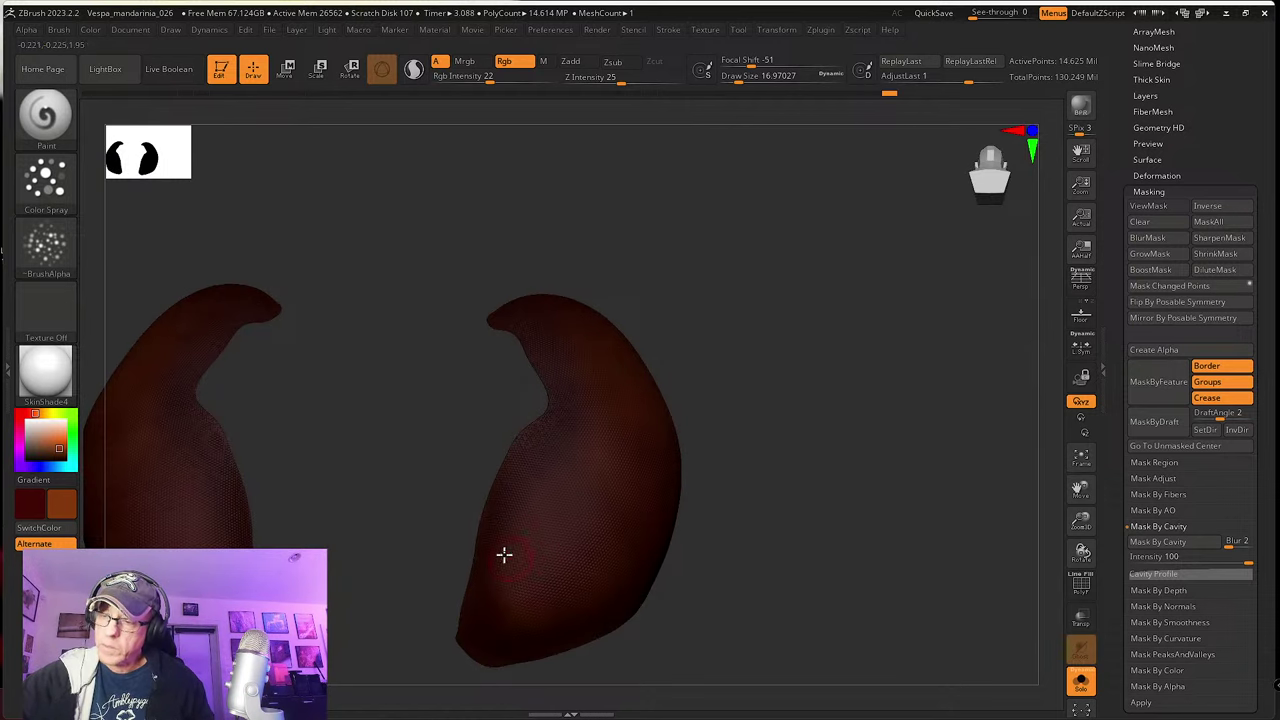
pyautogui.moveTo(503, 554)
pyautogui.mouseDown()
pyautogui.moveTo(497, 586)
pyautogui.moveTo(518, 625)
pyautogui.mouseUp()
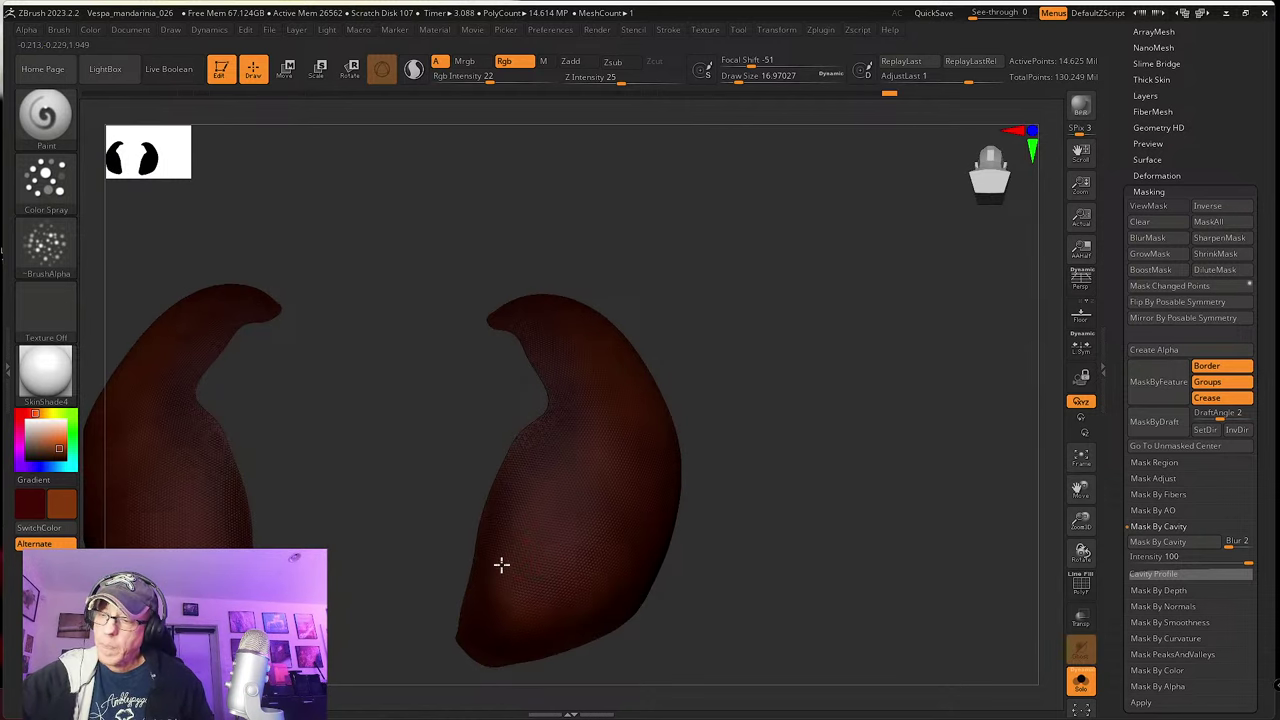
pyautogui.moveTo(620, 569); pyautogui.dragTo(619, 586, button='right')
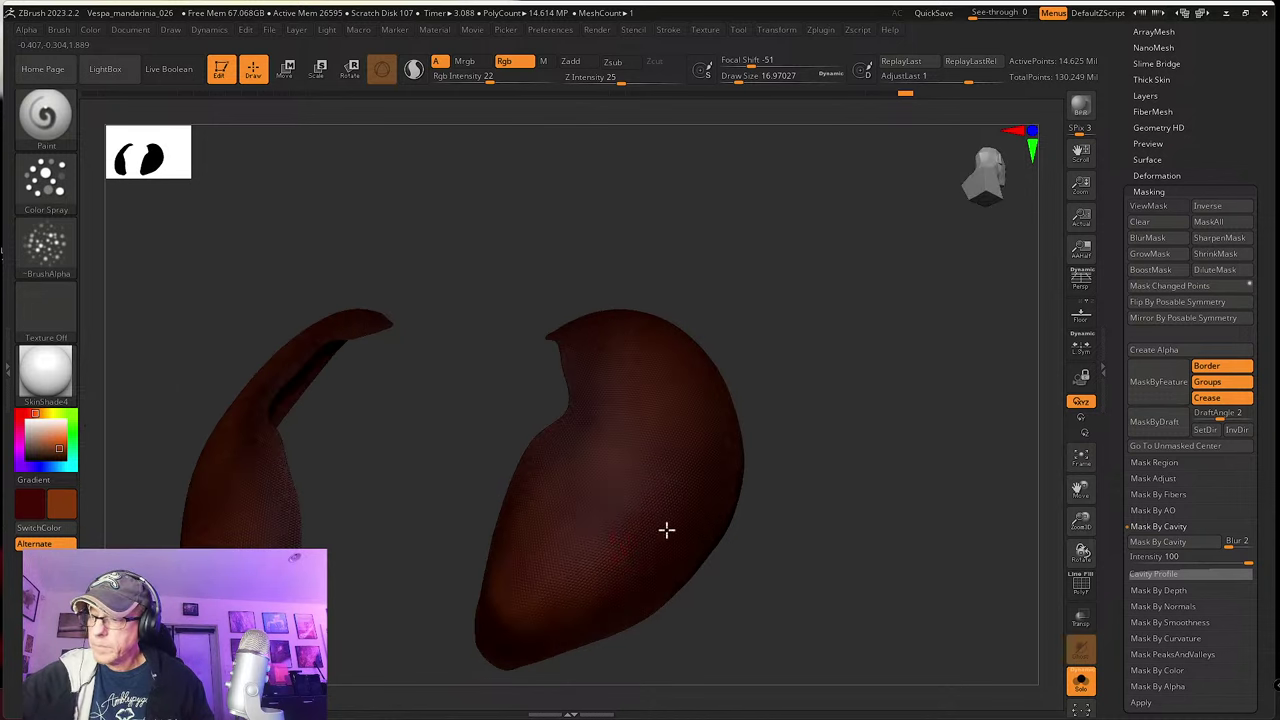
pyautogui.moveTo(557, 496); pyautogui.dragTo(583, 483, button='right')
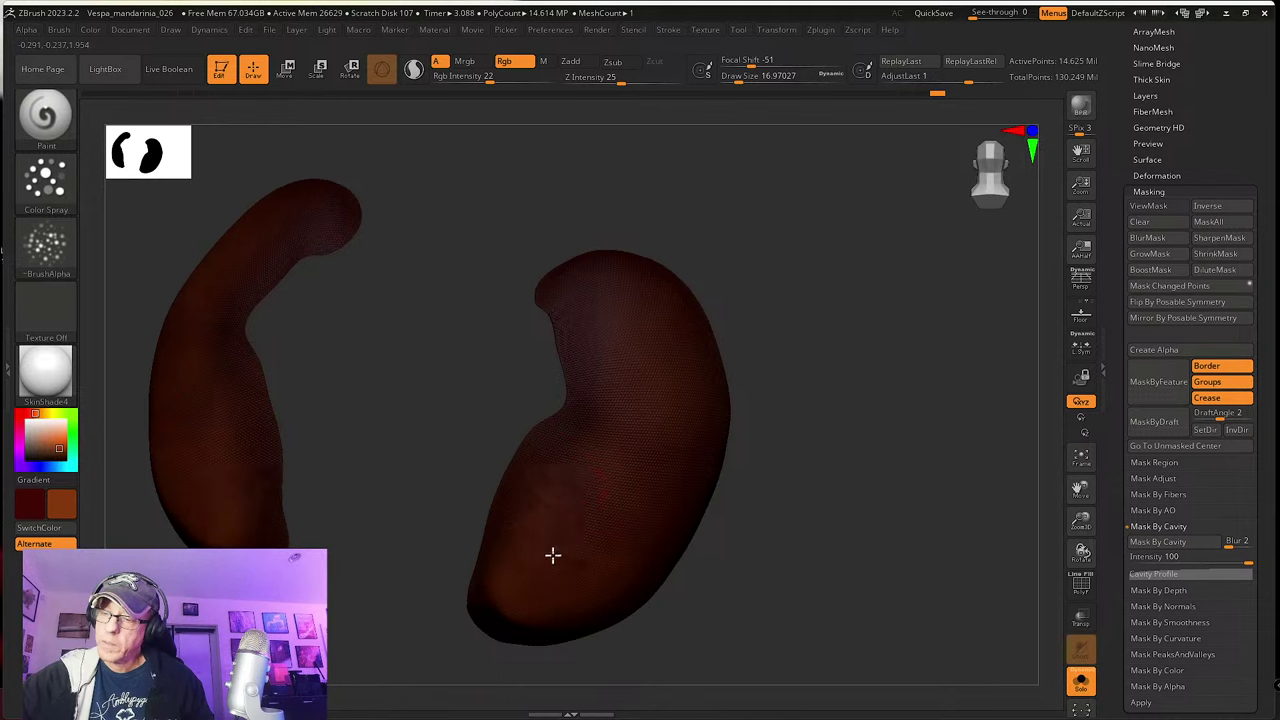
pyautogui.moveTo(551, 554); pyautogui.dragTo(489, 606, button='right')
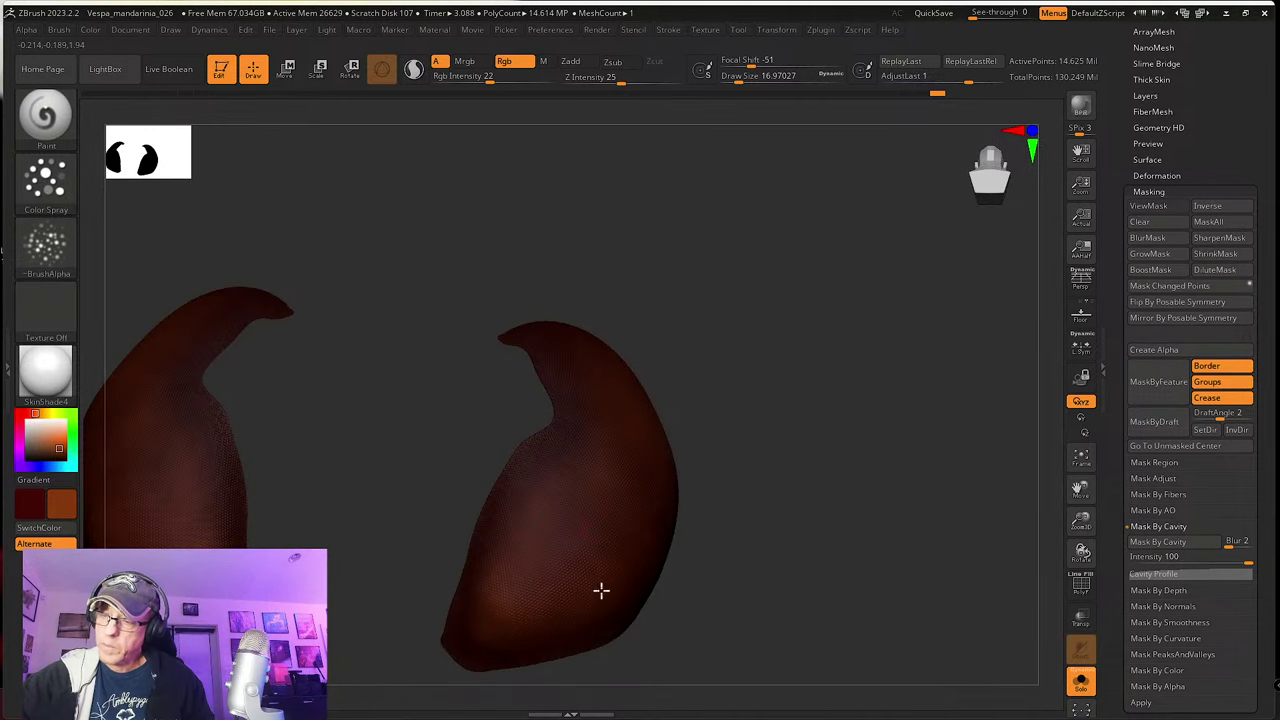
# Step: Spray the brighter orange-brown over the eye's upper lobe and outer side at RGB intensity 22
pyautogui.moveTo(561, 569); pyautogui.dragTo(634, 446, button='right')
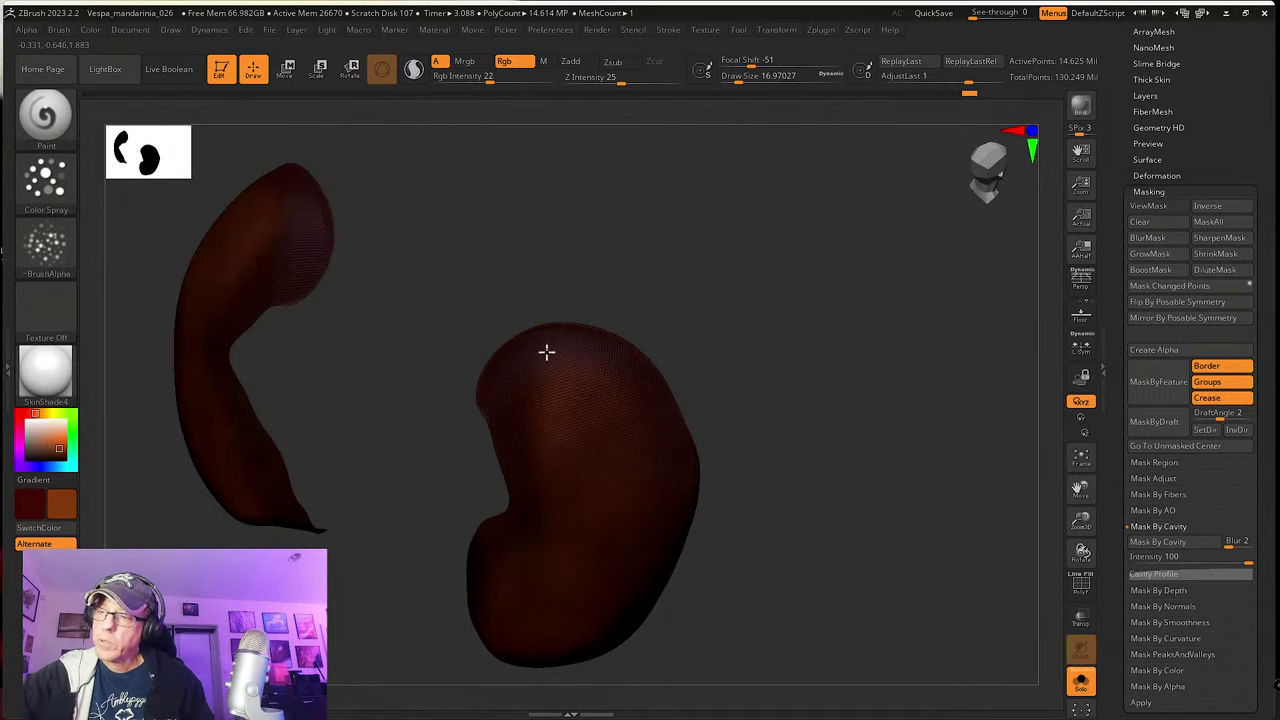
pyautogui.moveTo(571, 480); pyautogui.dragTo(548, 362, button='right')
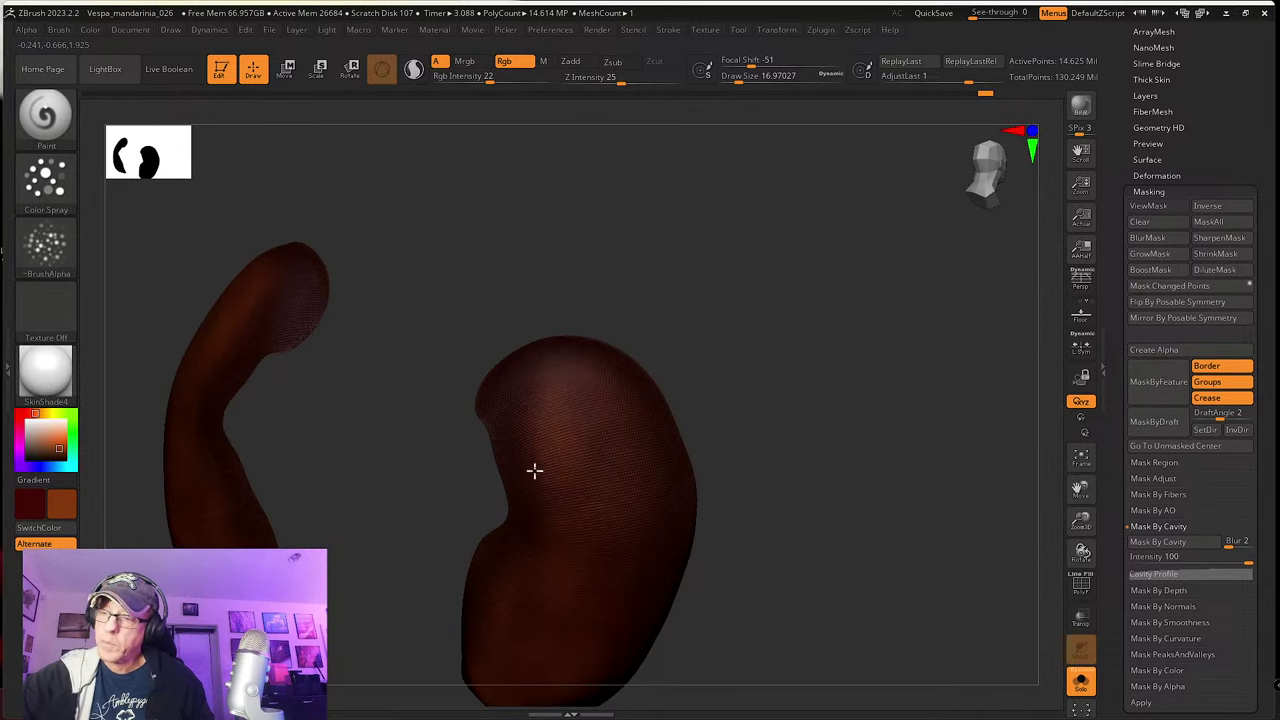
pyautogui.moveTo(637, 466); pyautogui.dragTo(655, 423, button='right')
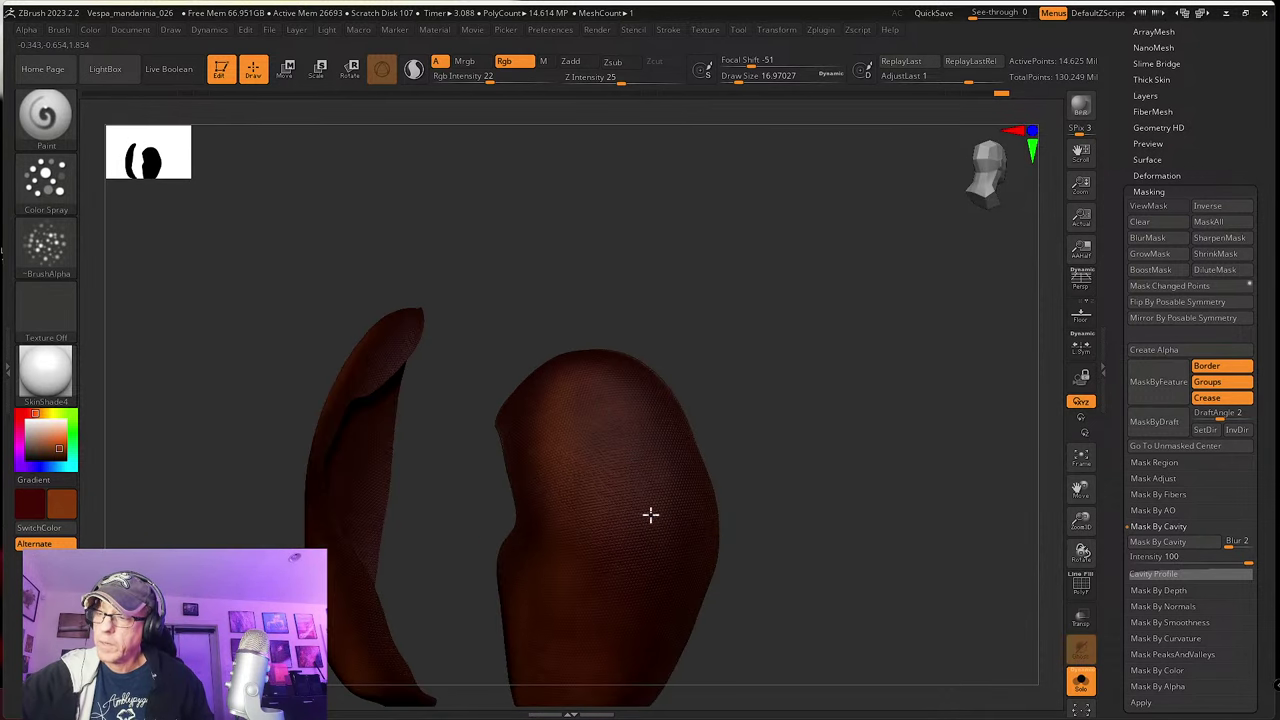
pyautogui.moveTo(660, 593); pyautogui.dragTo(622, 448, button='right')
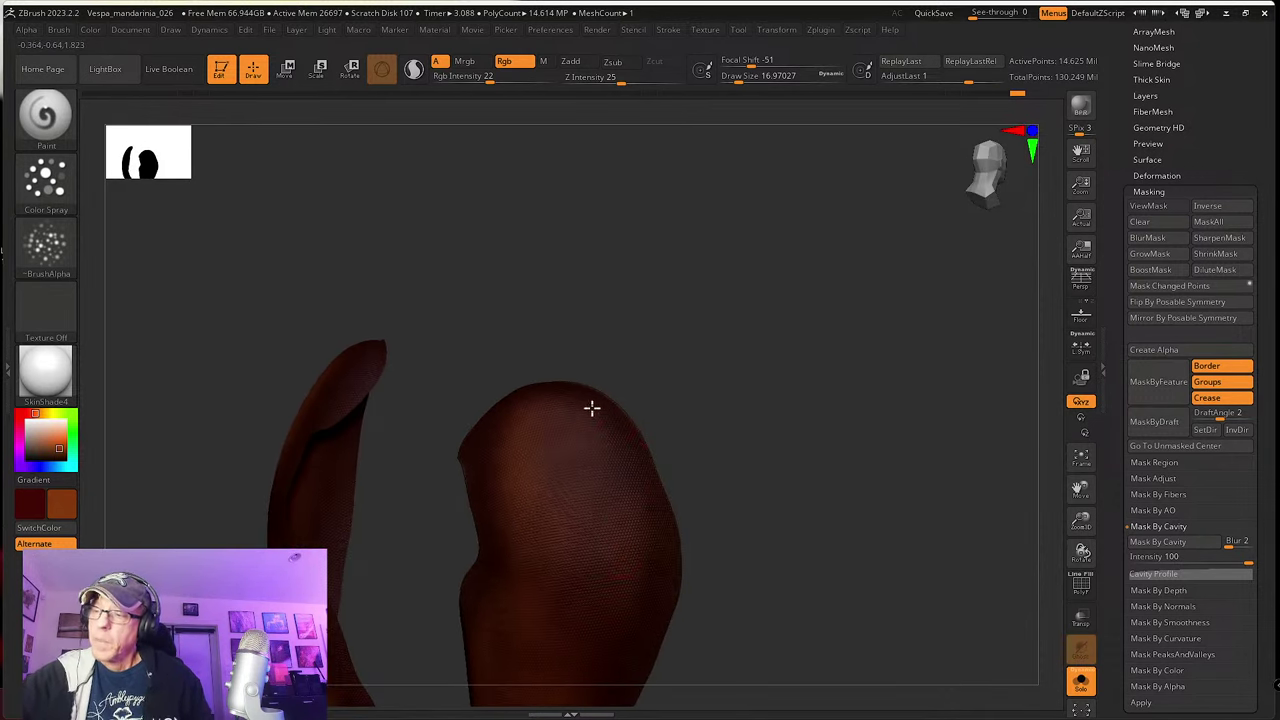
pyautogui.moveTo(637, 526); pyautogui.dragTo(594, 577, button='right')
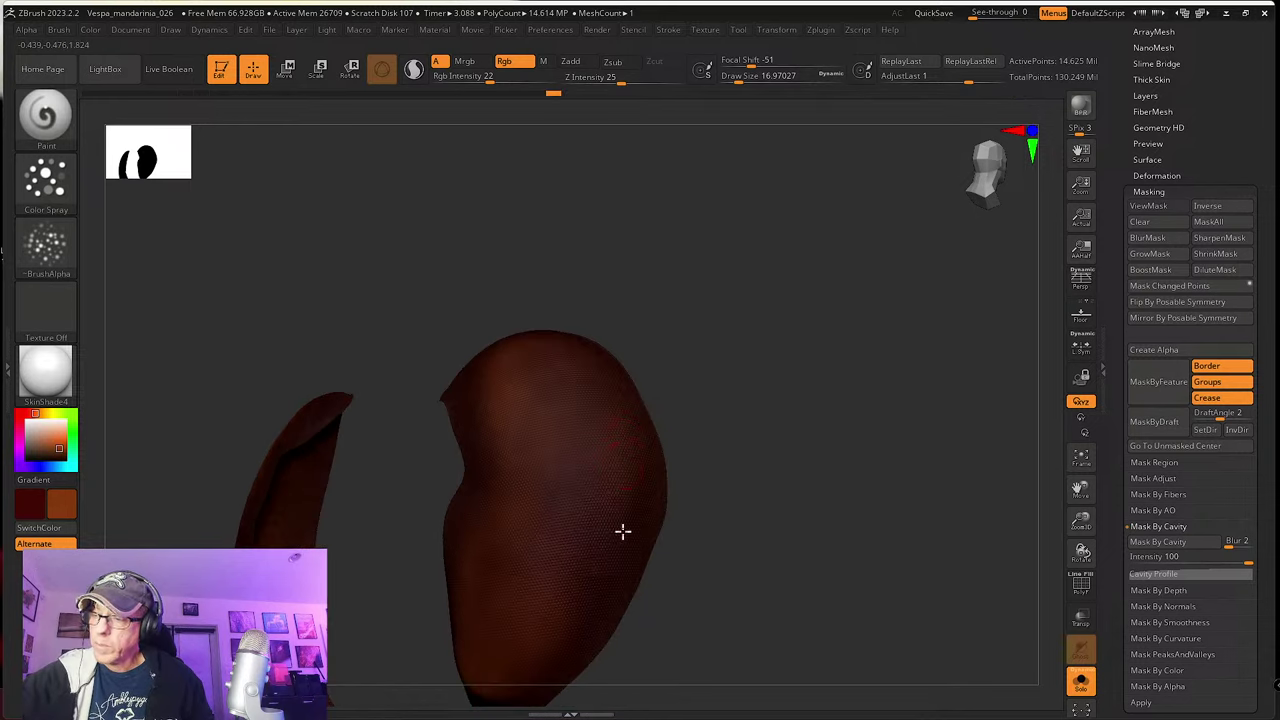
pyautogui.moveTo(571, 503); pyautogui.dragTo(577, 431, button='right')
# Step: Blend the sprayed colors across the middle and lower parts of the eye with the Smooth brush
pyautogui.press('shift')
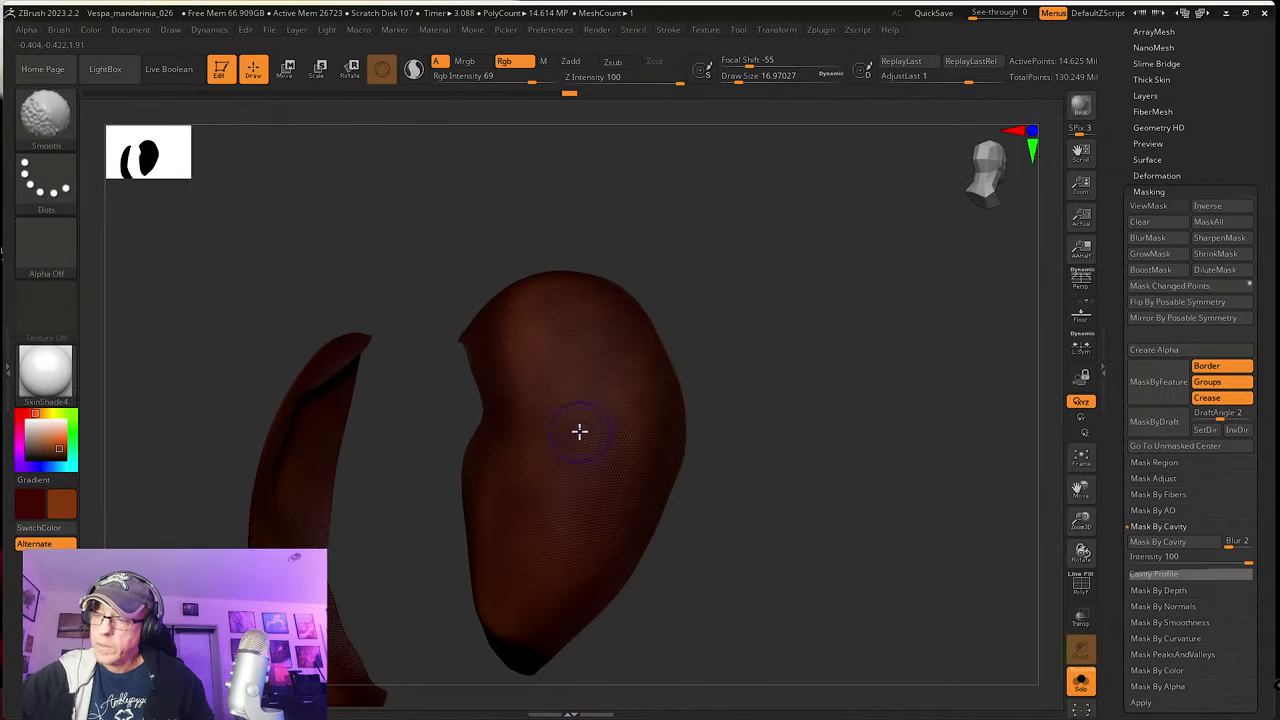
pyautogui.moveTo(617, 445)
pyautogui.keyDown('shift'); pyautogui.mouseDown()
pyautogui.moveTo(609, 474)
pyautogui.moveTo(569, 510)
pyautogui.moveTo(551, 594)
pyautogui.moveTo(526, 586)
pyautogui.mouseUp(); pyautogui.keyUp('shift')
pyautogui.moveTo(526, 586)
pyautogui.mouseDown(button='right')
pyautogui.moveTo(471, 600)
pyautogui.moveTo(543, 569)
pyautogui.mouseUp(button='right')
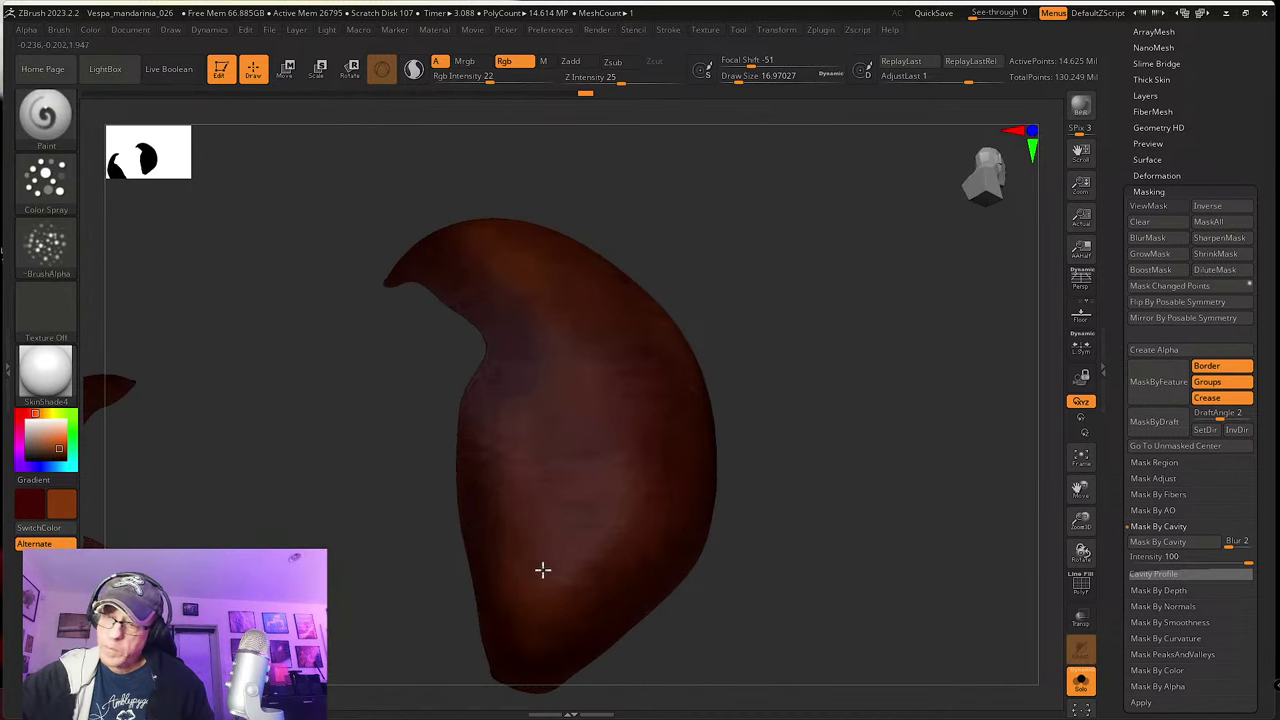
pyautogui.press('shift')
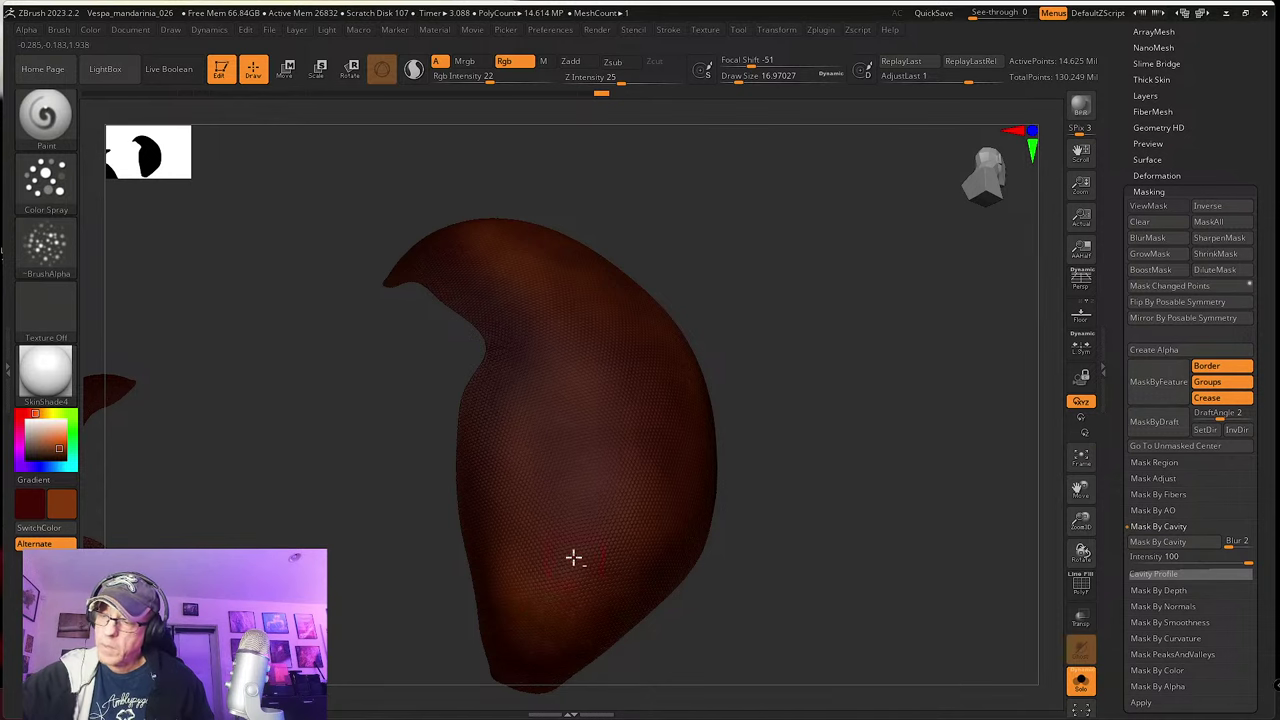
pyautogui.moveTo(574, 557); pyautogui.dragTo(543, 447, button='right')
pyautogui.press('shift')
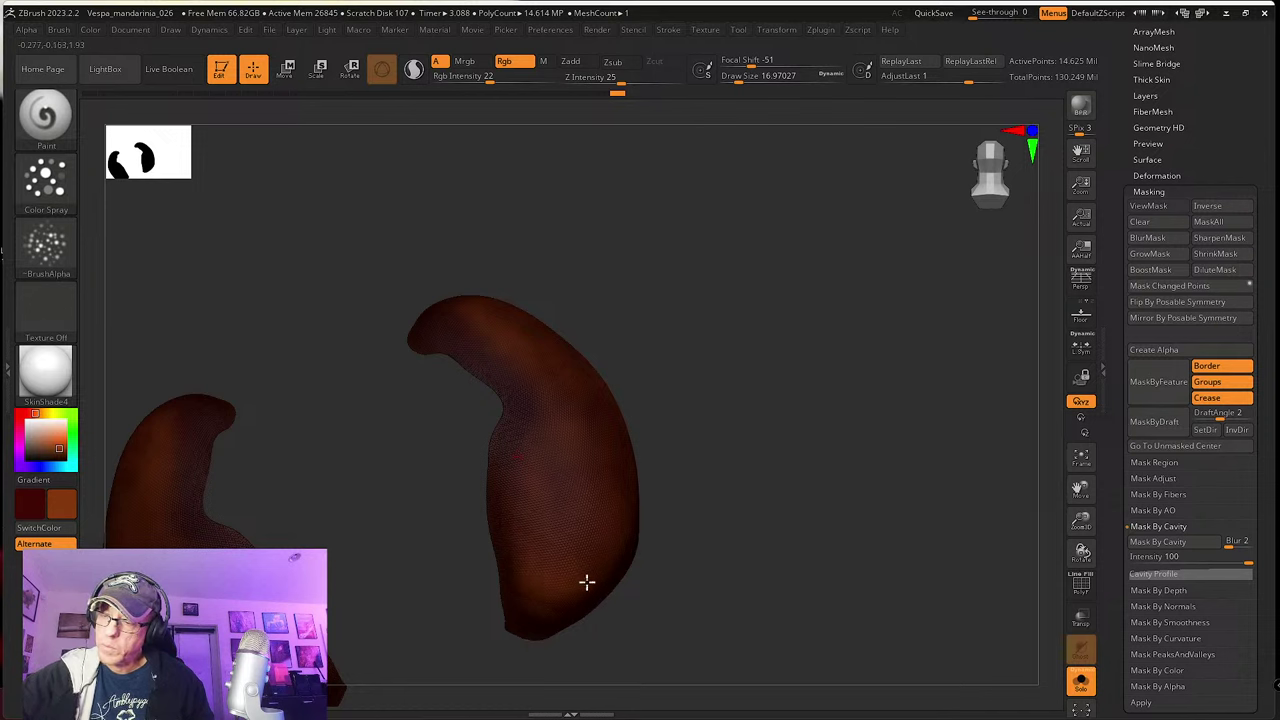
# Step: Spray more orange-brown over the upper, middle and lower areas of the eye at RGB intensity 22
pyautogui.moveTo(587, 581); pyautogui.dragTo(523, 354, button='right')
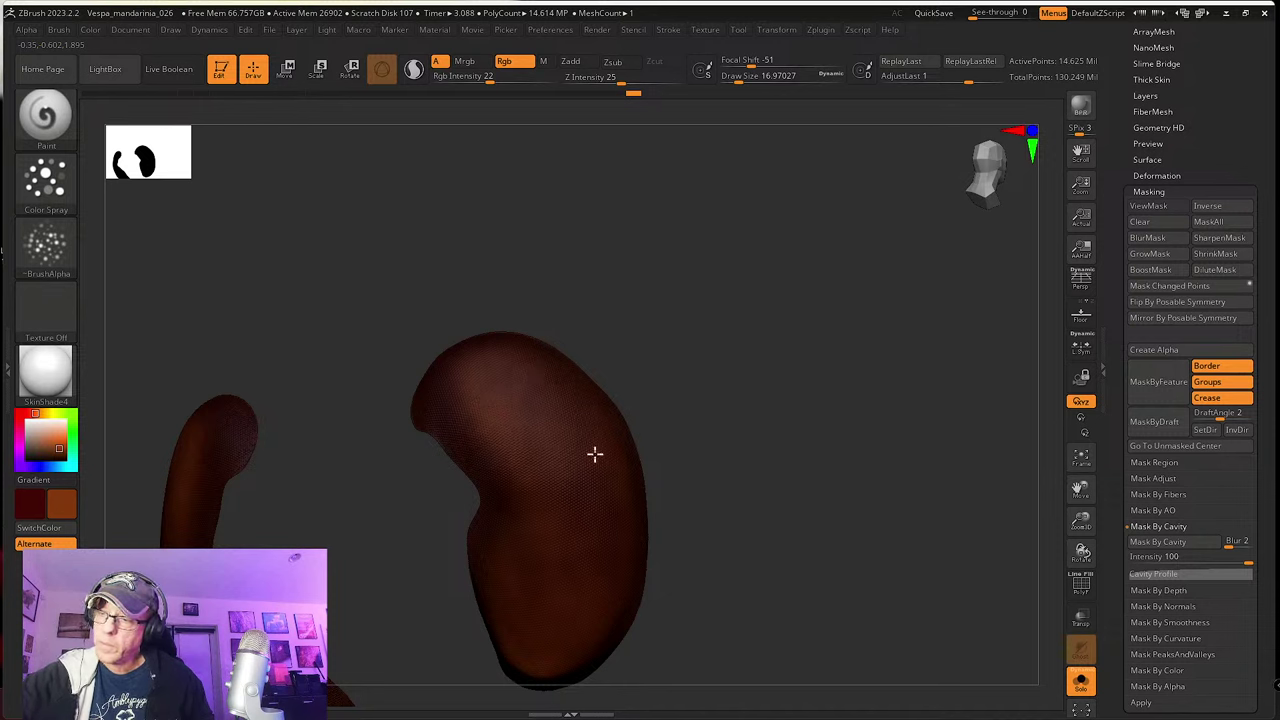
pyautogui.moveTo(594, 454); pyautogui.dragTo(609, 521, button='right')
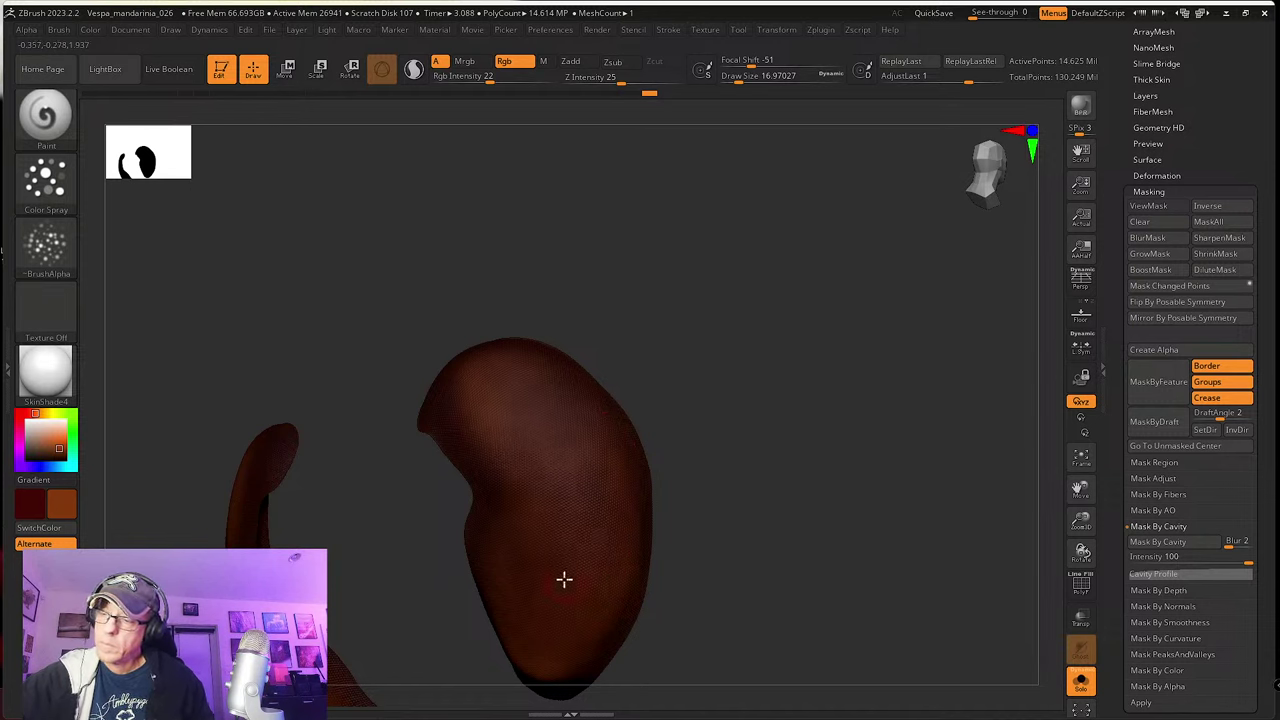
pyautogui.moveTo(563, 580); pyautogui.dragTo(534, 500, button='right')
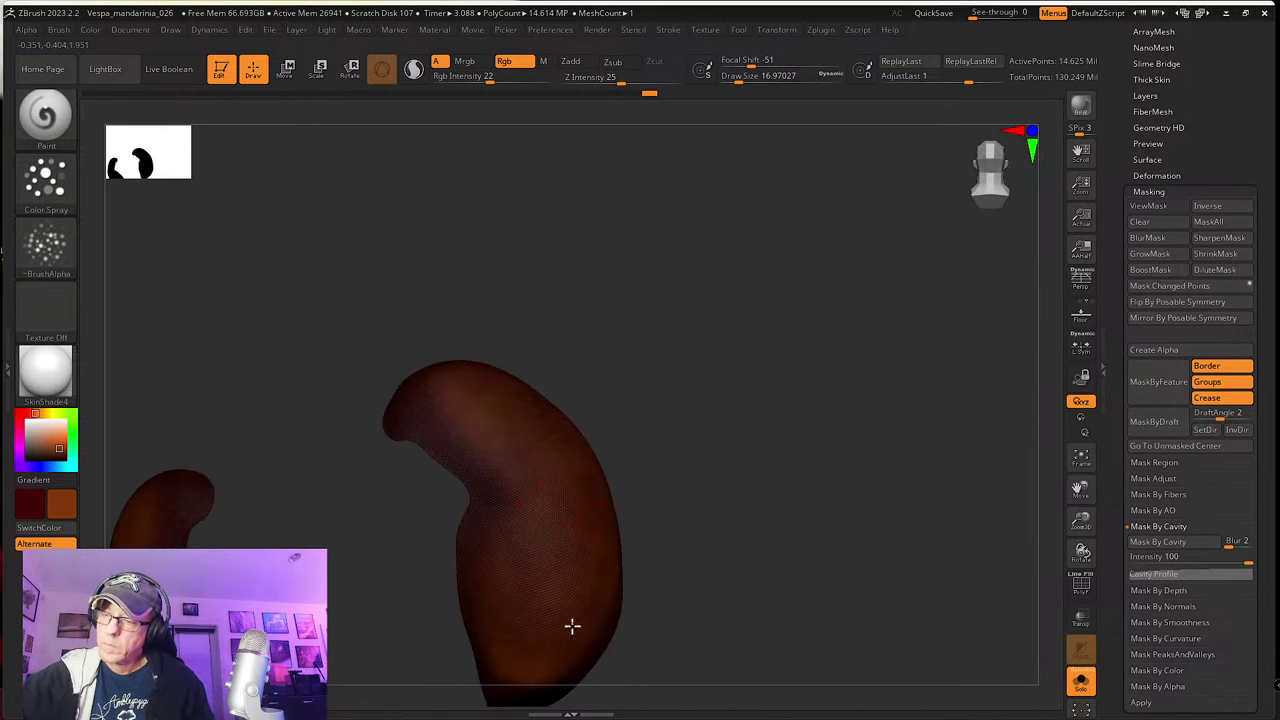
pyautogui.moveTo(571, 626); pyautogui.dragTo(560, 540, button='right')
pyautogui.moveTo(523, 617); pyautogui.dragTo(597, 543, button='right')
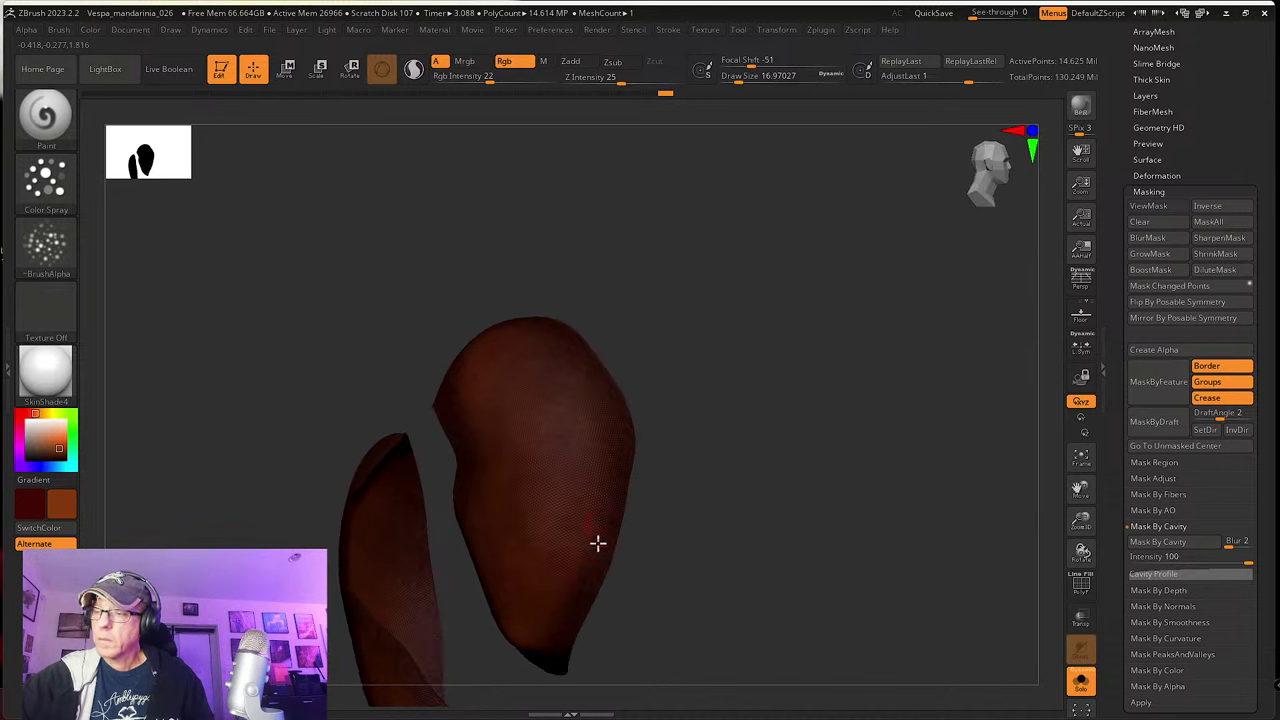
# Step: Pick a very dark red-brown from the eye and spray it over the outer side and lower end at RGB intensity 22
pyautogui.press('c')
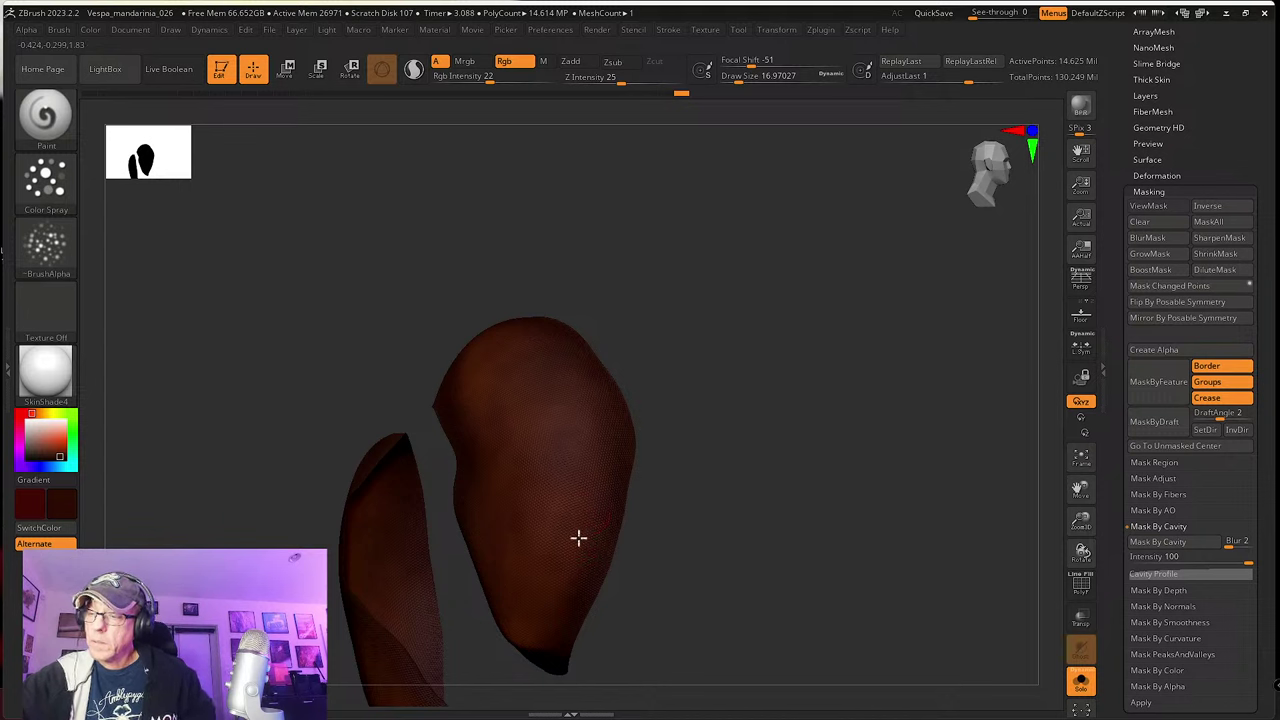
pyautogui.moveTo(600, 446); pyautogui.dragTo(614, 423, button='right')
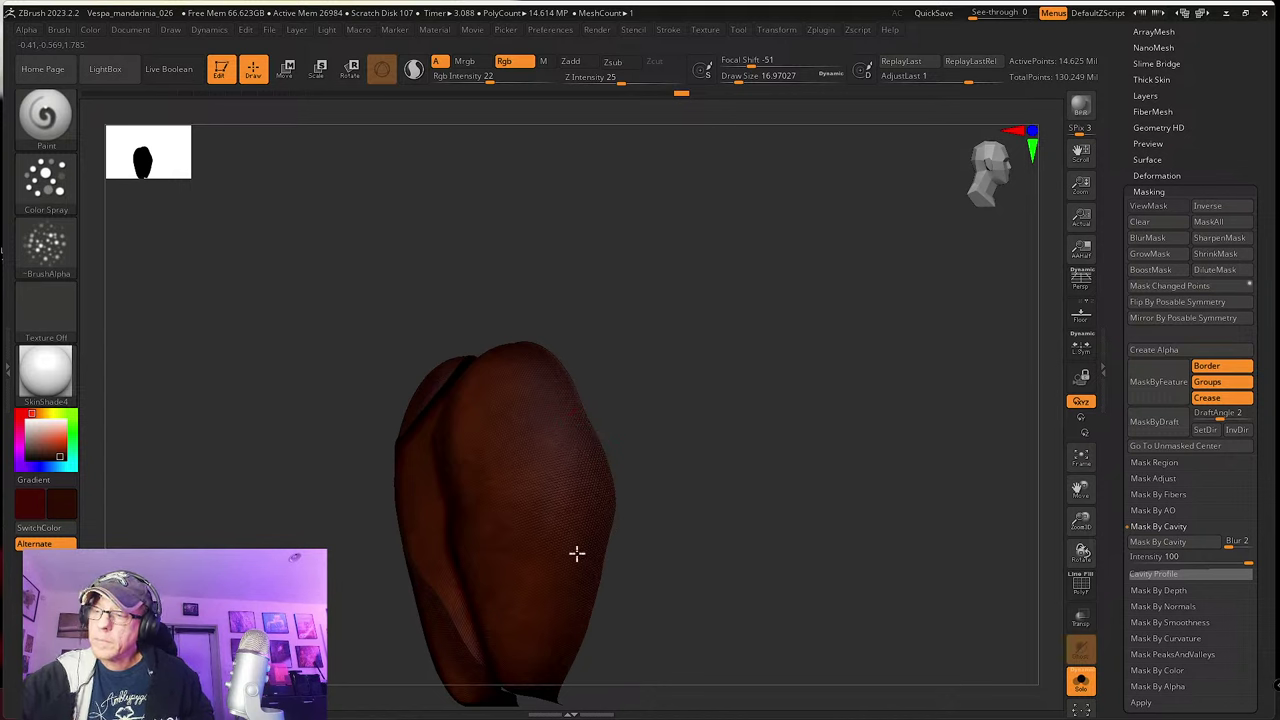
pyautogui.moveTo(591, 553); pyautogui.dragTo(601, 459, button='right')
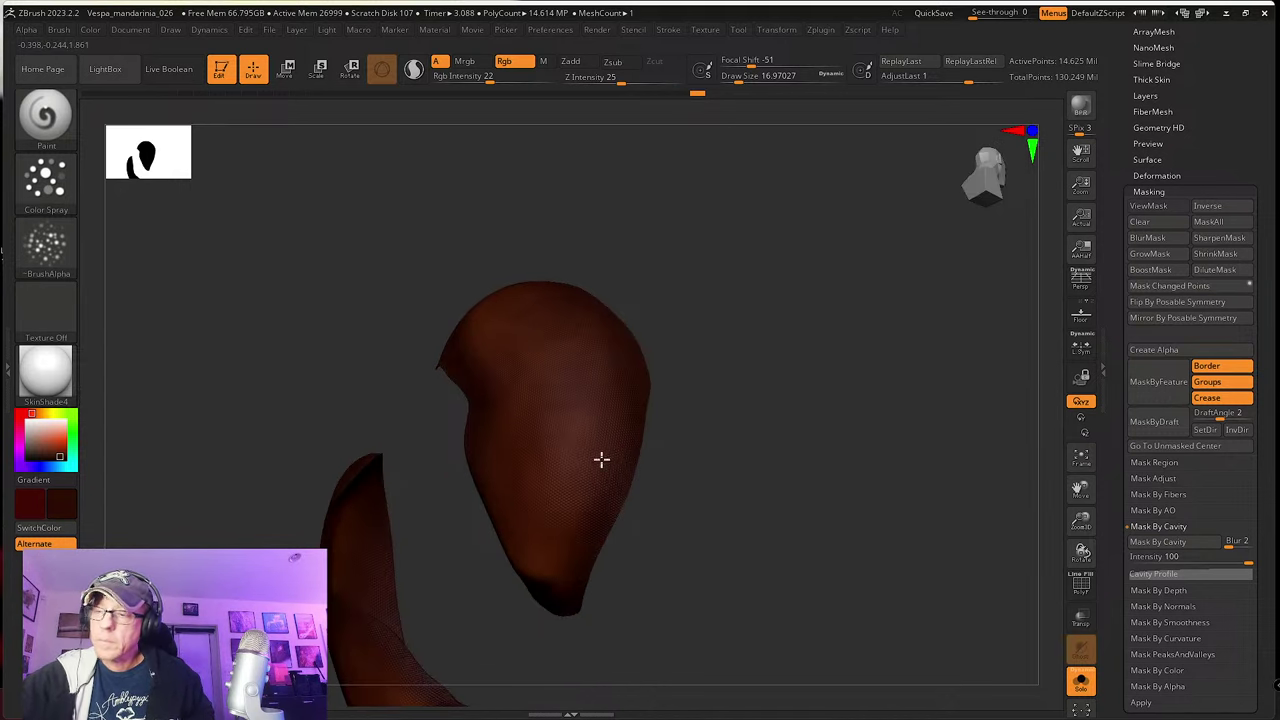
pyautogui.moveTo(647, 556); pyautogui.dragTo(554, 587, button='right')
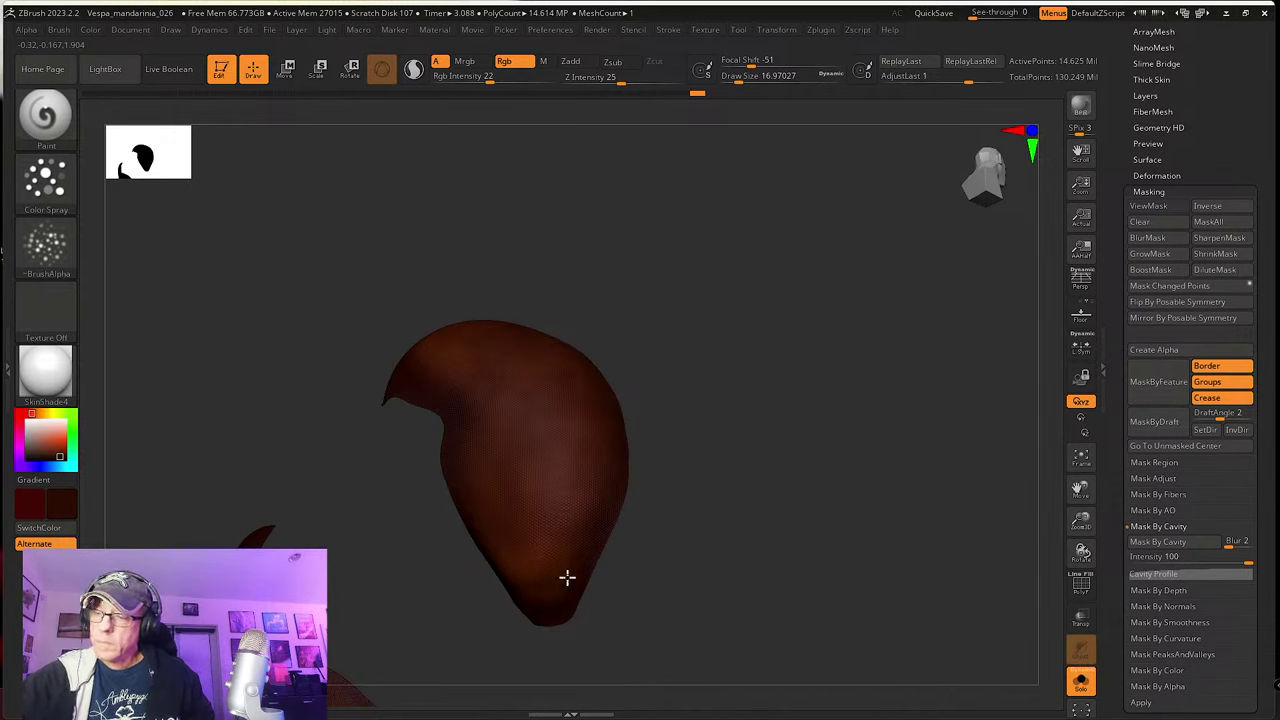
pyautogui.moveTo(547, 580); pyautogui.dragTo(741, 566, button='right')
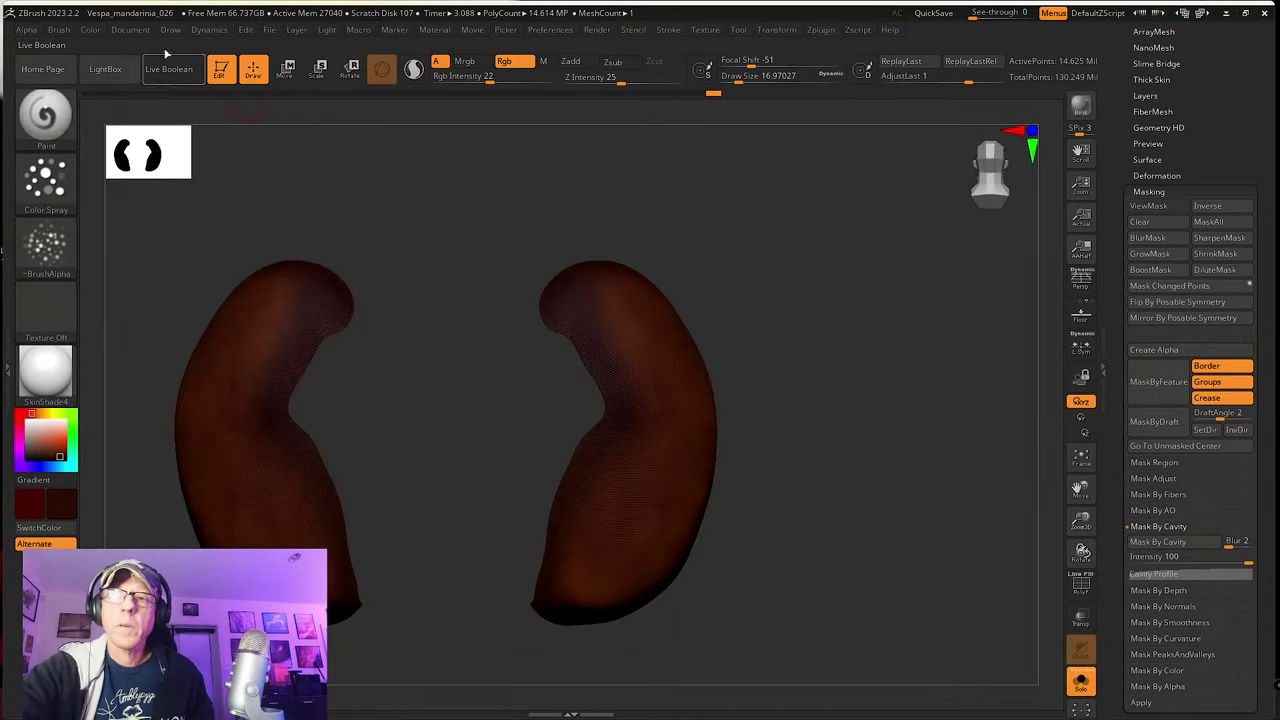
# Step: Dock the Material palette beside the canvas and expand the modifiers of the SkinShade4 material
pyautogui.click(430, 32)
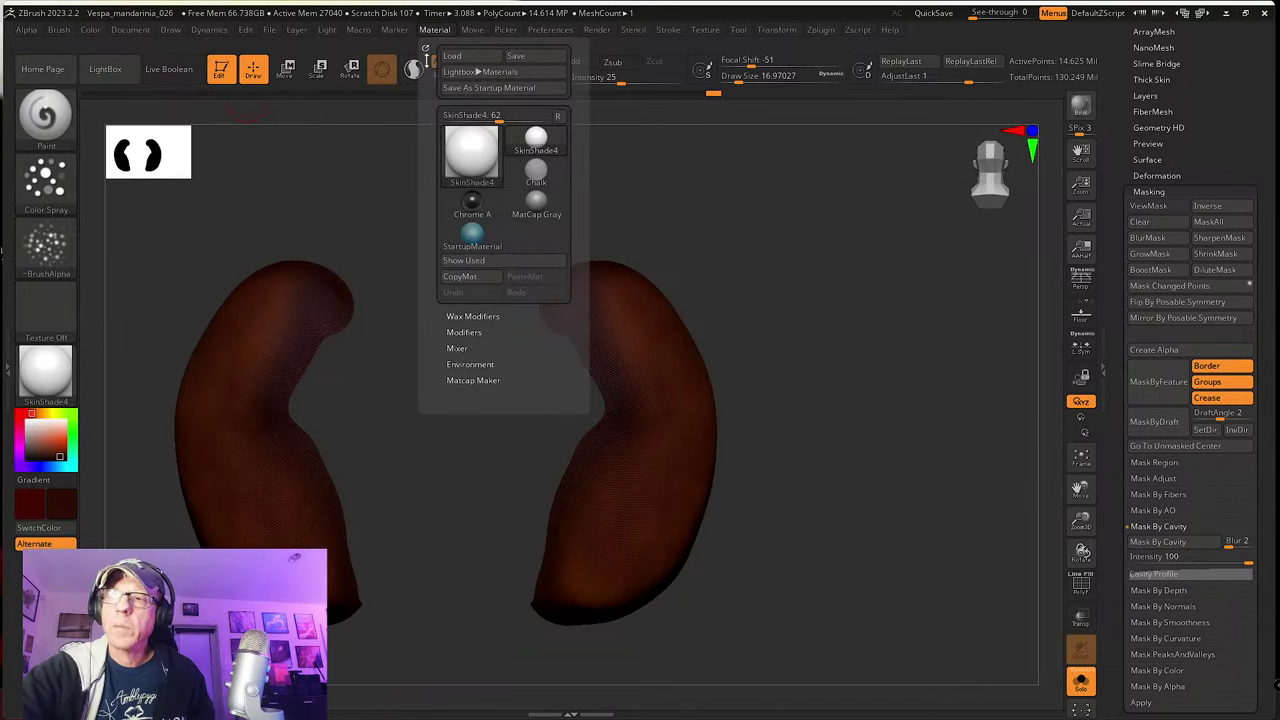
pyautogui.click(424, 48)
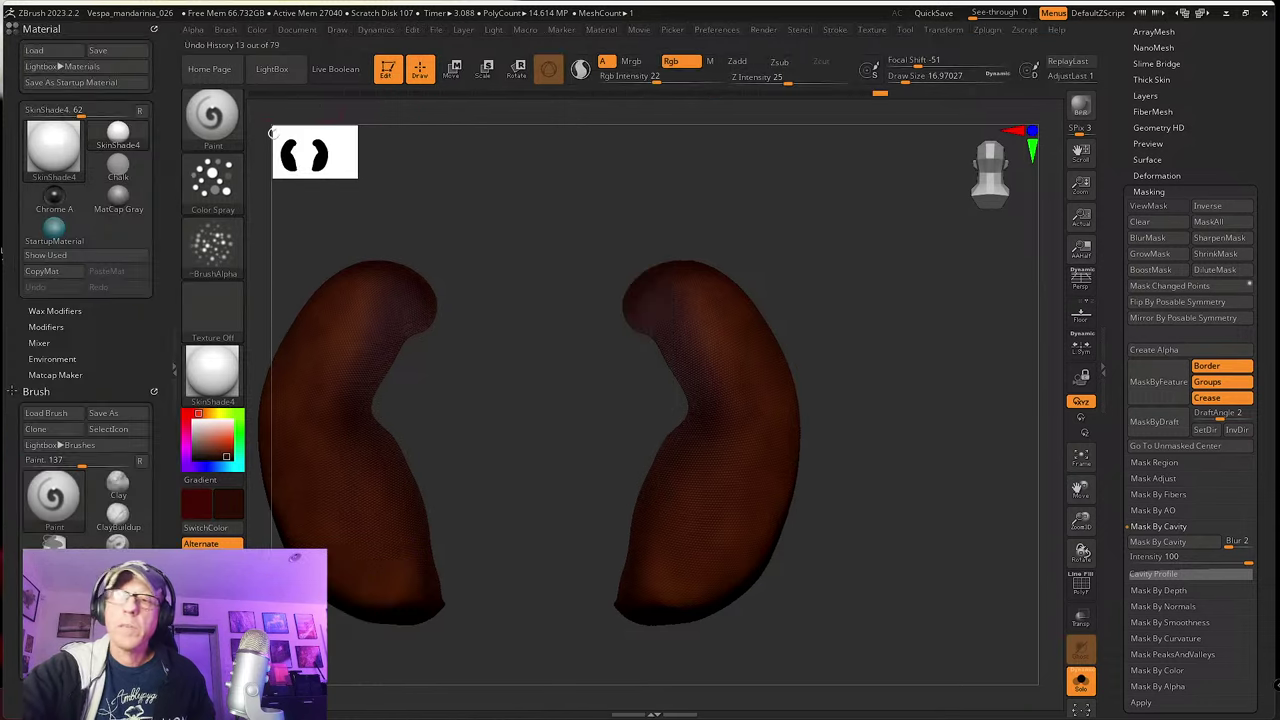
pyautogui.click(50, 327)
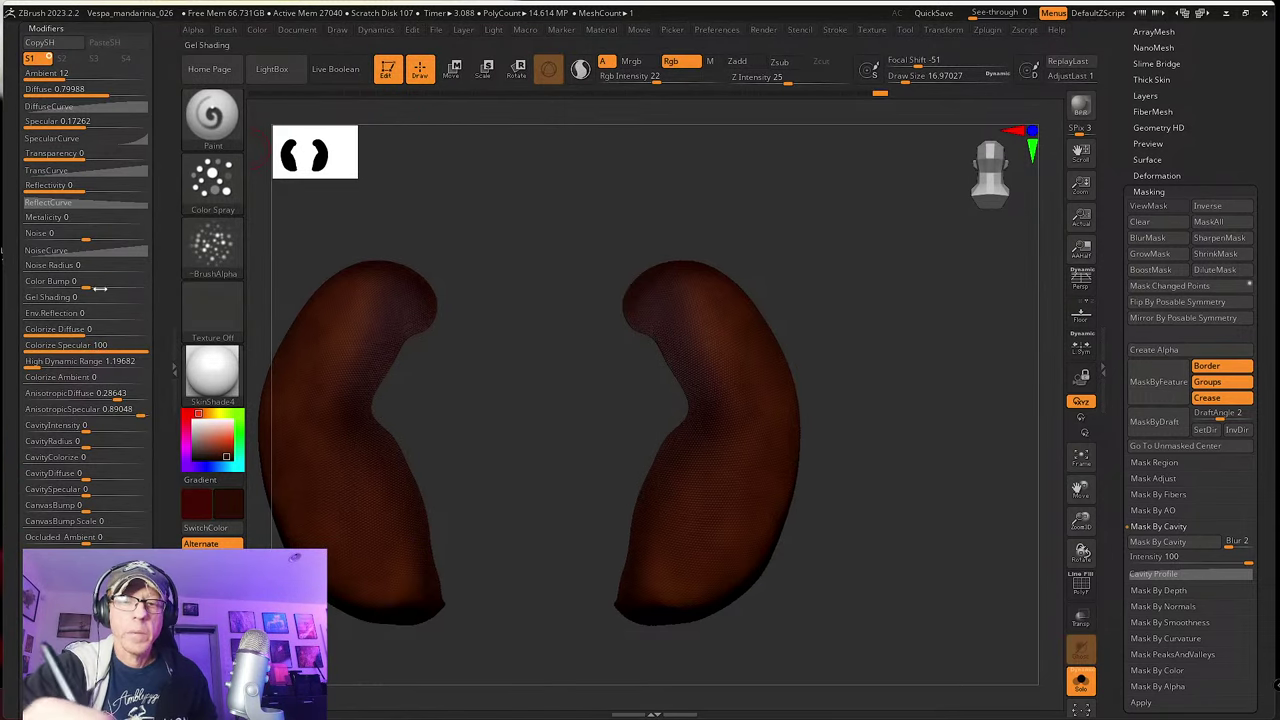
# Step: Raise SkinShade4's specular to 1.30461 and add a control point near the high end of its specular curve
pyautogui.moveTo(156, 181); pyautogui.dragTo(112, 262)
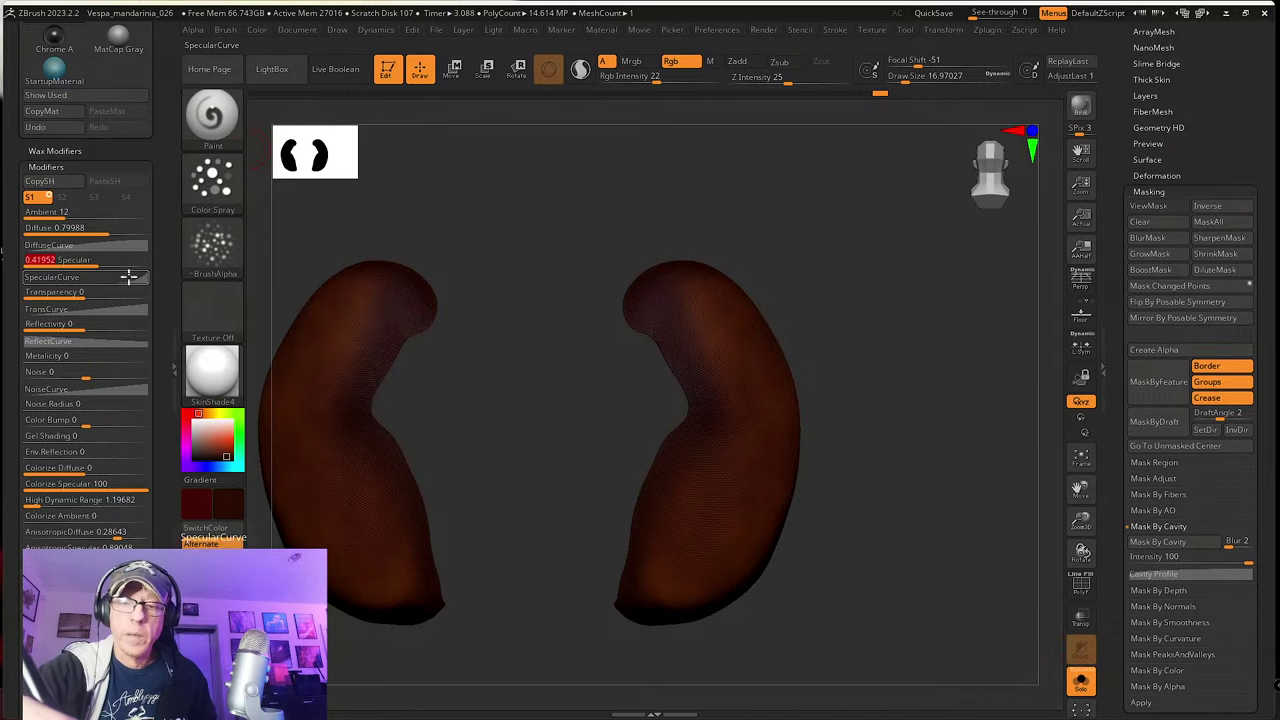
pyautogui.click(128, 277)
pyautogui.moveTo(130, 356); pyautogui.dragTo(129, 355)
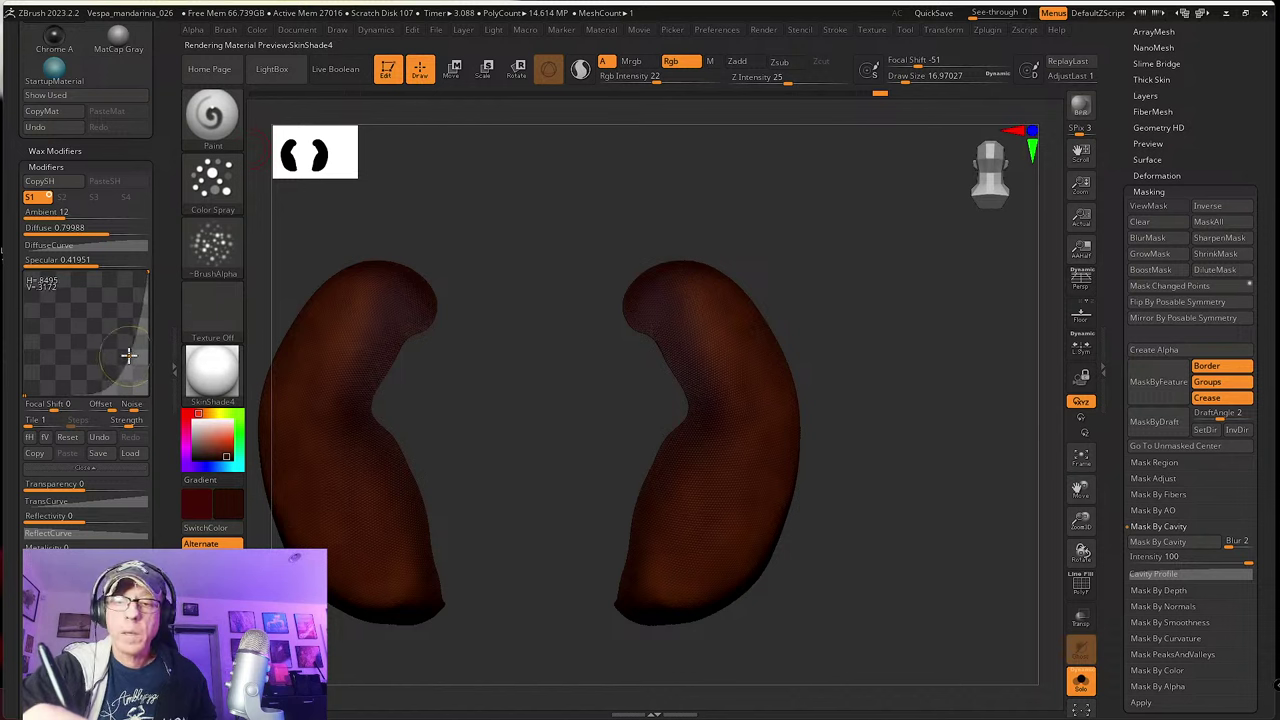
pyautogui.moveTo(101, 265); pyautogui.dragTo(118, 265)
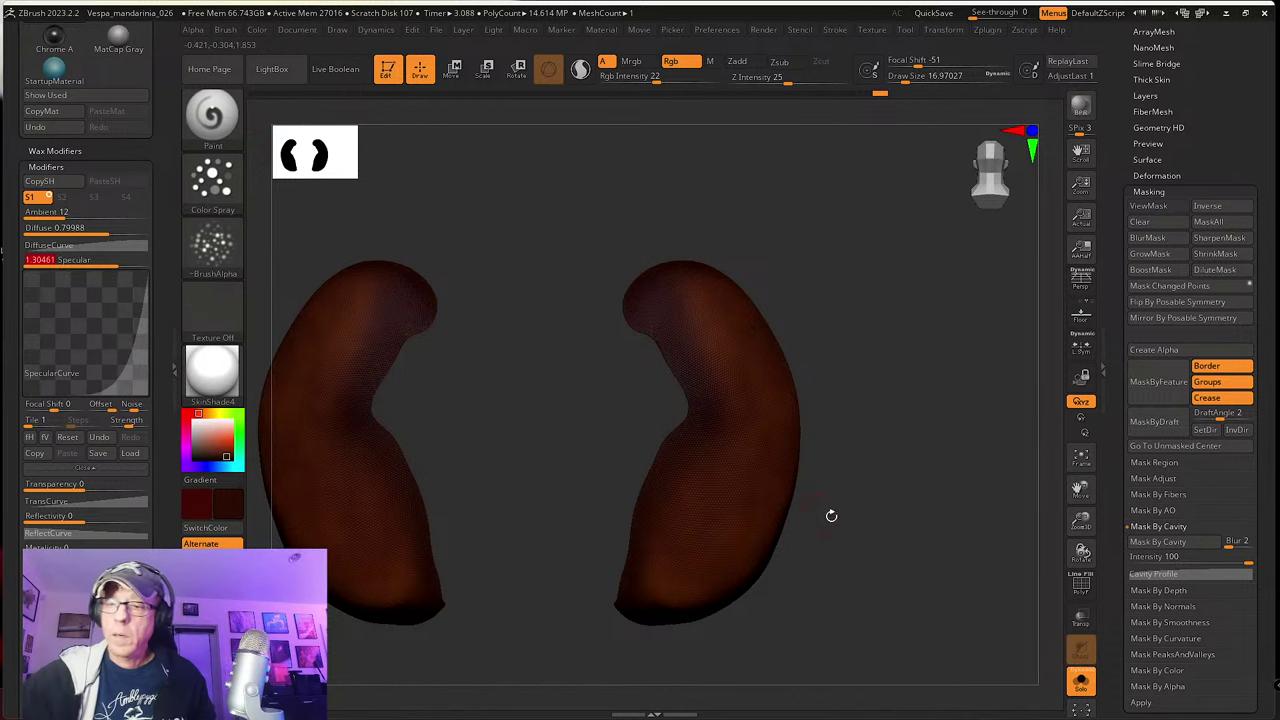
pyautogui.moveTo(849, 525)
pyautogui.mouseDown()
pyautogui.moveTo(851, 509)
pyautogui.moveTo(869, 520)
pyautogui.moveTo(857, 507)
pyautogui.mouseUp()
# Step: Try a stronger eye highlight with the specular at 2.89631 and the specular curve point moved inward for a broader falloff
pyautogui.click(141, 263)
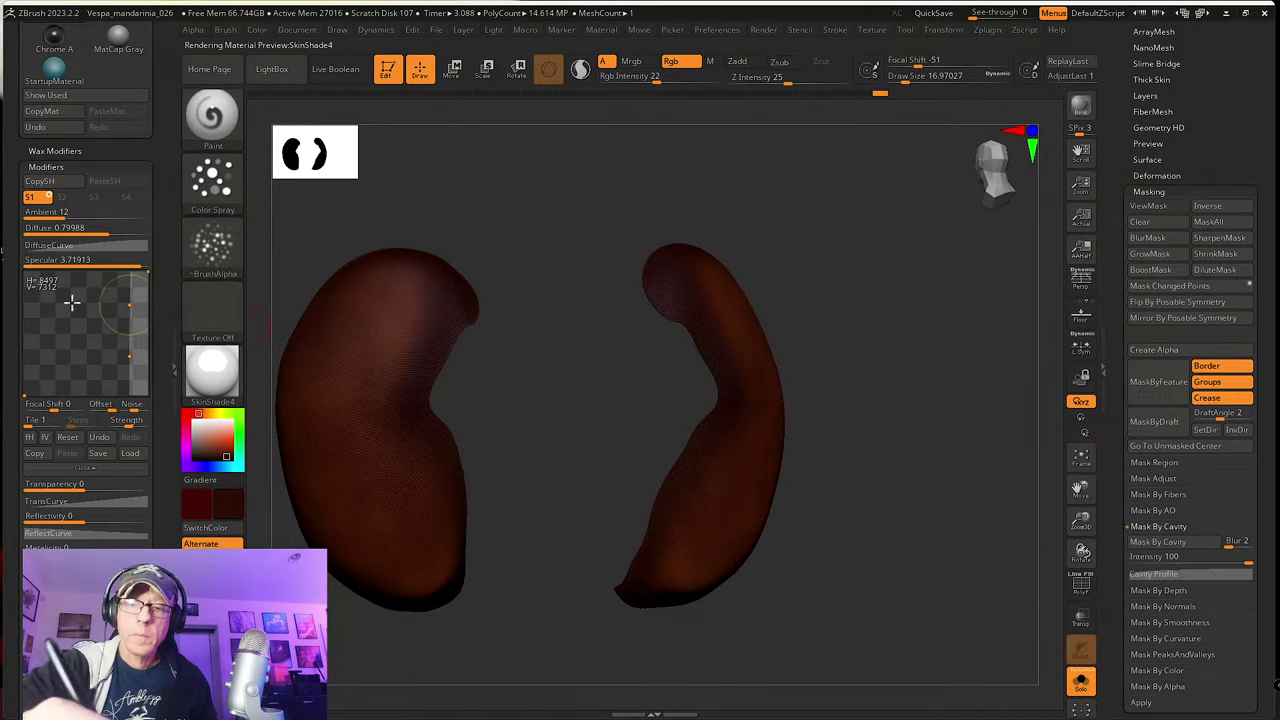
pyautogui.press('ctrl')
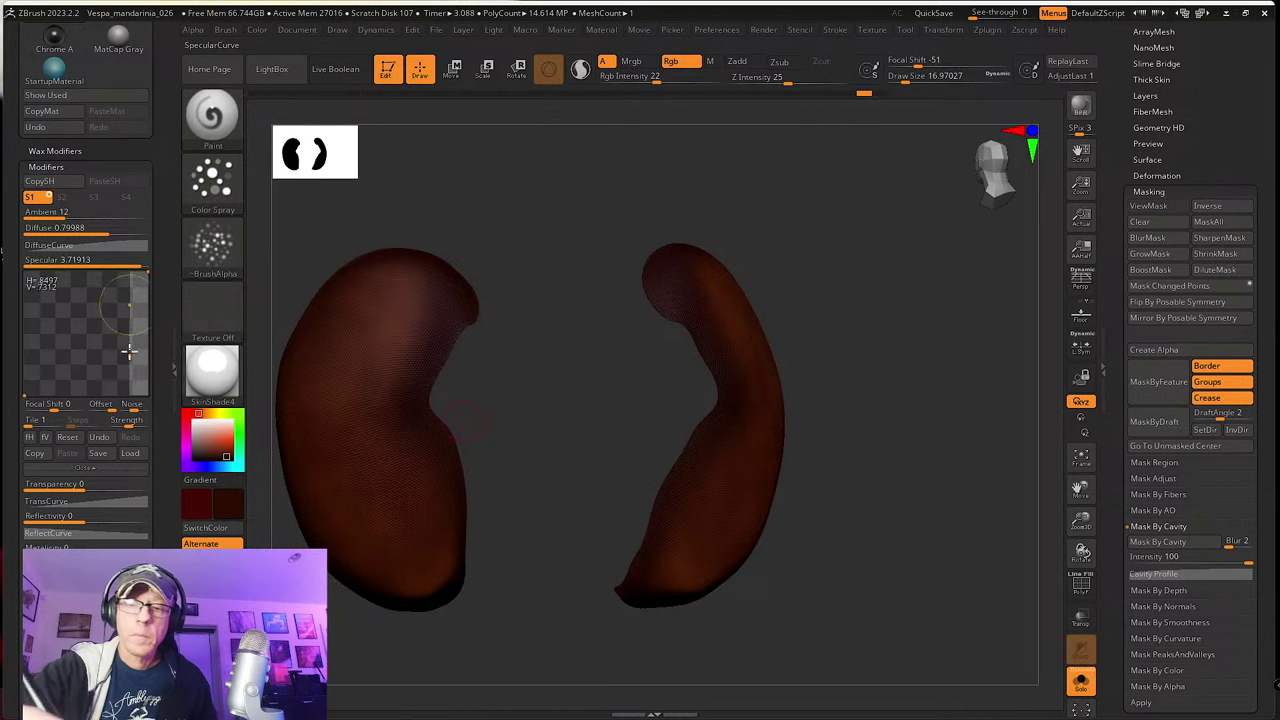
pyautogui.moveTo(129, 352)
pyautogui.mouseDown()
pyautogui.moveTo(89, 330)
pyautogui.moveTo(97, 366)
pyautogui.moveTo(77, 357)
pyautogui.moveTo(78, 370)
pyautogui.moveTo(108, 357)
pyautogui.mouseUp()
pyautogui.click(74, 439)
pyautogui.moveTo(132, 260)
pyautogui.mouseDown()
pyautogui.moveTo(24, 260)
pyautogui.moveTo(135, 261)
pyautogui.mouseUp()
pyautogui.click(37, 261)
pyautogui.moveTo(547, 366); pyautogui.dragTo(527, 355)
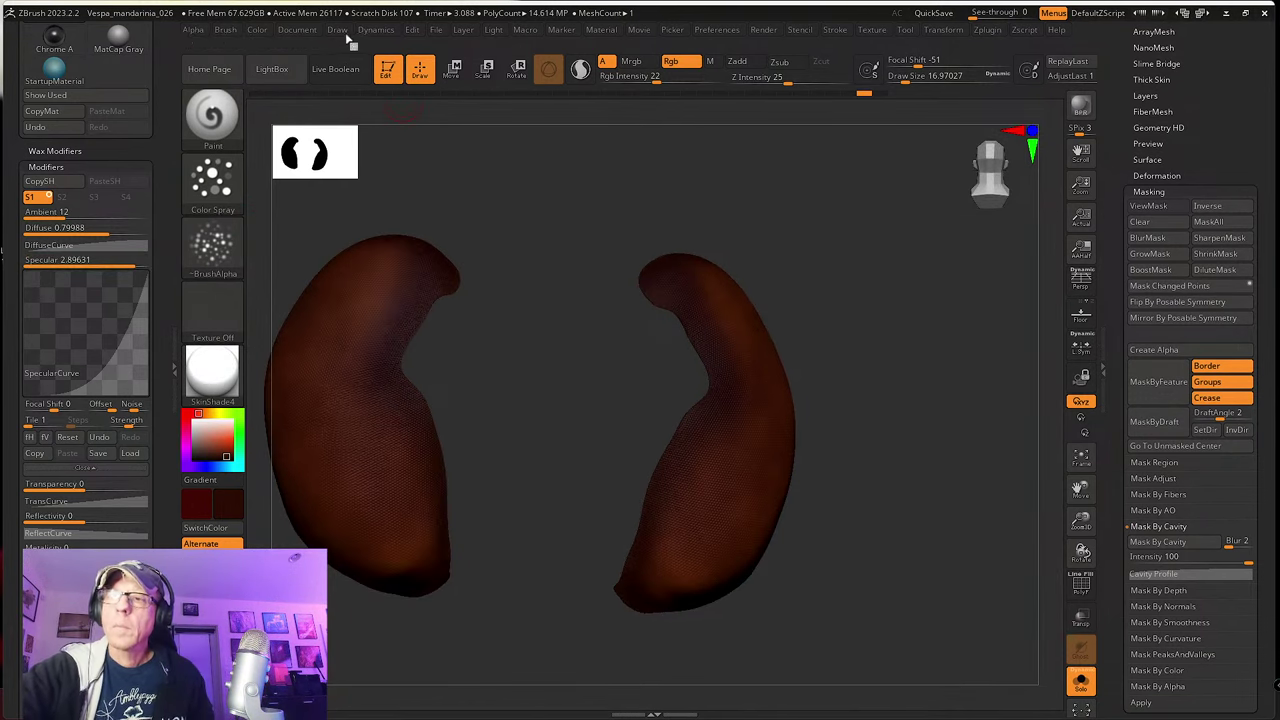
# Step: Nudge the direction of the main light and reselect the SkinShade4 material for the eyes
pyautogui.click(493, 30)
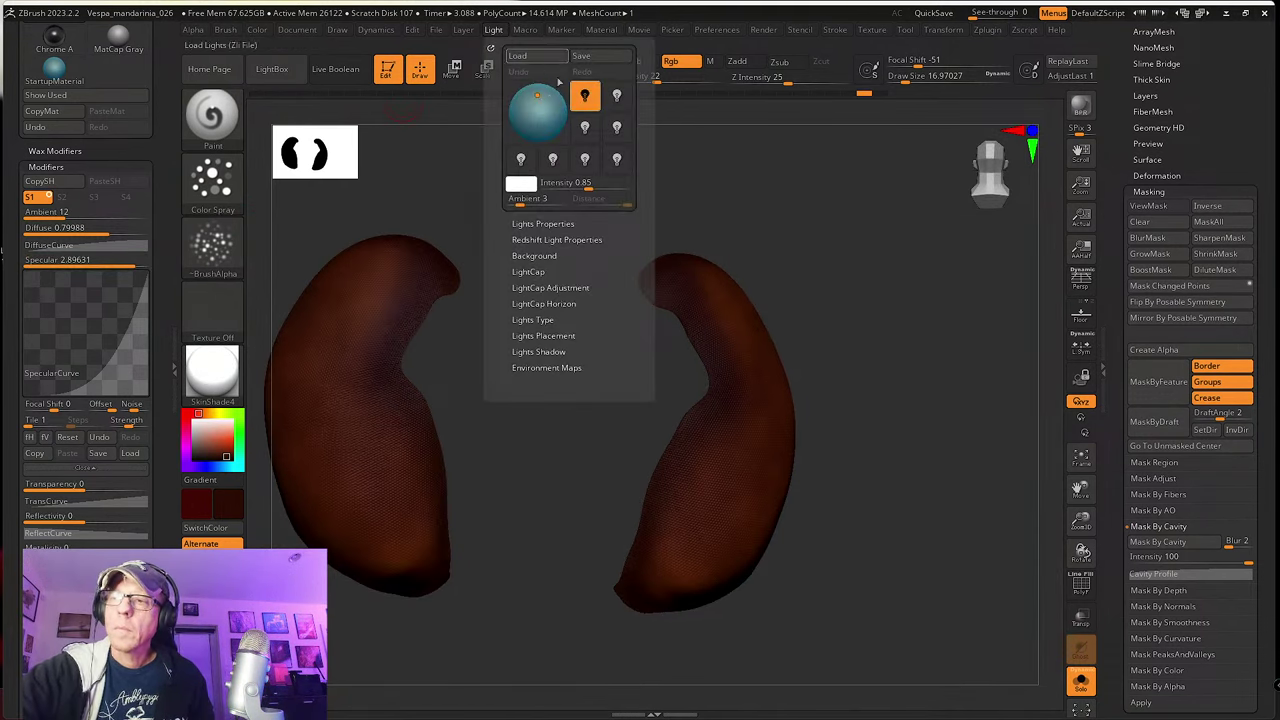
pyautogui.moveTo(541, 102); pyautogui.dragTo(542, 102)
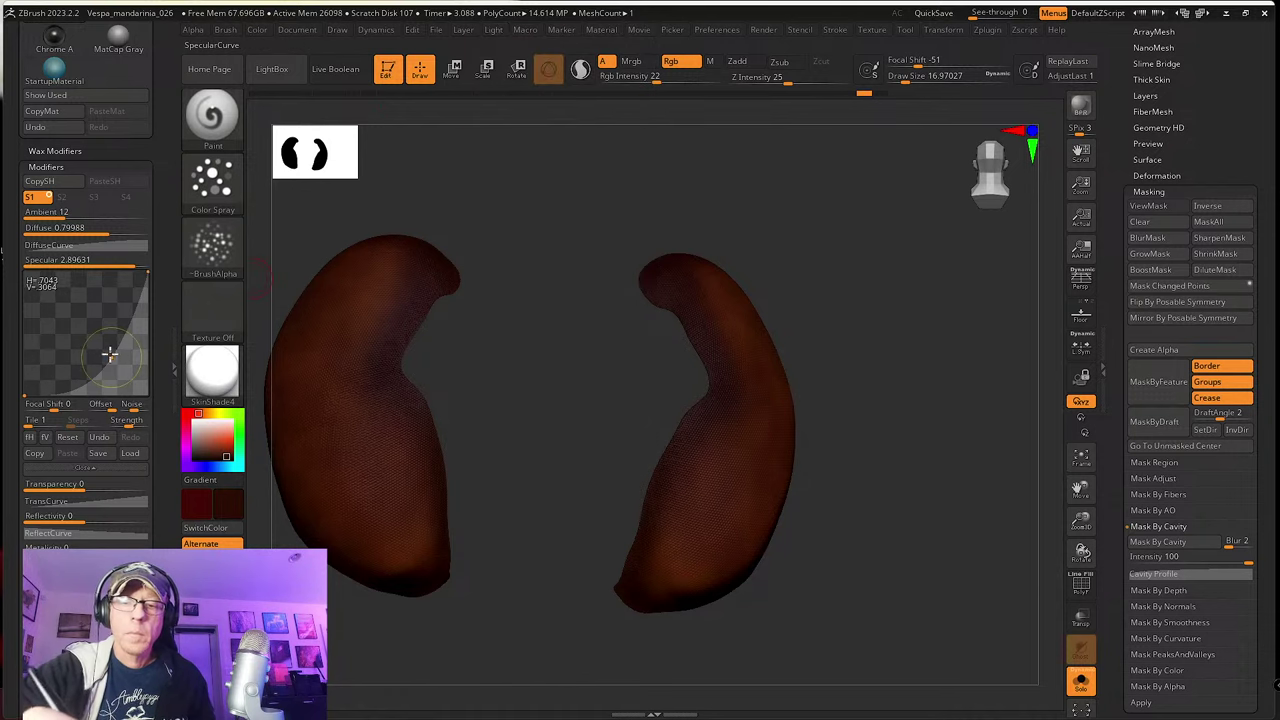
pyautogui.moveTo(240, 380); pyautogui.dragTo(383, 448)
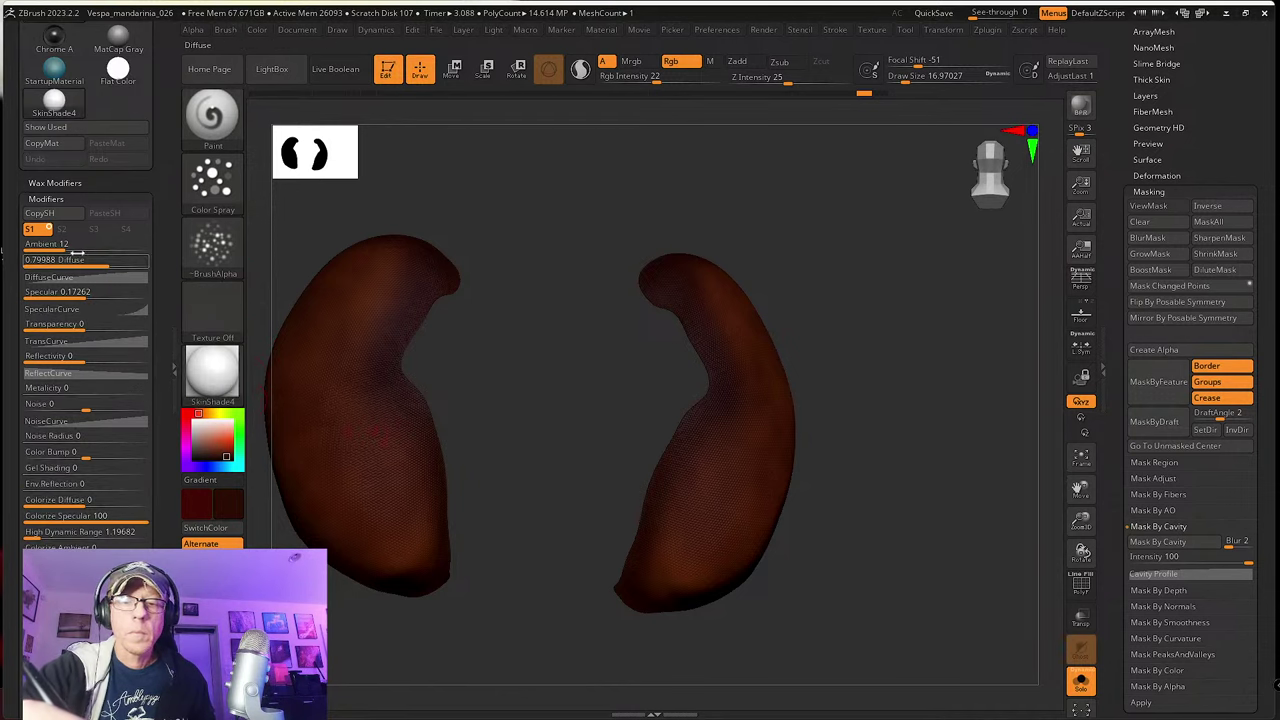
# Step: Set the specular to 0.41951 and add a point near the high end of the specular curve at about H 0.93, V 0.25
pyautogui.moveTo(88, 292)
pyautogui.mouseDown()
pyautogui.moveTo(167, 291)
pyautogui.moveTo(91, 295)
pyautogui.moveTo(103, 295)
pyautogui.mouseUp()
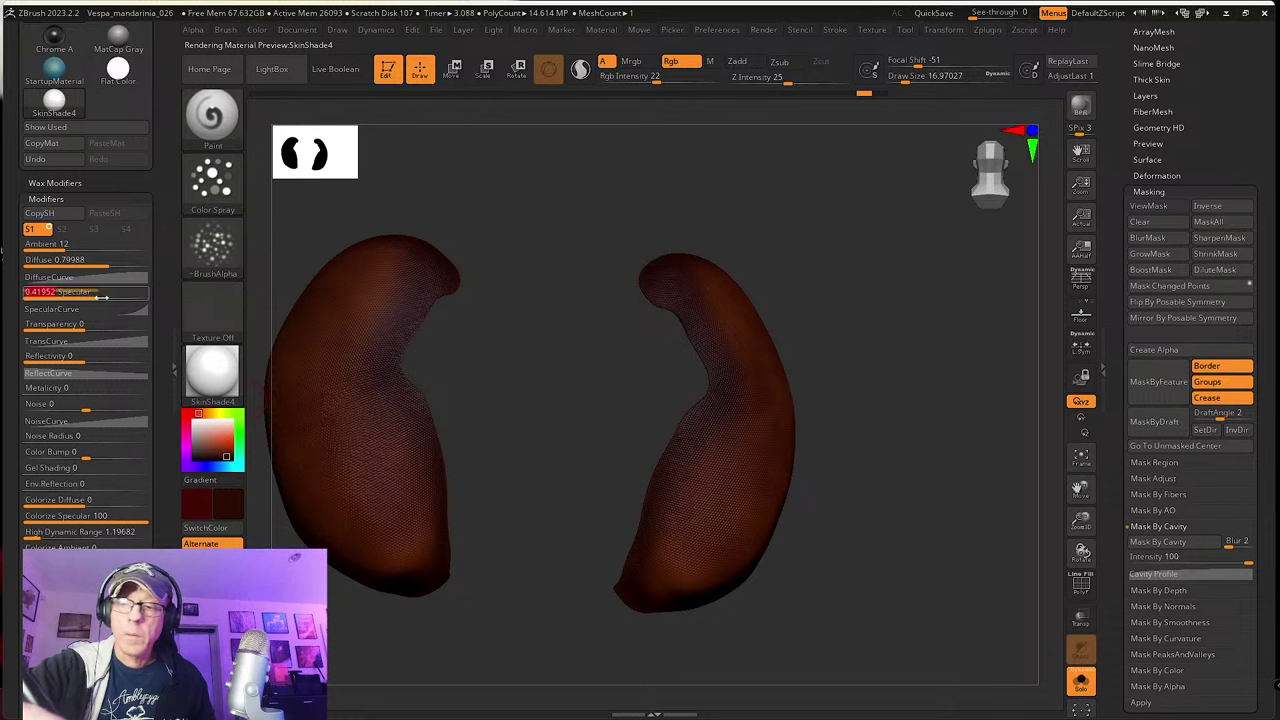
pyautogui.moveTo(813, 501); pyautogui.dragTo(900, 546)
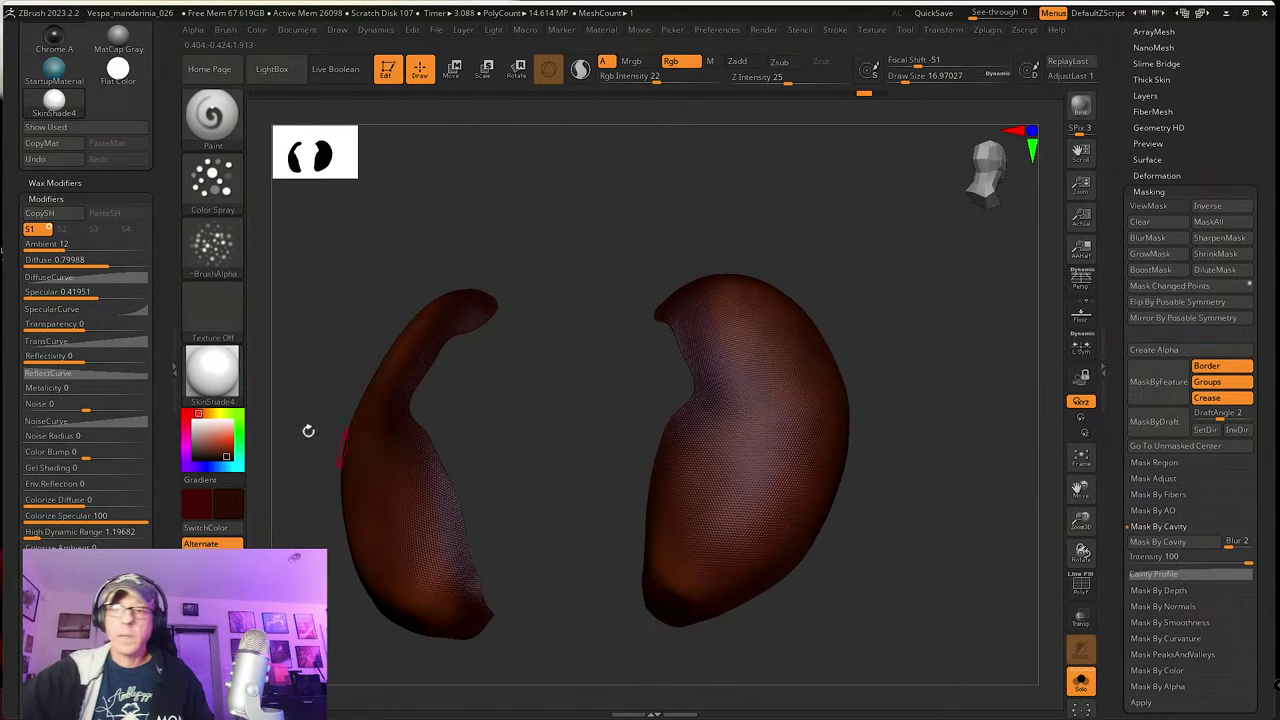
pyautogui.click(132, 309)
pyautogui.moveTo(132, 389); pyautogui.dragTo(138, 395)
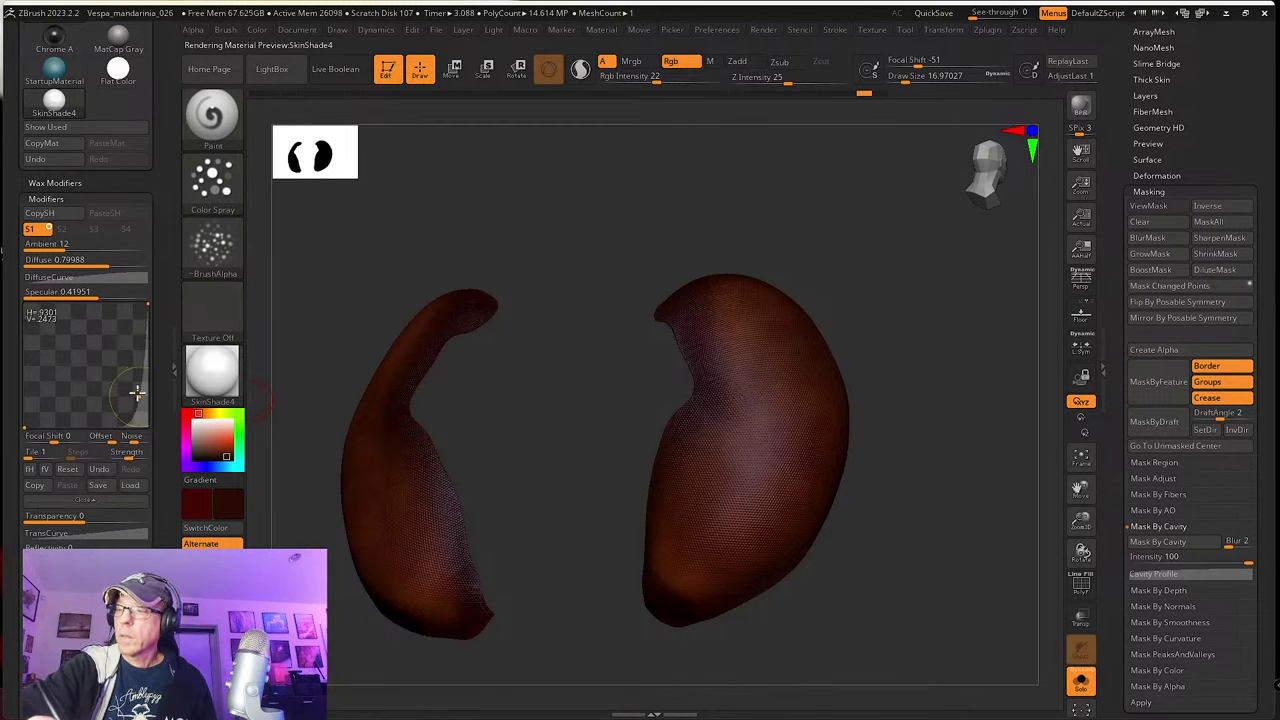
# Step: Set the specular to 0.31347 and remove the extra central bump from the specular curve
pyautogui.moveTo(97, 297); pyautogui.dragTo(94, 300)
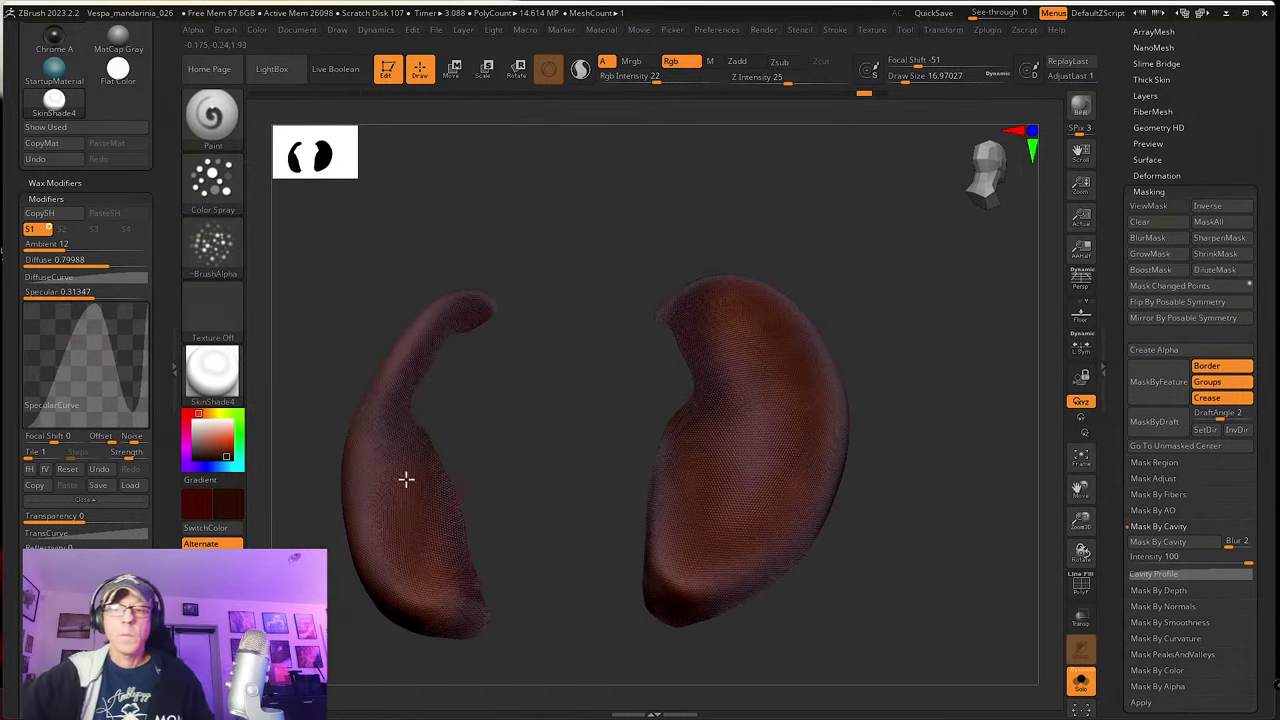
pyautogui.moveTo(95, 311); pyautogui.dragTo(61, 435)
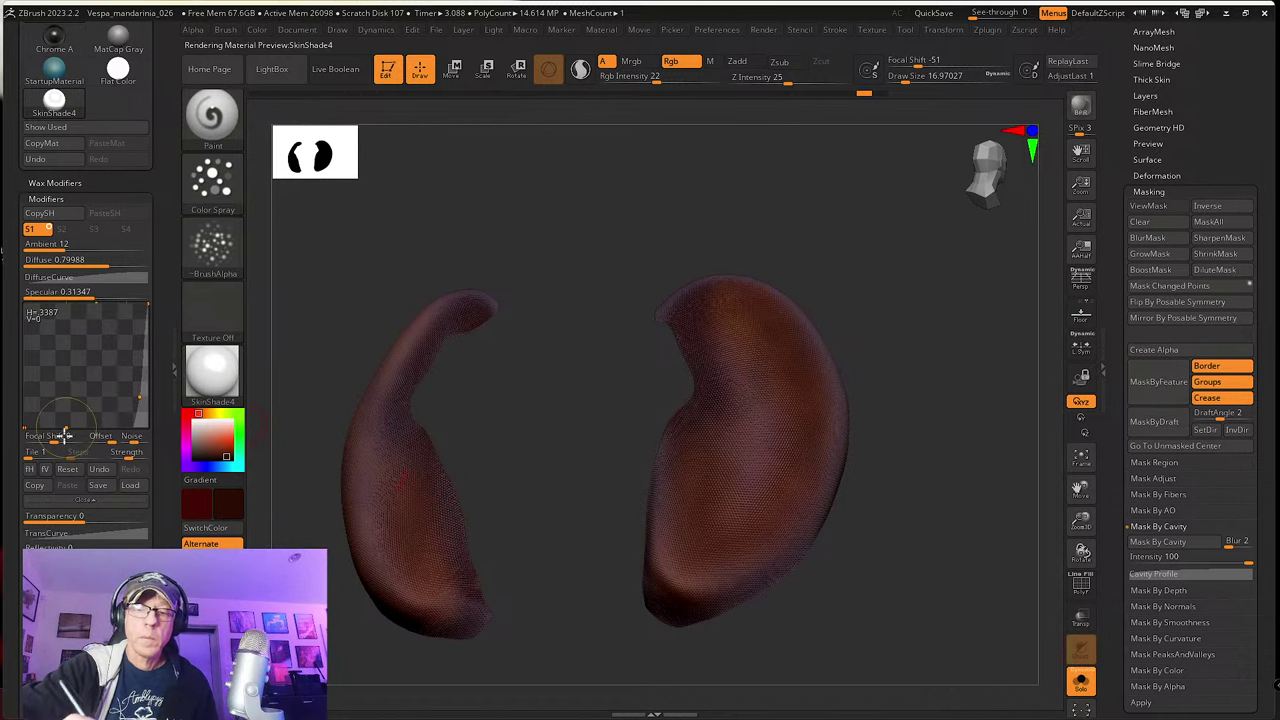
pyautogui.click(67, 469)
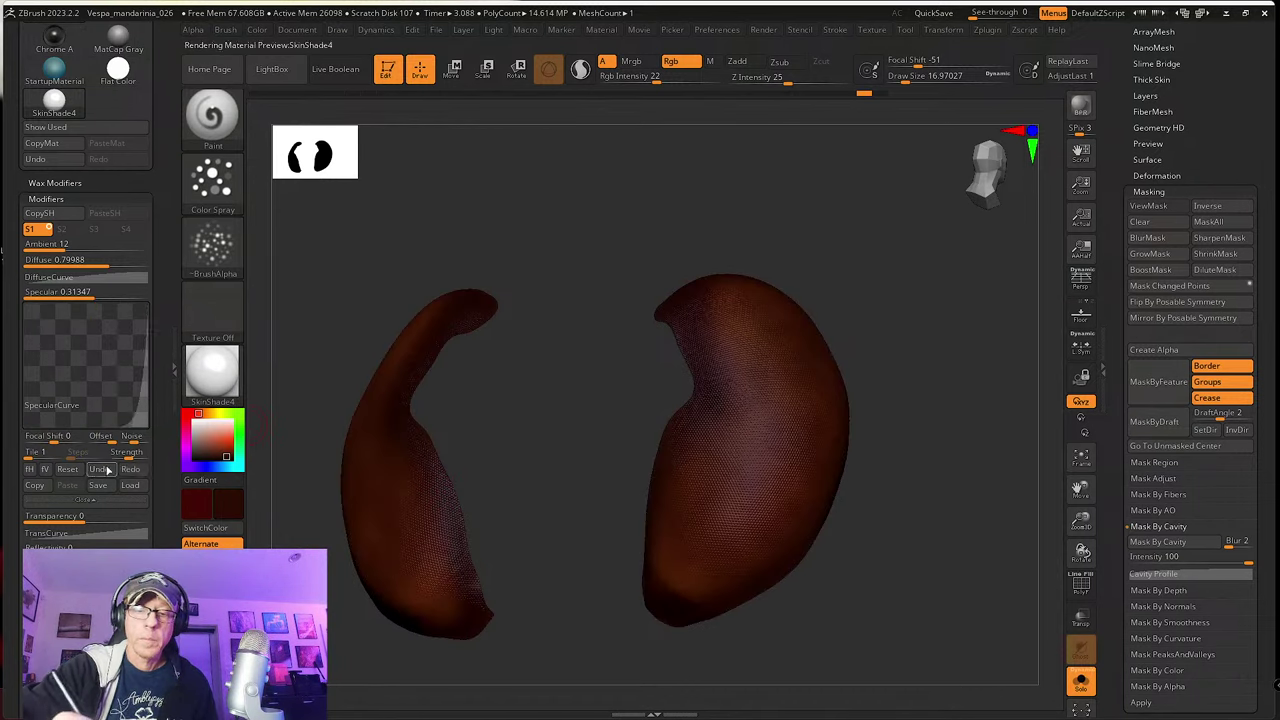
pyautogui.moveTo(891, 566)
pyautogui.mouseDown()
pyautogui.moveTo(873, 619)
pyautogui.moveTo(889, 588)
pyautogui.moveTo(854, 574)
pyautogui.moveTo(847, 531)
pyautogui.moveTo(775, 522)
pyautogui.moveTo(767, 469)
pyautogui.moveTo(754, 523)
pyautogui.moveTo(763, 517)
pyautogui.moveTo(749, 518)
pyautogui.mouseUp()
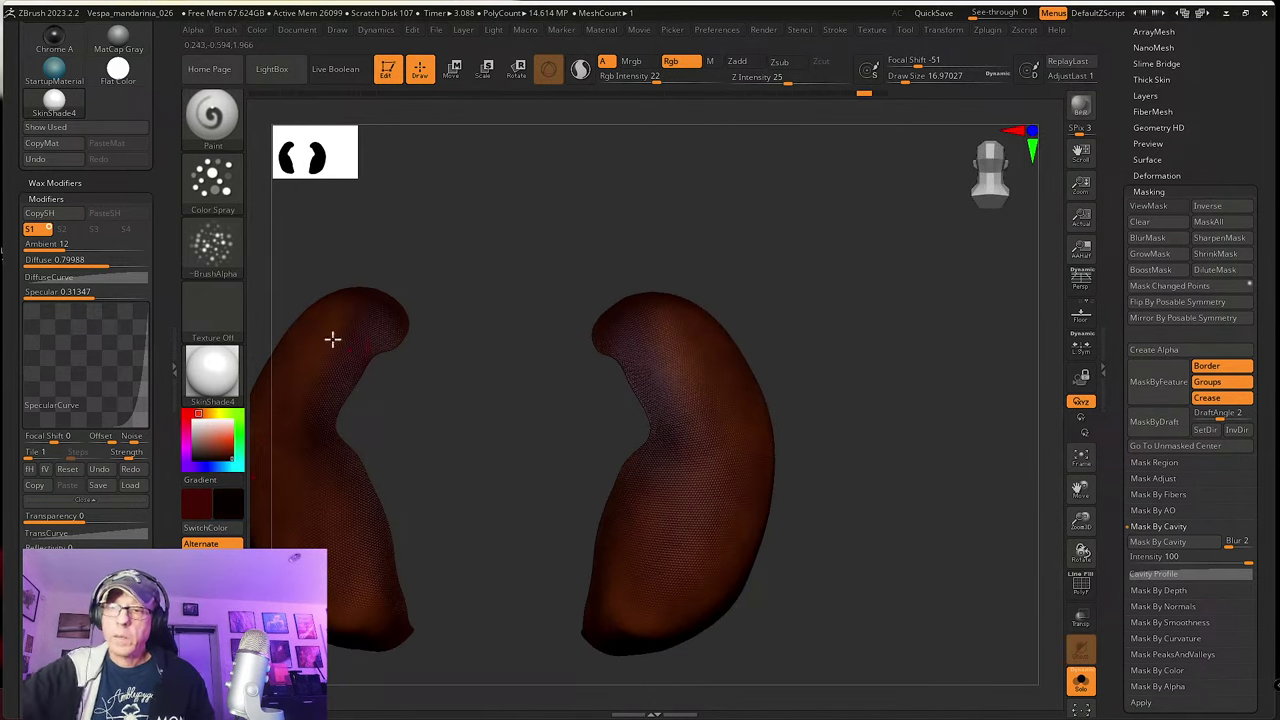
# Step: Reduce the Color Spray stroke's placement variance and set the draw size to 9.44708
pyautogui.click(218, 195)
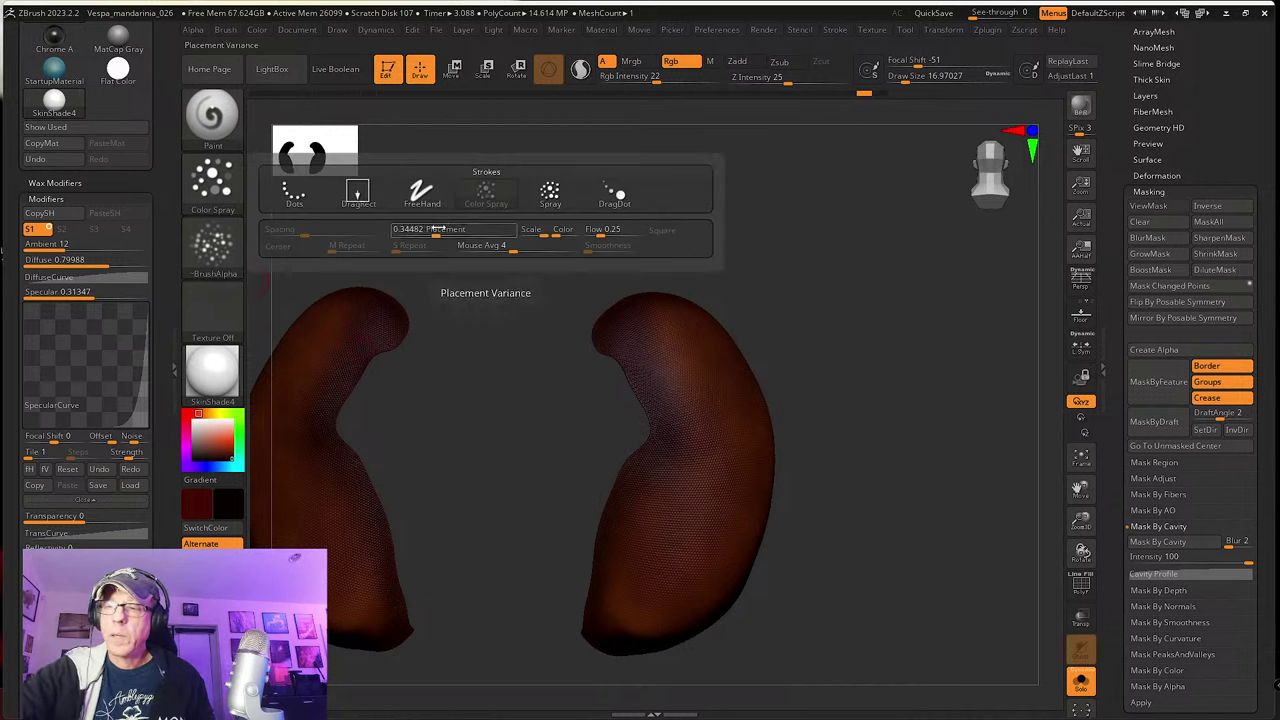
pyautogui.moveTo(410, 229); pyautogui.dragTo(414, 230)
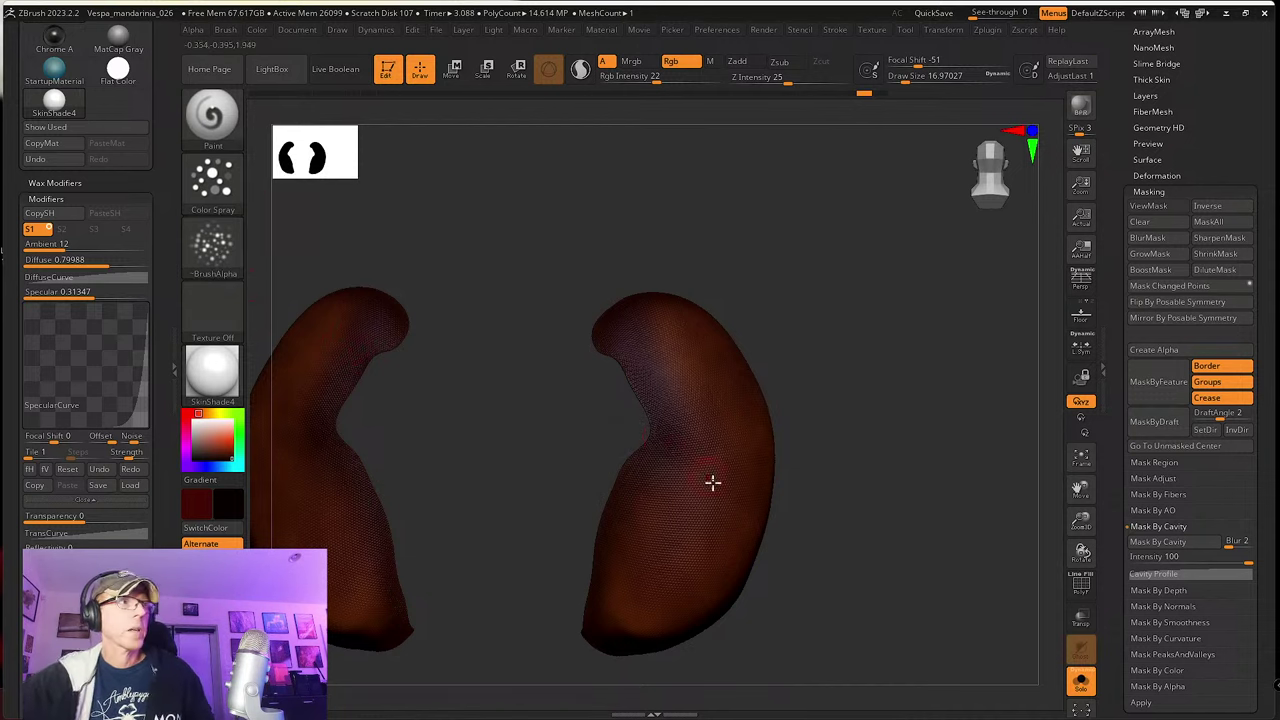
pyautogui.moveTo(712, 484)
pyautogui.mouseDown(button='right')
pyautogui.moveTo(737, 520)
pyautogui.moveTo(717, 503)
pyautogui.moveTo(668, 511)
pyautogui.moveTo(682, 503)
pyautogui.mouseUp(button='right')
pyautogui.press('s')
pyautogui.moveTo(682, 503); pyautogui.dragTo(677, 502)
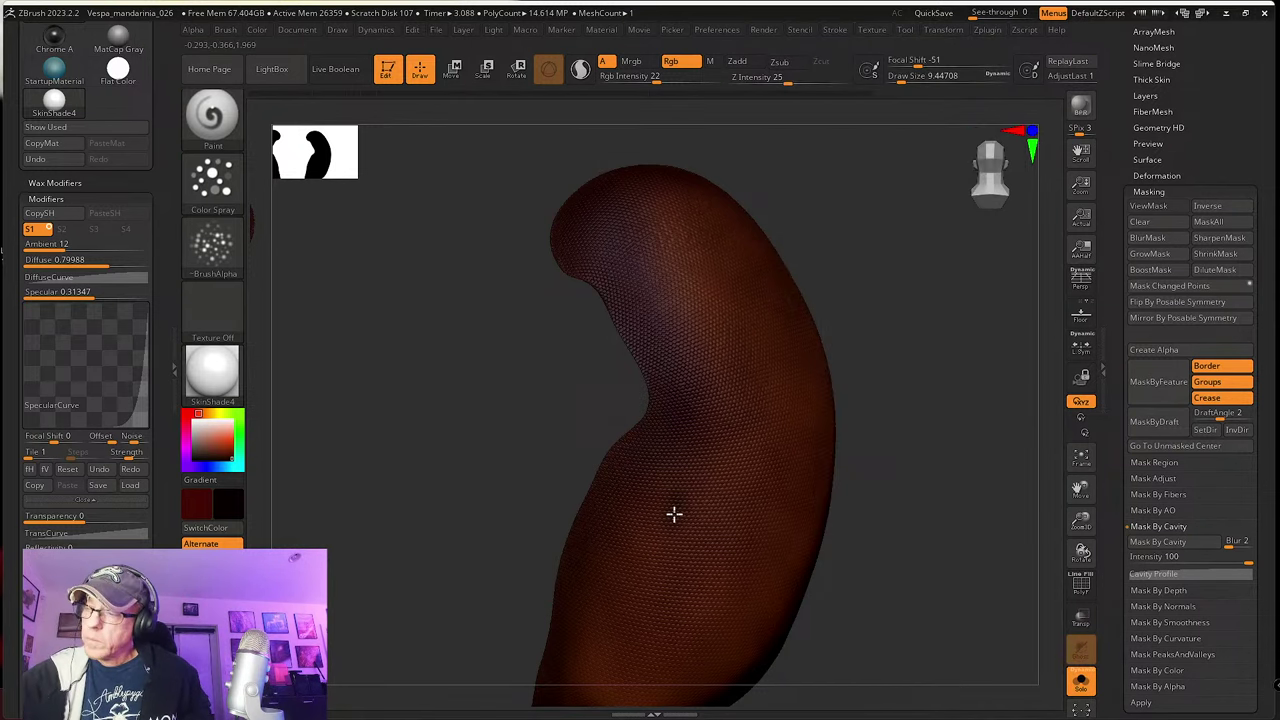
# Step: Spray two elongated black spots side by side on the upper part of the eye's lower lobe at RGB intensity 22
pyautogui.moveTo(666, 532); pyautogui.dragTo(678, 494)
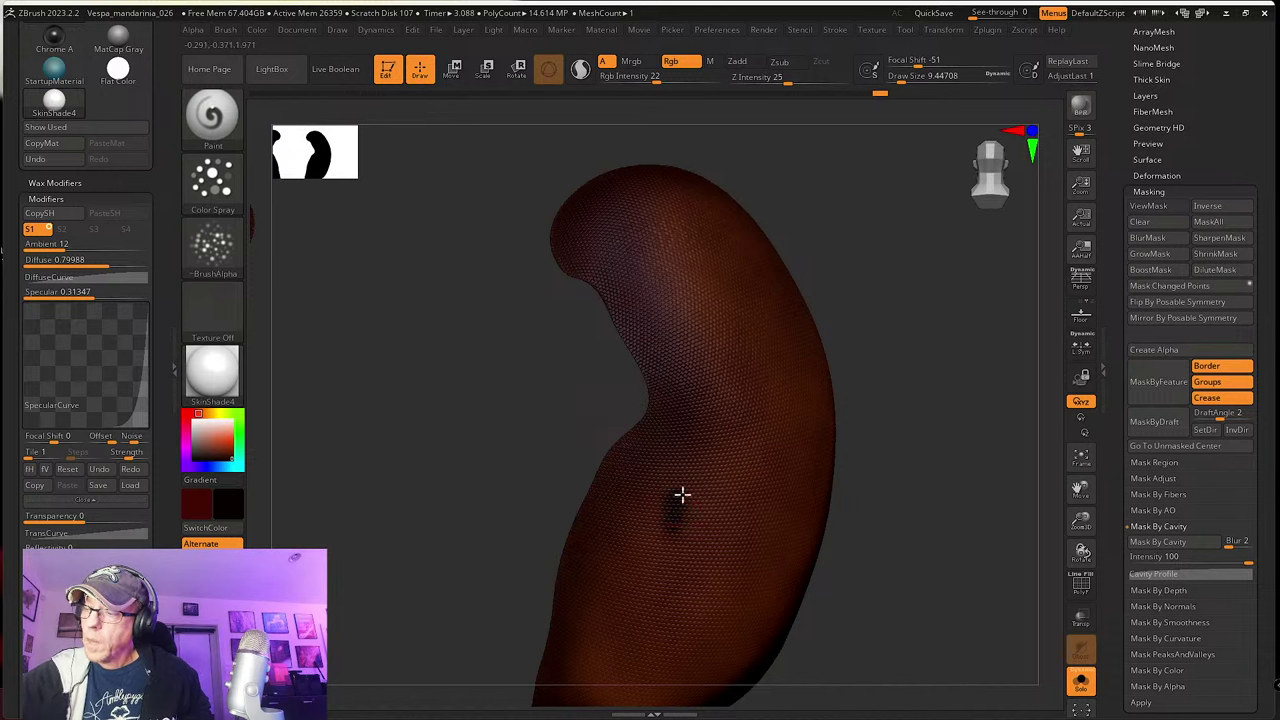
pyautogui.moveTo(669, 531); pyautogui.dragTo(676, 456, button='right')
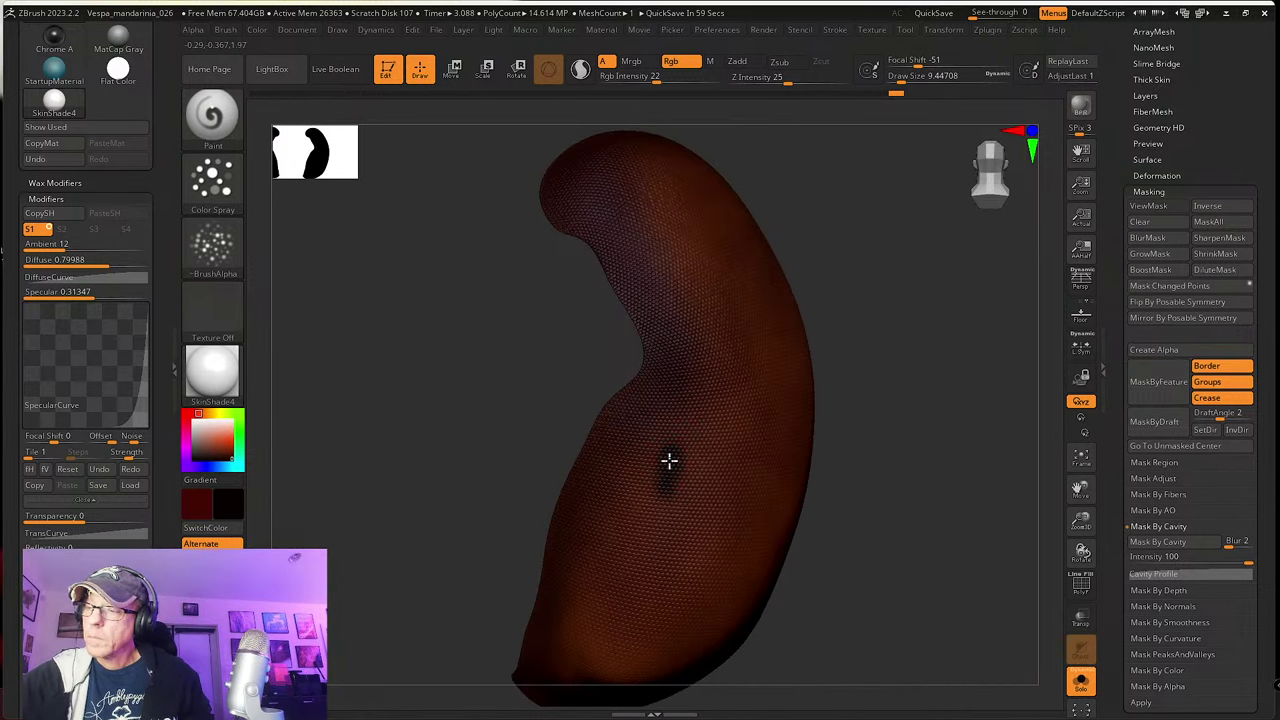
pyautogui.moveTo(669, 461)
pyautogui.mouseDown()
pyautogui.moveTo(678, 444)
pyautogui.moveTo(661, 477)
pyautogui.mouseUp()
pyautogui.moveTo(629, 449); pyautogui.dragTo(632, 470, button='right')
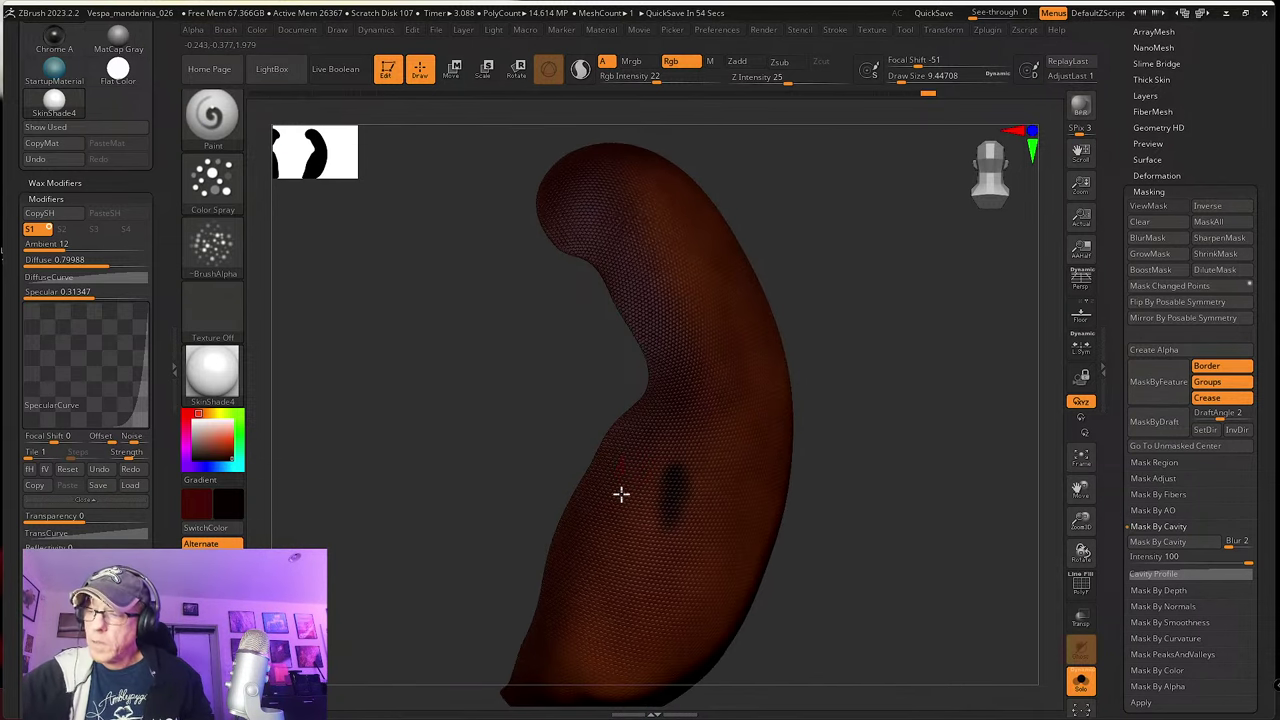
pyautogui.moveTo(620, 500)
pyautogui.mouseDown()
pyautogui.moveTo(627, 470)
pyautogui.moveTo(612, 508)
pyautogui.mouseUp()
# Step: Spray smaller black spots just below the eye's notch and along the lower lobe's inner edge
pyautogui.keyDown('alt'); pyautogui.moveTo(680, 458); pyautogui.dragTo(634, 465, button='right'); pyautogui.keyUp('alt')
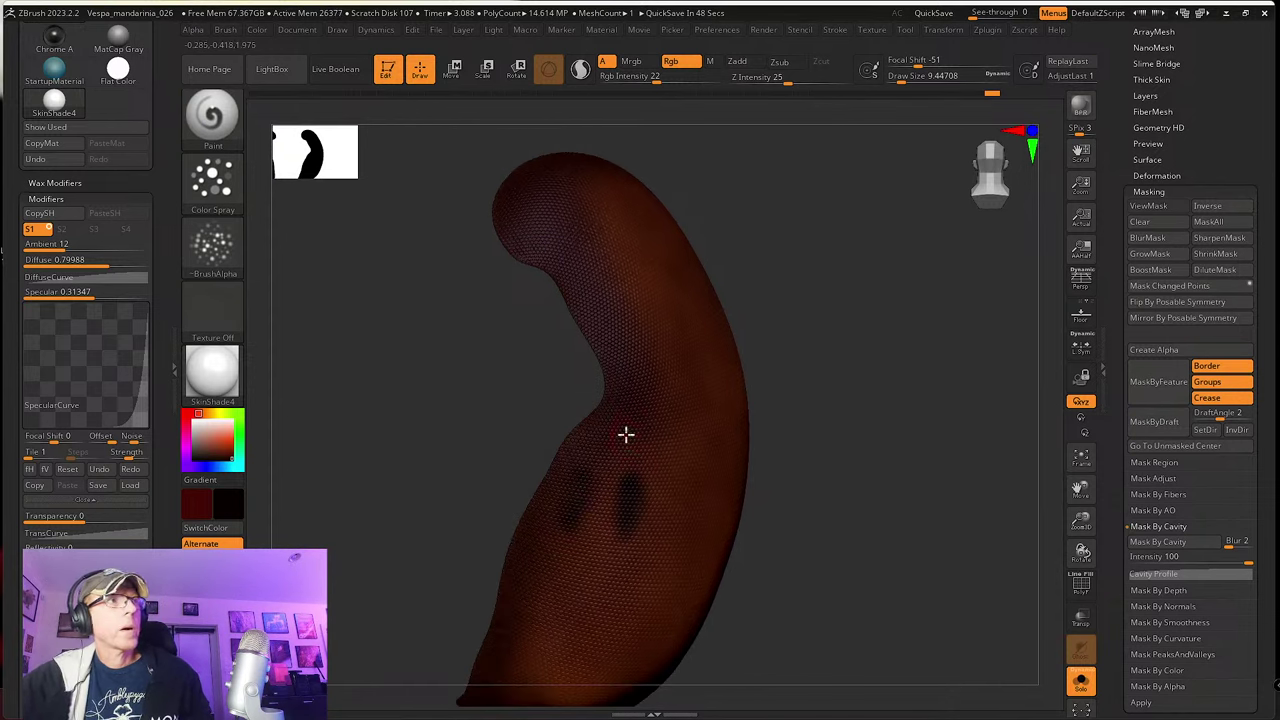
pyautogui.keyDown('alt'); pyautogui.moveTo(634, 418); pyautogui.dragTo(638, 451, button='right'); pyautogui.keyUp('alt')
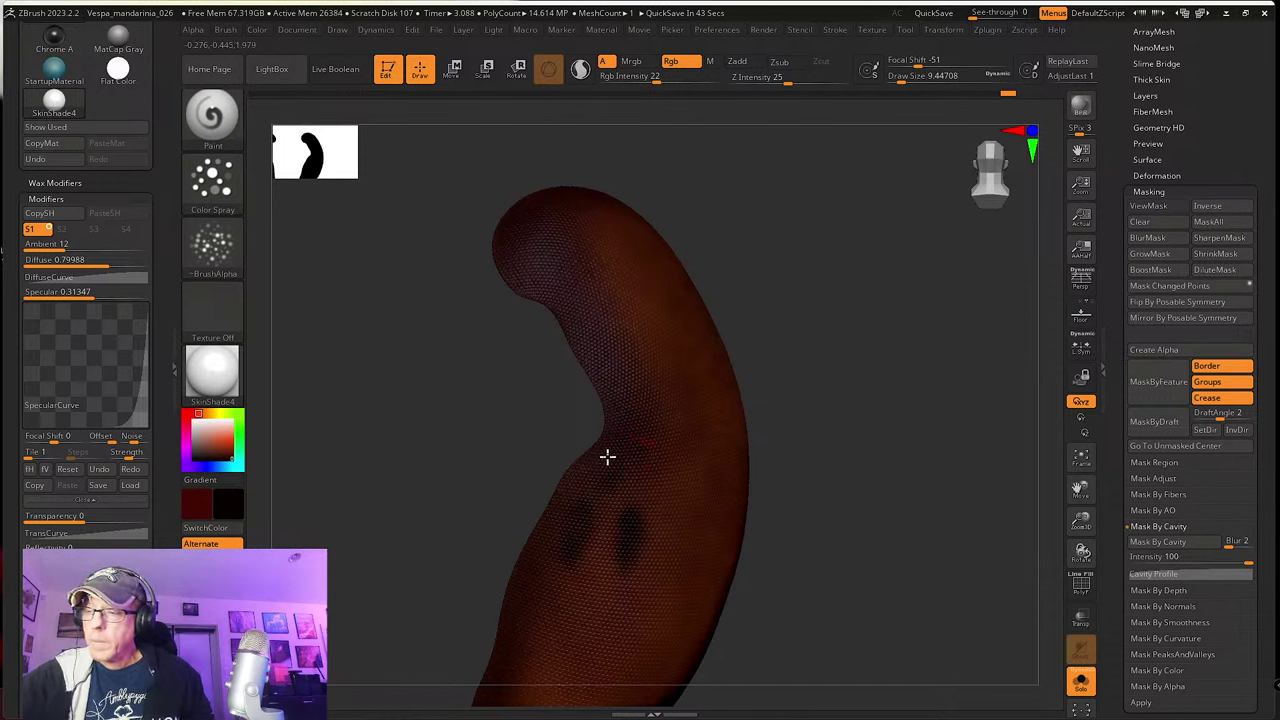
pyautogui.moveTo(618, 436)
pyautogui.mouseDown(button='right')
pyautogui.moveTo(651, 431)
pyautogui.moveTo(607, 502)
pyautogui.mouseUp(button='right')
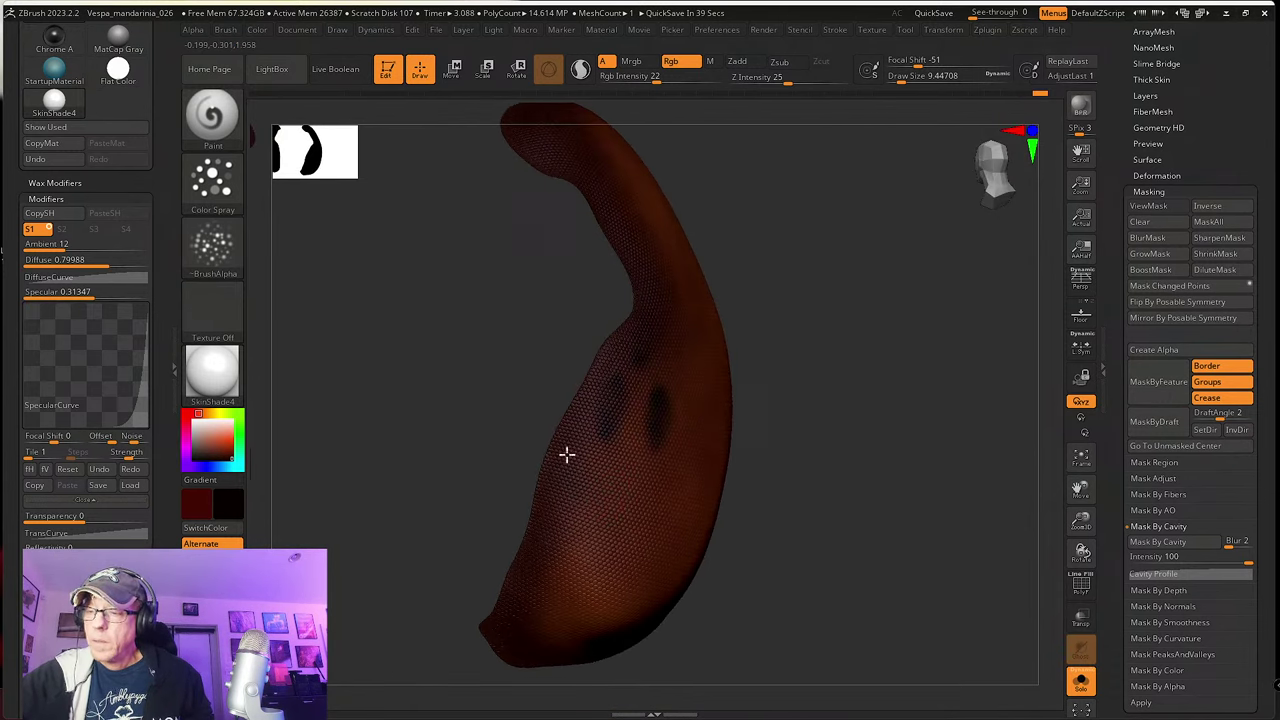
pyautogui.moveTo(581, 480)
pyautogui.mouseDown()
pyautogui.moveTo(574, 491)
pyautogui.moveTo(574, 473)
pyautogui.mouseUp()
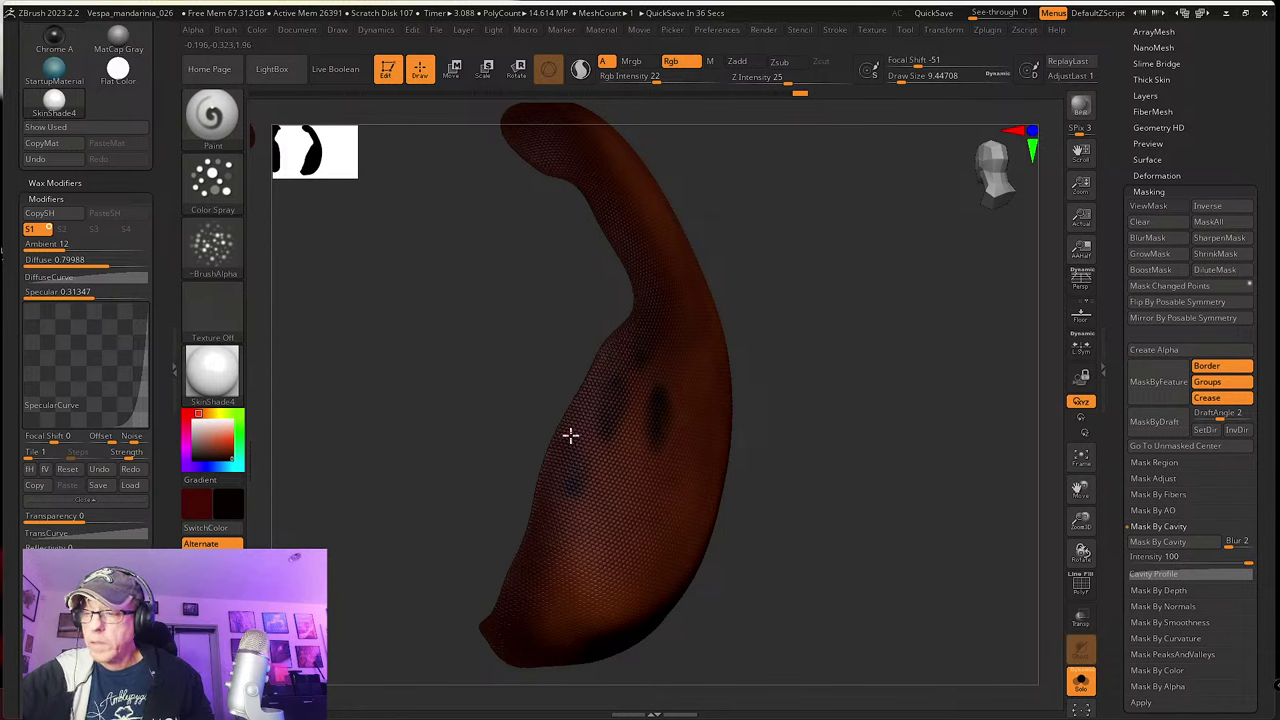
# Step: Build up another slanted, elongated black spot in the middle of the eye's lower lobe
pyautogui.moveTo(626, 501); pyautogui.dragTo(622, 488, button='right')
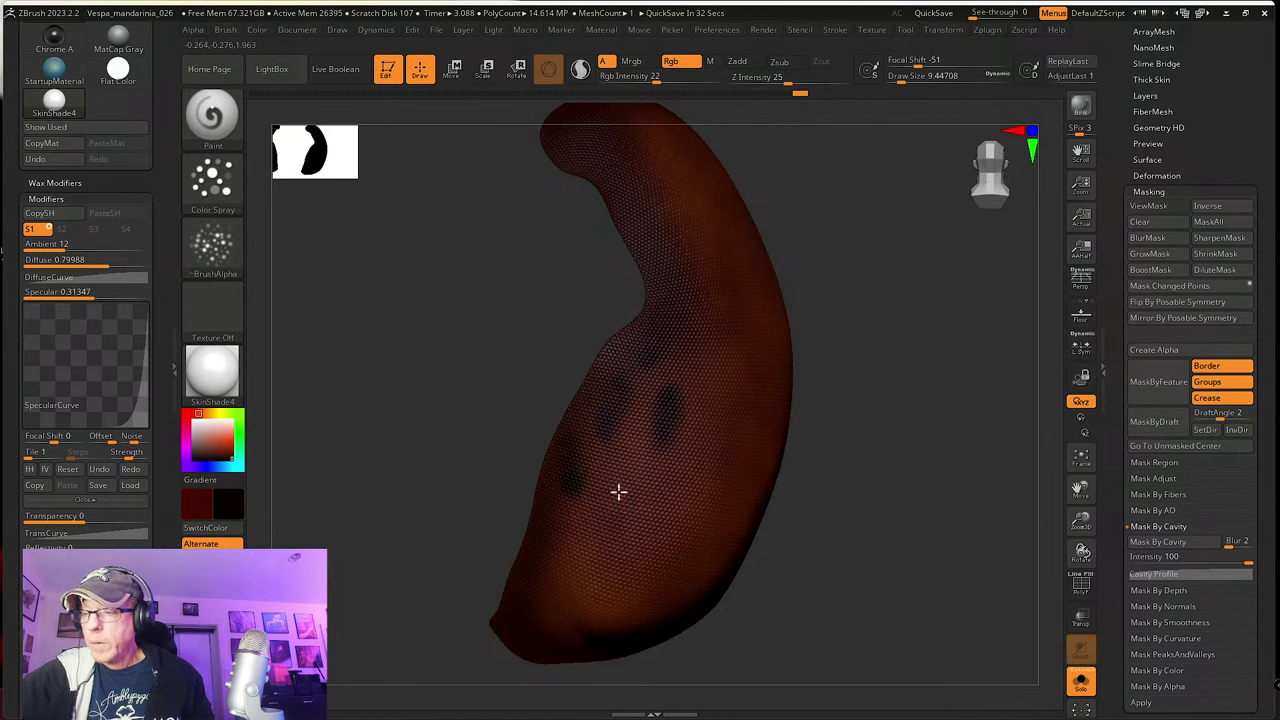
pyautogui.hotkey('ctrl', 'shift', 'z')
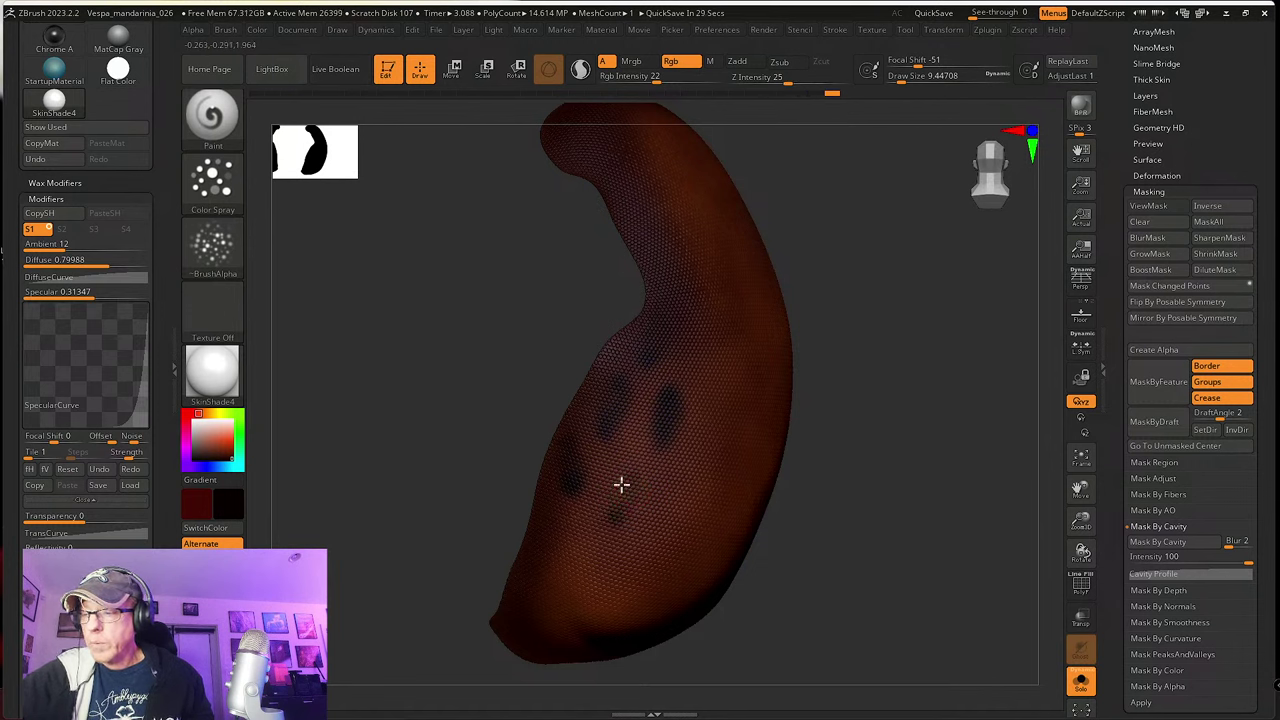
pyautogui.hotkey('ctrl', 'shift', 'z')
pyautogui.hotkey('ctrl', 'shift', 'z')
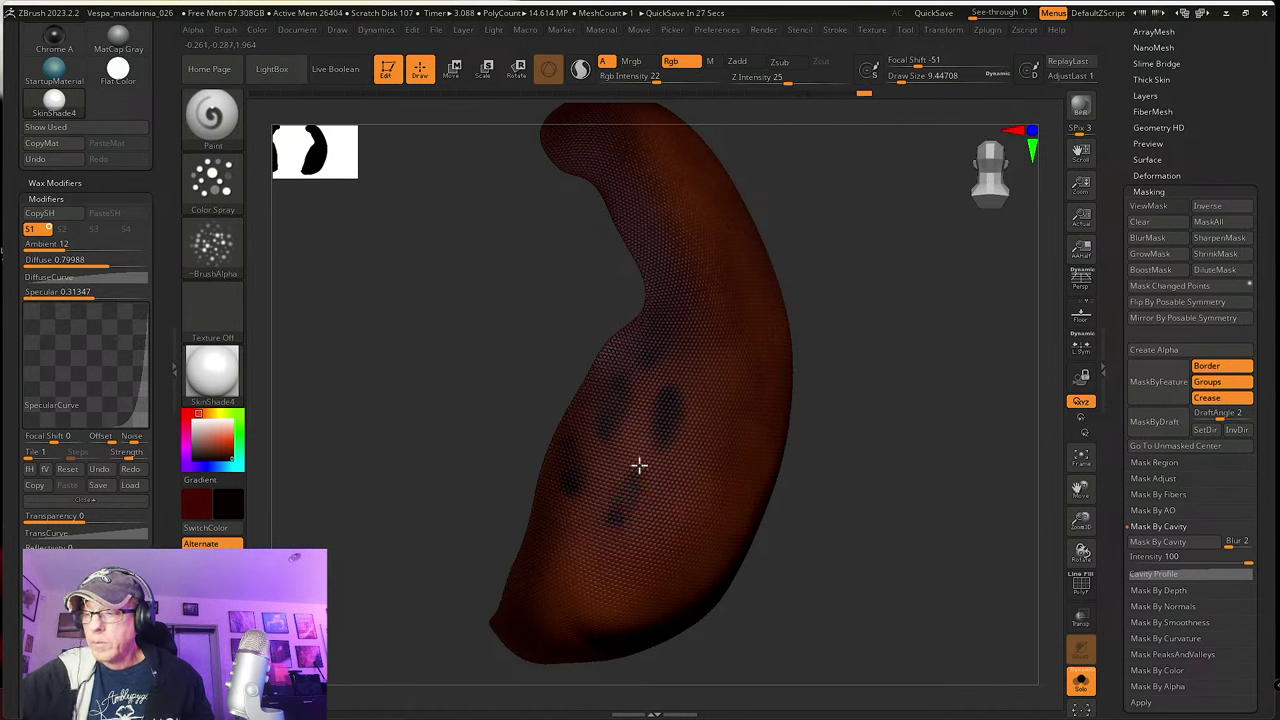
pyautogui.hotkey('ctrl', 'shift', 'z')
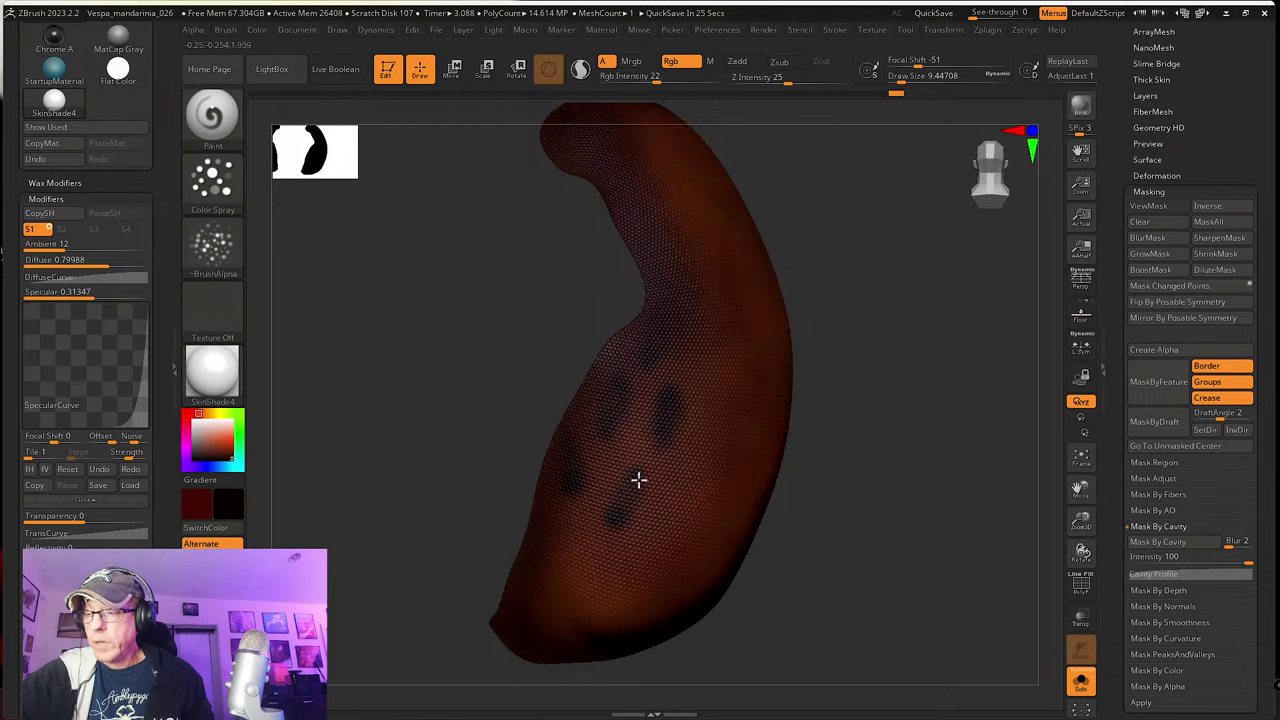
pyautogui.hotkey('ctrl', 'shift', 'z')
pyautogui.hotkey('ctrl', 'shift', 'z')
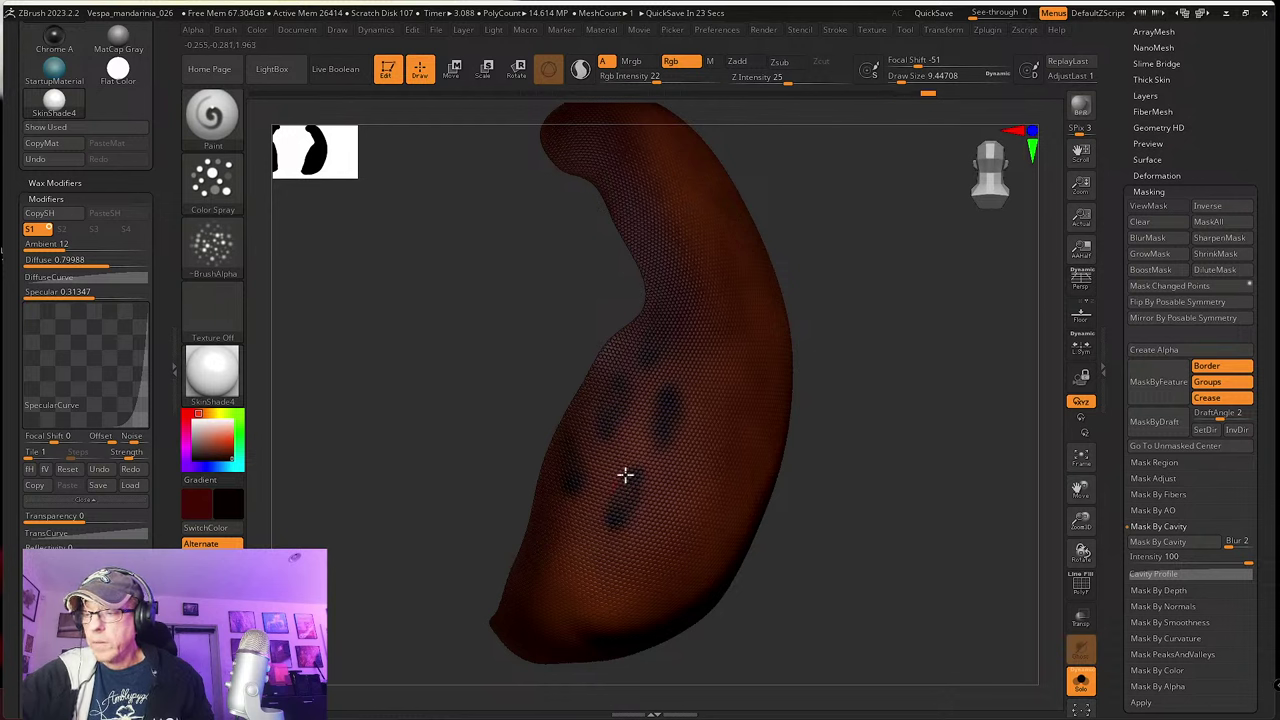
pyautogui.keyDown('alt'); pyautogui.moveTo(606, 498); pyautogui.dragTo(648, 476, button='right'); pyautogui.keyUp('alt')
pyautogui.moveTo(648, 470); pyautogui.dragTo(650, 475)
pyautogui.moveTo(618, 488)
pyautogui.mouseDown(button='right')
pyautogui.moveTo(580, 517)
pyautogui.moveTo(596, 517)
pyautogui.mouseUp(button='right')
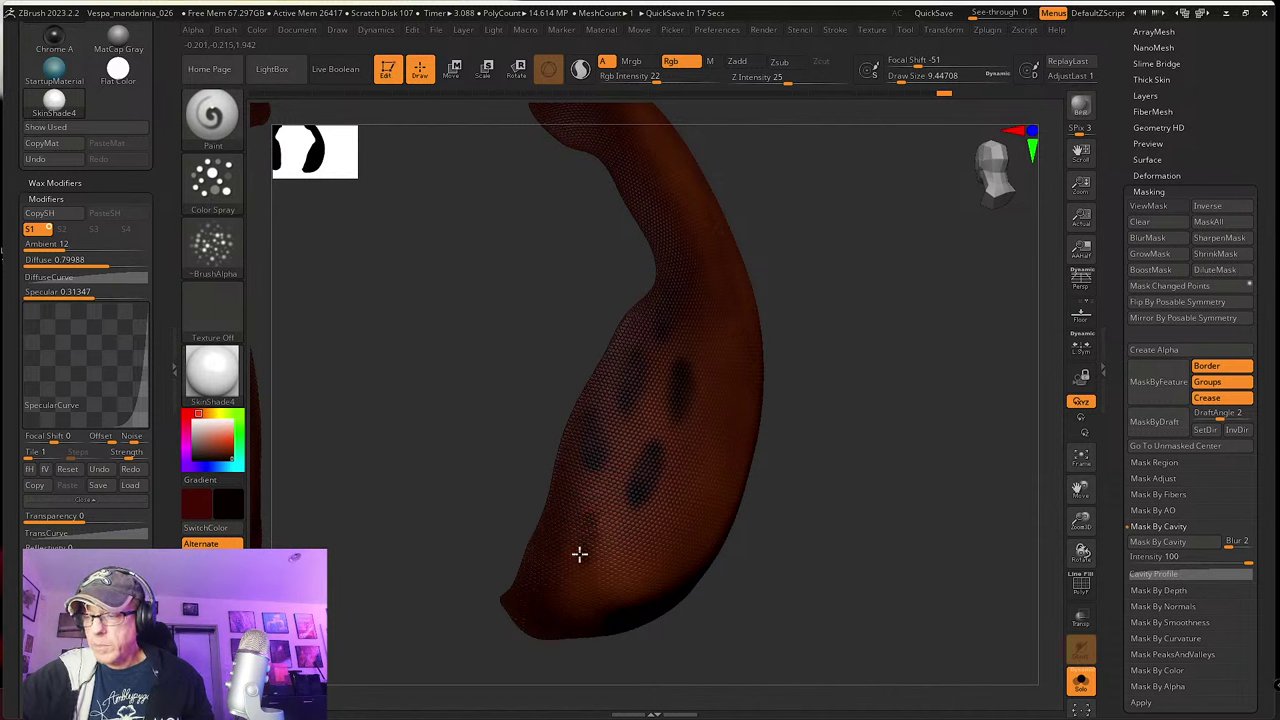
# Step: Spray an elongated black spot low on the eye's lower lobe, near its inner edge
pyautogui.hotkey('ctrl', 'shift', 'z')
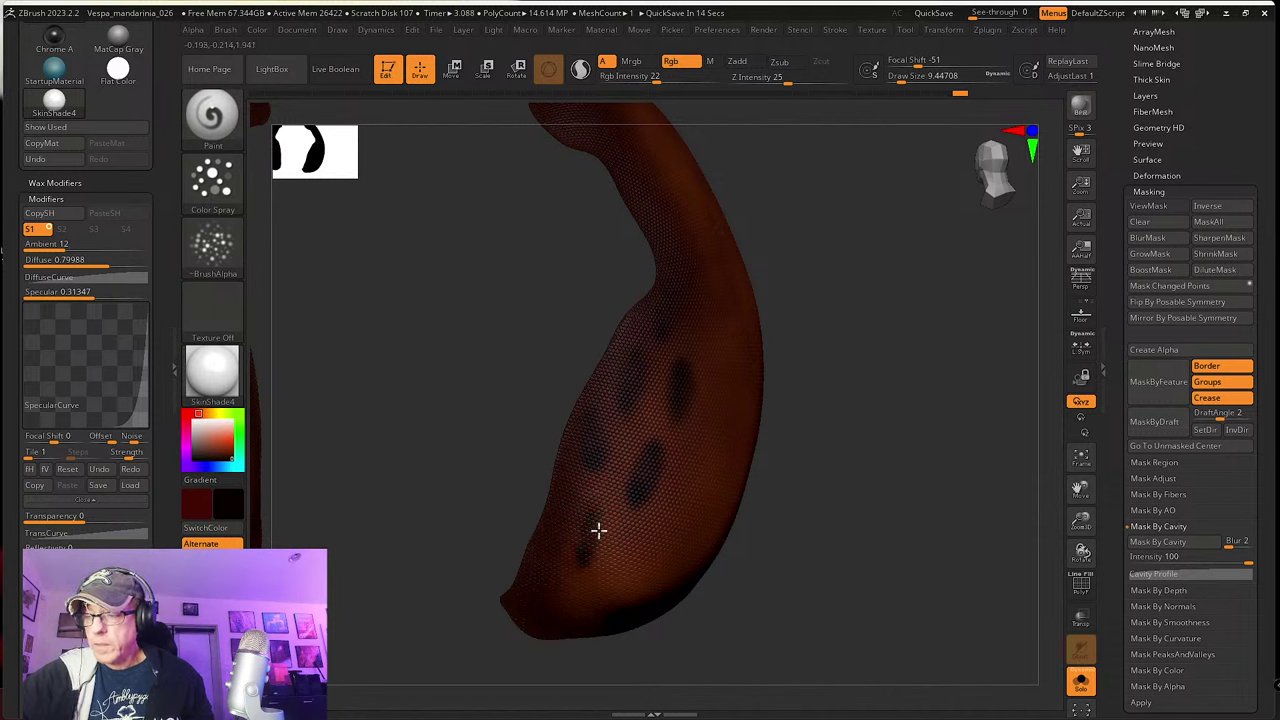
pyautogui.moveTo(583, 522); pyautogui.dragTo(577, 571)
pyautogui.moveTo(577, 571)
pyautogui.mouseDown(button='right')
pyautogui.moveTo(603, 500)
pyautogui.moveTo(593, 486)
pyautogui.mouseUp(button='right')
pyautogui.moveTo(593, 482)
pyautogui.mouseDown()
pyautogui.moveTo(586, 523)
pyautogui.moveTo(601, 487)
pyautogui.mouseUp()
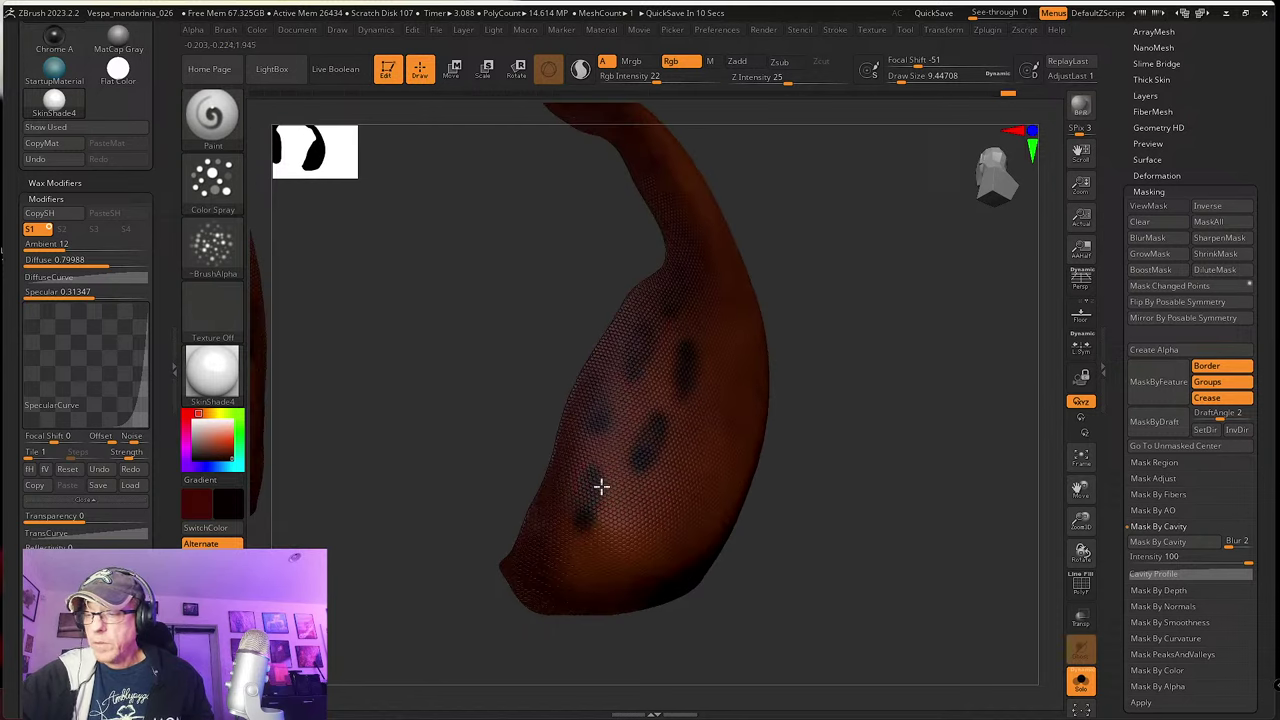
# Step: Spray a small rounded black spot near the bottom tip of the eye's lower lobe
pyautogui.moveTo(586, 511)
pyautogui.mouseDown(button='right')
pyautogui.moveTo(563, 549)
pyautogui.moveTo(566, 525)
pyautogui.mouseUp(button='right')
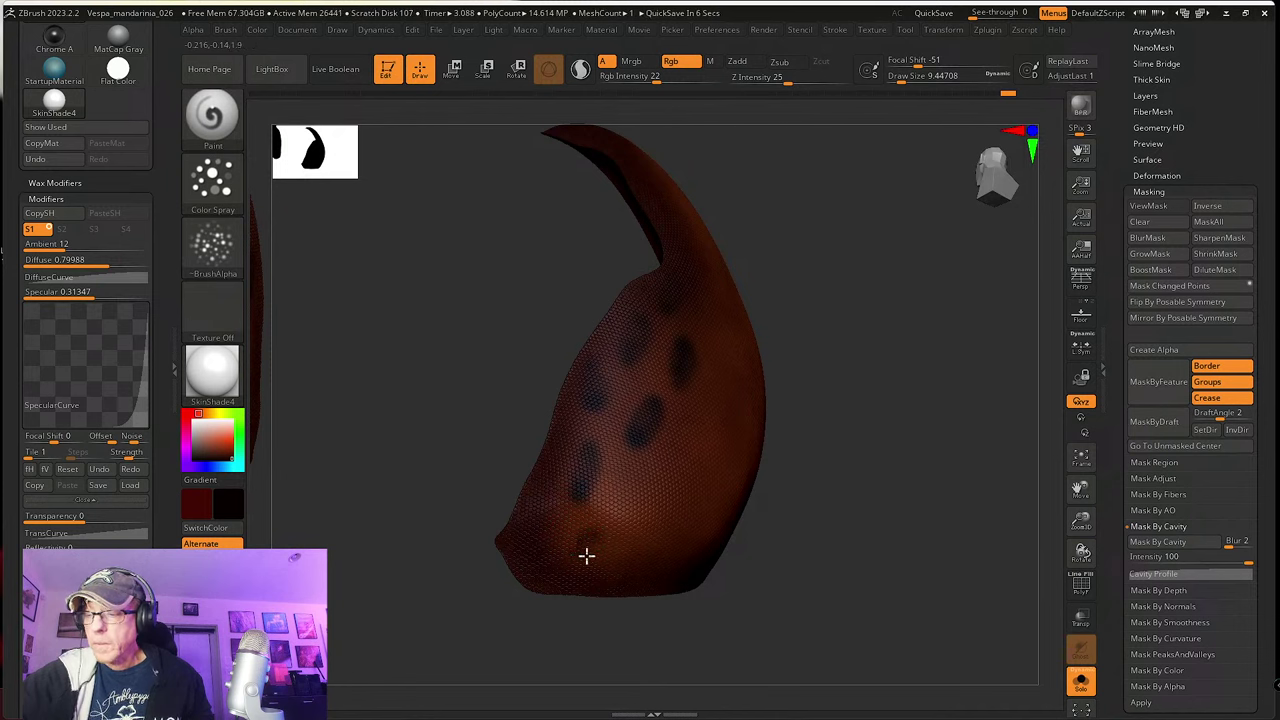
pyautogui.moveTo(576, 537)
pyautogui.mouseDown()
pyautogui.moveTo(603, 523)
pyautogui.moveTo(593, 549)
pyautogui.mouseUp()
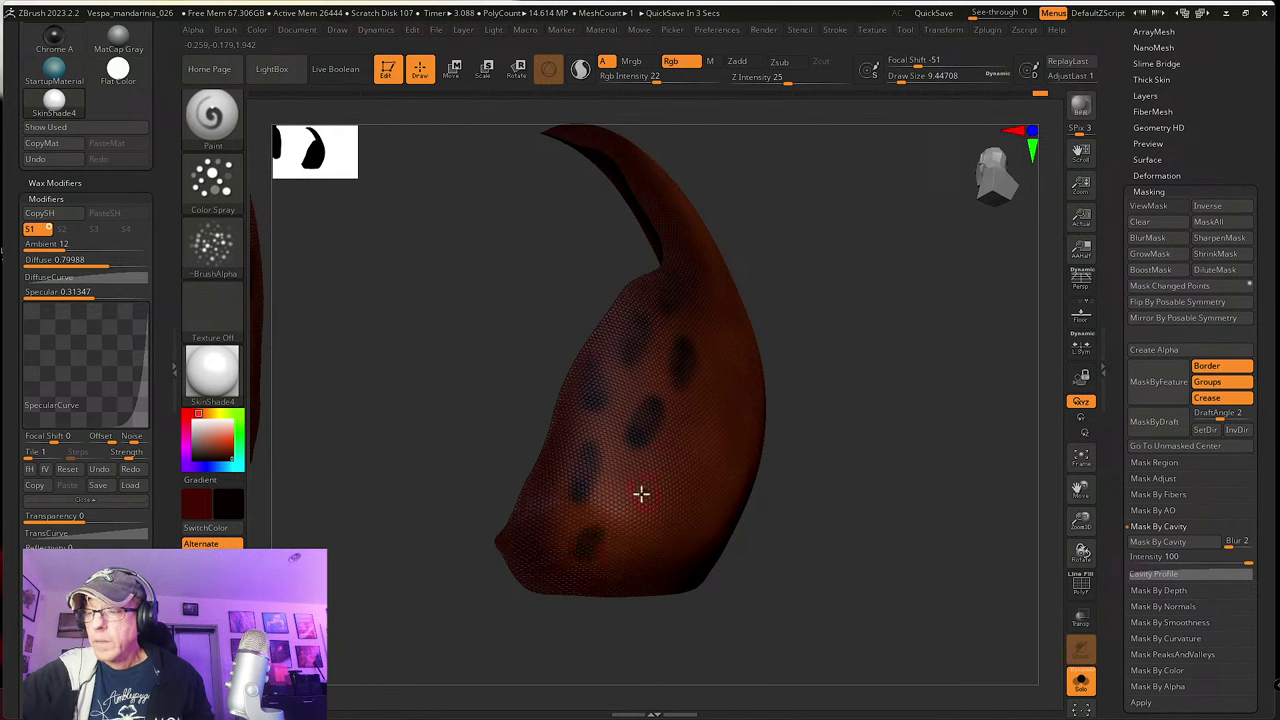
pyautogui.moveTo(640, 494); pyautogui.dragTo(627, 498, button='right')
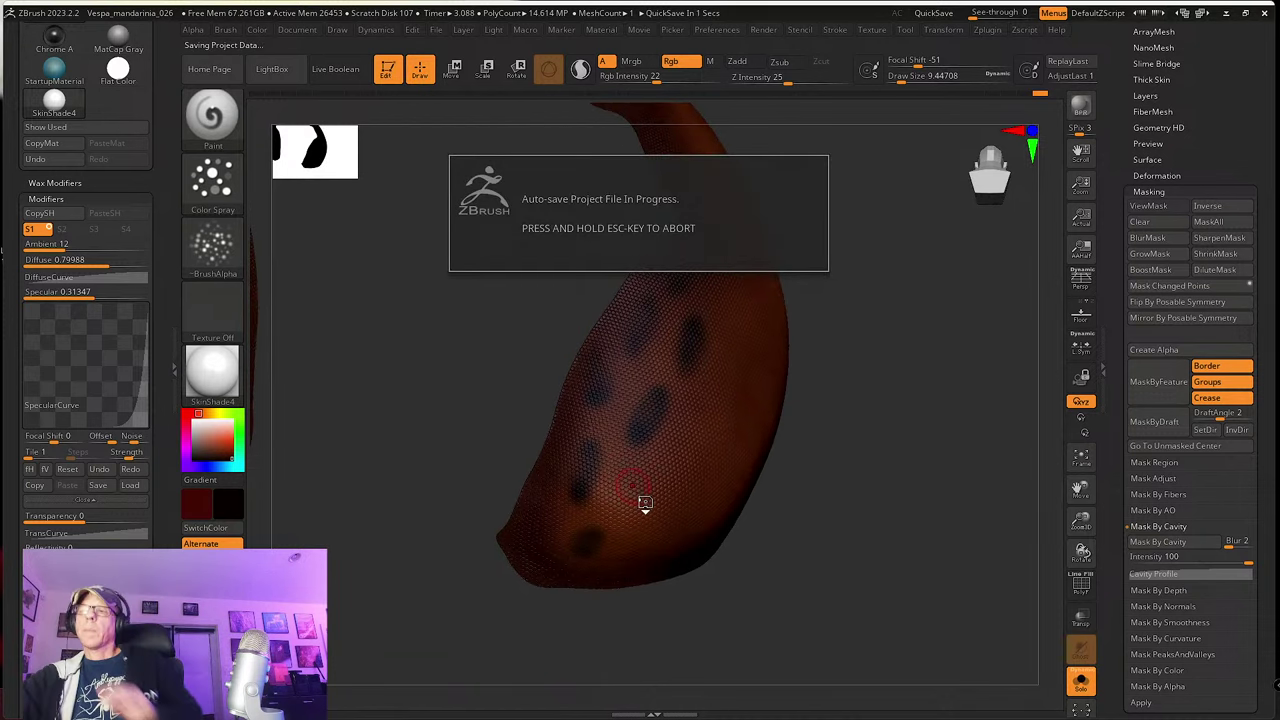
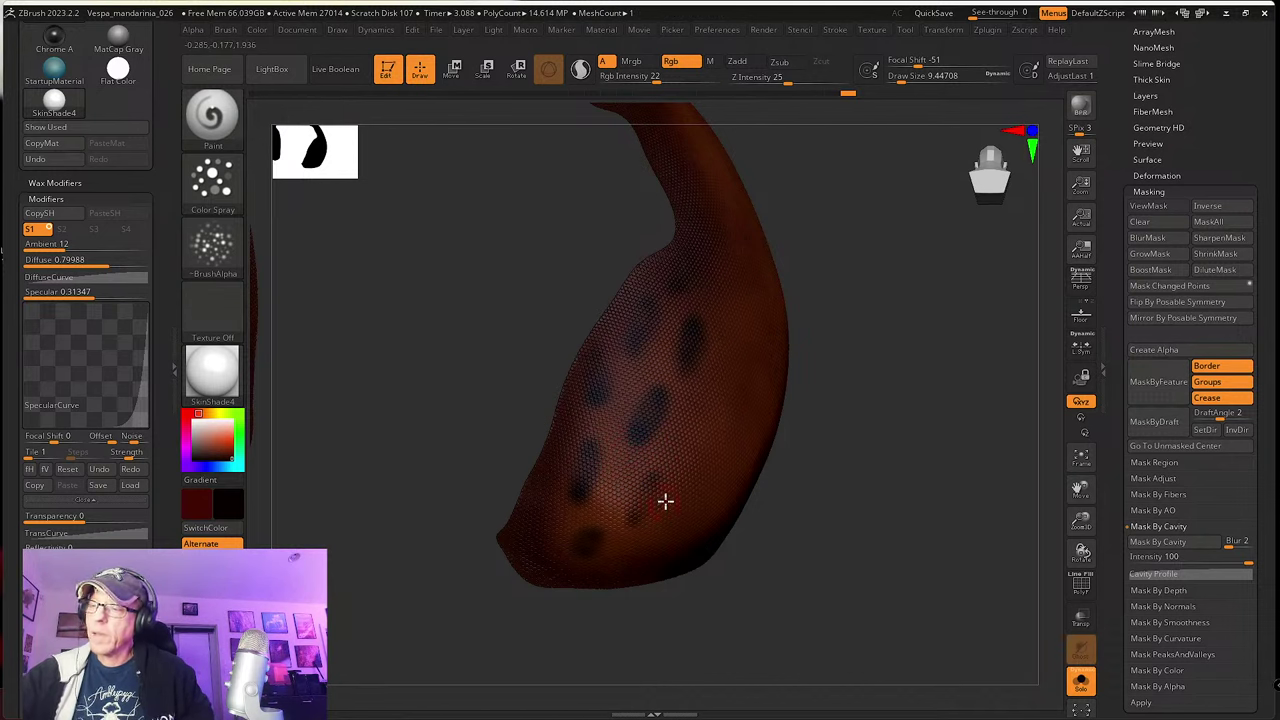
# Step: Build up a slanted black spot low in the middle of the lower lobe and elongate the spot near the bottom tip
pyautogui.moveTo(646, 497); pyautogui.dragTo(655, 481, button='right')
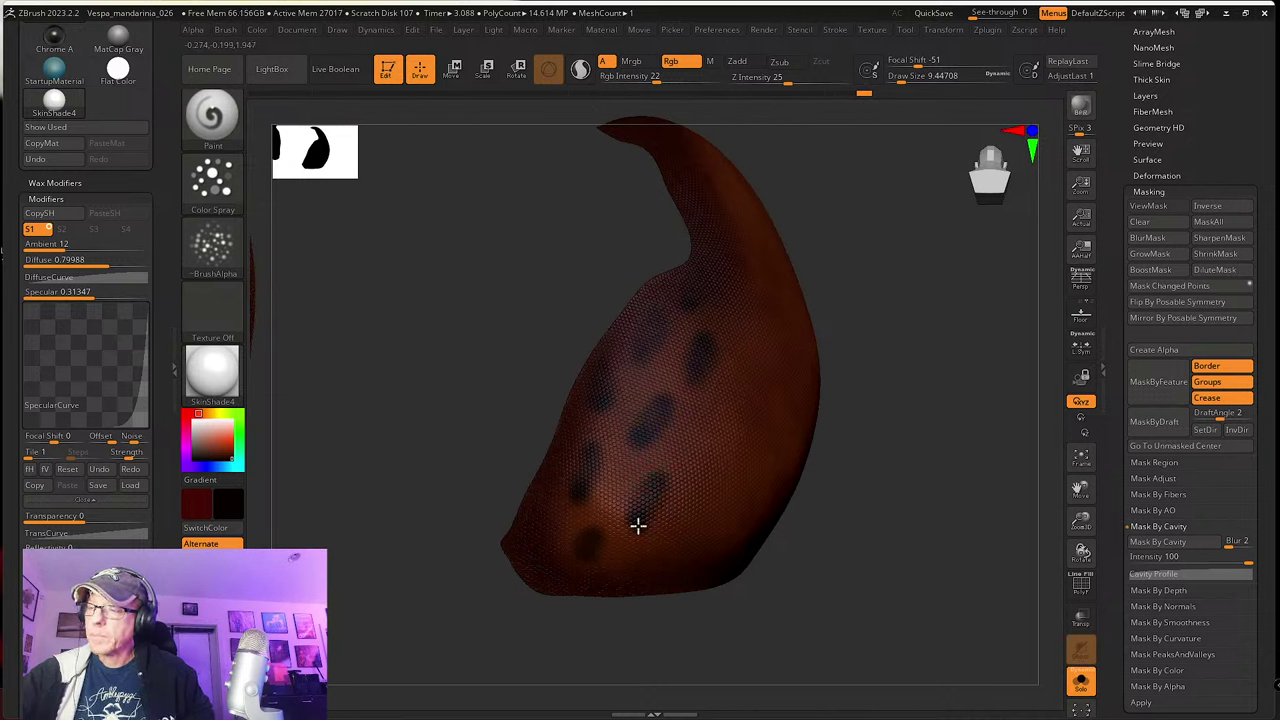
pyautogui.moveTo(663, 509); pyautogui.dragTo(629, 520, button='right')
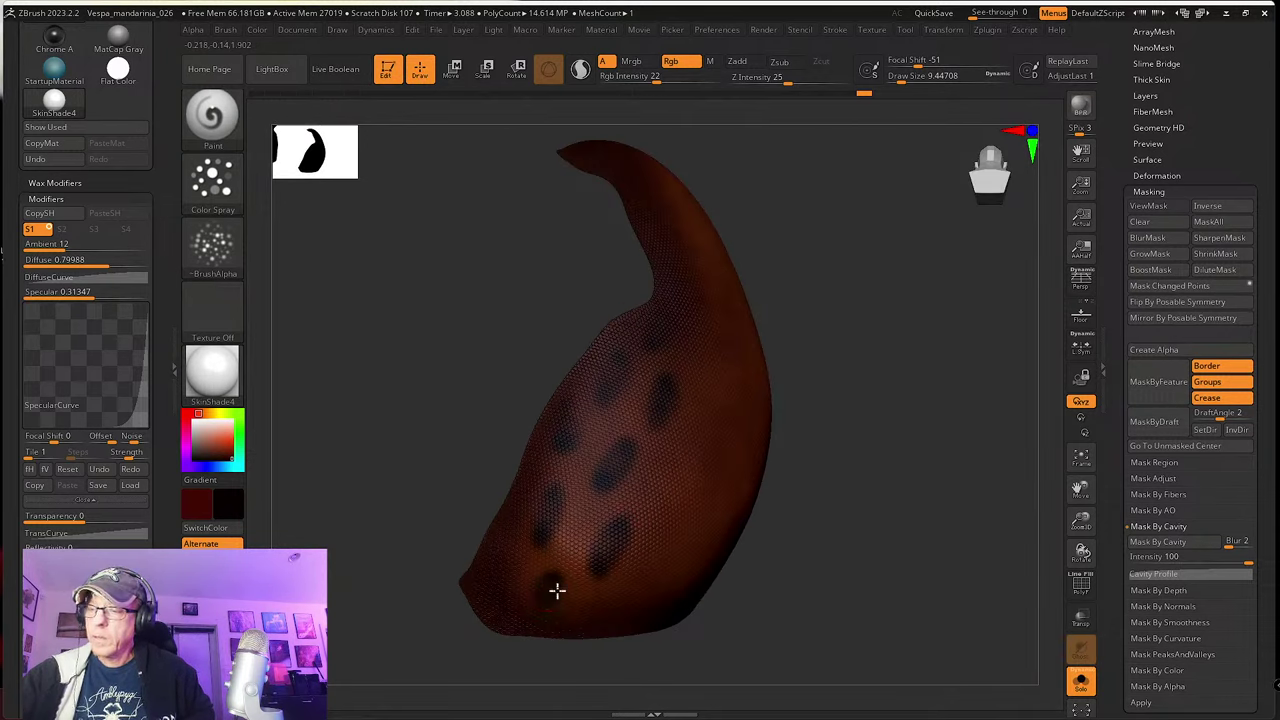
pyautogui.moveTo(543, 591); pyautogui.dragTo(587, 521, button='right')
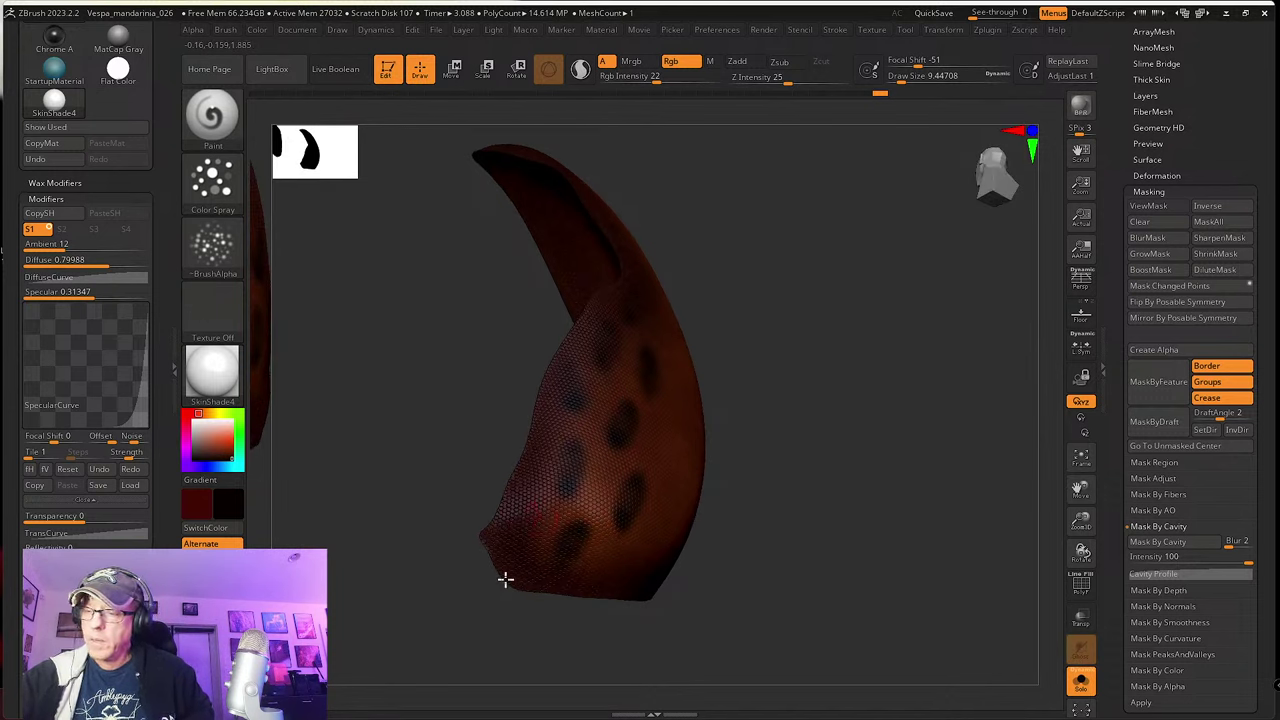
# Step: Spray another column of slanted black spots toward the outer side of the eye's lower lobe, down to its bottom edge
pyautogui.moveTo(671, 586); pyautogui.dragTo(637, 551, button='right')
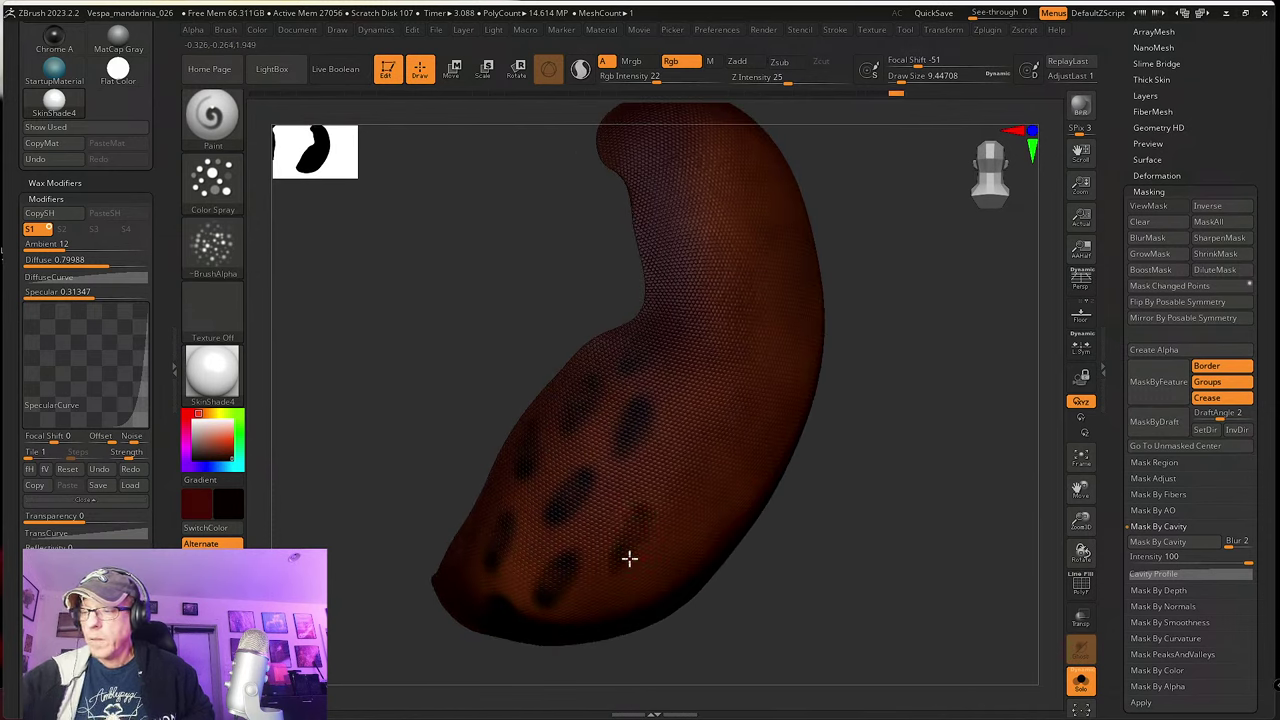
pyautogui.moveTo(640, 529); pyautogui.dragTo(600, 538, button='right')
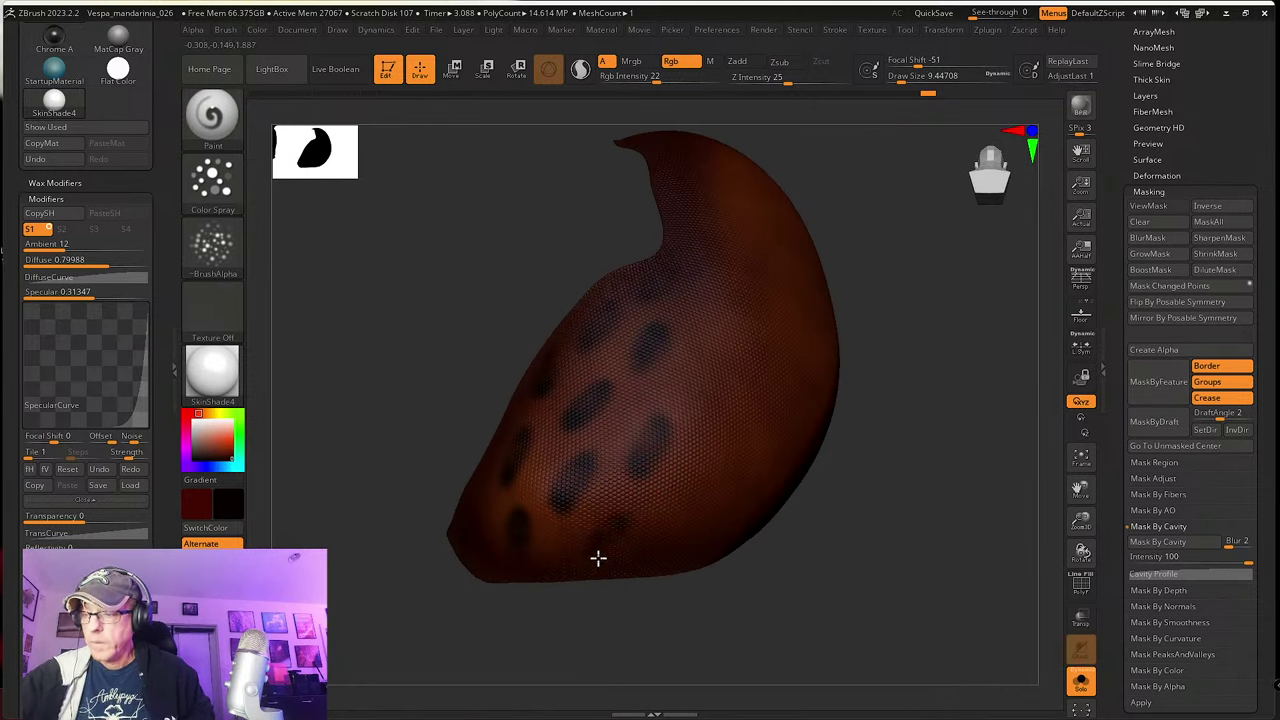
pyautogui.moveTo(597, 558); pyautogui.dragTo(635, 519, button='right')
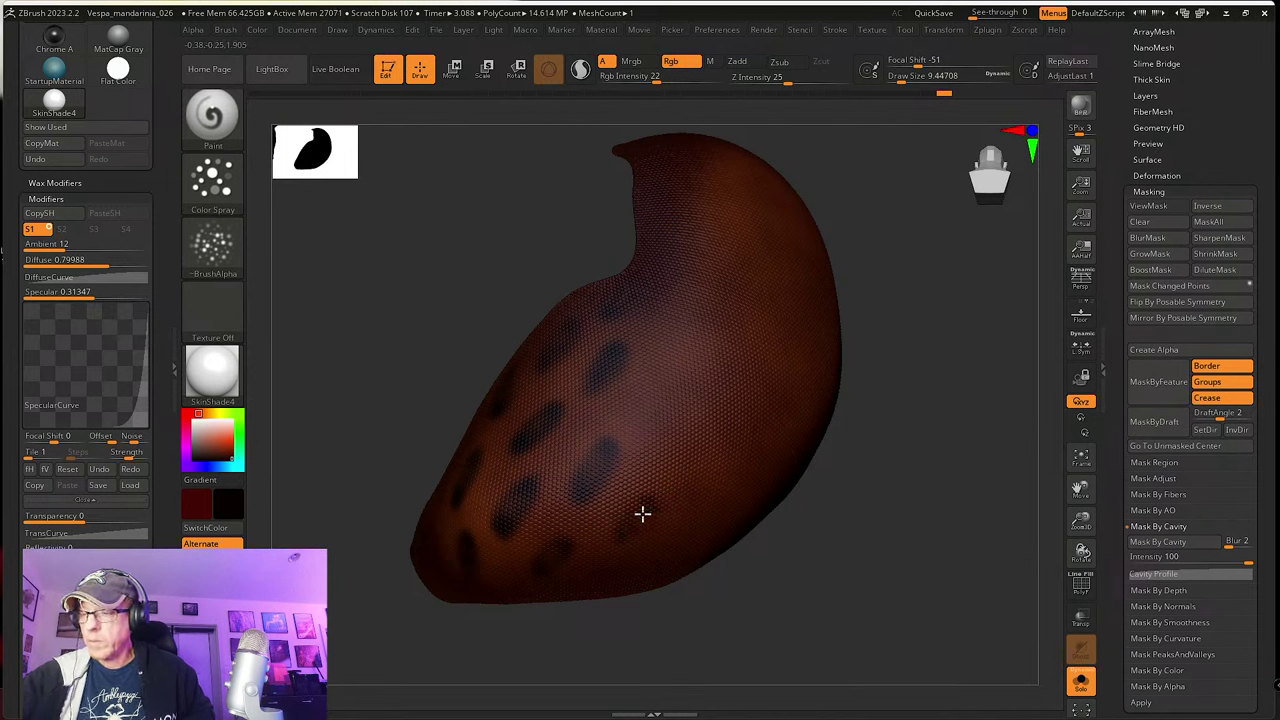
pyautogui.moveTo(621, 523); pyautogui.dragTo(580, 534, button='right')
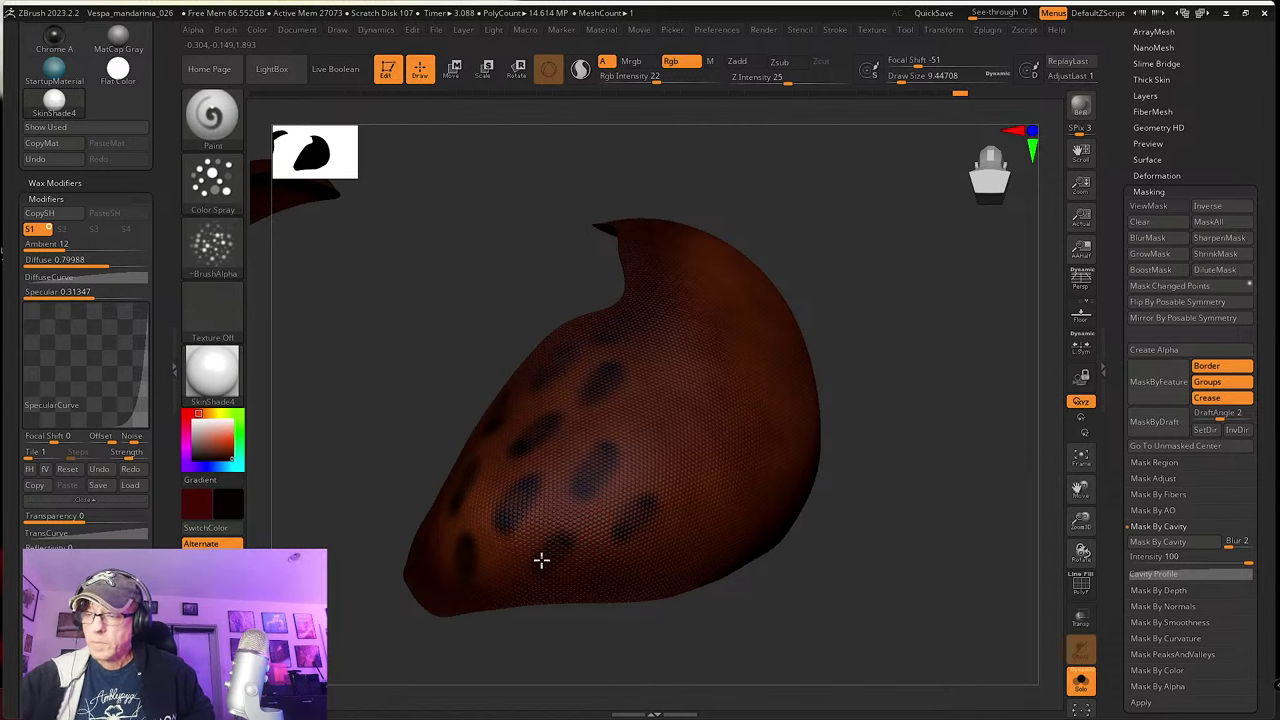
pyautogui.moveTo(540, 582); pyautogui.dragTo(651, 526, button='right')
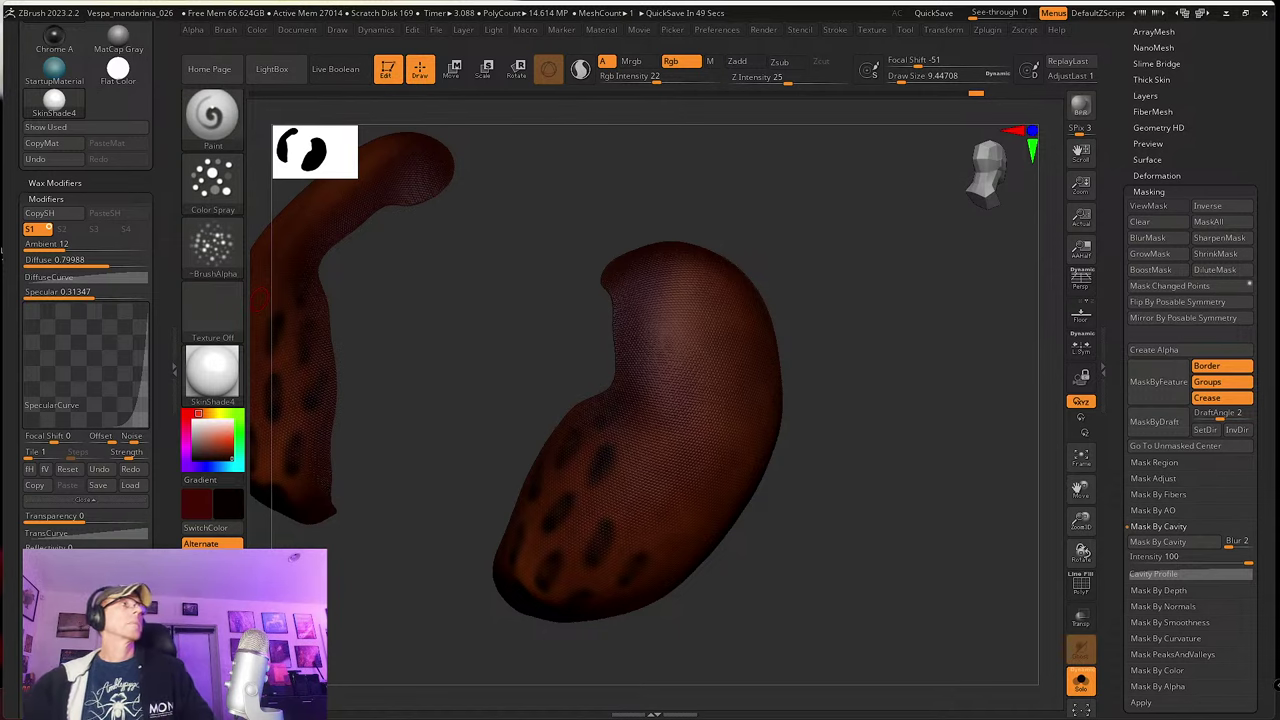
# Step: Switch to the Chrome browser and open gnomonworkshop.com
pyautogui.moveTo(0, 70); pyautogui.dragTo(832, 130)
pyautogui.click(779, 160)
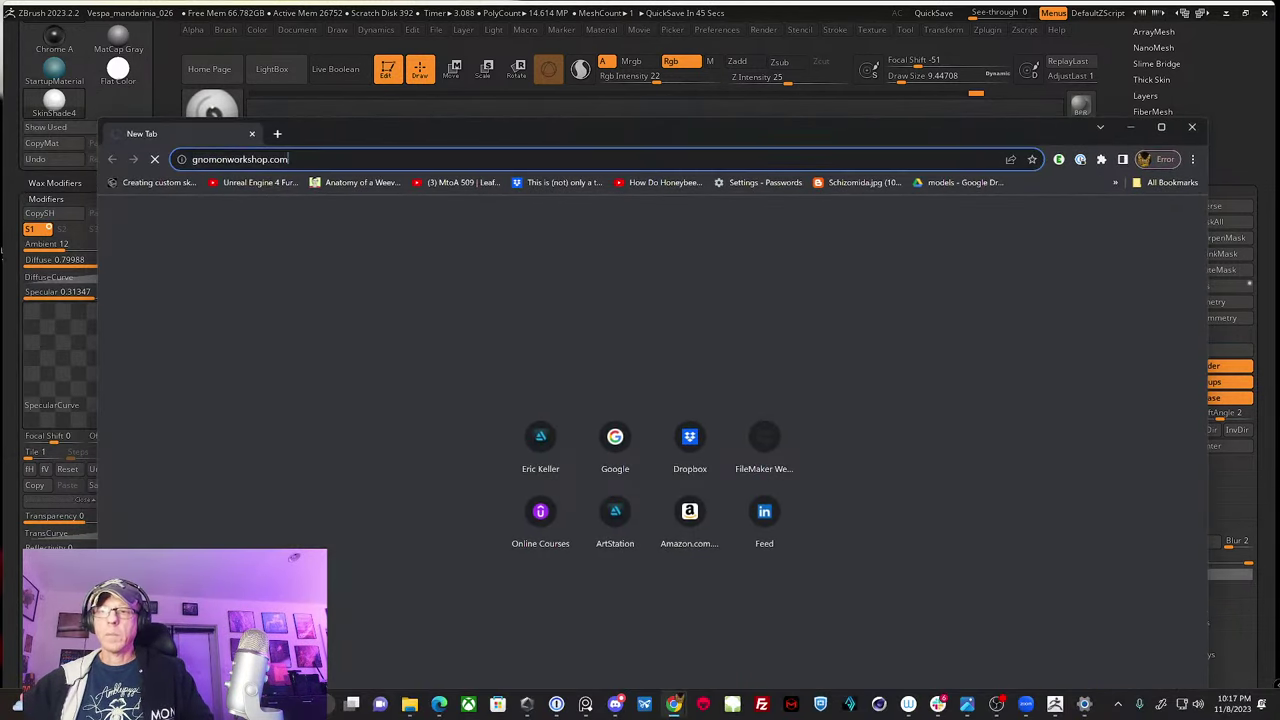
pyautogui.press('Return')
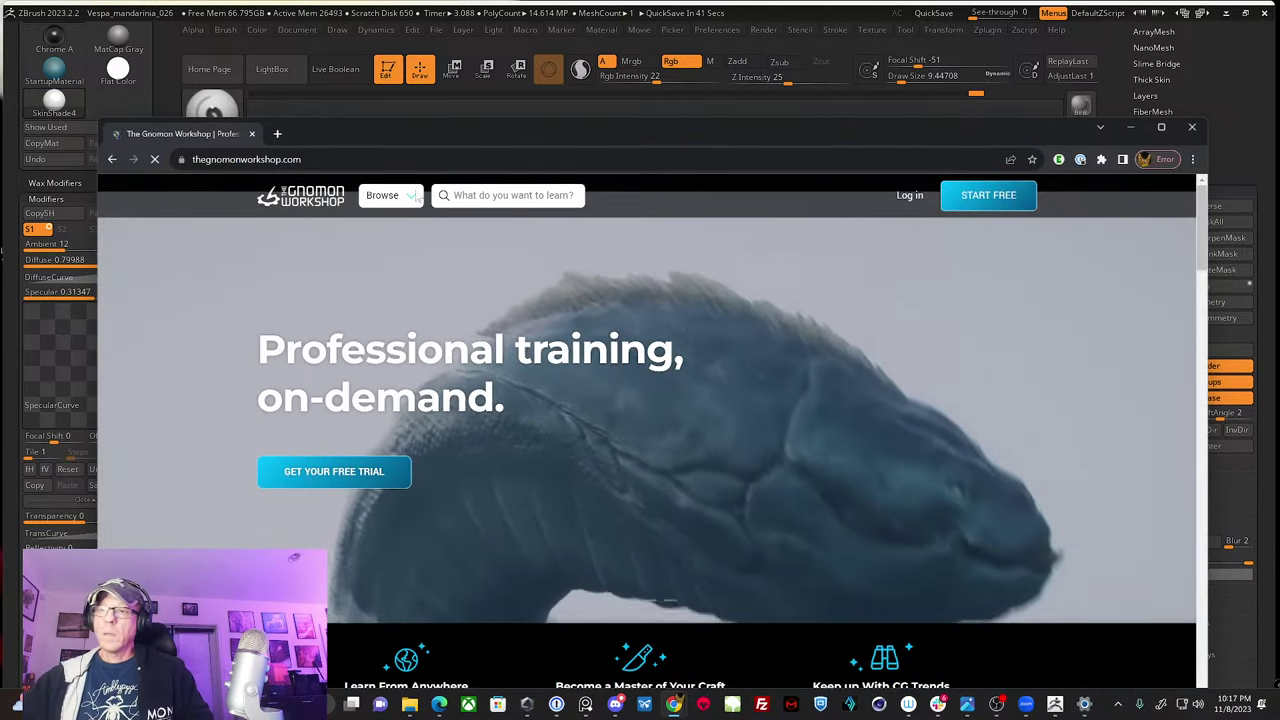
# Step: Browse the site's courses by instructor in the I - L range and open the presenter's instructor page
pyautogui.click(391, 196)
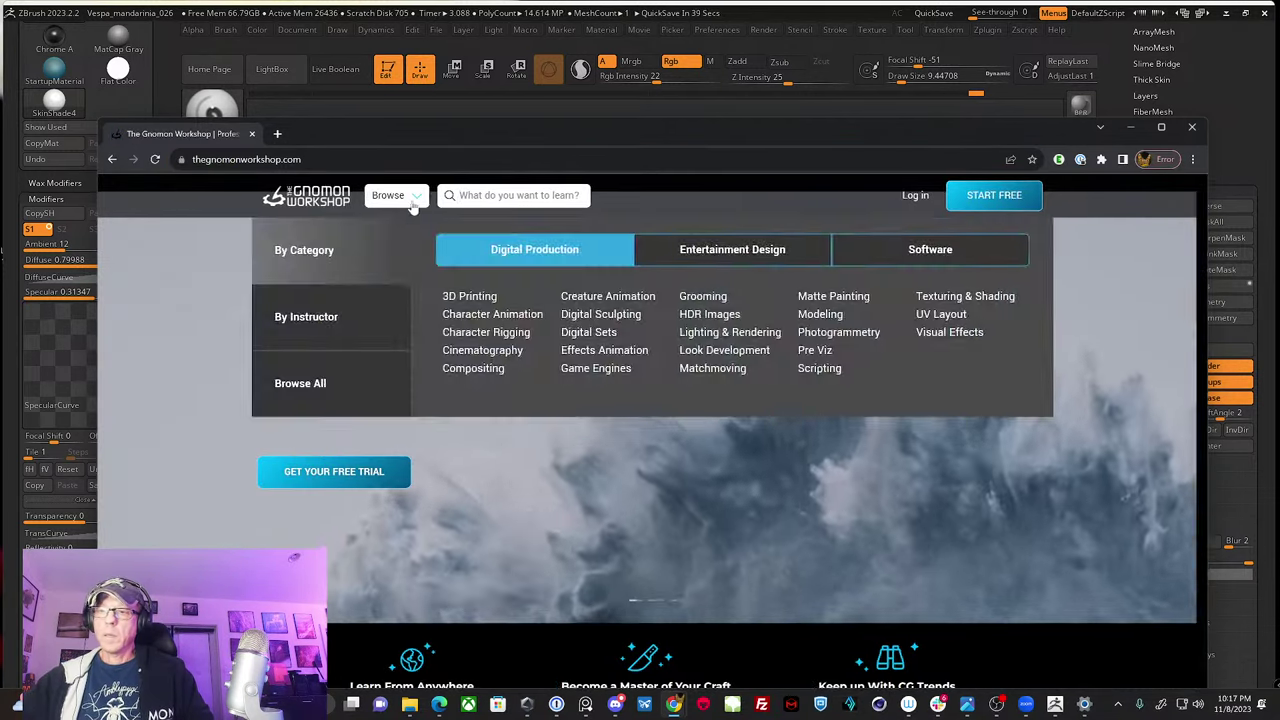
pyautogui.click(418, 200)
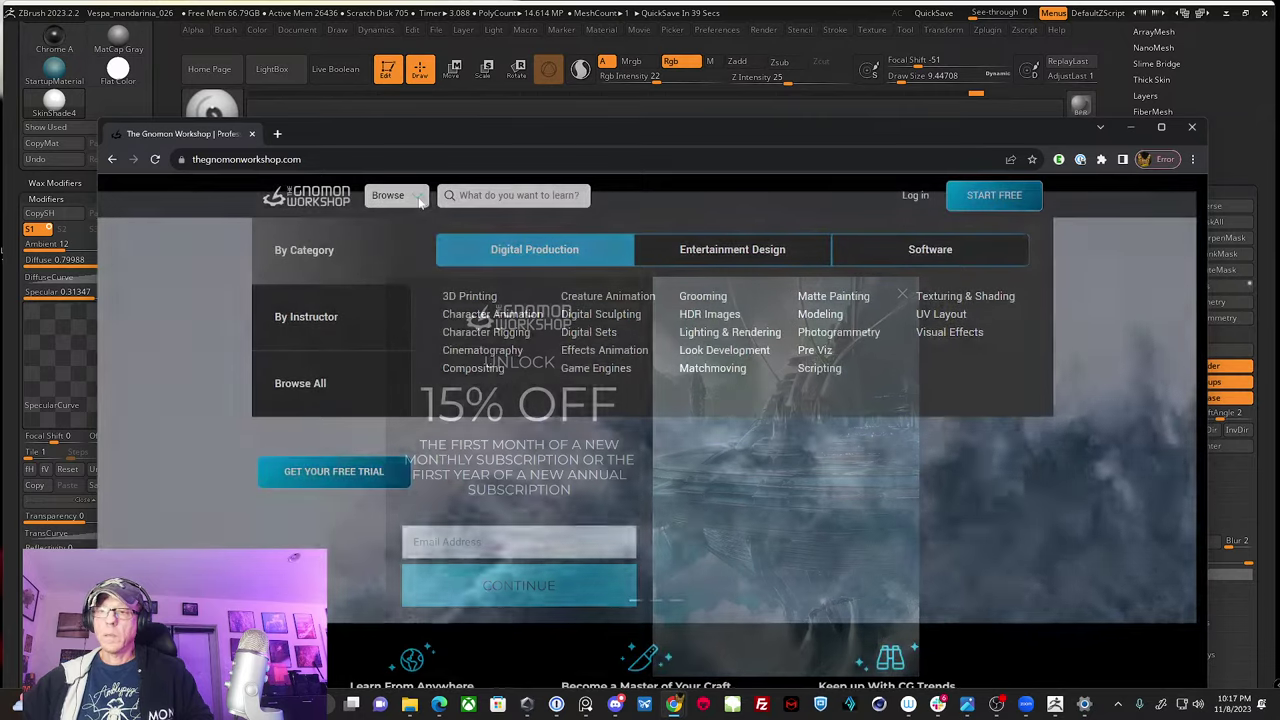
pyautogui.moveTo(327, 317)
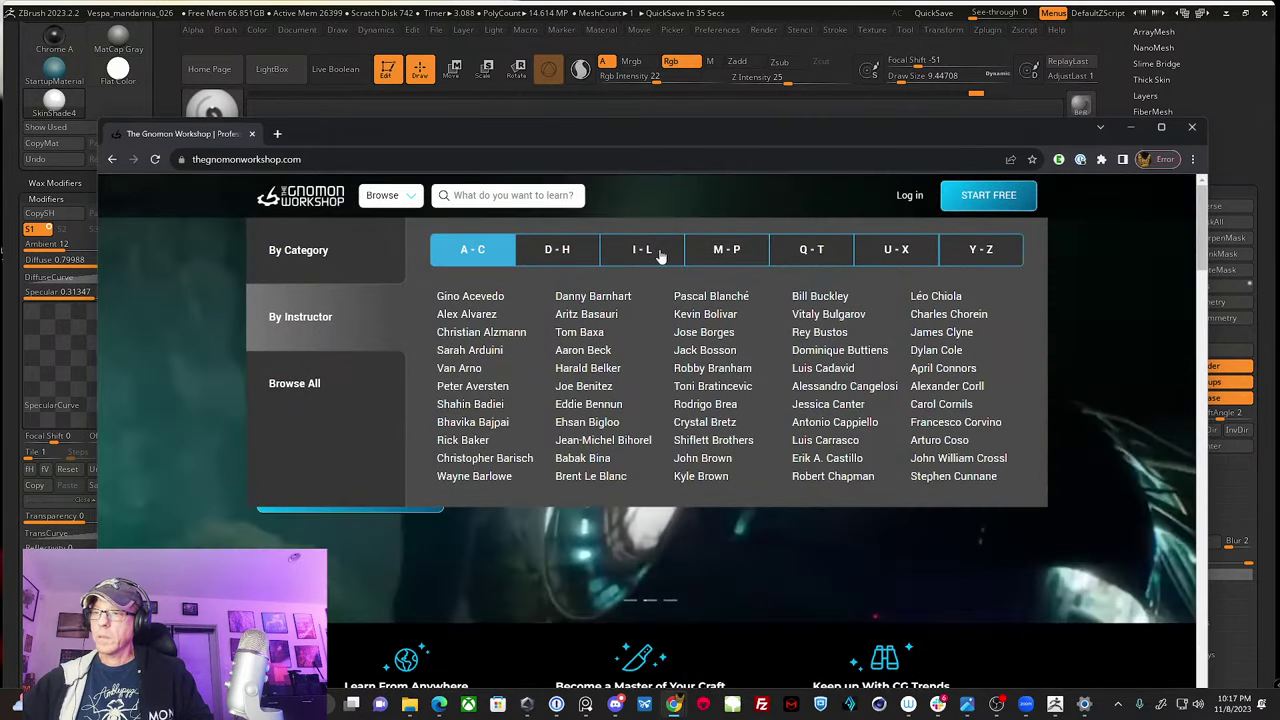
pyautogui.click(673, 255)
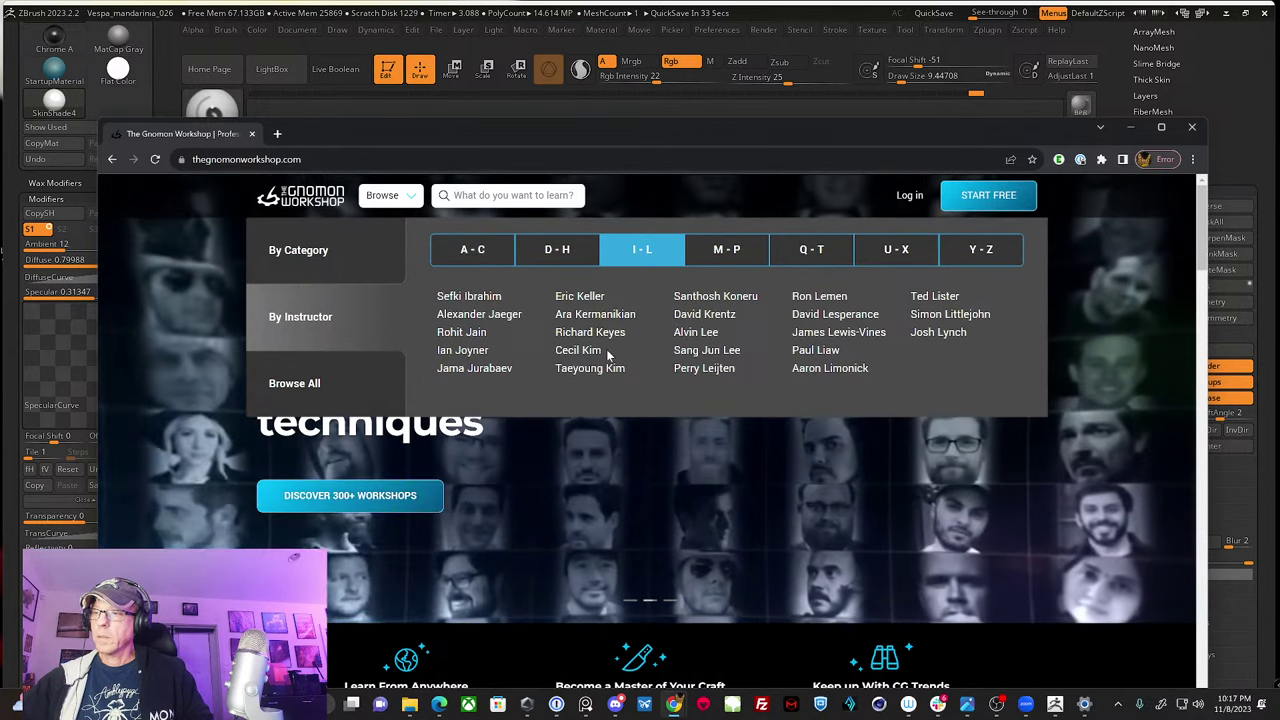
pyautogui.click(583, 298)
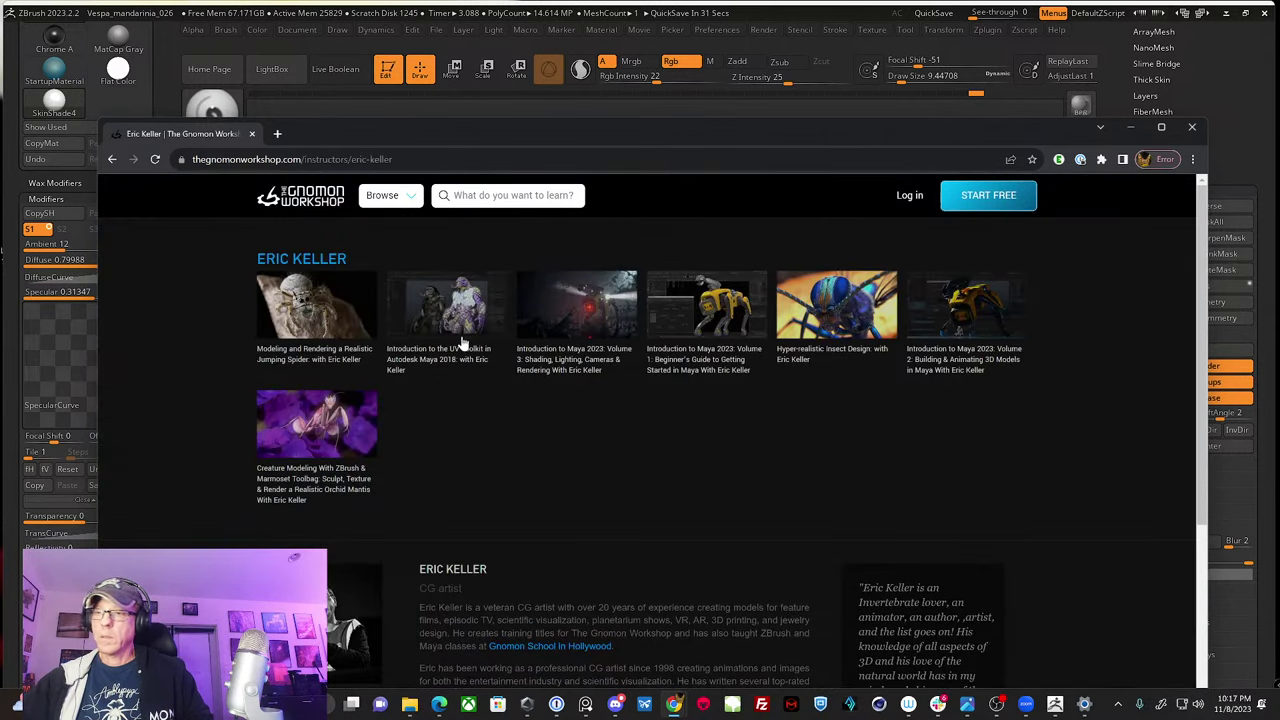
# Step: Open the Creature Modeling with ZBrush & Marmoset Toolbag course and review its preview, description and chapter list
pyautogui.click(320, 425)
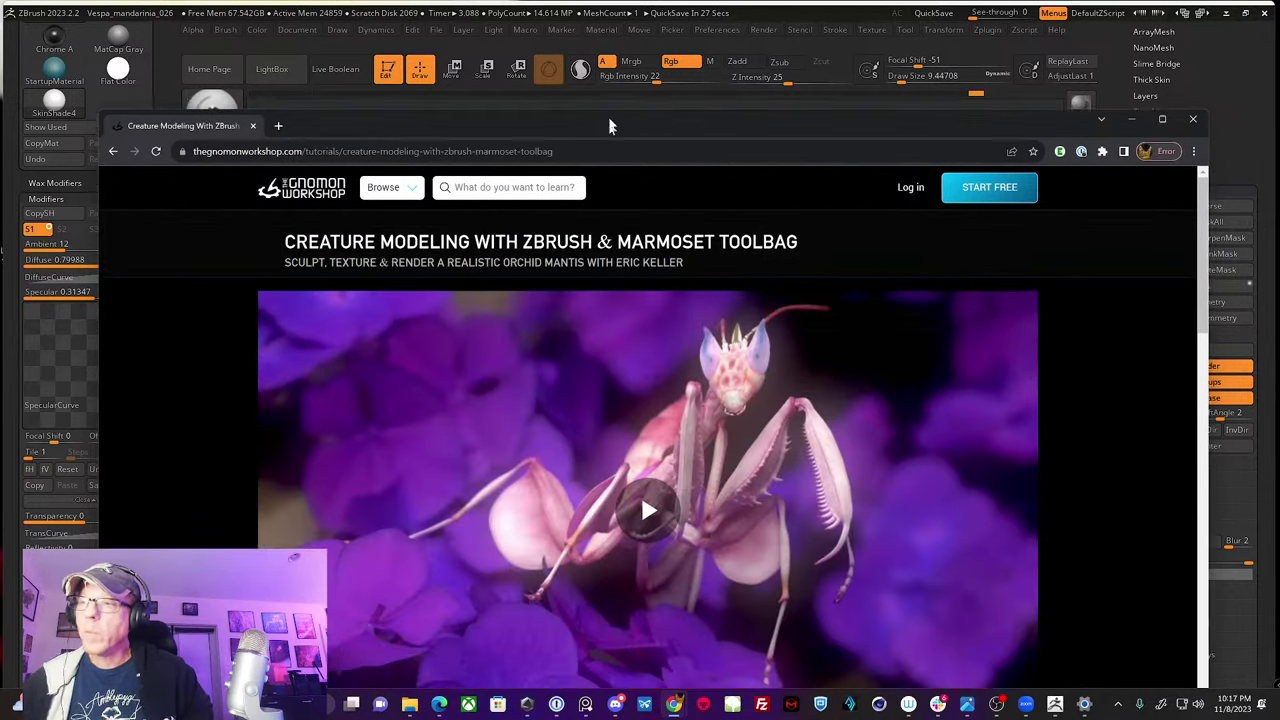
pyautogui.moveTo(608, 125); pyautogui.dragTo(603, 40)
pyautogui.scroll(-3, 680, 320)
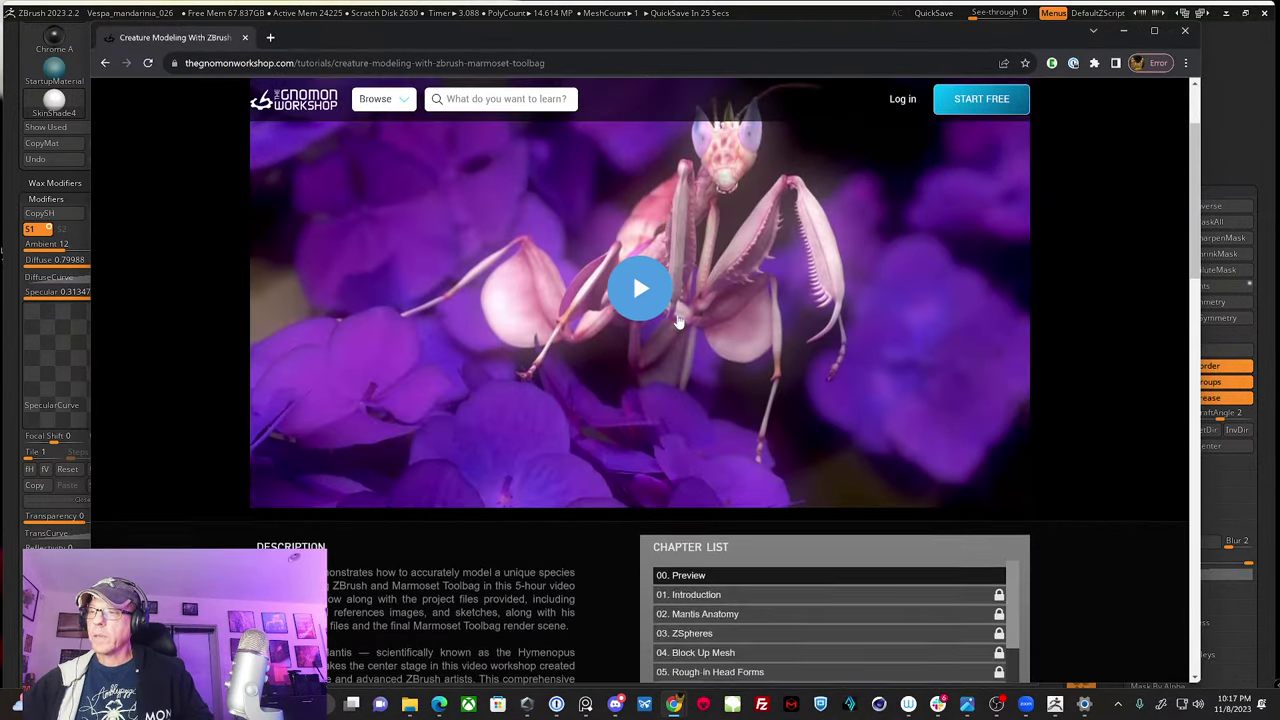
pyautogui.scroll(1, 678, 322)
pyautogui.scroll(1, 678, 322)
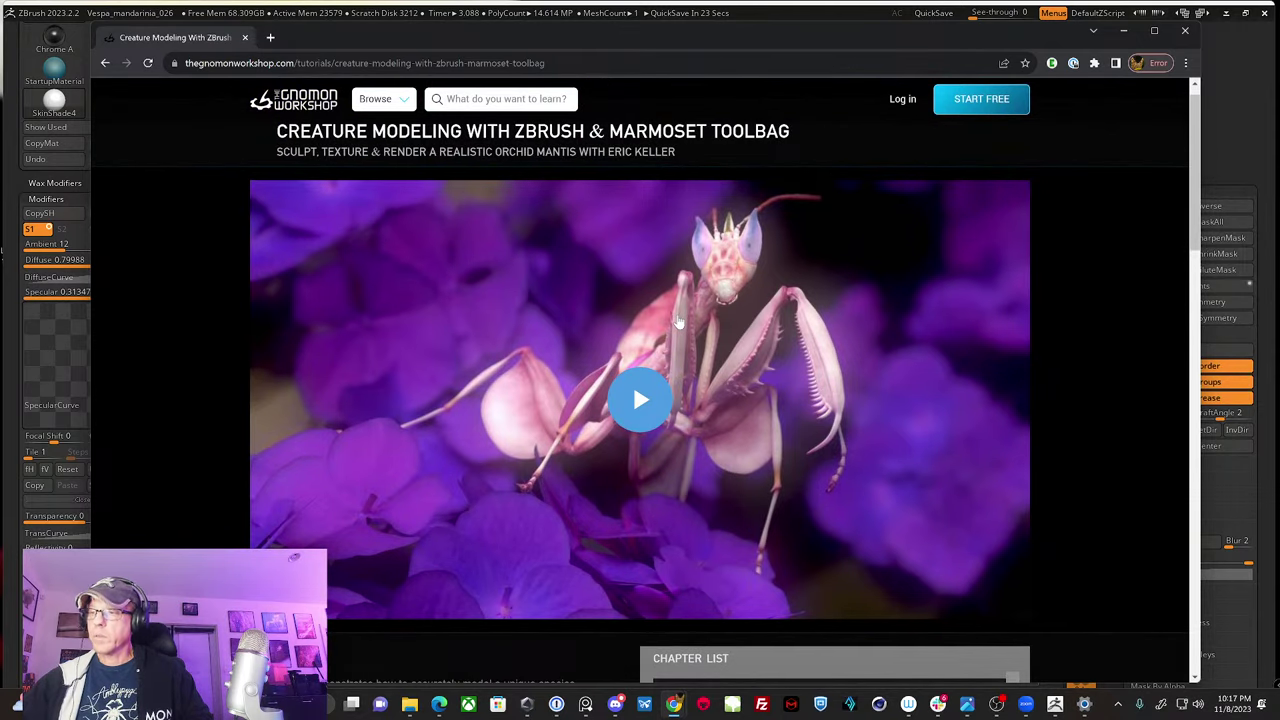
pyautogui.scroll(-1, 678, 322)
pyautogui.scroll(1, 678, 322)
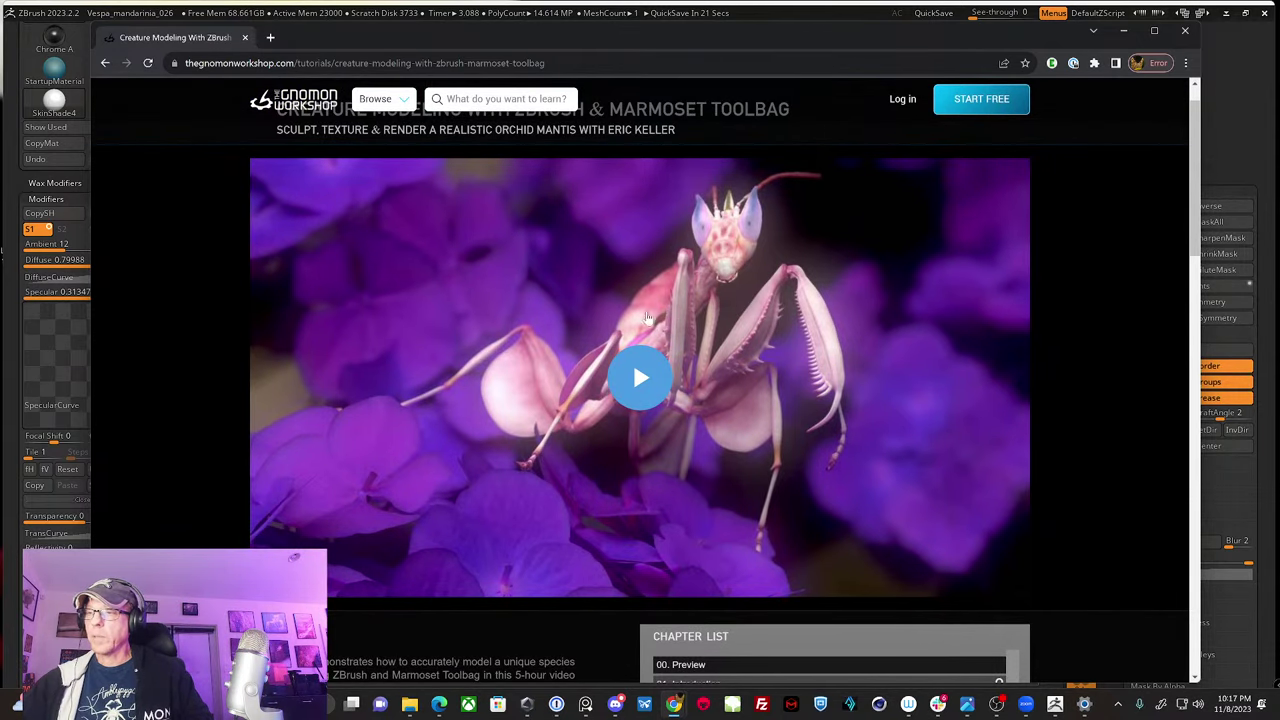
pyautogui.scroll(-3, 705, 235)
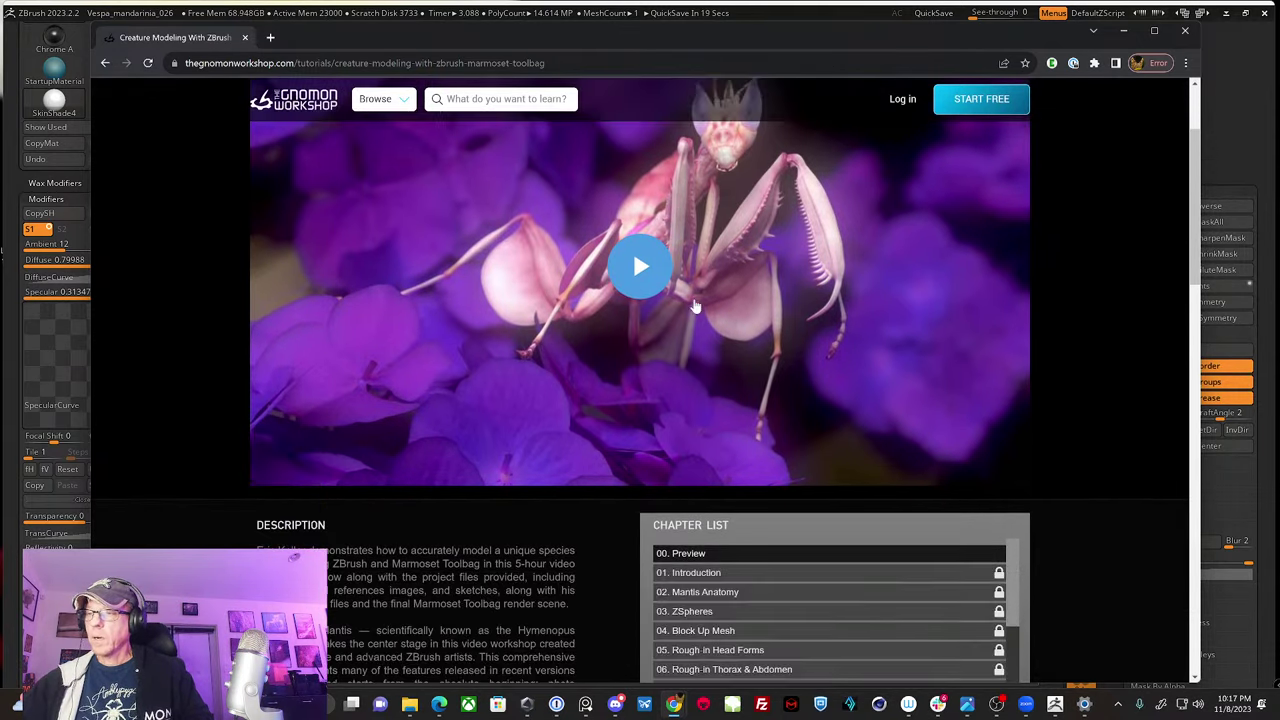
pyautogui.scroll(2, 630, 292)
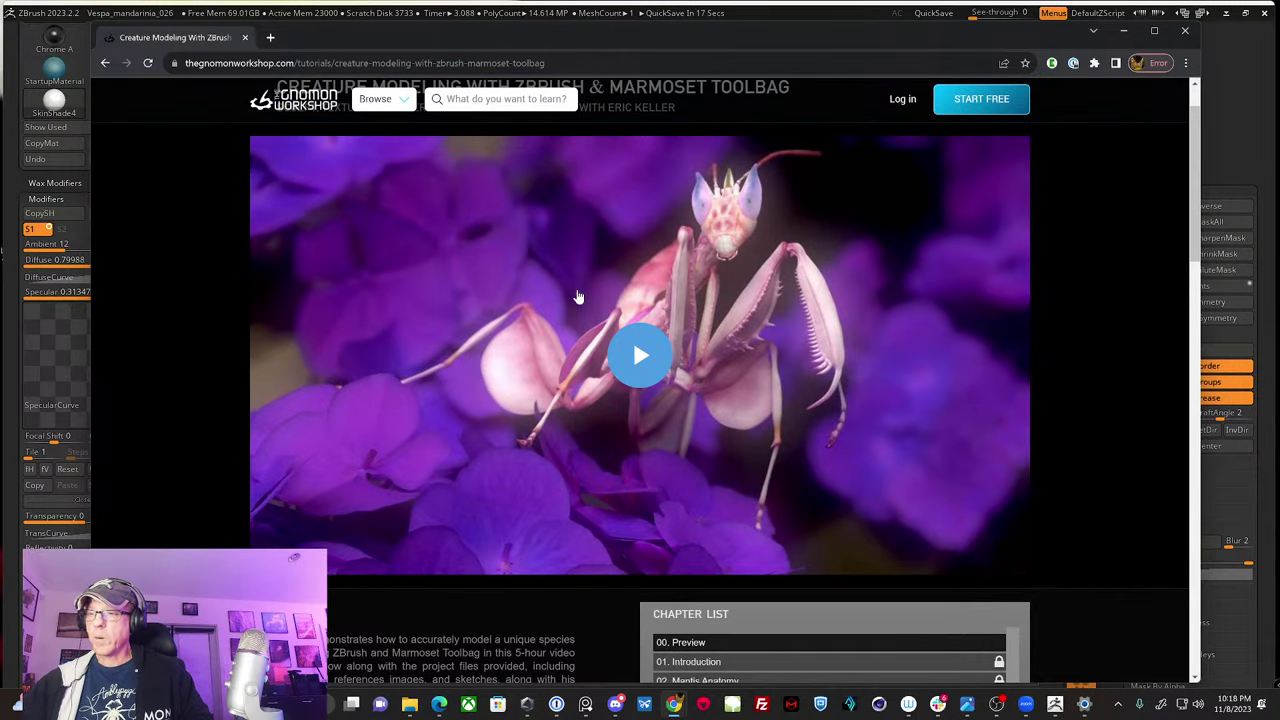
pyautogui.scroll(-3, 570, 300)
pyautogui.scroll(-3, 577, 300)
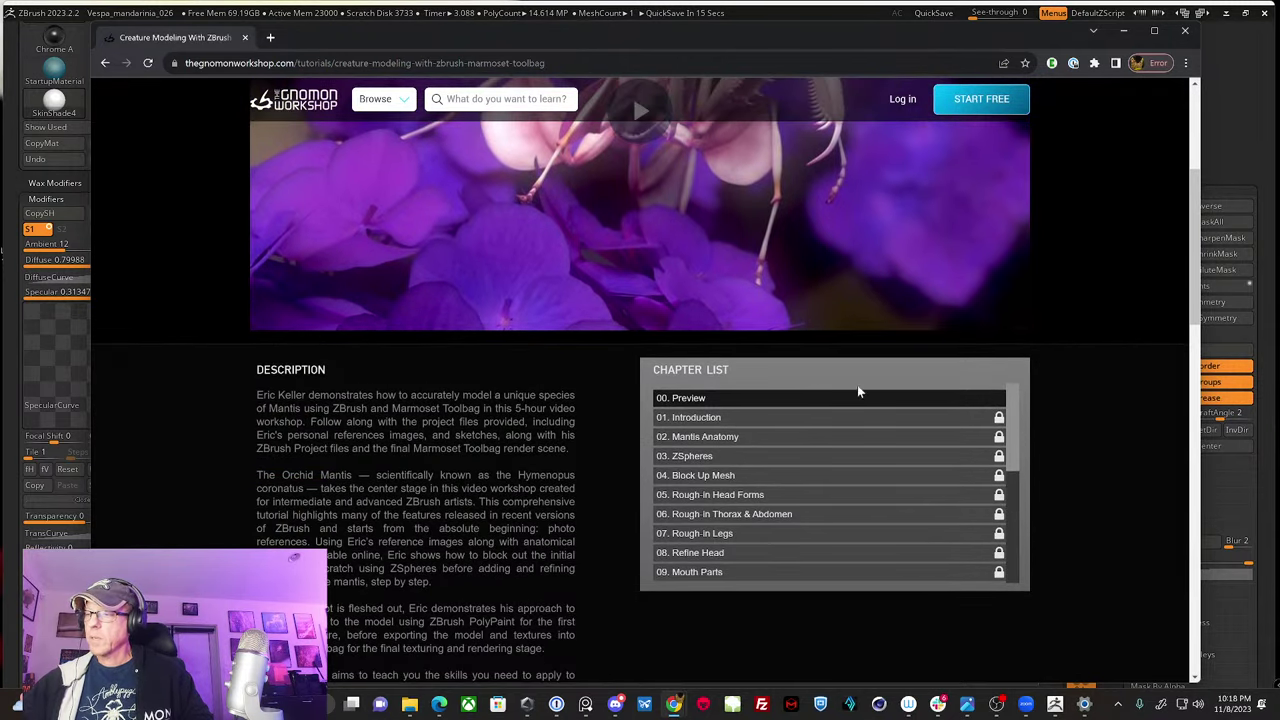
pyautogui.moveTo(1015, 437); pyautogui.dragTo(1044, 417)
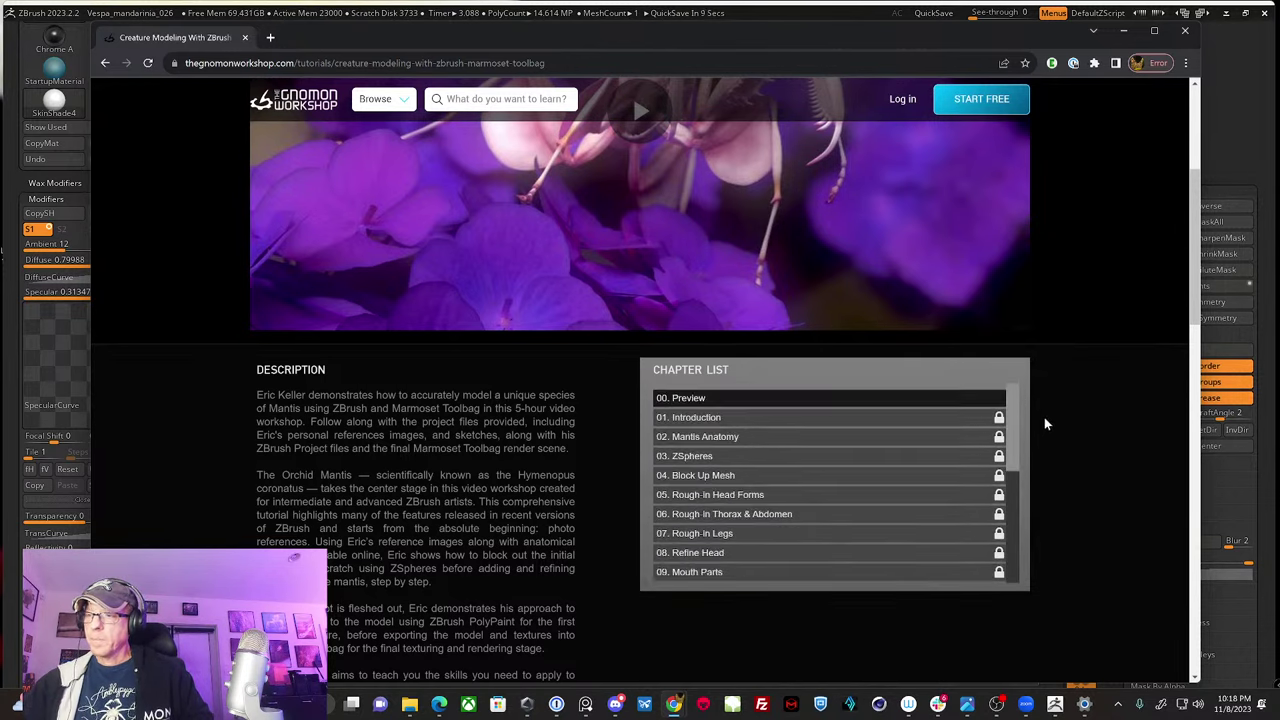
pyautogui.scroll(3, 827, 296)
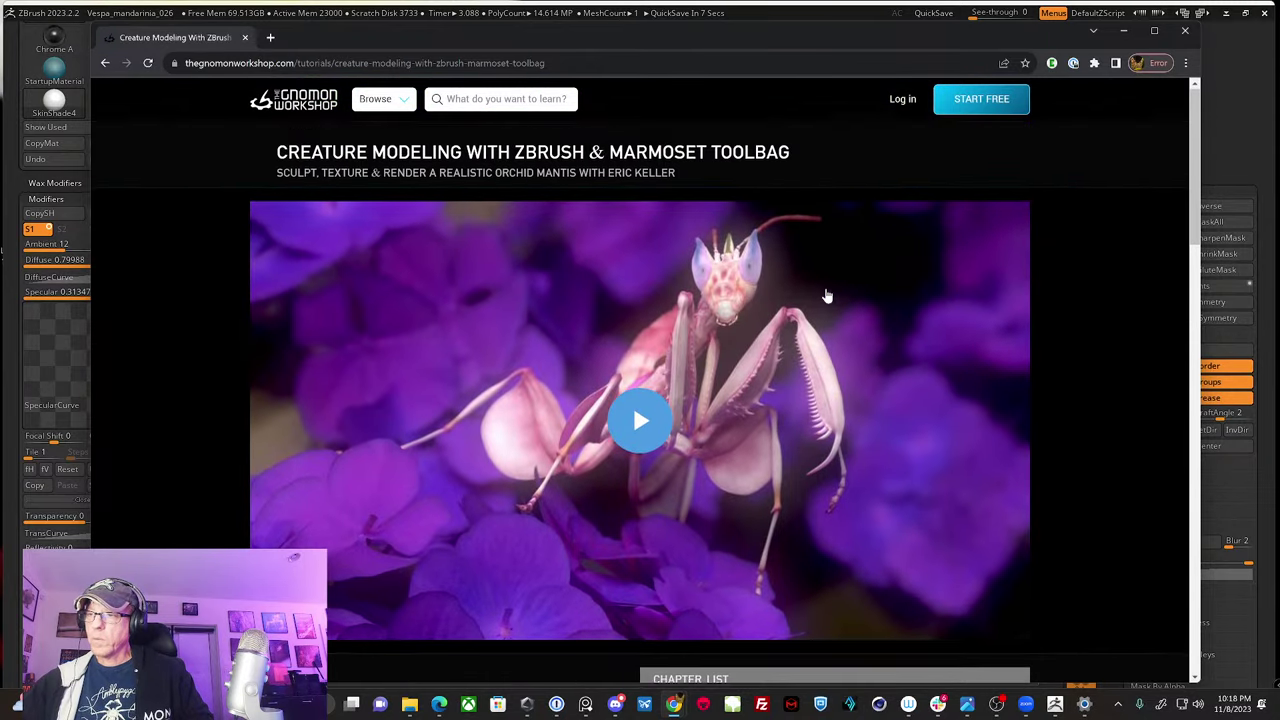
pyautogui.scroll(-1, 827, 296)
pyautogui.scroll(1, 827, 296)
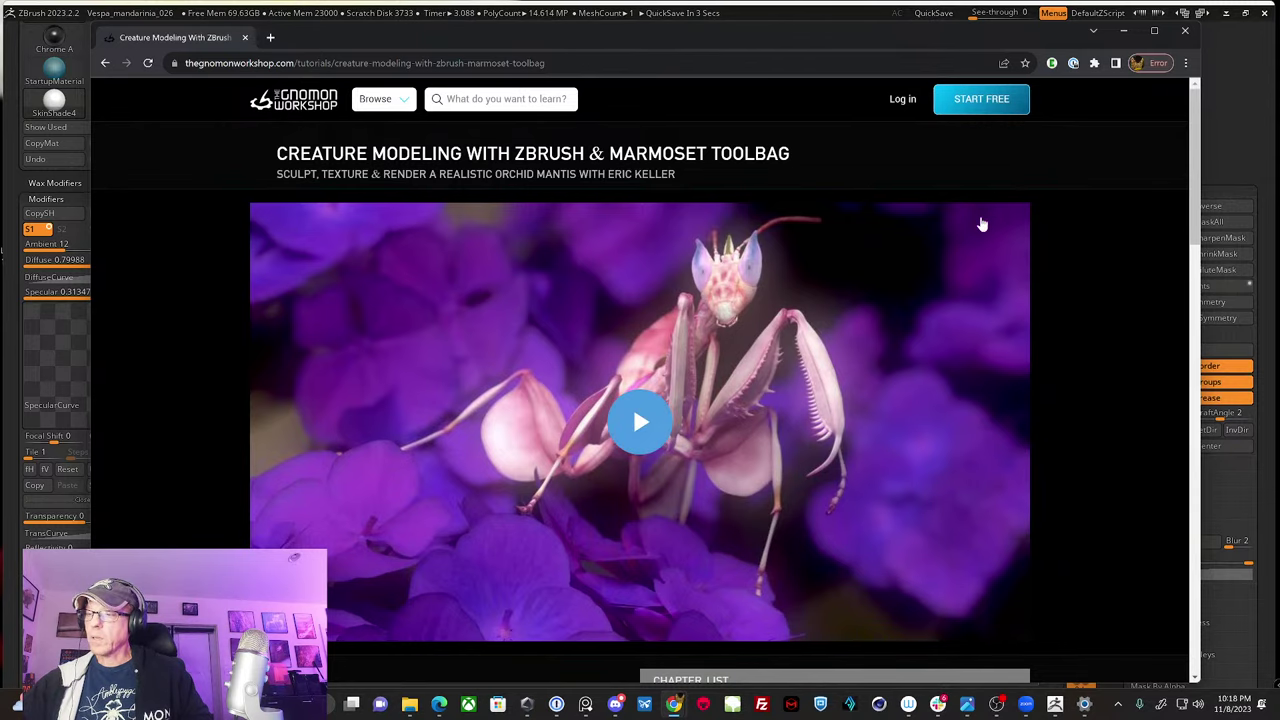
pyautogui.scroll(-2, 980, 228)
pyautogui.scroll(-2, 980, 233)
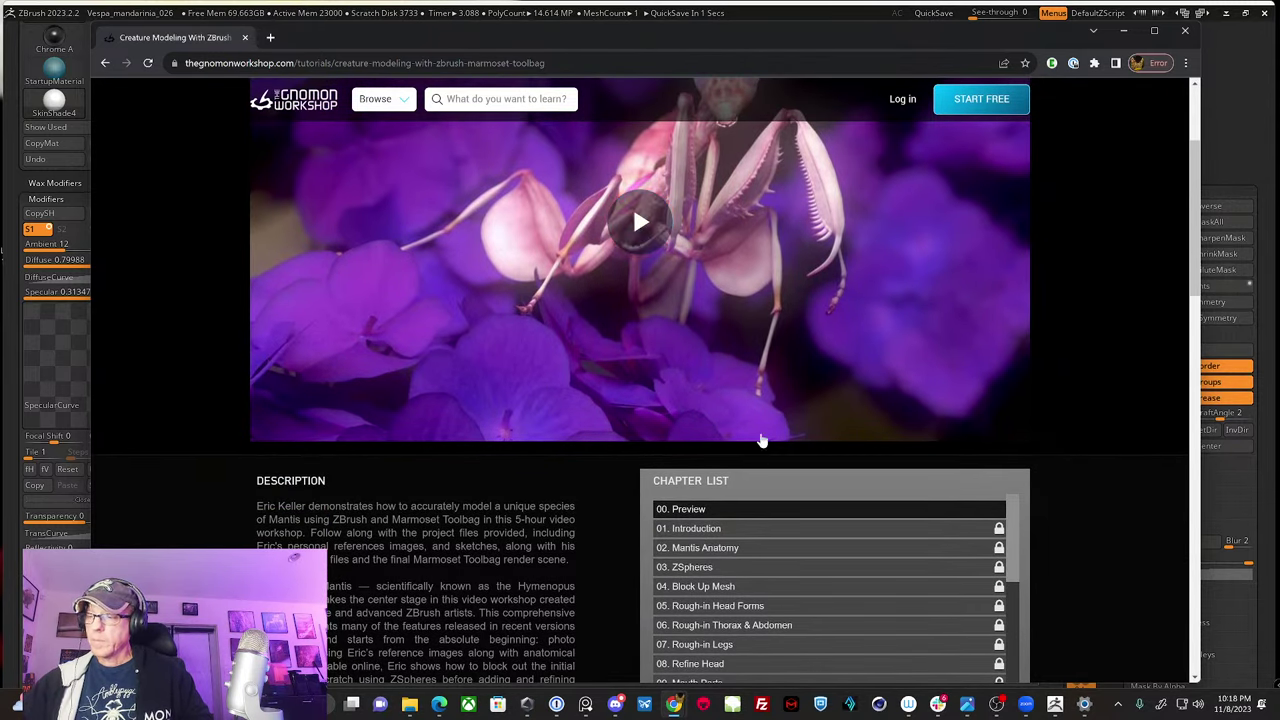
pyautogui.scroll(2, 770, 272)
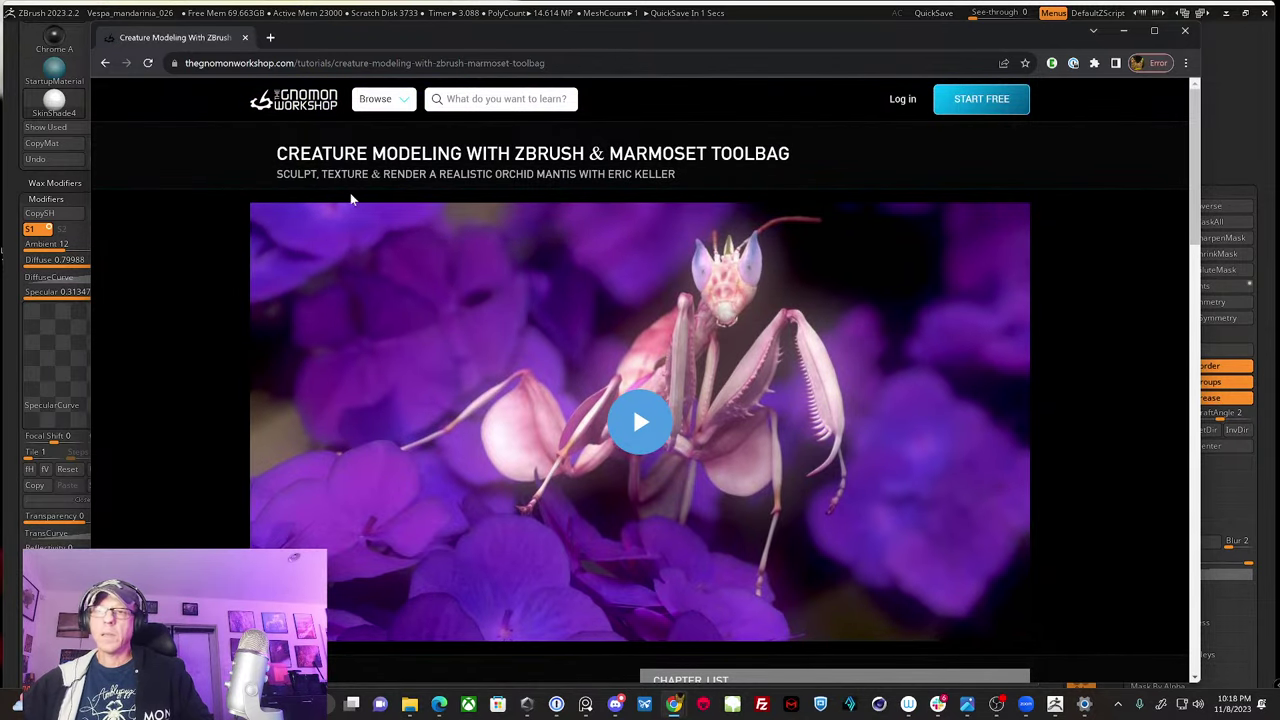
# Step: Return to the instructor's course overview and open the Hyper-realistic Insect Design course to view its preview and chapters
pyautogui.click(105, 63)
pyautogui.click(841, 214)
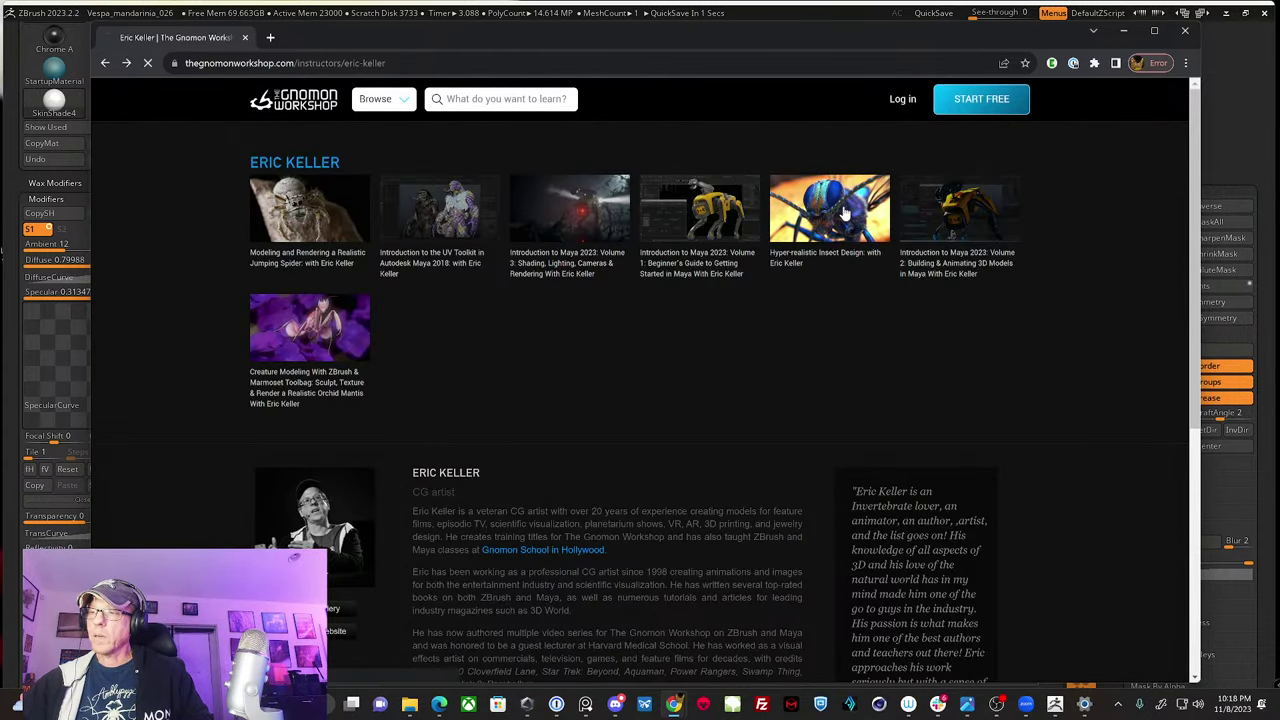
pyautogui.scroll(-4, 830, 243)
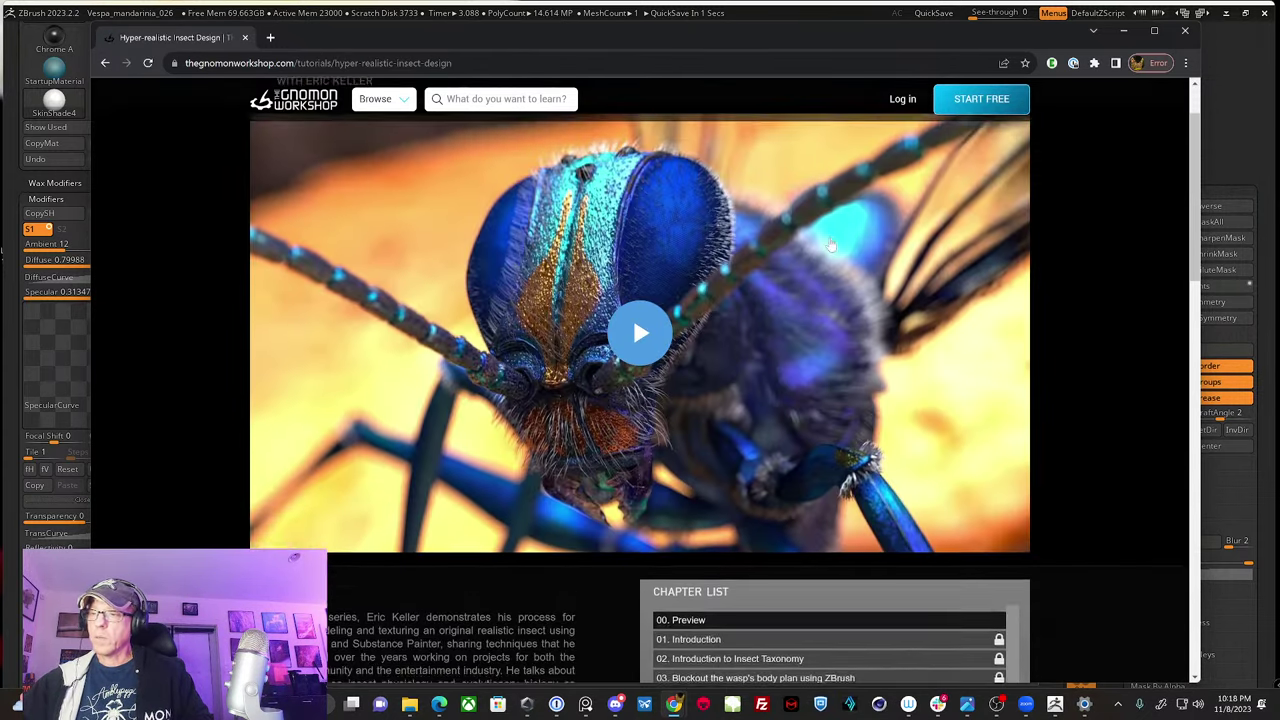
# Step: Return to the instructor's course overview and open the Realistic Jumping Spider course to view its preview image and chapter list
pyautogui.scroll(4, 830, 243)
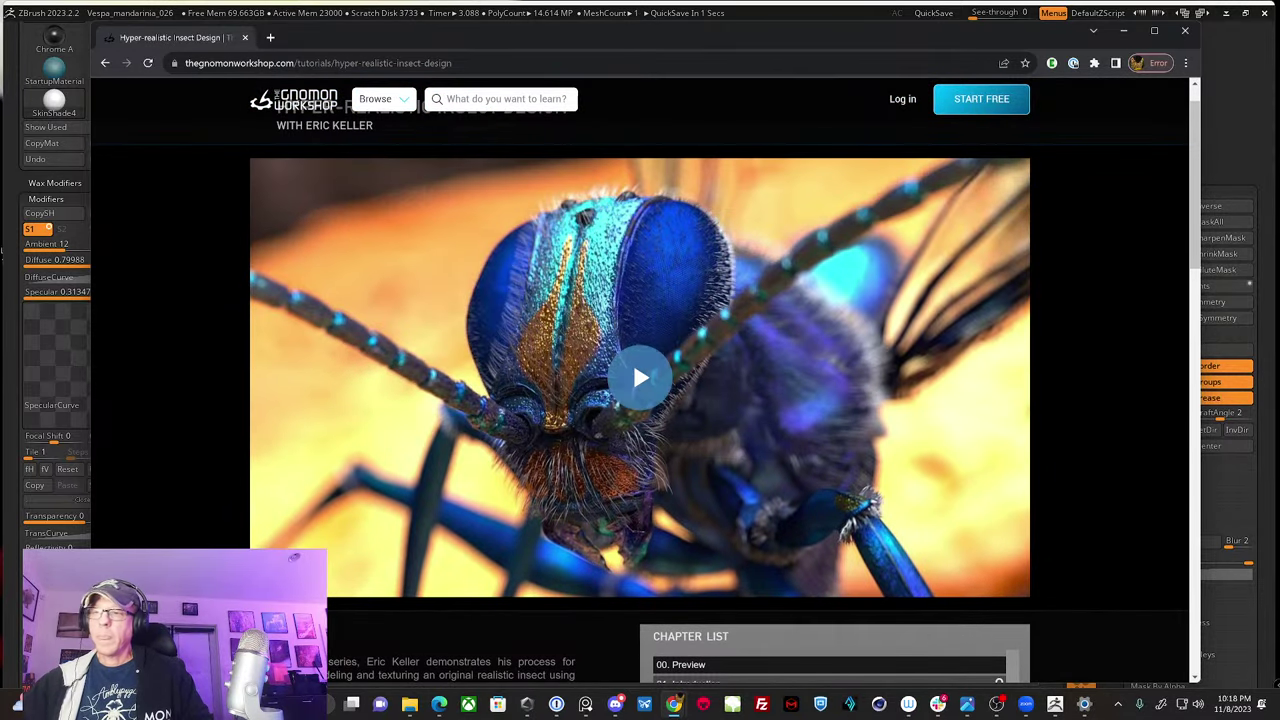
pyautogui.click(105, 62)
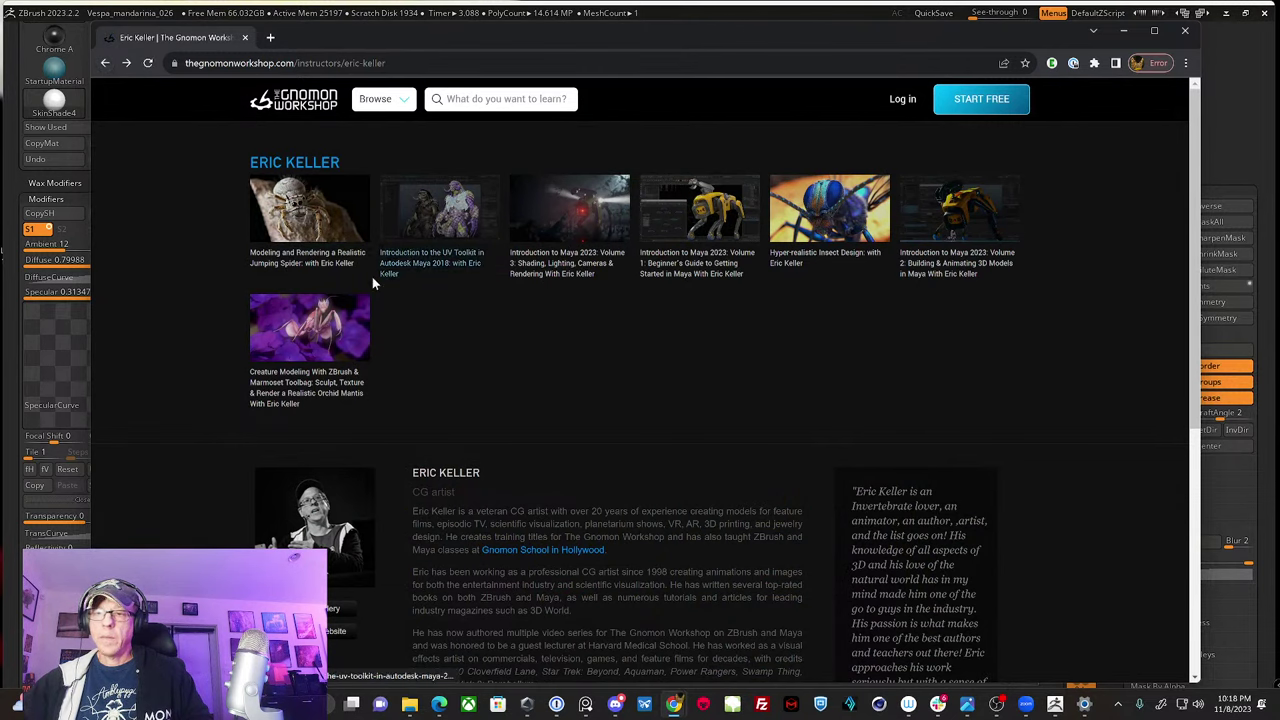
pyautogui.click(332, 212)
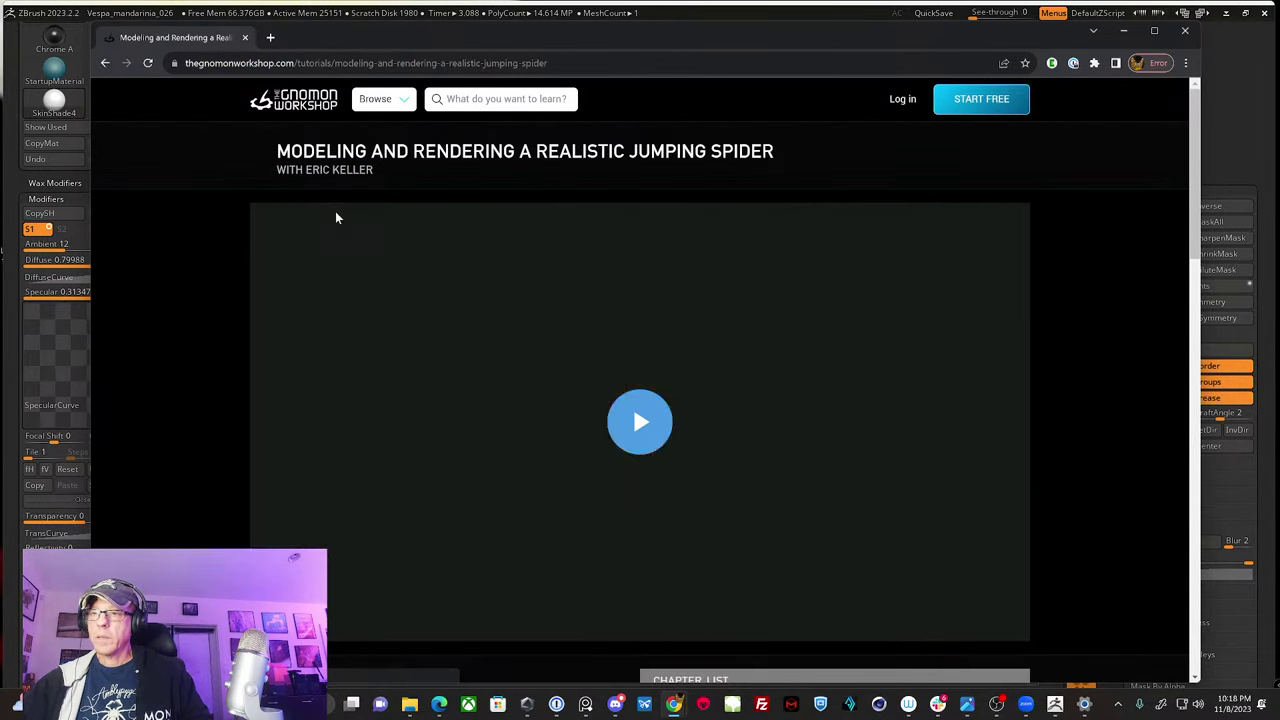
pyautogui.scroll(-1, 508, 330)
pyautogui.scroll(-1, 509, 335)
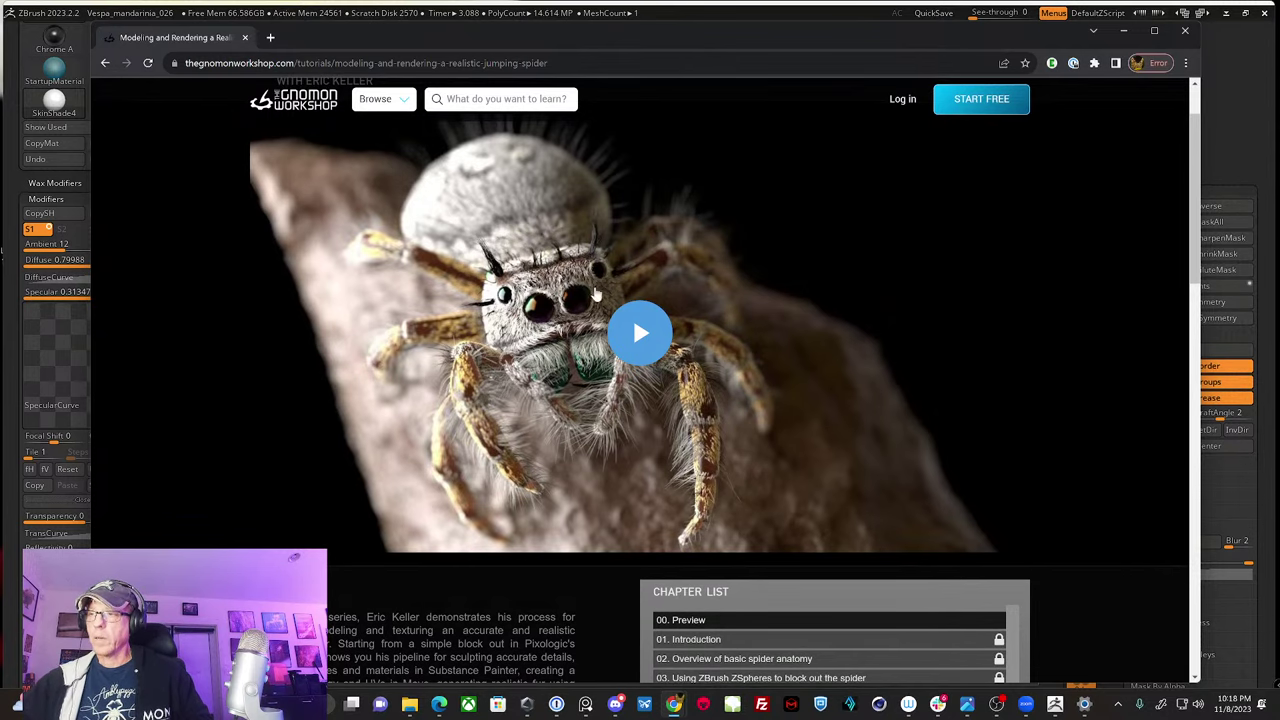
# Step: Switch back to ZBrush and paint more soft black elongated spots across the lower, outer part of the eyes
pyautogui.click(1125, 32)
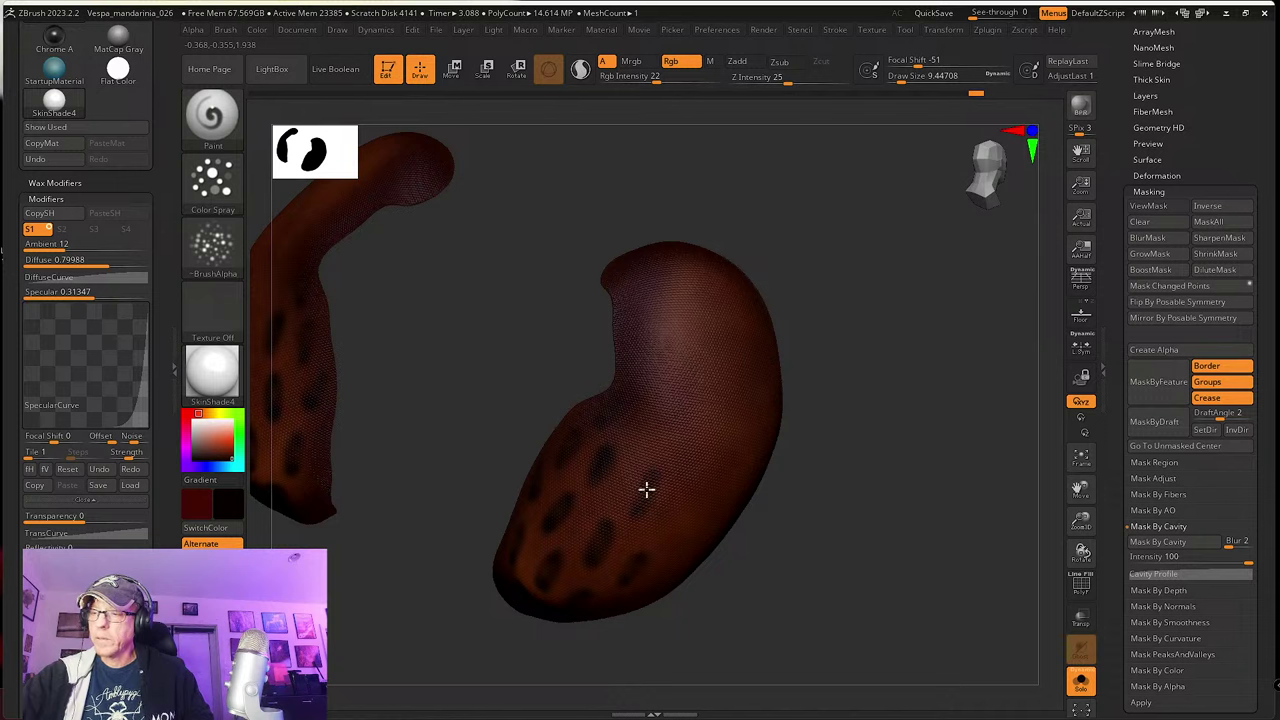
pyautogui.moveTo(663, 499); pyautogui.dragTo(658, 483, button='right')
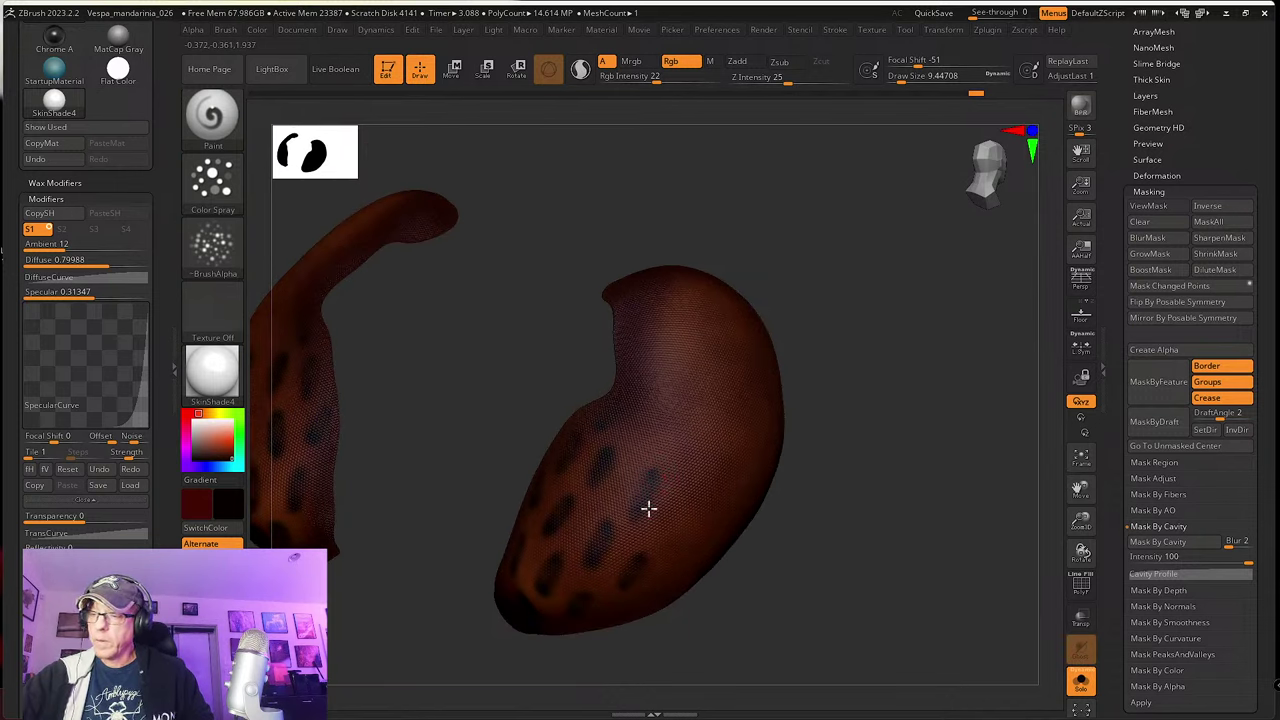
pyautogui.moveTo(692, 529); pyautogui.dragTo(658, 580, button='right')
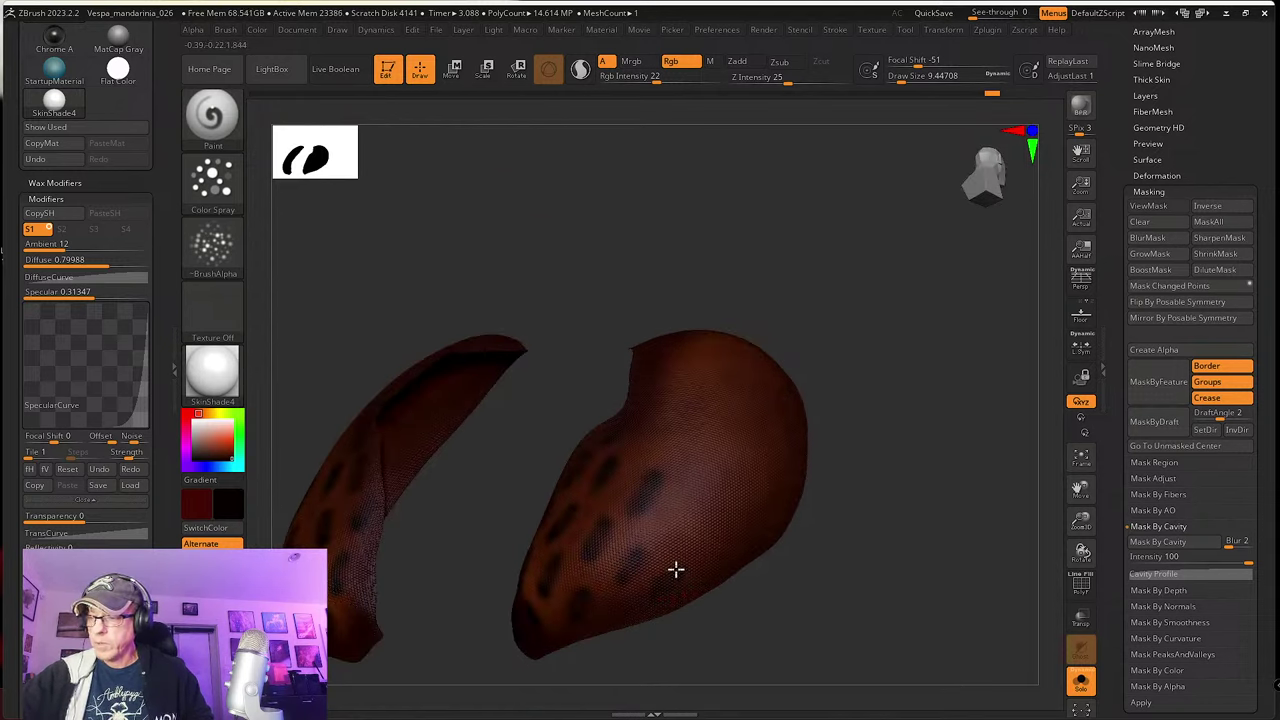
pyautogui.moveTo(676, 569); pyautogui.dragTo(689, 515, button='right')
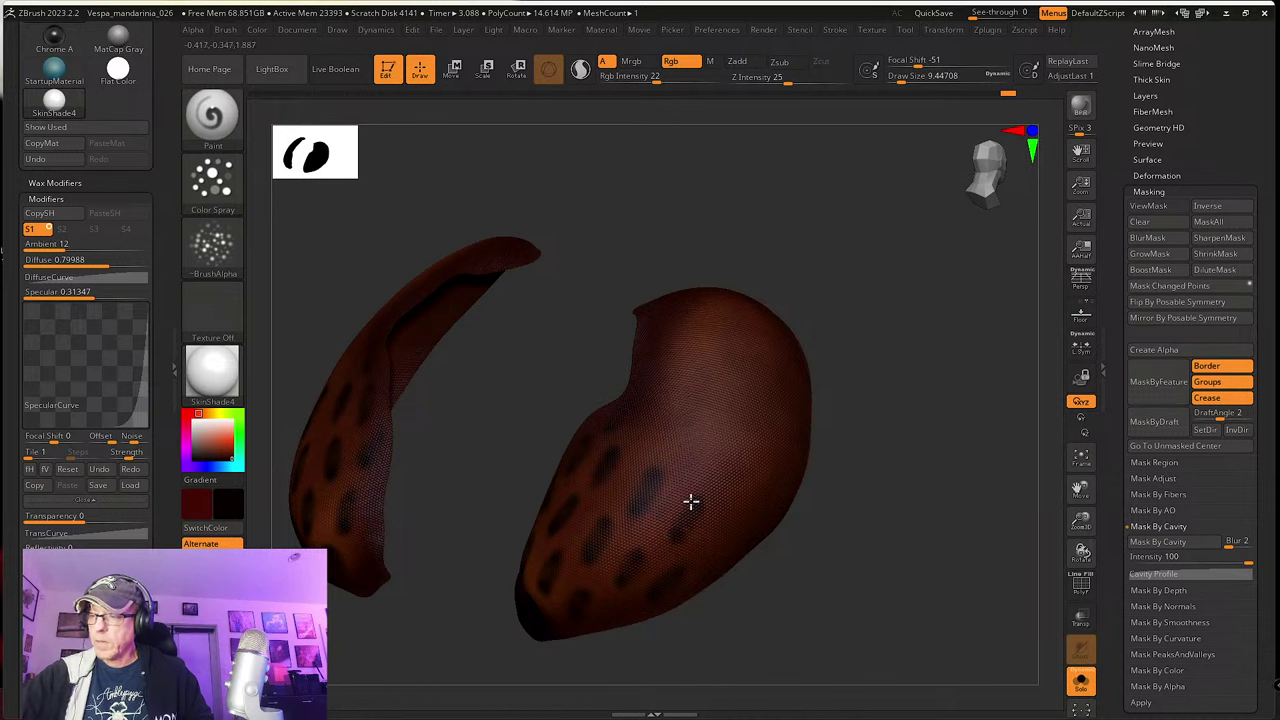
pyautogui.moveTo(705, 497); pyautogui.dragTo(694, 499)
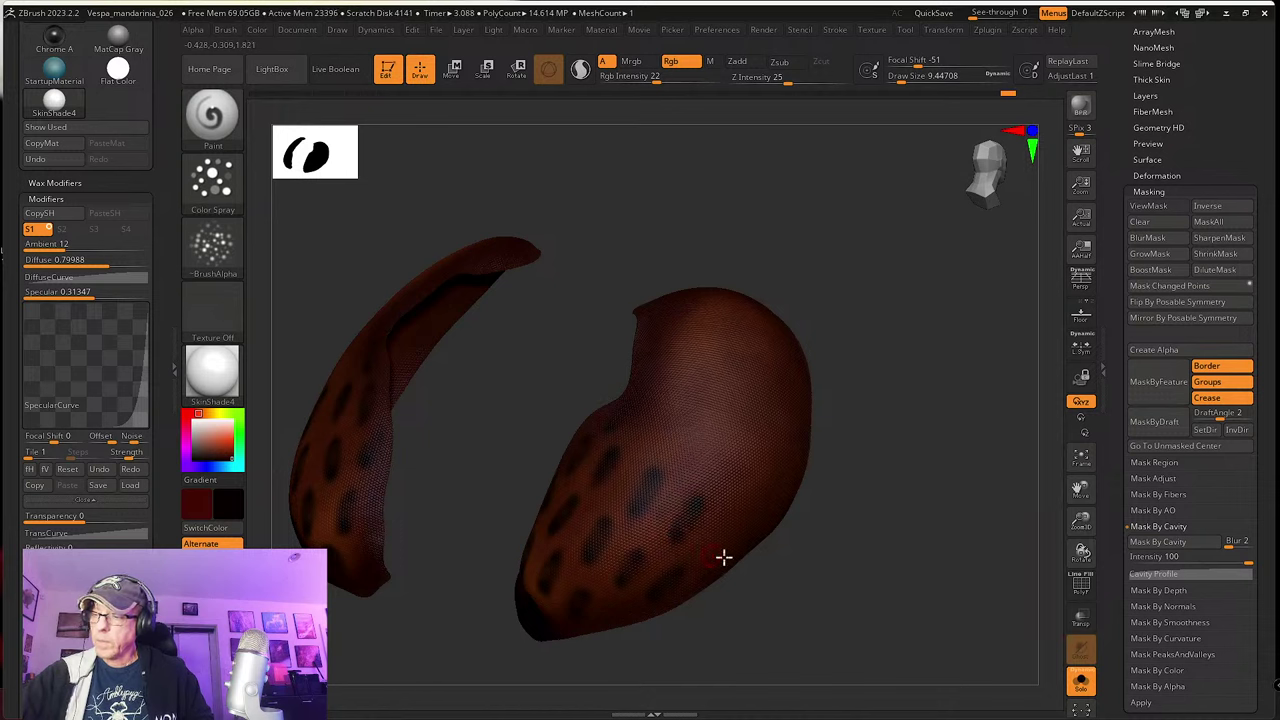
pyautogui.moveTo(723, 557); pyautogui.dragTo(783, 549, button='right')
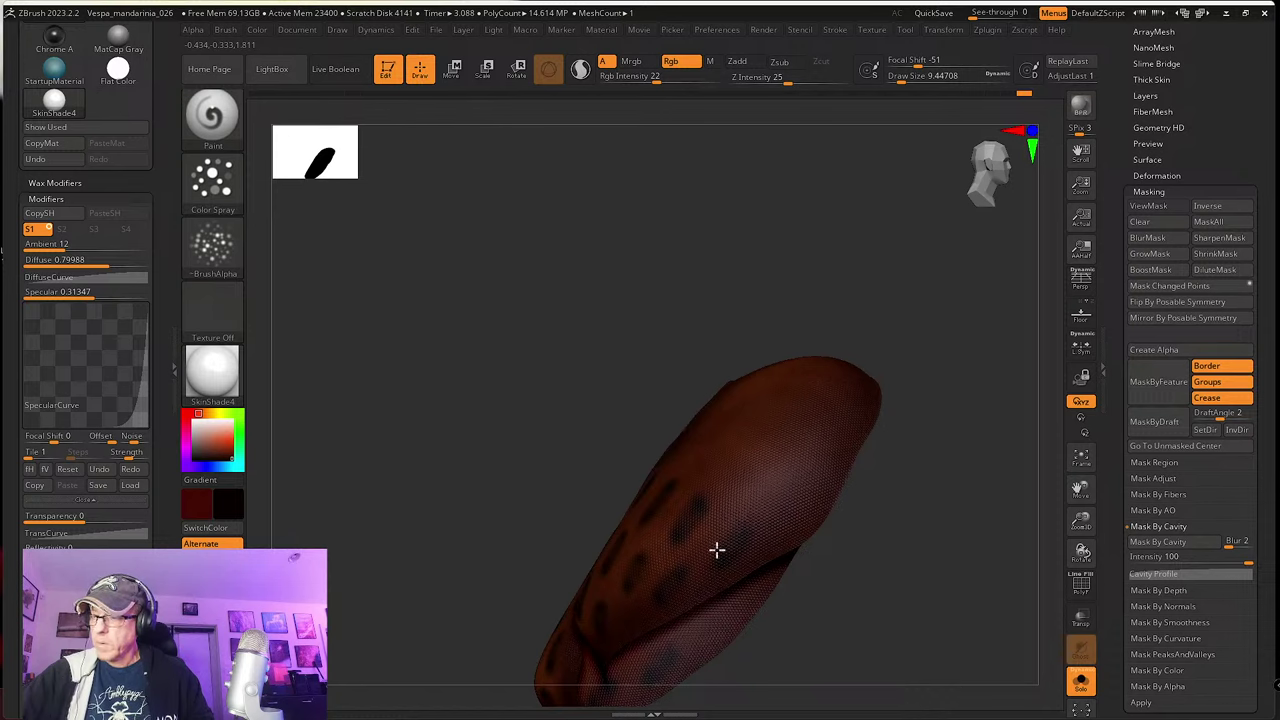
pyautogui.moveTo(843, 560)
pyautogui.mouseDown()
pyautogui.moveTo(851, 583)
pyautogui.moveTo(837, 549)
pyautogui.mouseUp()
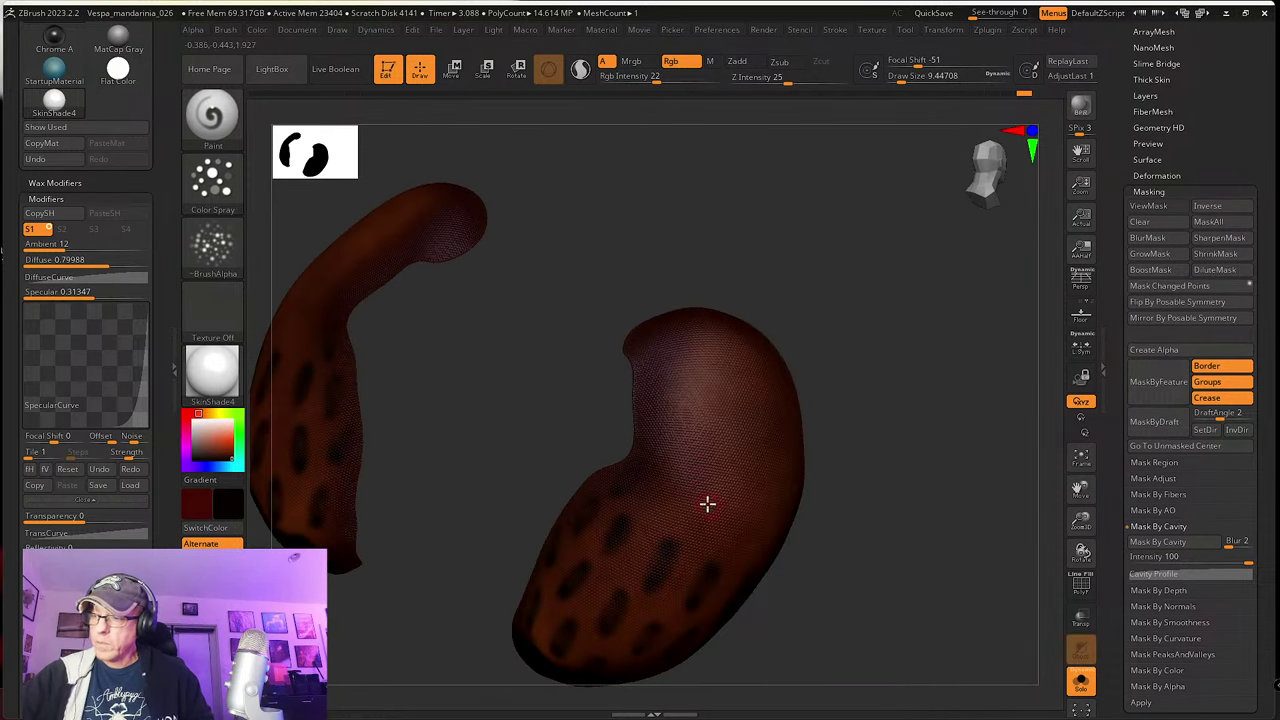
# Step: Paint a further band of soft black spots across the middle of the eyes, from the inner notch to the outer side
pyautogui.moveTo(714, 506); pyautogui.dragTo(700, 474, button='right')
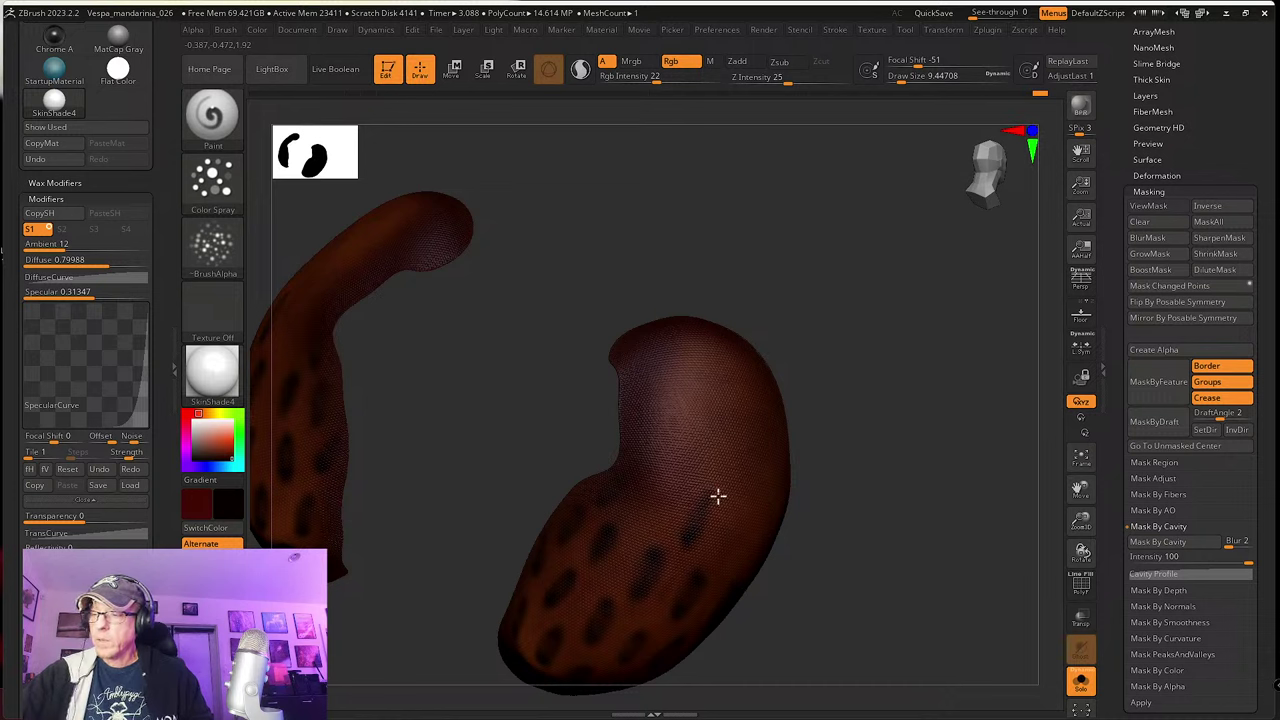
pyautogui.moveTo(717, 494); pyautogui.dragTo(655, 517, button='right')
pyautogui.moveTo(670, 498)
pyautogui.mouseDown()
pyautogui.moveTo(653, 546)
pyautogui.moveTo(669, 516)
pyautogui.moveTo(659, 521)
pyautogui.mouseUp()
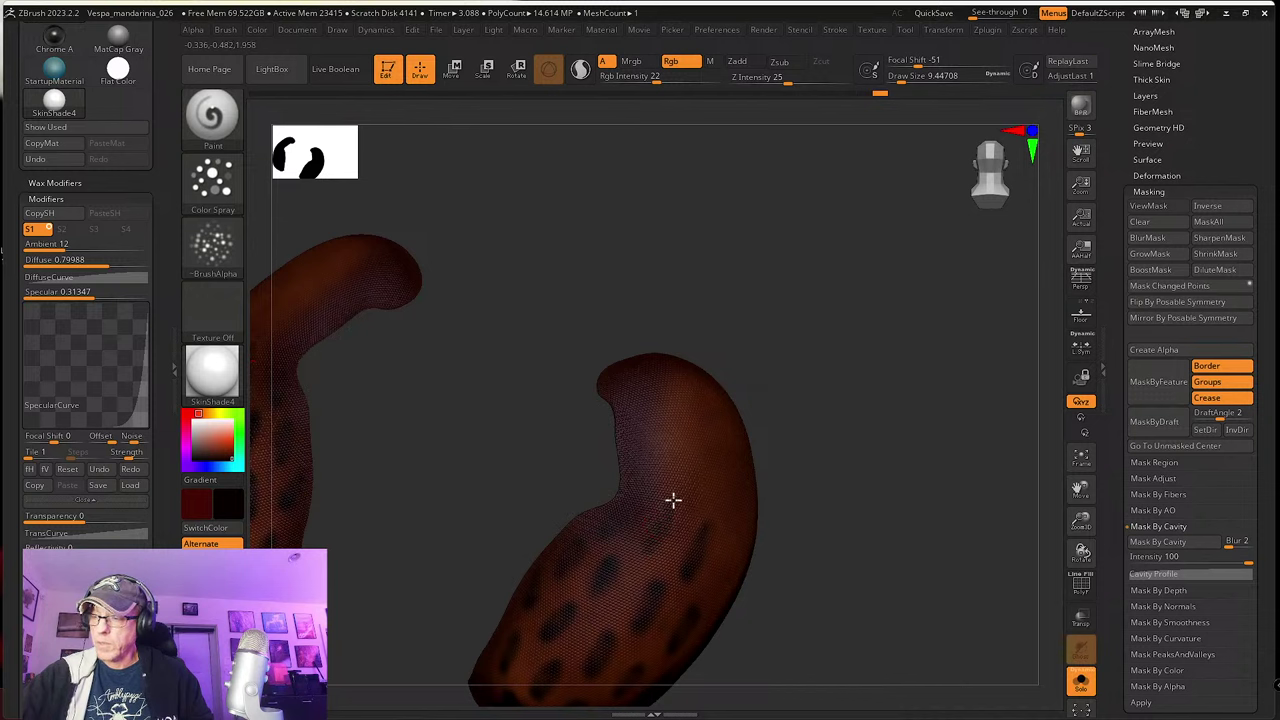
pyautogui.hotkey('ctrl', 'shift', 'z')
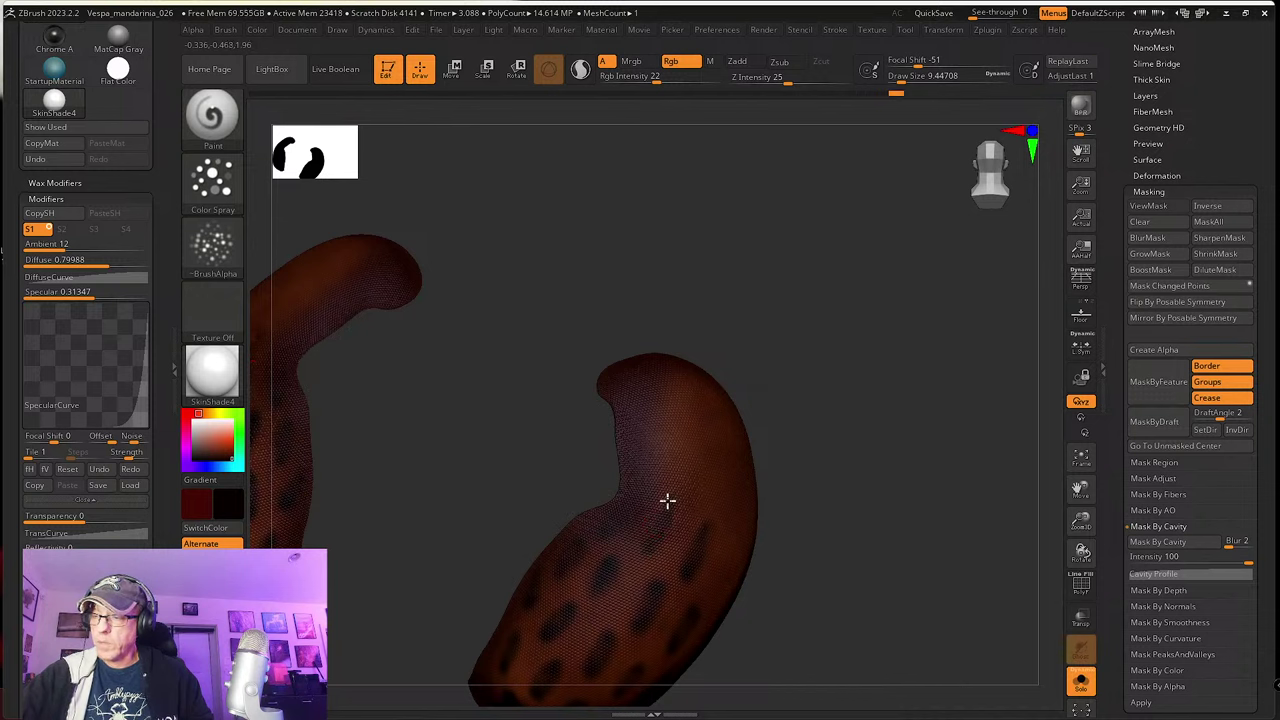
pyautogui.moveTo(654, 548); pyautogui.dragTo(655, 533)
pyautogui.moveTo(741, 535)
pyautogui.mouseDown(button='right')
pyautogui.moveTo(806, 557)
pyautogui.moveTo(751, 561)
pyautogui.moveTo(734, 534)
pyautogui.mouseUp(button='right')
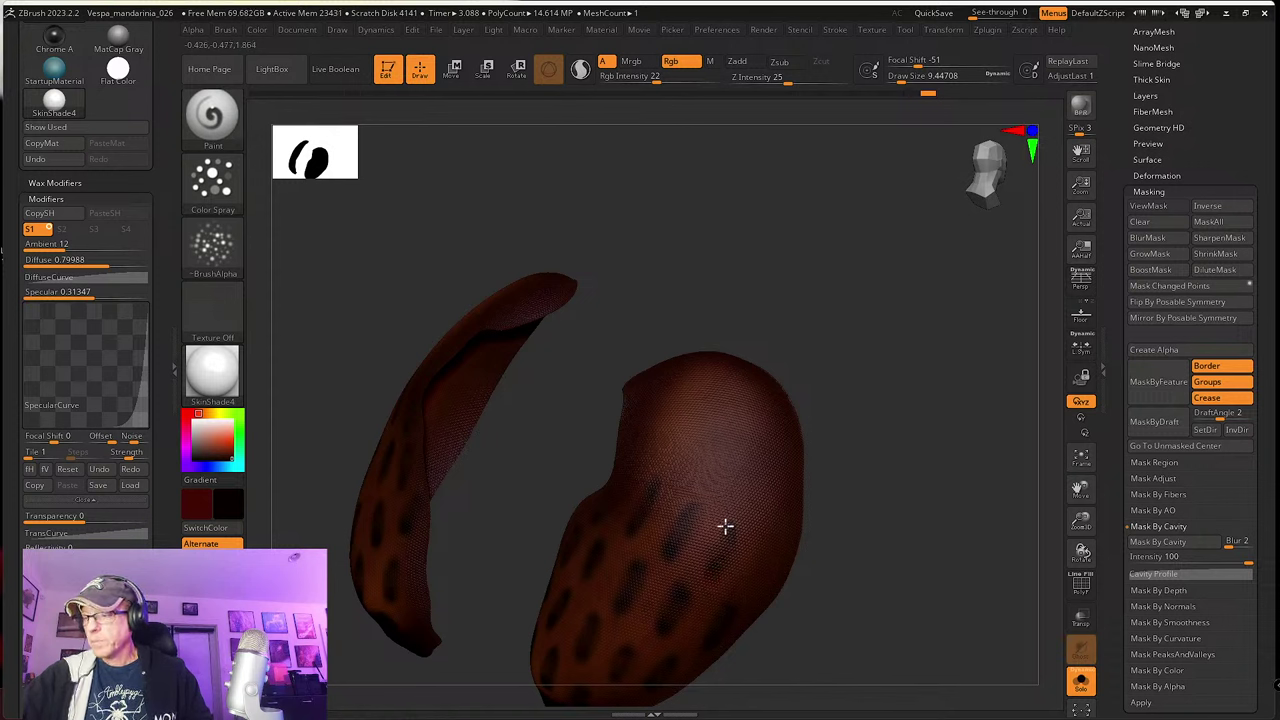
pyautogui.moveTo(755, 569); pyautogui.dragTo(815, 556, button='right')
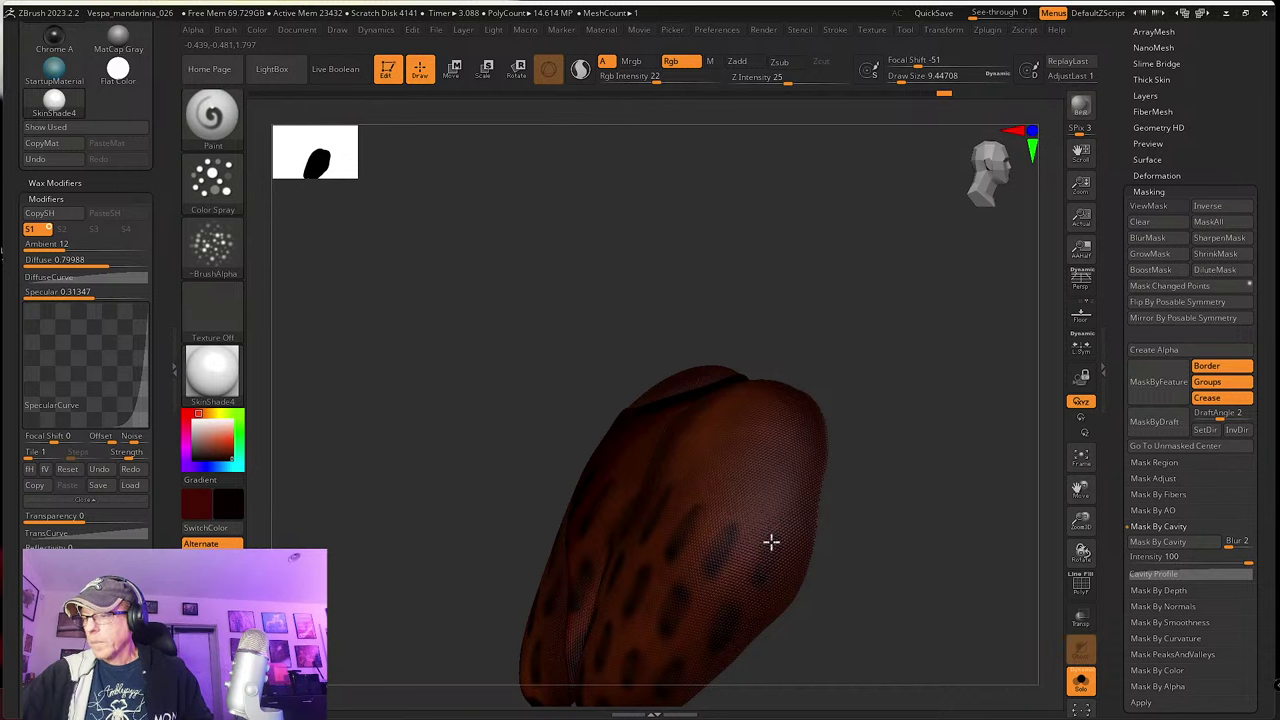
# Step: Continue the staggered rows of soft black spots onto the upper lobe of the eyes, just above the notch
pyautogui.moveTo(778, 583)
pyautogui.mouseDown(button='right')
pyautogui.moveTo(857, 526)
pyautogui.moveTo(869, 557)
pyautogui.moveTo(831, 517)
pyautogui.moveTo(850, 520)
pyautogui.mouseUp(button='right')
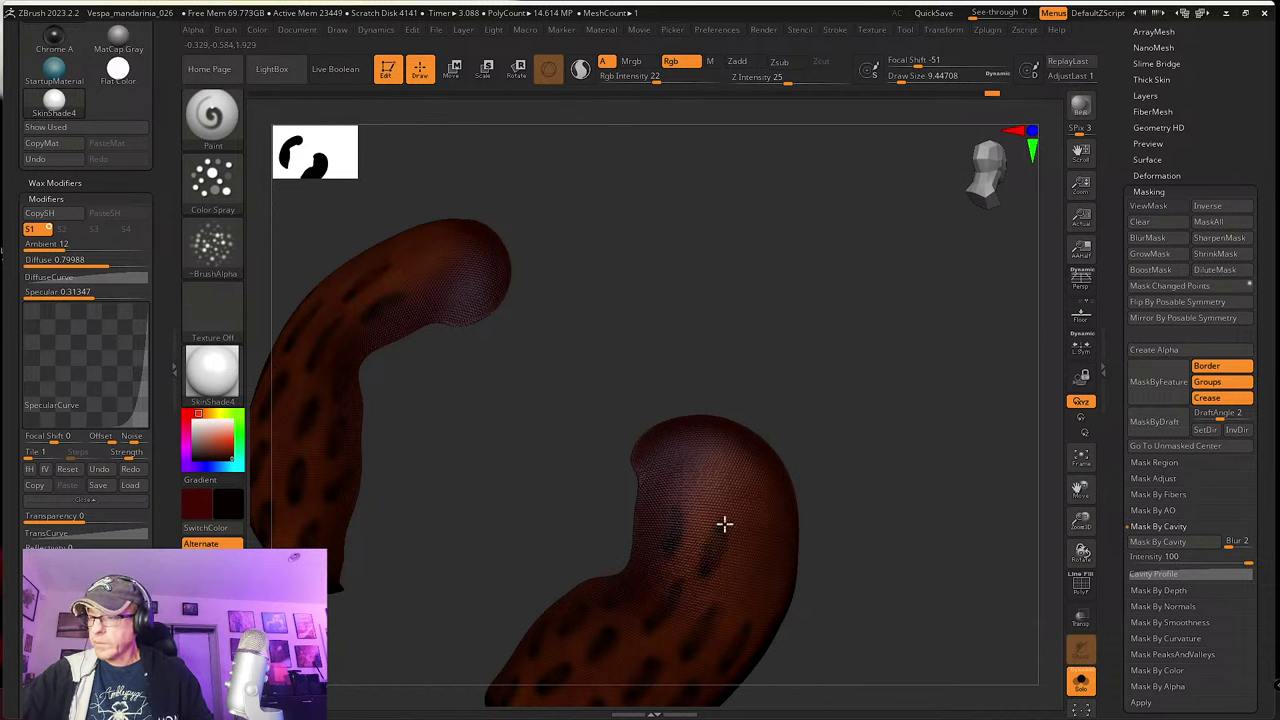
pyautogui.moveTo(778, 583); pyautogui.dragTo(740, 509)
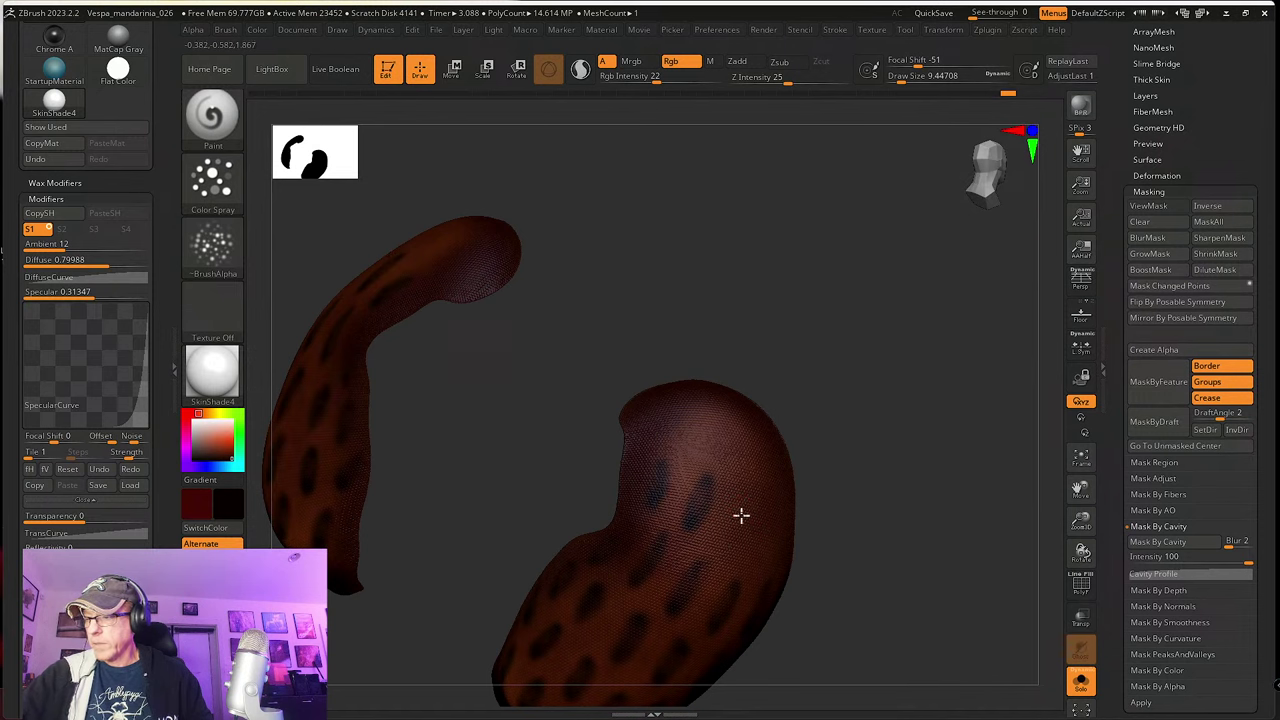
pyautogui.moveTo(746, 514)
pyautogui.mouseDown(button='right')
pyautogui.moveTo(817, 517)
pyautogui.moveTo(741, 509)
pyautogui.mouseUp(button='right')
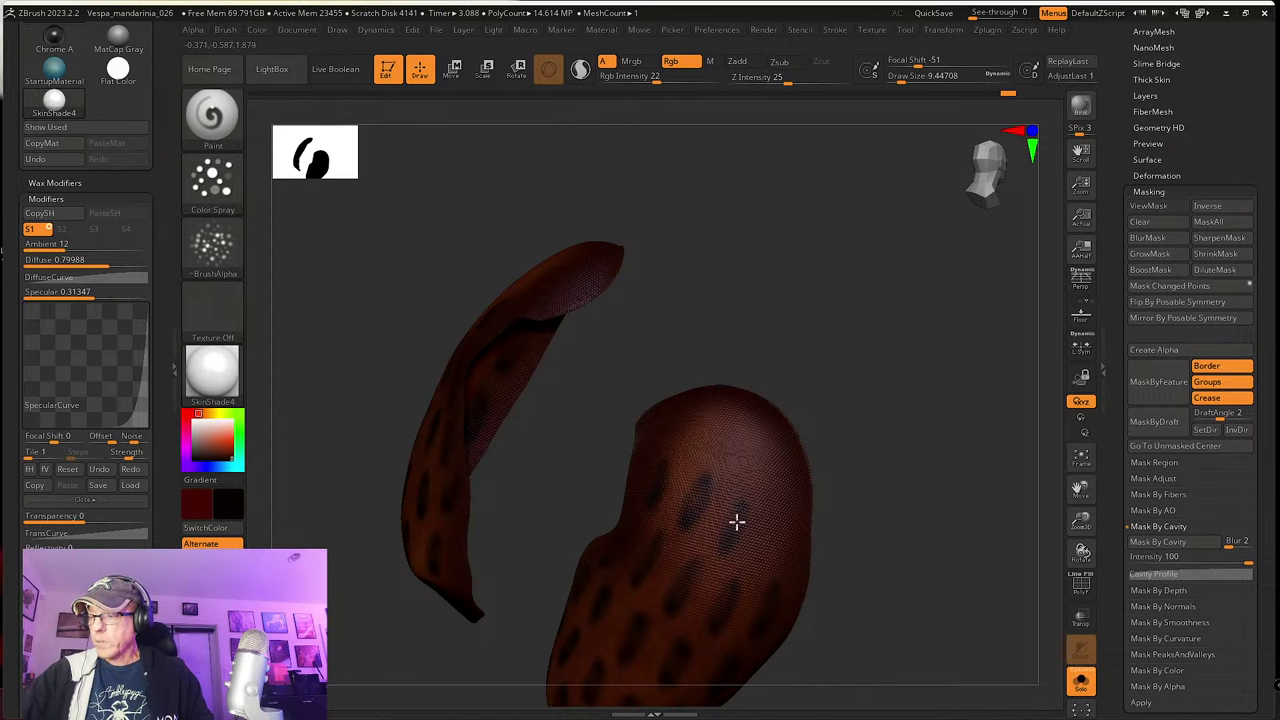
pyautogui.moveTo(734, 520); pyautogui.dragTo(690, 511, button='right')
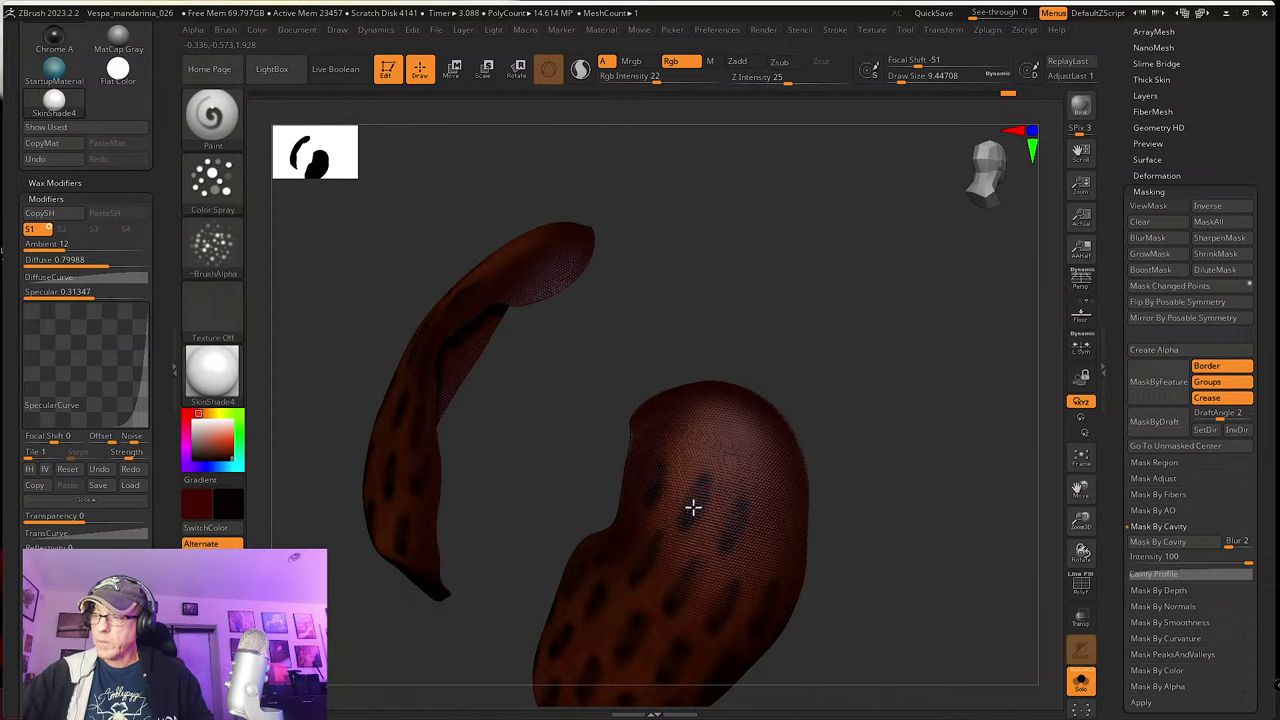
pyautogui.moveTo(709, 480); pyautogui.dragTo(794, 500, button='right')
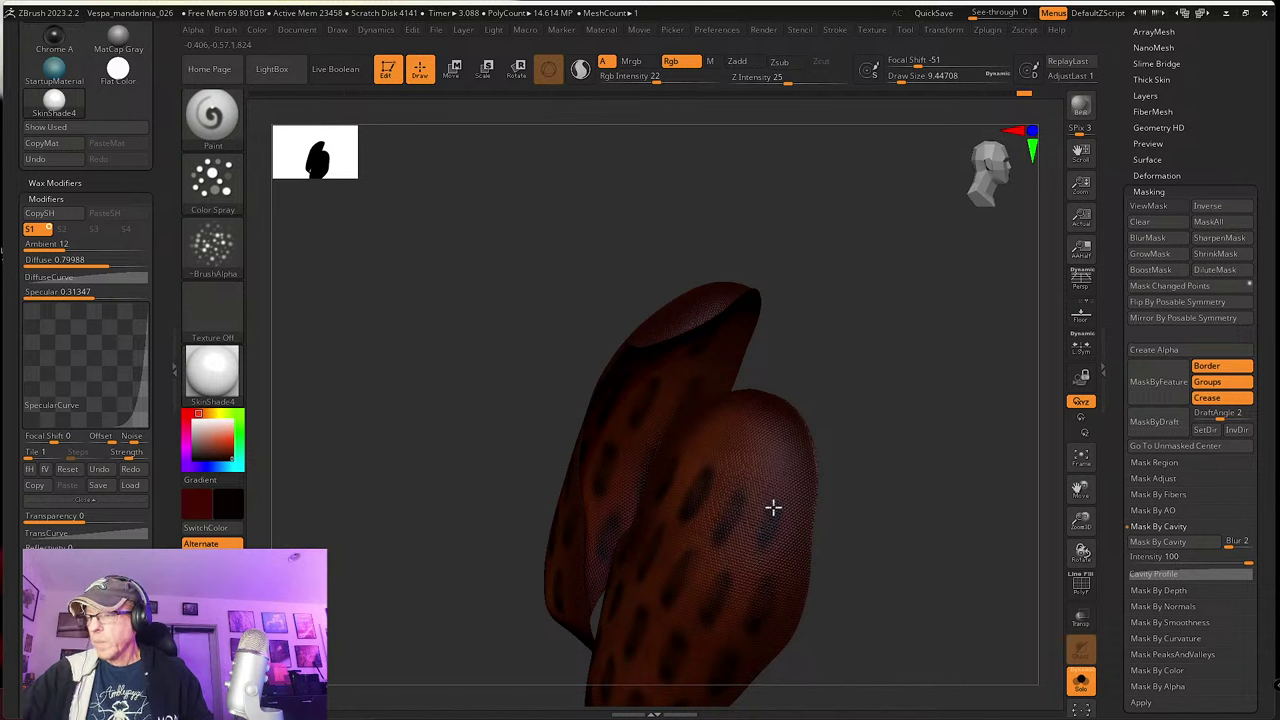
# Step: Paint smaller soft black spots over the crown and outer side of the eyes' upper lobe
pyautogui.moveTo(856, 489); pyautogui.dragTo(666, 507, button='right')
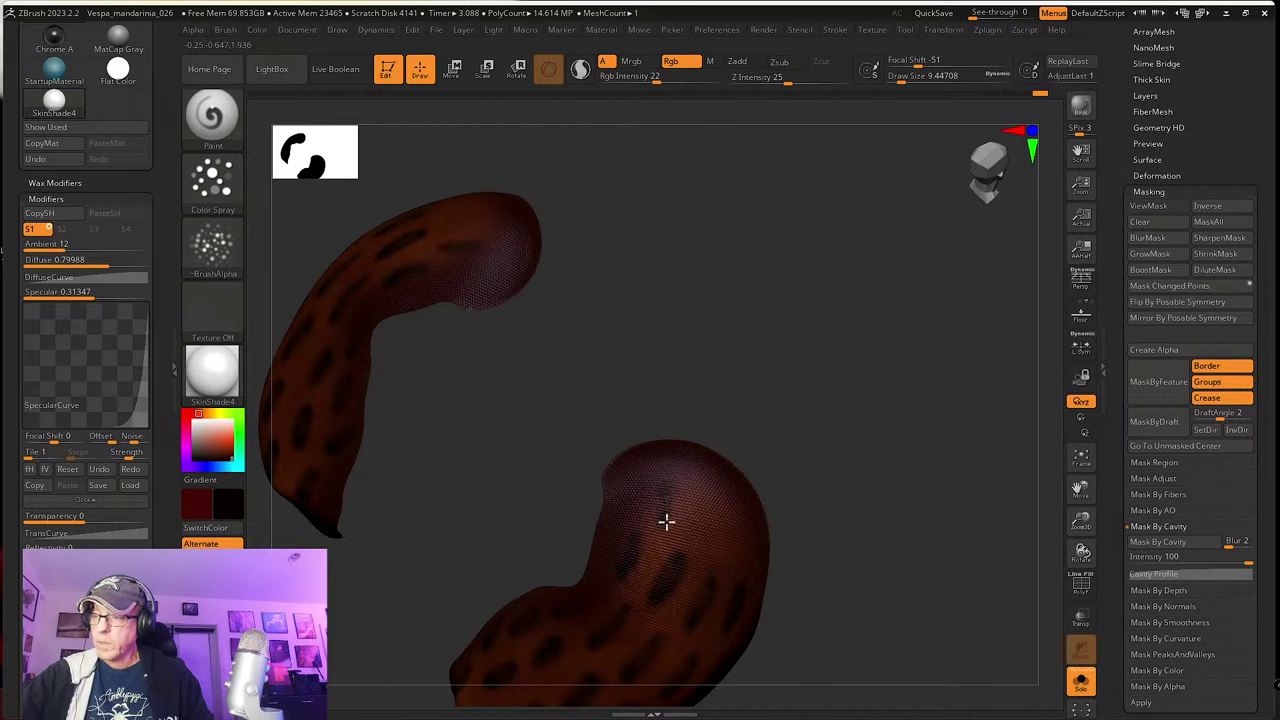
pyautogui.moveTo(663, 500)
pyautogui.mouseDown(button='right')
pyautogui.moveTo(737, 451)
pyautogui.moveTo(677, 494)
pyautogui.mouseUp(button='right')
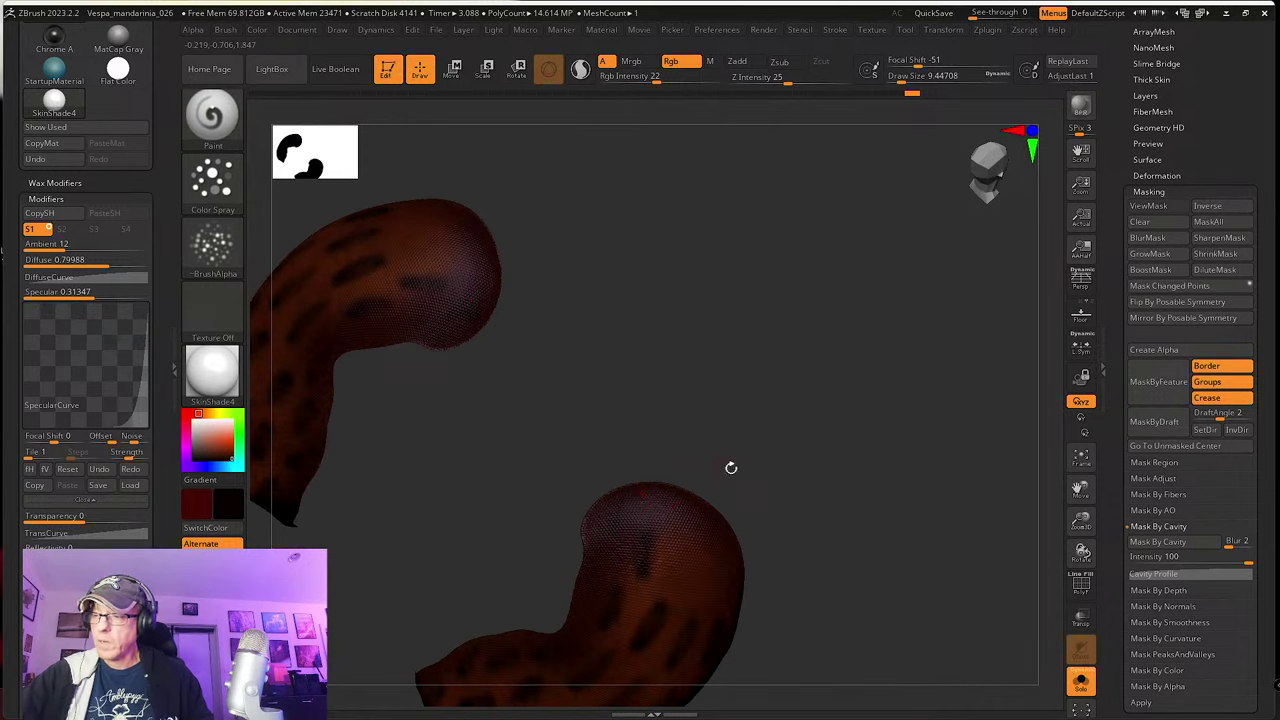
pyautogui.moveTo(729, 466); pyautogui.dragTo(686, 511, button='right')
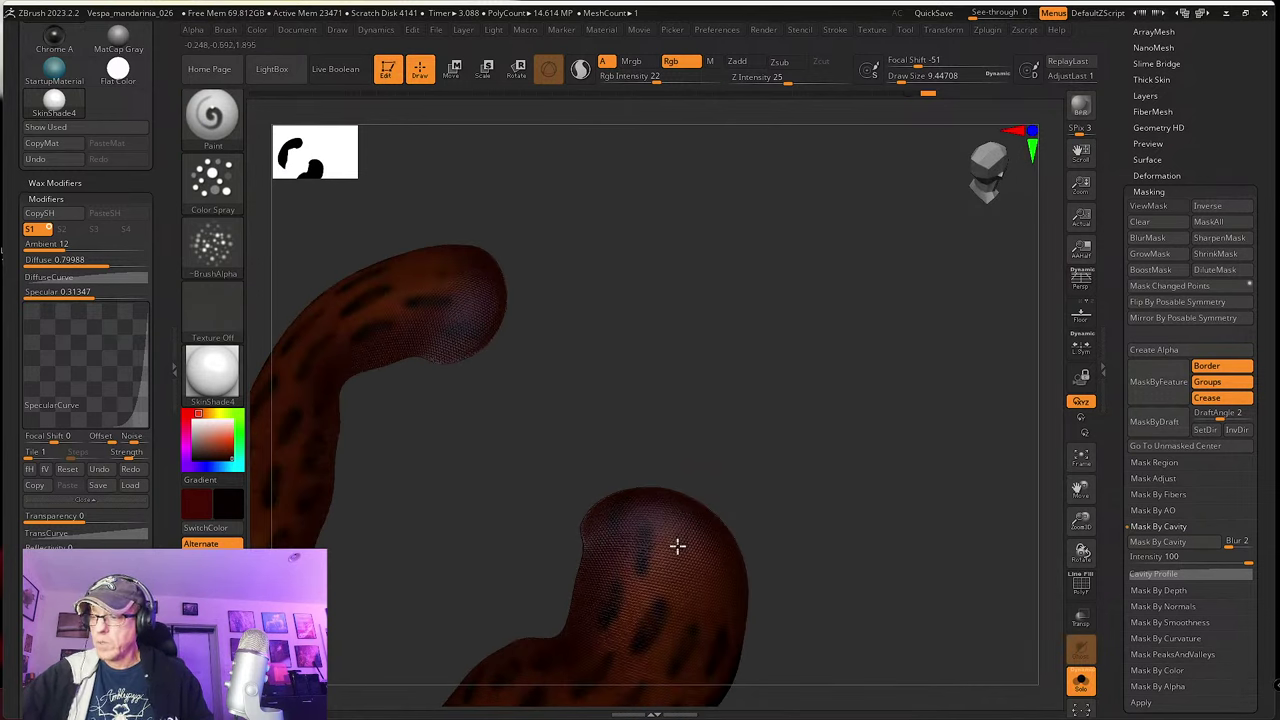
pyautogui.moveTo(763, 523); pyautogui.dragTo(740, 491, button='right')
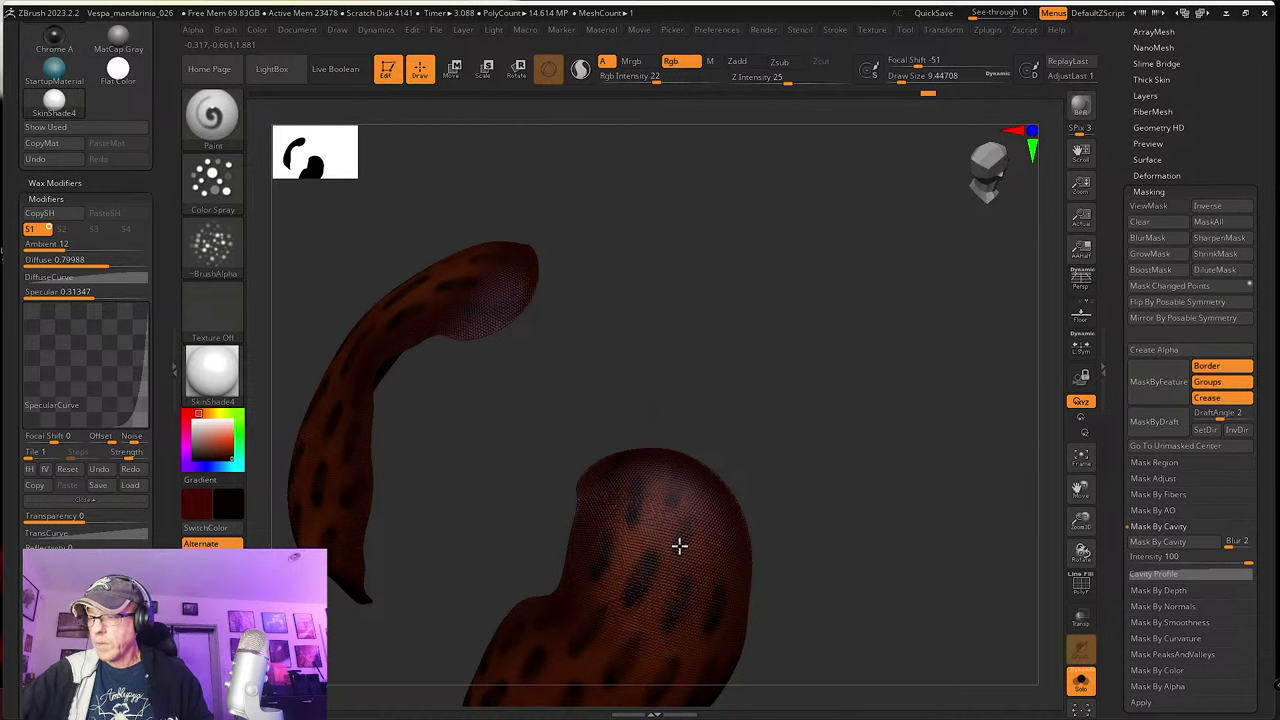
pyautogui.moveTo(679, 545); pyautogui.dragTo(717, 526, button='right')
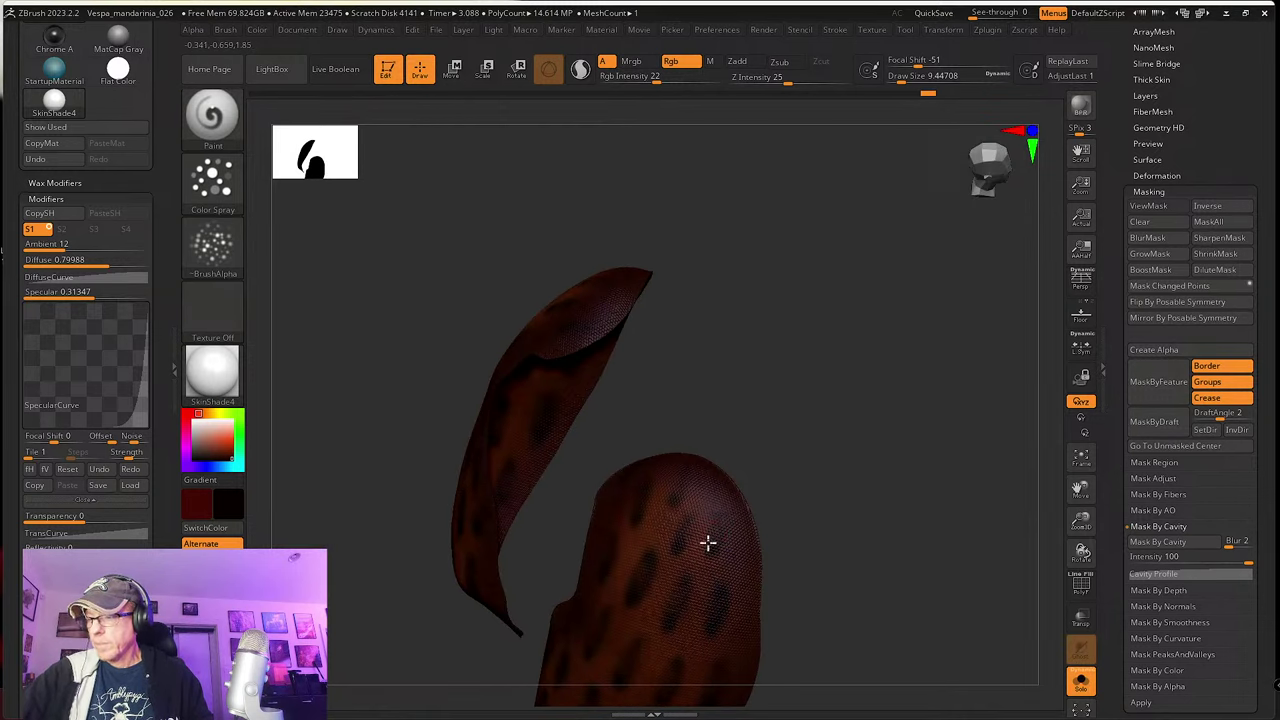
pyautogui.moveTo(710, 543); pyautogui.dragTo(728, 502, button='right')
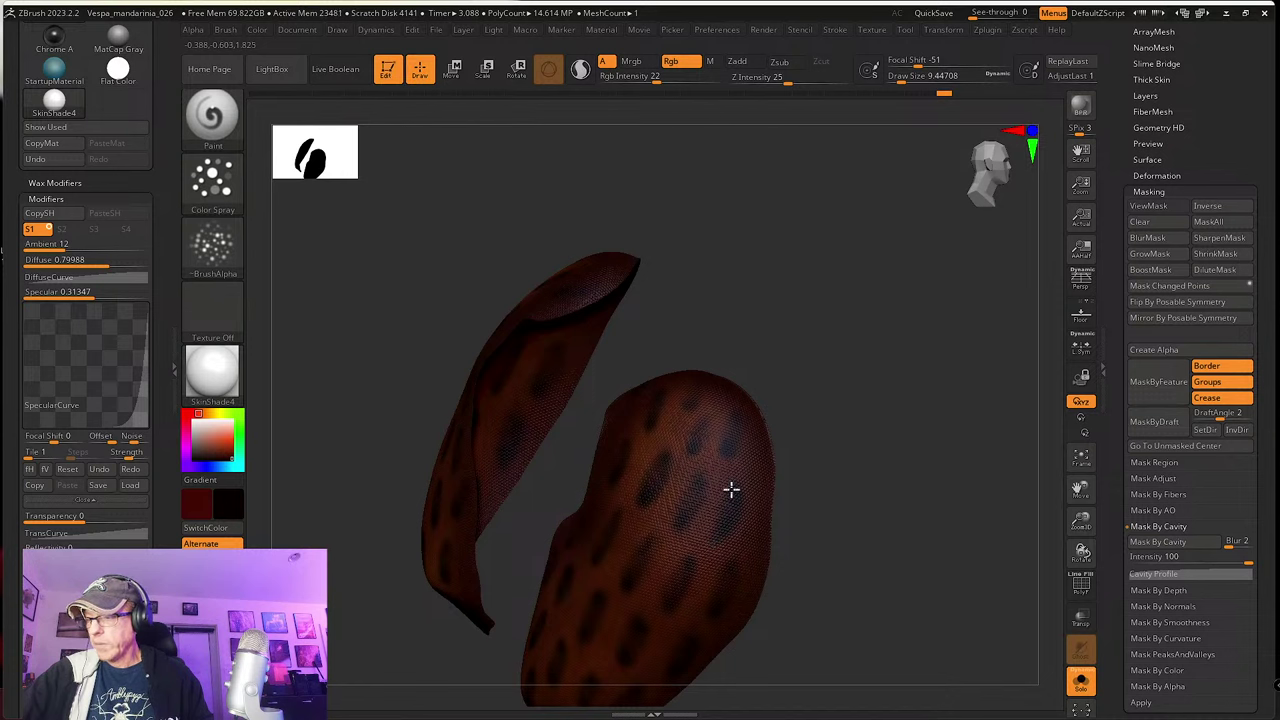
pyautogui.moveTo(726, 489); pyautogui.dragTo(802, 502, button='right')
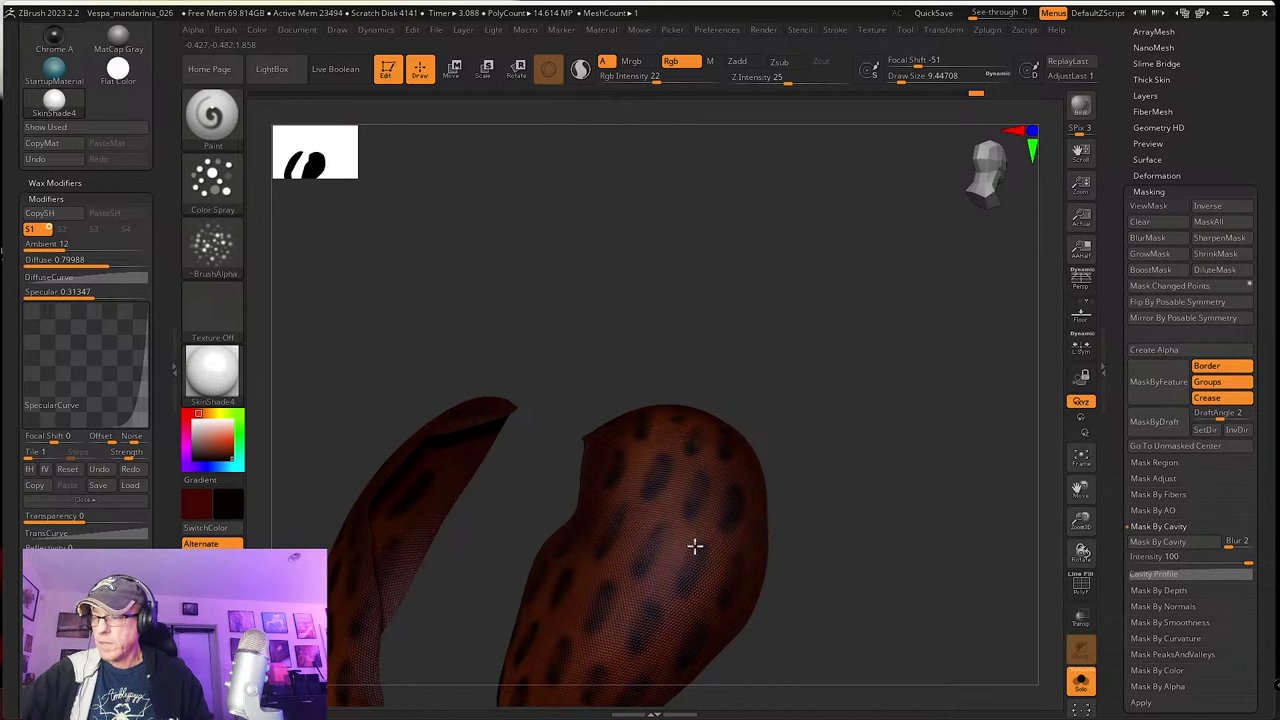
# Step: Fill the remaining gaps between the spots in the middle and lower outer areas of the eyes with soft black marks
pyautogui.moveTo(685, 555)
pyautogui.mouseDown(button='right')
pyautogui.moveTo(817, 497)
pyautogui.moveTo(660, 551)
pyautogui.mouseUp(button='right')
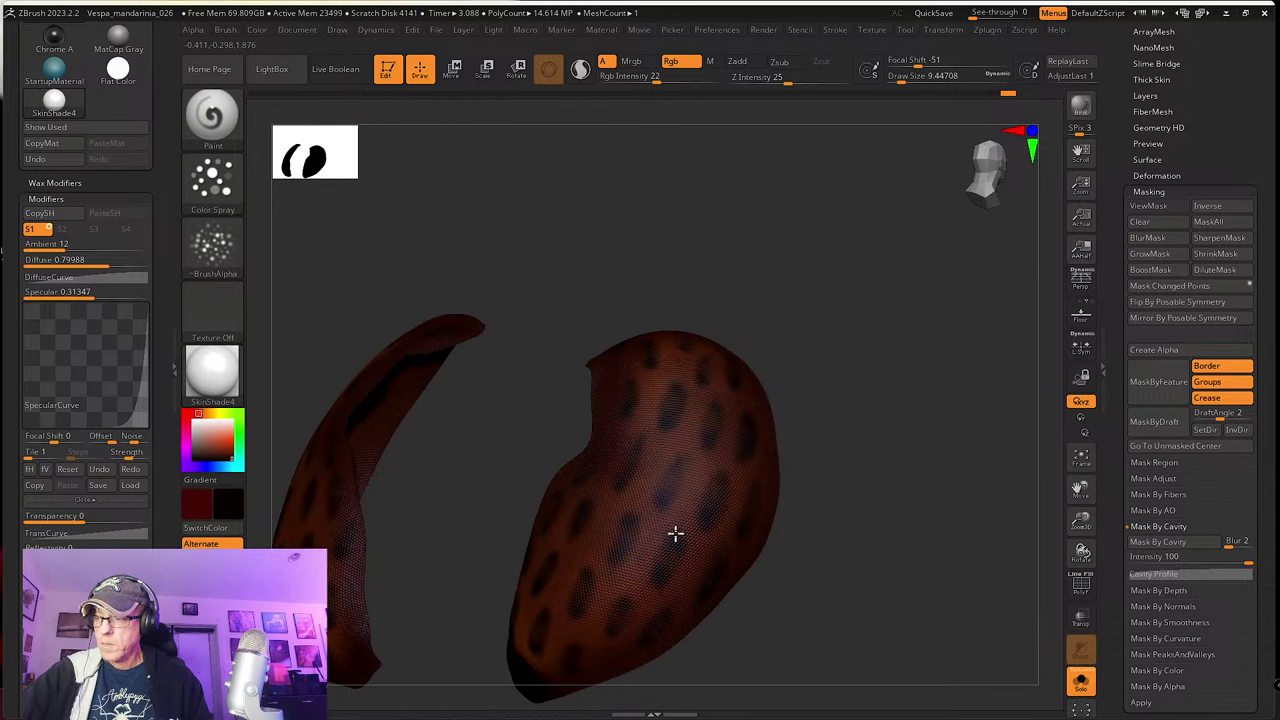
pyautogui.moveTo(765, 582); pyautogui.dragTo(720, 557, button='right')
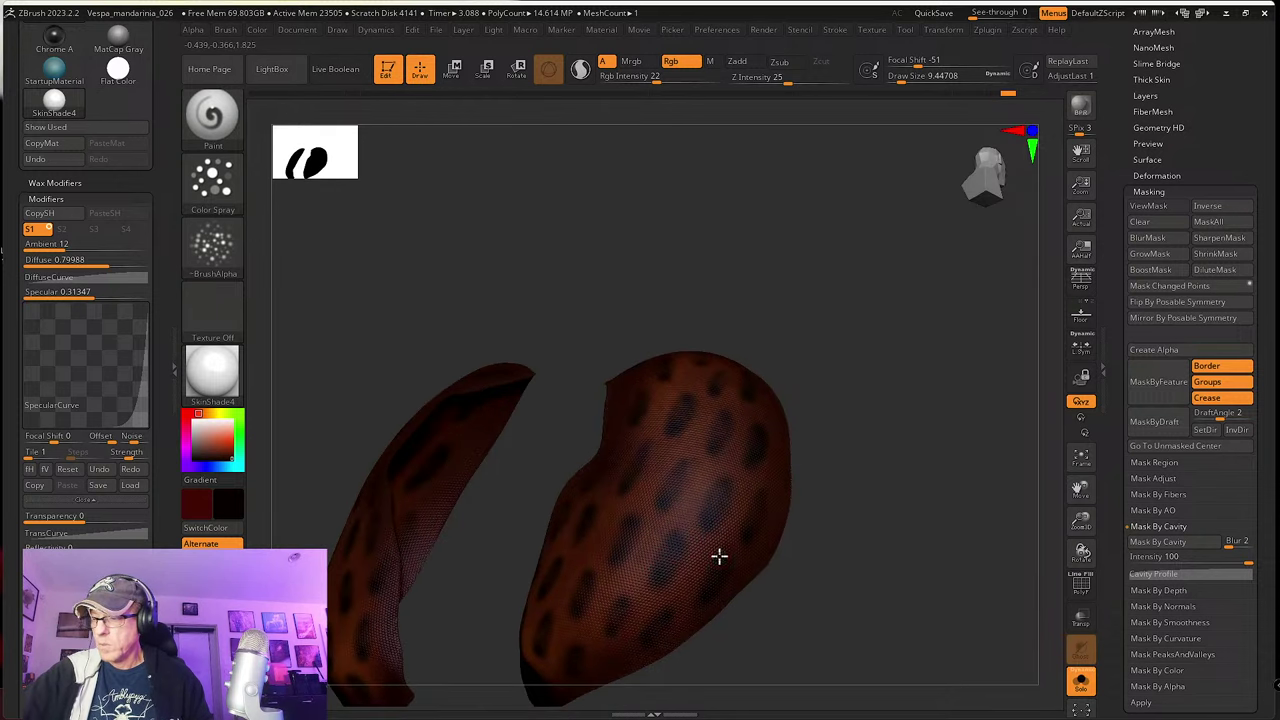
pyautogui.moveTo(733, 613); pyautogui.dragTo(672, 567, button='right')
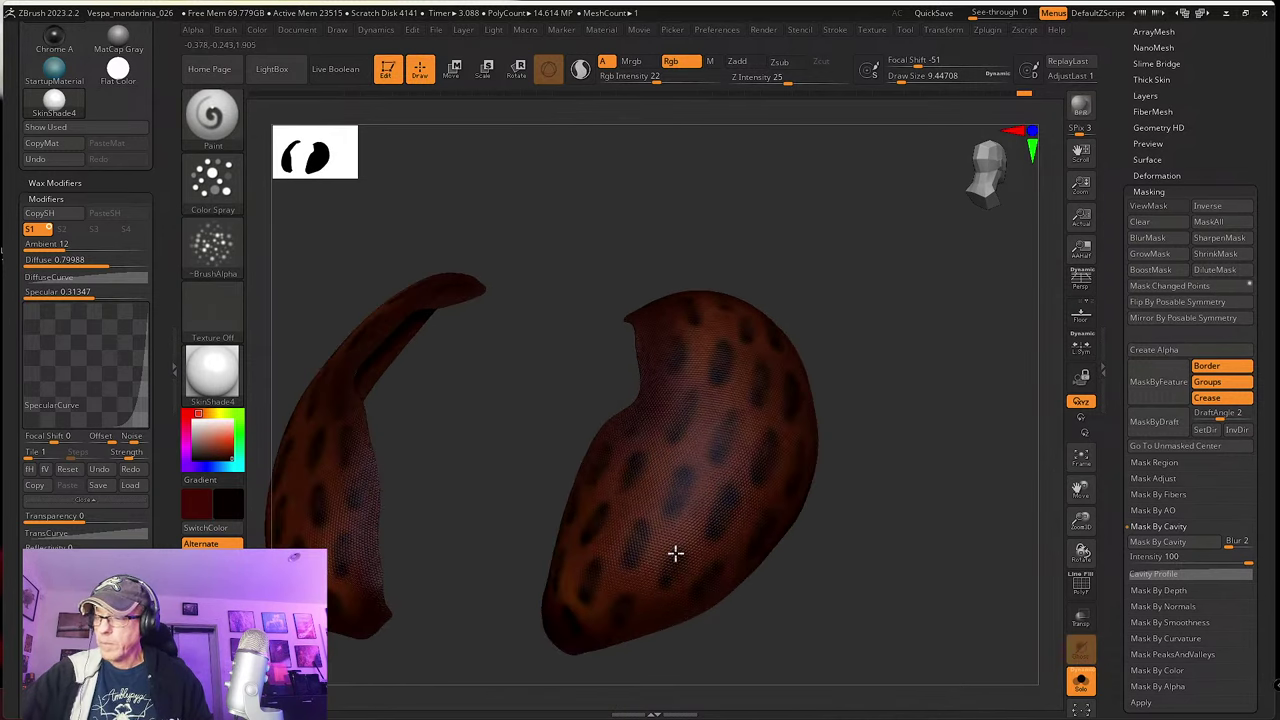
pyautogui.moveTo(663, 580); pyautogui.dragTo(763, 557, button='right')
# Step: Set the paint colour to a dark red-brown, with RGB Intensity 10 and a Draw Size of about 14
pyautogui.click(227, 452)
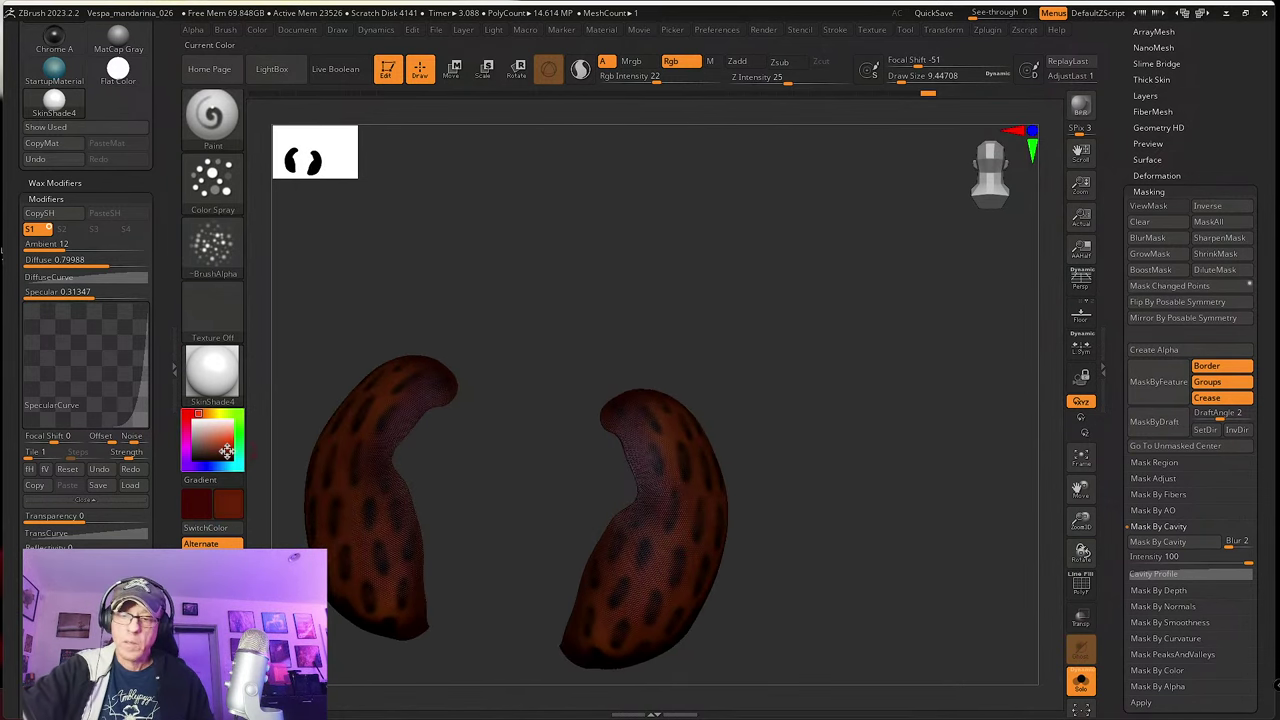
pyautogui.click(220, 185)
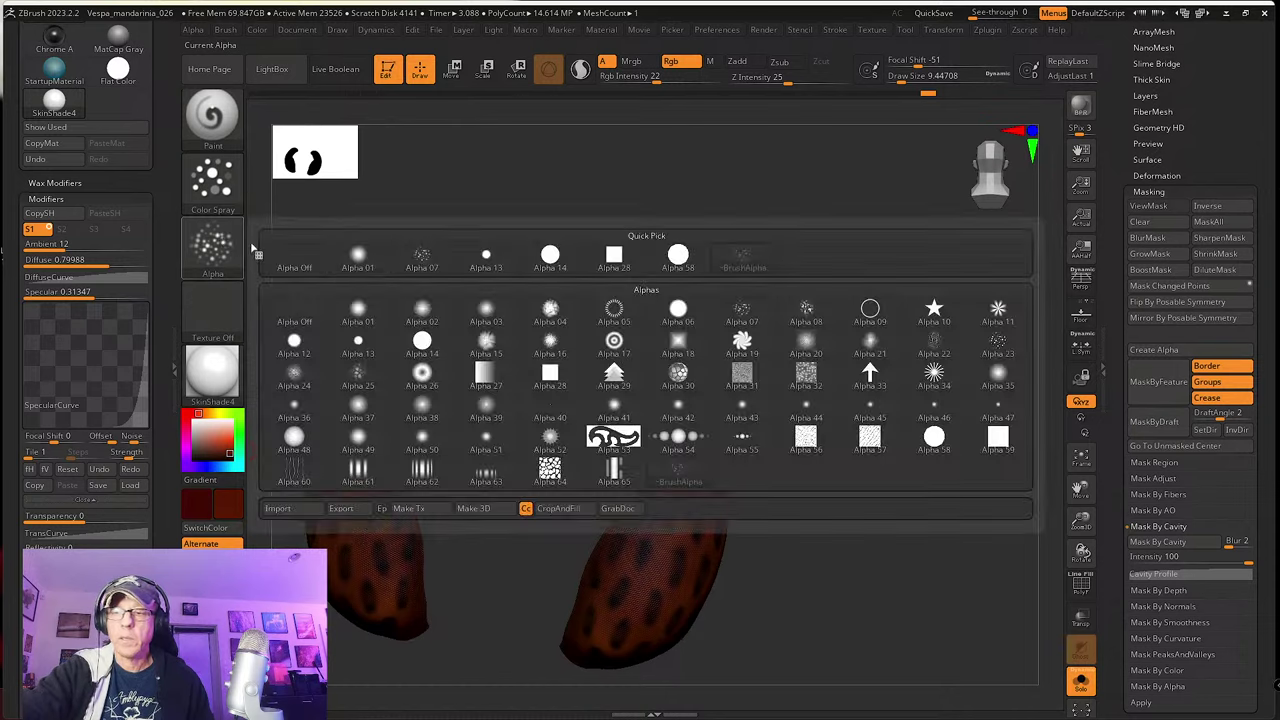
pyautogui.click(226, 189)
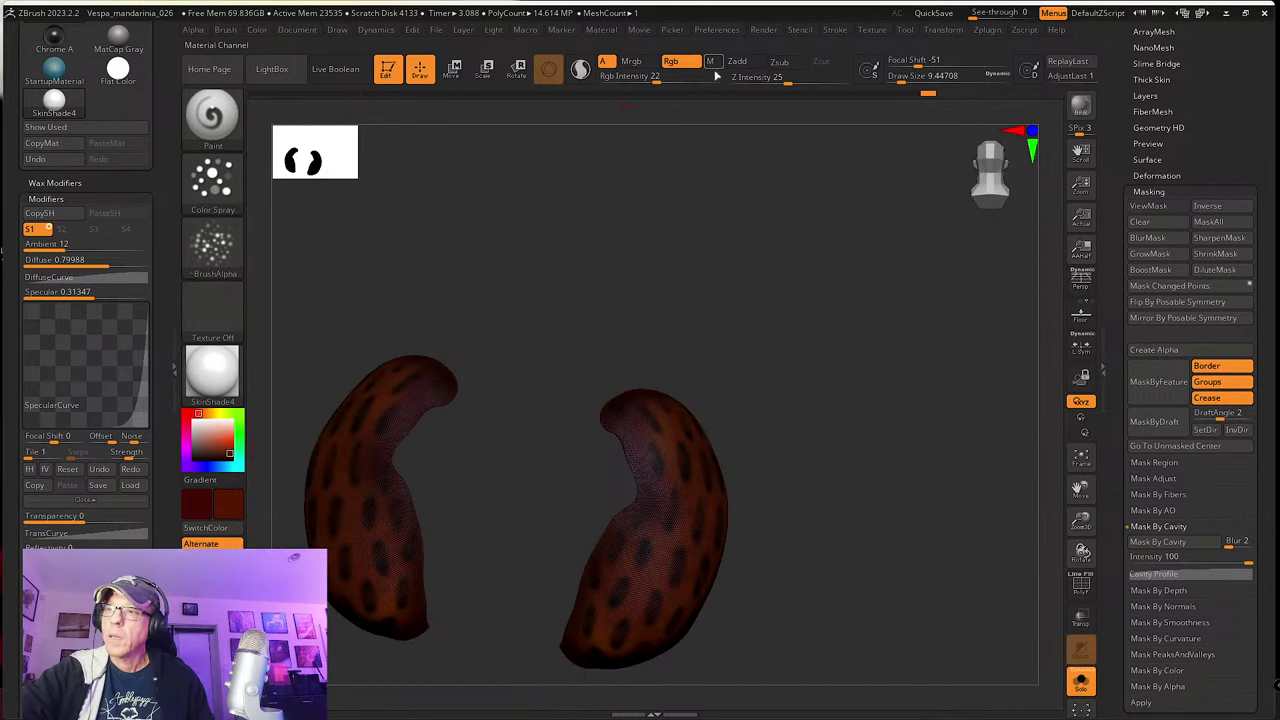
pyautogui.moveTo(642, 77); pyautogui.dragTo(639, 78)
pyautogui.press('s')
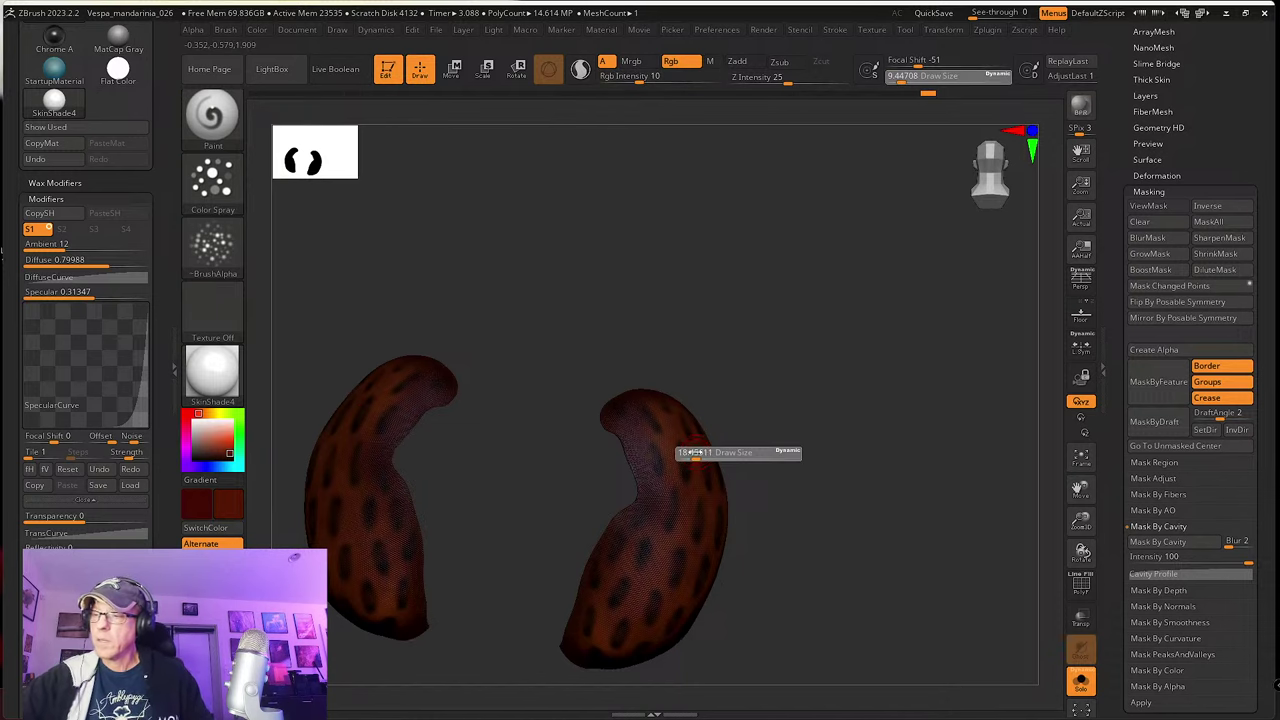
pyautogui.moveTo(688, 456); pyautogui.dragTo(692, 456)
# Step: Spray the red-brown lightly over the spots on the eyes' upper lobe and around the inner notch to soften them
pyautogui.moveTo(708, 437); pyautogui.dragTo(668, 432, button='right')
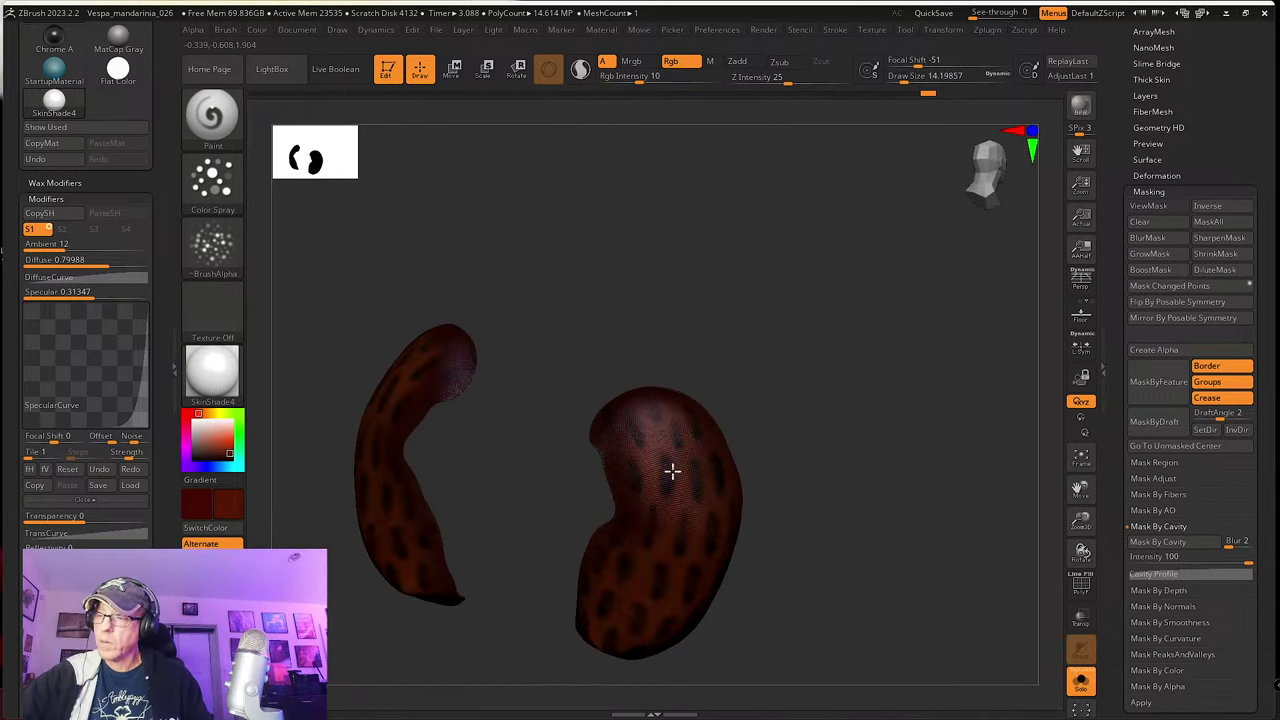
pyautogui.keyDown('ctrl'); pyautogui.moveTo(667, 511); pyautogui.dragTo(680, 600, button='right'); pyautogui.keyUp('ctrl')
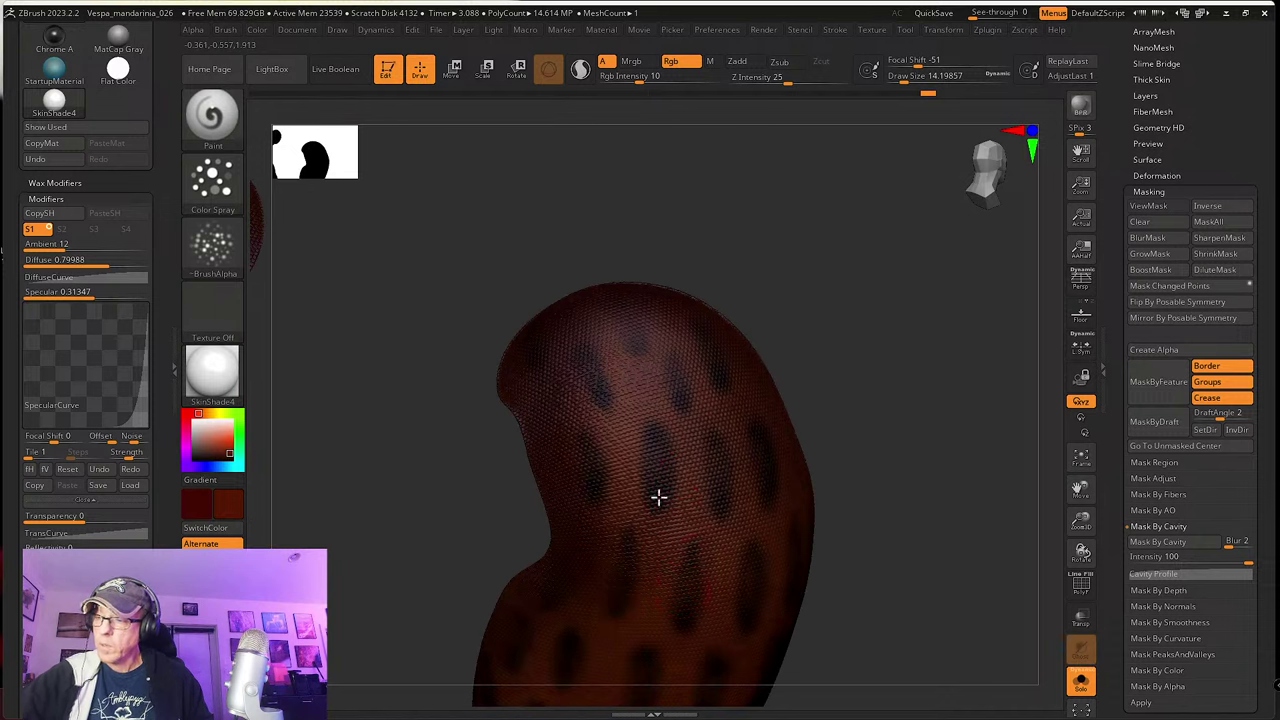
pyautogui.moveTo(662, 513); pyautogui.dragTo(643, 449, button='right')
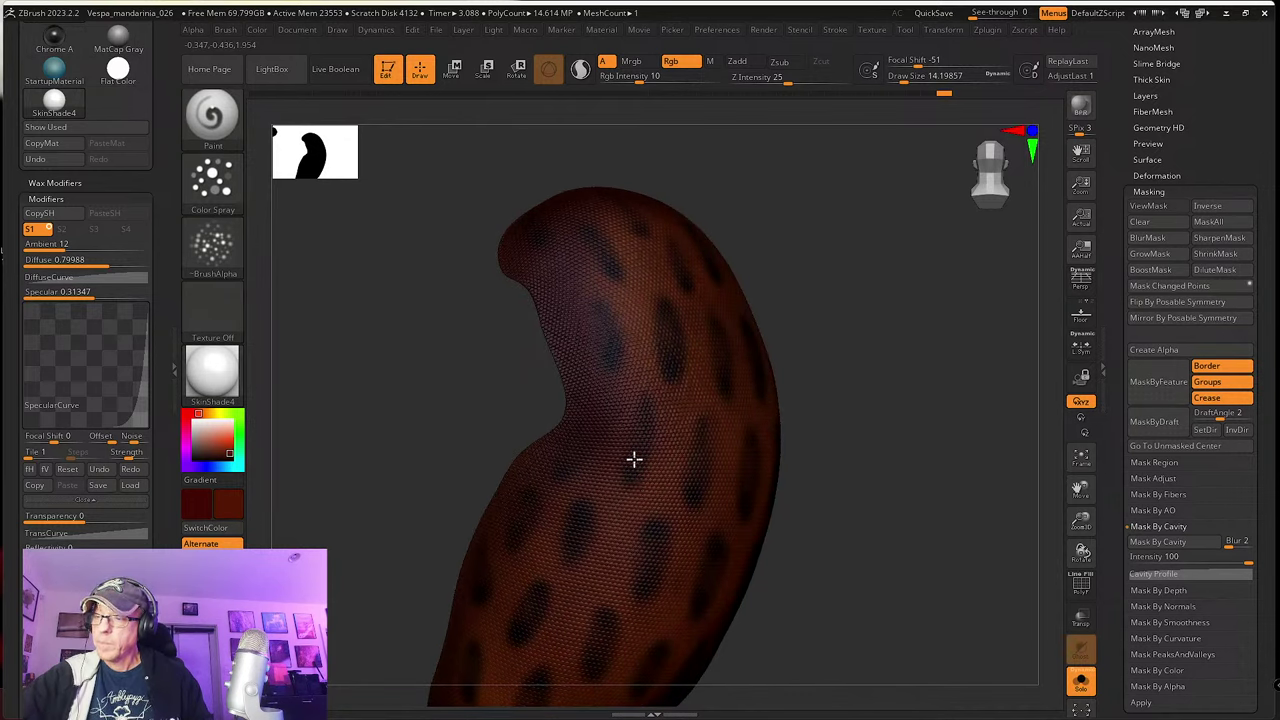
pyautogui.moveTo(617, 526); pyautogui.dragTo(646, 457, button='right')
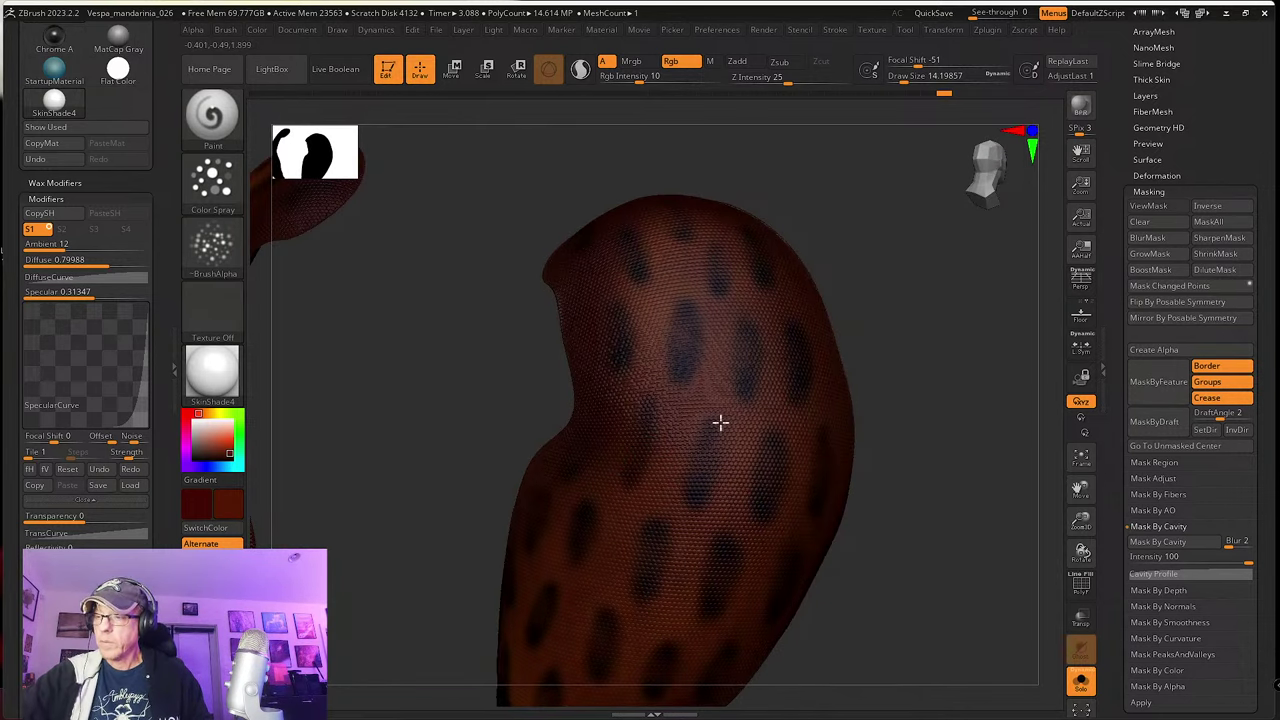
pyautogui.moveTo(720, 423); pyautogui.dragTo(706, 471, button='right')
pyautogui.moveTo(631, 498); pyautogui.dragTo(634, 534, button='right')
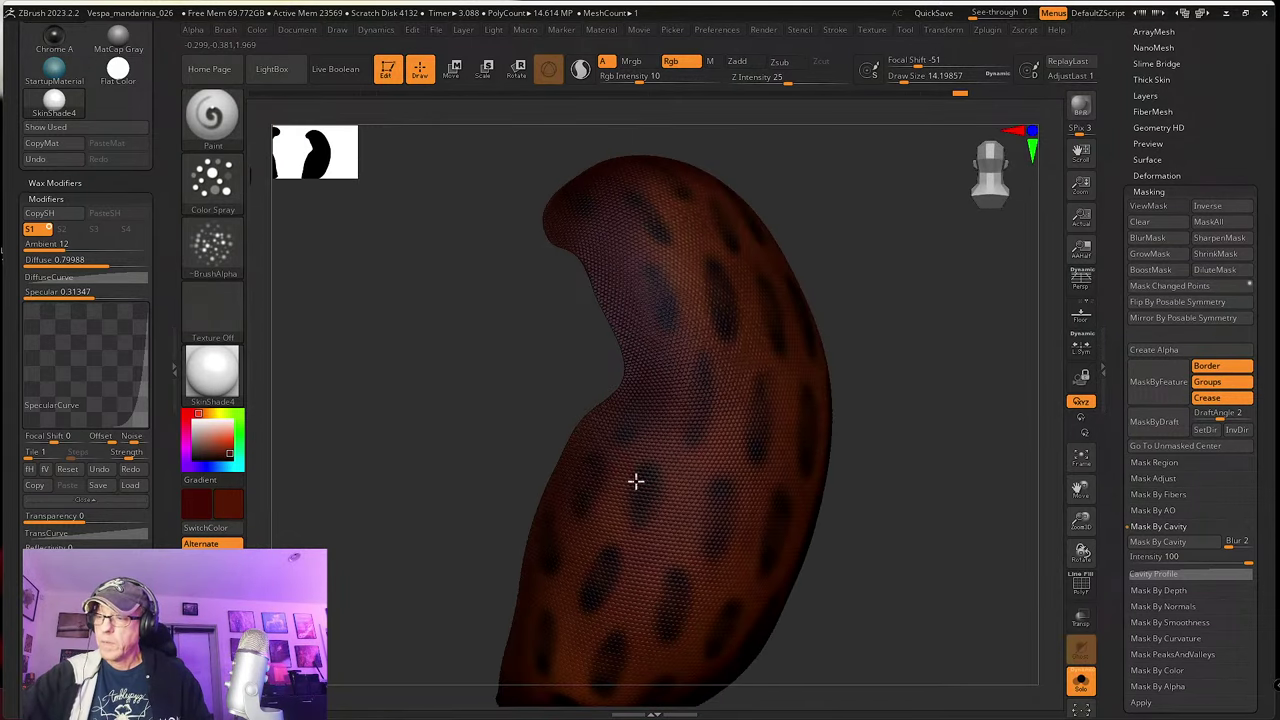
pyautogui.moveTo(581, 581); pyautogui.dragTo(626, 504, button='right')
pyautogui.moveTo(627, 541); pyautogui.dragTo(637, 499)
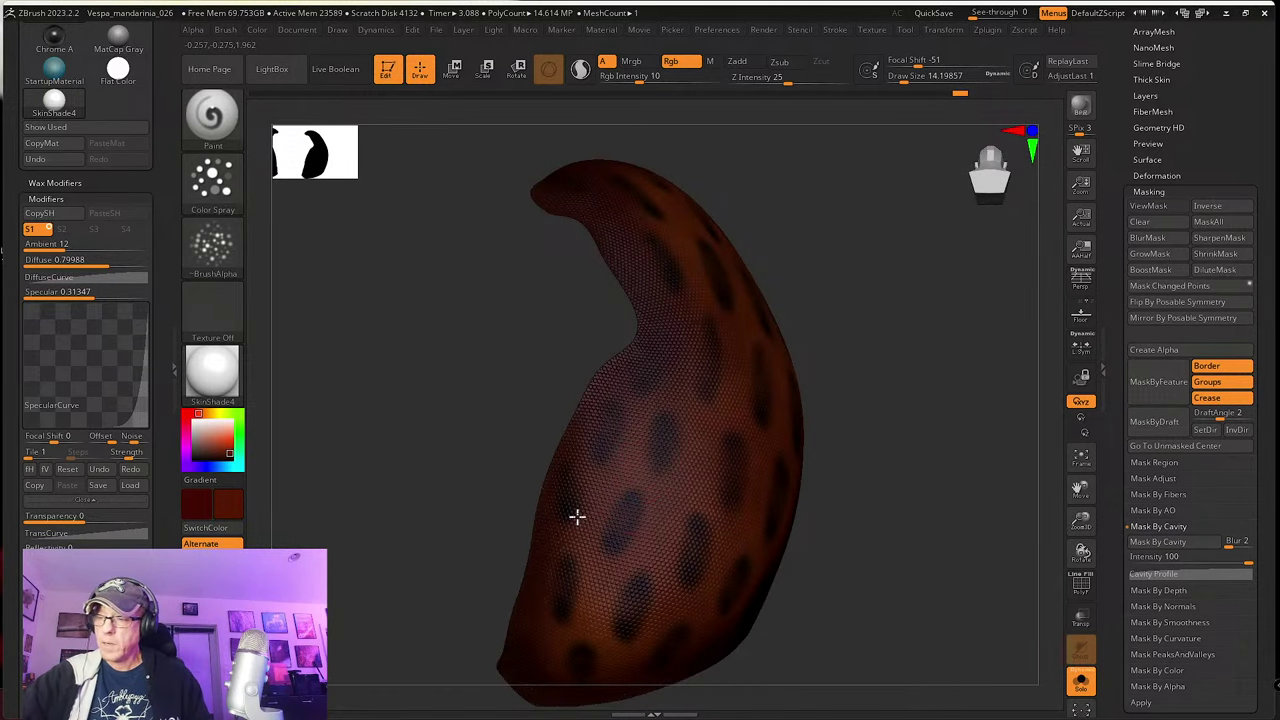
# Step: Blend red-brown over and between the spots on the eyes' lower lobe, down to the bottom edge
pyautogui.moveTo(579, 594); pyautogui.dragTo(611, 526, button='right')
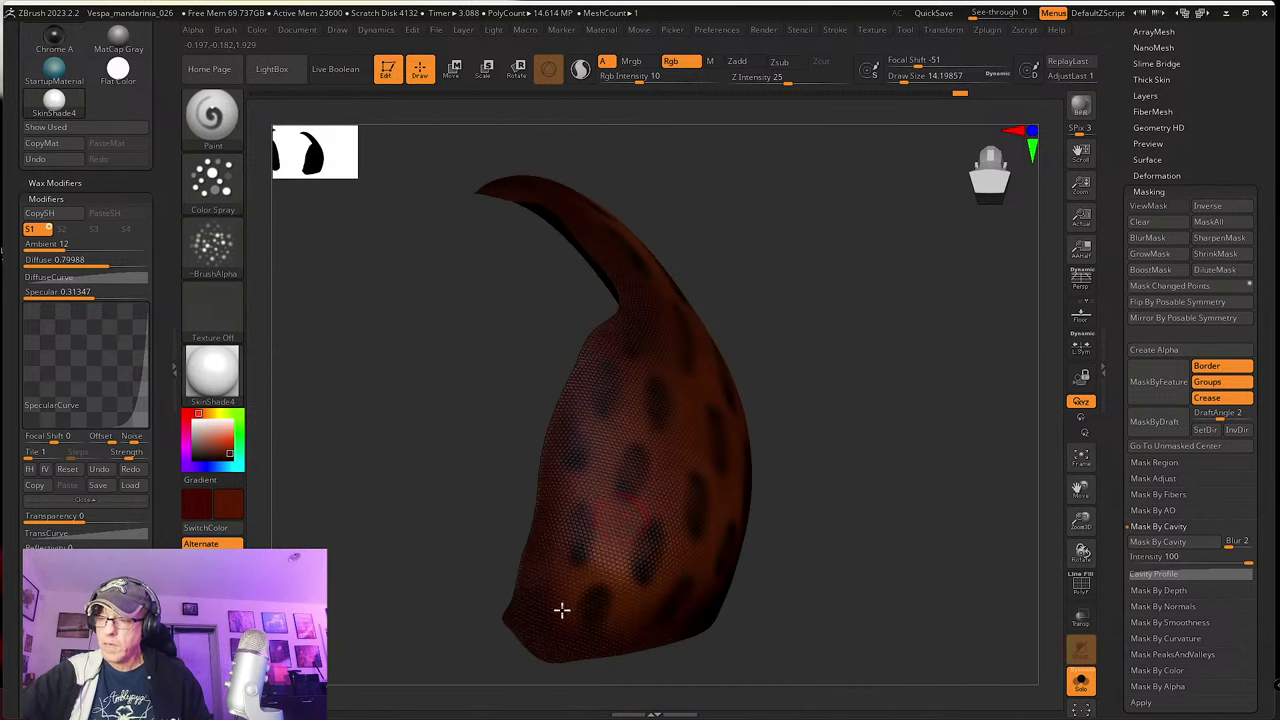
pyautogui.moveTo(565, 571); pyautogui.dragTo(591, 451, button='right')
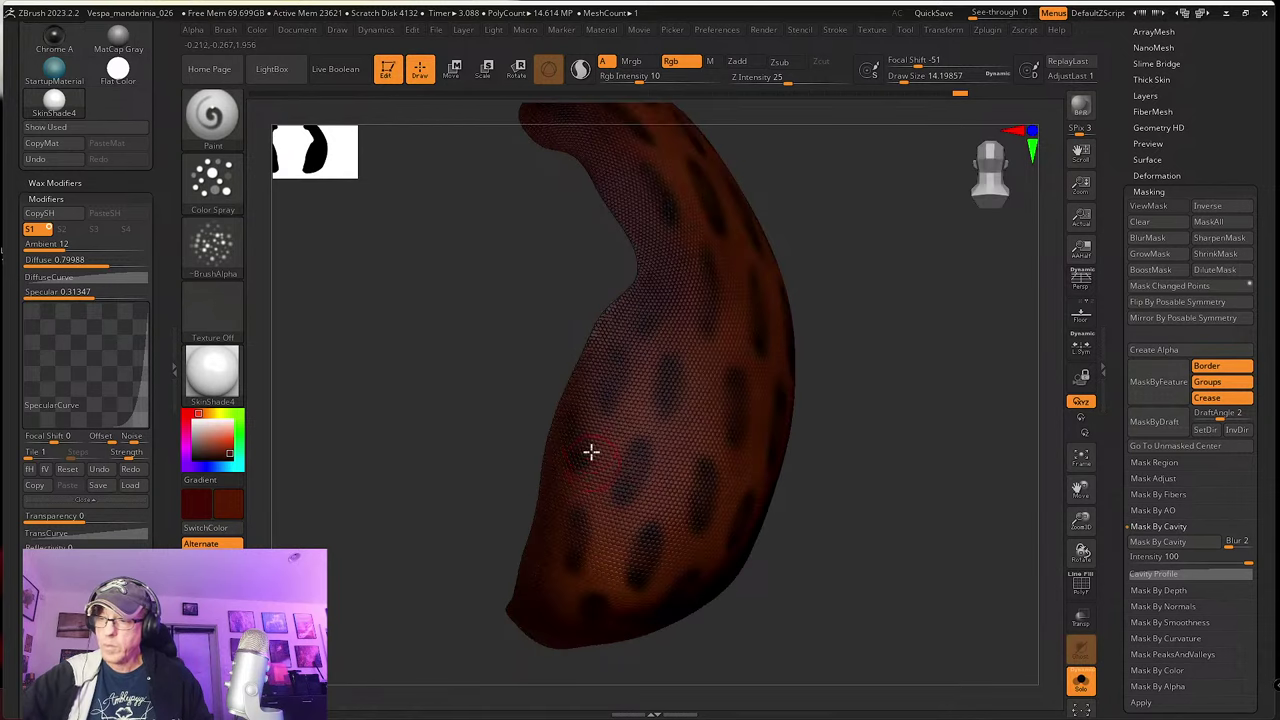
pyautogui.moveTo(580, 497); pyautogui.dragTo(606, 456, button='right')
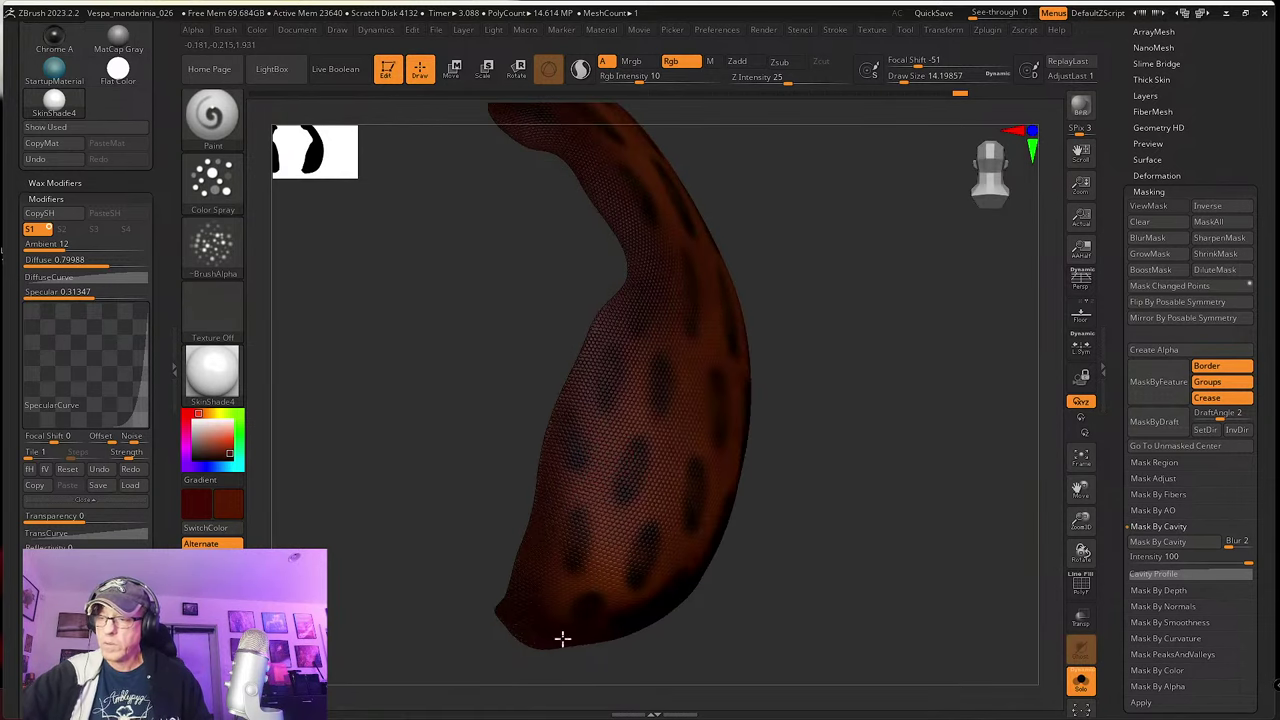
pyautogui.moveTo(562, 638); pyautogui.dragTo(626, 557, button='right')
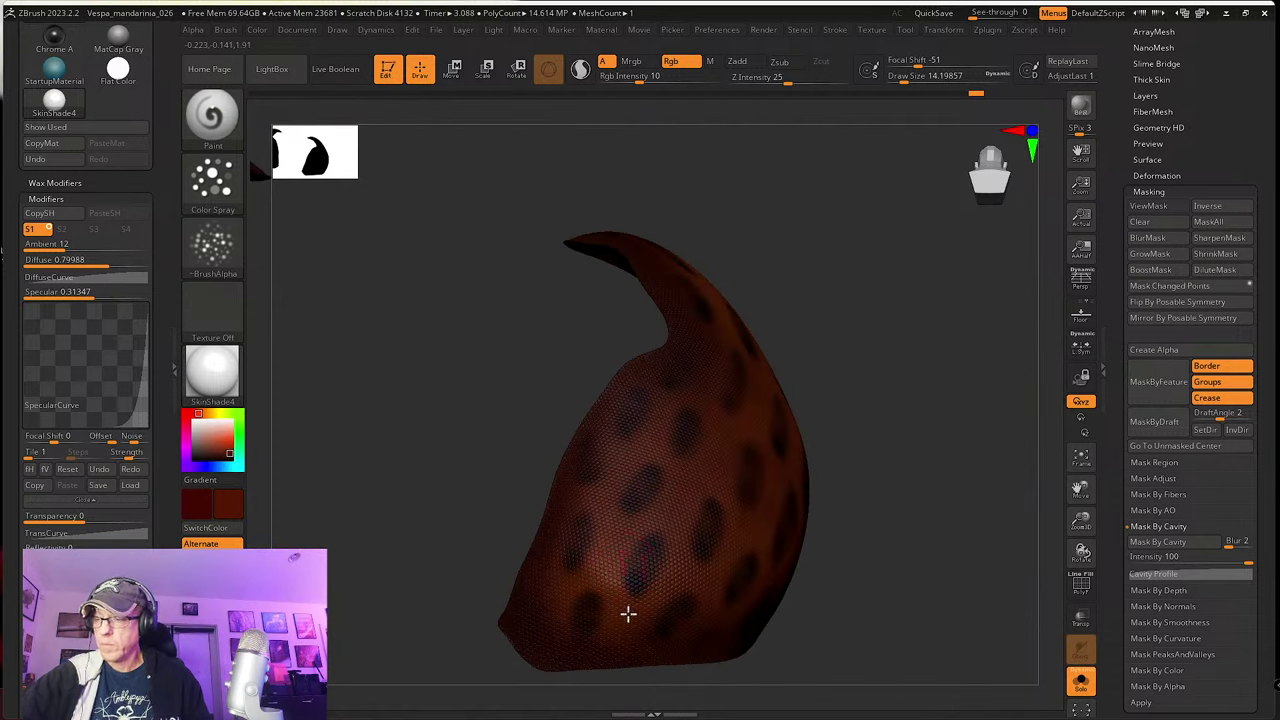
pyautogui.moveTo(634, 605); pyautogui.dragTo(677, 587, button='right')
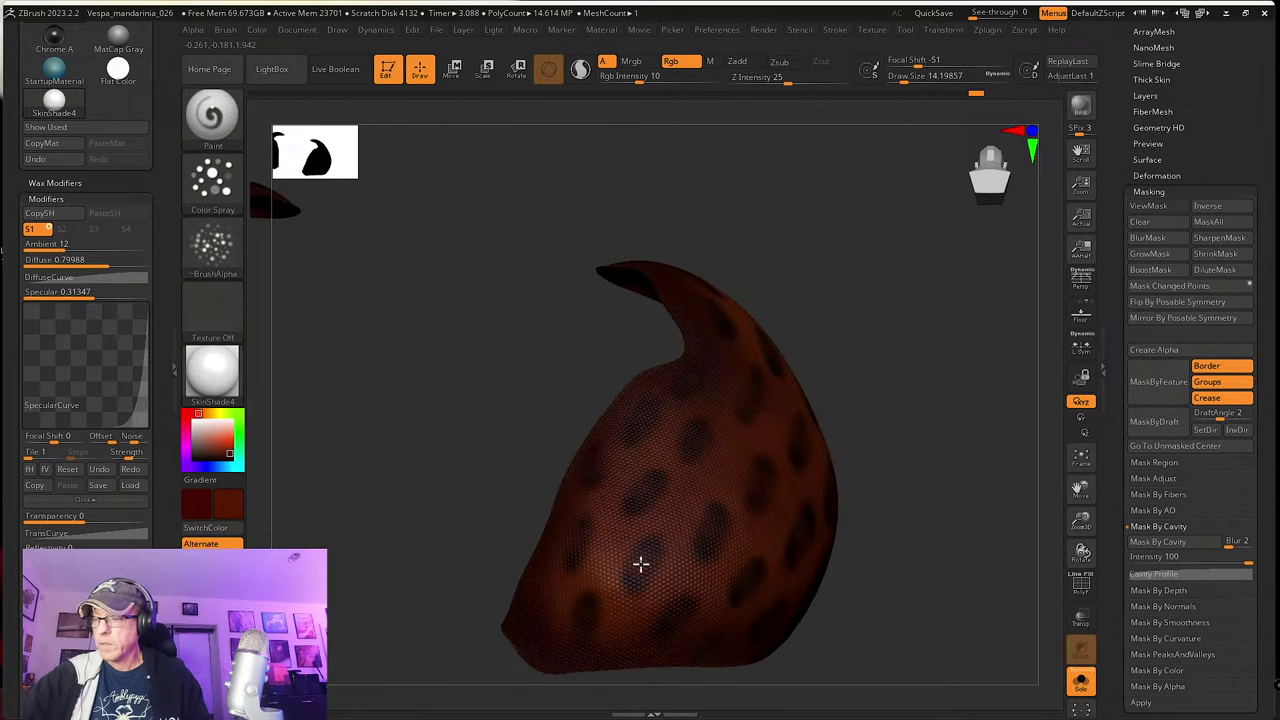
pyautogui.moveTo(683, 591)
pyautogui.mouseDown(button='right')
pyautogui.moveTo(651, 523)
pyautogui.moveTo(663, 554)
pyautogui.moveTo(686, 562)
pyautogui.mouseUp(button='right')
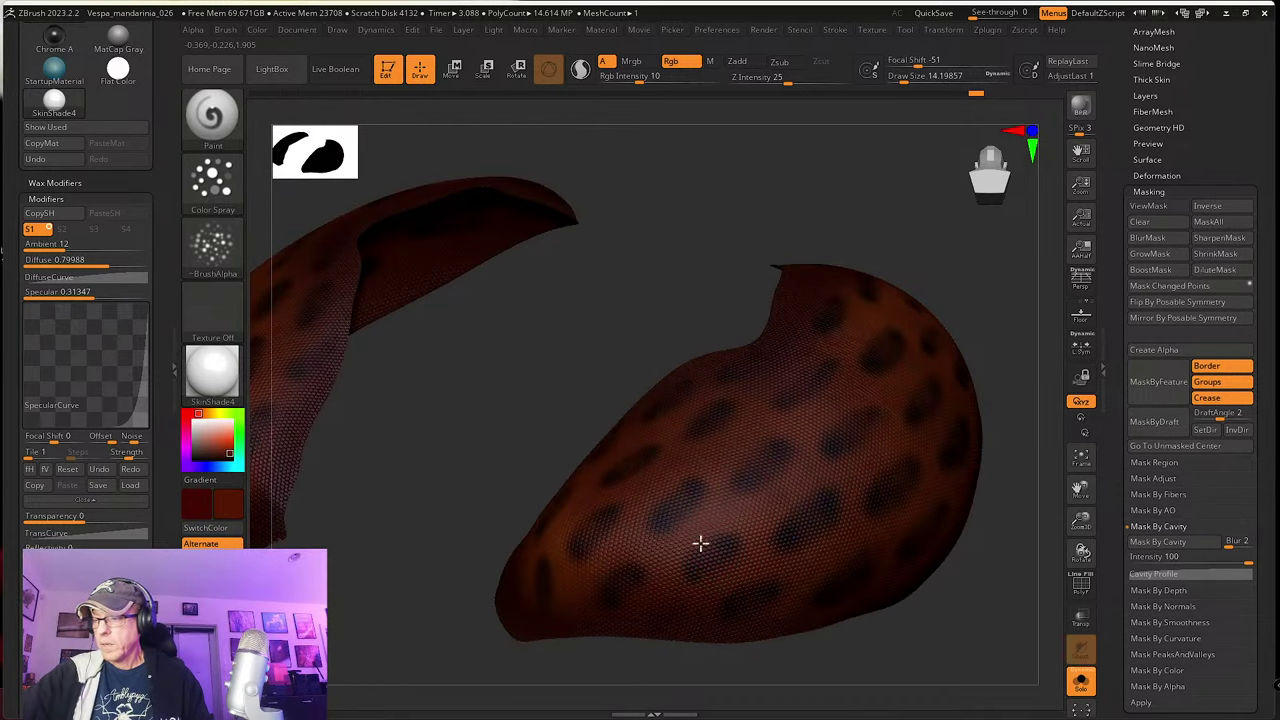
# Step: Soften the spots over the crown and outer side of the eyes' upper lobe with light red-brown spray
pyautogui.moveTo(765, 563)
pyautogui.mouseDown(button='right')
pyautogui.moveTo(694, 560)
pyautogui.moveTo(668, 598)
pyautogui.moveTo(666, 583)
pyautogui.moveTo(760, 566)
pyautogui.moveTo(763, 589)
pyautogui.moveTo(800, 560)
pyautogui.moveTo(750, 630)
pyautogui.moveTo(731, 541)
pyautogui.moveTo(717, 569)
pyautogui.moveTo(694, 517)
pyautogui.moveTo(693, 545)
pyautogui.moveTo(780, 537)
pyautogui.moveTo(757, 526)
pyautogui.moveTo(726, 597)
pyautogui.moveTo(751, 537)
pyautogui.moveTo(789, 512)
pyautogui.mouseUp(button='right')
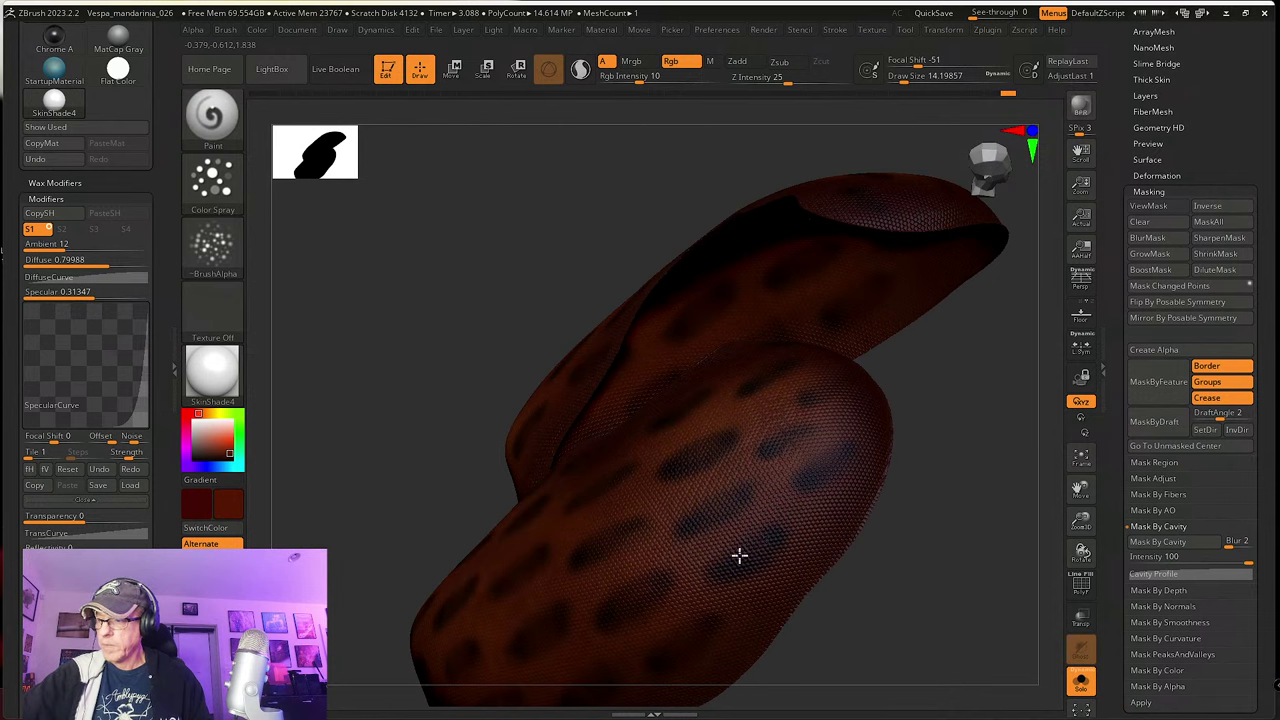
pyautogui.moveTo(872, 590)
pyautogui.mouseDown(button='right')
pyautogui.moveTo(883, 540)
pyautogui.moveTo(777, 520)
pyautogui.moveTo(855, 590)
pyautogui.moveTo(697, 574)
pyautogui.mouseUp(button='right')
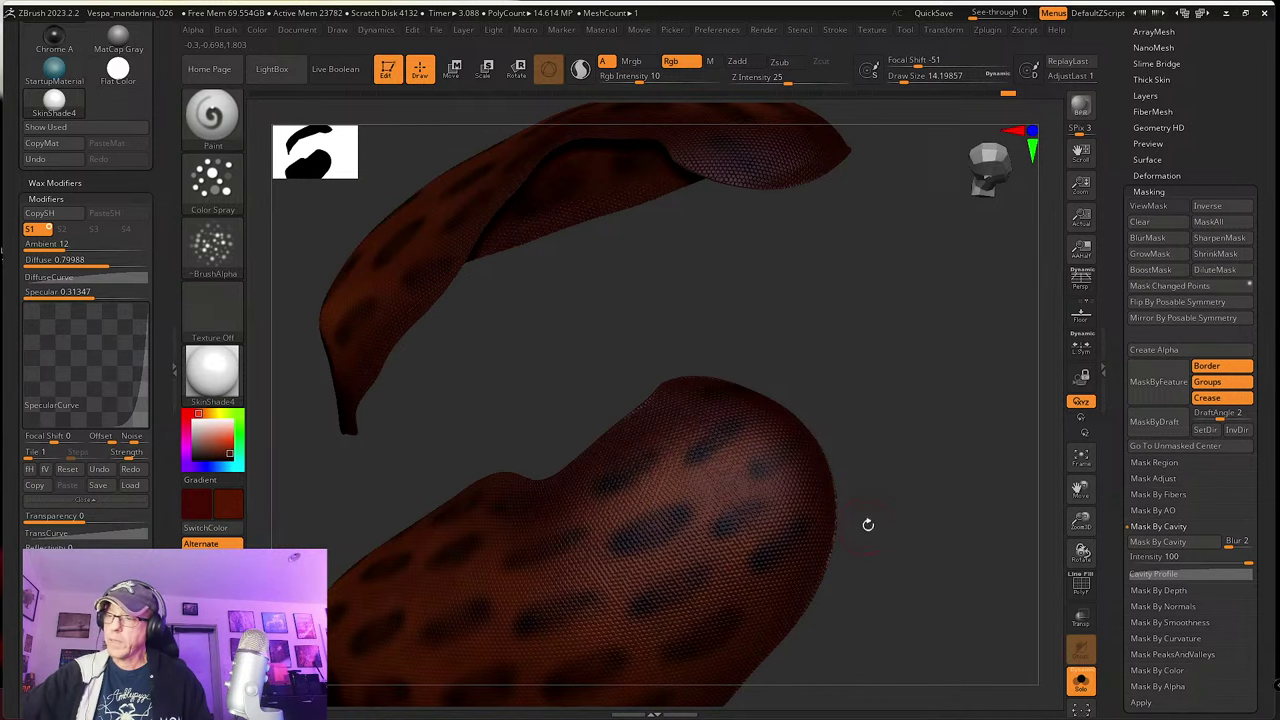
pyautogui.moveTo(866, 523)
pyautogui.mouseDown(button='right')
pyautogui.moveTo(826, 557)
pyautogui.moveTo(750, 575)
pyautogui.mouseUp(button='right')
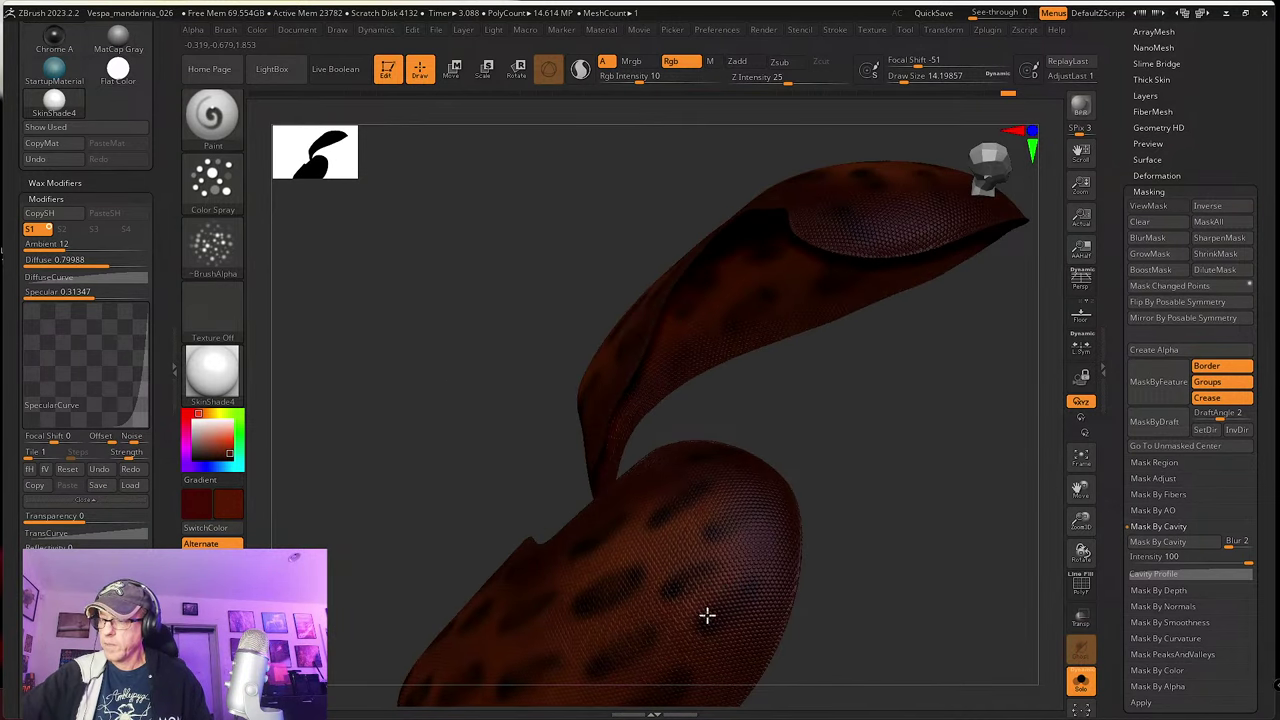
pyautogui.moveTo(691, 640)
pyautogui.mouseDown(button='right')
pyautogui.moveTo(840, 523)
pyautogui.moveTo(695, 546)
pyautogui.moveTo(823, 529)
pyautogui.moveTo(726, 551)
pyautogui.mouseUp(button='right')
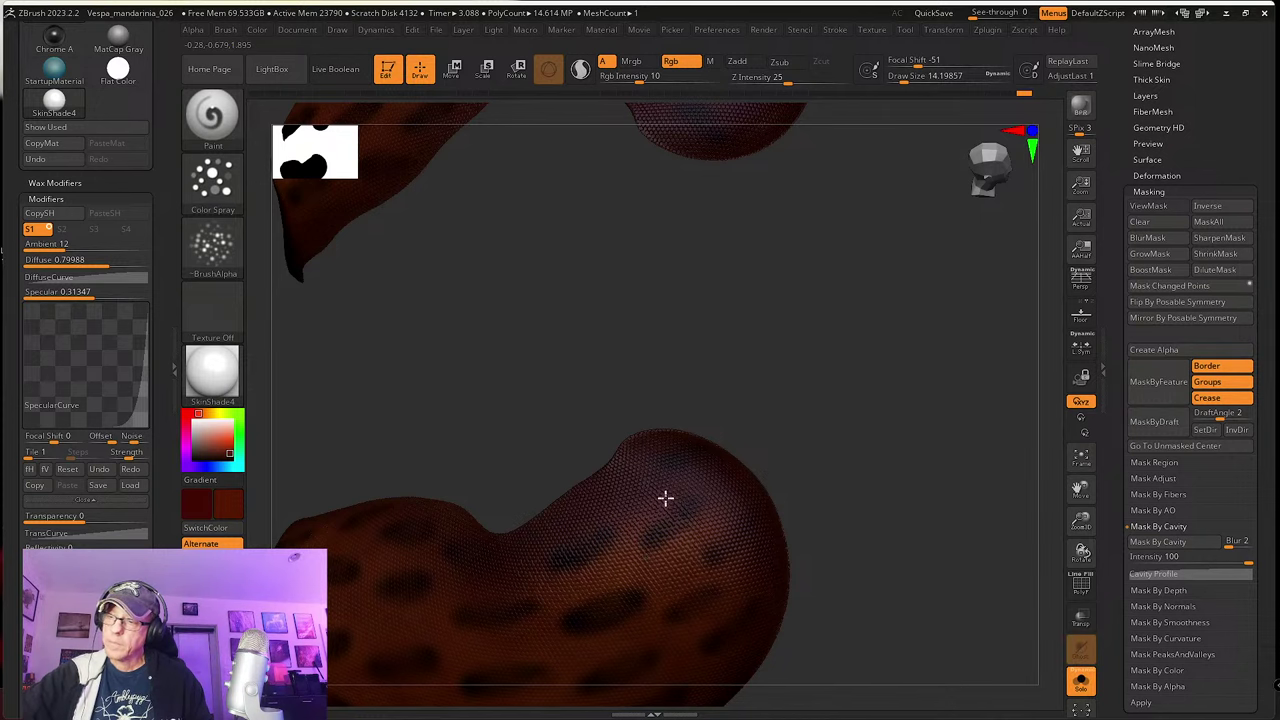
pyautogui.moveTo(737, 489); pyautogui.dragTo(767, 469, button='right')
pyautogui.moveTo(683, 437)
pyautogui.mouseDown(button='right')
pyautogui.moveTo(777, 409)
pyautogui.moveTo(609, 511)
pyautogui.moveTo(823, 400)
pyautogui.moveTo(629, 525)
pyautogui.mouseUp(button='right')
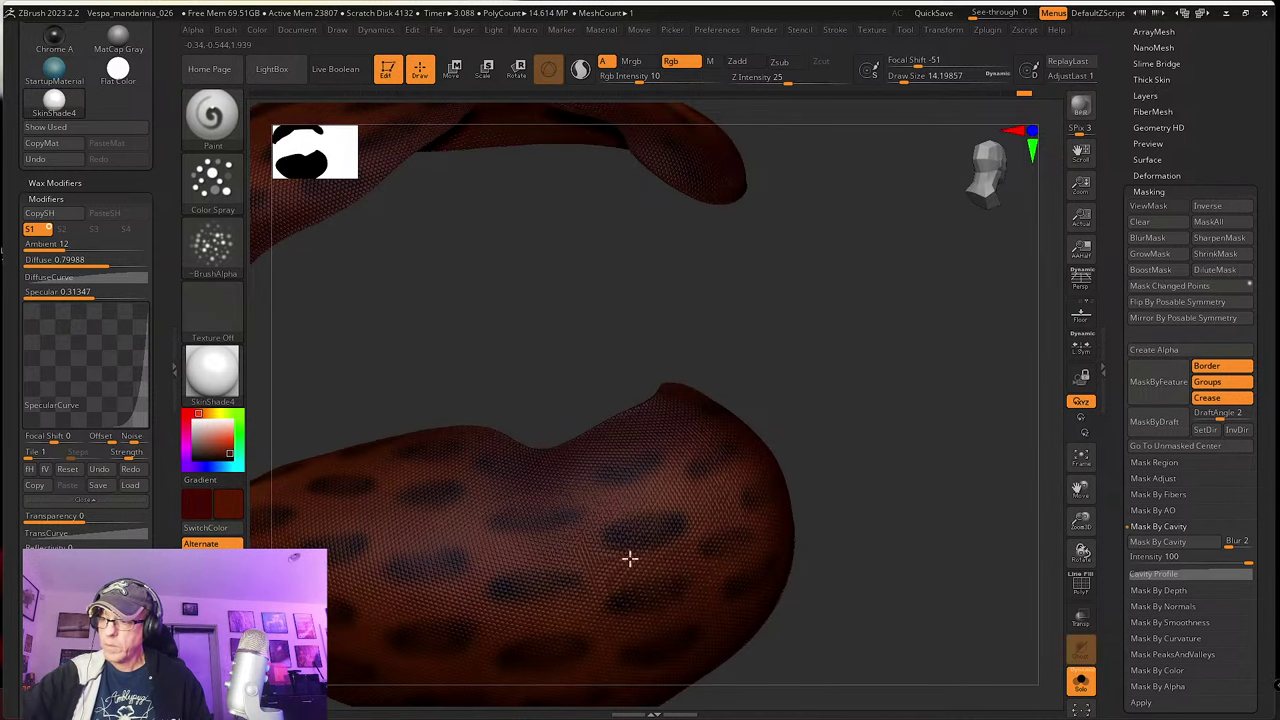
# Step: Blend red-brown between the spots in the band below the notch and check the pattern over the whole eyes
pyautogui.moveTo(623, 553)
pyautogui.mouseDown(button='right')
pyautogui.moveTo(680, 454)
pyautogui.moveTo(797, 471)
pyautogui.moveTo(671, 477)
pyautogui.mouseUp(button='right')
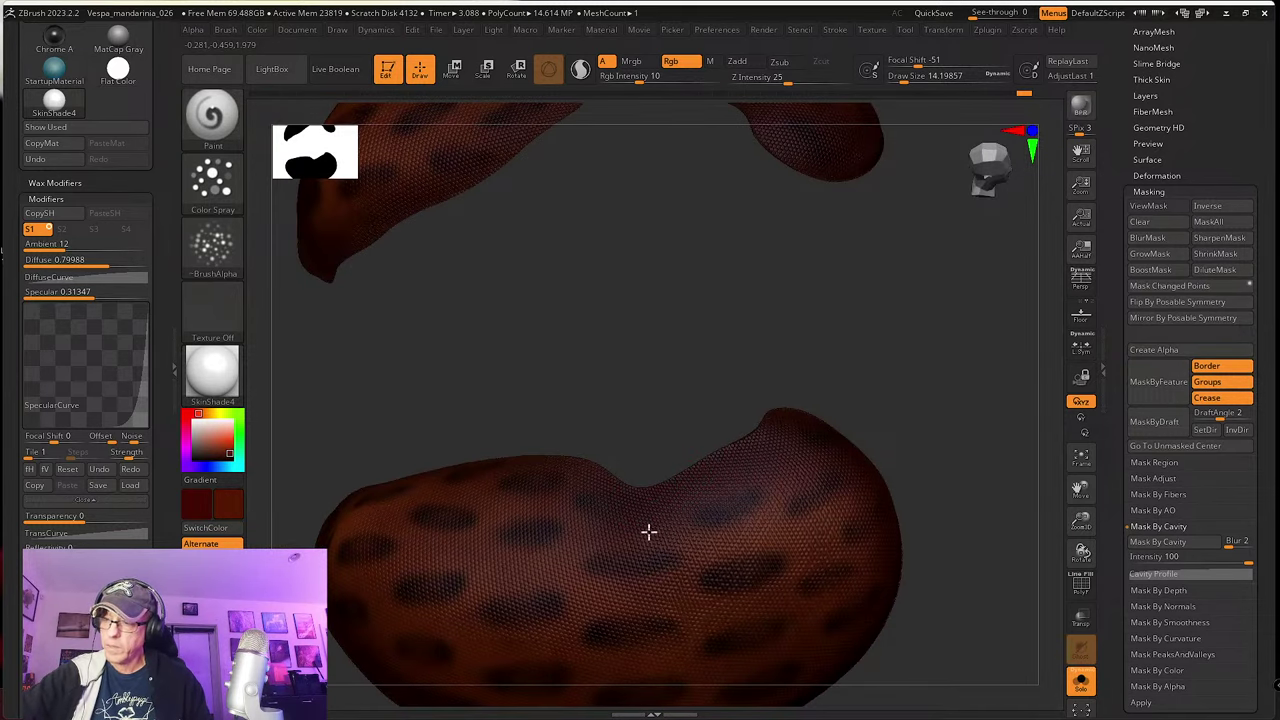
pyautogui.moveTo(597, 510)
pyautogui.mouseDown(button='right')
pyautogui.moveTo(609, 528)
pyautogui.moveTo(583, 477)
pyautogui.mouseUp(button='right')
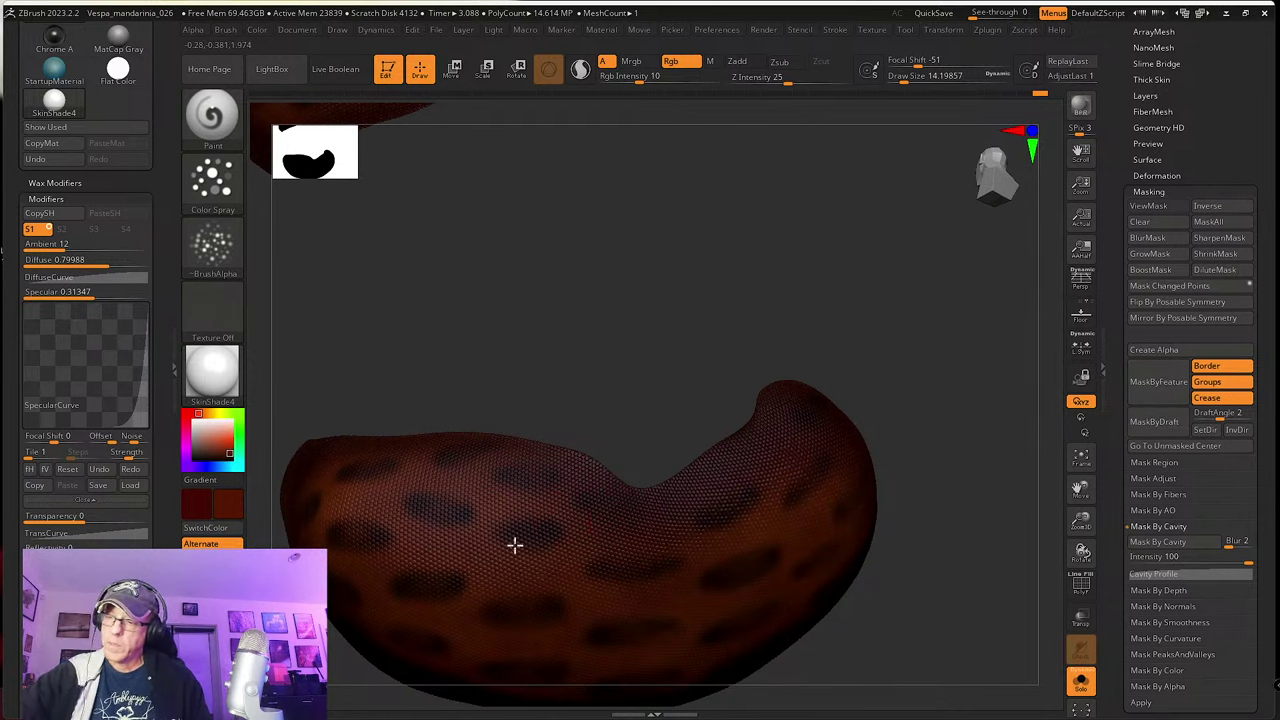
pyautogui.moveTo(503, 520); pyautogui.dragTo(531, 551, button='right')
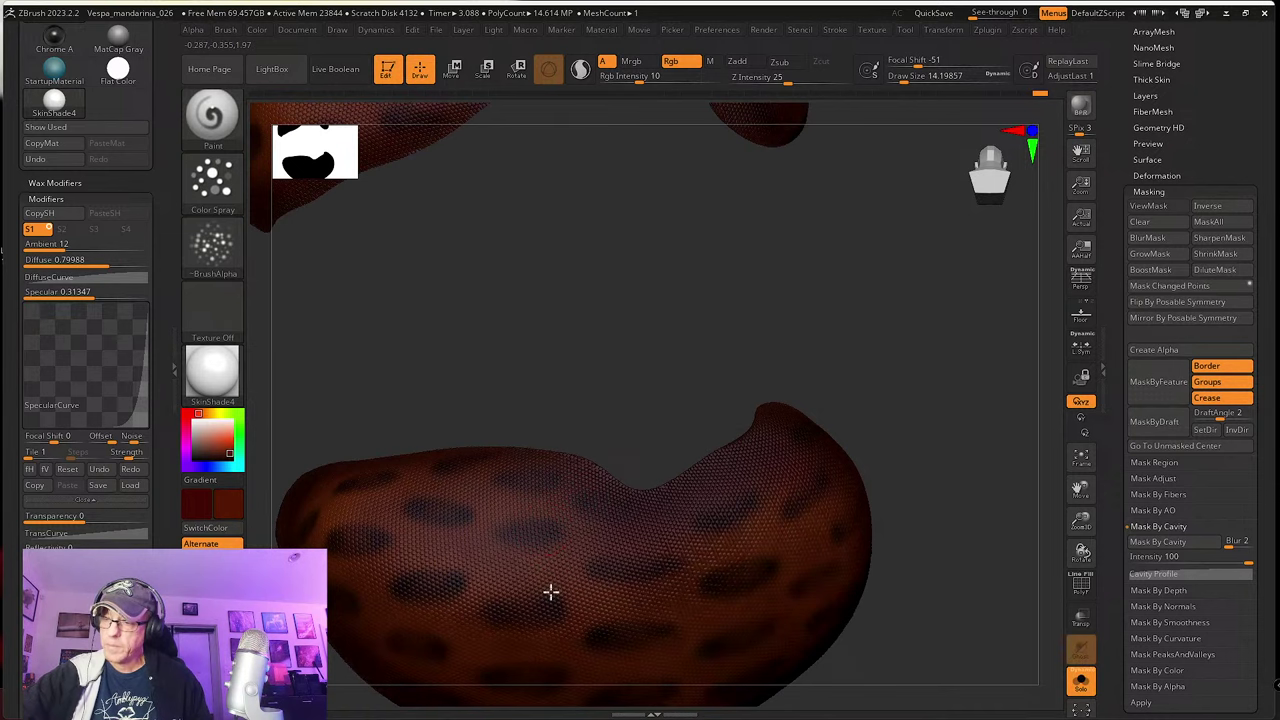
pyautogui.moveTo(602, 635); pyautogui.dragTo(637, 520, button='right')
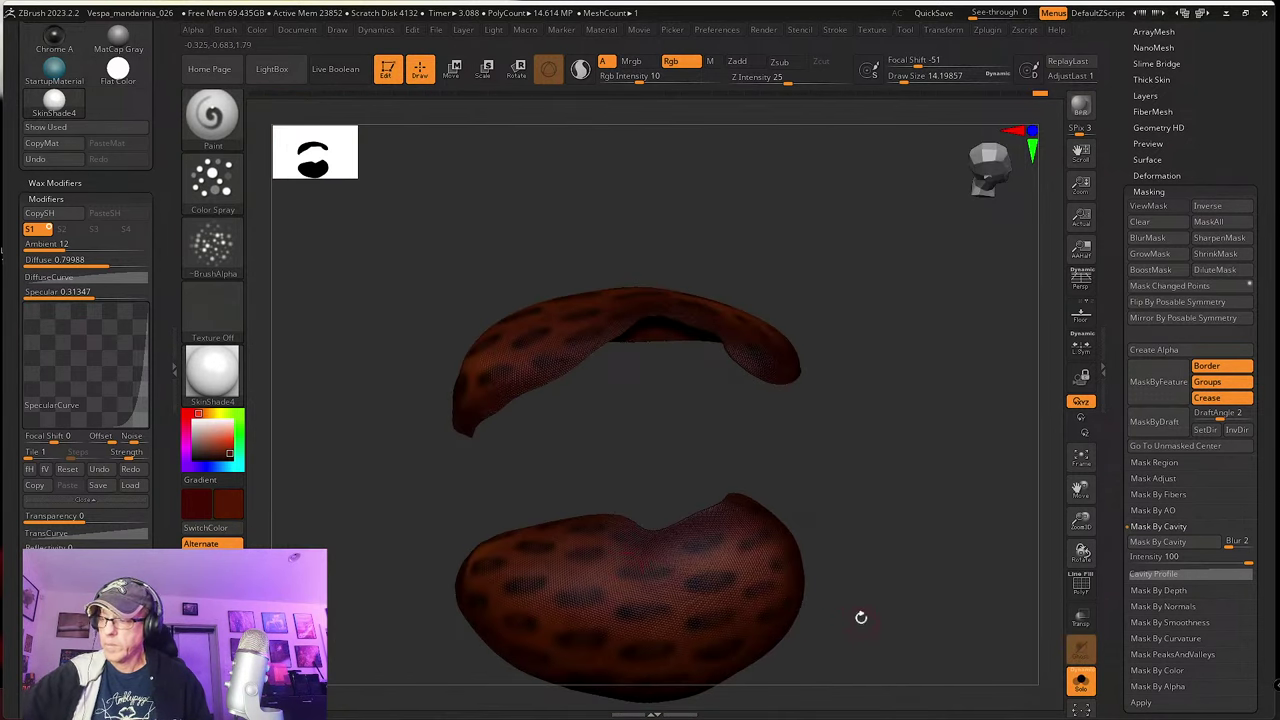
pyautogui.moveTo(860, 614); pyautogui.dragTo(866, 586, button='right')
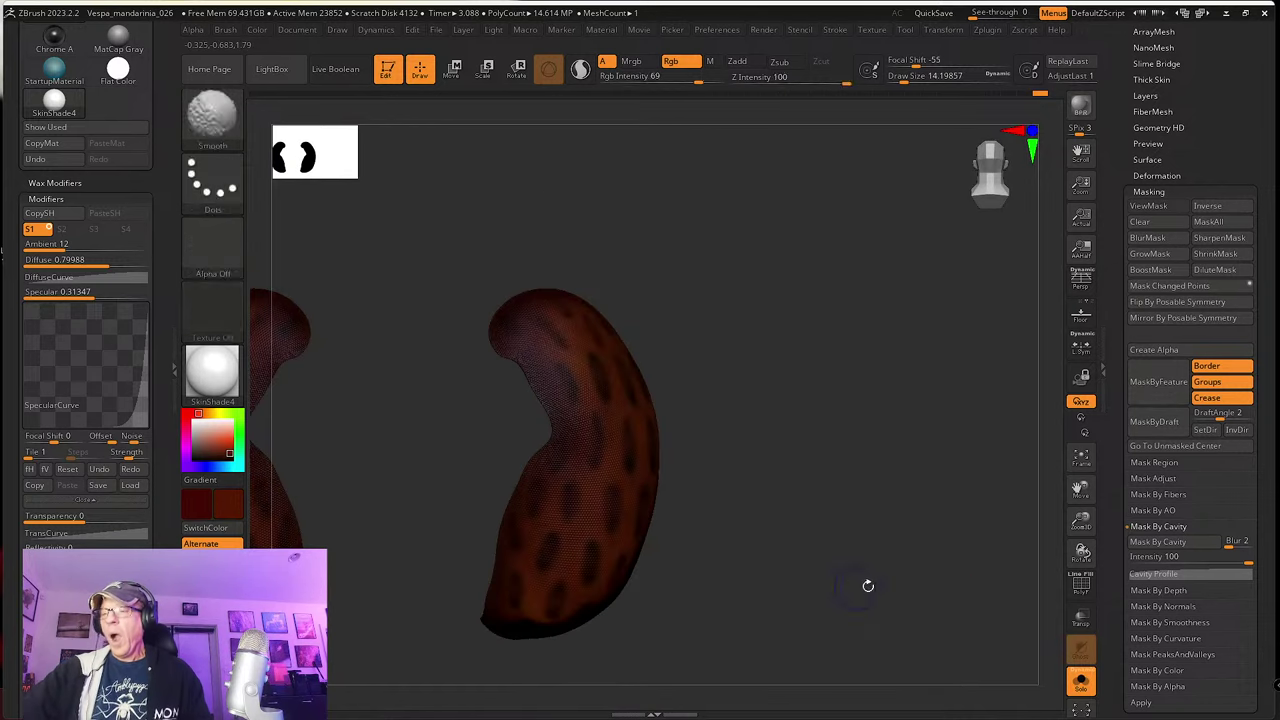
# Step: Show the whole head again and compare the spotted eyes with a close-up of the hornet reference photo
pyautogui.click(1080, 680)
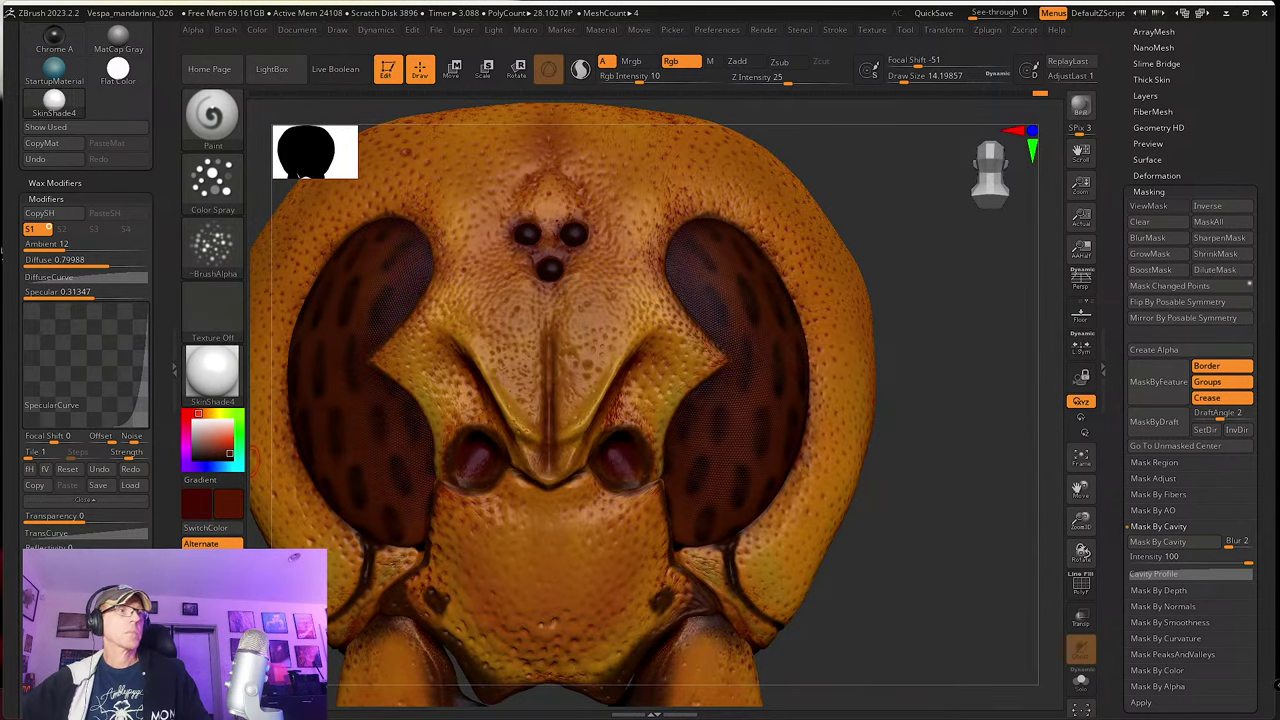
pyautogui.moveTo(43, 314); pyautogui.dragTo(583, 416, button='right')
pyautogui.scroll(-3, 142, 371)
pyautogui.moveTo(203, 375); pyautogui.dragTo(474, 464)
pyautogui.scroll(6, 450, 457)
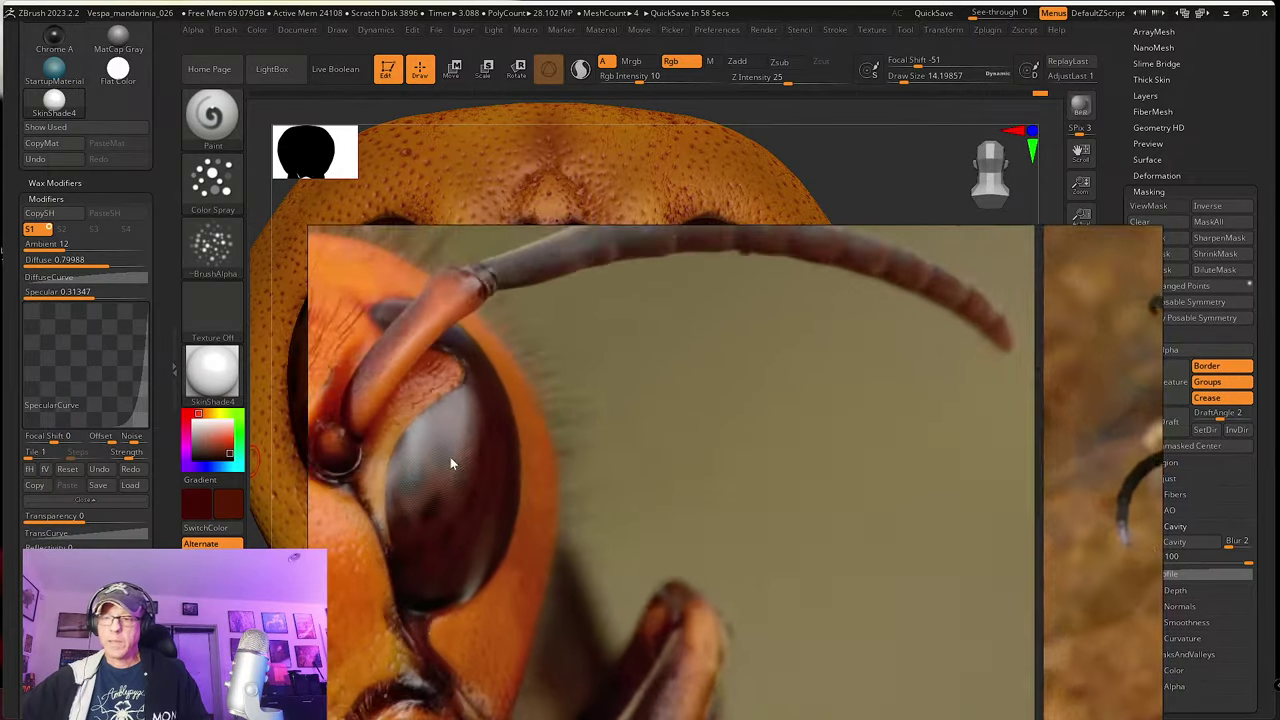
pyautogui.scroll(-2, 531, 503)
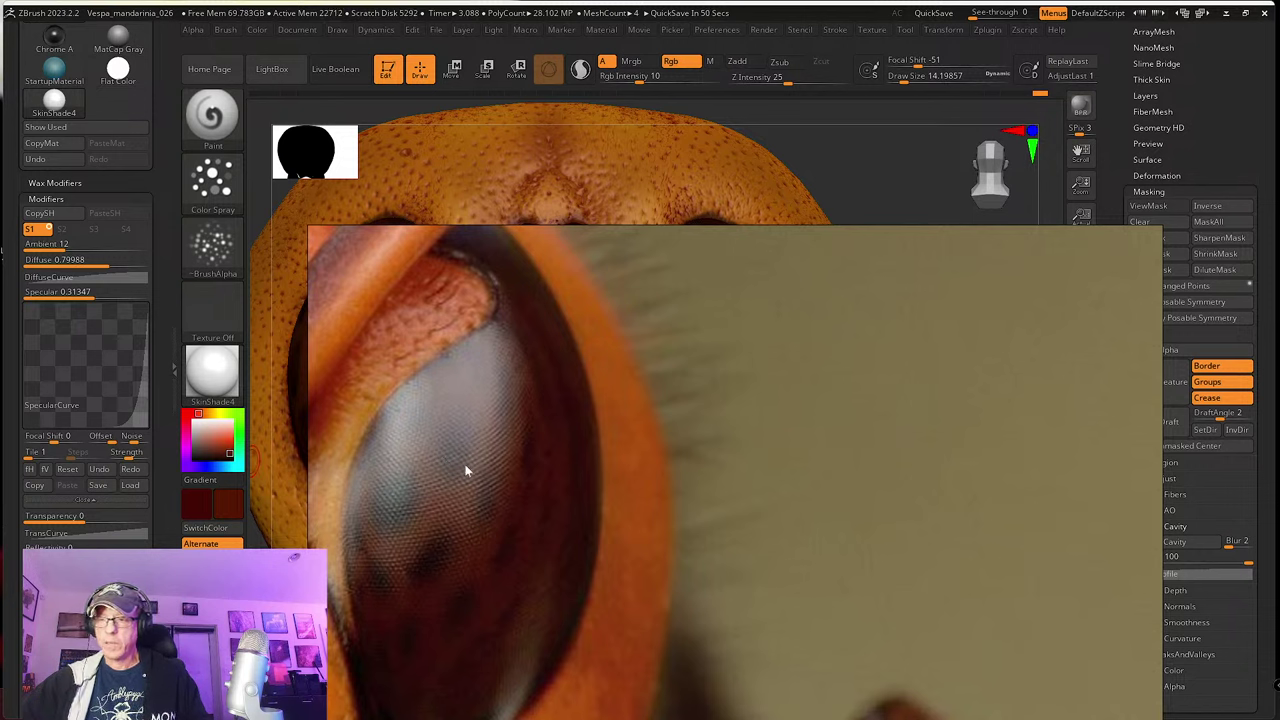
pyautogui.moveTo(590, 538); pyautogui.dragTo(20, 375)
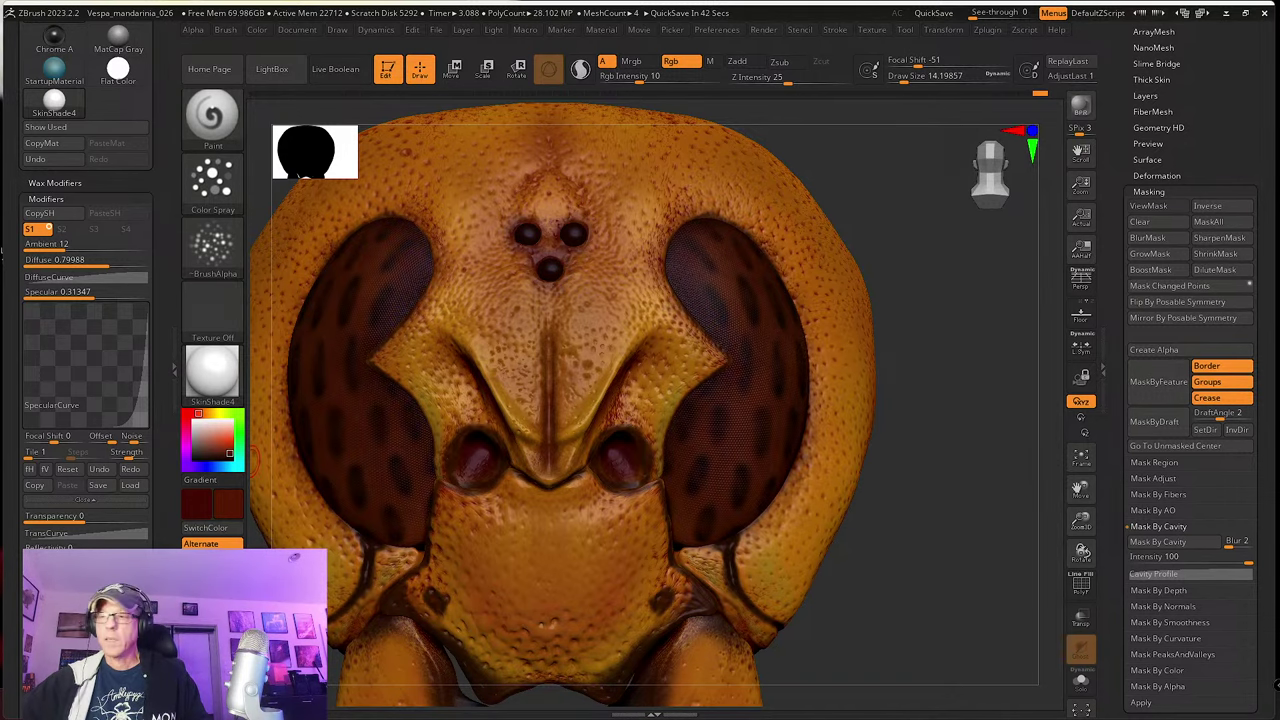
# Step: Touch up the dark spots on the eyes using draw size about 10.5 and Rgb Intensity 29, checking them from several angles
pyautogui.moveTo(867, 546); pyautogui.dragTo(854, 537, button='right')
pyautogui.keyDown('ctrl'); pyautogui.moveTo(751, 463); pyautogui.dragTo(748, 540, button='right'); pyautogui.keyUp('ctrl')
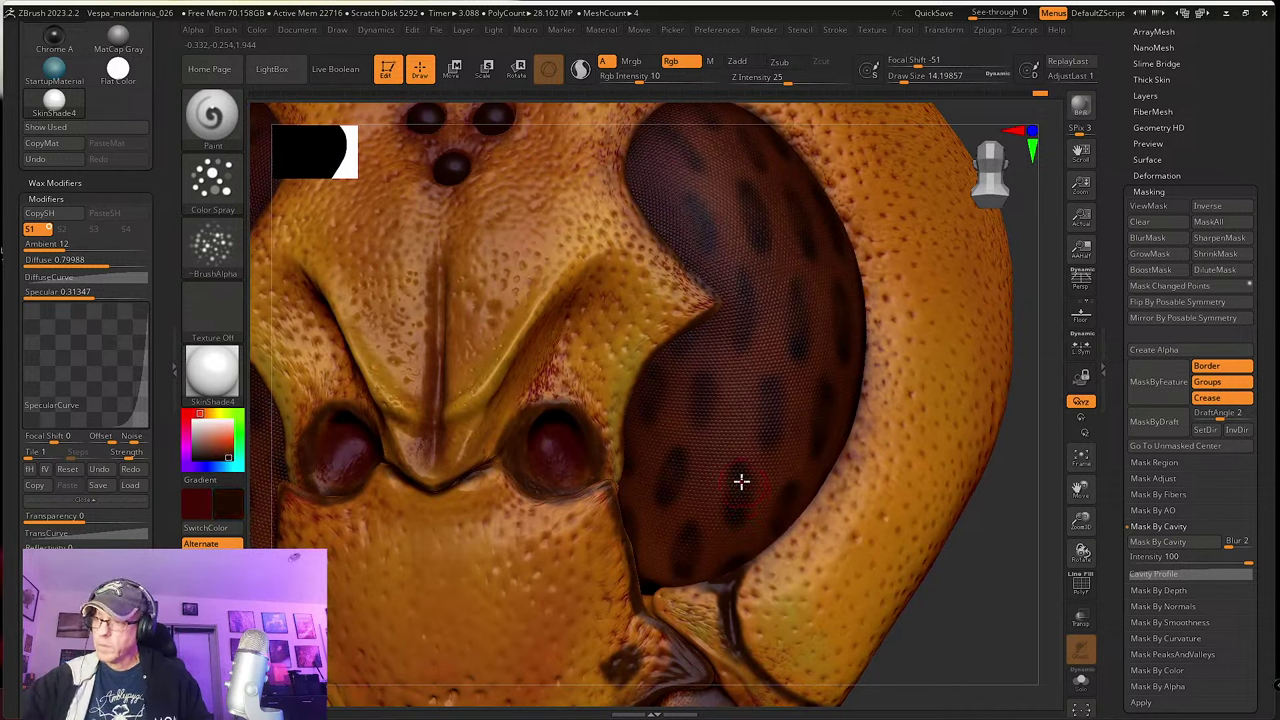
pyautogui.press('s')
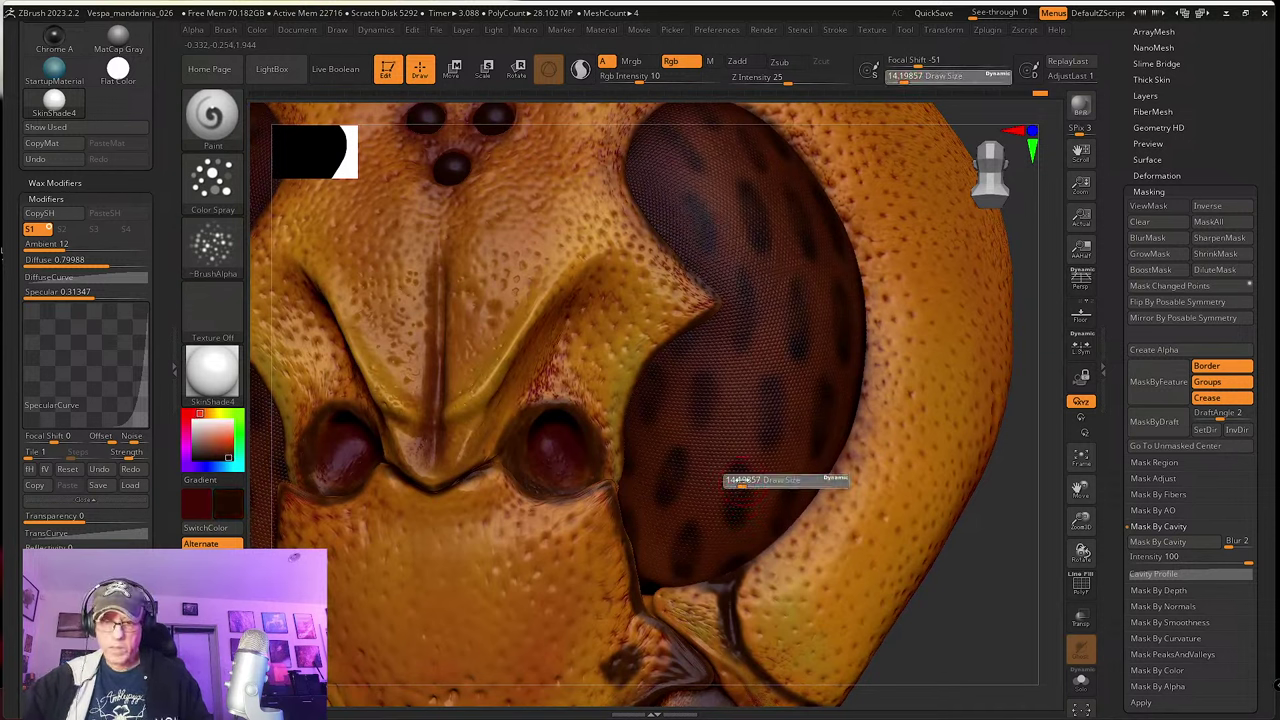
pyautogui.click(737, 481)
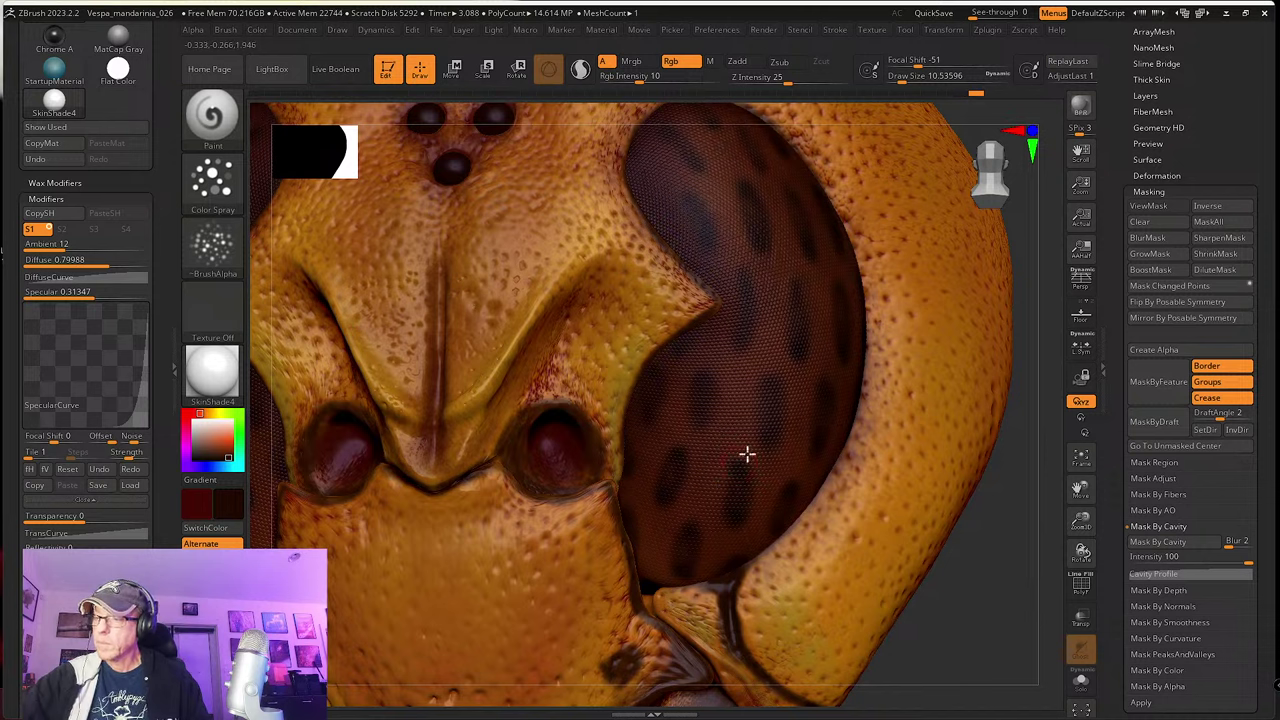
pyautogui.click(664, 79)
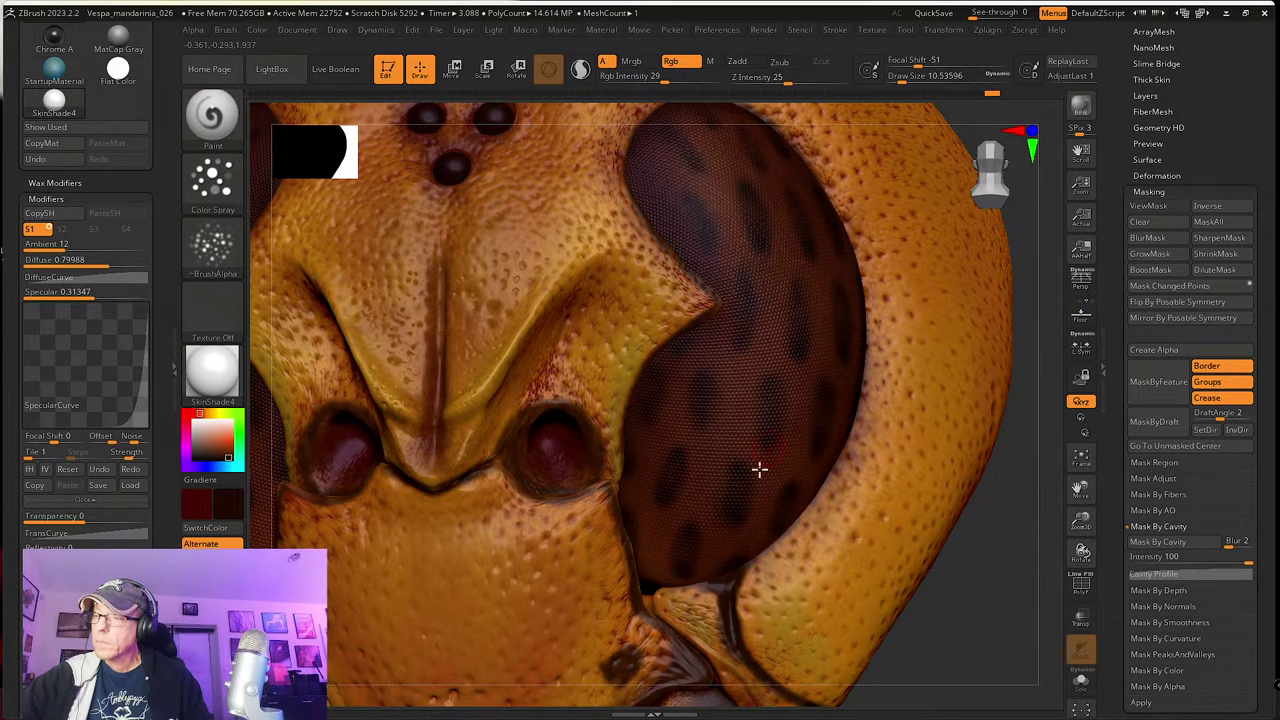
pyautogui.moveTo(759, 469); pyautogui.dragTo(721, 469, button='right')
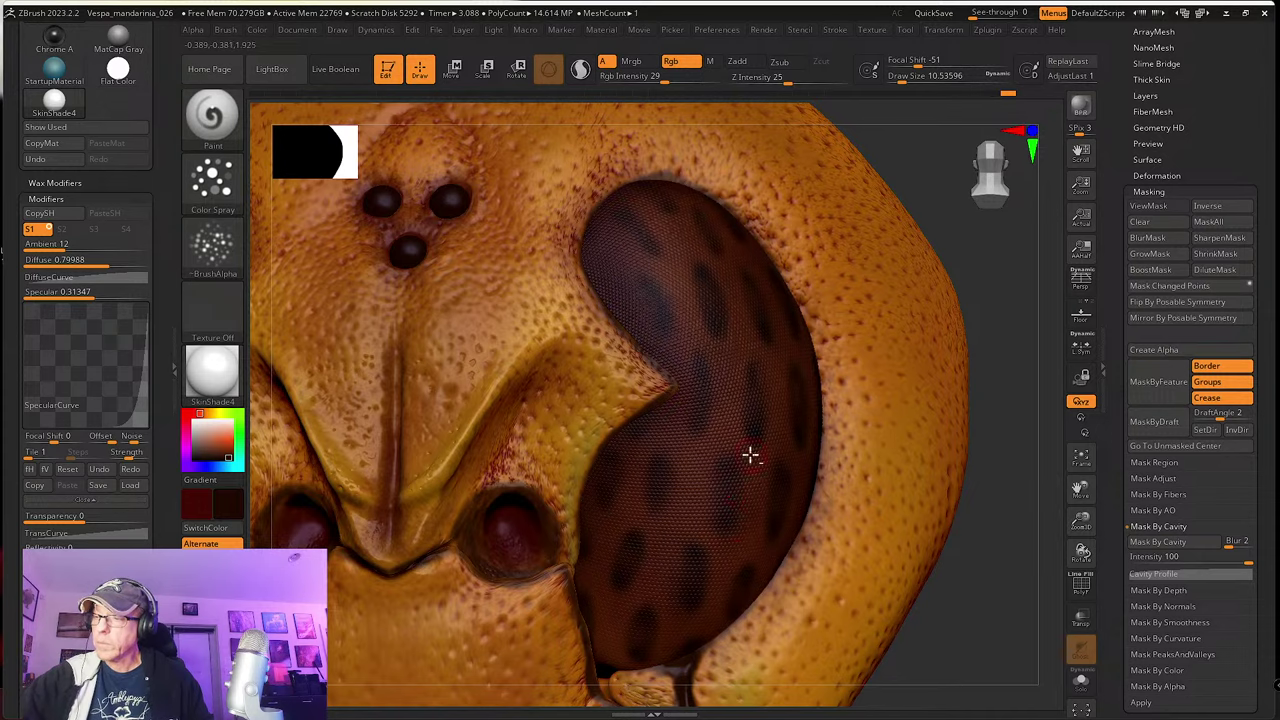
pyautogui.moveTo(749, 454)
pyautogui.mouseDown(button='right')
pyautogui.moveTo(709, 503)
pyautogui.moveTo(723, 494)
pyautogui.mouseUp(button='right')
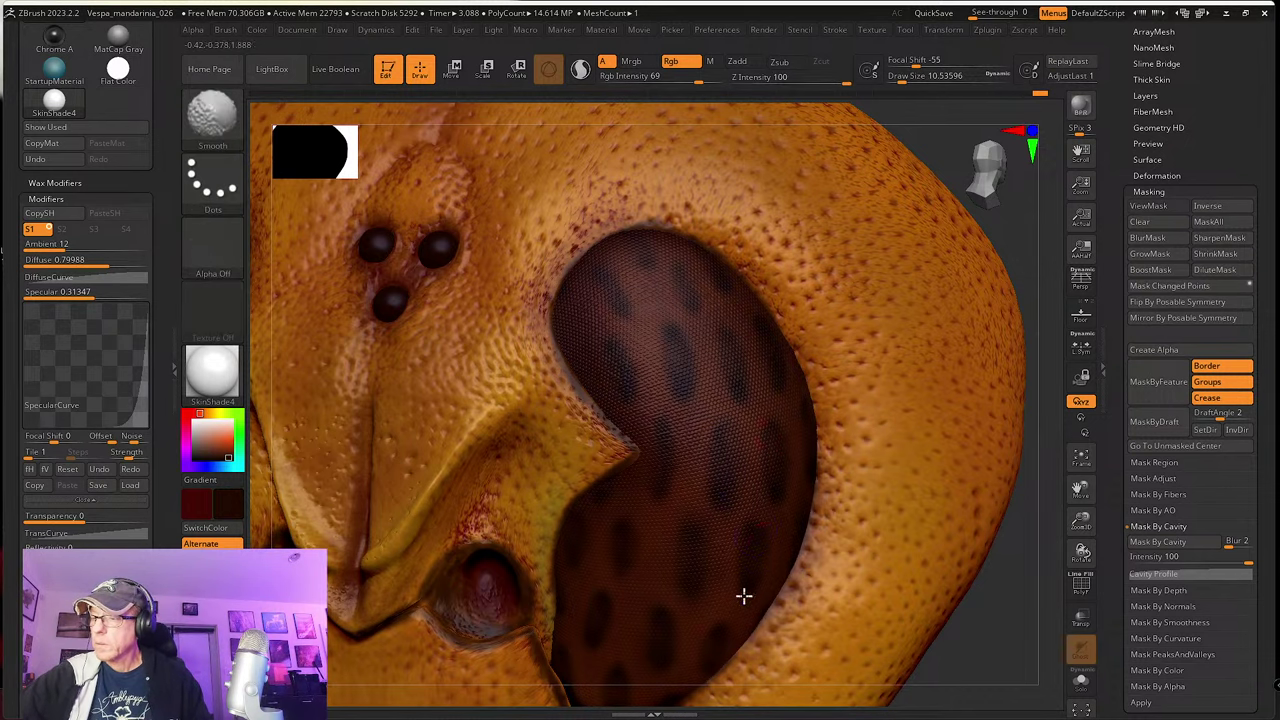
pyautogui.moveTo(746, 597); pyautogui.dragTo(745, 437, button='right')
# Step: Show the whole head and save the project as a new version, Vespa_mandarinia_027
pyautogui.moveTo(880, 557); pyautogui.dragTo(911, 369)
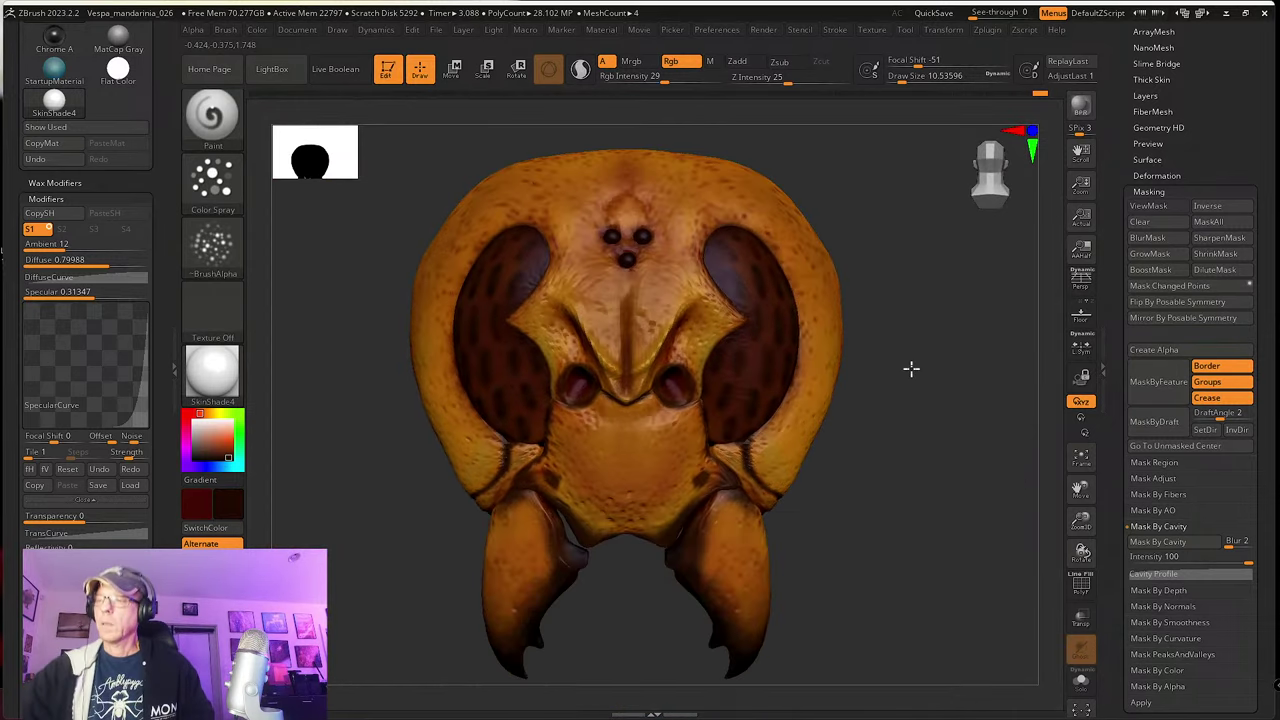
pyautogui.click(436, 30)
pyautogui.click(558, 79)
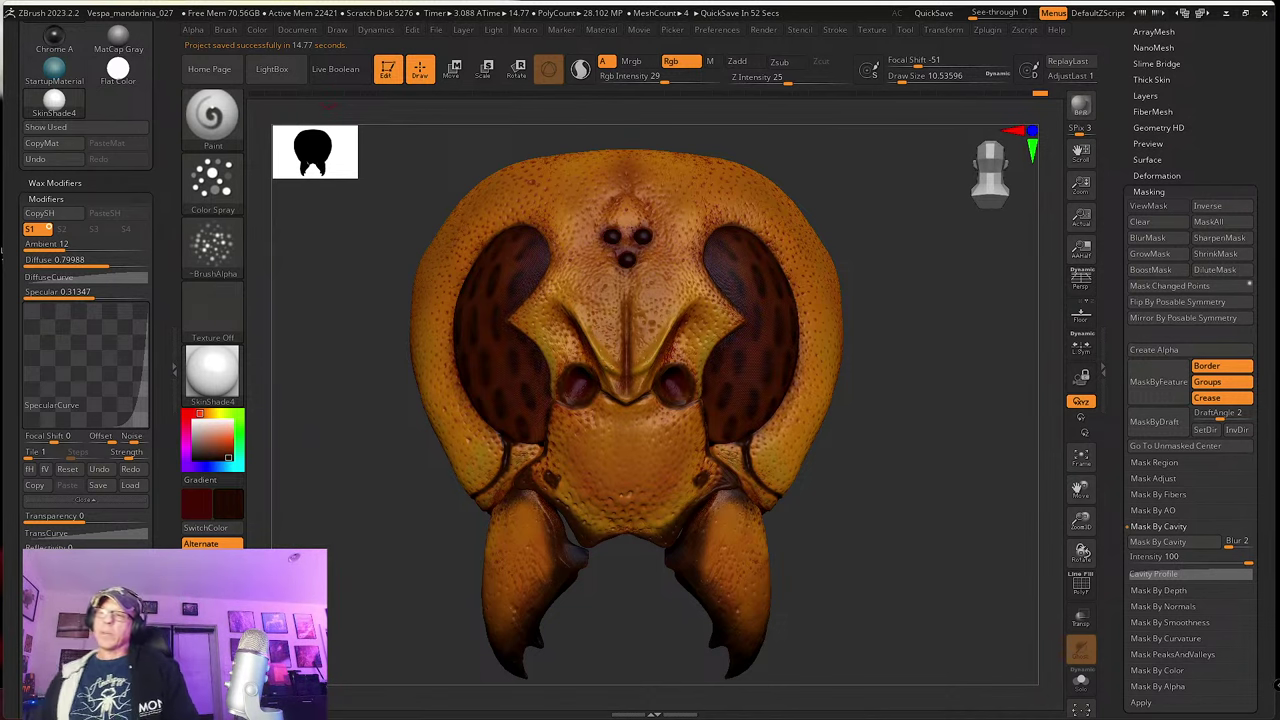
# Step: Make the antennae_1002_UV1 subtool active and visible, turn on its polypaint, and show both antennae in full
pyautogui.moveTo(866, 546); pyautogui.dragTo(1031, 511)
pyautogui.scroll(5, 1159, 341)
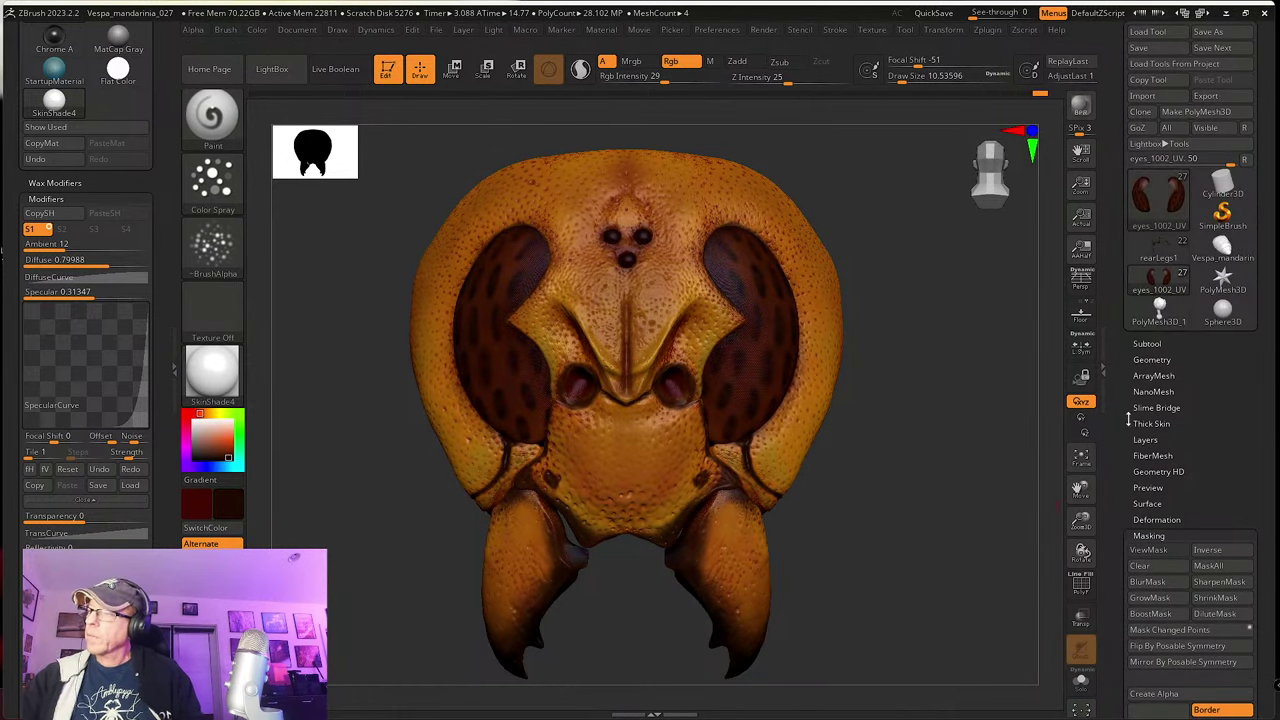
pyautogui.click(1158, 340)
pyautogui.scroll(-3, 1105, 490)
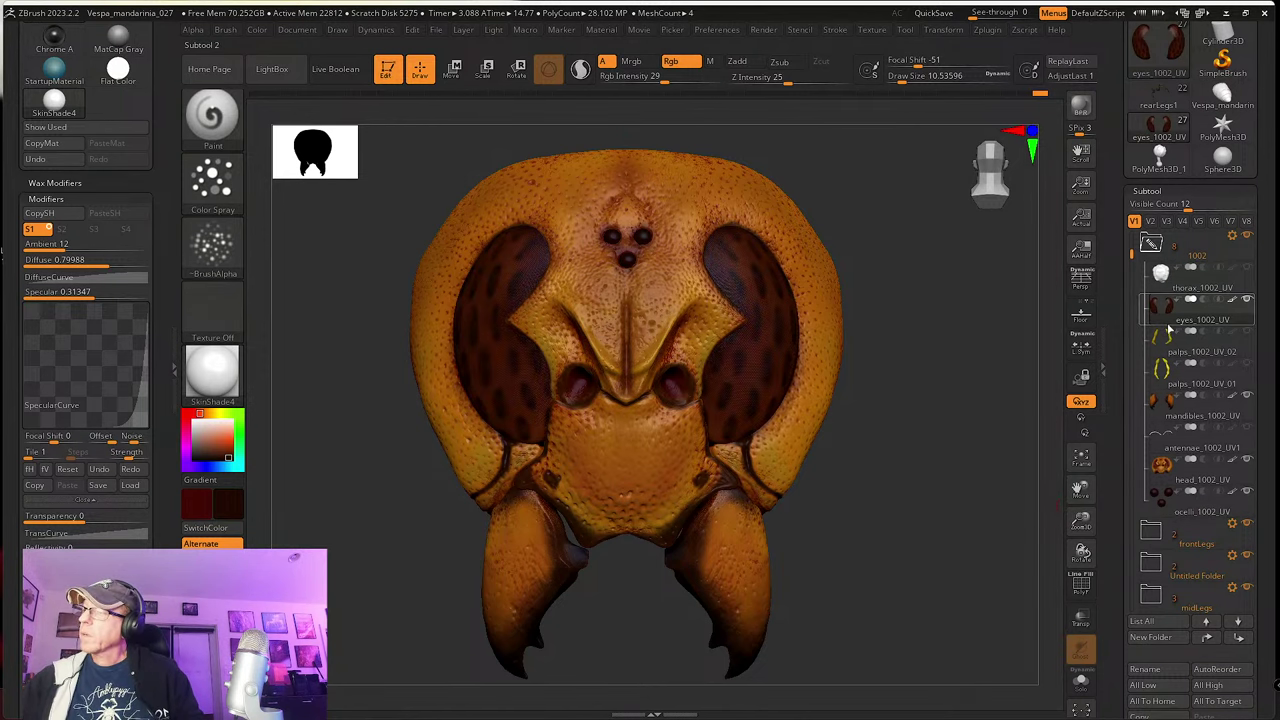
pyautogui.moveTo(1188, 263)
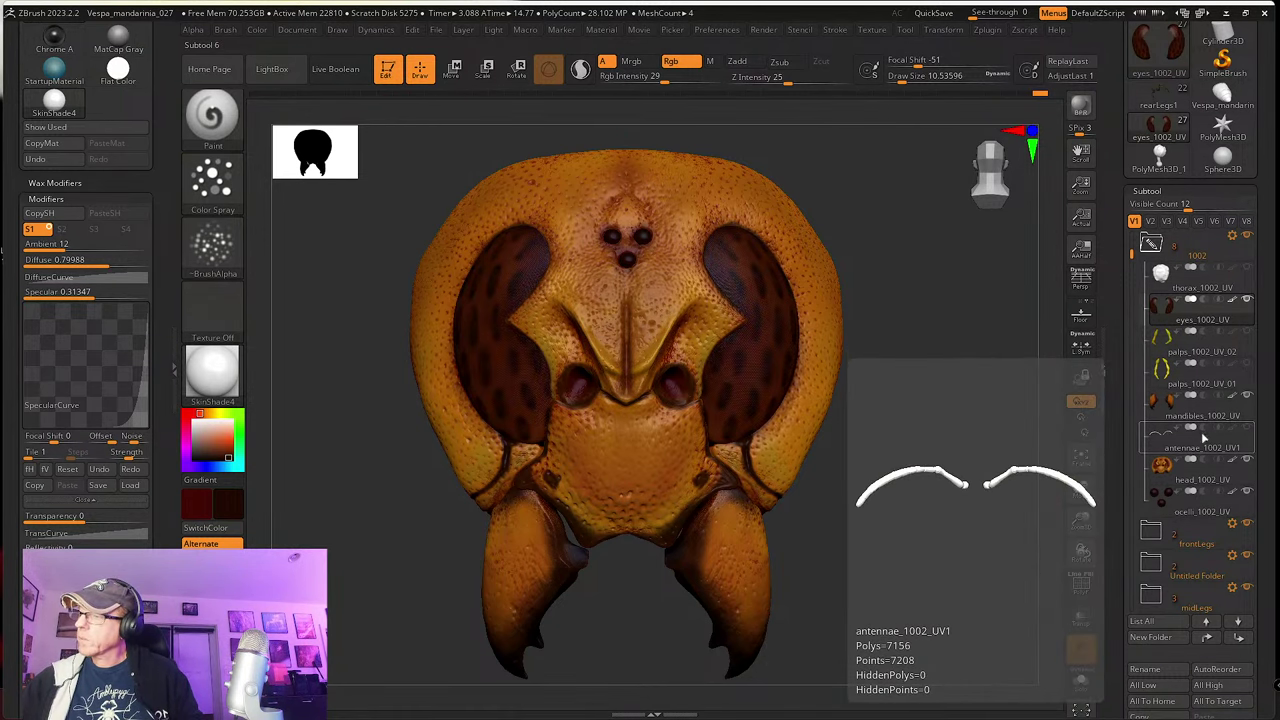
pyautogui.click(1212, 443)
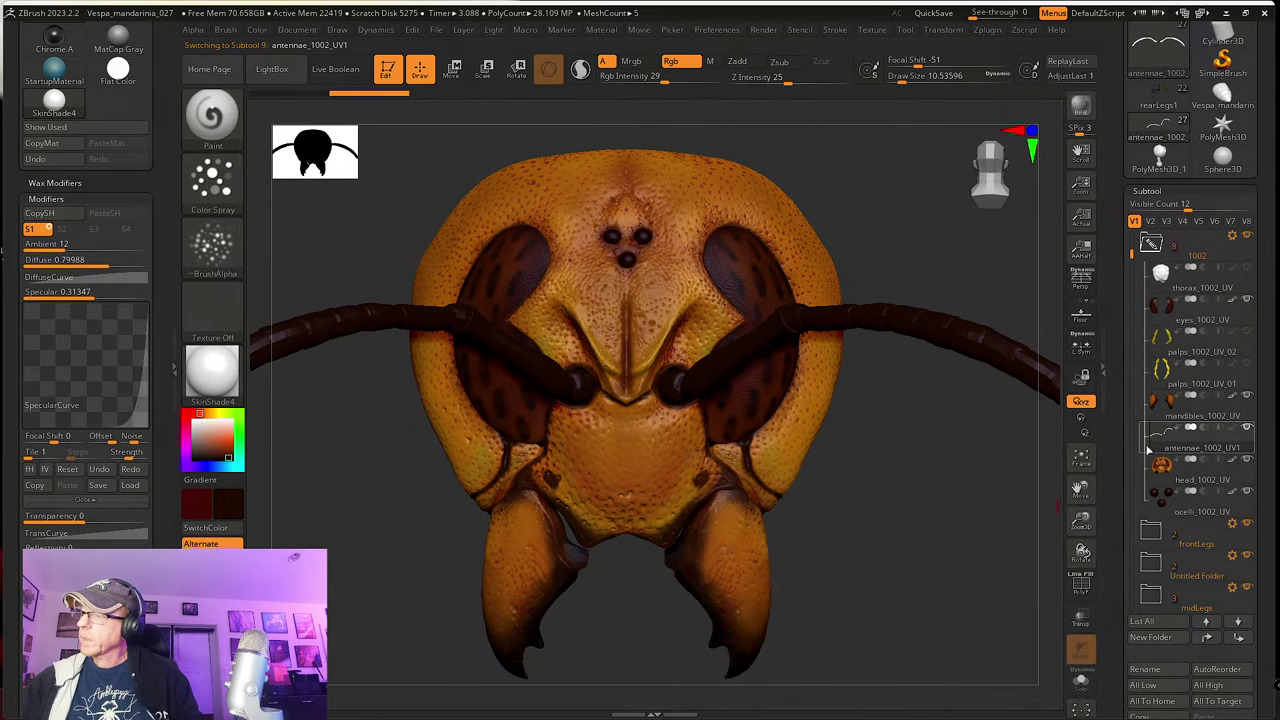
pyautogui.click(1233, 431)
pyautogui.keyDown('alt'); pyautogui.moveTo(952, 457); pyautogui.dragTo(1010, 420); pyautogui.keyUp('alt')
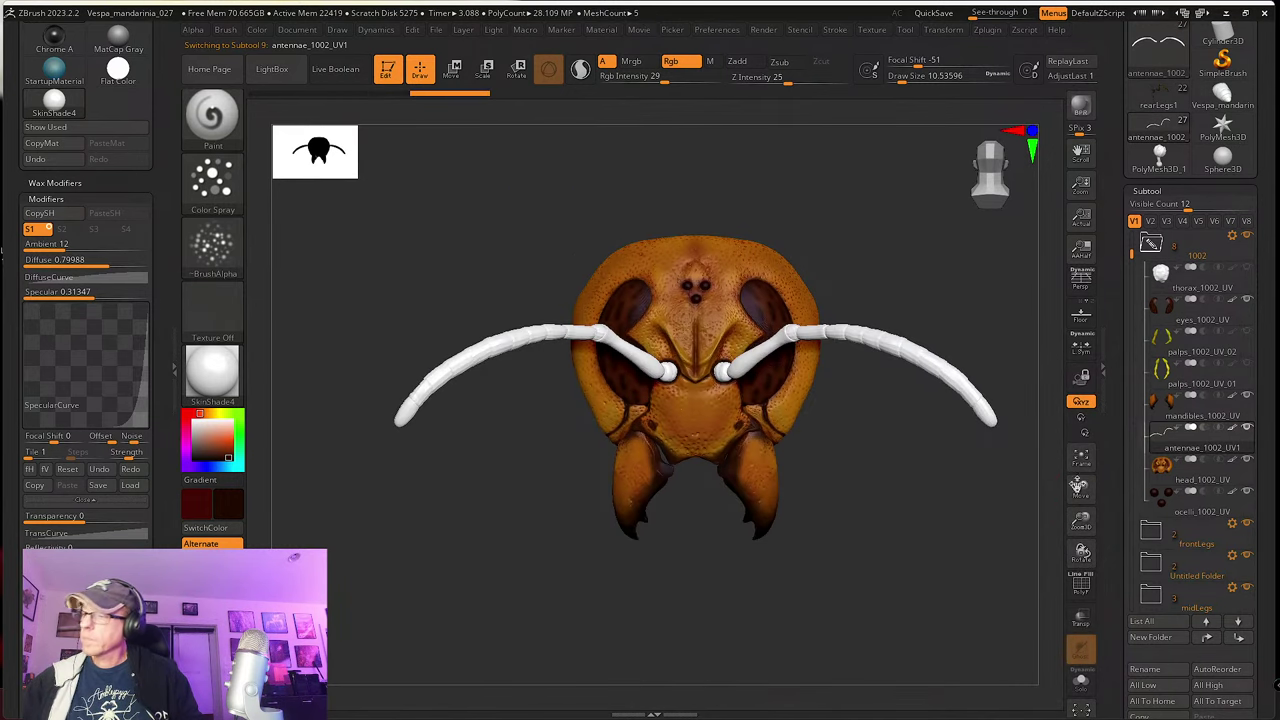
# Step: Set the antennae subtool's subdivision level to 5
pyautogui.scroll(-5, 1139, 449)
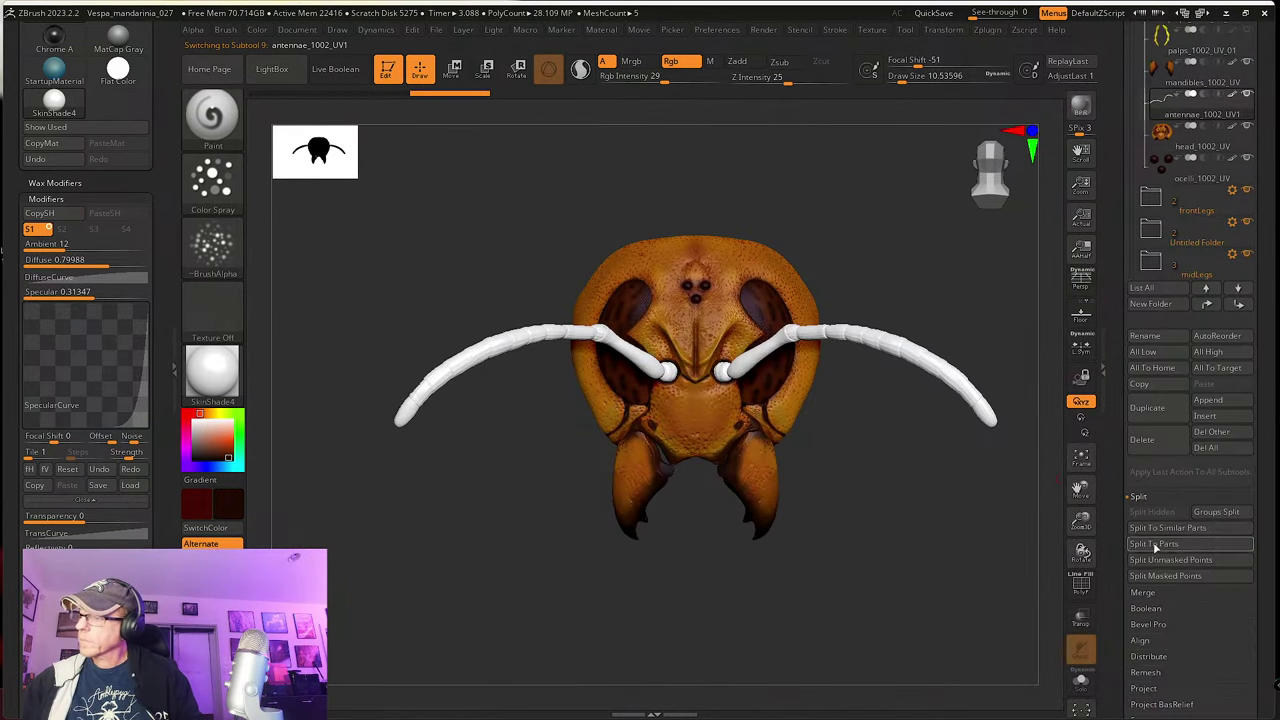
pyautogui.scroll(-2, 1115, 552)
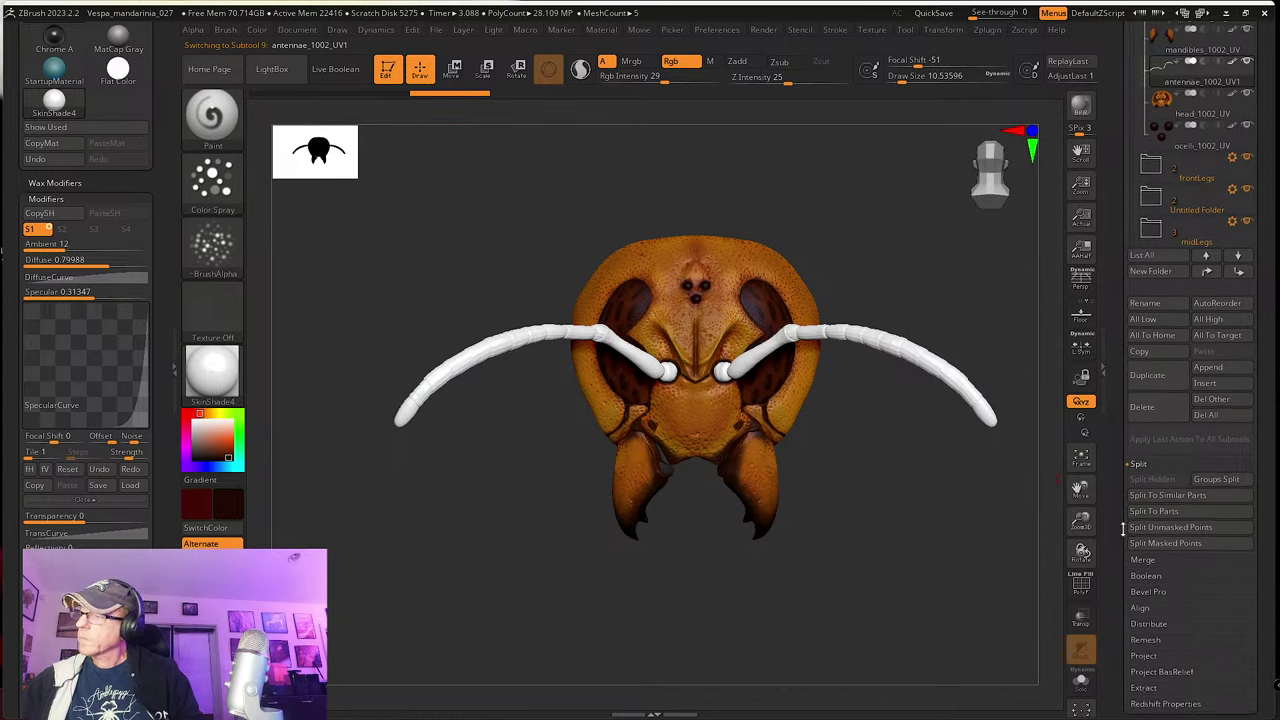
pyautogui.click(1152, 630)
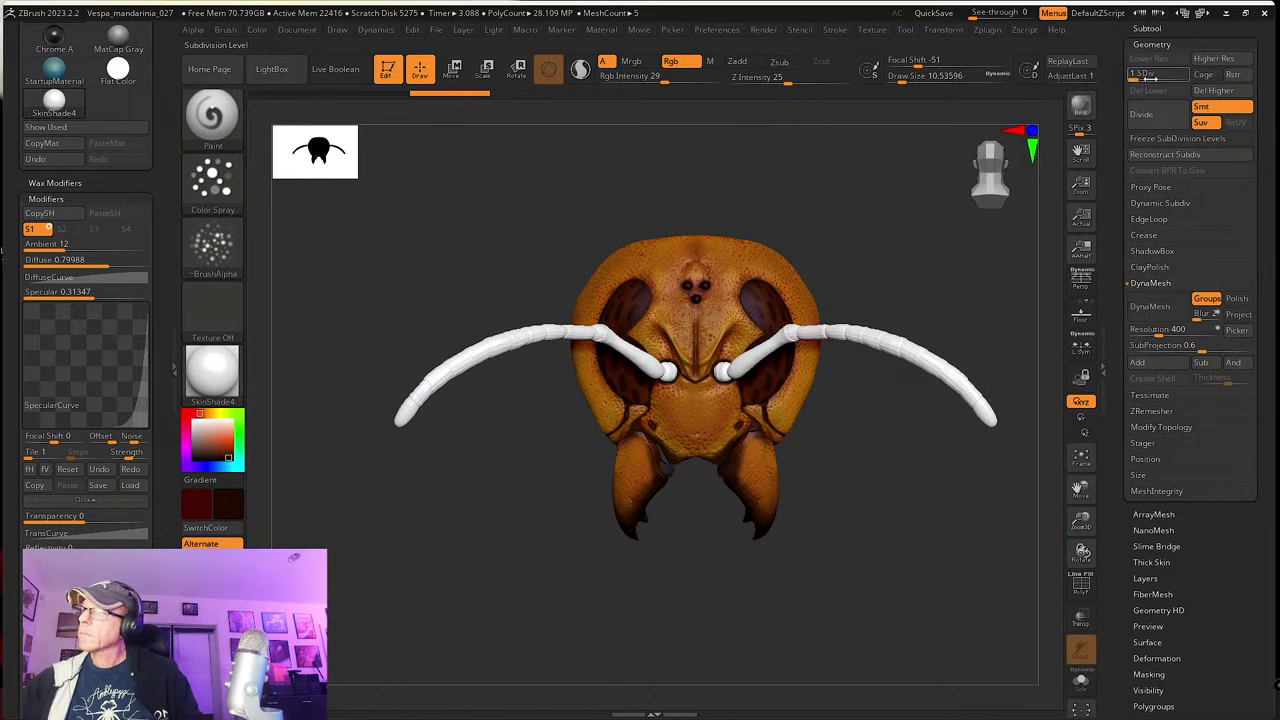
pyautogui.click(1187, 75)
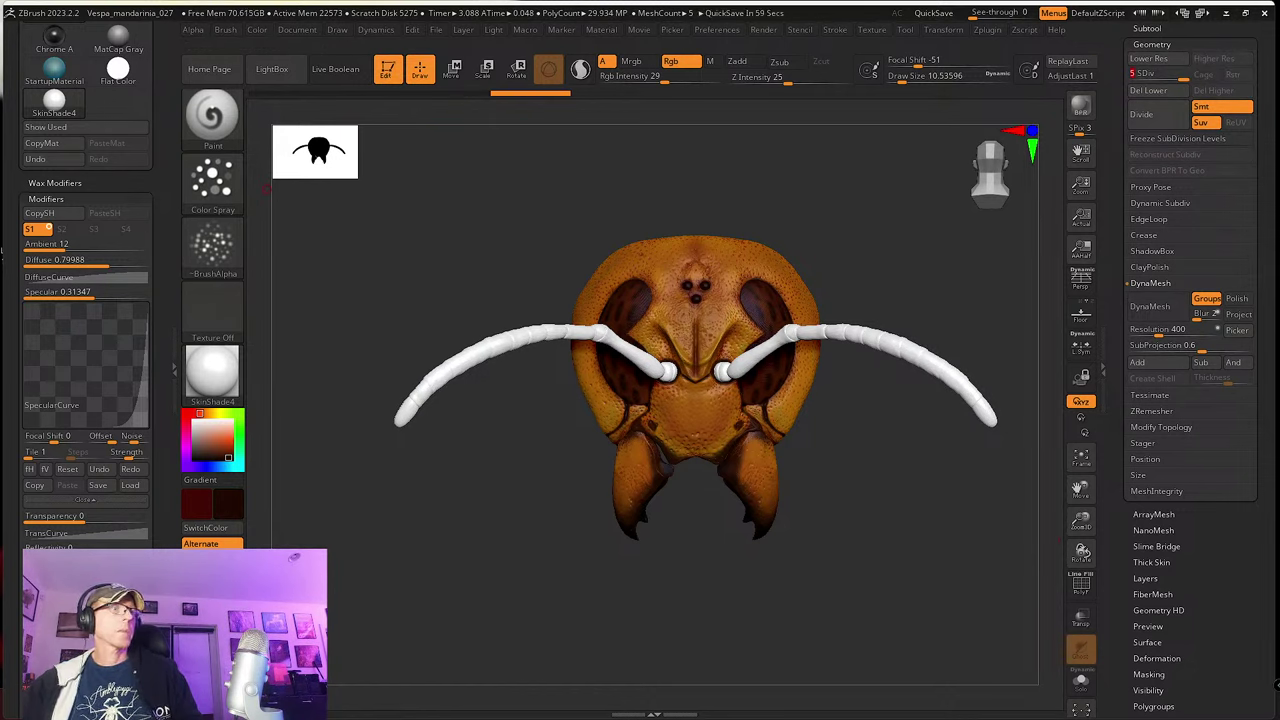
# Step: Bring up the reference board and compare the antennae in the head close-up, the ground shots and the hand-held hornet photo
pyautogui.moveTo(0, 372); pyautogui.dragTo(468, 369, button='right')
pyautogui.moveTo(355, 261); pyautogui.dragTo(559, 468, button='middle')
pyautogui.scroll(-2, 562, 462)
pyautogui.moveTo(570, 442); pyautogui.dragTo(458, 473, button='right')
pyautogui.scroll(2, 465, 464)
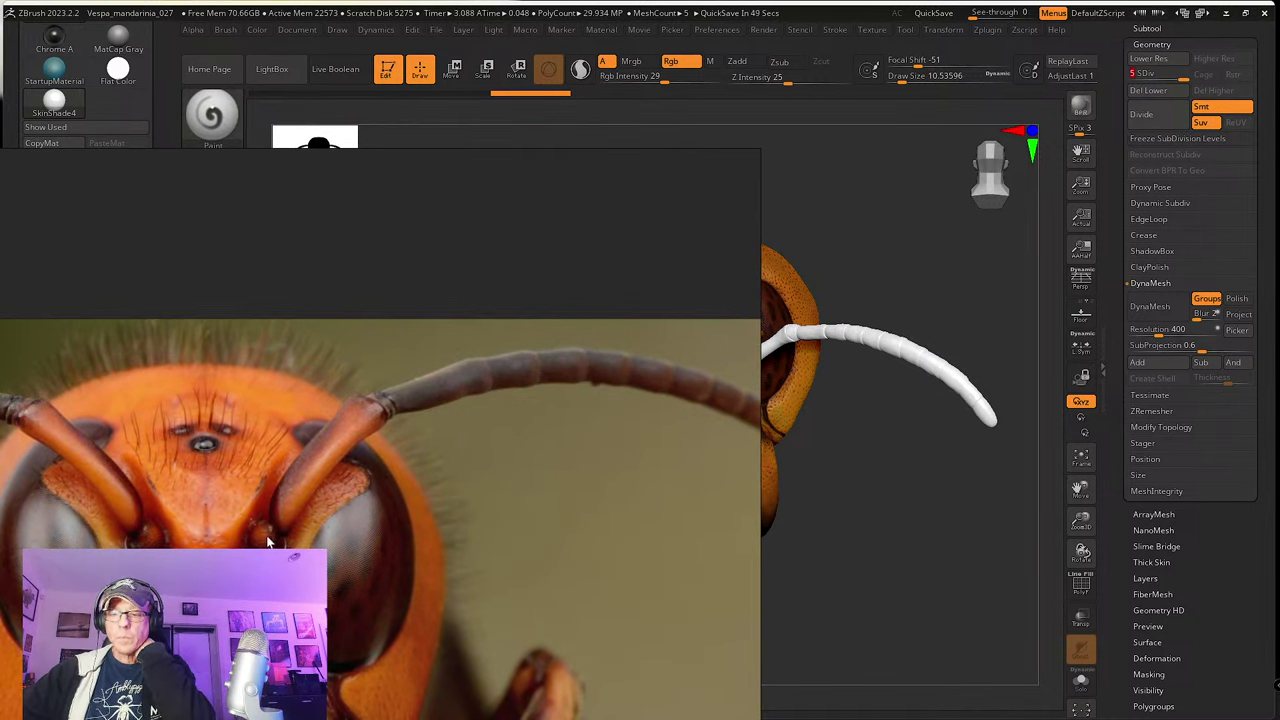
pyautogui.scroll(-4, 280, 528)
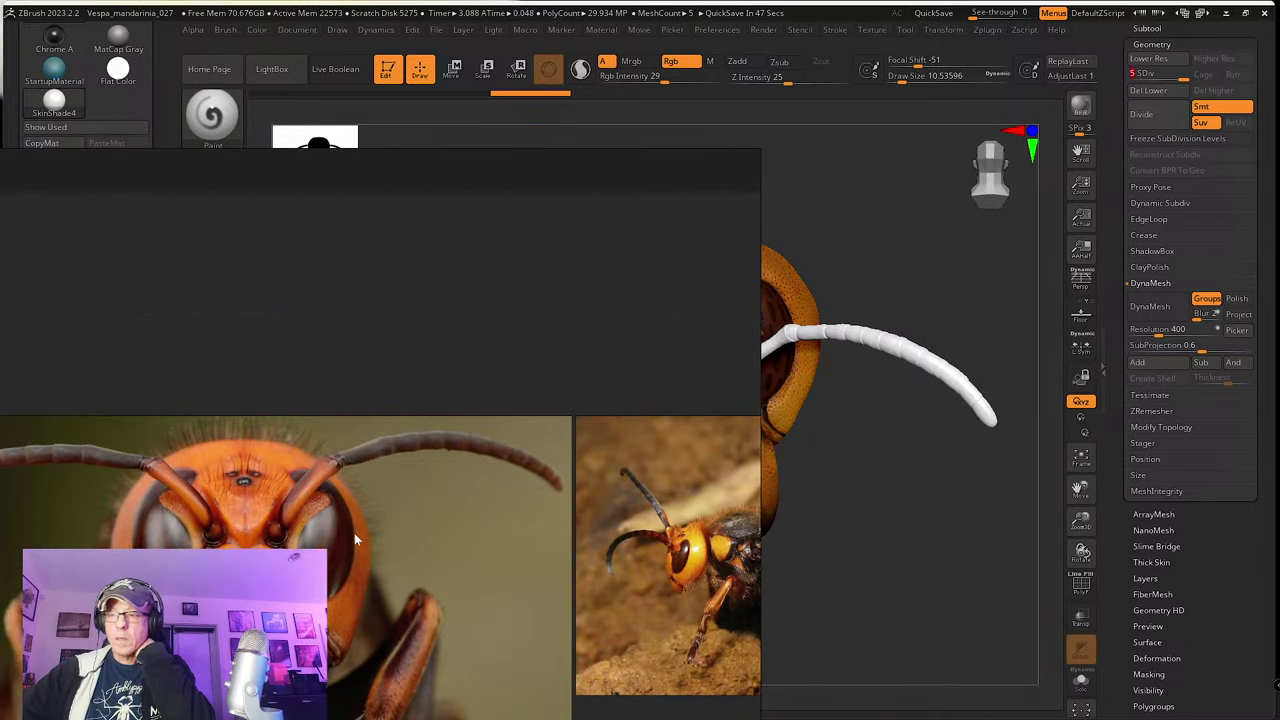
pyautogui.scroll(-3, 323, 513)
pyautogui.scroll(1, 289, 492)
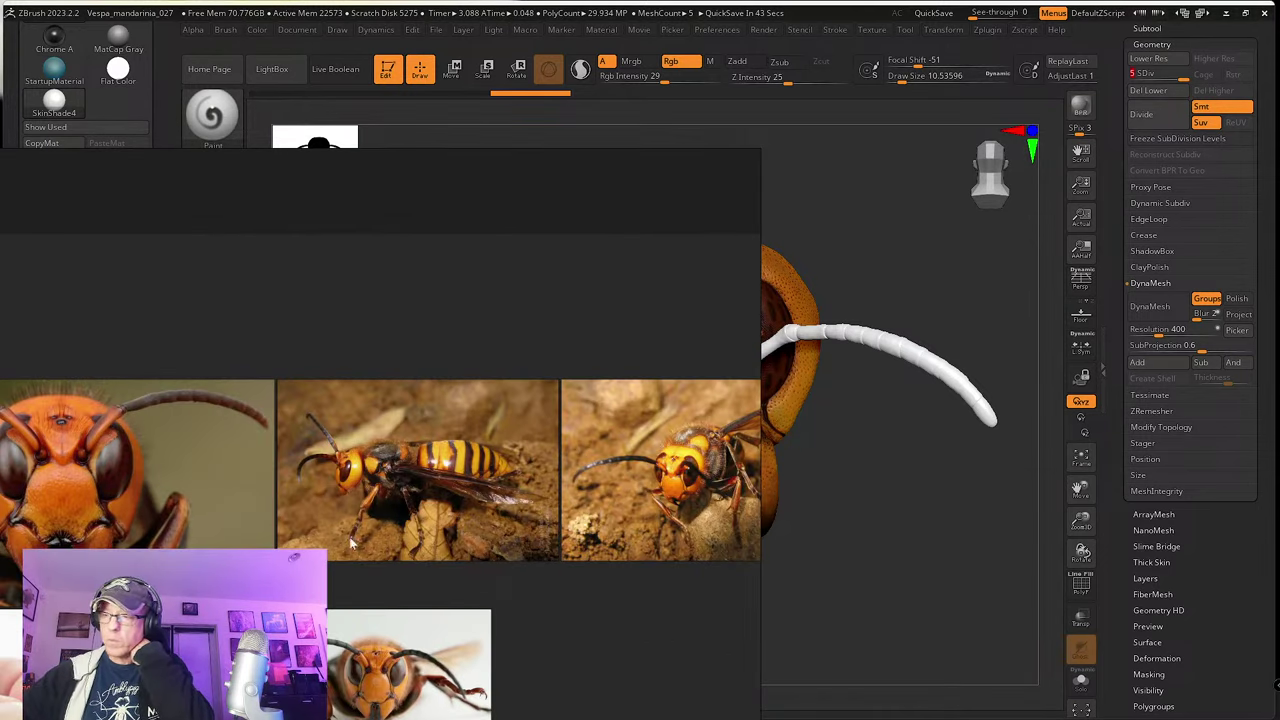
pyautogui.scroll(8, 350, 543)
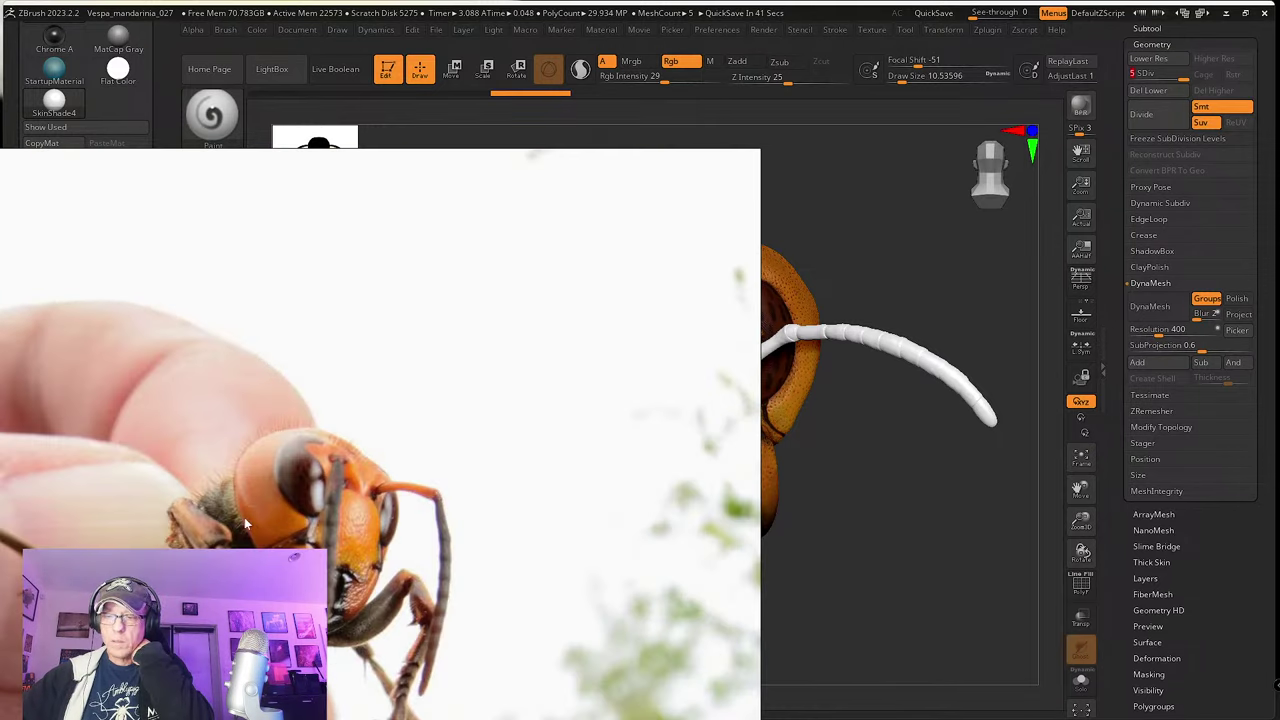
pyautogui.scroll(-5, 257, 521)
pyautogui.moveTo(482, 586); pyautogui.dragTo(287, 503, button='middle')
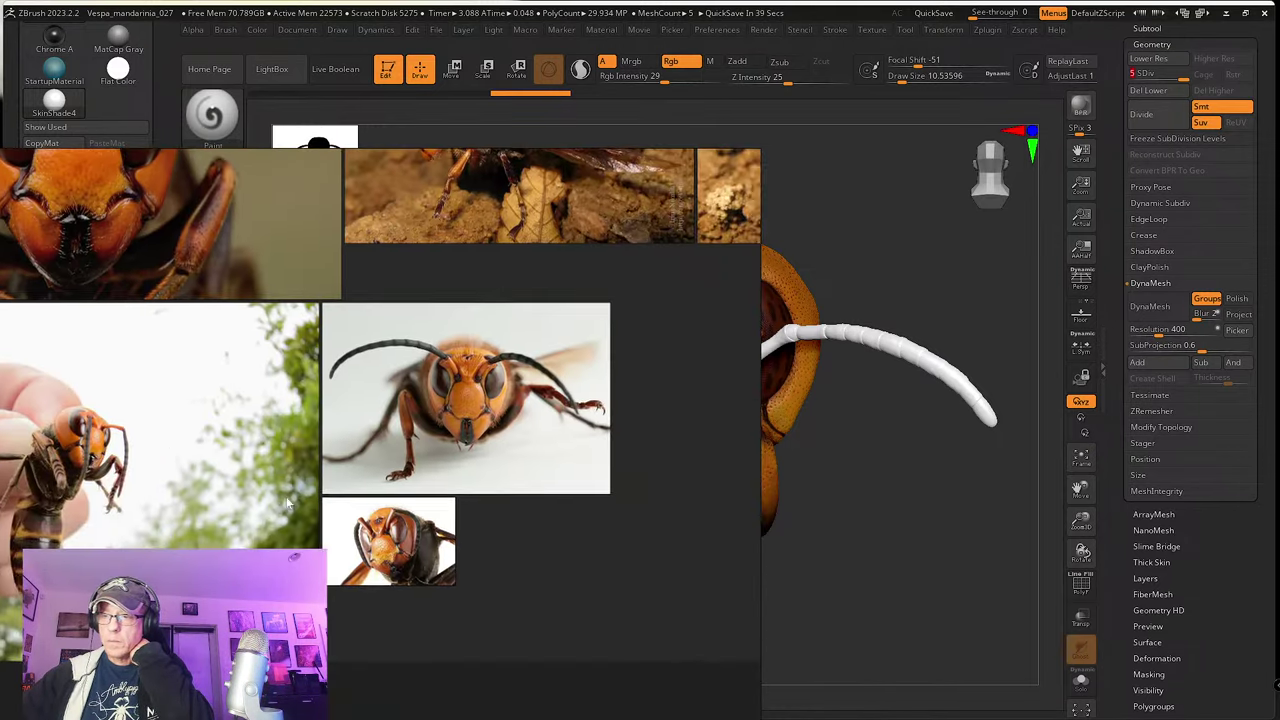
# Step: Examine the curled antennae in the white-background head photo, then survey the surrounding reference photos for antenna colouring
pyautogui.scroll(3, 287, 503)
pyautogui.scroll(3, 350, 529)
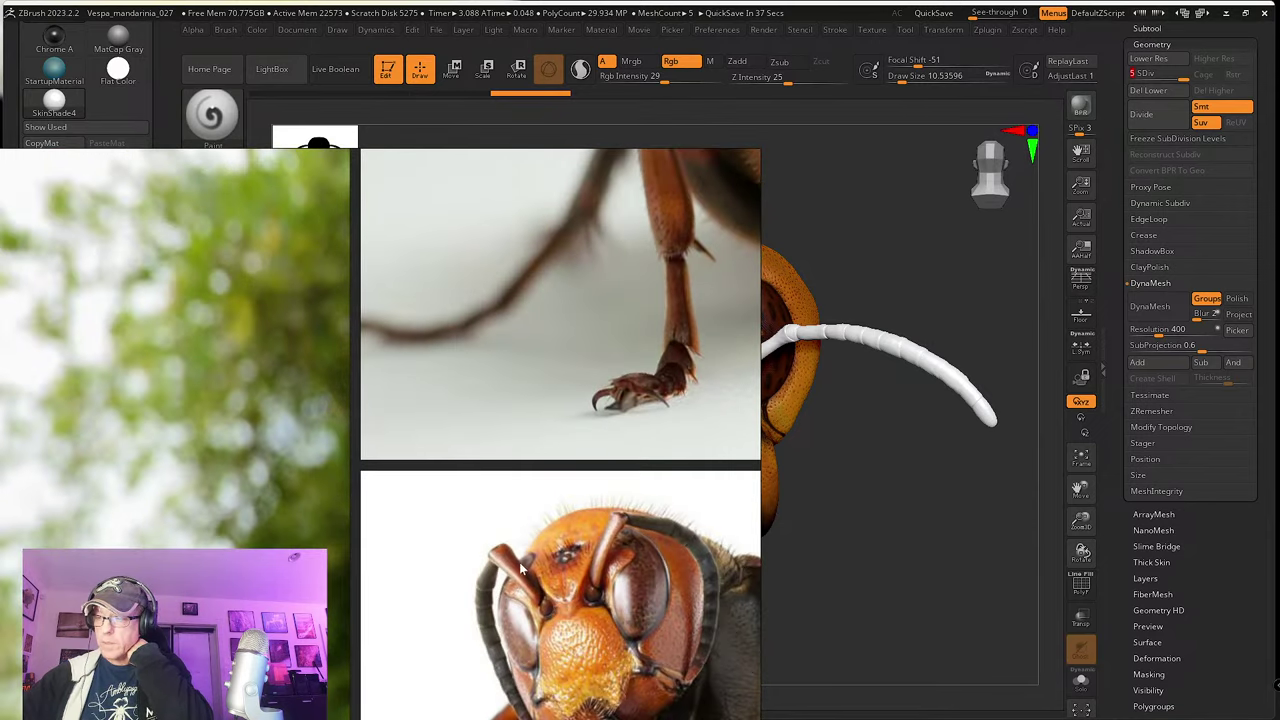
pyautogui.scroll(3, 470, 555)
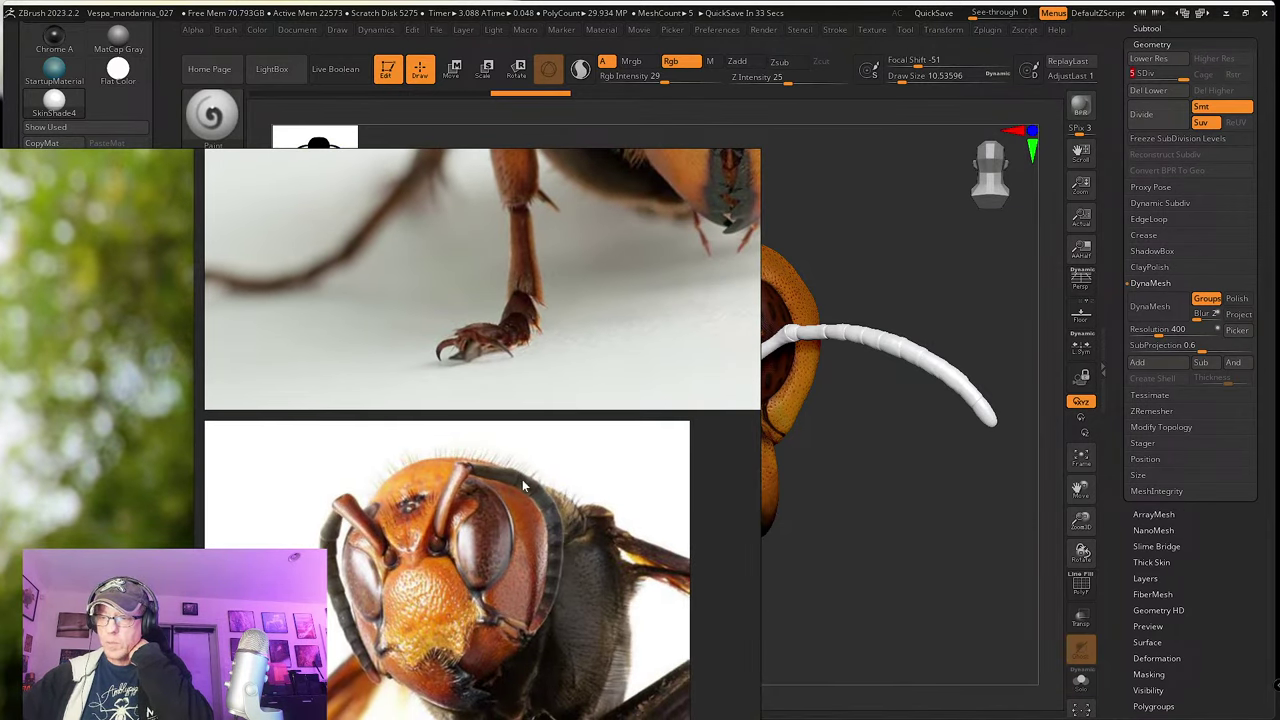
pyautogui.scroll(-4, 495, 485)
pyautogui.moveTo(471, 474); pyautogui.dragTo(348, 606, button='middle')
pyautogui.moveTo(475, 435); pyautogui.dragTo(442, 556, button='middle')
pyautogui.moveTo(438, 441); pyautogui.dragTo(470, 589, button='middle')
pyautogui.scroll(-2, 451, 569)
pyautogui.moveTo(426, 533); pyautogui.dragTo(445, 499, button='middle')
pyautogui.scroll(3, 497, 552)
pyautogui.scroll(-6, 497, 419)
pyautogui.scroll(6, 403, 484)
# Step: Study the colour and banding of the antenna's dark outer segments in the orange head close-up
pyautogui.moveTo(385, 444); pyautogui.dragTo(556, 641, button='middle')
pyautogui.scroll(3, 465, 532)
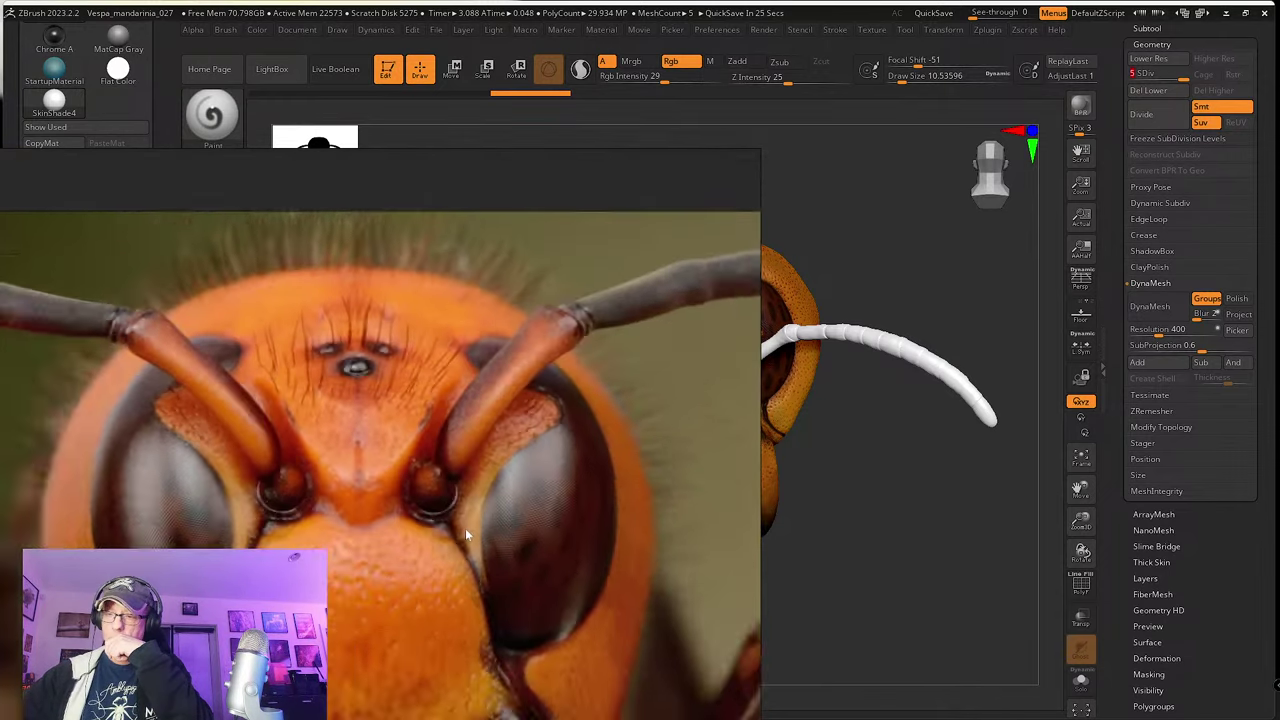
pyautogui.scroll(1, 465, 532)
pyautogui.moveTo(505, 533); pyautogui.dragTo(358, 568, button='middle')
pyautogui.scroll(-2, 534, 530)
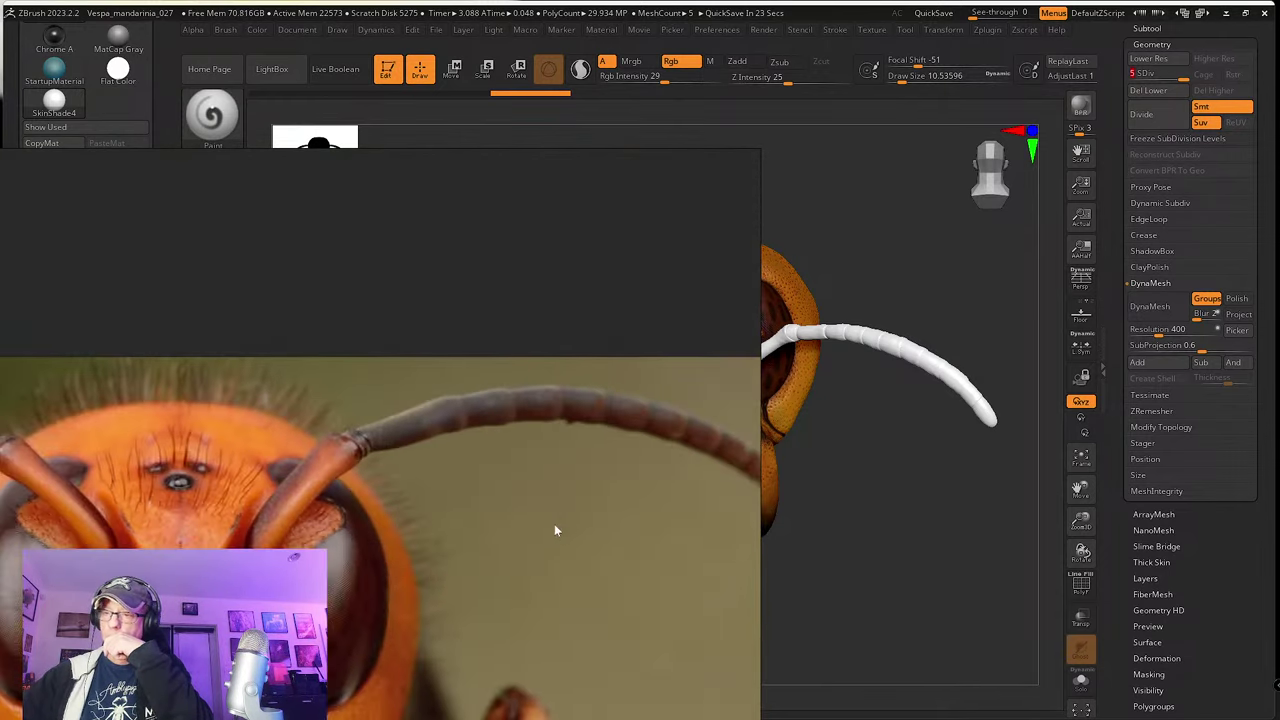
pyautogui.moveTo(620, 534); pyautogui.dragTo(491, 523, button='middle')
pyautogui.scroll(3, 450, 506)
pyautogui.moveTo(378, 466); pyautogui.dragTo(549, 550, button='middle')
pyautogui.moveTo(435, 512); pyautogui.dragTo(475, 563, button='middle')
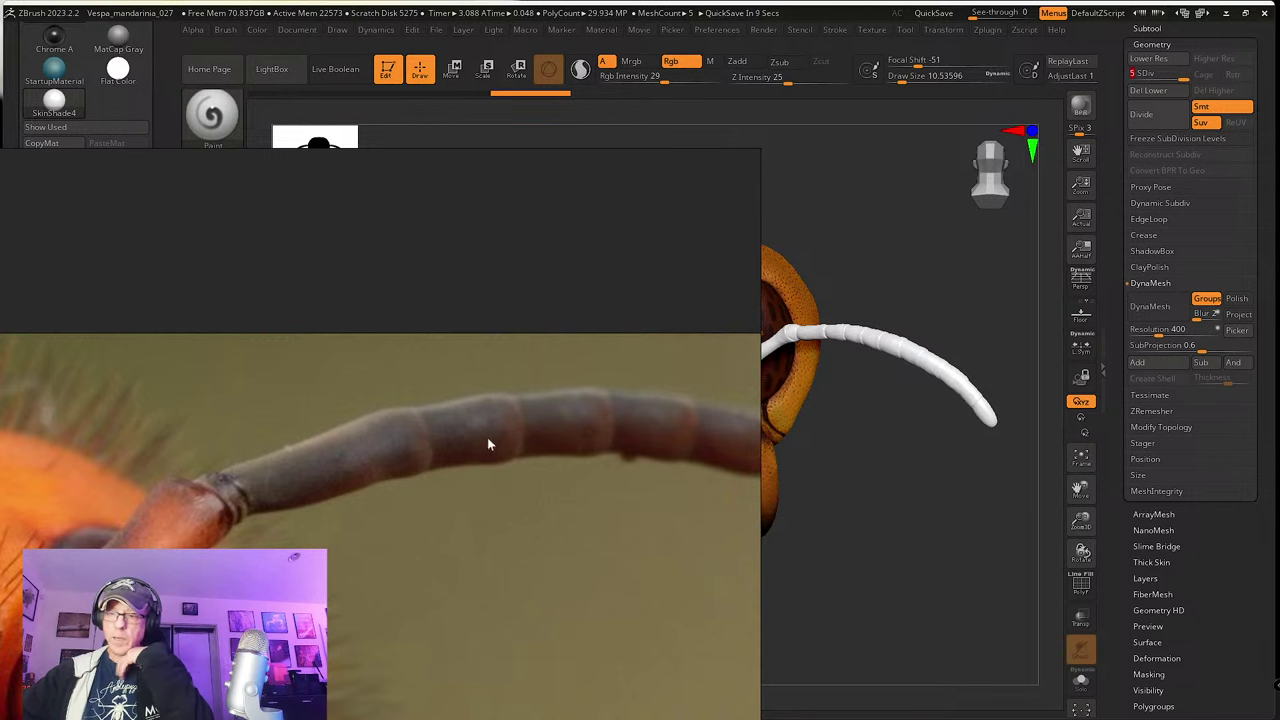
pyautogui.scroll(-2, 487, 437)
pyautogui.scroll(-1, 424, 467)
pyautogui.moveTo(422, 467); pyautogui.dragTo(513, 448, button='middle')
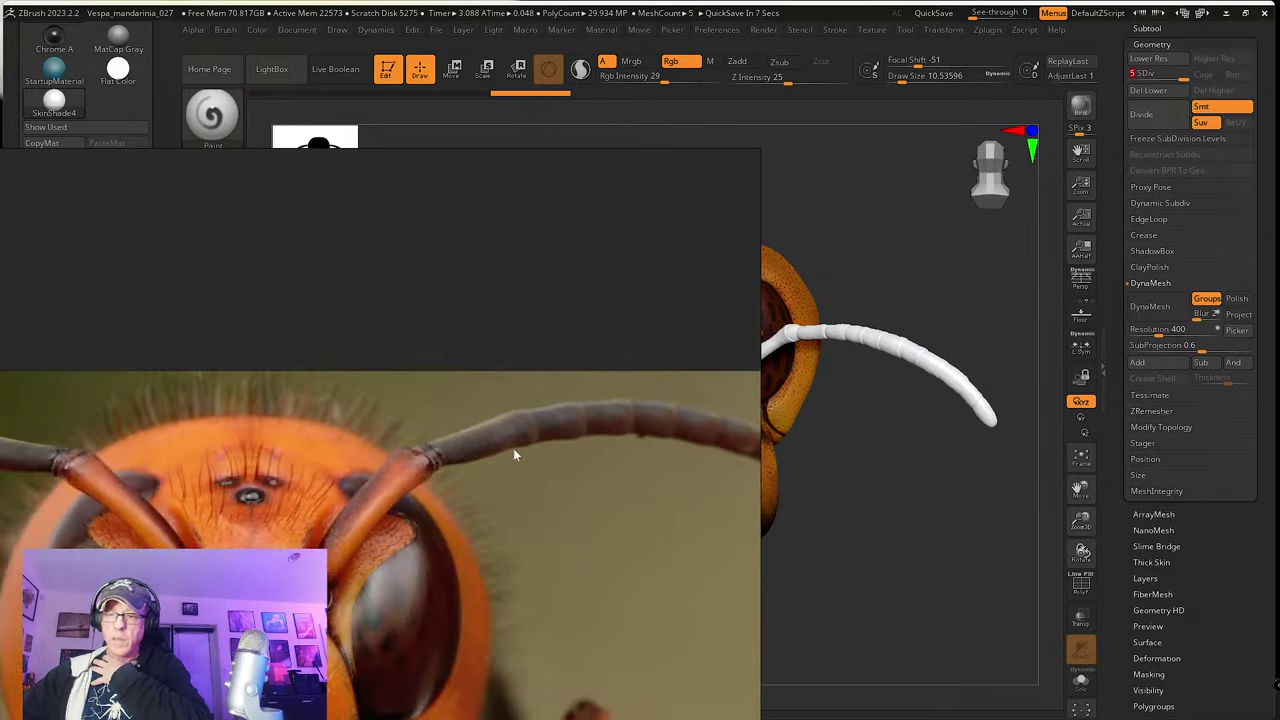
# Step: Inspect the antenna's elbow joint, orange-red first segment and ball-shaped base in the orange head close-up
pyautogui.scroll(2, 502, 448)
pyautogui.scroll(-3, 525, 452)
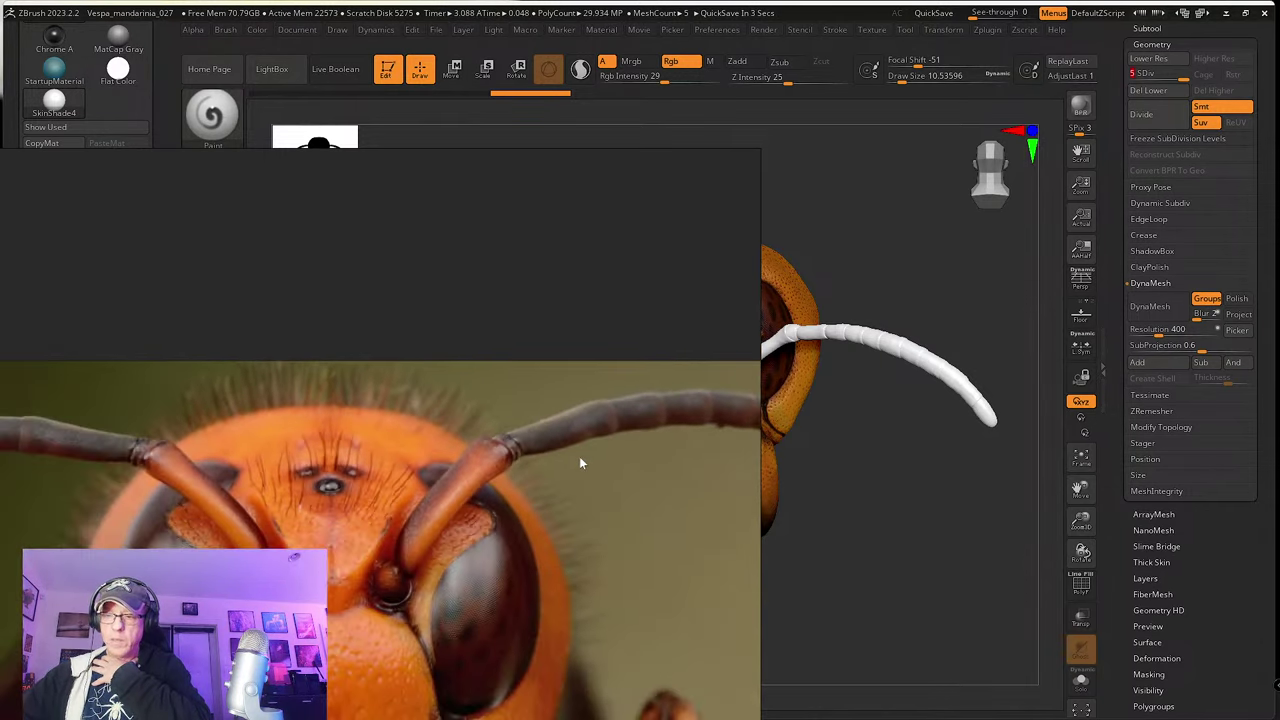
pyautogui.scroll(3, 579, 456)
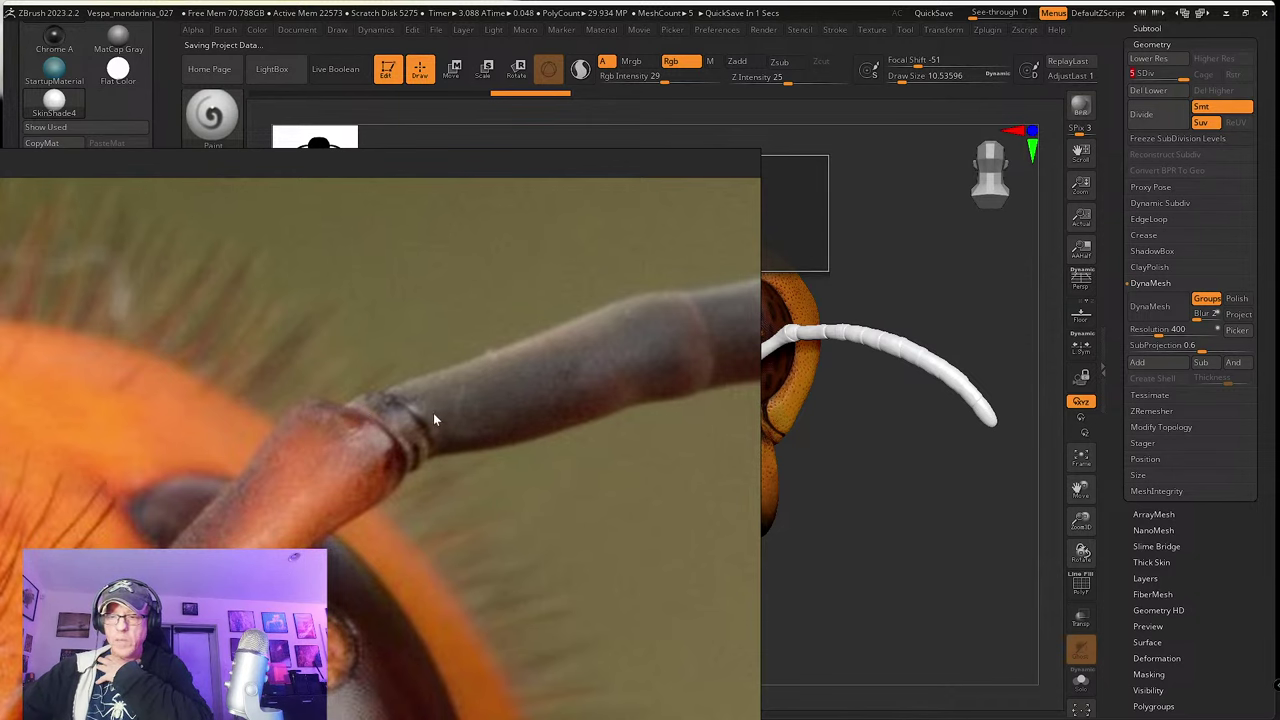
pyautogui.scroll(-3, 433, 413)
pyautogui.moveTo(429, 430); pyautogui.dragTo(474, 408, button='middle')
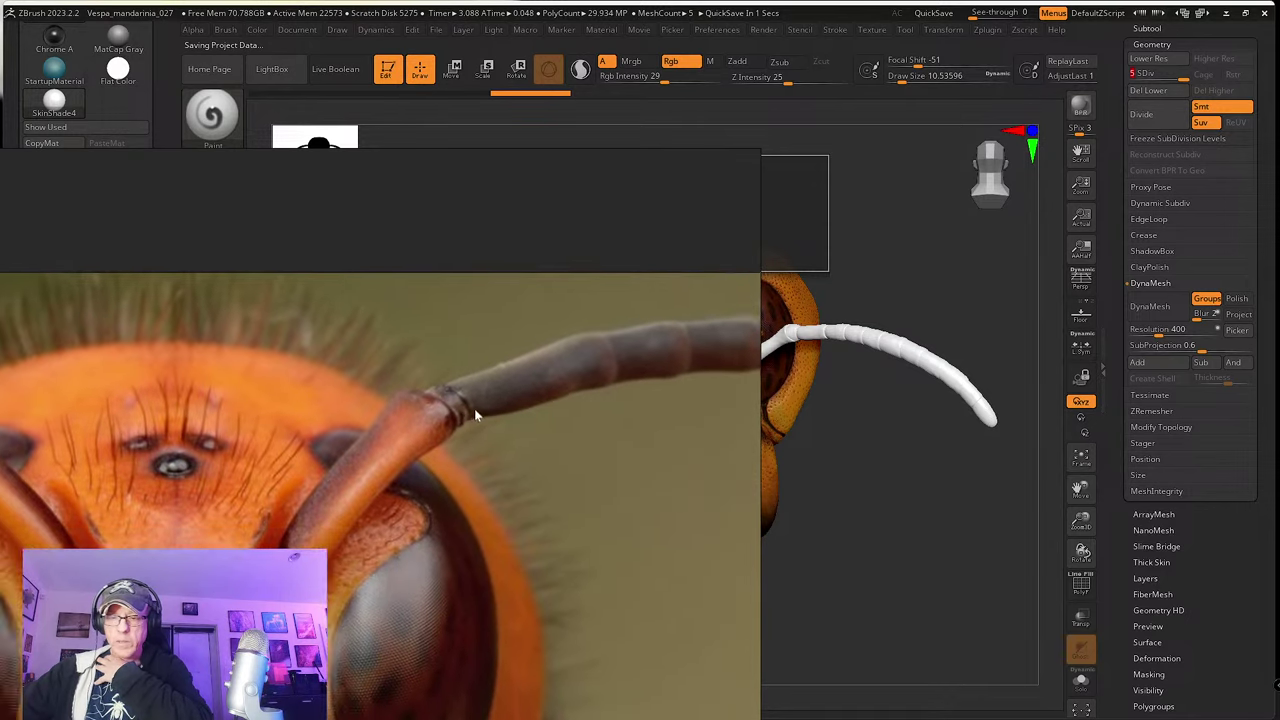
pyautogui.scroll(4, 451, 422)
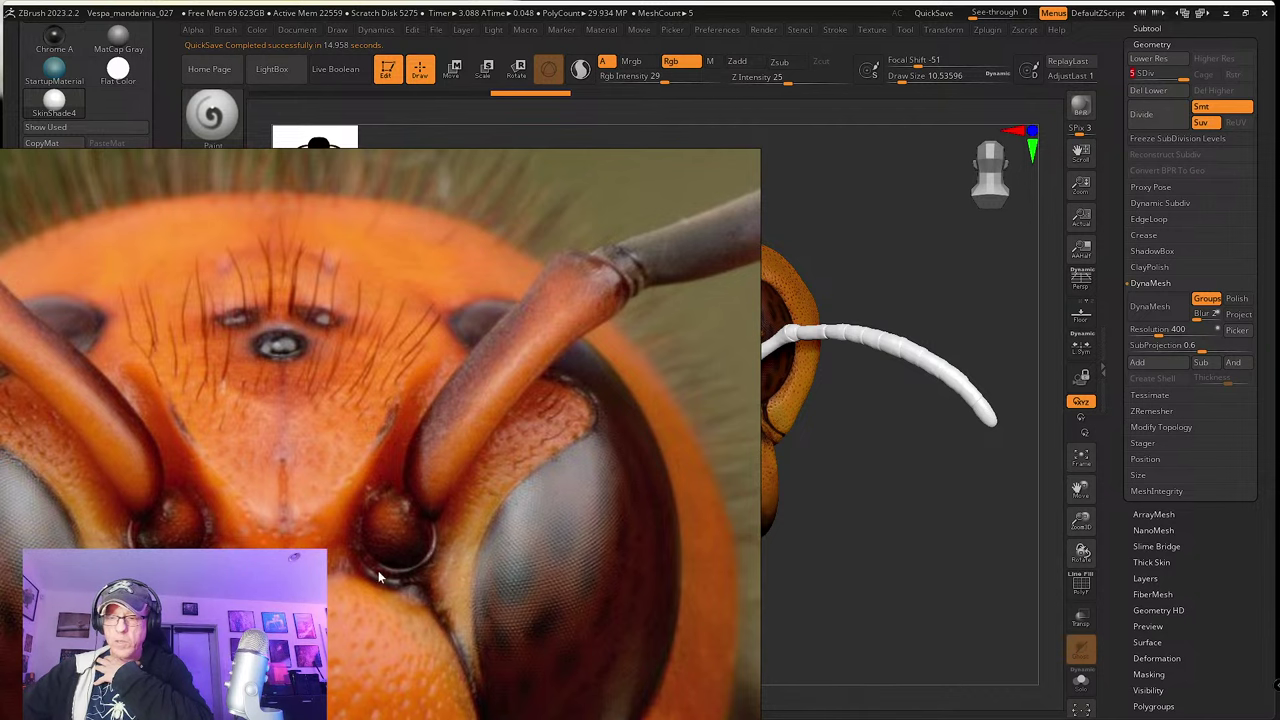
pyautogui.scroll(-4, 418, 559)
pyautogui.moveTo(450, 556); pyautogui.dragTo(414, 535, button='middle')
pyautogui.scroll(3, 414, 536)
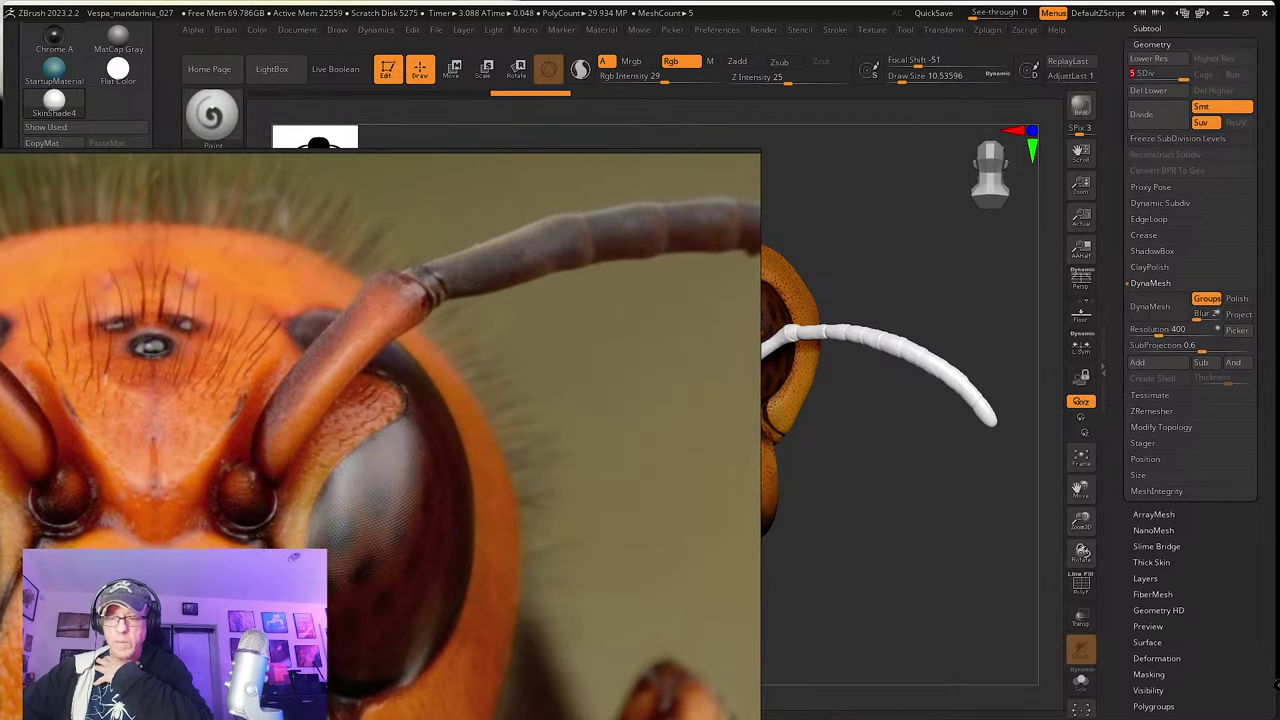
pyautogui.scroll(3, 338, 556)
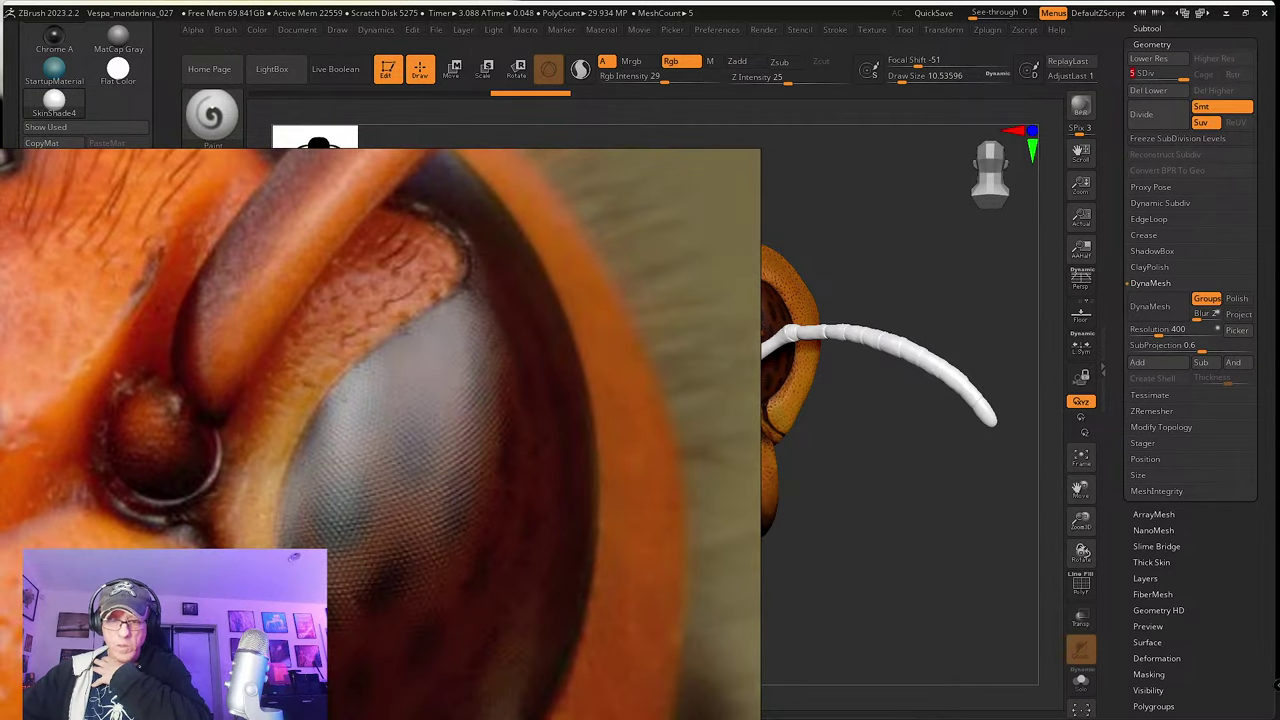
pyautogui.scroll(-3, 188, 518)
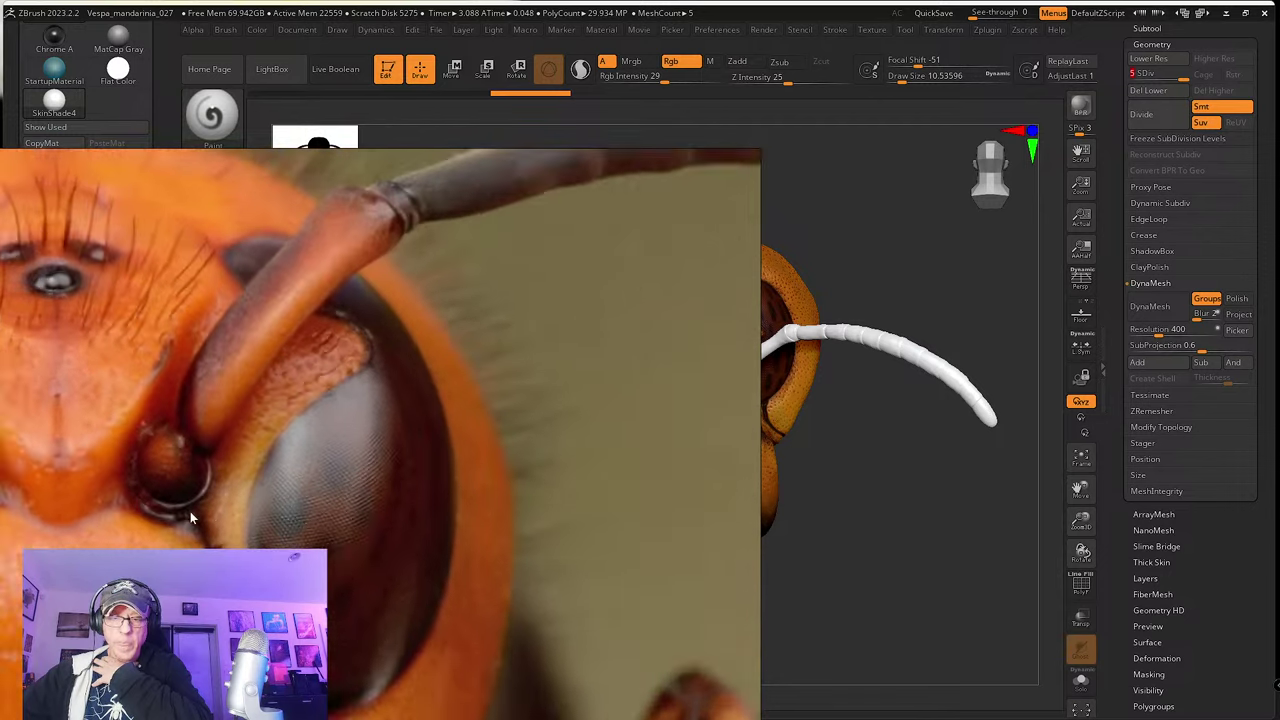
# Step: Study the antenna sockets and the face around them in the orange head close-up, then move the reference board out of the way
pyautogui.scroll(1, 300, 515)
pyautogui.moveTo(366, 531); pyautogui.dragTo(399, 424, button='middle')
pyautogui.moveTo(385, 498); pyautogui.dragTo(386, 459, button='middle')
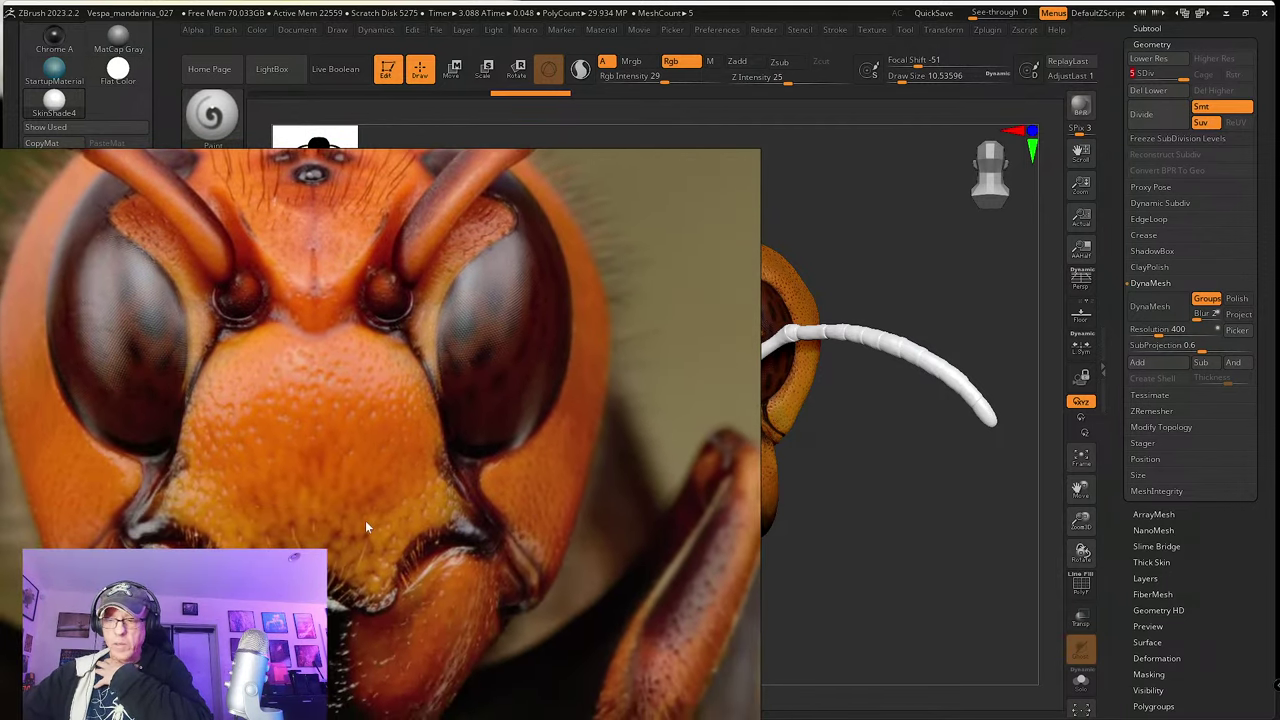
pyautogui.scroll(2, 365, 520)
pyautogui.scroll(-2, 366, 522)
pyautogui.moveTo(436, 532); pyautogui.dragTo(0, 498, button='right')
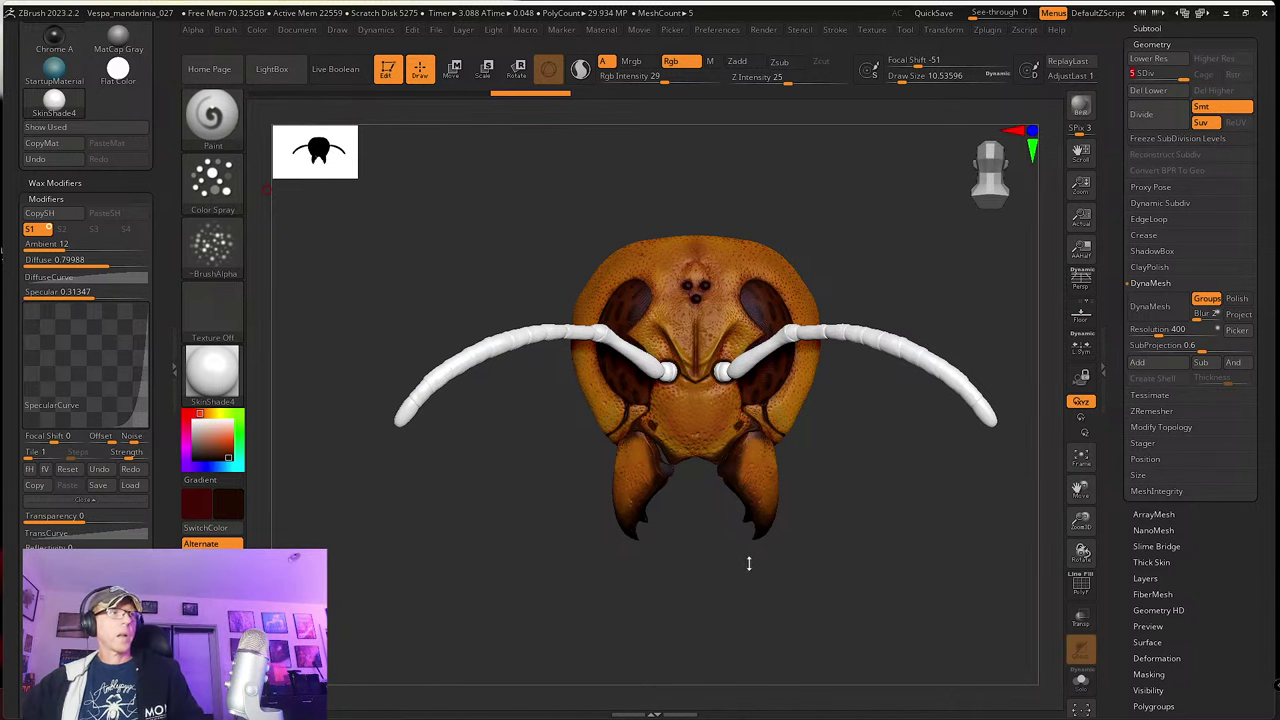
# Step: Inspect the model's antenna base and the socket around it, comparing the socket rim with the orange head close-up
pyautogui.moveTo(749, 563); pyautogui.dragTo(743, 468)
pyautogui.keyDown('alt'); pyautogui.moveTo(722, 403); pyautogui.dragTo(843, 603, button='right'); pyautogui.keyUp('alt')
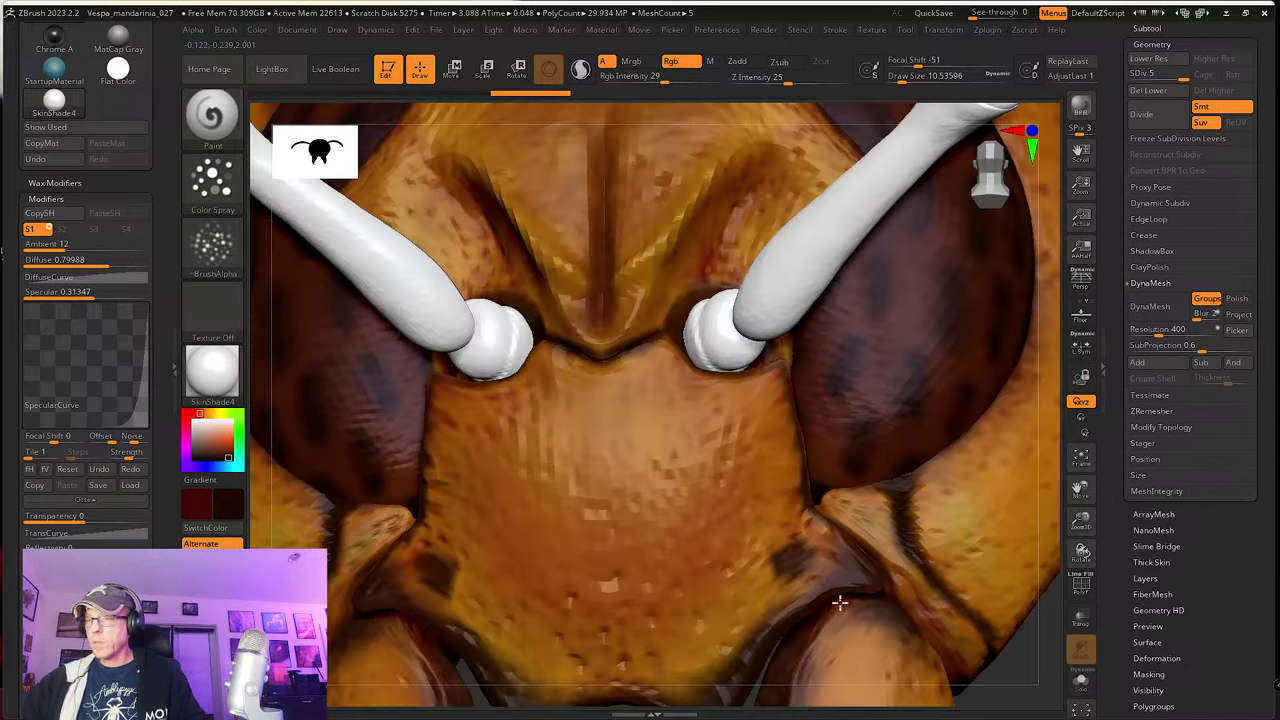
pyautogui.moveTo(968, 608)
pyautogui.mouseDown()
pyautogui.moveTo(811, 651)
pyautogui.moveTo(903, 597)
pyautogui.moveTo(986, 617)
pyautogui.mouseUp()
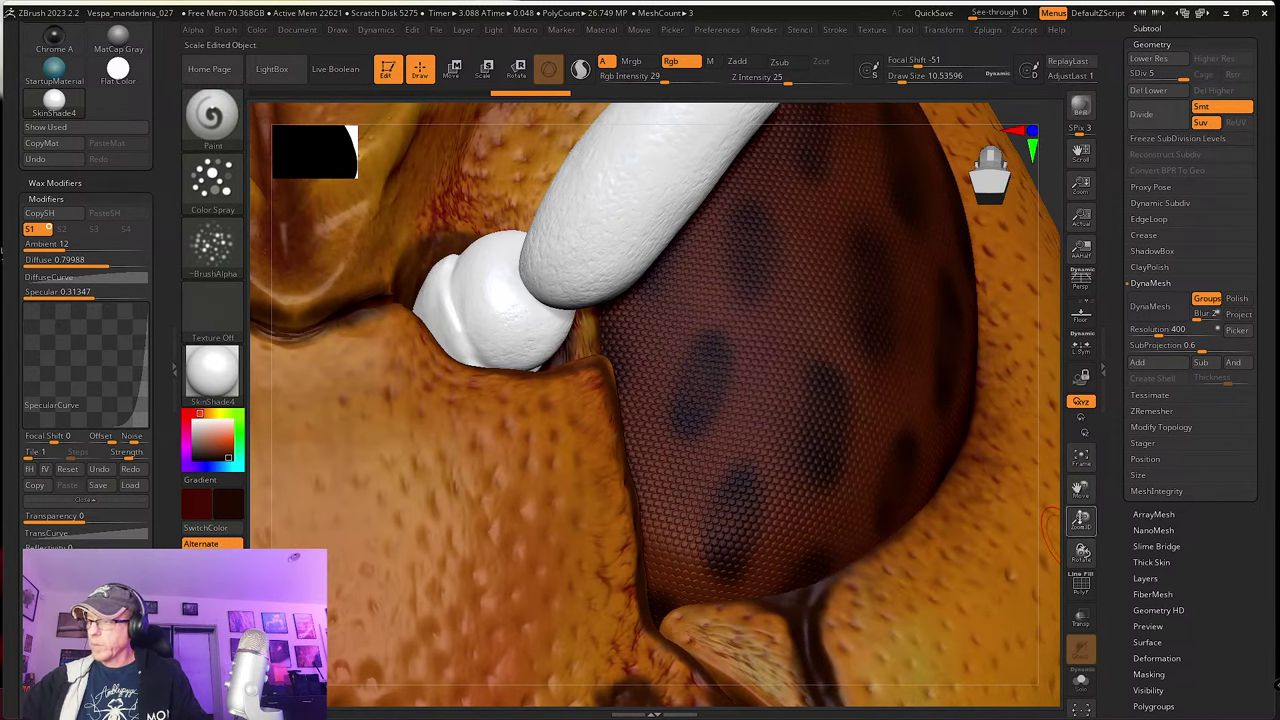
pyautogui.moveTo(1081, 490); pyautogui.dragTo(1060, 640)
pyautogui.moveTo(1006, 430); pyautogui.dragTo(992, 510)
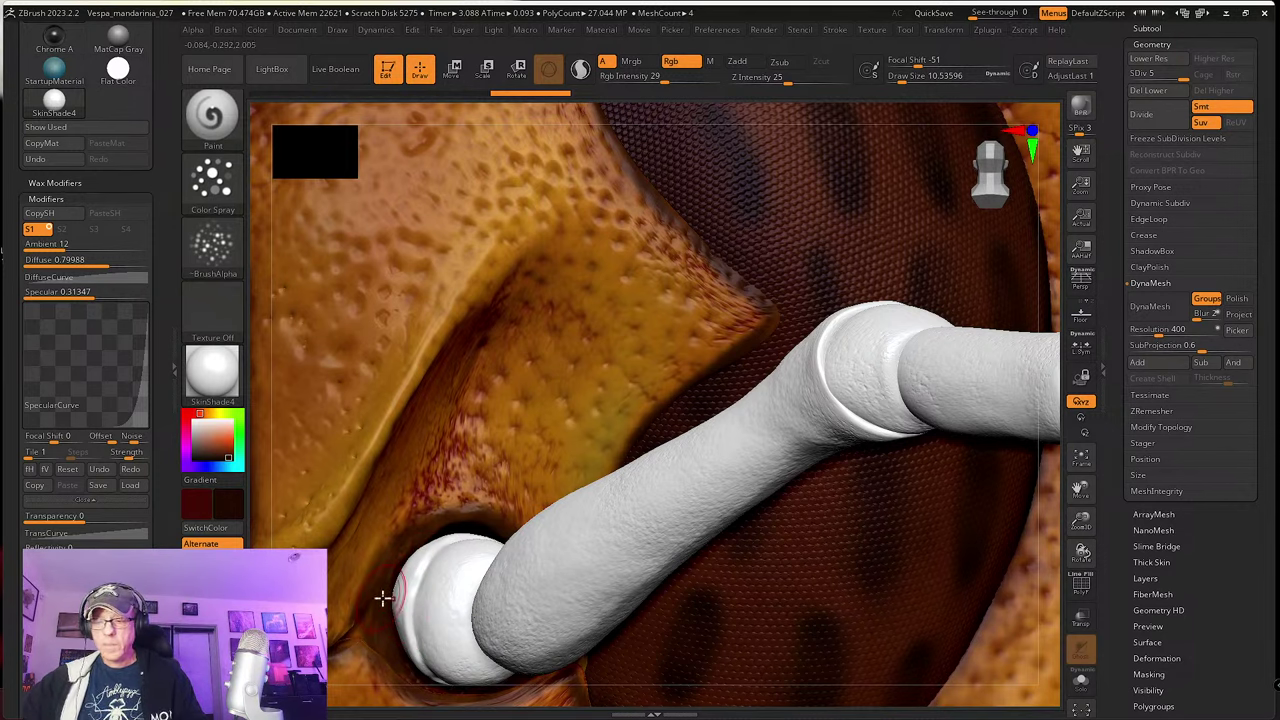
pyautogui.moveTo(0, 290); pyautogui.dragTo(343, 307, button='right')
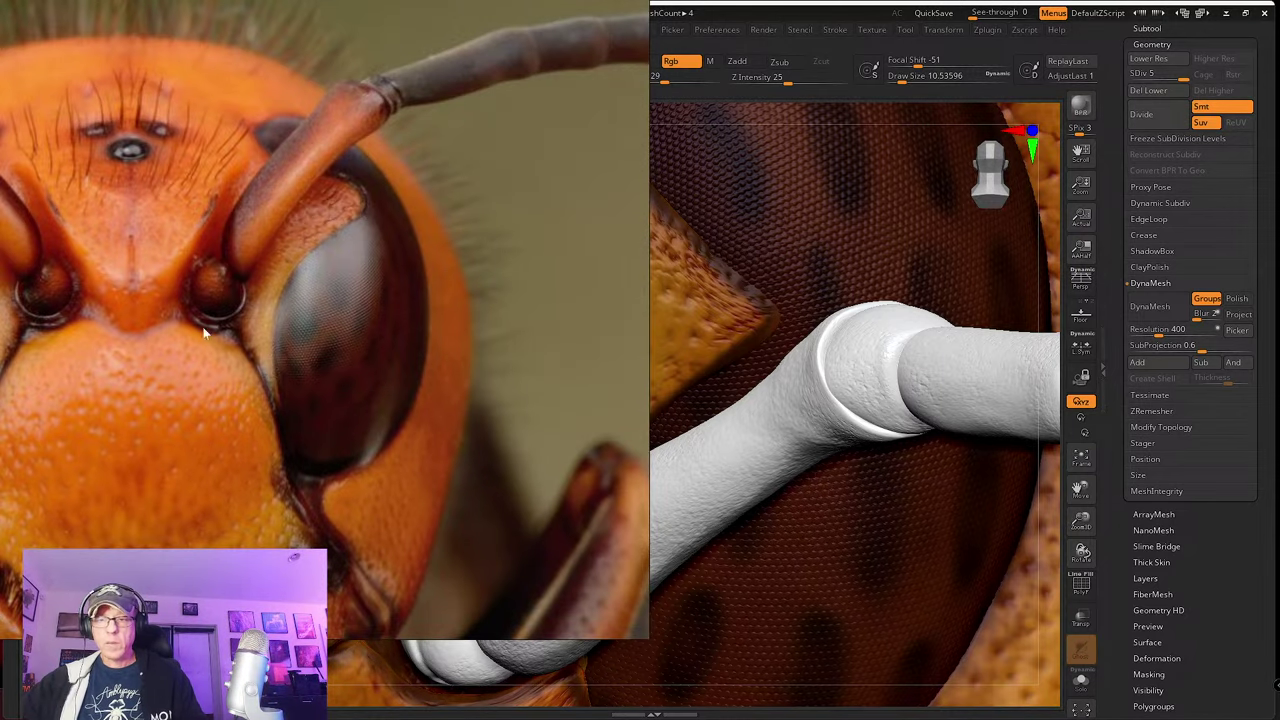
pyautogui.hotkey('alt', 'Tab')
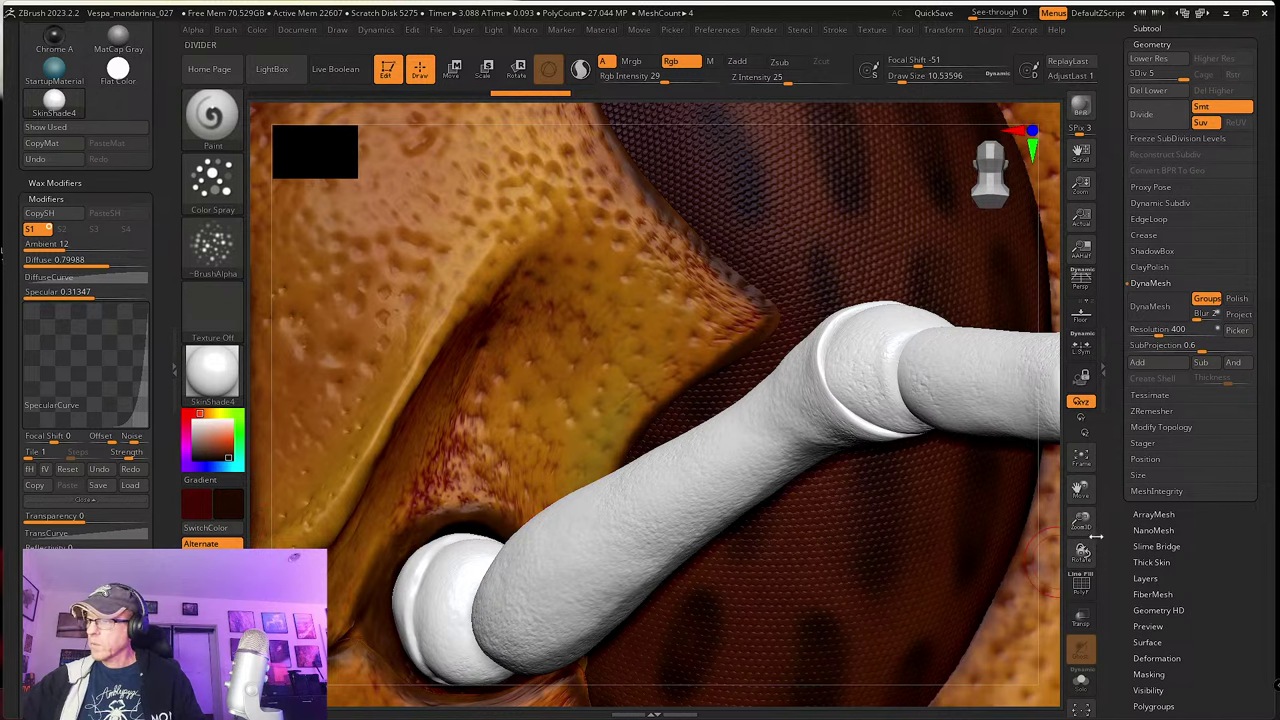
pyautogui.moveTo(1082, 524); pyautogui.dragTo(1074, 445)
pyautogui.moveTo(835, 631); pyautogui.dragTo(850, 581)
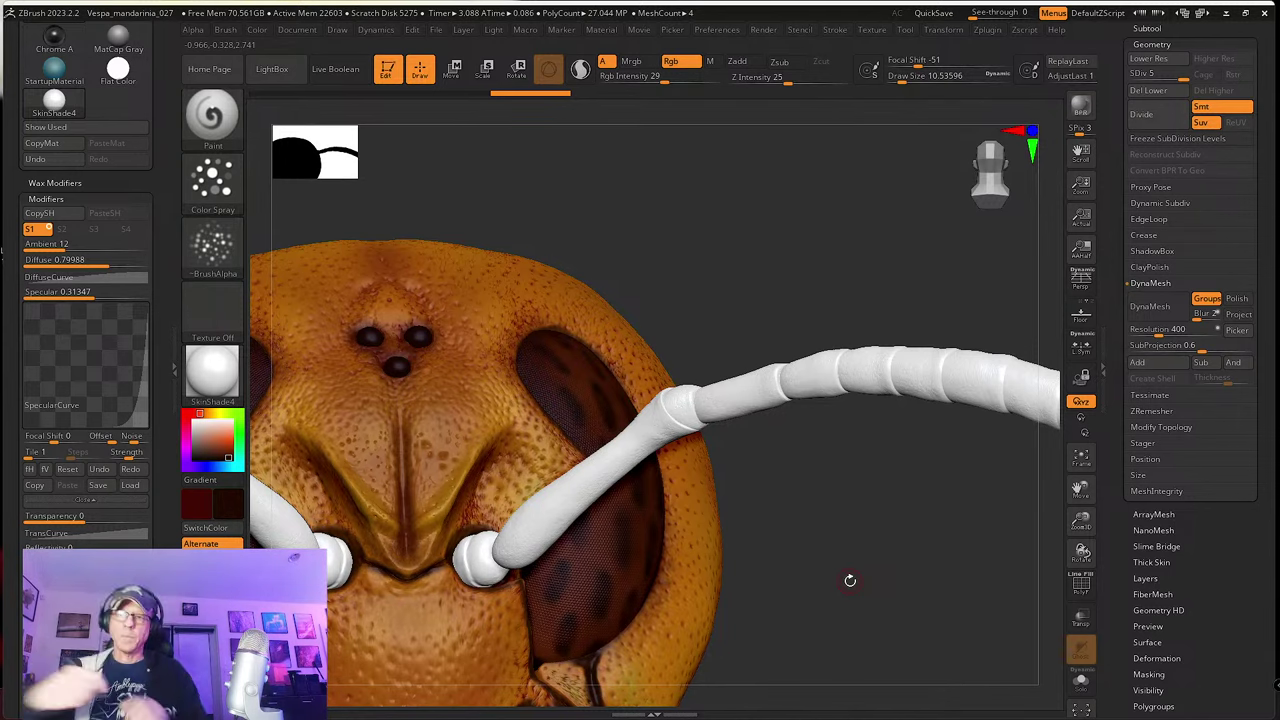
# Step: Switch to the SK_Cloth brush with a draw size of about 4.3 for working around the antenna base
pyautogui.click(212, 116)
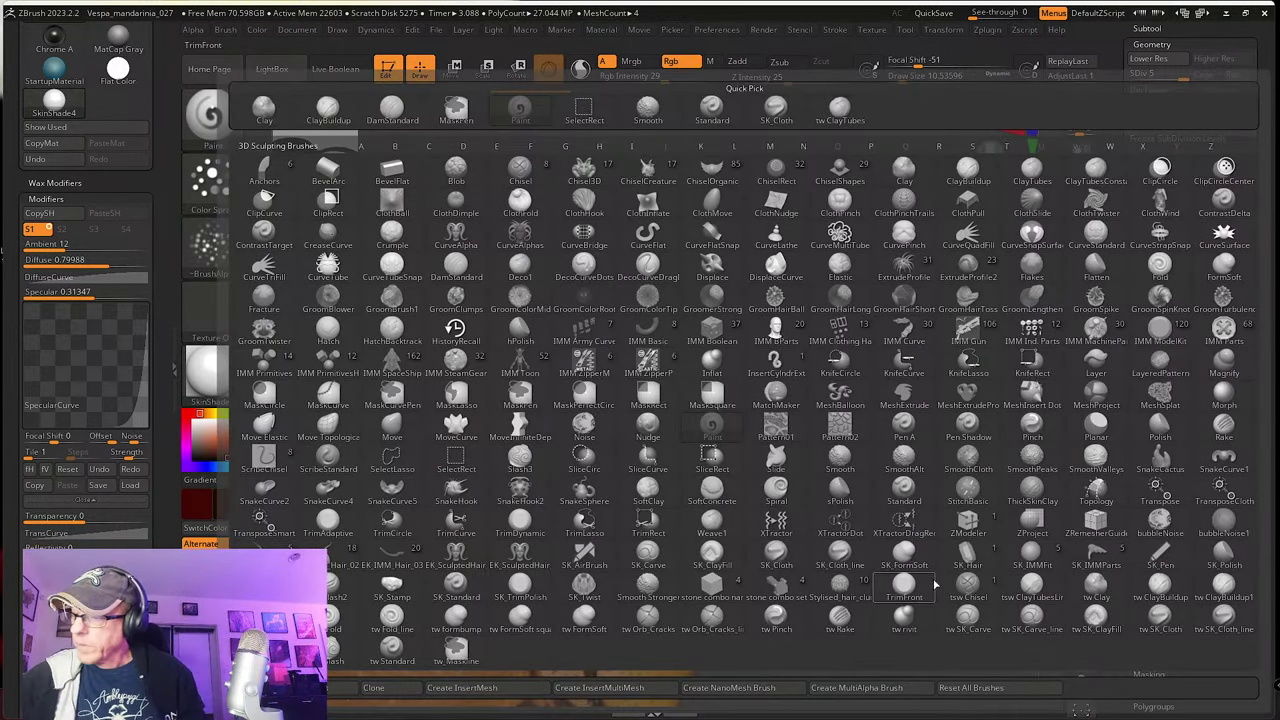
pyautogui.click(776, 553)
pyautogui.press('s')
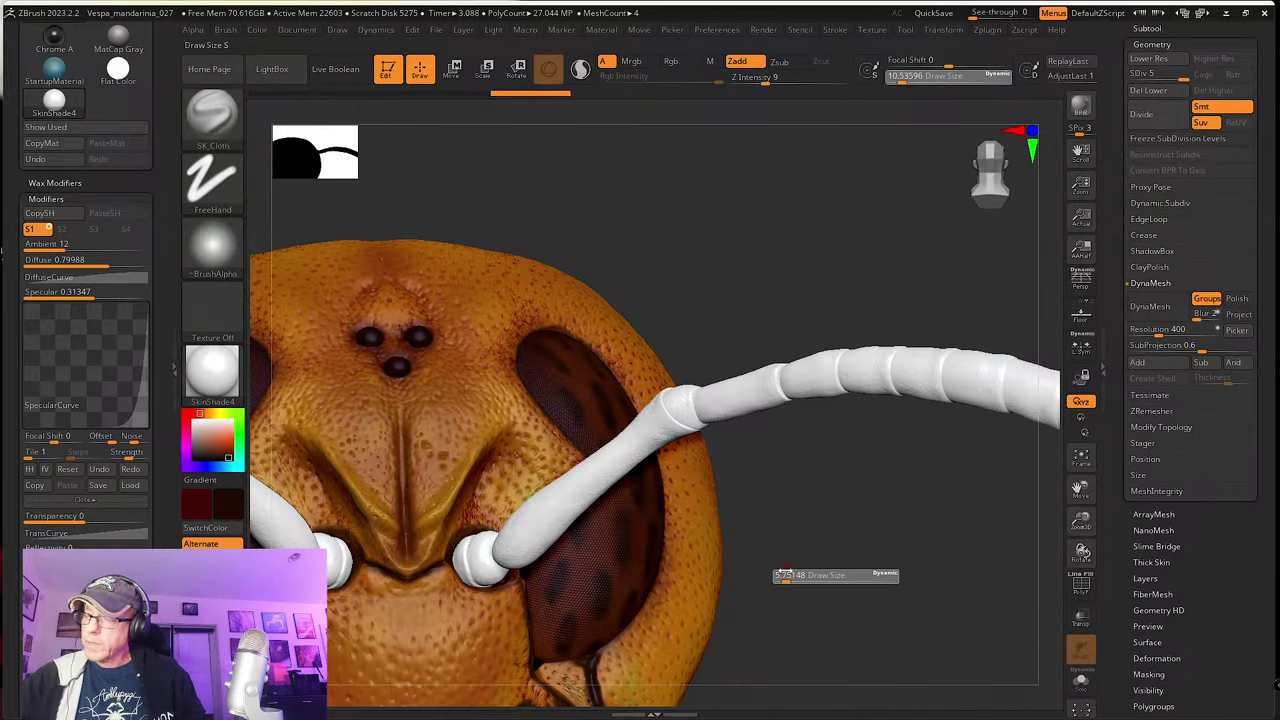
pyautogui.moveTo(785, 571); pyautogui.dragTo(782, 573)
pyautogui.moveTo(780, 574)
pyautogui.mouseDown(button='right')
pyautogui.moveTo(709, 583)
pyautogui.moveTo(723, 654)
pyautogui.moveTo(643, 569)
pyautogui.moveTo(714, 571)
pyautogui.mouseUp(button='right')
pyautogui.moveTo(560, 551); pyautogui.dragTo(520, 525, button='right')
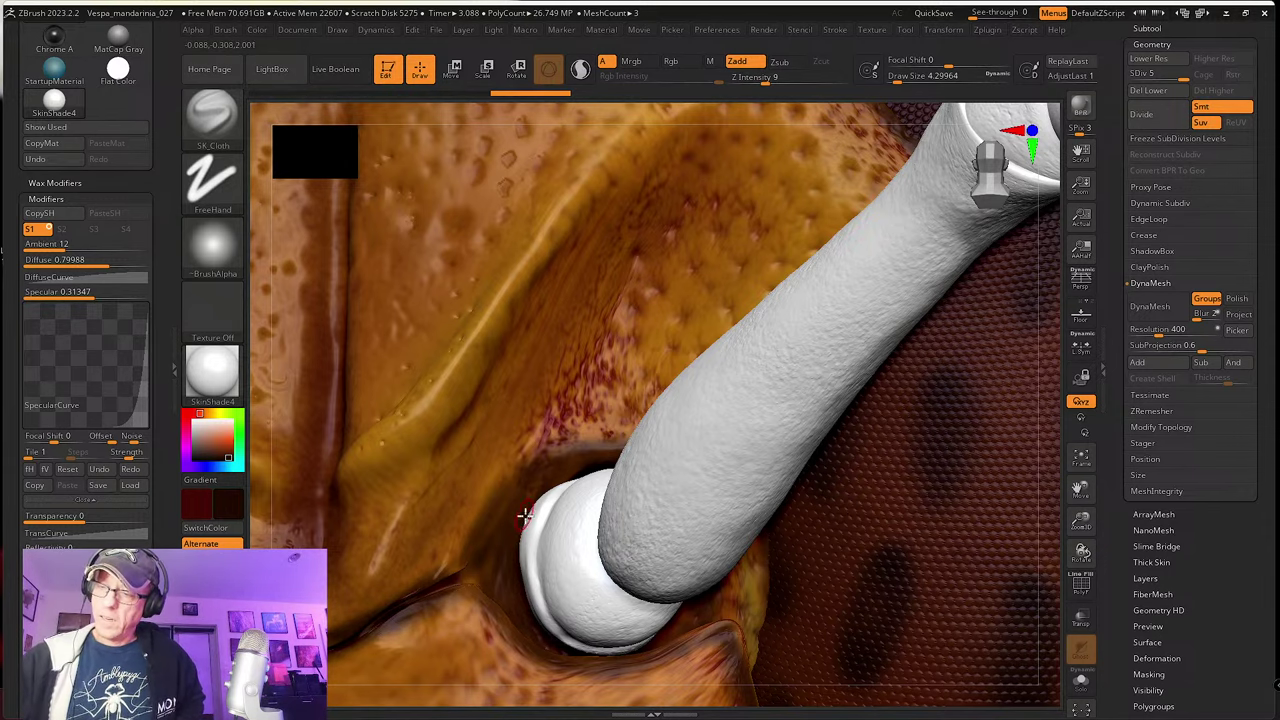
# Step: Try to sculpt a fold along the antenna socket's inner edge, using Z Intensity 39 and draw size about 5.75
pyautogui.moveTo(525, 514)
pyautogui.mouseDown(button='right')
pyautogui.moveTo(521, 472)
pyautogui.moveTo(524, 538)
pyautogui.moveTo(523, 519)
pyautogui.mouseUp(button='right')
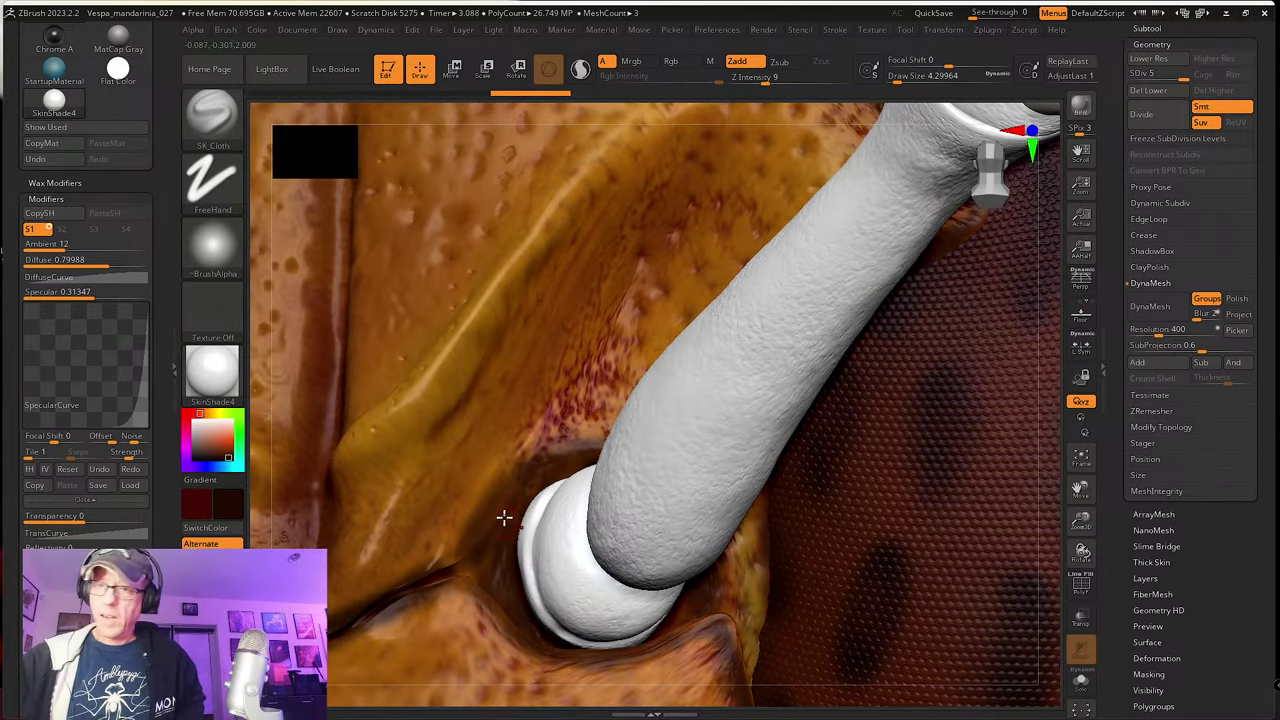
pyautogui.moveTo(514, 598); pyautogui.dragTo(520, 489)
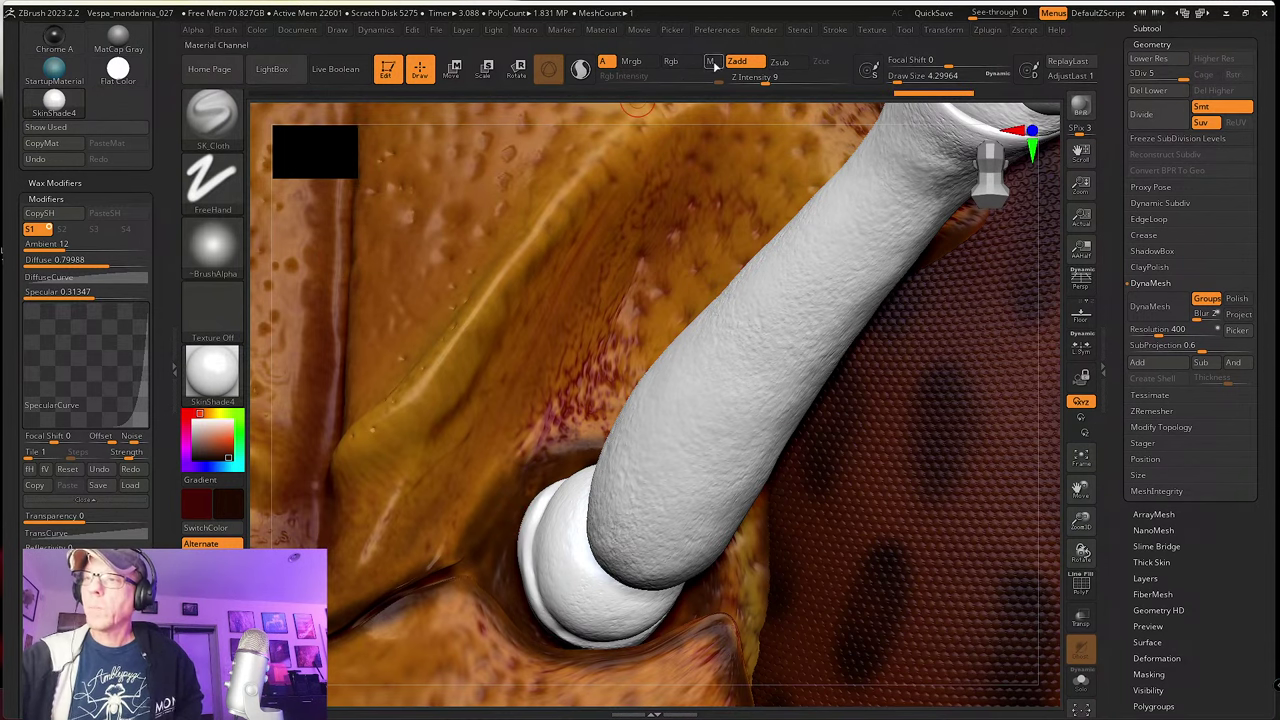
pyautogui.moveTo(769, 80); pyautogui.dragTo(803, 80)
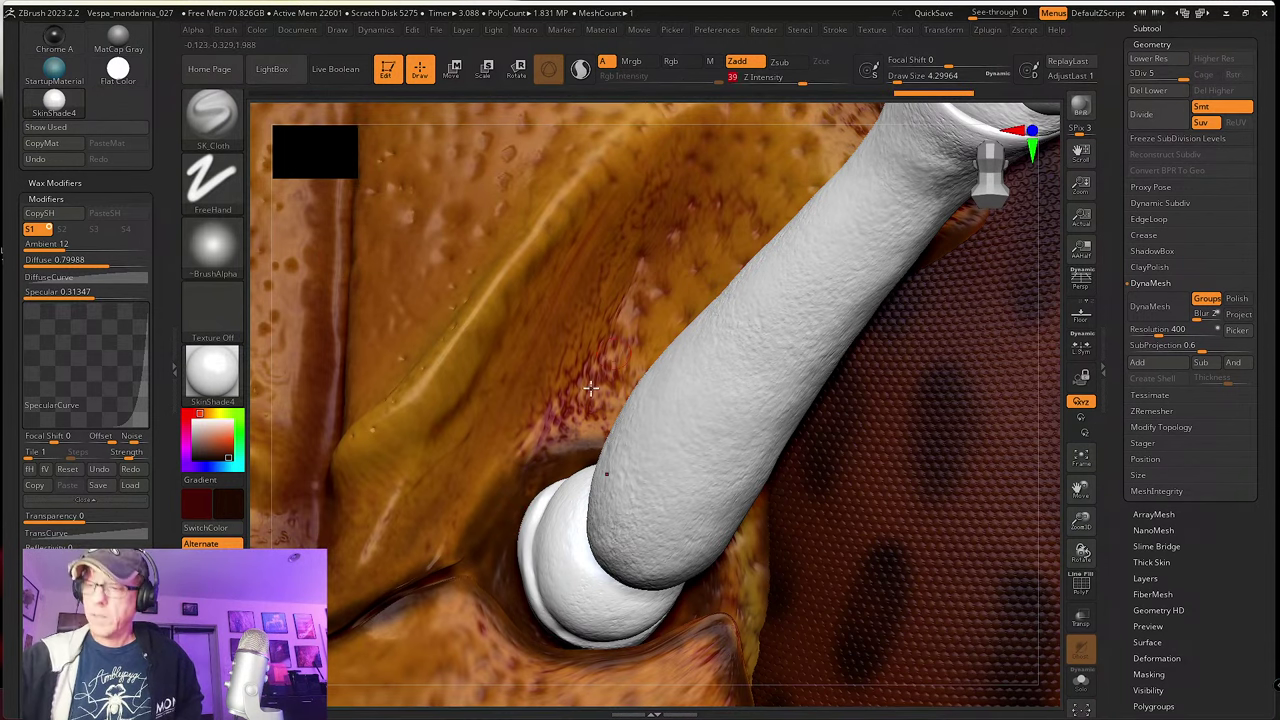
pyautogui.moveTo(520, 516); pyautogui.dragTo(503, 549)
pyautogui.press('s')
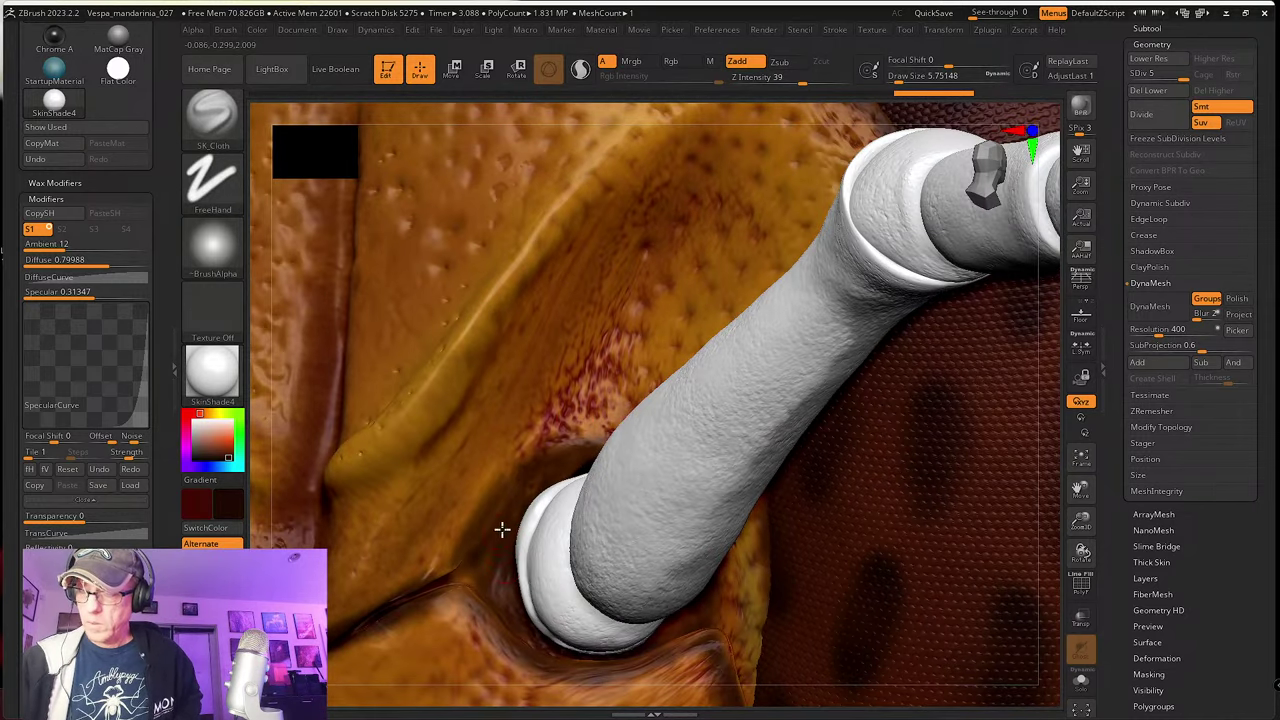
pyautogui.moveTo(513, 599); pyautogui.dragTo(502, 526)
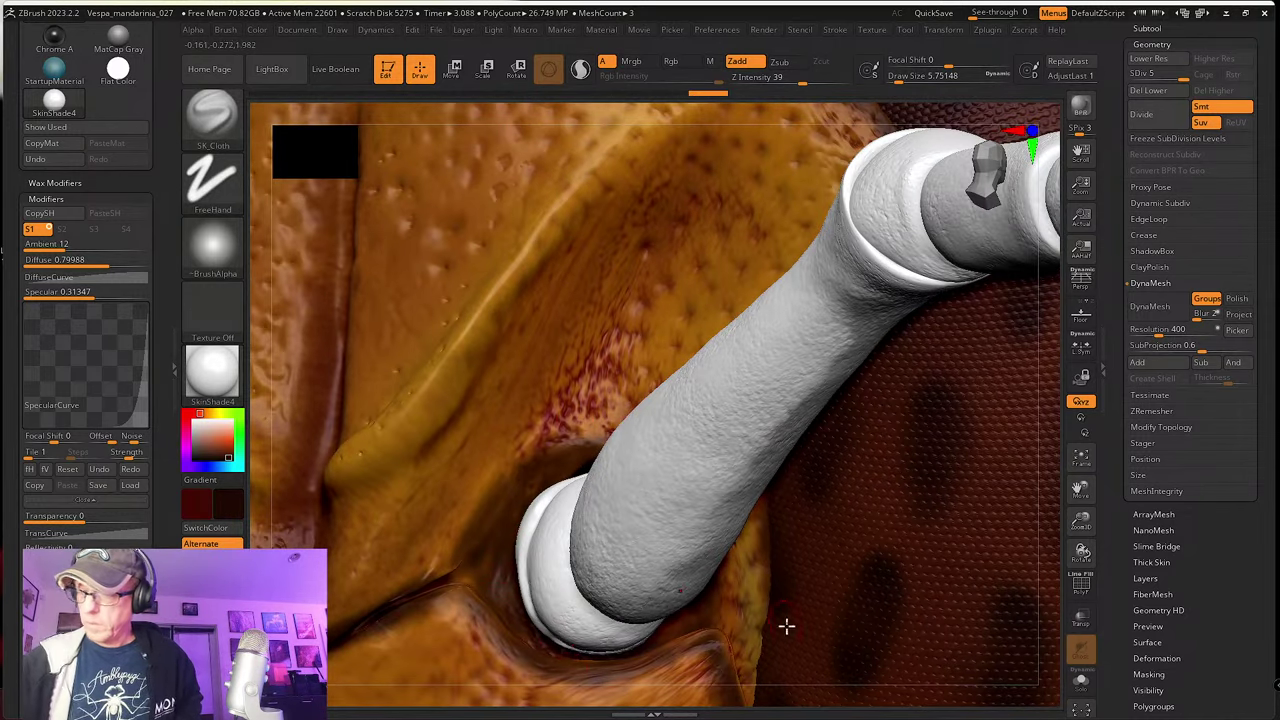
pyautogui.keyDown('alt'); pyautogui.click(503, 547); pyautogui.keyUp('alt')
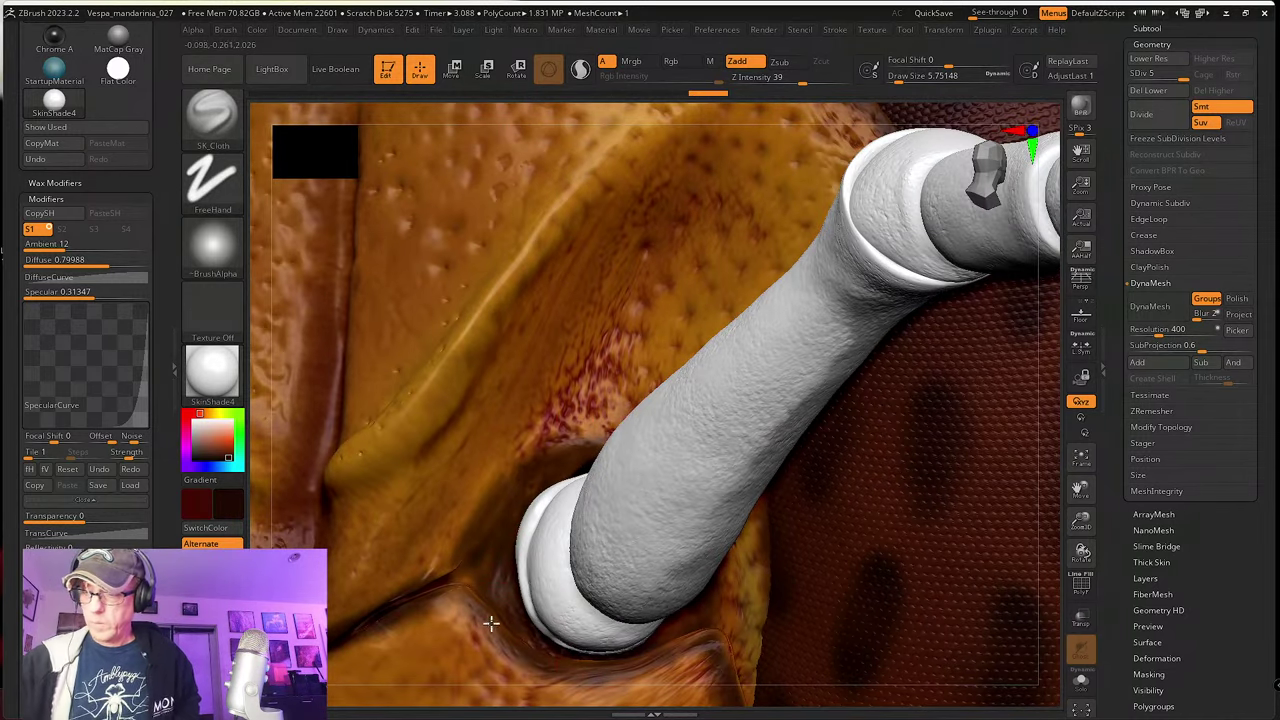
# Step: Select and isolate the head_1002_UV subtool and turn off its polypaint display
pyautogui.keyDown('alt'); pyautogui.click(512, 570); pyautogui.keyUp('alt')
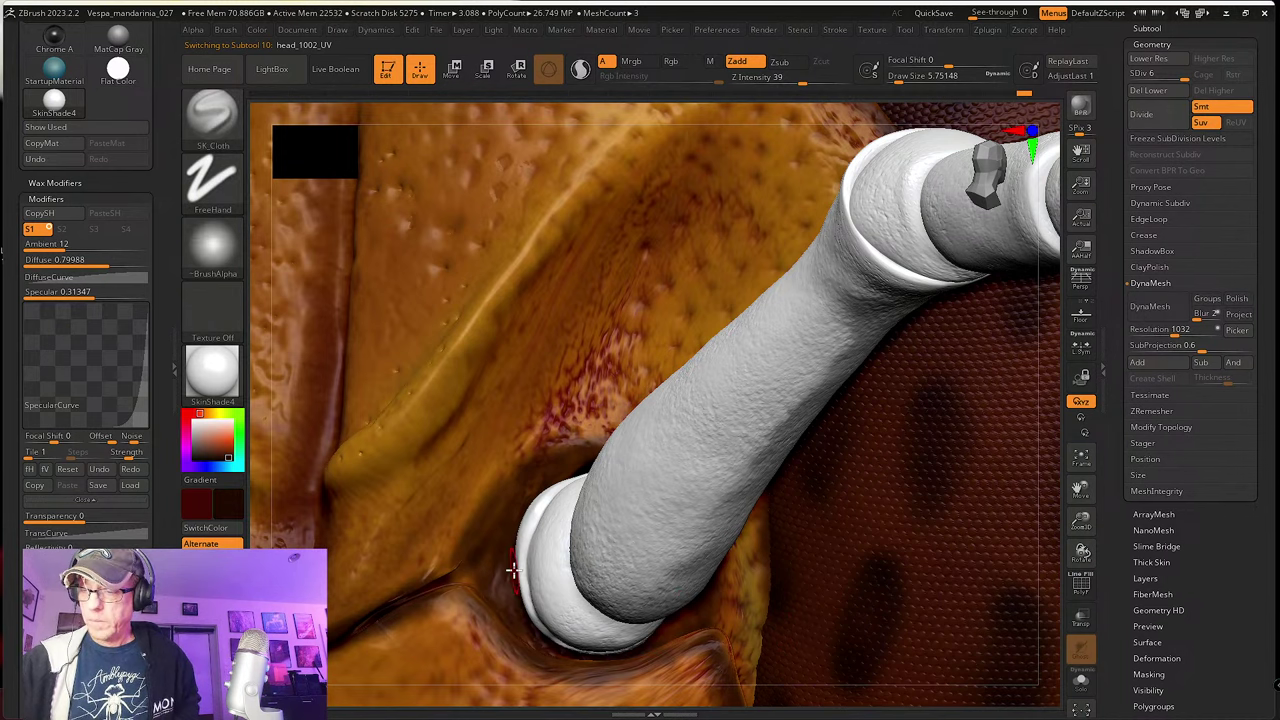
pyautogui.click(1080, 681)
pyautogui.moveTo(1114, 146); pyautogui.dragTo(1115, 206)
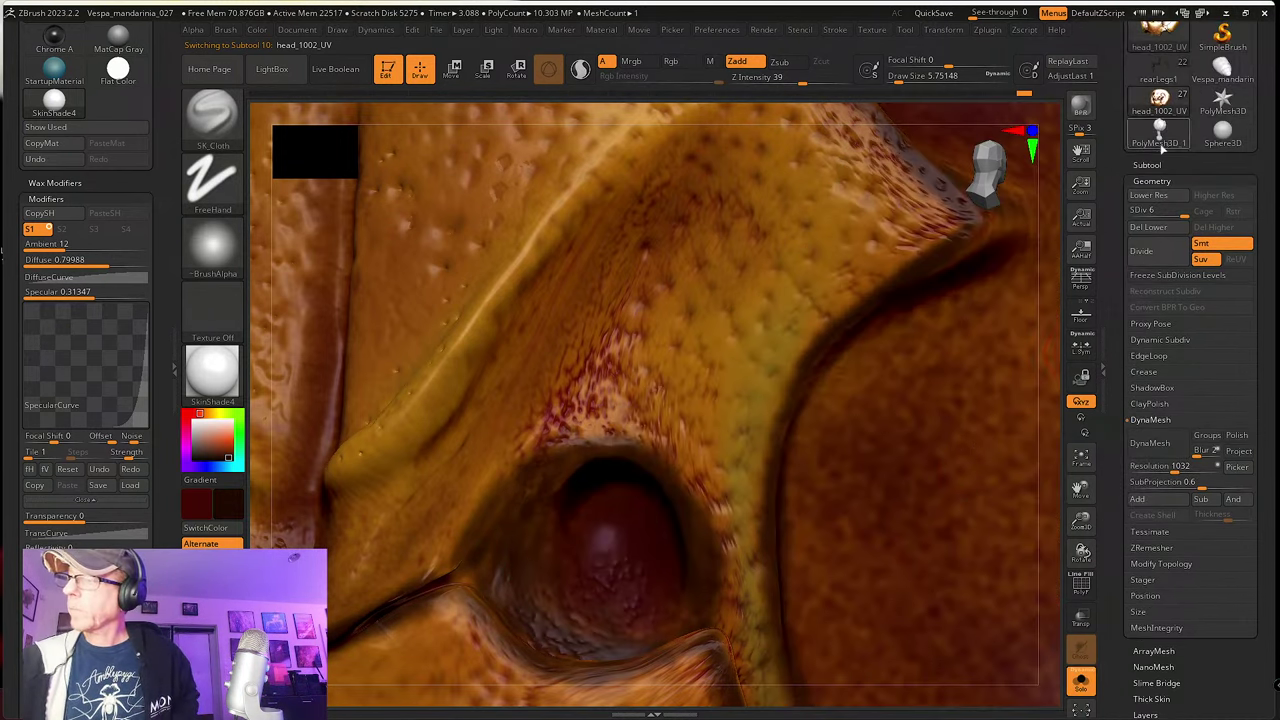
pyautogui.click(1154, 164)
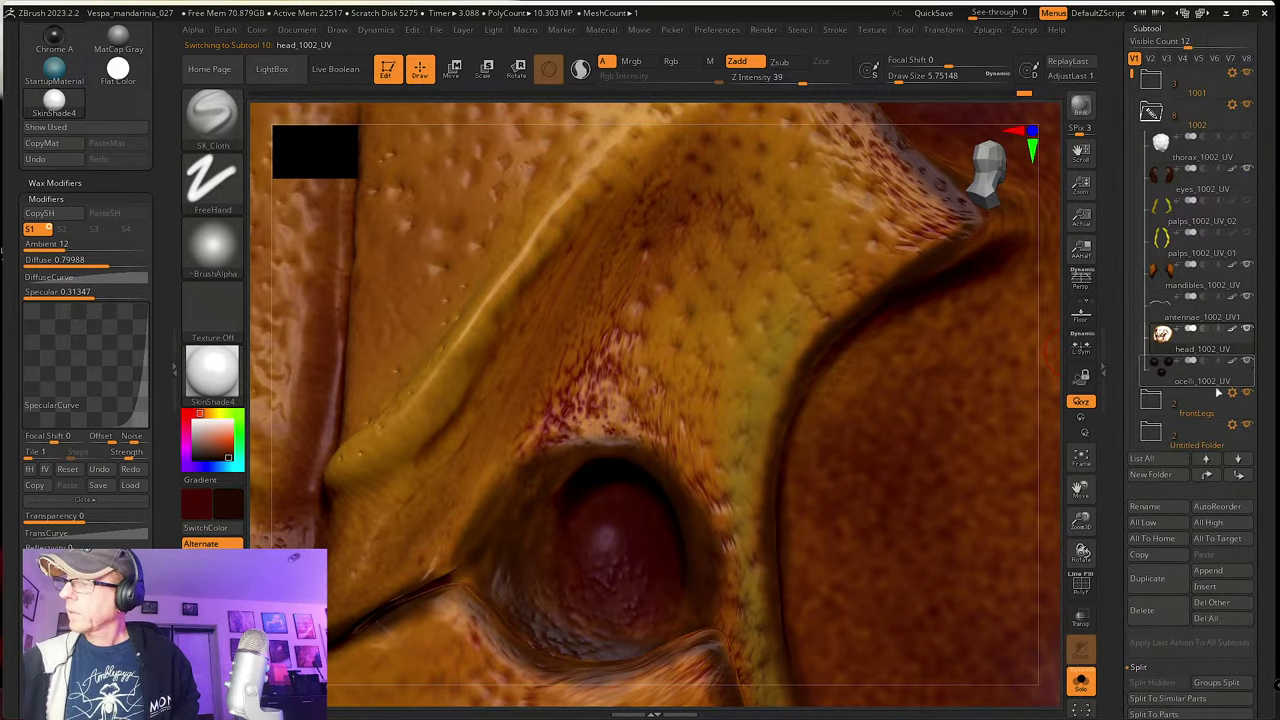
pyautogui.click(1232, 329)
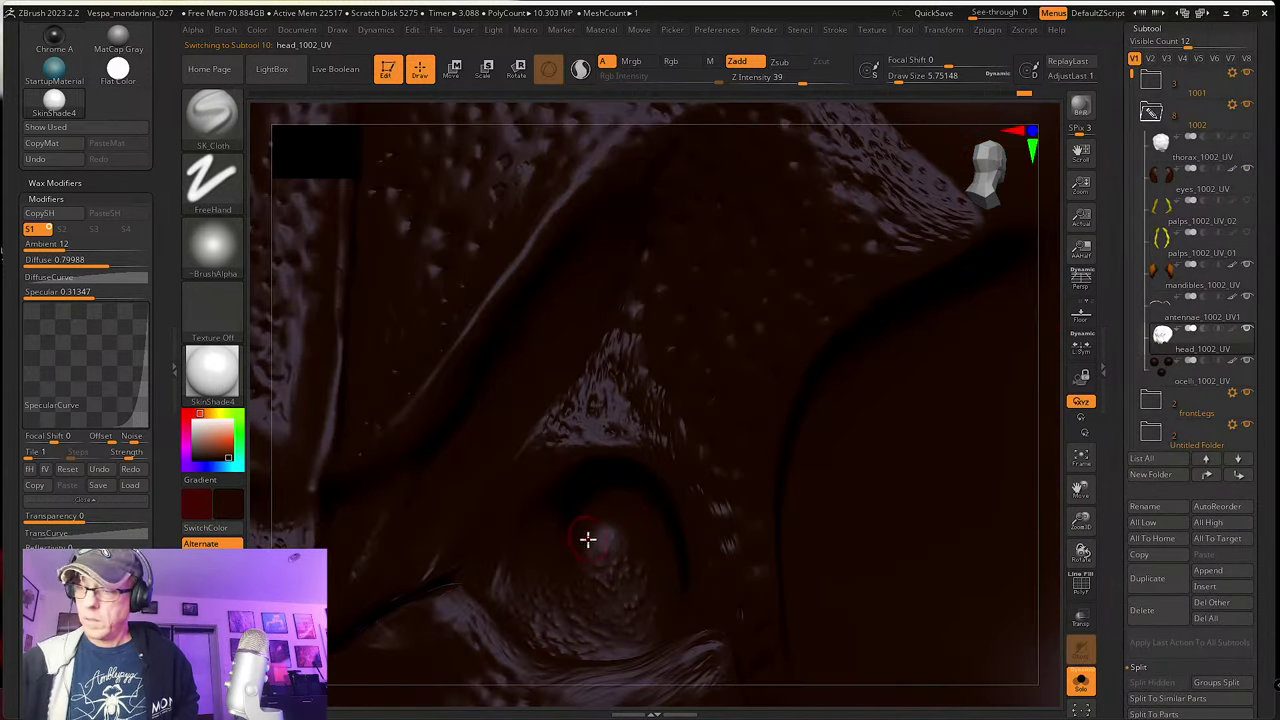
# Step: Set the active colour to white, apply StartupMaterial, and bring the other subtools back into view
pyautogui.moveTo(221, 445); pyautogui.dragTo(193, 421)
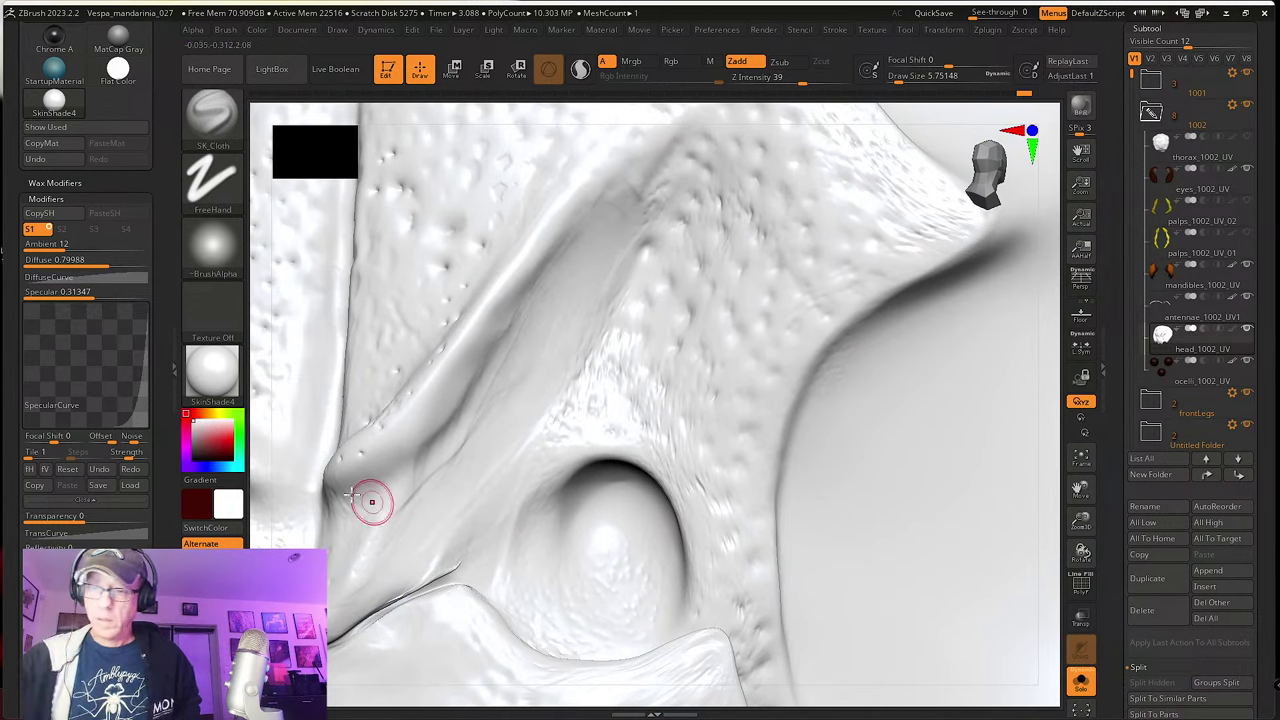
pyautogui.click(212, 372)
pyautogui.click(264, 275)
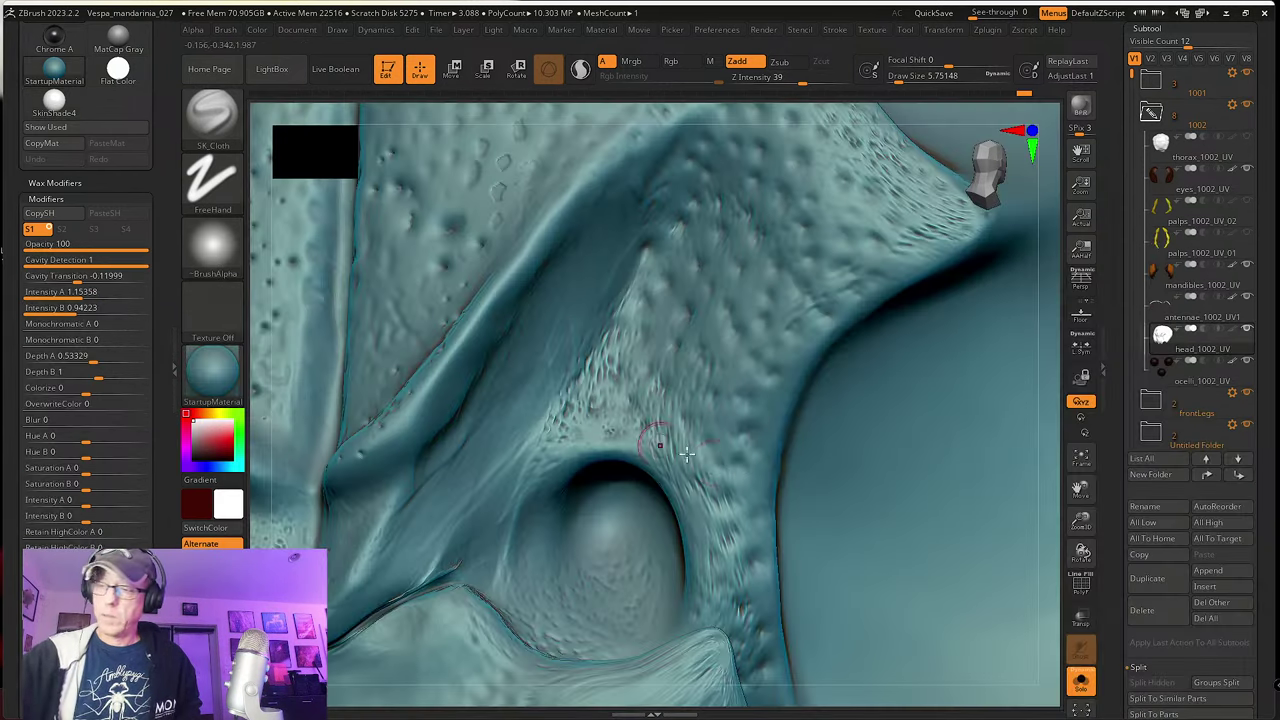
pyautogui.click(1080, 681)
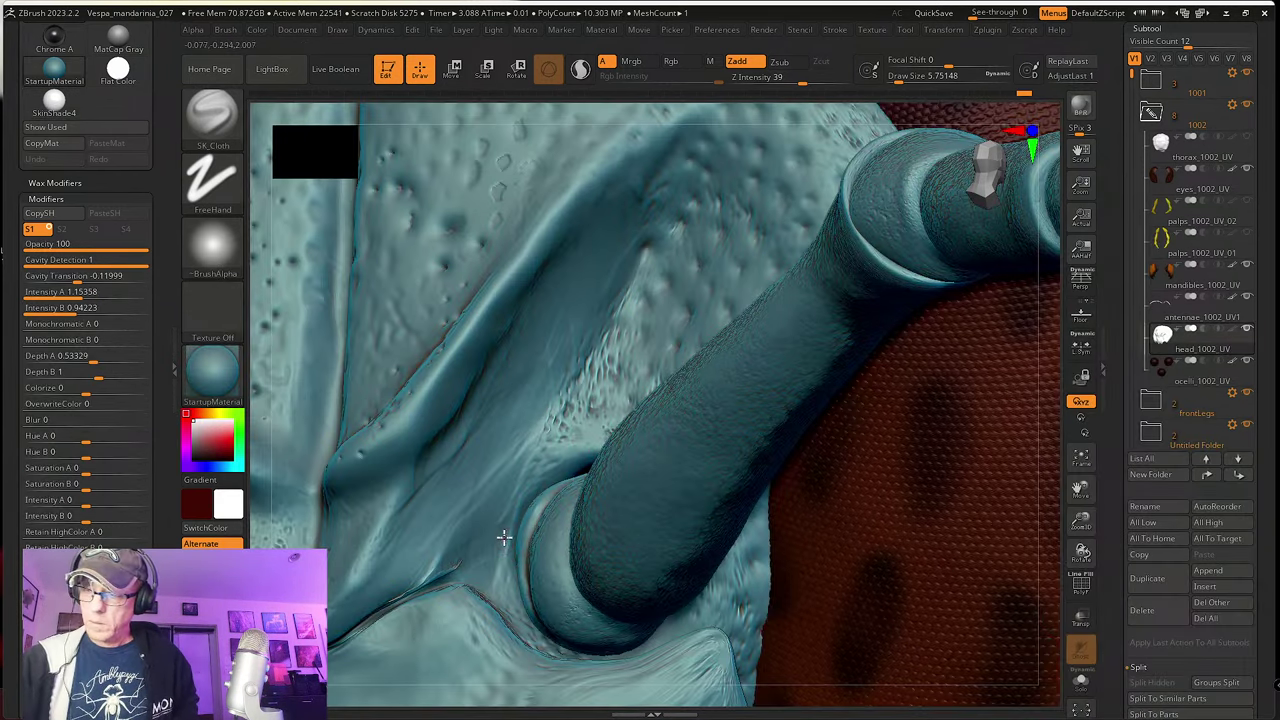
# Step: Sculpt a raised rim along the antenna socket's inner edge with SK_Cloth at draw size about 5 and Z Intensity 21
pyautogui.press('ctrl')
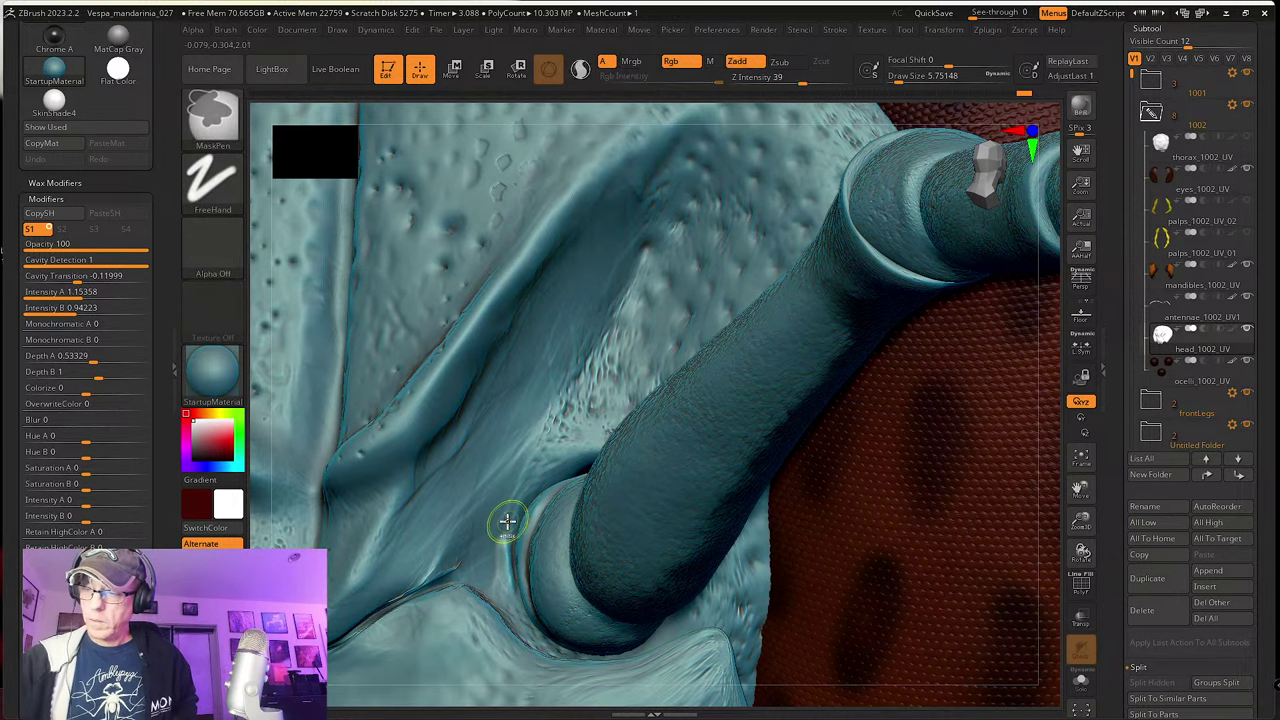
pyautogui.press('s')
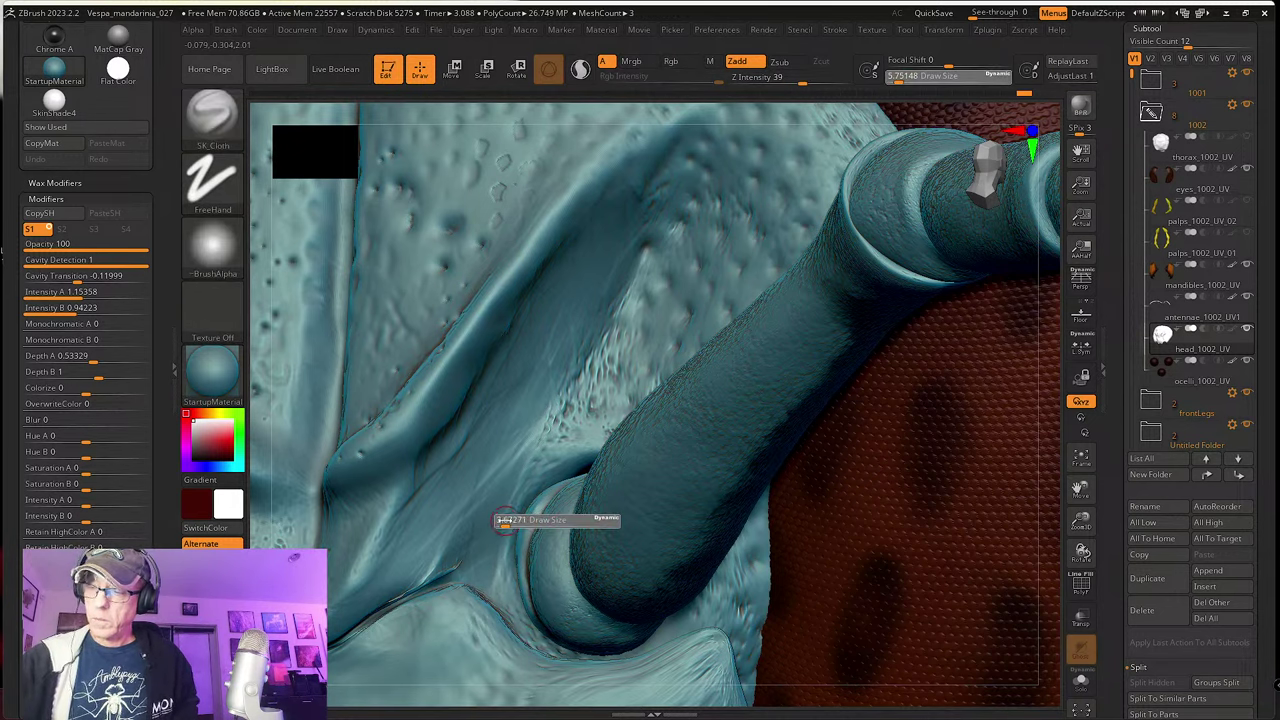
pyautogui.moveTo(505, 520); pyautogui.dragTo(507, 520)
pyautogui.click(783, 78)
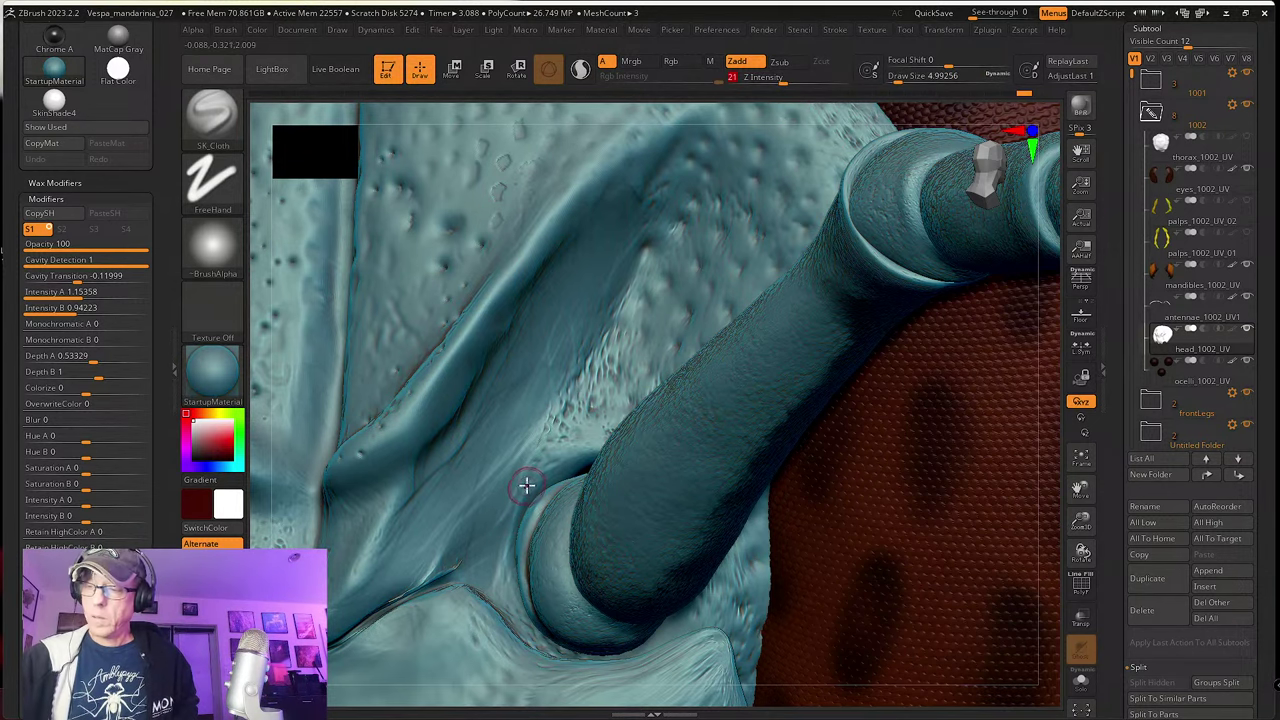
pyautogui.moveTo(512, 584); pyautogui.dragTo(557, 462)
pyautogui.moveTo(513, 586); pyautogui.dragTo(522, 511)
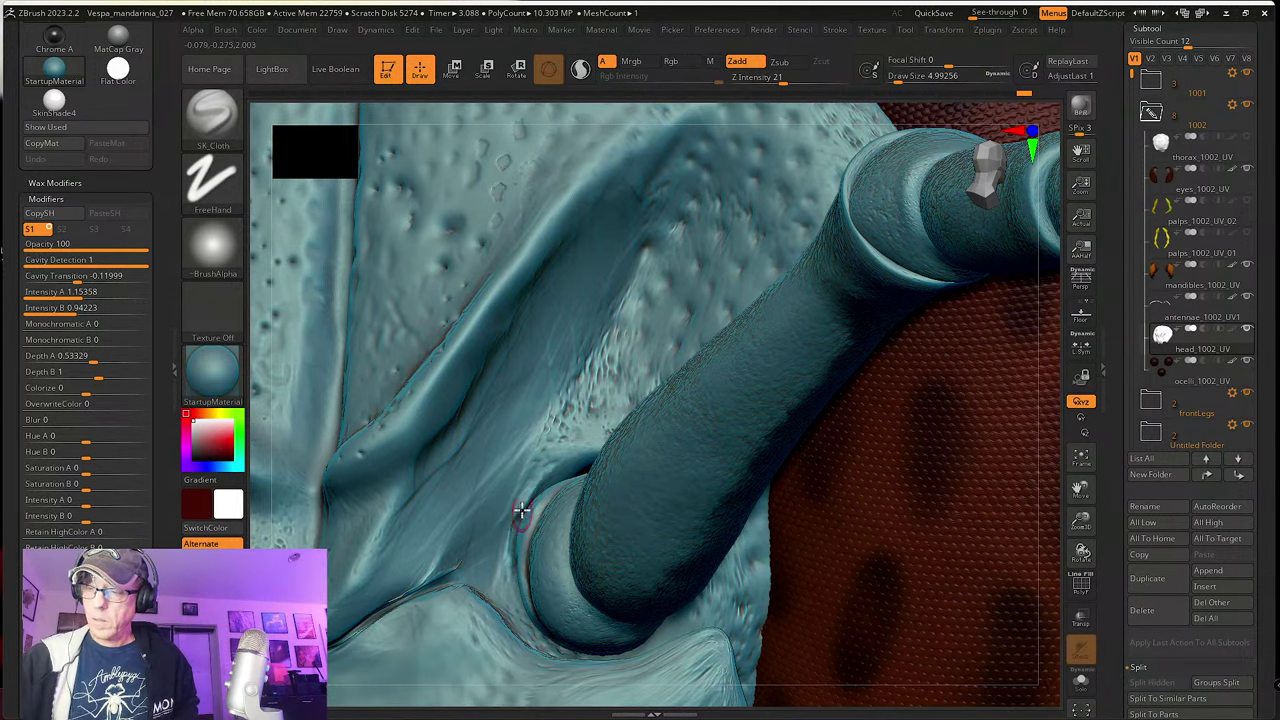
pyautogui.moveTo(514, 518); pyautogui.dragTo(534, 488, button='right')
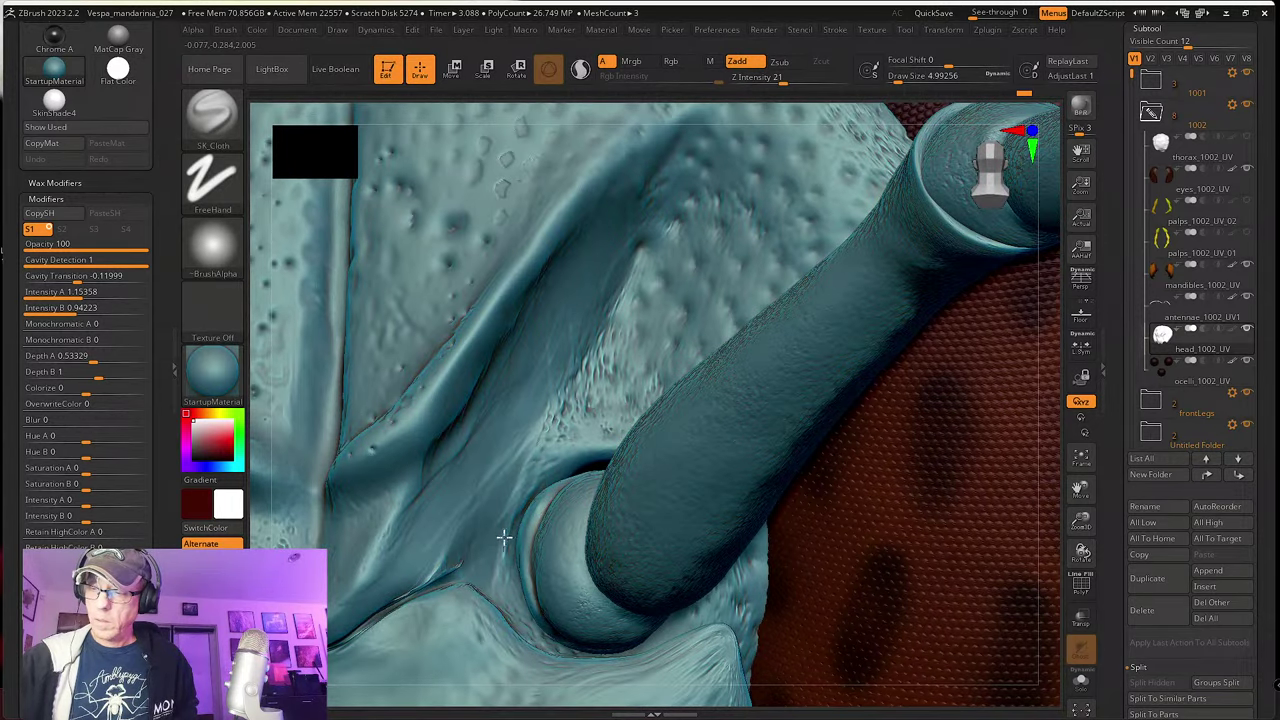
pyautogui.hotkey('ctrl', 'shift', 'z')
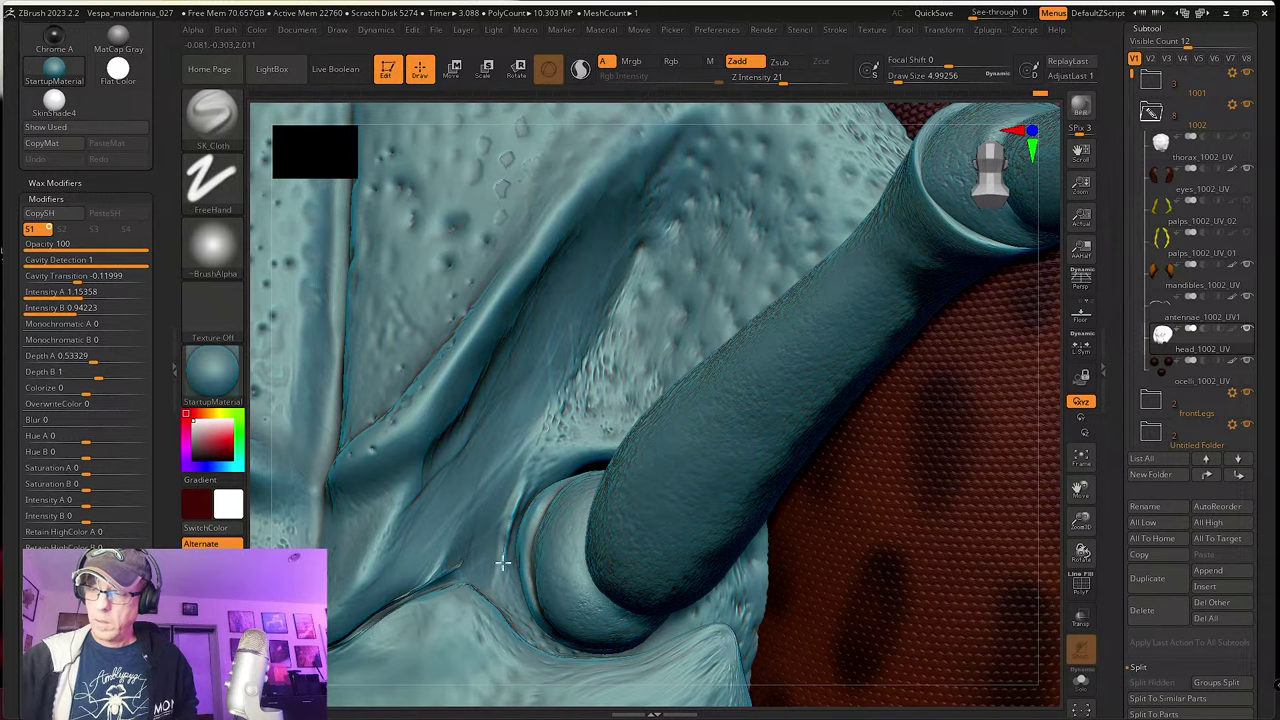
# Step: Reinforce and smooth the socket rim, extending it down around the lower edge beneath the antenna base
pyautogui.moveTo(503, 563); pyautogui.dragTo(523, 619)
pyautogui.moveTo(494, 580); pyautogui.dragTo(512, 583, button='right')
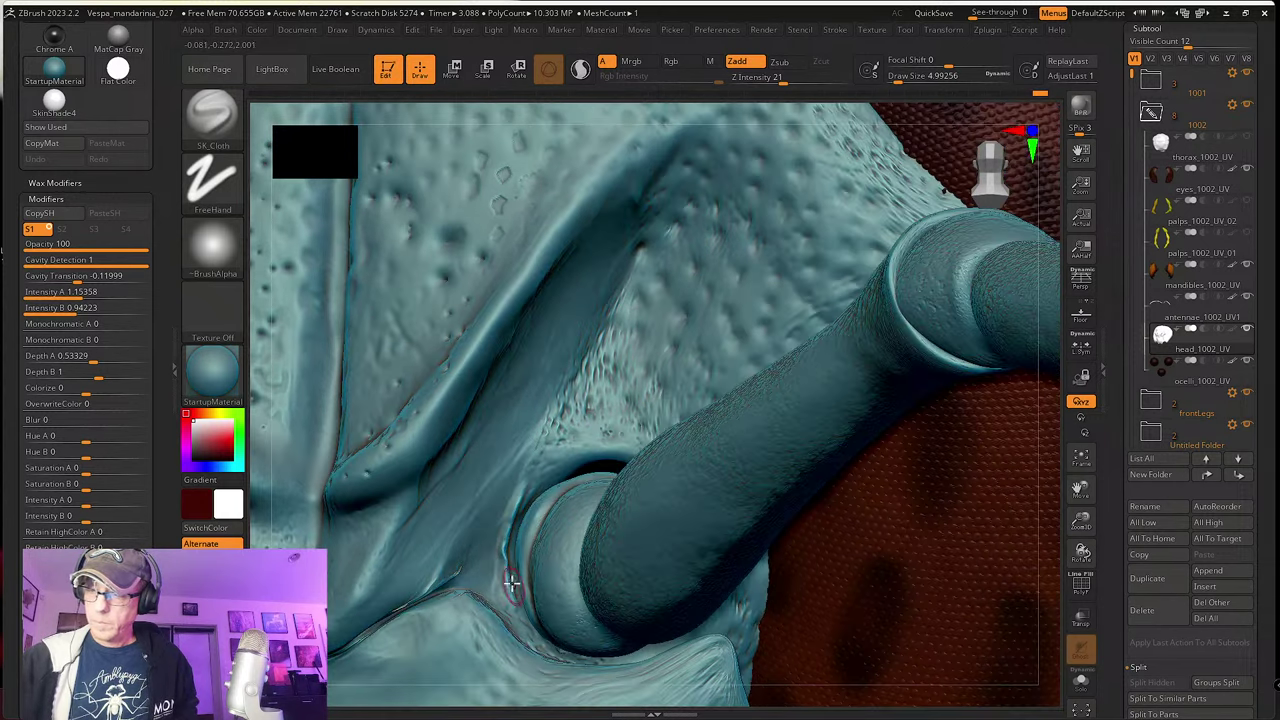
pyautogui.keyDown('shift'); pyautogui.moveTo(505, 510); pyautogui.dragTo(499, 581); pyautogui.keyUp('shift')
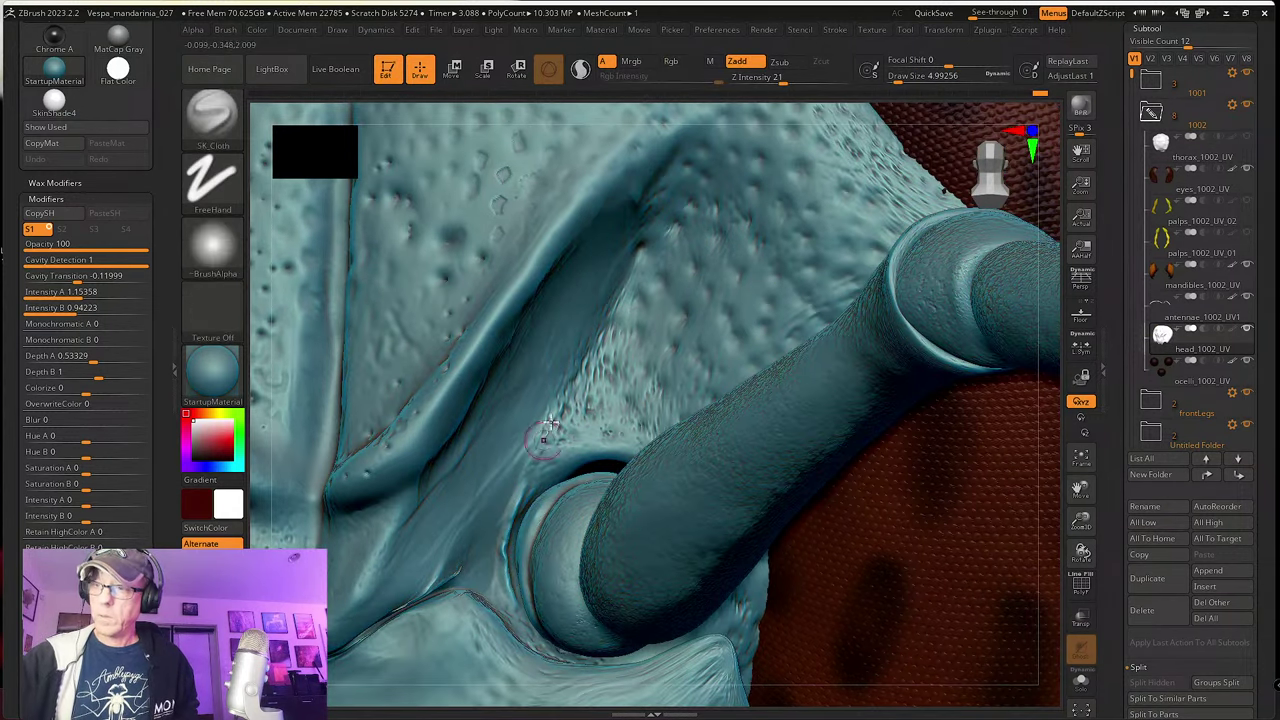
pyautogui.press('shift')
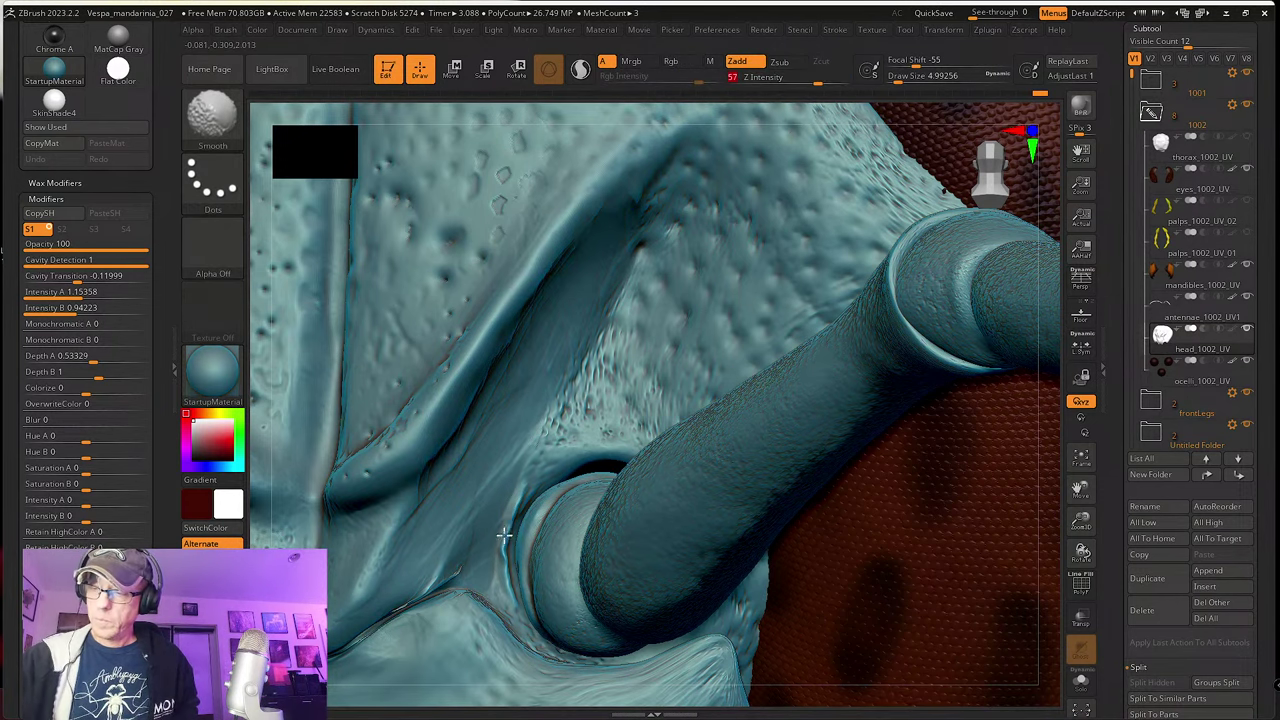
pyautogui.keyDown('shift'); pyautogui.moveTo(500, 562); pyautogui.dragTo(504, 585); pyautogui.keyUp('shift')
pyautogui.moveTo(506, 523); pyautogui.dragTo(523, 624)
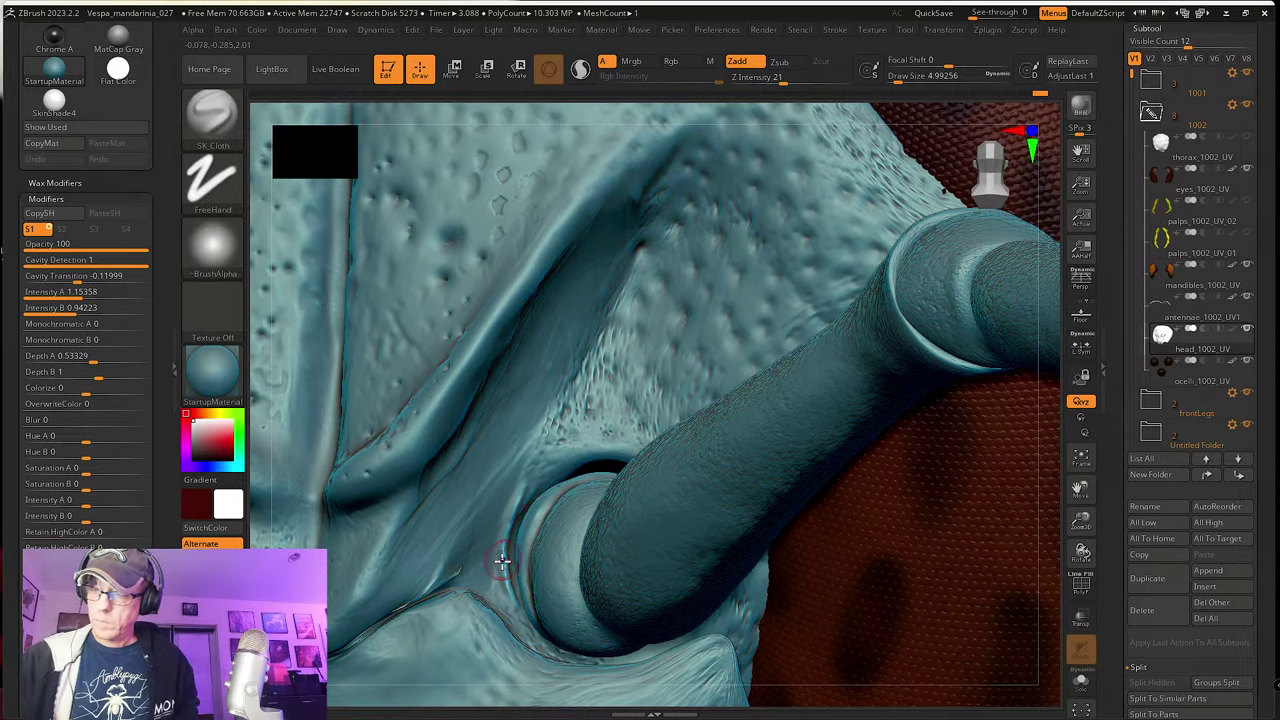
pyautogui.moveTo(500, 566); pyautogui.dragTo(555, 654)
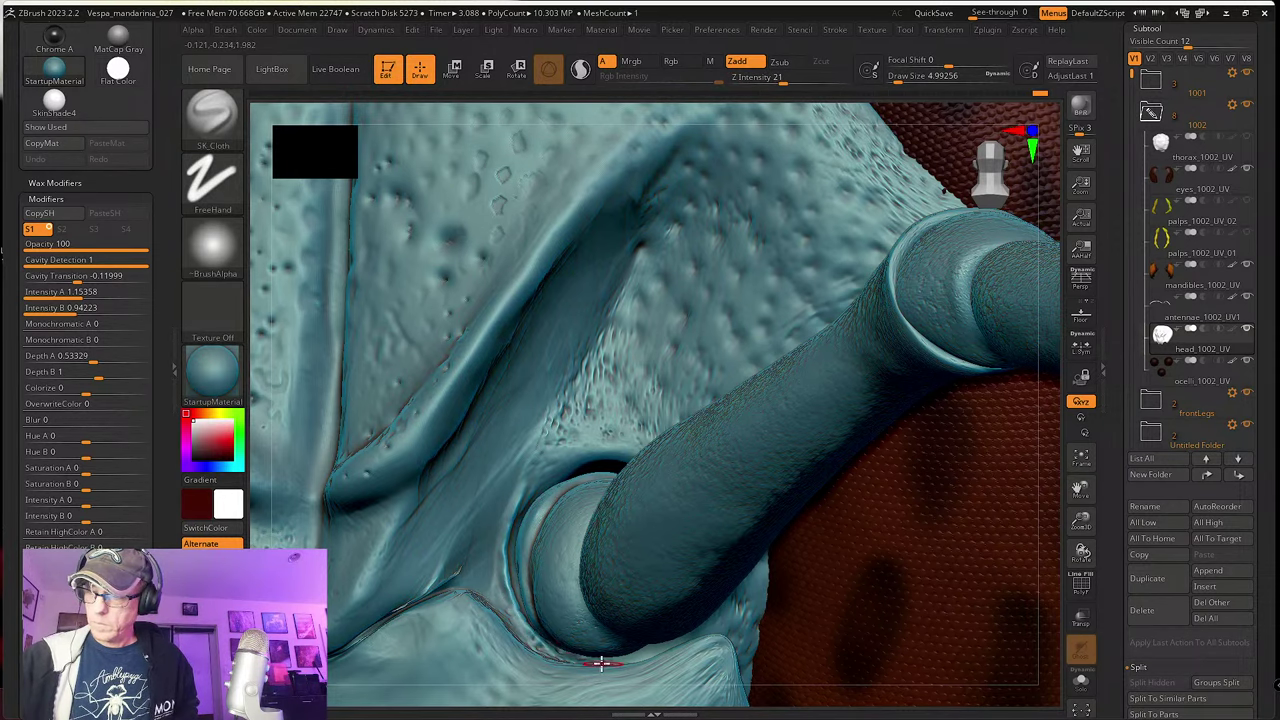
# Step: Build up the antenna socket's rim along its inner and upper edge around the antenna base with SK_Cloth
pyautogui.moveTo(565, 650)
pyautogui.mouseDown(button='right')
pyautogui.moveTo(569, 660)
pyautogui.moveTo(566, 588)
pyautogui.moveTo(543, 583)
pyautogui.mouseUp(button='right')
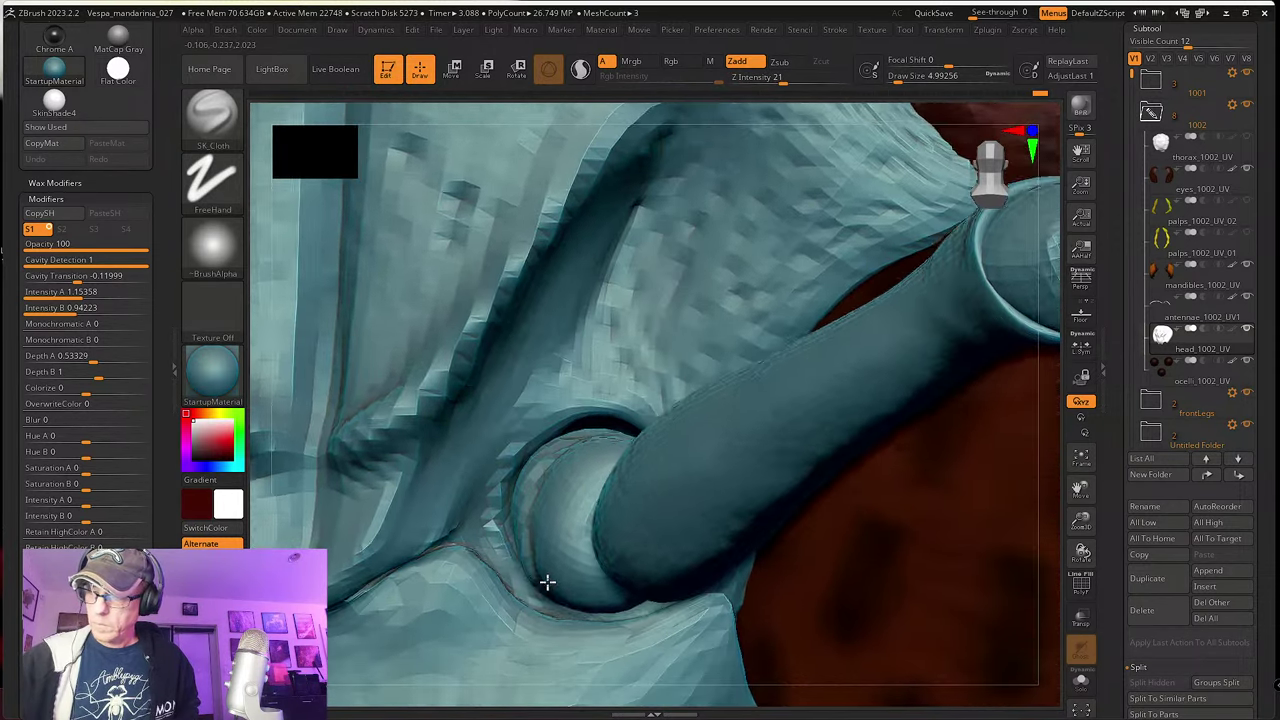
pyautogui.press('d')
pyautogui.moveTo(498, 525); pyautogui.dragTo(532, 420)
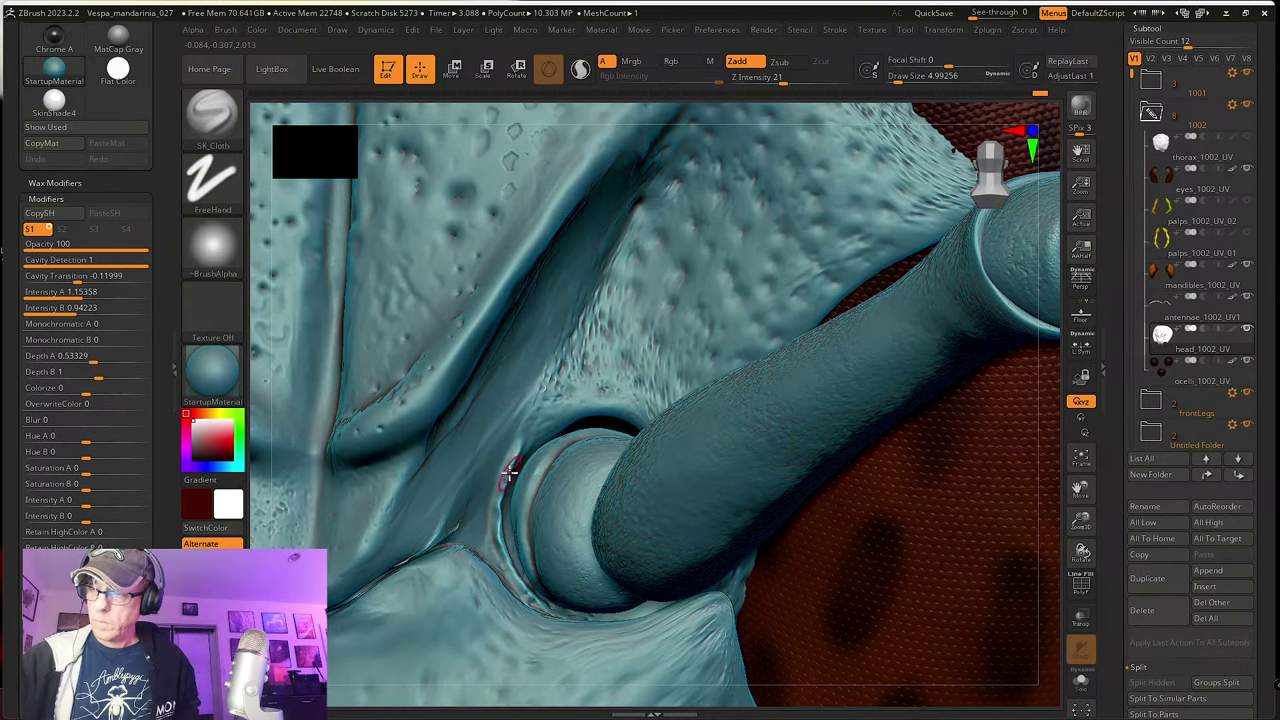
pyautogui.moveTo(508, 471)
pyautogui.mouseDown()
pyautogui.moveTo(563, 414)
pyautogui.moveTo(522, 453)
pyautogui.moveTo(596, 402)
pyautogui.mouseUp()
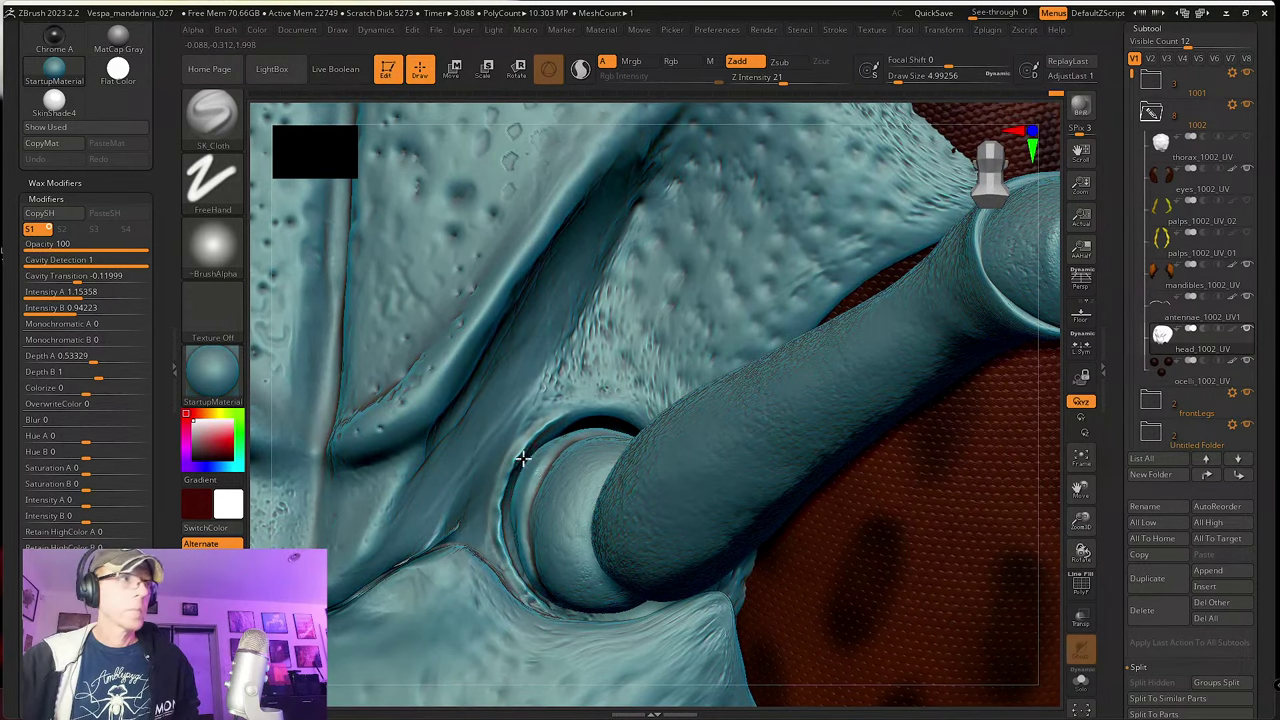
# Step: Isolate the head subtool and even out the rim around the antenna socket opening by smoothing and restroking it with SK_Cloth
pyautogui.moveTo(520, 457); pyautogui.dragTo(563, 466, button='right')
pyautogui.hotkey('shift', 'd')
pyautogui.moveTo(650, 537); pyautogui.dragTo(706, 551, button='right')
pyautogui.press('d')
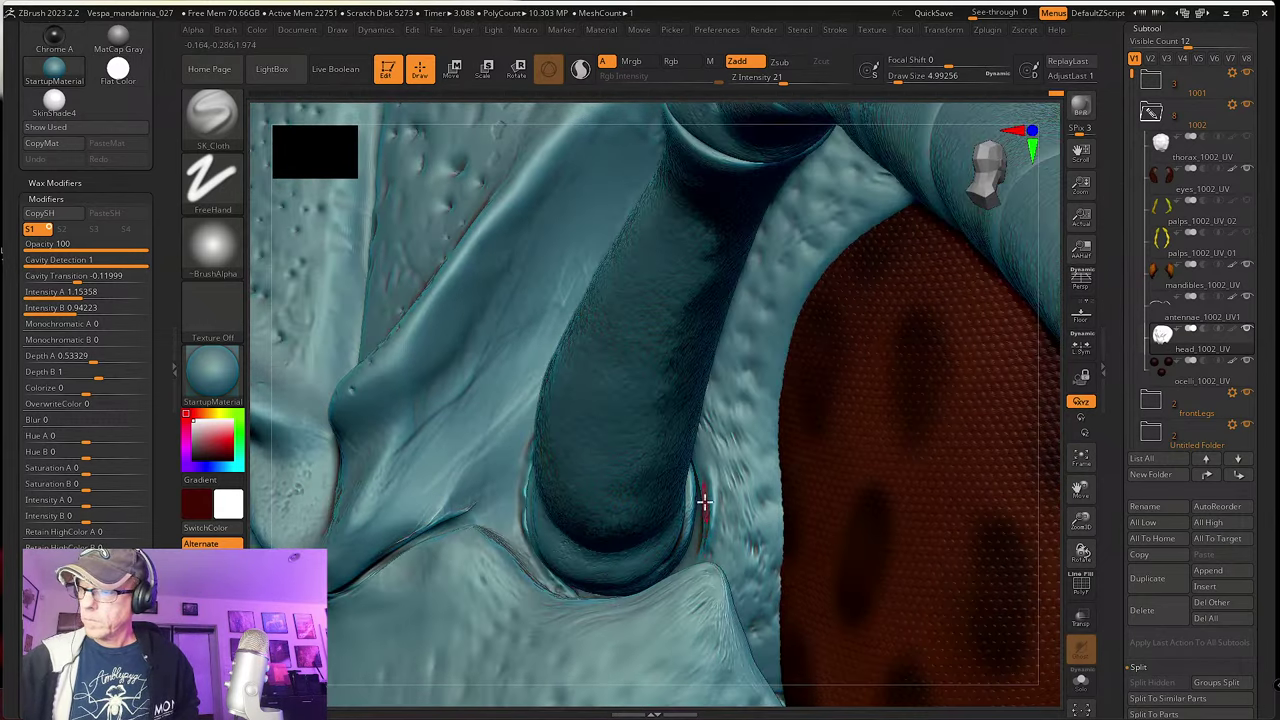
pyautogui.moveTo(703, 500); pyautogui.dragTo(705, 560, button='right')
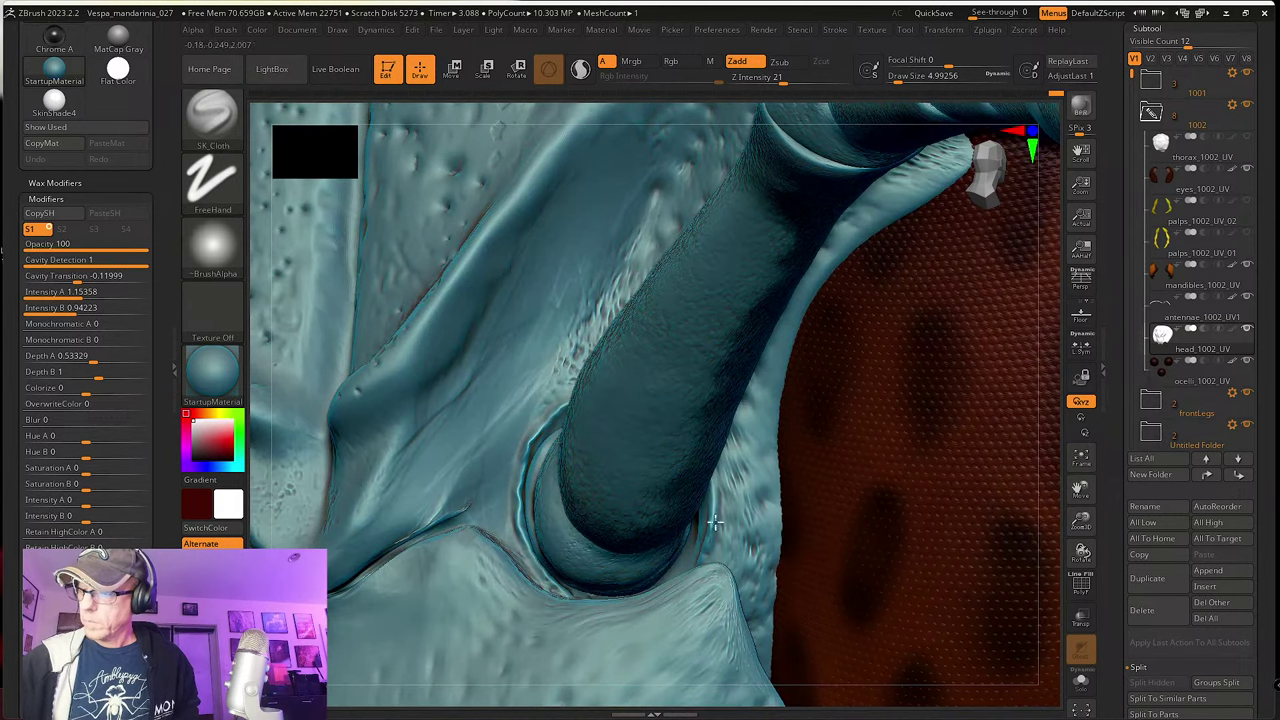
pyautogui.moveTo(711, 515); pyautogui.dragTo(720, 457, button='right')
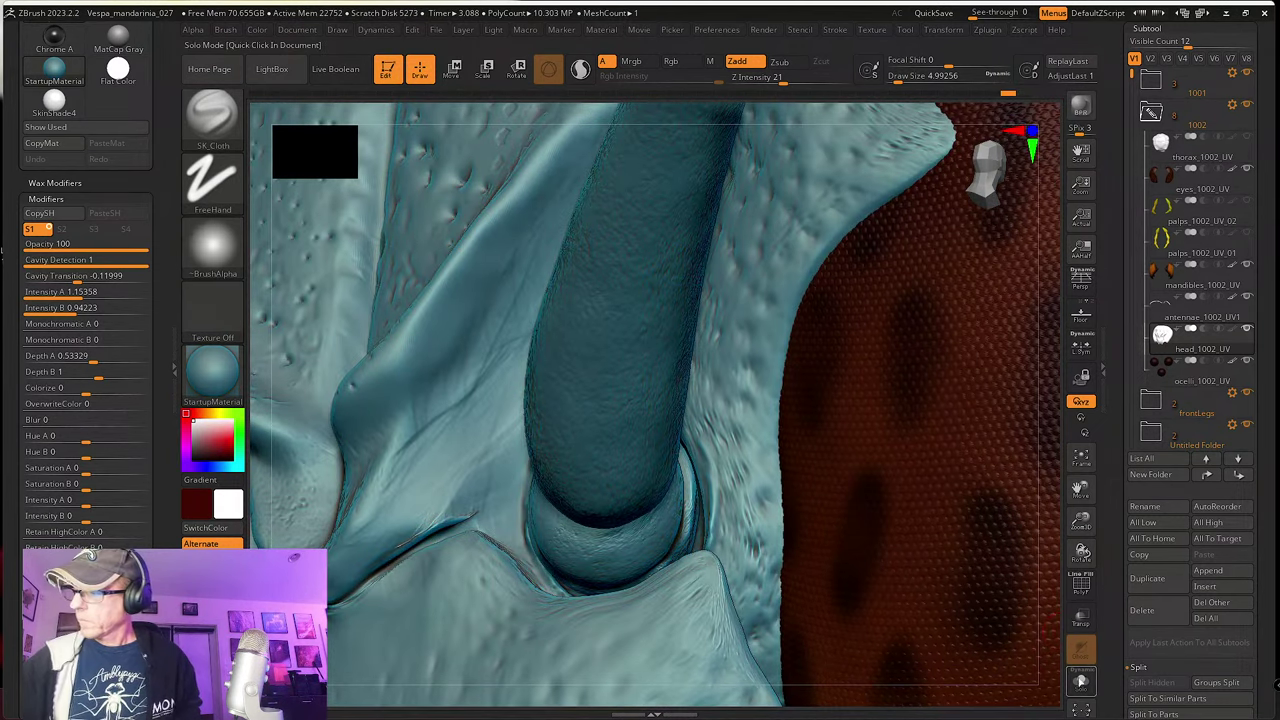
pyautogui.click(1081, 682)
pyautogui.moveTo(823, 594); pyautogui.dragTo(665, 597, button='right')
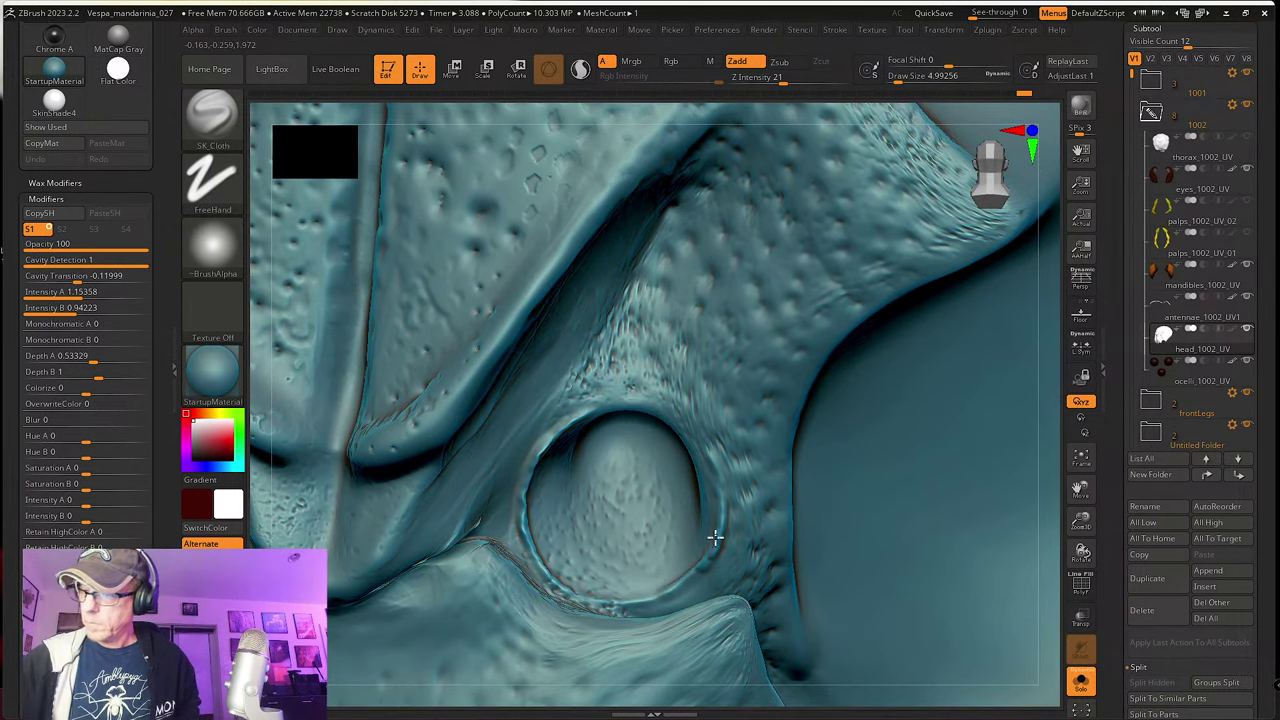
pyautogui.moveTo(656, 596); pyautogui.dragTo(543, 429, button='right')
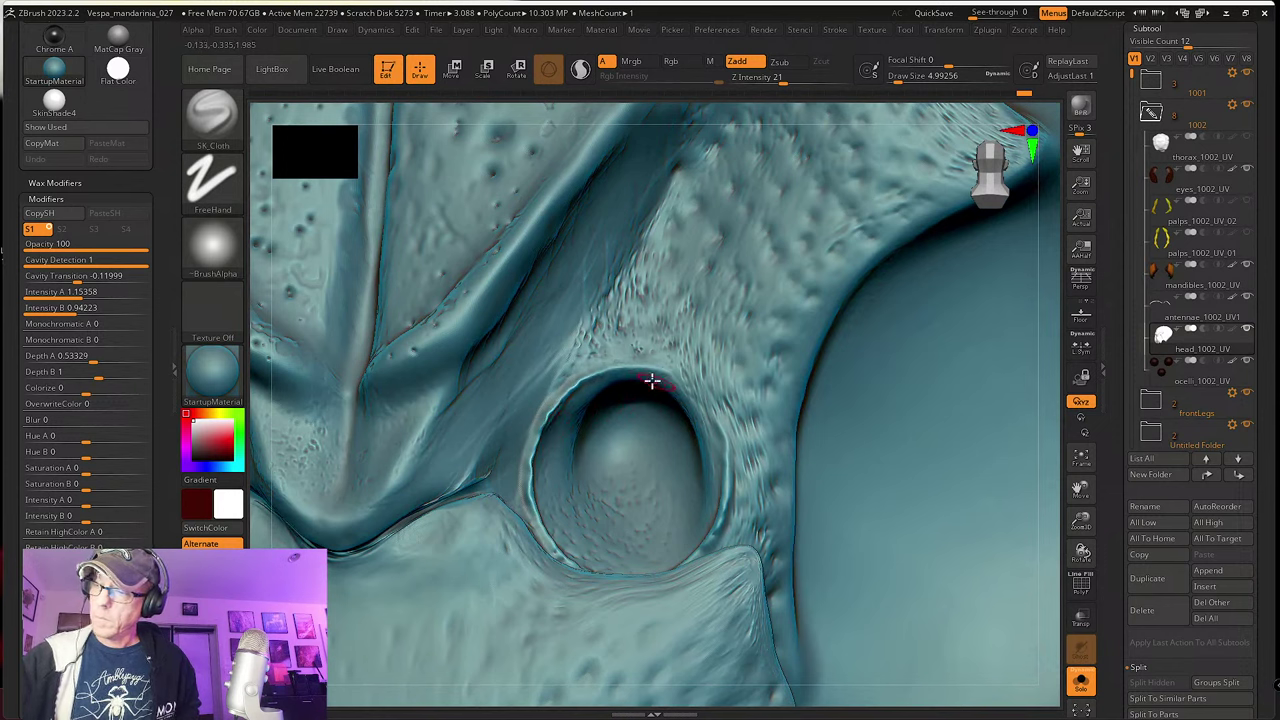
pyautogui.press('shift')
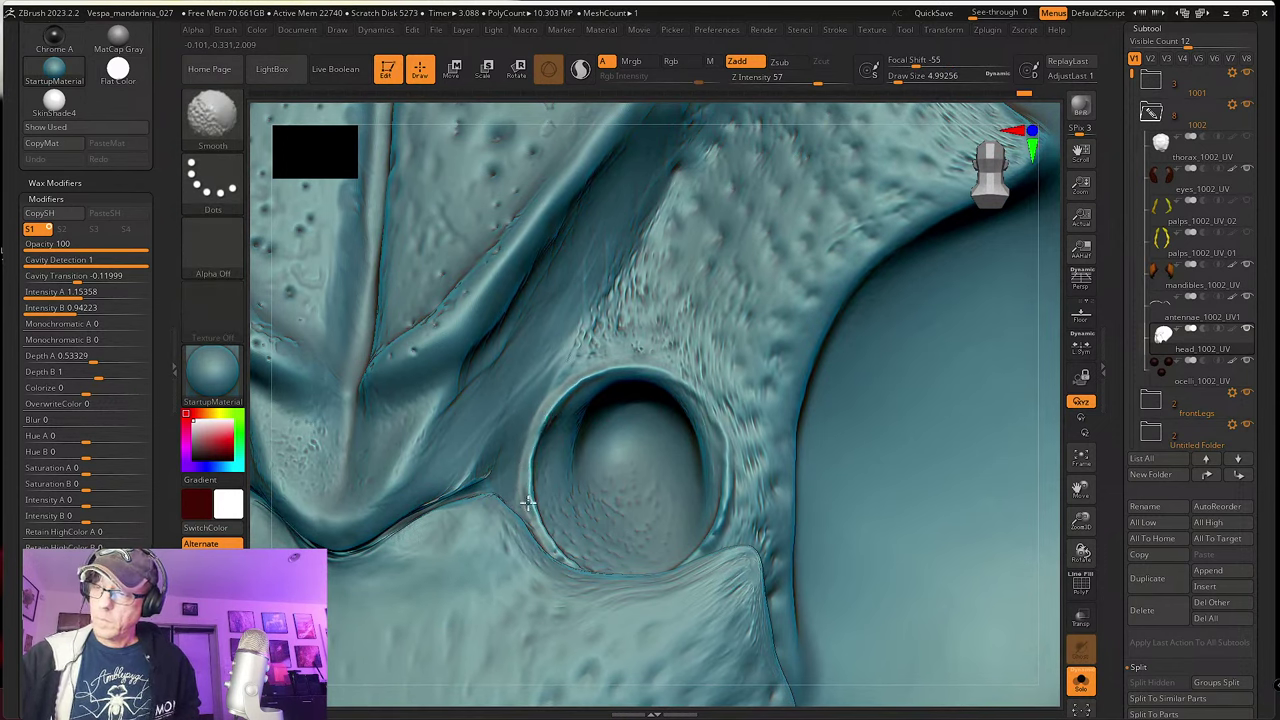
pyautogui.moveTo(537, 533); pyautogui.dragTo(534, 440)
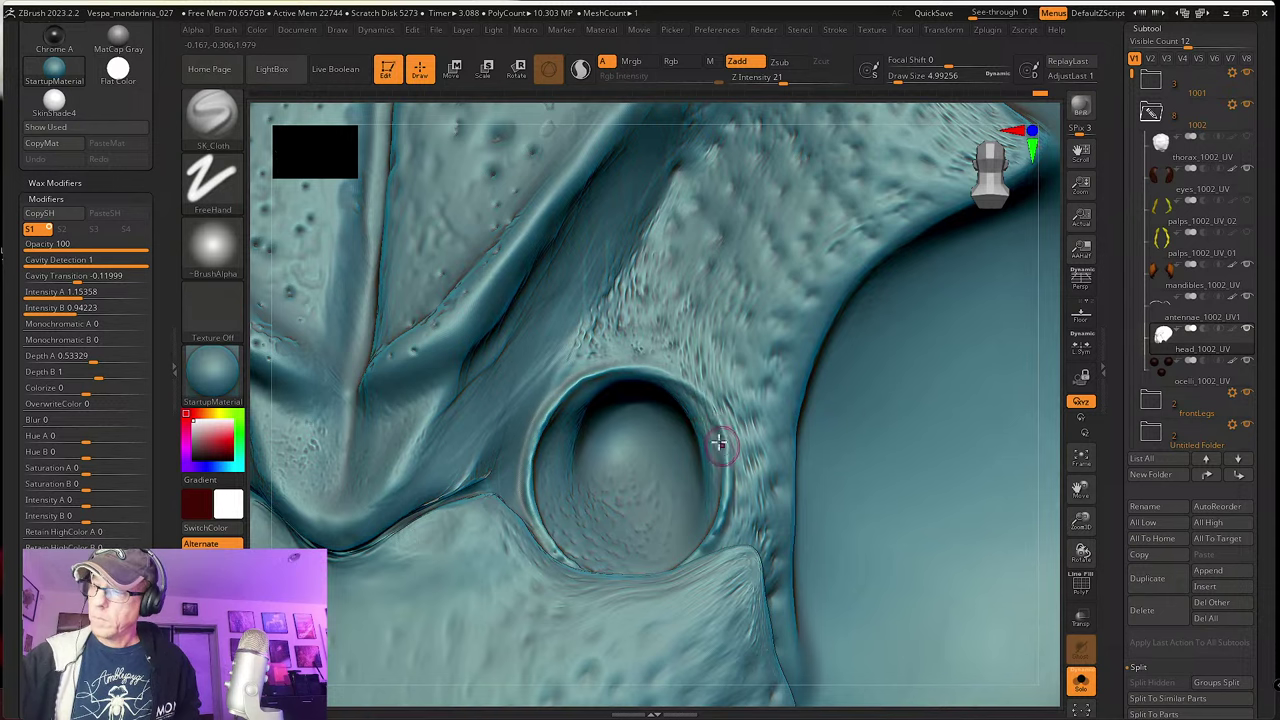
pyautogui.moveTo(720, 443)
pyautogui.mouseDown()
pyautogui.moveTo(726, 457)
pyautogui.moveTo(709, 466)
pyautogui.moveTo(702, 404)
pyautogui.mouseUp()
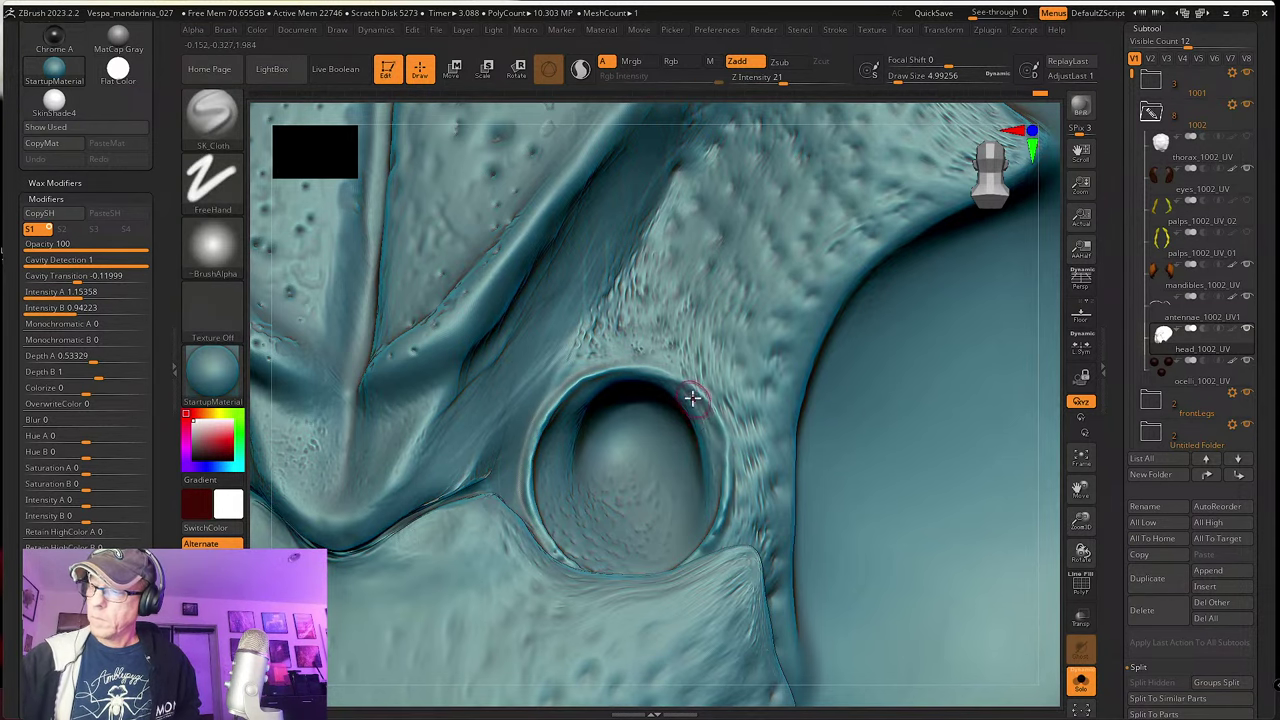
# Step: Refine the lower and inner edge of the socket rim where it meets the face plate, using SK_Cloth and smoothing
pyautogui.moveTo(715, 518)
pyautogui.mouseDown(button='right')
pyautogui.moveTo(723, 431)
pyautogui.moveTo(660, 515)
pyautogui.moveTo(563, 527)
pyautogui.mouseUp(button='right')
pyautogui.press('shift')
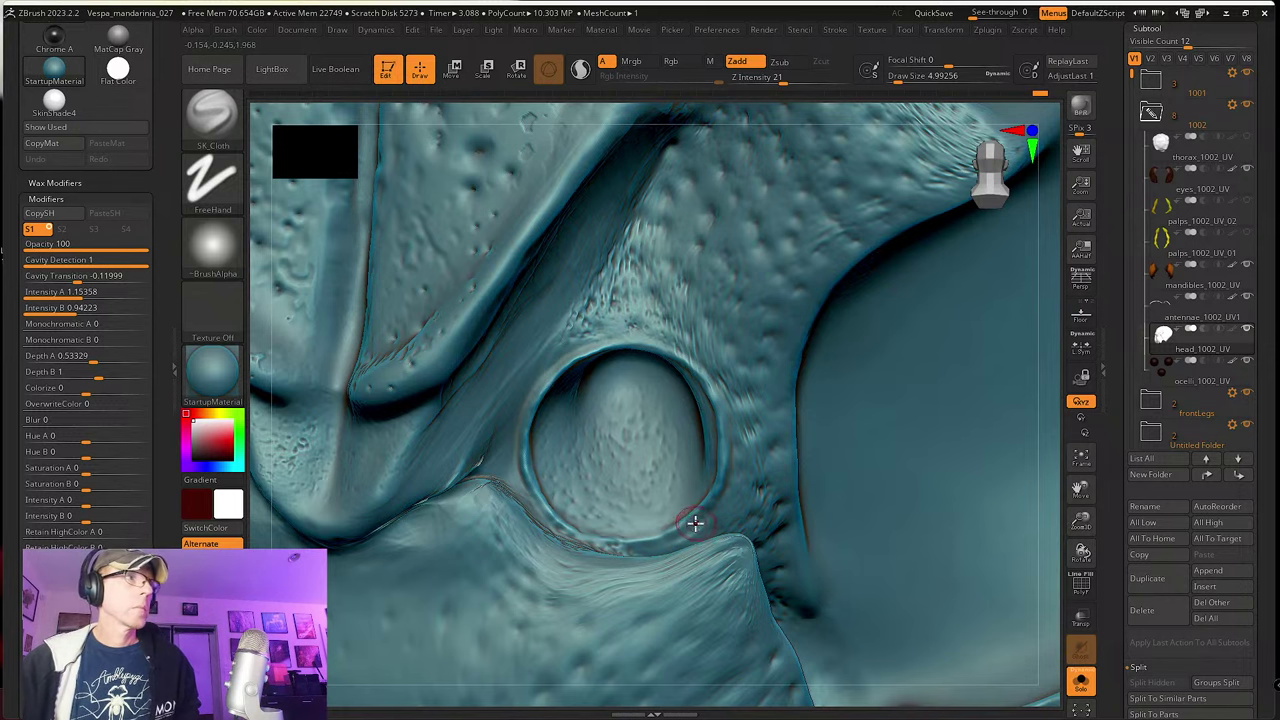
pyautogui.moveTo(691, 520)
pyautogui.mouseDown(button='right')
pyautogui.moveTo(669, 543)
pyautogui.moveTo(529, 509)
pyautogui.mouseUp(button='right')
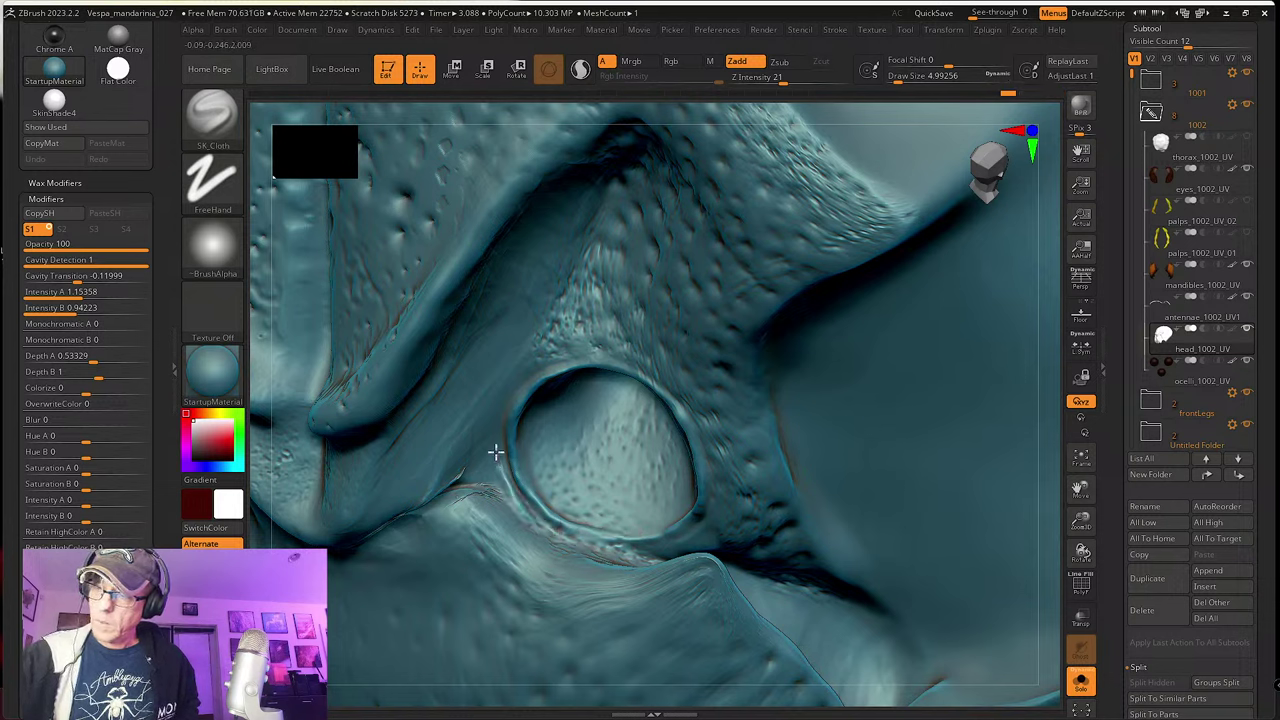
pyautogui.moveTo(568, 540)
pyautogui.mouseDown()
pyautogui.moveTo(620, 554)
pyautogui.moveTo(492, 449)
pyautogui.mouseUp()
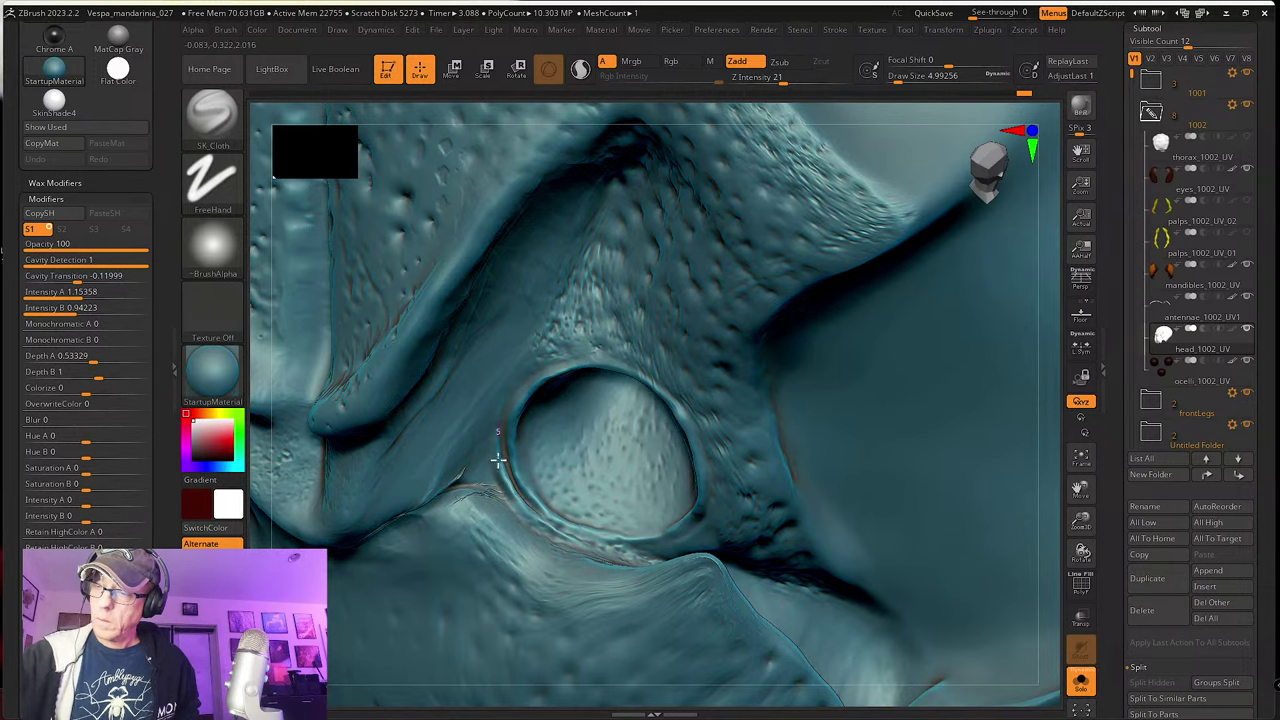
# Step: Bring the other subtools back into view and smooth the surface between the central facial ridge and the antenna socket
pyautogui.keyDown('ctrl'); pyautogui.moveTo(831, 537); pyautogui.dragTo(905, 525, button='right'); pyautogui.keyUp('ctrl')
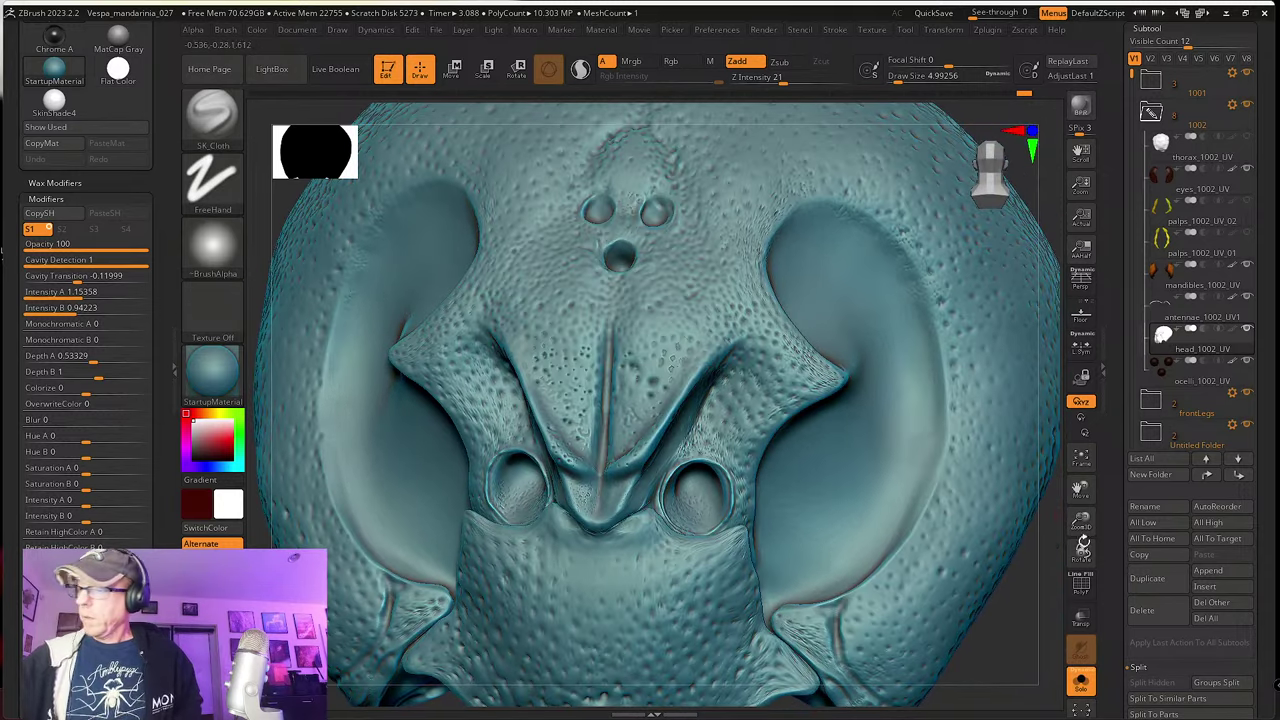
pyautogui.click(1080, 682)
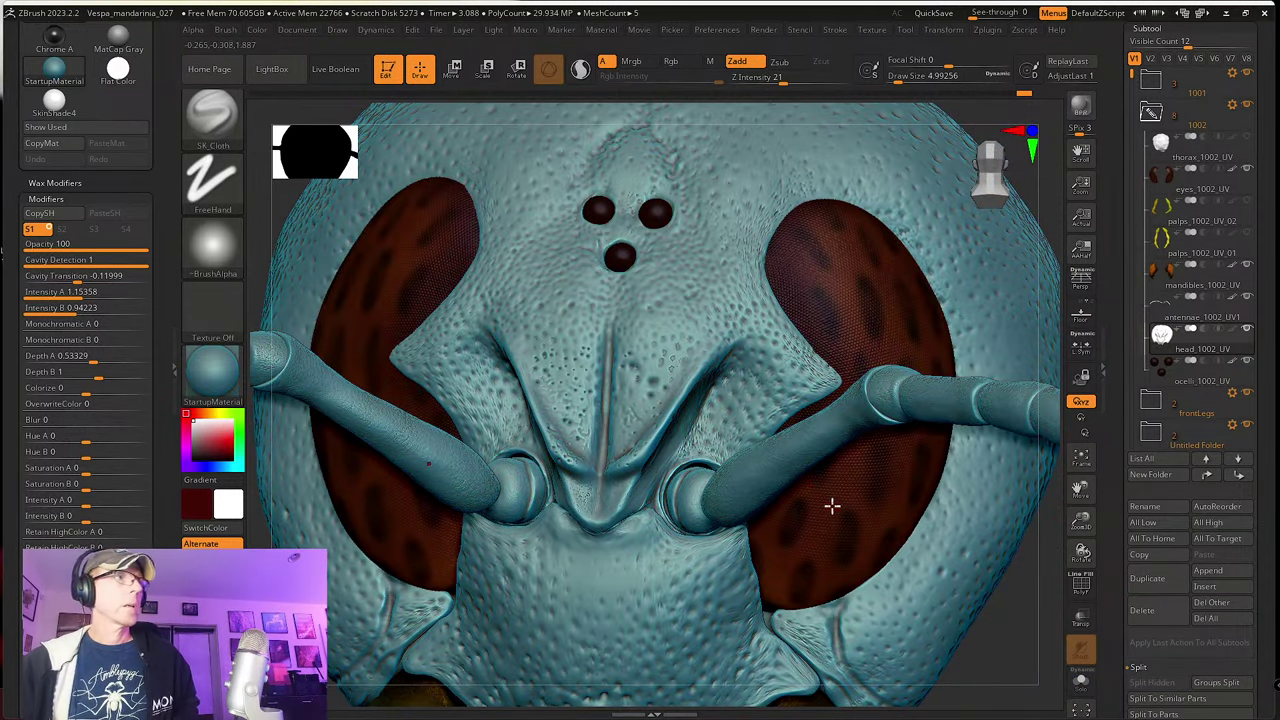
pyautogui.scroll(5, 690, 488)
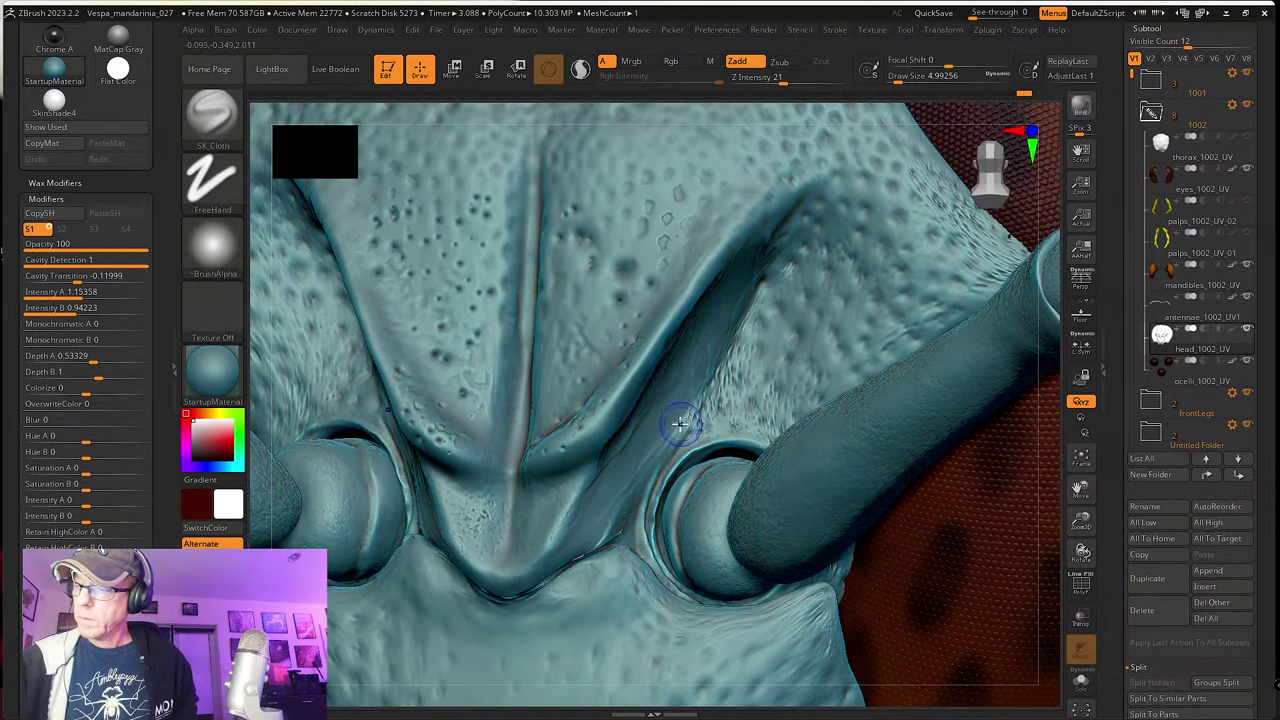
pyautogui.press('shift')
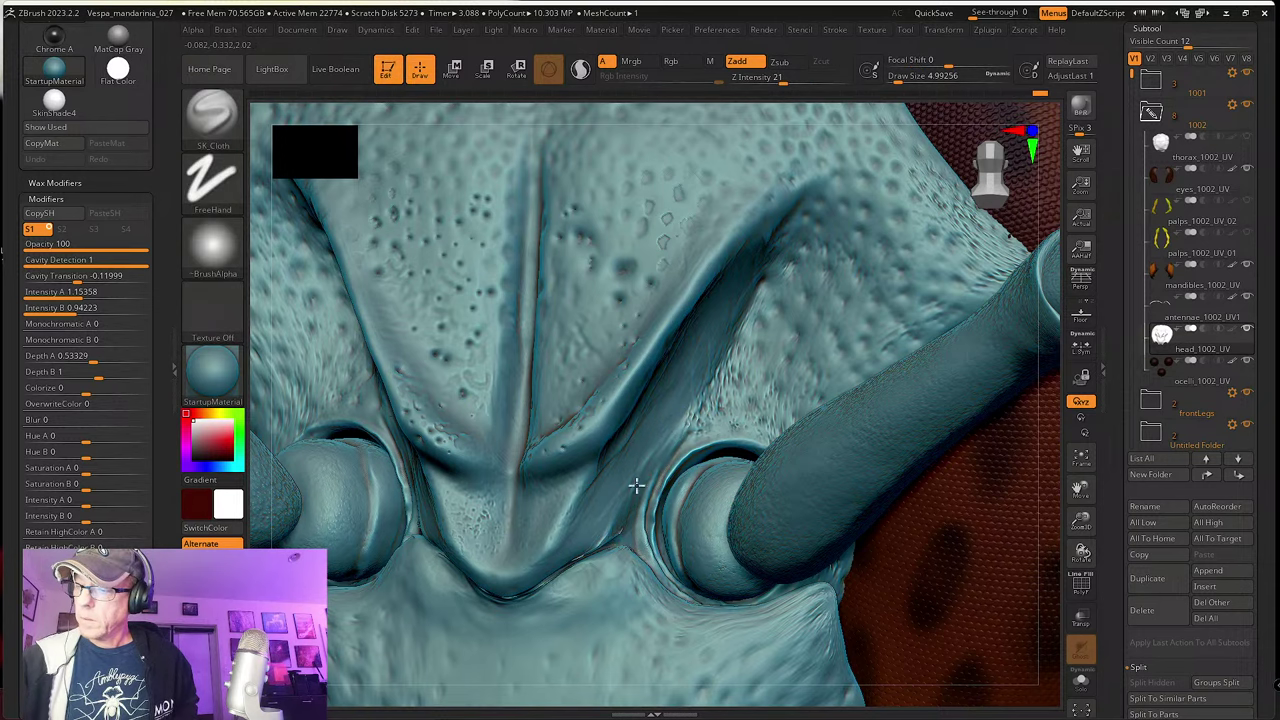
pyautogui.press('shift')
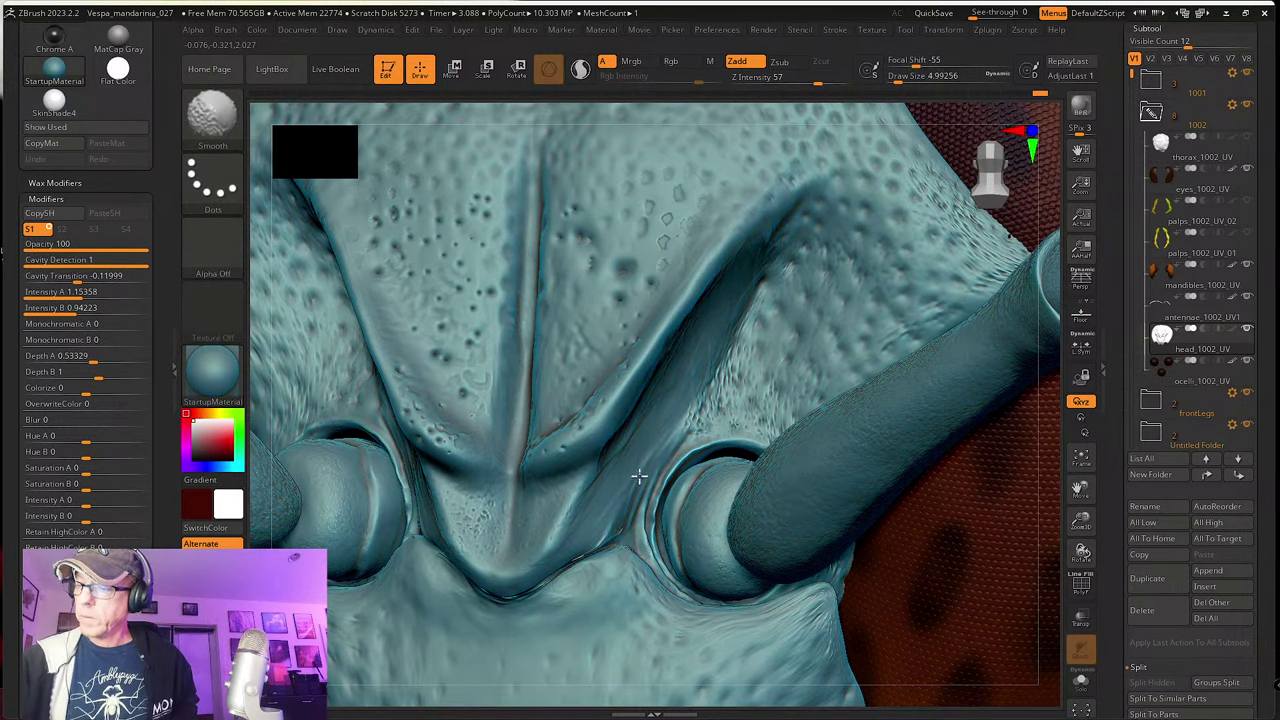
# Step: Turn on the head subtool's polypaint display and apply the SkinShade4 material
pyautogui.click(1236, 344)
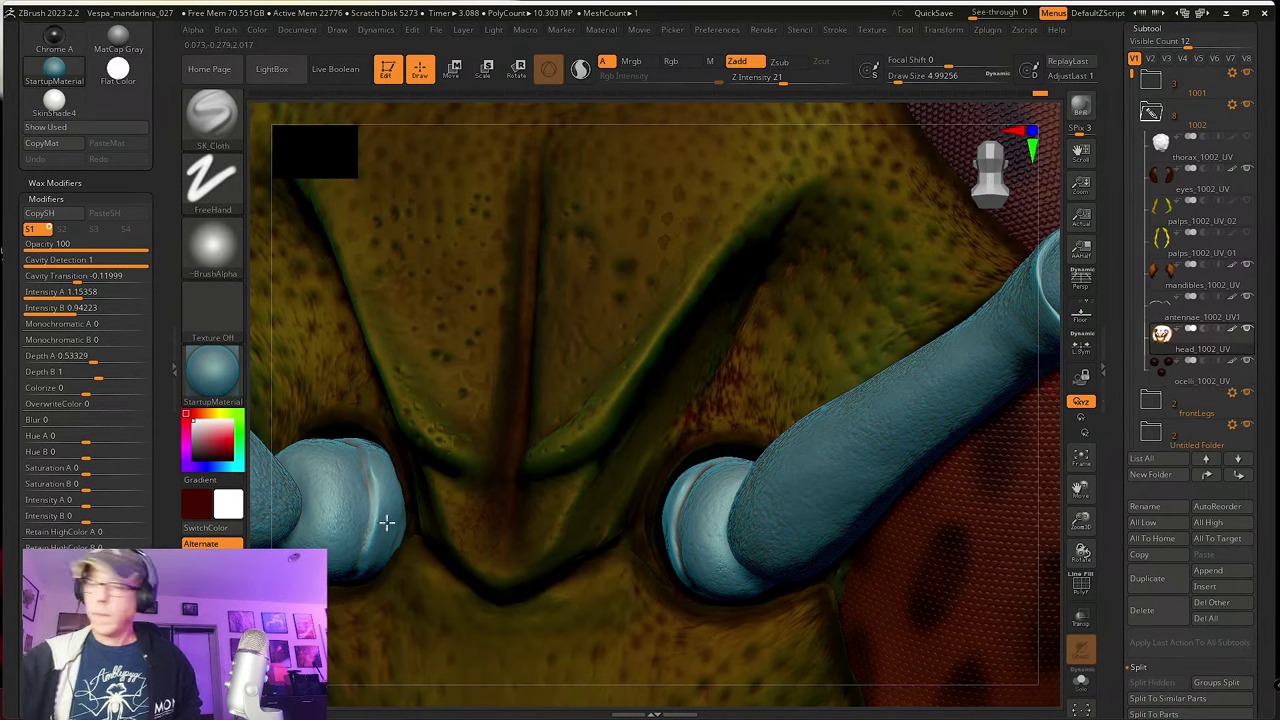
pyautogui.click(212, 368)
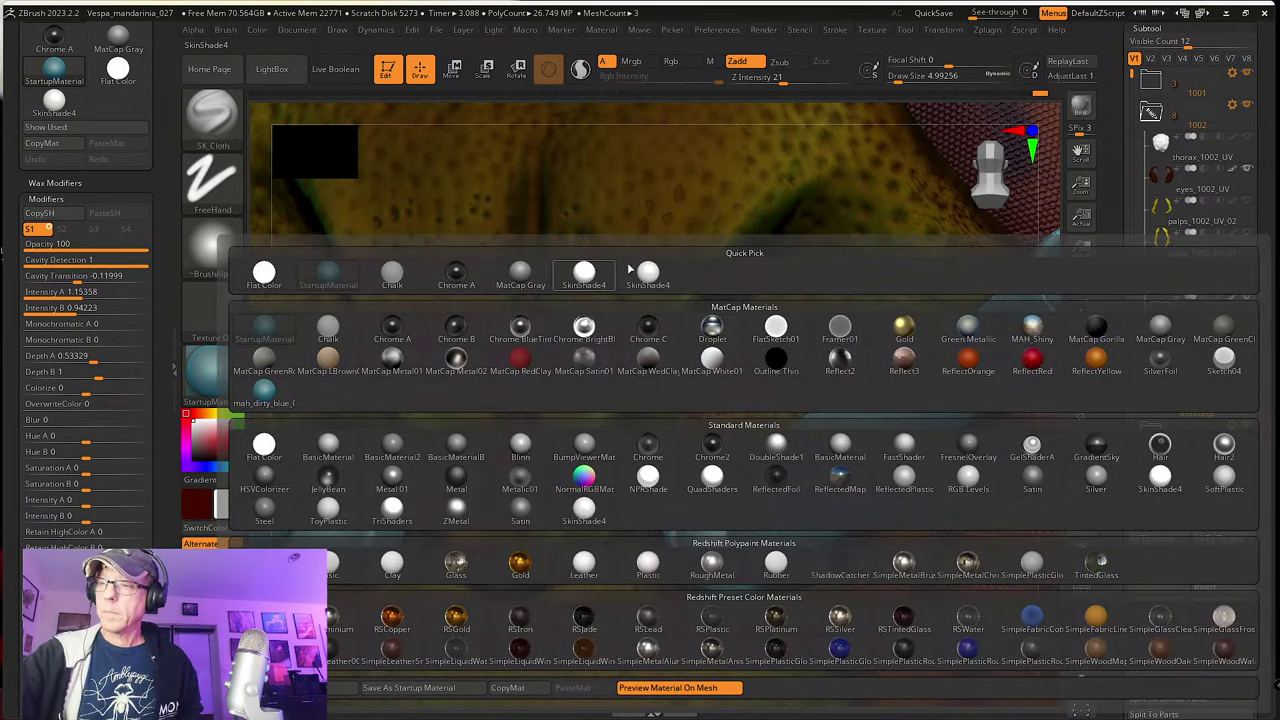
pyautogui.click(584, 272)
pyautogui.moveTo(777, 464); pyautogui.dragTo(817, 497, button='right')
pyautogui.moveTo(841, 543); pyautogui.dragTo(817, 501, button='right')
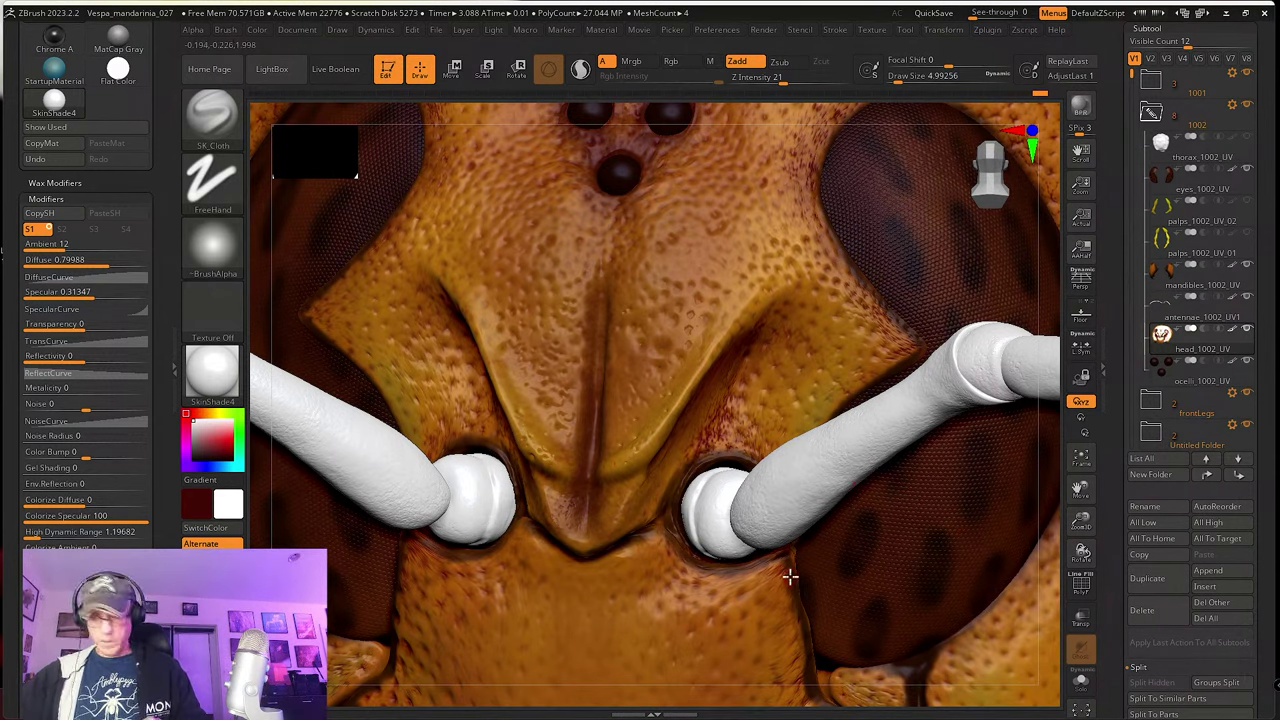
# Step: Sample a dark brown (R 68, G 27, B 3) from the painted head as the active colour
pyautogui.press('c')
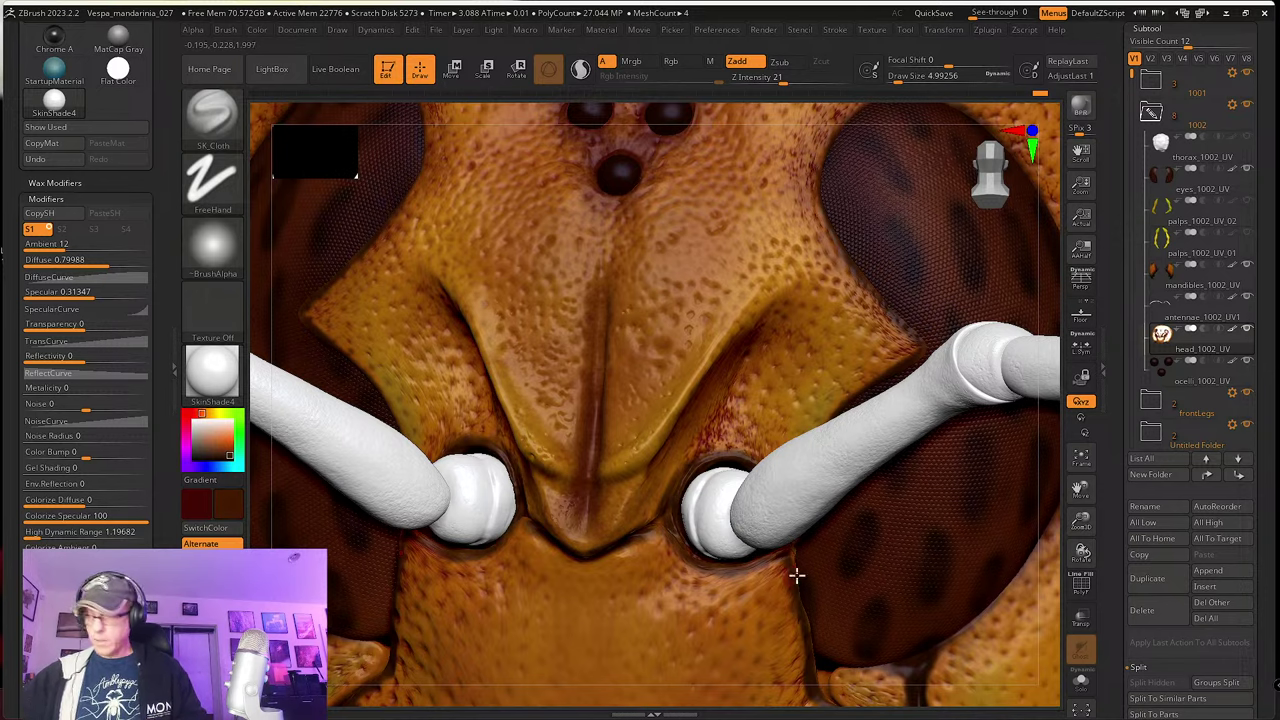
pyautogui.moveTo(1081, 522); pyautogui.dragTo(691, 446)
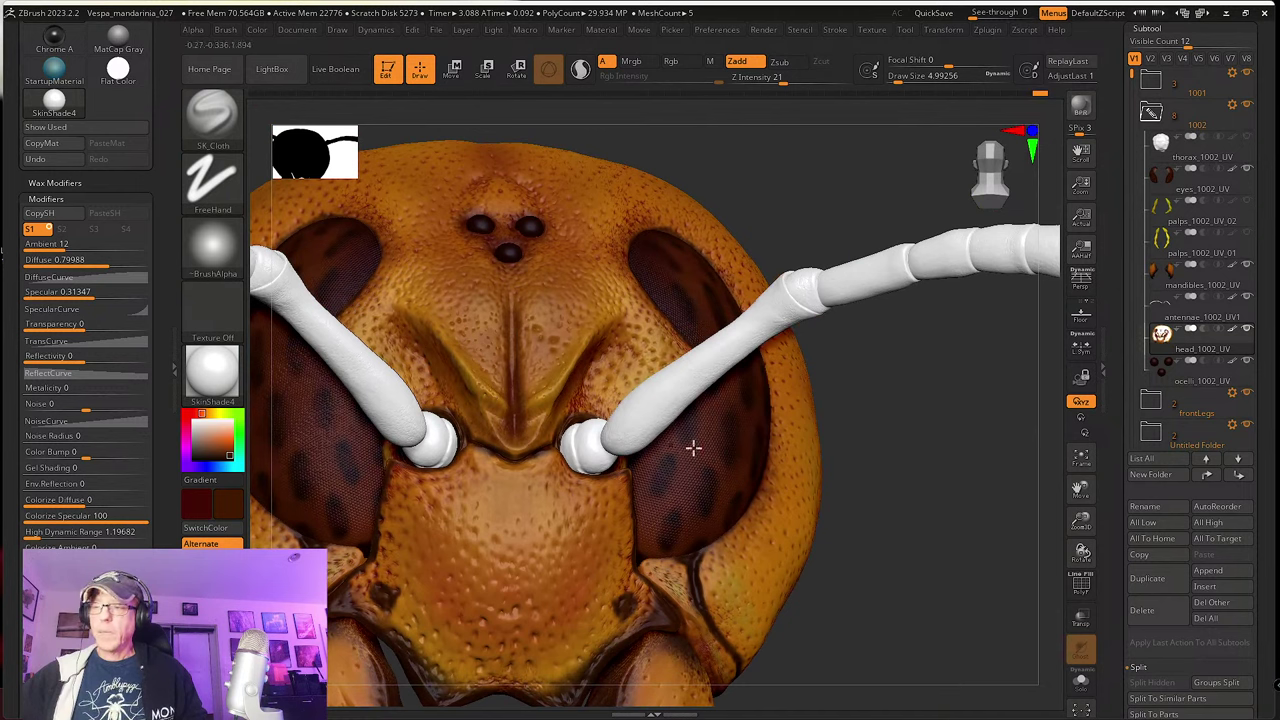
pyautogui.click(264, 30)
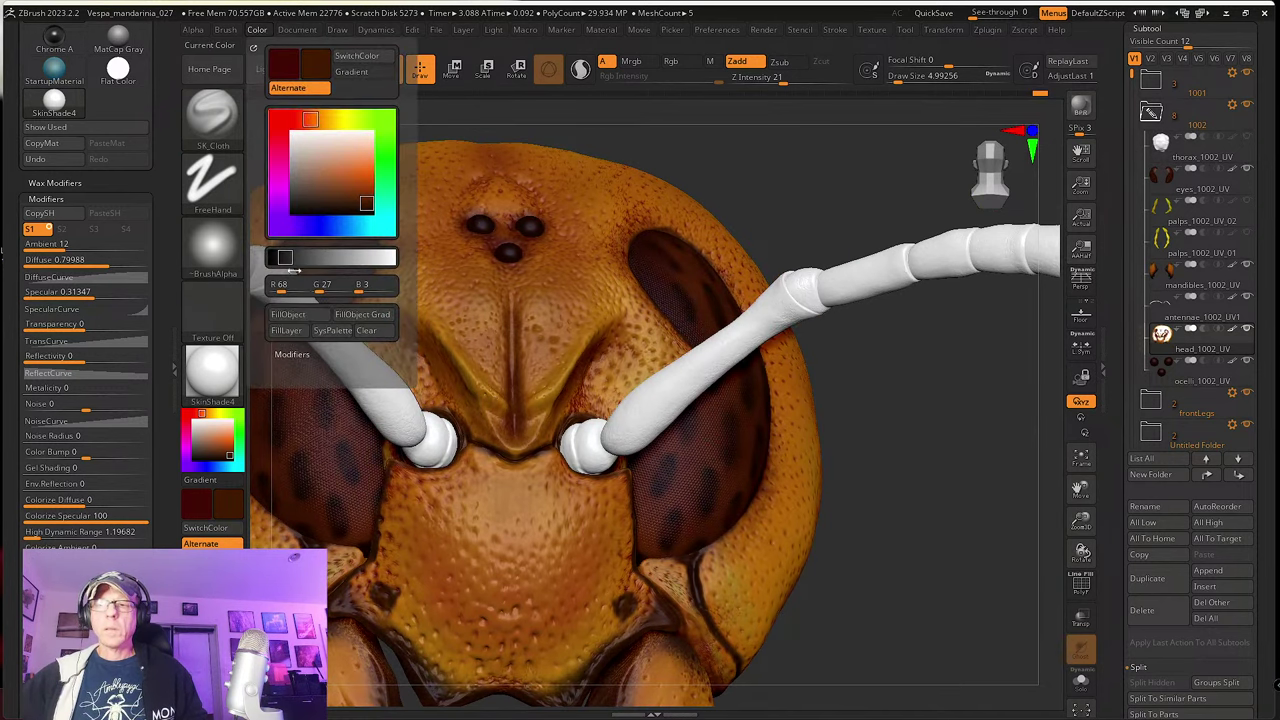
pyautogui.click(290, 314)
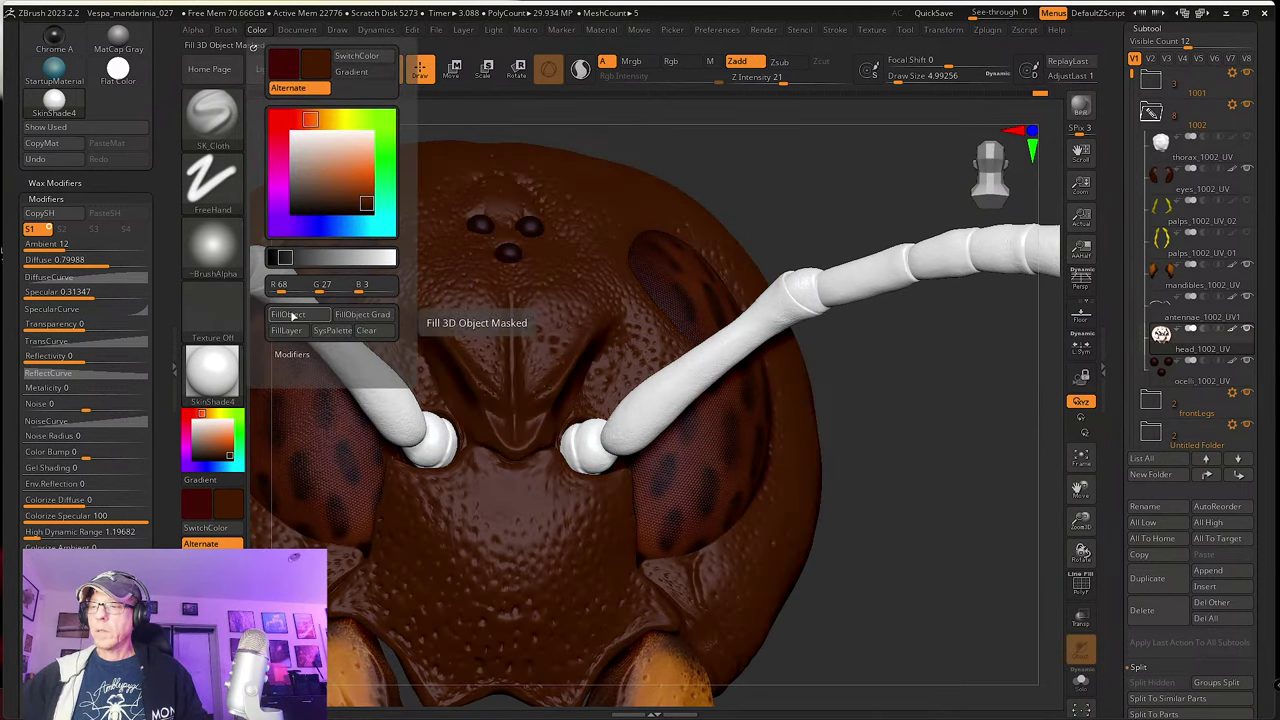
pyautogui.hotkey('ctrl', 'z')
# Step: Make antennae_1002_UV1 the active subtool
pyautogui.keyDown('alt'); pyautogui.click(645, 401); pyautogui.keyUp('alt')
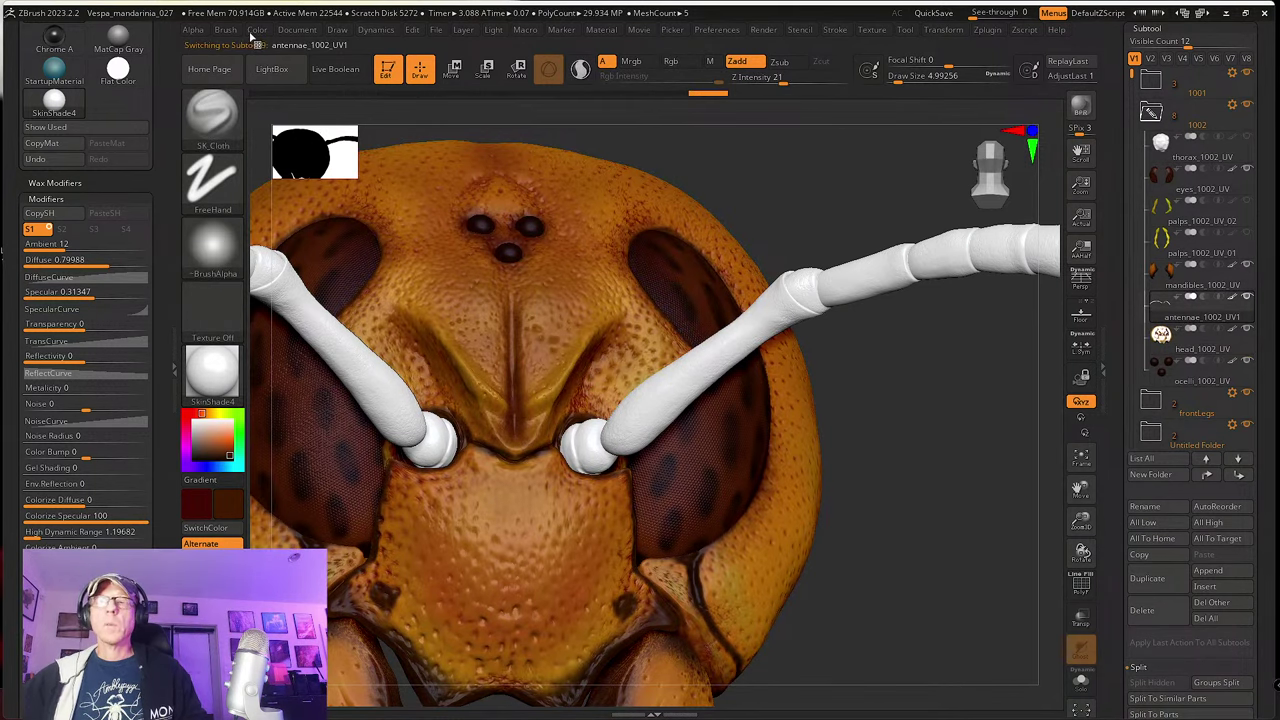
# Step: Fill the antennae subtool with the current dark brown colour and choose the Paint brush
pyautogui.click(257, 29)
pyautogui.click(300, 314)
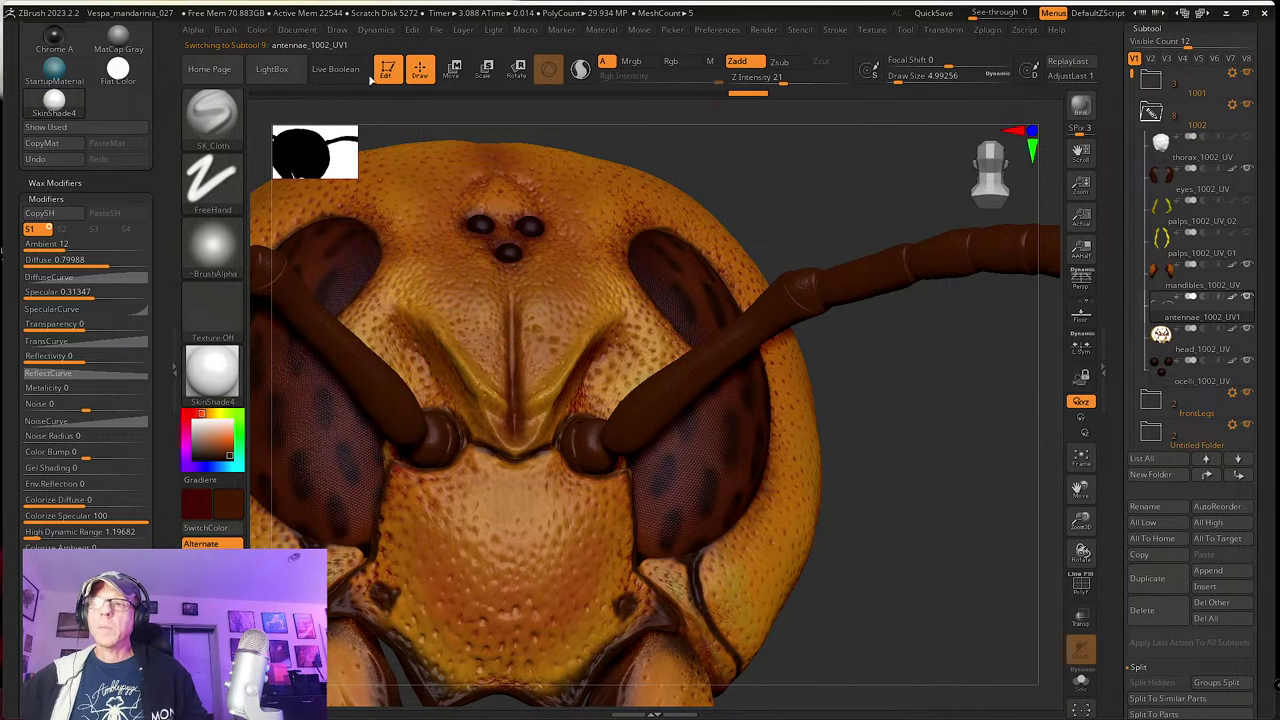
pyautogui.click(212, 112)
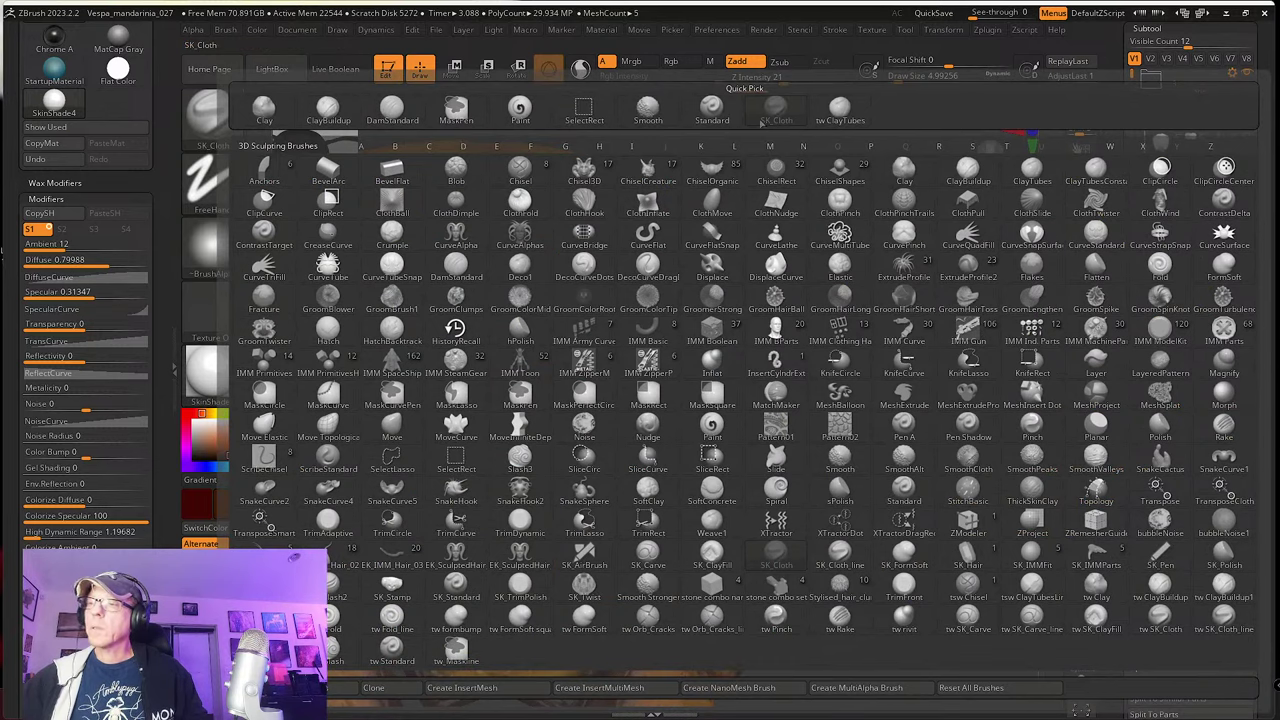
pyautogui.click(517, 108)
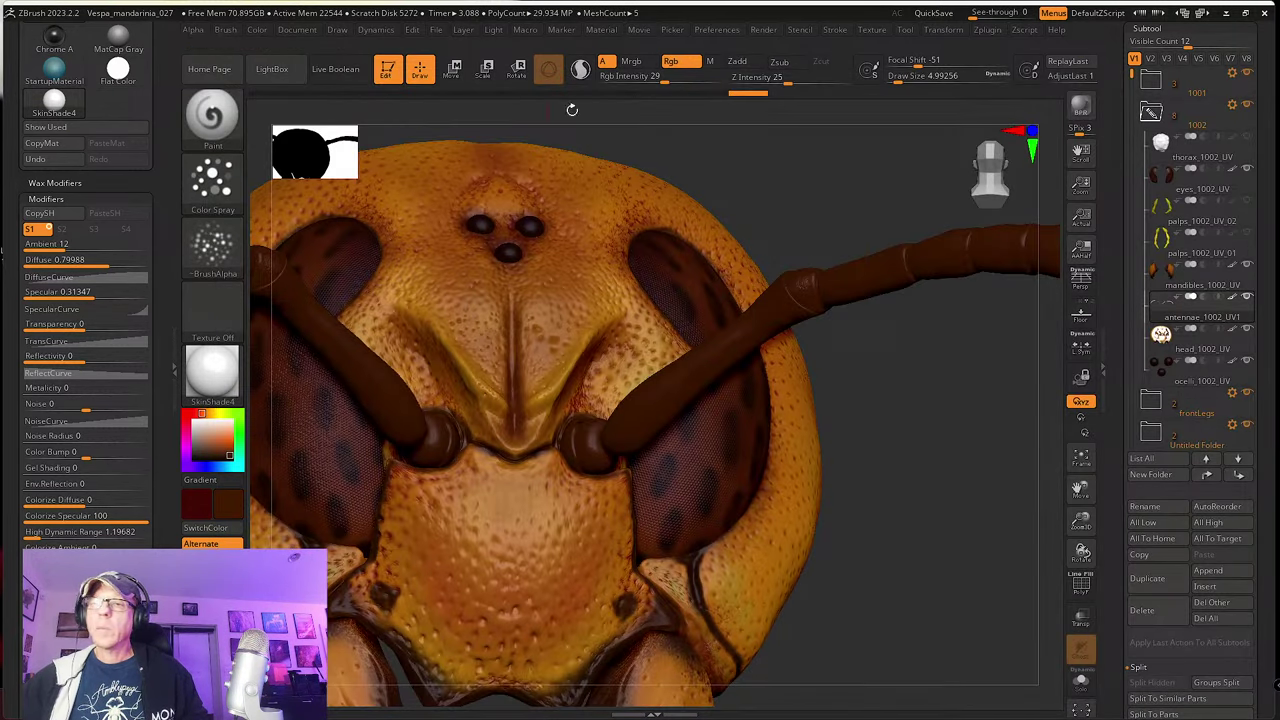
# Step: Set the Smooth brush to blend colour only, with Zadd off, Rgb on and Rgb Intensity at 55
pyautogui.press('shift')
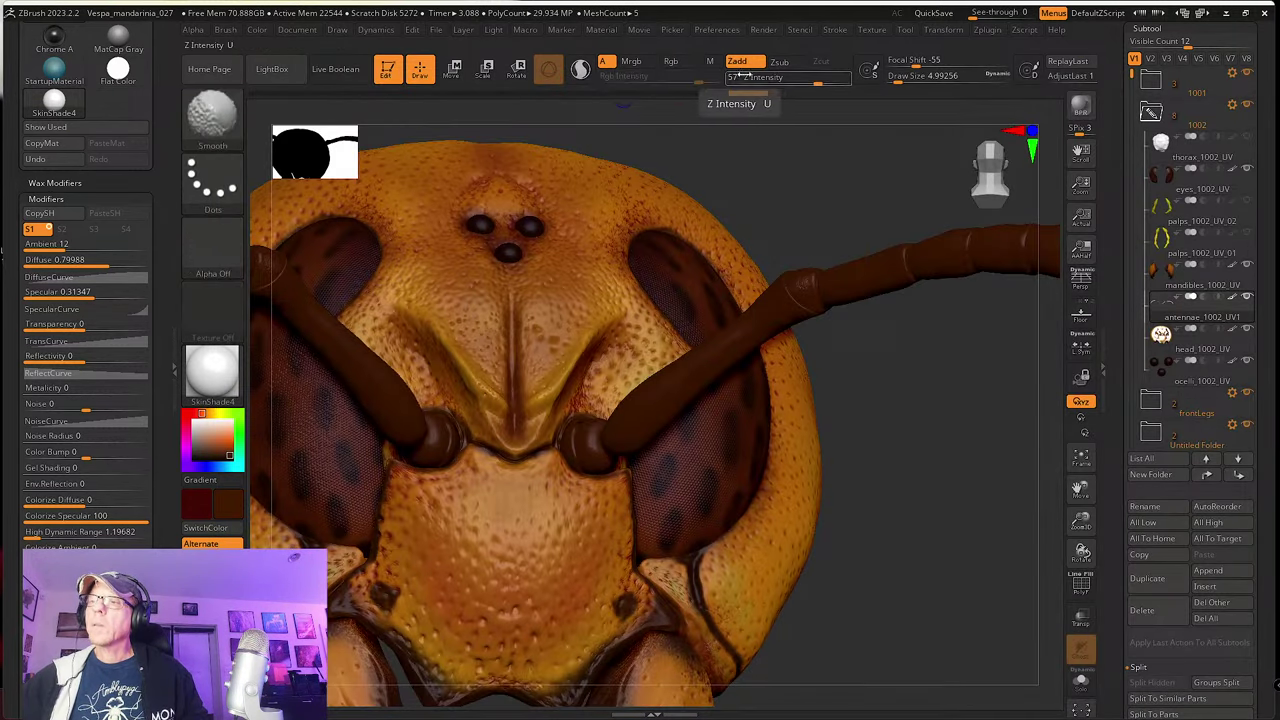
pyautogui.keyDown('shift'); pyautogui.click(749, 62); pyautogui.keyUp('shift')
pyautogui.keyDown('shift'); pyautogui.click(680, 62); pyautogui.keyUp('shift')
pyautogui.keyDown('shift'); pyautogui.moveTo(683, 79); pyautogui.dragTo(686, 79); pyautogui.keyUp('shift')
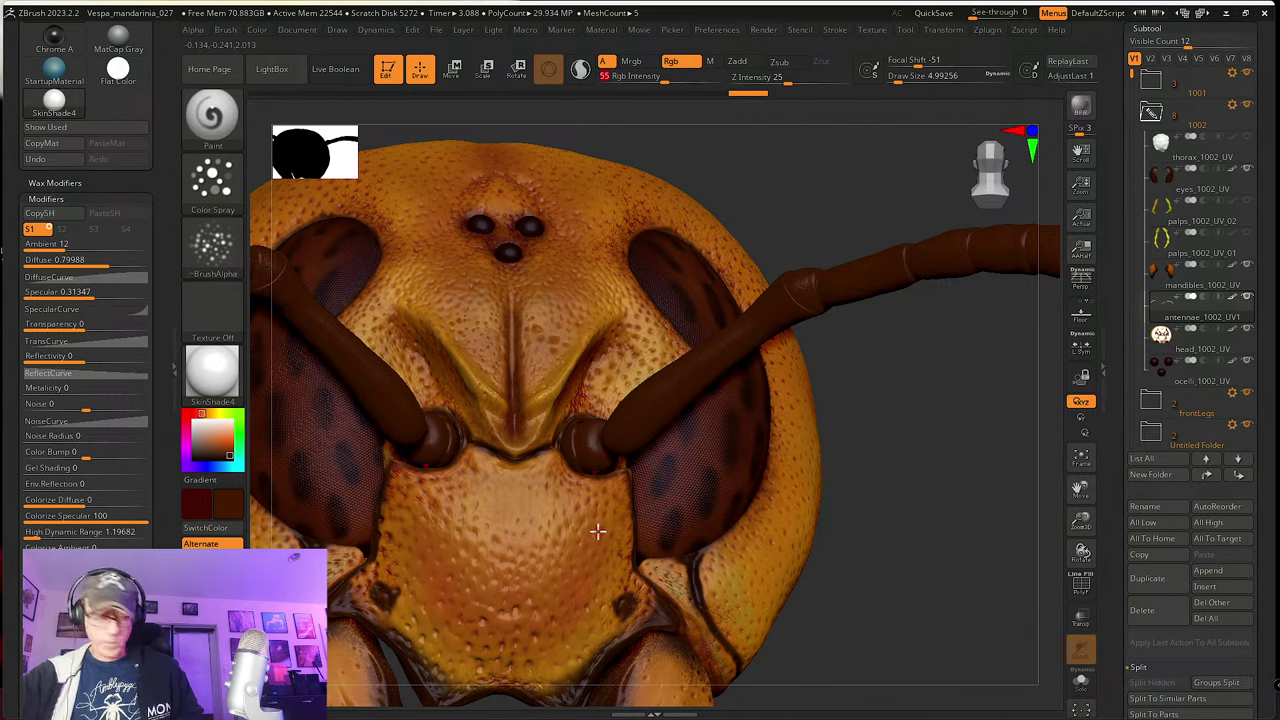
# Step: Sample an orange-brown from the face and paint a first highlight on the antenna's ball-shaped base at draw size about 4.3
pyautogui.press('c')
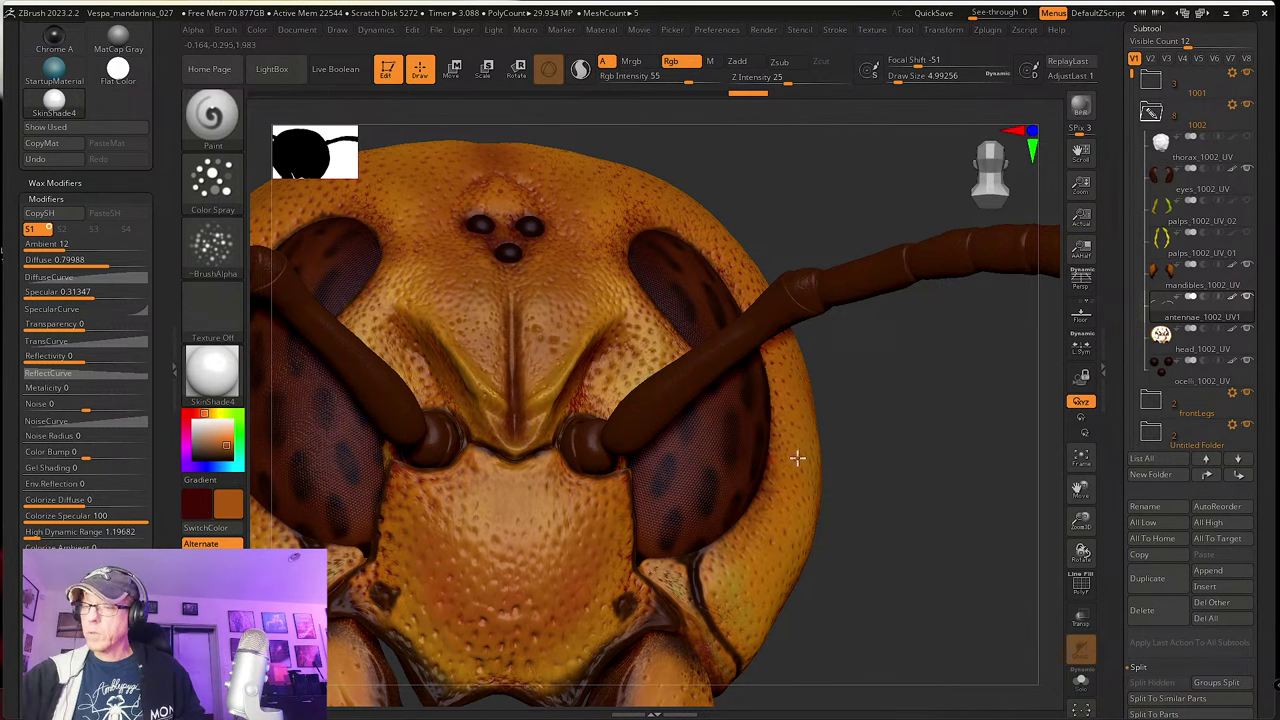
pyautogui.press('s')
pyautogui.moveTo(877, 461); pyautogui.dragTo(874, 461)
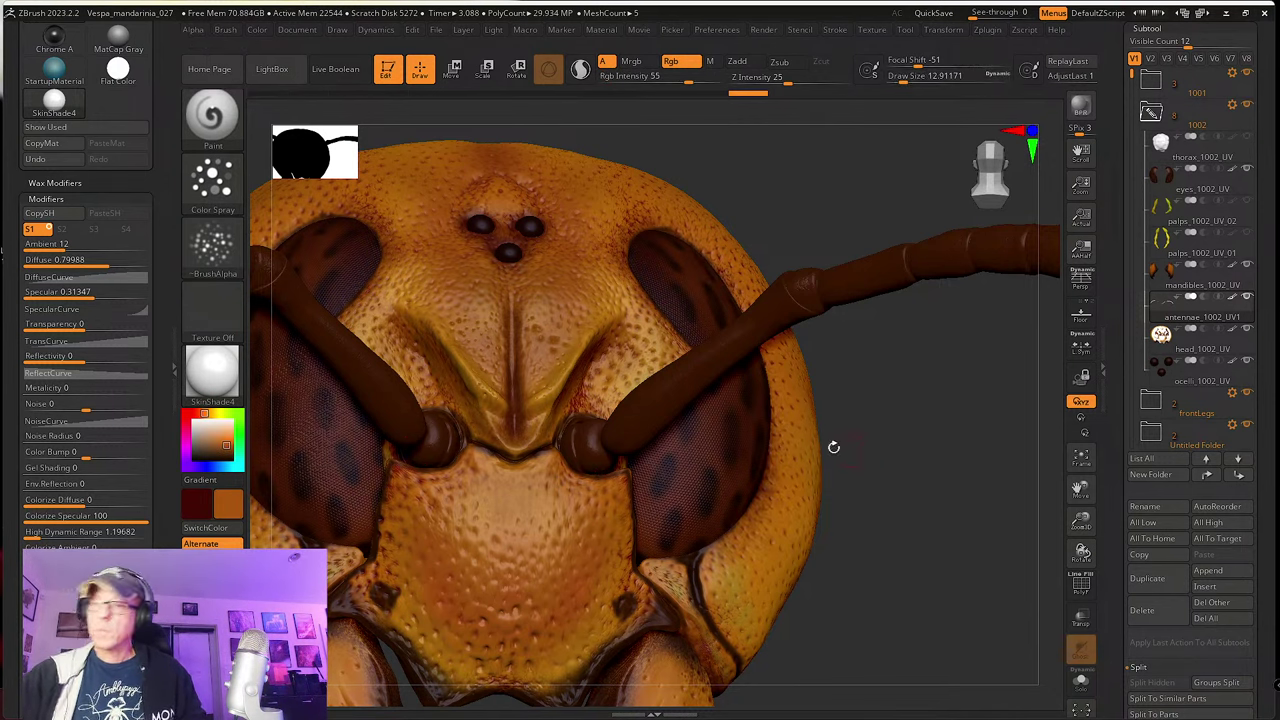
pyautogui.click(212, 181)
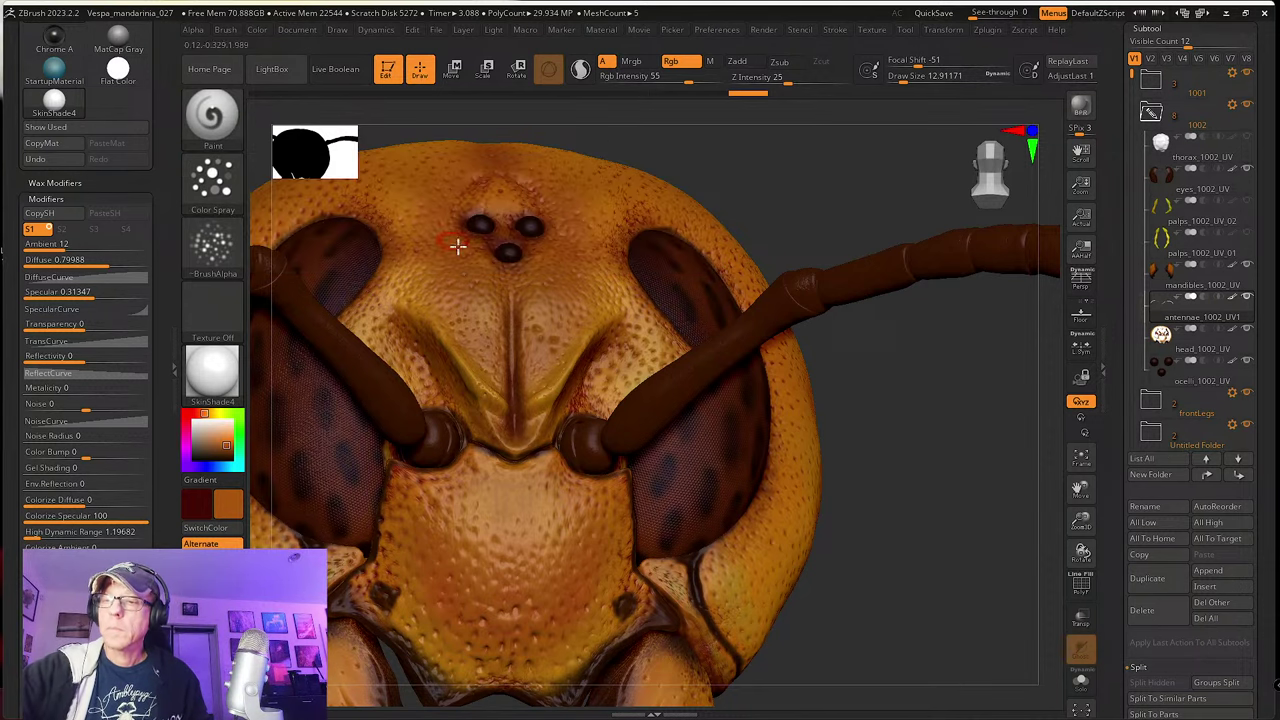
pyautogui.moveTo(649, 483)
pyautogui.keyDown('alt'); pyautogui.mouseDown(button='right')
pyautogui.moveTo(689, 607)
pyautogui.moveTo(574, 477)
pyautogui.mouseUp(button='right'); pyautogui.keyUp('alt')
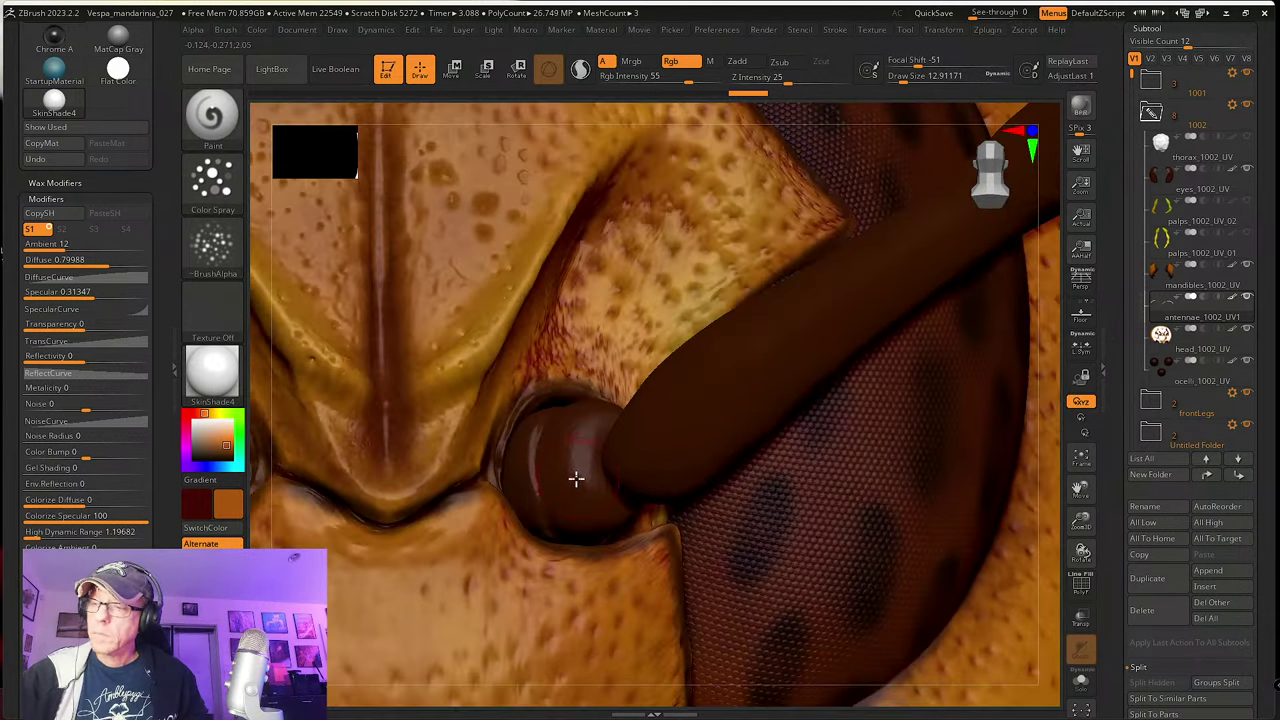
pyautogui.press('s')
pyautogui.moveTo(574, 477); pyautogui.dragTo(583, 512)
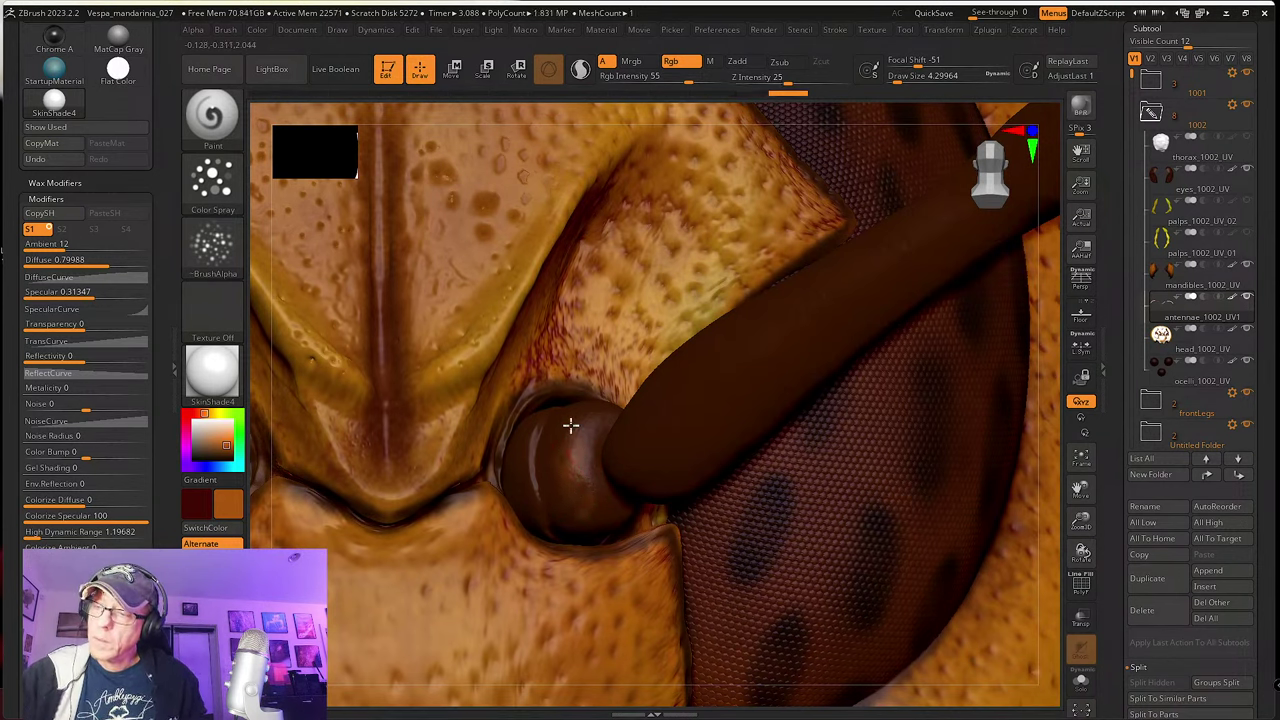
pyautogui.press('shift')
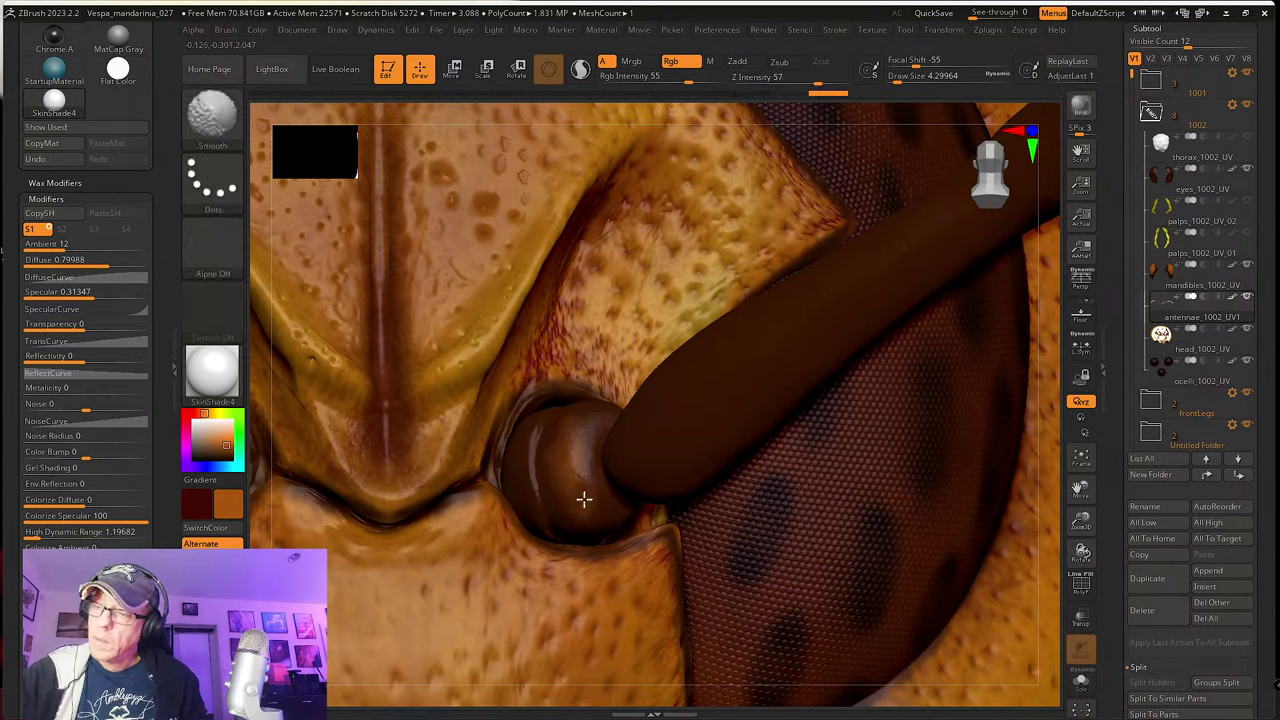
# Step: Build up the orange-brown highlight over the upper, front and lower sides of the antenna's outer base bulb
pyautogui.moveTo(565, 499); pyautogui.dragTo(569, 449, button='right')
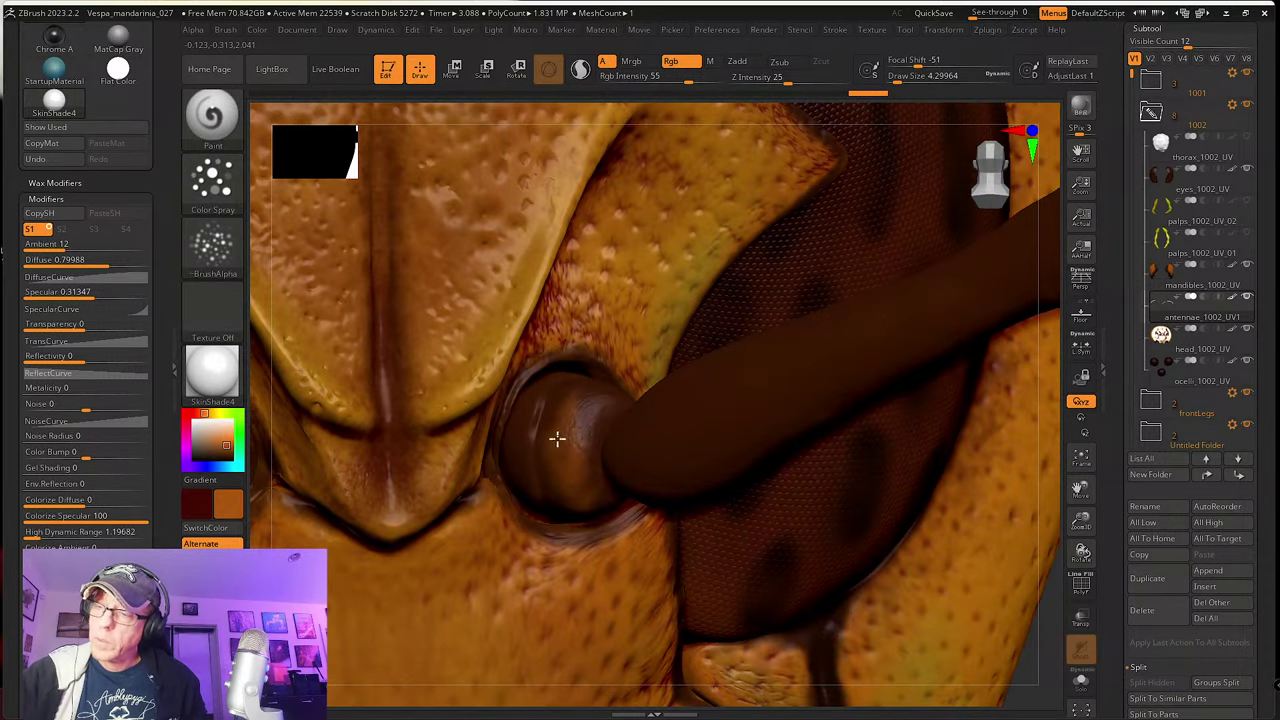
pyautogui.moveTo(577, 432)
pyautogui.mouseDown()
pyautogui.moveTo(596, 397)
pyautogui.moveTo(572, 393)
pyautogui.mouseUp()
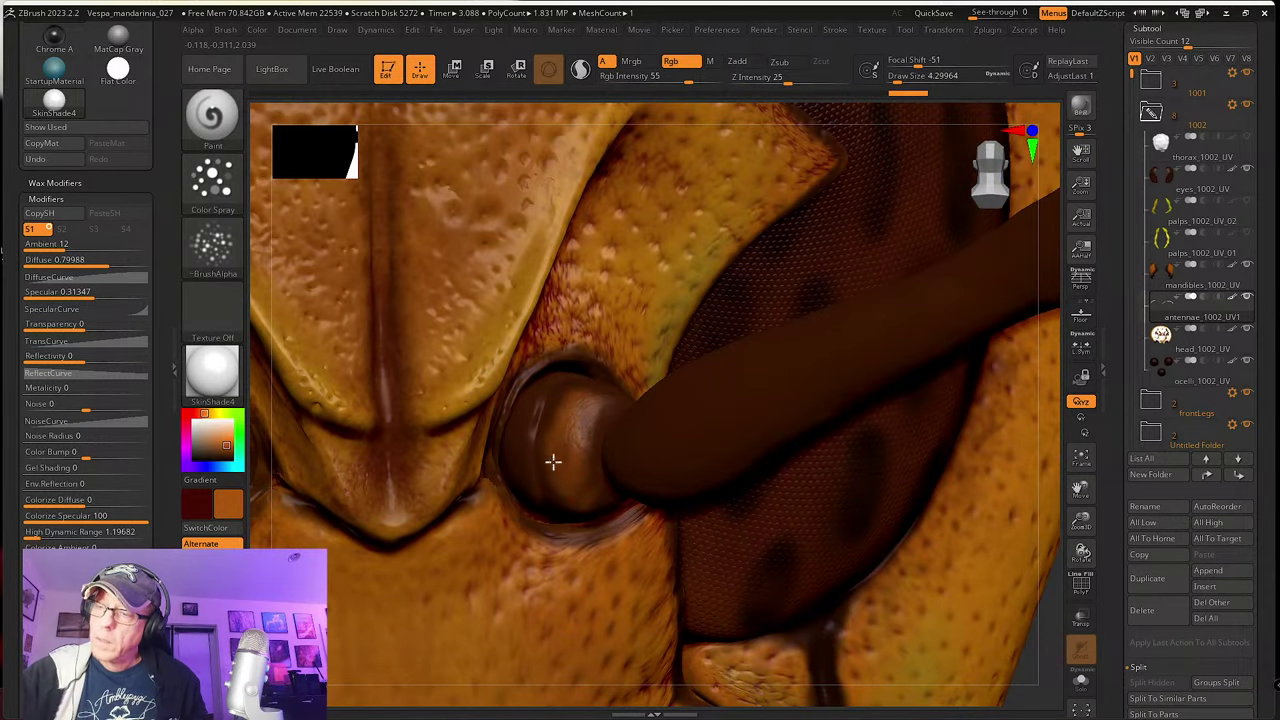
pyautogui.moveTo(553, 462); pyautogui.dragTo(570, 454, button='right')
pyautogui.moveTo(596, 529); pyautogui.dragTo(581, 470)
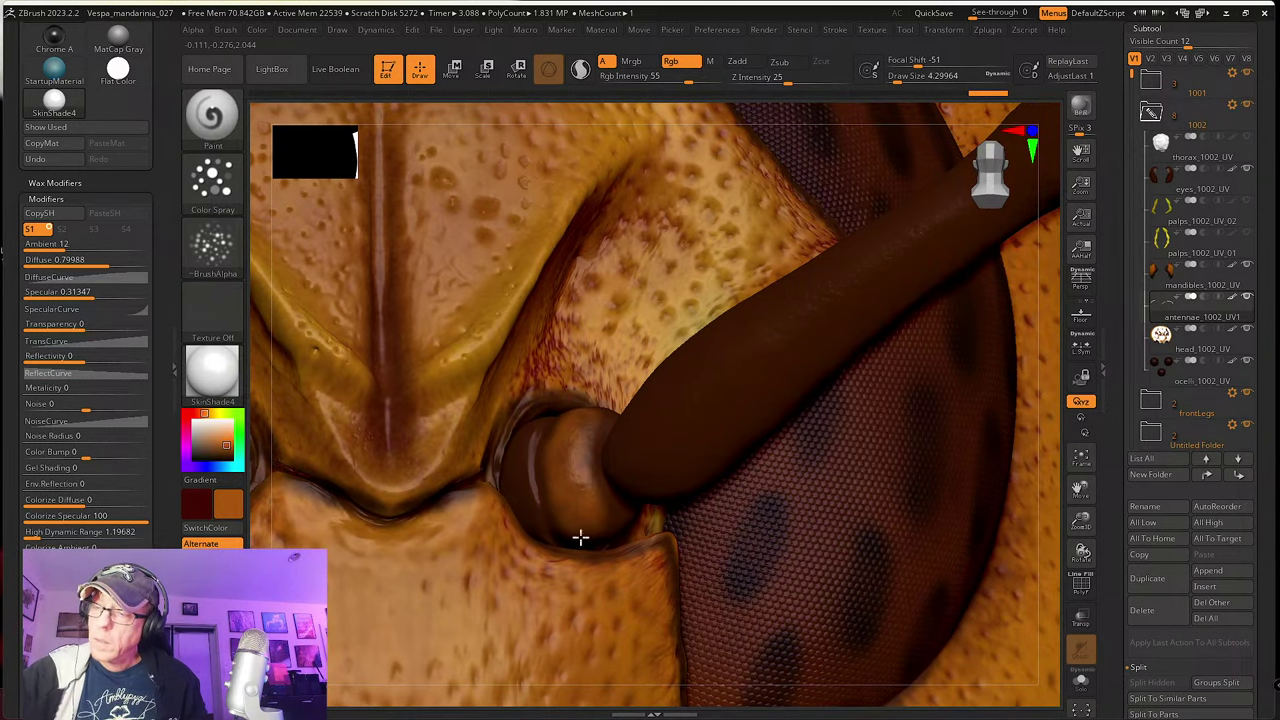
pyautogui.moveTo(580, 537); pyautogui.dragTo(616, 527, button='right')
pyautogui.moveTo(599, 525); pyautogui.dragTo(574, 456)
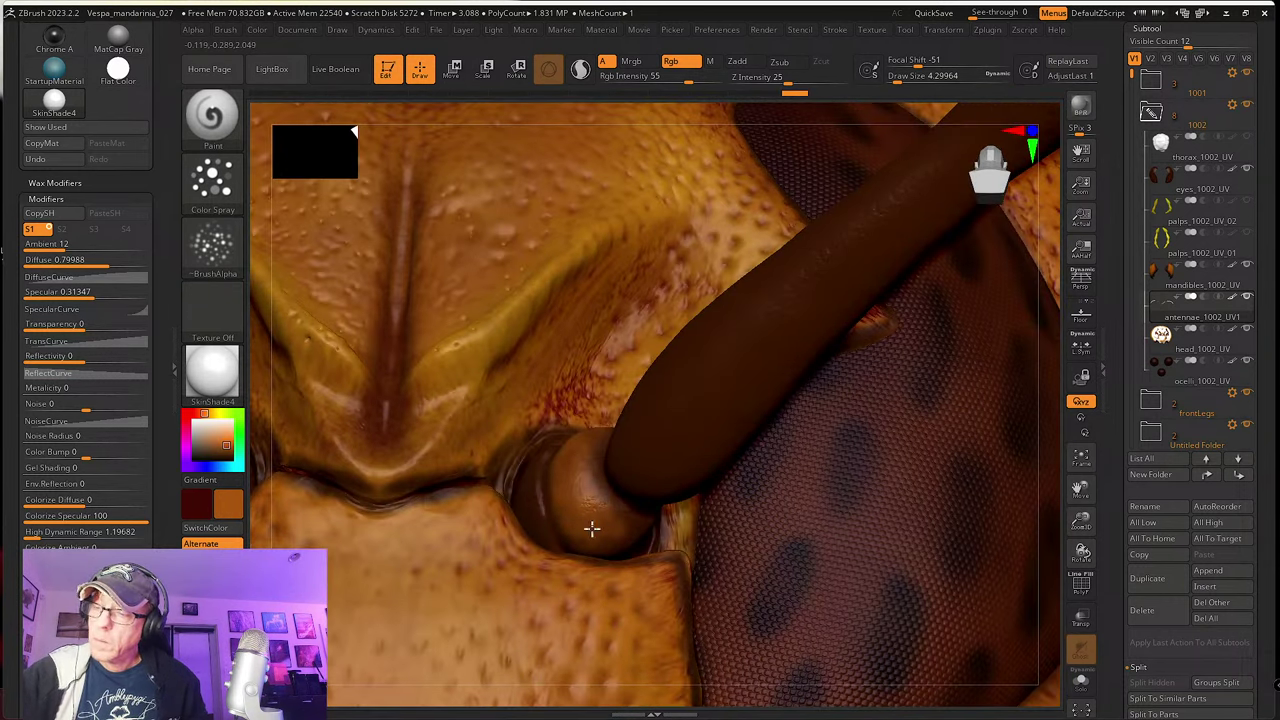
# Step: Paint orange-brown along the inner ring of the antenna base, beside the socket
pyautogui.moveTo(591, 529); pyautogui.dragTo(547, 522, button='right')
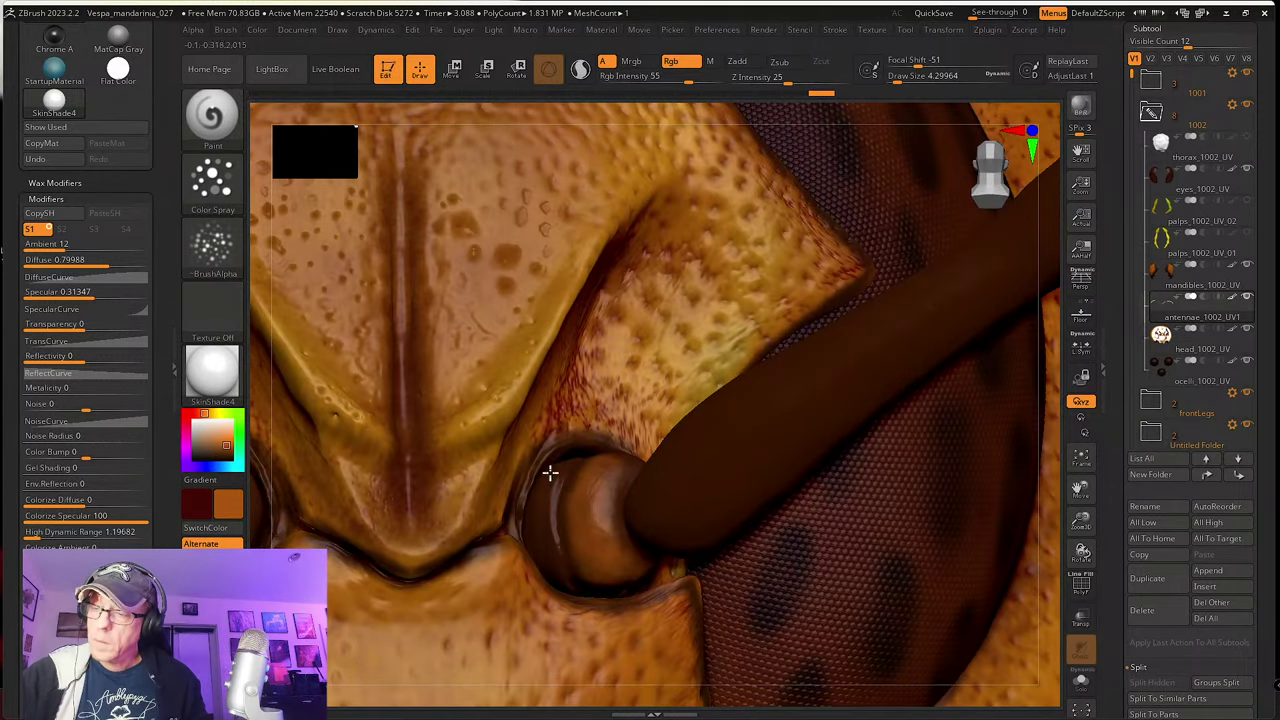
pyautogui.moveTo(545, 488); pyautogui.dragTo(556, 564)
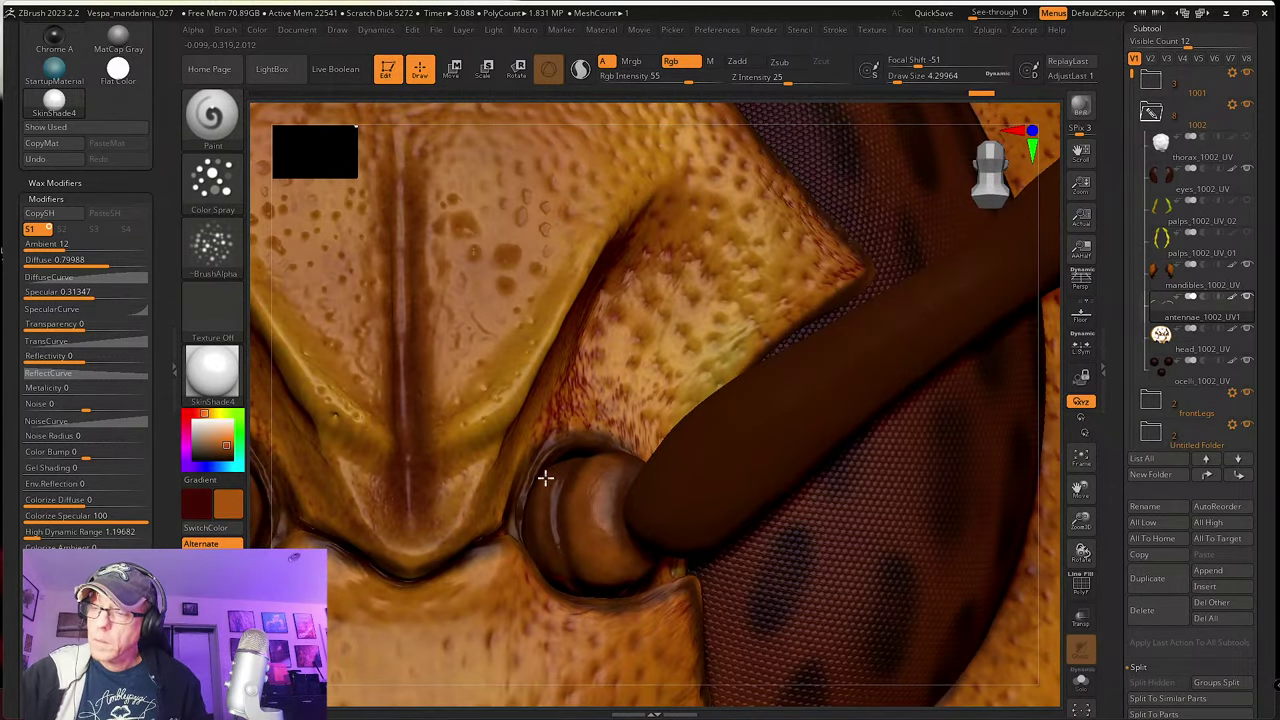
pyautogui.moveTo(546, 479)
pyautogui.mouseDown()
pyautogui.moveTo(561, 581)
pyautogui.moveTo(557, 571)
pyautogui.mouseUp()
# Step: Set the paint colour to very dark brown and shade the groove and edges around the antenna's base bulb
pyautogui.click(225, 455)
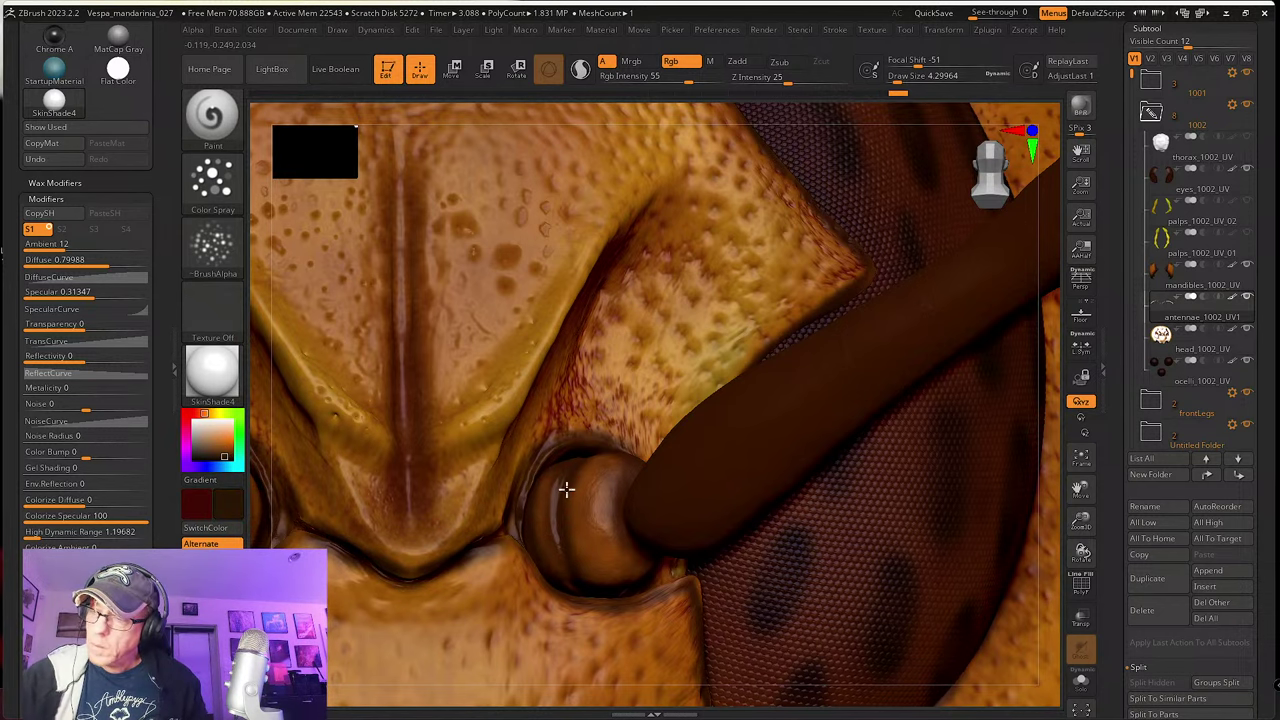
pyautogui.moveTo(566, 489); pyautogui.dragTo(580, 552, button='right')
pyautogui.moveTo(616, 594)
pyautogui.mouseDown()
pyautogui.moveTo(598, 591)
pyautogui.moveTo(646, 565)
pyautogui.mouseUp()
pyautogui.hotkey('ctrl', 'z')
pyautogui.moveTo(621, 489)
pyautogui.mouseDown(button='right')
pyautogui.moveTo(634, 591)
pyautogui.moveTo(632, 470)
pyautogui.moveTo(606, 489)
pyautogui.moveTo(616, 446)
pyautogui.moveTo(568, 465)
pyautogui.mouseUp(button='right')
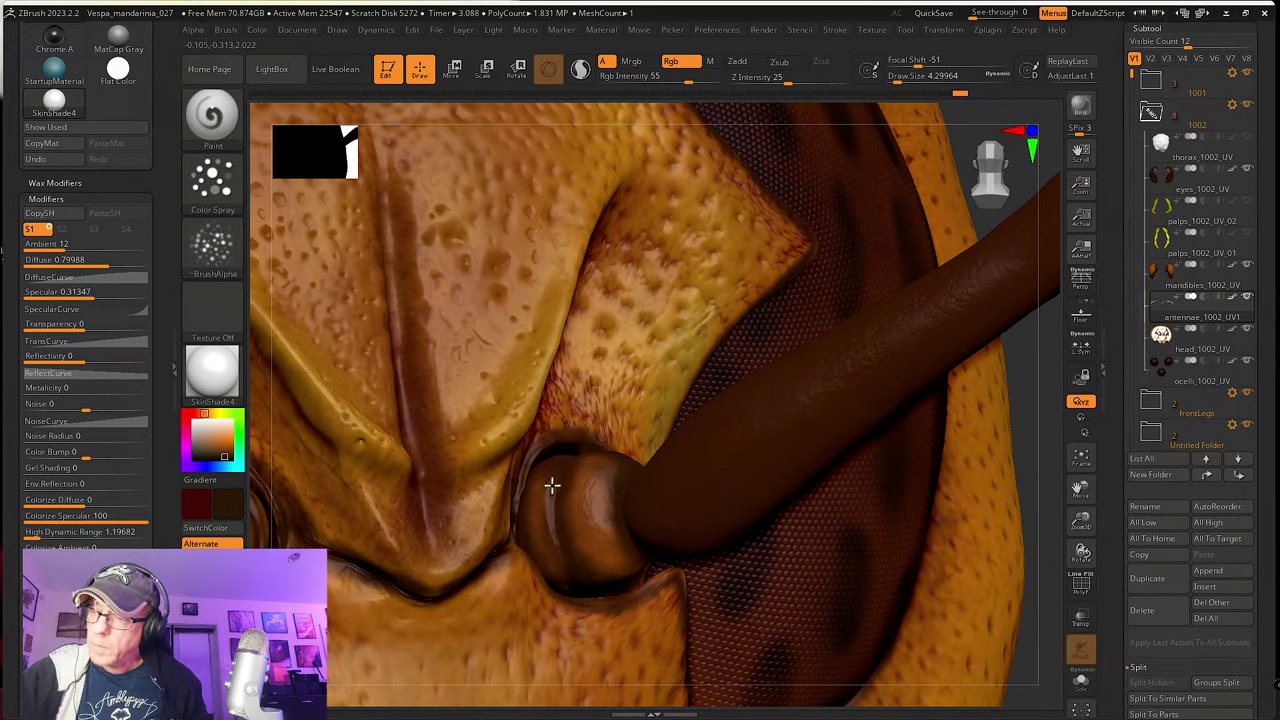
pyautogui.moveTo(560, 466); pyautogui.dragTo(556, 528)
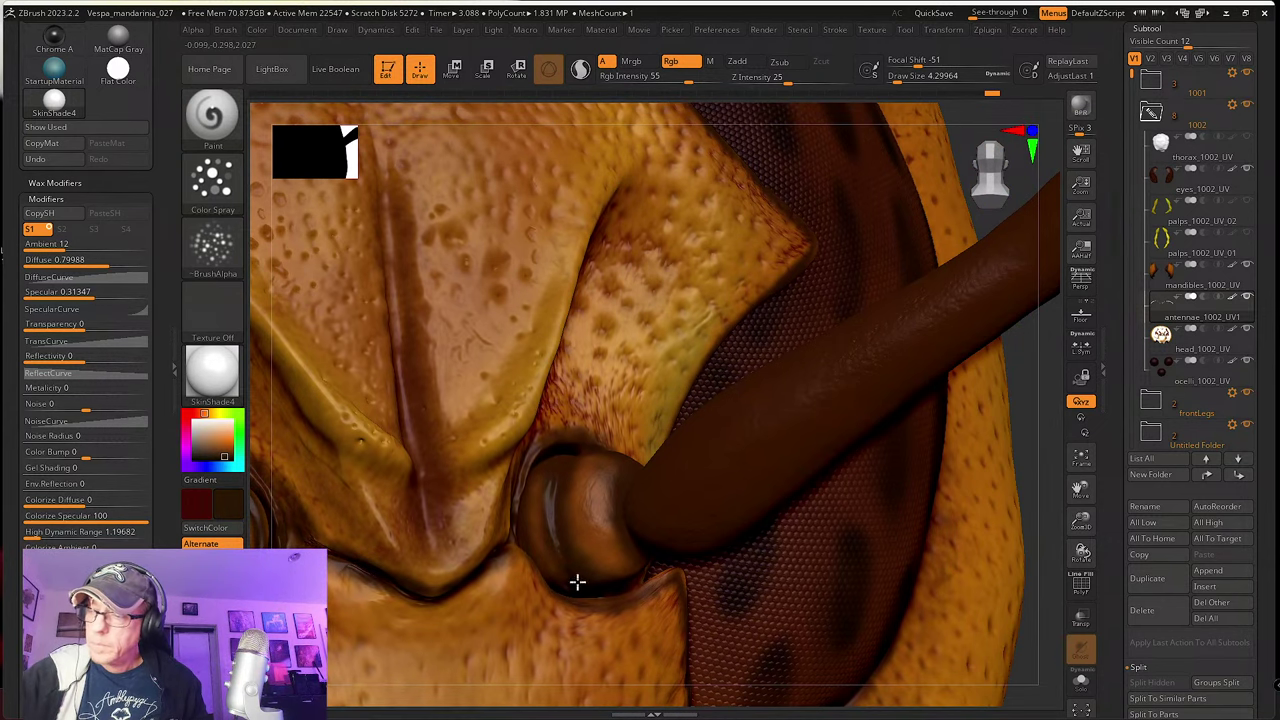
pyautogui.moveTo(577, 581); pyautogui.dragTo(557, 520, button='right')
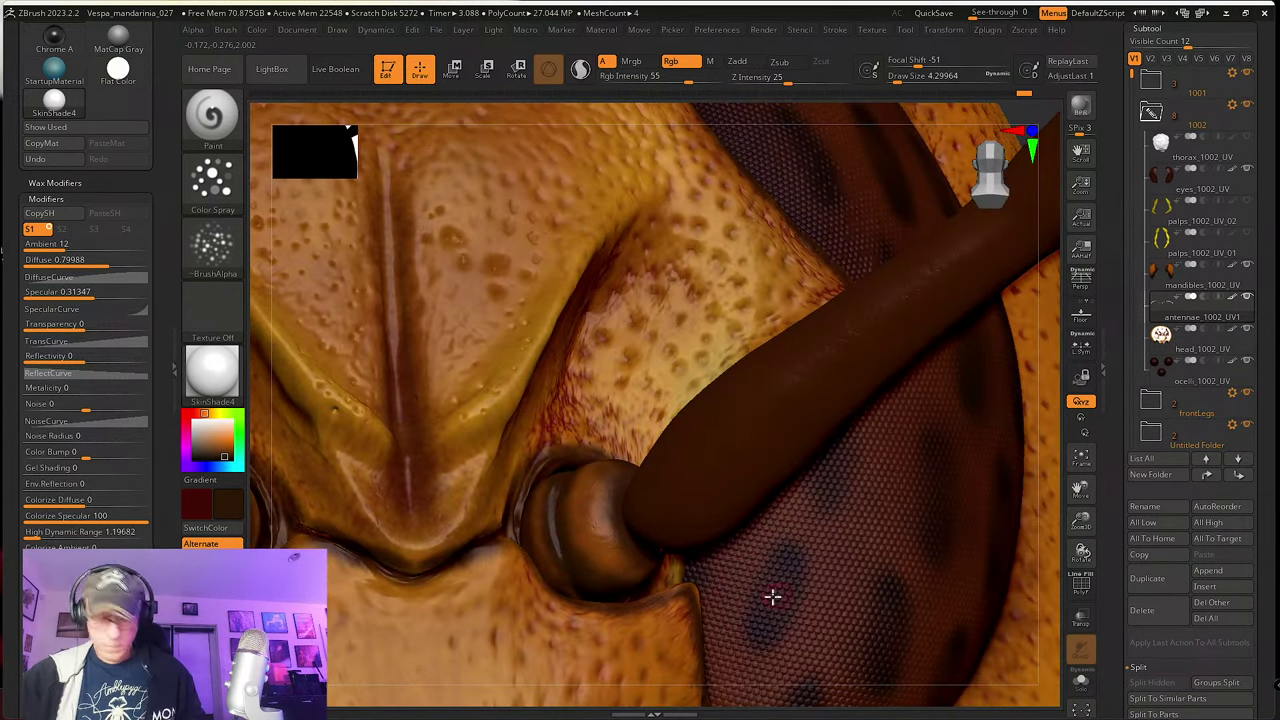
# Step: Sample a dark reddish brown from the model and deepen the shading on the inner ring of the antenna base
pyautogui.press('c')
pyautogui.moveTo(560, 483); pyautogui.dragTo(554, 536)
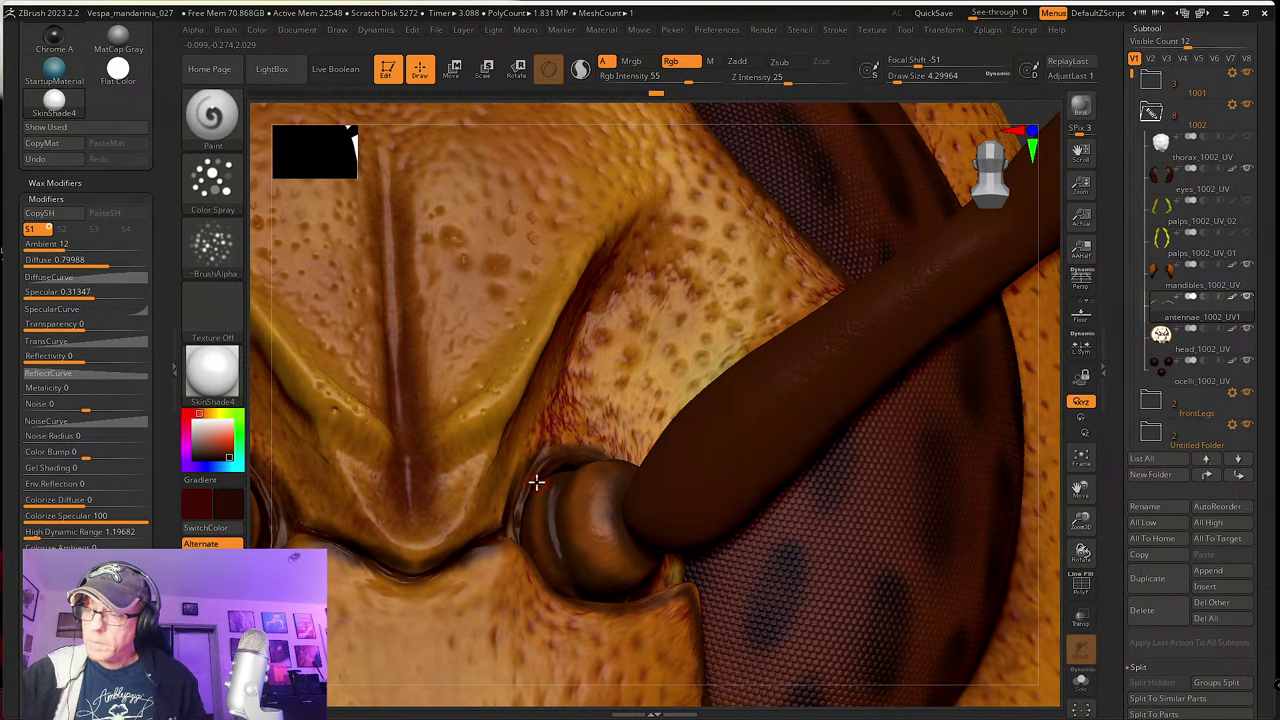
pyautogui.moveTo(536, 482)
pyautogui.mouseDown(button='right')
pyautogui.moveTo(524, 553)
pyautogui.moveTo(578, 569)
pyautogui.mouseUp(button='right')
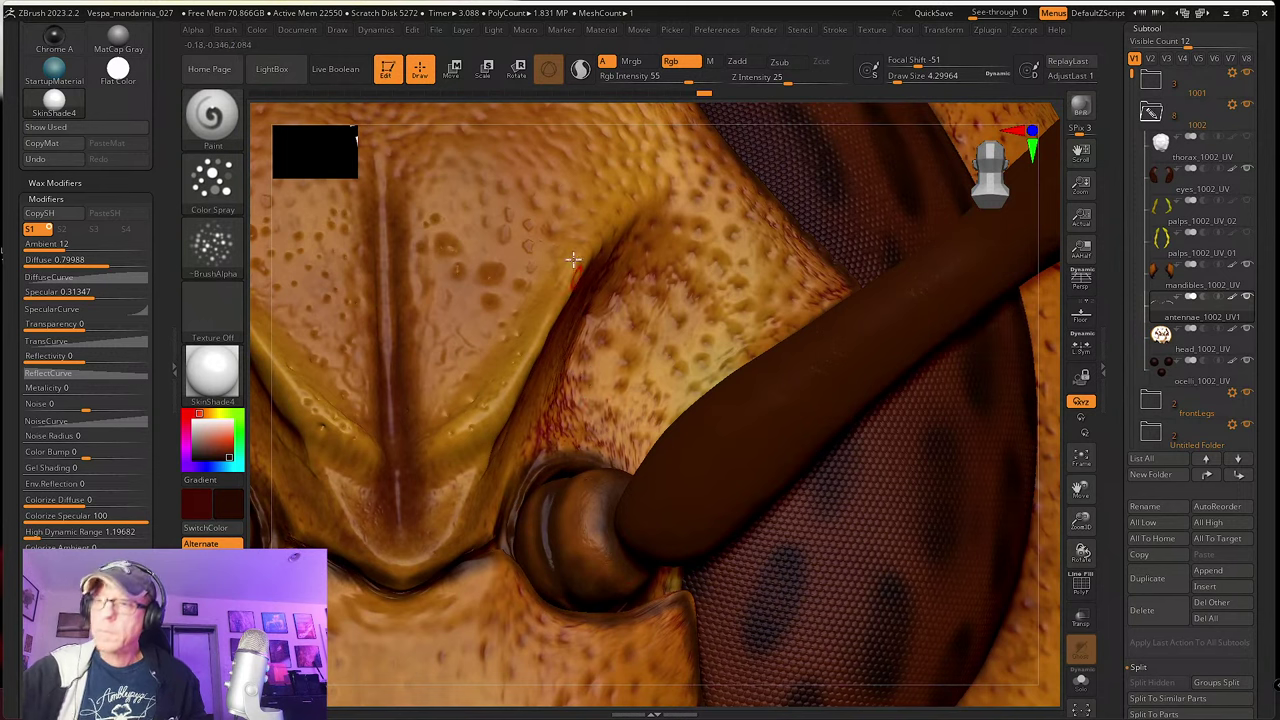
# Step: Switch the brush alpha to Alpha 07 and spray dark red tones onto the antenna's base bulb
pyautogui.click(222, 243)
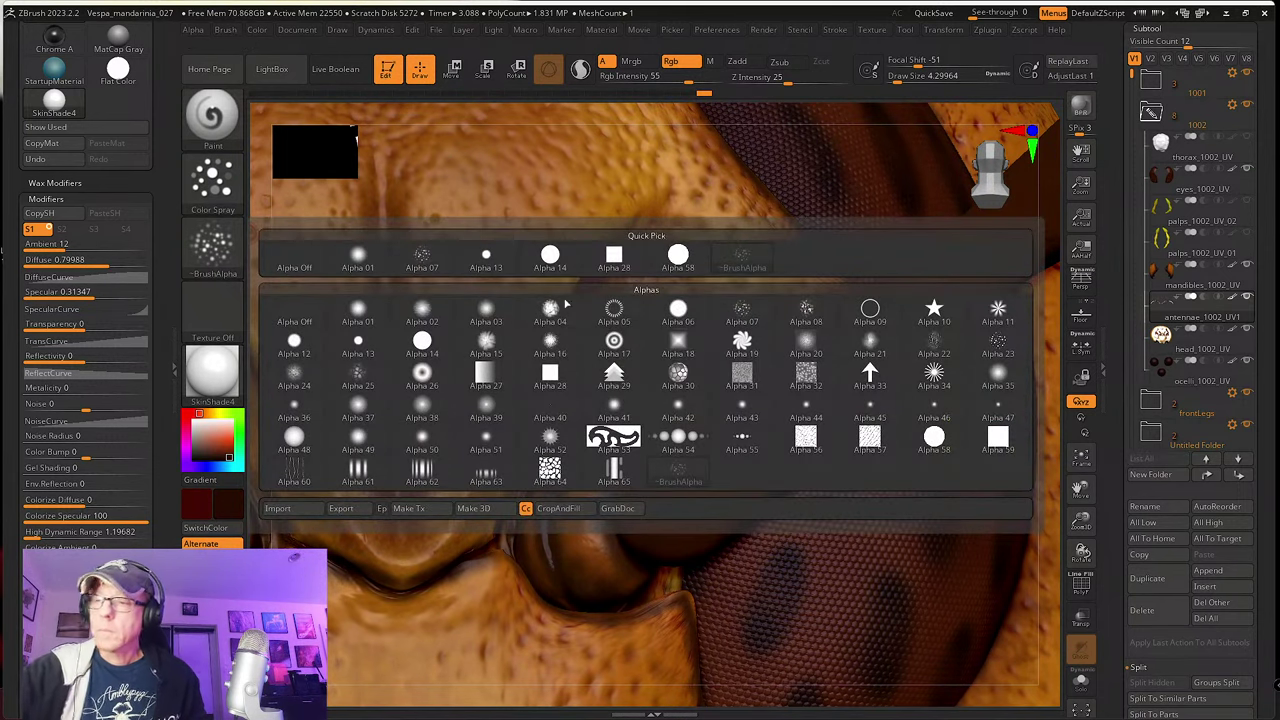
pyautogui.click(742, 312)
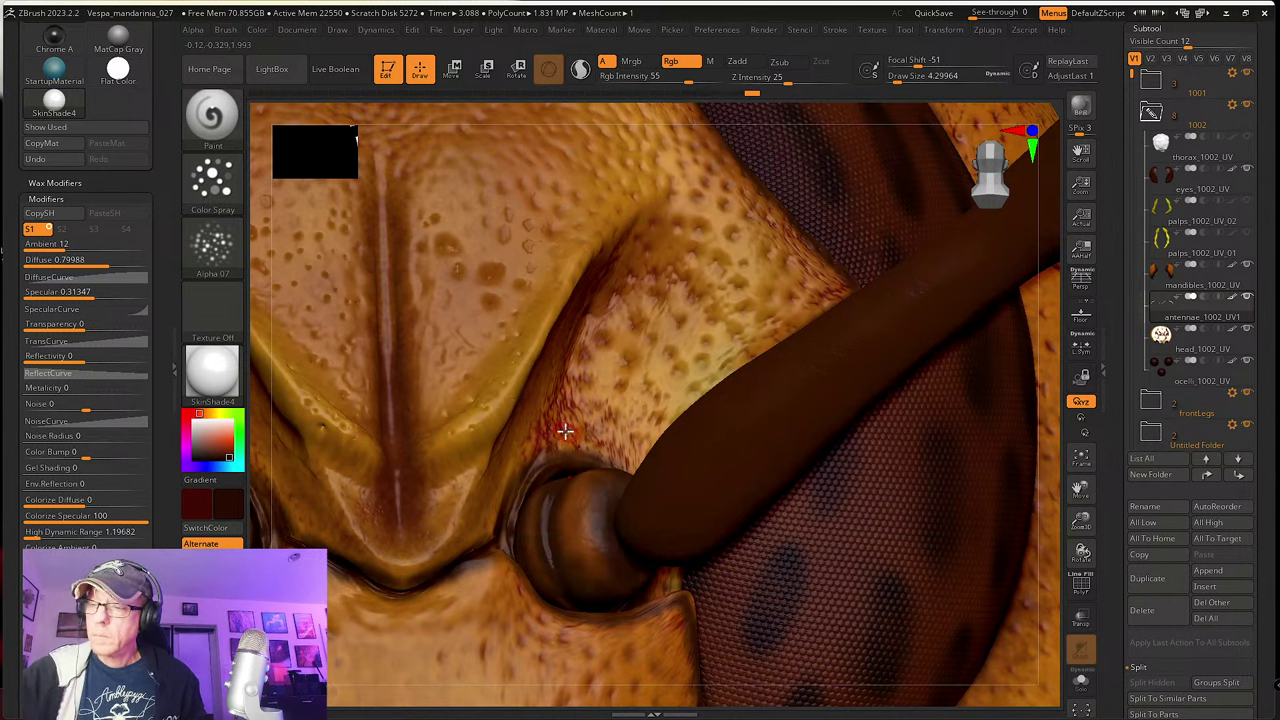
pyautogui.moveTo(549, 440); pyautogui.dragTo(548, 520, button='right')
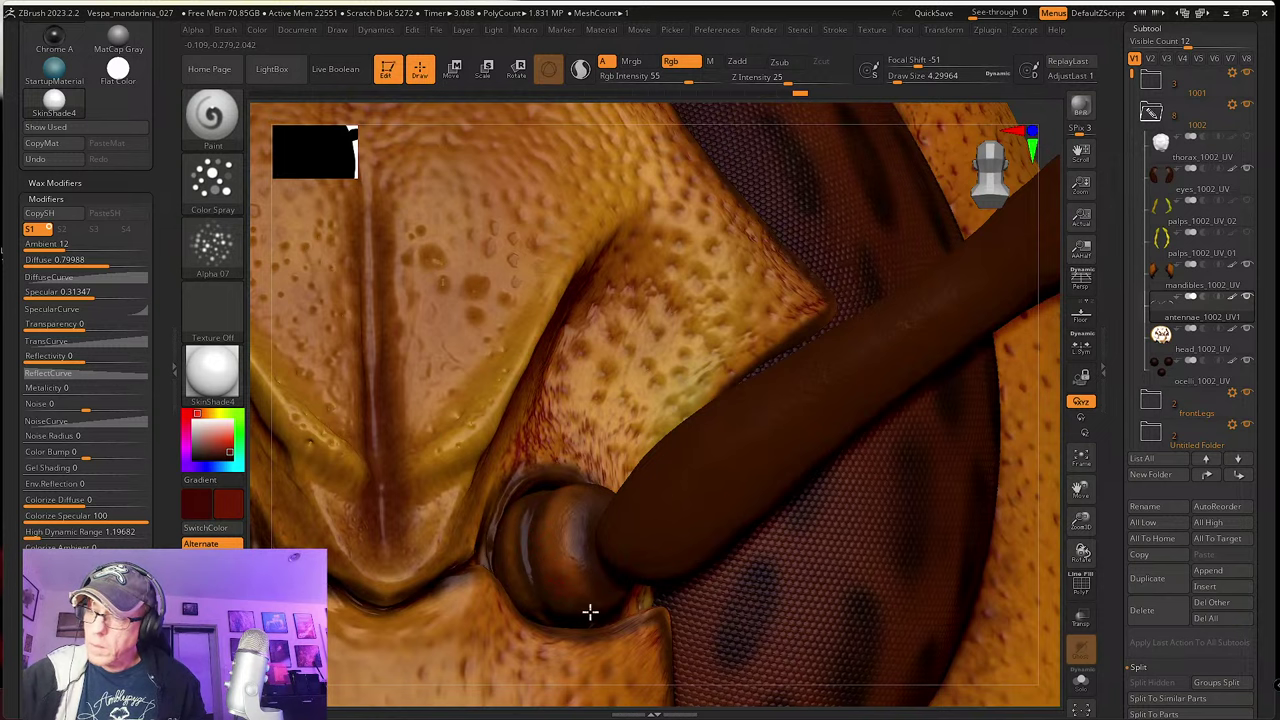
pyautogui.moveTo(597, 549); pyautogui.dragTo(598, 612, button='right')
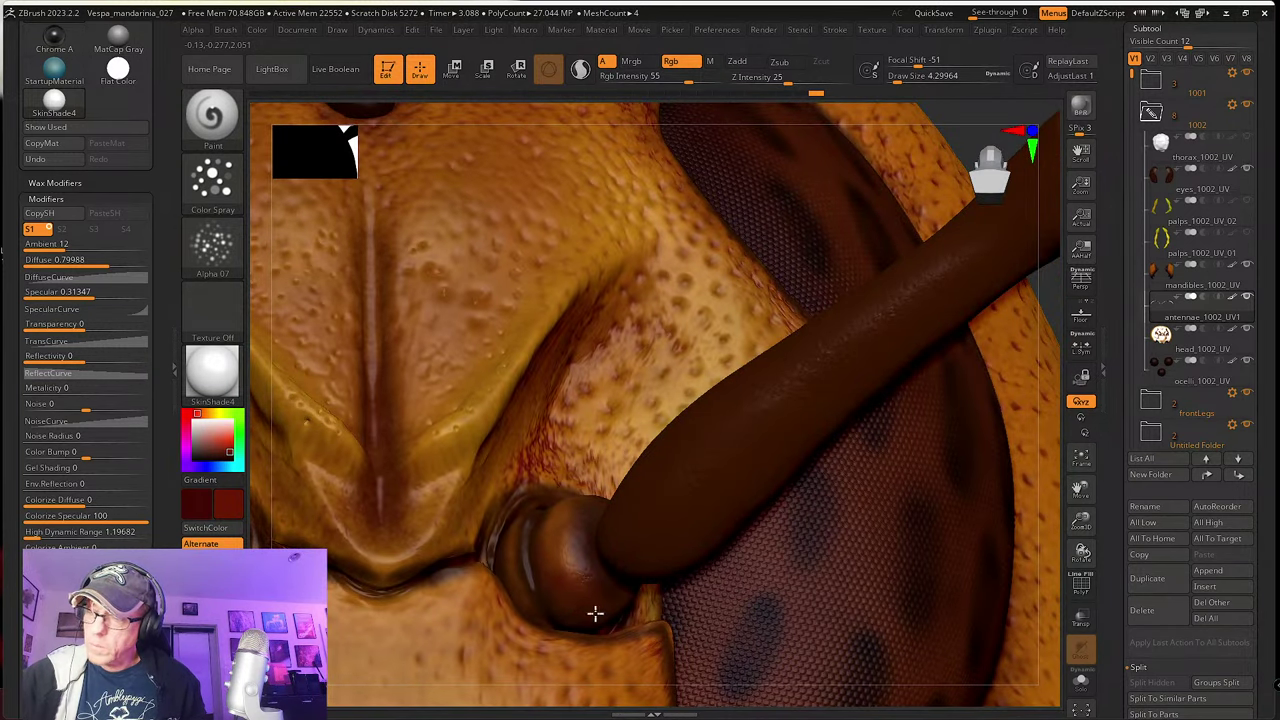
# Step: Set the paint colour to black and darken the antenna base ends, isolating the antennae to reach them and restoring the other subtools
pyautogui.moveTo(228, 450); pyautogui.dragTo(225, 464)
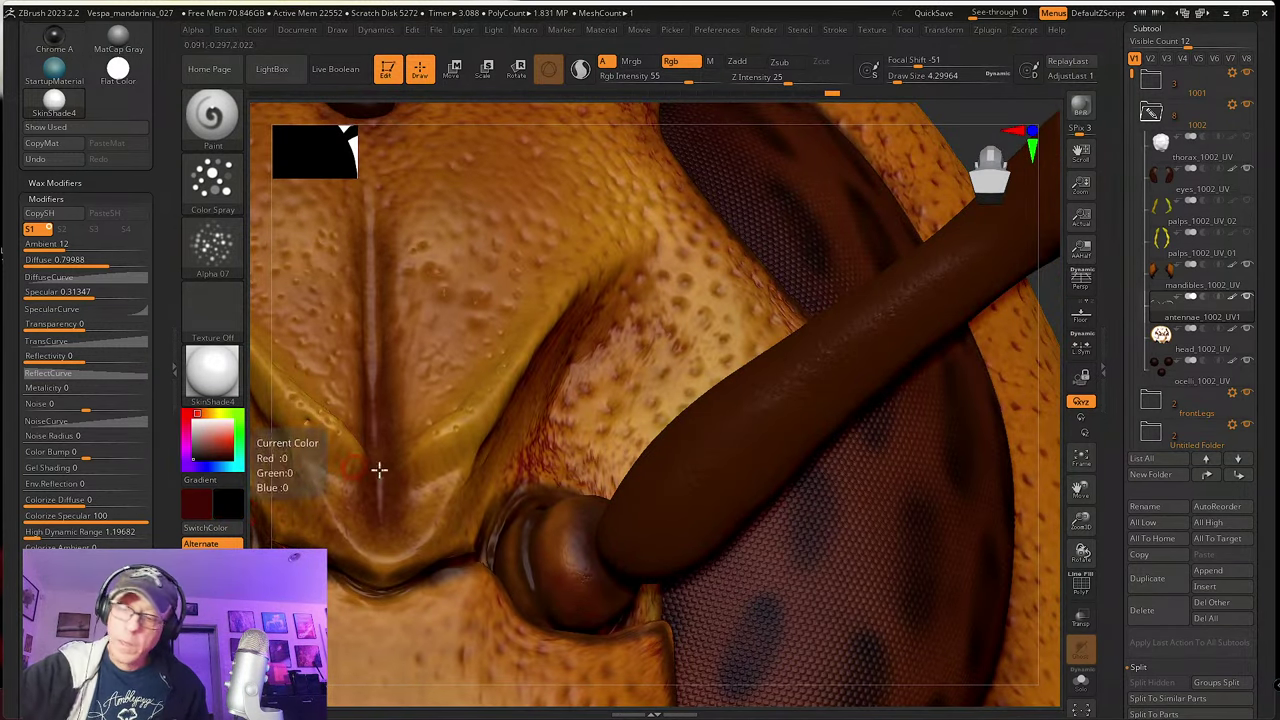
pyautogui.moveTo(608, 600); pyautogui.dragTo(560, 620, button='right')
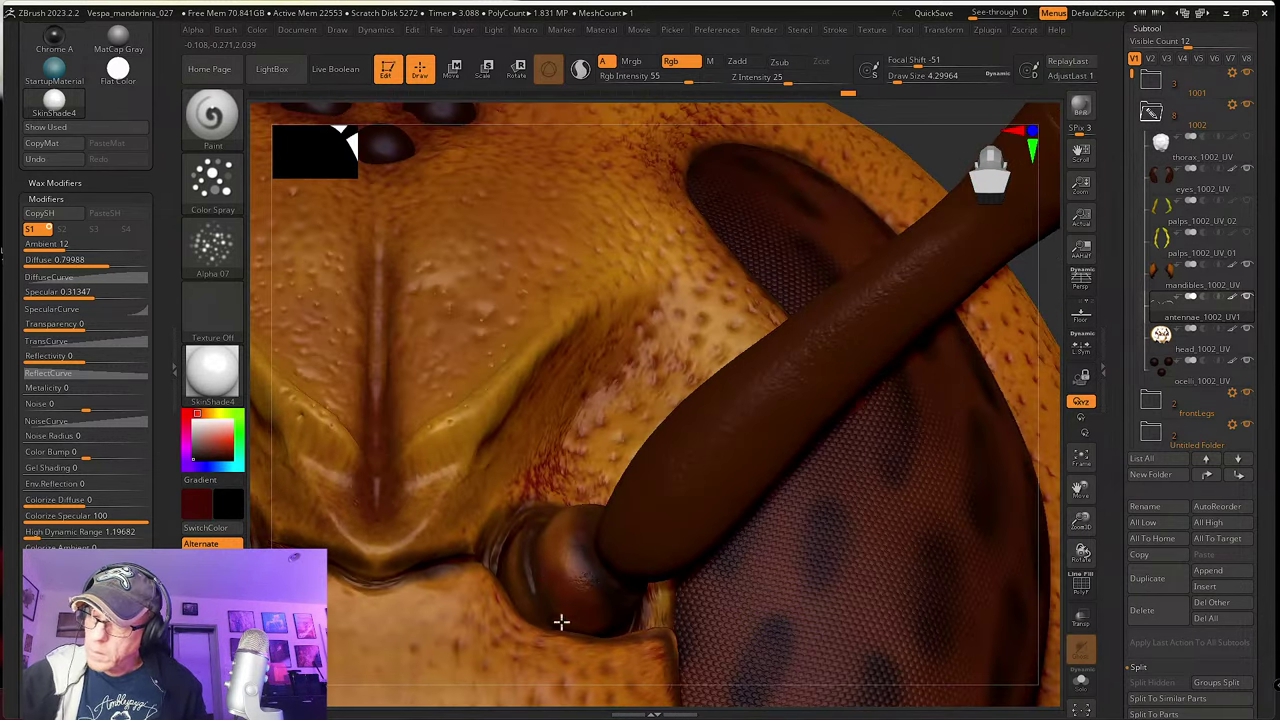
pyautogui.click(1081, 681)
pyautogui.moveTo(658, 611); pyautogui.dragTo(689, 586, button='right')
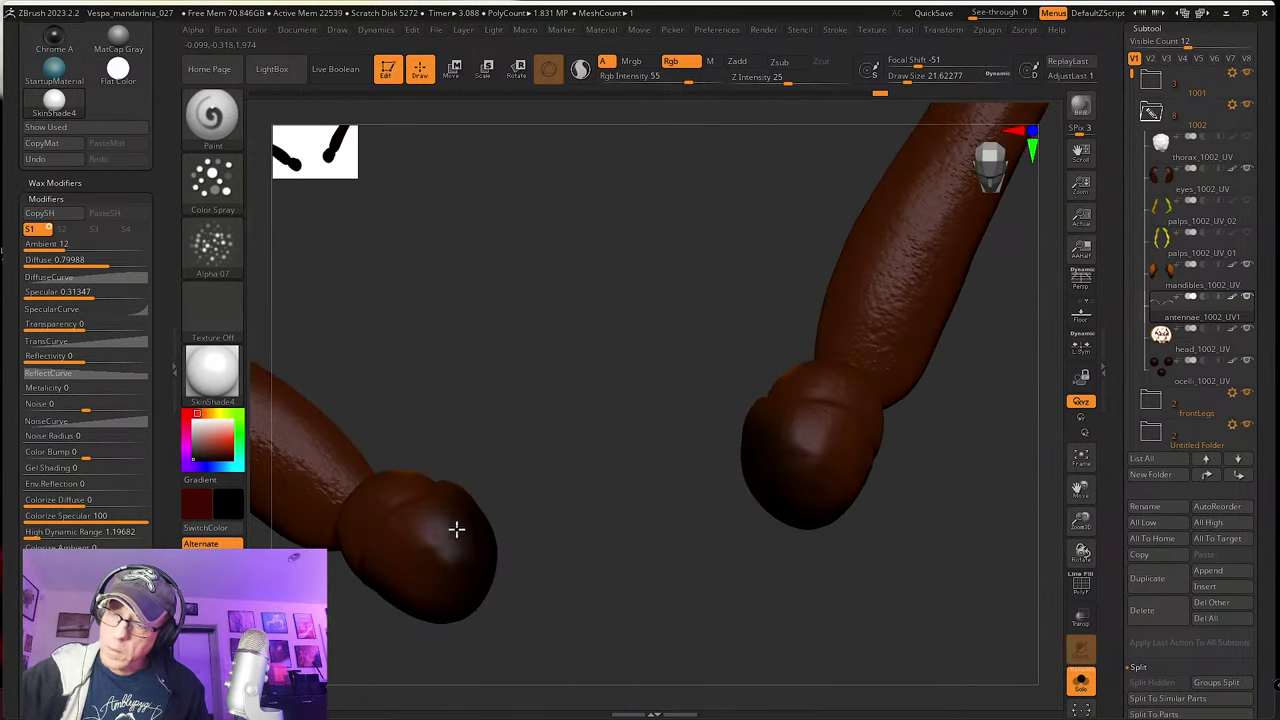
pyautogui.moveTo(546, 577)
pyautogui.mouseDown()
pyautogui.moveTo(628, 604)
pyautogui.moveTo(683, 586)
pyautogui.moveTo(666, 577)
pyautogui.moveTo(694, 563)
pyautogui.moveTo(506, 514)
pyautogui.moveTo(500, 470)
pyautogui.mouseUp()
pyautogui.press('s')
pyautogui.press('s')
pyautogui.click(697, 560)
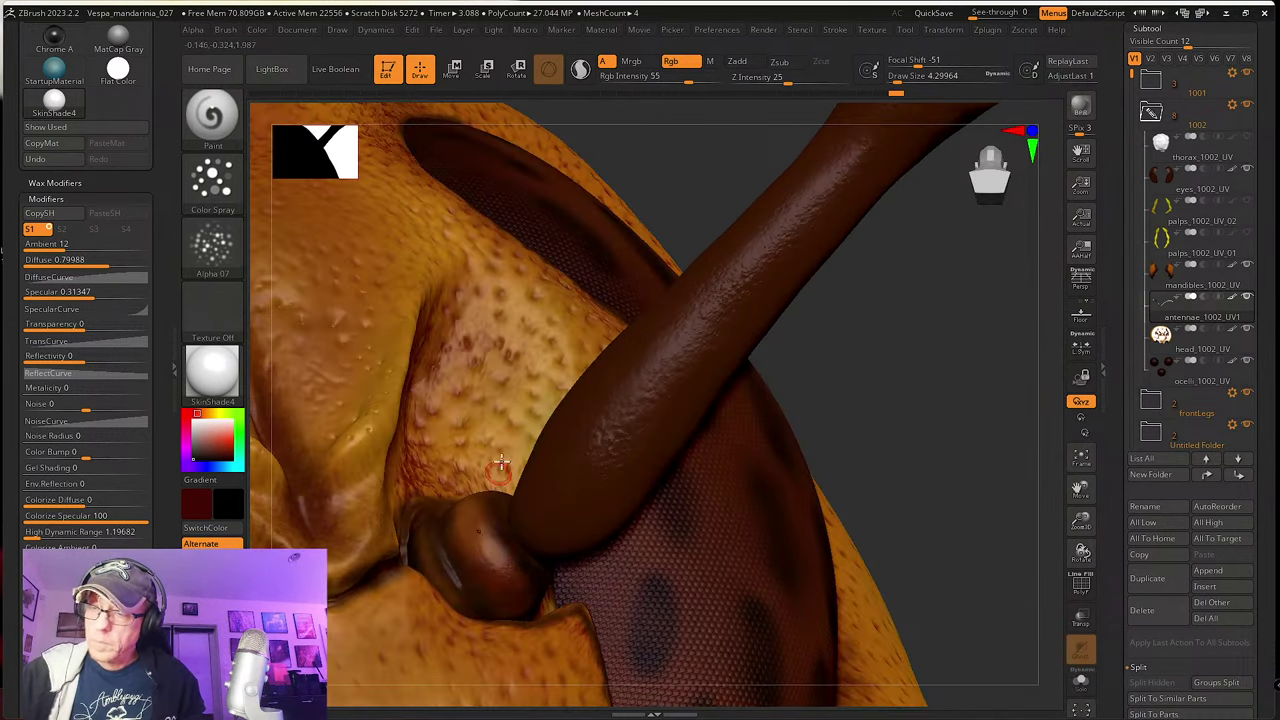
# Step: Sample a golden yellow from the face and add highlights to the antenna's base bulb from several angles
pyautogui.press('c')
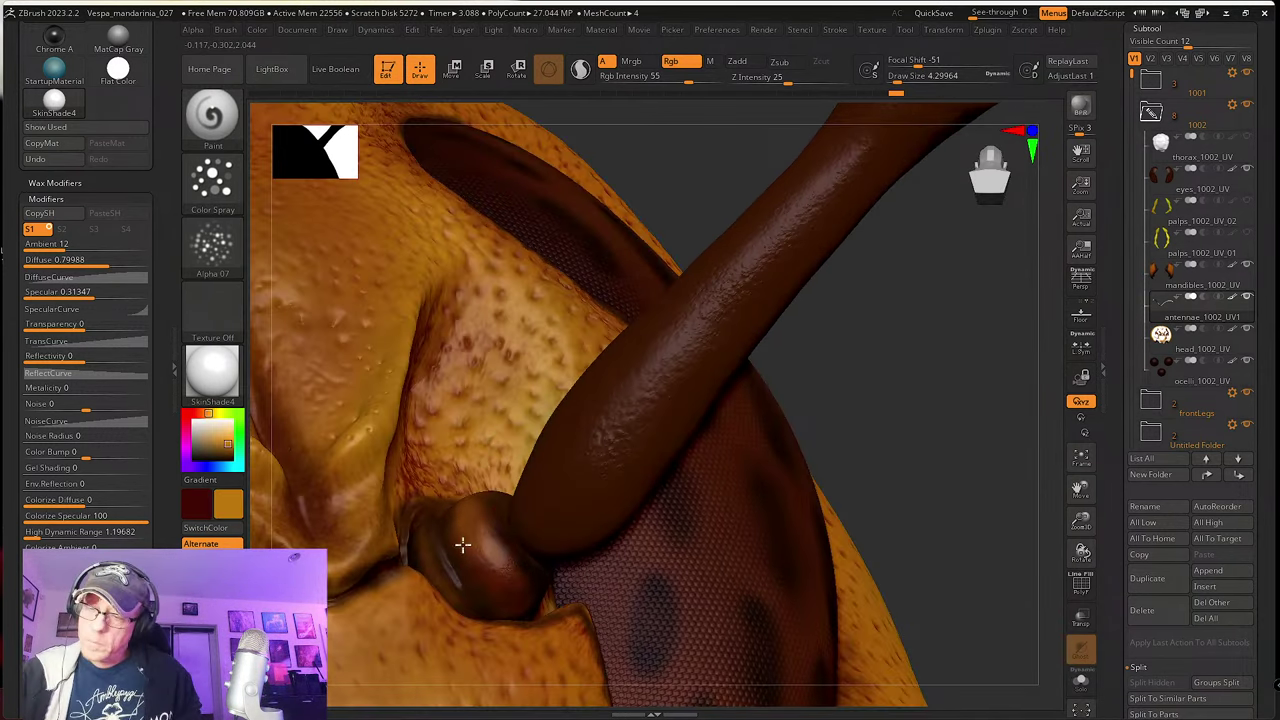
pyautogui.moveTo(463, 545)
pyautogui.mouseDown()
pyautogui.moveTo(491, 589)
pyautogui.moveTo(523, 580)
pyautogui.mouseUp()
pyautogui.moveTo(523, 580); pyautogui.dragTo(508, 558, button='right')
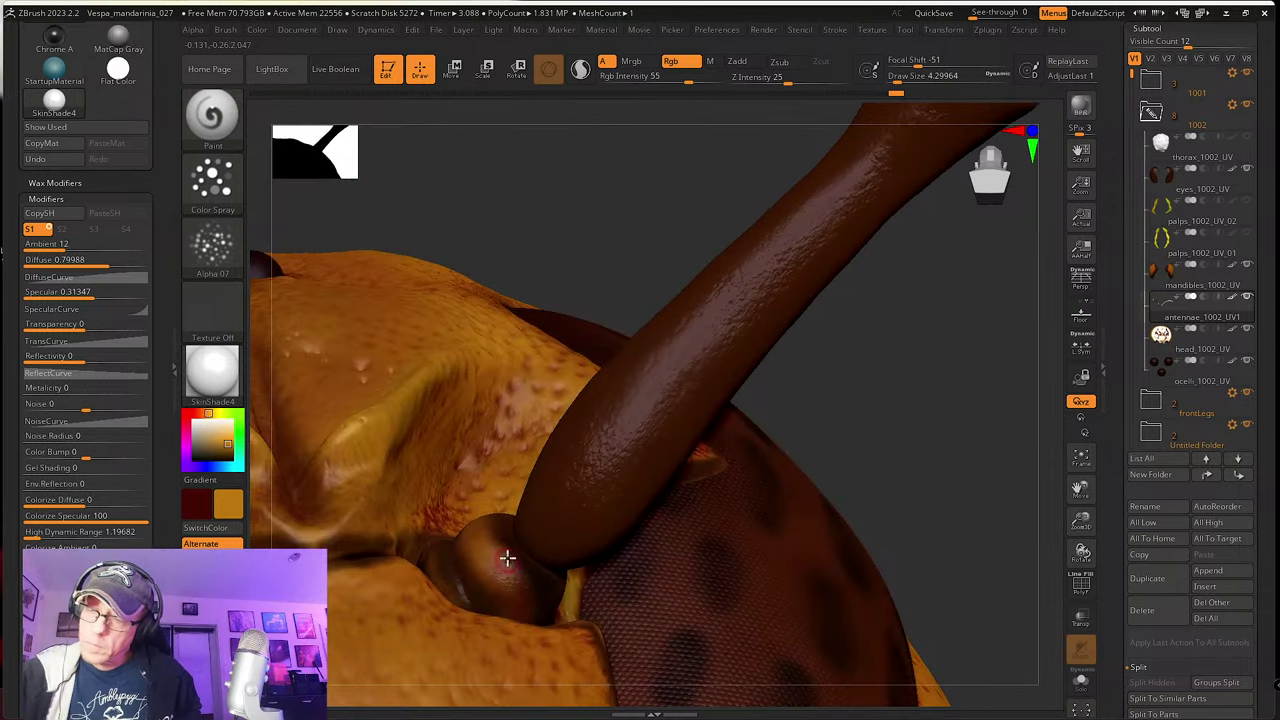
pyautogui.moveTo(525, 580)
pyautogui.mouseDown()
pyautogui.moveTo(480, 497)
pyautogui.moveTo(480, 586)
pyautogui.moveTo(522, 554)
pyautogui.moveTo(497, 514)
pyautogui.moveTo(545, 490)
pyautogui.moveTo(577, 446)
pyautogui.moveTo(622, 507)
pyautogui.mouseUp()
# Step: Display the polyframe to examine the antenna's polygroups, and turn it off again
pyautogui.click(1081, 584)
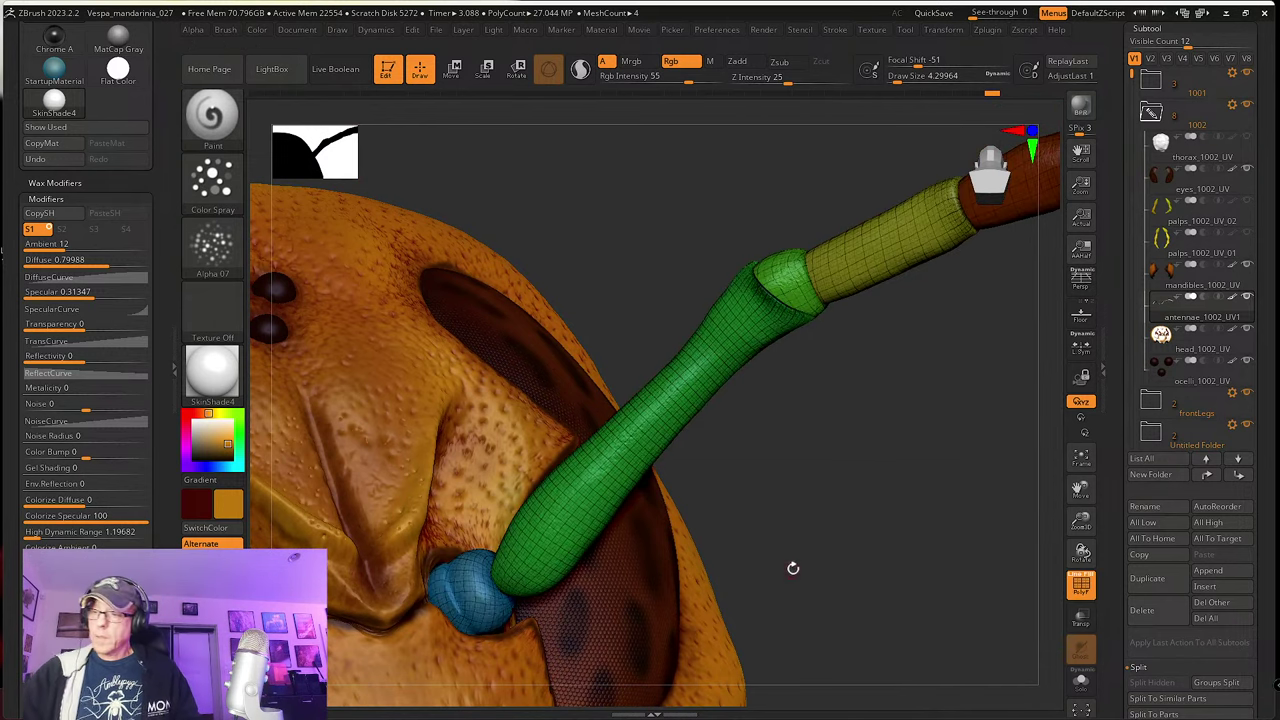
pyautogui.moveTo(791, 563); pyautogui.dragTo(804, 649)
pyautogui.click(1083, 587)
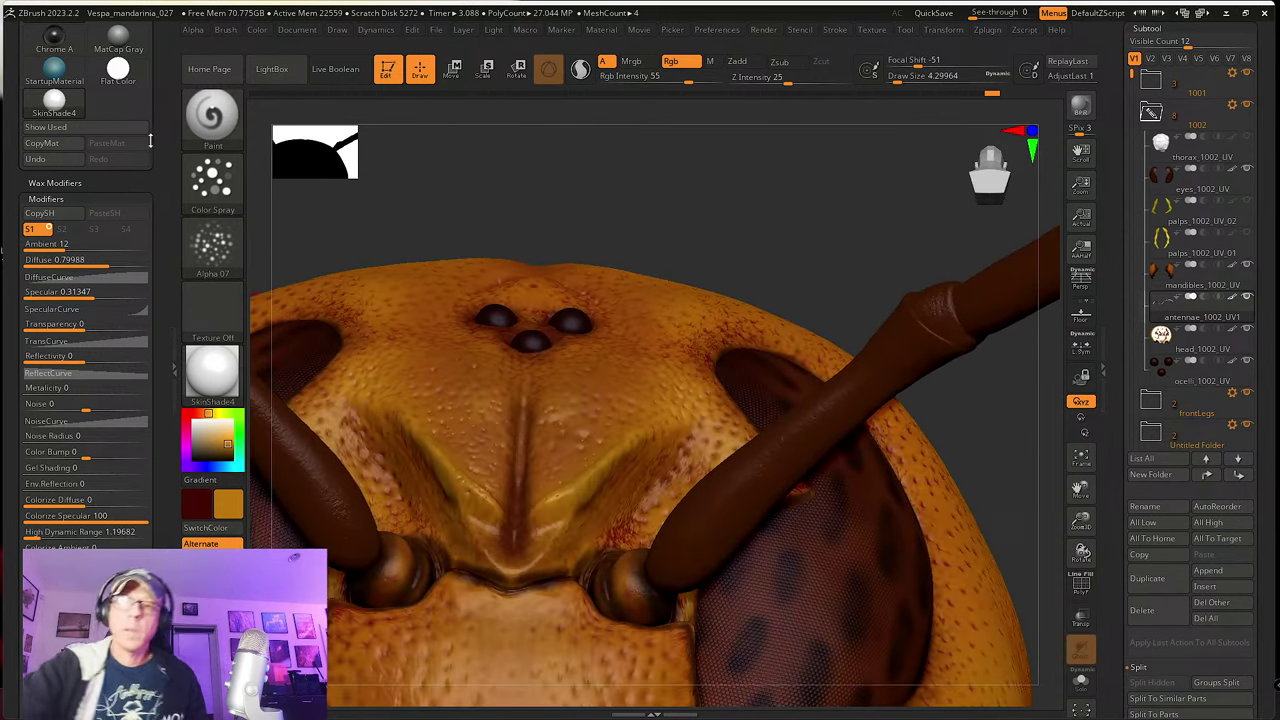
# Step: Set the Paint brush's auto masking by polygroups to 100 and raise the draw size to about 10.5 for the antenna segments
pyautogui.click(225, 29)
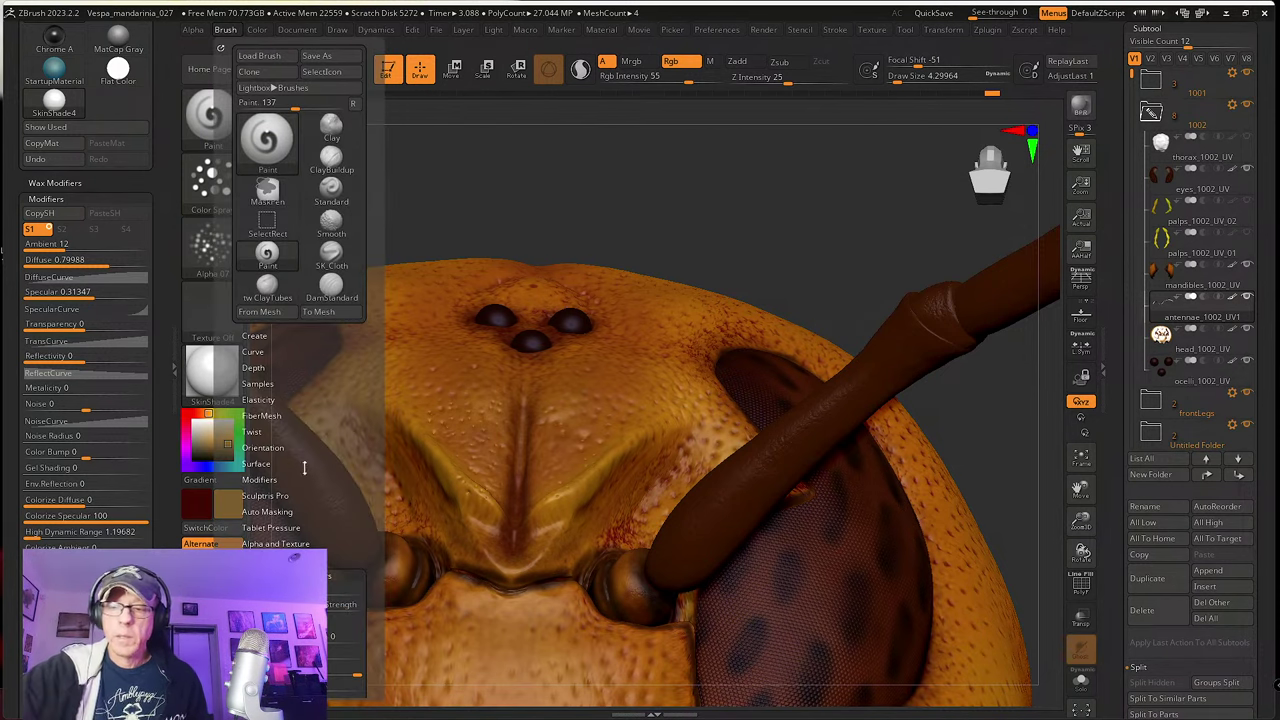
pyautogui.click(272, 511)
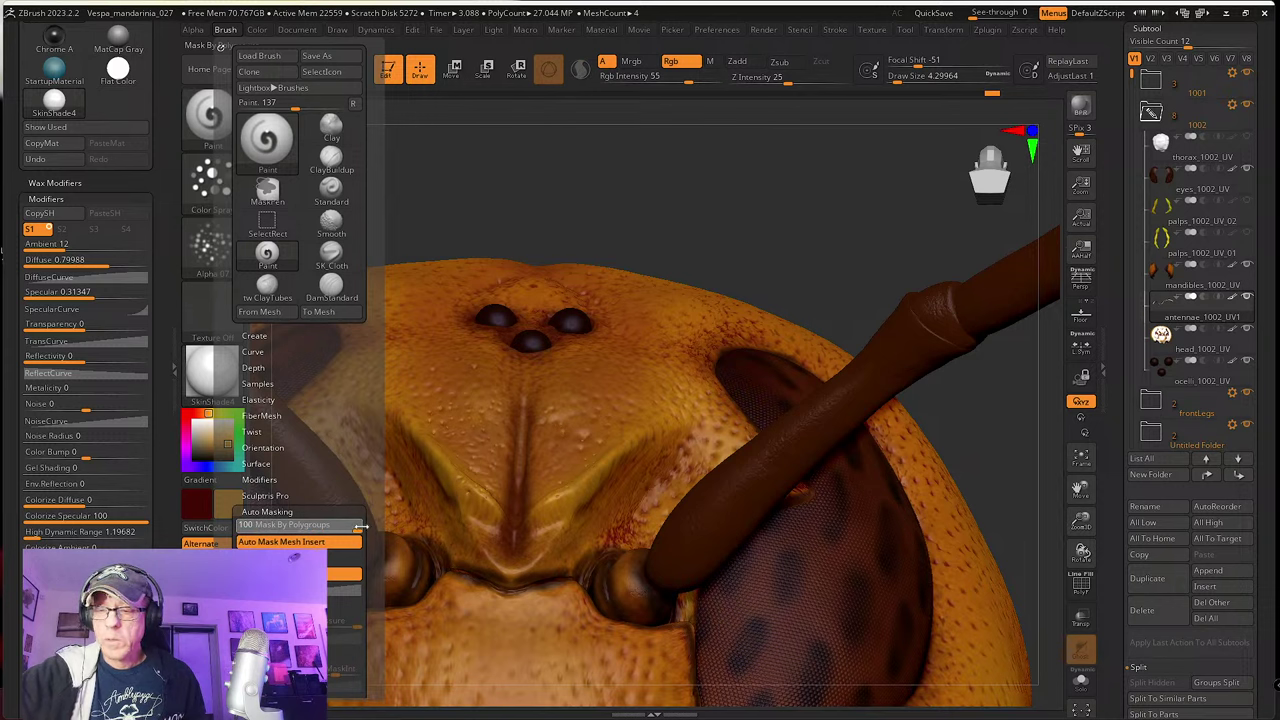
pyautogui.moveTo(728, 449)
pyautogui.mouseDown()
pyautogui.moveTo(857, 420)
pyautogui.moveTo(774, 441)
pyautogui.mouseUp()
pyautogui.keyDown('alt'); pyautogui.moveTo(843, 405); pyautogui.dragTo(669, 508, button='right'); pyautogui.keyUp('alt')
pyautogui.keyDown('alt'); pyautogui.moveTo(796, 389); pyautogui.dragTo(714, 439, button='right'); pyautogui.keyUp('alt')
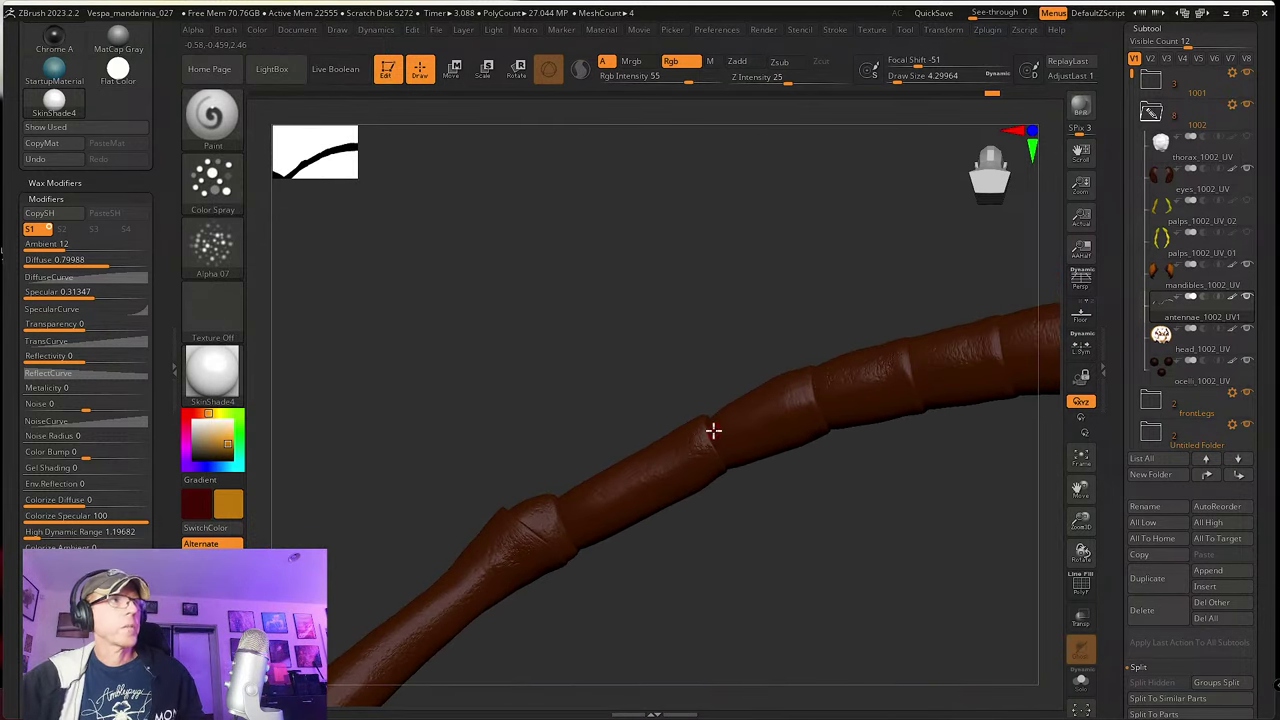
pyautogui.moveTo(713, 431); pyautogui.dragTo(713, 492)
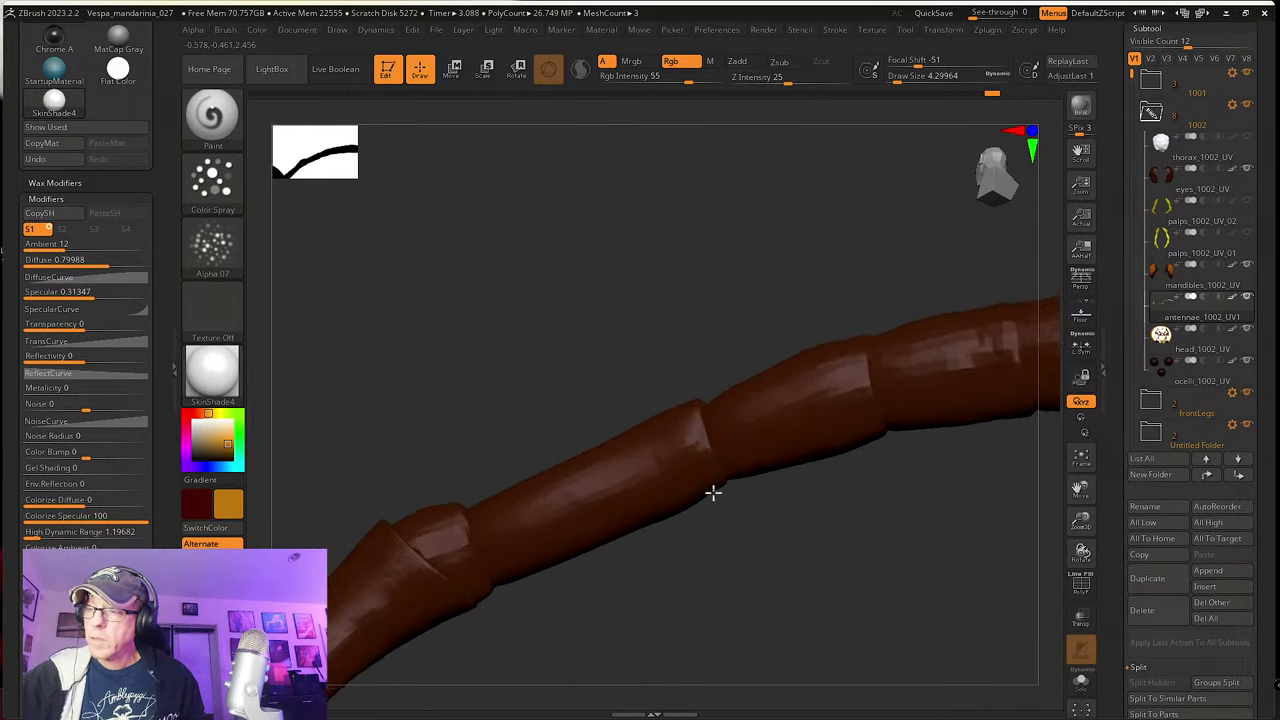
pyautogui.keyDown('ctrl'); pyautogui.moveTo(713, 492); pyautogui.dragTo(713, 502, button='right'); pyautogui.keyUp('ctrl')
pyautogui.press('s')
# Step: Try golden bands at the ends of two antenna segments, and undo them
pyautogui.moveTo(702, 459)
pyautogui.mouseDown()
pyautogui.moveTo(694, 400)
pyautogui.moveTo(729, 491)
pyautogui.moveTo(712, 405)
pyautogui.moveTo(731, 434)
pyautogui.moveTo(743, 394)
pyautogui.moveTo(732, 436)
pyautogui.mouseUp()
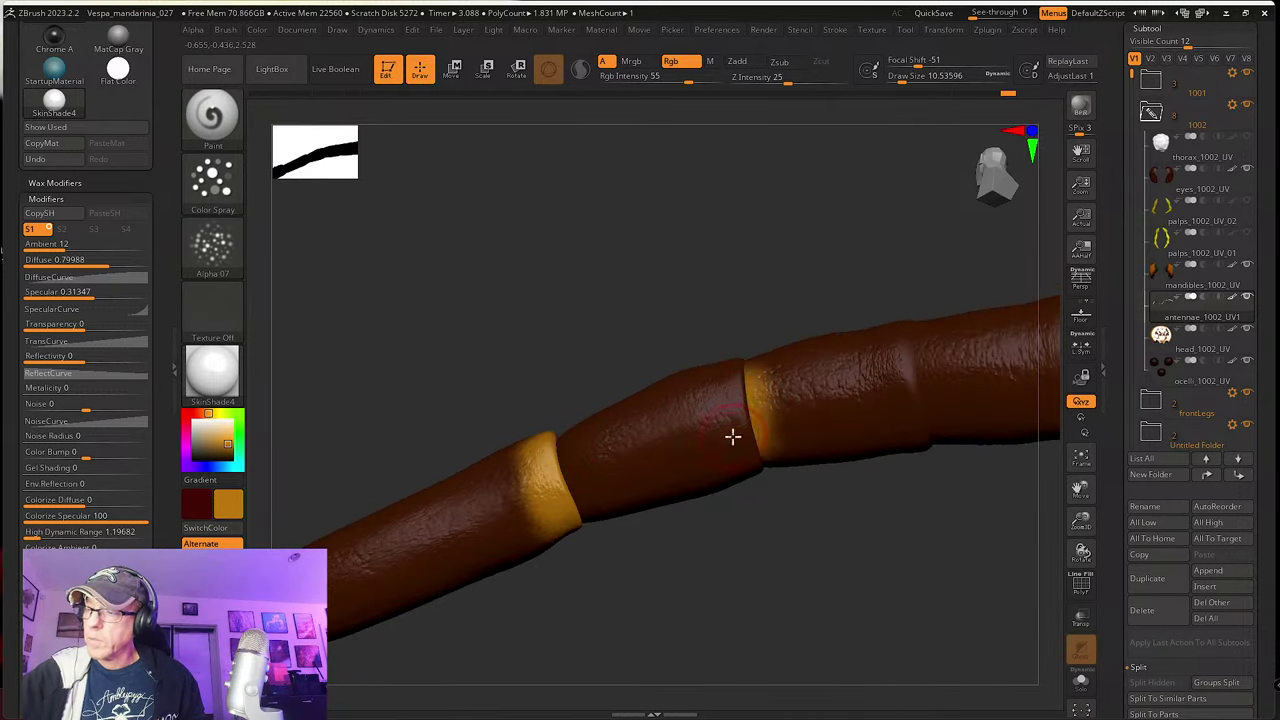
pyautogui.hotkey('ctrl', 'z')
pyautogui.hotkey('ctrl', 'z')
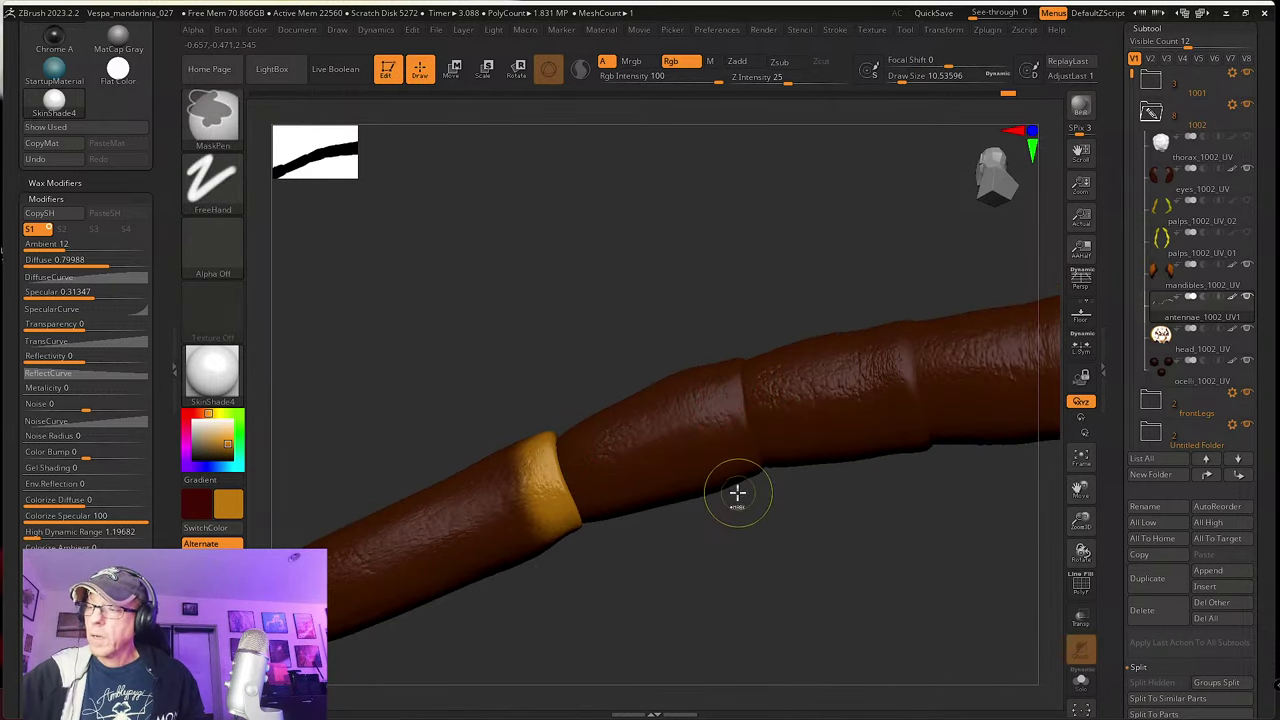
pyautogui.hotkey('ctrl', 'z')
# Step: Lower the Rgb intensity to 11 for painting the antenna's long base segment
pyautogui.moveTo(580, 597)
pyautogui.mouseDown()
pyautogui.moveTo(743, 514)
pyautogui.moveTo(769, 533)
pyautogui.mouseUp()
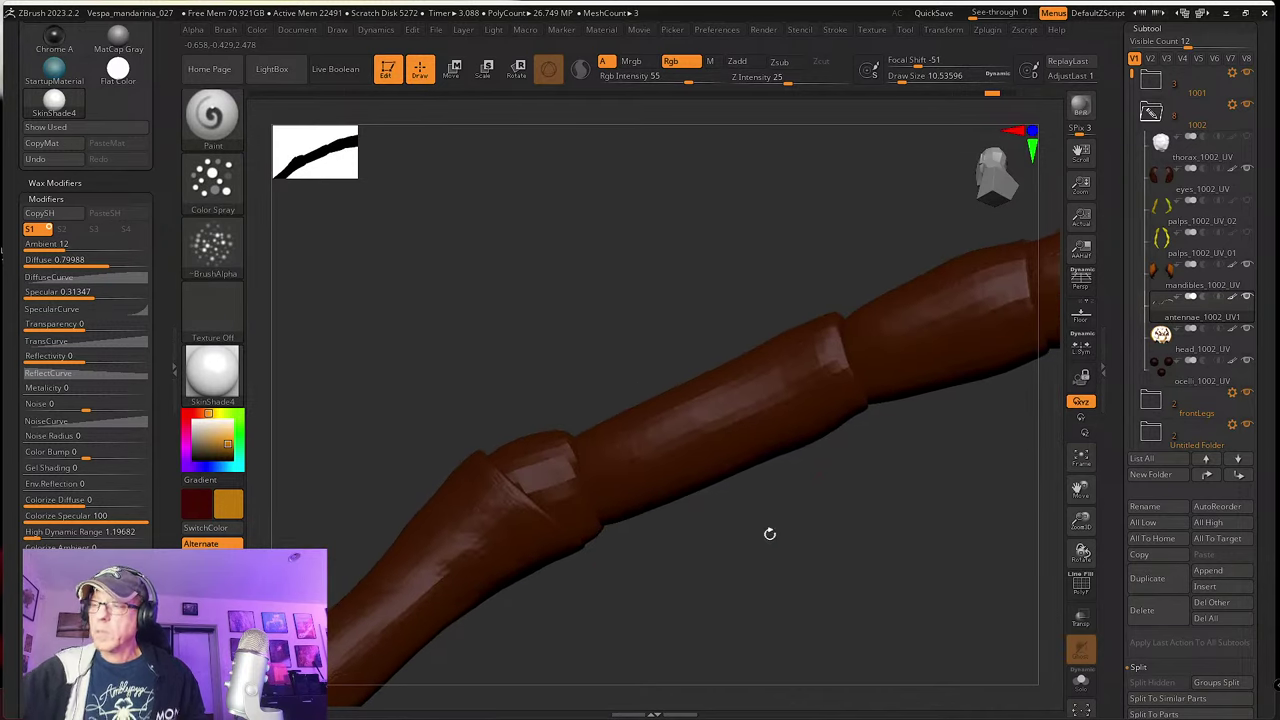
pyautogui.moveTo(723, 471); pyautogui.dragTo(768, 464)
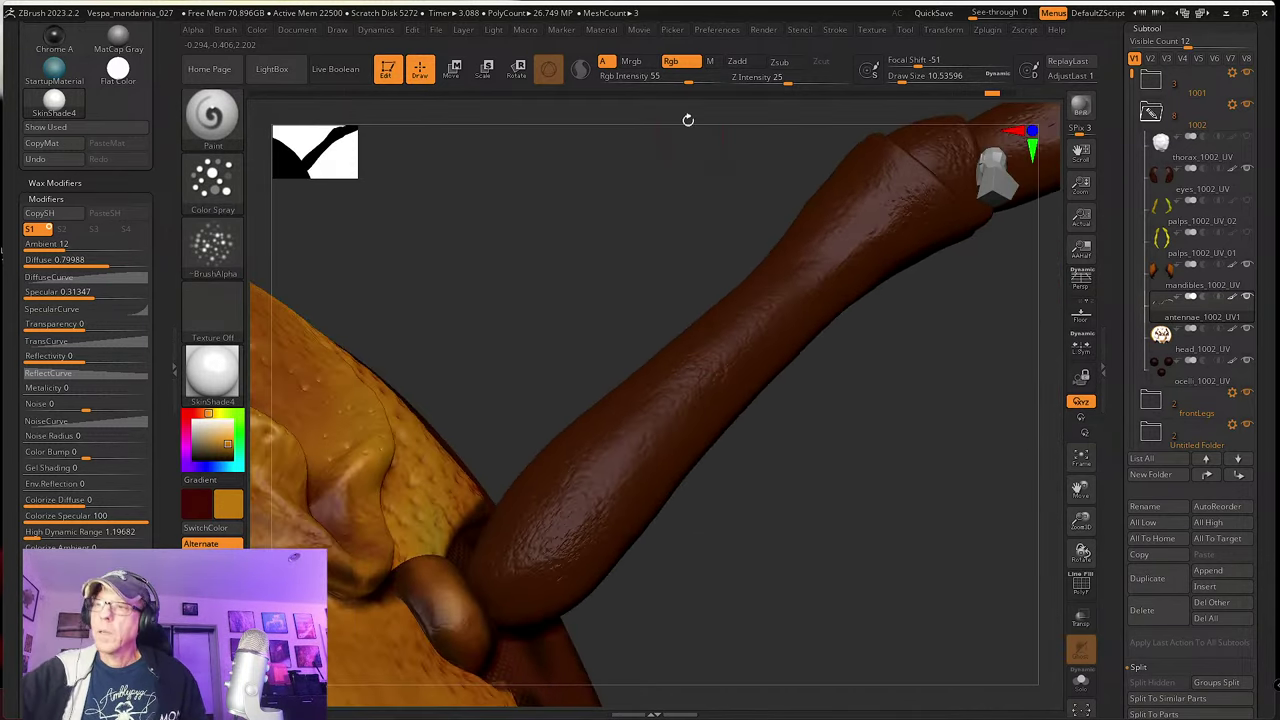
pyautogui.moveTo(683, 78); pyautogui.dragTo(664, 80)
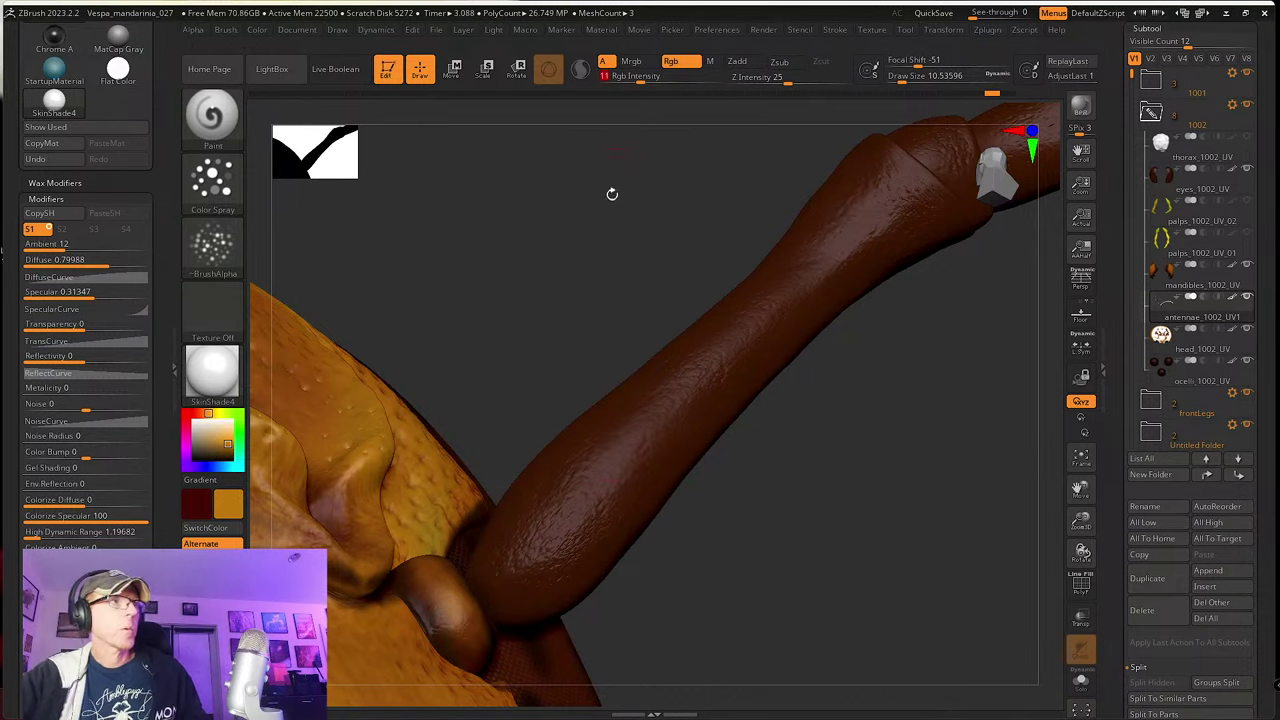
pyautogui.moveTo(623, 509); pyautogui.dragTo(676, 488)
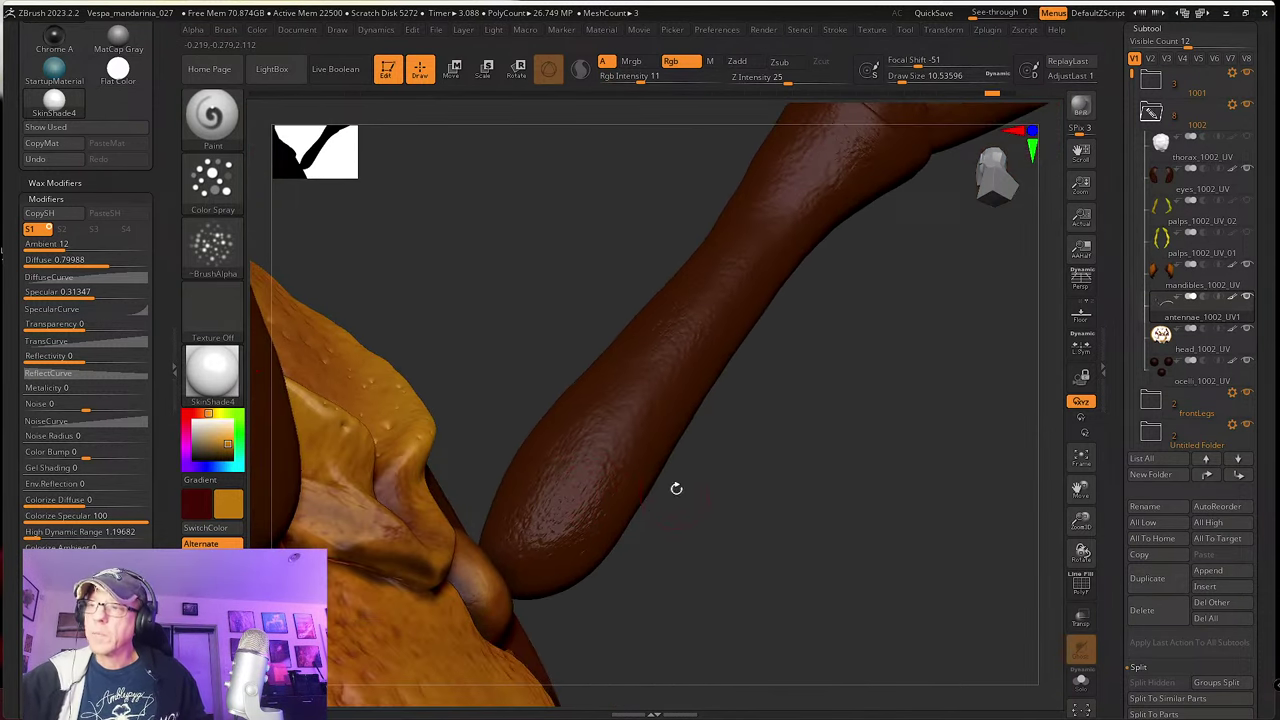
# Step: Collapse the material settings tray and subdivide the antennae geometry once more, to subdivision level 6
pyautogui.doubleClick(170, 377)
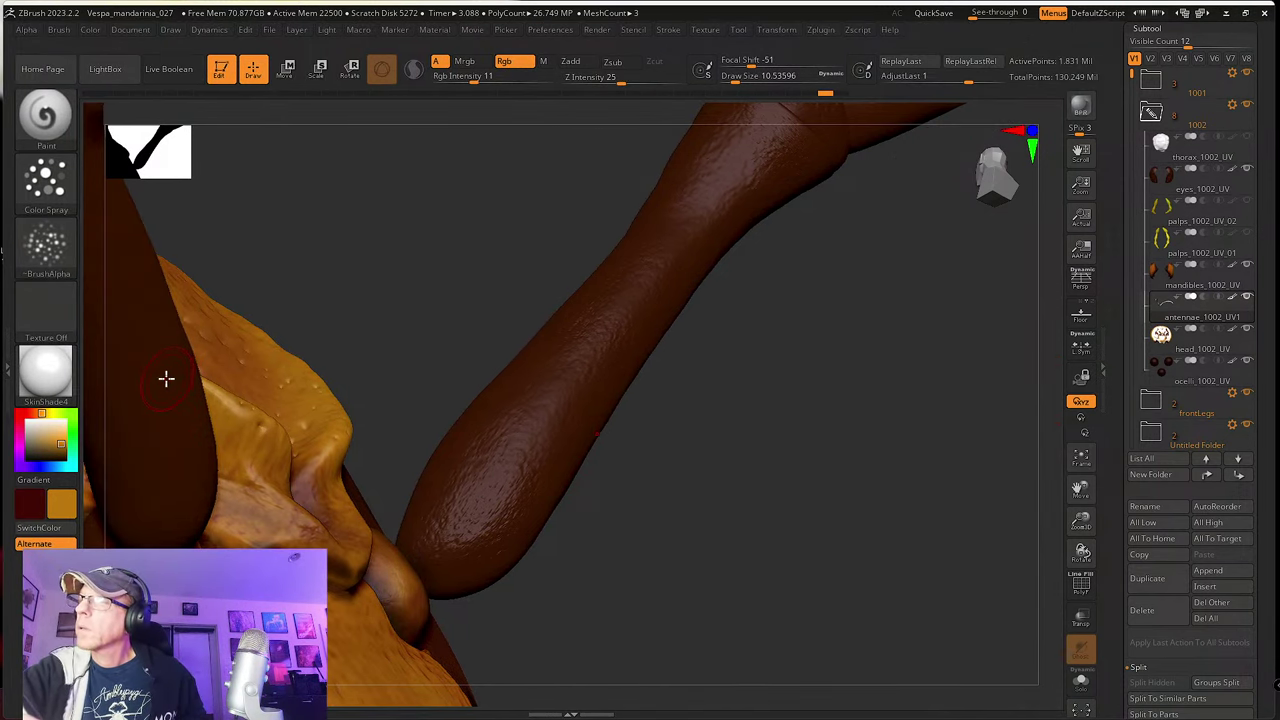
pyautogui.scroll(-5, 1116, 570)
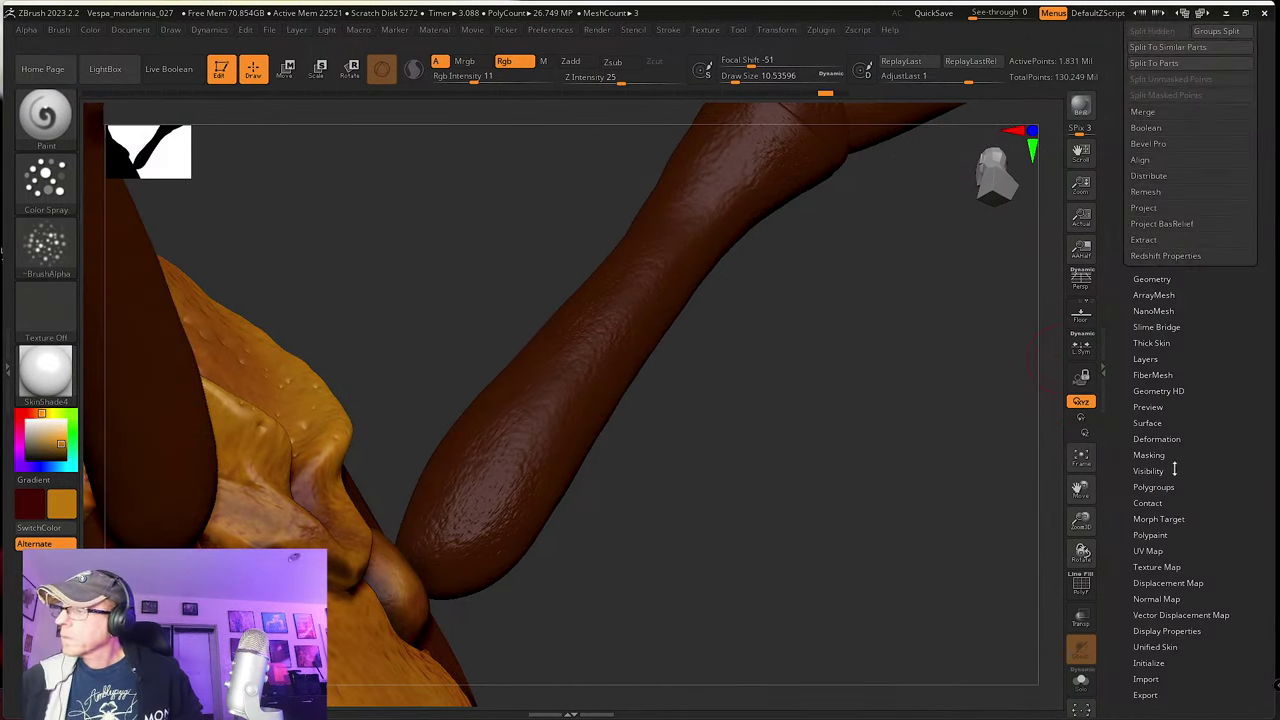
pyautogui.click(1151, 279)
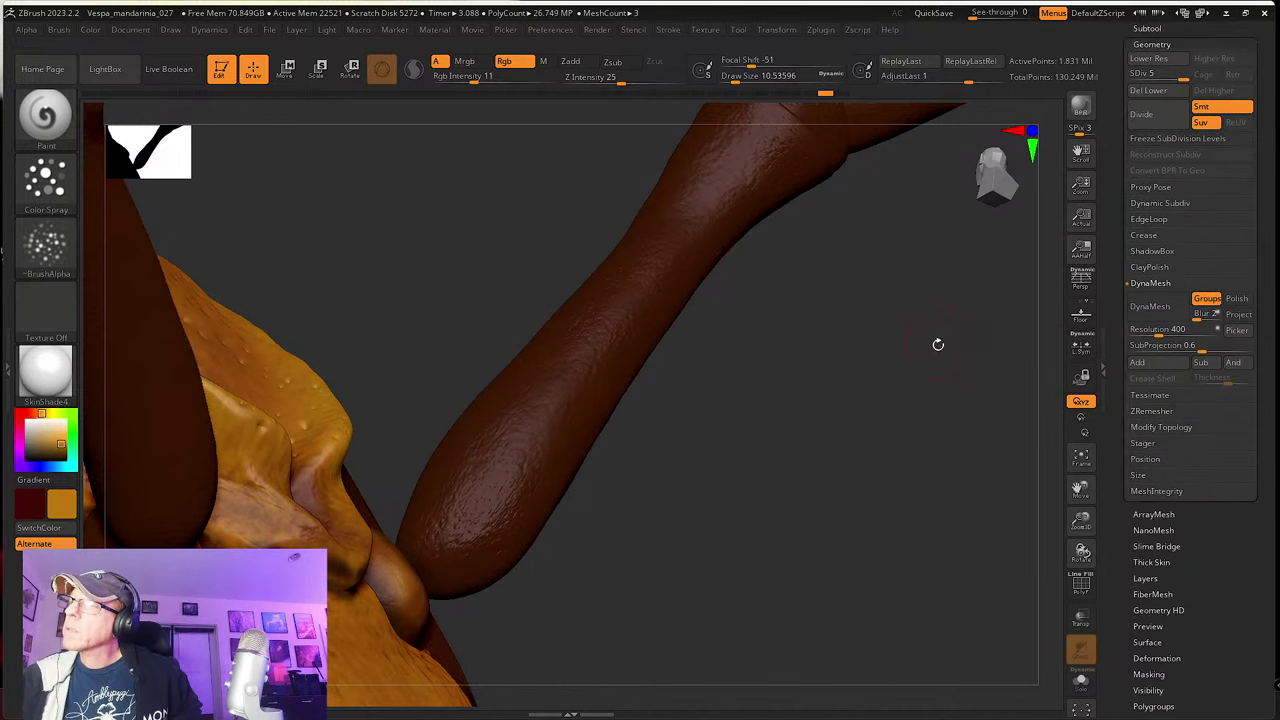
pyautogui.keyDown('alt'); pyautogui.moveTo(937, 346); pyautogui.dragTo(874, 431); pyautogui.keyUp('alt')
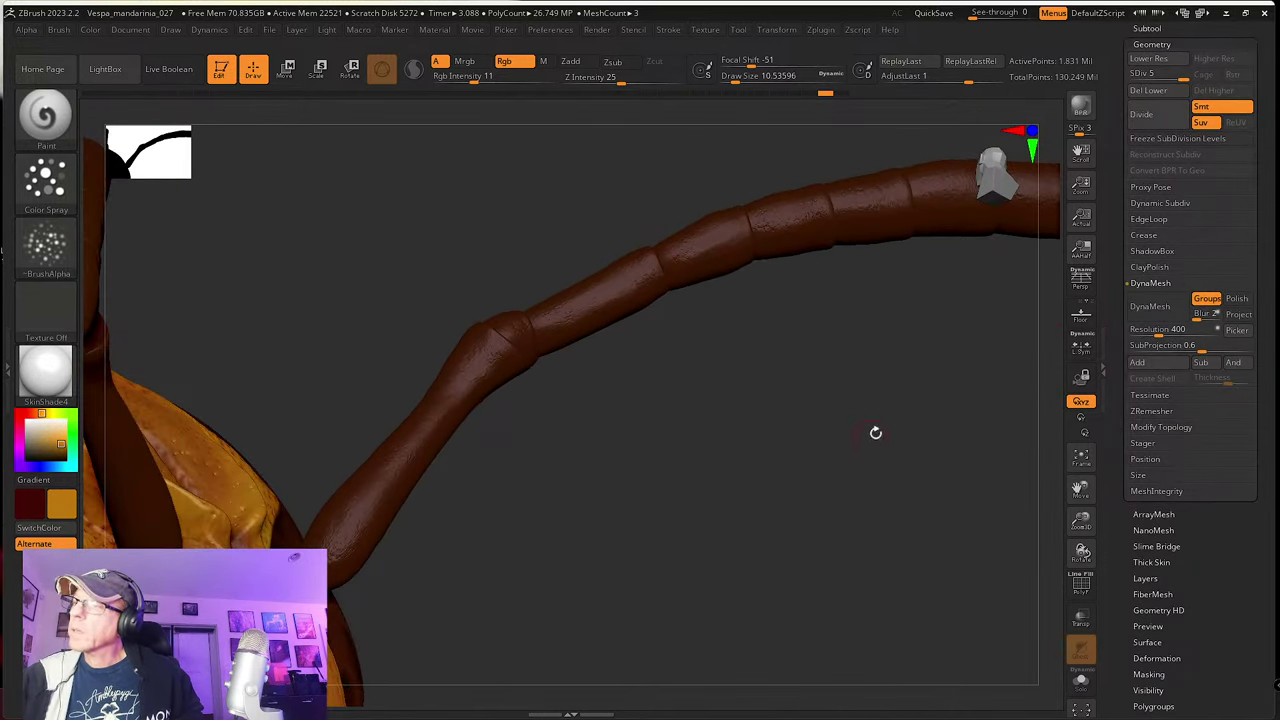
pyautogui.click(1141, 114)
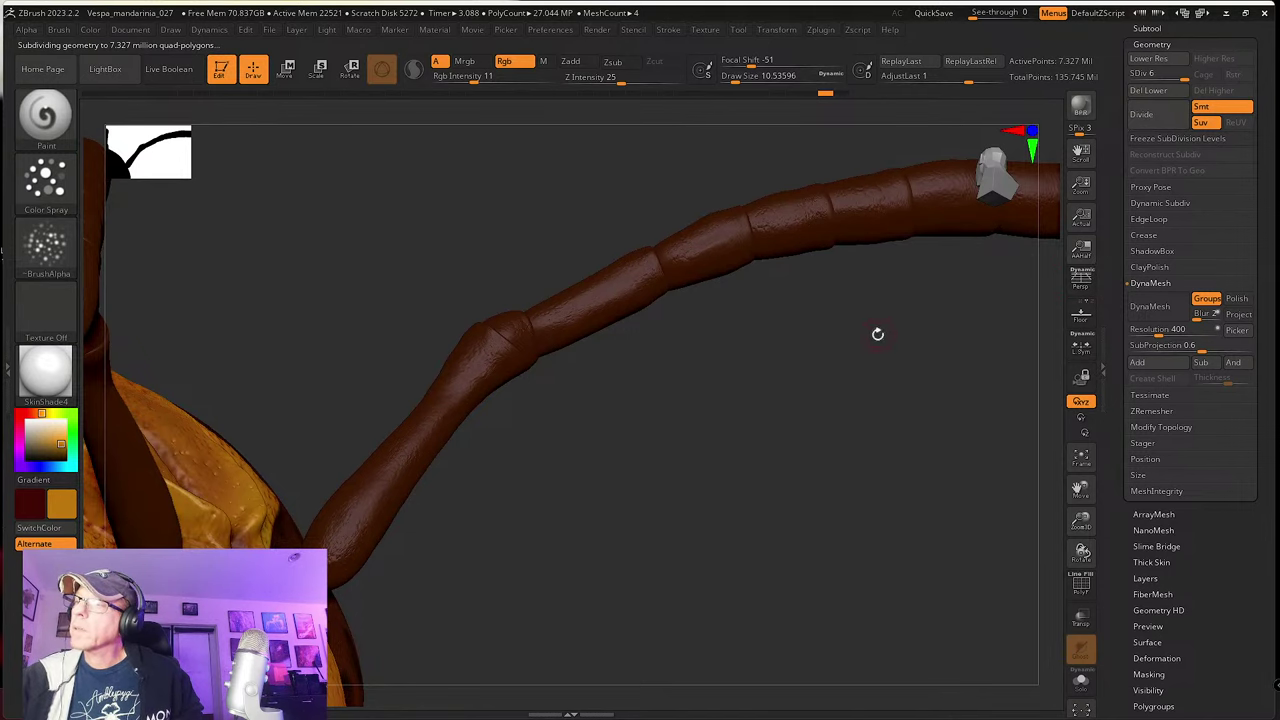
# Step: Spray a faint golden tone onto the lower end of the antenna's long base segment, raising the Rgb intensity to 18
pyautogui.moveTo(877, 334); pyautogui.dragTo(626, 539)
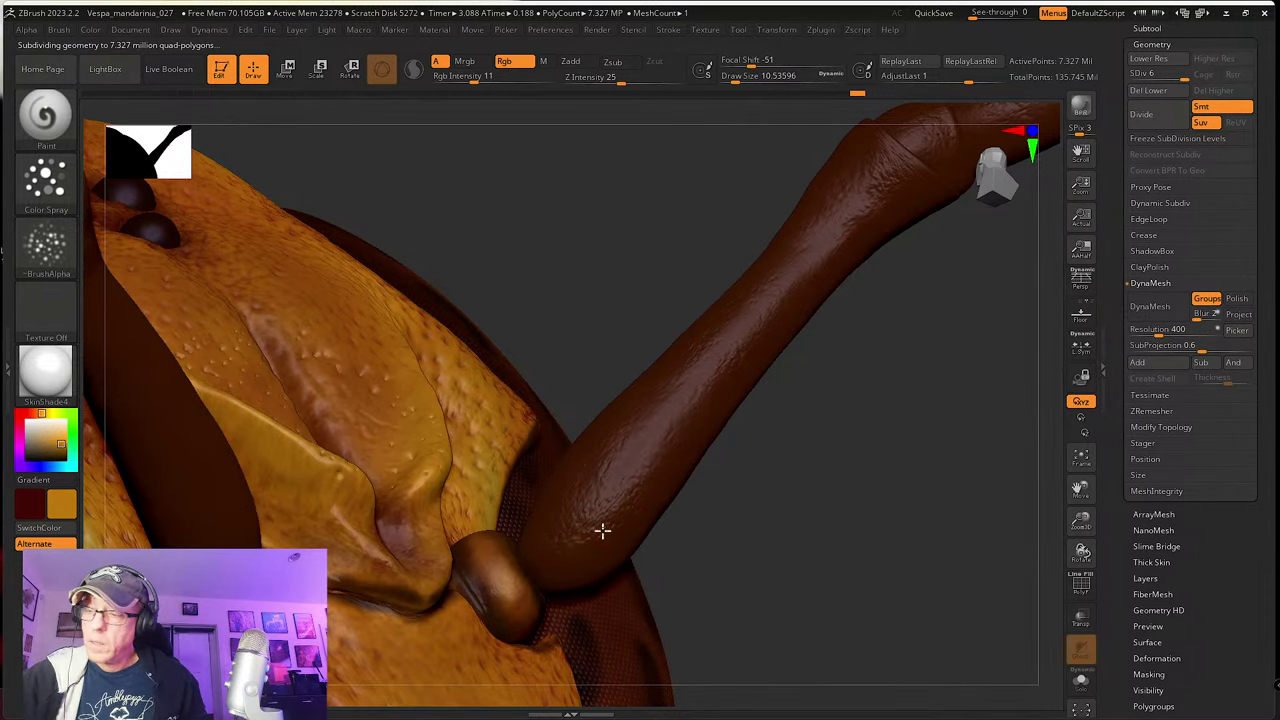
pyautogui.moveTo(690, 508)
pyautogui.mouseDown()
pyautogui.moveTo(717, 520)
pyautogui.moveTo(704, 512)
pyautogui.mouseUp()
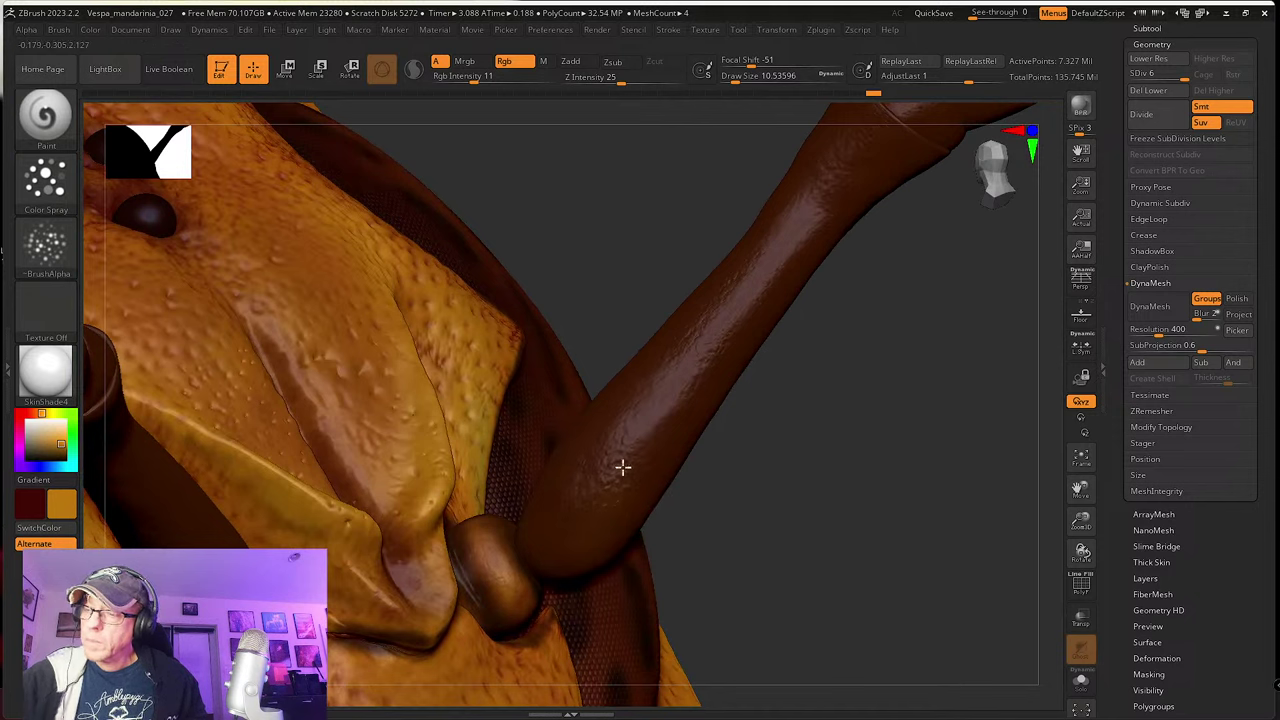
pyautogui.moveTo(641, 457); pyautogui.dragTo(630, 406)
pyautogui.click(457, 77)
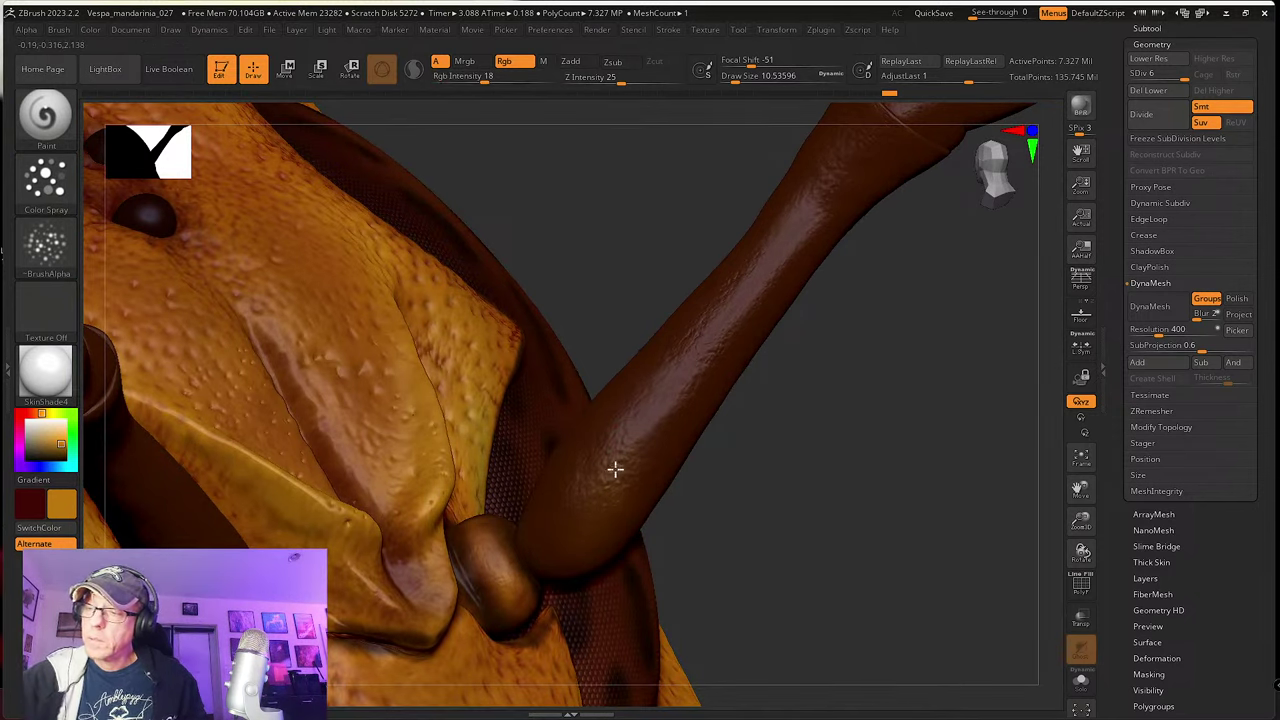
pyautogui.moveTo(648, 470); pyautogui.dragTo(617, 483, button='right')
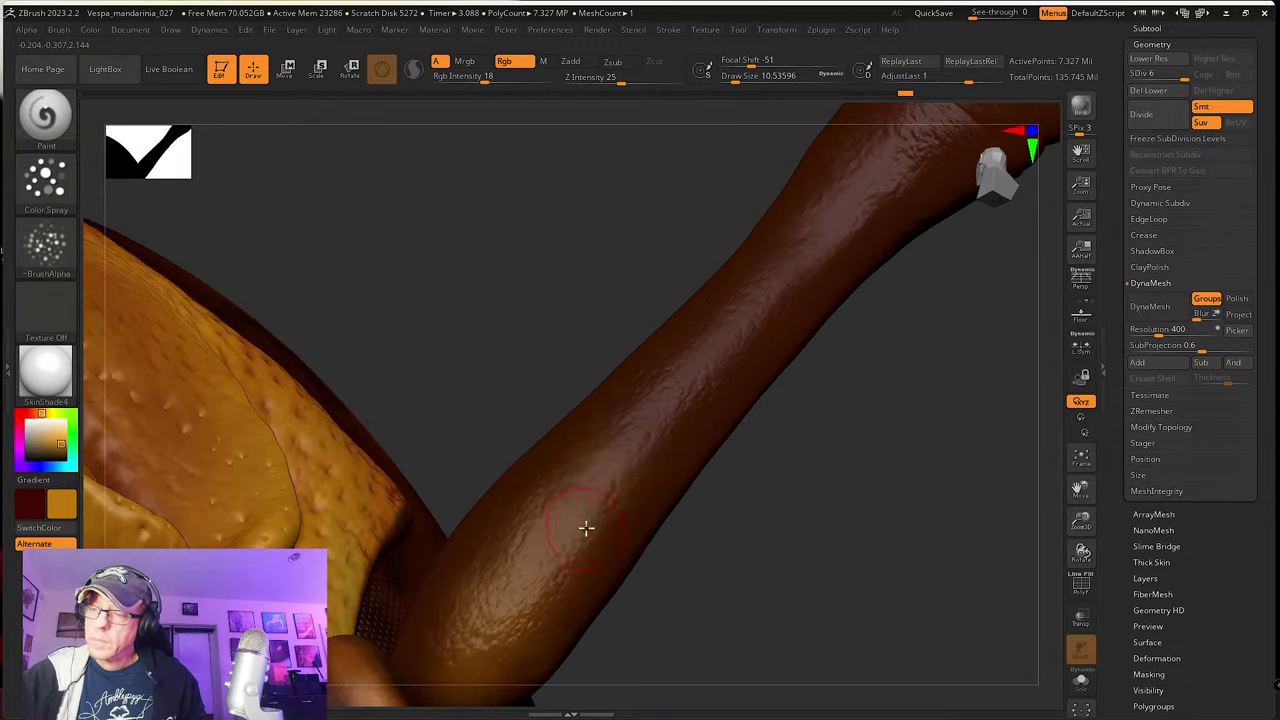
pyautogui.moveTo(586, 527); pyautogui.dragTo(600, 471, button='right')
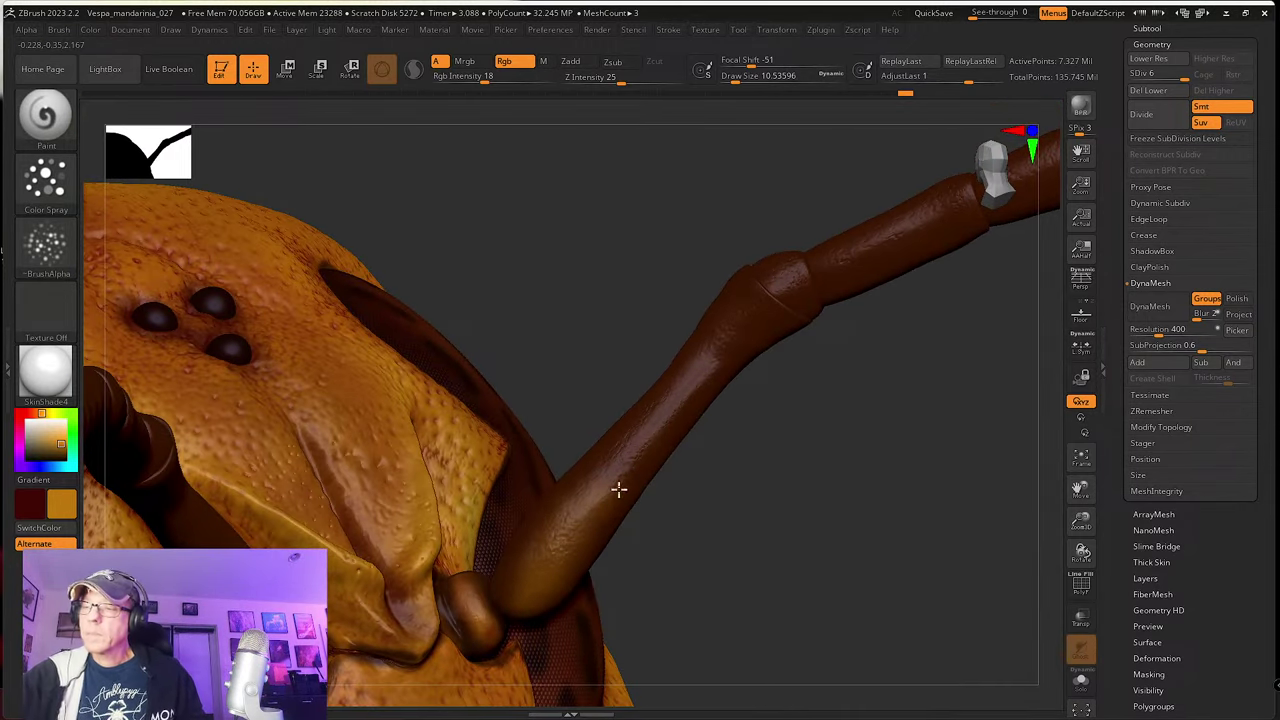
# Step: Extend the golden spray along the long base segment towards its upper joint, covering it from the front and above
pyautogui.moveTo(680, 520); pyautogui.dragTo(582, 490, button='right')
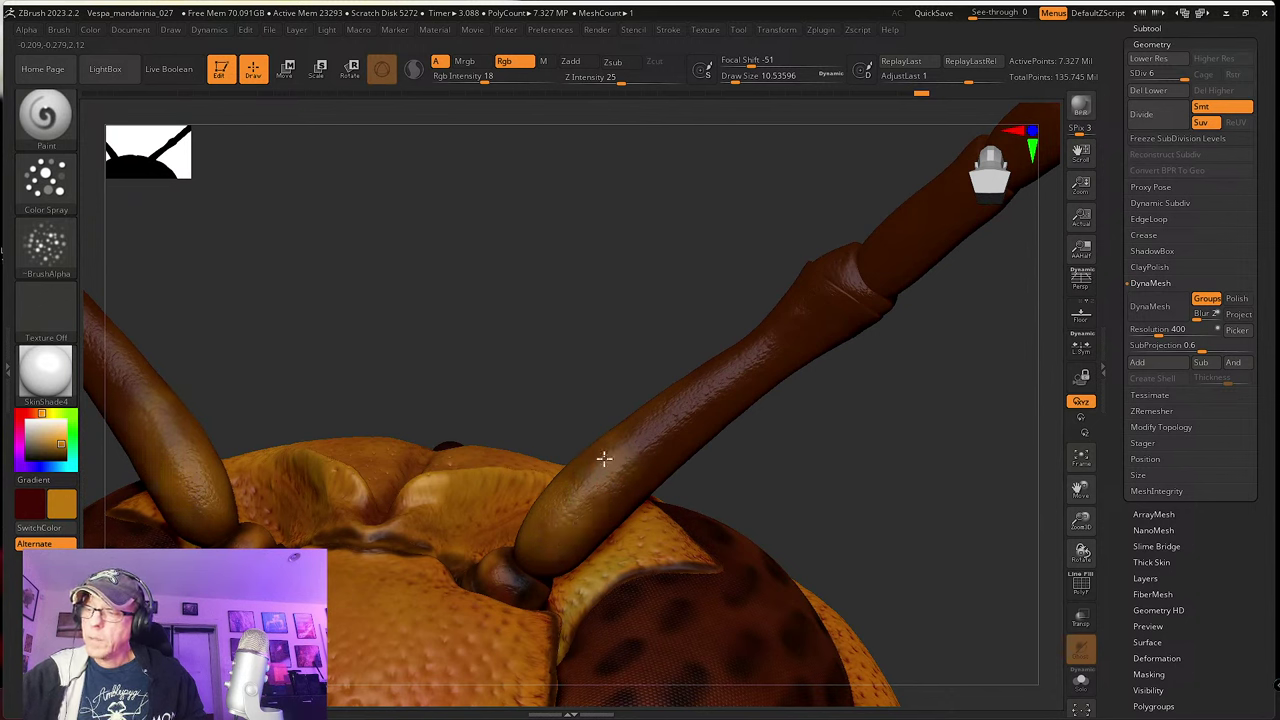
pyautogui.moveTo(641, 412); pyautogui.dragTo(683, 406)
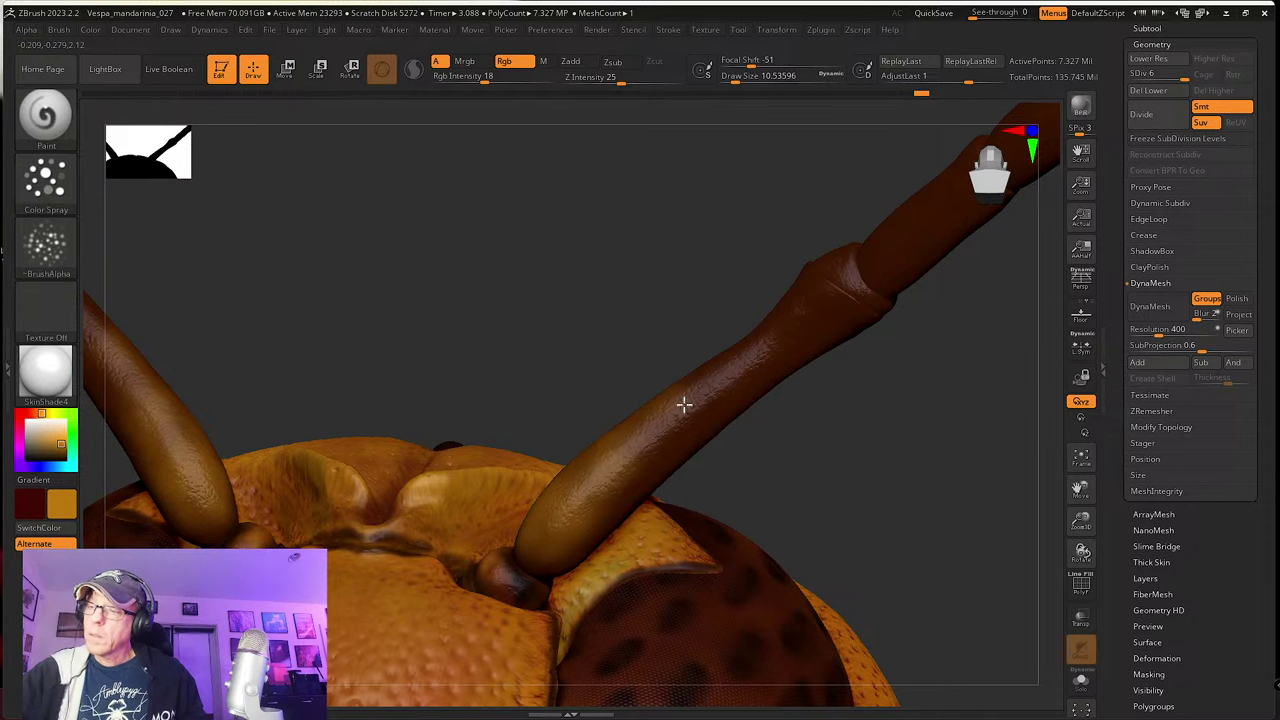
pyautogui.moveTo(690, 398)
pyautogui.mouseDown(button='right')
pyautogui.moveTo(706, 434)
pyautogui.moveTo(704, 420)
pyautogui.moveTo(665, 415)
pyautogui.moveTo(656, 430)
pyautogui.mouseUp(button='right')
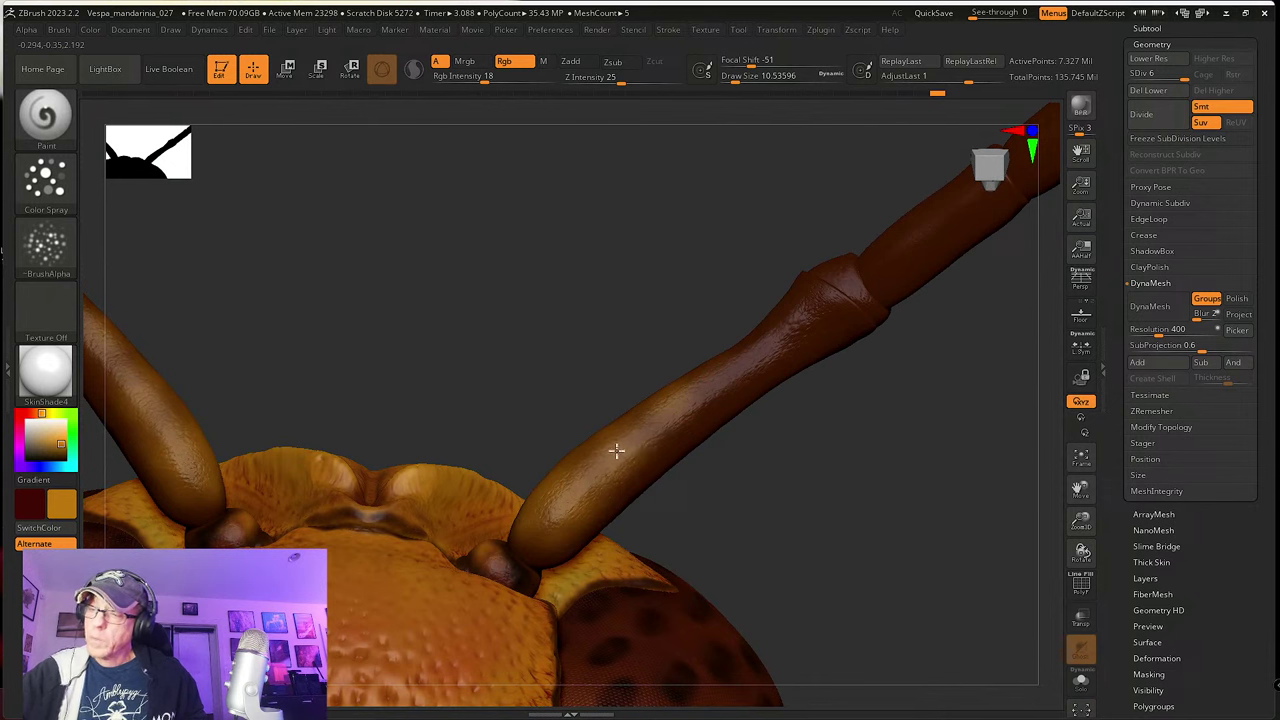
pyautogui.moveTo(714, 409); pyautogui.dragTo(683, 406, button='right')
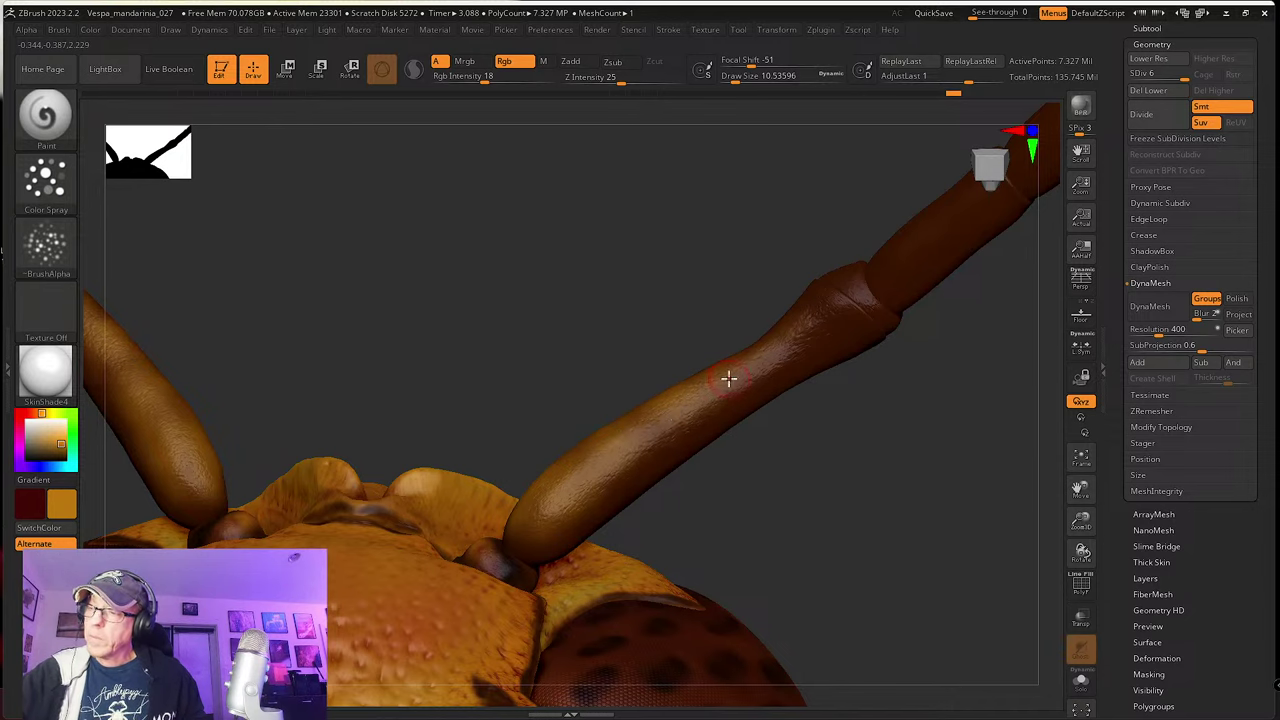
pyautogui.moveTo(729, 377); pyautogui.dragTo(757, 357, button='right')
pyautogui.moveTo(694, 423); pyautogui.dragTo(710, 387, button='right')
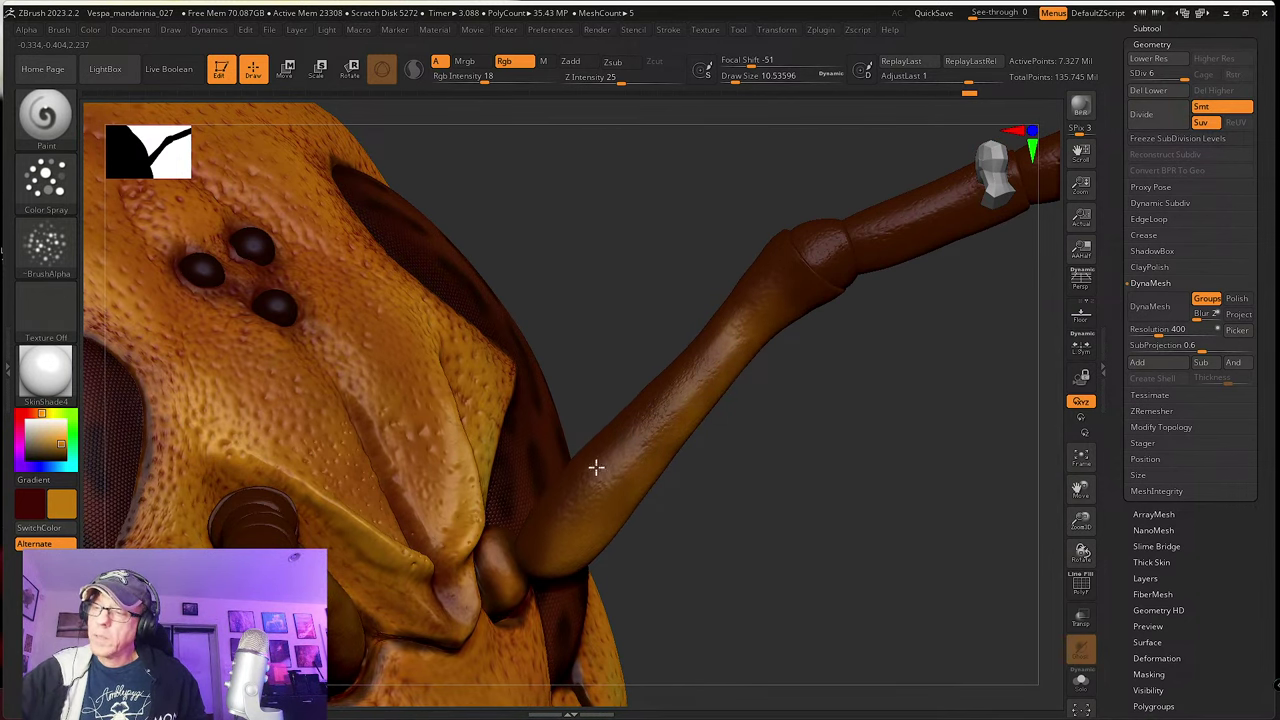
# Step: Build up the golden tone around the base end and sides of the antenna's long segment
pyautogui.moveTo(674, 517); pyautogui.dragTo(566, 518)
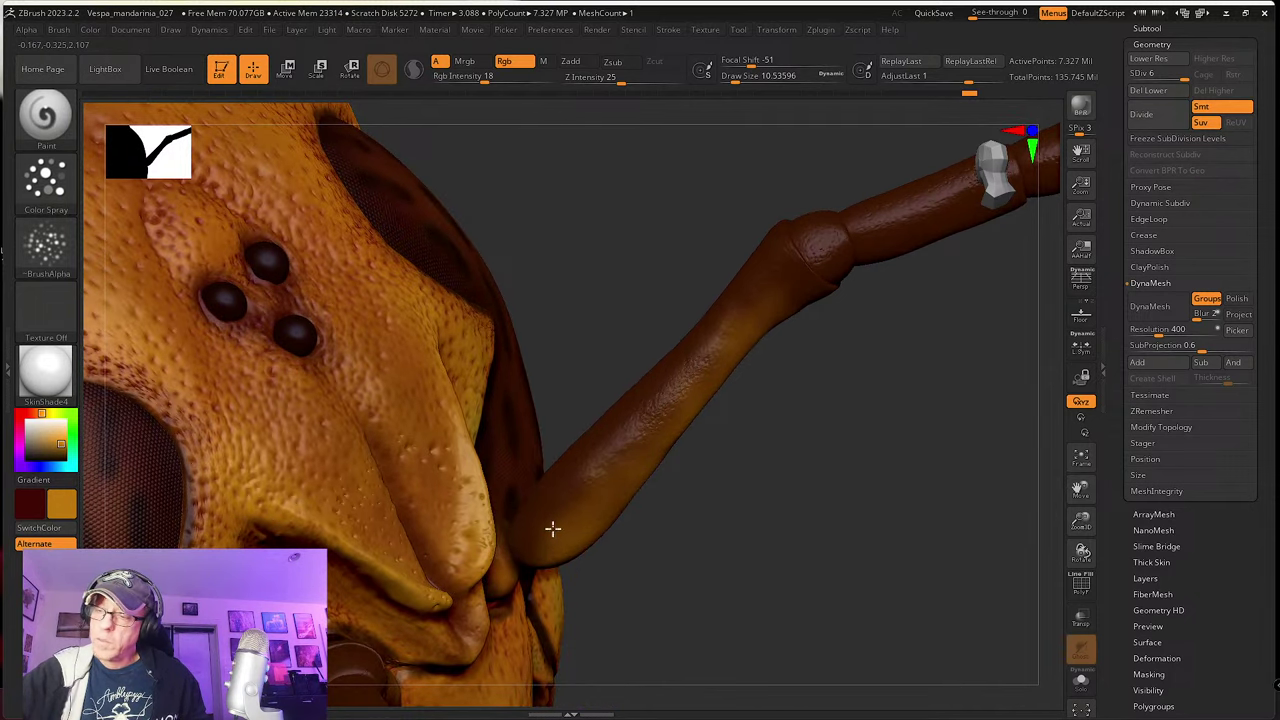
pyautogui.moveTo(700, 506); pyautogui.dragTo(690, 482)
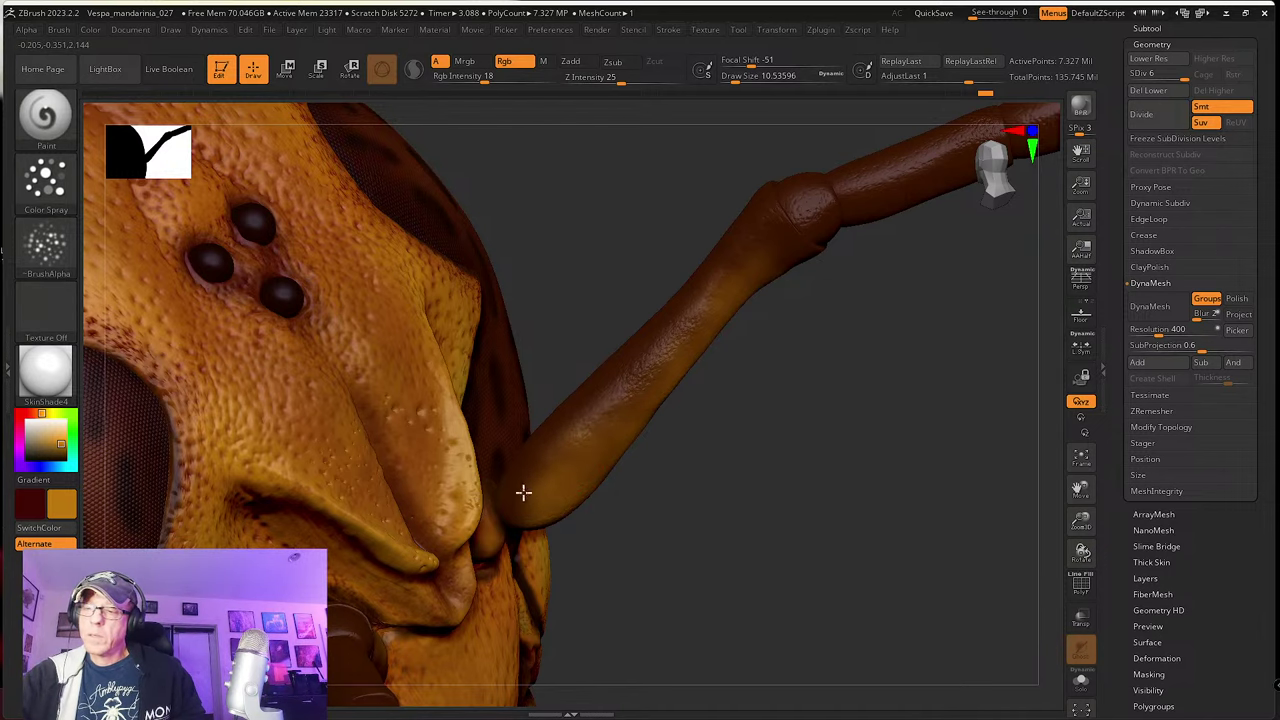
pyautogui.moveTo(629, 486); pyautogui.dragTo(590, 400)
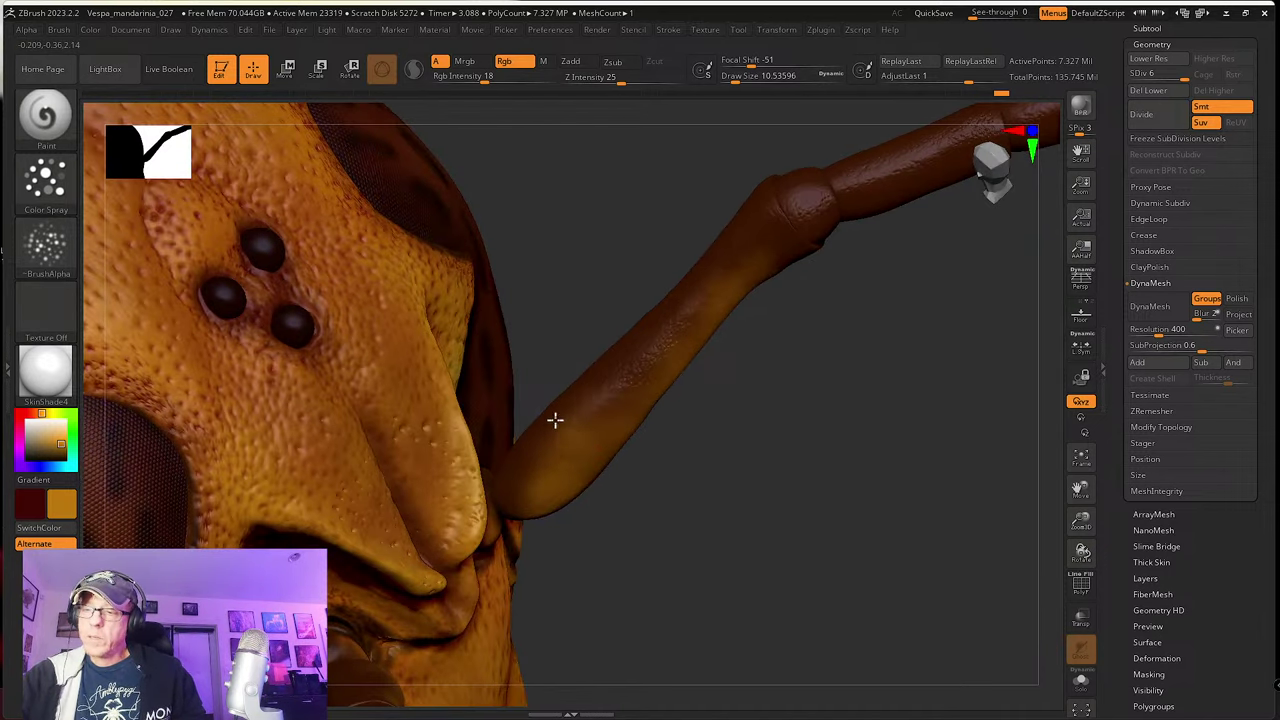
pyautogui.moveTo(668, 468); pyautogui.dragTo(694, 500)
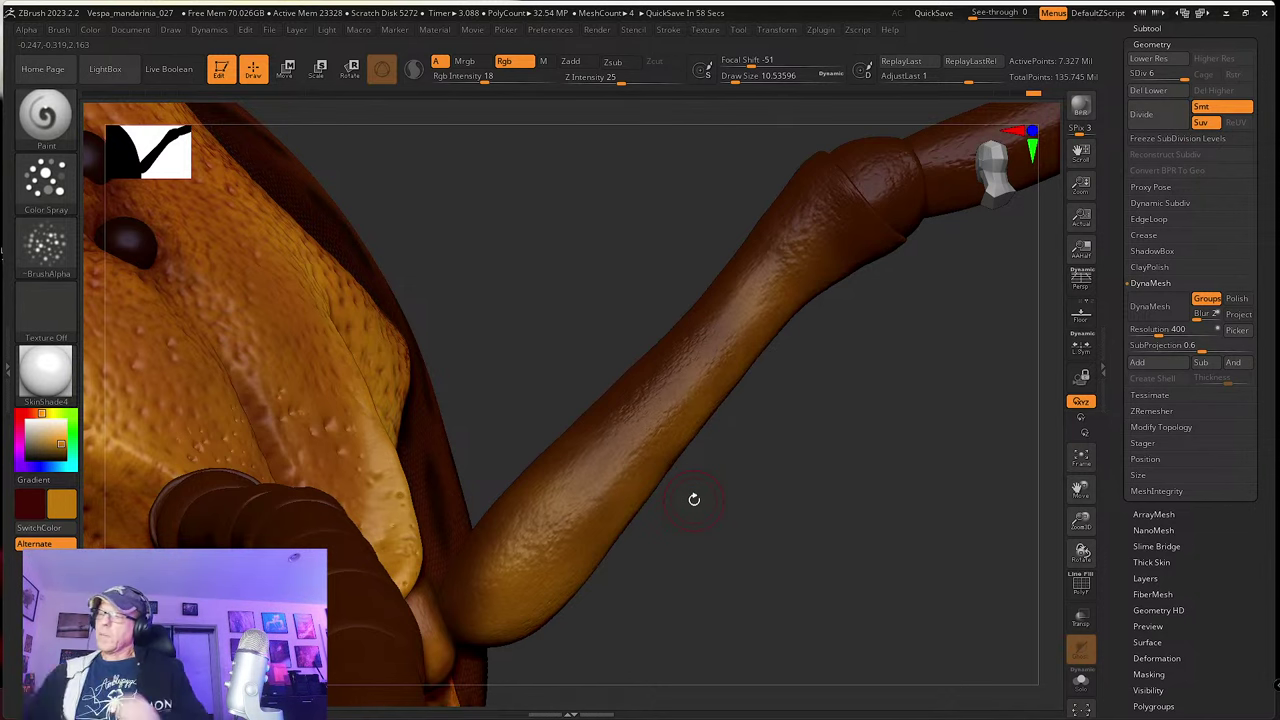
# Step: Review the head and antennae from several angles and sample an orange tone from the head as the paint colour
pyautogui.moveTo(700, 500); pyautogui.dragTo(699, 527)
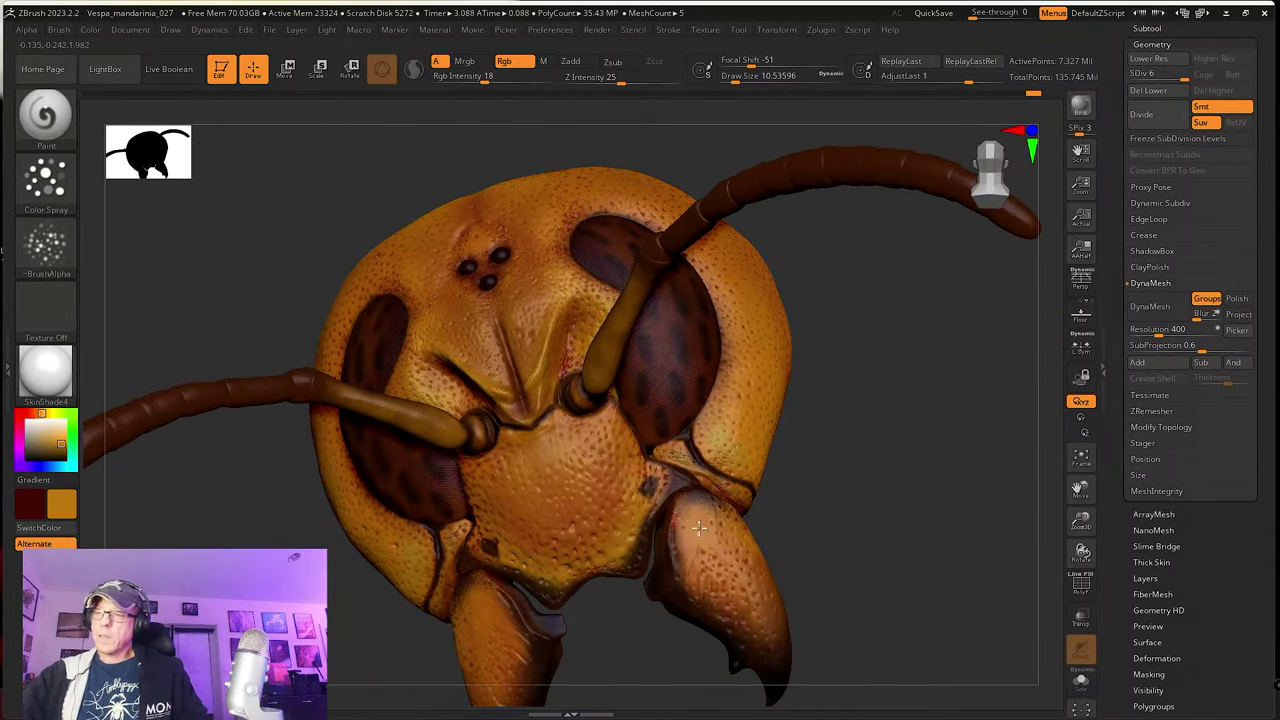
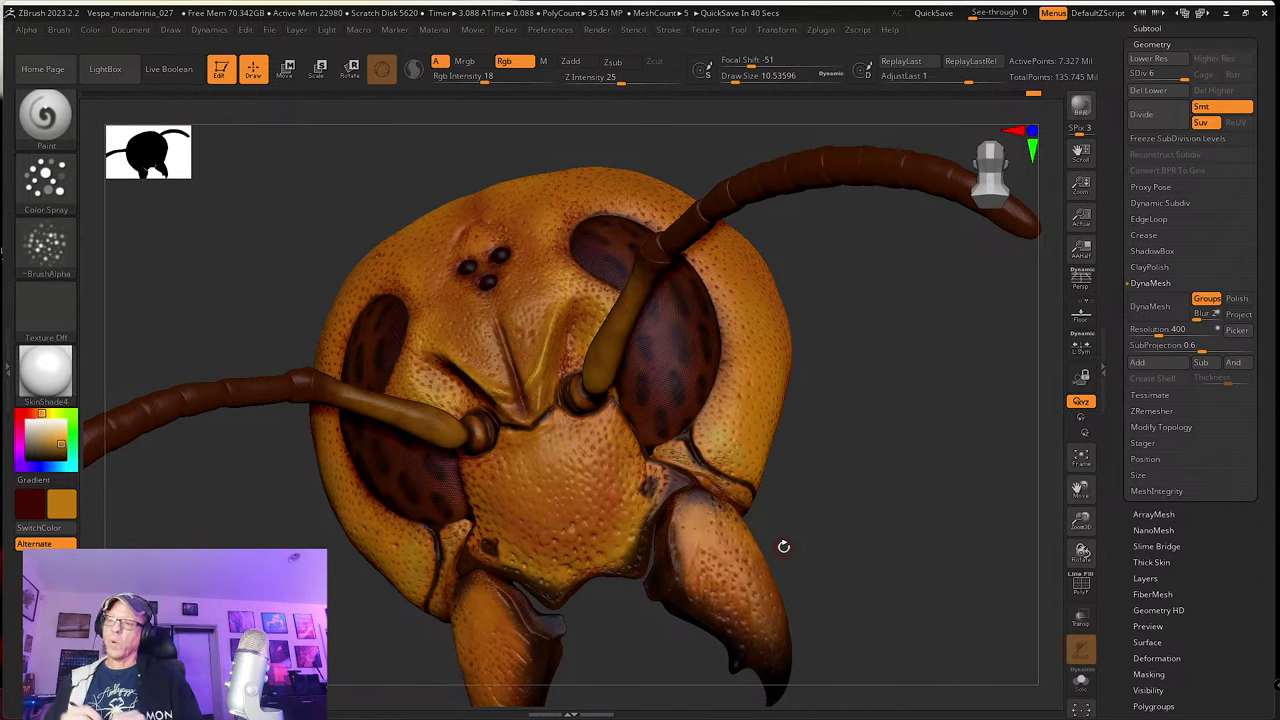
pyautogui.moveTo(740, 527); pyautogui.dragTo(651, 627)
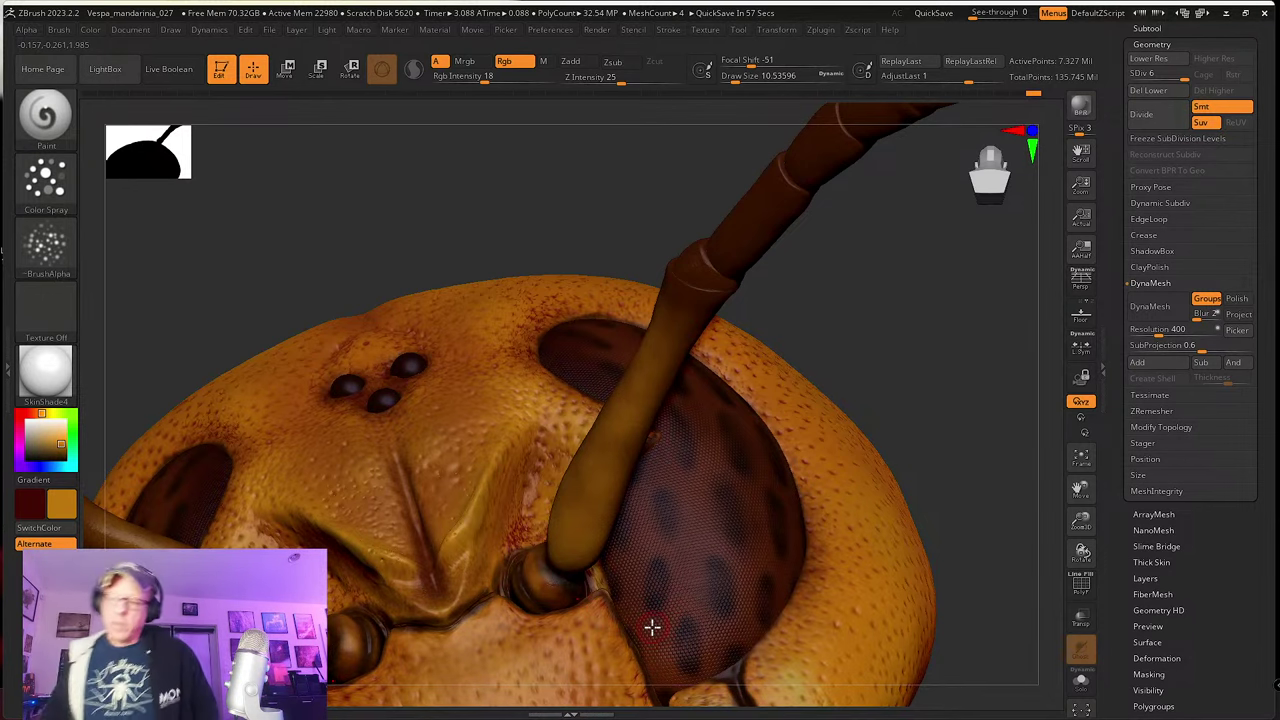
pyautogui.moveTo(566, 511); pyautogui.dragTo(437, 529, button='right')
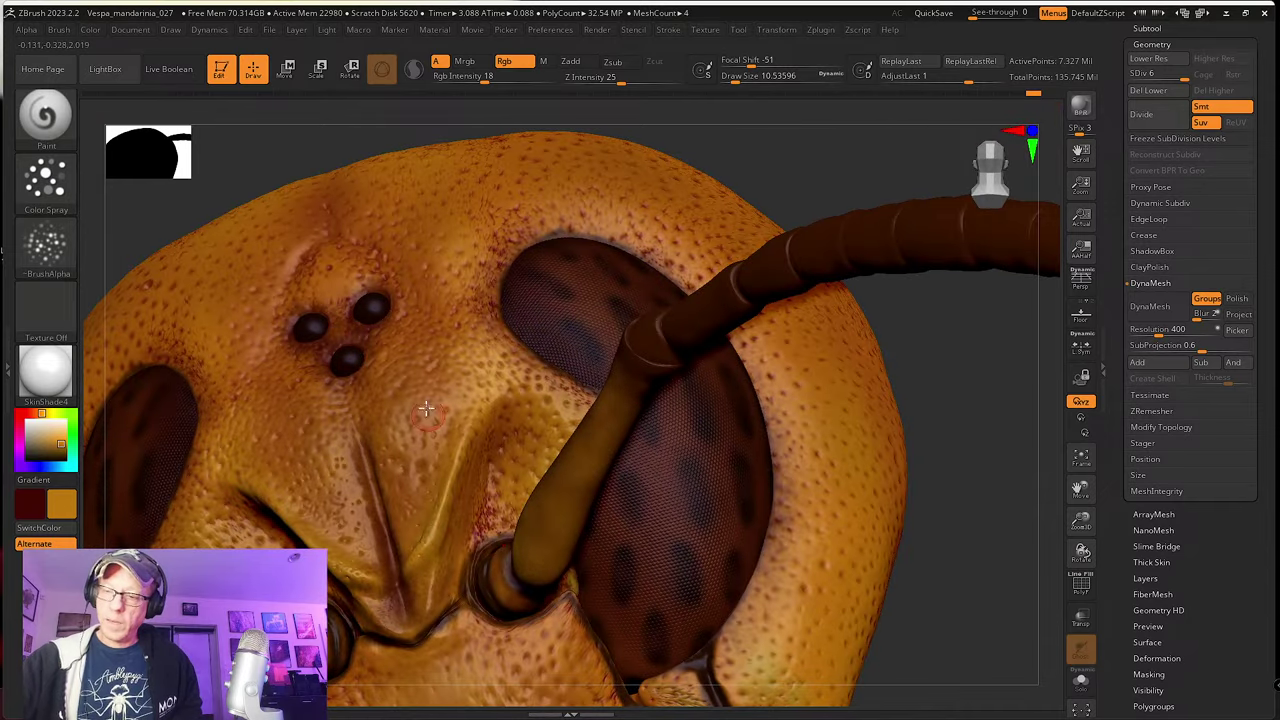
pyautogui.moveTo(863, 481); pyautogui.dragTo(897, 447, button='right')
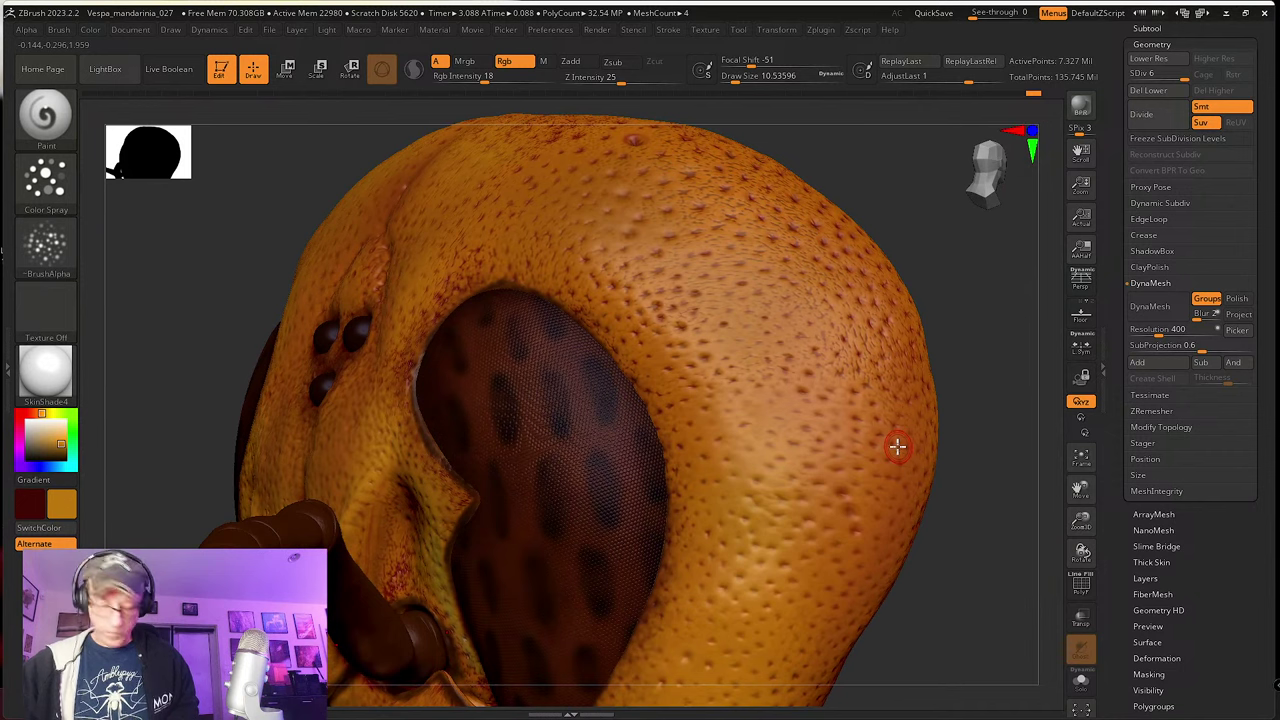
pyautogui.moveTo(691, 503); pyautogui.dragTo(578, 507, button='right')
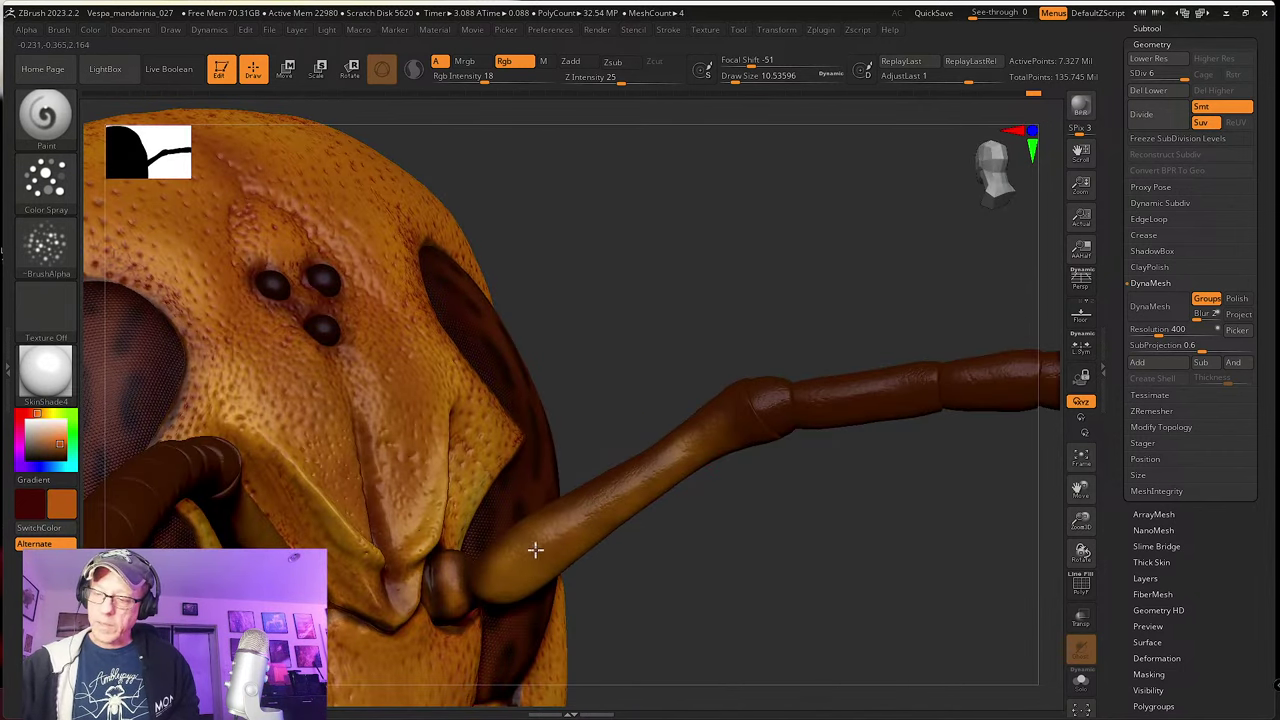
# Step: Isolate the antennae with their polygroups displayed, examine the segments along their length, and return to the full shaded model
pyautogui.moveTo(534, 546); pyautogui.dragTo(557, 517, button='right')
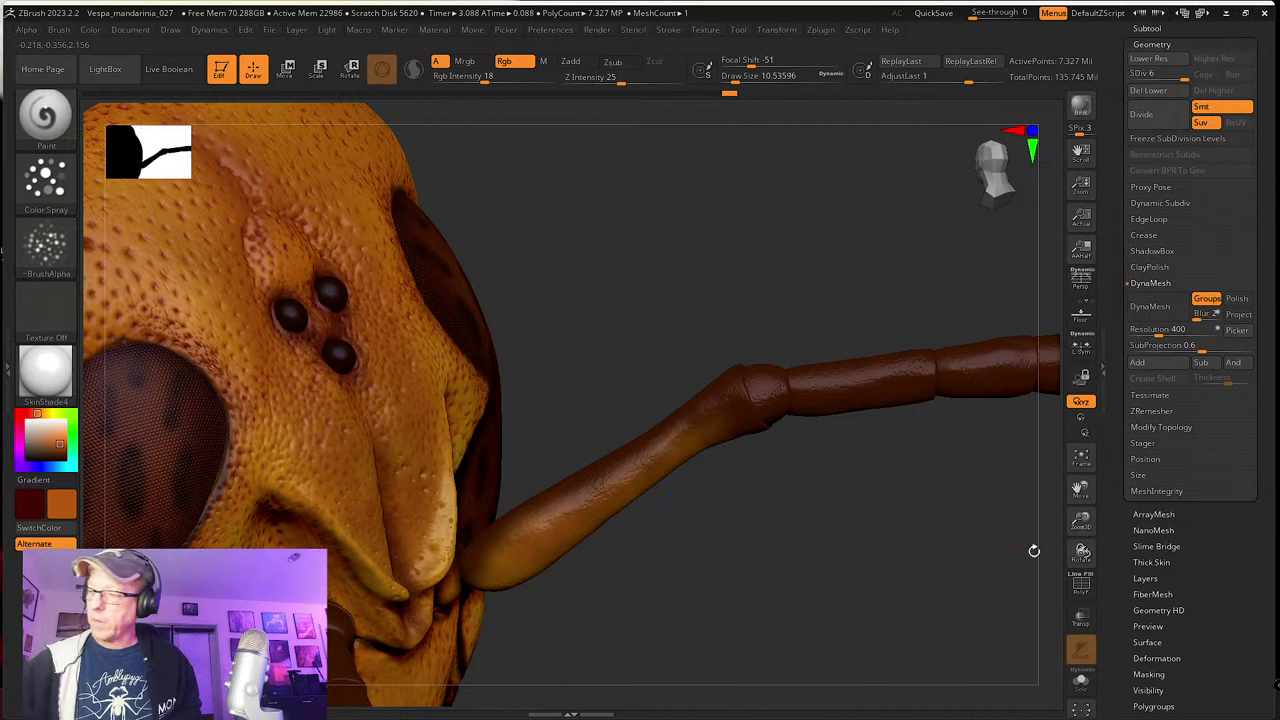
pyautogui.click(1081, 586)
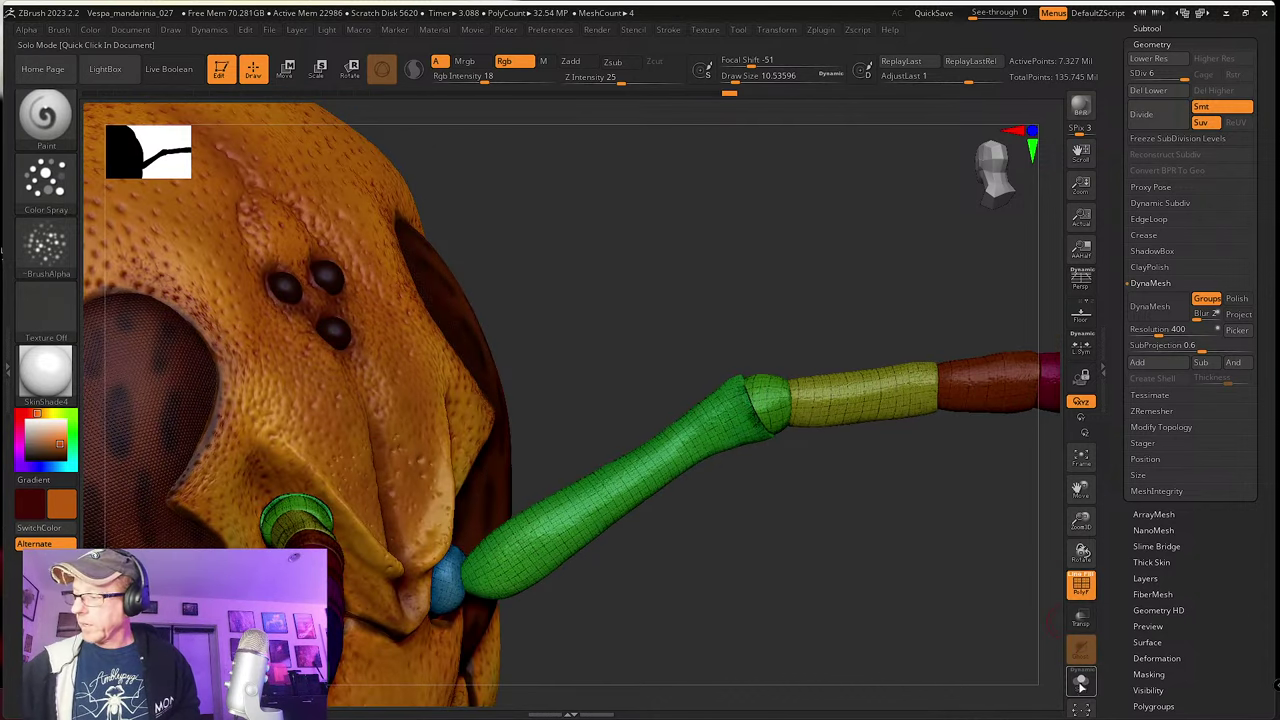
pyautogui.click(1081, 681)
pyautogui.moveTo(986, 611); pyautogui.dragTo(673, 660)
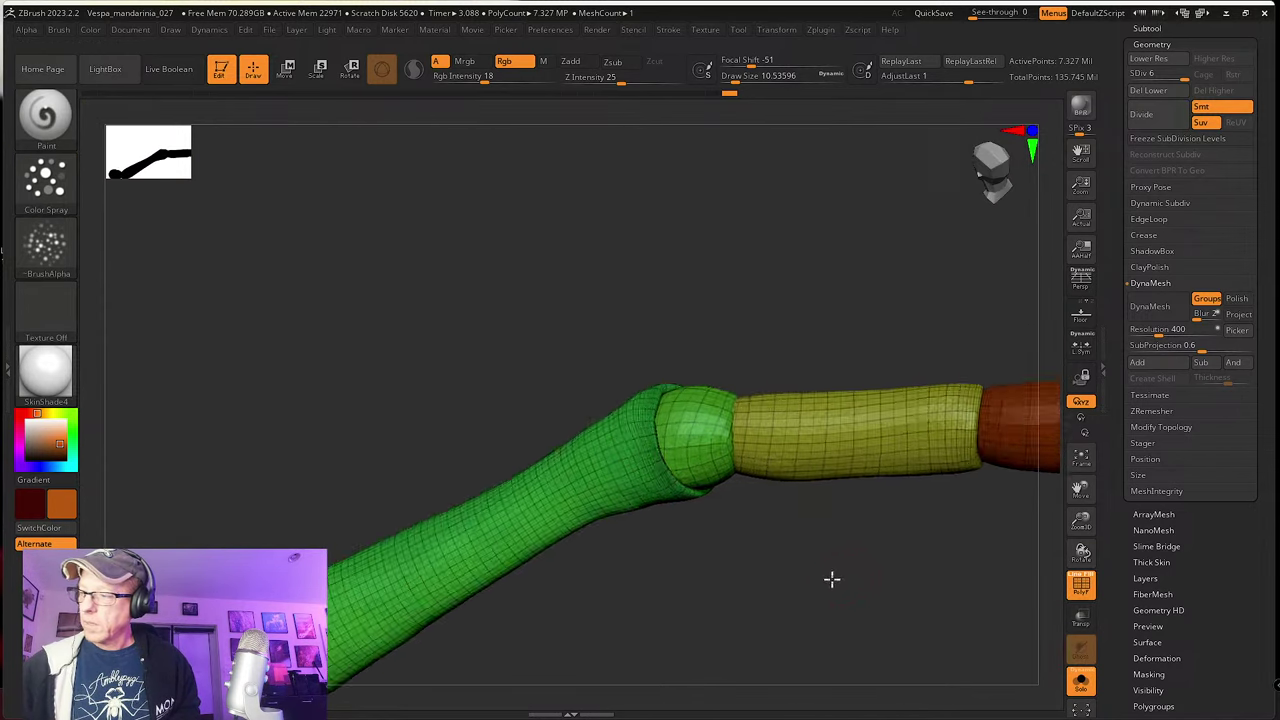
pyautogui.keyDown('alt'); pyautogui.moveTo(863, 571); pyautogui.dragTo(683, 613); pyautogui.keyUp('alt')
pyautogui.moveTo(840, 600); pyautogui.dragTo(751, 600)
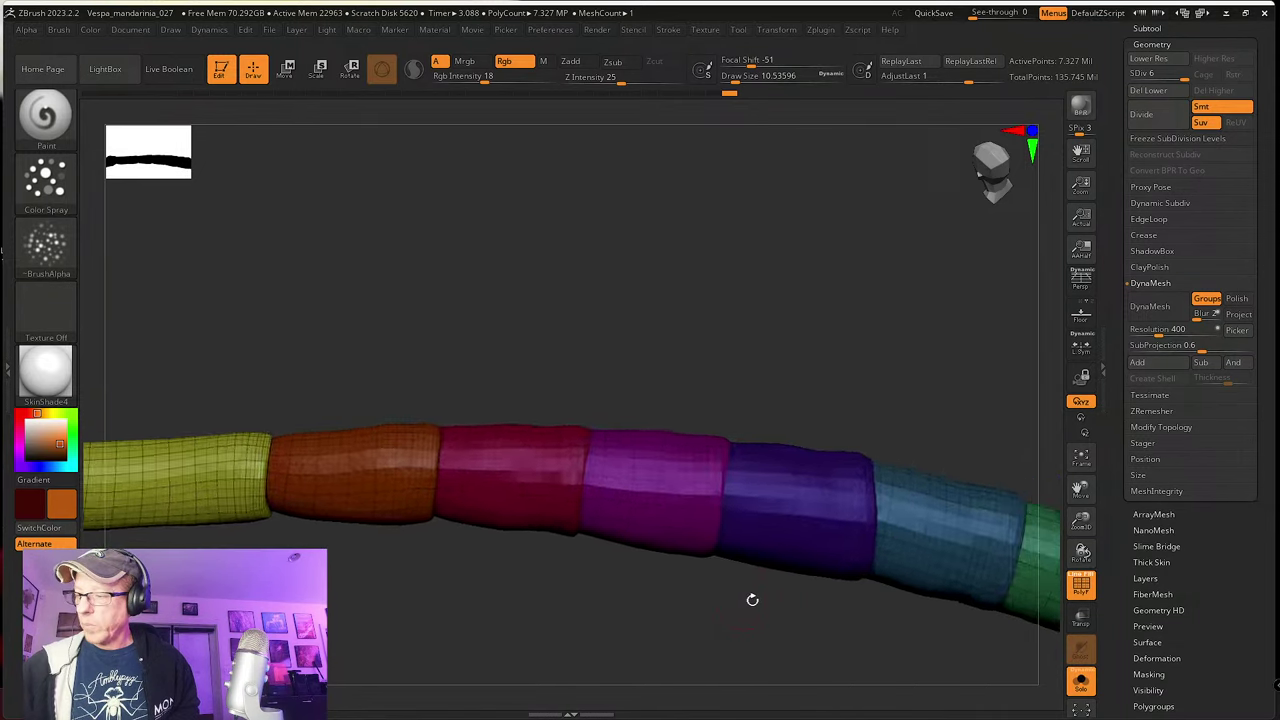
pyautogui.keyDown('alt'); pyautogui.moveTo(868, 621); pyautogui.dragTo(808, 606); pyautogui.keyUp('alt')
pyautogui.moveTo(872, 602); pyautogui.dragTo(767, 597)
pyautogui.keyDown('alt'); pyautogui.moveTo(857, 628); pyautogui.dragTo(883, 606); pyautogui.keyUp('alt')
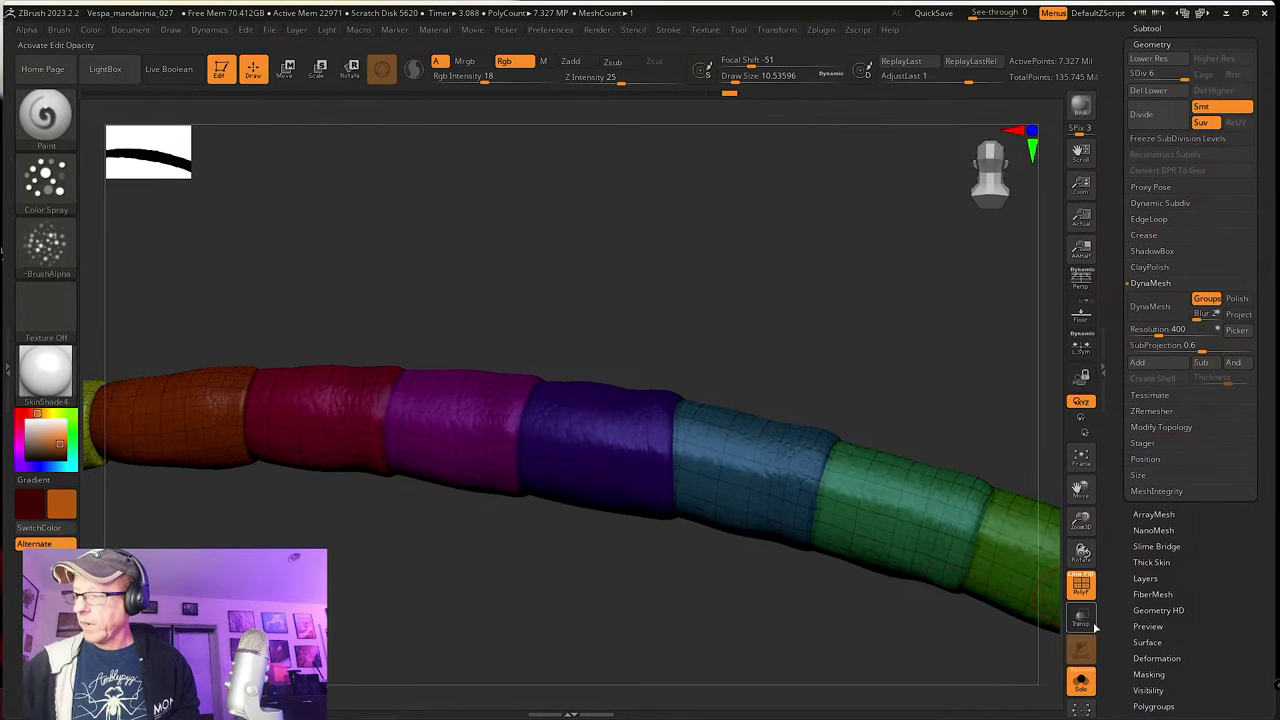
pyautogui.click(1082, 588)
pyautogui.moveTo(683, 626); pyautogui.dragTo(889, 575)
pyautogui.keyDown('alt'); pyautogui.moveTo(681, 591); pyautogui.dragTo(857, 546); pyautogui.keyUp('alt')
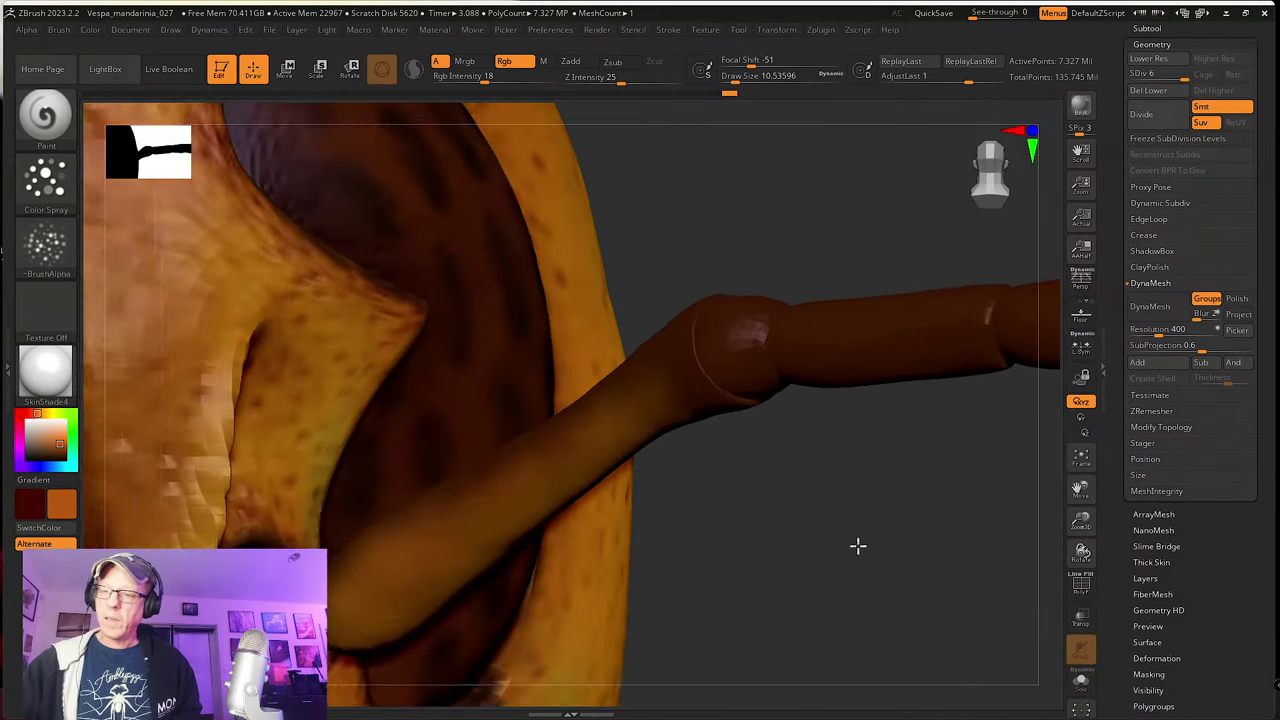
# Step: Spray the sampled orange tone lightly along the dark upper side of the antenna's long base segment
pyautogui.moveTo(720, 550); pyautogui.dragTo(662, 470)
pyautogui.moveTo(634, 409); pyautogui.dragTo(845, 518)
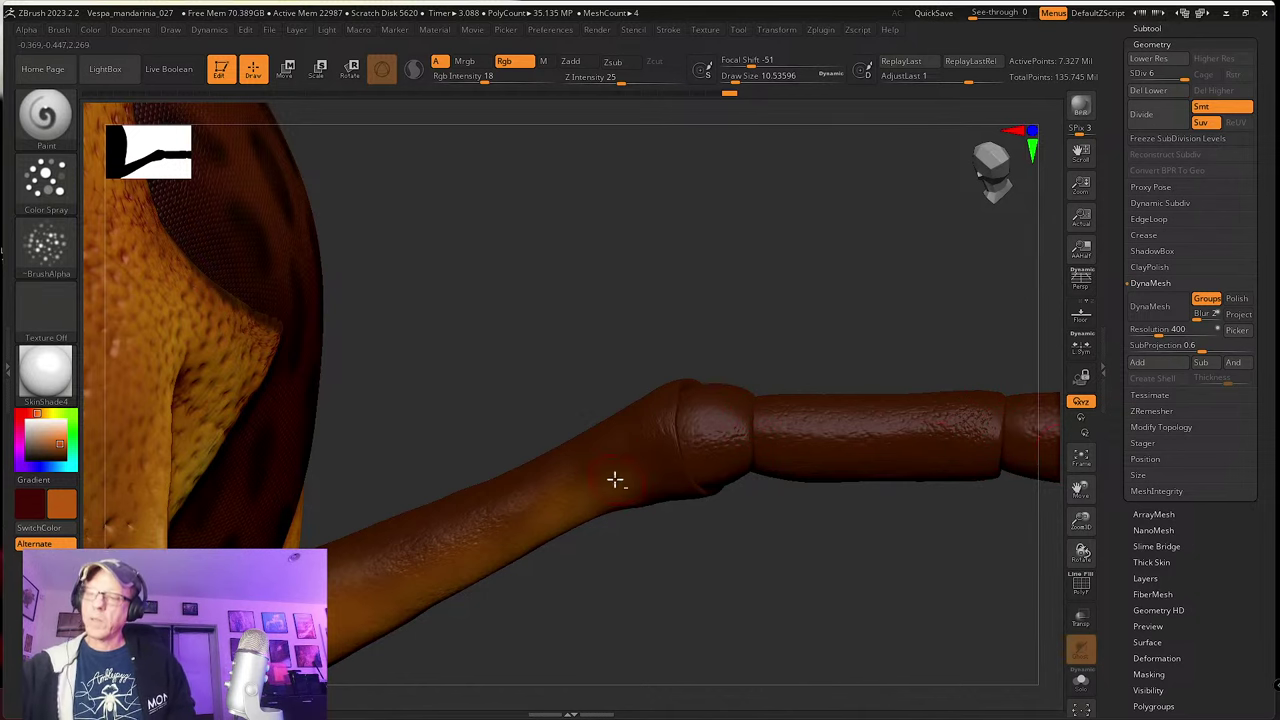
pyautogui.keyDown('alt'); pyautogui.moveTo(566, 486); pyautogui.dragTo(631, 477, button='right'); pyautogui.keyUp('alt')
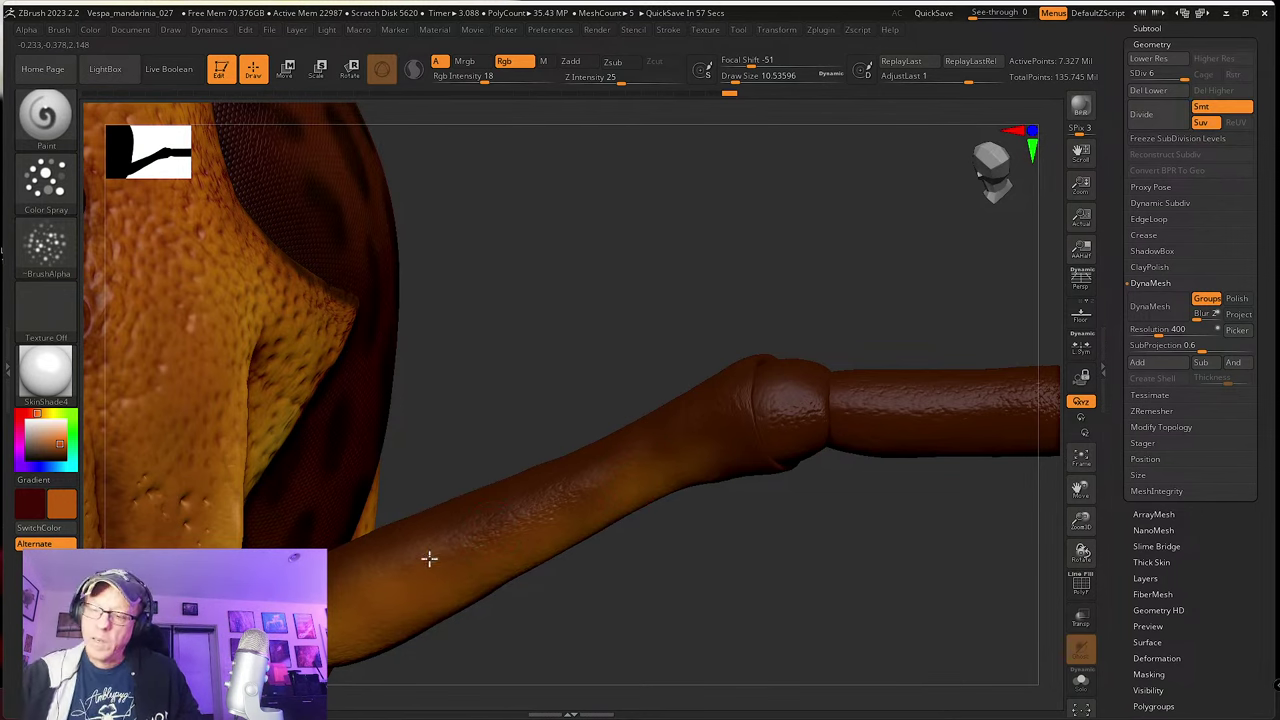
pyautogui.moveTo(400, 591); pyautogui.dragTo(516, 504, button='right')
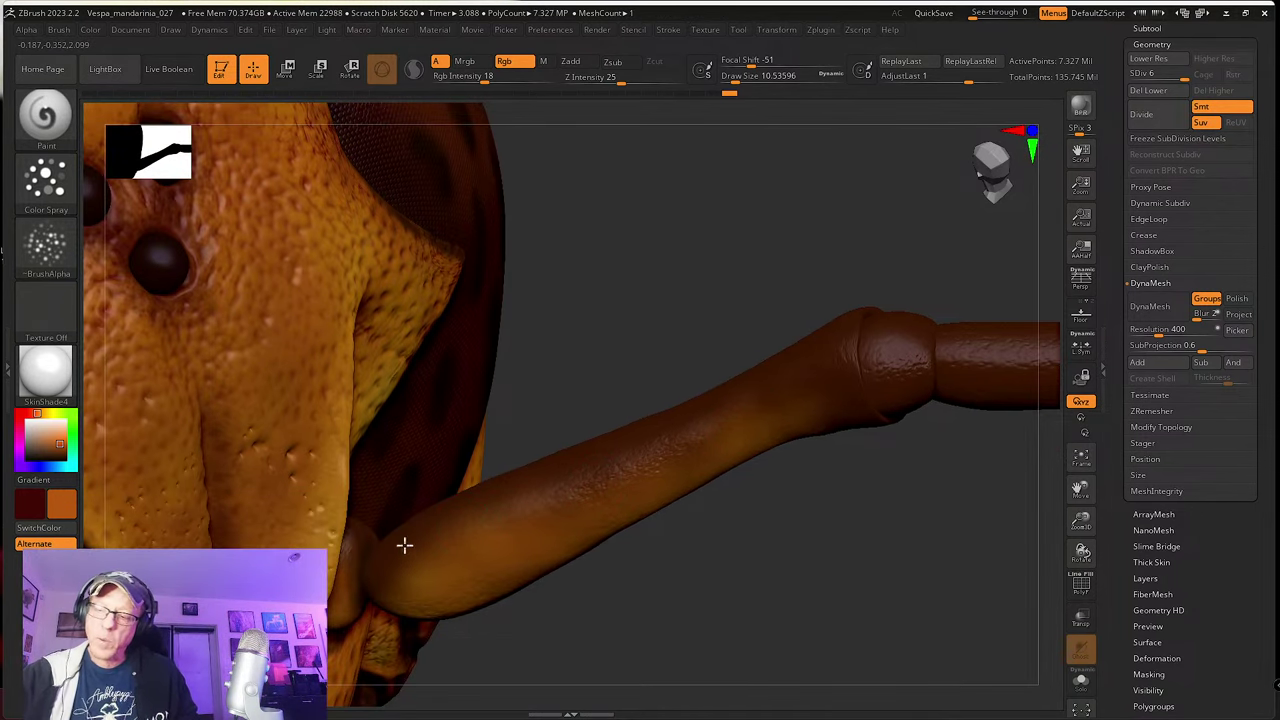
pyautogui.moveTo(883, 449); pyautogui.dragTo(533, 538, button='right')
pyautogui.moveTo(717, 403); pyautogui.dragTo(511, 529, button='right')
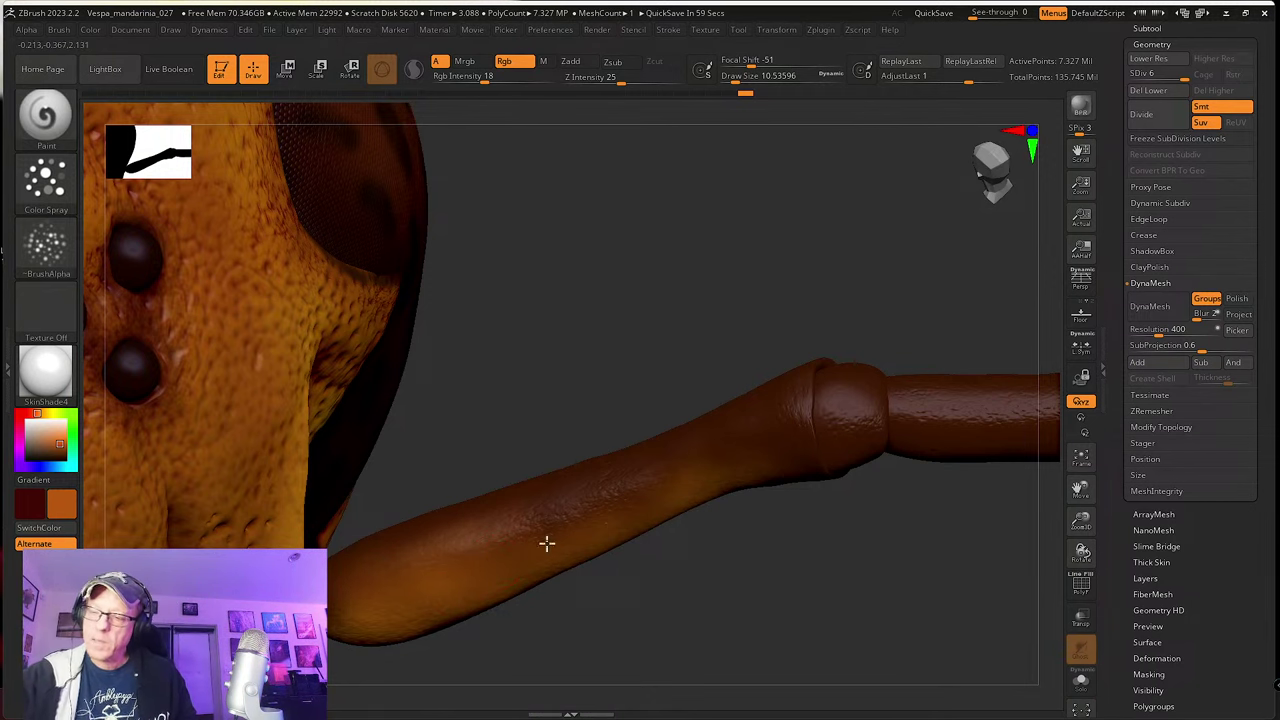
# Step: Build up the orange spray around the long base segment, covering its bulbous lower end and front side
pyautogui.moveTo(575, 600); pyautogui.dragTo(666, 526)
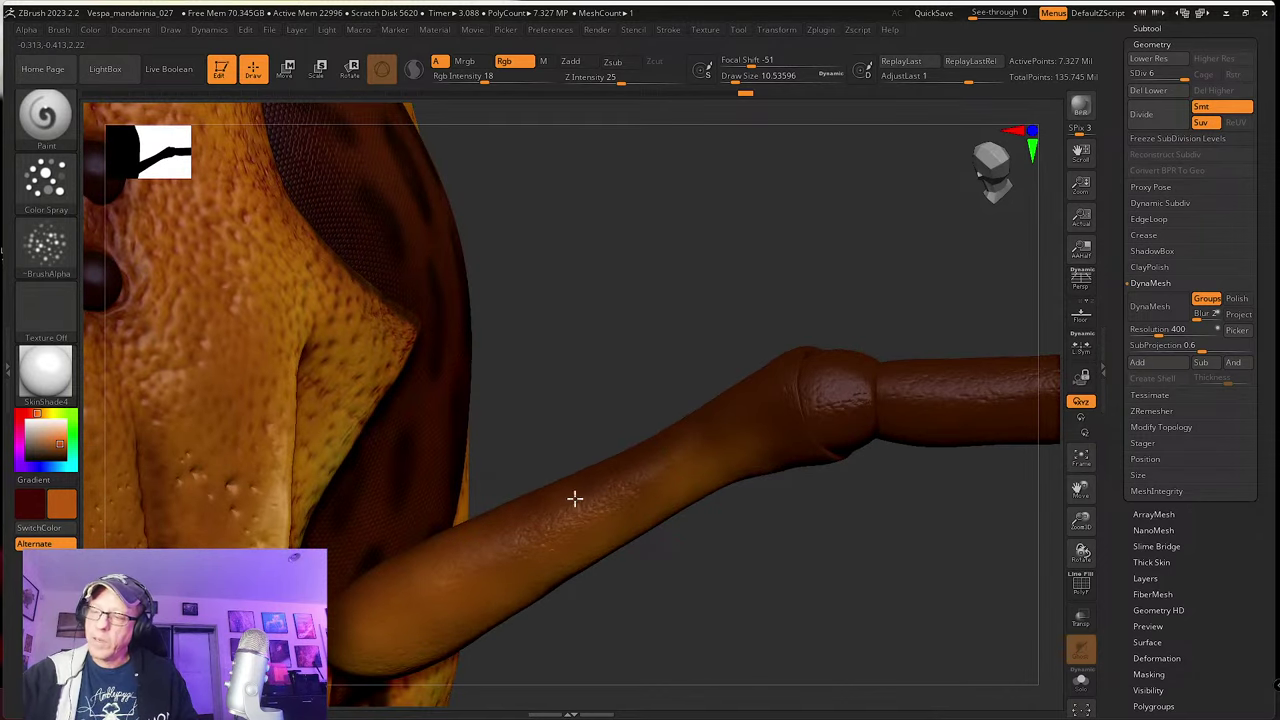
pyautogui.moveTo(563, 609); pyautogui.dragTo(660, 543)
pyautogui.moveTo(660, 542); pyautogui.dragTo(555, 507, button='right')
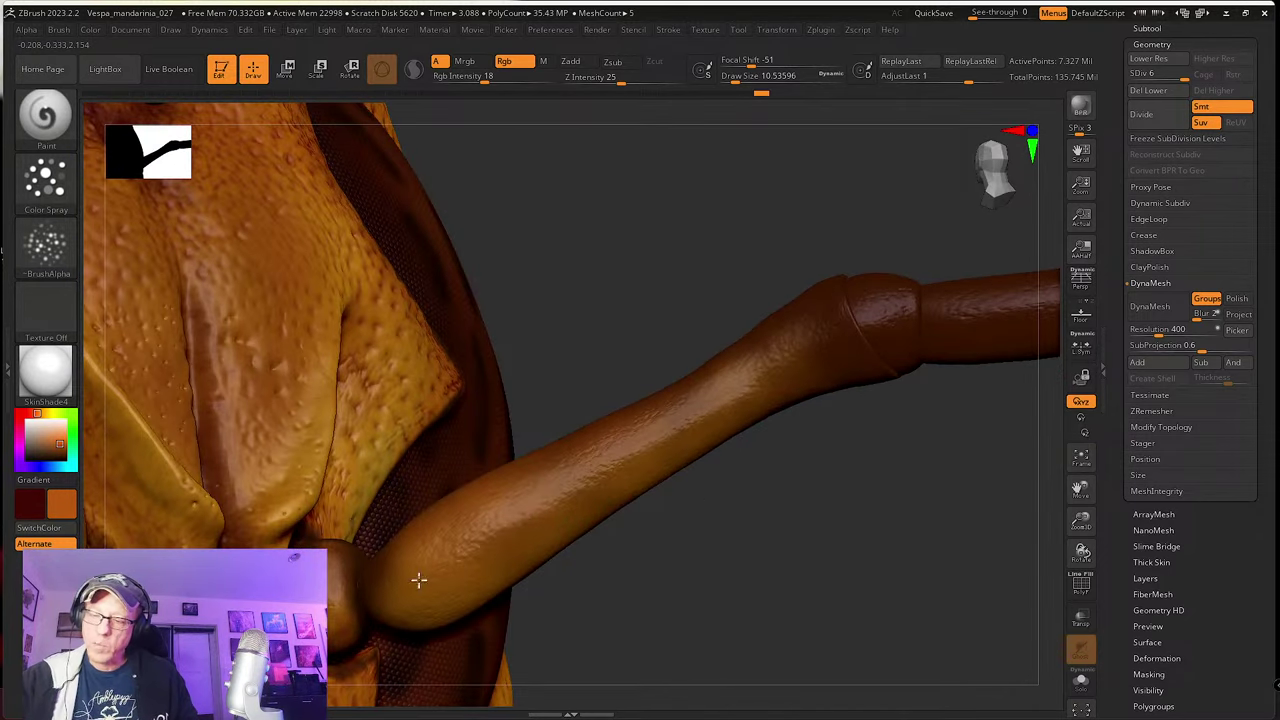
pyautogui.moveTo(580, 608); pyautogui.dragTo(480, 571, button='right')
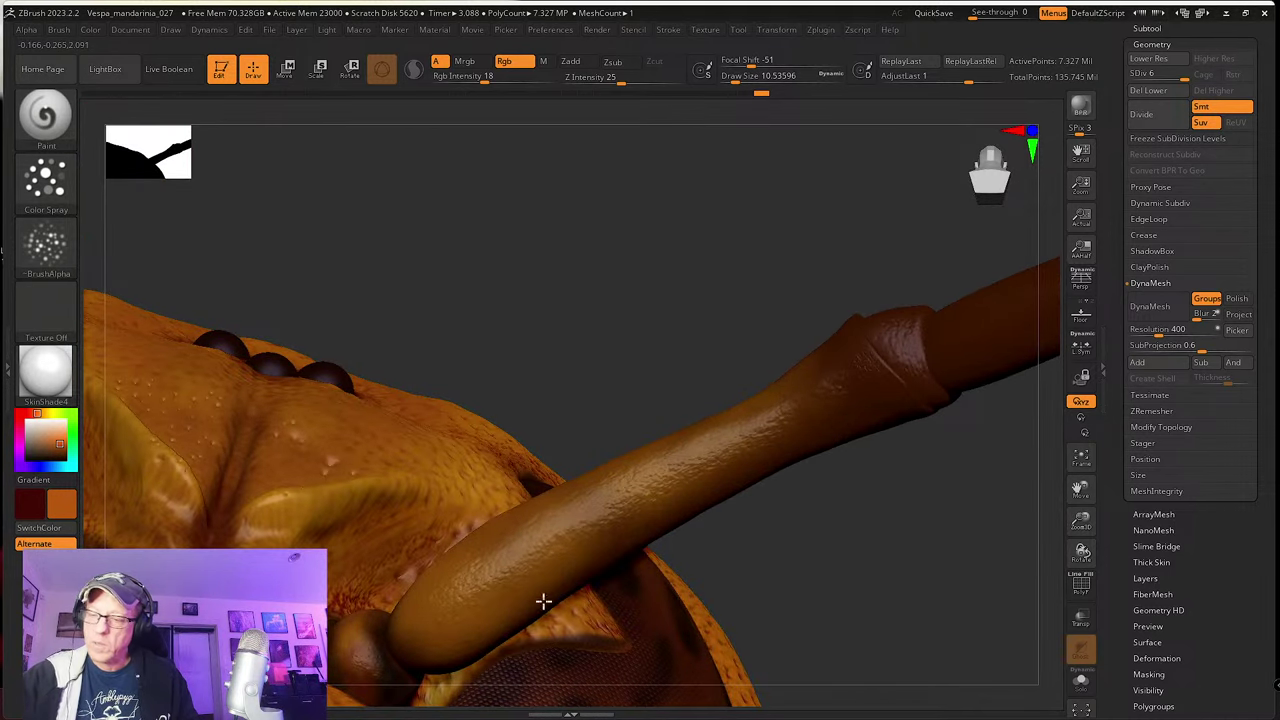
pyautogui.moveTo(543, 601); pyautogui.dragTo(551, 509, button='right')
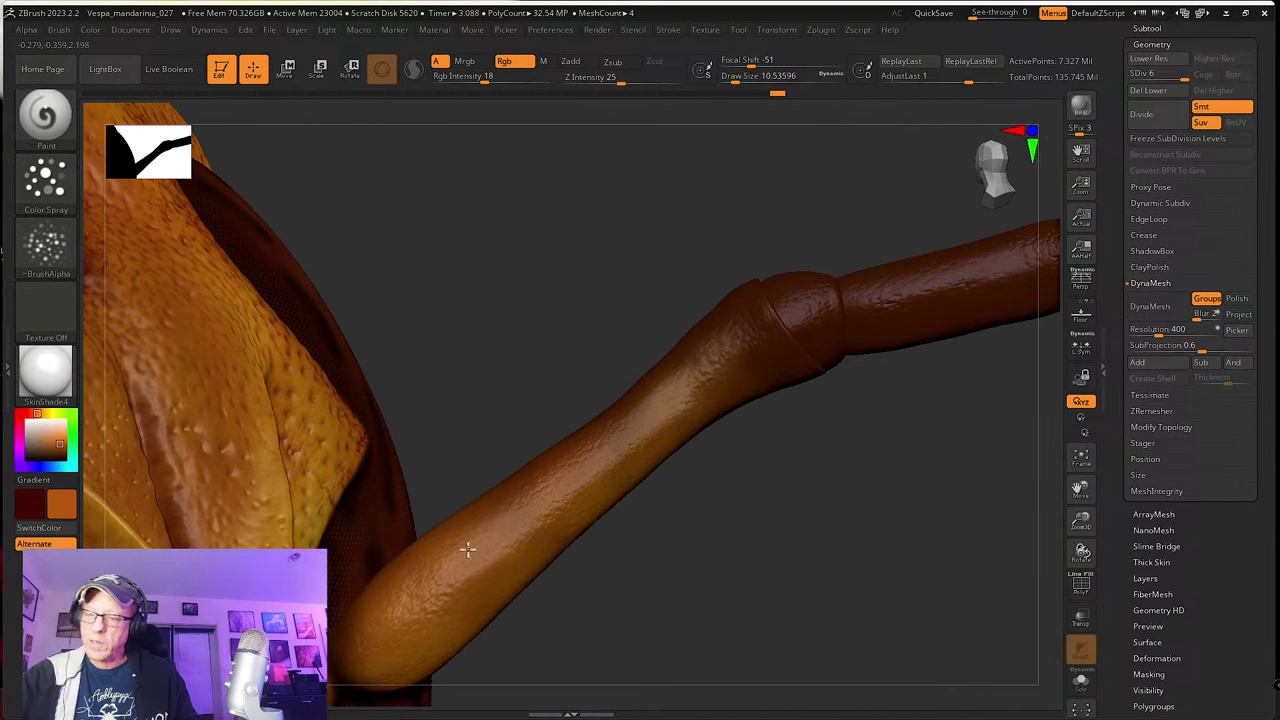
pyautogui.moveTo(580, 574); pyautogui.dragTo(631, 486, button='right')
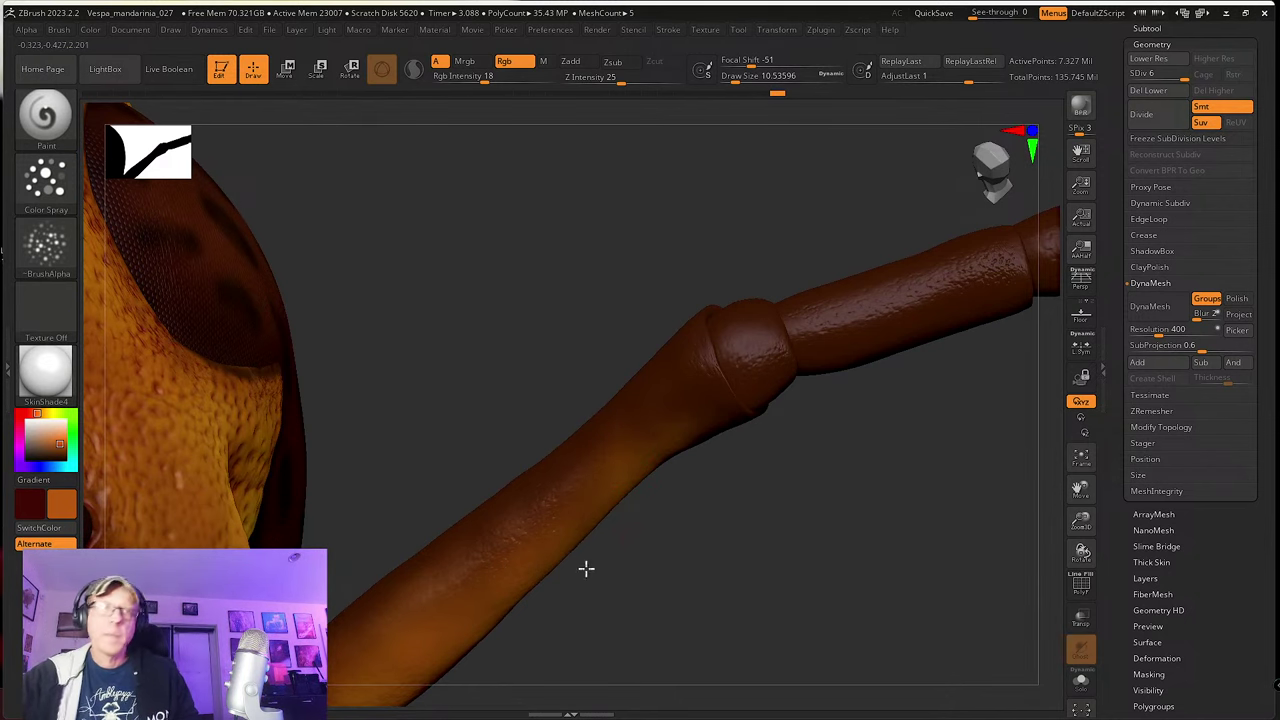
# Step: Inspect the head and mandibles and sample a golden-orange tone from the head beside the eye as the paint colour
pyautogui.moveTo(586, 568); pyautogui.dragTo(685, 507, button='right')
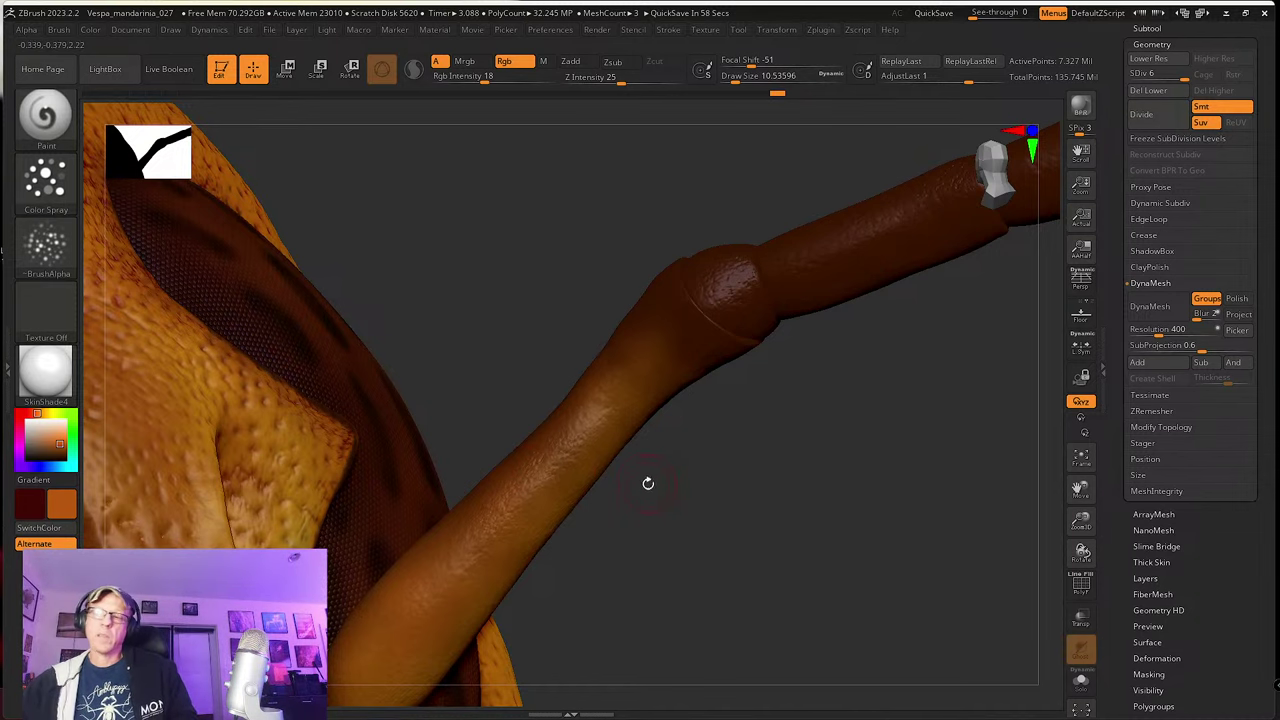
pyautogui.moveTo(708, 520)
pyautogui.mouseDown()
pyautogui.moveTo(637, 503)
pyautogui.moveTo(667, 532)
pyautogui.moveTo(663, 483)
pyautogui.moveTo(680, 517)
pyautogui.moveTo(681, 469)
pyautogui.moveTo(726, 526)
pyautogui.moveTo(706, 503)
pyautogui.moveTo(536, 479)
pyautogui.mouseUp()
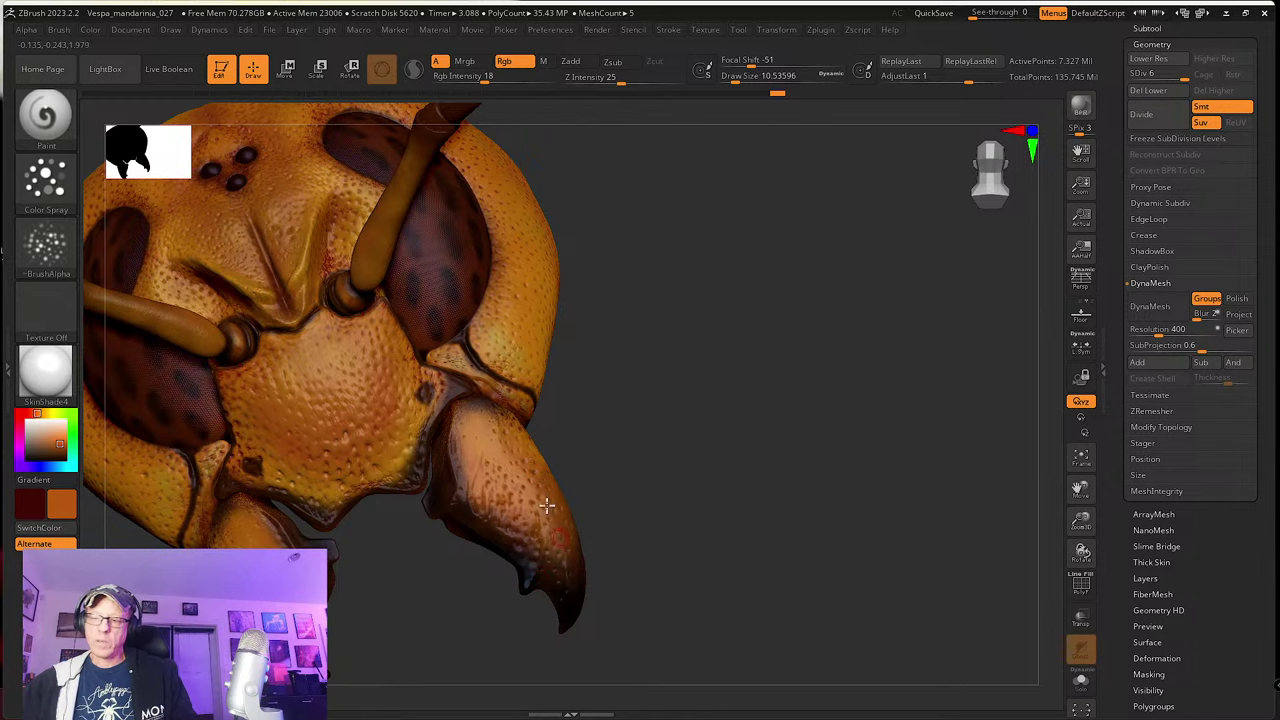
pyautogui.moveTo(640, 531)
pyautogui.mouseDown()
pyautogui.moveTo(658, 517)
pyautogui.moveTo(633, 497)
pyautogui.moveTo(627, 529)
pyautogui.mouseUp()
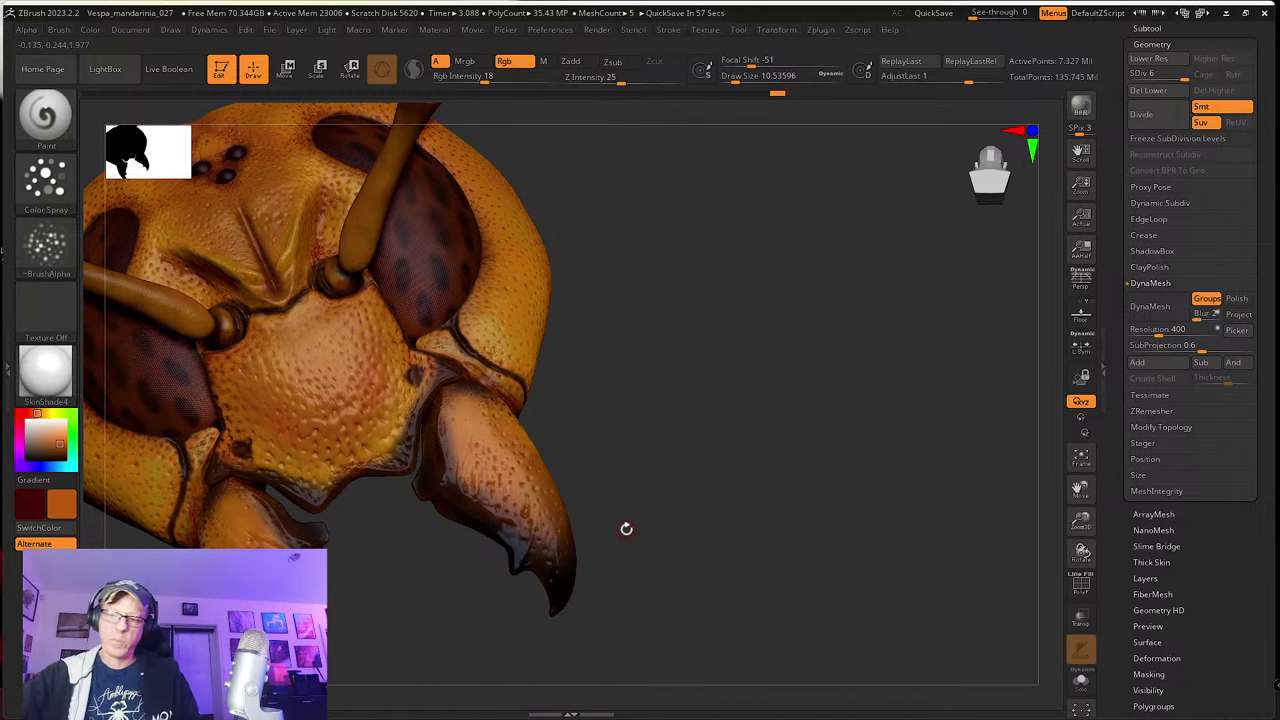
pyautogui.moveTo(723, 484); pyautogui.dragTo(700, 585)
pyautogui.keyDown('alt'); pyautogui.moveTo(690, 500); pyautogui.dragTo(610, 590); pyautogui.keyUp('alt')
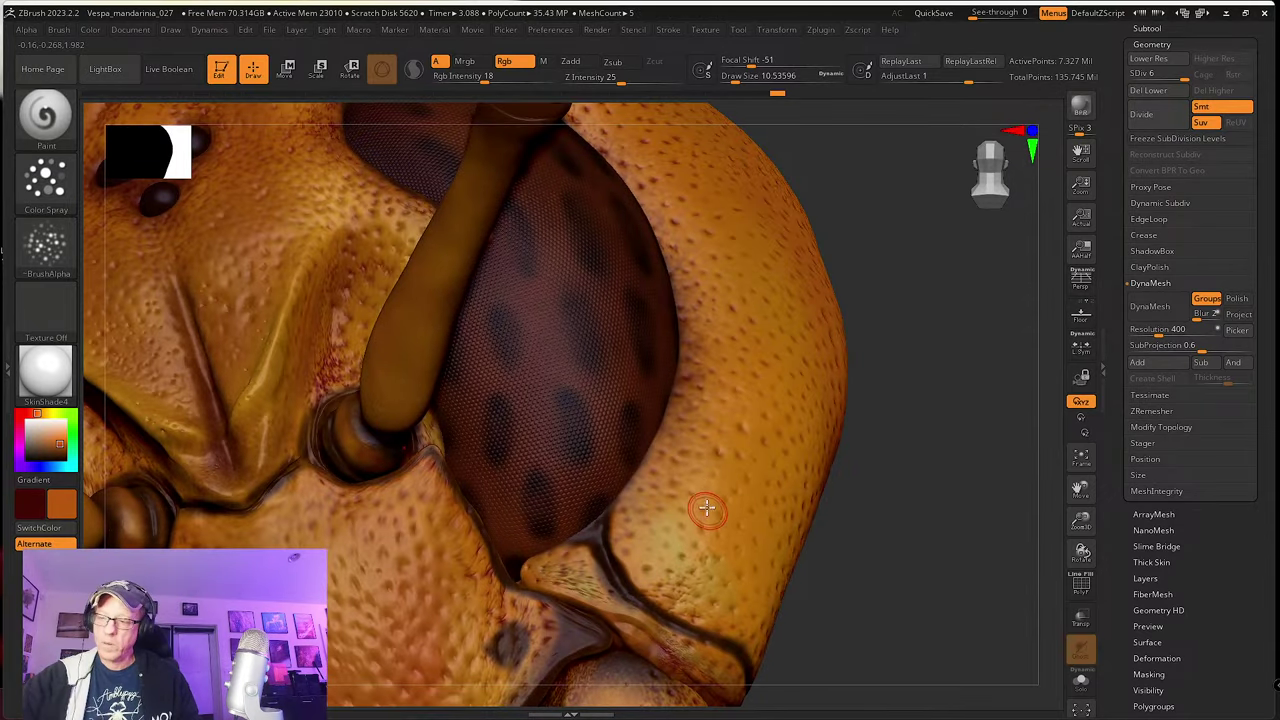
pyautogui.press('c')
# Step: Spray the golden-orange tone over the lower end and sides of the antenna's long base segment
pyautogui.keyDown('alt'); pyautogui.moveTo(563, 409); pyautogui.dragTo(586, 554, button='right'); pyautogui.keyUp('alt')
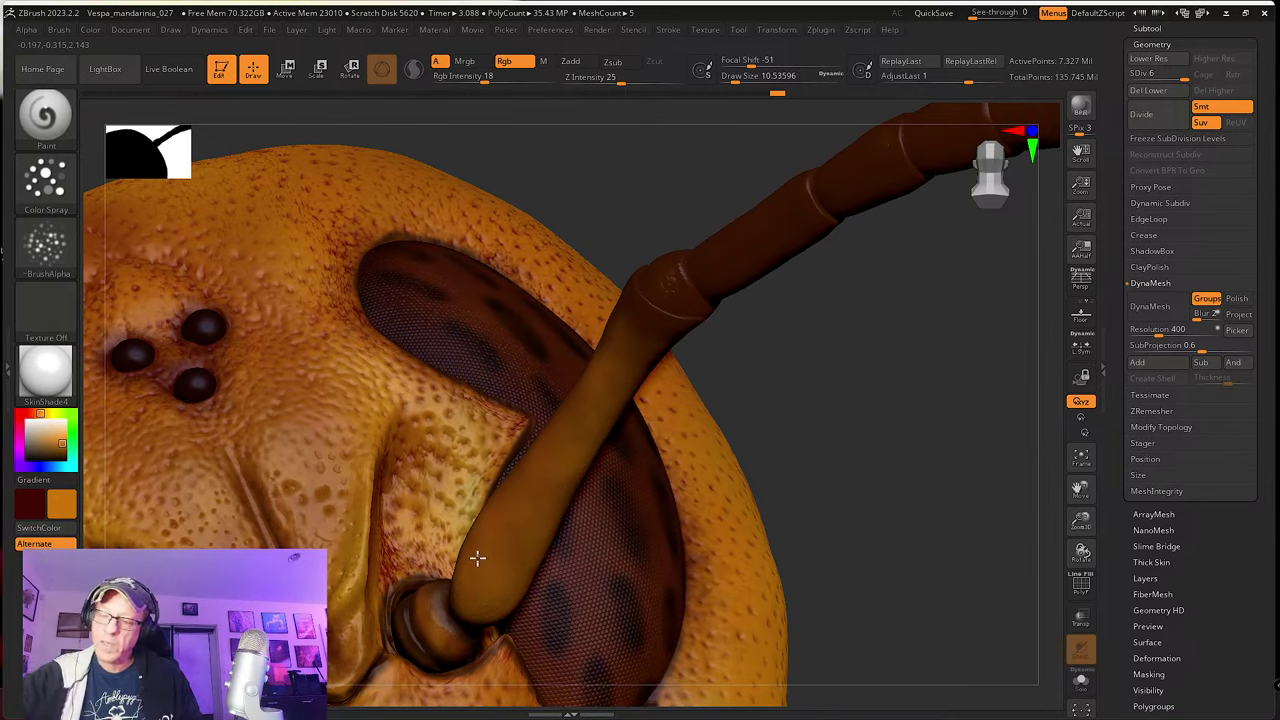
pyautogui.moveTo(477, 557); pyautogui.dragTo(496, 521, button='right')
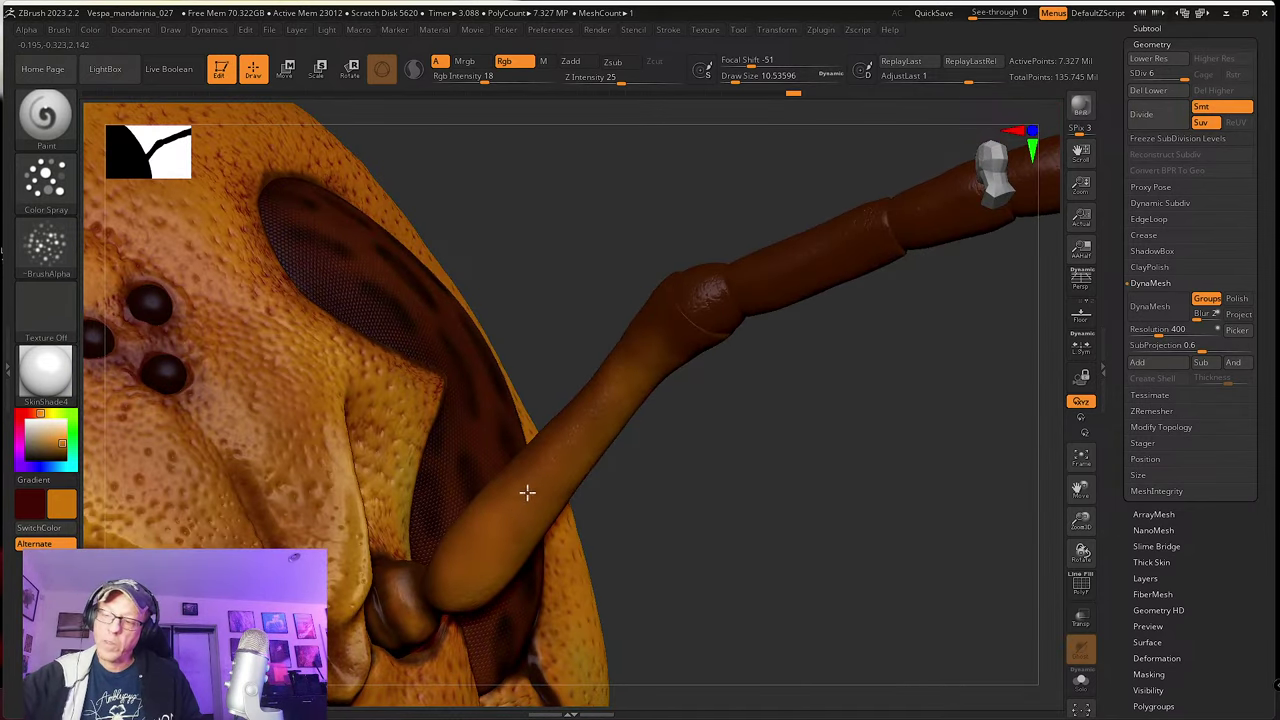
pyautogui.moveTo(643, 527); pyautogui.dragTo(491, 514, button='right')
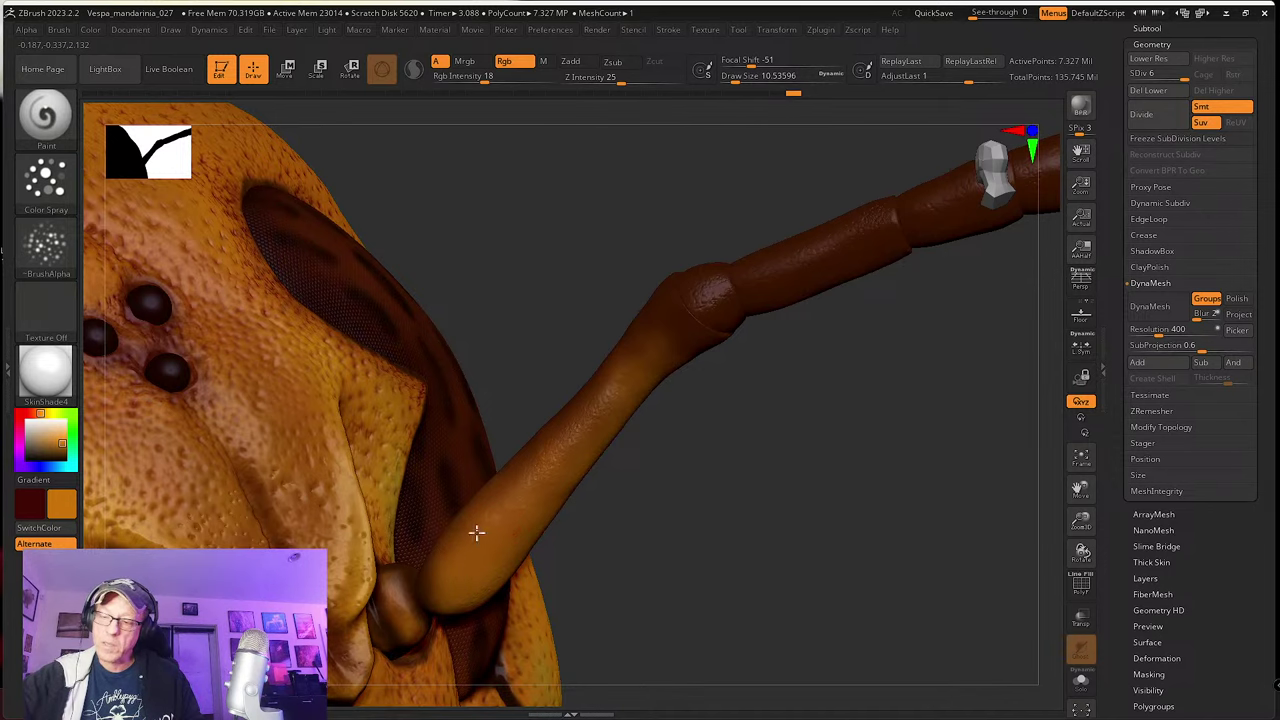
pyautogui.moveTo(503, 516); pyautogui.dragTo(590, 444, button='right')
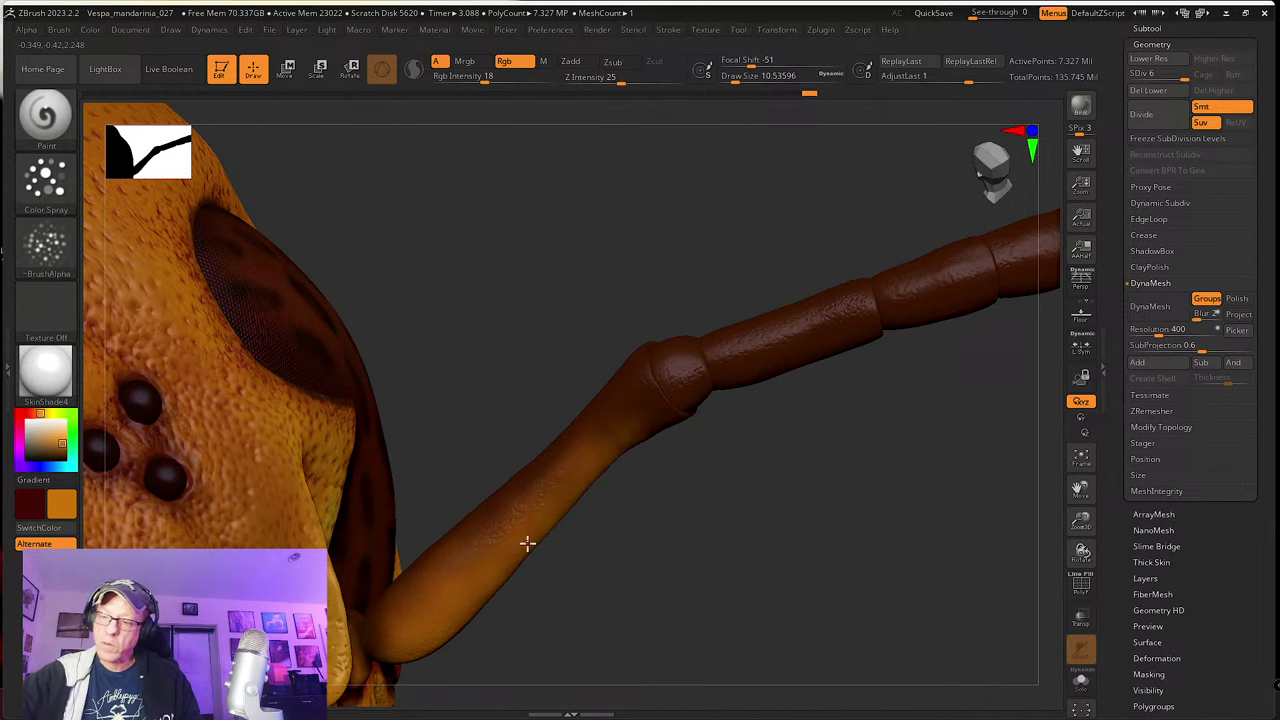
pyautogui.moveTo(481, 560); pyautogui.dragTo(512, 511, button='right')
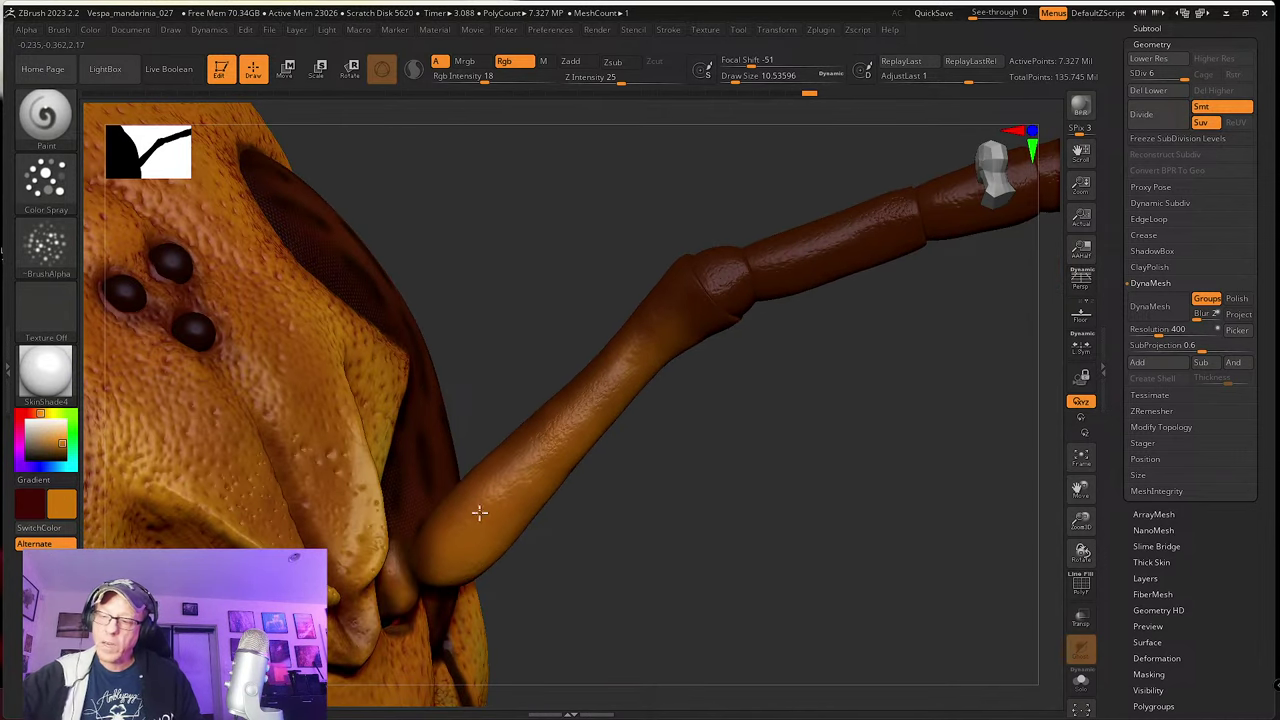
pyautogui.moveTo(577, 546); pyautogui.dragTo(636, 522, button='right')
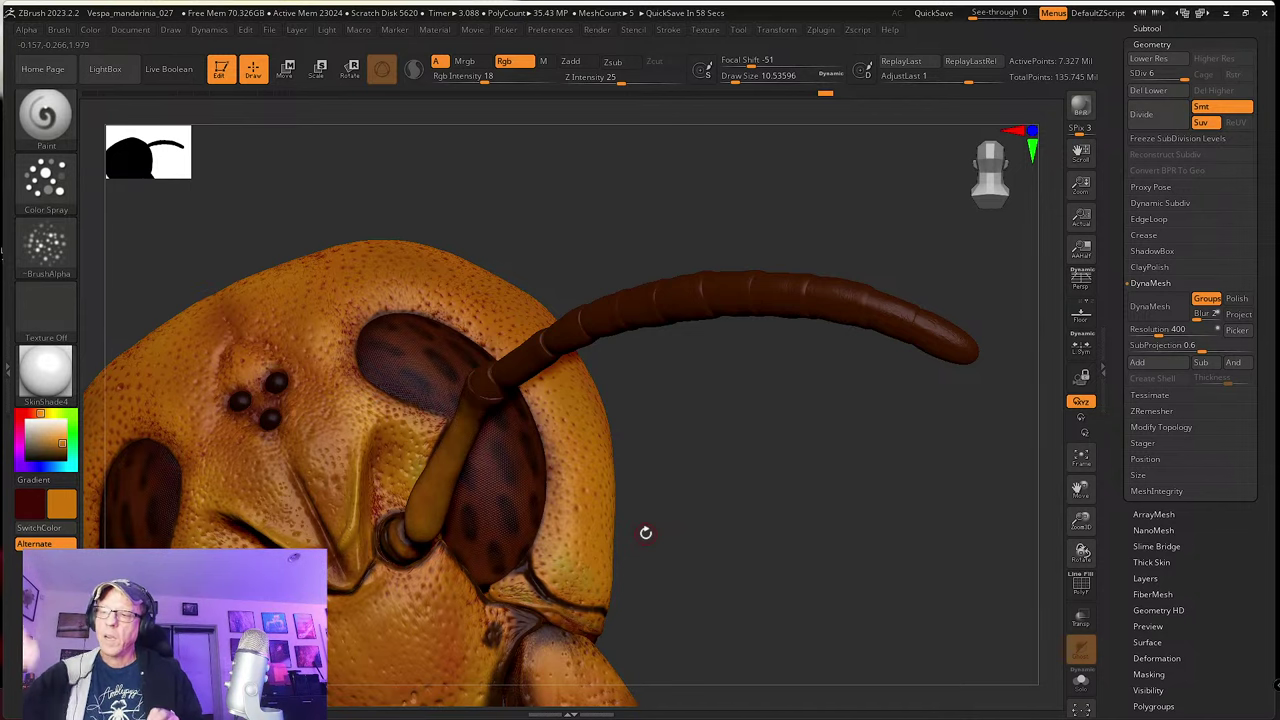
# Step: Extend the golden-orange spray up the long base segment, blending it into the dark brown below the upper joint
pyautogui.moveTo(669, 460); pyautogui.dragTo(609, 440, button='right')
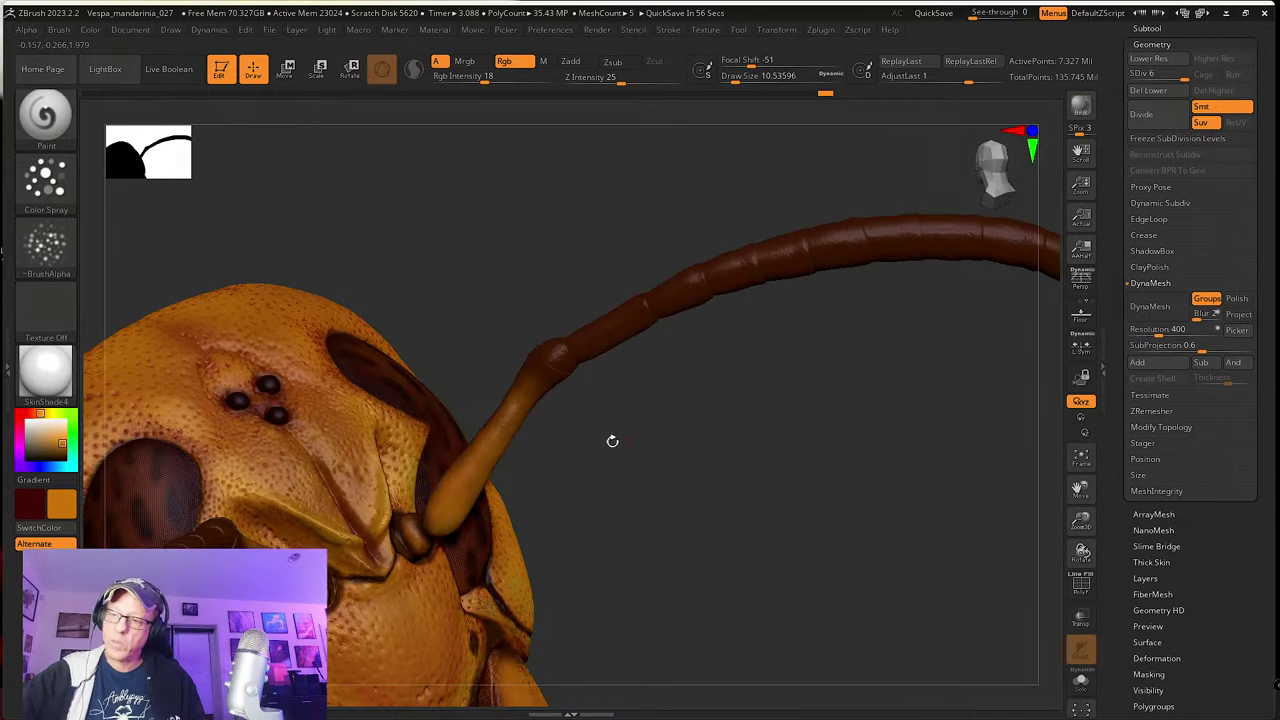
pyautogui.keyDown('alt'); pyautogui.moveTo(580, 460); pyautogui.dragTo(572, 591); pyautogui.keyUp('alt')
pyautogui.moveTo(513, 593); pyautogui.dragTo(486, 529, button='right')
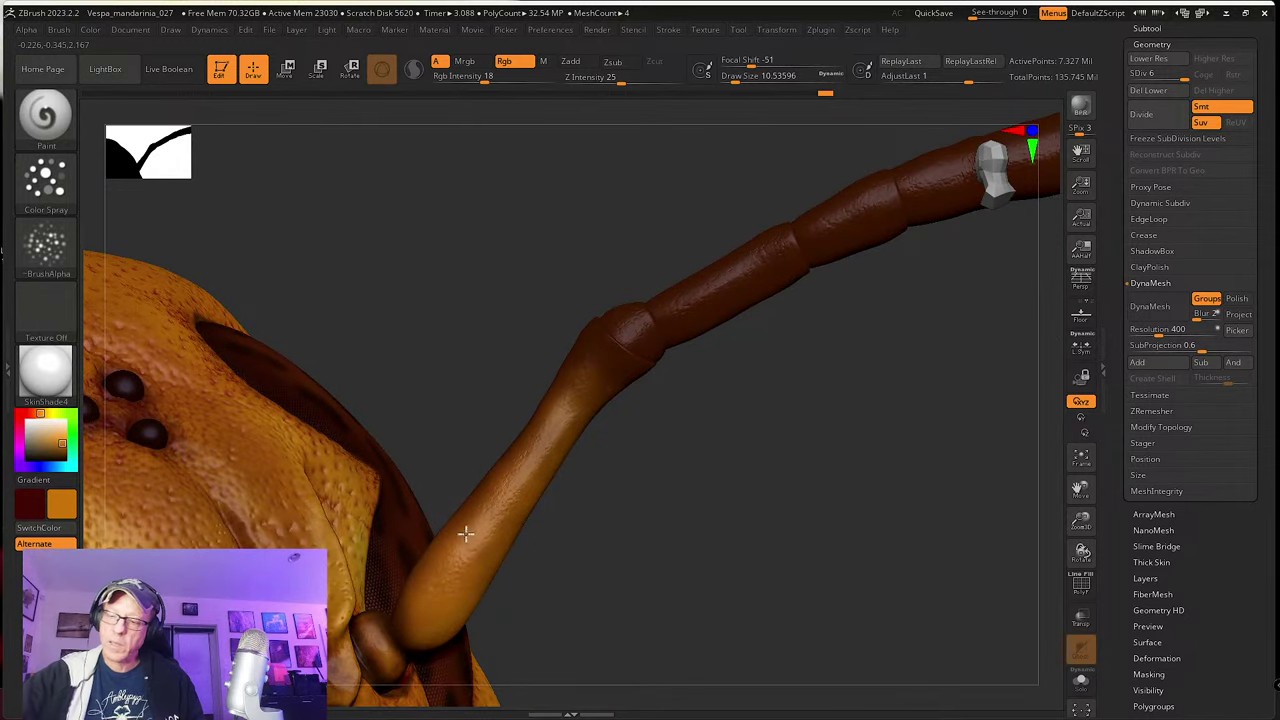
pyautogui.moveTo(528, 574); pyautogui.dragTo(474, 516, button='right')
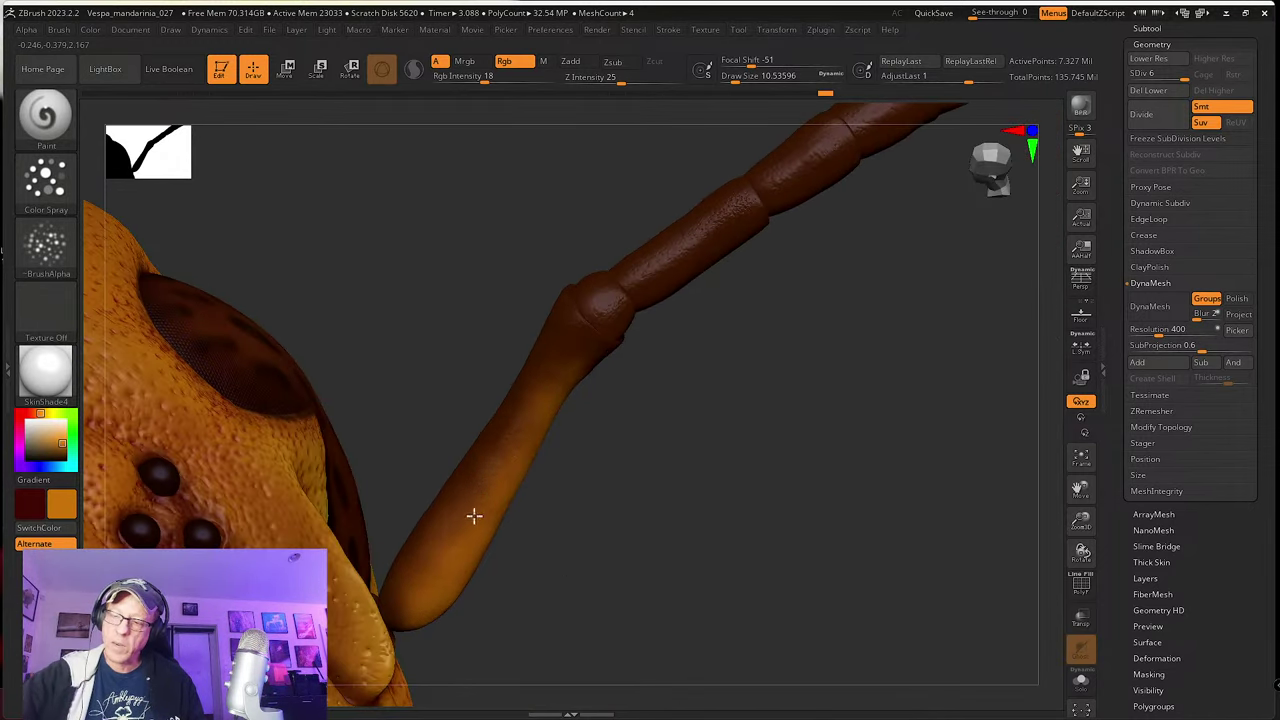
pyautogui.moveTo(537, 400); pyautogui.dragTo(526, 509, button='right')
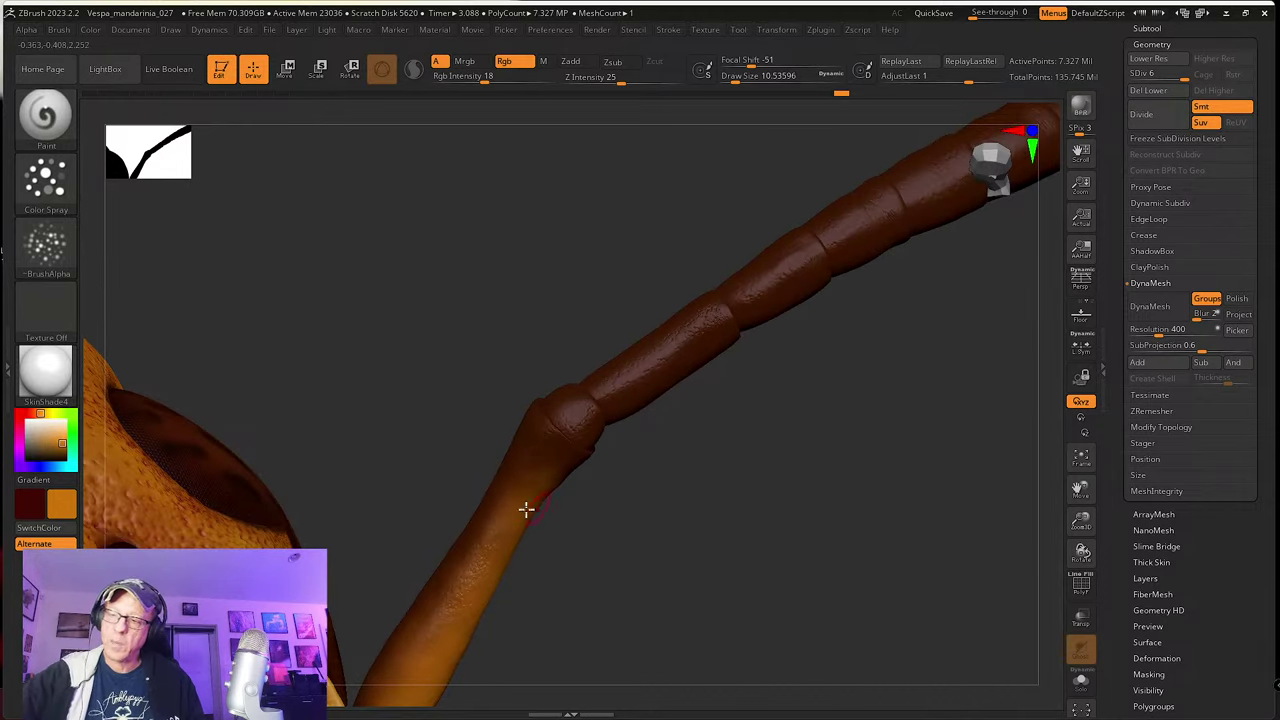
pyautogui.moveTo(599, 540); pyautogui.dragTo(548, 511, button='right')
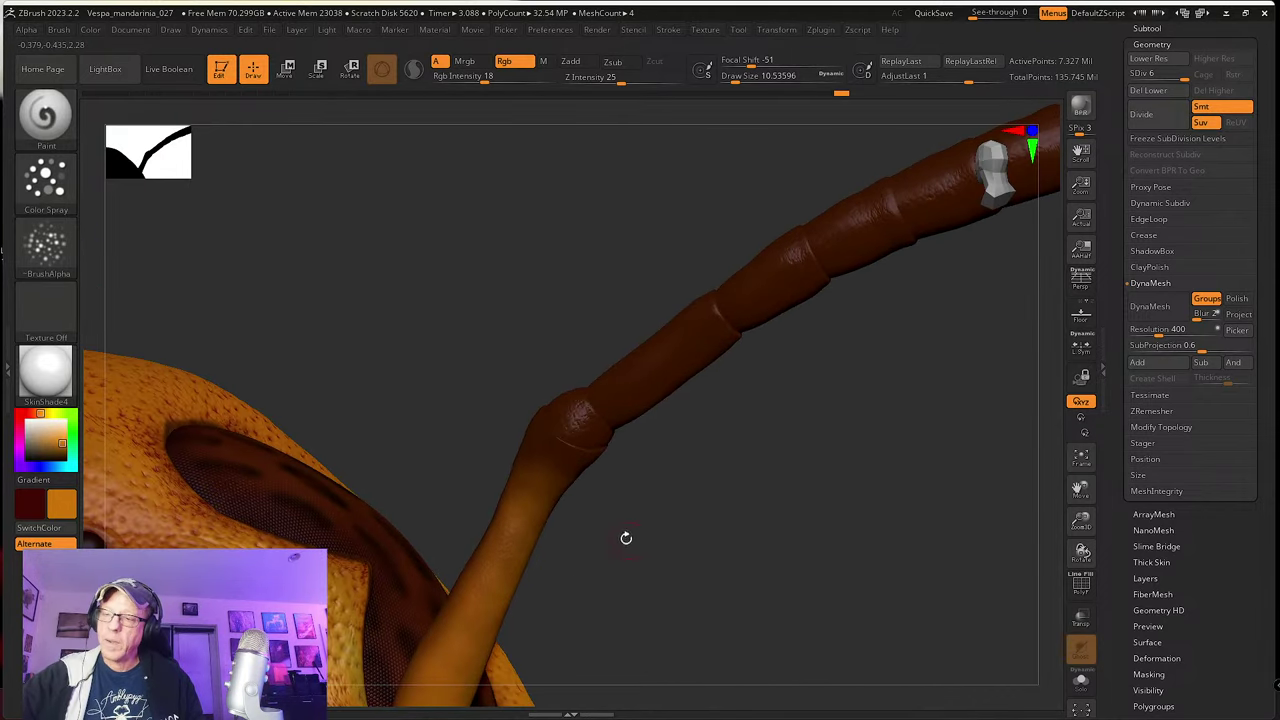
# Step: Change the paint colour to a more muted golden brown and spray it along the long base segment up to its joint
pyautogui.moveTo(626, 538); pyautogui.dragTo(526, 434, button='right')
pyautogui.moveTo(540, 522); pyautogui.dragTo(345, 578, button='right')
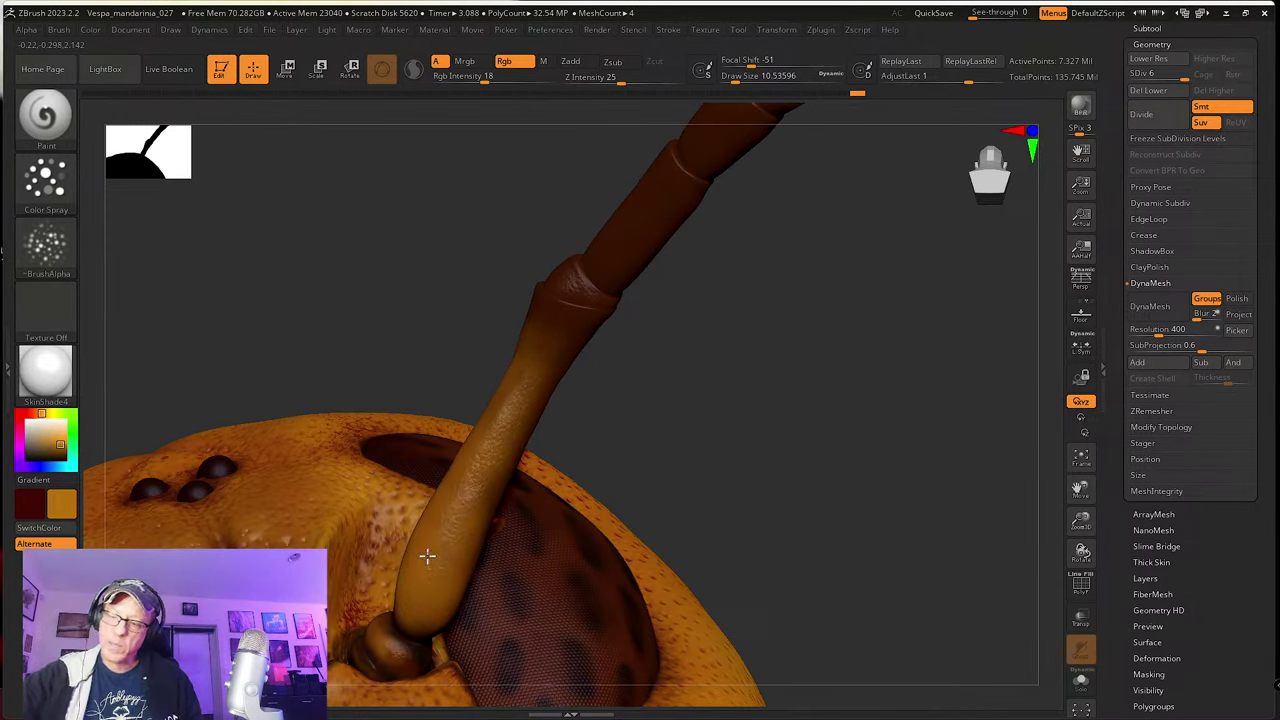
pyautogui.moveTo(423, 586); pyautogui.dragTo(537, 563, button='right')
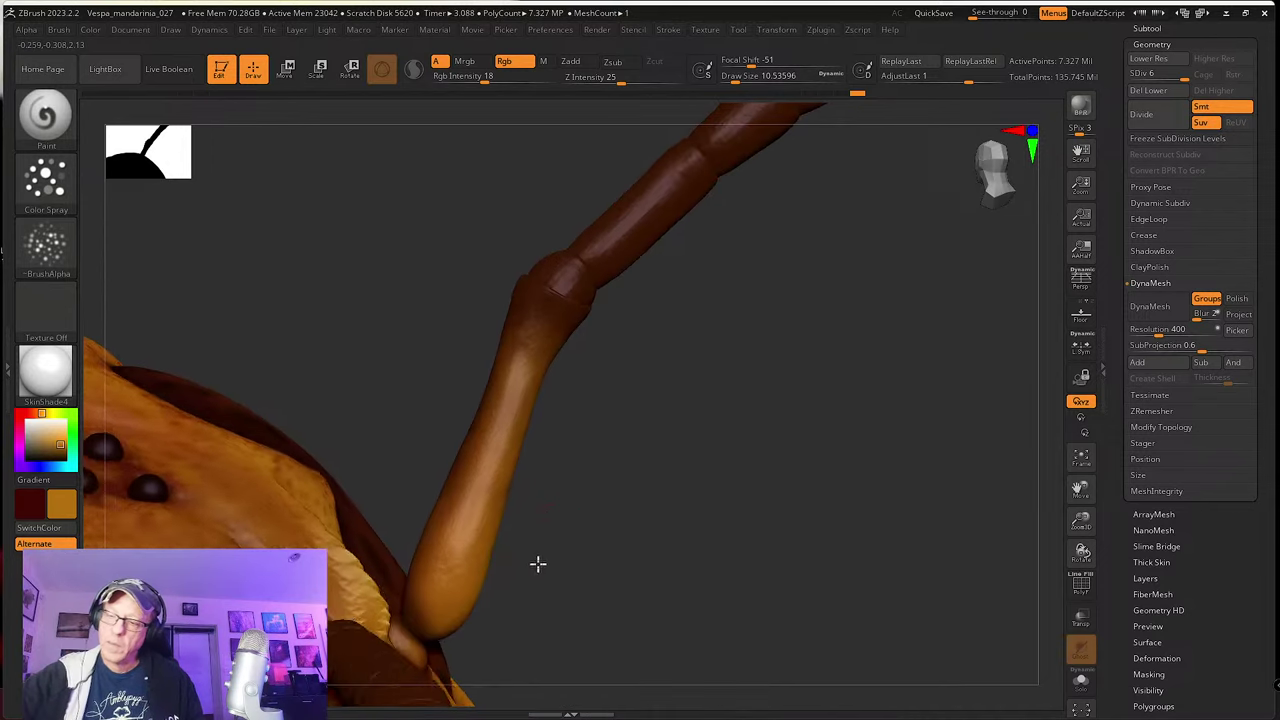
pyautogui.moveTo(440, 627); pyautogui.dragTo(522, 461, button='right')
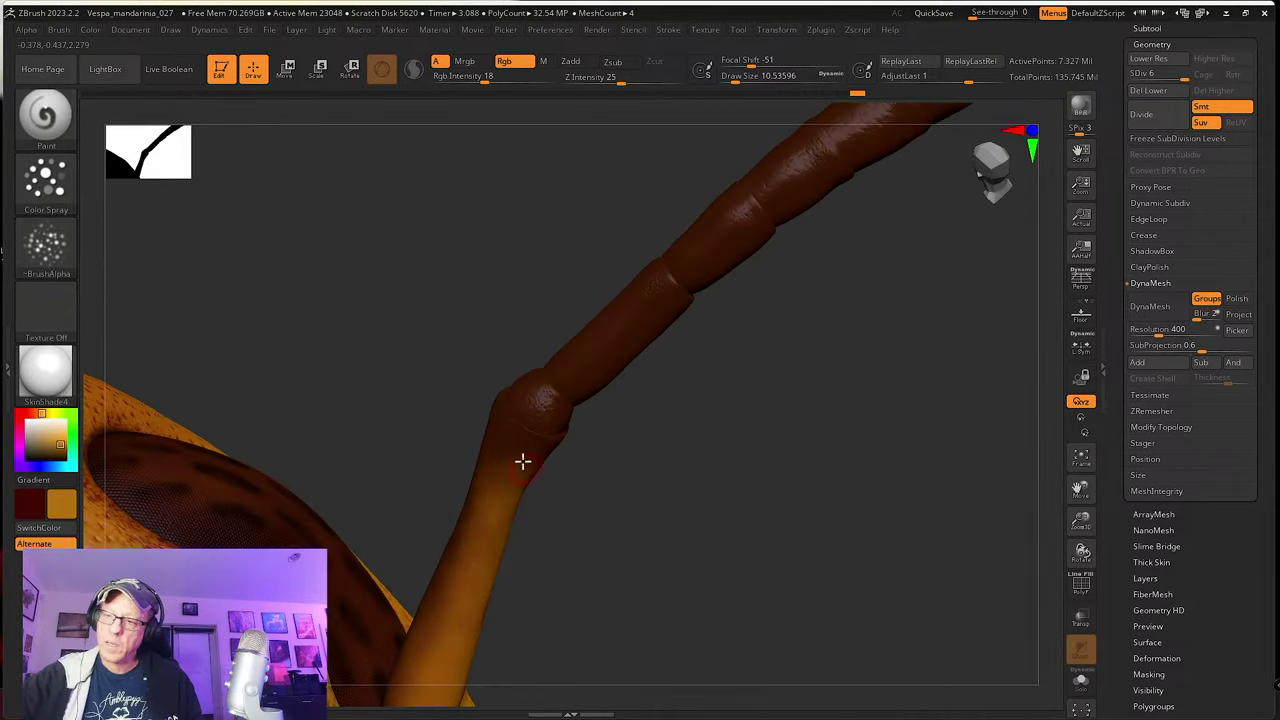
pyautogui.moveTo(550, 536); pyautogui.dragTo(597, 520, button='right')
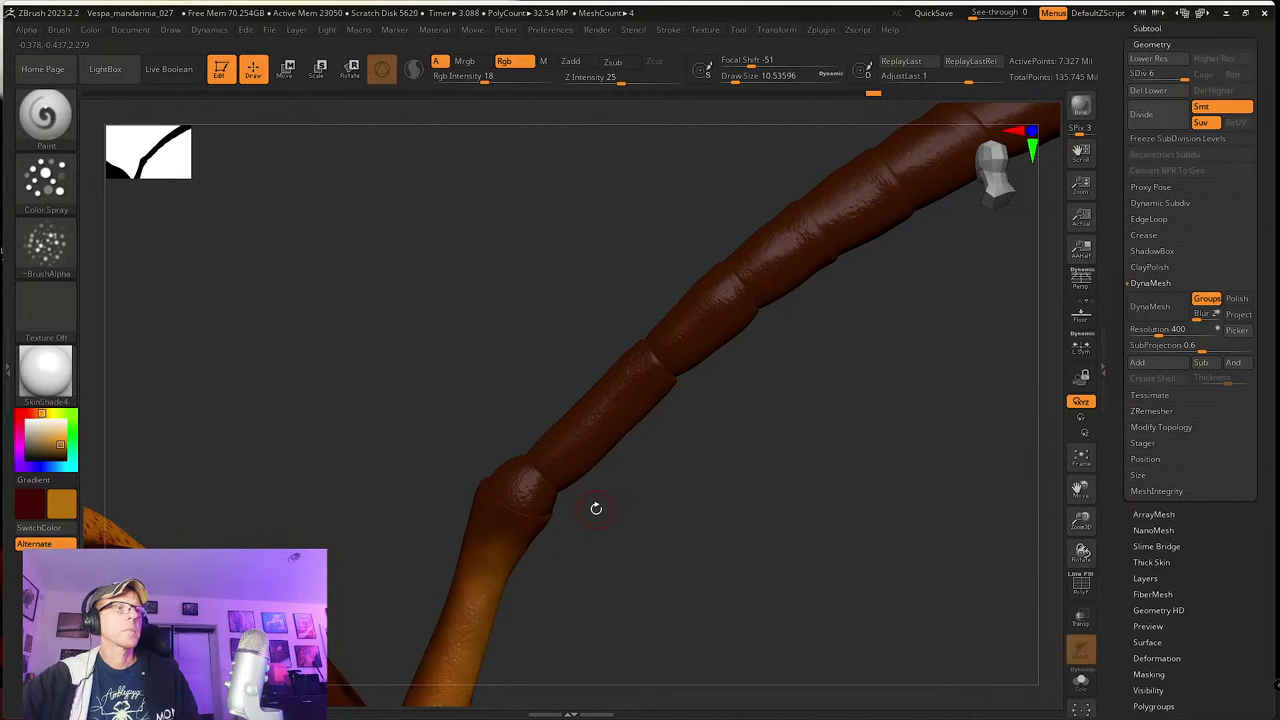
pyautogui.moveTo(617, 544); pyautogui.dragTo(571, 490, button='right')
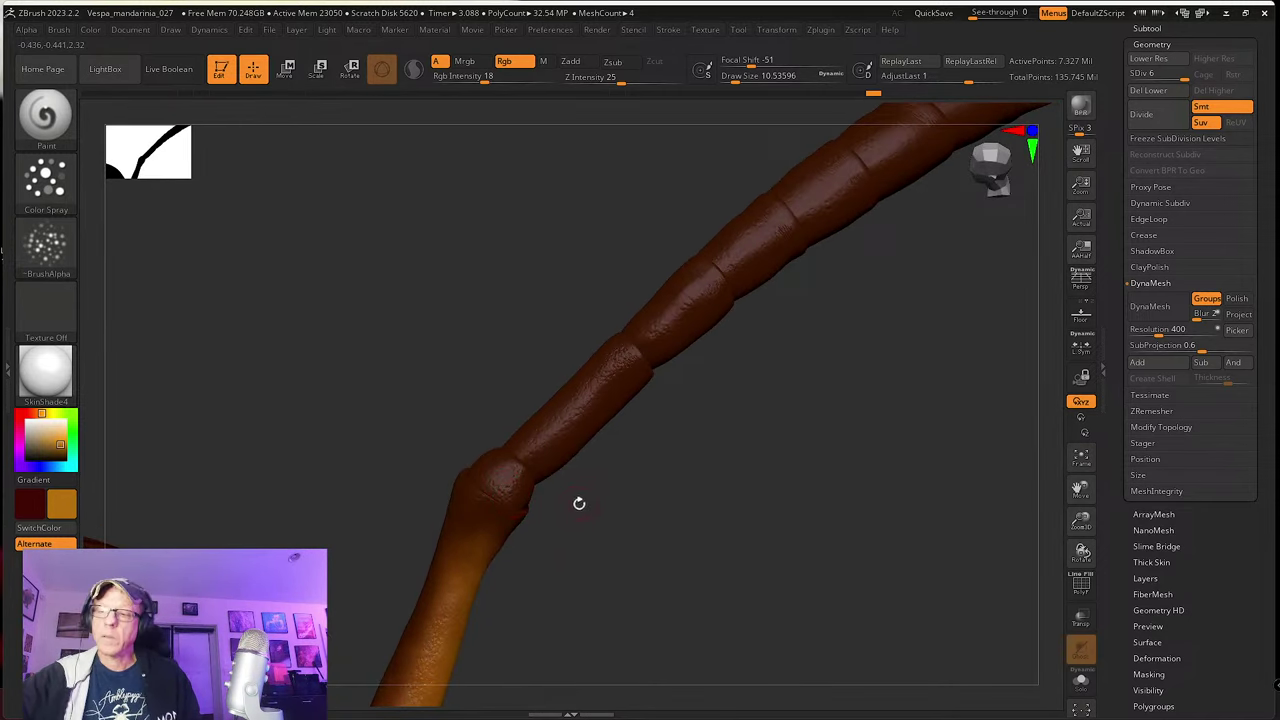
# Step: Change the paint colour to a near-black brown, set the draw size to about 20 and spray over the rounded joint above the antenna's base segment
pyautogui.moveTo(60, 446); pyautogui.dragTo(60, 455)
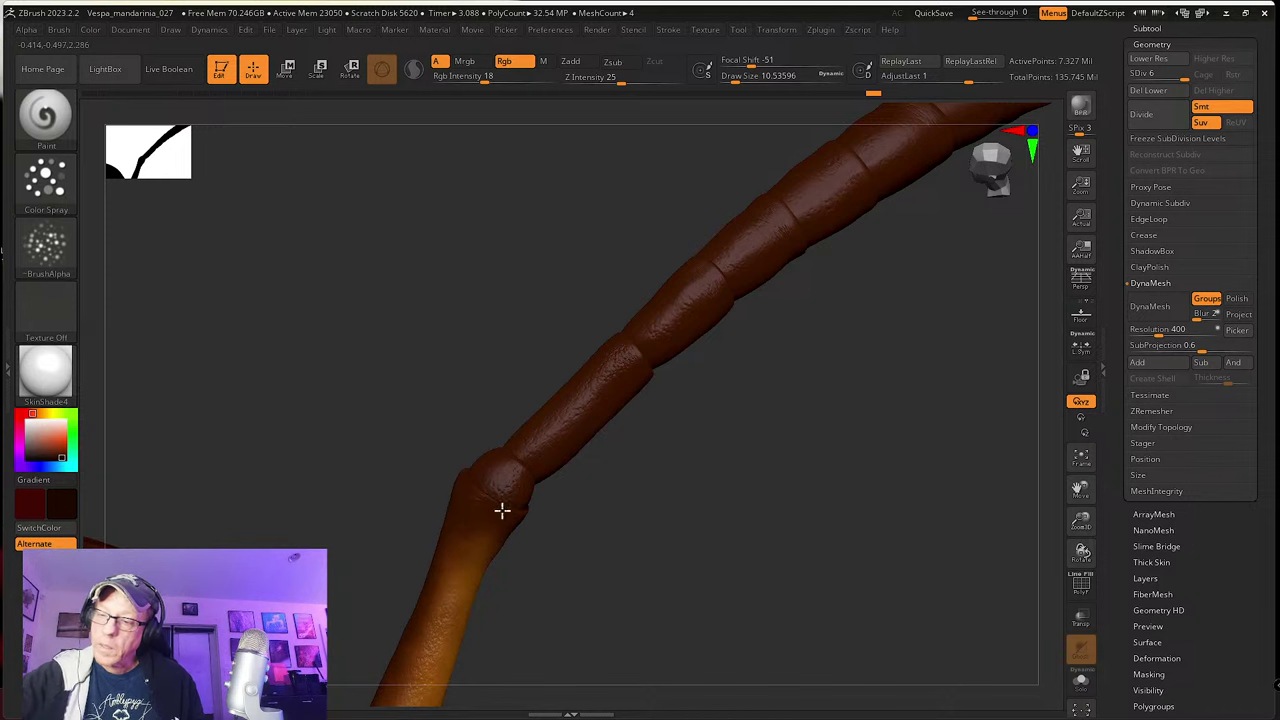
pyautogui.moveTo(502, 510); pyautogui.dragTo(528, 500)
pyautogui.press('s')
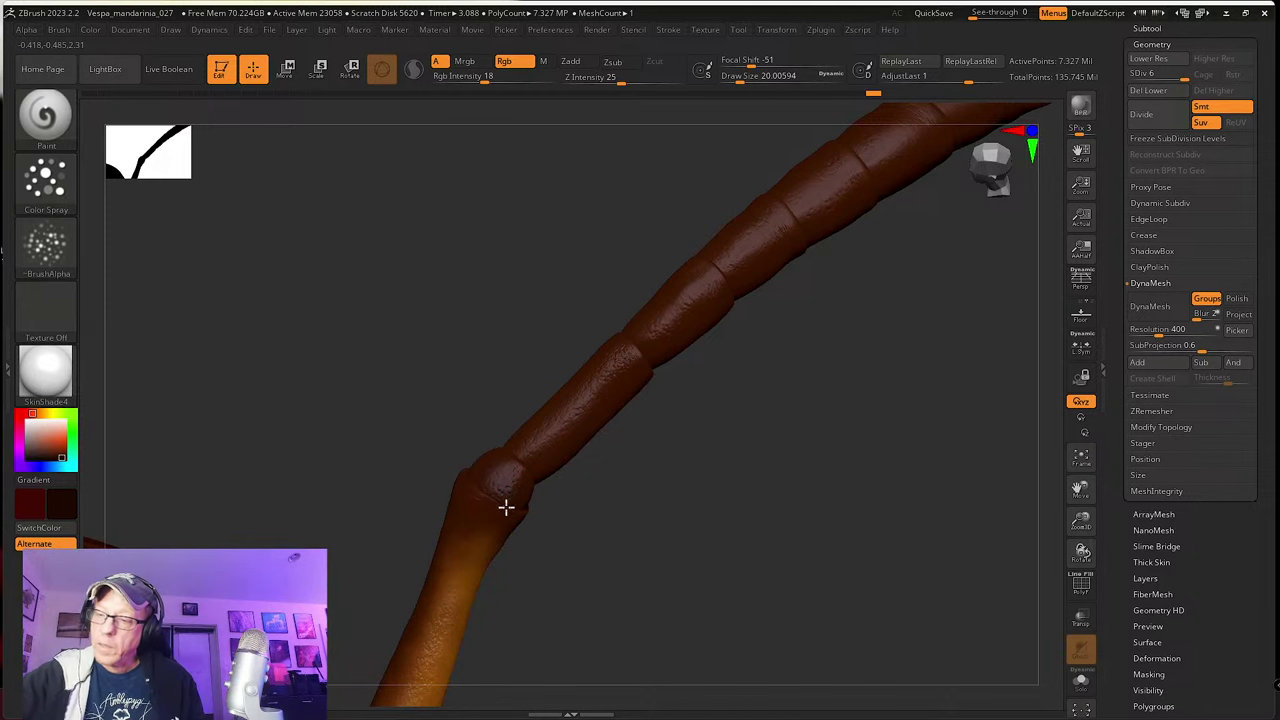
pyautogui.moveTo(506, 507)
pyautogui.mouseDown(button='right')
pyautogui.moveTo(580, 506)
pyautogui.moveTo(524, 493)
pyautogui.mouseUp(button='right')
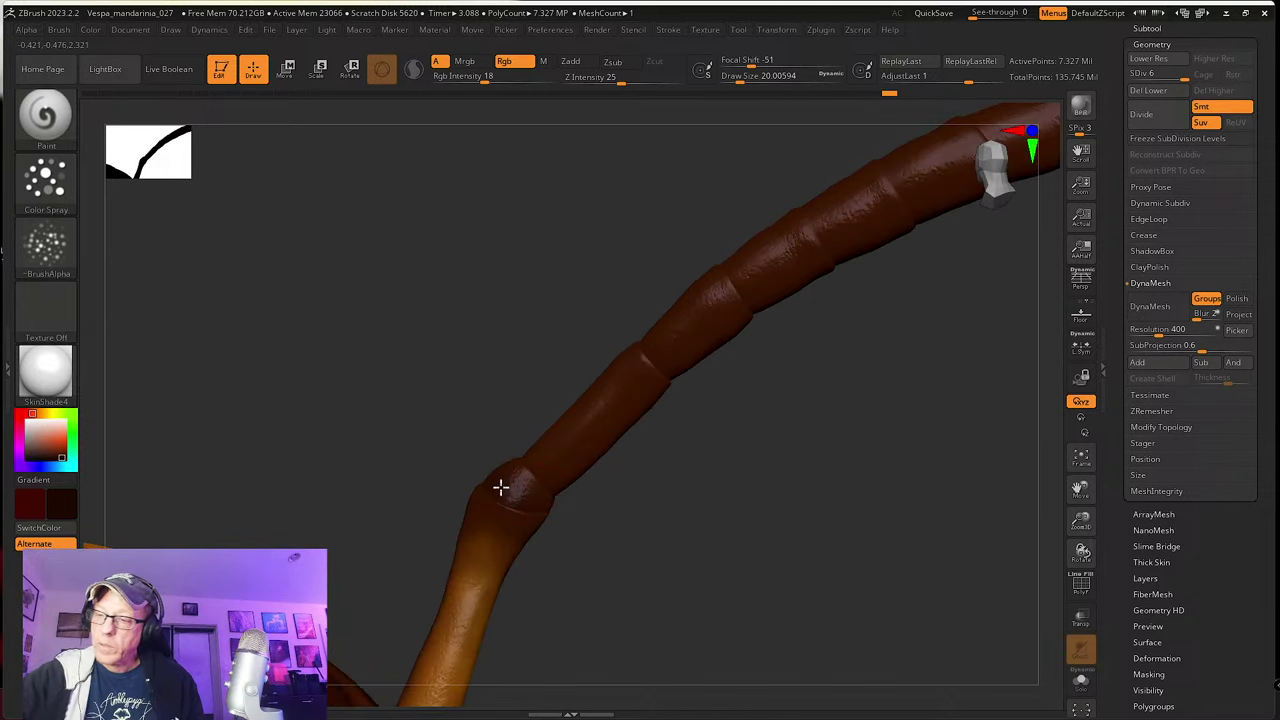
pyautogui.moveTo(524, 503); pyautogui.dragTo(488, 487, button='right')
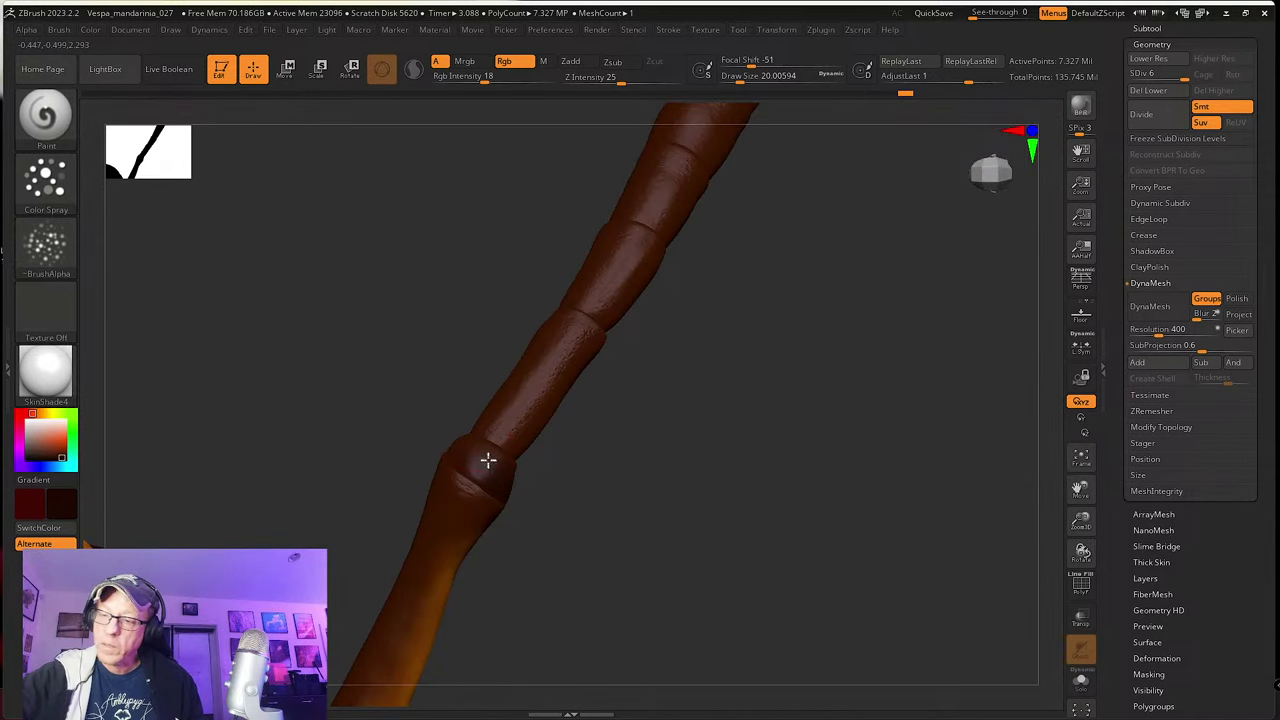
pyautogui.moveTo(486, 466); pyautogui.dragTo(490, 482)
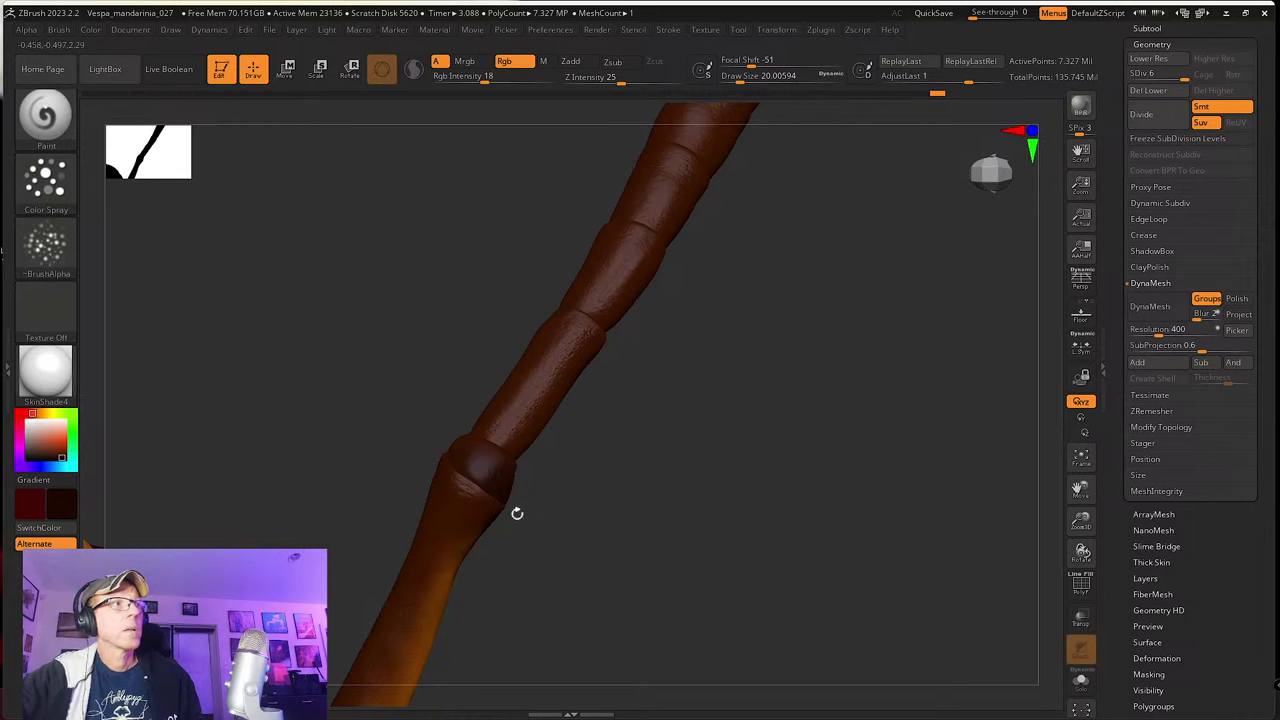
pyautogui.moveTo(517, 514); pyautogui.dragTo(494, 466, button='right')
pyautogui.moveTo(482, 482); pyautogui.dragTo(469, 461)
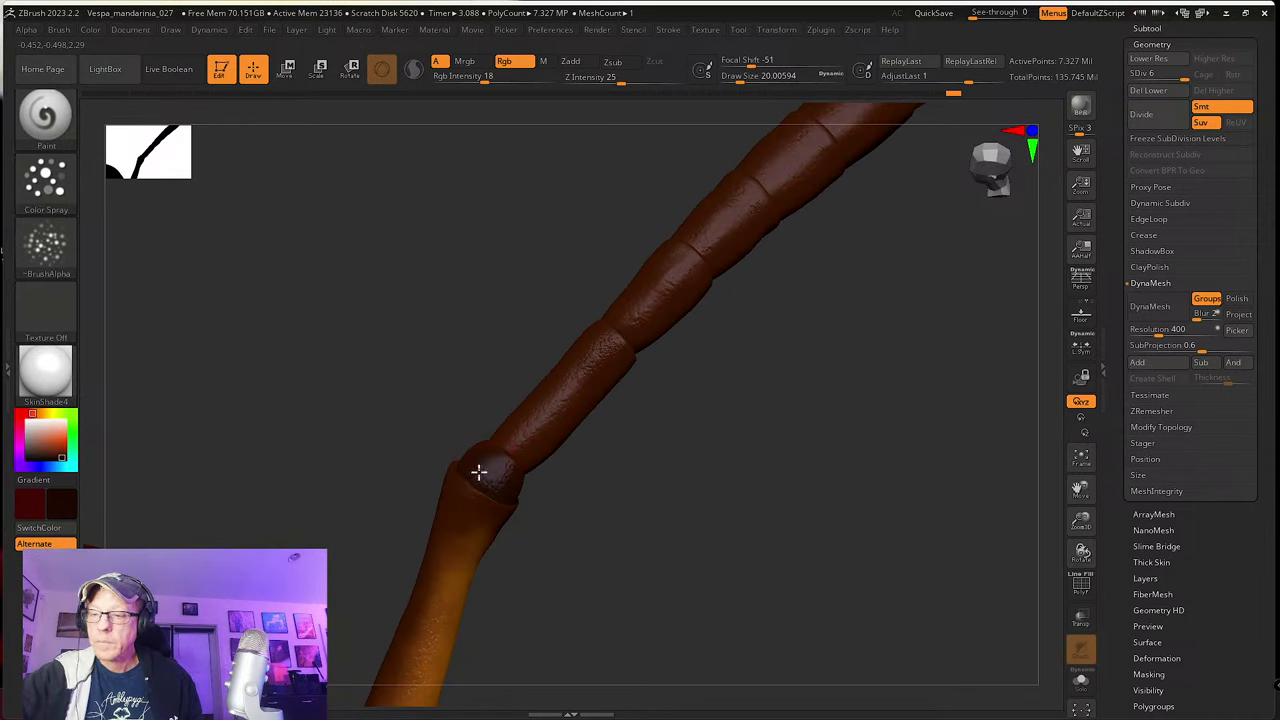
# Step: Reduce the draw size to about 10.5 and spray the near-black brown around the flared upper end of the base segment
pyautogui.moveTo(583, 519); pyautogui.dragTo(551, 465, button='right')
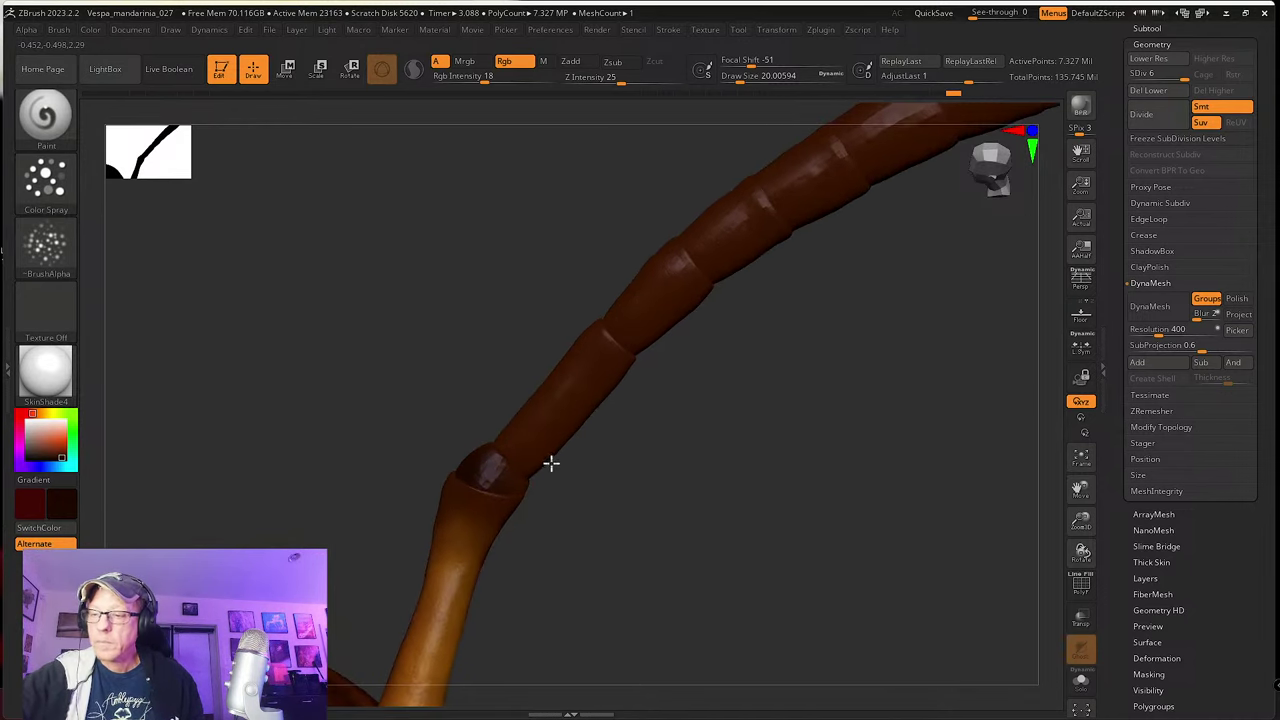
pyautogui.press('s')
pyautogui.click(539, 512)
pyautogui.moveTo(541, 513); pyautogui.dragTo(490, 508, button='right')
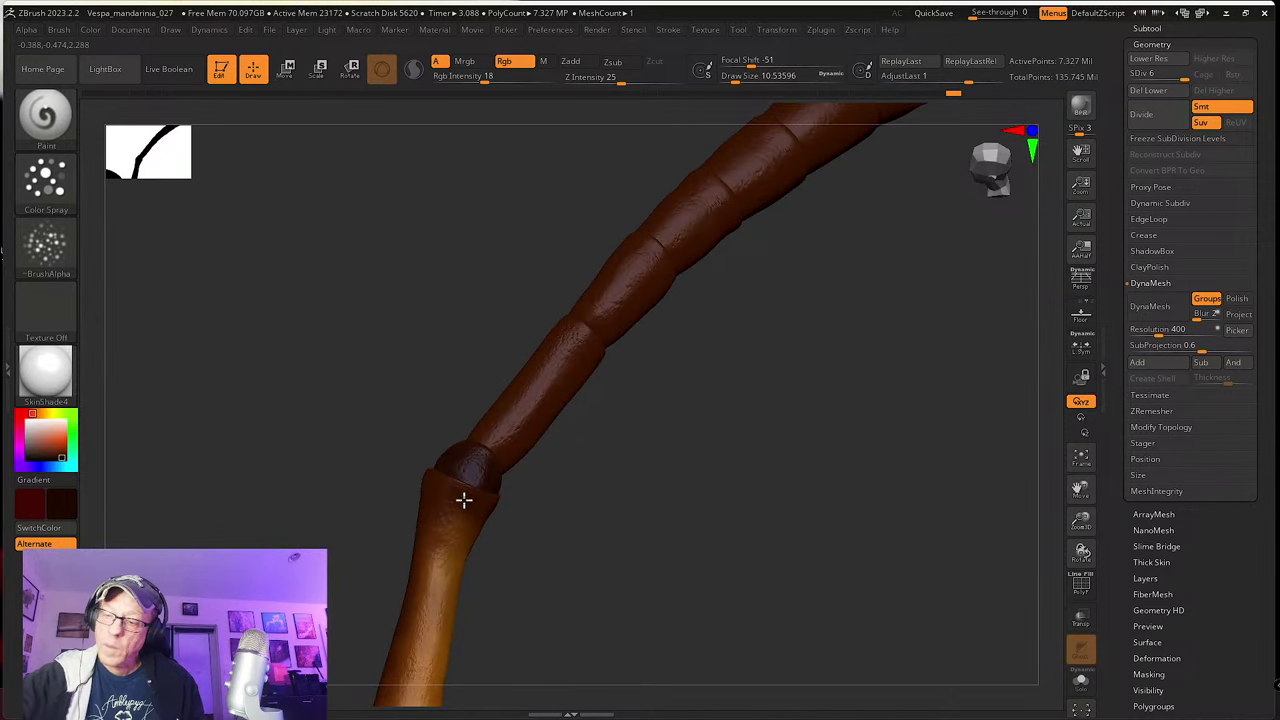
pyautogui.moveTo(442, 537); pyautogui.dragTo(480, 537, button='right')
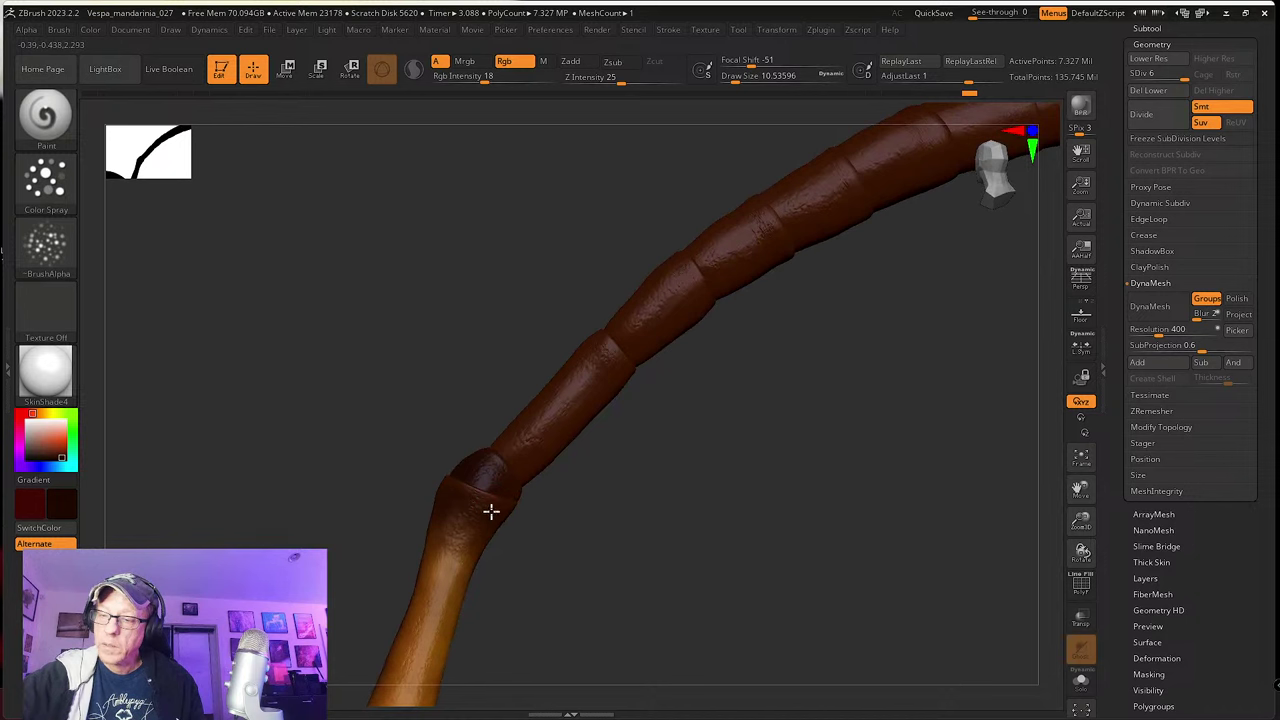
pyautogui.moveTo(443, 537); pyautogui.dragTo(528, 545, button='right')
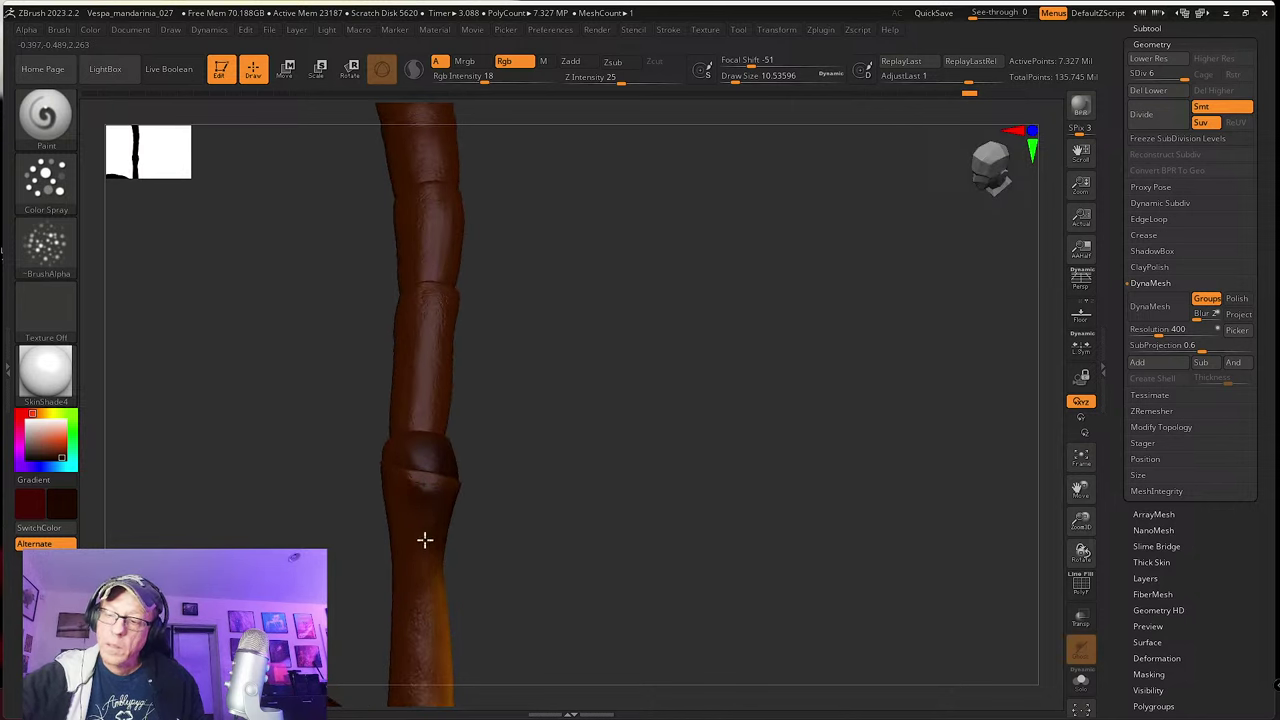
pyautogui.moveTo(537, 534); pyautogui.dragTo(460, 503, button='right')
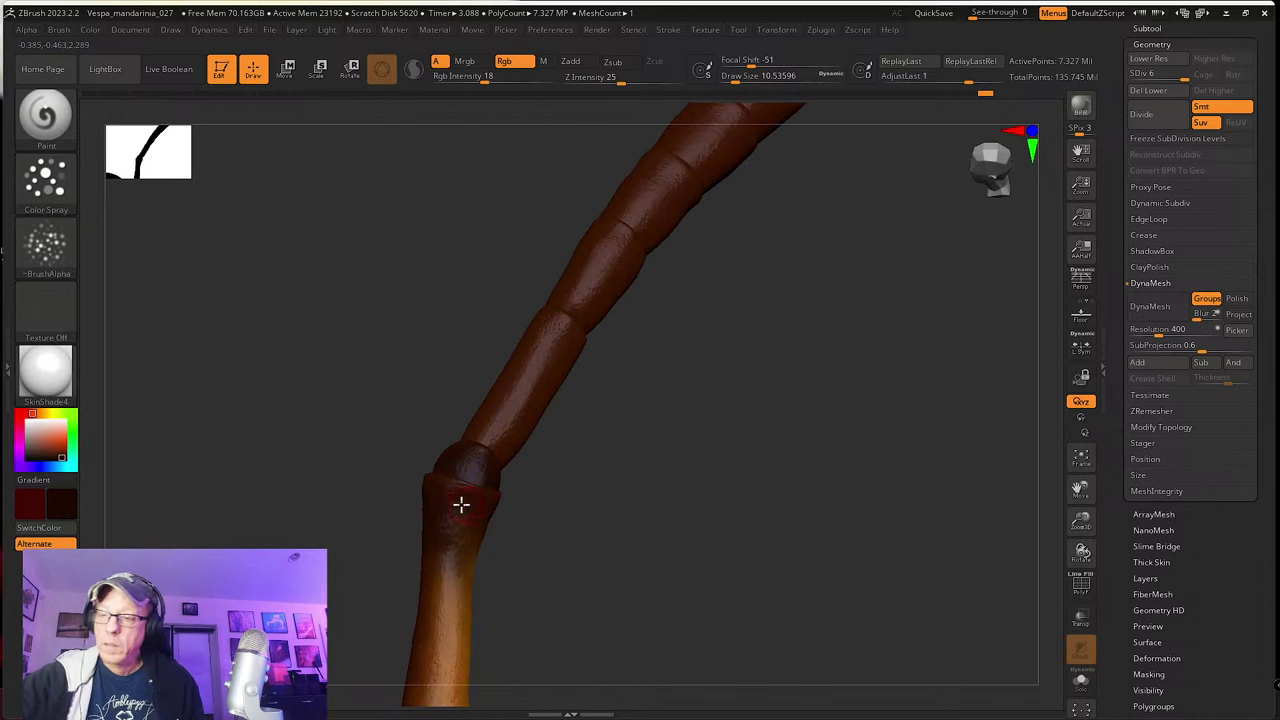
pyautogui.moveTo(535, 562); pyautogui.dragTo(451, 523, button='right')
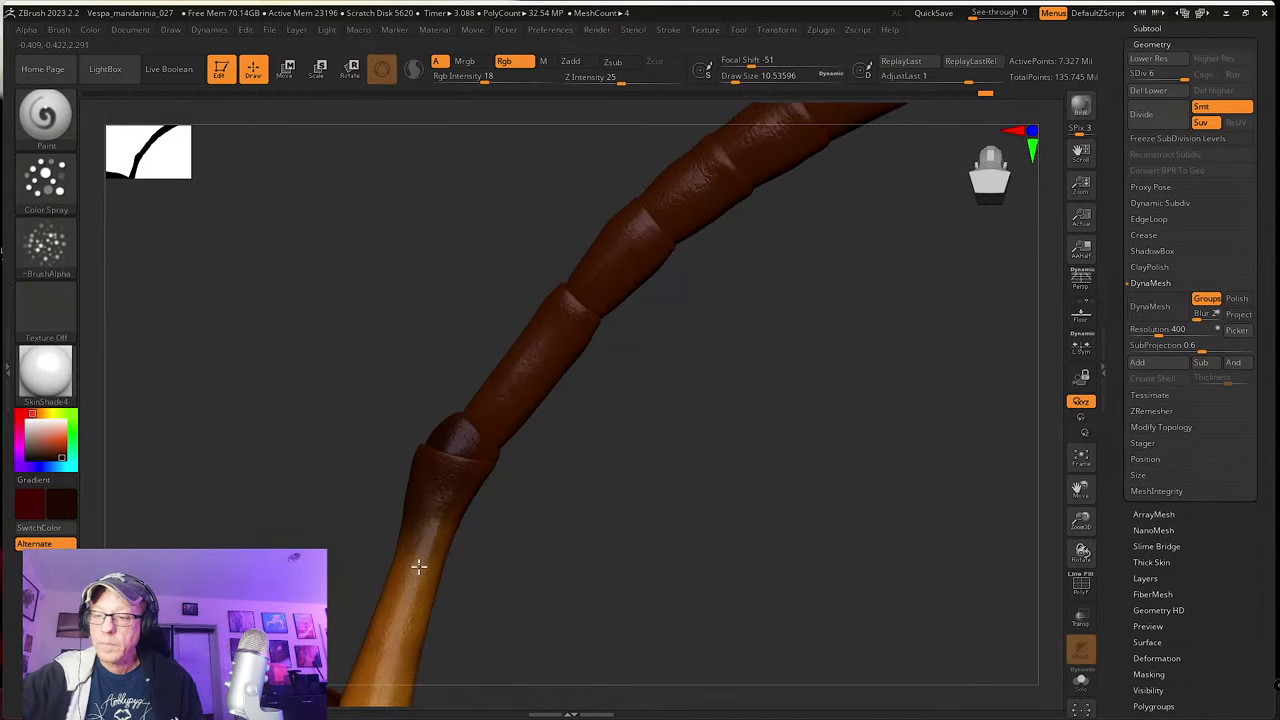
# Step: Set the draw size to about 9.4 and darken the underside and back of the base segment's flared end
pyautogui.moveTo(420, 546); pyautogui.dragTo(508, 474, button='right')
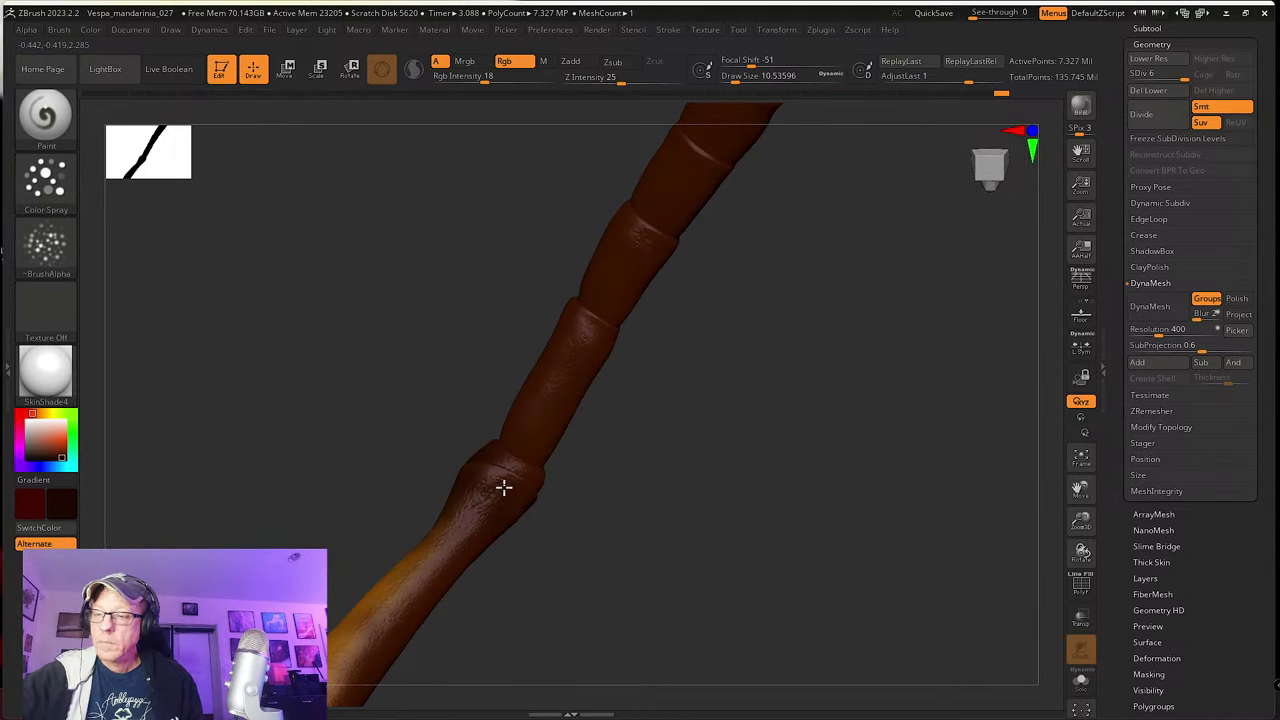
pyautogui.moveTo(504, 487); pyautogui.dragTo(530, 447, button='right')
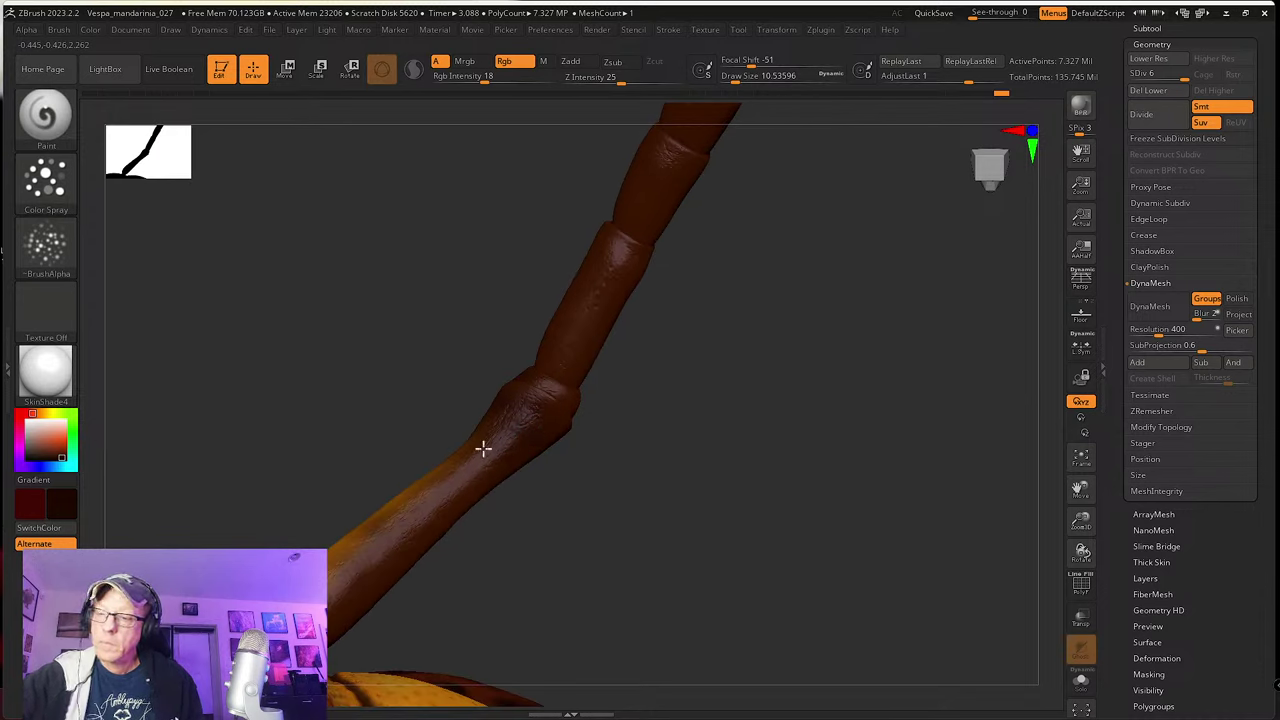
pyautogui.moveTo(437, 463); pyautogui.dragTo(503, 492, button='right')
pyautogui.press('s')
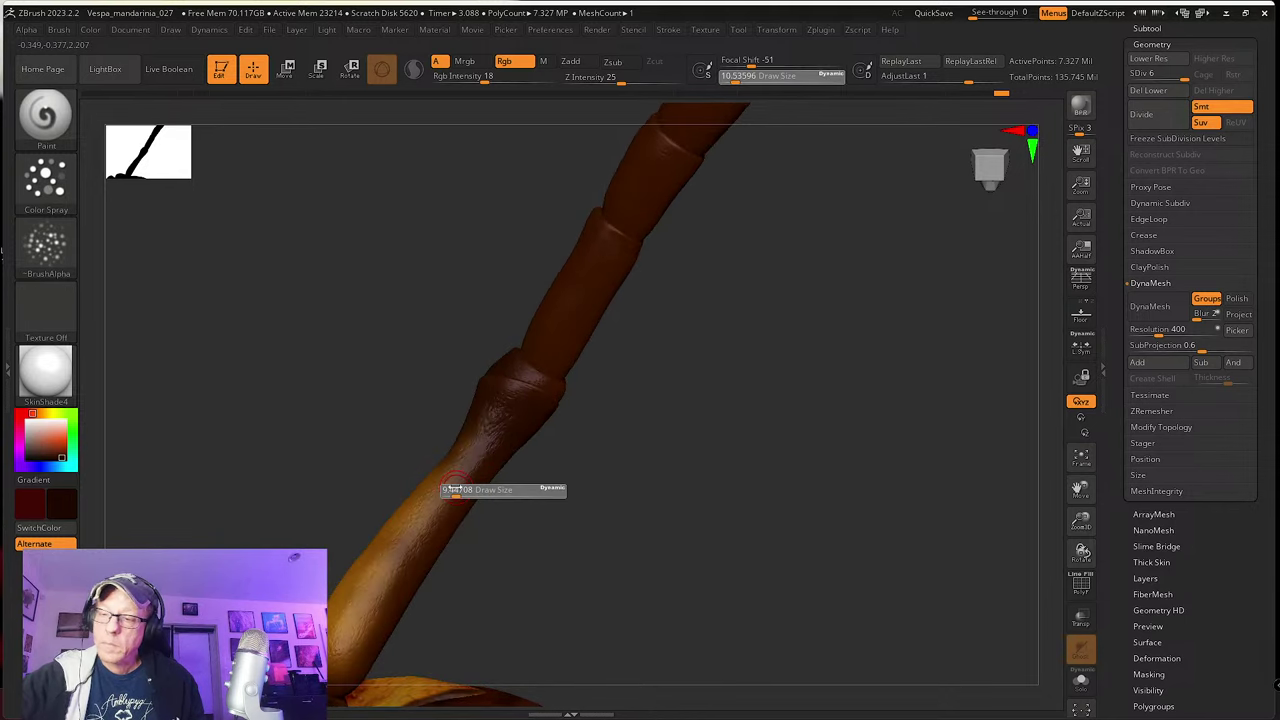
pyautogui.click(456, 490)
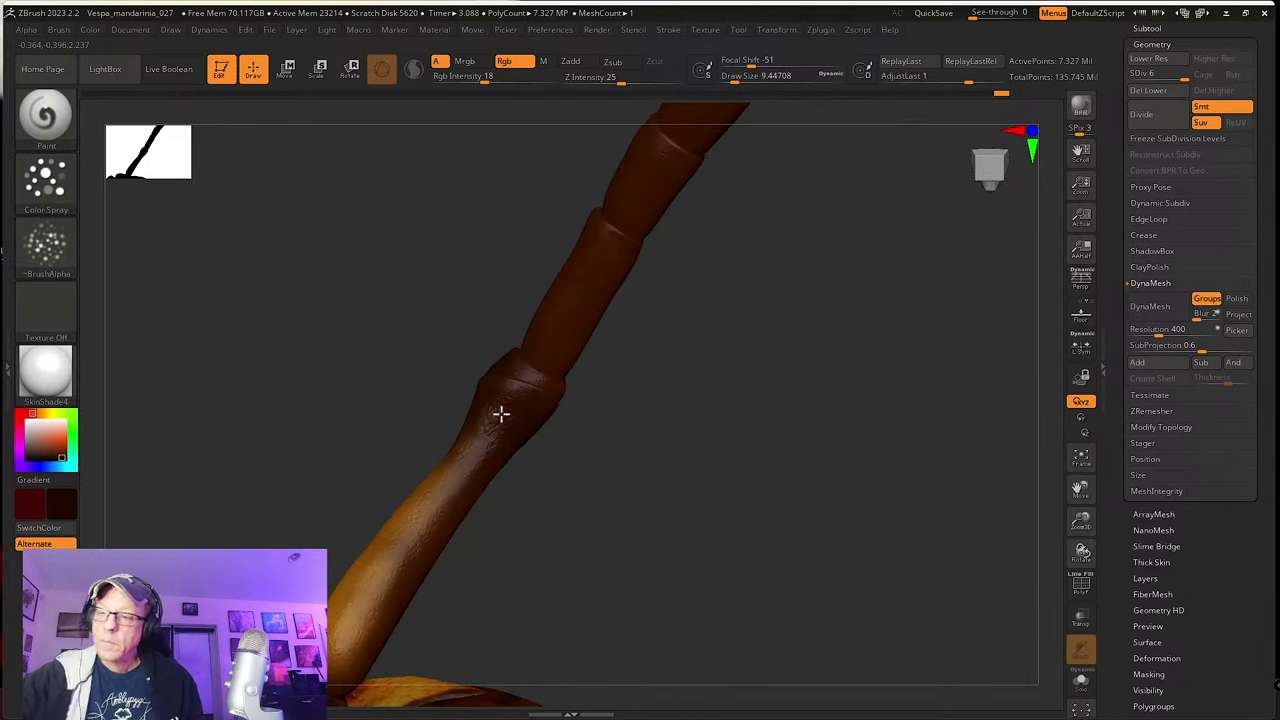
pyautogui.moveTo(500, 414)
pyautogui.mouseDown(button='right')
pyautogui.moveTo(557, 383)
pyautogui.moveTo(548, 412)
pyautogui.mouseUp(button='right')
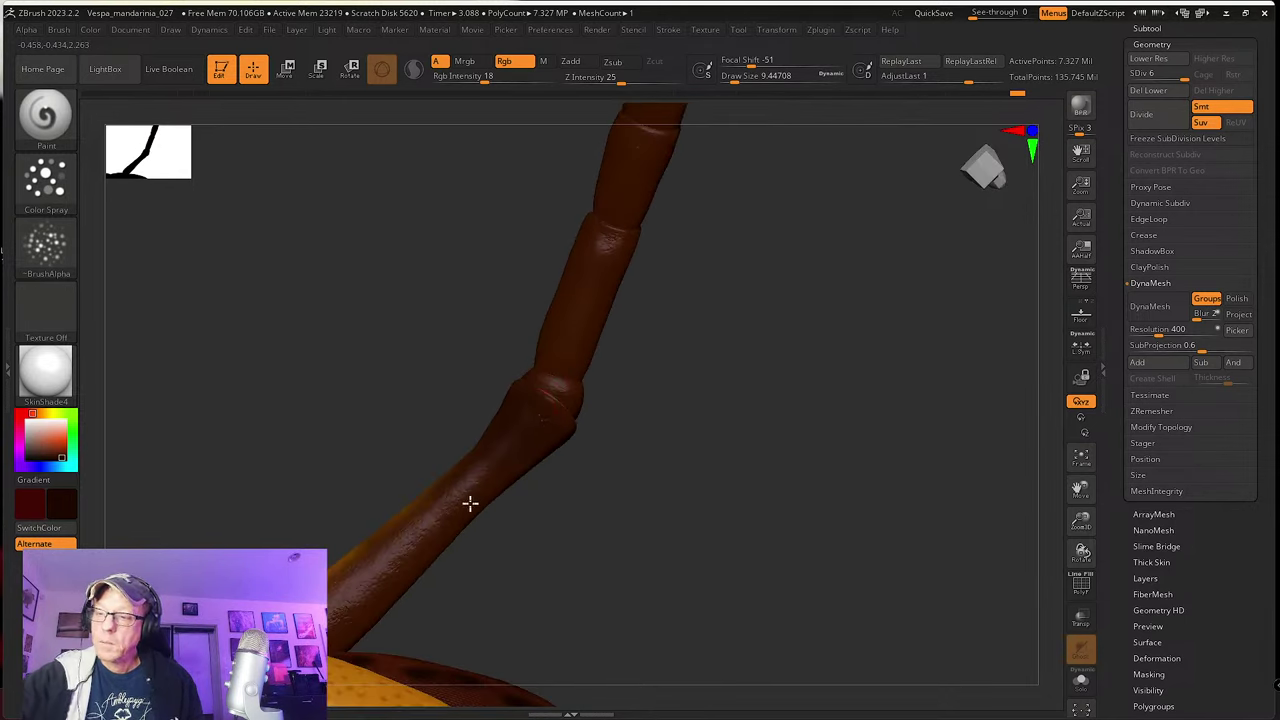
pyautogui.moveTo(515, 484); pyautogui.dragTo(551, 412, button='right')
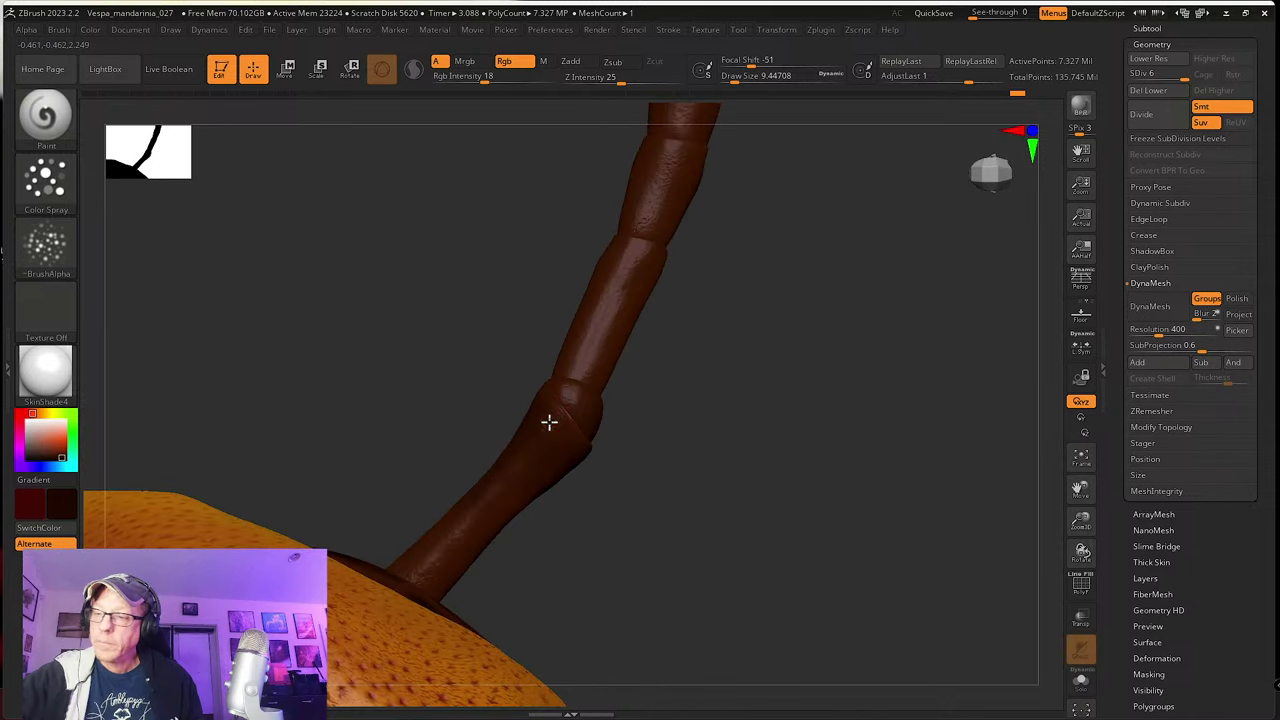
# Step: Isolate the antenna from the rest of the model and enlarge the draw size to about 23 for spraying the long base segment
pyautogui.click(1080, 681)
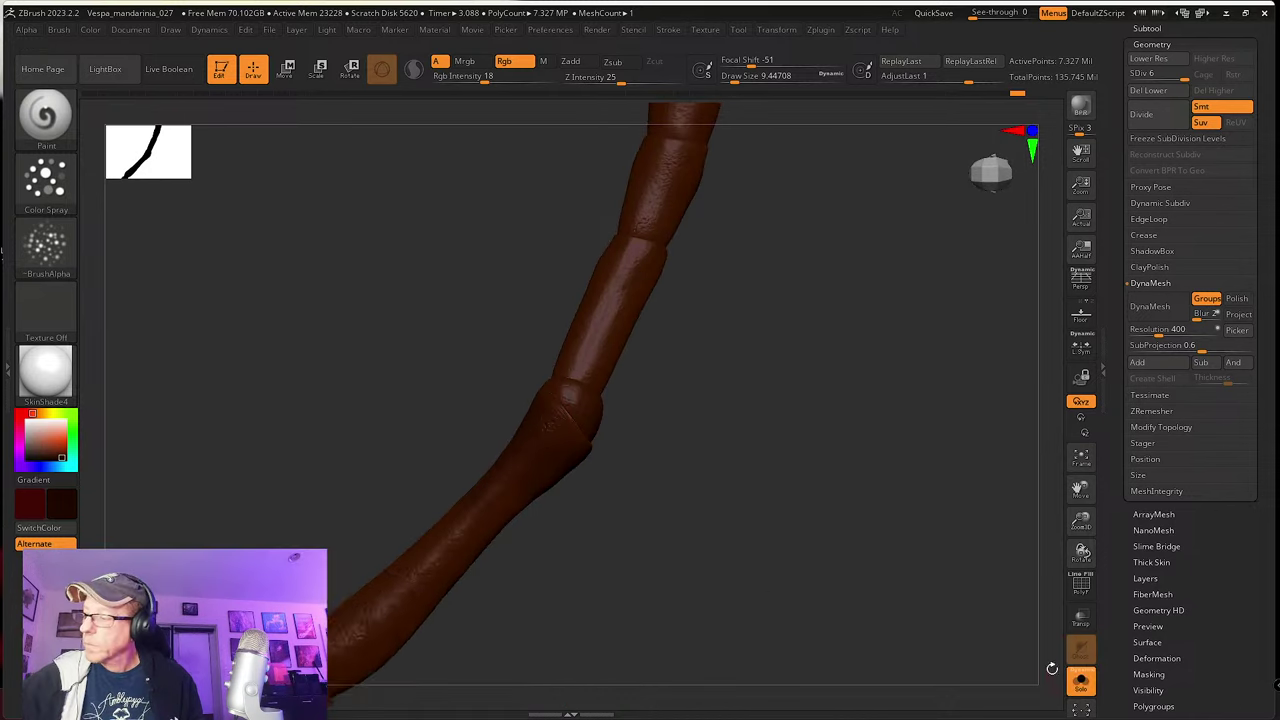
pyautogui.moveTo(830, 610)
pyautogui.mouseDown(button='right')
pyautogui.moveTo(769, 594)
pyautogui.moveTo(613, 506)
pyautogui.mouseUp(button='right')
pyautogui.click(549, 473)
pyautogui.press('s')
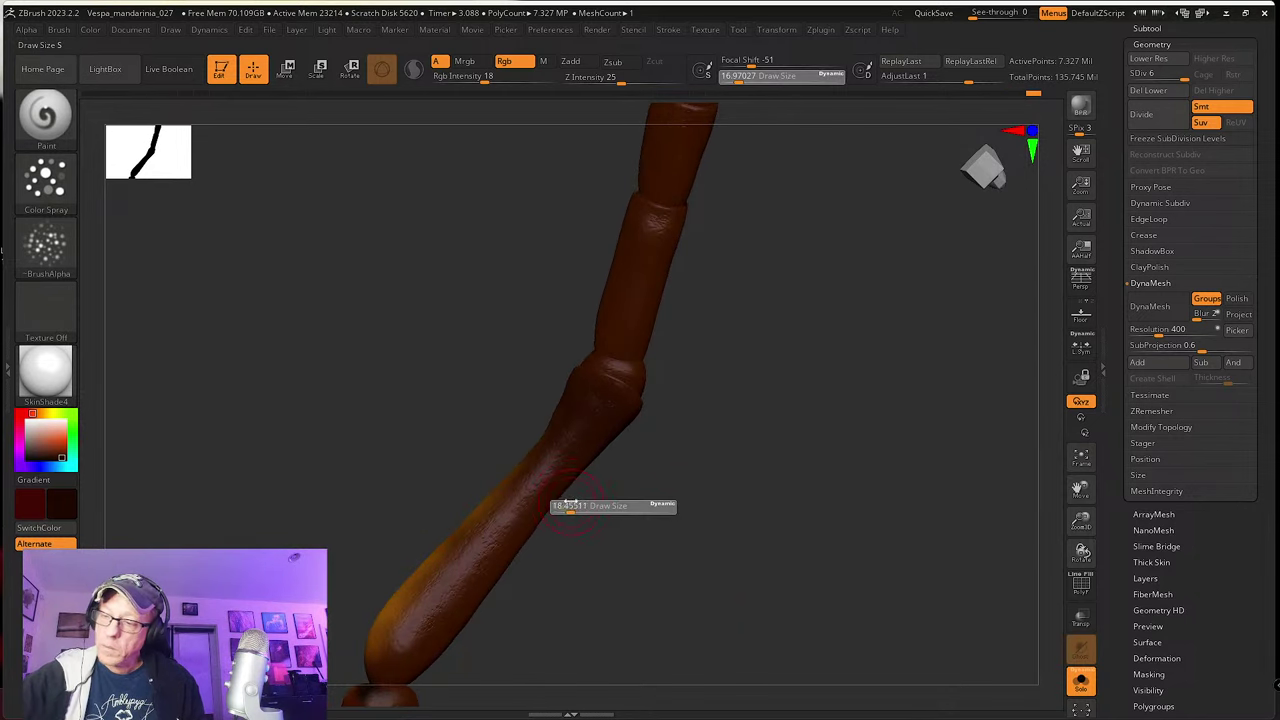
pyautogui.click(570, 511)
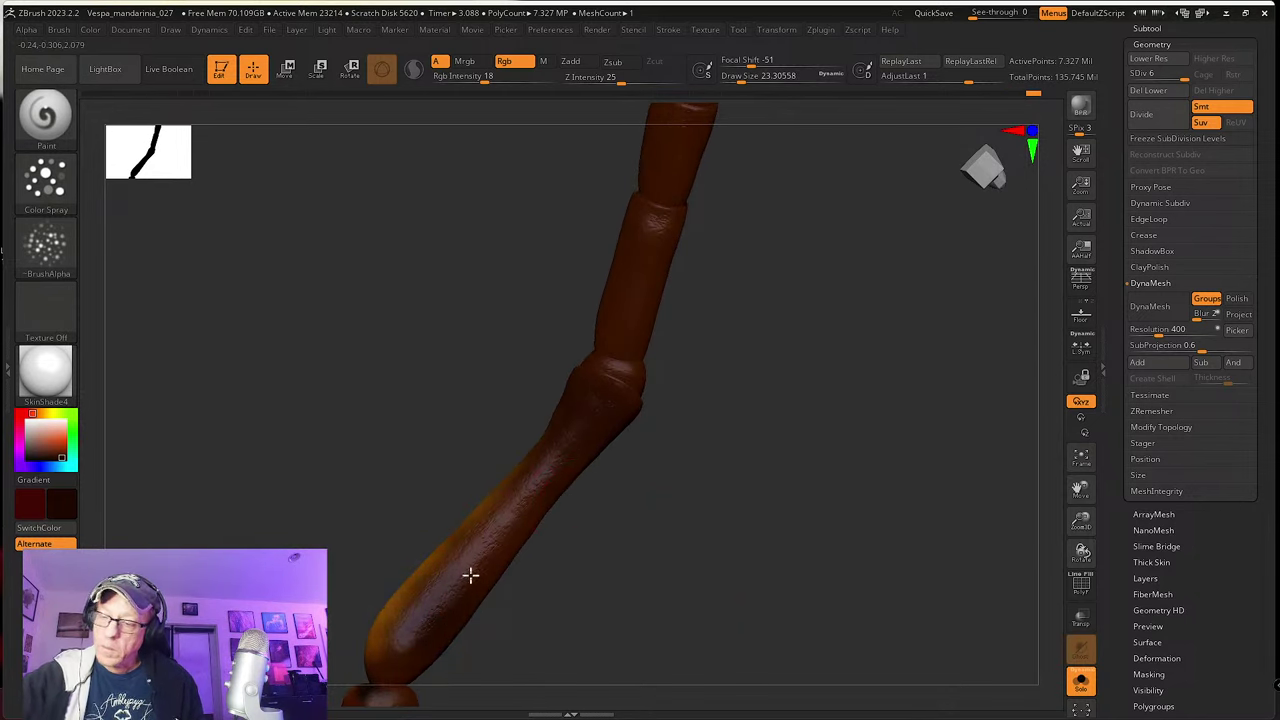
# Step: Set the draw size to about 15.5 and spray near-black brown around the base segment's upper end and along its back
pyautogui.moveTo(628, 478)
pyautogui.mouseDown(button='right')
pyautogui.moveTo(626, 506)
pyautogui.moveTo(585, 460)
pyautogui.moveTo(600, 503)
pyautogui.mouseUp(button='right')
pyautogui.press('s')
pyautogui.click(555, 441)
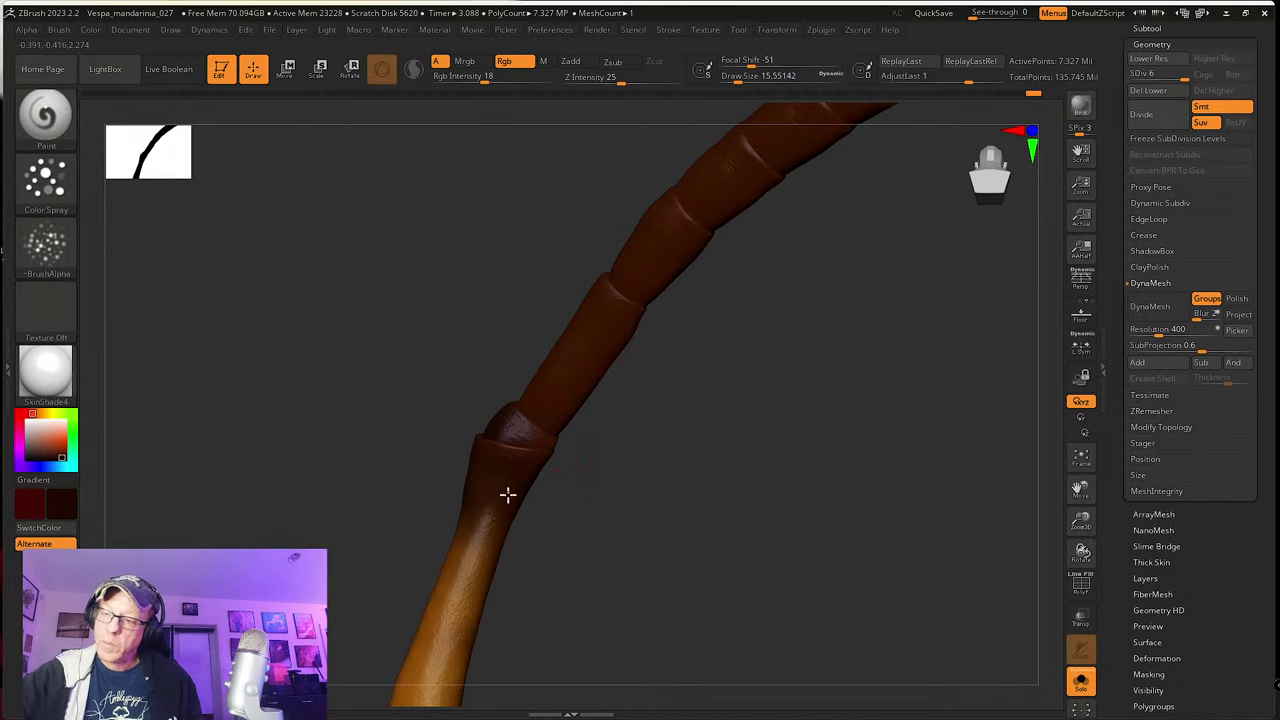
pyautogui.moveTo(507, 494)
pyautogui.mouseDown(button='right')
pyautogui.moveTo(551, 486)
pyautogui.moveTo(494, 509)
pyautogui.moveTo(631, 611)
pyautogui.moveTo(497, 517)
pyautogui.mouseUp(button='right')
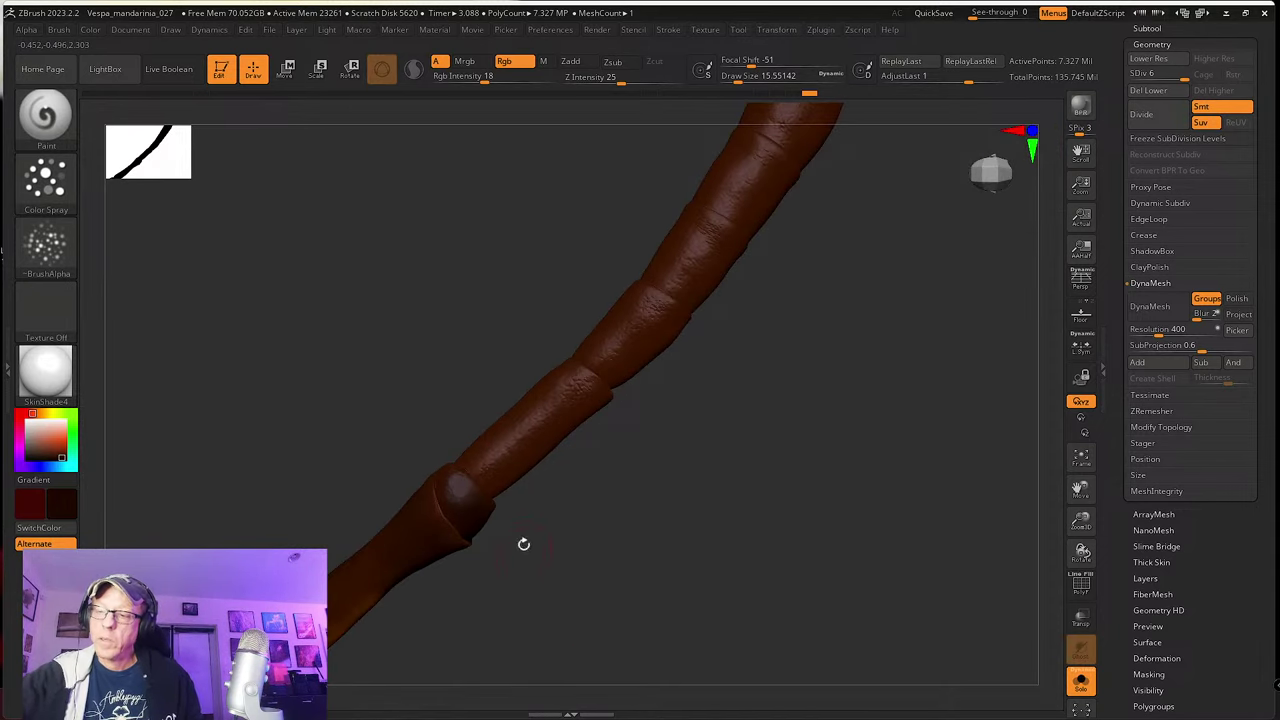
pyautogui.moveTo(523, 543); pyautogui.dragTo(637, 500, button='right')
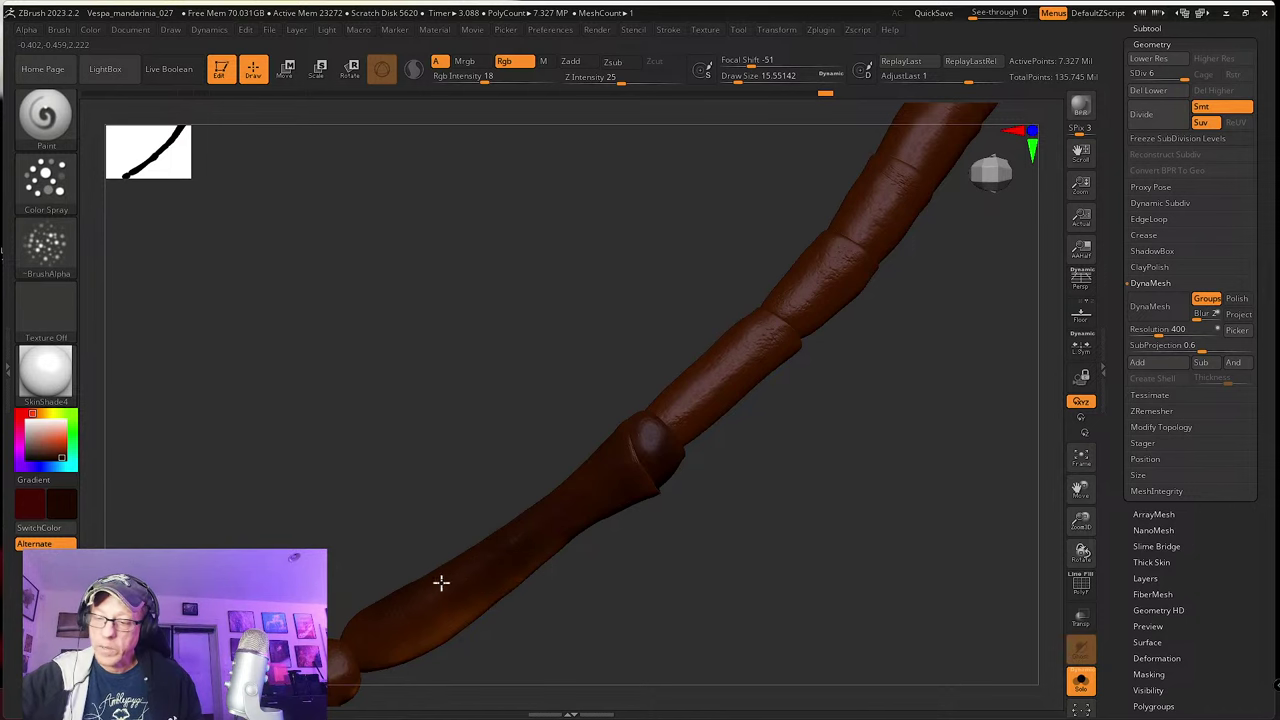
pyautogui.moveTo(431, 649); pyautogui.dragTo(671, 494)
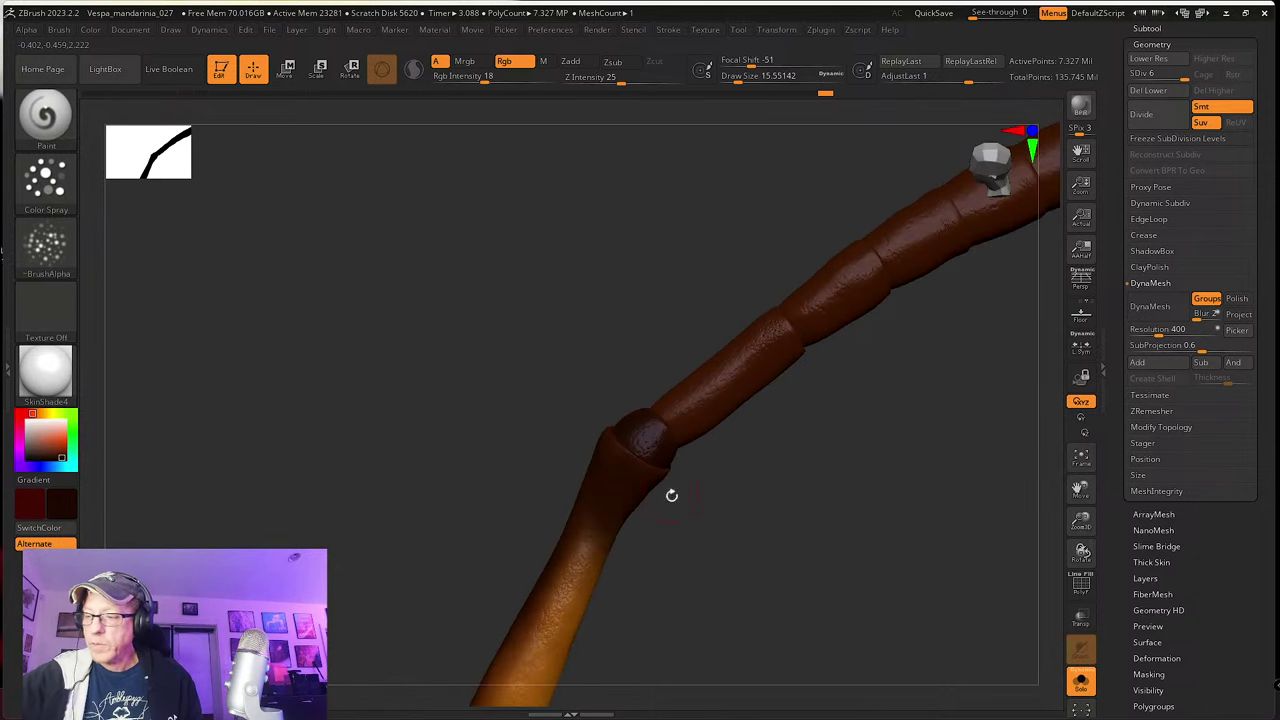
pyautogui.moveTo(600, 551); pyautogui.dragTo(546, 506)
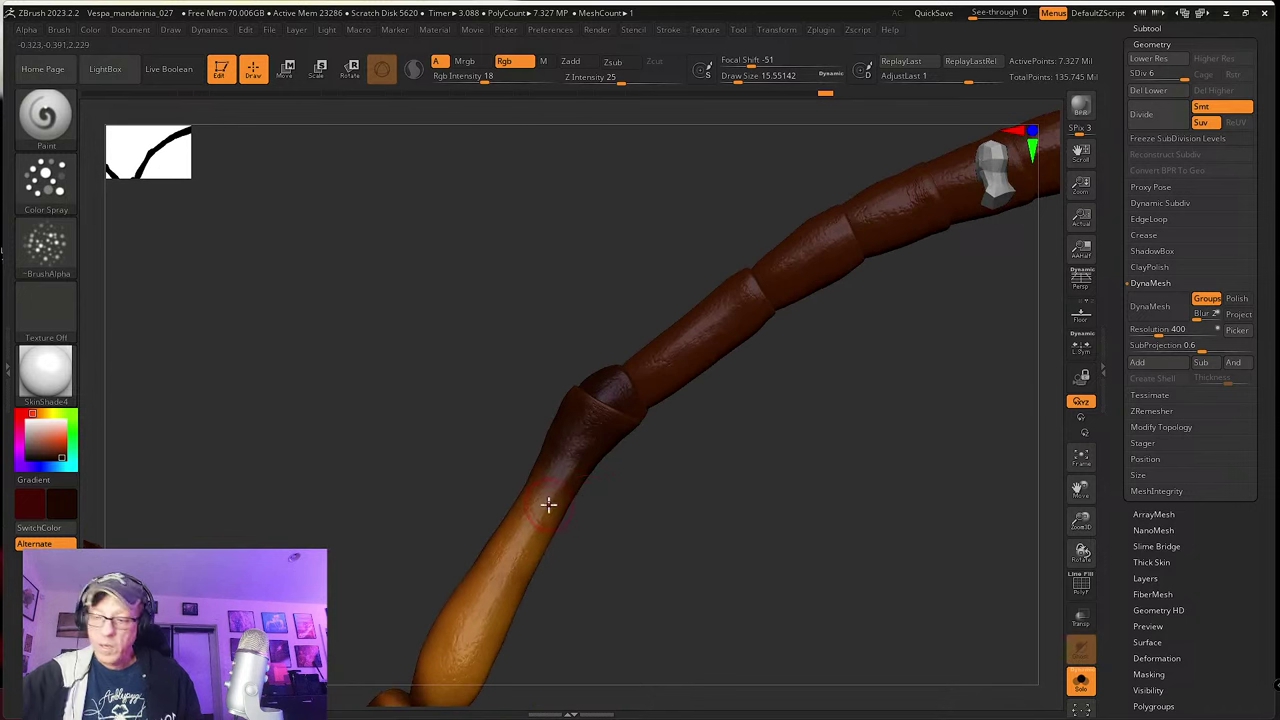
# Step: Sample a mid-brown from the colour transition on the base segment and spray it over the edge between the dark and golden areas
pyautogui.press('c')
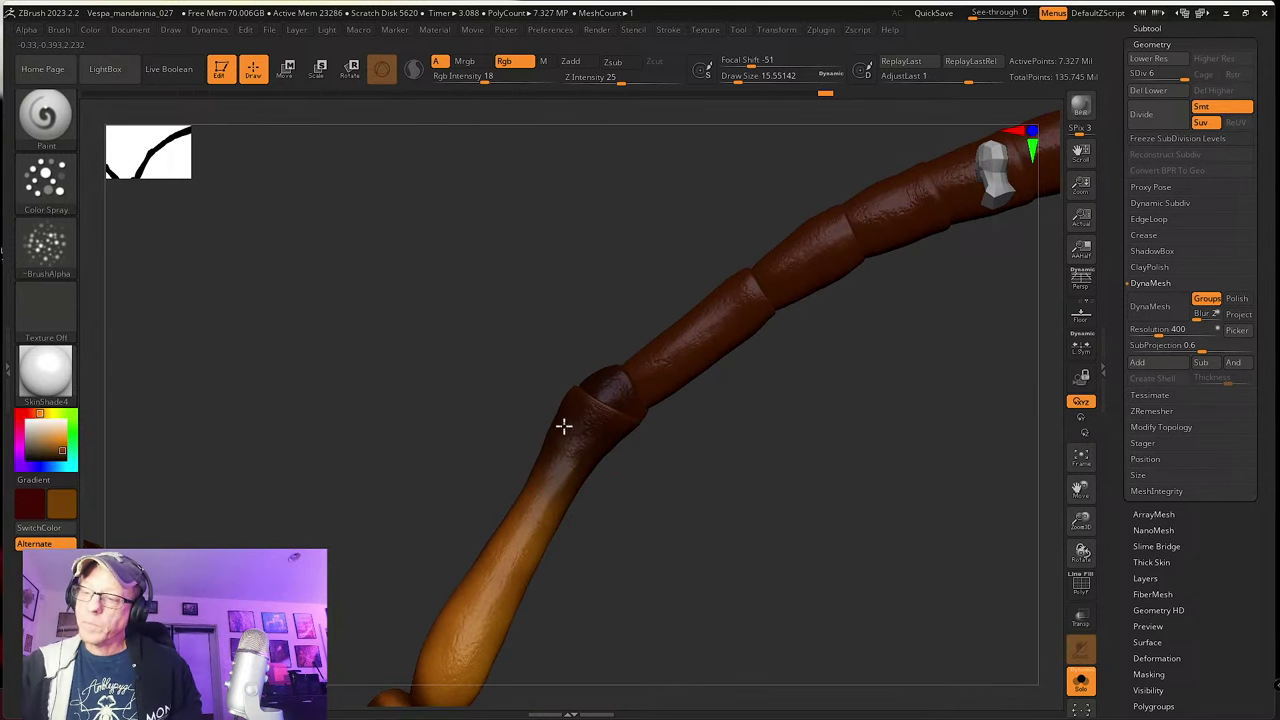
pyautogui.moveTo(579, 519); pyautogui.dragTo(610, 444)
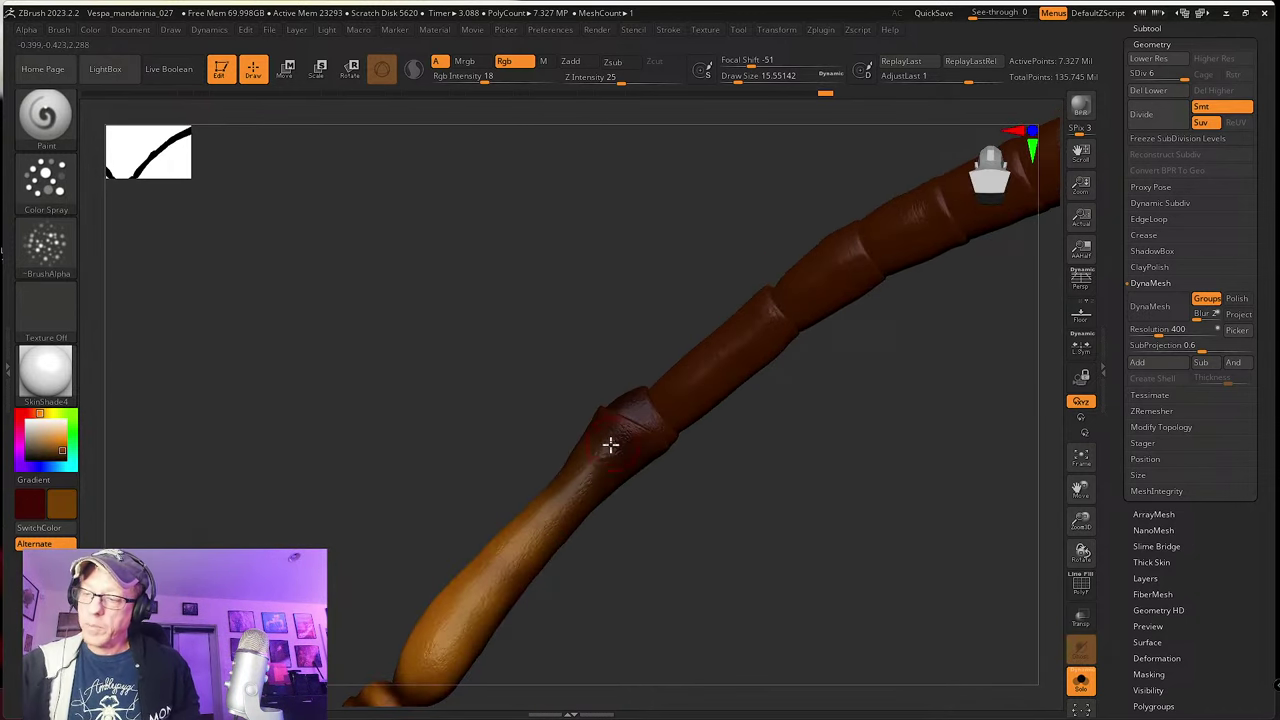
pyautogui.moveTo(553, 486); pyautogui.dragTo(606, 503)
# Step: Change the paint colour to a dark reddish brown and blend it over the base segment's narrow neck below the joint
pyautogui.click(35, 413)
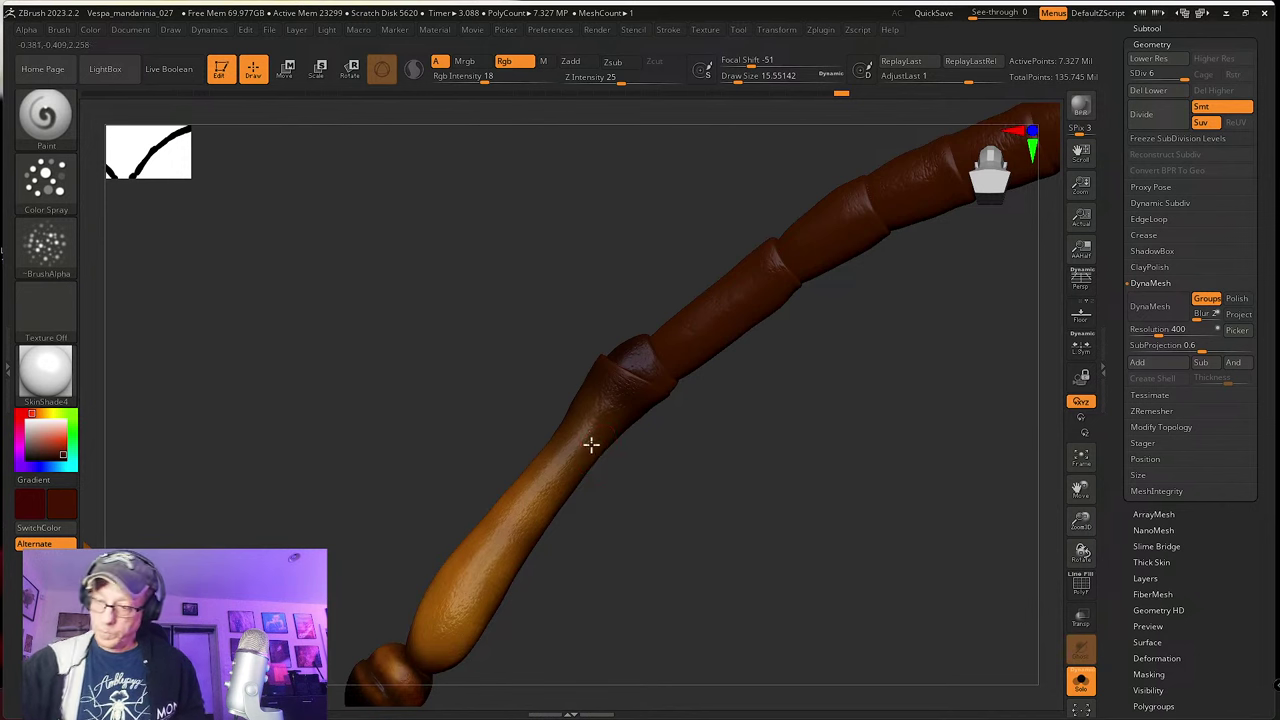
pyautogui.moveTo(586, 486); pyautogui.dragTo(607, 393)
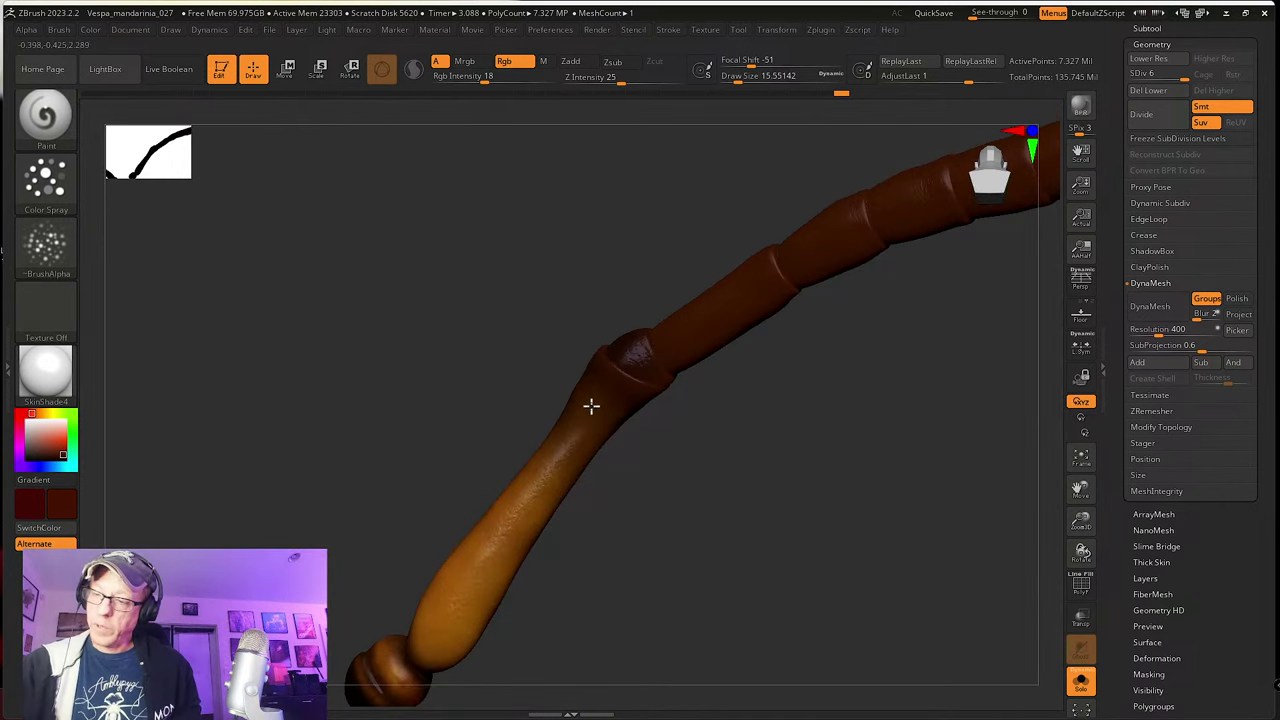
pyautogui.moveTo(671, 457); pyautogui.dragTo(618, 436)
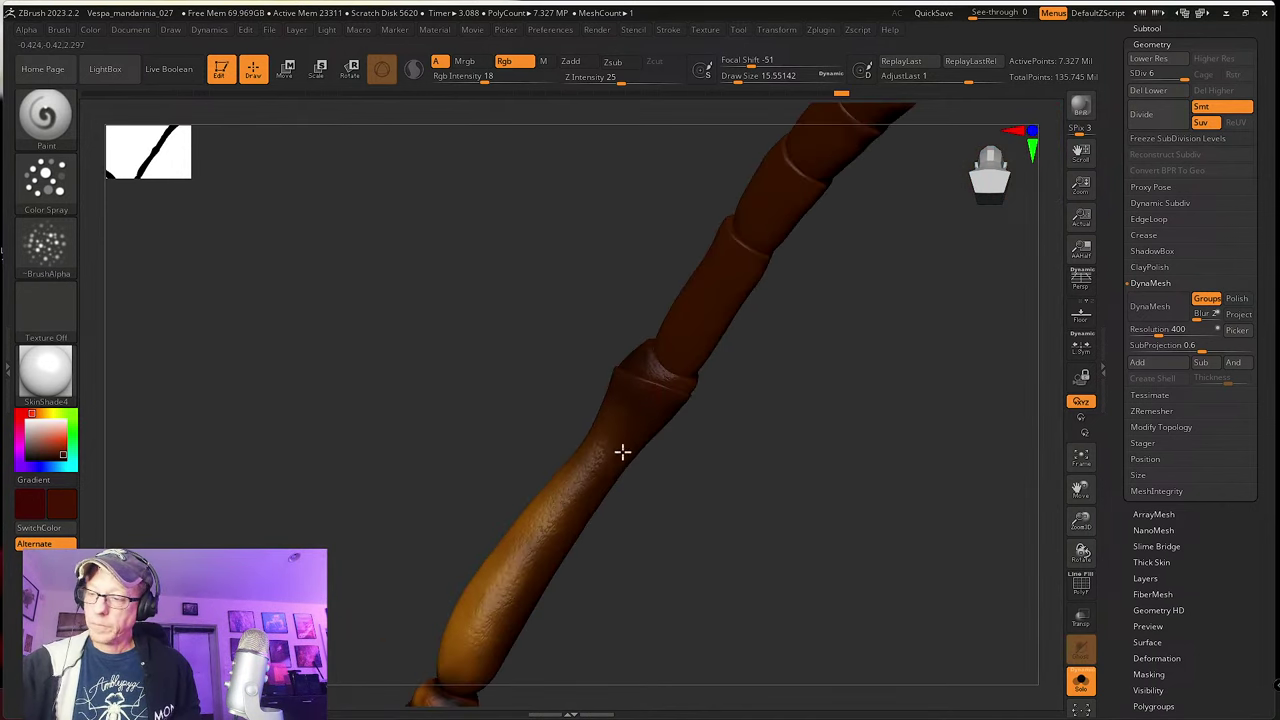
pyautogui.moveTo(657, 474); pyautogui.dragTo(623, 391)
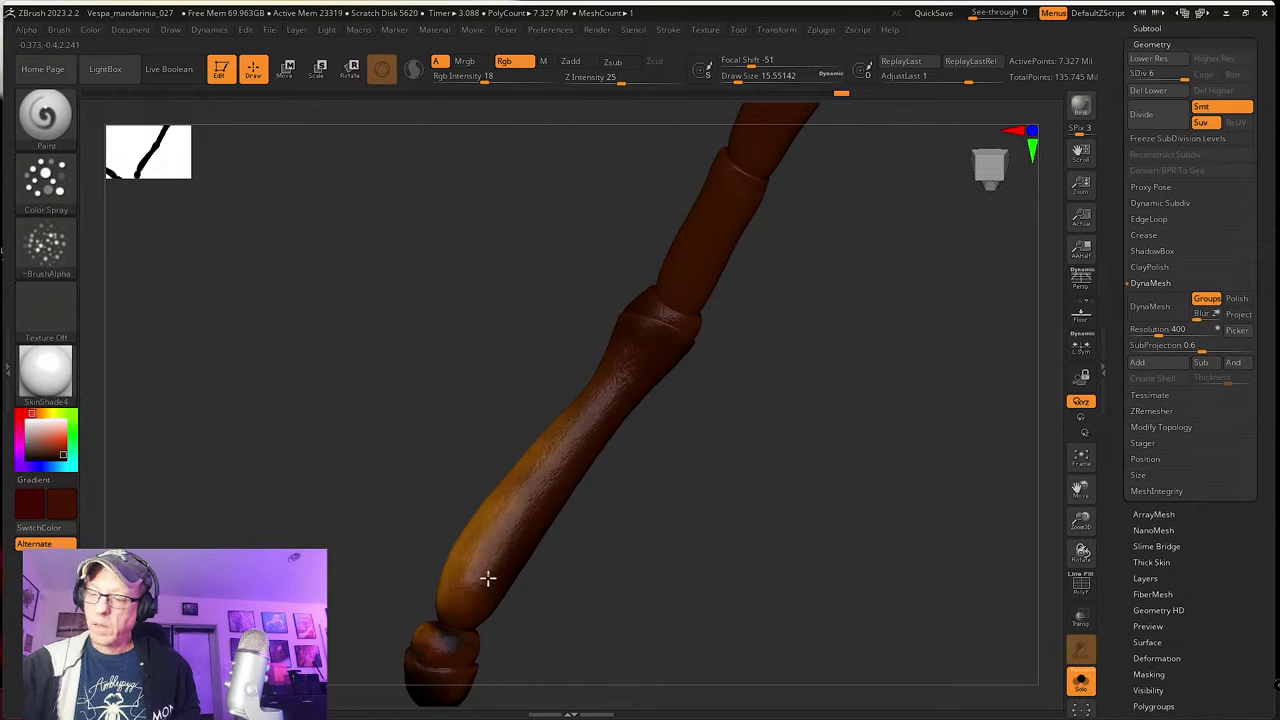
# Step: Blend the dark reddish brown along the back of the antenna's base segment and around its neck from several sides
pyautogui.moveTo(623, 457); pyautogui.dragTo(622, 493)
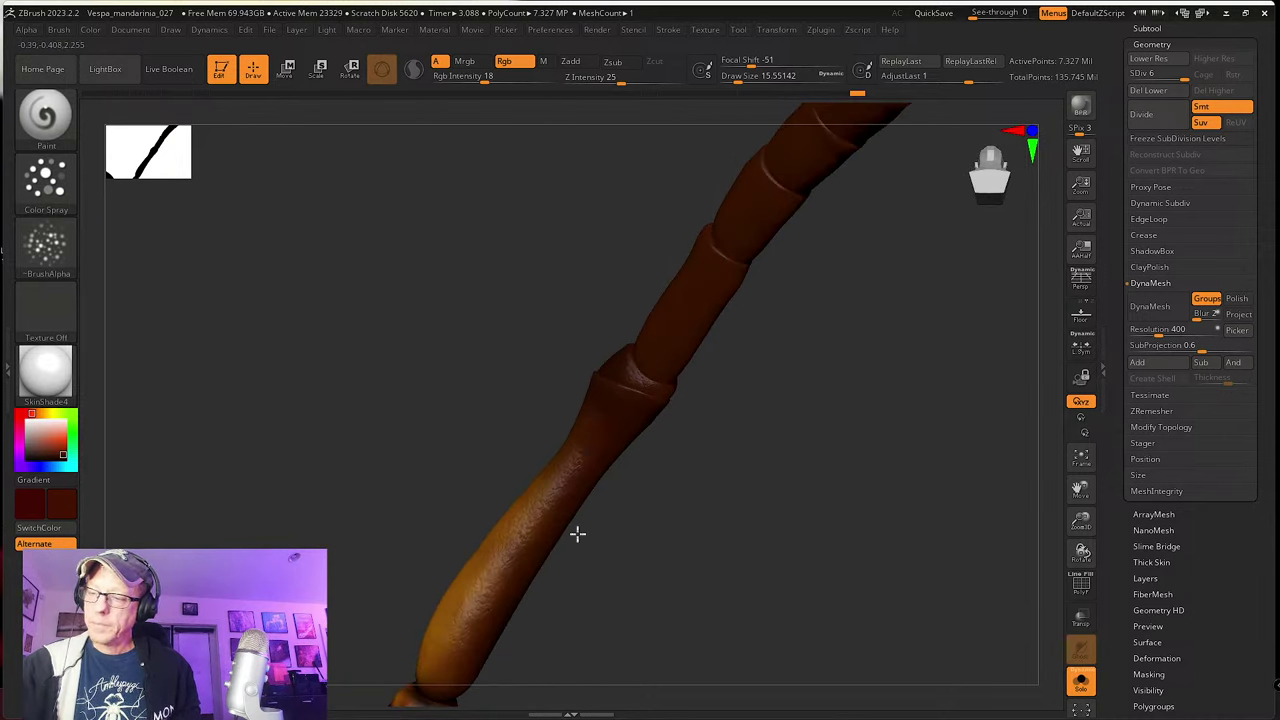
pyautogui.moveTo(577, 534); pyautogui.dragTo(611, 423)
pyautogui.moveTo(583, 480); pyautogui.dragTo(586, 418)
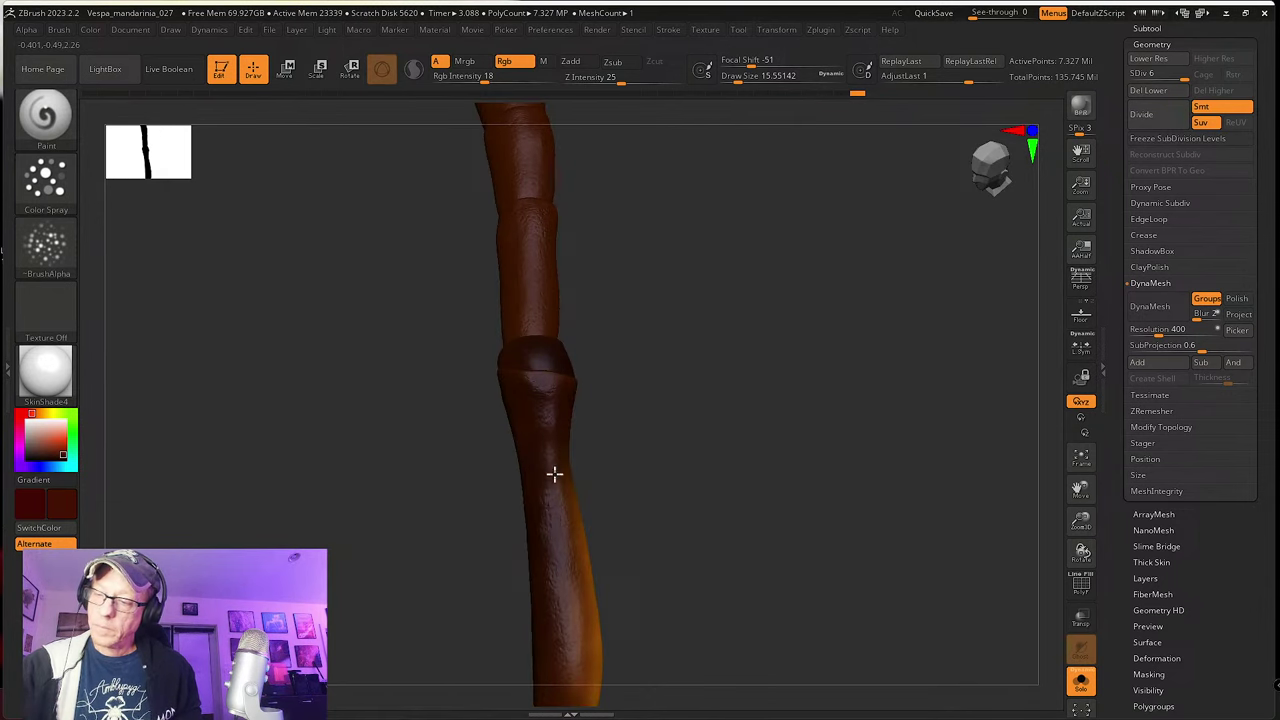
pyautogui.keyDown('alt'); pyautogui.moveTo(623, 487); pyautogui.dragTo(657, 386); pyautogui.keyUp('alt')
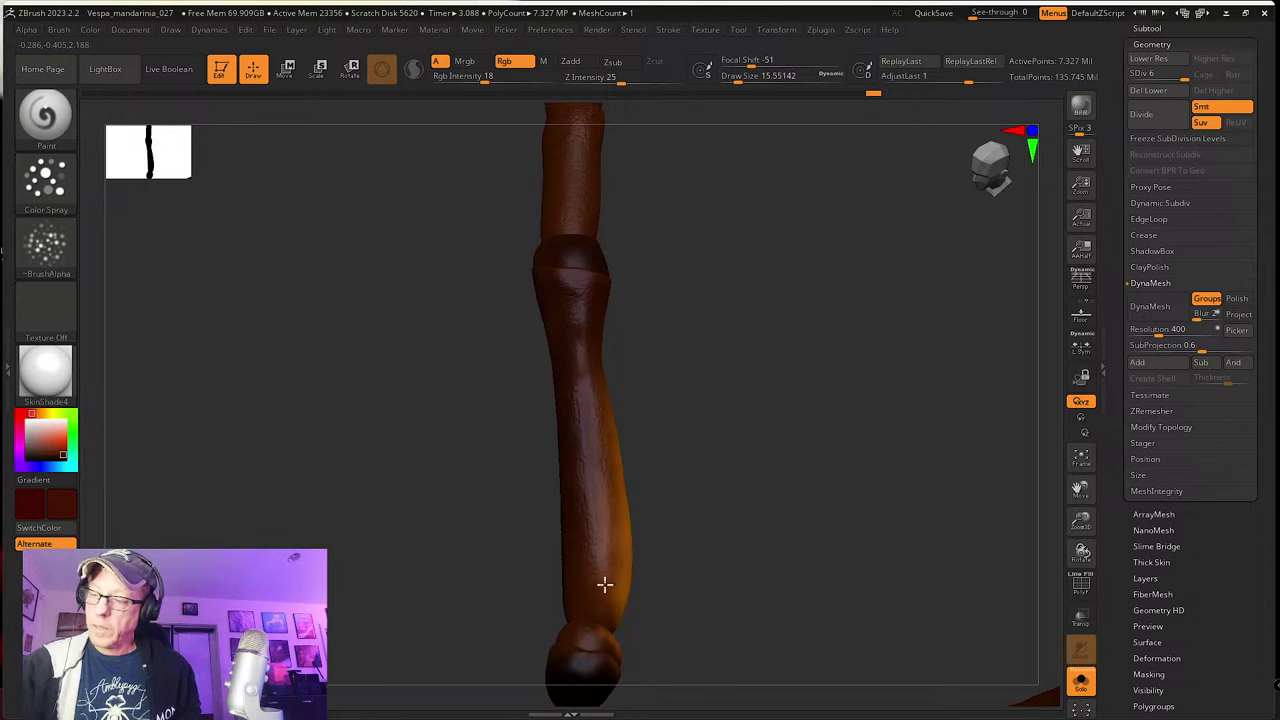
pyautogui.moveTo(603, 583); pyautogui.dragTo(623, 389, button='right')
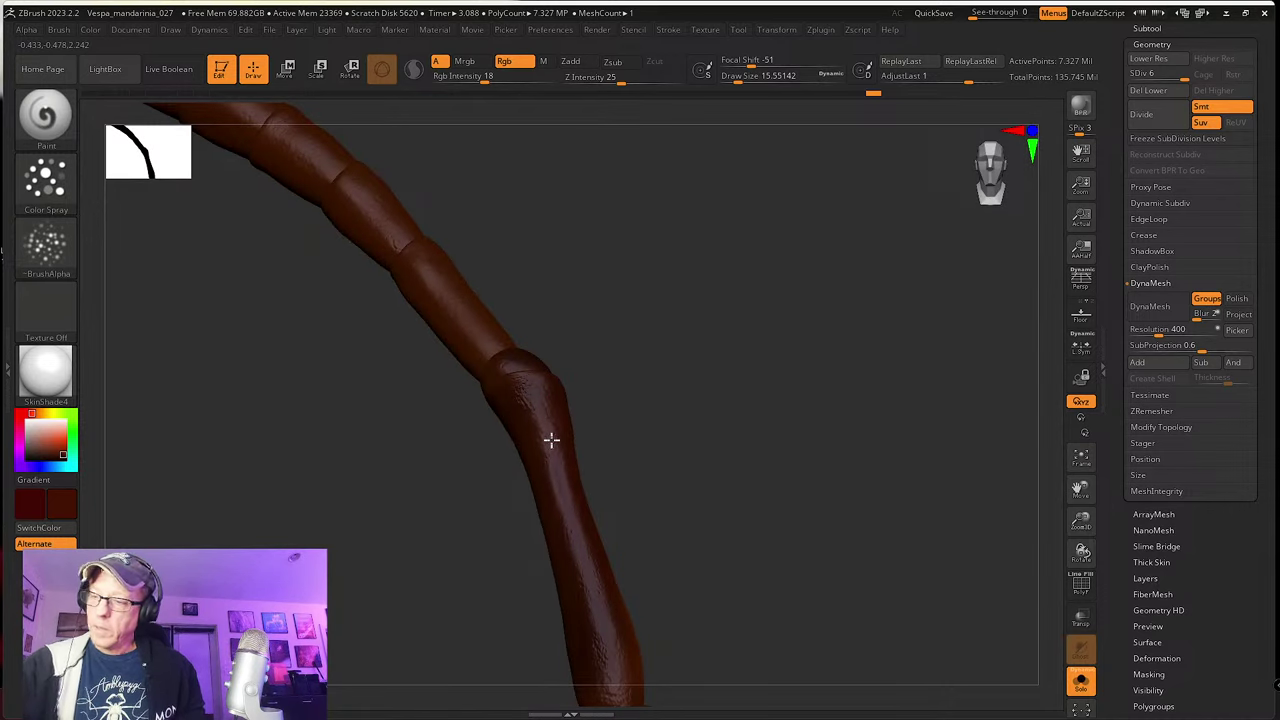
pyautogui.moveTo(525, 405)
pyautogui.mouseDown(button='right')
pyautogui.moveTo(651, 411)
pyautogui.moveTo(571, 437)
pyautogui.moveTo(657, 446)
pyautogui.moveTo(617, 484)
pyautogui.moveTo(666, 472)
pyautogui.mouseUp(button='right')
pyautogui.moveTo(591, 454)
pyautogui.mouseDown()
pyautogui.moveTo(654, 480)
pyautogui.moveTo(646, 451)
pyautogui.moveTo(623, 477)
pyautogui.mouseUp()
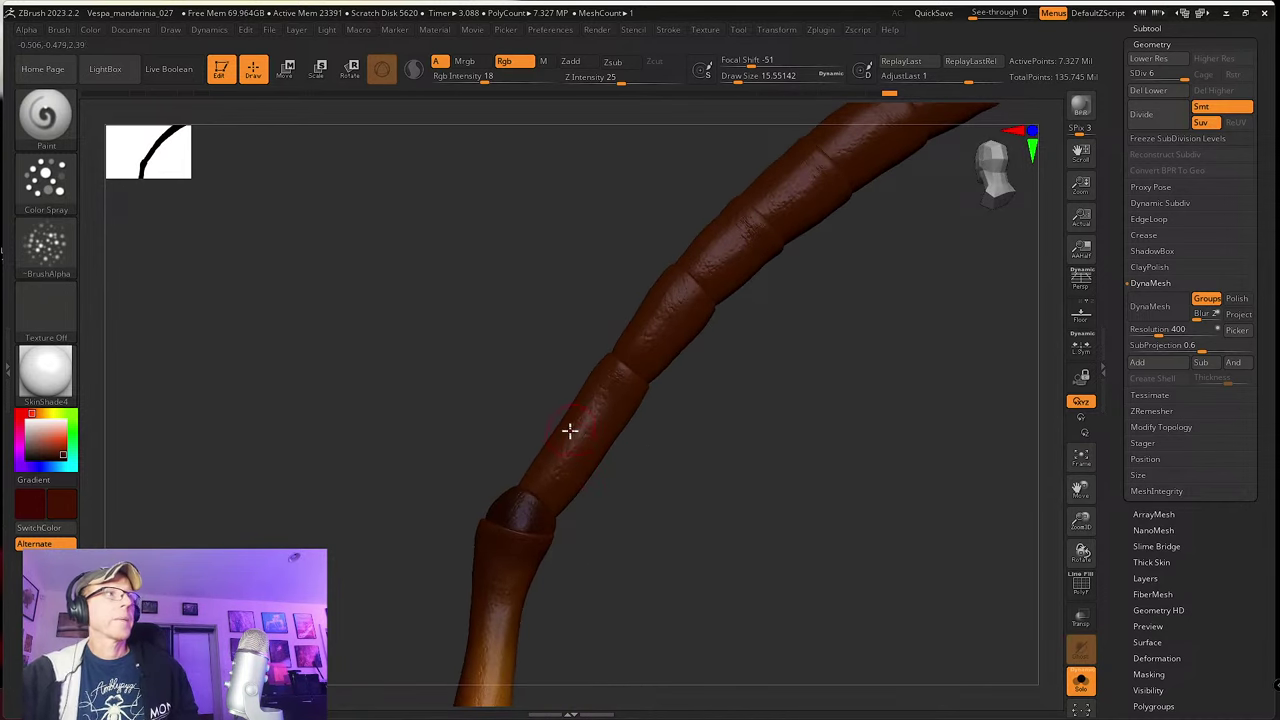
pyautogui.keyDown('alt'); pyautogui.moveTo(511, 646); pyautogui.dragTo(529, 560, button='right'); pyautogui.keyUp('alt')
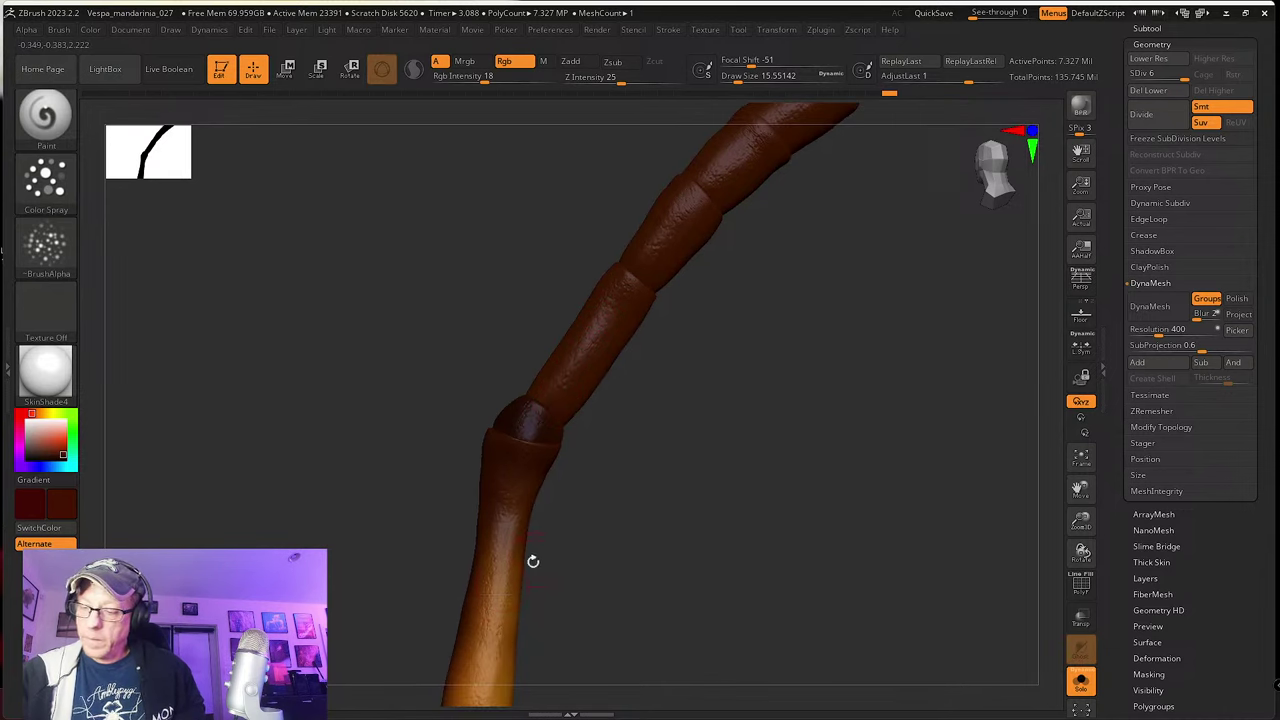
# Step: Sample an orange-brown from the base segment and spray it over the whole first segment above the dark joint
pyautogui.moveTo(507, 567)
pyautogui.mouseDown()
pyautogui.moveTo(597, 480)
pyautogui.moveTo(537, 471)
pyautogui.moveTo(606, 506)
pyautogui.moveTo(566, 531)
pyautogui.moveTo(609, 463)
pyautogui.moveTo(575, 524)
pyautogui.moveTo(624, 489)
pyautogui.mouseUp()
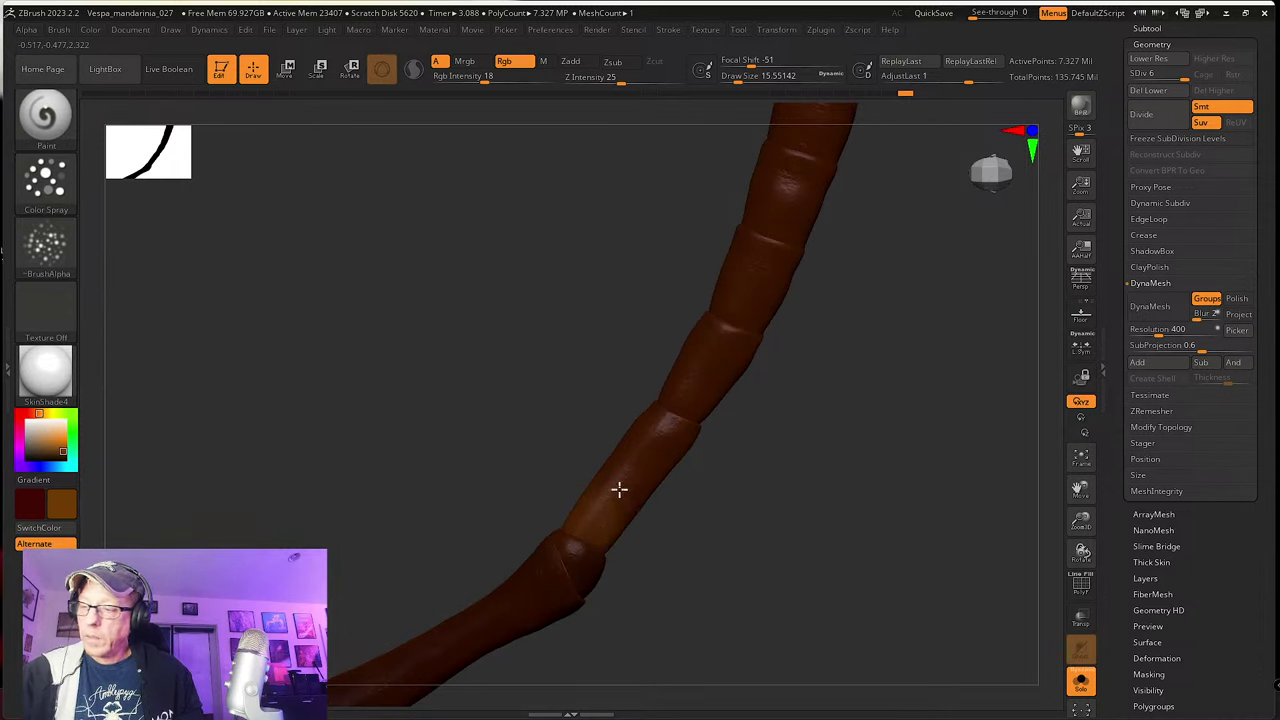
pyautogui.moveTo(606, 509); pyautogui.dragTo(637, 489)
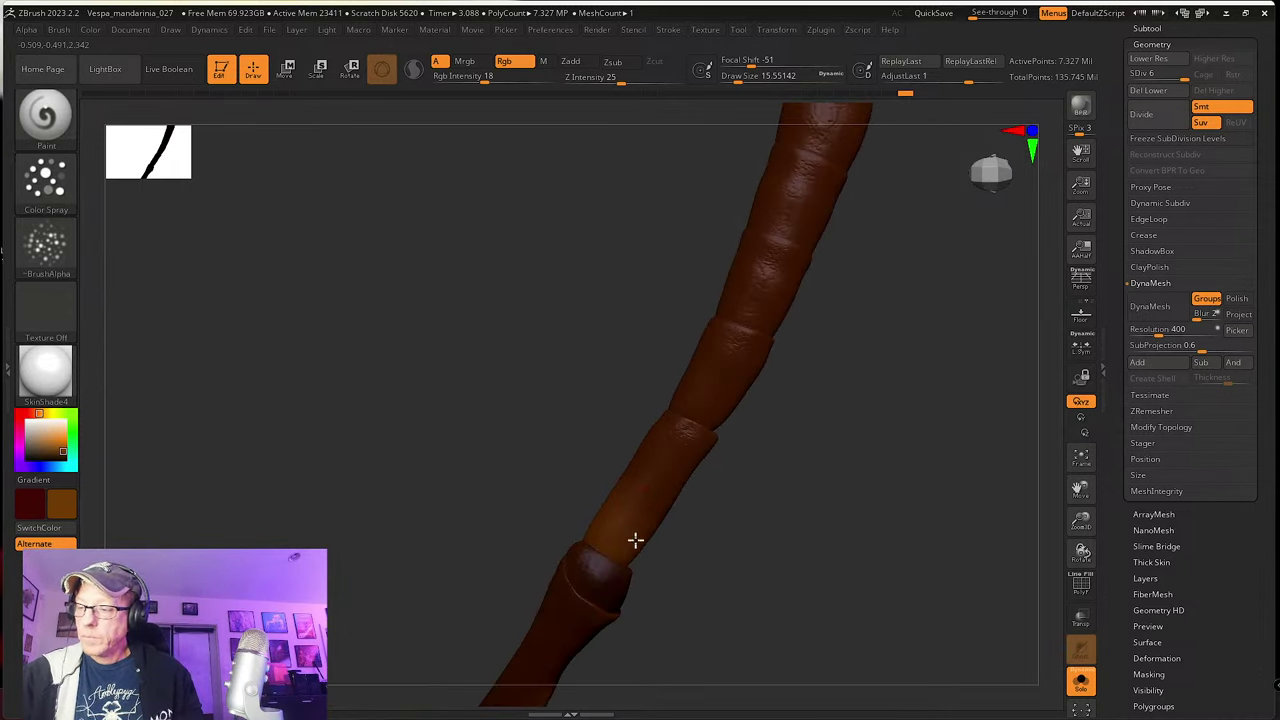
pyautogui.moveTo(691, 554); pyautogui.dragTo(674, 504)
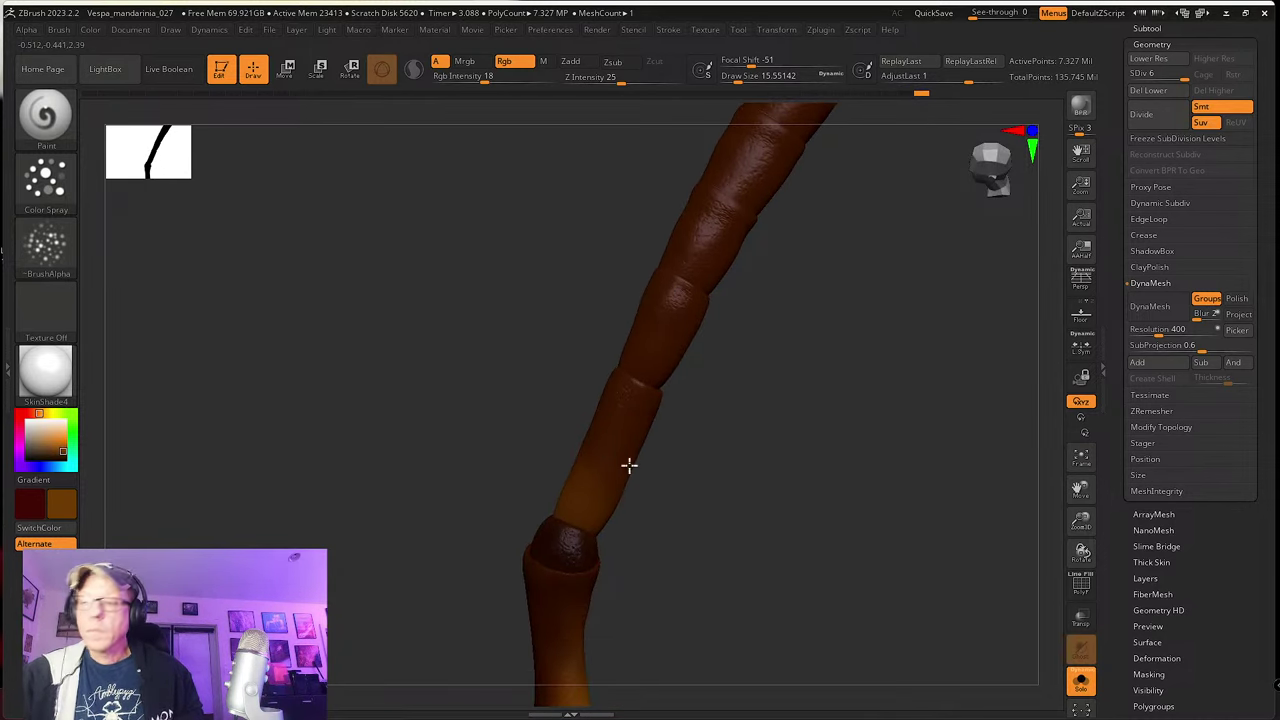
pyautogui.moveTo(628, 464); pyautogui.dragTo(643, 454)
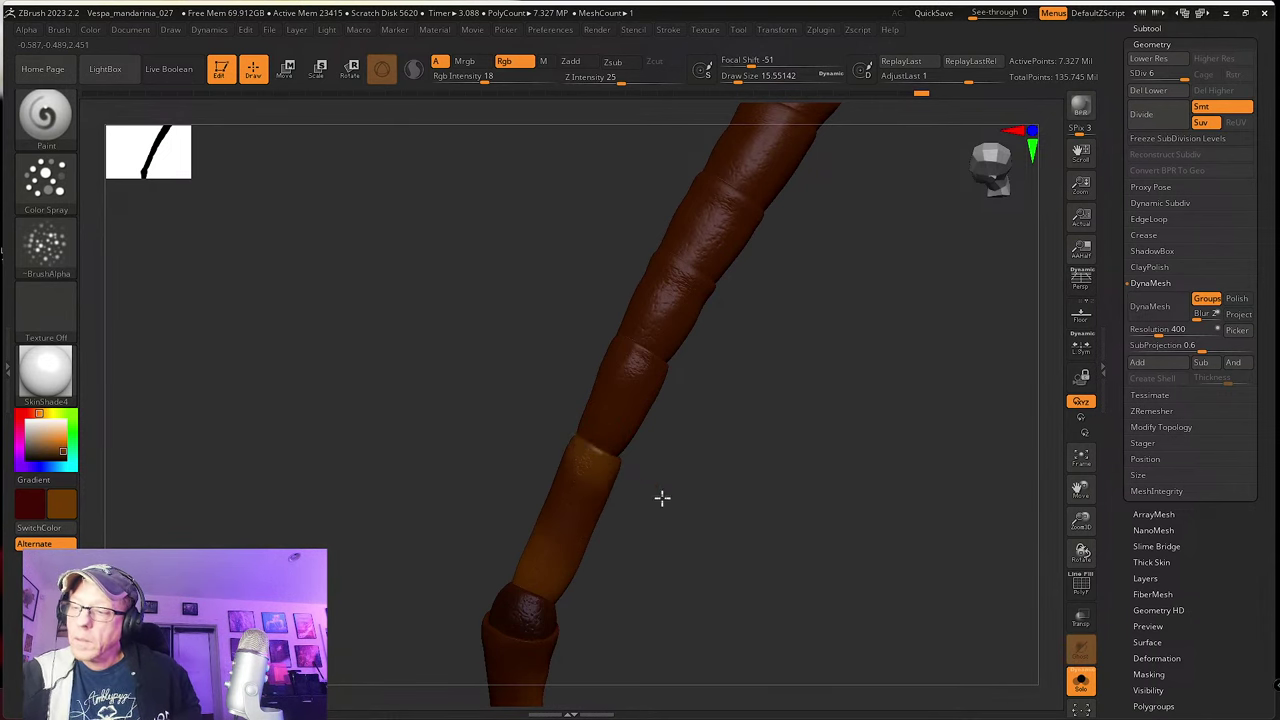
pyautogui.moveTo(660, 497); pyautogui.dragTo(604, 452)
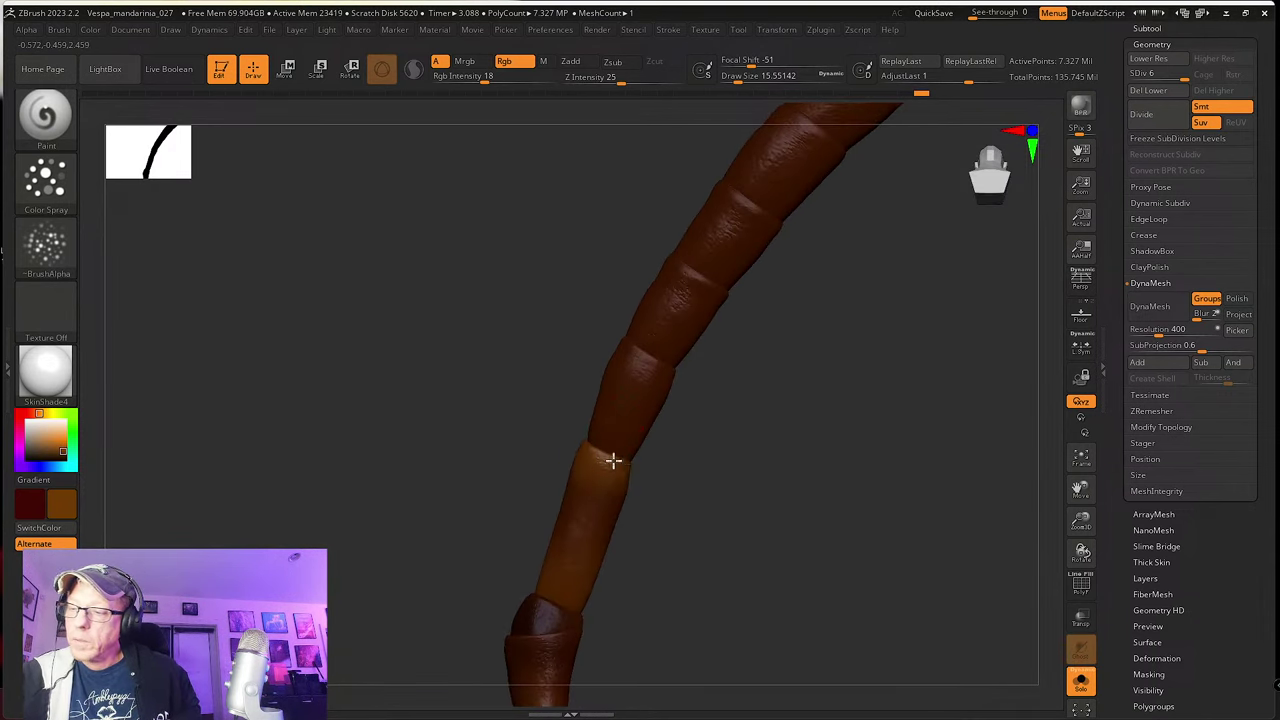
pyautogui.moveTo(689, 486); pyautogui.dragTo(630, 470)
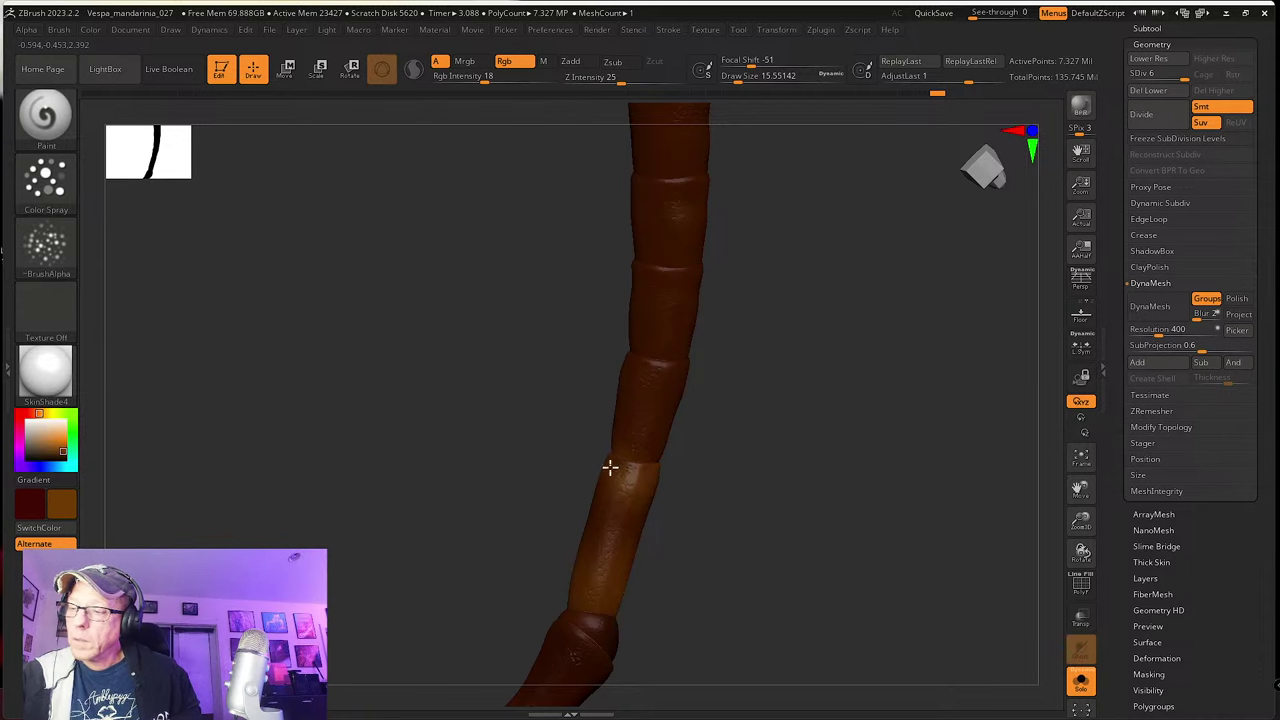
# Step: Switch to a near-black brown and spray it around the middle of the orange-brown segment, keeping both its ends lighter
pyautogui.moveTo(667, 516); pyautogui.dragTo(640, 429)
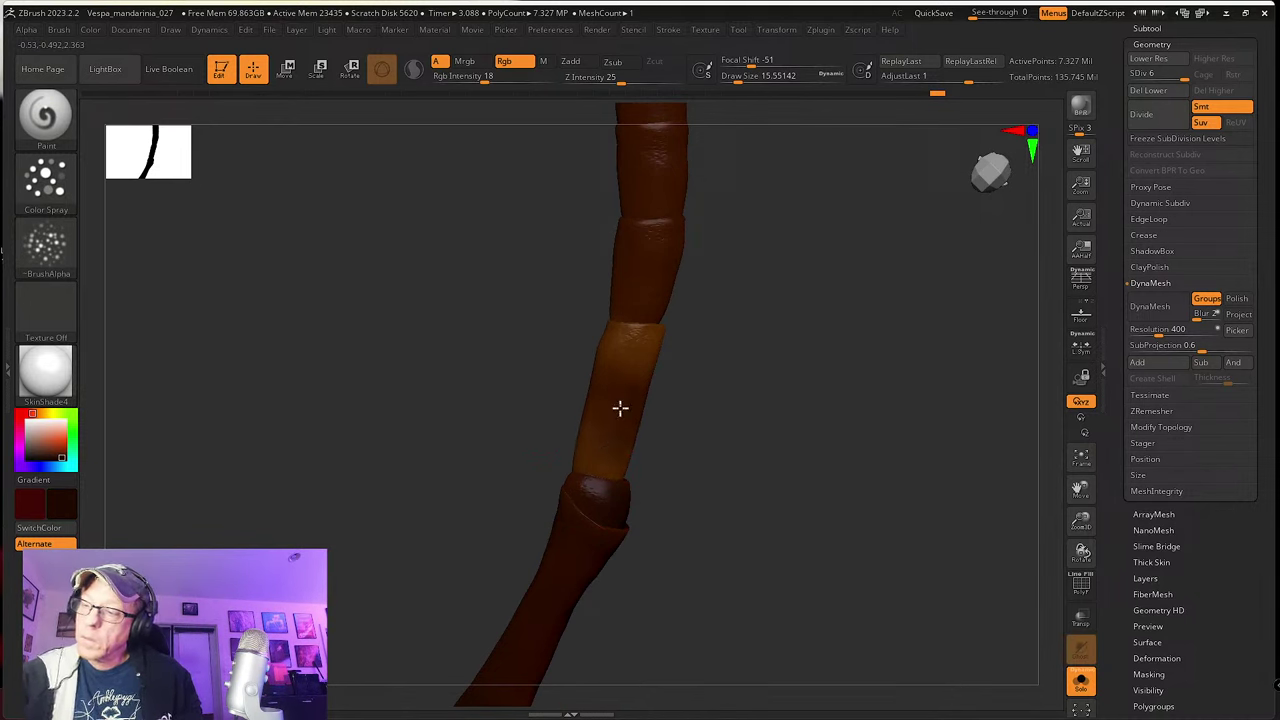
pyautogui.moveTo(666, 391); pyautogui.dragTo(631, 366)
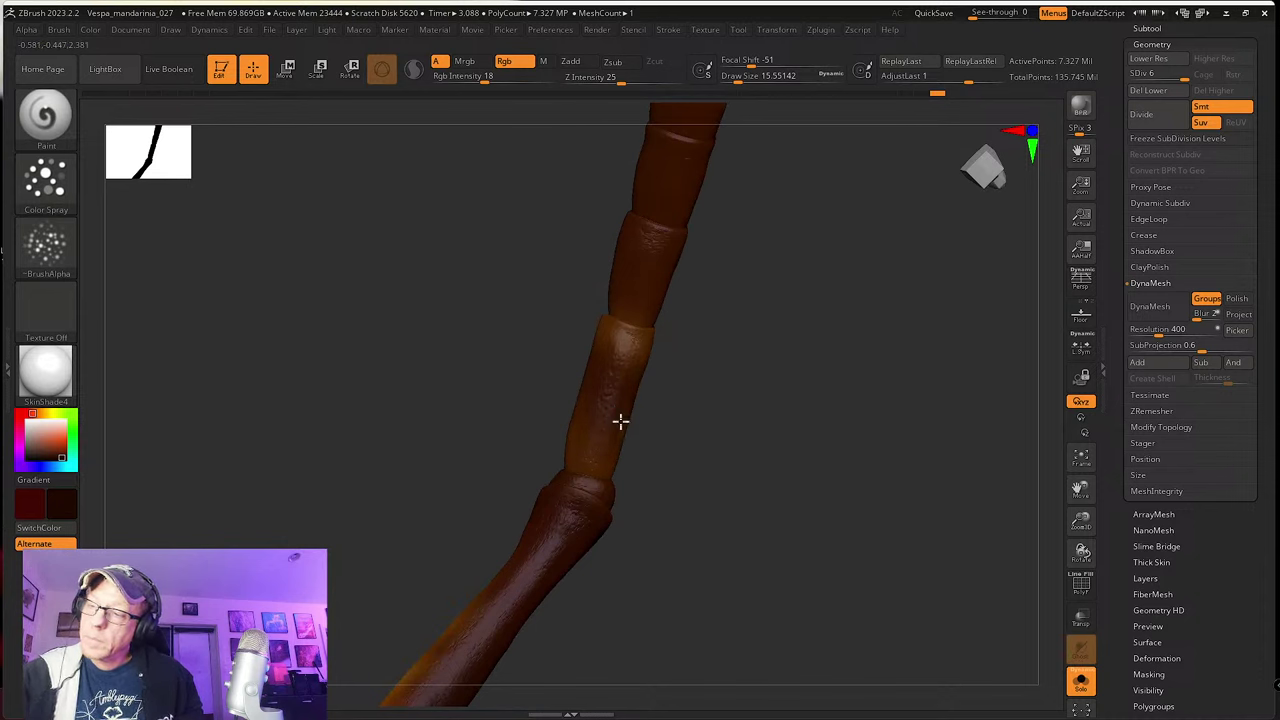
pyautogui.moveTo(637, 403); pyautogui.dragTo(600, 329)
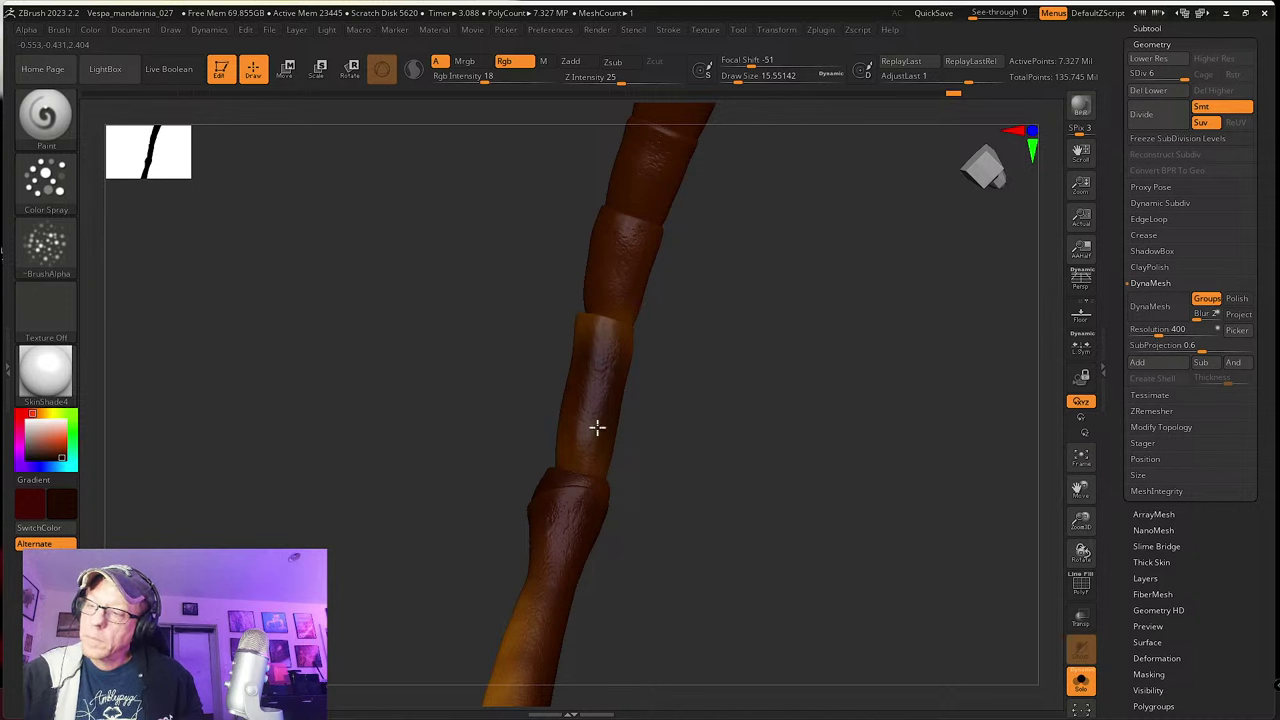
pyautogui.moveTo(566, 398); pyautogui.dragTo(577, 349)
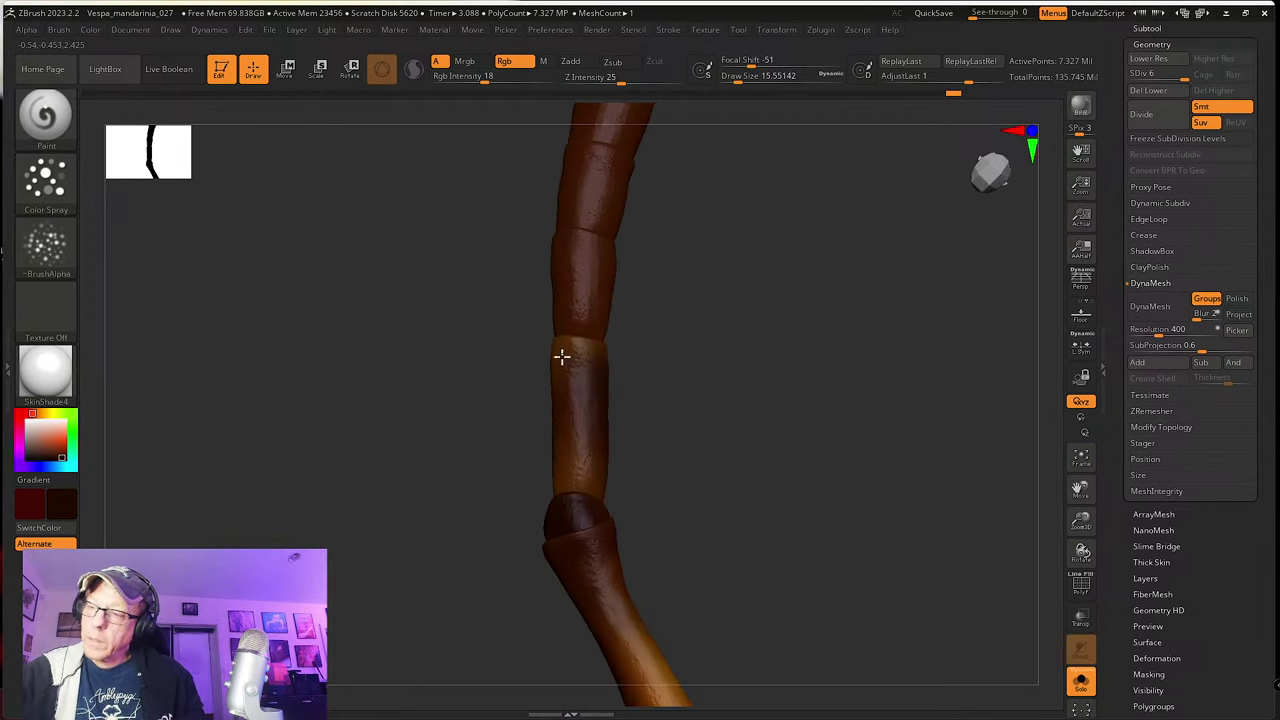
pyautogui.moveTo(581, 474); pyautogui.dragTo(566, 366, button='right')
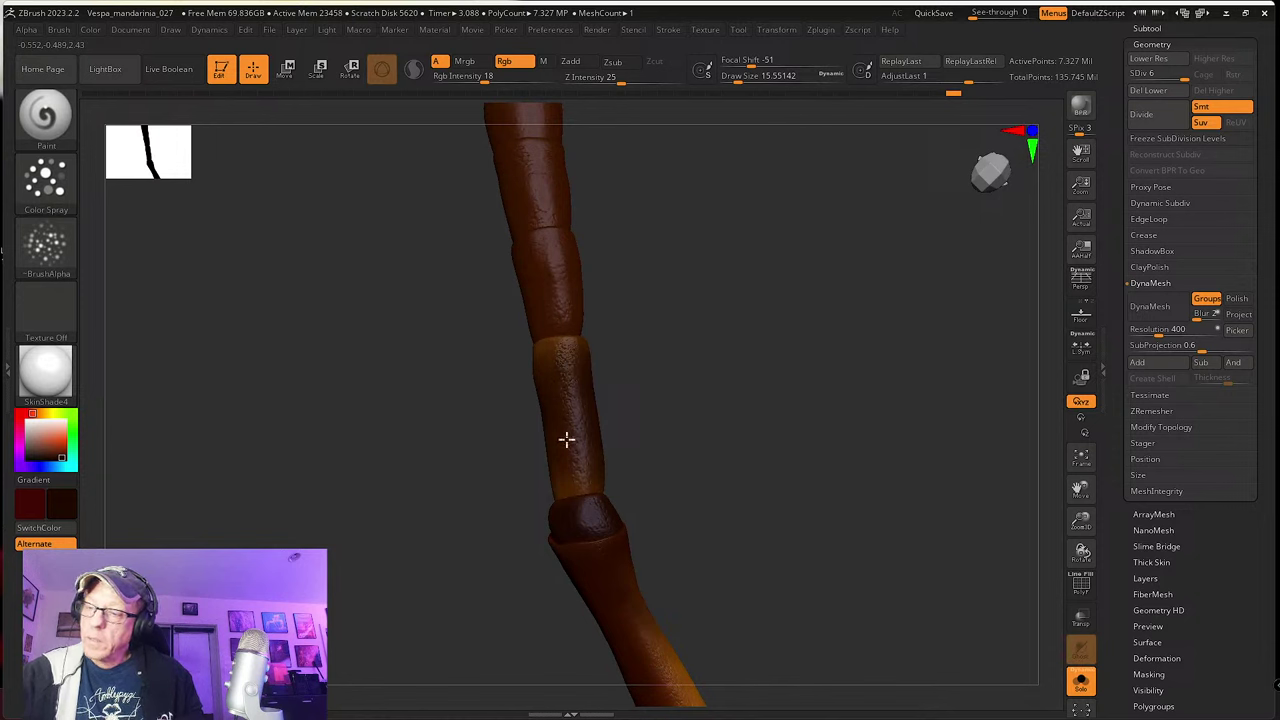
pyautogui.moveTo(560, 377); pyautogui.dragTo(573, 346, button='right')
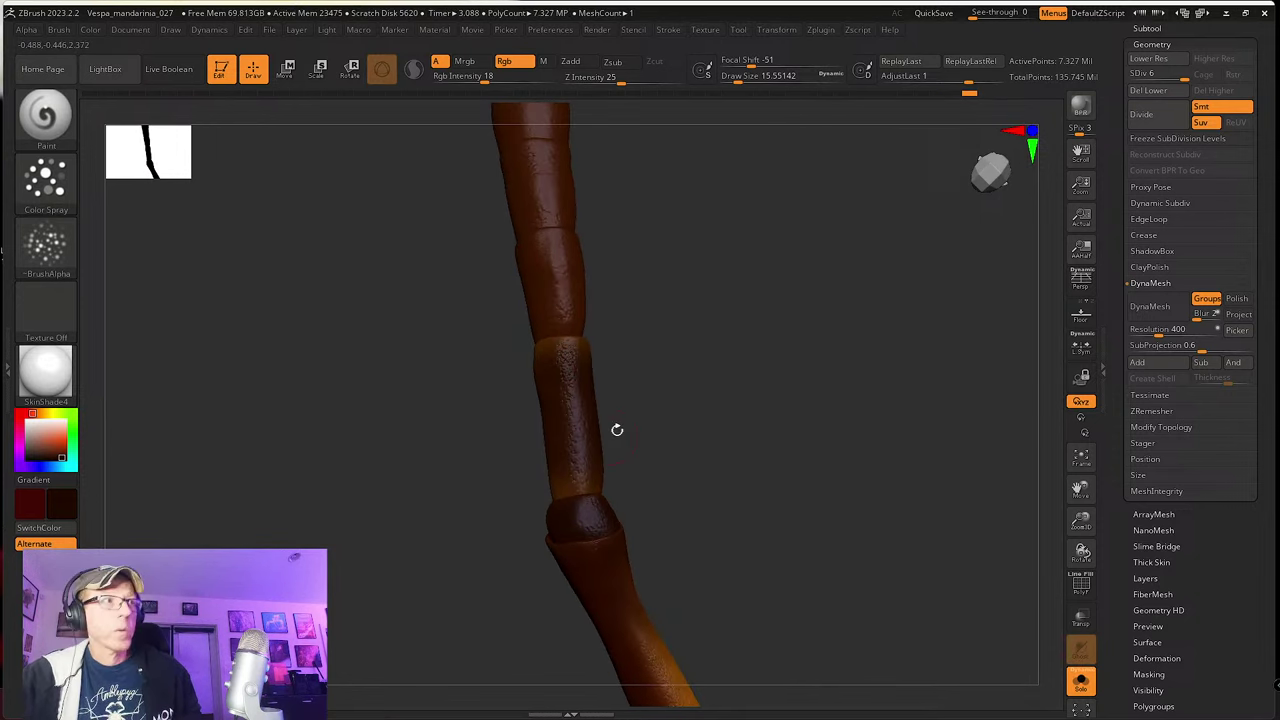
pyautogui.moveTo(614, 429); pyautogui.dragTo(627, 426, button='right')
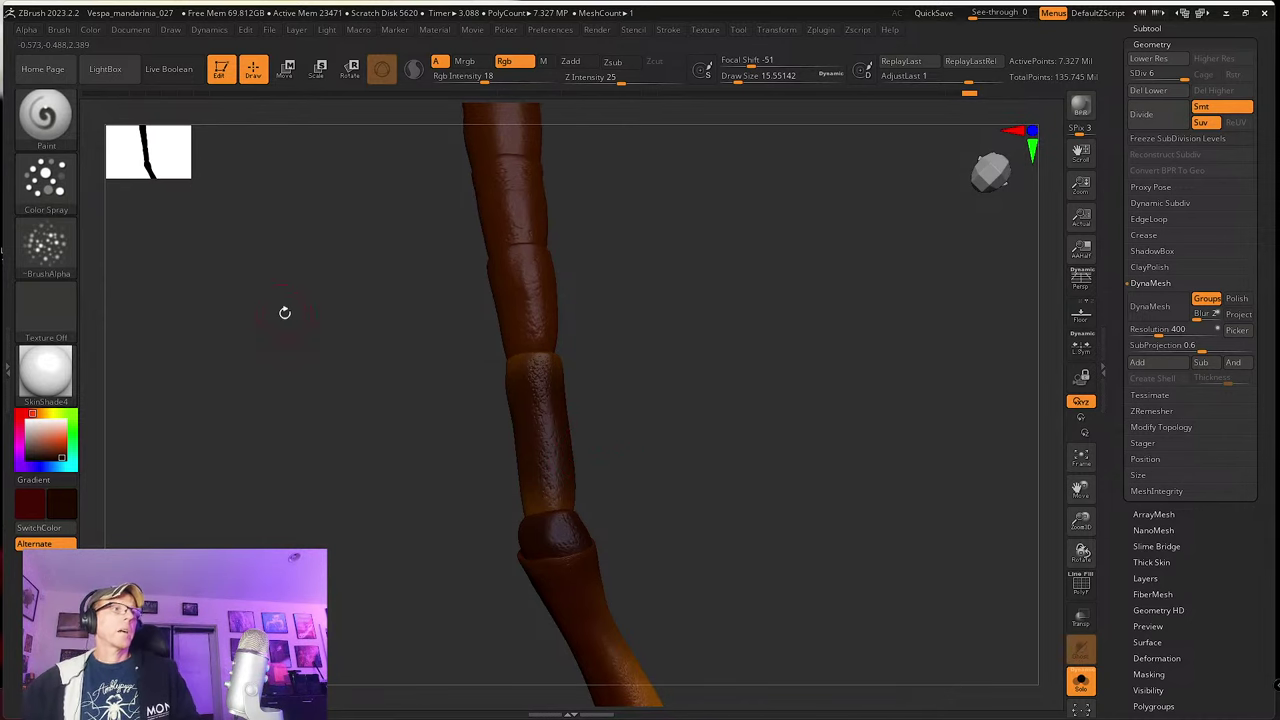
# Step: Examine the antenna colours and joint transitions in the hornet head reference photo
pyautogui.moveTo(2, 237); pyautogui.dragTo(477, 303, button='right')
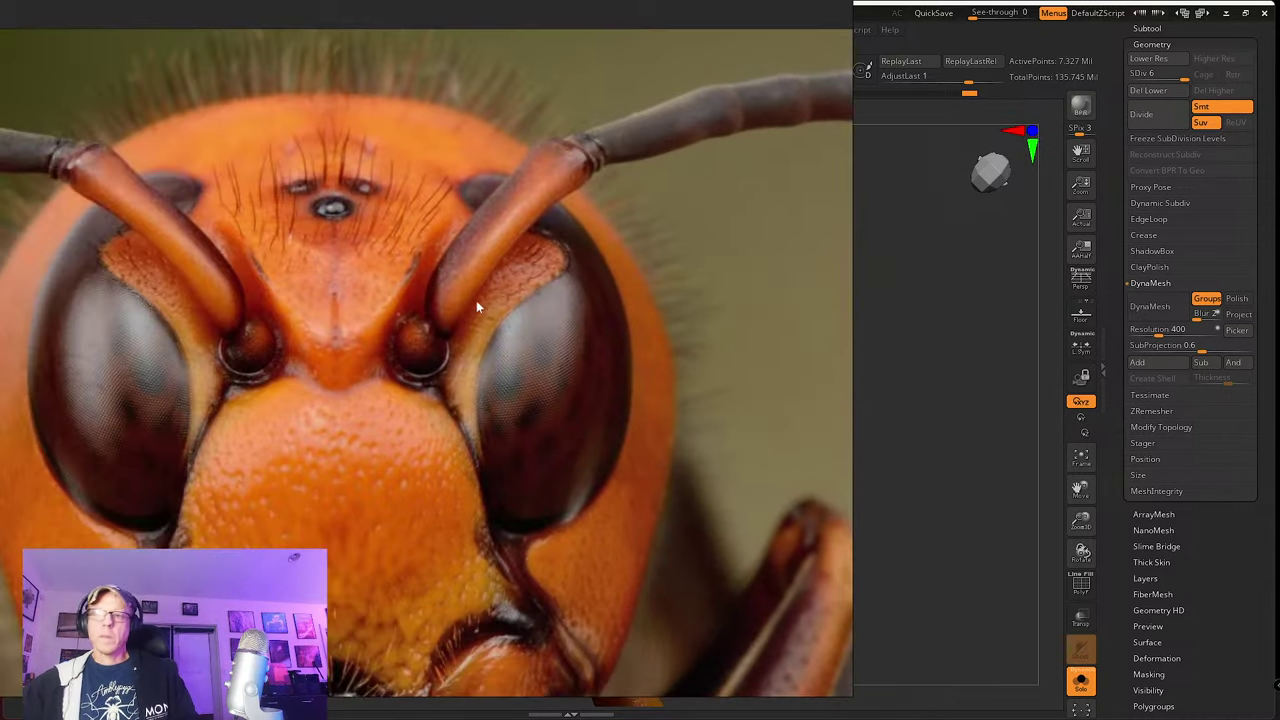
pyautogui.scroll(-3, 391, 300)
pyautogui.scroll(3, 387, 299)
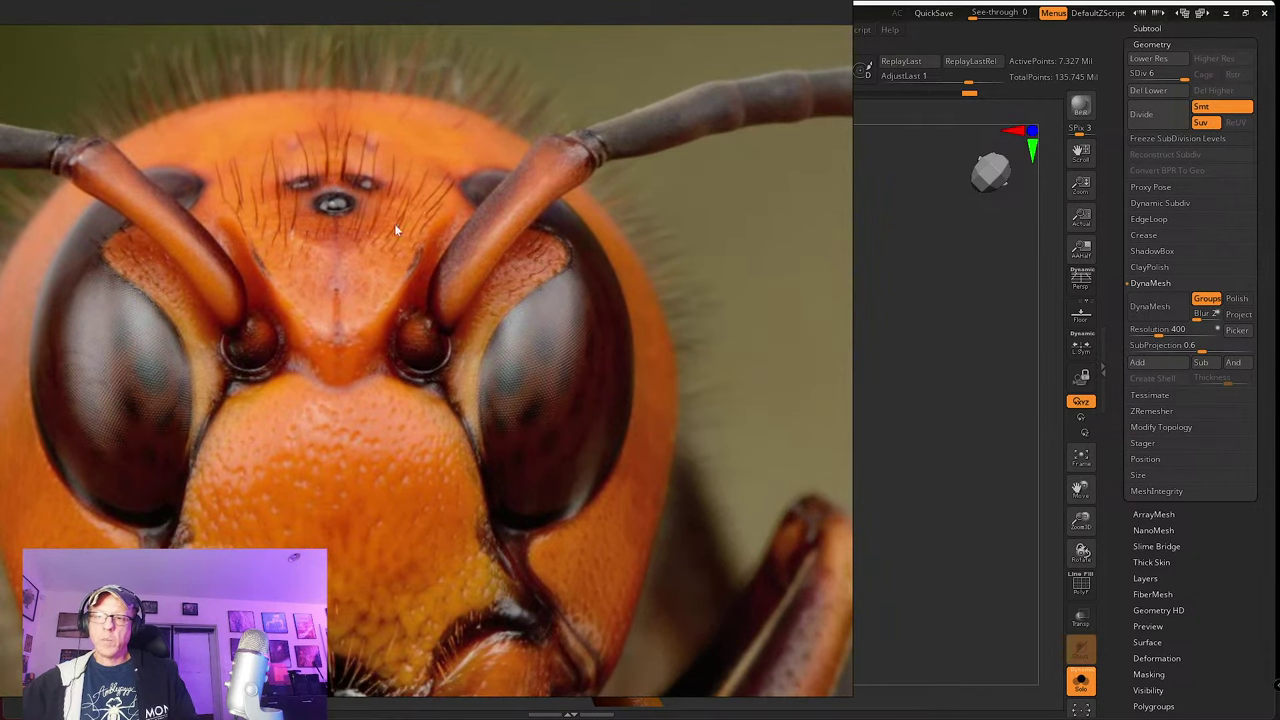
pyautogui.scroll(-5, 513, 295)
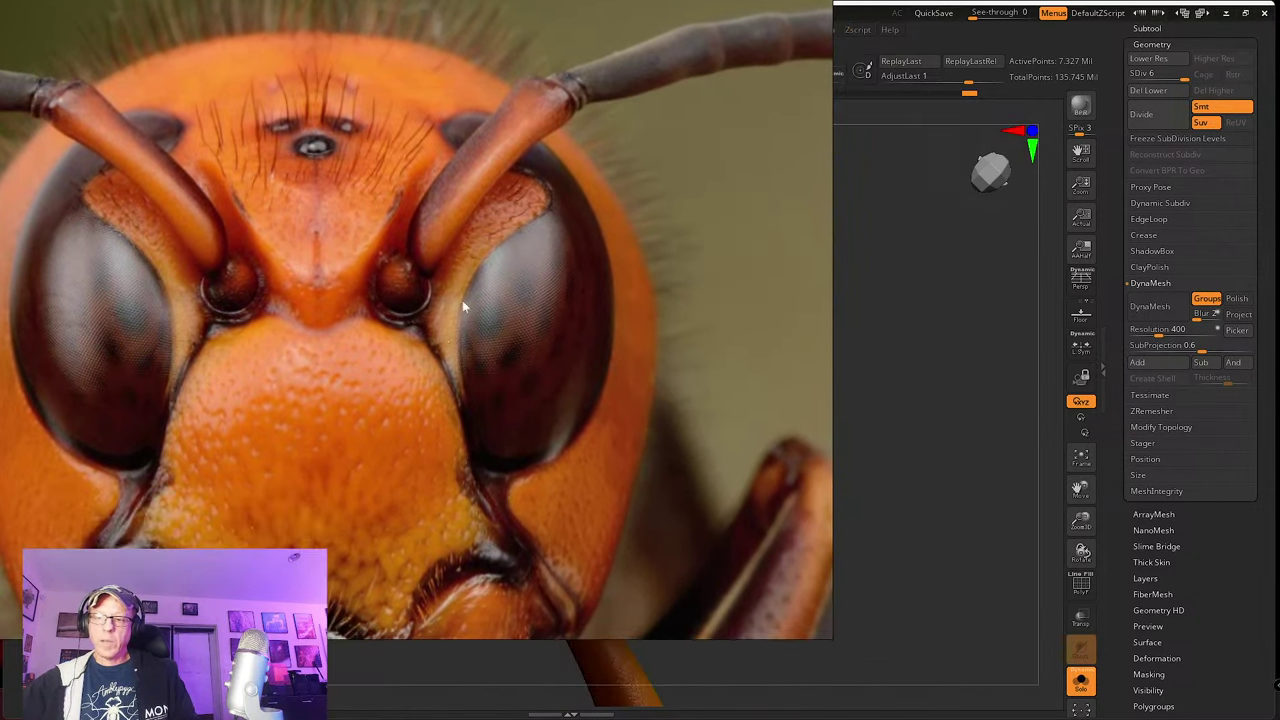
pyautogui.scroll(5, 431, 311)
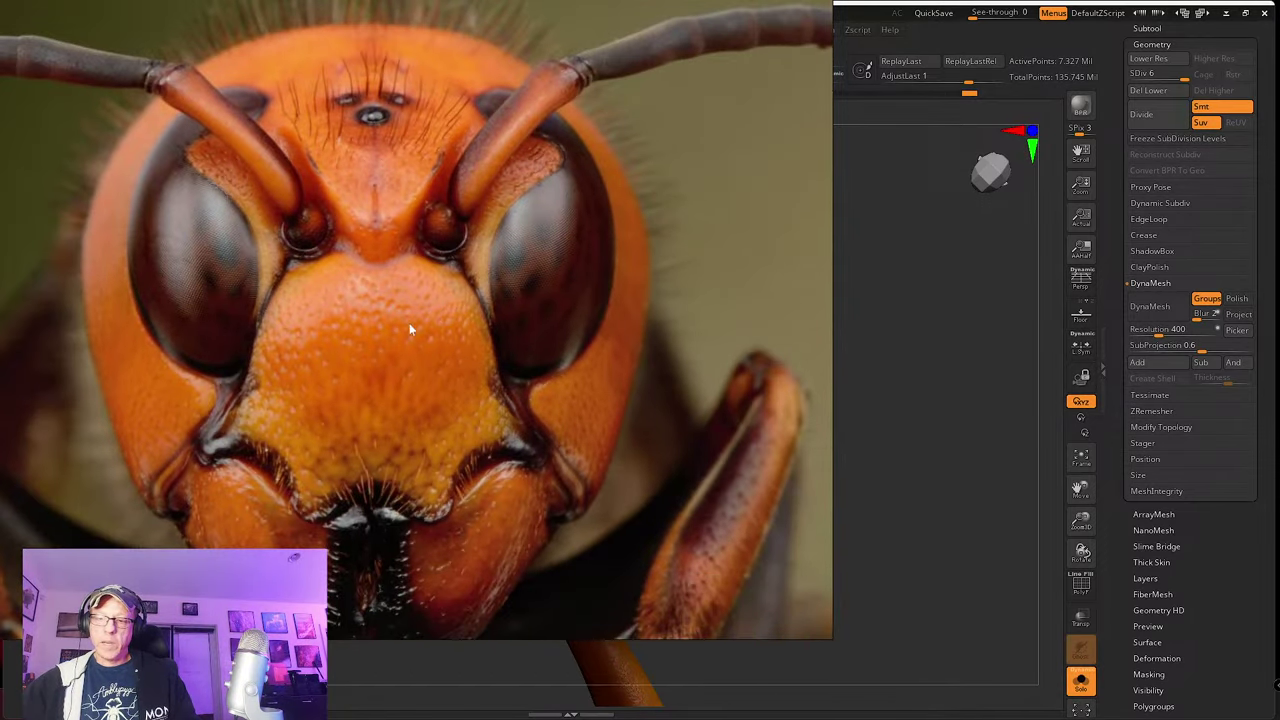
pyautogui.scroll(-2, 409, 318)
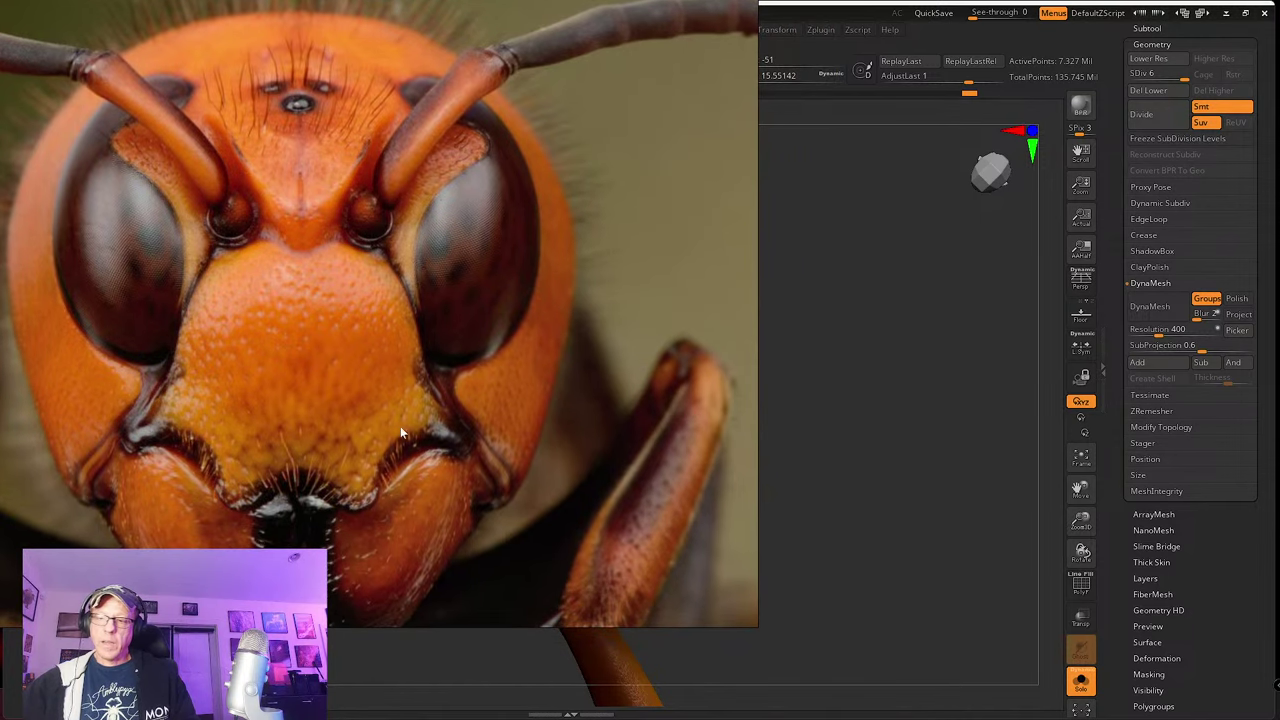
pyautogui.moveTo(413, 383); pyautogui.dragTo(1, 255)
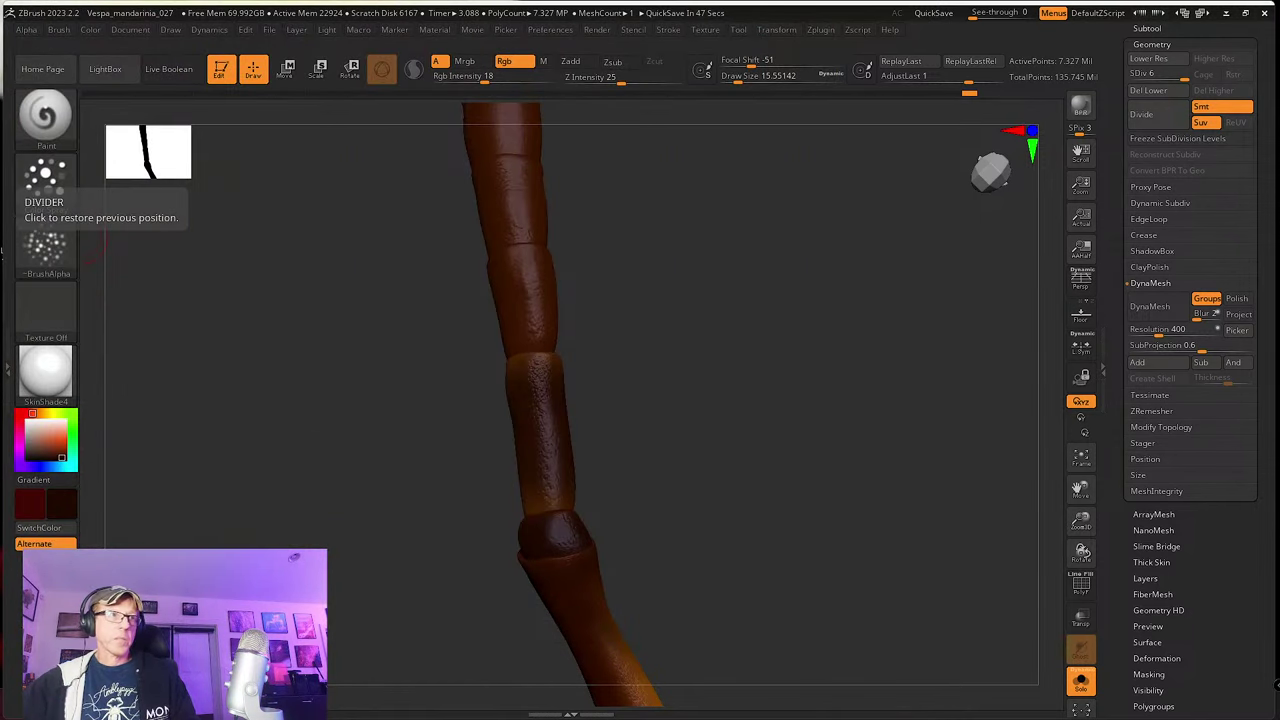
# Step: Deepen the near-black brown on the first segment above the joint, softening its transition into the lighter lower end
pyautogui.moveTo(583, 427); pyautogui.dragTo(593, 380)
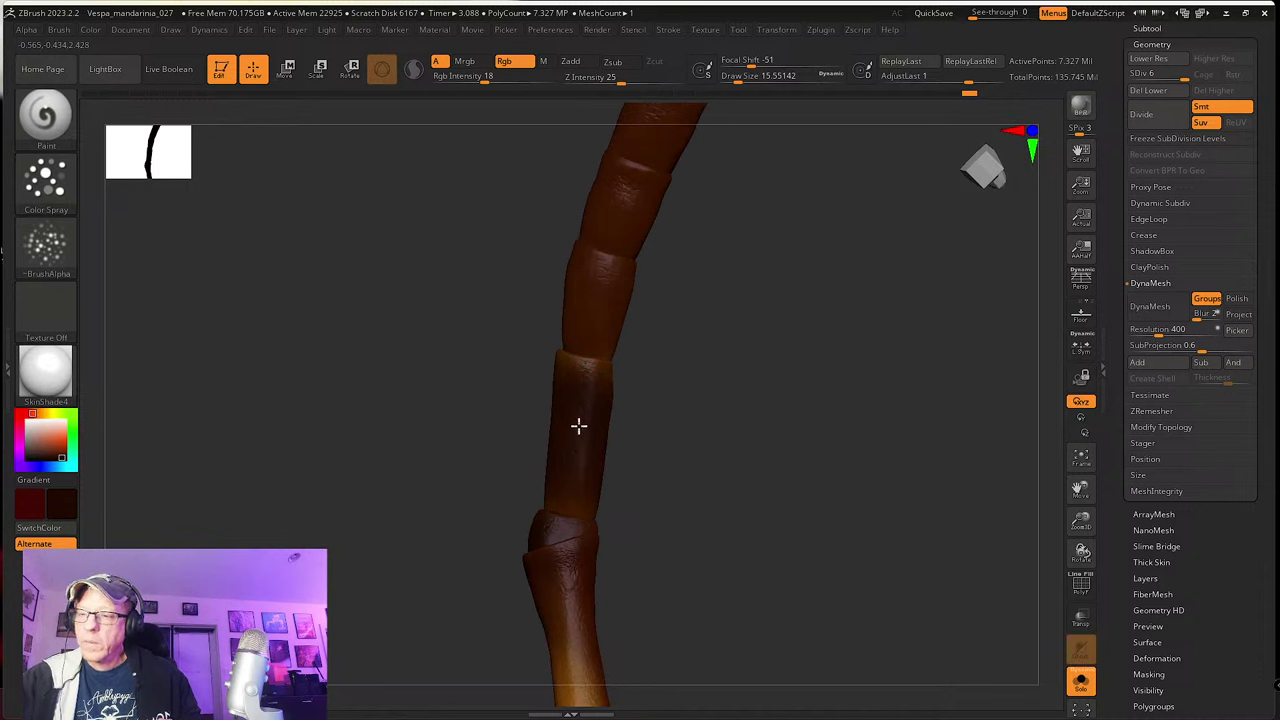
pyautogui.moveTo(577, 483); pyautogui.dragTo(614, 429, button='right')
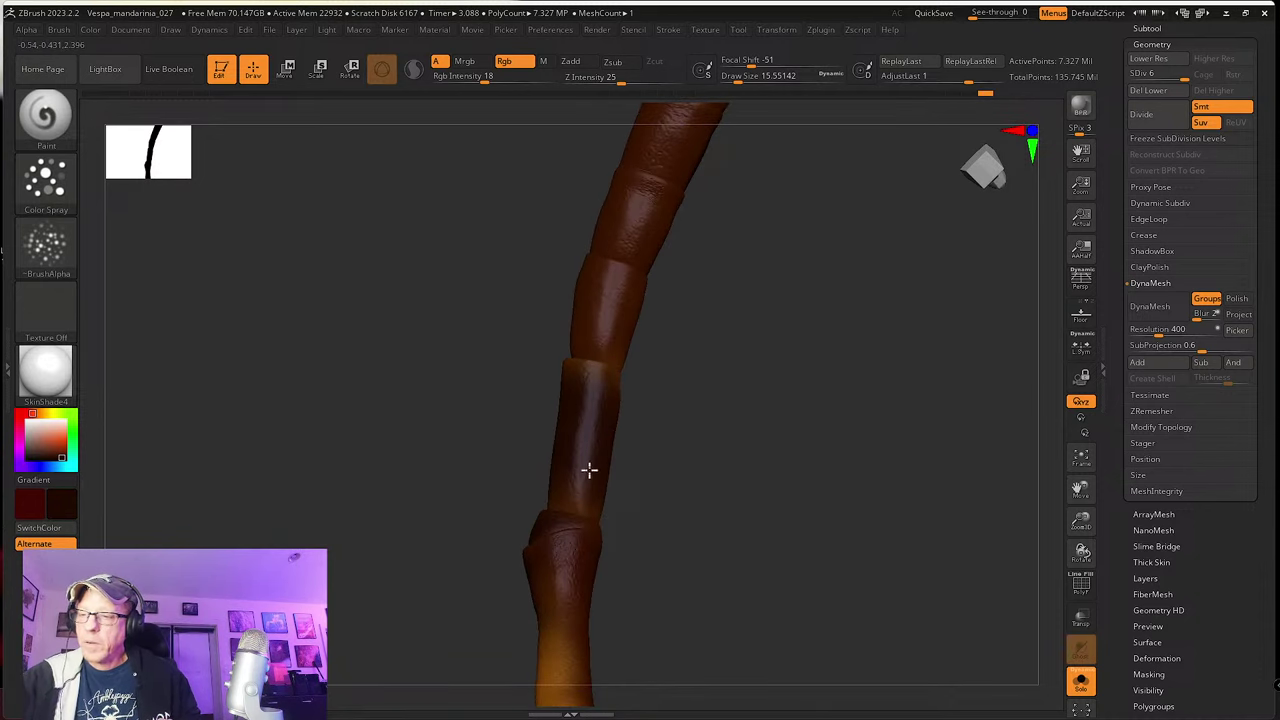
pyautogui.moveTo(603, 498); pyautogui.dragTo(627, 536, button='right')
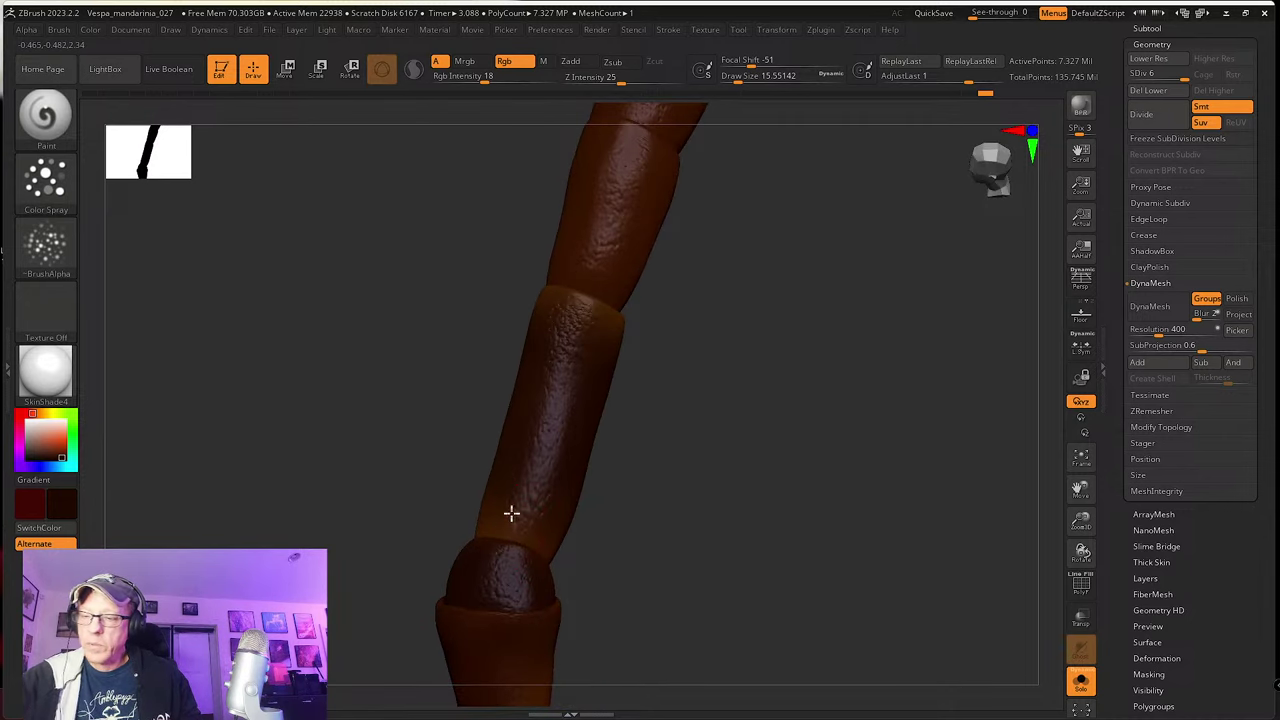
pyautogui.moveTo(498, 513)
pyautogui.mouseDown()
pyautogui.moveTo(540, 525)
pyautogui.moveTo(537, 537)
pyautogui.mouseUp()
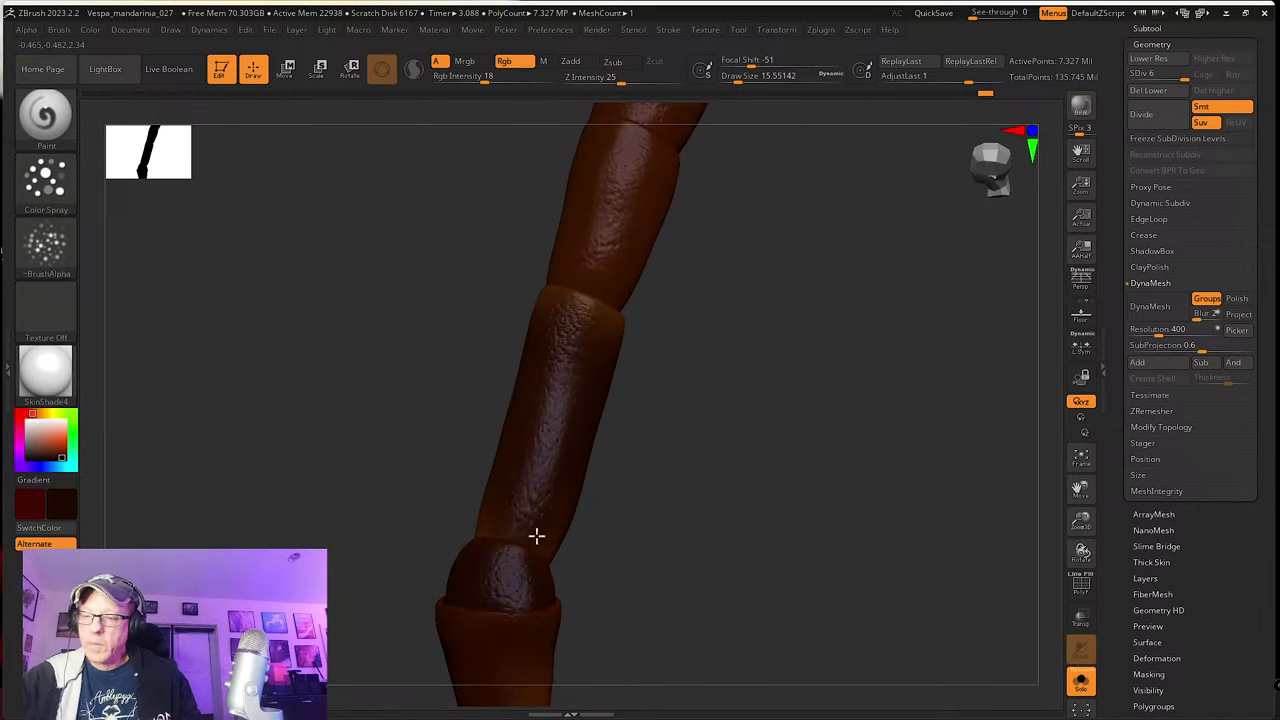
pyautogui.moveTo(632, 503)
pyautogui.mouseDown(button='right')
pyautogui.moveTo(586, 470)
pyautogui.moveTo(657, 511)
pyautogui.moveTo(594, 454)
pyautogui.moveTo(555, 482)
pyautogui.moveTo(634, 440)
pyautogui.mouseUp(button='right')
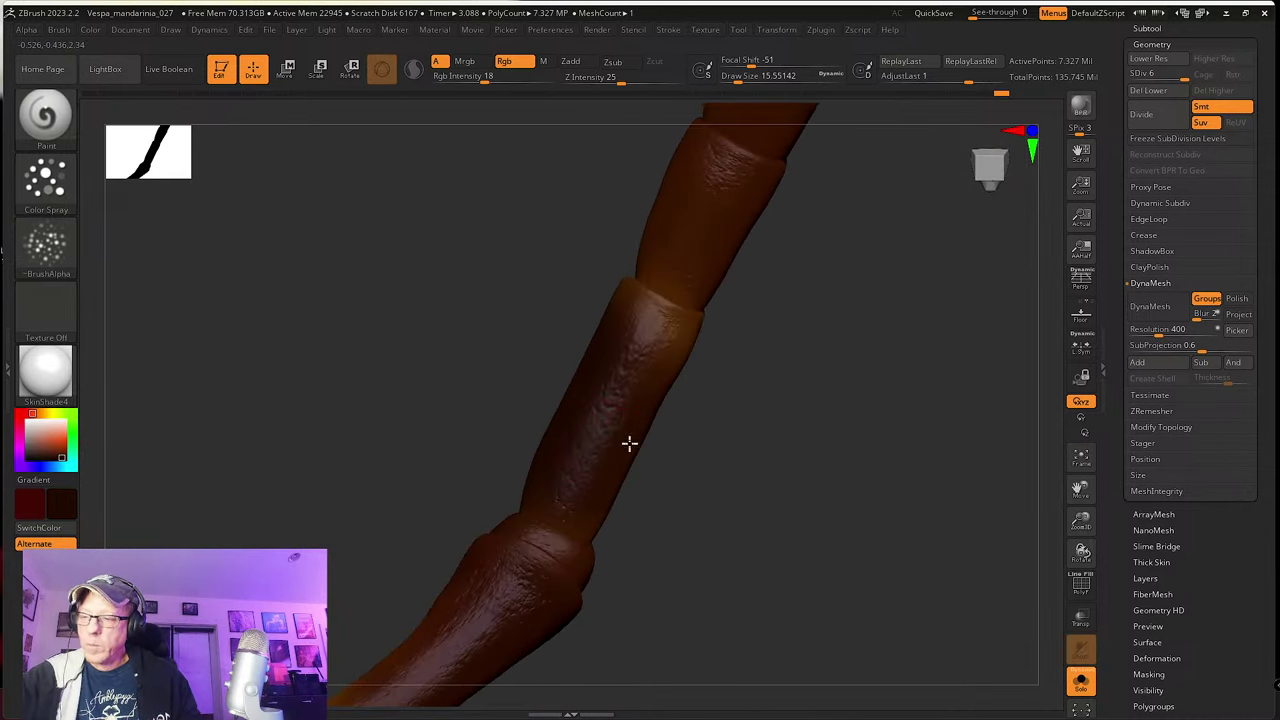
# Step: Spray the near-black brown over the base segment's neck and down its back, blending it into the golden side
pyautogui.moveTo(632, 378); pyautogui.dragTo(584, 462, button='right')
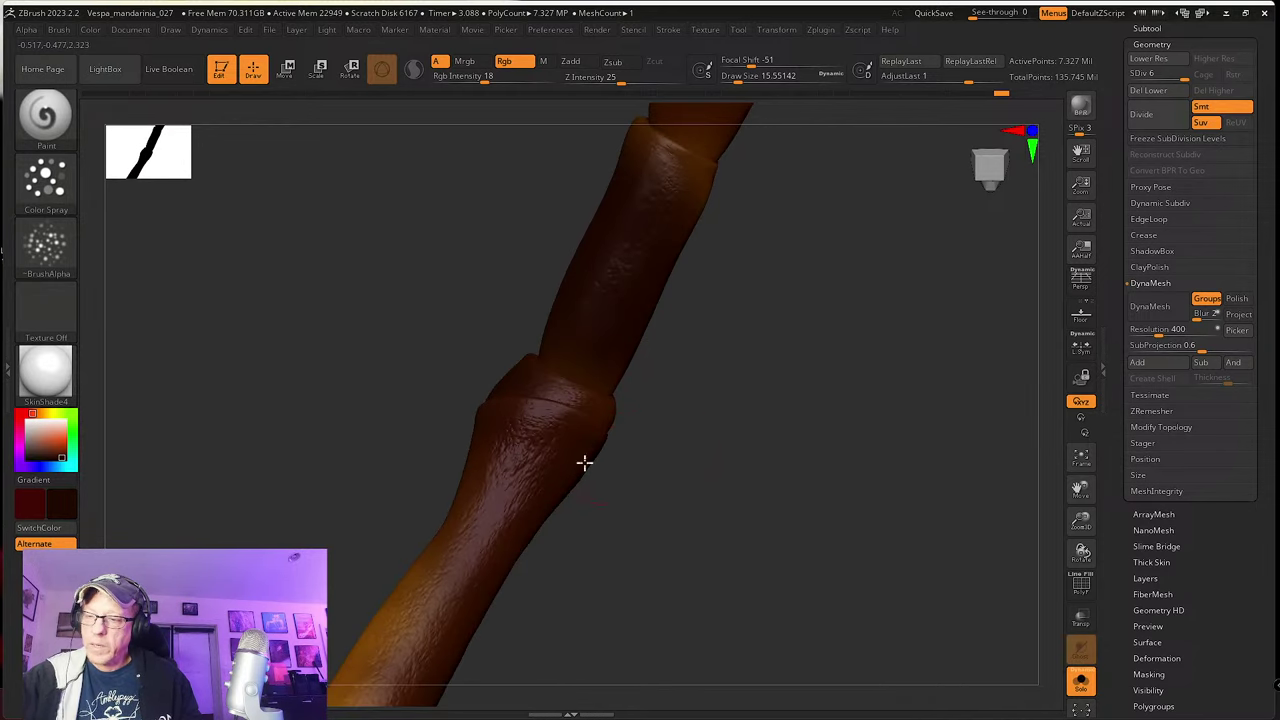
pyautogui.moveTo(623, 506); pyautogui.dragTo(556, 452, button='right')
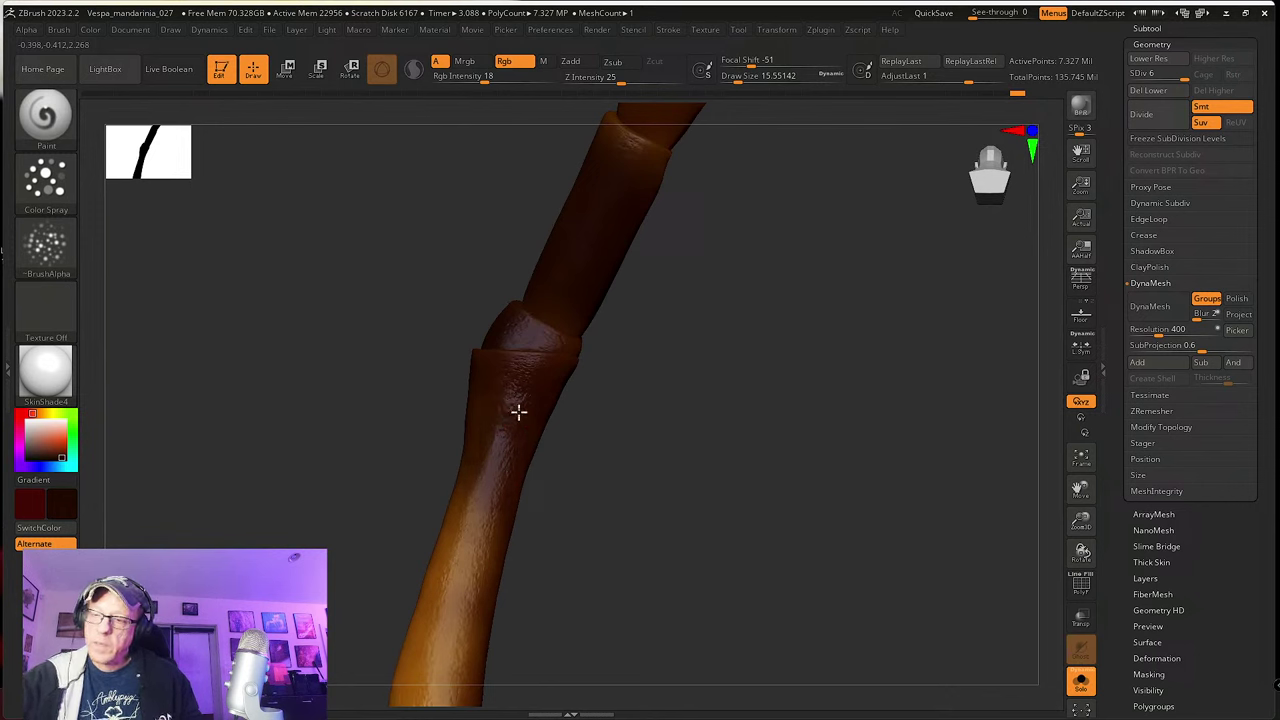
pyautogui.moveTo(558, 489); pyautogui.dragTo(566, 377, button='right')
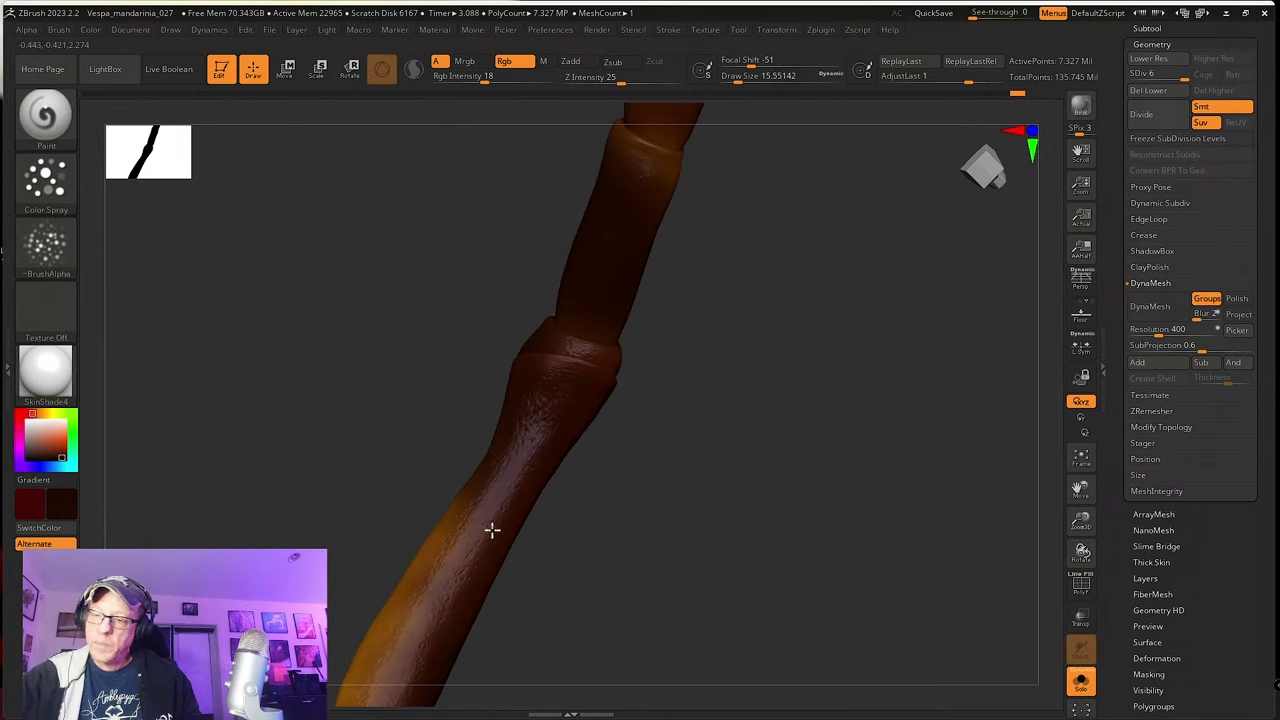
pyautogui.moveTo(471, 609); pyautogui.dragTo(534, 433, button='right')
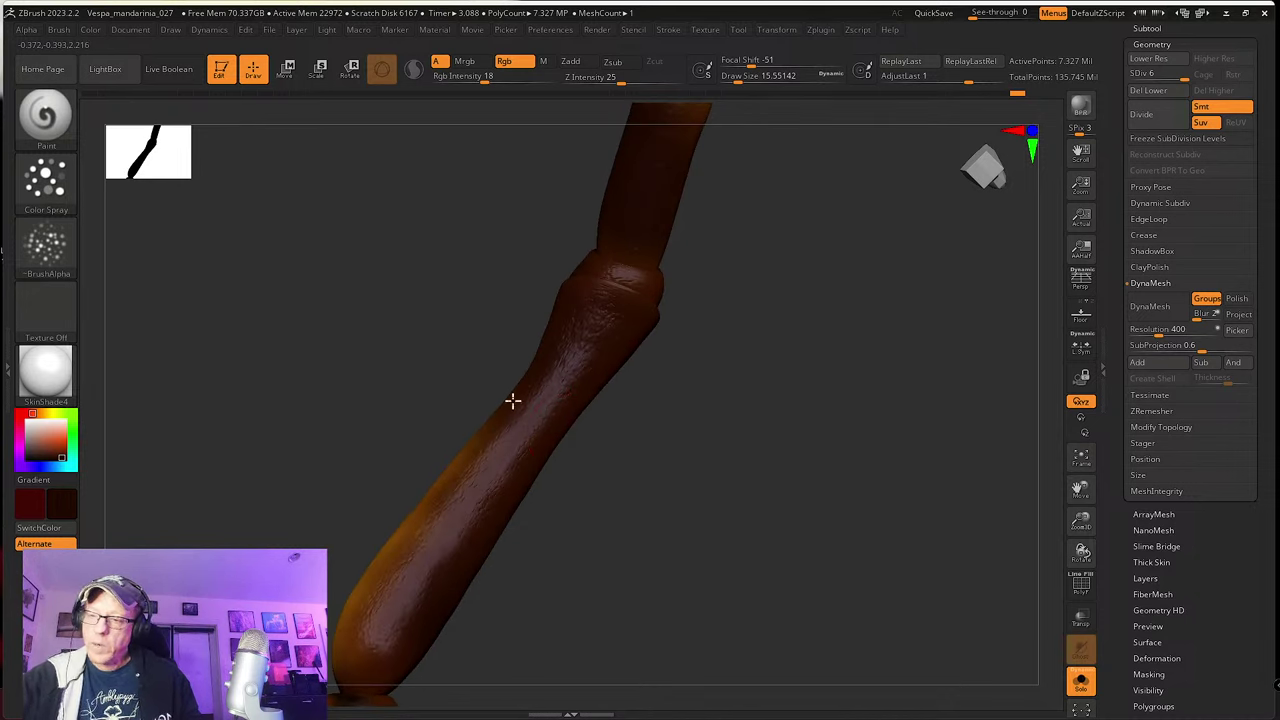
pyautogui.moveTo(584, 394)
pyautogui.mouseDown(button='right')
pyautogui.moveTo(597, 443)
pyautogui.moveTo(555, 464)
pyautogui.moveTo(634, 437)
pyautogui.moveTo(588, 408)
pyautogui.mouseUp(button='right')
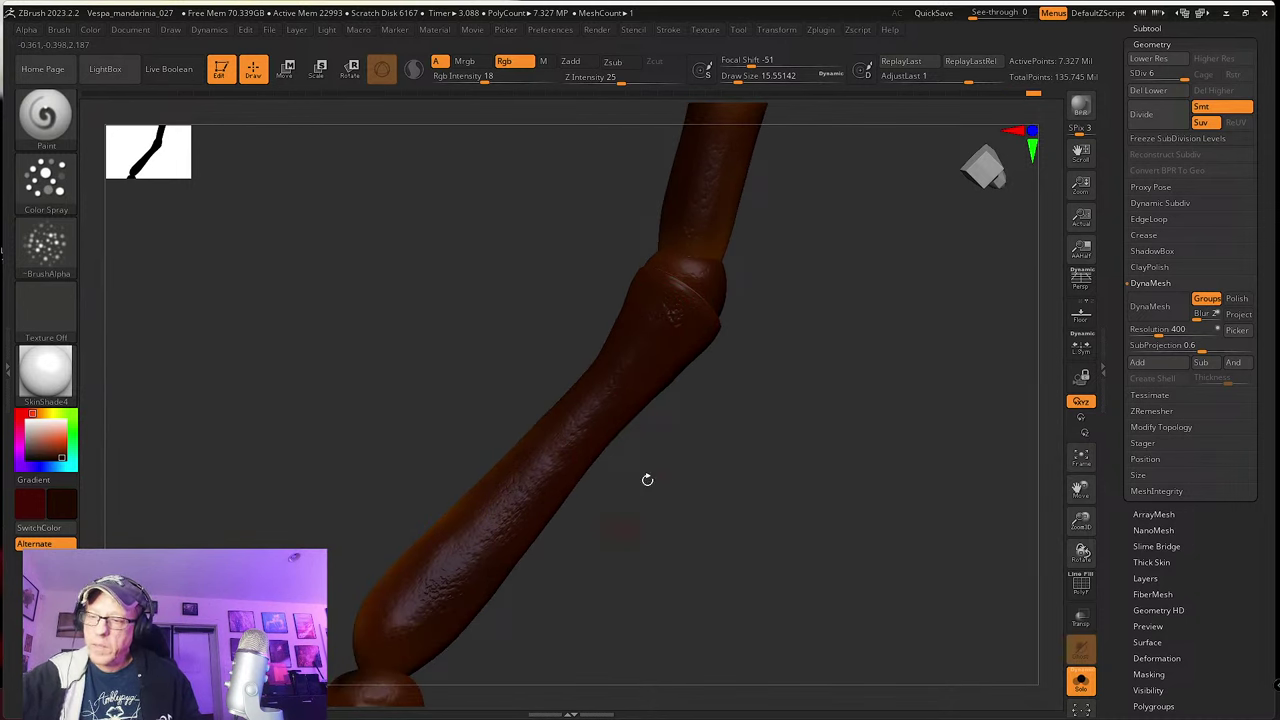
# Step: Examine the brown shading on the base segment and the segments above the joint from several angles
pyautogui.moveTo(647, 480); pyautogui.dragTo(600, 406, button='right')
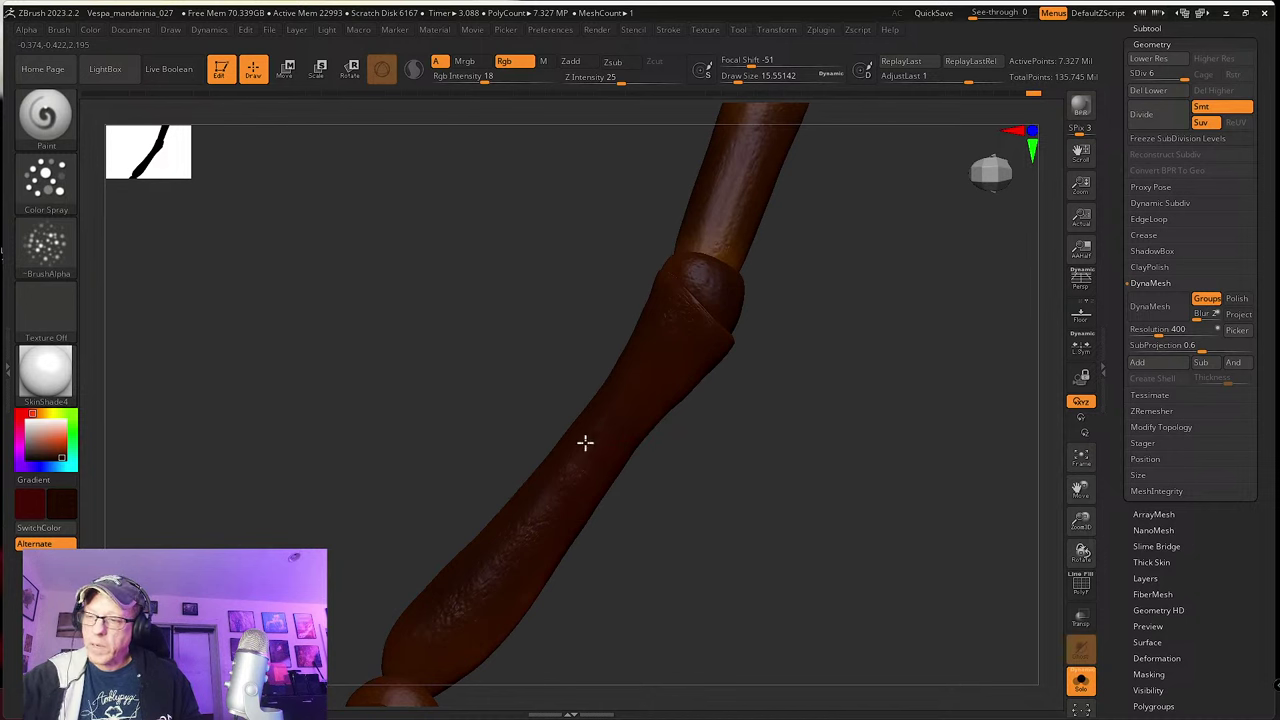
pyautogui.moveTo(714, 465); pyautogui.dragTo(603, 389, button='right')
pyautogui.moveTo(623, 443); pyautogui.dragTo(618, 514, button='right')
pyautogui.moveTo(710, 487); pyautogui.dragTo(560, 436, button='right')
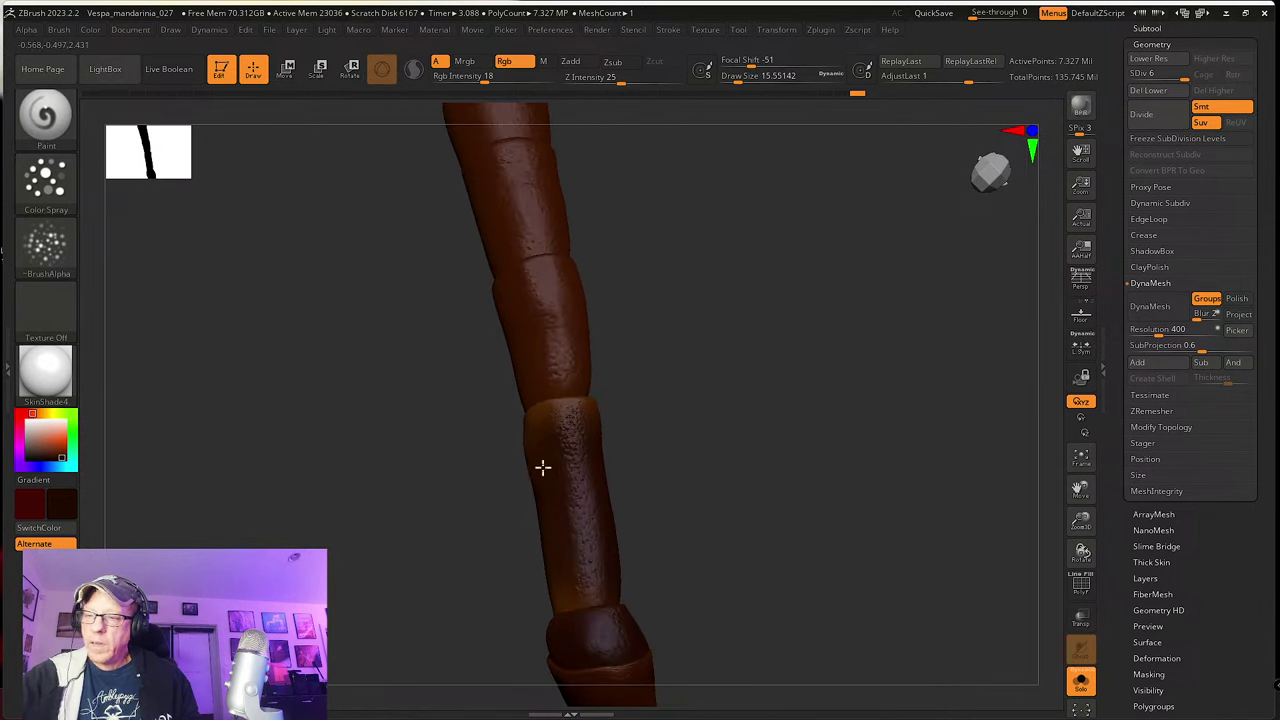
pyautogui.moveTo(637, 469); pyautogui.dragTo(701, 477, button='right')
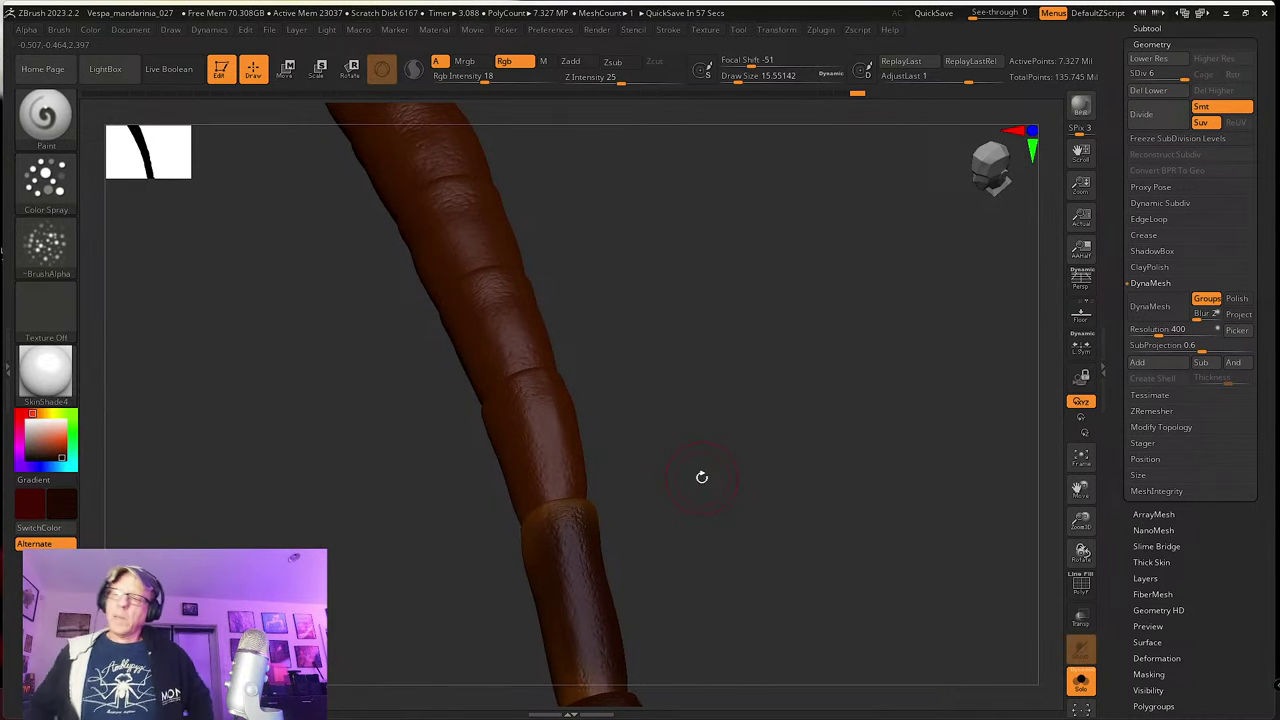
pyautogui.moveTo(701, 477); pyautogui.dragTo(677, 457, button='right')
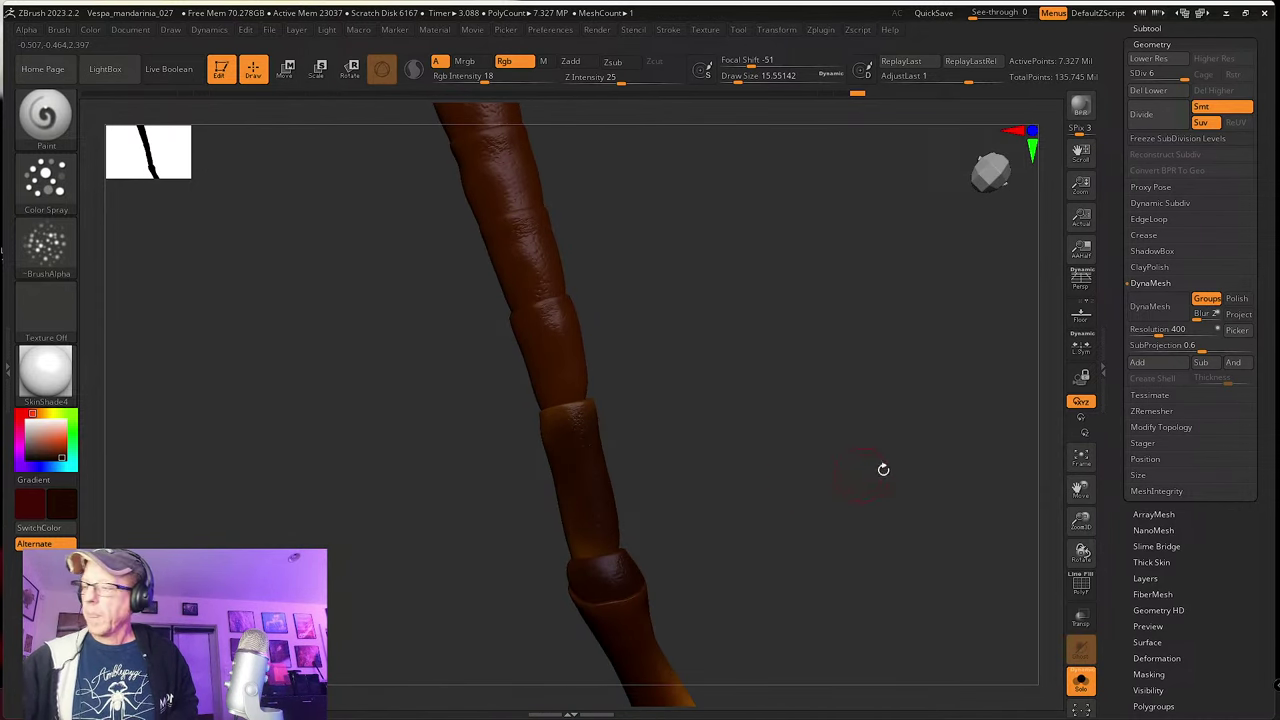
# Step: Mask the antenna by cavity with the intensity set to 100, and hide the mask display
pyautogui.moveTo(1119, 546); pyautogui.dragTo(1114, 486)
pyautogui.moveTo(1118, 568); pyautogui.dragTo(1123, 512)
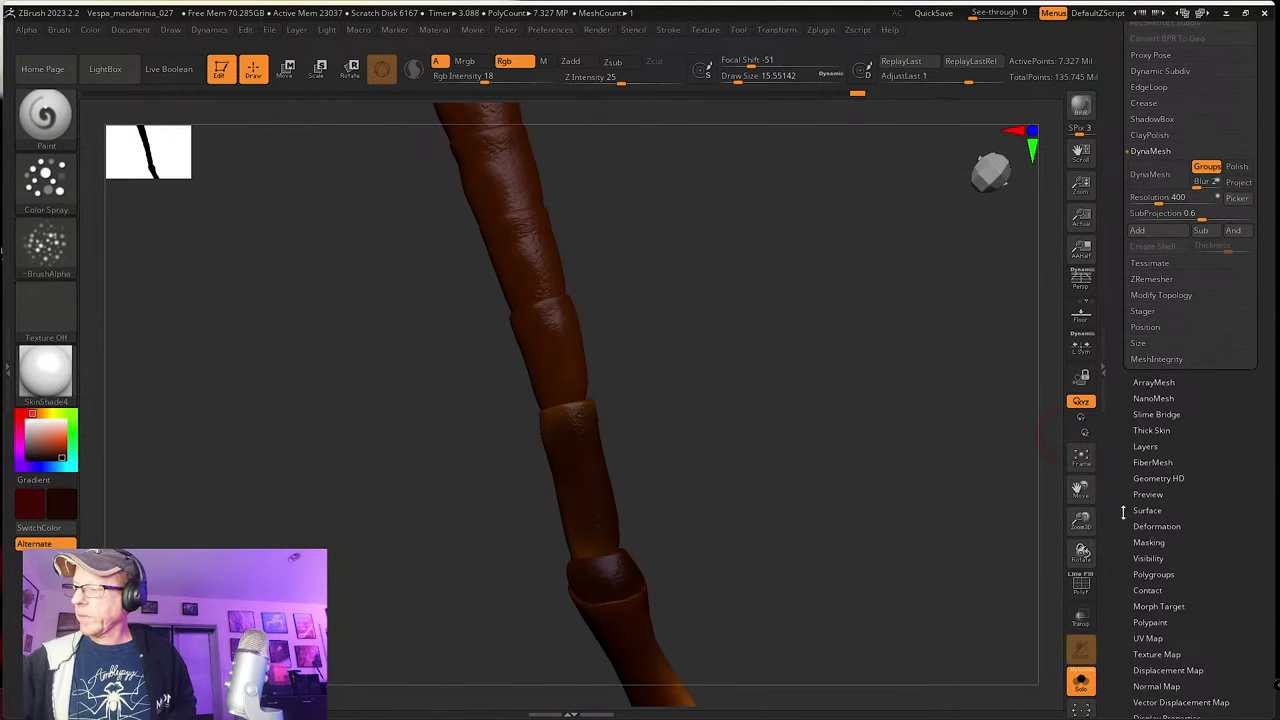
pyautogui.click(1152, 543)
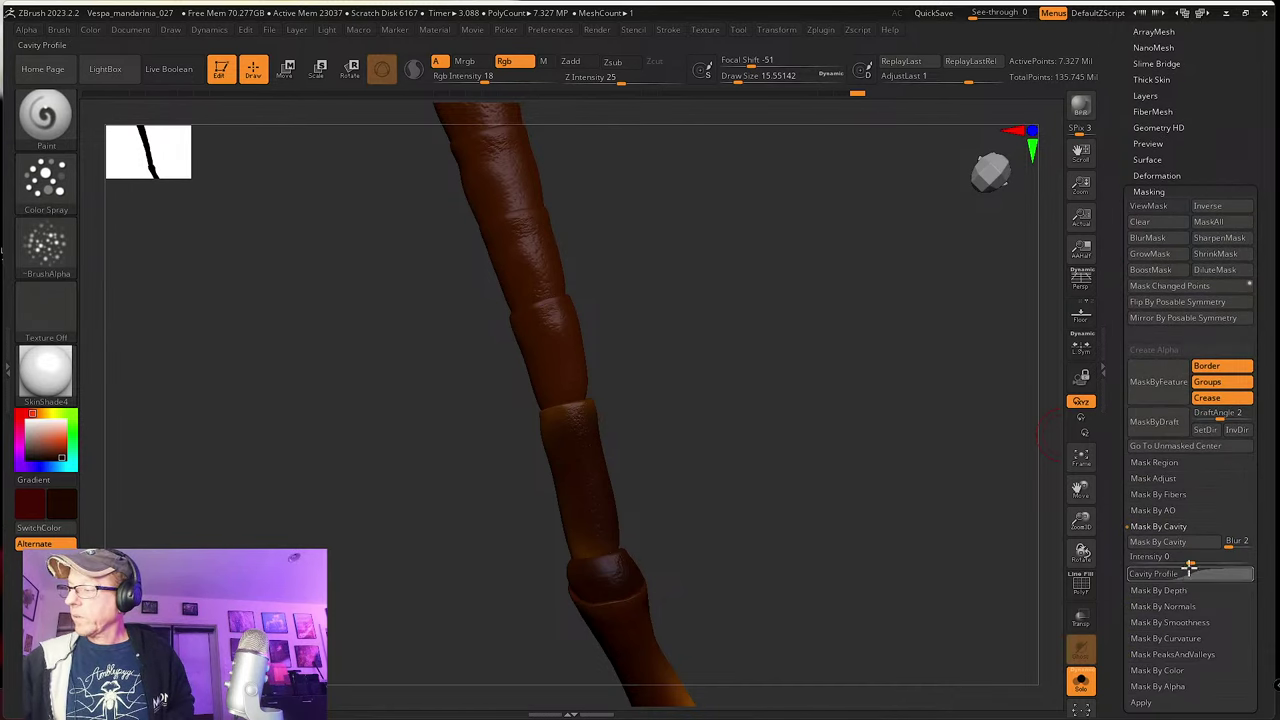
pyautogui.moveTo(1170, 557); pyautogui.dragTo(1252, 553)
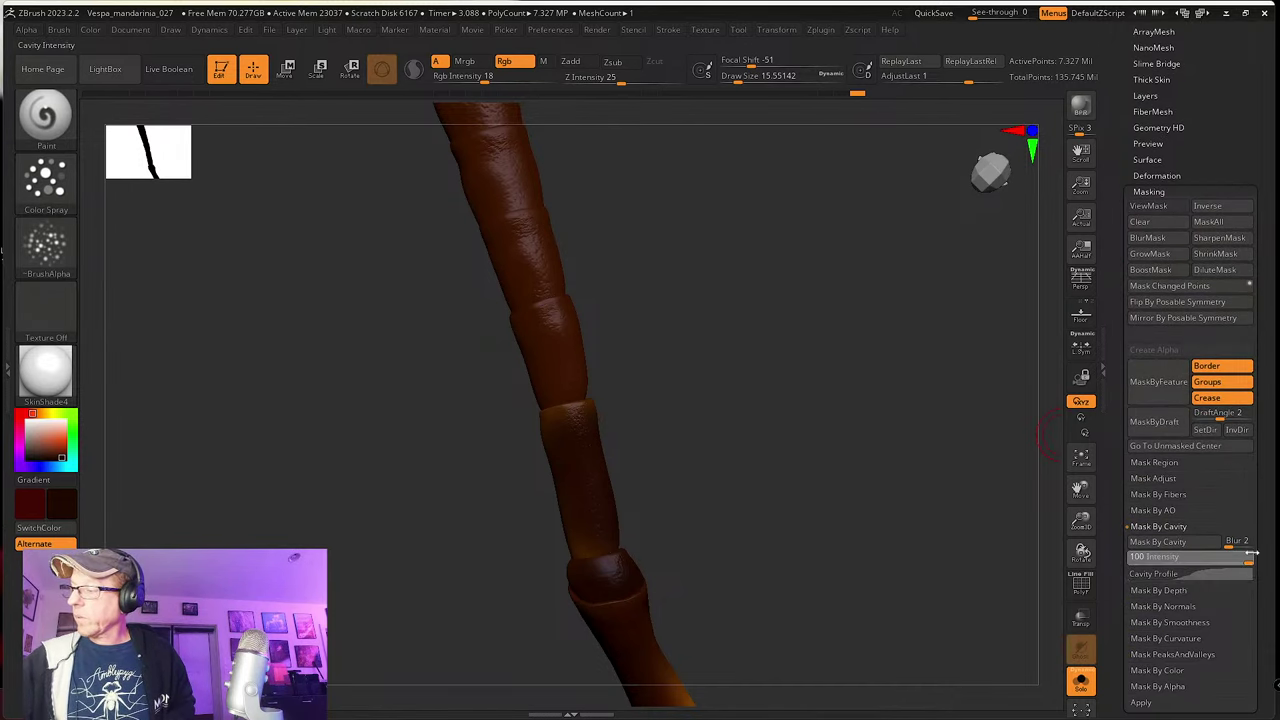
pyautogui.click(1173, 544)
pyautogui.moveTo(900, 560); pyautogui.dragTo(866, 578)
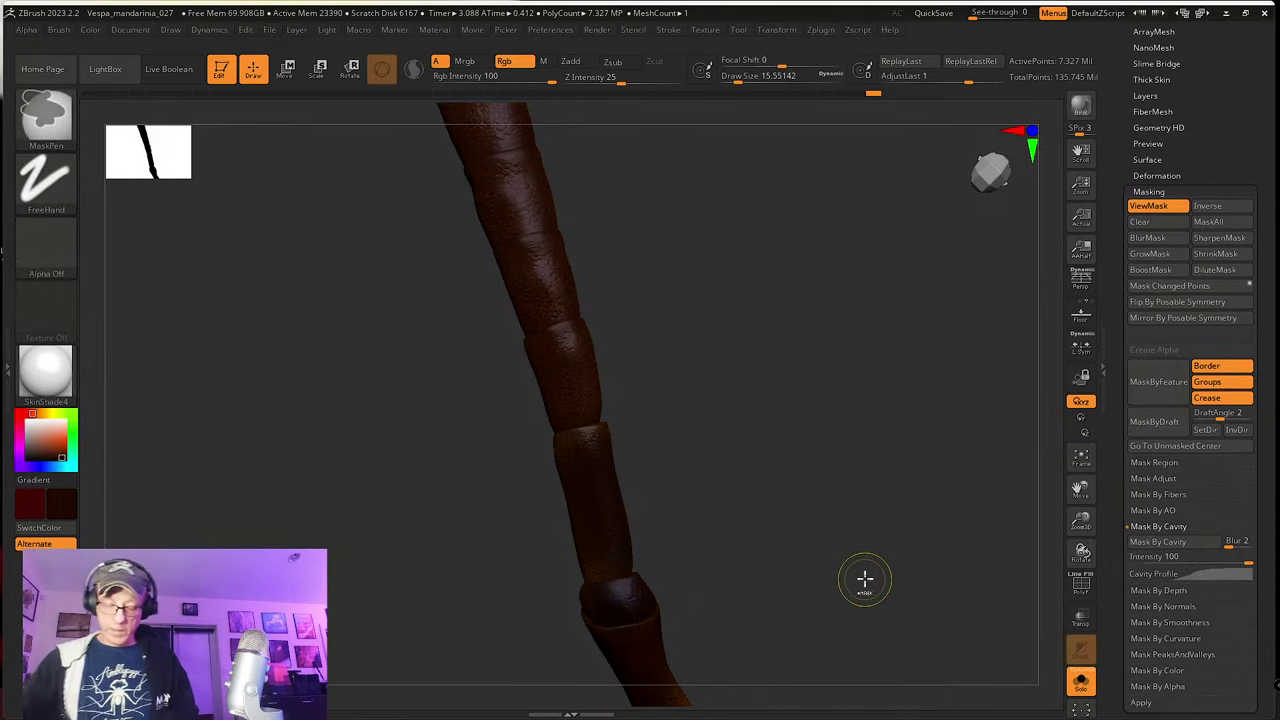
pyautogui.hotkey('ctrl', 'h')
# Step: Fill the unmasked areas of the antenna with a brown of R 71, G 21, B 2
pyautogui.moveTo(59, 448); pyautogui.dragTo(62, 455)
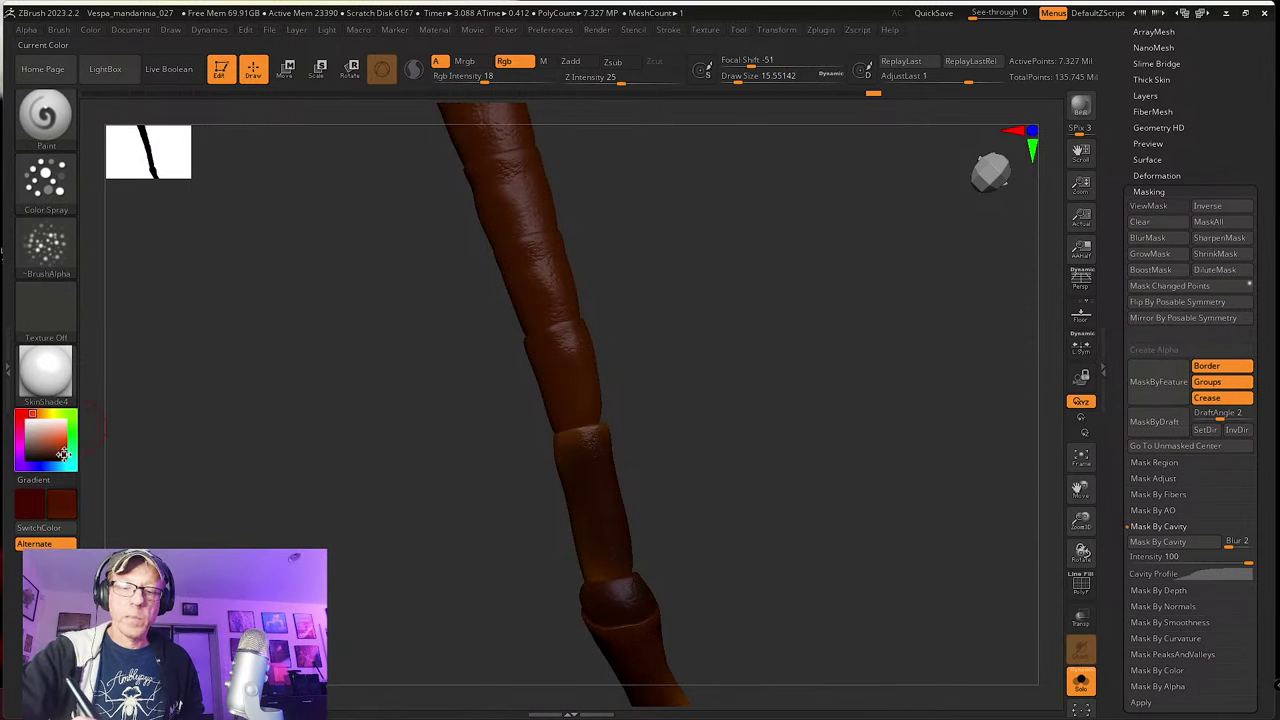
pyautogui.click(90, 30)
pyautogui.click(153, 315)
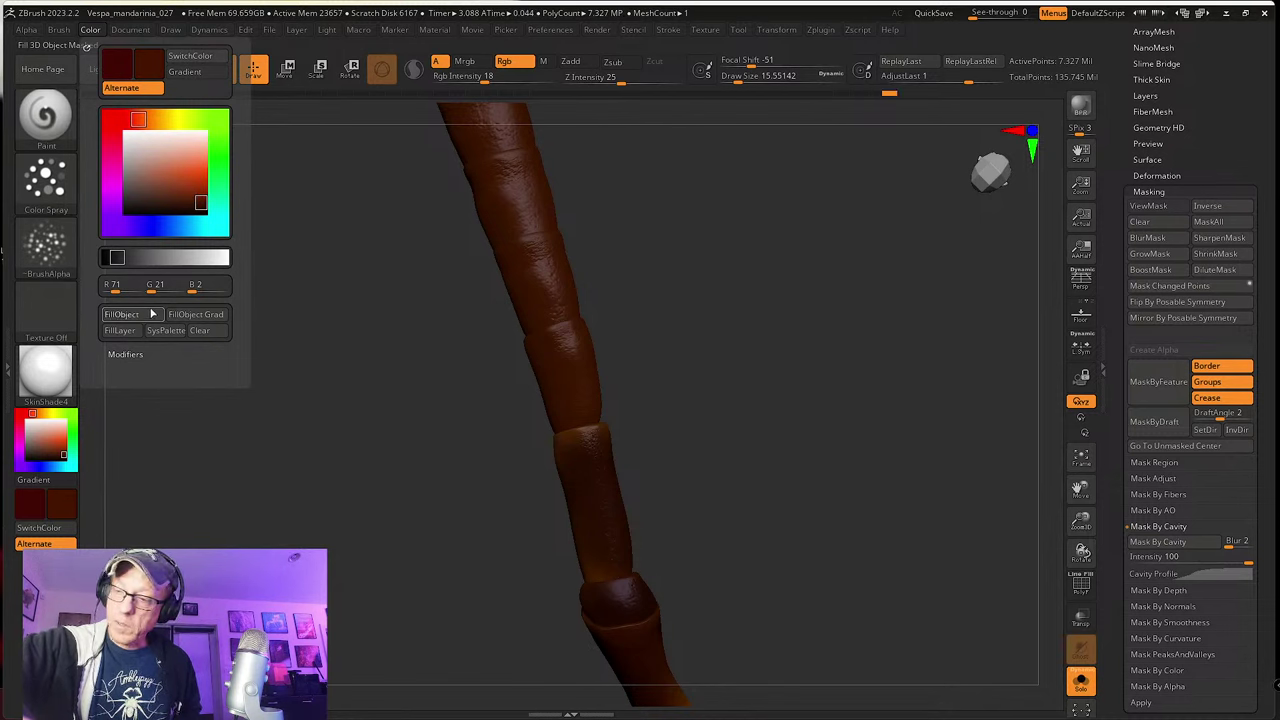
# Step: Fill the unmasked areas with a darker brown of R 46, G 14, B 2, and smooth the colour on a segment above the joint
pyautogui.moveTo(613, 329); pyautogui.dragTo(449, 386)
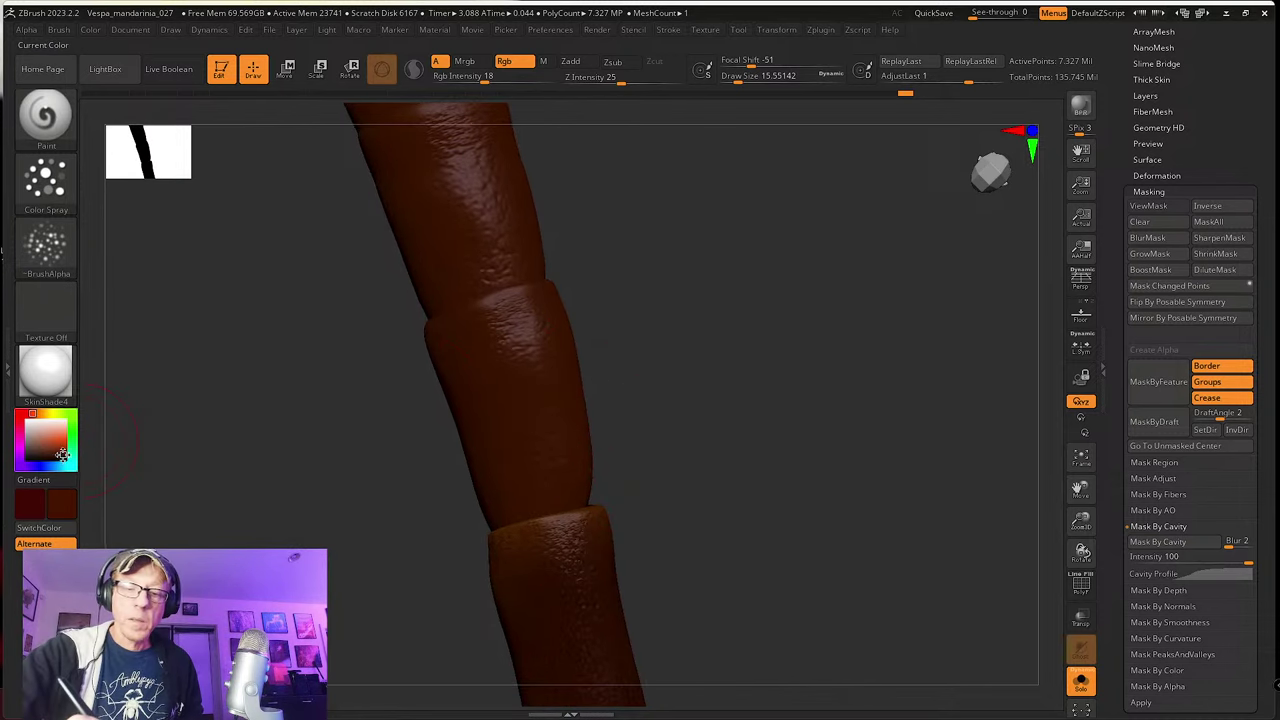
pyautogui.click(92, 30)
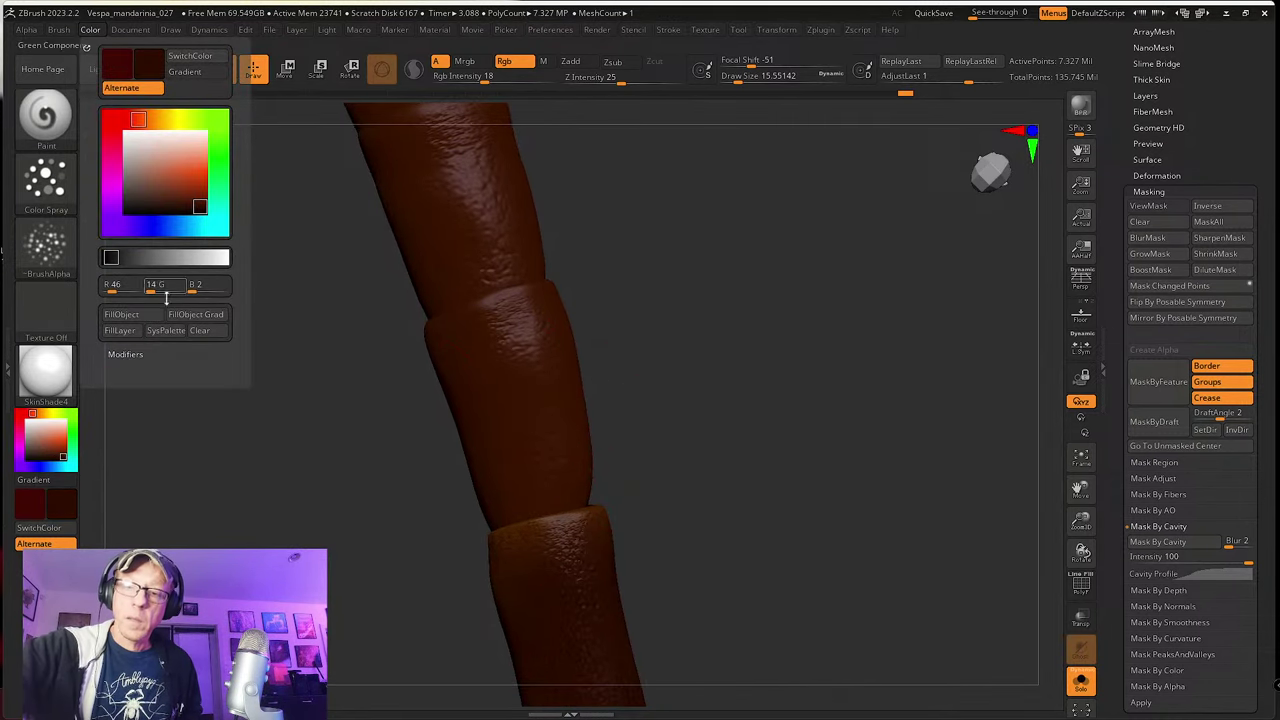
pyautogui.click(156, 315)
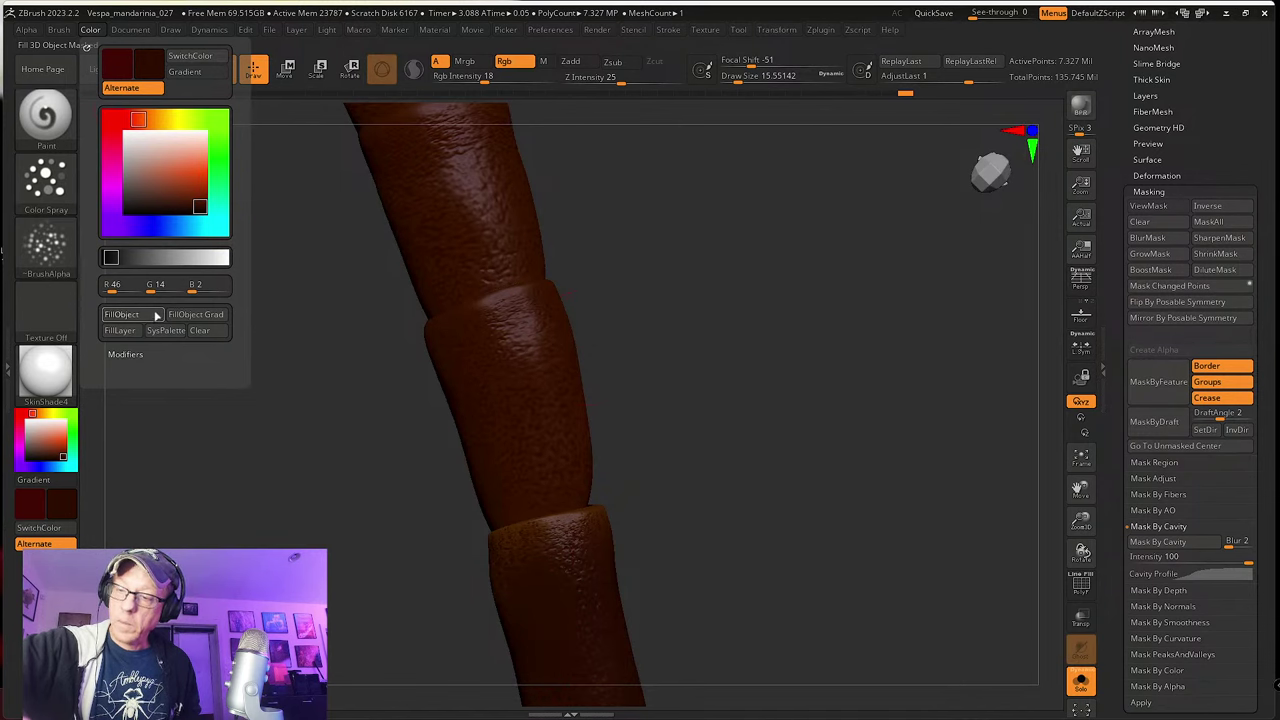
pyautogui.keyDown('alt'); pyautogui.moveTo(698, 380); pyautogui.dragTo(691, 463); pyautogui.keyUp('alt')
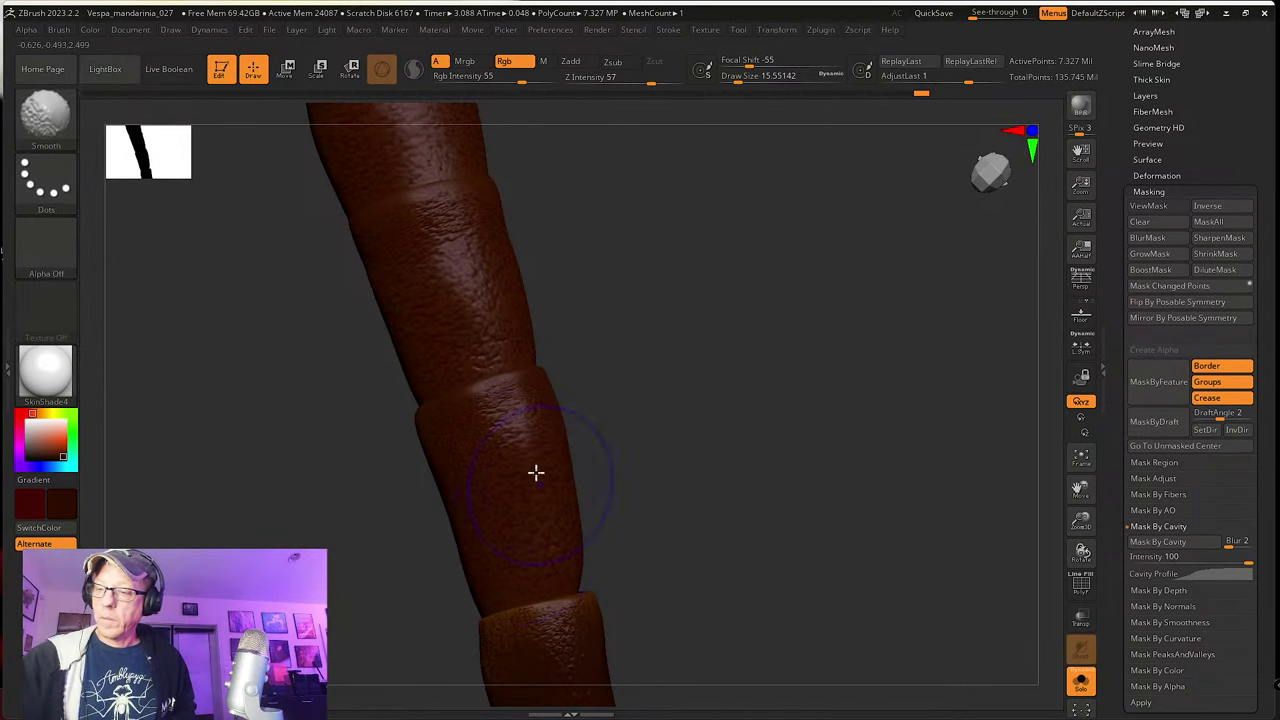
pyautogui.keyDown('shift'); pyautogui.moveTo(535, 474); pyautogui.dragTo(520, 583); pyautogui.keyUp('shift')
pyautogui.keyDown('alt'); pyautogui.moveTo(742, 581); pyautogui.dragTo(734, 486); pyautogui.keyUp('alt')
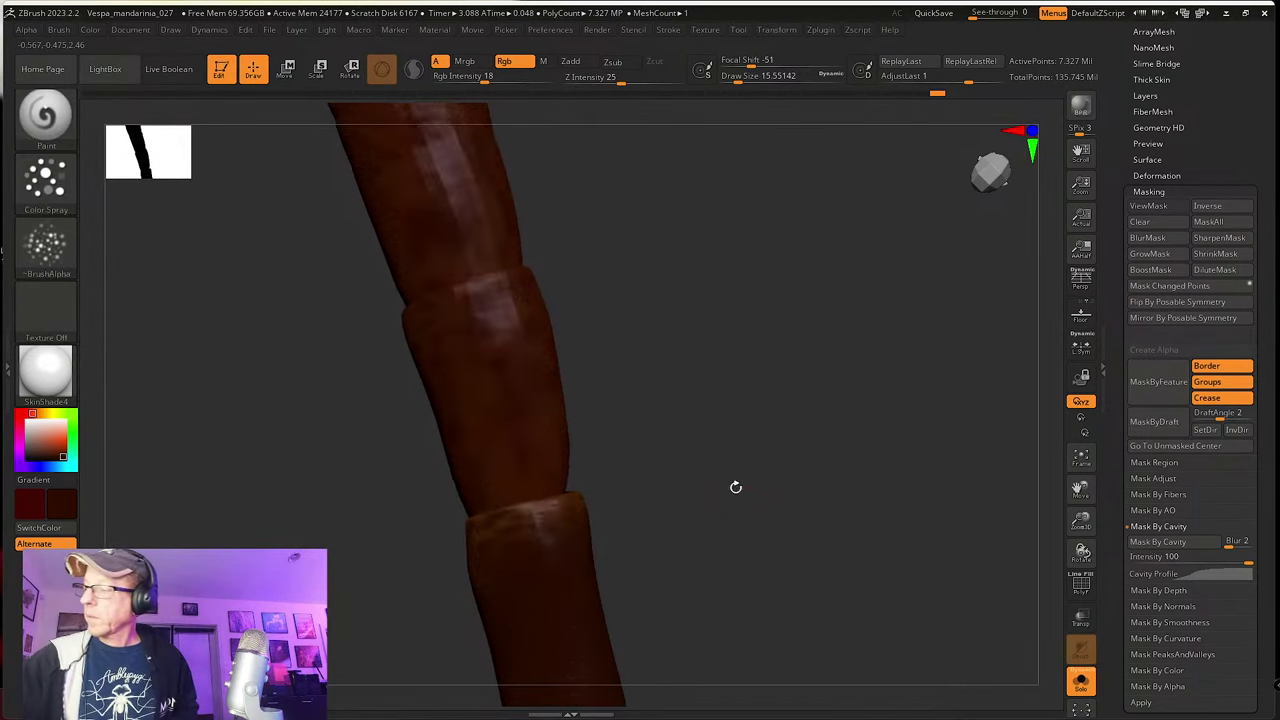
# Step: Mask the antenna by curvature, replace that with a smoothness mask at range 10 and falloff 100, and hide the mask display
pyautogui.click(1206, 638)
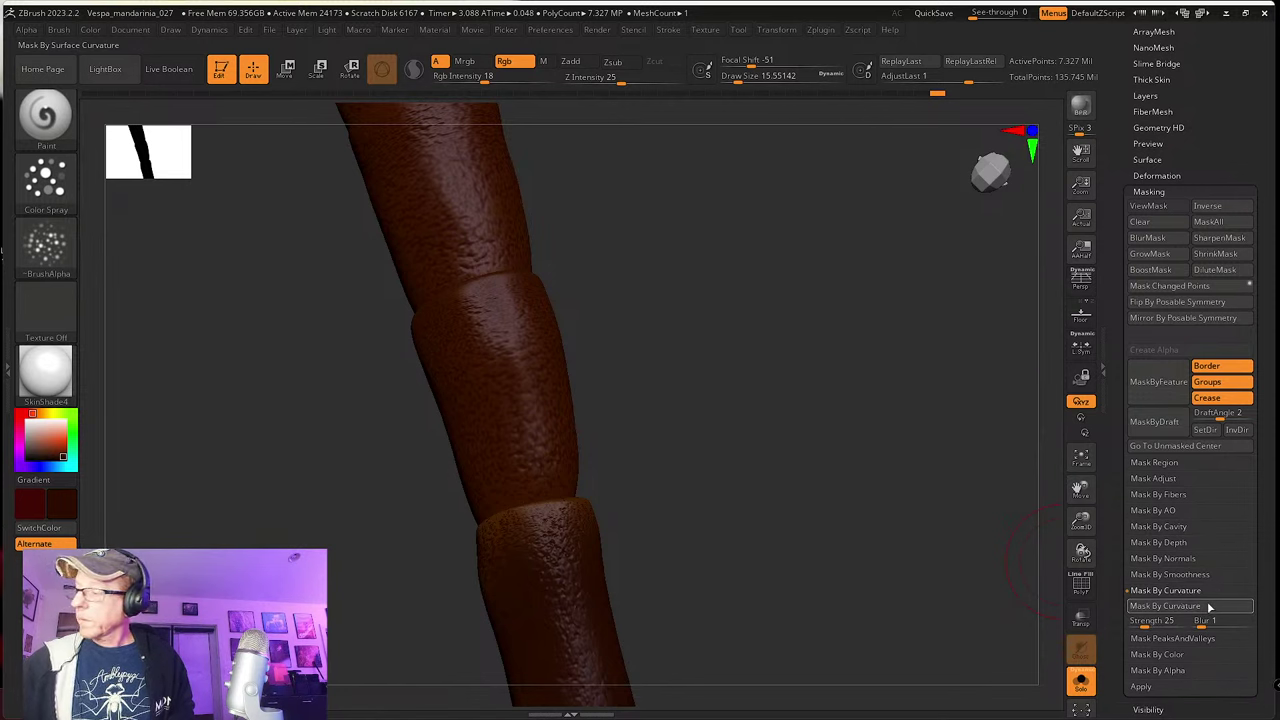
pyautogui.click(1210, 606)
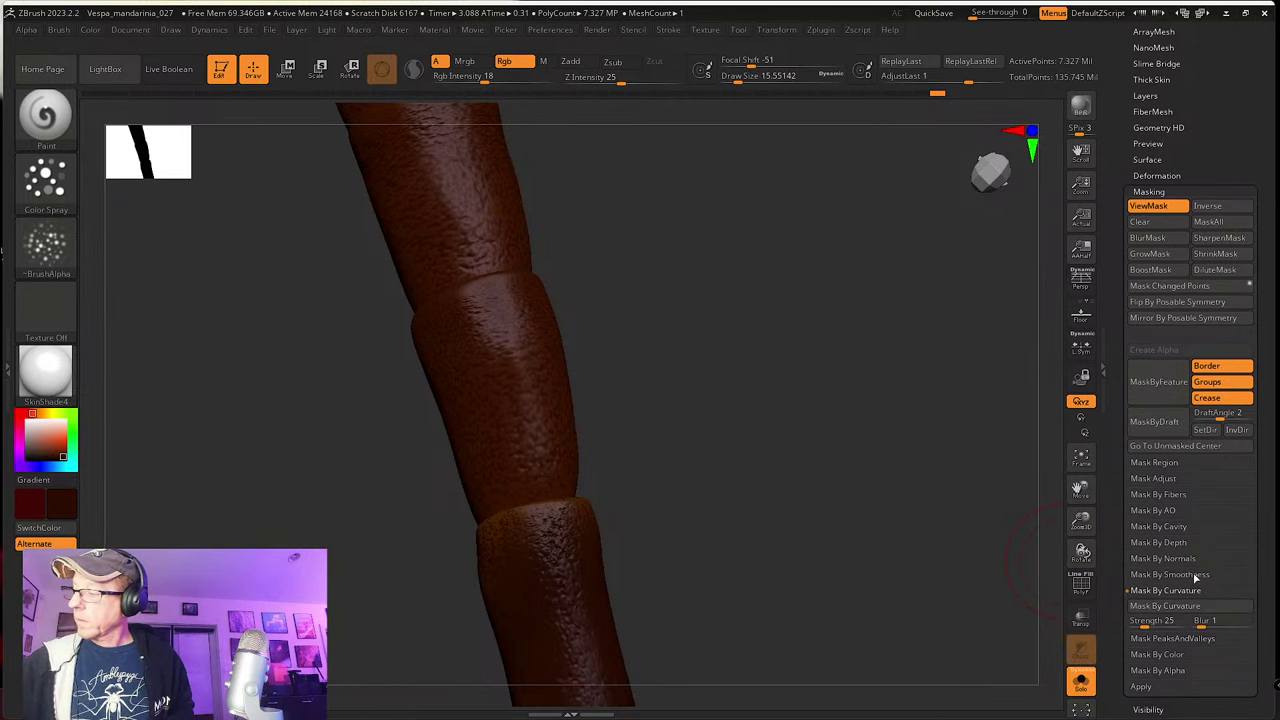
pyautogui.click(1195, 576)
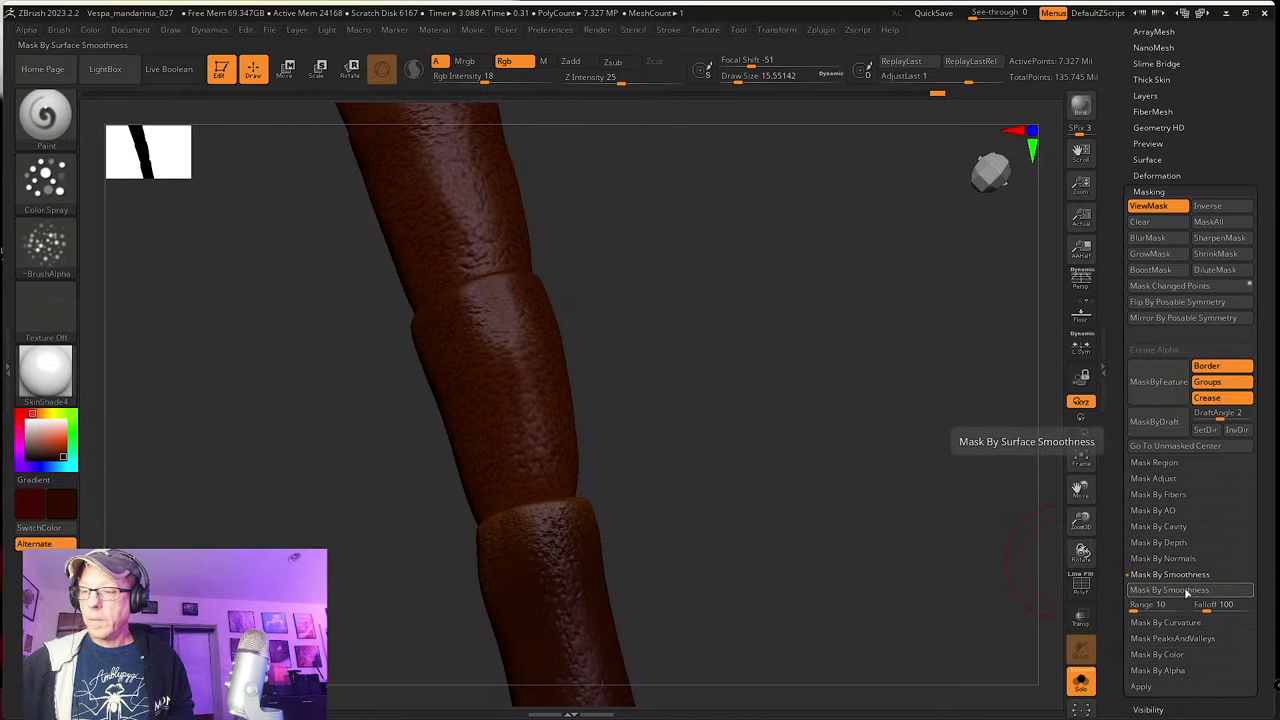
pyautogui.moveTo(868, 568); pyautogui.dragTo(803, 563)
pyautogui.hotkey('ctrl', 'h')
# Step: Spray a near-black brown through the mask over the middle of the first segment above the joint, leaving both ends lighter
pyautogui.moveTo(752, 601); pyautogui.dragTo(620, 529)
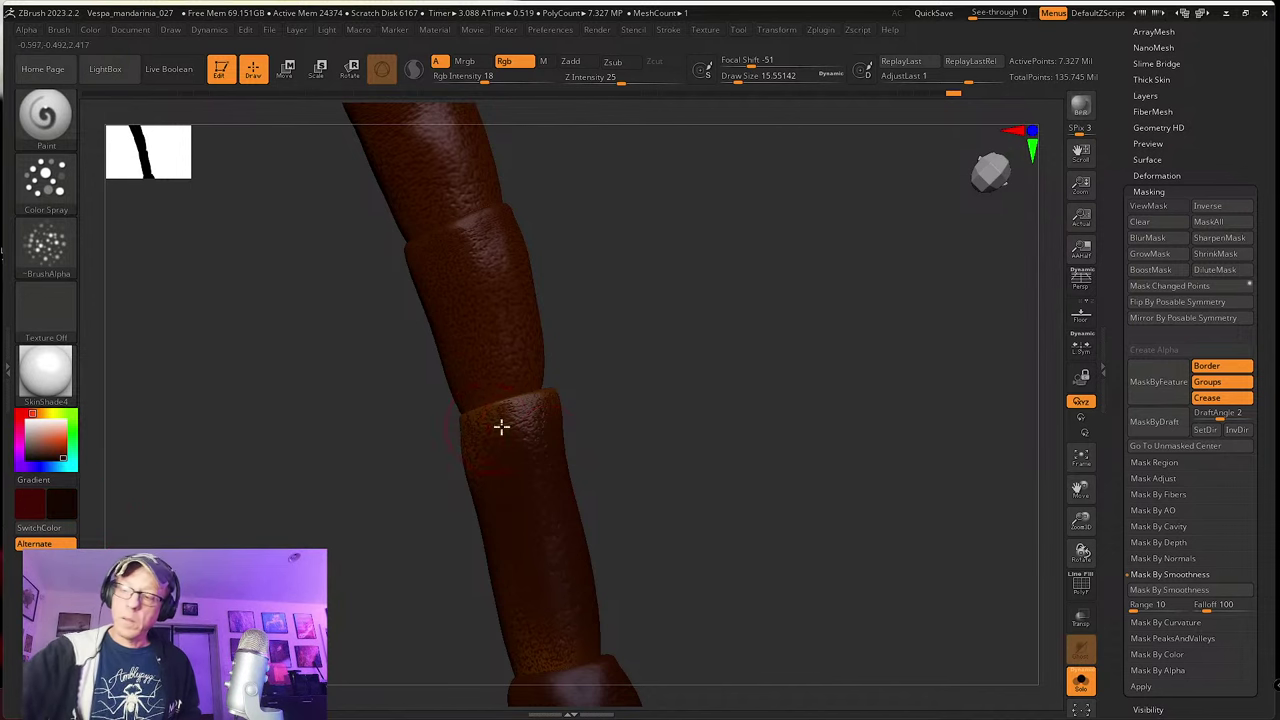
pyautogui.moveTo(602, 504); pyautogui.dragTo(669, 449)
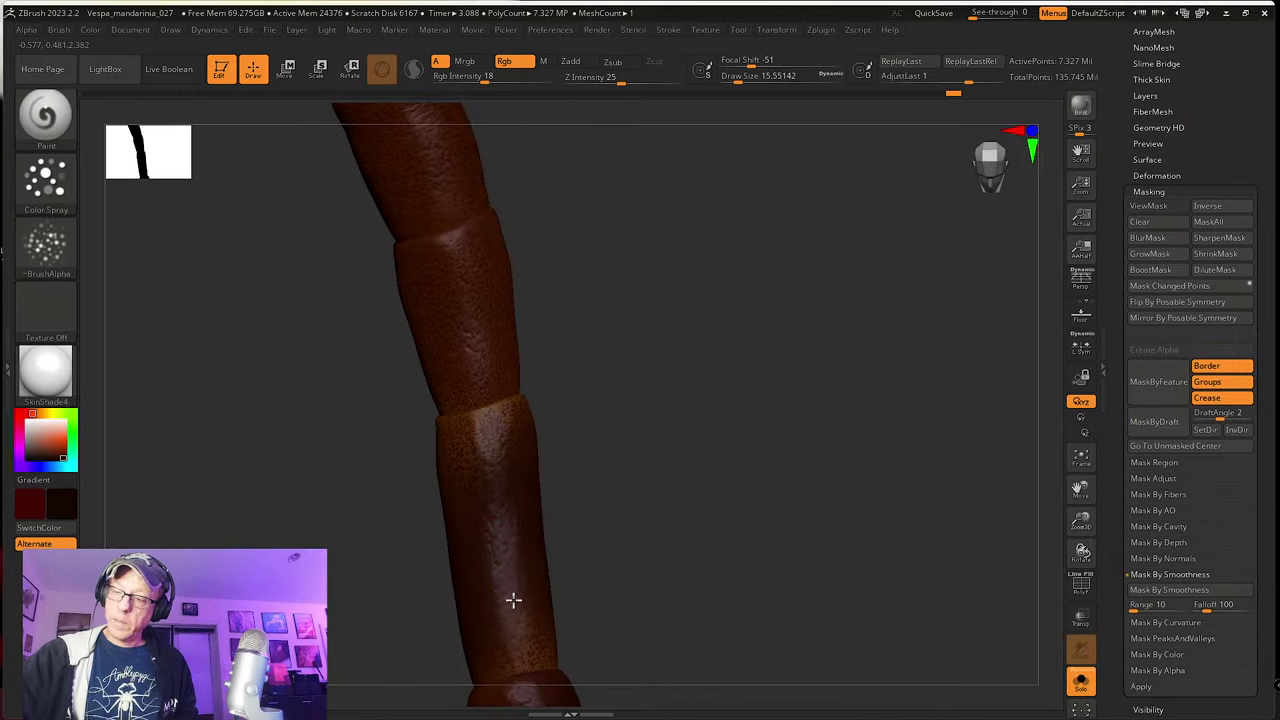
pyautogui.moveTo(598, 493)
pyautogui.keyDown('alt'); pyautogui.mouseDown()
pyautogui.moveTo(615, 502)
pyautogui.moveTo(533, 454)
pyautogui.mouseUp(); pyautogui.keyUp('alt')
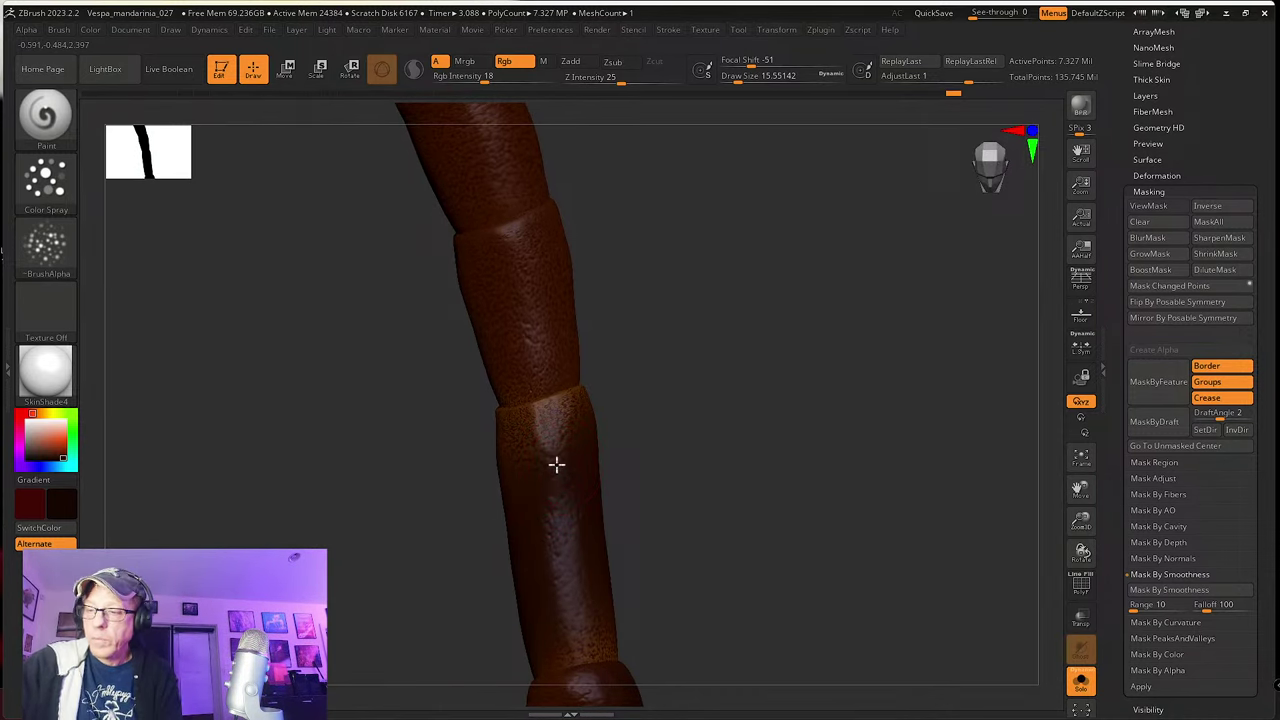
pyautogui.moveTo(620, 466); pyautogui.dragTo(634, 445)
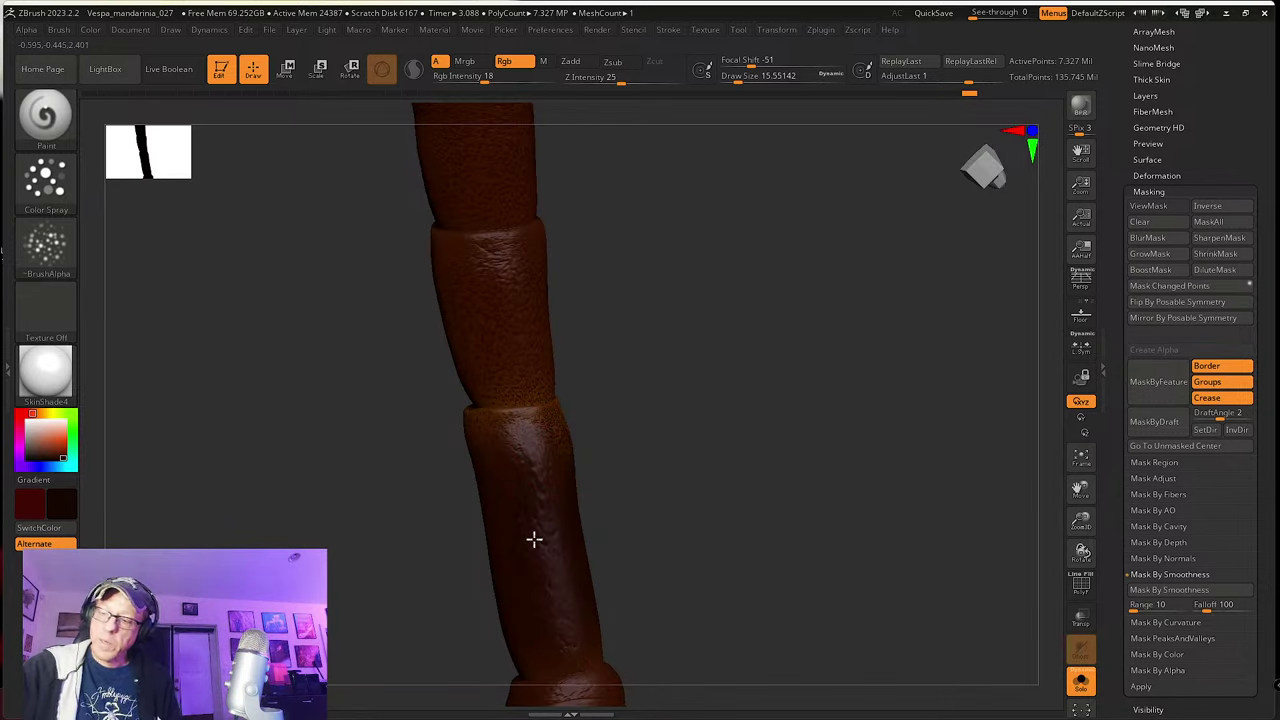
pyautogui.moveTo(600, 525); pyautogui.dragTo(609, 463)
pyautogui.moveTo(615, 560); pyautogui.dragTo(580, 449)
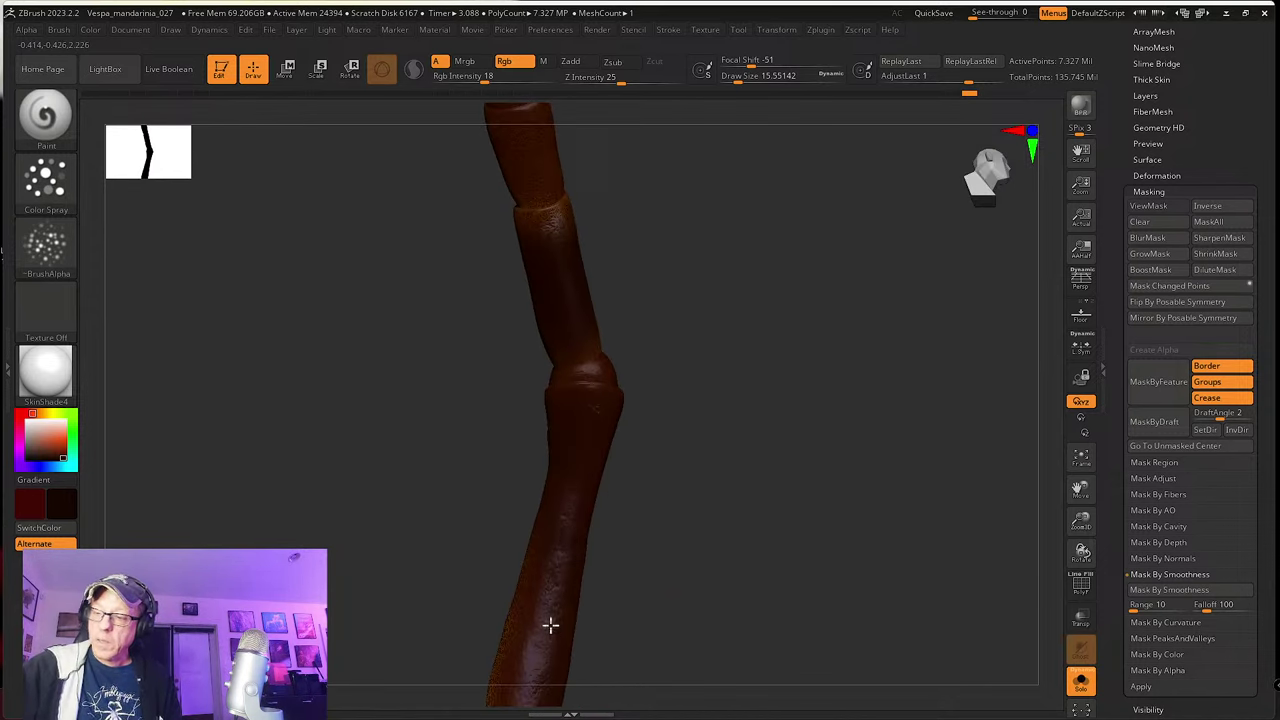
# Step: Spray the near-black brown through the mask along the base segment, and smooth its speckled transition into the golden side
pyautogui.moveTo(573, 643); pyautogui.dragTo(614, 466)
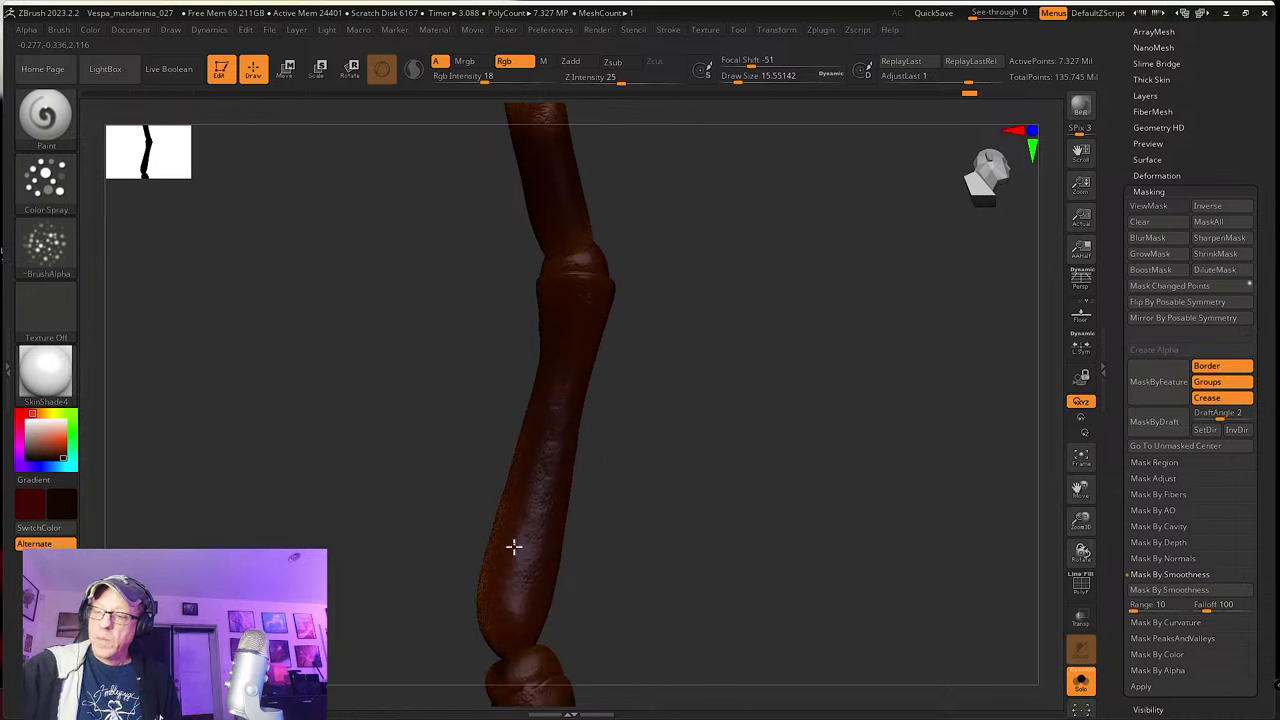
pyautogui.moveTo(563, 526); pyautogui.dragTo(561, 429)
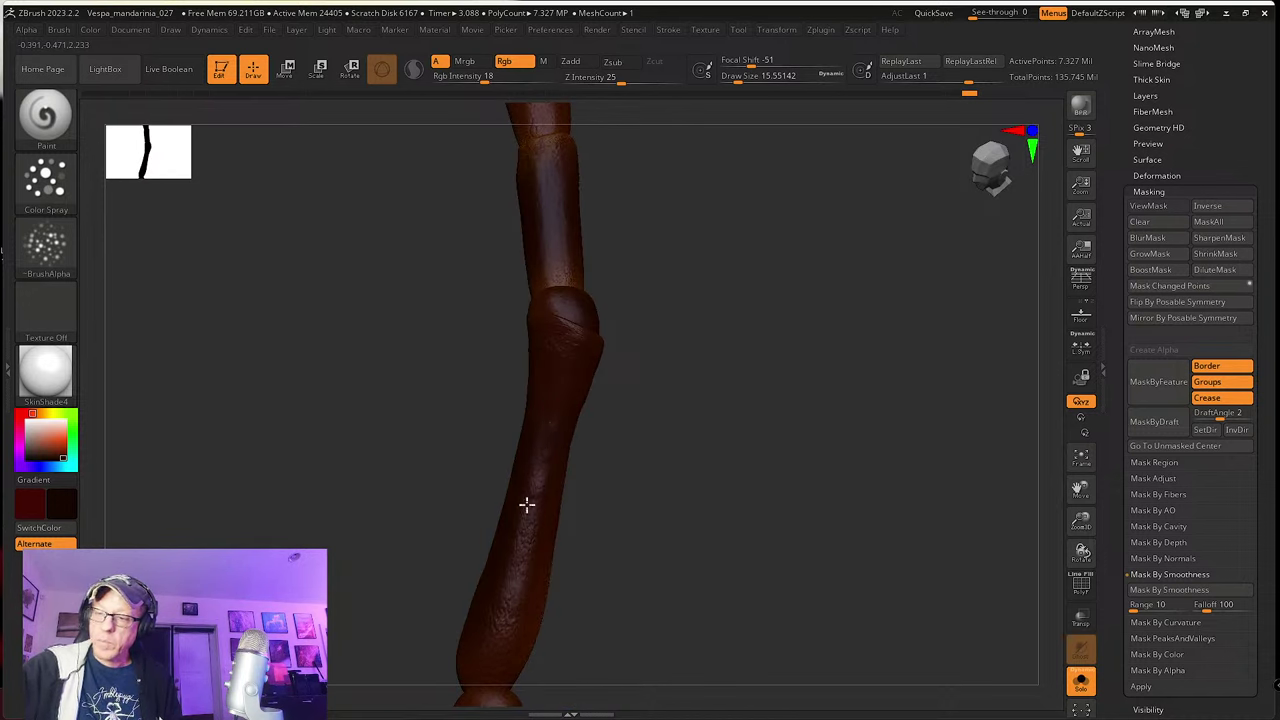
pyautogui.moveTo(526, 531); pyautogui.dragTo(526, 366)
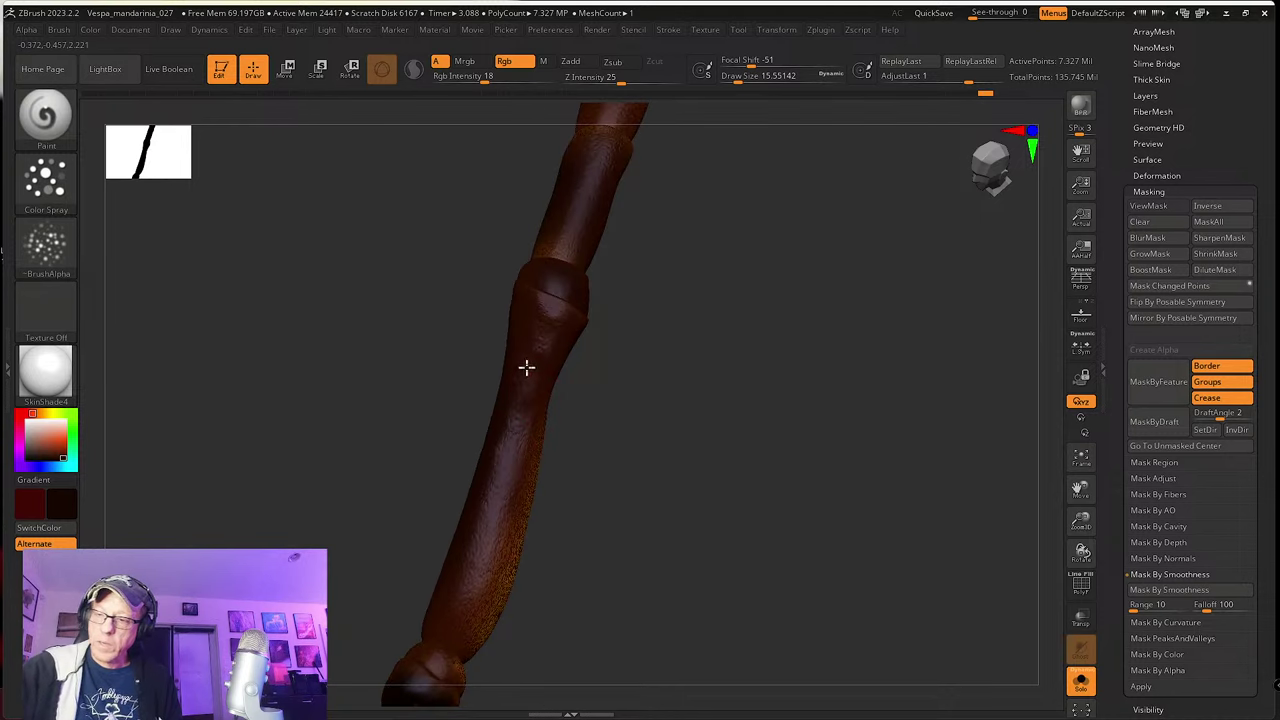
pyautogui.moveTo(503, 503); pyautogui.dragTo(551, 366, button='right')
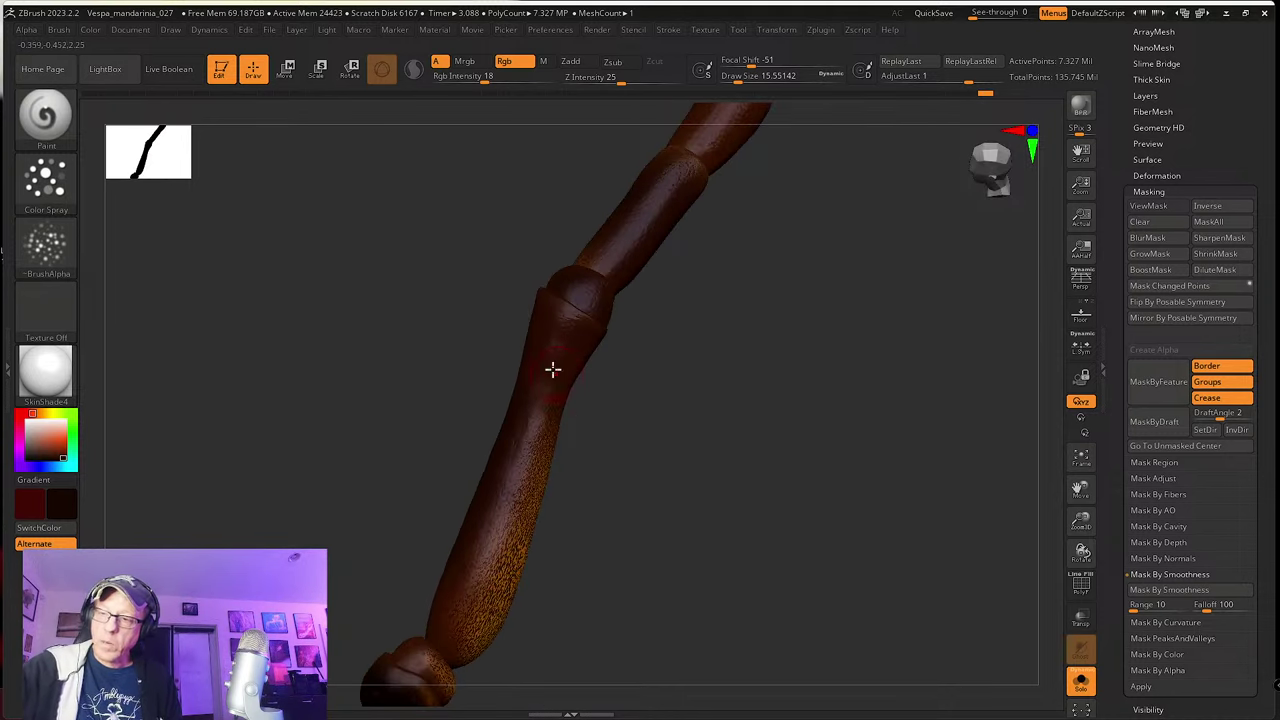
pyautogui.moveTo(543, 523); pyautogui.dragTo(531, 463, button='right')
pyautogui.moveTo(510, 566)
pyautogui.keyDown('shift'); pyautogui.mouseDown()
pyautogui.moveTo(492, 608)
pyautogui.moveTo(496, 592)
pyautogui.mouseUp(); pyautogui.keyUp('shift')
pyautogui.moveTo(601, 530); pyautogui.dragTo(564, 508, button='right')
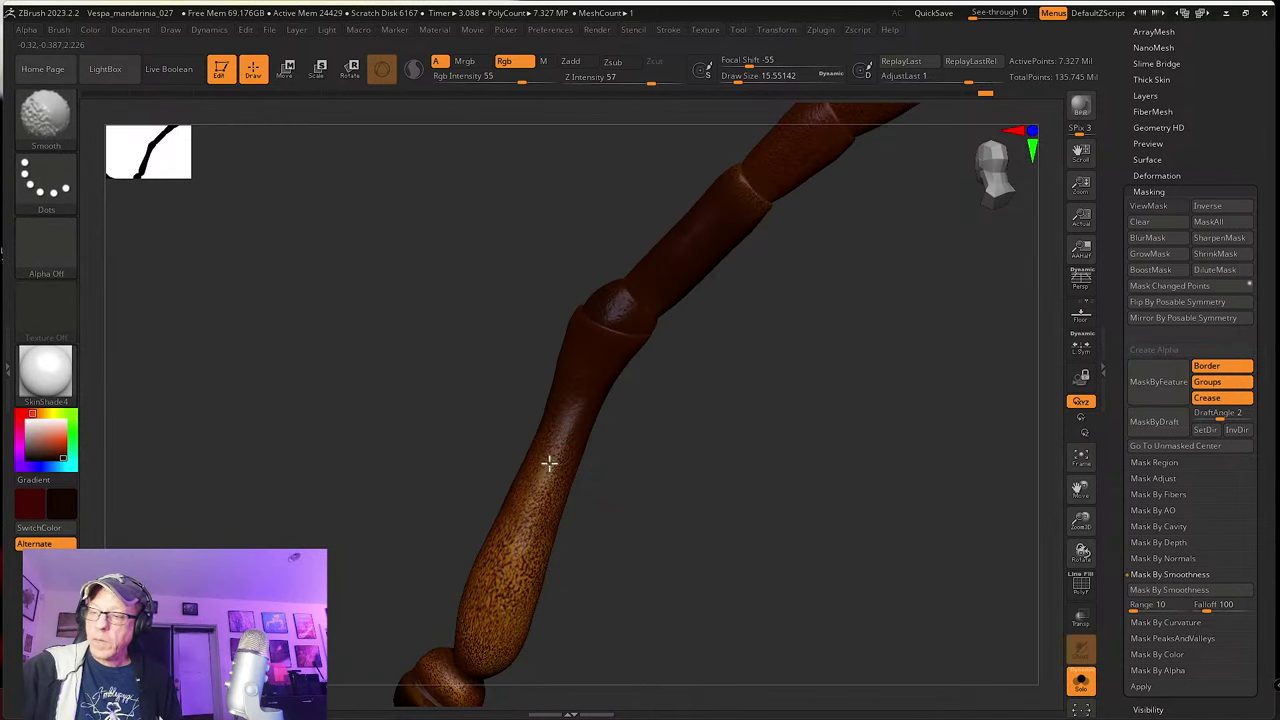
pyautogui.moveTo(551, 460)
pyautogui.mouseDown(button='right')
pyautogui.moveTo(597, 466)
pyautogui.moveTo(449, 466)
pyautogui.mouseUp(button='right')
# Step: Show the mask again and spray a mustard brown over the lower golden part of the base segment
pyautogui.moveTo(53, 435)
pyautogui.mouseDown()
pyautogui.moveTo(58, 444)
pyautogui.moveTo(44, 414)
pyautogui.moveTo(58, 448)
pyautogui.mouseUp()
pyautogui.click(58, 449)
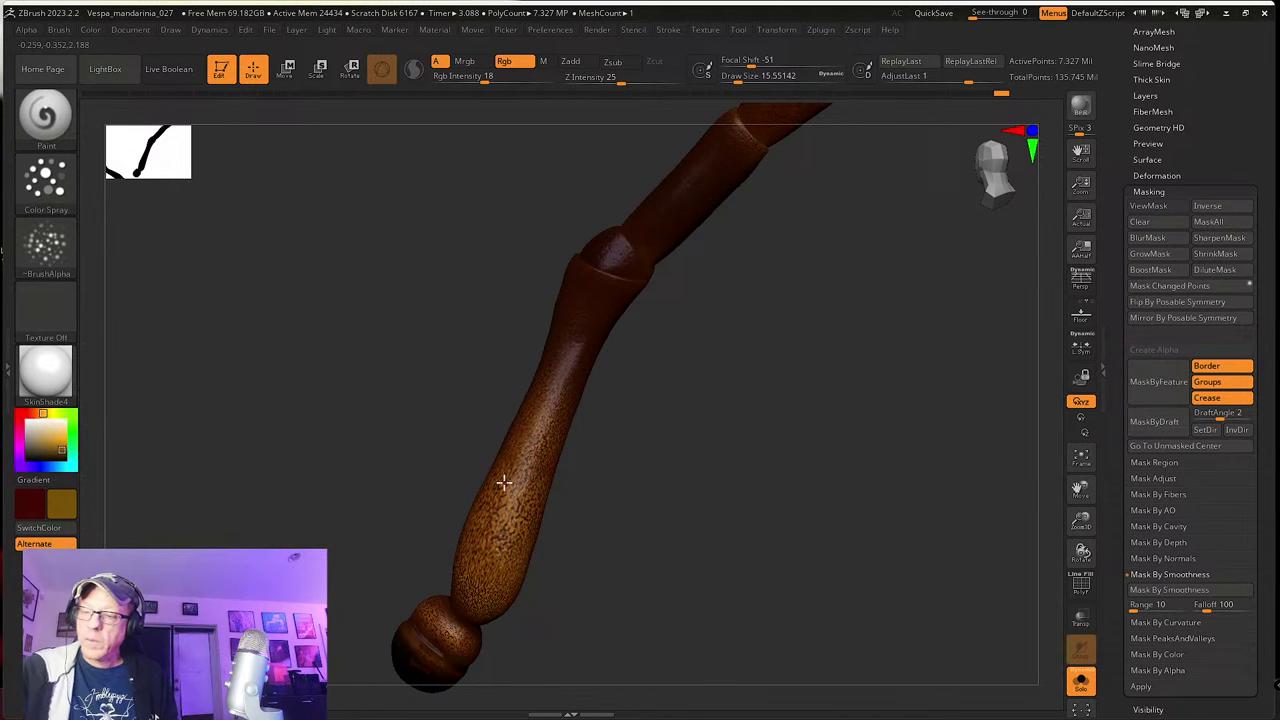
pyautogui.moveTo(593, 511); pyautogui.dragTo(559, 484)
pyautogui.hotkey('ctrl', 'h')
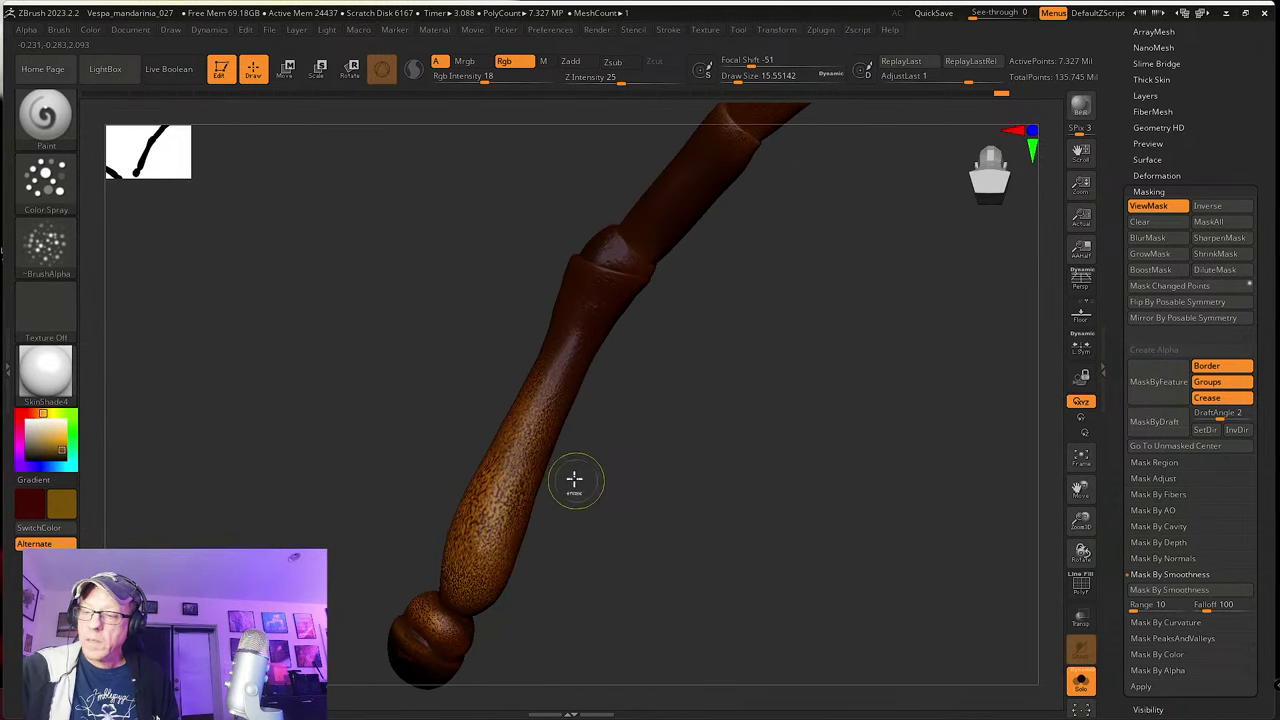
pyautogui.keyDown('alt'); pyautogui.moveTo(513, 518); pyautogui.dragTo(521, 551, button='right'); pyautogui.keyUp('alt')
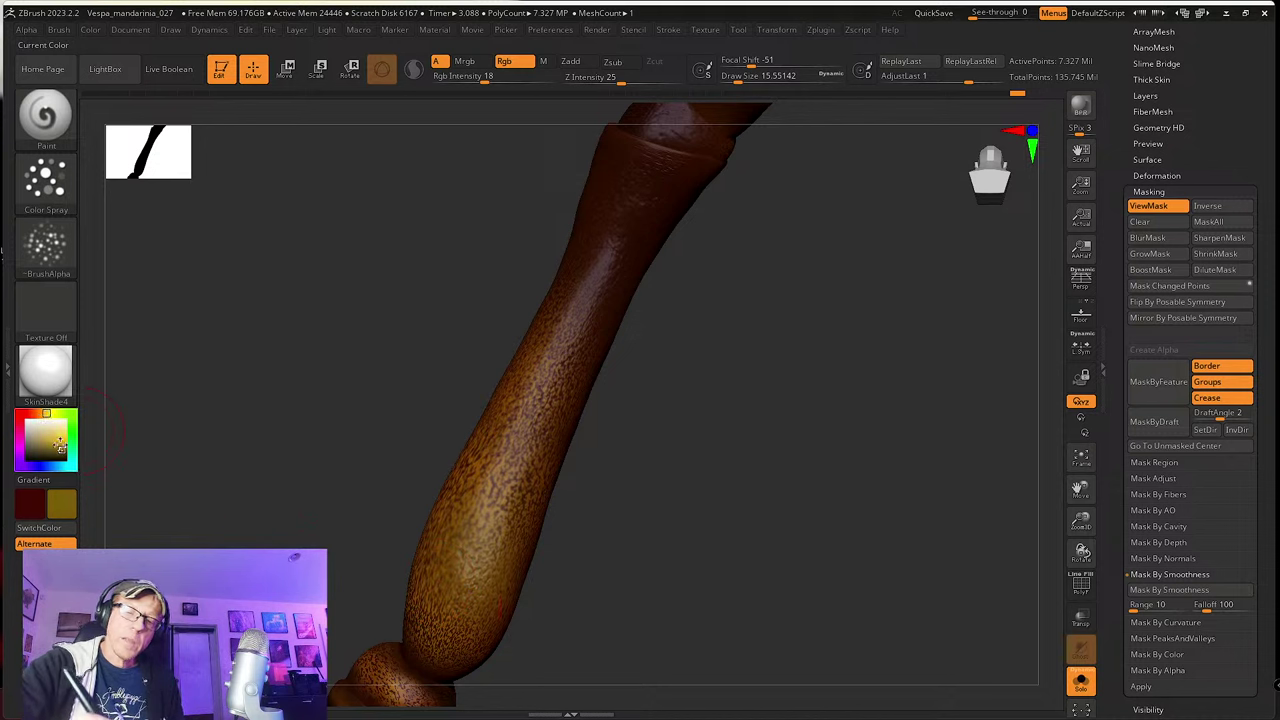
# Step: Switch to a brighter orange-ochre and spray it over the golden side of the base segment, up towards the dark neck
pyautogui.moveTo(60, 448); pyautogui.dragTo(61, 444)
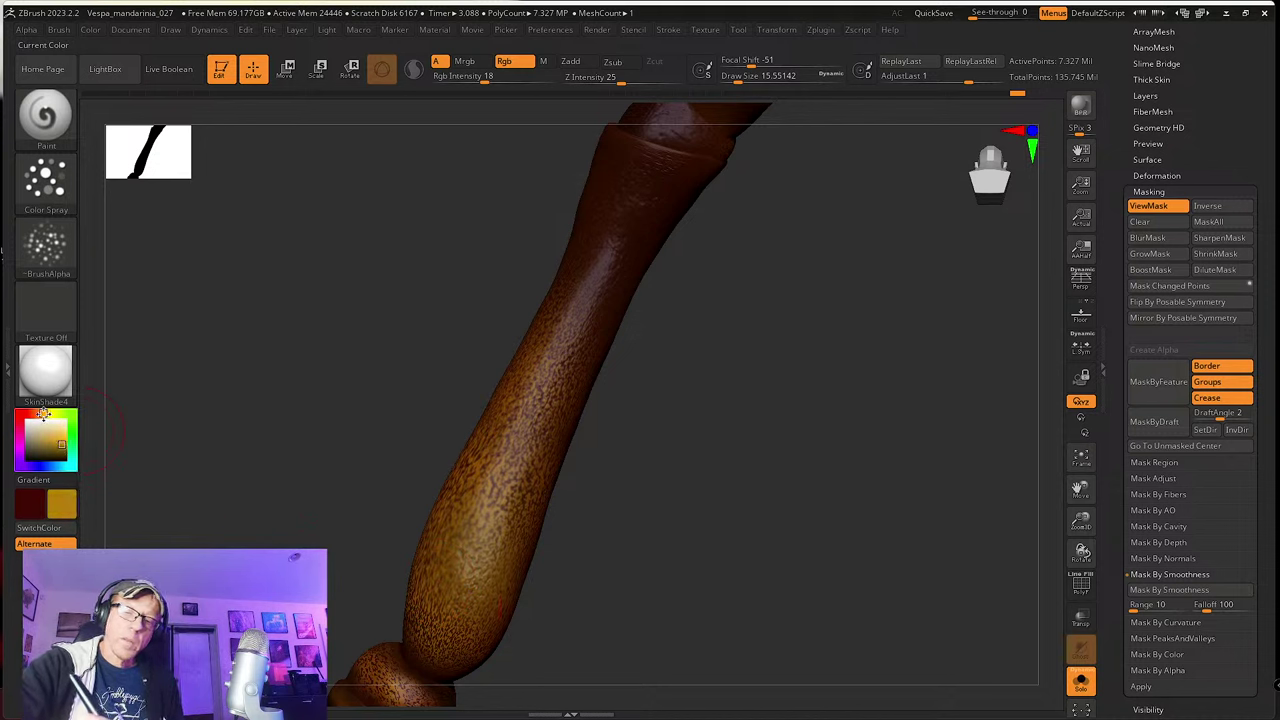
pyautogui.click(41, 413)
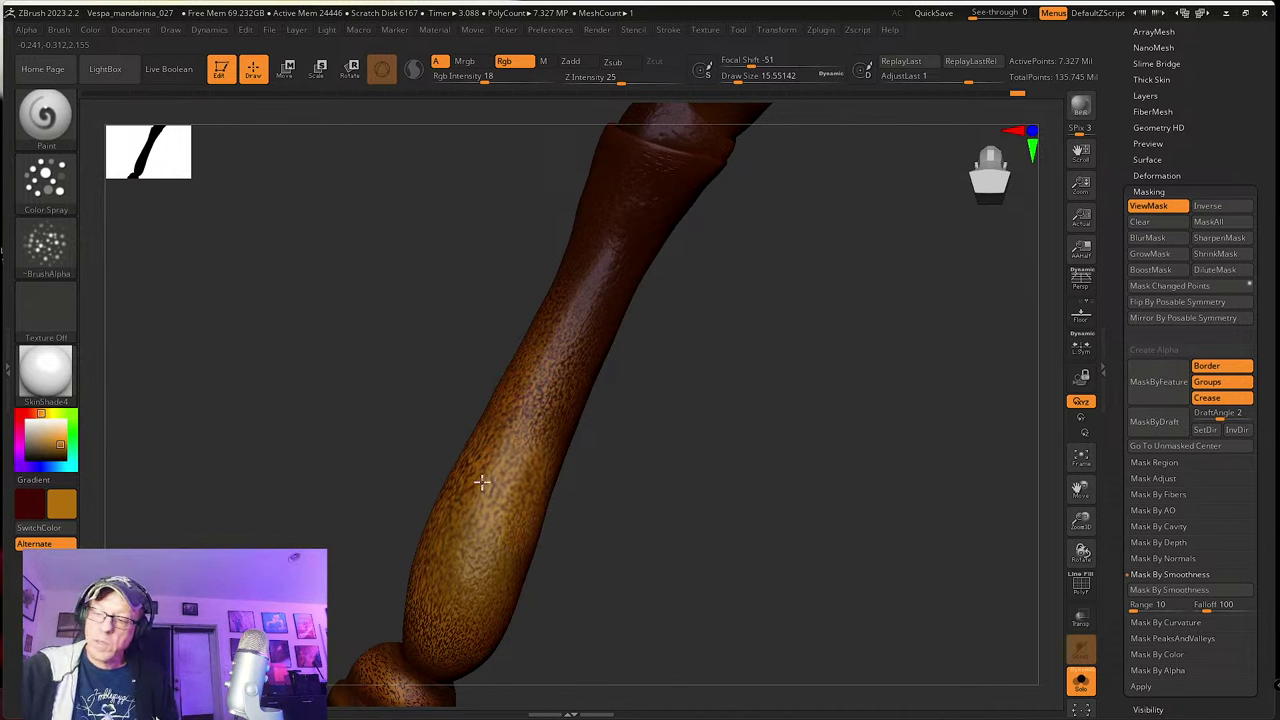
pyautogui.moveTo(530, 593); pyautogui.dragTo(589, 494)
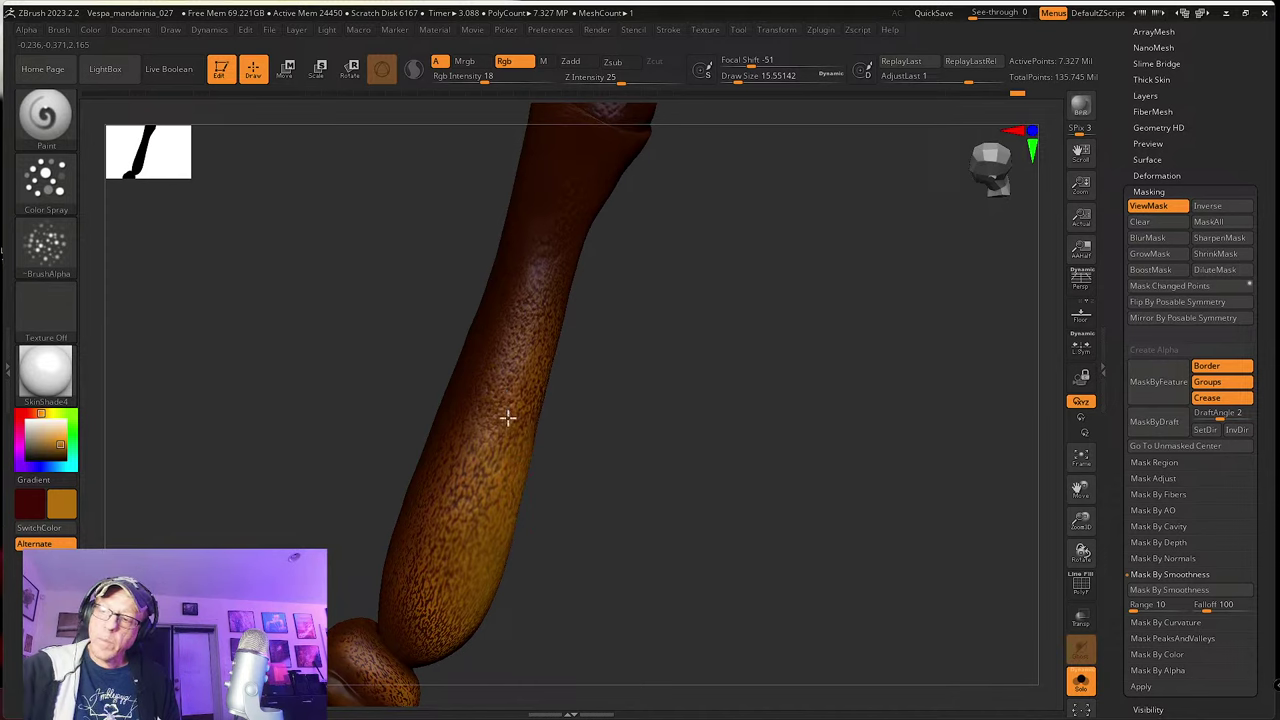
pyautogui.moveTo(589, 377); pyautogui.dragTo(546, 411)
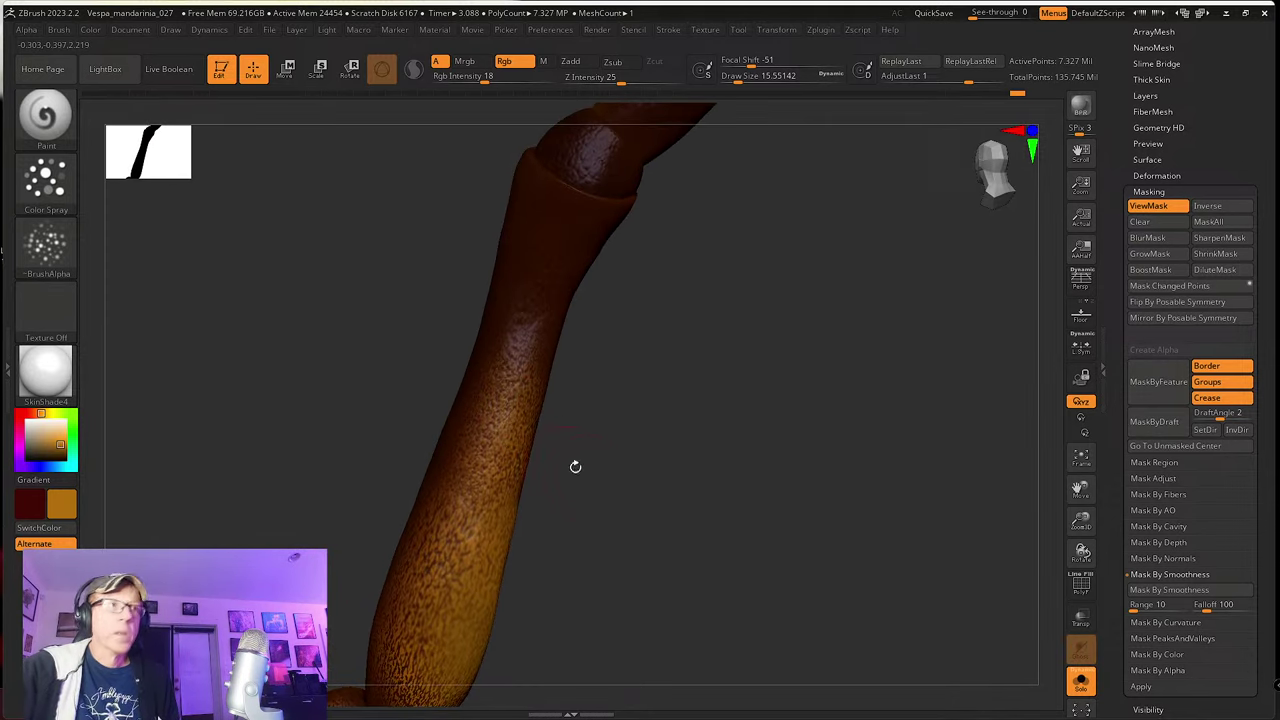
# Step: Spray more orange-ochre around the base segment, from its wide lower end up towards the dark neck
pyautogui.moveTo(574, 463)
pyautogui.mouseDown()
pyautogui.moveTo(554, 417)
pyautogui.moveTo(496, 446)
pyautogui.mouseUp()
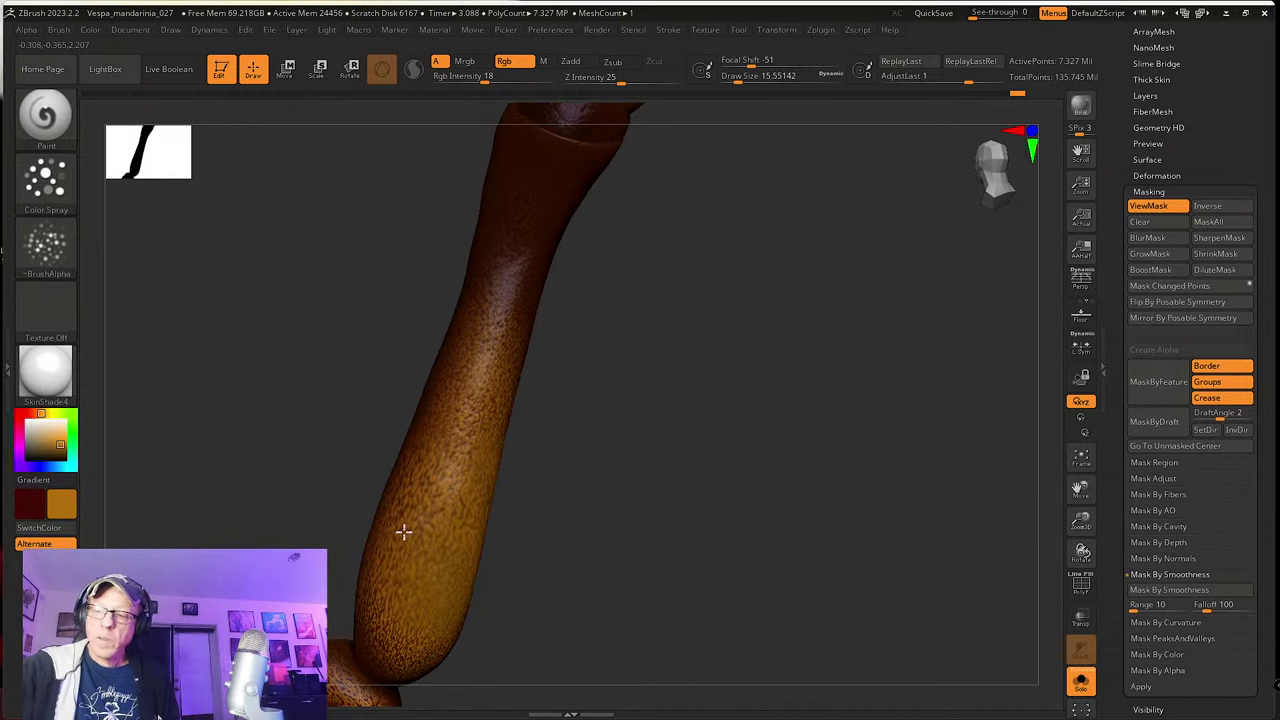
pyautogui.moveTo(403, 531)
pyautogui.mouseDown()
pyautogui.moveTo(540, 457)
pyautogui.moveTo(491, 391)
pyautogui.mouseUp()
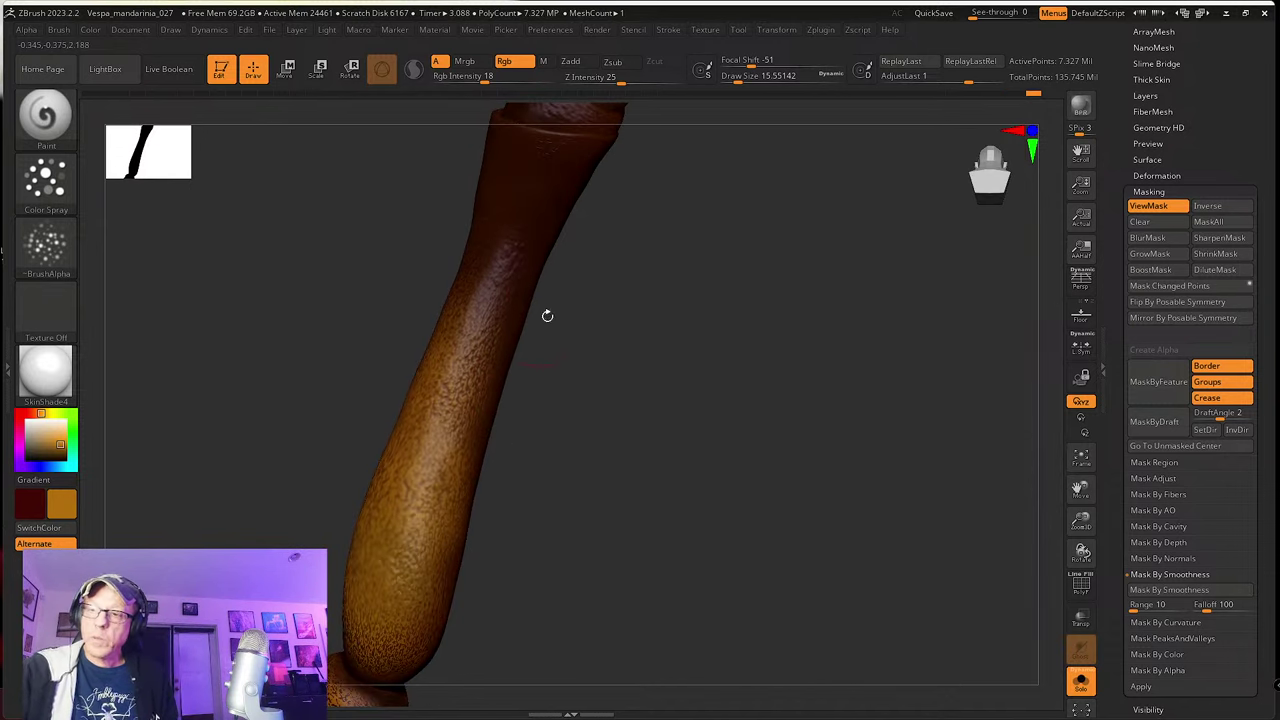
pyautogui.moveTo(547, 316)
pyautogui.mouseDown()
pyautogui.moveTo(557, 414)
pyautogui.moveTo(485, 348)
pyautogui.mouseUp()
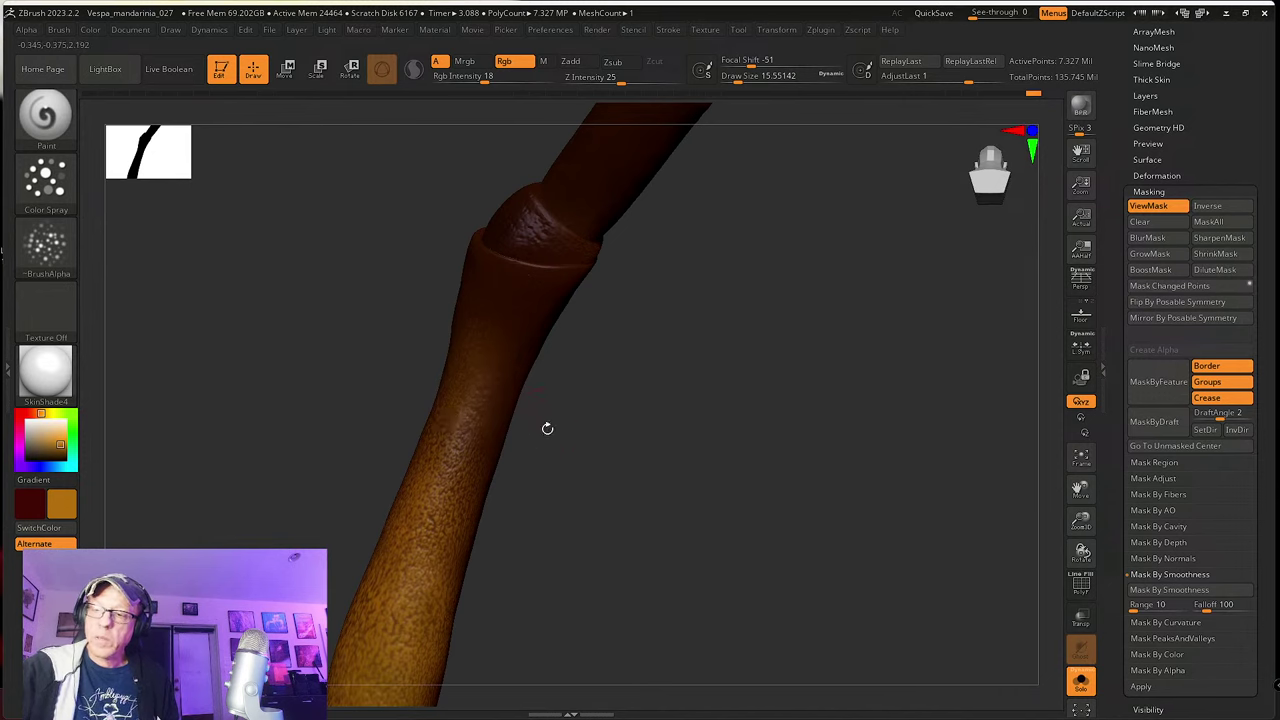
pyautogui.moveTo(546, 426); pyautogui.dragTo(489, 362)
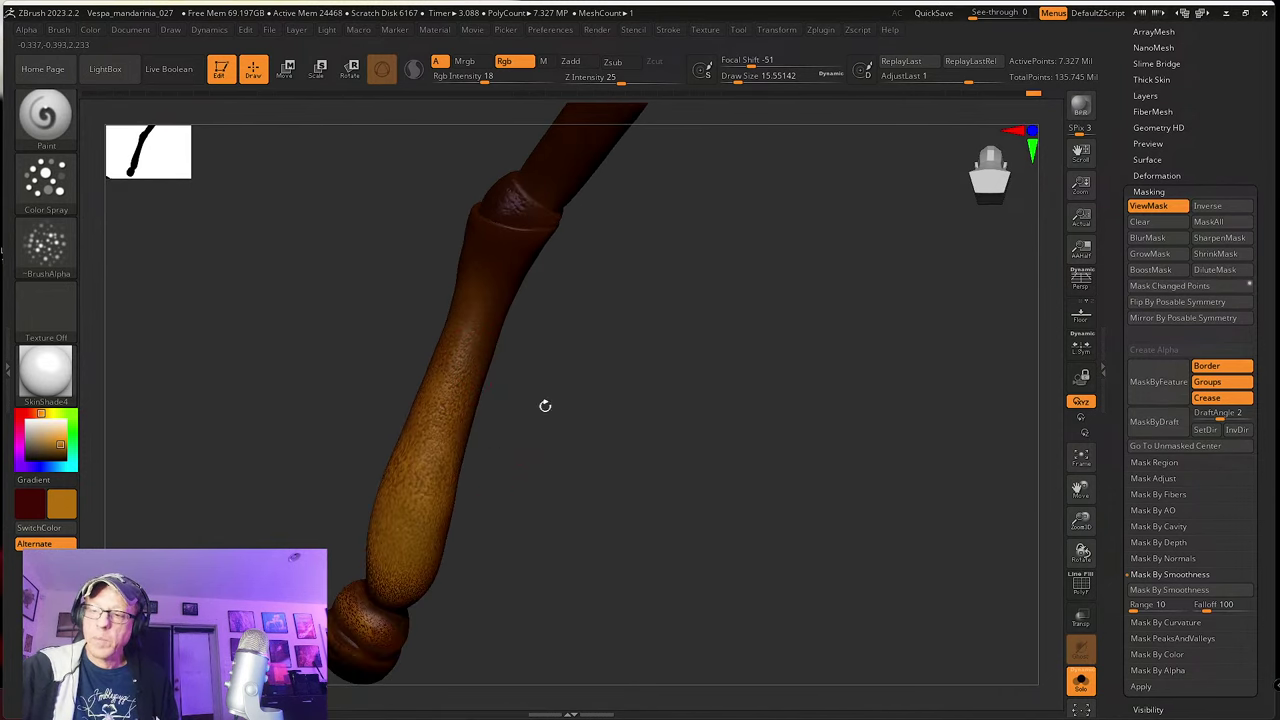
pyautogui.moveTo(545, 405); pyautogui.dragTo(488, 339)
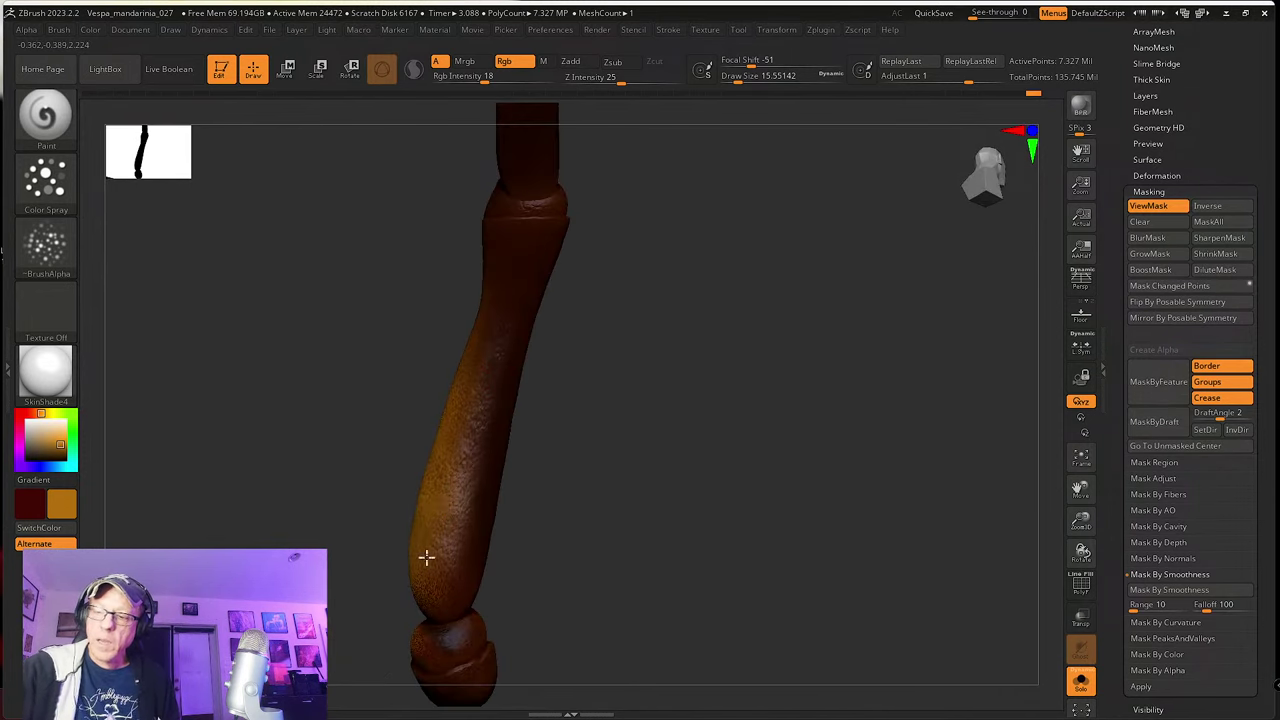
pyautogui.moveTo(533, 444); pyautogui.dragTo(541, 426)
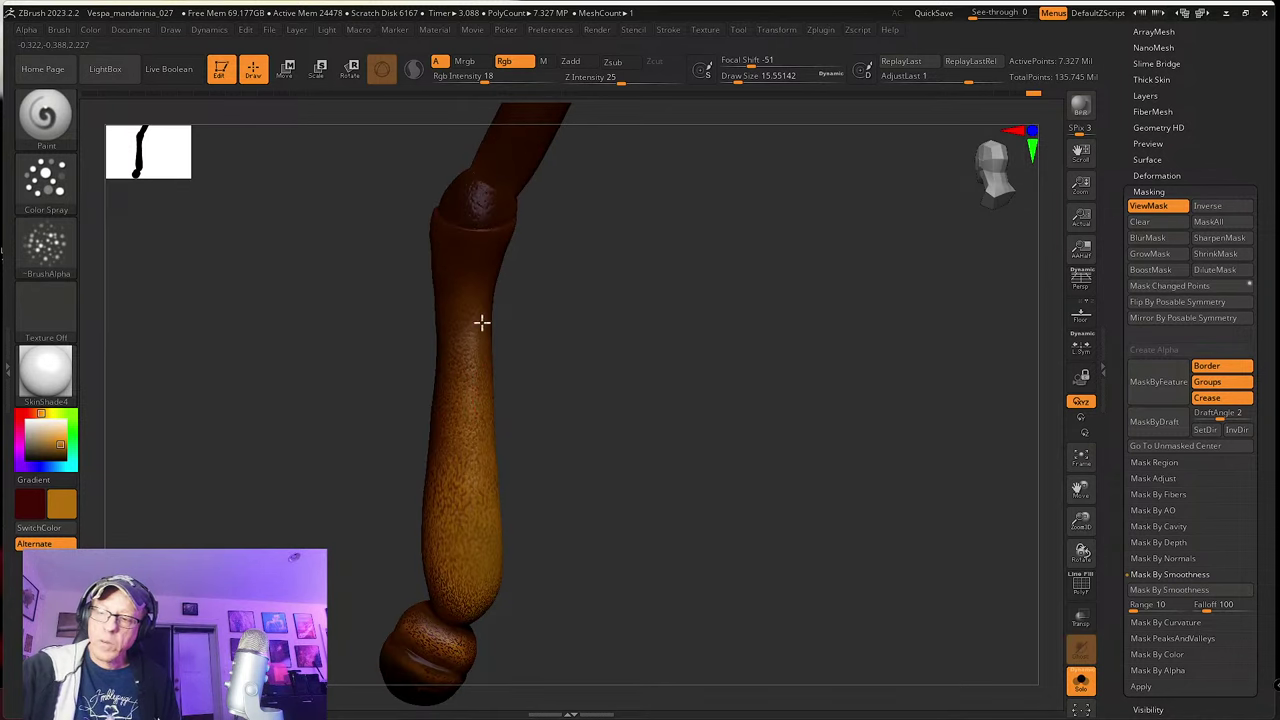
pyautogui.moveTo(457, 334)
pyautogui.mouseDown()
pyautogui.moveTo(531, 349)
pyautogui.moveTo(460, 375)
pyautogui.mouseUp()
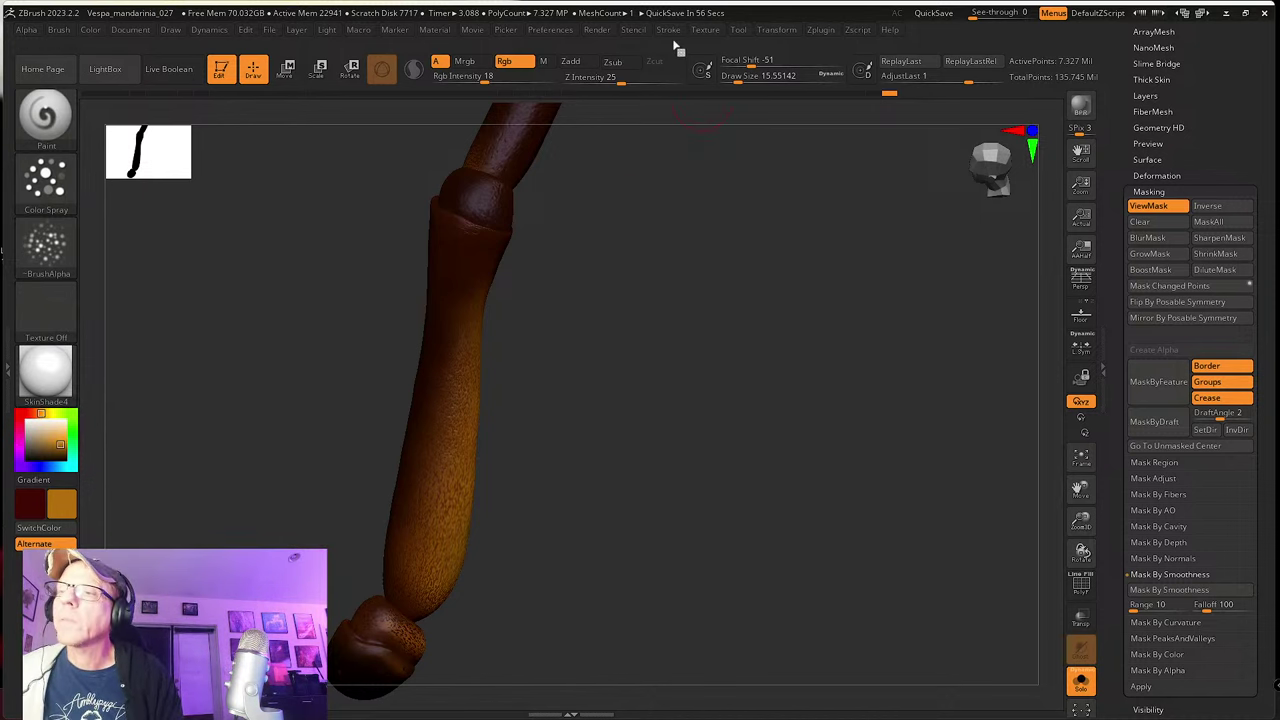
# Step: Open the Multi Map Exporter and expand its export options
pyautogui.click(821, 30)
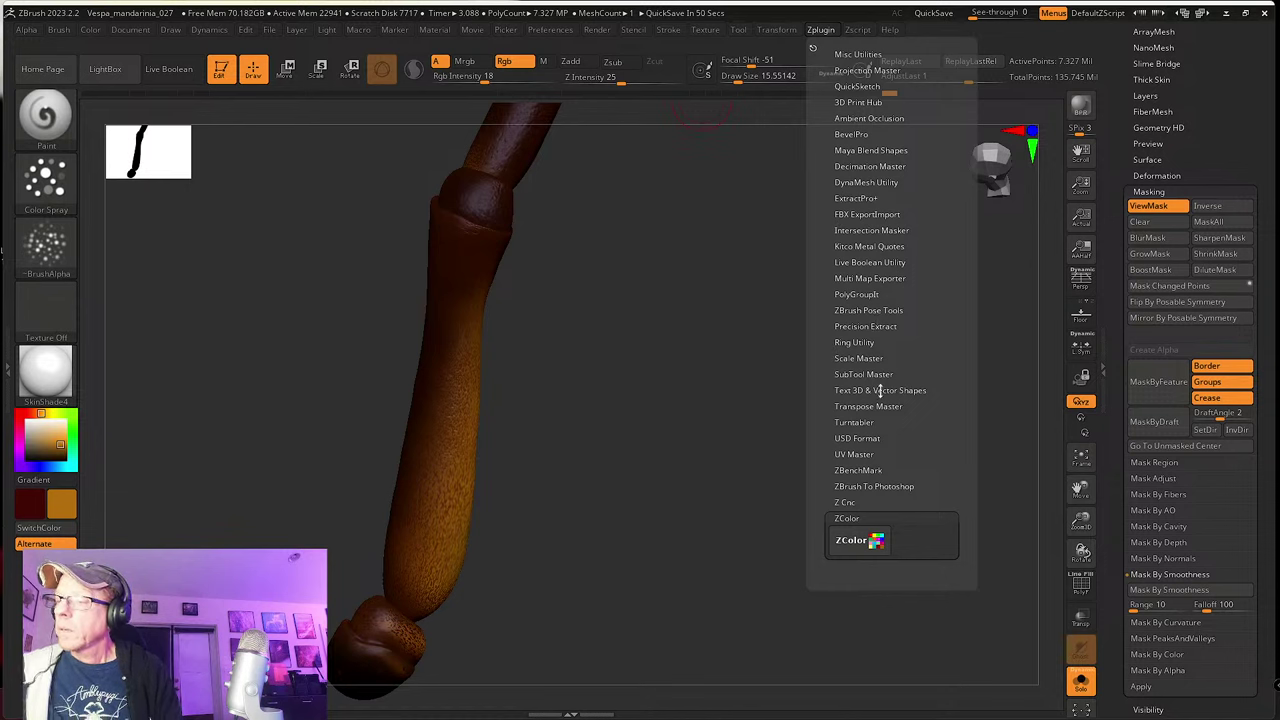
pyautogui.click(856, 278)
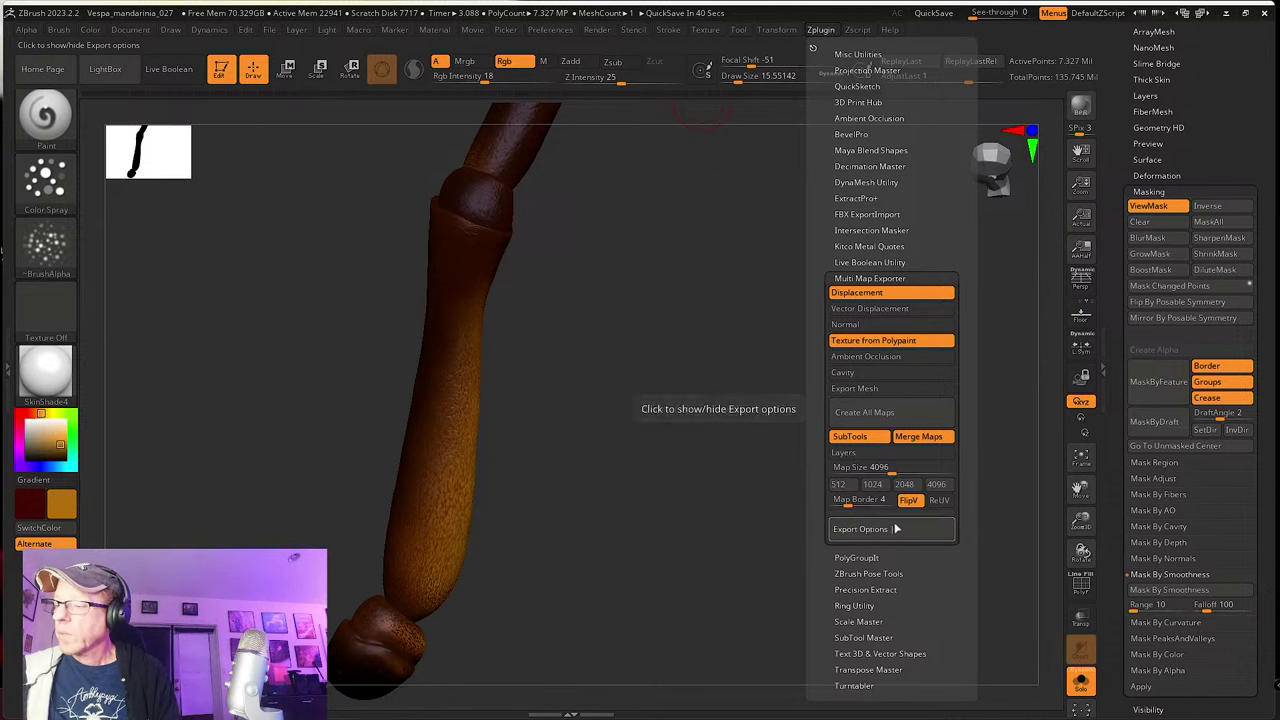
pyautogui.click(842, 528)
pyautogui.scroll(-5, 850, 510)
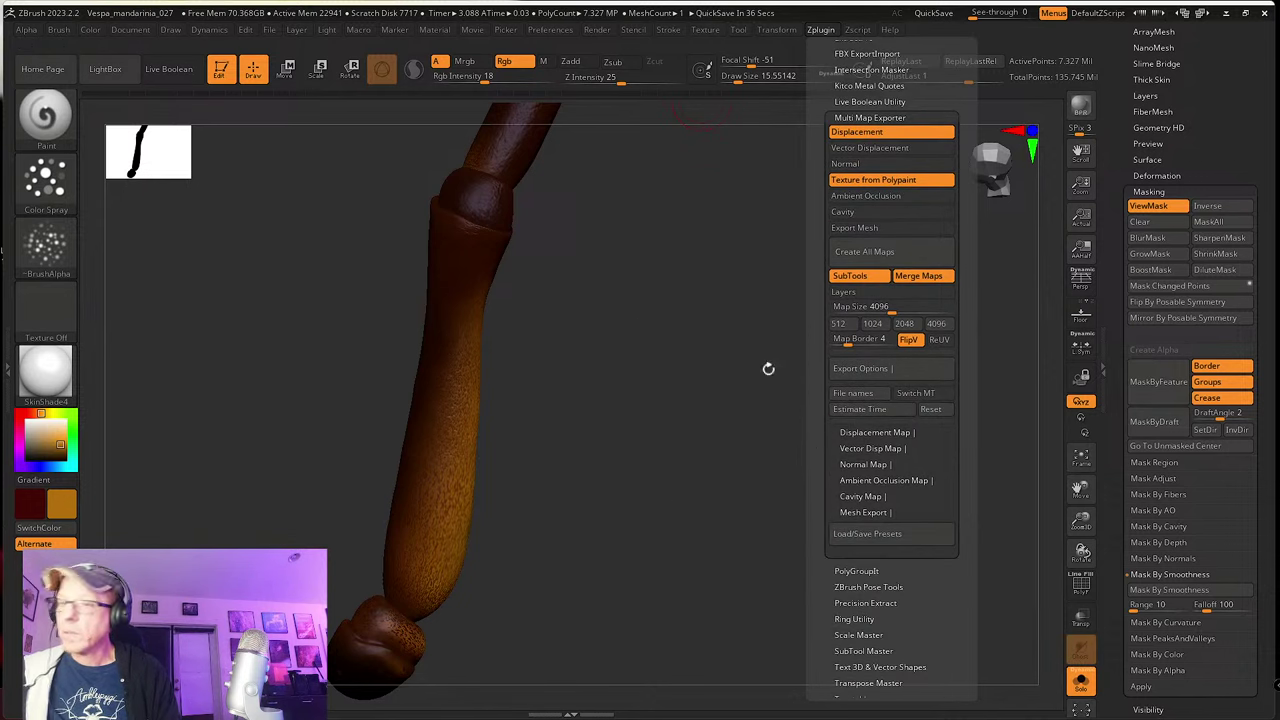
pyautogui.click(550, 29)
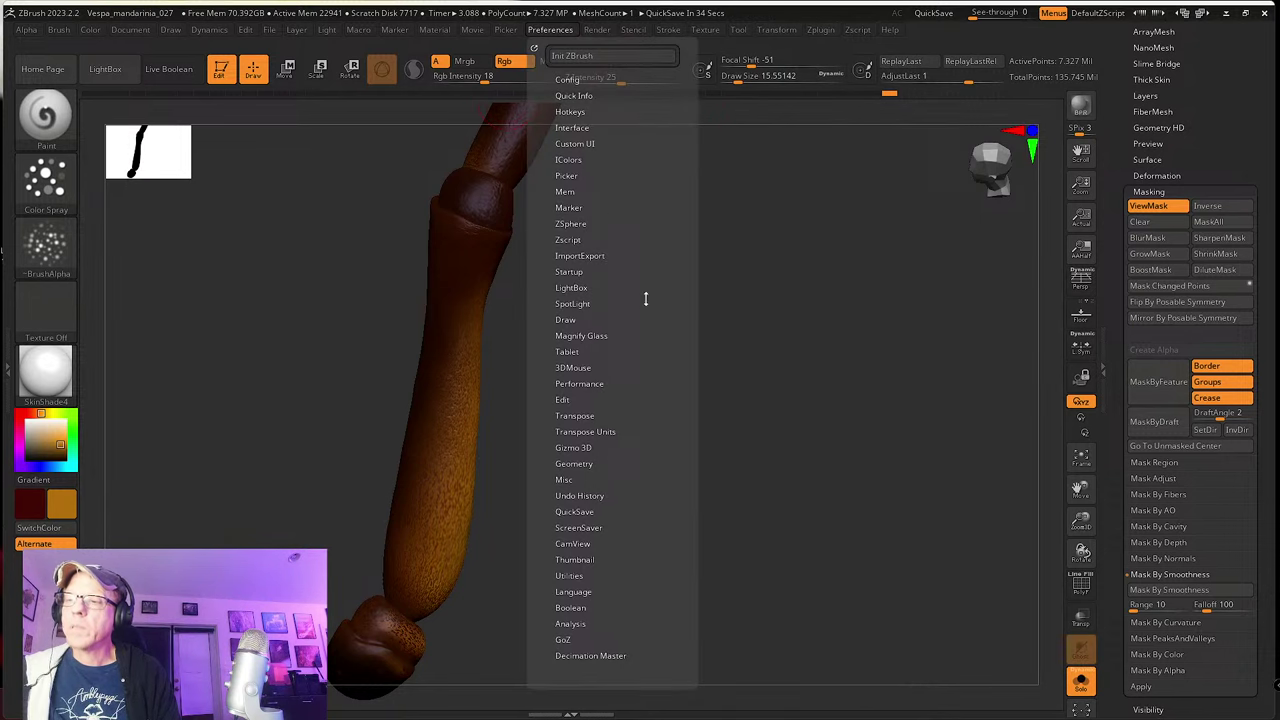
pyautogui.scroll(-2, 663, 314)
pyautogui.moveTo(670, 309); pyautogui.dragTo(671, 292)
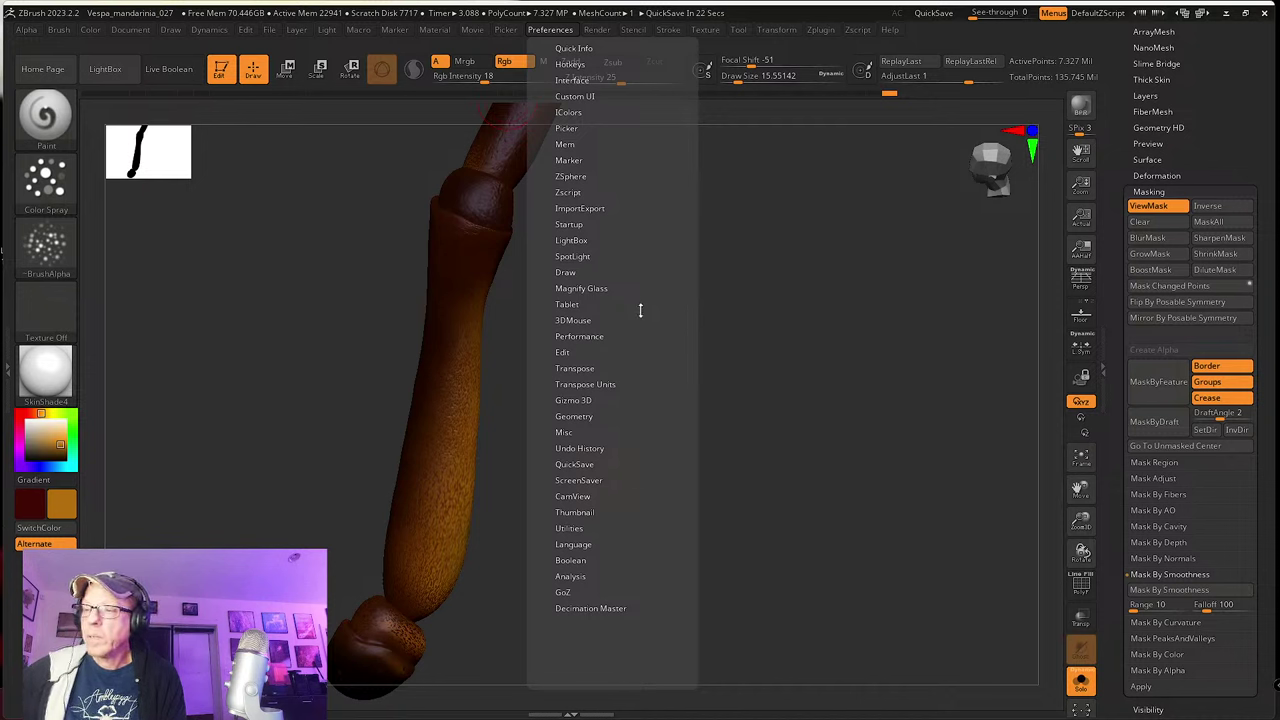
pyautogui.moveTo(655, 418)
pyautogui.mouseDown()
pyautogui.moveTo(660, 357)
pyautogui.moveTo(661, 398)
pyautogui.mouseUp()
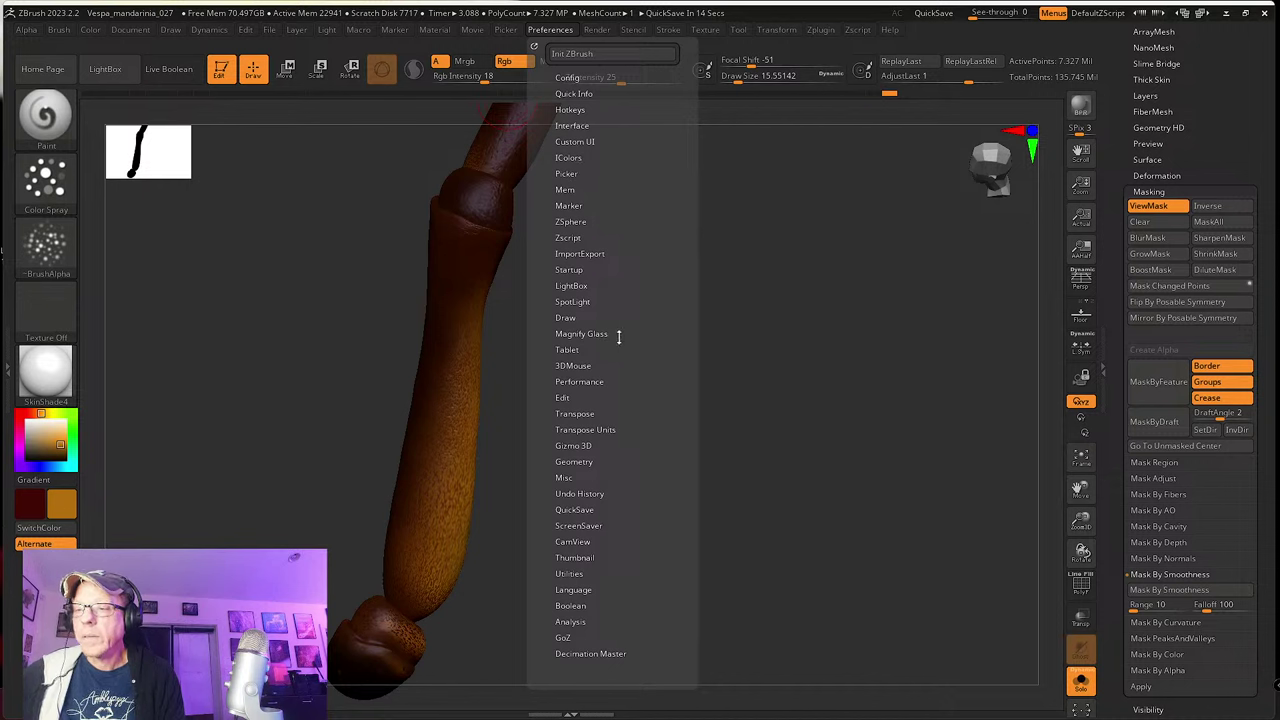
pyautogui.click(568, 157)
pyautogui.click(568, 157)
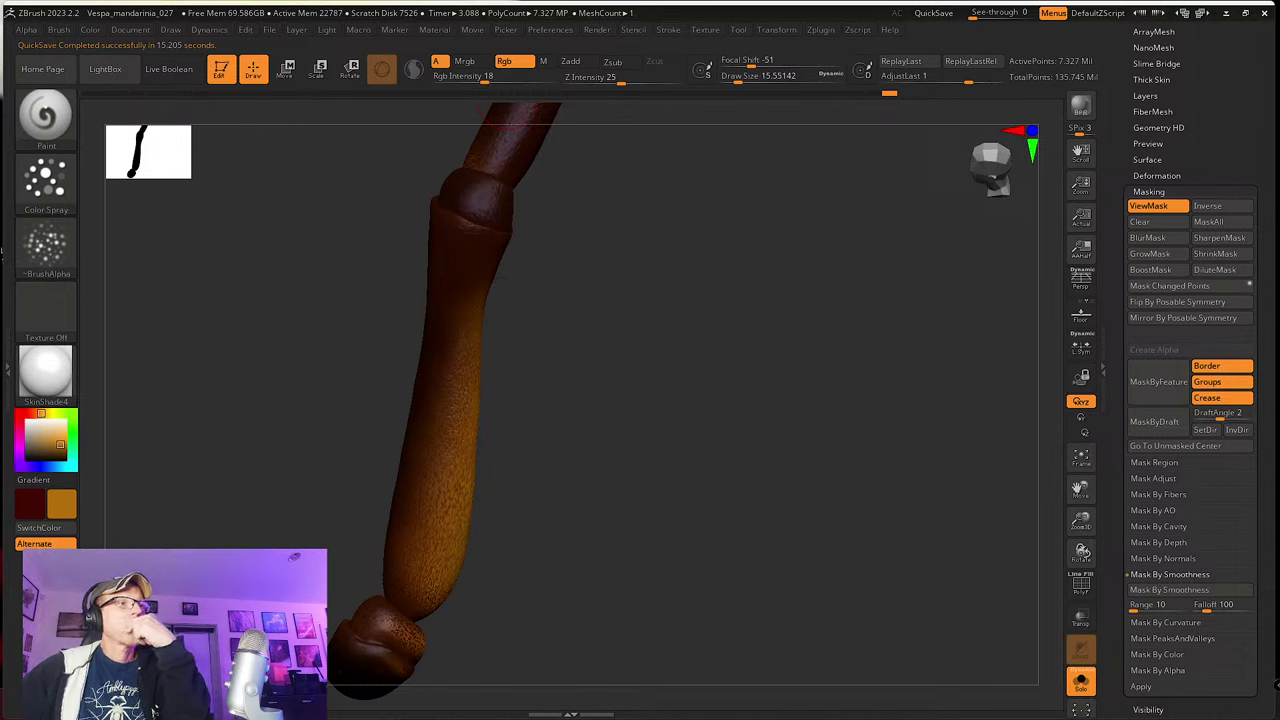
# Step: Spray orange-ochre through the mask over the base segment's golden side and extend it along the narrow upper part
pyautogui.moveTo(530, 395); pyautogui.dragTo(477, 440)
pyautogui.moveTo(449, 487)
pyautogui.mouseDown()
pyautogui.moveTo(445, 503)
pyautogui.moveTo(511, 463)
pyautogui.moveTo(460, 393)
pyautogui.mouseUp()
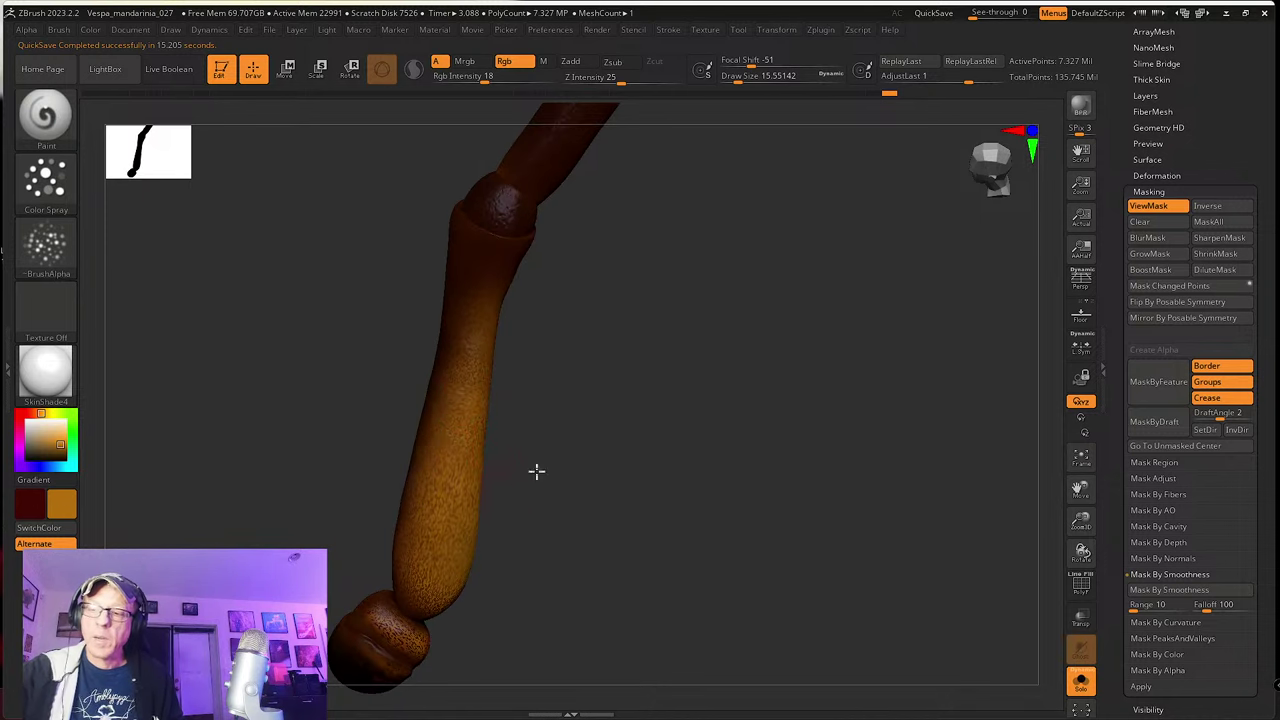
pyautogui.moveTo(536, 471); pyautogui.dragTo(503, 437)
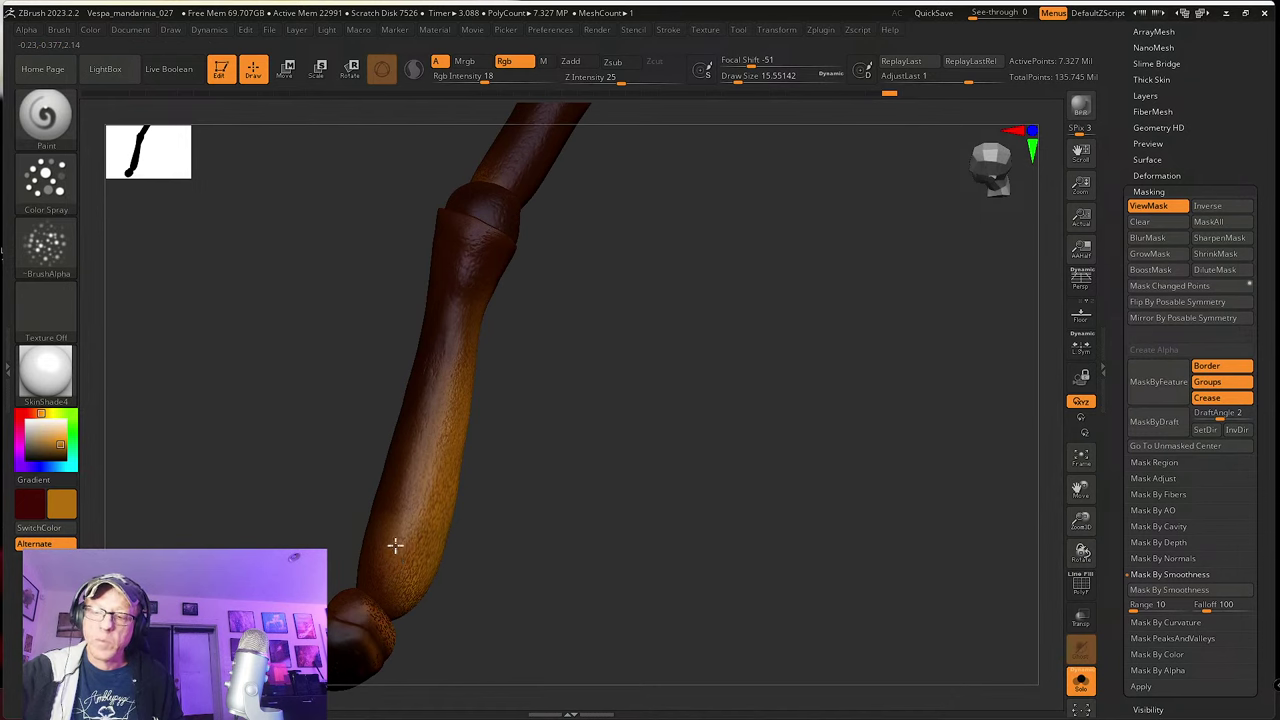
pyautogui.moveTo(406, 537); pyautogui.dragTo(460, 425)
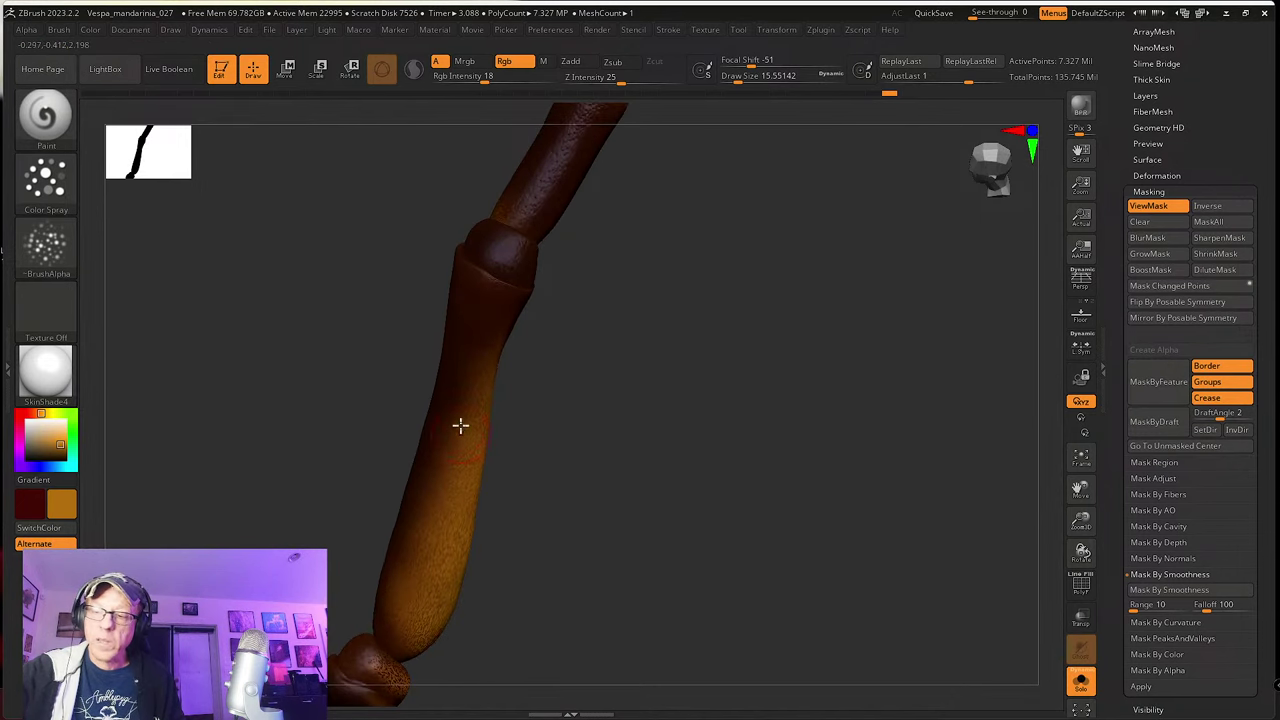
pyautogui.moveTo(535, 497); pyautogui.dragTo(490, 497)
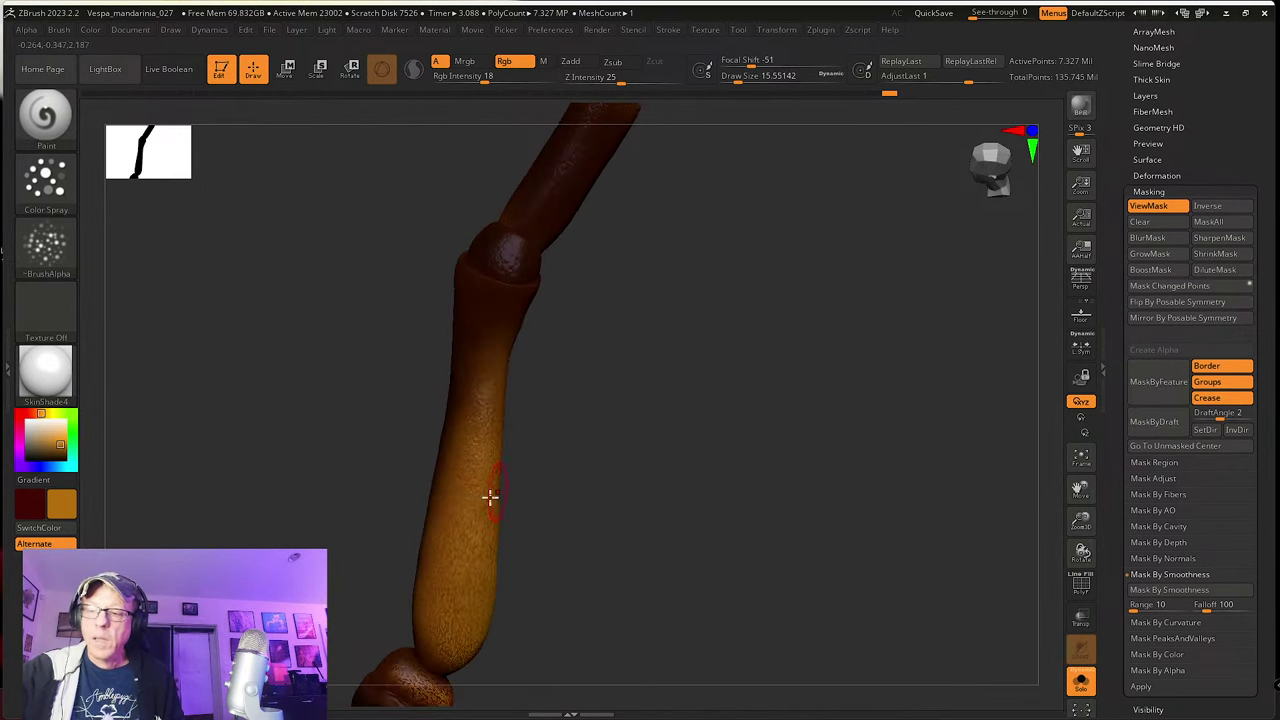
pyautogui.moveTo(479, 356); pyautogui.dragTo(503, 457)
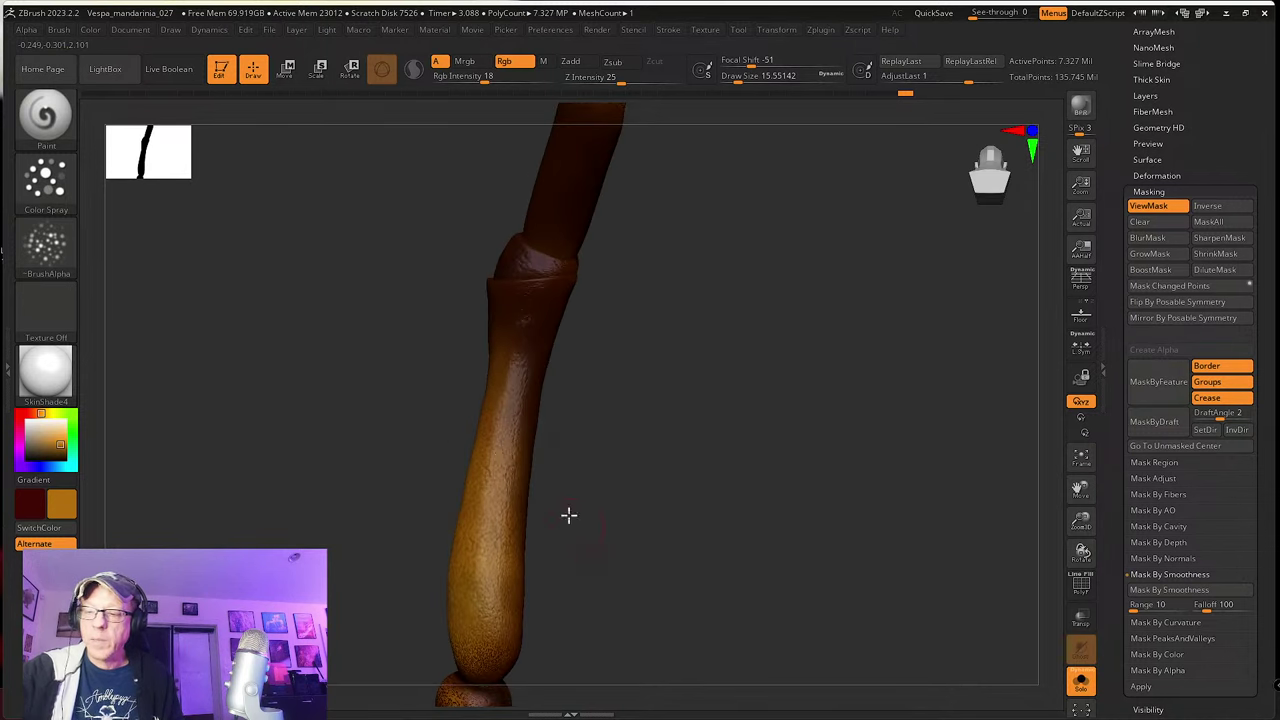
pyautogui.moveTo(569, 514); pyautogui.dragTo(509, 503)
pyautogui.moveTo(496, 568); pyautogui.dragTo(503, 437)
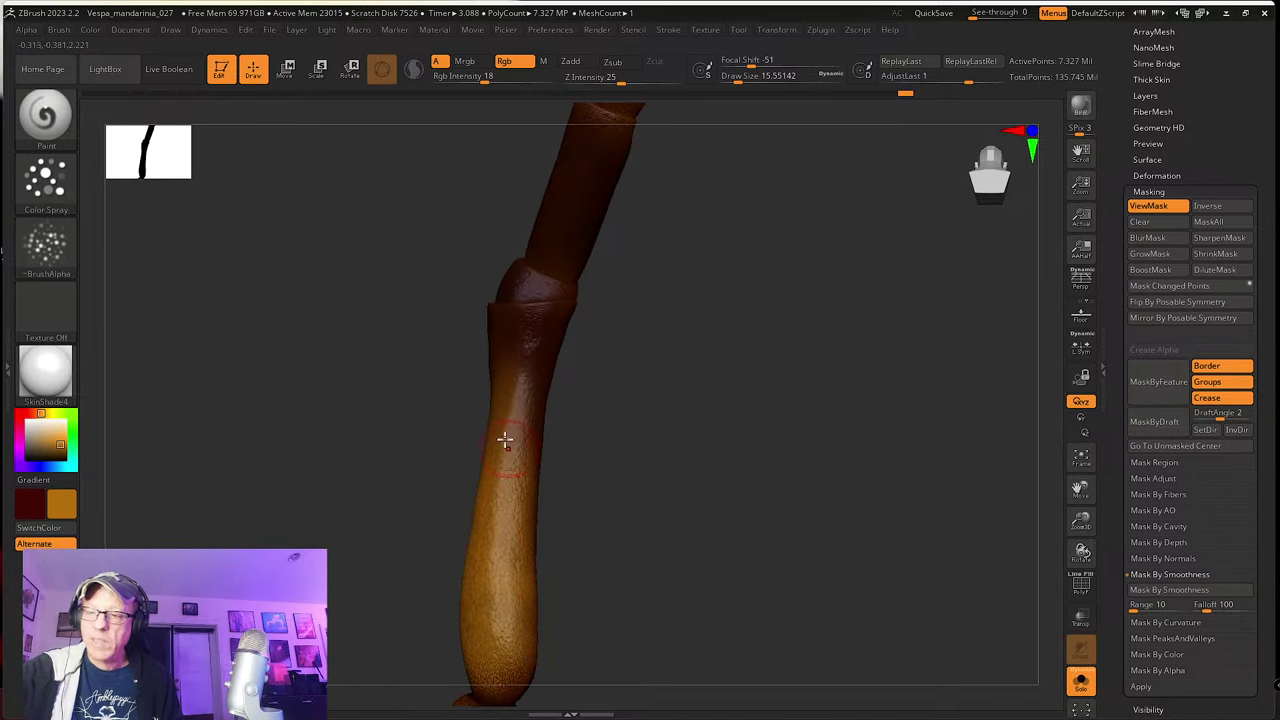
pyautogui.moveTo(506, 529); pyautogui.dragTo(497, 477)
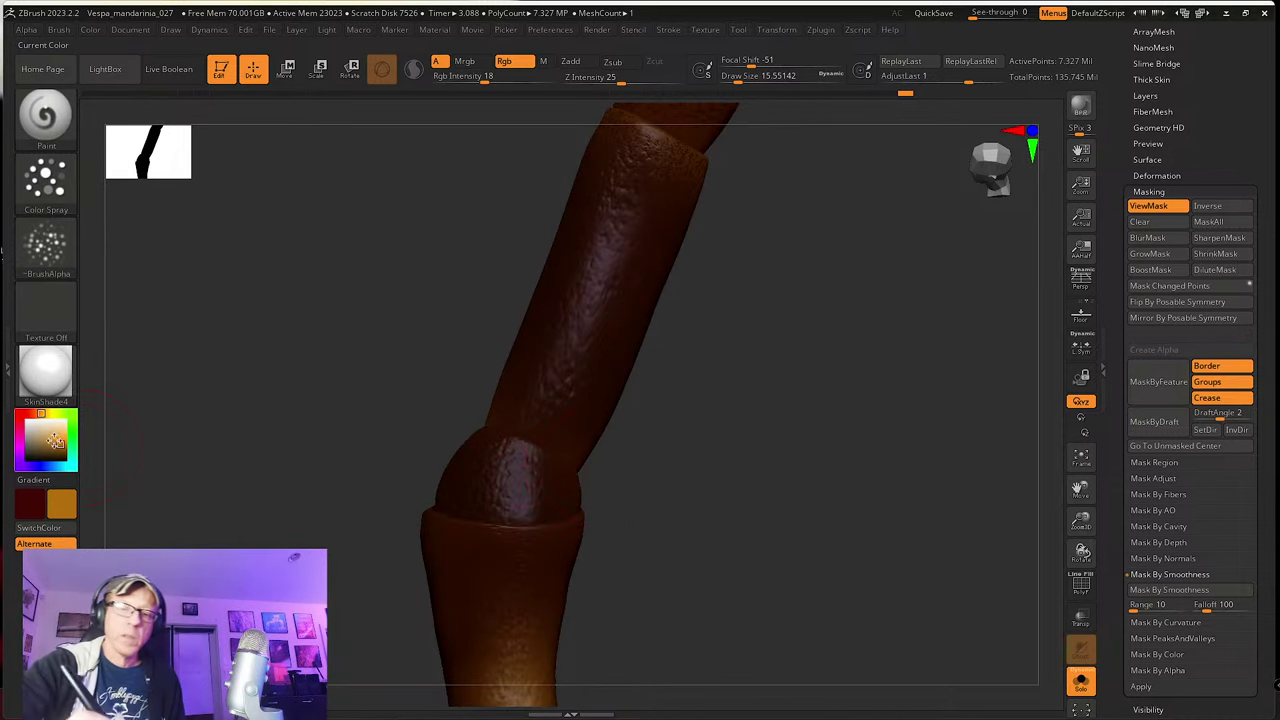
# Step: Pick a very dark brown, set the draw size to about 6.6, and spray over the rounded joint above the base segment
pyautogui.moveTo(60, 444); pyautogui.dragTo(59, 455)
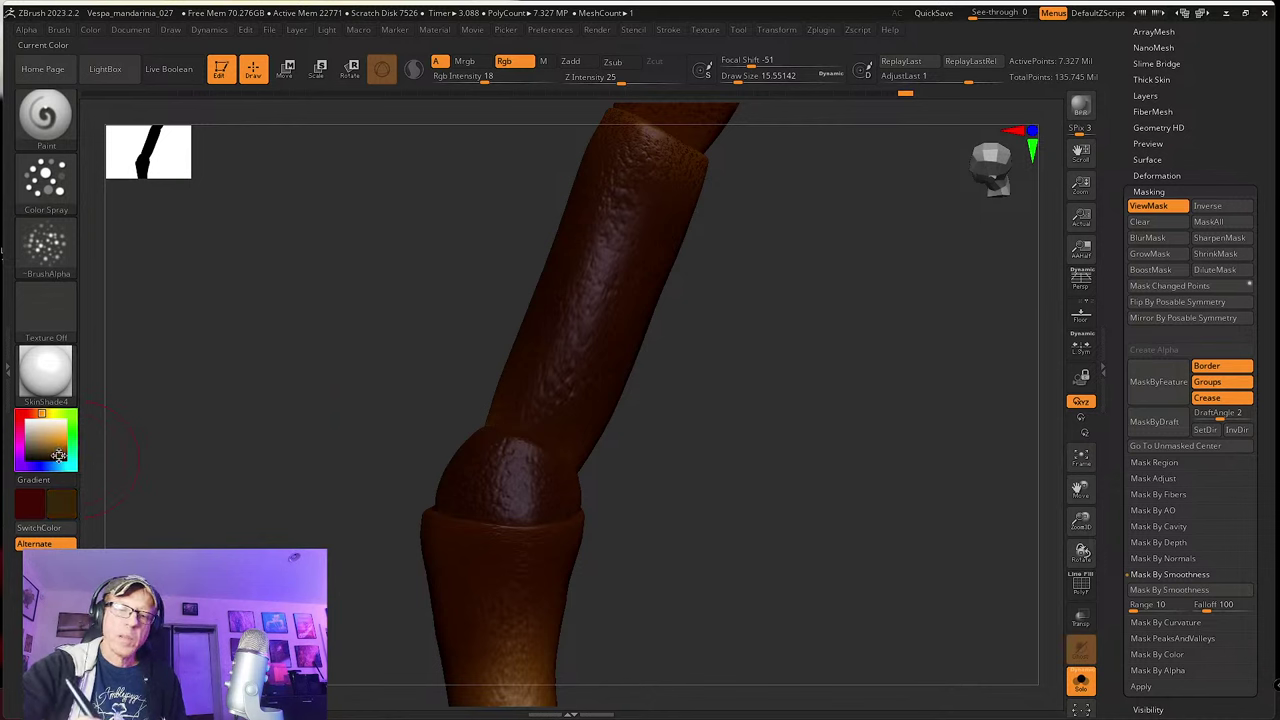
pyautogui.press('s')
pyautogui.moveTo(592, 470)
pyautogui.mouseDown()
pyautogui.moveTo(589, 502)
pyautogui.moveTo(491, 474)
pyautogui.moveTo(523, 526)
pyautogui.mouseUp()
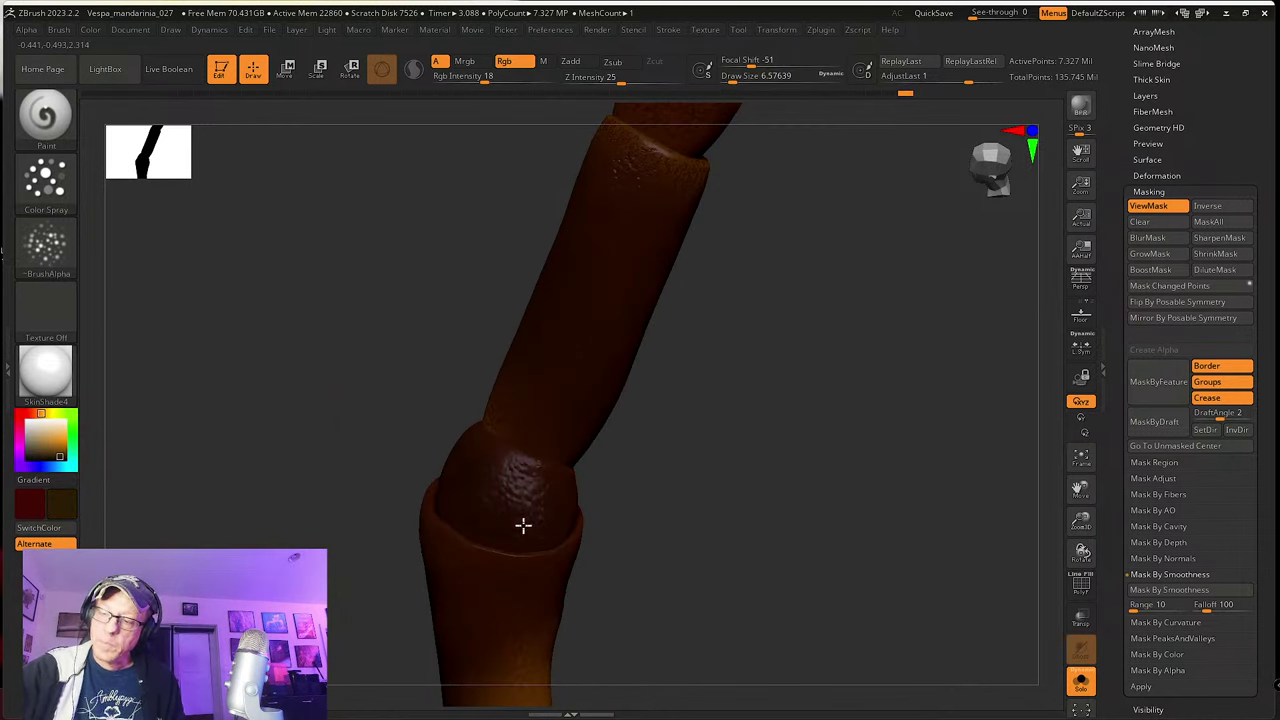
pyautogui.moveTo(496, 508); pyautogui.dragTo(539, 503, button='right')
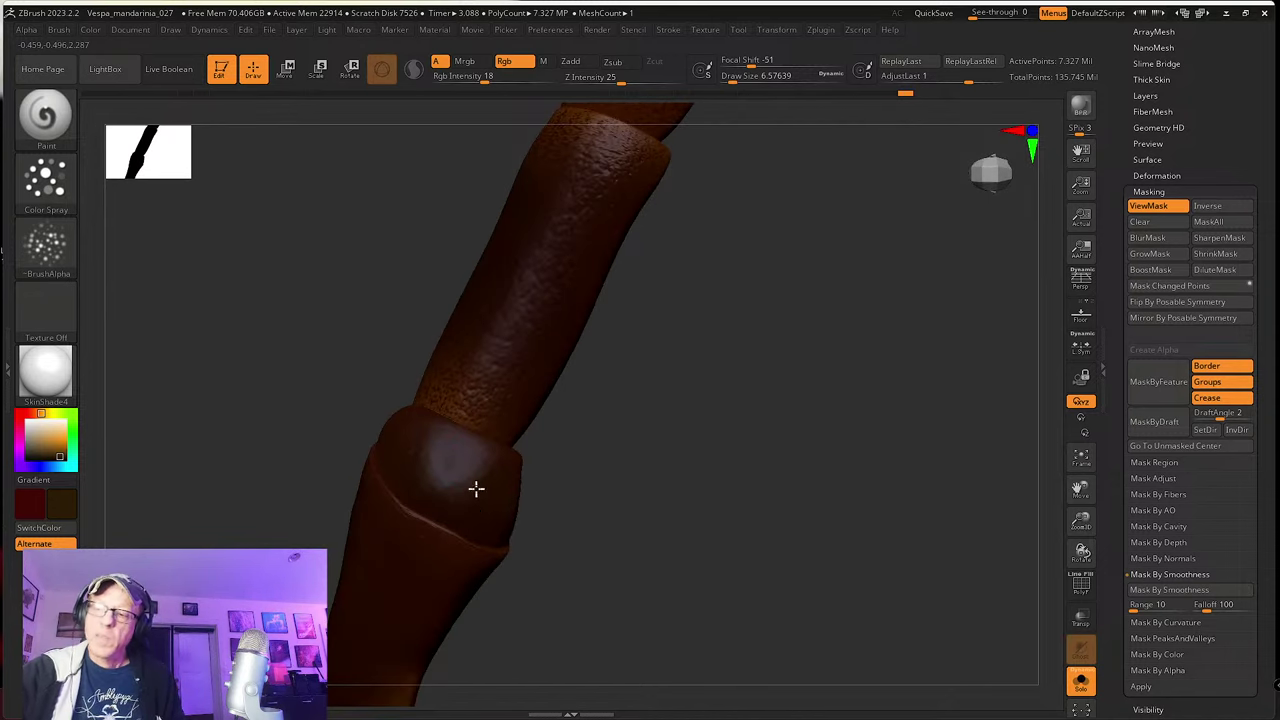
pyautogui.moveTo(591, 517); pyautogui.dragTo(494, 471)
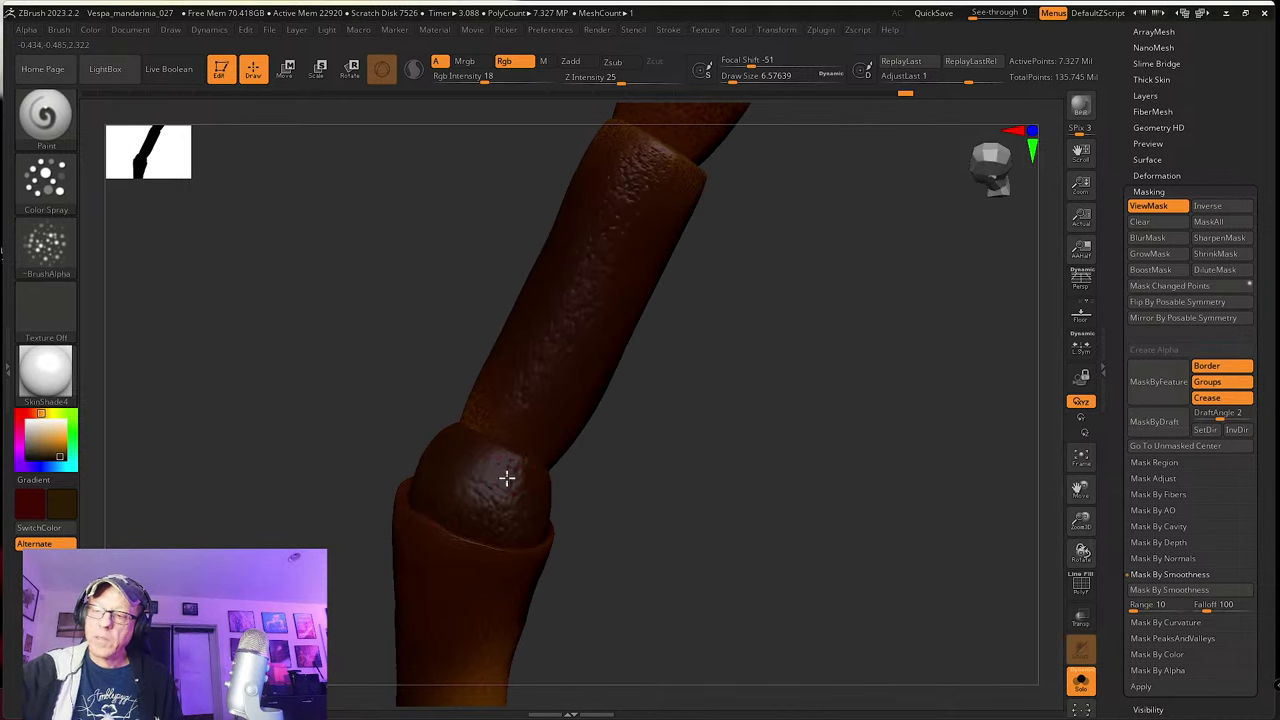
pyautogui.moveTo(597, 506); pyautogui.dragTo(520, 486)
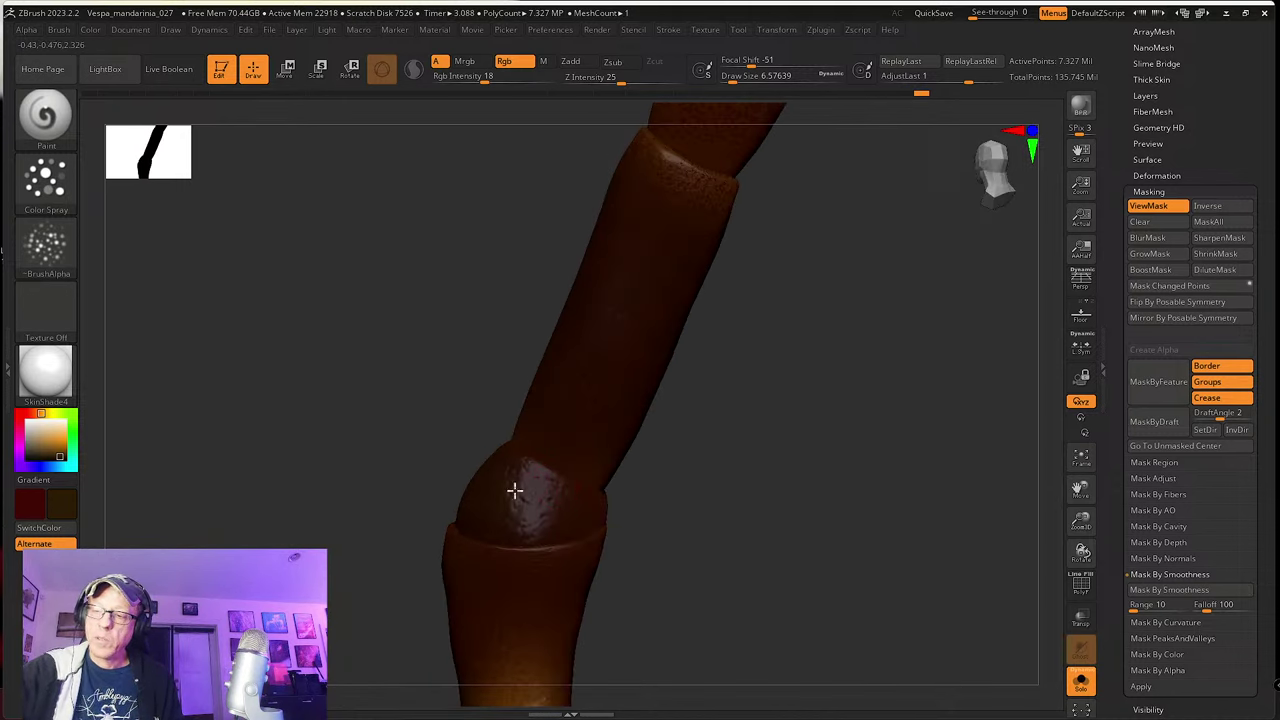
# Step: Set the Multi Map Exporter's displacement map options to 3 channels, 32-bit and EXR format
pyautogui.click(822, 30)
pyautogui.scroll(-1, 817, 366)
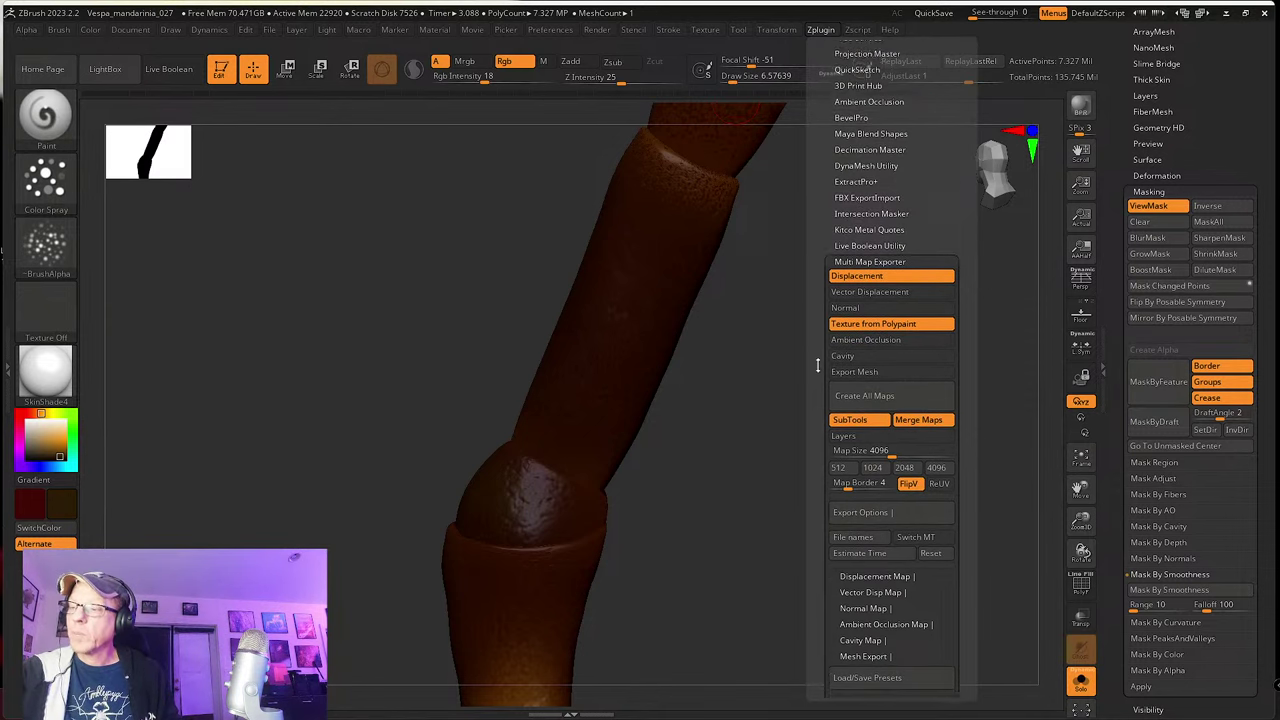
pyautogui.scroll(-4, 830, 340)
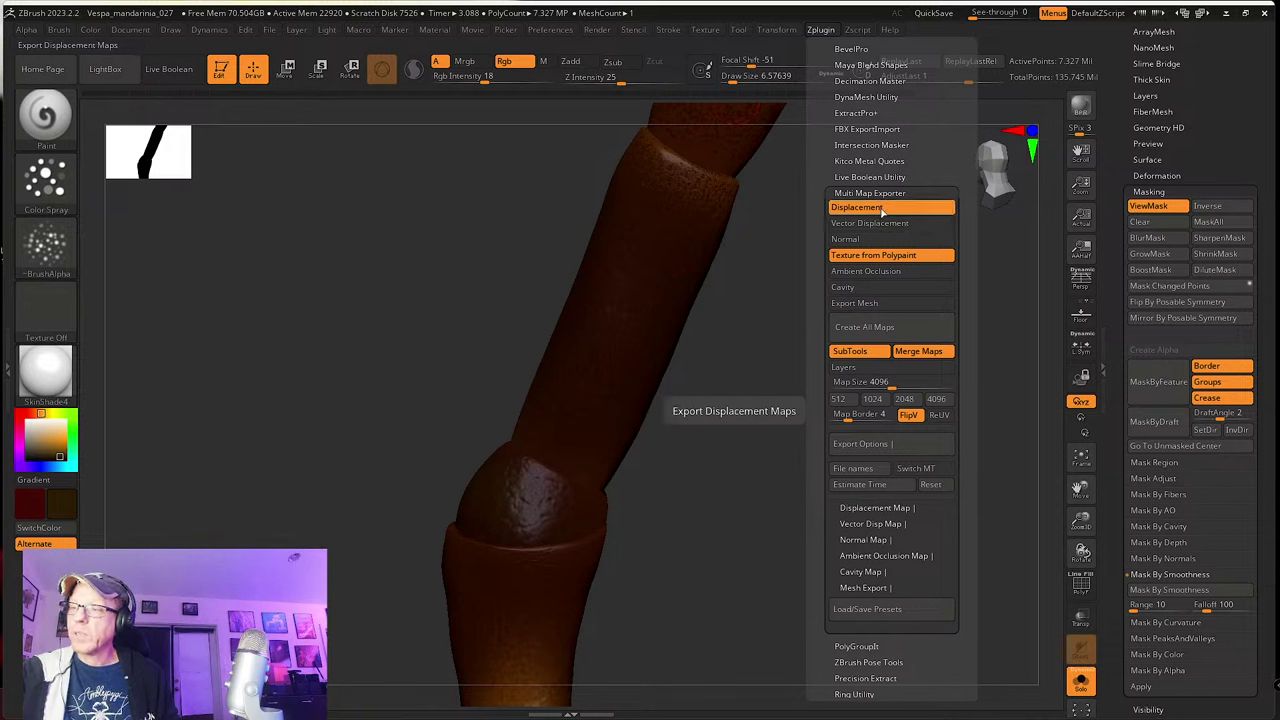
pyautogui.click(866, 508)
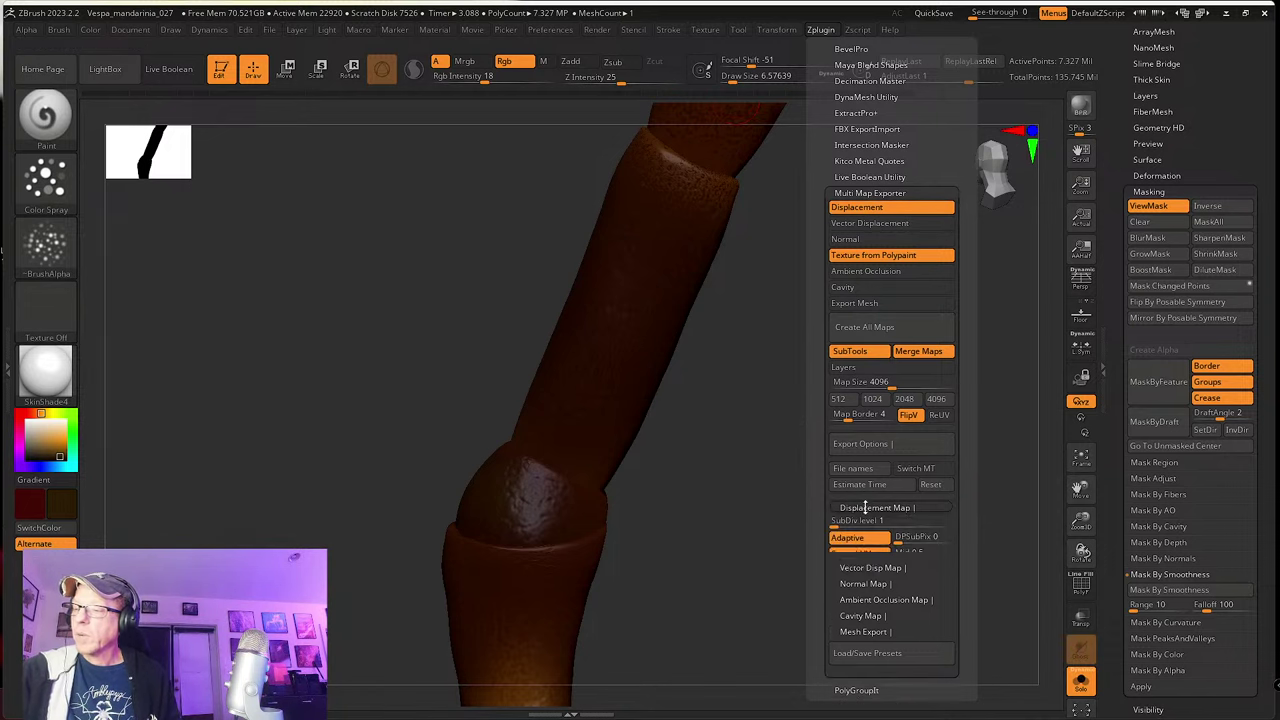
pyautogui.moveTo(823, 578); pyautogui.dragTo(822, 467)
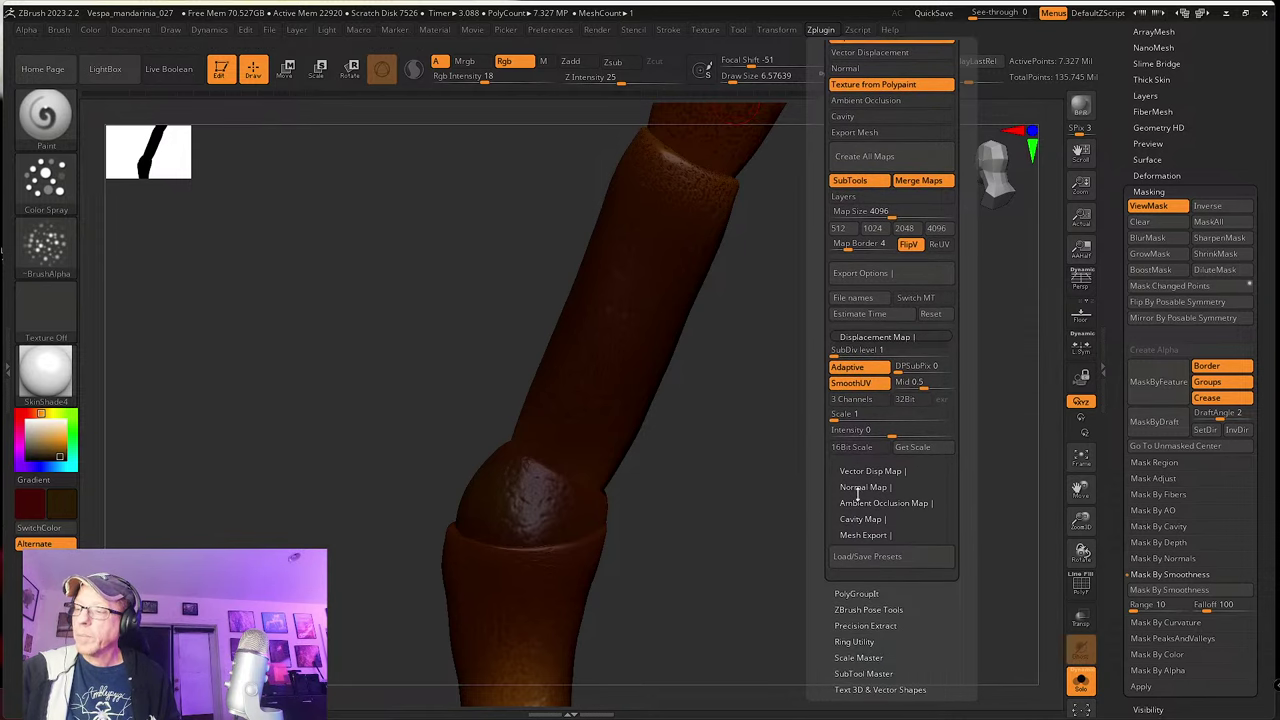
pyautogui.click(903, 400)
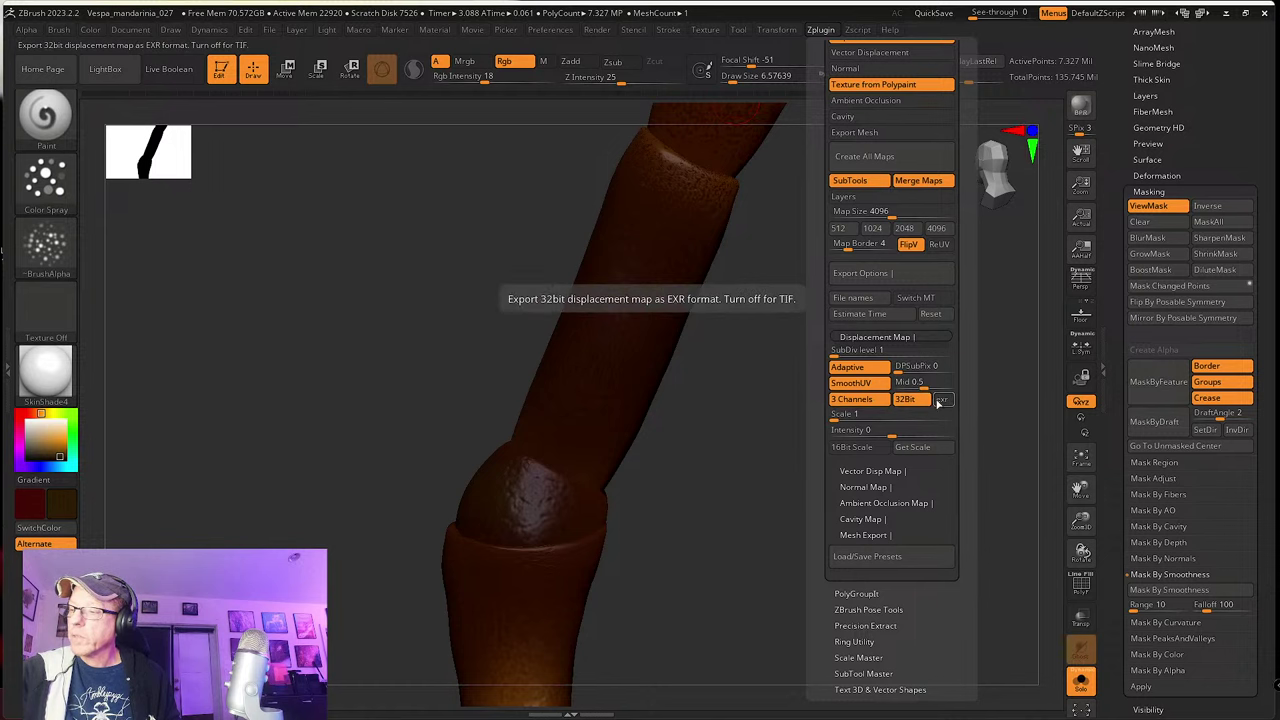
pyautogui.click(940, 400)
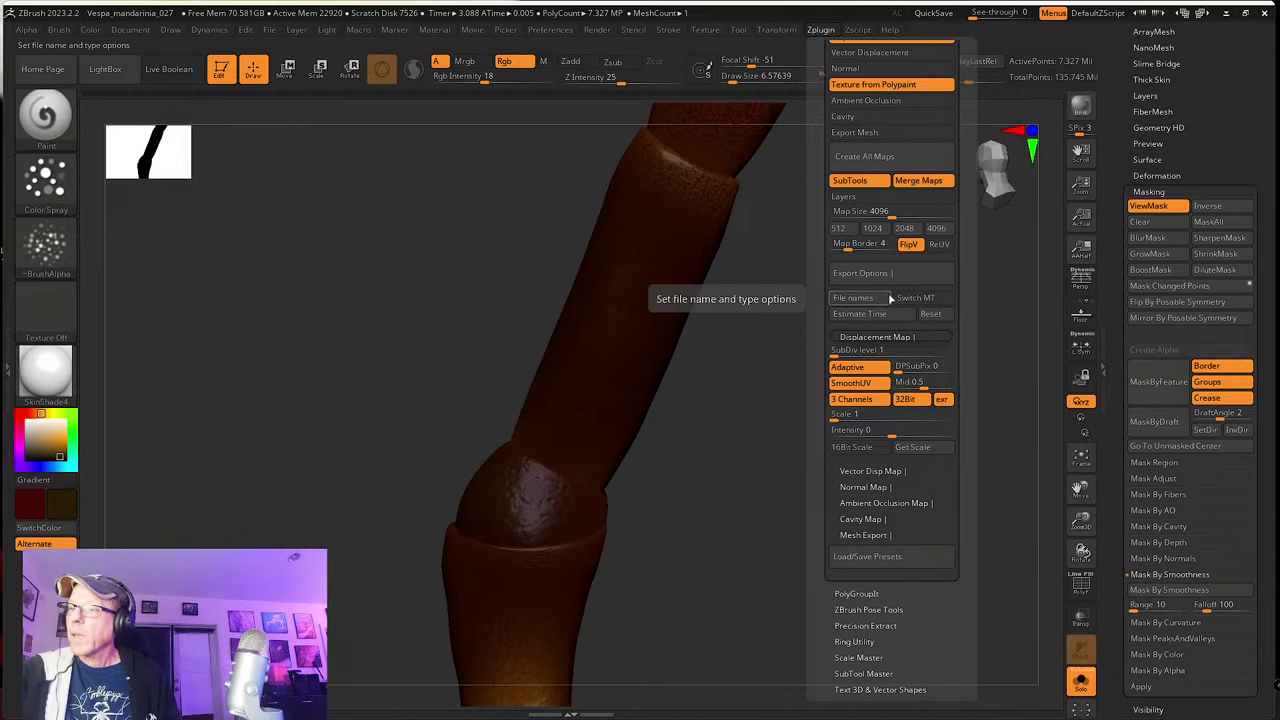
pyautogui.click(890, 182)
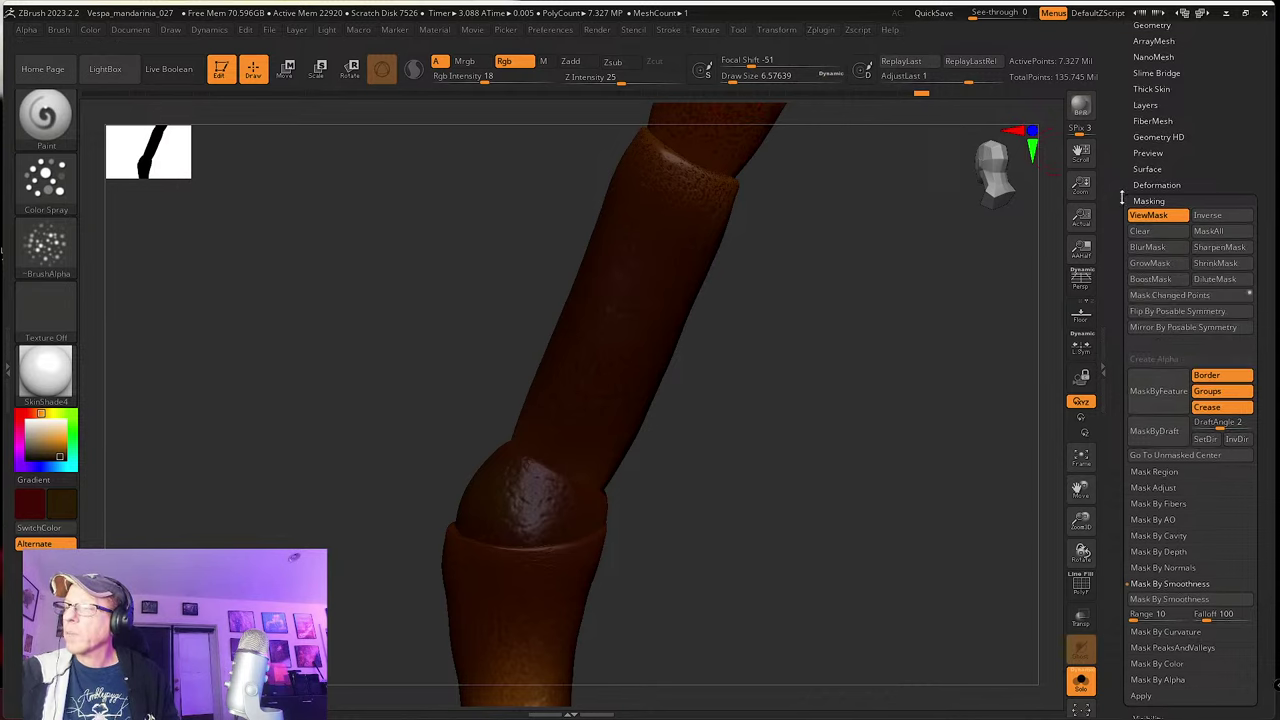
# Step: Expand the 1003, midLegs, Untitled Folder and frontLegs subtool folders to review their subtools, returning to the antennae subtool
pyautogui.click(1147, 277)
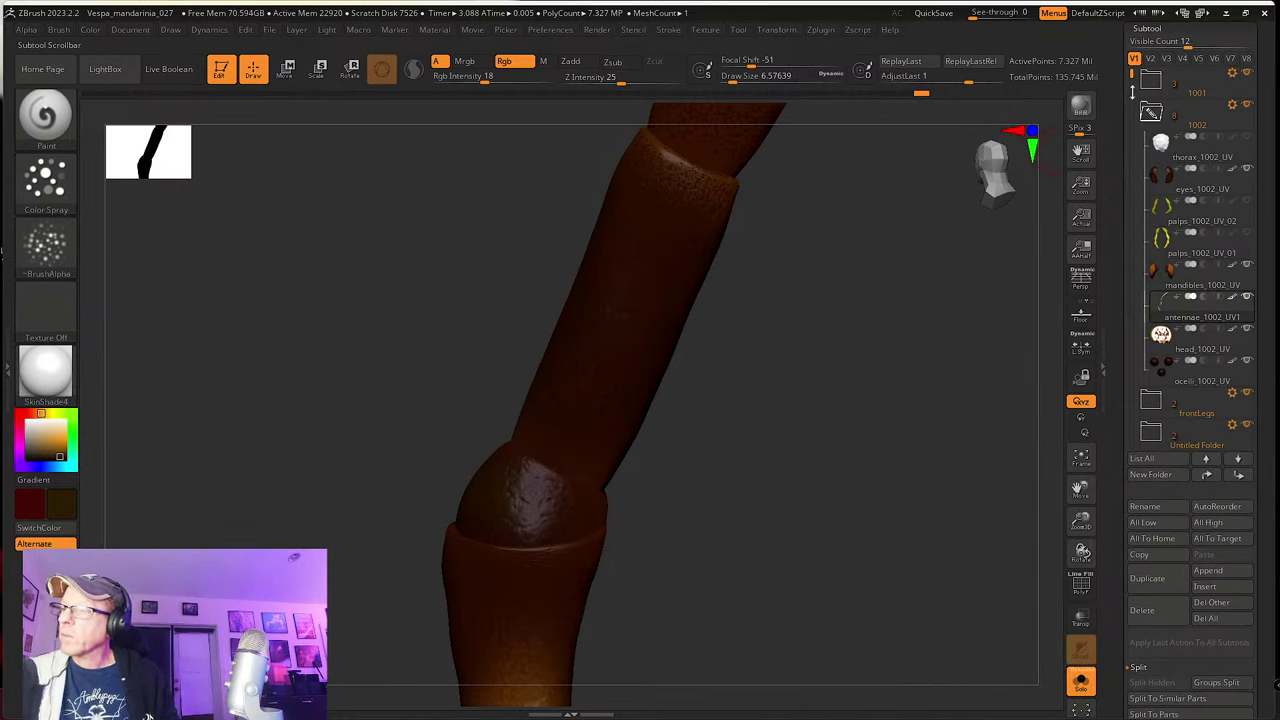
pyautogui.moveTo(1133, 101); pyautogui.dragTo(1132, 203)
pyautogui.click(1160, 240)
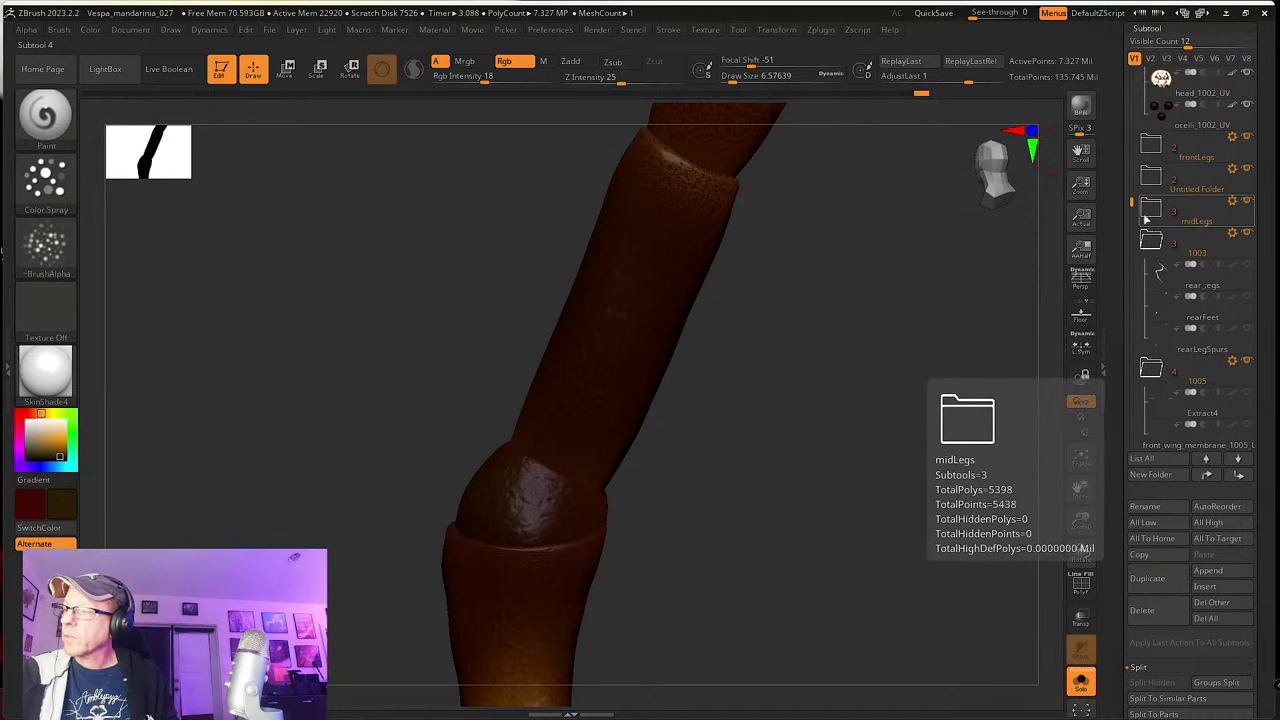
pyautogui.click(1153, 208)
pyautogui.click(1151, 178)
pyautogui.click(1152, 153)
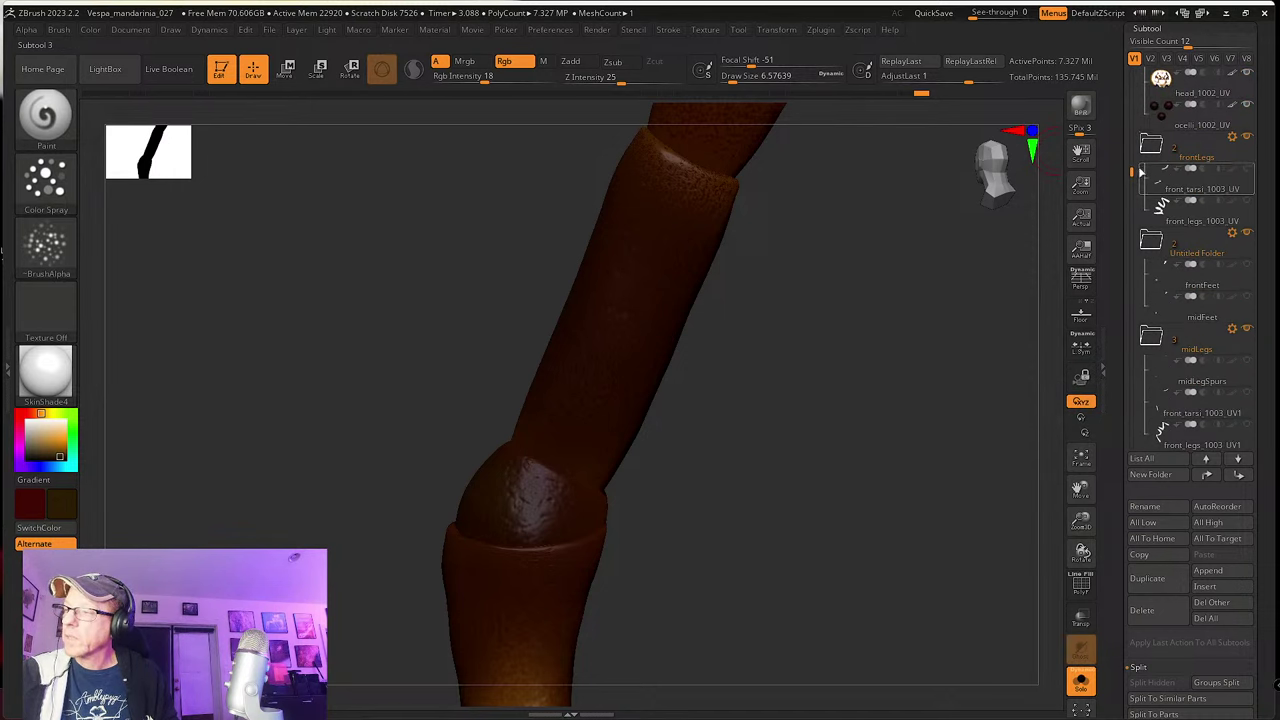
pyautogui.moveTo(1132, 168); pyautogui.dragTo(1131, 86)
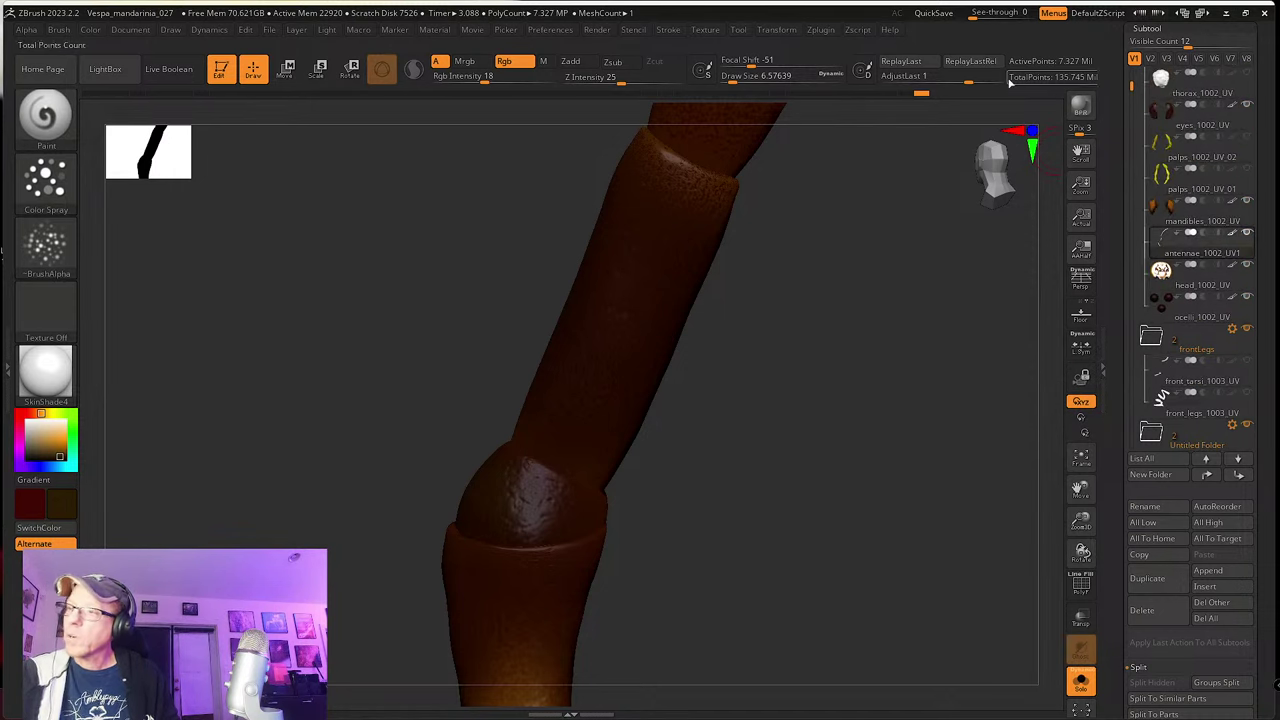
# Step: Review the Multi Map Exporter's enabled maps, map size and displacement options
pyautogui.click(820, 31)
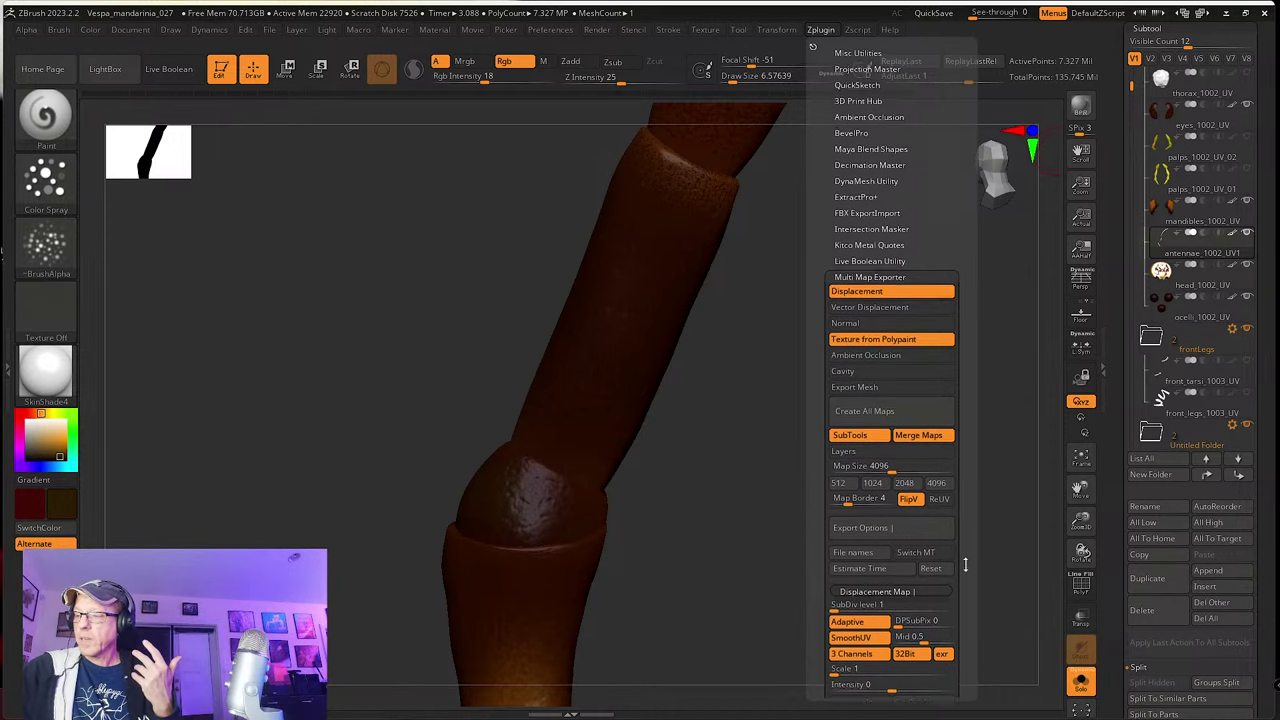
pyautogui.scroll(-2, 956, 592)
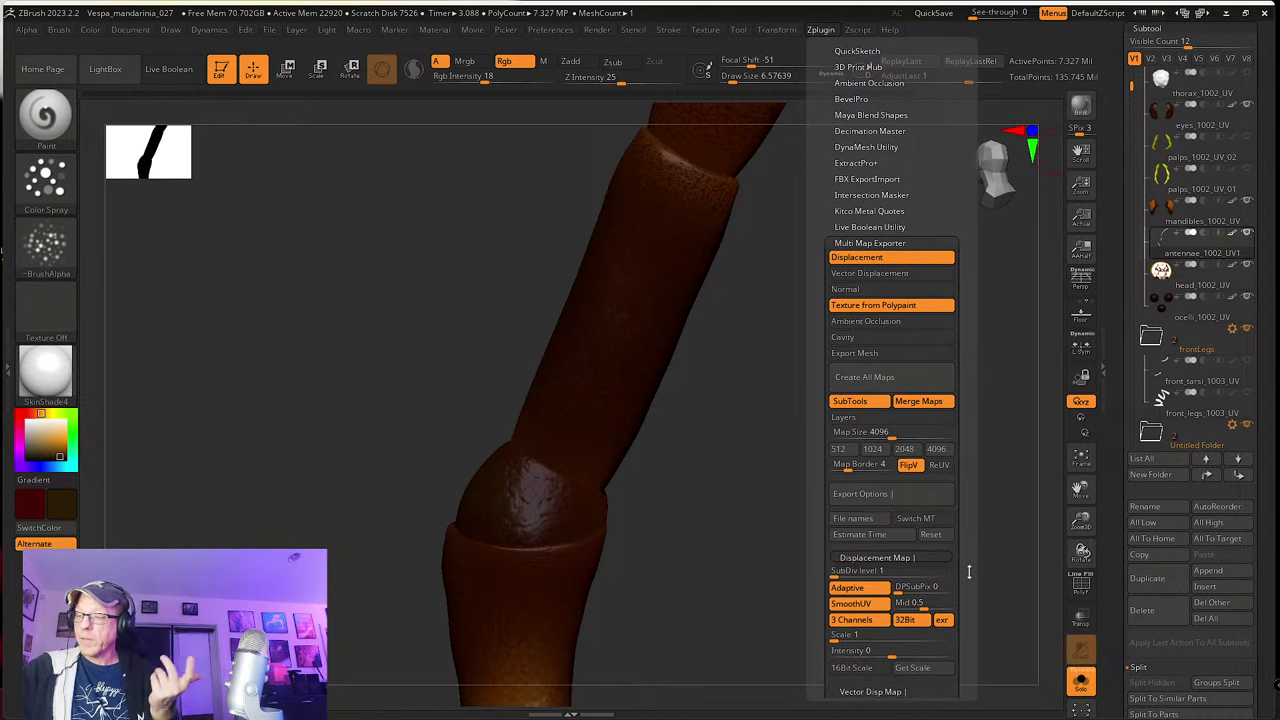
pyautogui.scroll(-4, 968, 571)
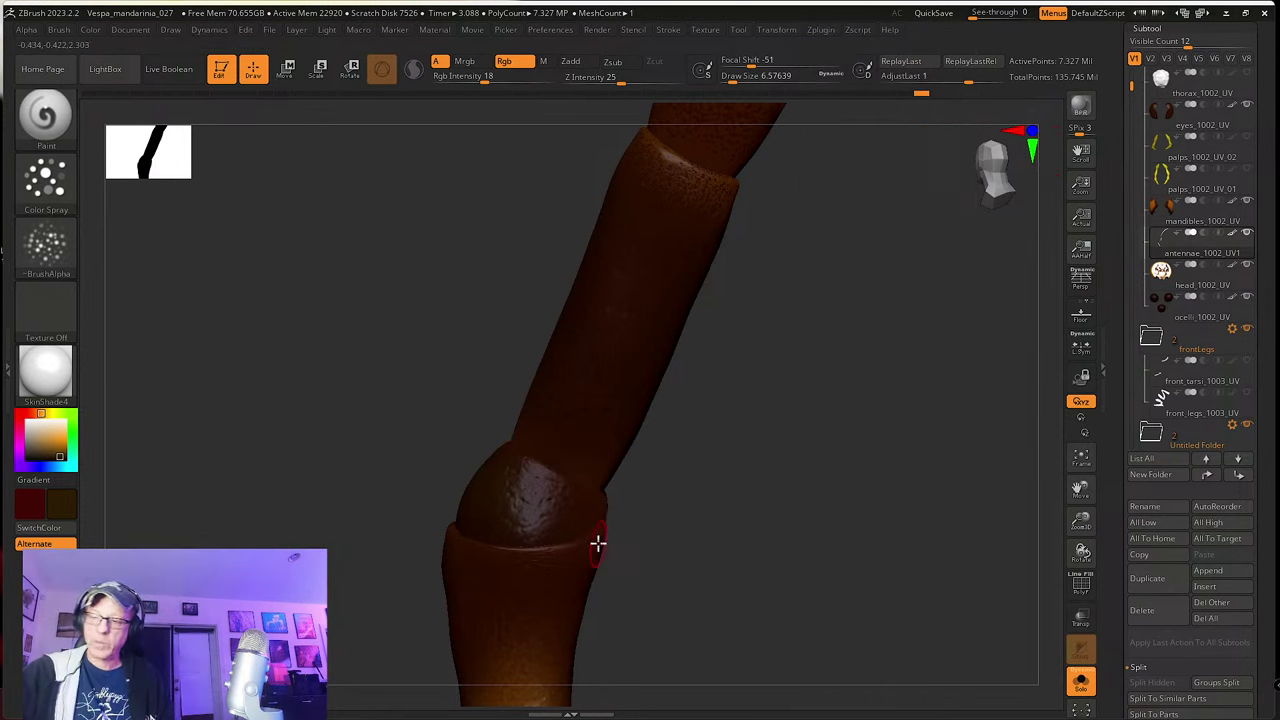
# Step: Set the draw size to about 6.6, pick near-black, and darken the rounded joint and the collar of the segment below it
pyautogui.moveTo(714, 524); pyautogui.dragTo(640, 505)
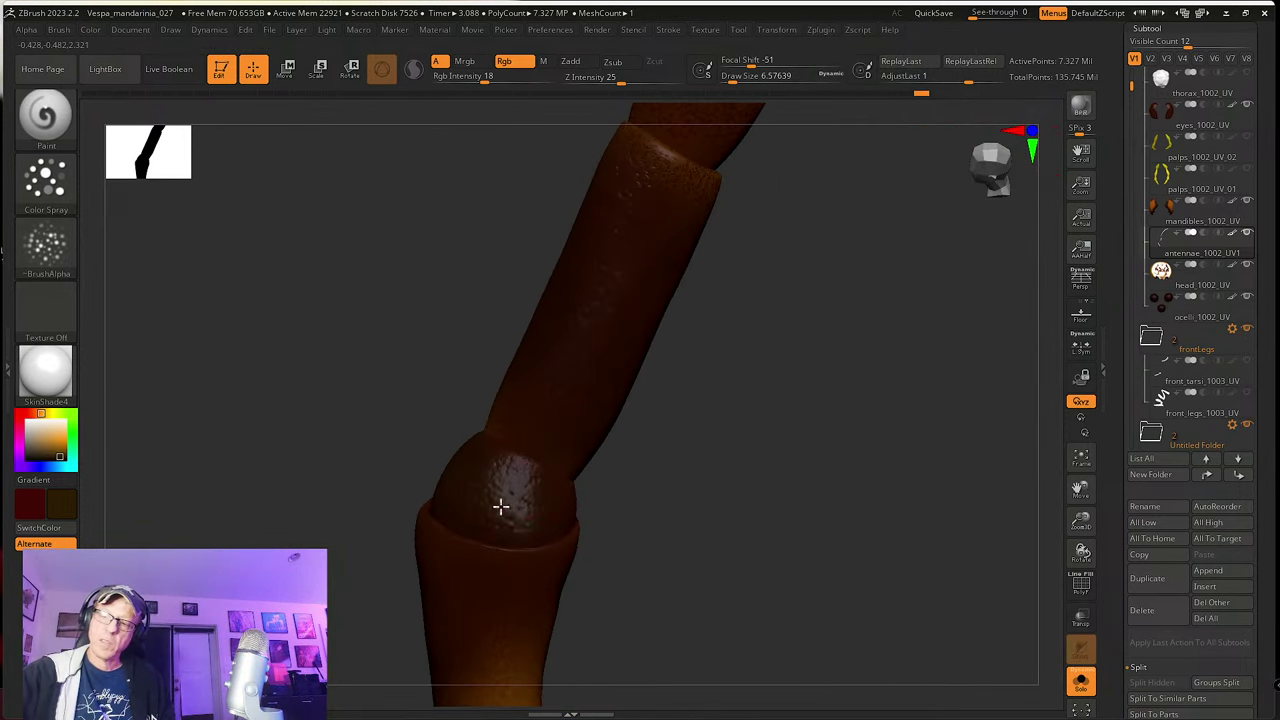
pyautogui.moveTo(549, 491)
pyautogui.mouseDown(button='right')
pyautogui.moveTo(623, 463)
pyautogui.moveTo(549, 497)
pyautogui.mouseUp(button='right')
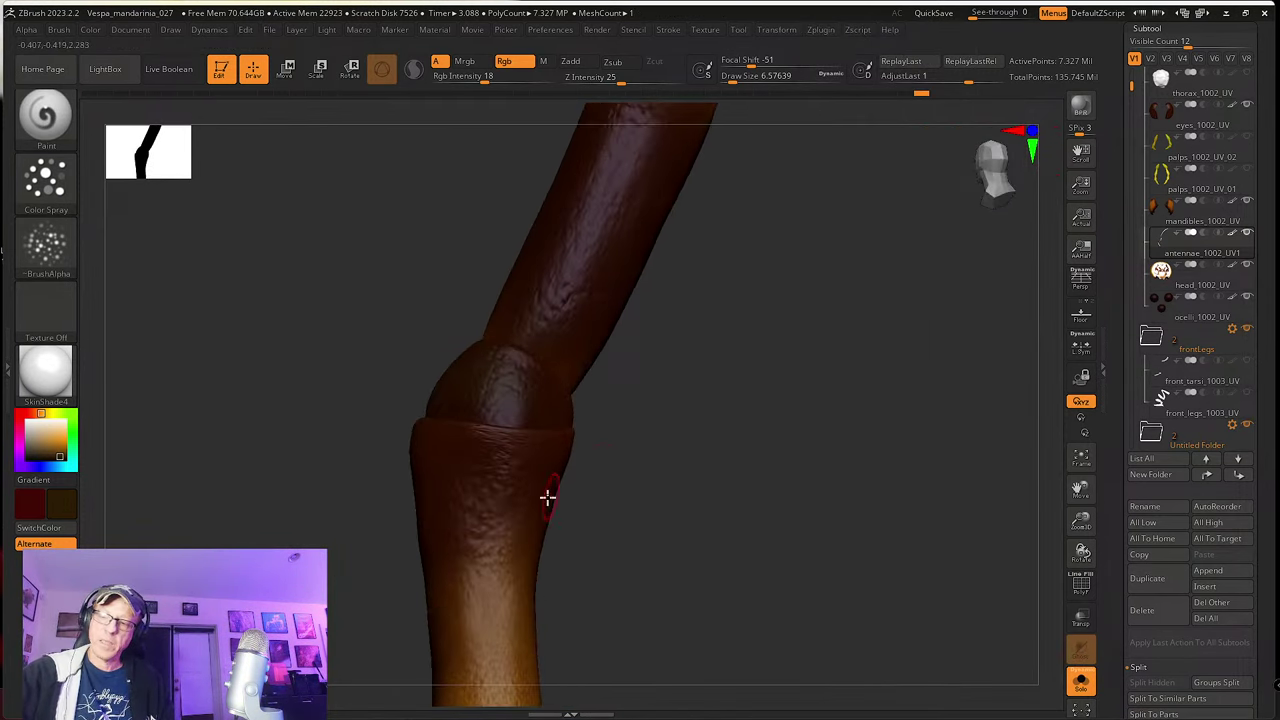
pyautogui.moveTo(508, 537); pyautogui.dragTo(543, 517, button='right')
pyautogui.moveTo(471, 500); pyautogui.dragTo(597, 446, button='right')
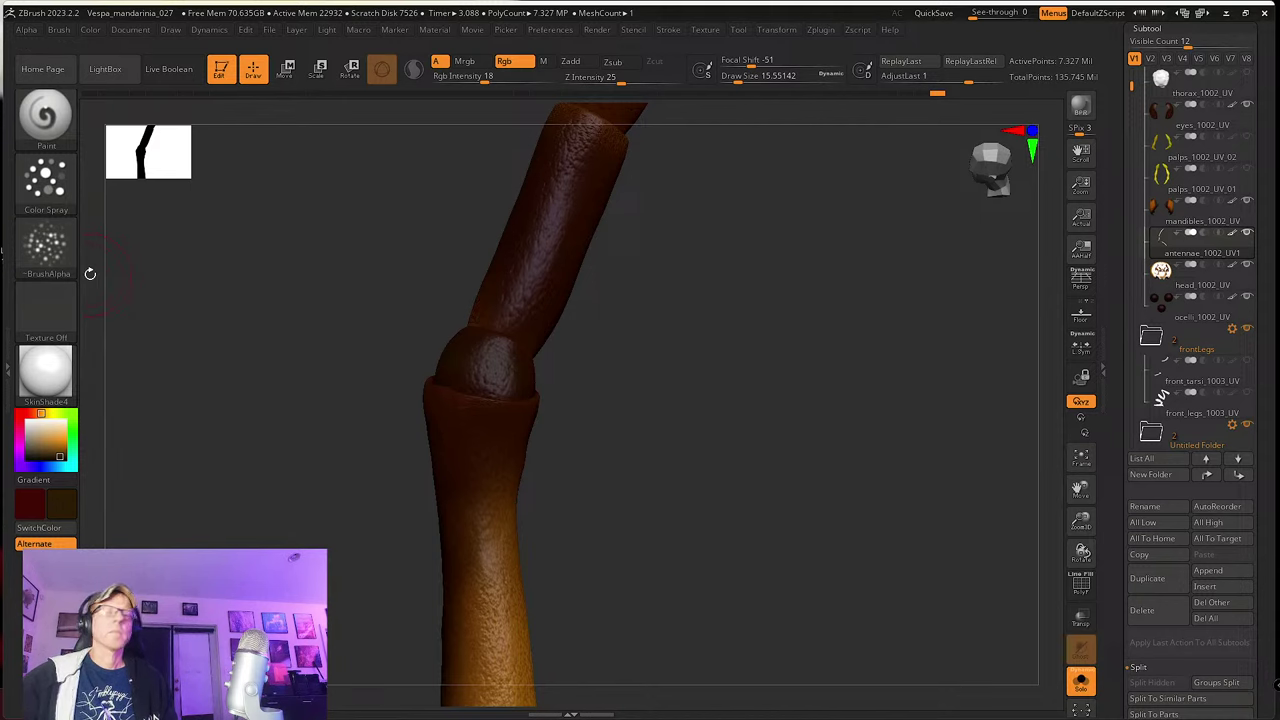
pyautogui.moveTo(615, 354)
pyautogui.mouseDown(button='right')
pyautogui.moveTo(617, 477)
pyautogui.moveTo(571, 537)
pyautogui.moveTo(576, 474)
pyautogui.moveTo(588, 485)
pyautogui.mouseUp(button='right')
pyautogui.press('s')
pyautogui.moveTo(577, 486); pyautogui.dragTo(556, 487)
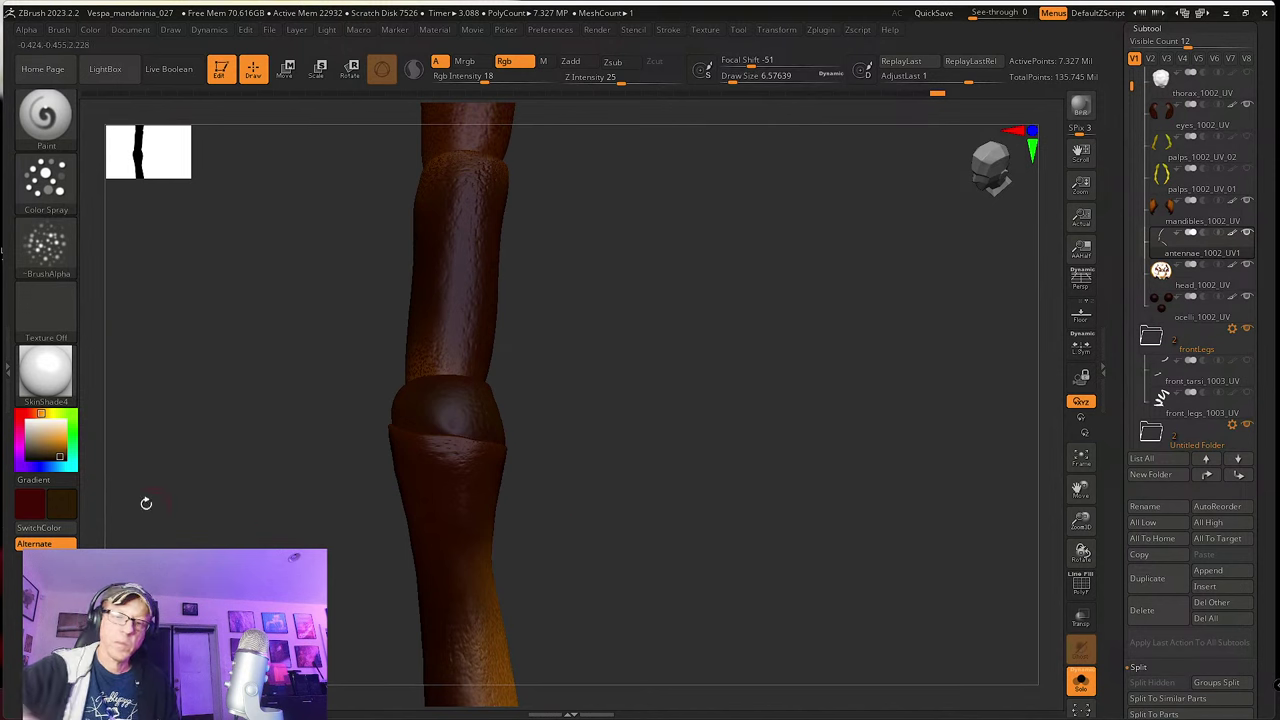
pyautogui.click(60, 456)
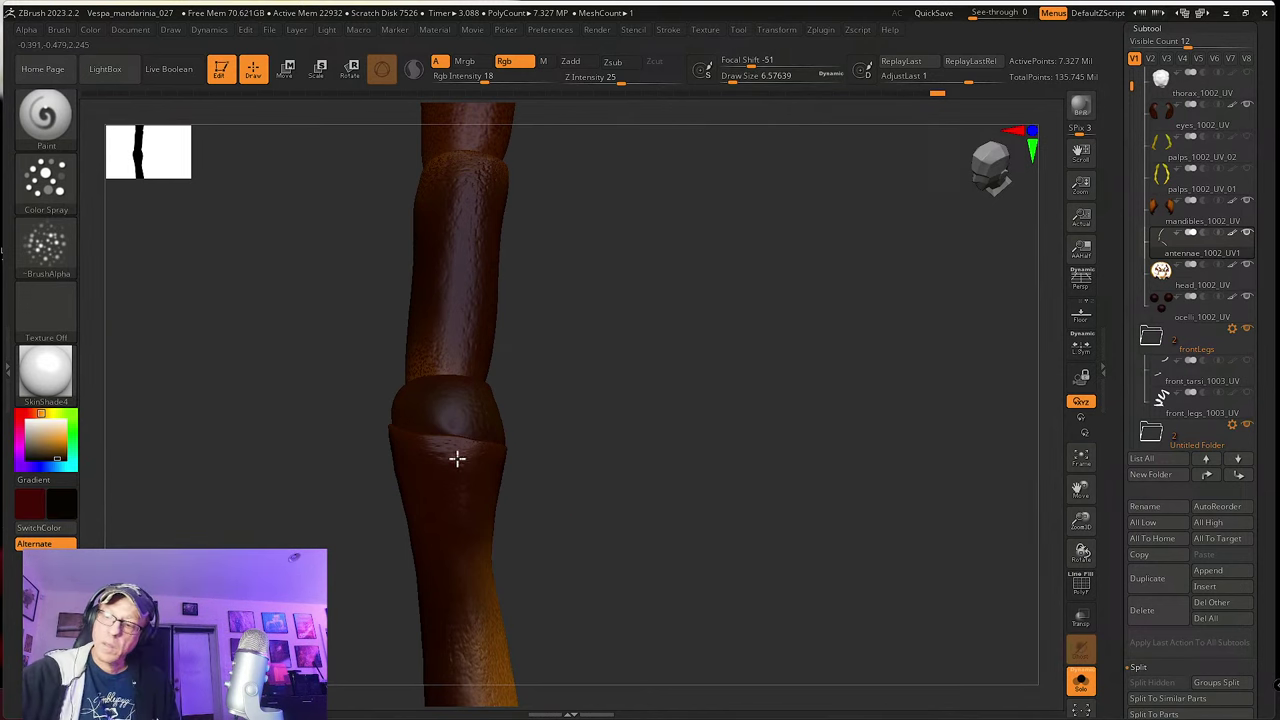
pyautogui.moveTo(439, 483); pyautogui.dragTo(465, 570, button='right')
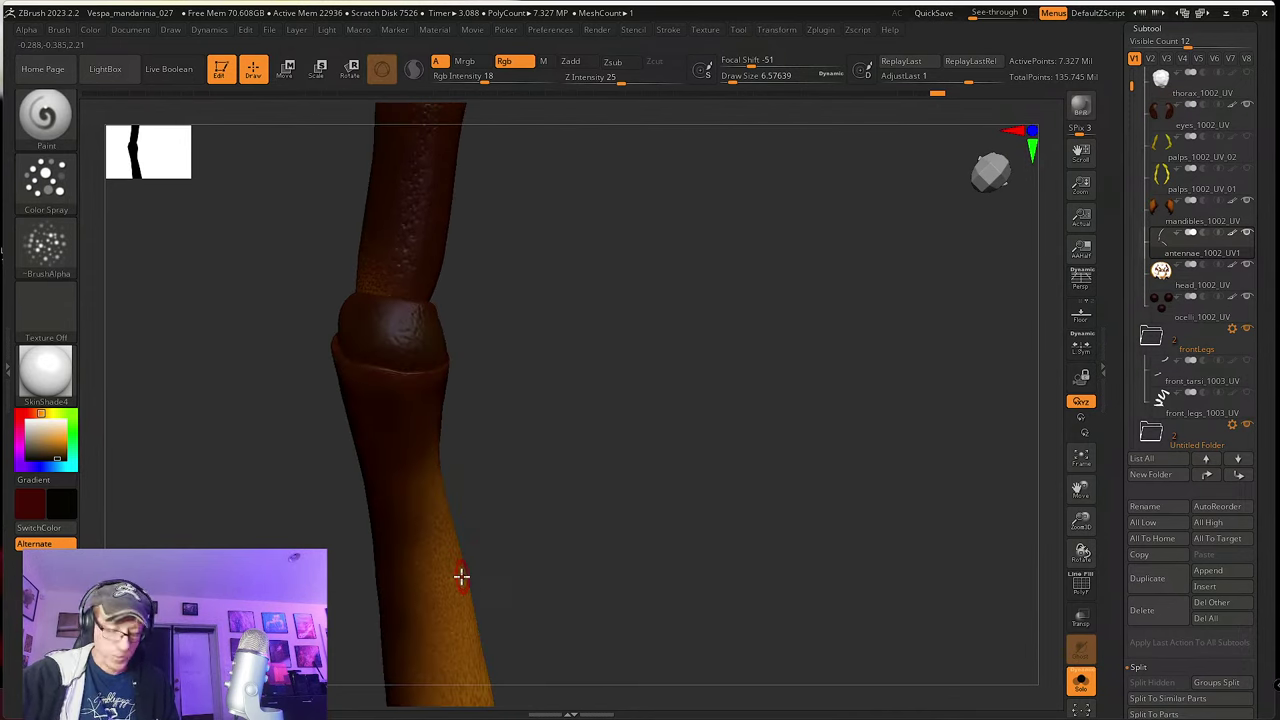
# Step: Sample golden brown from the base segment and spray it lightly onto the upper rim of a segment farther up the antenna
pyautogui.press('c')
pyautogui.keyDown('alt'); pyautogui.moveTo(543, 344); pyautogui.dragTo(560, 669, button='right'); pyautogui.keyUp('alt')
pyautogui.keyDown('alt'); pyautogui.moveTo(476, 210); pyautogui.dragTo(497, 463, button='right'); pyautogui.keyUp('alt')
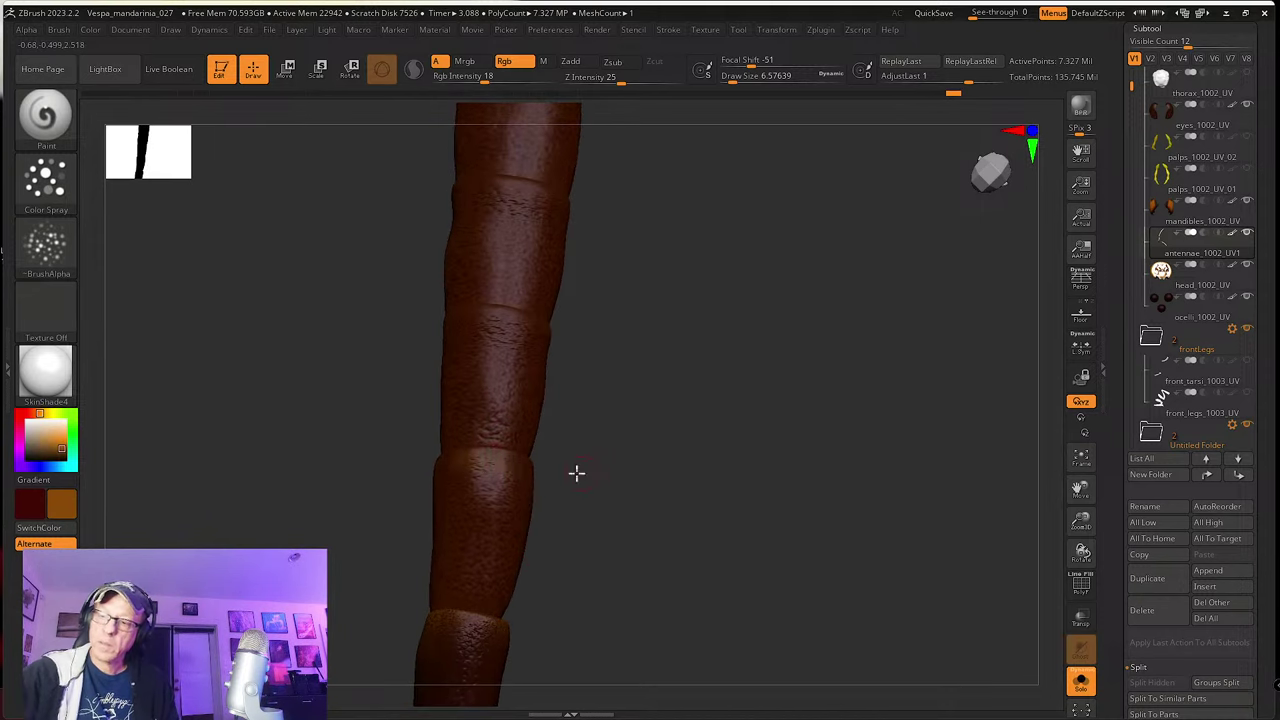
pyautogui.moveTo(574, 474); pyautogui.dragTo(514, 469, button='right')
pyautogui.moveTo(486, 447)
pyautogui.mouseDown()
pyautogui.moveTo(526, 460)
pyautogui.moveTo(504, 464)
pyautogui.mouseUp()
pyautogui.moveTo(641, 477); pyautogui.dragTo(528, 457, button='right')
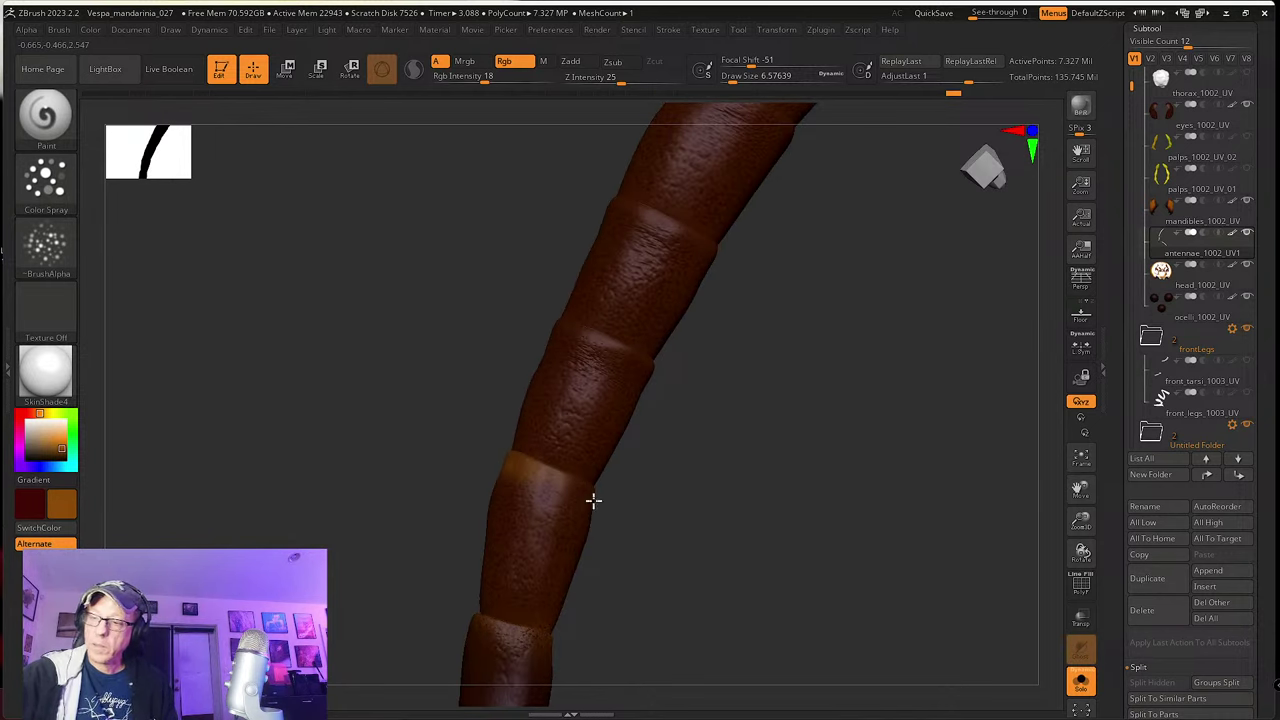
# Step: Build up the golden-brown band around all sides of that segment's upper rim
pyautogui.moveTo(549, 477)
pyautogui.mouseDown(button='right')
pyautogui.moveTo(606, 494)
pyautogui.moveTo(557, 474)
pyautogui.mouseUp(button='right')
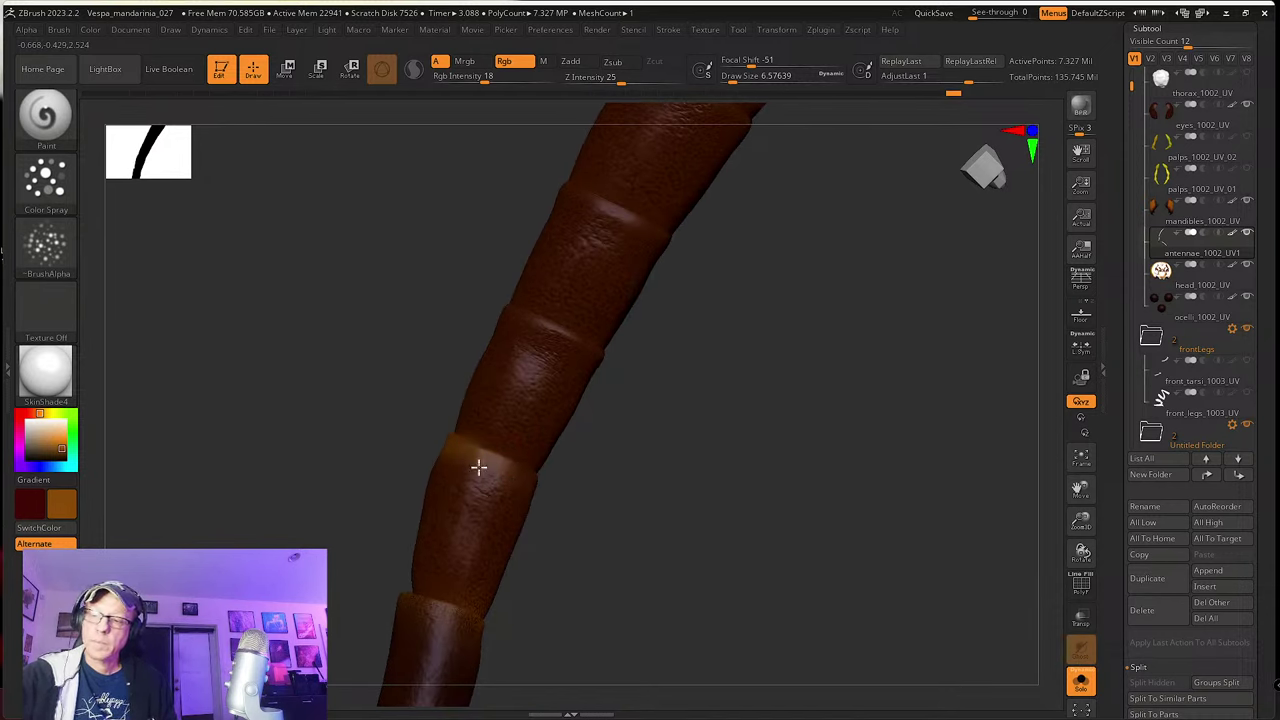
pyautogui.moveTo(520, 494); pyautogui.dragTo(546, 449, button='right')
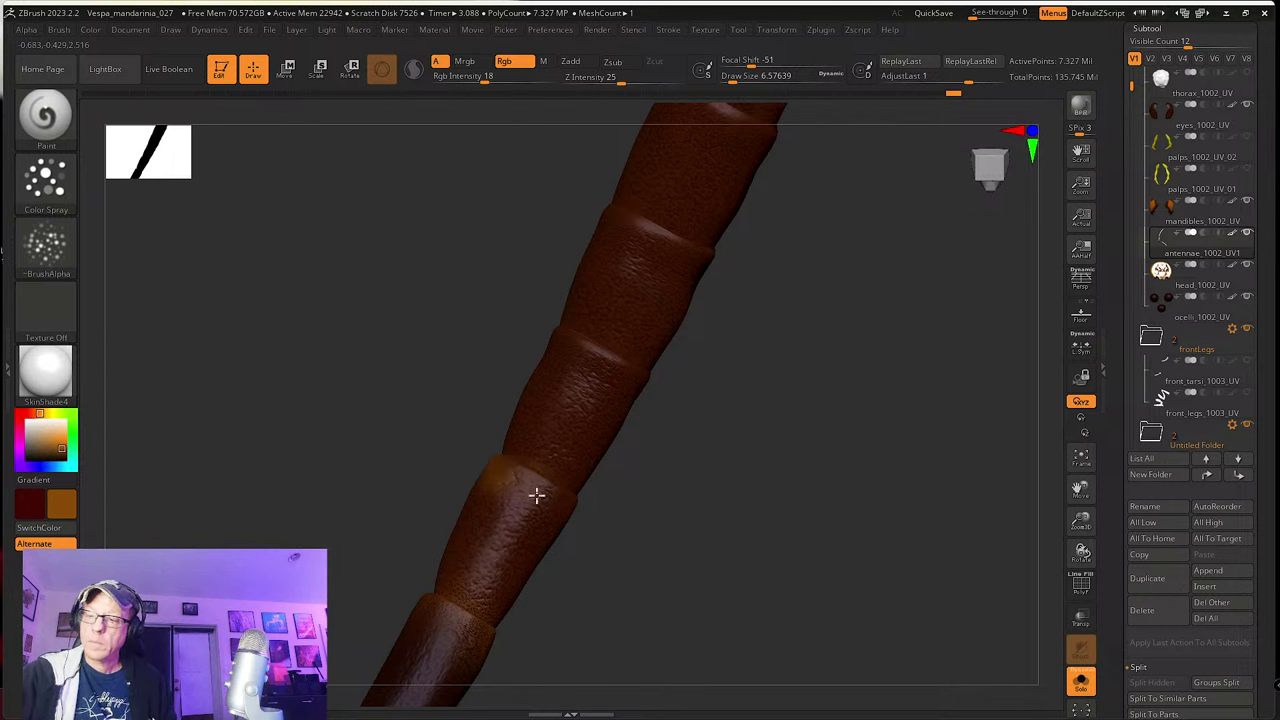
pyautogui.moveTo(534, 491); pyautogui.dragTo(571, 479, button='right')
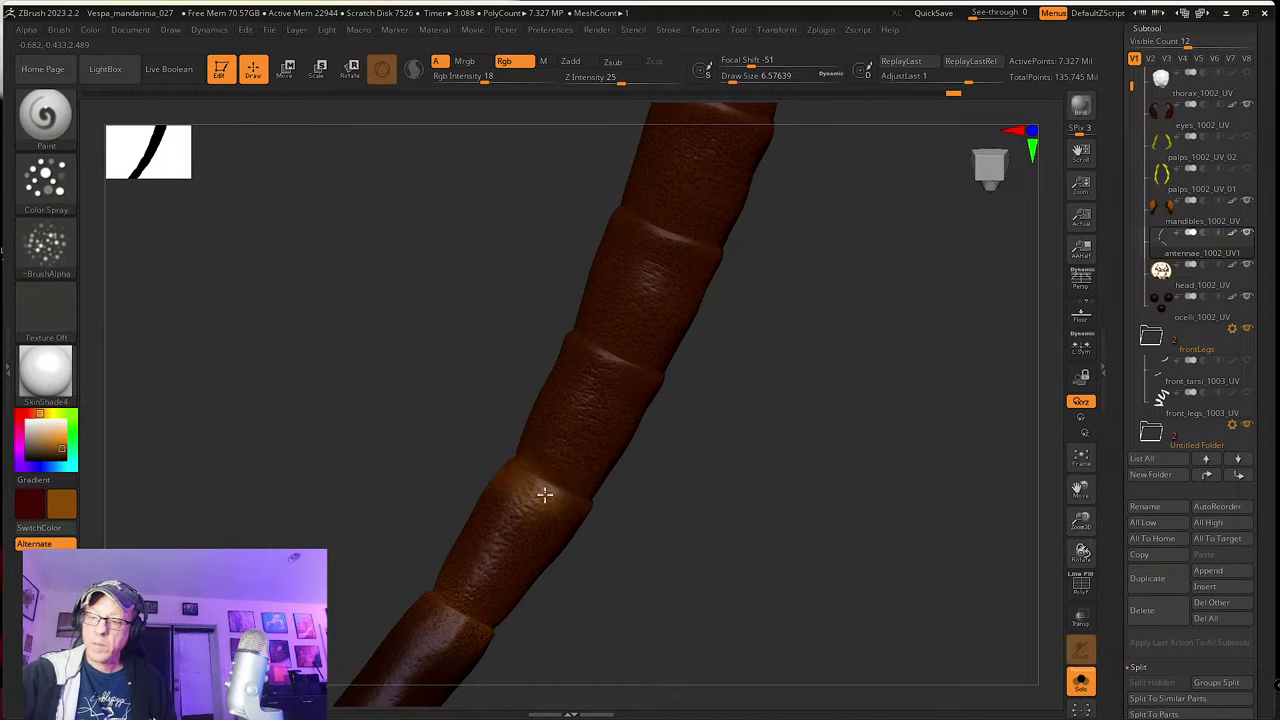
pyautogui.moveTo(587, 535); pyautogui.dragTo(574, 494, button='right')
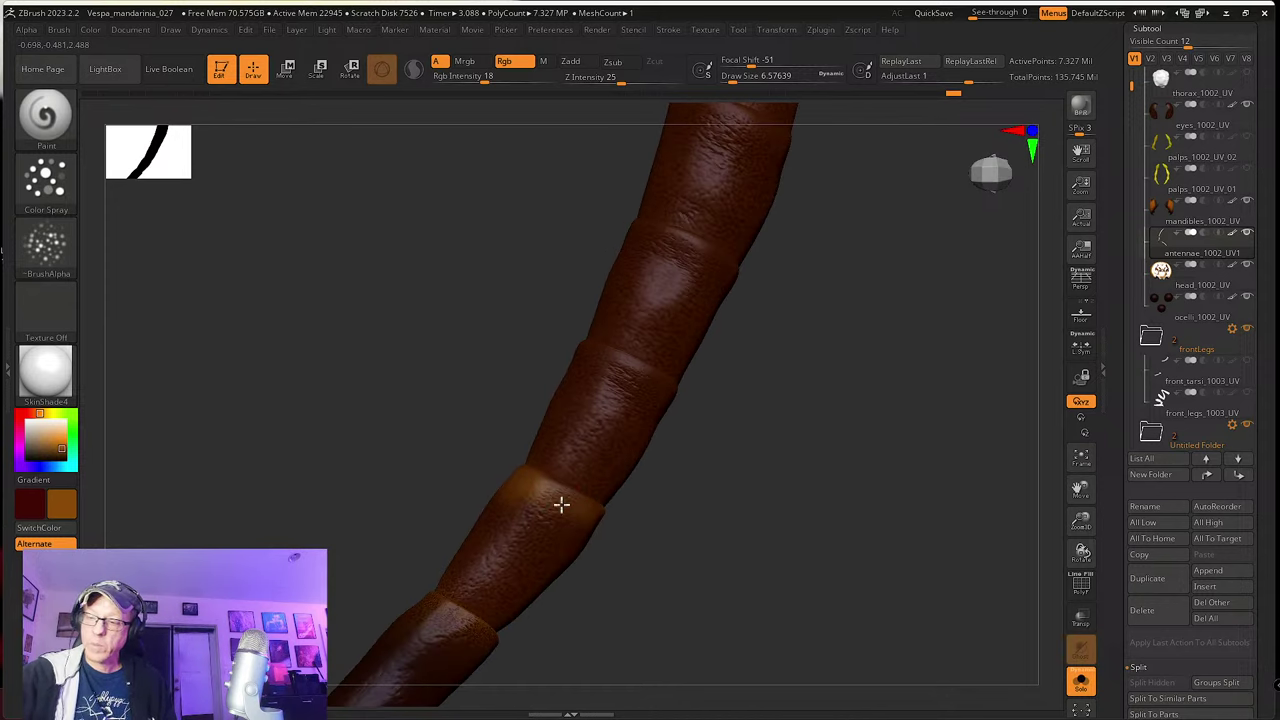
pyautogui.moveTo(648, 543); pyautogui.dragTo(580, 506, button='right')
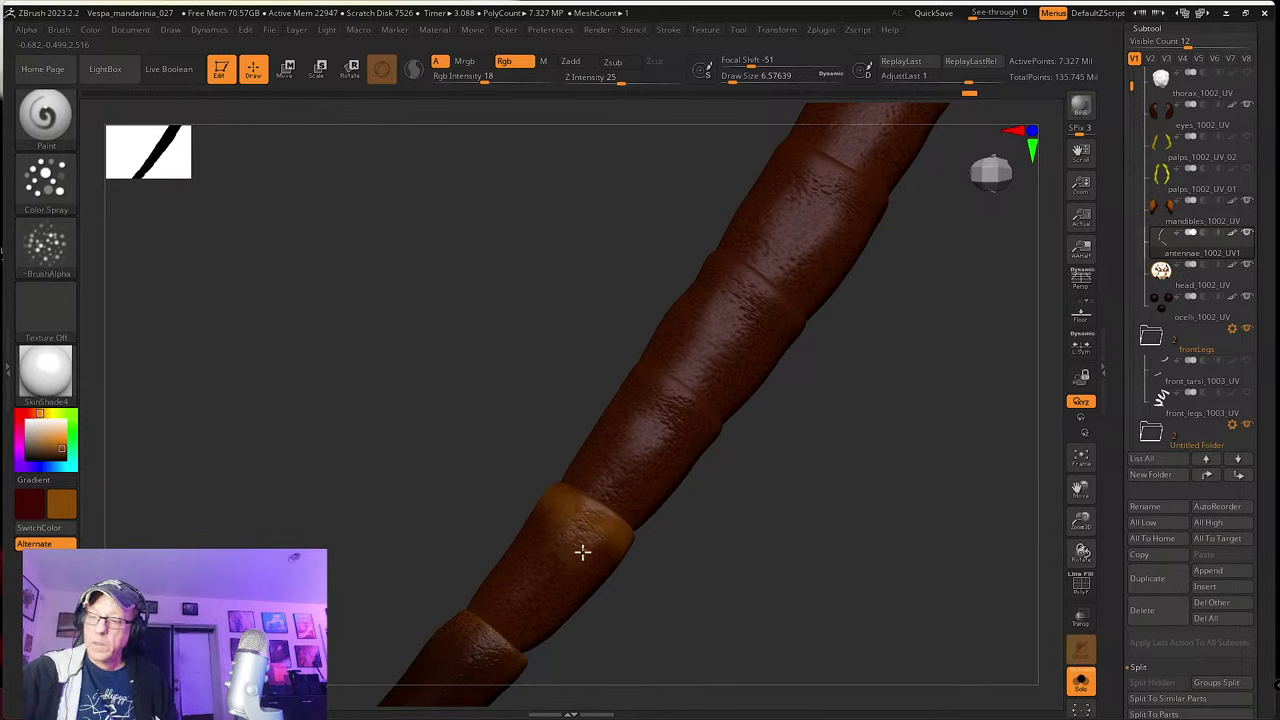
pyautogui.moveTo(549, 503); pyautogui.dragTo(575, 522, button='right')
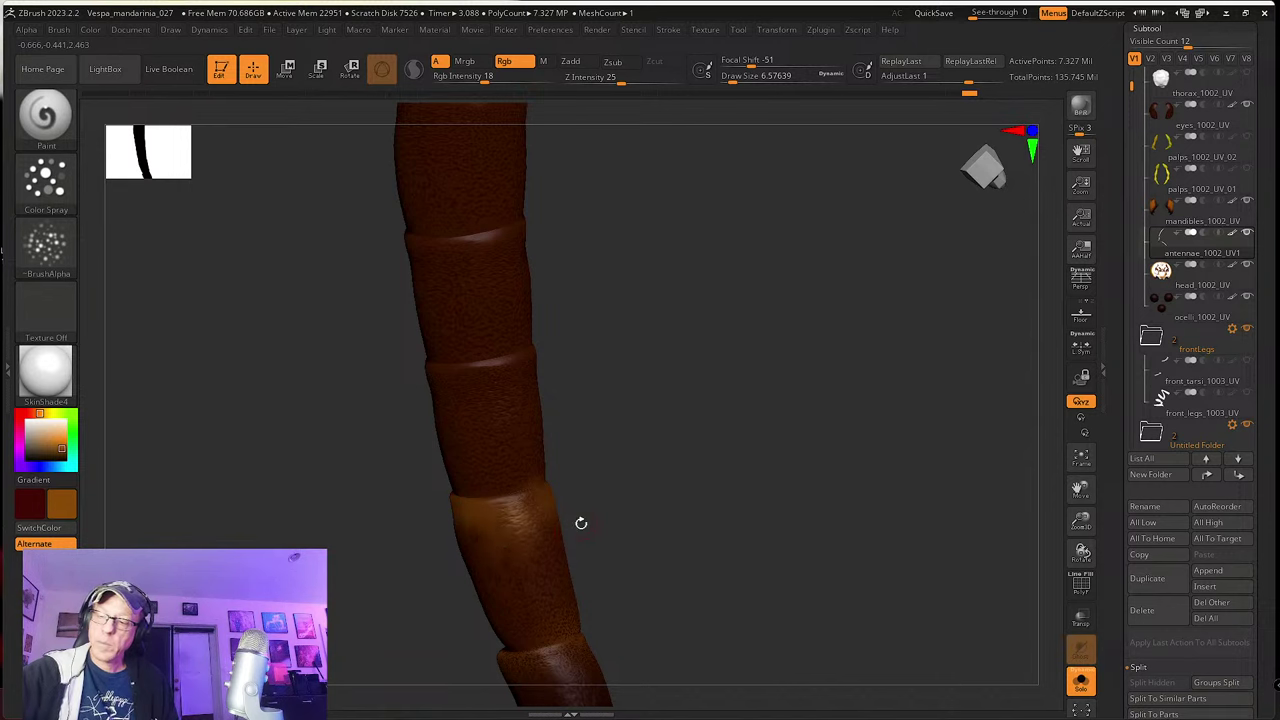
pyautogui.moveTo(580, 523); pyautogui.dragTo(546, 449, button='right')
pyautogui.moveTo(529, 477)
pyautogui.mouseDown()
pyautogui.moveTo(500, 494)
pyautogui.moveTo(531, 466)
pyautogui.mouseUp()
# Step: Sample a medium orange-brown, set the draw size to about 11.7, and spray a band on the next segment's upper rim
pyautogui.press('c')
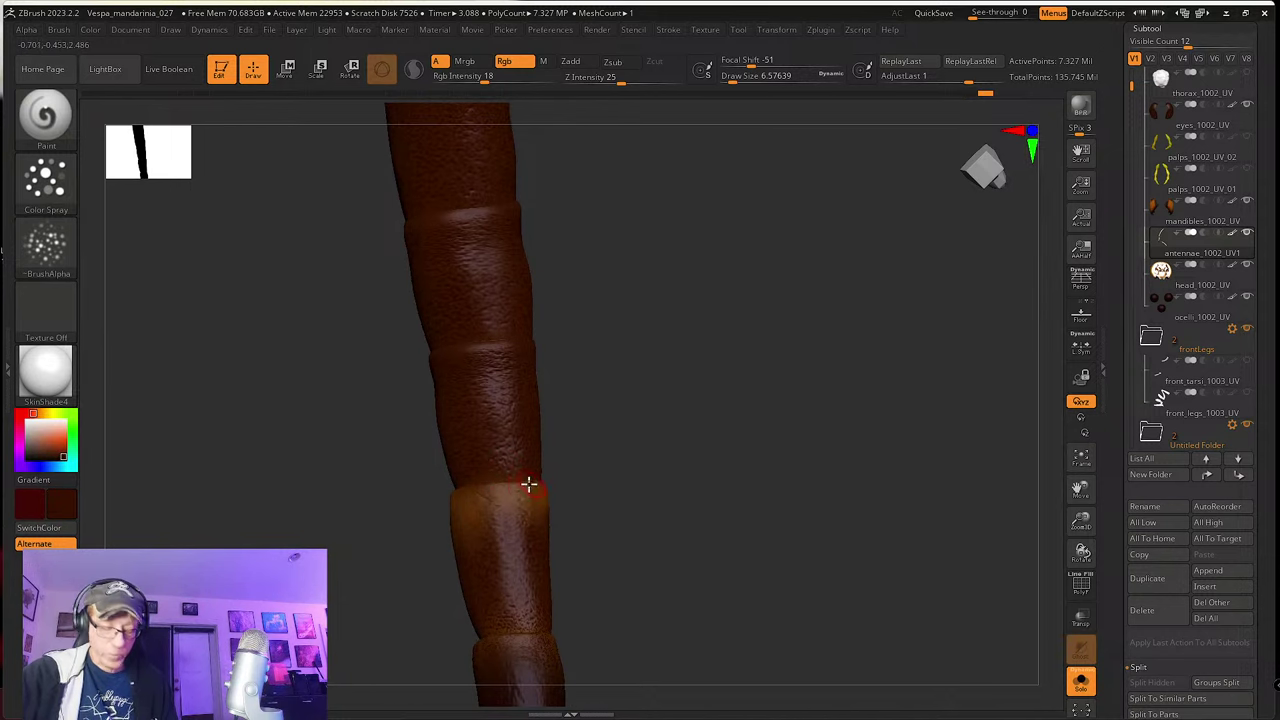
pyautogui.press('c')
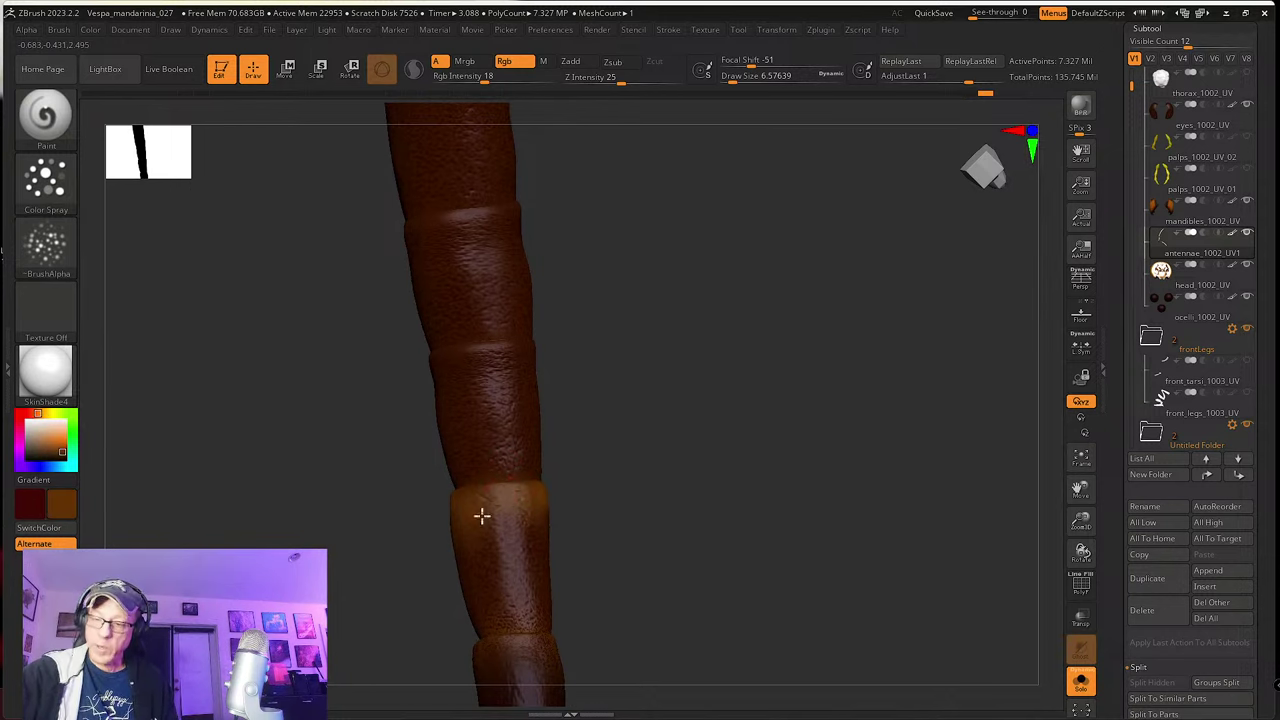
pyautogui.keyDown('alt'); pyautogui.moveTo(580, 470); pyautogui.dragTo(606, 578); pyautogui.keyUp('alt')
pyautogui.press('s')
pyautogui.moveTo(504, 474); pyautogui.dragTo(508, 474)
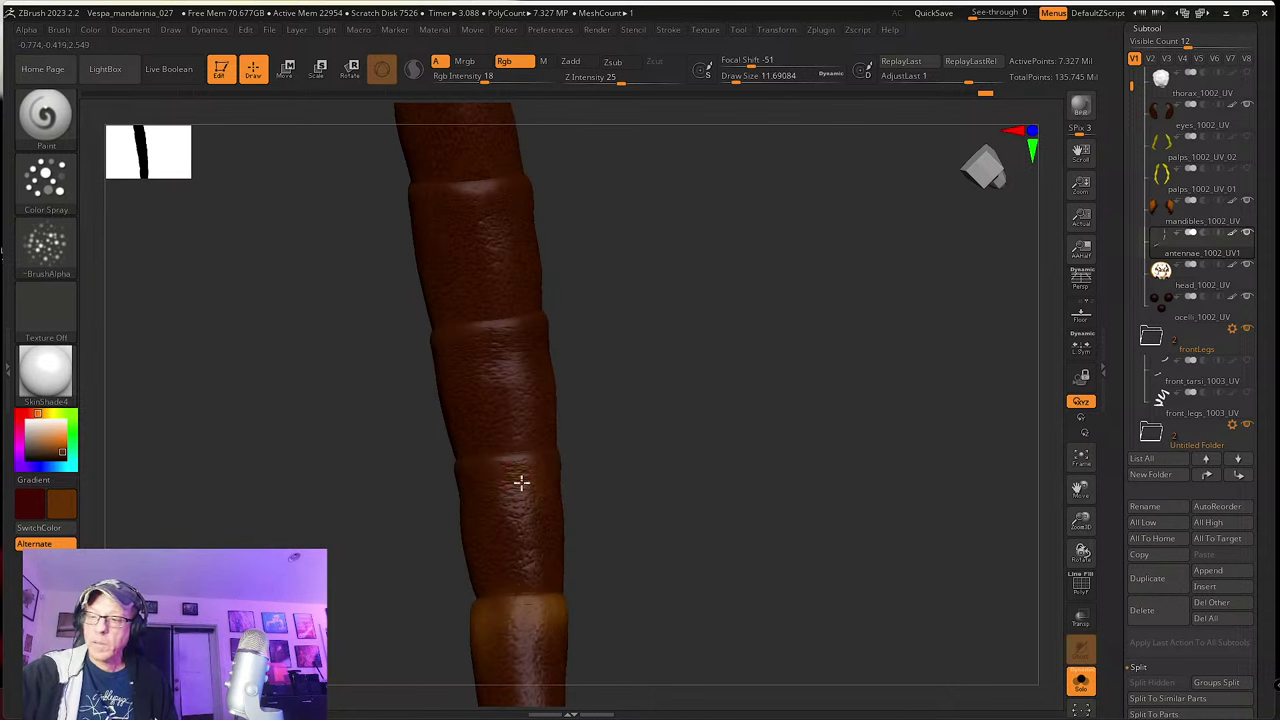
pyautogui.moveTo(527, 457)
pyautogui.mouseDown(button='right')
pyautogui.moveTo(591, 457)
pyautogui.moveTo(540, 460)
pyautogui.mouseUp(button='right')
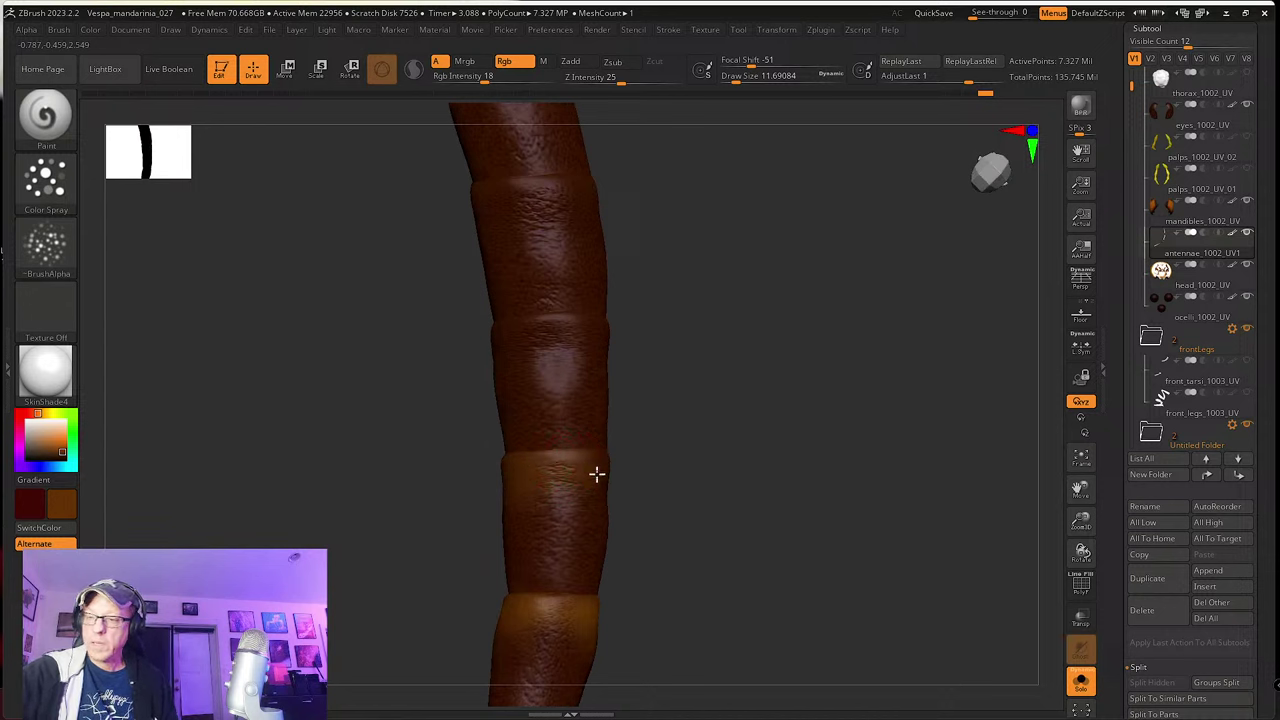
pyautogui.moveTo(677, 449); pyautogui.dragTo(557, 472, button='right')
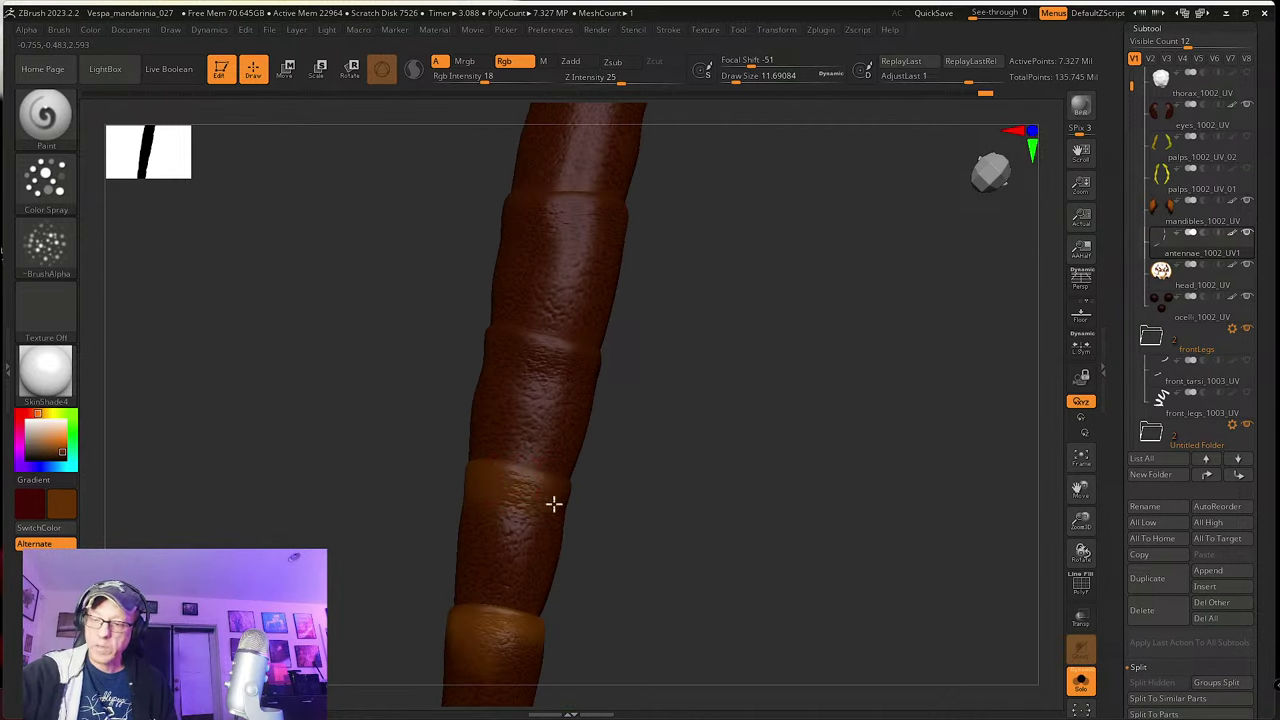
# Step: Extend the orange-brown band around the remaining sides of the second segment and slightly down its surface
pyautogui.moveTo(554, 504); pyautogui.dragTo(538, 480, button='right')
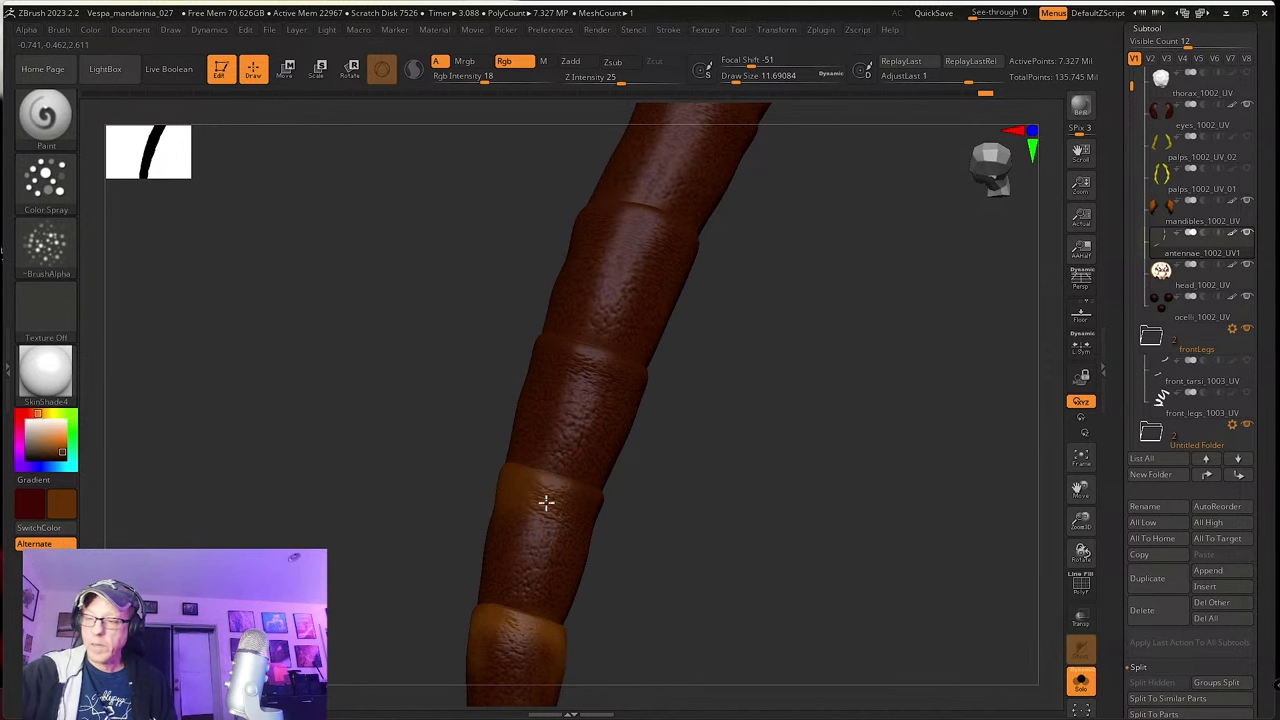
pyautogui.moveTo(637, 523); pyautogui.dragTo(535, 478, button='right')
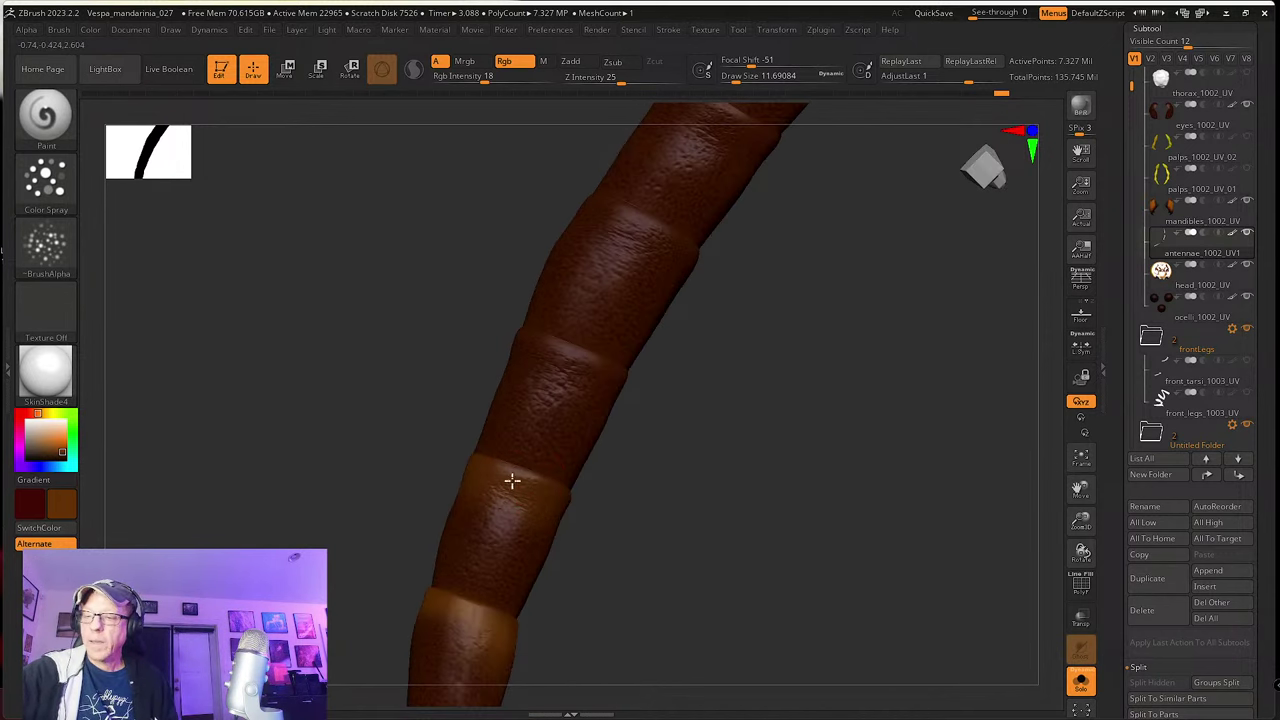
pyautogui.moveTo(627, 545); pyautogui.dragTo(547, 486, button='right')
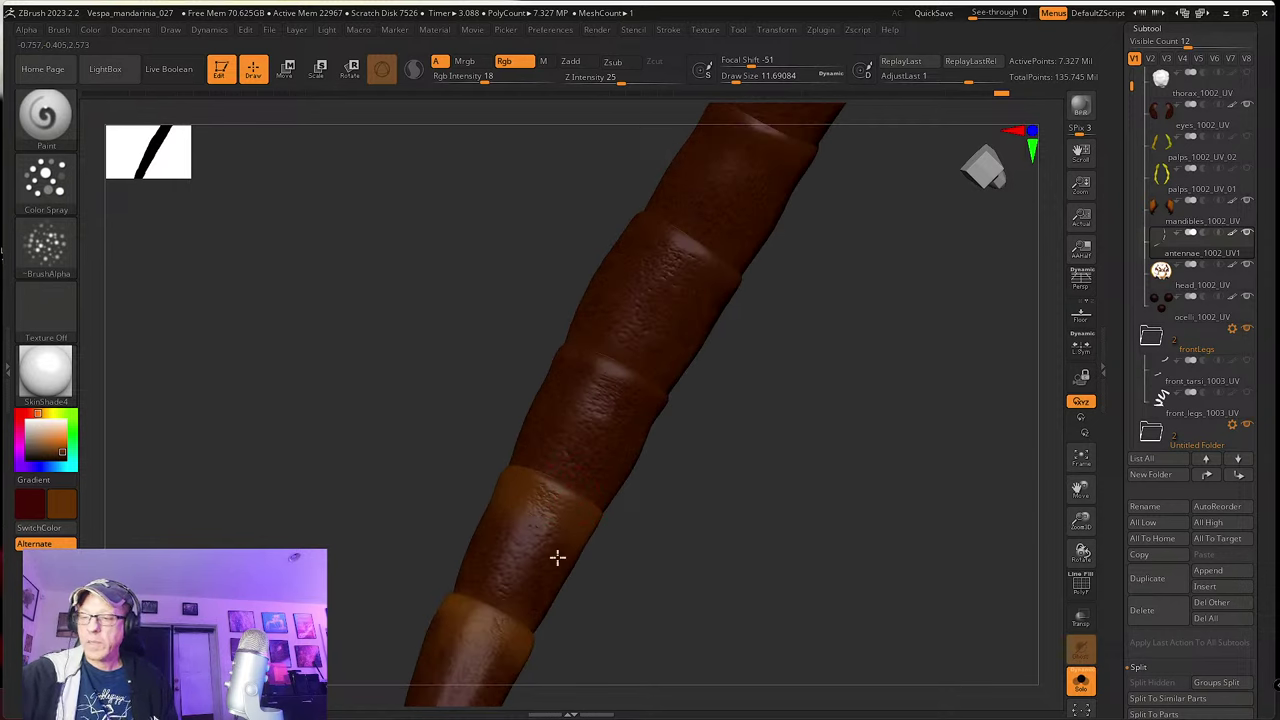
pyautogui.moveTo(591, 549); pyautogui.dragTo(530, 517, button='right')
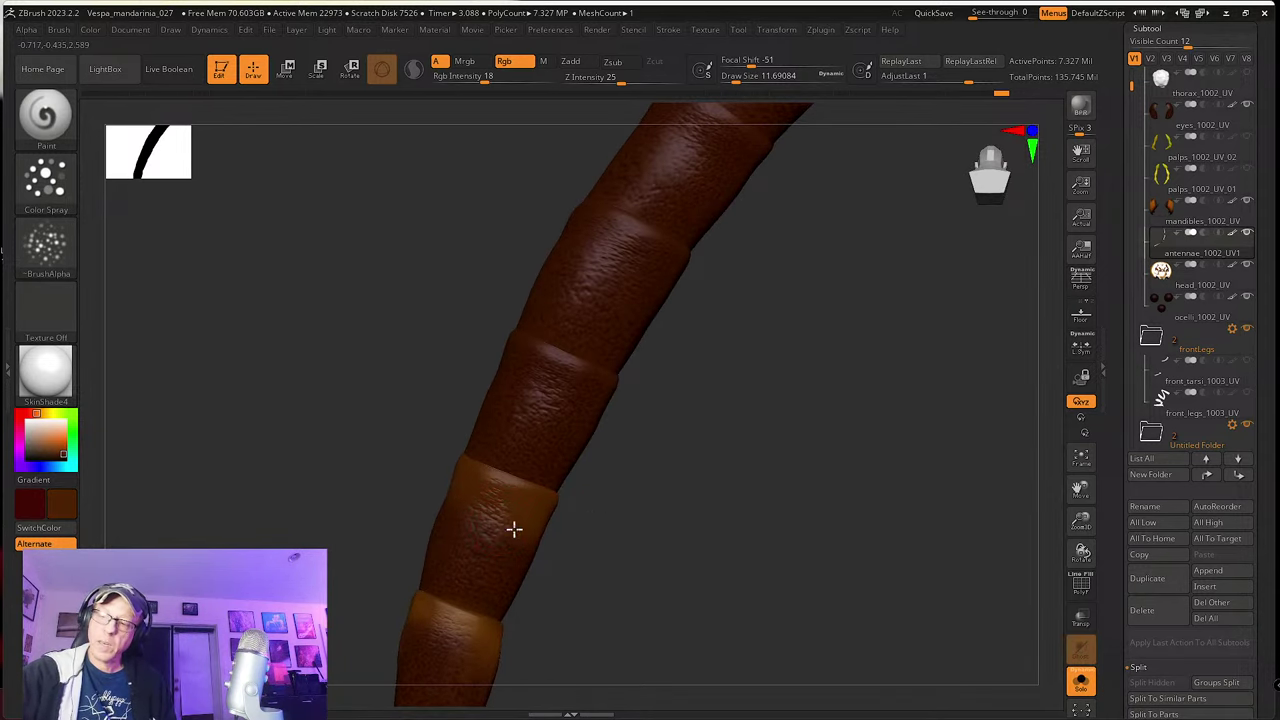
# Step: Spray a darker orange-brown below the second banded segment's rim, fading the band into the segment's body around its sides
pyautogui.moveTo(541, 577); pyautogui.dragTo(480, 509, button='right')
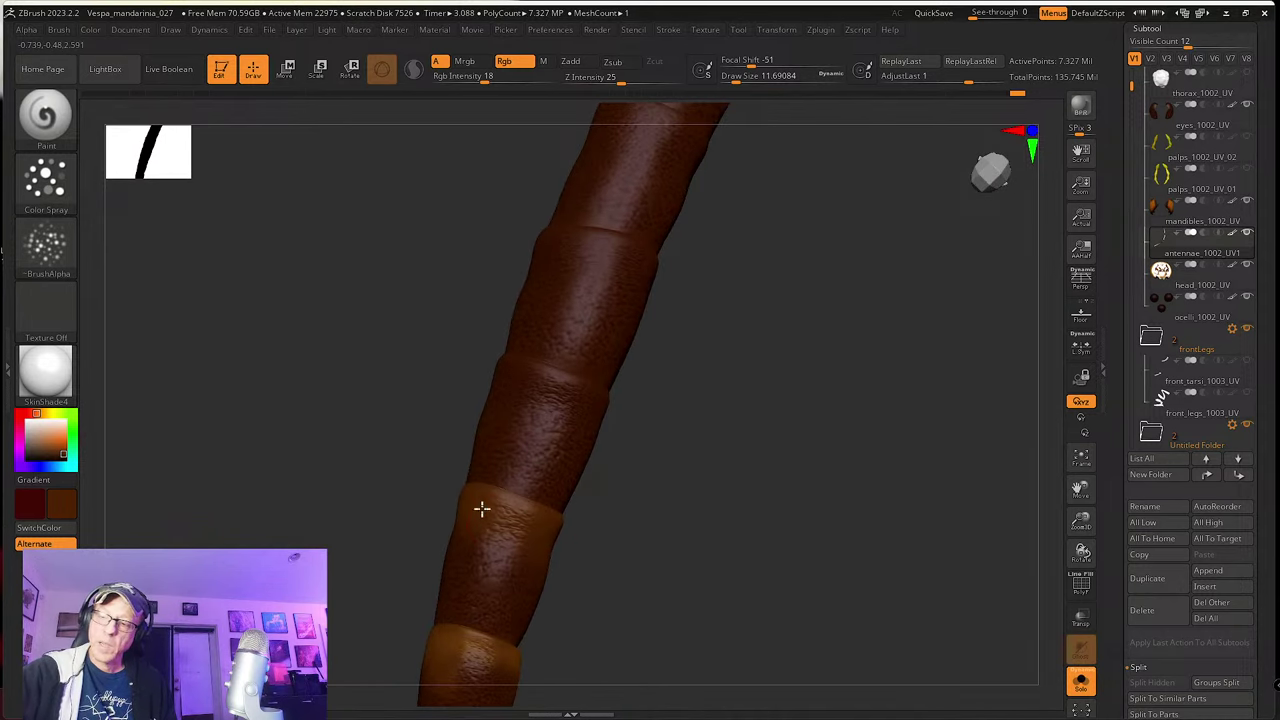
pyautogui.moveTo(581, 561); pyautogui.dragTo(571, 511, button='right')
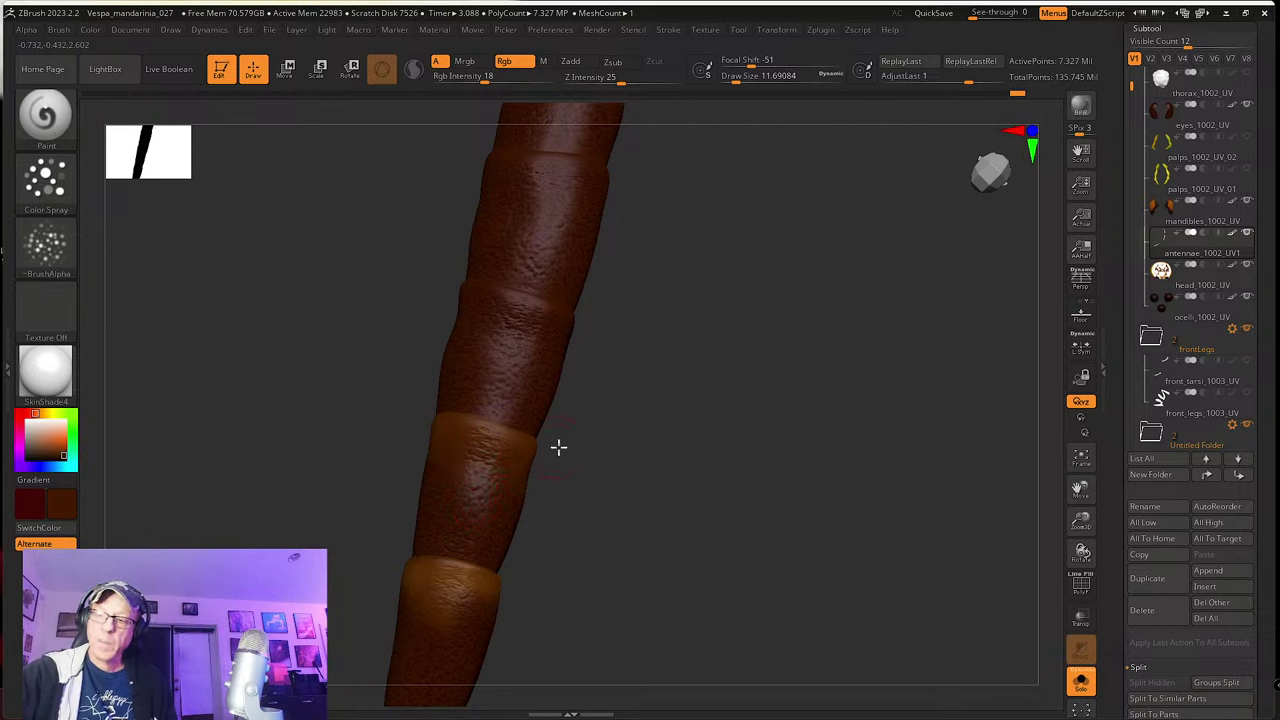
pyautogui.moveTo(557, 446); pyautogui.dragTo(583, 440, button='right')
pyautogui.moveTo(474, 597)
pyautogui.mouseDown(button='right')
pyautogui.moveTo(600, 503)
pyautogui.moveTo(491, 457)
pyautogui.mouseUp(button='right')
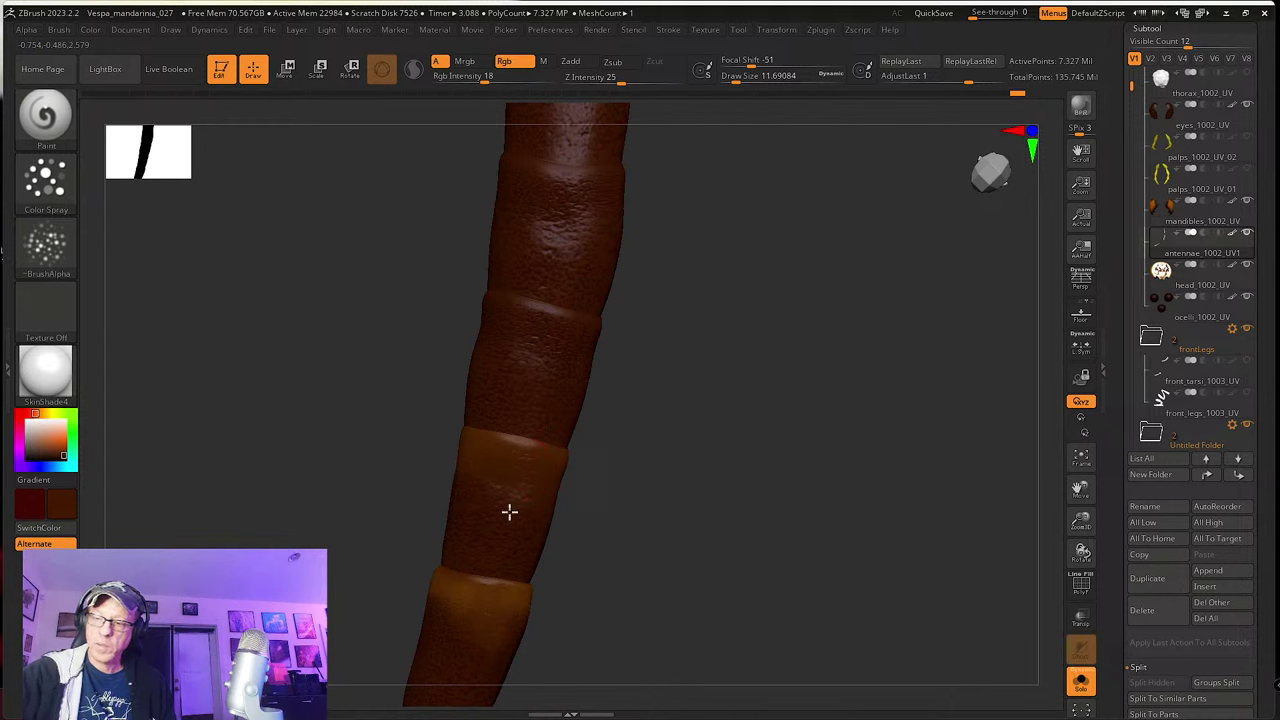
pyautogui.moveTo(491, 537); pyautogui.dragTo(467, 459, button='right')
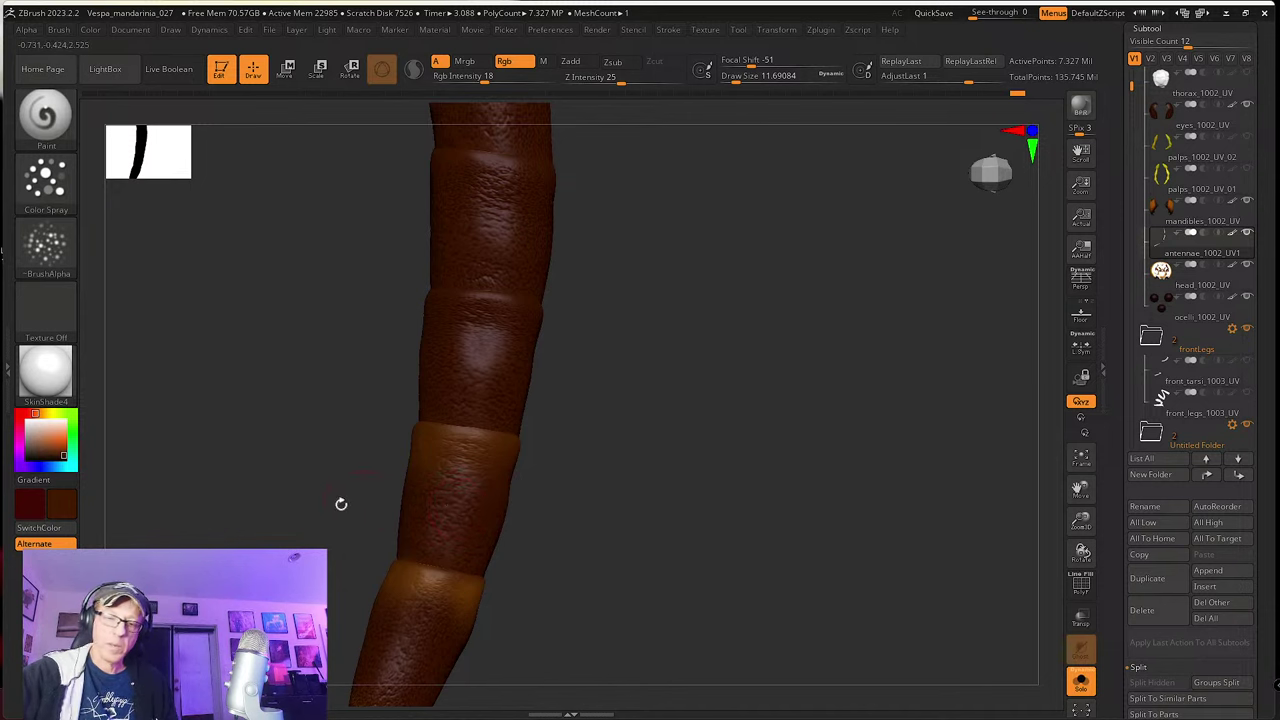
# Step: Choose a dark brown and spray it over the second banded segment's body beneath its upper band, working around the antenna
pyautogui.click(61, 454)
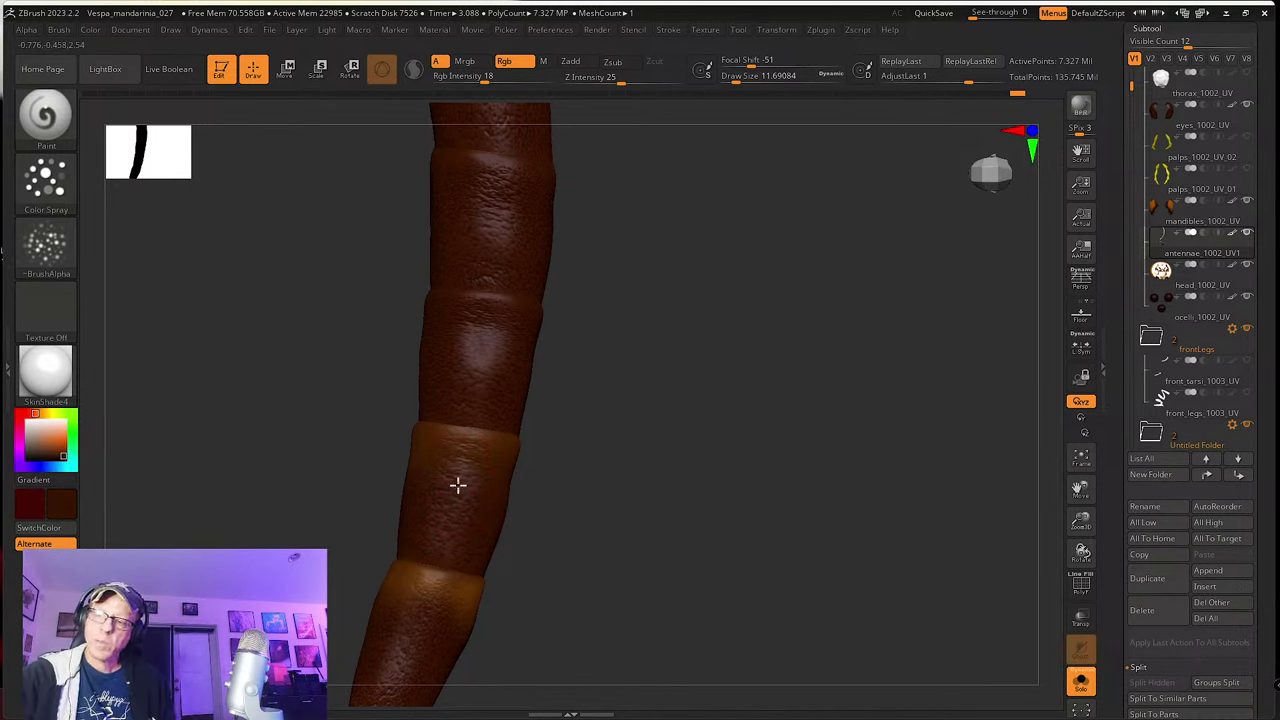
pyautogui.moveTo(555, 465); pyautogui.dragTo(512, 443)
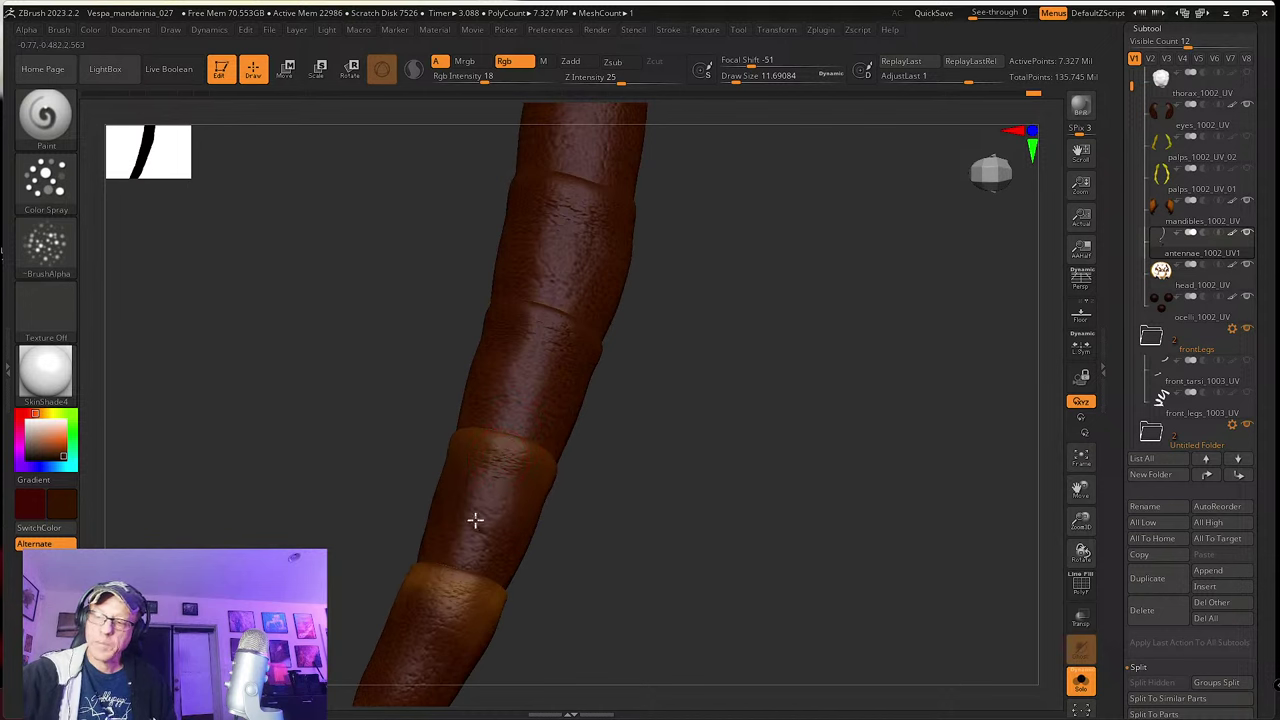
pyautogui.moveTo(571, 529); pyautogui.dragTo(500, 455, button='right')
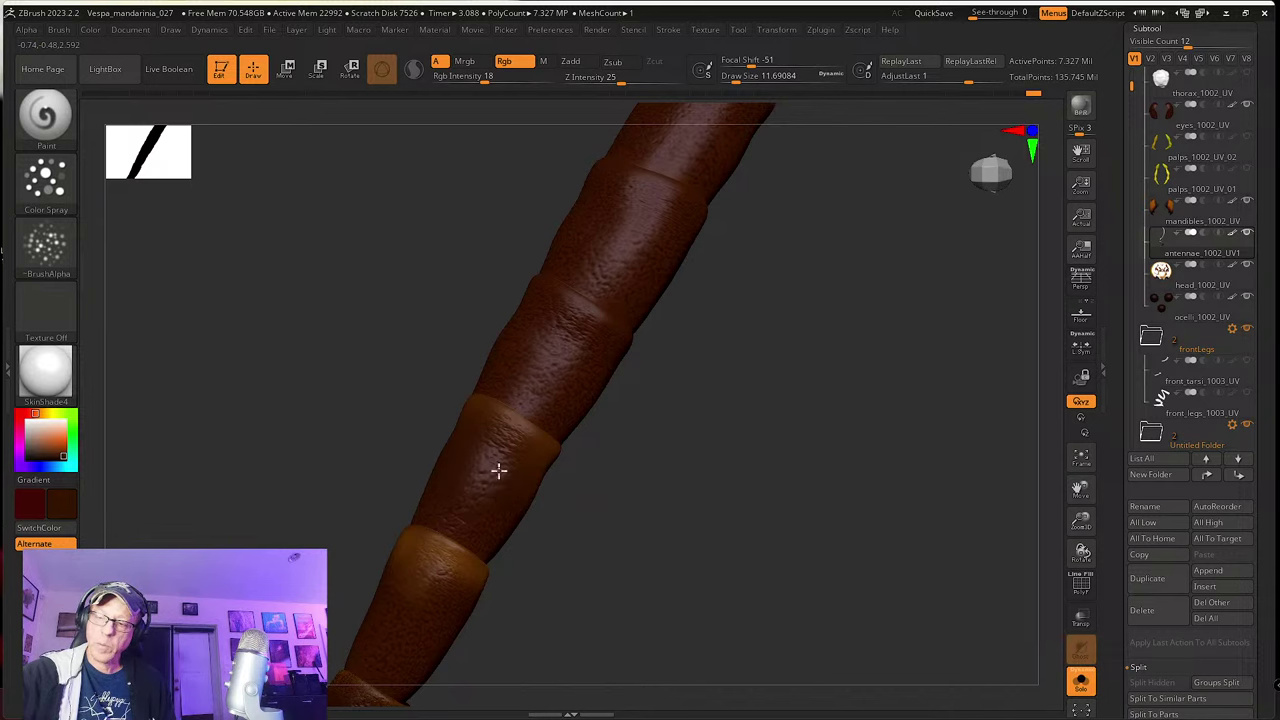
pyautogui.moveTo(499, 470); pyautogui.dragTo(538, 434, button='right')
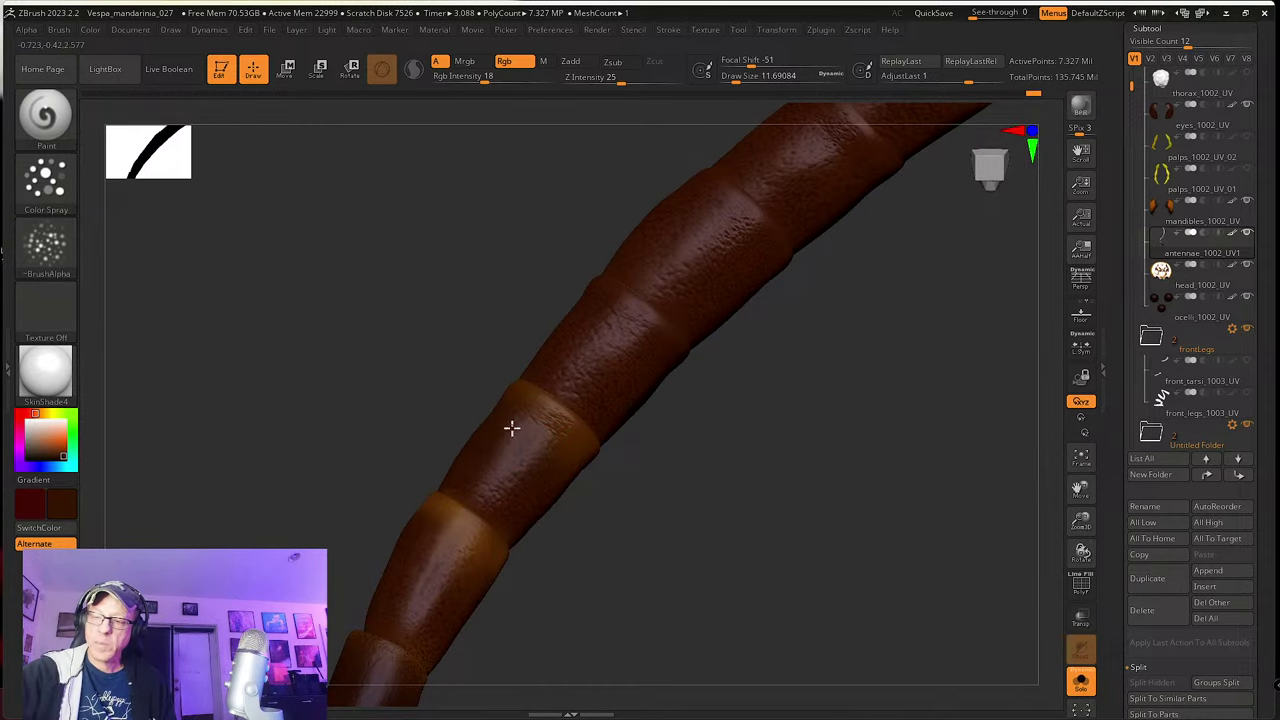
pyautogui.moveTo(567, 468); pyautogui.dragTo(580, 449, button='right')
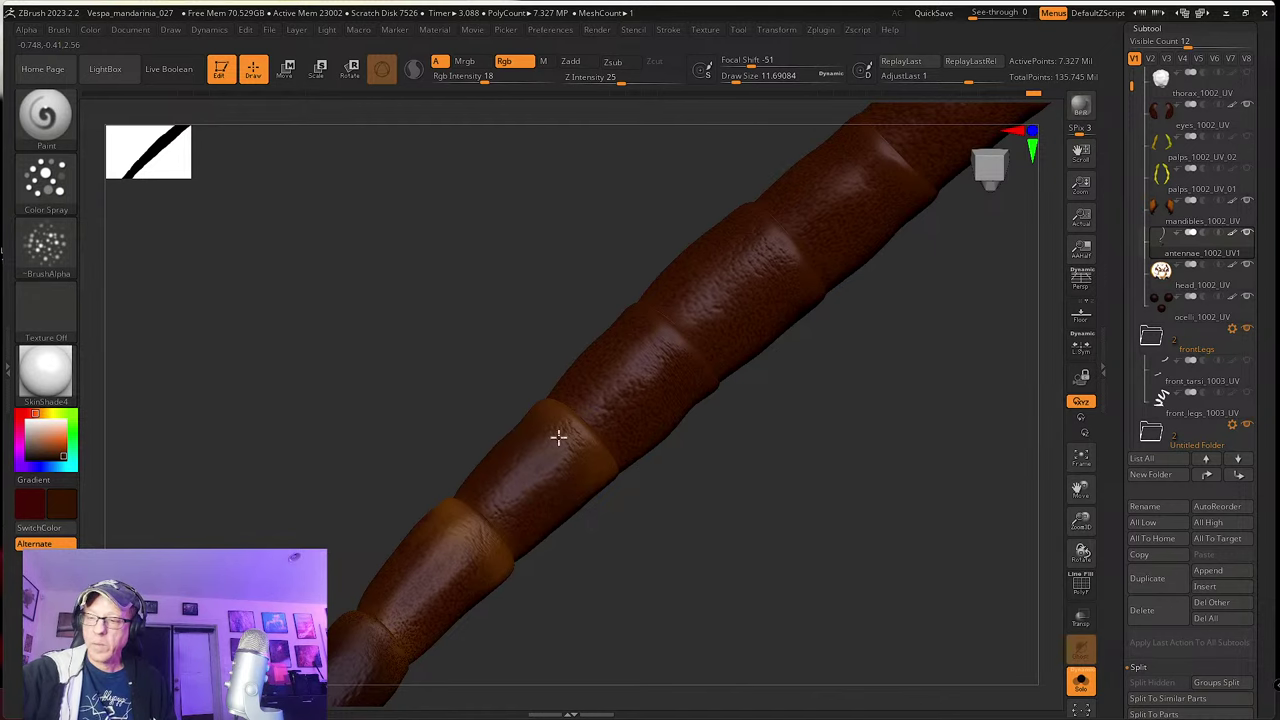
pyautogui.moveTo(558, 437); pyautogui.dragTo(507, 432, button='right')
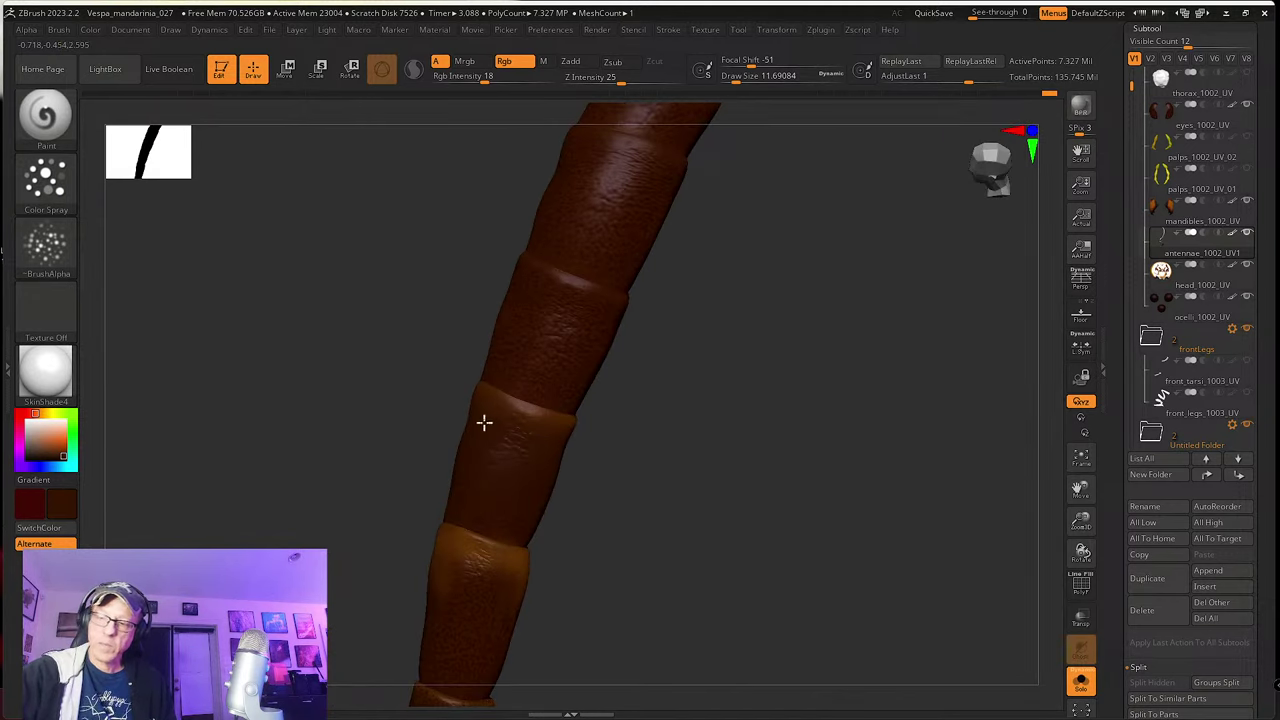
pyautogui.moveTo(571, 480); pyautogui.dragTo(613, 482, button='right')
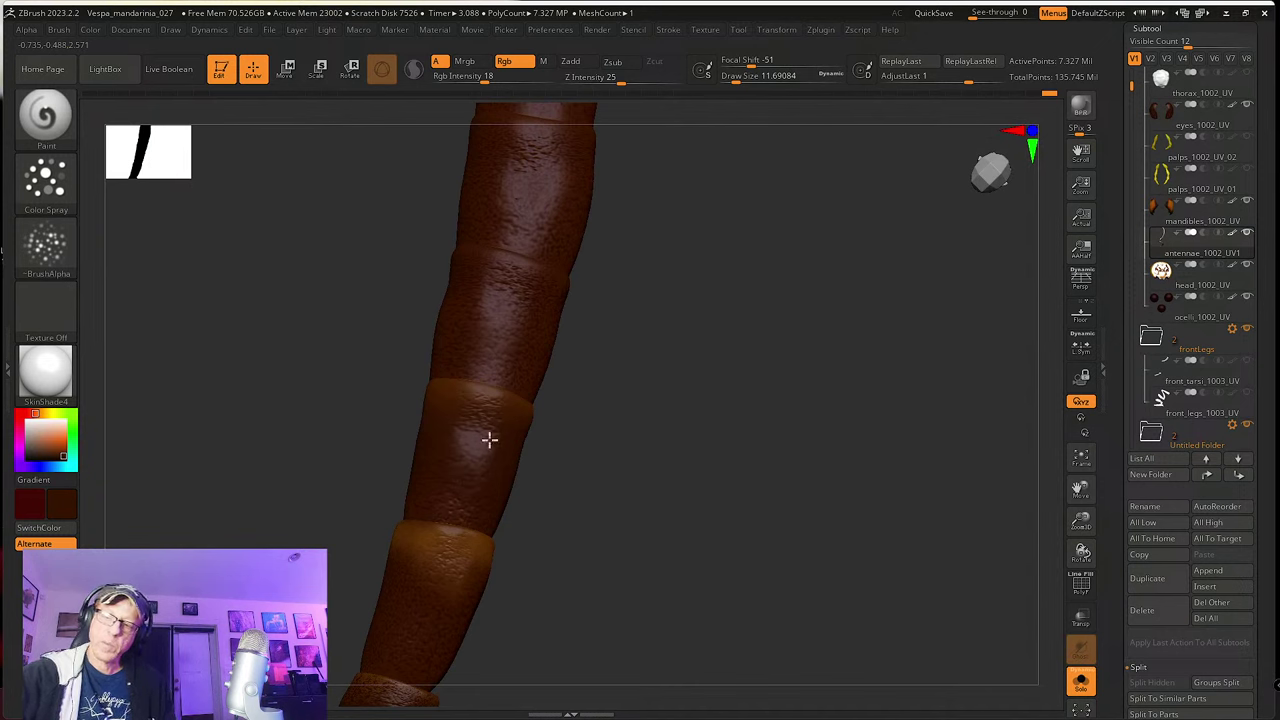
pyautogui.moveTo(537, 457); pyautogui.dragTo(488, 466, button='right')
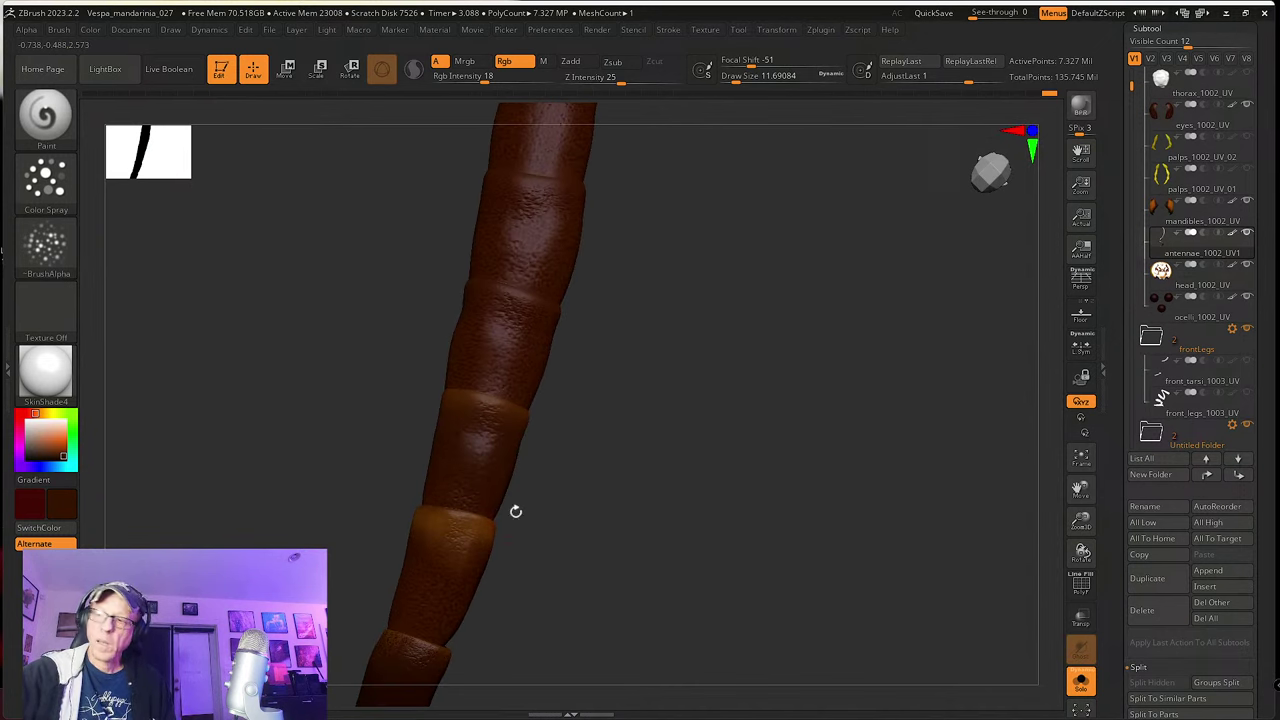
pyautogui.click(819, 31)
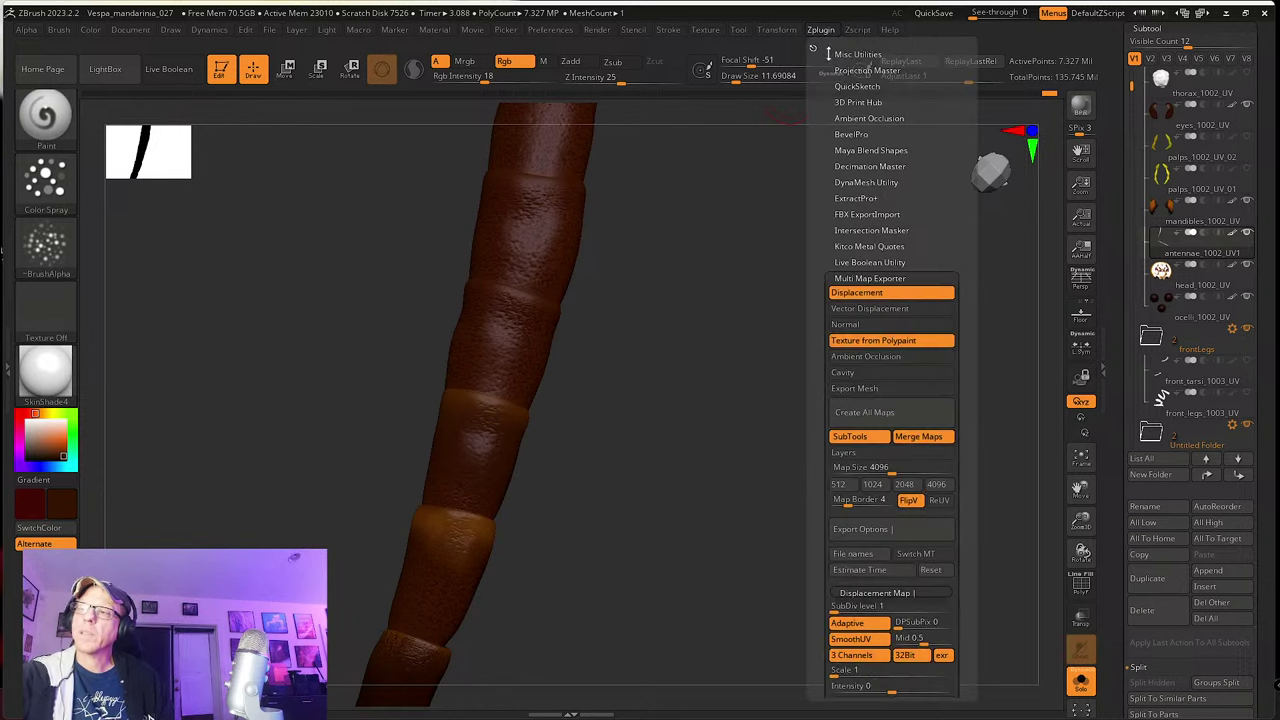
pyautogui.click(869, 166)
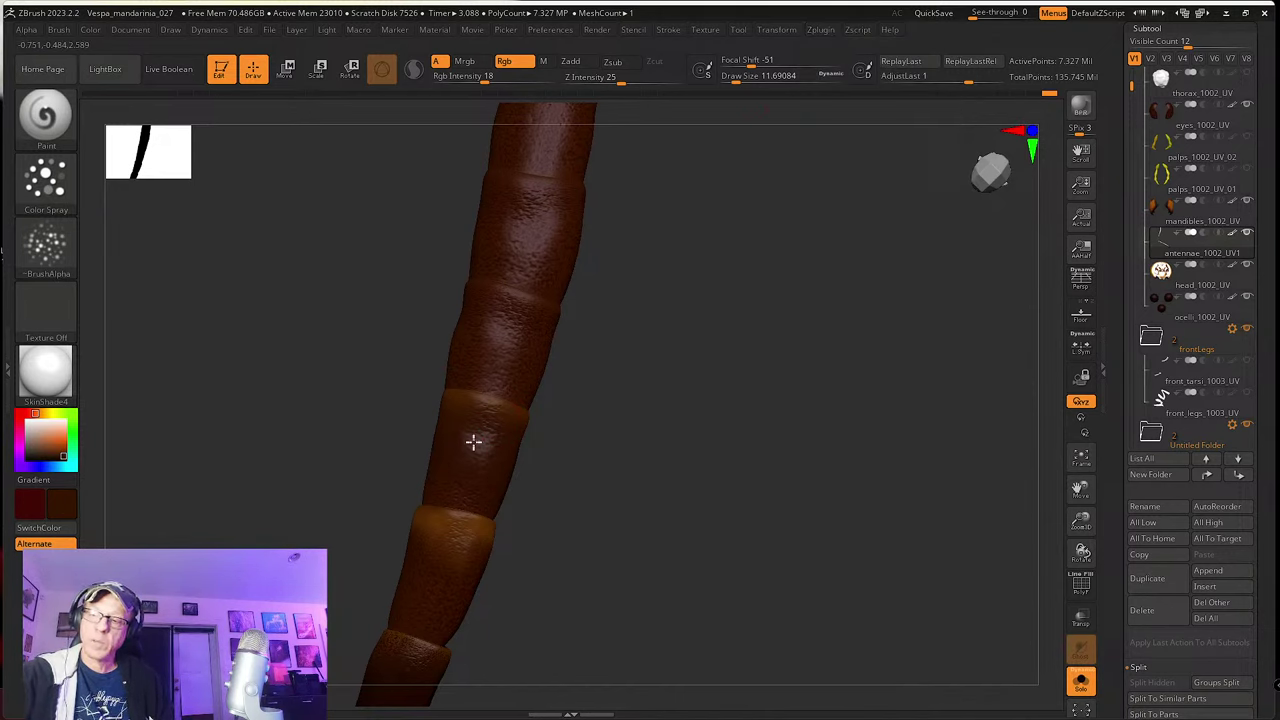
pyautogui.click(821, 30)
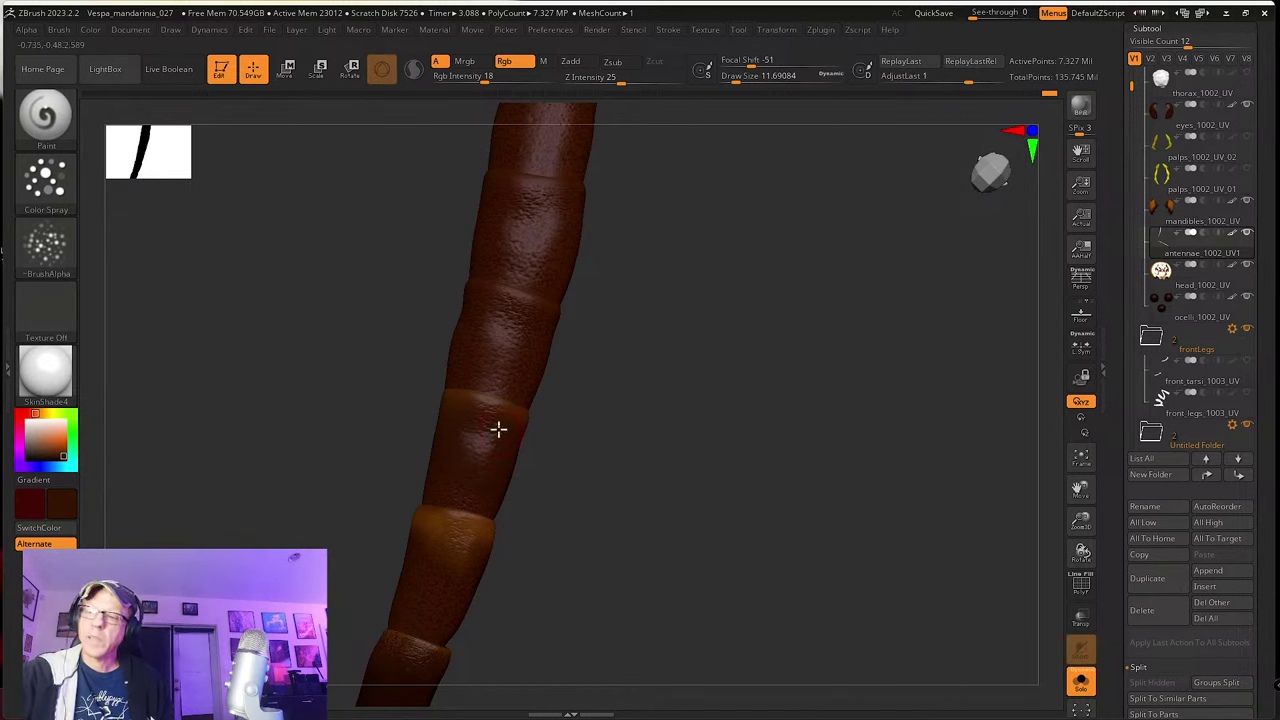
# Step: Continue spraying dark brown over the remaining sides of that segment's body, leaving the lighter upper rim exposed
pyautogui.moveTo(535, 491); pyautogui.dragTo(562, 426)
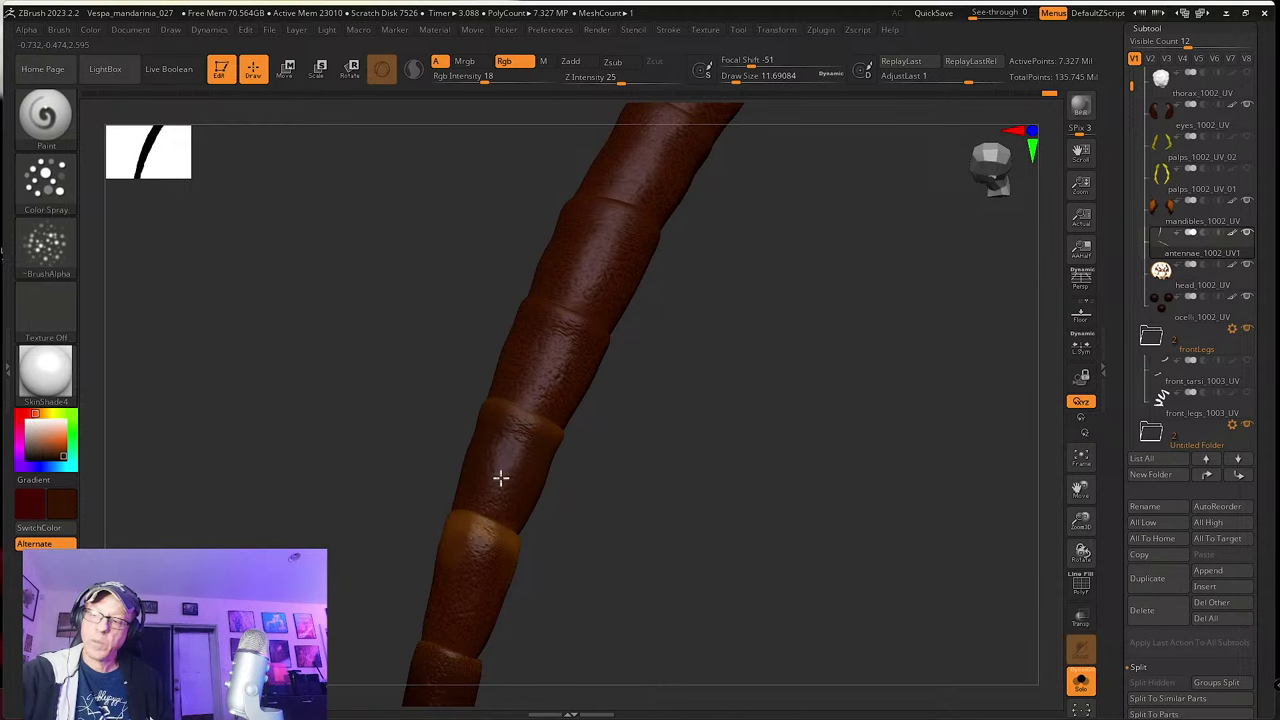
pyautogui.moveTo(500, 477); pyautogui.dragTo(542, 441, button='right')
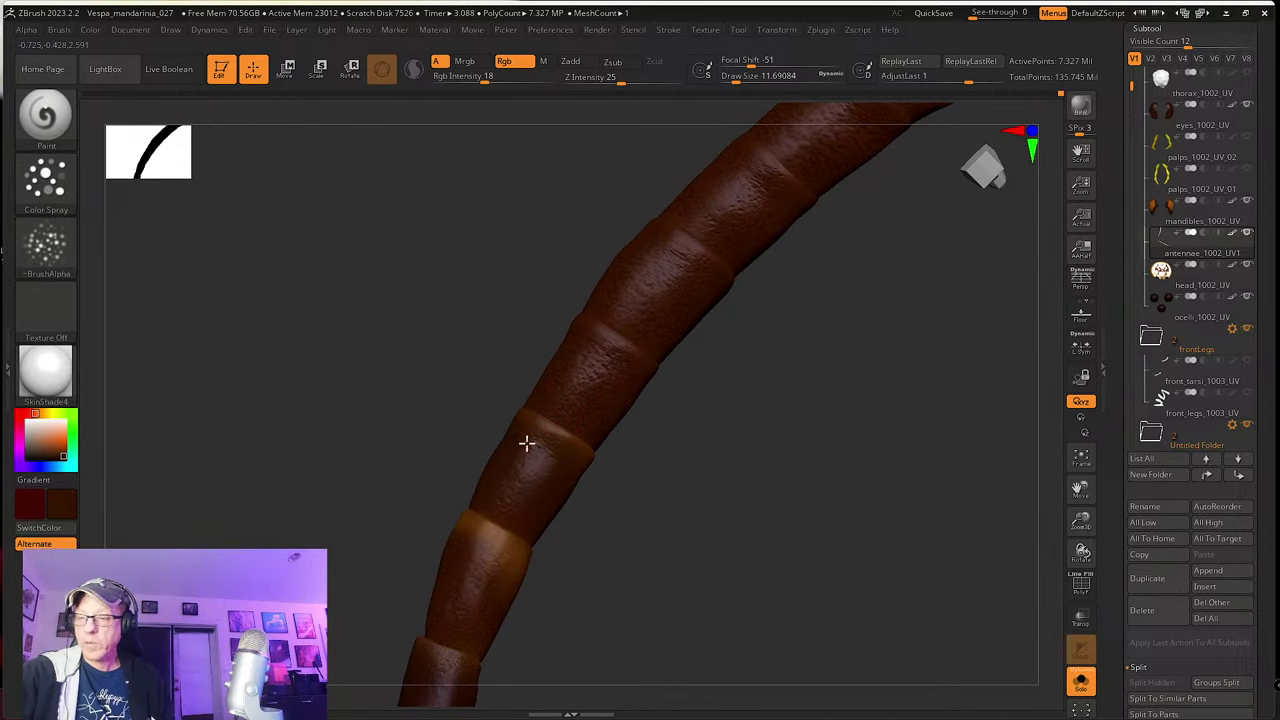
pyautogui.moveTo(600, 517); pyautogui.dragTo(543, 458, button='right')
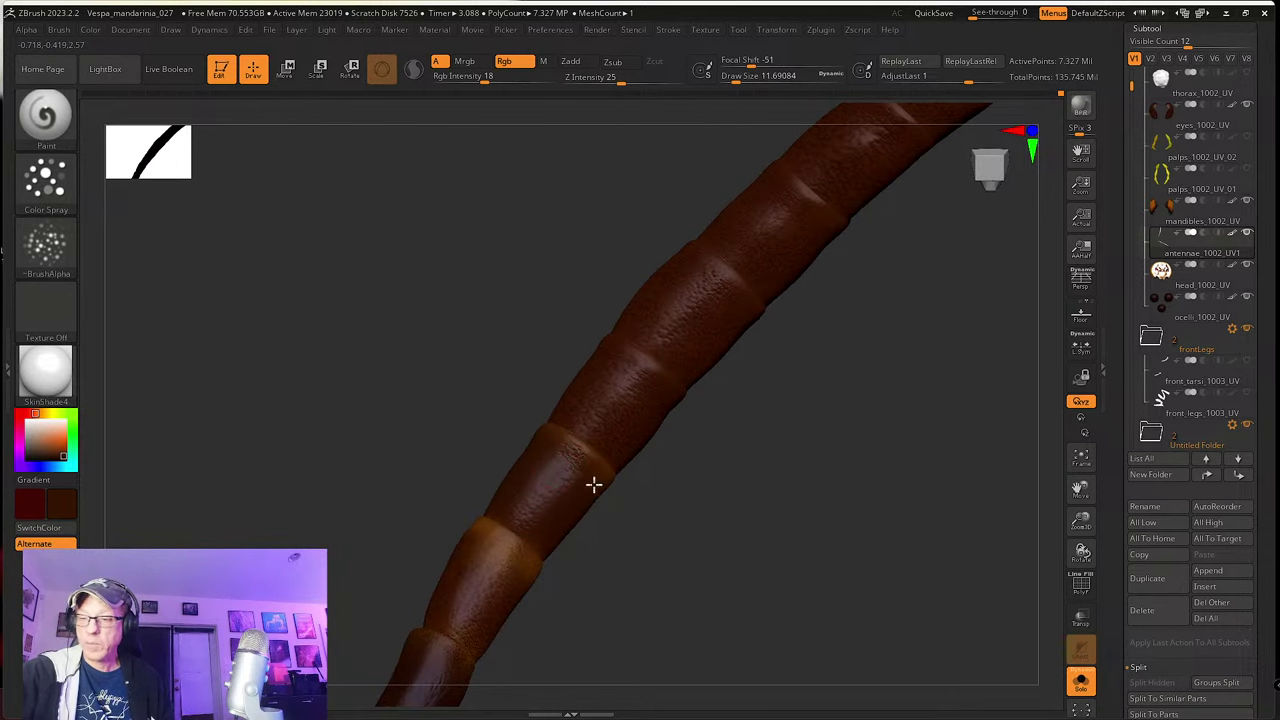
pyautogui.moveTo(654, 540); pyautogui.dragTo(547, 454, button='right')
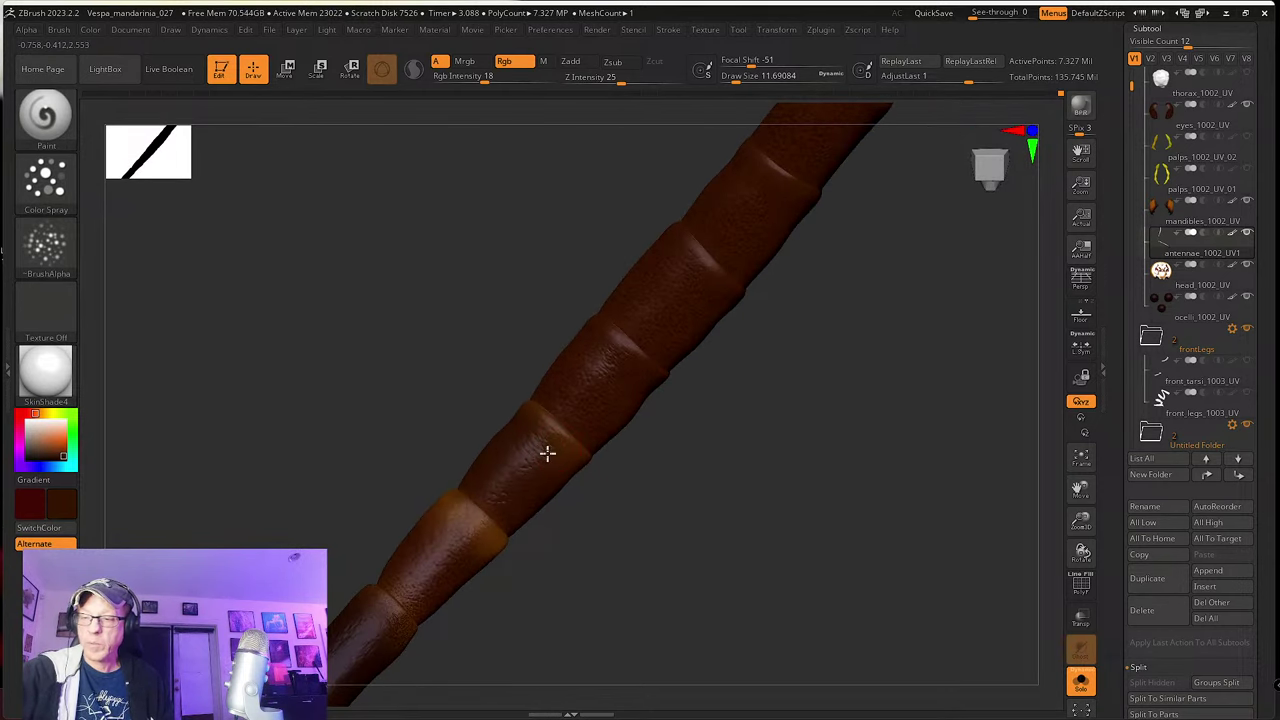
# Step: Choose a very dark brown and deepen the middle and lower part of the same segment around all sides
pyautogui.click(60, 453)
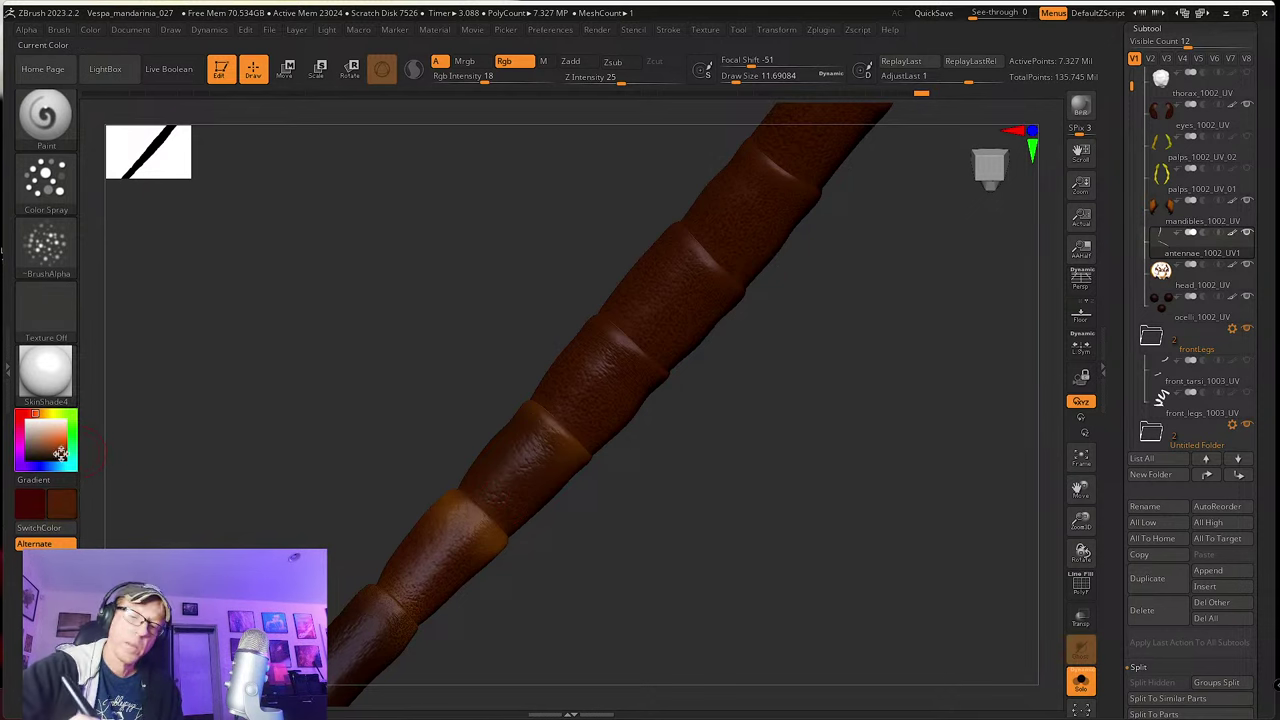
pyautogui.moveTo(60, 453); pyautogui.dragTo(62, 457)
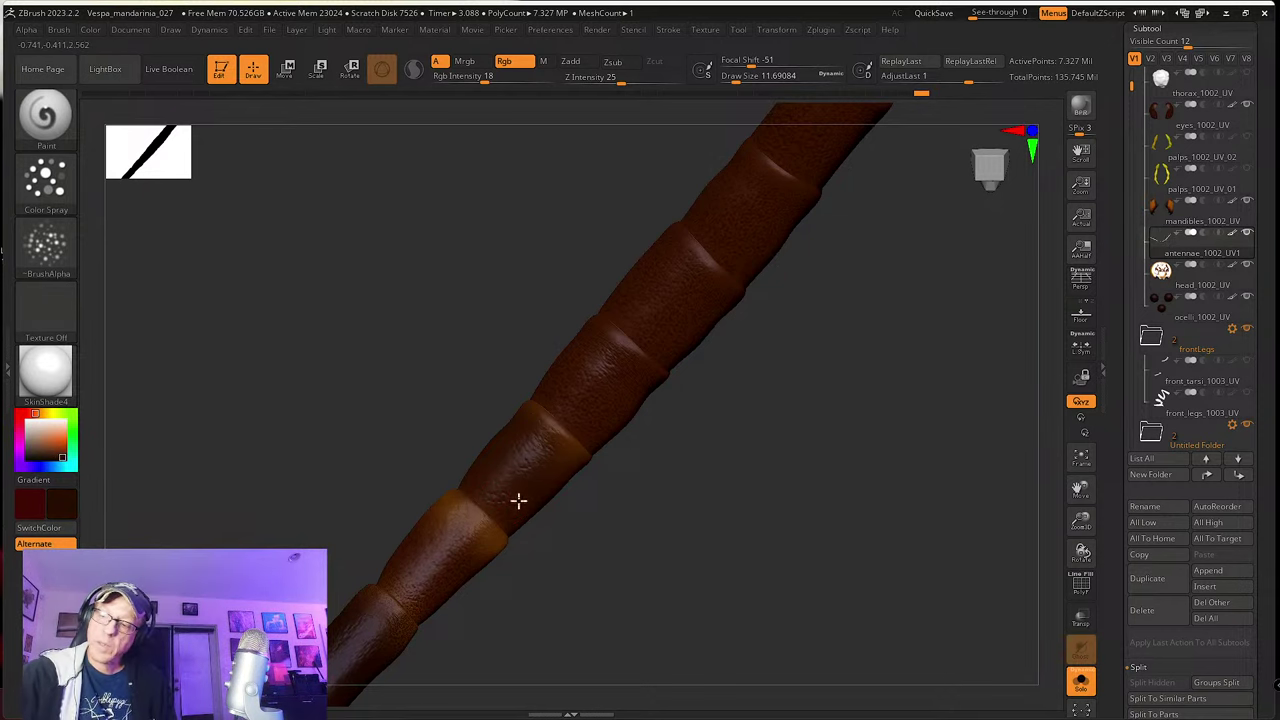
pyautogui.moveTo(530, 447)
pyautogui.mouseDown(button='right')
pyautogui.moveTo(589, 466)
pyautogui.moveTo(554, 505)
pyautogui.moveTo(522, 469)
pyautogui.mouseUp(button='right')
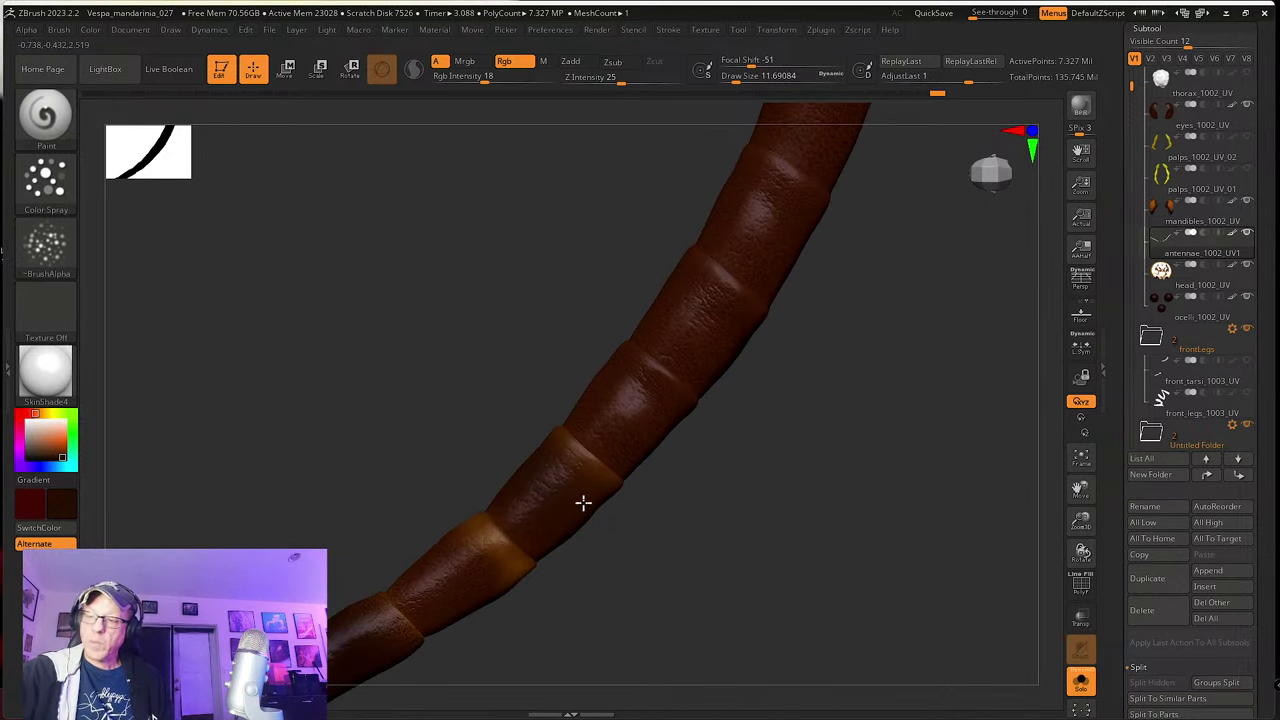
pyautogui.moveTo(595, 526); pyautogui.dragTo(566, 463, button='right')
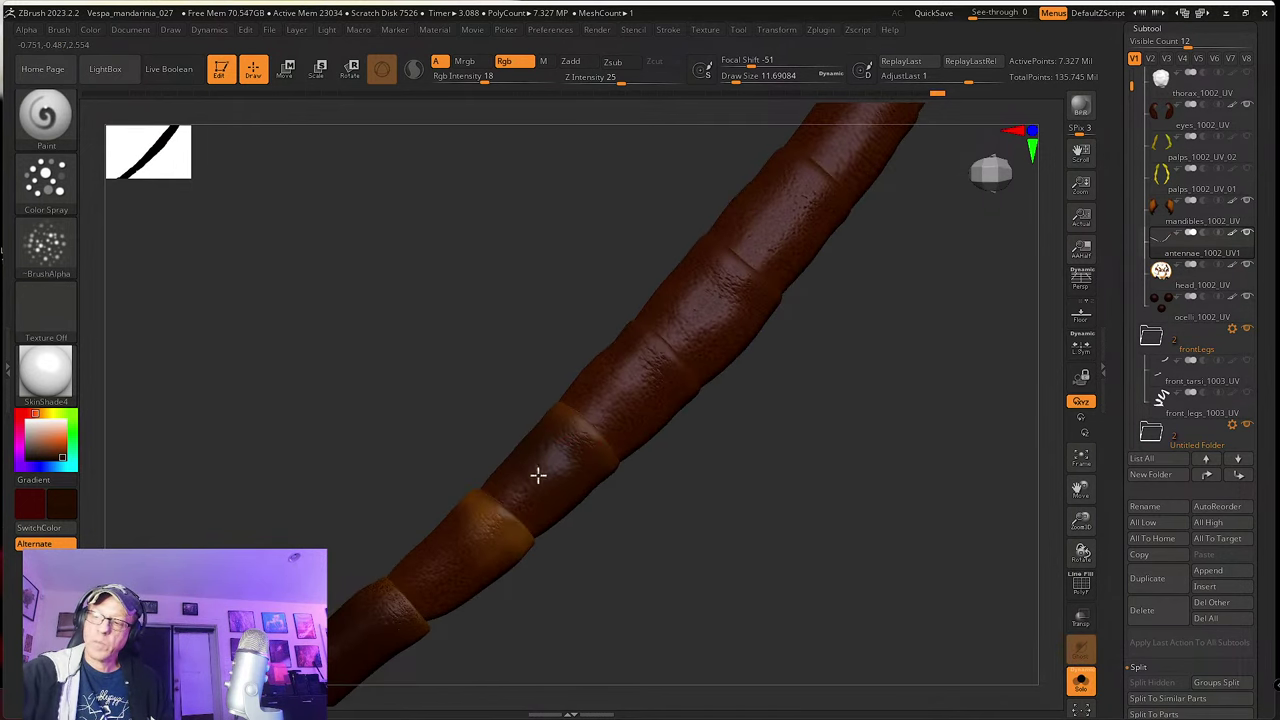
pyautogui.moveTo(577, 520); pyautogui.dragTo(629, 526, button='right')
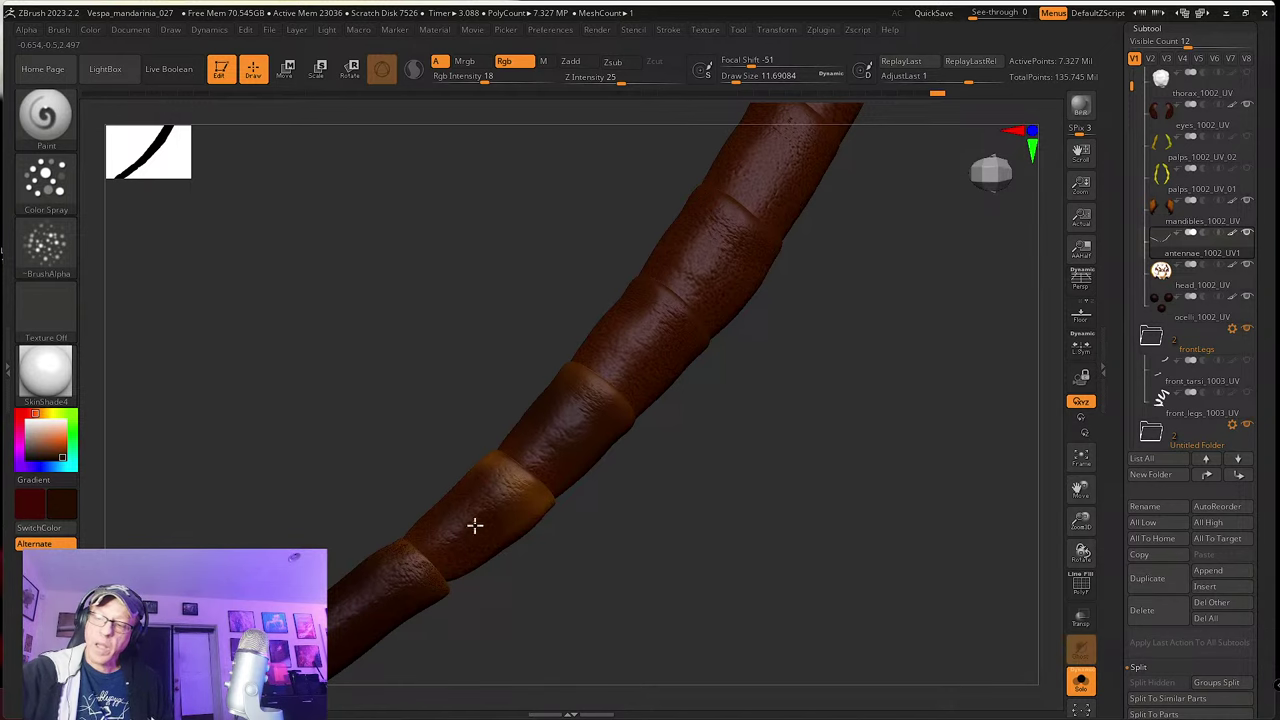
pyautogui.moveTo(577, 500); pyautogui.dragTo(474, 609, button='right')
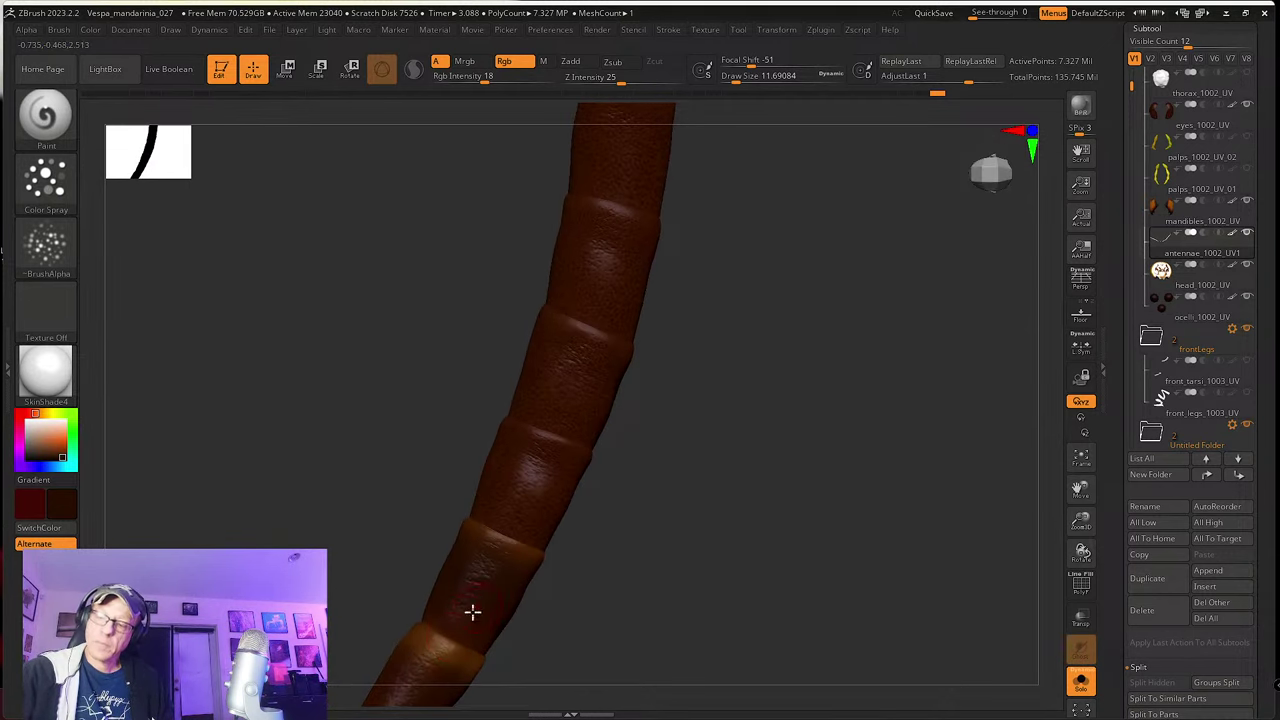
# Step: Sample golden brown and spray a band around the upper rim of the next unbanded segment up the antenna
pyautogui.press('c')
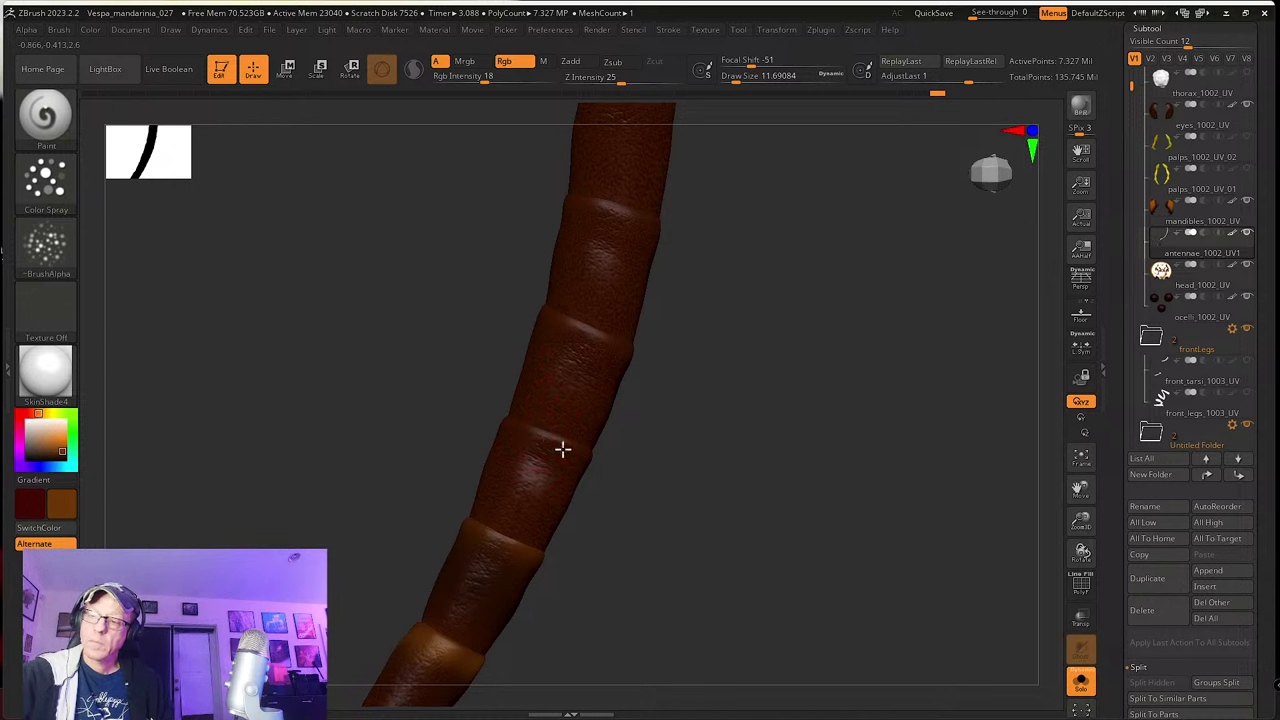
pyautogui.moveTo(542, 438)
pyautogui.mouseDown()
pyautogui.moveTo(527, 446)
pyautogui.moveTo(543, 453)
pyautogui.moveTo(583, 424)
pyautogui.mouseUp()
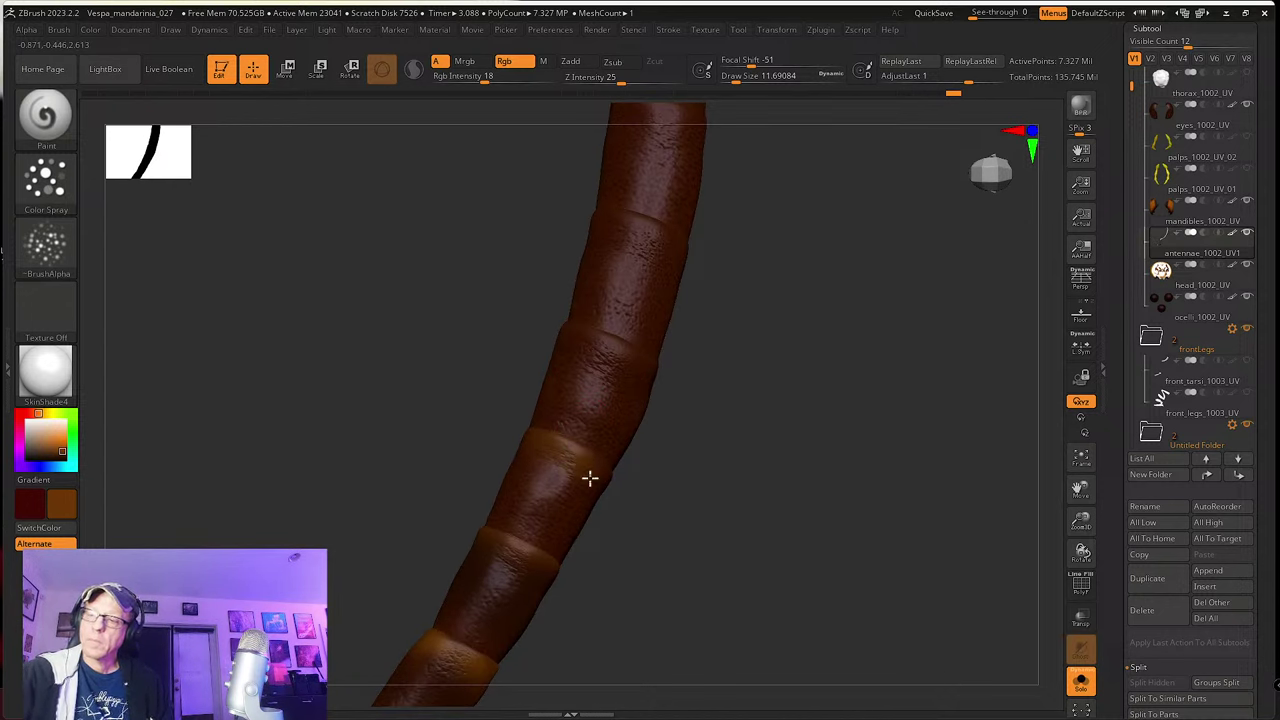
pyautogui.moveTo(635, 493); pyautogui.dragTo(587, 433)
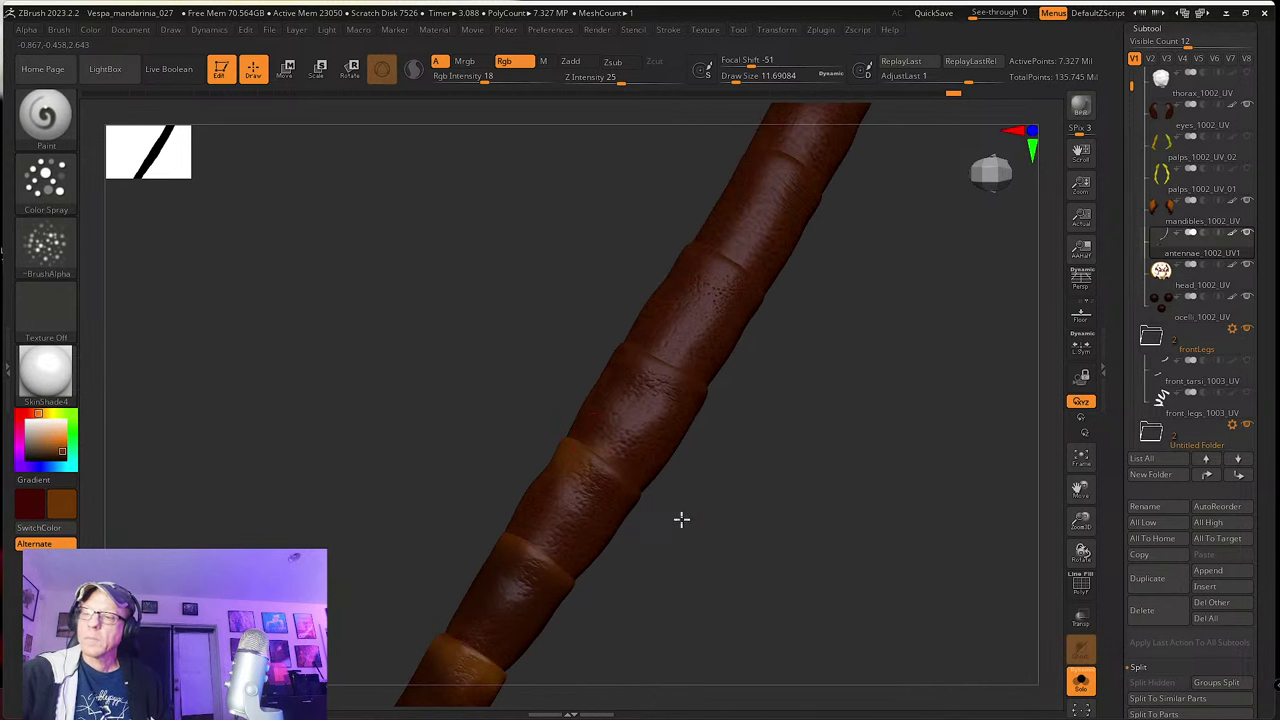
pyautogui.moveTo(682, 519); pyautogui.dragTo(589, 480)
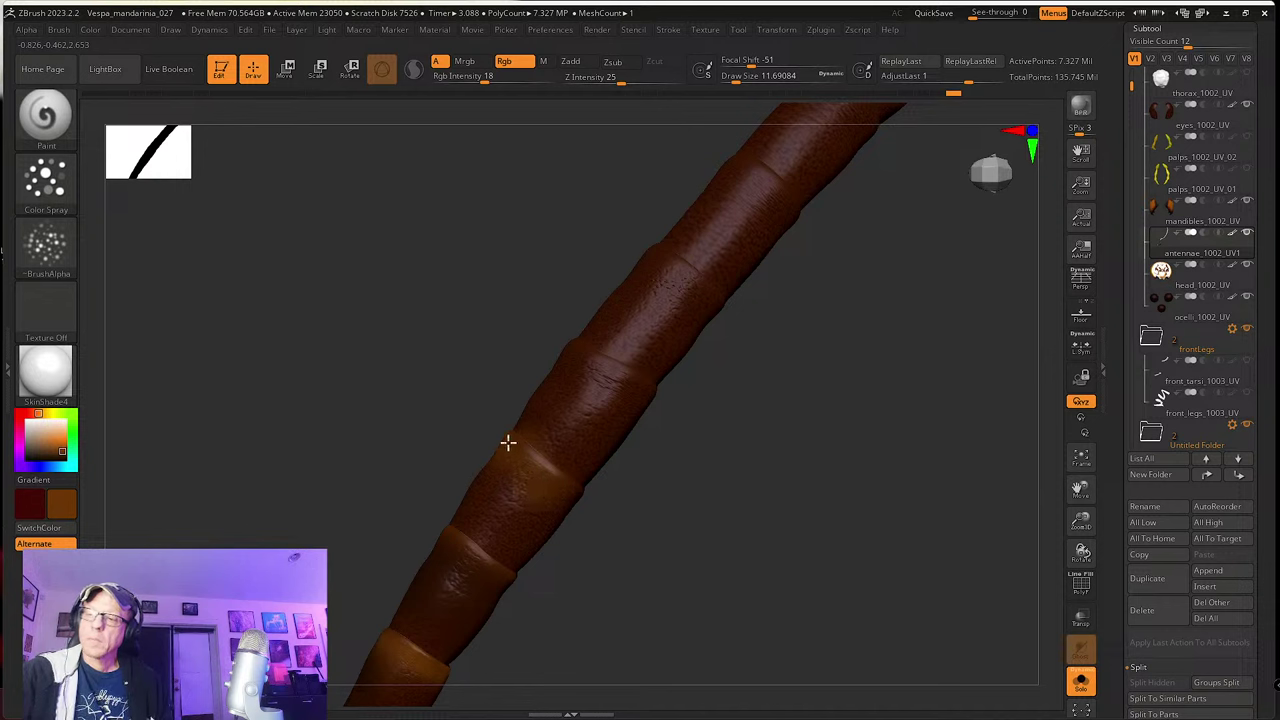
pyautogui.moveTo(578, 486)
pyautogui.mouseDown()
pyautogui.moveTo(608, 471)
pyautogui.moveTo(576, 496)
pyautogui.mouseUp()
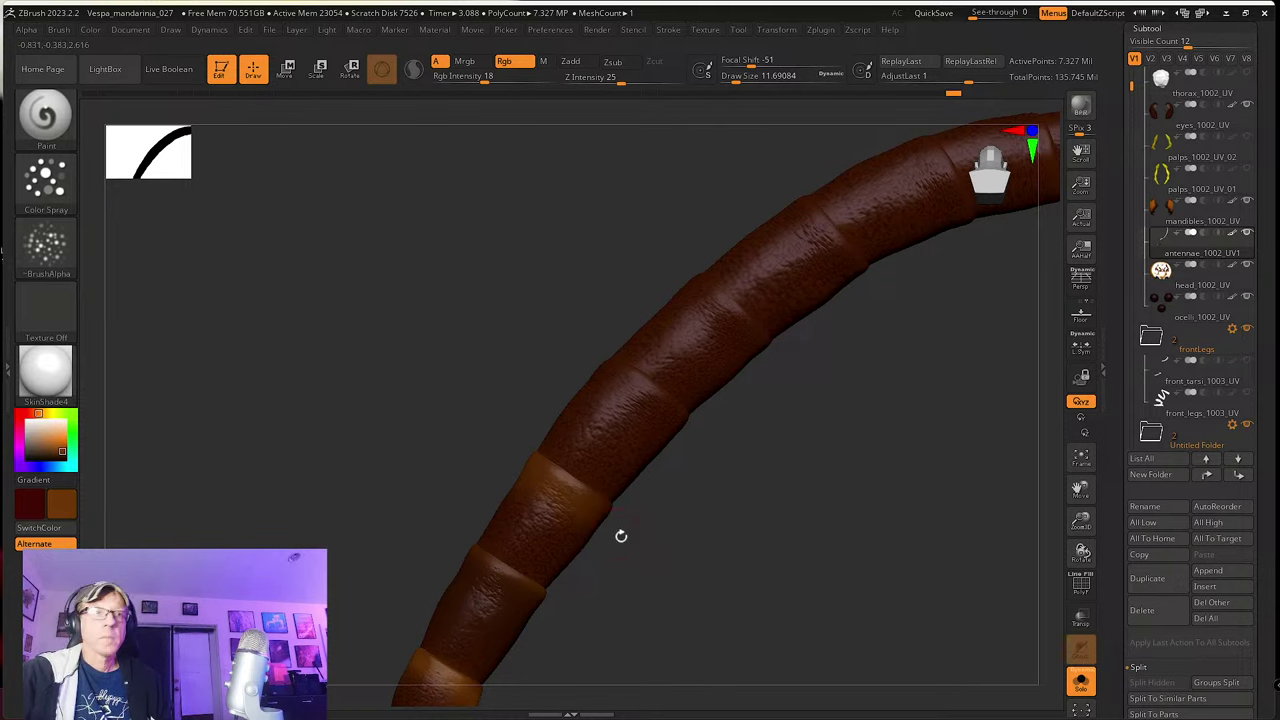
pyautogui.moveTo(620, 536); pyautogui.dragTo(549, 471)
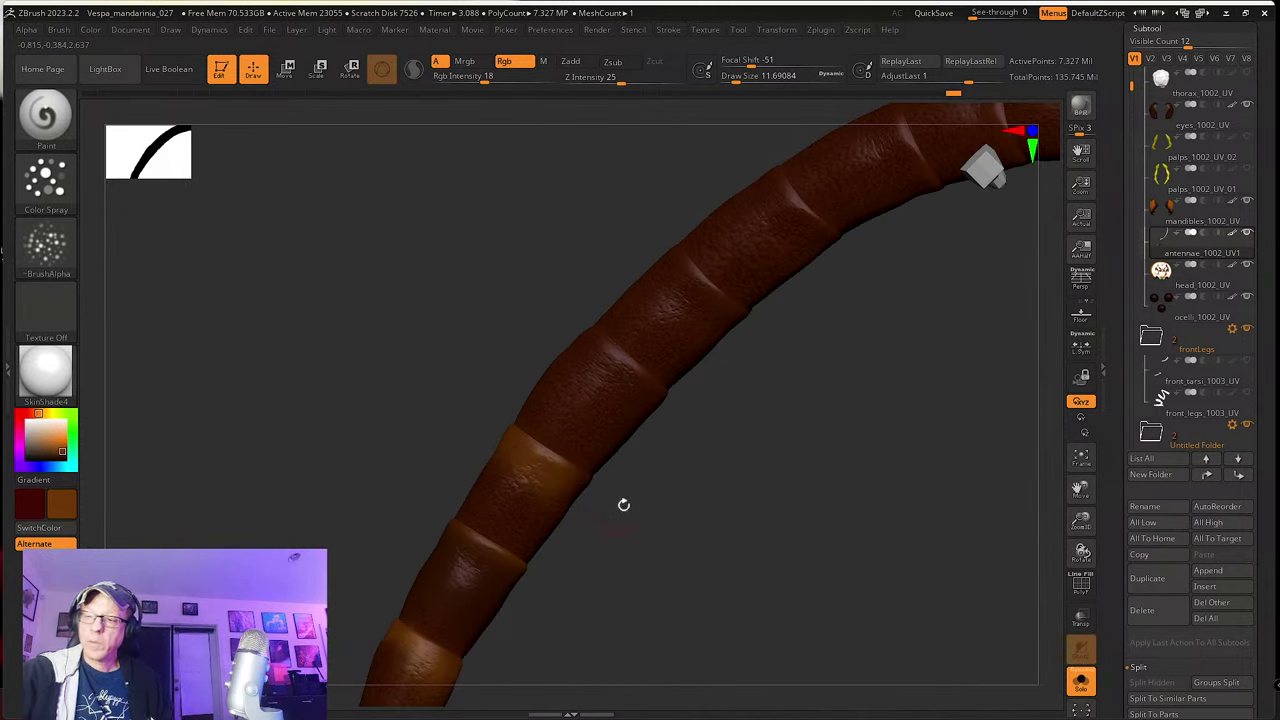
pyautogui.moveTo(623, 506); pyautogui.dragTo(585, 503, button='right')
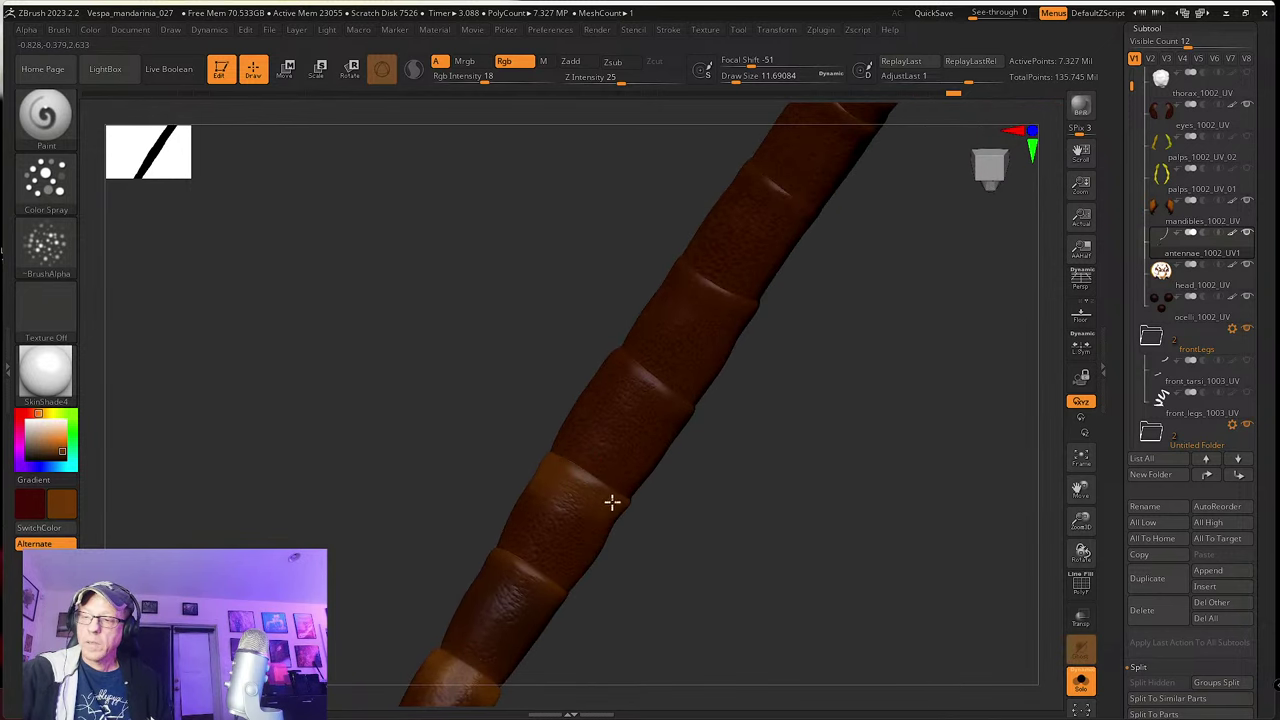
# Step: Choose a darker brown and spray it over the newly banded segment's body beneath its golden rim, working around the antenna
pyautogui.moveTo(576, 466); pyautogui.dragTo(480, 443, button='right')
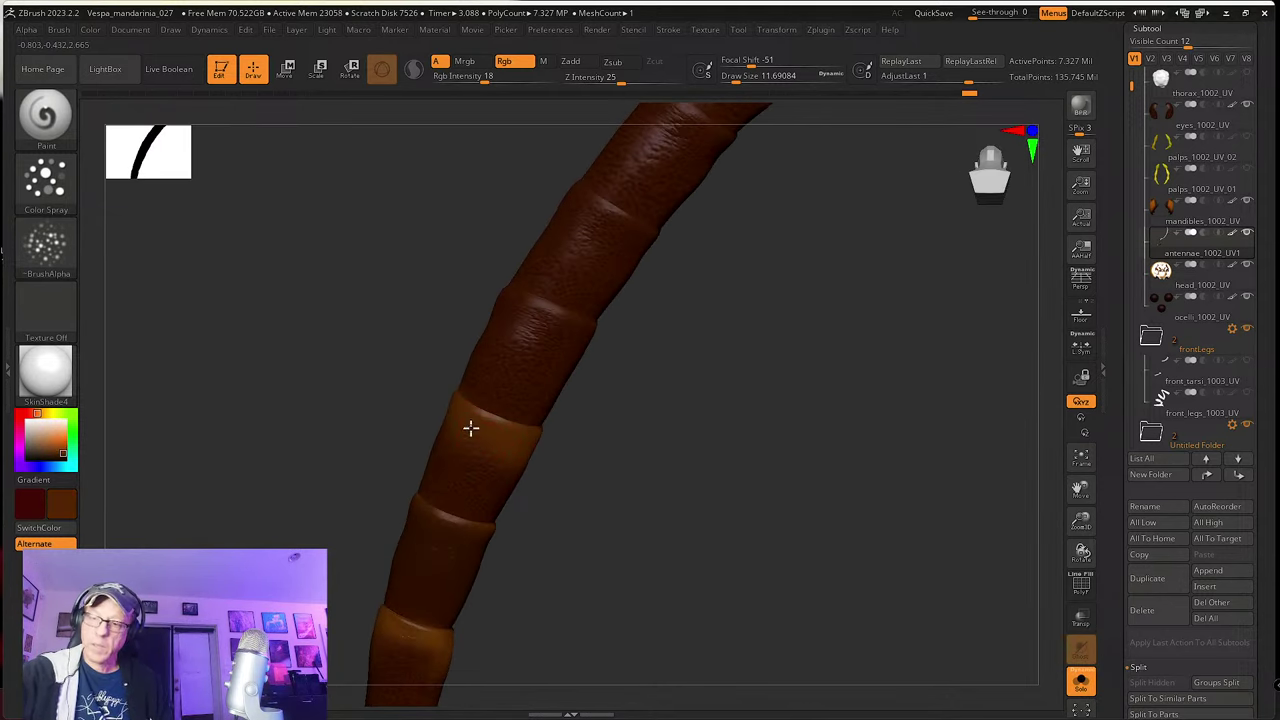
pyautogui.moveTo(562, 465); pyautogui.dragTo(671, 531, button='right')
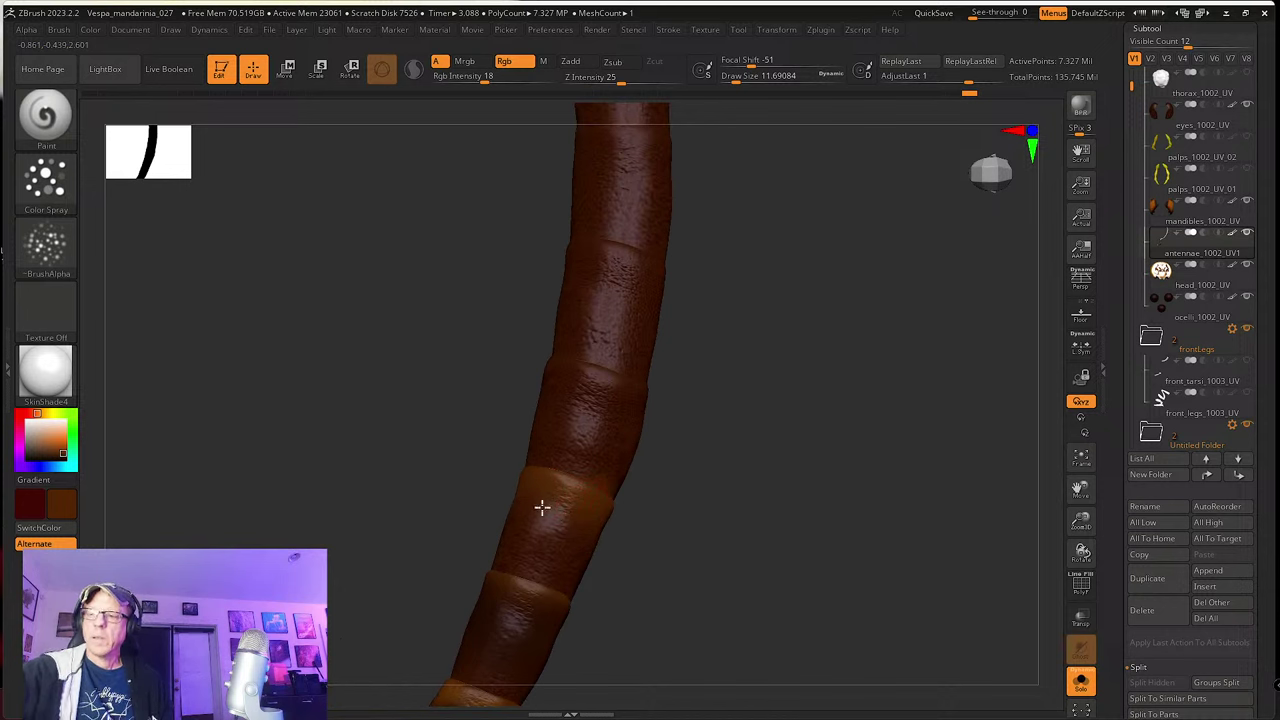
pyautogui.moveTo(566, 520); pyautogui.dragTo(624, 518, button='right')
# Step: Pick a very dark brown and deepen the middle and lower body of the newly banded segment
pyautogui.press('s')
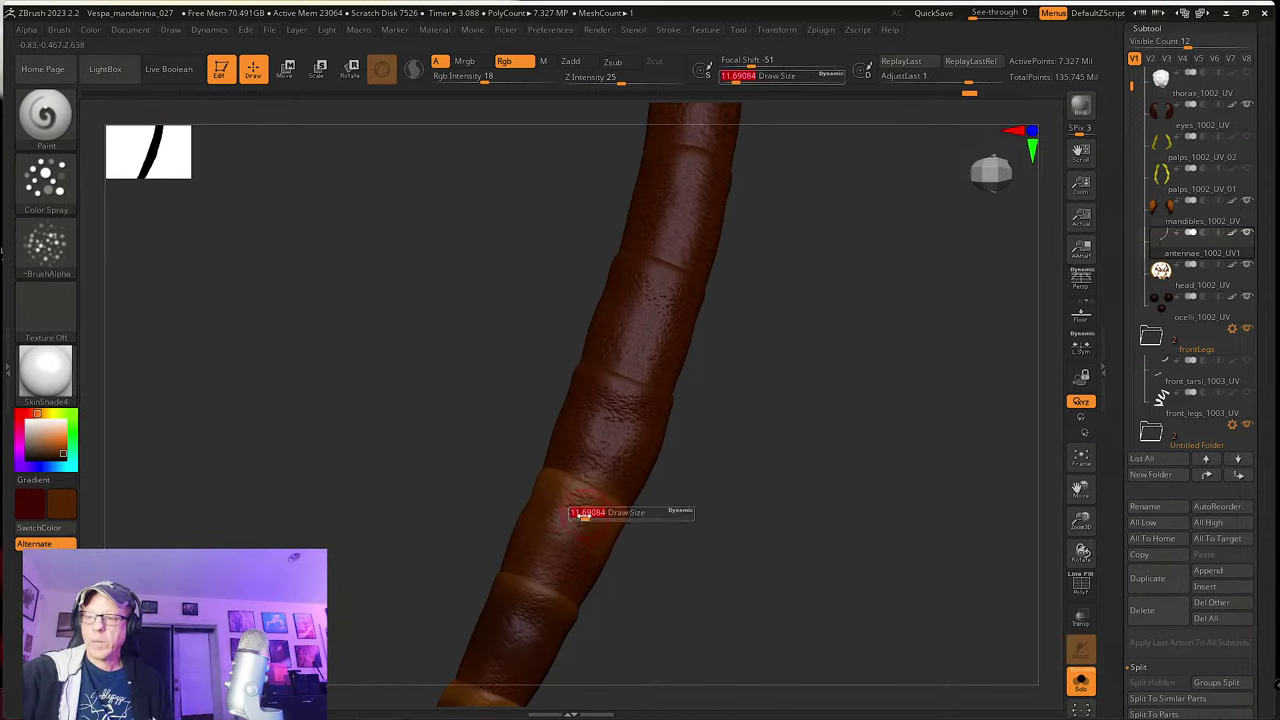
pyautogui.press('c')
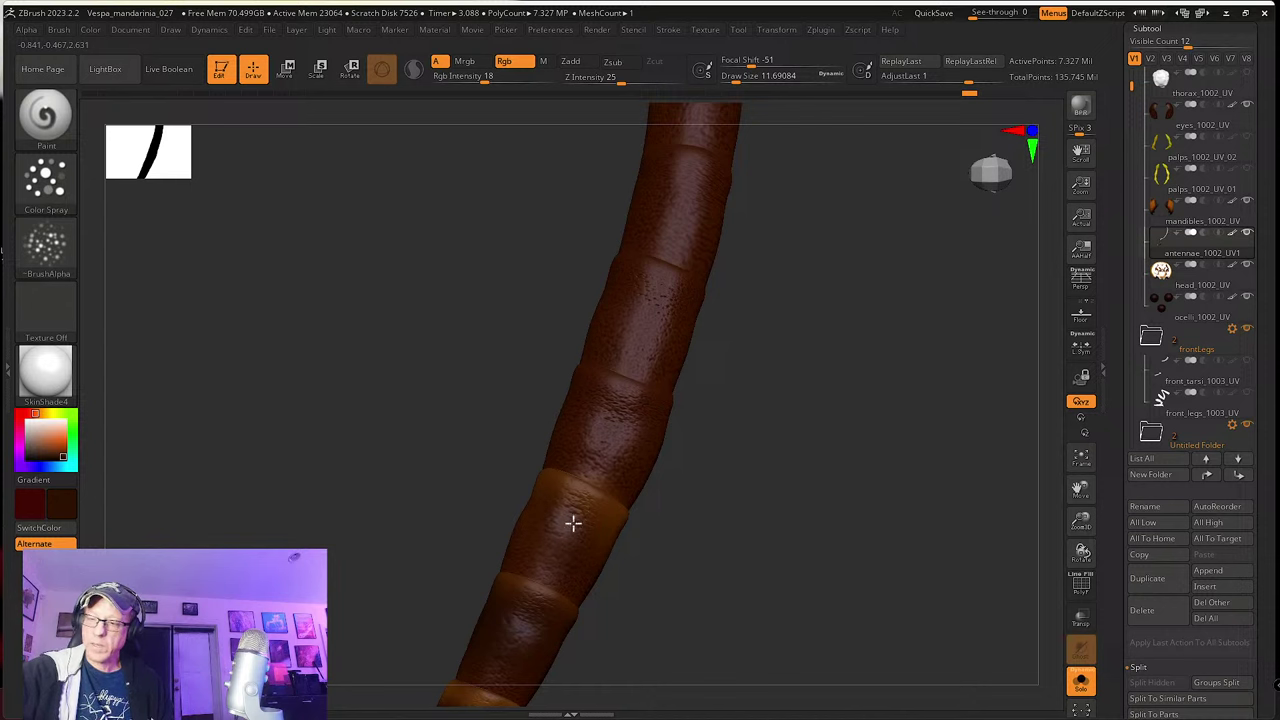
pyautogui.moveTo(655, 559); pyautogui.dragTo(536, 487, button='right')
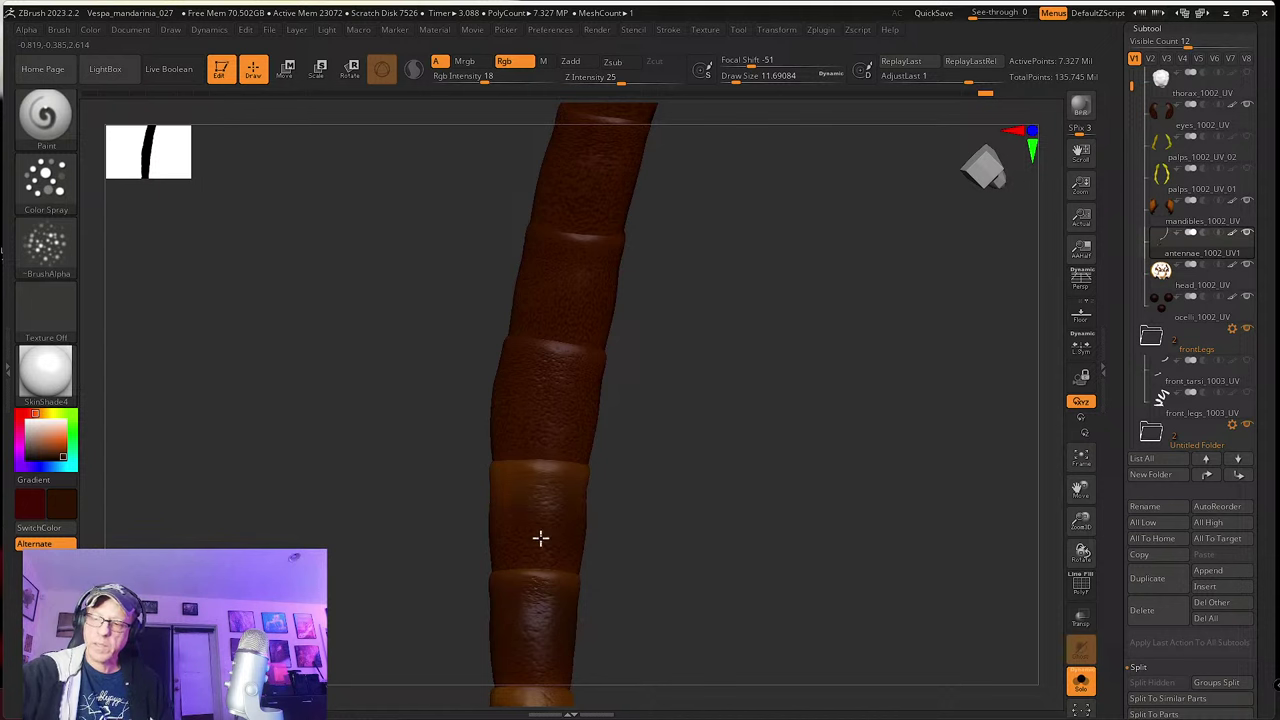
pyautogui.moveTo(549, 497)
pyautogui.mouseDown(button='right')
pyautogui.moveTo(608, 480)
pyautogui.moveTo(541, 478)
pyautogui.mouseUp(button='right')
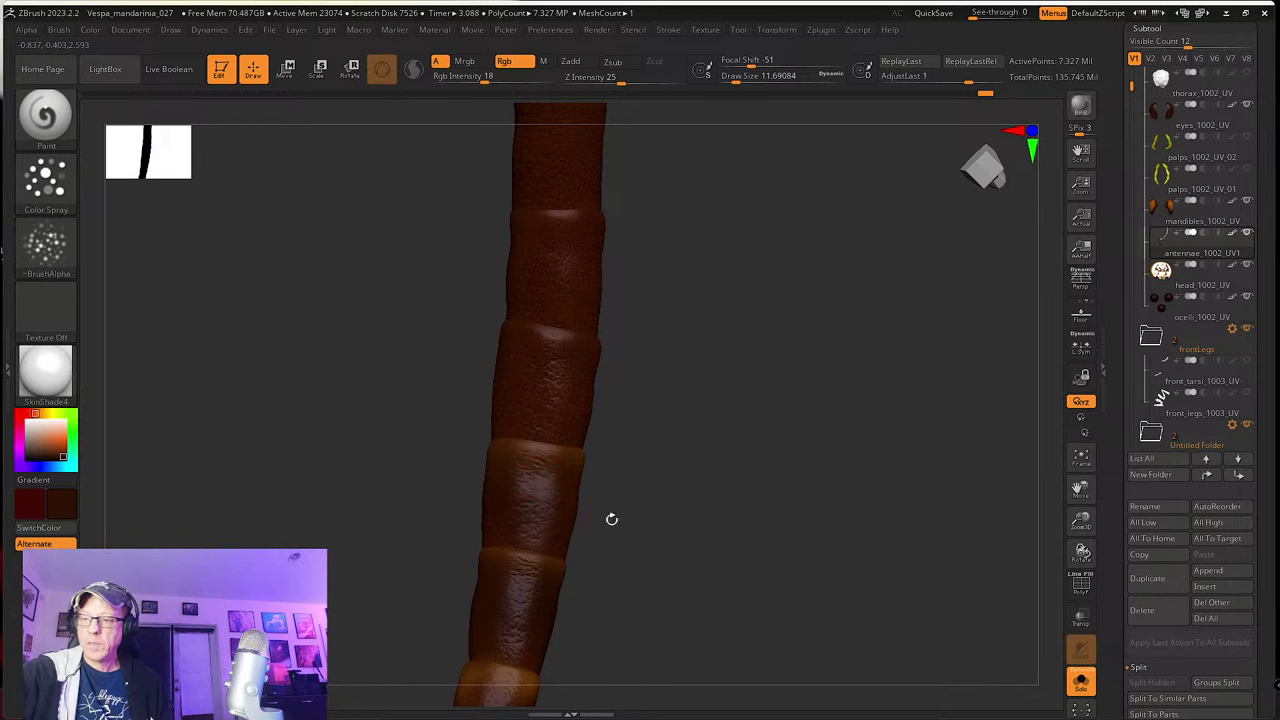
pyautogui.moveTo(612, 519); pyautogui.dragTo(577, 480, button='right')
# Step: Continue spraying very dark brown around the remaining sides of that segment, leaving its golden upper rim exposed
pyautogui.moveTo(677, 501); pyautogui.dragTo(638, 493, button='right')
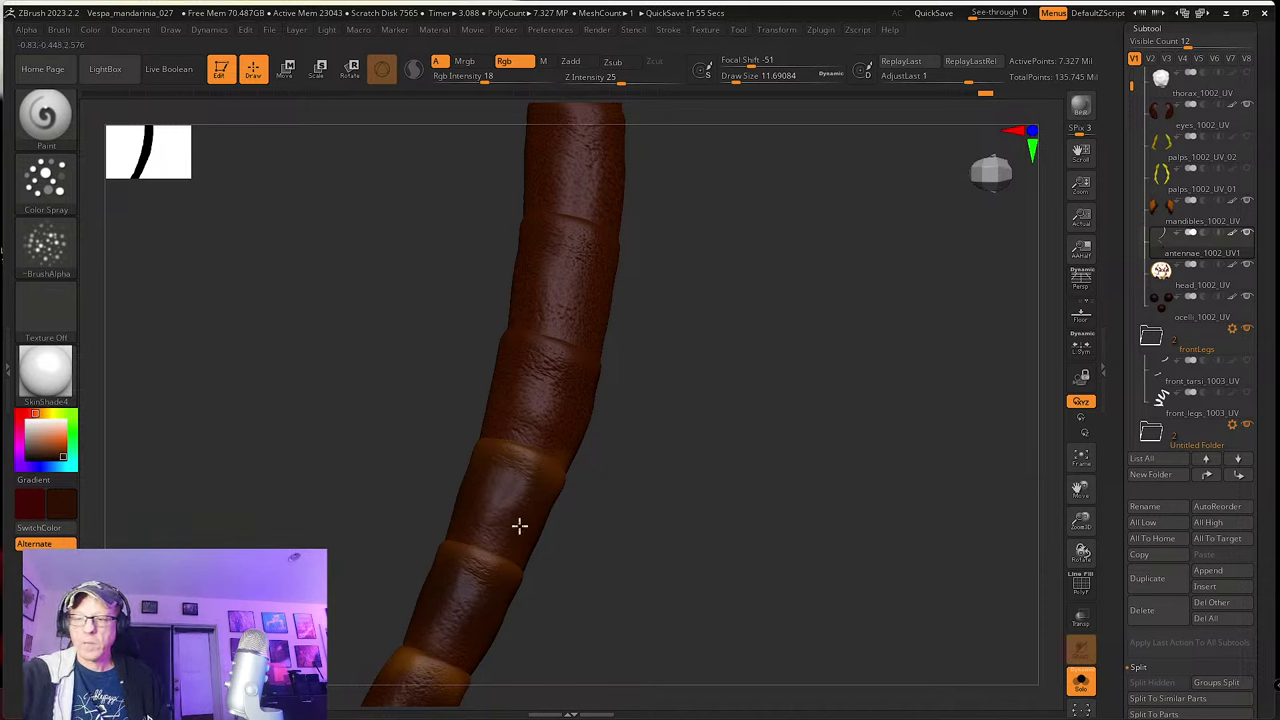
pyautogui.moveTo(586, 482); pyautogui.dragTo(620, 474)
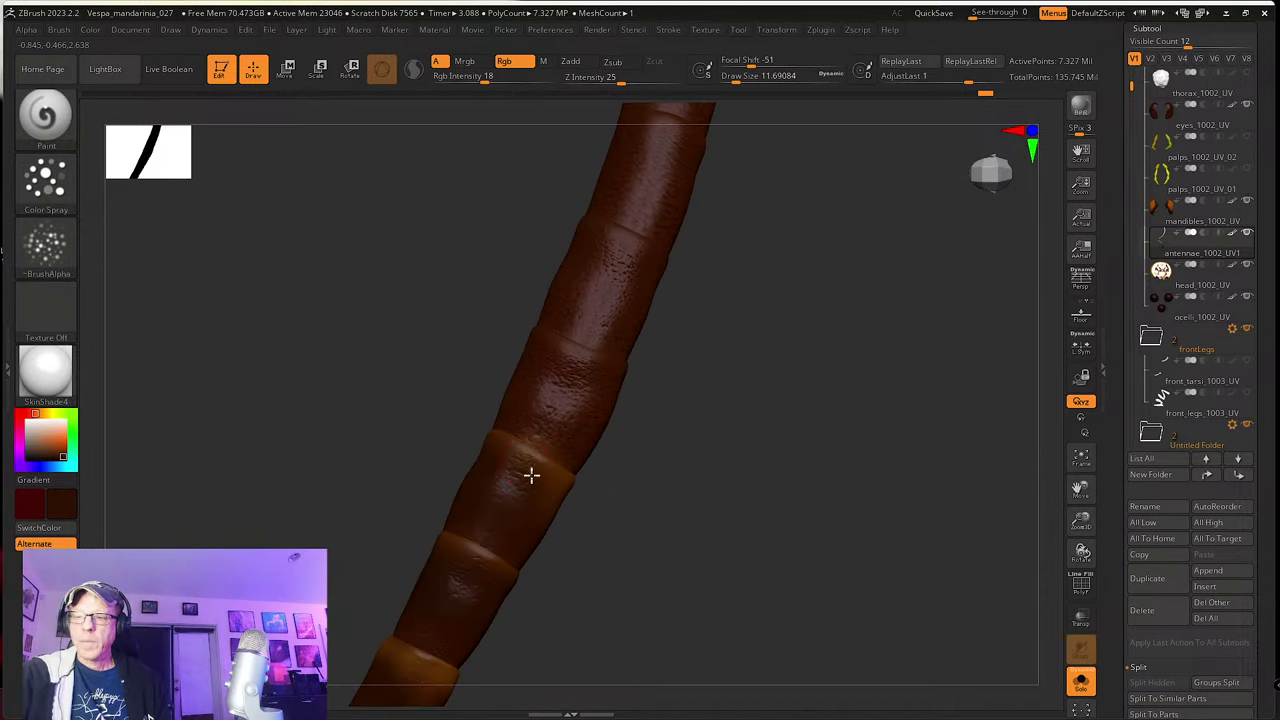
pyautogui.moveTo(551, 511); pyautogui.dragTo(511, 436, button='right')
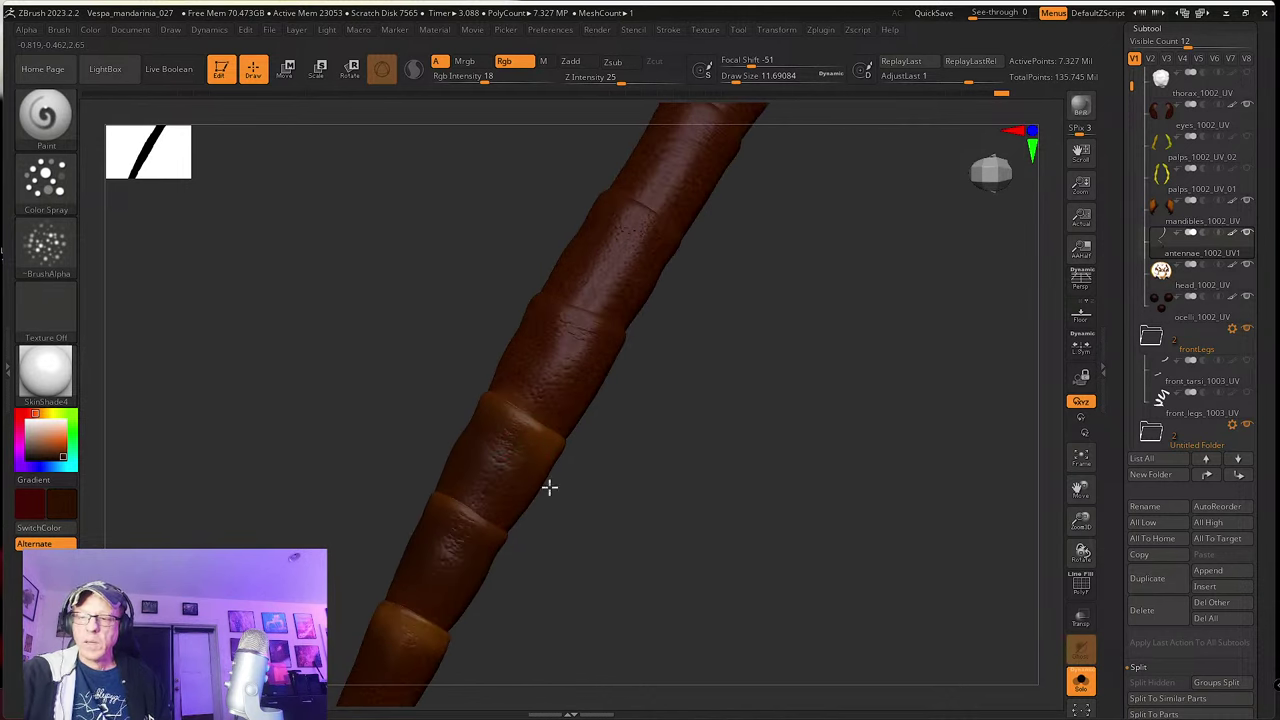
pyautogui.moveTo(543, 497); pyautogui.dragTo(529, 449, button='right')
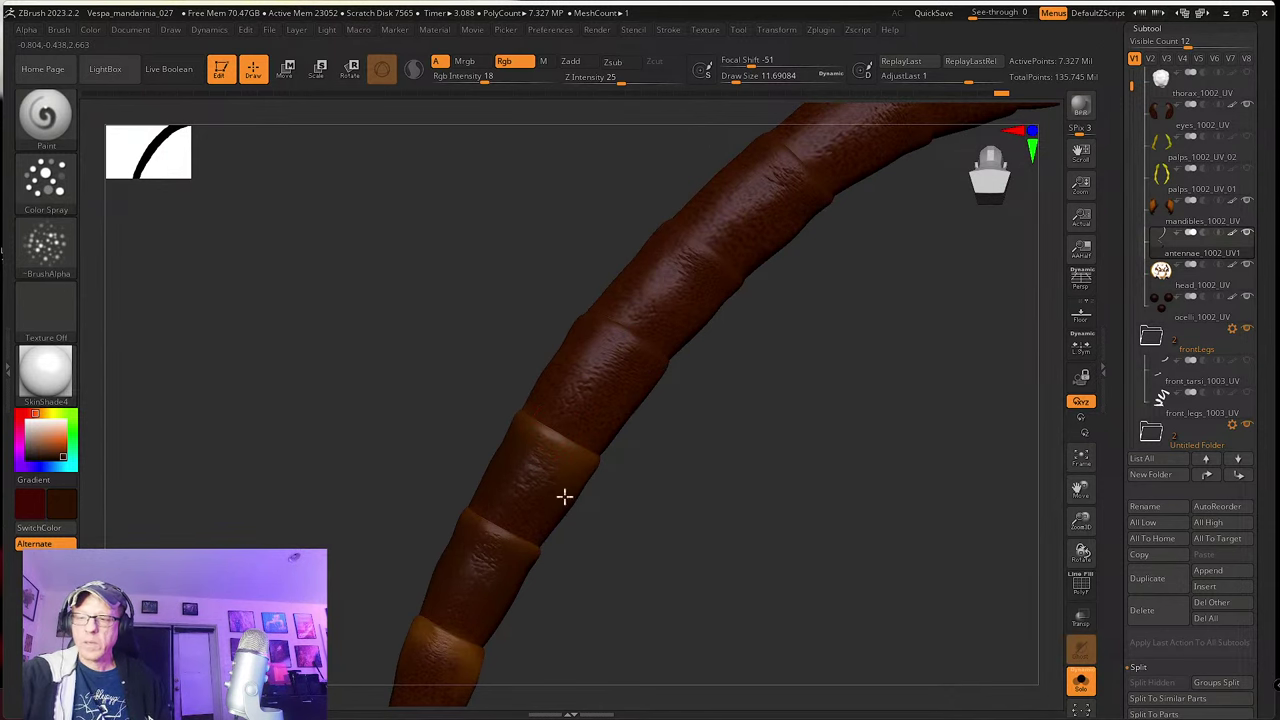
pyautogui.keyDown('ctrl'); pyautogui.moveTo(603, 486); pyautogui.dragTo(595, 470, button='right'); pyautogui.keyUp('ctrl')
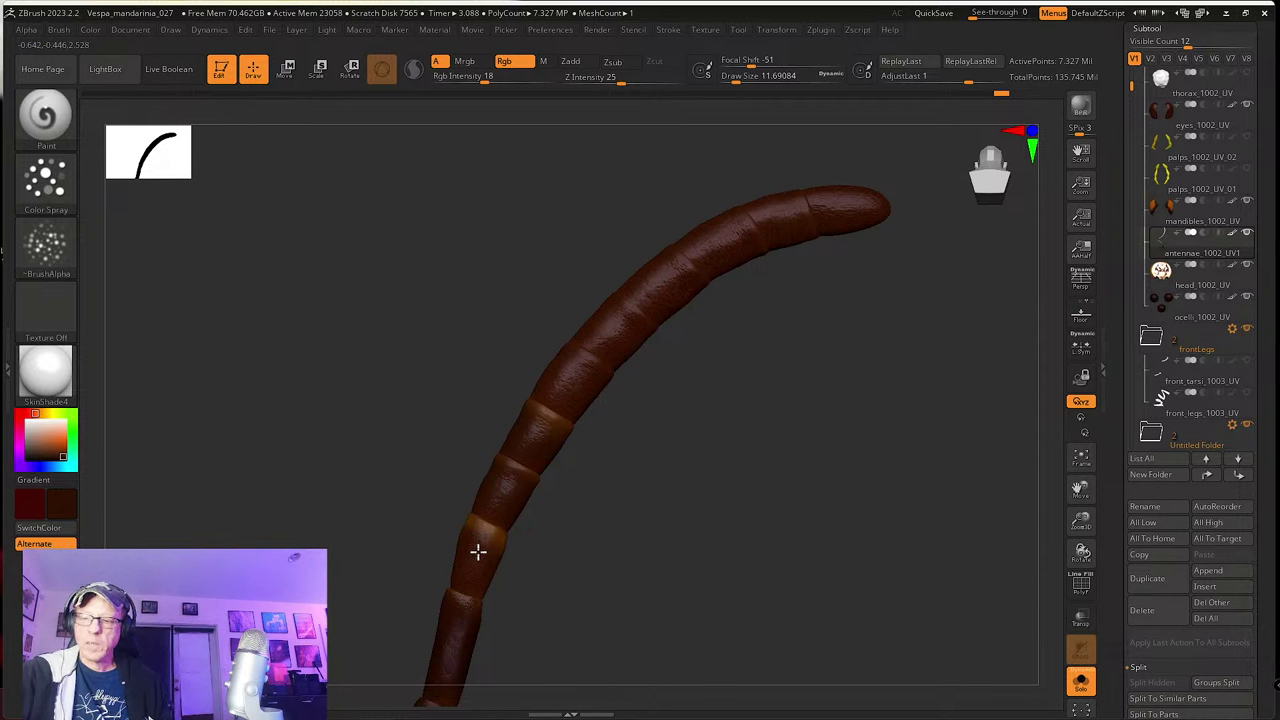
# Step: Darken the body of the lowest golden-banded segment with very dark brown on all sides, narrowing its golden band
pyautogui.moveTo(508, 594); pyautogui.dragTo(477, 523, button='right')
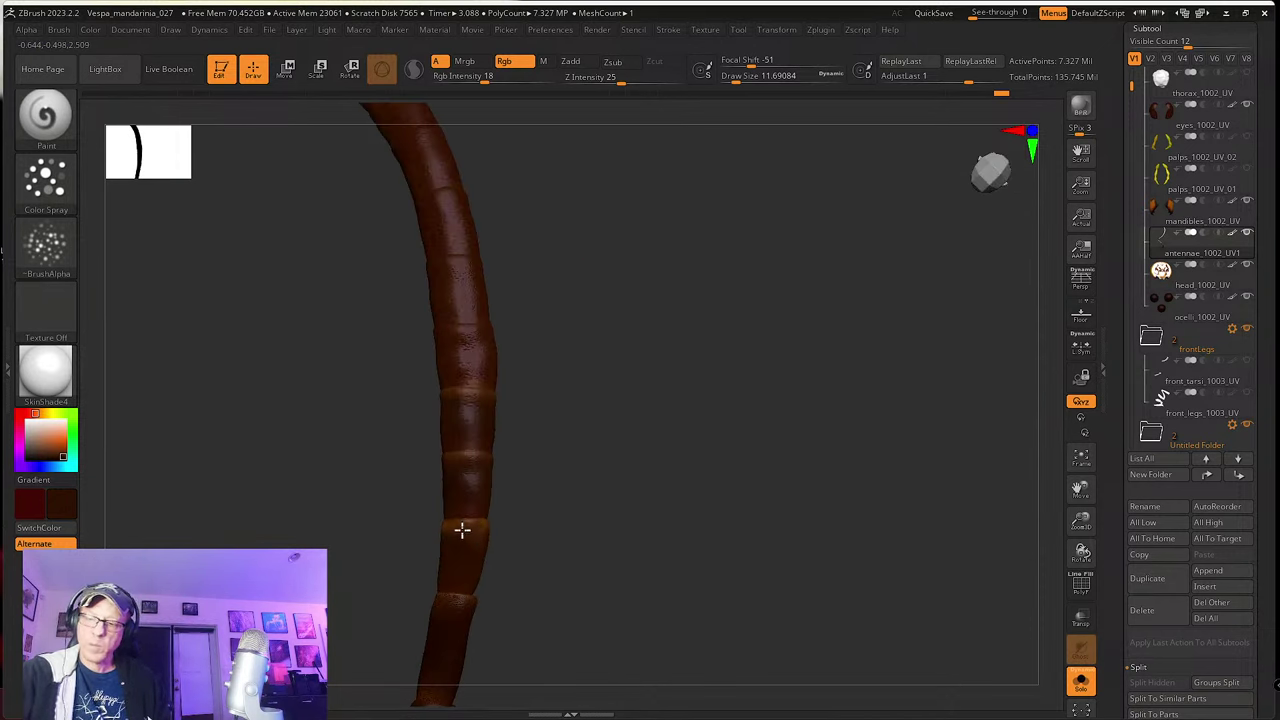
pyautogui.moveTo(519, 545); pyautogui.dragTo(471, 491, button='right')
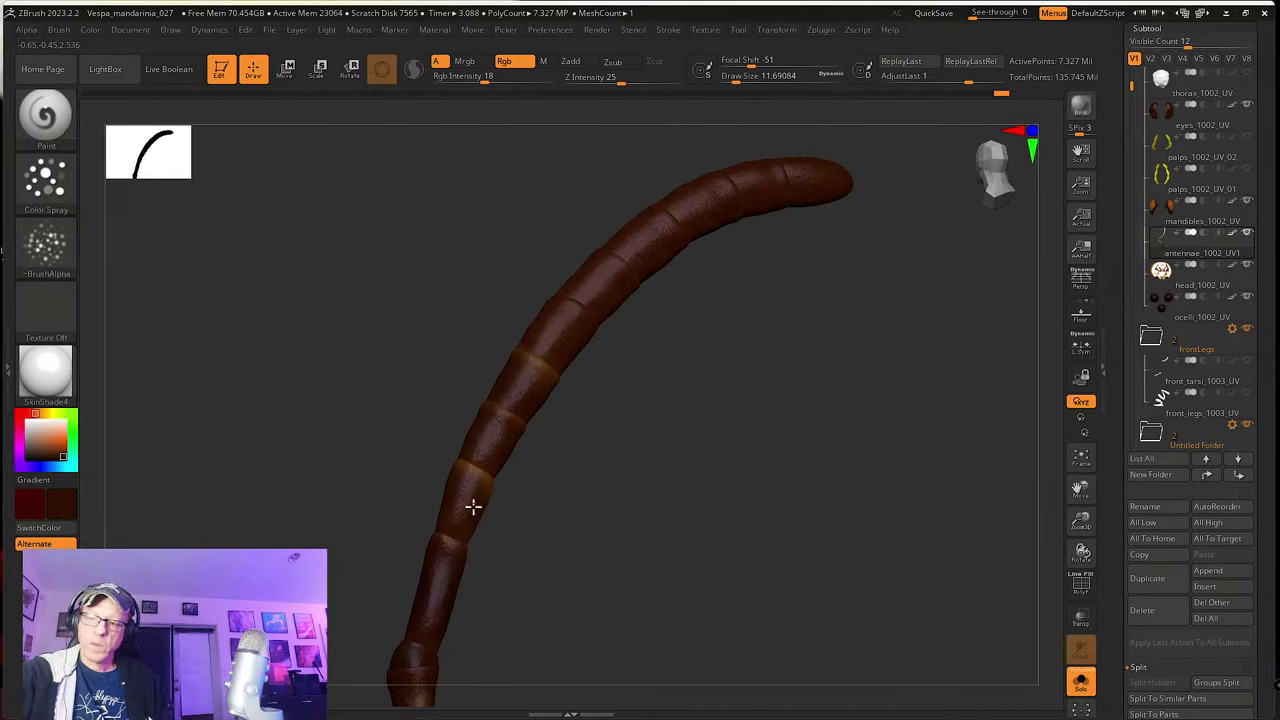
pyautogui.moveTo(535, 528); pyautogui.dragTo(480, 486, button='right')
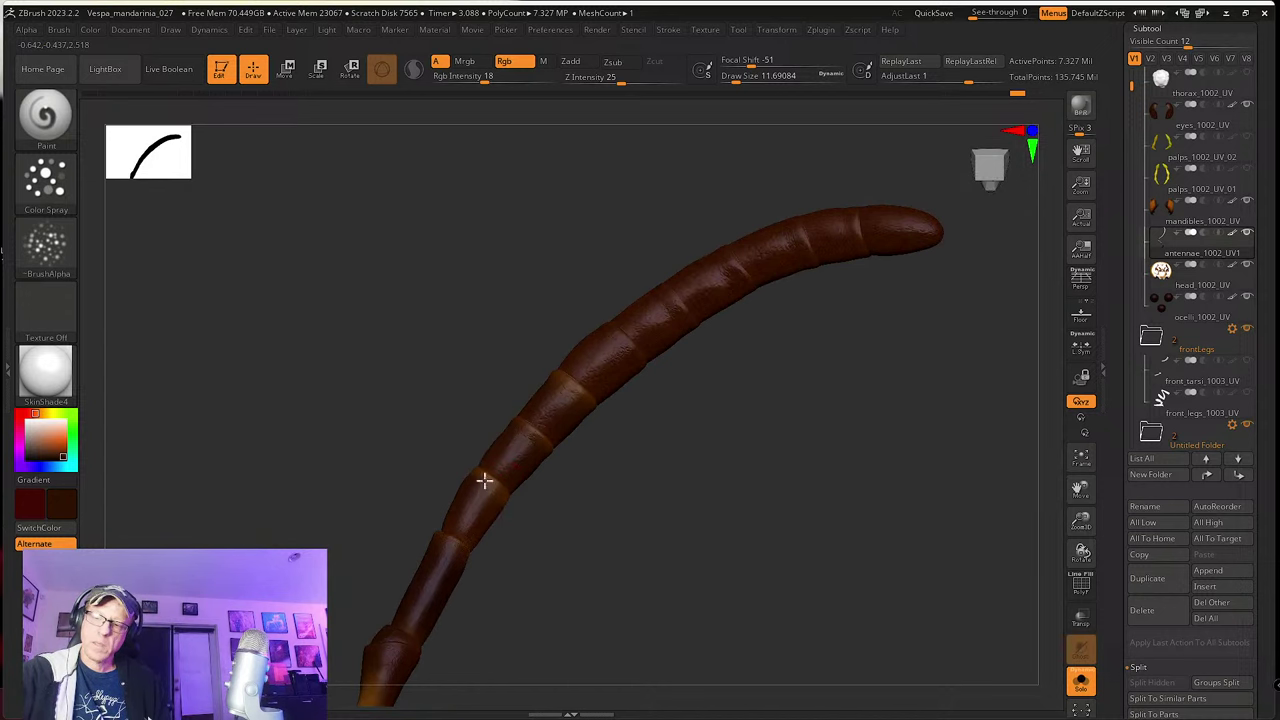
pyautogui.moveTo(580, 466); pyautogui.dragTo(483, 431, button='right')
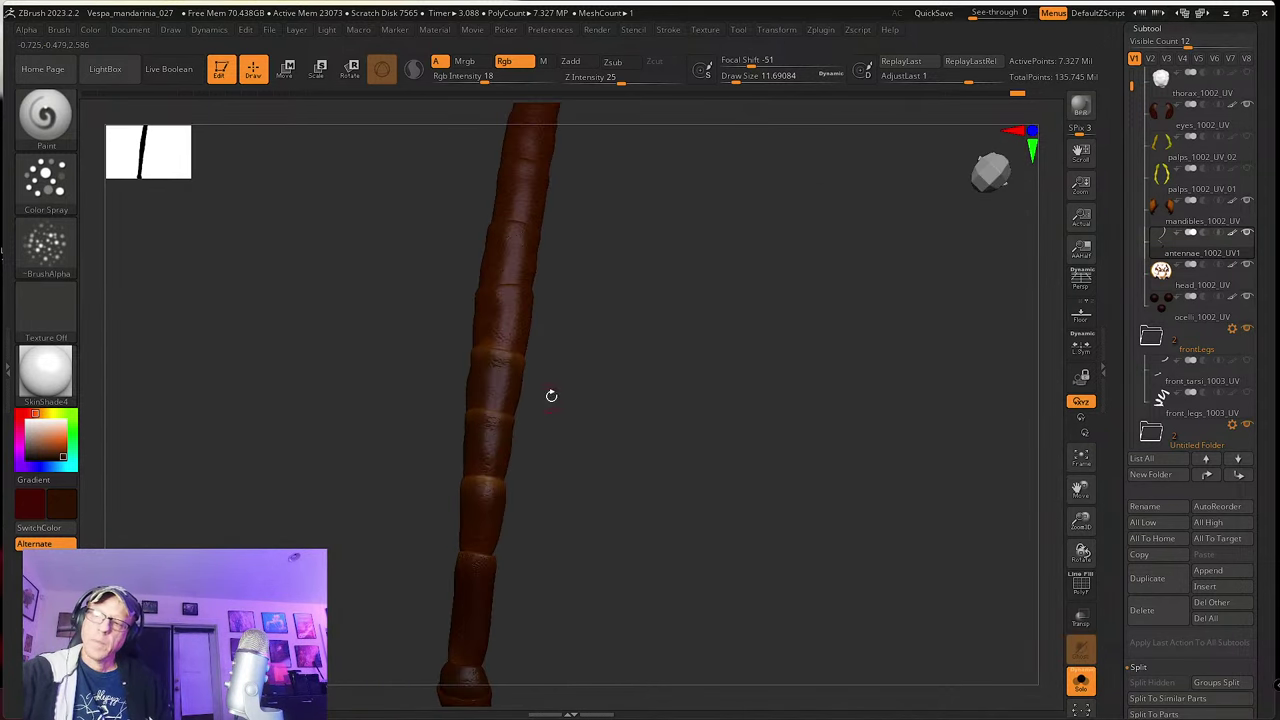
pyautogui.moveTo(551, 397); pyautogui.dragTo(533, 464, button='right')
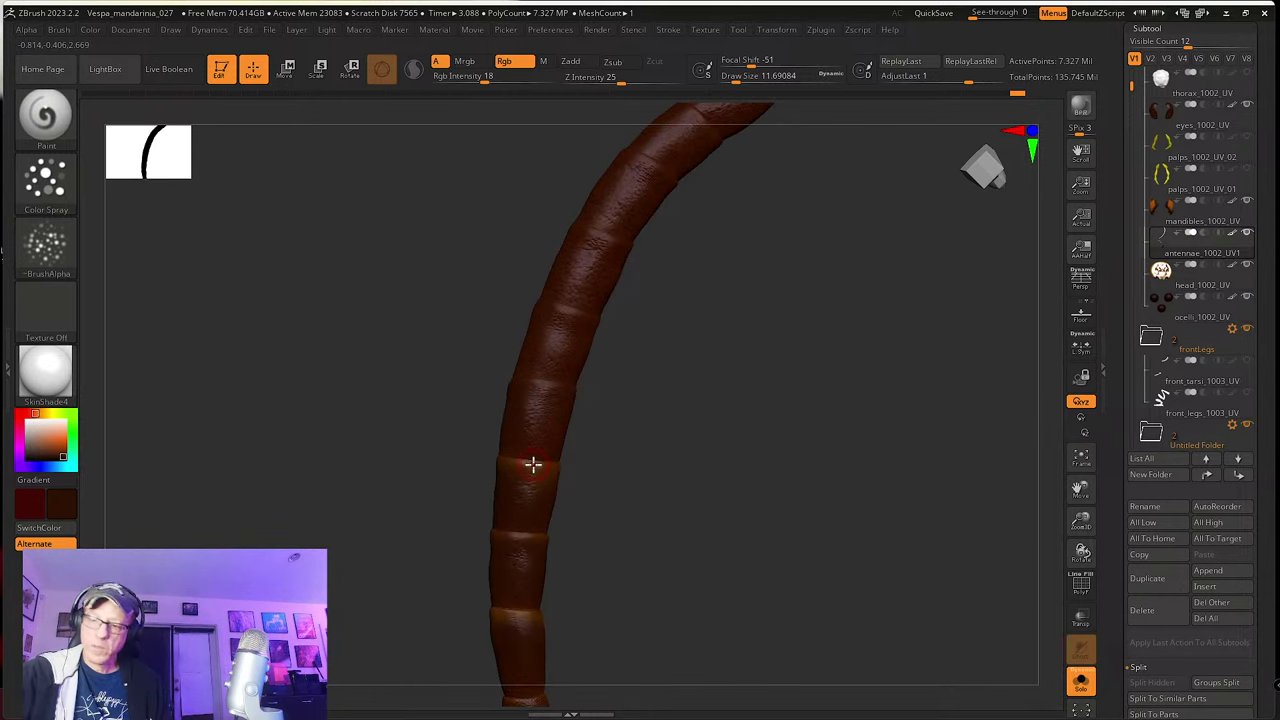
# Step: Sample golden brown from the topmost painted band and spray a new band around the upper rim of the next segment
pyautogui.press('c')
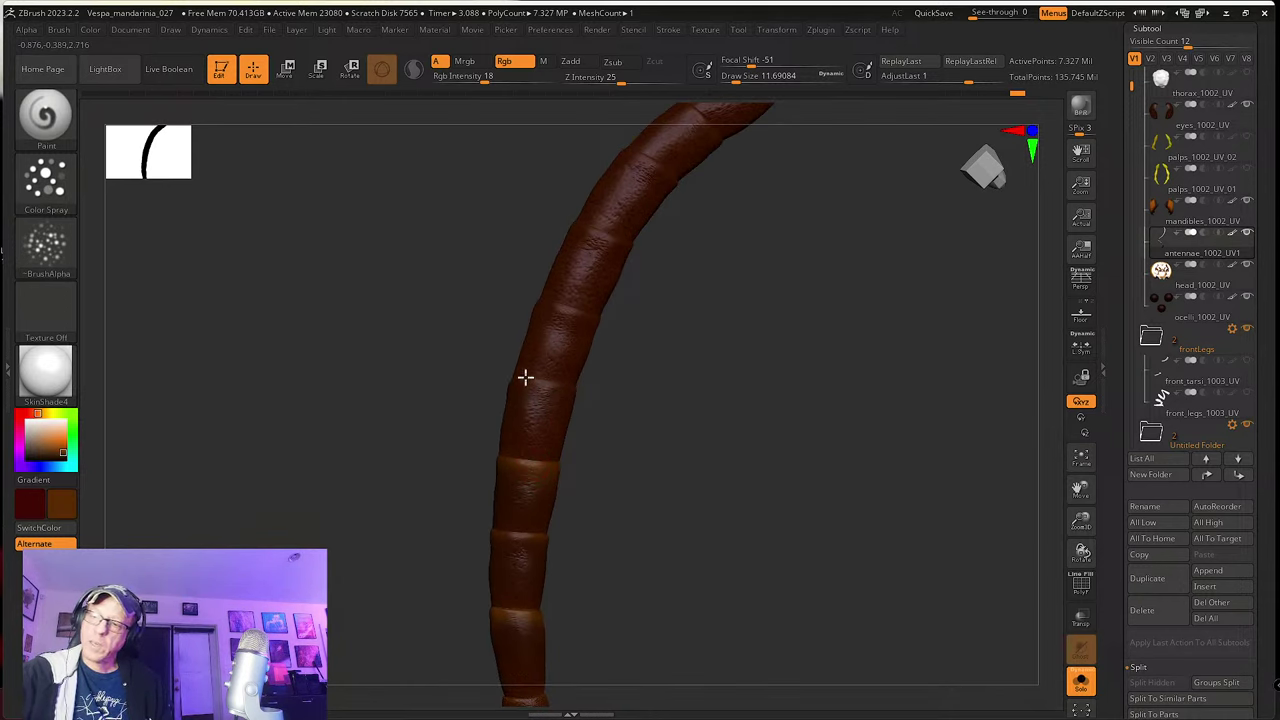
pyautogui.moveTo(603, 406)
pyautogui.mouseDown(button='right')
pyautogui.moveTo(606, 443)
pyautogui.moveTo(638, 427)
pyautogui.moveTo(571, 411)
pyautogui.moveTo(532, 430)
pyautogui.moveTo(514, 423)
pyautogui.moveTo(591, 423)
pyautogui.moveTo(566, 454)
pyautogui.moveTo(589, 451)
pyautogui.moveTo(503, 603)
pyautogui.mouseUp(button='right')
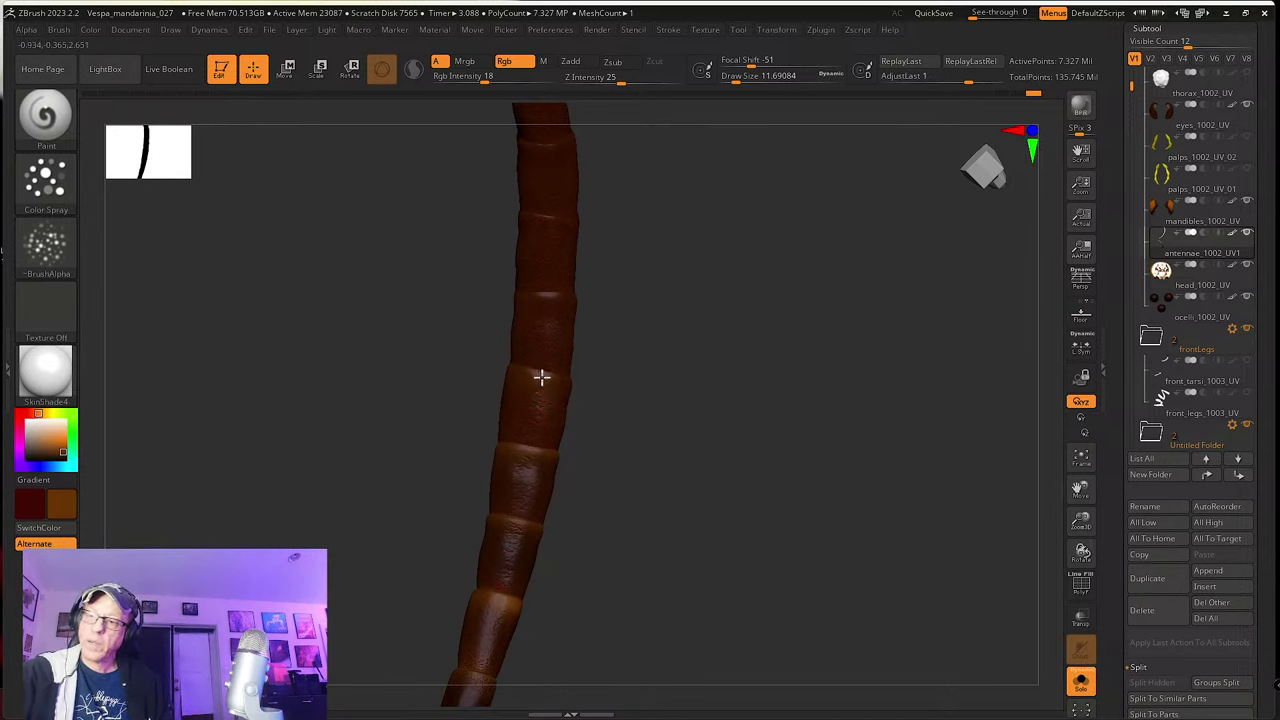
pyautogui.moveTo(540, 374); pyautogui.dragTo(543, 474, button='right')
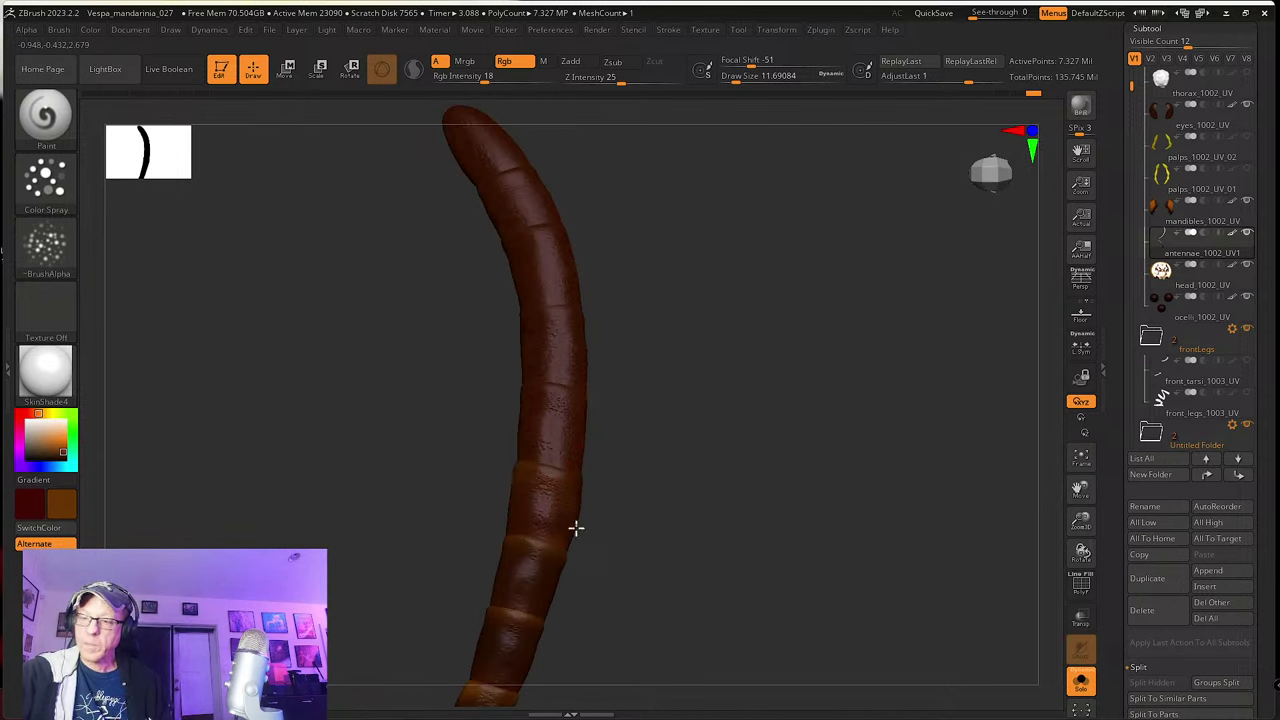
# Step: Save the project as the next numbered version and open Vespa_mandarinia_broach_34.zpr without saving again
pyautogui.click(271, 32)
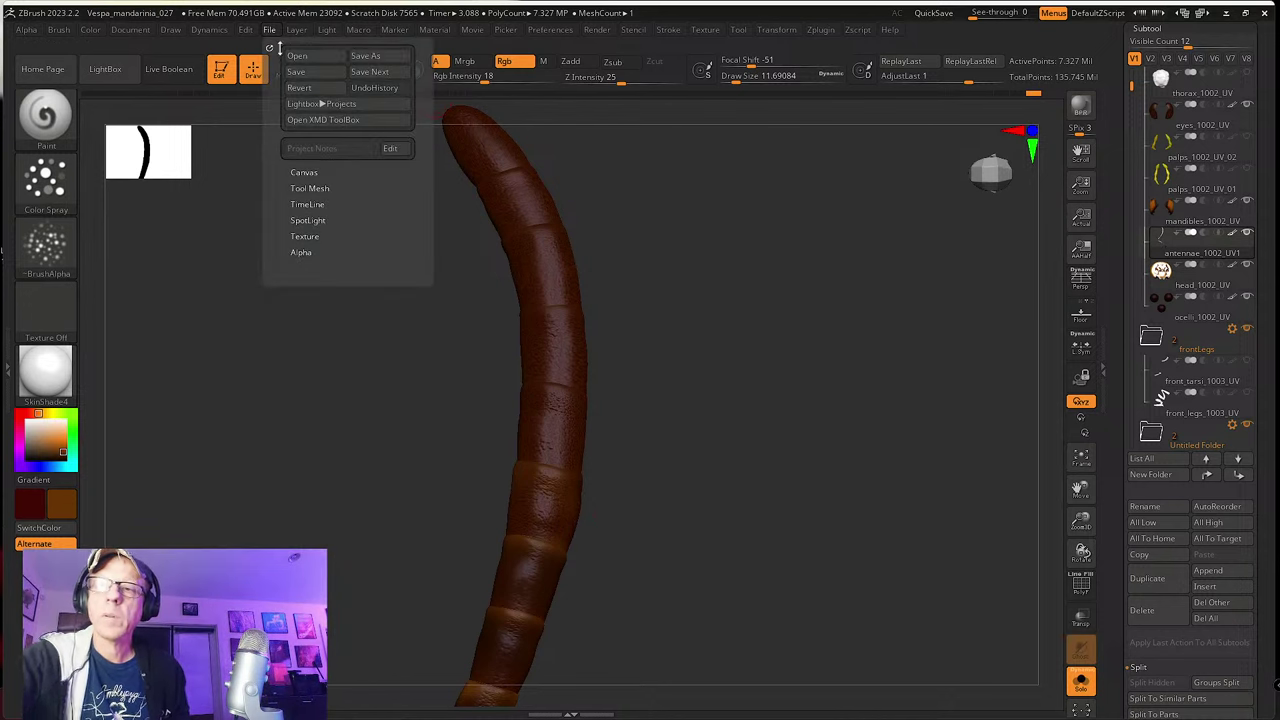
pyautogui.click(370, 72)
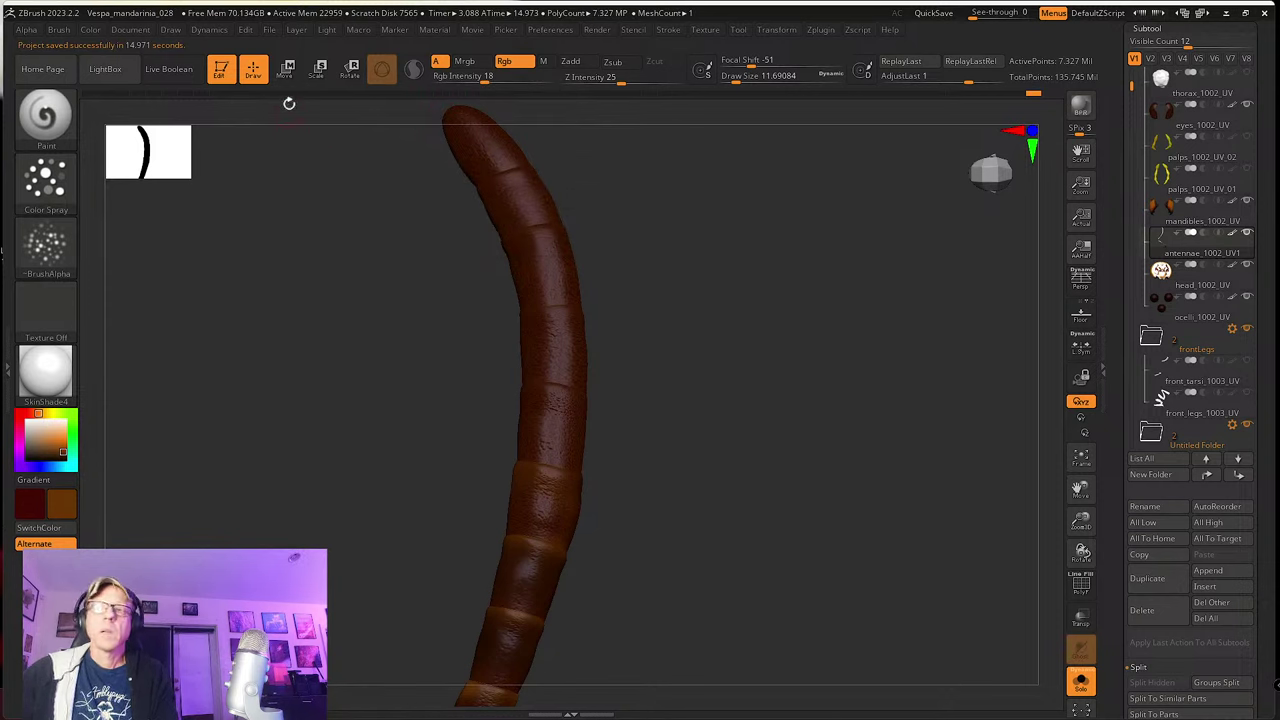
pyautogui.click(271, 30)
pyautogui.click(297, 57)
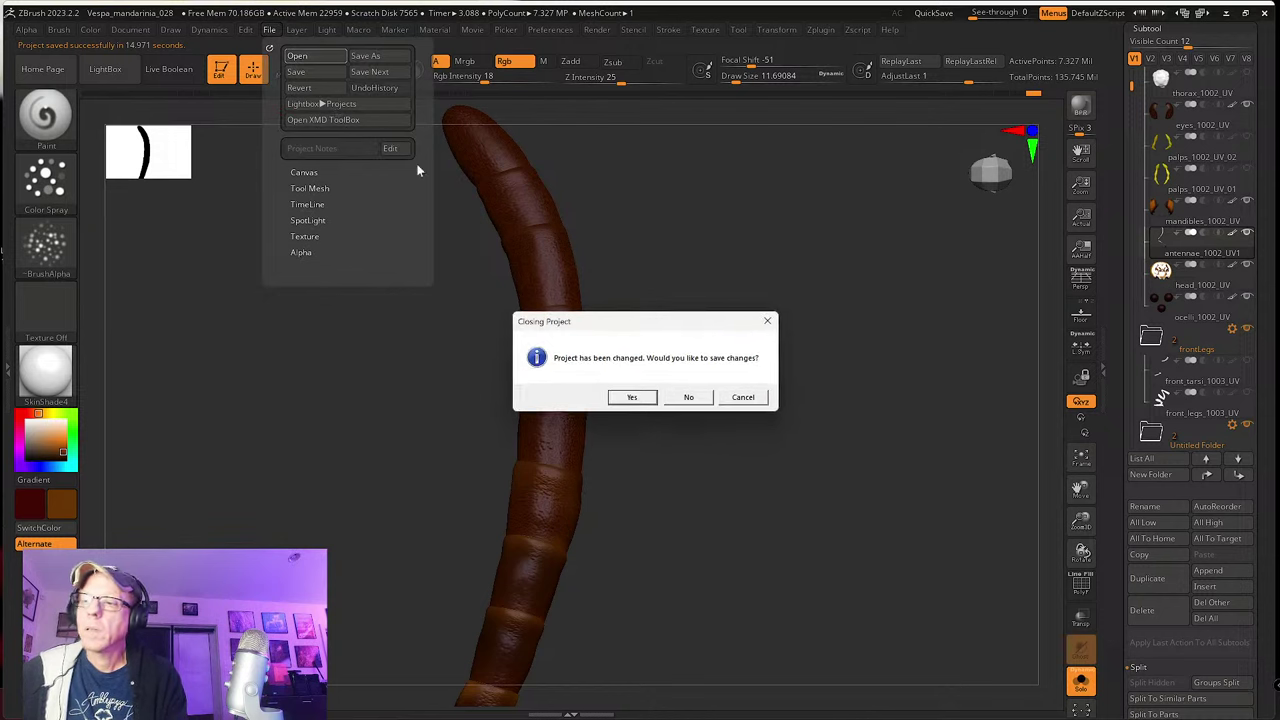
pyautogui.click(690, 398)
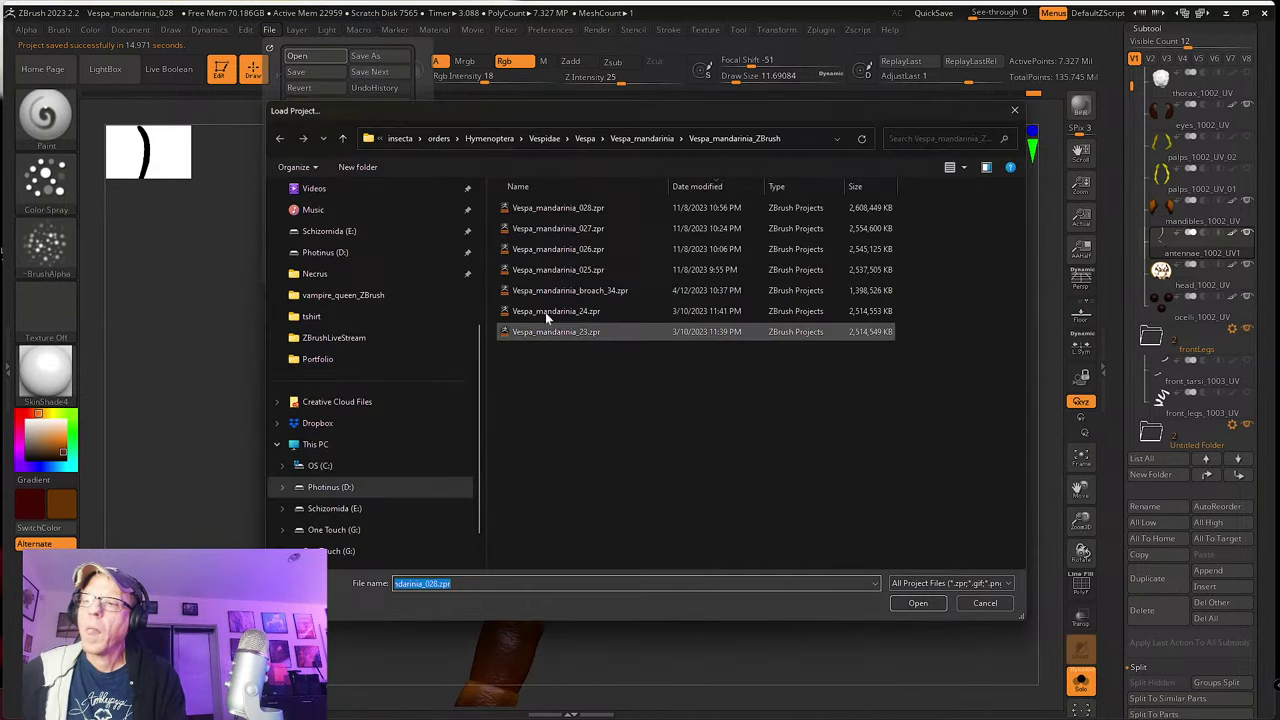
pyautogui.click(625, 296)
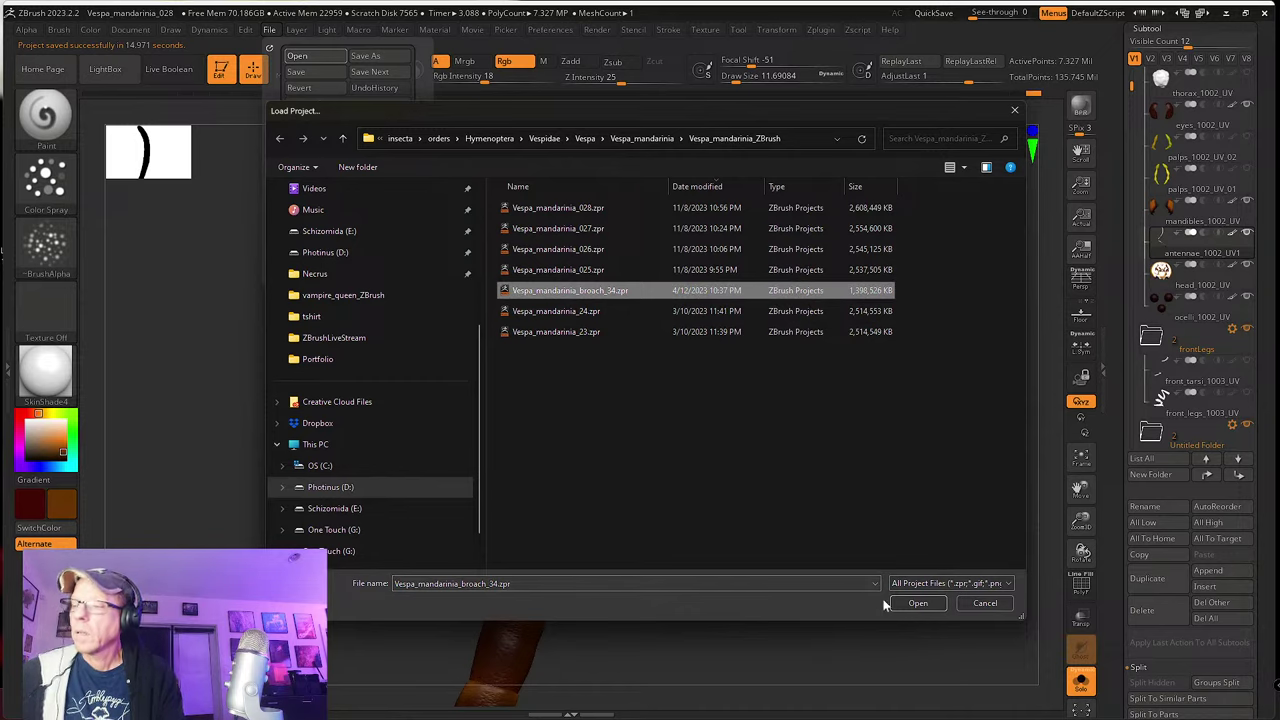
pyautogui.click(912, 603)
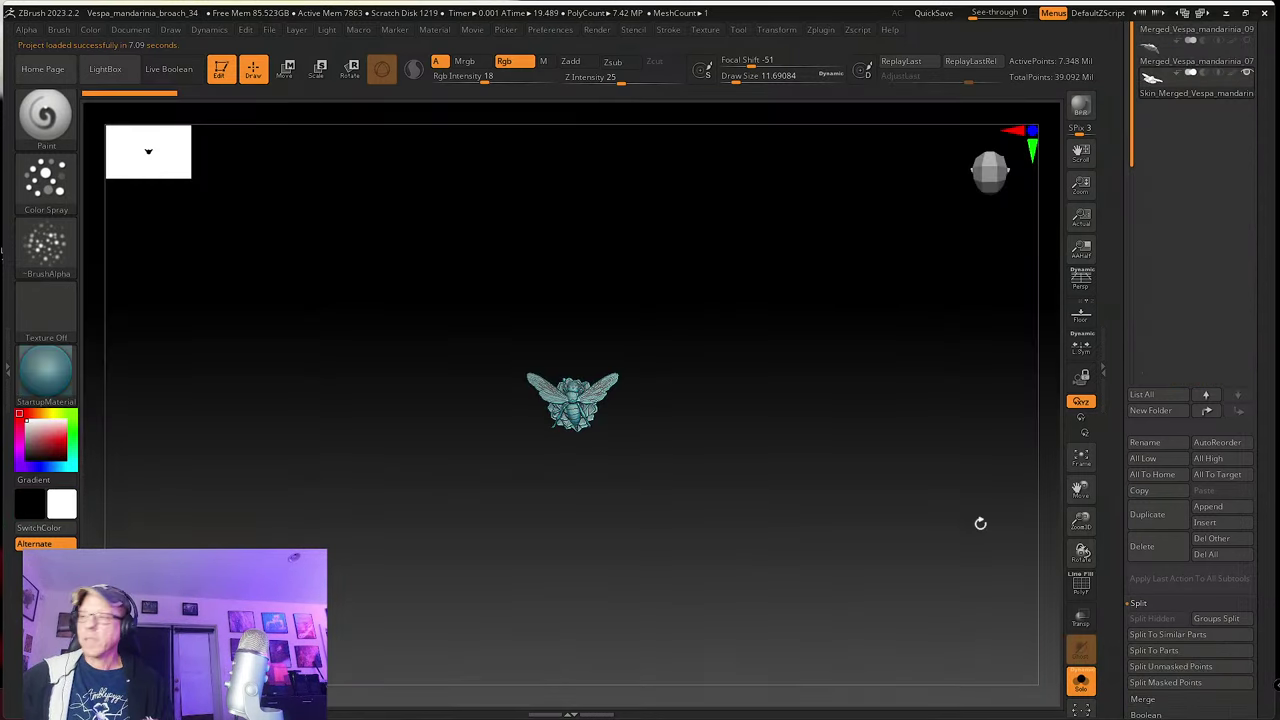
# Step: Frame the hornet brooch model in the view and examine its wings, body and petal base
pyautogui.click(1081, 458)
pyautogui.moveTo(980, 491)
pyautogui.mouseDown()
pyautogui.moveTo(929, 503)
pyautogui.moveTo(951, 497)
pyautogui.moveTo(957, 517)
pyautogui.moveTo(929, 503)
pyautogui.moveTo(923, 523)
pyautogui.moveTo(894, 520)
pyautogui.moveTo(909, 480)
pyautogui.moveTo(926, 542)
pyautogui.moveTo(920, 529)
pyautogui.moveTo(971, 523)
pyautogui.moveTo(903, 494)
pyautogui.mouseUp()
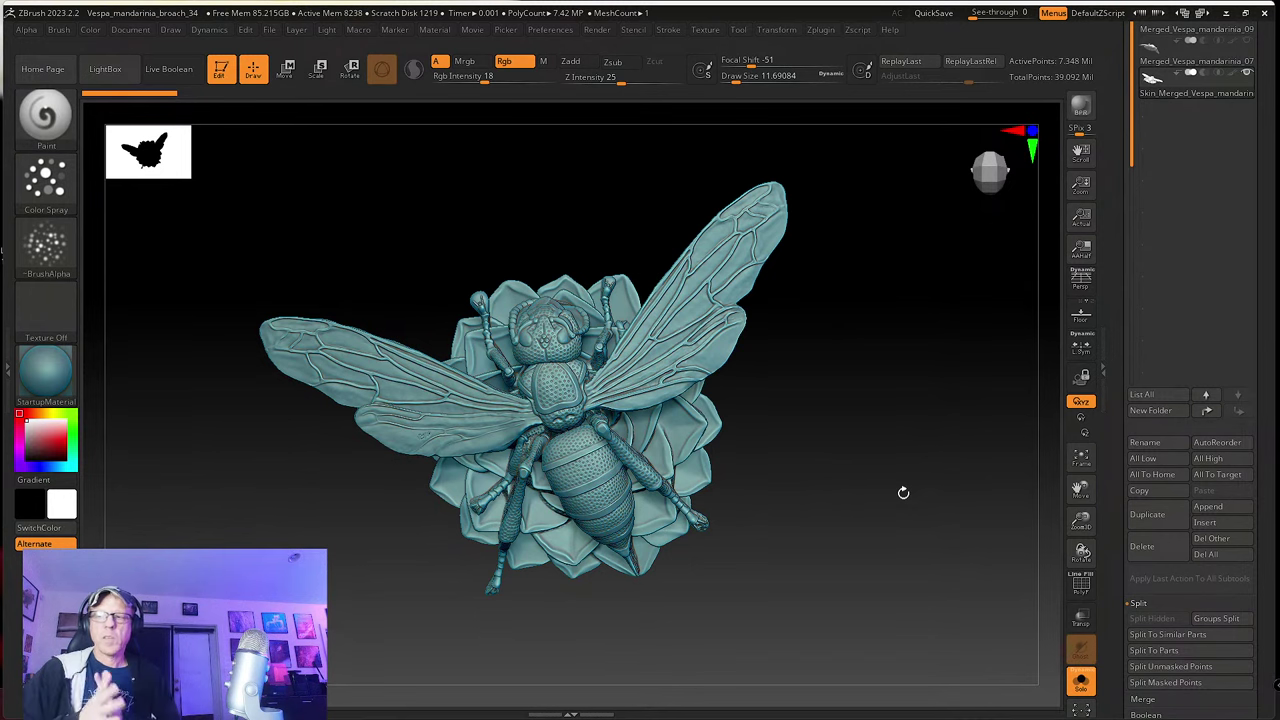
pyautogui.moveTo(885, 484); pyautogui.dragTo(900, 460)
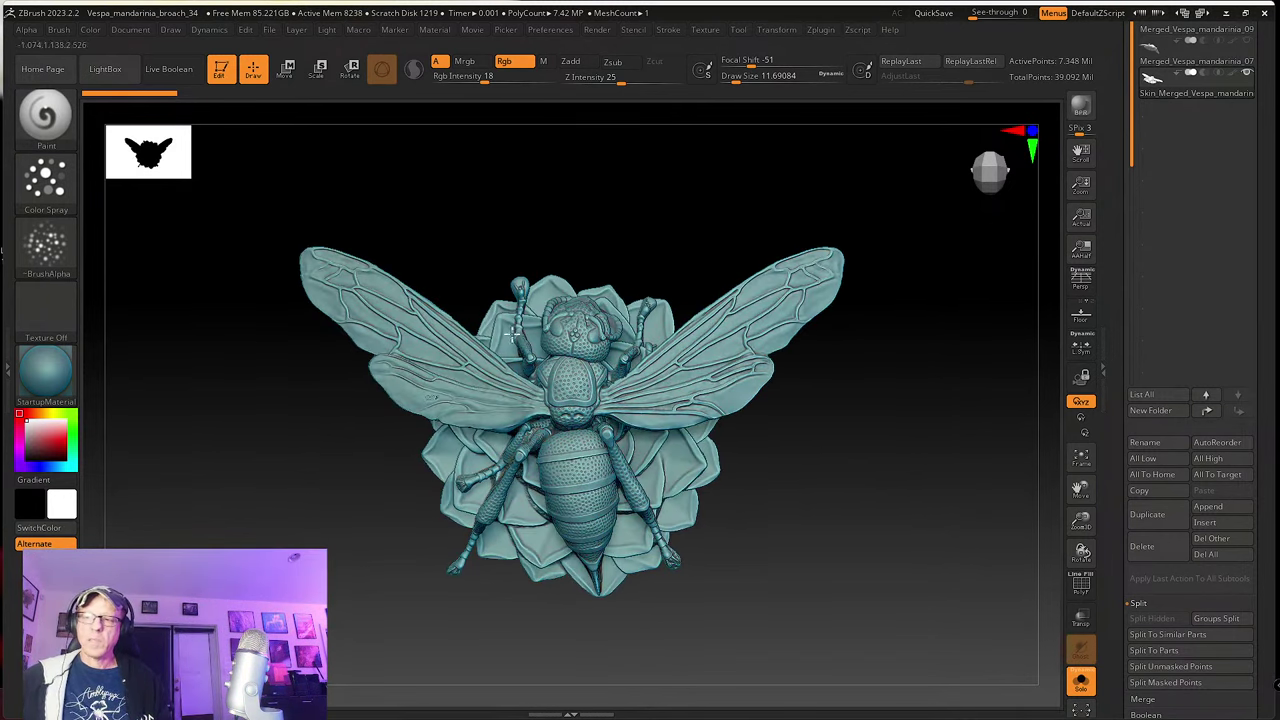
pyautogui.moveTo(785, 467)
pyautogui.mouseDown()
pyautogui.moveTo(680, 455)
pyautogui.moveTo(777, 471)
pyautogui.mouseUp()
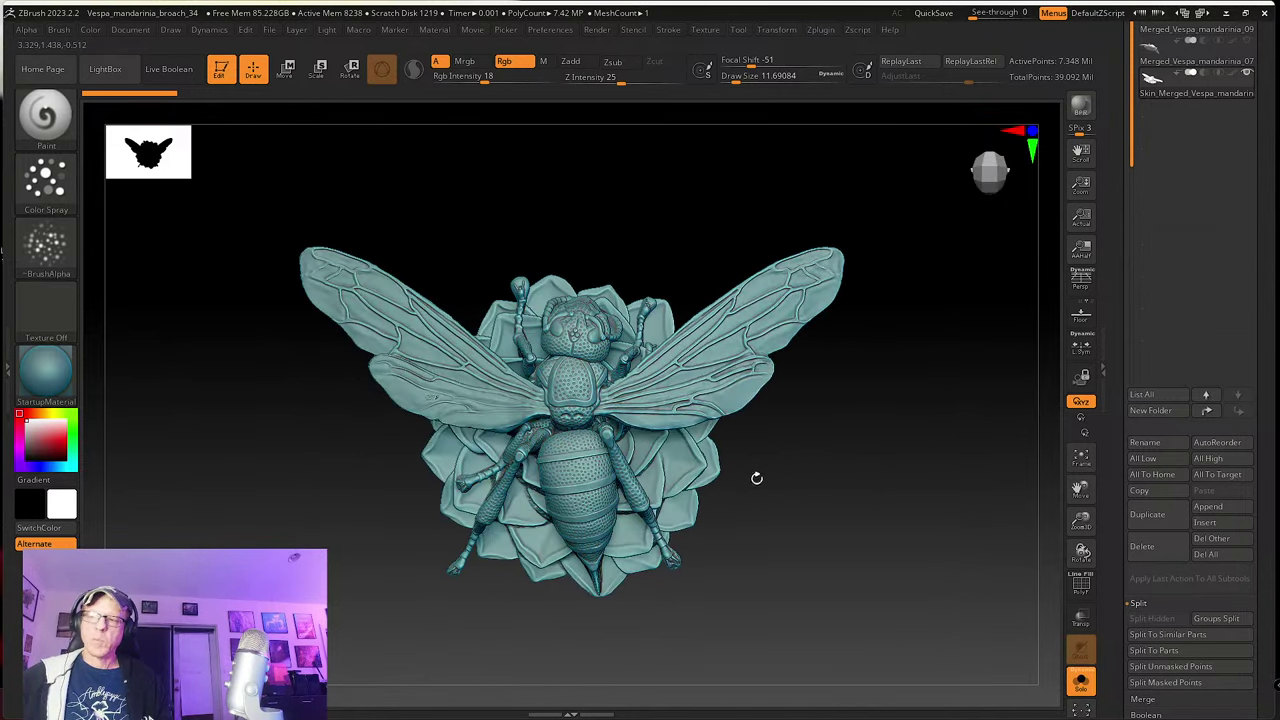